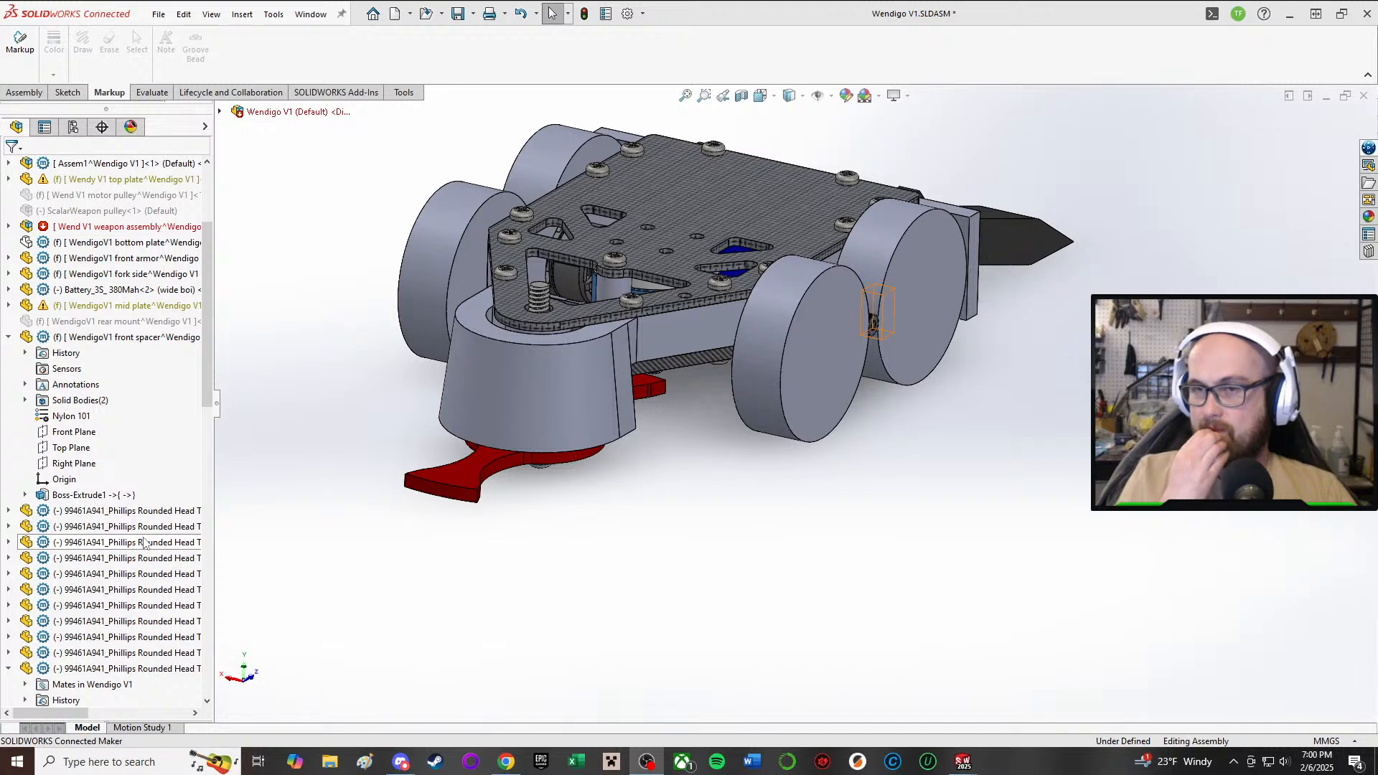
- Examine the drive pod frame, the battery and the surrounding screws in the robot assembly
{"action": "scroll", "coordinate": [632, 323], "scroll_direction": "down", "scroll_amount": 5}
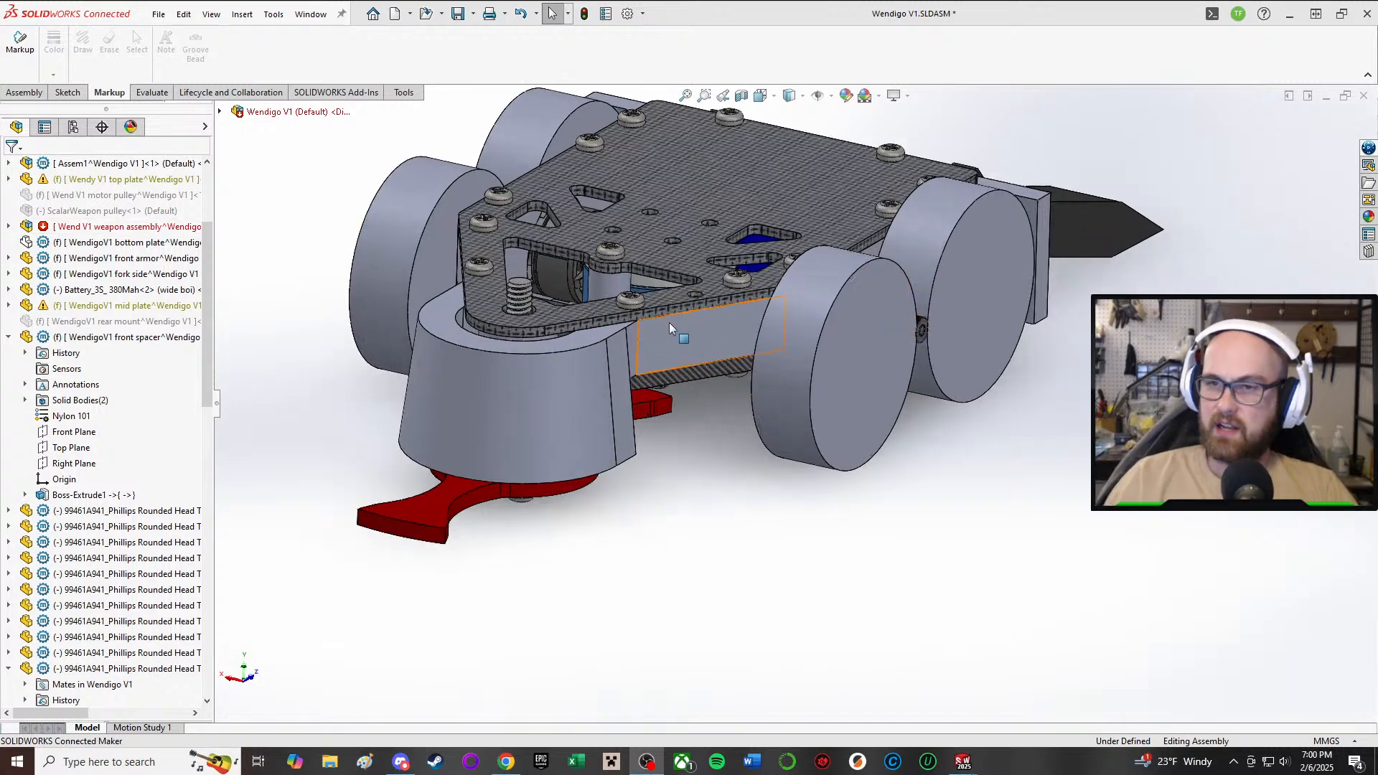
{"action": "left_click", "coordinate": [1013, 377]}
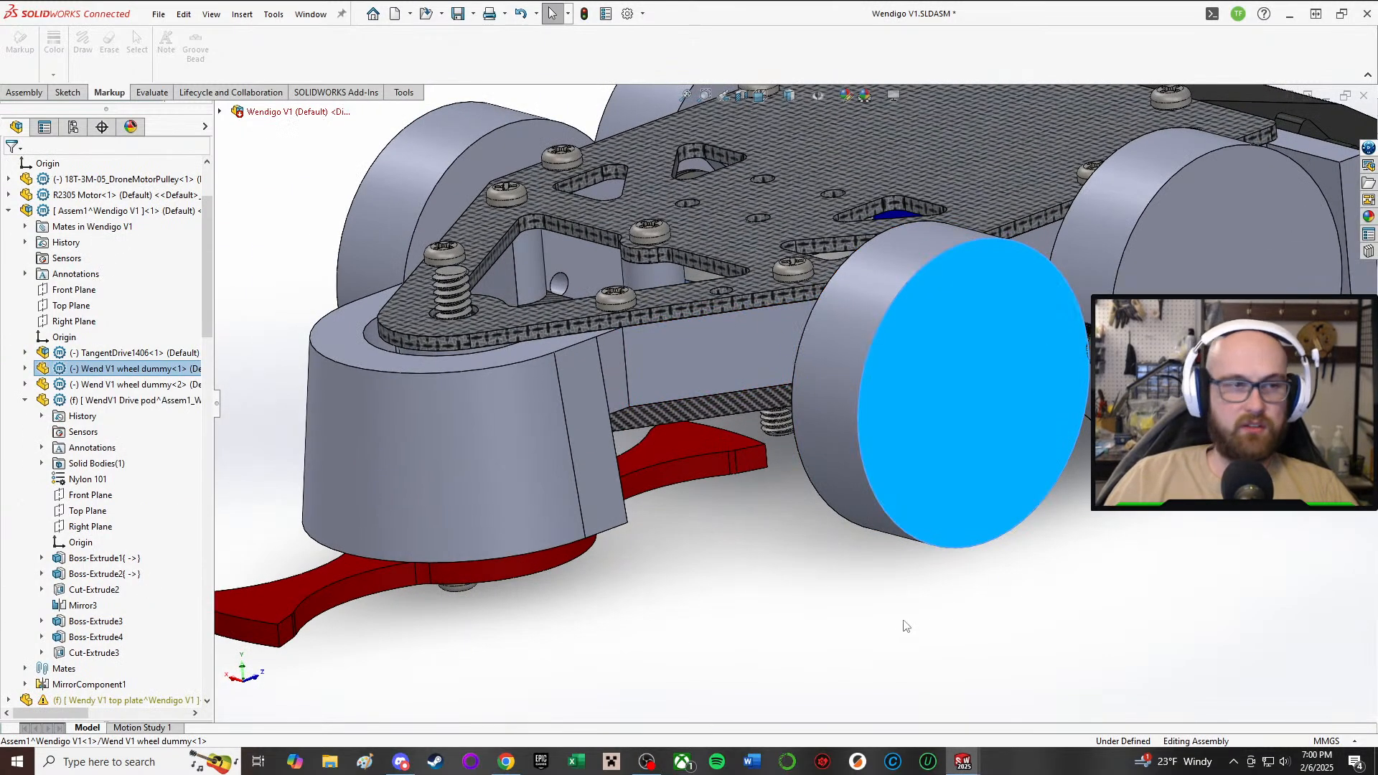
{"action": "scroll", "coordinate": [1005, 395], "scroll_direction": "up", "scroll_amount": 5}
{"action": "middle_click_drag", "start_coordinate": [1005, 395], "coordinate": [705, 286]}
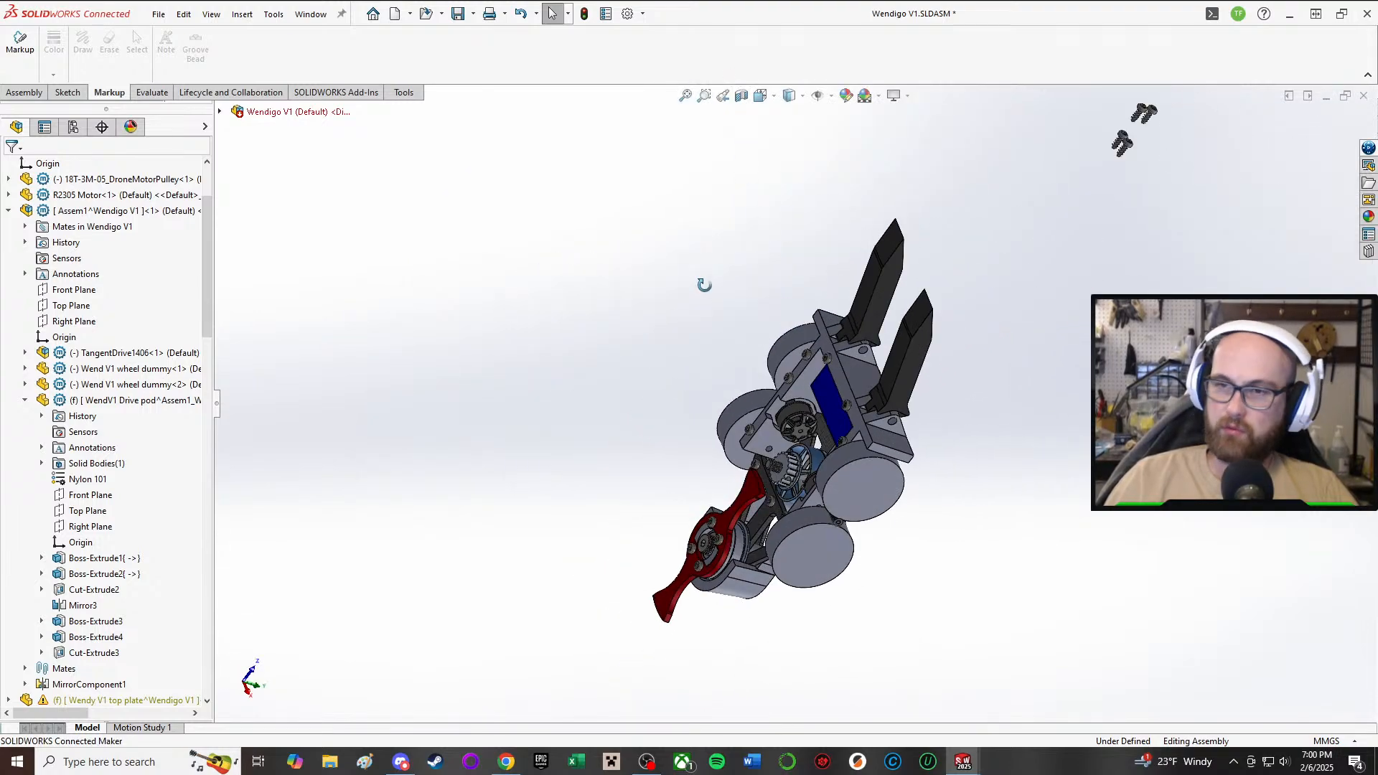
{"action": "scroll", "coordinate": [811, 417], "scroll_direction": "down", "scroll_amount": 4}
{"action": "middle_click_drag", "start_coordinate": [783, 402], "coordinate": [891, 488]}
{"action": "left_click", "coordinate": [908, 464]}
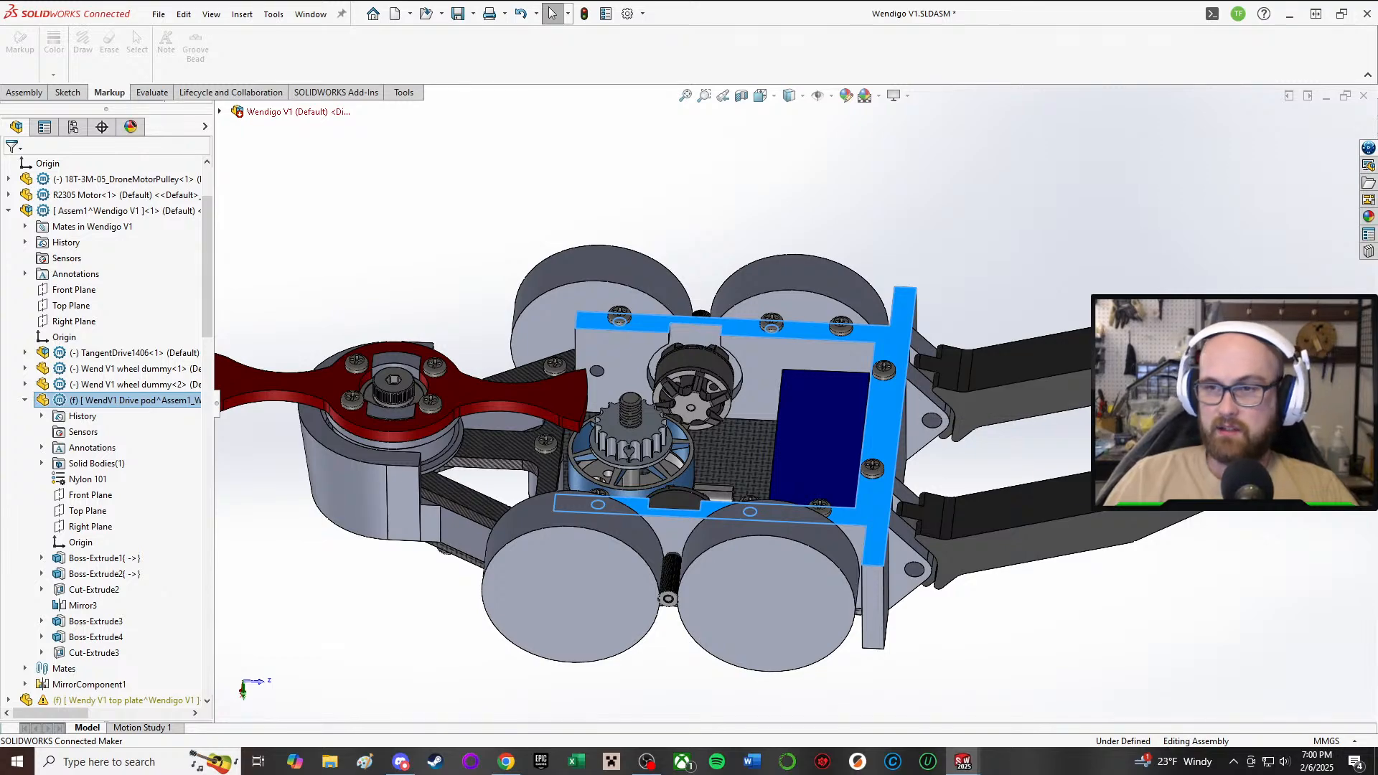
{"action": "key", "text": "ctrl+8"}
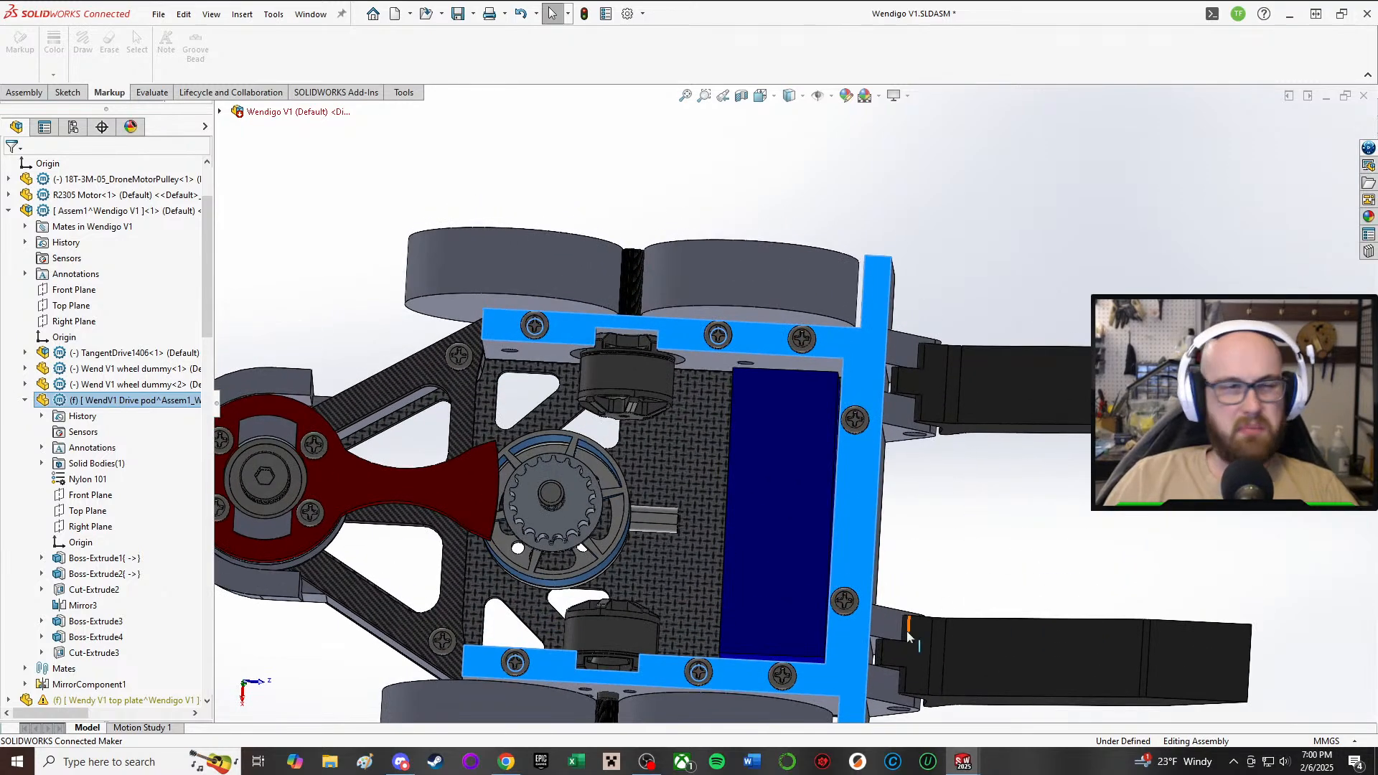
{"action": "scroll", "coordinate": [909, 635], "scroll_direction": "down", "scroll_amount": 1}
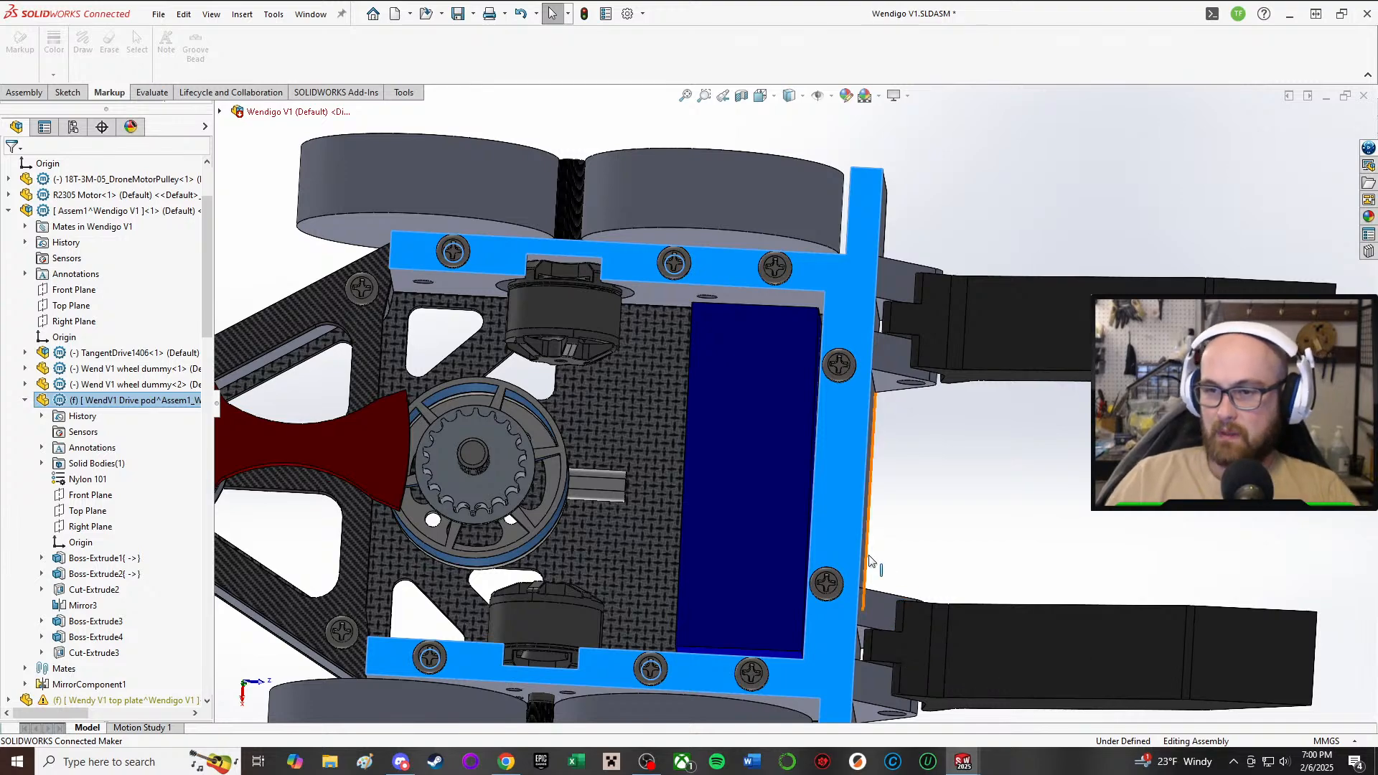
{"action": "scroll", "coordinate": [806, 617], "scroll_direction": "up", "scroll_amount": 1}
{"action": "scroll", "coordinate": [765, 605], "scroll_direction": "down", "scroll_amount": 3}
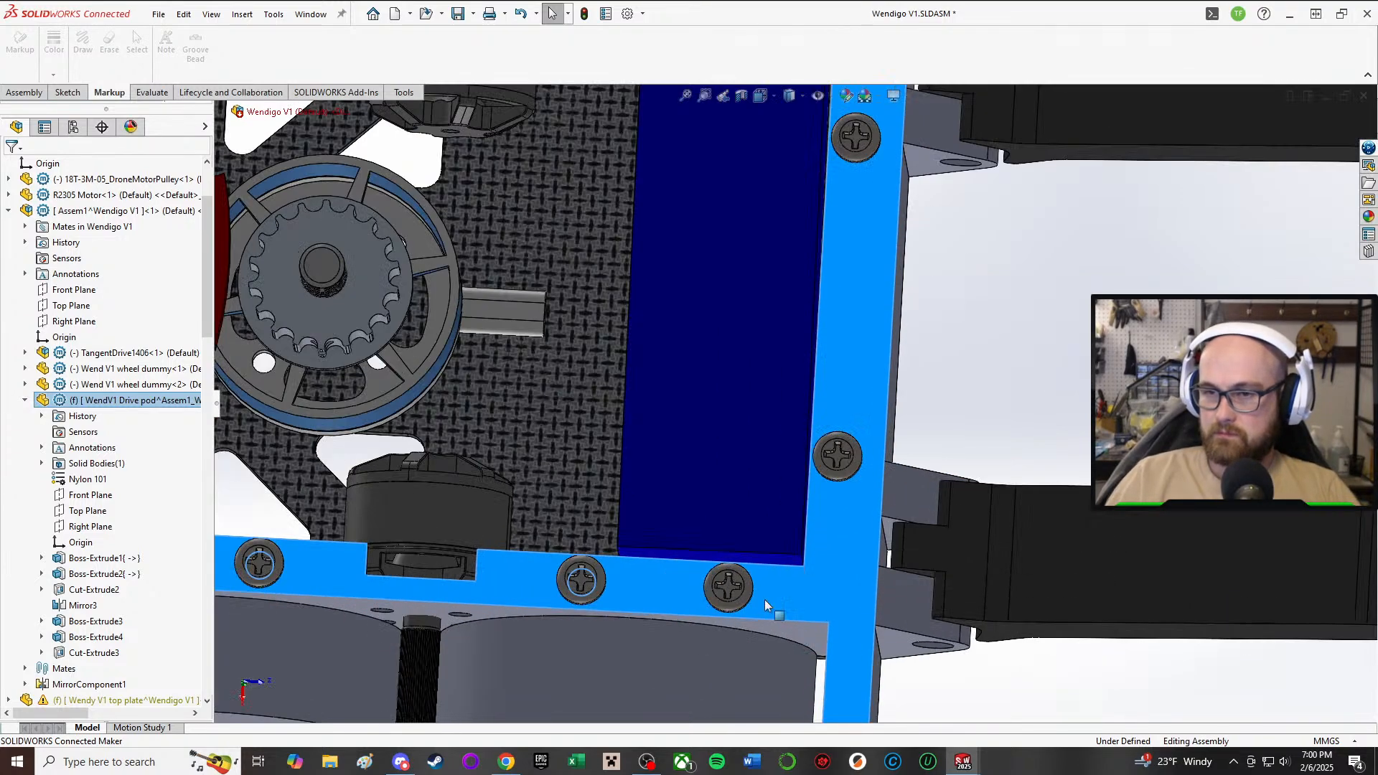
{"action": "left_click", "coordinate": [1286, 278]}
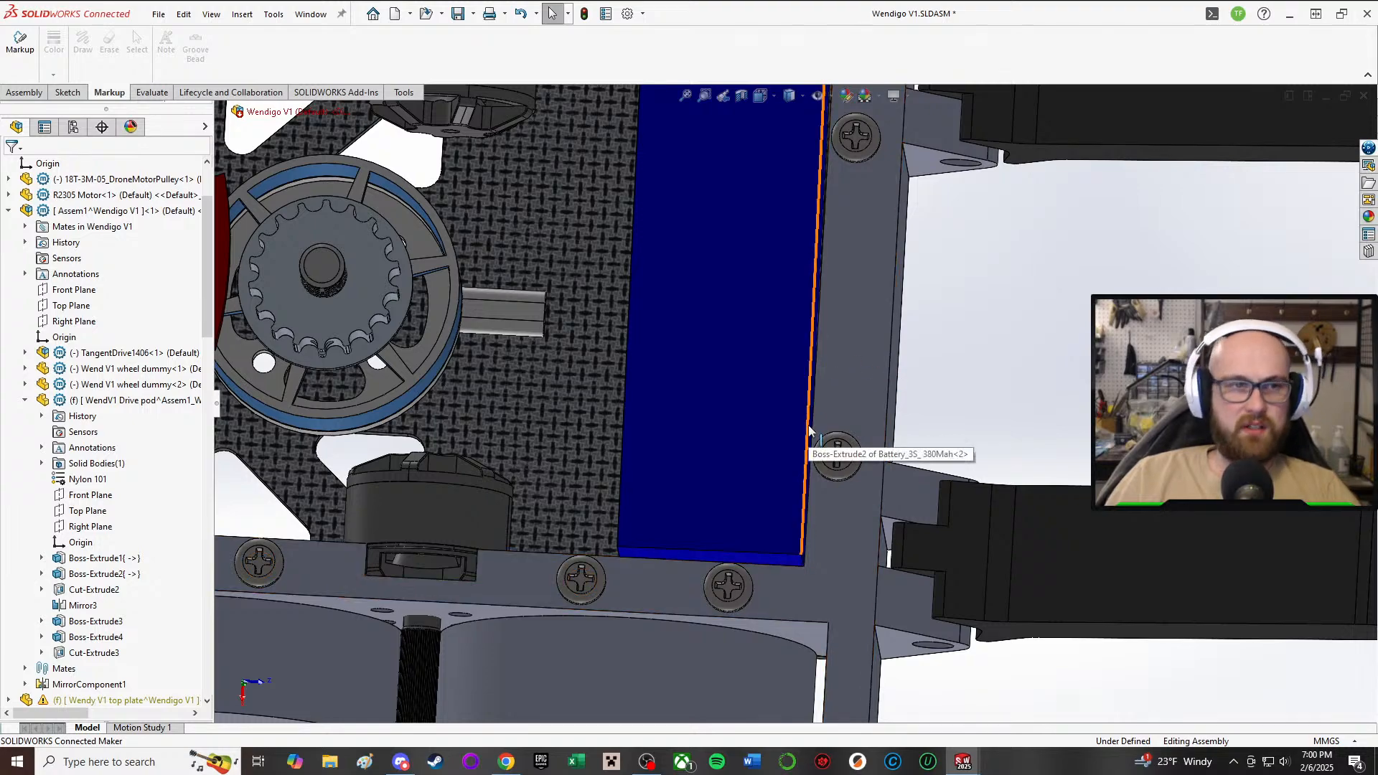
- Hide the two Phillips rounded-head screws in the drive pod's side walls nearest the fork-end plate, one on each side of the battery
{"action": "middle_click_drag", "start_coordinate": [757, 530], "coordinate": [741, 499]}
{"action": "scroll", "coordinate": [743, 508], "scroll_direction": "down", "scroll_amount": 2}
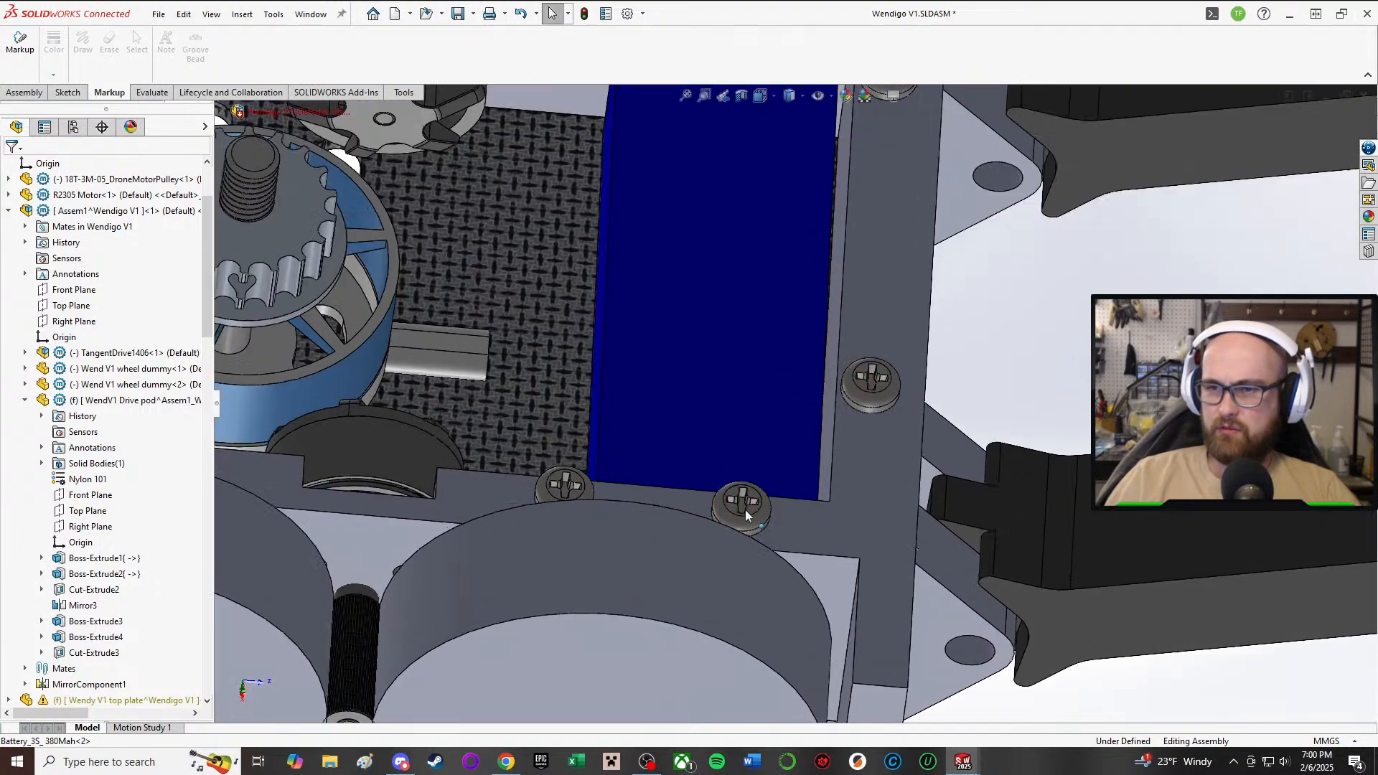
{"action": "scroll", "coordinate": [735, 486], "scroll_direction": "up", "scroll_amount": 4}
{"action": "scroll", "coordinate": [740, 488], "scroll_direction": "down", "scroll_amount": 3}
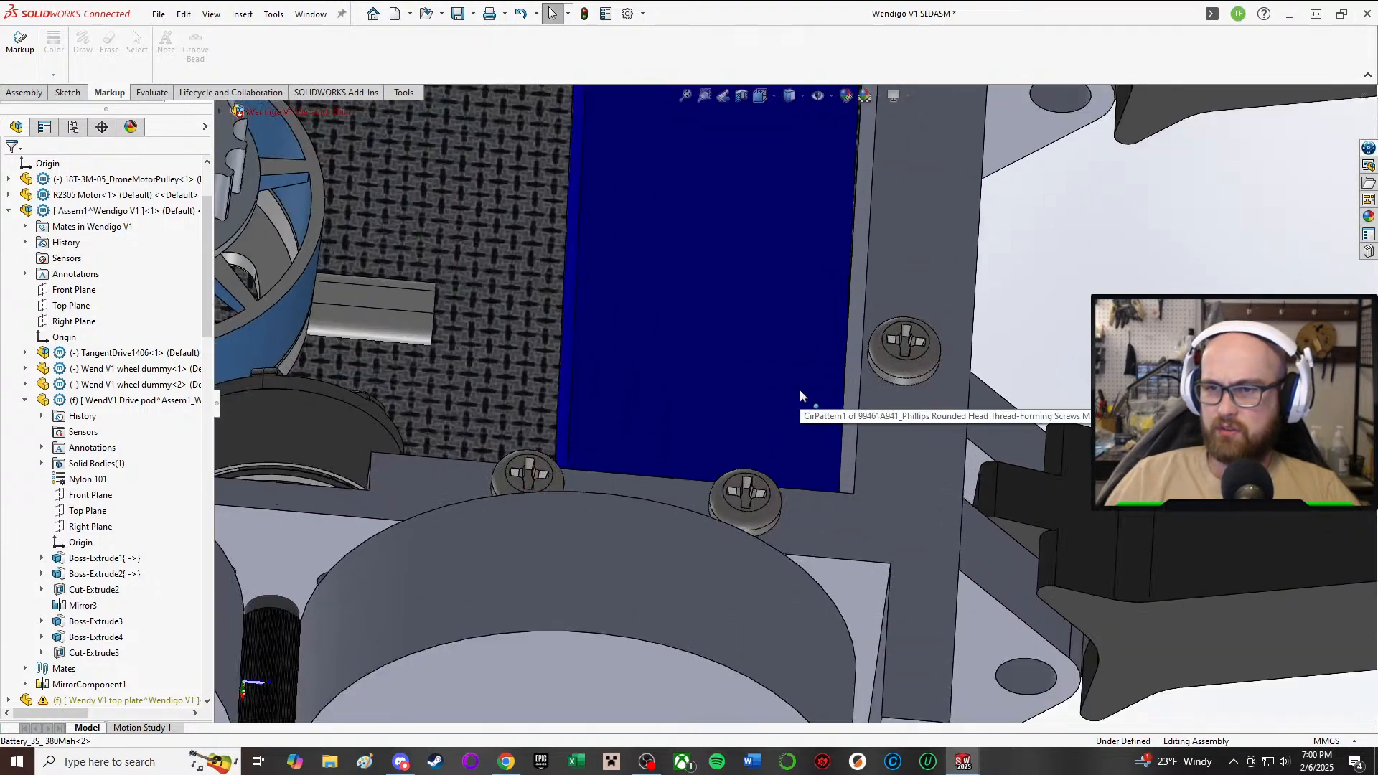
{"action": "right_click", "coordinate": [755, 501]}
{"action": "left_click", "coordinate": [899, 273]}
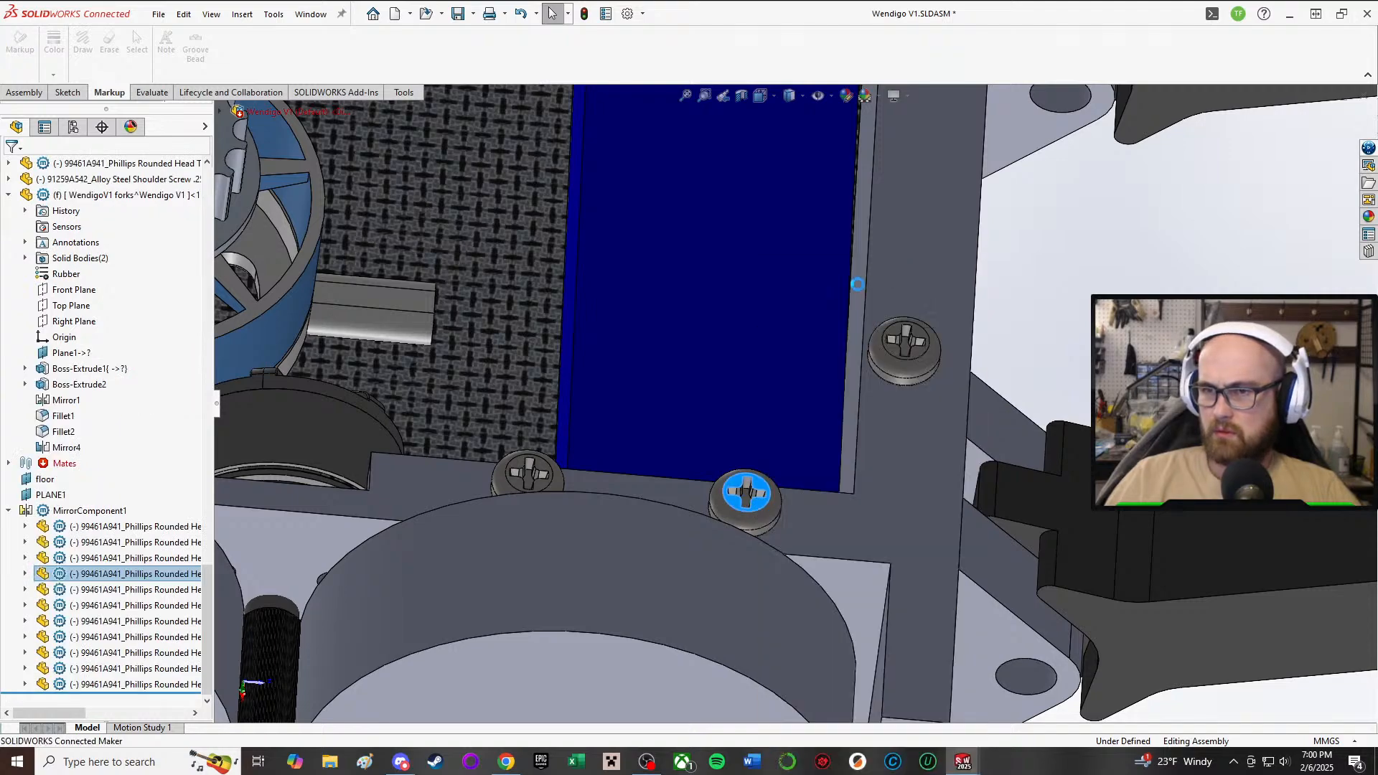
{"action": "scroll", "coordinate": [821, 189], "scroll_direction": "up", "scroll_amount": 7}
{"action": "scroll", "coordinate": [818, 216], "scroll_direction": "down", "scroll_amount": 4}
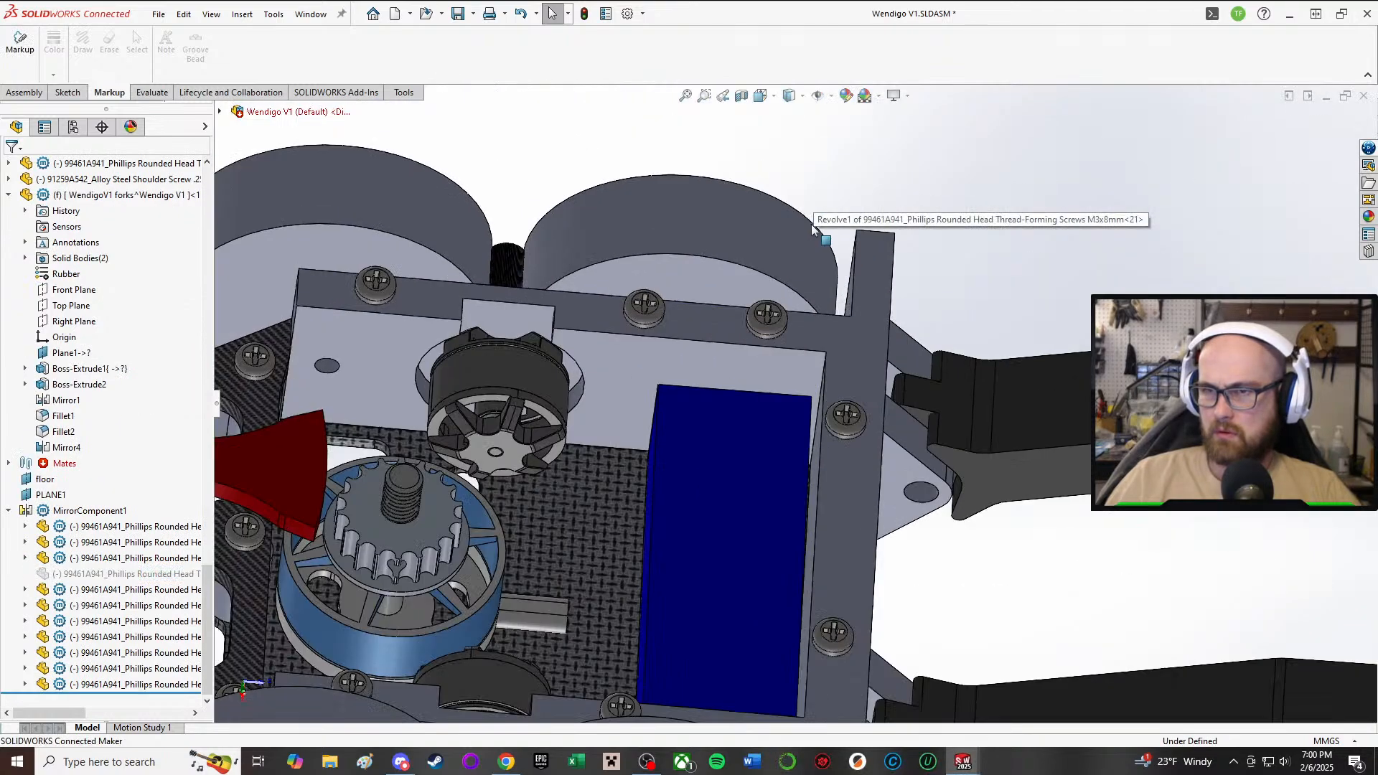
{"action": "right_click", "coordinate": [773, 310]}
{"action": "left_click", "coordinate": [897, 246]}
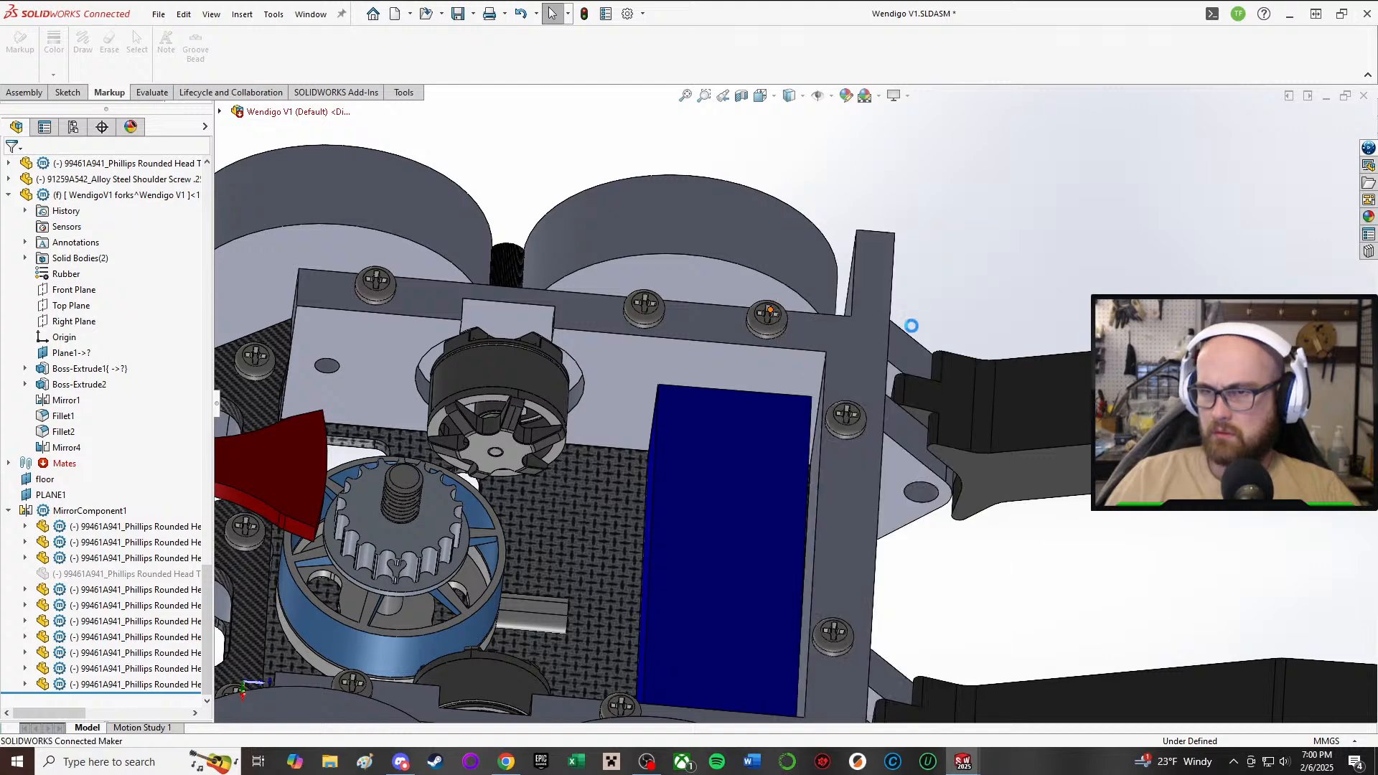
{"action": "right_click", "coordinate": [860, 422]}
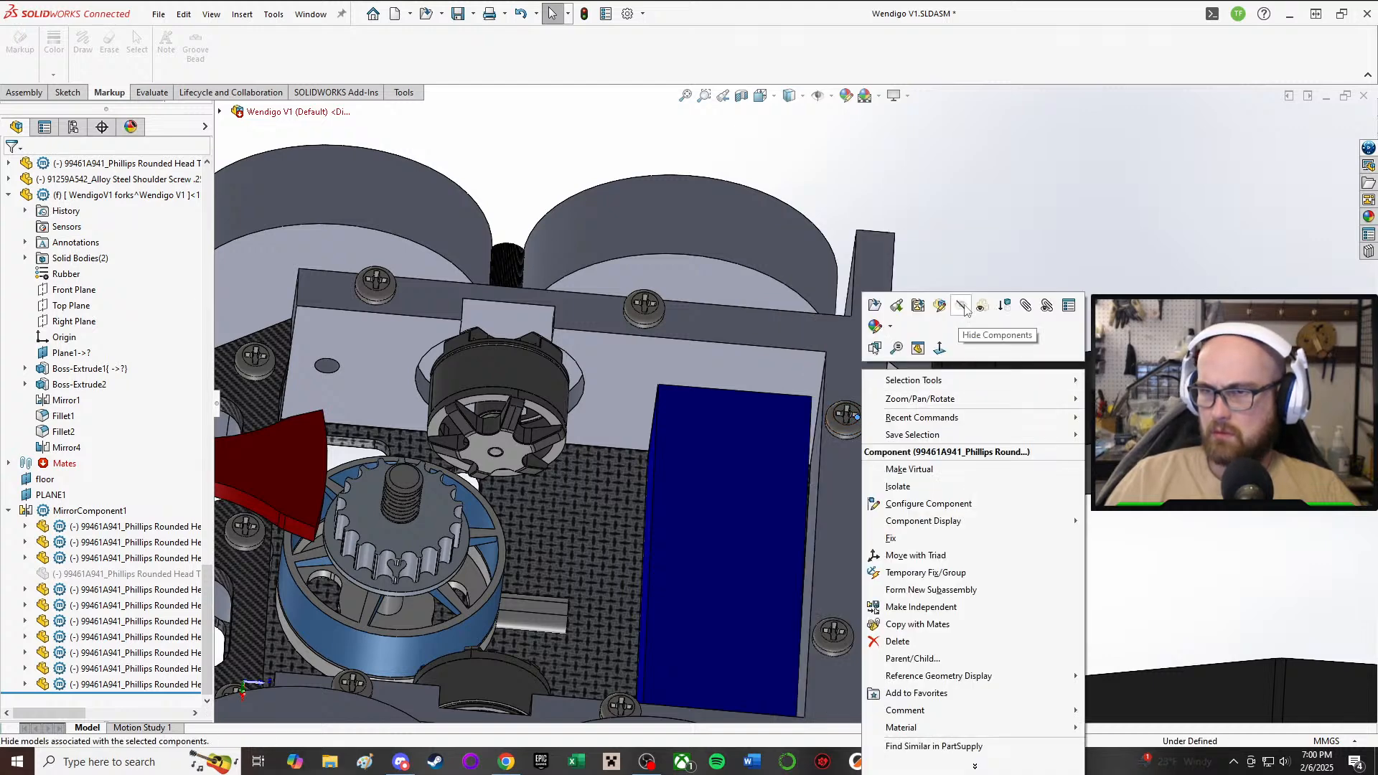
{"action": "left_click", "coordinate": [1049, 201]}
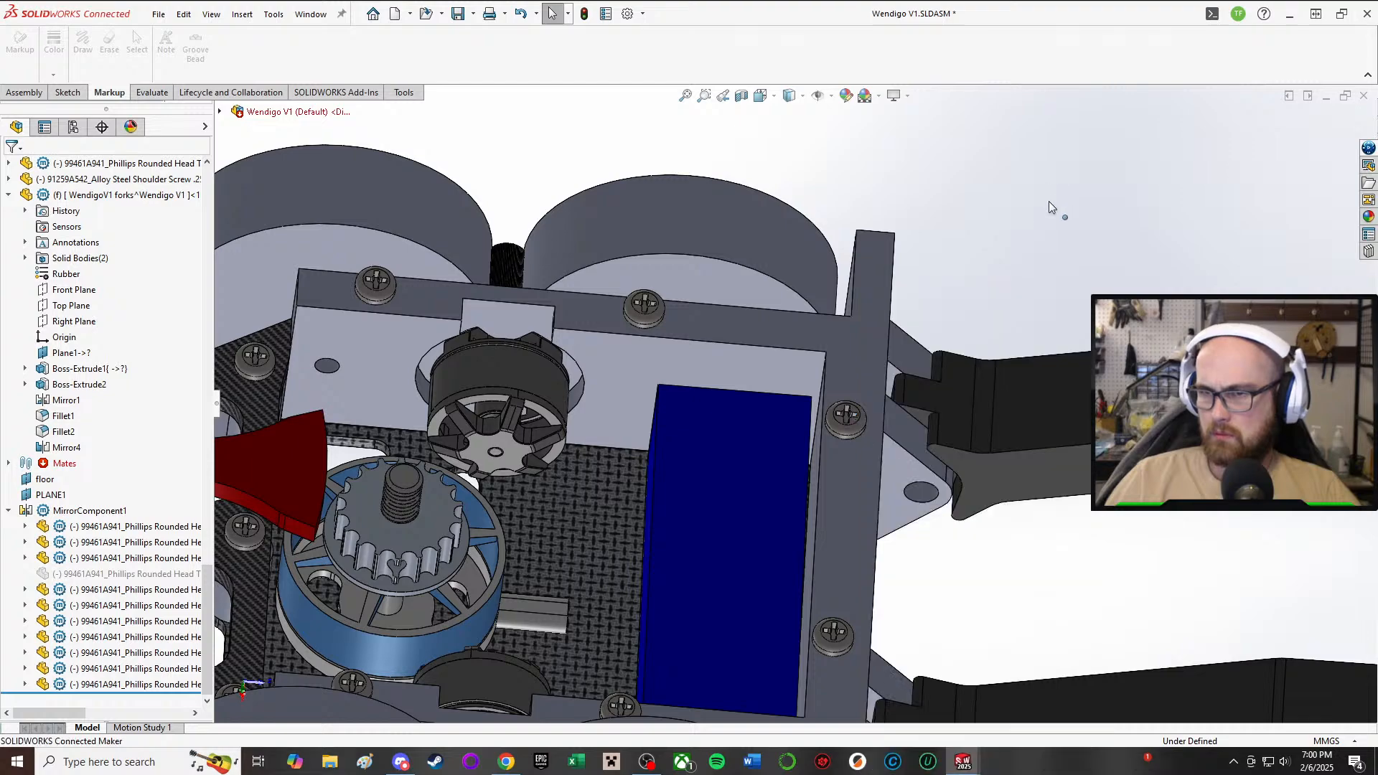
- Open the WendV1 Drive pod part for editing within the assembly
{"action": "mouse_move", "coordinate": [768, 444]}
{"action": "middle_mouse_down"}
{"action": "mouse_move", "coordinate": [794, 321]}
{"action": "mouse_move", "coordinate": [773, 418]}
{"action": "middle_mouse_up"}
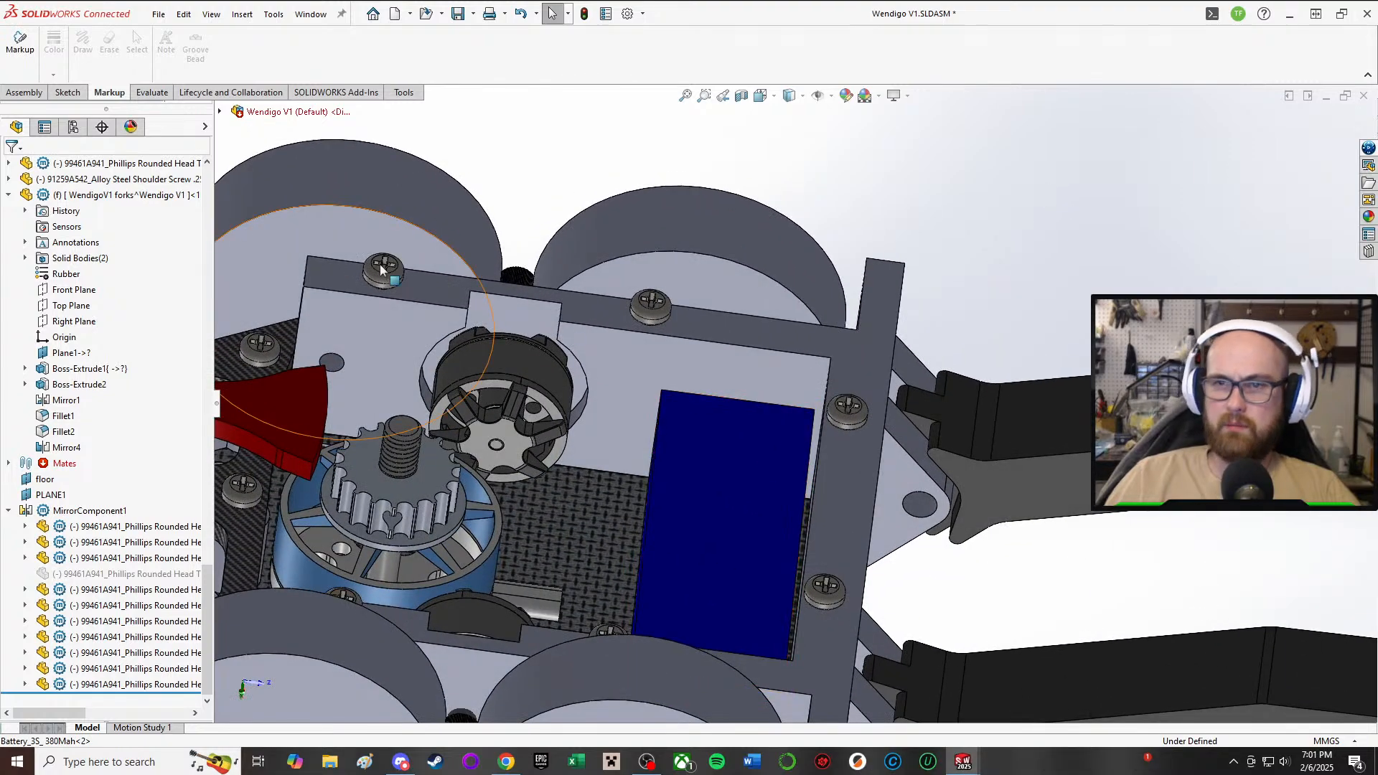
{"action": "middle_click_drag", "start_coordinate": [867, 312], "coordinate": [878, 362]}
{"action": "left_click", "coordinate": [877, 361]}
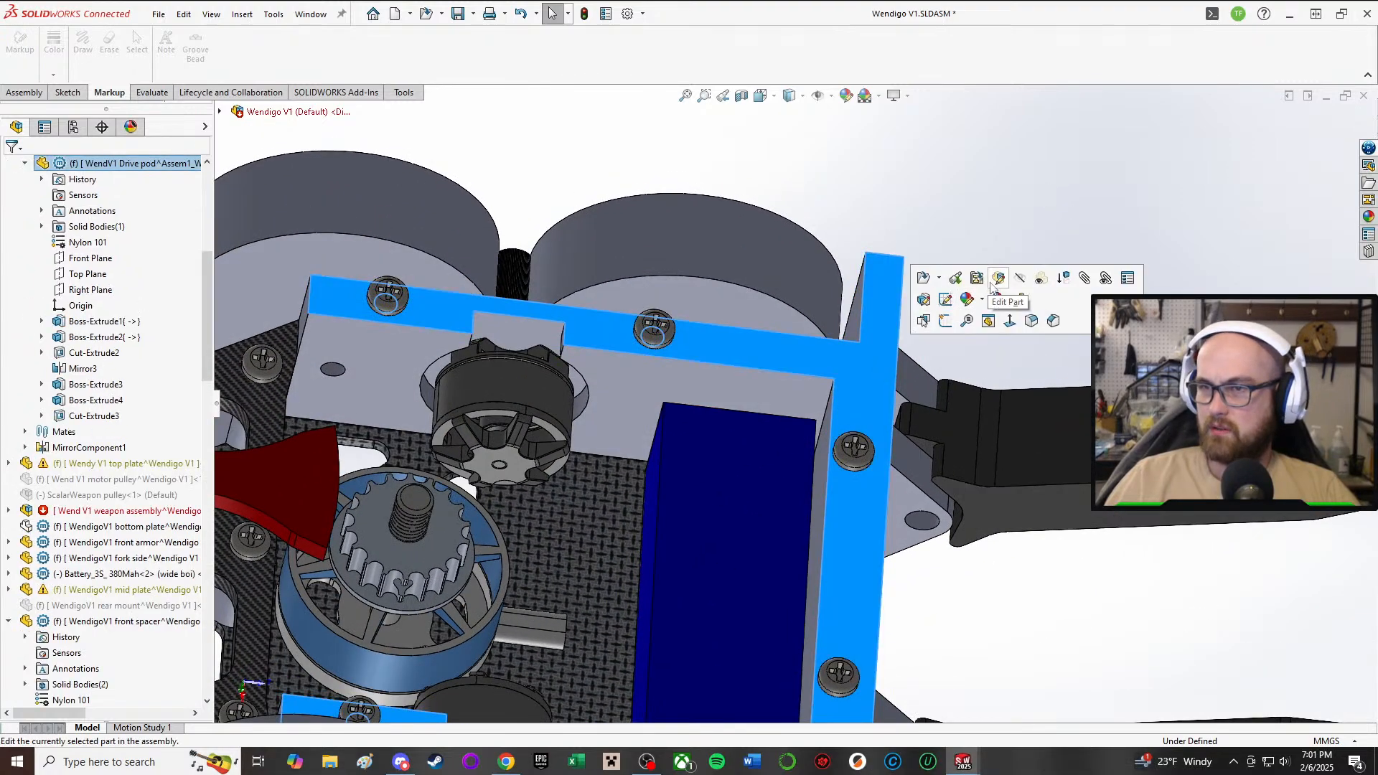
{"action": "left_click", "coordinate": [923, 300]}
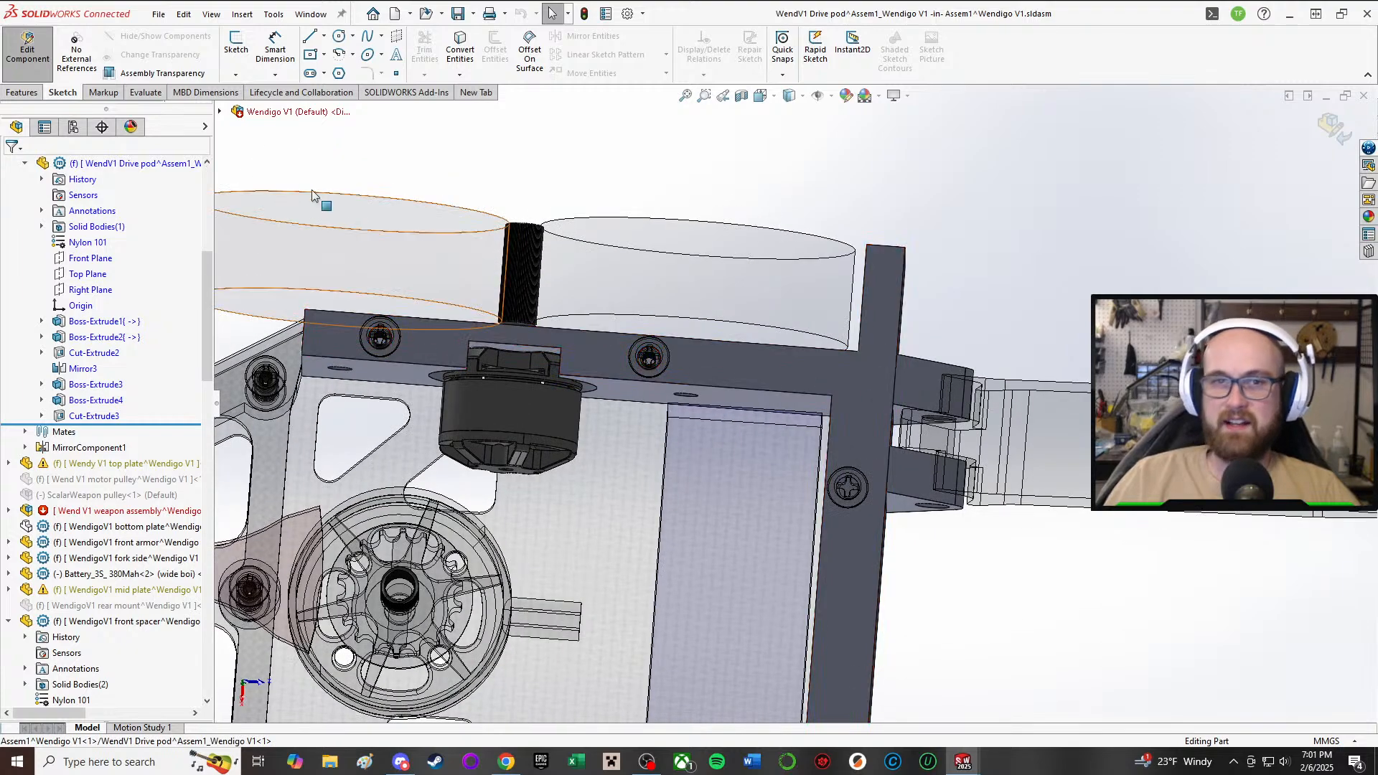
- Start a Fillet on the two outer corner edges where the drive pod's side walls meet the fork-end plate
{"action": "left_click", "coordinate": [22, 93]}
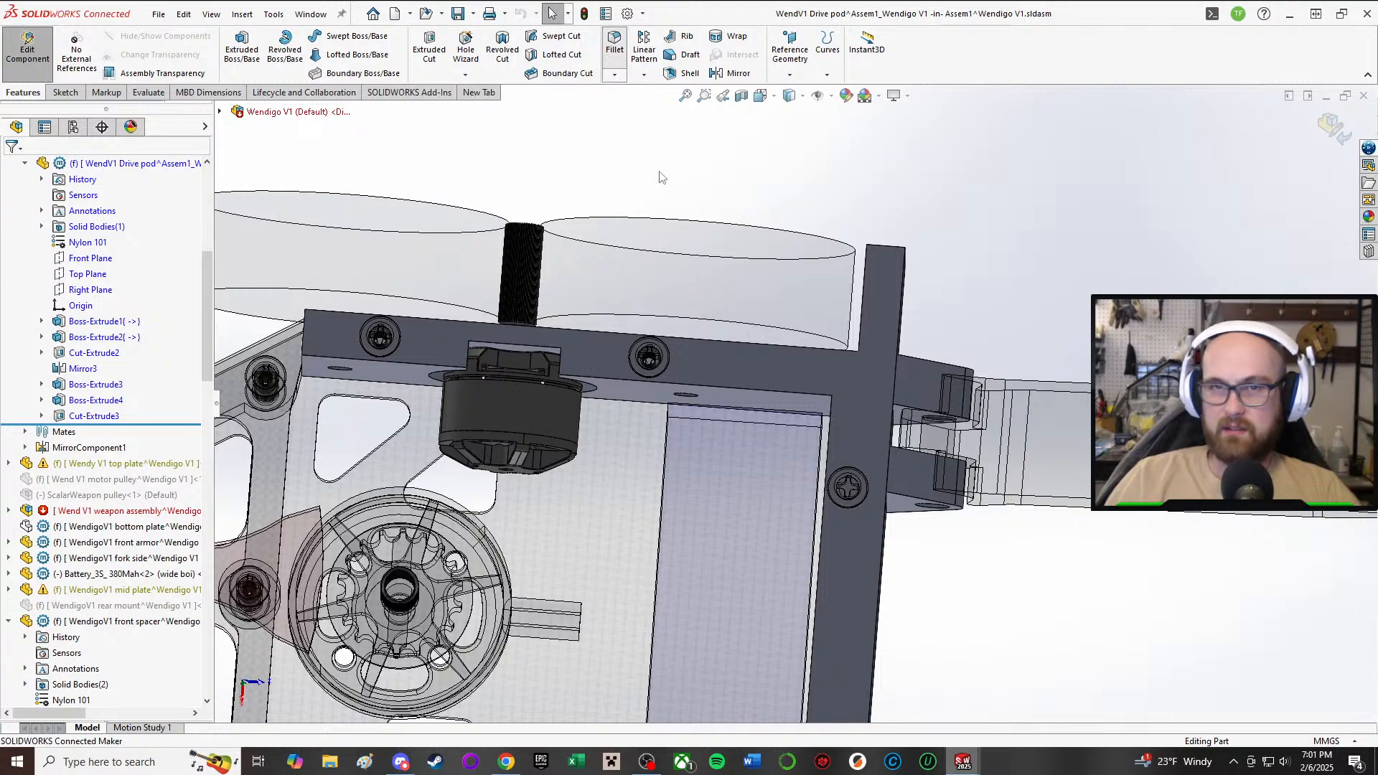
{"action": "scroll", "coordinate": [916, 394], "scroll_direction": "down", "scroll_amount": 5}
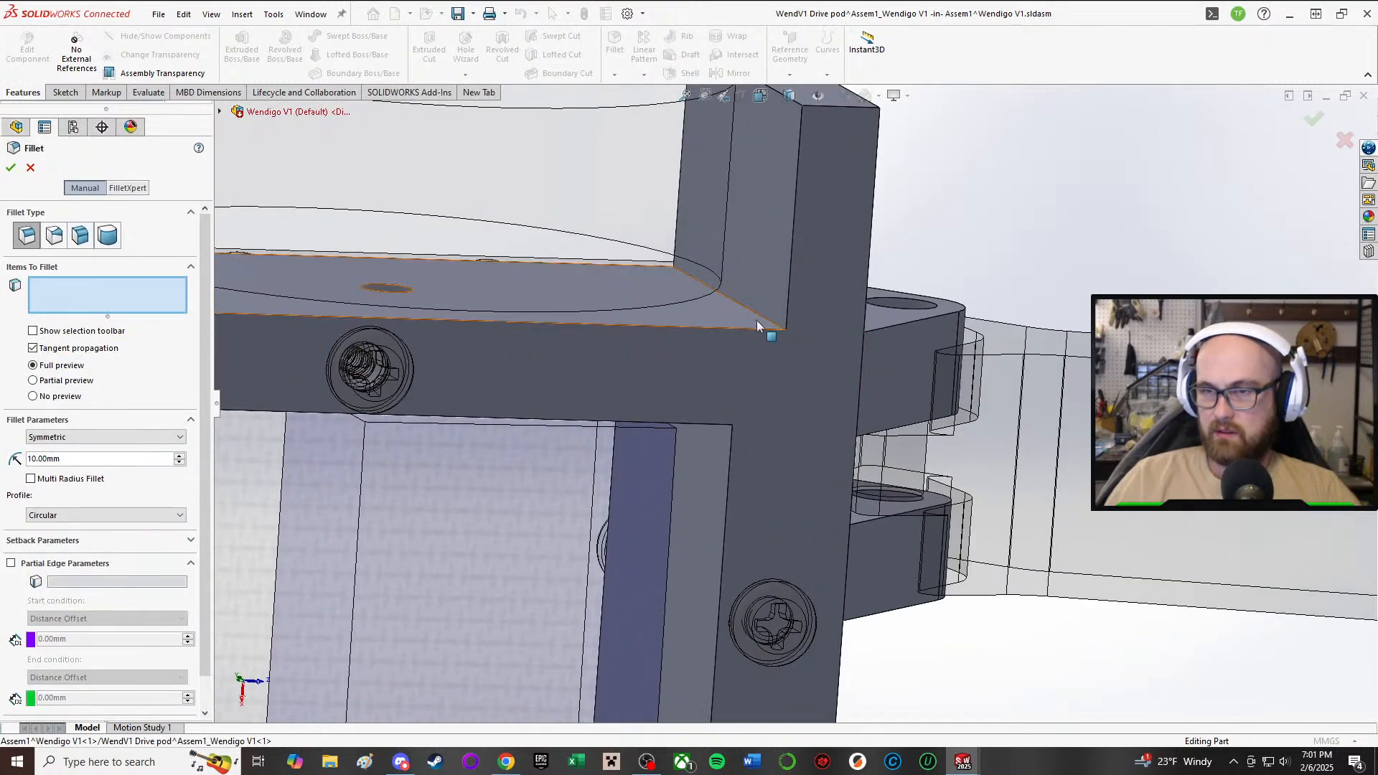
{"action": "left_click", "coordinate": [757, 314]}
{"action": "scroll", "coordinate": [767, 341], "scroll_direction": "up", "scroll_amount": 3}
{"action": "middle_click_drag", "start_coordinate": [784, 480], "coordinate": [781, 449]}
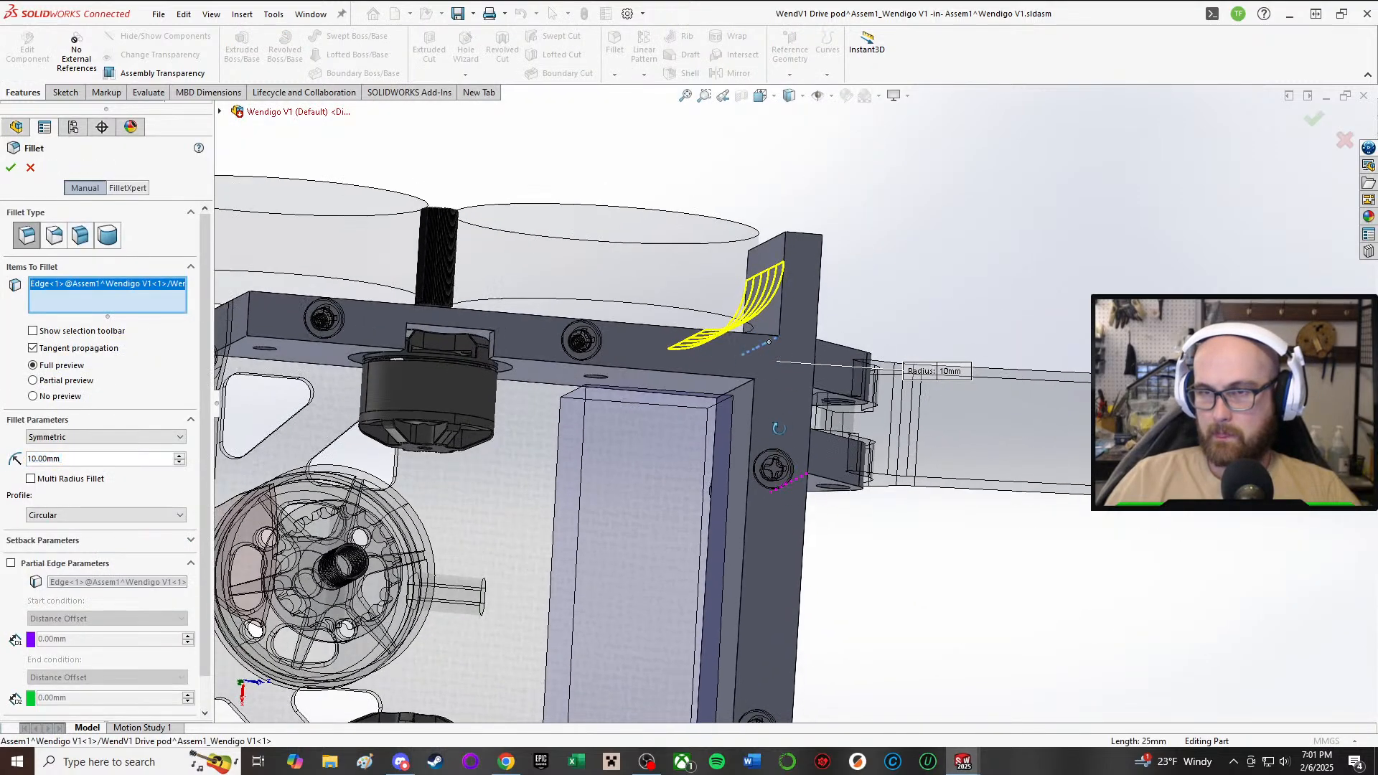
{"action": "scroll", "coordinate": [847, 619], "scroll_direction": "up", "scroll_amount": 5}
{"action": "scroll", "coordinate": [763, 636], "scroll_direction": "down", "scroll_amount": 5}
{"action": "scroll", "coordinate": [680, 476], "scroll_direction": "down", "scroll_amount": 3}
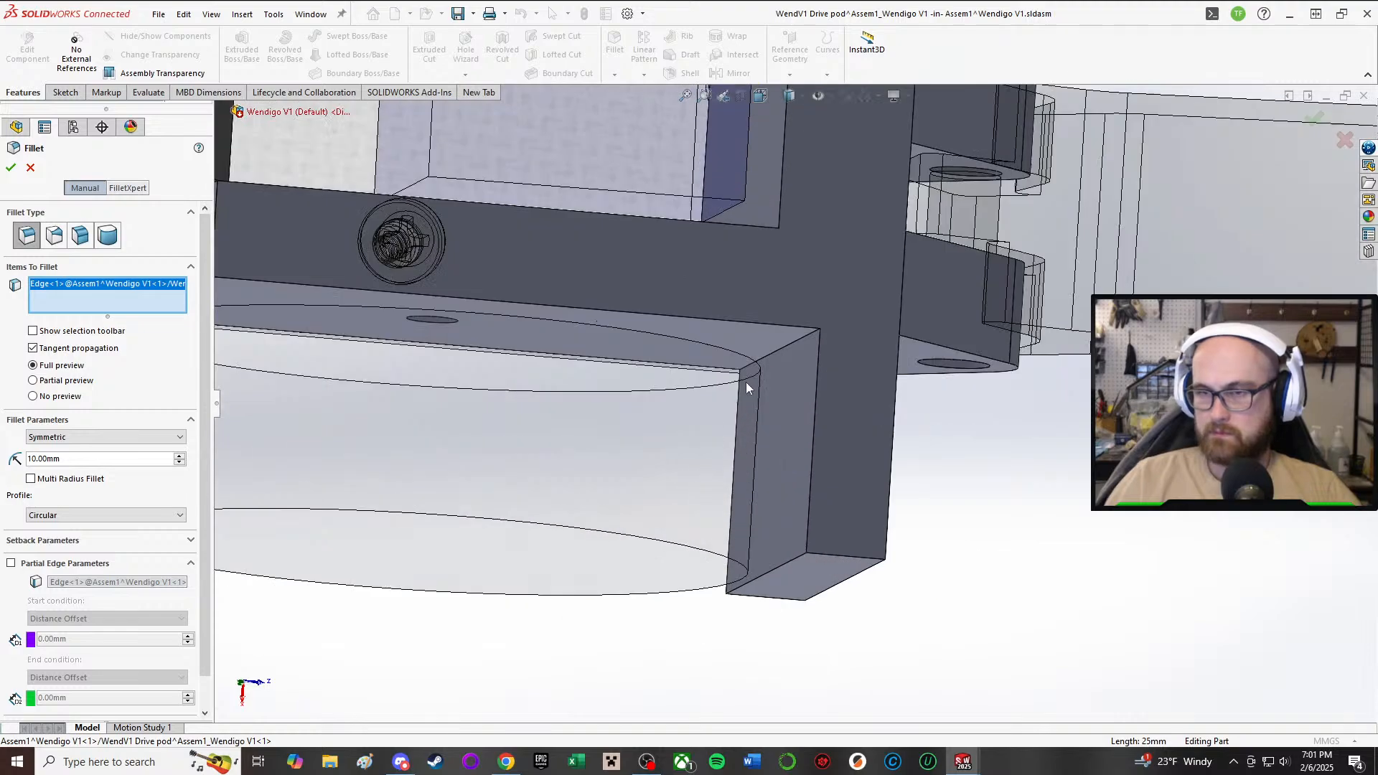
{"action": "left_click", "coordinate": [791, 353]}
{"action": "middle_click_drag", "start_coordinate": [791, 353], "coordinate": [737, 371]}
- Try fillet radii of 5 mm and 4 mm on the two selected corner edges
{"action": "left_click", "coordinate": [159, 459]}
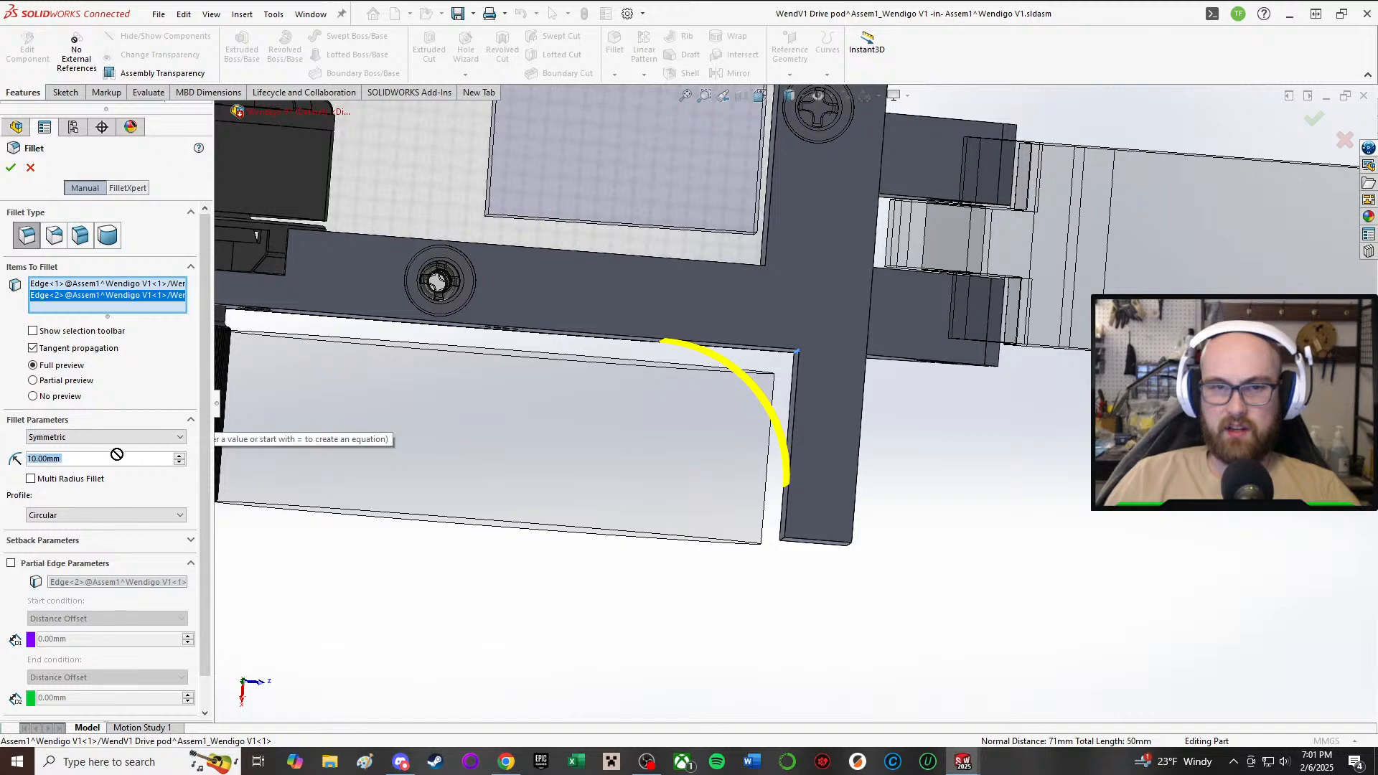
{"action": "type", "text": "5"}
{"action": "key", "text": "Return"}
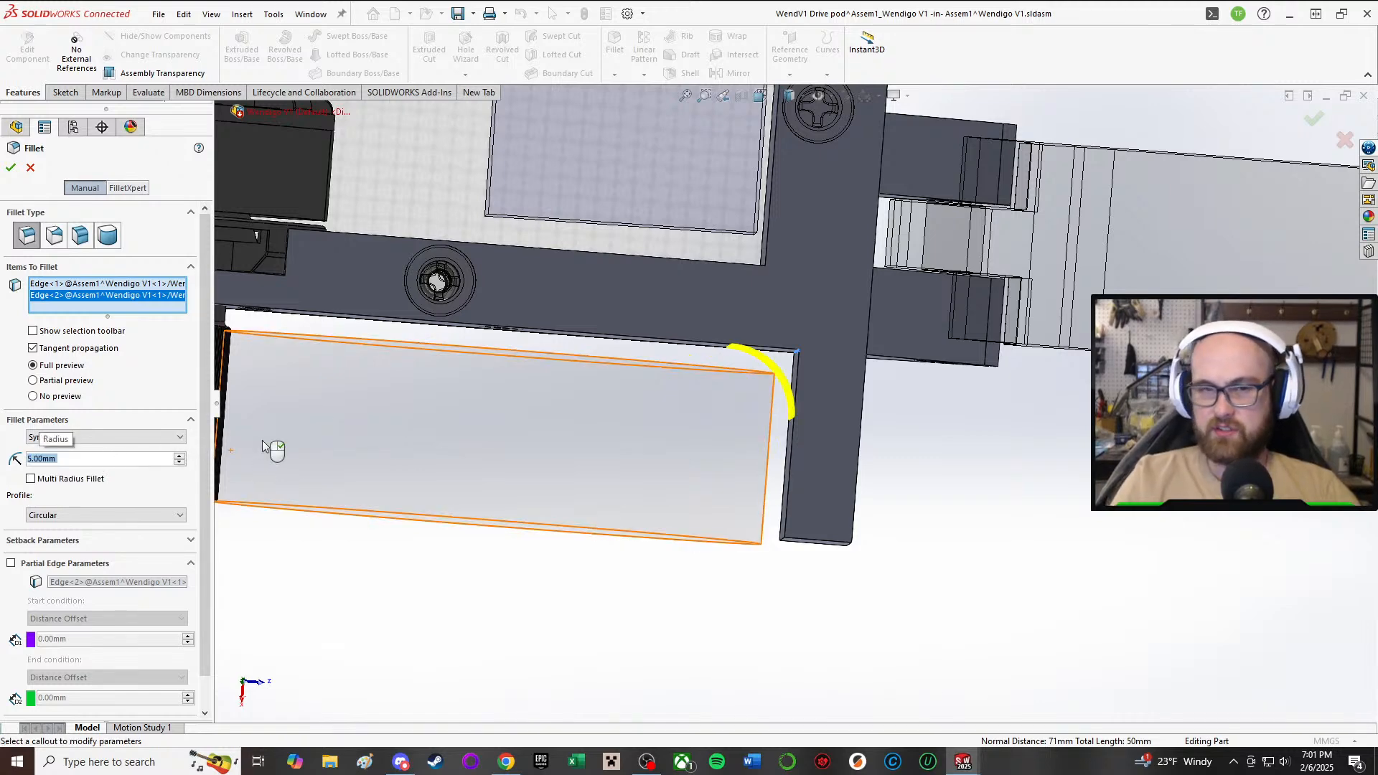
{"action": "type", "text": "4"}
{"action": "key", "text": "Return"}
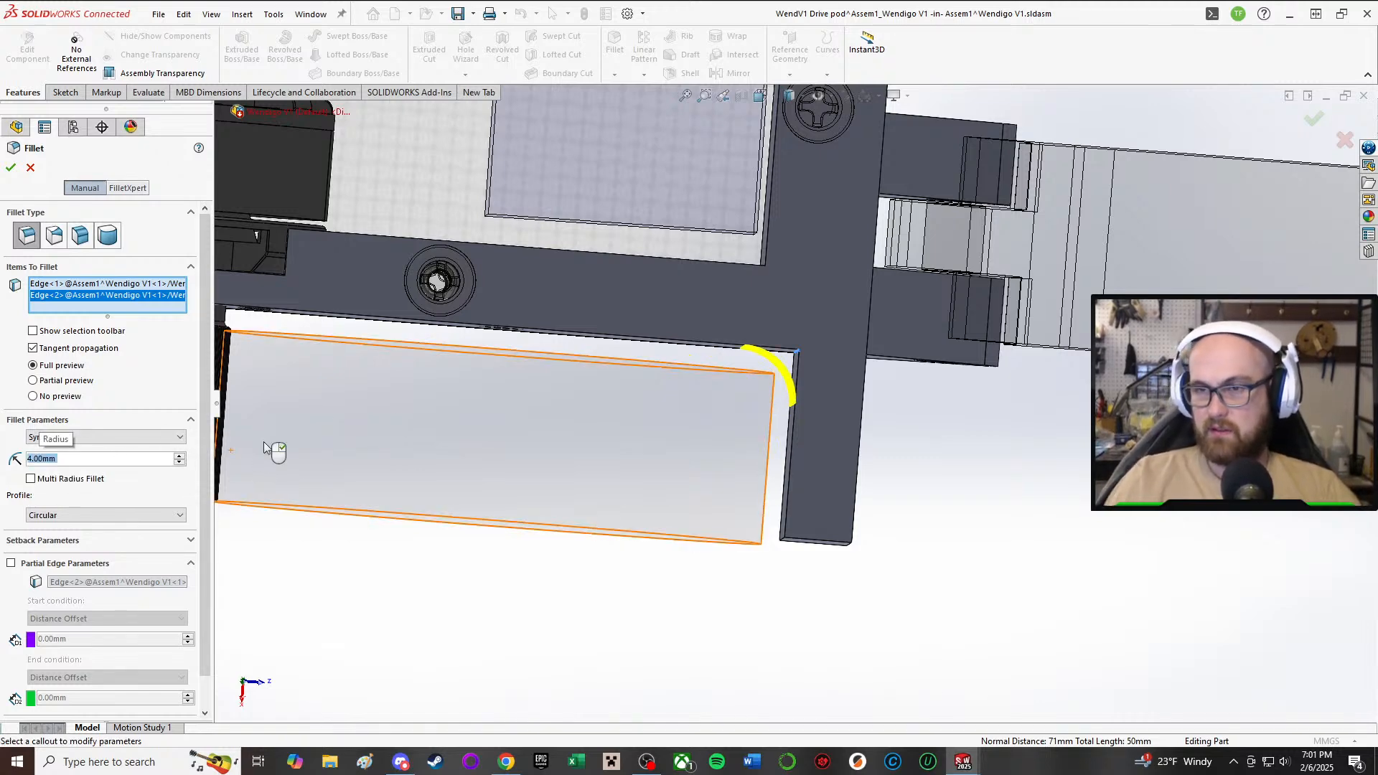
- Set the radius of the two corner fillets to 3 mm and apply the fillet
{"action": "scroll", "coordinate": [795, 352], "scroll_direction": "up", "scroll_amount": 3}
{"action": "middle_click_drag", "start_coordinate": [795, 351], "coordinate": [789, 345]}
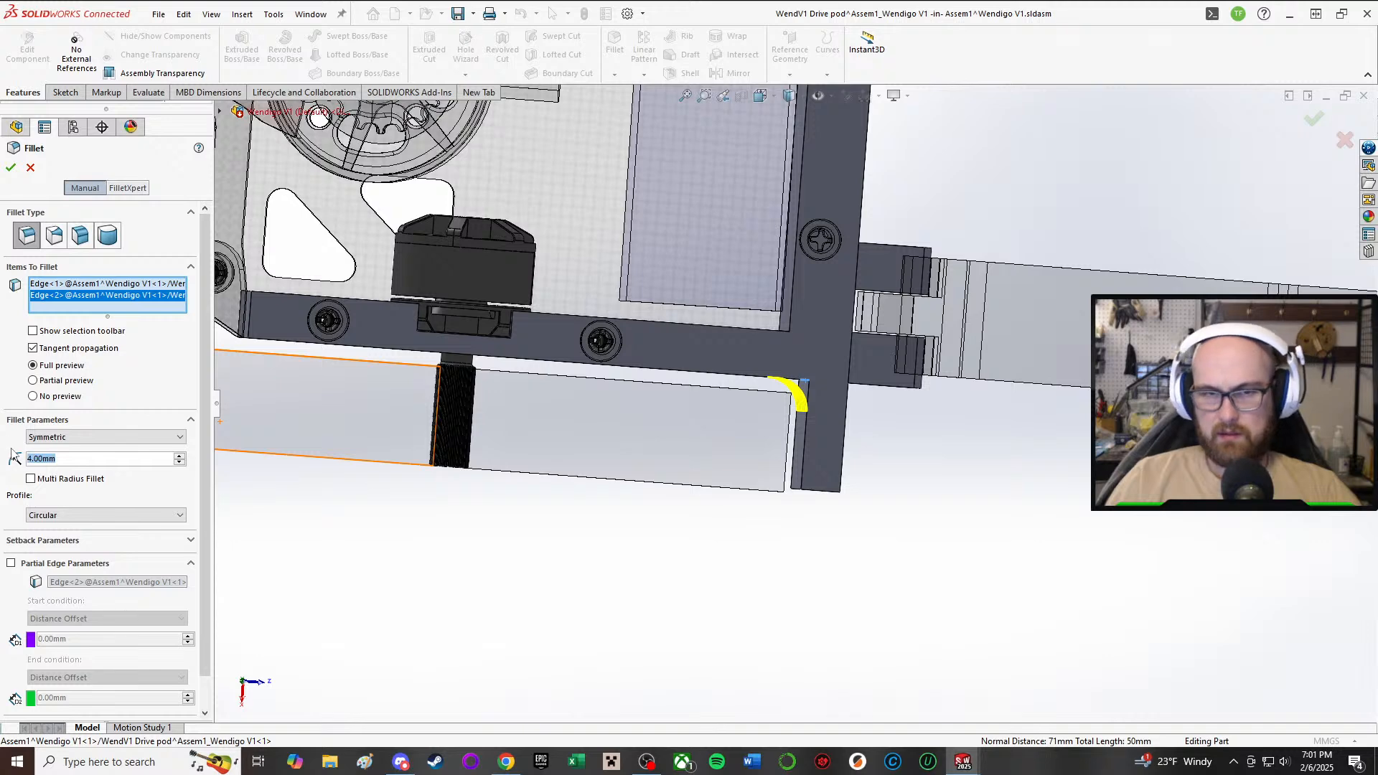
{"action": "key", "text": "Return"}
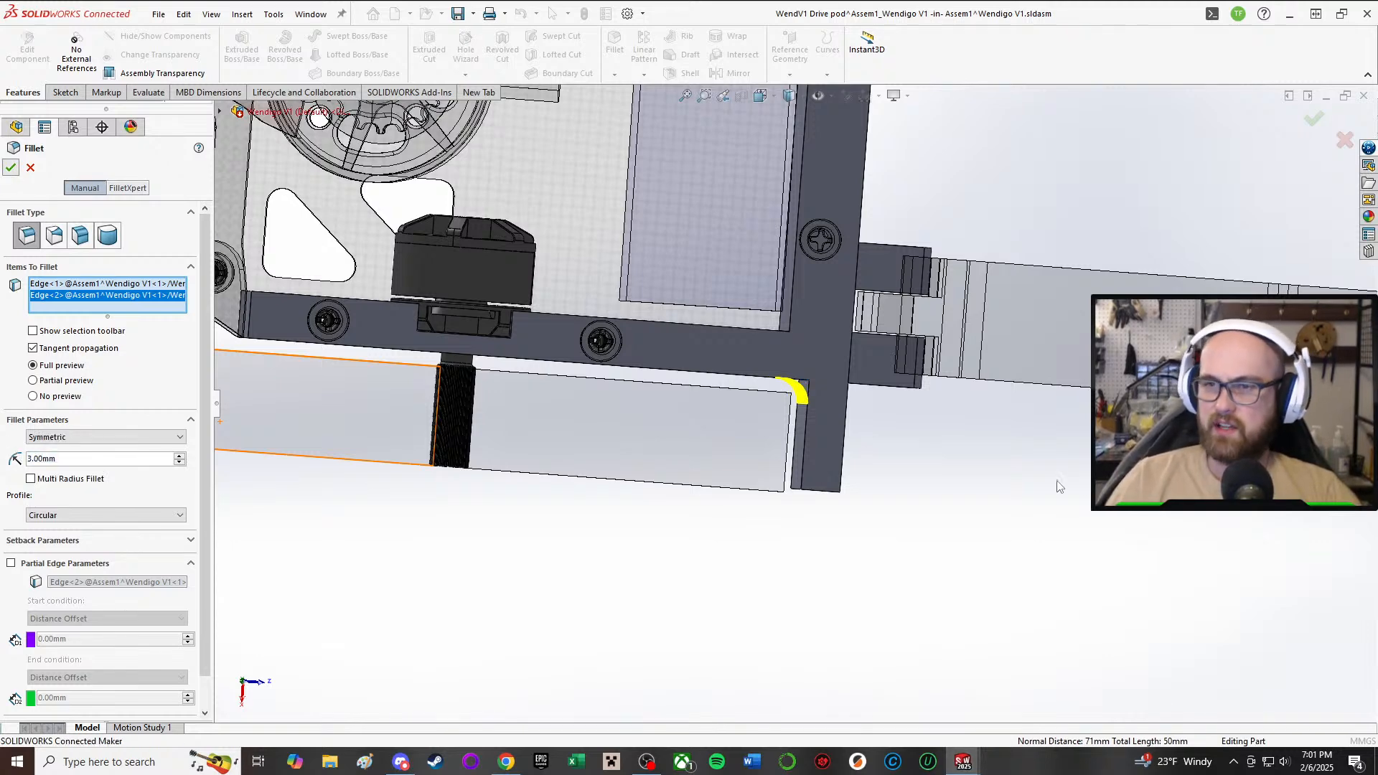
{"action": "key", "text": "Return"}
- Start a sketch on the drive pod frame's flat face that holds the screw heads
{"action": "middle_click_drag", "start_coordinate": [1045, 511], "coordinate": [860, 448]}
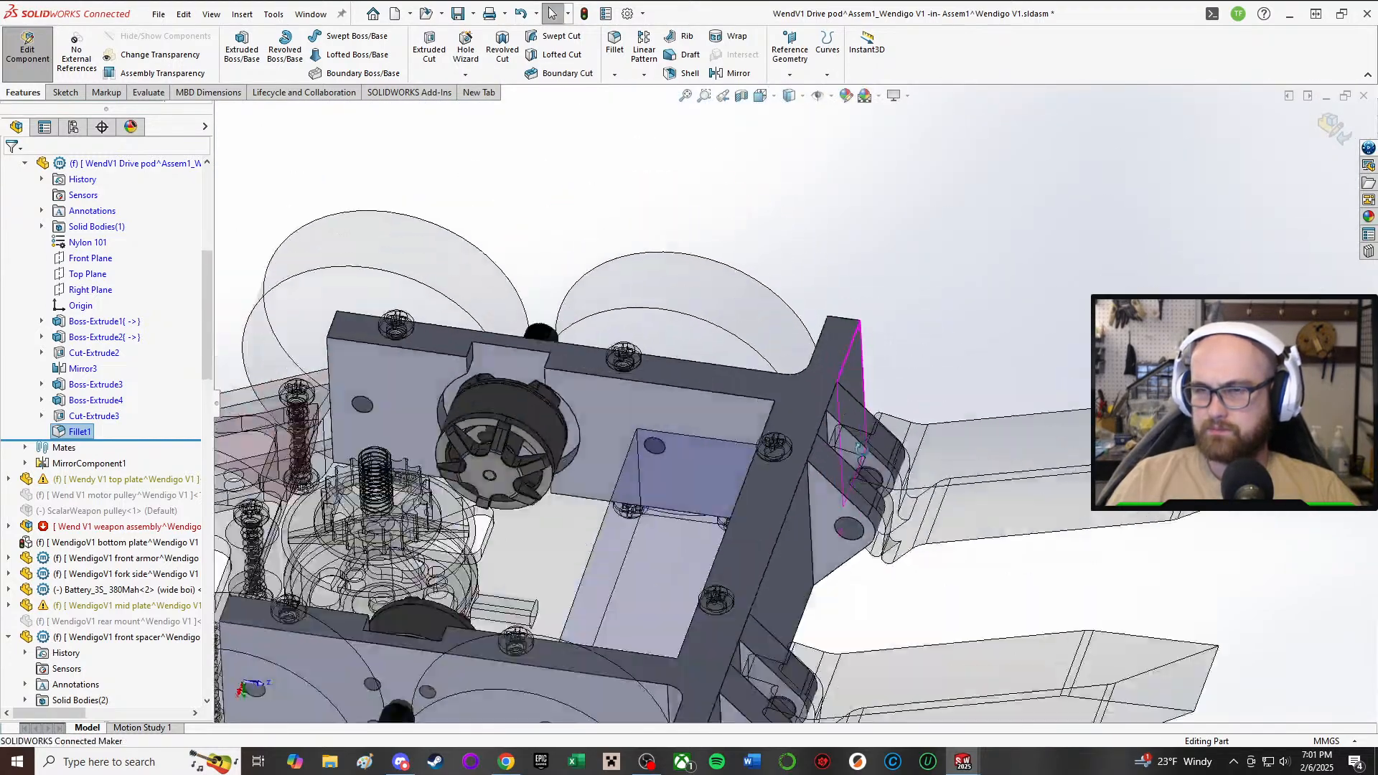
{"action": "scroll", "coordinate": [860, 450], "scroll_direction": "down", "scroll_amount": 3}
{"action": "middle_click_drag", "start_coordinate": [510, 402], "coordinate": [553, 405]}
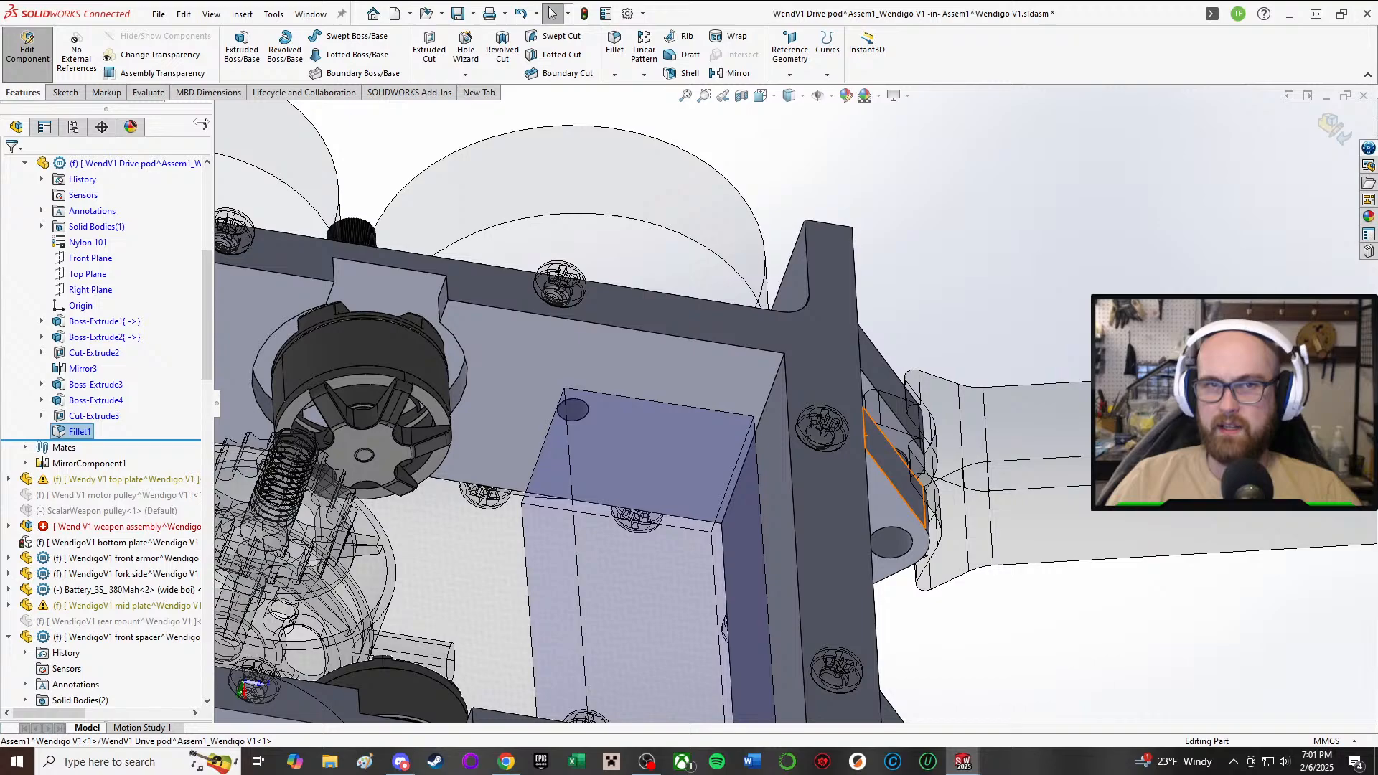
{"action": "left_click", "coordinate": [62, 92]}
{"action": "left_click", "coordinate": [237, 44]}
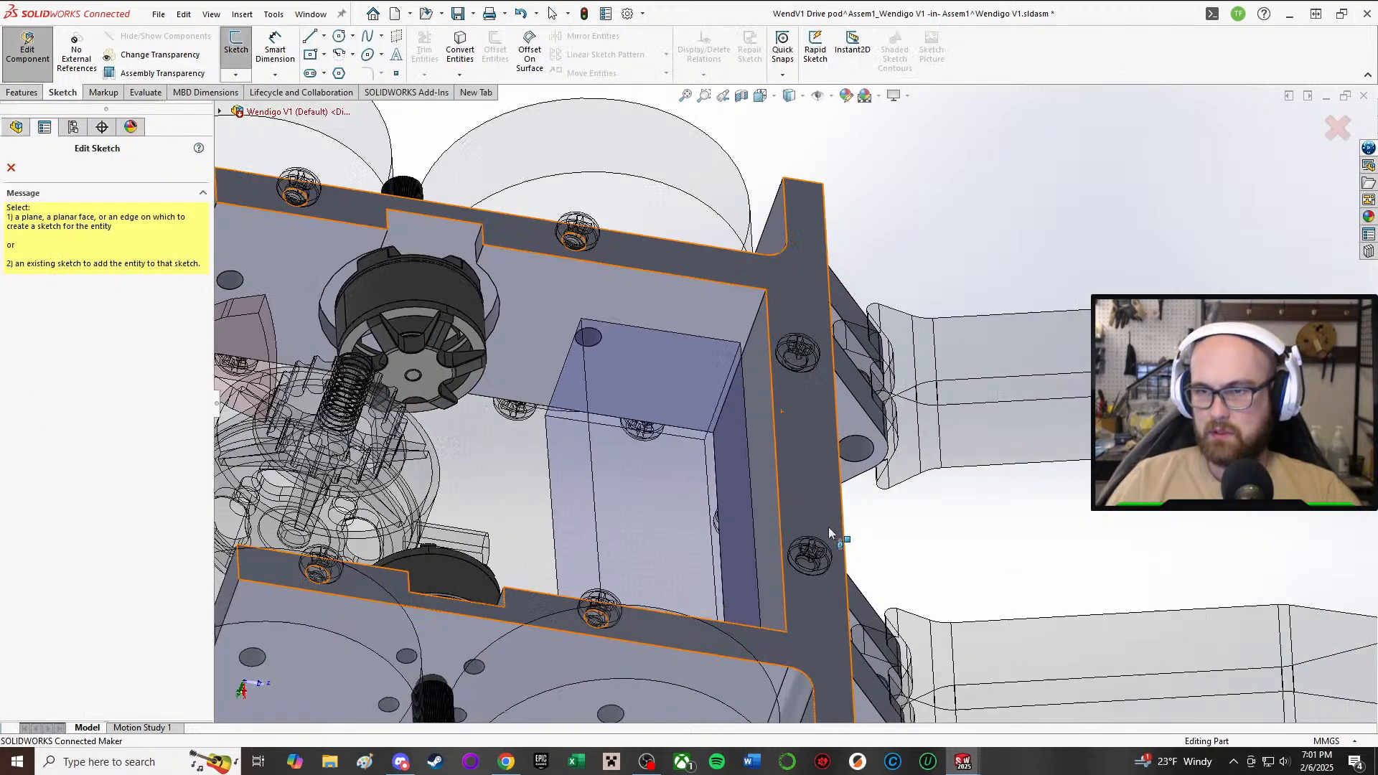
{"action": "middle_click_drag", "start_coordinate": [829, 527], "coordinate": [838, 299]}
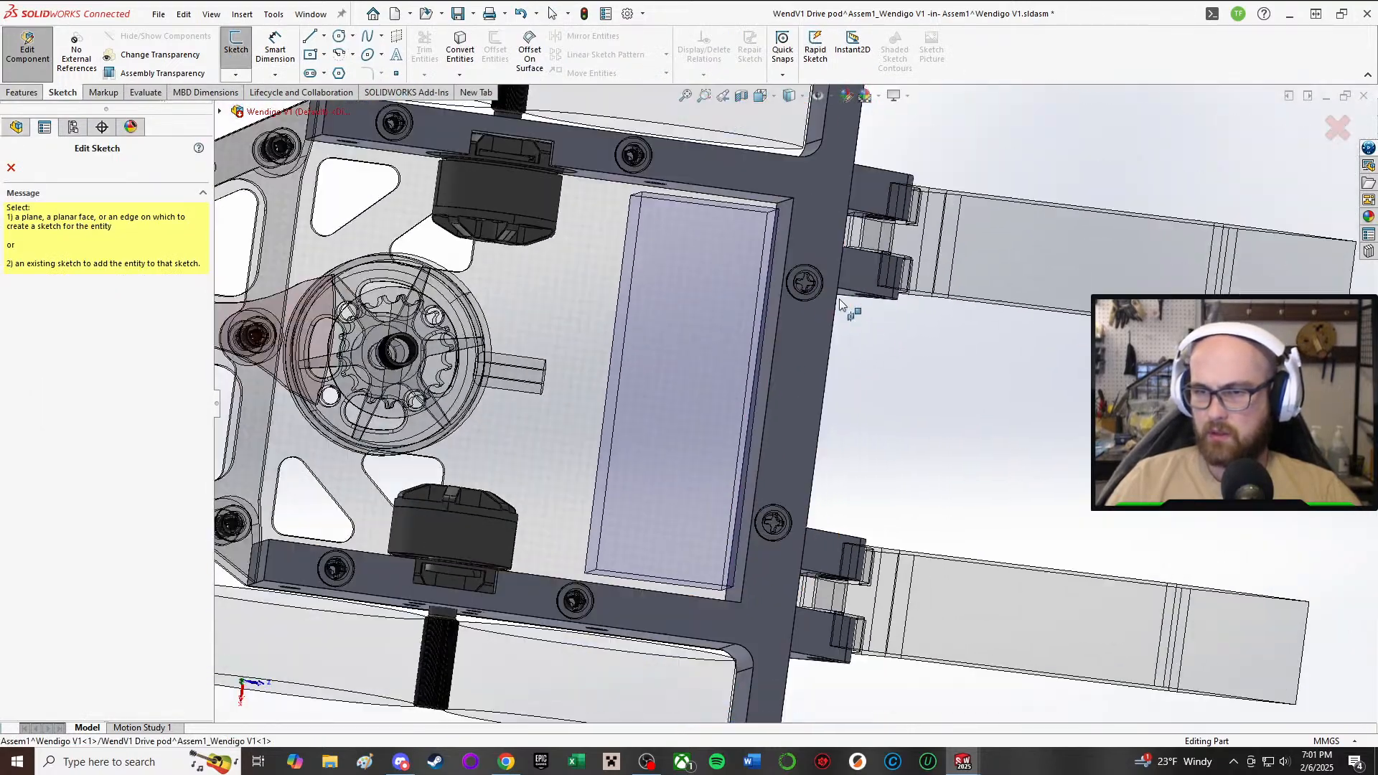
{"action": "left_click", "coordinate": [804, 362]}
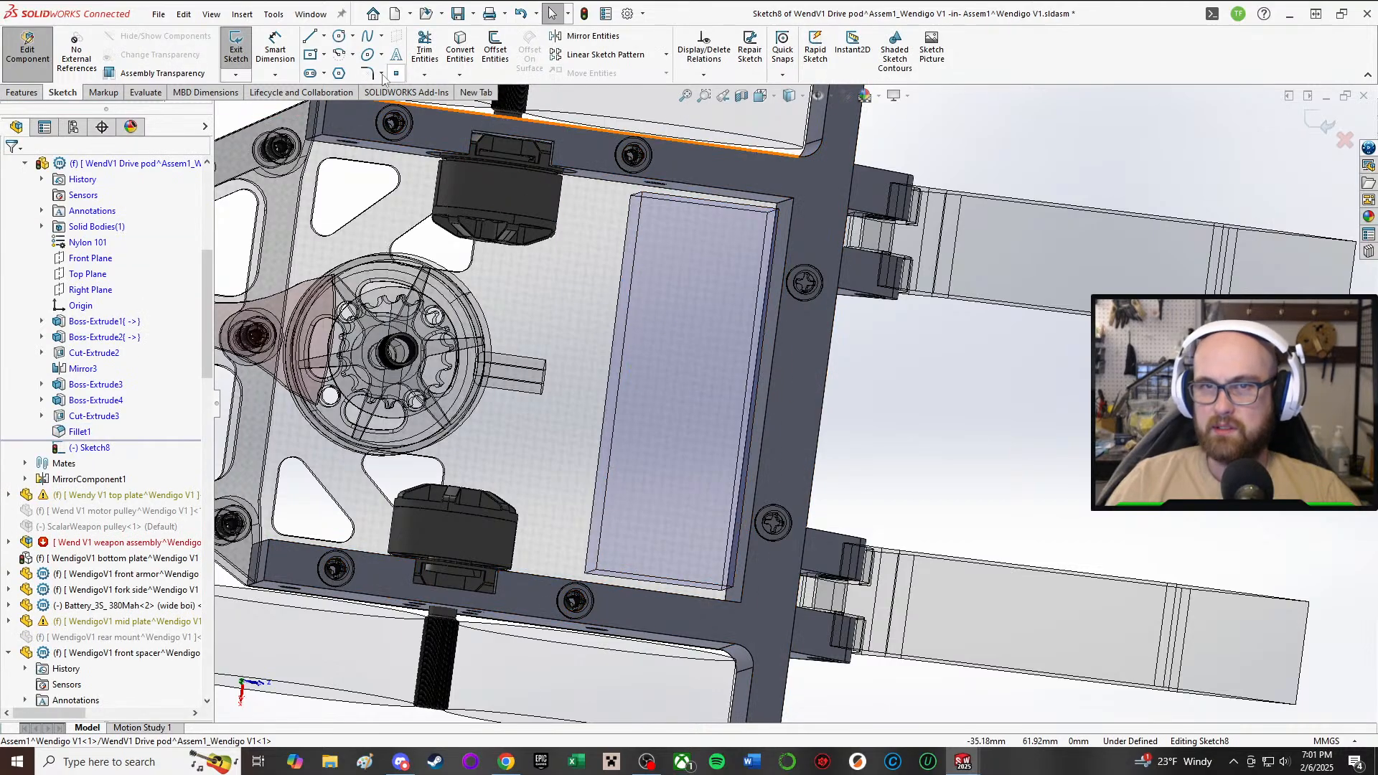
{"action": "left_click", "coordinate": [341, 38]}
{"action": "middle_click_drag", "start_coordinate": [779, 521], "coordinate": [533, 190]}
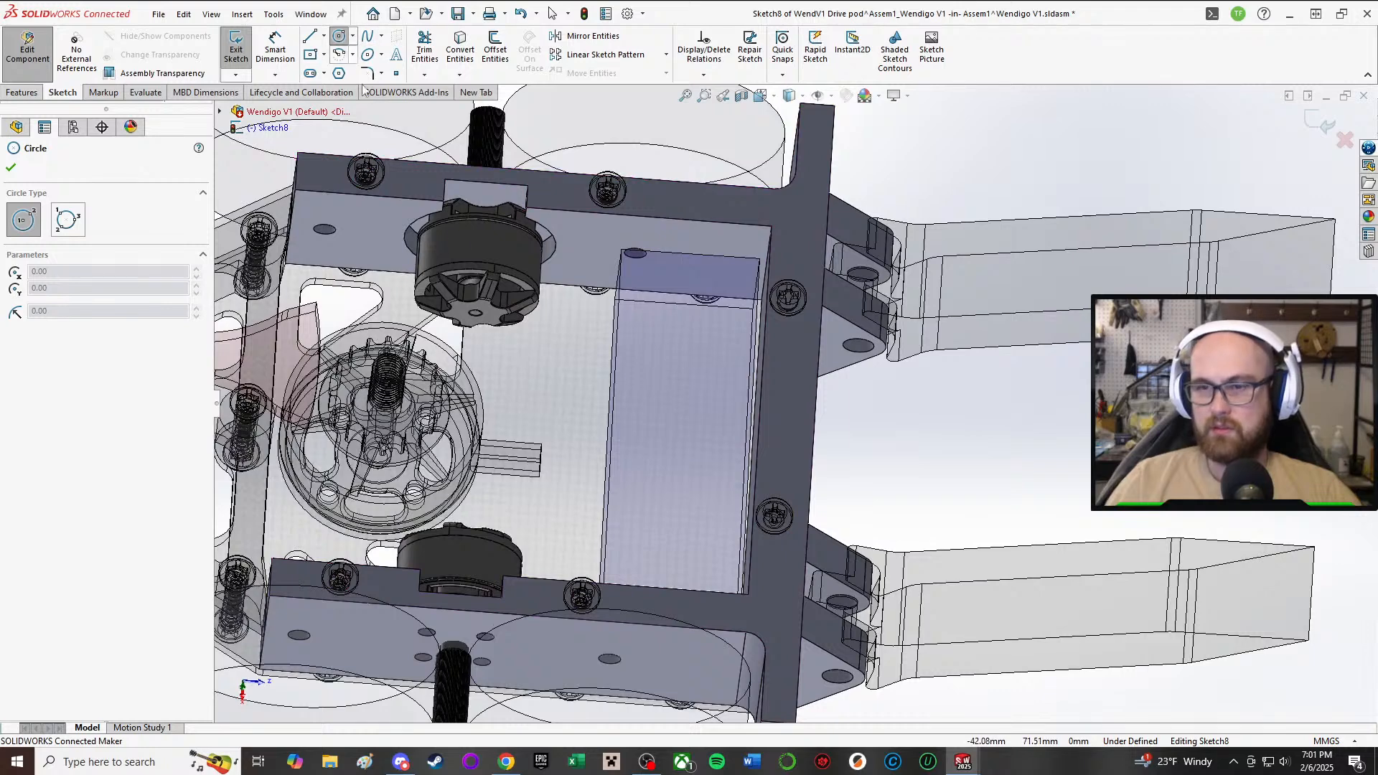
{"action": "left_click", "coordinate": [325, 36]}
{"action": "key", "text": "Escape"}
{"action": "key", "text": "Escape"}
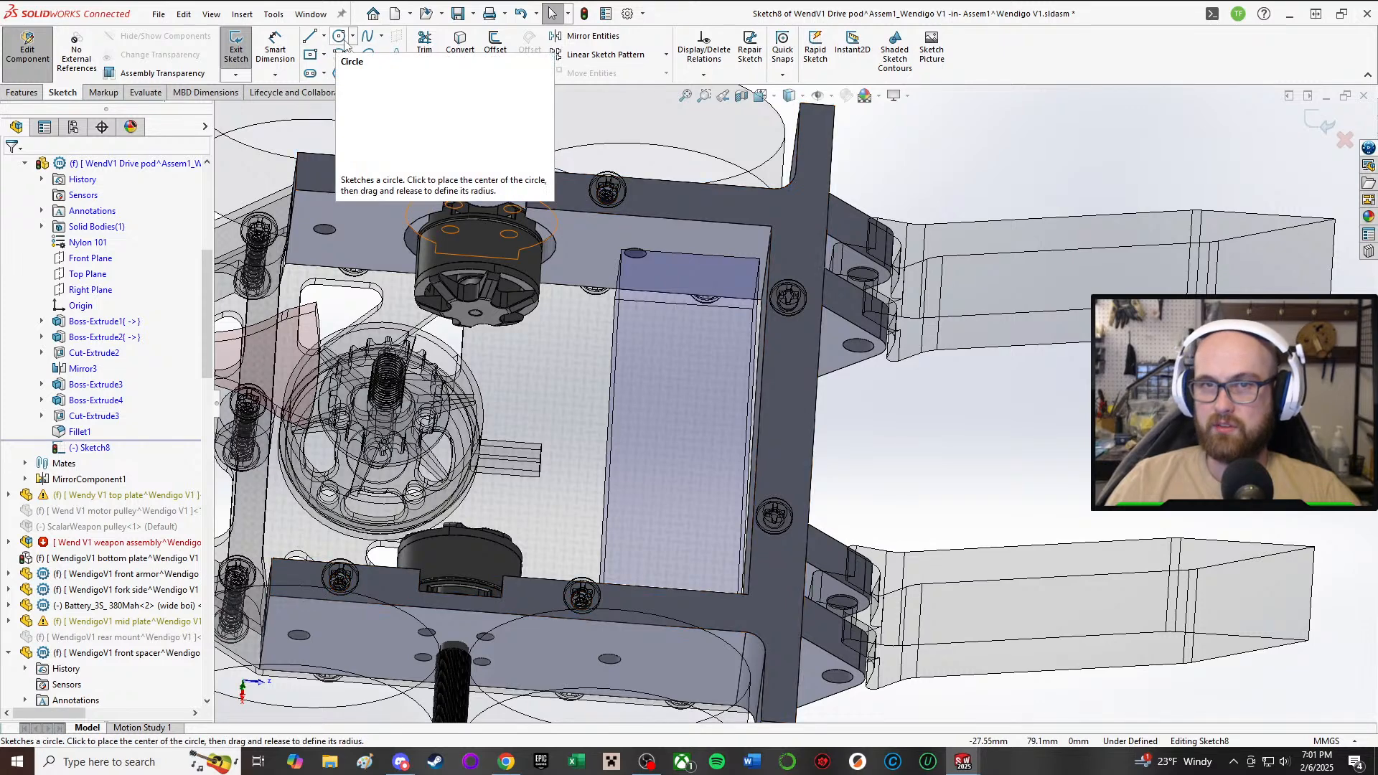
- Sketch a circle about 4.8 mm in diameter on the fork-end bar, between its lower screw and the nearby inner corner
{"action": "left_click", "coordinate": [338, 36]}
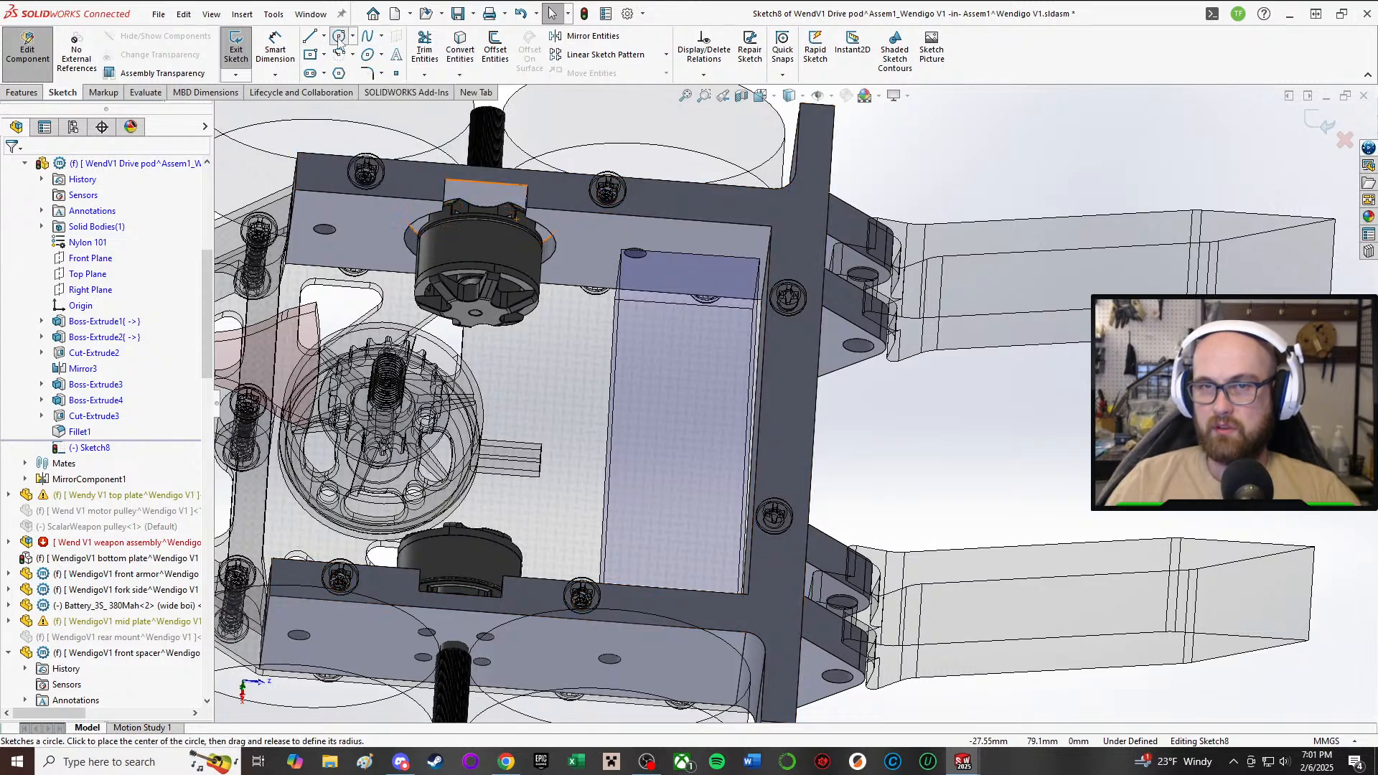
{"action": "left_click", "coordinate": [766, 561]}
{"action": "left_click", "coordinate": [782, 567]}
{"action": "right_click", "coordinate": [854, 511]}
{"action": "left_click", "coordinate": [858, 514]}
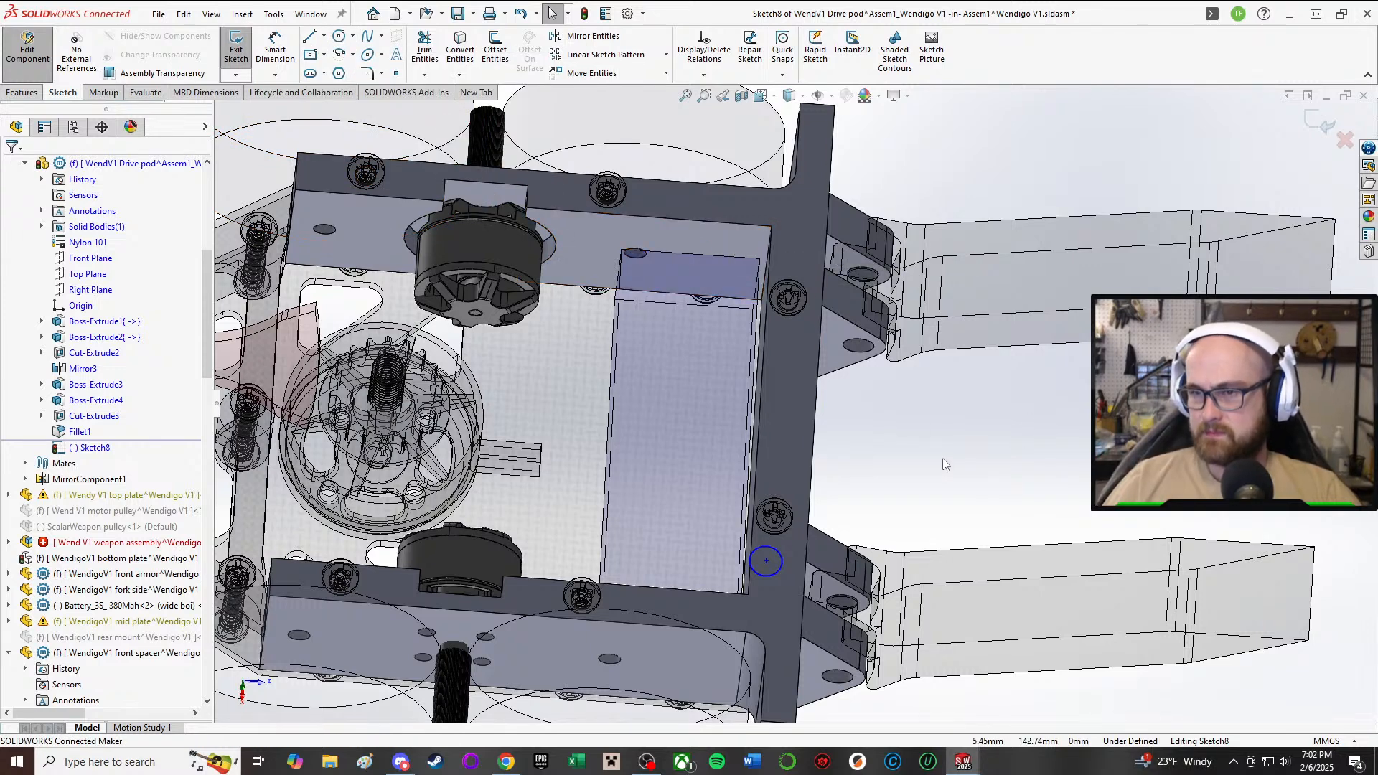
- Make the circle equal in radius to the existing screw hole in the adjacent side wall
{"action": "left_click", "coordinate": [766, 560]}
{"action": "scroll", "coordinate": [766, 561], "scroll_direction": "up", "scroll_amount": 5}
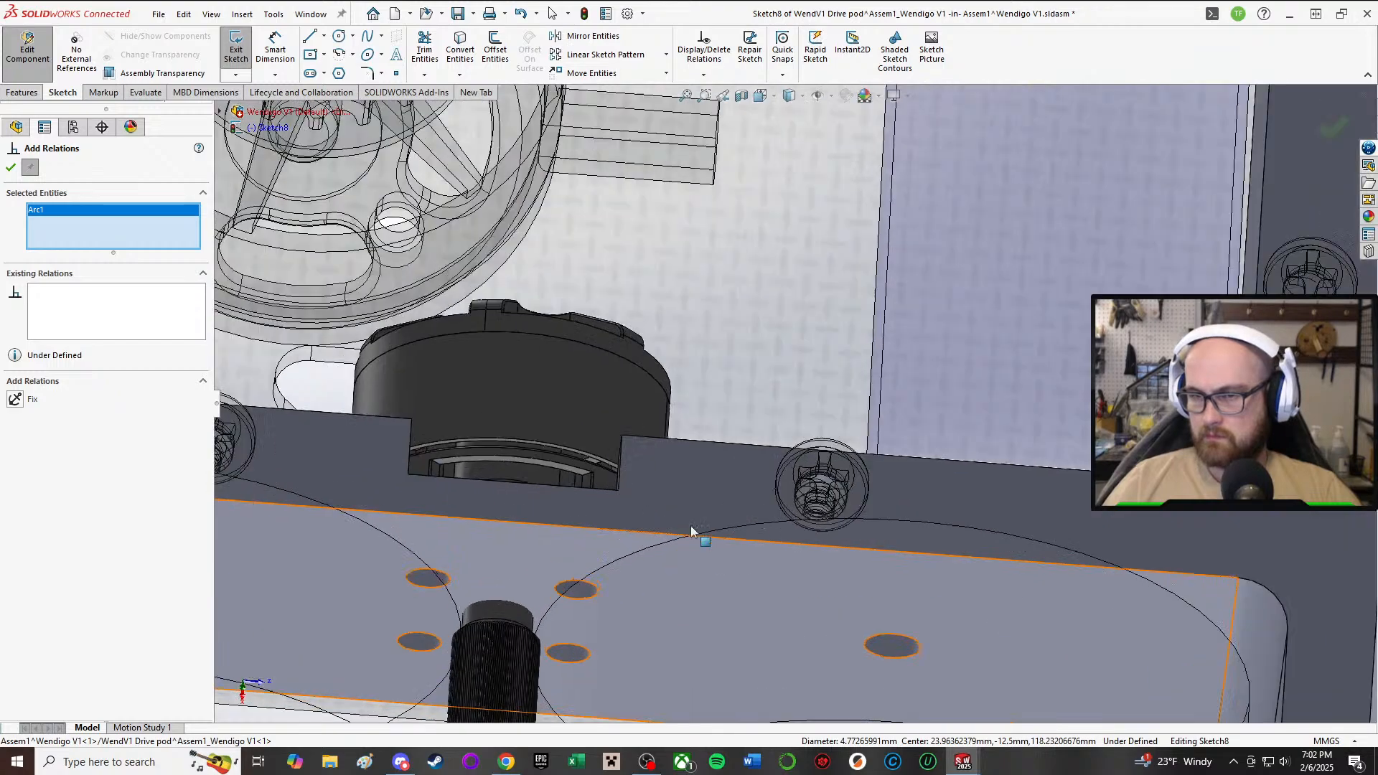
{"action": "scroll", "coordinate": [691, 531], "scroll_direction": "up", "scroll_amount": 3}
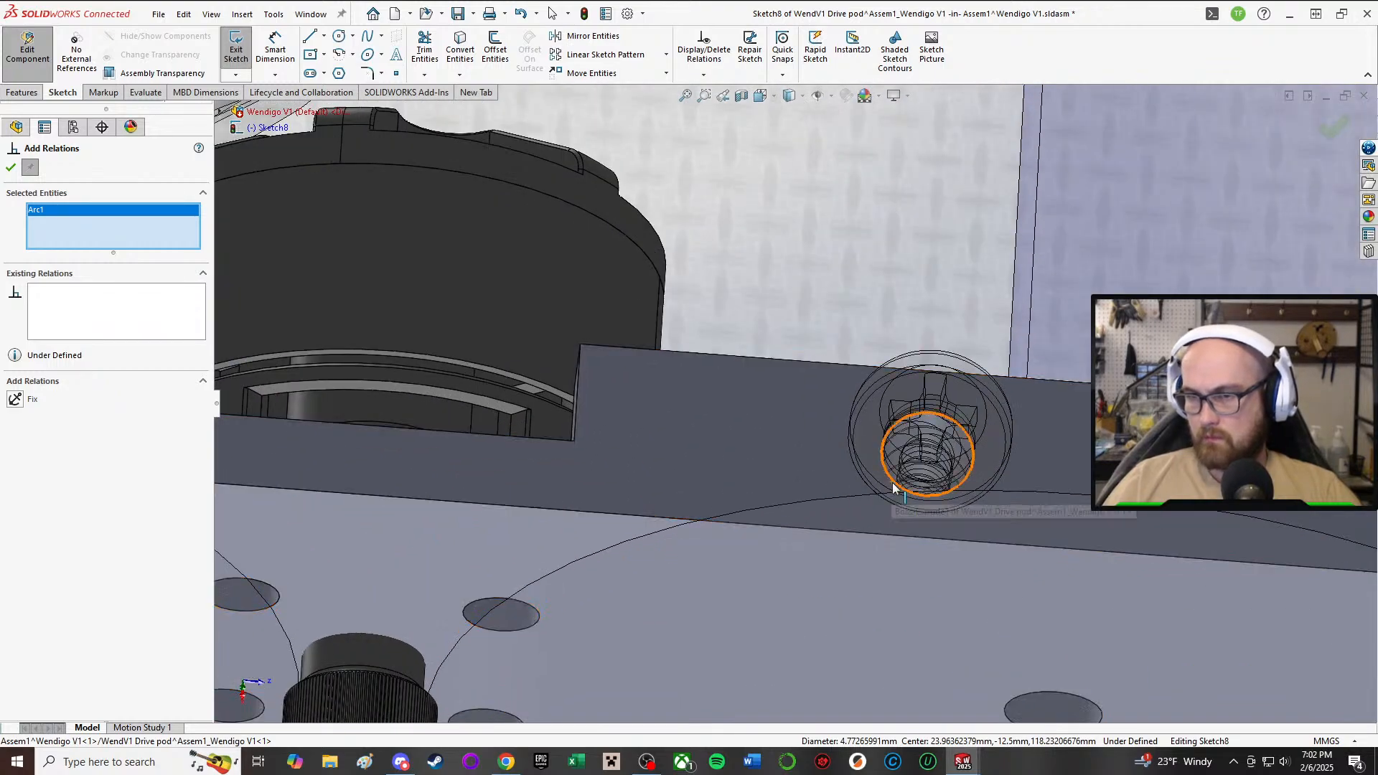
{"action": "left_click", "coordinate": [894, 488]}
{"action": "scroll", "coordinate": [894, 488], "scroll_direction": "down", "scroll_amount": 6}
{"action": "scroll", "coordinate": [894, 488], "scroll_direction": "up", "scroll_amount": 2}
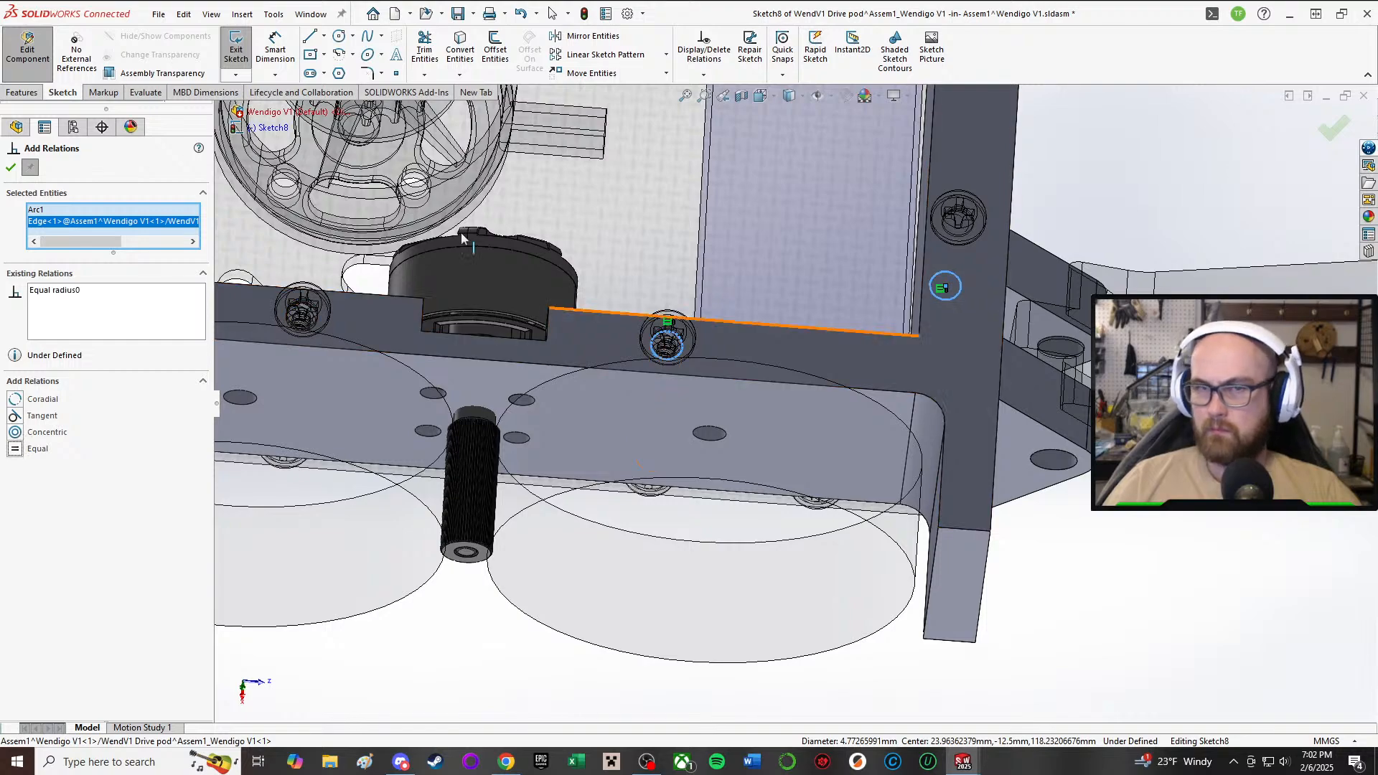
{"action": "left_click", "coordinate": [10, 167]}
- Dimension the circle's center 2.5 mm from the inner edge of the fork-end bar
{"action": "middle_click_drag", "start_coordinate": [1144, 347], "coordinate": [858, 382], "text": "ctrl"}
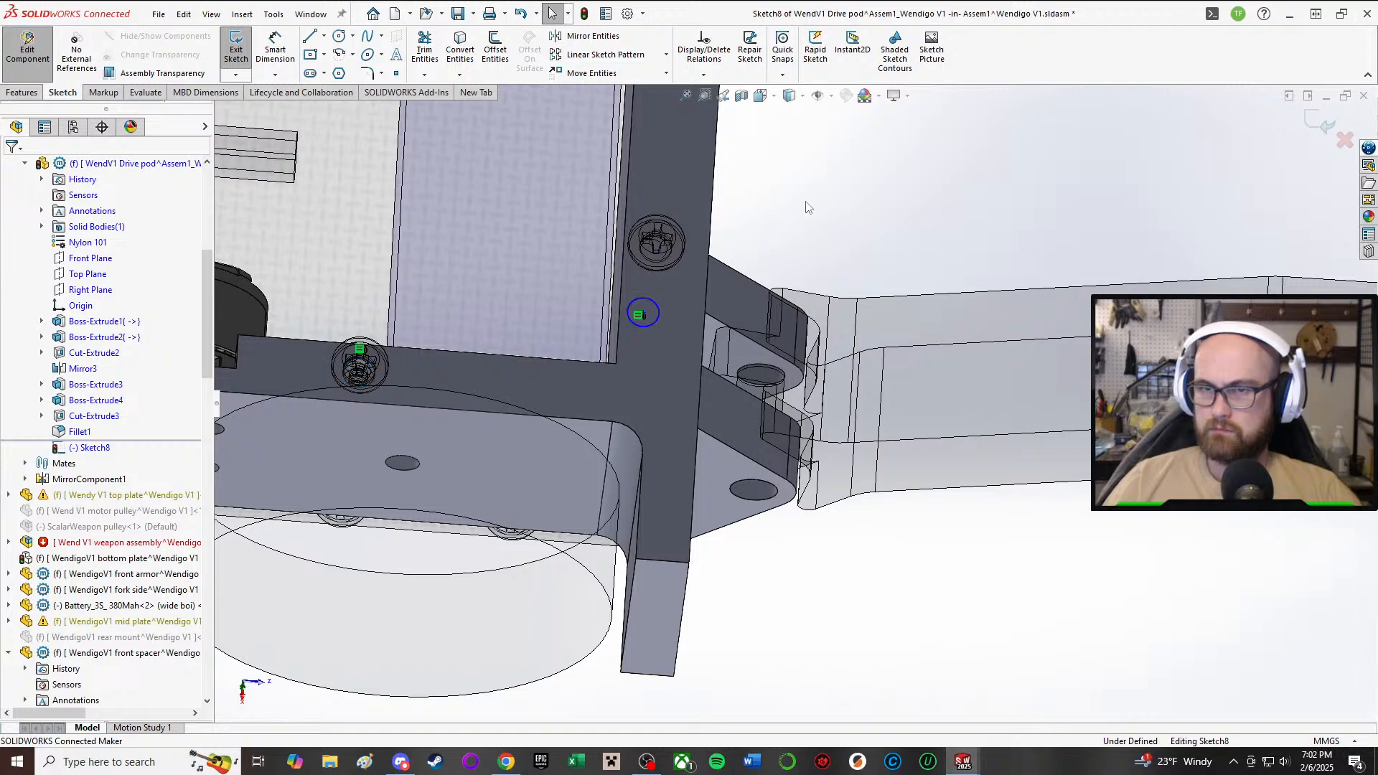
{"action": "scroll", "coordinate": [805, 202], "scroll_direction": "down", "scroll_amount": 2}
{"action": "scroll", "coordinate": [800, 222], "scroll_direction": "up", "scroll_amount": 1}
{"action": "middle_click_drag", "start_coordinate": [788, 229], "coordinate": [794, 288]}
{"action": "right_click_drag", "start_coordinate": [888, 299], "coordinate": [871, 215]}
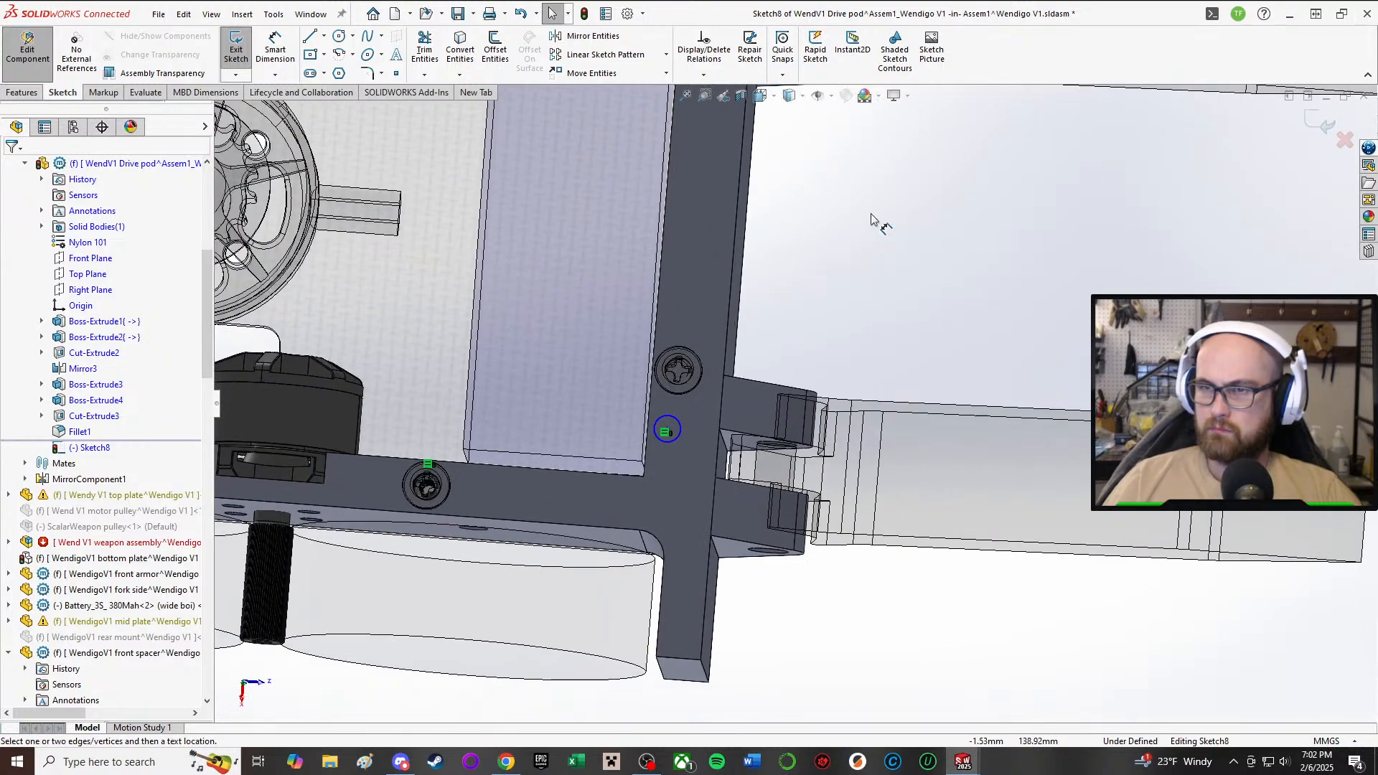
{"action": "right_click", "coordinate": [872, 216]}
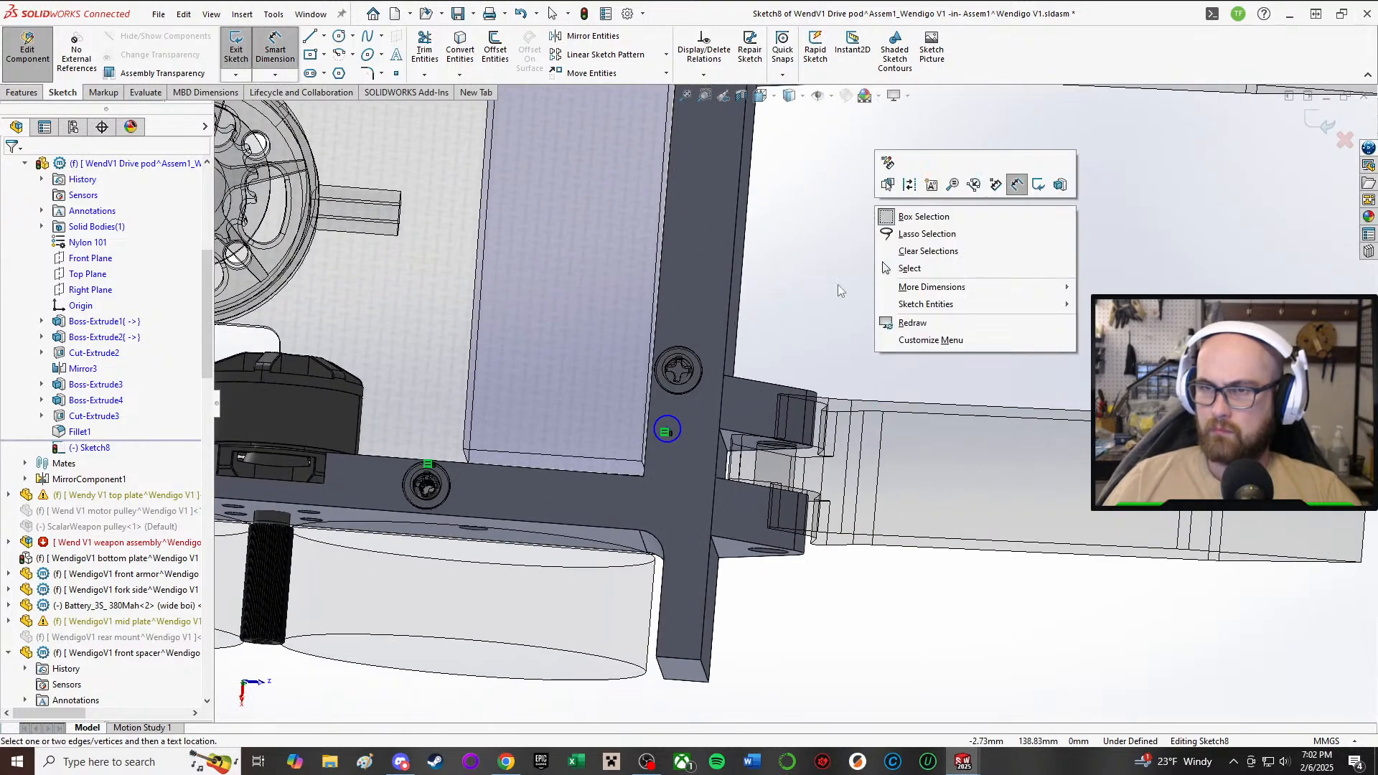
{"action": "left_click", "coordinate": [1140, 248]}
{"action": "scroll", "coordinate": [708, 430], "scroll_direction": "down", "scroll_amount": 2}
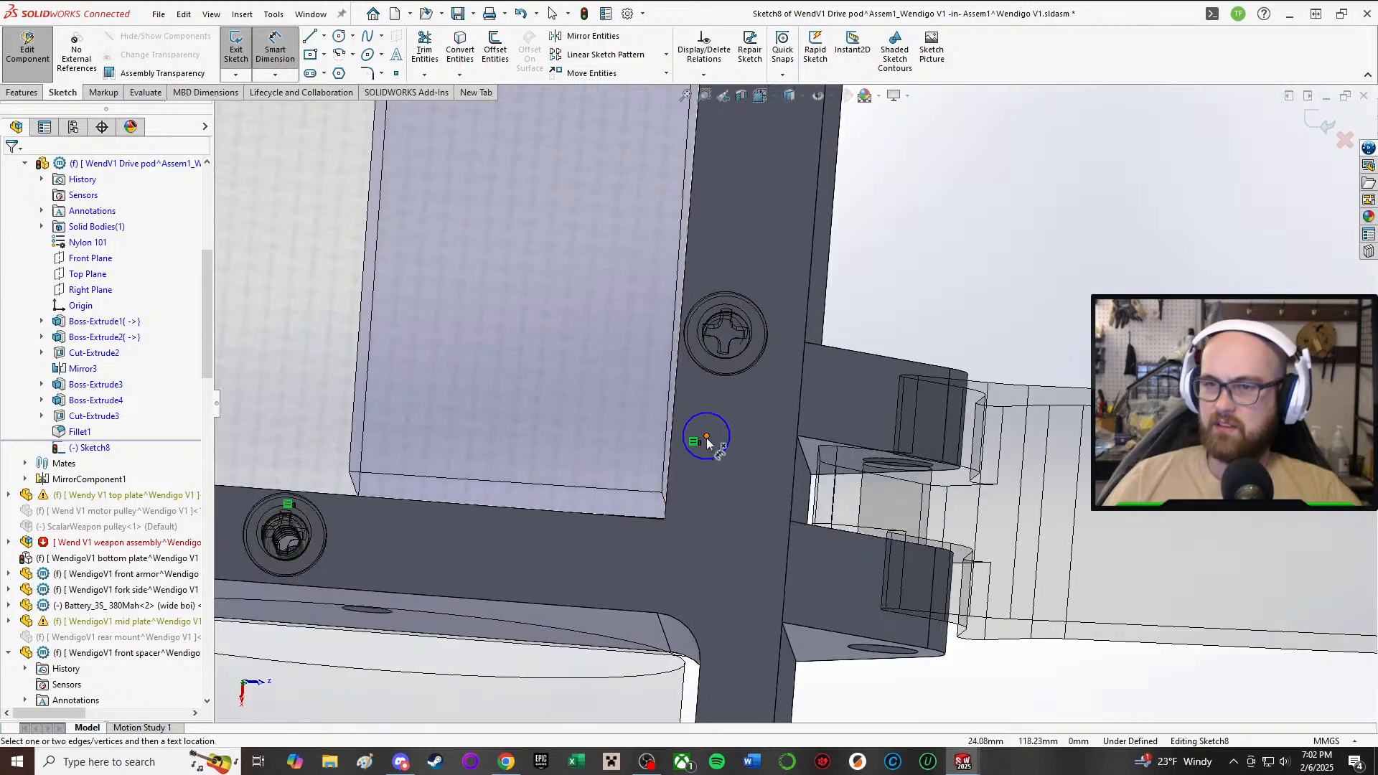
{"action": "left_click", "coordinate": [707, 437]}
{"action": "left_click", "coordinate": [674, 420]}
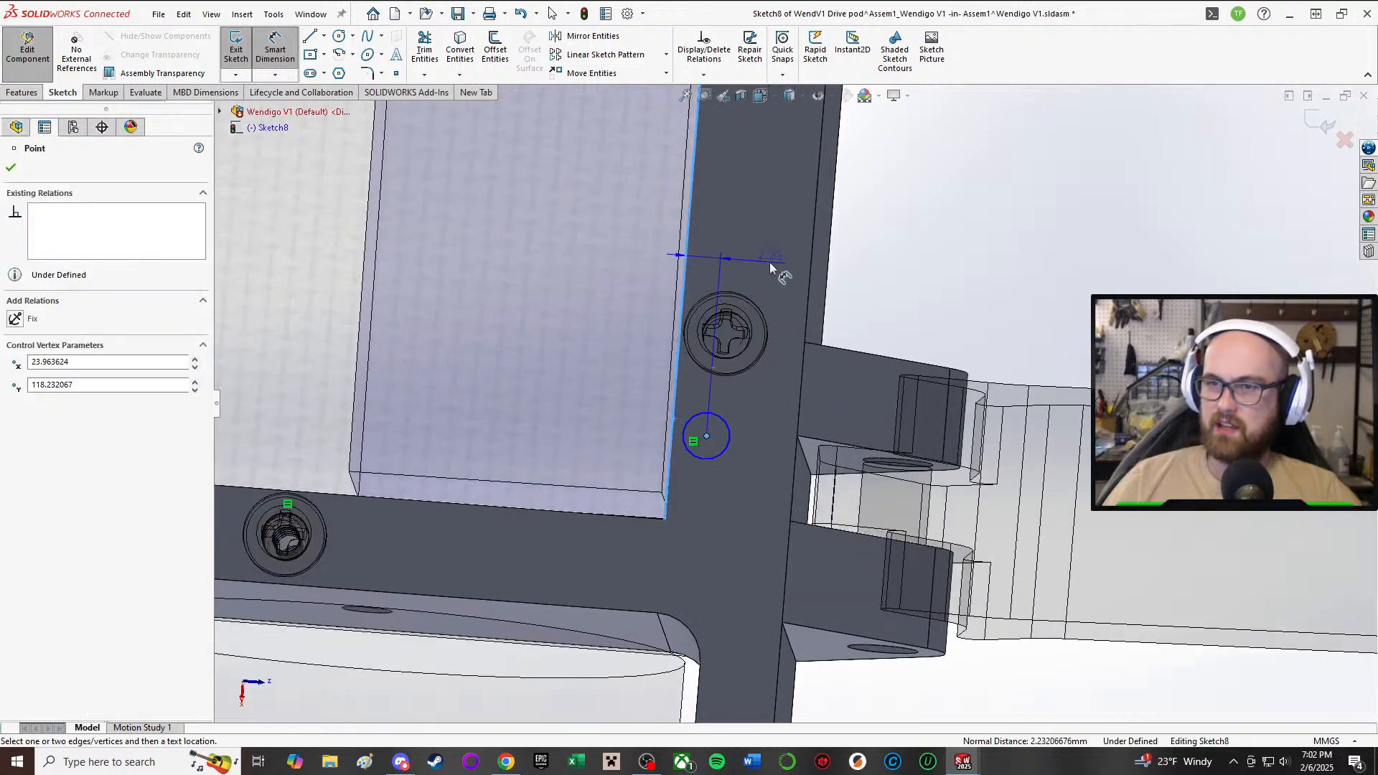
{"action": "left_click", "coordinate": [770, 268]}
{"action": "type", "text": "2."}
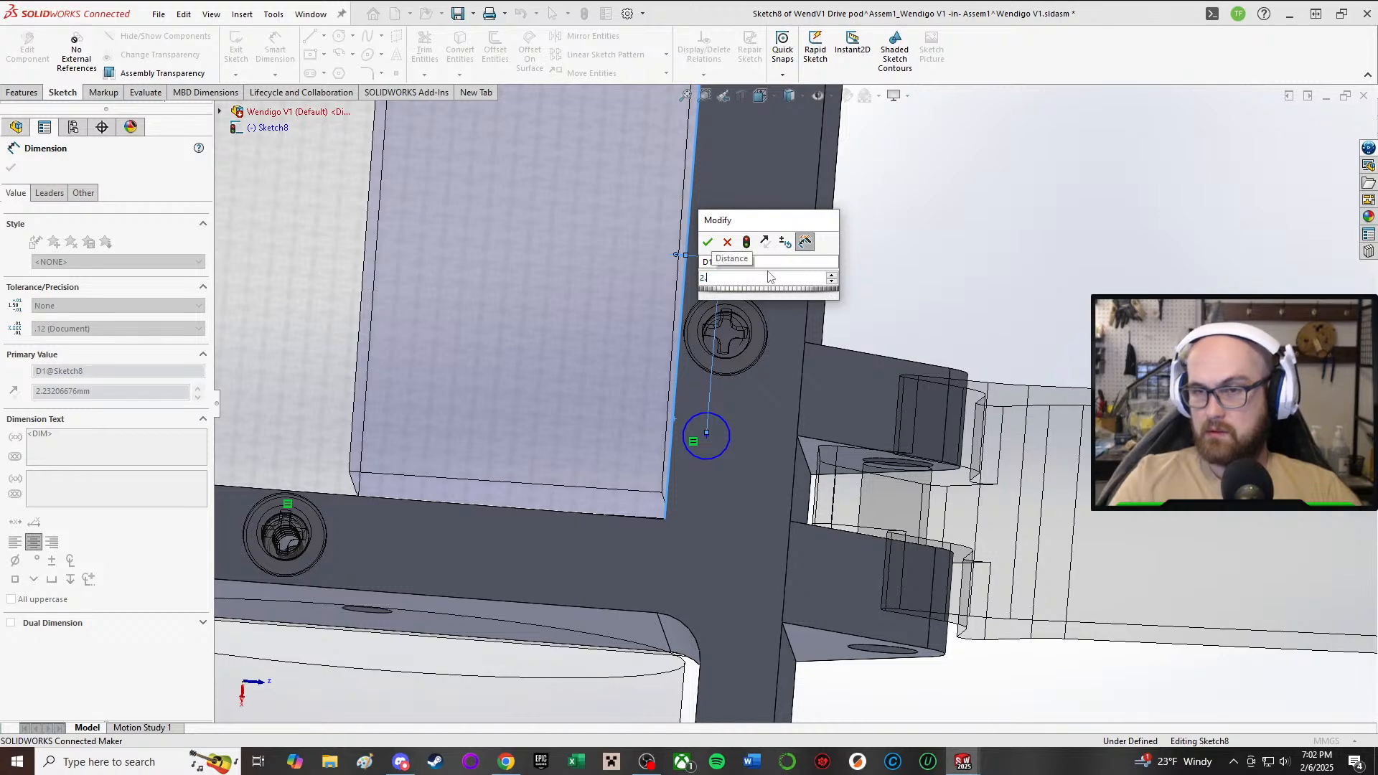
{"action": "type", "text": "5"}
{"action": "key", "text": "Return"}
- Dimension the circle's center 6 mm from the inner edge of the adjacent side wall
{"action": "scroll", "coordinate": [824, 339], "scroll_direction": "up", "scroll_amount": 2}
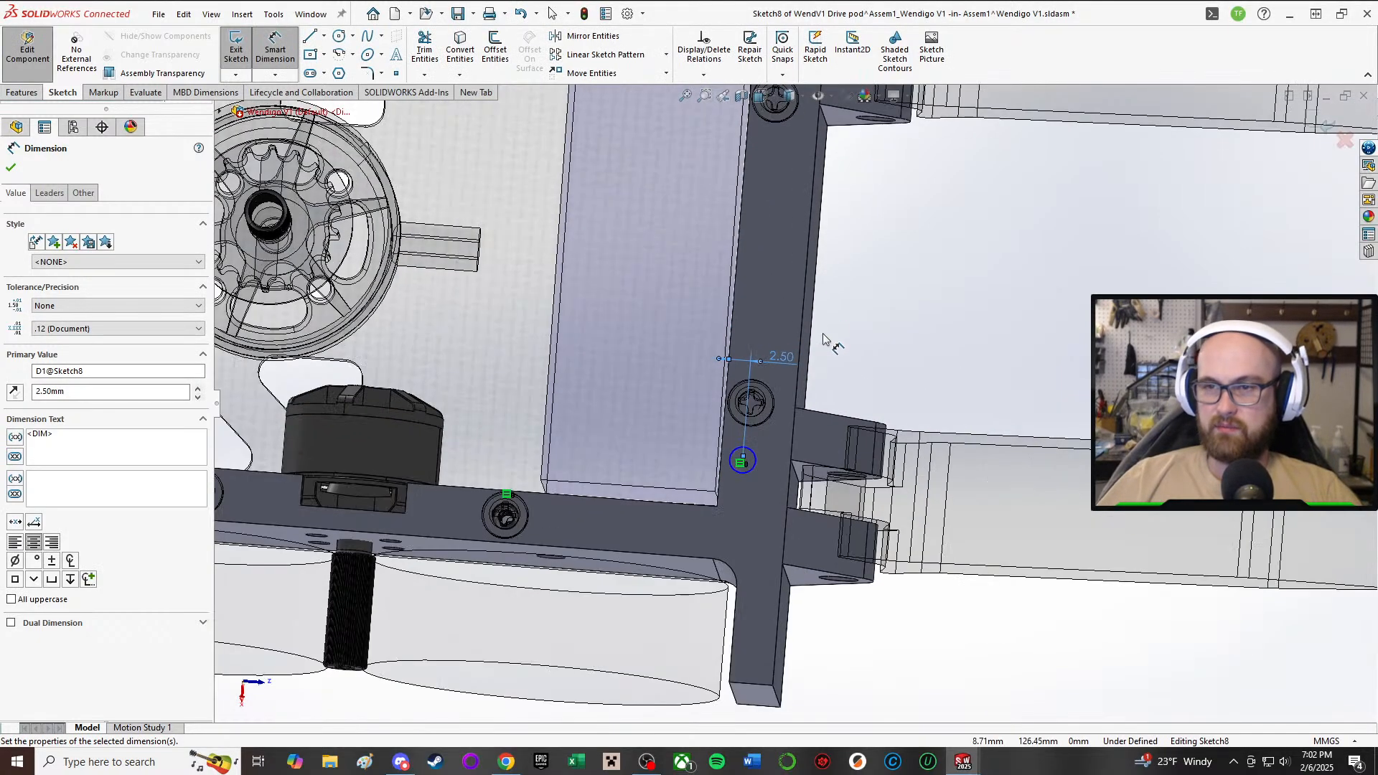
{"action": "middle_click_drag", "start_coordinate": [792, 418], "coordinate": [794, 384]}
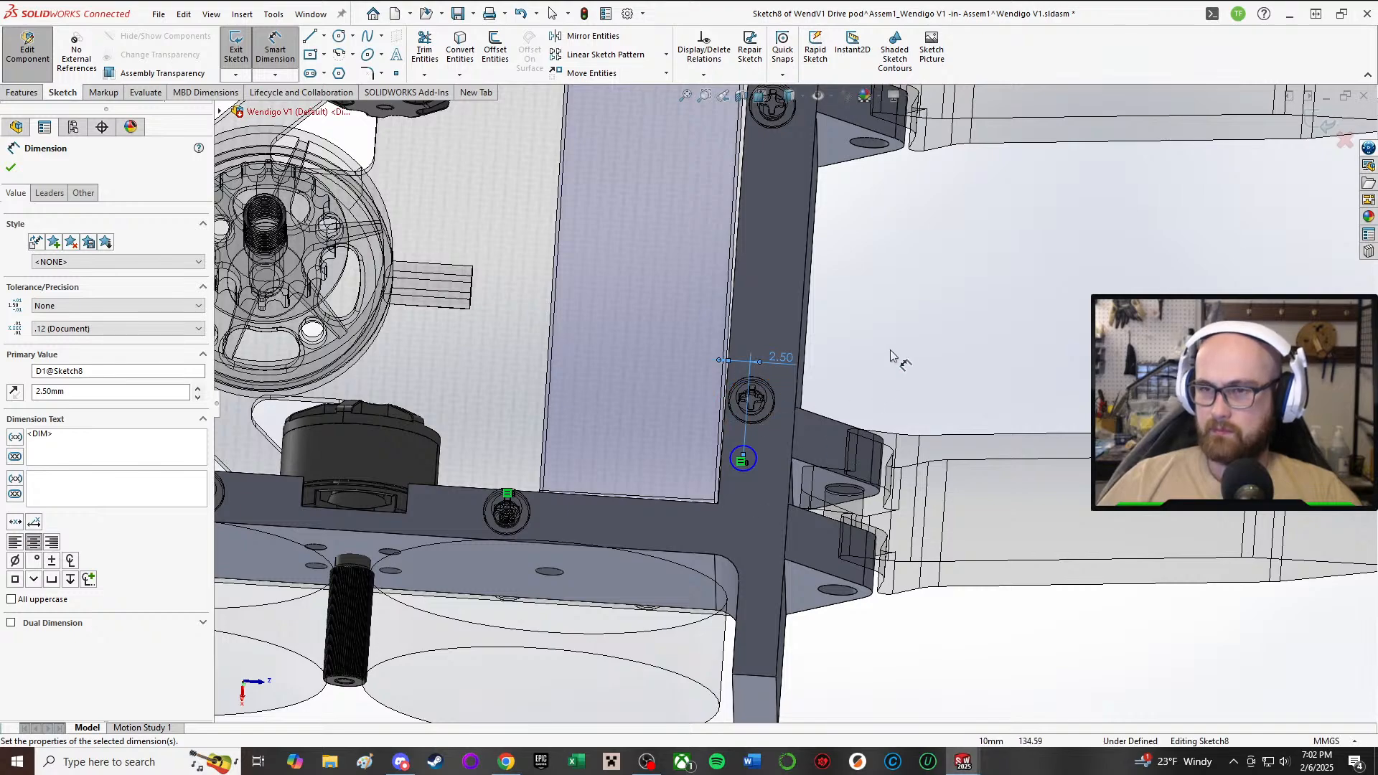
{"action": "scroll", "coordinate": [802, 406], "scroll_direction": "up", "scroll_amount": 2}
{"action": "middle_click_drag", "start_coordinate": [805, 404], "coordinate": [790, 375]}
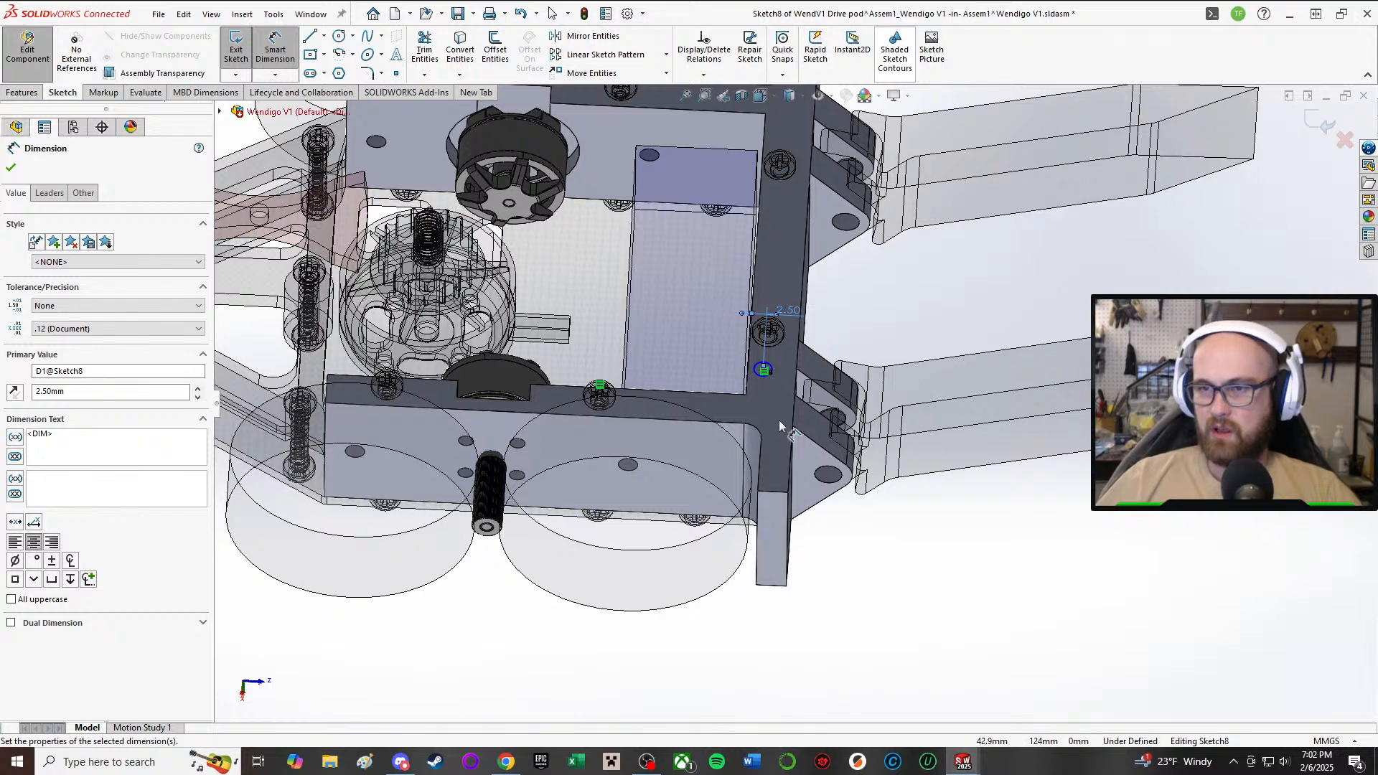
{"action": "scroll", "coordinate": [780, 426], "scroll_direction": "down", "scroll_amount": 5}
{"action": "scroll", "coordinate": [753, 225], "scroll_direction": "up", "scroll_amount": 2}
{"action": "middle_click_drag", "start_coordinate": [746, 248], "coordinate": [855, 452]}
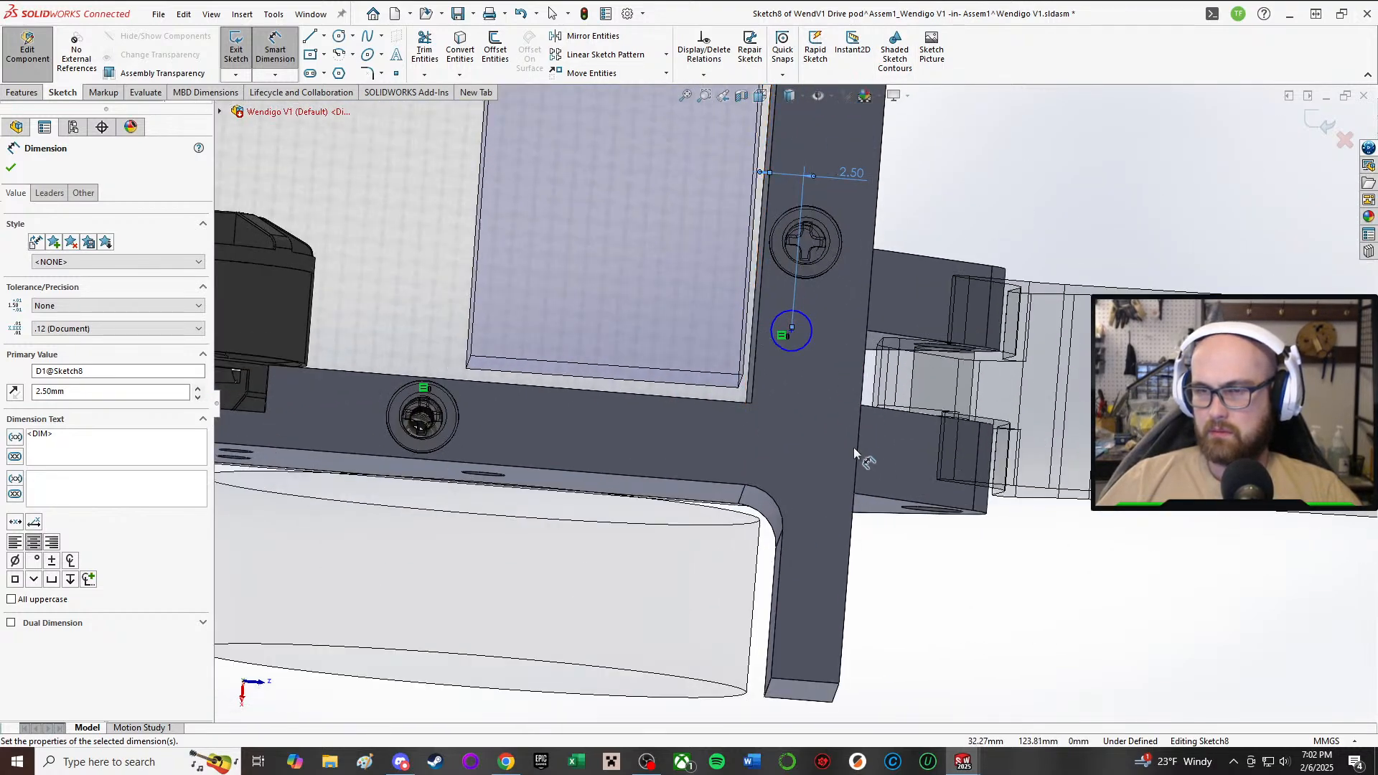
{"action": "left_click", "coordinate": [613, 396]}
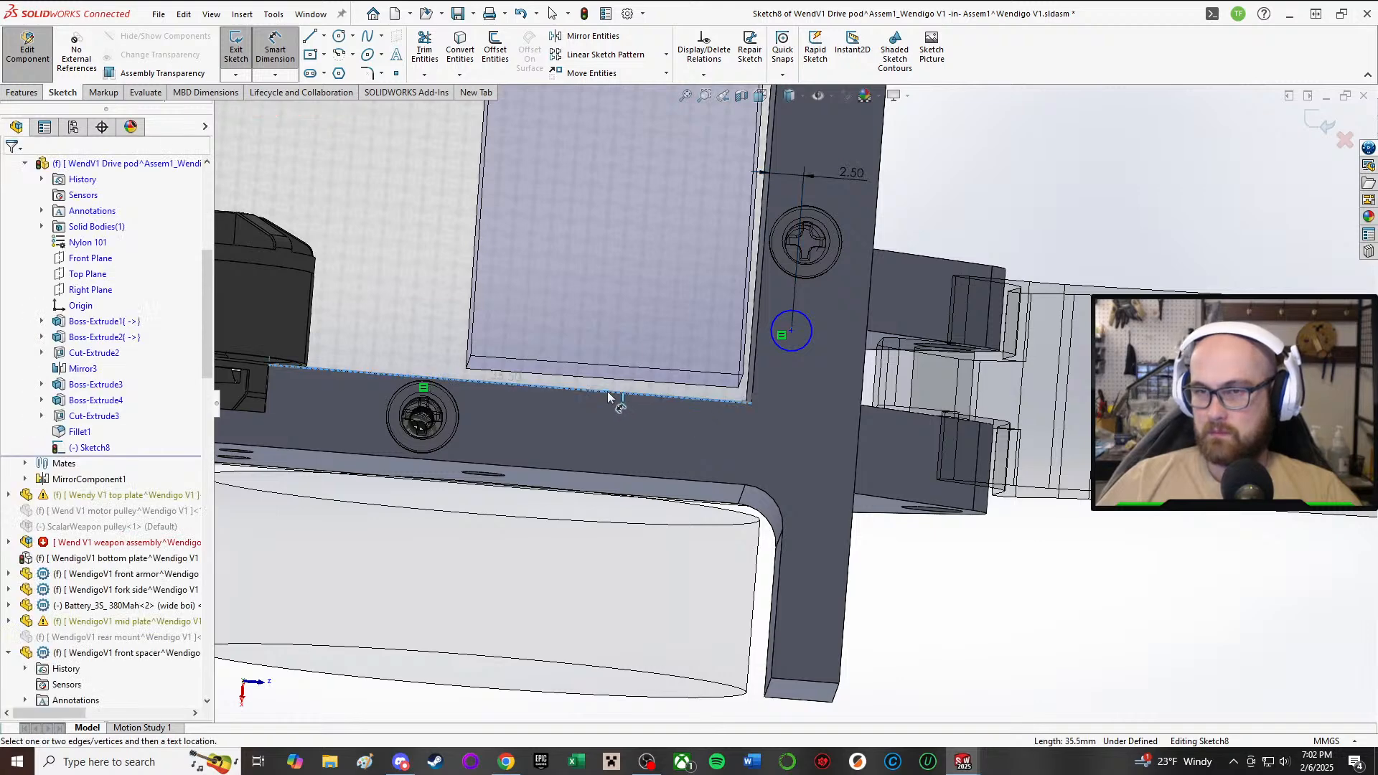
{"action": "left_click", "coordinate": [791, 332]}
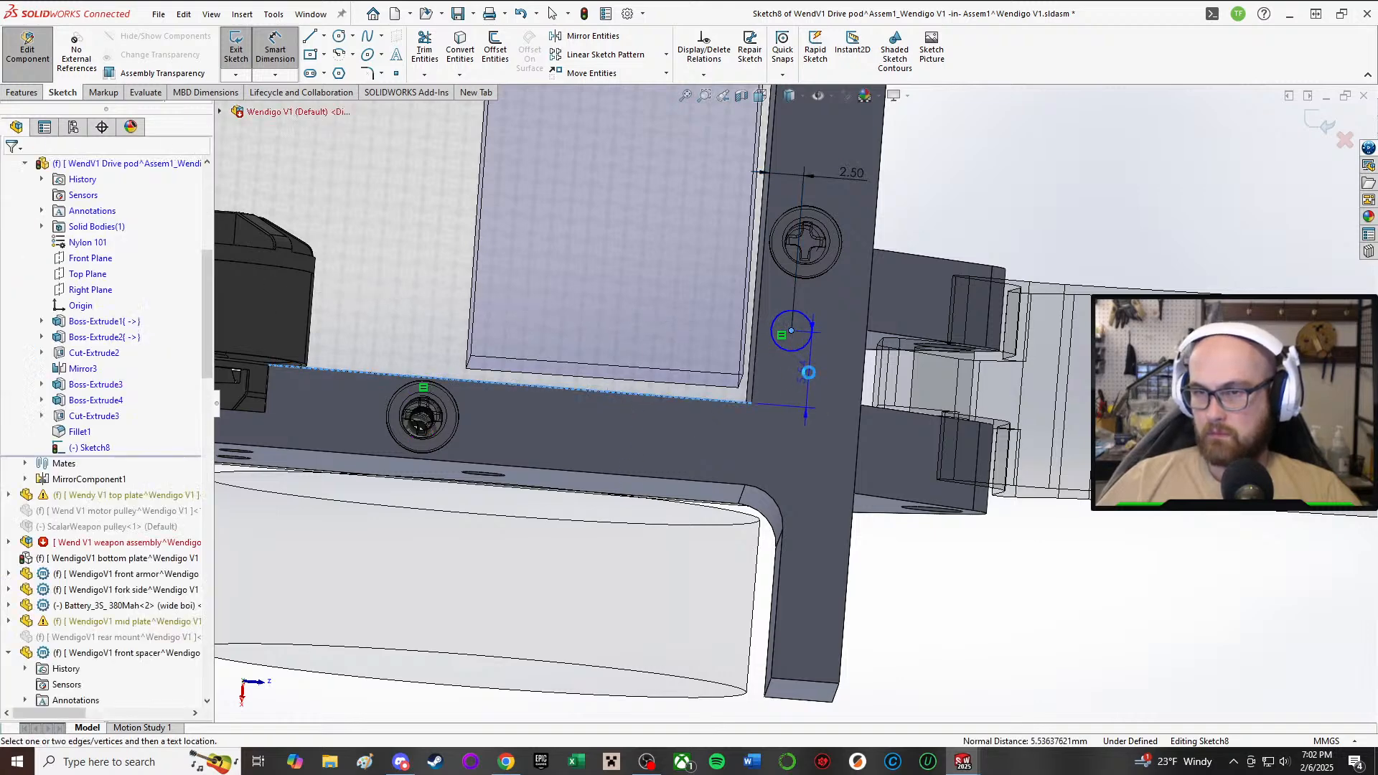
{"action": "left_click", "coordinate": [811, 378]}
{"action": "type", "text": "6"}
{"action": "key", "text": "Return"}
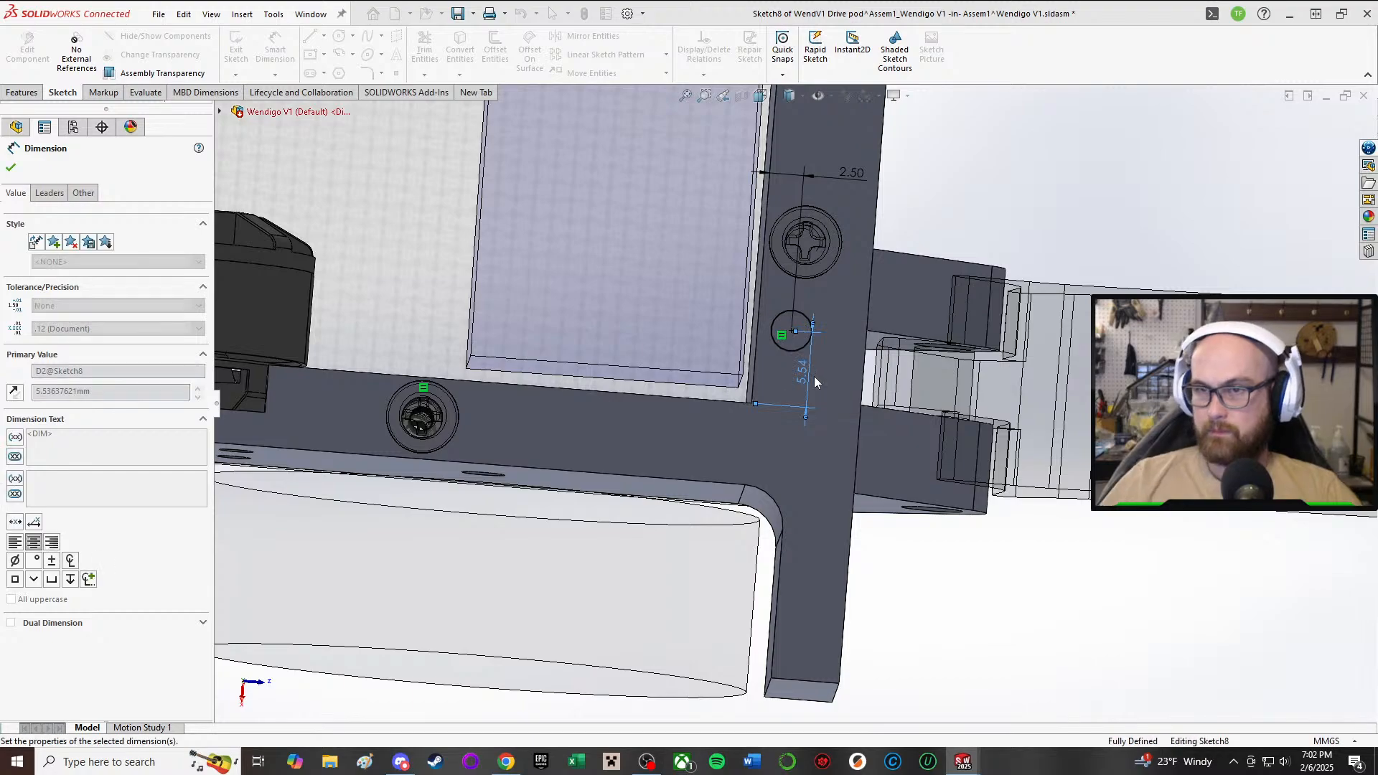
- Draw a construction centerline across the fork-end bar's width, starting from the midpoint of its inner edge
{"action": "scroll", "coordinate": [815, 376], "scroll_direction": "up", "scroll_amount": 3}
{"action": "scroll", "coordinate": [810, 320], "scroll_direction": "up", "scroll_amount": 2}
{"action": "middle_click_drag", "start_coordinate": [800, 287], "coordinate": [798, 100]}
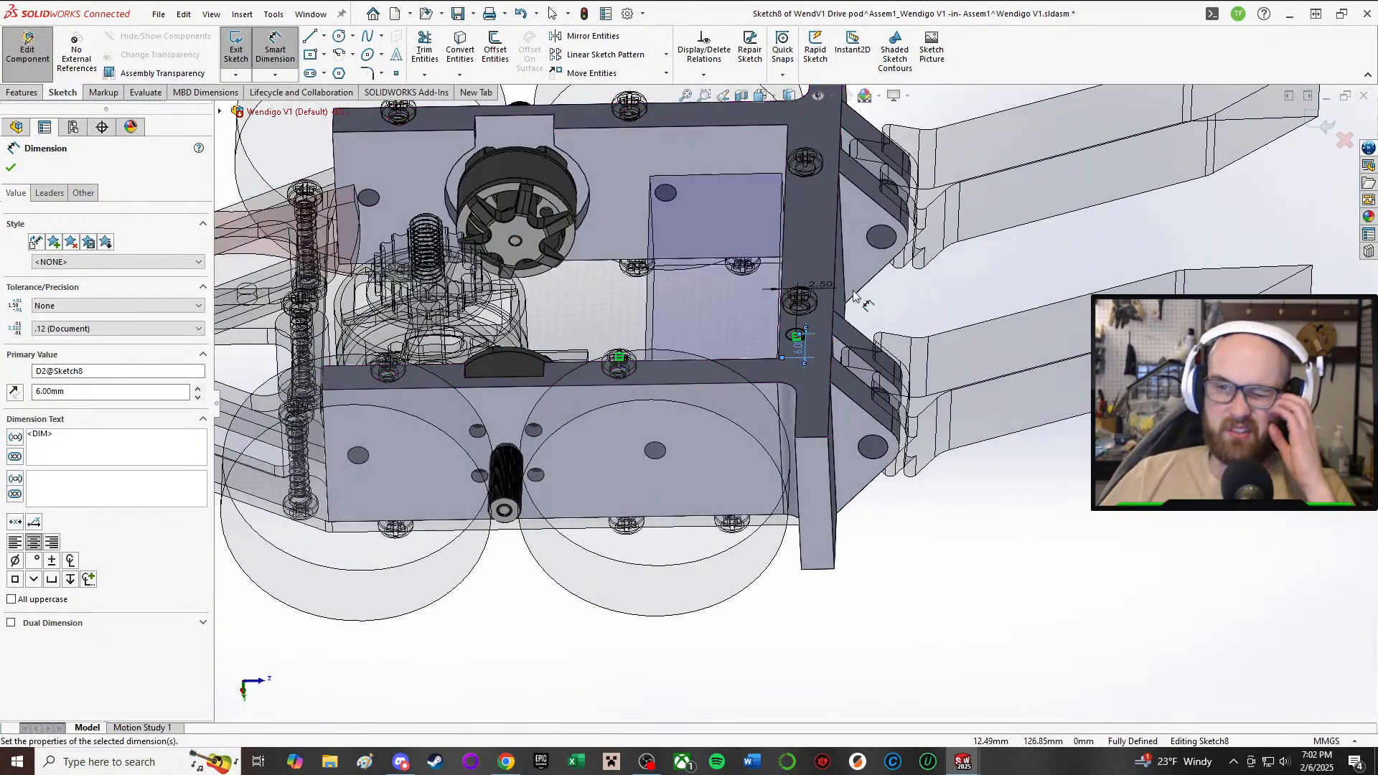
{"action": "key", "text": "ctrl+8"}
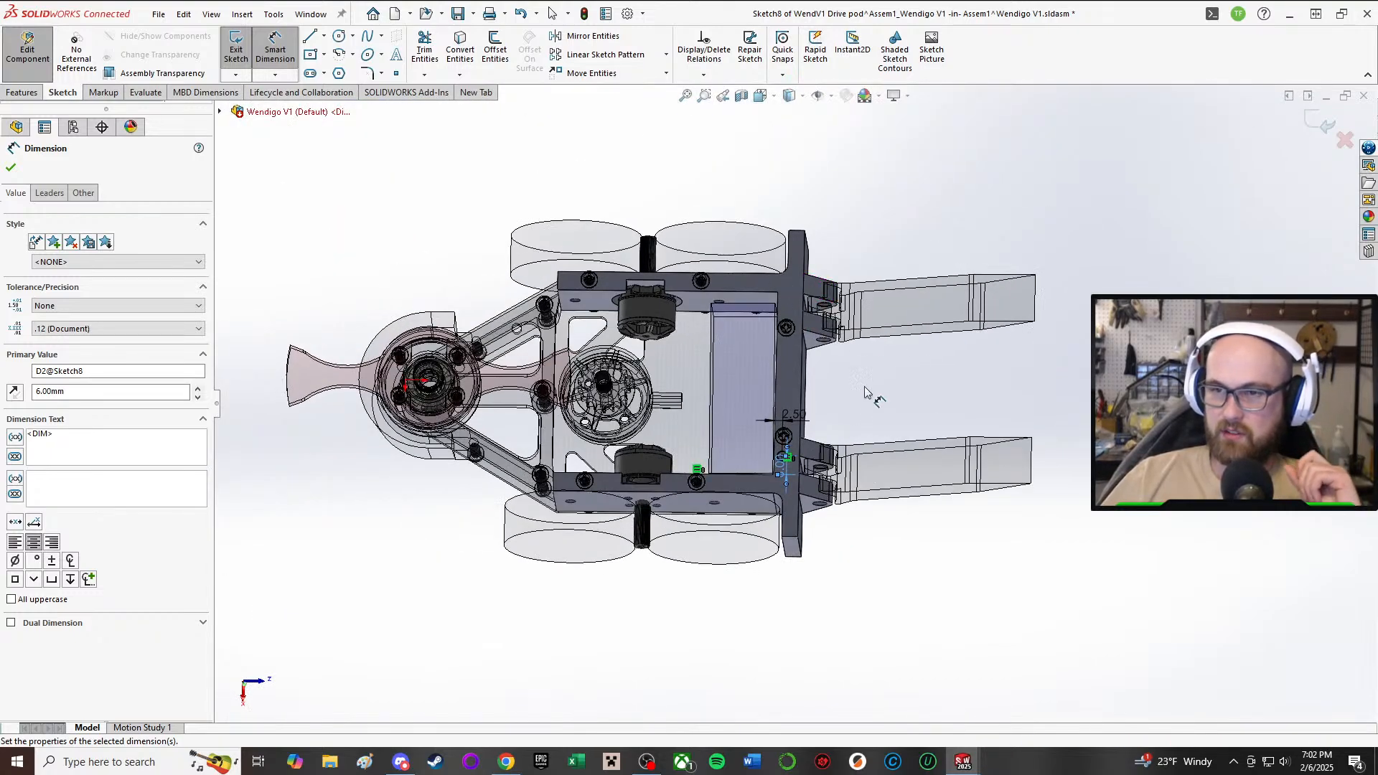
{"action": "scroll", "coordinate": [868, 398], "scroll_direction": "up", "scroll_amount": 1}
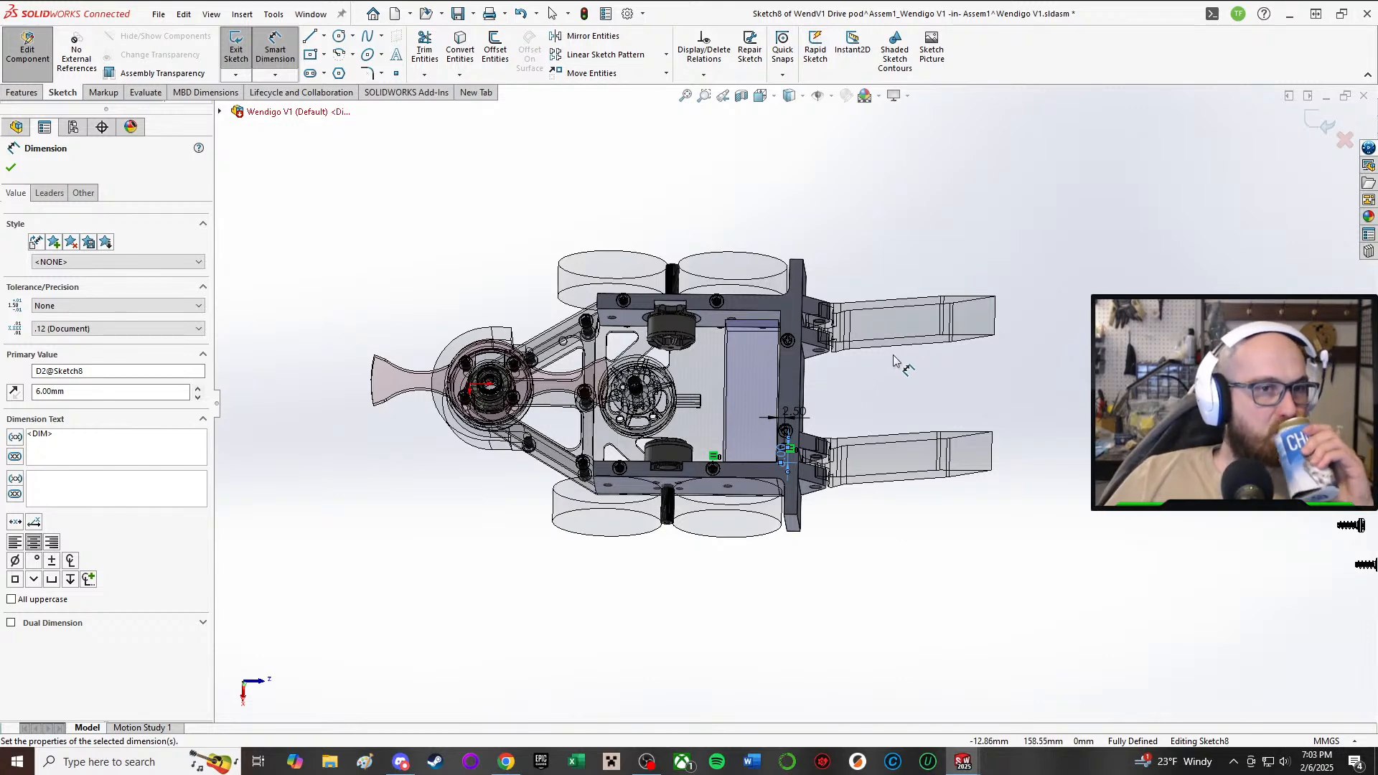
{"action": "scroll", "coordinate": [843, 387], "scroll_direction": "down", "scroll_amount": 2}
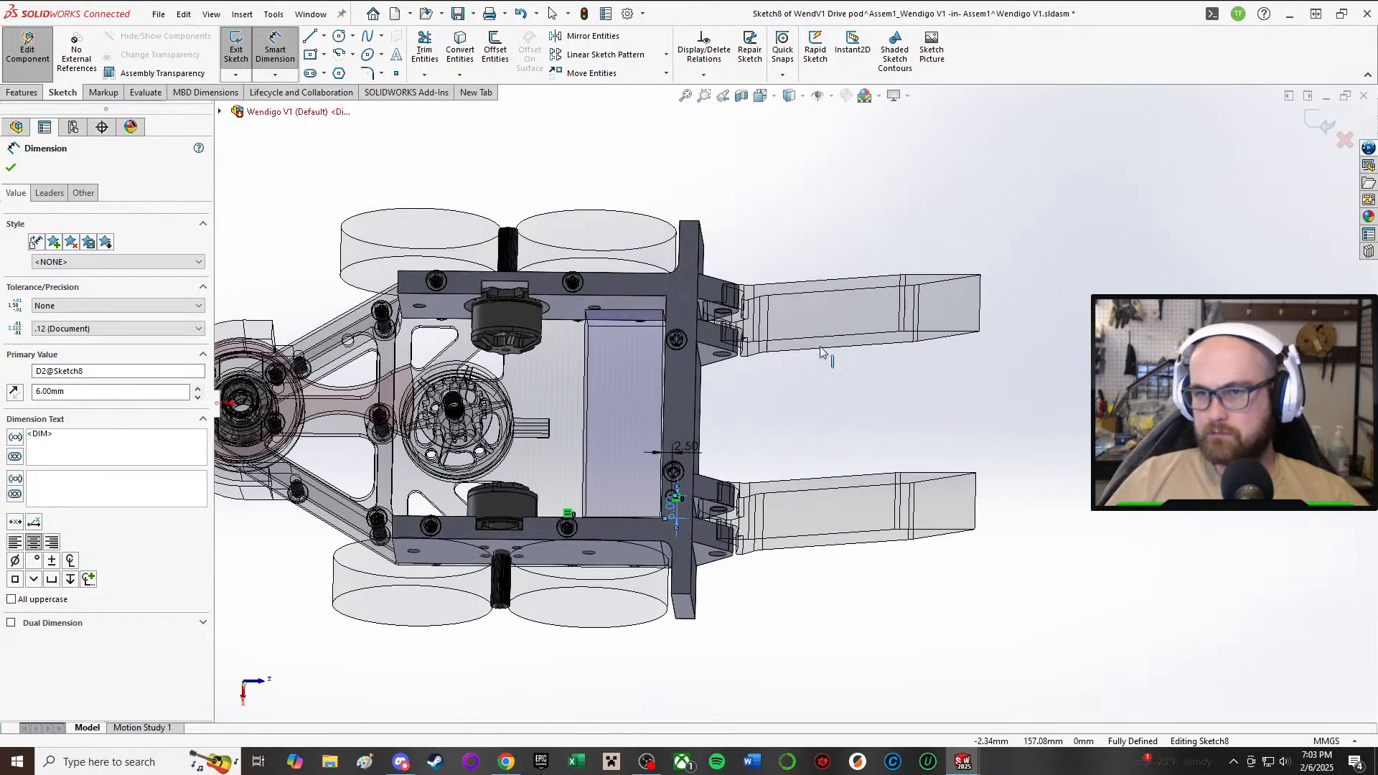
{"action": "key", "text": "Escape"}
{"action": "left_click", "coordinate": [324, 35]}
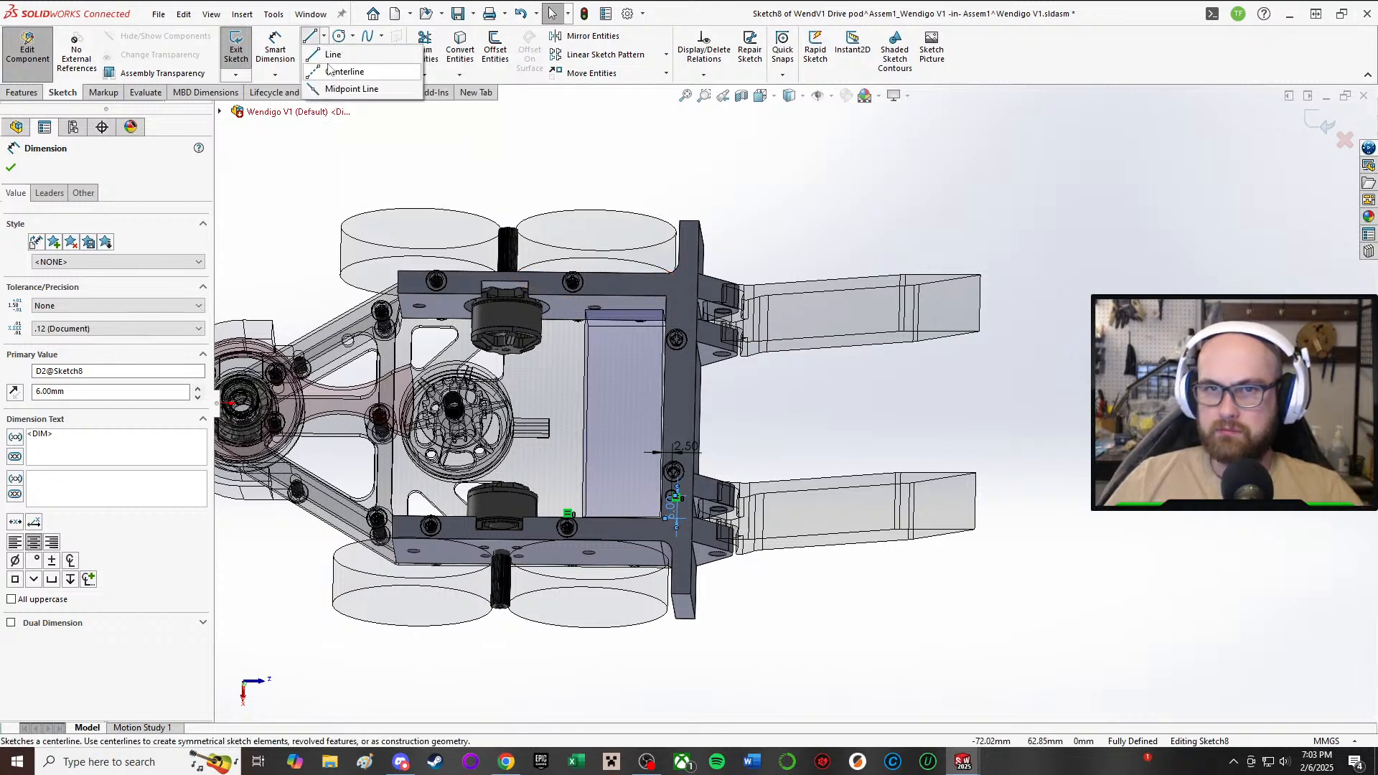
{"action": "left_click", "coordinate": [341, 67]}
{"action": "scroll", "coordinate": [467, 302], "scroll_direction": "down", "scroll_amount": 3}
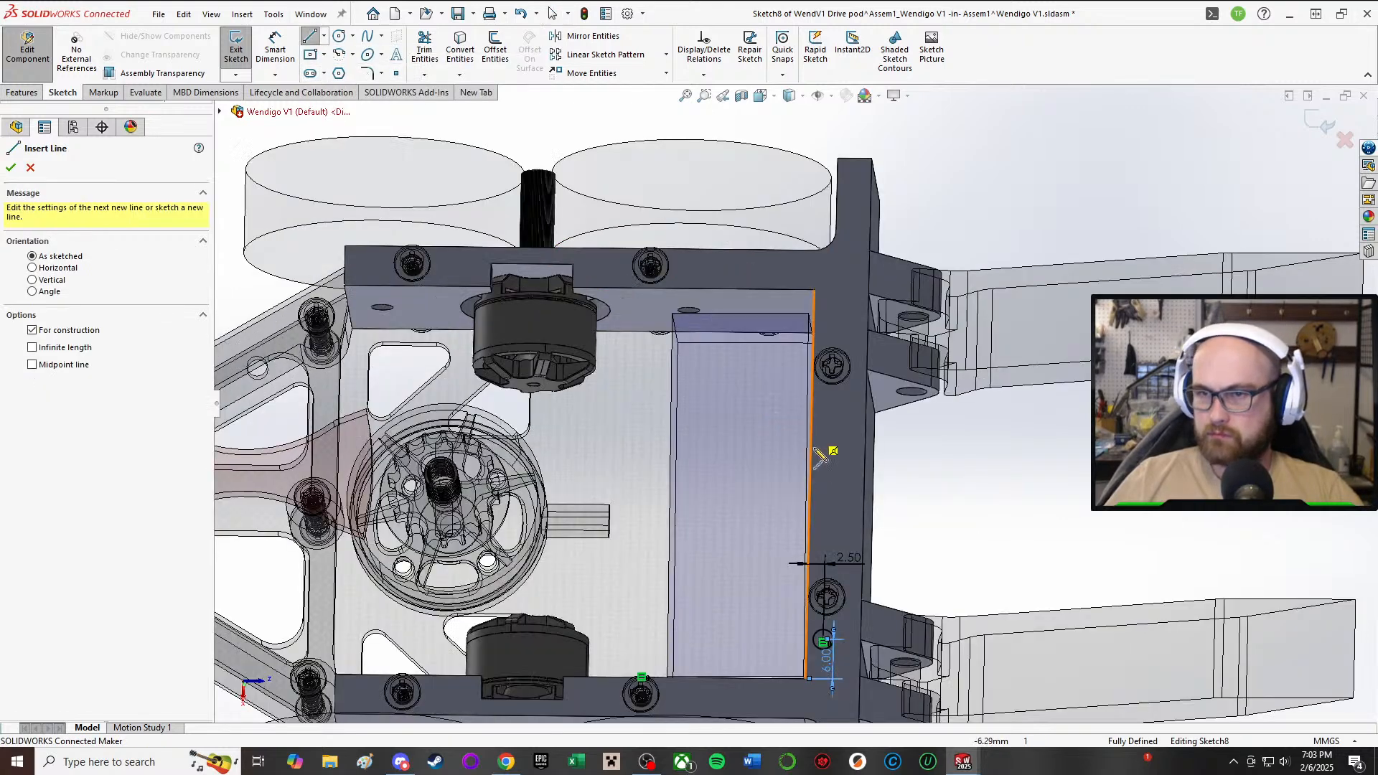
{"action": "left_click", "coordinate": [811, 485]}
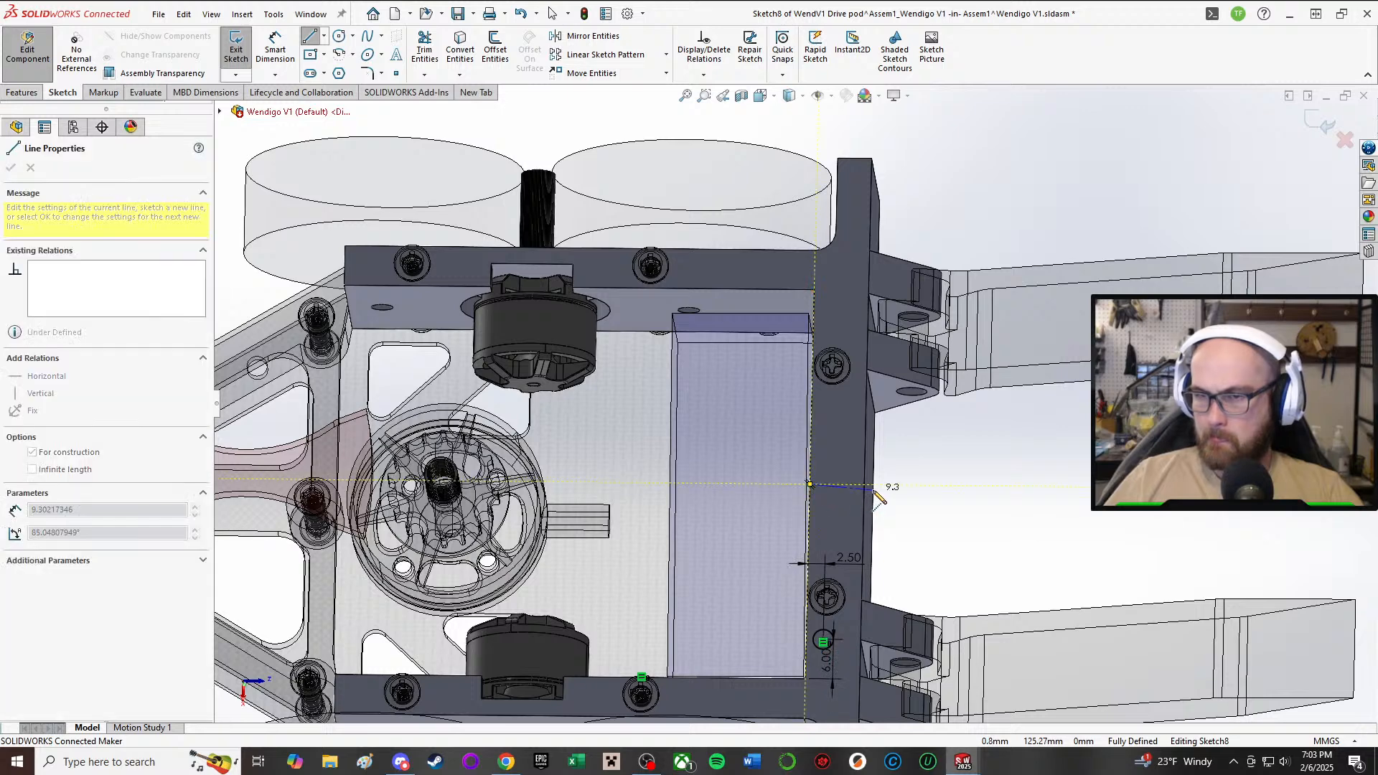
{"action": "right_click", "coordinate": [897, 496]}
{"action": "left_click", "coordinate": [933, 507]}
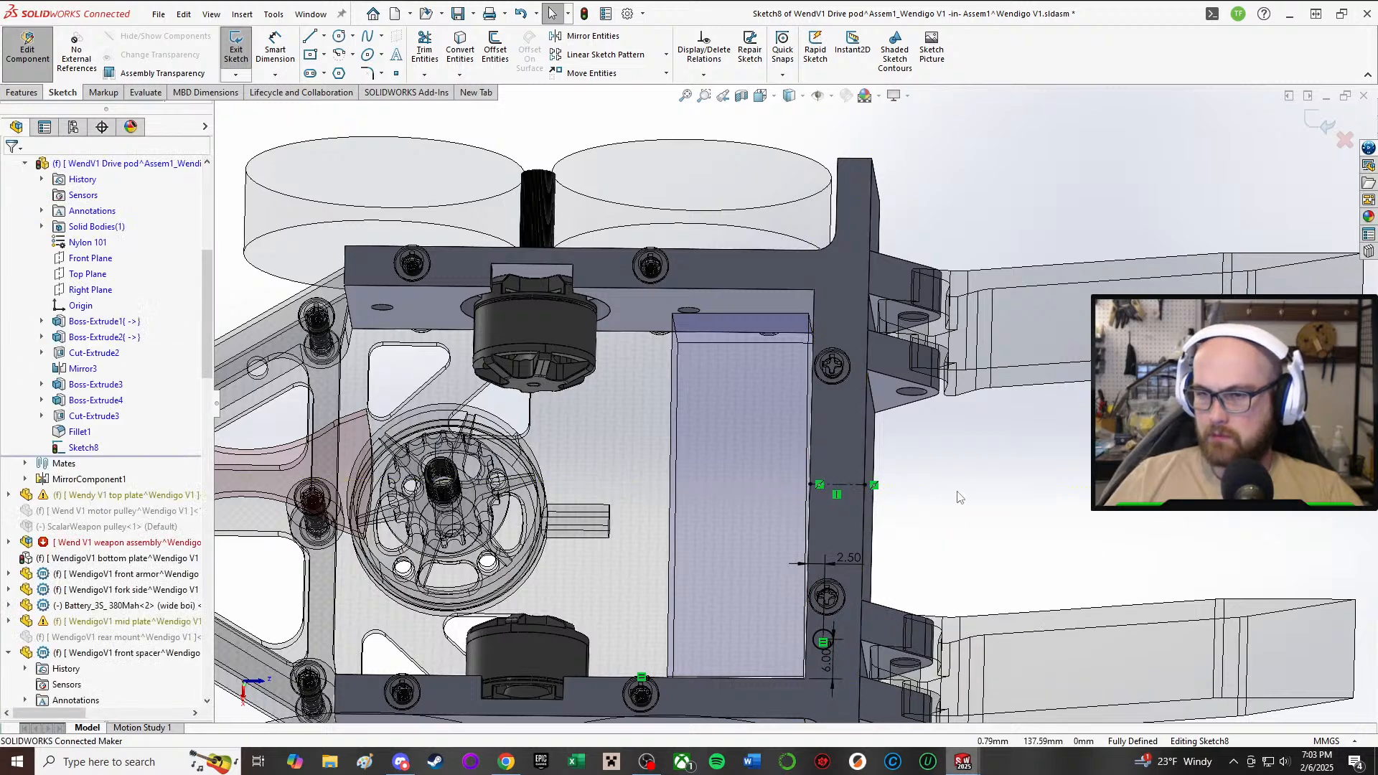
- Mirror the circle about the centerline to the opposite end of the fork-end bar
{"action": "left_click", "coordinate": [581, 35]}
{"action": "left_click", "coordinate": [815, 642]}
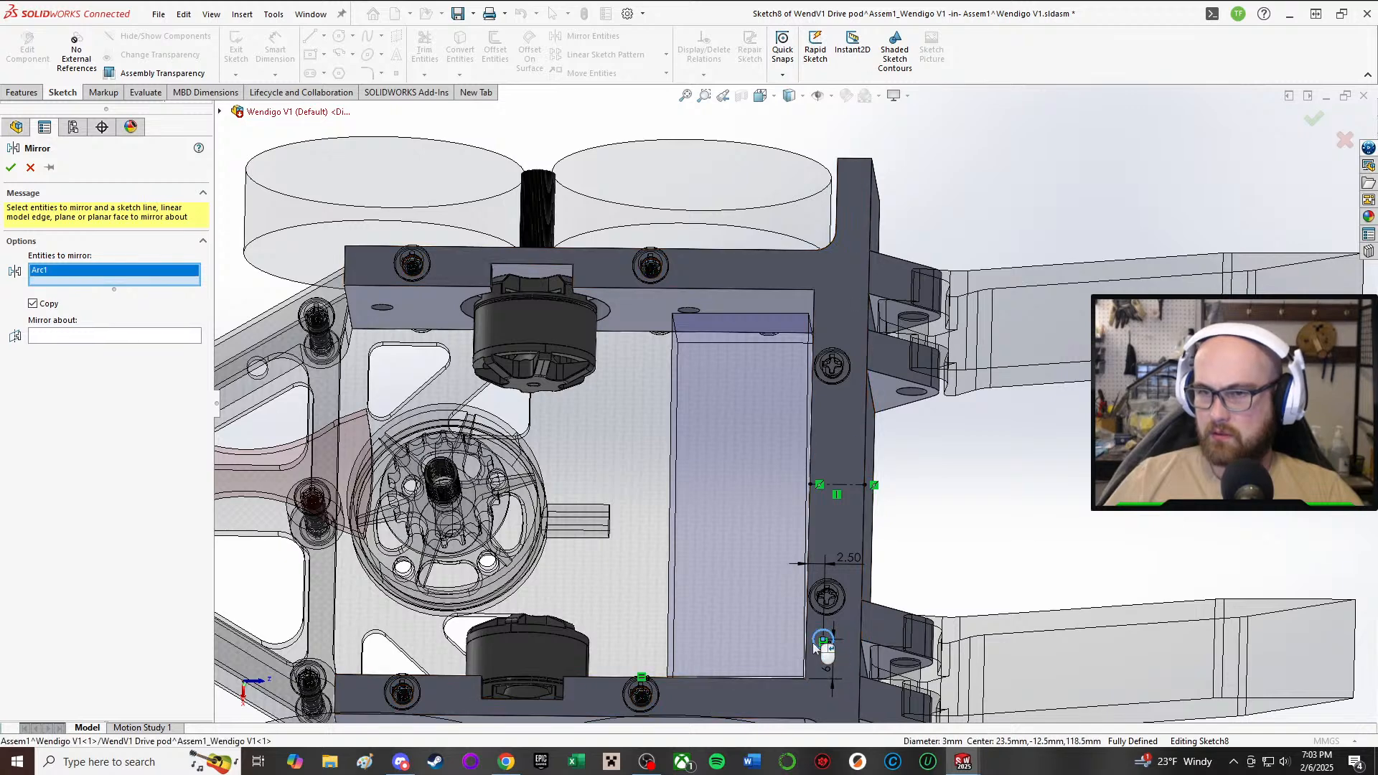
{"action": "left_click", "coordinate": [66, 338]}
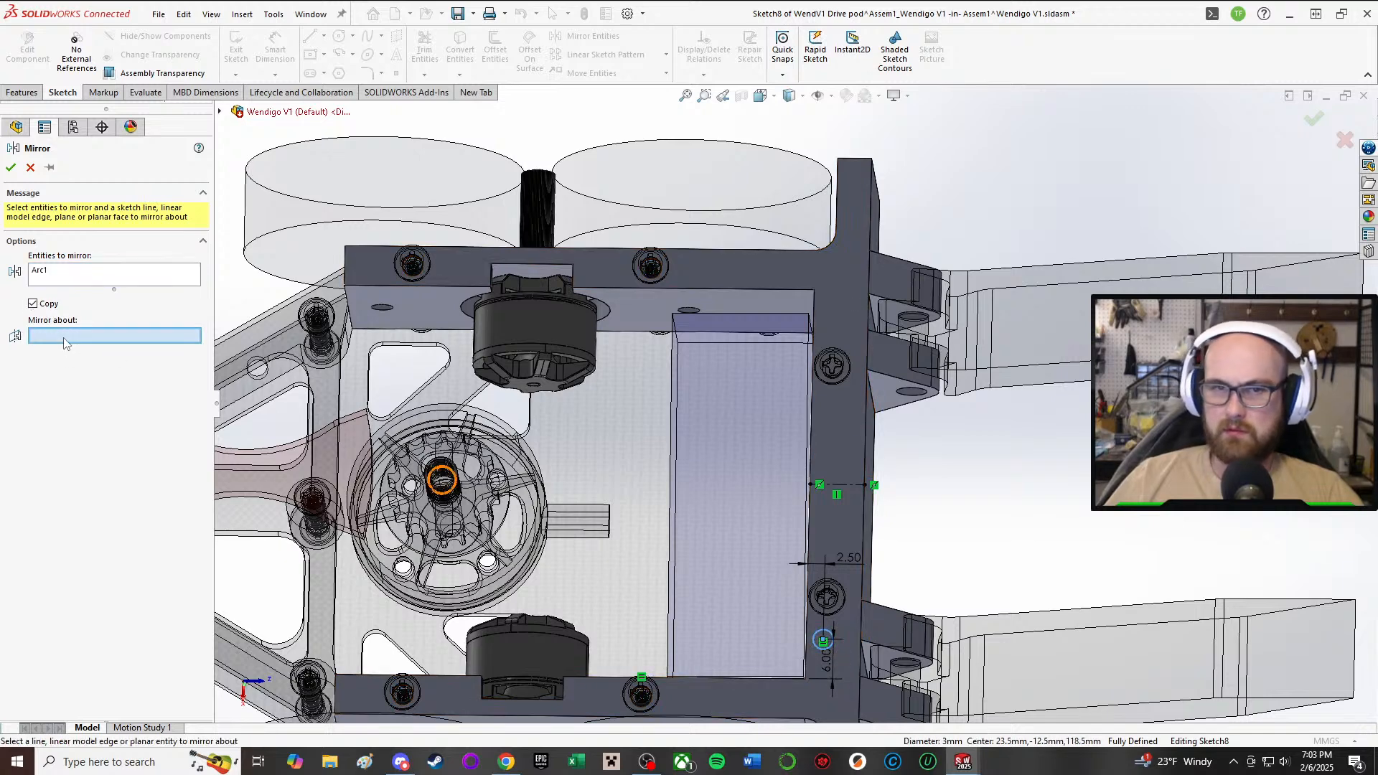
{"action": "left_click", "coordinate": [846, 483]}
{"action": "left_click", "coordinate": [11, 168]}
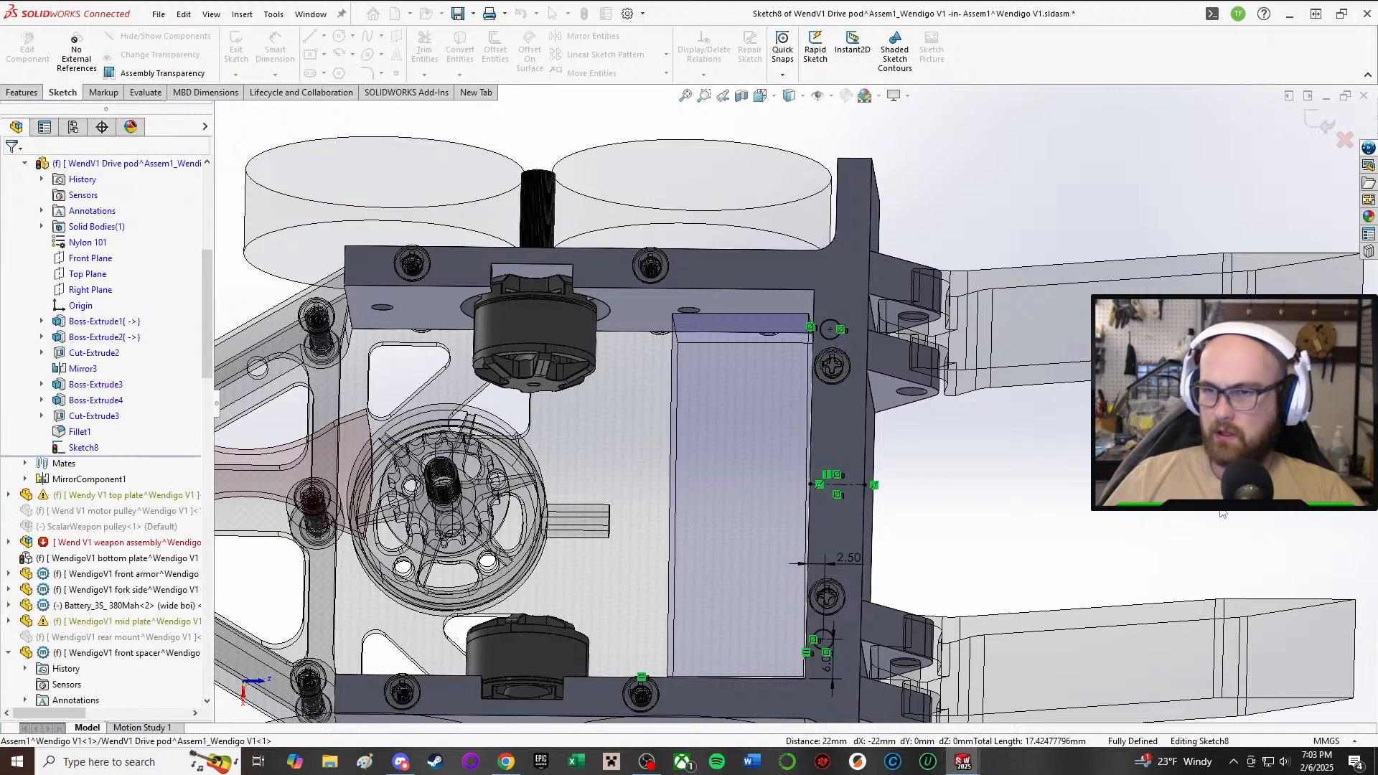
- Cut-extrude the two circles Through All to make screw holes in the fork-end bar
{"action": "scroll", "coordinate": [1001, 427], "scroll_direction": "up", "scroll_amount": 3}
{"action": "key", "text": "c"}
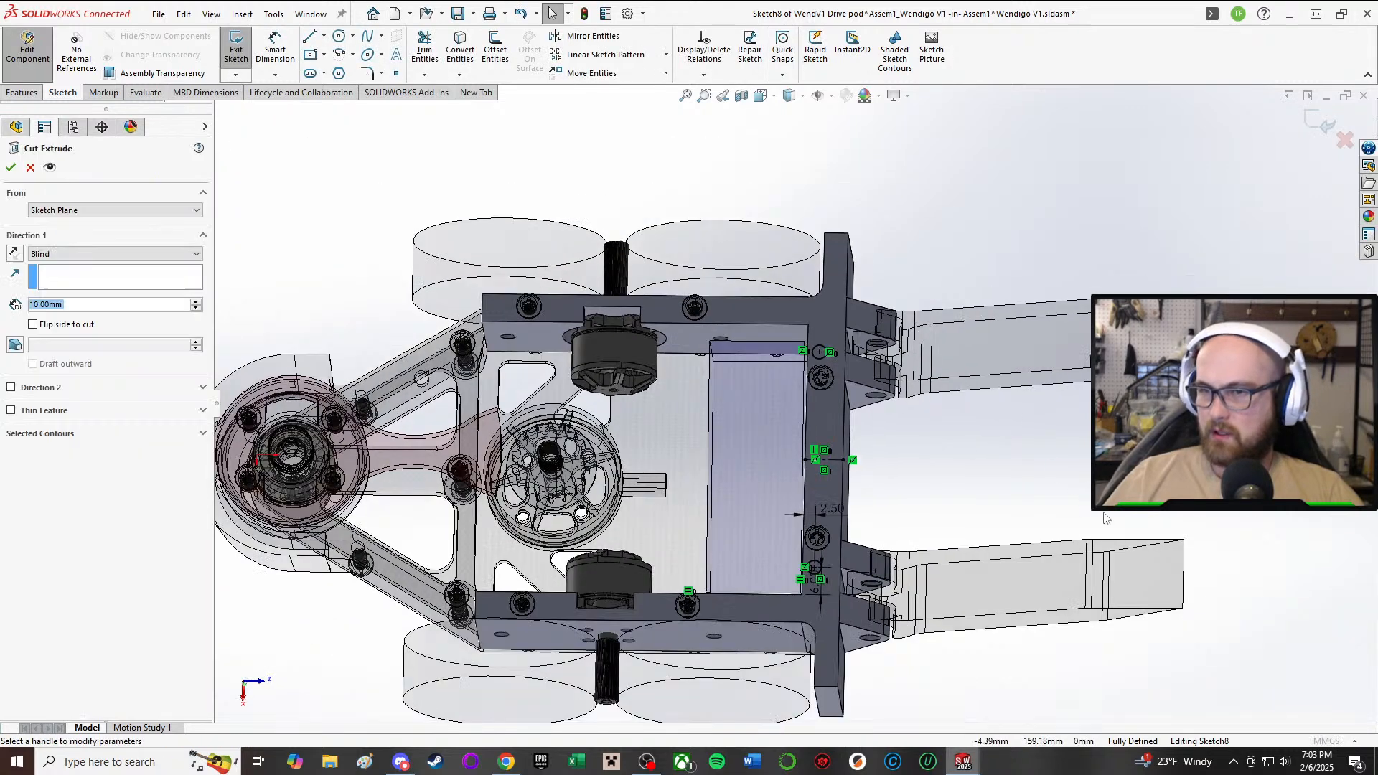
{"action": "left_click", "coordinate": [104, 253]}
{"action": "left_click", "coordinate": [91, 280]}
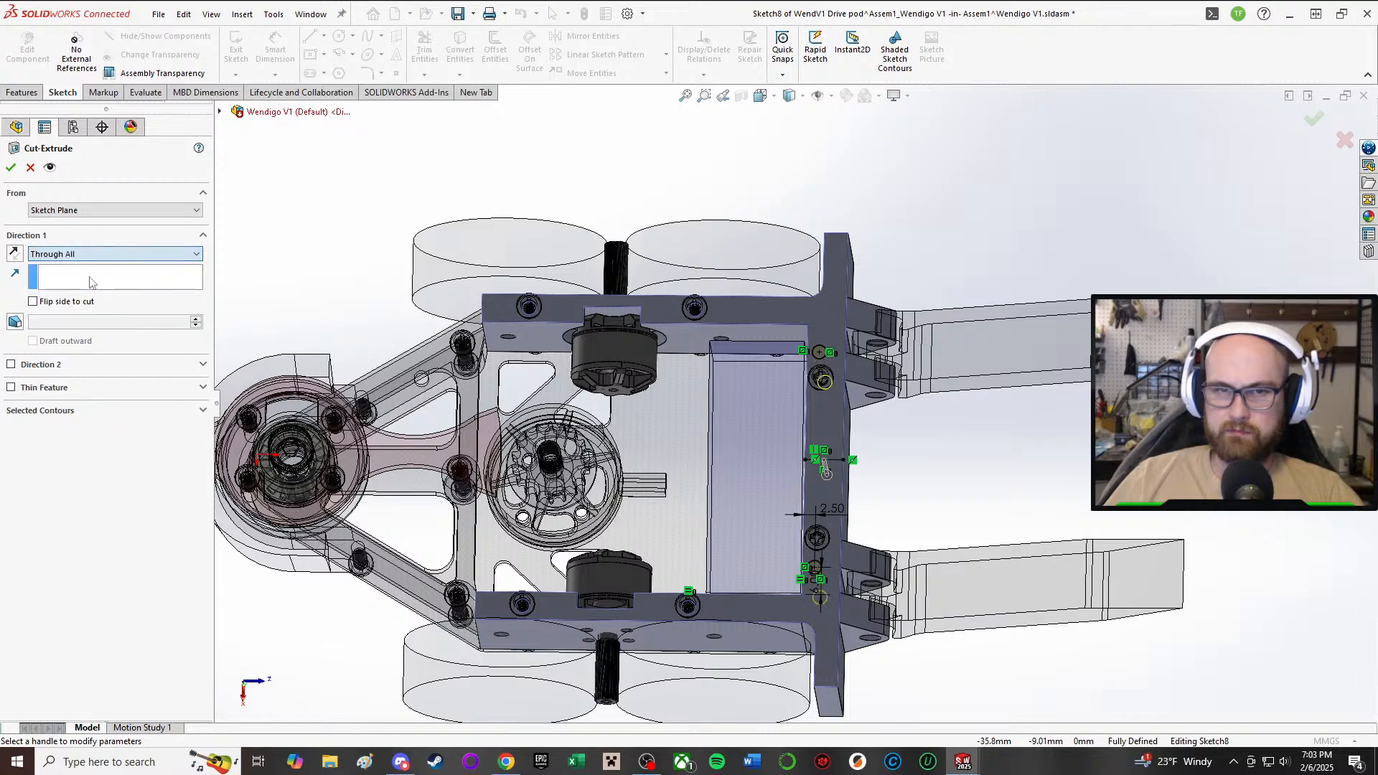
{"action": "left_click", "coordinate": [10, 169]}
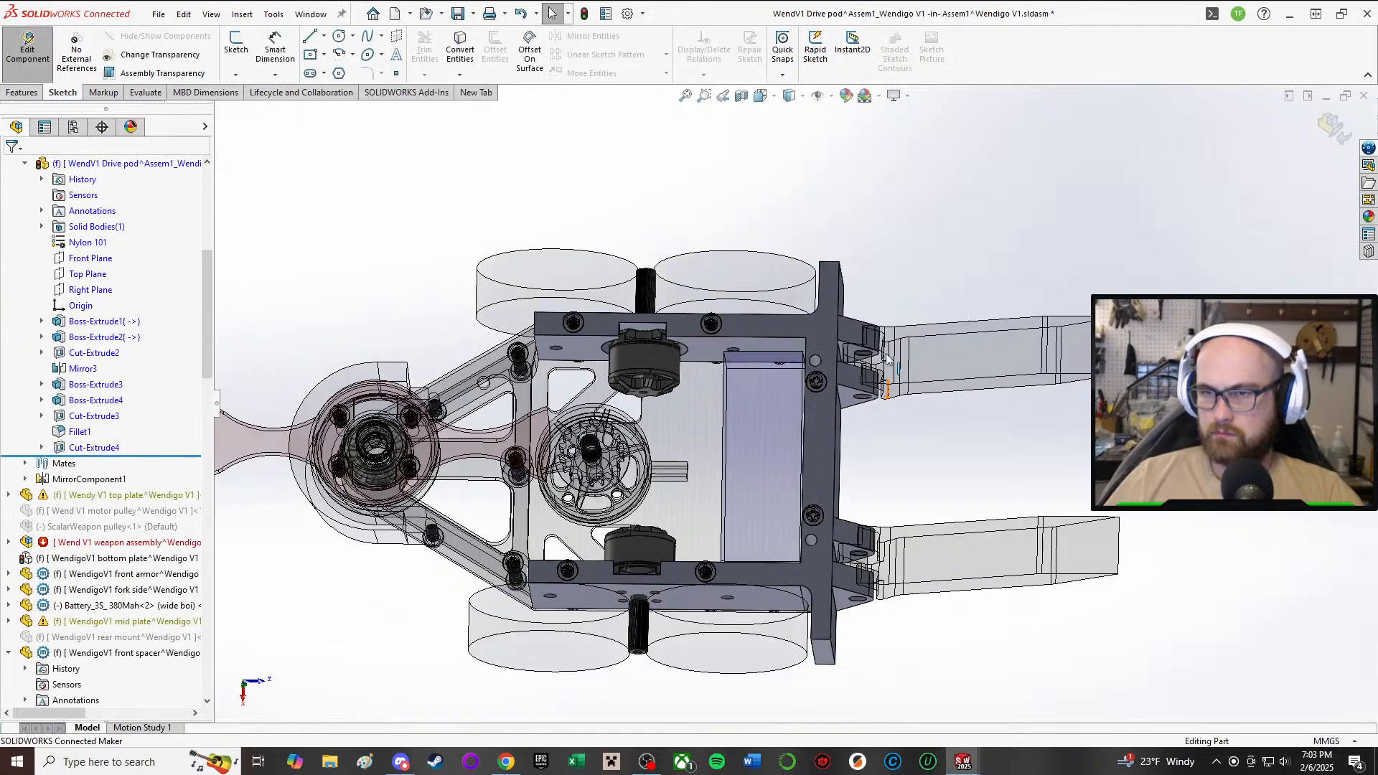
- Leave part editing of the drive pod and show the hidden bottom plate in the Wendigo V1 assembly
{"action": "scroll", "coordinate": [825, 321], "scroll_direction": "down", "scroll_amount": 6}
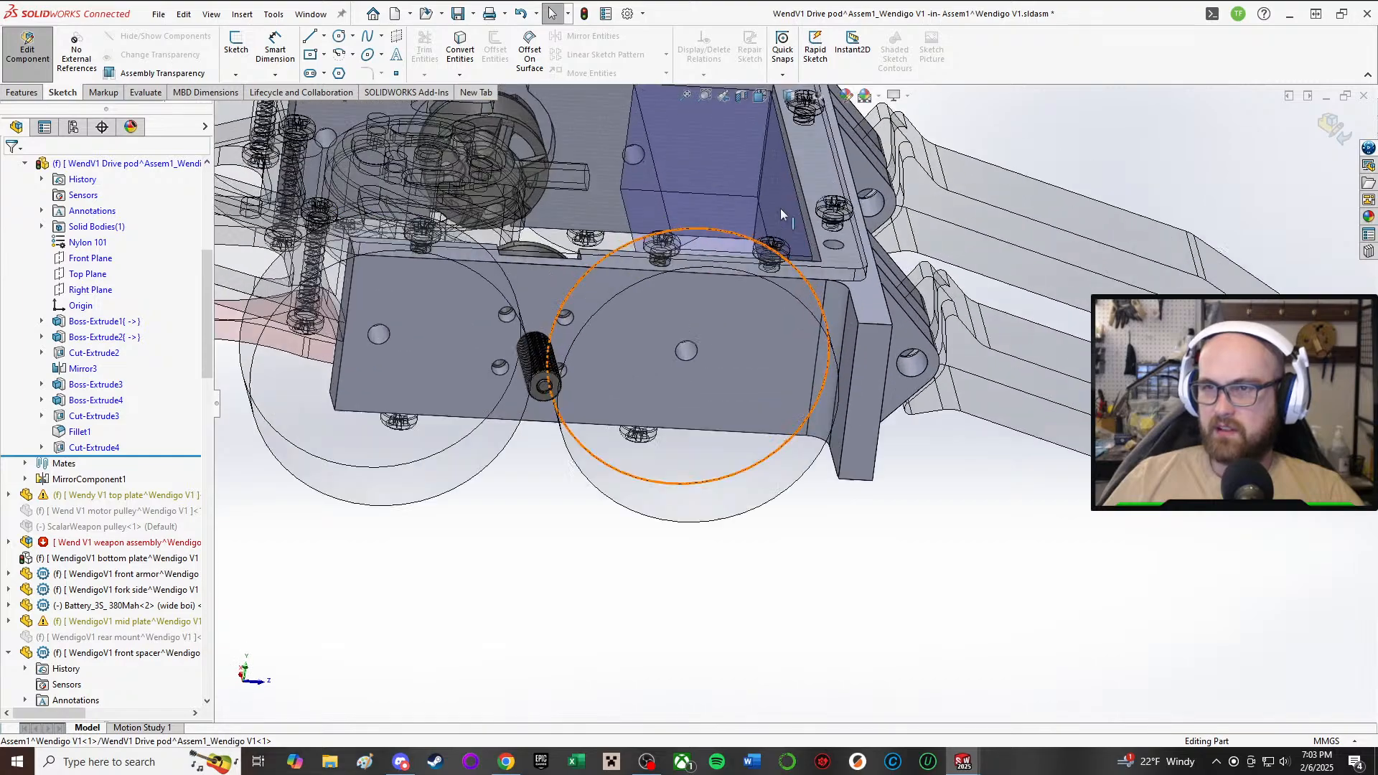
{"action": "scroll", "coordinate": [772, 311], "scroll_direction": "up", "scroll_amount": 5}
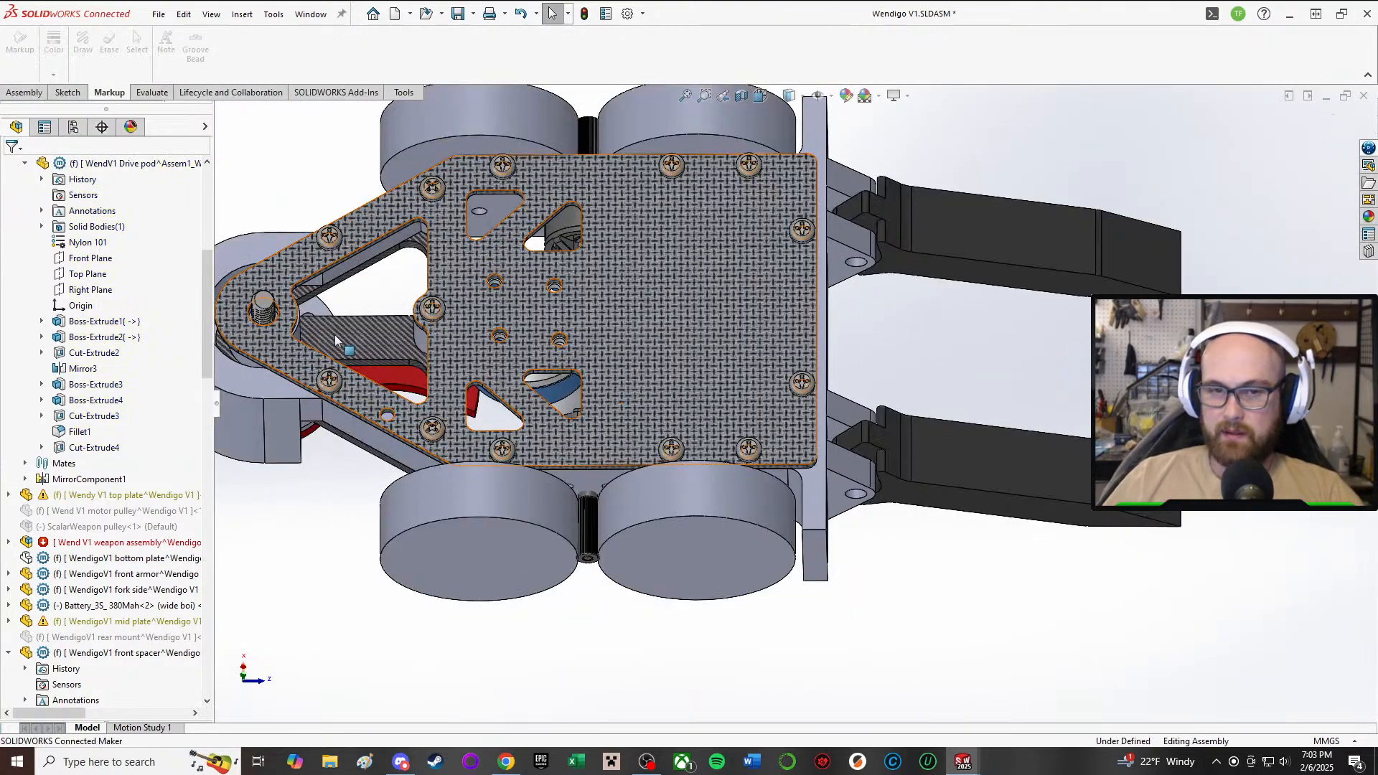
{"action": "left_click", "coordinate": [111, 560]}
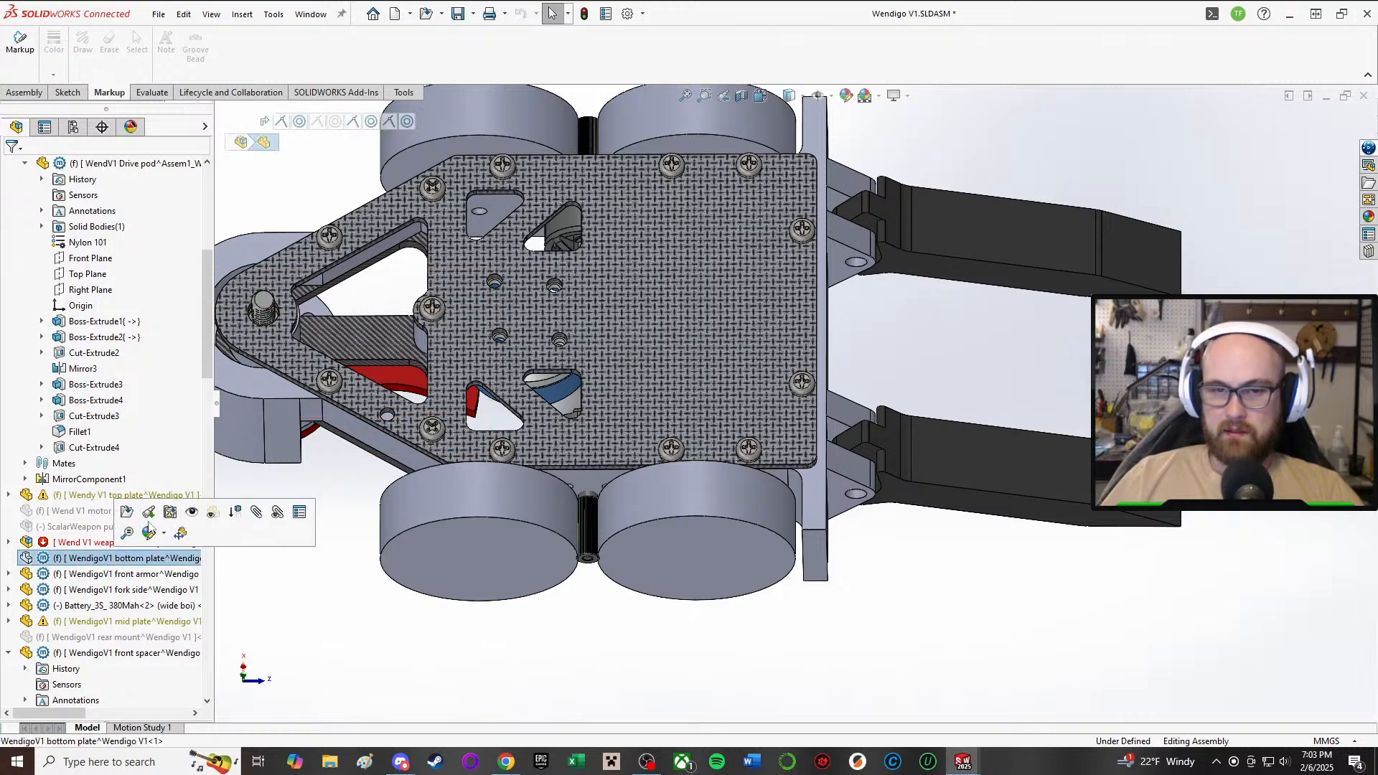
{"action": "left_click", "coordinate": [191, 515]}
- Suppress the two Phillips thread-forming screws on the top plate's long sides nearest the fork end
{"action": "left_click", "coordinate": [771, 317]}
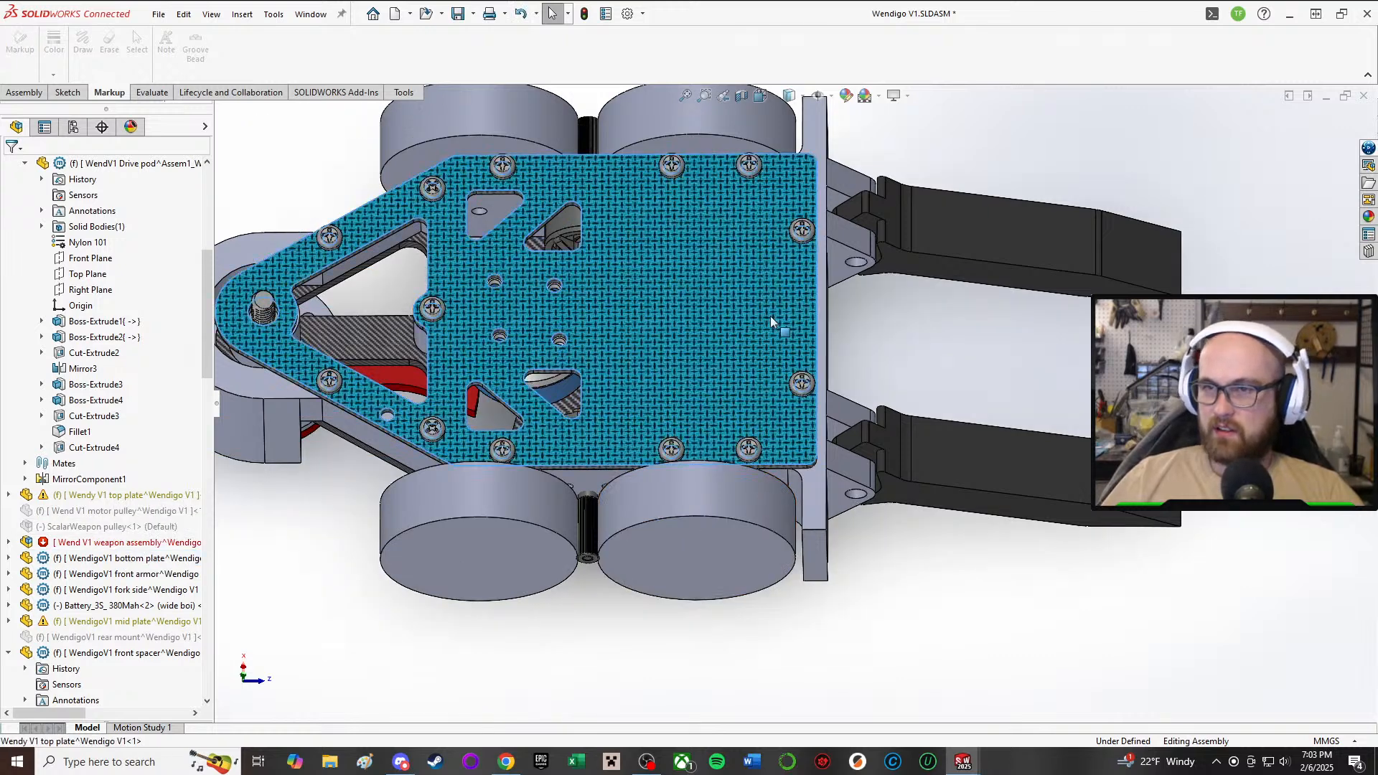
{"action": "right_click", "coordinate": [770, 316]}
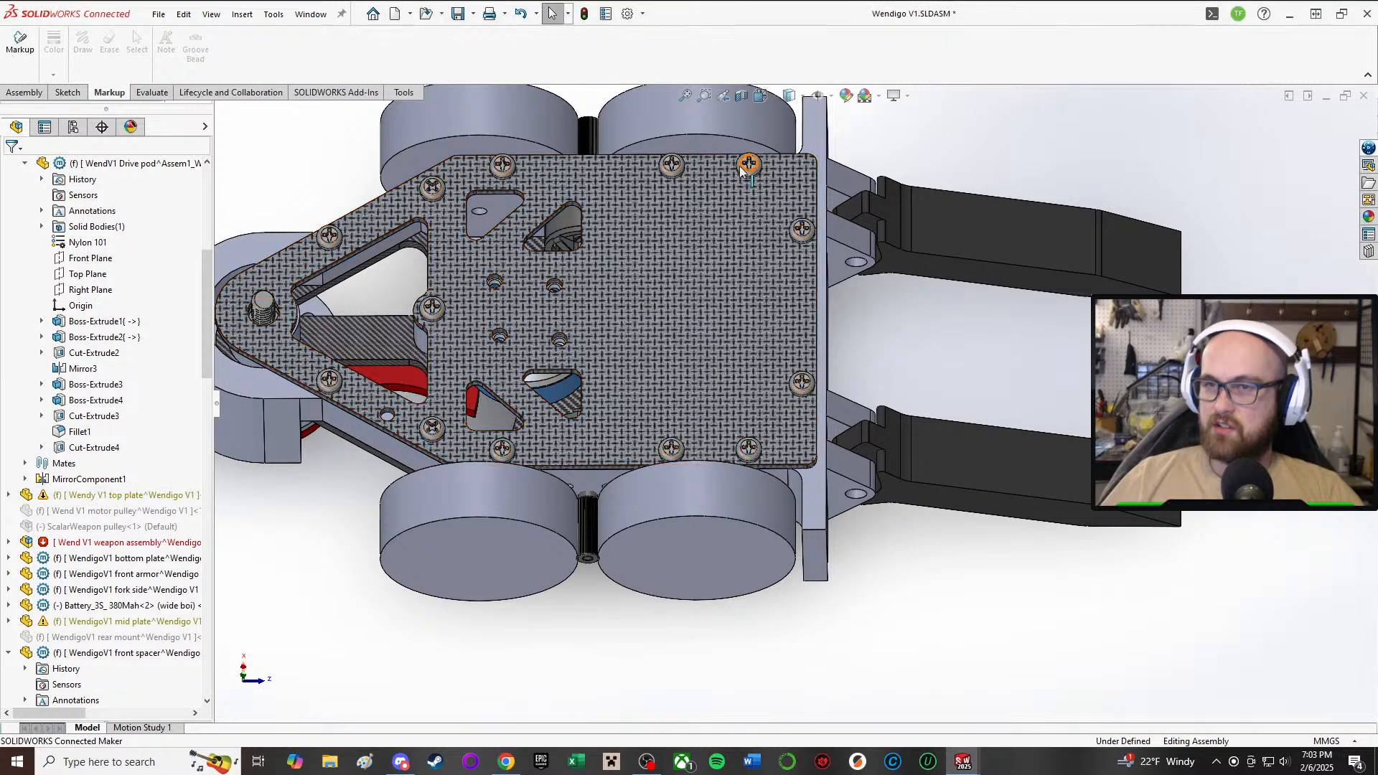
{"action": "right_click", "coordinate": [746, 165]}
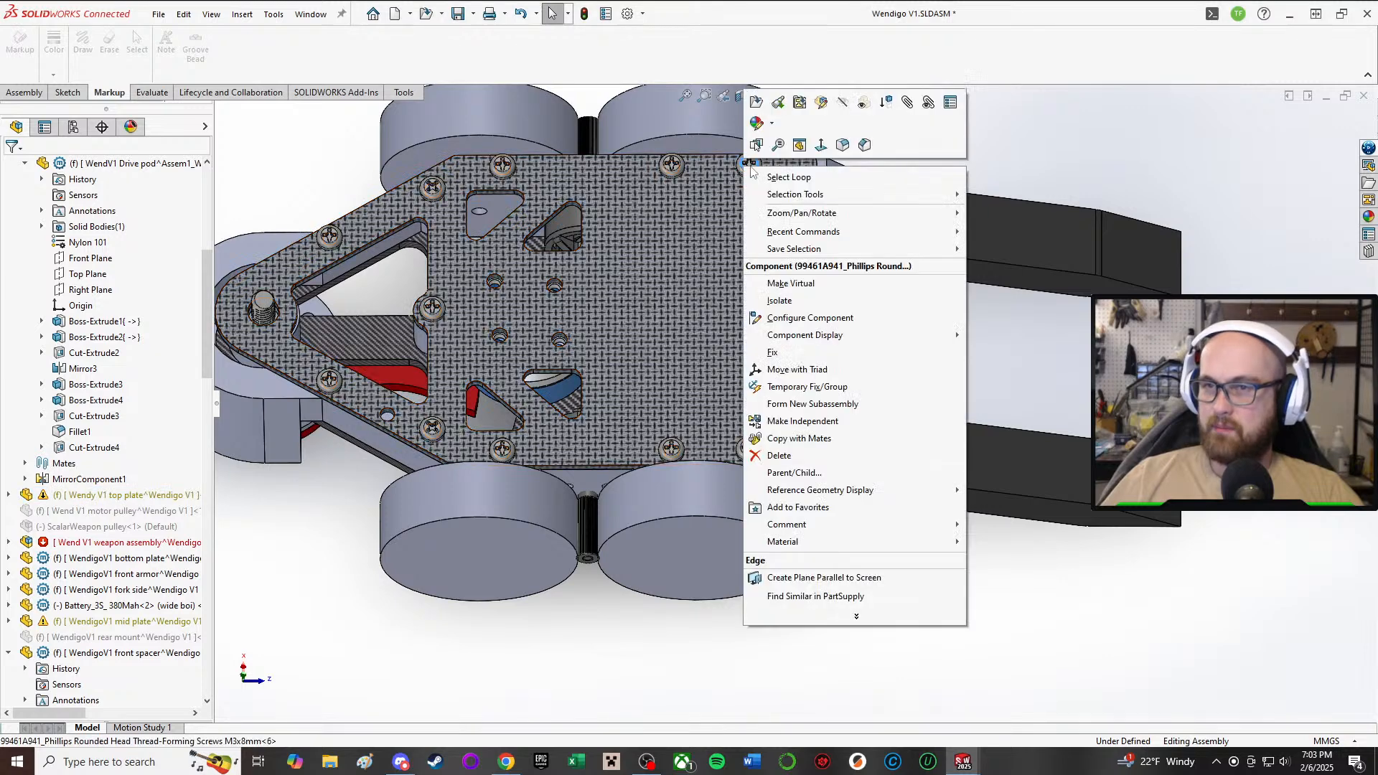
{"action": "left_click", "coordinate": [886, 104]}
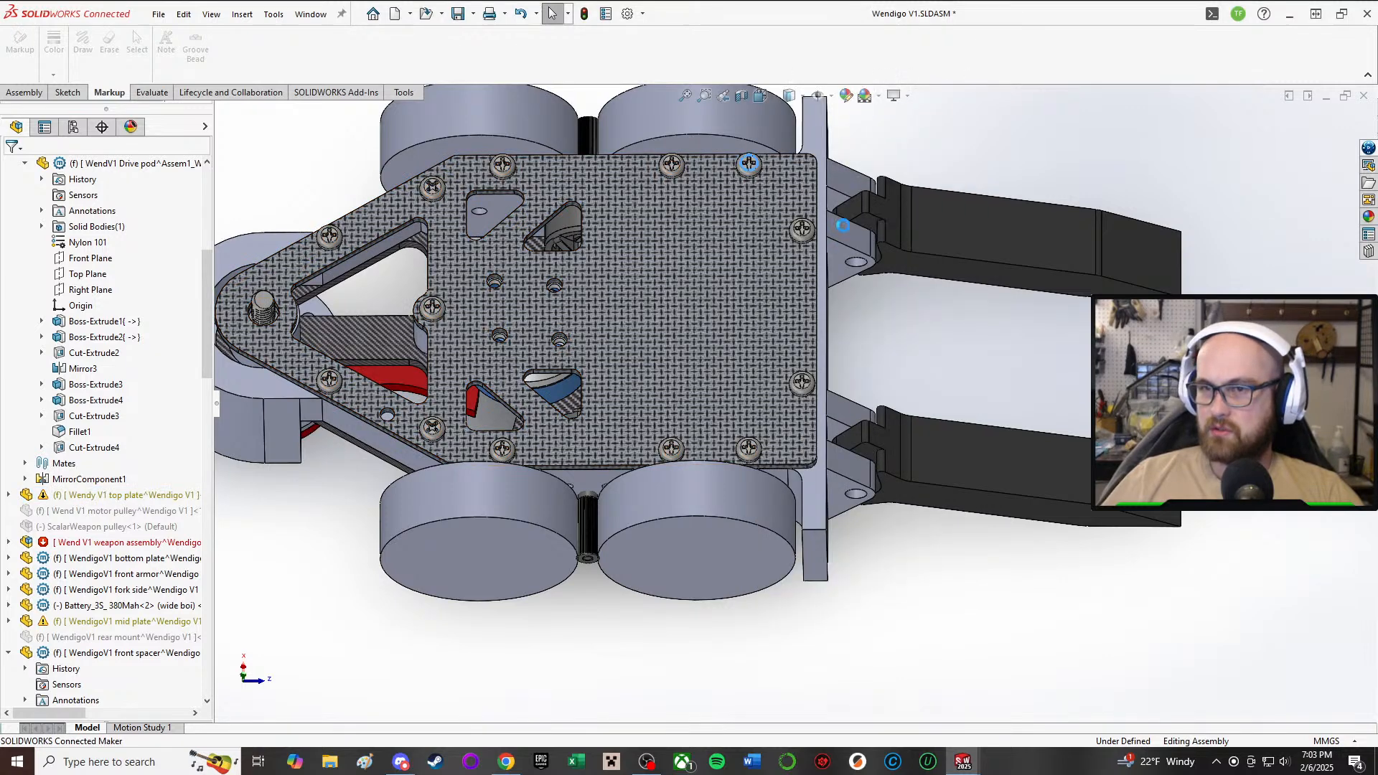
{"action": "right_click", "coordinate": [761, 448]}
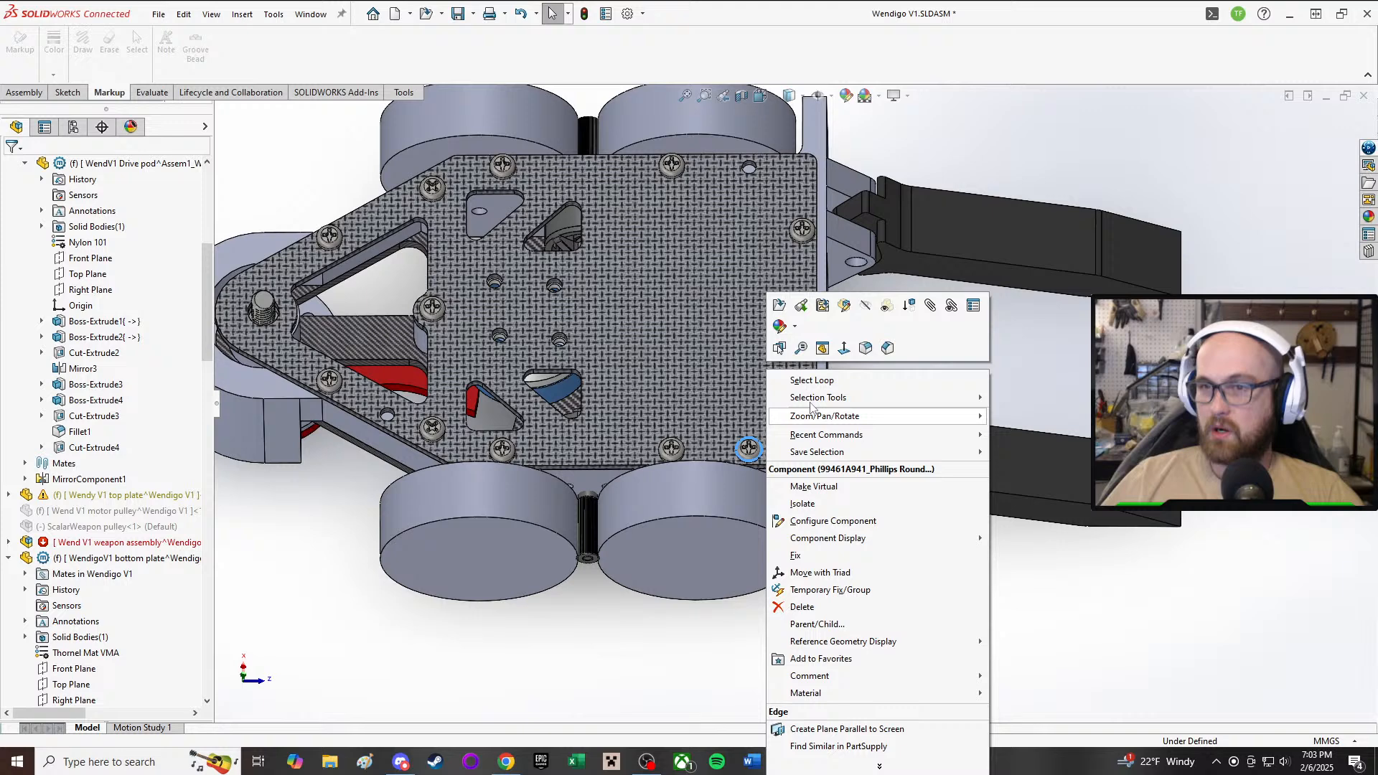
{"action": "left_click", "coordinate": [909, 313]}
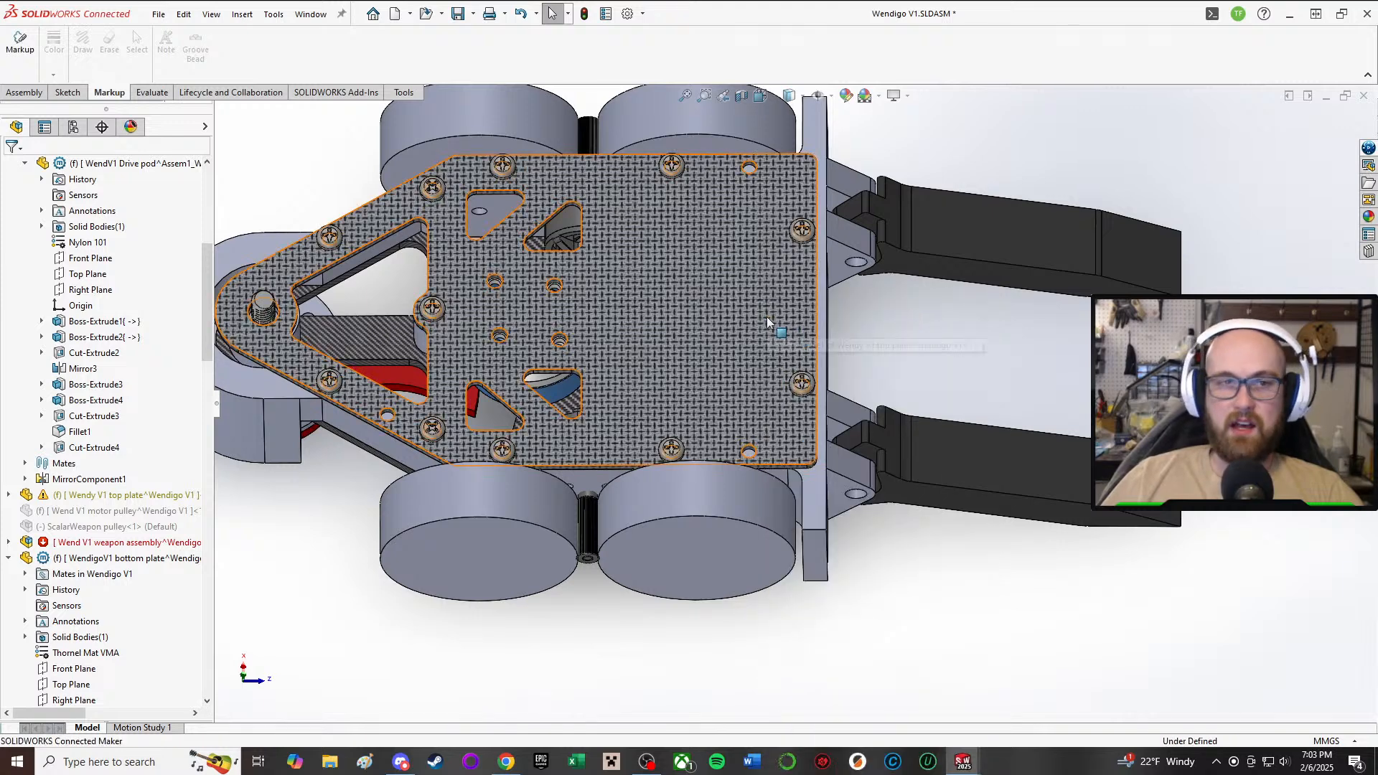
- Open the sketch of the top plate's Boss-Extrude1 for editing in the assembly
{"action": "right_click", "coordinate": [774, 172]}
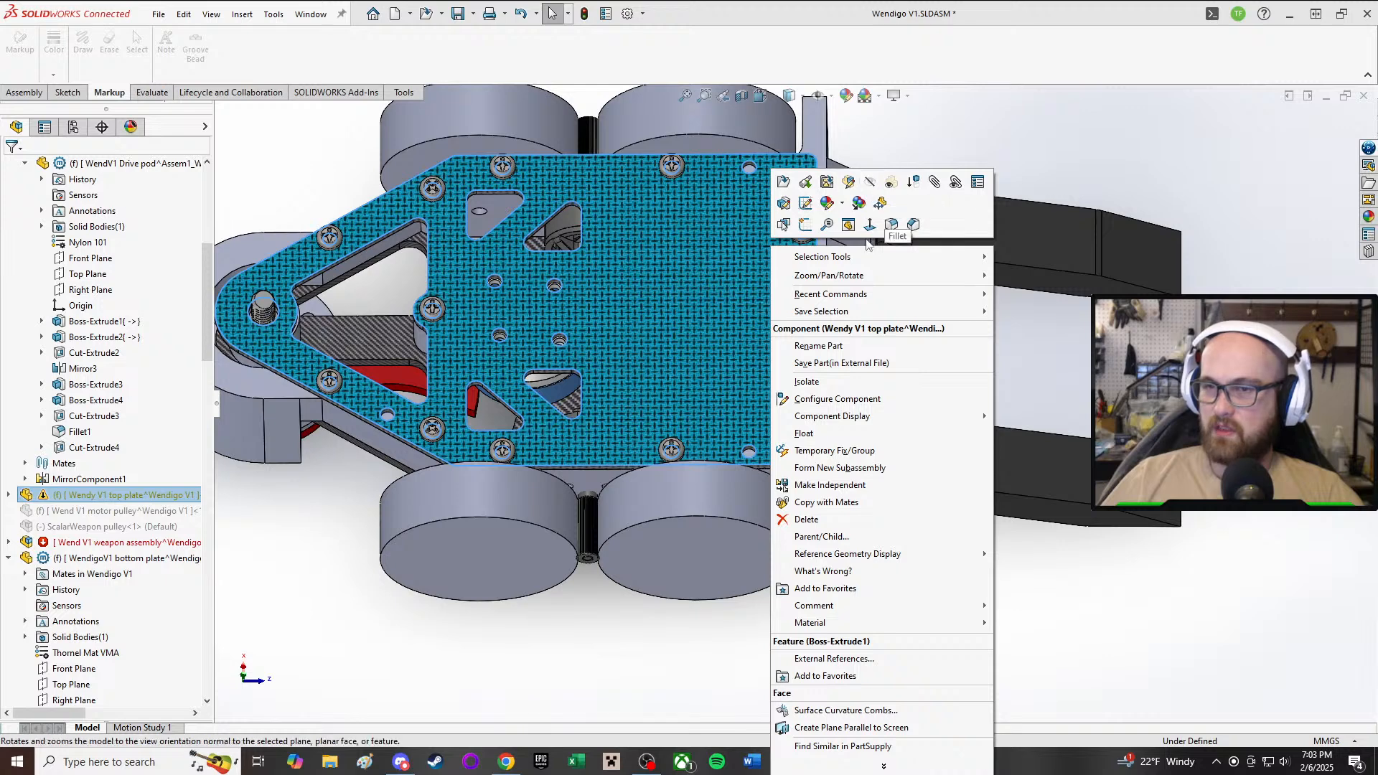
{"action": "left_click", "coordinate": [7, 495]}
{"action": "left_click", "coordinate": [8, 495]}
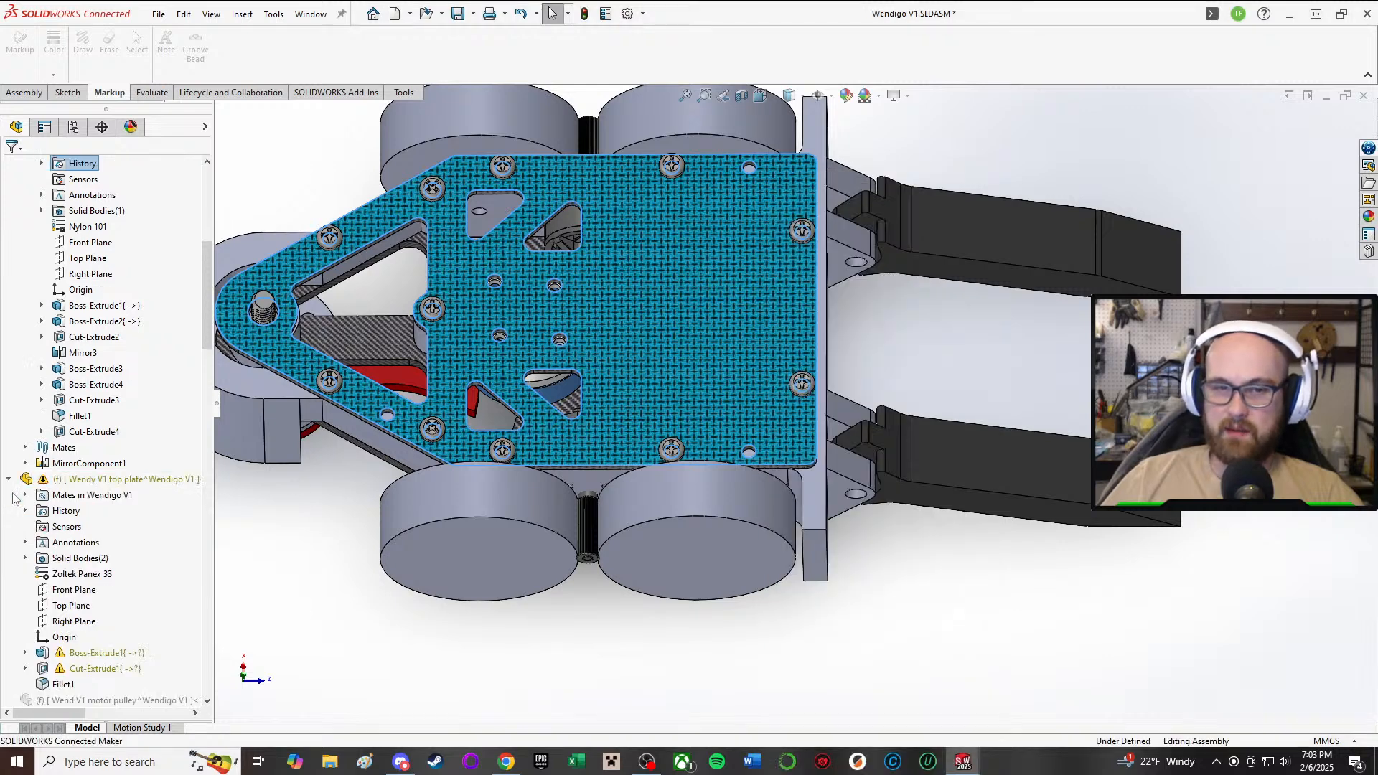
{"action": "left_click", "coordinate": [99, 654]}
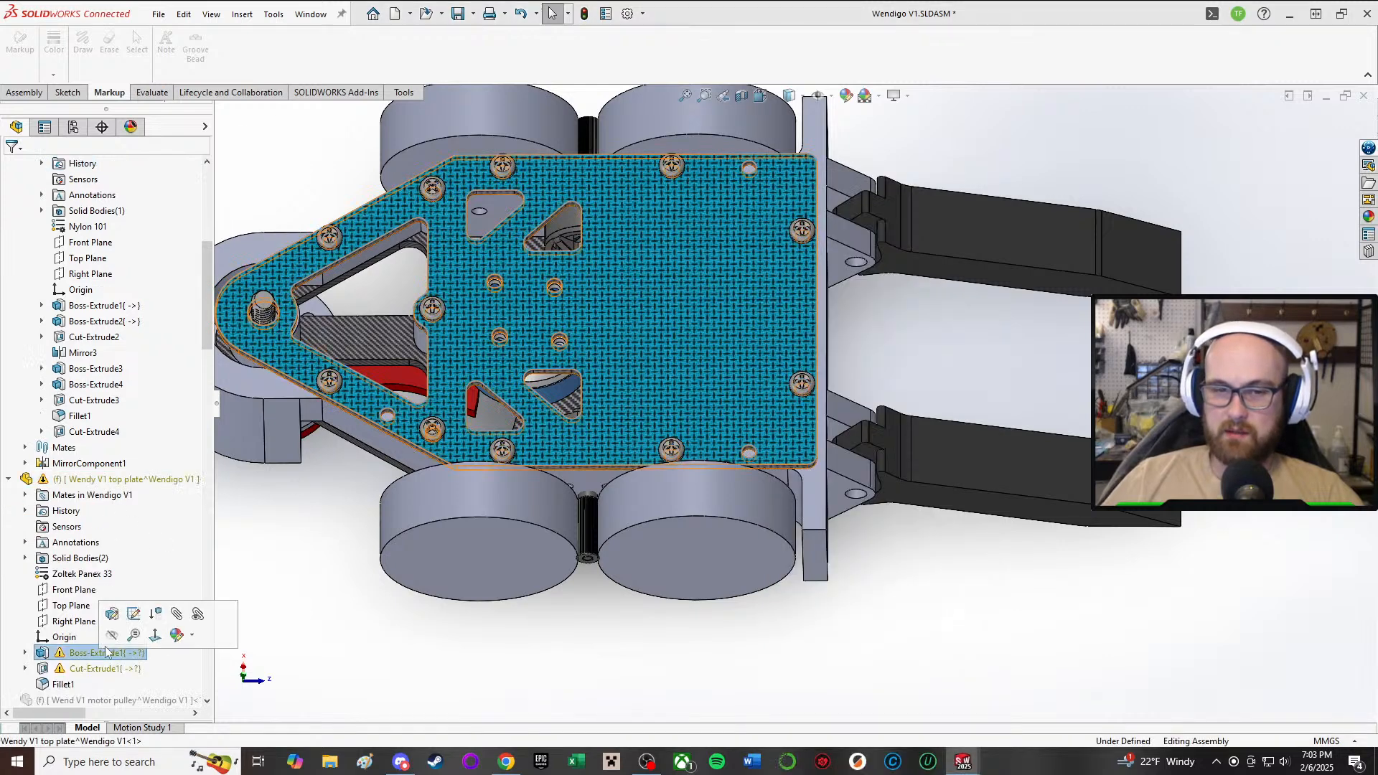
{"action": "left_click", "coordinate": [135, 618]}
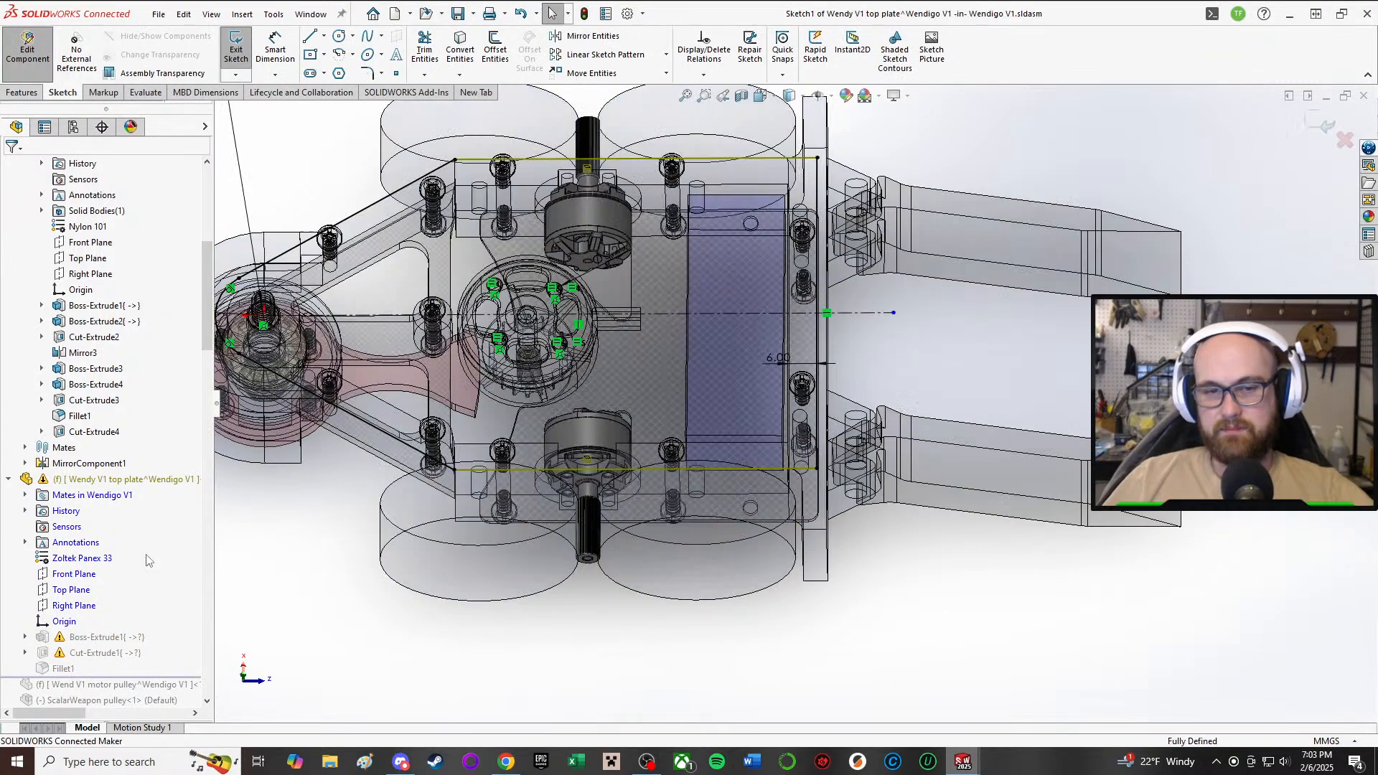
- Delete the plate outline's lower straight side line and redraw it about 75 mm long between the same two endpoints
{"action": "scroll", "coordinate": [519, 436], "scroll_direction": "down", "scroll_amount": 6}
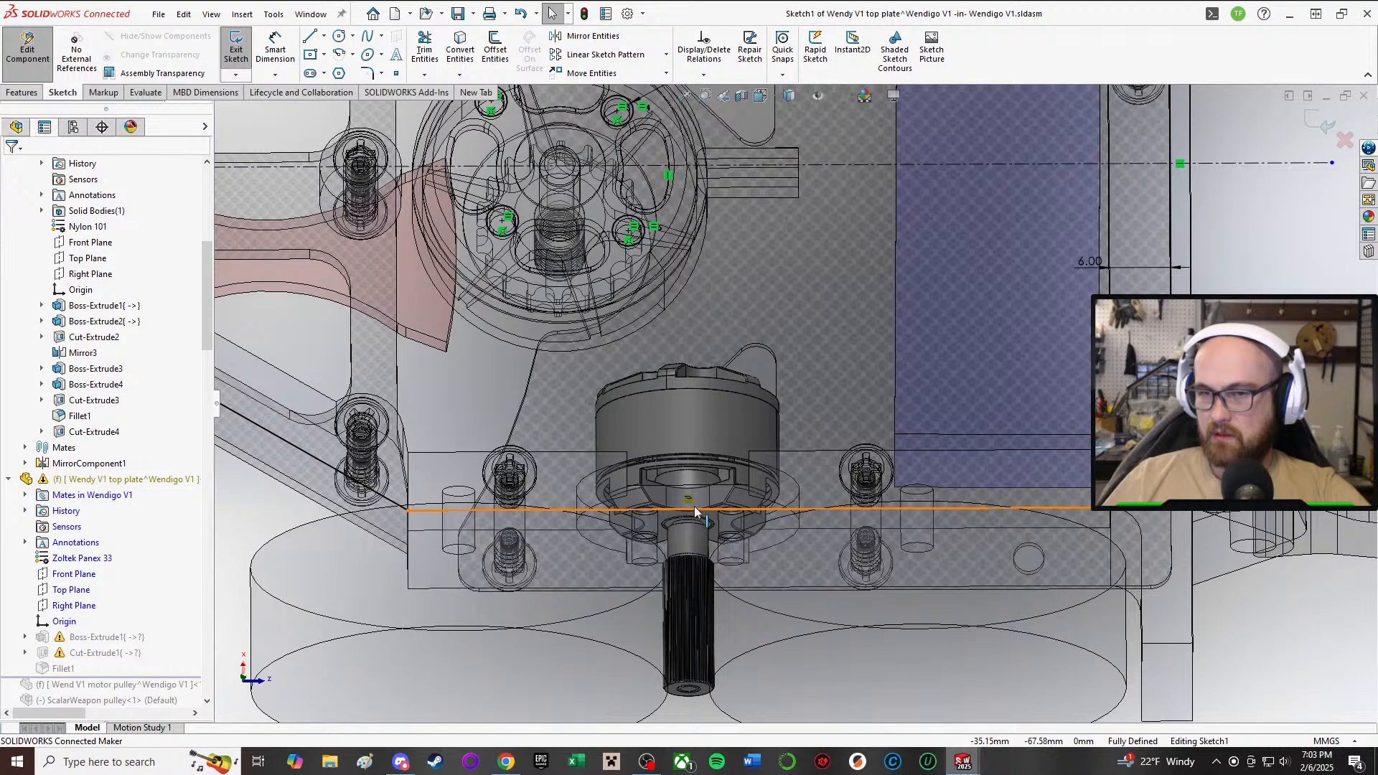
{"action": "left_click", "coordinate": [695, 509]}
{"action": "key", "text": "Delete"}
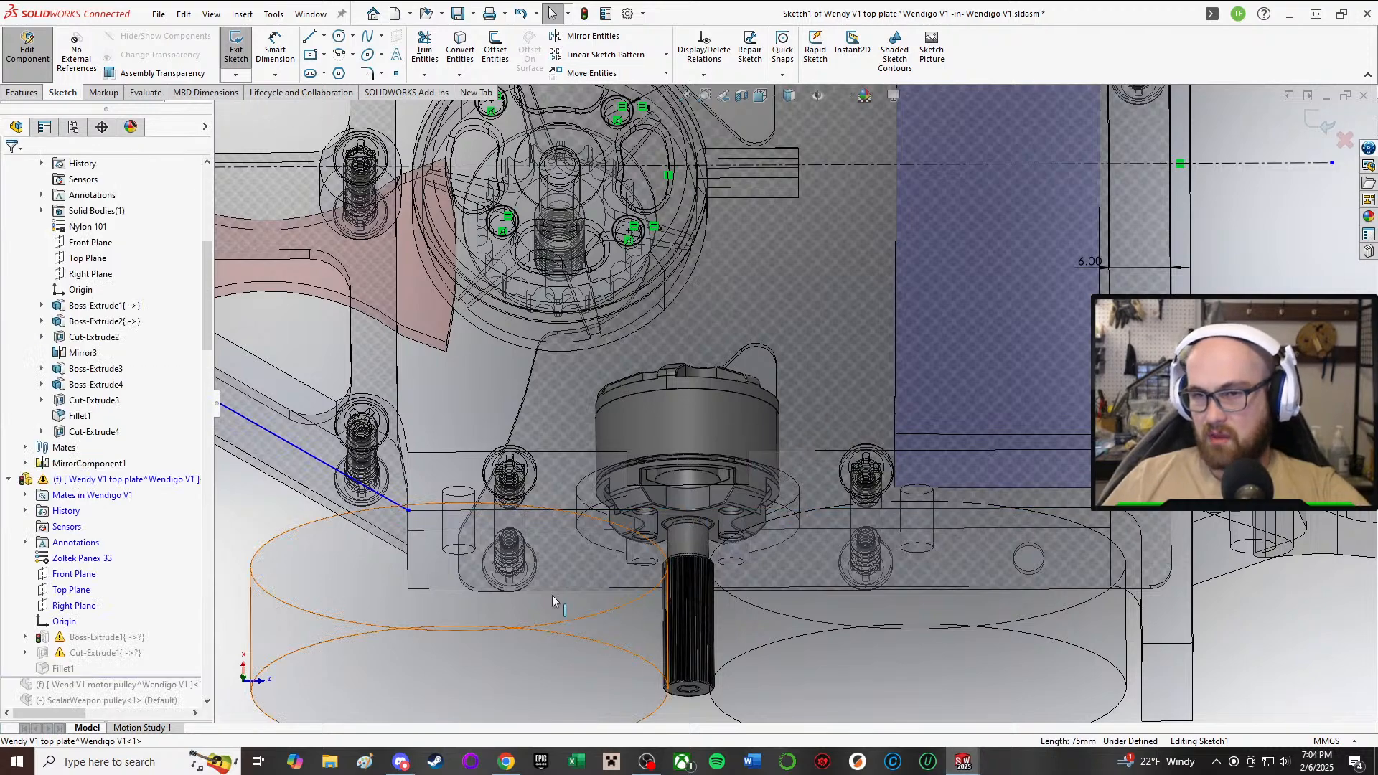
{"action": "scroll", "coordinate": [538, 592], "scroll_direction": "up", "scroll_amount": 3}
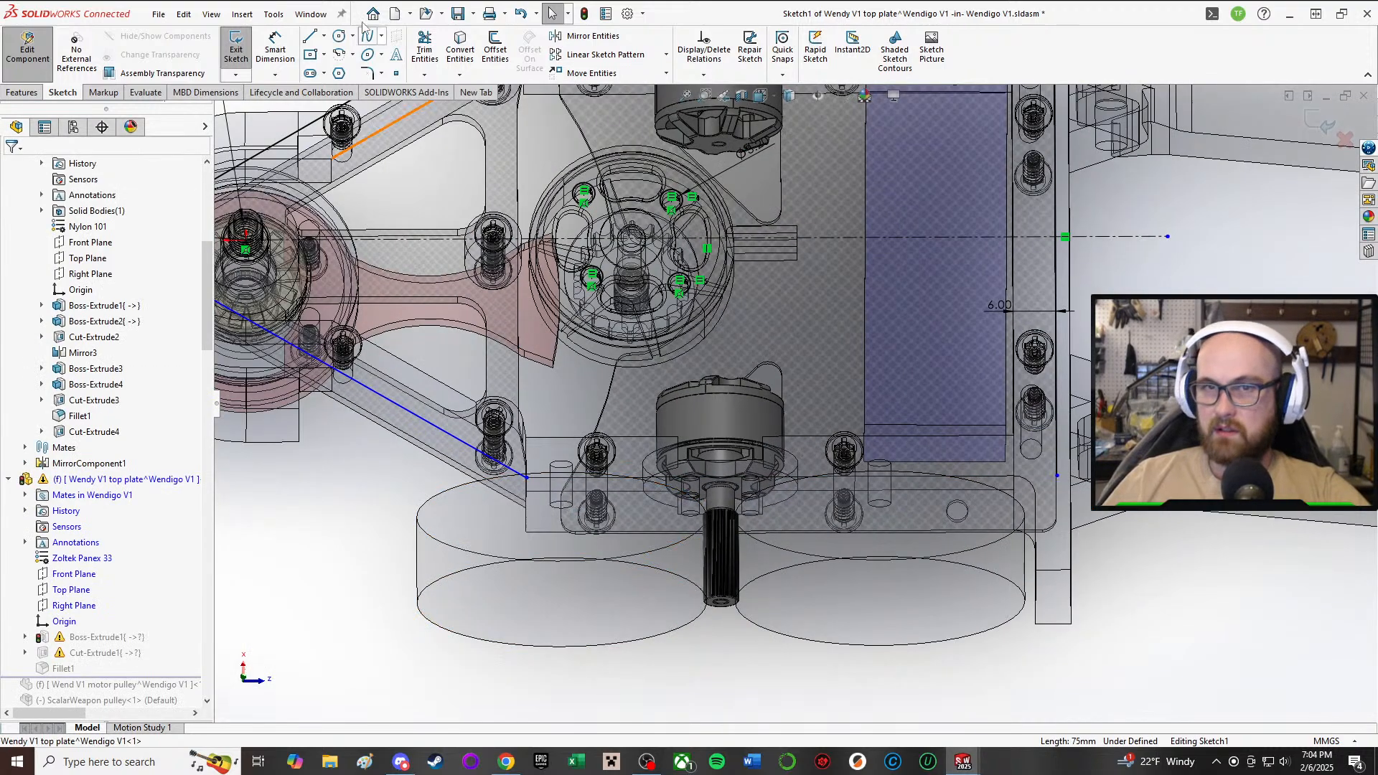
{"action": "left_click", "coordinate": [311, 37]}
{"action": "left_click", "coordinate": [527, 477]}
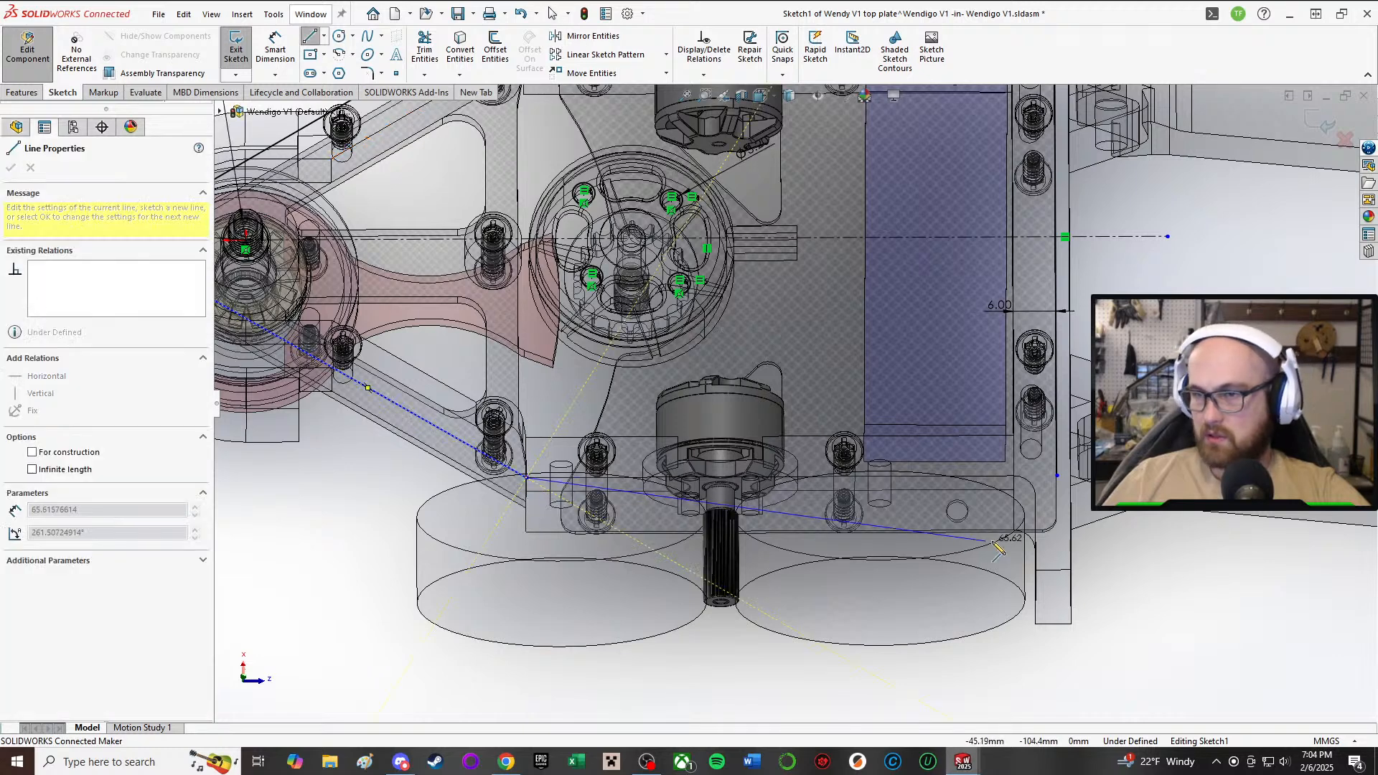
{"action": "left_click", "coordinate": [1057, 476]}
{"action": "right_click", "coordinate": [1178, 610]}
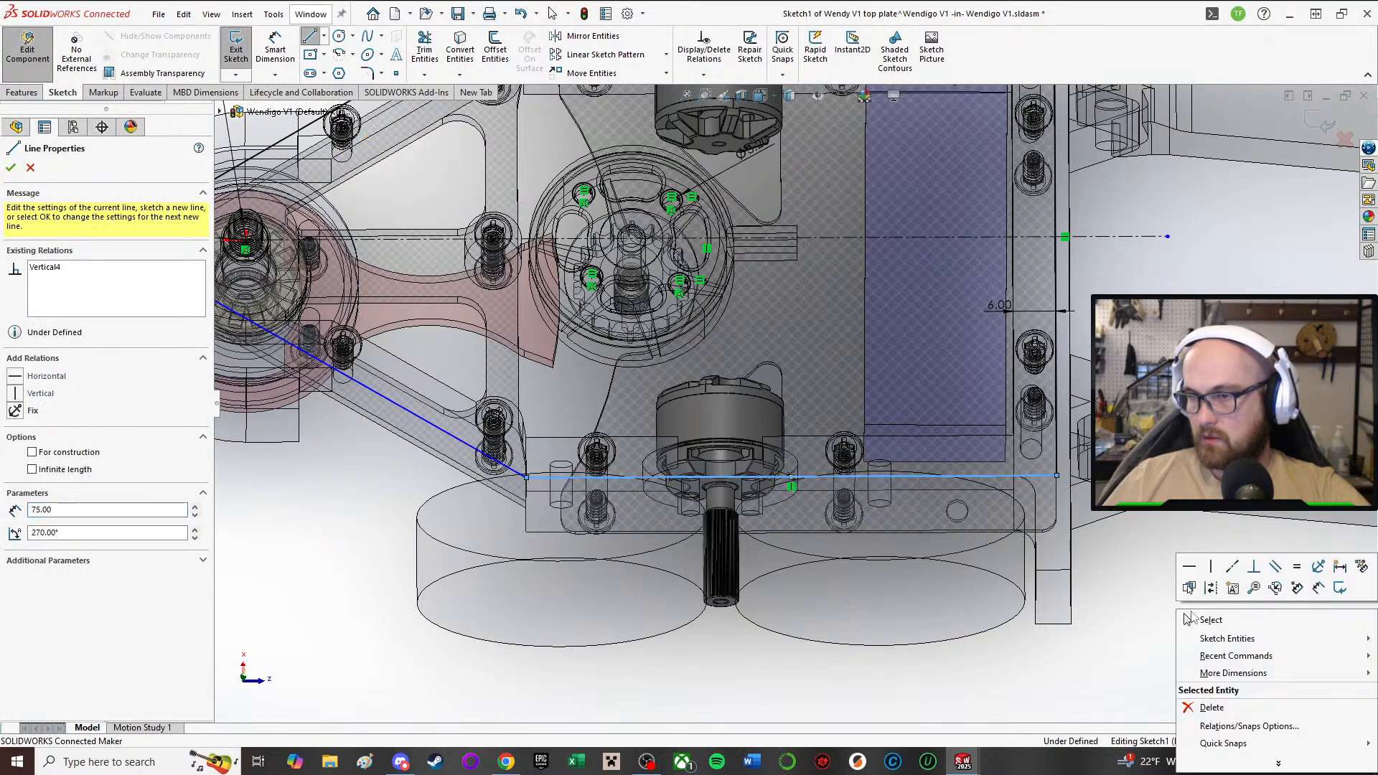
{"action": "left_click", "coordinate": [1198, 619]}
{"action": "right_click", "coordinate": [1198, 619]}
{"action": "left_click", "coordinate": [1220, 625]}
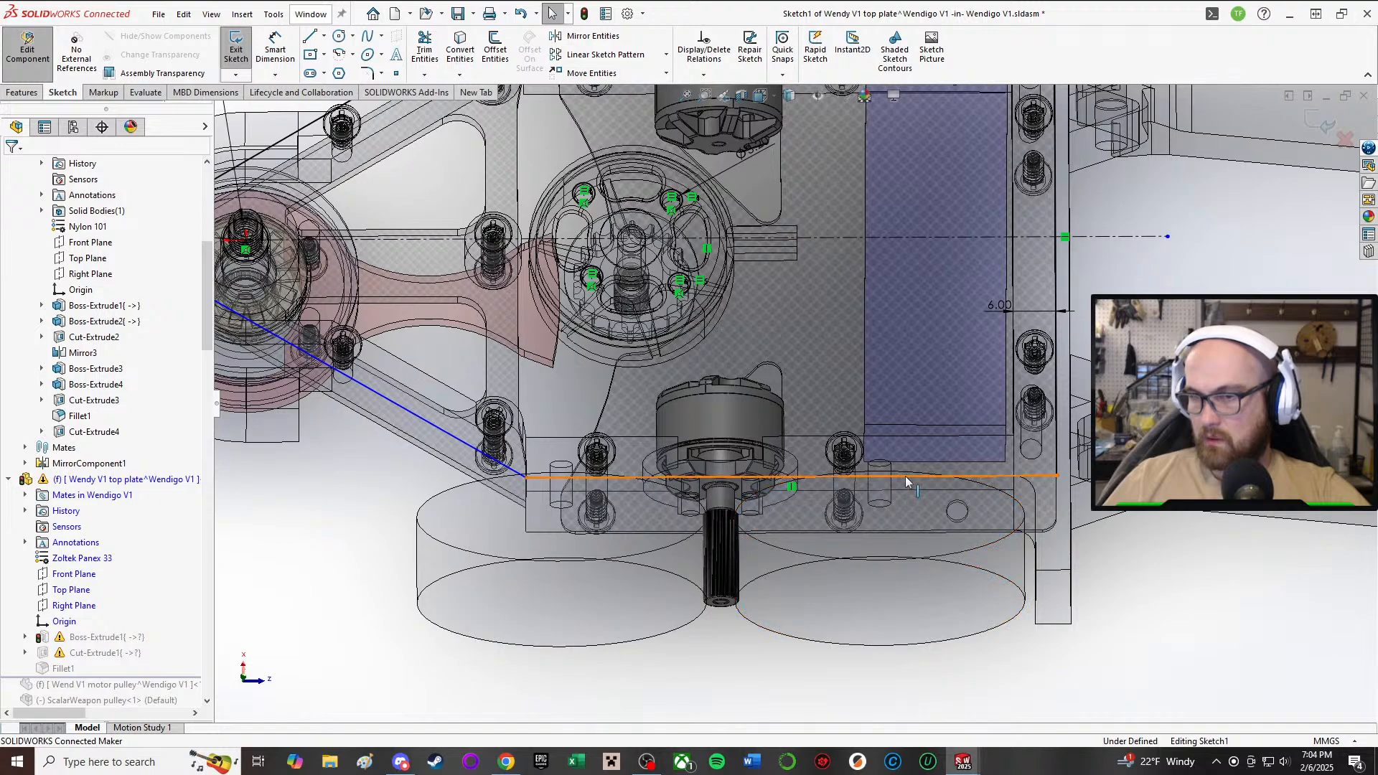
- Pull the new lower side line outward and make it collinear with the drive pod's matching outer side edge
{"action": "left_click_drag", "start_coordinate": [906, 476], "coordinate": [918, 520]}
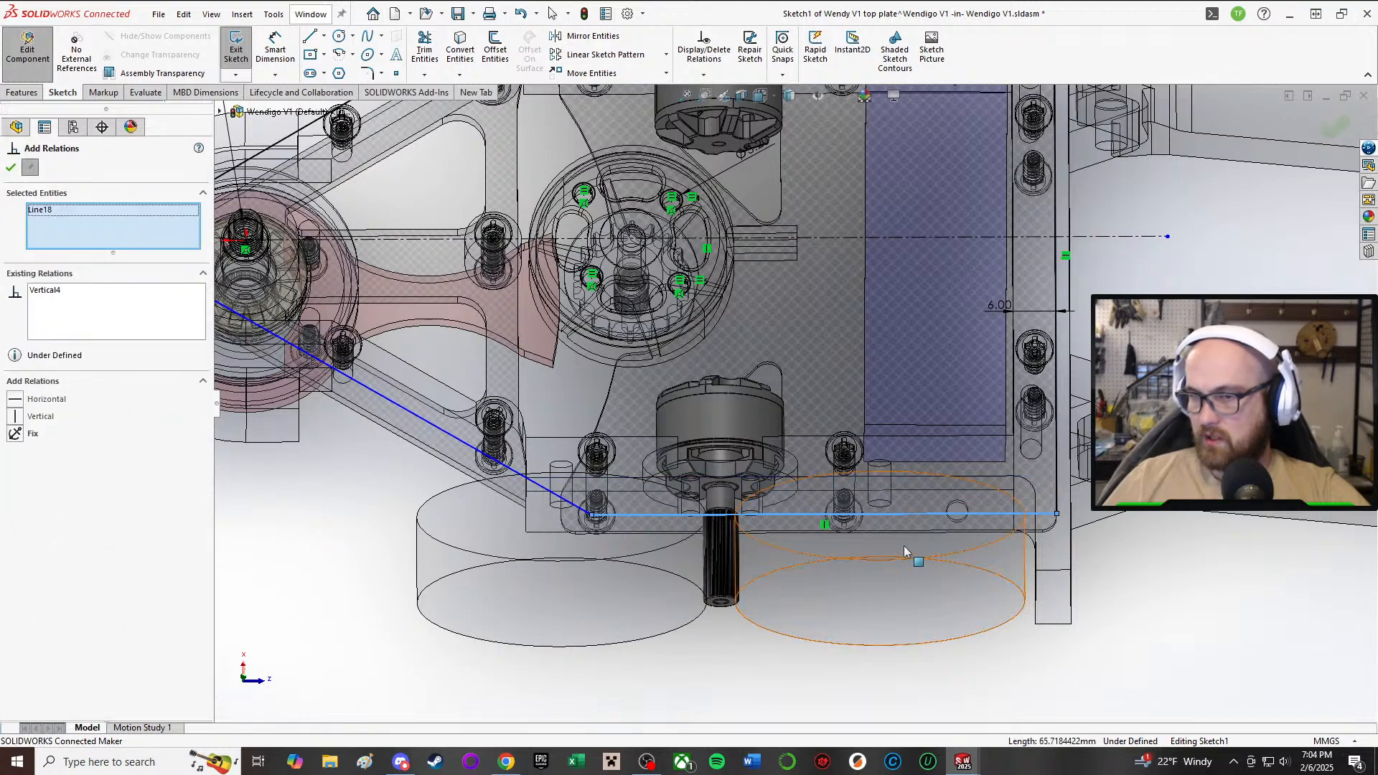
{"action": "scroll", "coordinate": [941, 513], "scroll_direction": "down", "scroll_amount": 3}
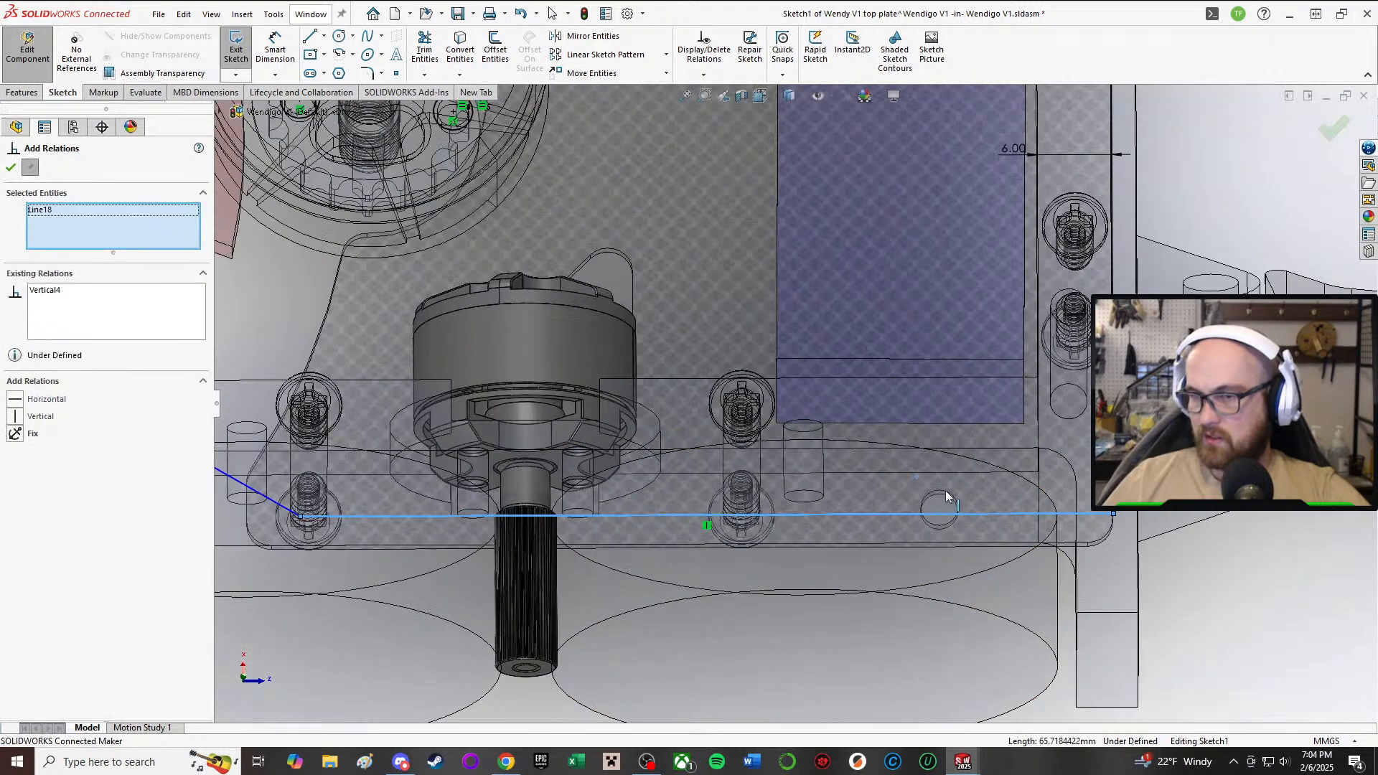
{"action": "left_click", "coordinate": [981, 450]}
{"action": "left_click", "coordinate": [22, 399]}
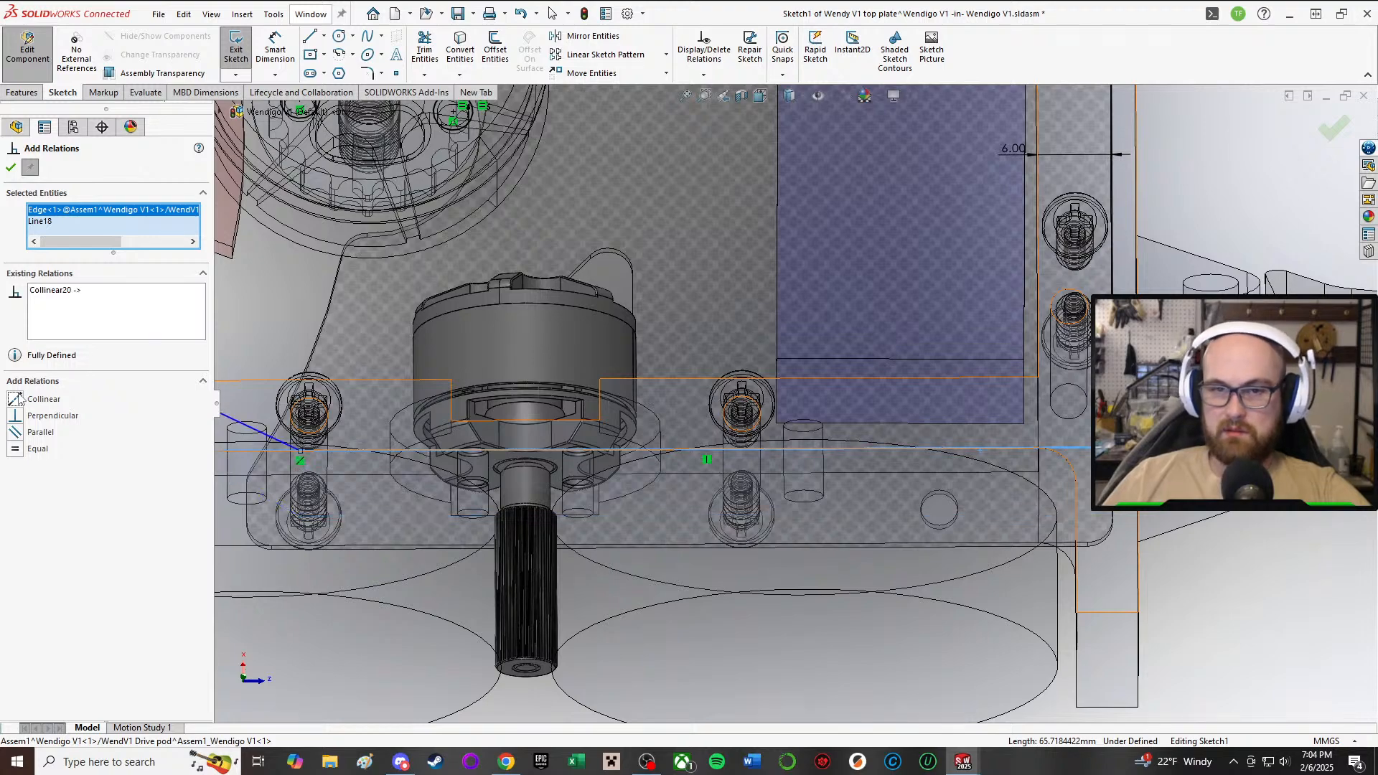
{"action": "left_click", "coordinate": [10, 168]}
- Move the lower side line's weapon-side endpoint onto the corner of the drive pod's side wall
{"action": "scroll", "coordinate": [422, 366], "scroll_direction": "up", "scroll_amount": 5}
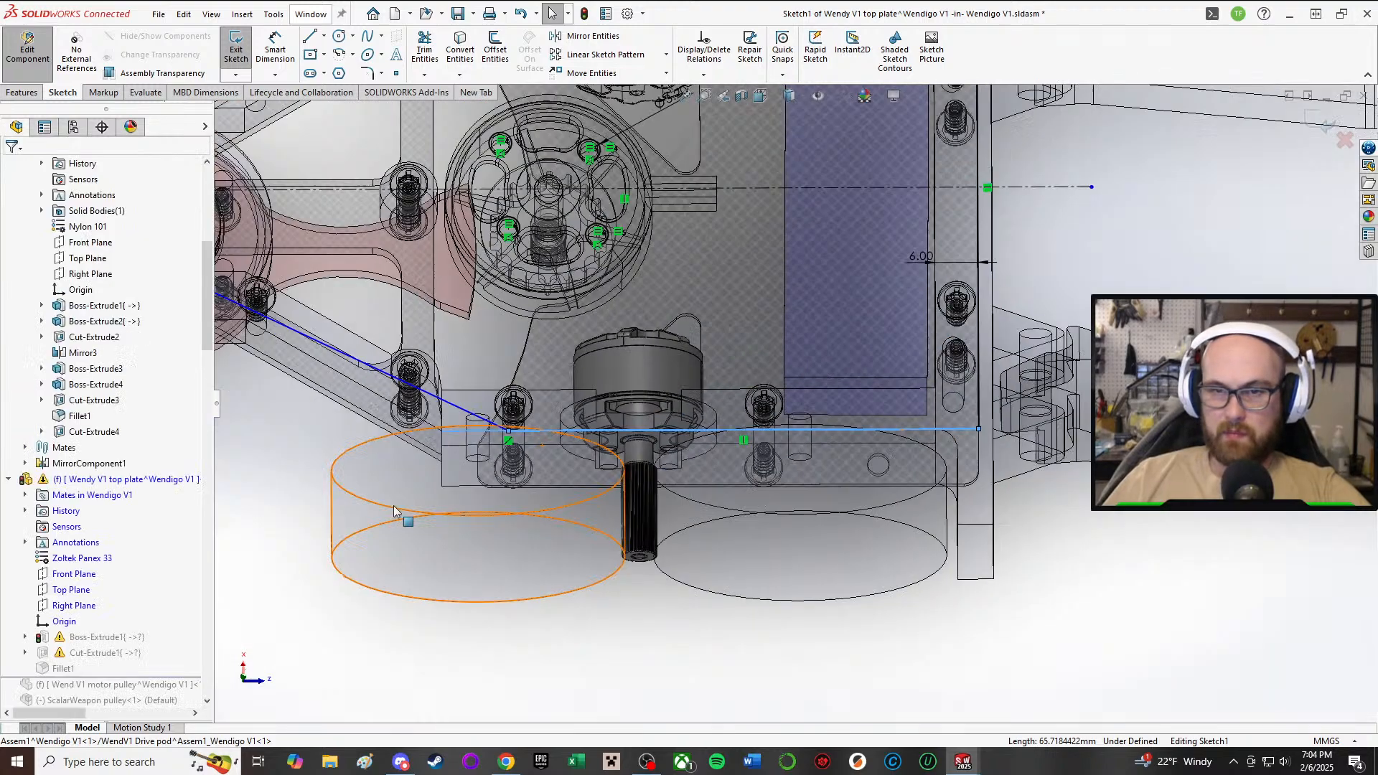
{"action": "scroll", "coordinate": [642, 406], "scroll_direction": "down", "scroll_amount": 5}
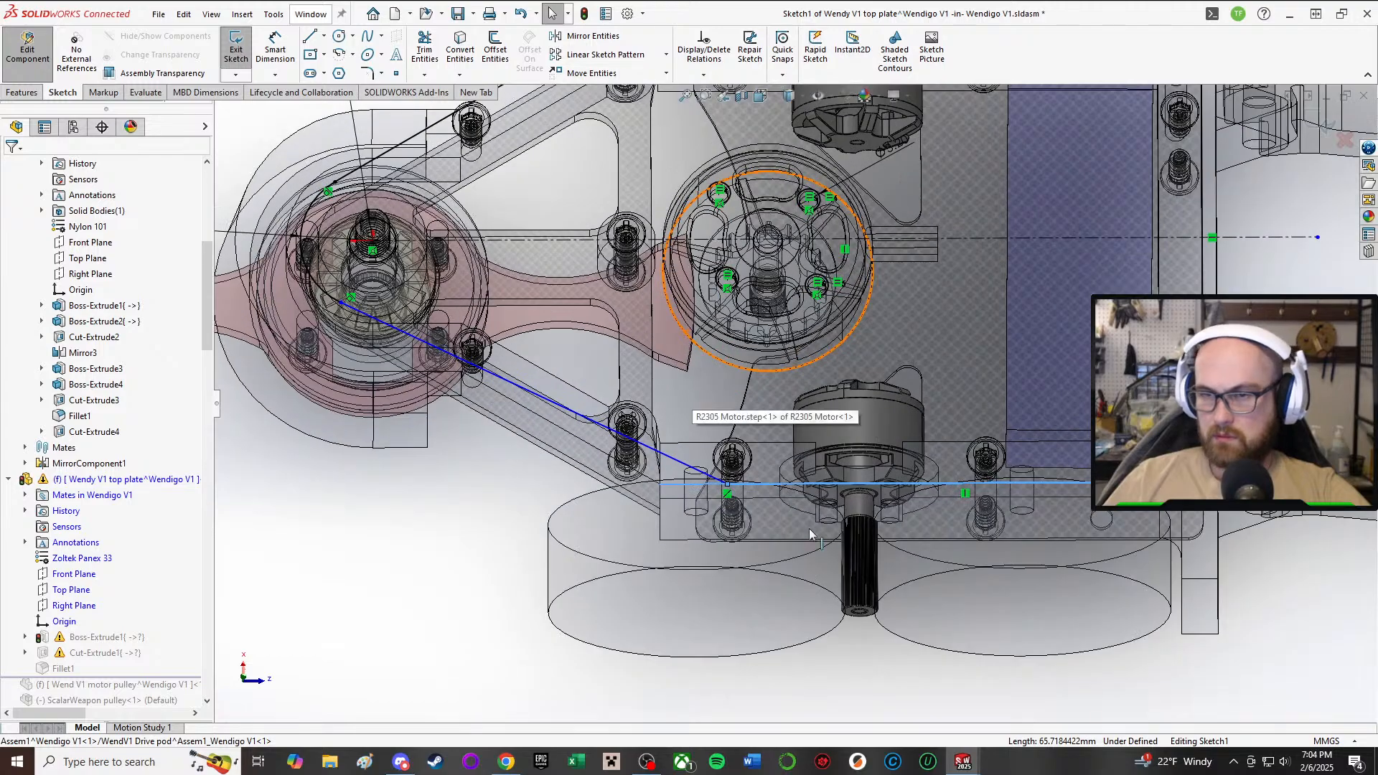
{"action": "mouse_move", "coordinate": [796, 463]}
{"action": "left_mouse_down"}
{"action": "mouse_move", "coordinate": [683, 468]}
{"action": "mouse_move", "coordinate": [679, 456]}
{"action": "left_mouse_up"}
{"action": "left_click", "coordinate": [855, 323]}
{"action": "scroll", "coordinate": [854, 317], "scroll_direction": "up", "scroll_amount": 5}
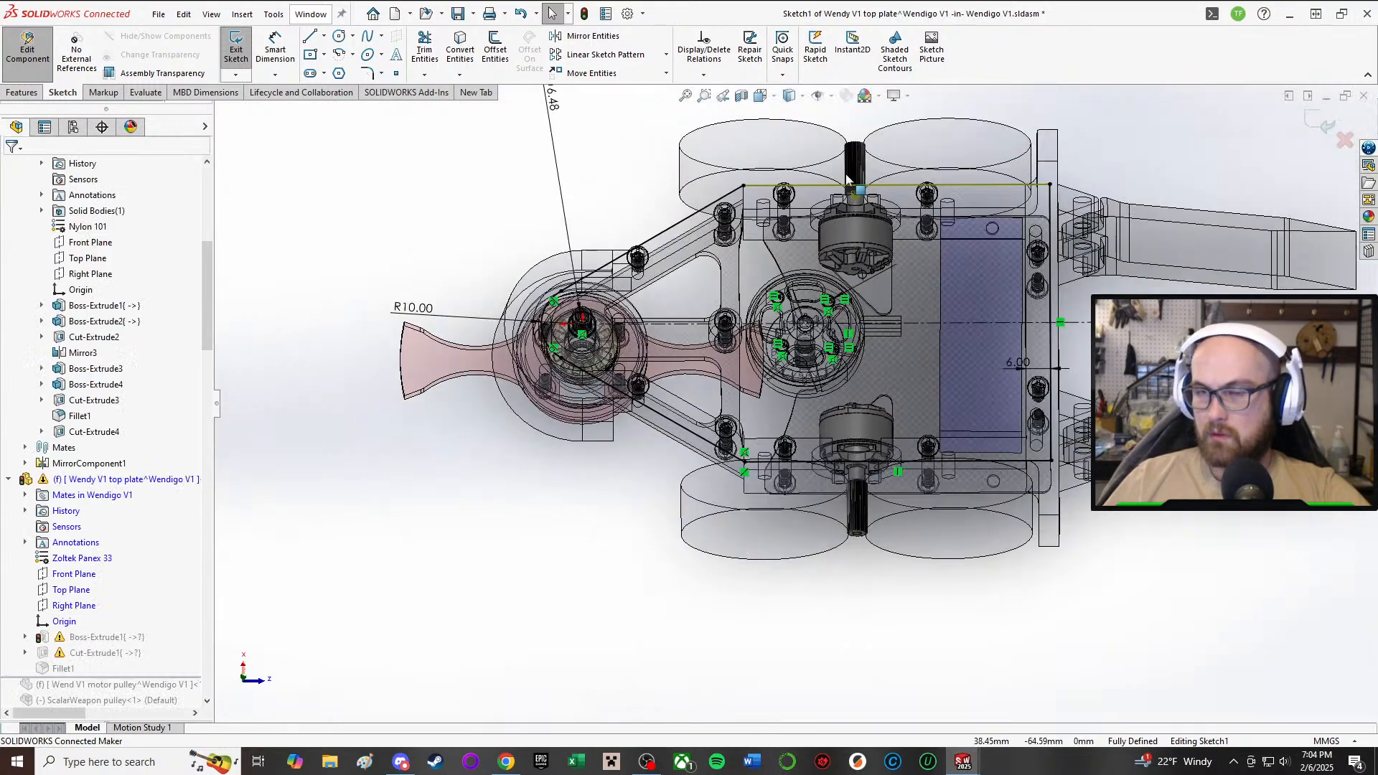
- Delete the plate outline's upper straight side line and redraw it about 75 mm long between its two endpoints
{"action": "scroll", "coordinate": [905, 244], "scroll_direction": "down", "scroll_amount": 5}
{"action": "left_click", "coordinate": [904, 237]}
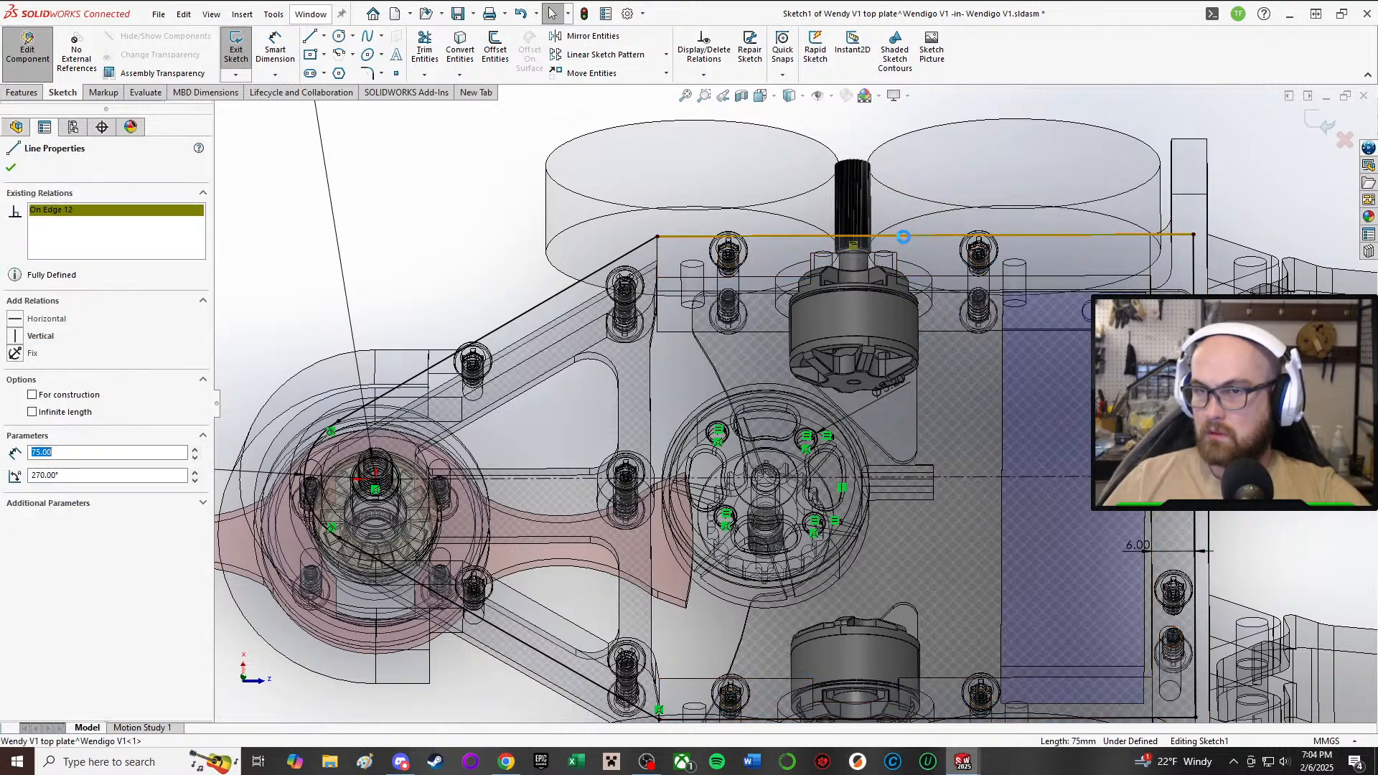
{"action": "key", "text": "Delete"}
{"action": "left_click", "coordinate": [310, 36]}
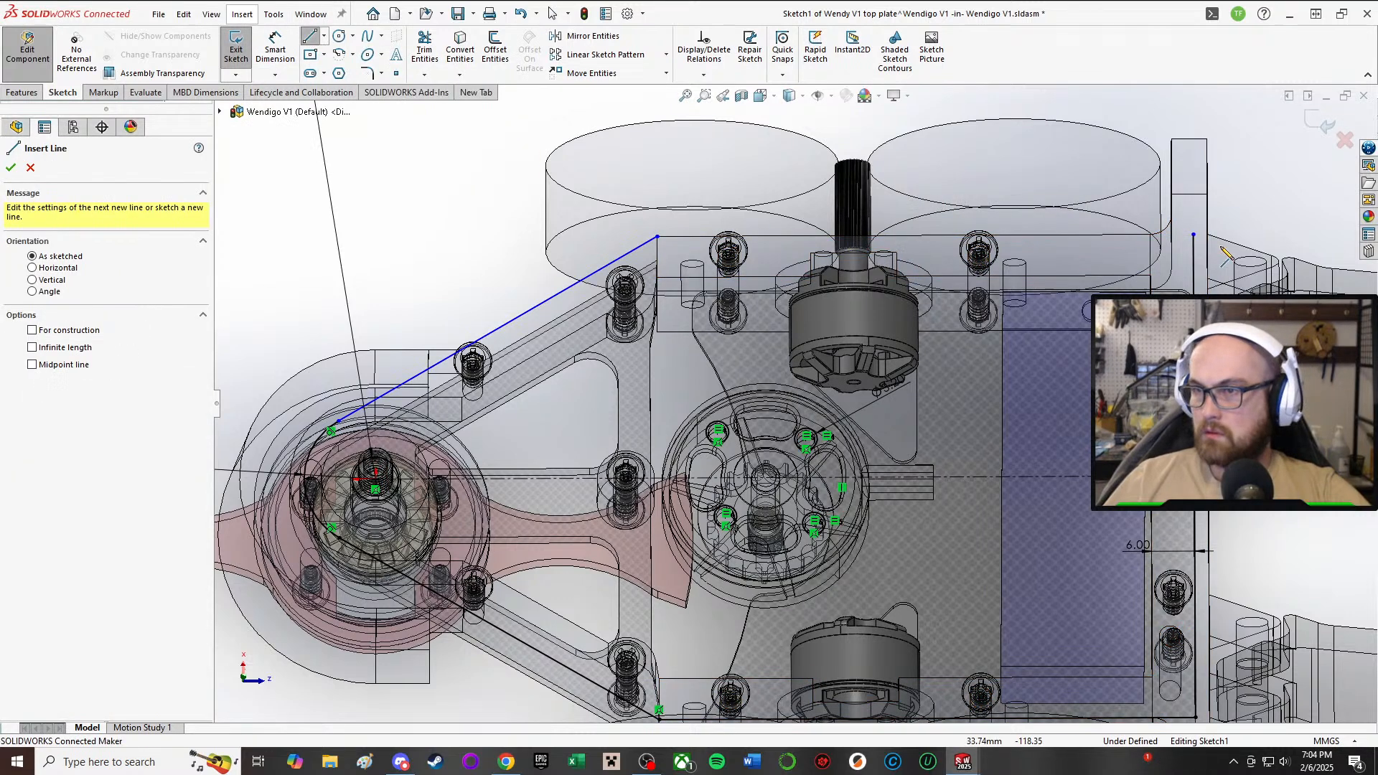
{"action": "left_click", "coordinate": [1194, 234]}
{"action": "left_click", "coordinate": [659, 236]}
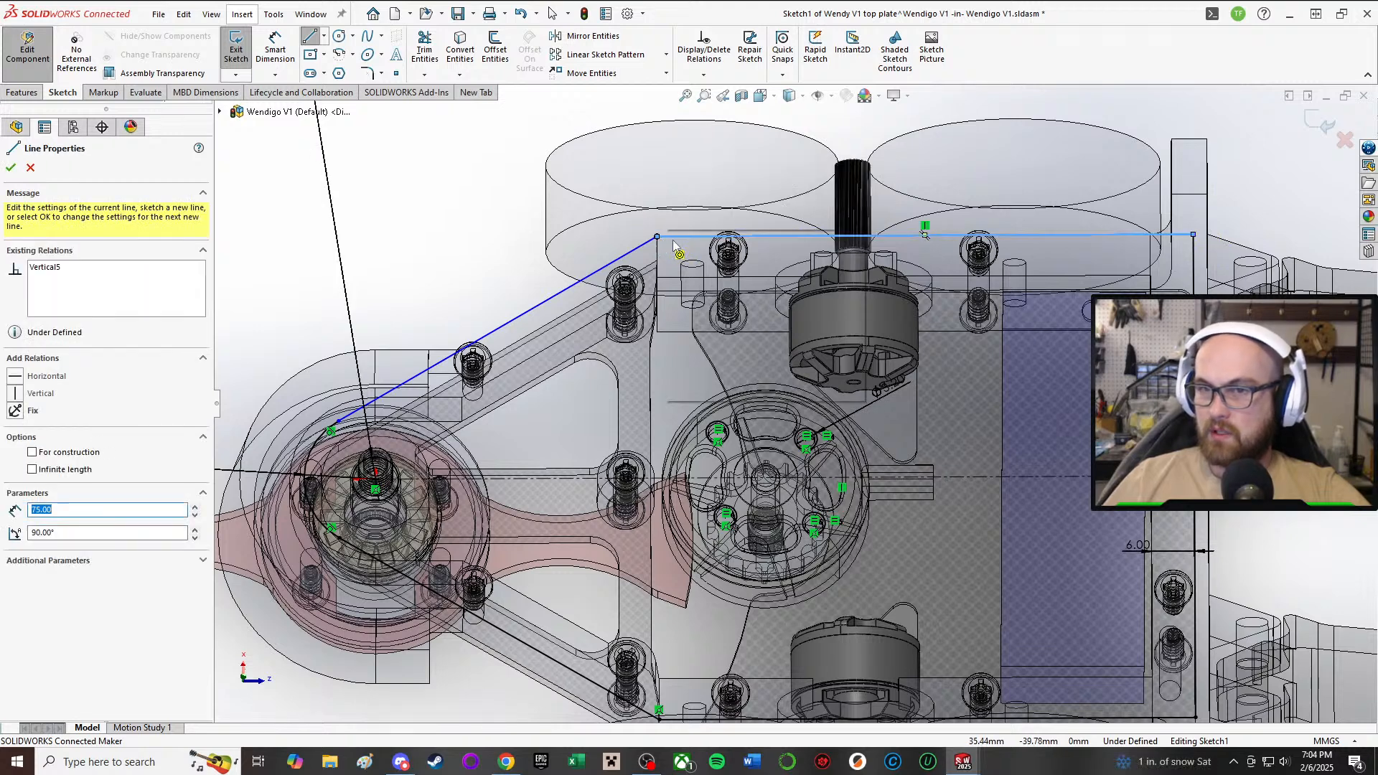
{"action": "key", "text": "Escape"}
- Pull the new upper side line outward and make it collinear with the drive pod's matching outer side edge
{"action": "left_click_drag", "start_coordinate": [794, 240], "coordinate": [797, 209]}
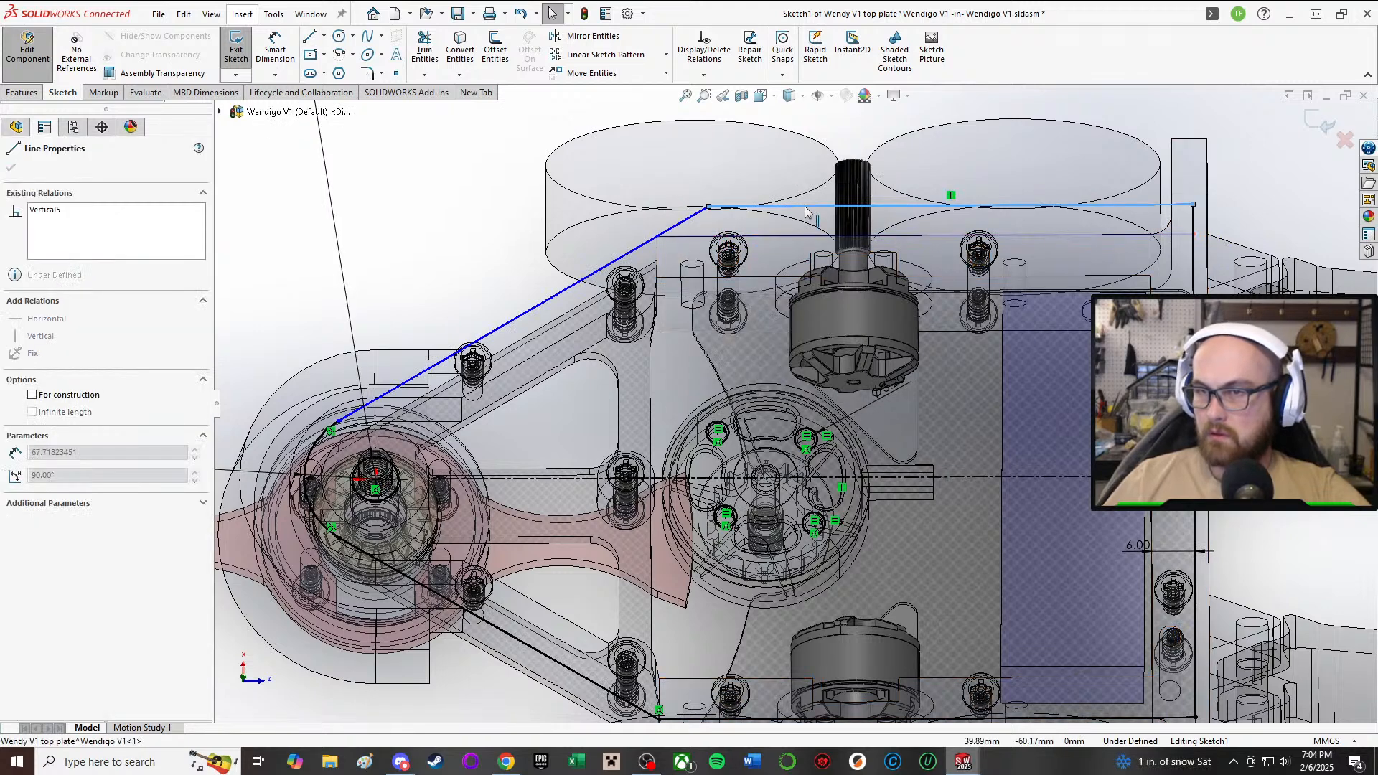
{"action": "right_click", "coordinate": [1227, 159]}
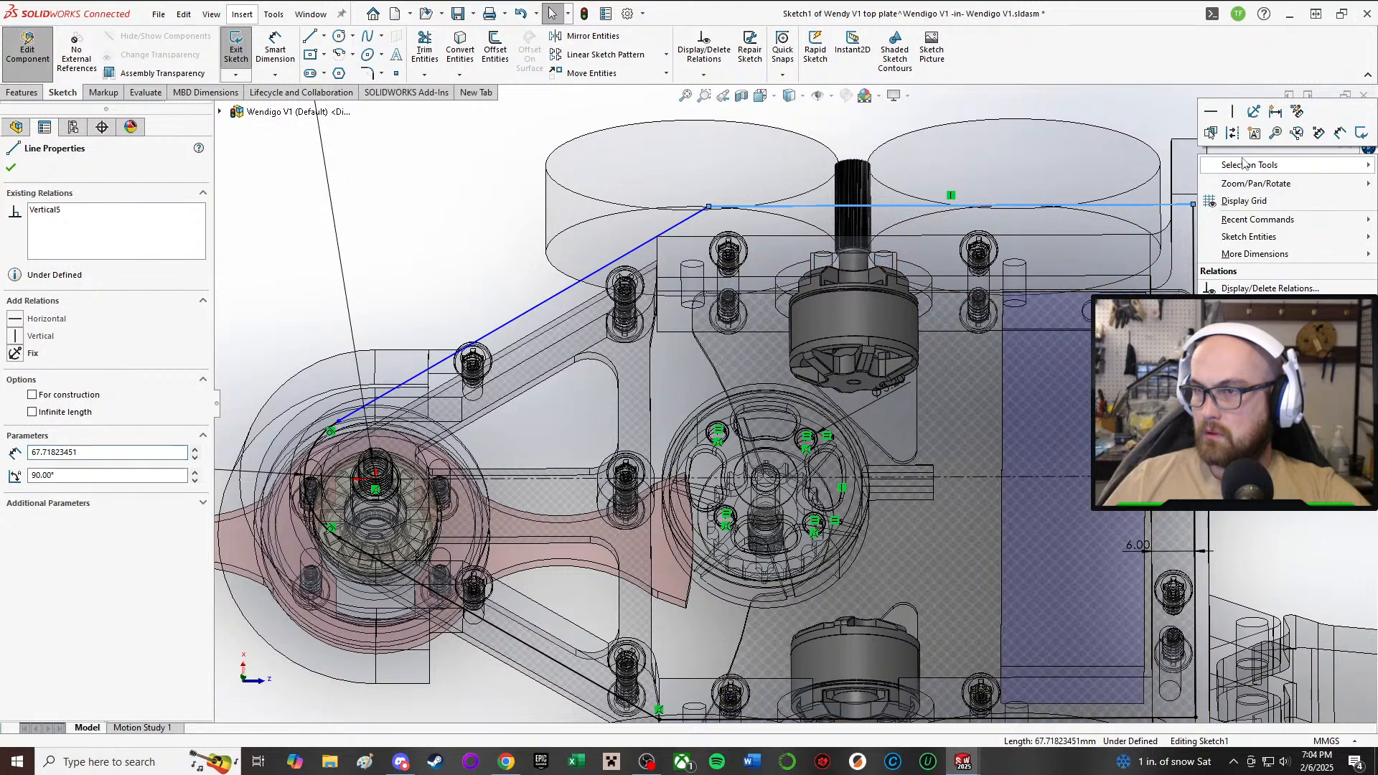
{"action": "left_click", "coordinate": [1190, 127]}
{"action": "right_click_drag", "start_coordinate": [1189, 128], "coordinate": [1185, 179]}
{"action": "left_click", "coordinate": [942, 236]}
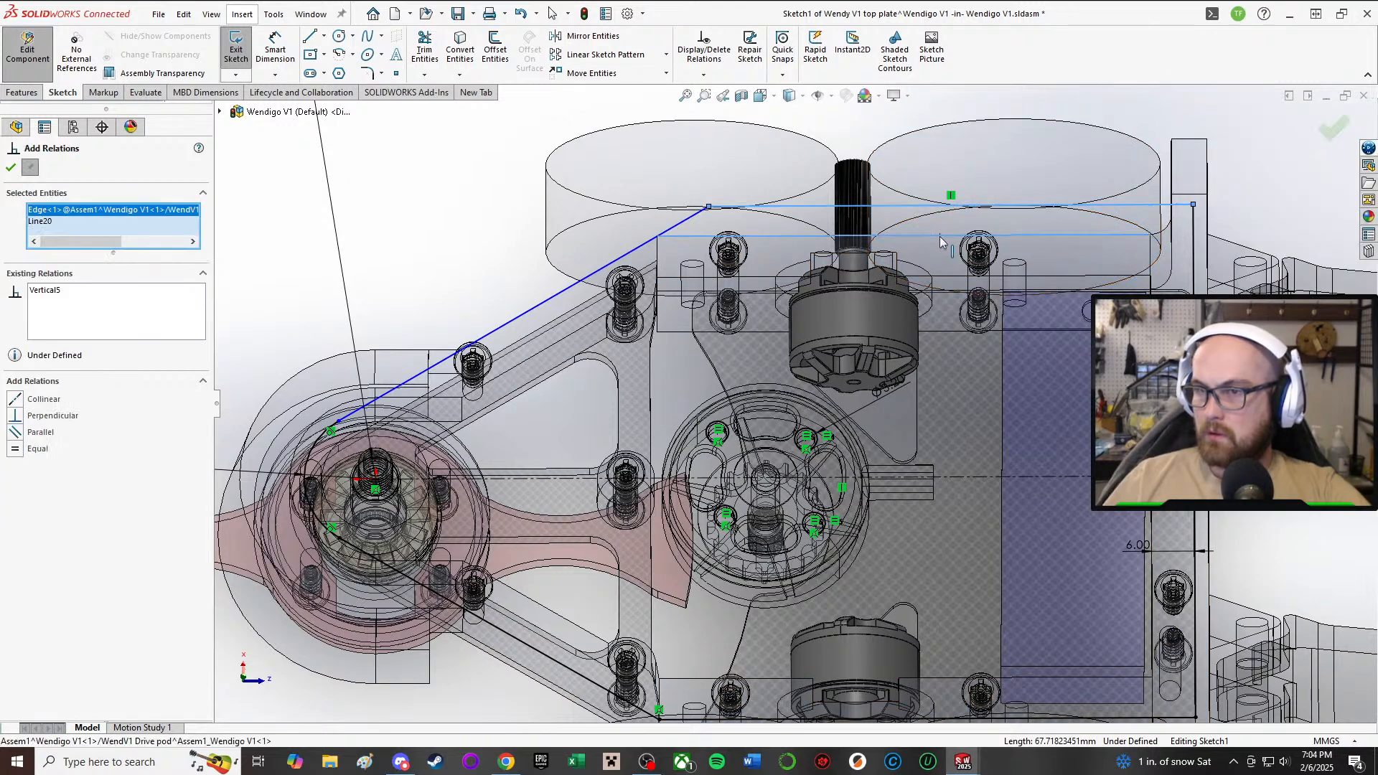
{"action": "left_click", "coordinate": [15, 400]}
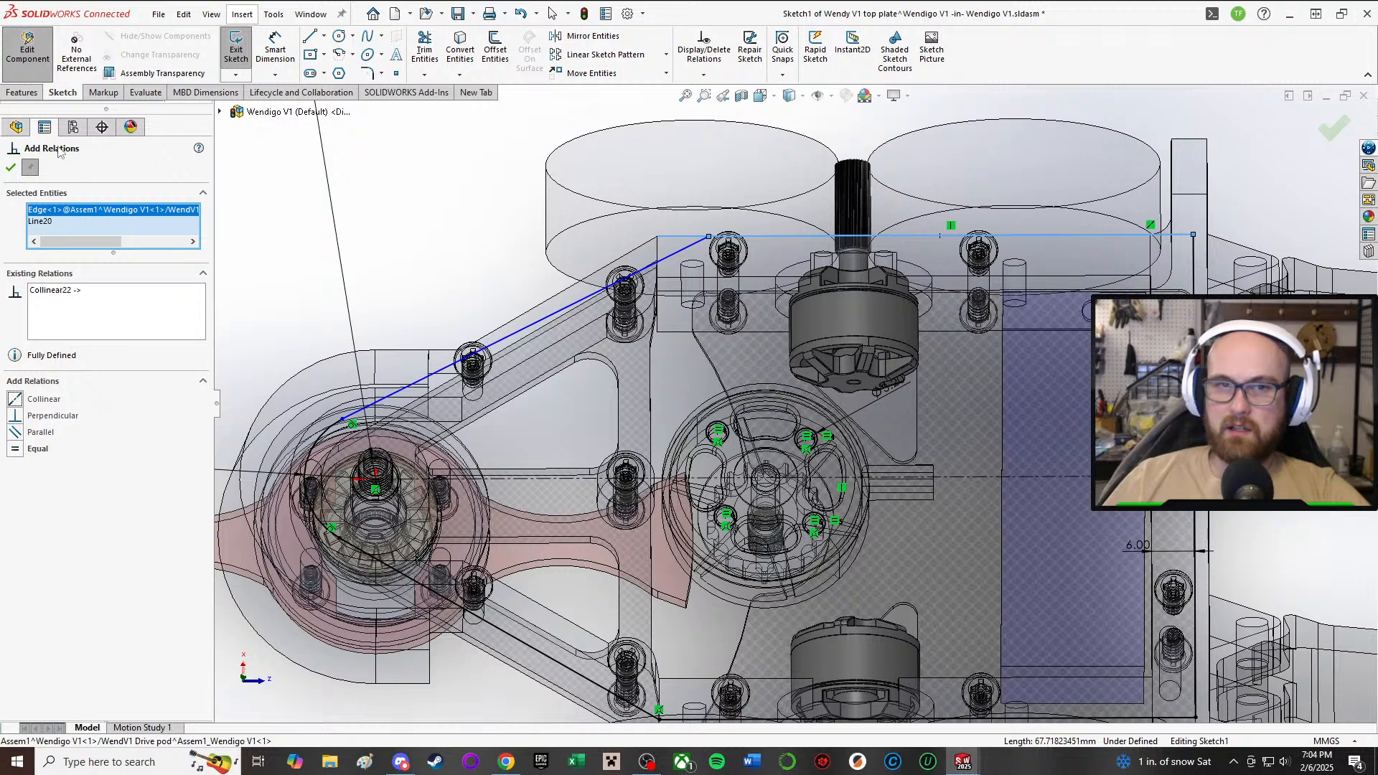
{"action": "left_click", "coordinate": [10, 169]}
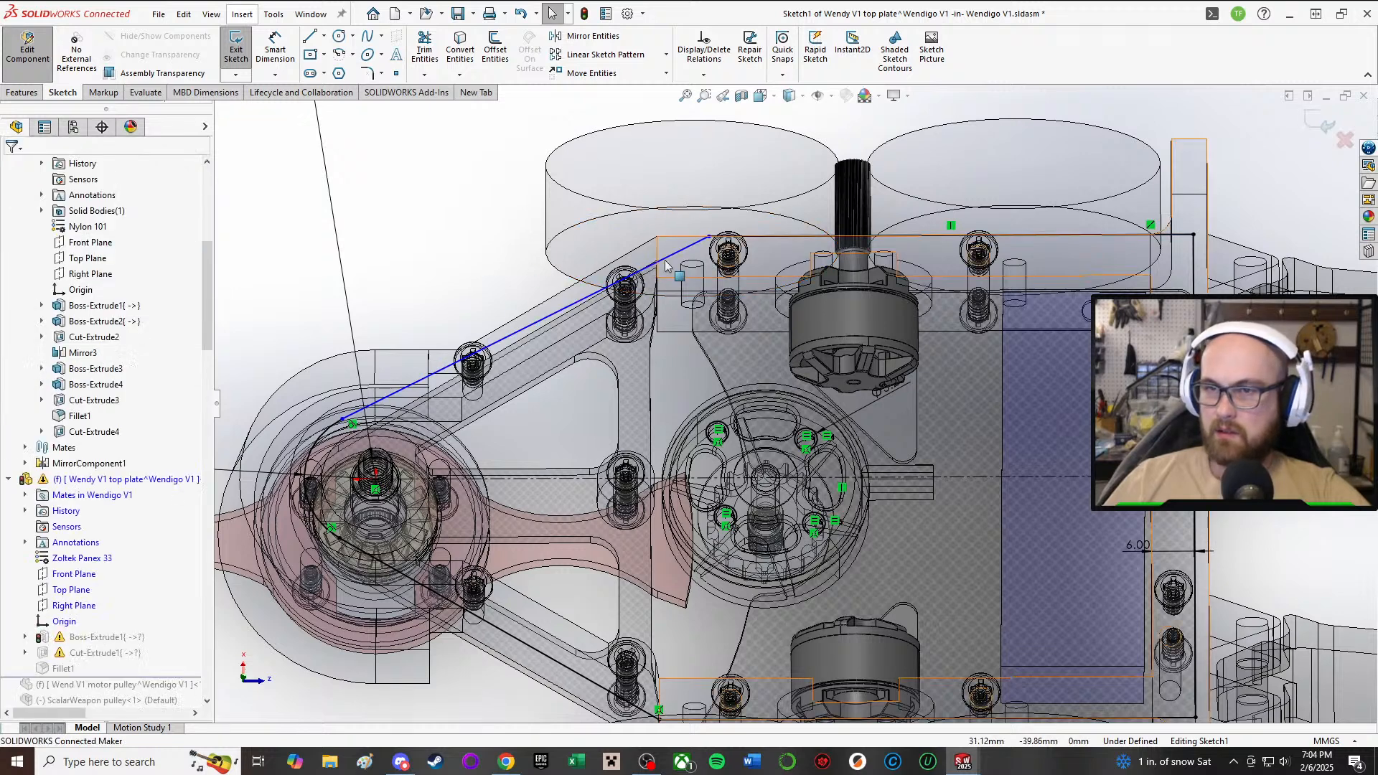
- Move the upper side line's weapon-side endpoint onto the corner of the drive pod's side wall
{"action": "left_click_drag", "start_coordinate": [709, 238], "coordinate": [658, 236]}
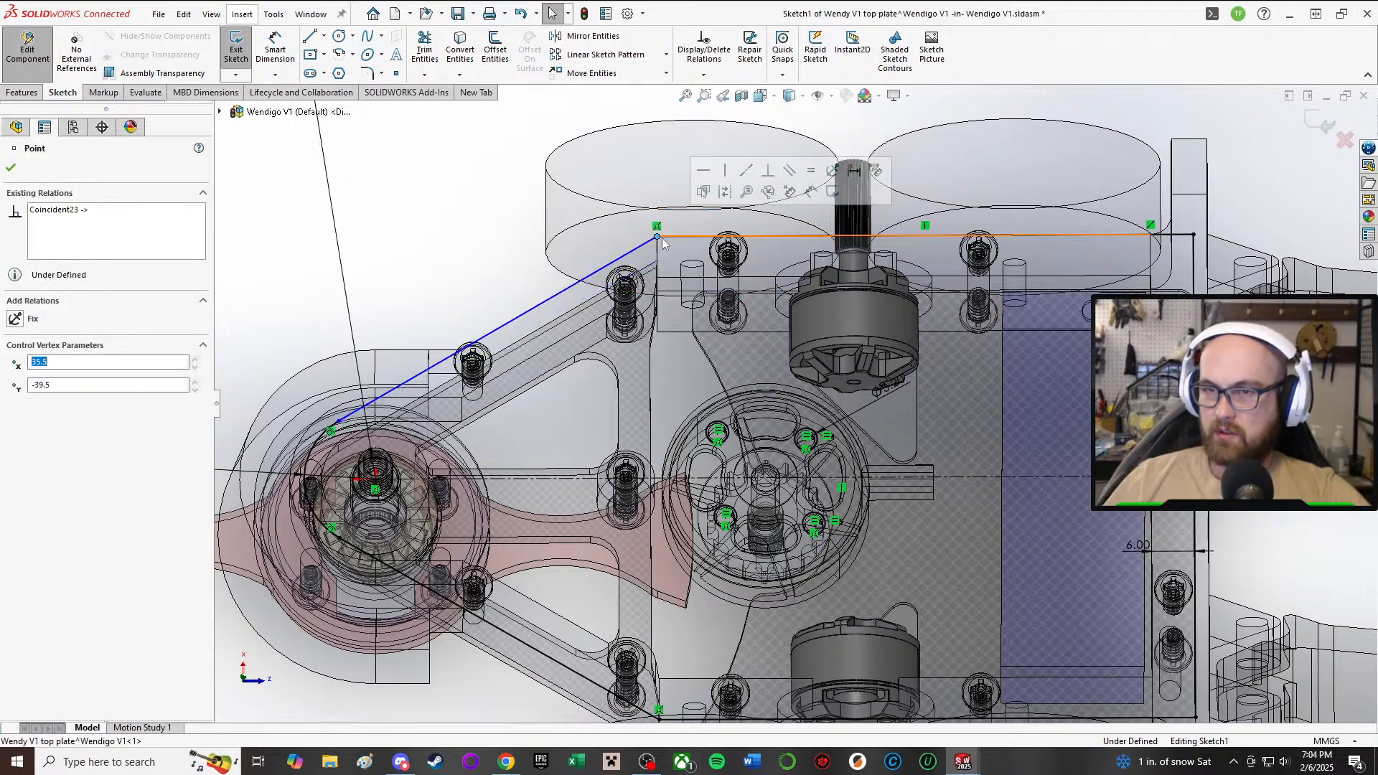
{"action": "left_click", "coordinate": [367, 229]}
{"action": "left_click", "coordinate": [658, 237]}
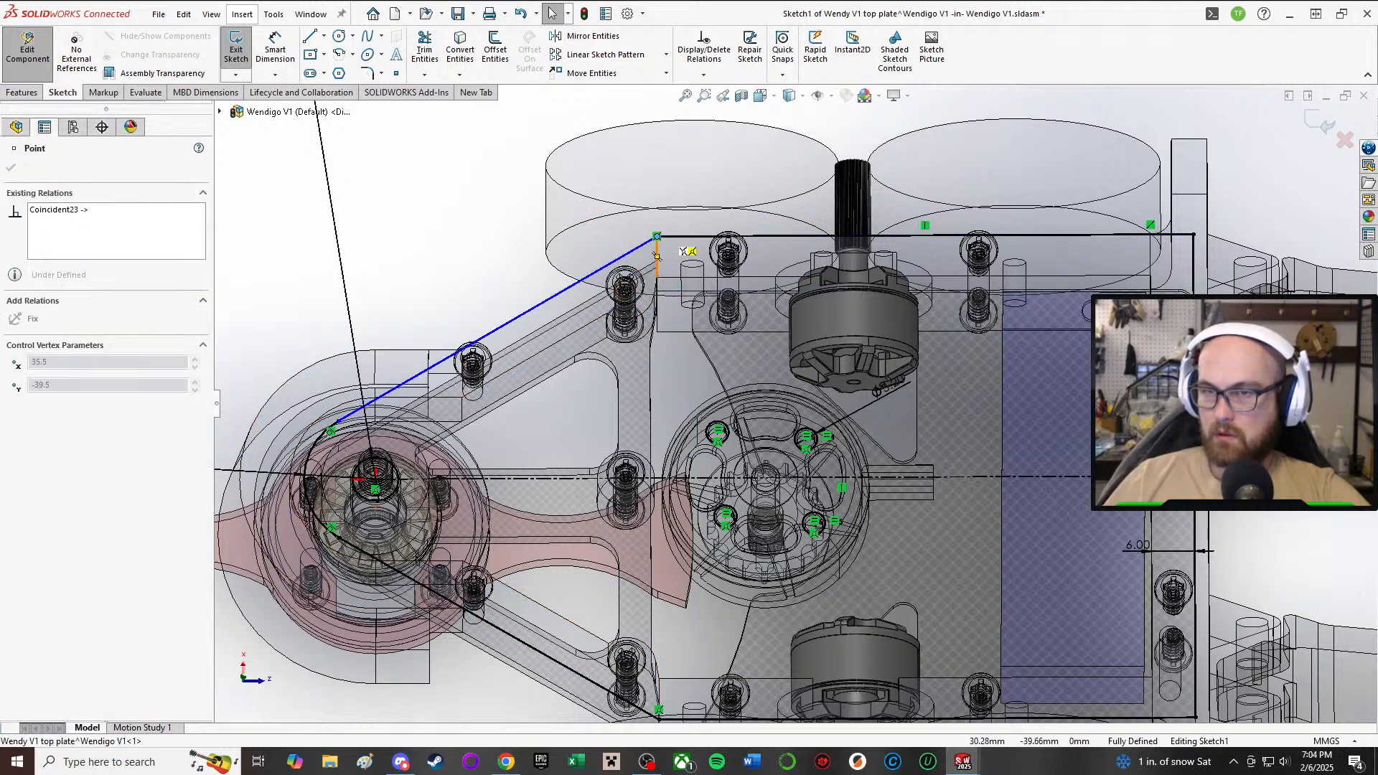
- Close the outline sketch, open the top plate's cut sketch, and delete the two 3 mm circles near the rear side corners
{"action": "key", "text": "Escape"}
{"action": "scroll", "coordinate": [754, 445], "scroll_direction": "up", "scroll_amount": 2}
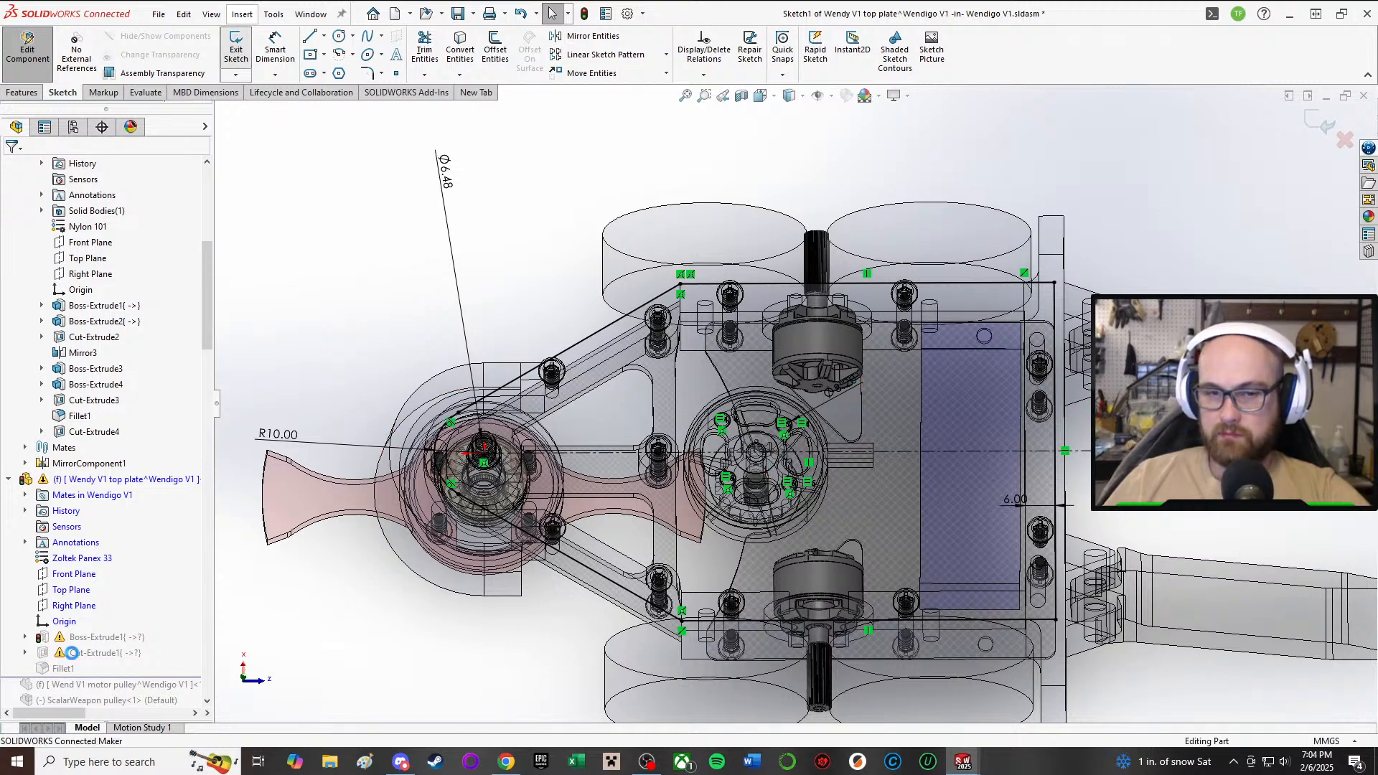
{"action": "left_click", "coordinate": [95, 670]}
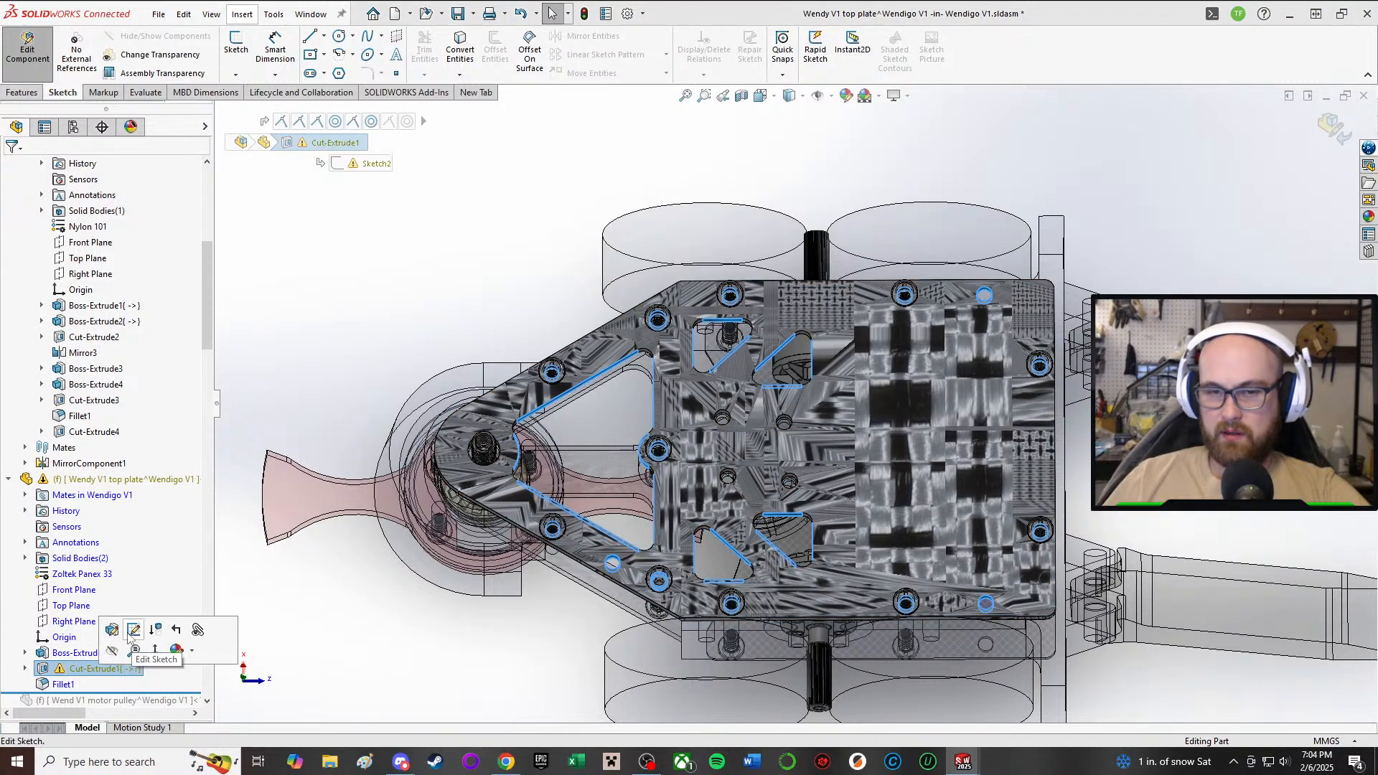
{"action": "left_click", "coordinate": [132, 633]}
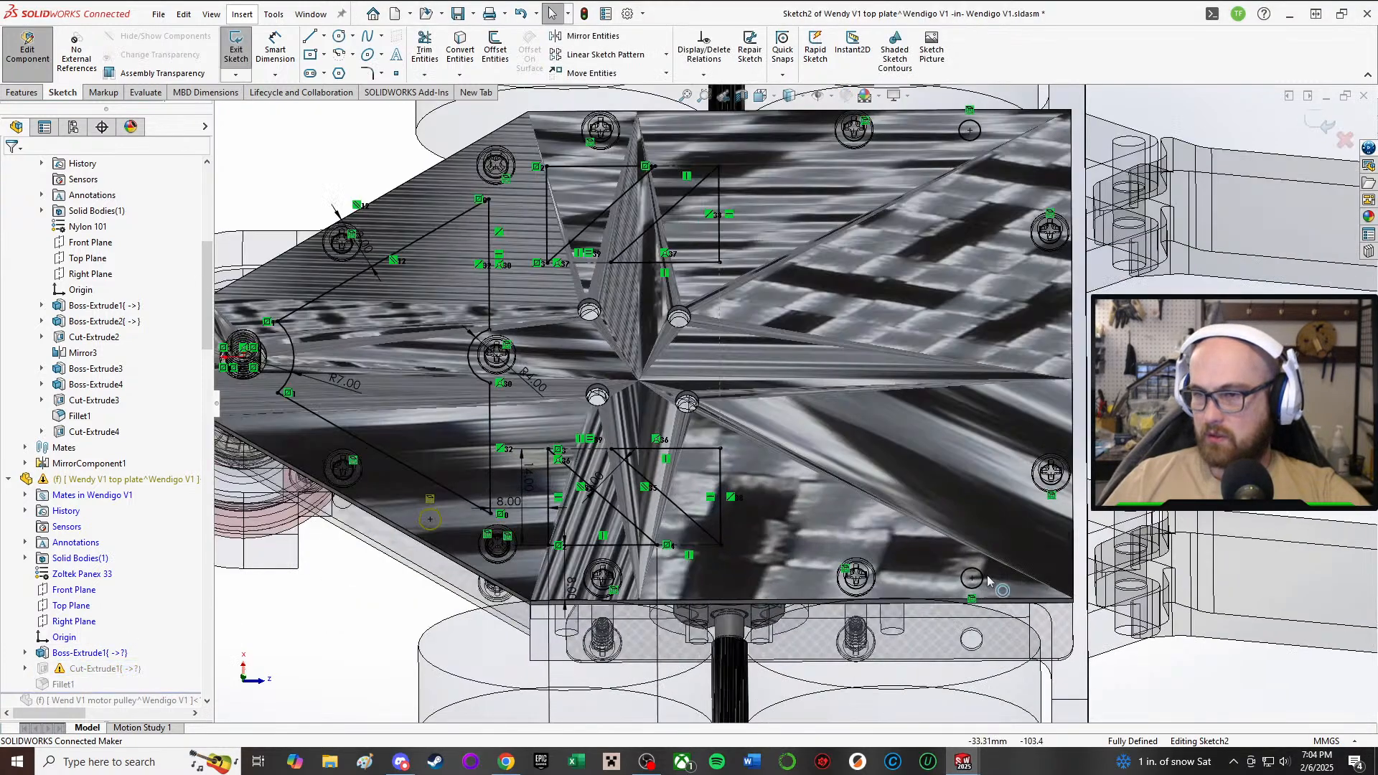
{"action": "scroll", "coordinate": [988, 580], "scroll_direction": "down", "scroll_amount": 2}
{"action": "left_click", "coordinate": [972, 572]}
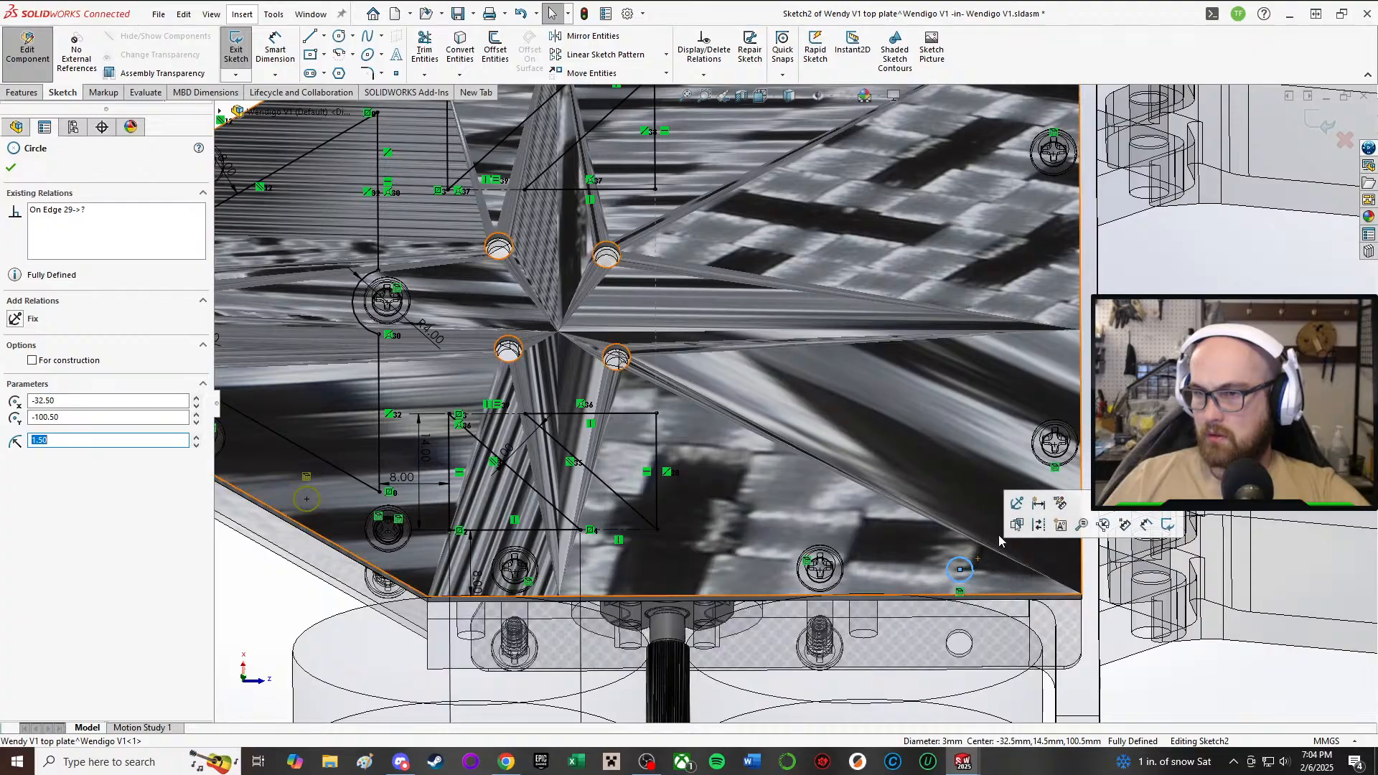
{"action": "key", "text": "Delete"}
{"action": "scroll", "coordinate": [997, 548], "scroll_direction": "up", "scroll_amount": 3}
{"action": "scroll", "coordinate": [987, 192], "scroll_direction": "down", "scroll_amount": 3}
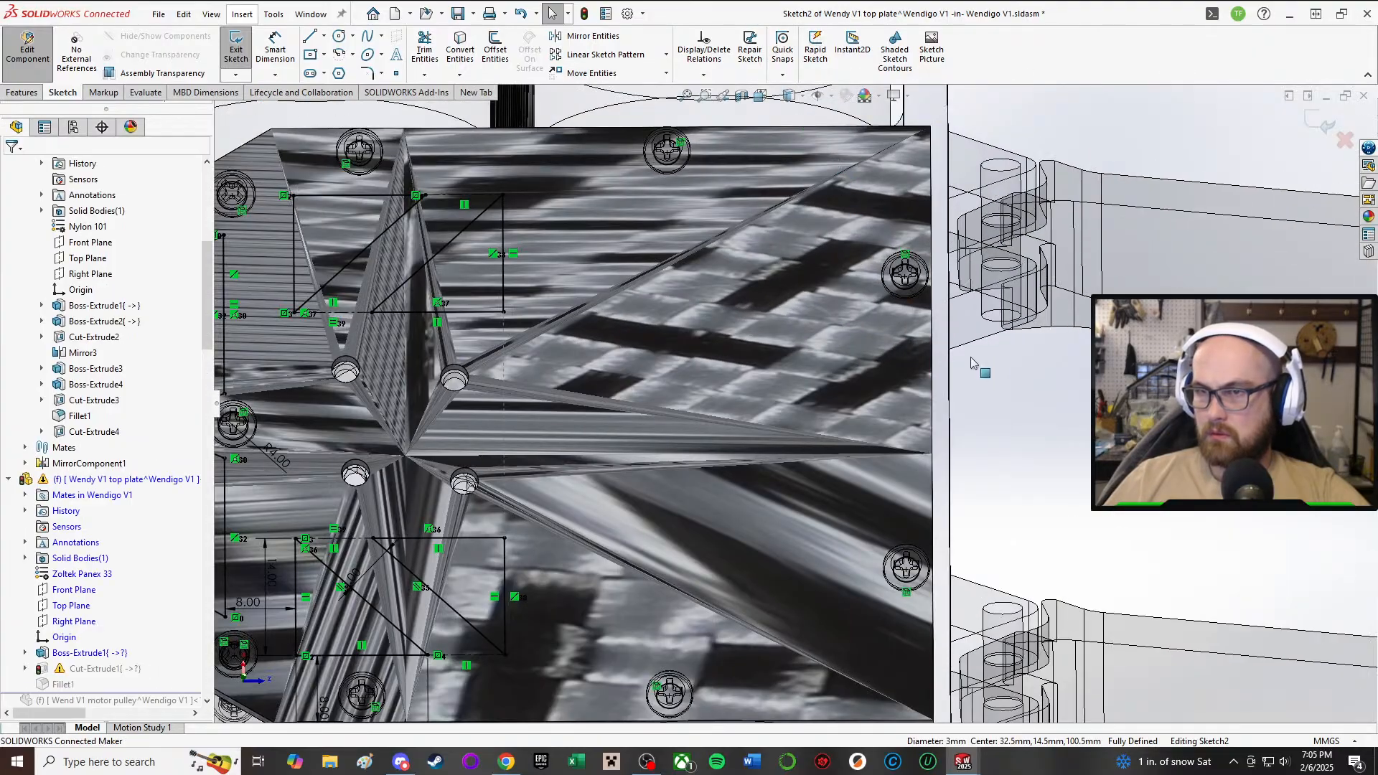
- Delete the two 3 mm circles at the screws along the top plate's rear edge
{"action": "middle_click_drag", "start_coordinate": [970, 356], "coordinate": [877, 354]}
{"action": "key", "text": "ctrl+8"}
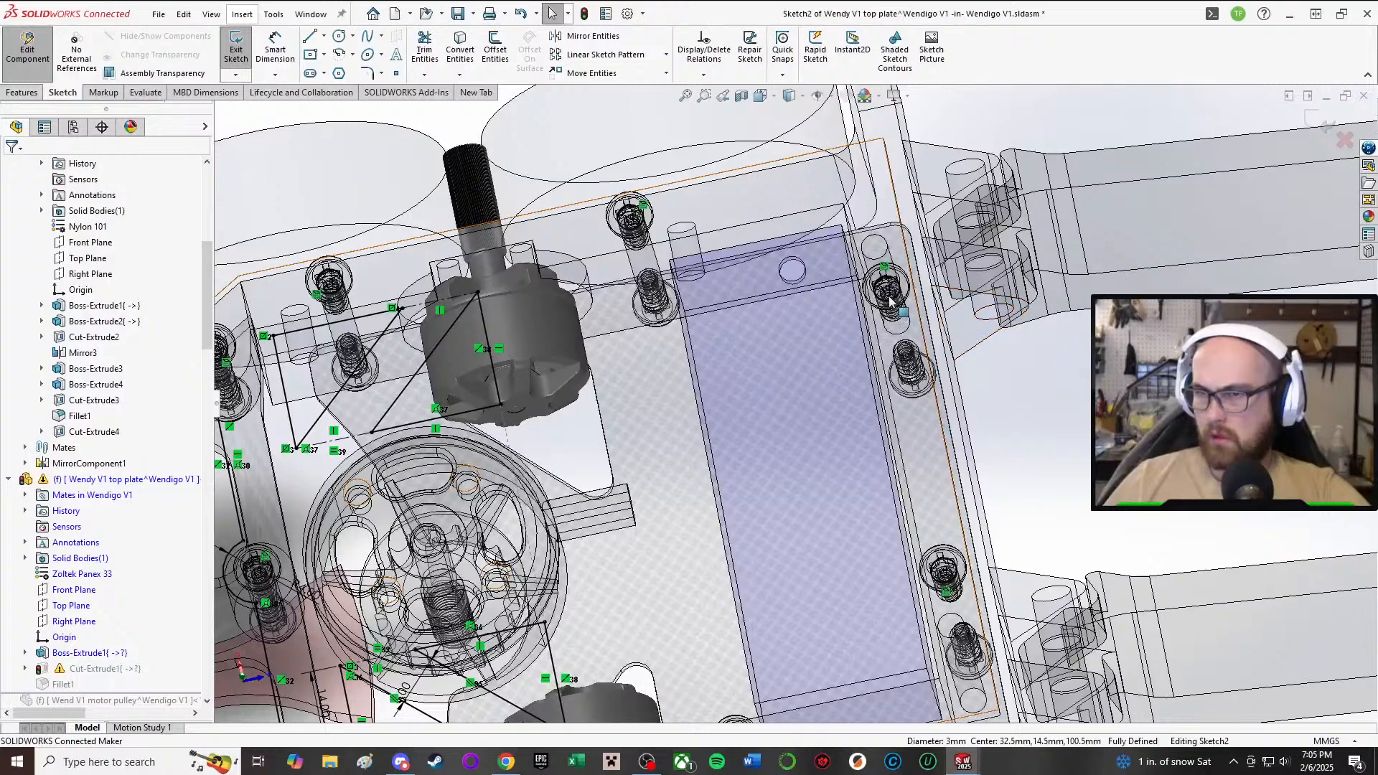
{"action": "left_click", "coordinate": [893, 296]}
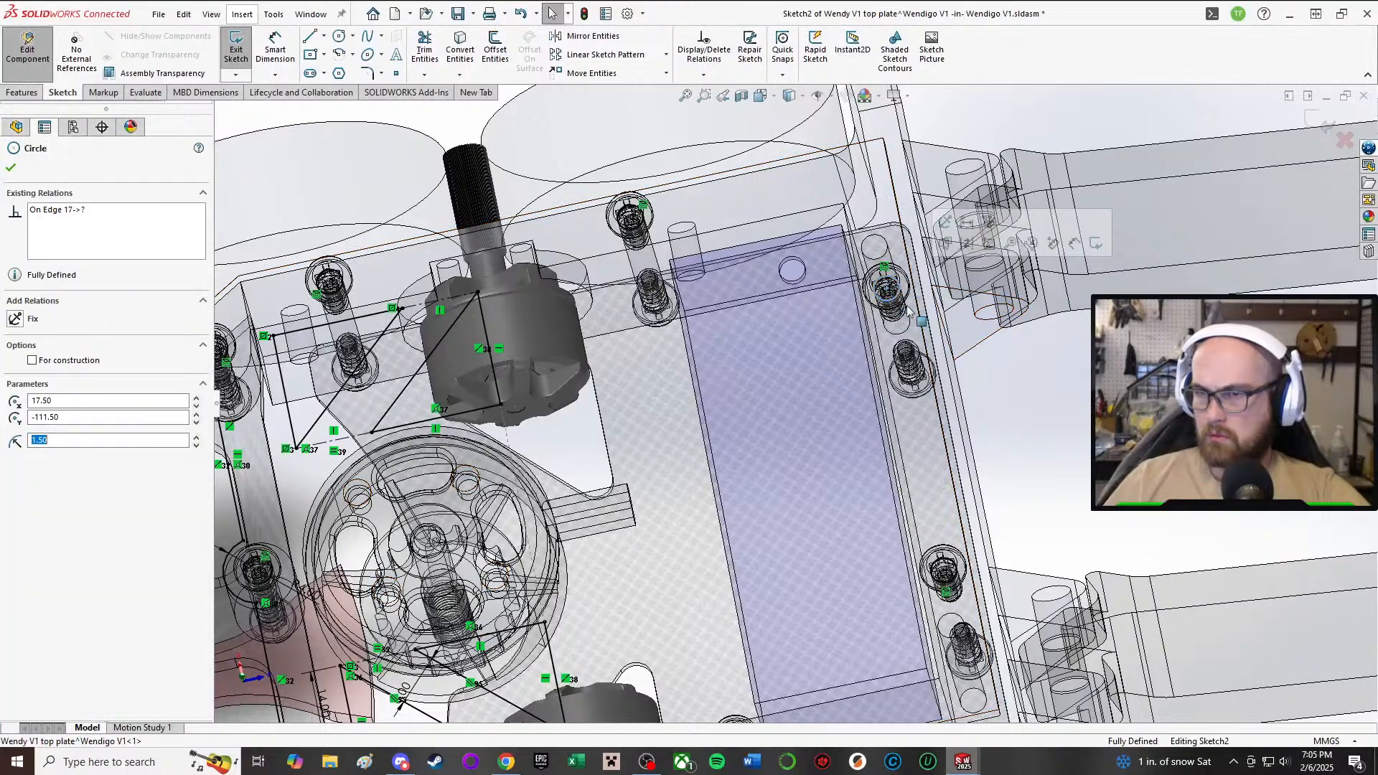
{"action": "key", "text": "Delete"}
{"action": "scroll", "coordinate": [902, 323], "scroll_direction": "up", "scroll_amount": 3}
{"action": "scroll", "coordinate": [933, 551], "scroll_direction": "down", "scroll_amount": 3}
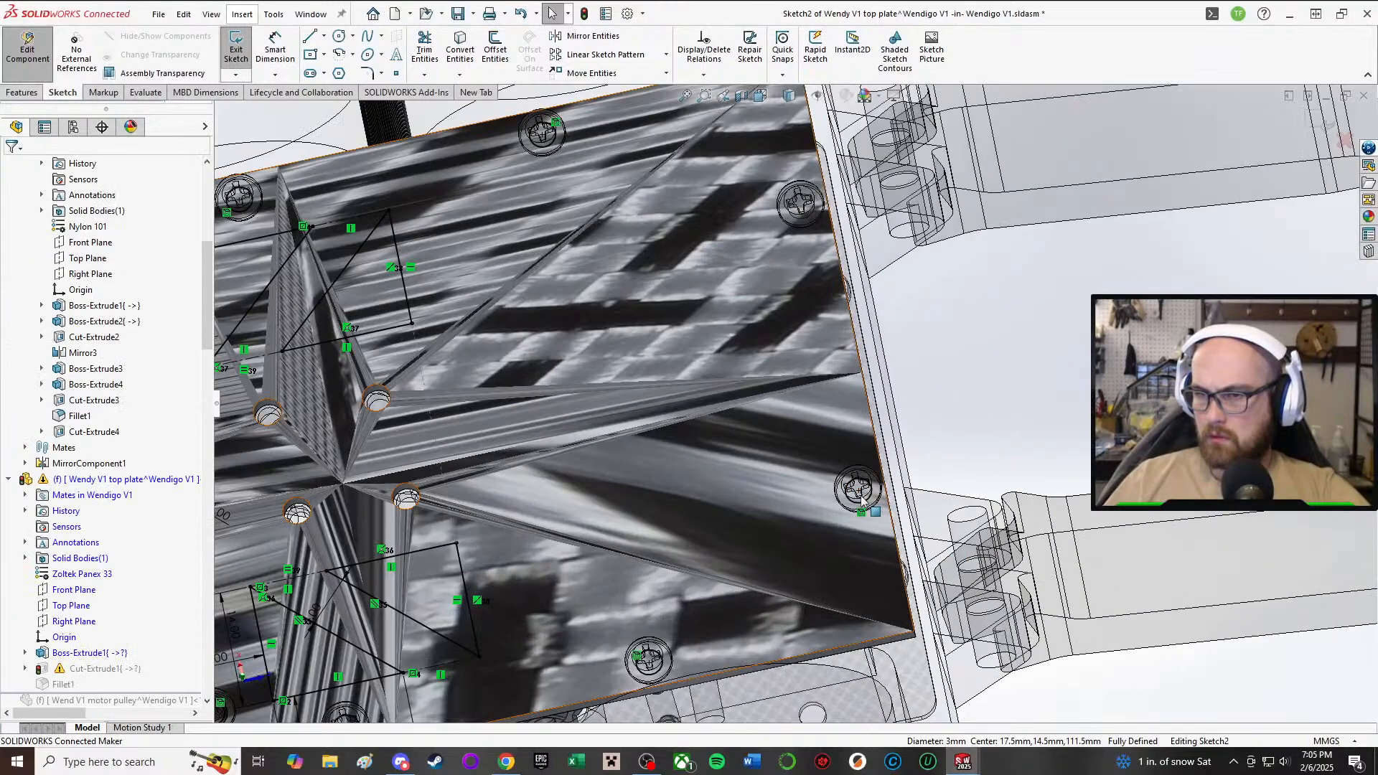
{"action": "mouse_move", "coordinate": [922, 507]}
{"action": "middle_mouse_down"}
{"action": "mouse_move", "coordinate": [848, 308]}
{"action": "mouse_move", "coordinate": [787, 517]}
{"action": "mouse_move", "coordinate": [541, 104]}
{"action": "middle_mouse_up"}
{"action": "key", "text": "ctrl+8"}
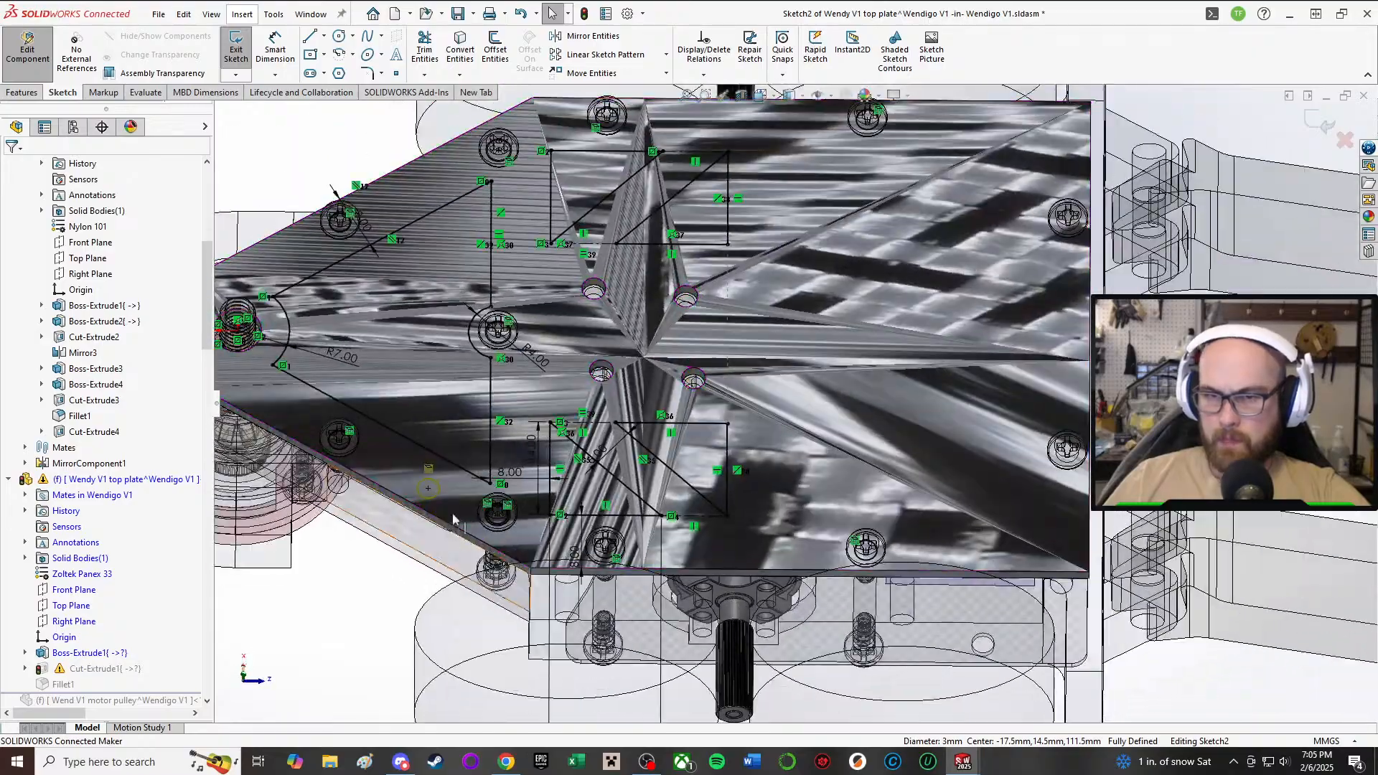
- Delete the dangling 3 mm circle beside the top plate's lower arm and close the cut sketch
{"action": "left_click", "coordinate": [429, 489]}
{"action": "key", "text": "Delete"}
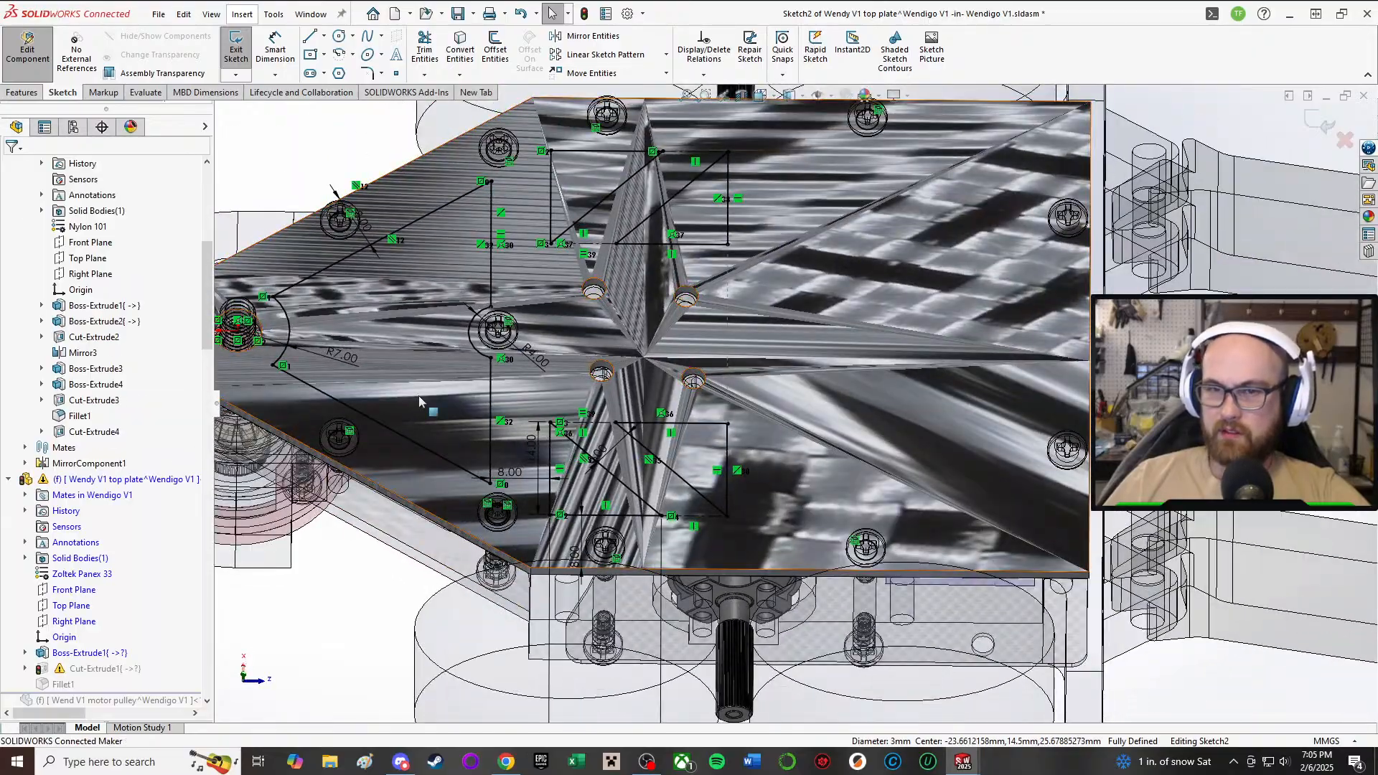
{"action": "middle_click_drag", "start_coordinate": [460, 485], "coordinate": [514, 323]}
{"action": "scroll", "coordinate": [574, 373], "scroll_direction": "up", "scroll_amount": 4}
{"action": "scroll", "coordinate": [775, 539], "scroll_direction": "down", "scroll_amount": 4}
{"action": "middle_click_drag", "start_coordinate": [1052, 631], "coordinate": [825, 584]}
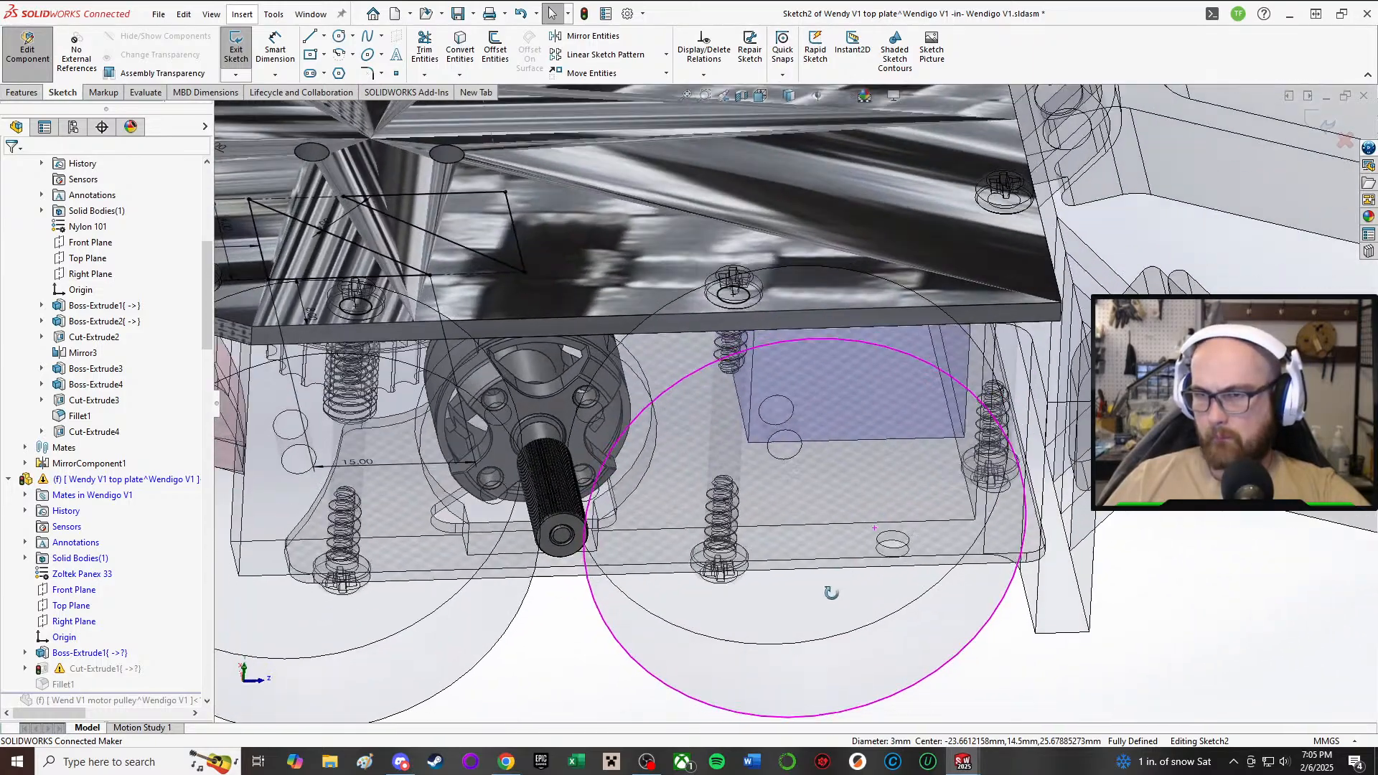
{"action": "scroll", "coordinate": [790, 359], "scroll_direction": "up", "scroll_amount": 3}
{"action": "scroll", "coordinate": [775, 352], "scroll_direction": "up", "scroll_amount": 3}
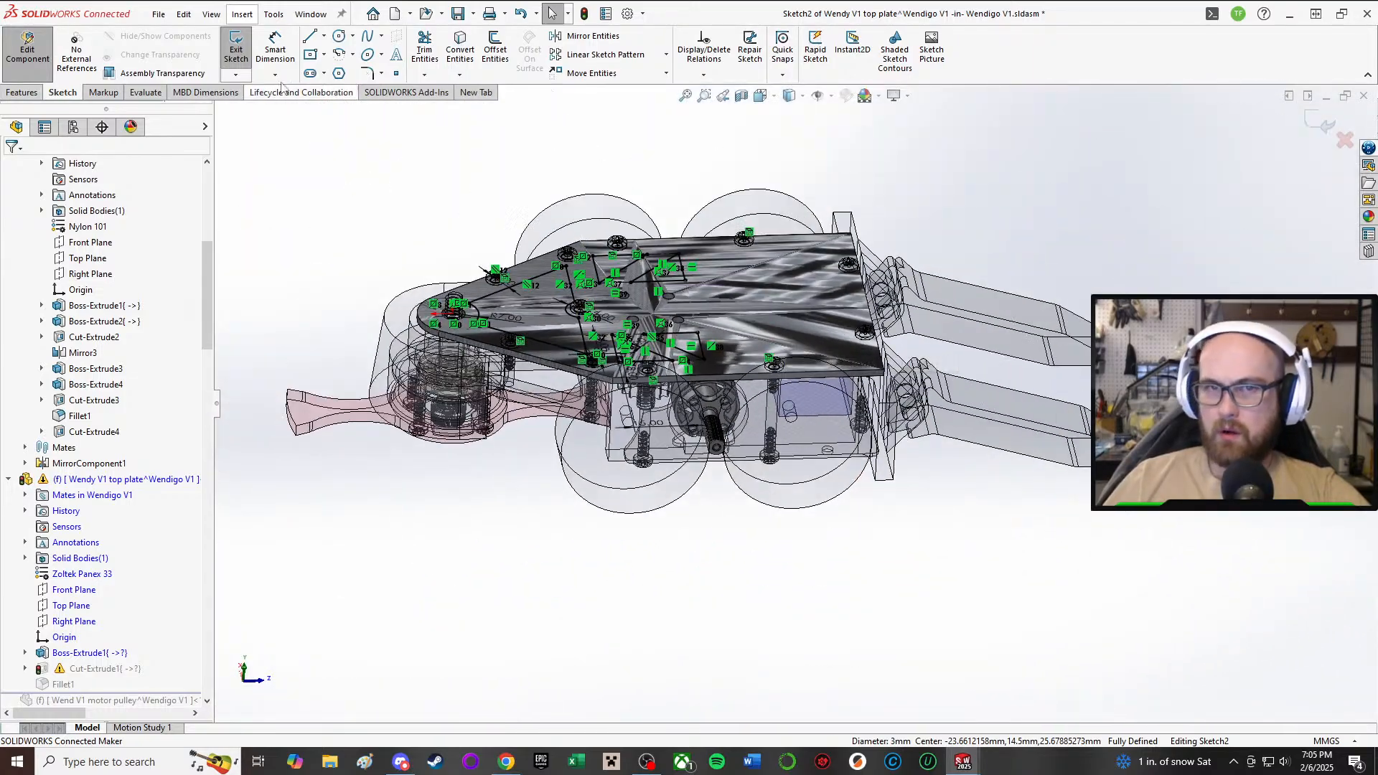
{"action": "left_click", "coordinate": [241, 55]}
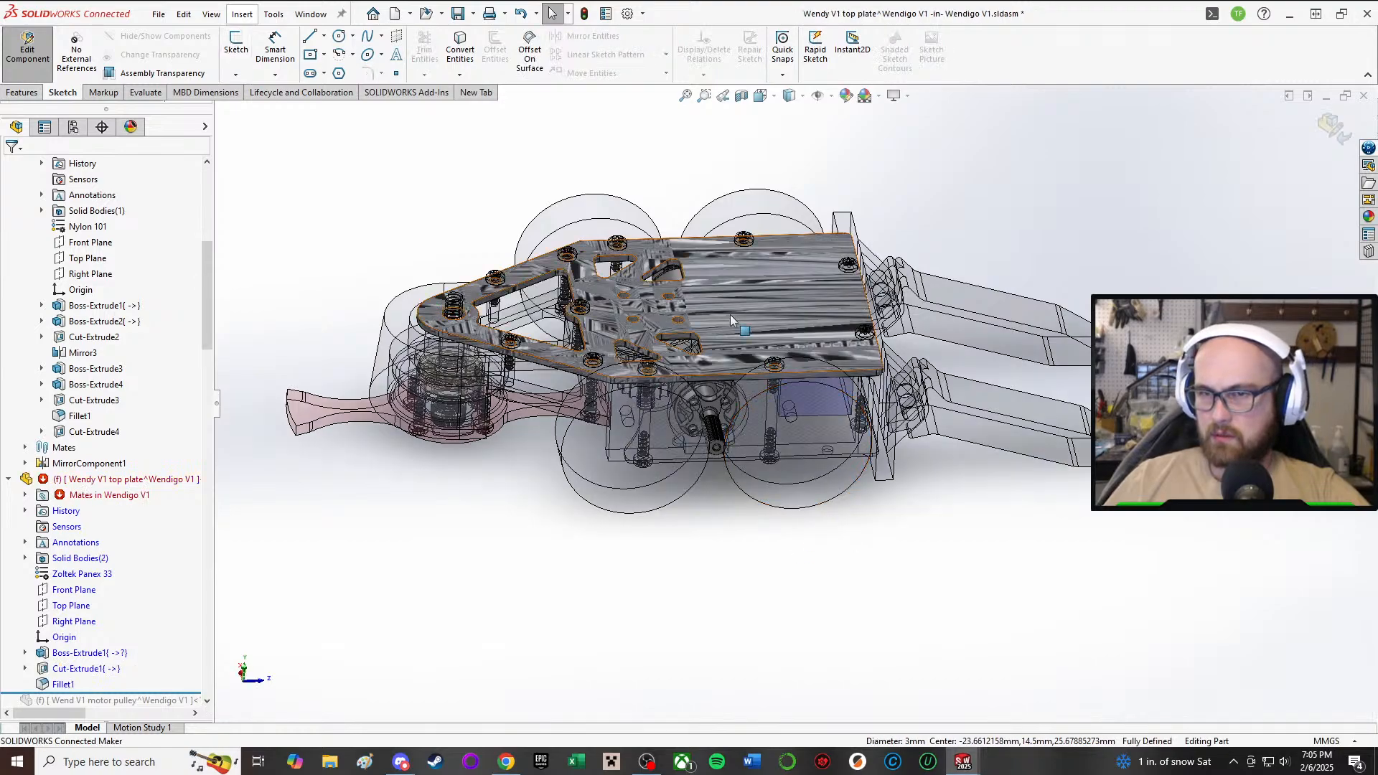
- Inspect the top plate's cutouts and screw holes from above and return to the assembly
{"action": "scroll", "coordinate": [728, 311], "scroll_direction": "down", "scroll_amount": 5}
{"action": "middle_click_drag", "start_coordinate": [712, 413], "coordinate": [908, 454]}
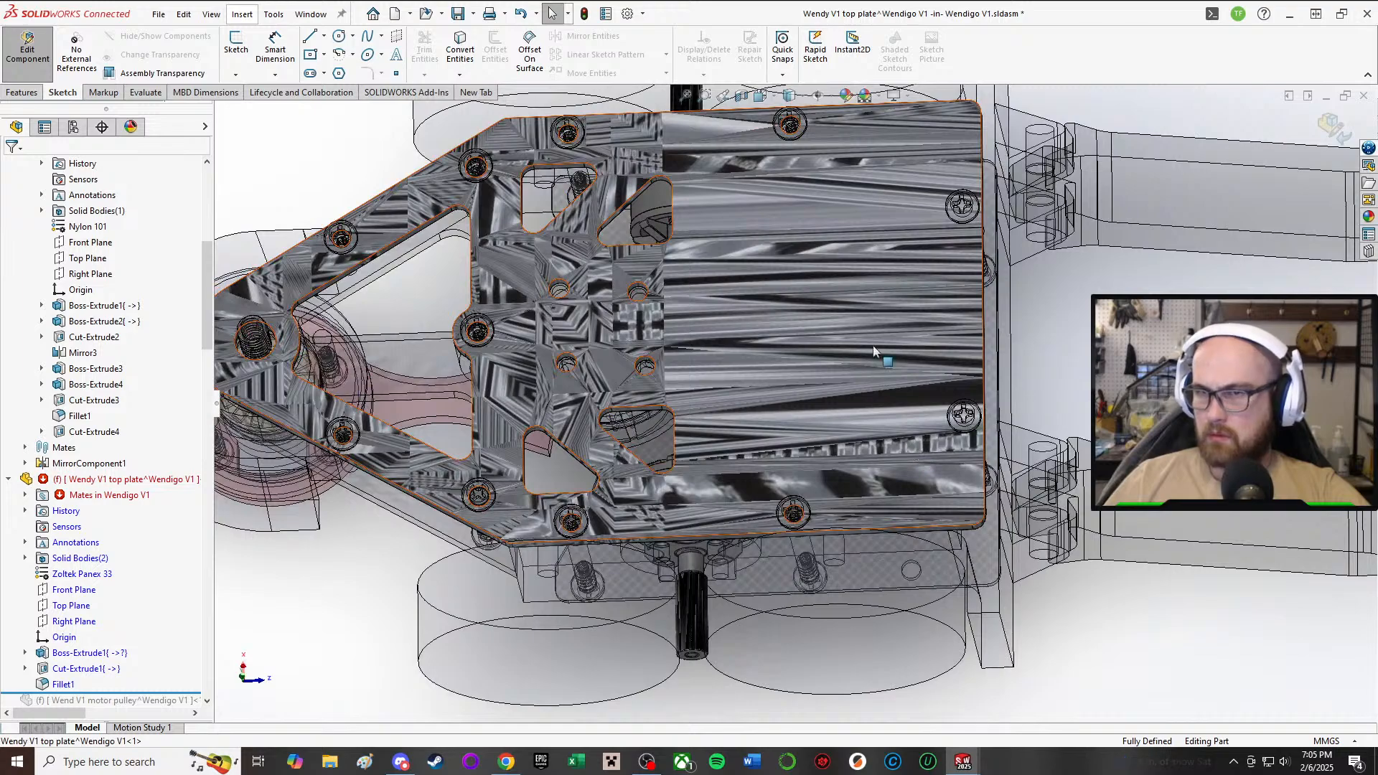
{"action": "scroll", "coordinate": [874, 352], "scroll_direction": "up", "scroll_amount": 5}
{"action": "scroll", "coordinate": [402, 208], "scroll_direction": "down", "scroll_amount": 5}
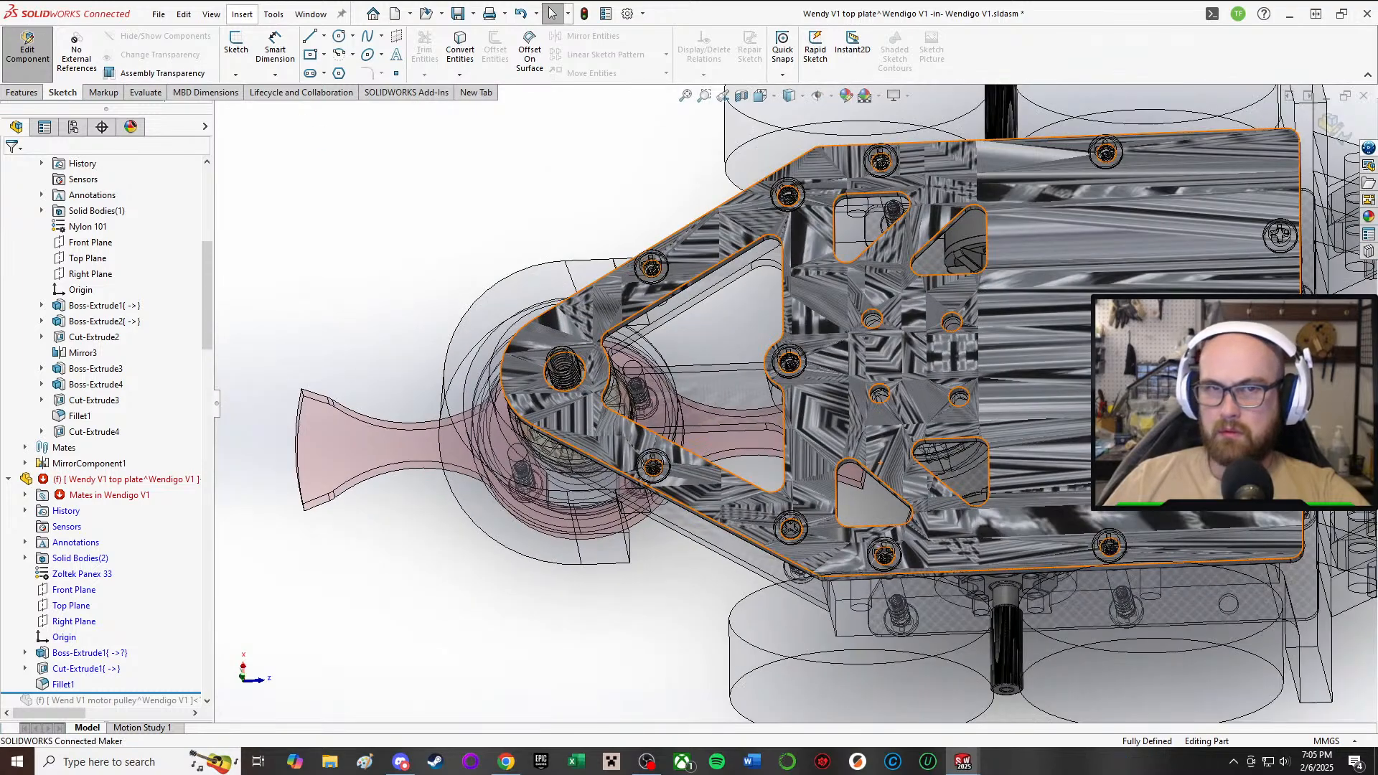
{"action": "left_click", "coordinate": [28, 46]}
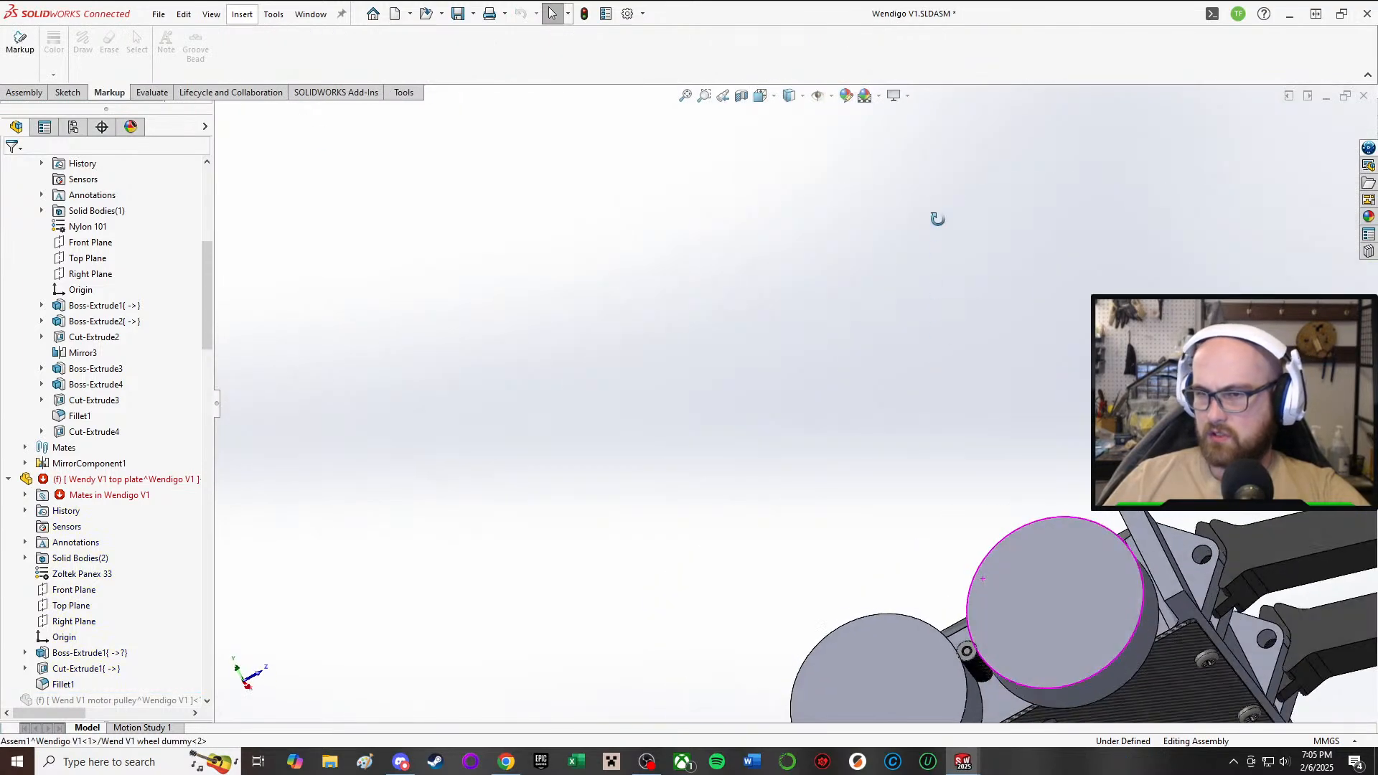
- Edit the bottom plate in the assembly and open the sketch of its base extrusion
{"action": "scroll", "coordinate": [1131, 686], "scroll_direction": "up", "scroll_amount": 3}
{"action": "left_click", "coordinate": [898, 566]}
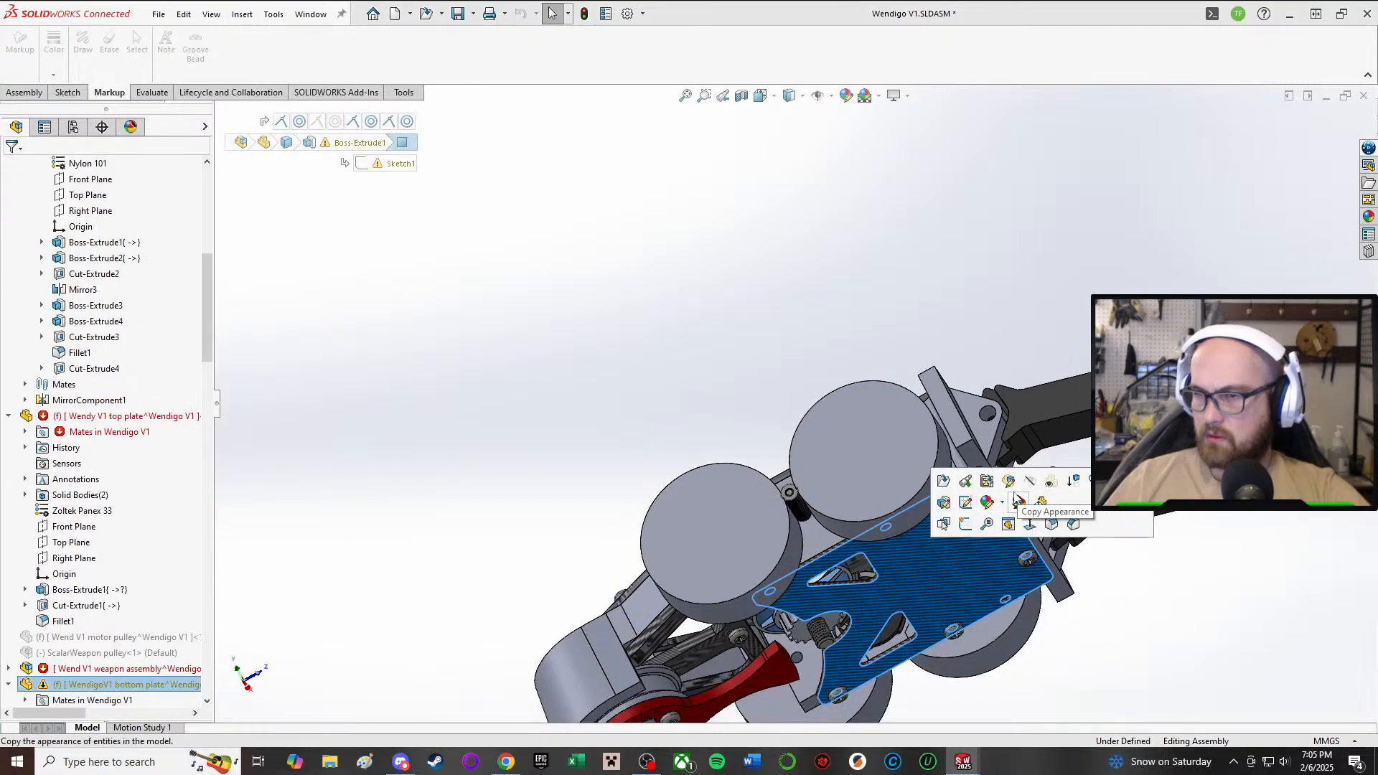
{"action": "left_click", "coordinate": [966, 502]}
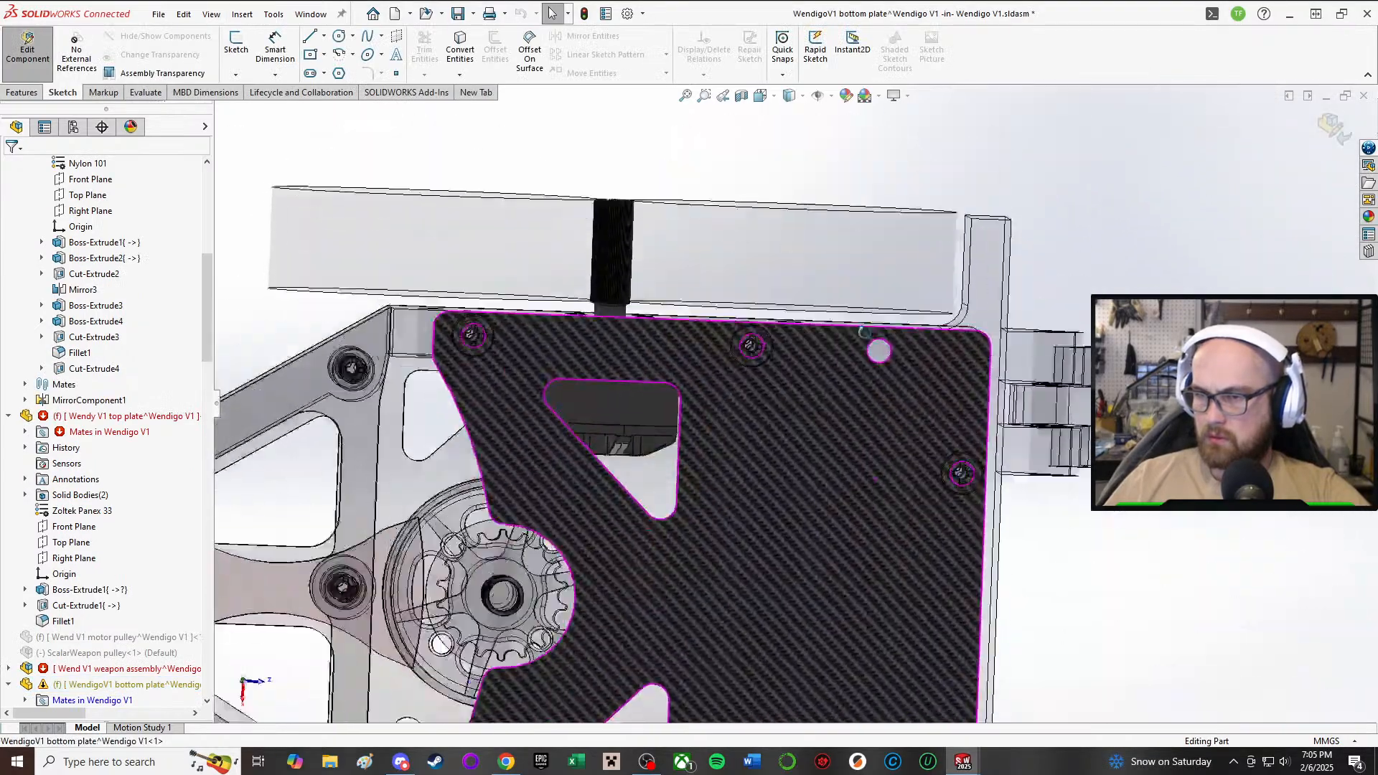
{"action": "middle_click_drag", "start_coordinate": [864, 332], "coordinate": [879, 364]}
{"action": "scroll", "coordinate": [924, 447], "scroll_direction": "up", "scroll_amount": 3}
{"action": "scroll", "coordinate": [127, 645], "scroll_direction": "down", "scroll_amount": 3}
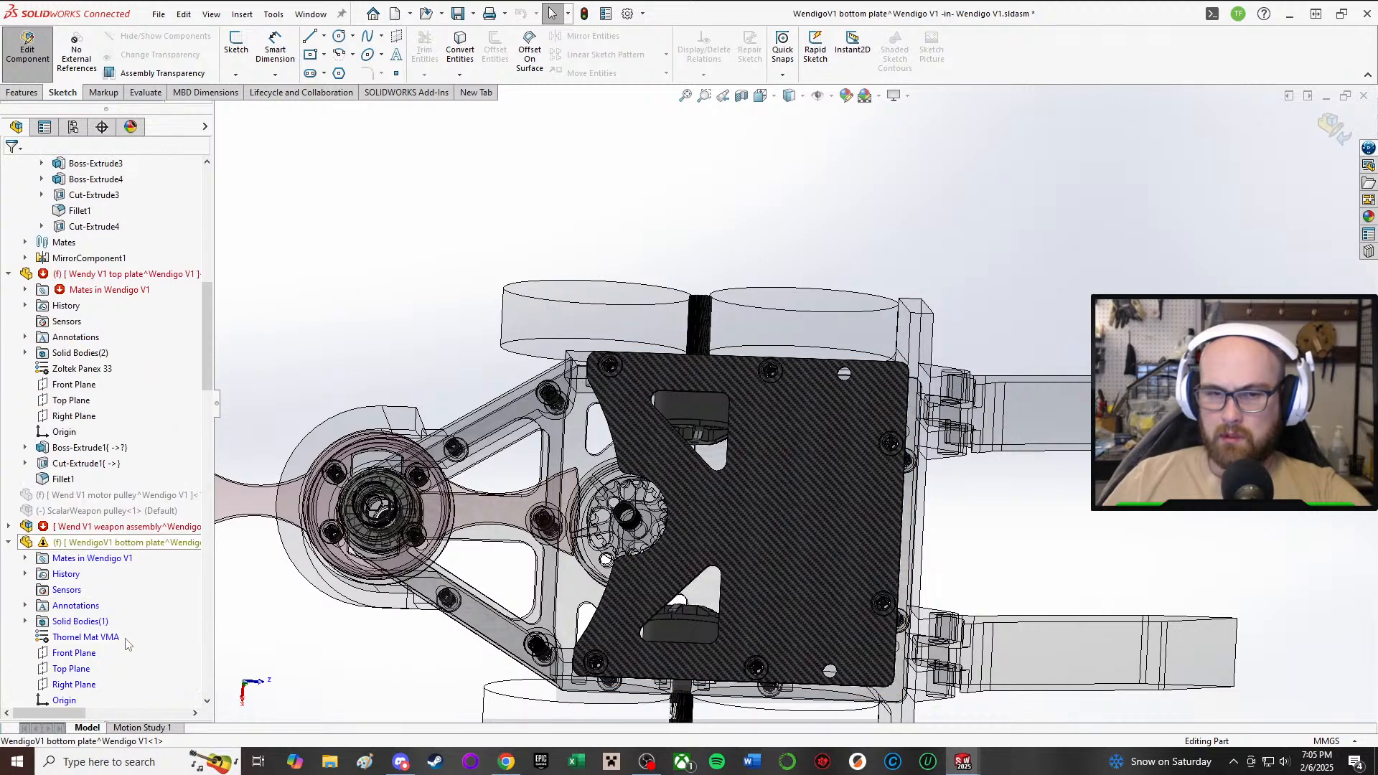
{"action": "scroll", "coordinate": [127, 644], "scroll_direction": "down", "scroll_amount": 4}
{"action": "left_click", "coordinate": [97, 527]}
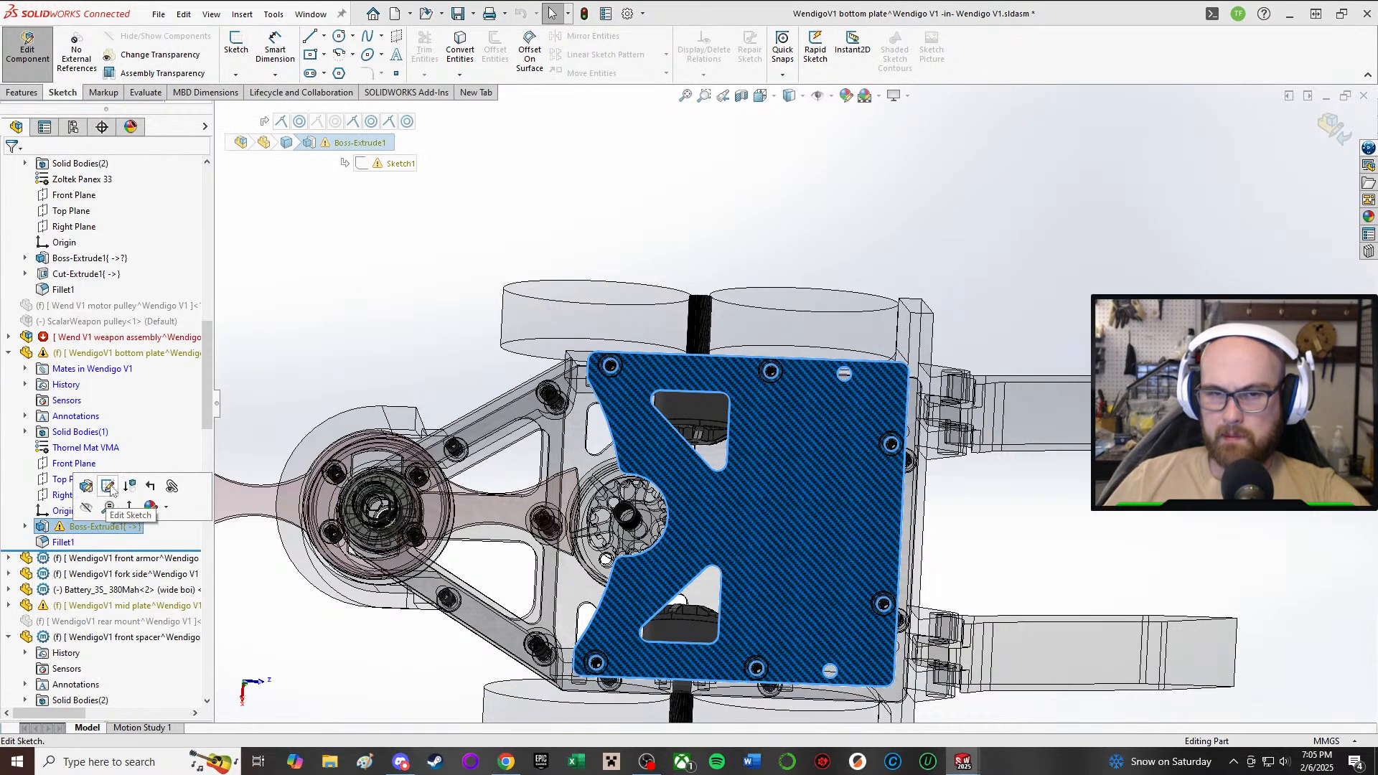
{"action": "left_click", "coordinate": [109, 488]}
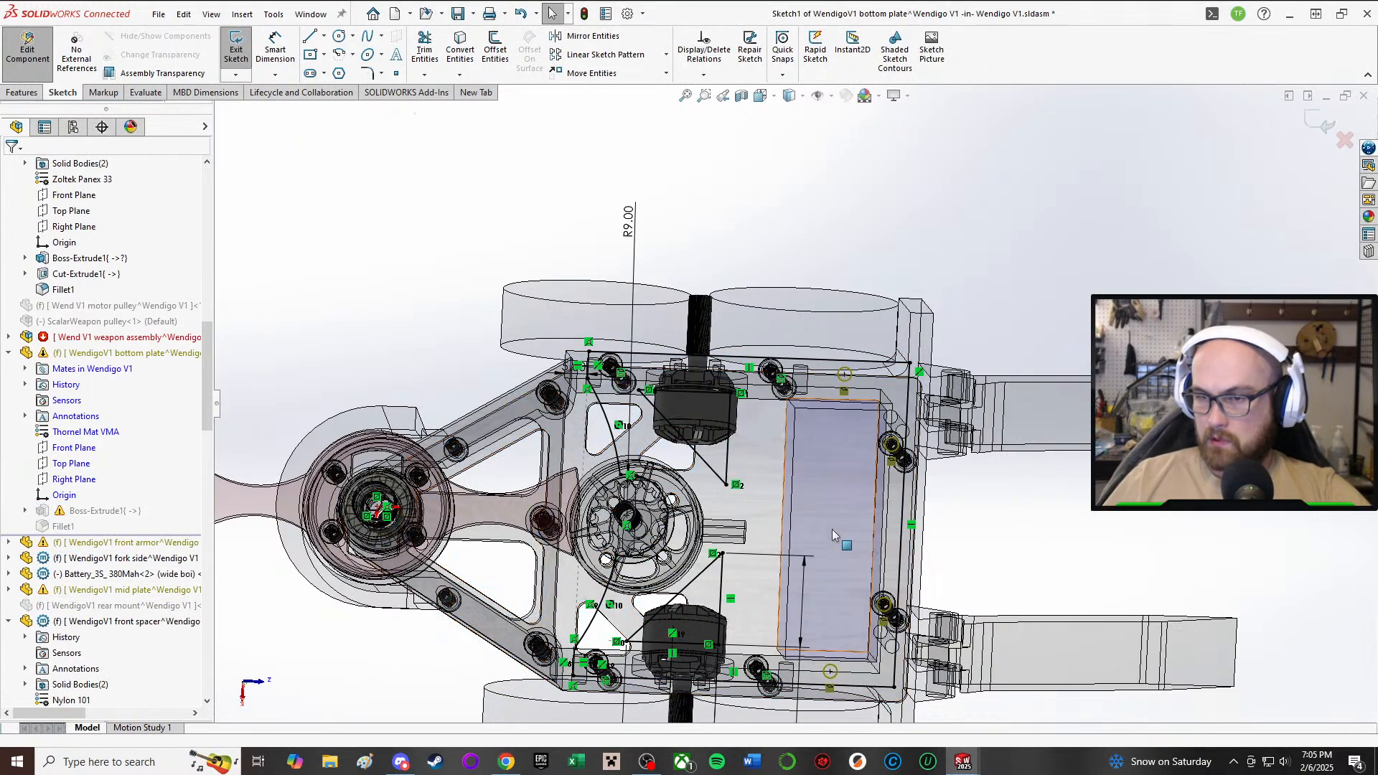
- Delete the dangling 3 mm circle near the lower rear corner of the bottom plate sketch
{"action": "scroll", "coordinate": [843, 676], "scroll_direction": "down", "scroll_amount": 3}
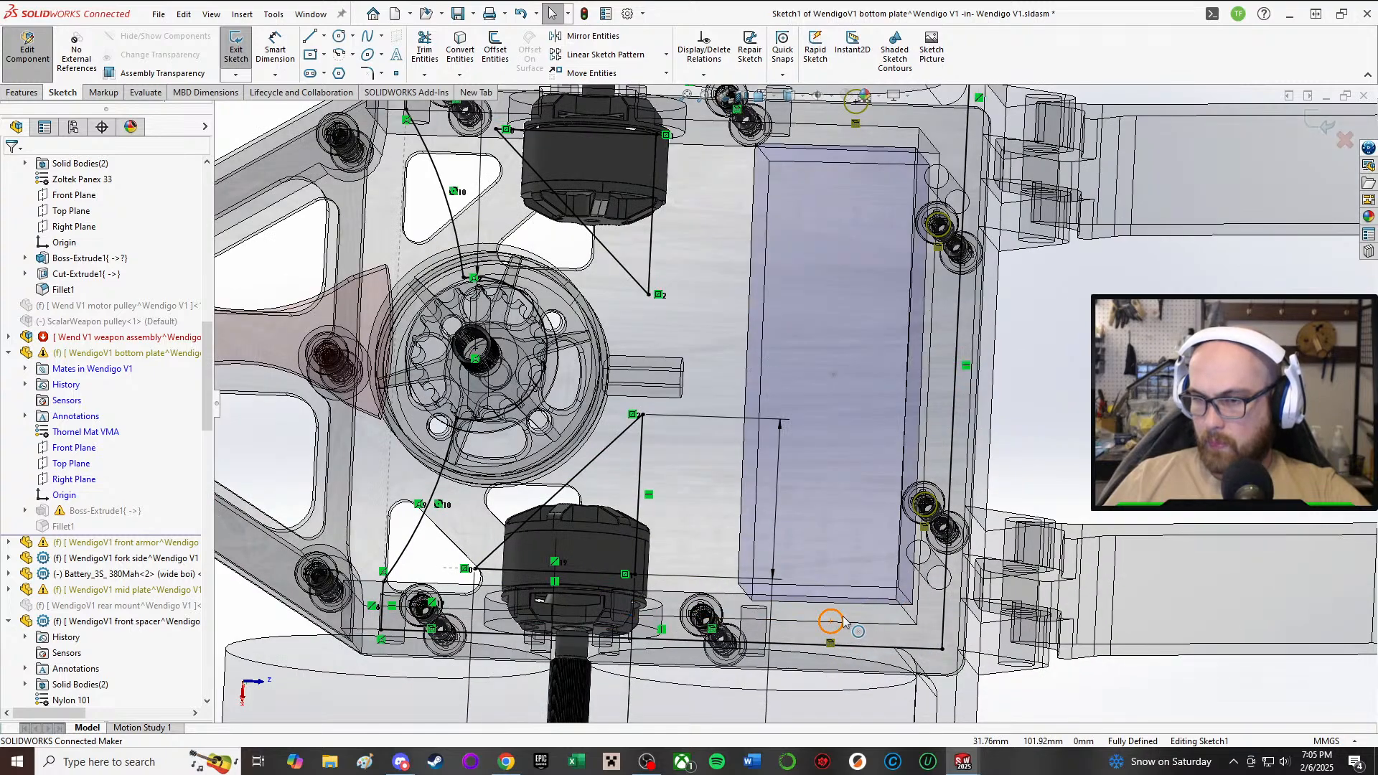
{"action": "left_click", "coordinate": [844, 620]}
{"action": "key", "text": "Delete"}
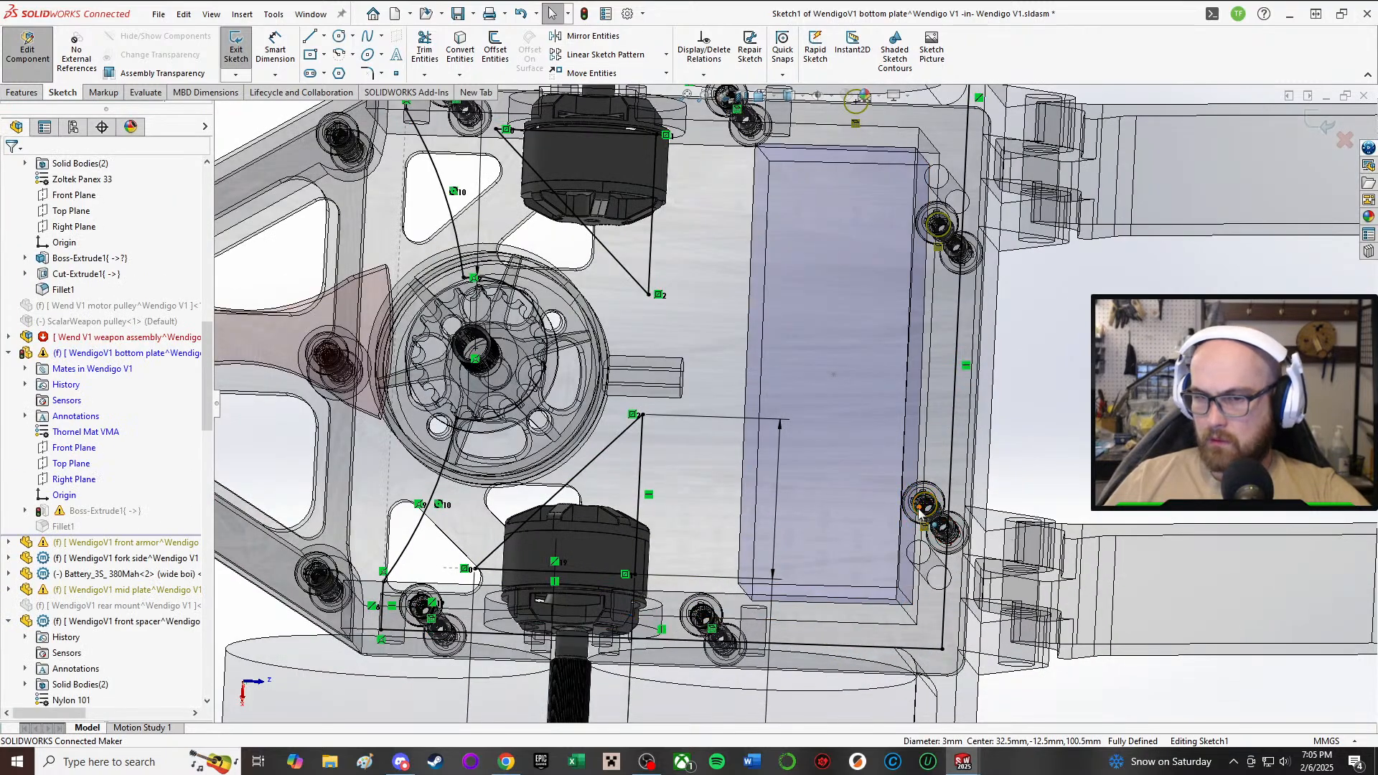
{"action": "scroll", "coordinate": [682, 310], "scroll_direction": "up", "scroll_amount": 1}
{"action": "scroll", "coordinate": [609, 308], "scroll_direction": "down", "scroll_amount": 2}
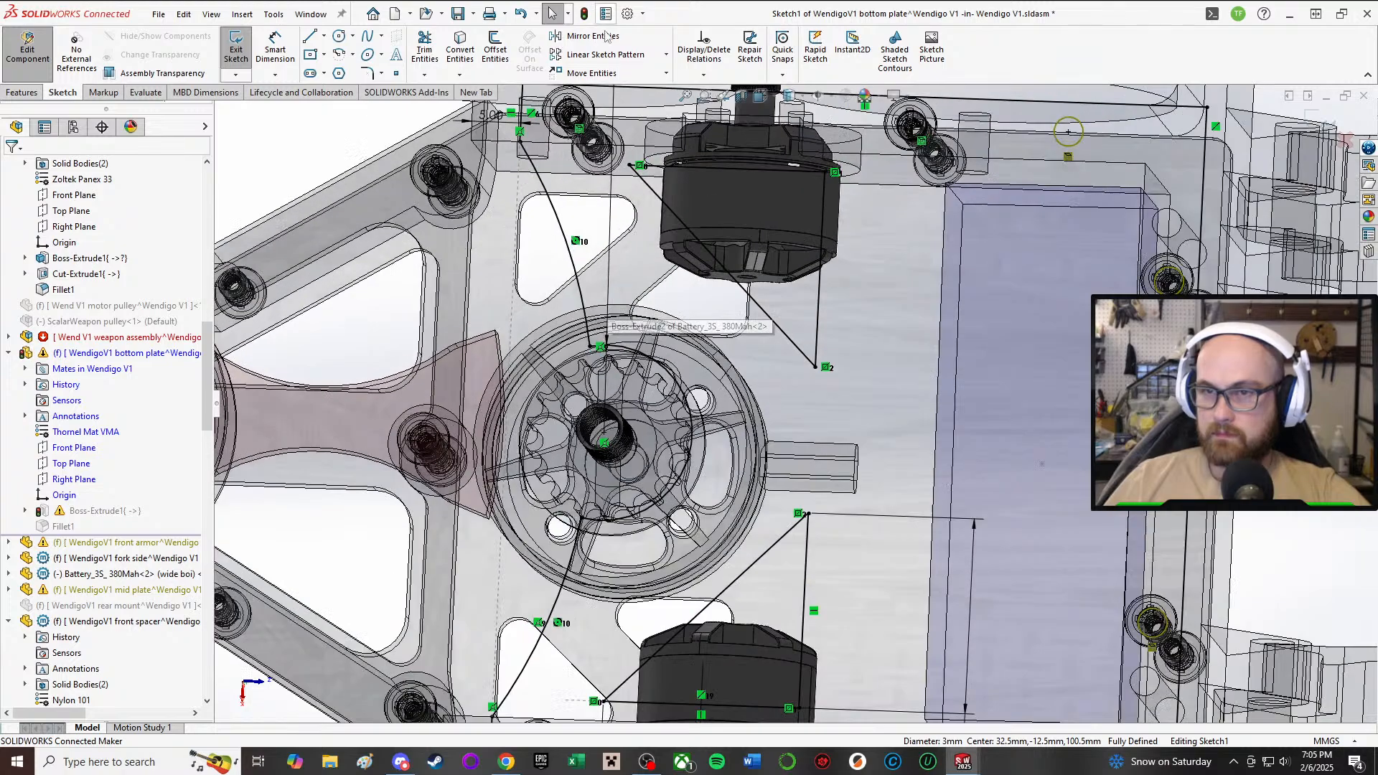
- Examine the screw positions at the bottom plate's weapon-side corner and return to the assembly
{"action": "left_click", "coordinate": [146, 91]}
{"action": "scroll", "coordinate": [786, 446], "scroll_direction": "down", "scroll_amount": 6}
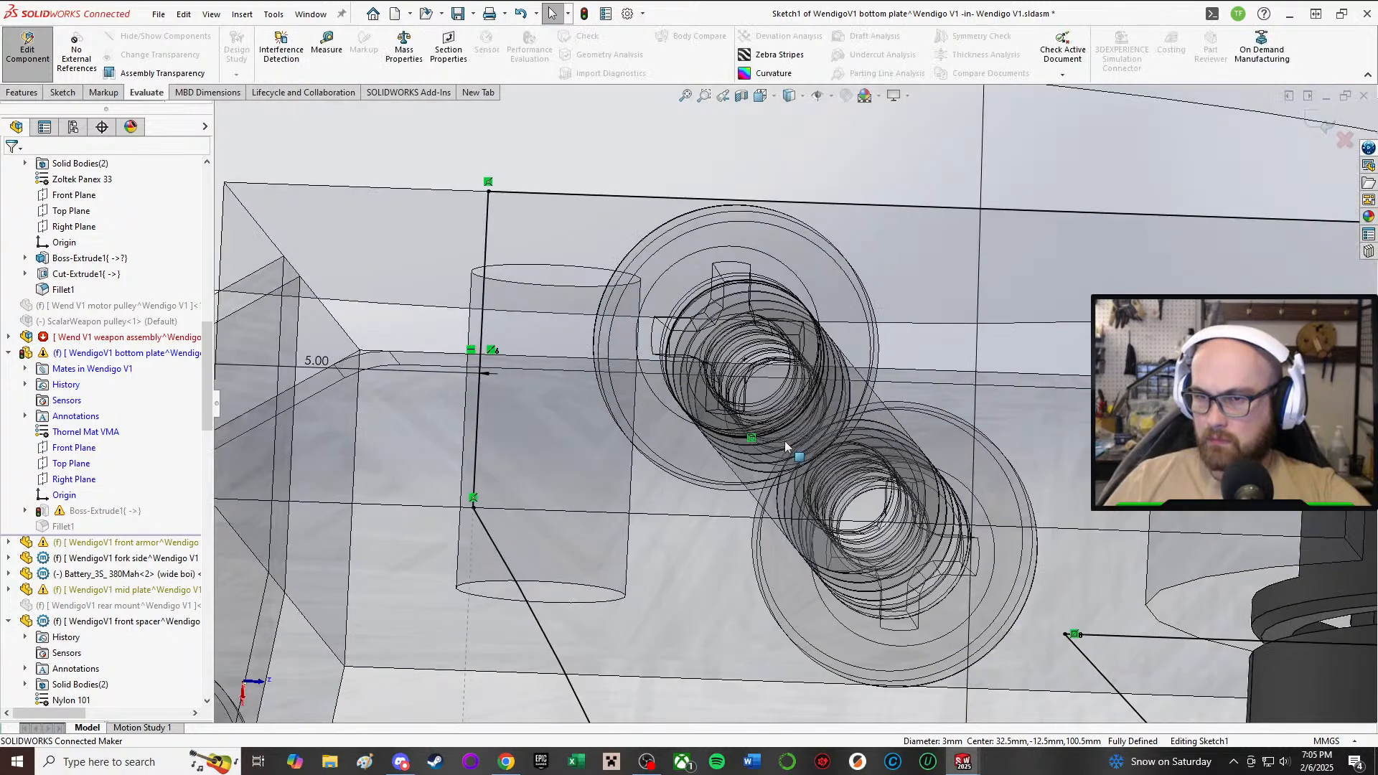
{"action": "middle_click_drag", "start_coordinate": [786, 447], "coordinate": [790, 452]}
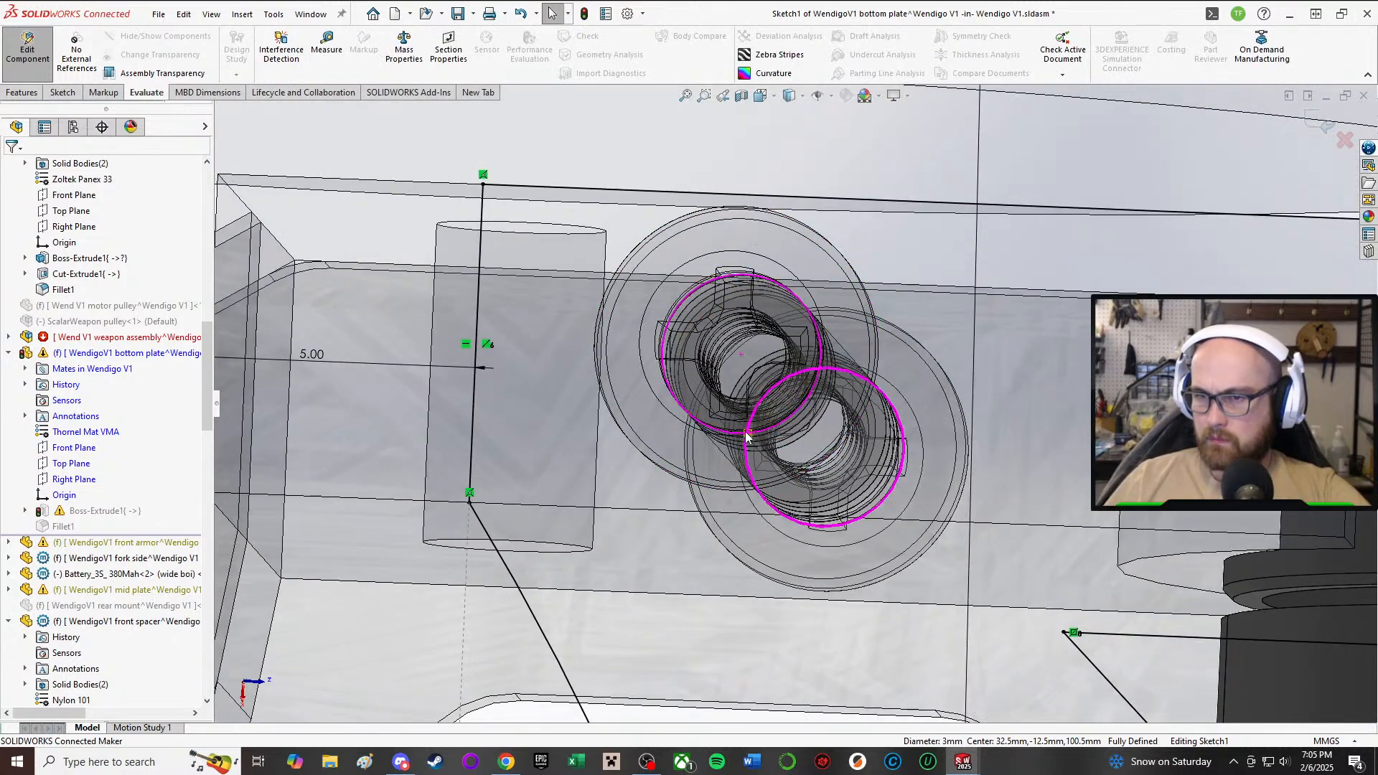
{"action": "scroll", "coordinate": [825, 445], "scroll_direction": "up", "scroll_amount": 4}
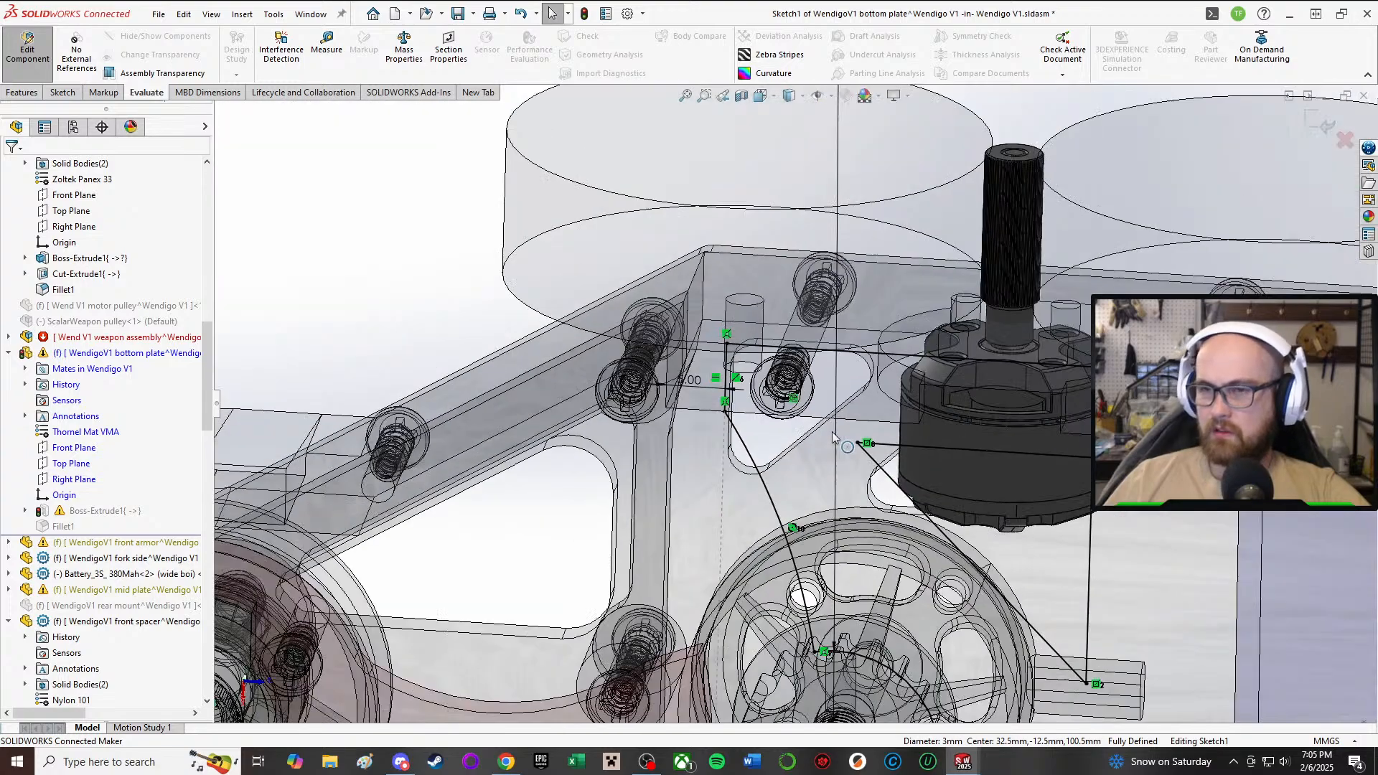
{"action": "scroll", "coordinate": [833, 434], "scroll_direction": "up", "scroll_amount": 5}
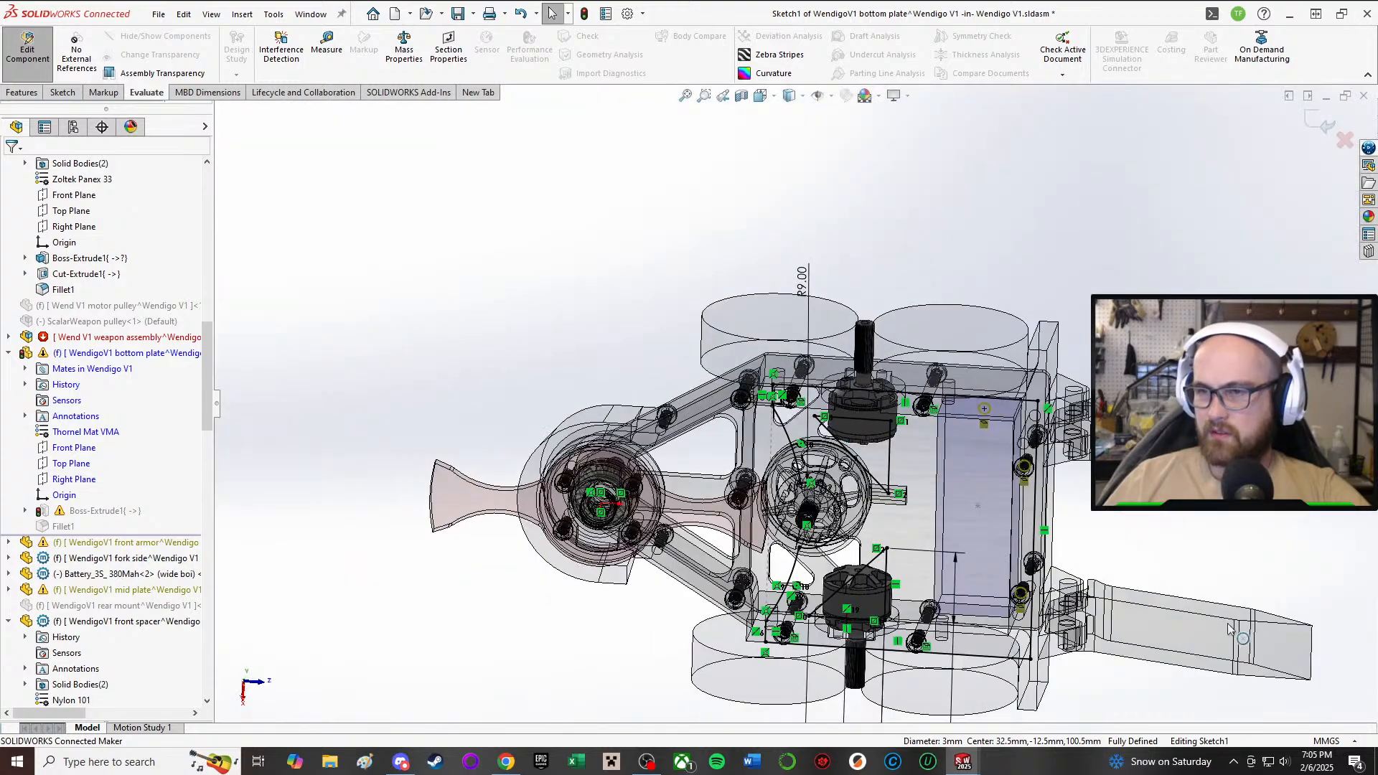
{"action": "left_click", "coordinate": [27, 47]}
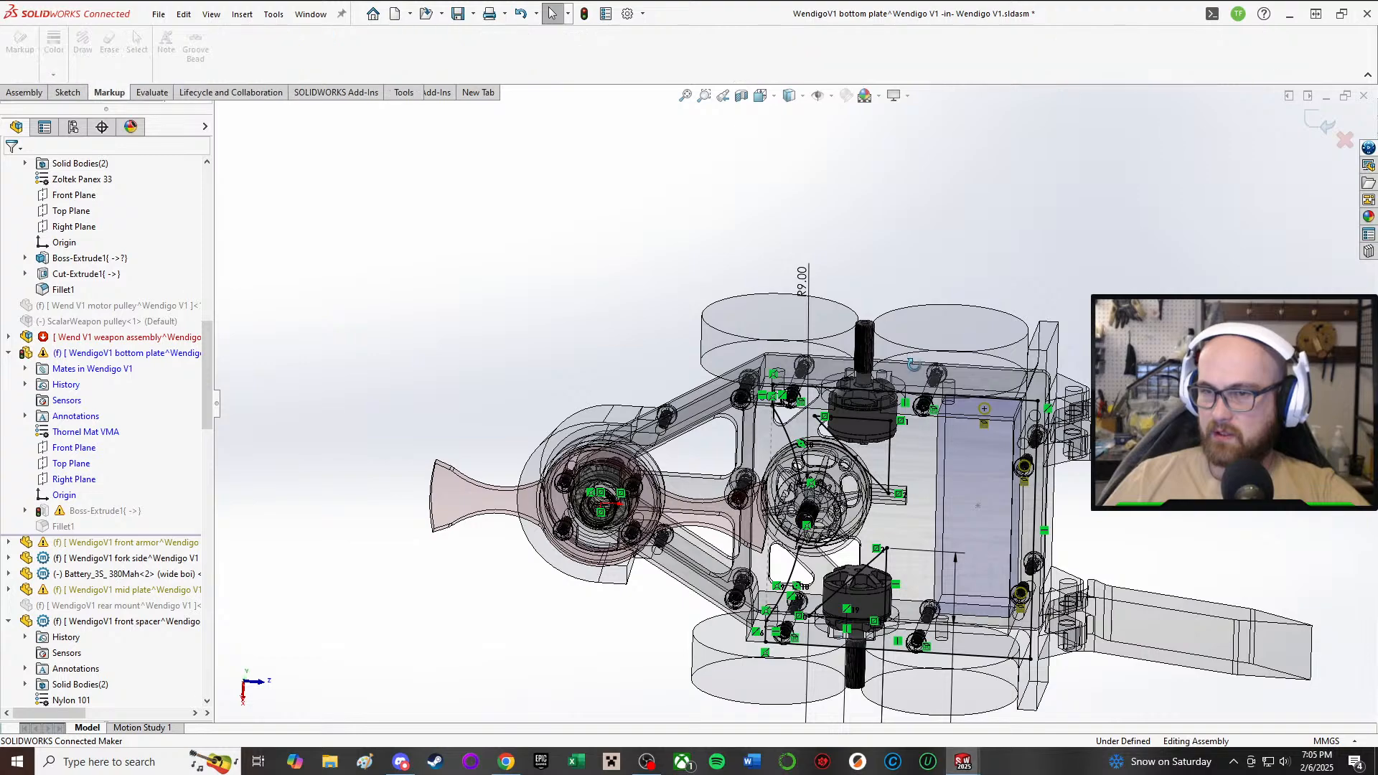
- Edit the top plate in the assembly and open the sketch of its cut extrusion
{"action": "middle_click_drag", "start_coordinate": [917, 401], "coordinate": [850, 469]}
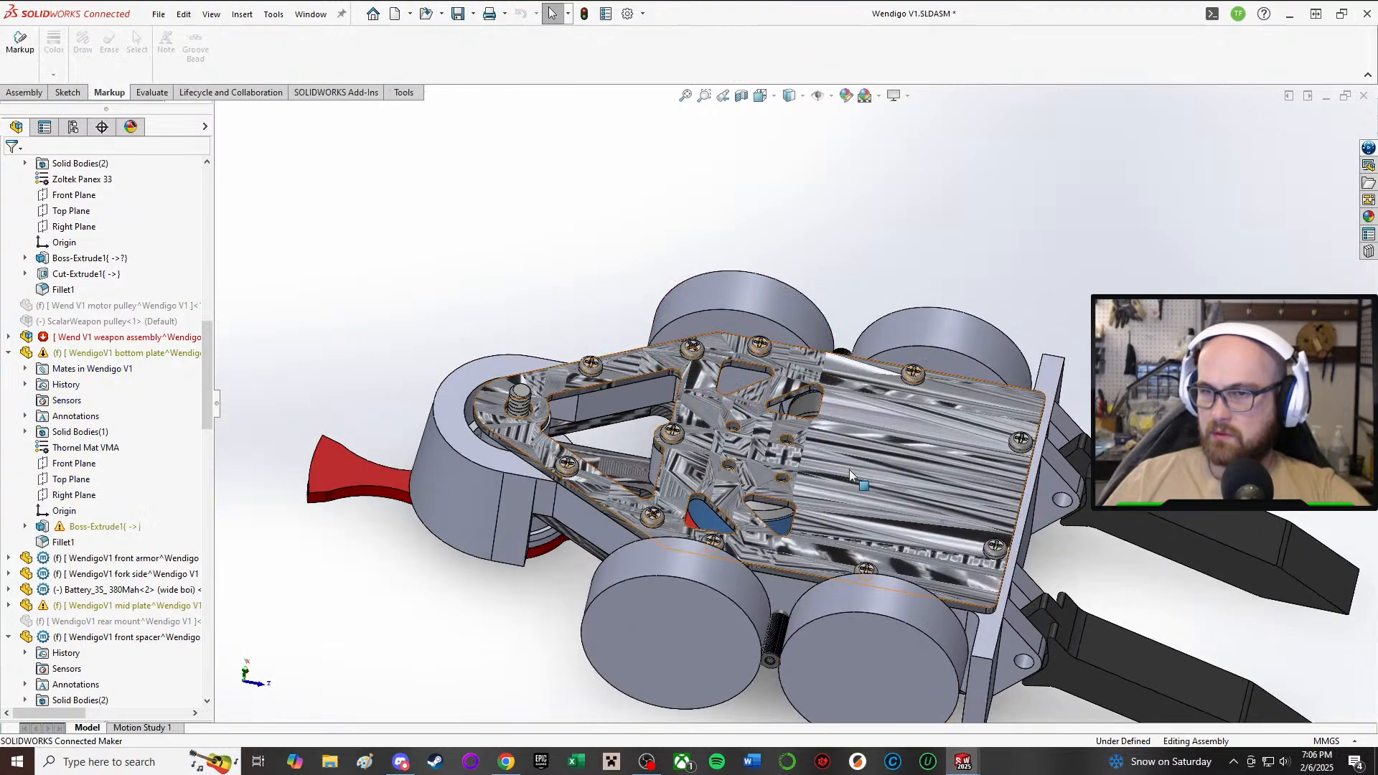
{"action": "left_click", "coordinate": [926, 402]}
{"action": "left_click", "coordinate": [947, 392]}
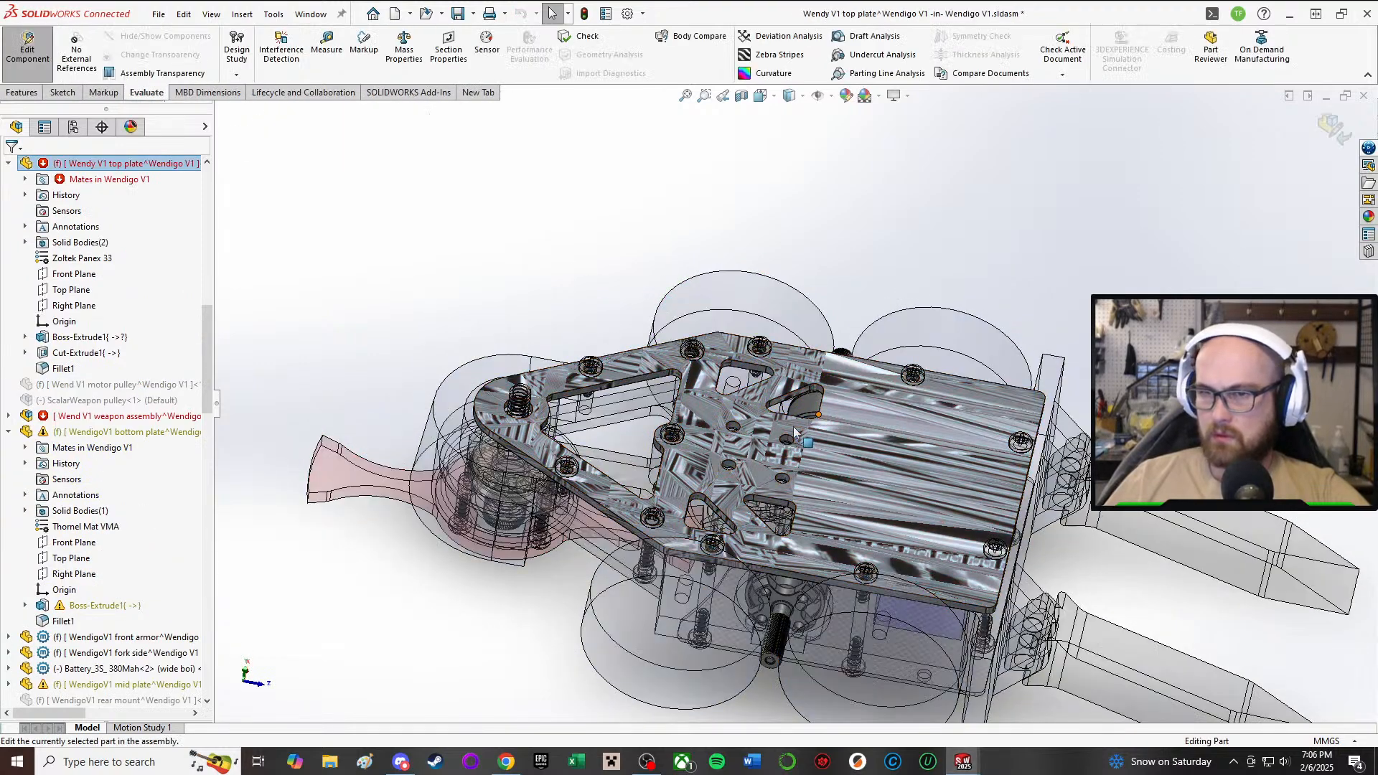
{"action": "scroll", "coordinate": [298, 268], "scroll_direction": "up", "scroll_amount": 2}
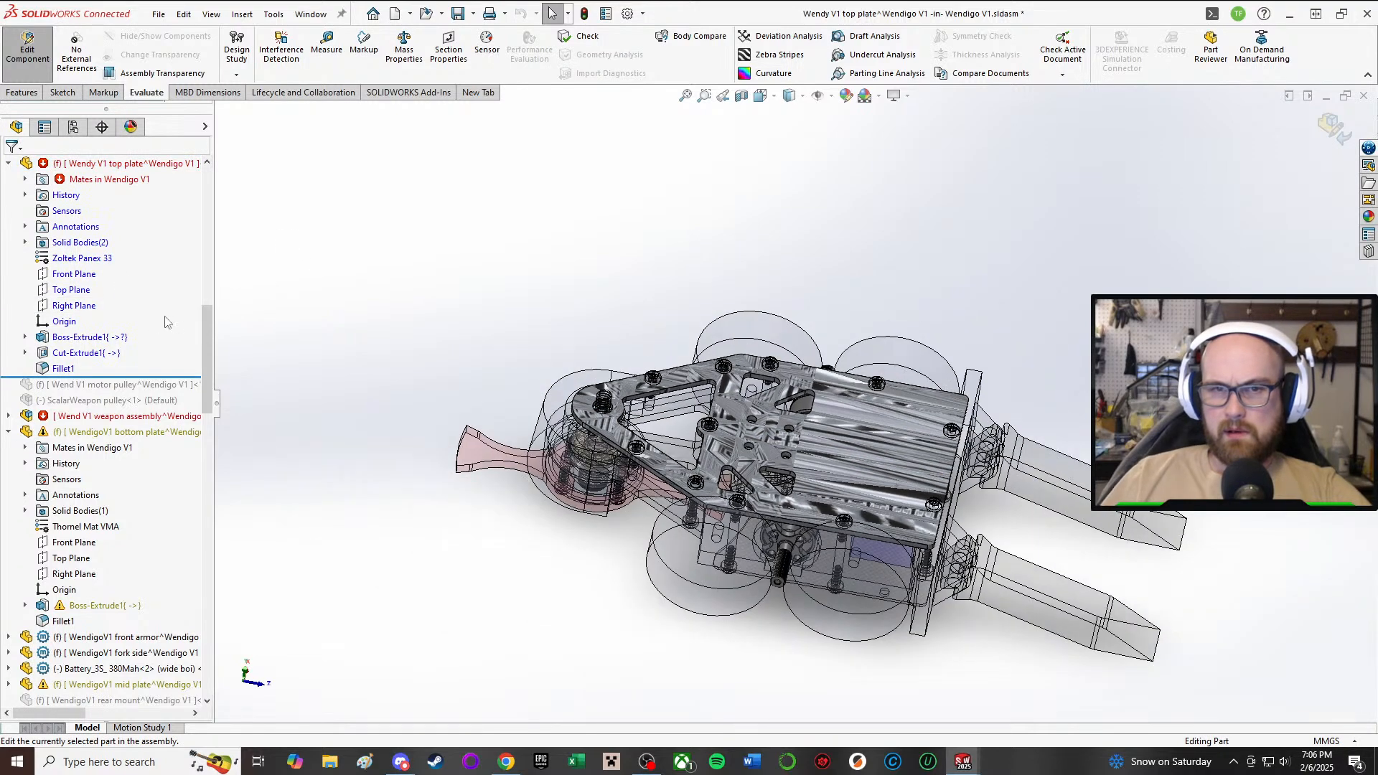
{"action": "left_click", "coordinate": [86, 353]}
{"action": "left_click", "coordinate": [128, 328]}
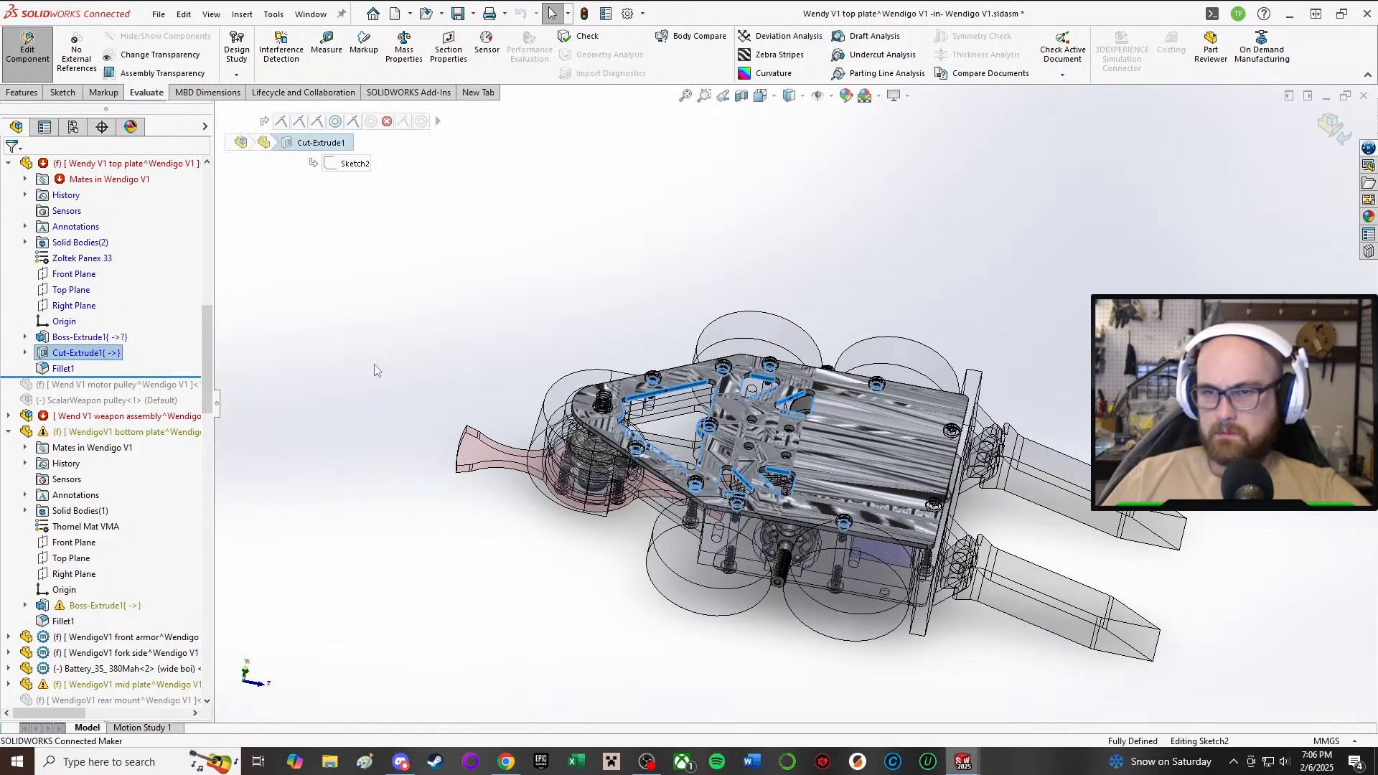
- Inspect the screw-hole circle beside the weapon mount, its relation and its alignment with the screw from several angles
{"action": "scroll", "coordinate": [662, 451], "scroll_direction": "down", "scroll_amount": 6}
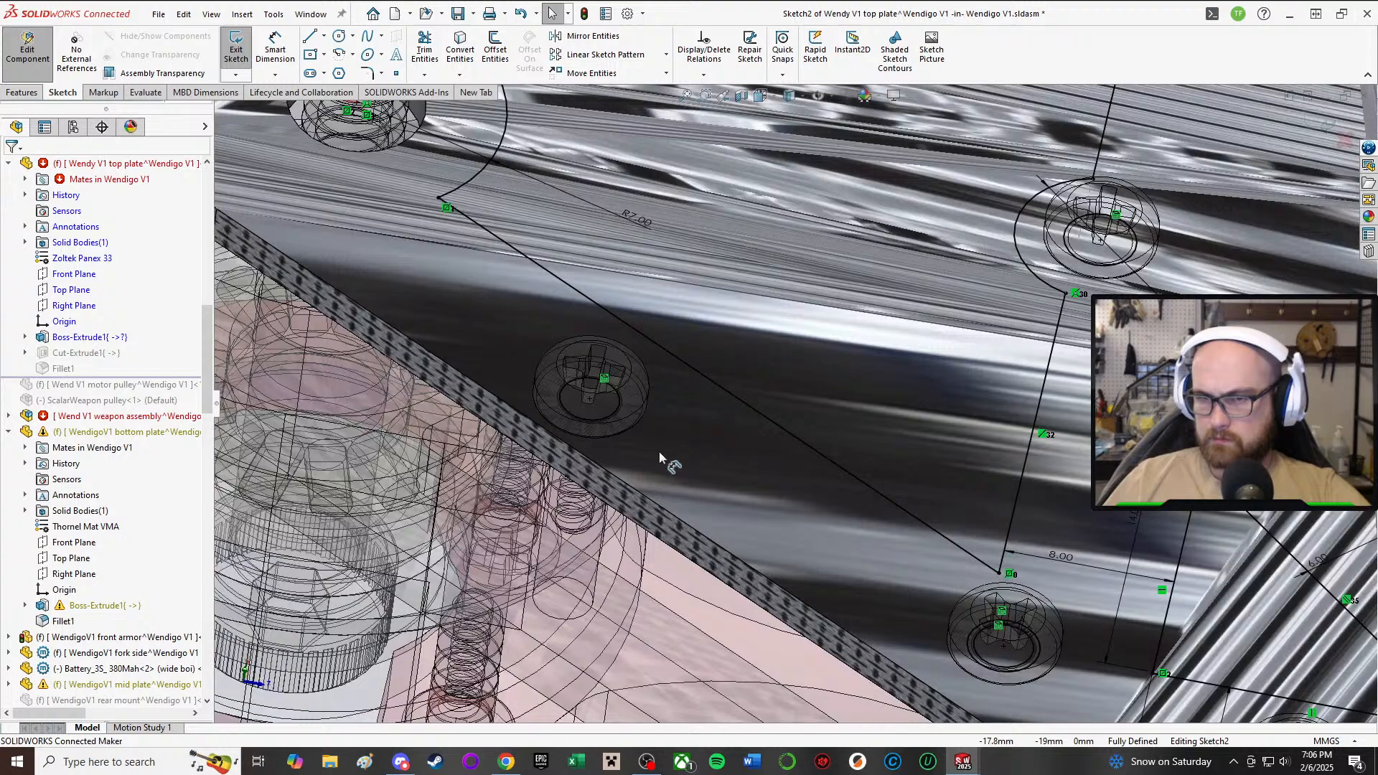
{"action": "left_click", "coordinate": [572, 394]}
{"action": "scroll", "coordinate": [787, 431], "scroll_direction": "up", "scroll_amount": 5}
{"action": "scroll", "coordinate": [782, 503], "scroll_direction": "up", "scroll_amount": 3}
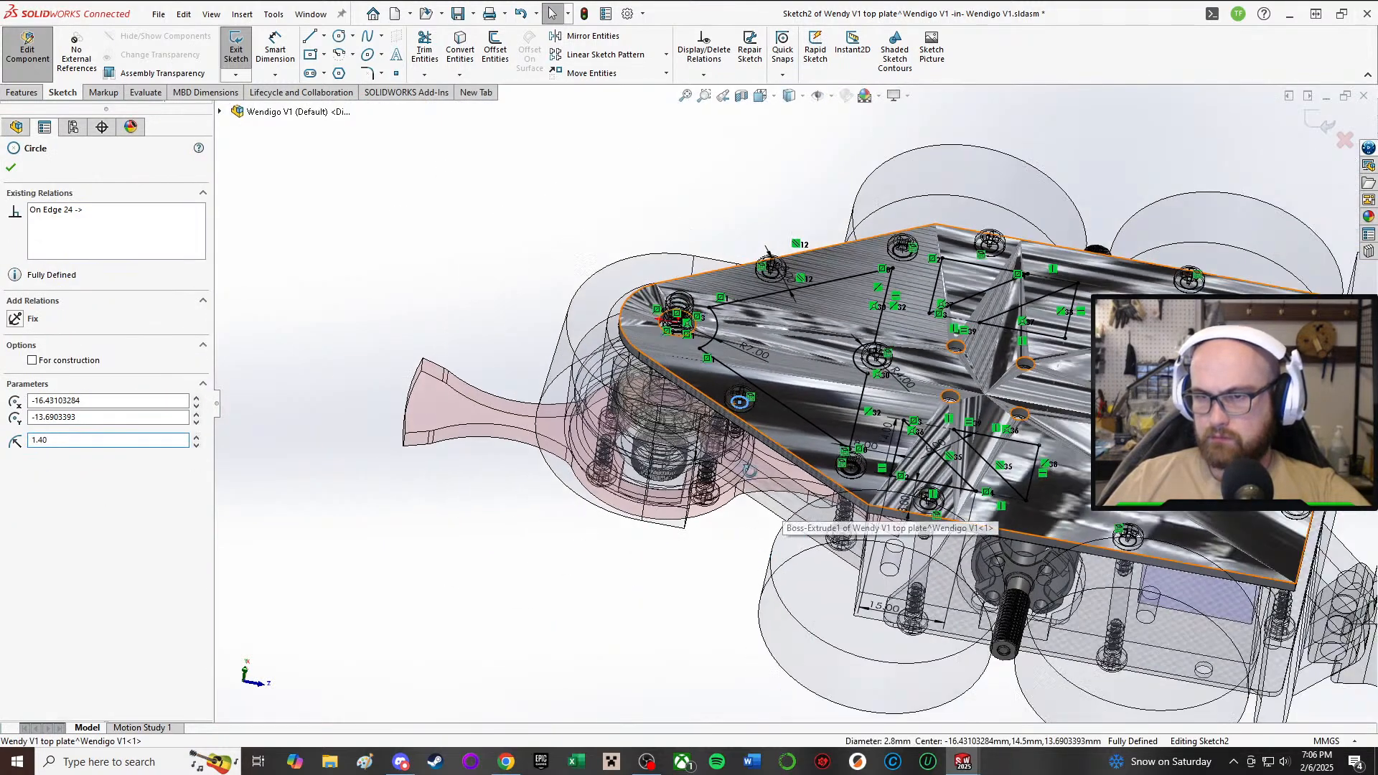
{"action": "middle_click_drag", "start_coordinate": [762, 549], "coordinate": [765, 482]}
{"action": "key", "text": "Escape"}
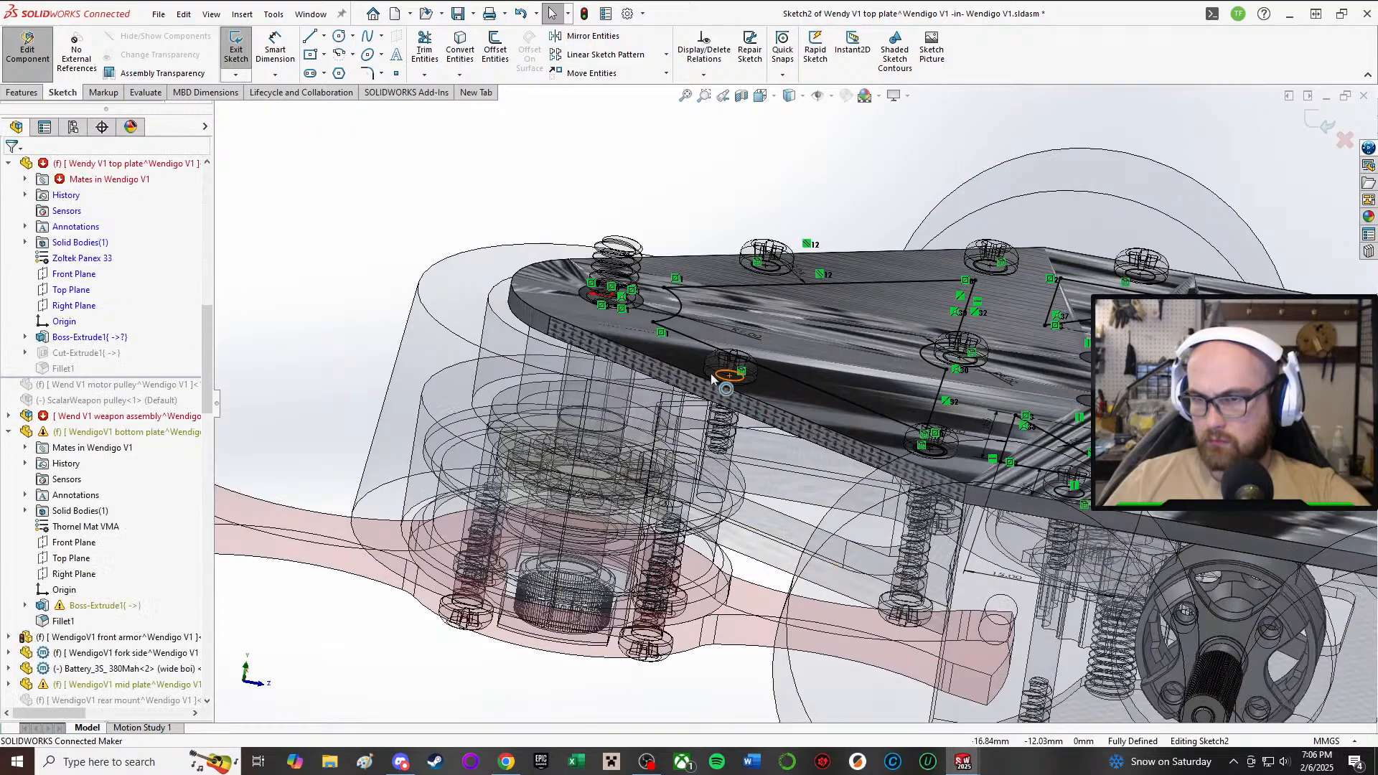
{"action": "middle_click_drag", "start_coordinate": [742, 370], "coordinate": [763, 464]}
{"action": "scroll", "coordinate": [705, 590], "scroll_direction": "up", "scroll_amount": 1}
{"action": "middle_click_drag", "start_coordinate": [705, 591], "coordinate": [680, 635]}
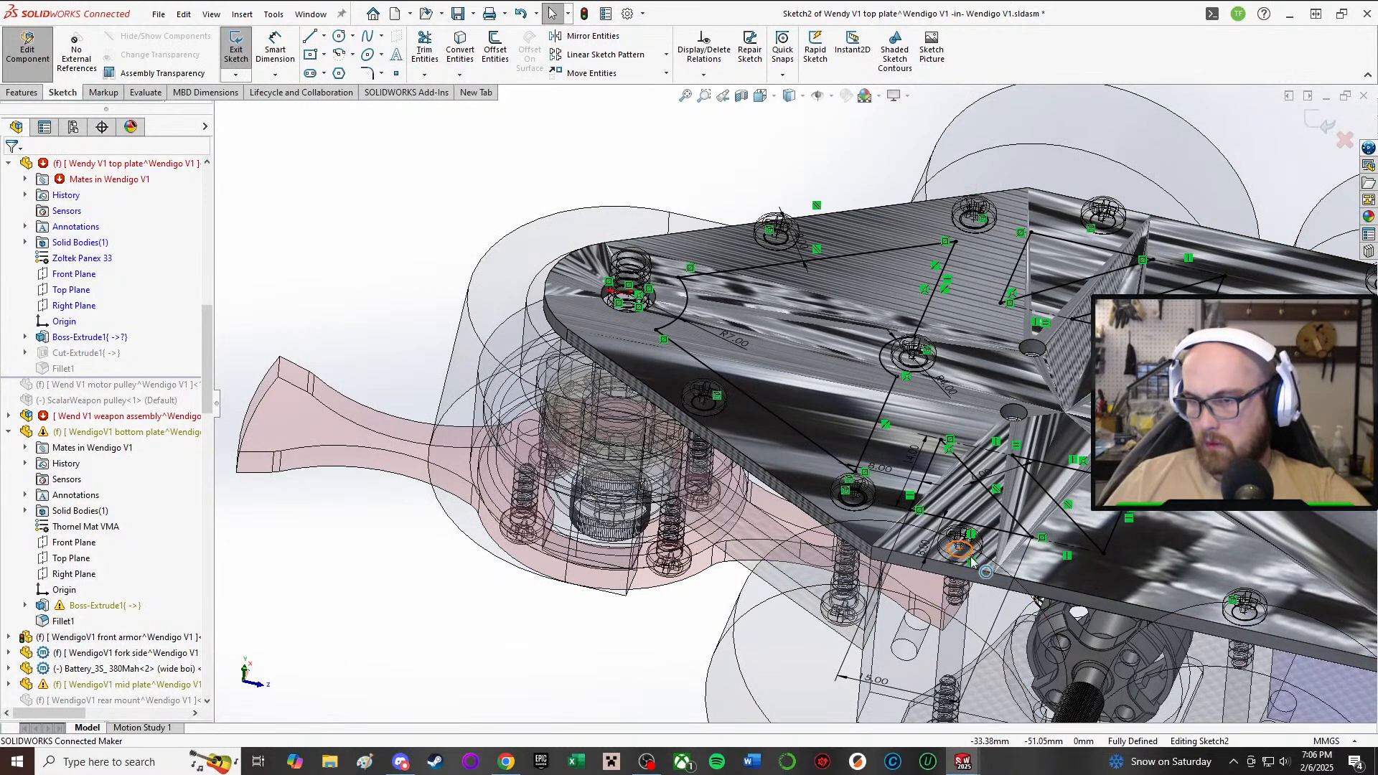
- Try to release the screw-hole circles along the plate's drive-pod side from their edge relations, and undo it
{"action": "scroll", "coordinate": [971, 561], "scroll_direction": "down", "scroll_amount": 5}
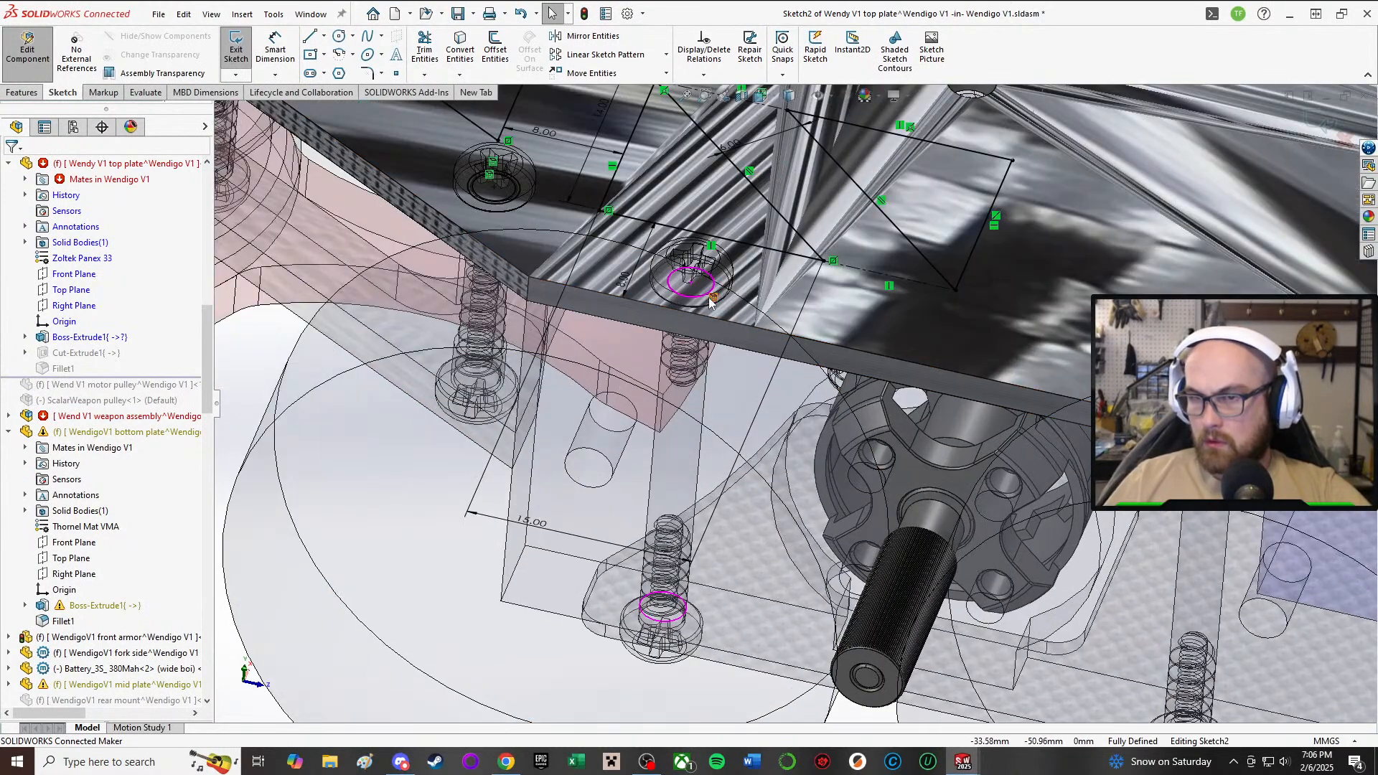
{"action": "left_click", "coordinate": [715, 303]}
{"action": "scroll", "coordinate": [747, 316], "scroll_direction": "up", "scroll_amount": 3}
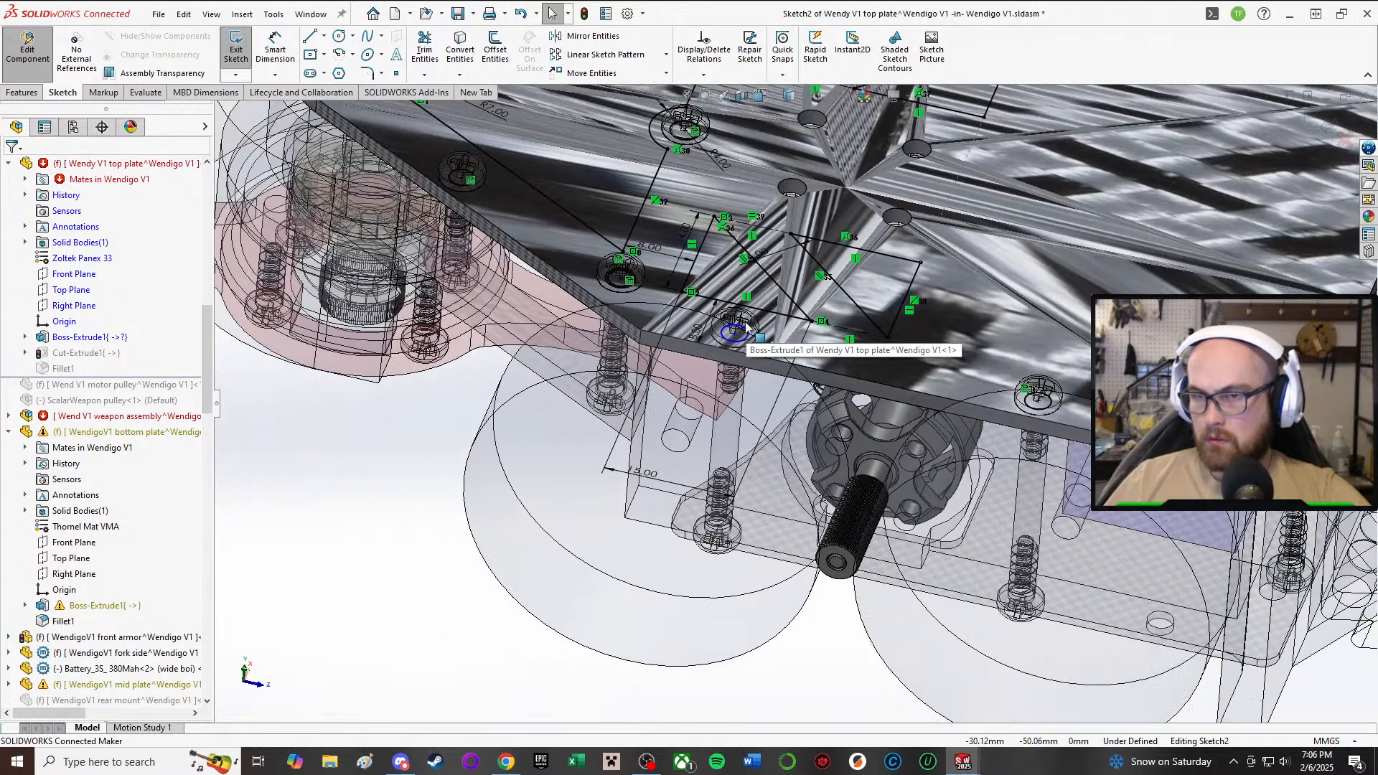
{"action": "left_click", "coordinate": [631, 287], "text": "ctrl"}
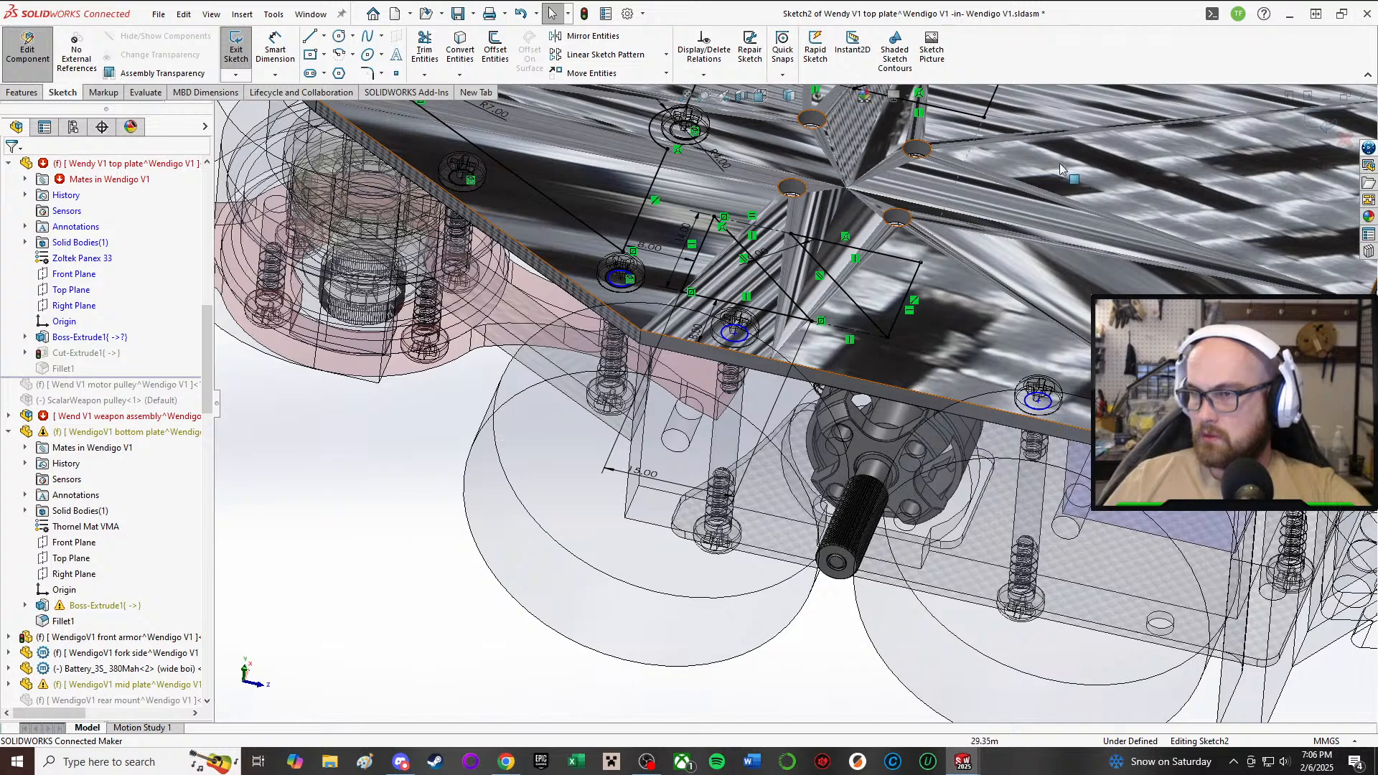
{"action": "key", "text": "z"}
{"action": "scroll", "coordinate": [567, 257], "scroll_direction": "down", "scroll_amount": 5}
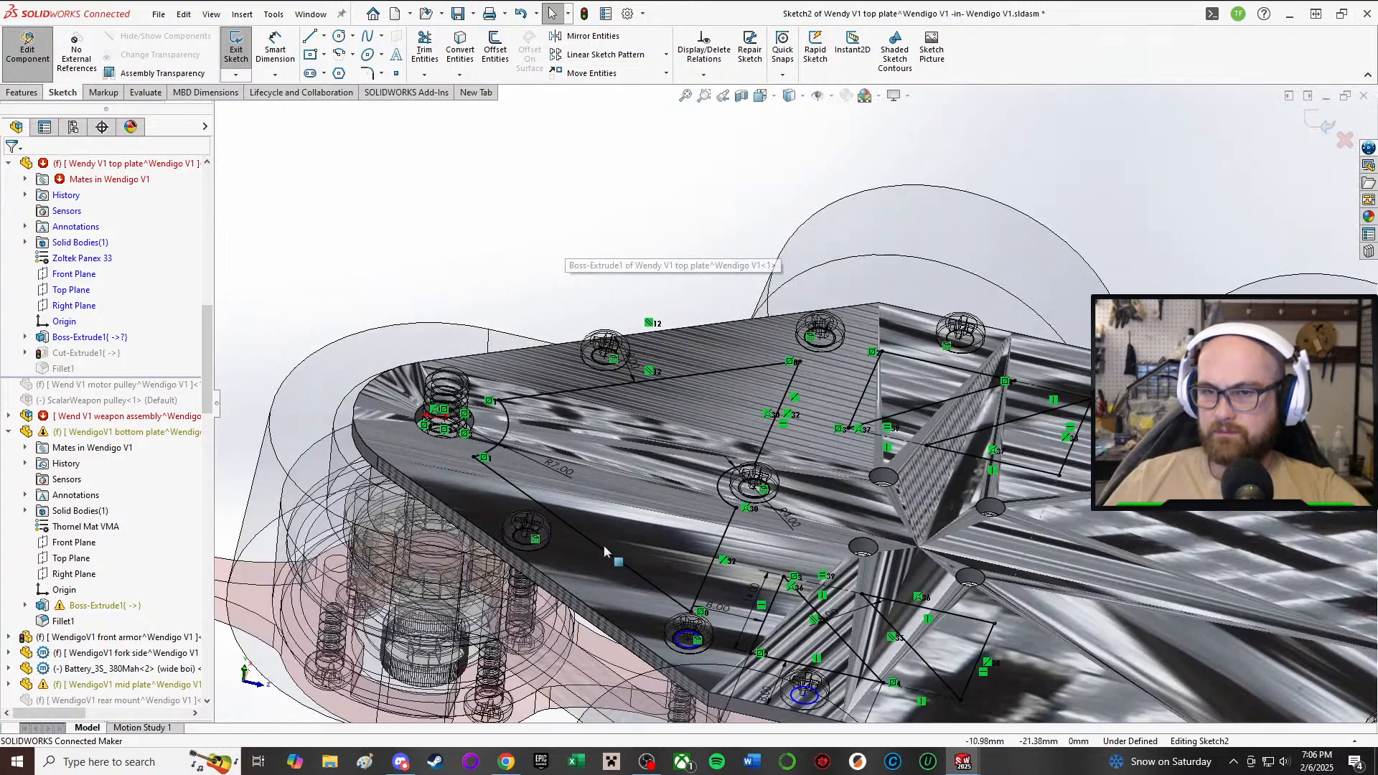
{"action": "left_click", "coordinate": [537, 537], "text": "ctrl"}
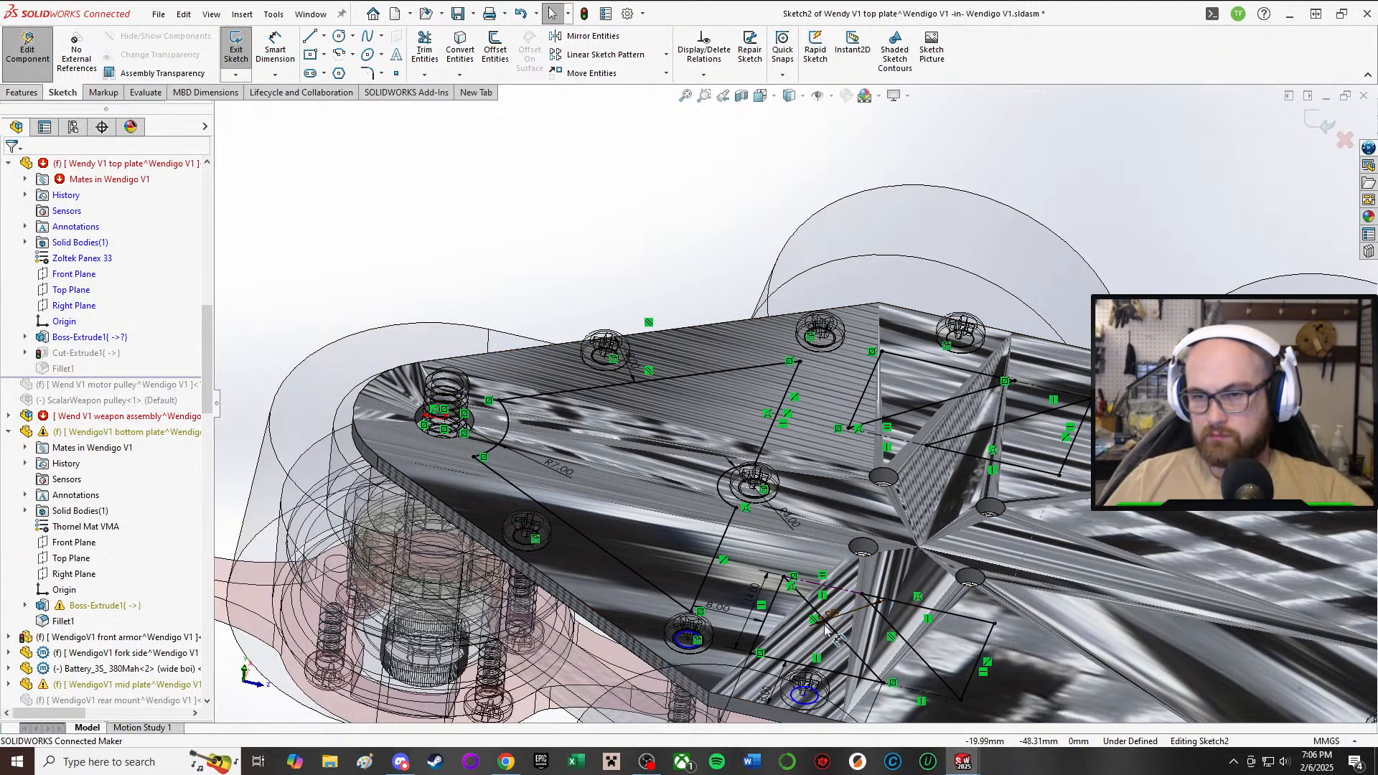
{"action": "key", "text": "Escape"}
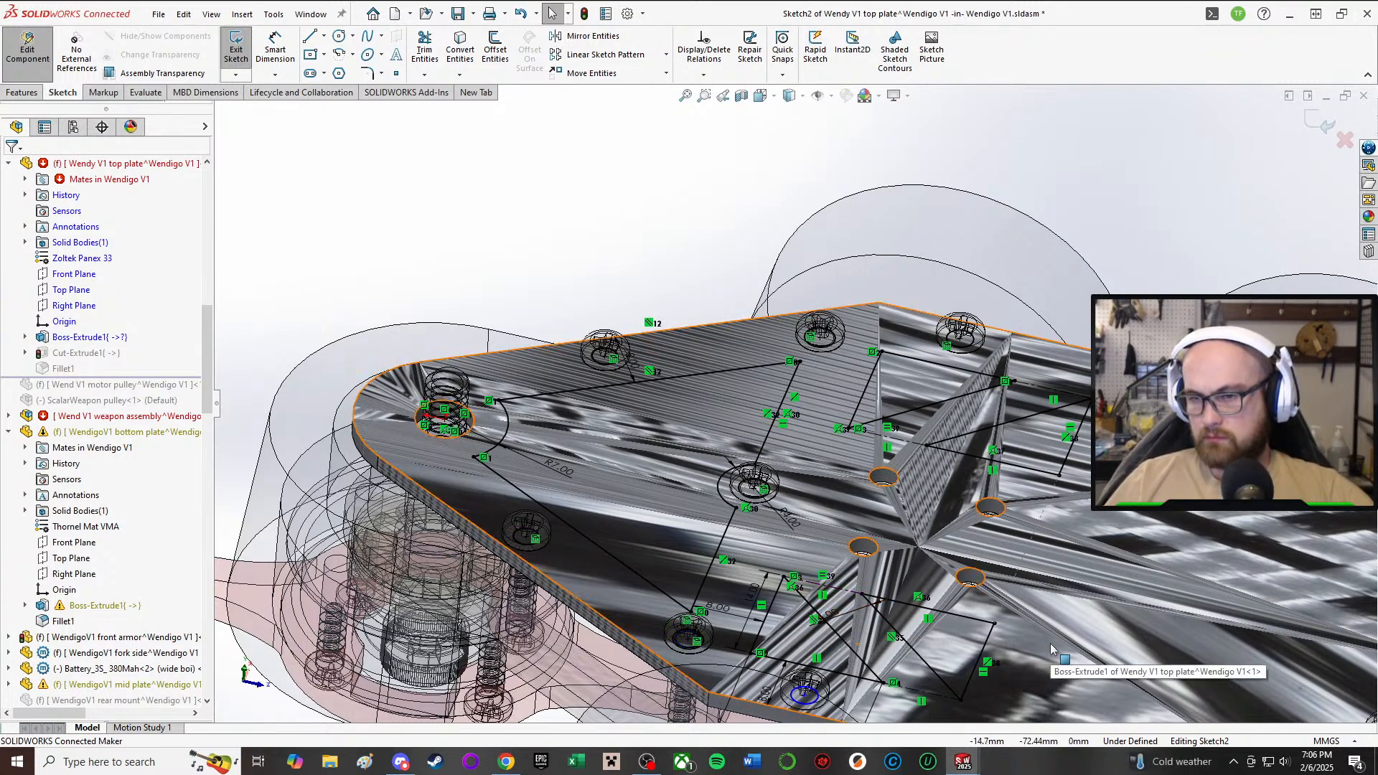
- Try to dimension the diameter of the screw-hole circle on the fork side of the drive pod, and cancel the dimension
{"action": "middle_click_drag", "start_coordinate": [1052, 648], "coordinate": [887, 582]}
{"action": "left_click", "coordinate": [461, 50]}
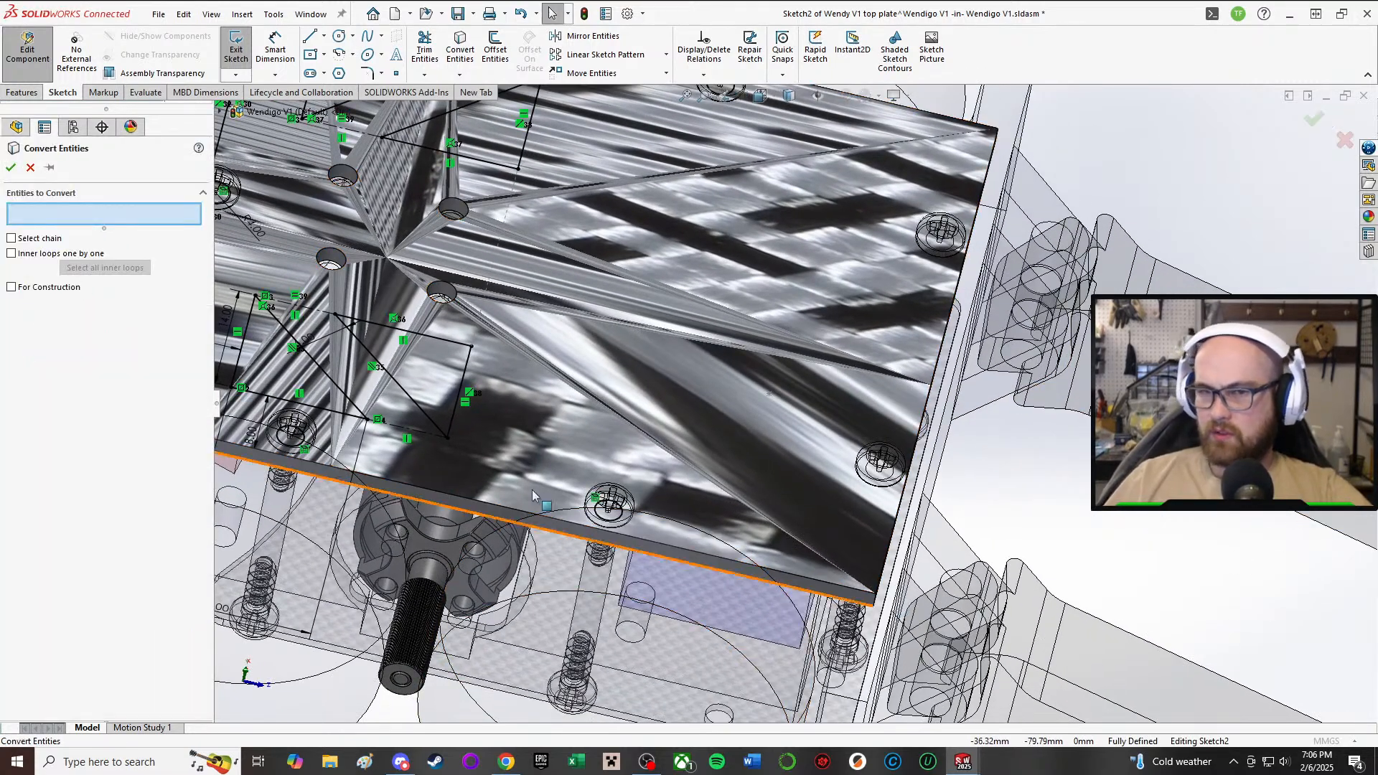
{"action": "left_click", "coordinate": [31, 167]}
{"action": "right_click_drag", "start_coordinate": [1151, 522], "coordinate": [1150, 467]}
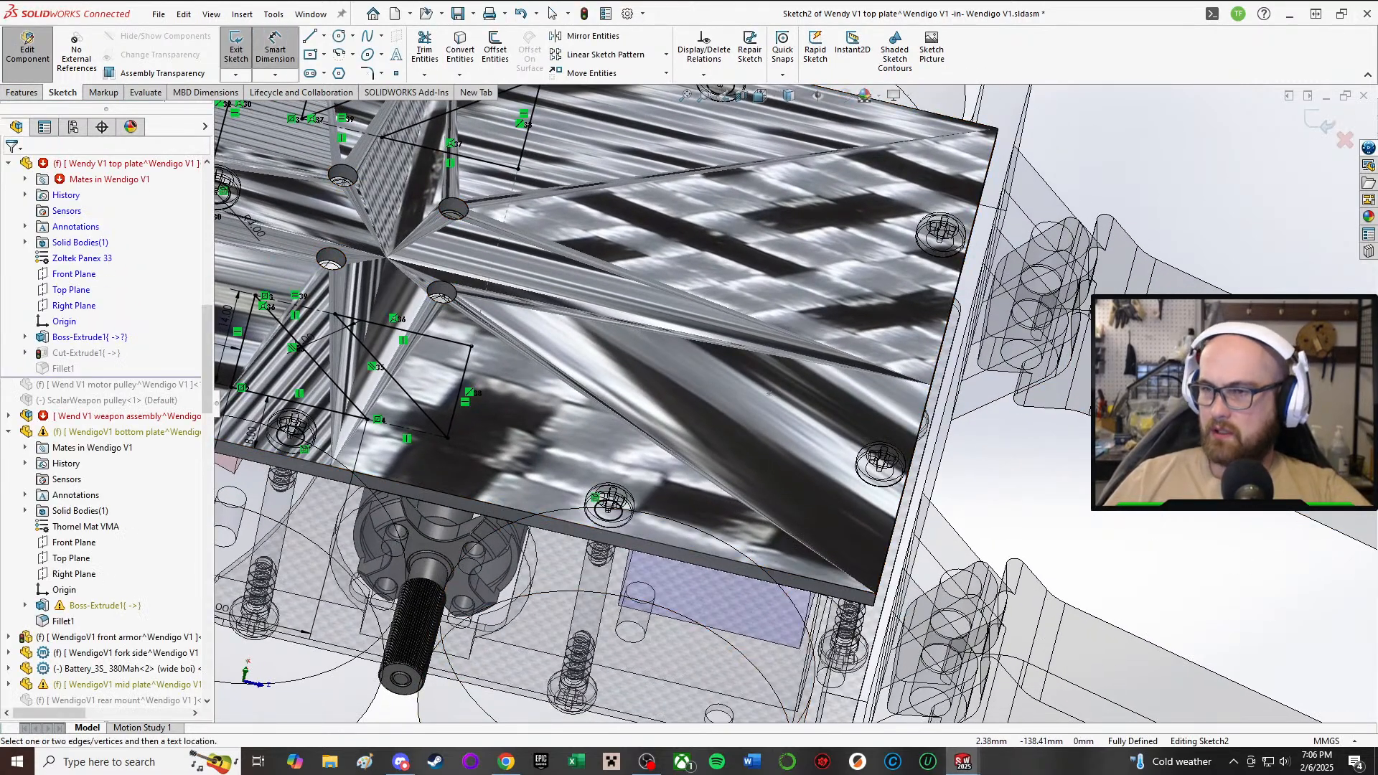
{"action": "left_click", "coordinate": [616, 514]}
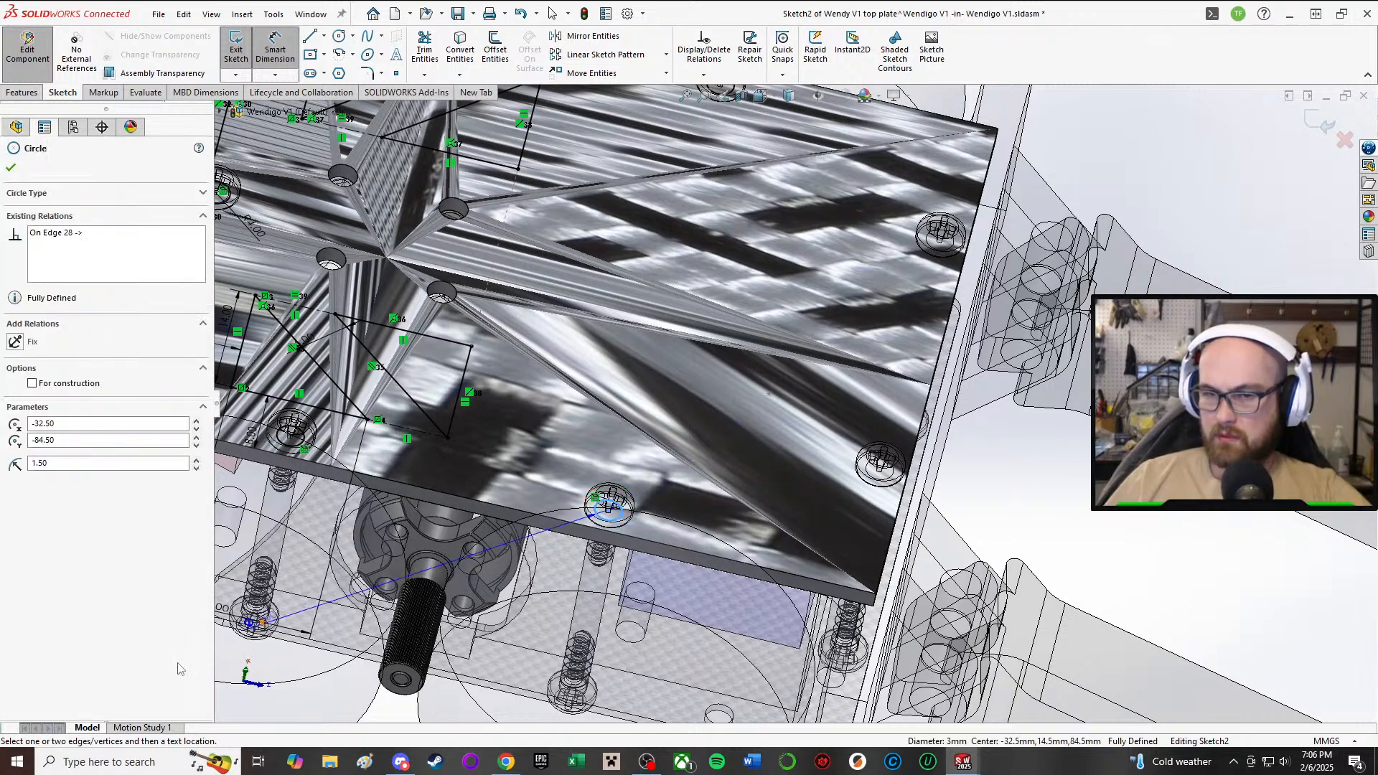
{"action": "left_click", "coordinate": [351, 684]}
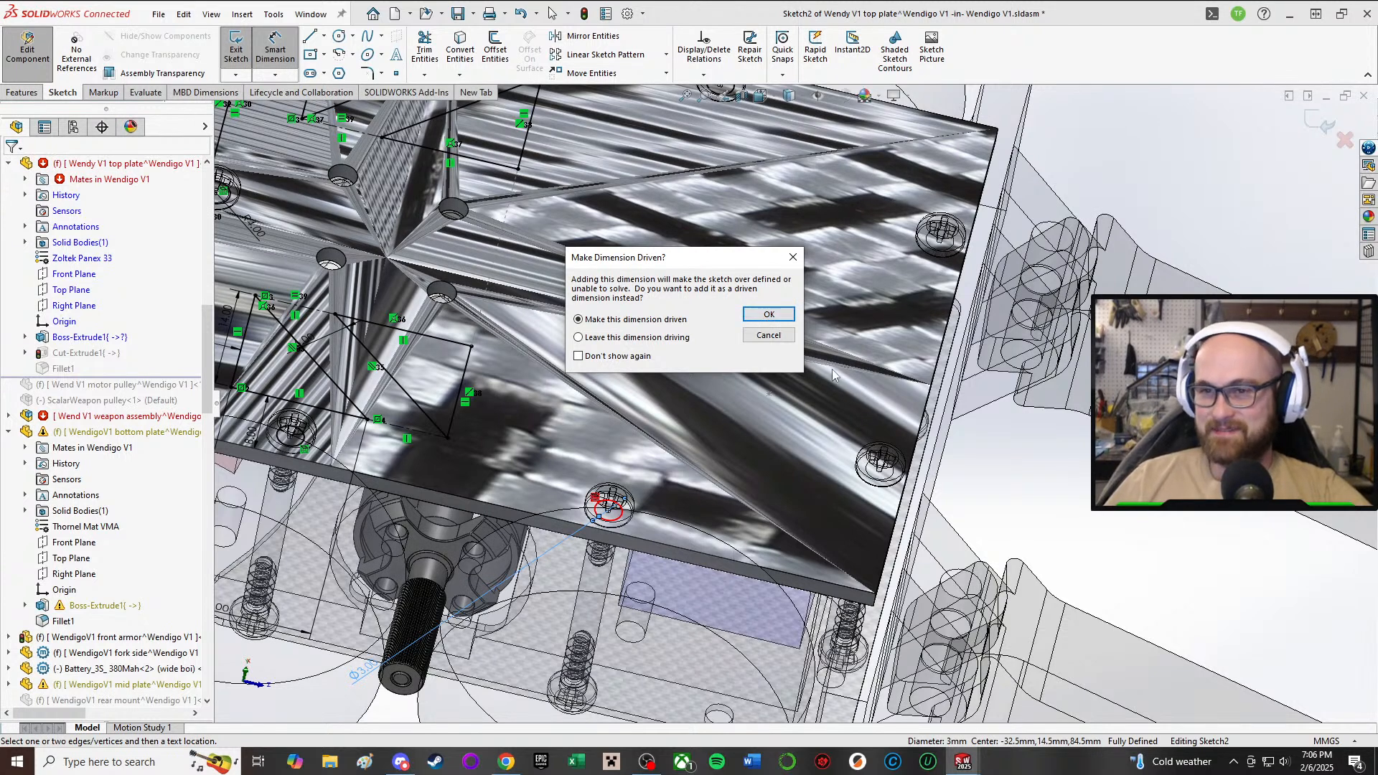
{"action": "left_click", "coordinate": [792, 334]}
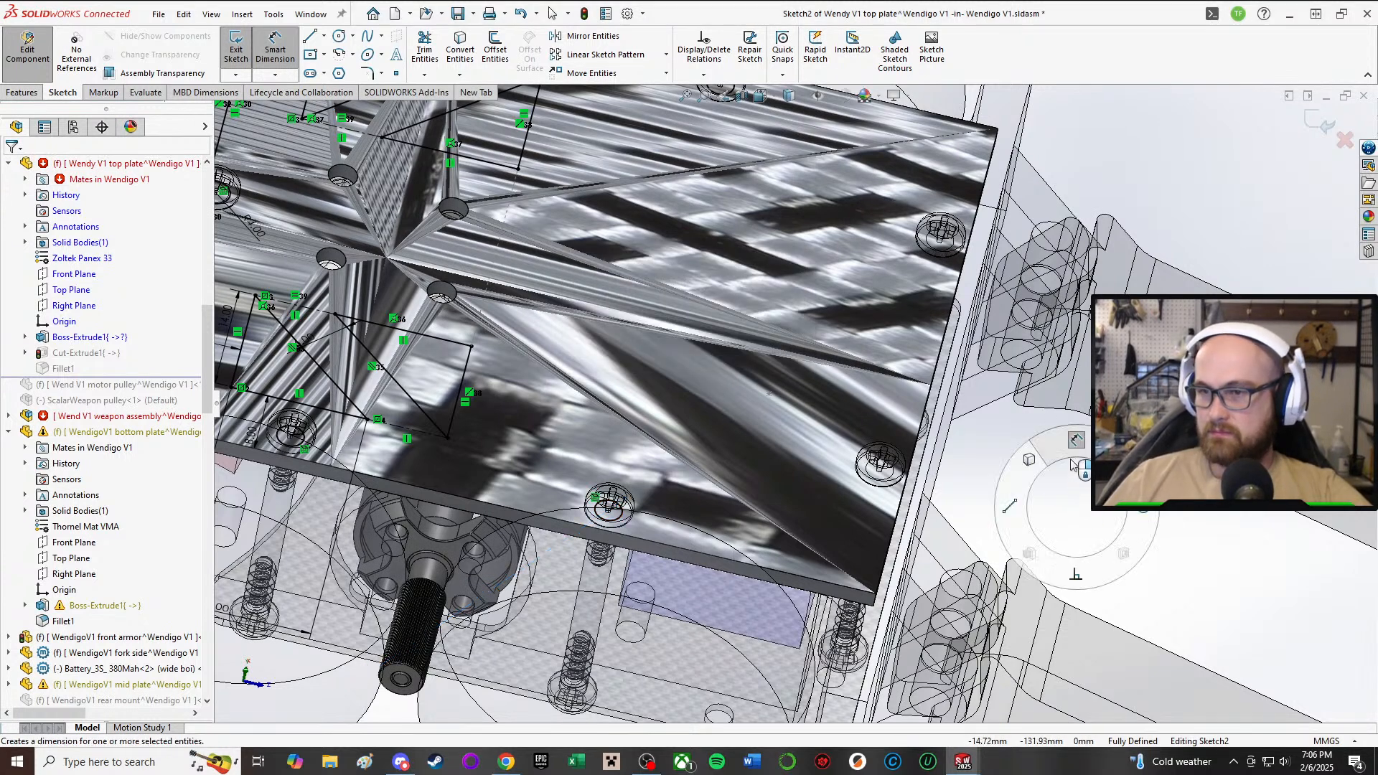
- Examine how the top plate's screw-hole circles line up with the drive pod's screws, and return to the assembly
{"action": "scroll", "coordinate": [373, 118], "scroll_direction": "up", "scroll_amount": 6}
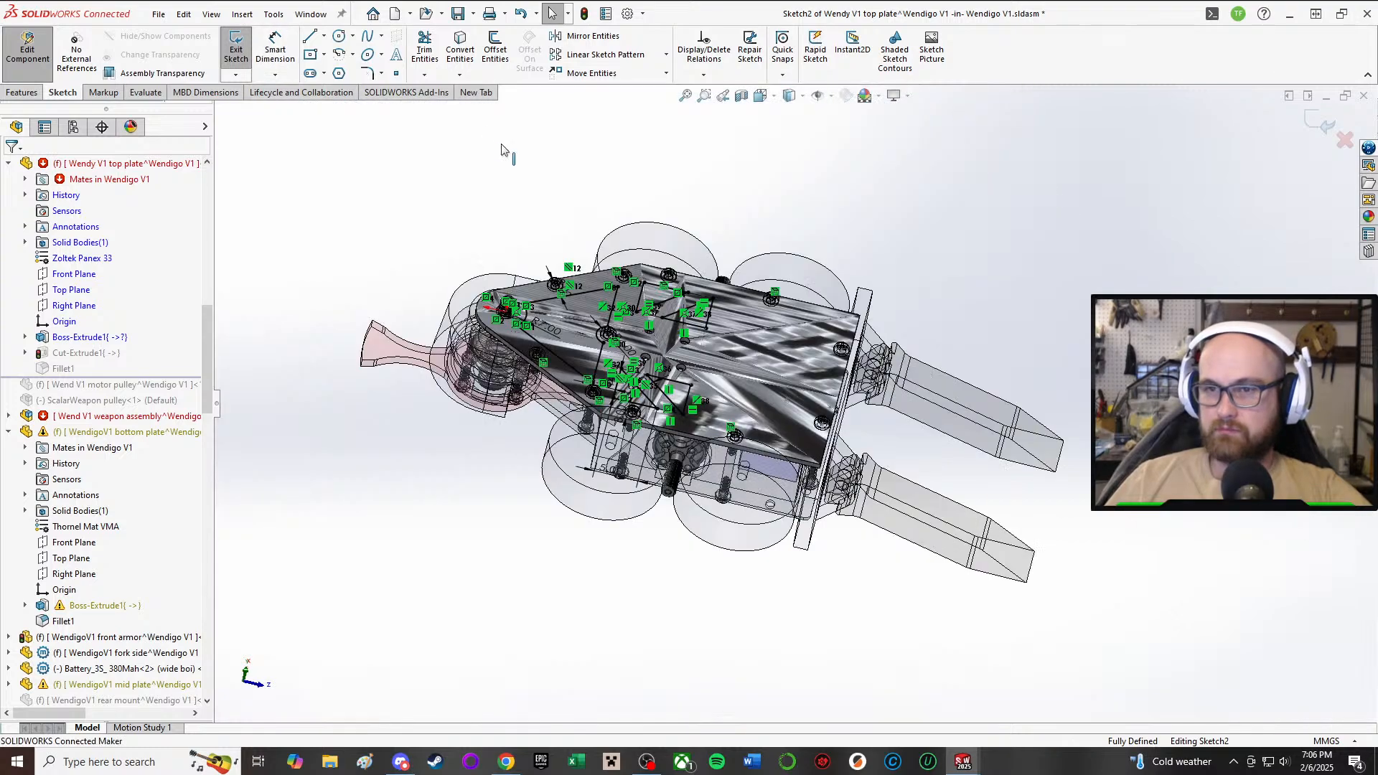
{"action": "scroll", "coordinate": [797, 388], "scroll_direction": "down", "scroll_amount": 4}
{"action": "middle_click_drag", "start_coordinate": [850, 551], "coordinate": [840, 595]}
{"action": "scroll", "coordinate": [840, 595], "scroll_direction": "up", "scroll_amount": 1}
{"action": "scroll", "coordinate": [840, 595], "scroll_direction": "down", "scroll_amount": 2}
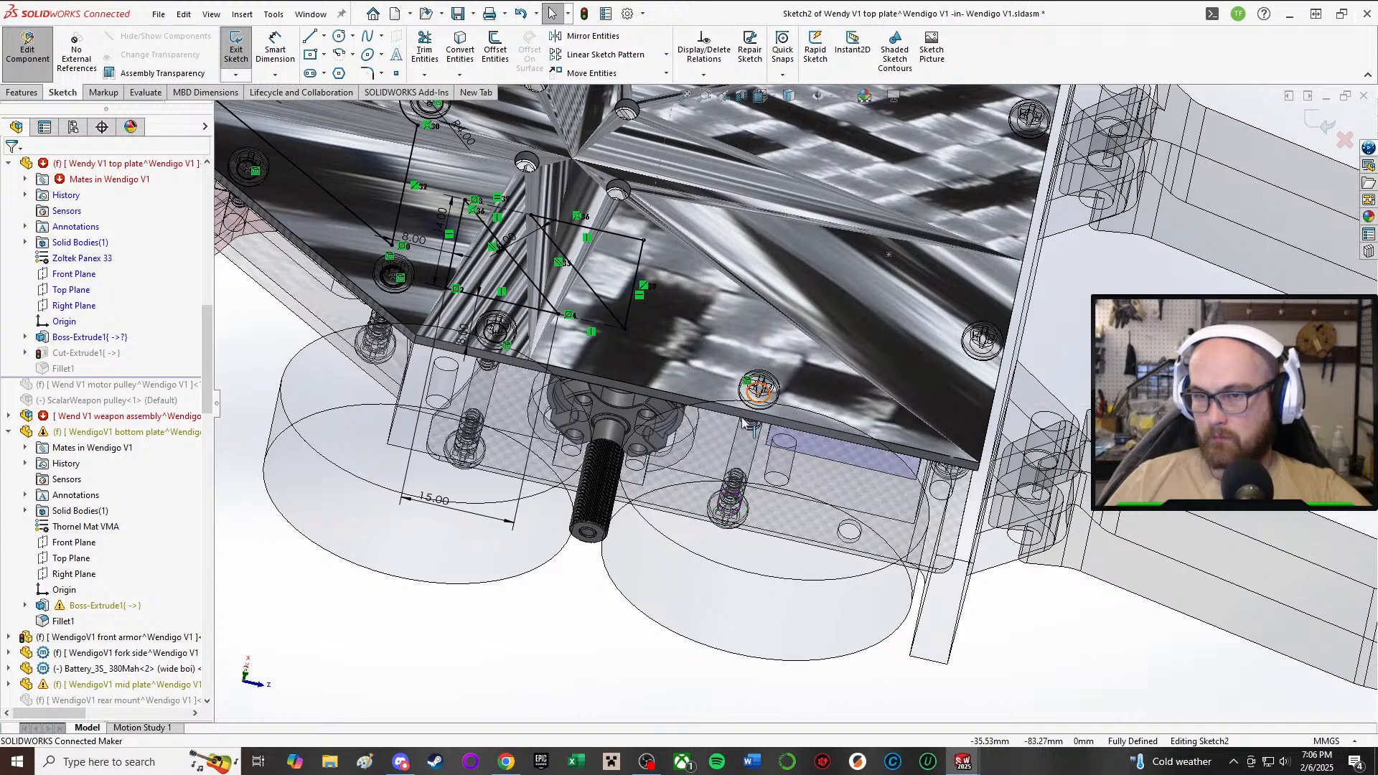
{"action": "middle_click_drag", "start_coordinate": [747, 384], "coordinate": [755, 315]}
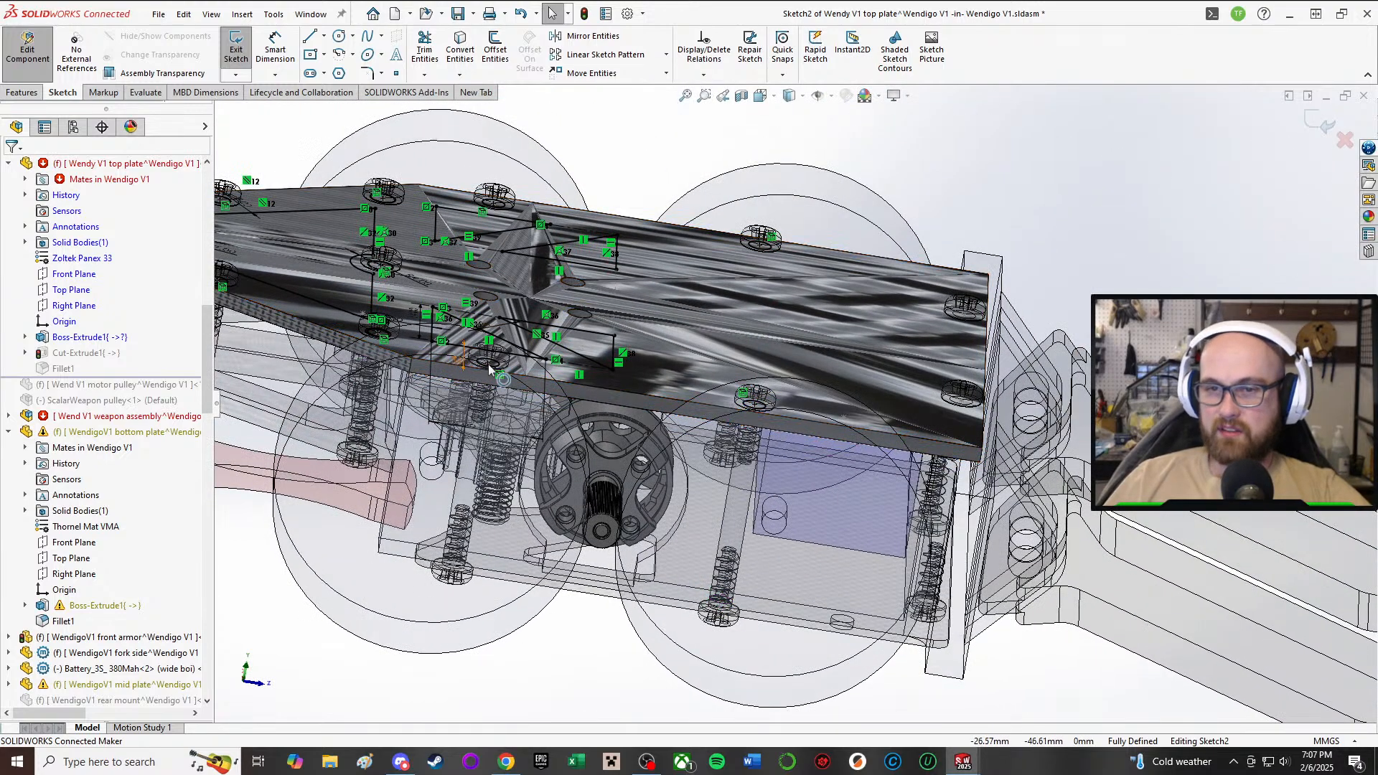
{"action": "mouse_move", "coordinate": [501, 381]}
{"action": "middle_mouse_down"}
{"action": "mouse_move", "coordinate": [543, 368]}
{"action": "mouse_move", "coordinate": [524, 617]}
{"action": "middle_mouse_up"}
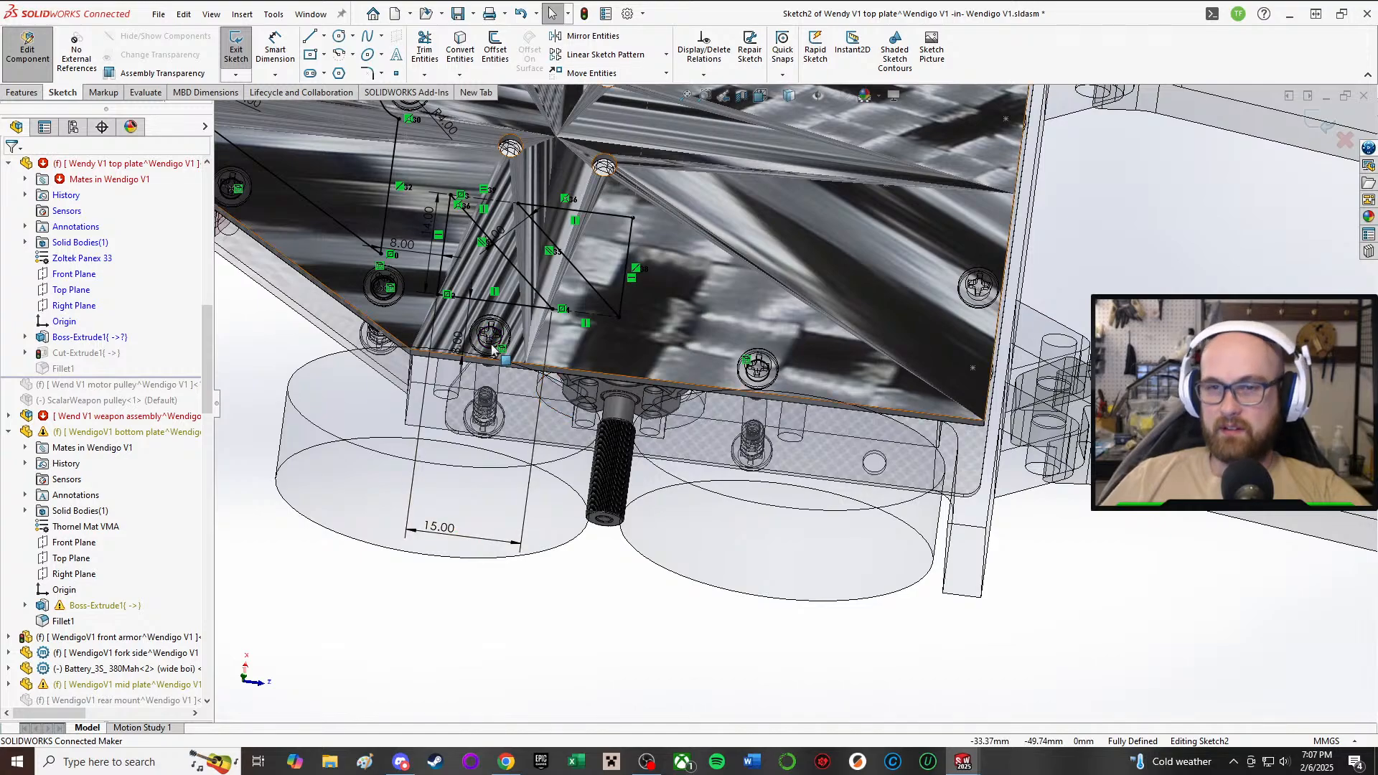
{"action": "scroll", "coordinate": [500, 348], "scroll_direction": "down", "scroll_amount": 5}
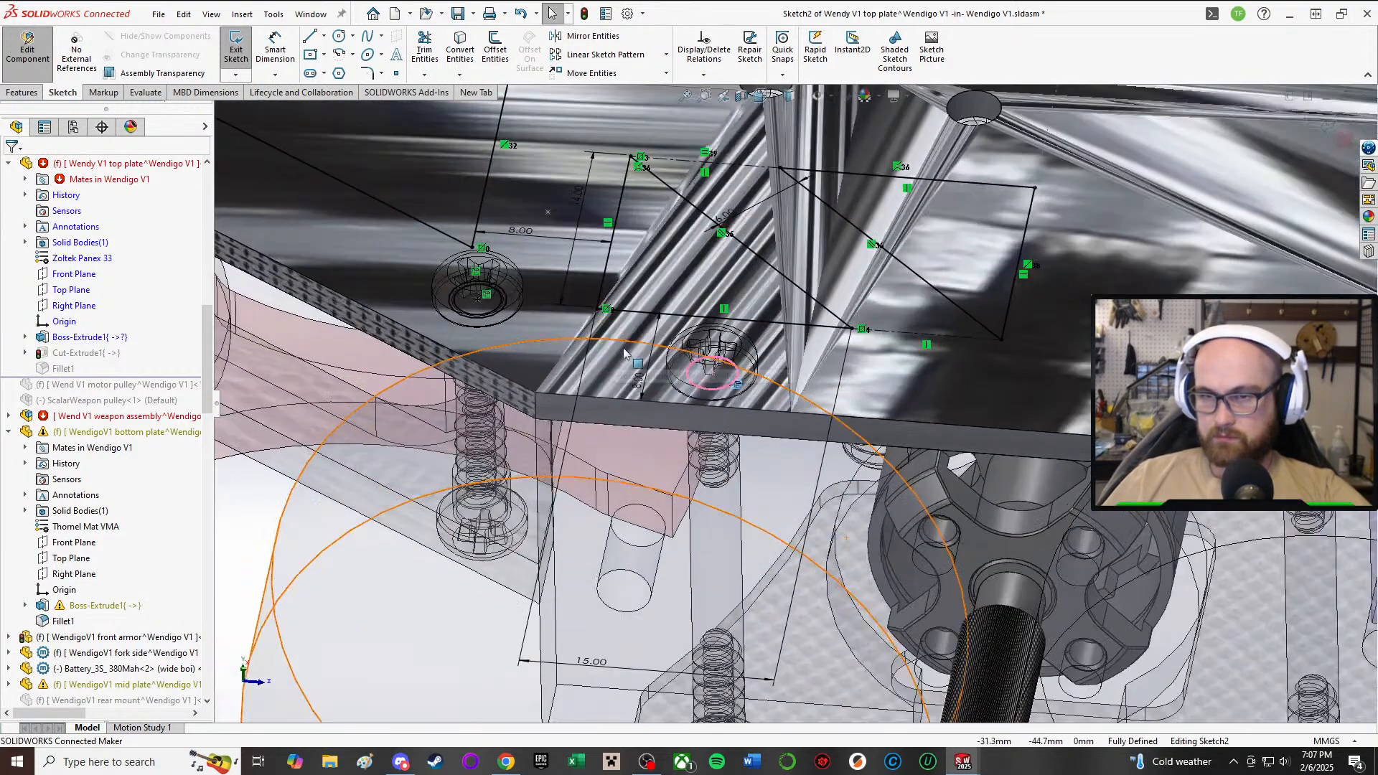
{"action": "middle_click_drag", "start_coordinate": [787, 366], "coordinate": [775, 395]}
{"action": "scroll", "coordinate": [774, 392], "scroll_direction": "up", "scroll_amount": 2}
{"action": "scroll", "coordinate": [774, 390], "scroll_direction": "down", "scroll_amount": 3}
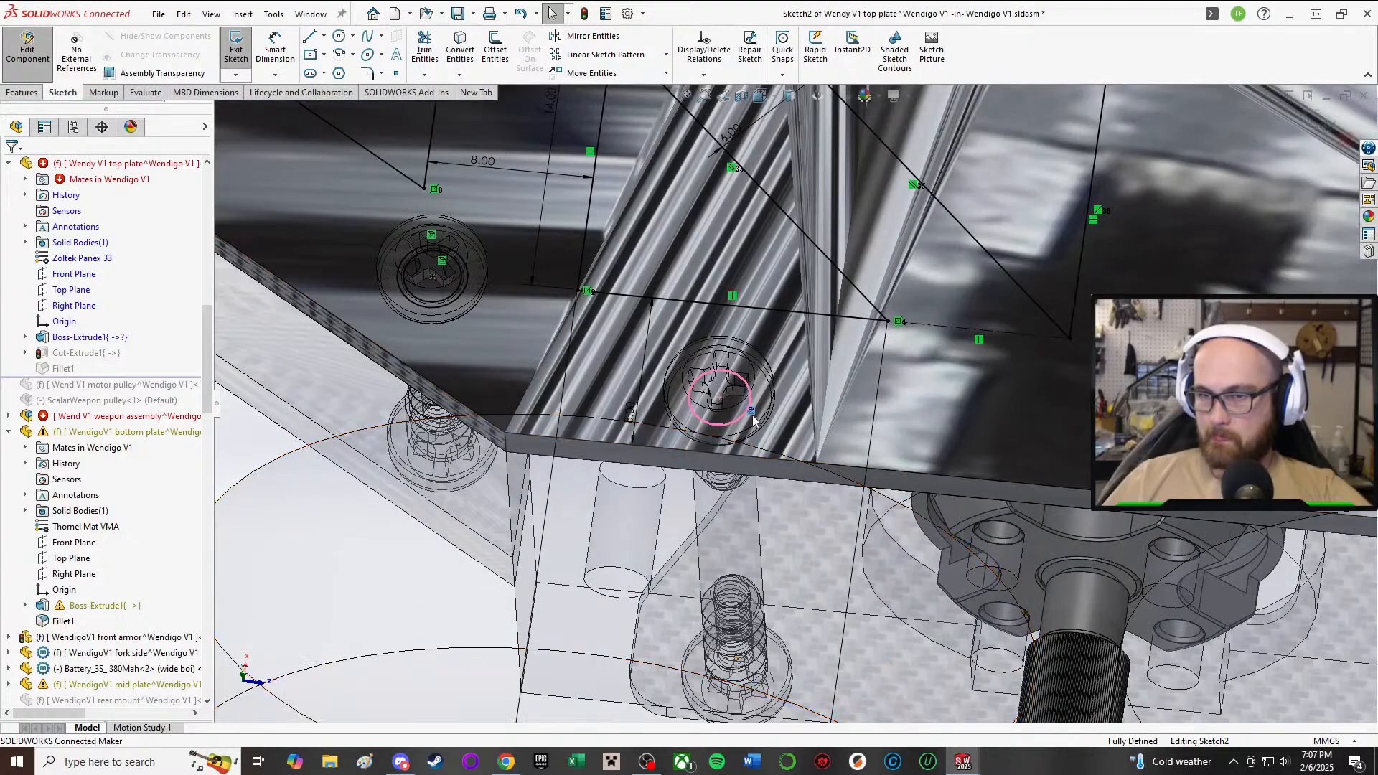
{"action": "scroll", "coordinate": [754, 415], "scroll_direction": "up", "scroll_amount": 8}
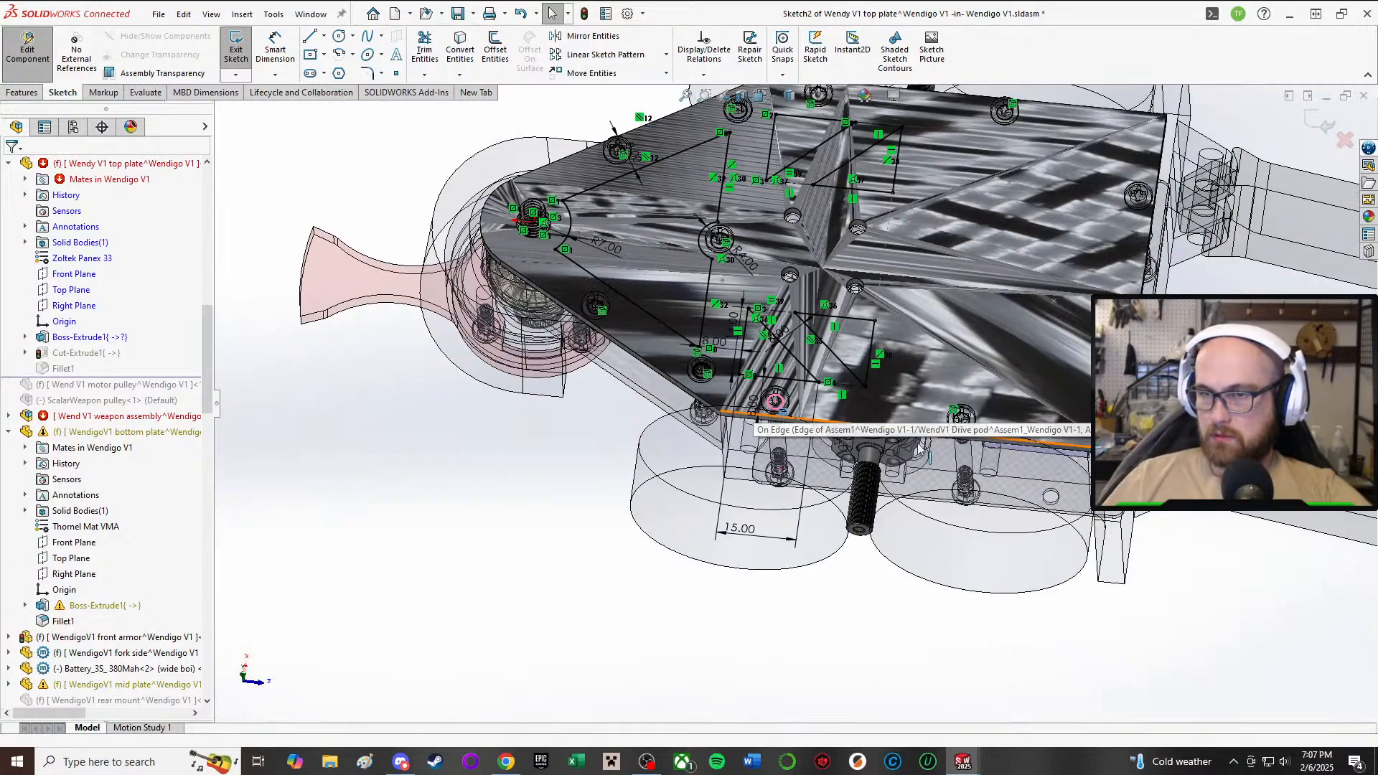
{"action": "scroll", "coordinate": [912, 454], "scroll_direction": "down", "scroll_amount": 4}
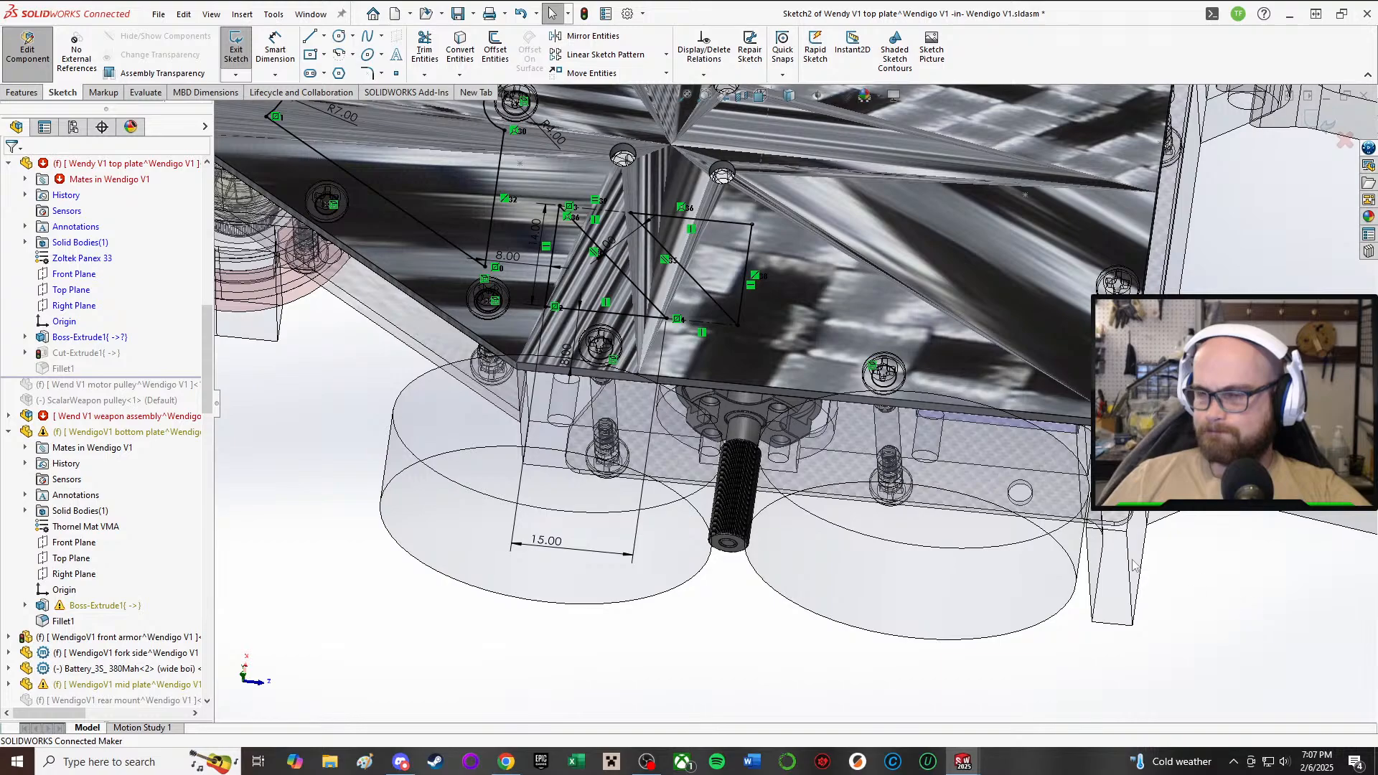
{"action": "scroll", "coordinate": [1133, 565], "scroll_direction": "up", "scroll_amount": 5}
{"action": "middle_click_drag", "start_coordinate": [1133, 565], "coordinate": [919, 196]}
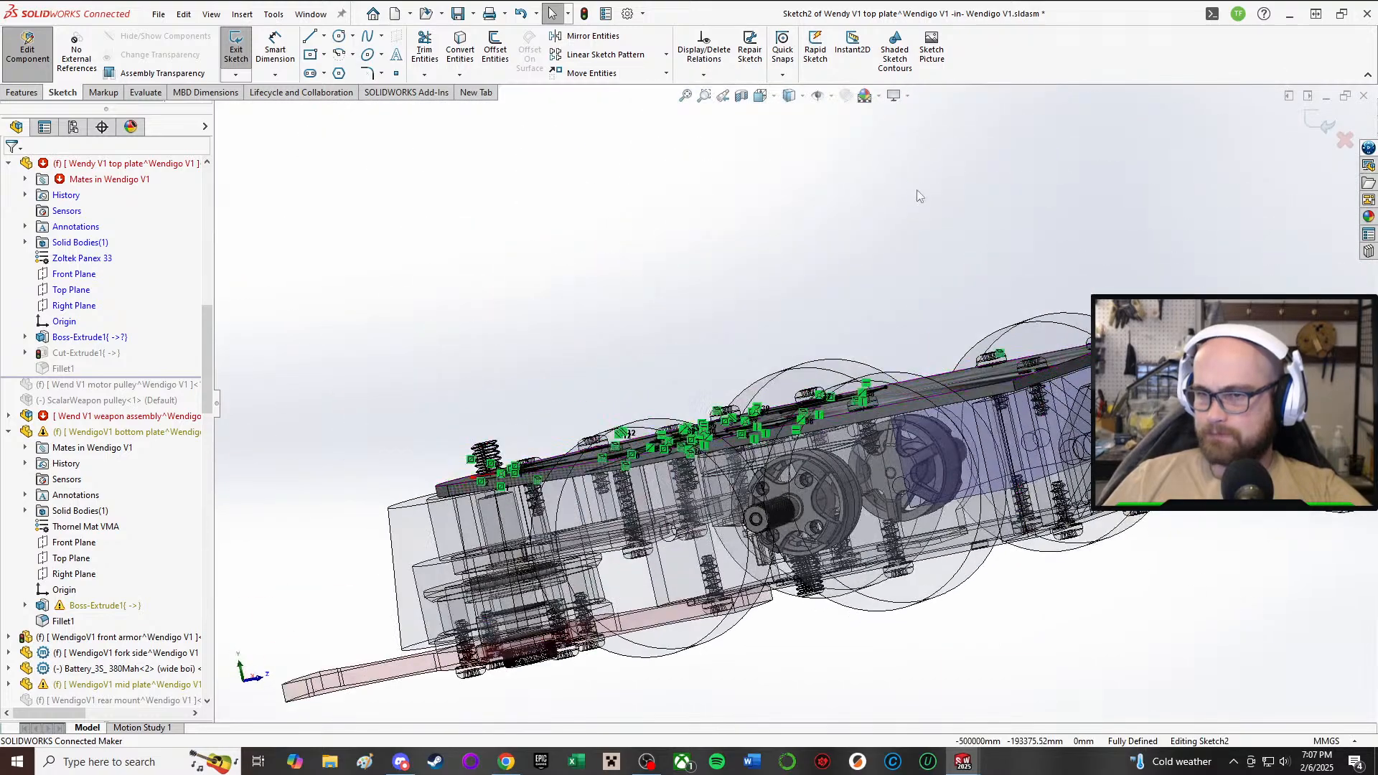
{"action": "left_click", "coordinate": [247, 54]}
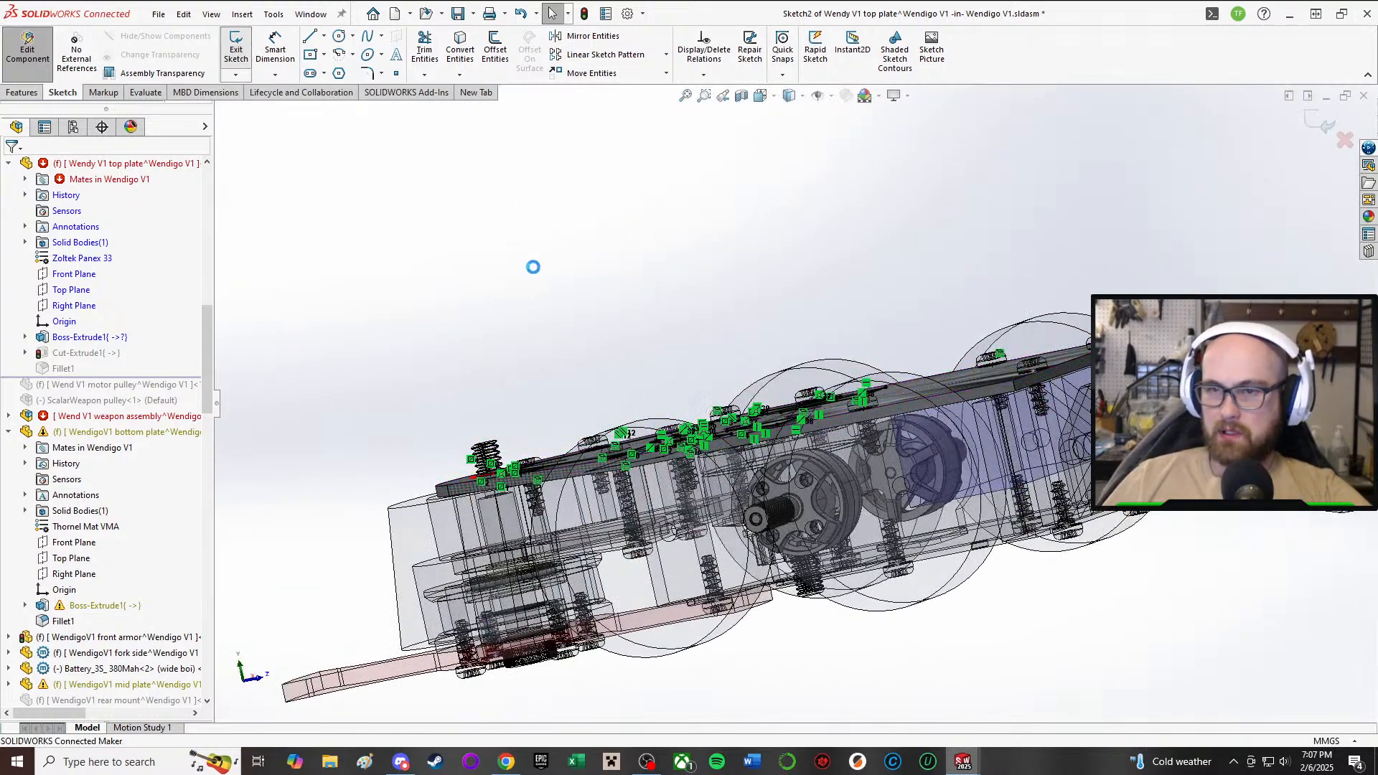
{"action": "left_click", "coordinate": [41, 59]}
- Select the drive pod beneath the top plate and open the sketch of its screw-hole cut, Cut-Extrude2
{"action": "middle_click_drag", "start_coordinate": [797, 513], "coordinate": [1001, 664]}
{"action": "scroll", "coordinate": [1008, 512], "scroll_direction": "down", "scroll_amount": 3}
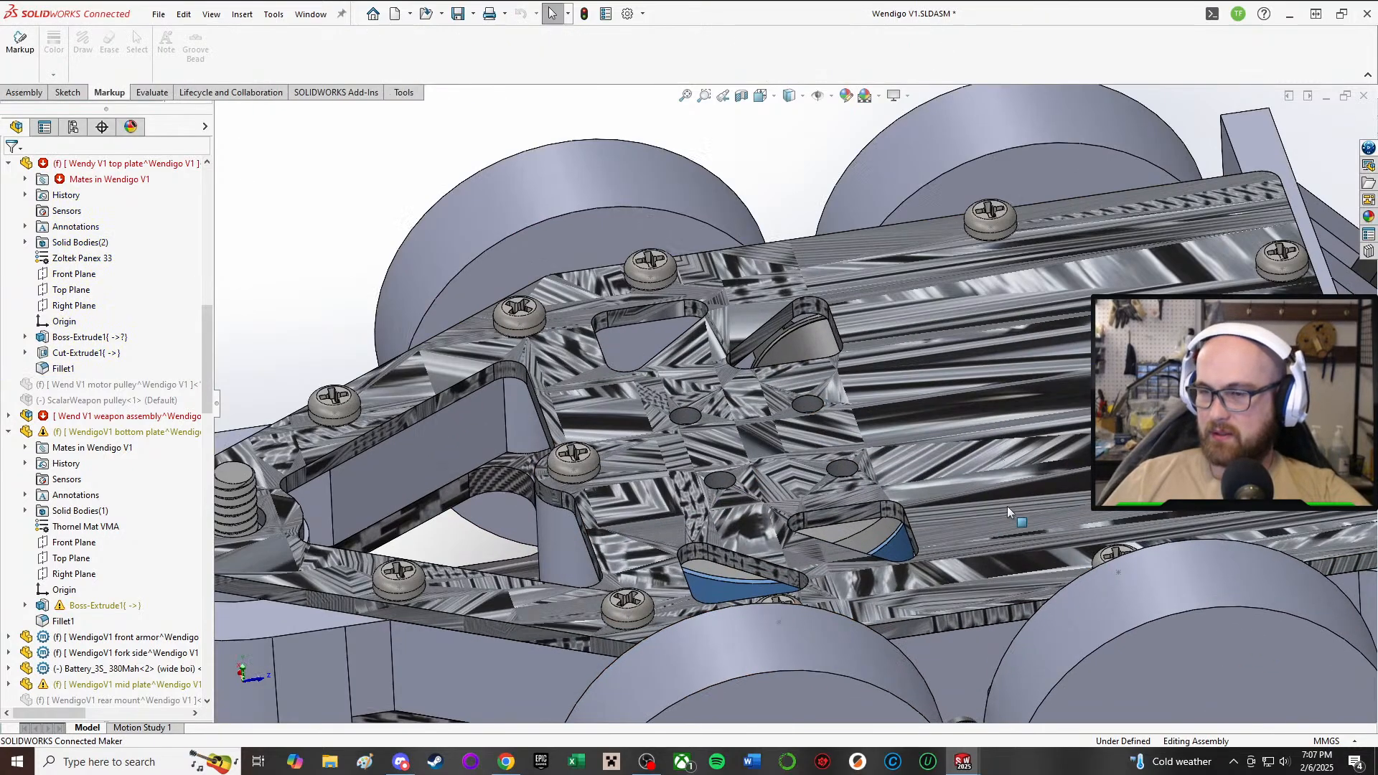
{"action": "middle_click_drag", "start_coordinate": [1007, 507], "coordinate": [1113, 553]}
{"action": "scroll", "coordinate": [1215, 595], "scroll_direction": "down", "scroll_amount": 2}
{"action": "left_click", "coordinate": [1310, 580]}
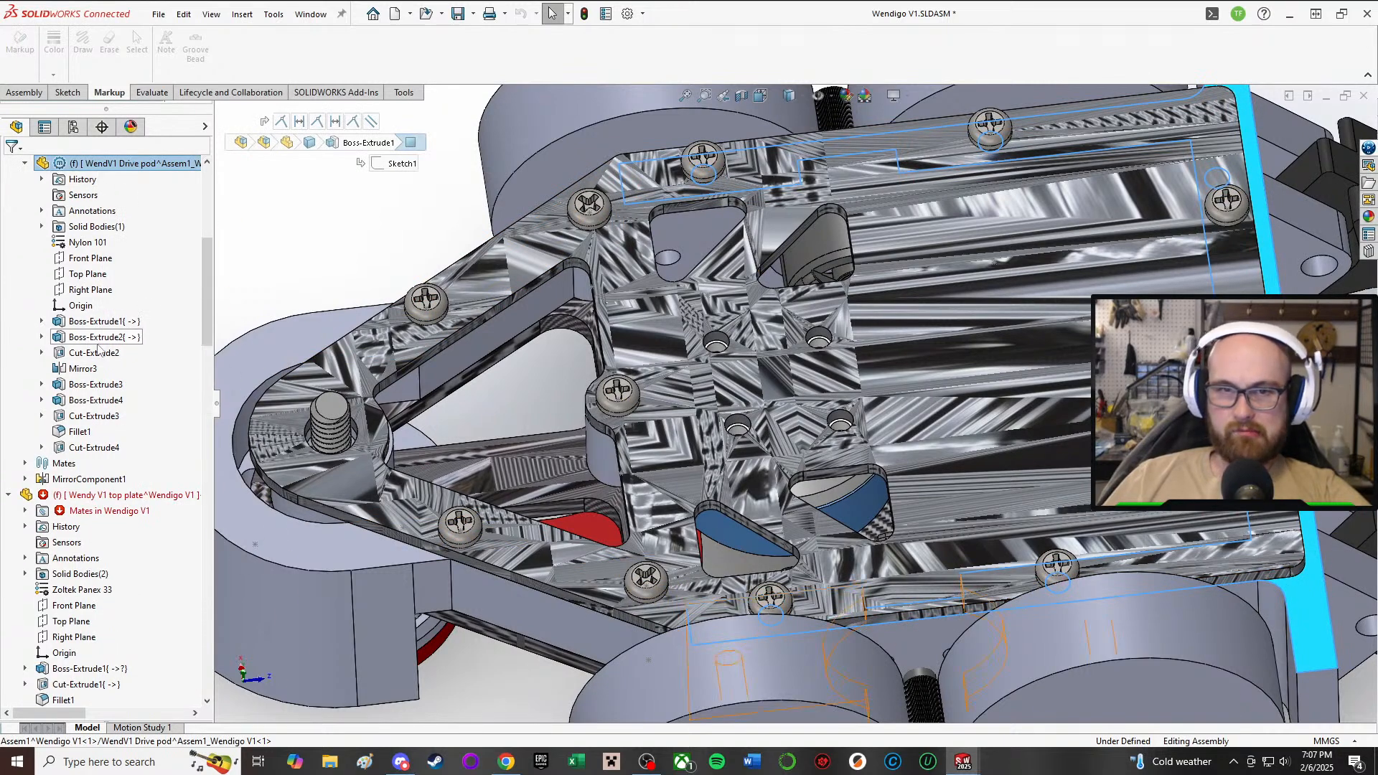
{"action": "left_click", "coordinate": [93, 353]}
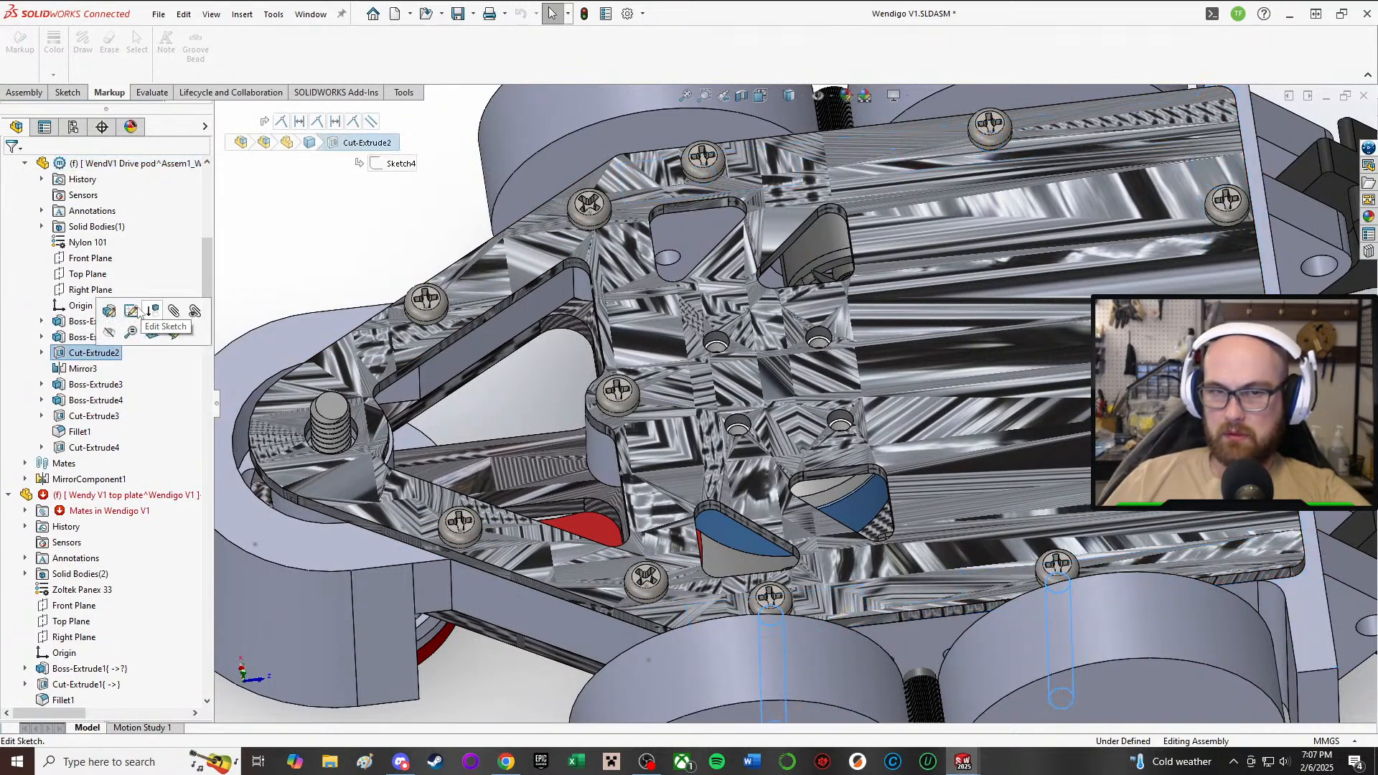
{"action": "left_click", "coordinate": [162, 315]}
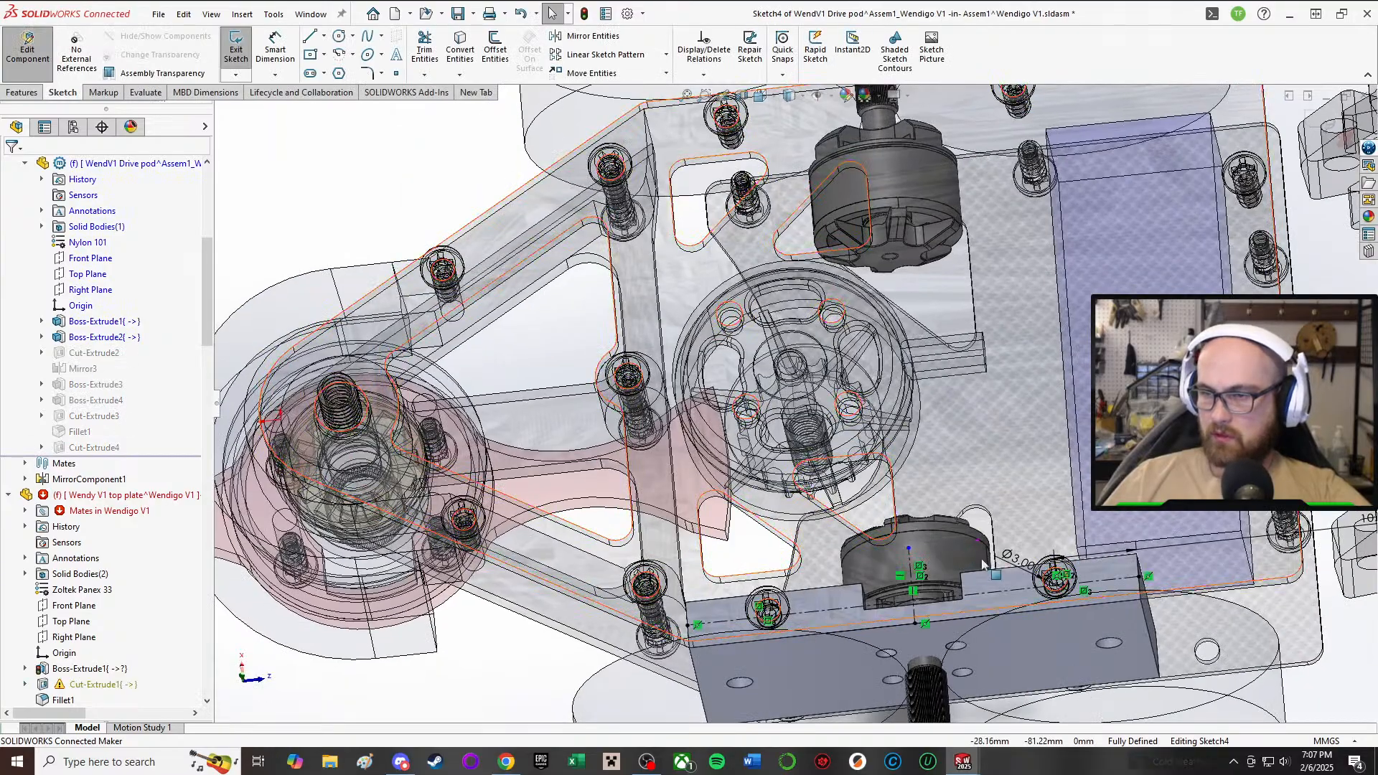
- Set the diameter of the drive pod's screw-hole circles to 2.5 mm in the open sketch
{"action": "scroll", "coordinate": [1075, 556], "scroll_direction": "down", "scroll_amount": 5}
{"action": "middle_click_drag", "start_coordinate": [1075, 556], "coordinate": [1053, 481]}
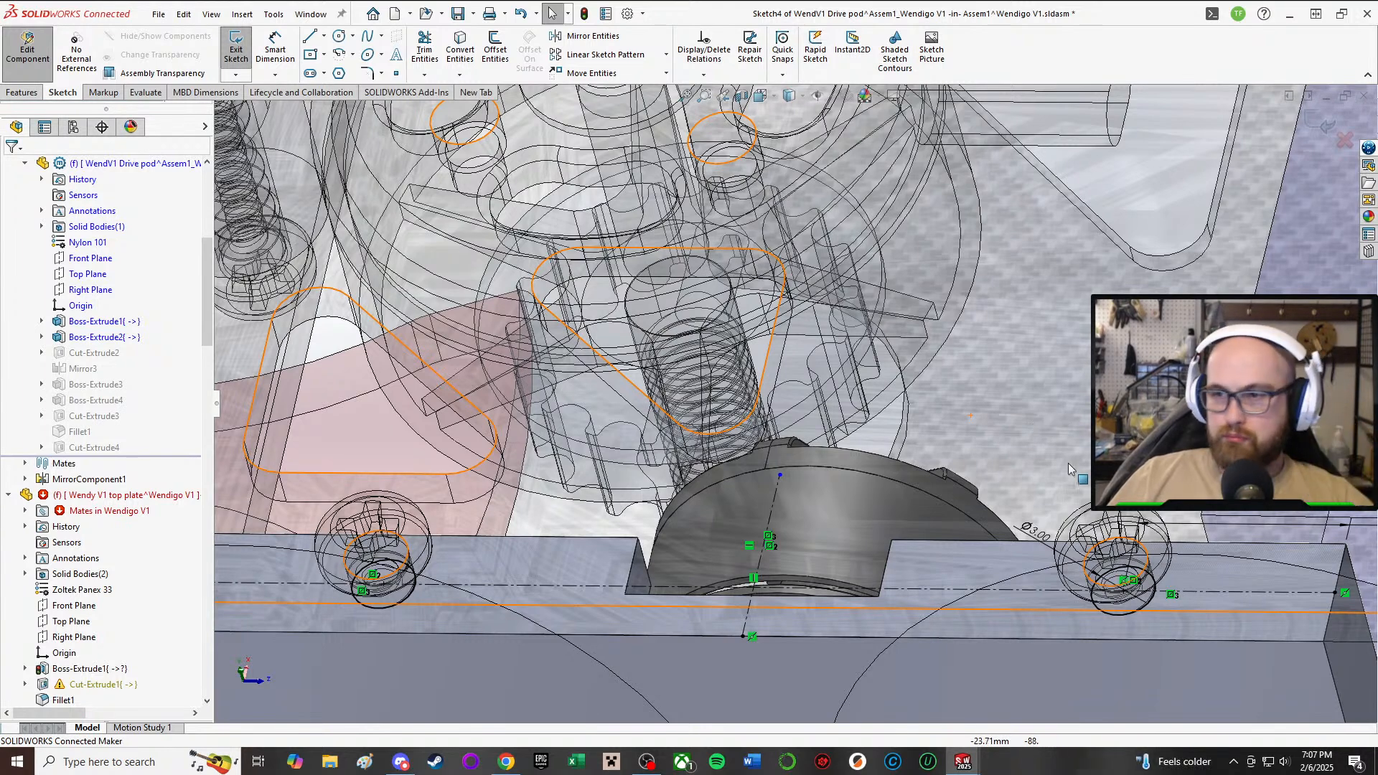
{"action": "double_click", "coordinate": [1037, 537]}
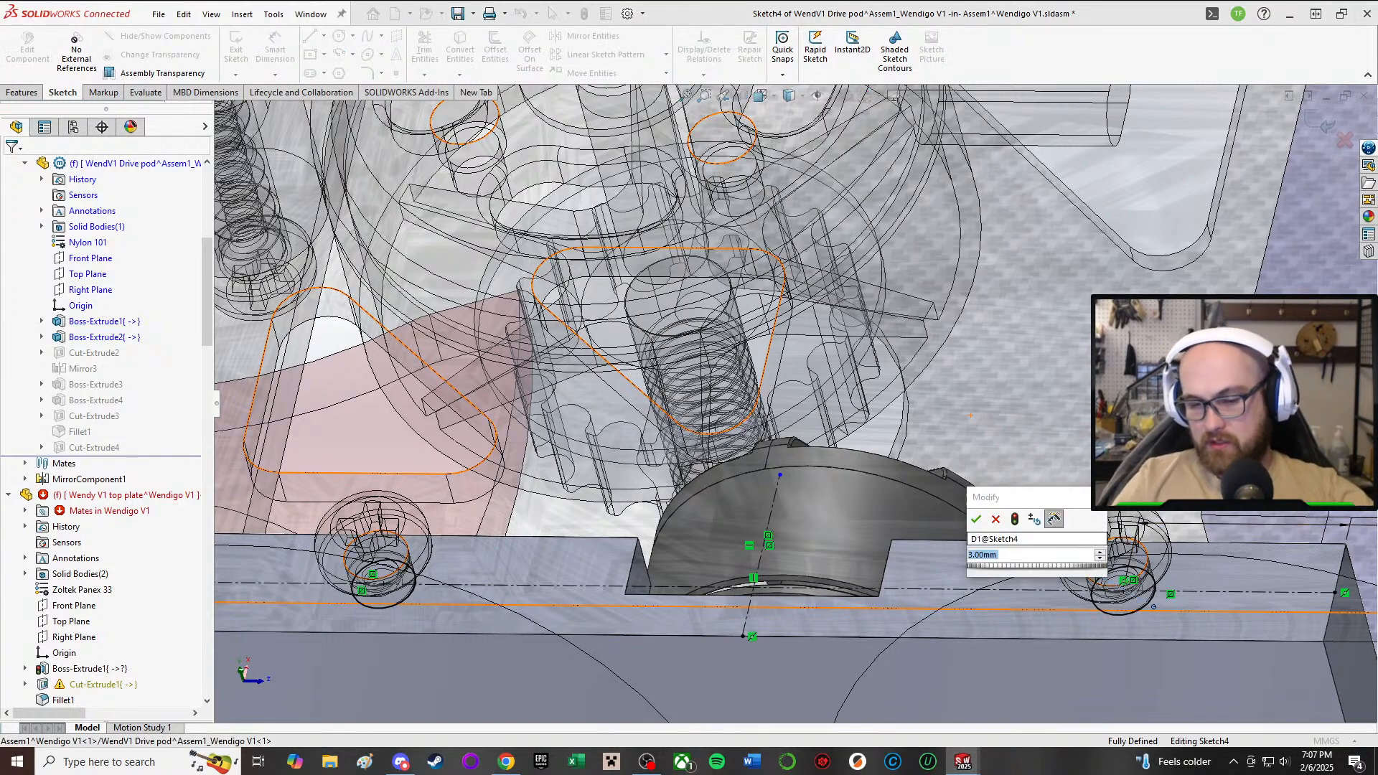
{"action": "type", "text": "2.5"}
{"action": "key", "text": "Return"}
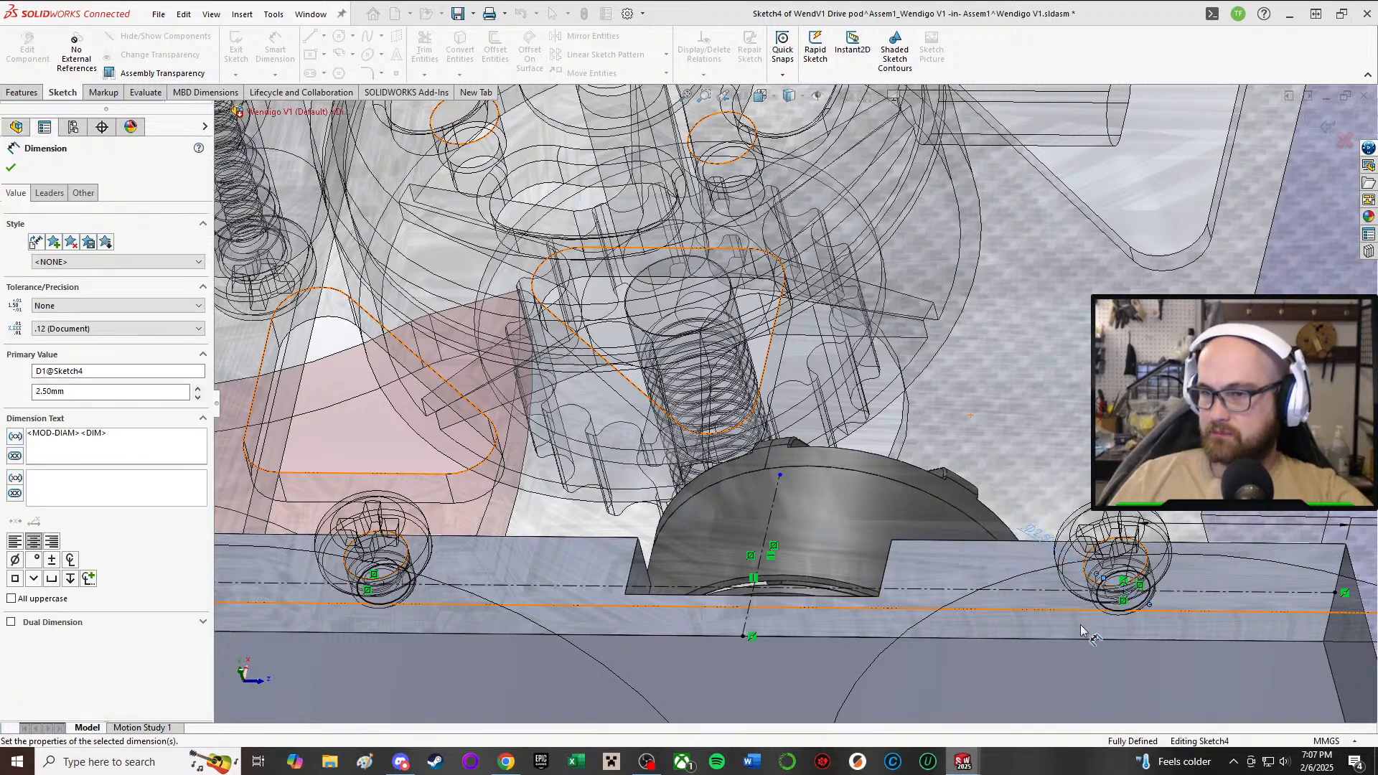
- Close the drive pod's screw-hole sketch and finish editing the pod to return to the assembly
{"action": "scroll", "coordinate": [1087, 567], "scroll_direction": "up", "scroll_amount": 4}
{"action": "middle_click_drag", "start_coordinate": [1088, 562], "coordinate": [995, 553]}
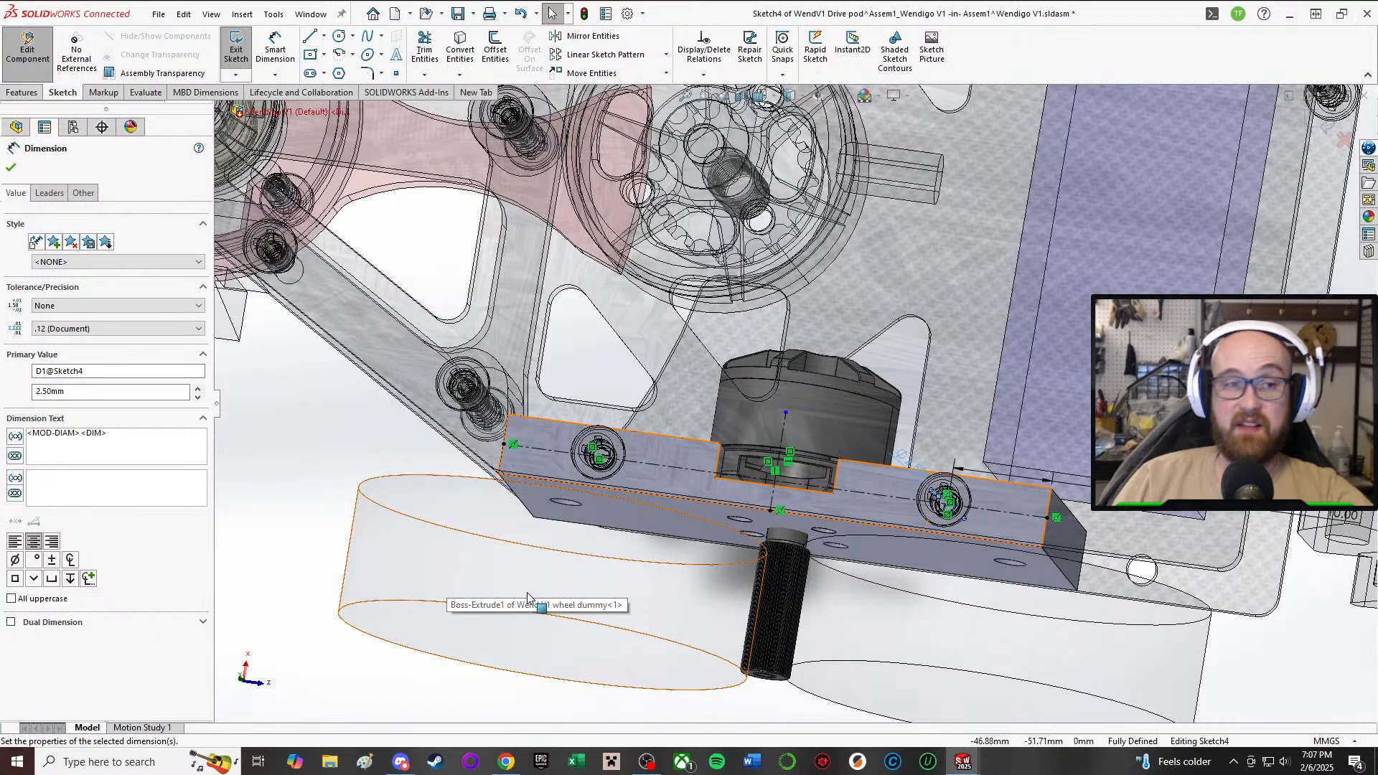
{"action": "middle_click_drag", "start_coordinate": [543, 596], "coordinate": [935, 234]}
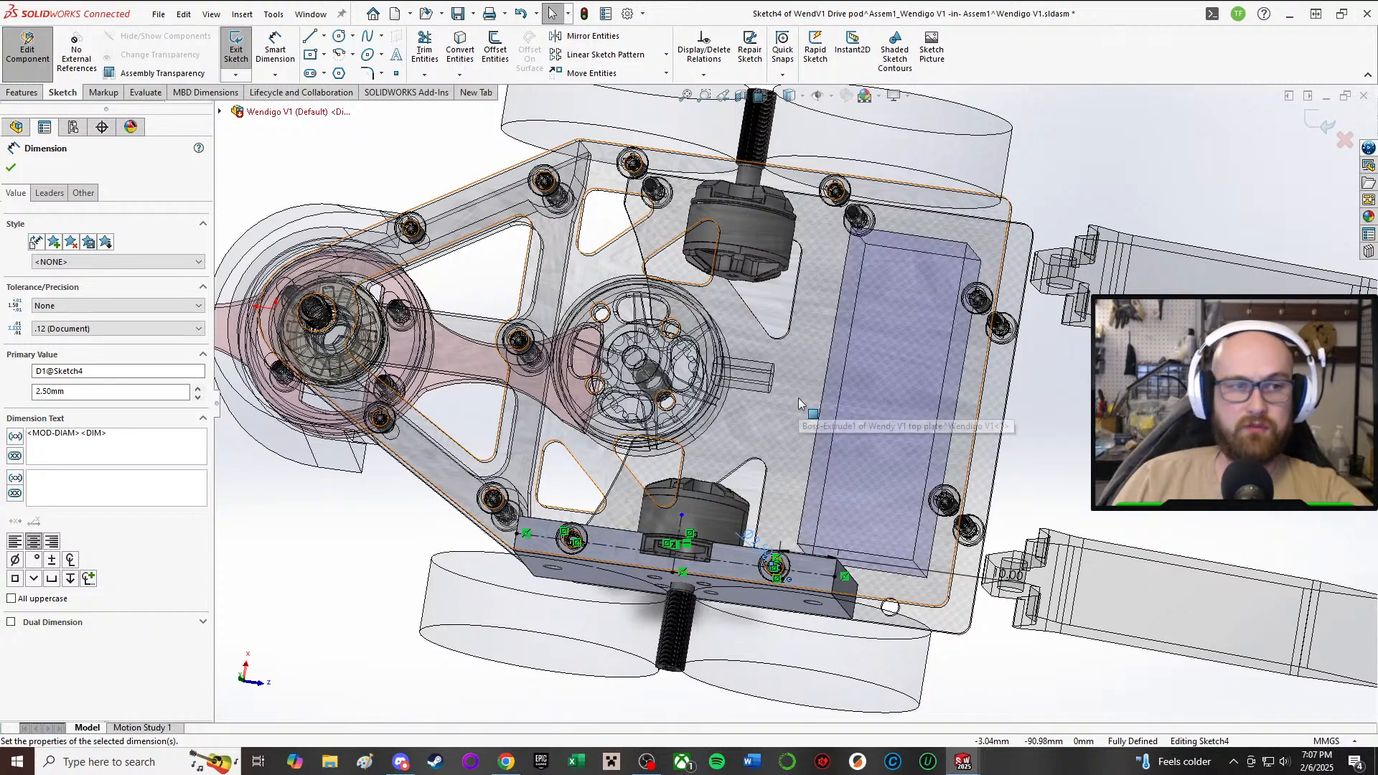
{"action": "middle_click_drag", "start_coordinate": [724, 518], "coordinate": [713, 459]}
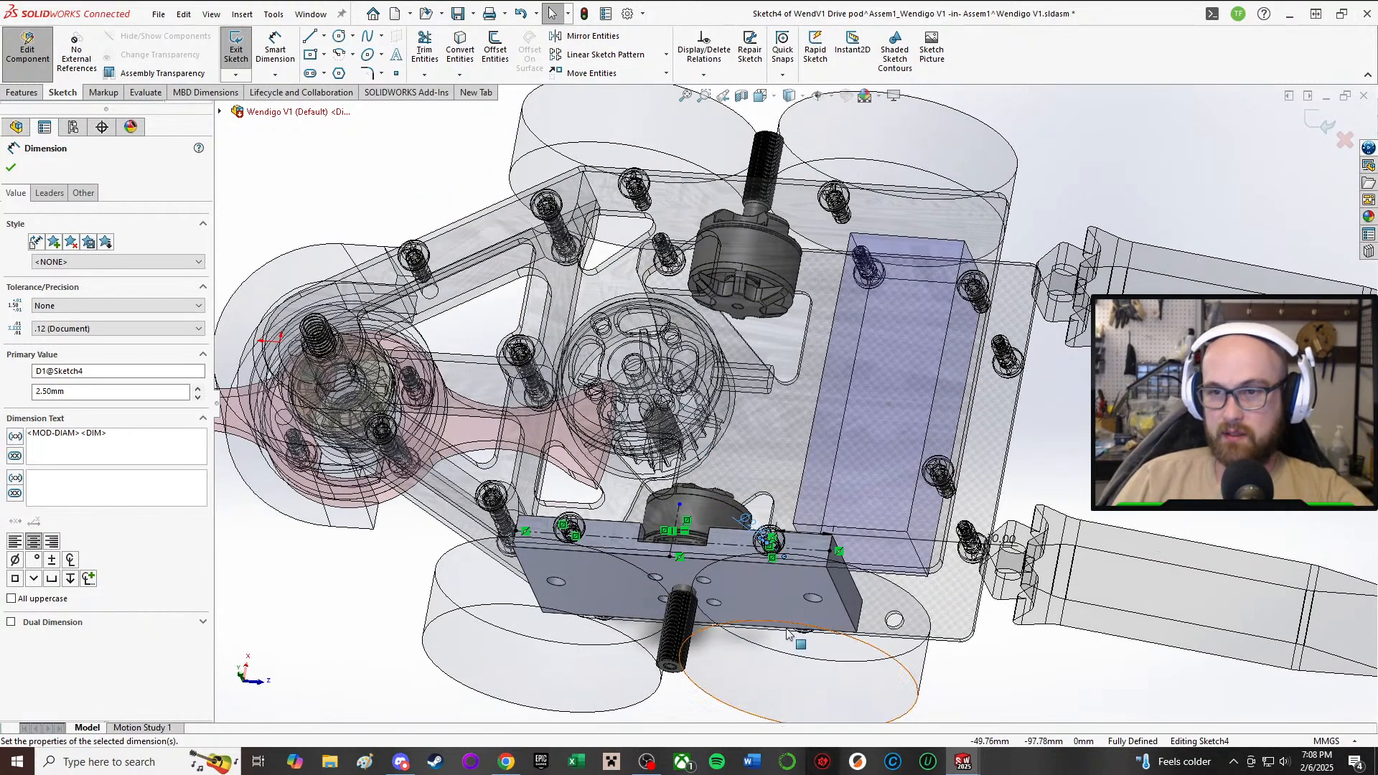
{"action": "scroll", "coordinate": [788, 633], "scroll_direction": "down", "scroll_amount": 3}
{"action": "middle_click_drag", "start_coordinate": [787, 633], "coordinate": [400, 170]}
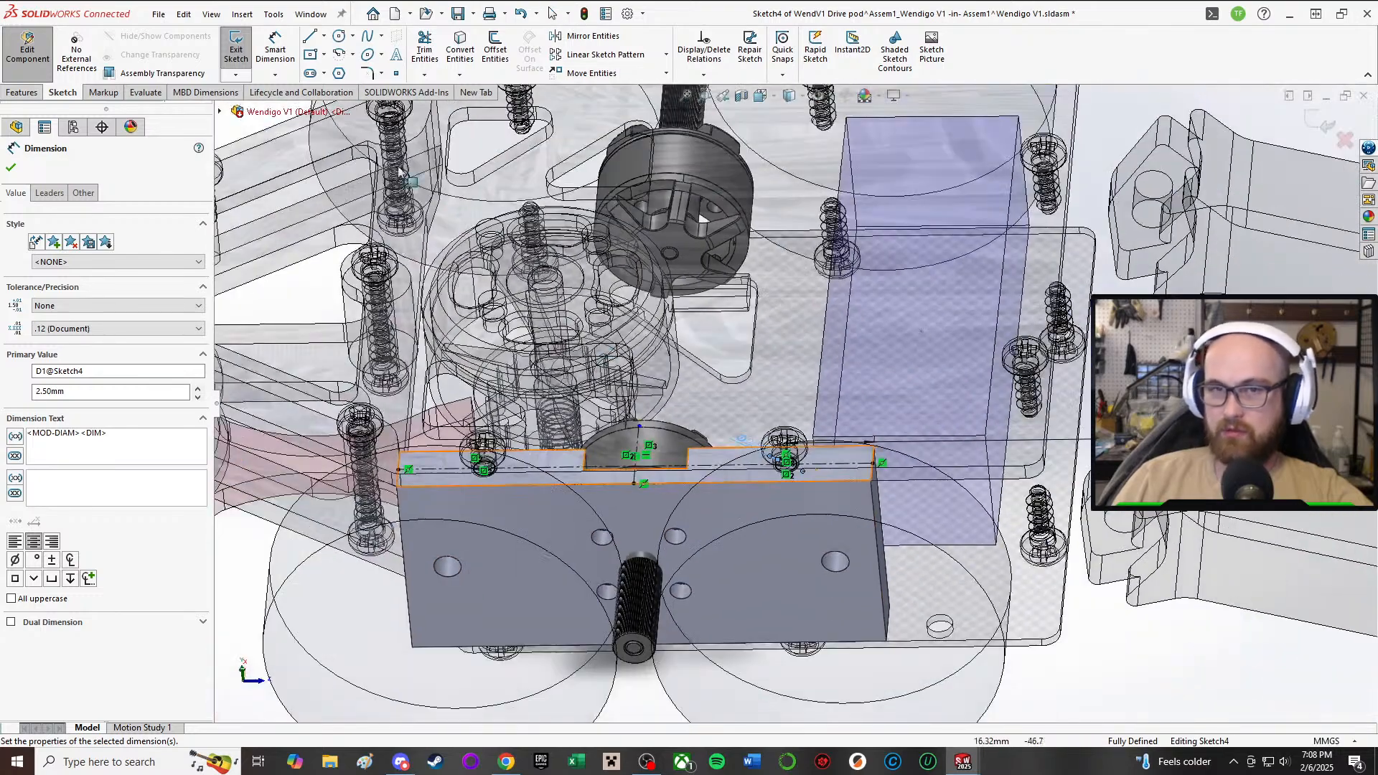
{"action": "left_click", "coordinate": [11, 169]}
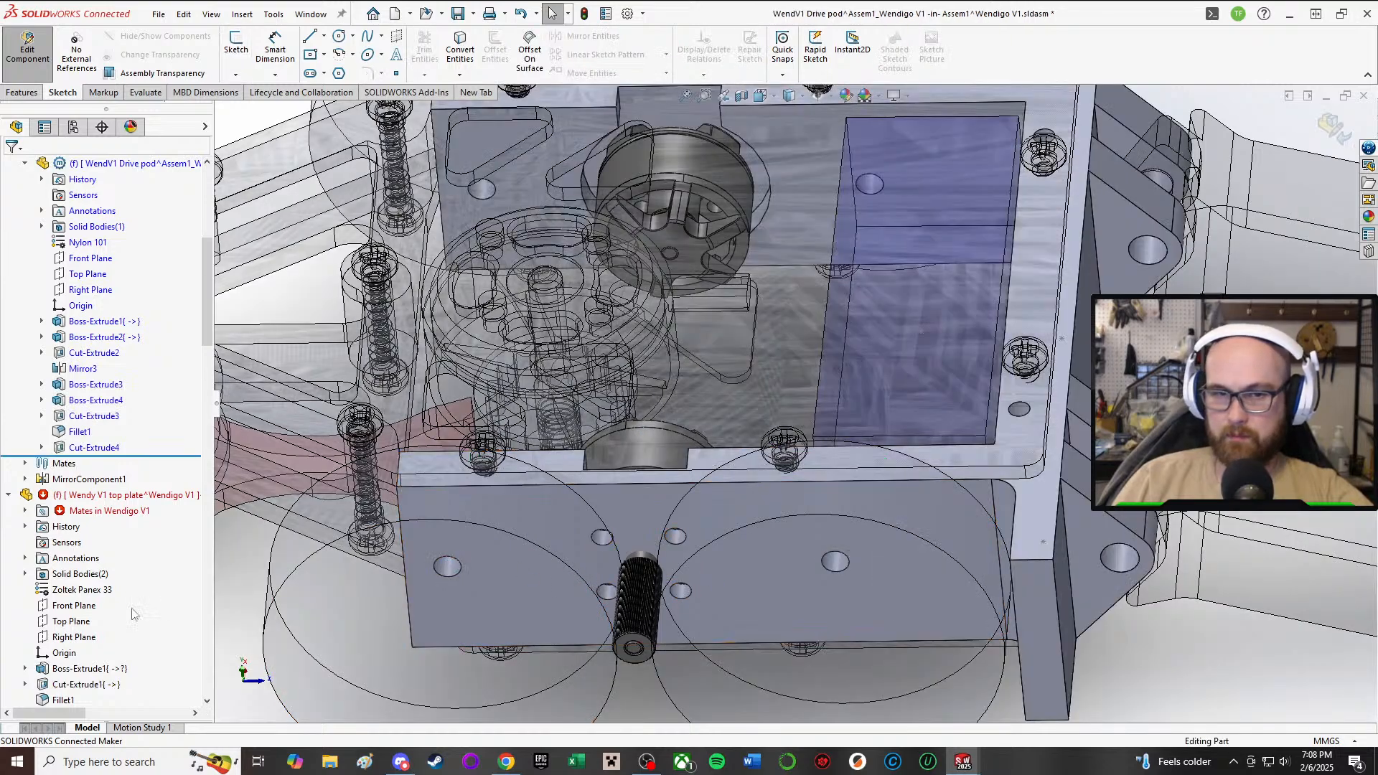
{"action": "middle_click_drag", "start_coordinate": [761, 502], "coordinate": [707, 645]}
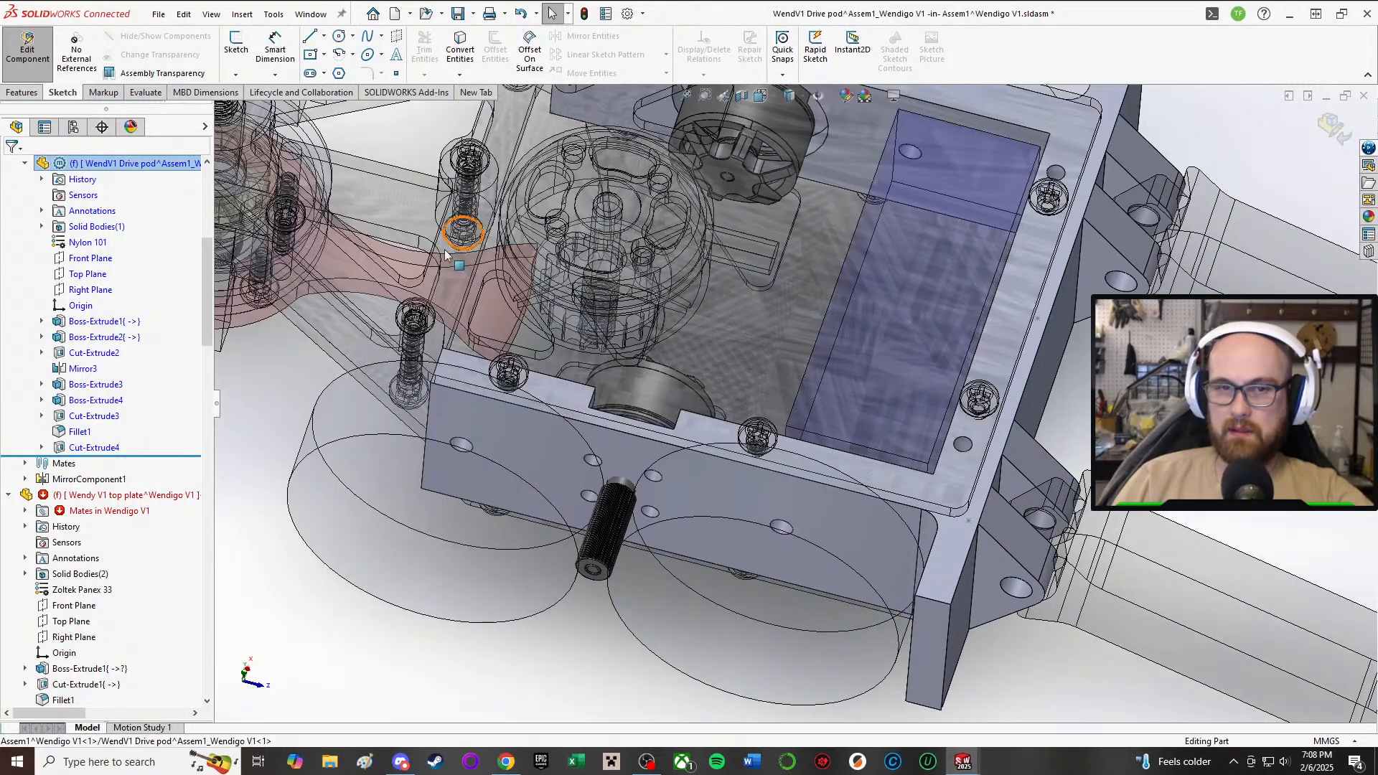
{"action": "left_click", "coordinate": [27, 47]}
- Edit the front armor in place and open the sketch of its screw-hole cut, Cut-Extrude1
{"action": "middle_click_drag", "start_coordinate": [824, 300], "coordinate": [937, 401]}
{"action": "scroll", "coordinate": [726, 416], "scroll_direction": "up", "scroll_amount": 4}
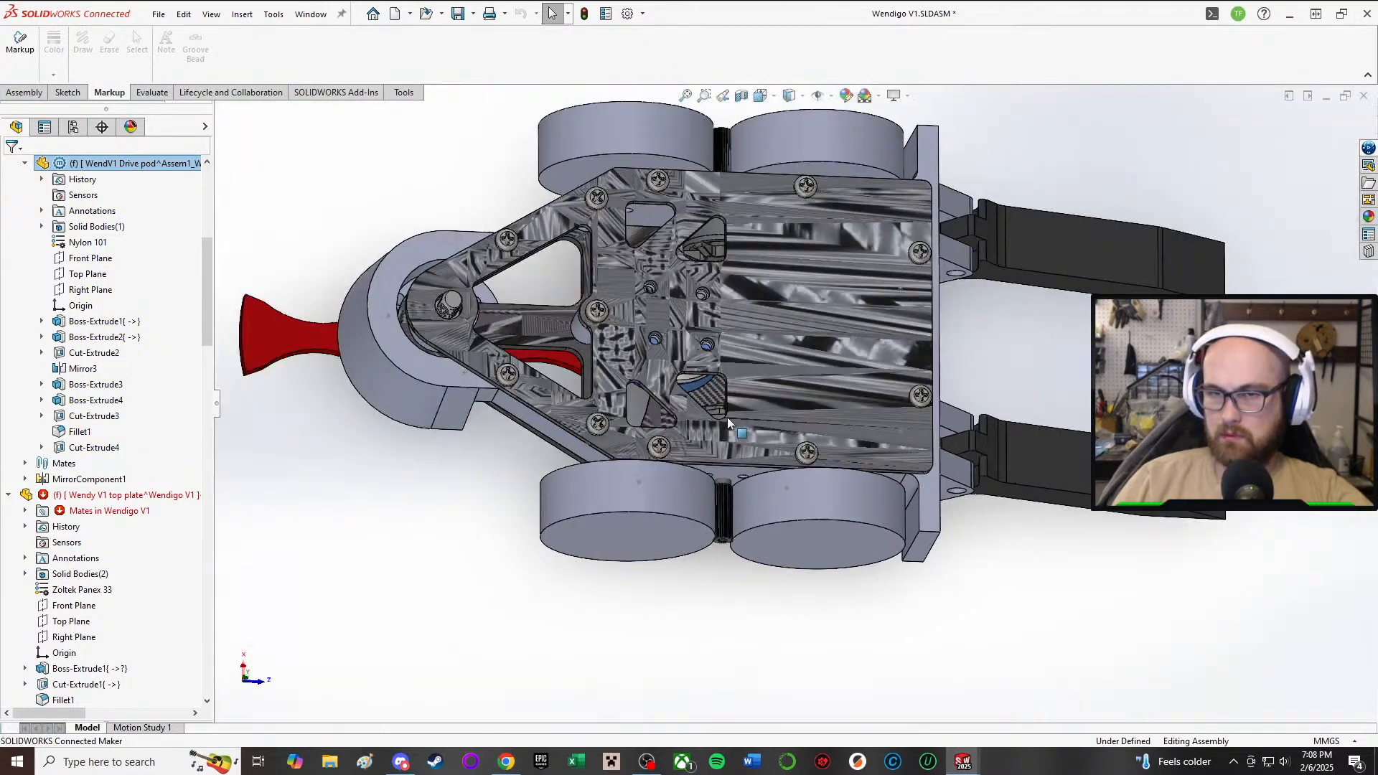
{"action": "middle_click_drag", "start_coordinate": [727, 416], "coordinate": [585, 302]}
{"action": "scroll", "coordinate": [495, 470], "scroll_direction": "down", "scroll_amount": 3}
{"action": "middle_click_drag", "start_coordinate": [515, 496], "coordinate": [424, 406]}
{"action": "left_click", "coordinate": [408, 405]}
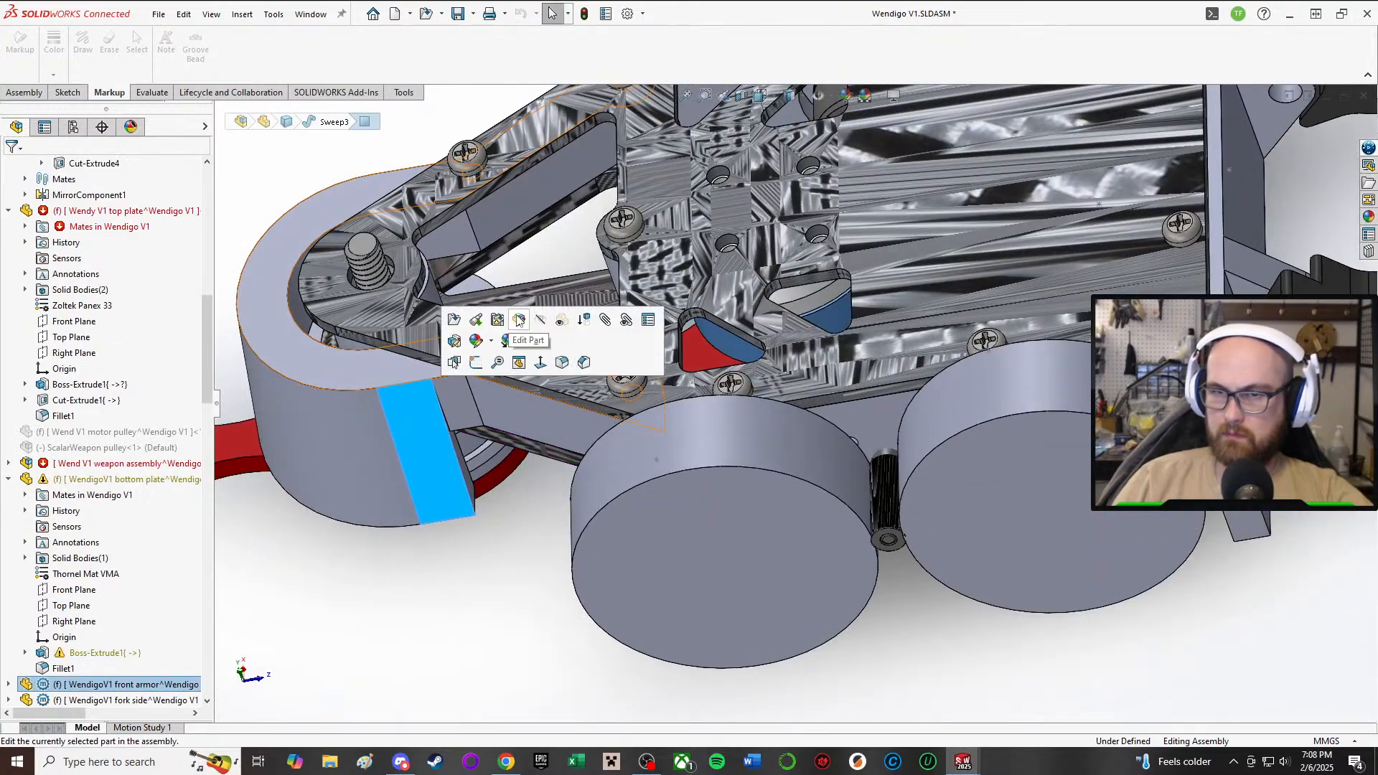
{"action": "left_click", "coordinate": [515, 338]}
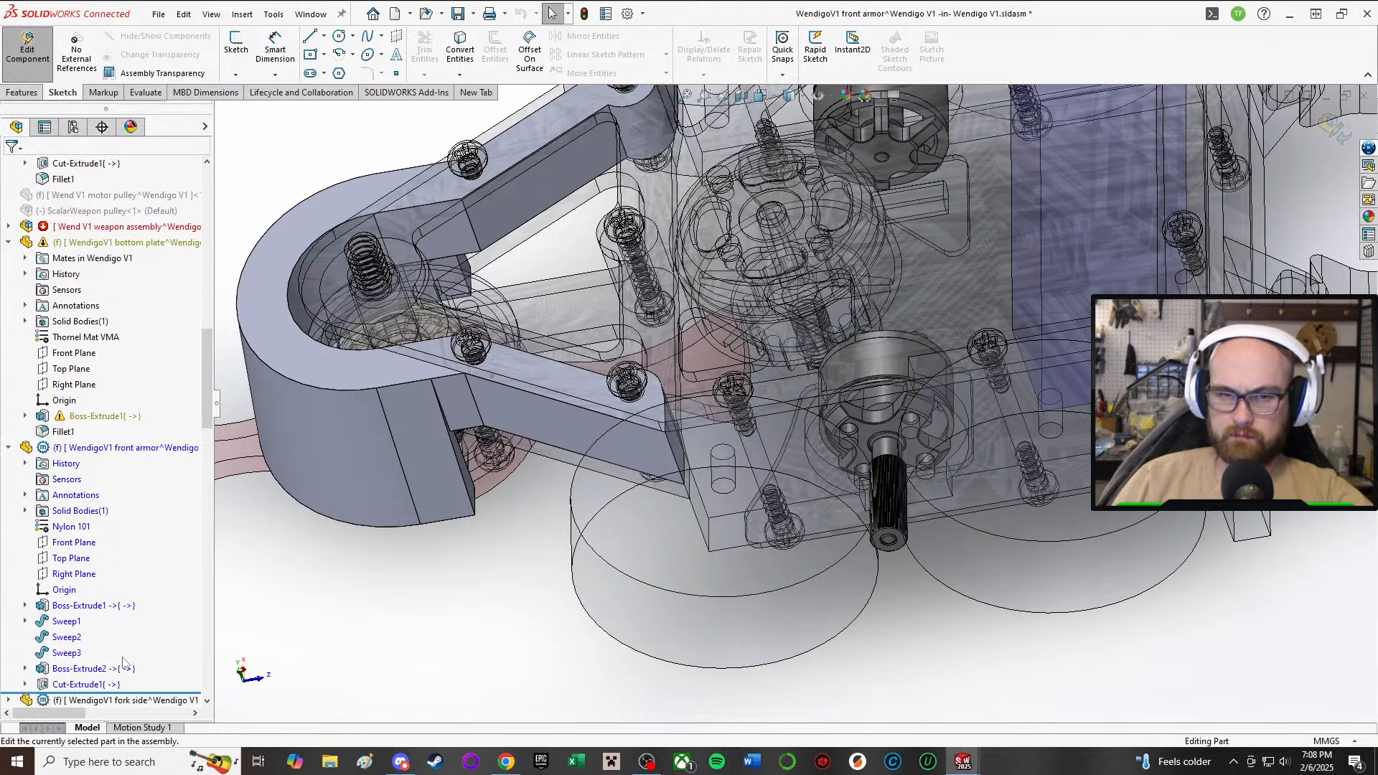
{"action": "left_click", "coordinate": [82, 684]}
{"action": "left_click", "coordinate": [100, 641]}
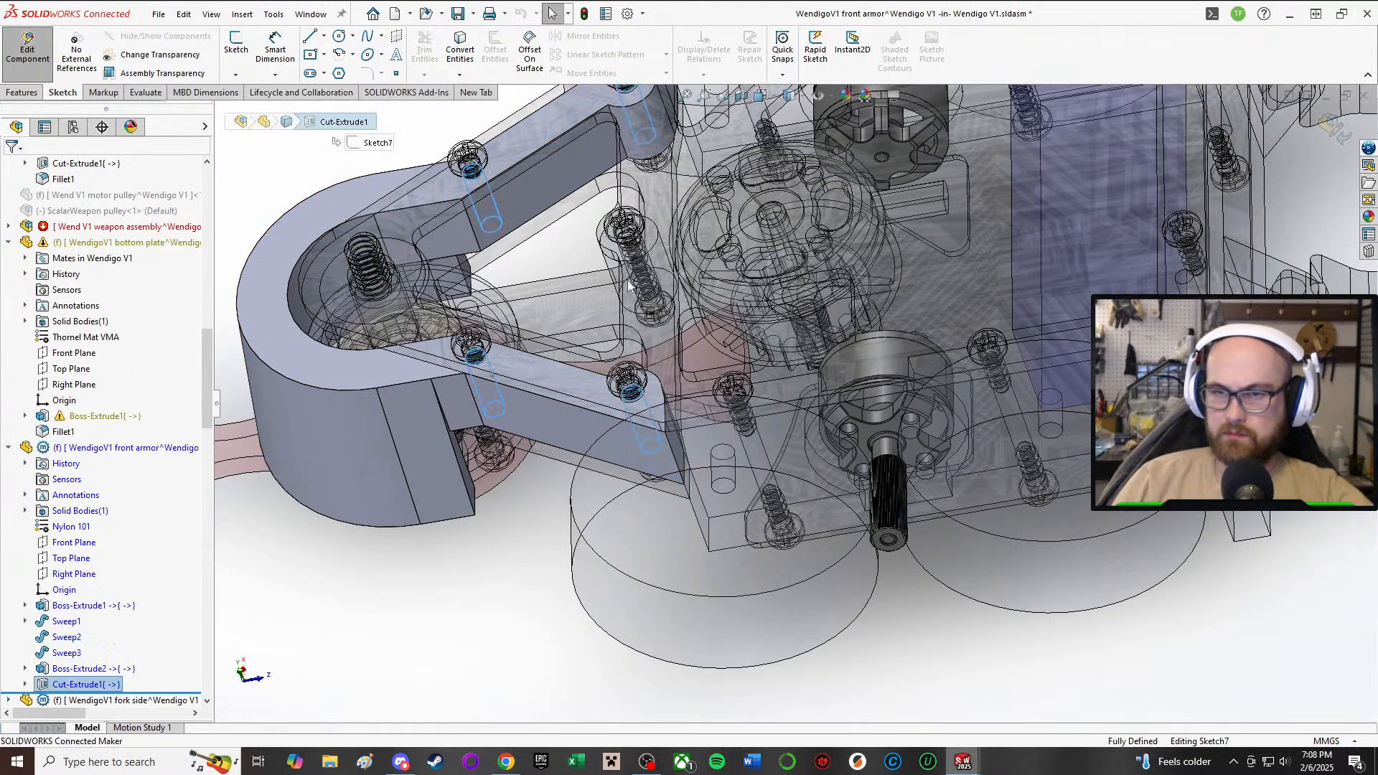
- Set the distance from the front armor's screw-hole circle to the arm's inner edge to 2.5 mm
{"action": "scroll", "coordinate": [536, 194], "scroll_direction": "up", "scroll_amount": 4}
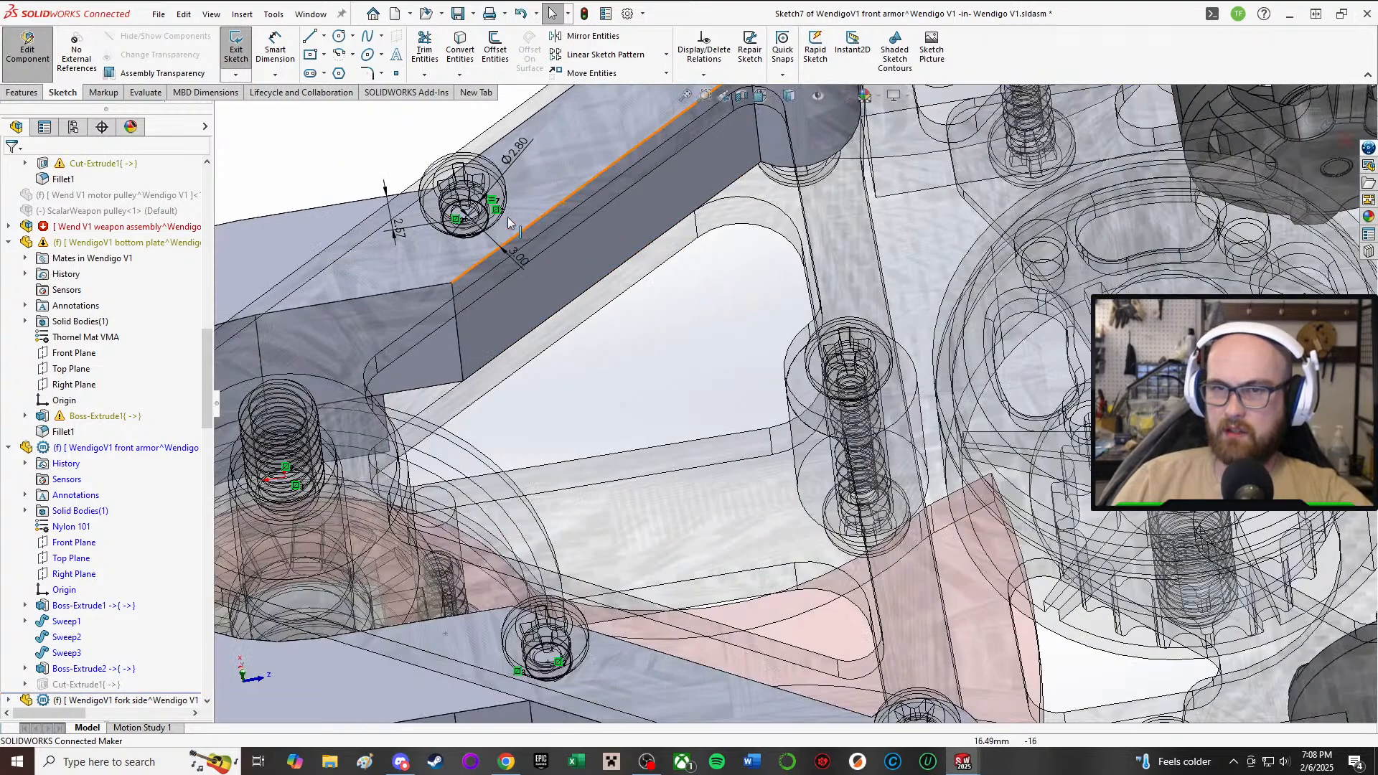
{"action": "double_click", "coordinate": [522, 257]}
{"action": "type", "text": "2."}
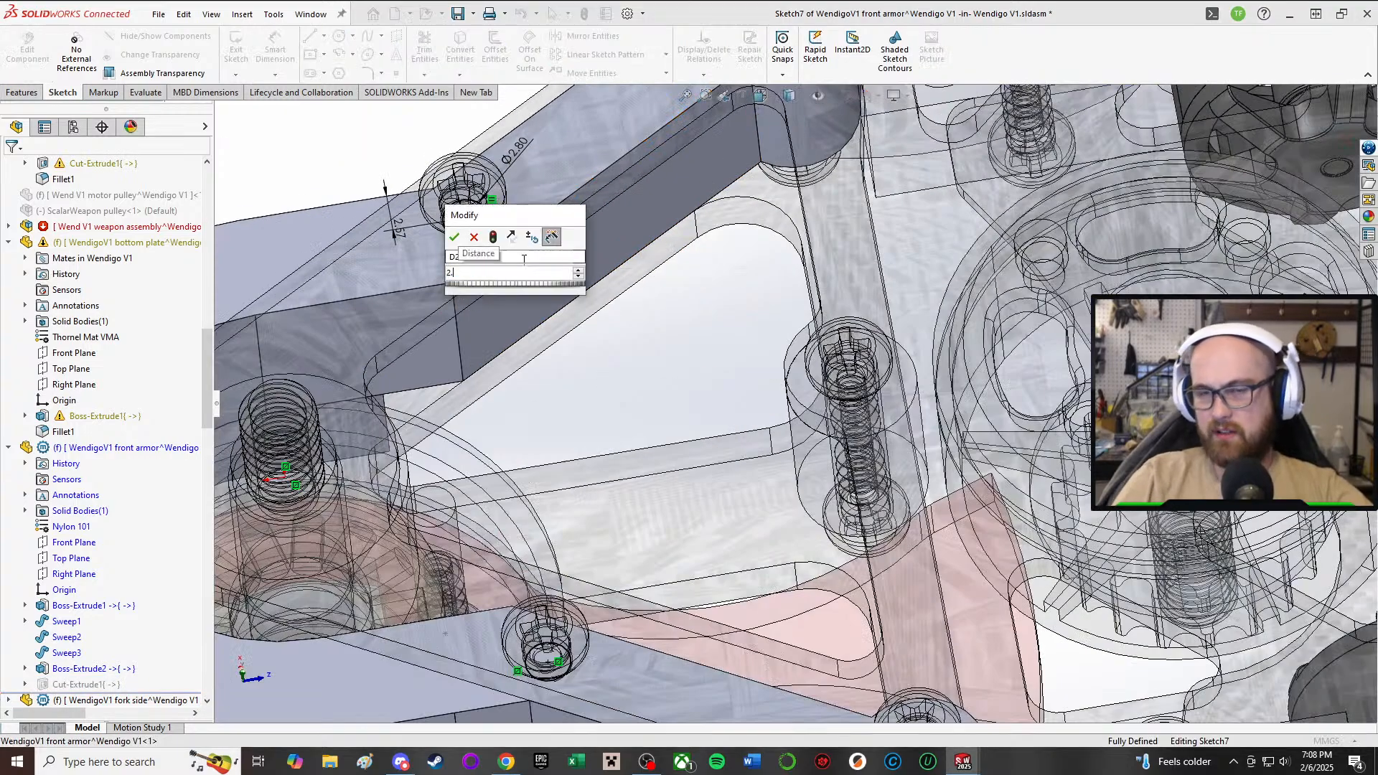
{"action": "type", "text": "5"}
{"action": "key", "text": "Return"}
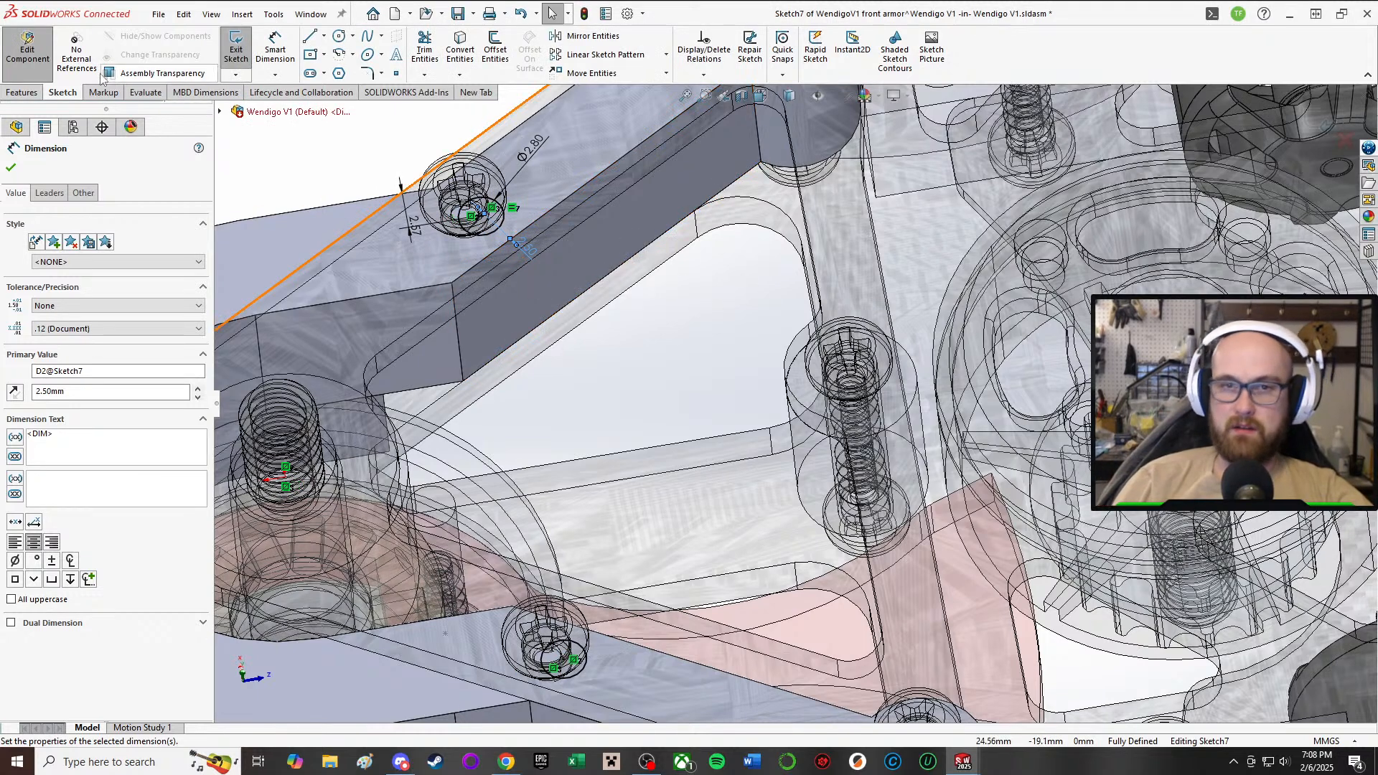
{"action": "left_click", "coordinate": [10, 169]}
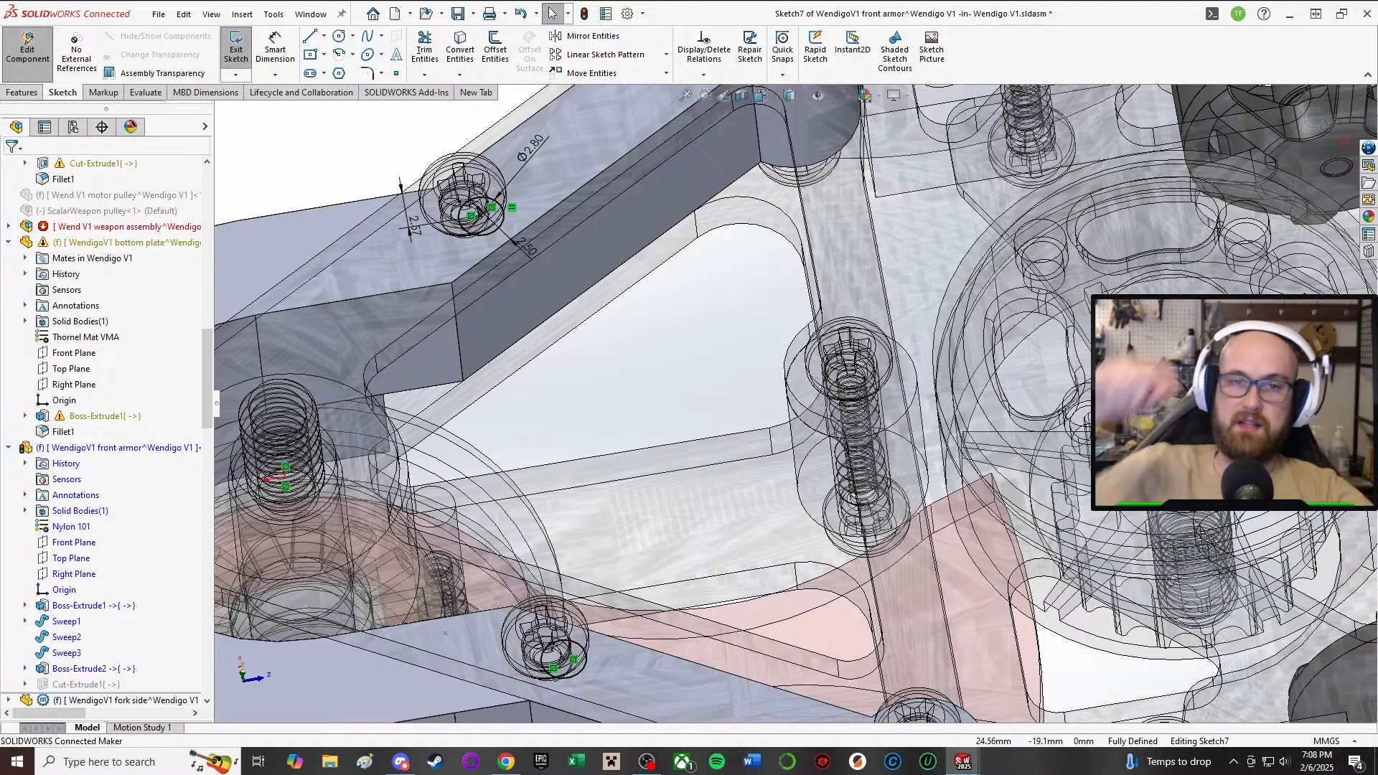
- Close the front armor's screw-hole sketch and finish editing the armor to return to the assembly
{"action": "middle_click_drag", "start_coordinate": [445, 353], "coordinate": [712, 372]}
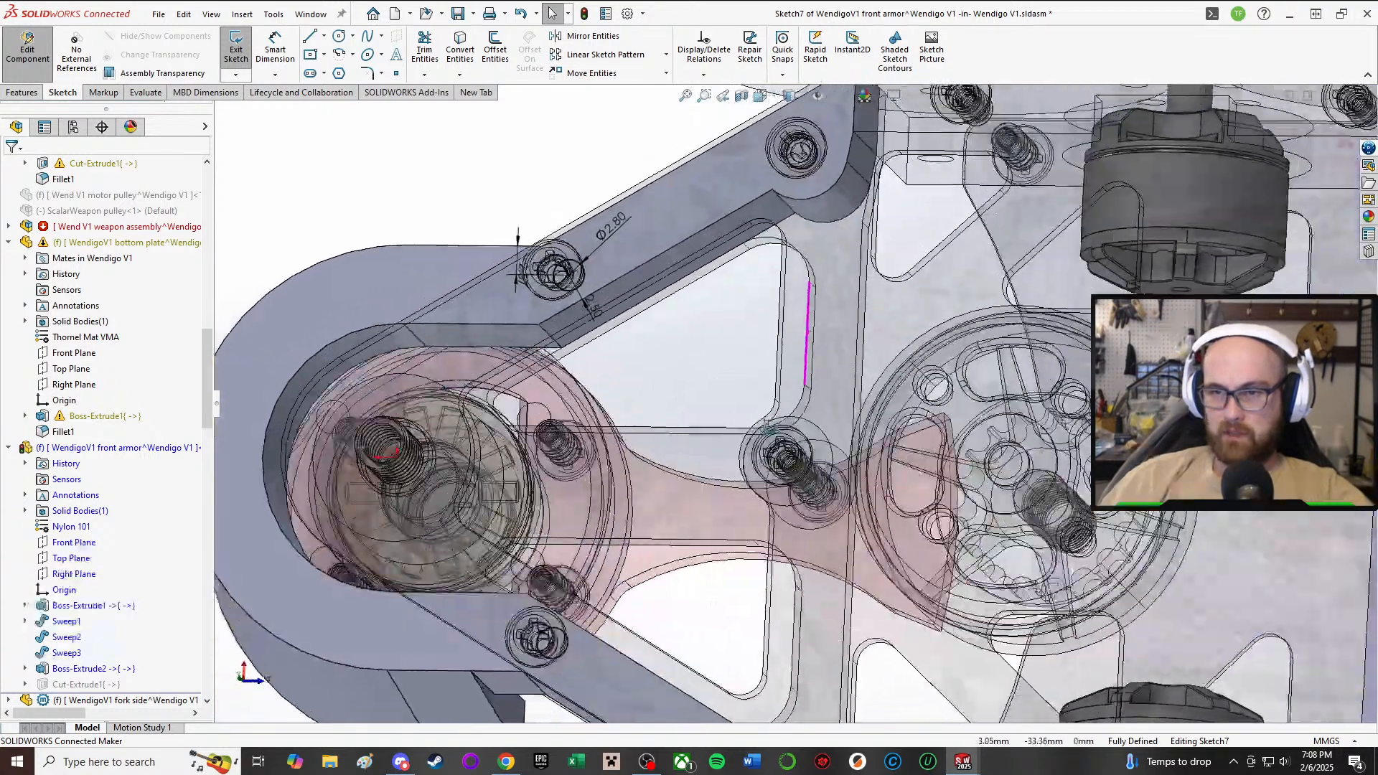
{"action": "left_click", "coordinate": [243, 52]}
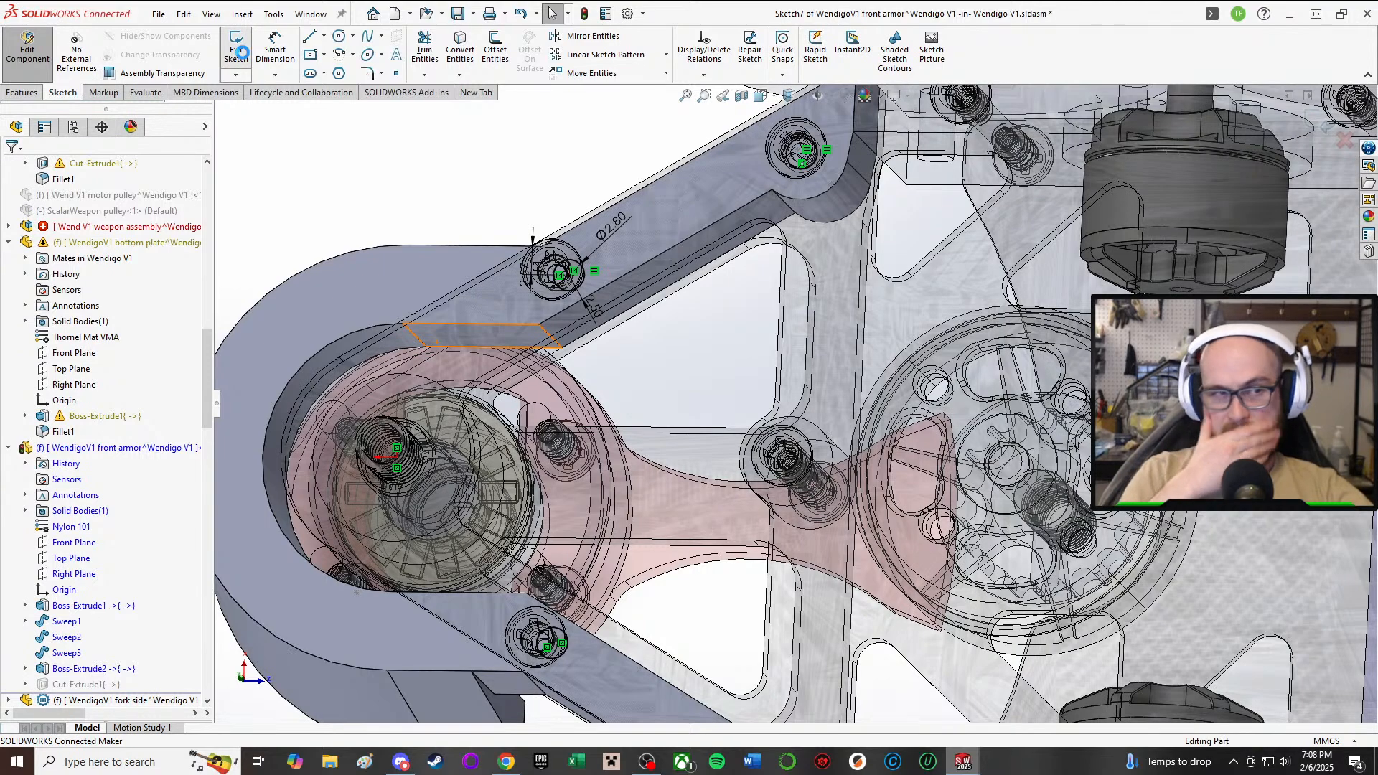
{"action": "scroll", "coordinate": [683, 338], "scroll_direction": "down", "scroll_amount": 5}
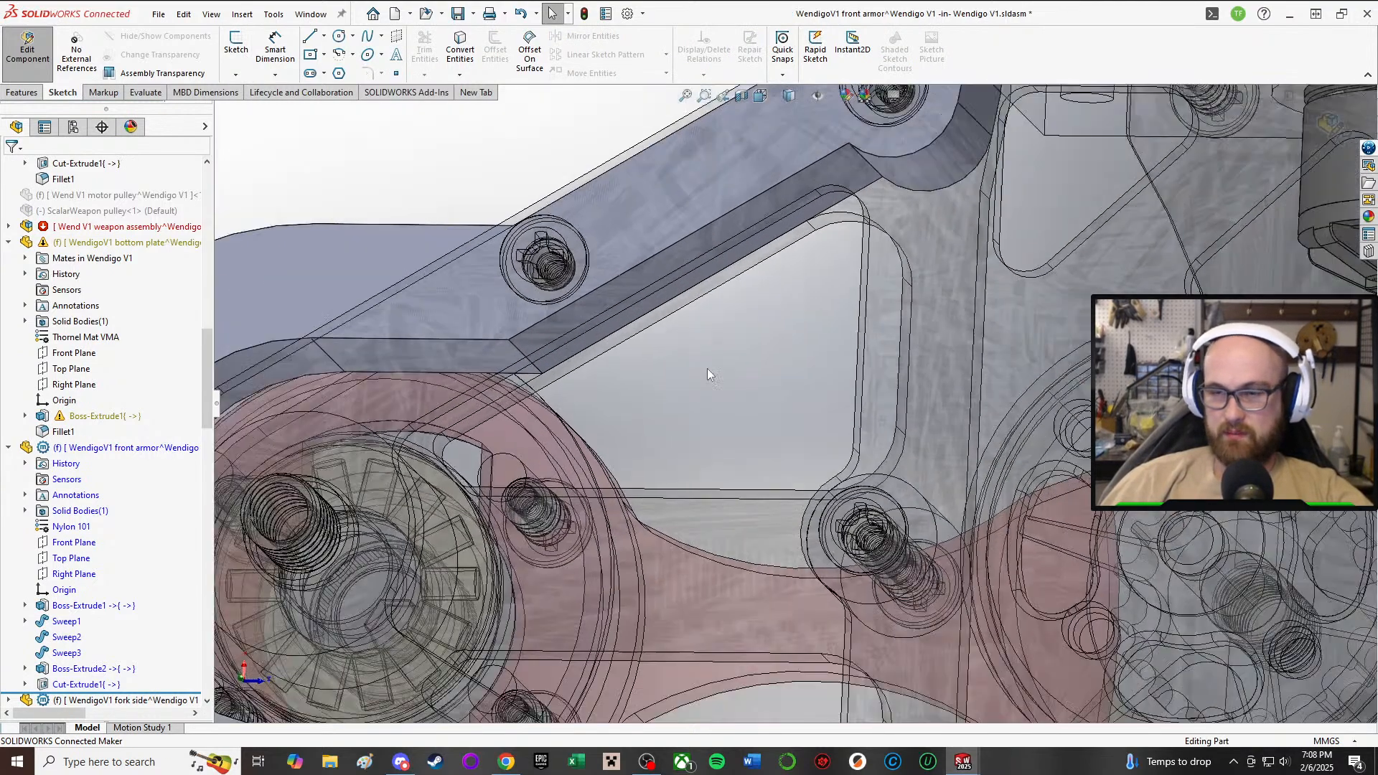
{"action": "scroll", "coordinate": [709, 371], "scroll_direction": "up", "scroll_amount": 6}
{"action": "middle_click_drag", "start_coordinate": [835, 478], "coordinate": [862, 250]}
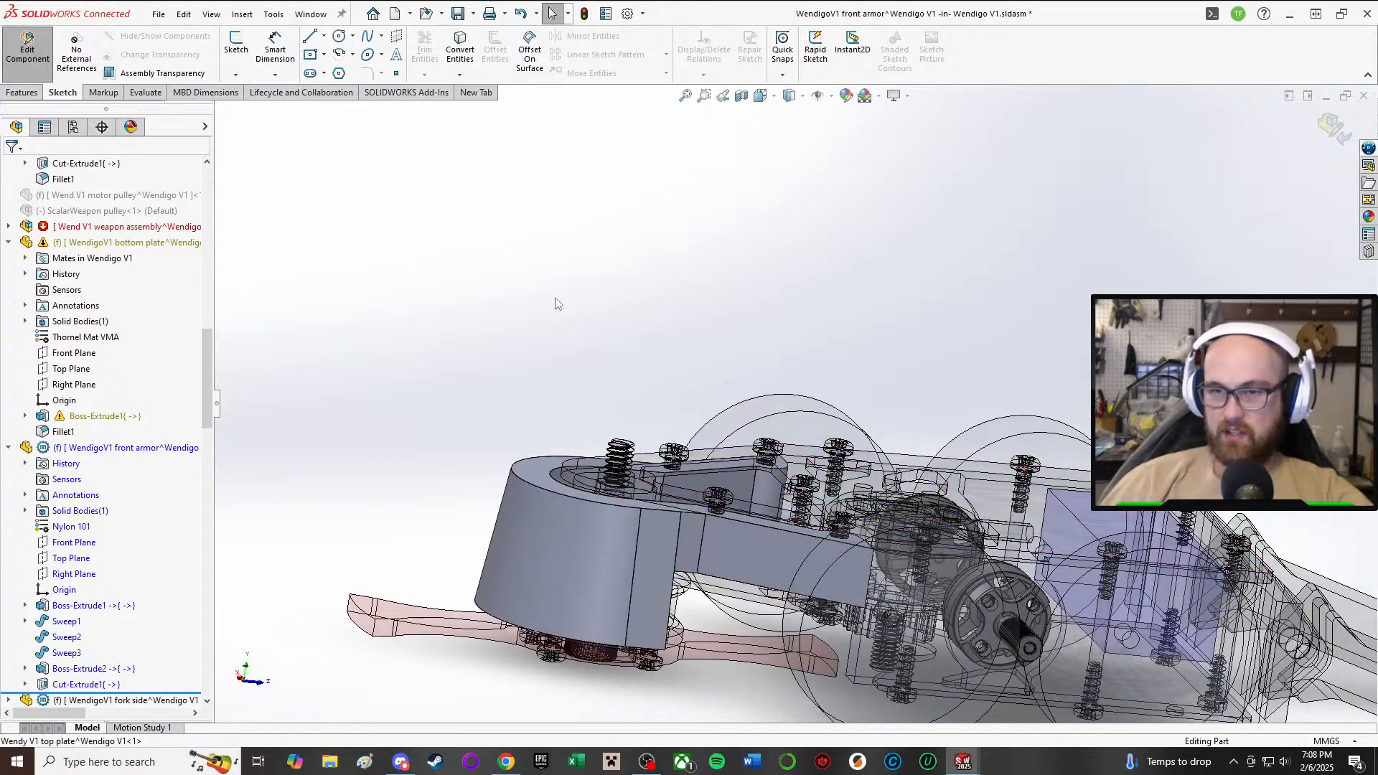
{"action": "left_click", "coordinate": [27, 51]}
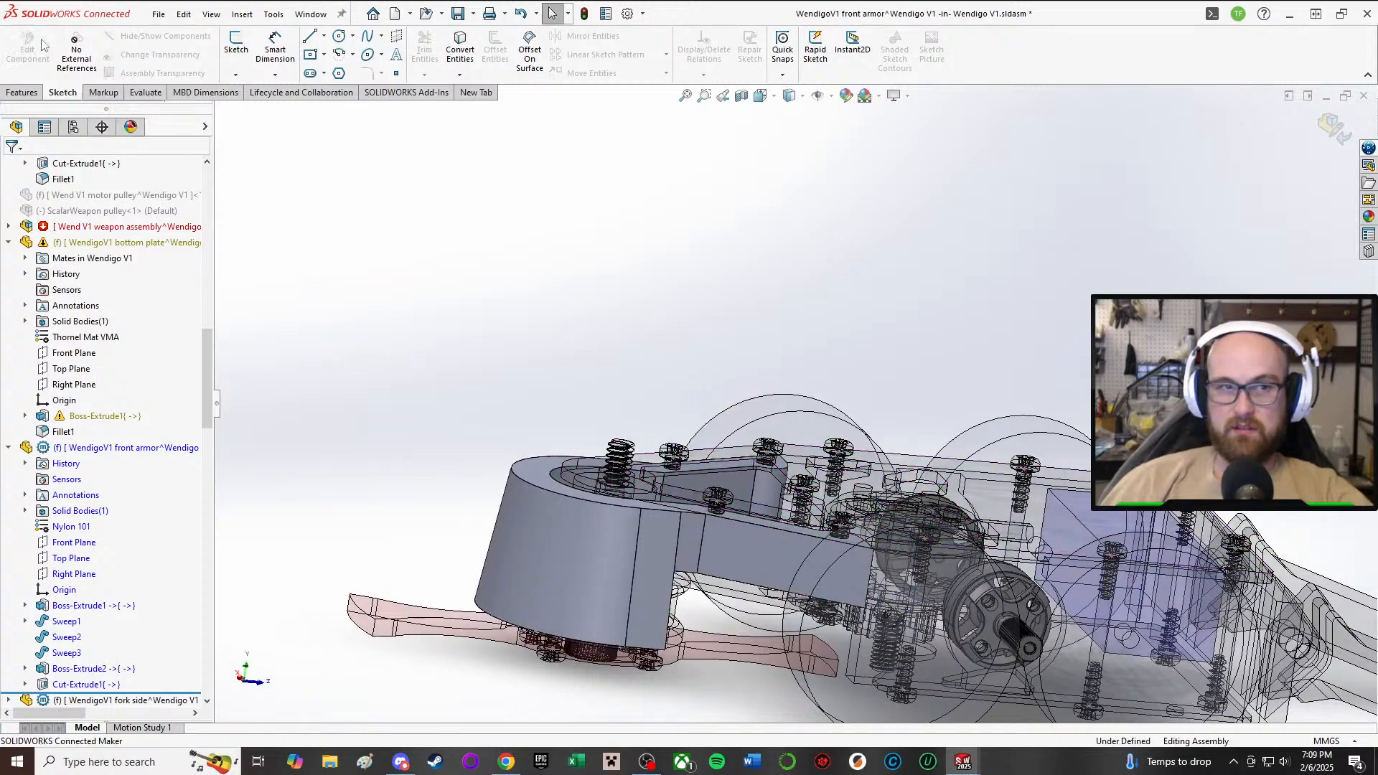
- Select the mid plate from the robot's underside and open it for editing within the assembly
{"action": "middle_click_drag", "start_coordinate": [752, 454], "coordinate": [941, 544]}
{"action": "scroll", "coordinate": [811, 411], "scroll_direction": "down", "scroll_amount": 5}
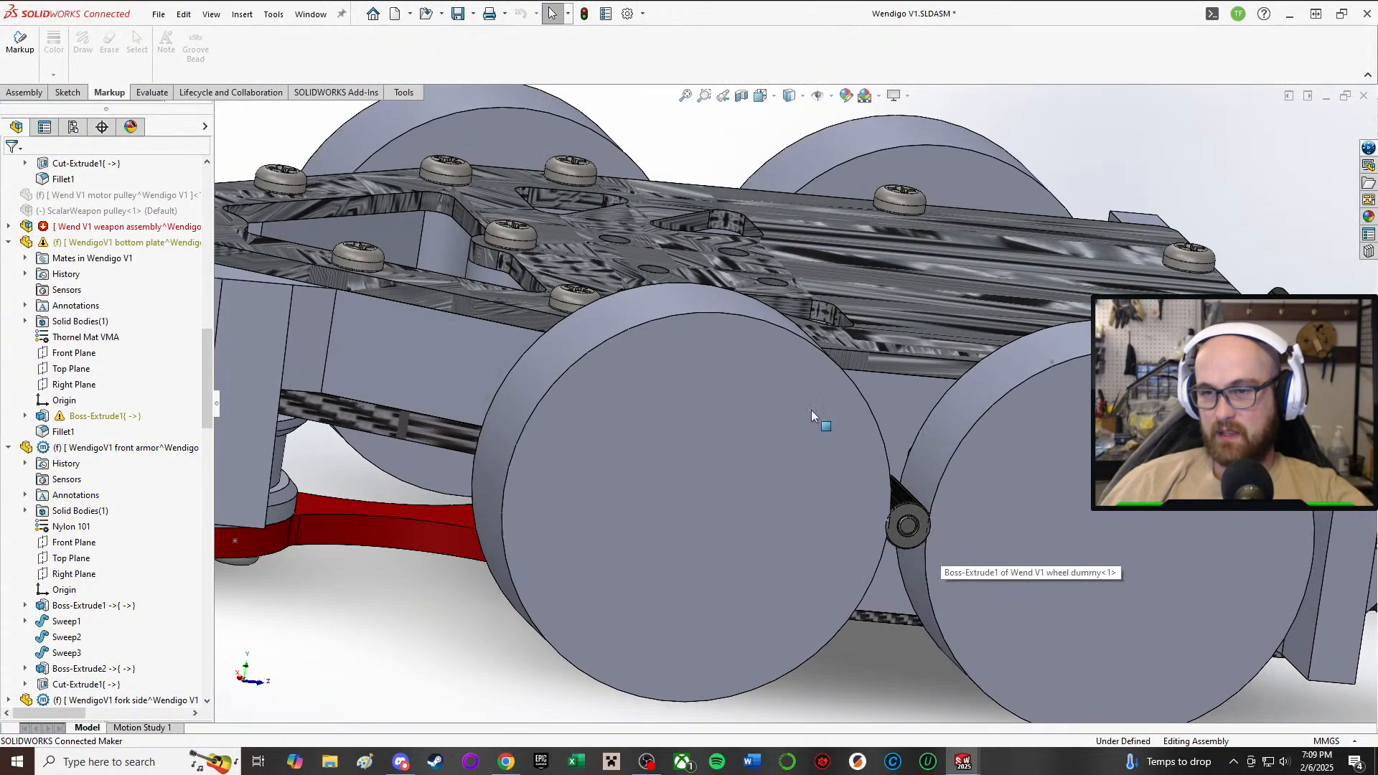
{"action": "middle_click_drag", "start_coordinate": [786, 420], "coordinate": [739, 479]}
{"action": "scroll", "coordinate": [779, 360], "scroll_direction": "up", "scroll_amount": 2}
{"action": "scroll", "coordinate": [779, 359], "scroll_direction": "down", "scroll_amount": 1}
{"action": "scroll", "coordinate": [794, 367], "scroll_direction": "up", "scroll_amount": 5}
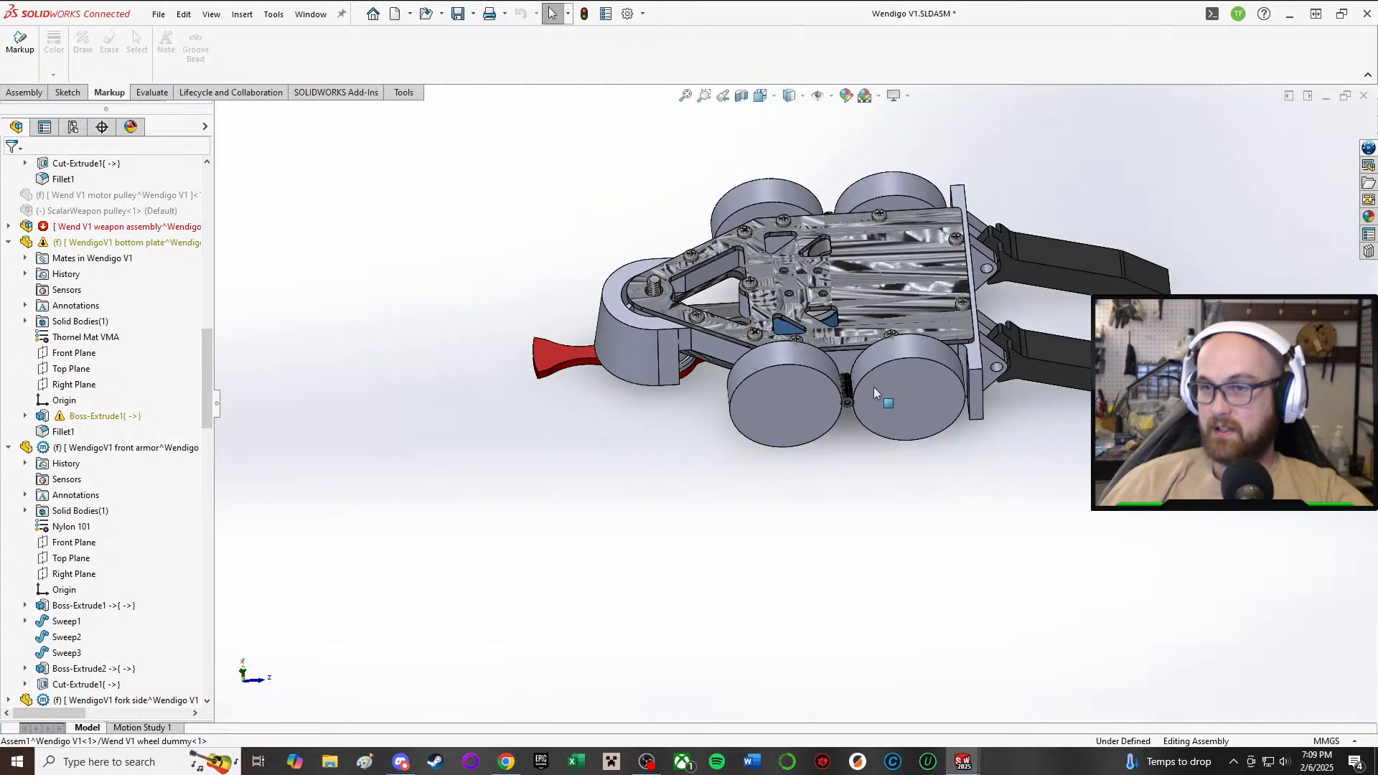
{"action": "scroll", "coordinate": [902, 347], "scroll_direction": "down", "scroll_amount": 3}
{"action": "middle_click_drag", "start_coordinate": [822, 388], "coordinate": [831, 206]}
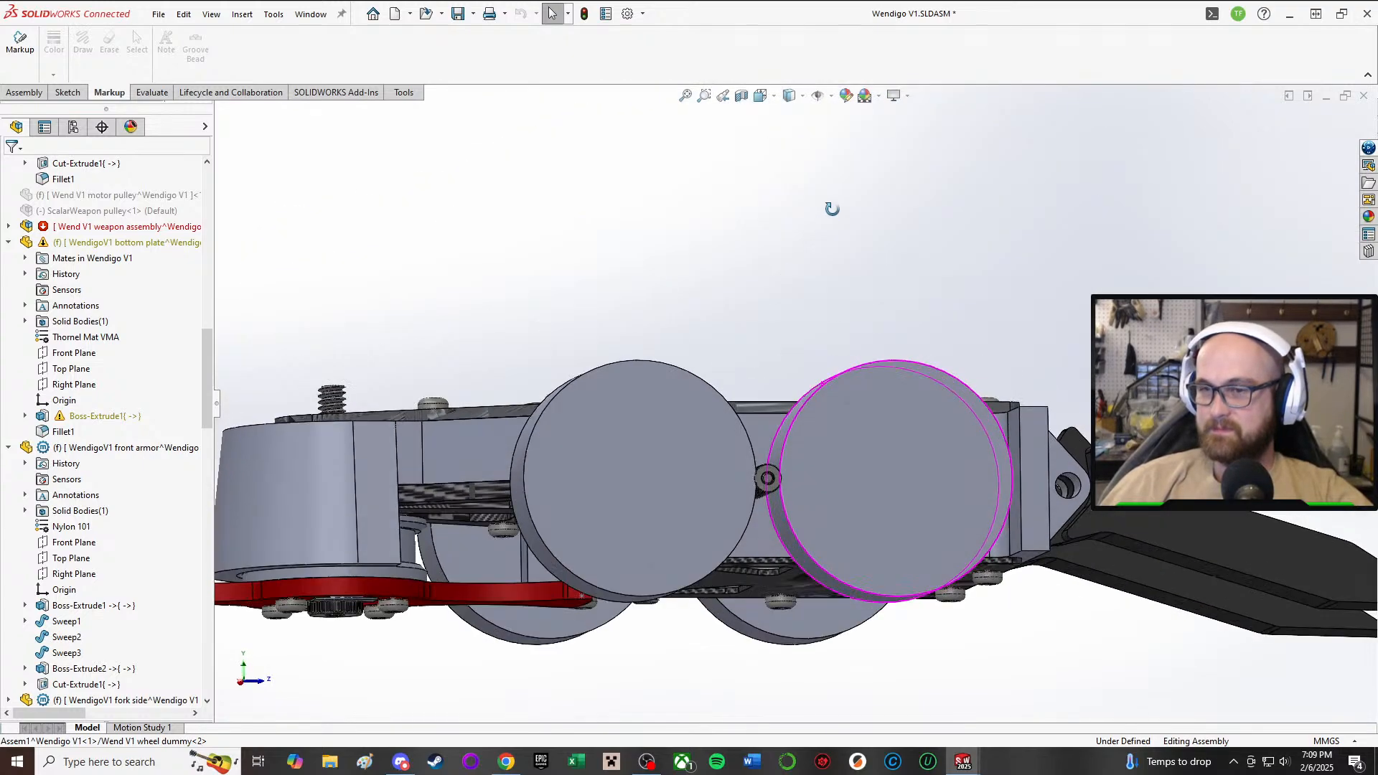
{"action": "middle_click_drag", "start_coordinate": [785, 584], "coordinate": [632, 301]}
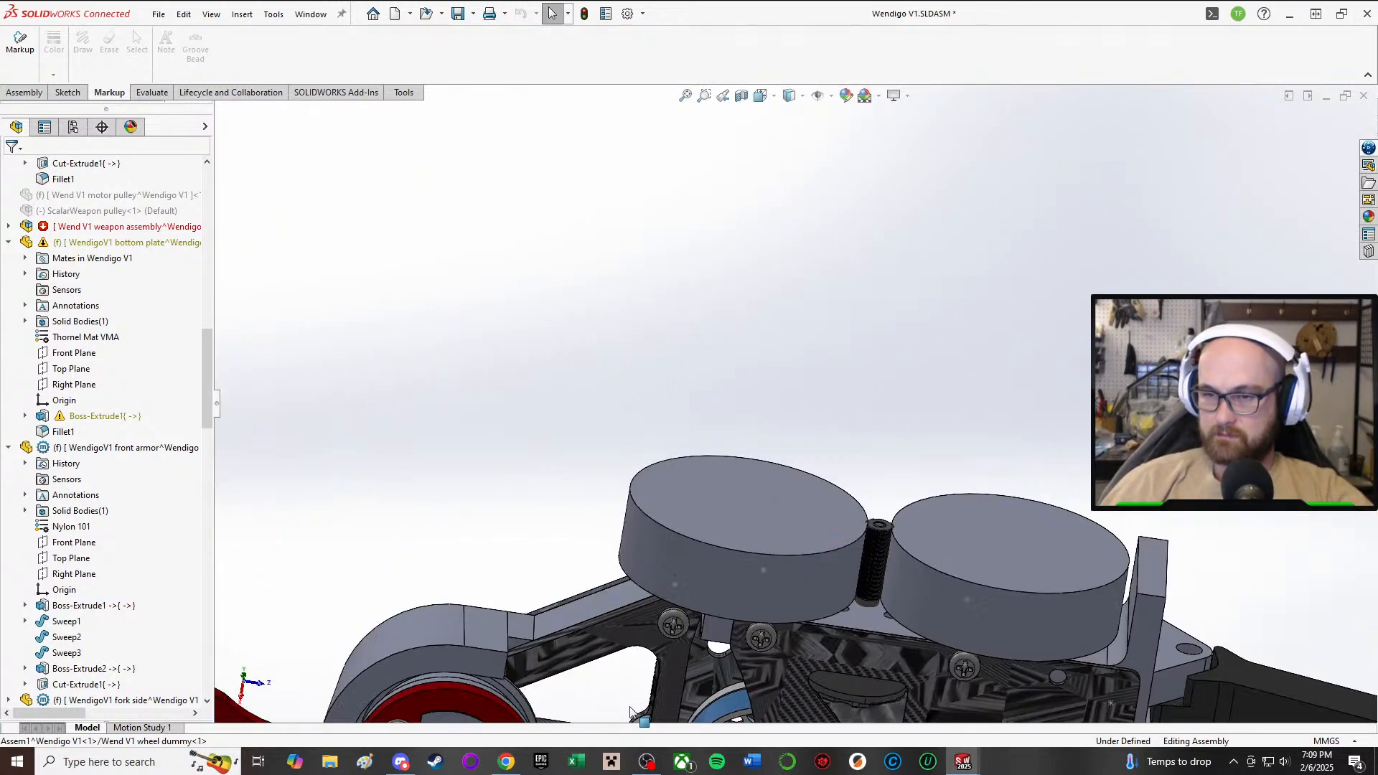
{"action": "left_click", "coordinate": [610, 623]}
{"action": "left_click", "coordinate": [720, 535]}
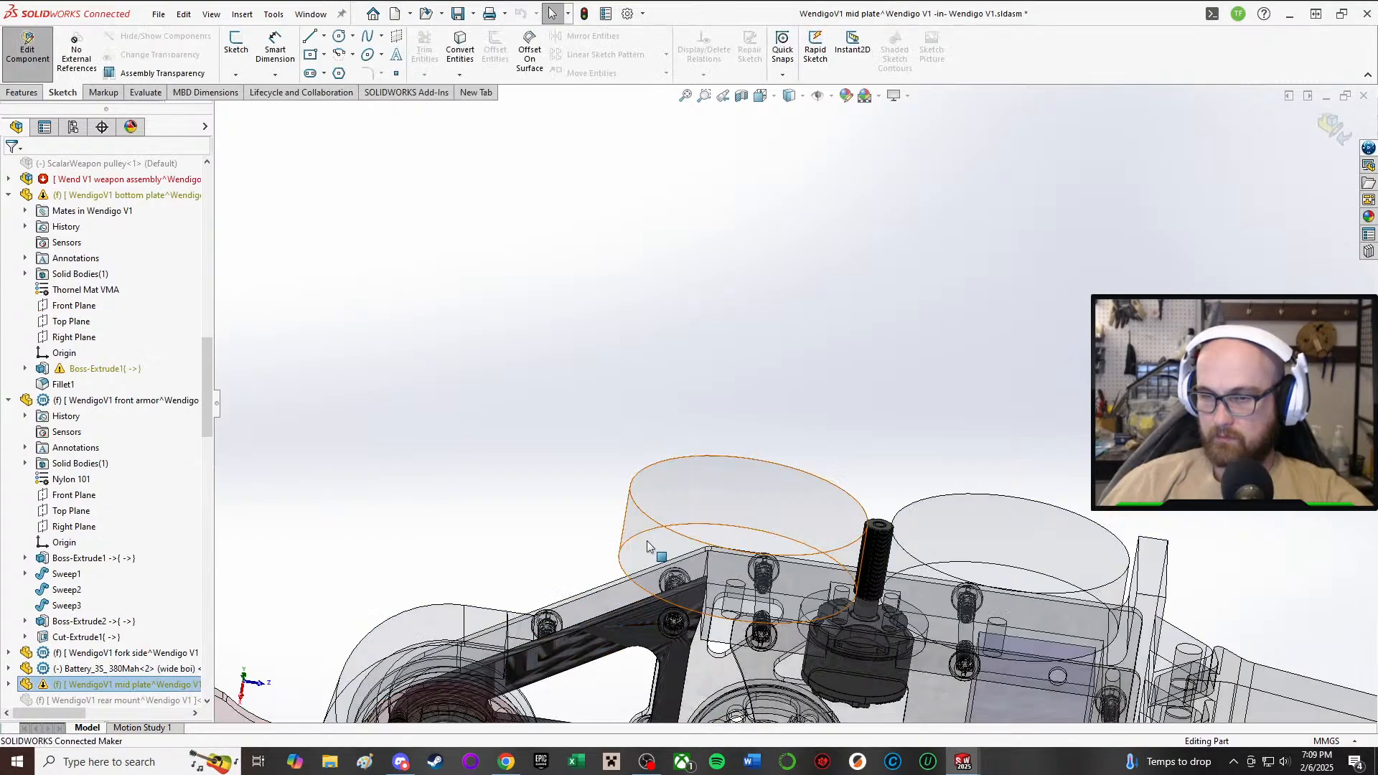
- Open Sketch1, the outline sketch of the mid plate's Boss-Extrude1, for editing
{"action": "middle_click_drag", "start_coordinate": [648, 540], "coordinate": [618, 750]}
{"action": "scroll", "coordinate": [616, 460], "scroll_direction": "down", "scroll_amount": 1}
{"action": "middle_click_drag", "start_coordinate": [551, 441], "coordinate": [590, 700]}
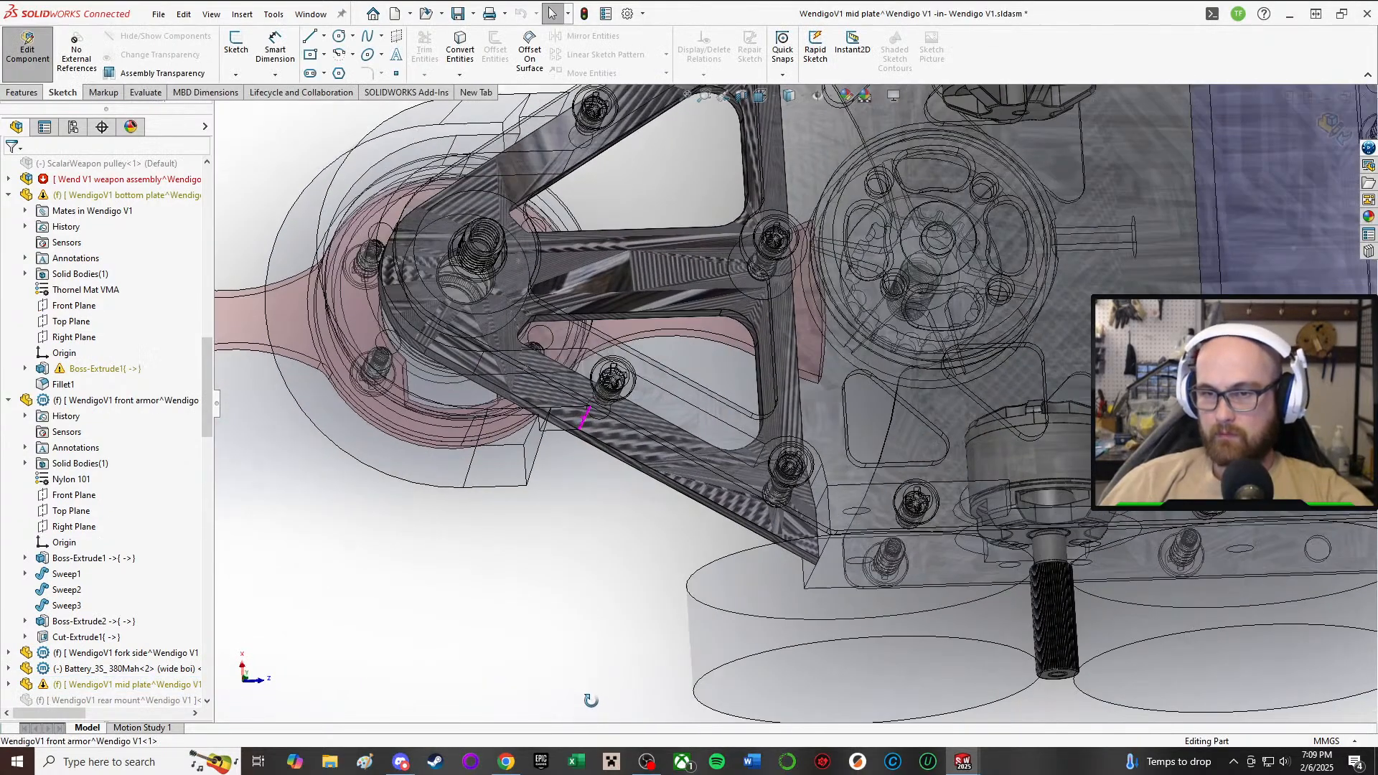
{"action": "left_click", "coordinate": [710, 438]}
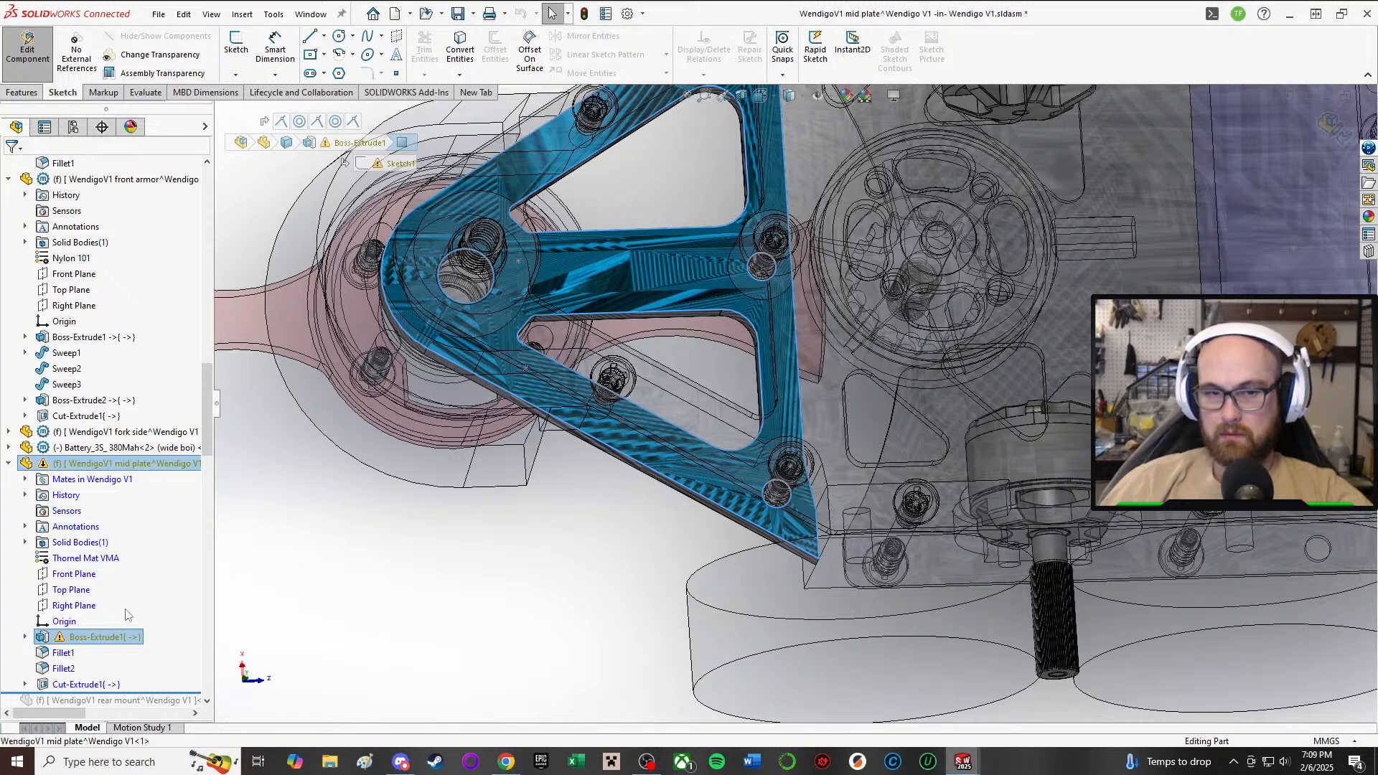
{"action": "left_click", "coordinate": [25, 636]}
{"action": "left_click", "coordinate": [95, 653]}
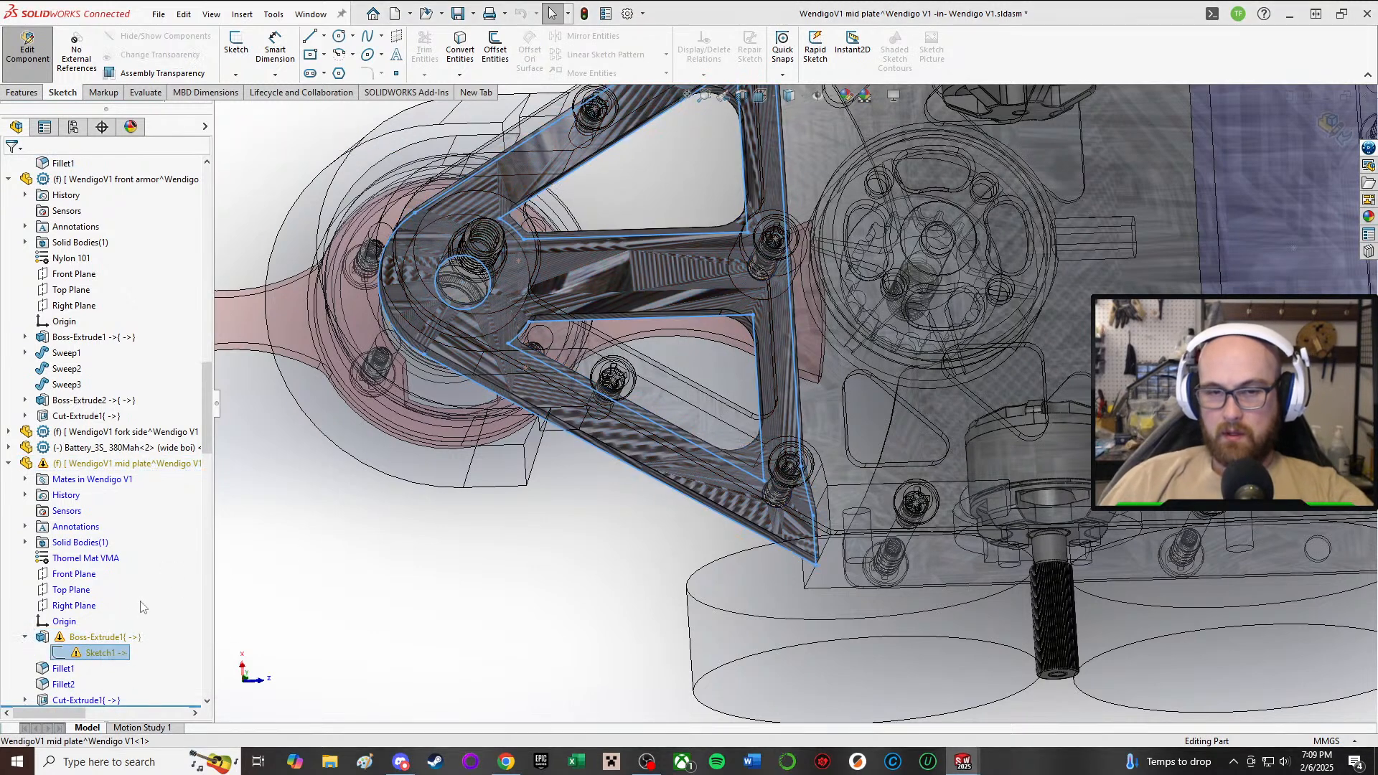
{"action": "right_click", "coordinate": [99, 656]}
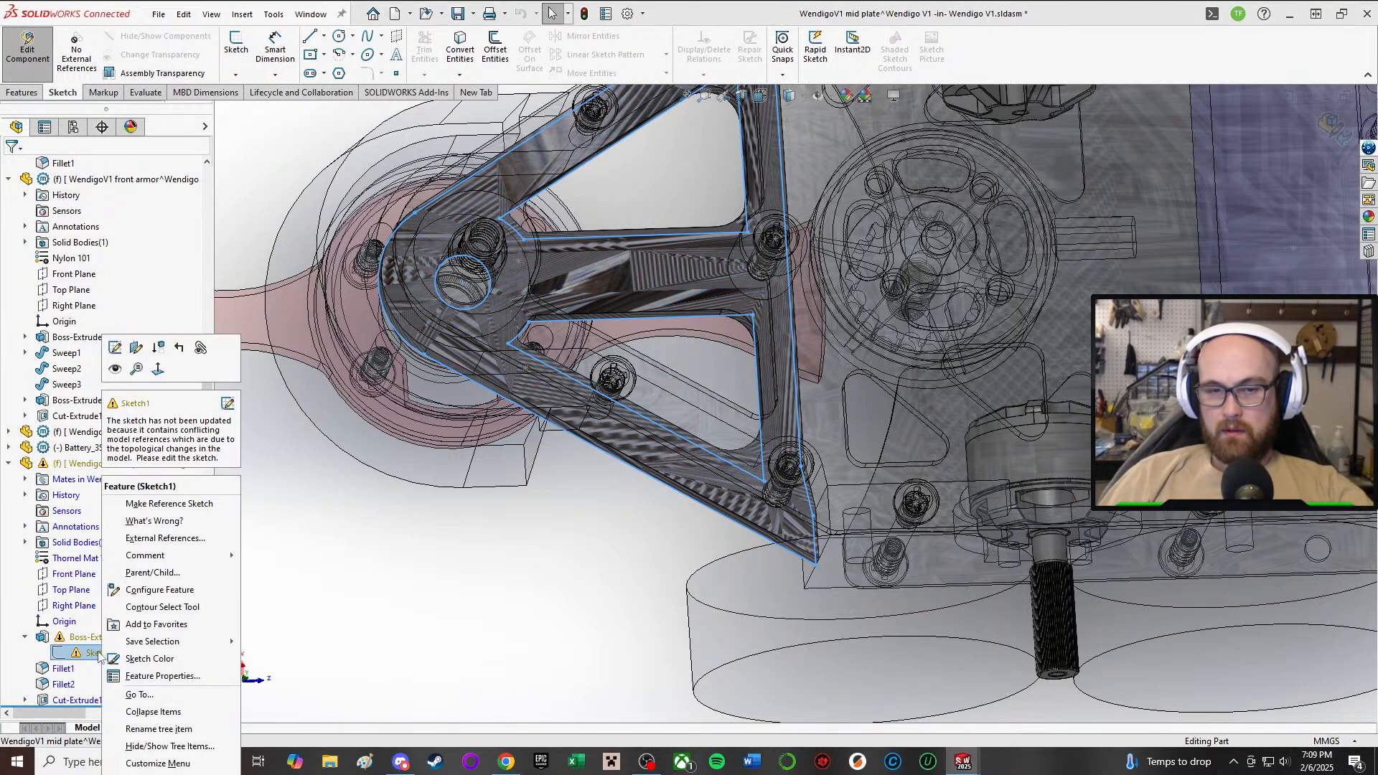
{"action": "left_click", "coordinate": [113, 352]}
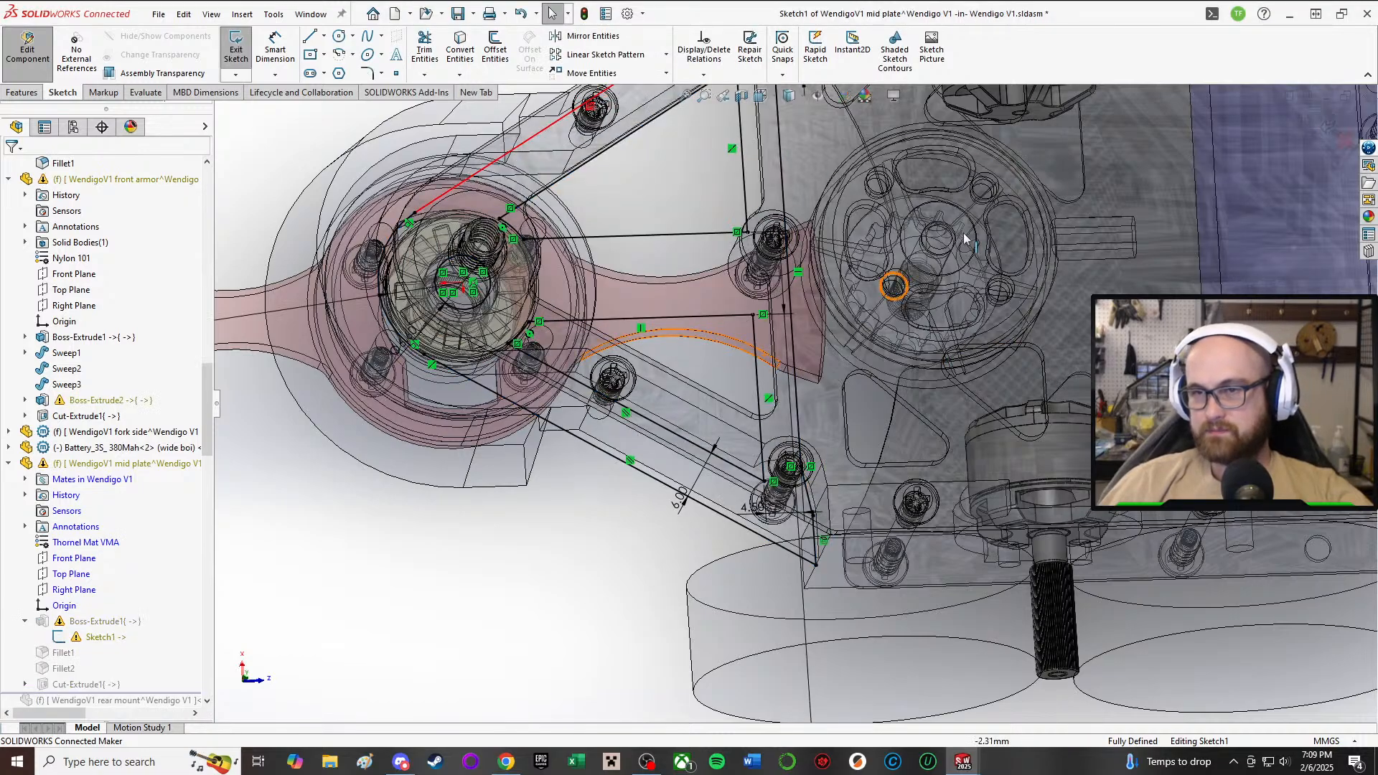
- Remove the conflicting relation on the short line at the mid plate's upper front corner and reposition its freed endpoint
{"action": "scroll", "coordinate": [695, 167], "scroll_direction": "up", "scroll_amount": 1}
{"action": "middle_click_drag", "start_coordinate": [695, 166], "coordinate": [674, 184]}
{"action": "scroll", "coordinate": [689, 171], "scroll_direction": "up", "scroll_amount": 2}
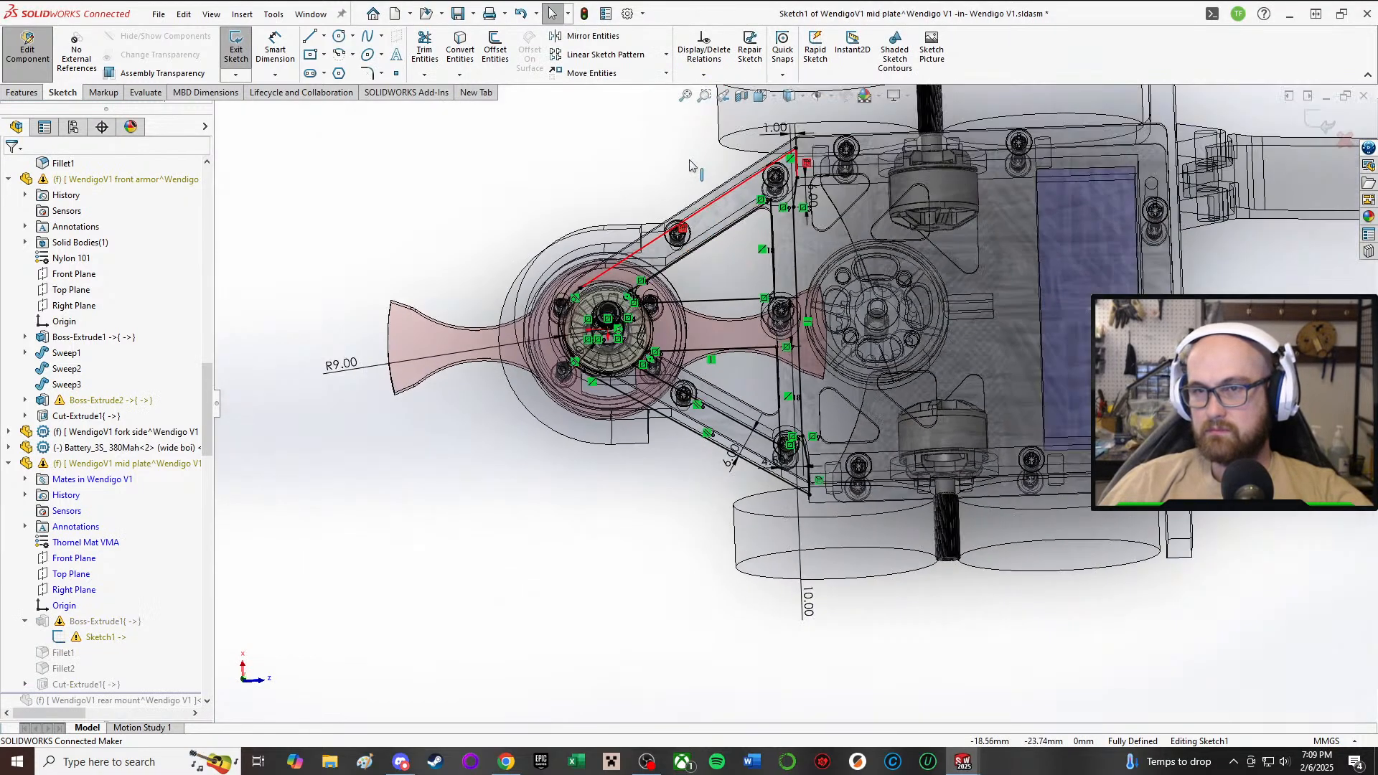
{"action": "scroll", "coordinate": [695, 166], "scroll_direction": "down", "scroll_amount": 3}
{"action": "left_click", "coordinate": [890, 255]}
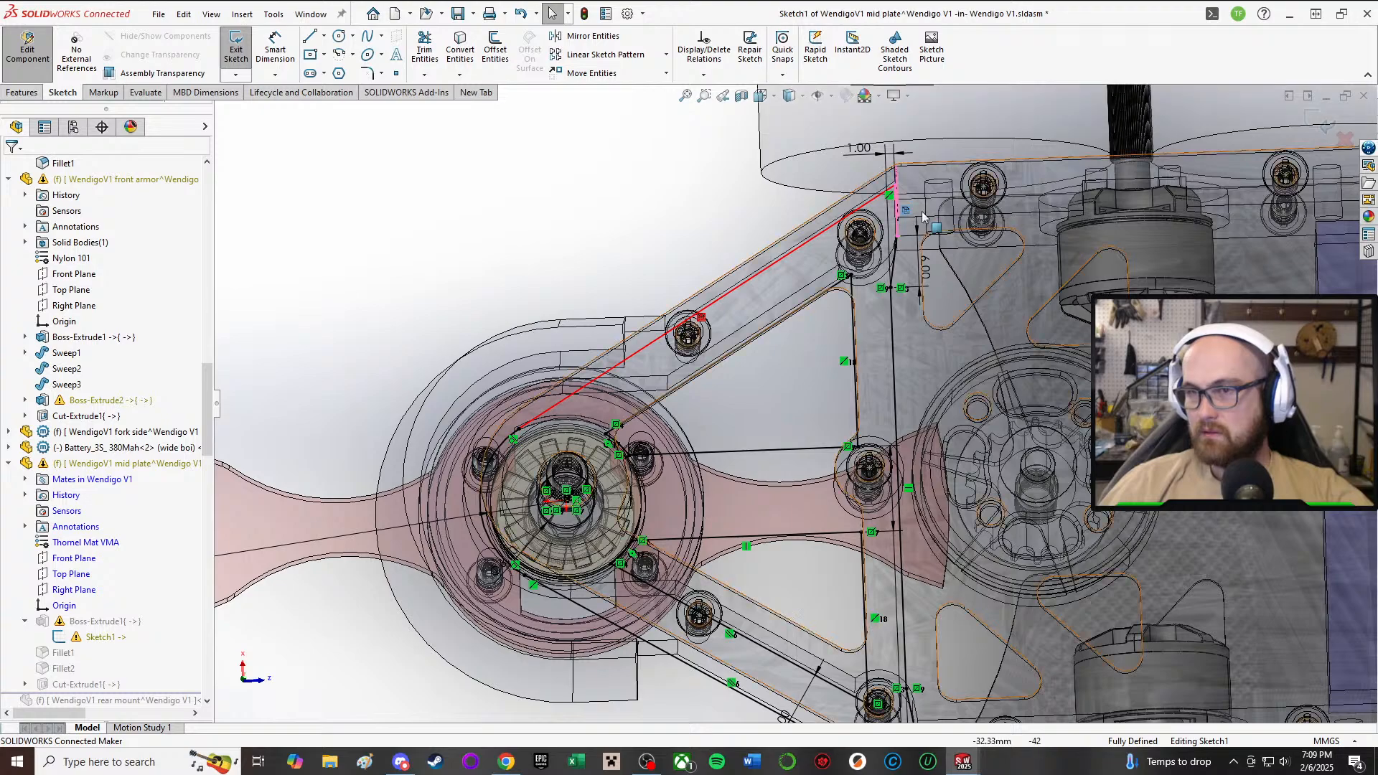
{"action": "scroll", "coordinate": [901, 257], "scroll_direction": "down", "scroll_amount": 3}
{"action": "scroll", "coordinate": [881, 348], "scroll_direction": "down", "scroll_amount": 2}
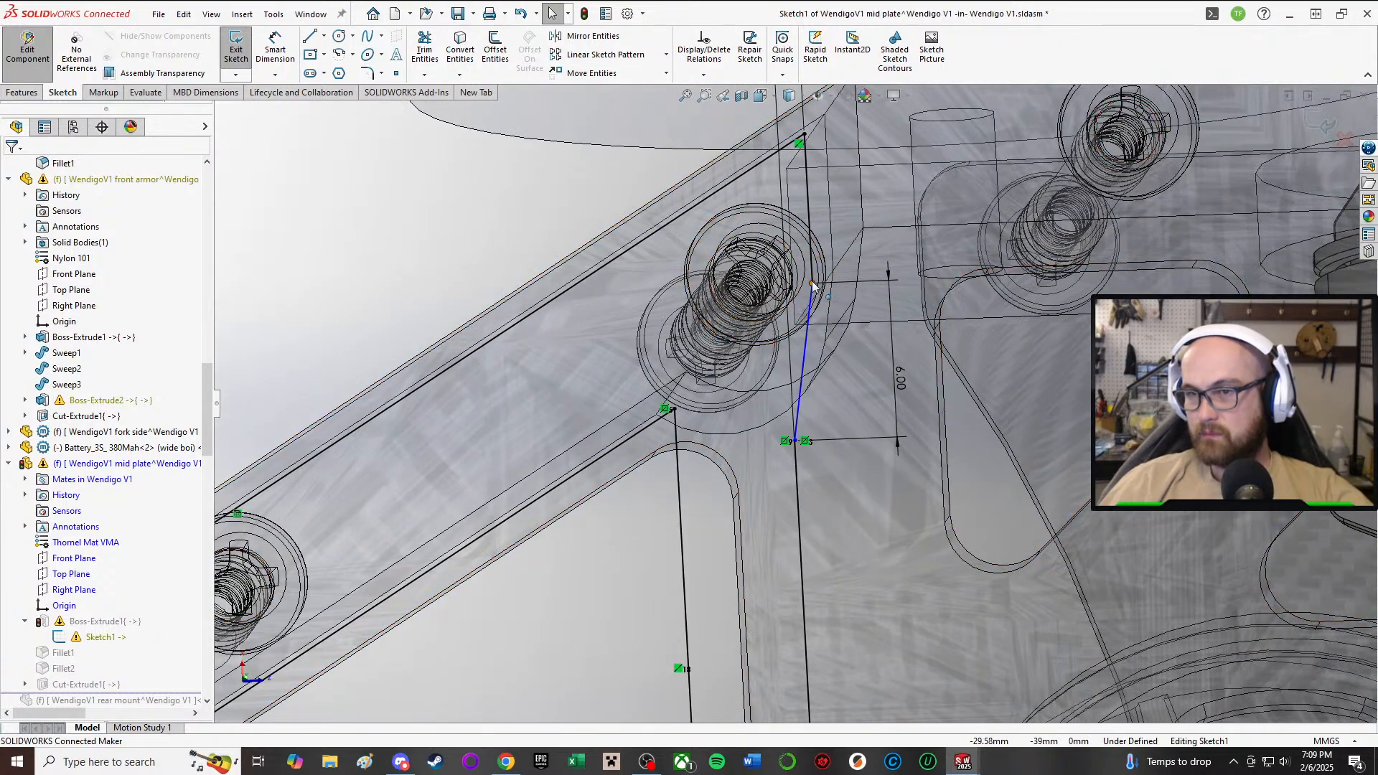
{"action": "left_click_drag", "start_coordinate": [814, 286], "coordinate": [817, 290]}
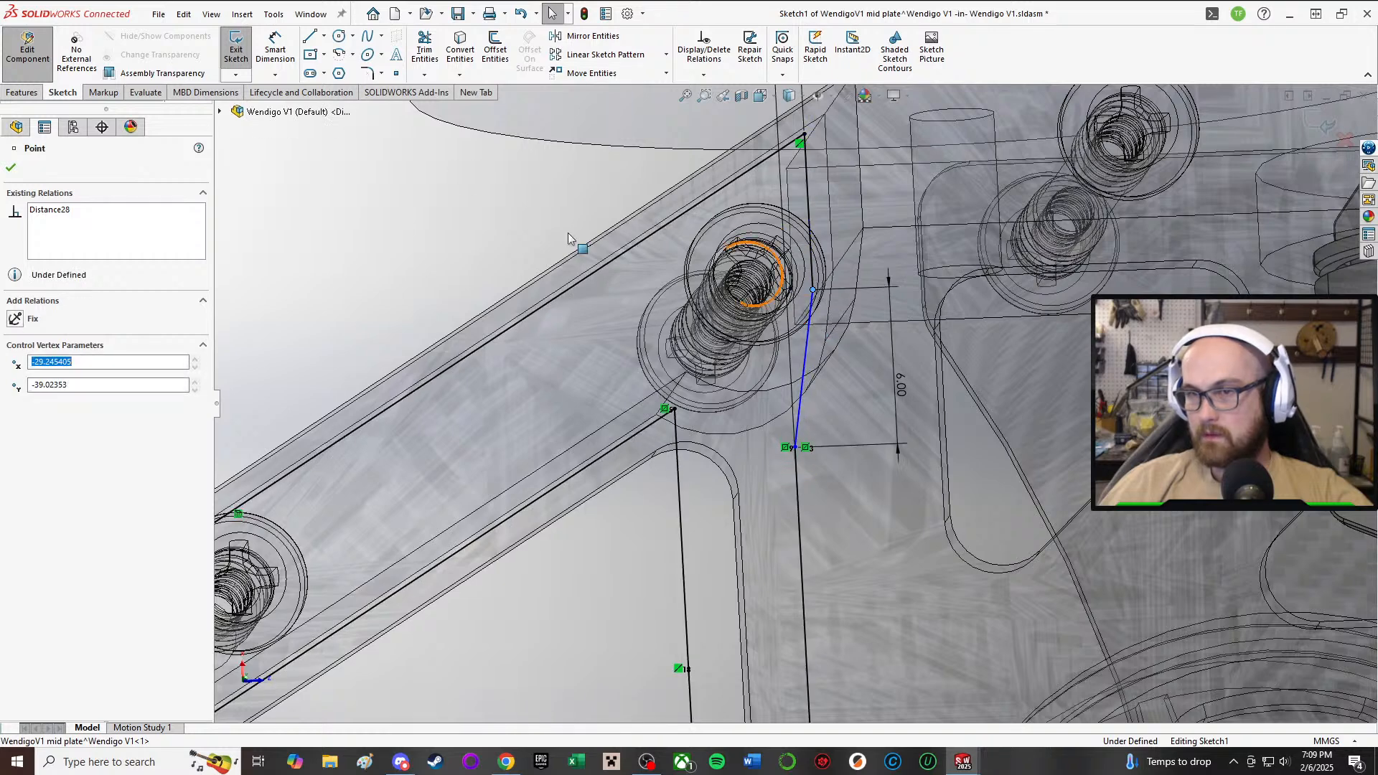
- Add a coincident relation between the short line's free endpoint and the drive pod's long edge
{"action": "key", "text": "a"}
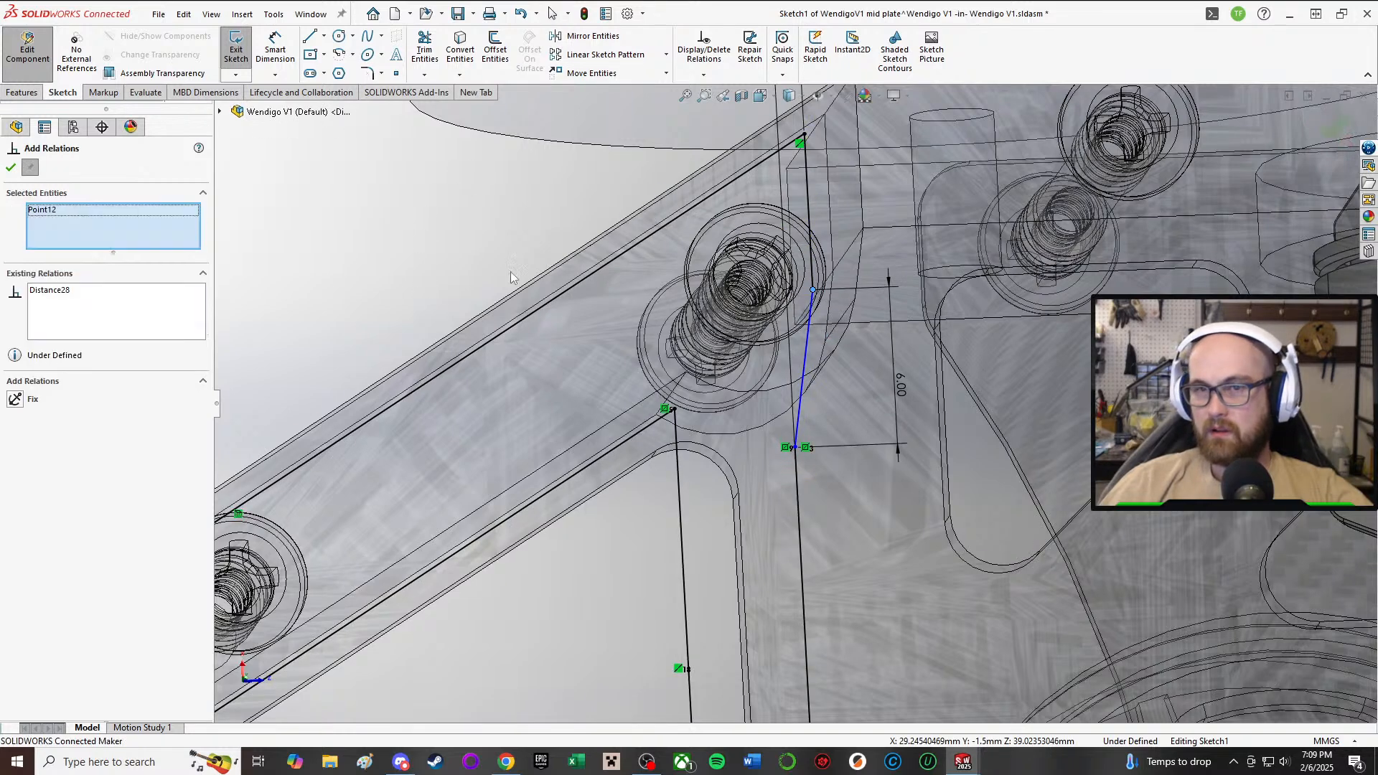
{"action": "left_click", "coordinate": [916, 229]}
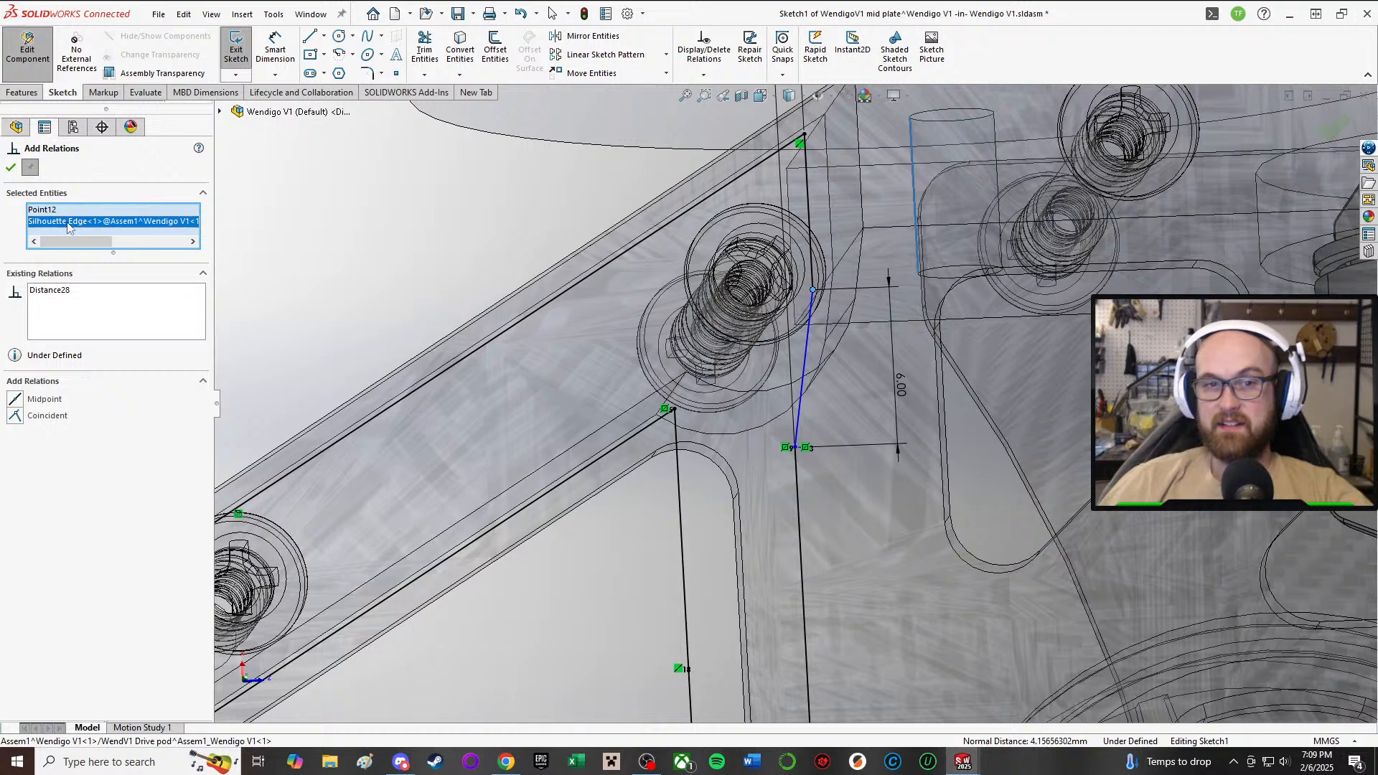
{"action": "key", "text": "Delete"}
{"action": "left_click", "coordinate": [1005, 223]}
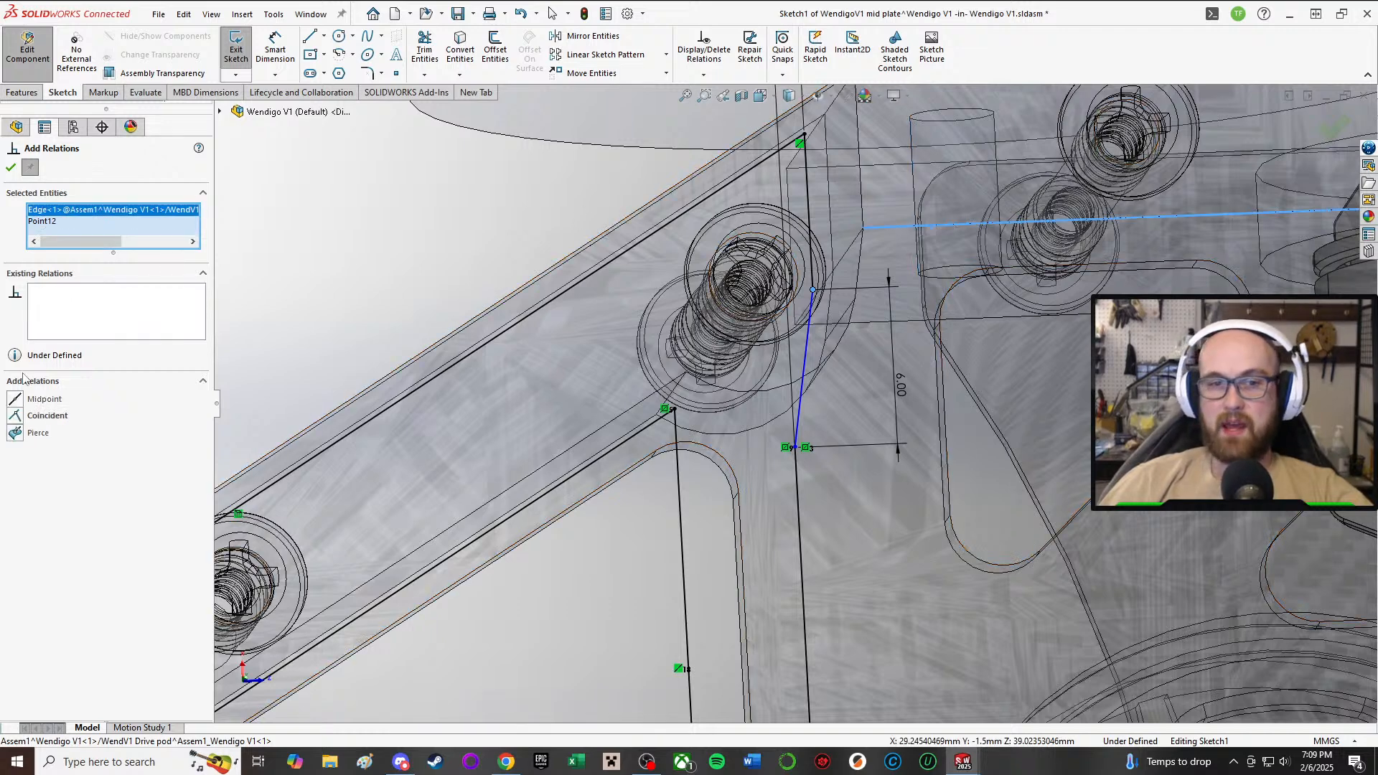
{"action": "left_click", "coordinate": [15, 418]}
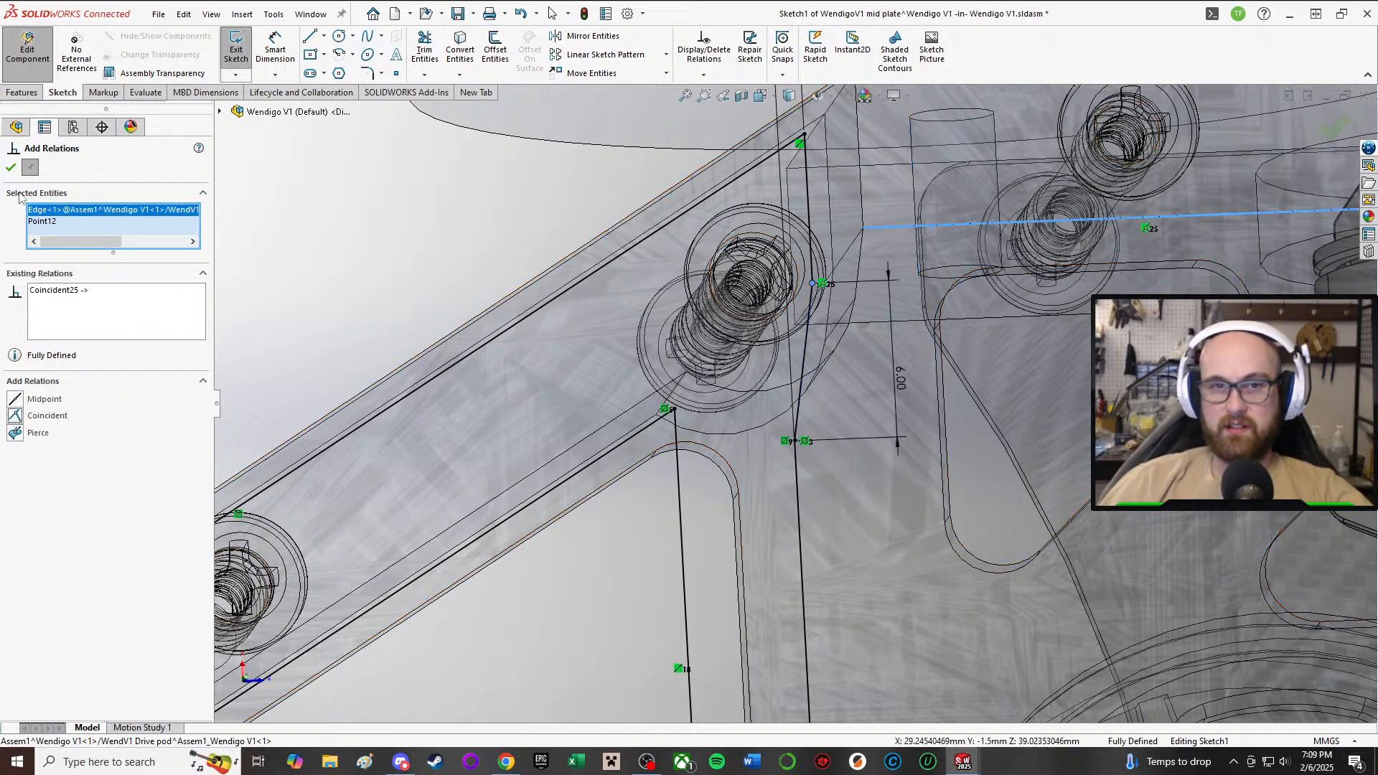
{"action": "left_click", "coordinate": [11, 167]}
- Close the mid plate's outline sketch and open Sketch6 of the front armor's Boss-Extrude2 for editing
{"action": "scroll", "coordinate": [575, 517], "scroll_direction": "up", "scroll_amount": 5}
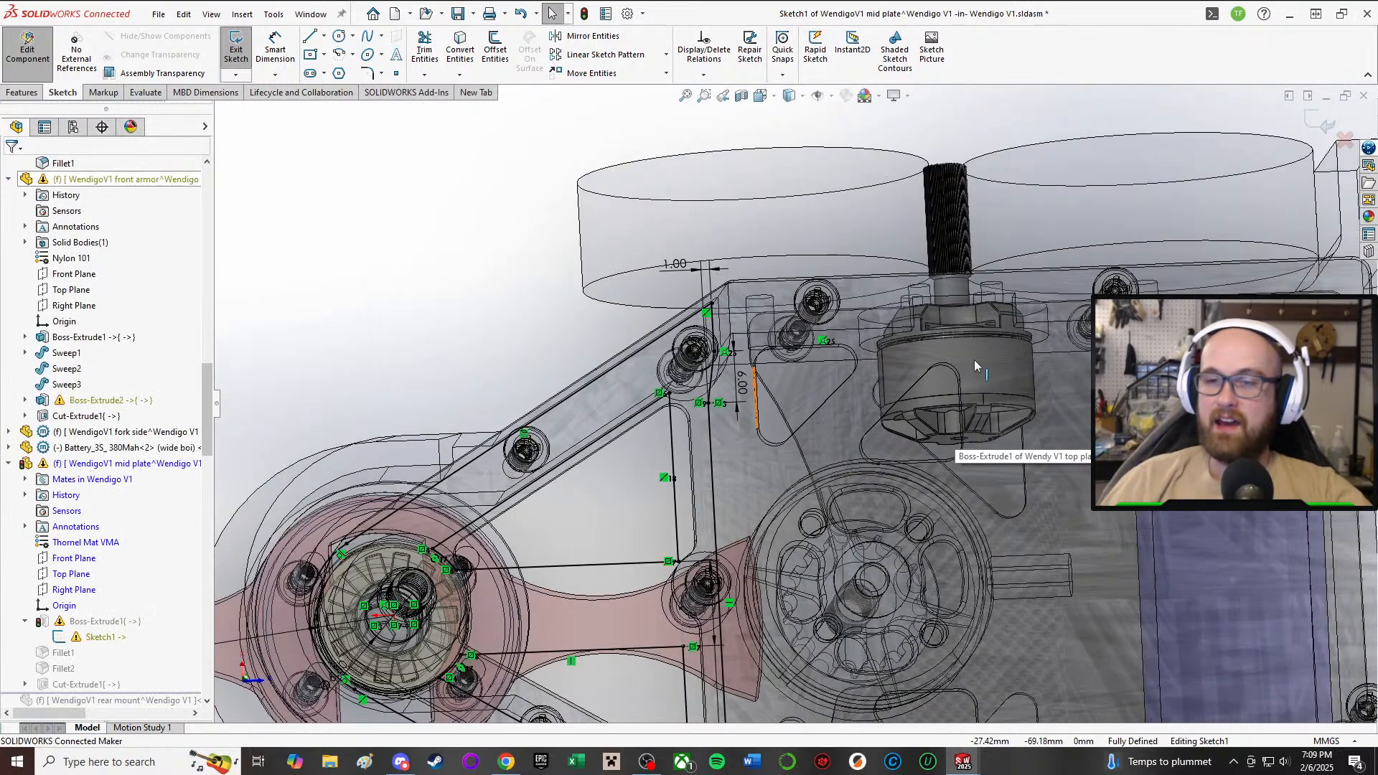
{"action": "scroll", "coordinate": [975, 359], "scroll_direction": "up", "scroll_amount": 3}
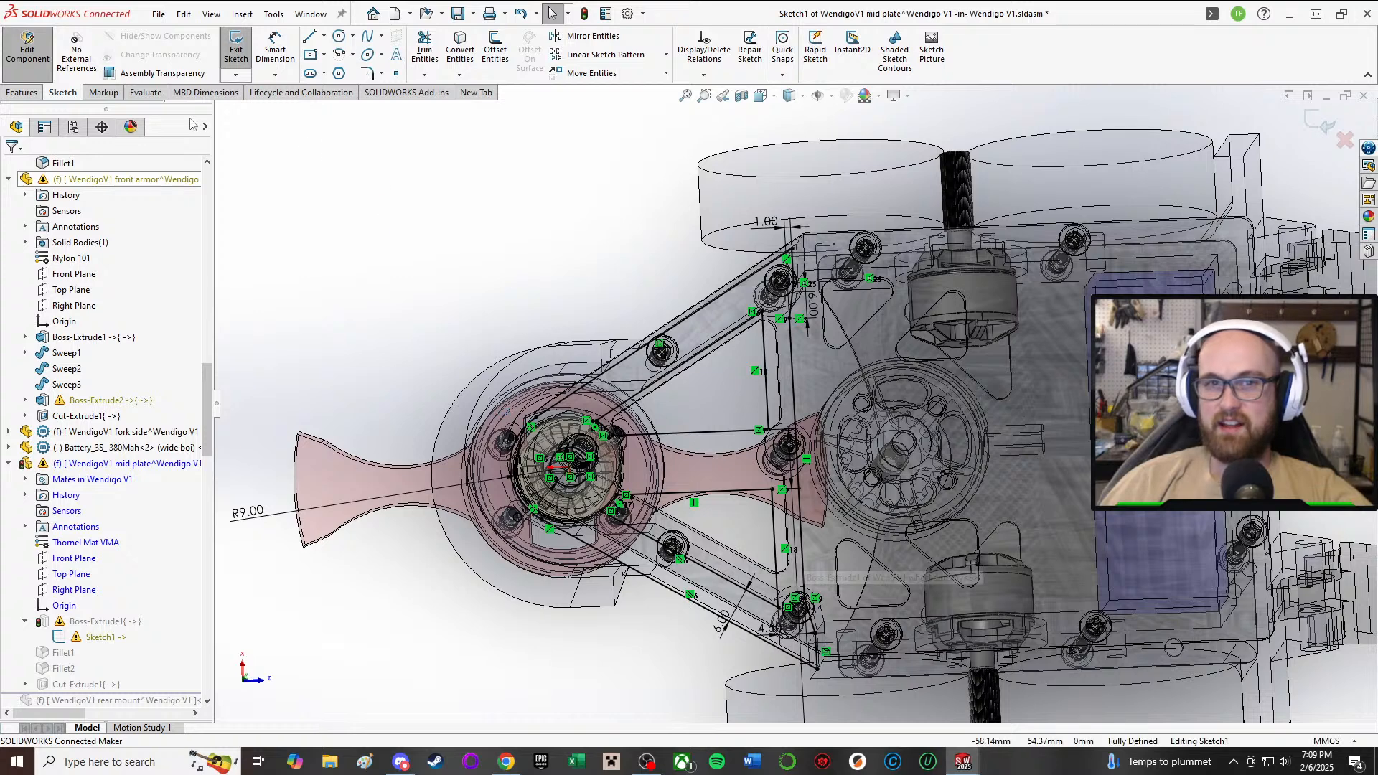
{"action": "left_click", "coordinate": [234, 50]}
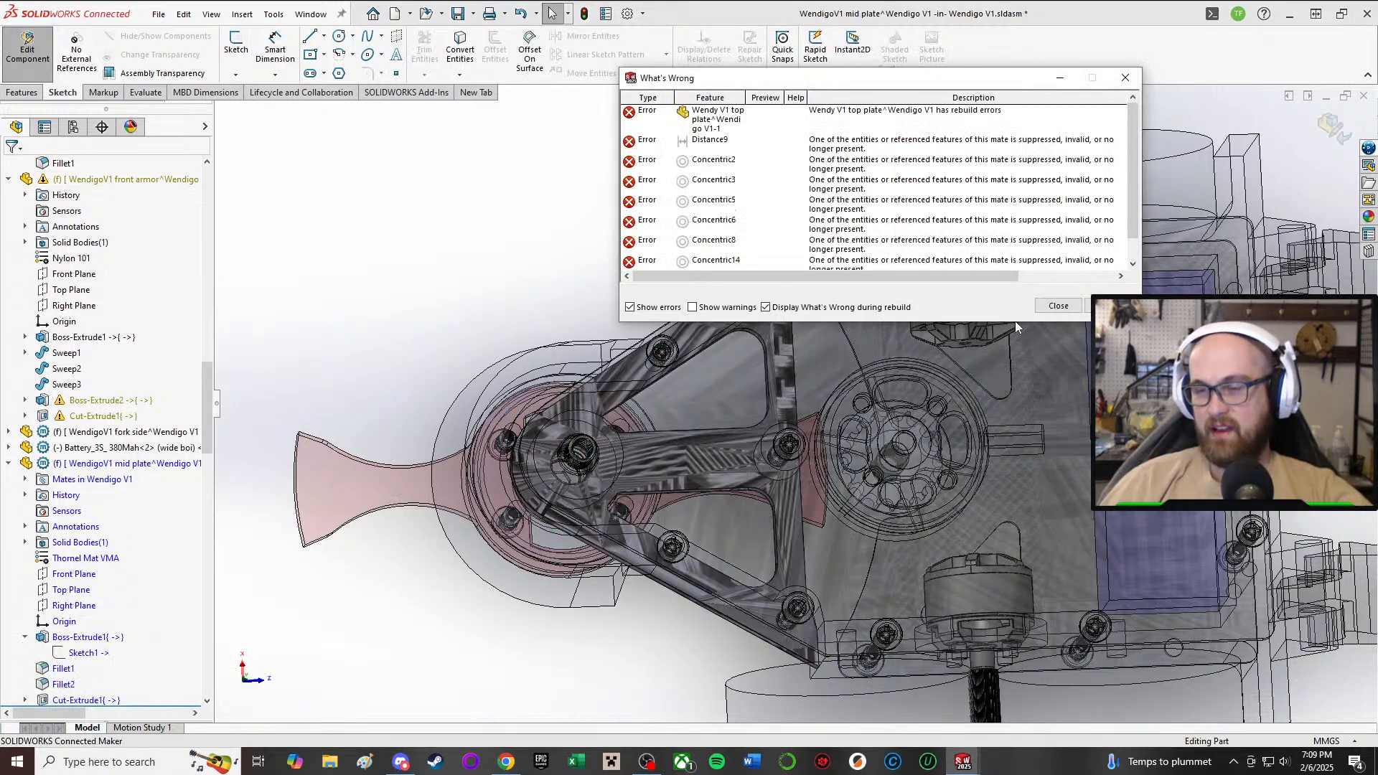
{"action": "left_click", "coordinate": [1058, 306]}
{"action": "left_click", "coordinate": [102, 402]}
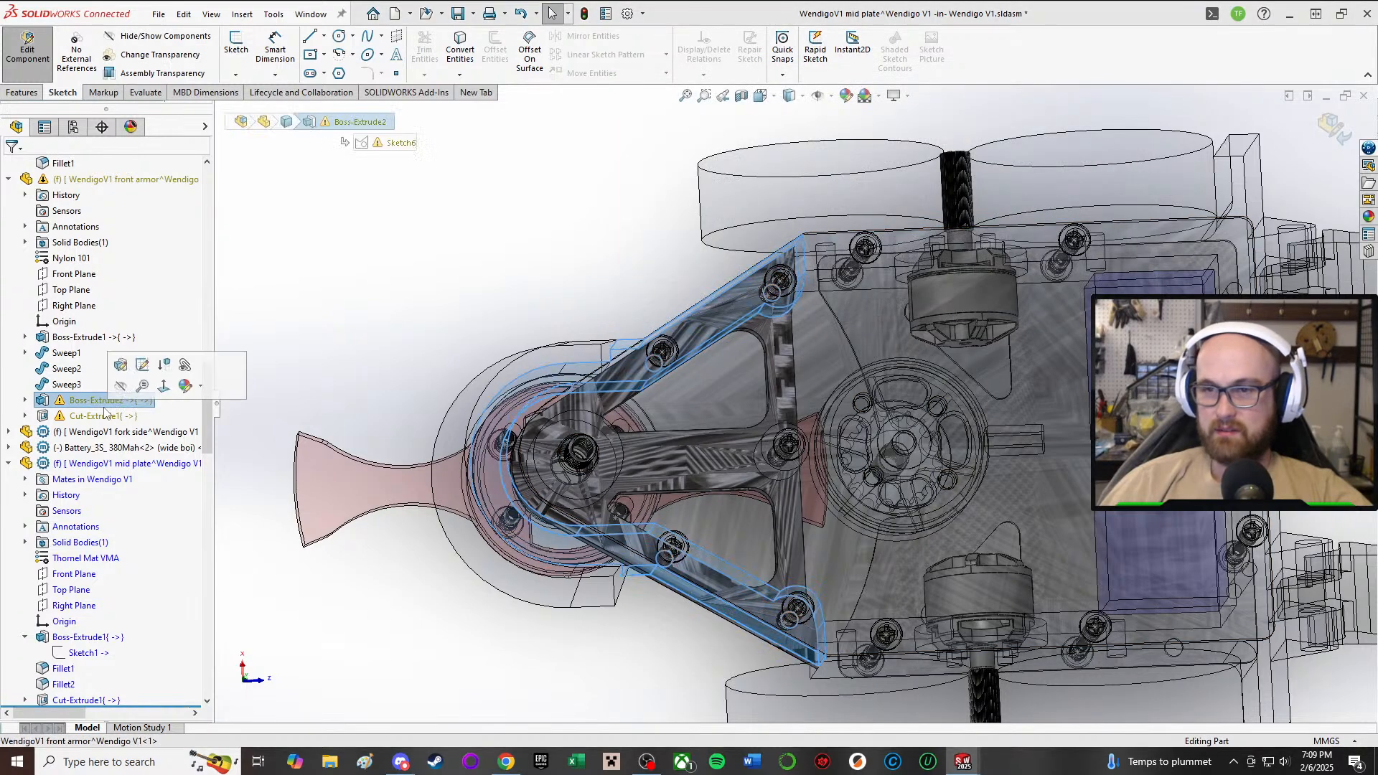
{"action": "left_click", "coordinate": [143, 366]}
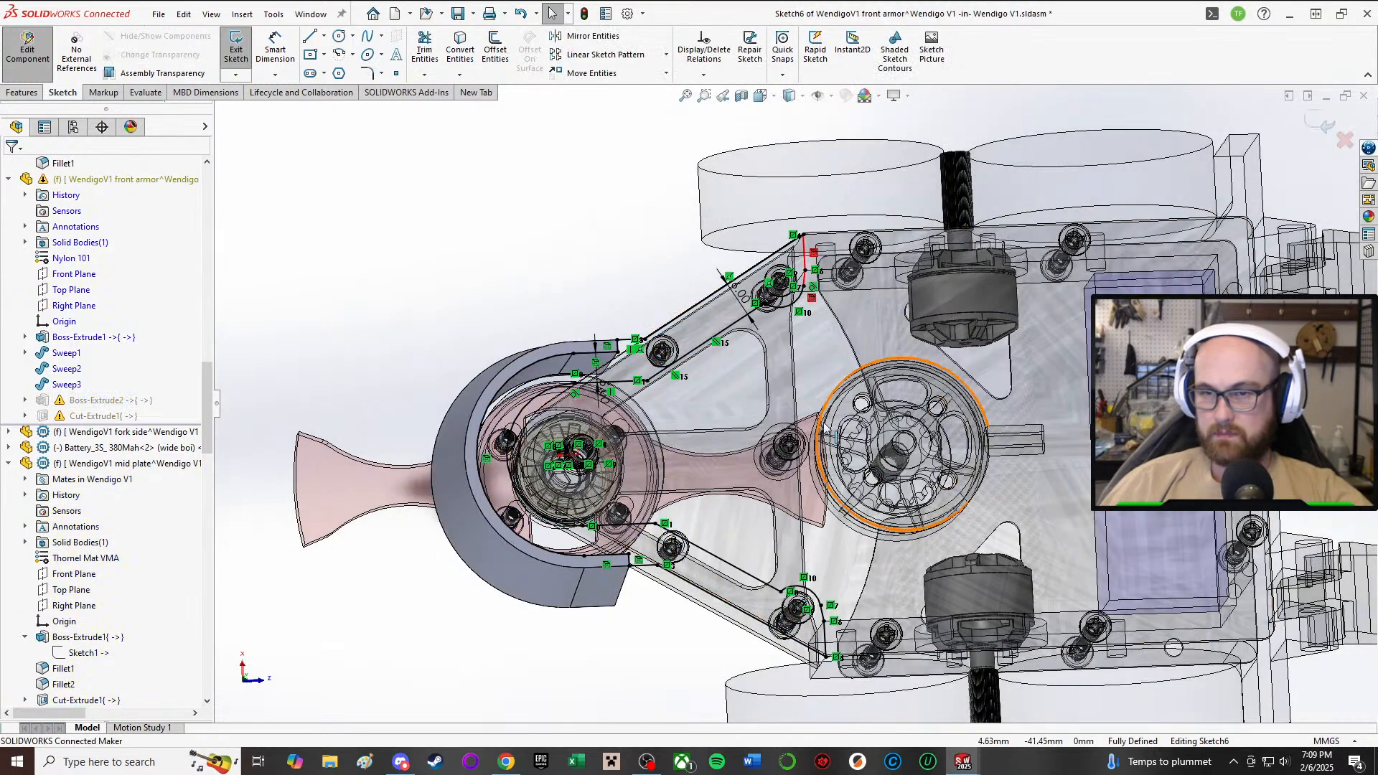
- Delete the conflicting On Edge relation between the short slanted line by the upper screw hole and the mid plate's edge
{"action": "mouse_move", "coordinate": [661, 337]}
{"action": "middle_mouse_down"}
{"action": "mouse_move", "coordinate": [699, 319]}
{"action": "mouse_move", "coordinate": [732, 343]}
{"action": "middle_mouse_up"}
{"action": "scroll", "coordinate": [803, 424], "scroll_direction": "down", "scroll_amount": 6}
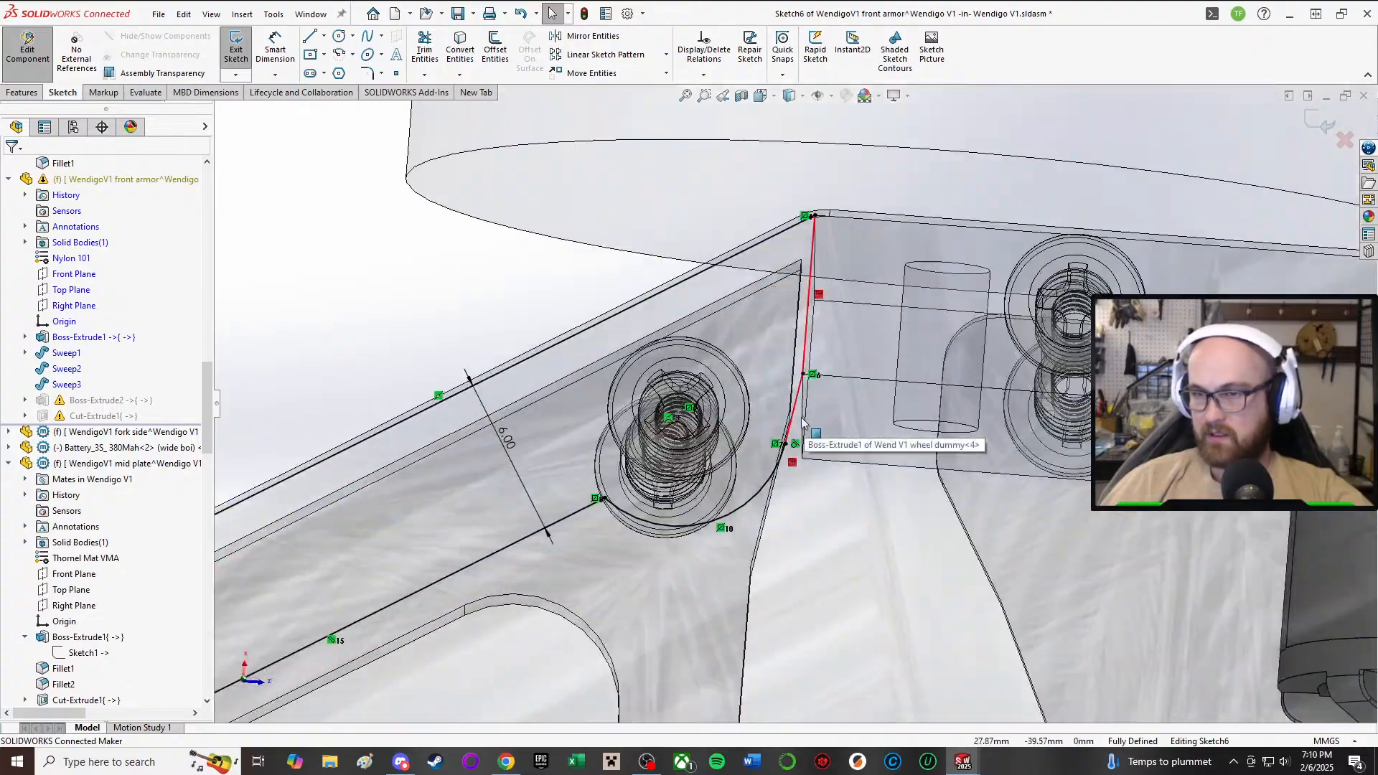
{"action": "scroll", "coordinate": [803, 423], "scroll_direction": "down", "scroll_amount": 3}
{"action": "middle_click_drag", "start_coordinate": [824, 385], "coordinate": [829, 367]}
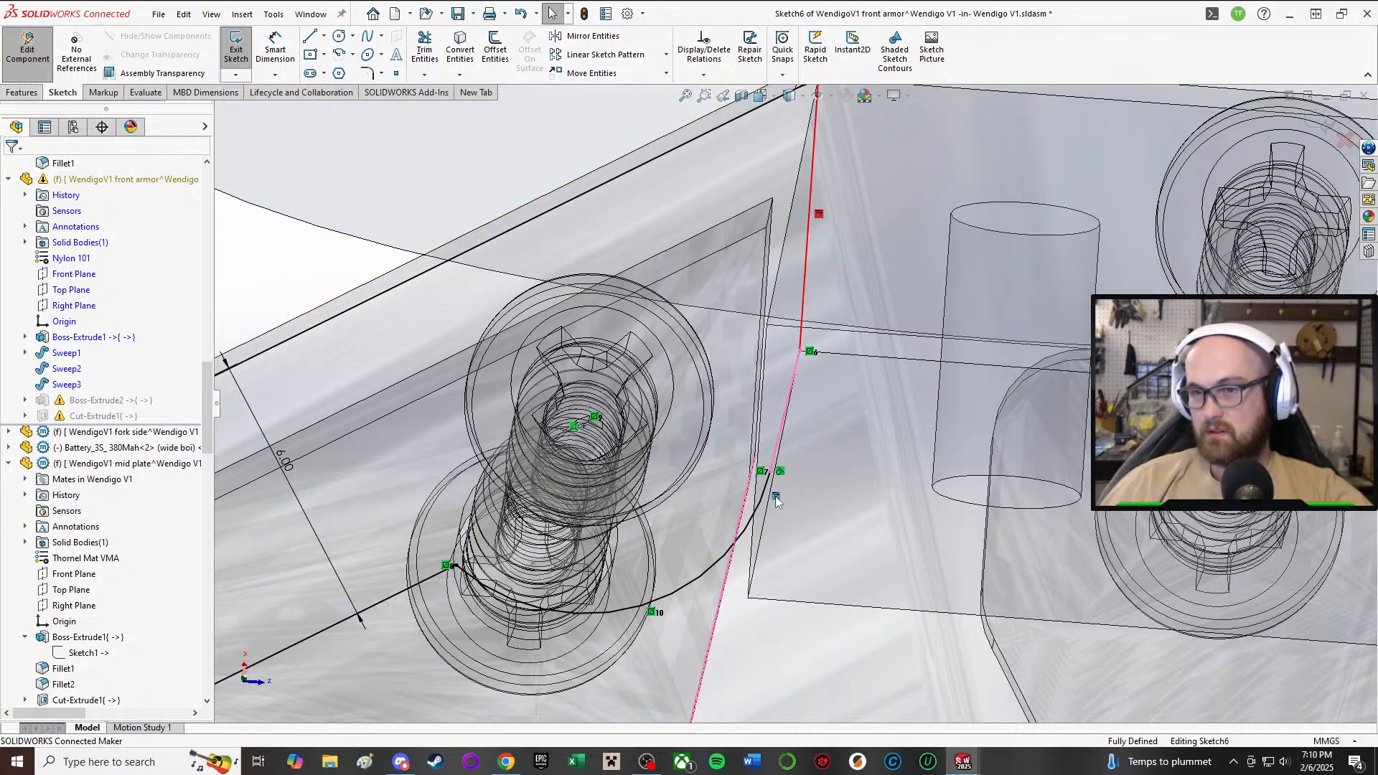
{"action": "scroll", "coordinate": [801, 466], "scroll_direction": "up", "scroll_amount": 3}
{"action": "mouse_move", "coordinate": [802, 467]}
{"action": "middle_mouse_down"}
{"action": "mouse_move", "coordinate": [800, 513]}
{"action": "mouse_move", "coordinate": [796, 493]}
{"action": "mouse_move", "coordinate": [805, 505]}
{"action": "mouse_move", "coordinate": [781, 493]}
{"action": "mouse_move", "coordinate": [790, 455]}
{"action": "mouse_move", "coordinate": [782, 466]}
{"action": "middle_mouse_up"}
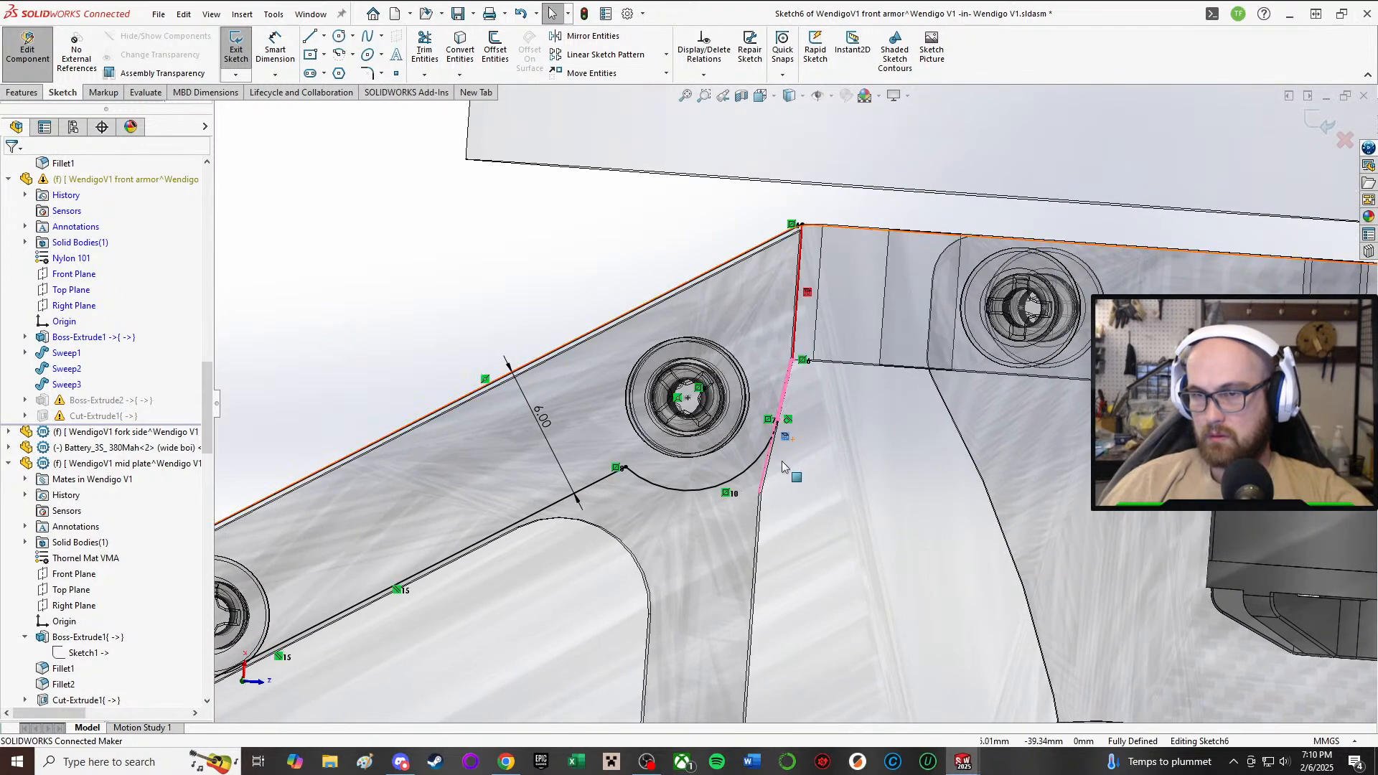
{"action": "left_click", "coordinate": [784, 424]}
{"action": "left_click", "coordinate": [778, 429]}
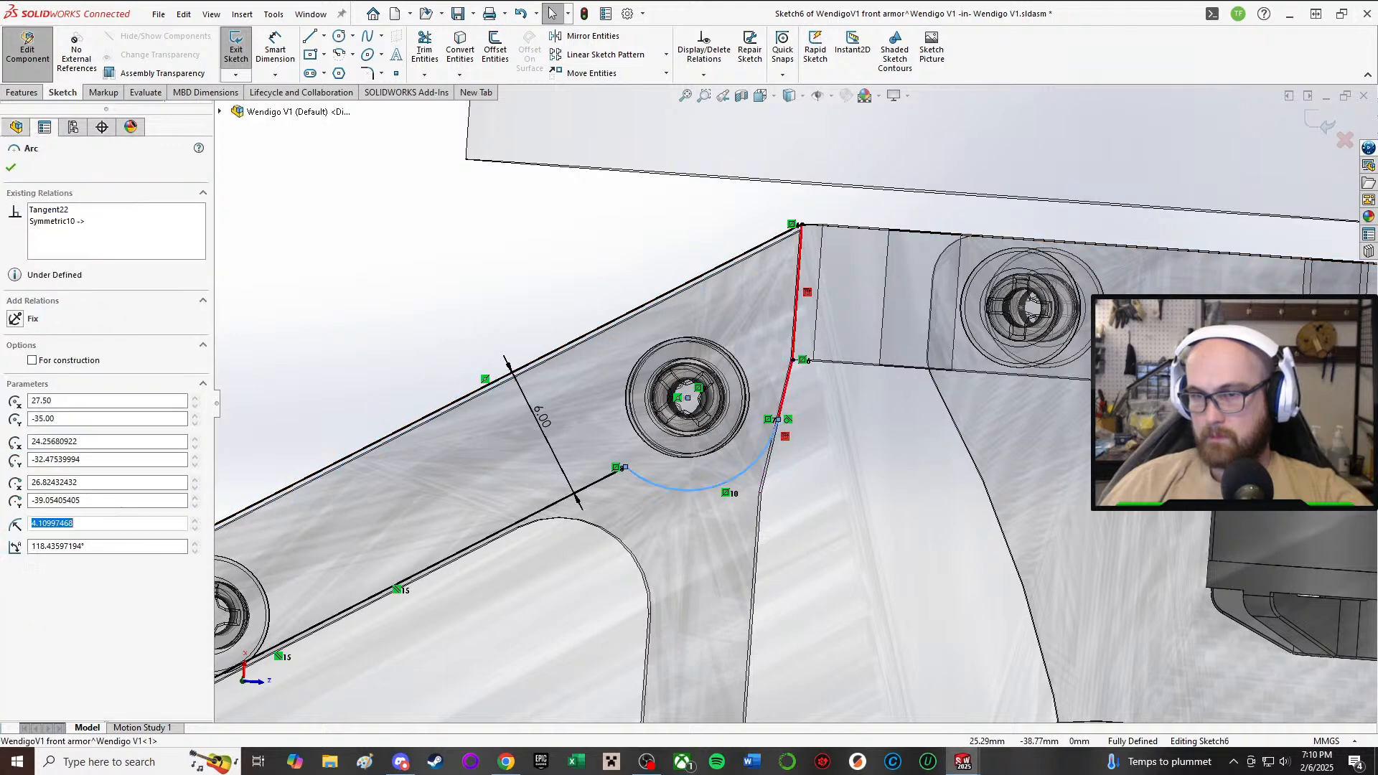
{"action": "left_click", "coordinate": [823, 460]}
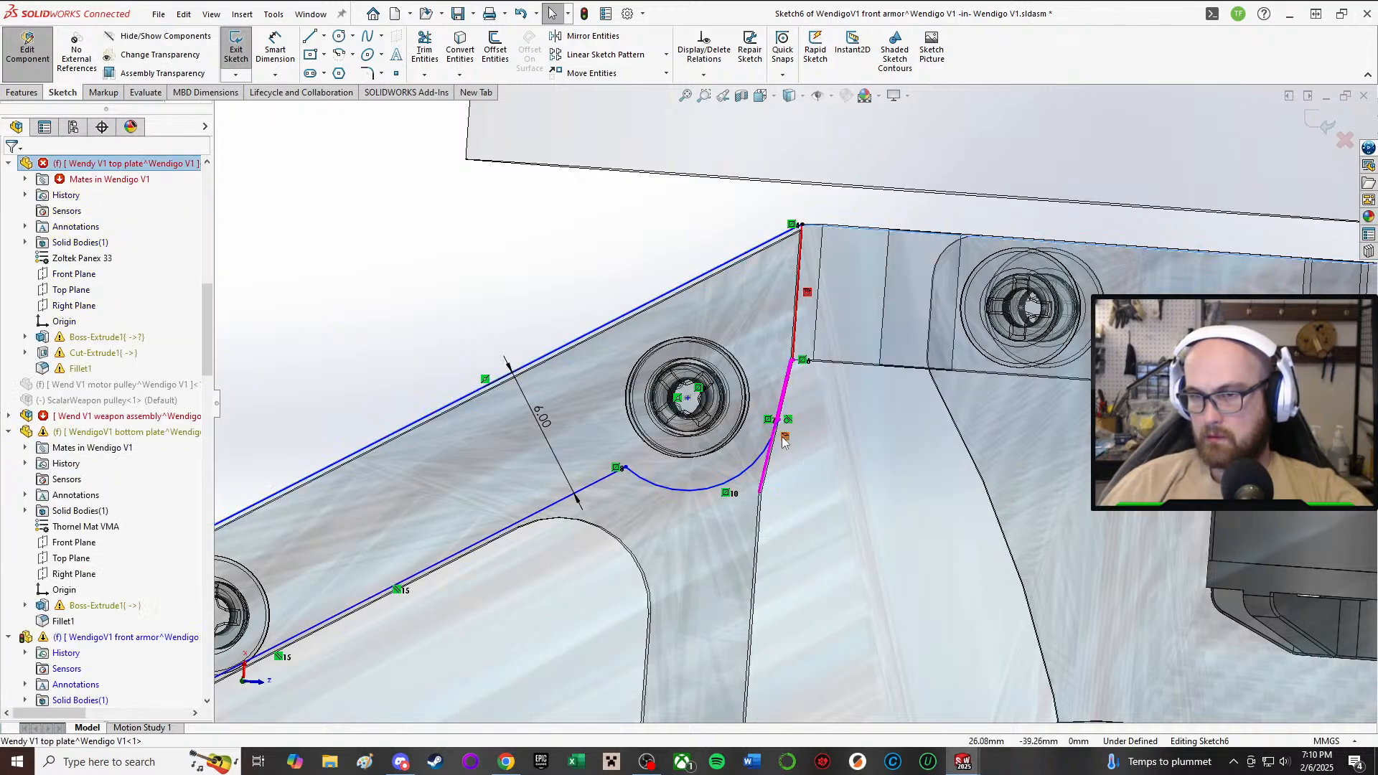
{"action": "left_click", "coordinate": [784, 437]}
{"action": "left_click", "coordinate": [790, 437]}
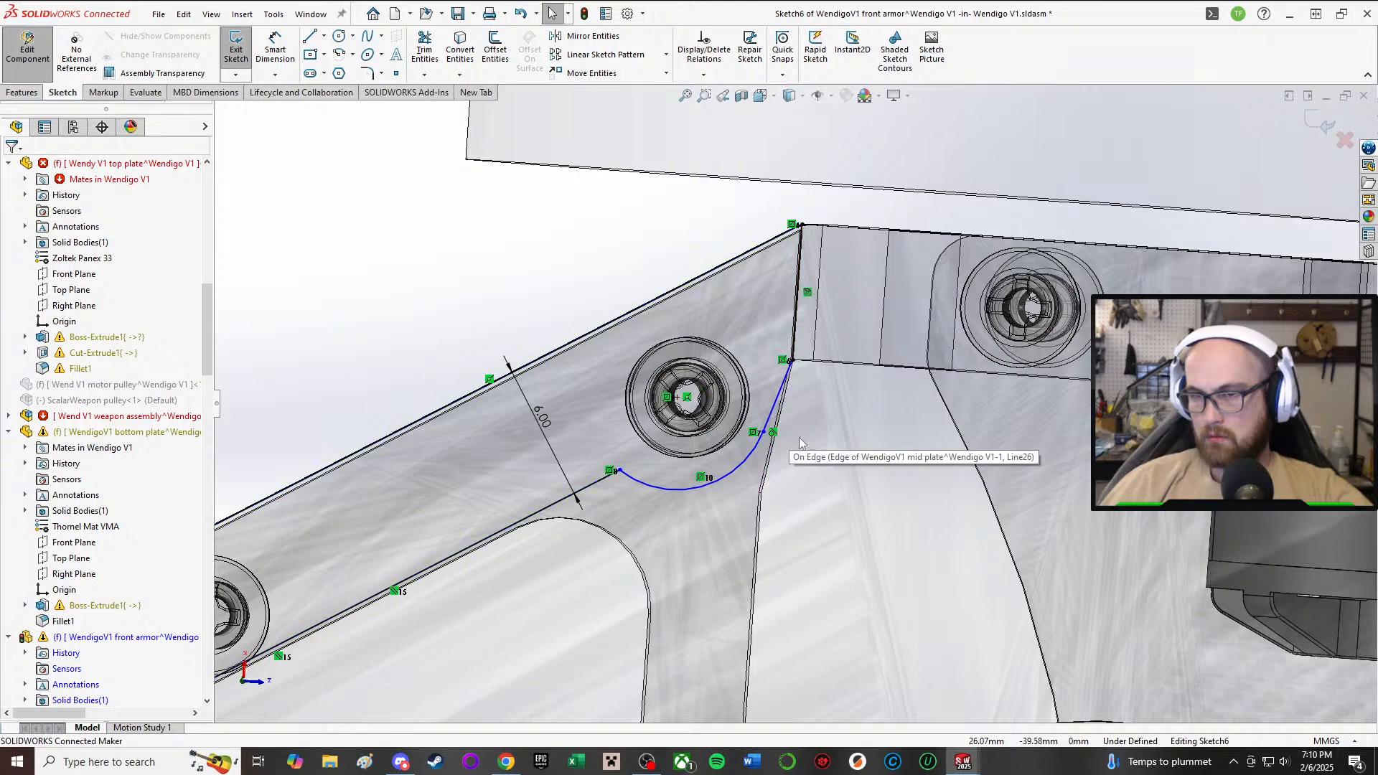
- Try to make the front armor's short slanted line collinear with the mid plate's slanted edge
{"action": "left_click", "coordinate": [779, 402]}
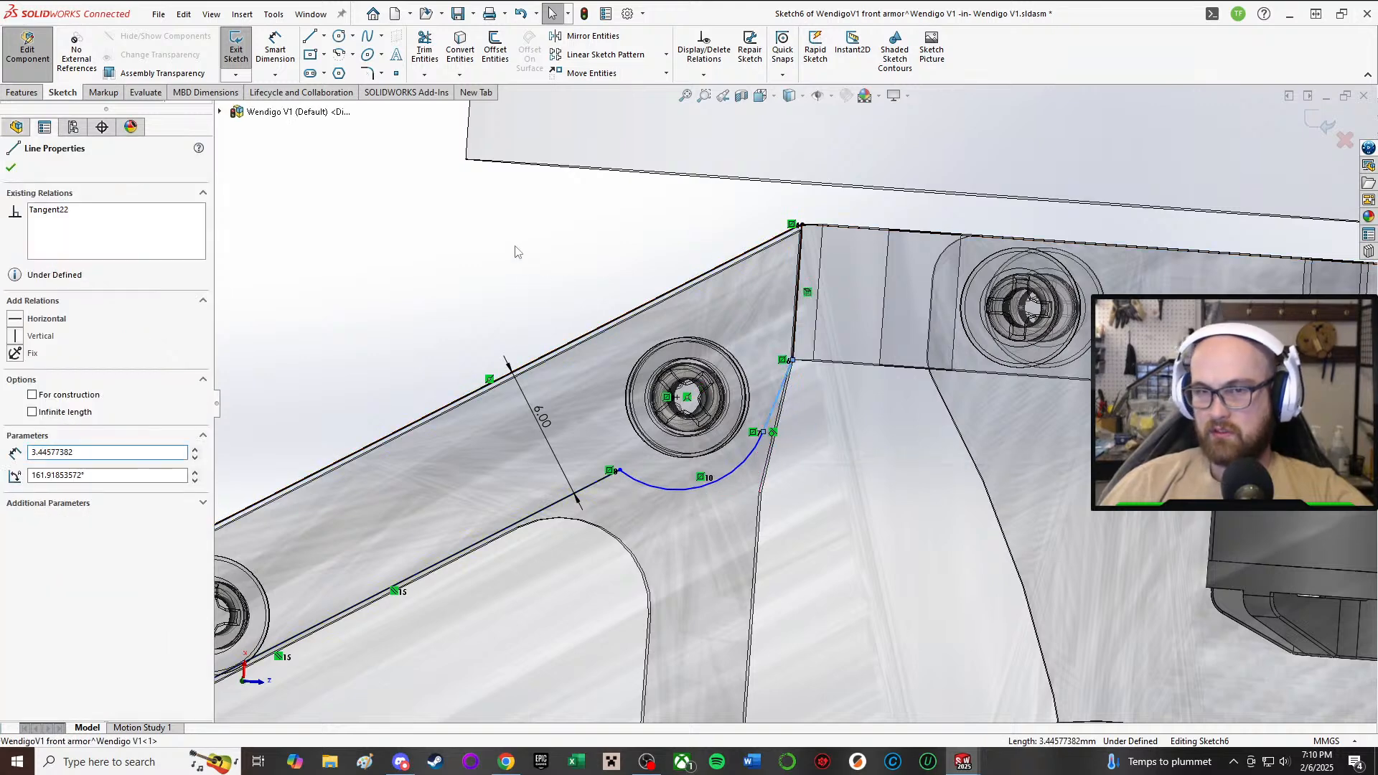
{"action": "left_click", "coordinate": [763, 472]}
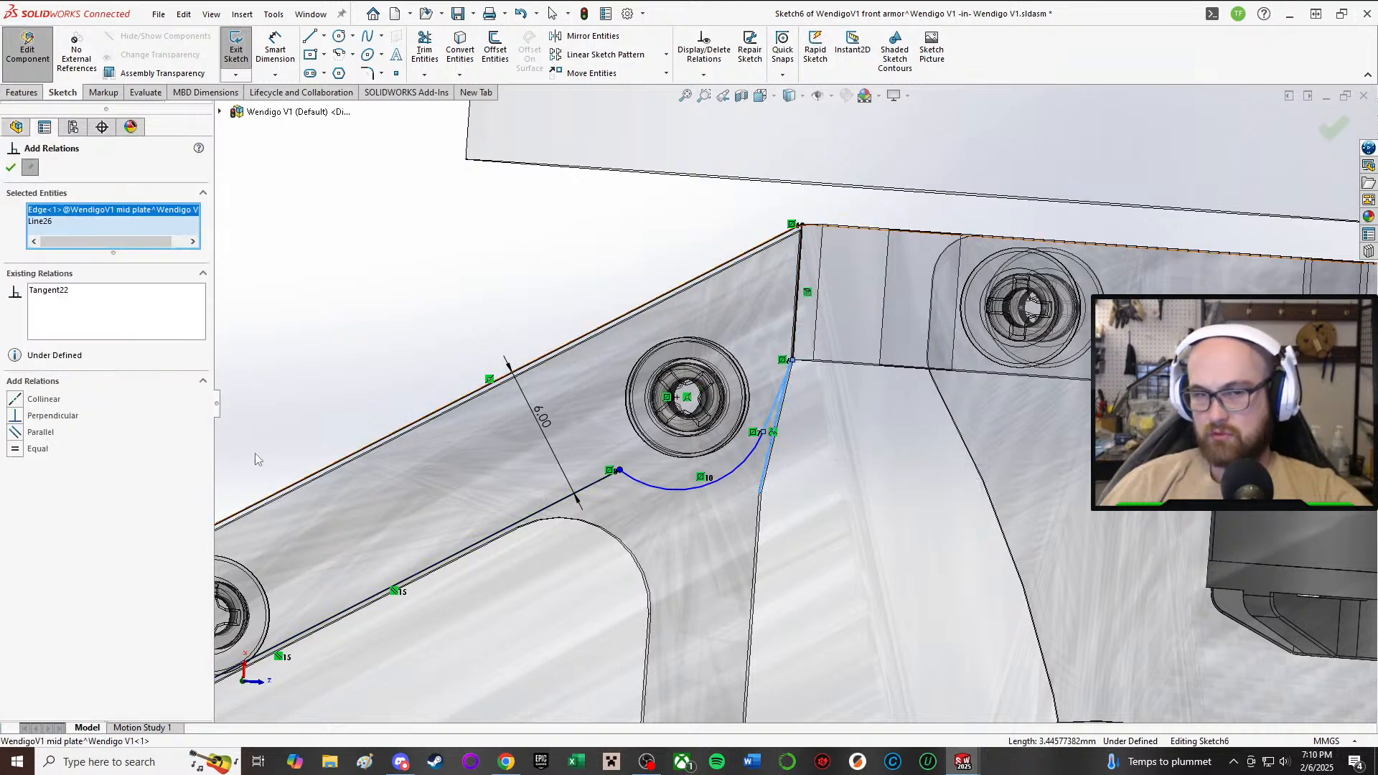
{"action": "left_click", "coordinate": [16, 399]}
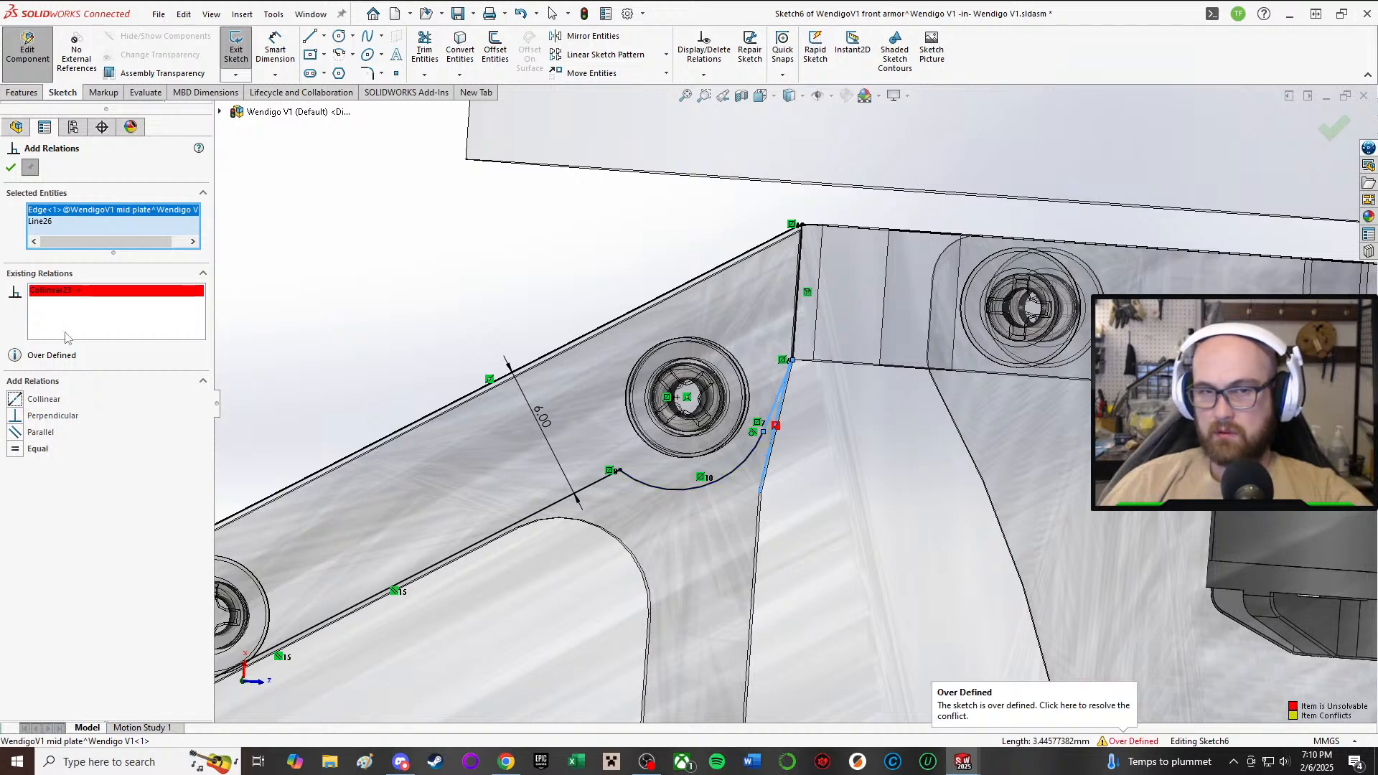
{"action": "left_click", "coordinate": [67, 290]}
{"action": "left_click", "coordinate": [11, 166]}
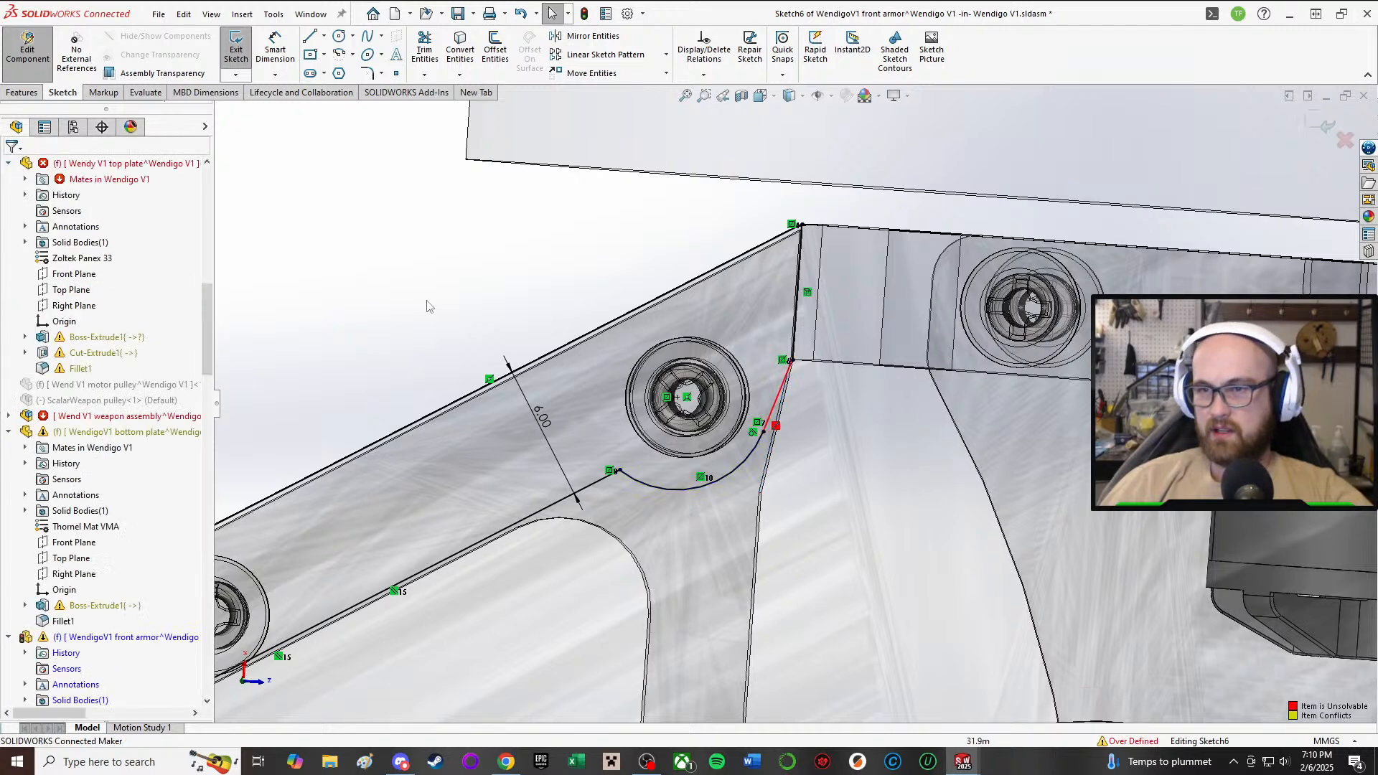
{"action": "left_click", "coordinate": [830, 436]}
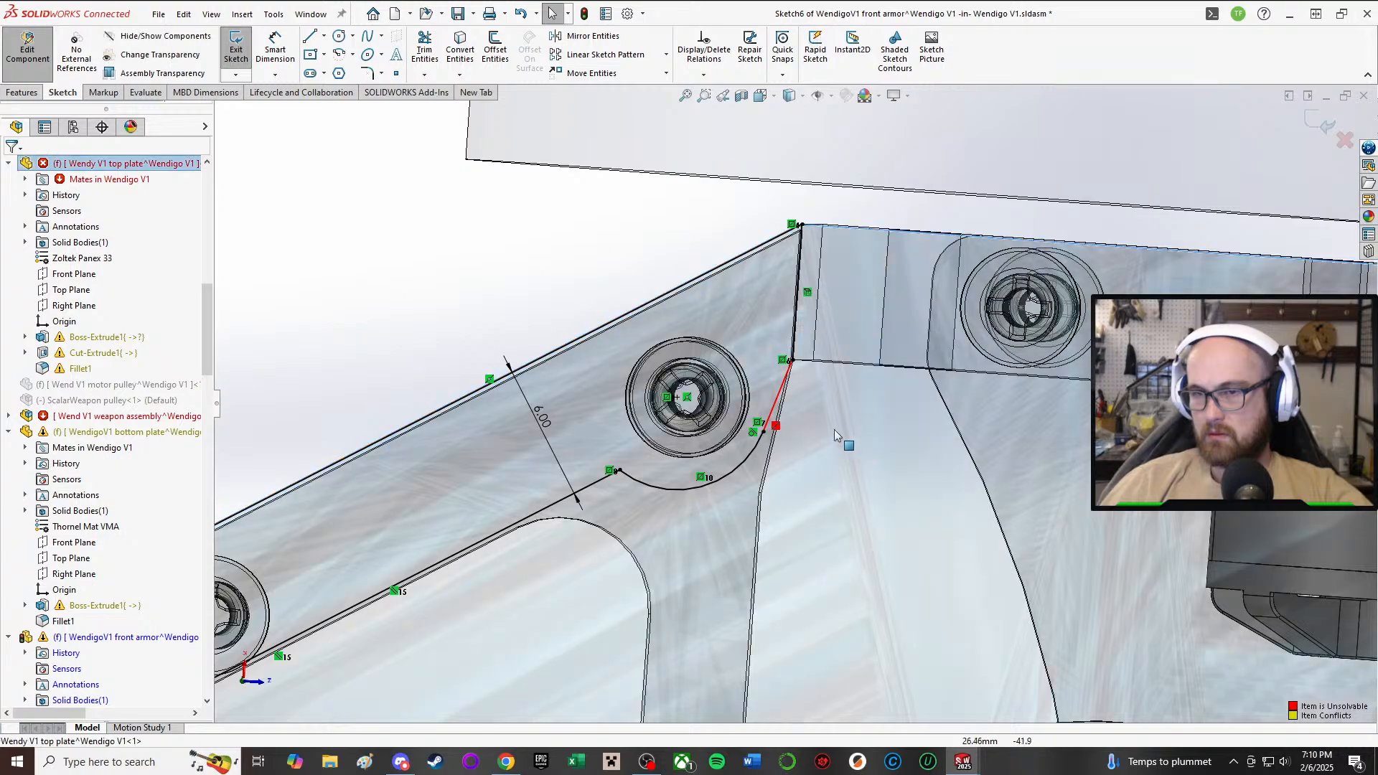
- Examine the relations on the arc around the upper screw hole and on its endpoint at the slanted line
{"action": "scroll", "coordinate": [833, 431], "scroll_direction": "up", "scroll_amount": 4}
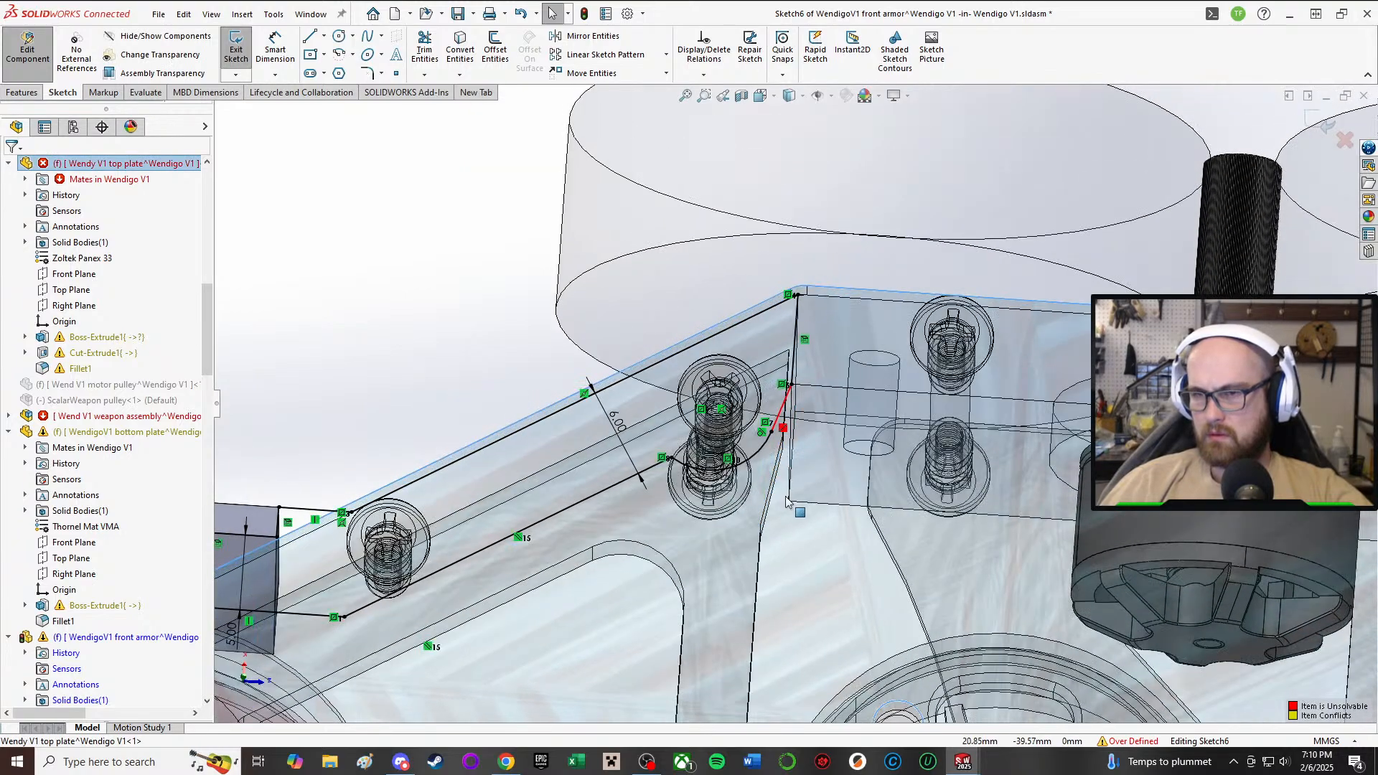
{"action": "key", "text": "ctrl+8"}
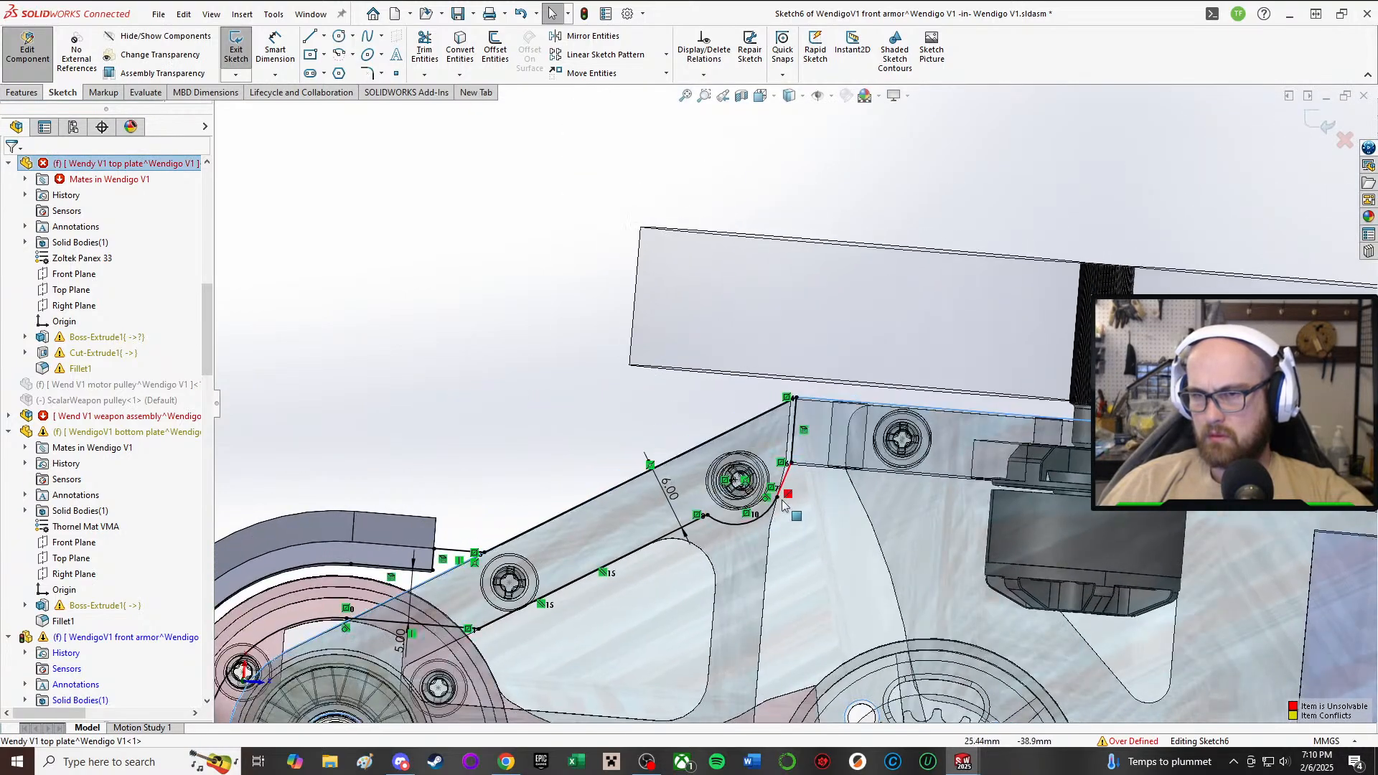
{"action": "scroll", "coordinate": [783, 502], "scroll_direction": "down", "scroll_amount": 4}
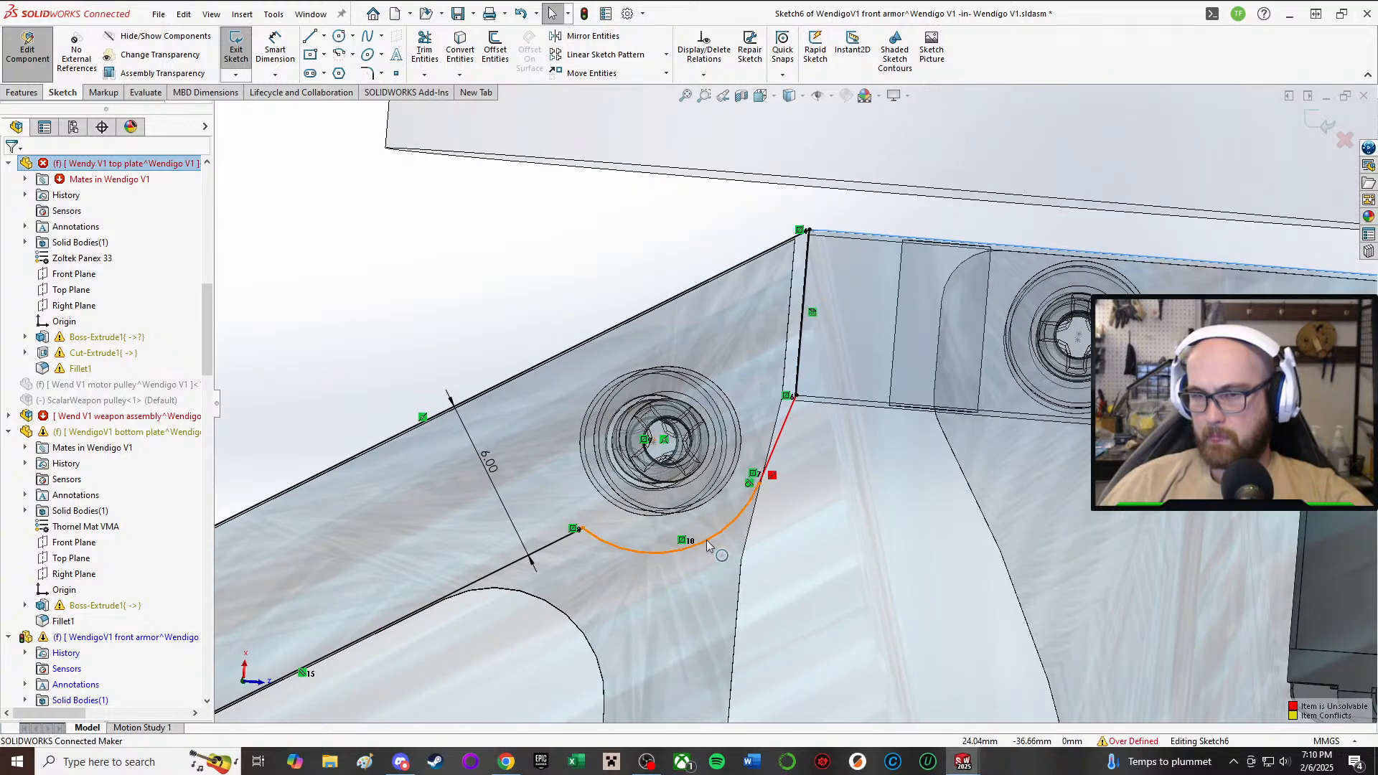
{"action": "left_click", "coordinate": [707, 543]}
{"action": "key", "text": "Escape"}
{"action": "left_click", "coordinate": [759, 486]}
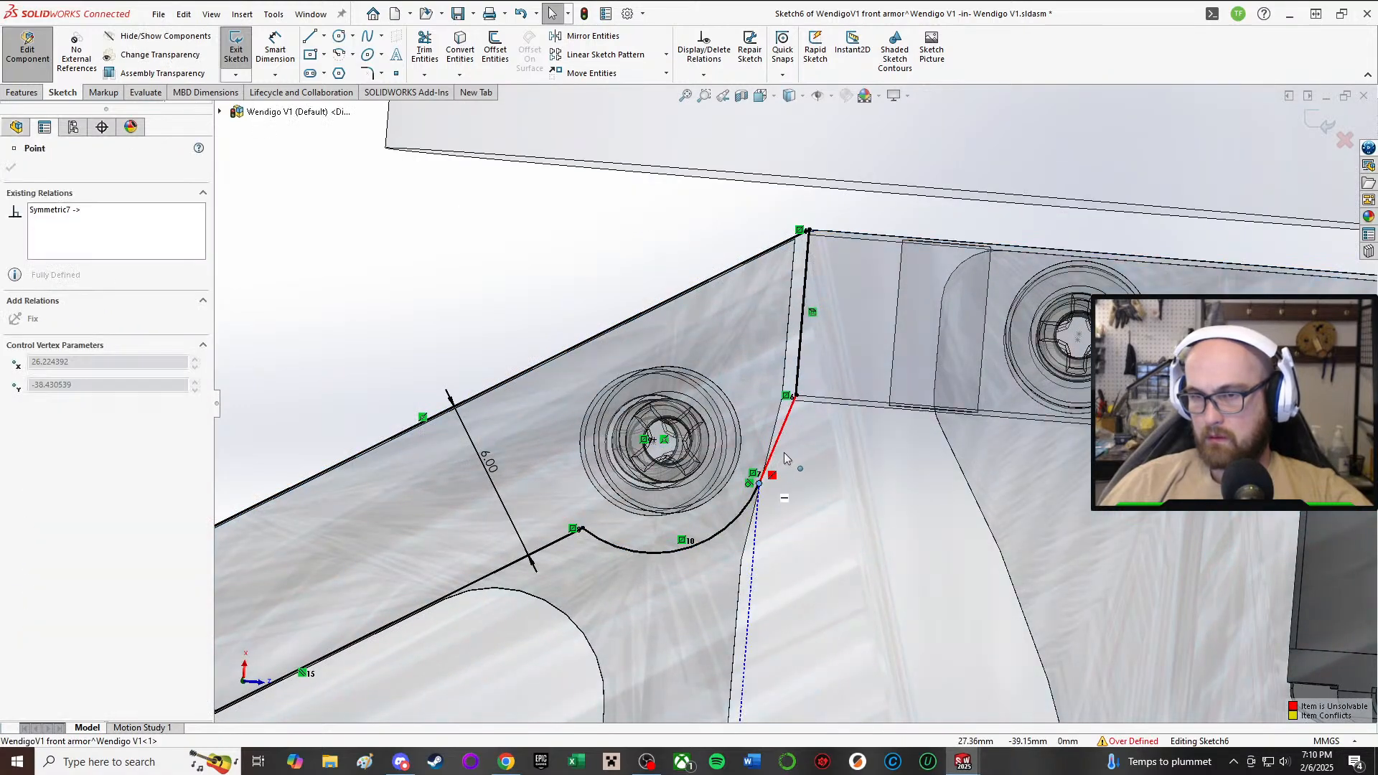
{"action": "mouse_move", "coordinate": [873, 449]}
{"action": "middle_mouse_down"}
{"action": "mouse_move", "coordinate": [936, 463]}
{"action": "mouse_move", "coordinate": [924, 477]}
{"action": "mouse_move", "coordinate": [900, 446]}
{"action": "middle_mouse_up"}
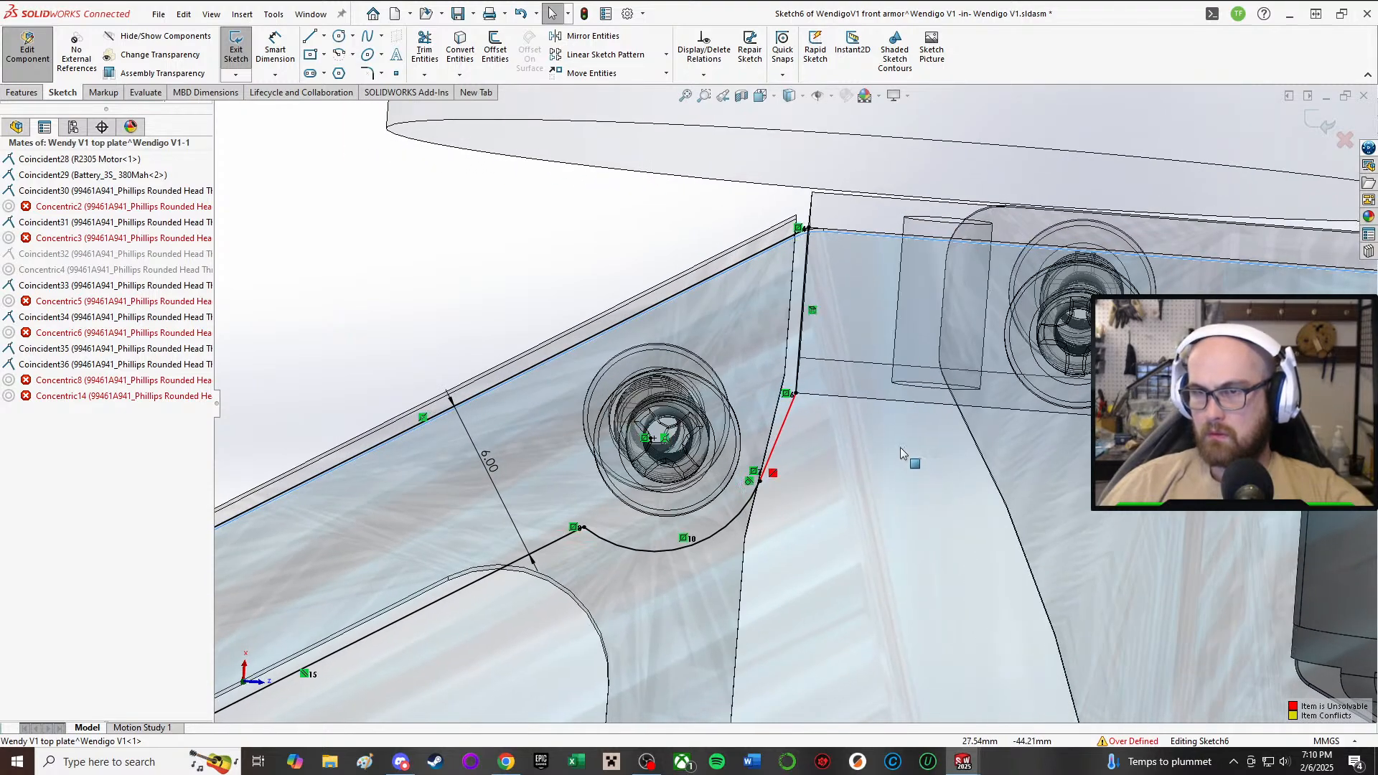
- Finish editing the front armor, return to the assembly and dismiss the rebuild error list
{"action": "scroll", "coordinate": [900, 447], "scroll_direction": "up", "scroll_amount": 3}
{"action": "left_click", "coordinate": [44, 51]}
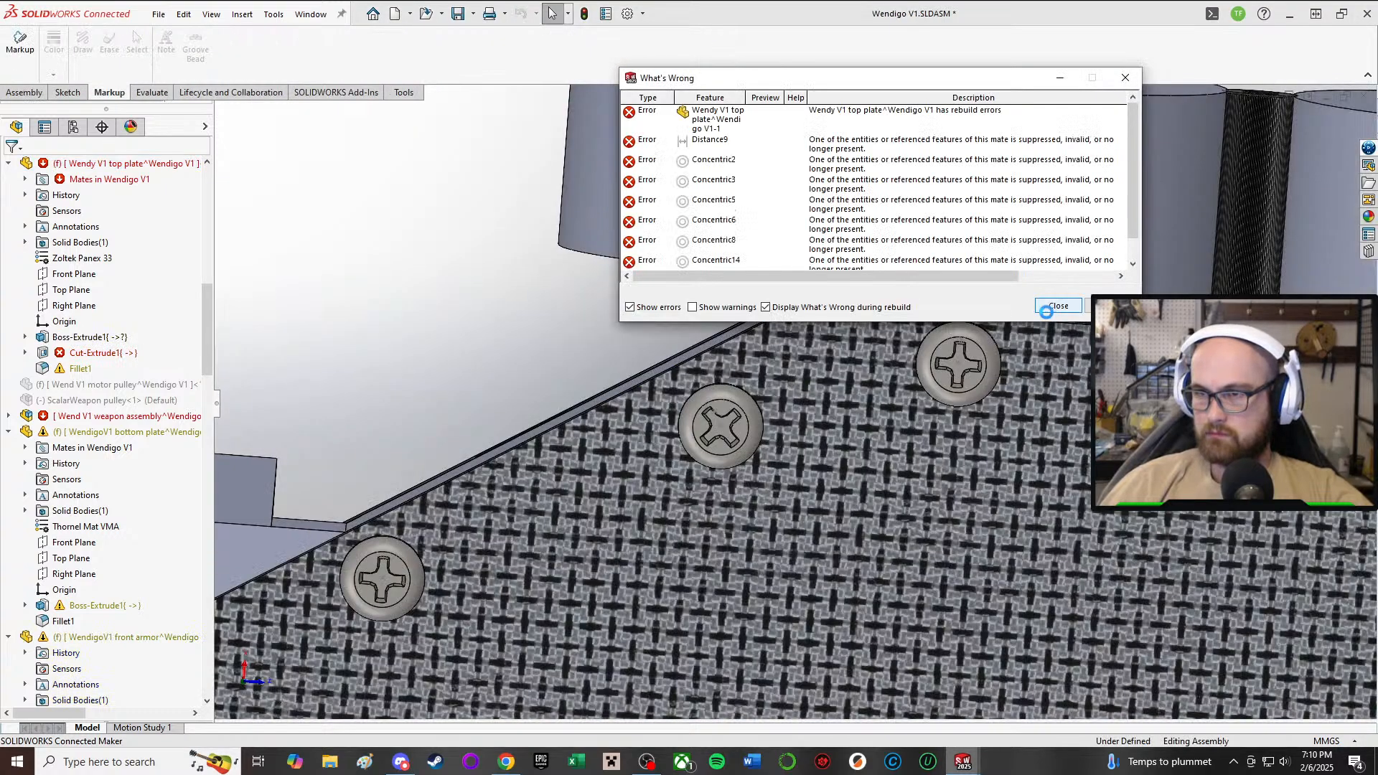
{"action": "left_click", "coordinate": [1061, 306]}
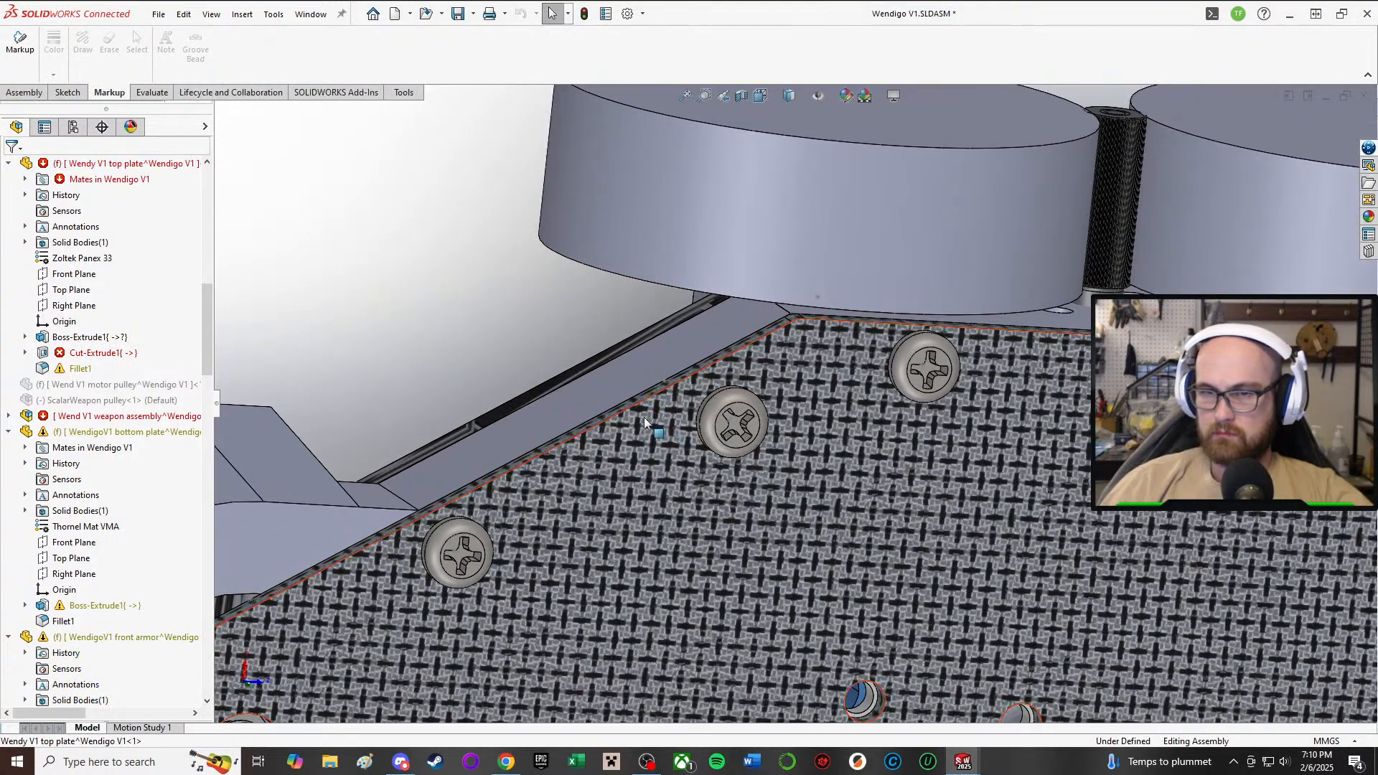
- Edit the mid plate within the assembly and reopen Sketch1 of its Boss-Extrude1
{"action": "left_click", "coordinate": [558, 384]}
{"action": "left_click", "coordinate": [691, 309]}
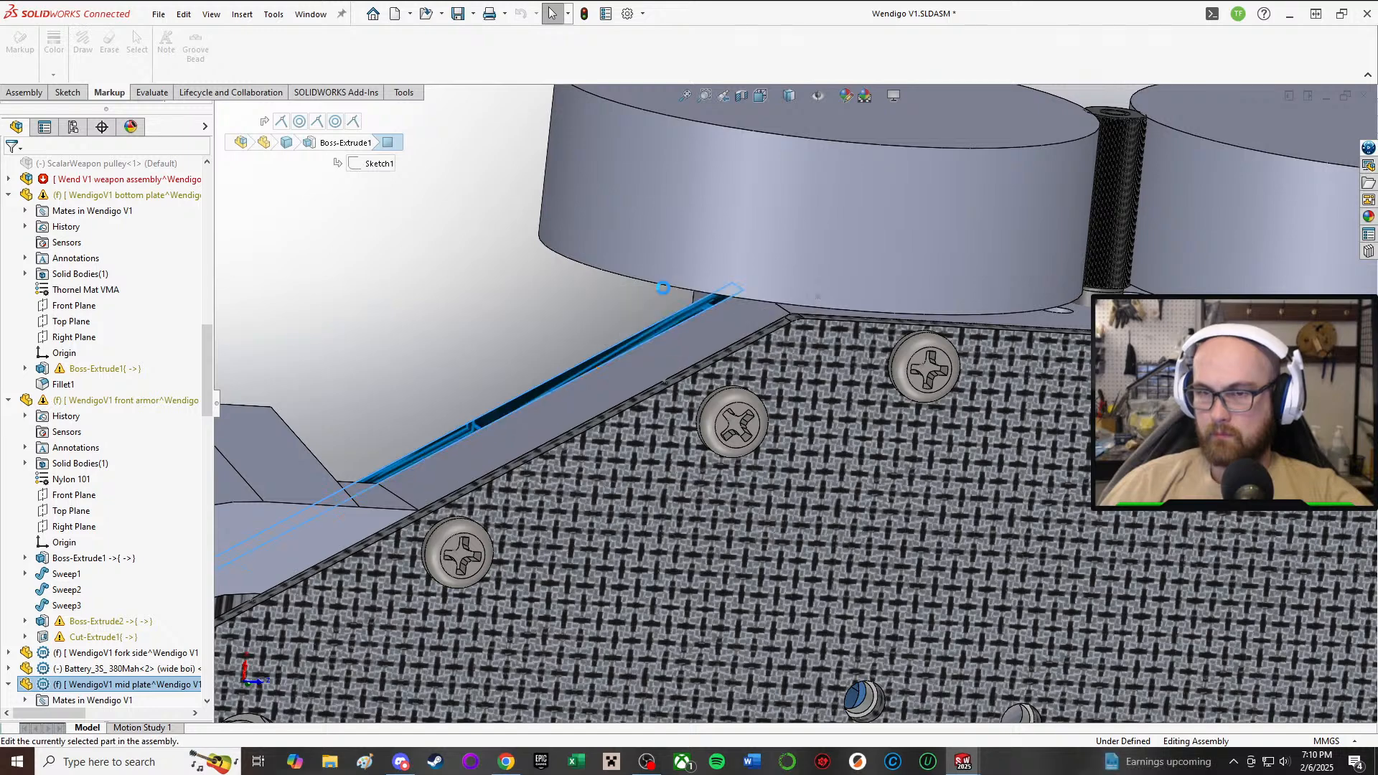
{"action": "scroll", "coordinate": [236, 523], "scroll_direction": "down", "scroll_amount": 2}
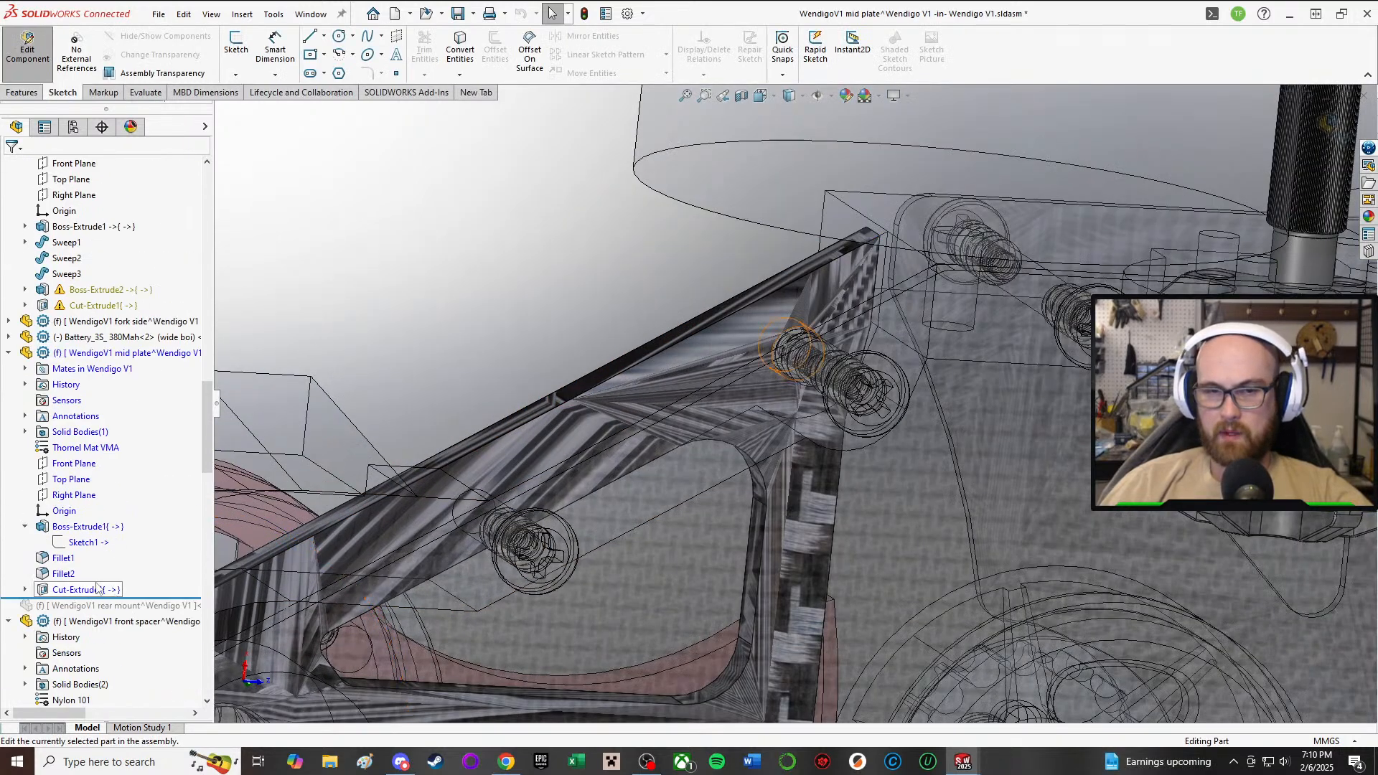
{"action": "left_click", "coordinate": [81, 526]}
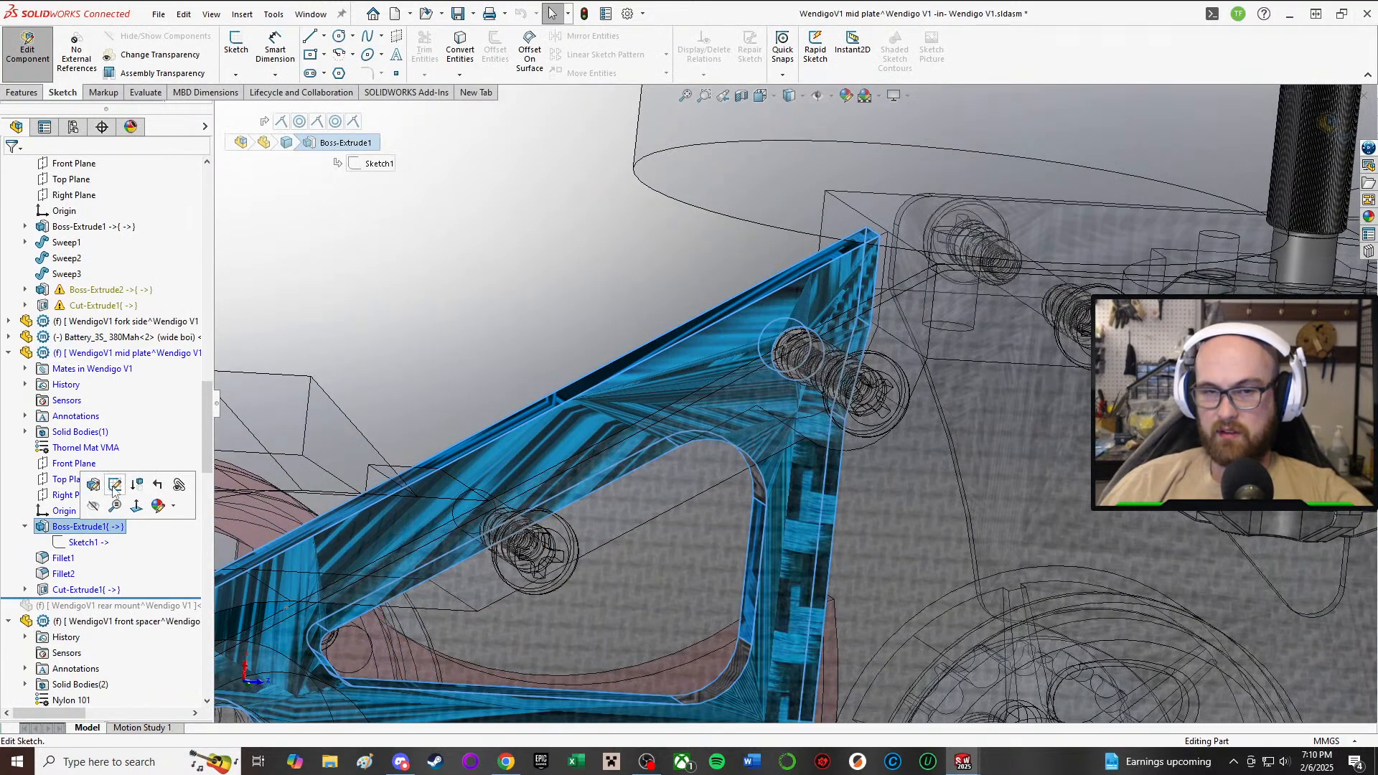
{"action": "middle_click_drag", "start_coordinate": [853, 314], "coordinate": [849, 292]}
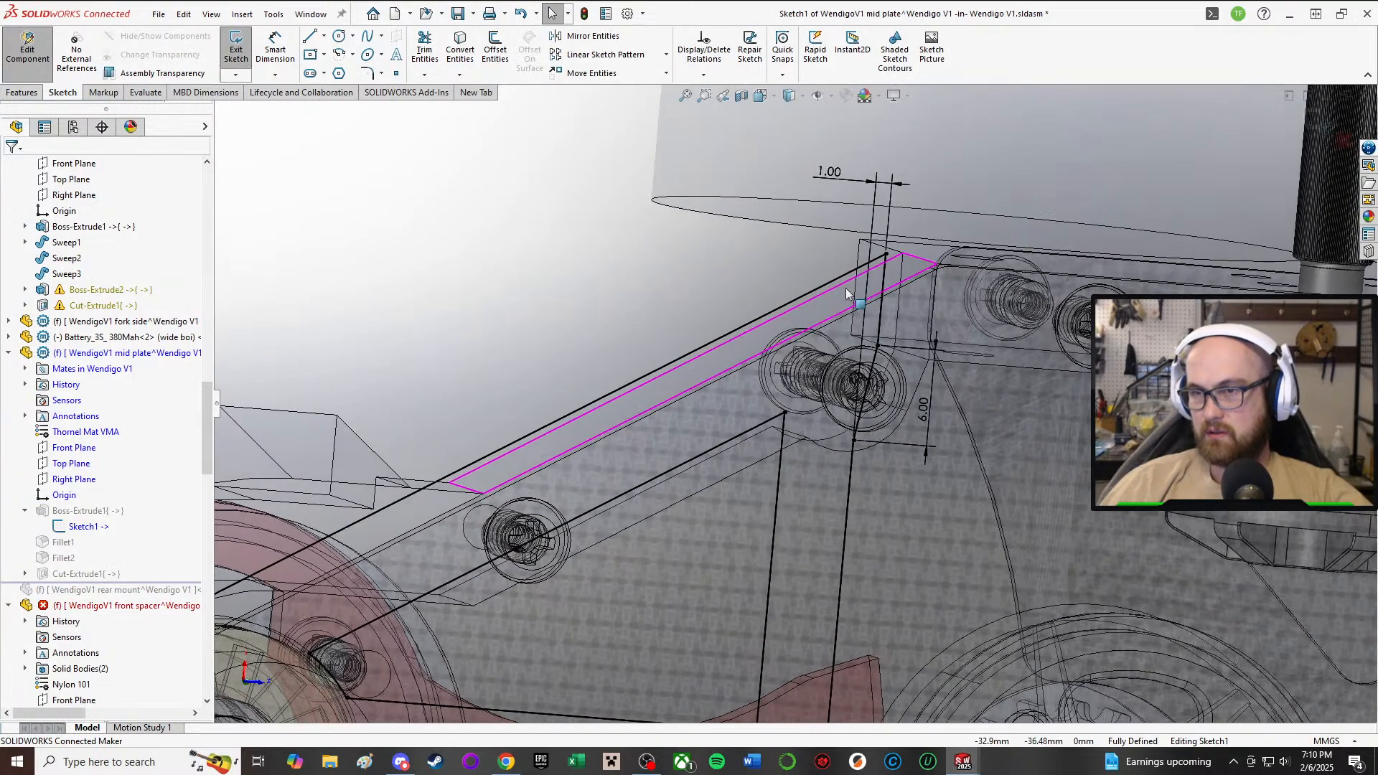
- Remove the outside reference relation from the mid plate's short line beside the upper screw hole
{"action": "middle_click_drag", "start_coordinate": [1018, 298], "coordinate": [983, 272]}
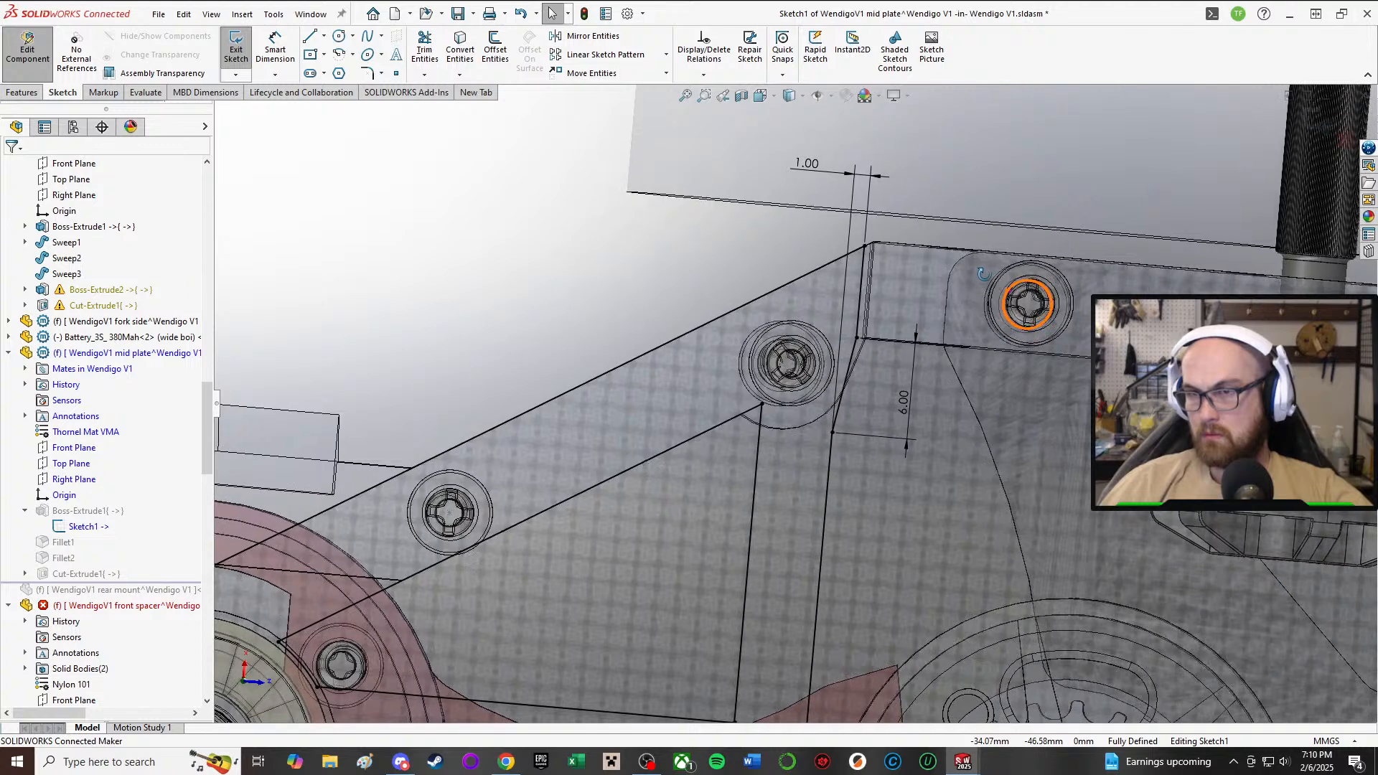
{"action": "scroll", "coordinate": [977, 271], "scroll_direction": "down", "scroll_amount": 2}
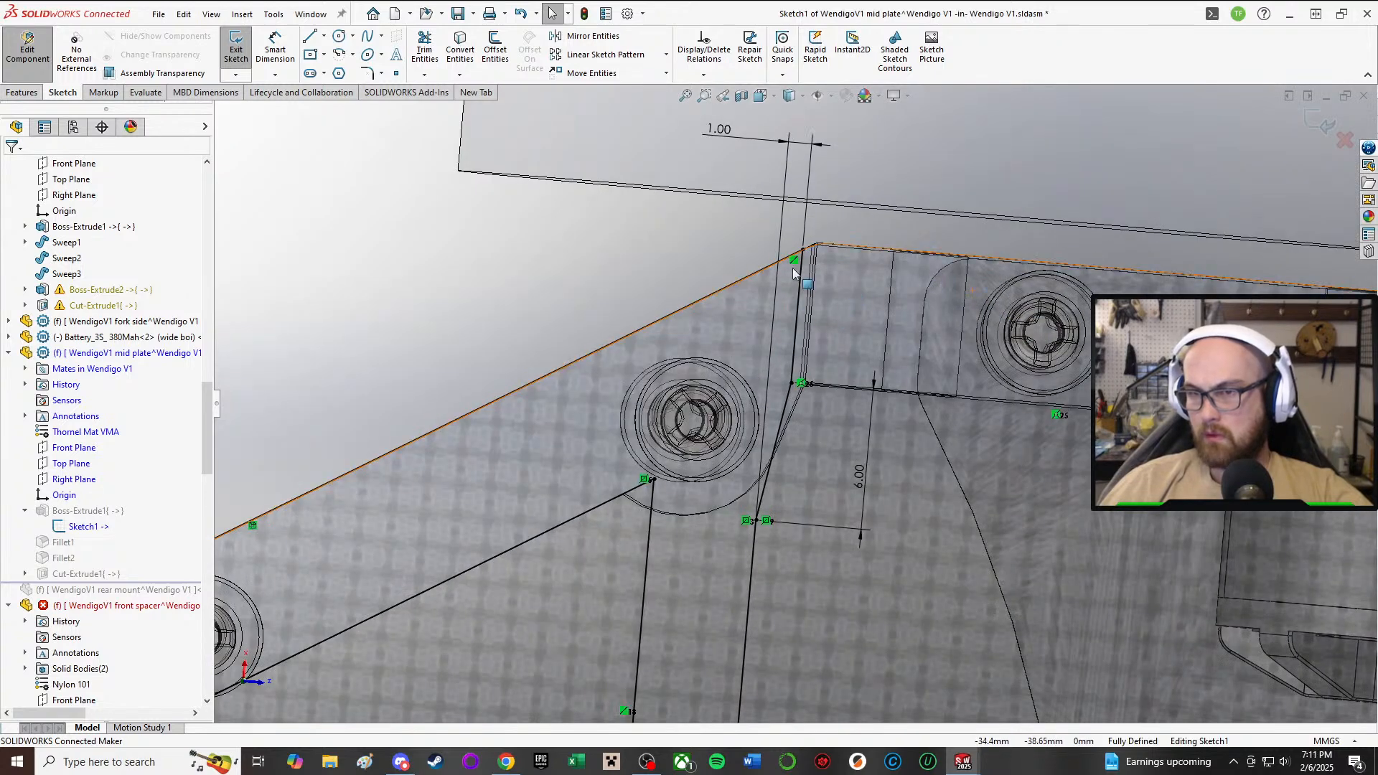
{"action": "left_click", "coordinate": [802, 310]}
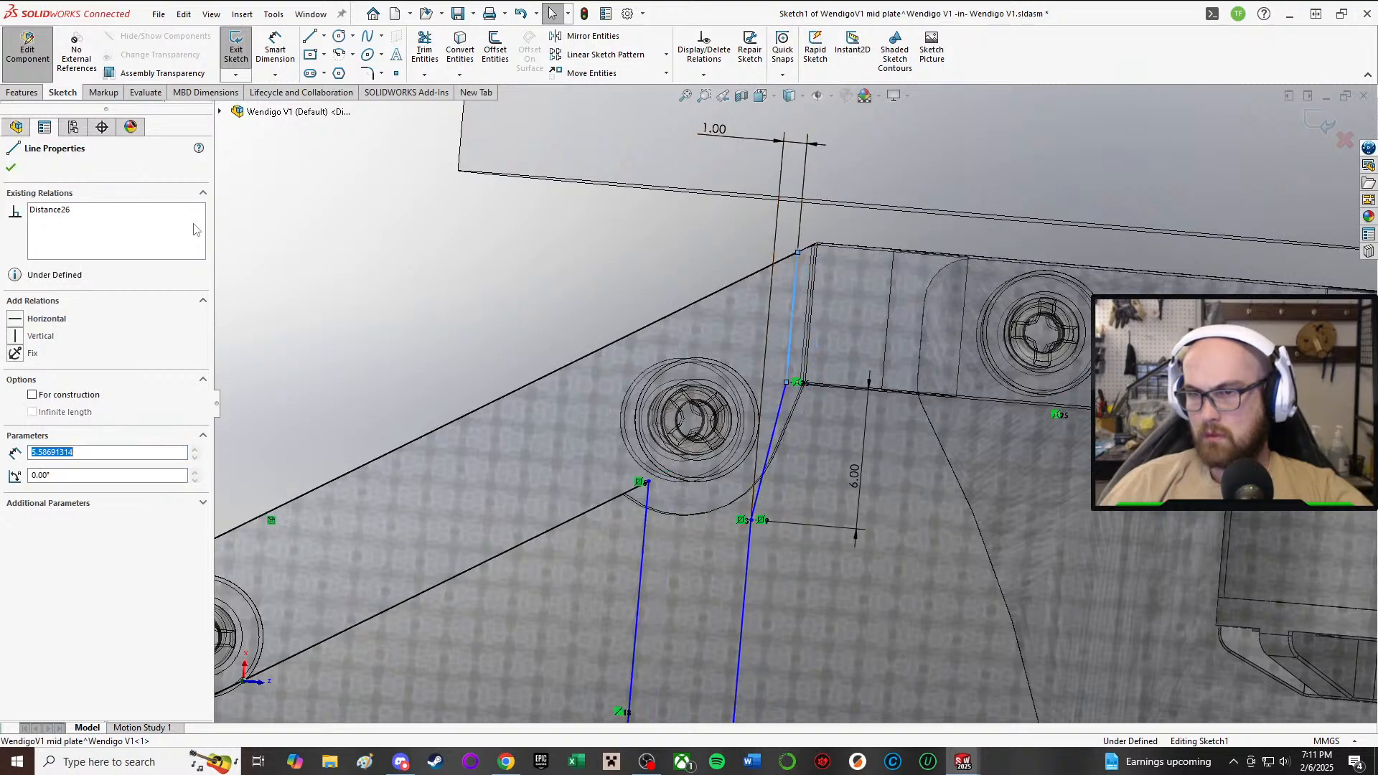
- Make the mid plate's short line collinear with the drive pod's adjacent vertical edge
{"action": "key", "text": "a"}
{"action": "middle_click_drag", "start_coordinate": [1022, 218], "coordinate": [959, 162]}
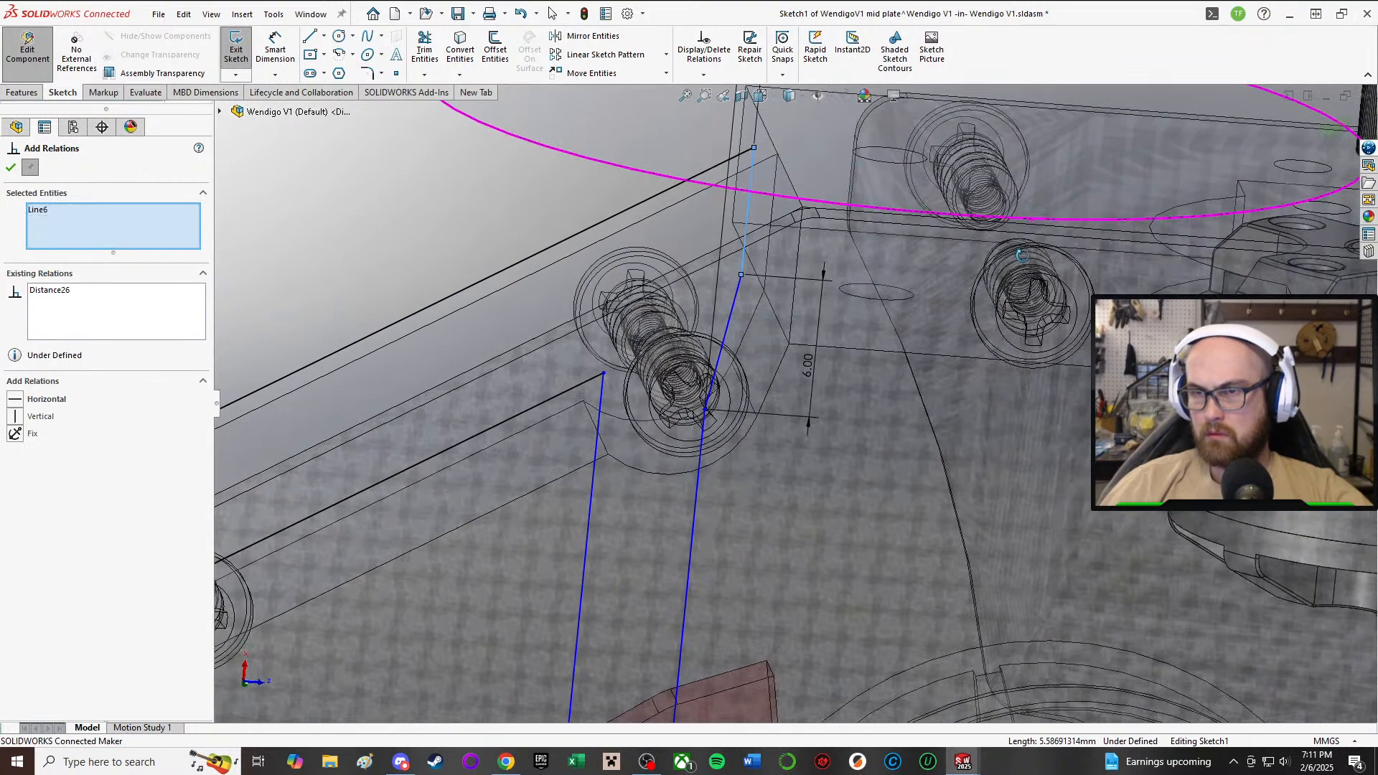
{"action": "scroll", "coordinate": [802, 140], "scroll_direction": "down", "scroll_amount": 1}
{"action": "scroll", "coordinate": [769, 130], "scroll_direction": "down", "scroll_amount": 2}
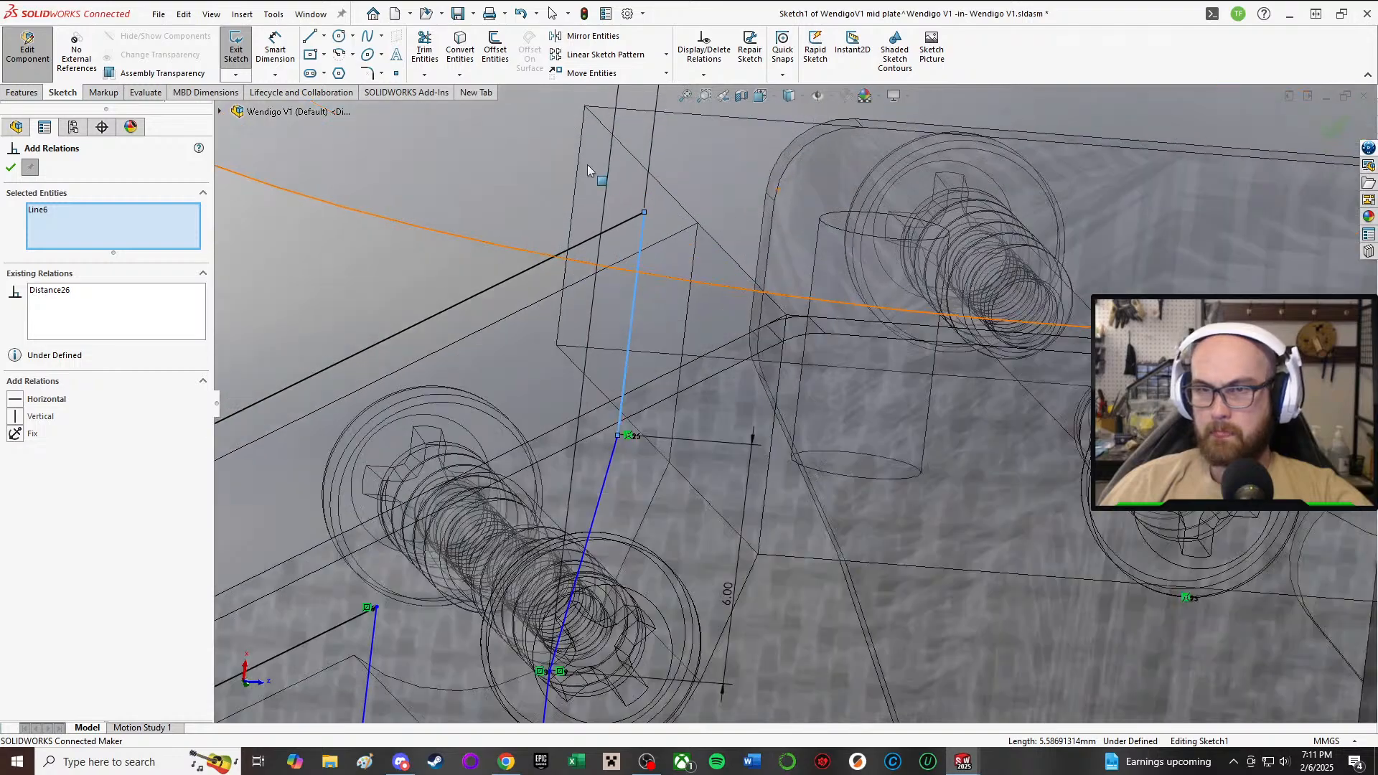
{"action": "left_click", "coordinate": [560, 326]}
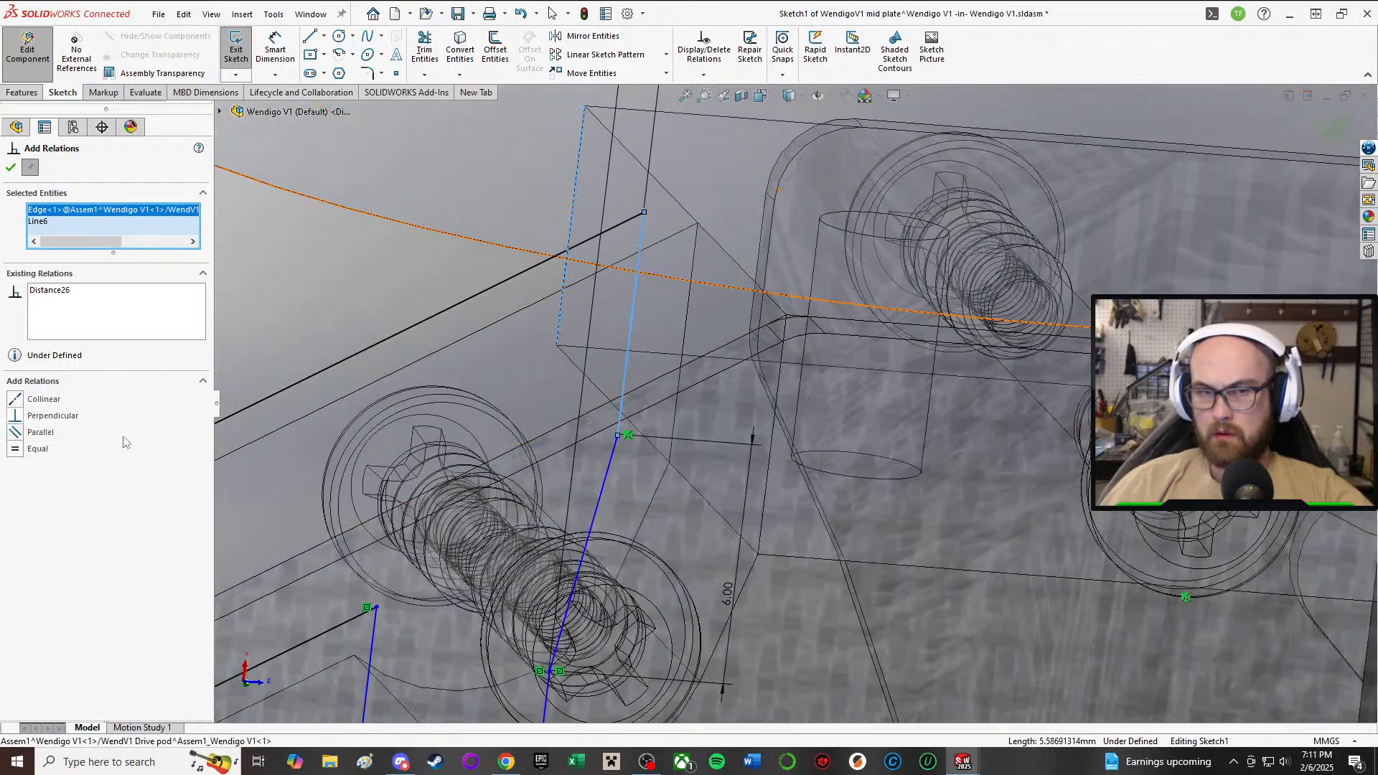
{"action": "left_click", "coordinate": [20, 402]}
{"action": "left_click", "coordinate": [12, 168]}
{"action": "scroll", "coordinate": [558, 286], "scroll_direction": "up", "scroll_amount": 4}
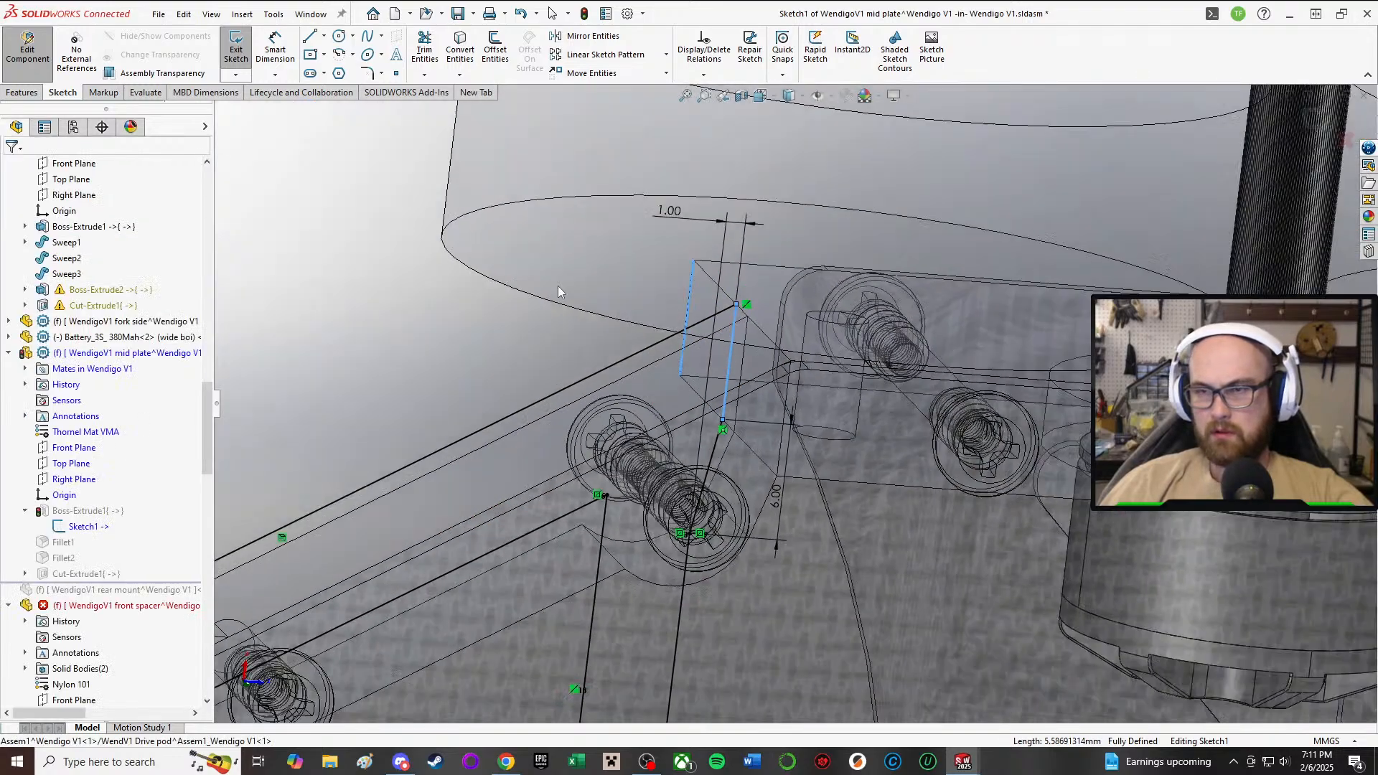
- Finish the sketch edit, leave the mid plate and return to the assembly
{"action": "scroll", "coordinate": [600, 342], "scroll_direction": "down", "scroll_amount": 3}
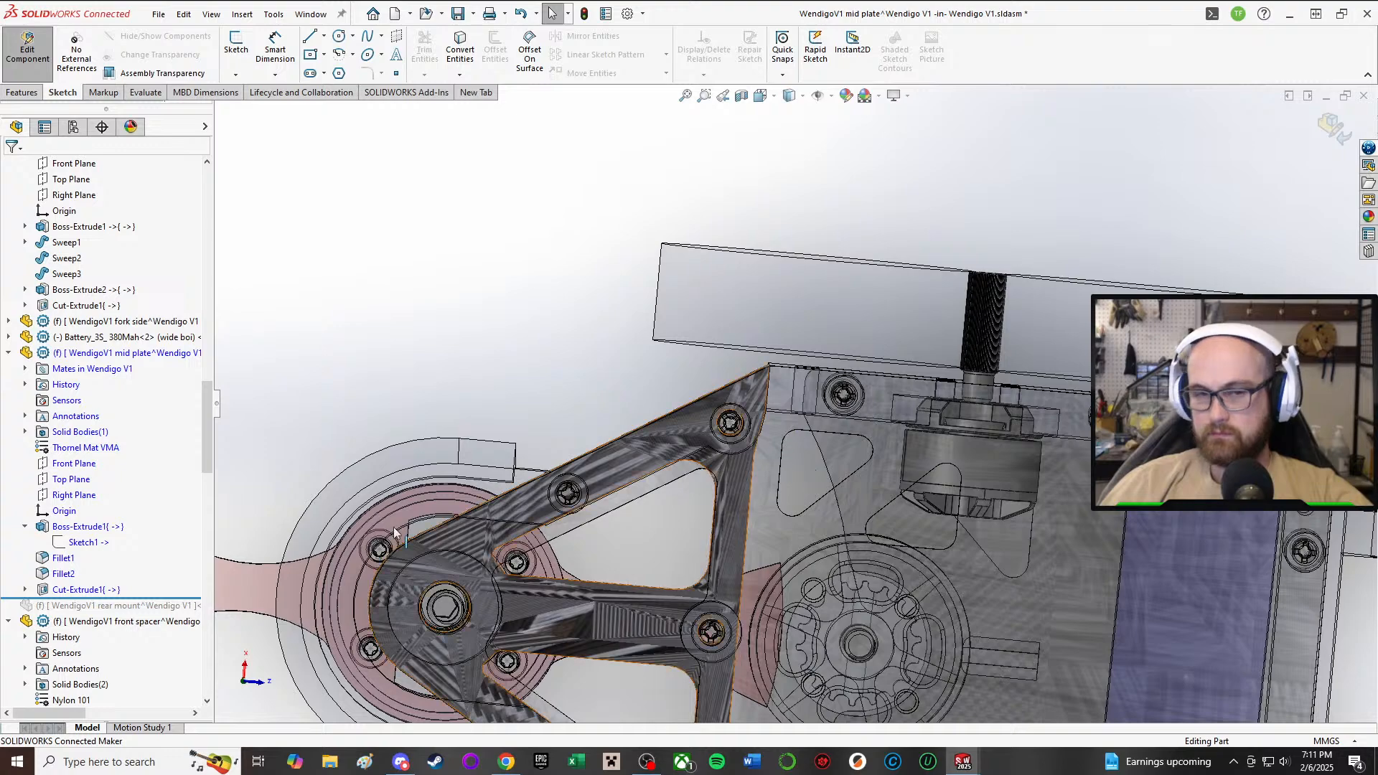
{"action": "left_click", "coordinate": [27, 46]}
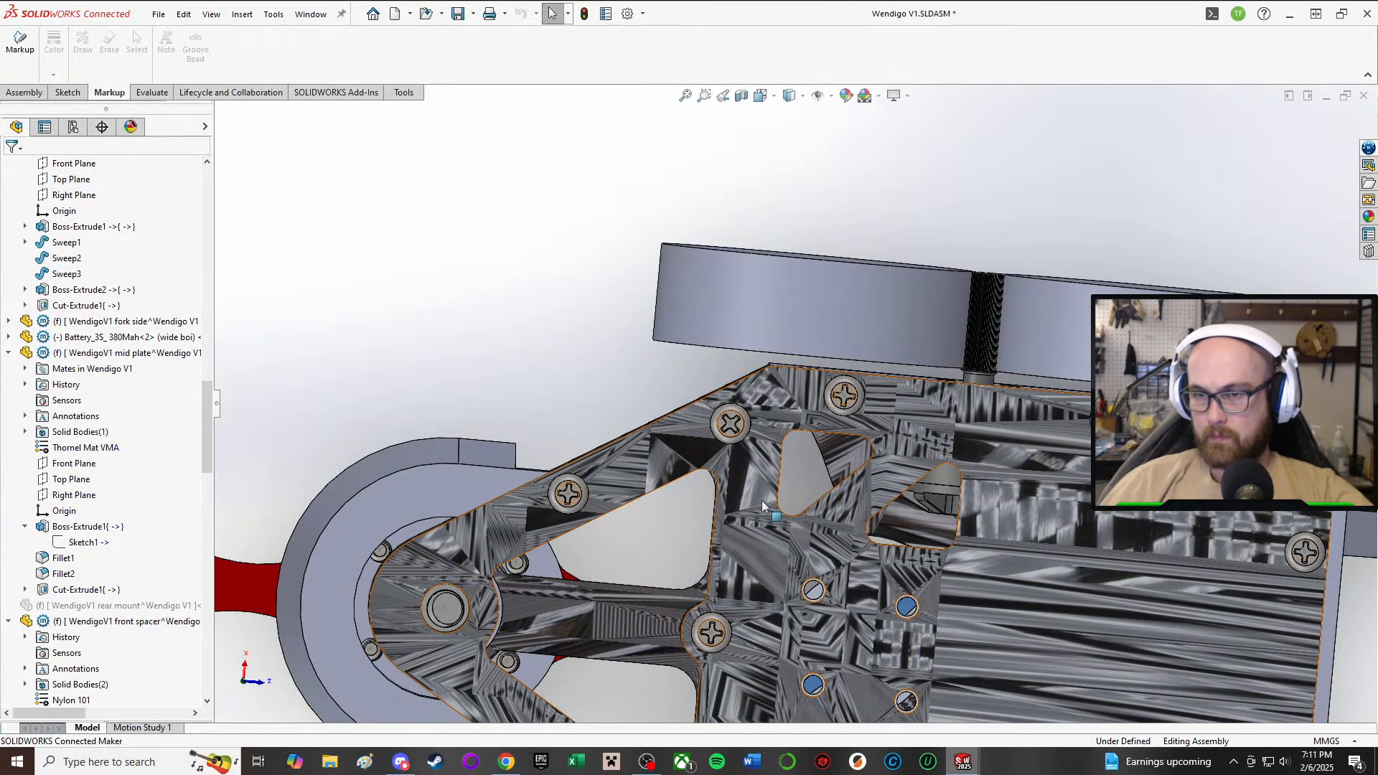
{"action": "left_click", "coordinate": [8, 352]}
- Edit the top plate within the assembly and open Sketch2 of its Cut-Extrude1
{"action": "middle_click_drag", "start_coordinate": [773, 549], "coordinate": [725, 430]}
{"action": "scroll", "coordinate": [824, 535], "scroll_direction": "down", "scroll_amount": 3}
{"action": "scroll", "coordinate": [890, 489], "scroll_direction": "up", "scroll_amount": 3}
{"action": "scroll", "coordinate": [799, 544], "scroll_direction": "down", "scroll_amount": 3}
{"action": "scroll", "coordinate": [739, 553], "scroll_direction": "up", "scroll_amount": 3}
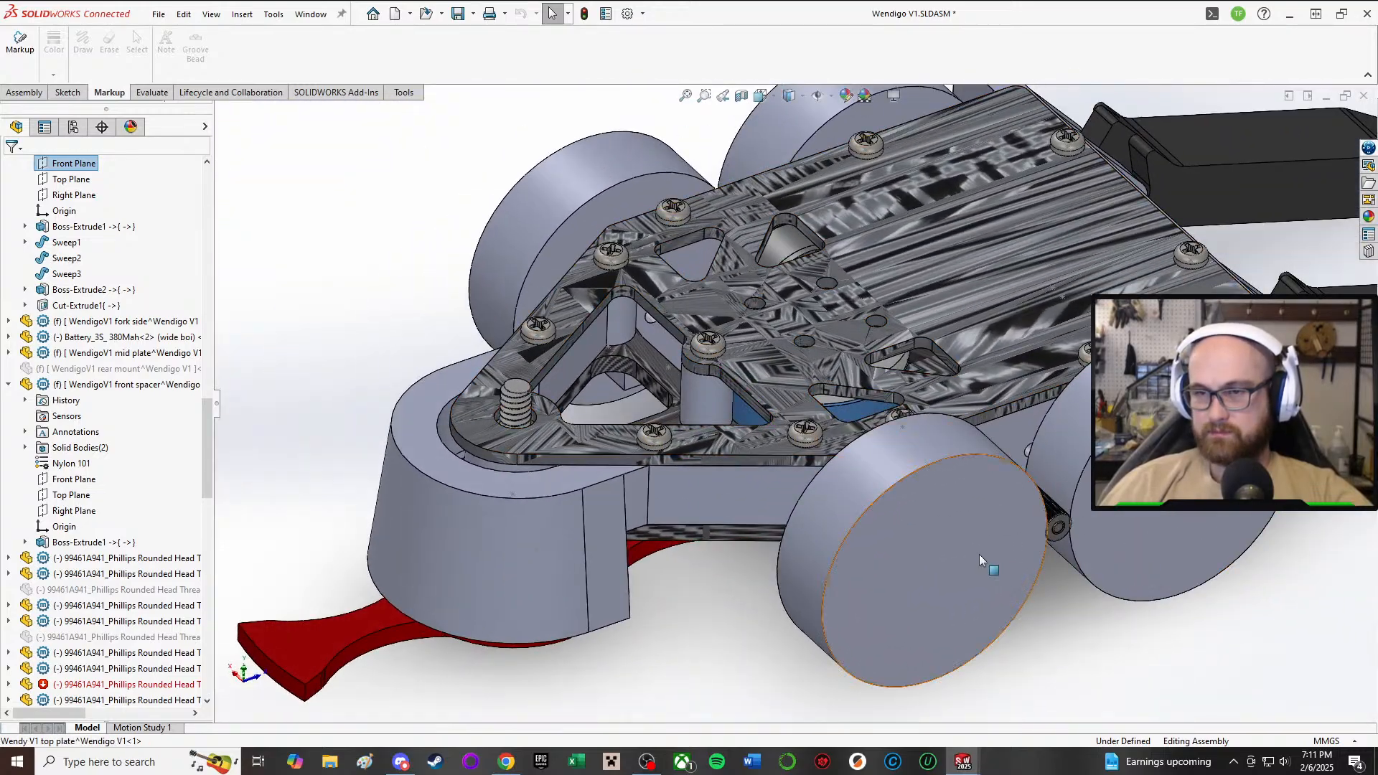
{"action": "left_click", "coordinate": [1036, 351]}
{"action": "scroll", "coordinate": [952, 299], "scroll_direction": "down", "scroll_amount": 3}
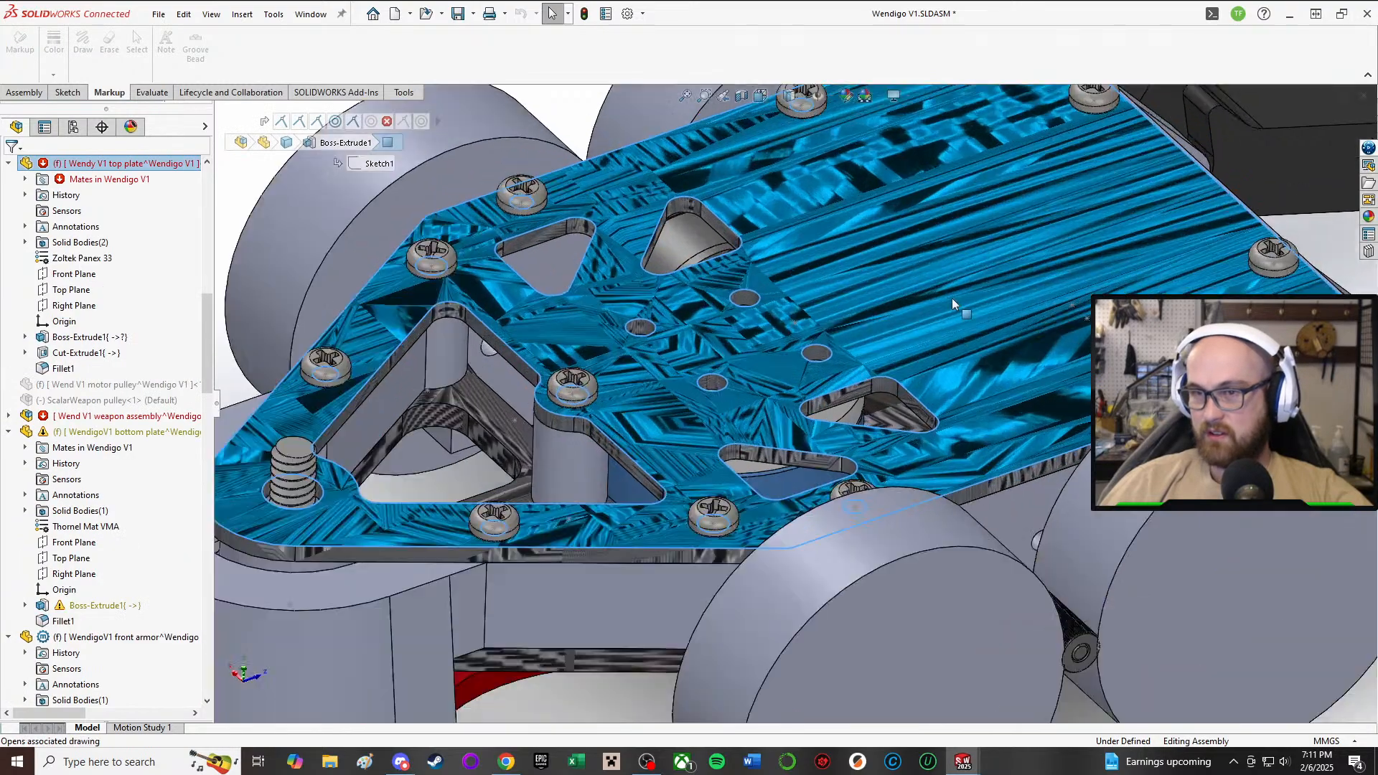
{"action": "scroll", "coordinate": [889, 369], "scroll_direction": "down", "scroll_amount": 6}
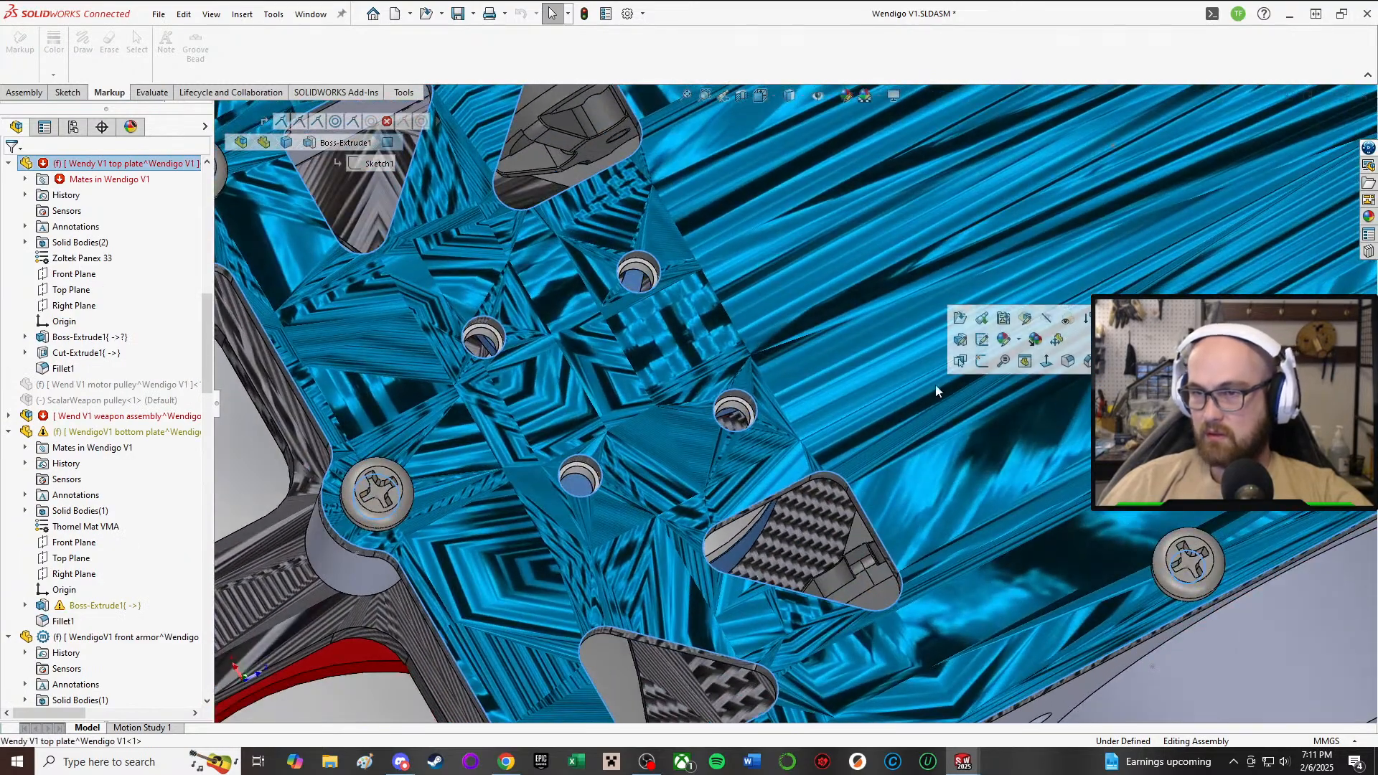
{"action": "left_click", "coordinate": [1025, 319]}
{"action": "scroll", "coordinate": [796, 409], "scroll_direction": "up", "scroll_amount": 4}
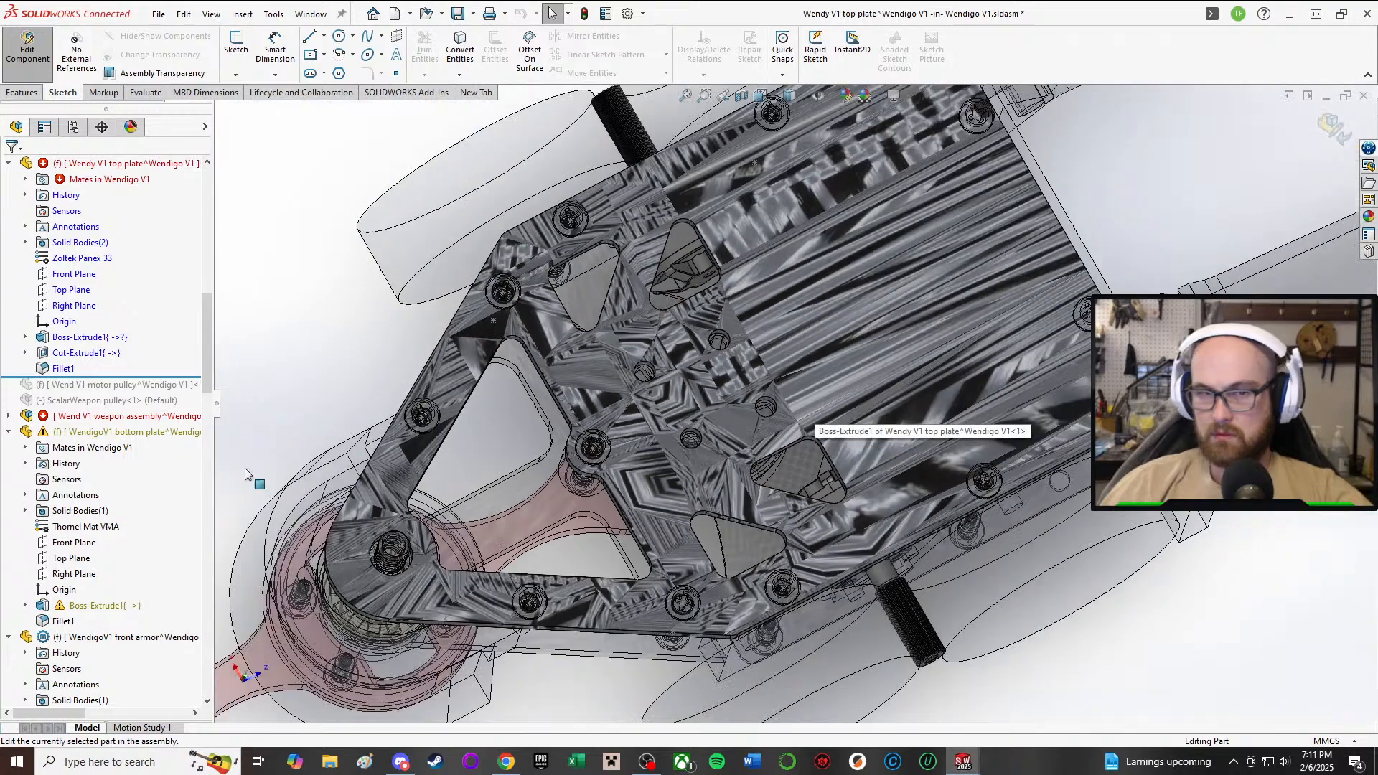
{"action": "left_click", "coordinate": [79, 353]}
{"action": "left_click", "coordinate": [127, 324]}
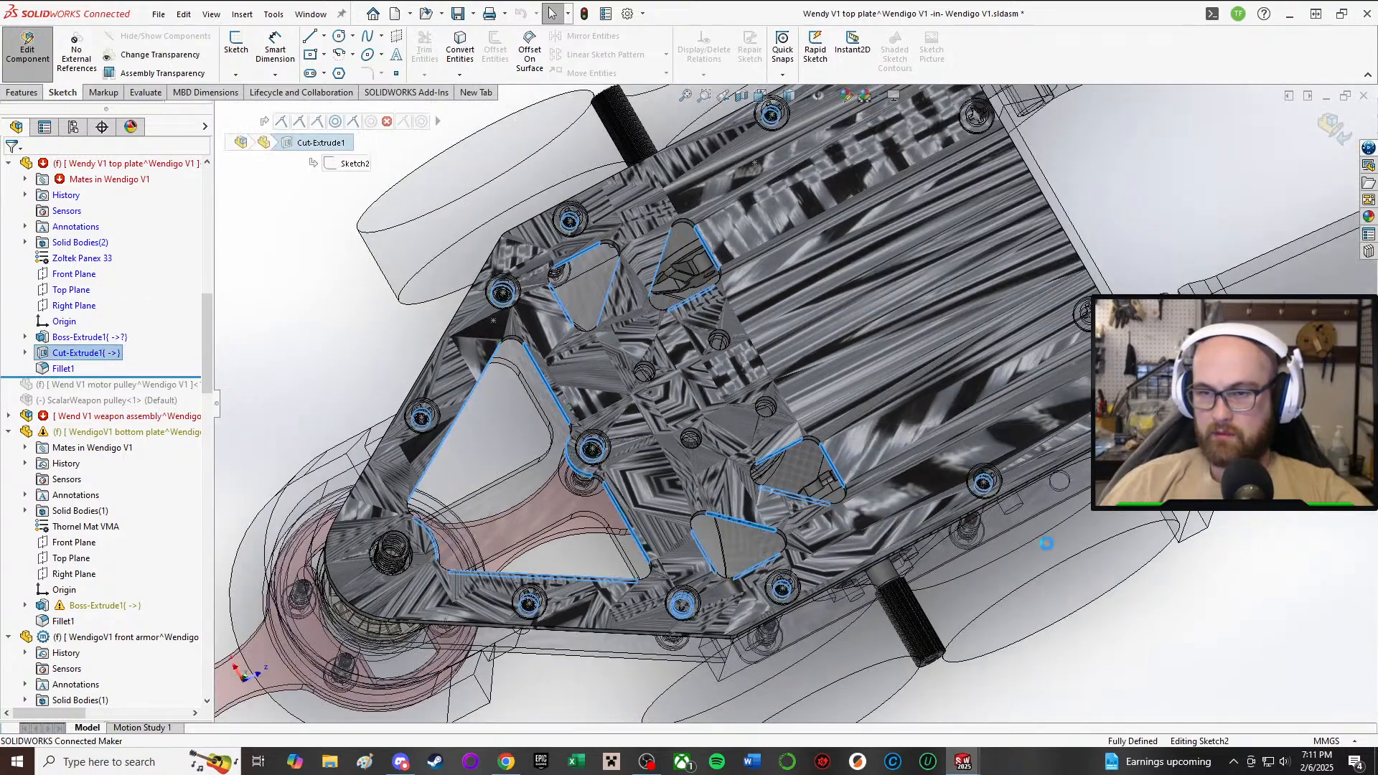
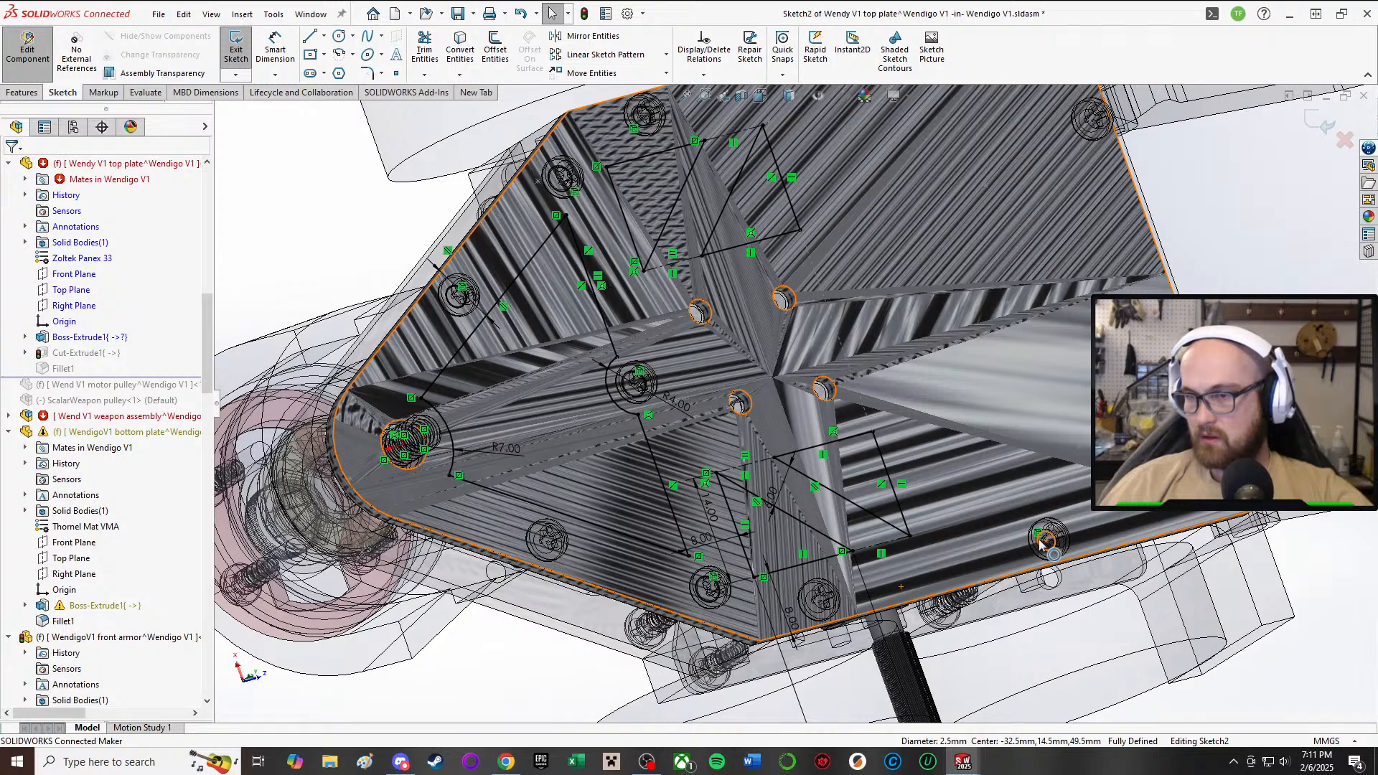
- Sketch circles centred on the two screw holes along one slanted front edge, the rear one about 5.1 mm in radius
{"action": "scroll", "coordinate": [1076, 172], "scroll_direction": "up", "scroll_amount": 4}
{"action": "scroll", "coordinate": [804, 244], "scroll_direction": "down", "scroll_amount": 4}
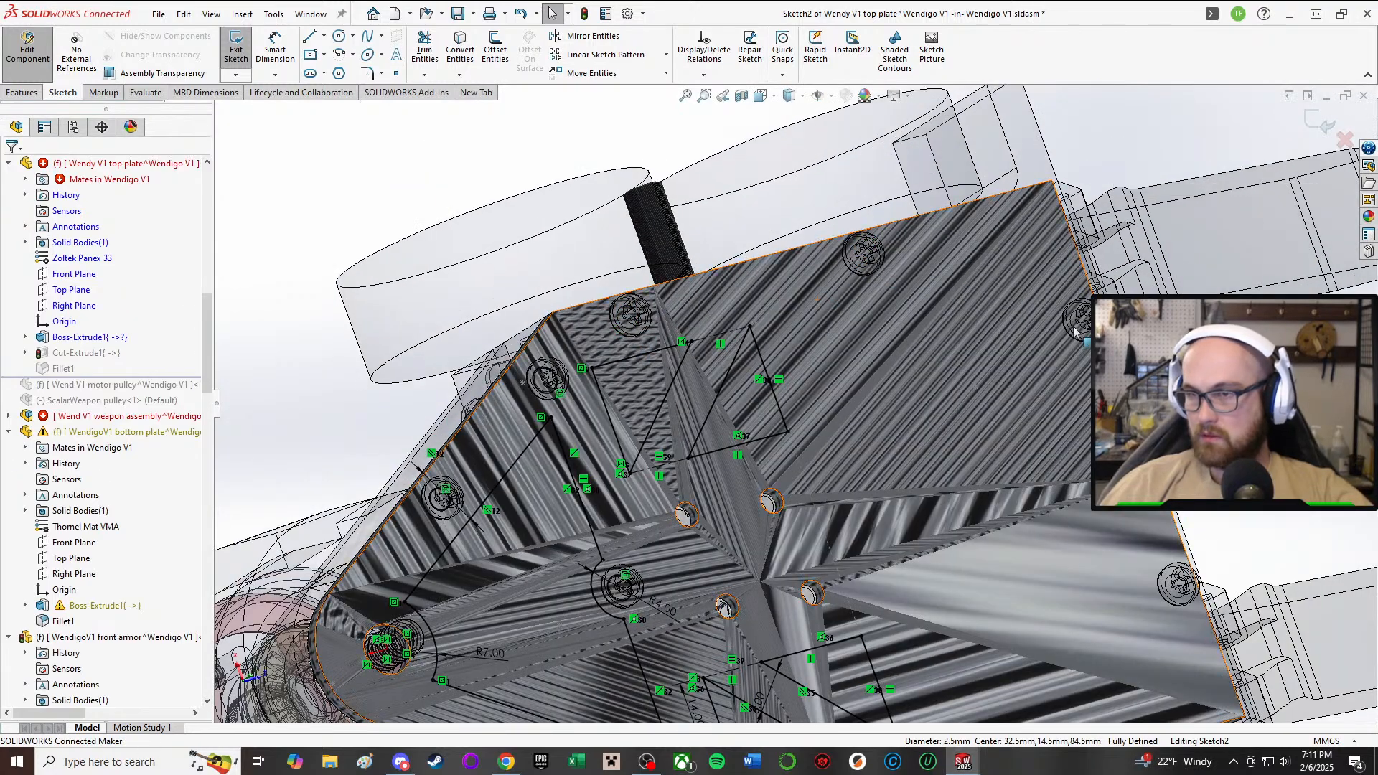
{"action": "left_click", "coordinate": [544, 390]}
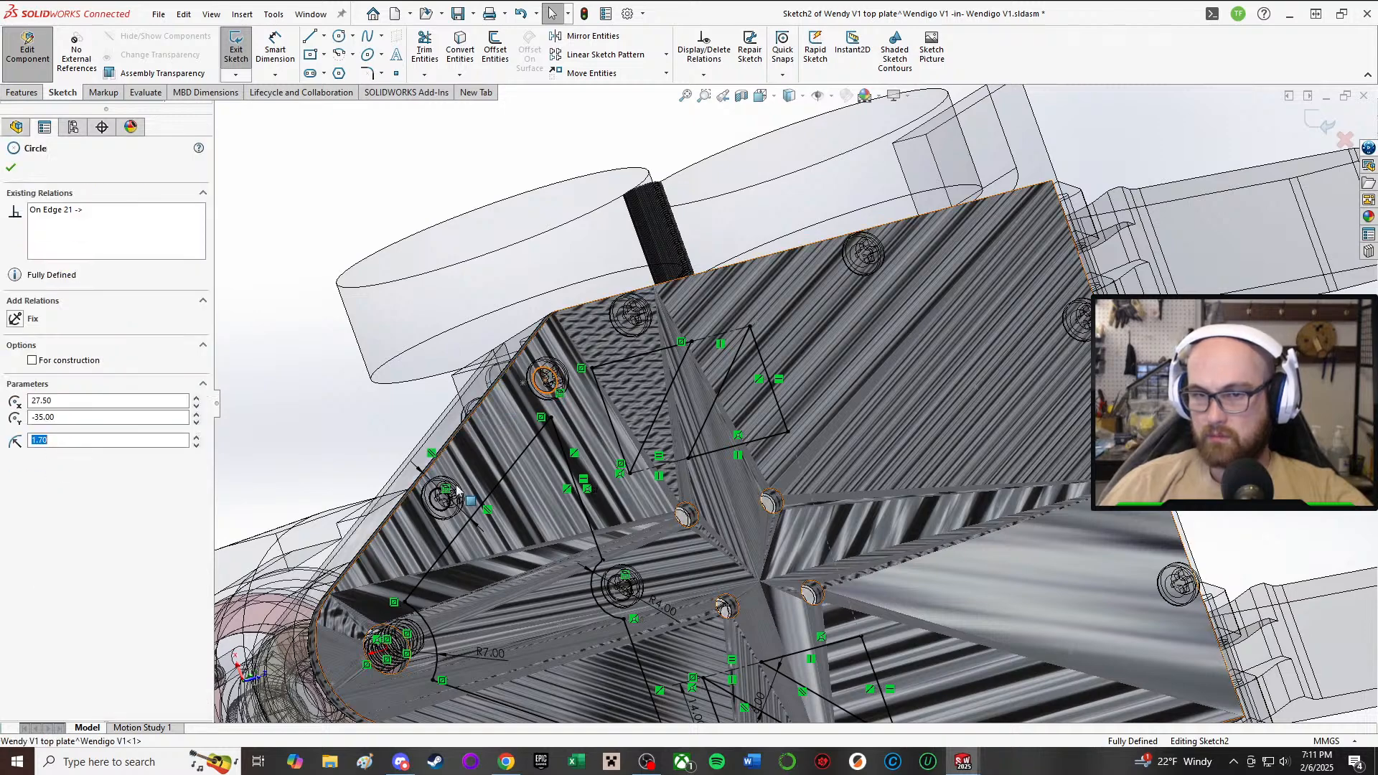
{"action": "key", "text": "Escape"}
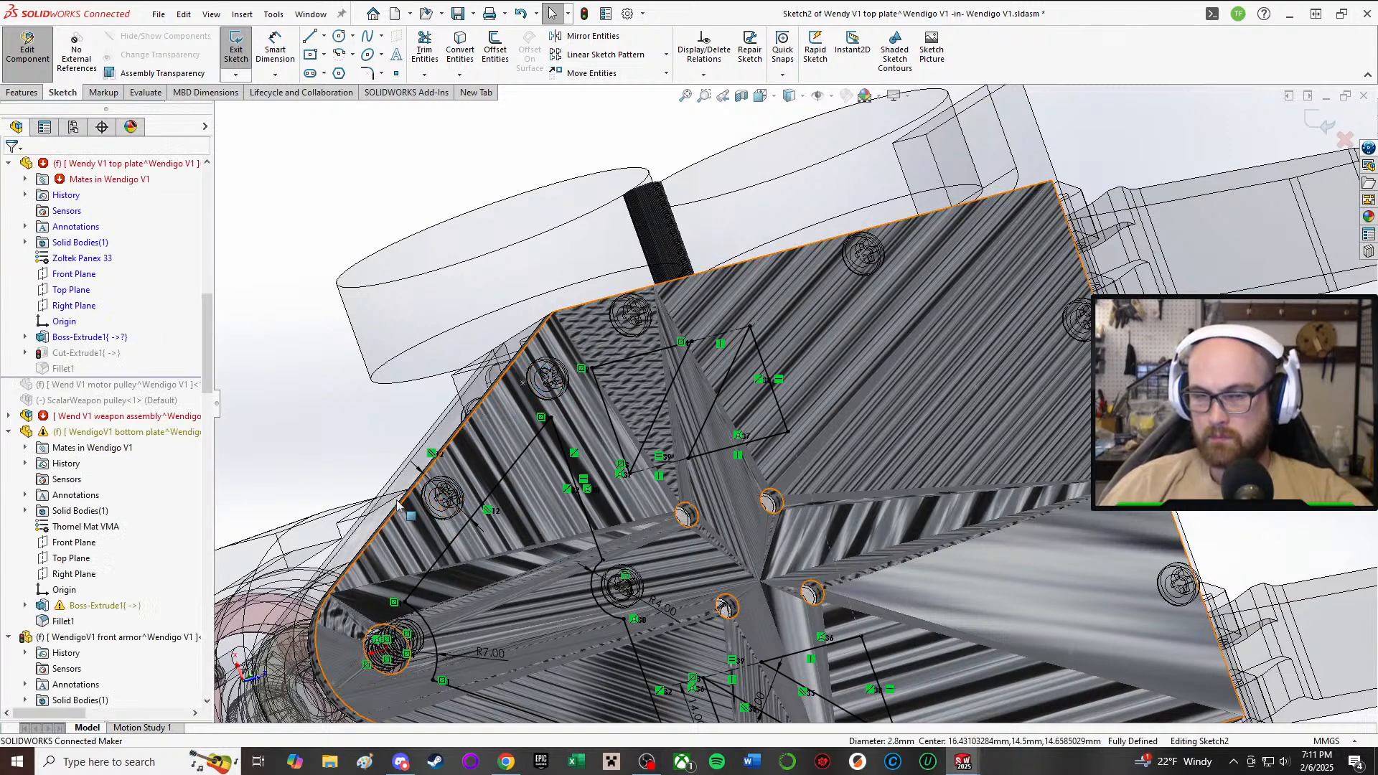
{"action": "left_click", "coordinate": [339, 36]}
{"action": "scroll", "coordinate": [759, 449], "scroll_direction": "down", "scroll_amount": 5}
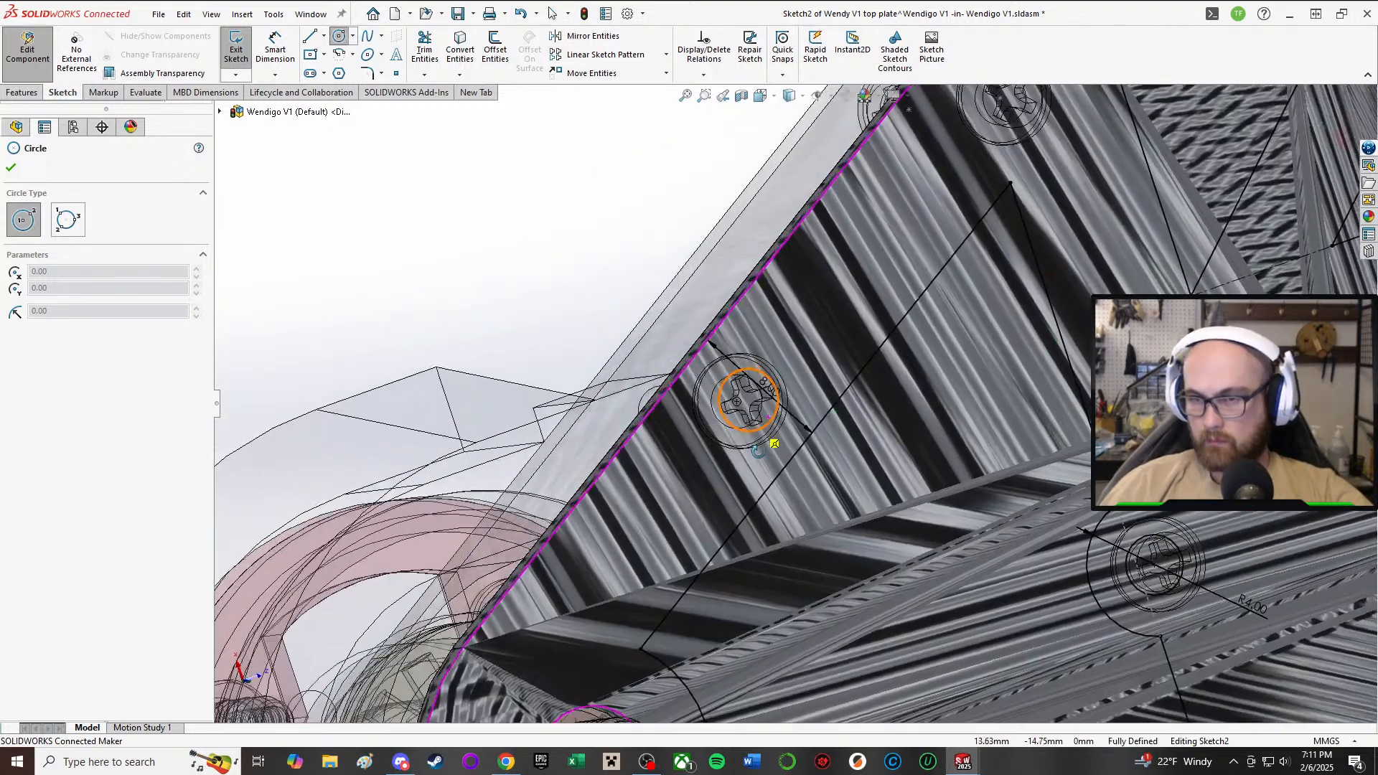
{"action": "middle_click_drag", "start_coordinate": [758, 449], "coordinate": [754, 402]}
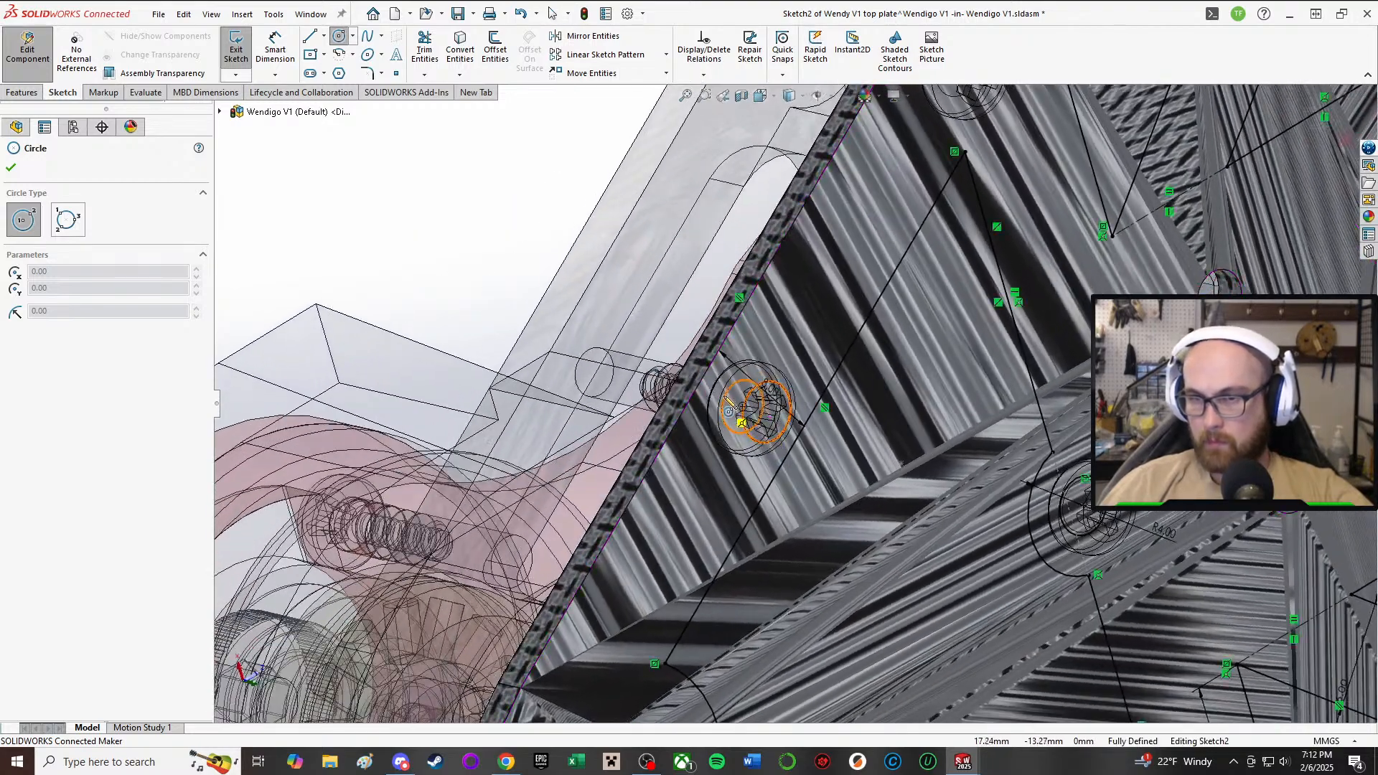
{"action": "left_click", "coordinate": [747, 419]}
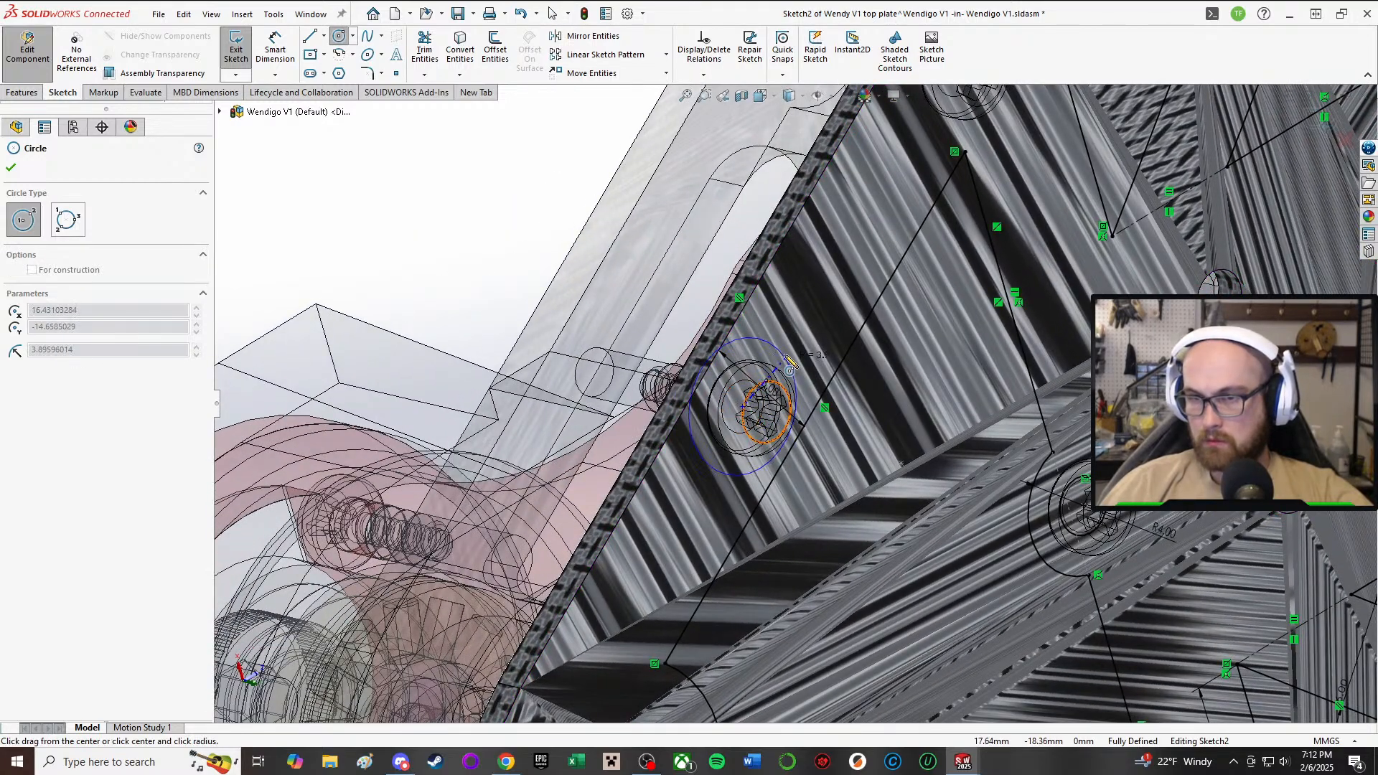
{"action": "left_click", "coordinate": [751, 313]}
{"action": "mouse_move", "coordinate": [752, 314]}
{"action": "middle_mouse_down"}
{"action": "mouse_move", "coordinate": [835, 431]}
{"action": "mouse_move", "coordinate": [788, 448]}
{"action": "middle_mouse_up"}
{"action": "left_click", "coordinate": [784, 445]}
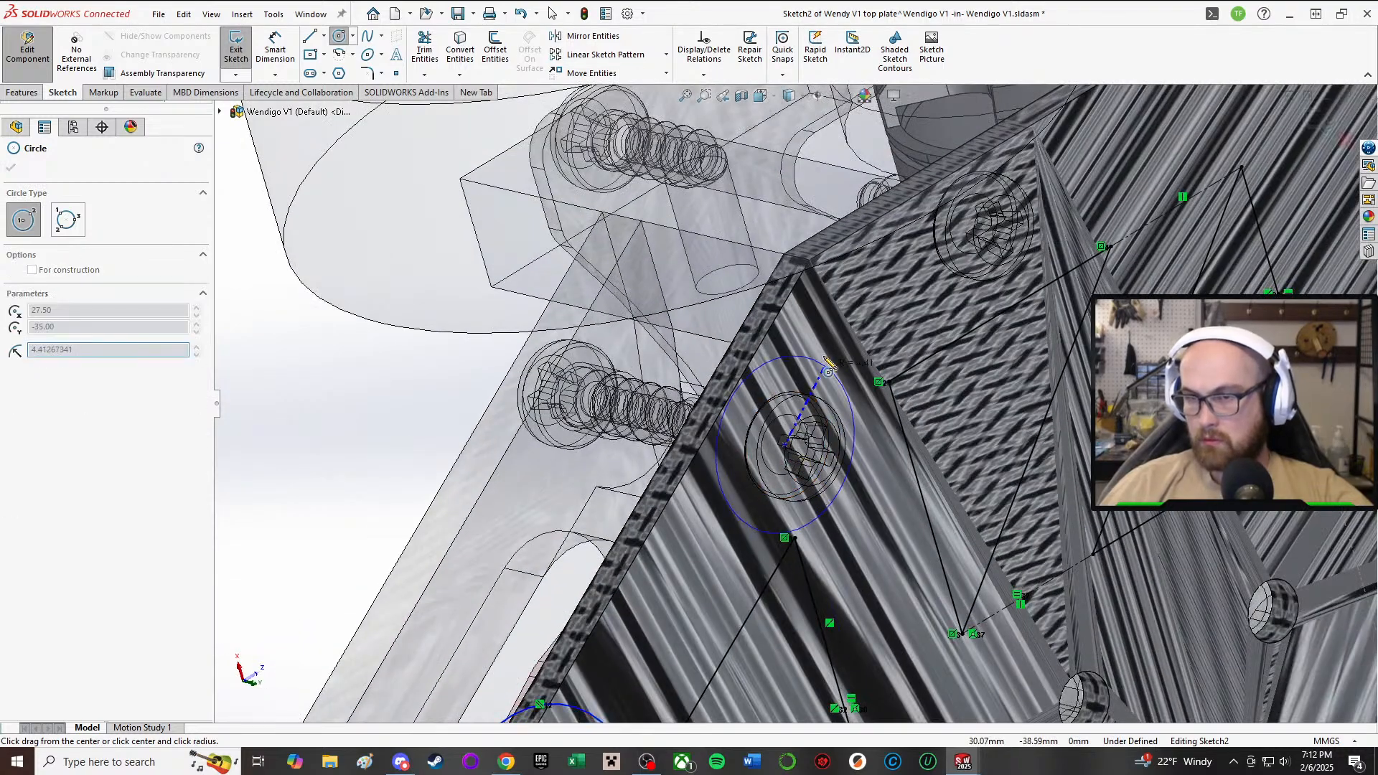
{"action": "left_click", "coordinate": [833, 361]}
- Sketch circles about 4.6 mm and 7.3 mm in radius on the two screw holes along the same side's long edge
{"action": "scroll", "coordinate": [946, 307], "scroll_direction": "up", "scroll_amount": 5}
{"action": "scroll", "coordinate": [962, 320], "scroll_direction": "down", "scroll_amount": 2}
{"action": "scroll", "coordinate": [807, 394], "scroll_direction": "down", "scroll_amount": 2}
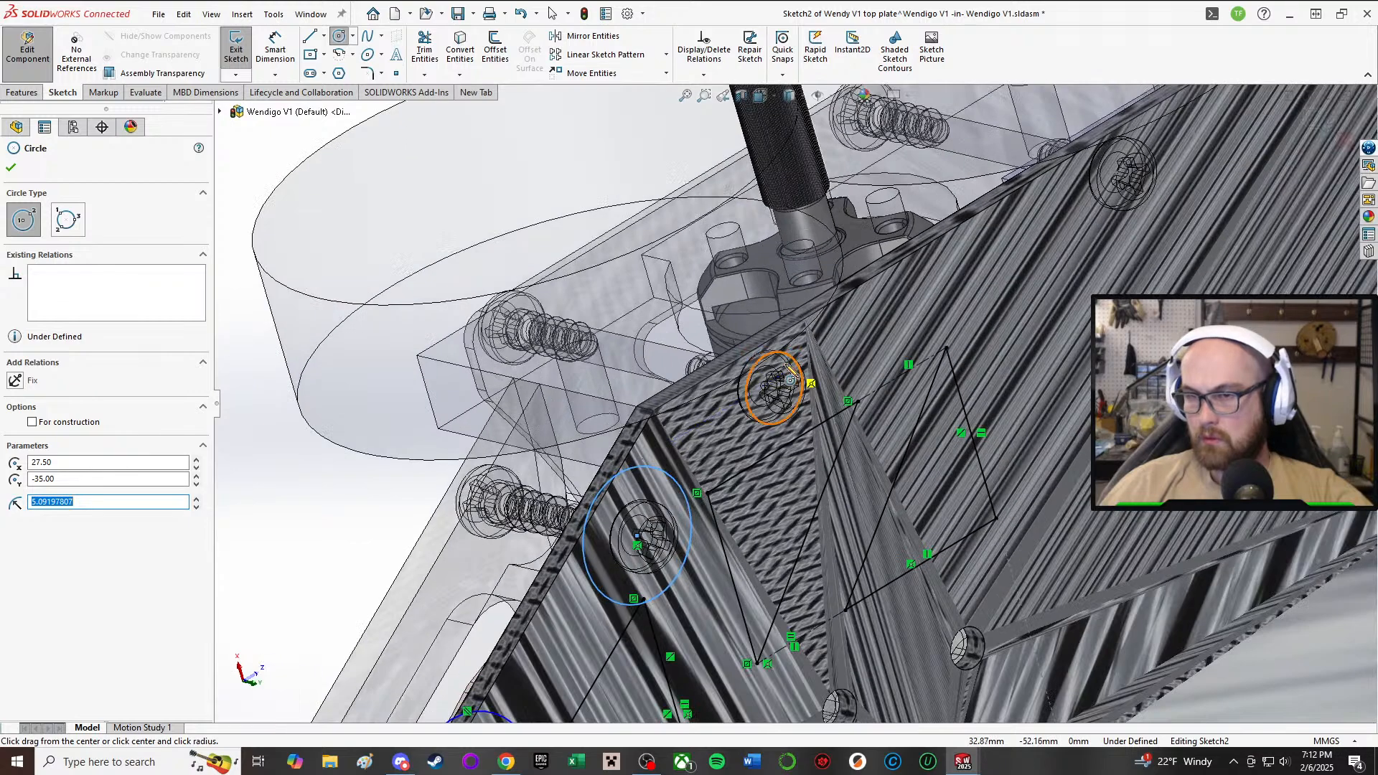
{"action": "left_click", "coordinate": [768, 389]}
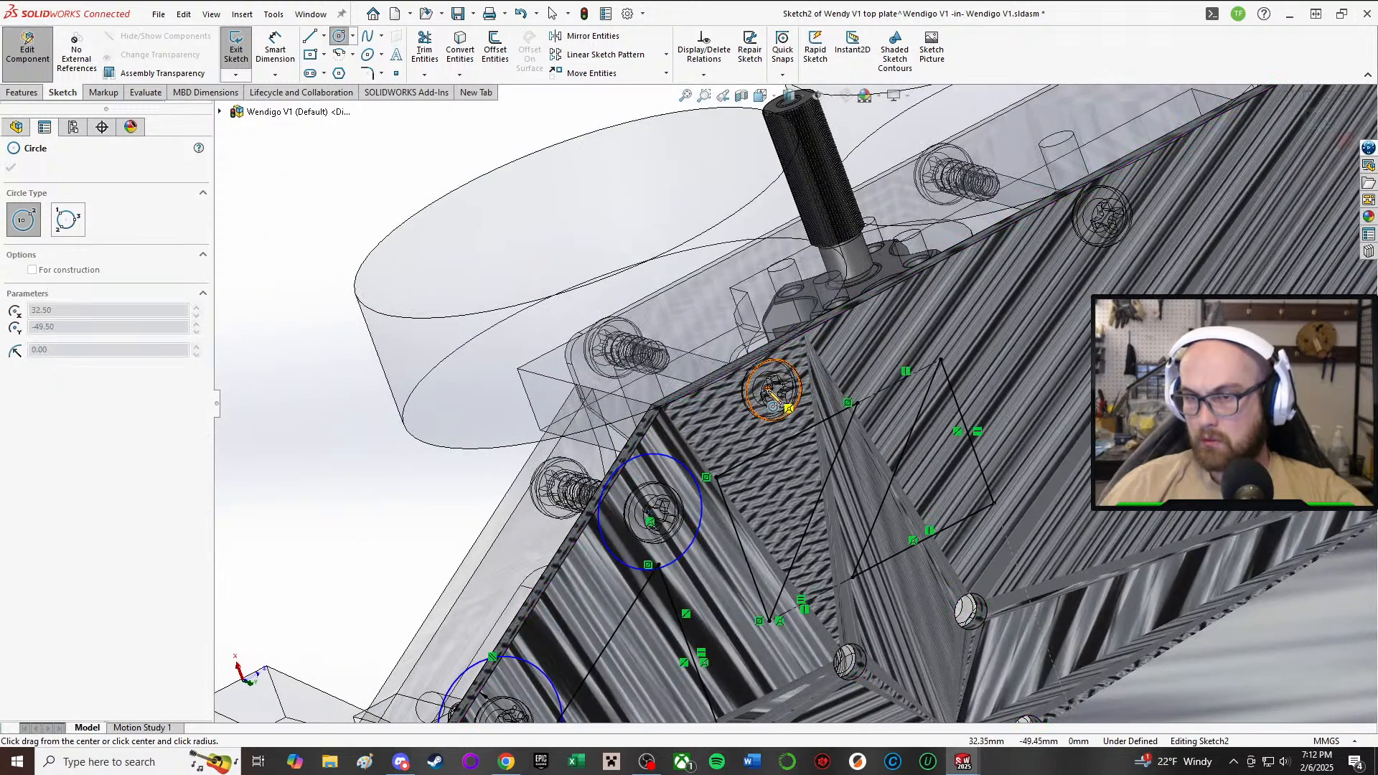
{"action": "left_click", "coordinate": [811, 366]}
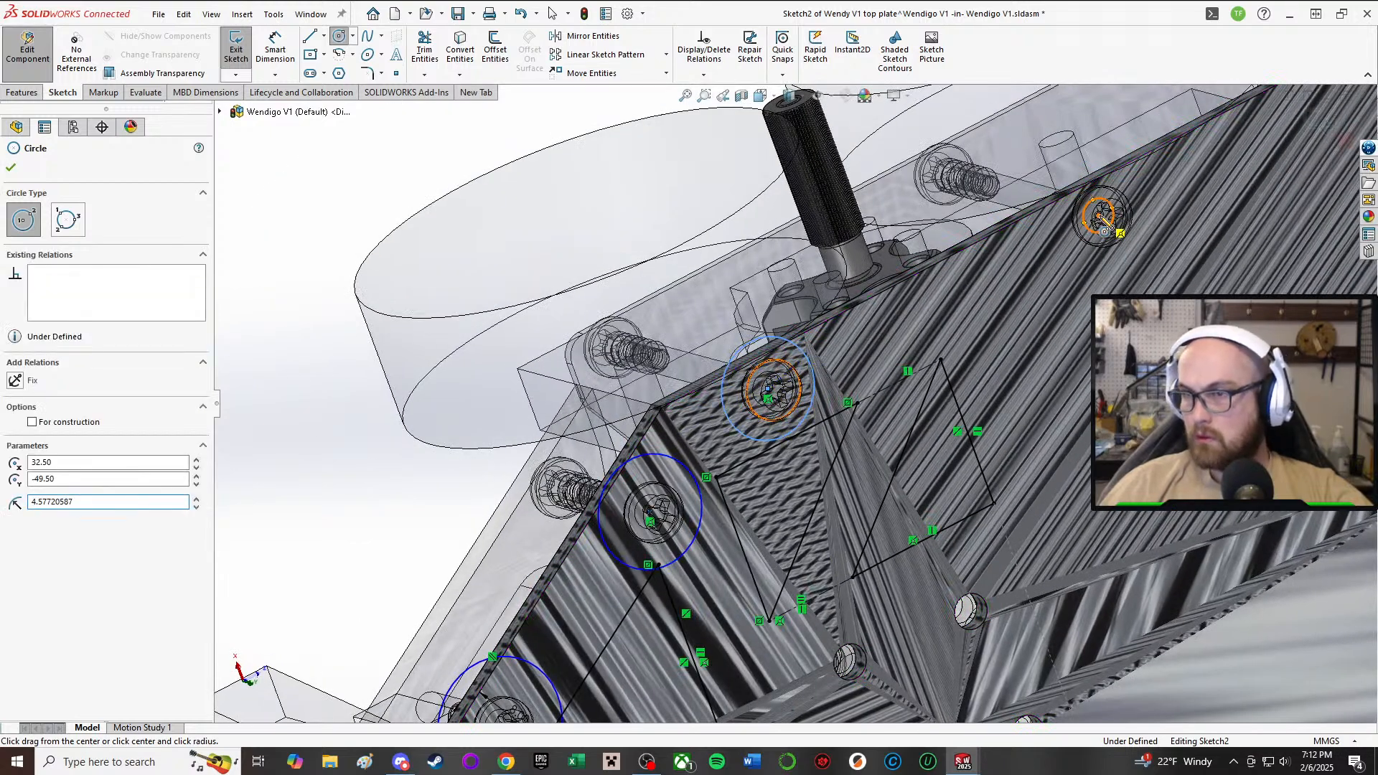
{"action": "left_click", "coordinate": [1100, 215]}
{"action": "left_click", "coordinate": [1166, 251]}
- Sketch circles about 4.7 mm and 4.8 mm in radius on the two screw holes along the opposite slanted front edge
{"action": "scroll", "coordinate": [1149, 287], "scroll_direction": "up", "scroll_amount": 5}
{"action": "scroll", "coordinate": [824, 652], "scroll_direction": "down", "scroll_amount": 8}
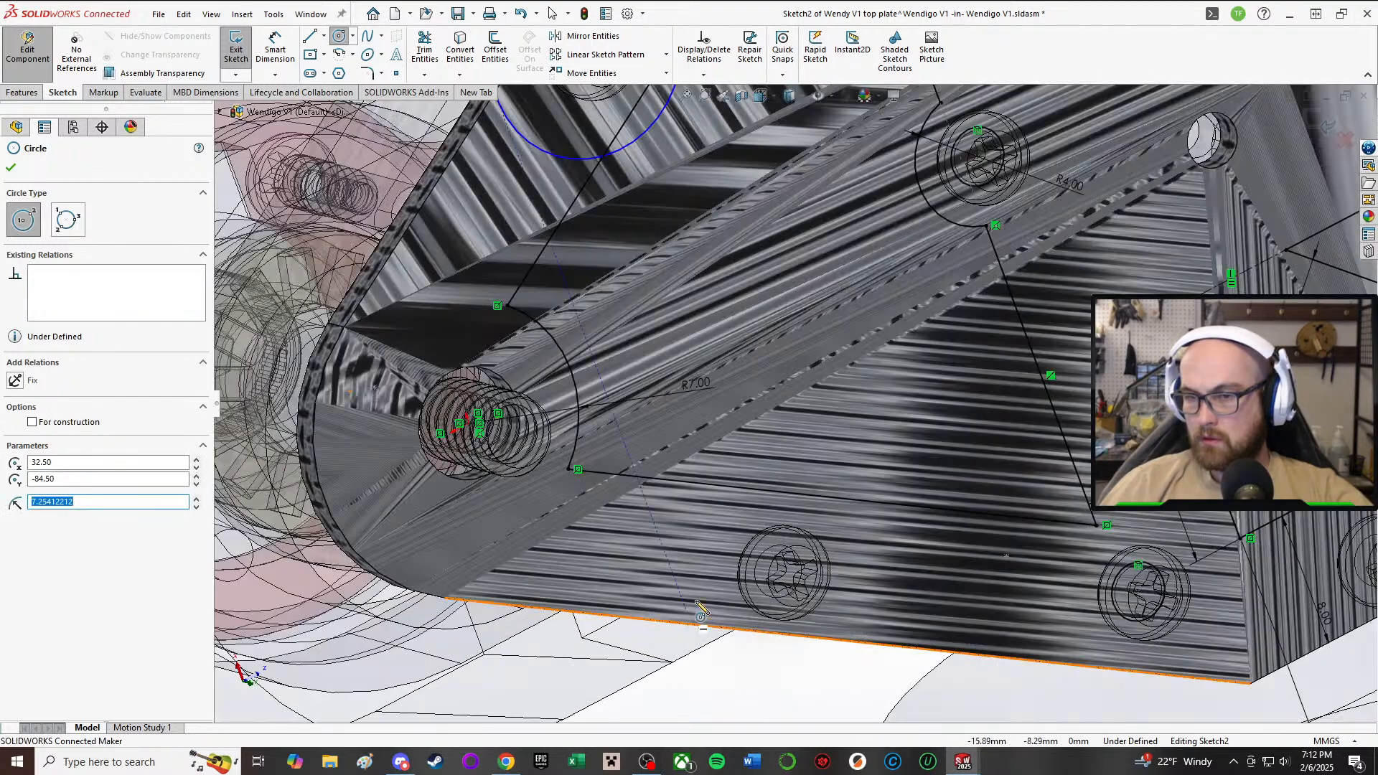
{"action": "left_click", "coordinate": [778, 572]}
{"action": "left_click", "coordinate": [850, 574]}
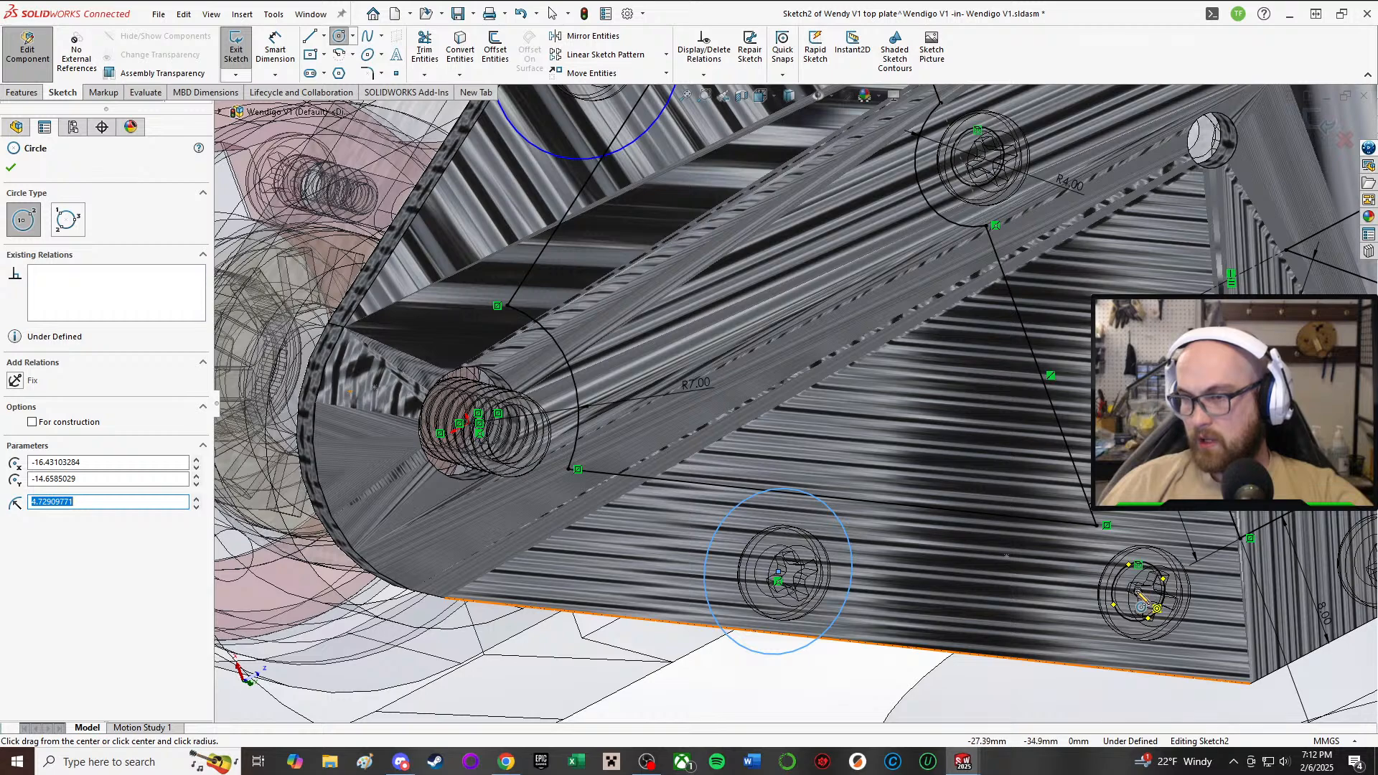
{"action": "left_click", "coordinate": [1138, 592]}
{"action": "left_click", "coordinate": [1070, 631]}
- Sketch circles about 3.1 mm and 4.5 mm in radius on the two screw holes along the opposite side's long edge
{"action": "scroll", "coordinate": [1066, 625], "scroll_direction": "up", "scroll_amount": 5}
{"action": "scroll", "coordinate": [1048, 531], "scroll_direction": "down", "scroll_amount": 6}
{"action": "scroll", "coordinate": [664, 229], "scroll_direction": "down", "scroll_amount": 3}
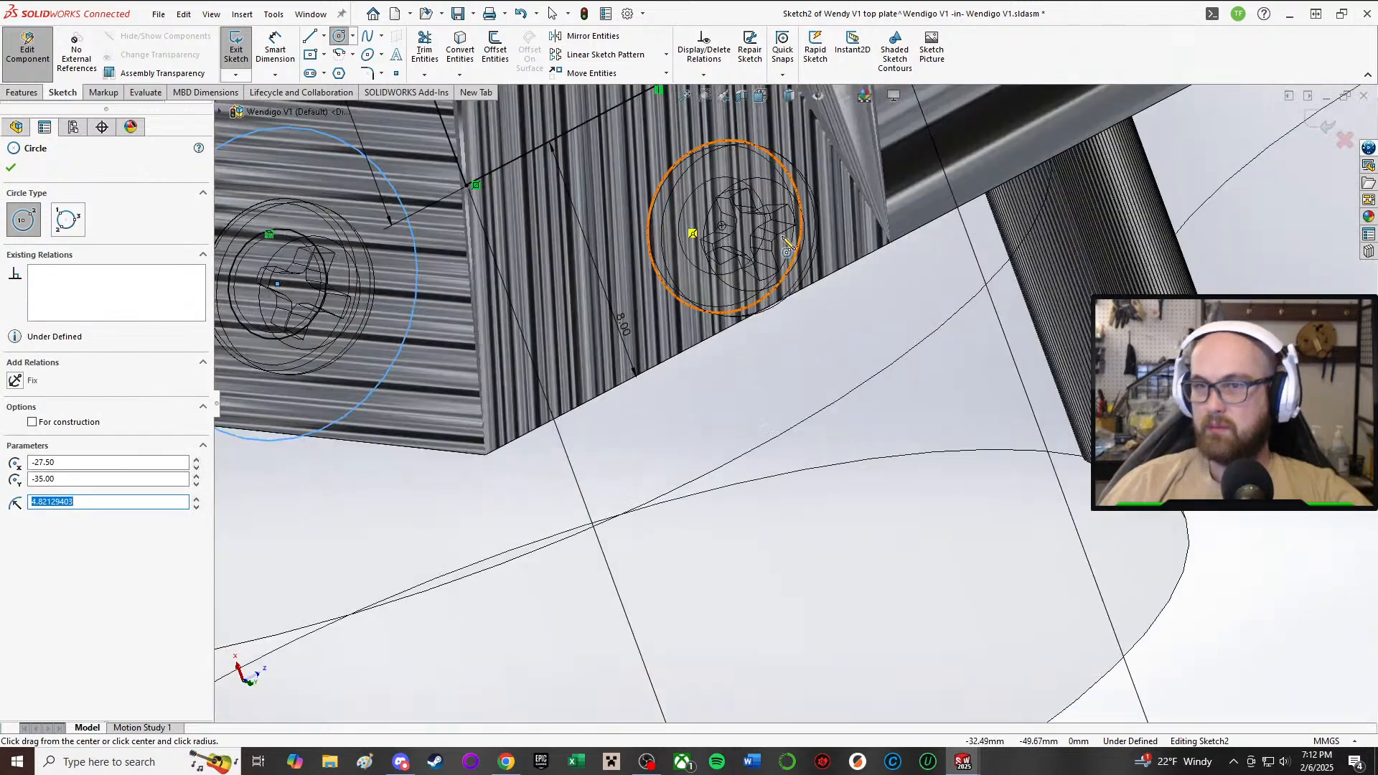
{"action": "left_click", "coordinate": [722, 225]}
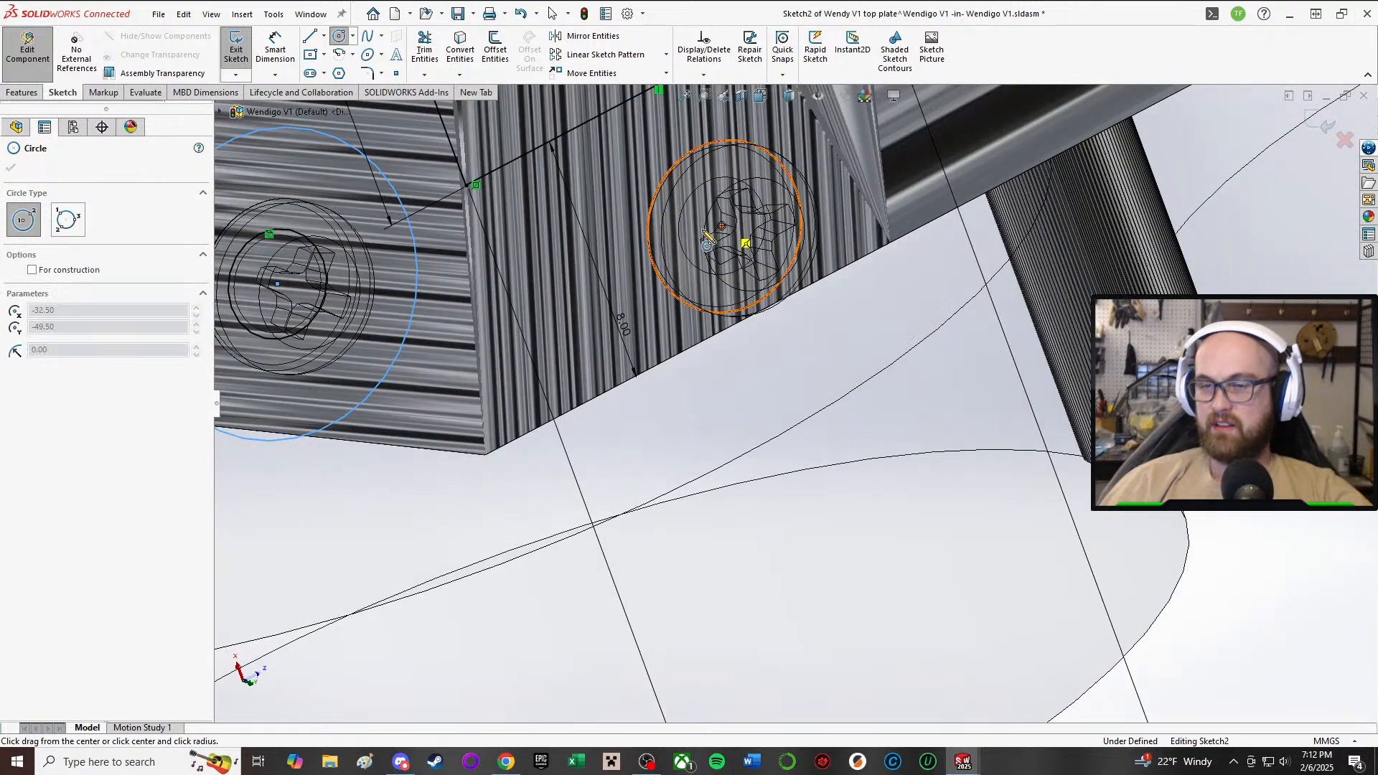
{"action": "left_click", "coordinate": [633, 248]}
{"action": "scroll", "coordinate": [811, 423], "scroll_direction": "up", "scroll_amount": 2}
{"action": "middle_click_drag", "start_coordinate": [793, 399], "coordinate": [767, 164]}
{"action": "scroll", "coordinate": [767, 163], "scroll_direction": "up", "scroll_amount": 2}
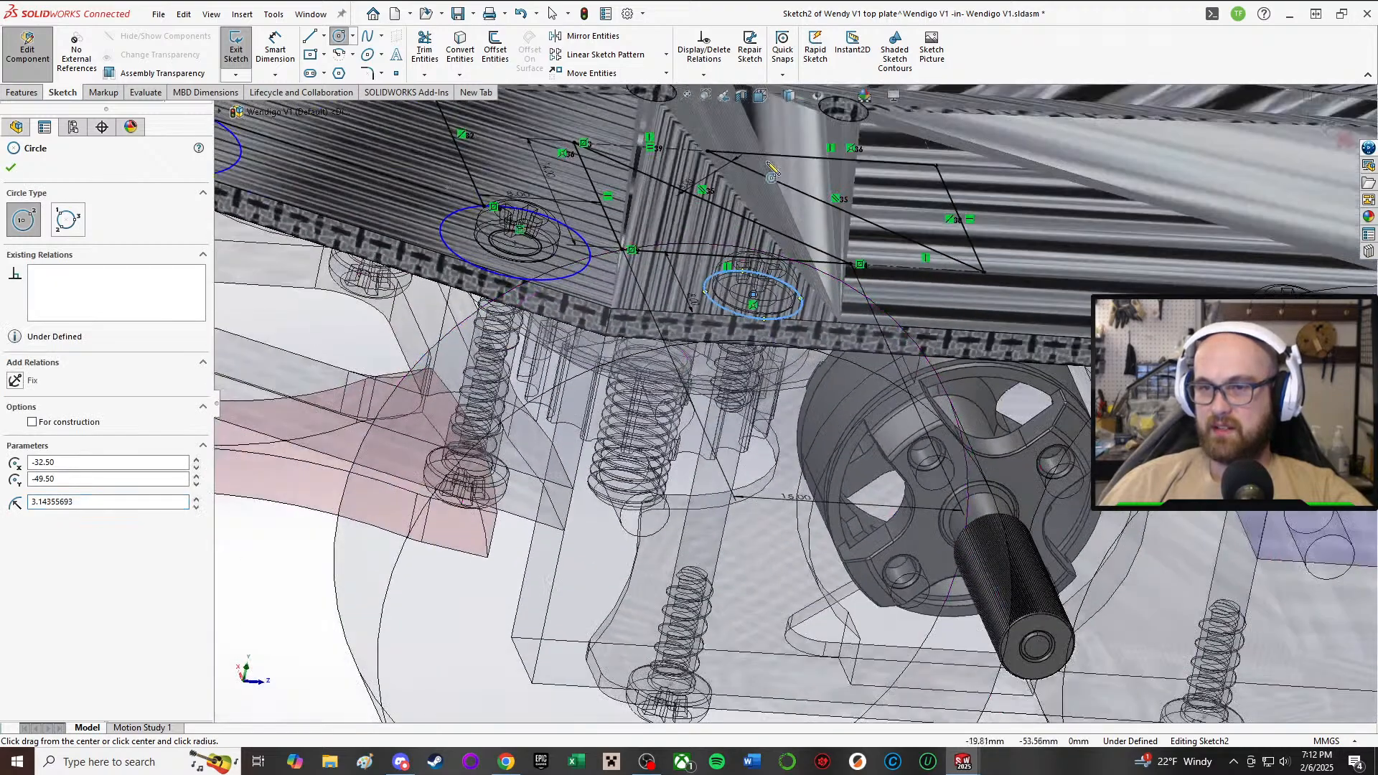
{"action": "scroll", "coordinate": [934, 343], "scroll_direction": "up", "scroll_amount": 1}
{"action": "scroll", "coordinate": [1149, 288], "scroll_direction": "down", "scroll_amount": 3}
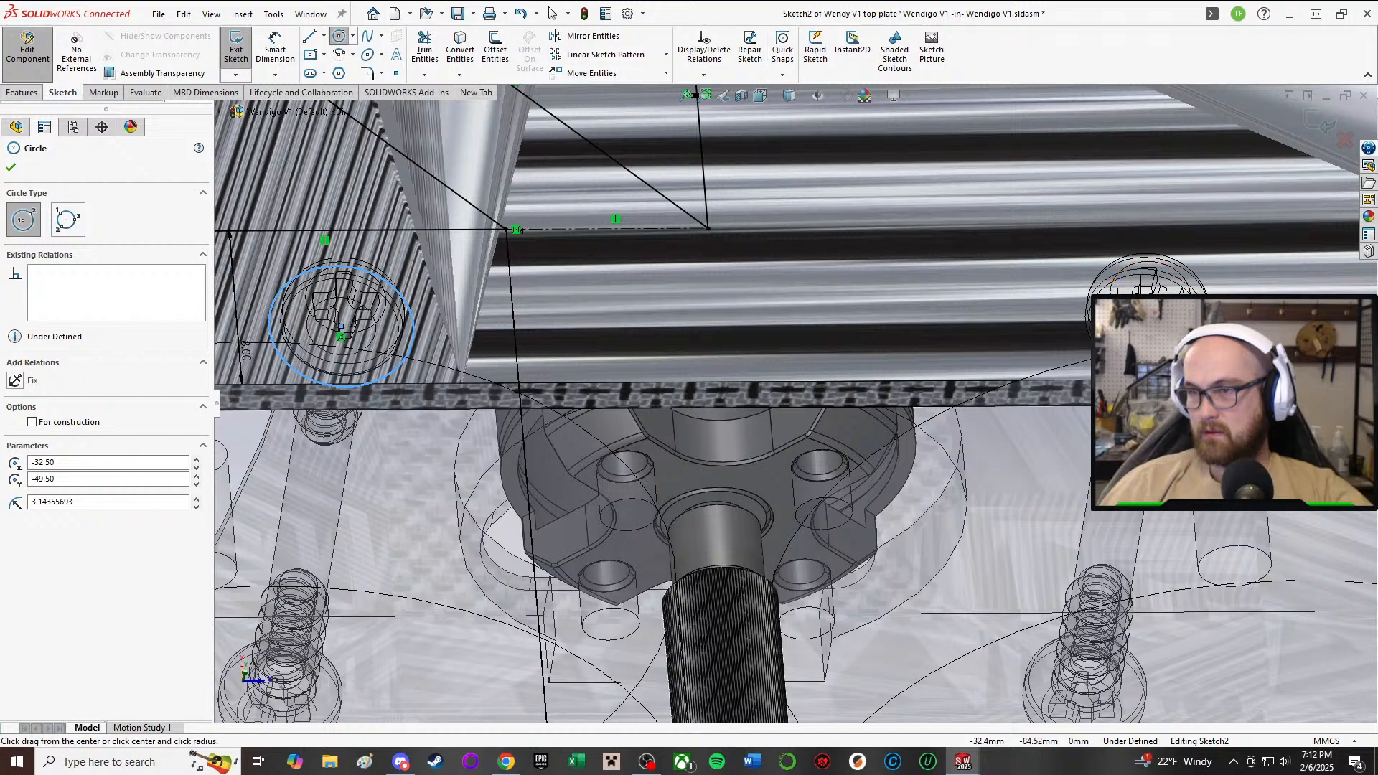
{"action": "left_click", "coordinate": [1145, 322]}
{"action": "left_click", "coordinate": [1045, 344]}
- Sketch a circle about 2.9 mm in radius centred on the hole beside the rear screw, near the plate's rear corner
{"action": "scroll", "coordinate": [1019, 352], "scroll_direction": "up", "scroll_amount": 5}
{"action": "scroll", "coordinate": [1119, 277], "scroll_direction": "down", "scroll_amount": 3}
{"action": "middle_click_drag", "start_coordinate": [924, 249], "coordinate": [927, 251]}
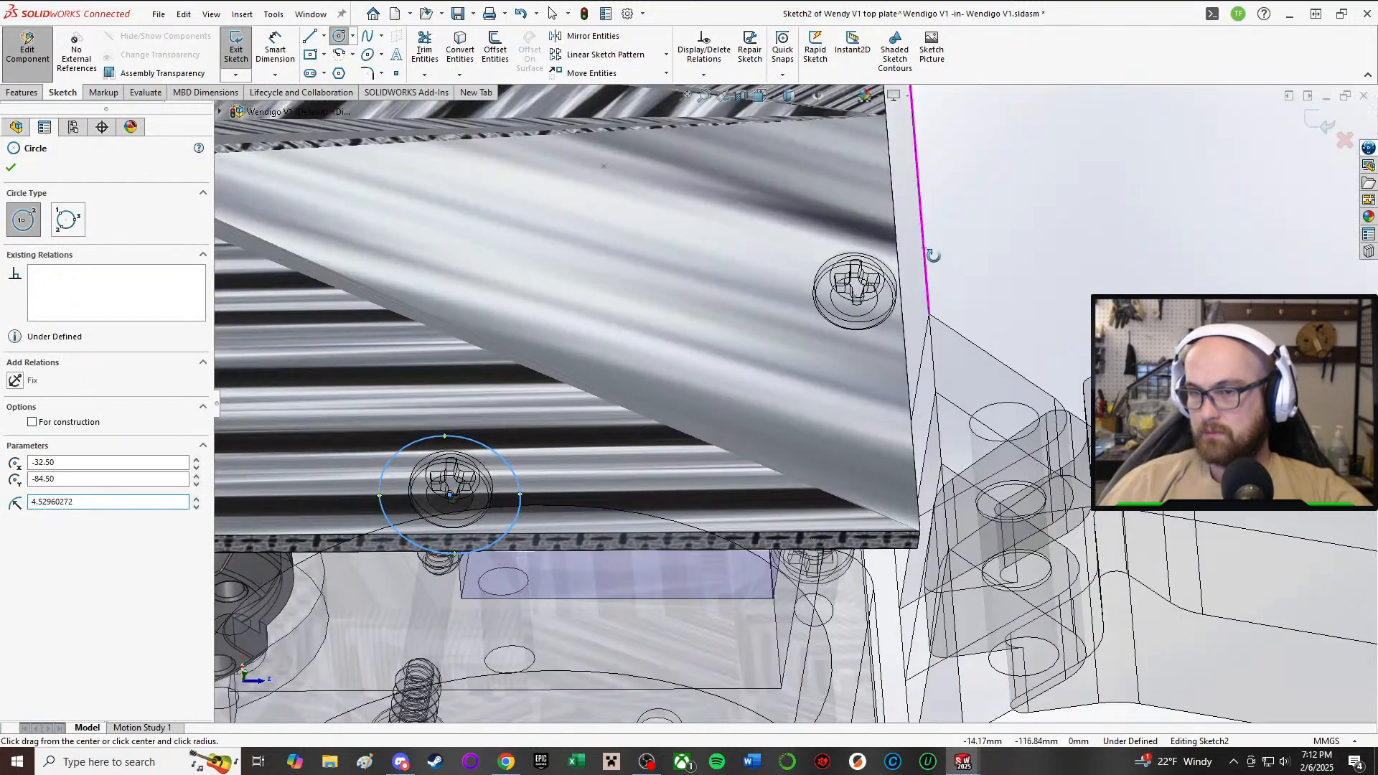
{"action": "middle_click_drag", "start_coordinate": [846, 434], "coordinate": [1047, 555]}
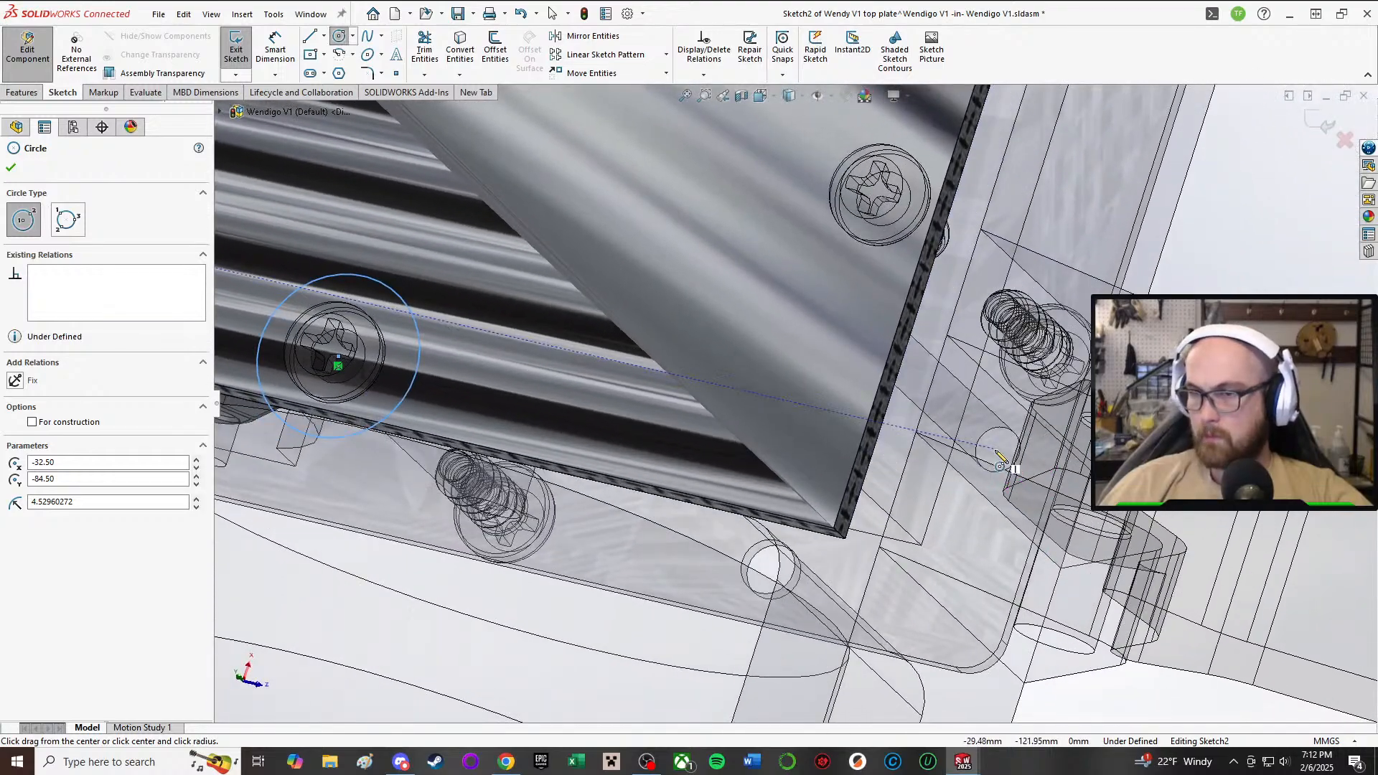
{"action": "middle_click_drag", "start_coordinate": [996, 449], "coordinate": [1007, 420]}
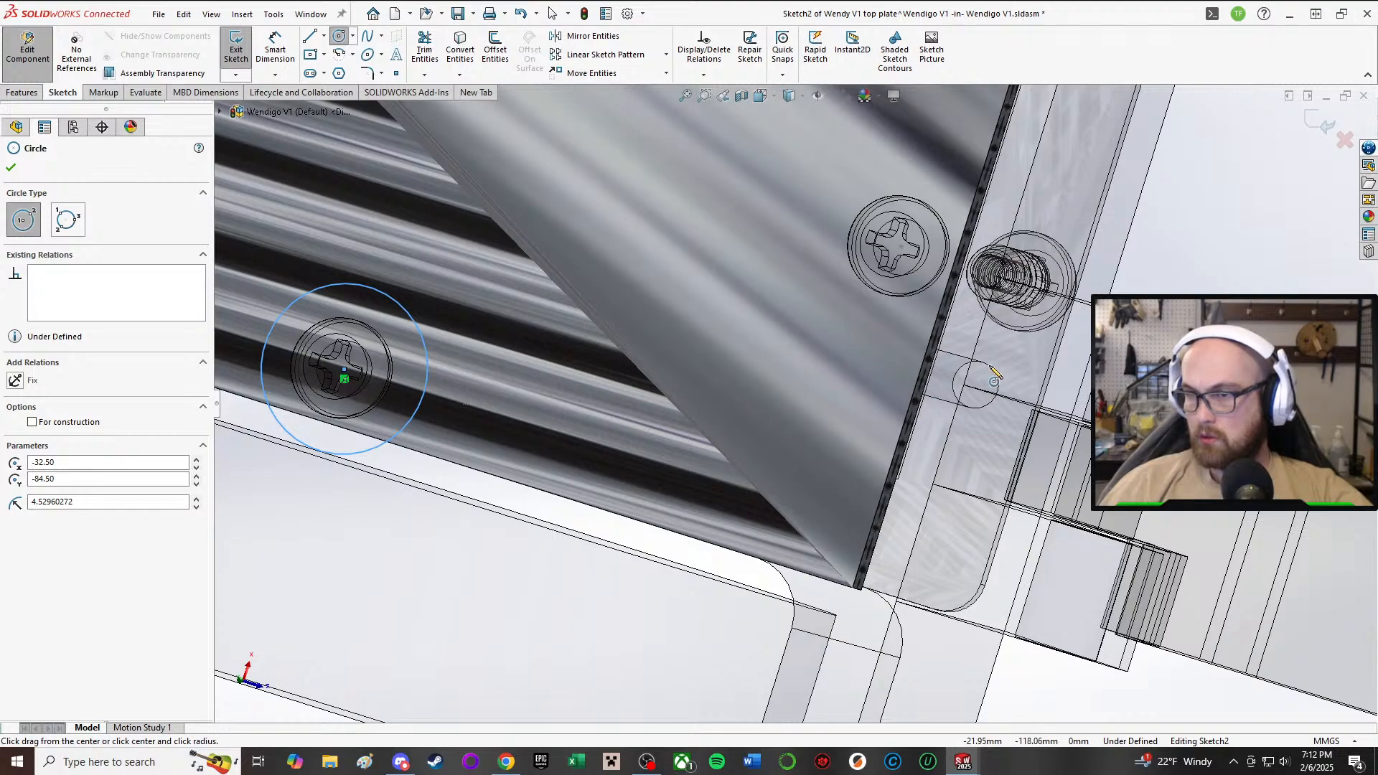
{"action": "middle_click_drag", "start_coordinate": [974, 372], "coordinate": [1121, 357]}
{"action": "left_click", "coordinate": [1011, 351]}
{"action": "left_click", "coordinate": [973, 328]}
{"action": "scroll", "coordinate": [973, 329], "scroll_direction": "up", "scroll_amount": 5}
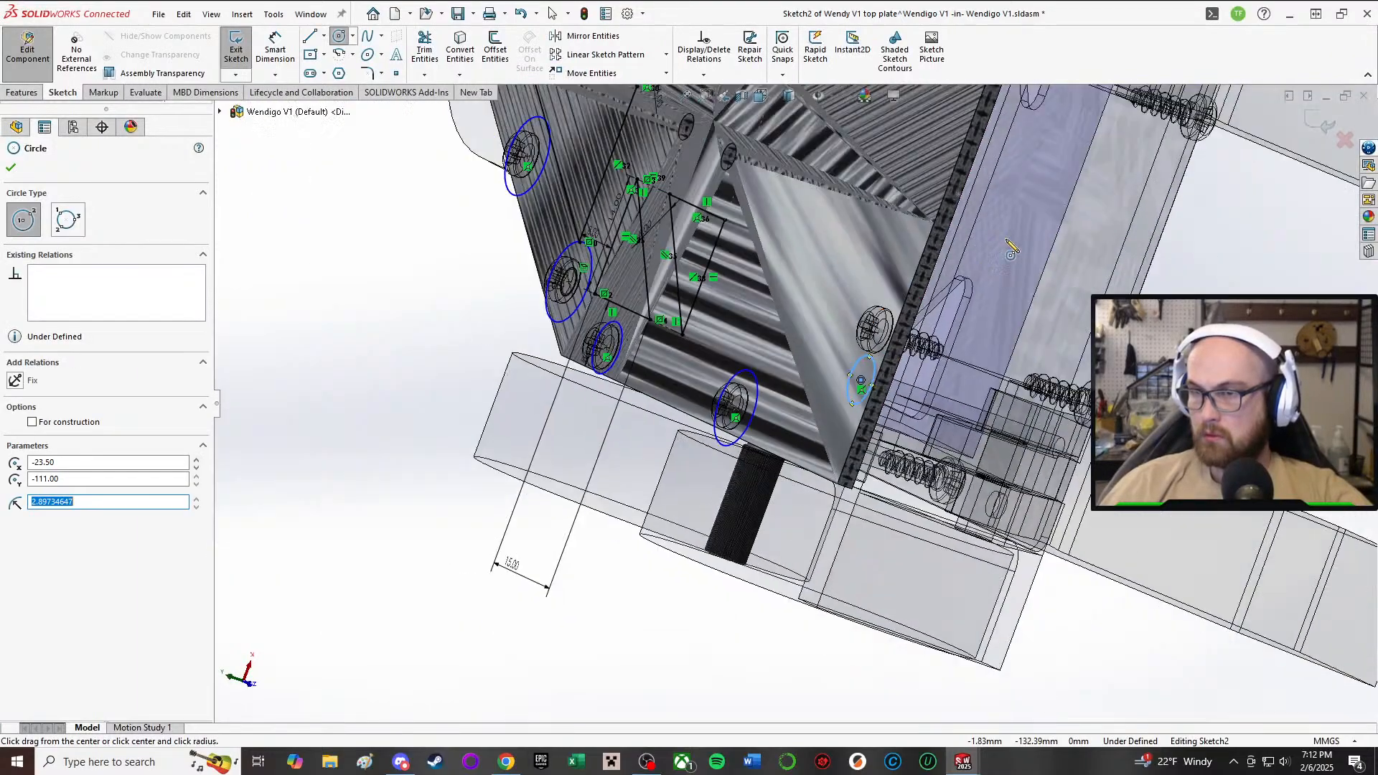
{"action": "middle_click_drag", "start_coordinate": [973, 328], "coordinate": [745, 335]}
{"action": "scroll", "coordinate": [847, 366], "scroll_direction": "down", "scroll_amount": 10}
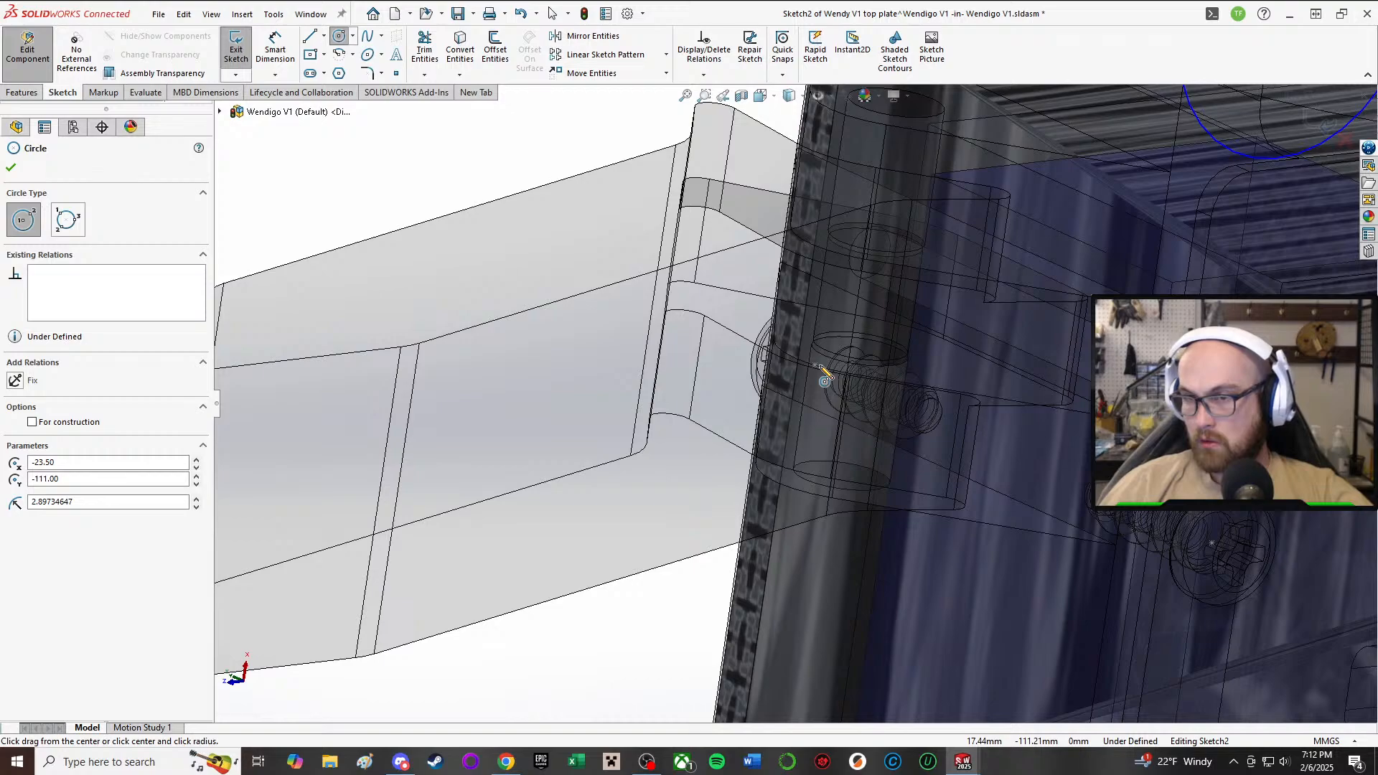
{"action": "left_click", "coordinate": [819, 378]}
{"action": "scroll", "coordinate": [818, 377], "scroll_direction": "up", "scroll_amount": 10}
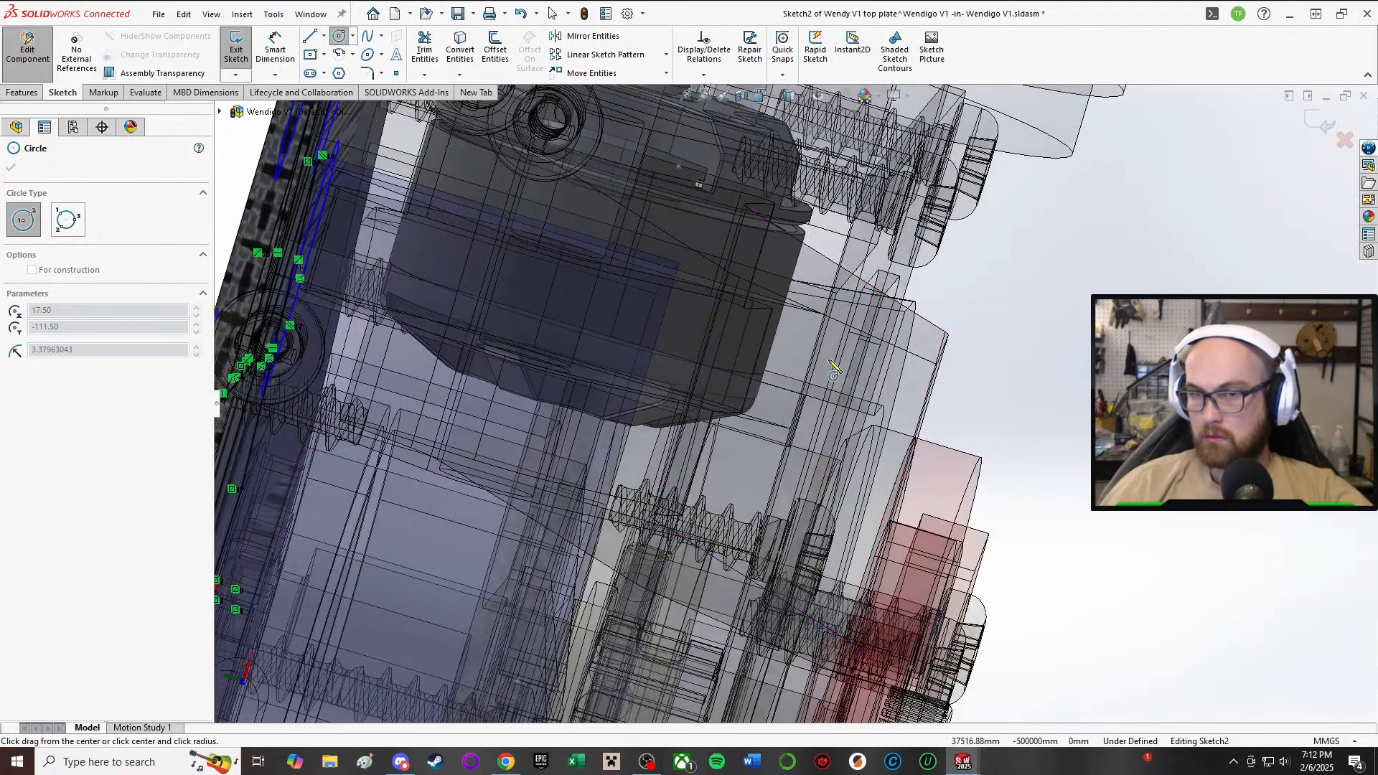
{"action": "scroll", "coordinate": [572, 409], "scroll_direction": "down", "scroll_amount": 10}
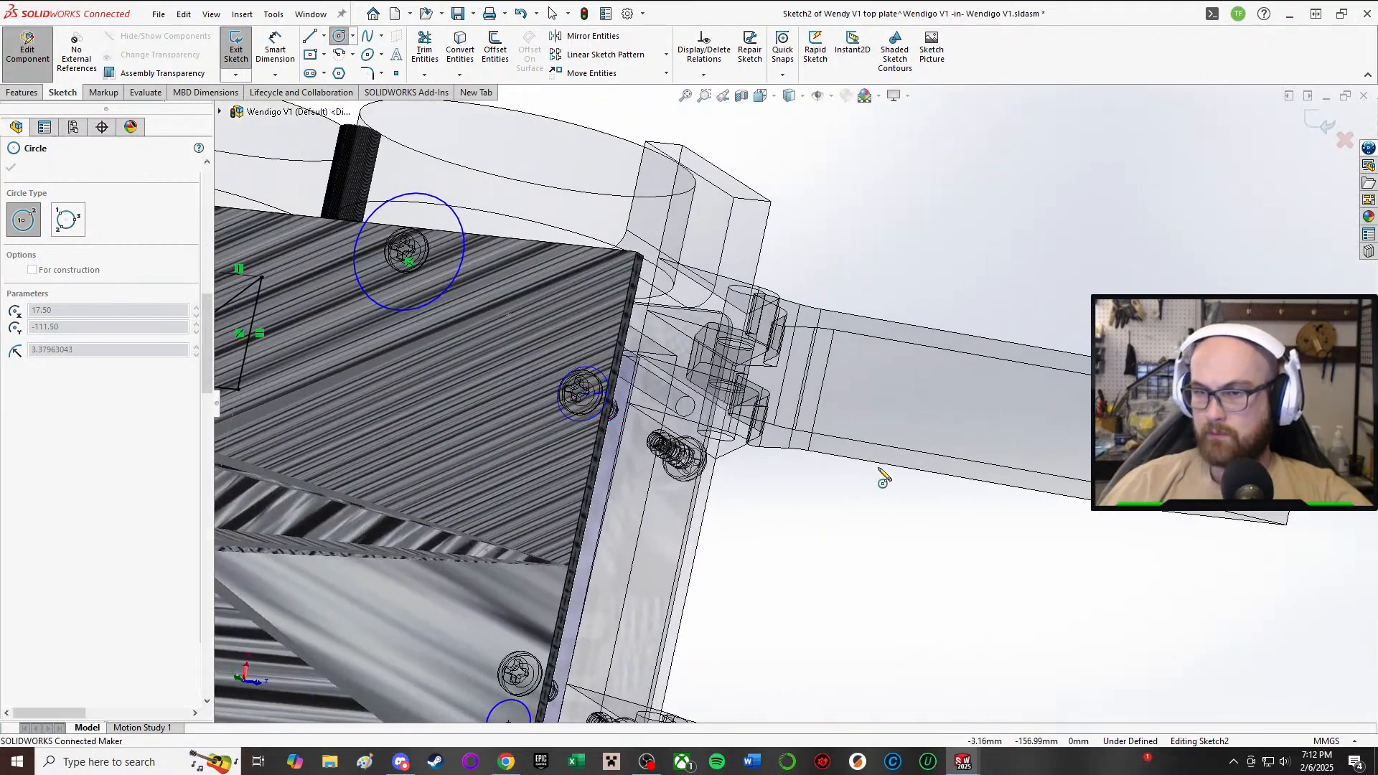
{"action": "key", "text": "d"}
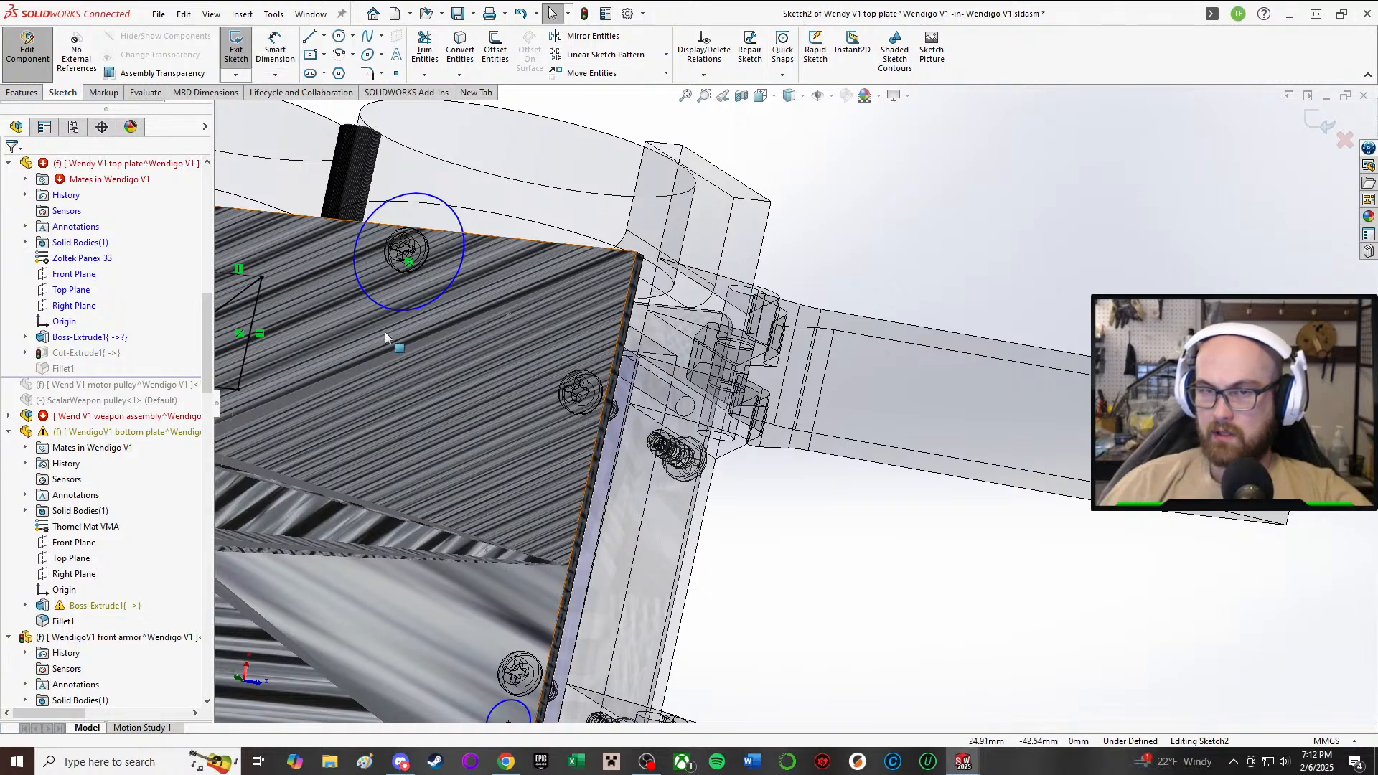
- Delete the sketched screw-hole circles on one half of the plate: one along the long edge and two along the slanted front edge
{"action": "scroll", "coordinate": [385, 338], "scroll_direction": "up", "scroll_amount": 5}
{"action": "left_click", "coordinate": [555, 305]}
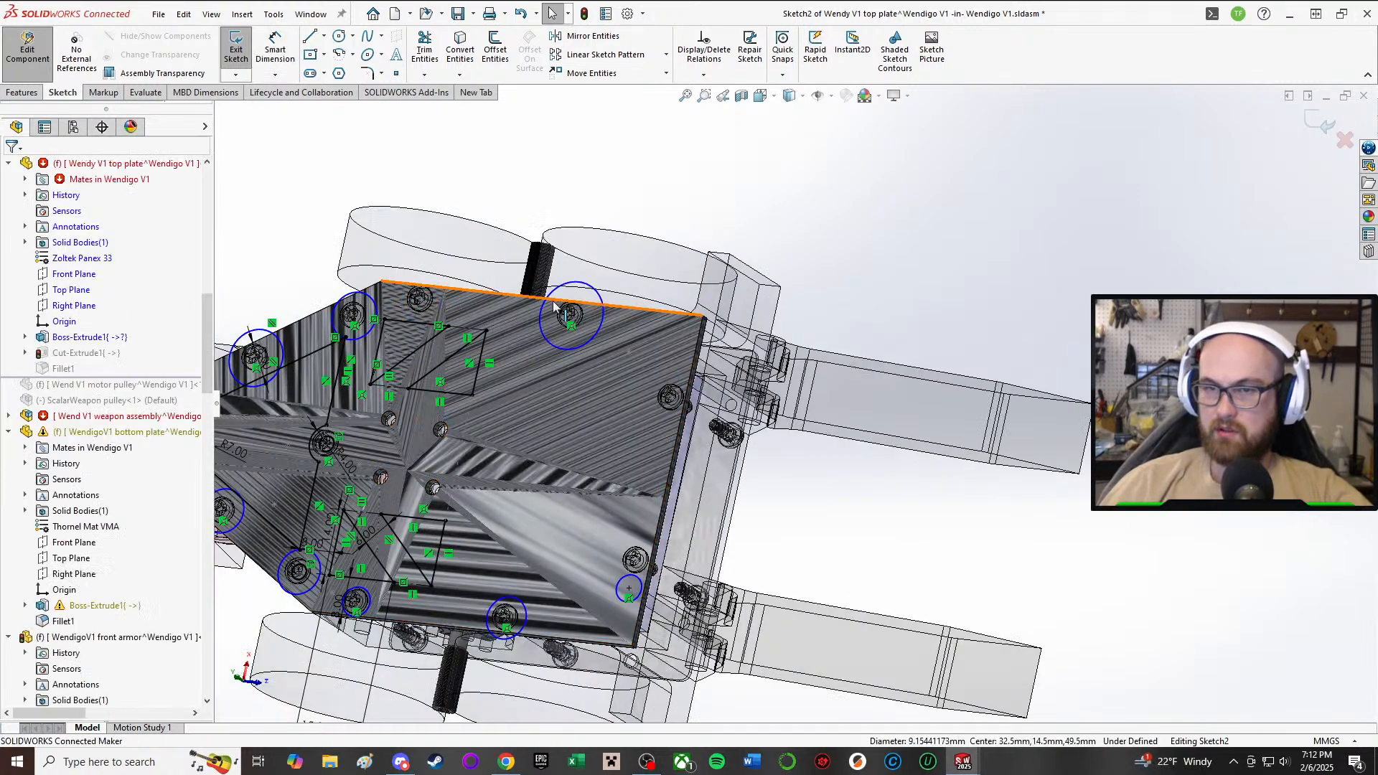
{"action": "scroll", "coordinate": [413, 351], "scroll_direction": "down", "scroll_amount": 5}
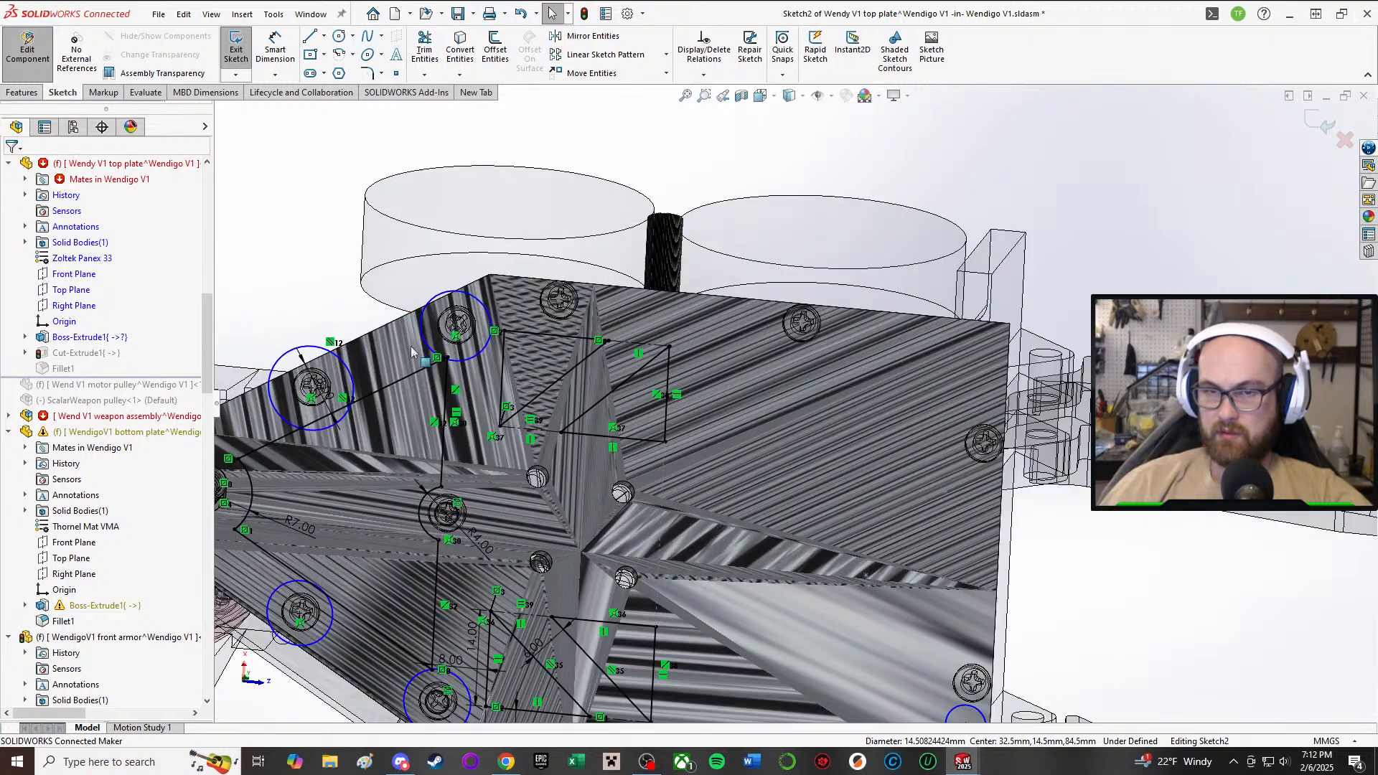
{"action": "left_click", "coordinate": [423, 341]}
{"action": "key", "text": "Delete"}
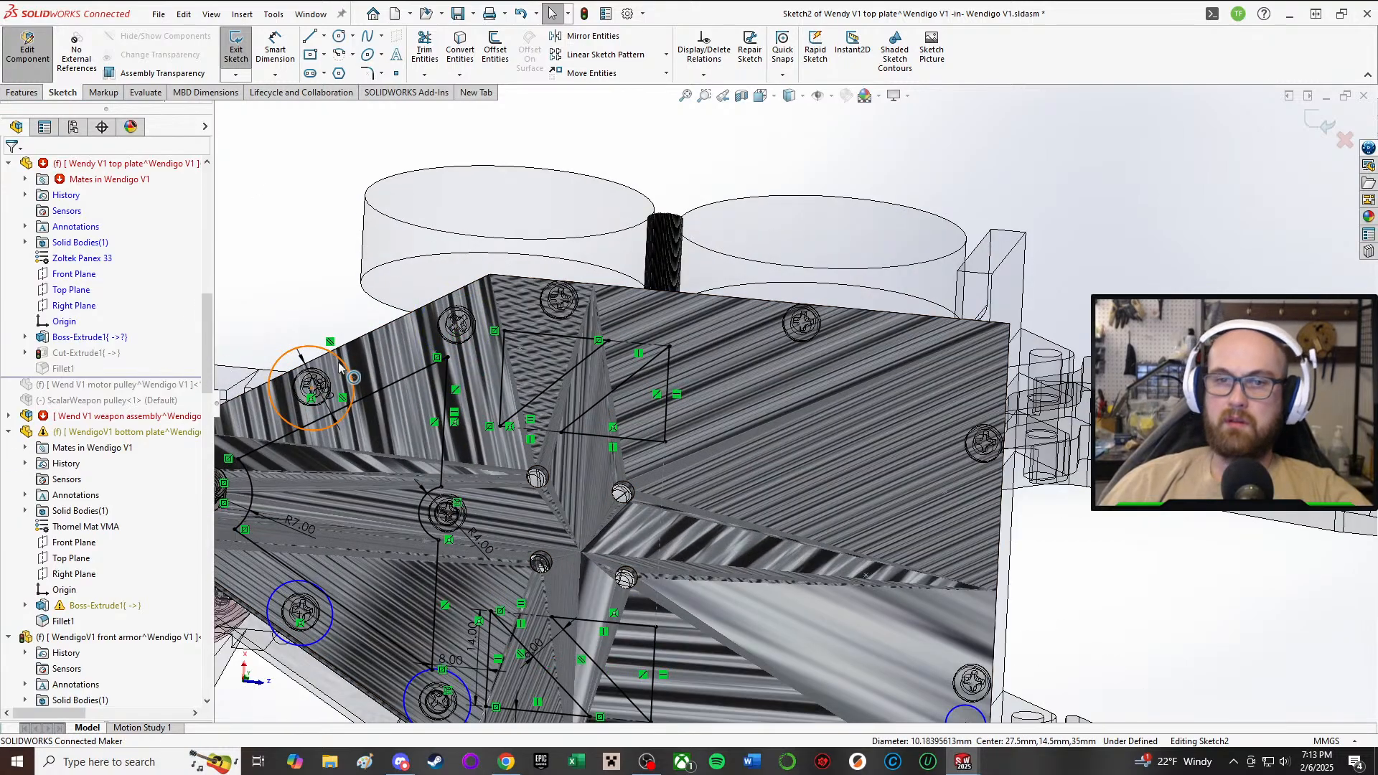
{"action": "left_click", "coordinate": [339, 366]}
{"action": "key", "text": "Delete"}
{"action": "scroll", "coordinate": [431, 503], "scroll_direction": "up", "scroll_amount": 3}
{"action": "scroll", "coordinate": [459, 574], "scroll_direction": "down", "scroll_amount": 3}
{"action": "scroll", "coordinate": [474, 591], "scroll_direction": "up", "scroll_amount": 3}
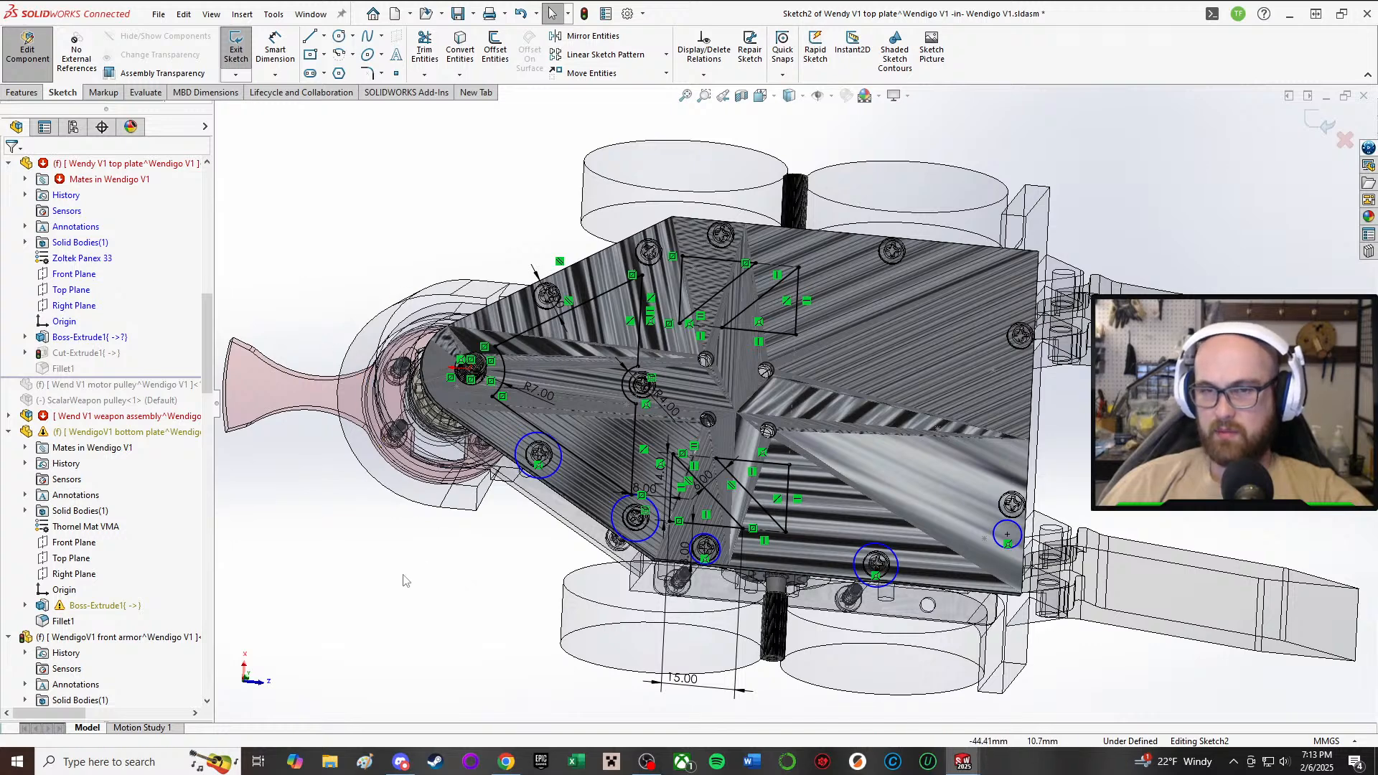
- Sketch a construction centerline from the midpoint of the plate's rear edge toward the middle of the plate
{"action": "left_click", "coordinate": [324, 36]}
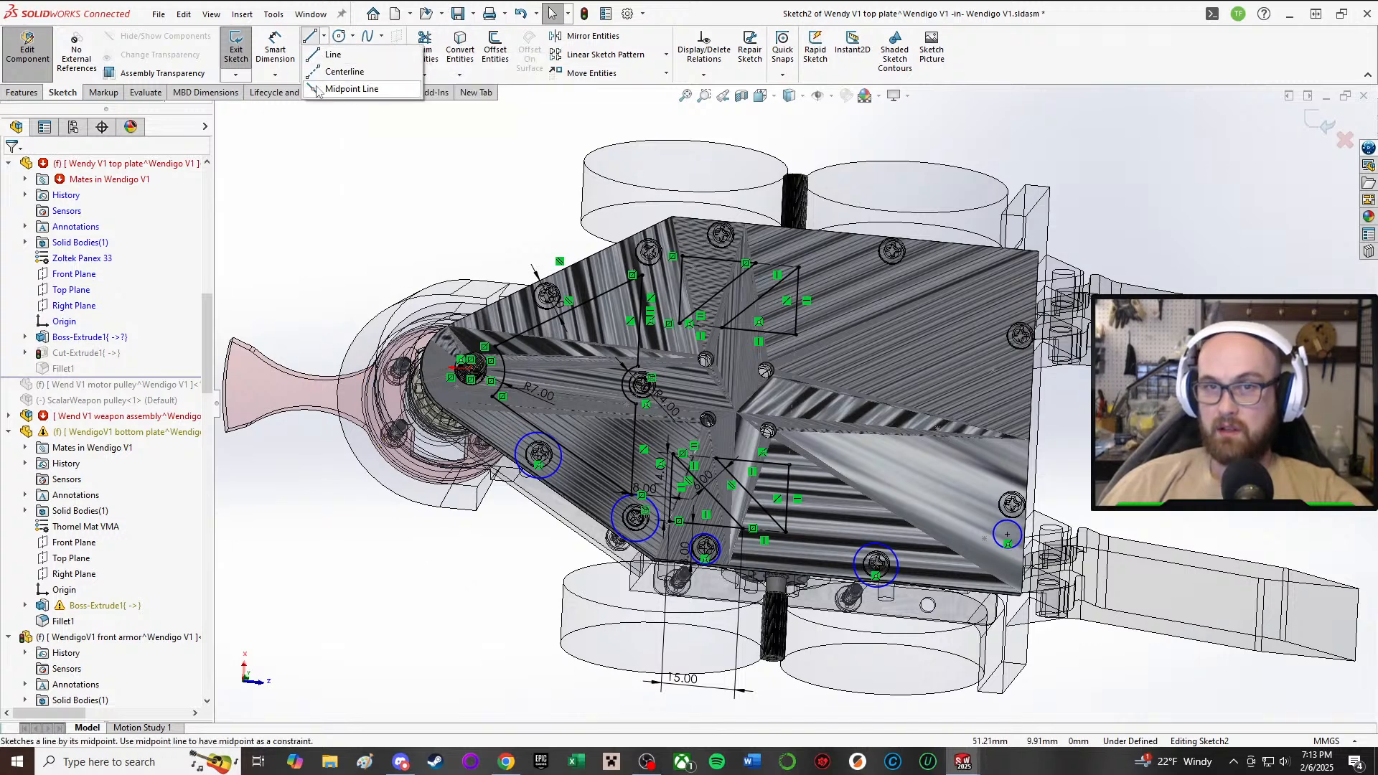
{"action": "left_click", "coordinate": [320, 74]}
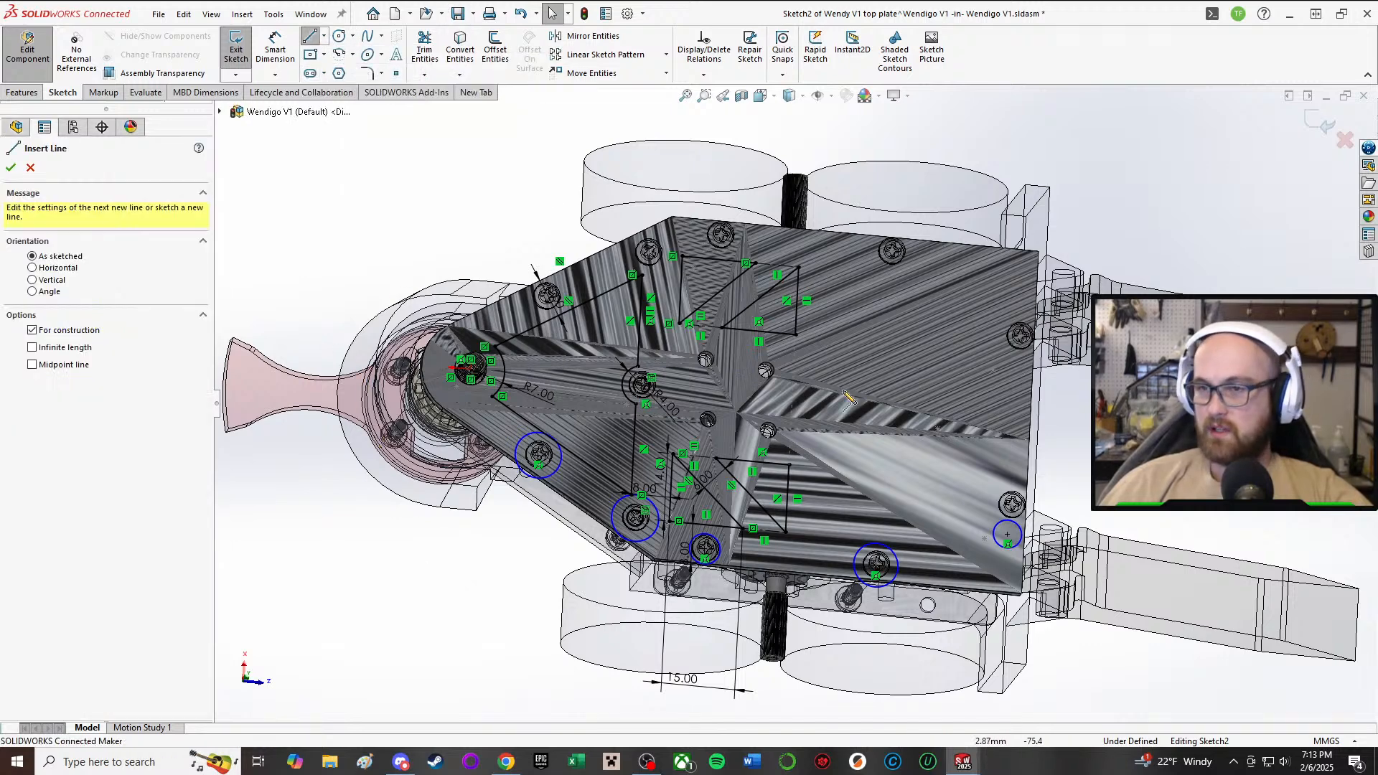
{"action": "left_click", "coordinate": [1031, 423]}
{"action": "right_click", "coordinate": [776, 398]}
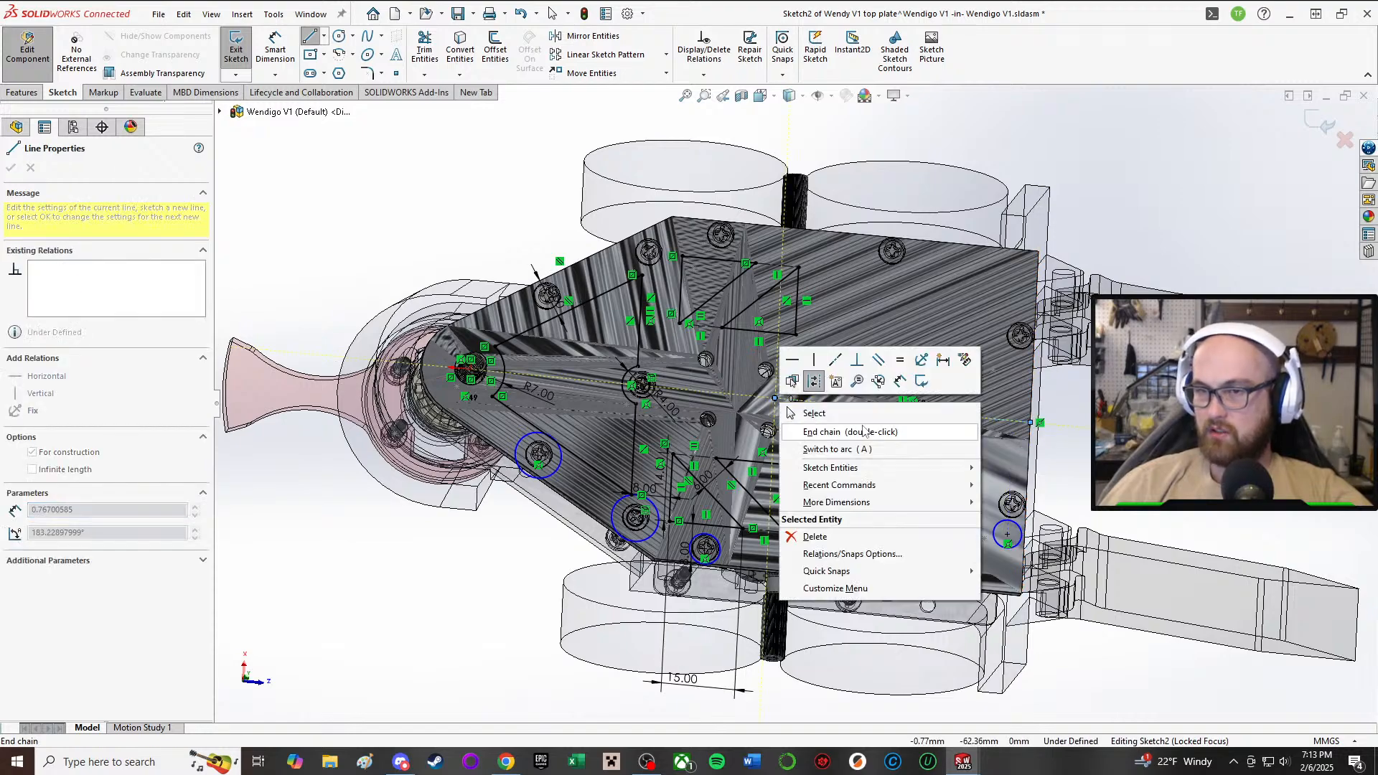
{"action": "left_click", "coordinate": [865, 432]}
{"action": "key", "text": "Escape"}
- Recentre the arc around the central screw hole at 0, -35 and remove the small circle inside it
{"action": "scroll", "coordinate": [675, 399], "scroll_direction": "up", "scroll_amount": 5}
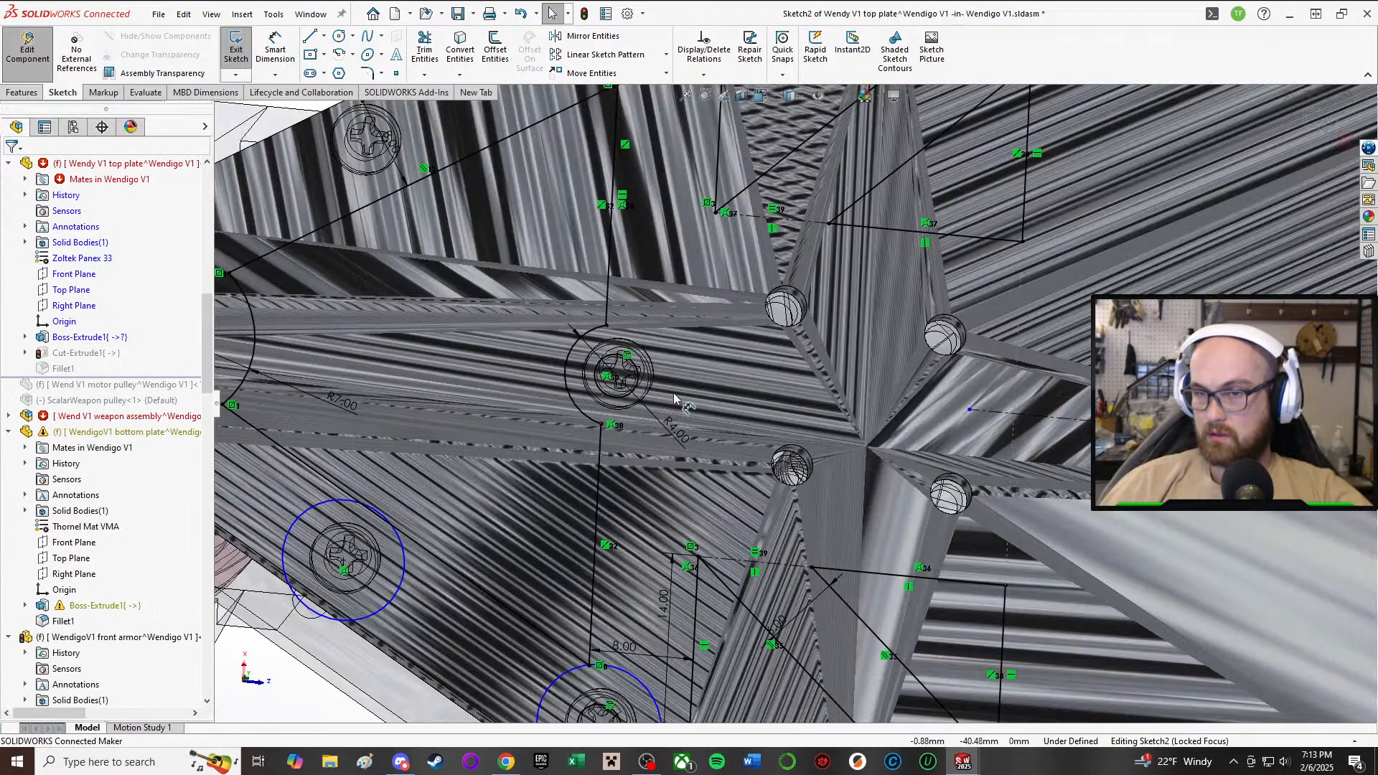
{"action": "scroll", "coordinate": [673, 399], "scroll_direction": "up", "scroll_amount": 3}
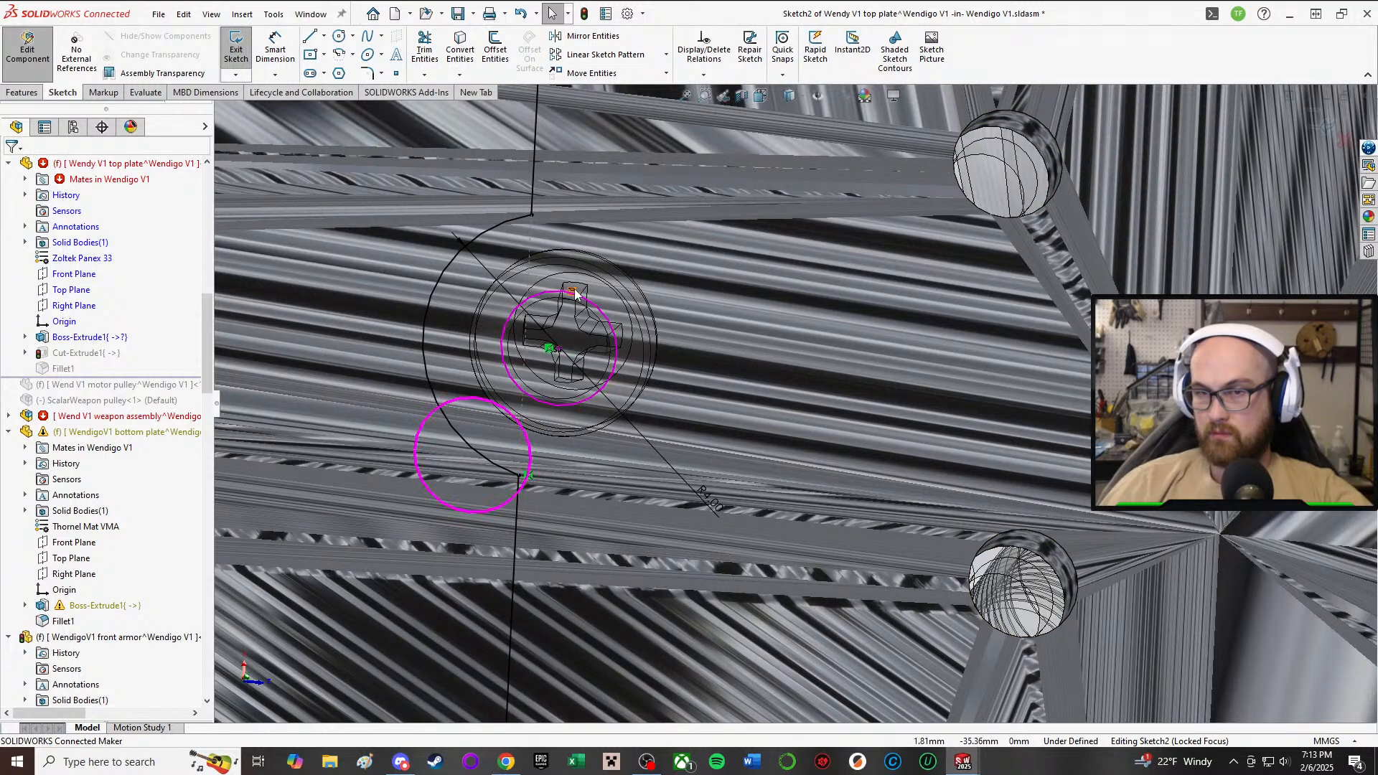
{"action": "left_click_drag", "start_coordinate": [575, 292], "coordinate": [542, 347]}
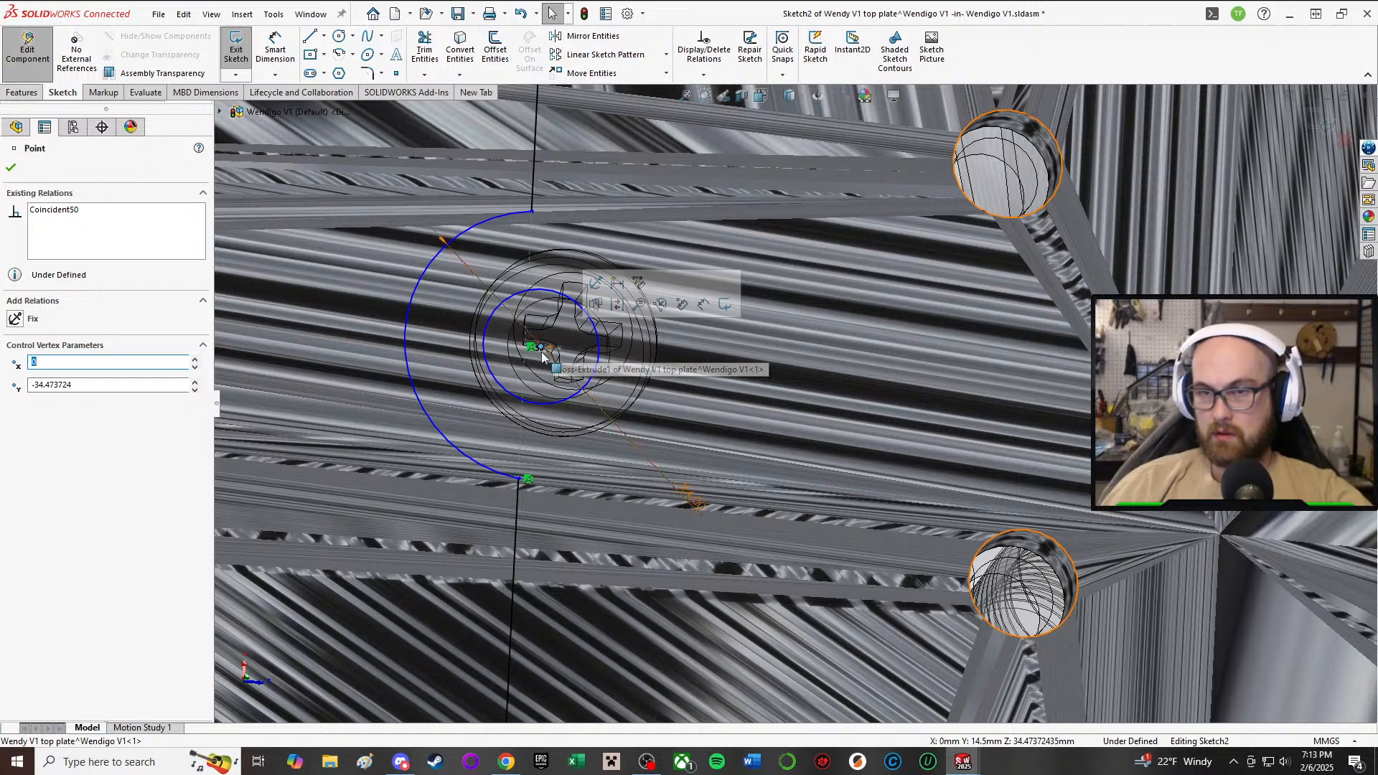
{"action": "left_click_drag", "start_coordinate": [556, 344], "coordinate": [560, 348]}
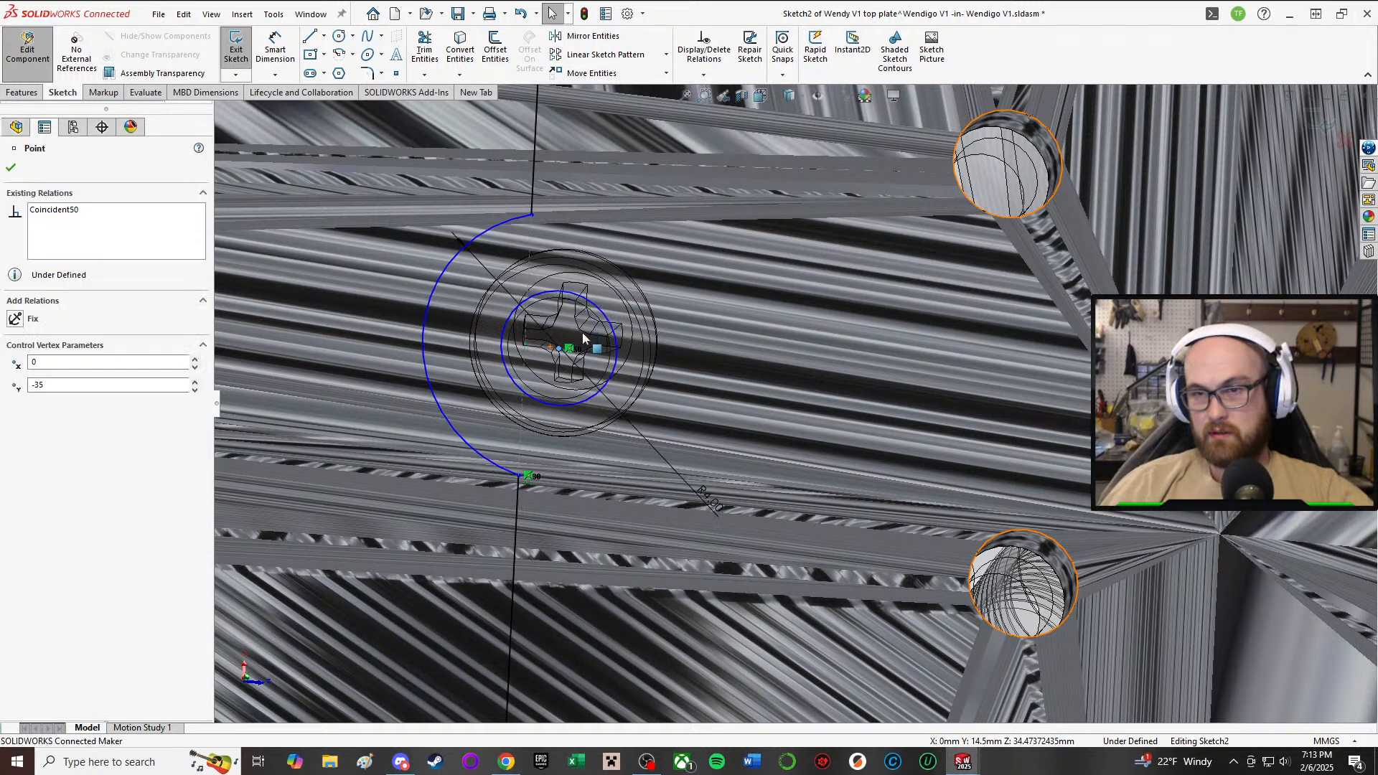
{"action": "key", "text": "Escape"}
{"action": "key", "text": "z"}
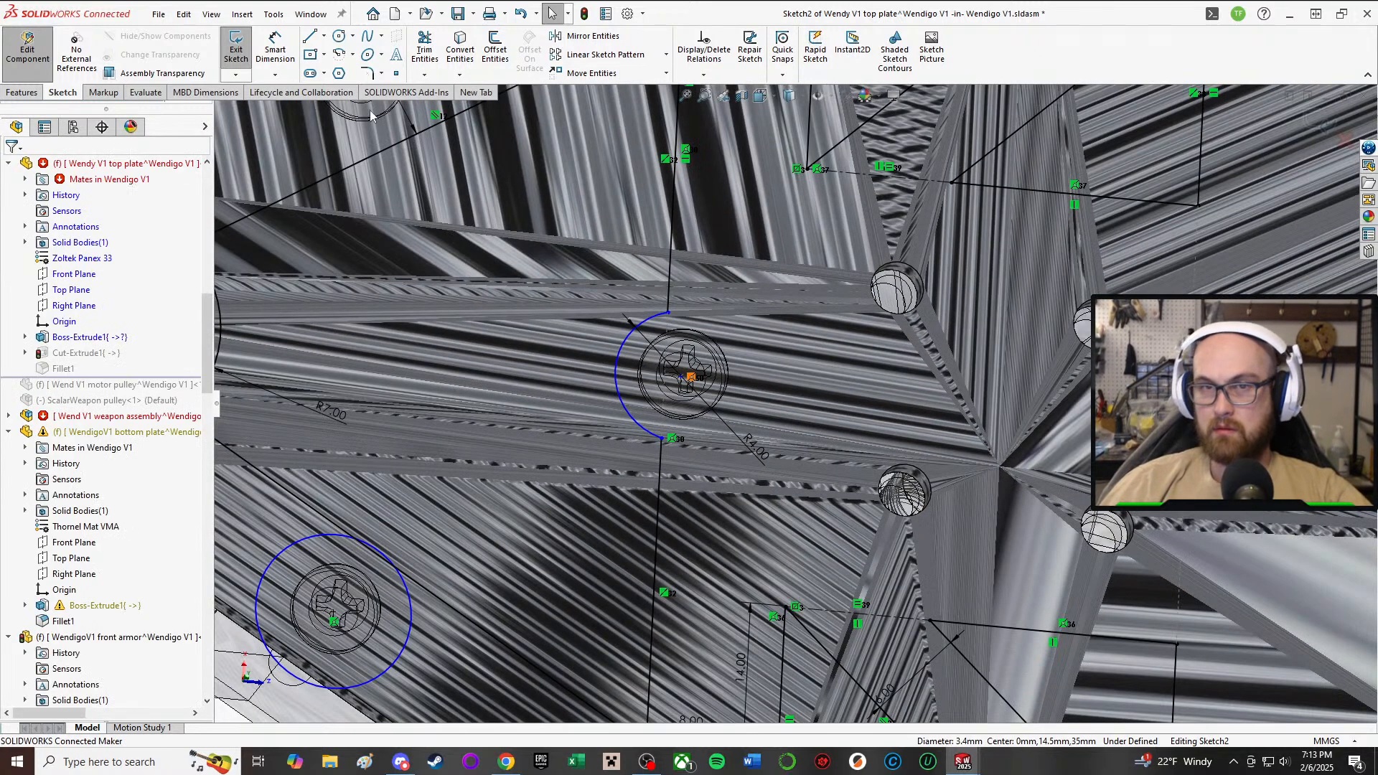
- Sketch a circle about 2.3 mm in radius on the central screw hole and bring the centerline's free end to its centre
{"action": "left_click", "coordinate": [339, 36]}
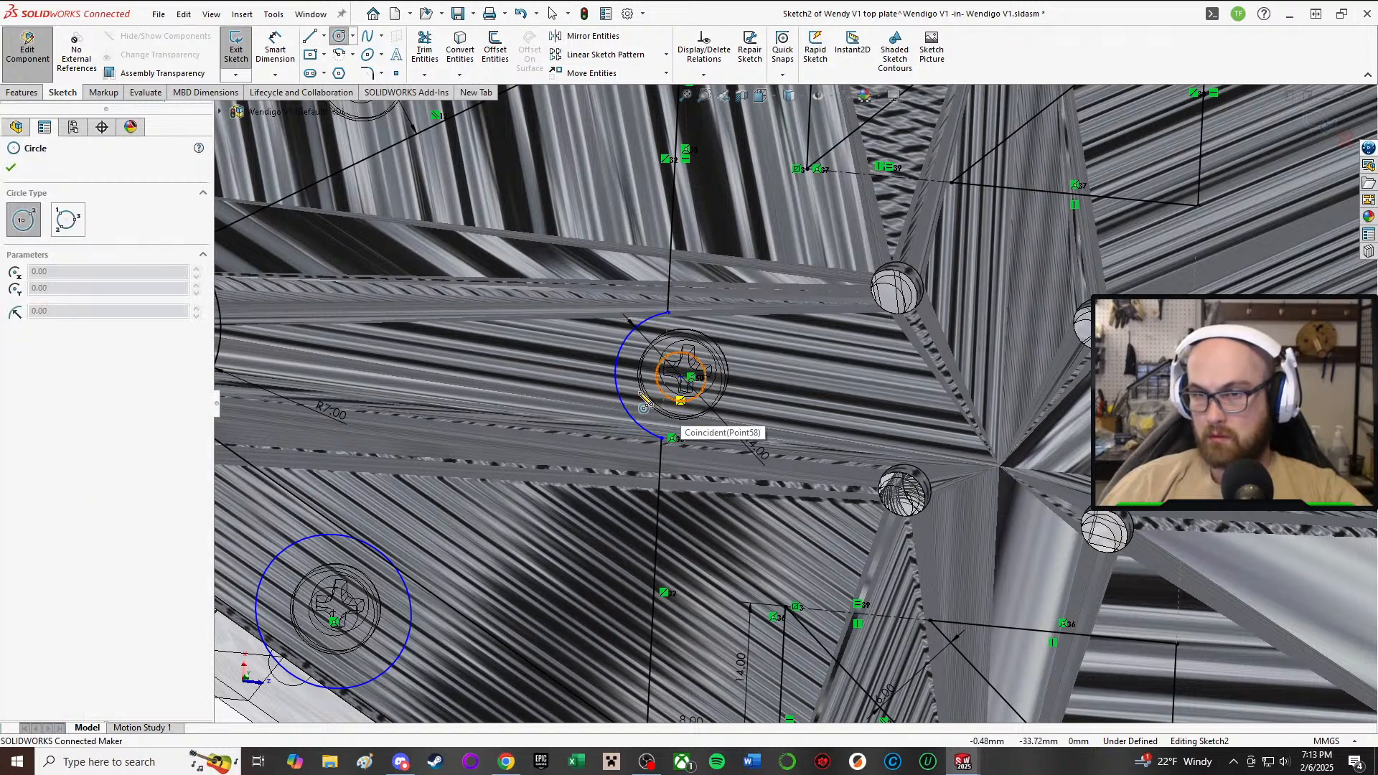
{"action": "left_click", "coordinate": [683, 382]}
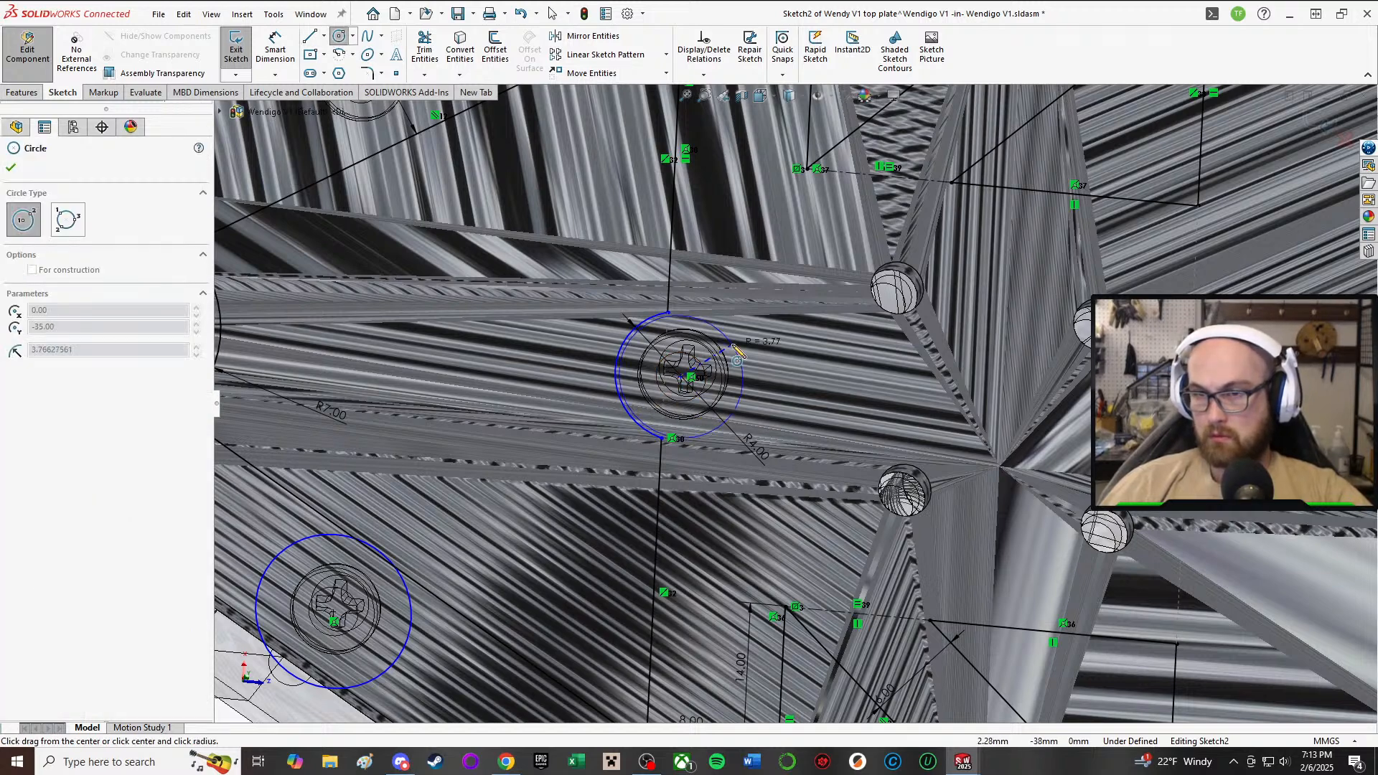
{"action": "left_click", "coordinate": [712, 365]}
{"action": "right_click", "coordinate": [750, 377]}
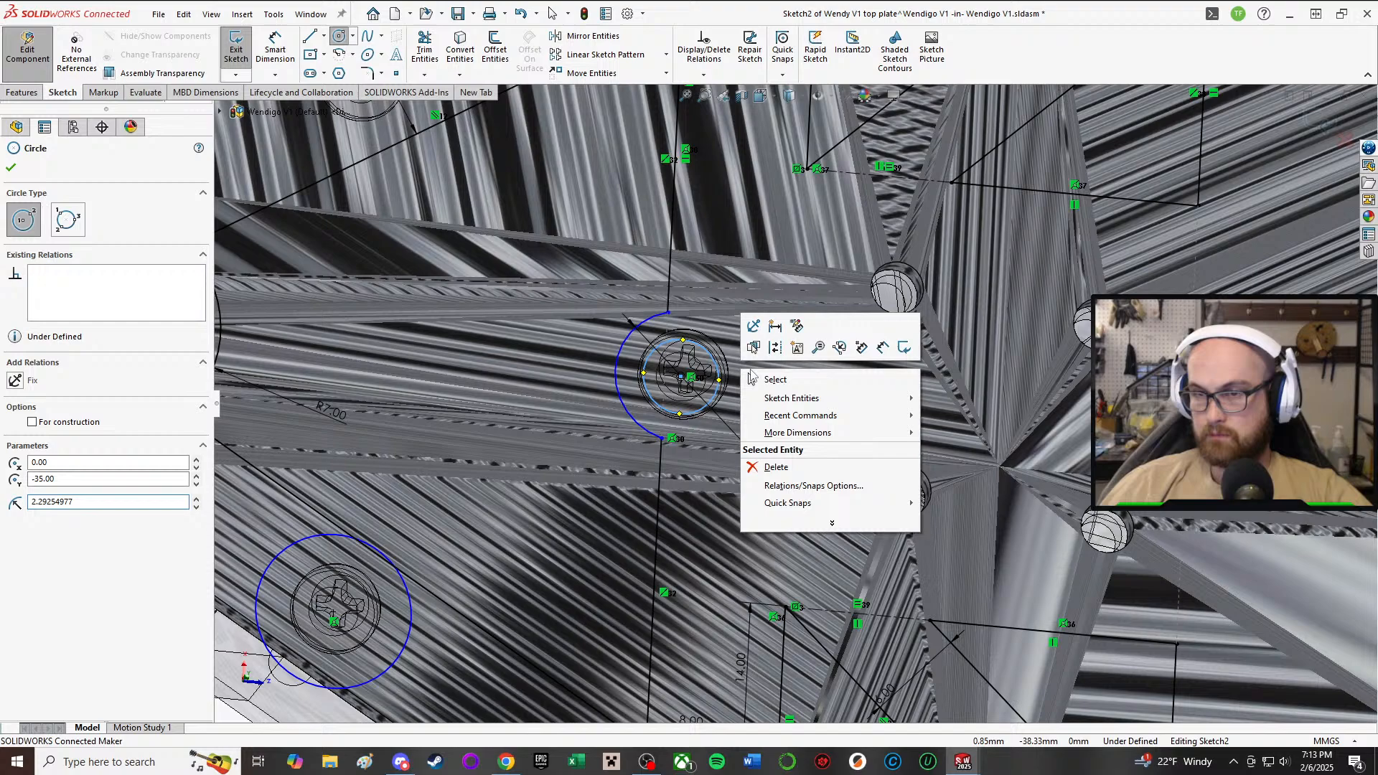
{"action": "left_click", "coordinate": [823, 381]}
{"action": "scroll", "coordinate": [728, 369], "scroll_direction": "up", "scroll_amount": 5}
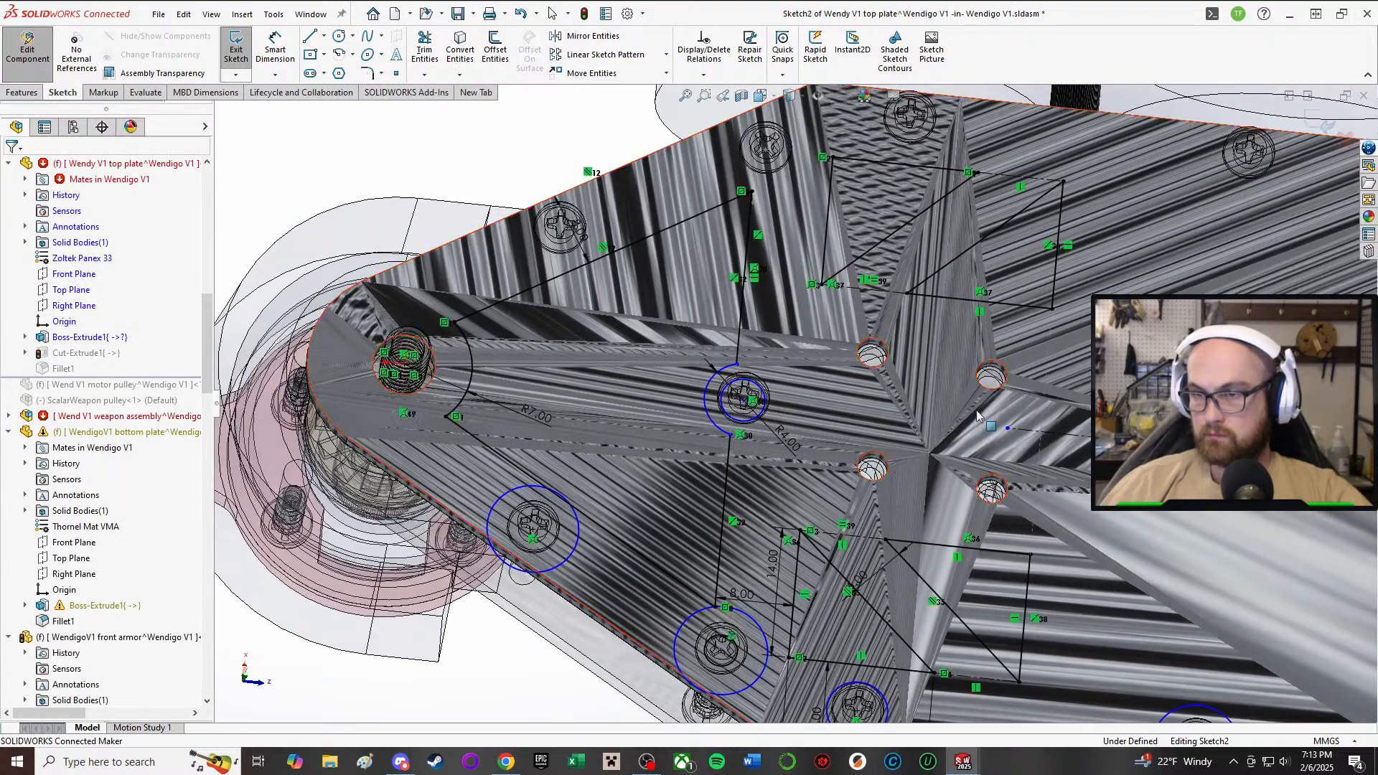
{"action": "left_click_drag", "start_coordinate": [1008, 429], "coordinate": [739, 400]}
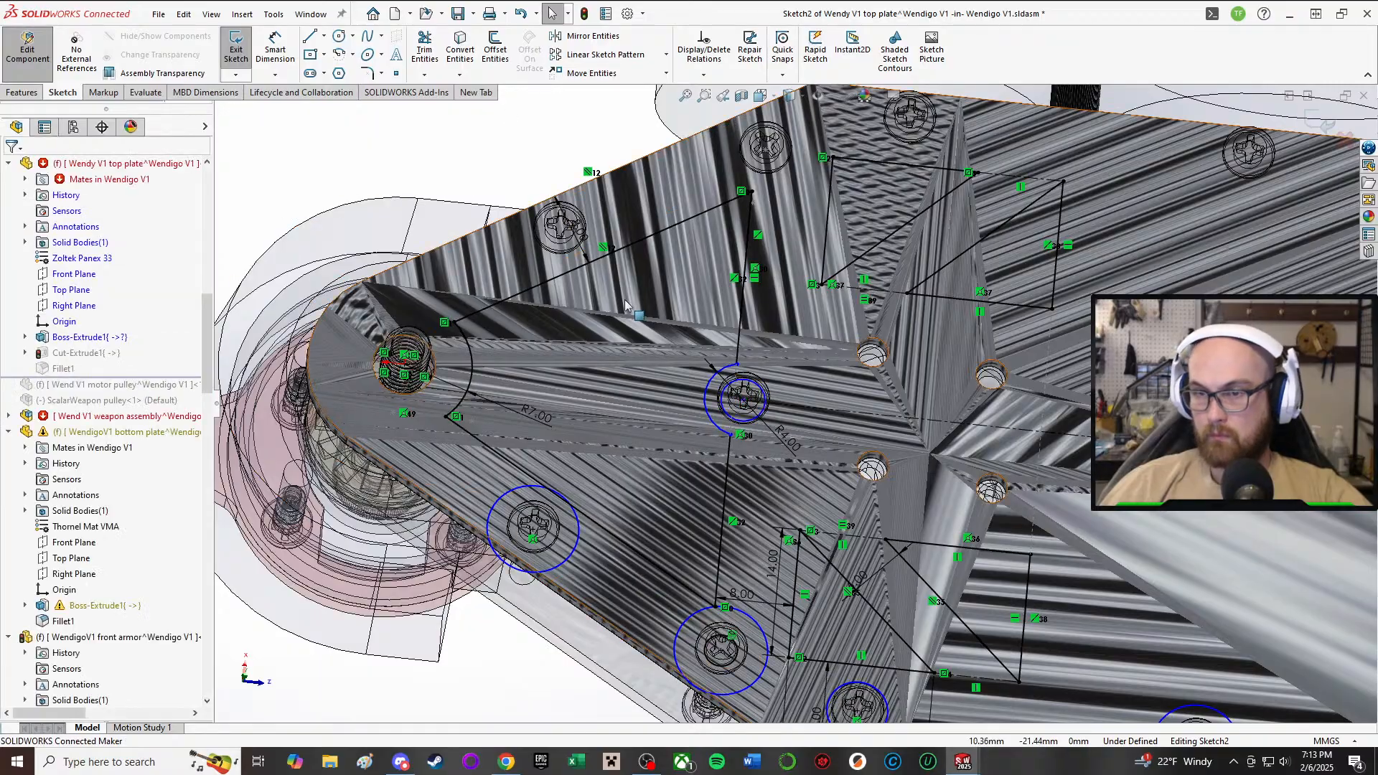
- Examine the screws from the plate's edge and underside to see which components they pass through near the weapon
{"action": "scroll", "coordinate": [643, 629], "scroll_direction": "up", "scroll_amount": 3}
{"action": "scroll", "coordinate": [703, 538], "scroll_direction": "down", "scroll_amount": 3}
{"action": "mouse_move", "coordinate": [781, 446]}
{"action": "middle_mouse_down"}
{"action": "mouse_move", "coordinate": [813, 206]}
{"action": "mouse_move", "coordinate": [788, 334]}
{"action": "middle_mouse_up"}
{"action": "middle_click_drag", "start_coordinate": [752, 427], "coordinate": [755, 369]}
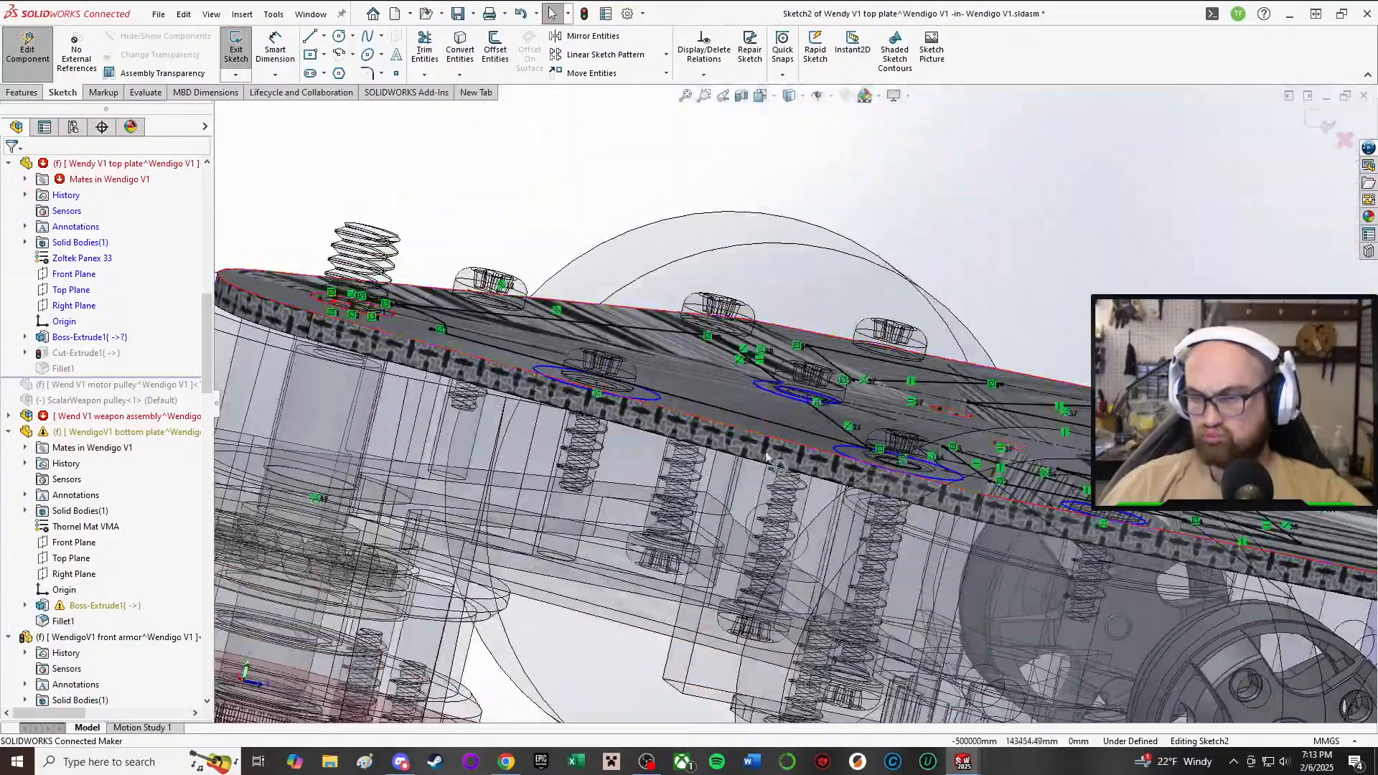
{"action": "mouse_move", "coordinate": [764, 557]}
{"action": "middle_mouse_down"}
{"action": "mouse_move", "coordinate": [736, 637]}
{"action": "mouse_move", "coordinate": [765, 592]}
{"action": "mouse_move", "coordinate": [769, 537]}
{"action": "middle_mouse_up"}
{"action": "scroll", "coordinate": [736, 638], "scroll_direction": "up", "scroll_amount": 2}
{"action": "scroll", "coordinate": [768, 535], "scroll_direction": "down", "scroll_amount": 5}
{"action": "scroll", "coordinate": [769, 537], "scroll_direction": "up", "scroll_amount": 2}
{"action": "scroll", "coordinate": [769, 537], "scroll_direction": "up", "scroll_amount": 5}
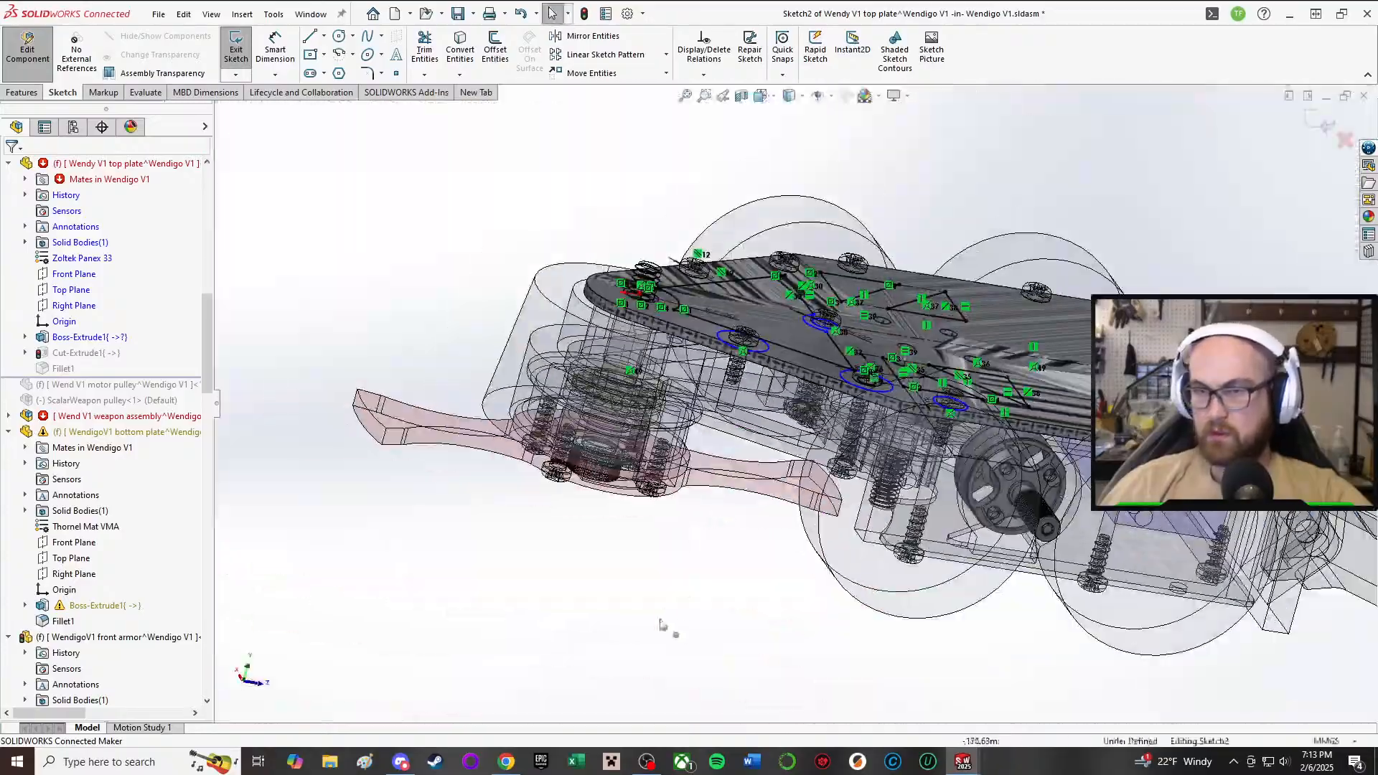
- Exit the top plate's hole sketch and return to the assembly, dismissing the rebuild error report
{"action": "left_click", "coordinate": [237, 68]}
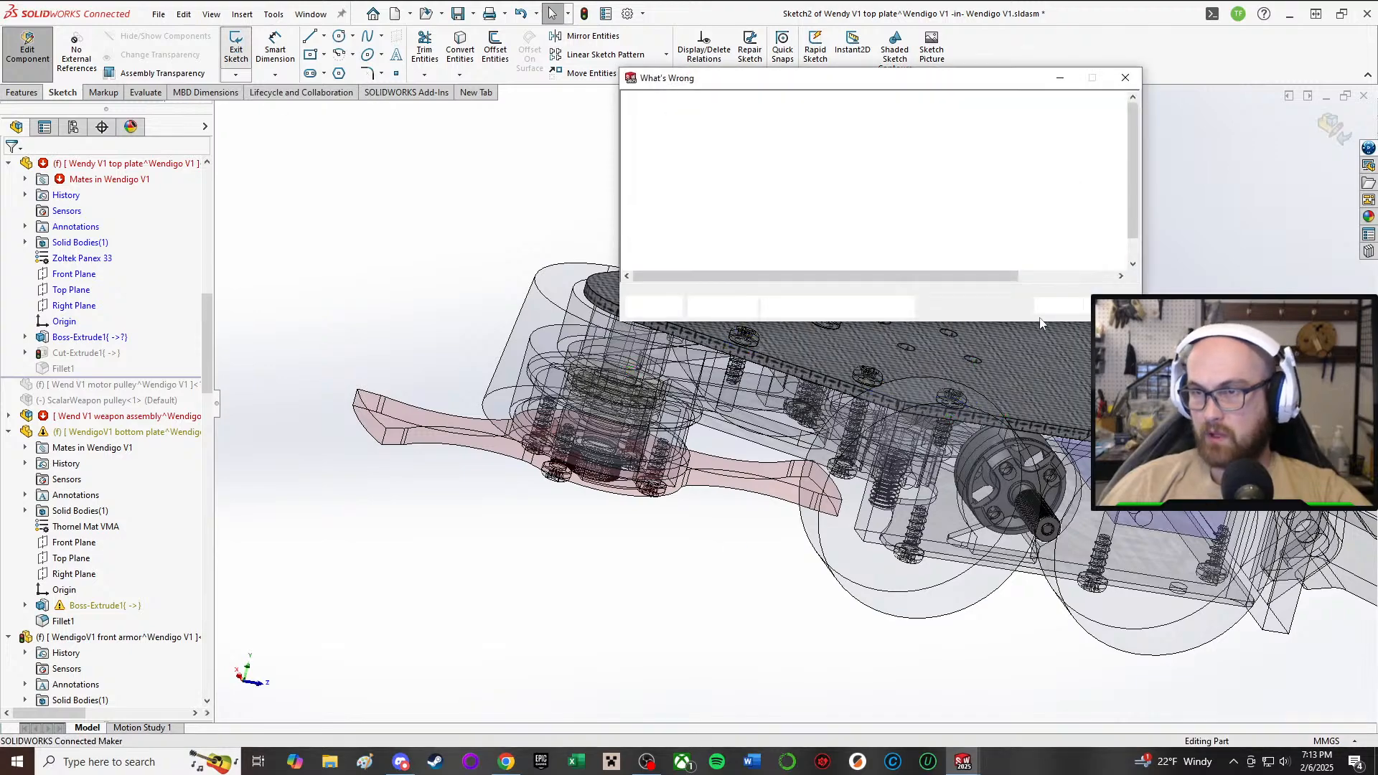
{"action": "left_click", "coordinate": [1058, 306]}
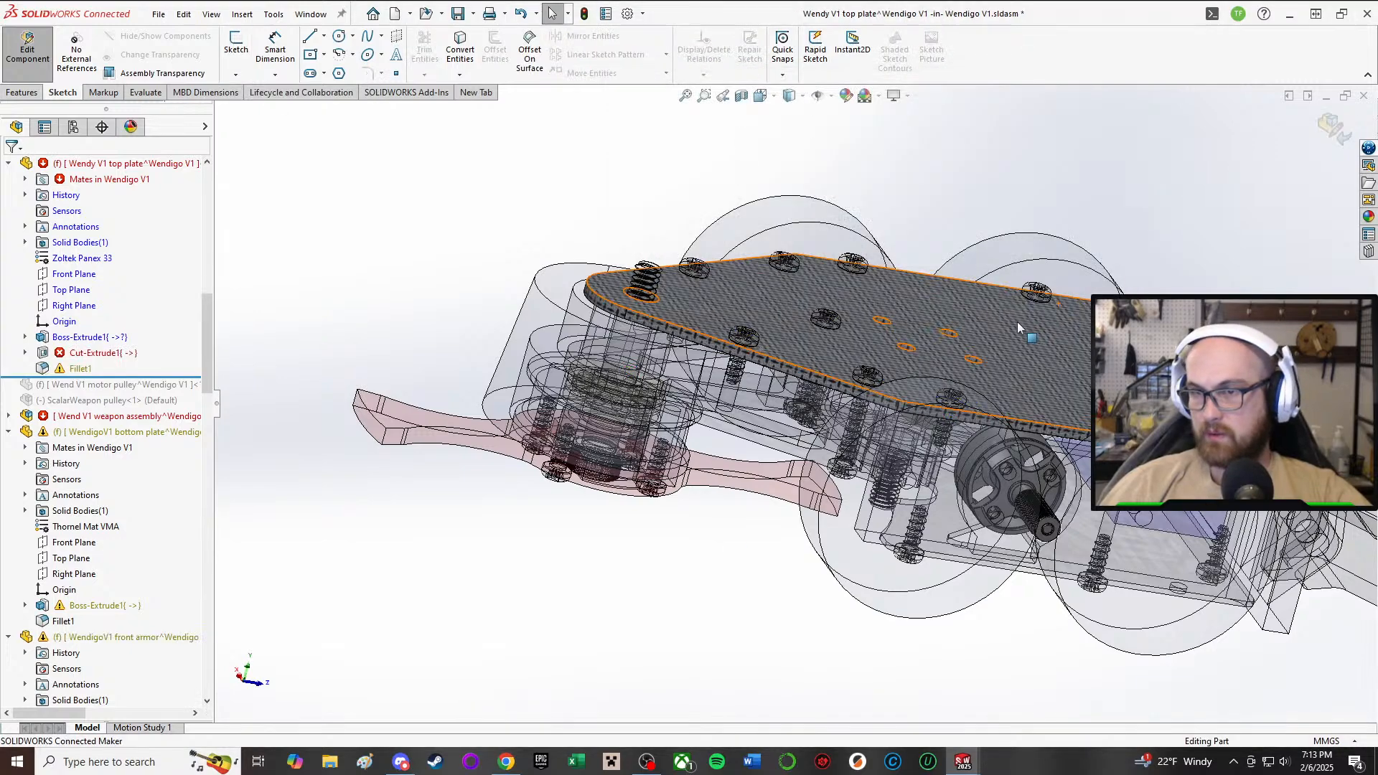
{"action": "scroll", "coordinate": [457, 208], "scroll_direction": "down", "scroll_amount": 4}
{"action": "left_click", "coordinate": [27, 47]}
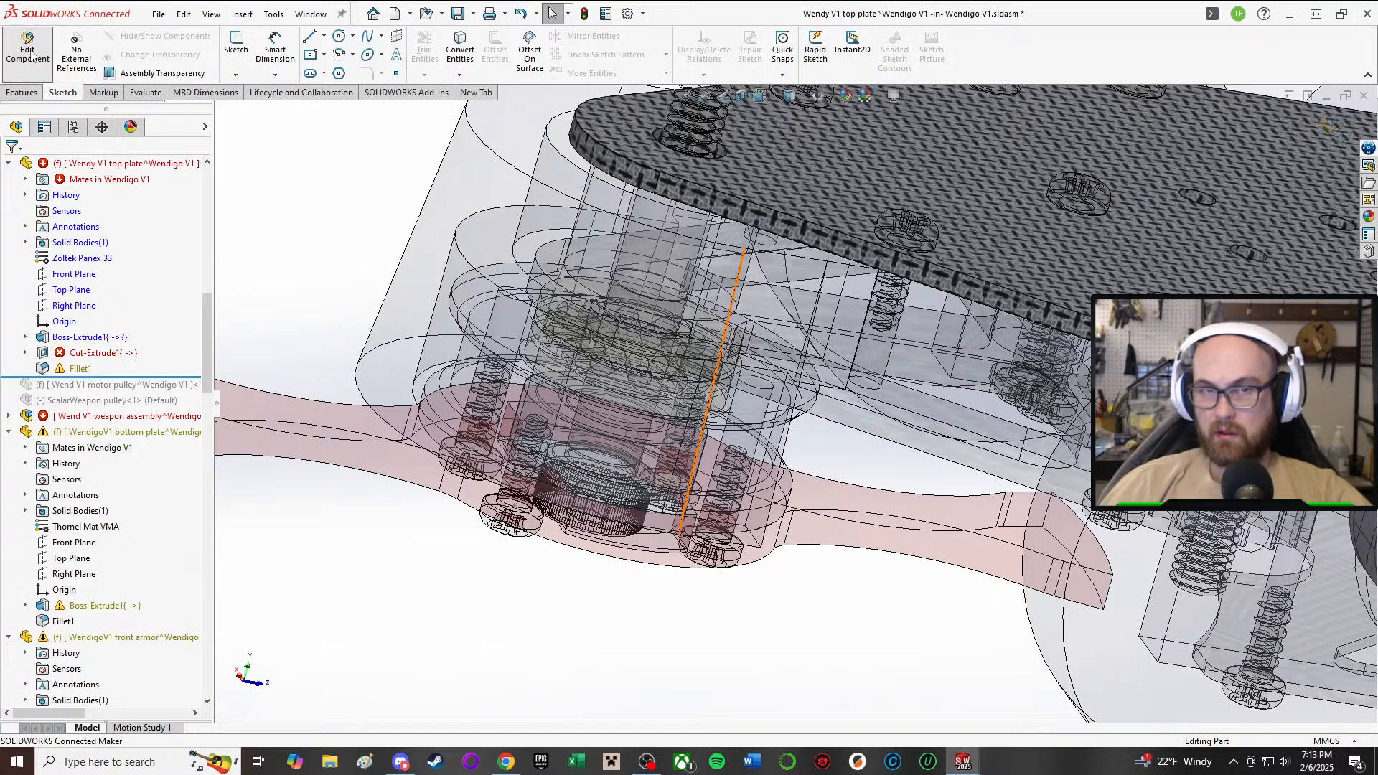
{"action": "left_click", "coordinate": [921, 437]}
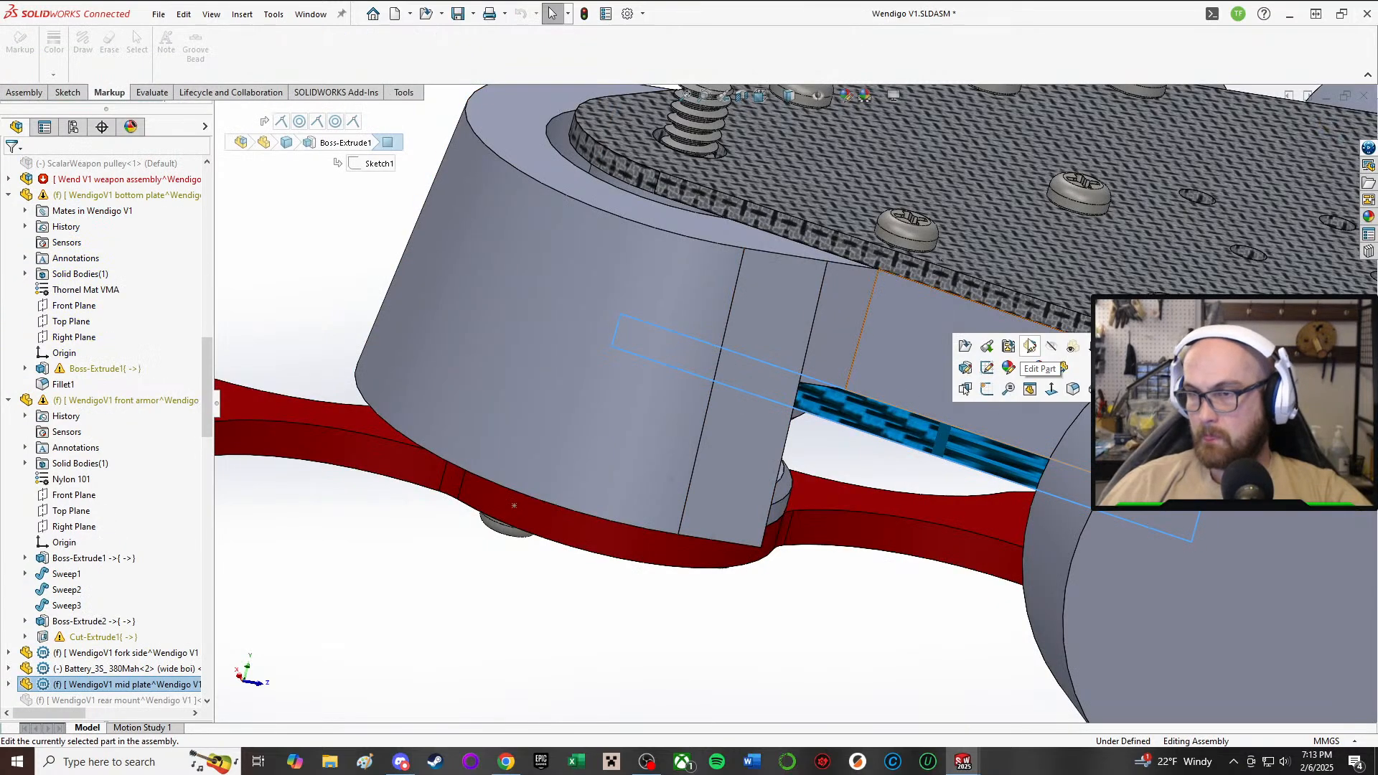
{"action": "left_click", "coordinate": [1030, 347]}
{"action": "scroll", "coordinate": [1005, 363], "scroll_direction": "up", "scroll_amount": 3}
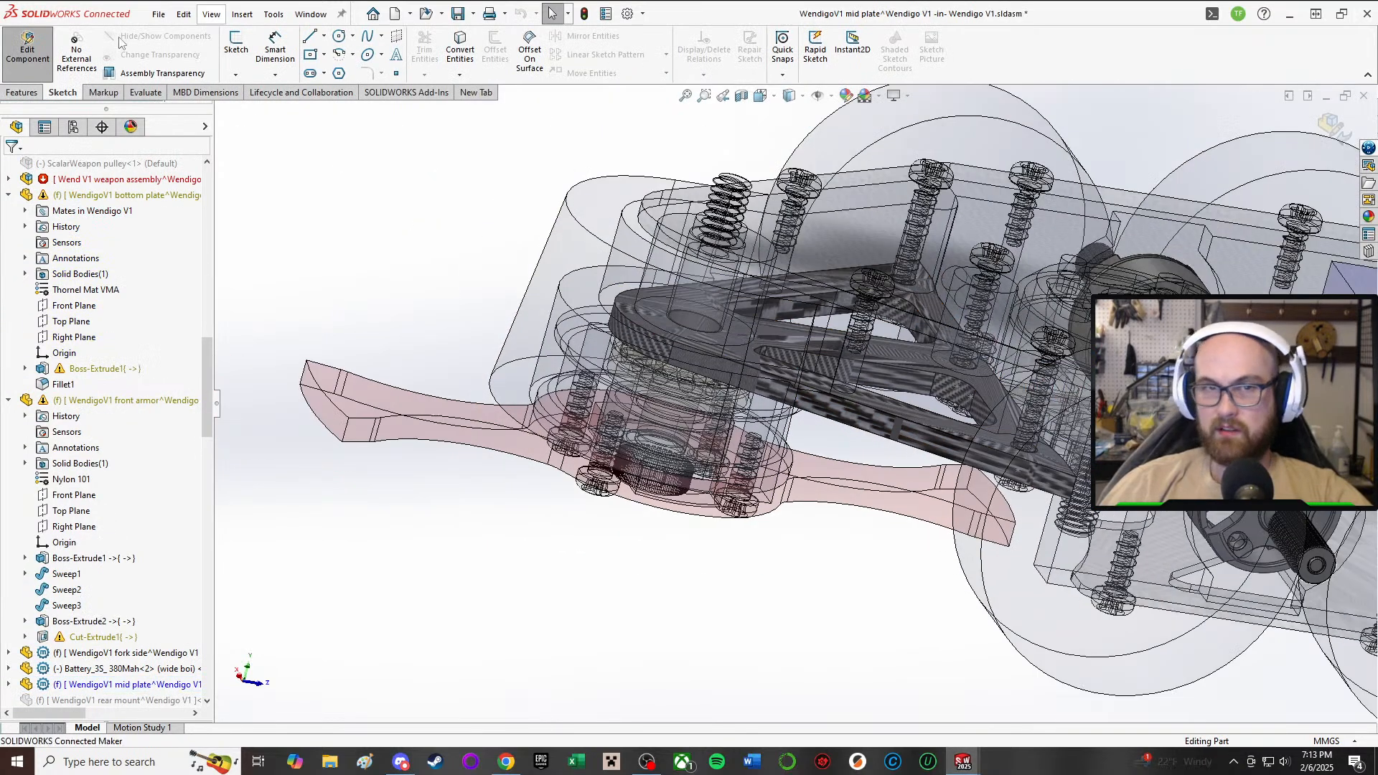
{"action": "left_click", "coordinate": [28, 47]}
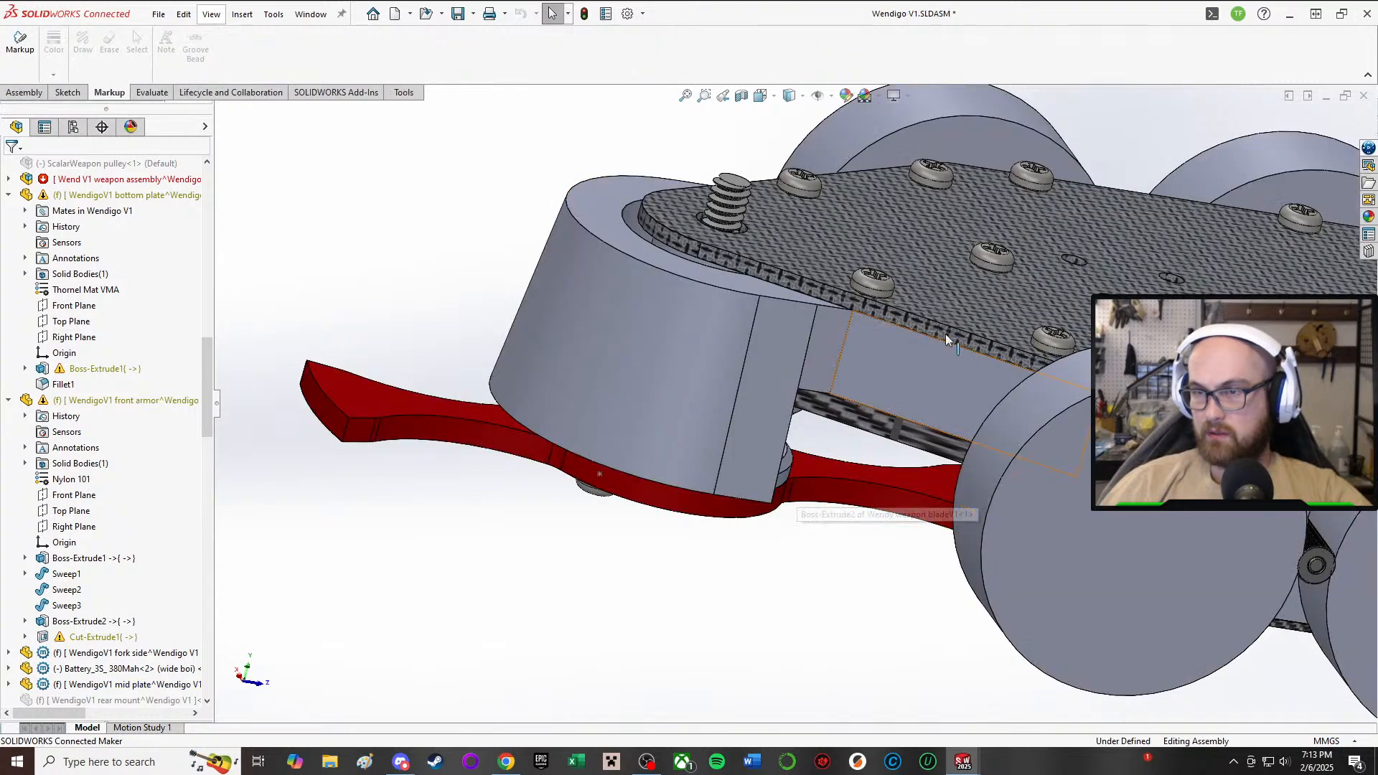
- Open the triangular mid plate behind the weapon for in-context part editing
{"action": "middle_click_drag", "start_coordinate": [946, 334], "coordinate": [979, 135]}
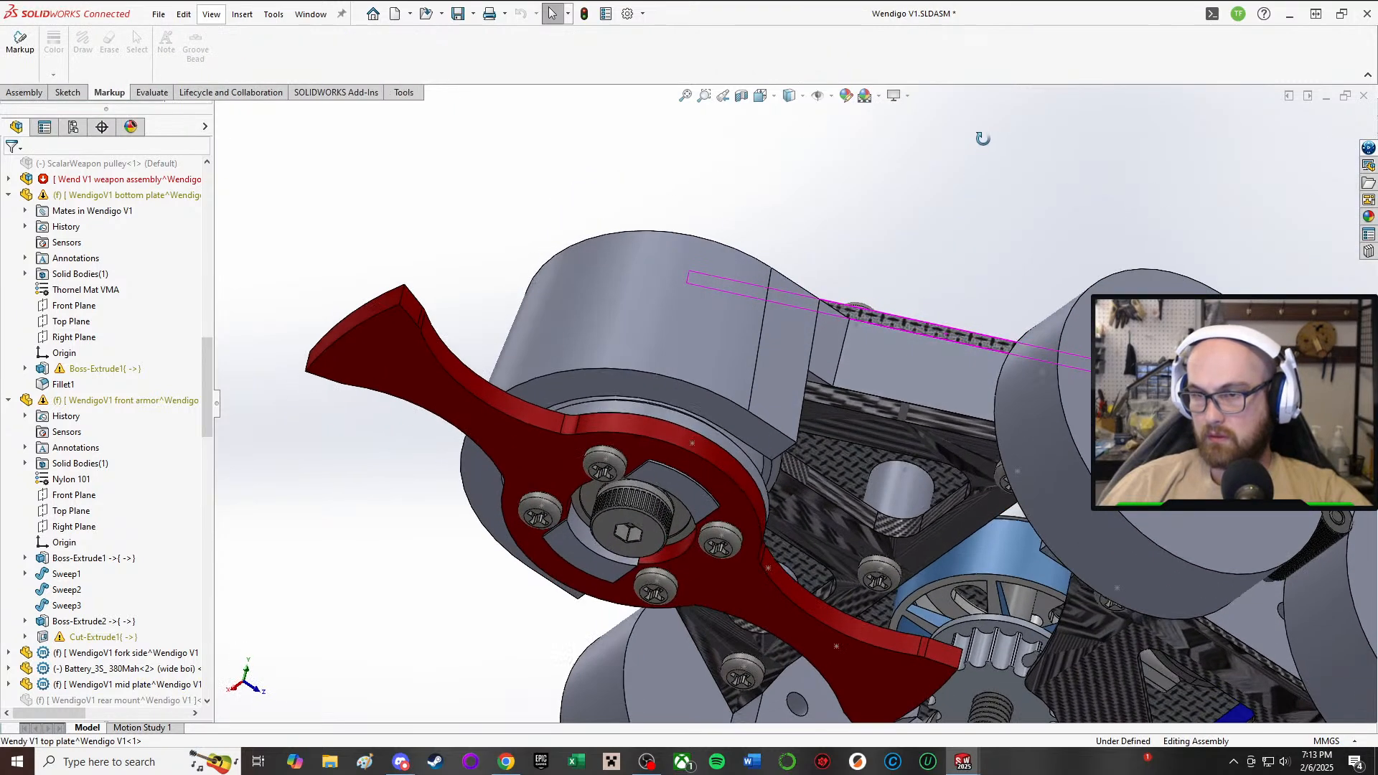
{"action": "left_click", "coordinate": [824, 522]}
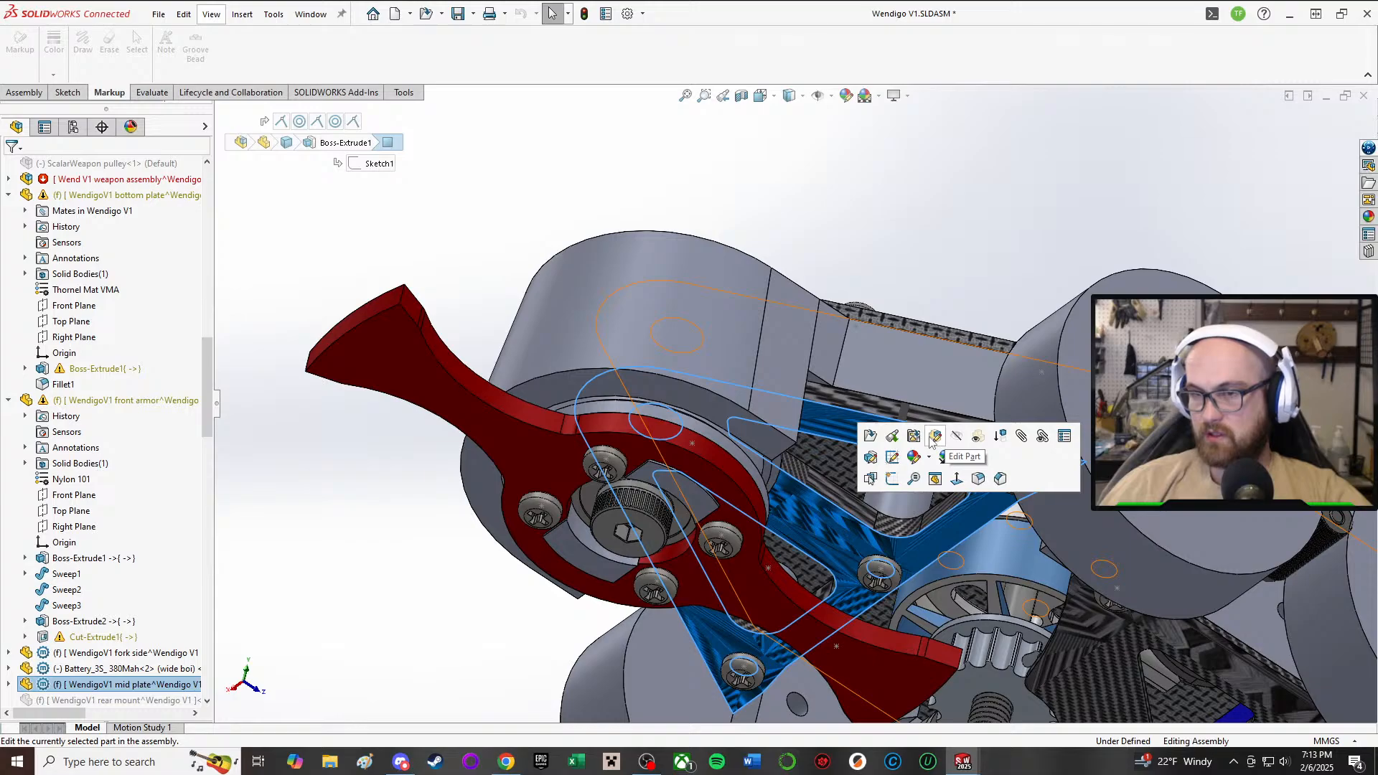
{"action": "left_click", "coordinate": [933, 437]}
{"action": "middle_click_drag", "start_coordinate": [934, 440], "coordinate": [854, 487]}
{"action": "scroll", "coordinate": [826, 491], "scroll_direction": "down", "scroll_amount": 4}
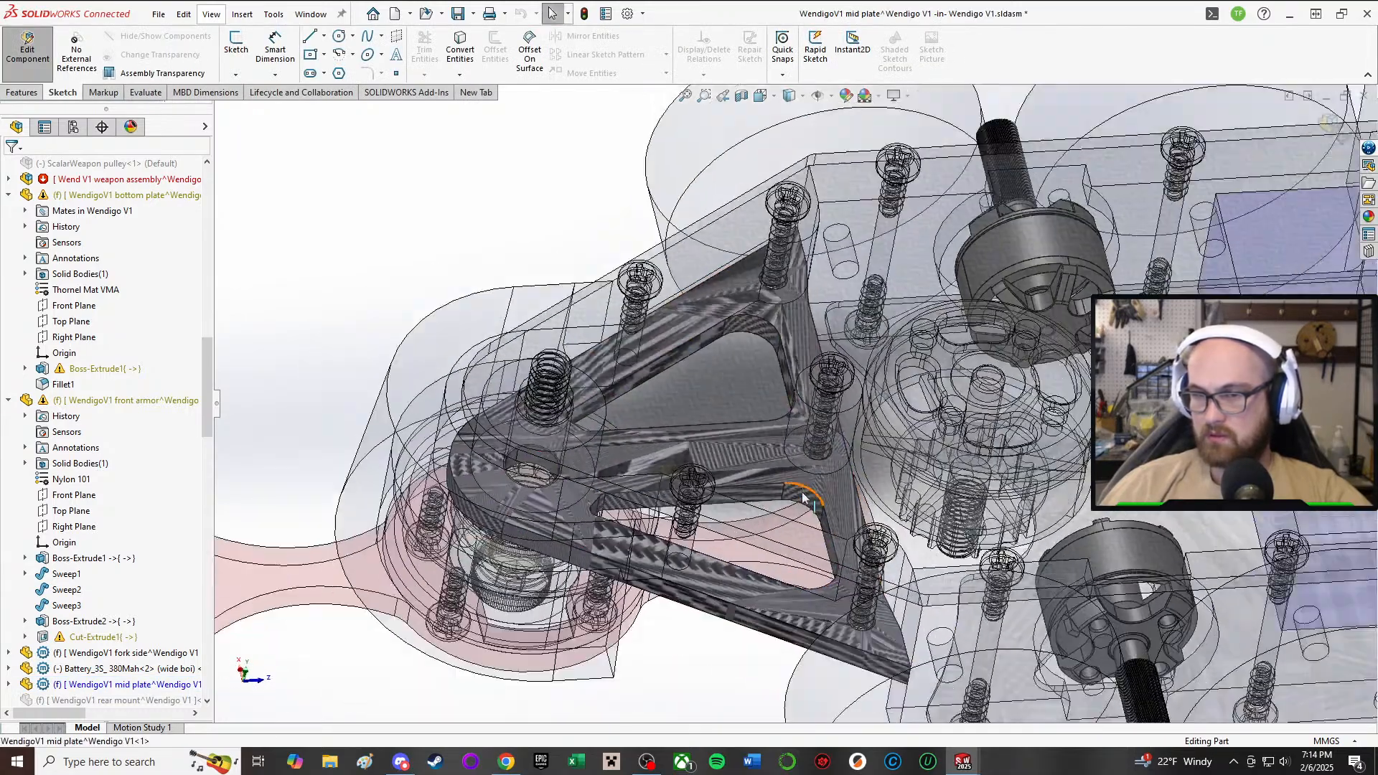
- Open Sketch2 of the mid plate's Cut-Extrude1 screw holes for editing
{"action": "scroll", "coordinate": [10, 503], "scroll_direction": "down", "scroll_amount": 3}
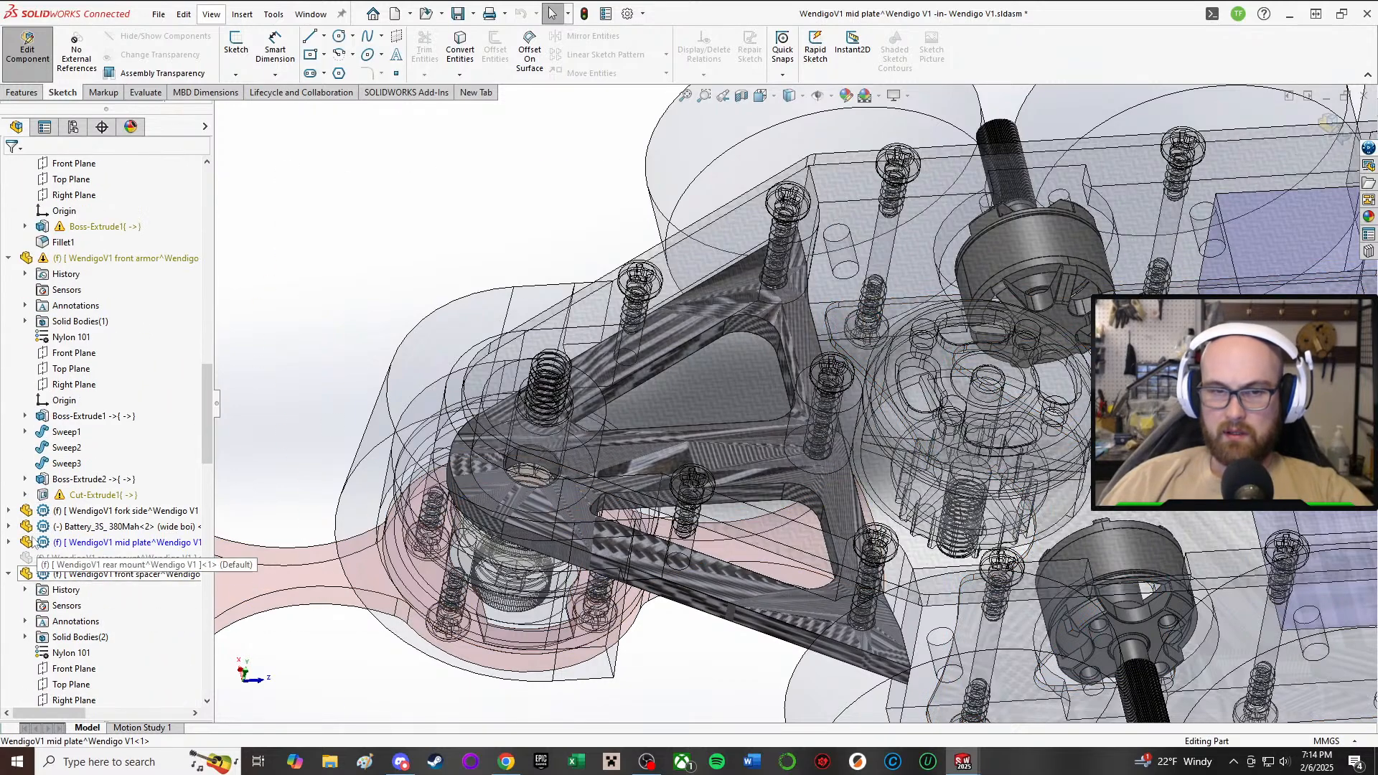
{"action": "left_click", "coordinate": [7, 542]}
{"action": "scroll", "coordinate": [72, 610], "scroll_direction": "down", "scroll_amount": 3}
{"action": "left_click", "coordinate": [75, 636]}
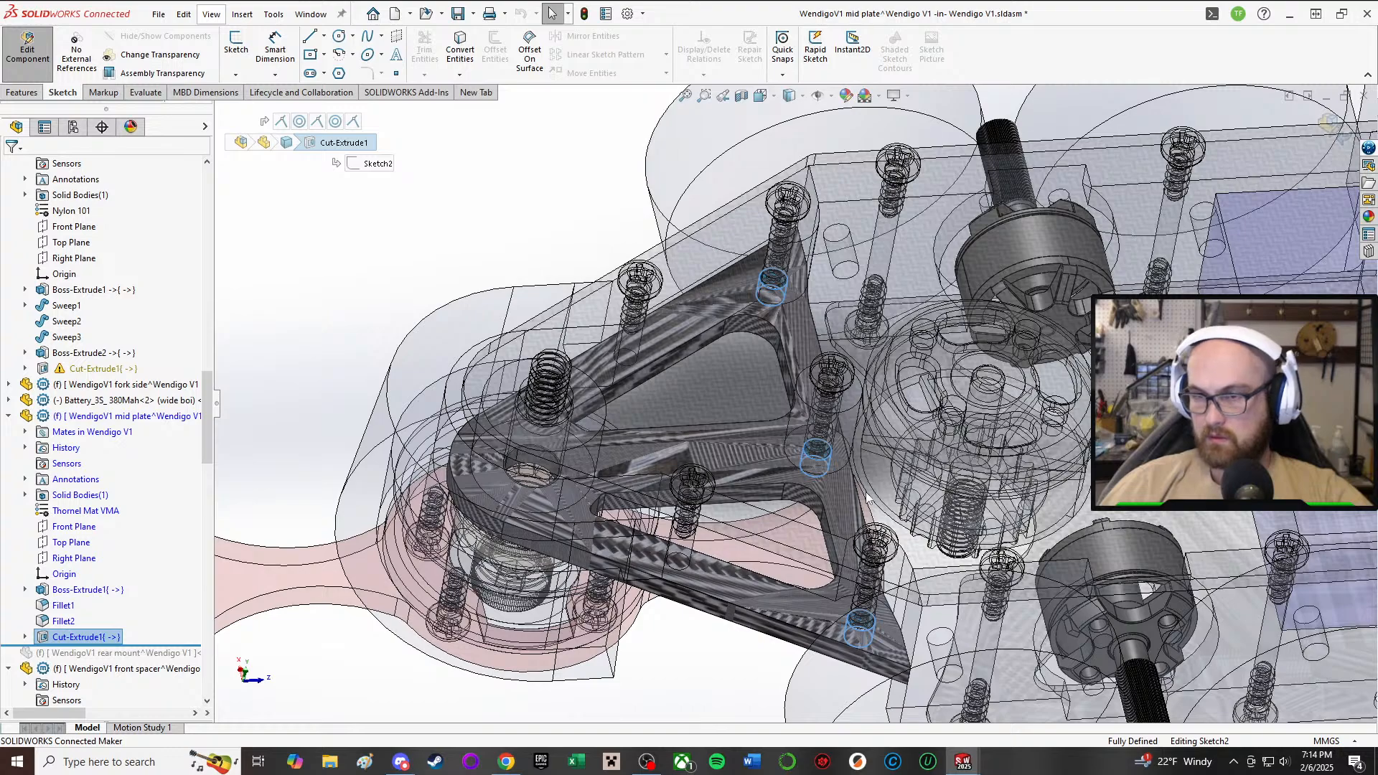
{"action": "scroll", "coordinate": [862, 495], "scroll_direction": "down", "scroll_amount": 5}
{"action": "scroll", "coordinate": [773, 501], "scroll_direction": "up", "scroll_amount": 4}
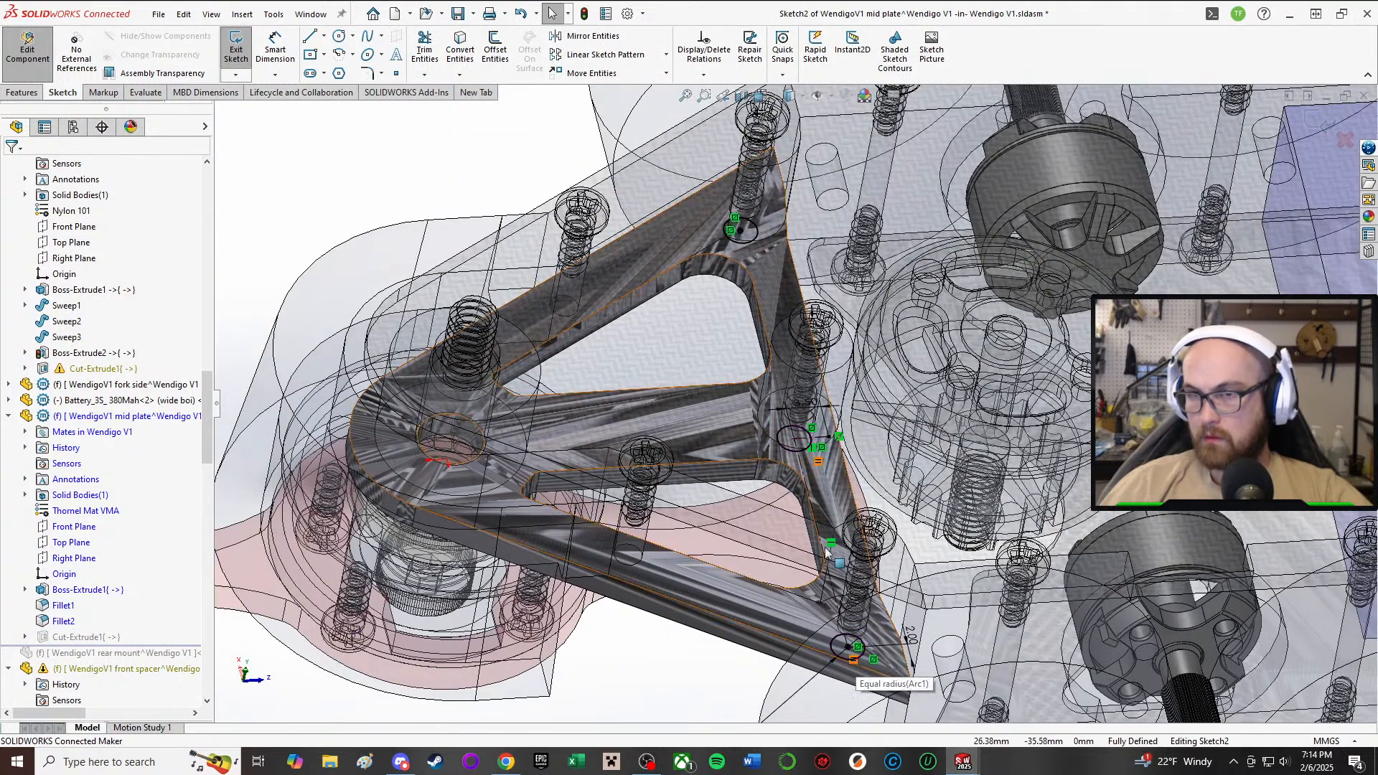
- Examine the mid plate's screw-hole circles and their relations at the triangle's corners
{"action": "scroll", "coordinate": [743, 228], "scroll_direction": "up", "scroll_amount": 2}
{"action": "middle_click_drag", "start_coordinate": [743, 229], "coordinate": [779, 359]}
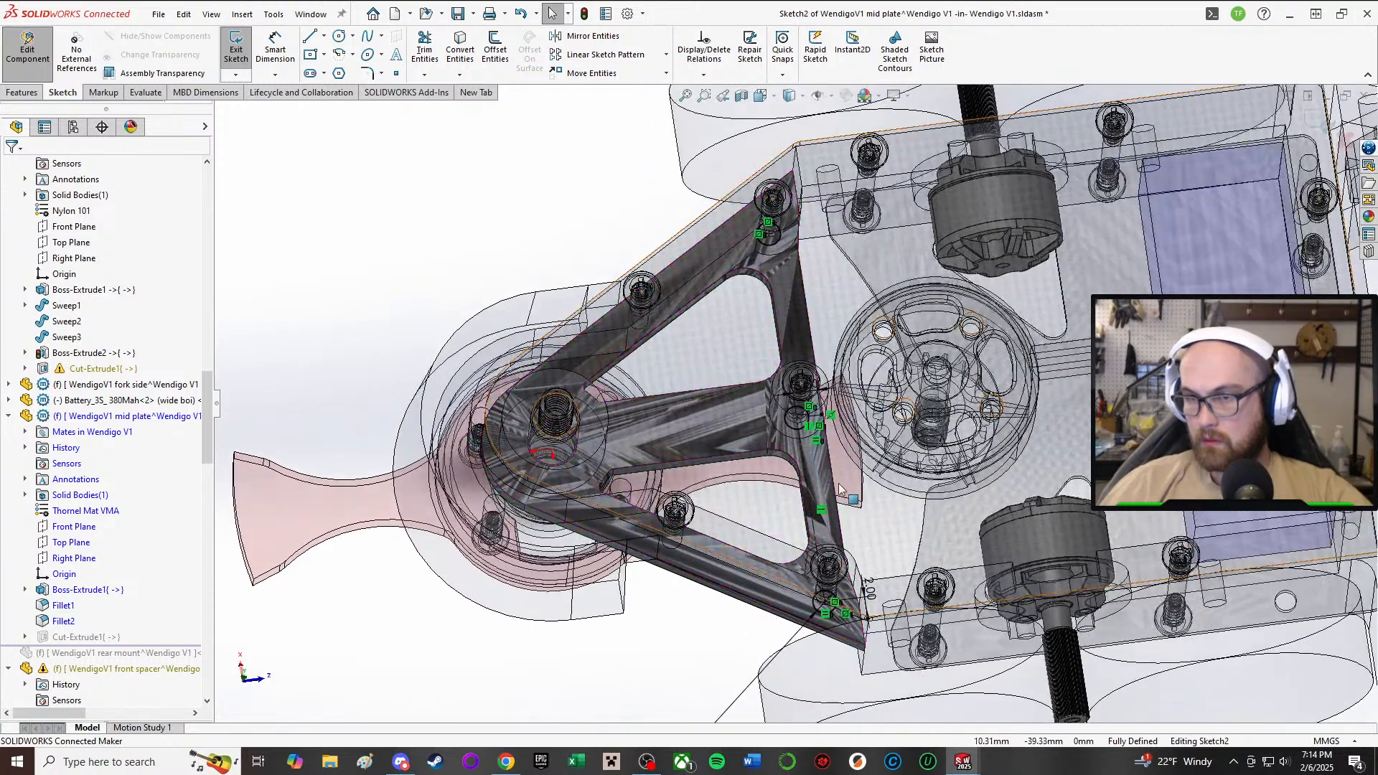
{"action": "left_click", "coordinate": [761, 247]}
{"action": "scroll", "coordinate": [718, 323], "scroll_direction": "up", "scroll_amount": 5}
{"action": "scroll", "coordinate": [703, 438], "scroll_direction": "down", "scroll_amount": 6}
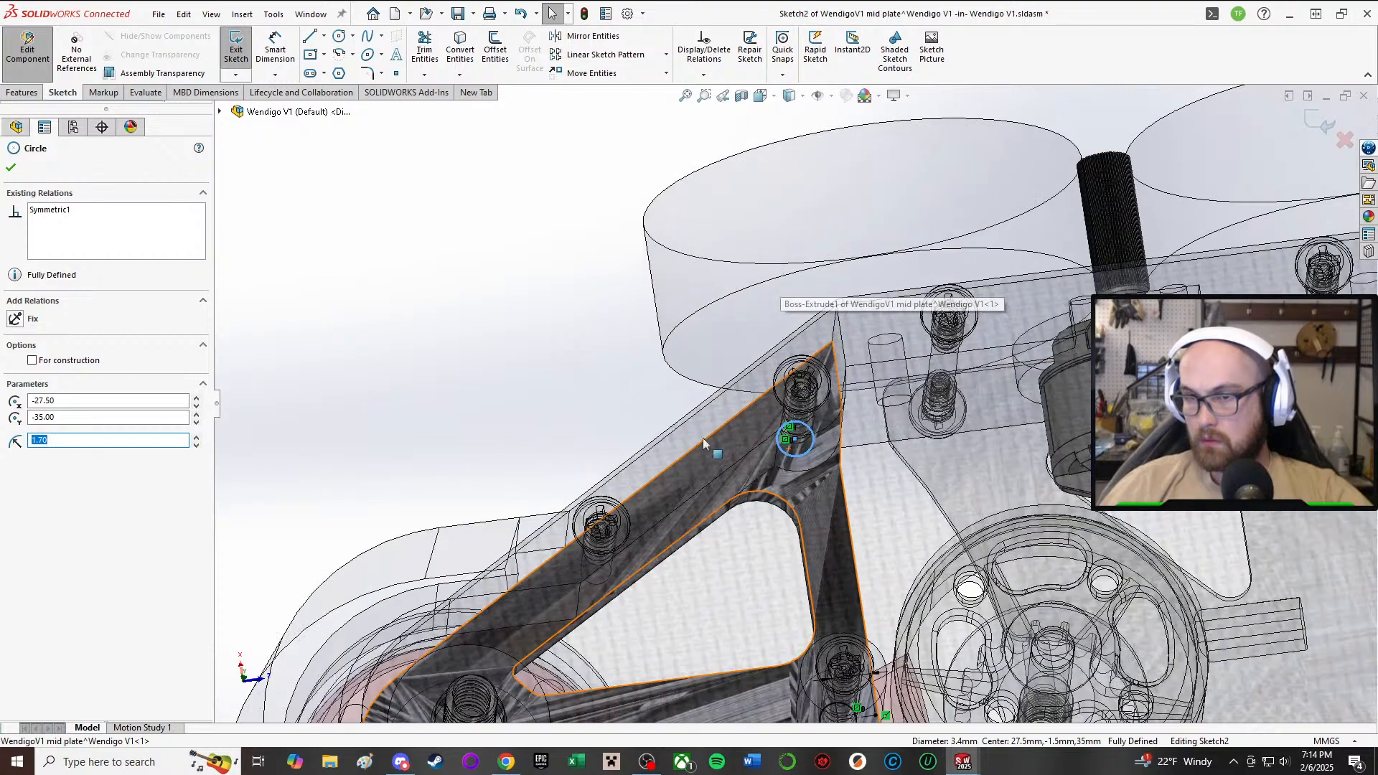
{"action": "left_click", "coordinate": [542, 421]}
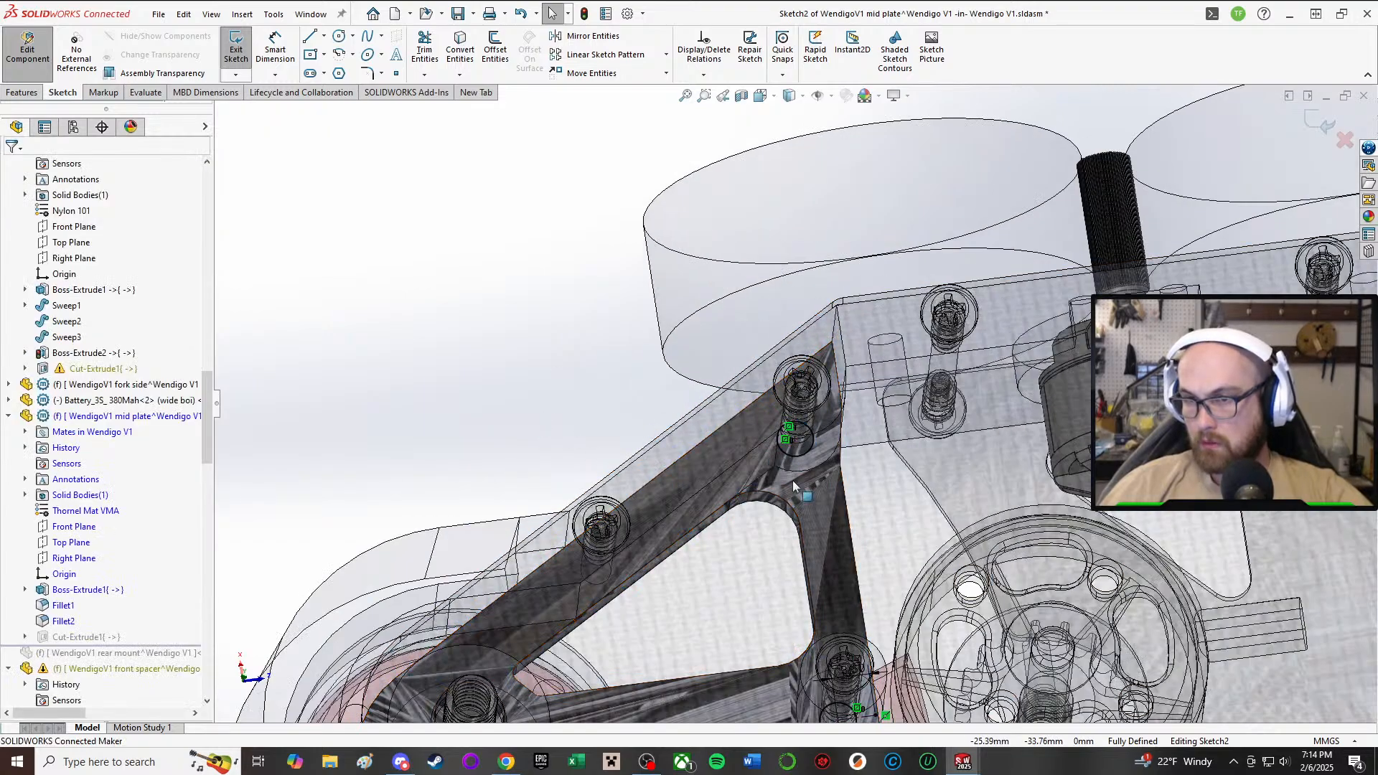
{"action": "middle_click_drag", "start_coordinate": [793, 486], "coordinate": [750, 567]}
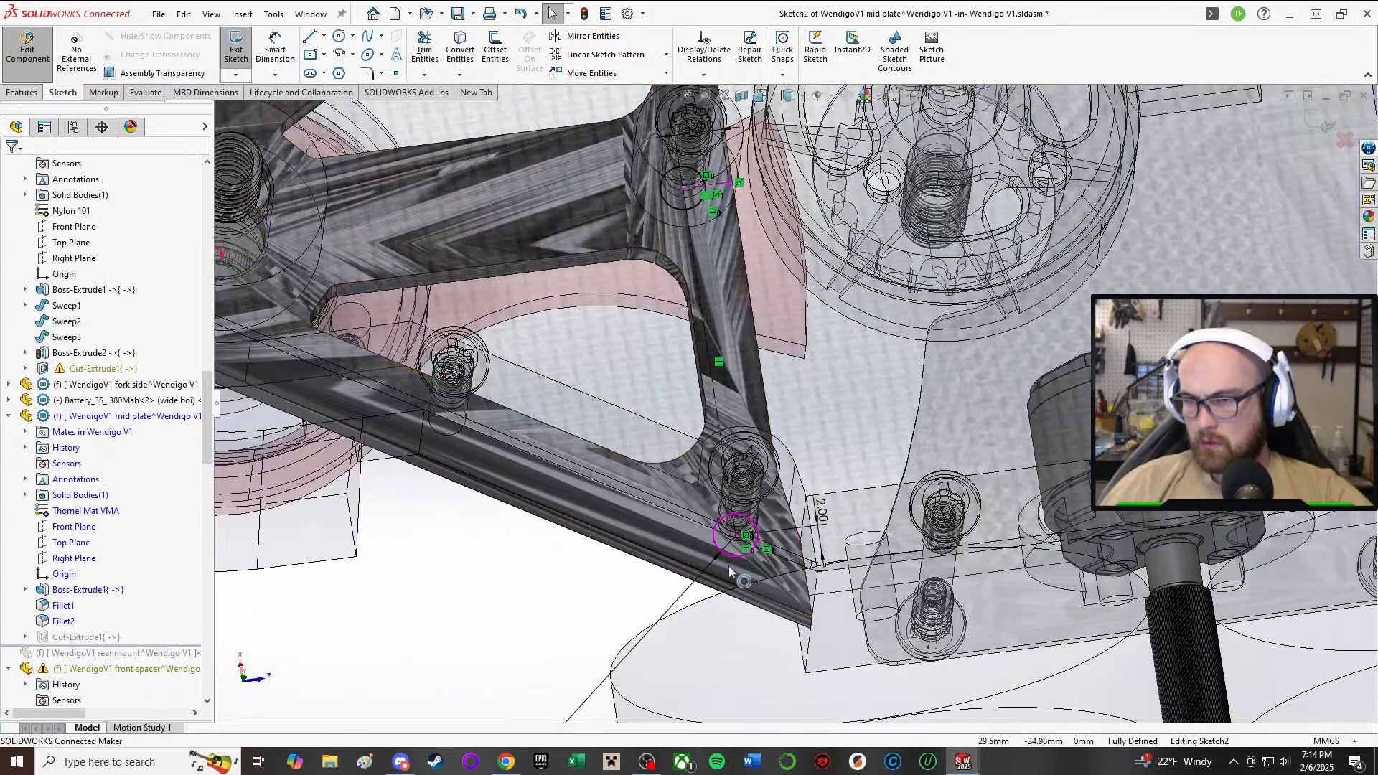
{"action": "scroll", "coordinate": [689, 596], "scroll_direction": "up", "scroll_amount": 3}
{"action": "double_click", "coordinate": [571, 680]}
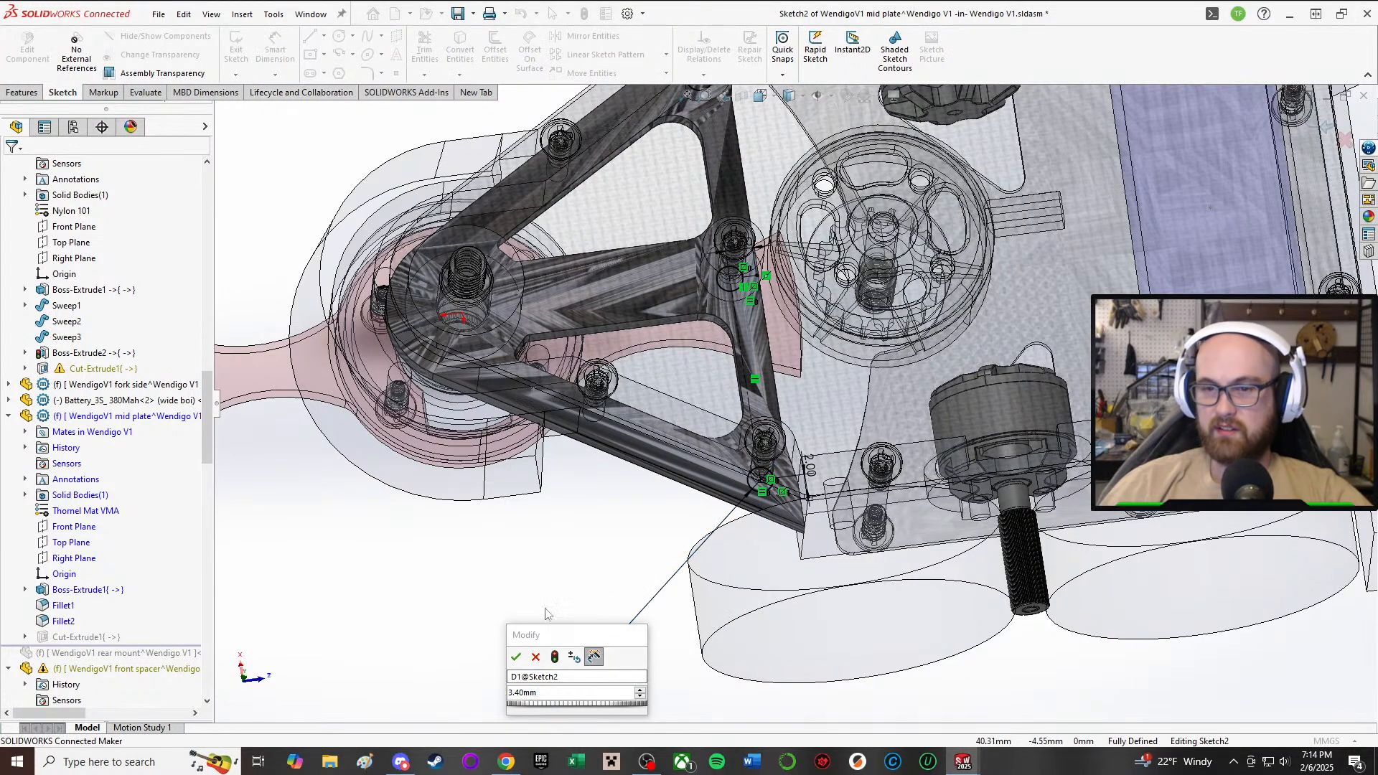
{"action": "left_click", "coordinate": [516, 657]}
{"action": "left_click", "coordinate": [11, 167]}
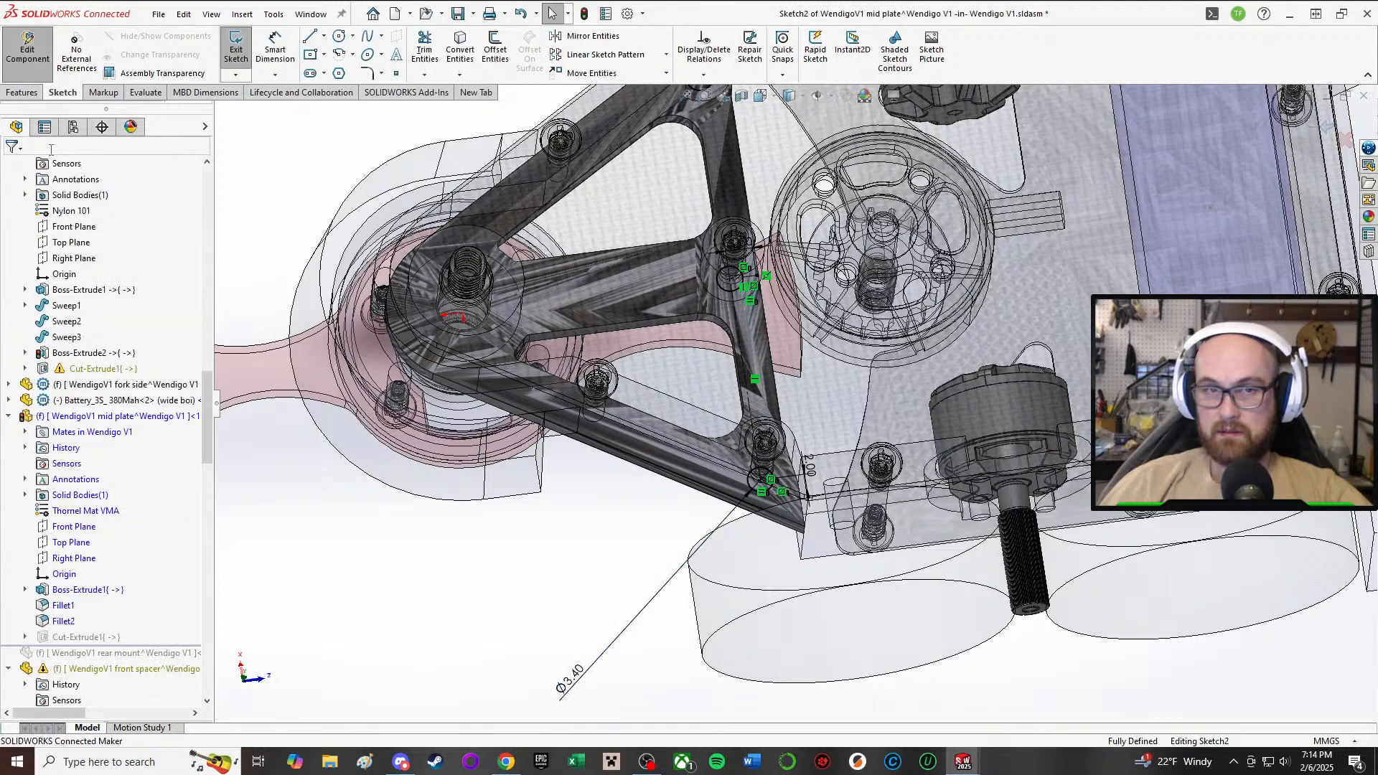
- Set the diameter of the mid plate's screw holes to 3.1 mm
{"action": "left_click", "coordinate": [576, 678]}
{"action": "double_click", "coordinate": [576, 680]}
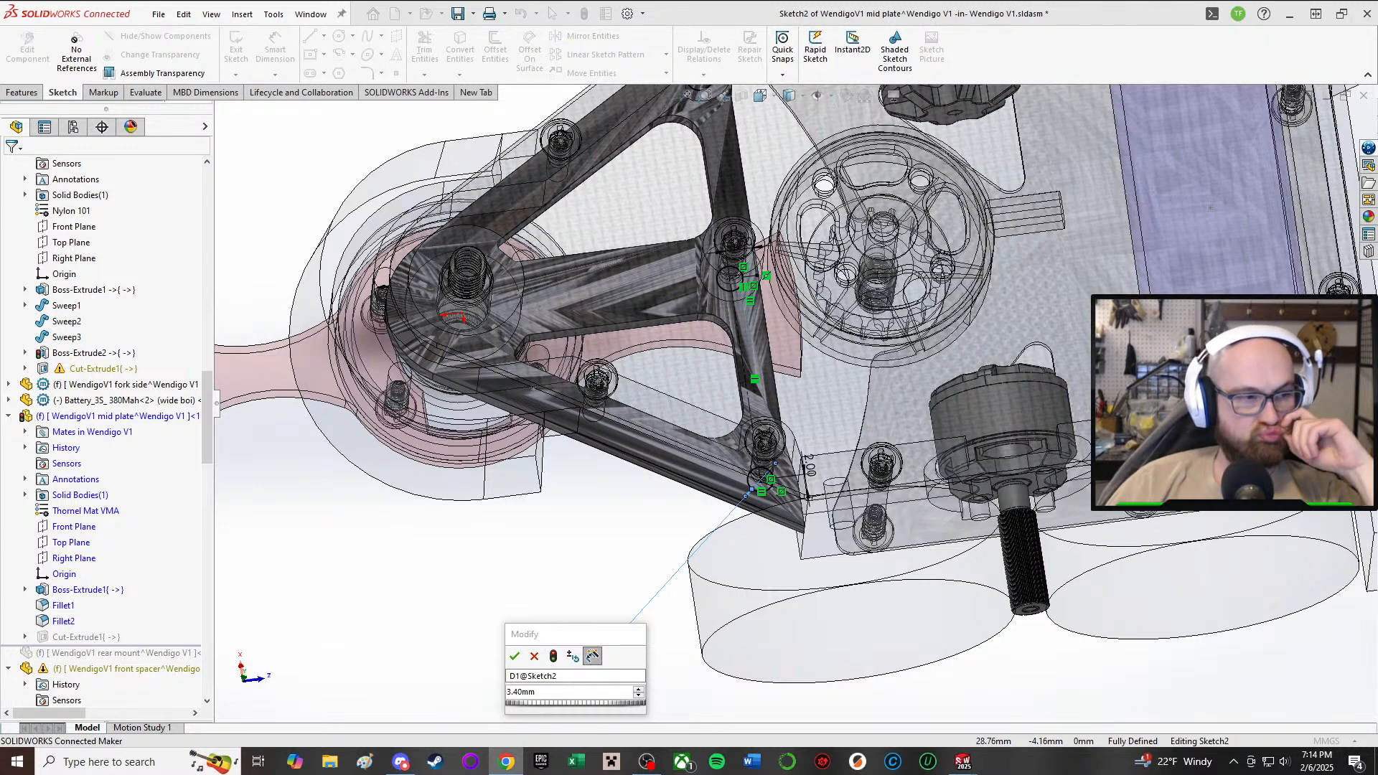
{"action": "double_click", "coordinate": [555, 691]}
{"action": "type", "text": "3.1"}
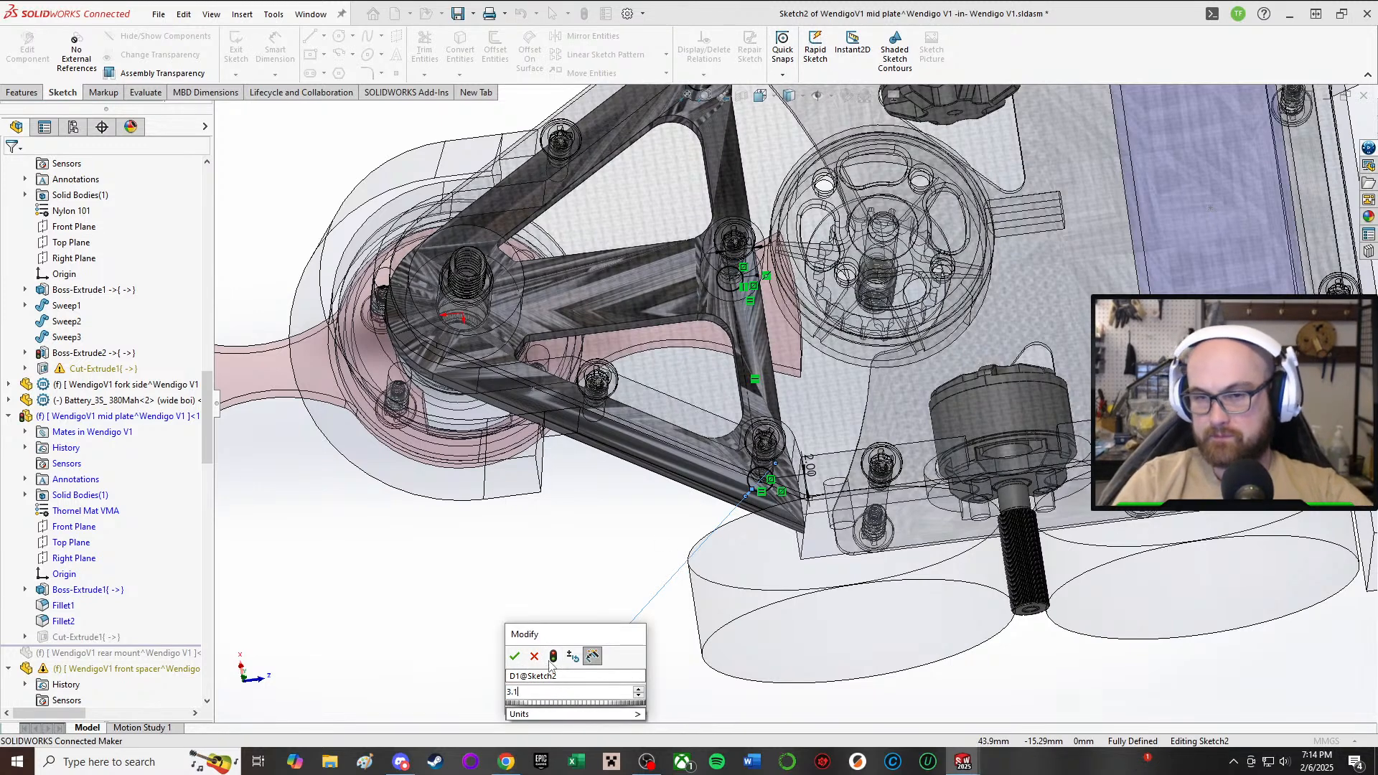
{"action": "key", "text": "Return"}
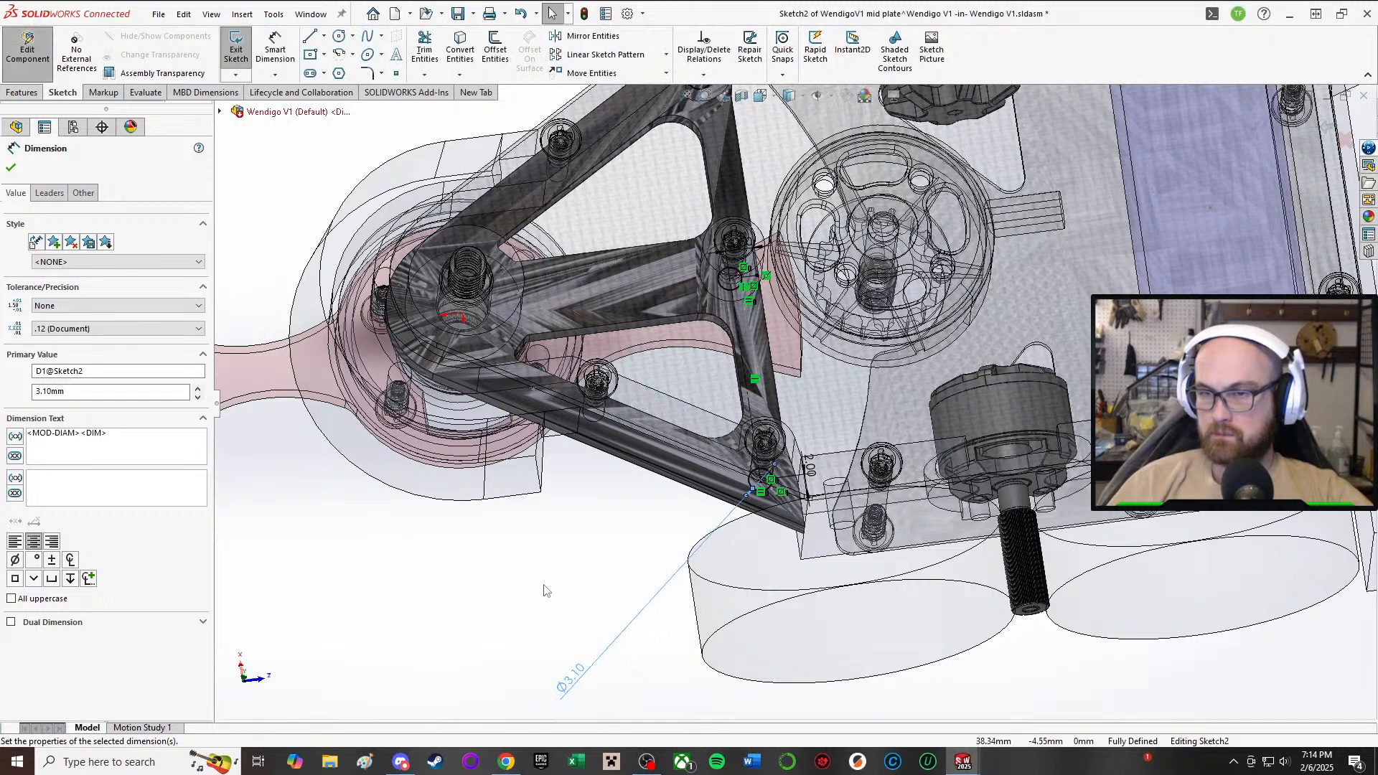
{"action": "left_click", "coordinate": [544, 589]}
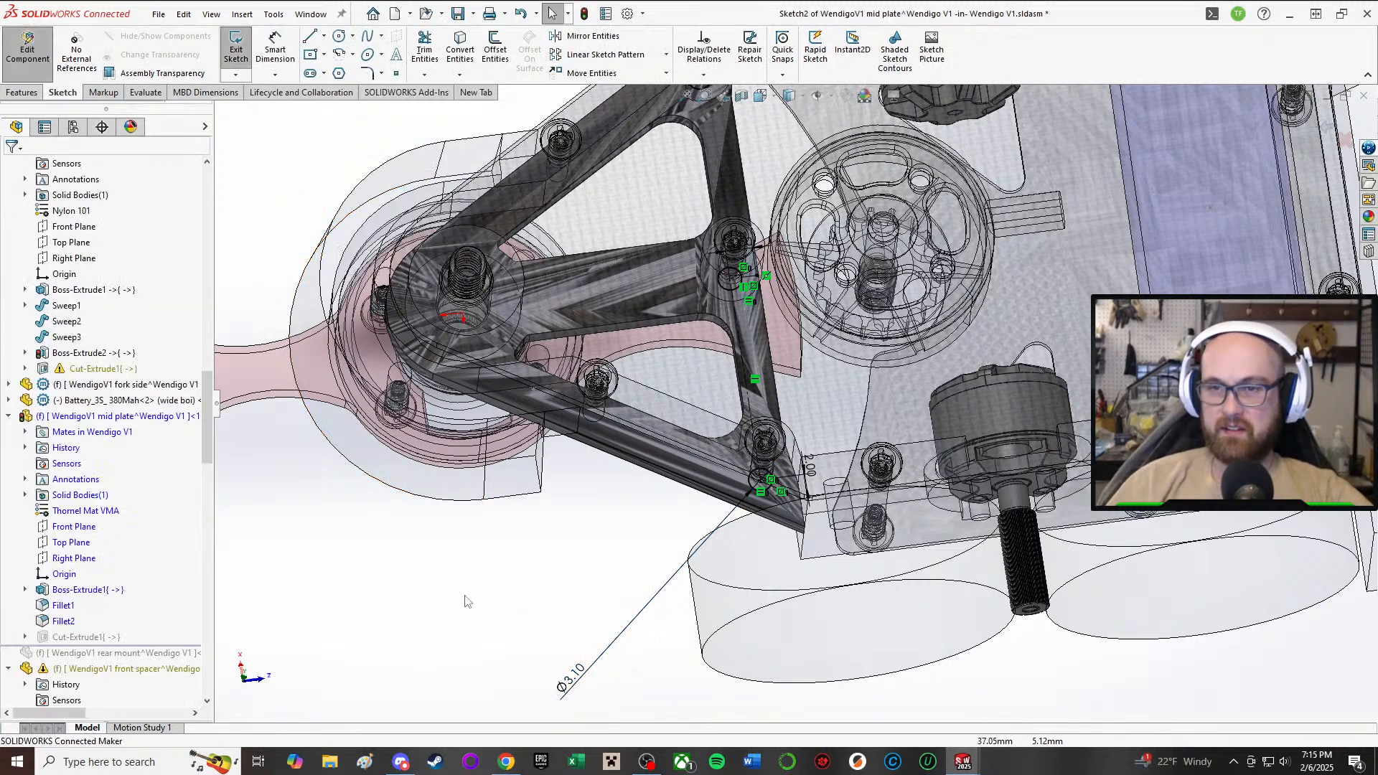
- Exit the mid plate's hole sketch, dismiss the rebuild error report and return to the assembly
{"action": "left_click", "coordinate": [228, 41]}
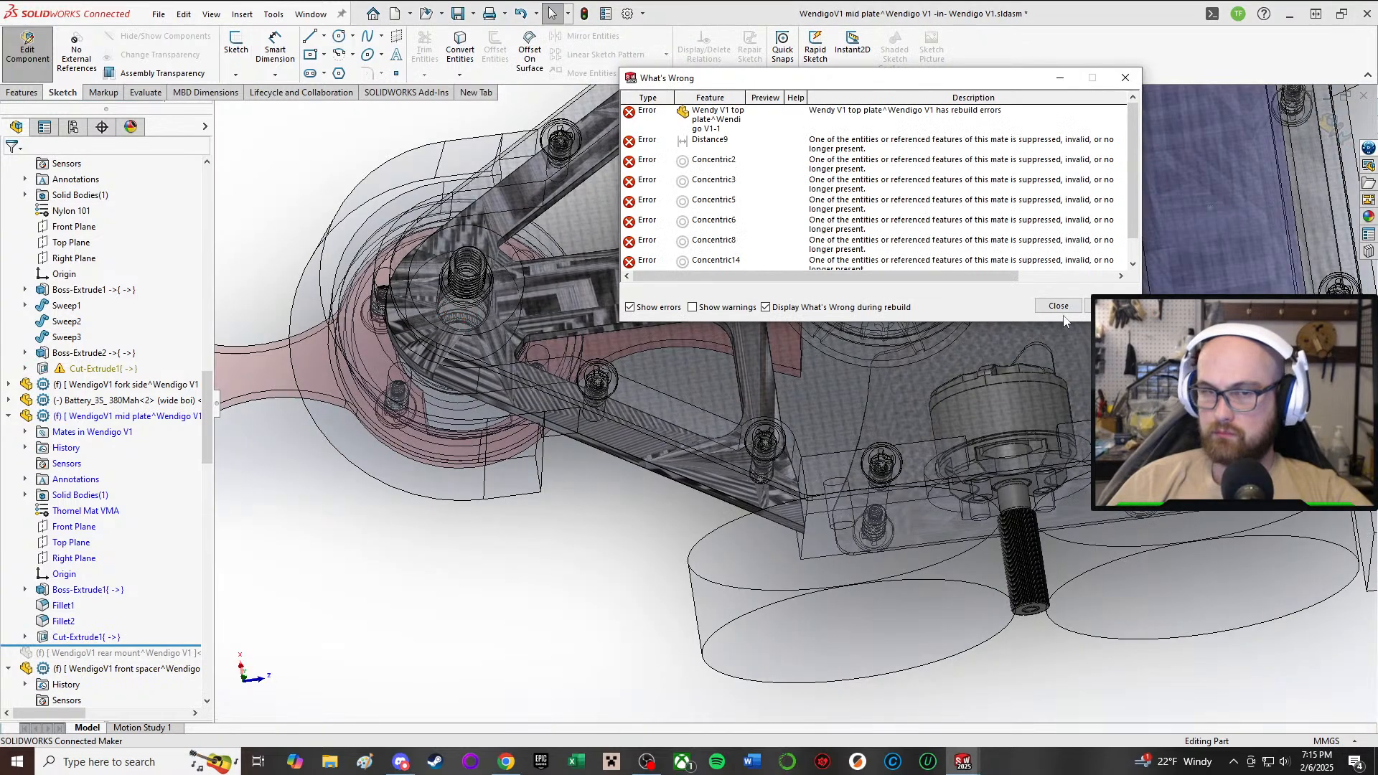
{"action": "left_click", "coordinate": [1060, 307]}
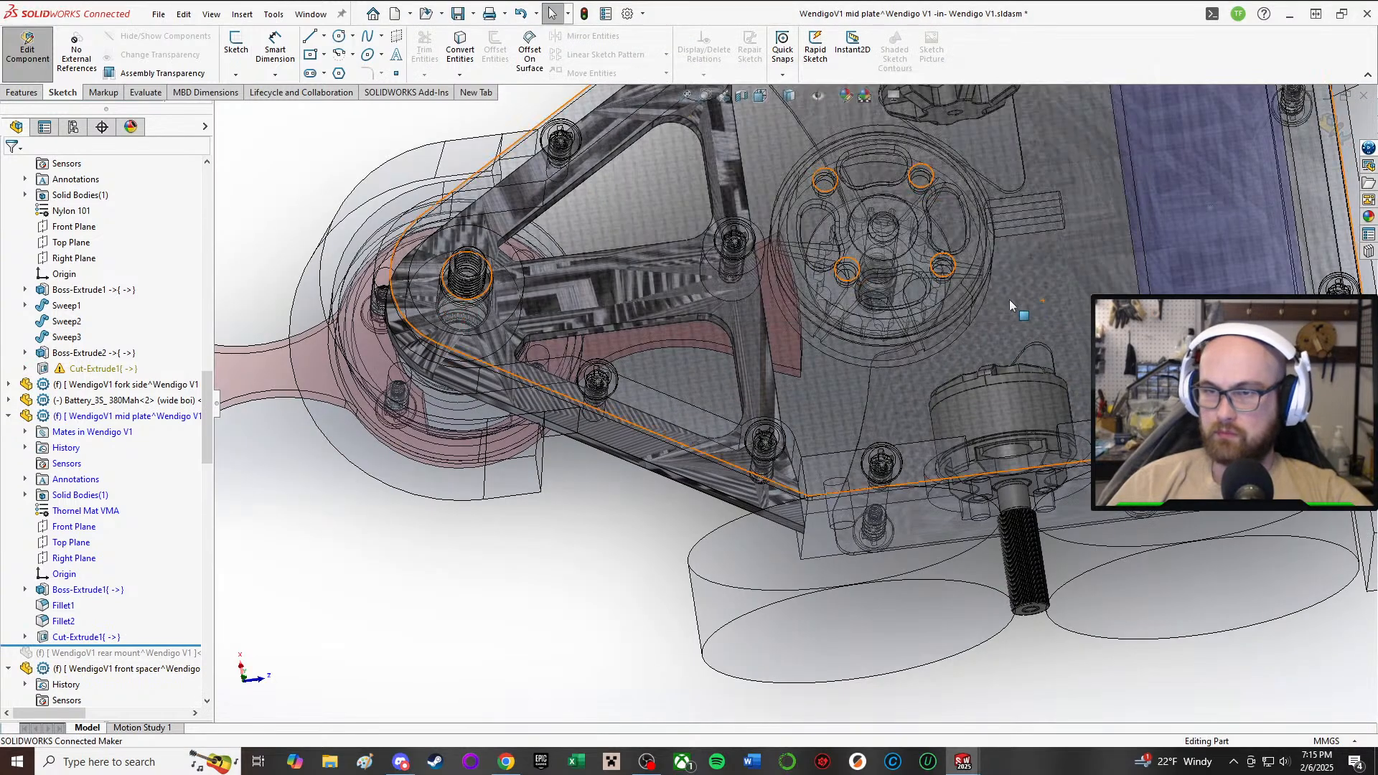
{"action": "left_click", "coordinate": [15, 44]}
- Open the top plate for in-context editing and edit the sketch of its Cut-Extrude1 holes
{"action": "left_click", "coordinate": [701, 330]}
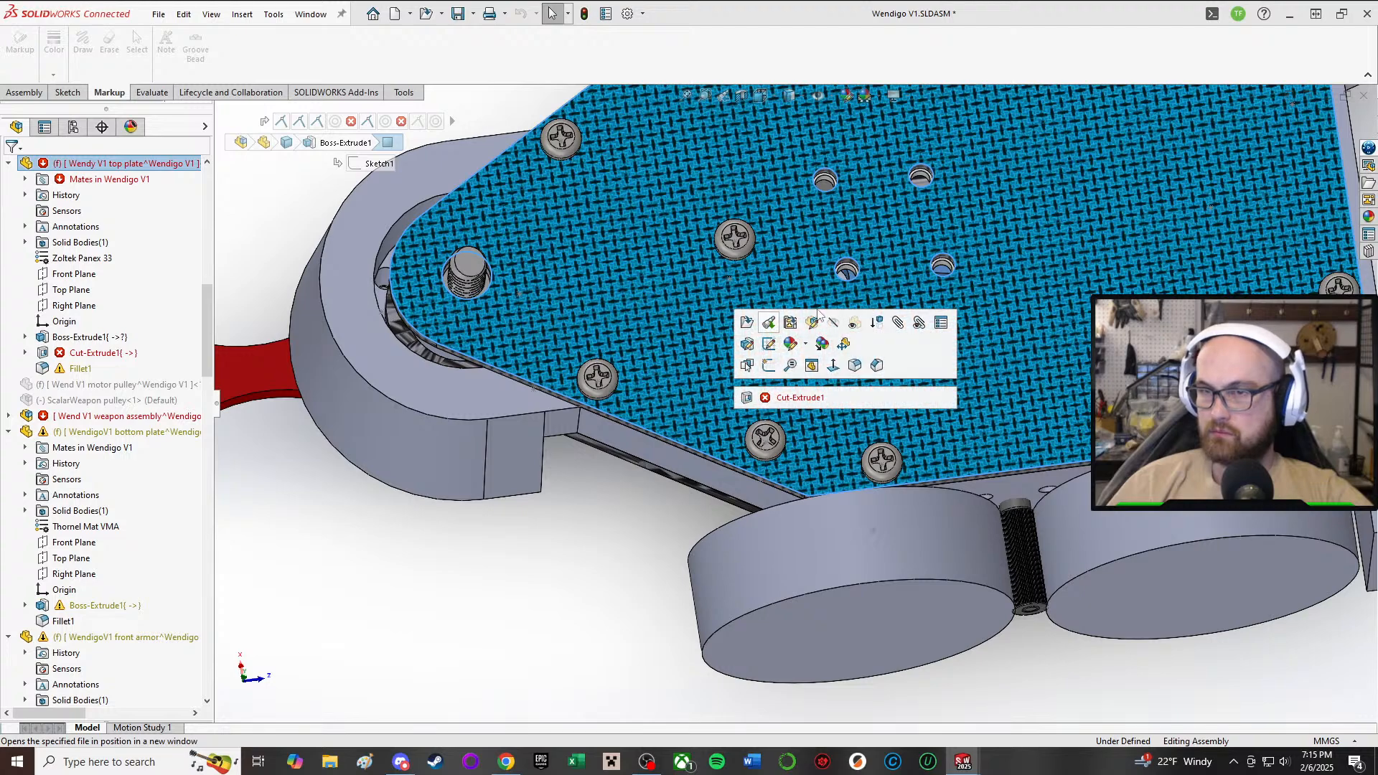
{"action": "left_click", "coordinate": [811, 323]}
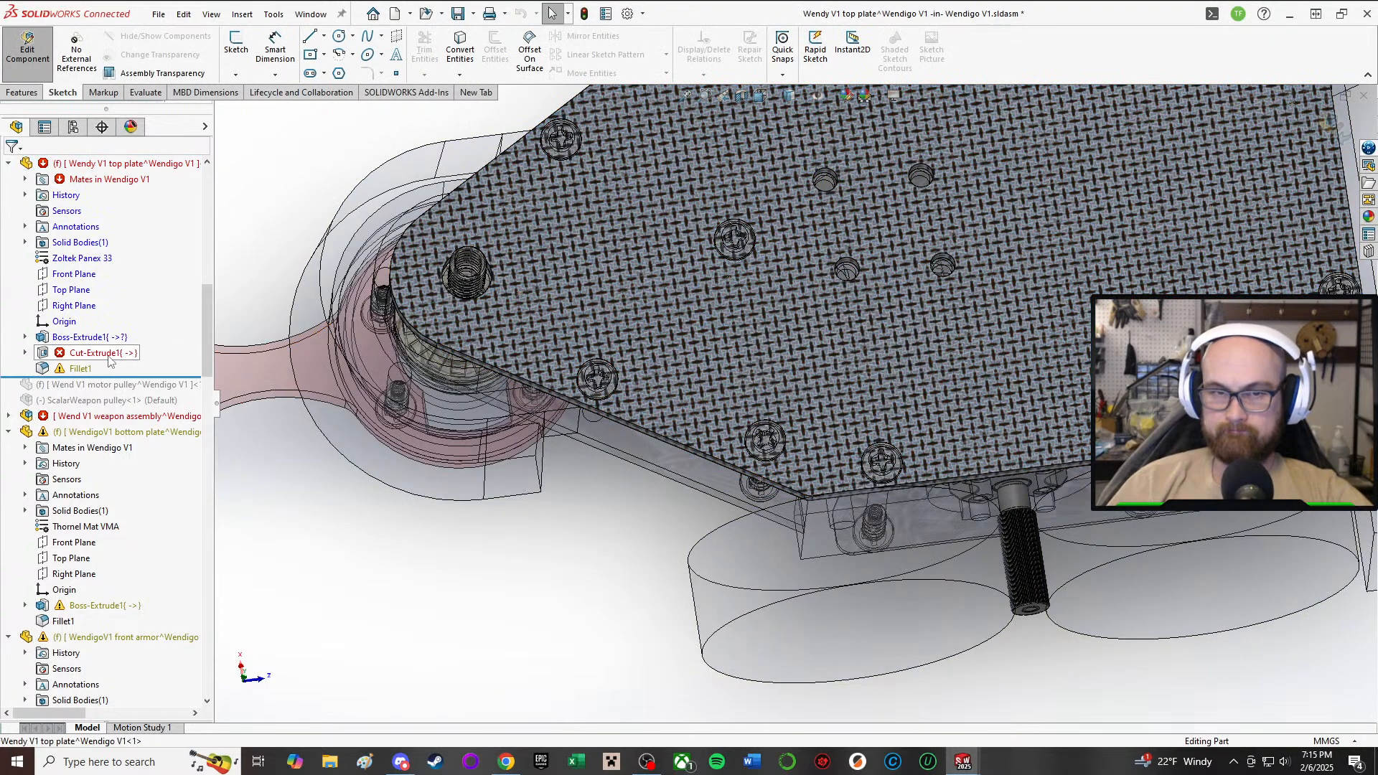
{"action": "left_click", "coordinate": [110, 353]}
{"action": "left_click", "coordinate": [147, 316]}
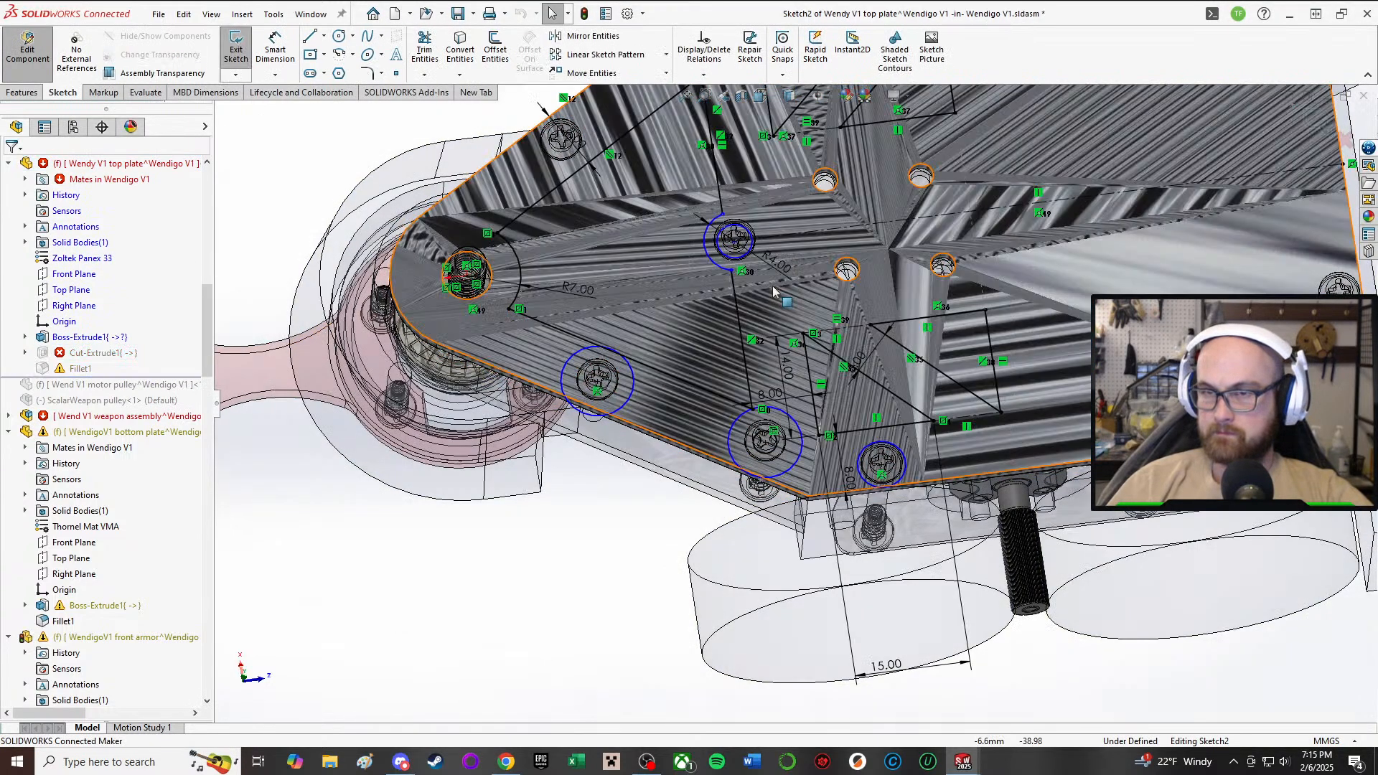
- Make the top plate's centreline screw-hole circle behind the weapon coradial with the matching hole edge of the mid plate
{"action": "middle_click_drag", "start_coordinate": [774, 290], "coordinate": [745, 205]}
{"action": "scroll", "coordinate": [742, 204], "scroll_direction": "down", "scroll_amount": 7}
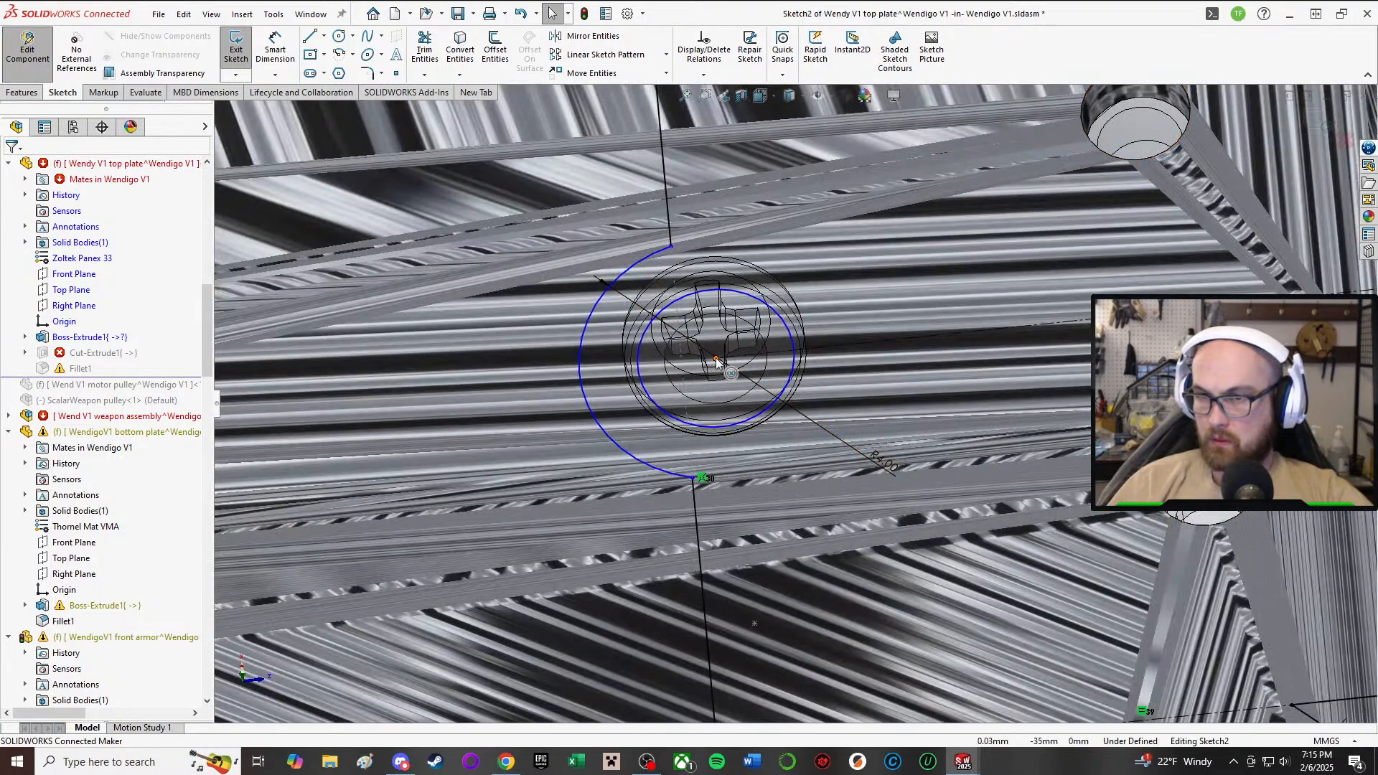
{"action": "left_click", "coordinate": [653, 409]}
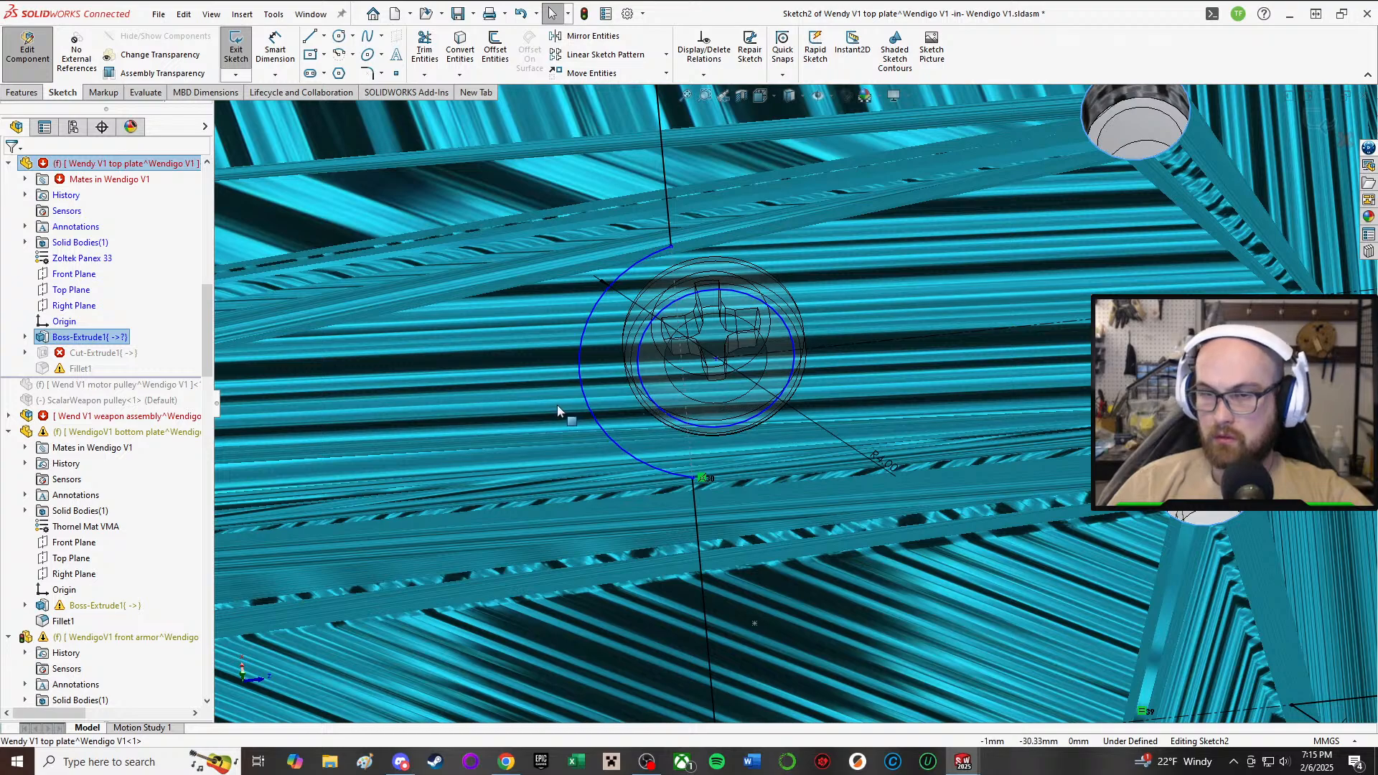
{"action": "scroll", "coordinate": [559, 410], "scroll_direction": "up", "scroll_amount": 3}
{"action": "key", "text": "Escape"}
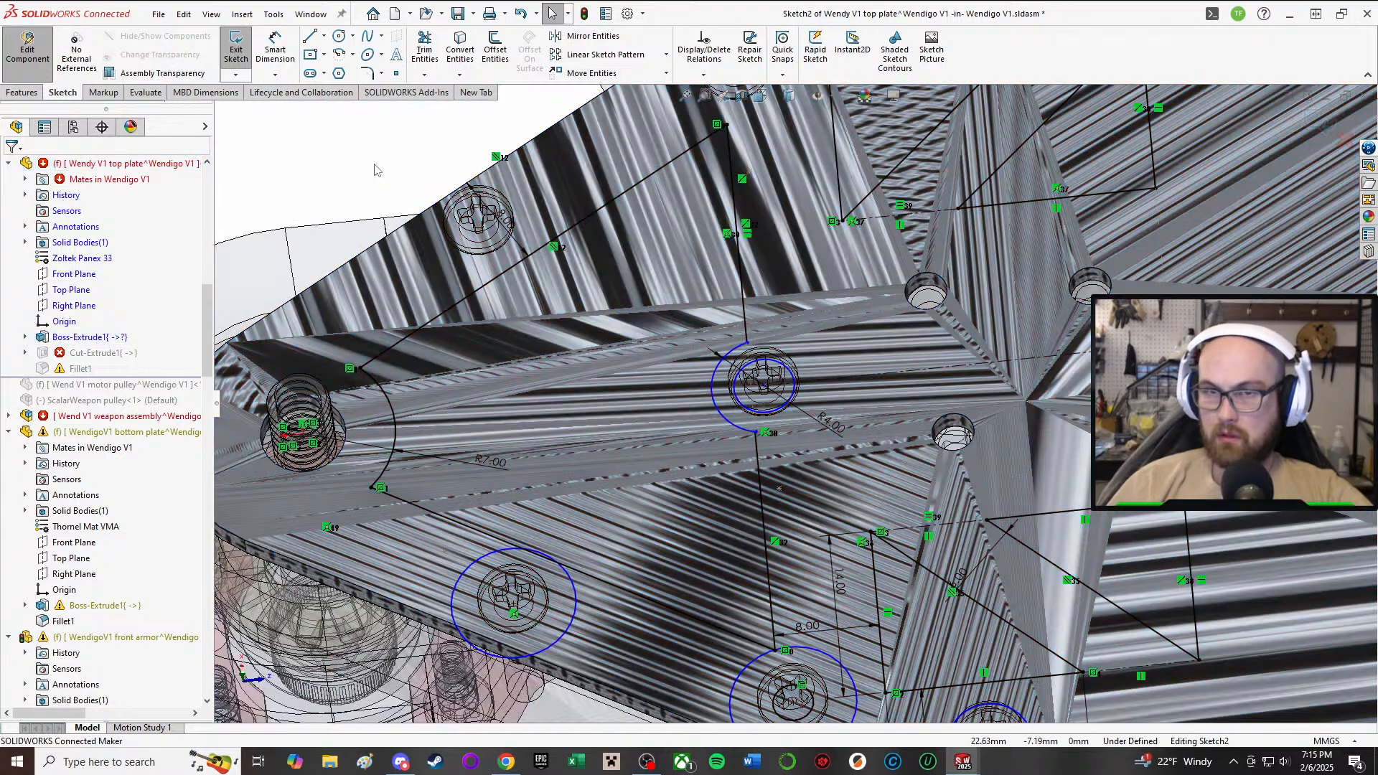
{"action": "left_click", "coordinate": [761, 414]}
{"action": "right_click_drag", "start_coordinate": [357, 148], "coordinate": [356, 215]}
{"action": "scroll", "coordinate": [574, 506], "scroll_direction": "up", "scroll_amount": 5}
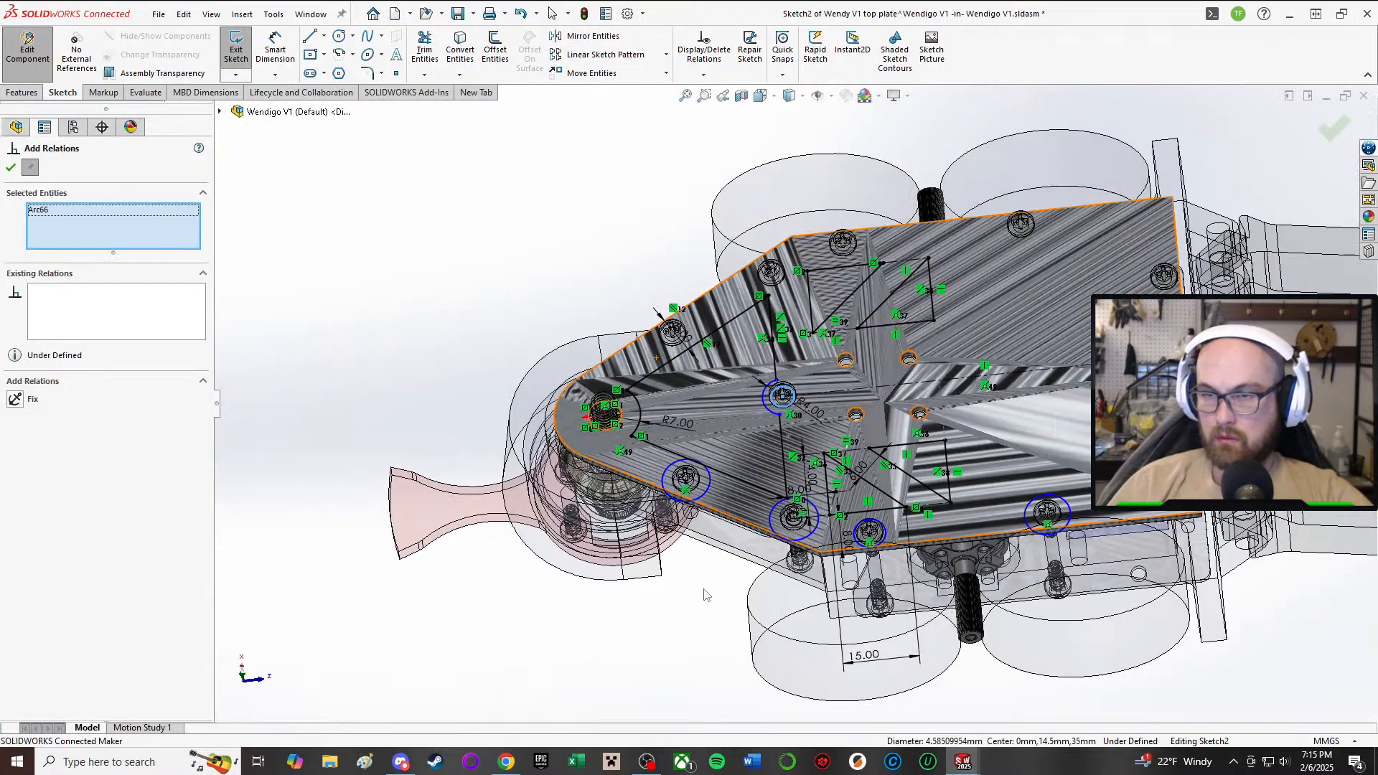
{"action": "middle_click_drag", "start_coordinate": [707, 596], "coordinate": [715, 533]}
{"action": "scroll", "coordinate": [716, 535], "scroll_direction": "down", "scroll_amount": 6}
{"action": "middle_click_drag", "start_coordinate": [729, 657], "coordinate": [761, 605]}
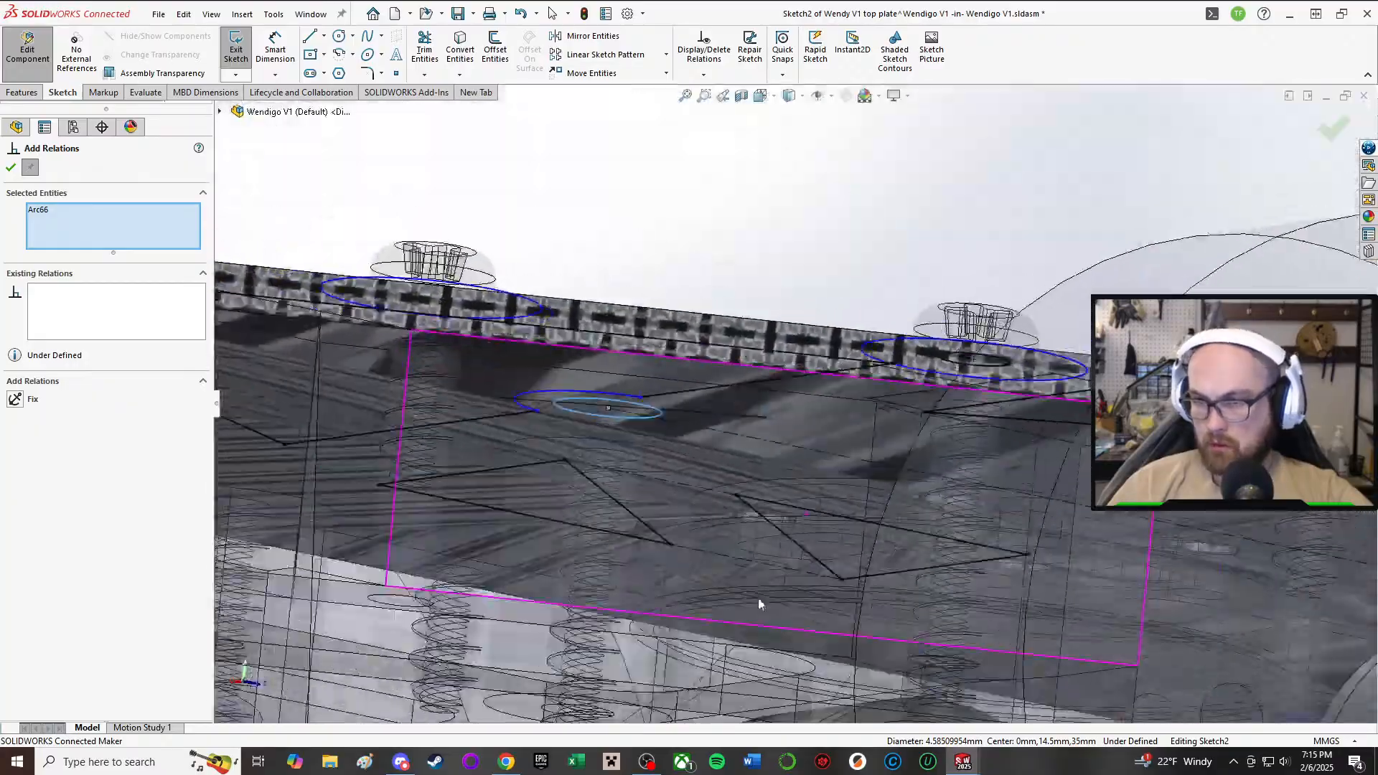
{"action": "scroll", "coordinate": [750, 611], "scroll_direction": "down", "scroll_amount": 4}
{"action": "middle_click_drag", "start_coordinate": [699, 640], "coordinate": [658, 557]}
{"action": "middle_click_drag", "start_coordinate": [668, 373], "coordinate": [689, 354]}
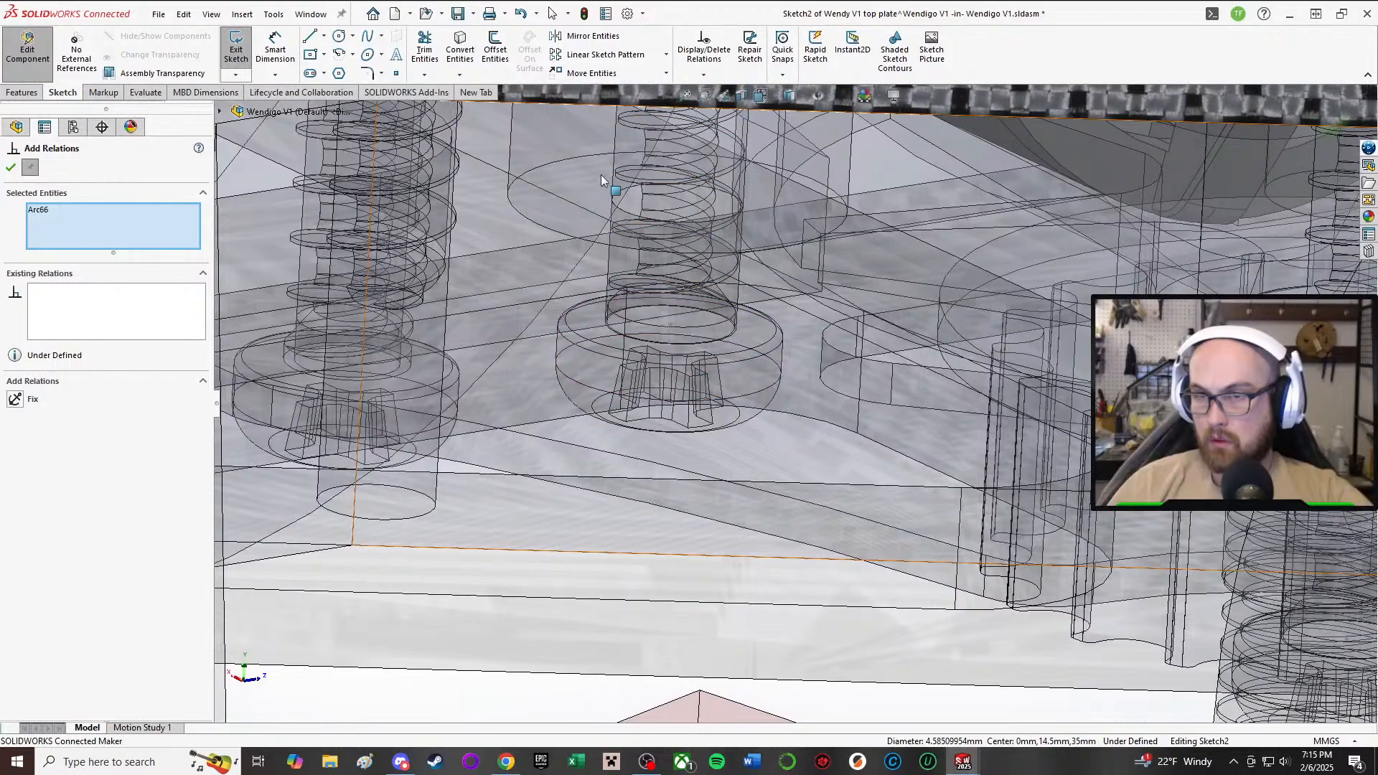
{"action": "left_click", "coordinate": [606, 195]}
{"action": "key", "text": "f"}
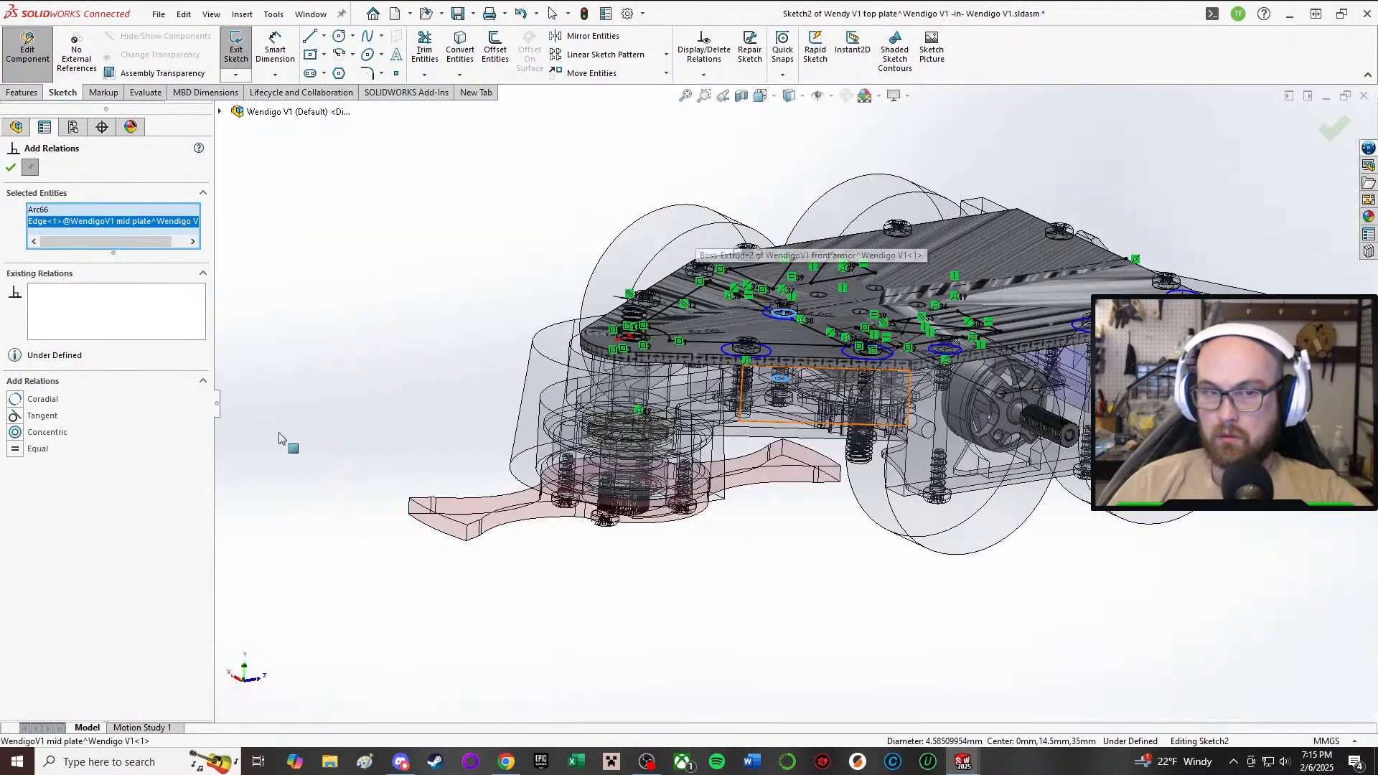
{"action": "left_click", "coordinate": [16, 401]}
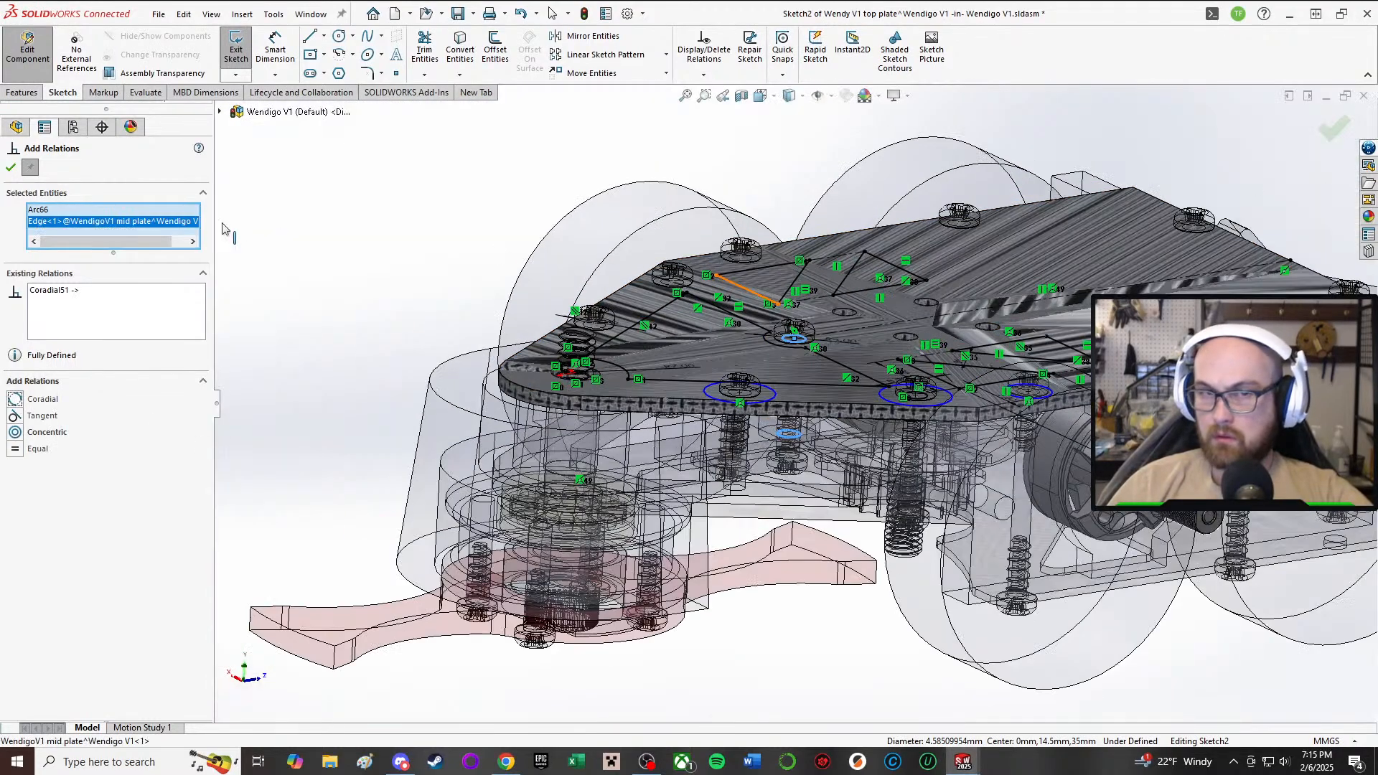
{"action": "left_click", "coordinate": [11, 166]}
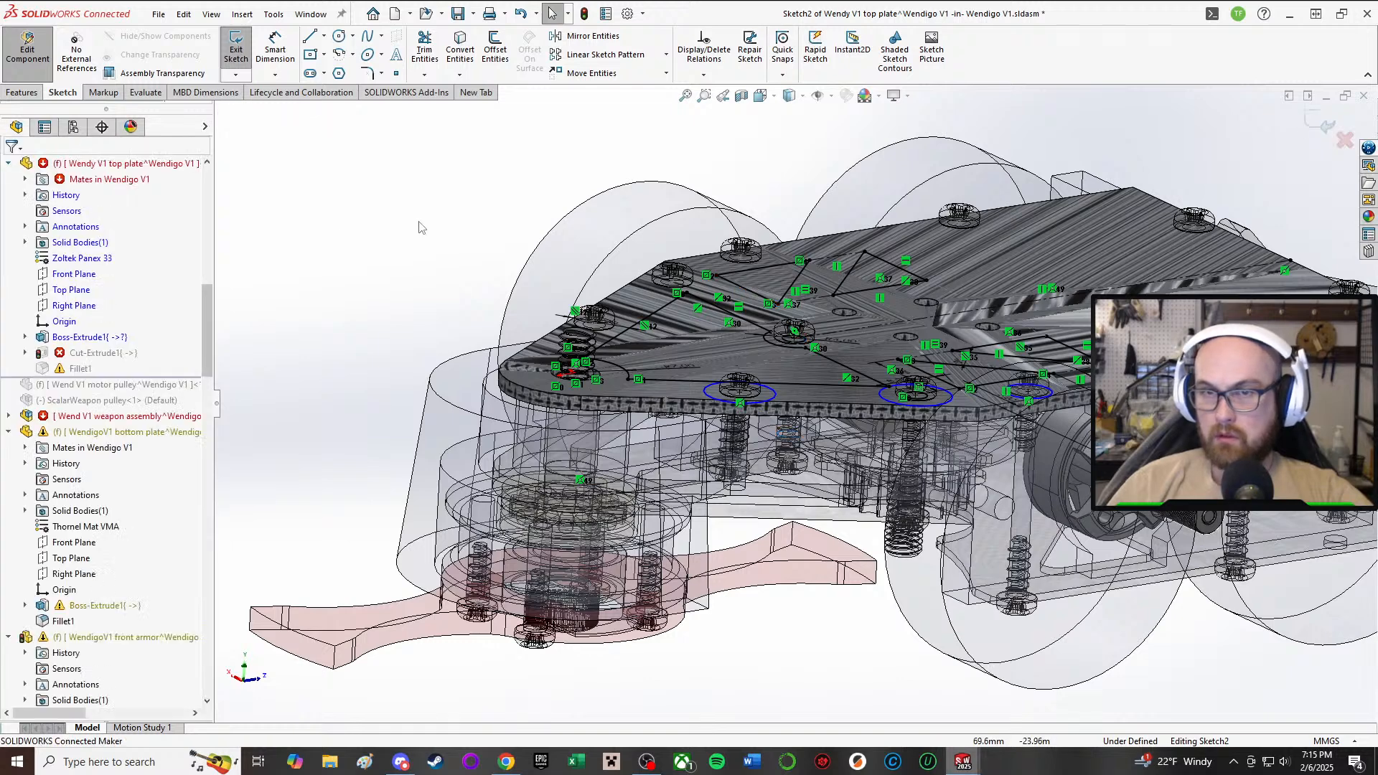
- Add an Equal relation between the centreline hole circle and the five screw-hole circles along the top plate's side and fork-end edges
{"action": "left_click", "coordinate": [710, 380]}
{"action": "scroll", "coordinate": [711, 373], "scroll_direction": "down", "scroll_amount": 3}
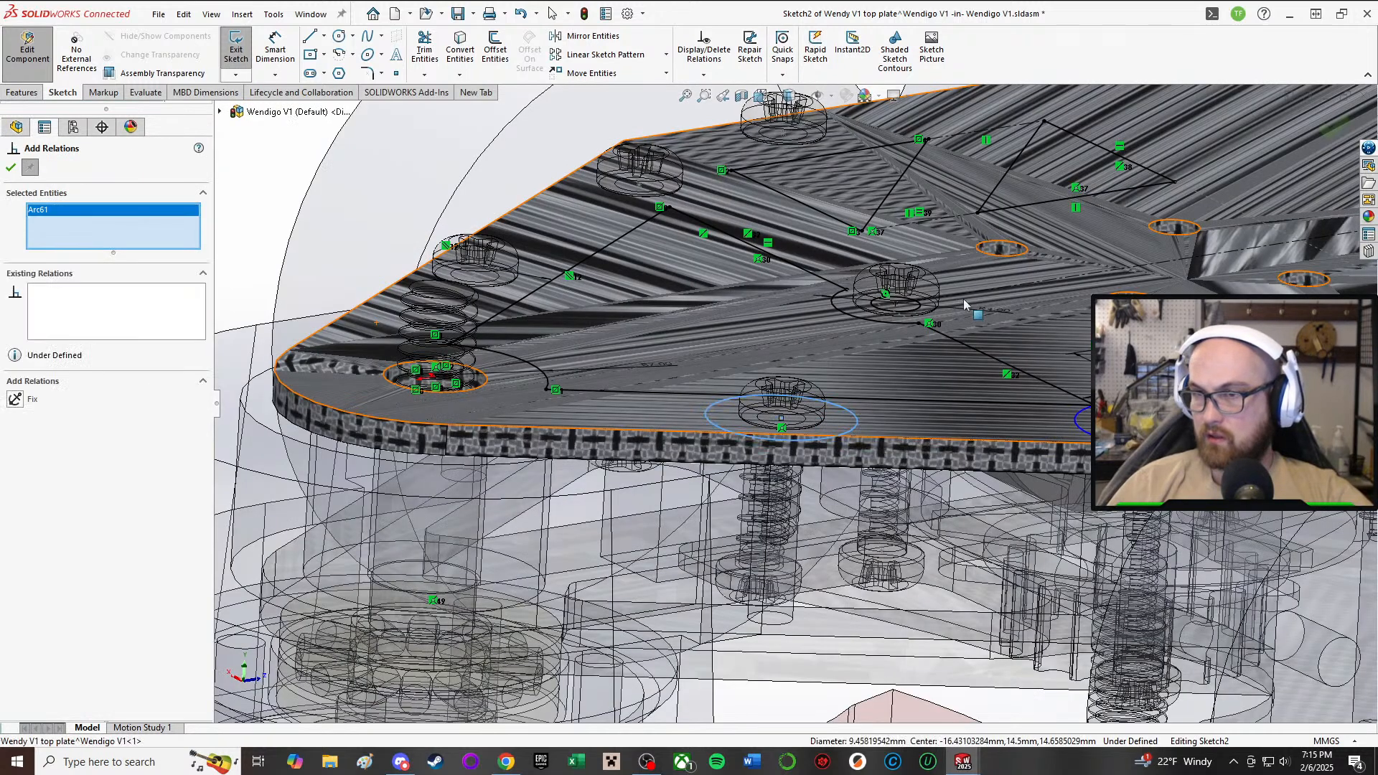
{"action": "left_click", "coordinate": [904, 313]}
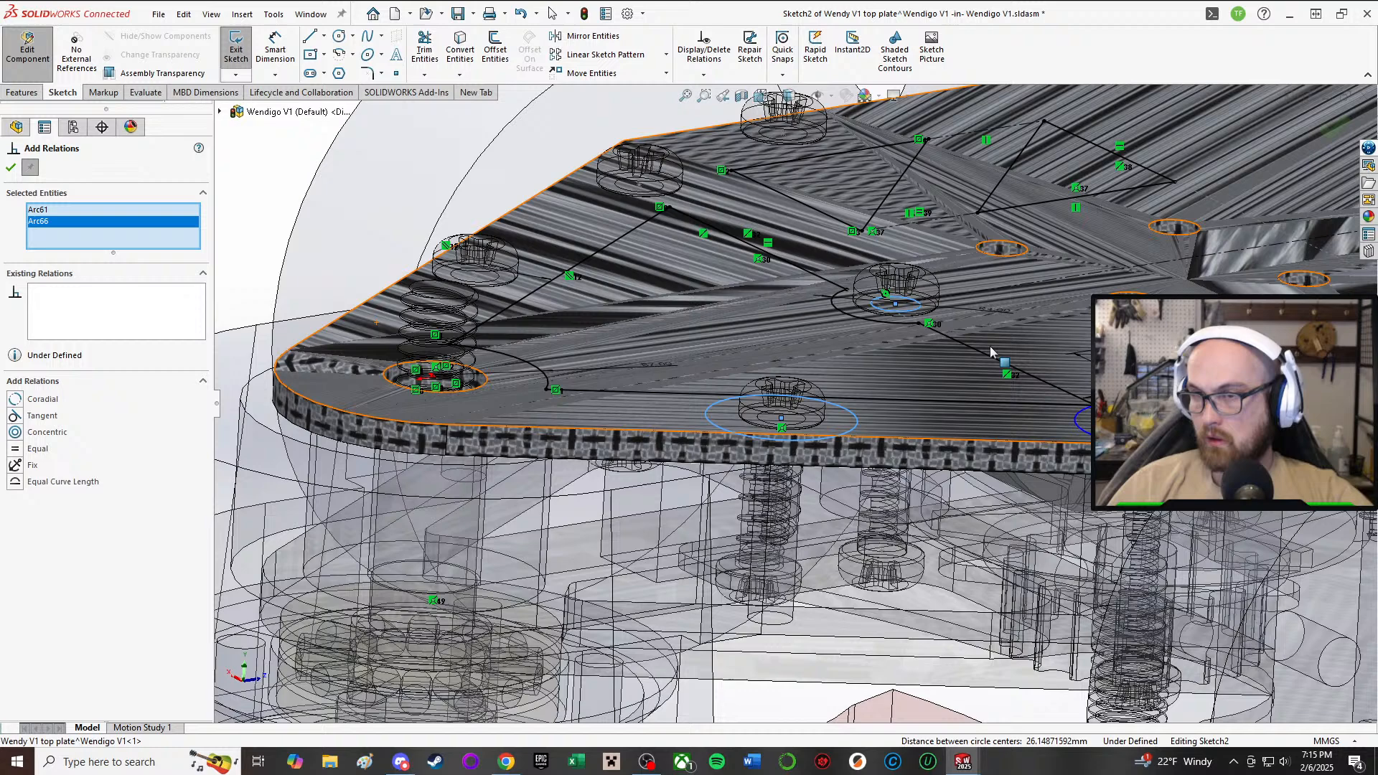
{"action": "left_click", "coordinate": [1086, 434]}
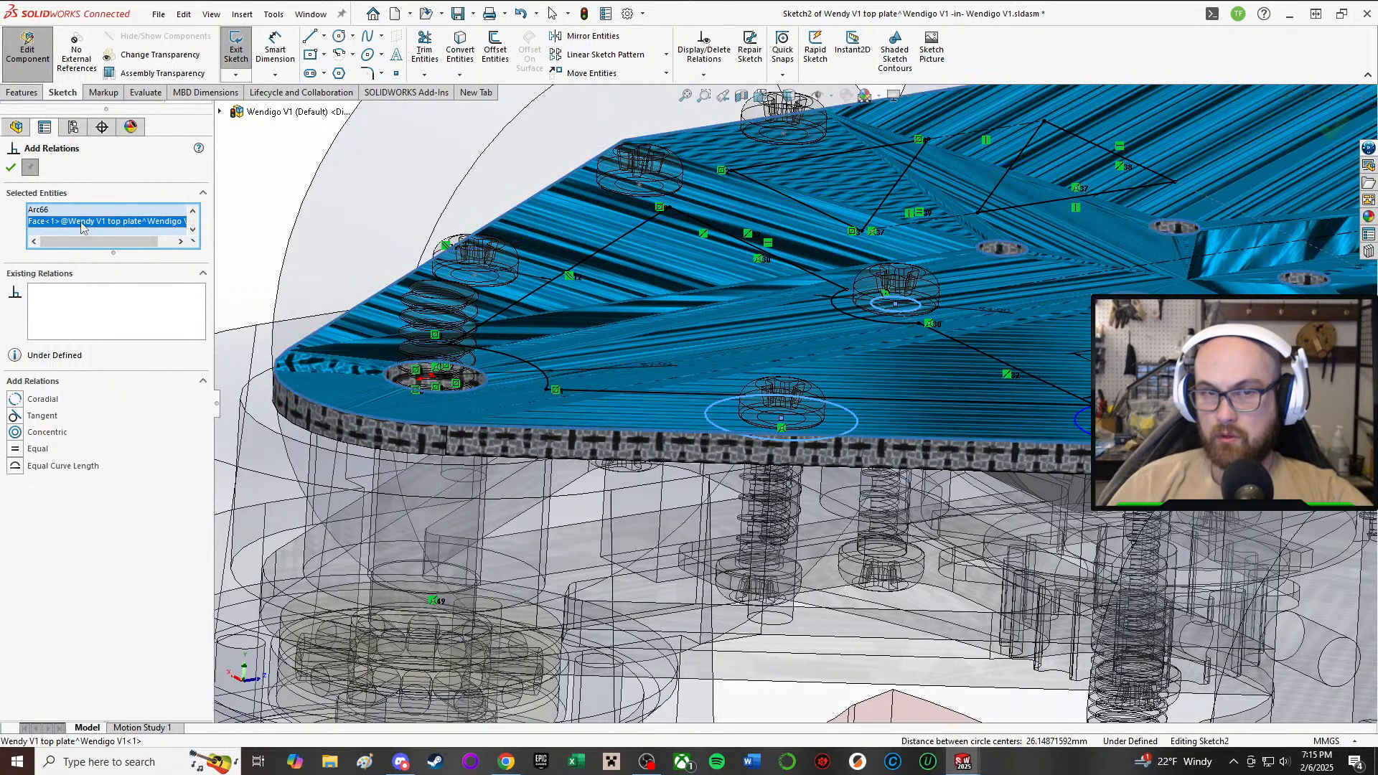
{"action": "key", "text": "Delete"}
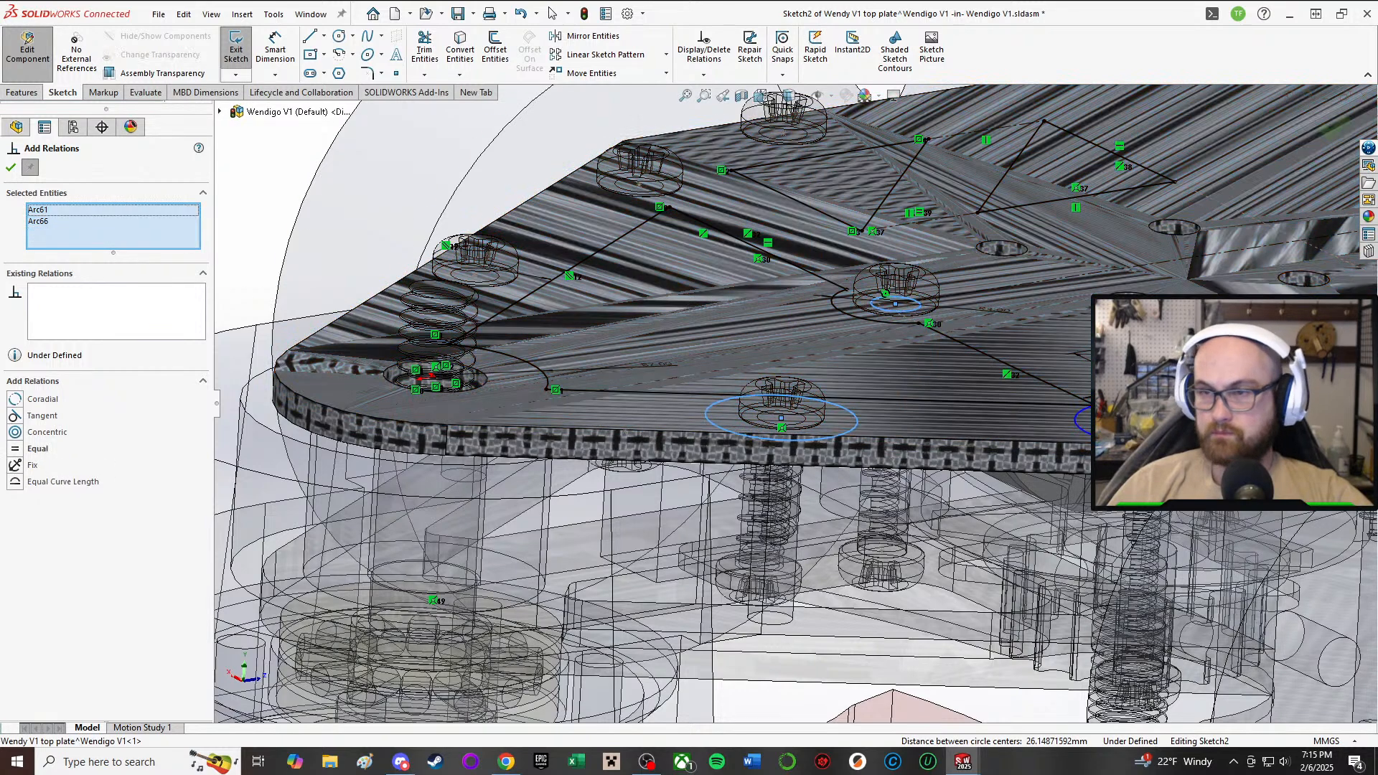
{"action": "left_click", "coordinate": [1078, 430]}
{"action": "scroll", "coordinate": [1078, 431], "scroll_direction": "up", "scroll_amount": 3}
{"action": "middle_click_drag", "start_coordinate": [1080, 432], "coordinate": [1160, 547]}
{"action": "scroll", "coordinate": [1062, 503], "scroll_direction": "down", "scroll_amount": 3}
{"action": "left_click", "coordinate": [926, 430]}
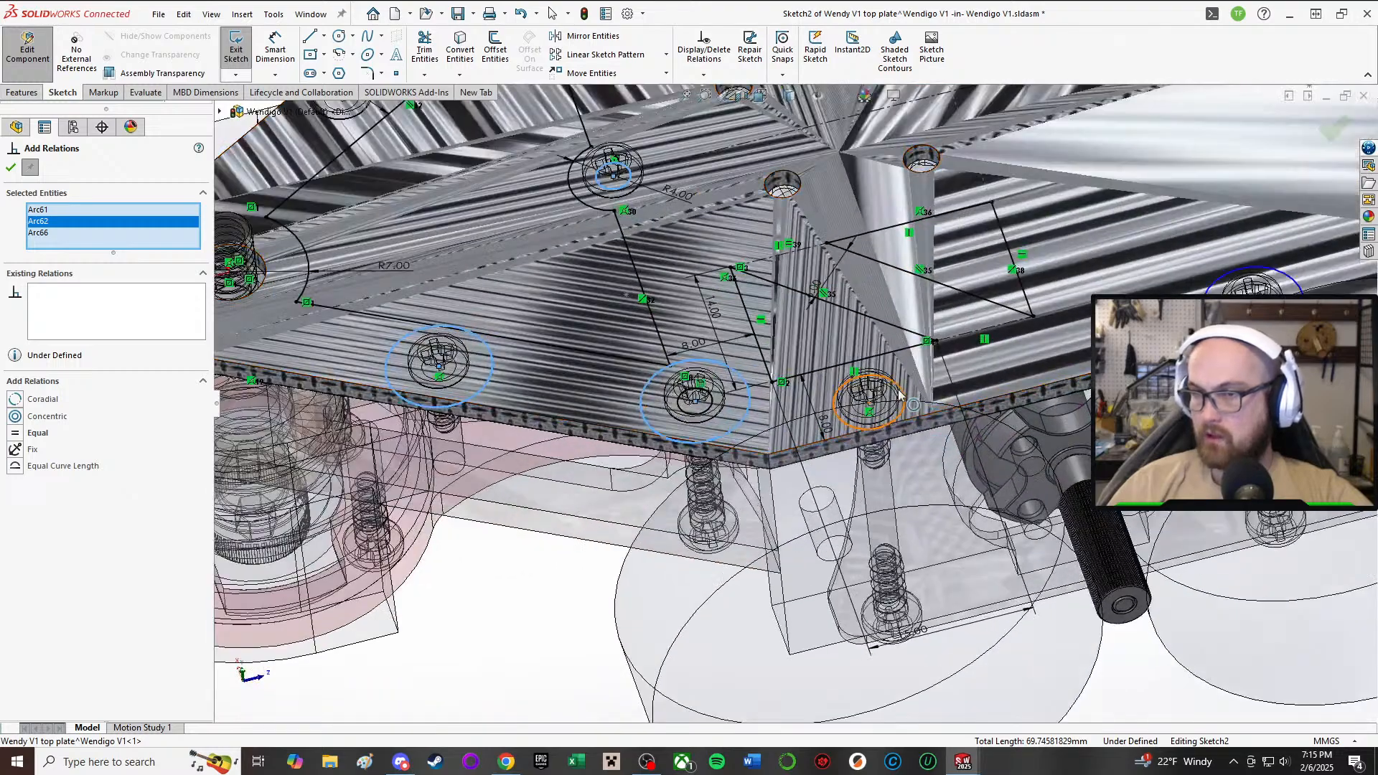
{"action": "left_click", "coordinate": [1222, 274]}
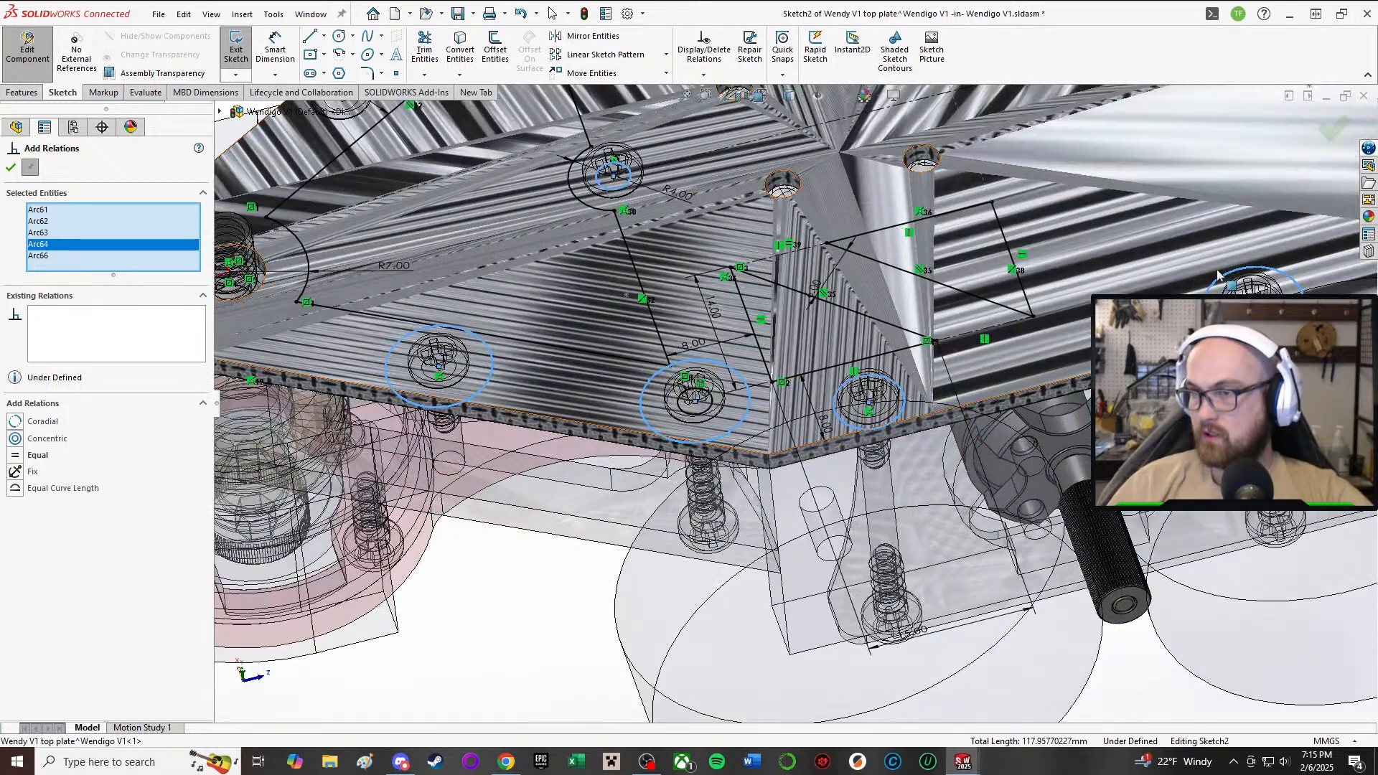
{"action": "scroll", "coordinate": [1221, 273], "scroll_direction": "up", "scroll_amount": 3}
{"action": "left_click", "coordinate": [780, 415]}
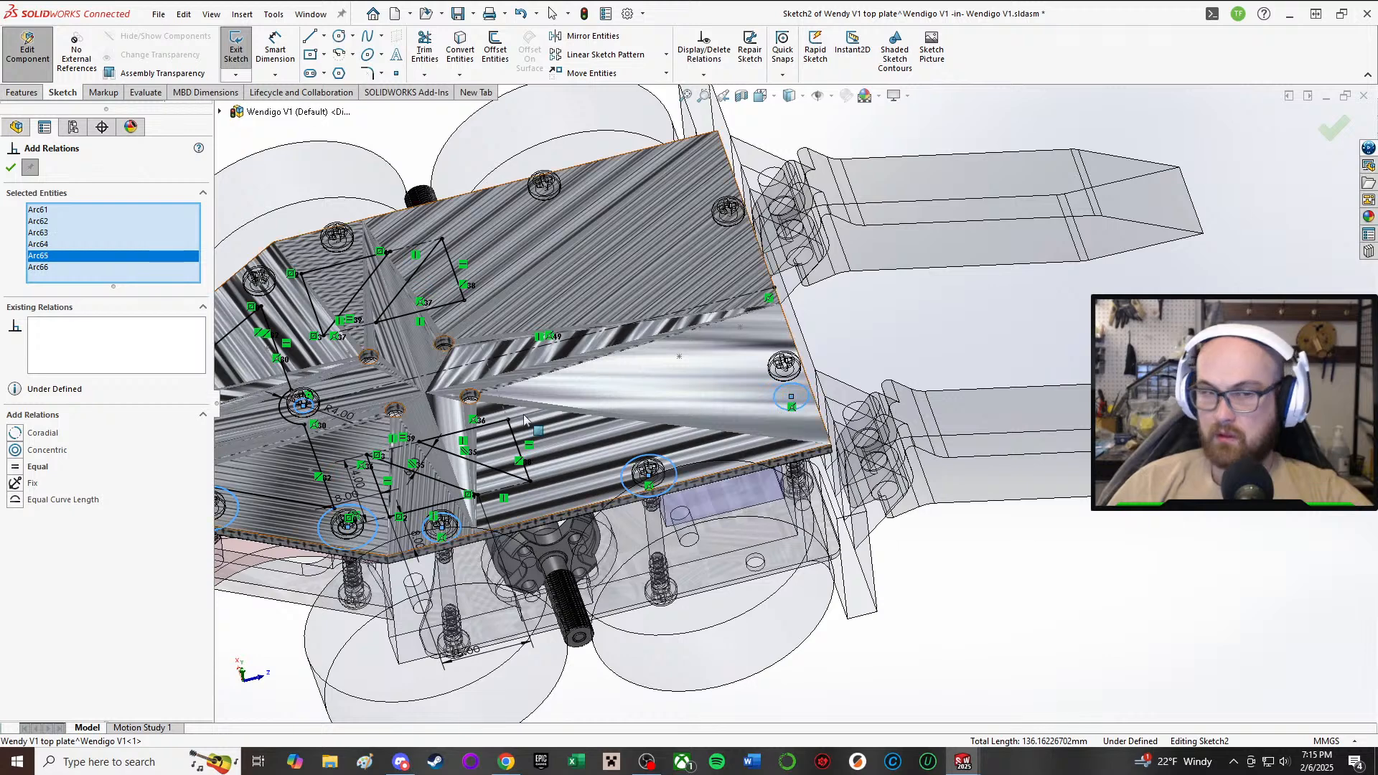
{"action": "left_click", "coordinate": [26, 468]}
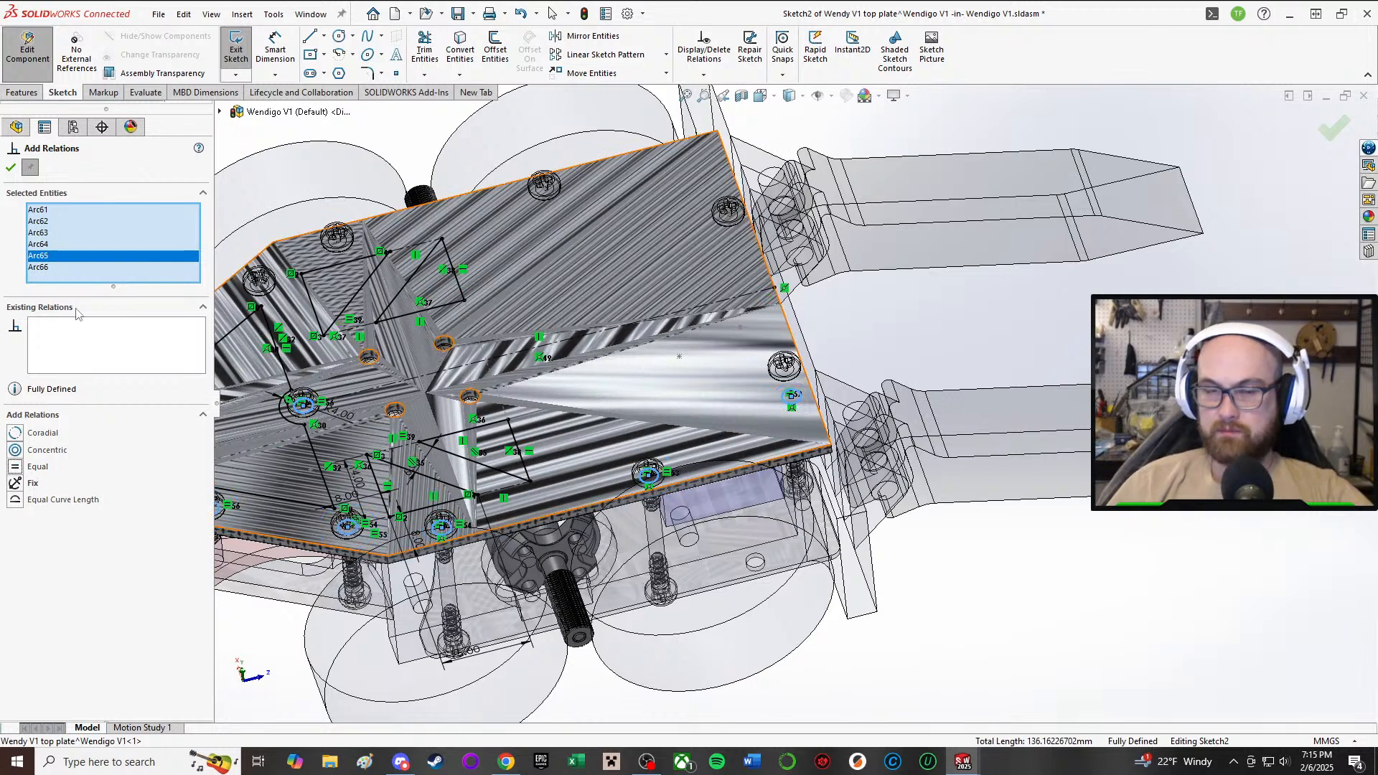
{"action": "left_click", "coordinate": [10, 168]}
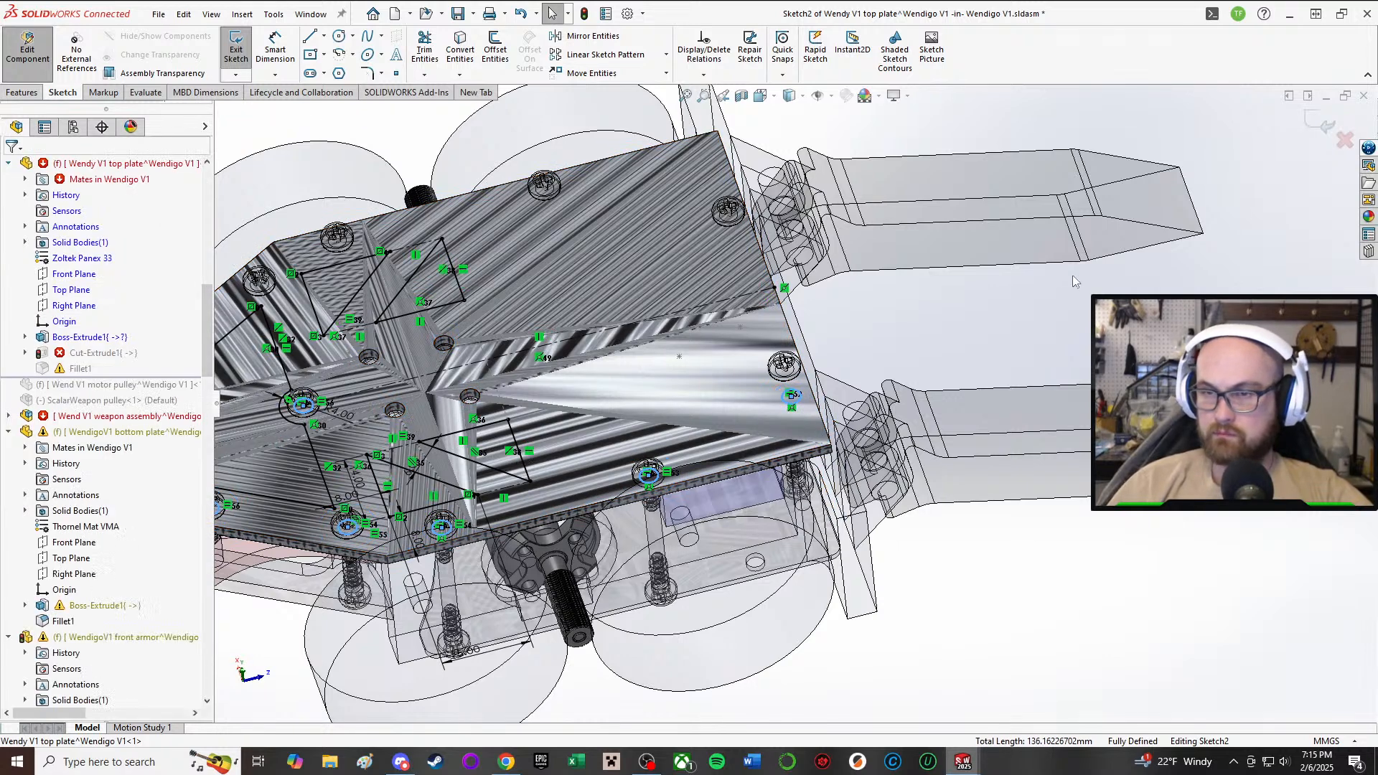
- Examine the radius and Equal relations of the screw-hole circles along the top plate's side and fork-end edges
{"action": "scroll", "coordinate": [649, 310], "scroll_direction": "down", "scroll_amount": 5}
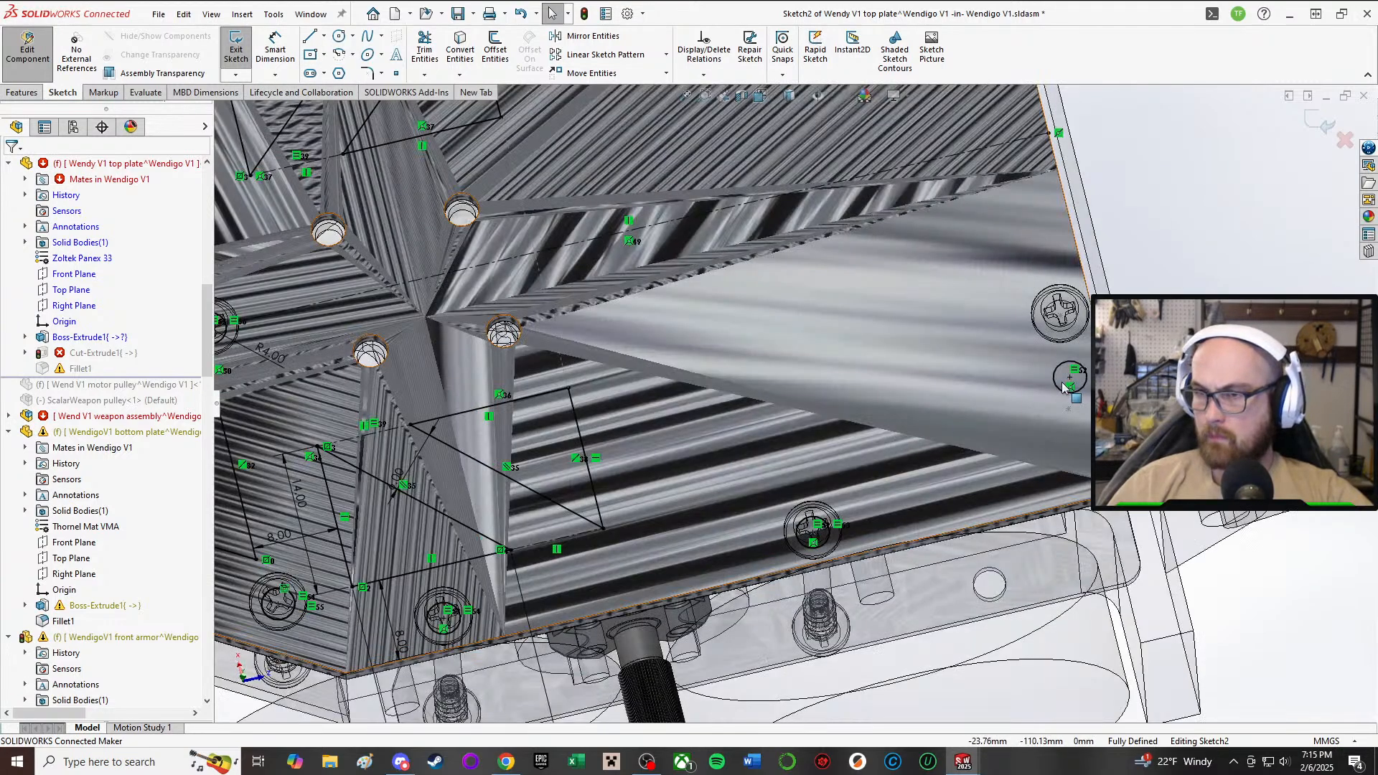
{"action": "left_click", "coordinate": [1063, 388]}
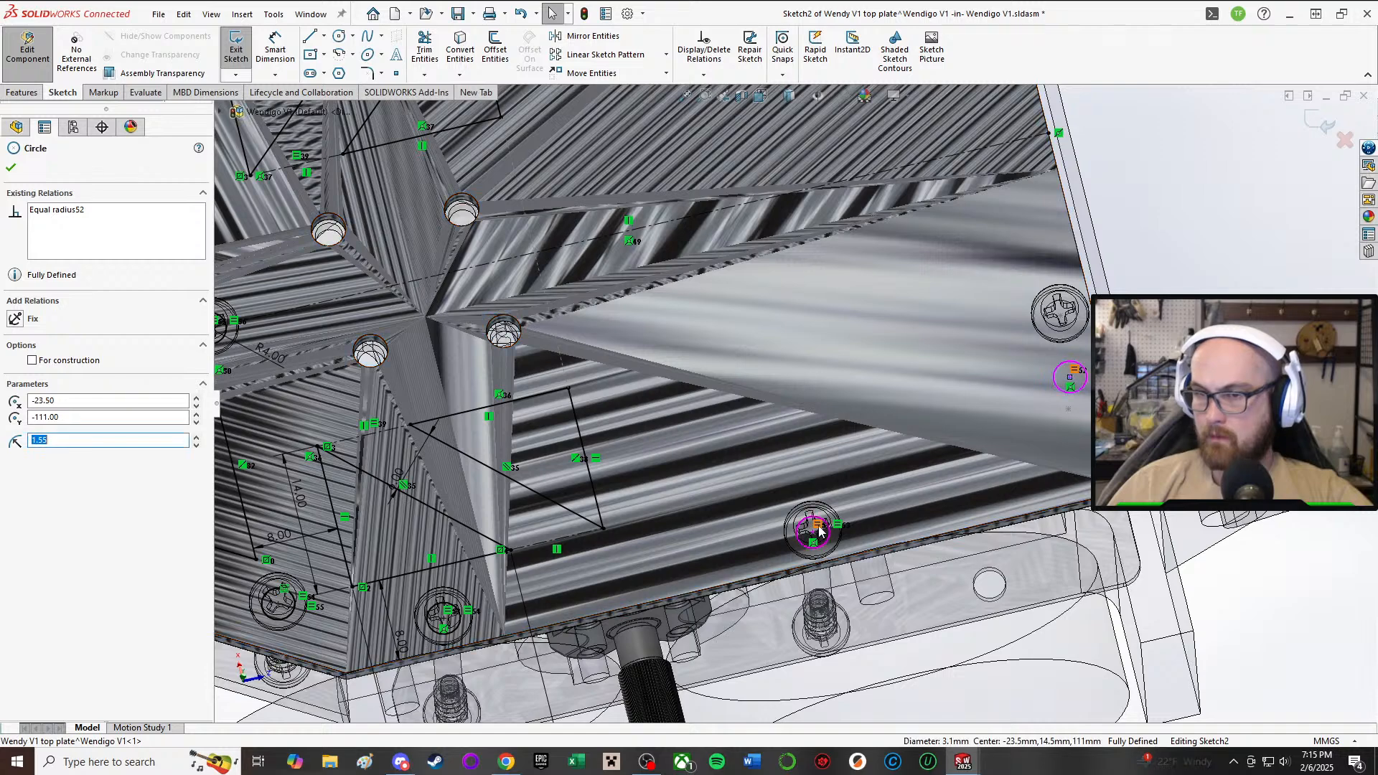
{"action": "left_click", "coordinate": [442, 633]}
{"action": "scroll", "coordinate": [305, 585], "scroll_direction": "up", "scroll_amount": 2}
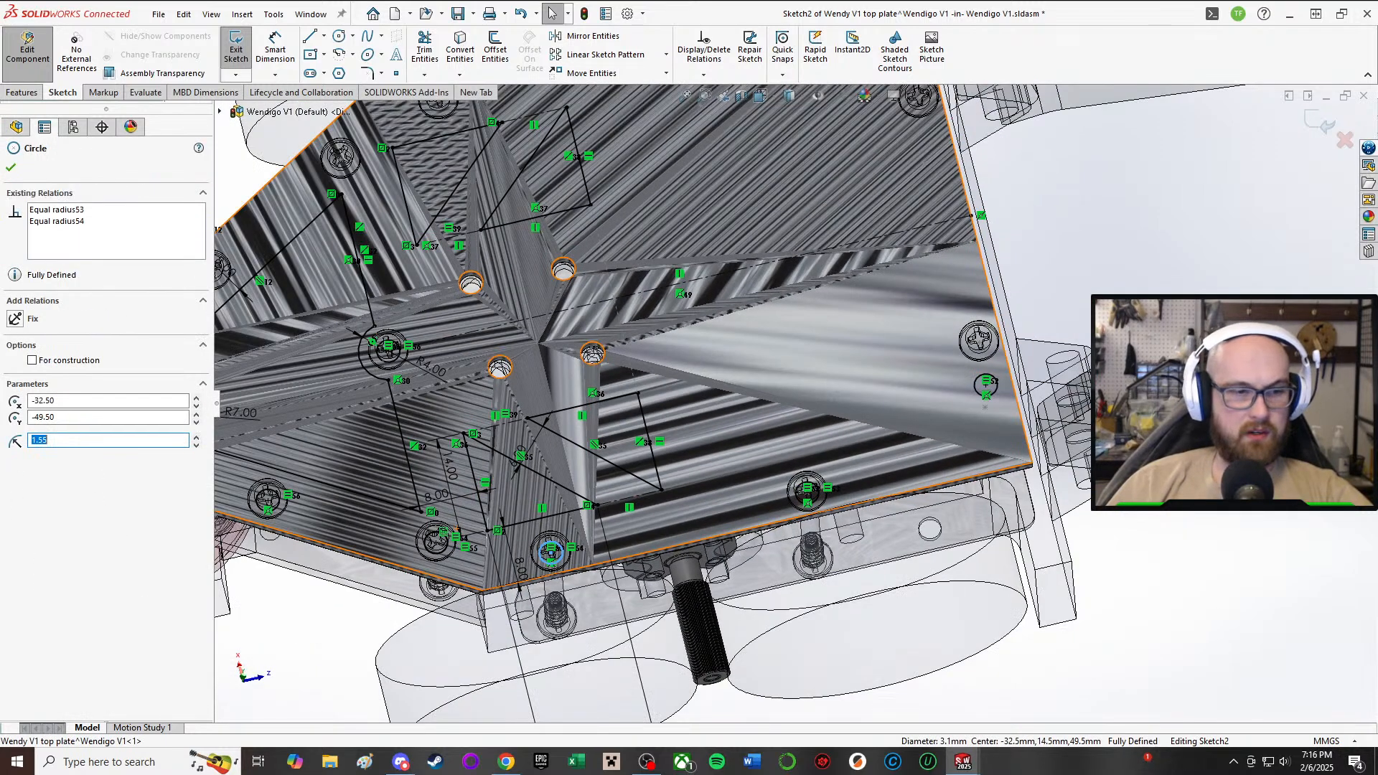
{"action": "scroll", "coordinate": [305, 585], "scroll_direction": "down", "scroll_amount": 4}
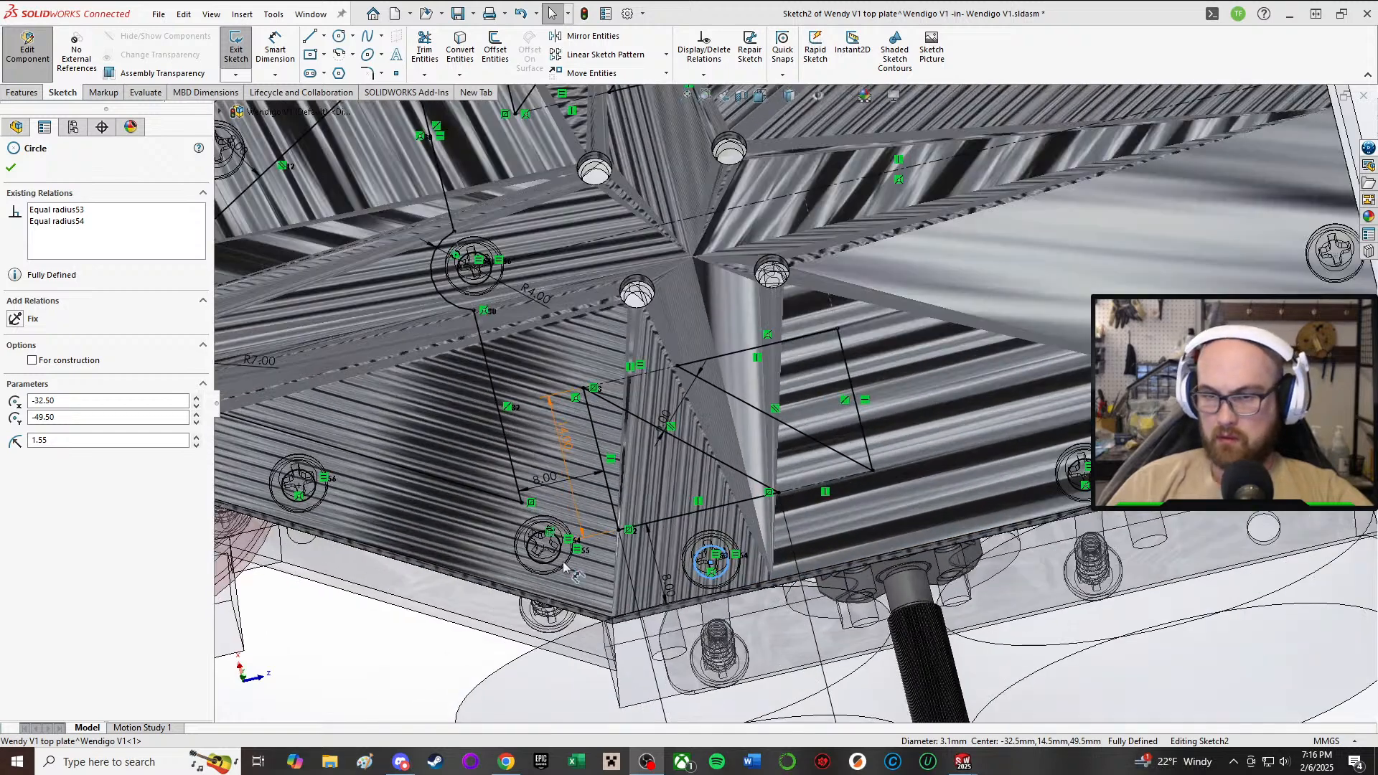
{"action": "left_click", "coordinate": [299, 500]}
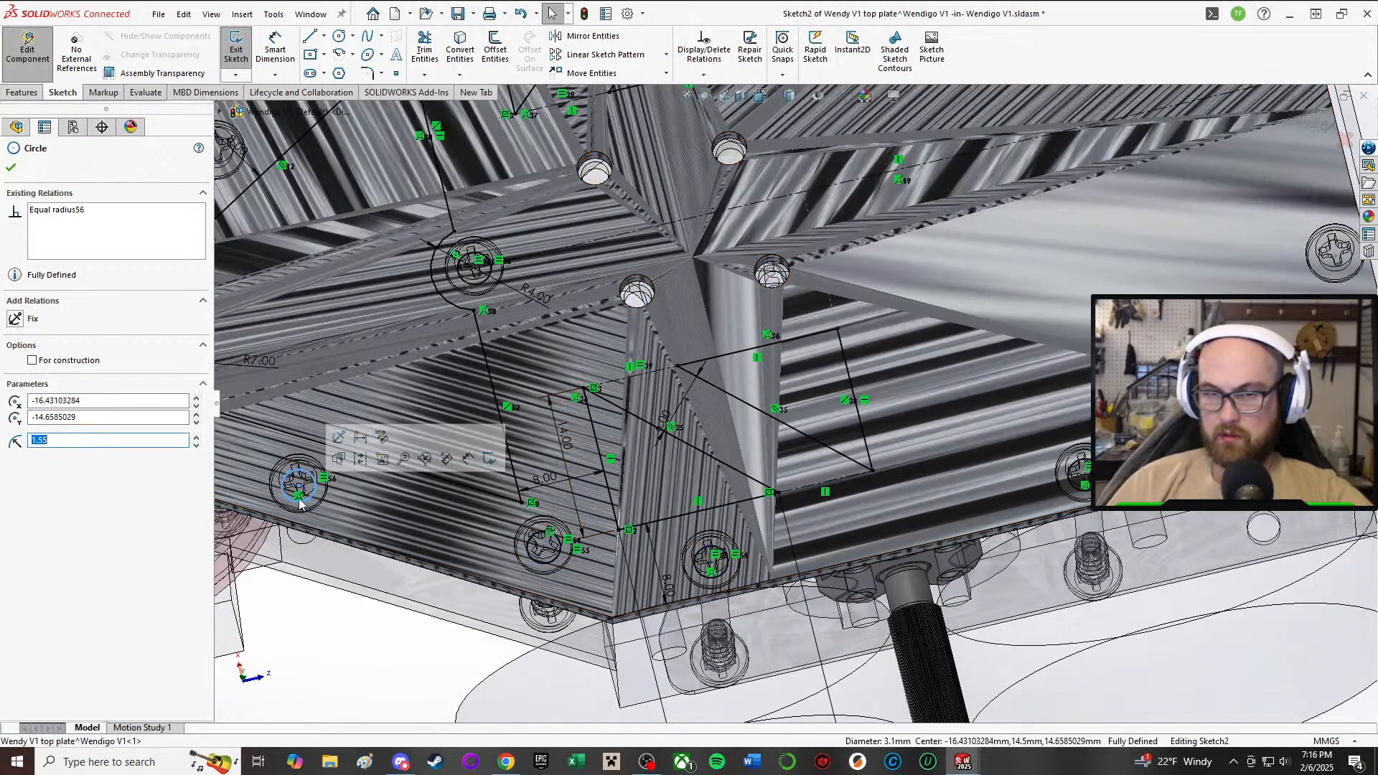
{"action": "key", "text": "f"}
{"action": "left_click", "coordinate": [504, 587]}
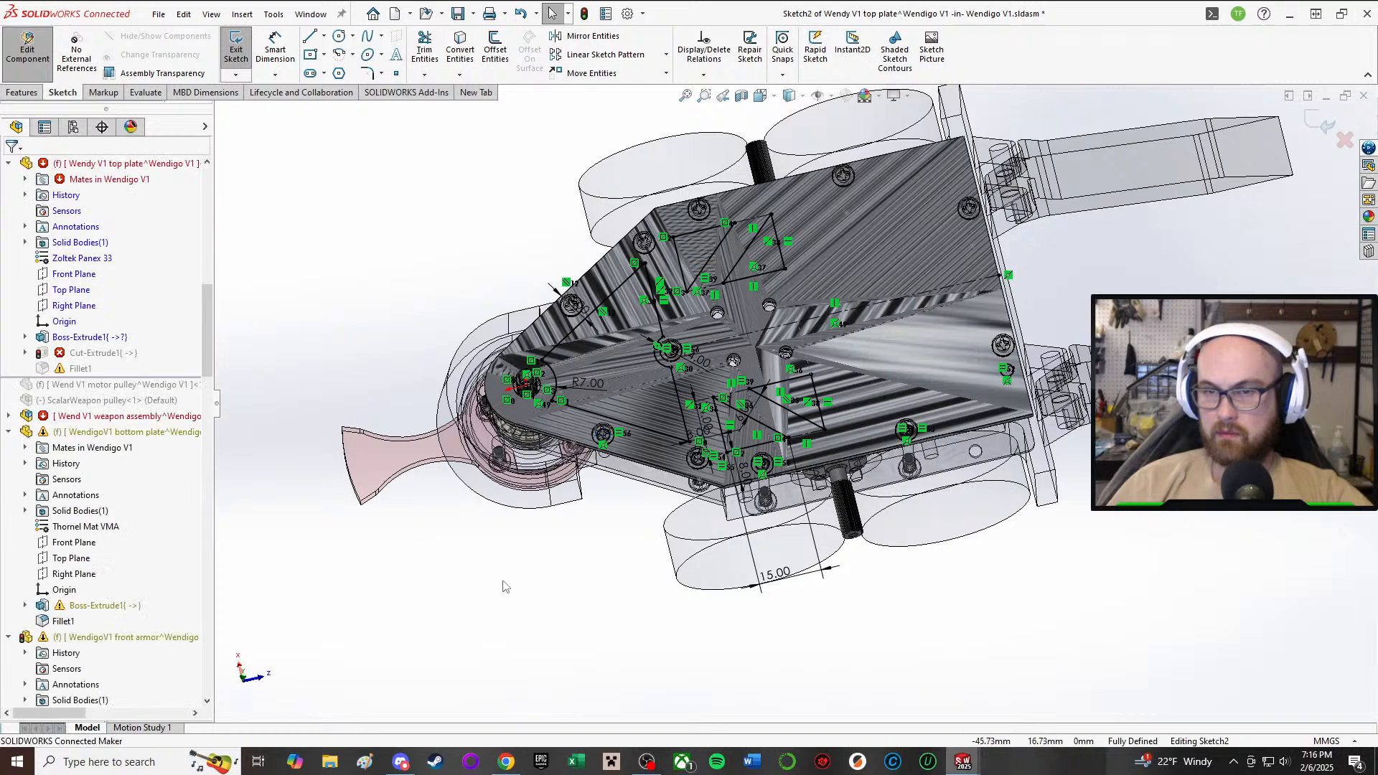
- Select the five screw-hole circles along the top plate's side and fork-end edges as the entities to mirror
{"action": "left_click", "coordinate": [593, 36]}
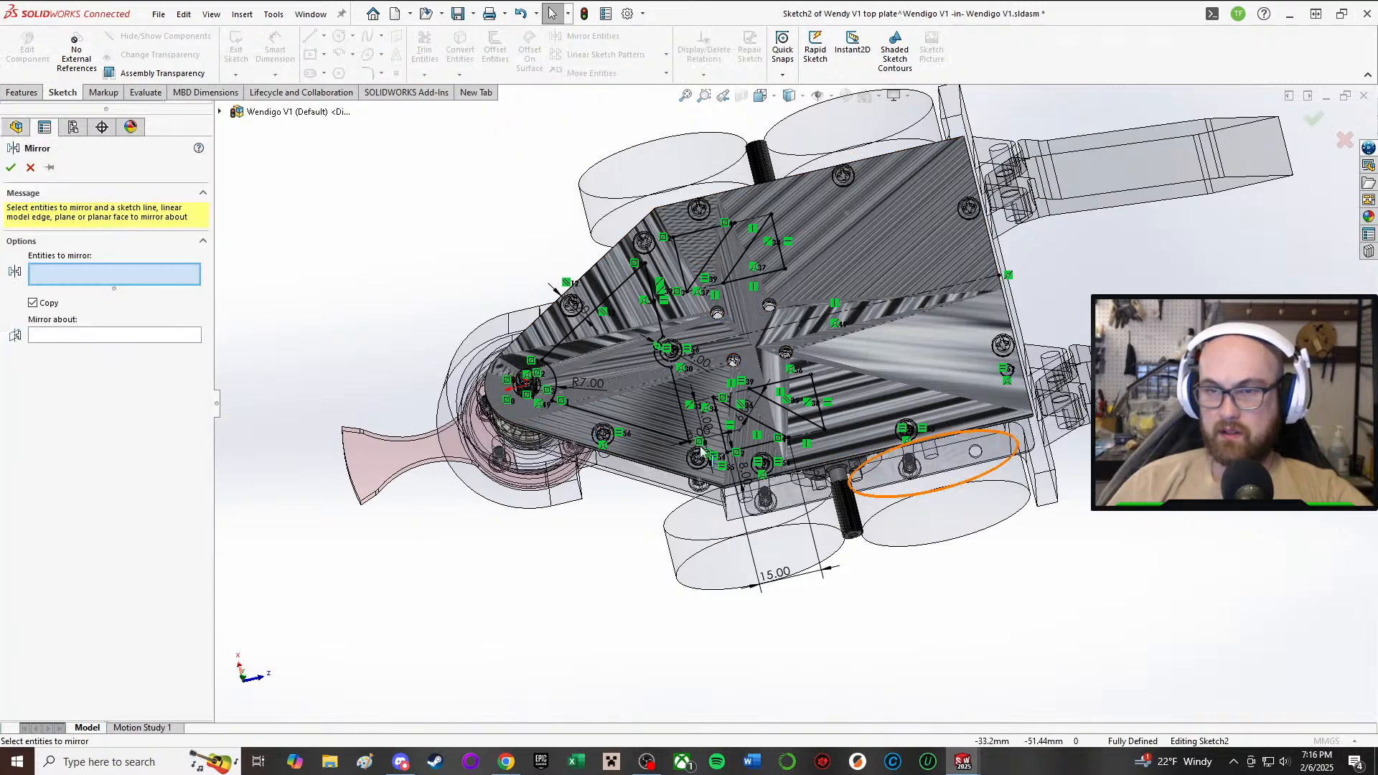
{"action": "scroll", "coordinate": [843, 489], "scroll_direction": "down", "scroll_amount": 3}
{"action": "left_click", "coordinate": [435, 407]}
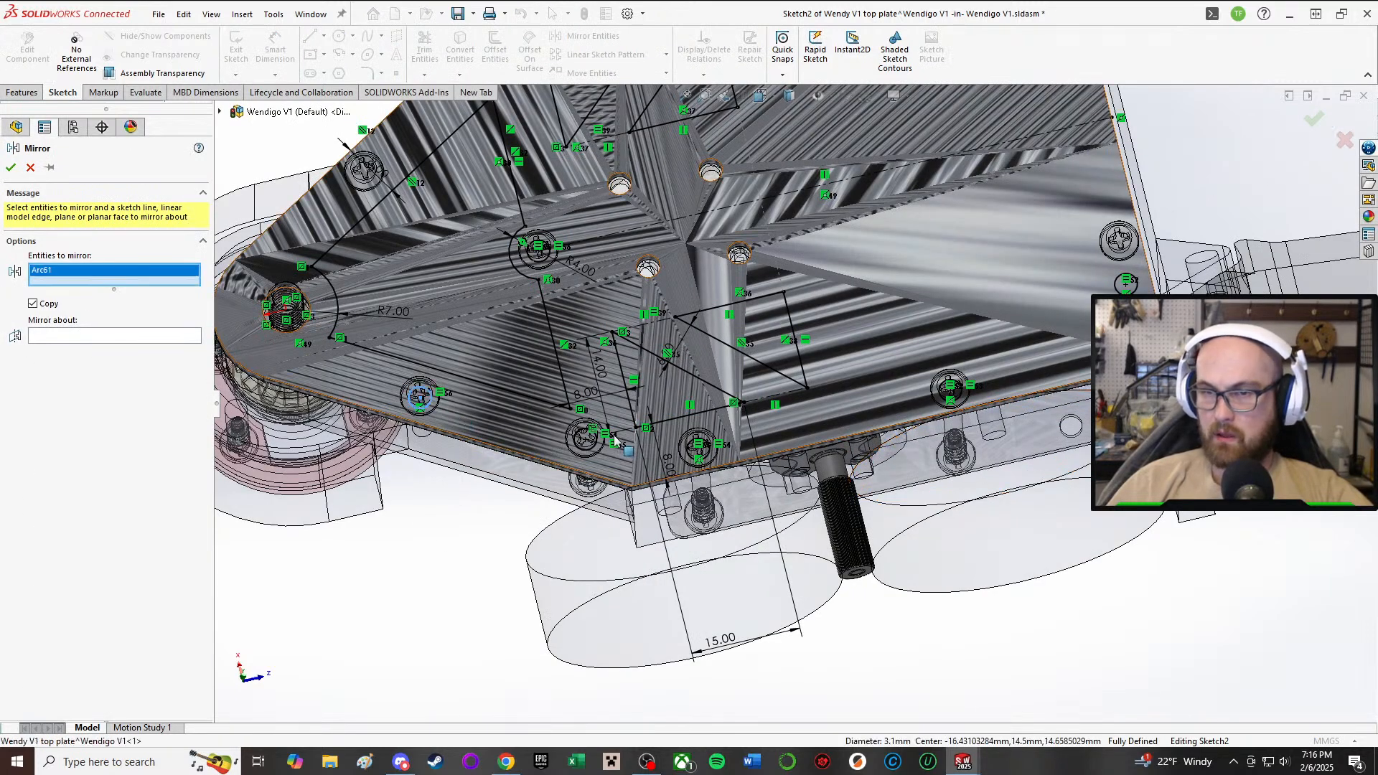
{"action": "left_click", "coordinate": [586, 452]}
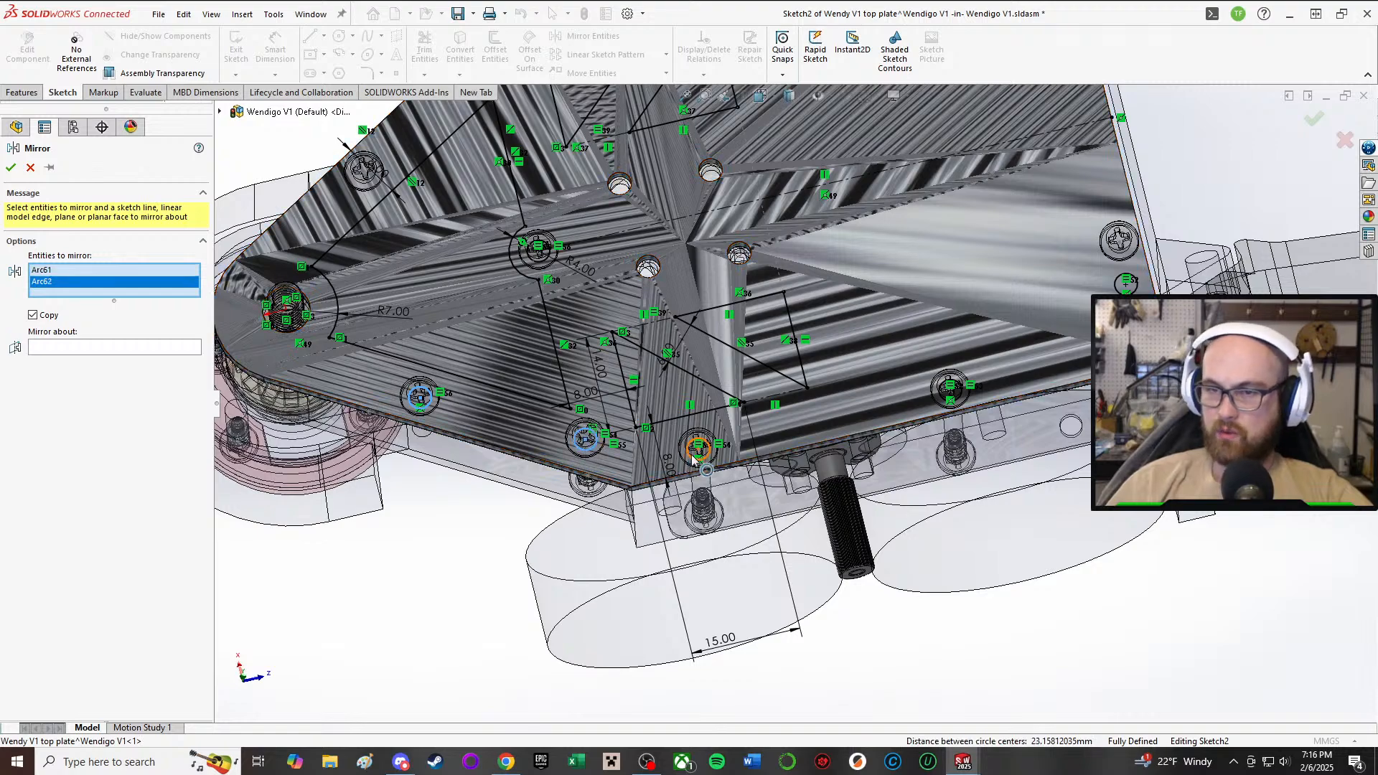
{"action": "left_click", "coordinate": [697, 463]}
{"action": "scroll", "coordinate": [939, 408], "scroll_direction": "down", "scroll_amount": 3}
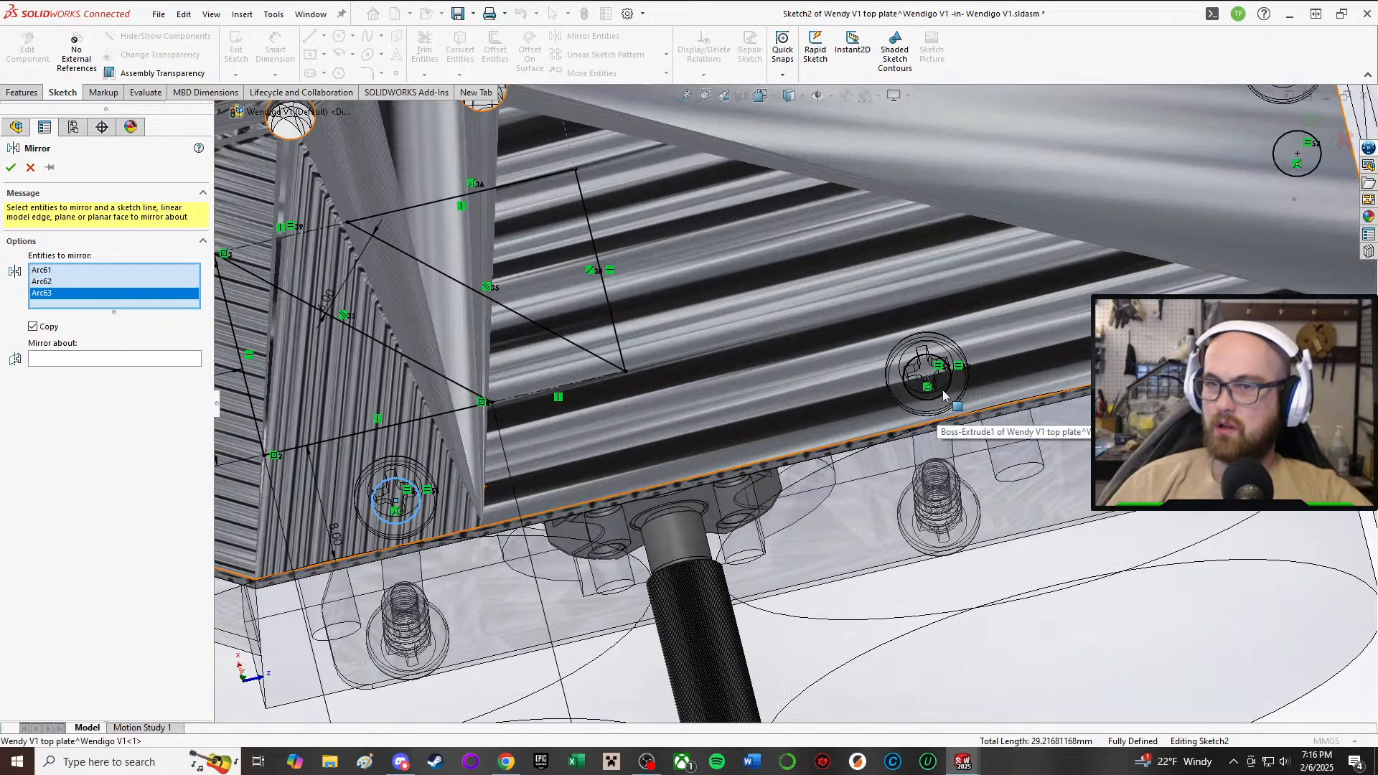
{"action": "left_click", "coordinate": [945, 395]}
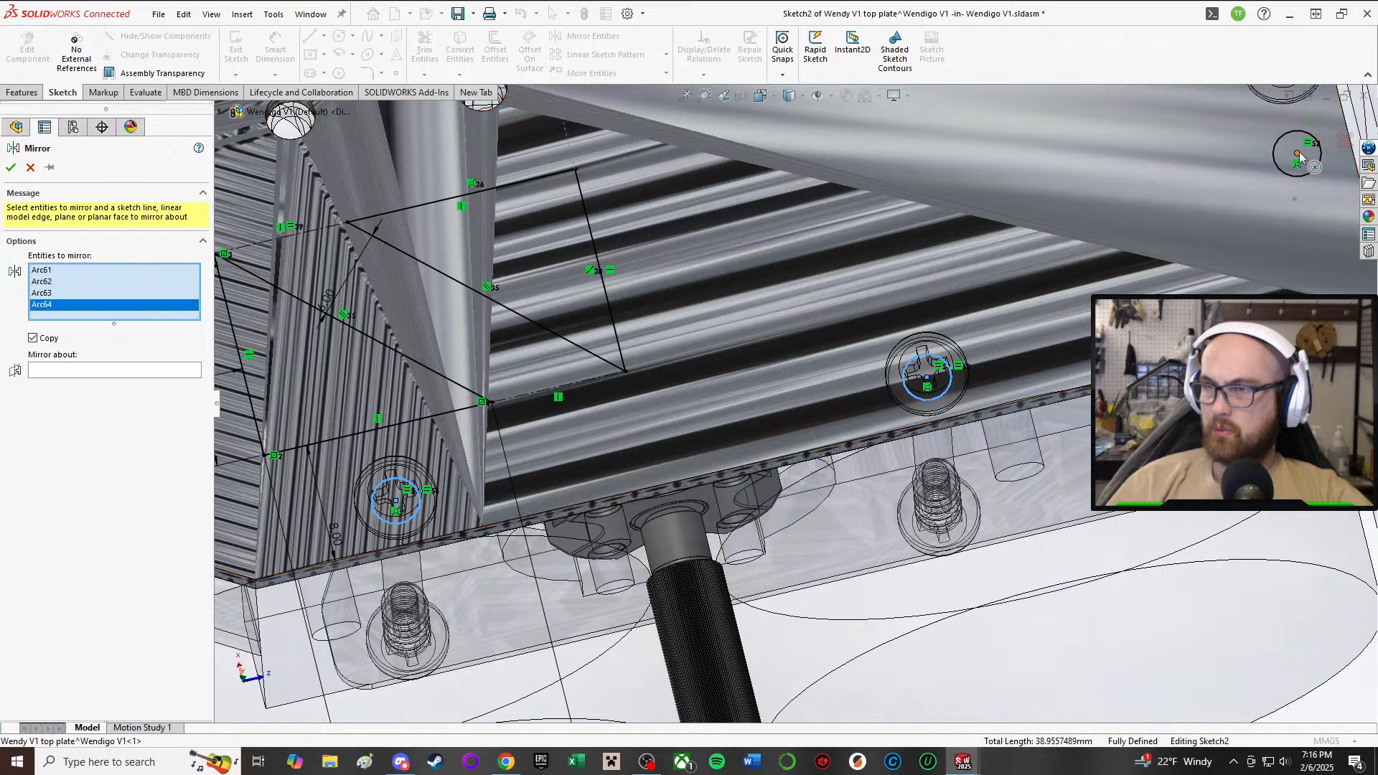
{"action": "left_click", "coordinate": [1276, 160]}
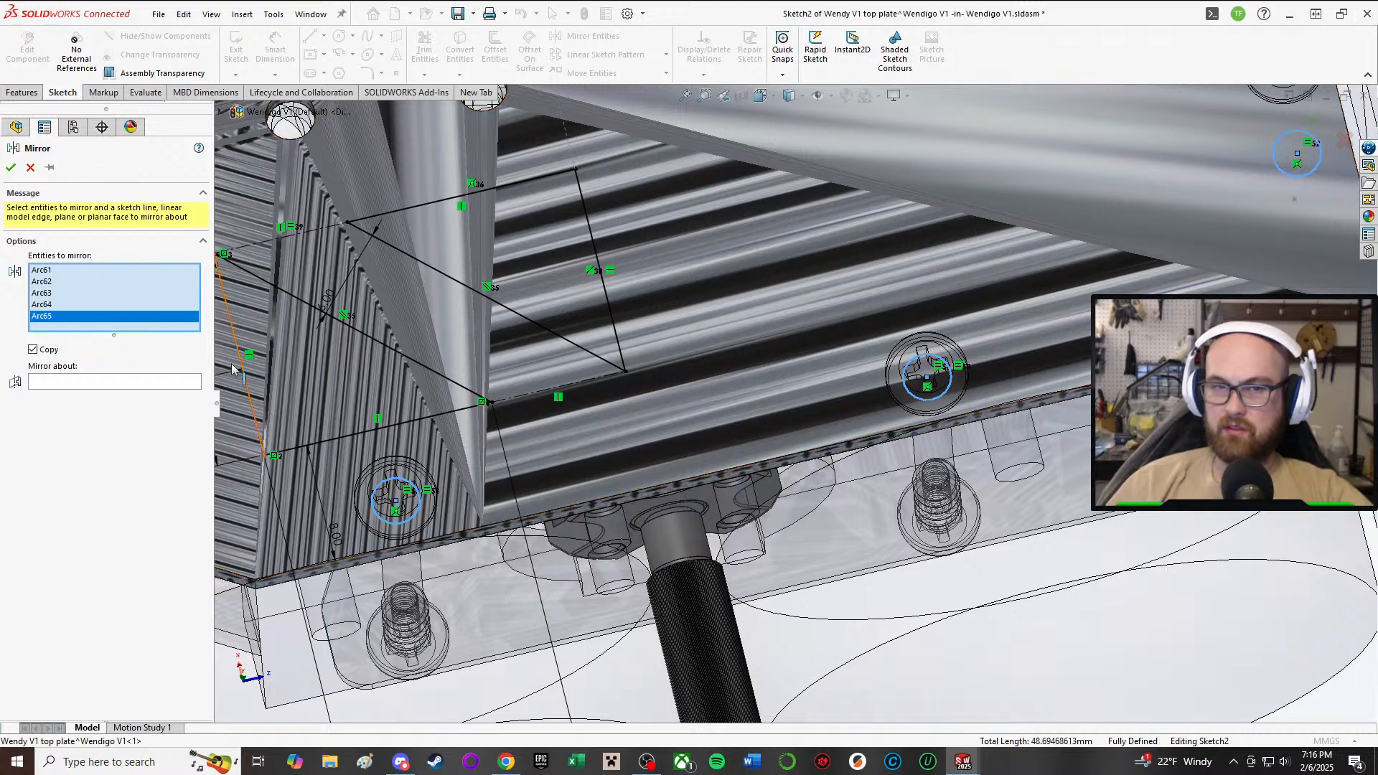
- Mirror the selected hole circles about the plate's centreline with Copy enabled, exit the sketch and dismiss the rebuild error report
{"action": "left_click", "coordinate": [105, 380]}
{"action": "scroll", "coordinate": [718, 359], "scroll_direction": "up", "scroll_amount": 5}
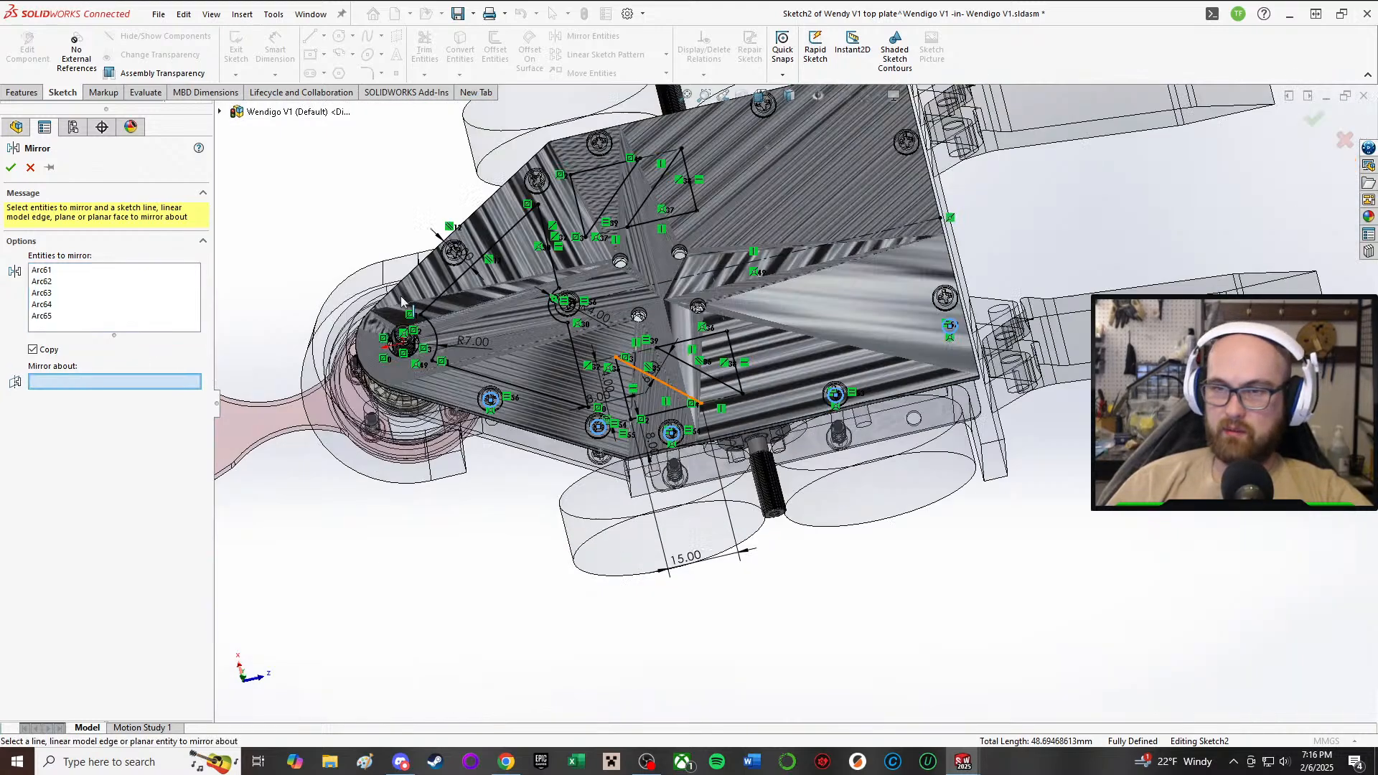
{"action": "scroll", "coordinate": [1092, 271], "scroll_direction": "down", "scroll_amount": 5}
{"action": "left_click", "coordinate": [1097, 260]}
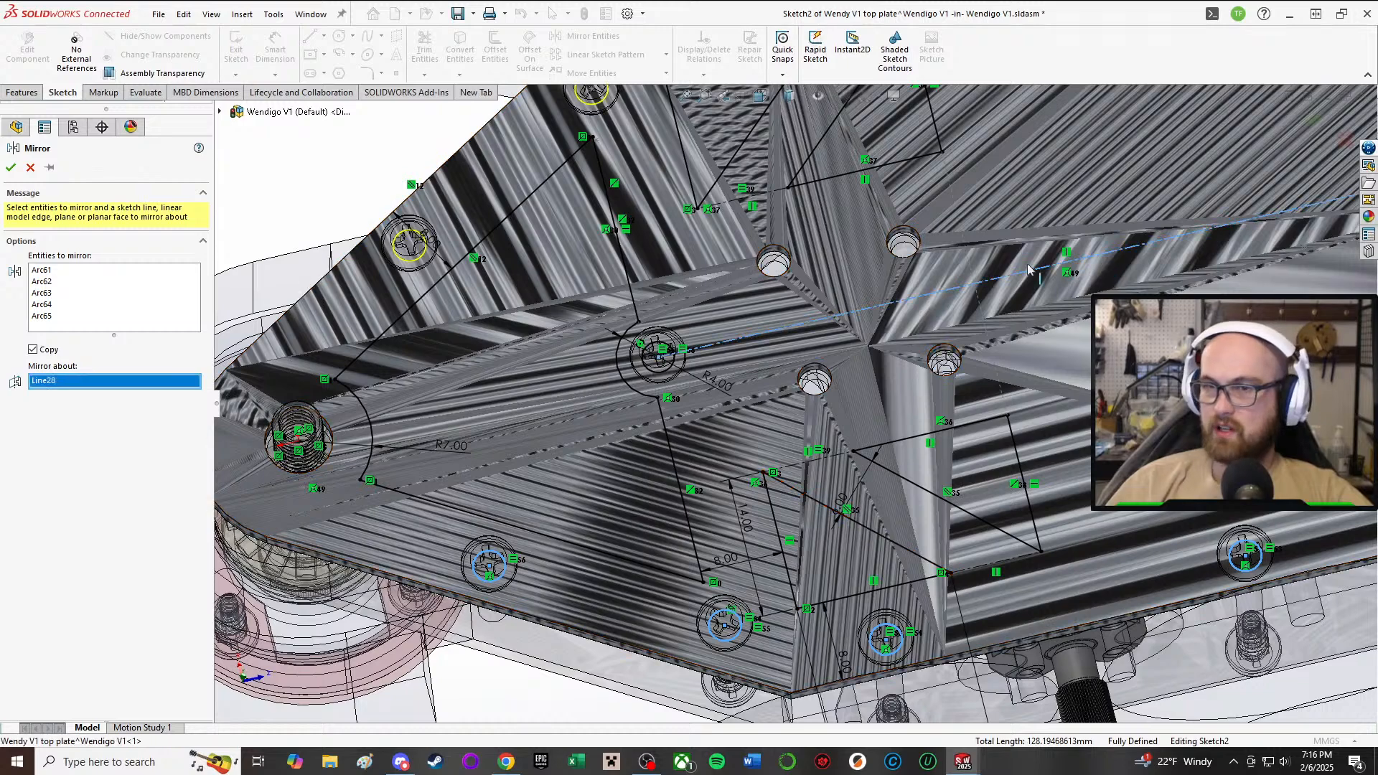
{"action": "left_click", "coordinate": [11, 168]}
{"action": "scroll", "coordinate": [825, 374], "scroll_direction": "up", "scroll_amount": 5}
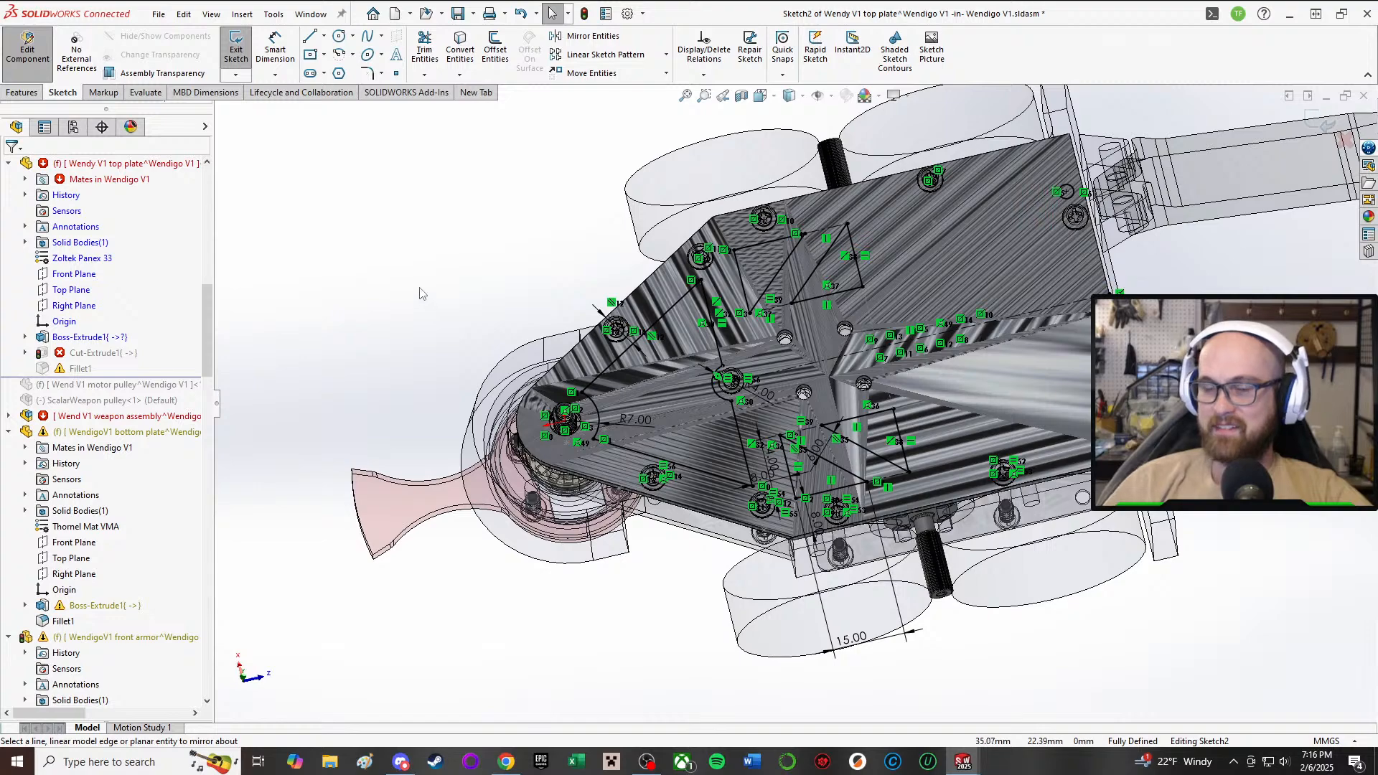
{"action": "left_click", "coordinate": [236, 49]}
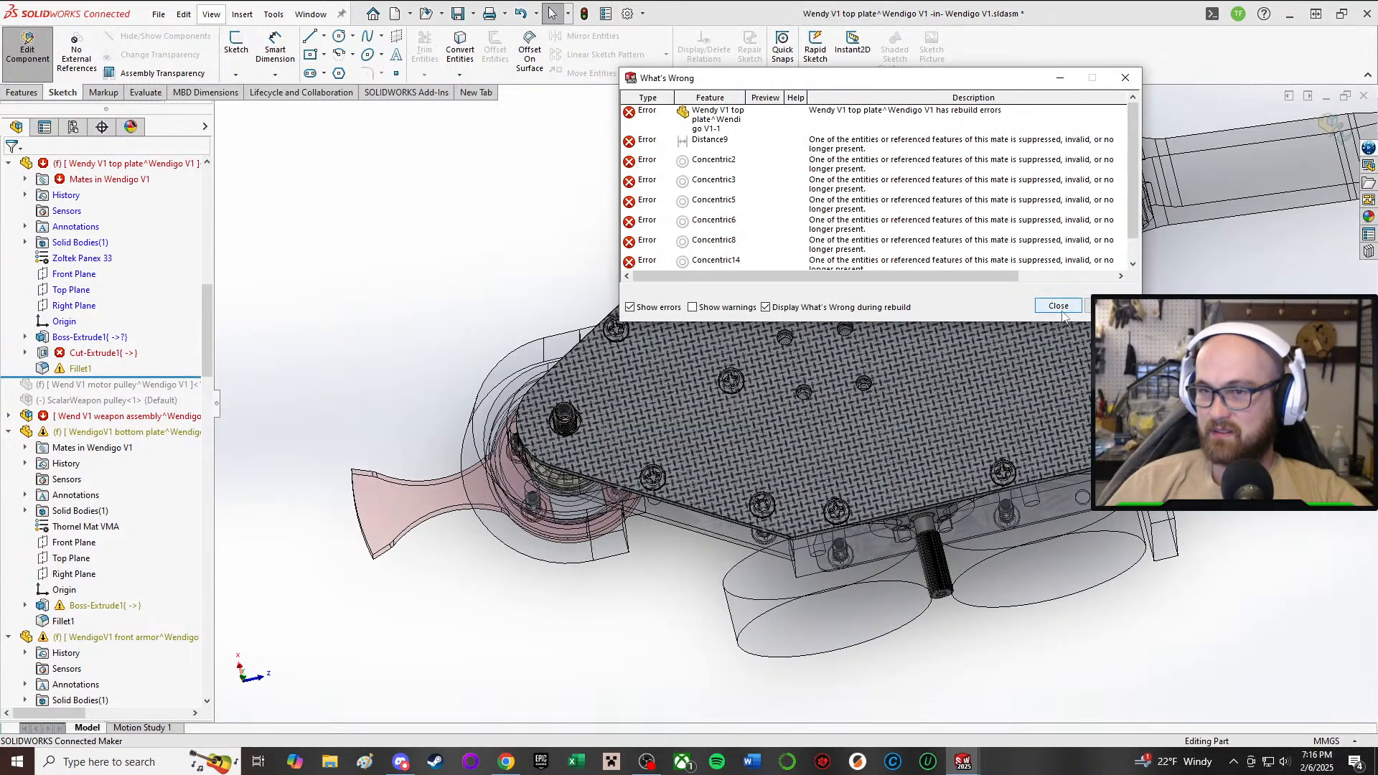
{"action": "left_click", "coordinate": [1060, 307]}
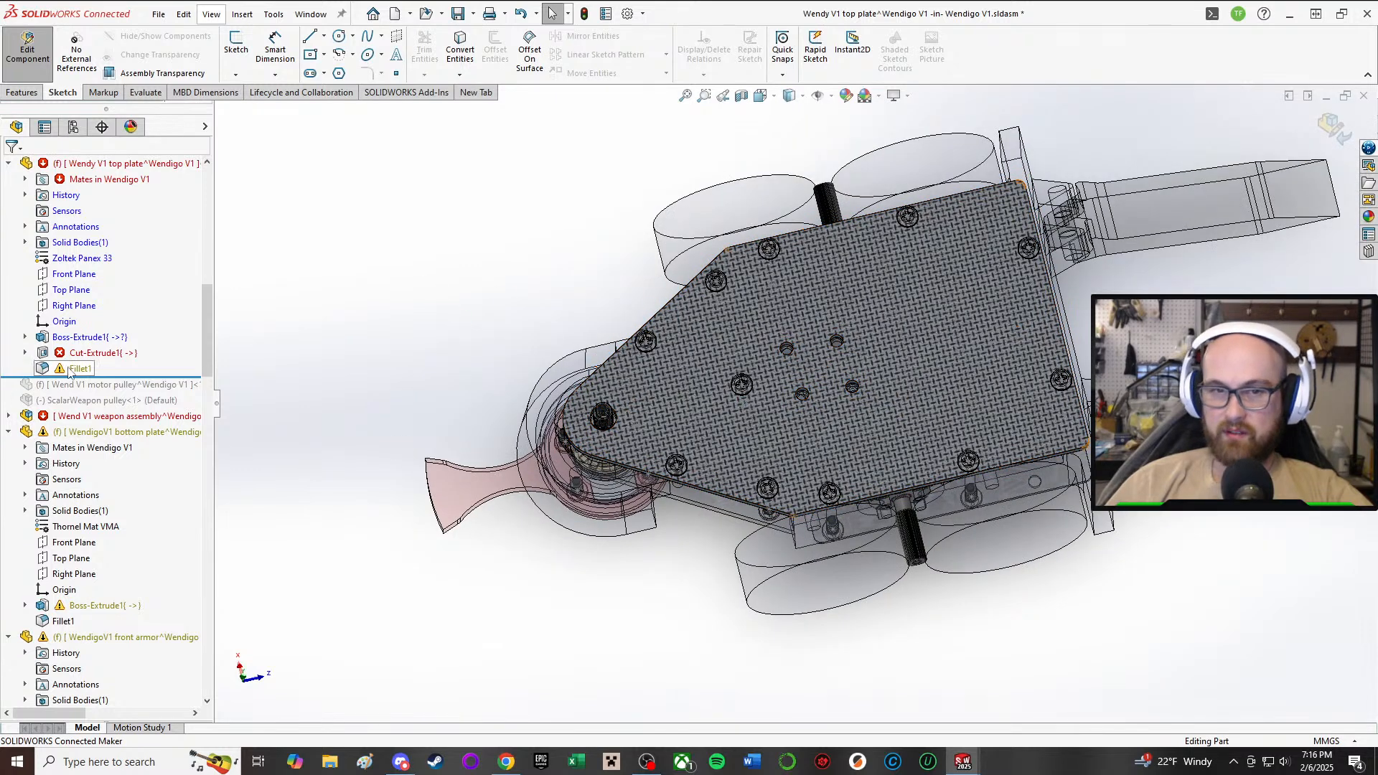
- Reopen the Cut-Extrude1 sketch, examine the hole circles and cutouts for intersecting contours, then exit and dismiss the error report
{"action": "left_click", "coordinate": [85, 353]}
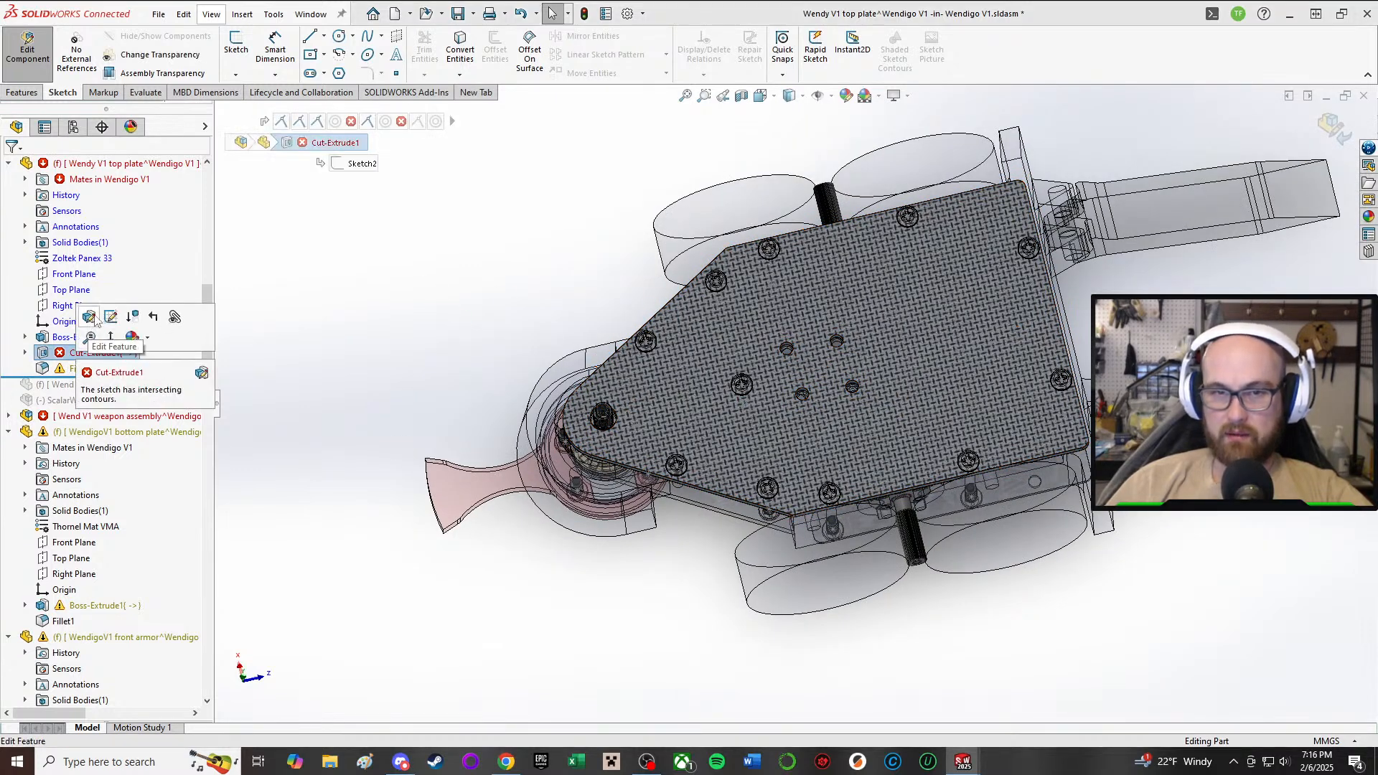
{"action": "left_click", "coordinate": [92, 318]}
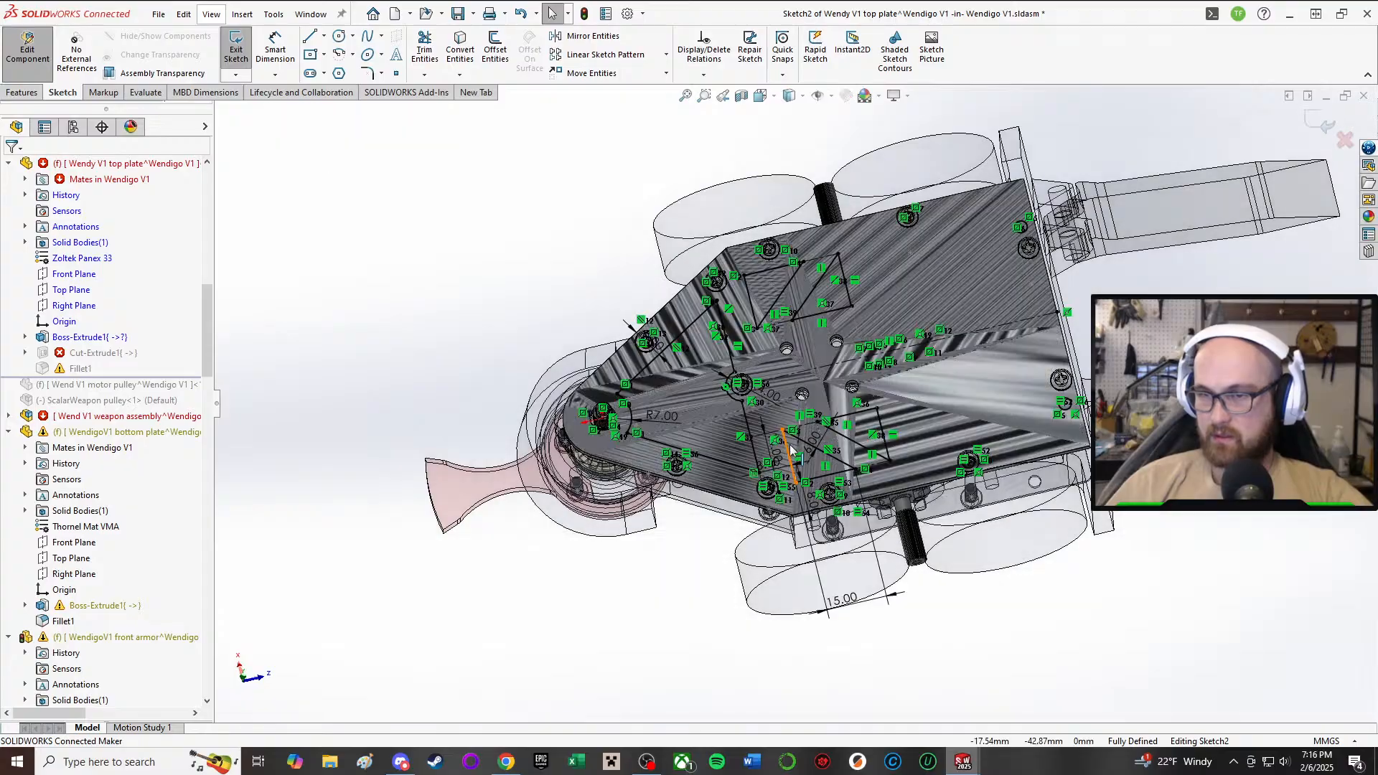
{"action": "scroll", "coordinate": [791, 450], "scroll_direction": "down", "scroll_amount": 5}
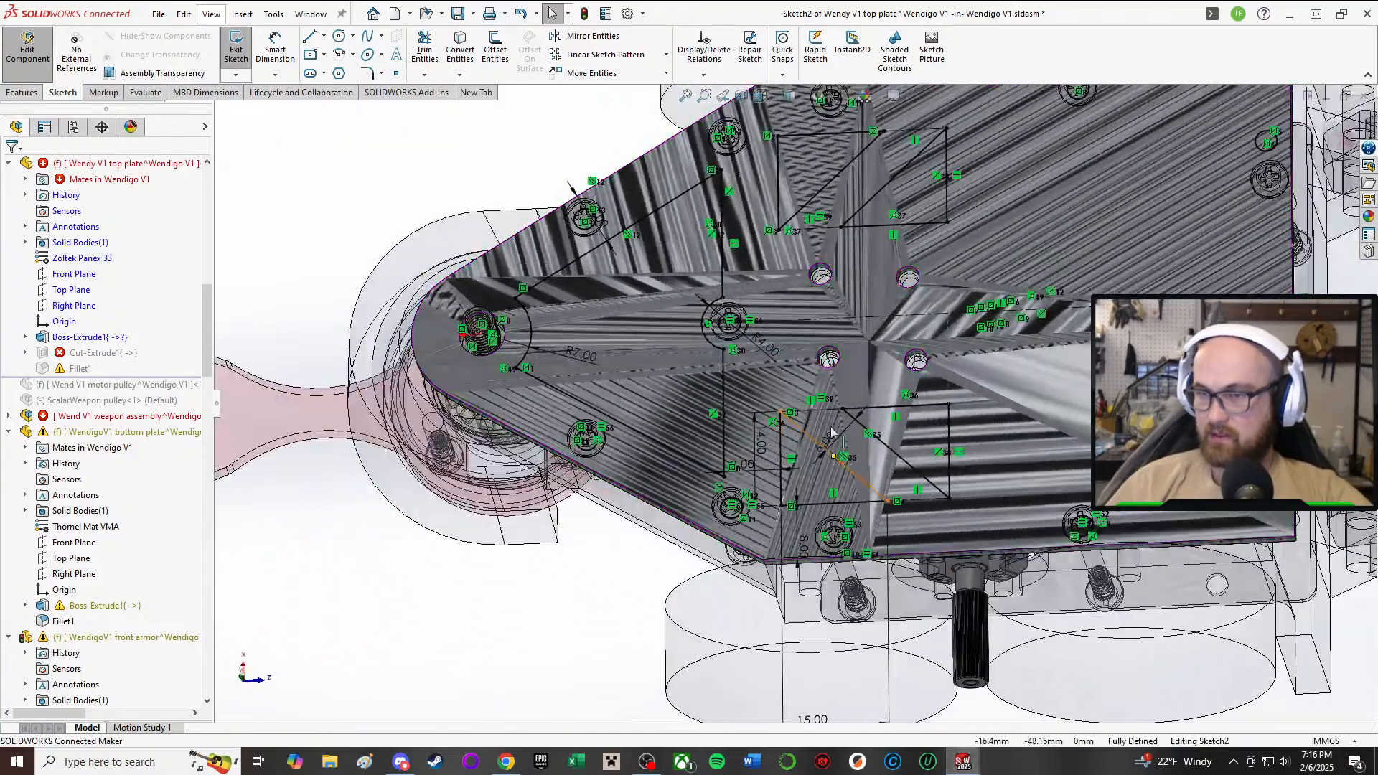
{"action": "middle_click_drag", "start_coordinate": [831, 432], "coordinate": [948, 276]}
{"action": "scroll", "coordinate": [718, 276], "scroll_direction": "down", "scroll_amount": 3}
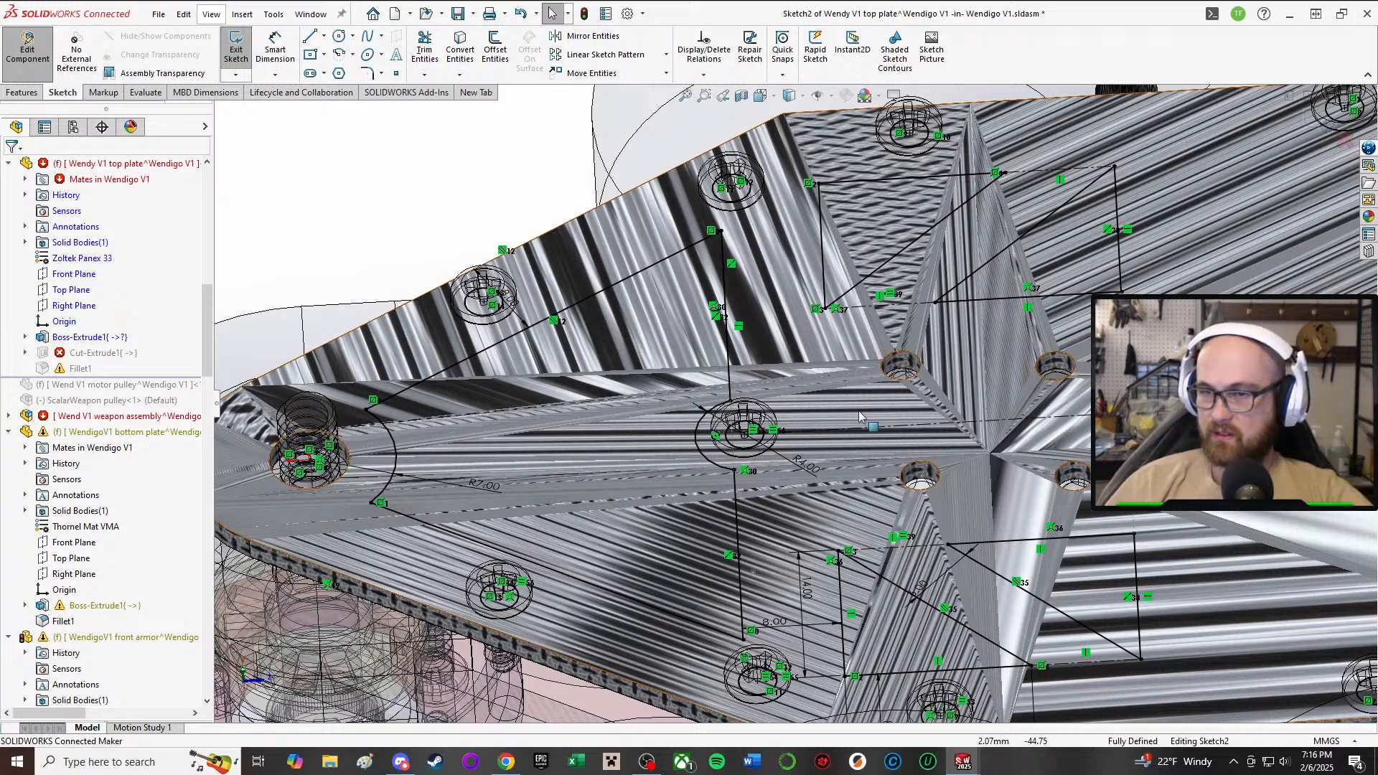
{"action": "scroll", "coordinate": [1003, 276], "scroll_direction": "up", "scroll_amount": 2}
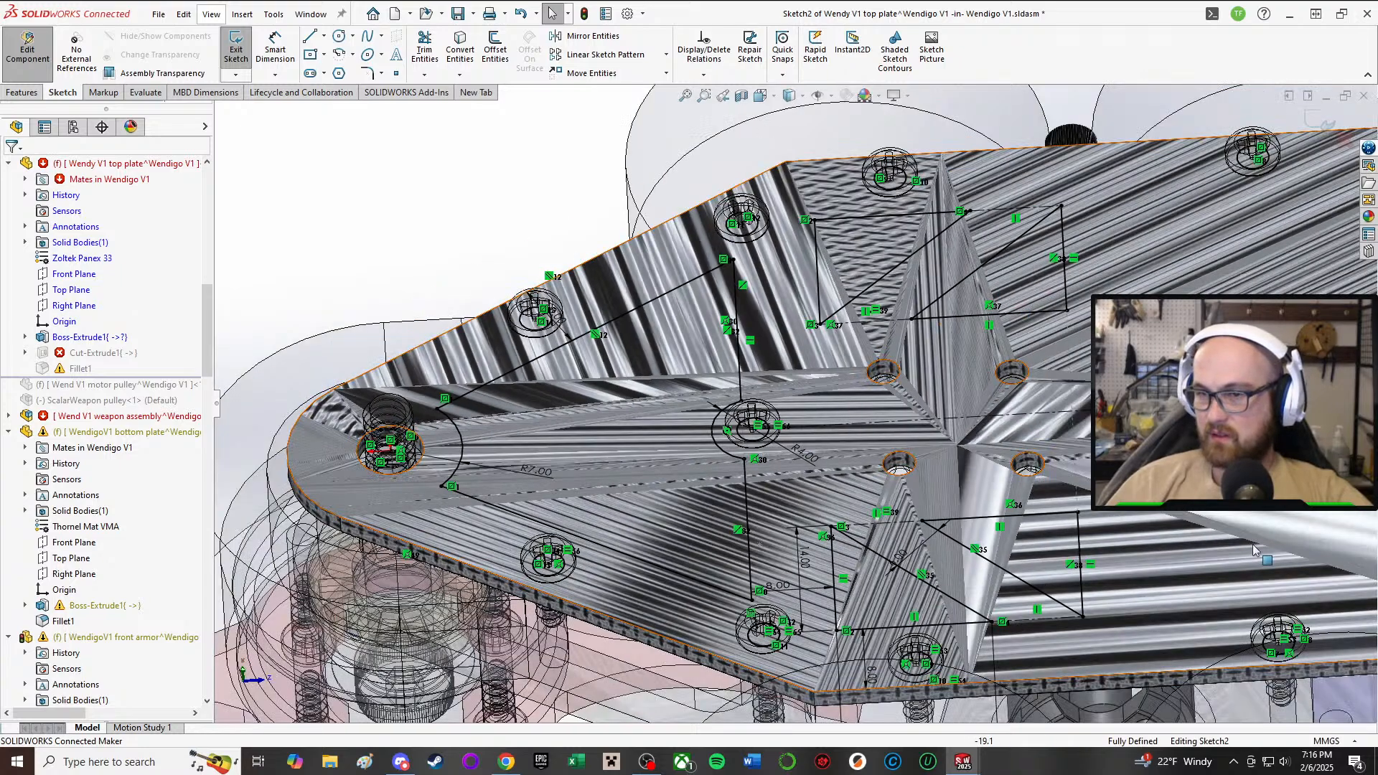
{"action": "mouse_move", "coordinate": [1255, 550]}
{"action": "middle_mouse_down"}
{"action": "mouse_move", "coordinate": [1001, 439]}
{"action": "mouse_move", "coordinate": [987, 515]}
{"action": "mouse_move", "coordinate": [1002, 455]}
{"action": "middle_mouse_up"}
{"action": "scroll", "coordinate": [814, 454], "scroll_direction": "up", "scroll_amount": 6}
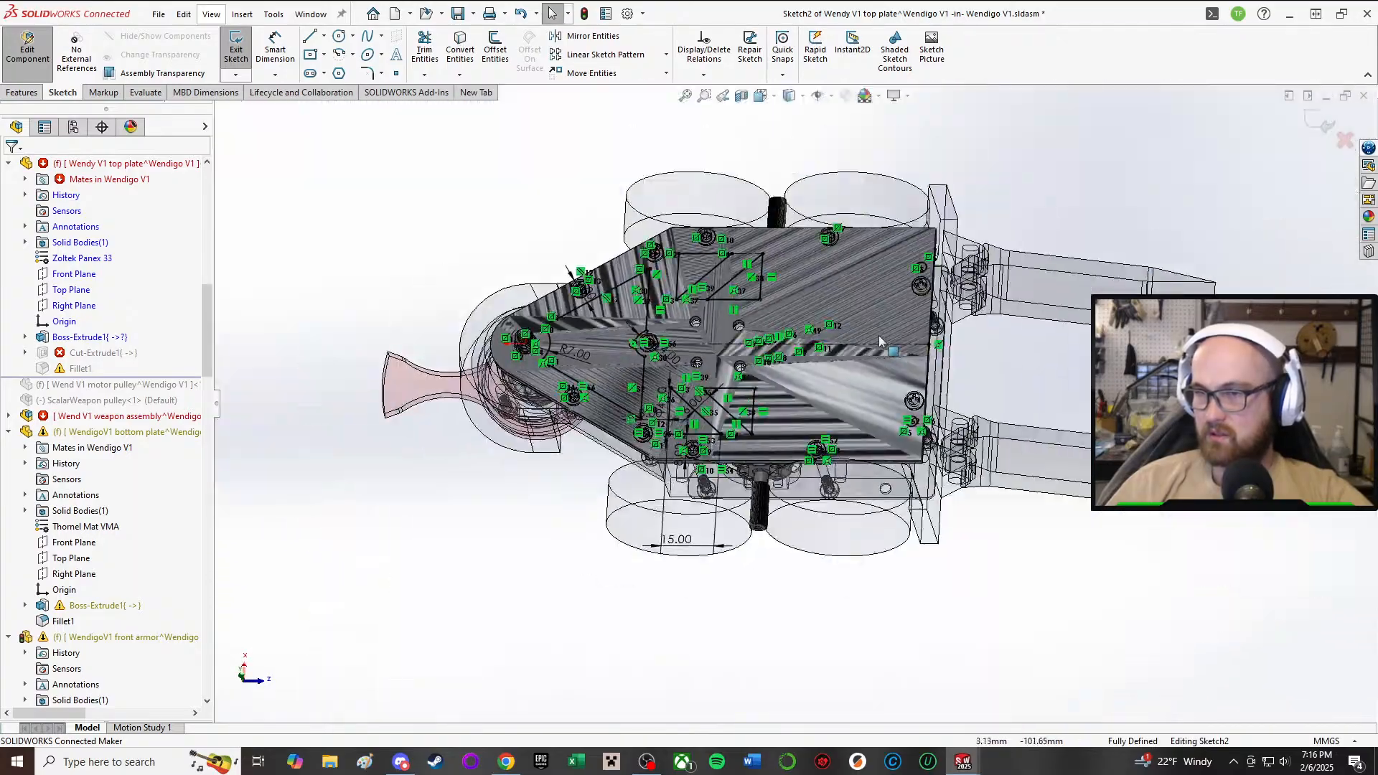
{"action": "scroll", "coordinate": [877, 351], "scroll_direction": "down", "scroll_amount": 6}
{"action": "middle_click_drag", "start_coordinate": [532, 354], "coordinate": [518, 185]}
{"action": "scroll", "coordinate": [768, 421], "scroll_direction": "up", "scroll_amount": 2}
{"action": "scroll", "coordinate": [266, 323], "scroll_direction": "down", "scroll_amount": 2}
{"action": "left_click", "coordinate": [235, 50]}
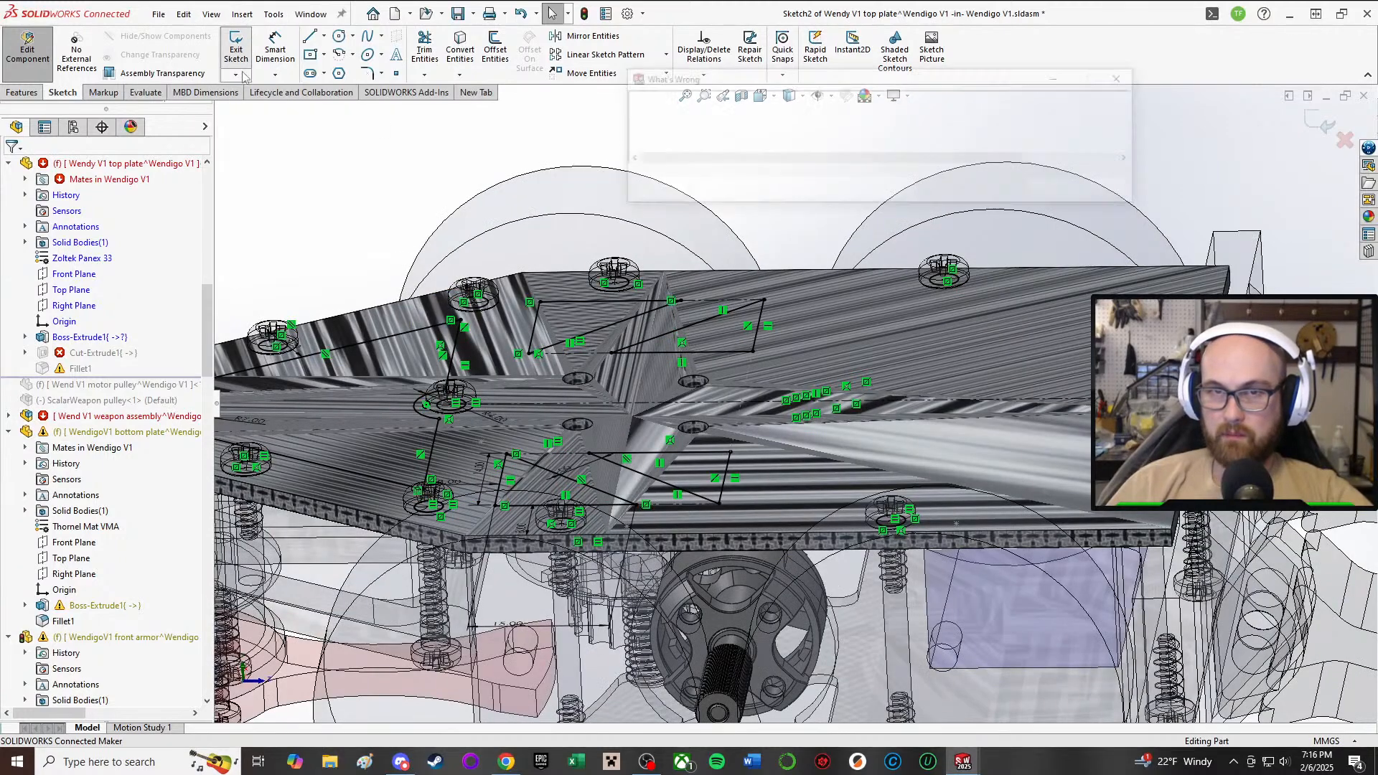
{"action": "left_click", "coordinate": [1054, 307]}
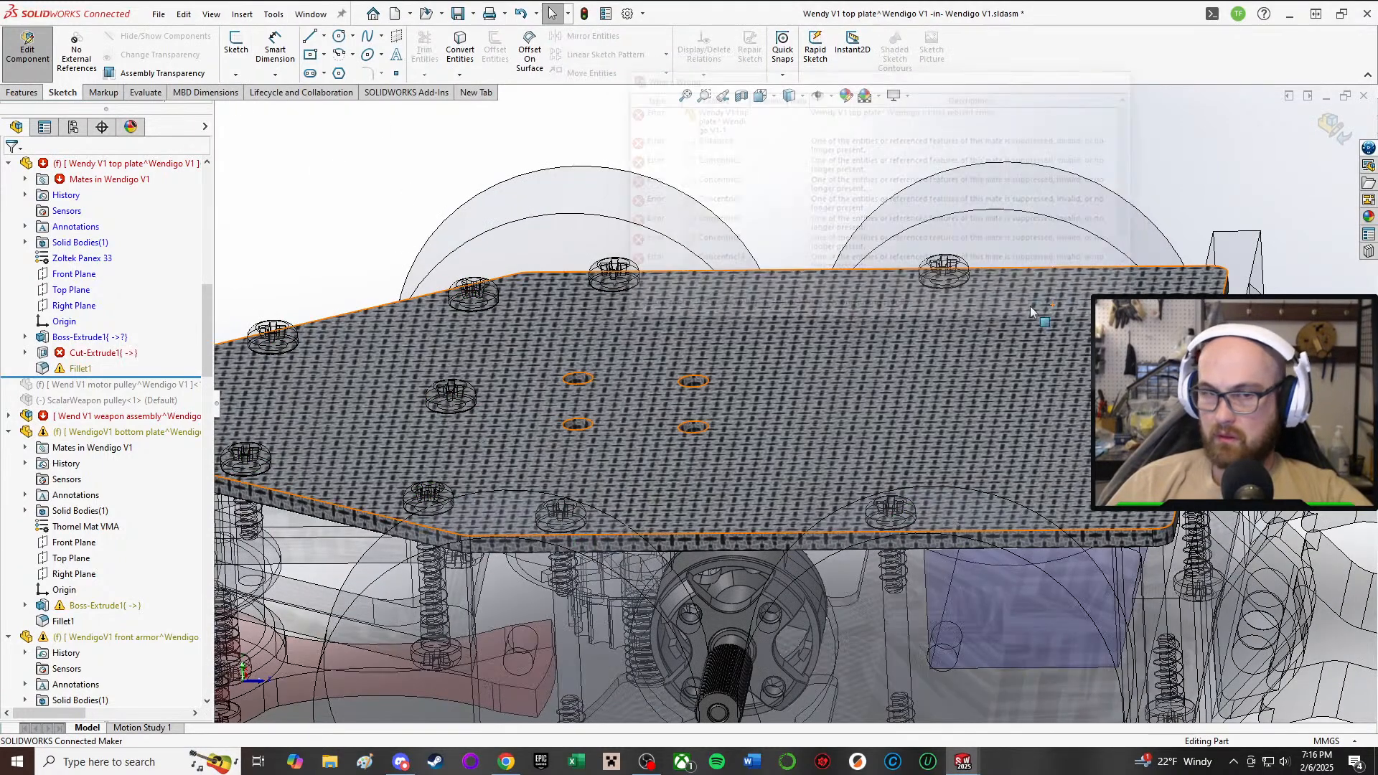
- Edit the Cut-Extrude1 feature and select the large cutout behind the weapon and the four triangular pockets as contours
{"action": "left_click", "coordinate": [78, 316]}
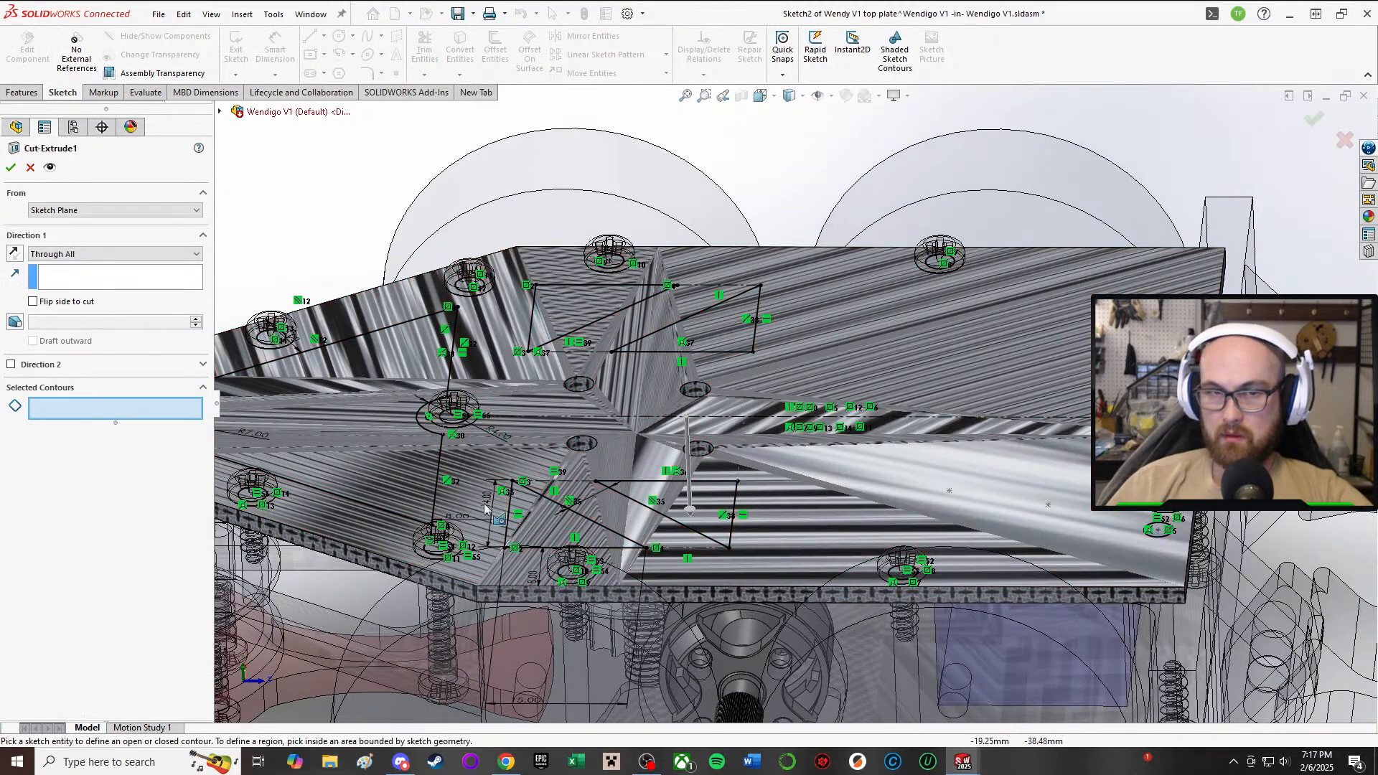
{"action": "scroll", "coordinate": [532, 480], "scroll_direction": "up", "scroll_amount": 1}
{"action": "scroll", "coordinate": [441, 506], "scroll_direction": "down", "scroll_amount": 3}
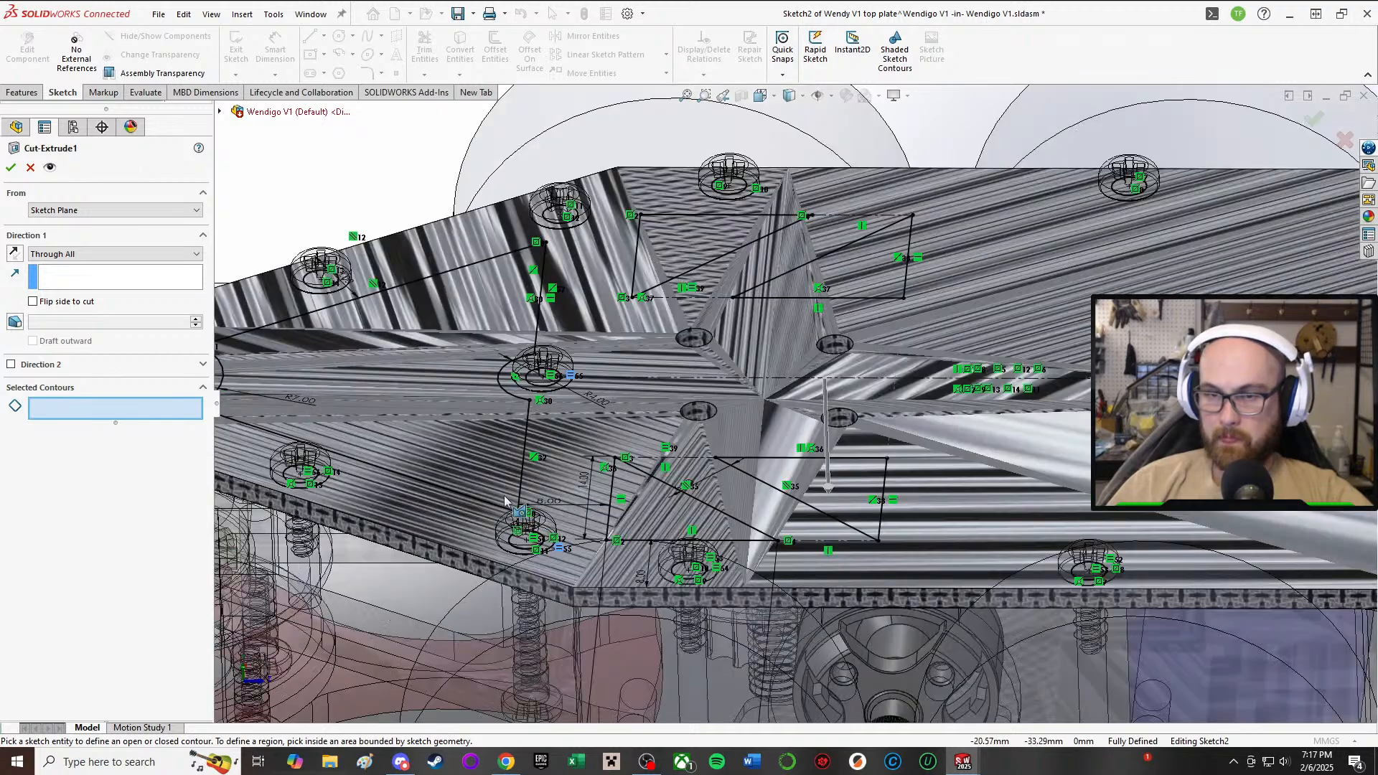
{"action": "left_click", "coordinate": [438, 395]}
{"action": "left_click", "coordinate": [693, 267]}
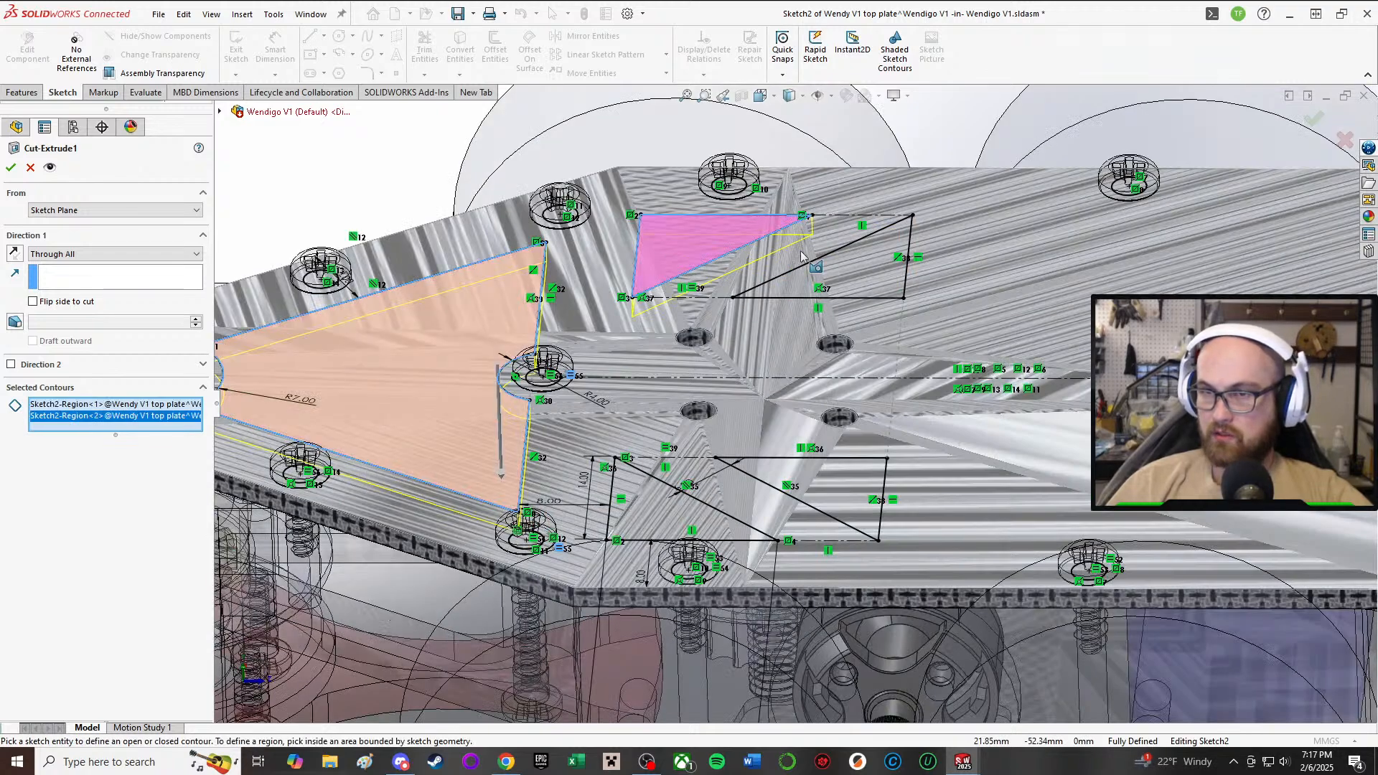
{"action": "left_click", "coordinate": [849, 277]}
{"action": "scroll", "coordinate": [790, 445], "scroll_direction": "up", "scroll_amount": 1}
{"action": "left_click", "coordinate": [694, 490]}
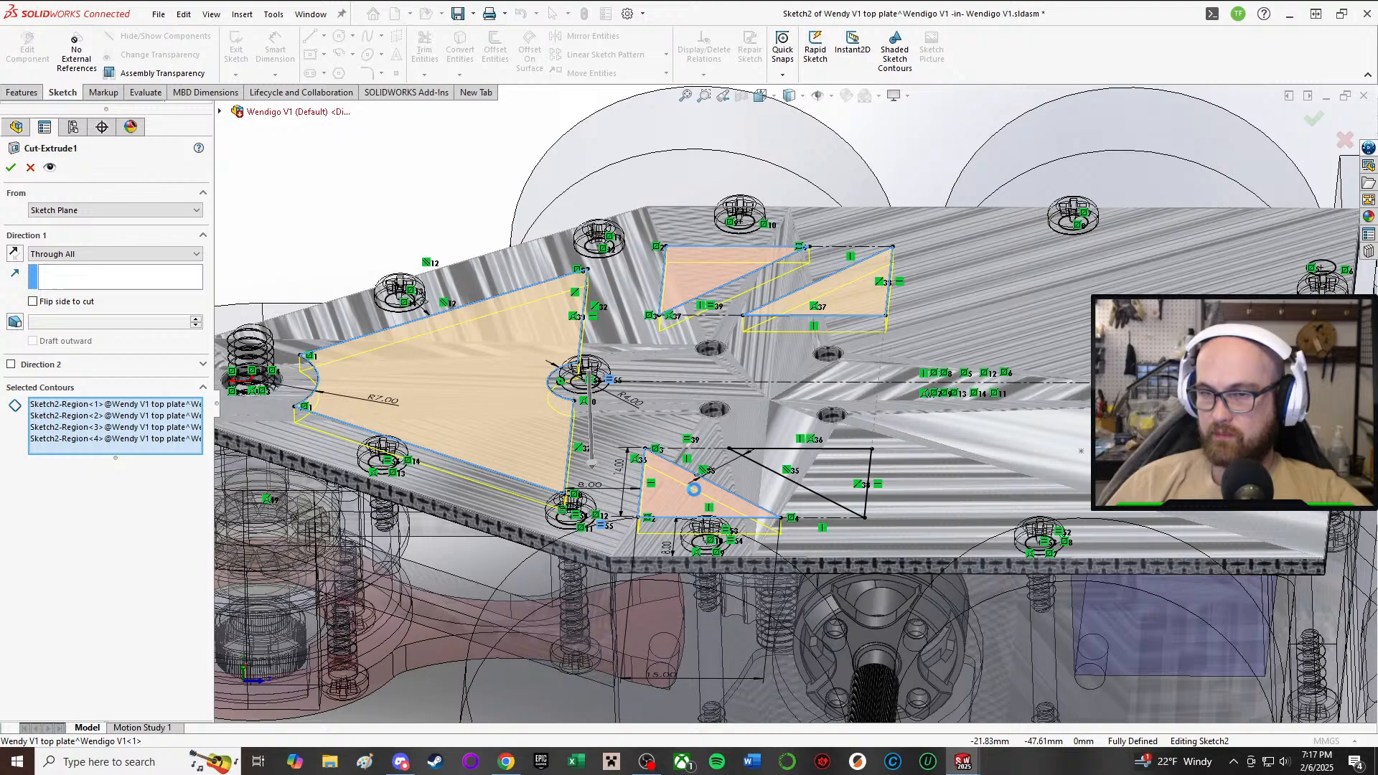
{"action": "left_click", "coordinate": [836, 470]}
{"action": "scroll", "coordinate": [474, 505], "scroll_direction": "down", "scroll_amount": 2}
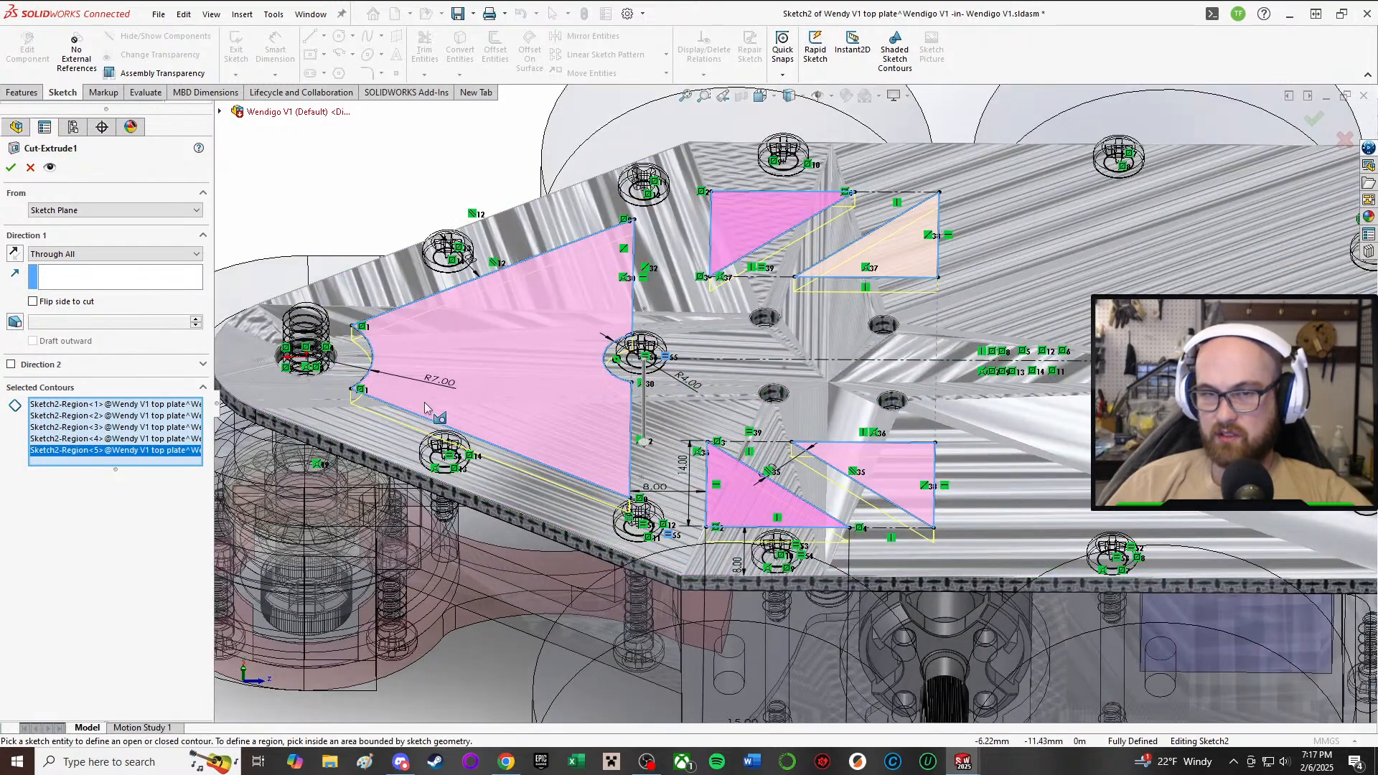
- Add the screw-hole circles along the angled weapon-end edges and both straight sides of the top plate to the cut's contours
{"action": "left_click", "coordinate": [450, 461]}
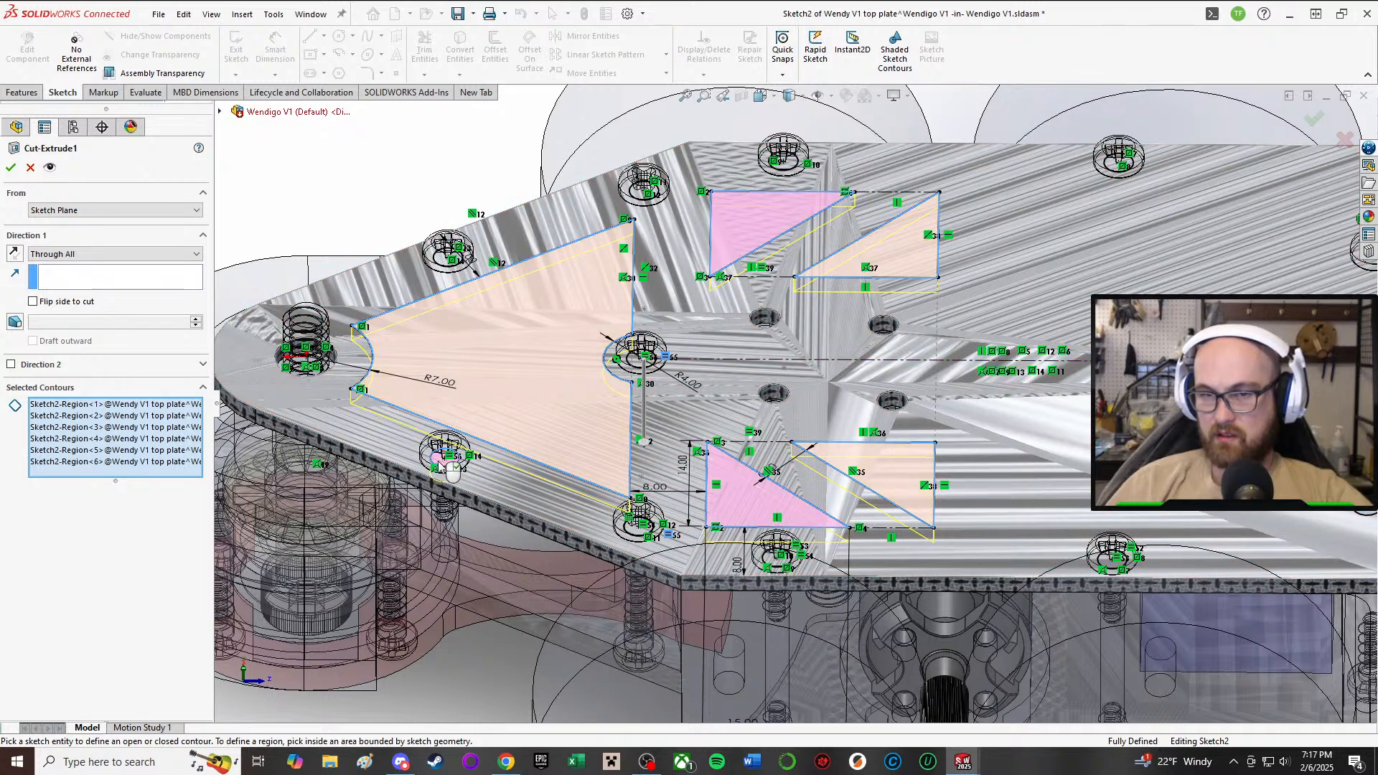
{"action": "left_click", "coordinate": [631, 531]}
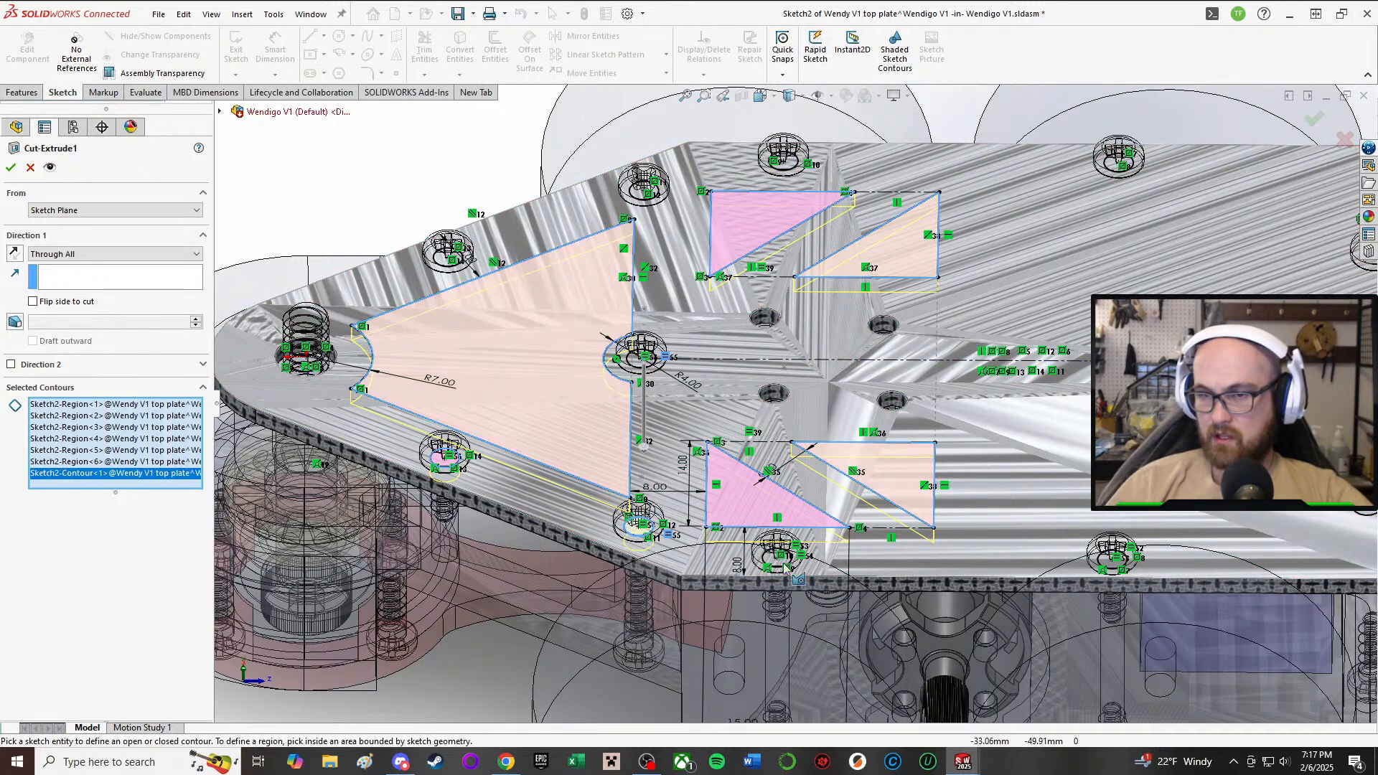
{"action": "left_click", "coordinate": [776, 567]}
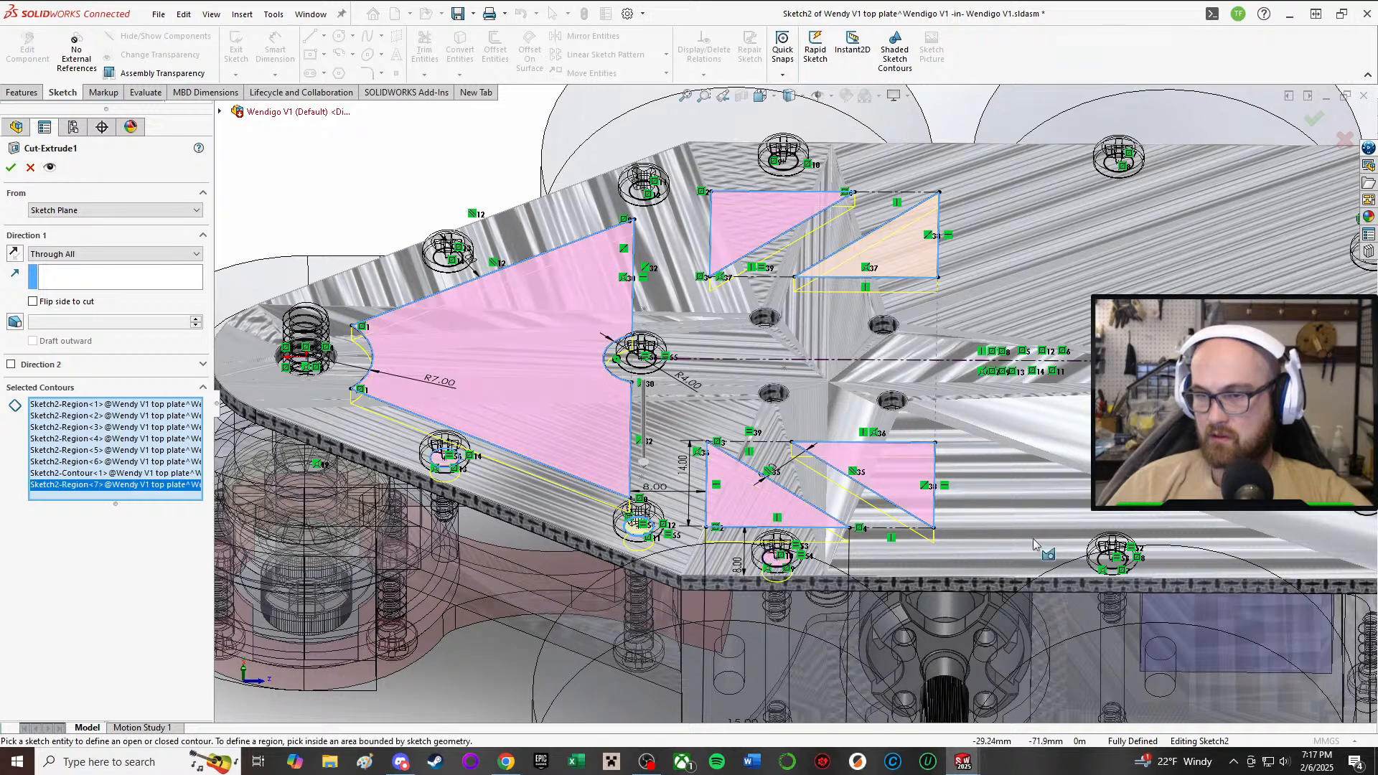
{"action": "left_click", "coordinate": [1110, 565]}
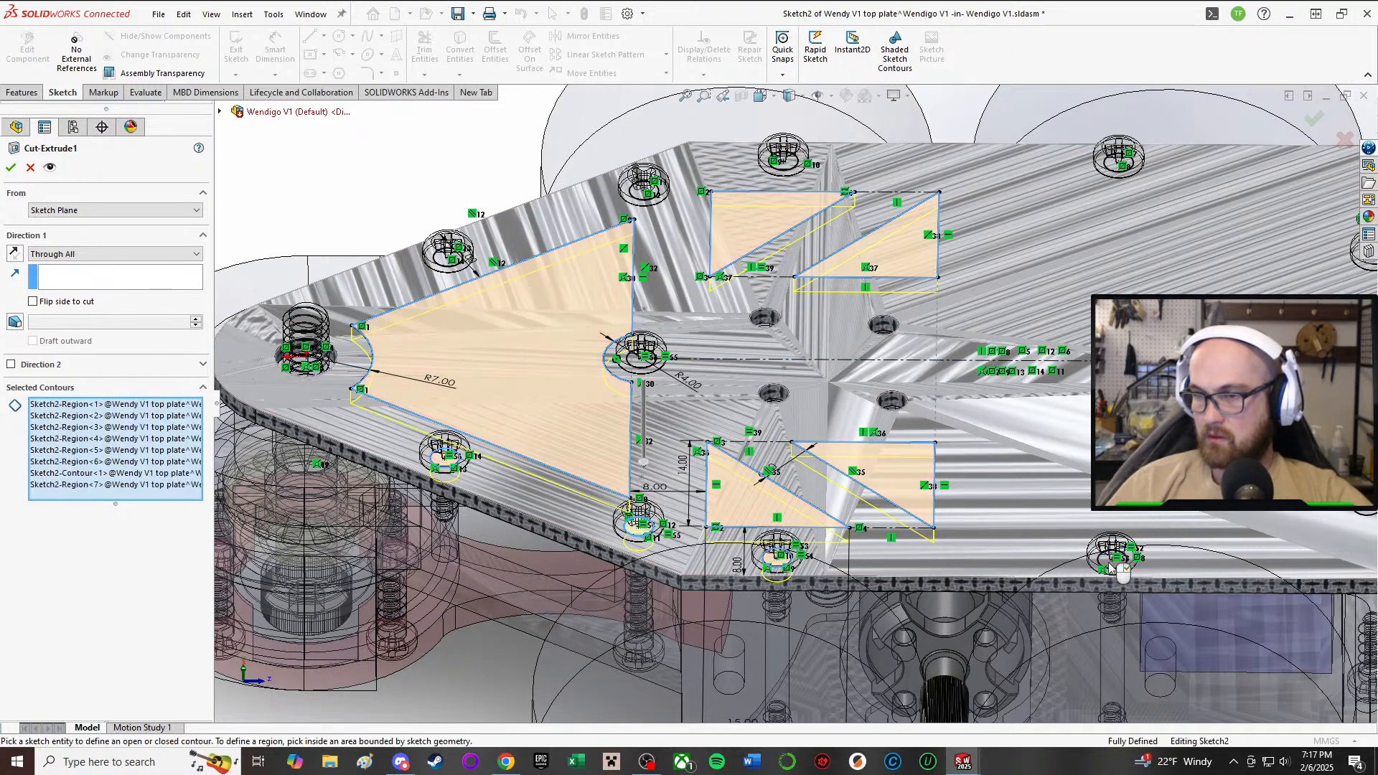
{"action": "left_click", "coordinate": [449, 261]}
{"action": "left_click", "coordinate": [635, 191]}
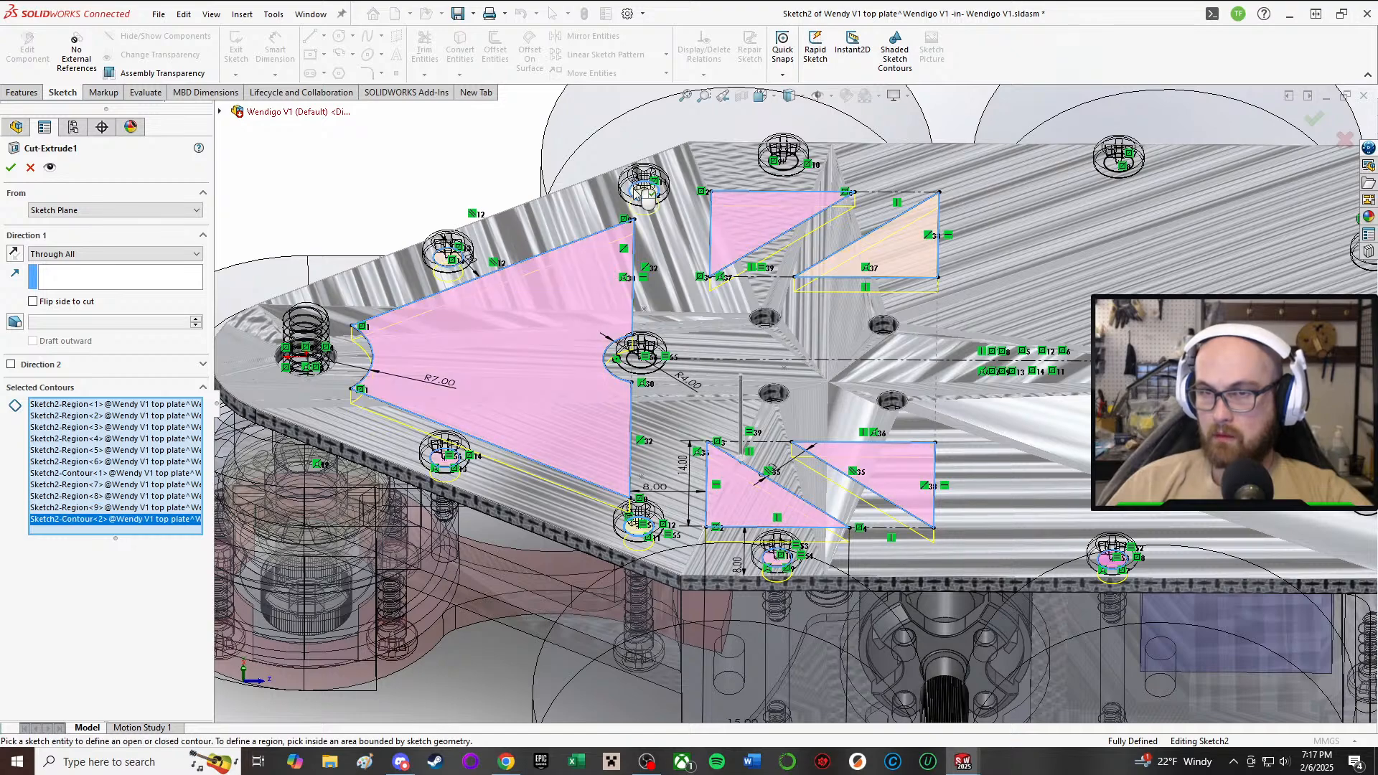
{"action": "left_click", "coordinate": [793, 167]}
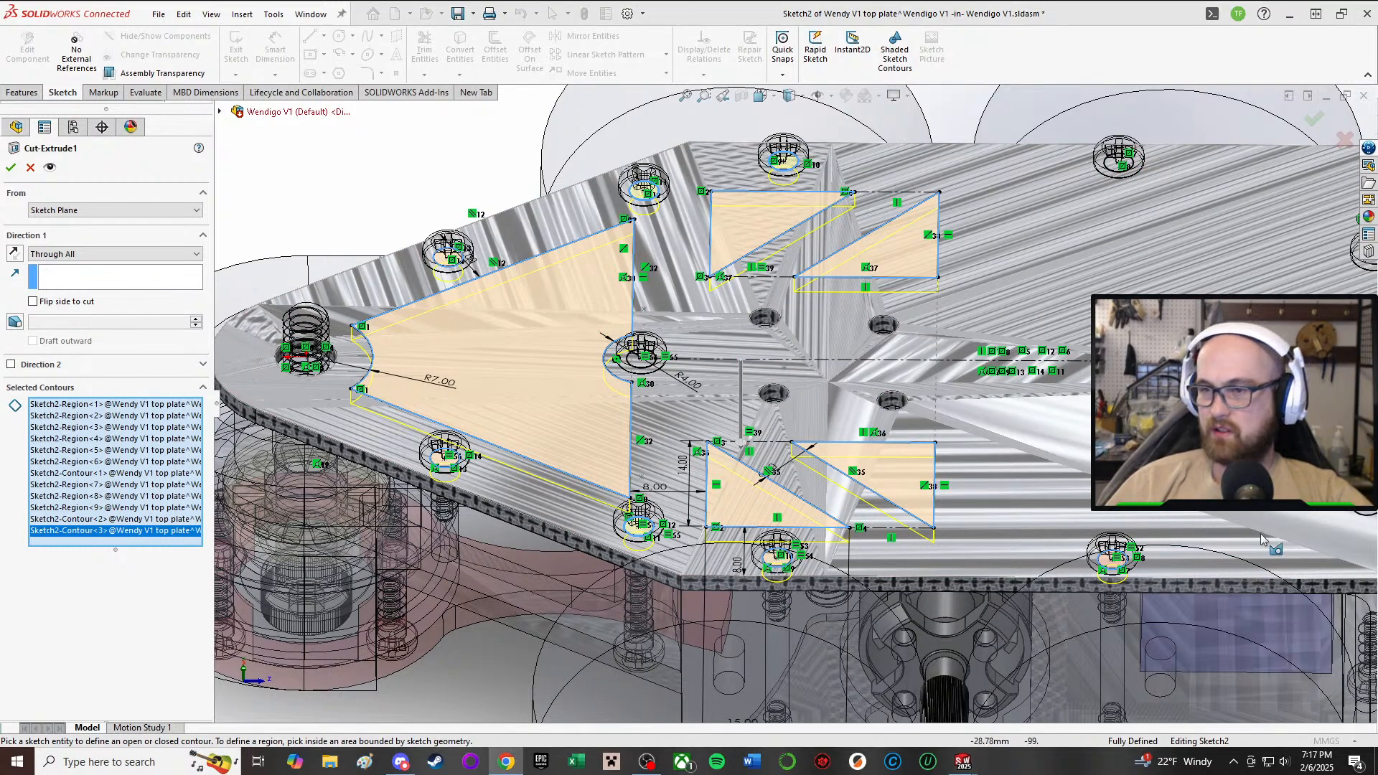
- Add the two fork-end screw holes and the remaining side hole to the cut's contours and accept Cut-Extrude1
{"action": "scroll", "coordinate": [1204, 531], "scroll_direction": "up", "scroll_amount": 2}
{"action": "scroll", "coordinate": [1220, 542], "scroll_direction": "down", "scroll_amount": 3}
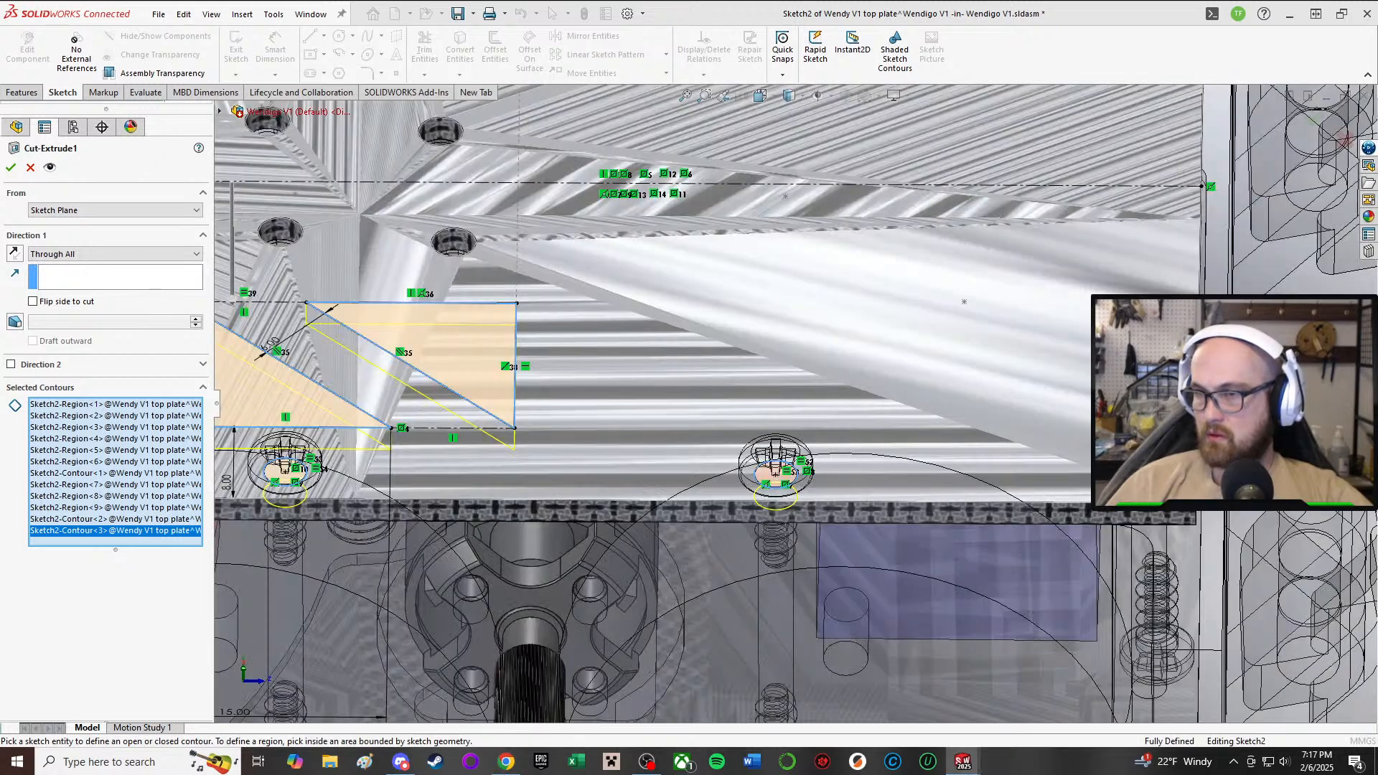
{"action": "left_click", "coordinate": [776, 471]}
{"action": "scroll", "coordinate": [851, 265], "scroll_direction": "up", "scroll_amount": 3}
{"action": "scroll", "coordinate": [899, 231], "scroll_direction": "down", "scroll_amount": 5}
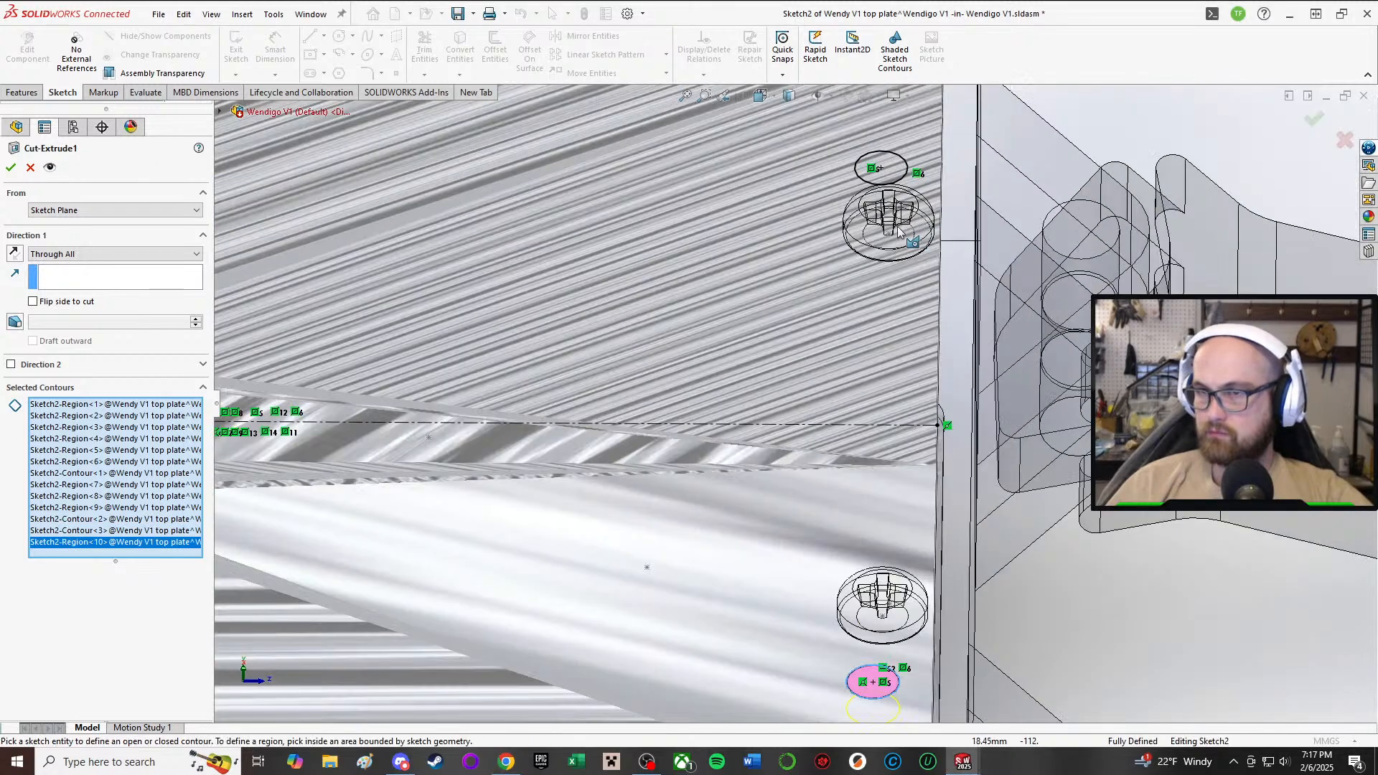
{"action": "left_click", "coordinate": [885, 171]}
{"action": "scroll", "coordinate": [644, 295], "scroll_direction": "up", "scroll_amount": 2}
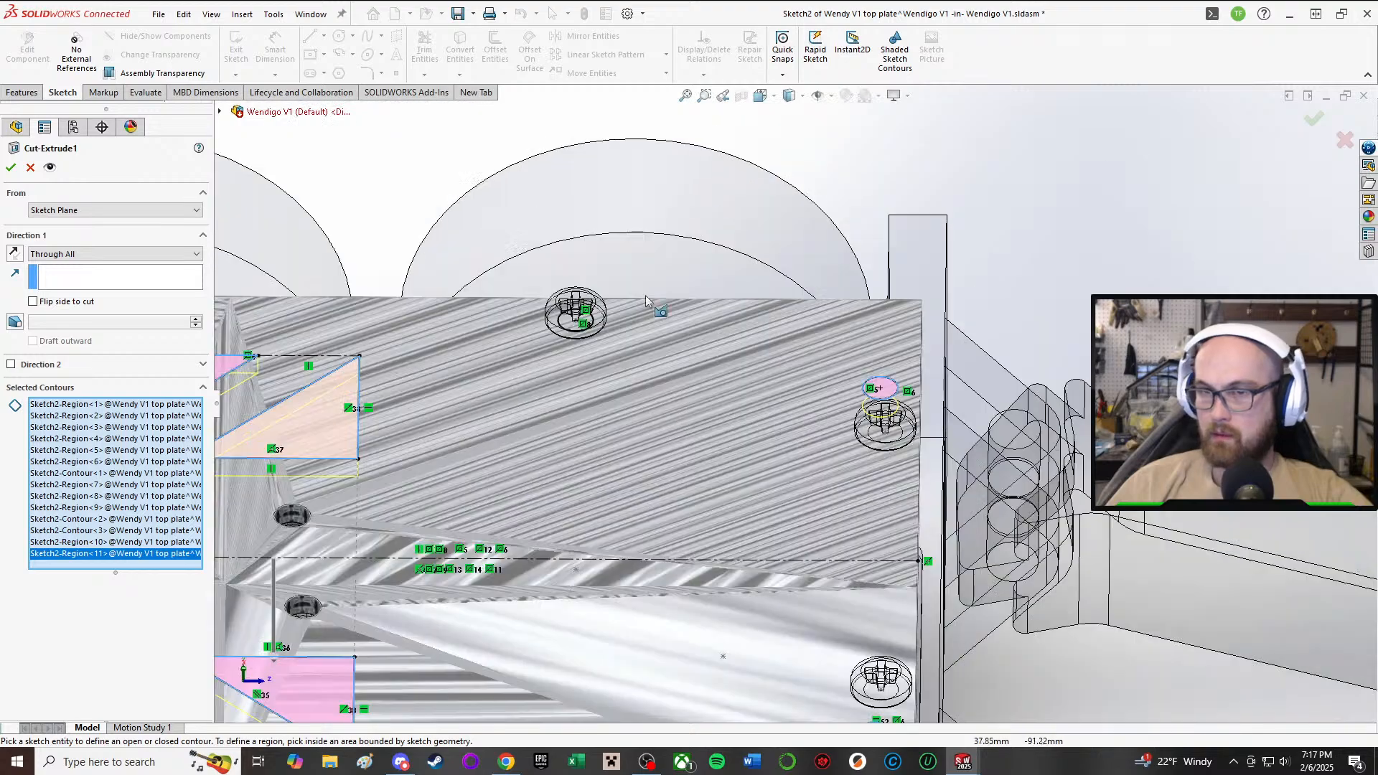
{"action": "scroll", "coordinate": [586, 332], "scroll_direction": "up", "scroll_amount": 3}
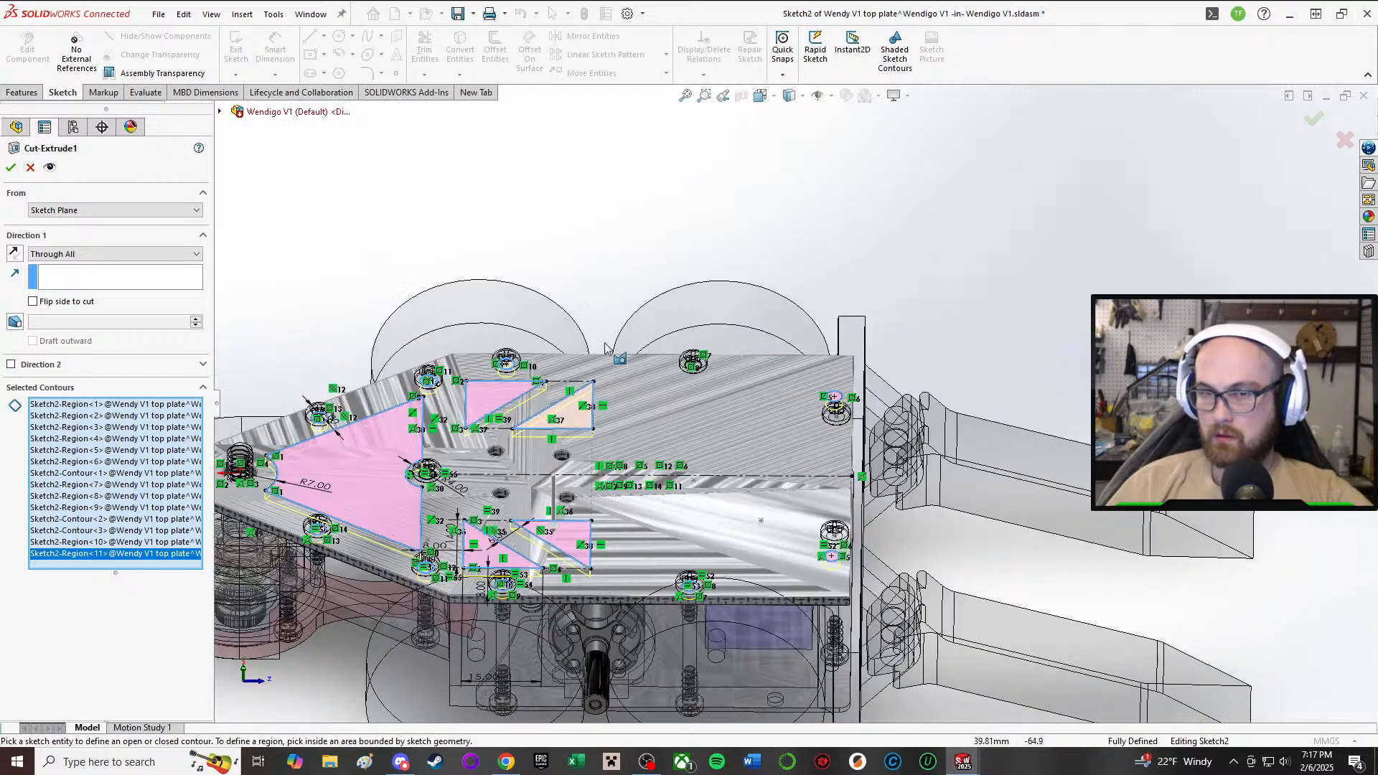
{"action": "scroll", "coordinate": [777, 385], "scroll_direction": "down", "scroll_amount": 3}
{"action": "left_click", "coordinate": [766, 383]}
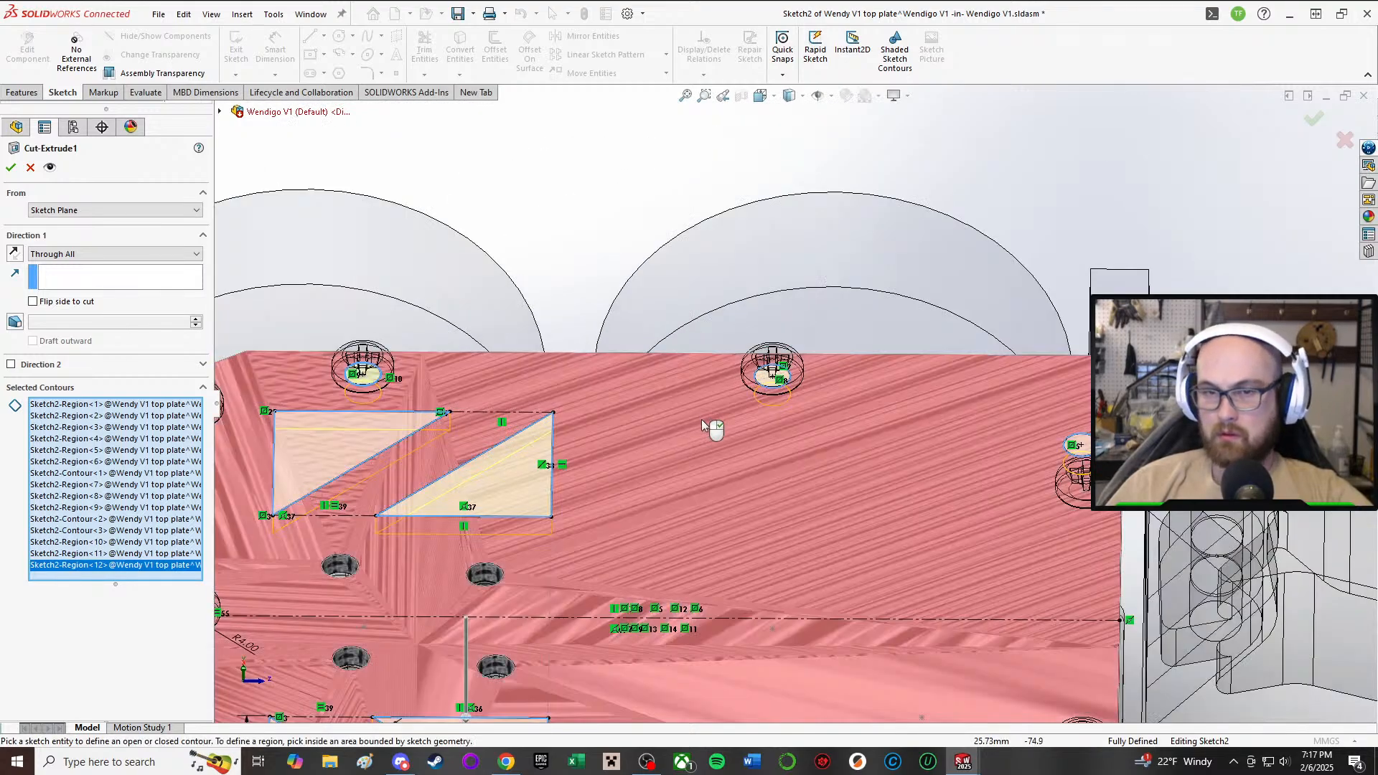
{"action": "scroll", "coordinate": [710, 424], "scroll_direction": "up", "scroll_amount": 4}
{"action": "middle_click_drag", "start_coordinate": [639, 580], "coordinate": [443, 517]}
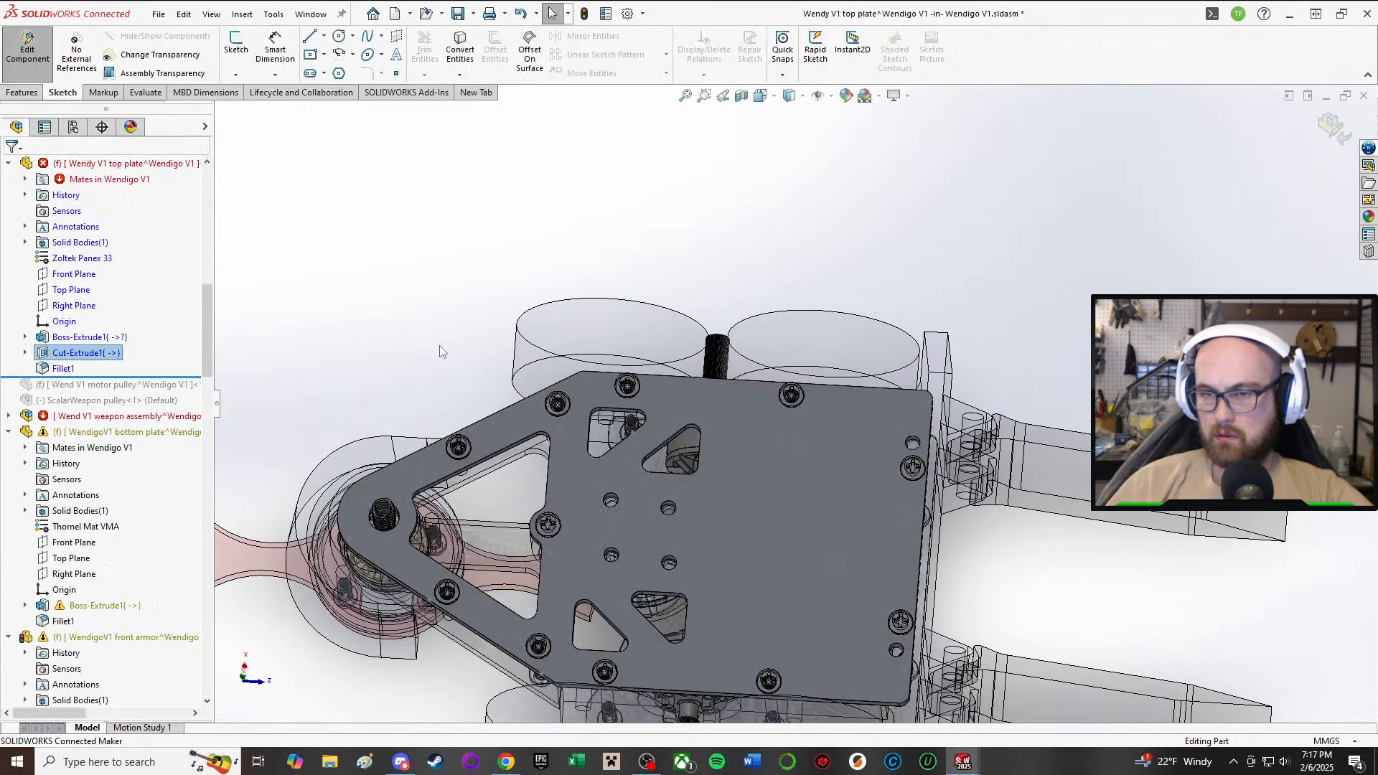
- Check the recut holes and pockets across the top plate and return to editing the assembly
{"action": "scroll", "coordinate": [855, 623], "scroll_direction": "up", "scroll_amount": 2}
{"action": "scroll", "coordinate": [854, 623], "scroll_direction": "down", "scroll_amount": 4}
{"action": "scroll", "coordinate": [710, 526], "scroll_direction": "up", "scroll_amount": 2}
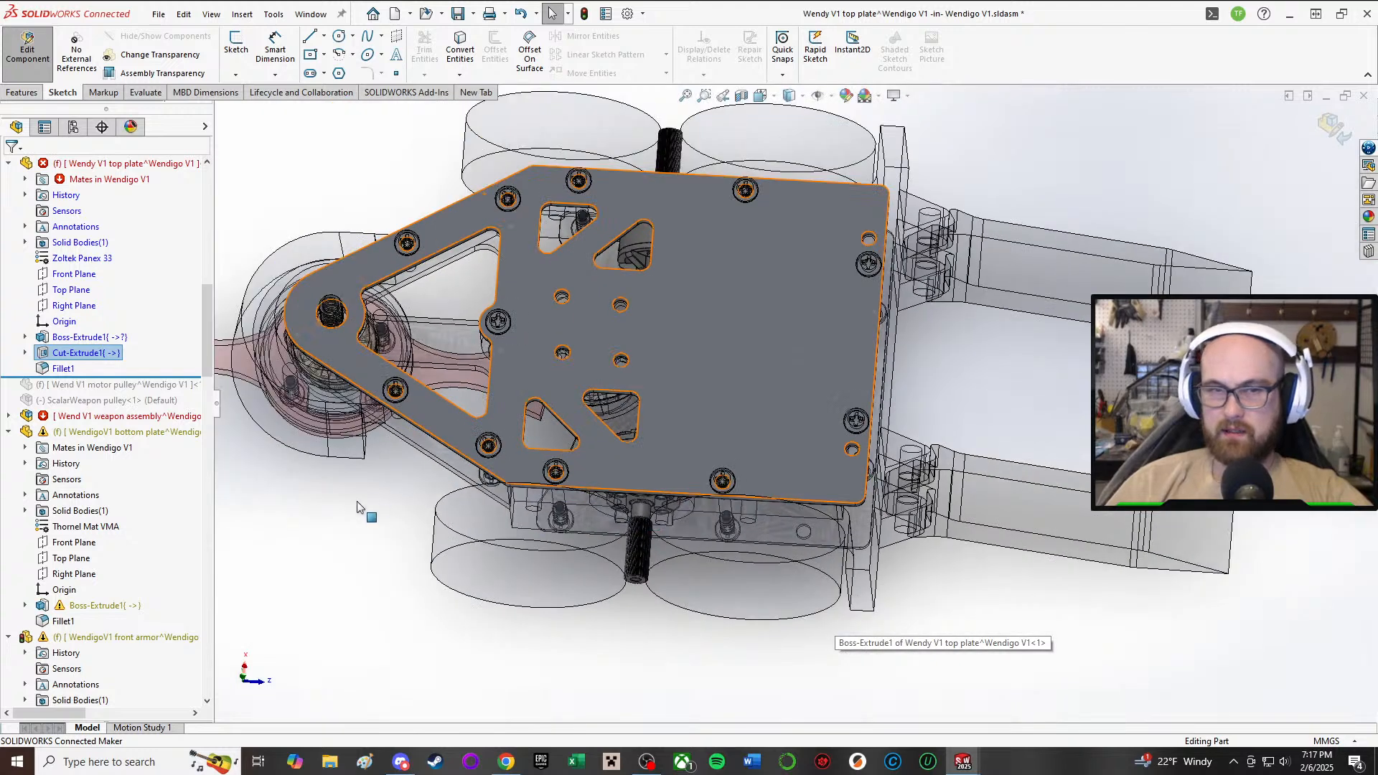
{"action": "left_click", "coordinate": [359, 504]}
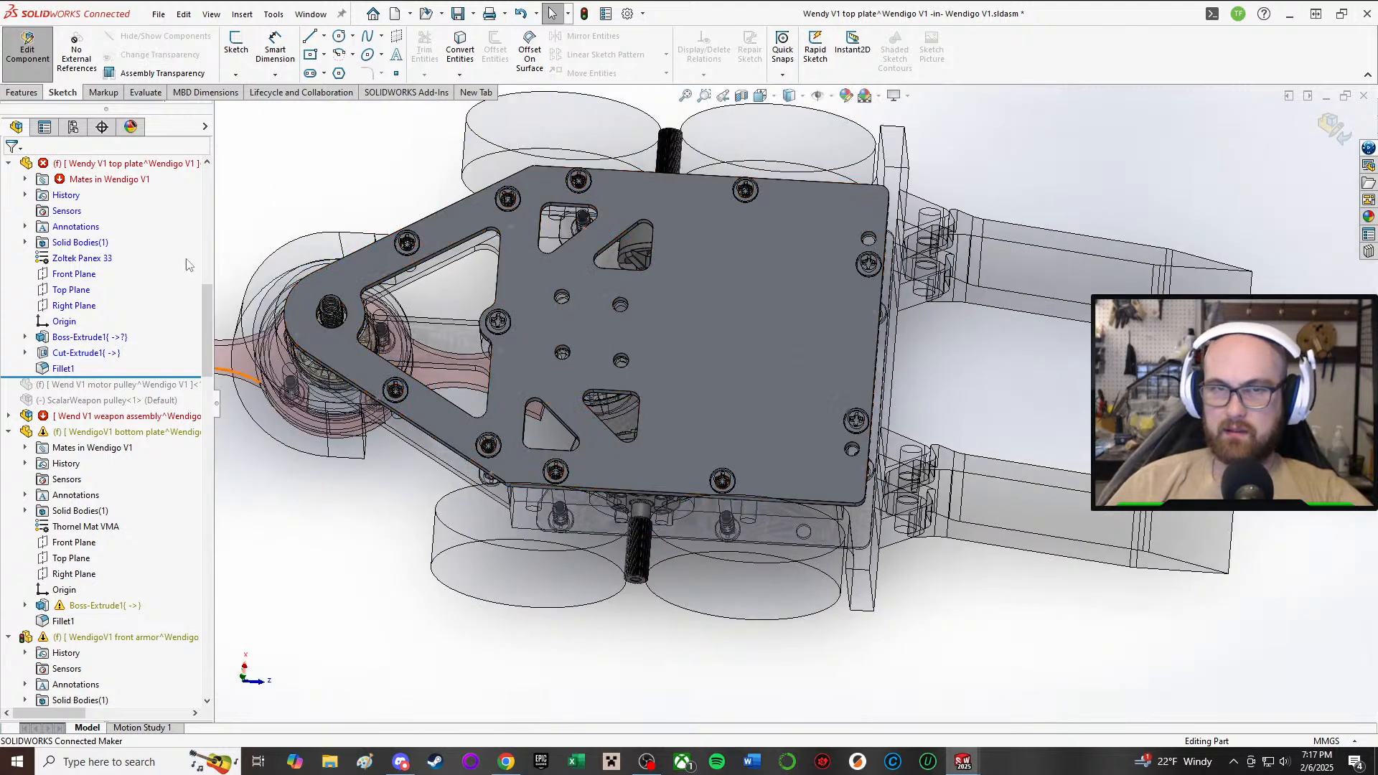
{"action": "left_click", "coordinate": [27, 48]}
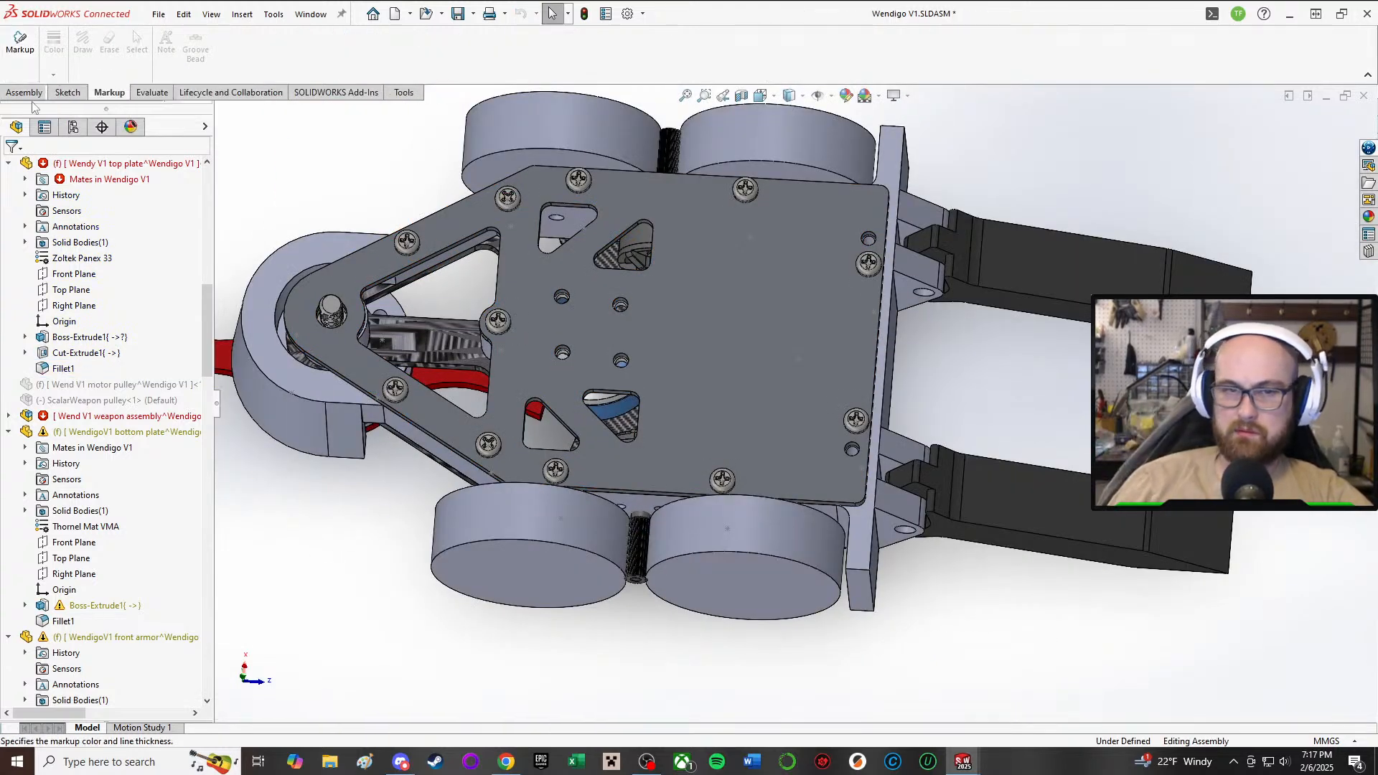
- Find the failing Distance9 floor mate among the weapon assembly's mates and delete it
{"action": "left_click", "coordinate": [8, 416]}
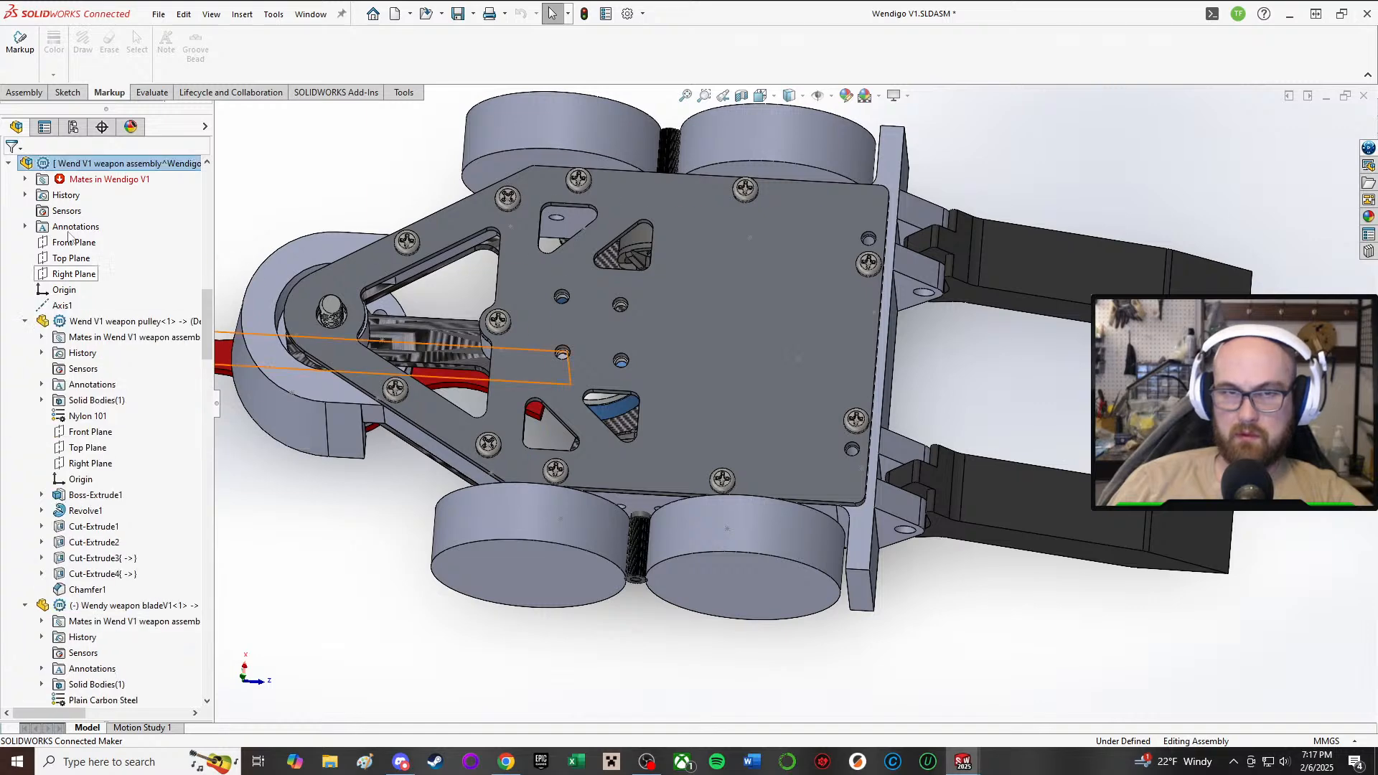
{"action": "left_click", "coordinate": [25, 179]}
{"action": "left_click", "coordinate": [141, 227]}
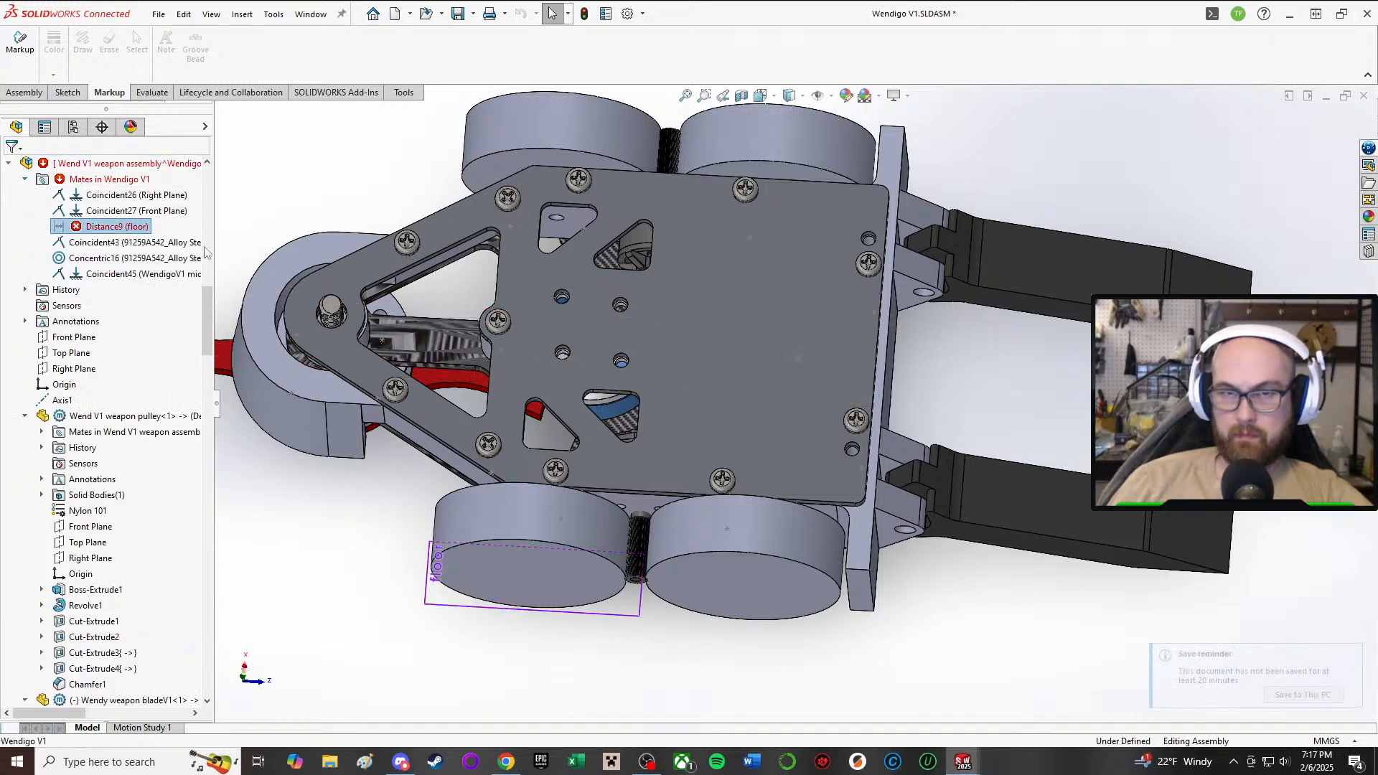
{"action": "middle_click_drag", "start_coordinate": [503, 330], "coordinate": [486, 418]}
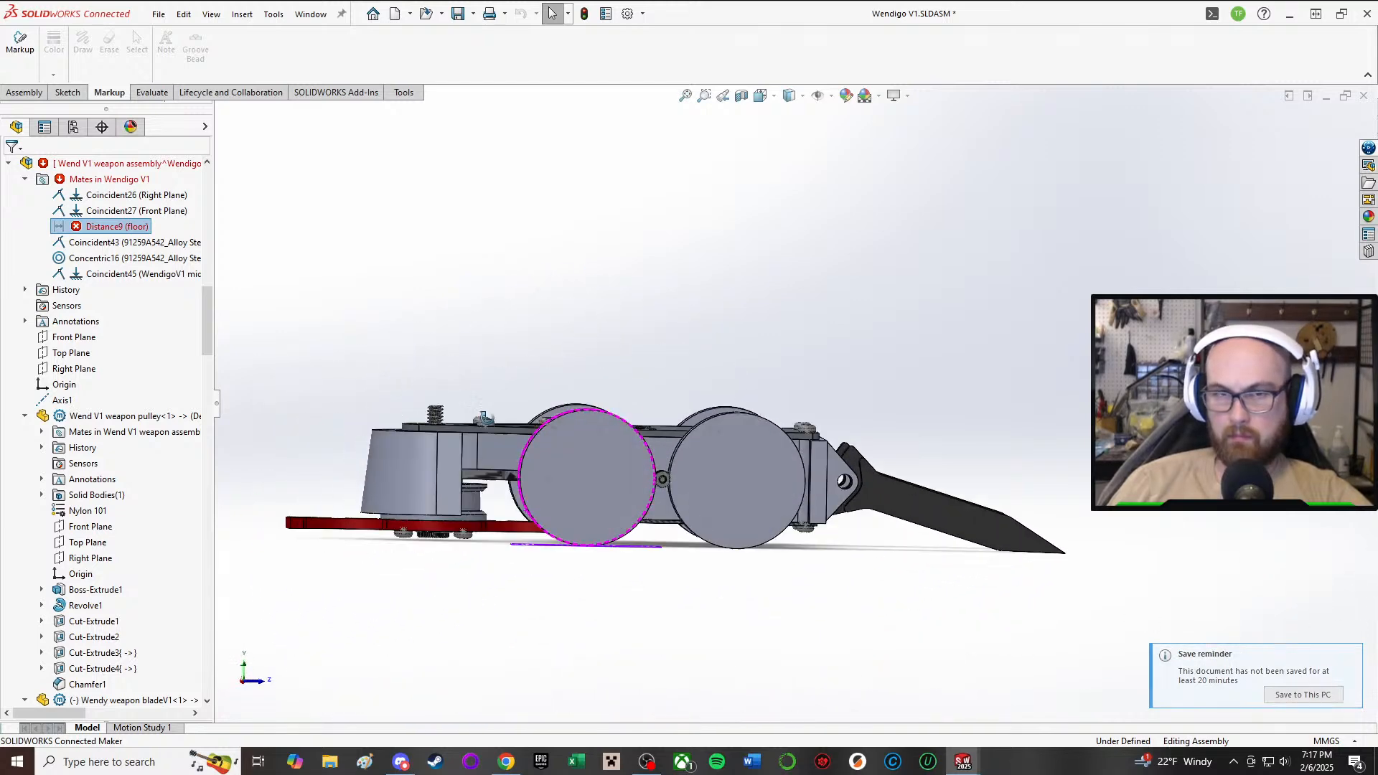
{"action": "left_click", "coordinate": [105, 228]}
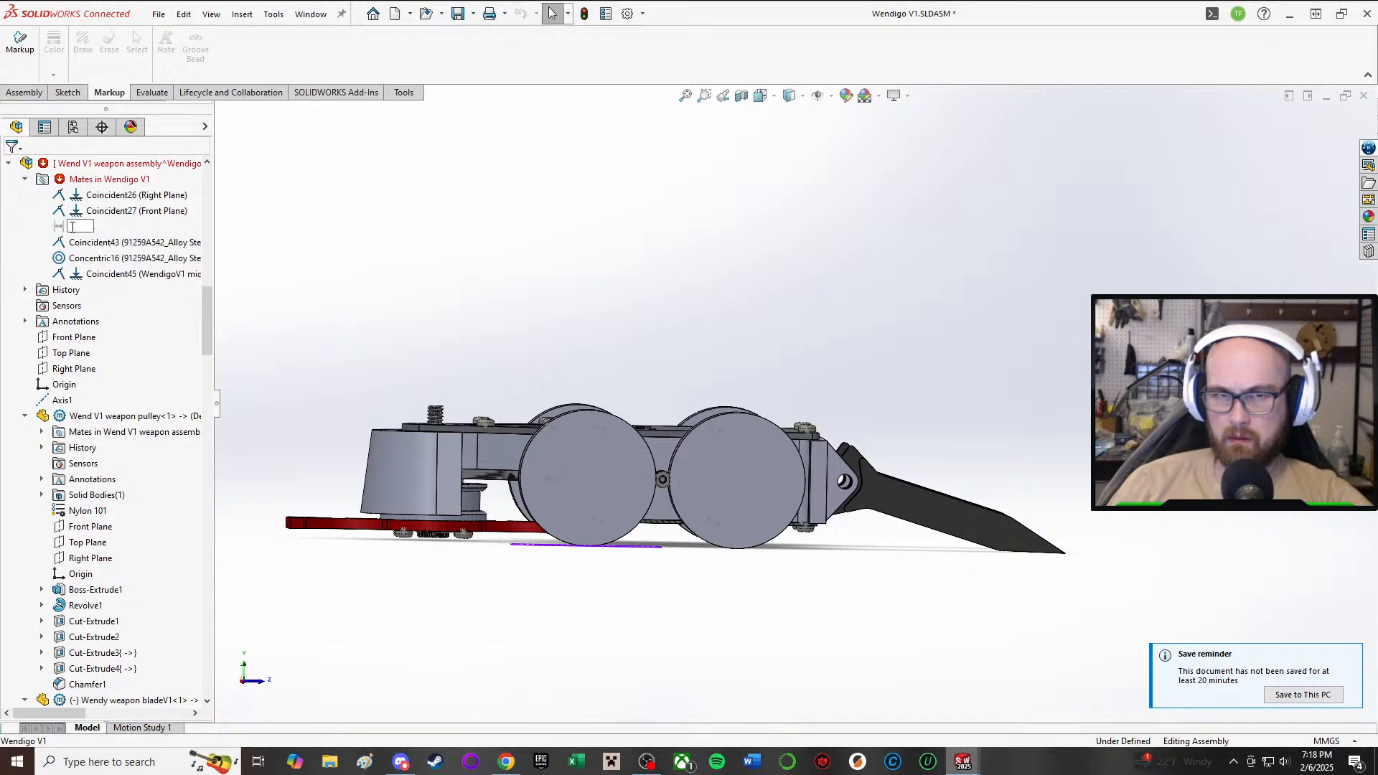
{"action": "key", "text": "Escape"}
{"action": "key", "text": "Delete"}
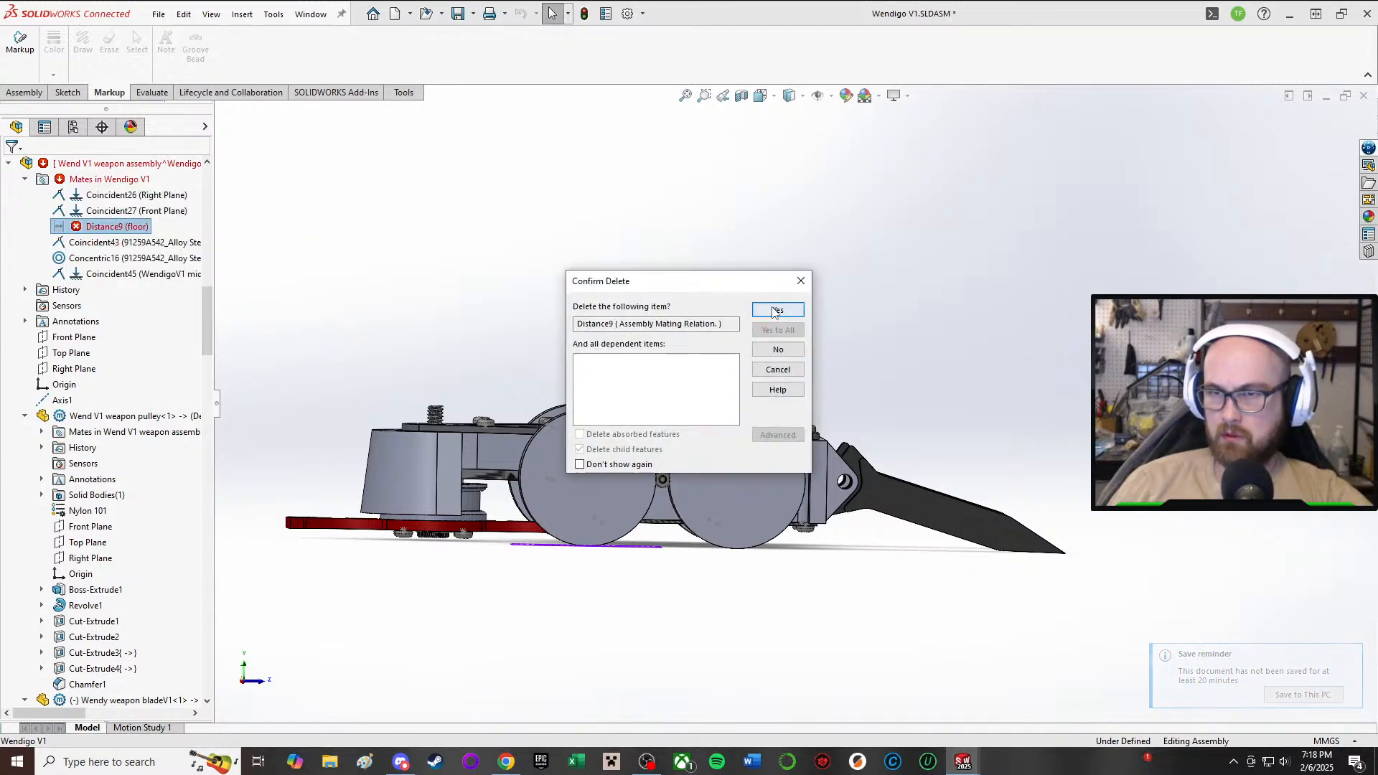
{"action": "left_click", "coordinate": [777, 310]}
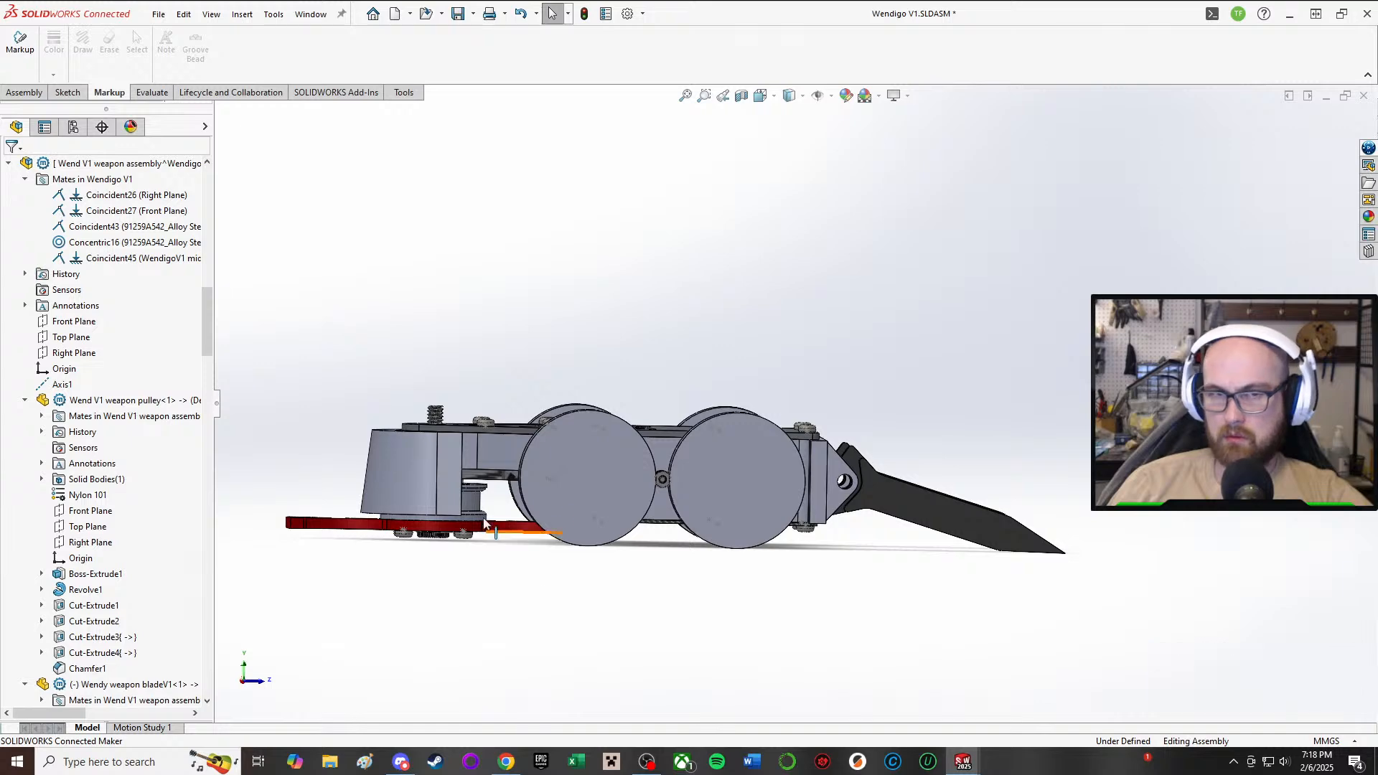
- Try to move the weapon blade downward to test whether its remaining mates hold it, and view the robot's side
{"action": "scroll", "coordinate": [460, 545], "scroll_direction": "down", "scroll_amount": 6}
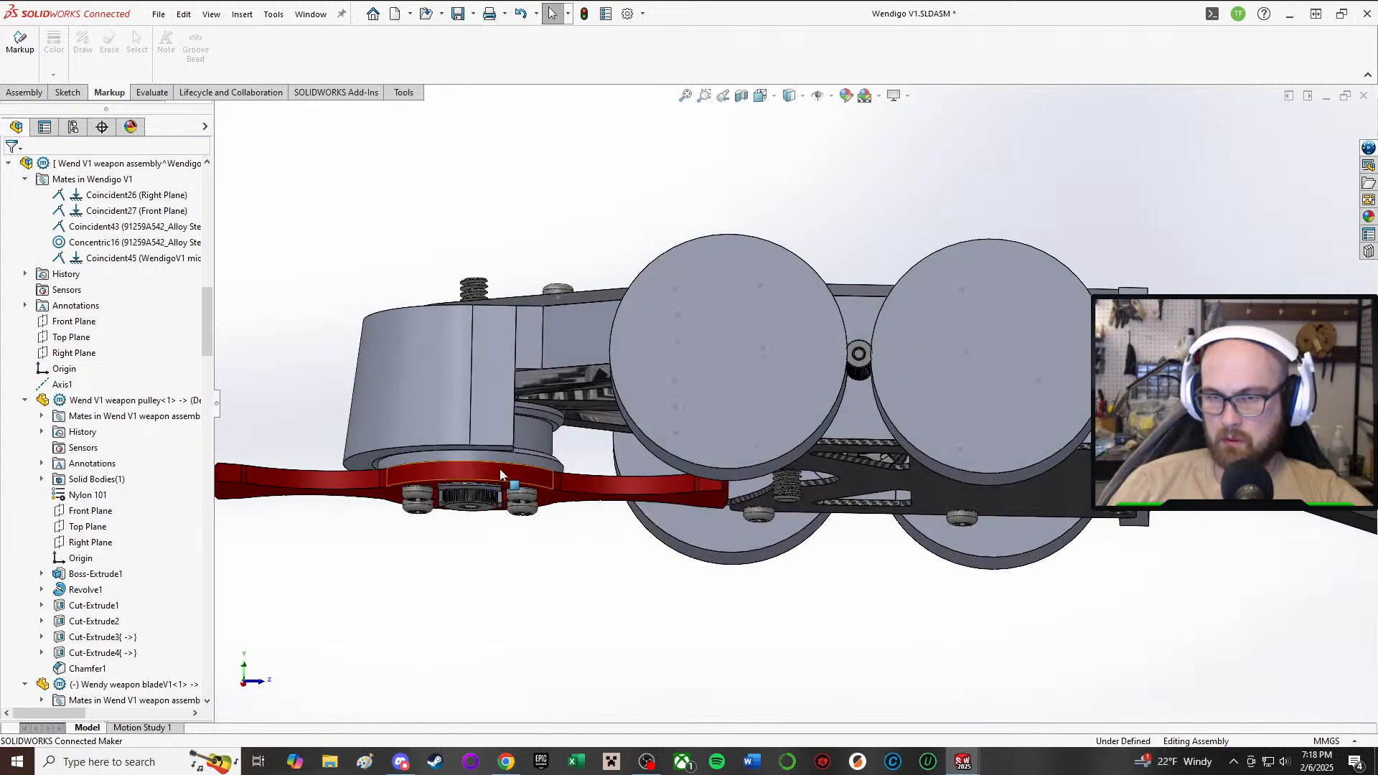
{"action": "left_click_drag", "start_coordinate": [500, 468], "coordinate": [495, 564]}
{"action": "left_click", "coordinate": [653, 597]}
{"action": "scroll", "coordinate": [655, 597], "scroll_direction": "up", "scroll_amount": 3}
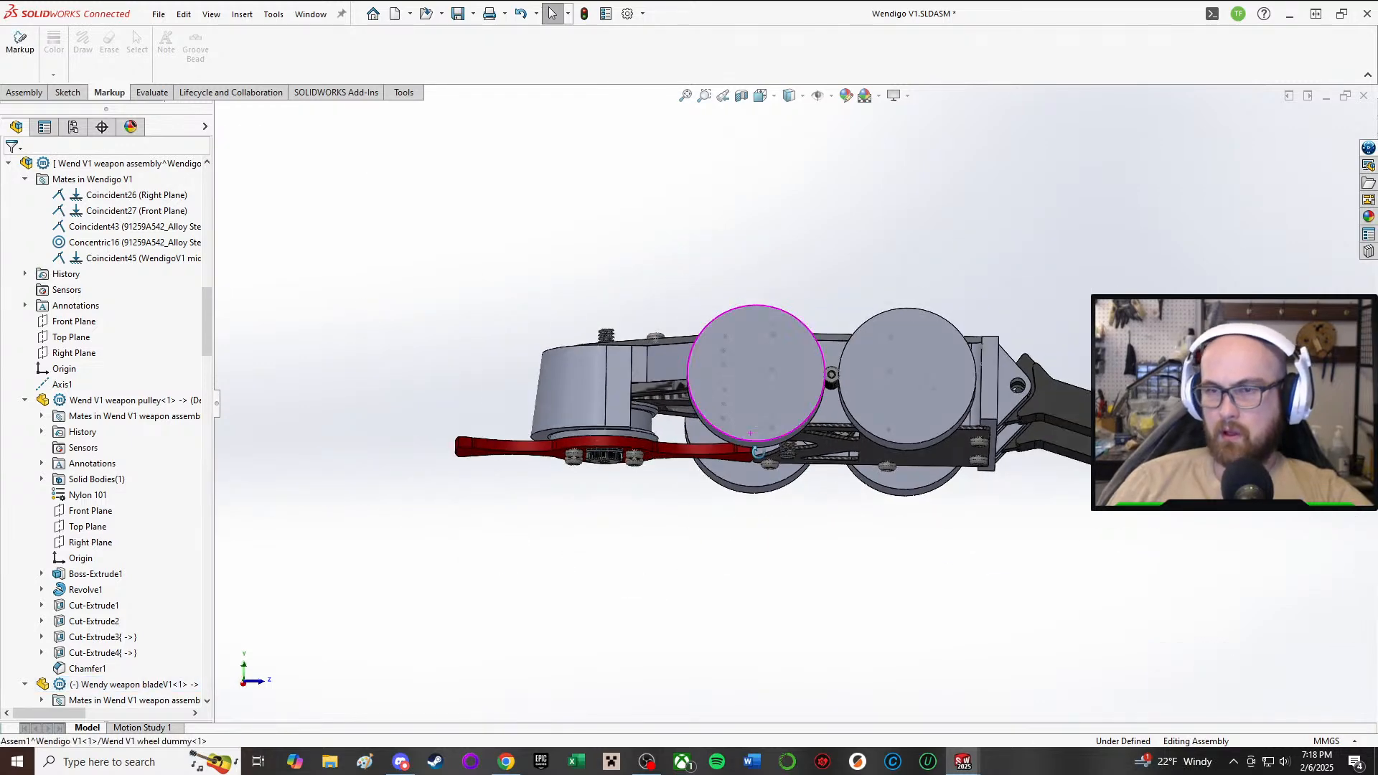
{"action": "middle_click_drag", "start_coordinate": [761, 395], "coordinate": [776, 504]}
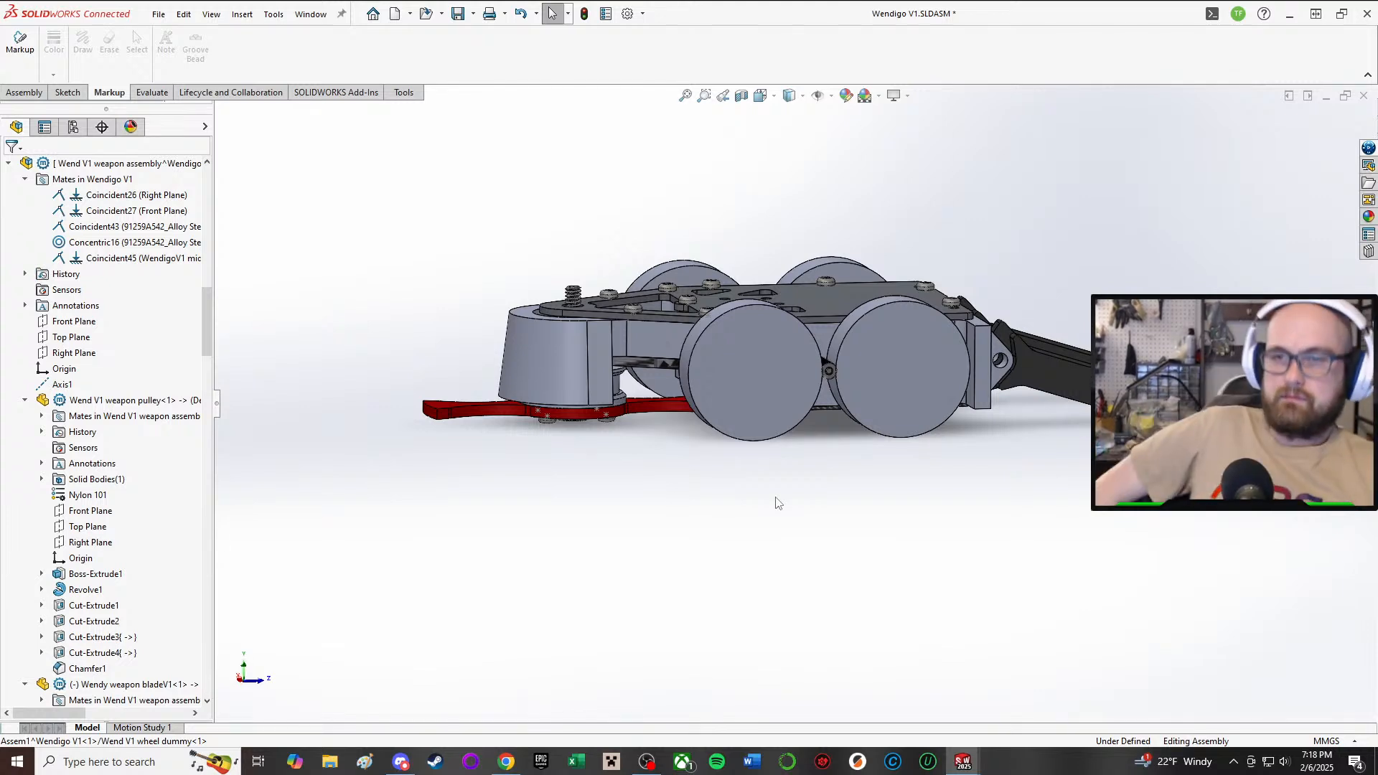
- Hide the bottom plate and examine the space around the battery, drive motors, weapon motor and drive pod rails
{"action": "middle_click_drag", "start_coordinate": [661, 655], "coordinate": [810, 665]}
{"action": "right_click", "coordinate": [846, 592]}
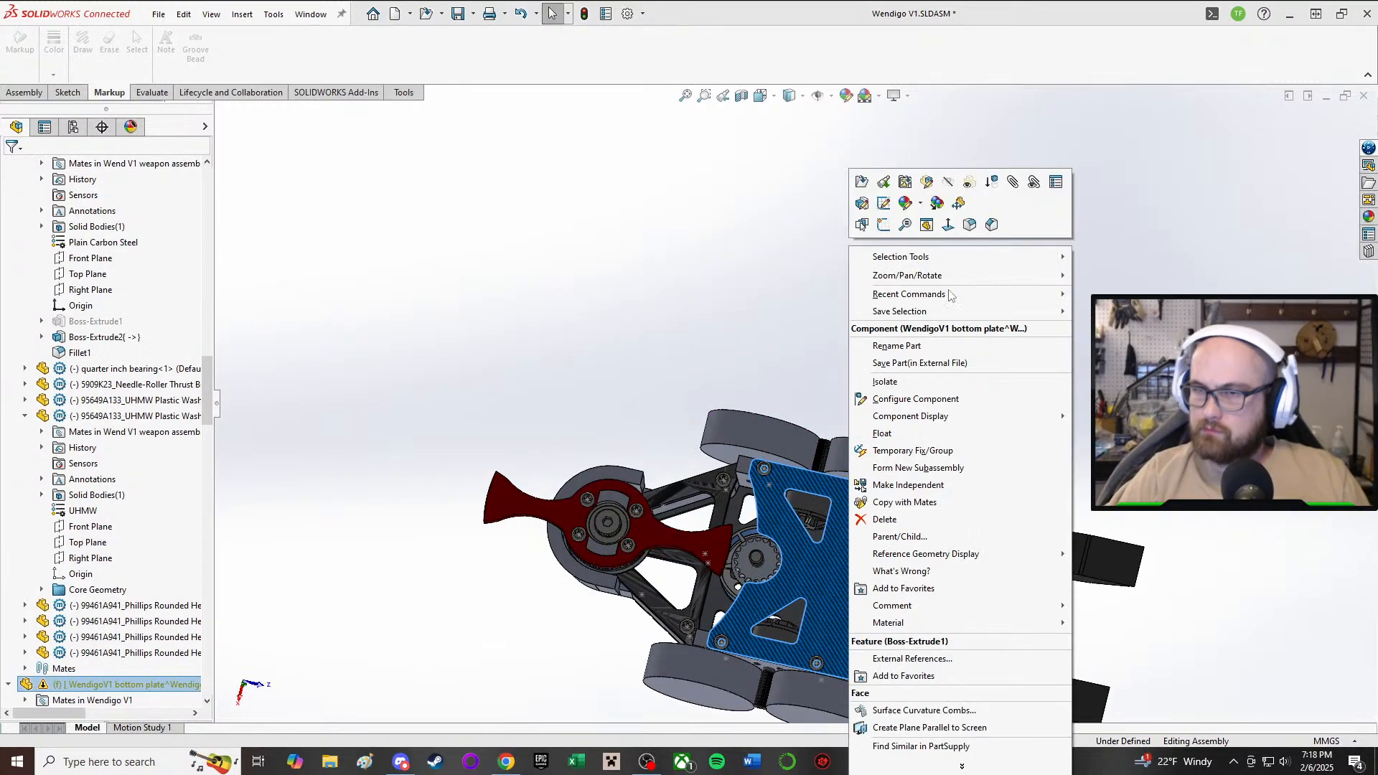
{"action": "left_click", "coordinate": [947, 187]}
{"action": "scroll", "coordinate": [792, 458], "scroll_direction": "down", "scroll_amount": 5}
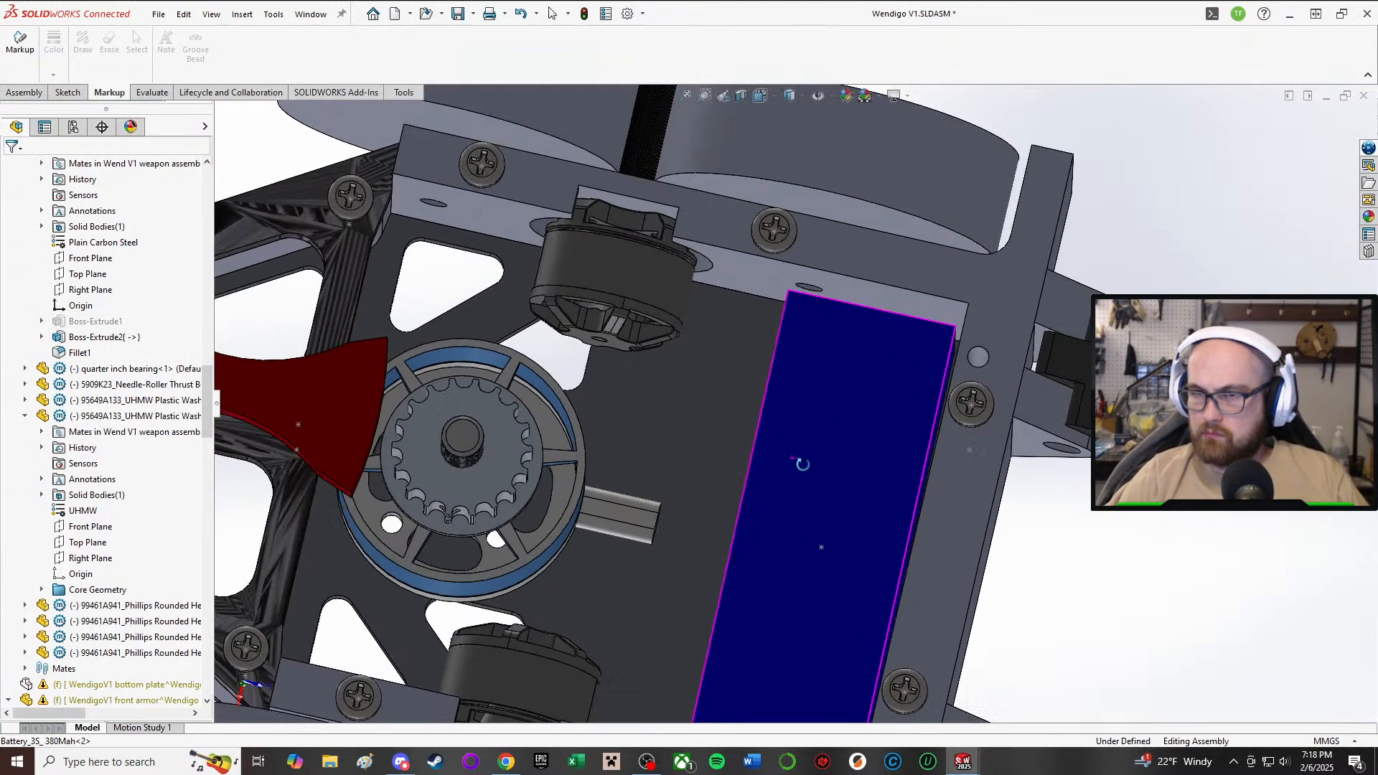
{"action": "middle_click_drag", "start_coordinate": [802, 464], "coordinate": [772, 526]}
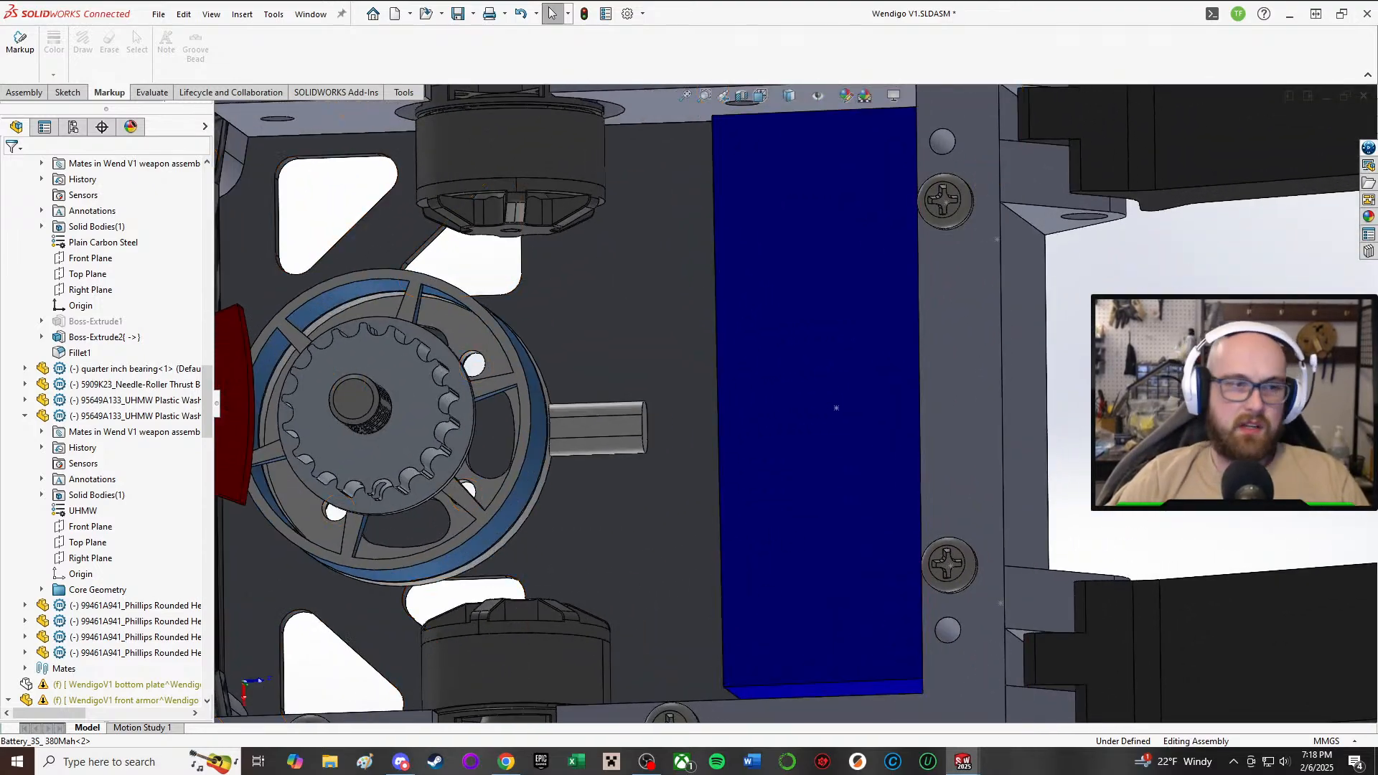
{"action": "scroll", "coordinate": [615, 517], "scroll_direction": "up", "scroll_amount": 3}
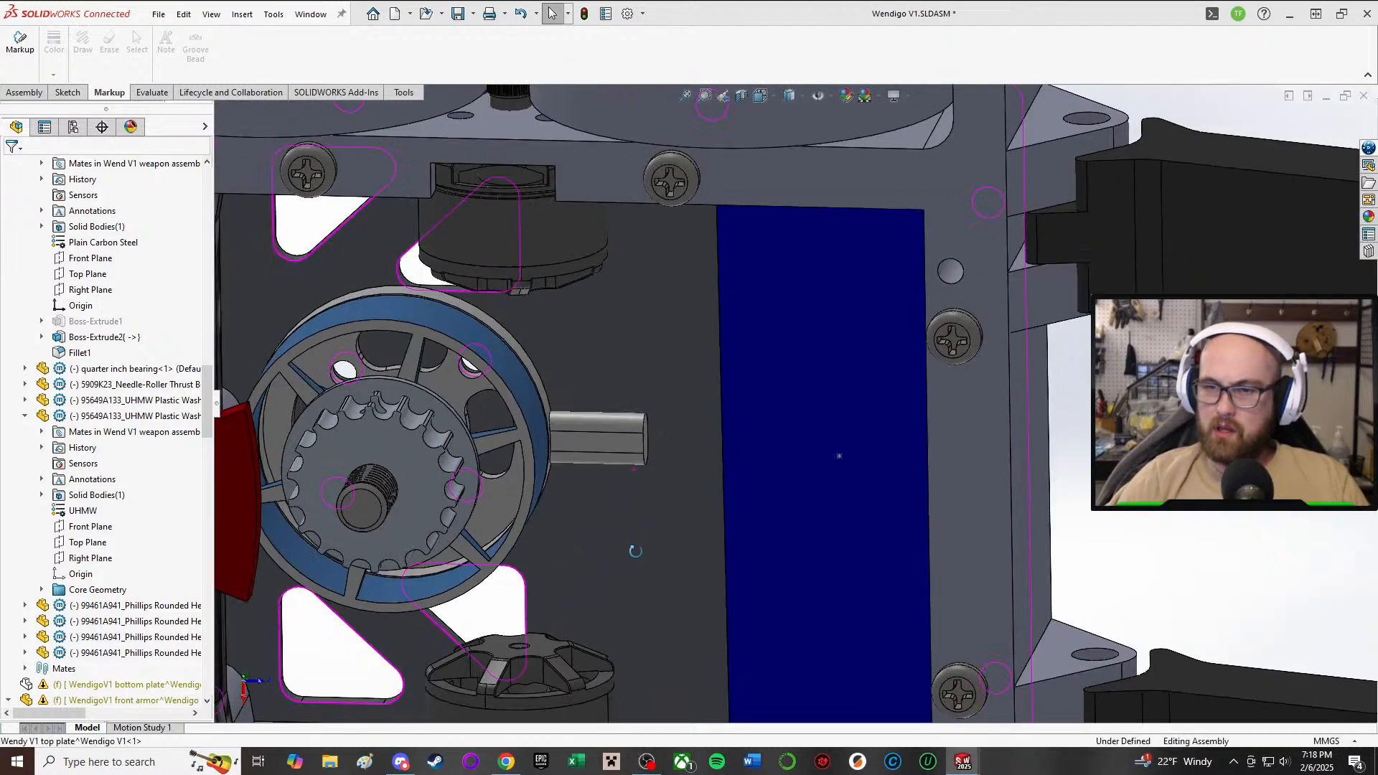
{"action": "middle_click_drag", "start_coordinate": [636, 551], "coordinate": [822, 586]}
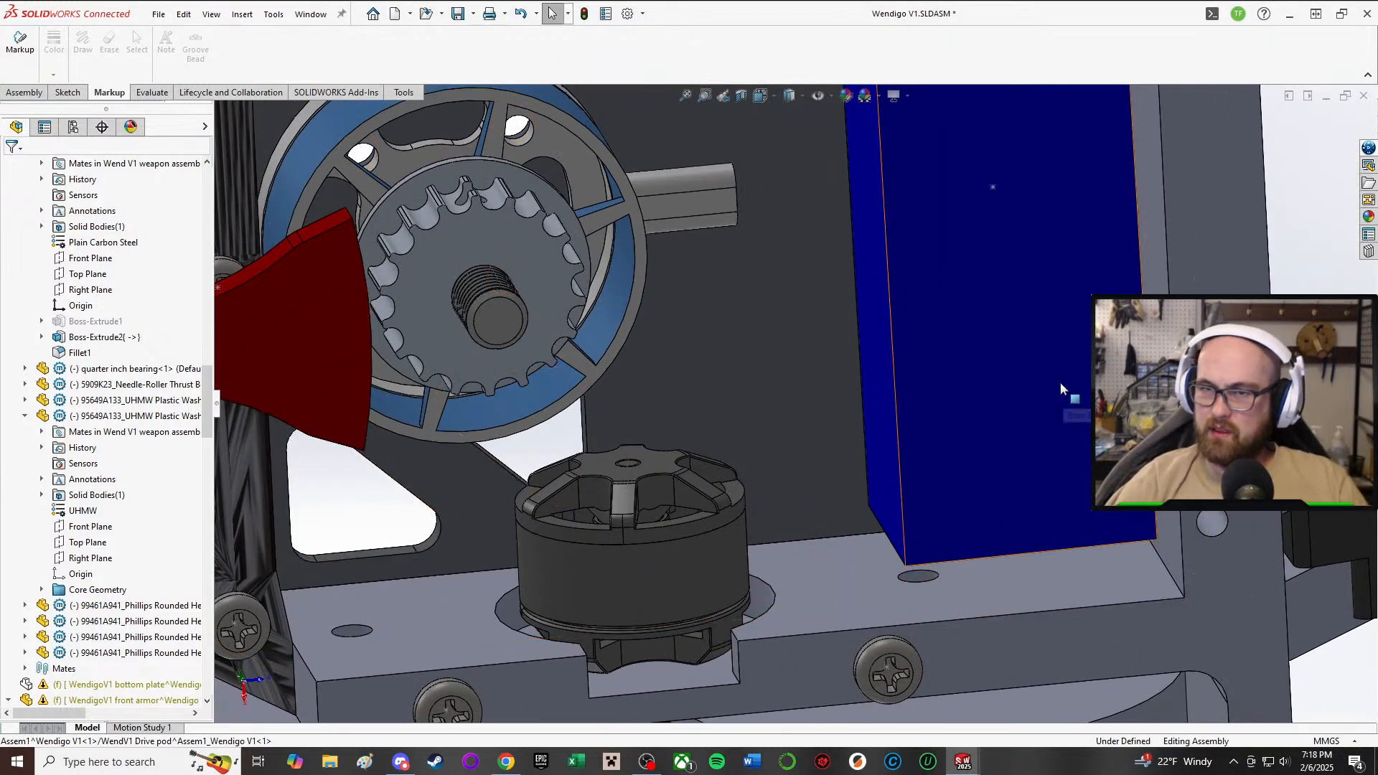
{"action": "middle_click_drag", "start_coordinate": [1065, 390], "coordinate": [821, 501]}
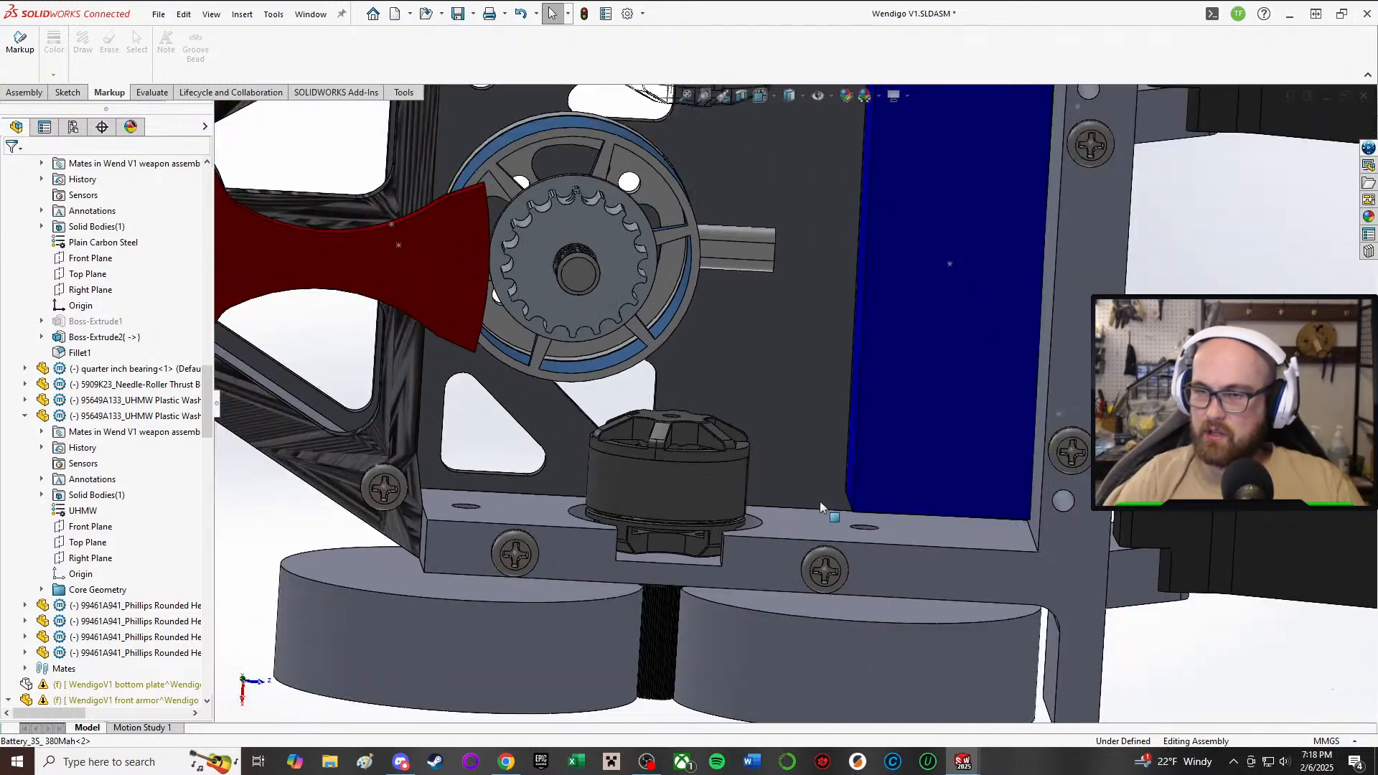
{"action": "middle_click_drag", "start_coordinate": [824, 355], "coordinate": [822, 241]}
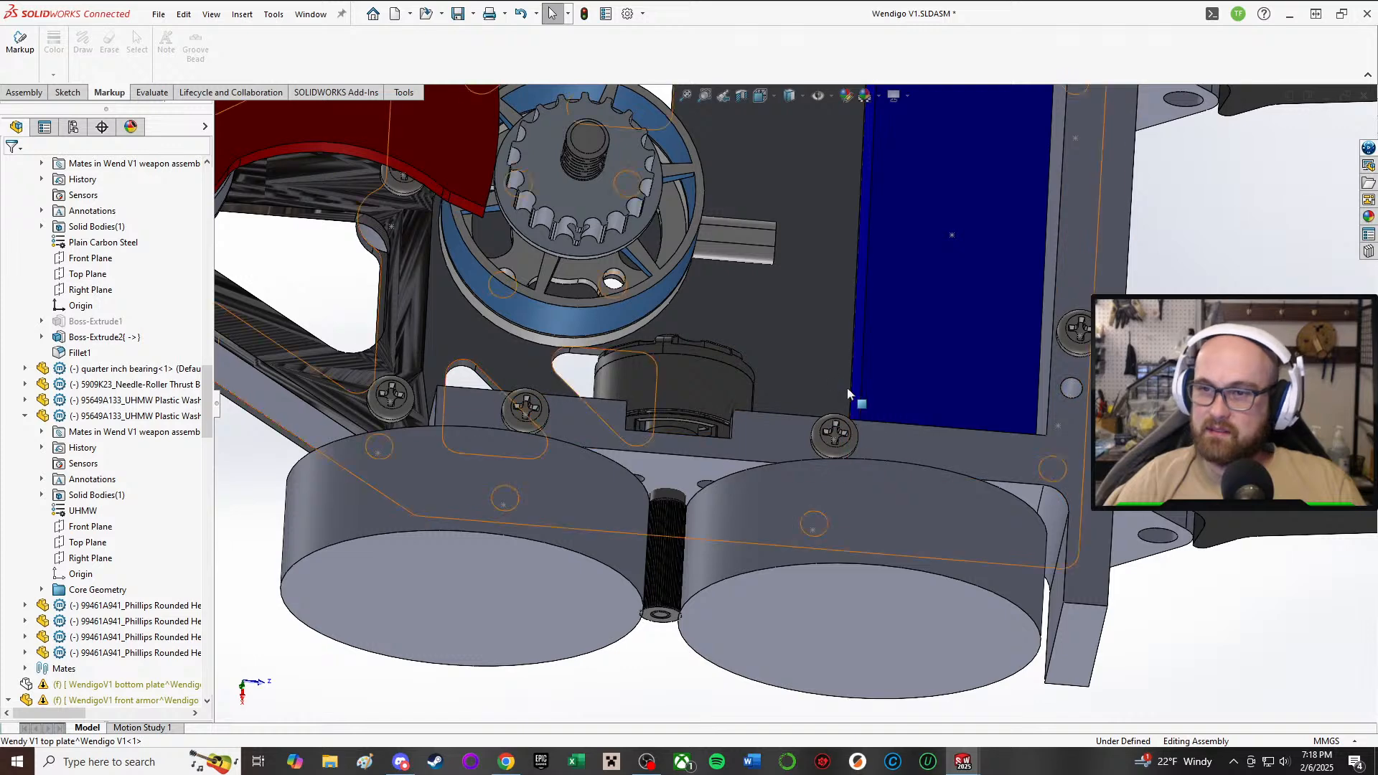
{"action": "middle_click_drag", "start_coordinate": [847, 386], "coordinate": [844, 416]}
- Edit the drive pod part within the assembly and open its Boss-Extrude4 feature definition
{"action": "left_click", "coordinate": [1067, 489]}
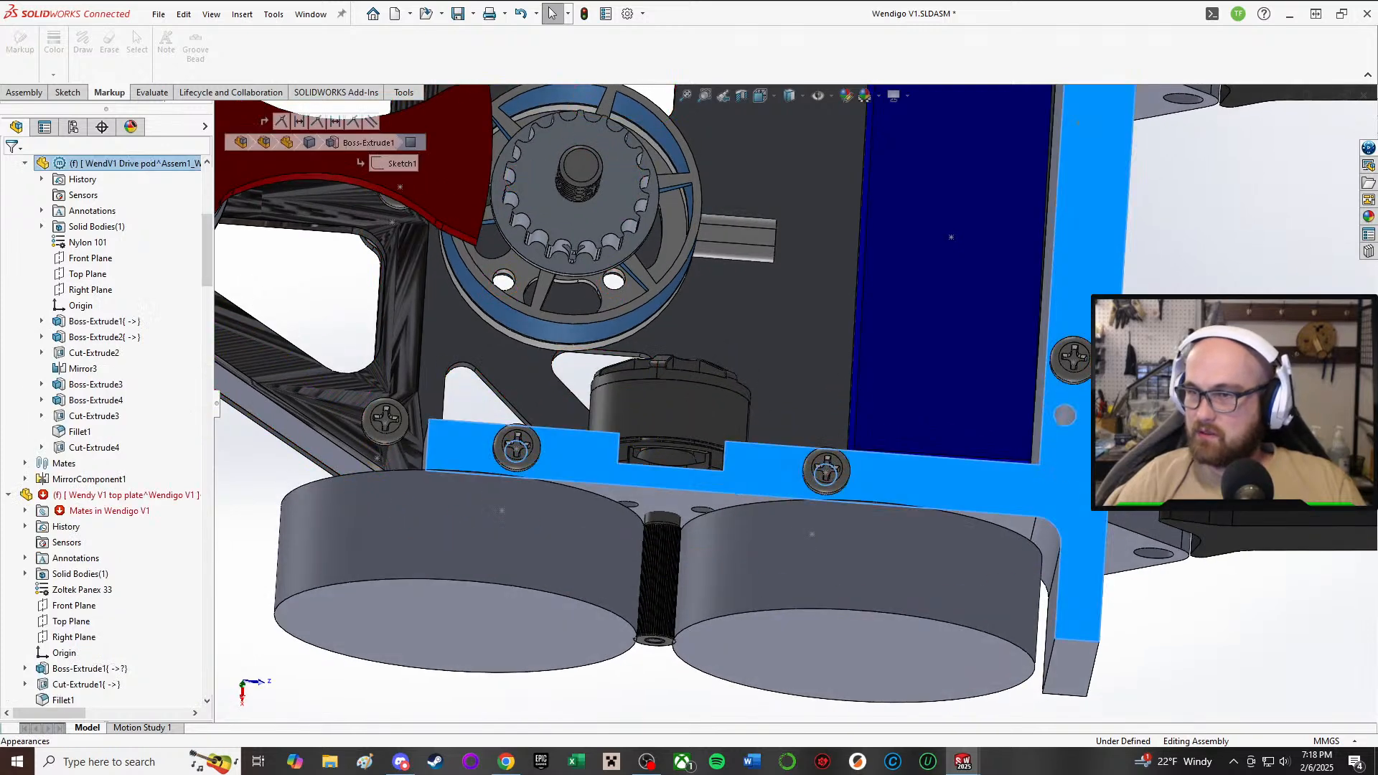
{"action": "left_click", "coordinate": [1124, 439]}
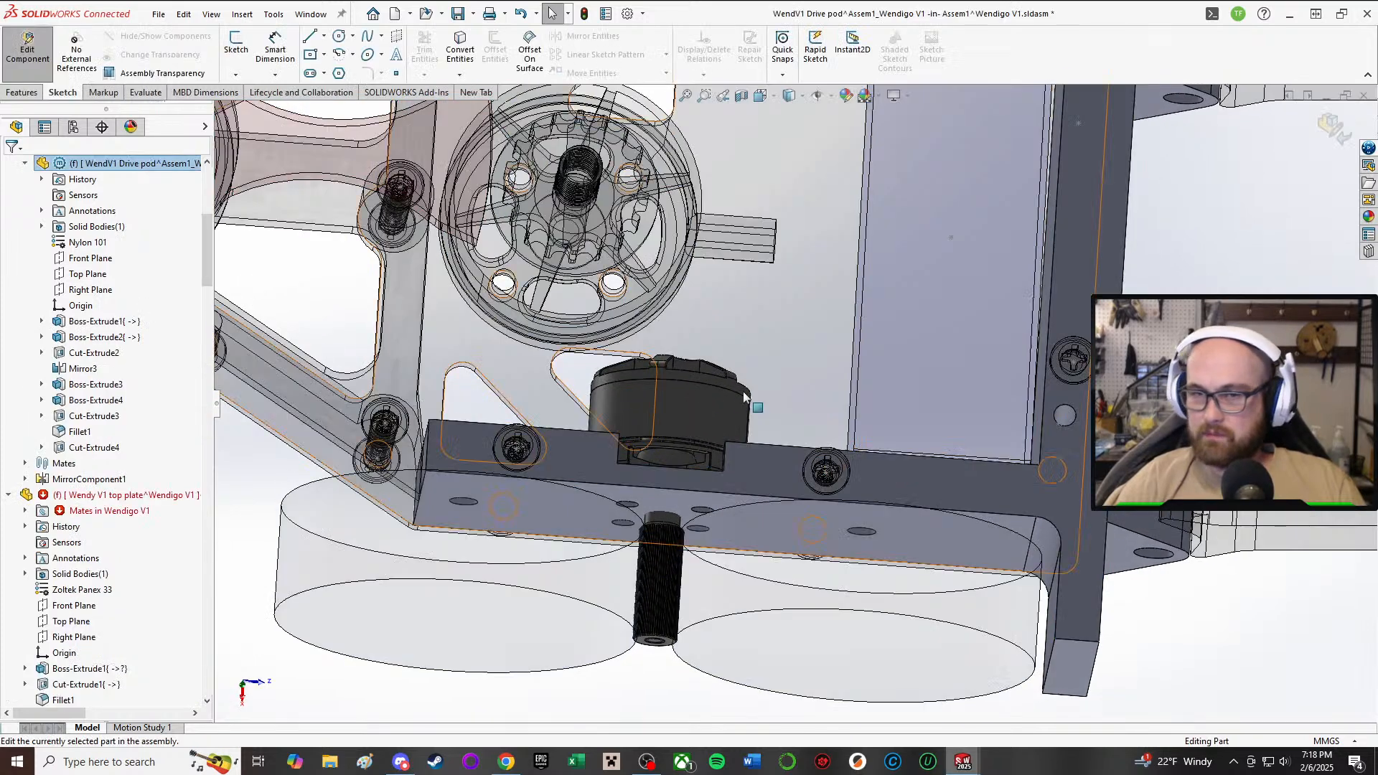
{"action": "left_click", "coordinate": [108, 337]}
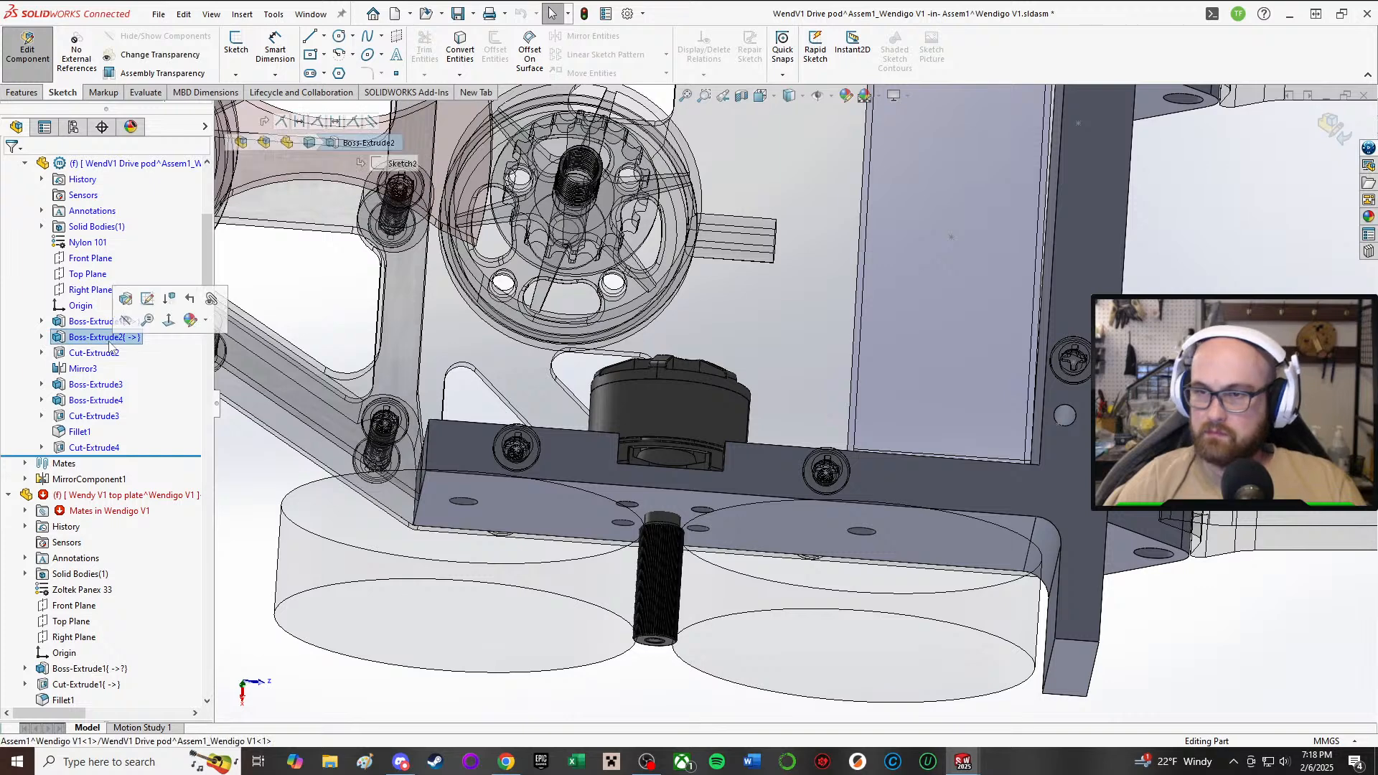
{"action": "left_click", "coordinate": [95, 400]}
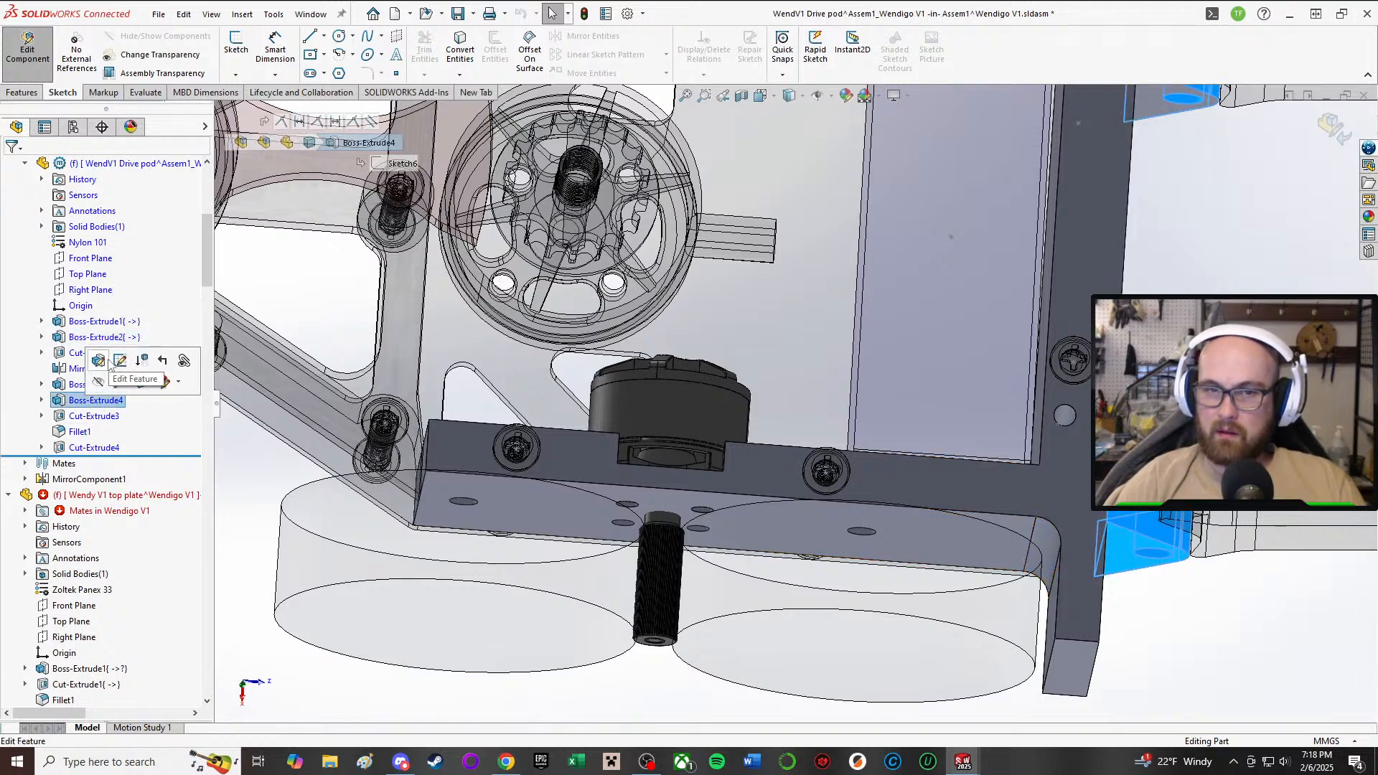
{"action": "left_click", "coordinate": [99, 362]}
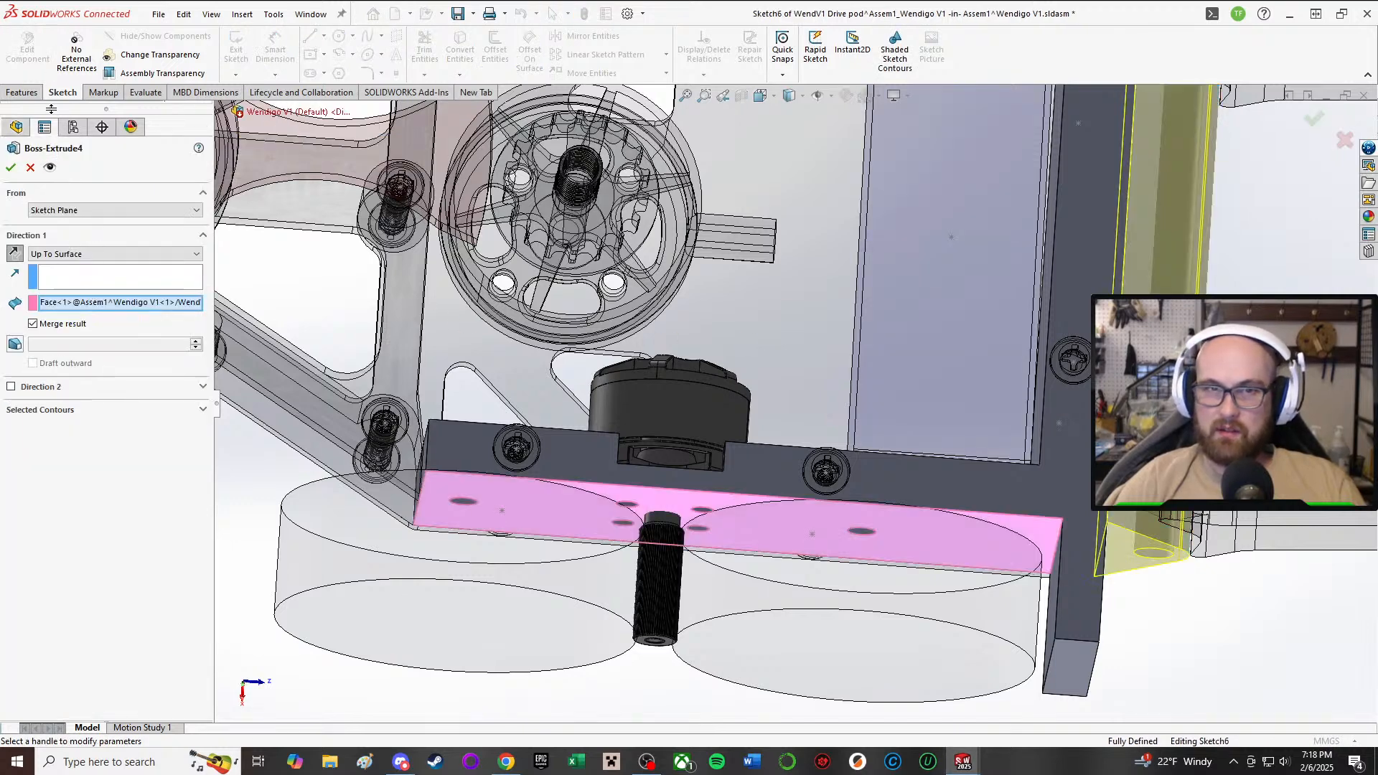
- Close the Boss-Extrude4 edit and open the sketch of Boss-Extrude3 in the drive pod for editing
{"action": "left_click", "coordinate": [74, 386]}
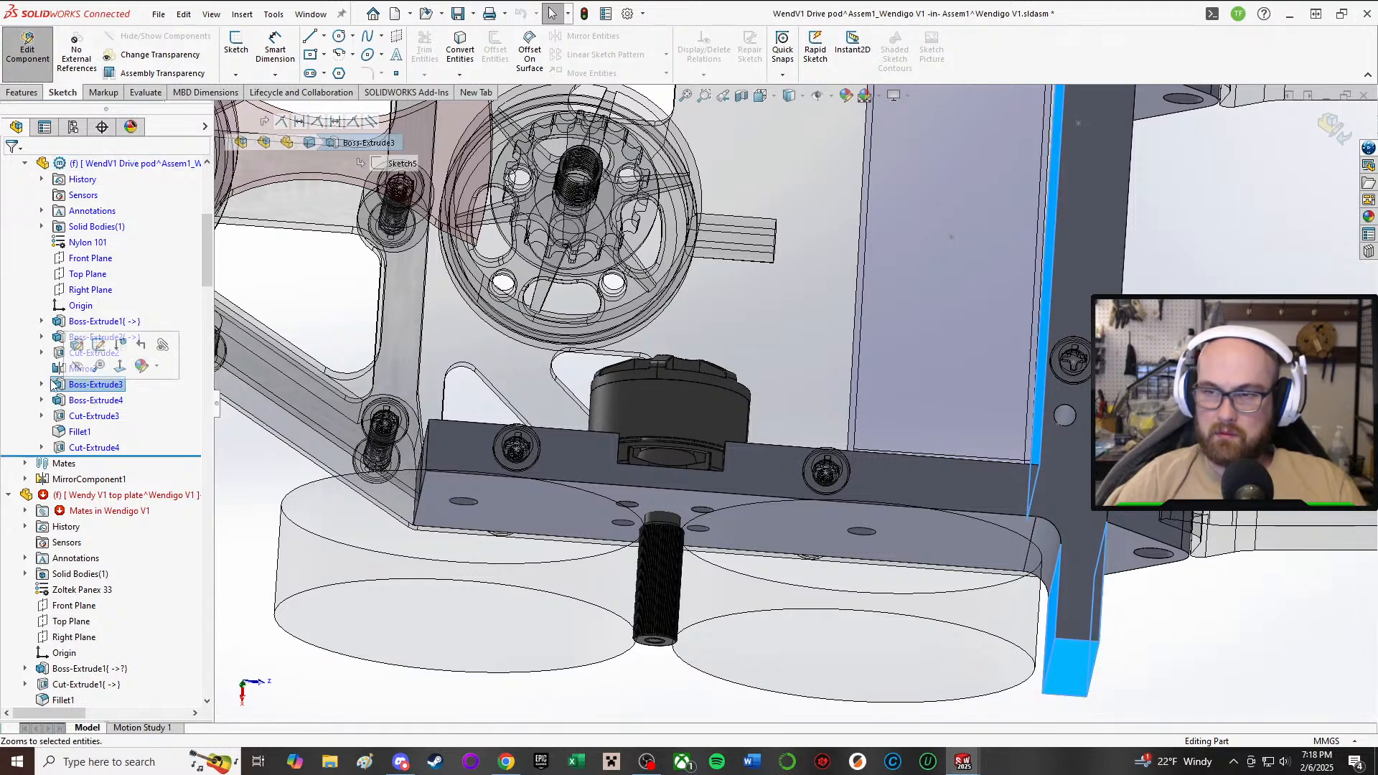
{"action": "left_click", "coordinate": [41, 384]}
{"action": "left_click", "coordinate": [99, 400]}
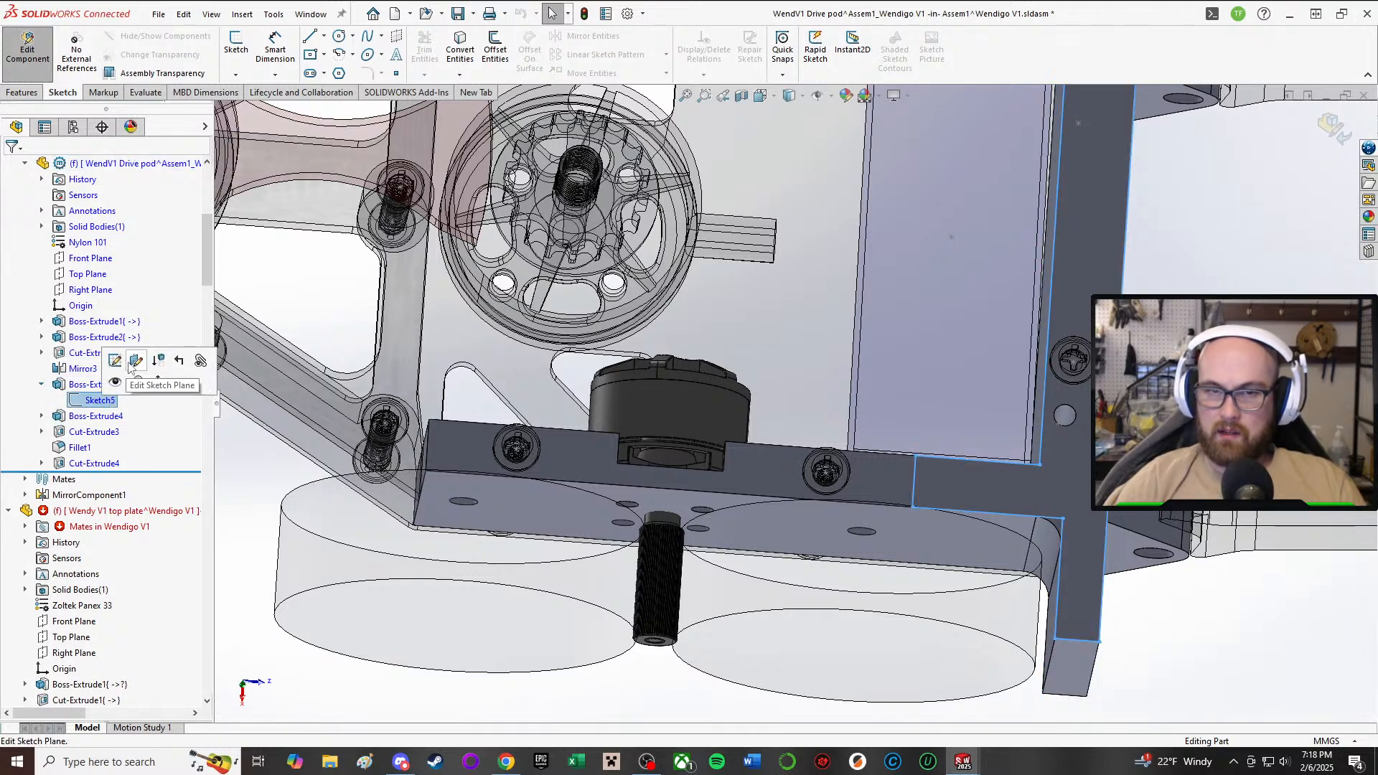
{"action": "left_click", "coordinate": [115, 361]}
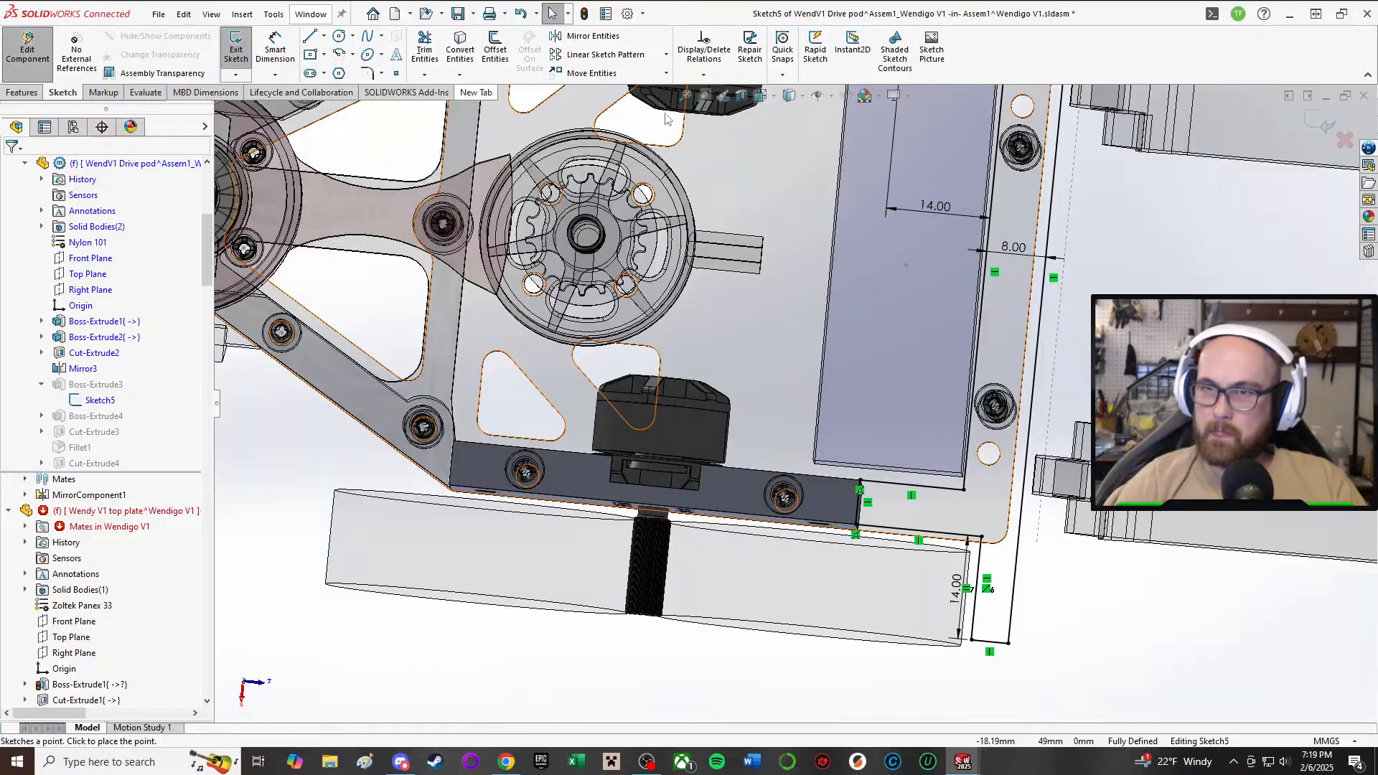
- Sketch a corner rectangle about 59 by 3.75 mm between the inner edges of the two motor walls, in front of the motors
{"action": "middle_click_drag", "start_coordinate": [906, 301], "coordinate": [910, 402]}
{"action": "mouse_move", "coordinate": [906, 102]}
{"action": "middle_mouse_down"}
{"action": "mouse_move", "coordinate": [900, 73]}
{"action": "mouse_move", "coordinate": [929, 214]}
{"action": "mouse_move", "coordinate": [919, 169]}
{"action": "mouse_move", "coordinate": [843, 229]}
{"action": "middle_mouse_up"}
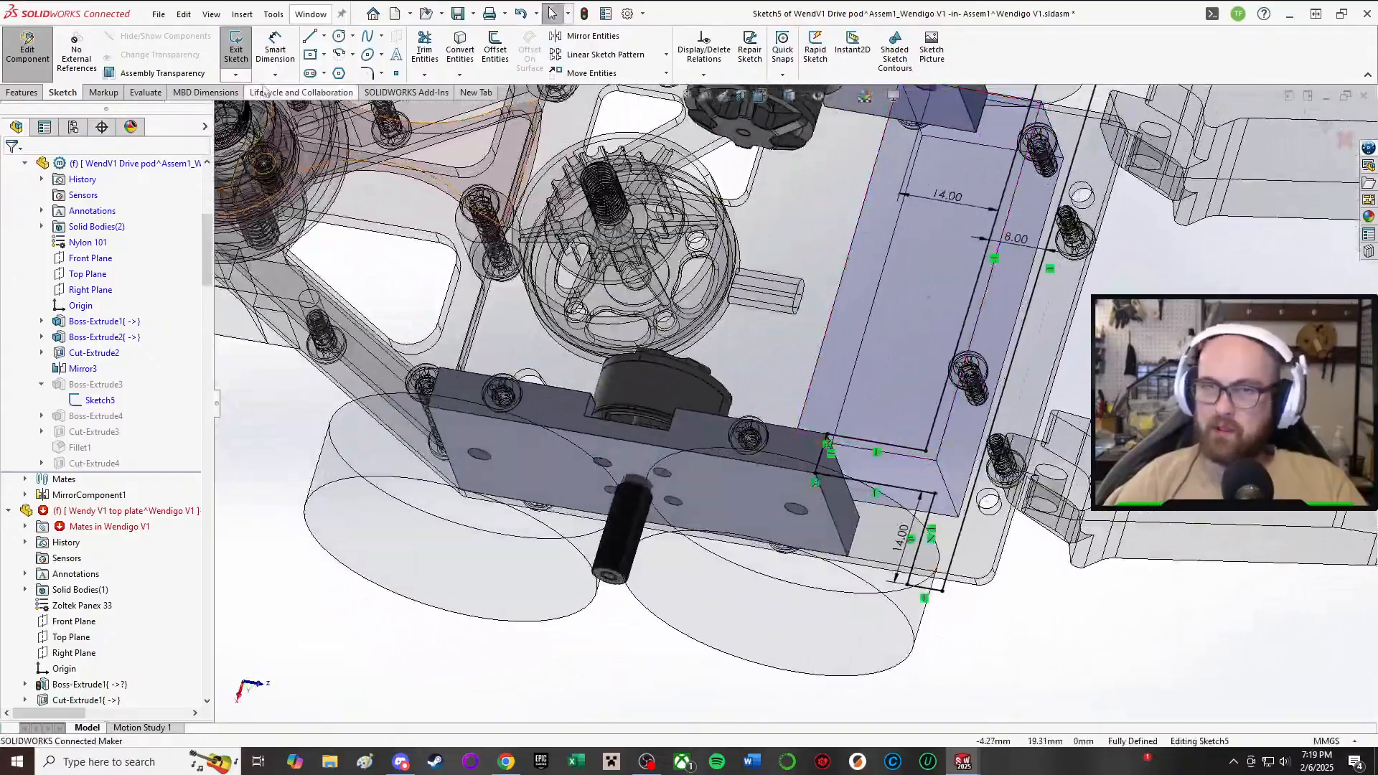
{"action": "left_click", "coordinate": [311, 54]}
{"action": "key", "text": "ctrl+8"}
{"action": "scroll", "coordinate": [772, 463], "scroll_direction": "down", "scroll_amount": 2}
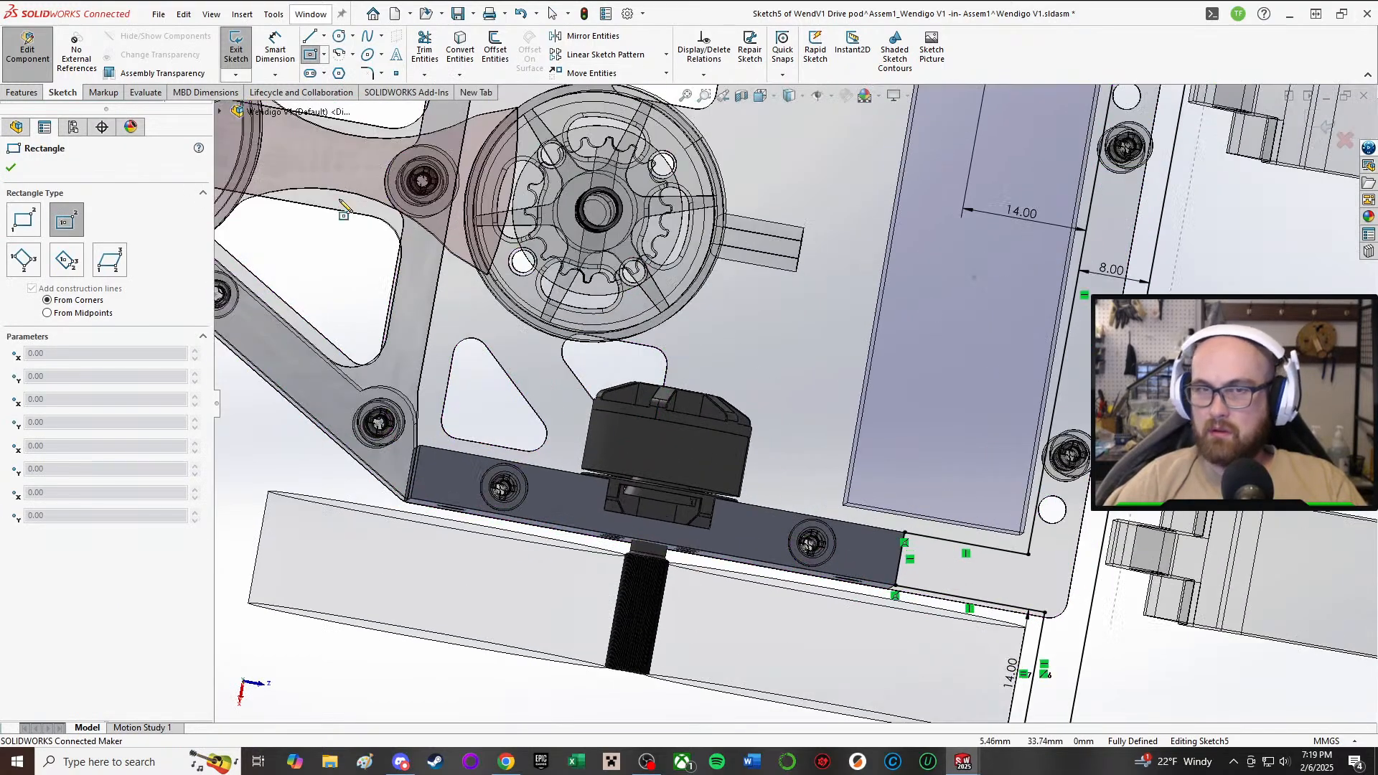
{"action": "middle_click_drag", "start_coordinate": [918, 420], "coordinate": [906, 435]}
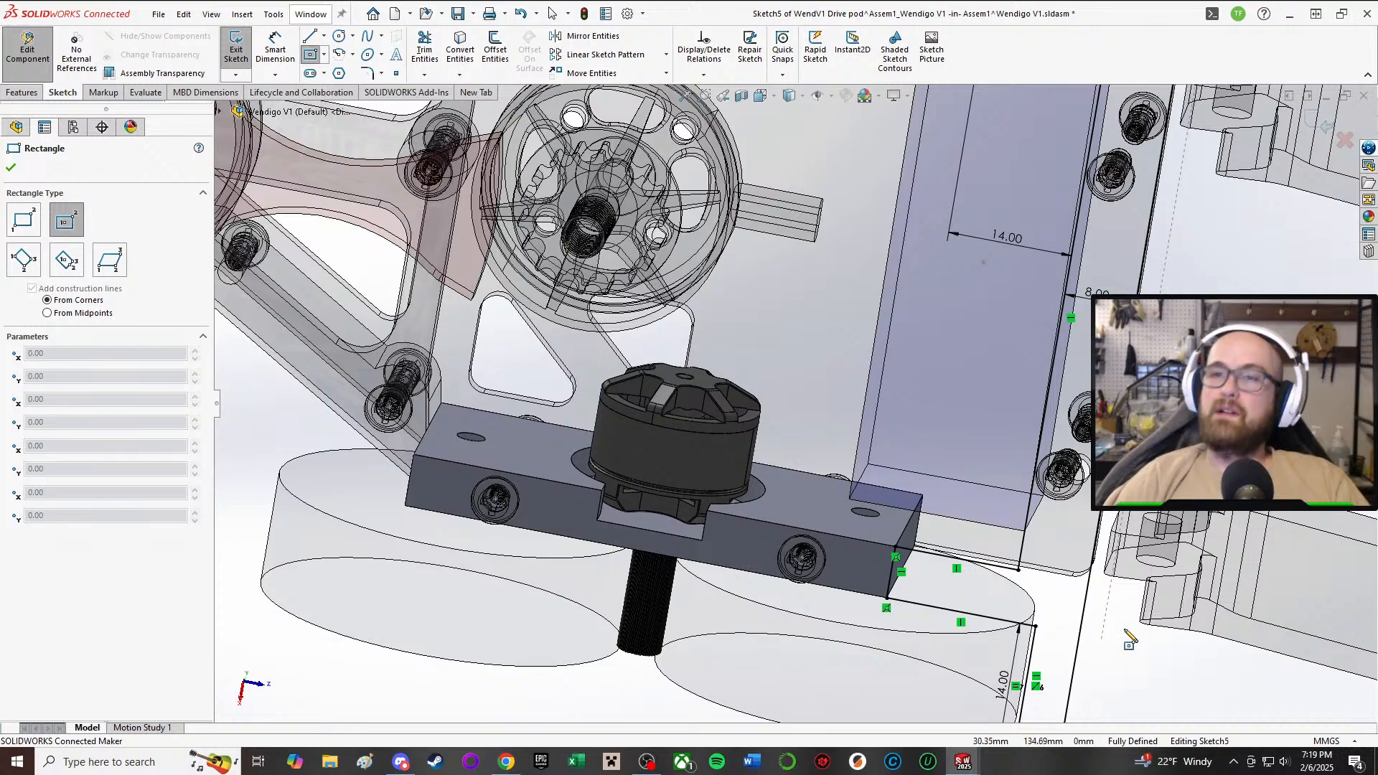
{"action": "mouse_move", "coordinate": [701, 504]}
{"action": "middle_mouse_down"}
{"action": "mouse_move", "coordinate": [716, 463]}
{"action": "mouse_move", "coordinate": [729, 544]}
{"action": "middle_mouse_up"}
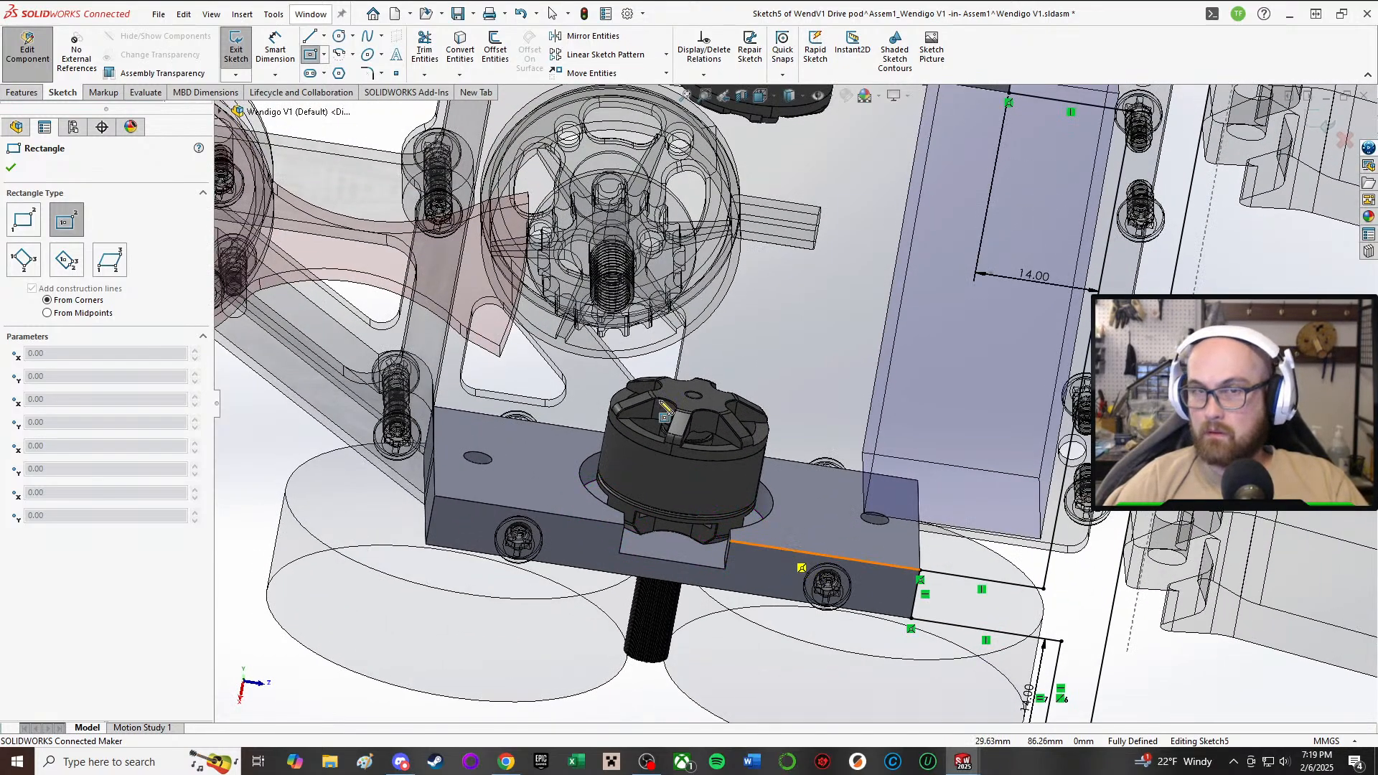
{"action": "left_click", "coordinate": [22, 223]}
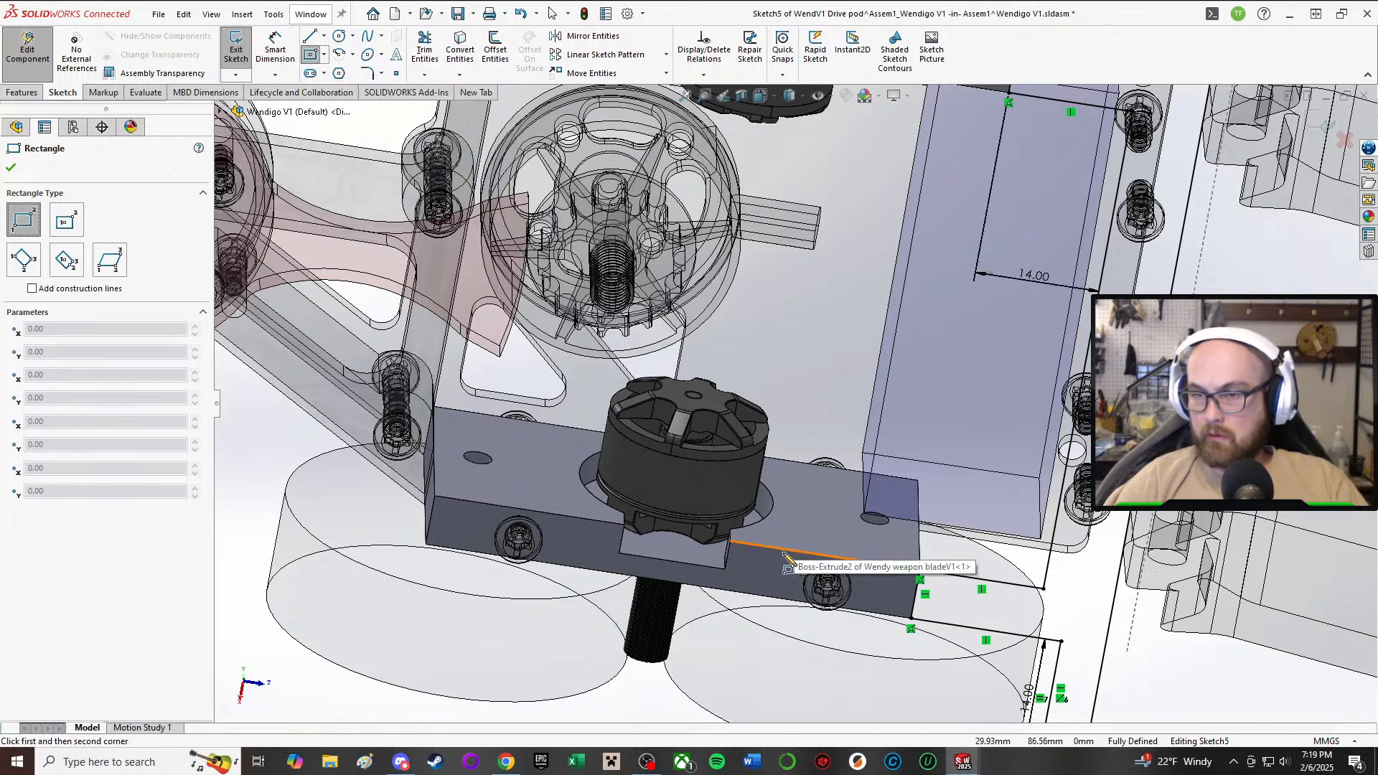
{"action": "left_click", "coordinate": [783, 551]}
{"action": "scroll", "coordinate": [854, 378], "scroll_direction": "up", "scroll_amount": 3}
{"action": "middle_click_drag", "start_coordinate": [868, 267], "coordinate": [850, 127]}
{"action": "scroll", "coordinate": [849, 127], "scroll_direction": "down", "scroll_amount": 2}
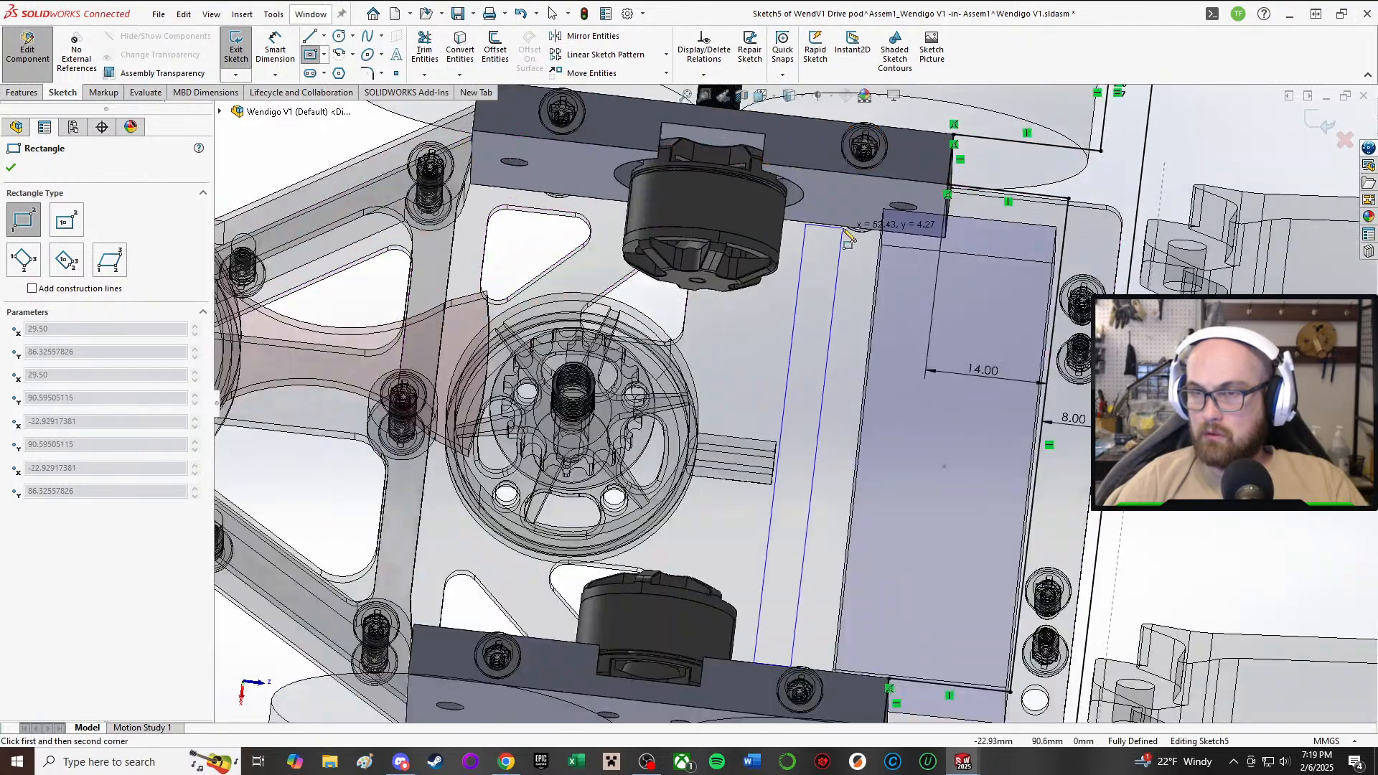
{"action": "left_click", "coordinate": [845, 172]}
{"action": "right_click", "coordinate": [863, 209]}
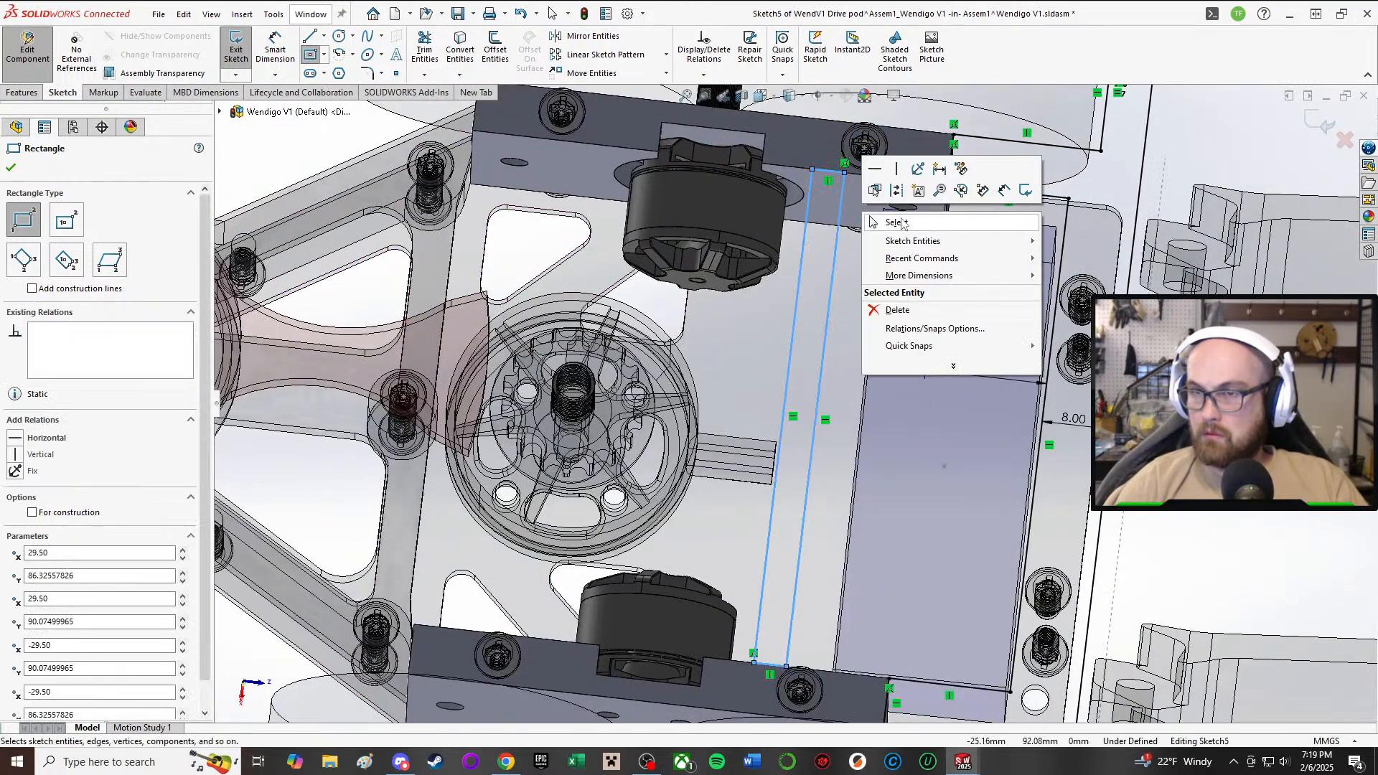
{"action": "left_click", "coordinate": [901, 221]}
- Dimension the rectangle's motor-side line at 5.50 mm from the side edge of the motor notch
{"action": "scroll", "coordinate": [873, 217], "scroll_direction": "up", "scroll_amount": 2}
{"action": "scroll", "coordinate": [875, 230], "scroll_direction": "down", "scroll_amount": 3}
{"action": "scroll", "coordinate": [880, 219], "scroll_direction": "up", "scroll_amount": 2}
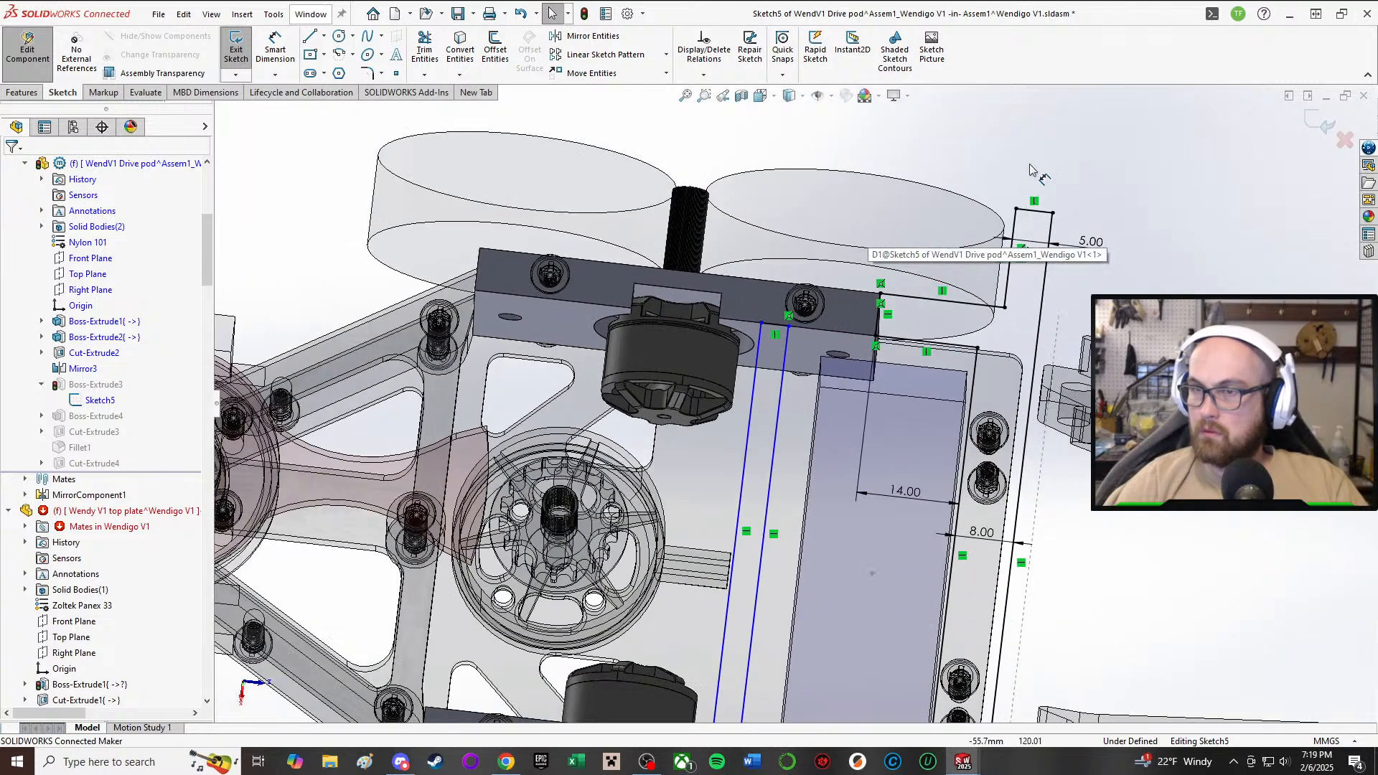
{"action": "key", "text": "d"}
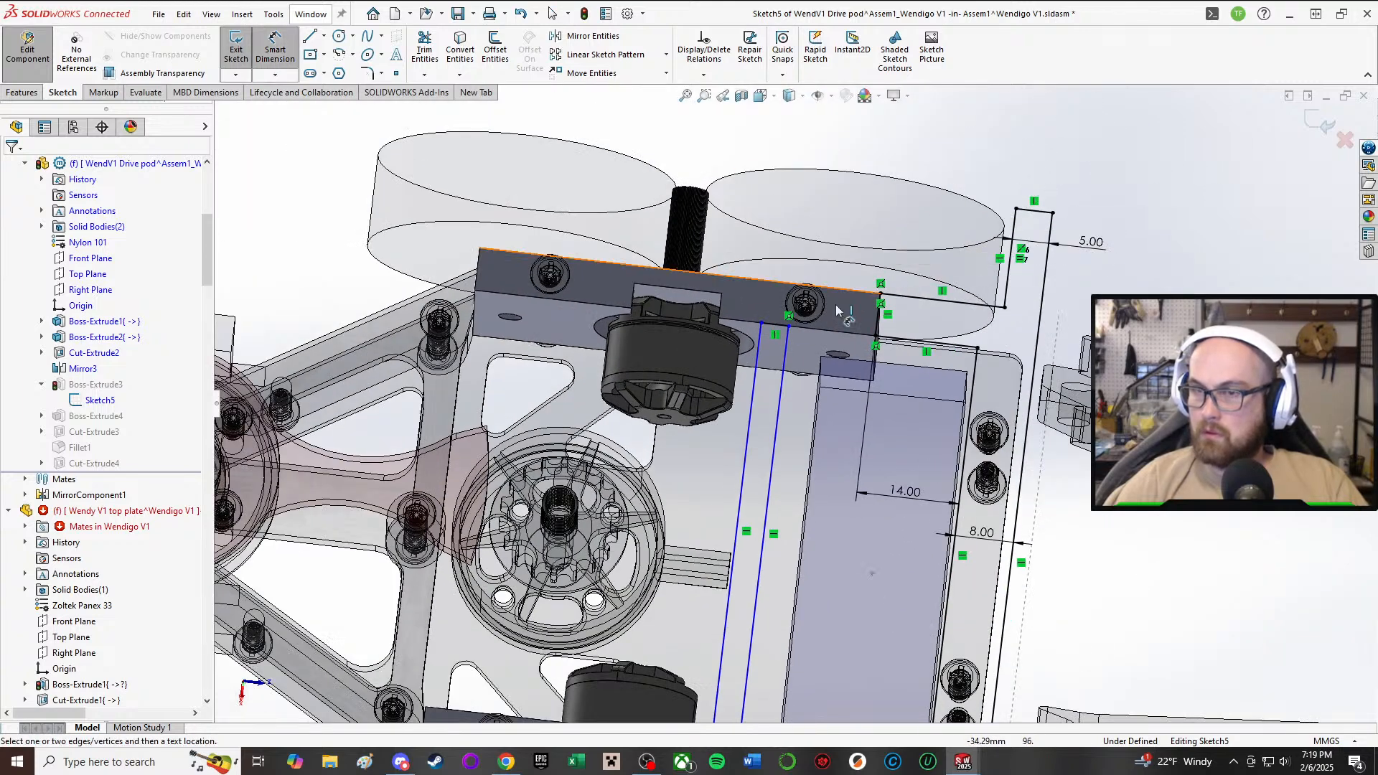
{"action": "scroll", "coordinate": [718, 345], "scroll_direction": "down", "scroll_amount": 4}
{"action": "left_click_drag", "start_coordinate": [708, 354], "coordinate": [641, 328]}
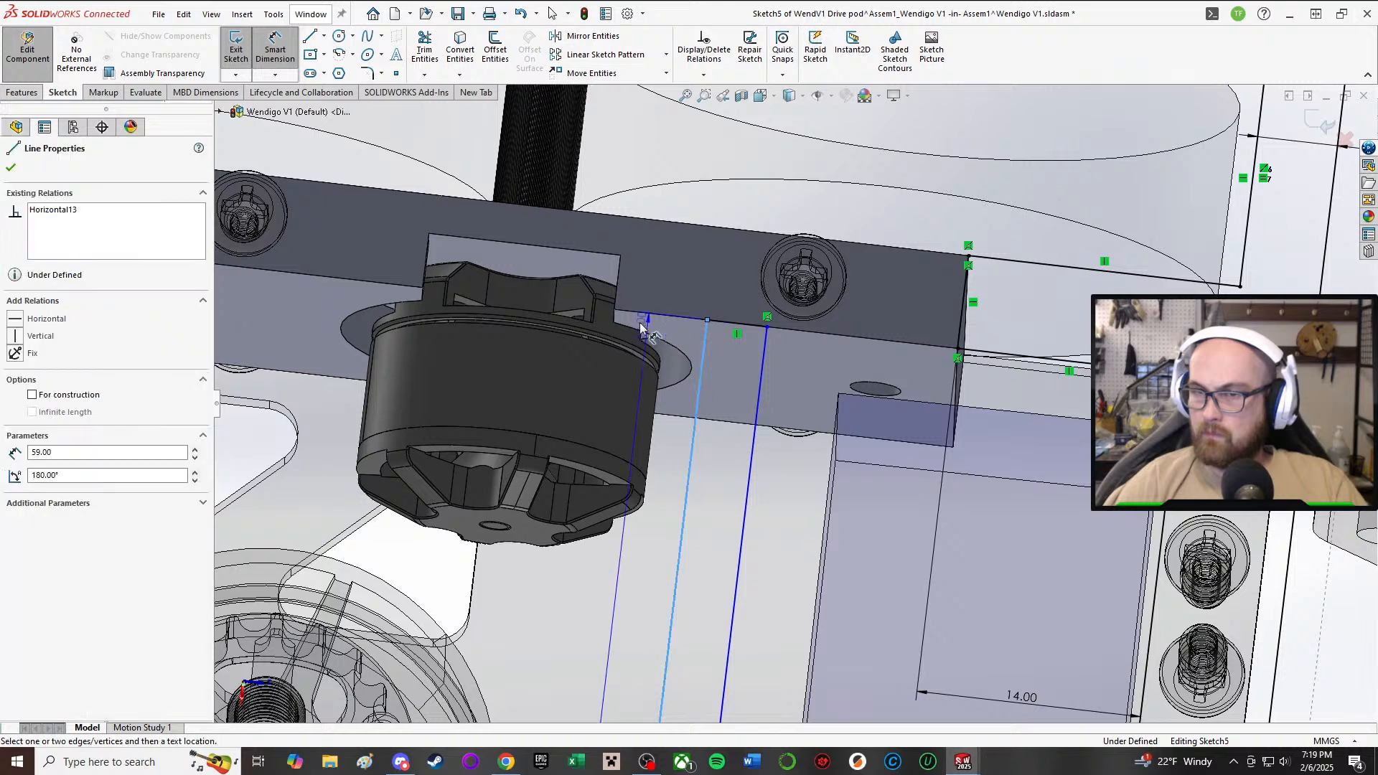
{"action": "left_click", "coordinate": [620, 293]}
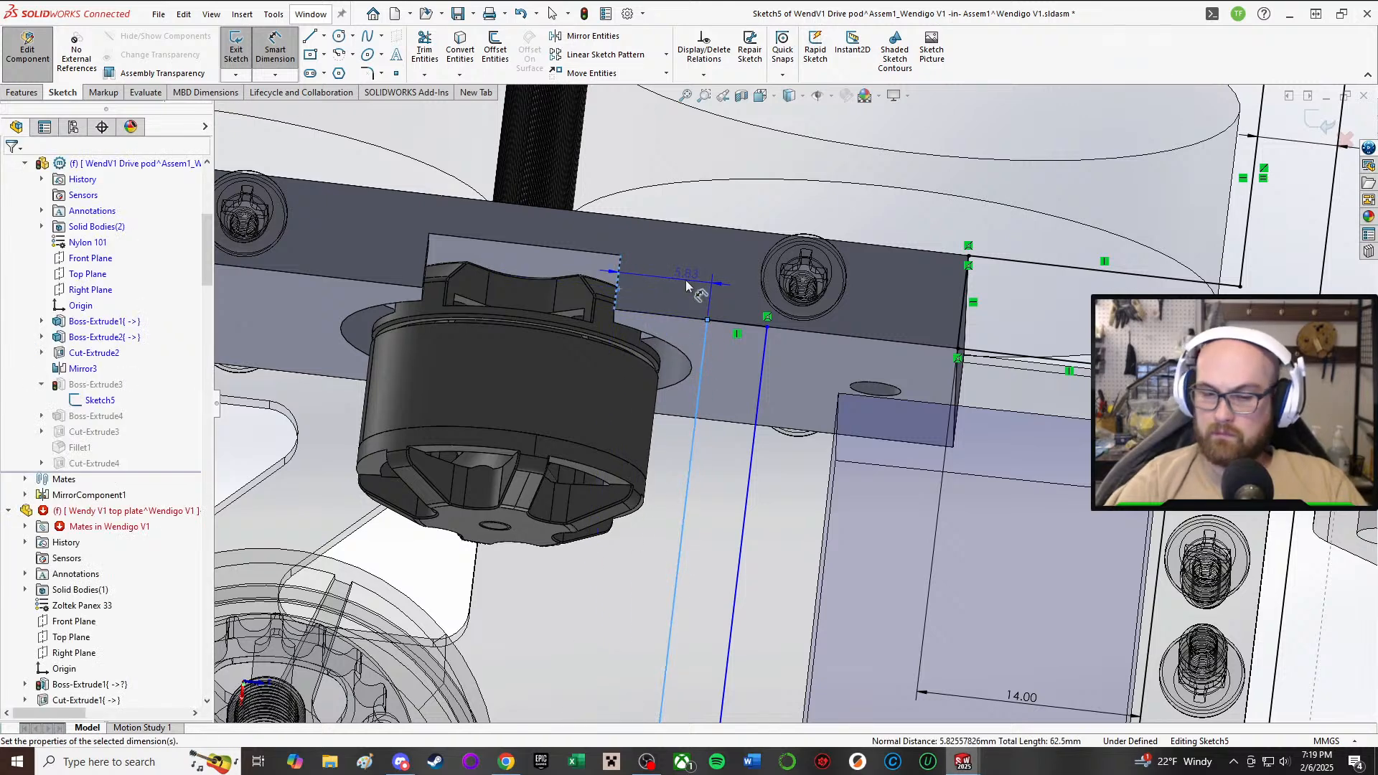
{"action": "left_click", "coordinate": [686, 282]}
{"action": "key", "text": "Return"}
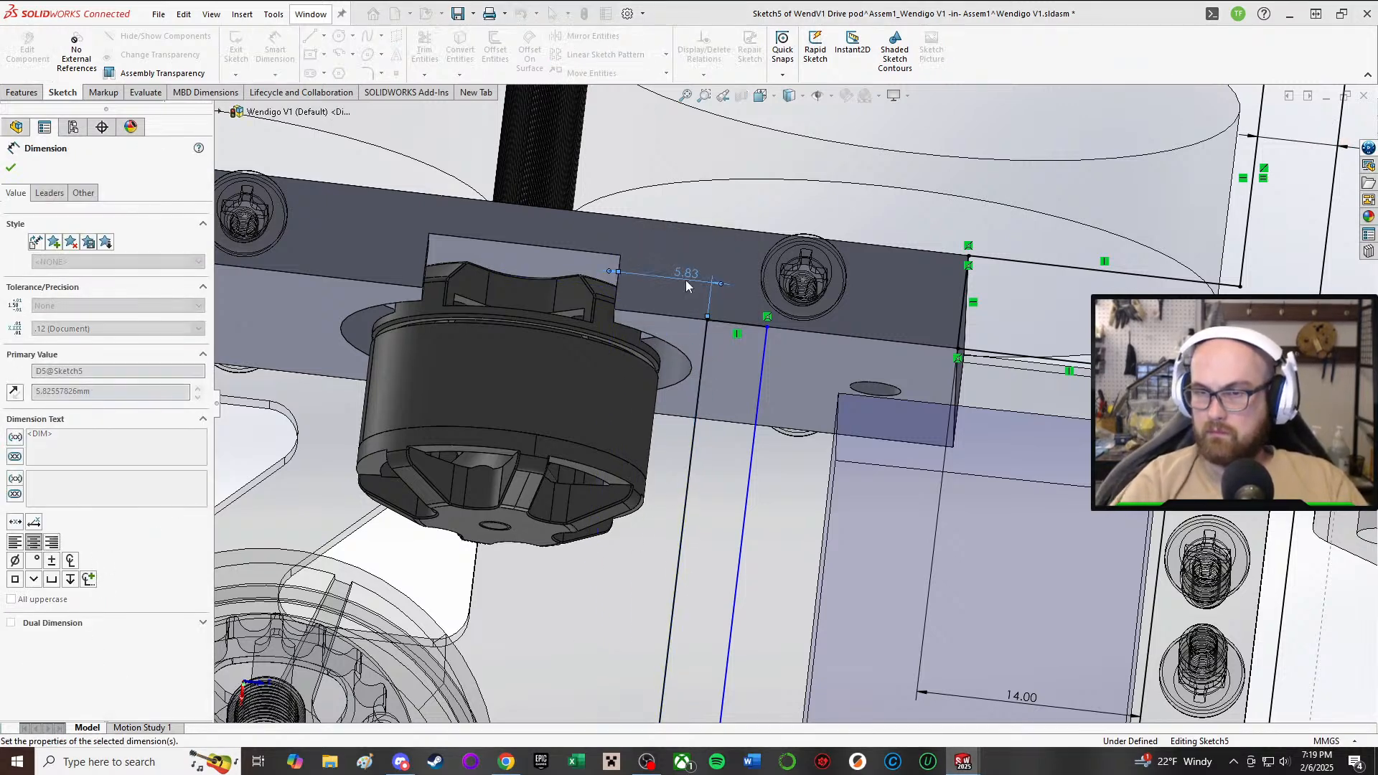
{"action": "mouse_move", "coordinate": [683, 361]}
{"action": "middle_mouse_down"}
{"action": "mouse_move", "coordinate": [680, 409]}
{"action": "mouse_move", "coordinate": [733, 365]}
{"action": "middle_mouse_up"}
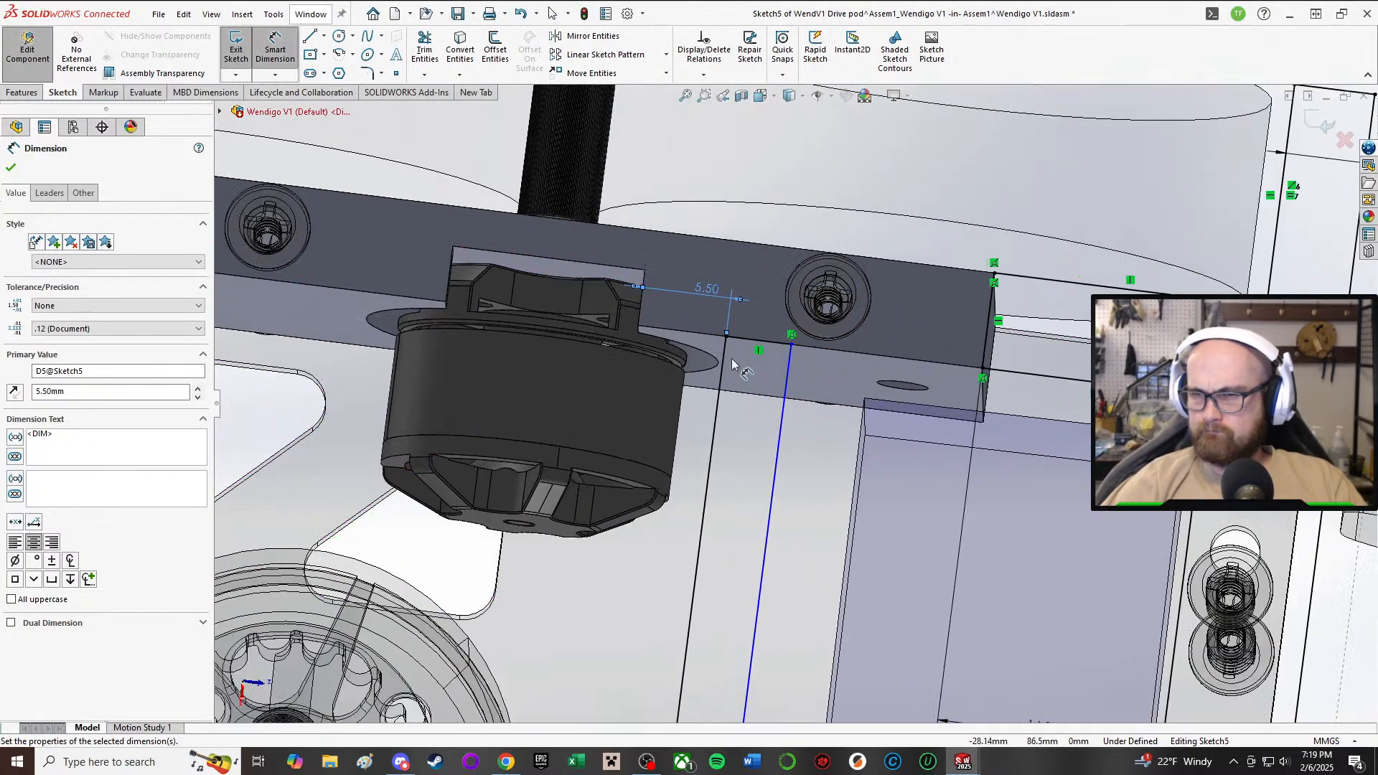
- Dimension the narrow side of the new rectangle as 2 mm
{"action": "left_click", "coordinate": [743, 345]}
{"action": "scroll", "coordinate": [790, 402], "scroll_direction": "up", "scroll_amount": 5}
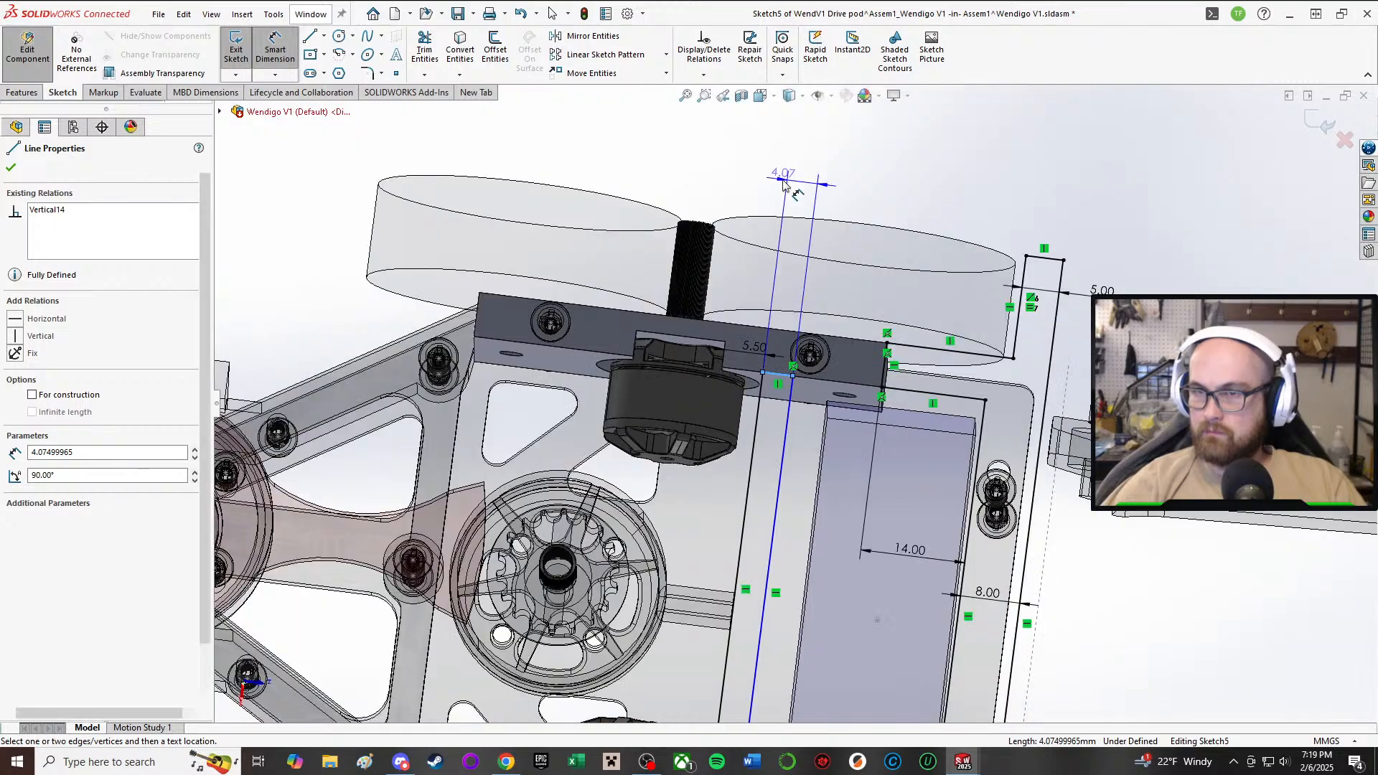
{"action": "left_click", "coordinate": [789, 175]}
{"action": "type", "text": "2"}
{"action": "key", "text": "Return"}
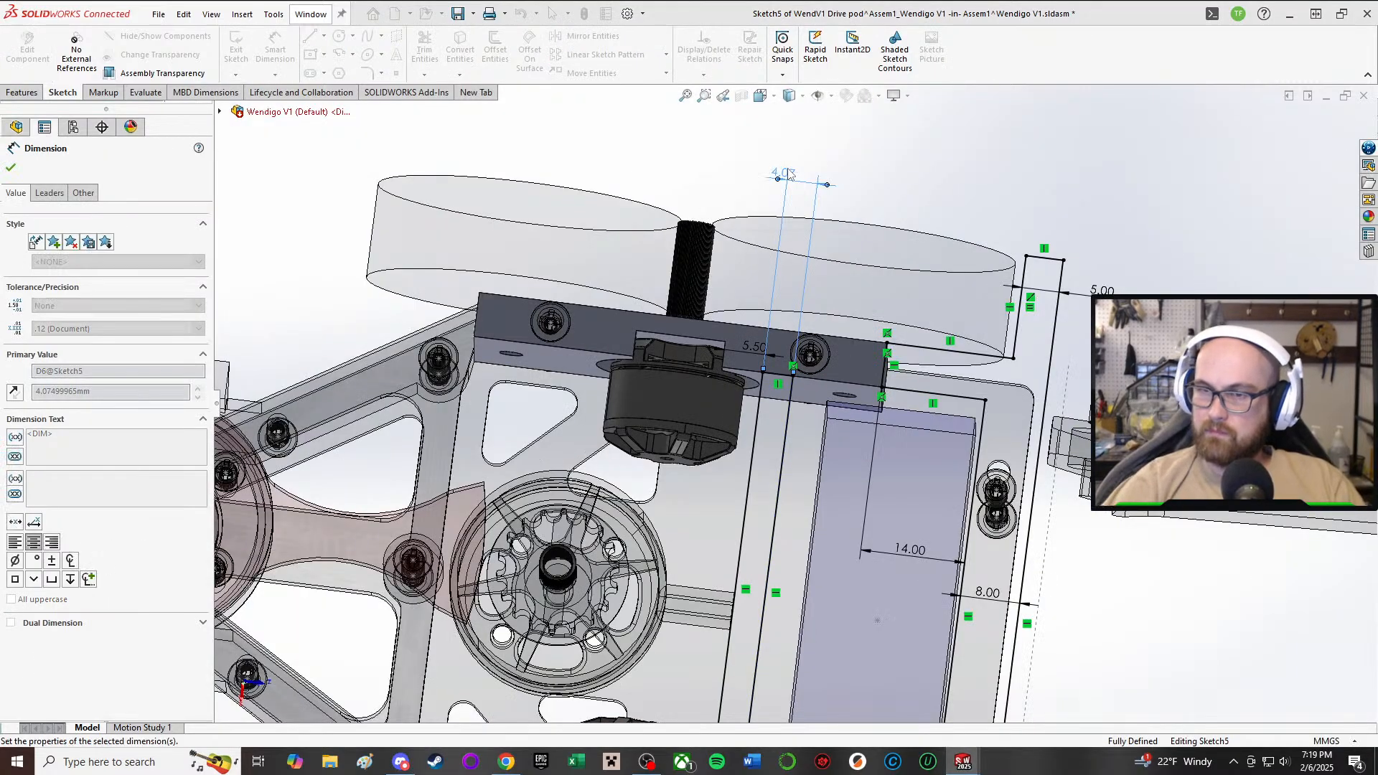
- Finish dimensioning and exit the sketch to rebuild the extrusion with the new crossbar
{"action": "scroll", "coordinate": [734, 631], "scroll_direction": "up", "scroll_amount": 3}
{"action": "scroll", "coordinate": [734, 631], "scroll_direction": "down", "scroll_amount": 3}
{"action": "mouse_move", "coordinate": [734, 630]}
{"action": "middle_mouse_down"}
{"action": "mouse_move", "coordinate": [689, 538]}
{"action": "mouse_move", "coordinate": [740, 301]}
{"action": "mouse_move", "coordinate": [779, 574]}
{"action": "middle_mouse_up"}
{"action": "scroll", "coordinate": [790, 560], "scroll_direction": "down", "scroll_amount": 3}
{"action": "key", "text": "Escape"}
{"action": "middle_click_drag", "start_coordinate": [653, 369], "coordinate": [737, 474]}
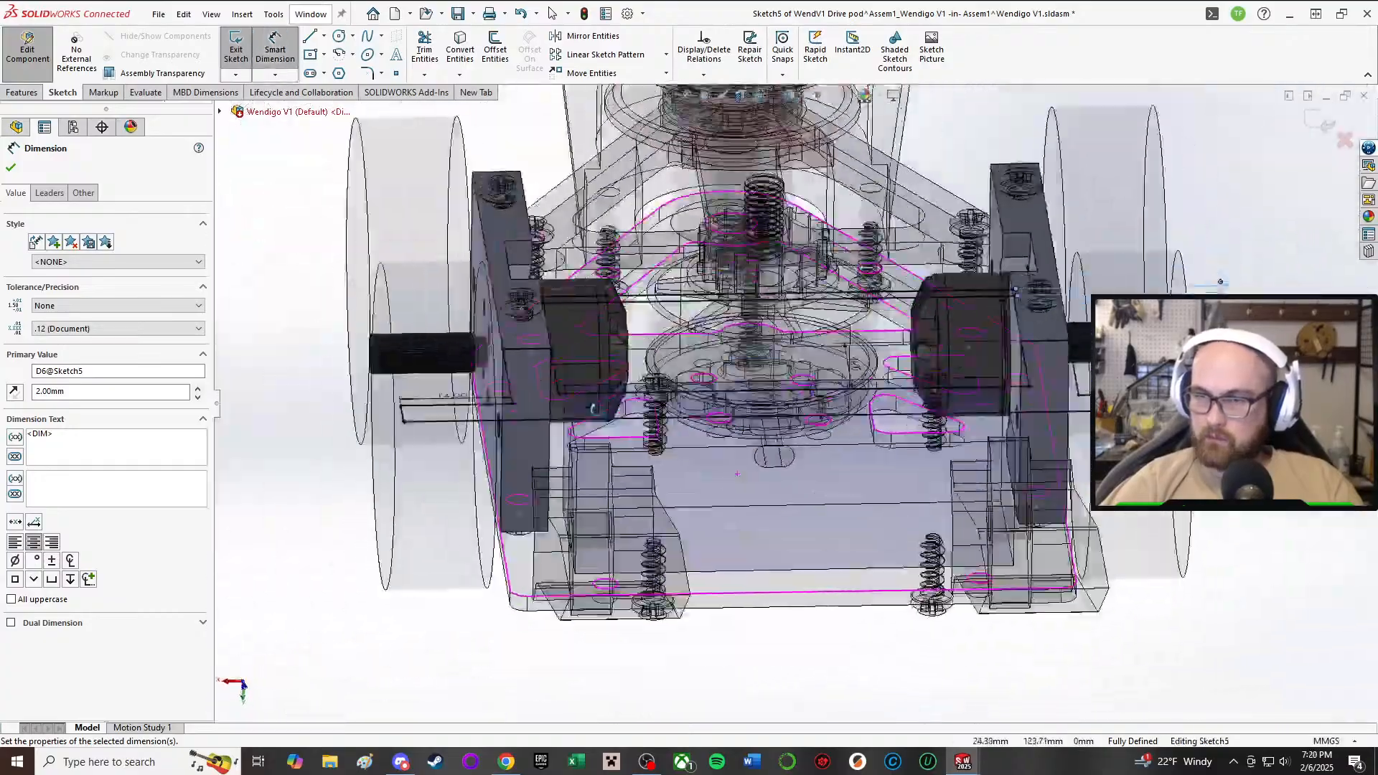
{"action": "middle_click_drag", "start_coordinate": [594, 408], "coordinate": [457, 569]}
{"action": "scroll", "coordinate": [406, 537], "scroll_direction": "up", "scroll_amount": 2}
{"action": "right_click_drag", "start_coordinate": [415, 526], "coordinate": [418, 502]}
{"action": "key", "text": "Escape"}
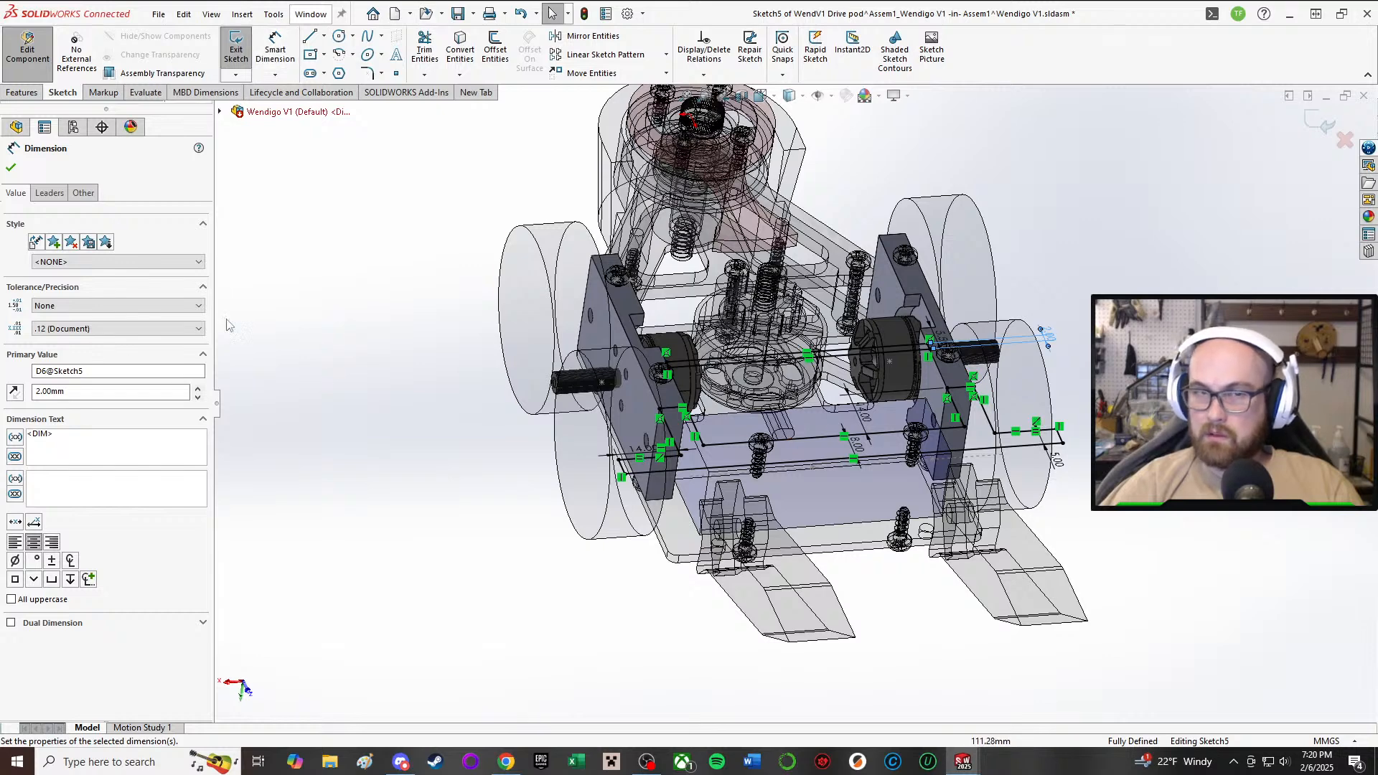
{"action": "left_click", "coordinate": [12, 171]}
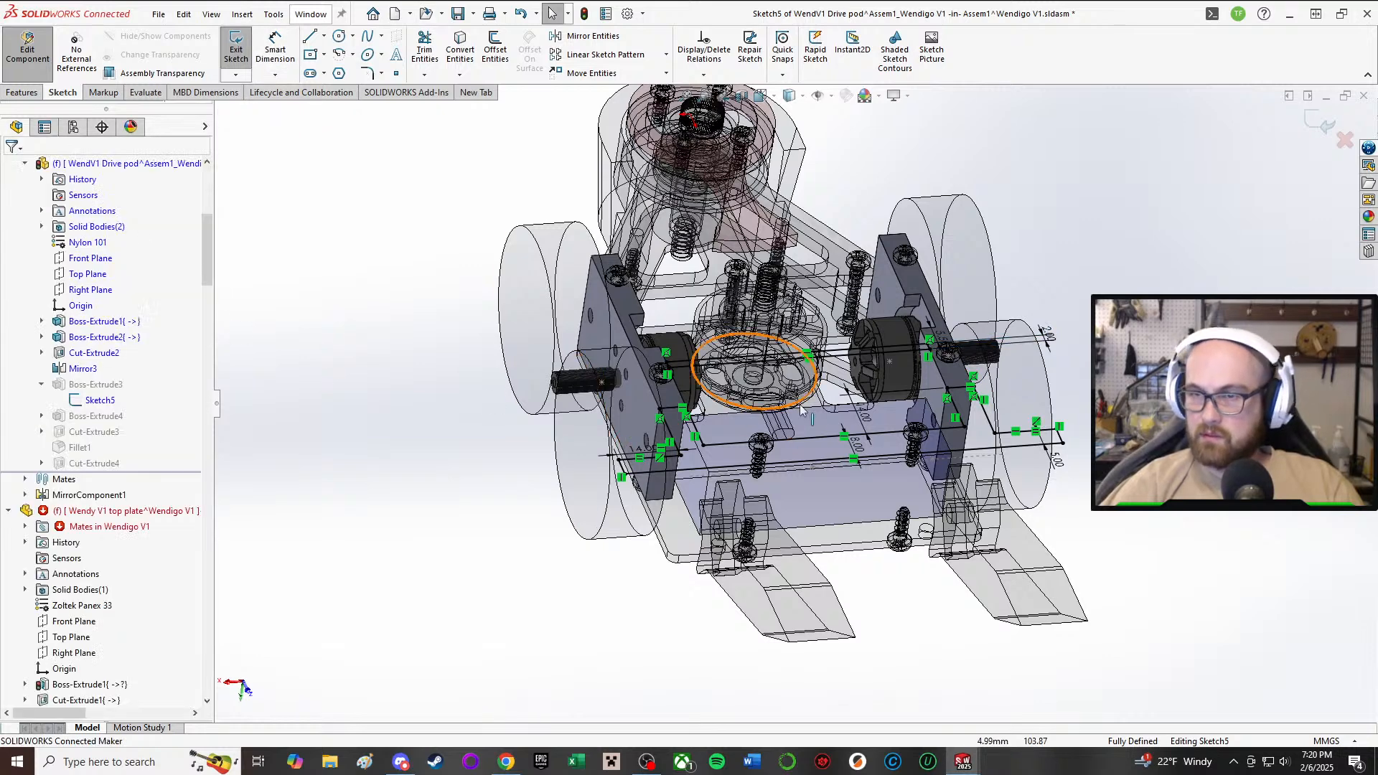
{"action": "left_click", "coordinate": [236, 49]}
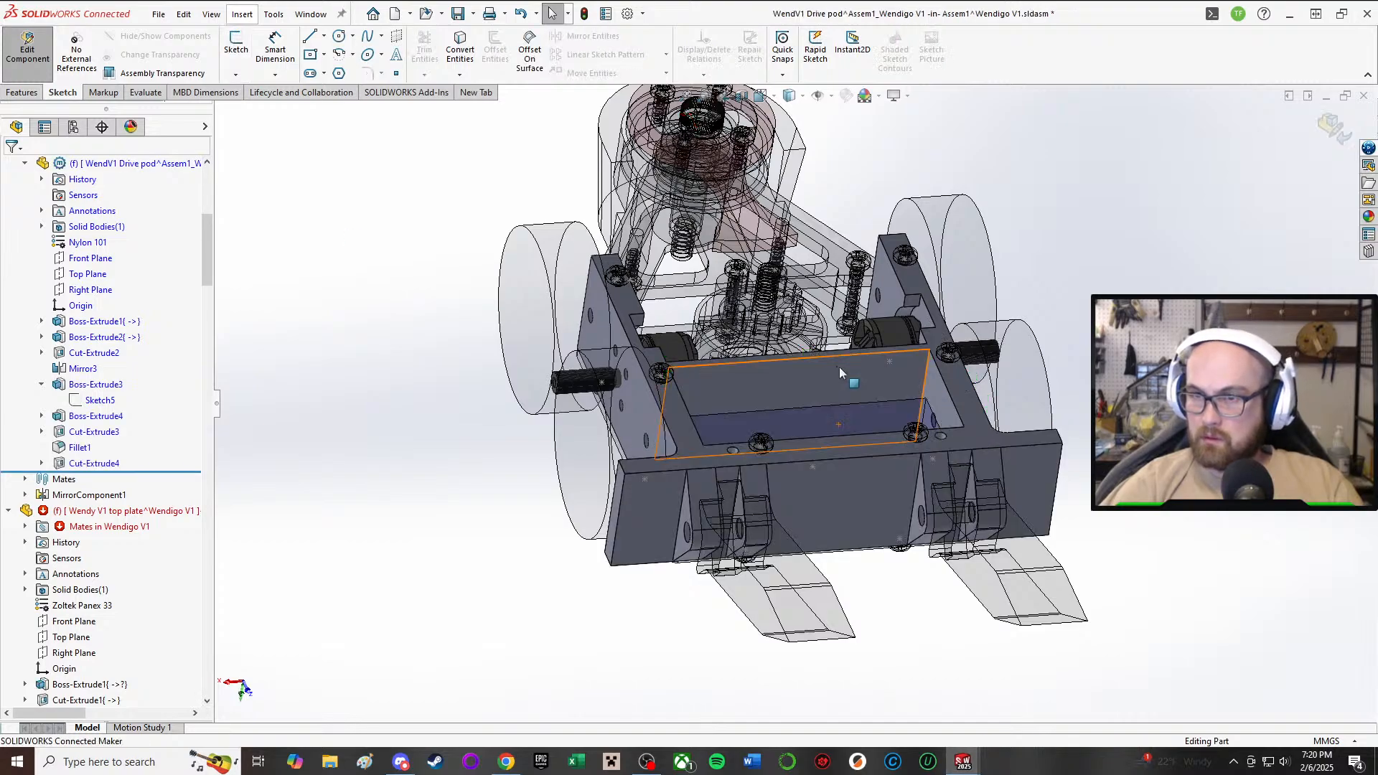
- Start a new sketch on the narrow face of the crossbar between the motor walls
{"action": "mouse_move", "coordinate": [811, 444]}
{"action": "middle_mouse_down"}
{"action": "mouse_move", "coordinate": [812, 406]}
{"action": "mouse_move", "coordinate": [815, 480]}
{"action": "mouse_move", "coordinate": [724, 458]}
{"action": "mouse_move", "coordinate": [736, 474]}
{"action": "middle_mouse_up"}
{"action": "scroll", "coordinate": [850, 348], "scroll_direction": "down", "scroll_amount": 4}
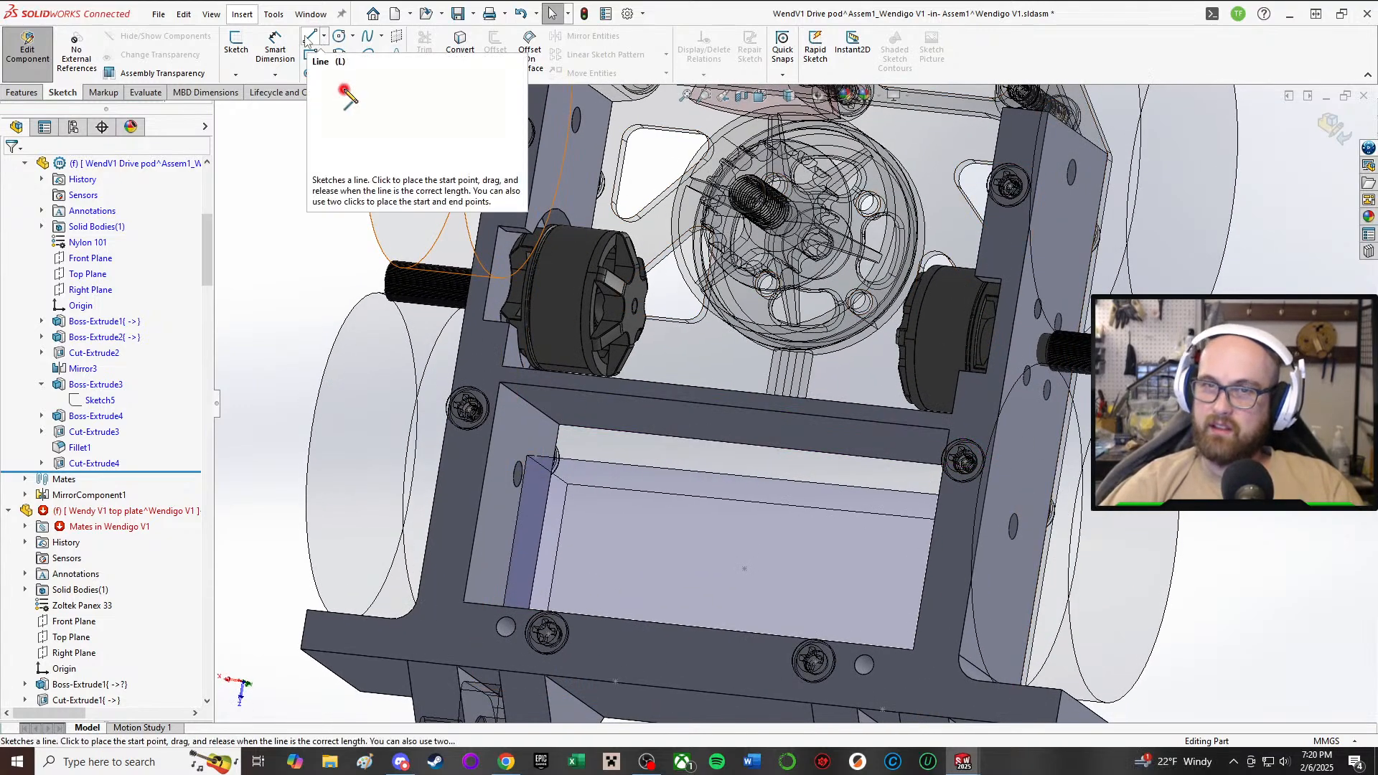
{"action": "left_click", "coordinate": [237, 44]}
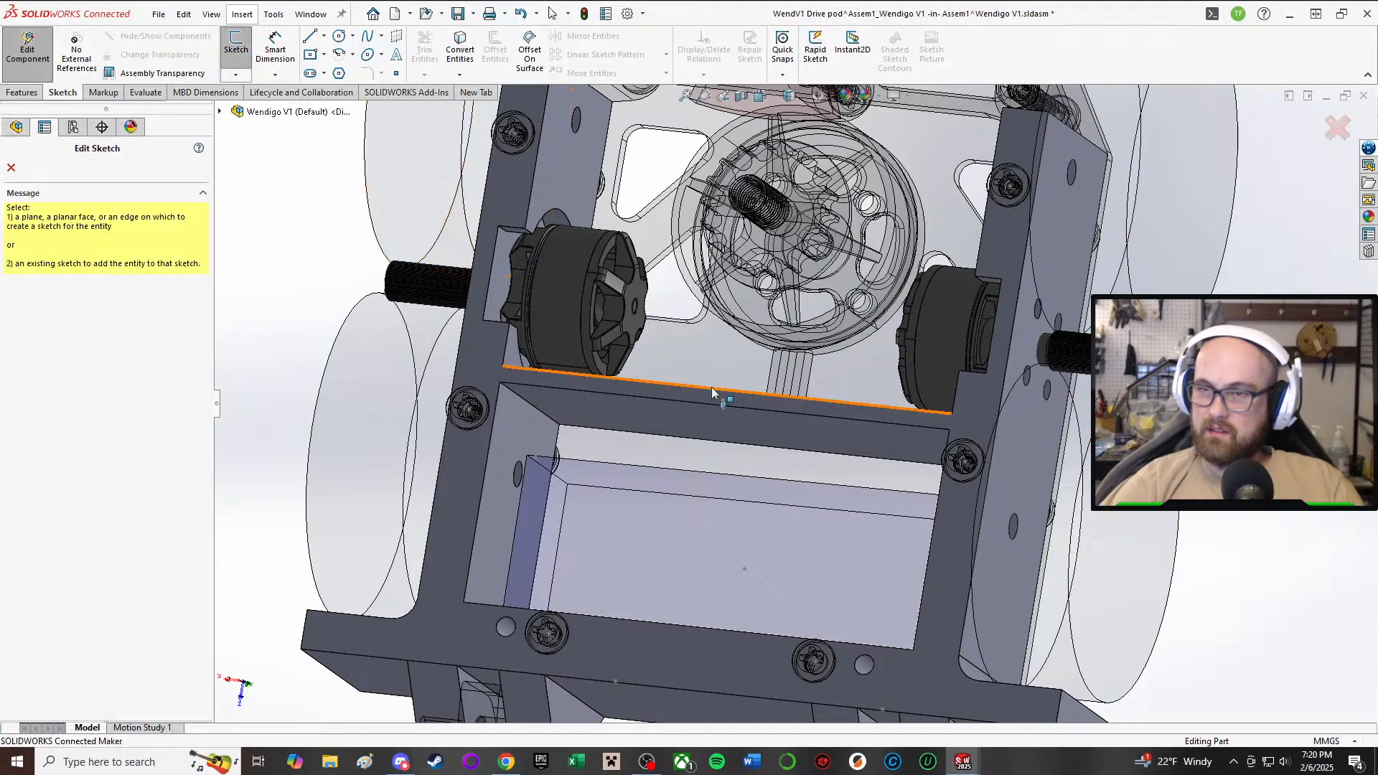
{"action": "left_click", "coordinate": [686, 415]}
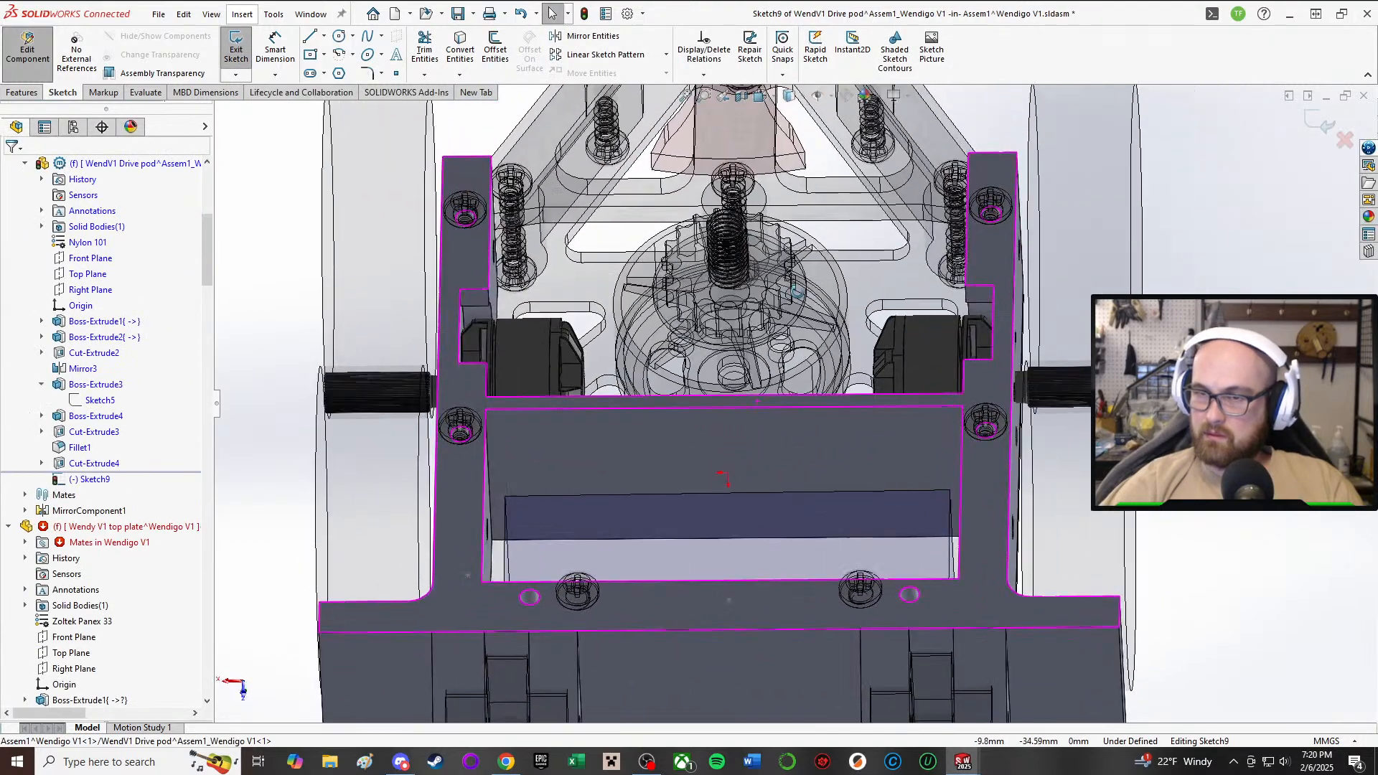
- Draw a vertical centerline about 12.5 mm long from the origin to the midpoint of the crossbar's inner edge
{"action": "left_click", "coordinate": [324, 36]}
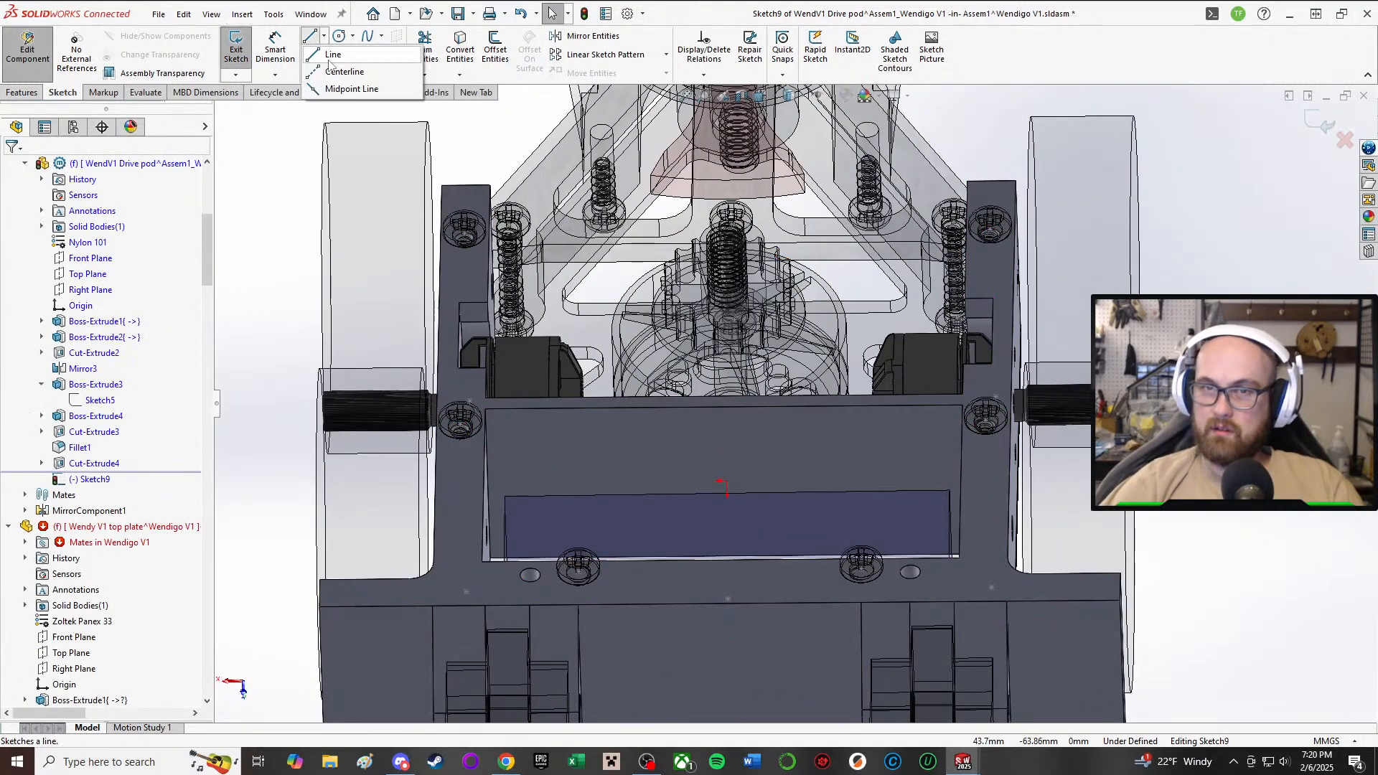
{"action": "left_click", "coordinate": [331, 69]}
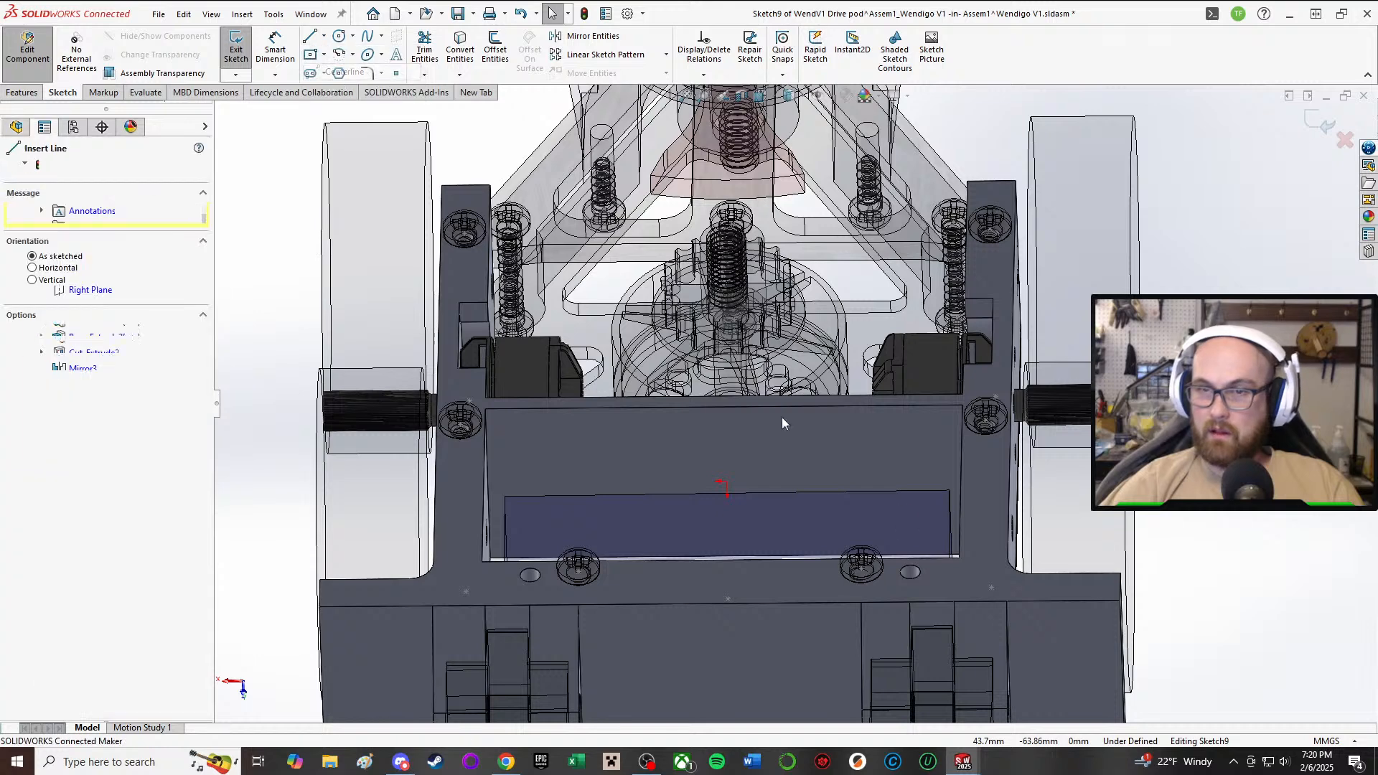
{"action": "left_click", "coordinate": [727, 483]}
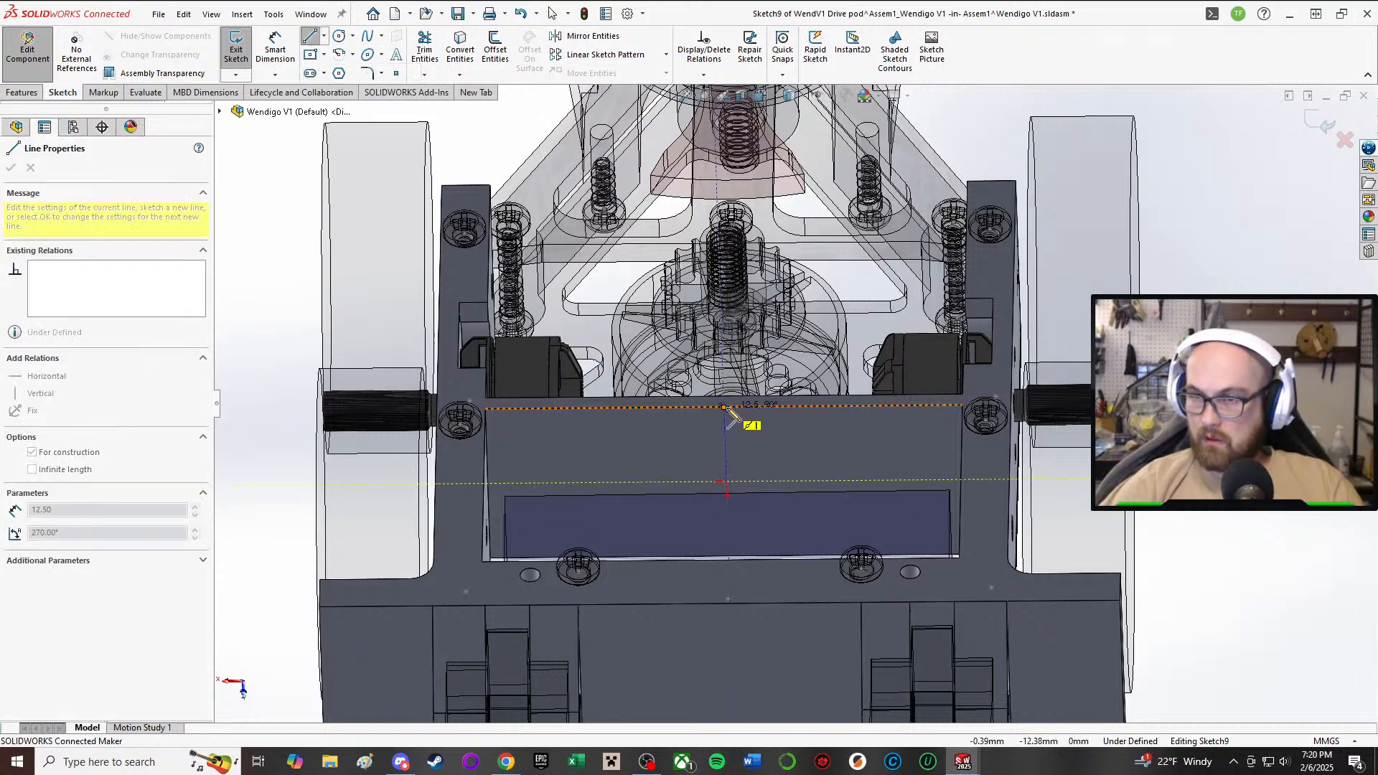
{"action": "left_click", "coordinate": [724, 406]}
{"action": "right_click", "coordinate": [727, 409]}
{"action": "left_click", "coordinate": [753, 423]}
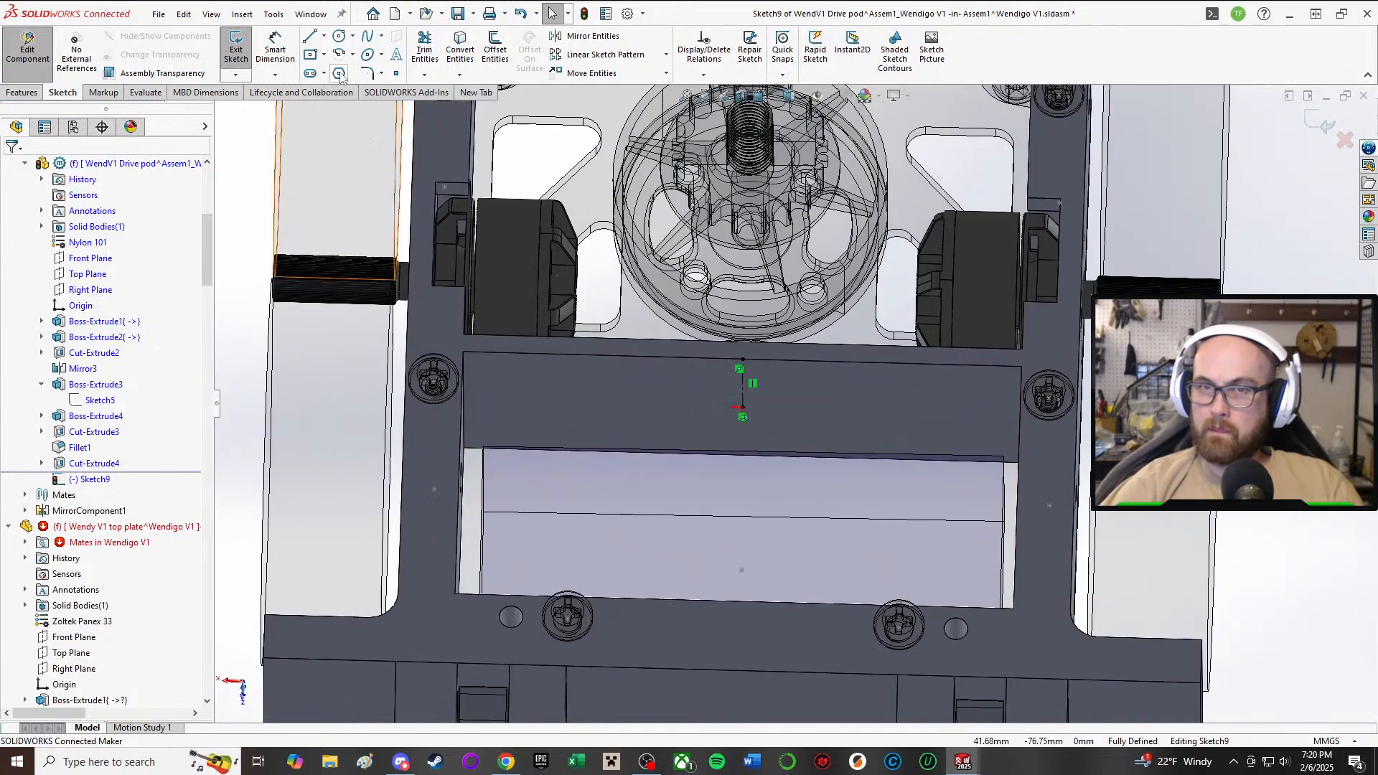
{"action": "left_click", "coordinate": [338, 54]}
{"action": "mouse_move", "coordinate": [711, 459]}
{"action": "middle_mouse_down"}
{"action": "mouse_move", "coordinate": [836, 569]}
{"action": "mouse_move", "coordinate": [825, 440]}
{"action": "mouse_move", "coordinate": [819, 676]}
{"action": "mouse_move", "coordinate": [816, 637]}
{"action": "mouse_move", "coordinate": [756, 574]}
{"action": "middle_mouse_up"}
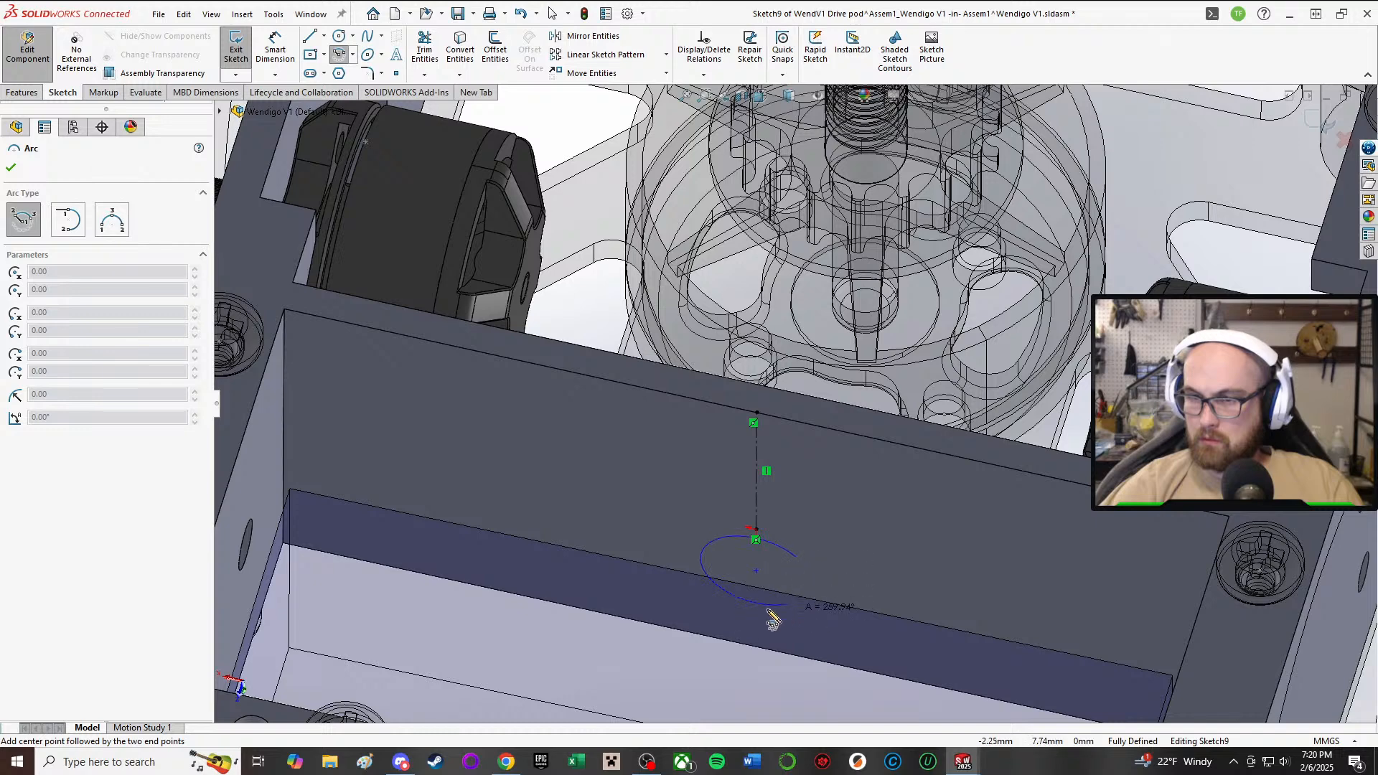
{"action": "left_click", "coordinate": [703, 556]}
{"action": "right_click", "coordinate": [707, 550]}
{"action": "left_click", "coordinate": [746, 566]}
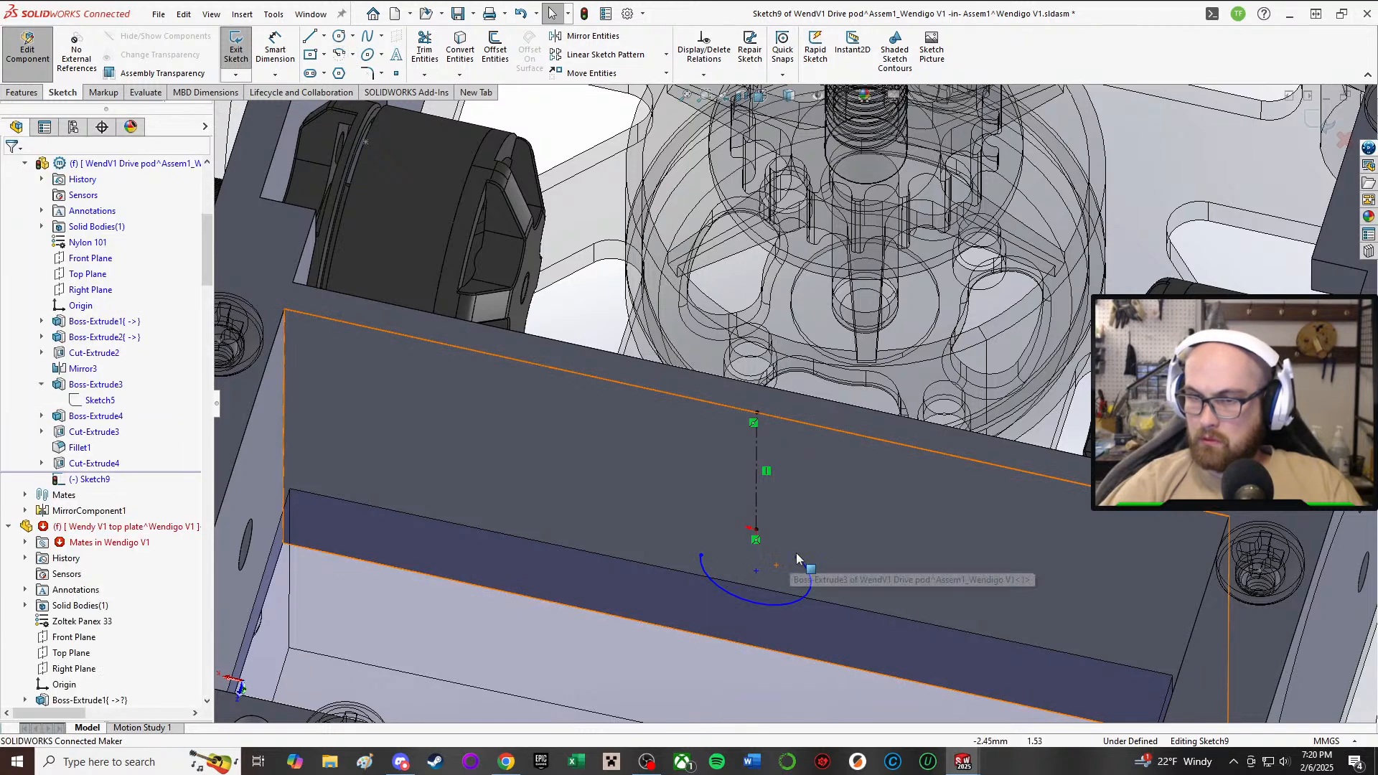
{"action": "left_click", "coordinate": [797, 559]}
{"action": "left_click_drag", "start_coordinate": [797, 559], "coordinate": [810, 578]}
{"action": "left_click", "coordinate": [789, 597]}
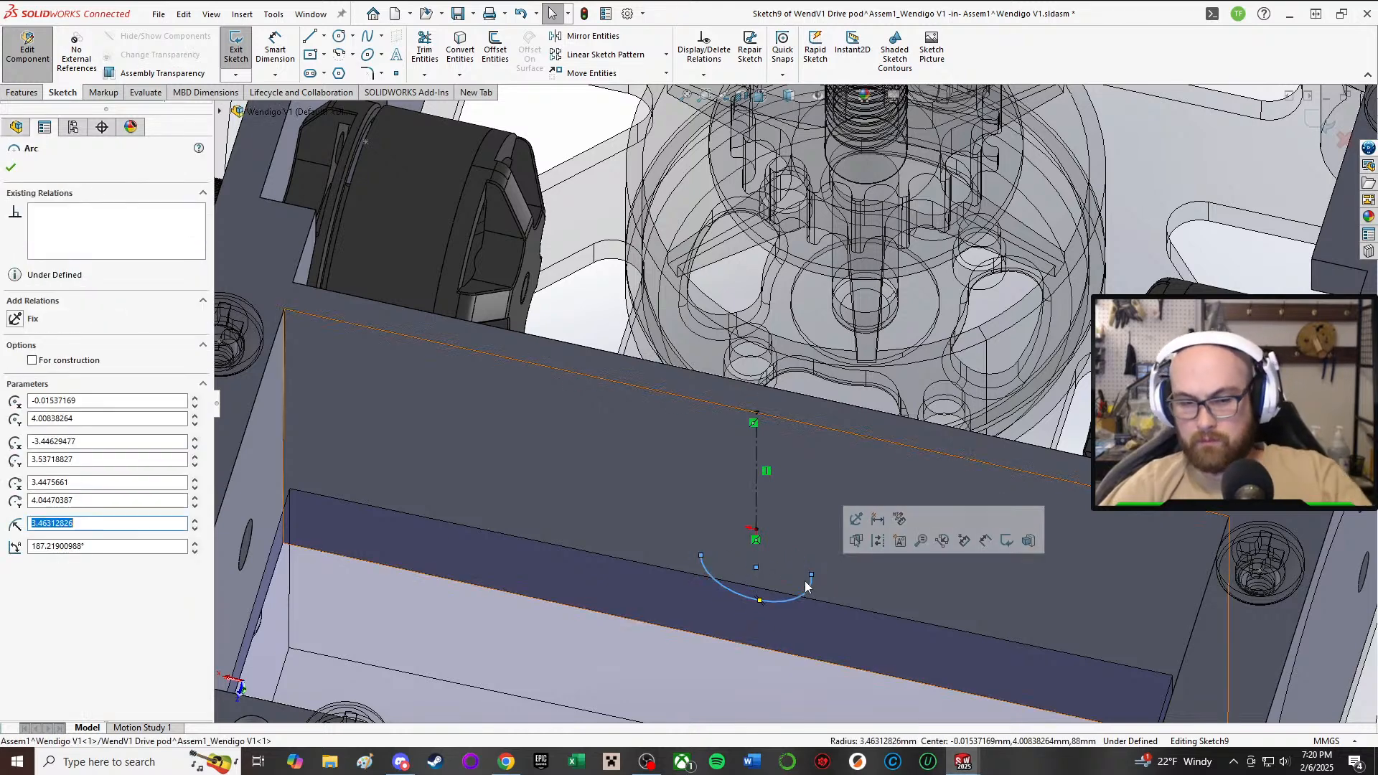
{"action": "key", "text": "Delete"}
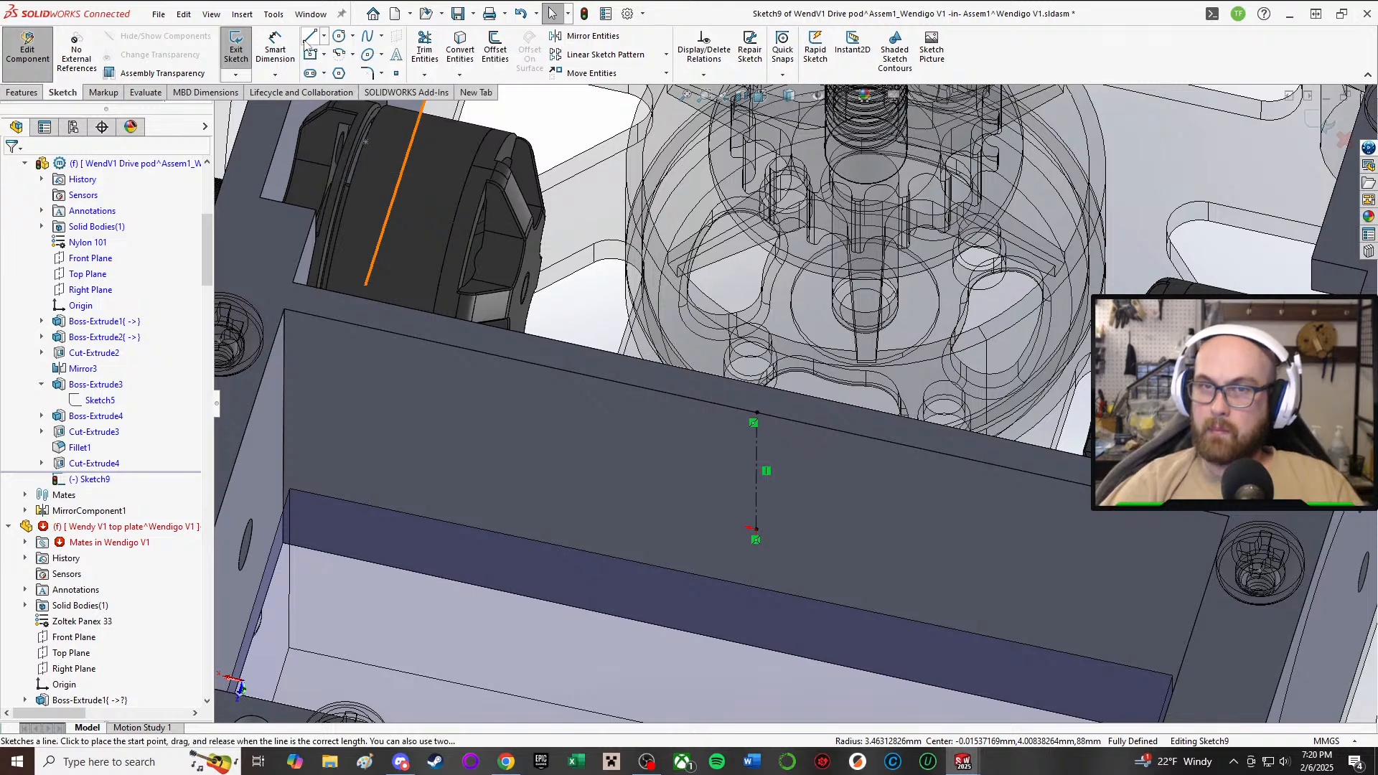
- Draw a line about 3 mm along the crossbar's inner edge from the centerline's end, then a vertical line about 18.5 mm long from it
{"action": "left_click", "coordinate": [309, 38]}
{"action": "left_click", "coordinate": [758, 412]}
{"action": "left_click", "coordinate": [714, 408]}
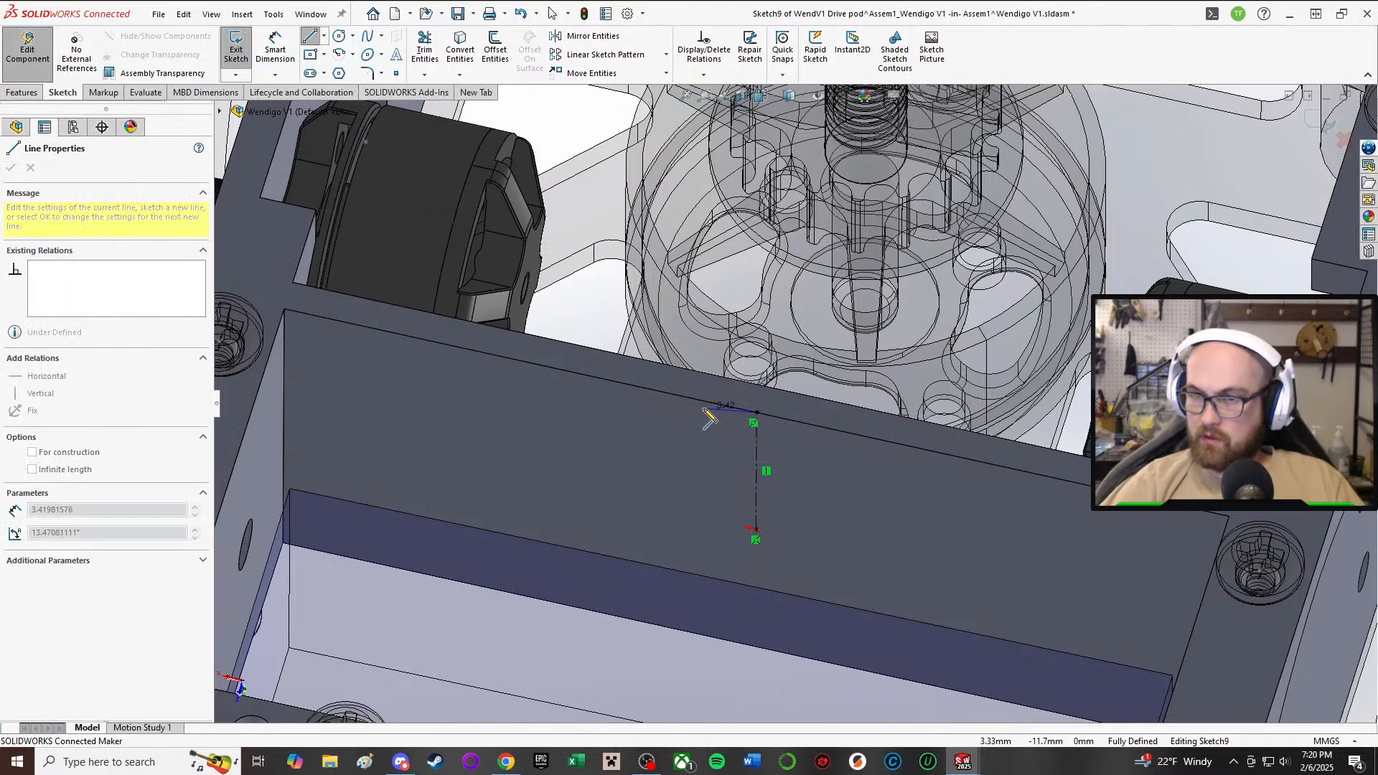
{"action": "left_click", "coordinate": [710, 404]}
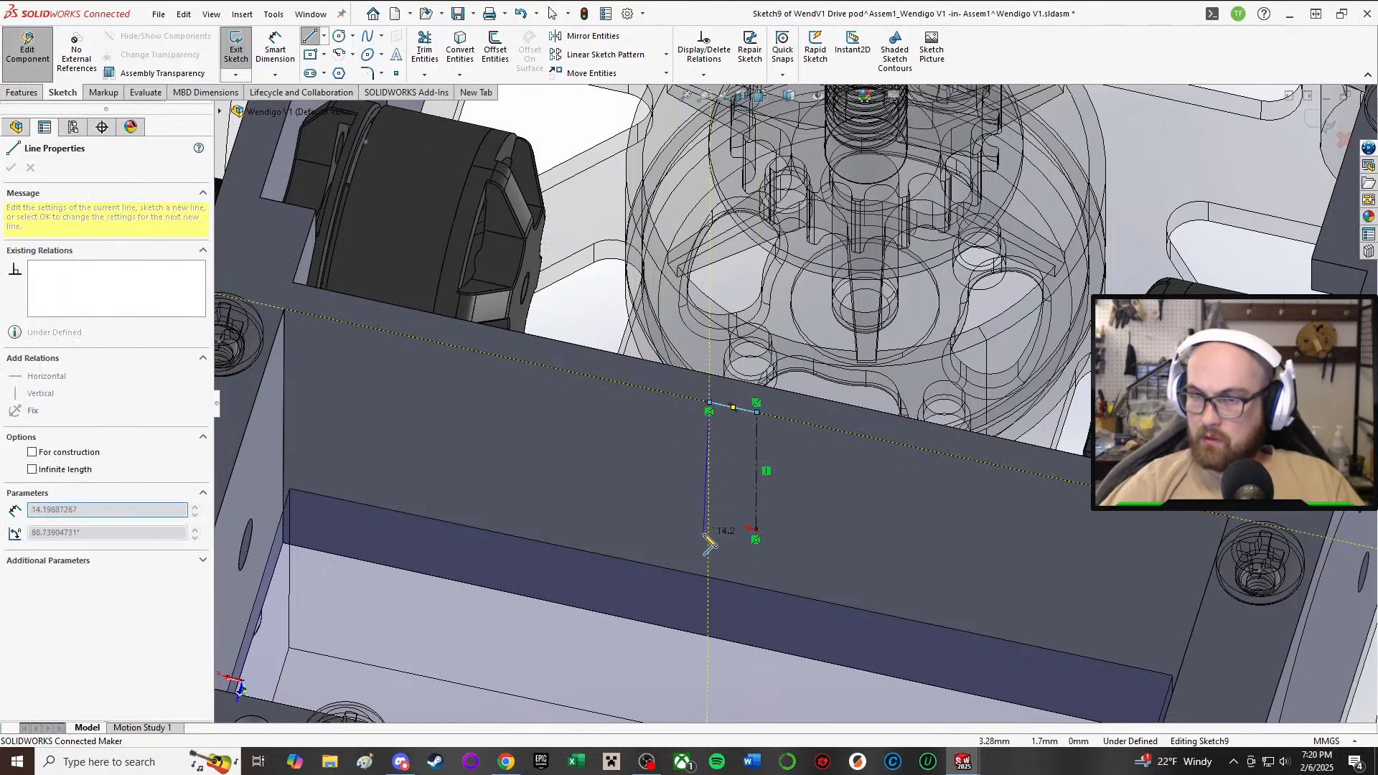
{"action": "left_click", "coordinate": [711, 577]}
{"action": "right_click", "coordinate": [727, 576]}
{"action": "left_click", "coordinate": [745, 576]}
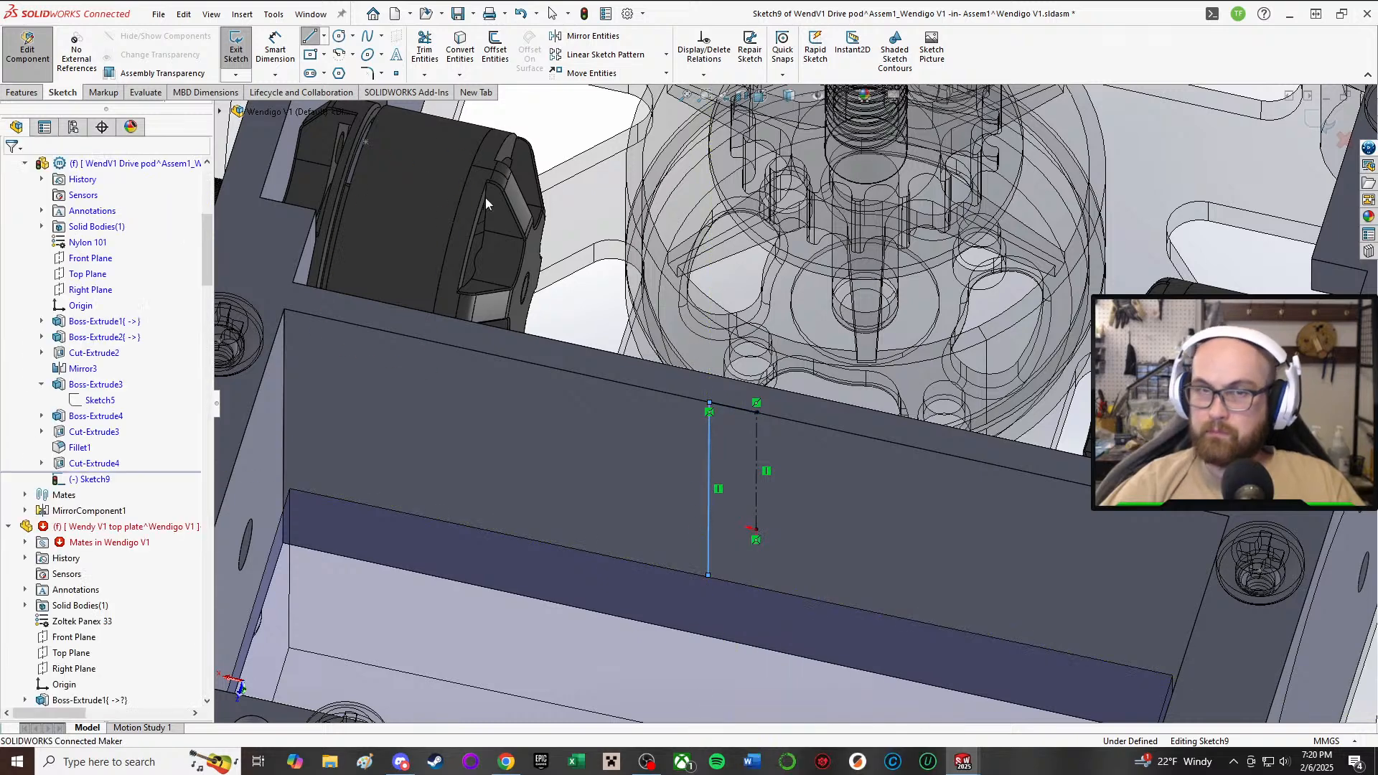
- Draw a centre-point arc of about 3.8 mm radius, centred in line with the centerline and starting at the vertical line's free end
{"action": "left_click", "coordinate": [340, 54]}
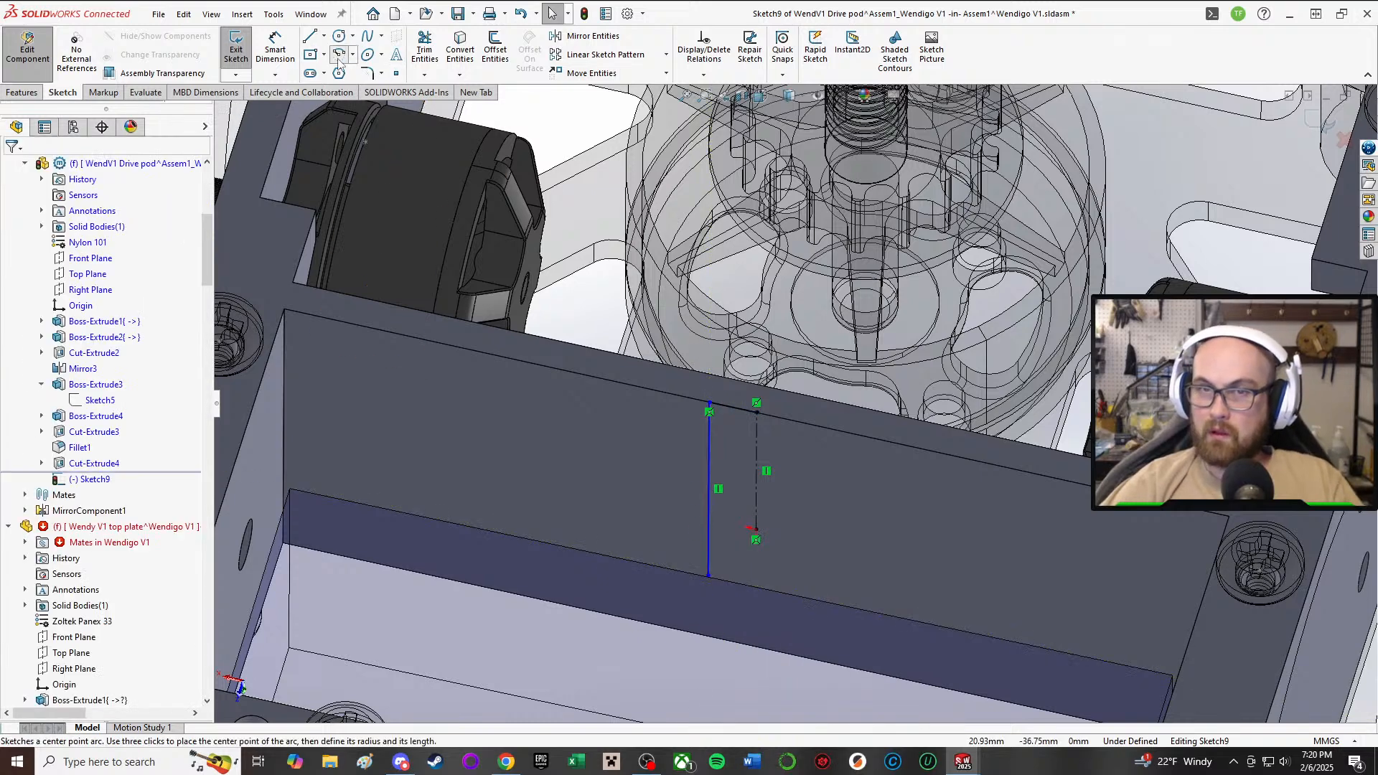
{"action": "left_click", "coordinate": [756, 564]}
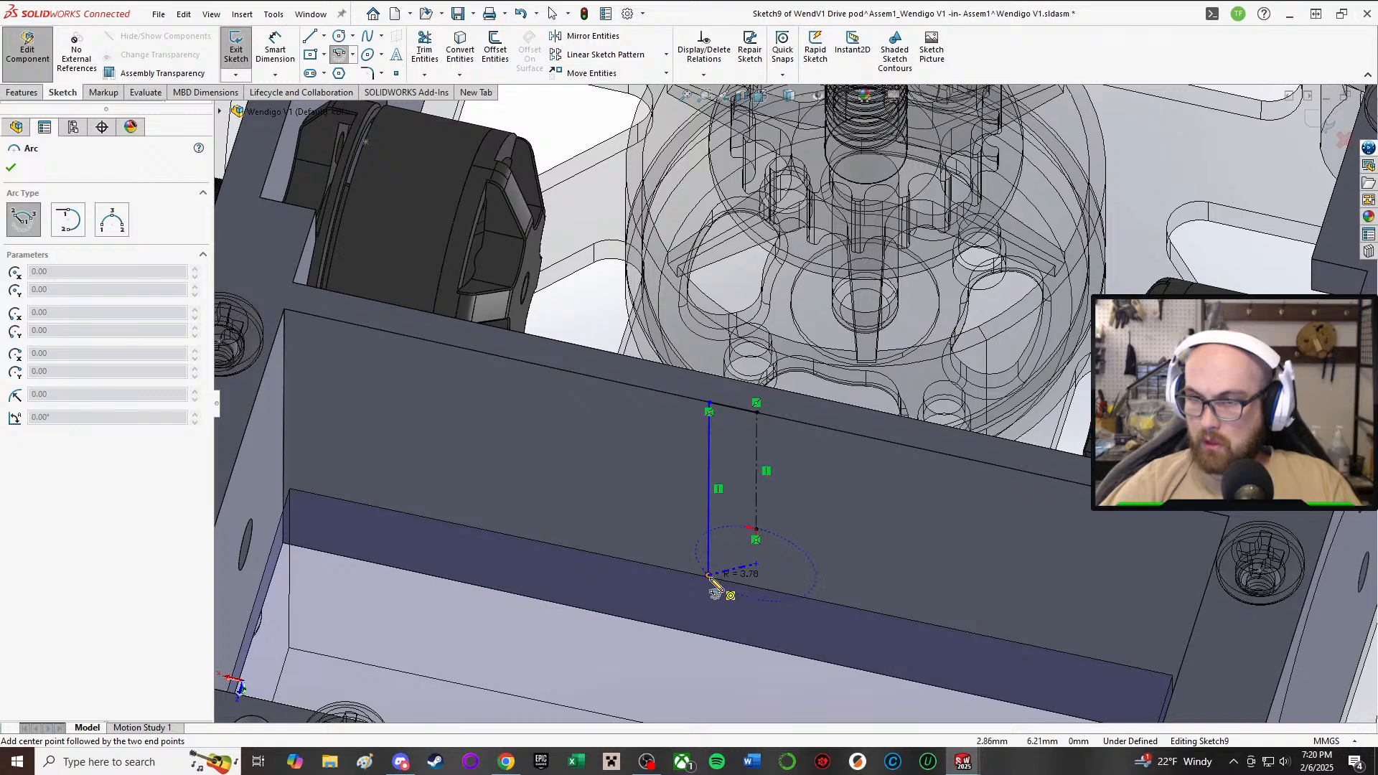
{"action": "left_click", "coordinate": [751, 609]}
{"action": "right_click", "coordinate": [764, 595]}
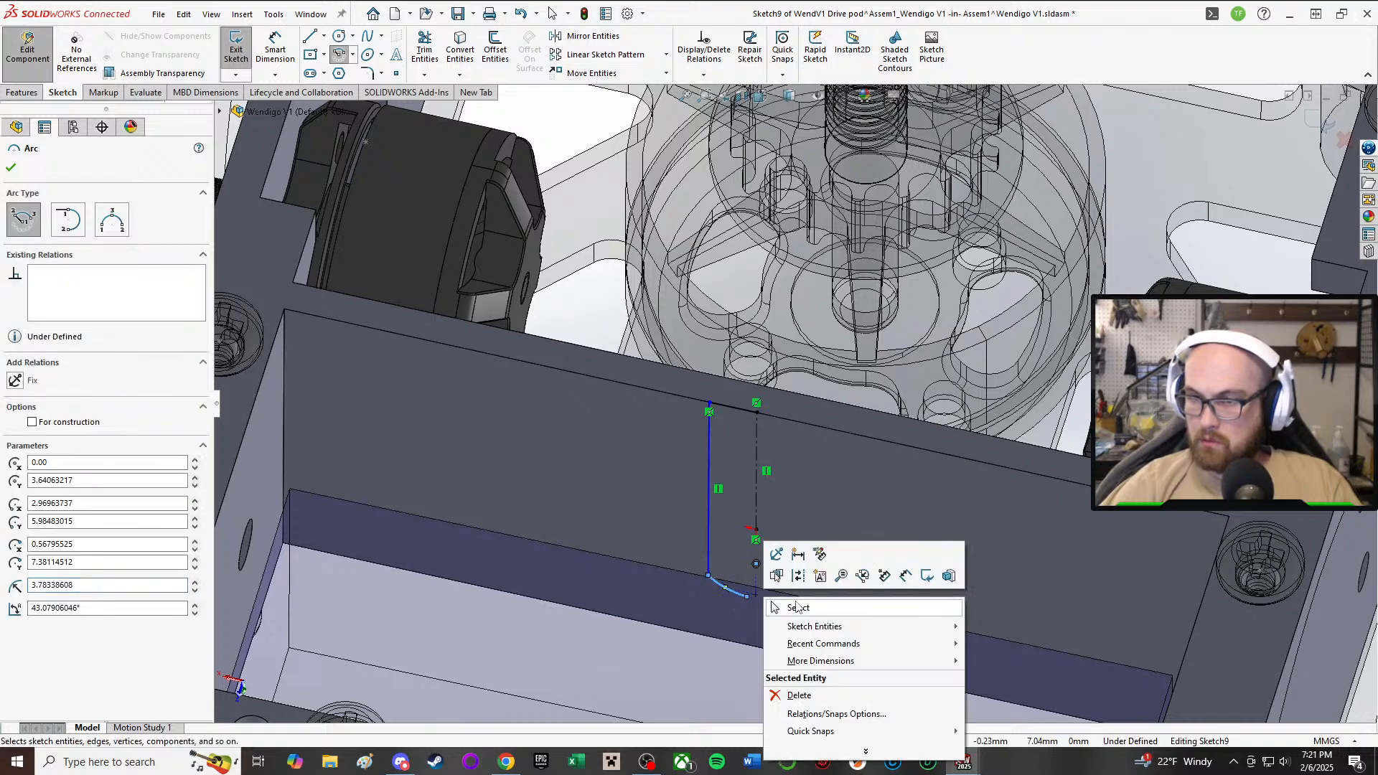
{"action": "left_click", "coordinate": [800, 606]}
- Move the arc's free end into line with the vertical centerline
{"action": "scroll", "coordinate": [767, 417], "scroll_direction": "up", "scroll_amount": 2}
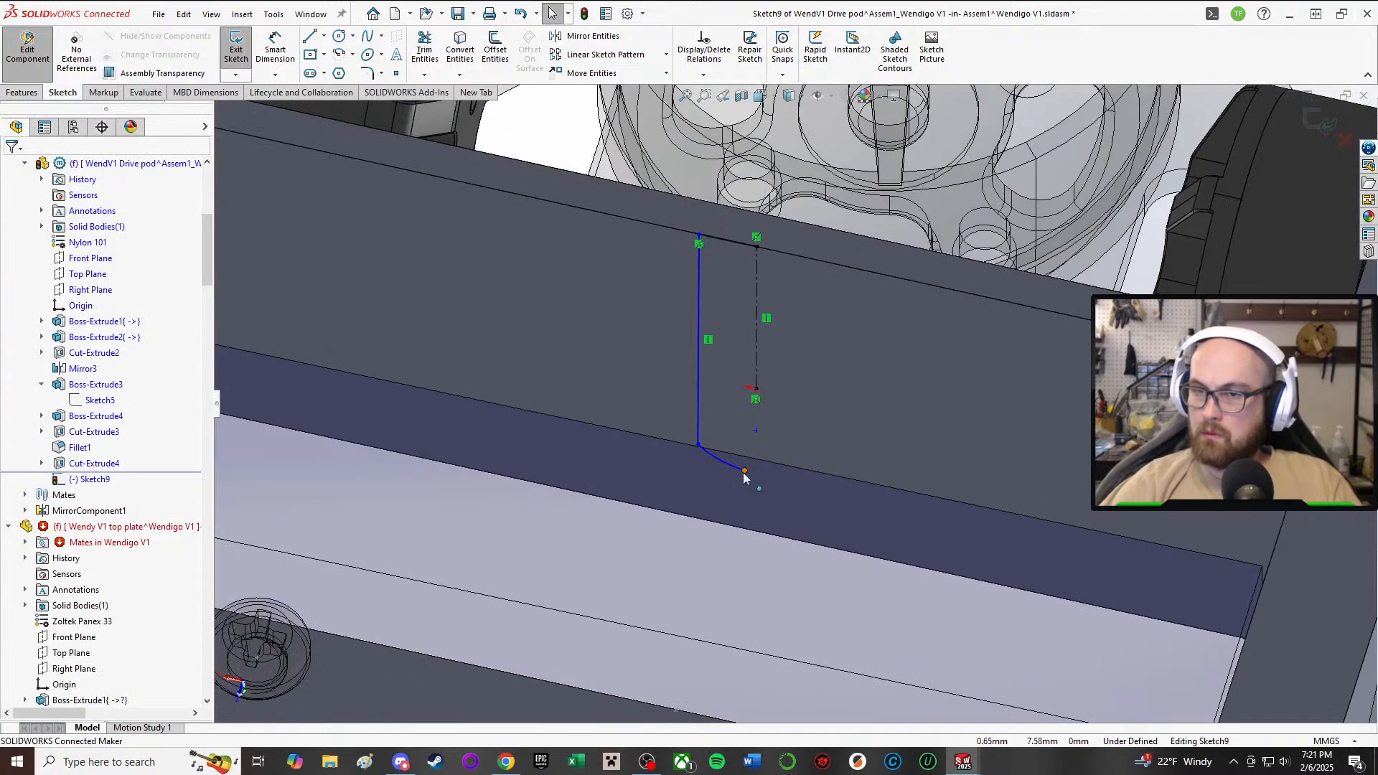
{"action": "left_click_drag", "start_coordinate": [744, 470], "coordinate": [784, 468]}
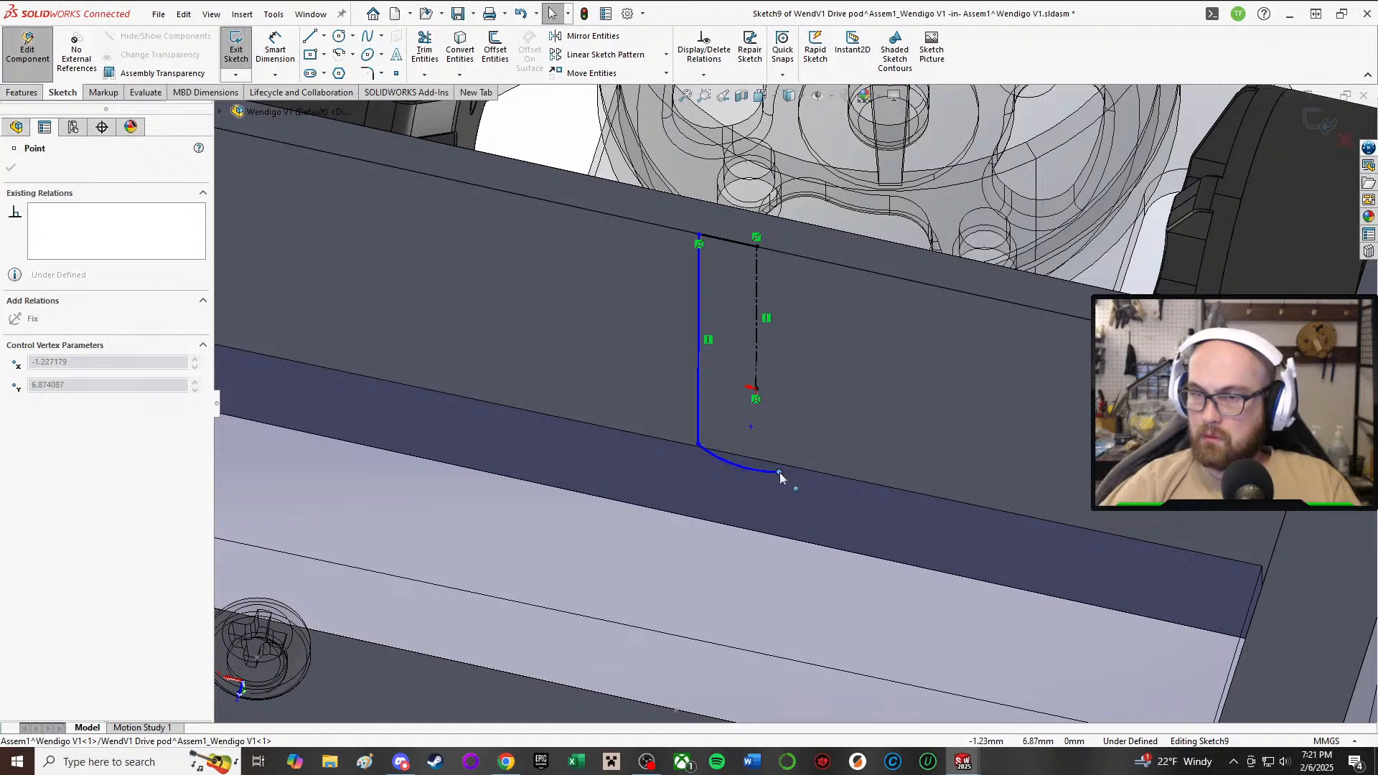
{"action": "left_click_drag", "start_coordinate": [755, 488], "coordinate": [754, 479]}
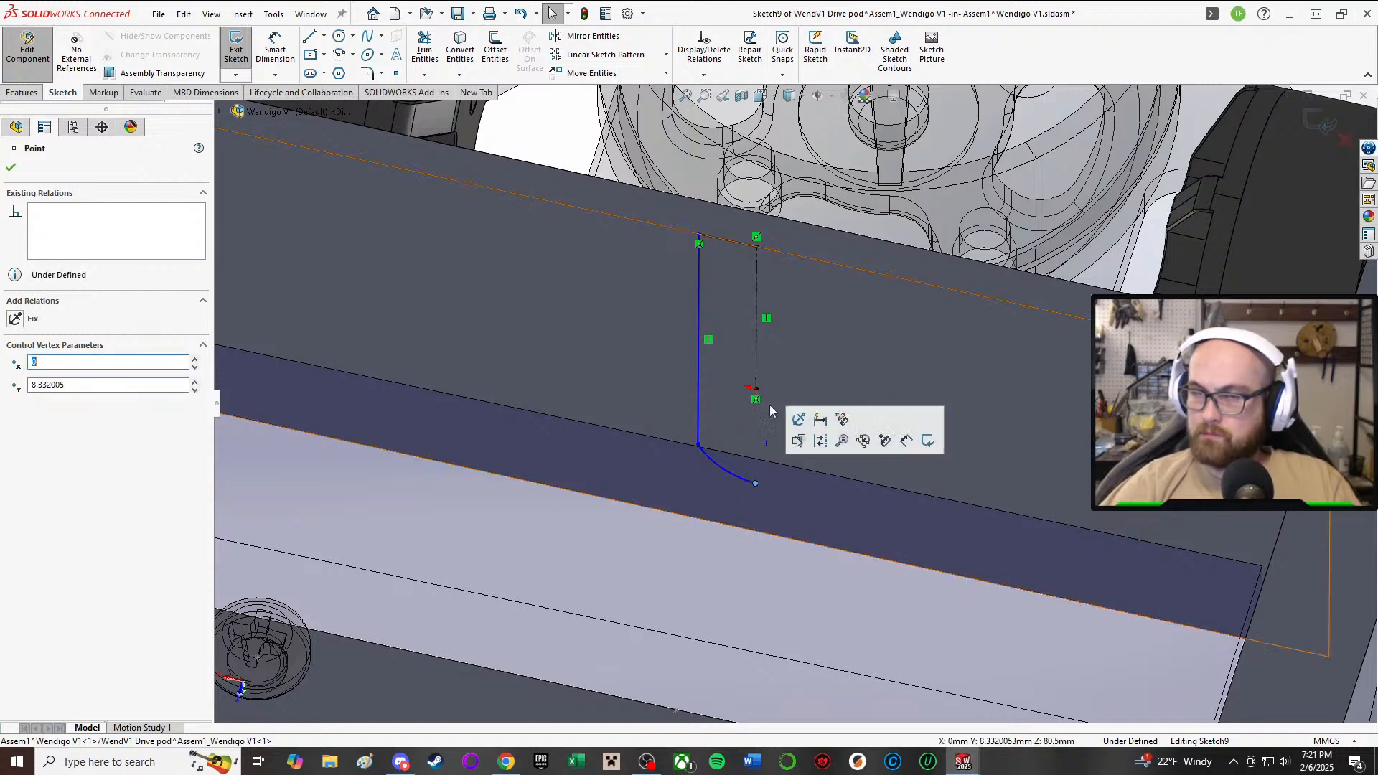
{"action": "scroll", "coordinate": [769, 404], "scroll_direction": "down", "scroll_amount": 3}
{"action": "scroll", "coordinate": [259, 344], "scroll_direction": "down", "scroll_amount": 4}
{"action": "left_click", "coordinate": [360, 267]}
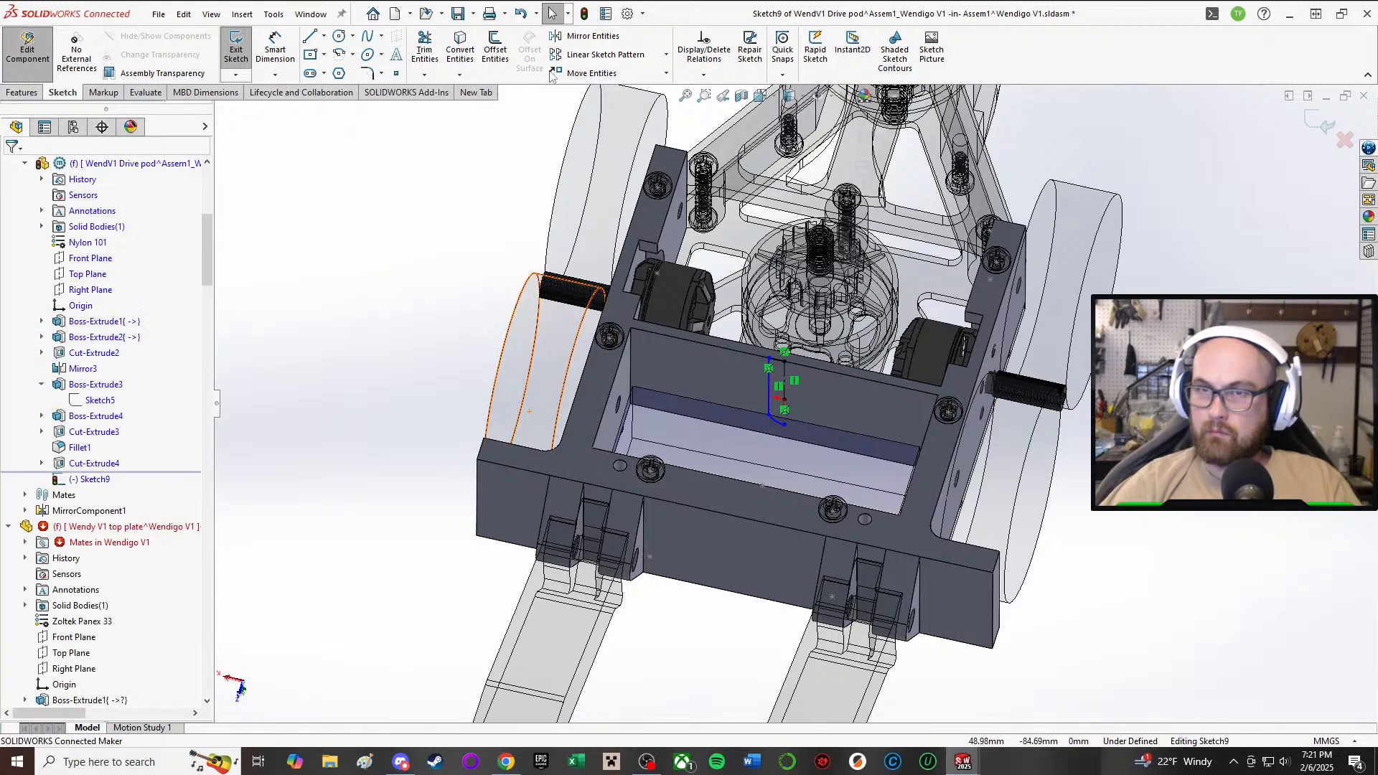
{"action": "left_click", "coordinate": [586, 37]}
{"action": "scroll", "coordinate": [815, 330], "scroll_direction": "up", "scroll_amount": 2}
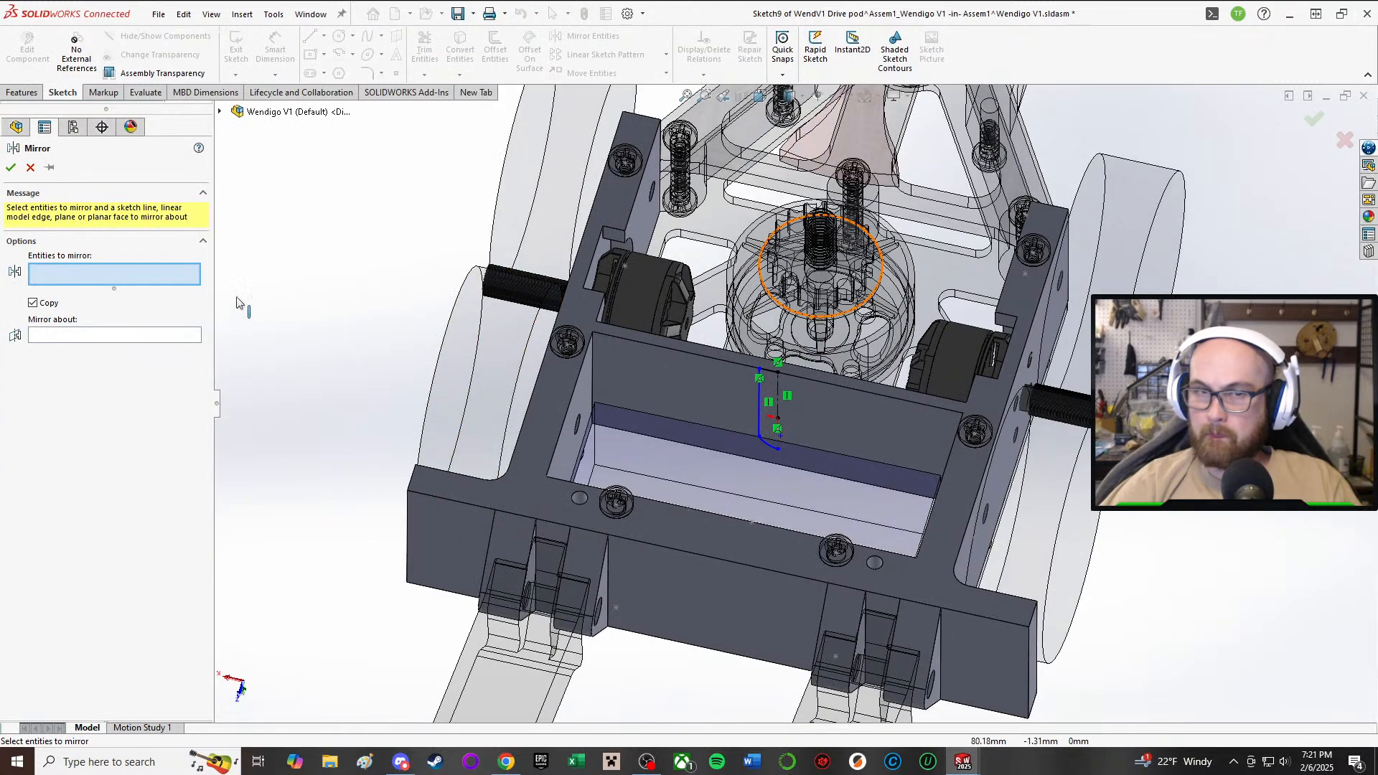
{"action": "left_click", "coordinate": [31, 167]}
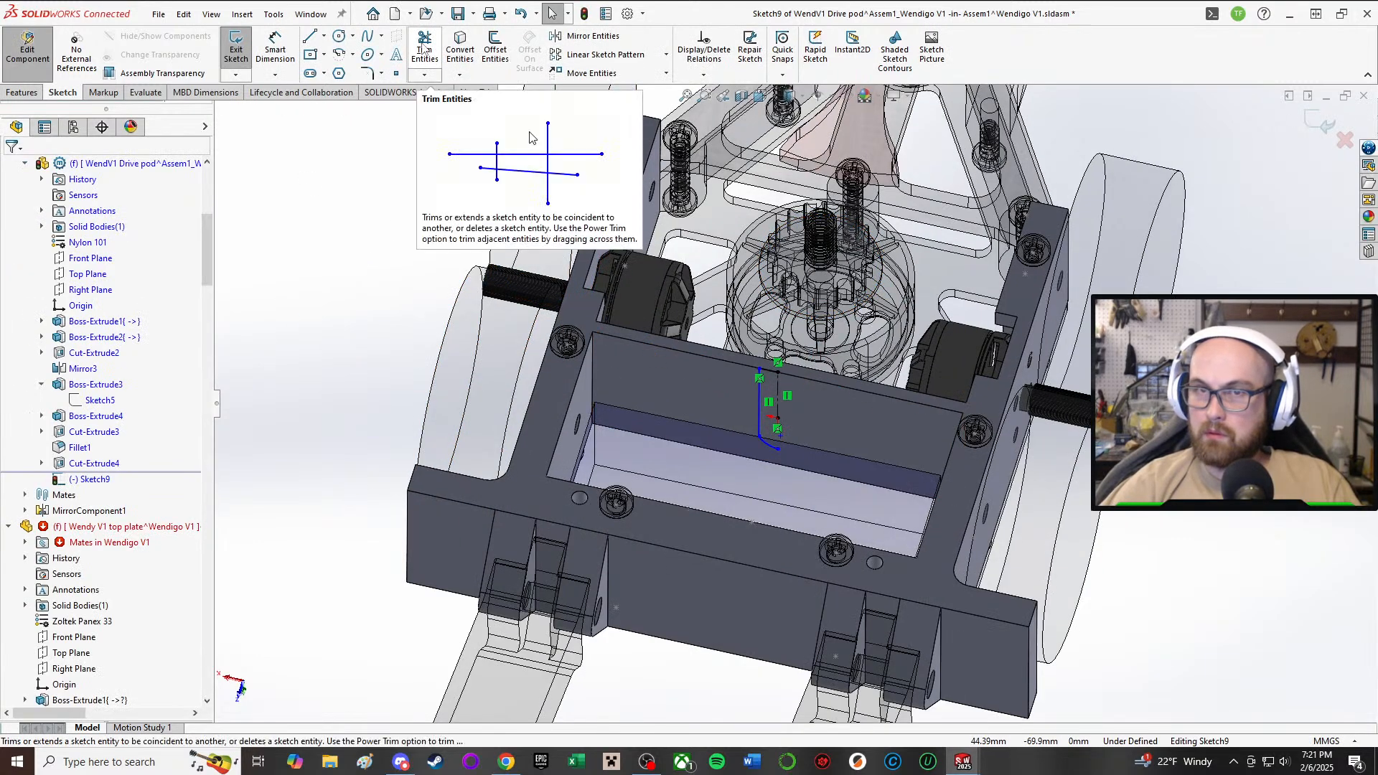
- Mirror the vertical line and the short edge line about the vertical centerline
{"action": "left_click", "coordinate": [587, 36]}
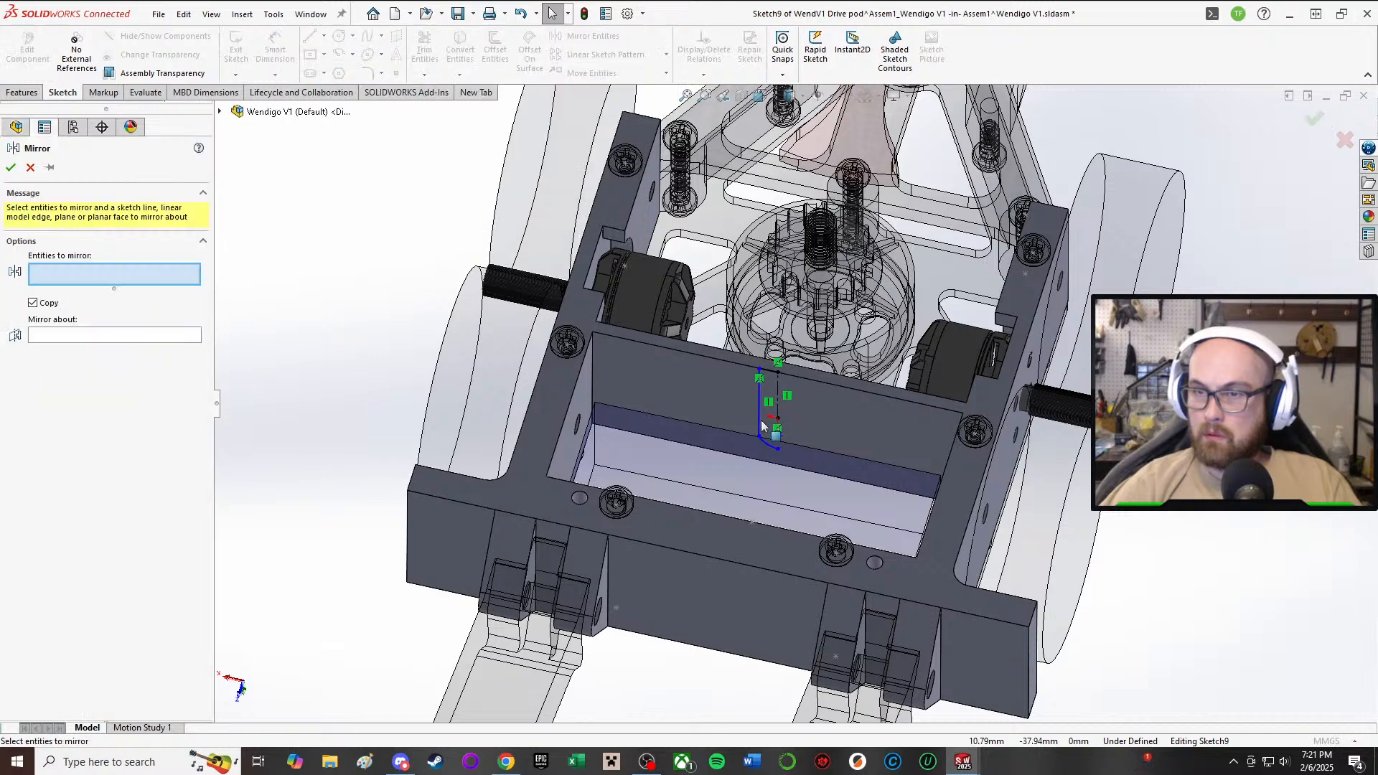
{"action": "scroll", "coordinate": [762, 425], "scroll_direction": "up", "scroll_amount": 3}
{"action": "left_click", "coordinate": [761, 355]}
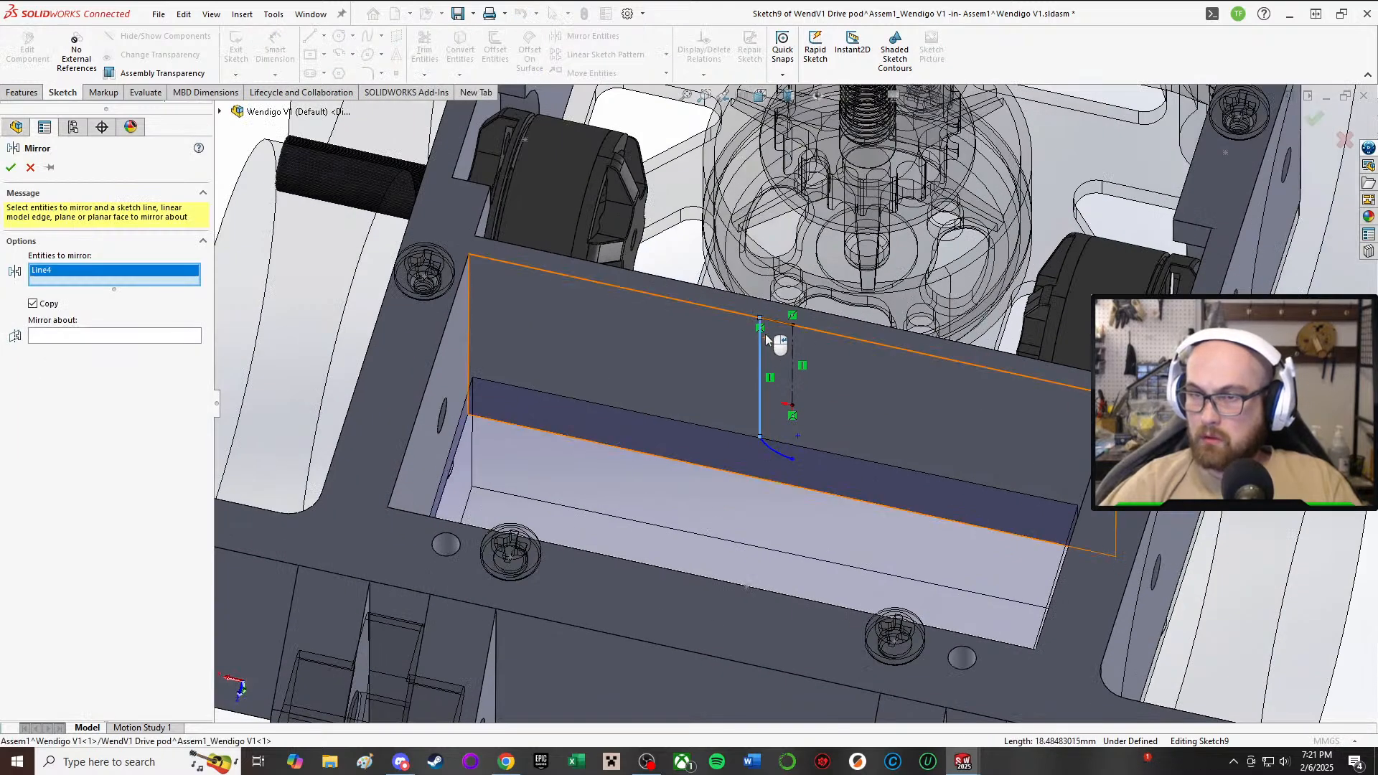
{"action": "left_click", "coordinate": [775, 322]}
{"action": "left_click", "coordinate": [78, 347]}
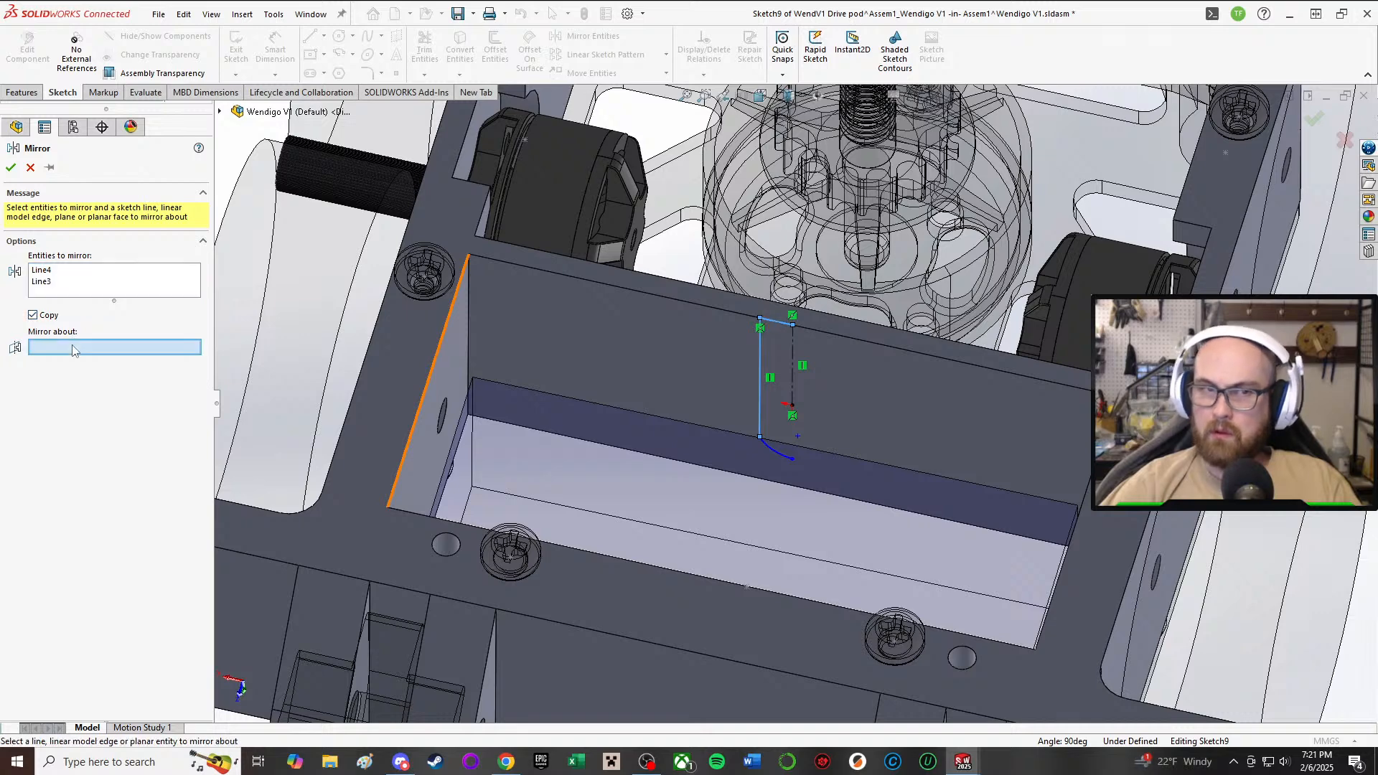
{"action": "left_click", "coordinate": [794, 372]}
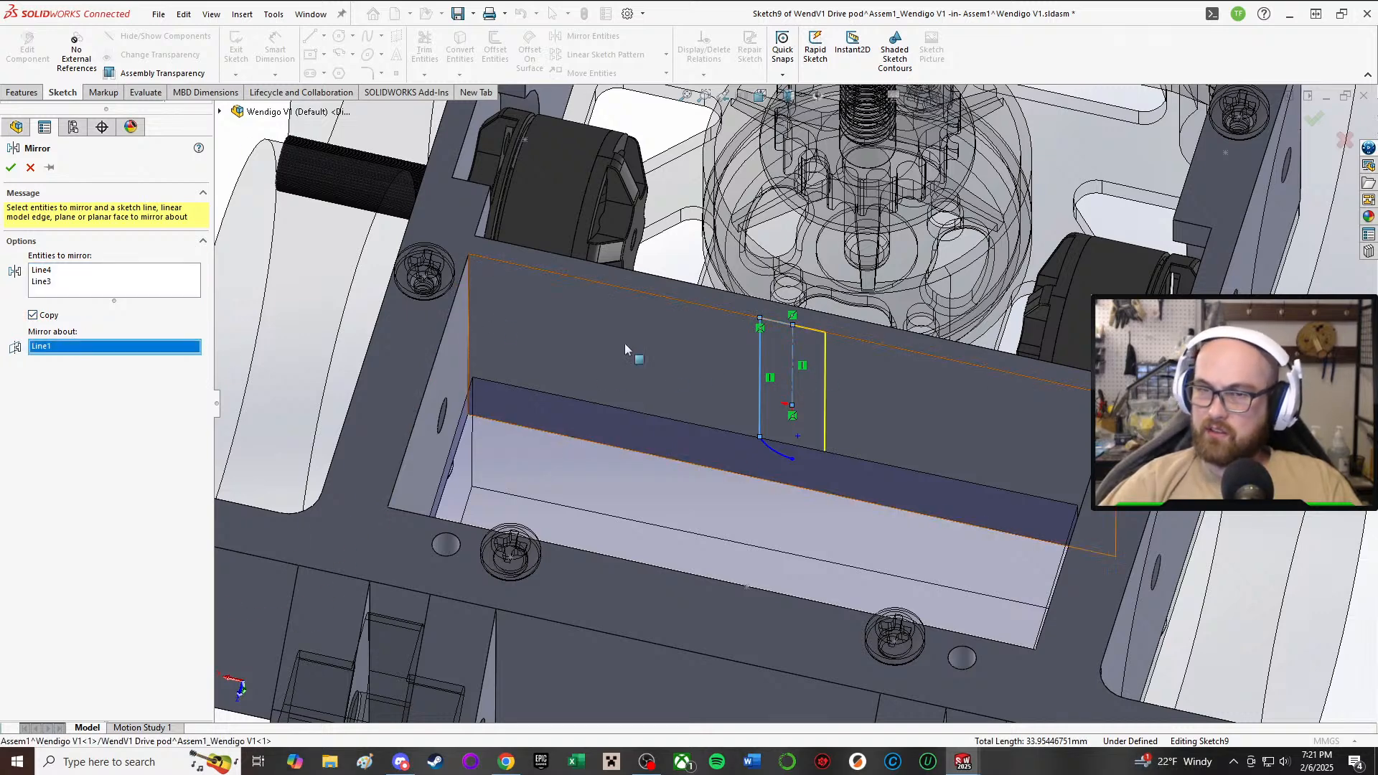
{"action": "left_click", "coordinate": [7, 173]}
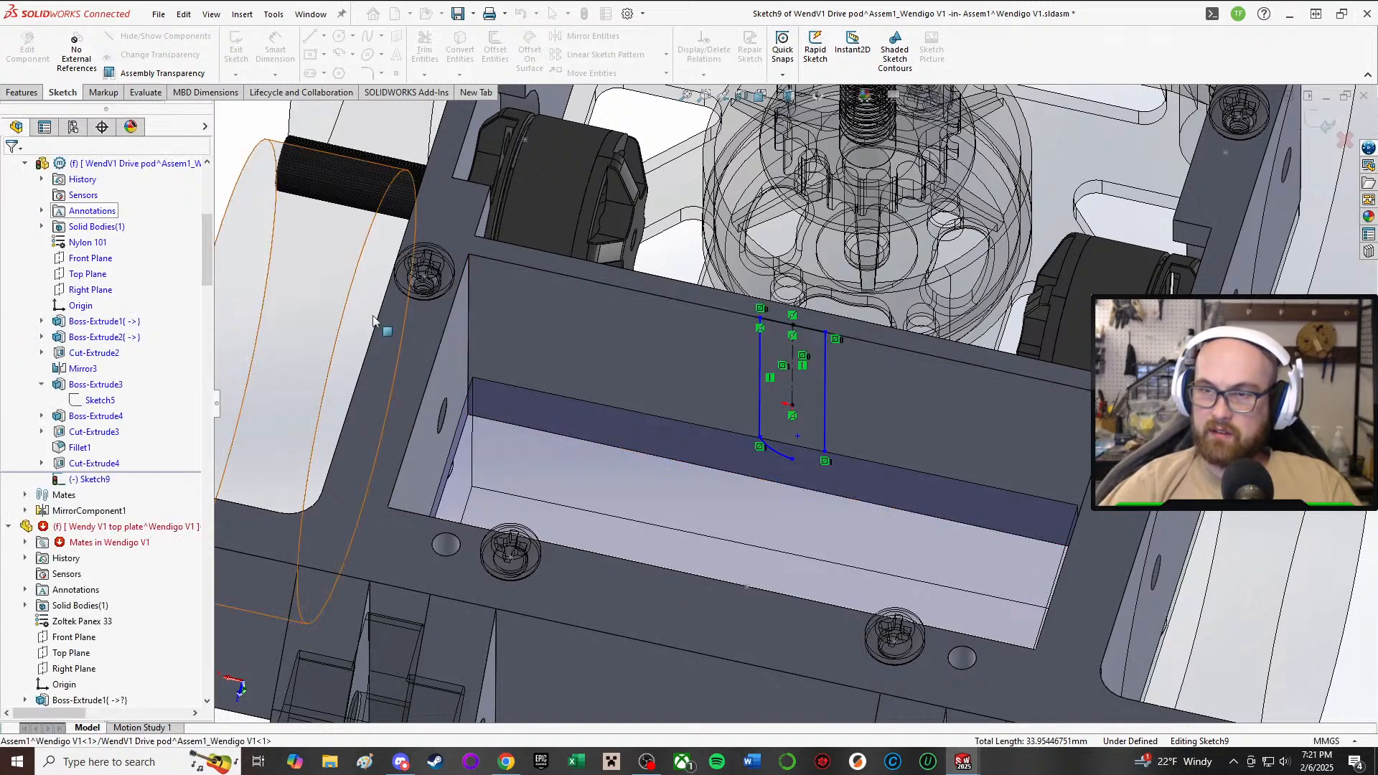
- Join the arc's free end to the lower end of the mirrored vertical line to close the profile
{"action": "scroll", "coordinate": [401, 329], "scroll_direction": "up", "scroll_amount": 3}
{"action": "scroll", "coordinate": [811, 408], "scroll_direction": "down", "scroll_amount": 2}
{"action": "scroll", "coordinate": [728, 409], "scroll_direction": "down", "scroll_amount": 3}
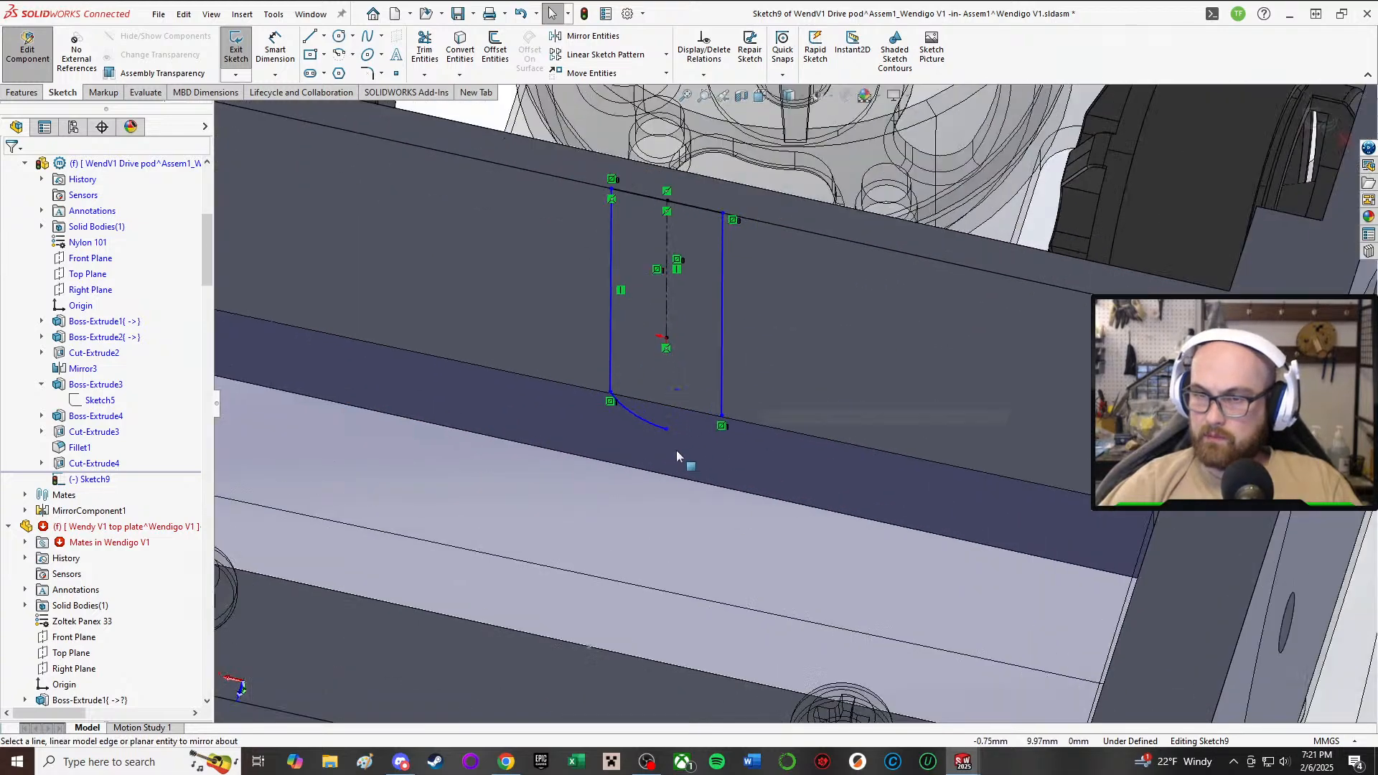
{"action": "left_click", "coordinate": [717, 427]}
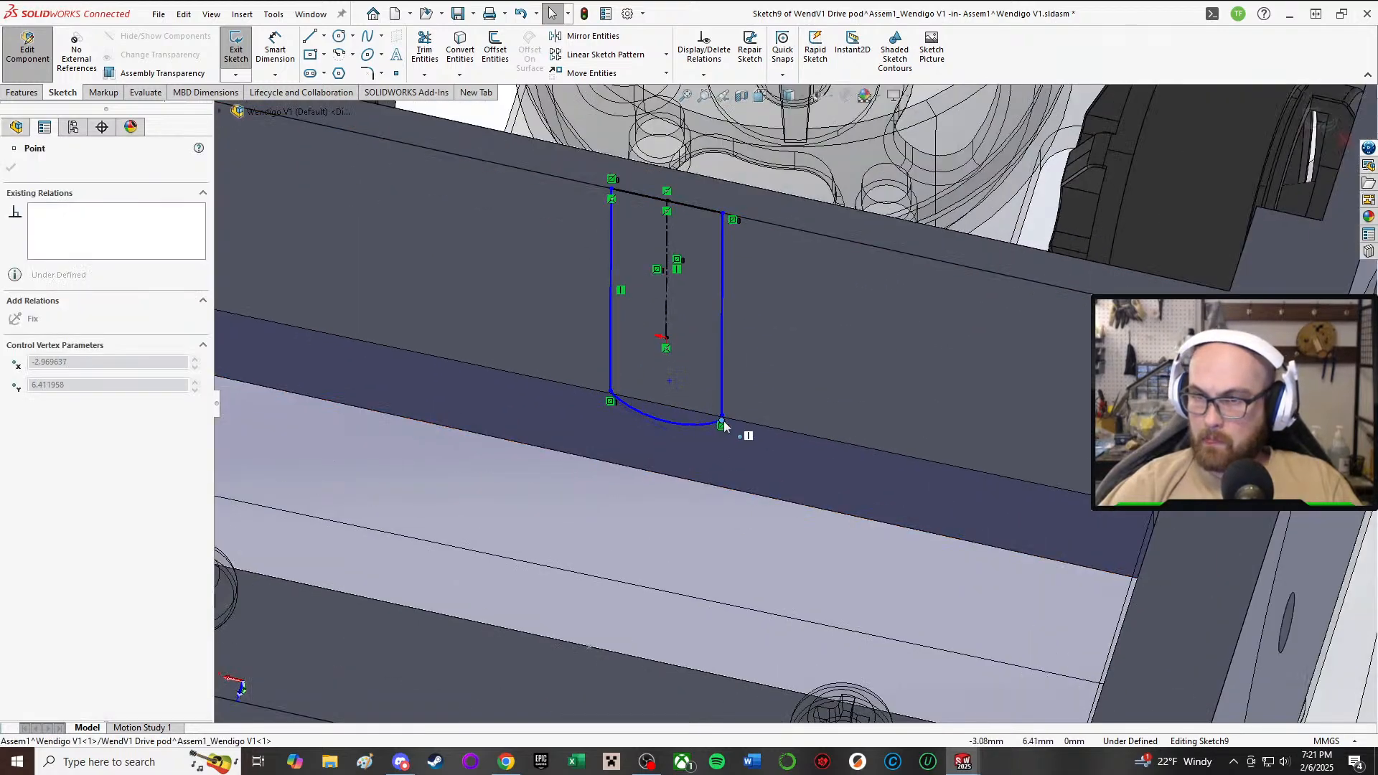
{"action": "key", "text": "Escape"}
- Add a tangent relation between the end arc and the original vertical side line
{"action": "scroll", "coordinate": [718, 416], "scroll_direction": "up", "scroll_amount": 4}
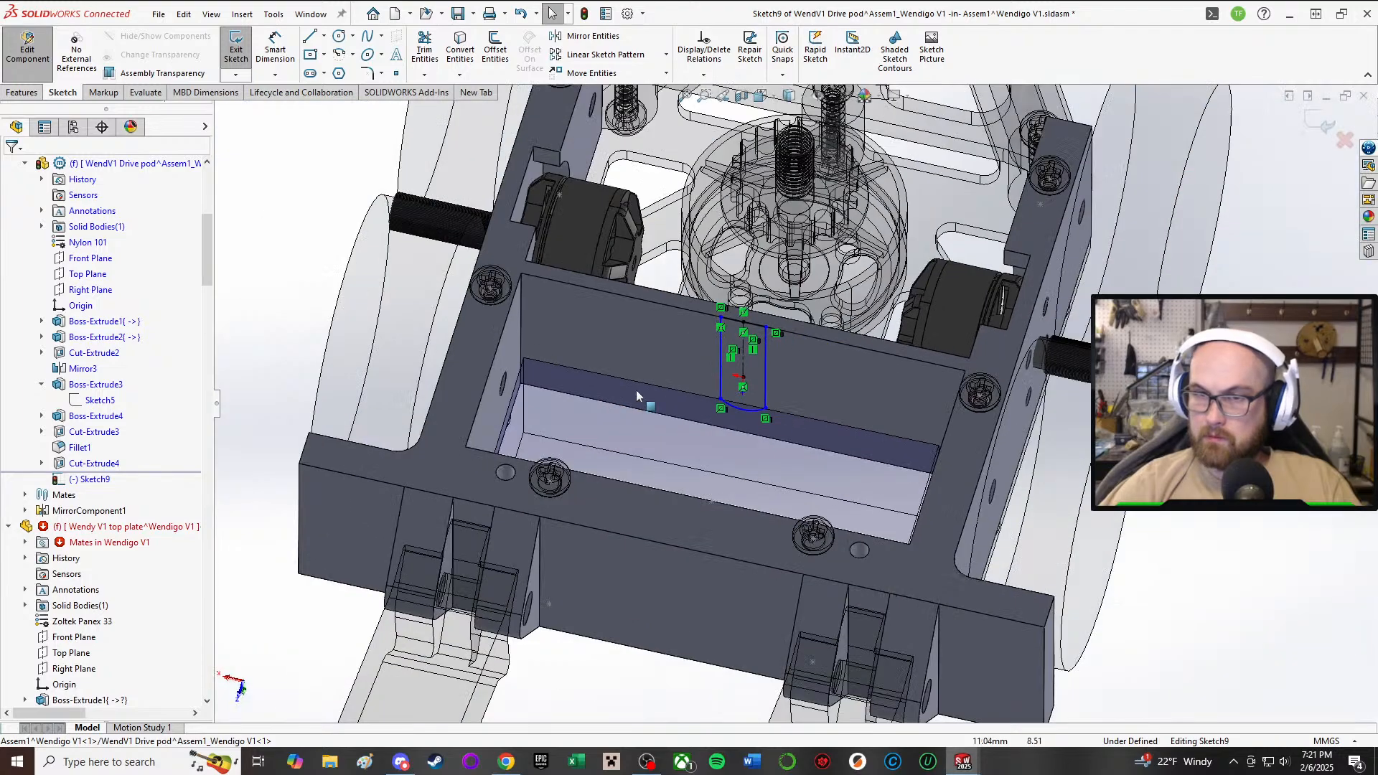
{"action": "scroll", "coordinate": [593, 420], "scroll_direction": "down", "scroll_amount": 3}
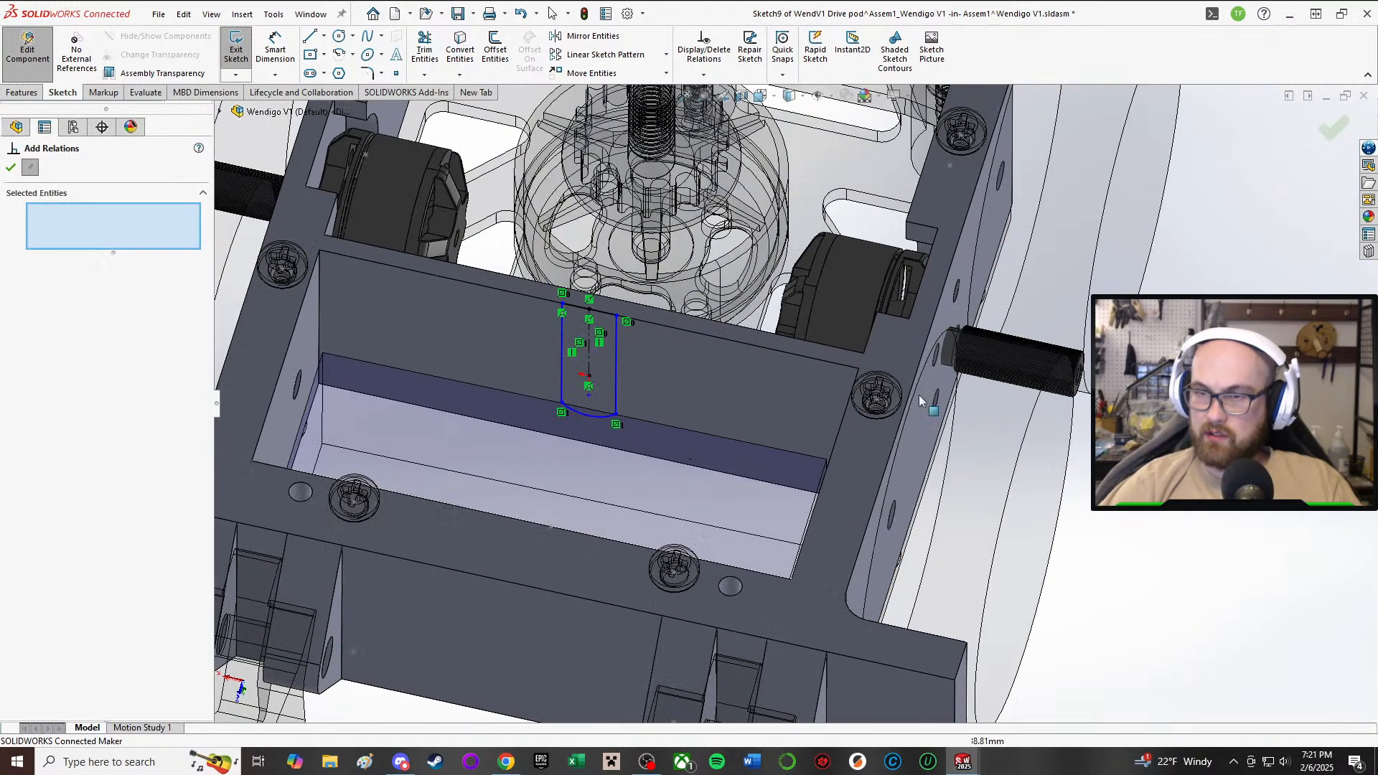
{"action": "left_click", "coordinate": [515, 422]}
{"action": "left_click", "coordinate": [517, 429]}
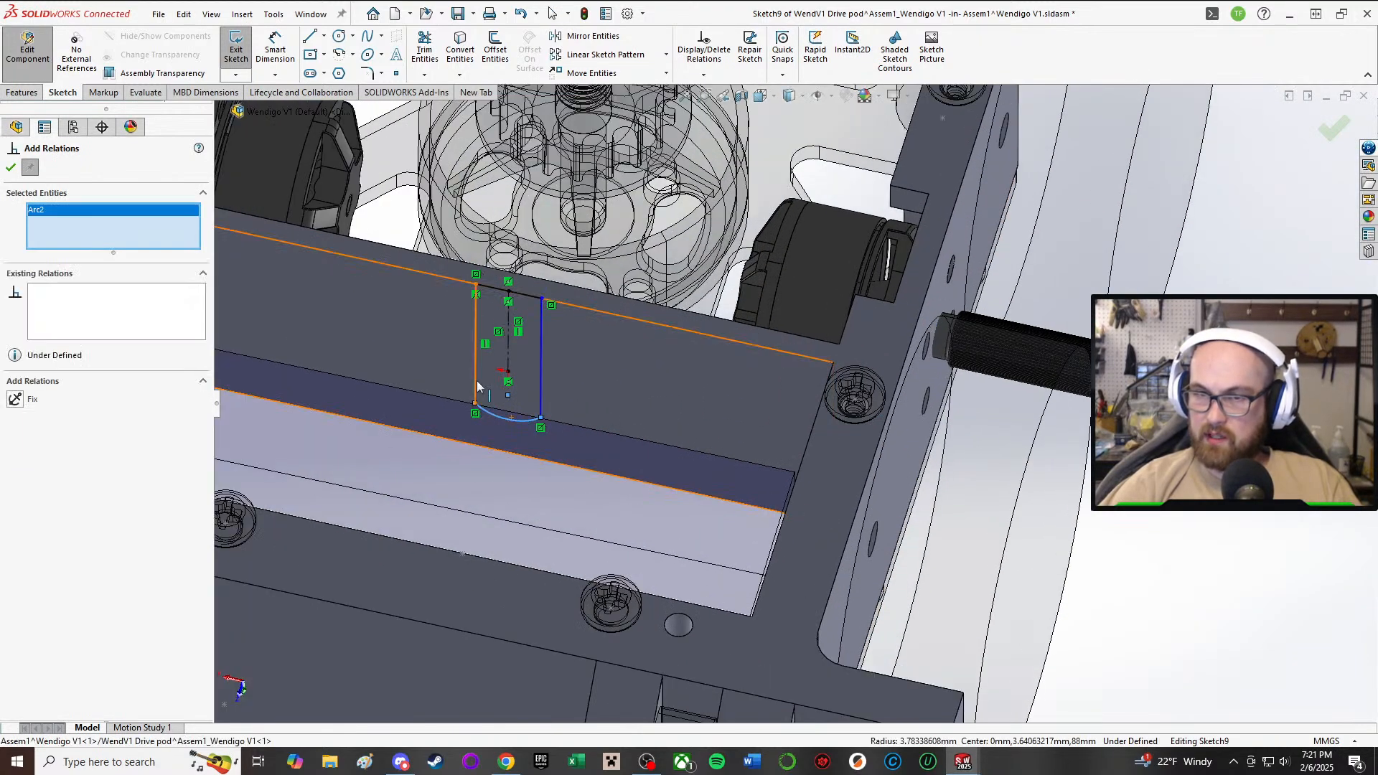
{"action": "left_click", "coordinate": [16, 400]}
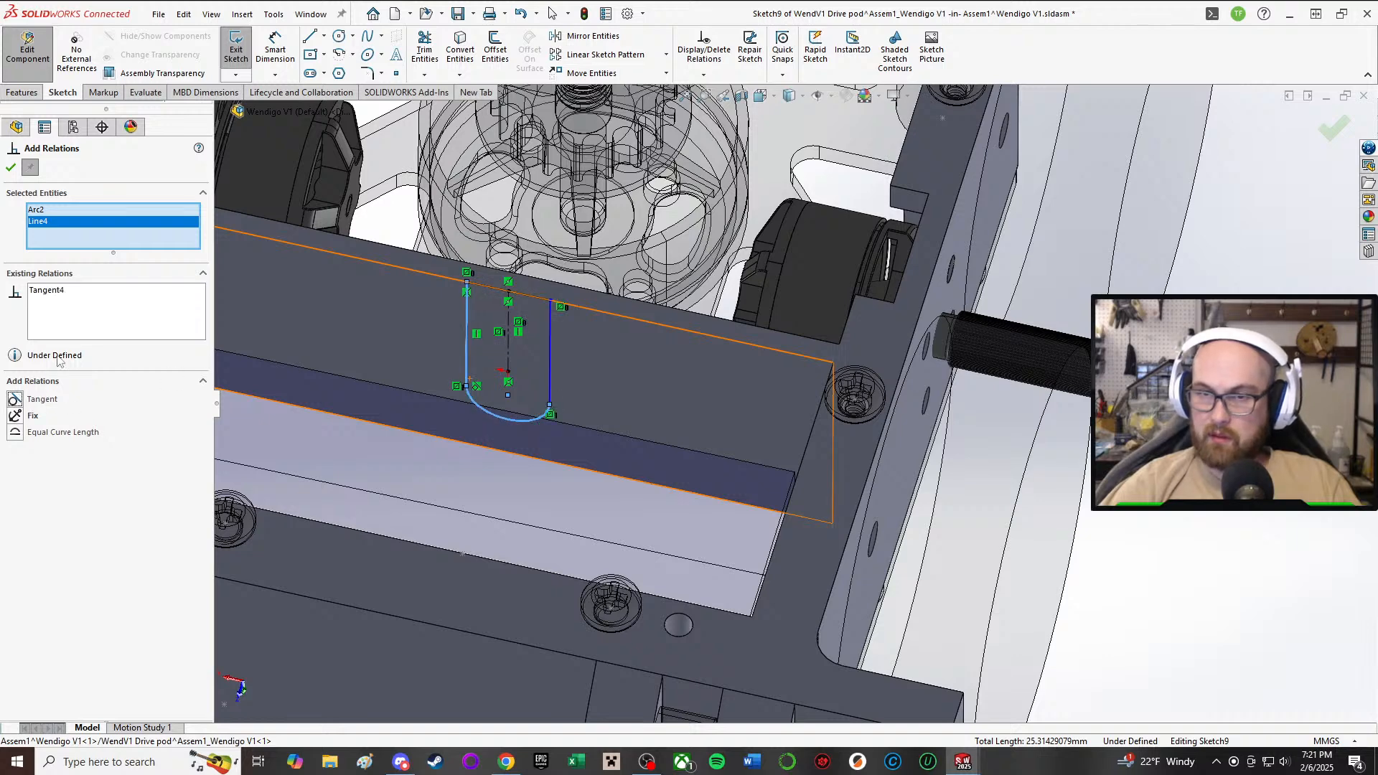
{"action": "left_click", "coordinate": [11, 167]}
- Dimension the distance between the profile's two vertical side lines as 8 mm
{"action": "scroll", "coordinate": [718, 395], "scroll_direction": "up", "scroll_amount": 4}
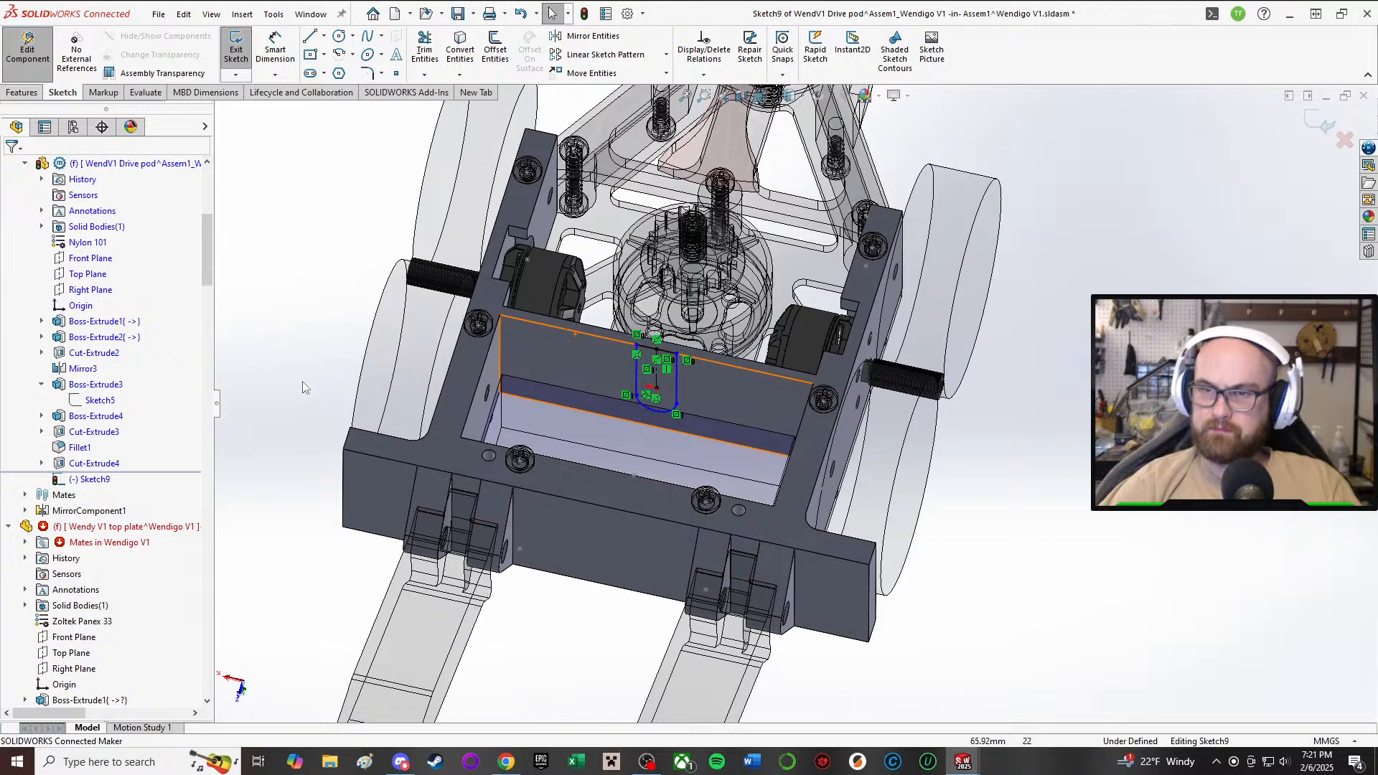
{"action": "scroll", "coordinate": [486, 445], "scroll_direction": "down", "scroll_amount": 3}
{"action": "key", "text": "d"}
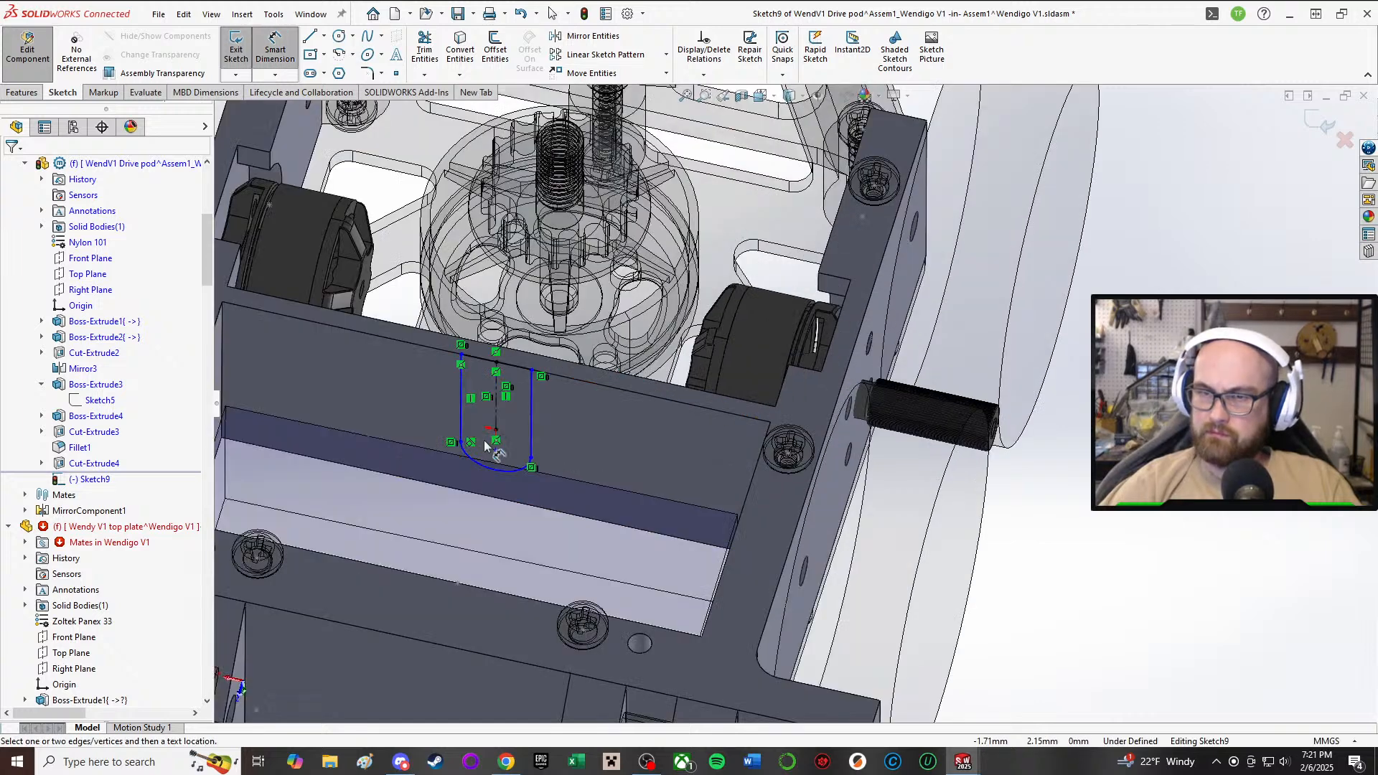
{"action": "left_click", "coordinate": [533, 417]}
{"action": "left_click", "coordinate": [463, 413]}
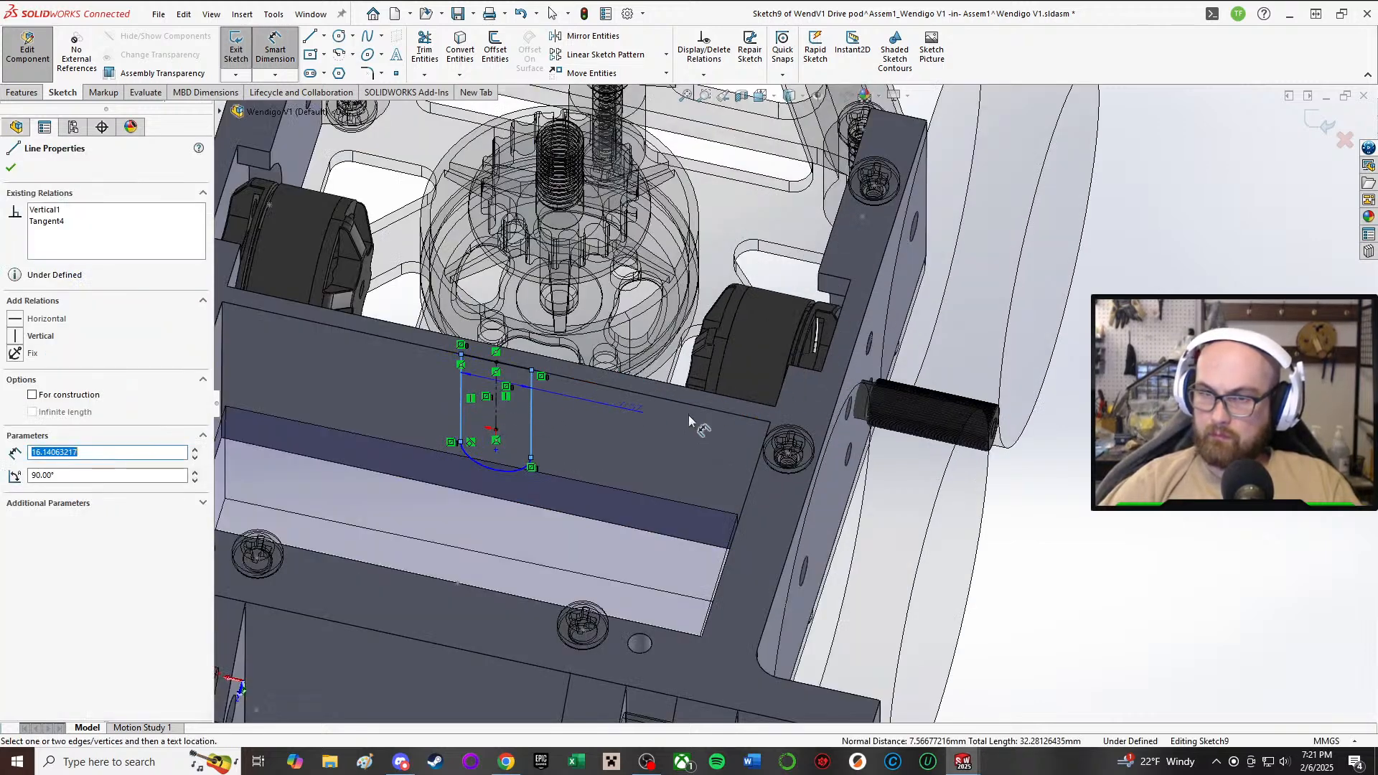
{"action": "left_click", "coordinate": [1143, 479]}
{"action": "type", "text": "8"}
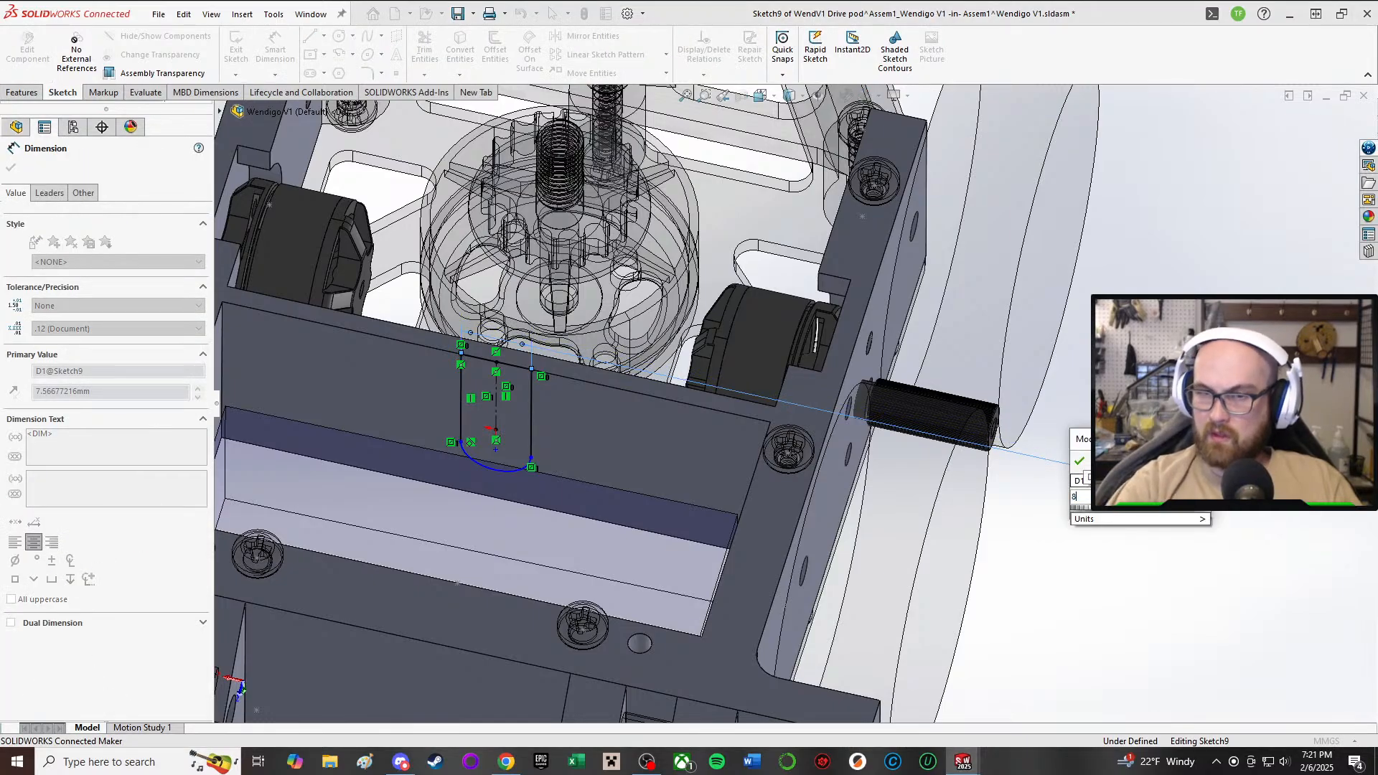
{"action": "key", "text": "Return"}
- Dimension the length of the profile's original vertical side line as 18 mm
{"action": "middle_click_drag", "start_coordinate": [617, 475], "coordinate": [656, 242]}
{"action": "left_click", "coordinate": [380, 359]}
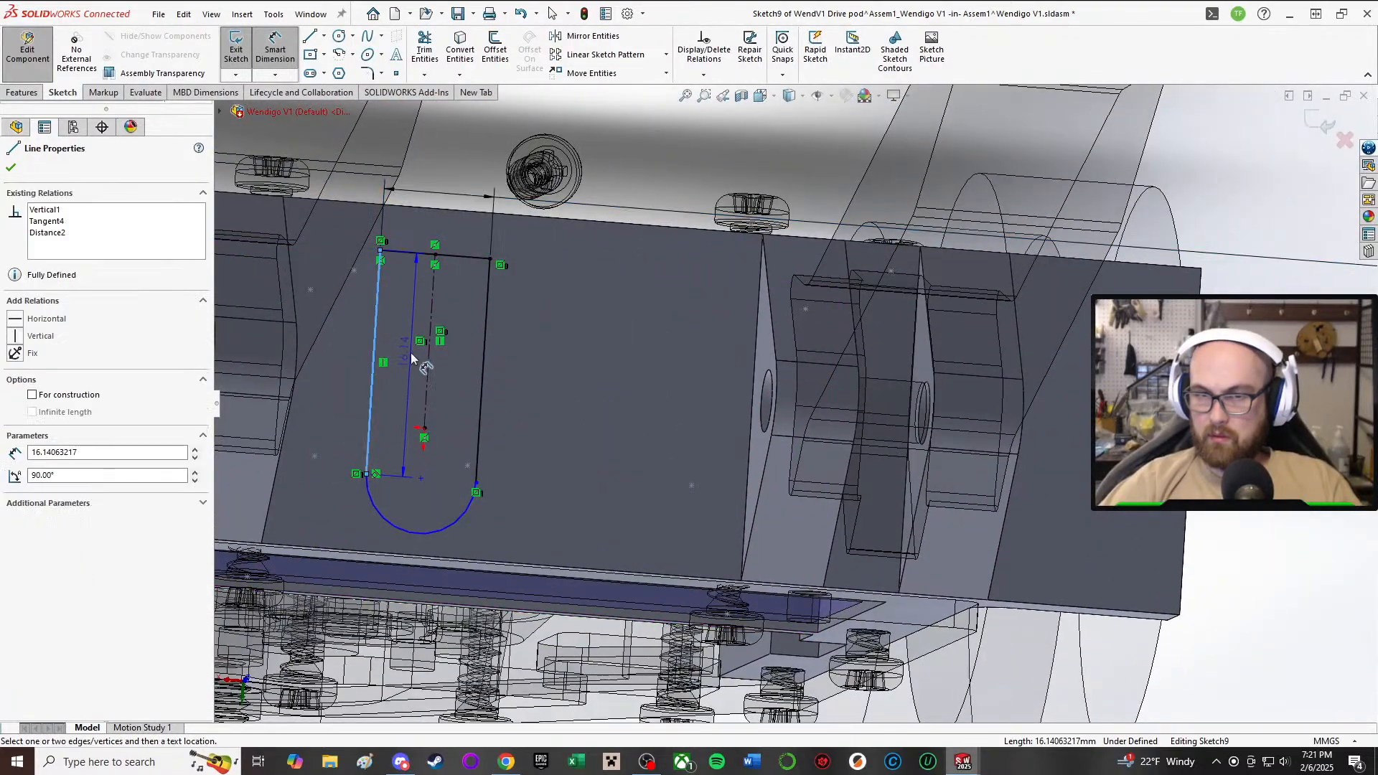
{"action": "left_click", "coordinate": [416, 363]}
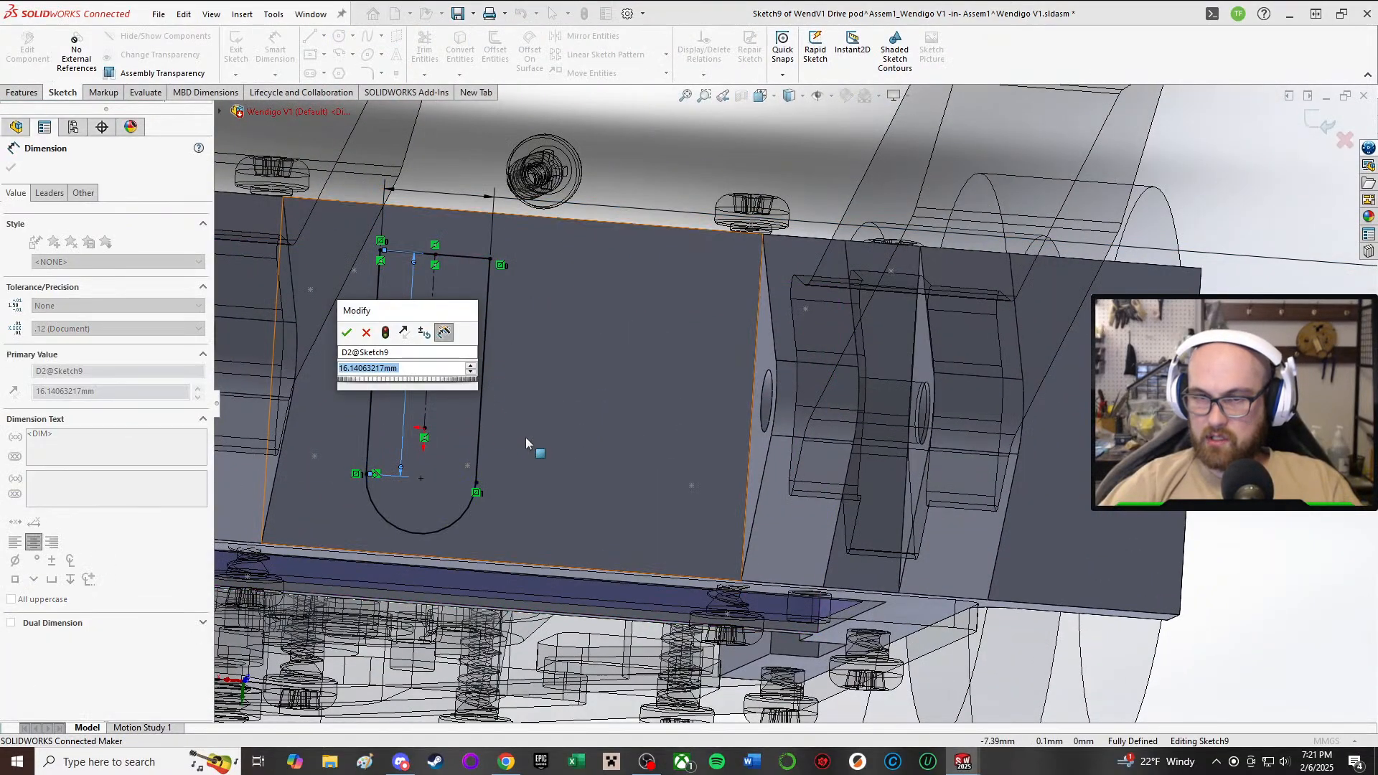
{"action": "middle_click_drag", "start_coordinate": [526, 443], "coordinate": [616, 402]}
{"action": "scroll", "coordinate": [675, 248], "scroll_direction": "down", "scroll_amount": 4}
{"action": "scroll", "coordinate": [675, 248], "scroll_direction": "up", "scroll_amount": 4}
{"action": "middle_click_drag", "start_coordinate": [675, 249], "coordinate": [676, 359]}
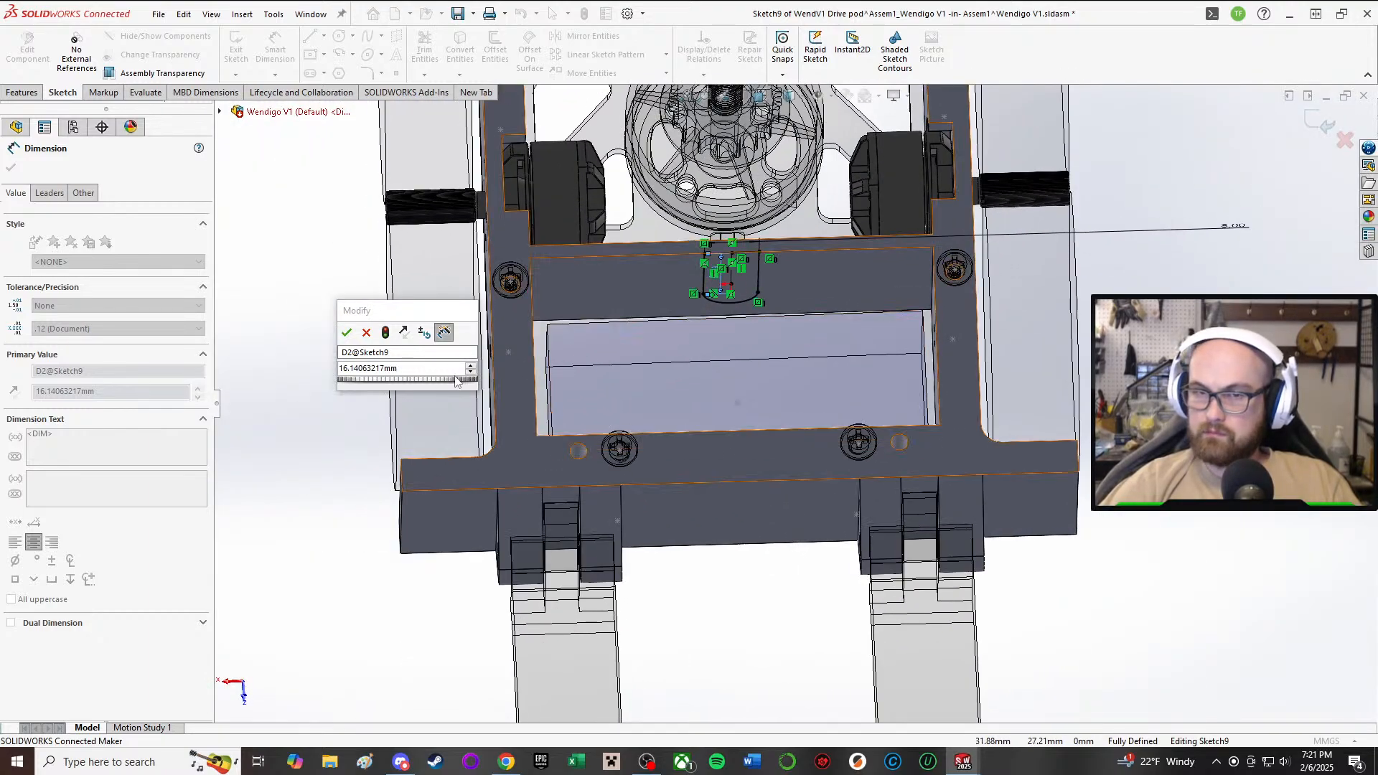
{"action": "double_click", "coordinate": [417, 367]}
{"action": "type", "text": "18"}
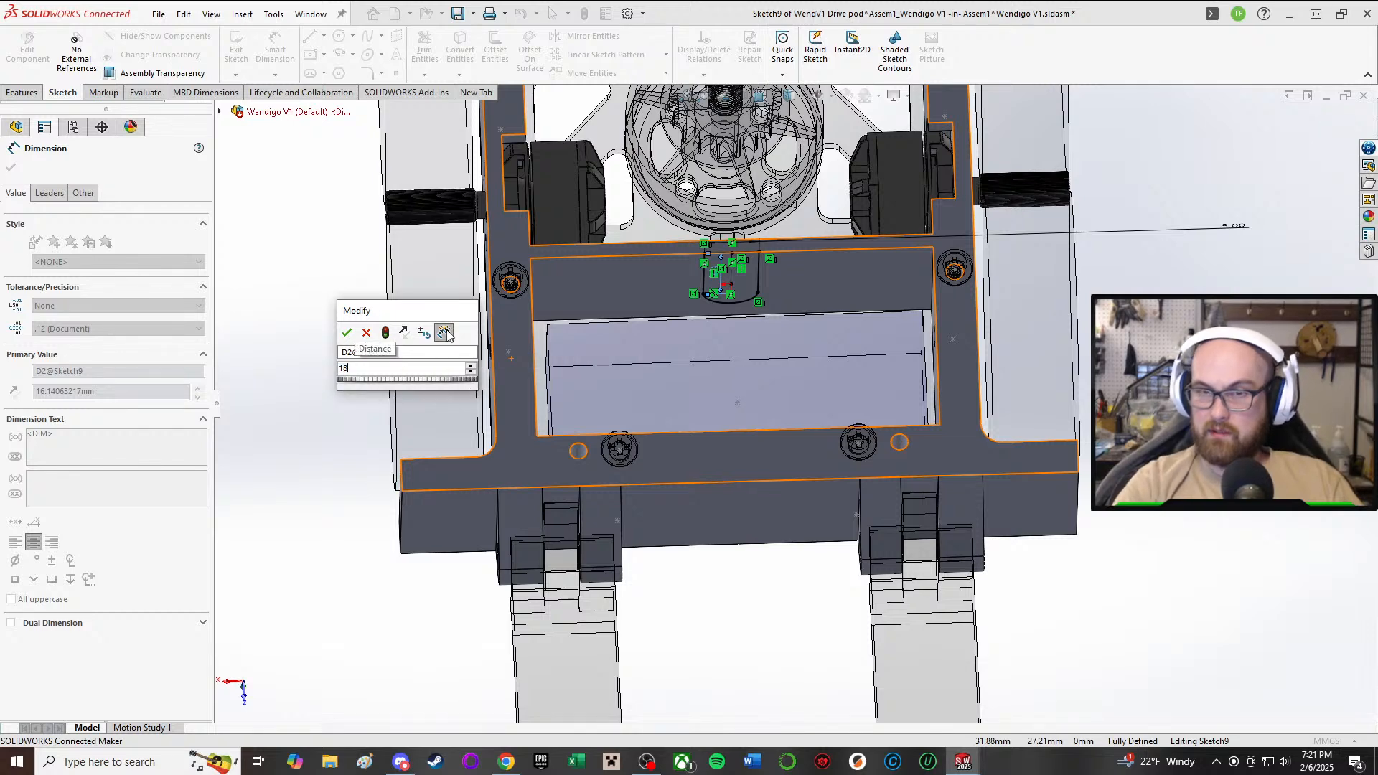
{"action": "key", "text": "Return"}
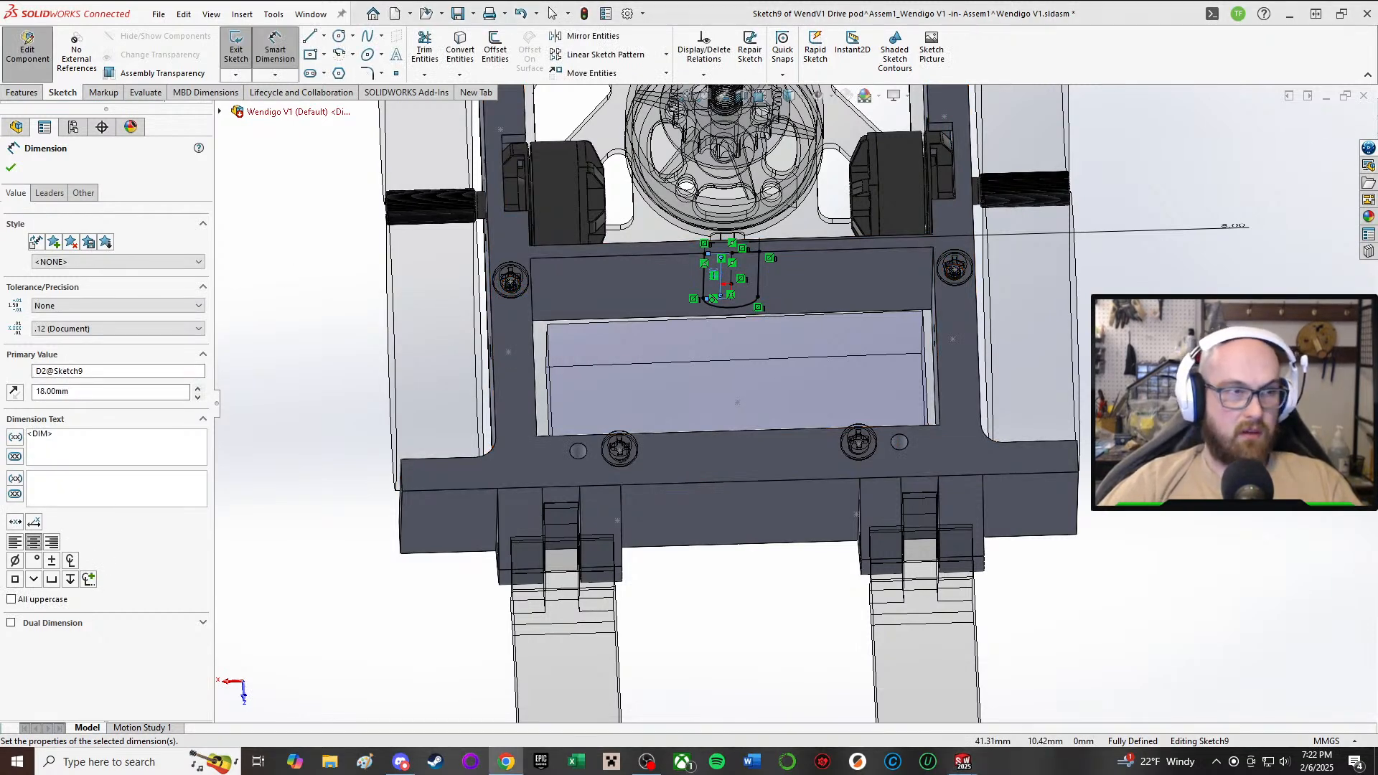
- Cut-extrude the 8 mm wide round-ended slot profile Through All to notch the crossbar
{"action": "key", "text": "z"}
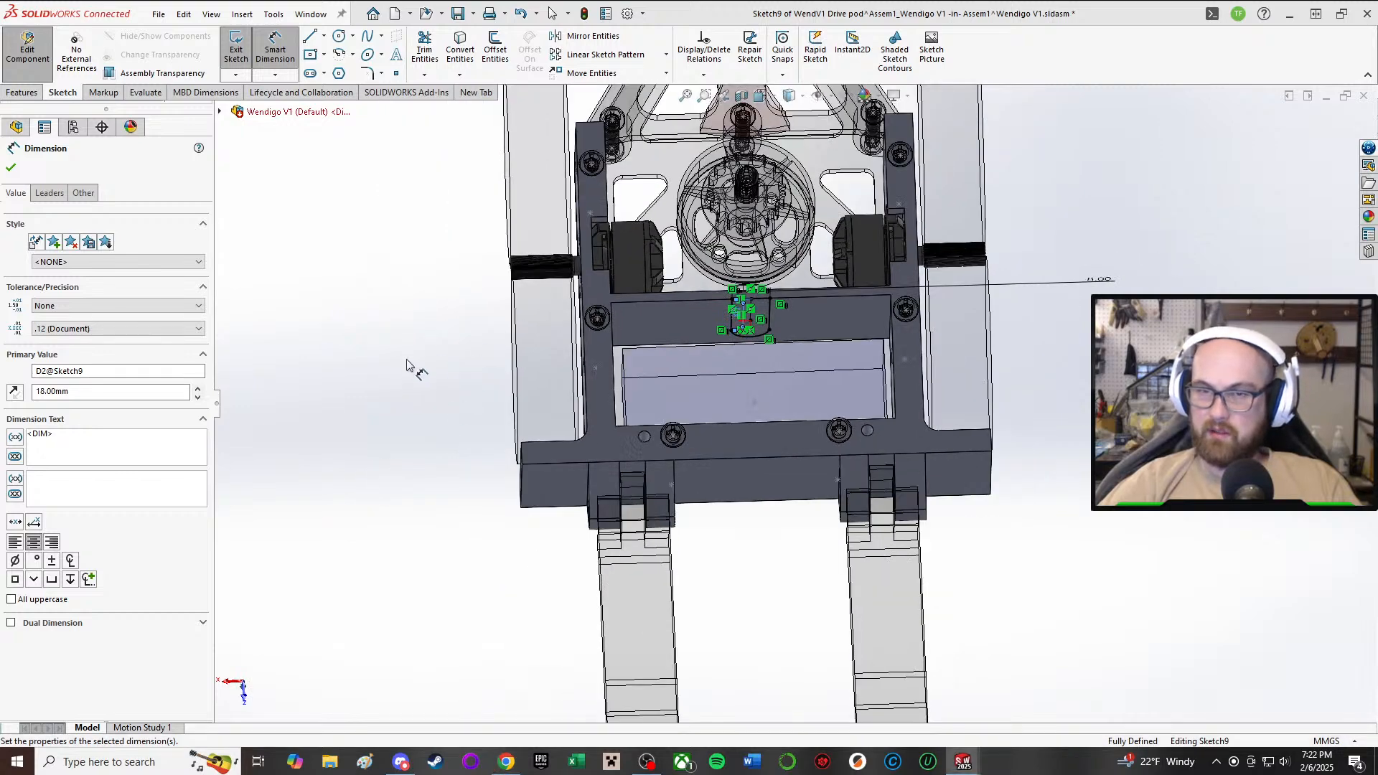
{"action": "scroll", "coordinate": [752, 288], "scroll_direction": "down", "scroll_amount": 8}
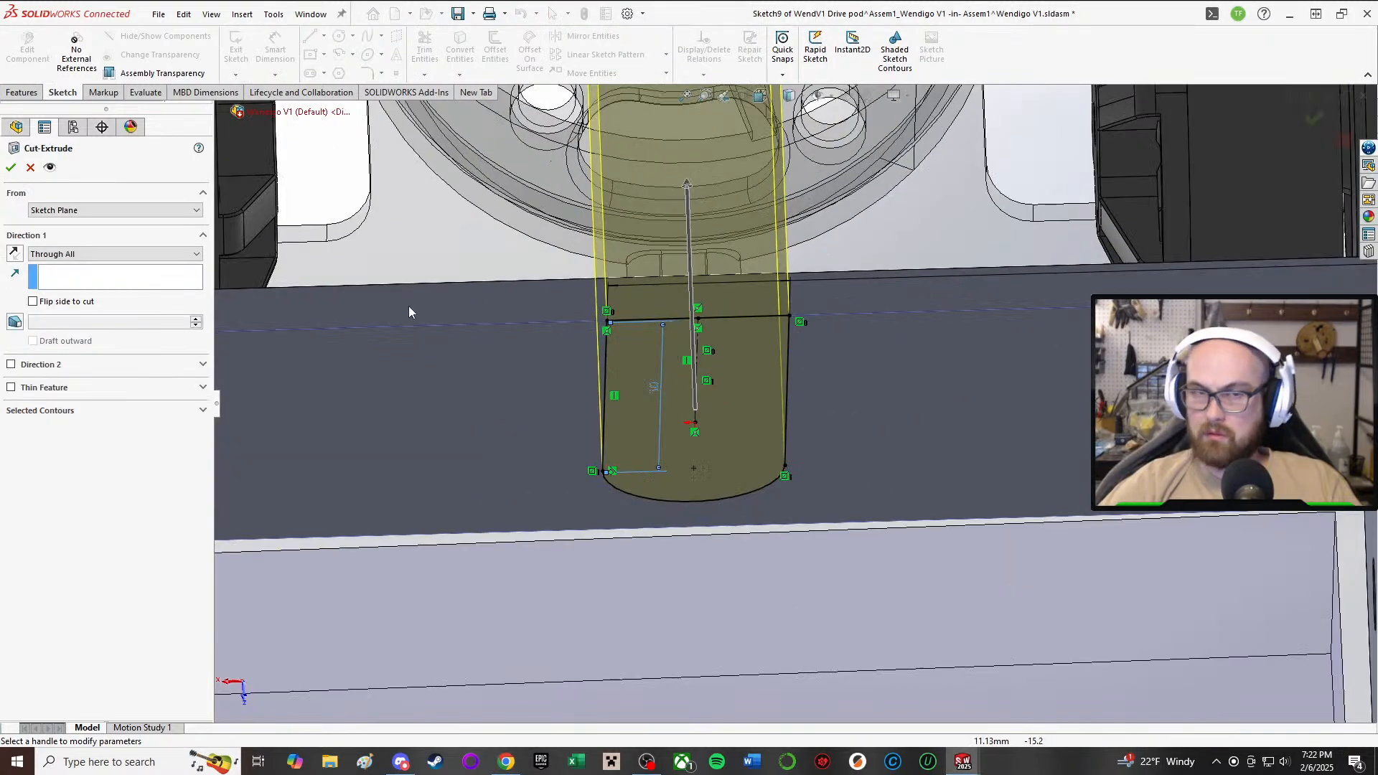
{"action": "key", "text": "f"}
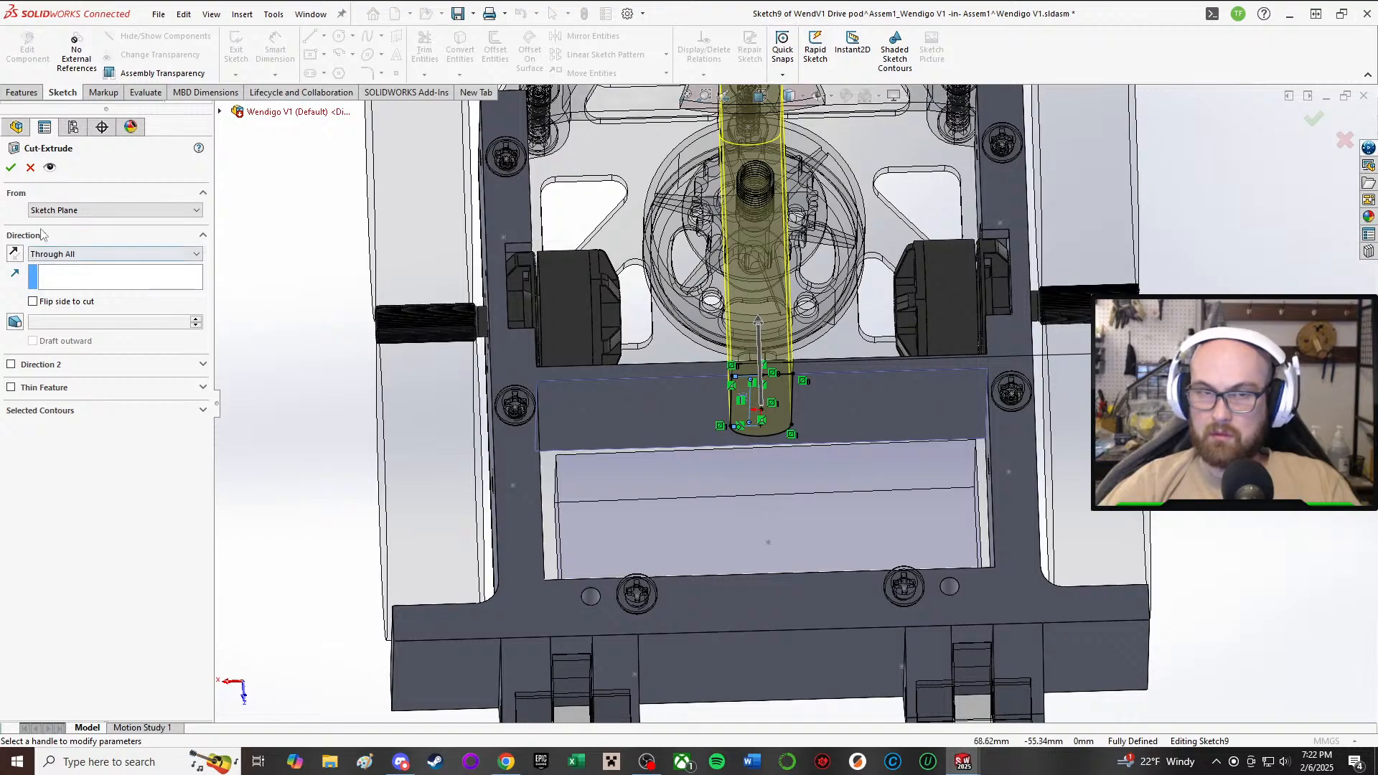
{"action": "left_click", "coordinate": [11, 168]}
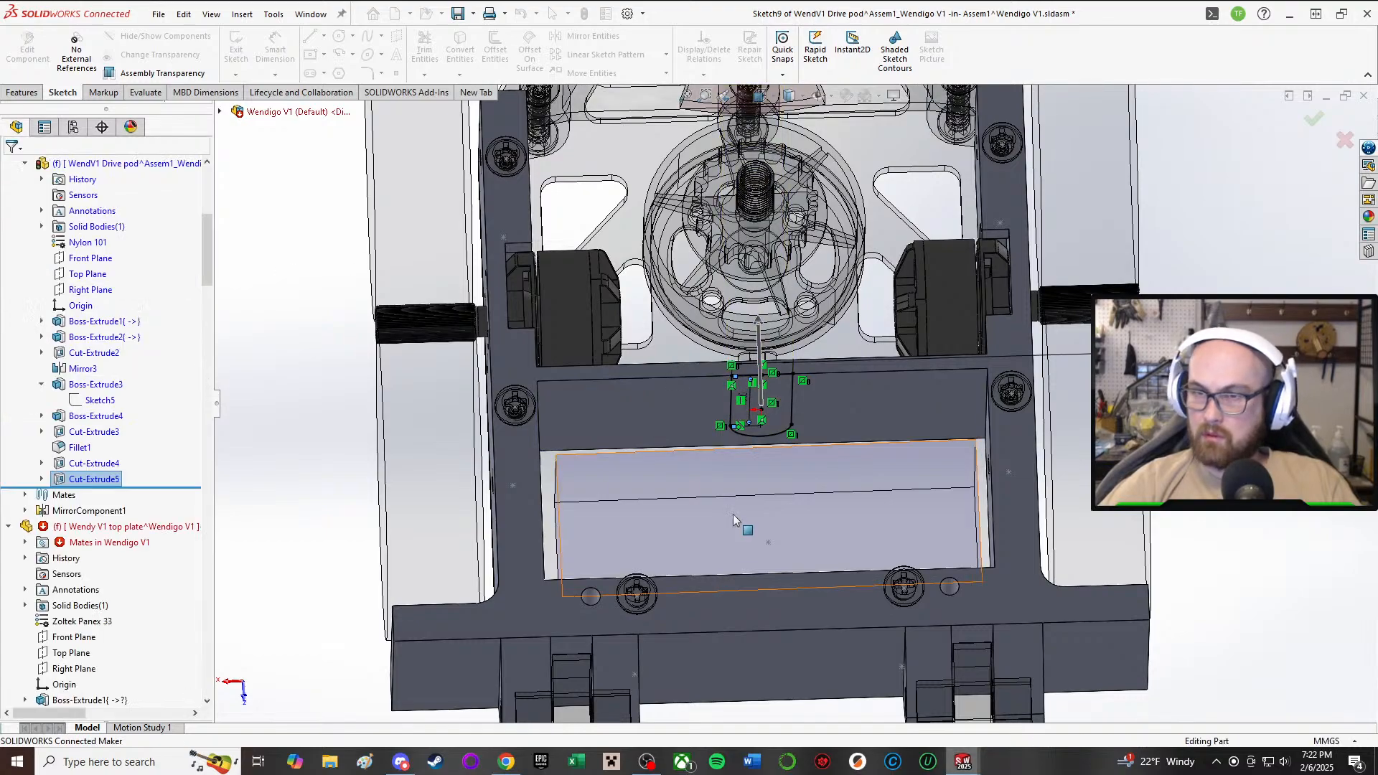
- Examine the slotted crossbar and the adjoining battery pocket from several angles
{"action": "middle_click_drag", "start_coordinate": [751, 496], "coordinate": [689, 409]}
{"action": "mouse_move", "coordinate": [773, 462]}
{"action": "middle_mouse_down"}
{"action": "mouse_move", "coordinate": [825, 404]}
{"action": "mouse_move", "coordinate": [839, 348]}
{"action": "mouse_move", "coordinate": [841, 438]}
{"action": "middle_mouse_up"}
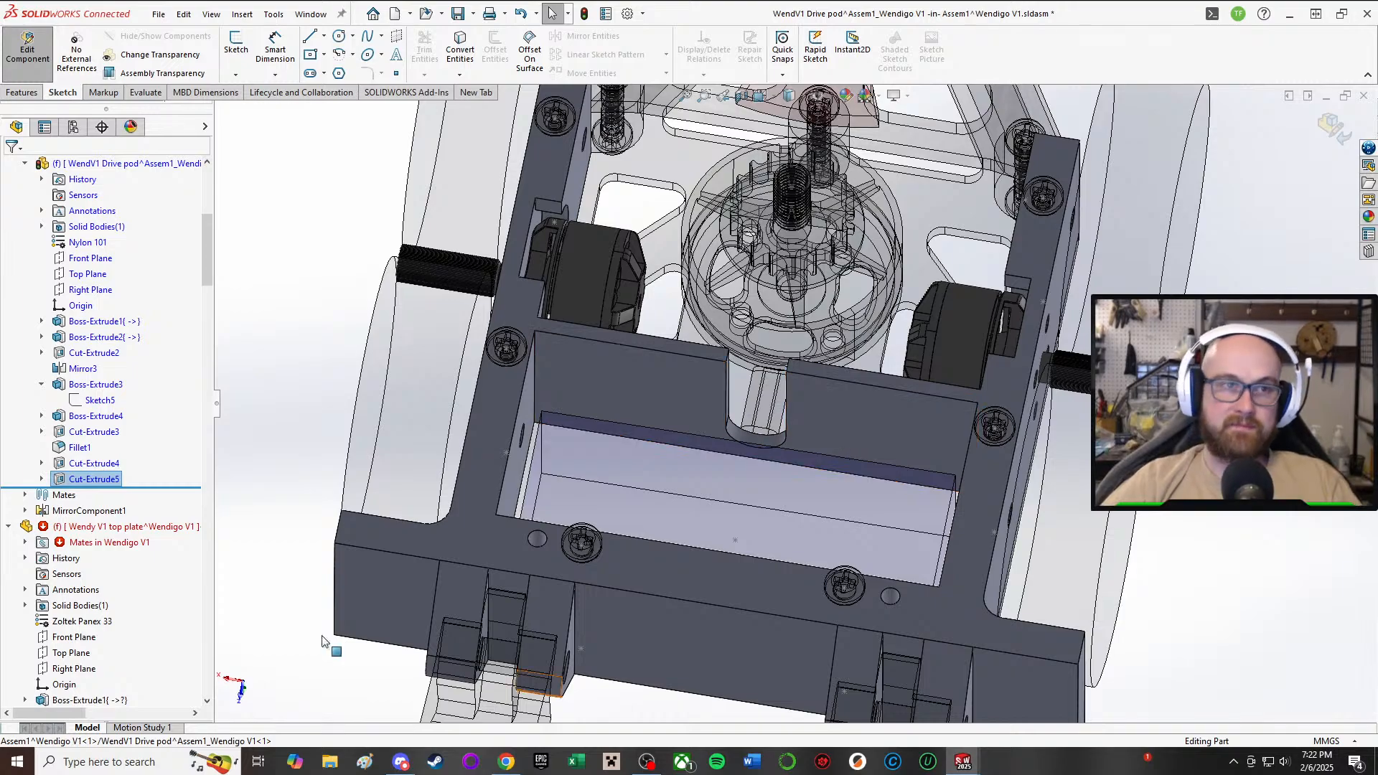
{"action": "middle_click_drag", "start_coordinate": [845, 505], "coordinate": [853, 431]}
{"action": "scroll", "coordinate": [821, 555], "scroll_direction": "down", "scroll_amount": 1}
{"action": "scroll", "coordinate": [802, 532], "scroll_direction": "up", "scroll_amount": 5}
{"action": "scroll", "coordinate": [852, 434], "scroll_direction": "down", "scroll_amount": 5}
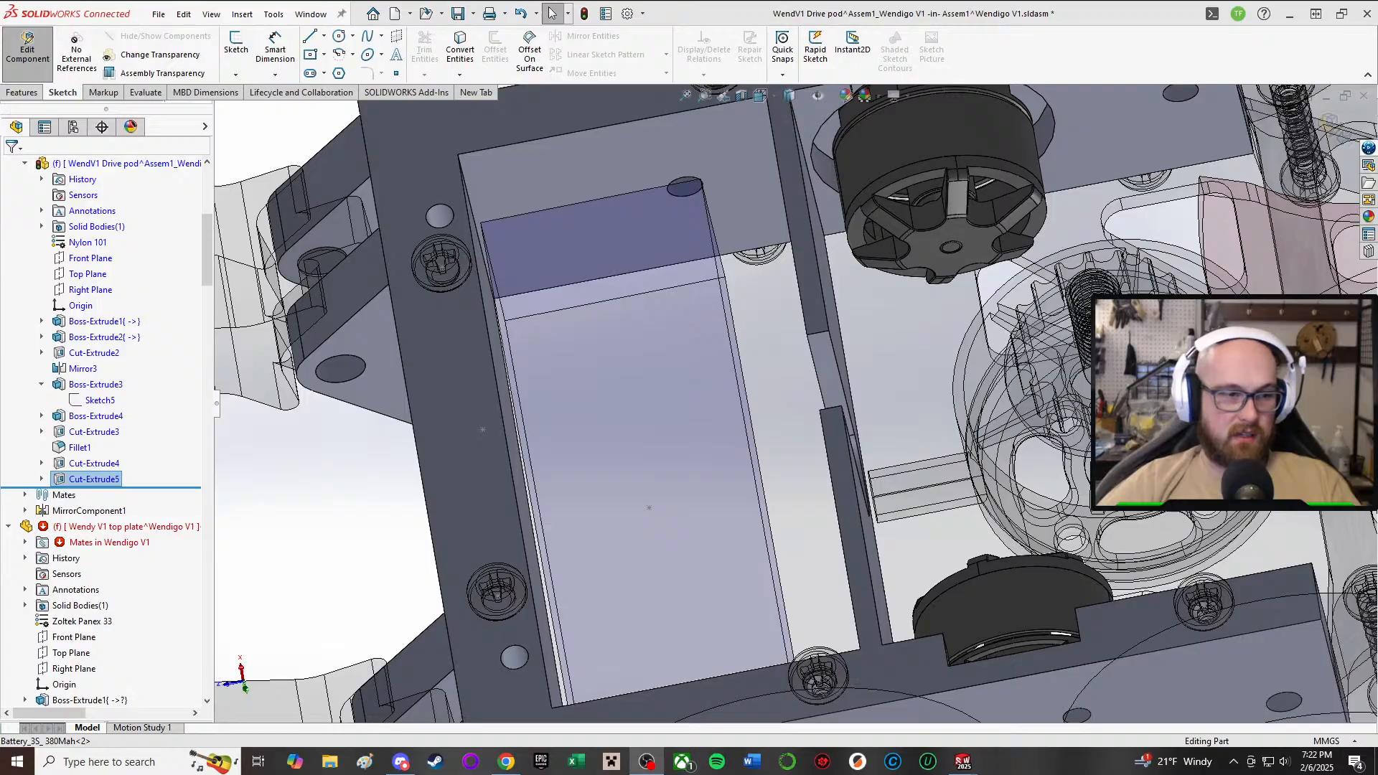
{"action": "middle_click_drag", "start_coordinate": [838, 448], "coordinate": [849, 517]}
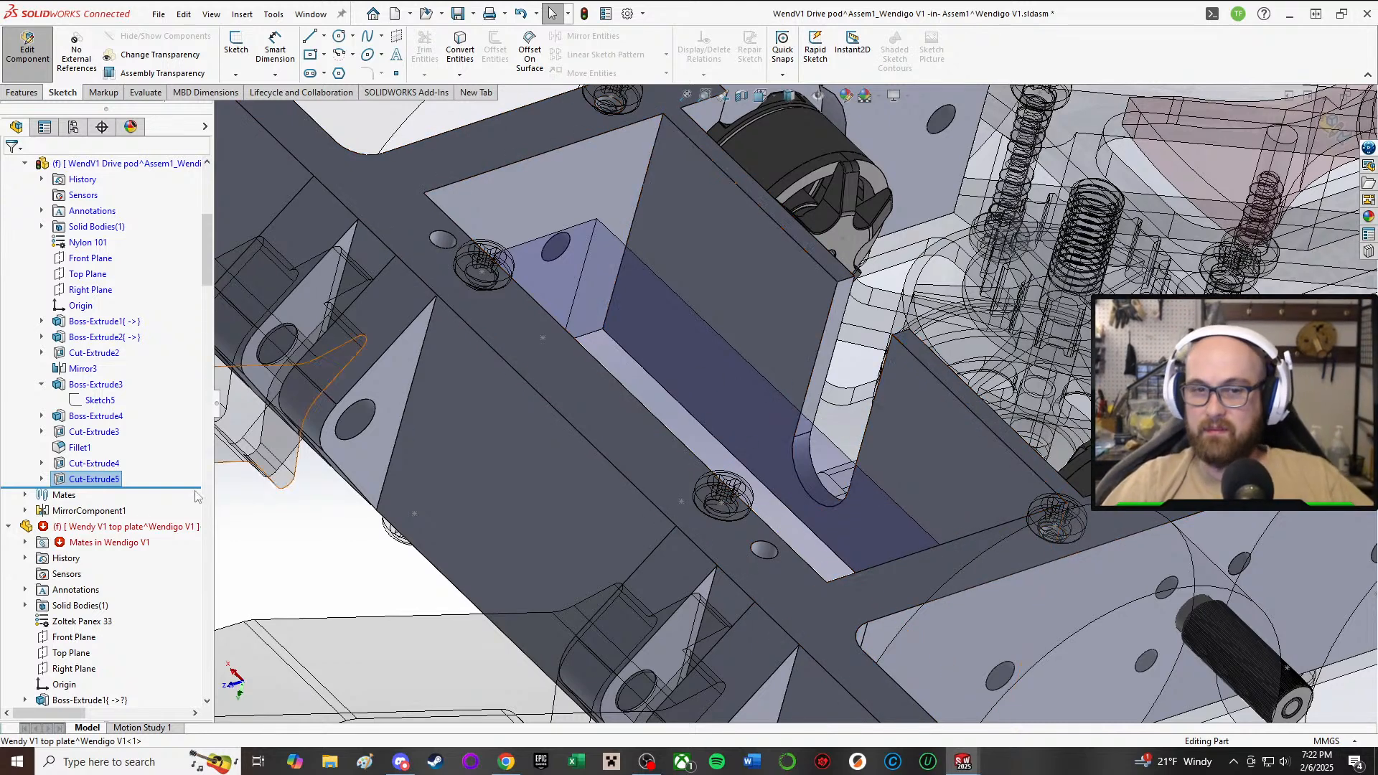
- Edit the drive pod's existing 3 mm fillet and add the battery pocket's two inner vertical corner edges at one end
{"action": "left_click", "coordinate": [79, 448]}
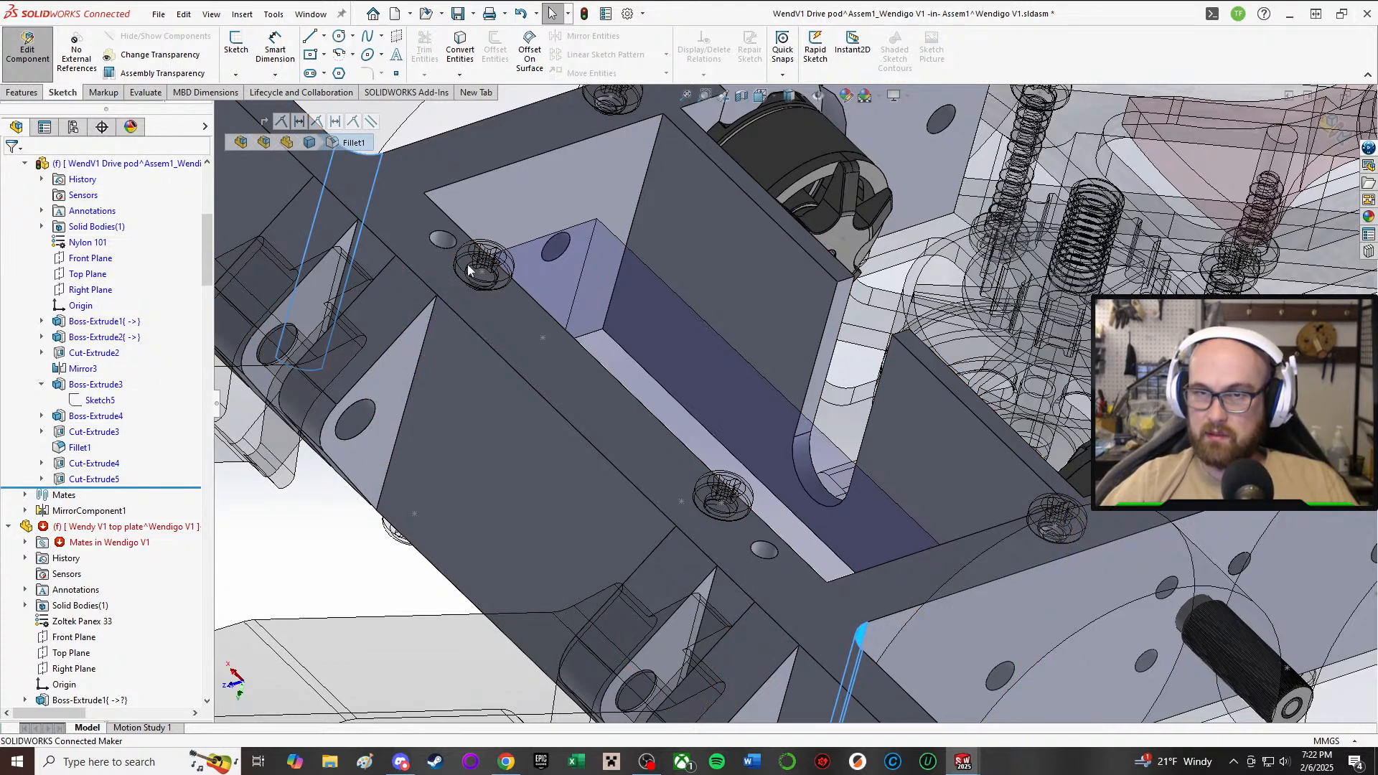
{"action": "middle_click_drag", "start_coordinate": [468, 316], "coordinate": [680, 315]}
{"action": "left_click", "coordinate": [494, 303]}
{"action": "scroll", "coordinate": [679, 315], "scroll_direction": "down", "scroll_amount": 2}
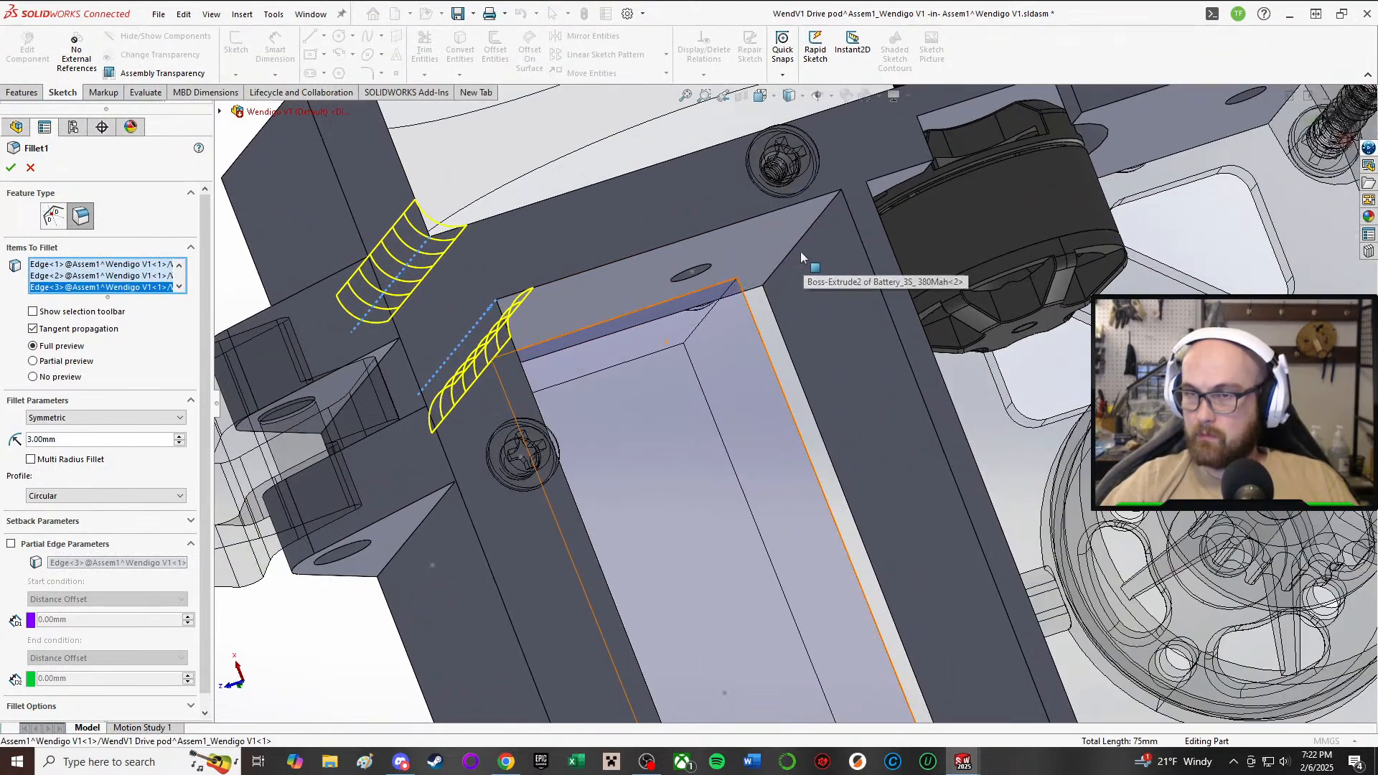
{"action": "left_click", "coordinate": [799, 246]}
- Add the two inner vertical corner edges at the battery pocket's opposite end to the 3 mm fillet and apply it
{"action": "scroll", "coordinate": [789, 301], "scroll_direction": "up", "scroll_amount": 3}
{"action": "middle_click_drag", "start_coordinate": [825, 431], "coordinate": [854, 284]}
{"action": "scroll", "coordinate": [871, 462], "scroll_direction": "down", "scroll_amount": 3}
{"action": "scroll", "coordinate": [841, 610], "scroll_direction": "up", "scroll_amount": 2}
{"action": "scroll", "coordinate": [839, 645], "scroll_direction": "down", "scroll_amount": 2}
{"action": "middle_click_drag", "start_coordinate": [840, 646], "coordinate": [825, 588]}
{"action": "left_click", "coordinate": [904, 572]}
{"action": "scroll", "coordinate": [723, 606], "scroll_direction": "down", "scroll_amount": 3}
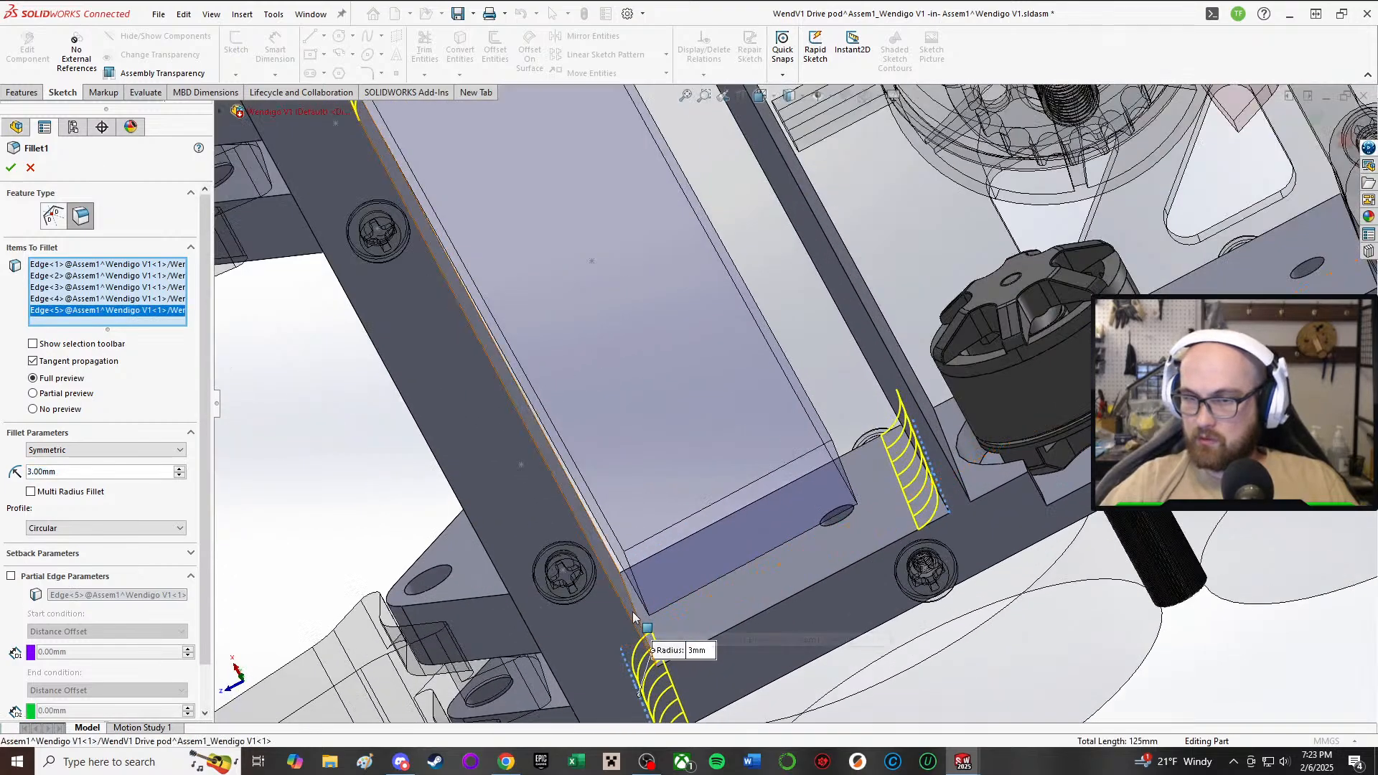
{"action": "left_click", "coordinate": [642, 573]}
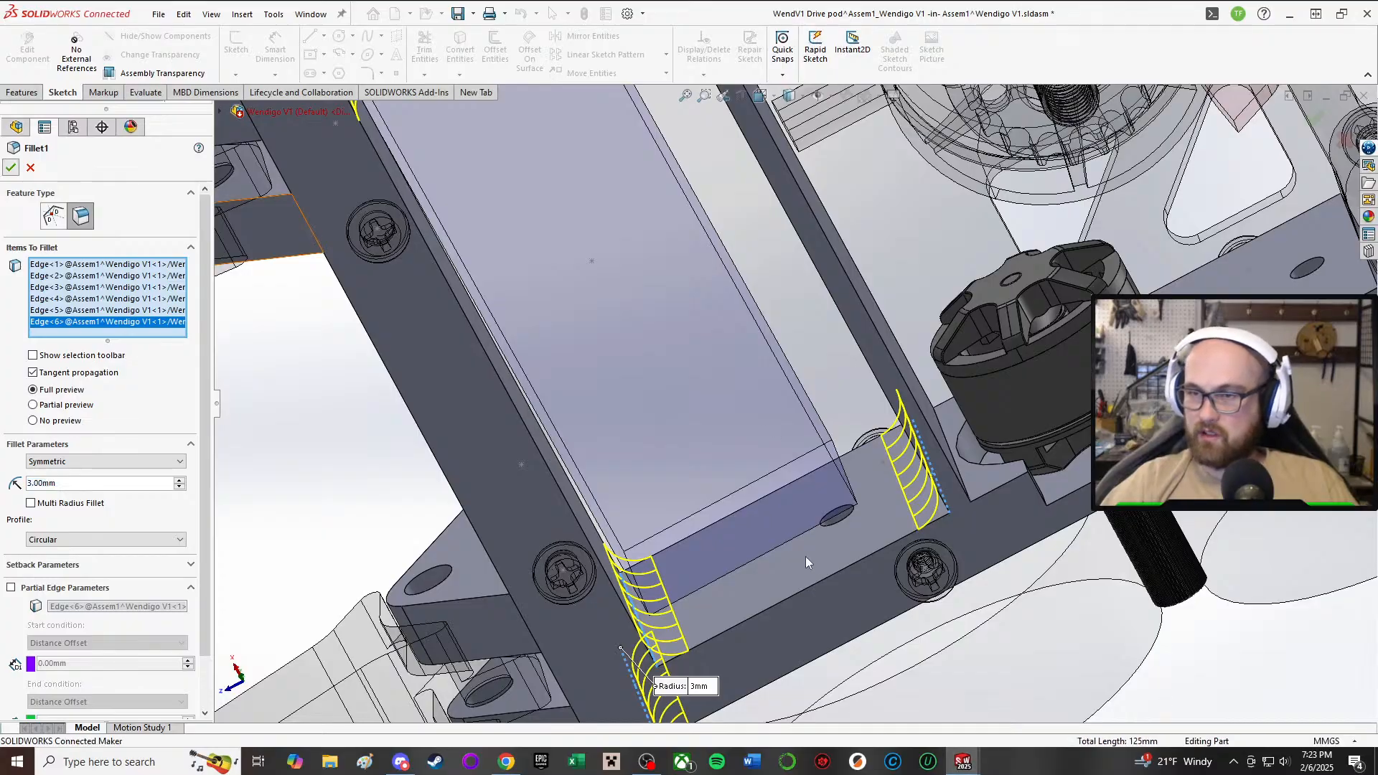
{"action": "key", "text": "Return"}
- Inspect the battery pocket's rounded corners and the slotted crossbar between the motor walls from all sides
{"action": "scroll", "coordinate": [774, 402], "scroll_direction": "up", "scroll_amount": 6}
{"action": "middle_click_drag", "start_coordinate": [769, 387], "coordinate": [591, 393]}
{"action": "scroll", "coordinate": [776, 407], "scroll_direction": "down", "scroll_amount": 5}
{"action": "scroll", "coordinate": [776, 407], "scroll_direction": "up", "scroll_amount": 5}
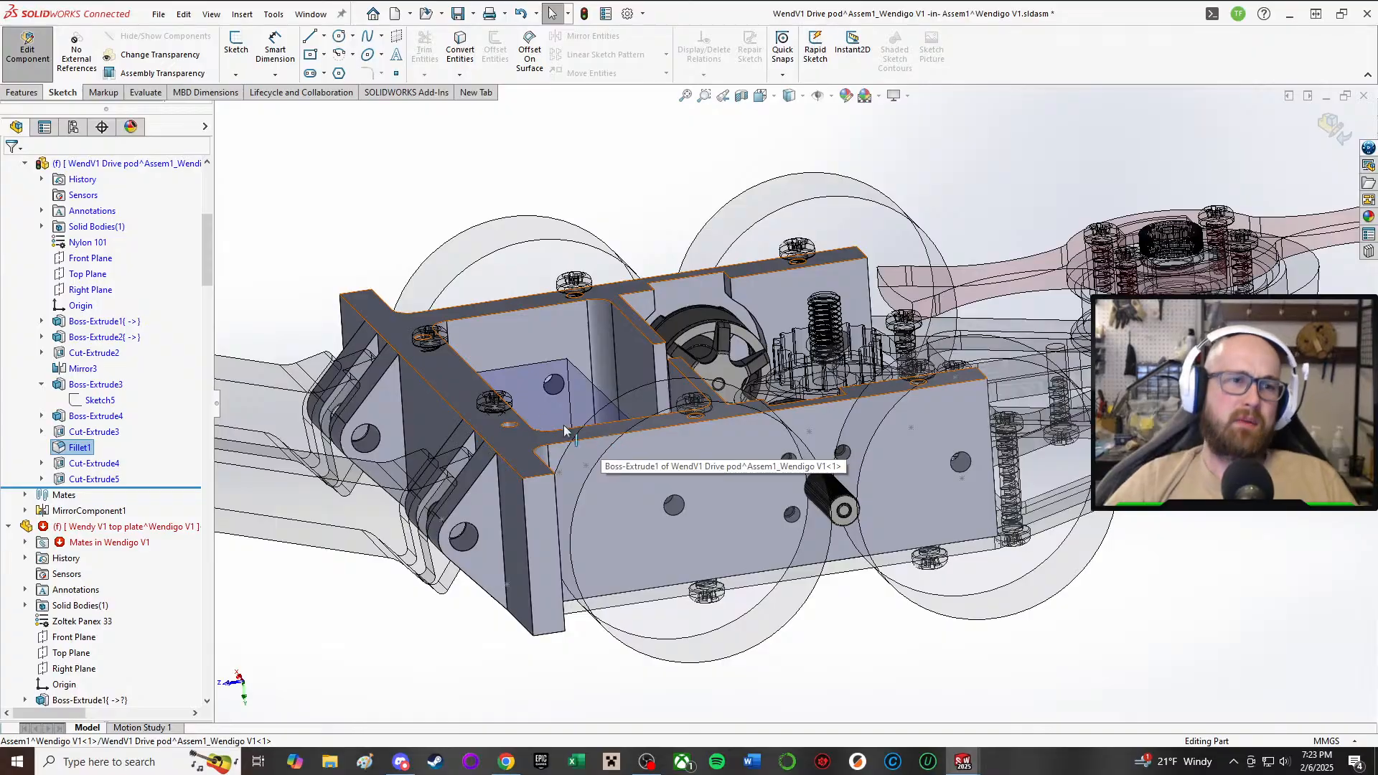
{"action": "middle_click_drag", "start_coordinate": [565, 431], "coordinate": [741, 563]}
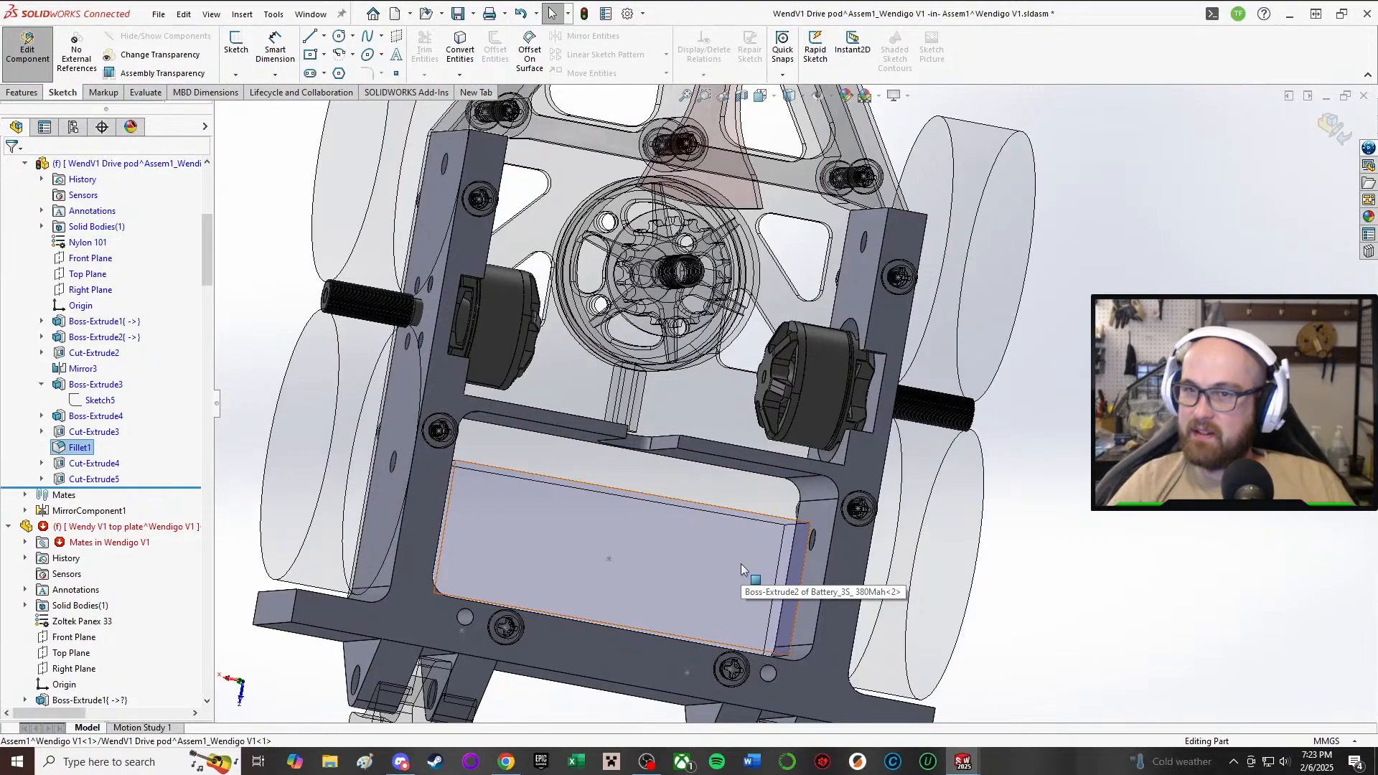
{"action": "scroll", "coordinate": [804, 391], "scroll_direction": "up", "scroll_amount": 3}
{"action": "middle_click_drag", "start_coordinate": [778, 545], "coordinate": [663, 492]}
{"action": "scroll", "coordinate": [805, 196], "scroll_direction": "down", "scroll_amount": 3}
{"action": "middle_click_drag", "start_coordinate": [750, 301], "coordinate": [754, 339]}
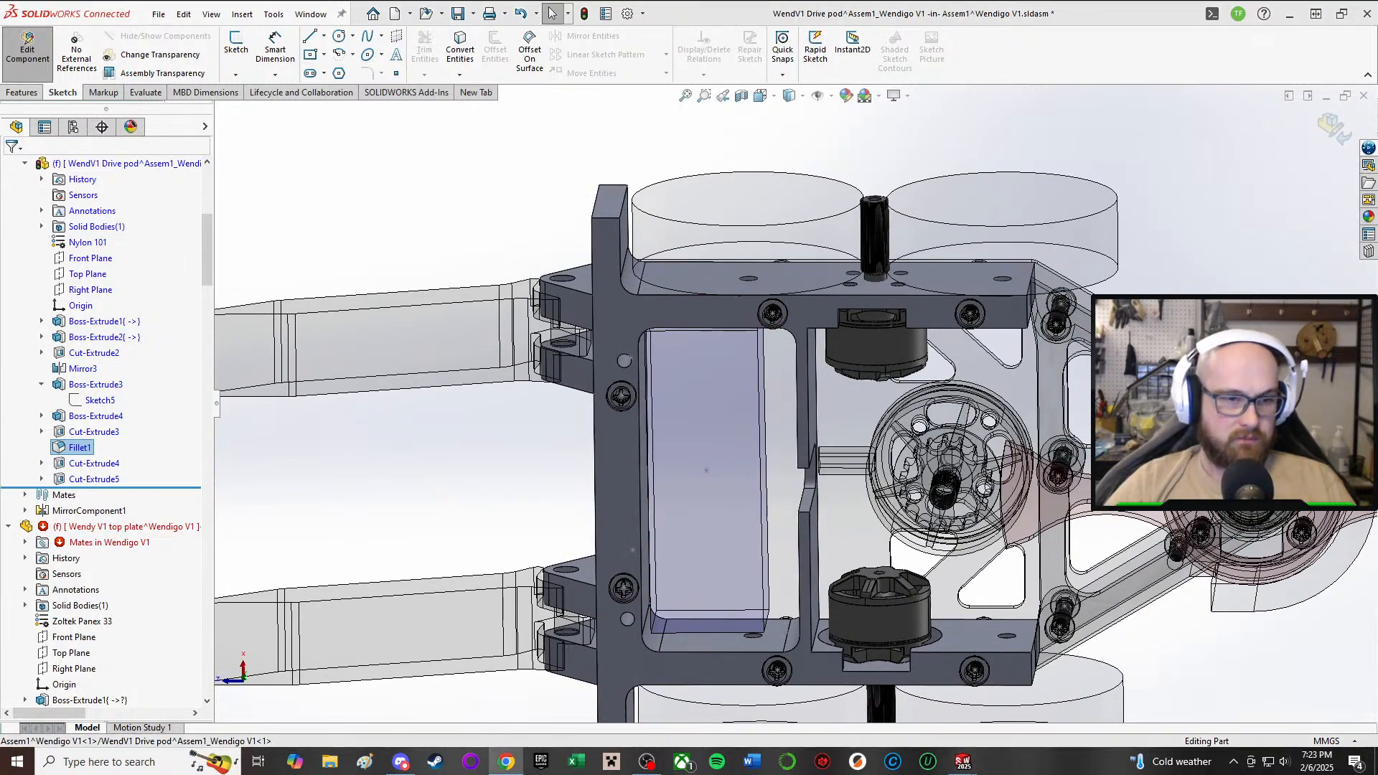
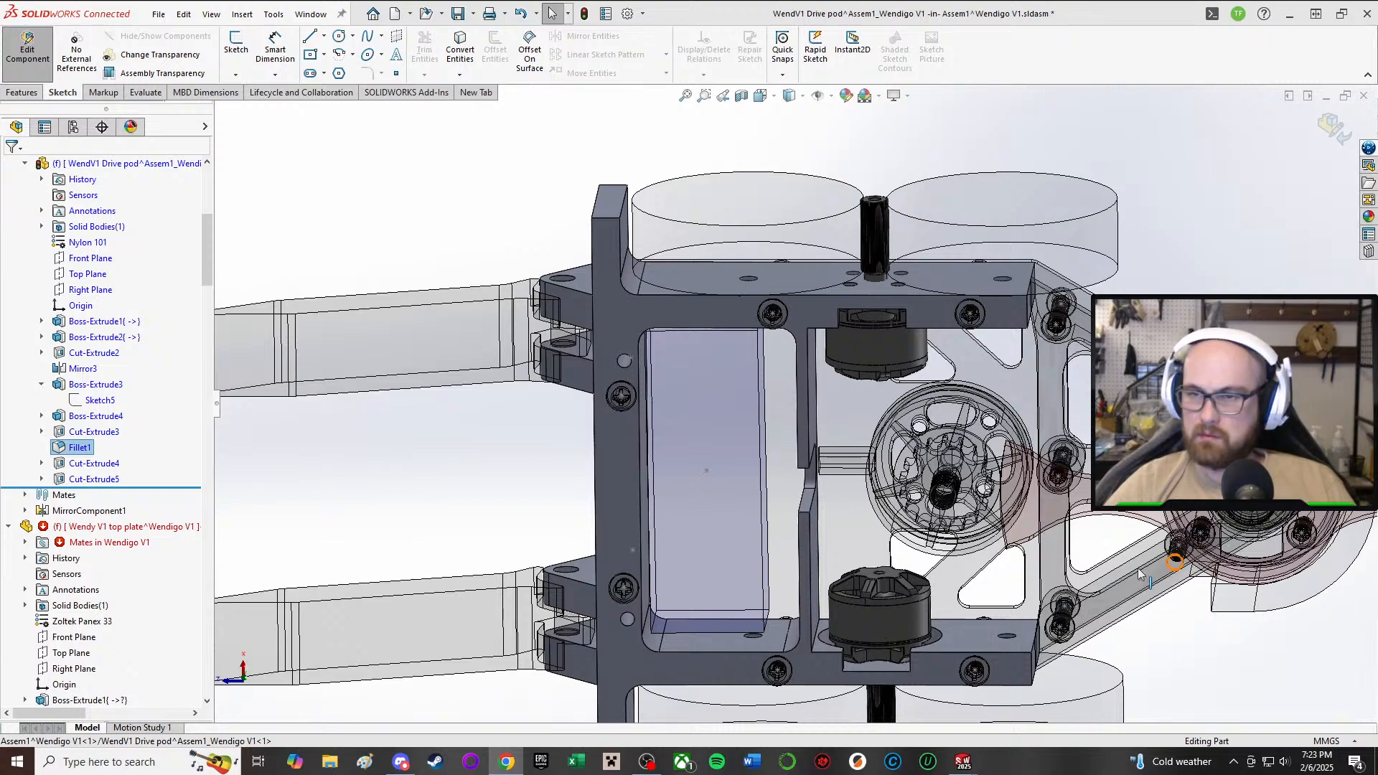
{"action": "middle_click_drag", "start_coordinate": [777, 466], "coordinate": [846, 213]}
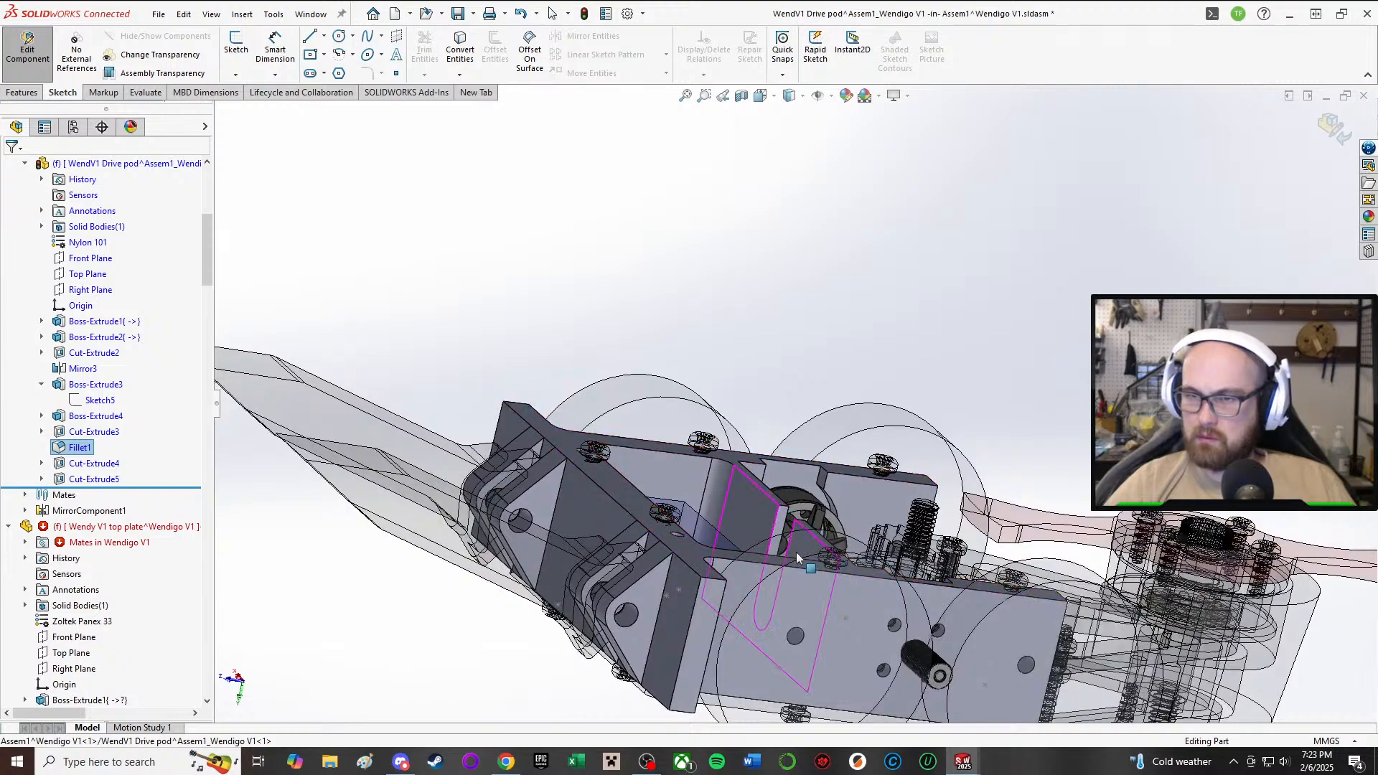
{"action": "middle_click_drag", "start_coordinate": [797, 557], "coordinate": [209, 581]}
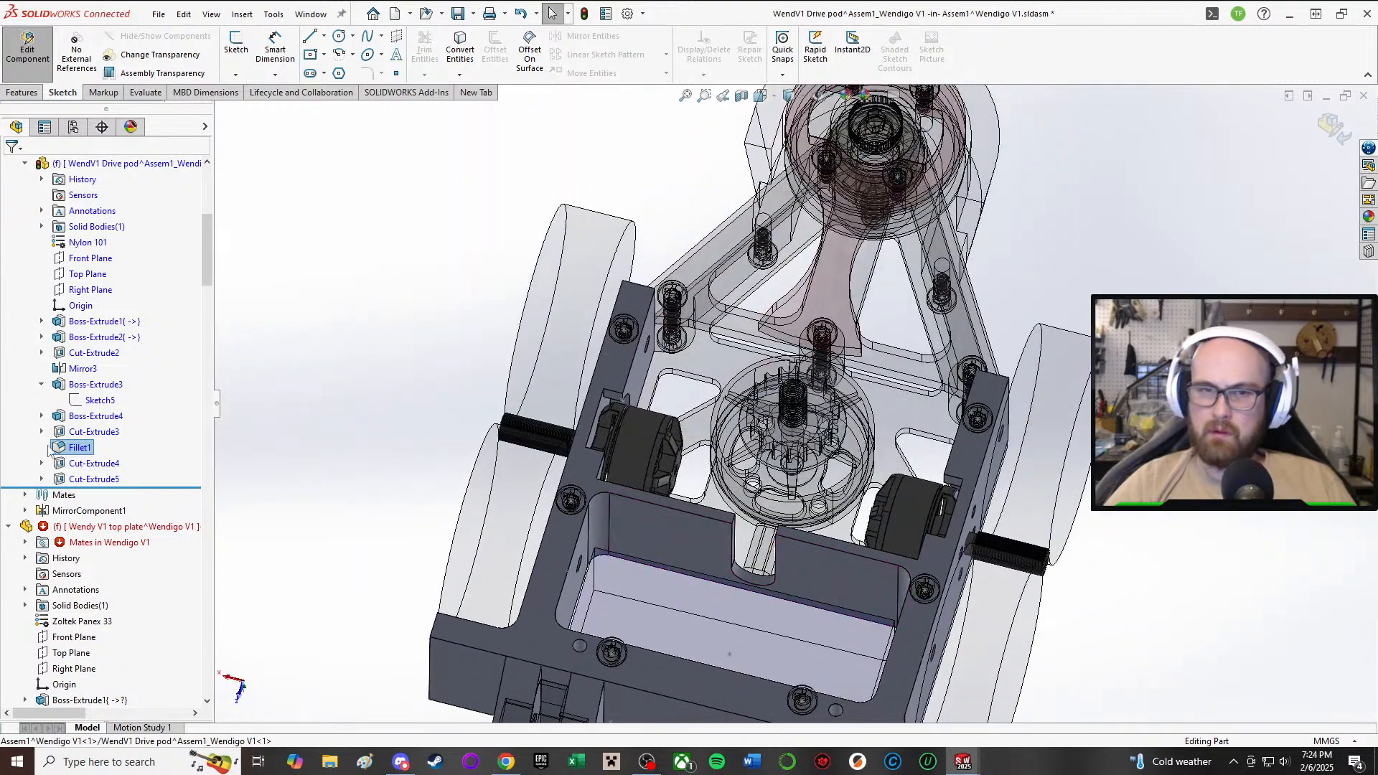
- Reorder the 3 mm corner fillet to follow the slot cut and add the two corner edges at the slot's open mouth
{"action": "left_click", "coordinate": [72, 449]}
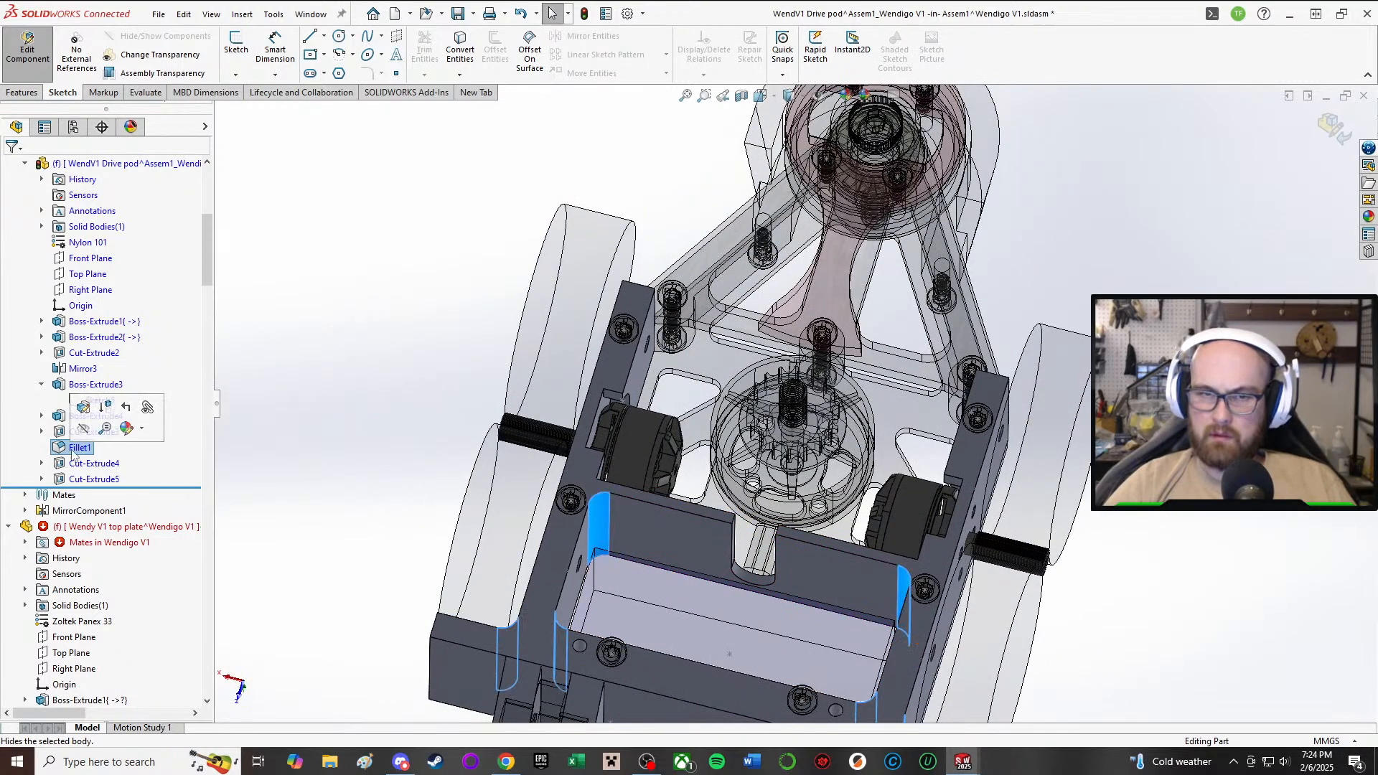
{"action": "left_click_drag", "start_coordinate": [71, 451], "coordinate": [106, 489]}
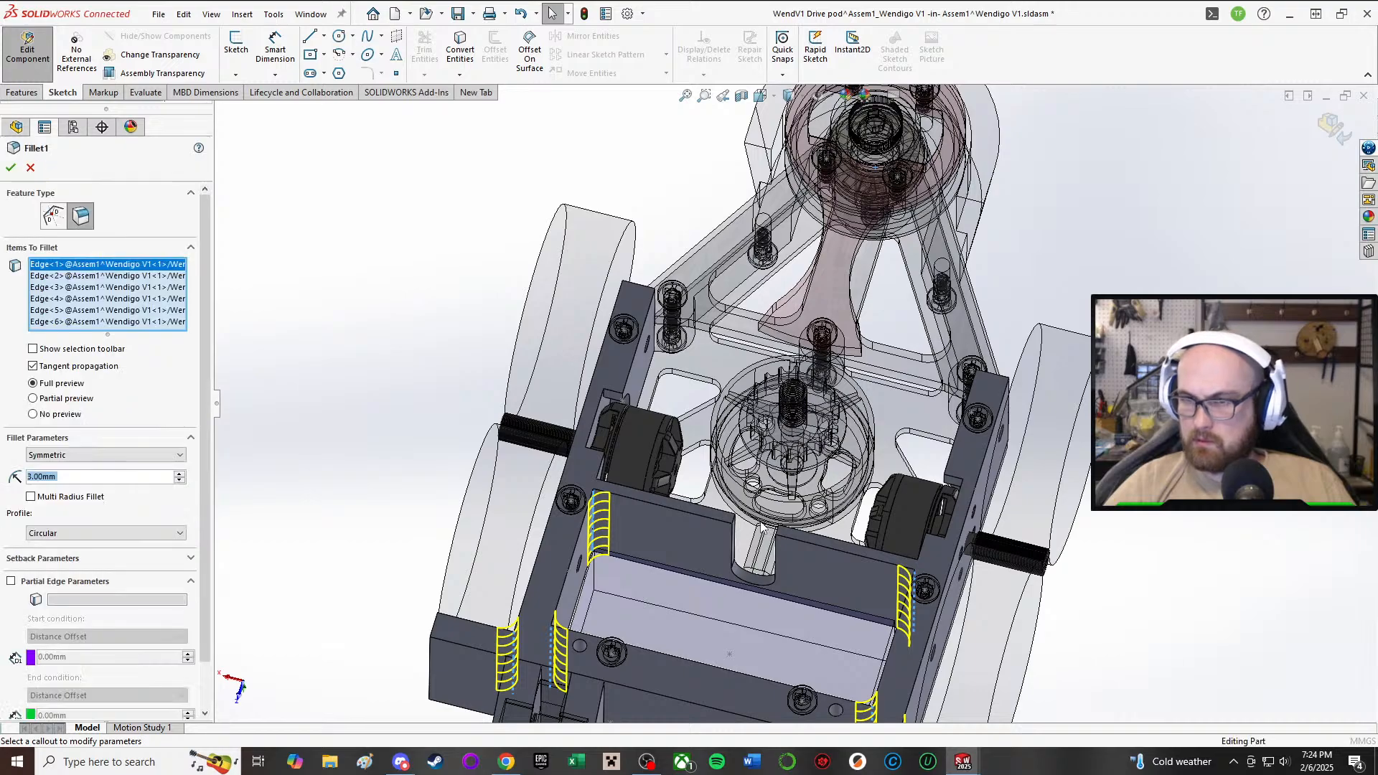
{"action": "scroll", "coordinate": [761, 533], "scroll_direction": "down", "scroll_amount": 4}
{"action": "left_click", "coordinate": [707, 511]}
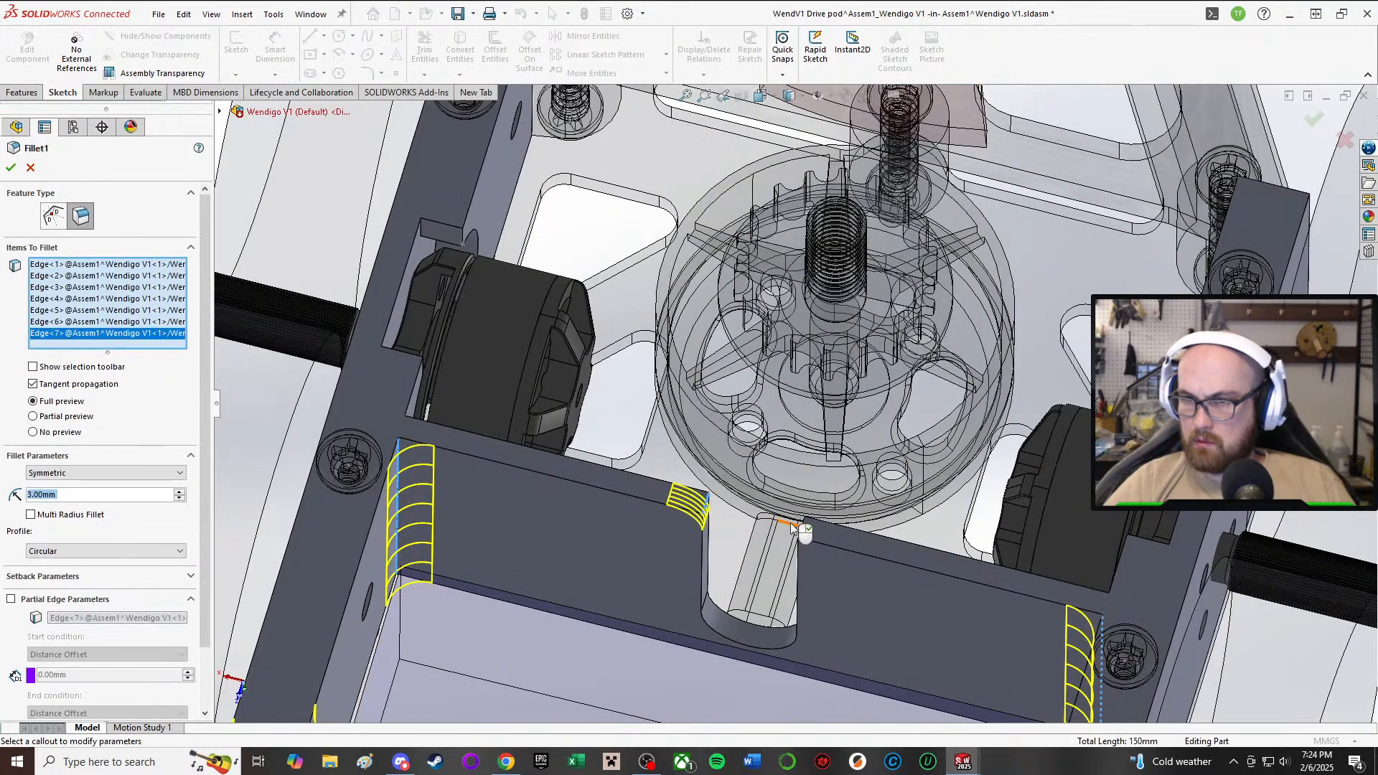
{"action": "scroll", "coordinate": [797, 531], "scroll_direction": "down", "scroll_amount": 4}
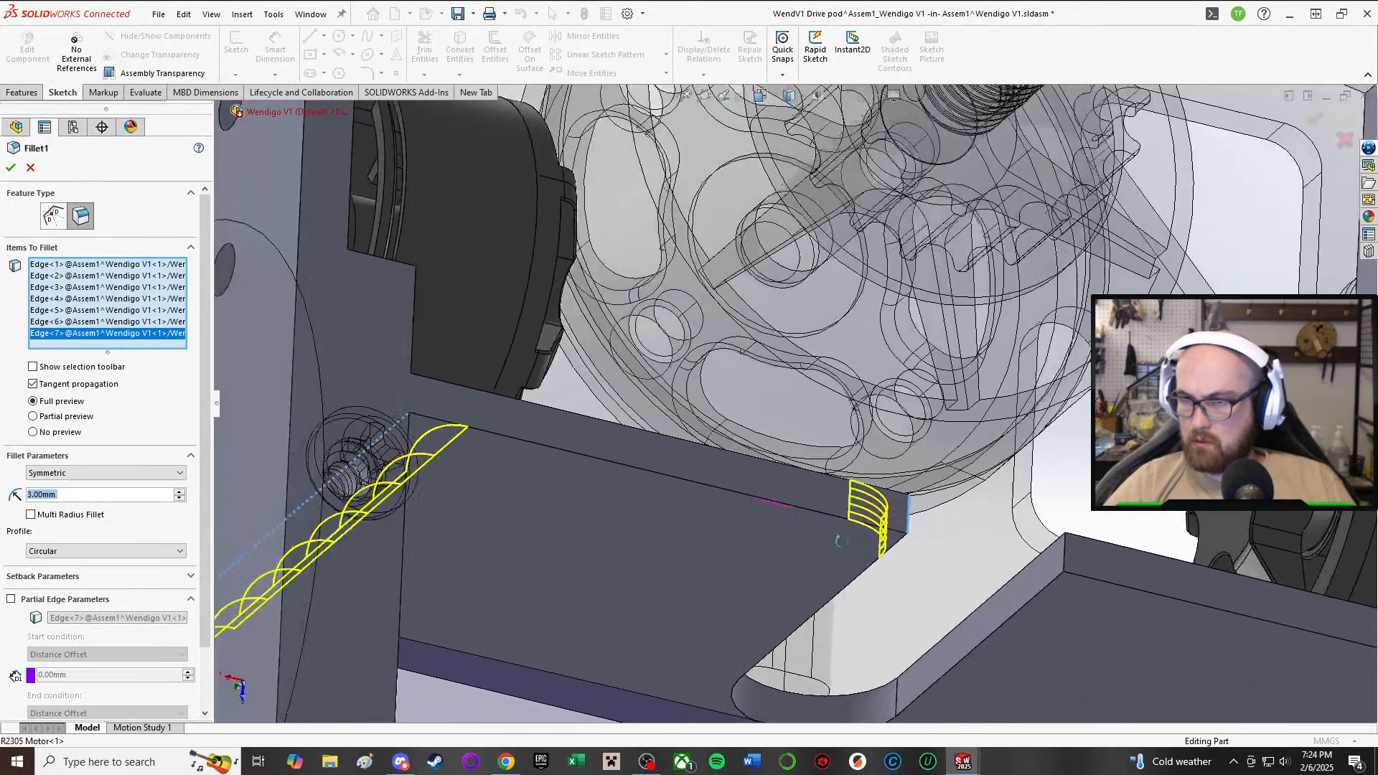
{"action": "left_click", "coordinate": [1065, 565]}
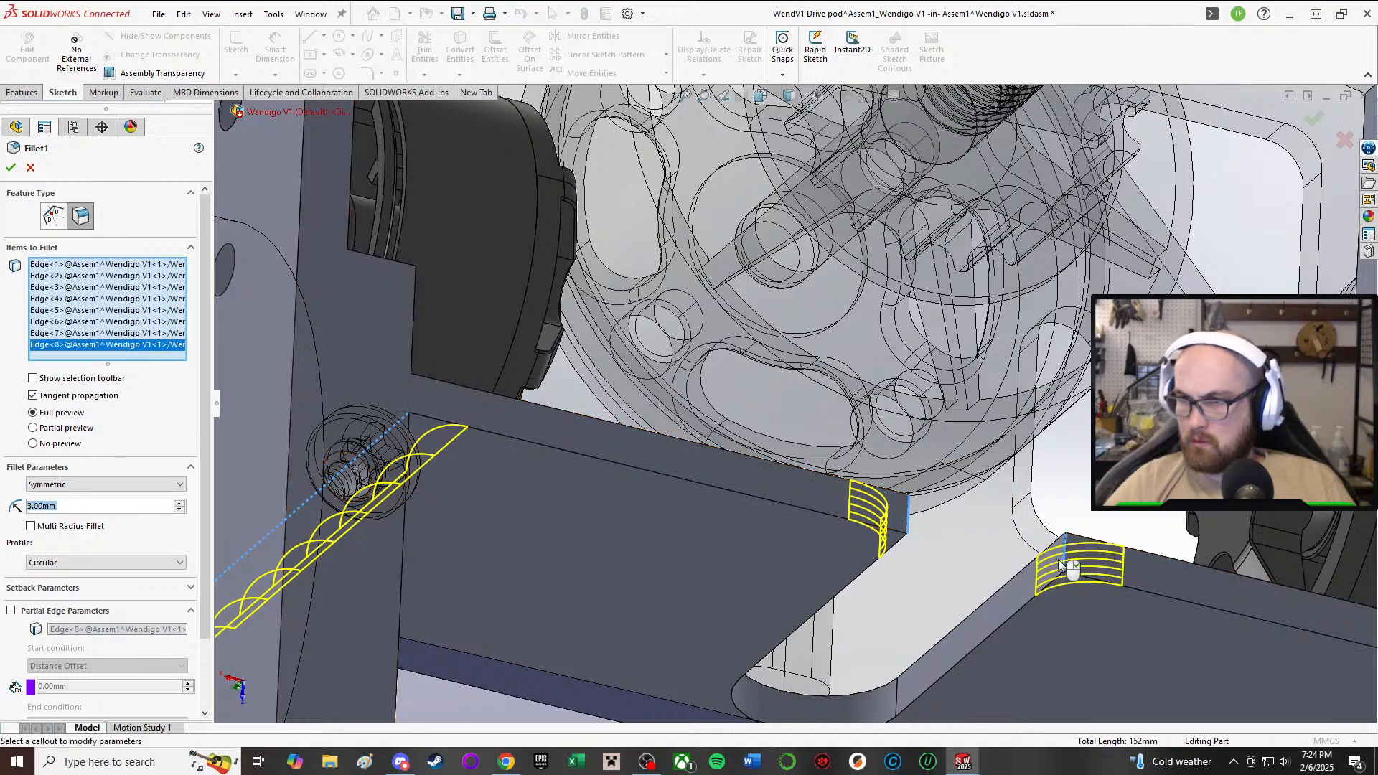
{"action": "left_click", "coordinate": [10, 168]}
- Examine the rounded slot mouth, the pocket corners and the clearance around the battery and motors
{"action": "scroll", "coordinate": [927, 597], "scroll_direction": "up", "scroll_amount": 6}
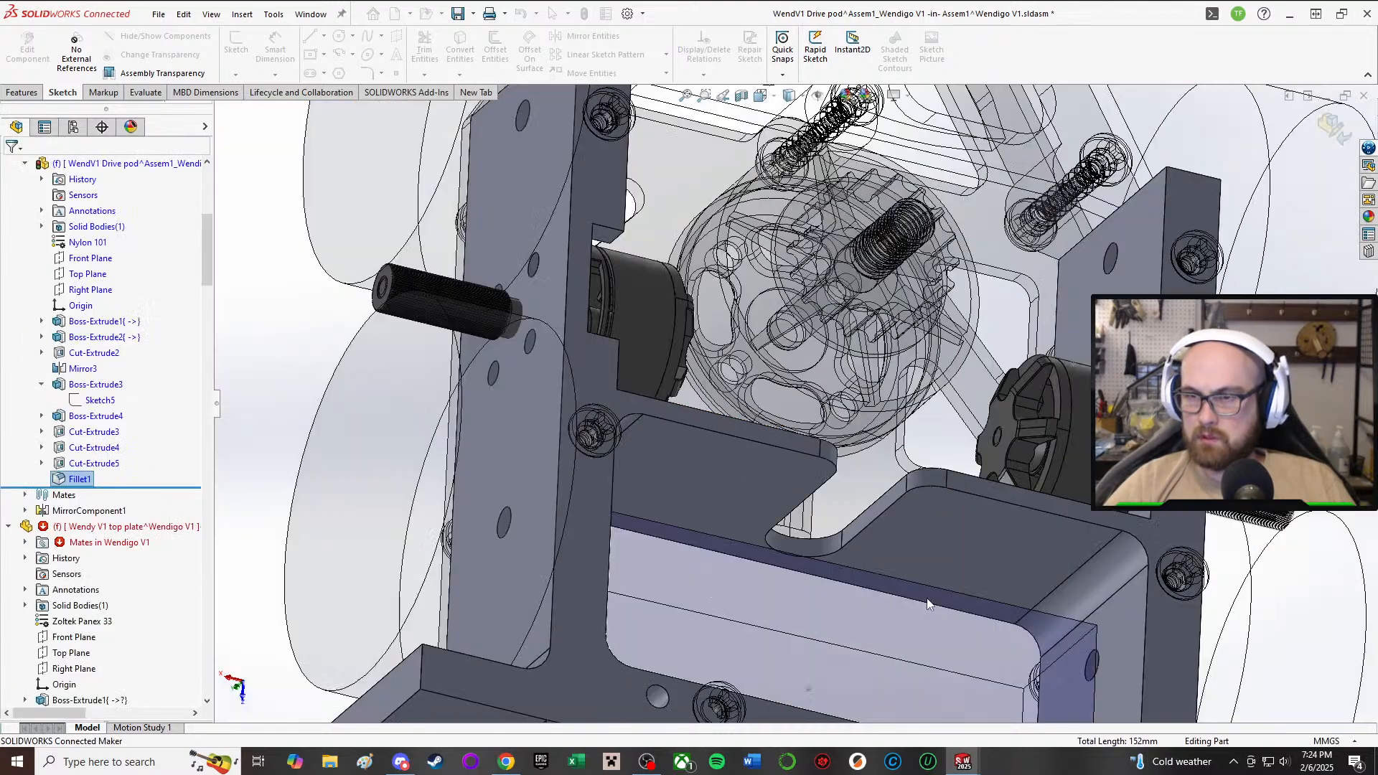
{"action": "middle_click_drag", "start_coordinate": [927, 597], "coordinate": [829, 458]}
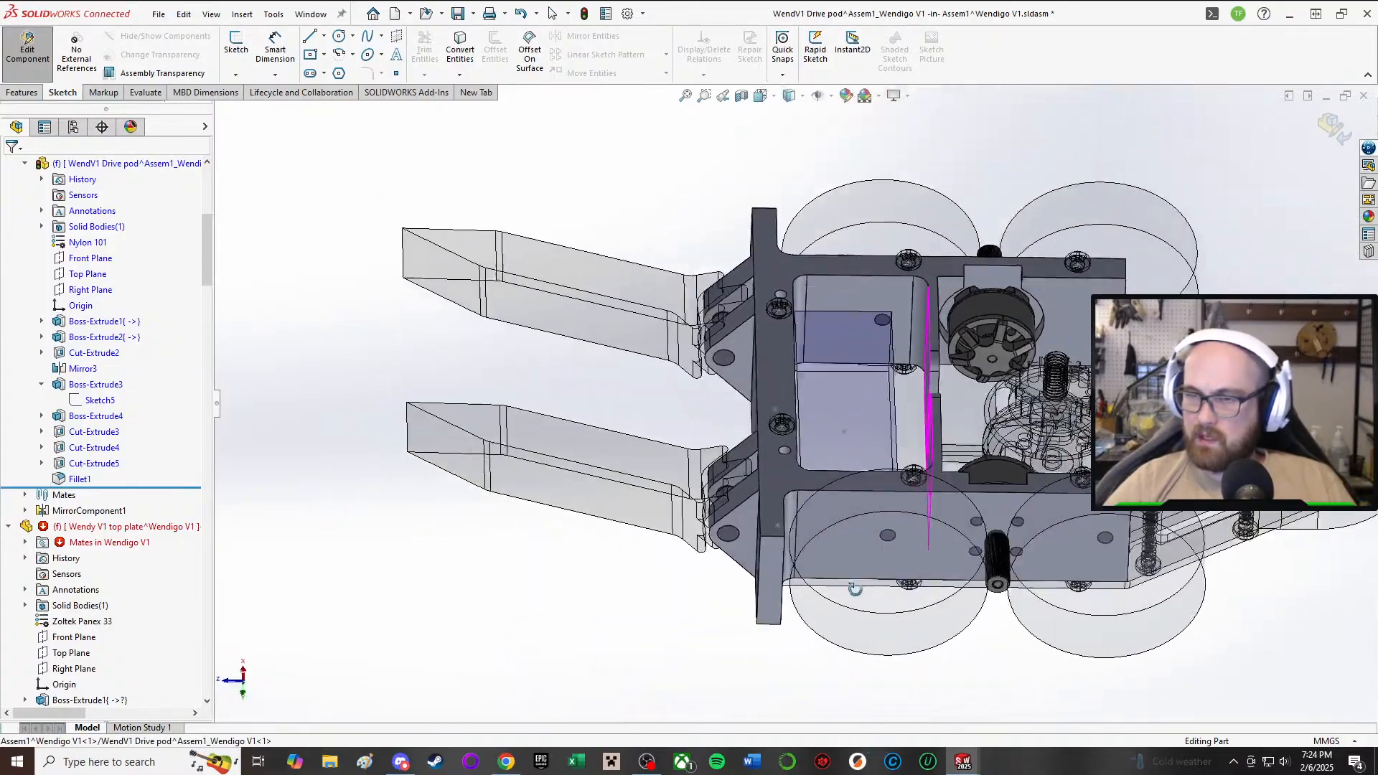
{"action": "scroll", "coordinate": [829, 458], "scroll_direction": "down", "scroll_amount": 6}
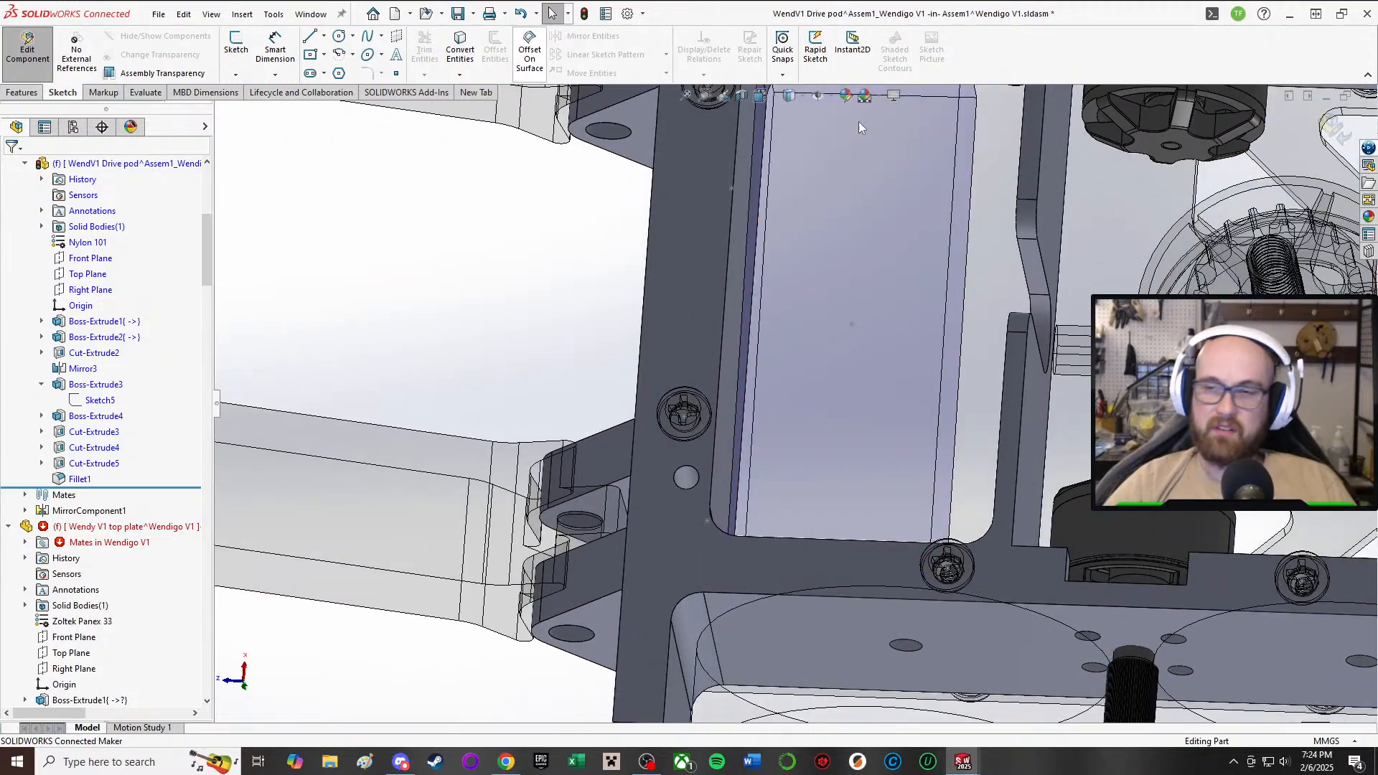
{"action": "scroll", "coordinate": [877, 341], "scroll_direction": "up", "scroll_amount": 3}
{"action": "mouse_move", "coordinate": [877, 342]}
{"action": "middle_mouse_down"}
{"action": "mouse_move", "coordinate": [857, 260]}
{"action": "mouse_move", "coordinate": [956, 214]}
{"action": "mouse_move", "coordinate": [1079, 307]}
{"action": "middle_mouse_up"}
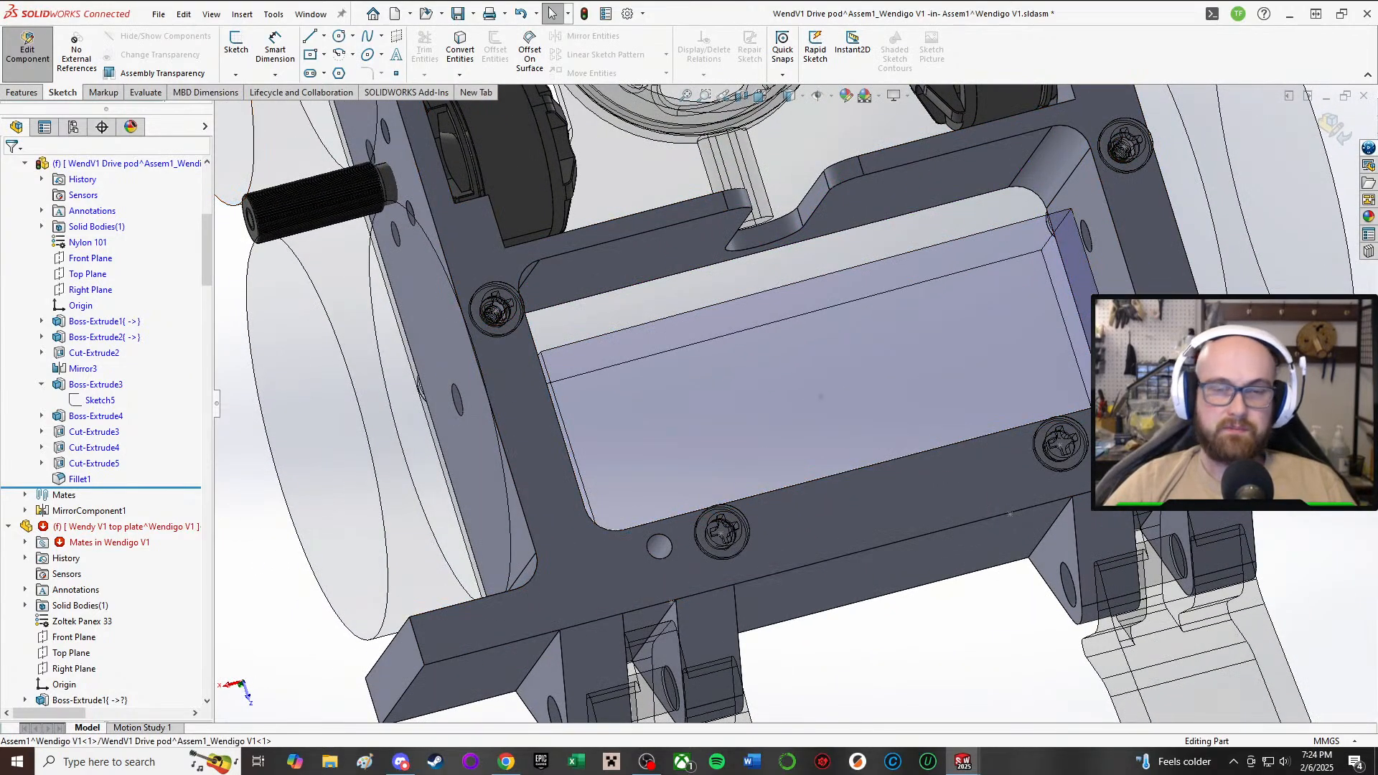
{"action": "scroll", "coordinate": [797, 404], "scroll_direction": "up", "scroll_amount": 1}
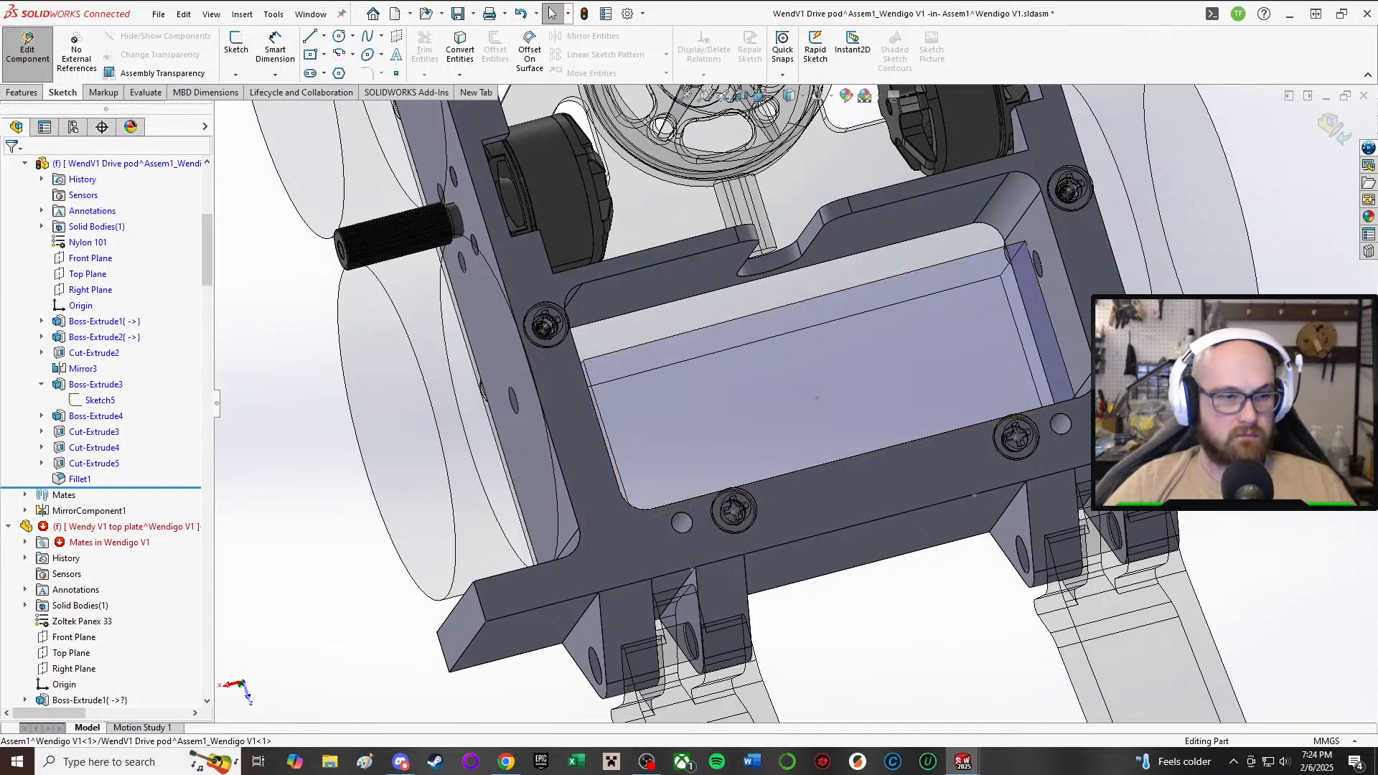
{"action": "middle_click_drag", "start_coordinate": [847, 302], "coordinate": [573, 316]}
{"action": "scroll", "coordinate": [622, 360], "scroll_direction": "up", "scroll_amount": 2}
{"action": "scroll", "coordinate": [621, 360], "scroll_direction": "up", "scroll_amount": 2}
{"action": "scroll", "coordinate": [681, 335], "scroll_direction": "down", "scroll_amount": 3}
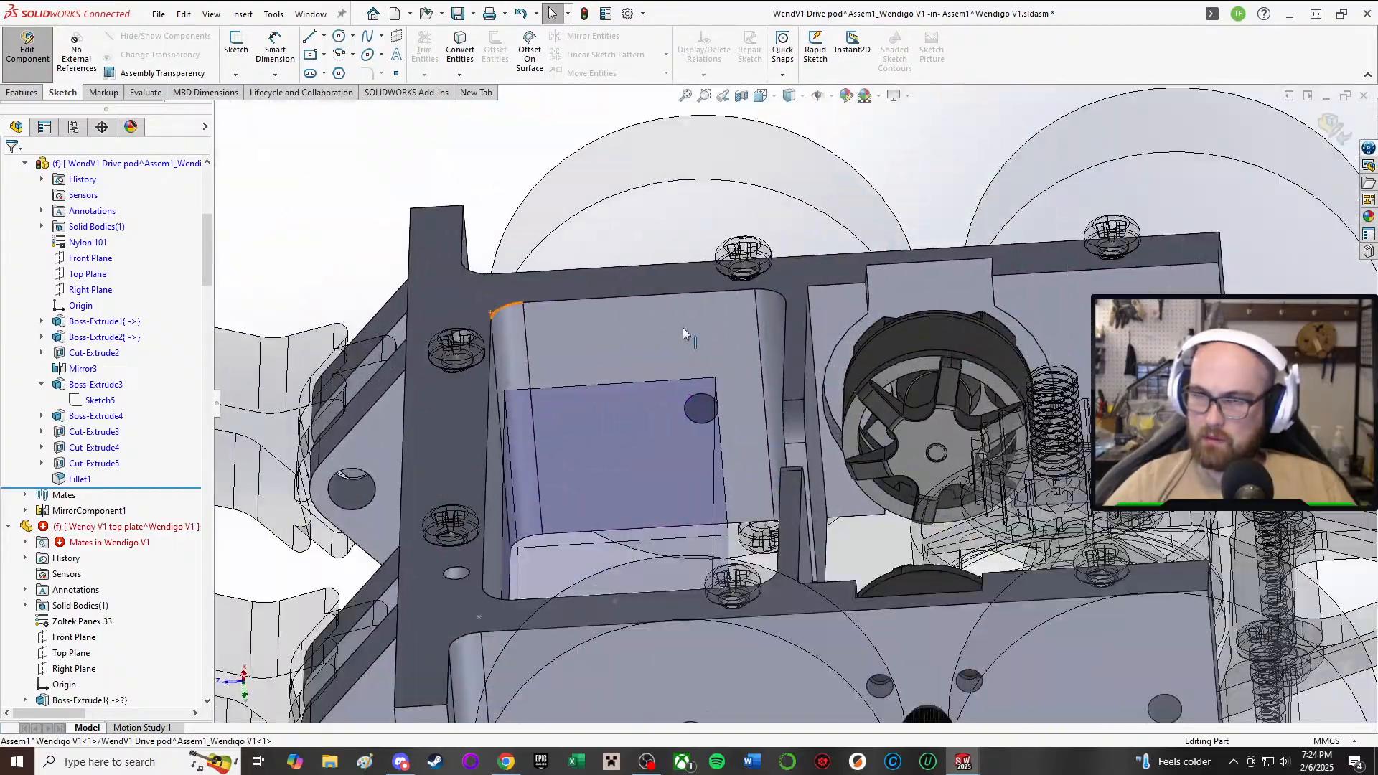
{"action": "middle_click_drag", "start_coordinate": [683, 332], "coordinate": [700, 375]}
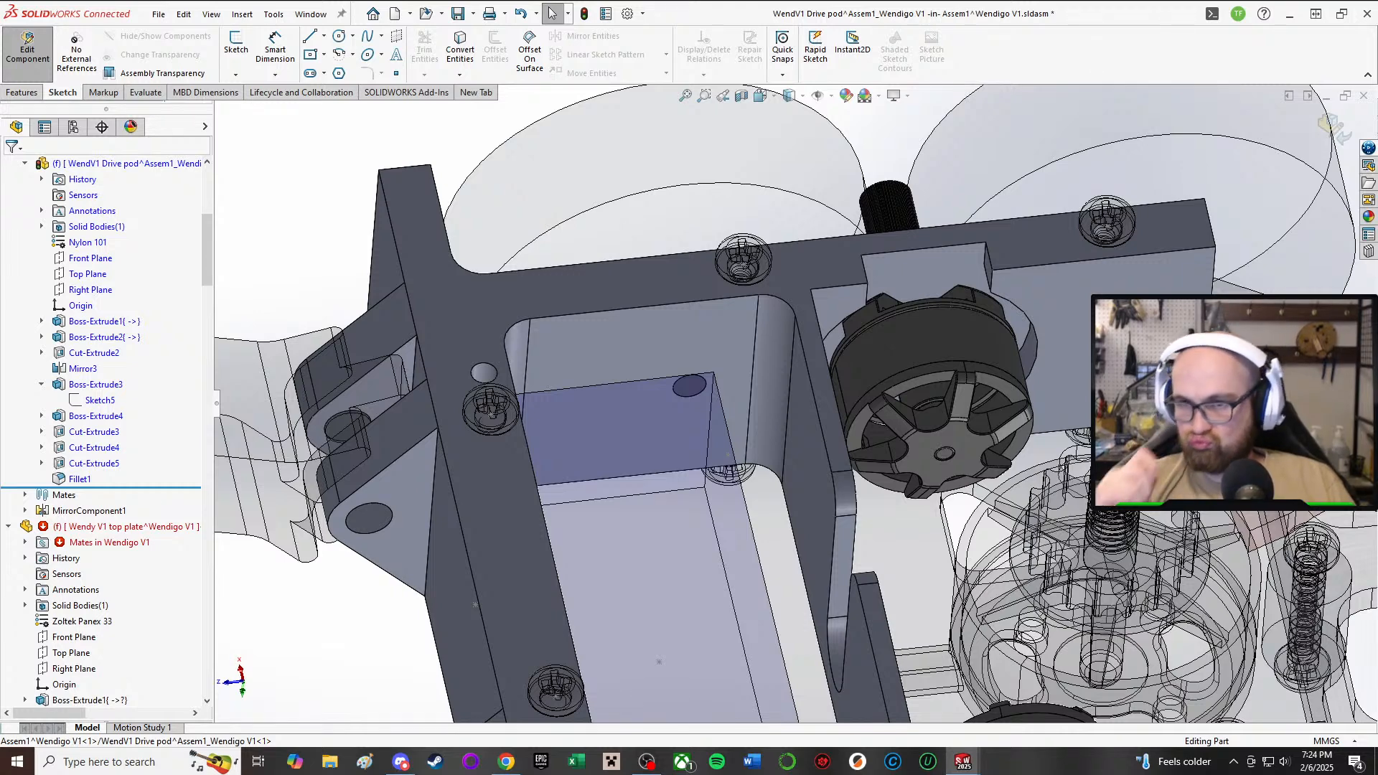
- Review the whole drive pod assembly, viewing the battery and crossbar from both the open and the plate side
{"action": "key", "text": "f"}
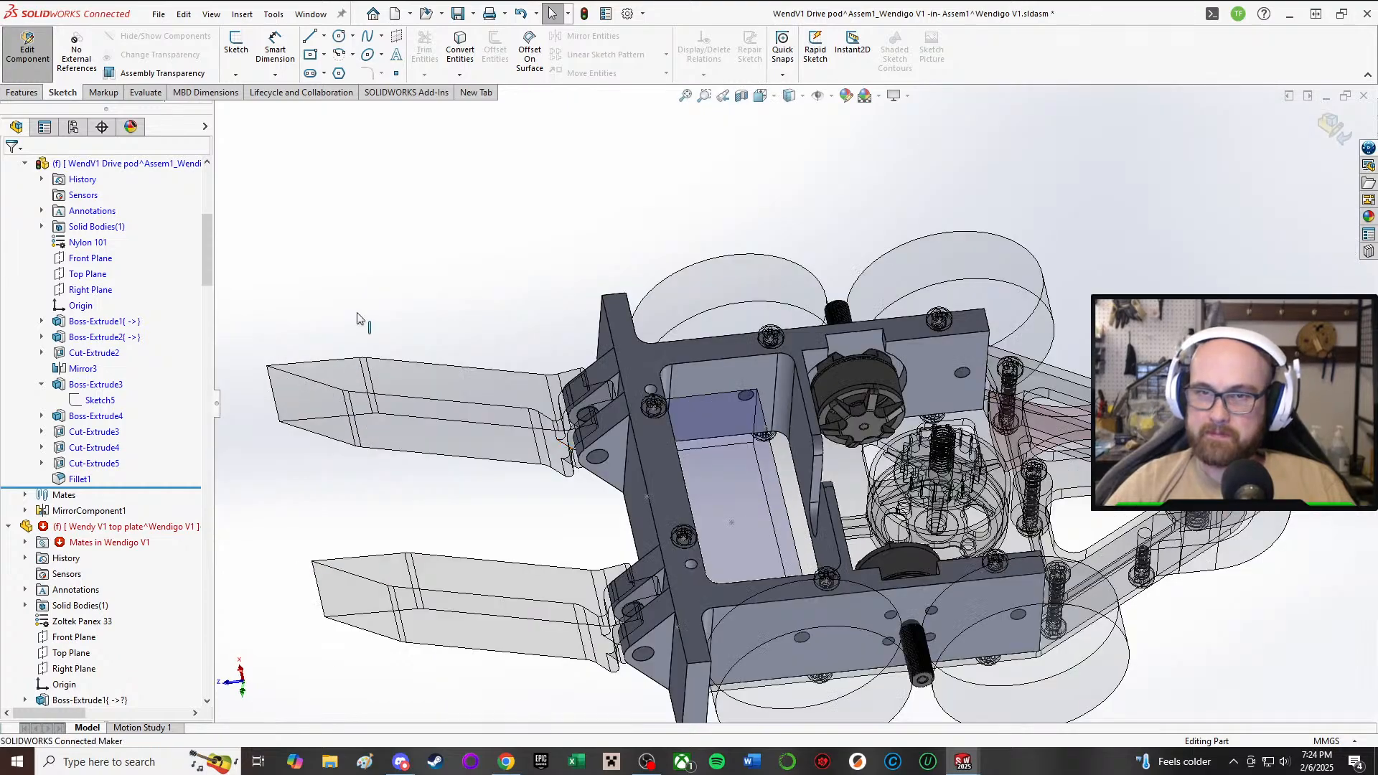
{"action": "middle_click_drag", "start_coordinate": [626, 373], "coordinate": [633, 707]}
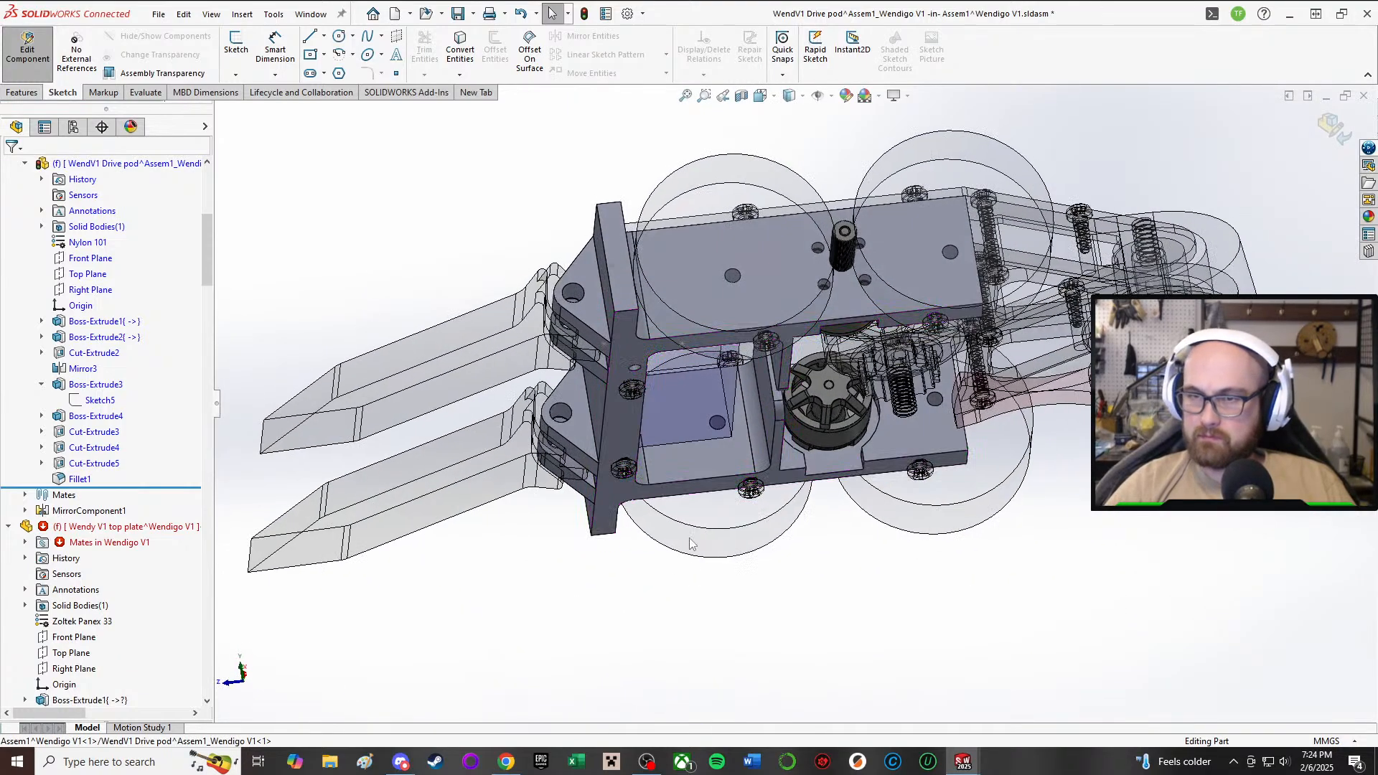
{"action": "scroll", "coordinate": [683, 497], "scroll_direction": "down", "scroll_amount": 2}
{"action": "mouse_move", "coordinate": [717, 278]}
{"action": "middle_mouse_down"}
{"action": "mouse_move", "coordinate": [799, 445]}
{"action": "mouse_move", "coordinate": [692, 216]}
{"action": "mouse_move", "coordinate": [733, 167]}
{"action": "mouse_move", "coordinate": [686, 422]}
{"action": "middle_mouse_up"}
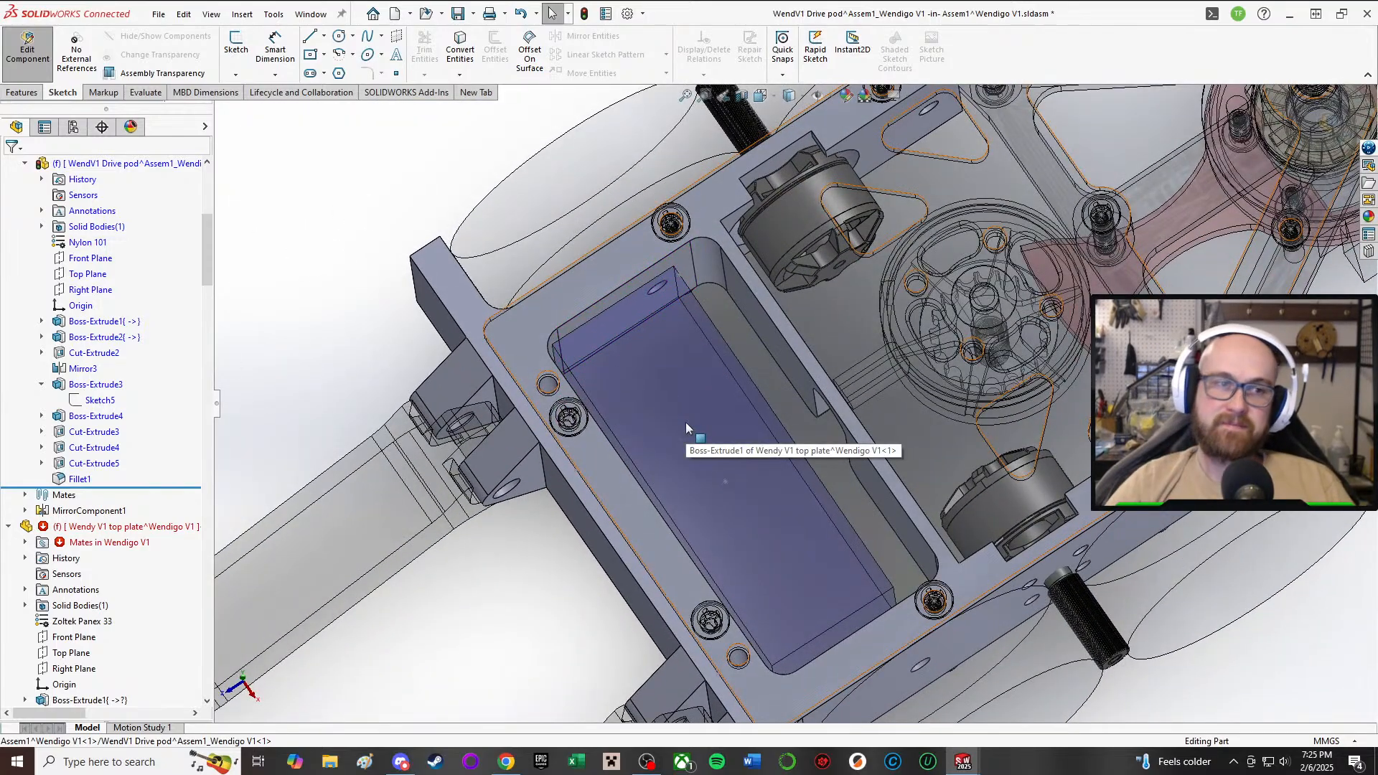
{"action": "middle_click_drag", "start_coordinate": [687, 424], "coordinate": [658, 579]}
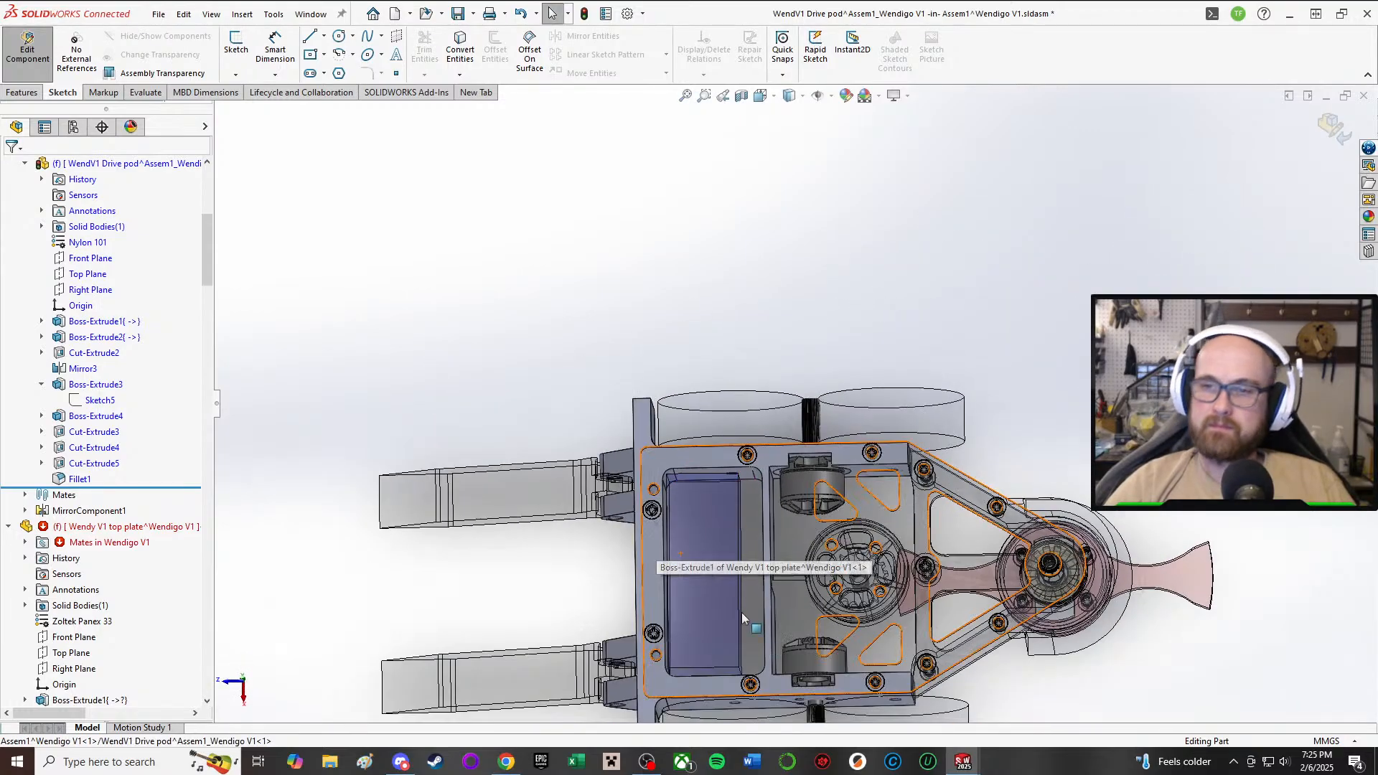
{"action": "middle_click_drag", "start_coordinate": [744, 619], "coordinate": [682, 516]}
{"action": "scroll", "coordinate": [679, 445], "scroll_direction": "down", "scroll_amount": 6}
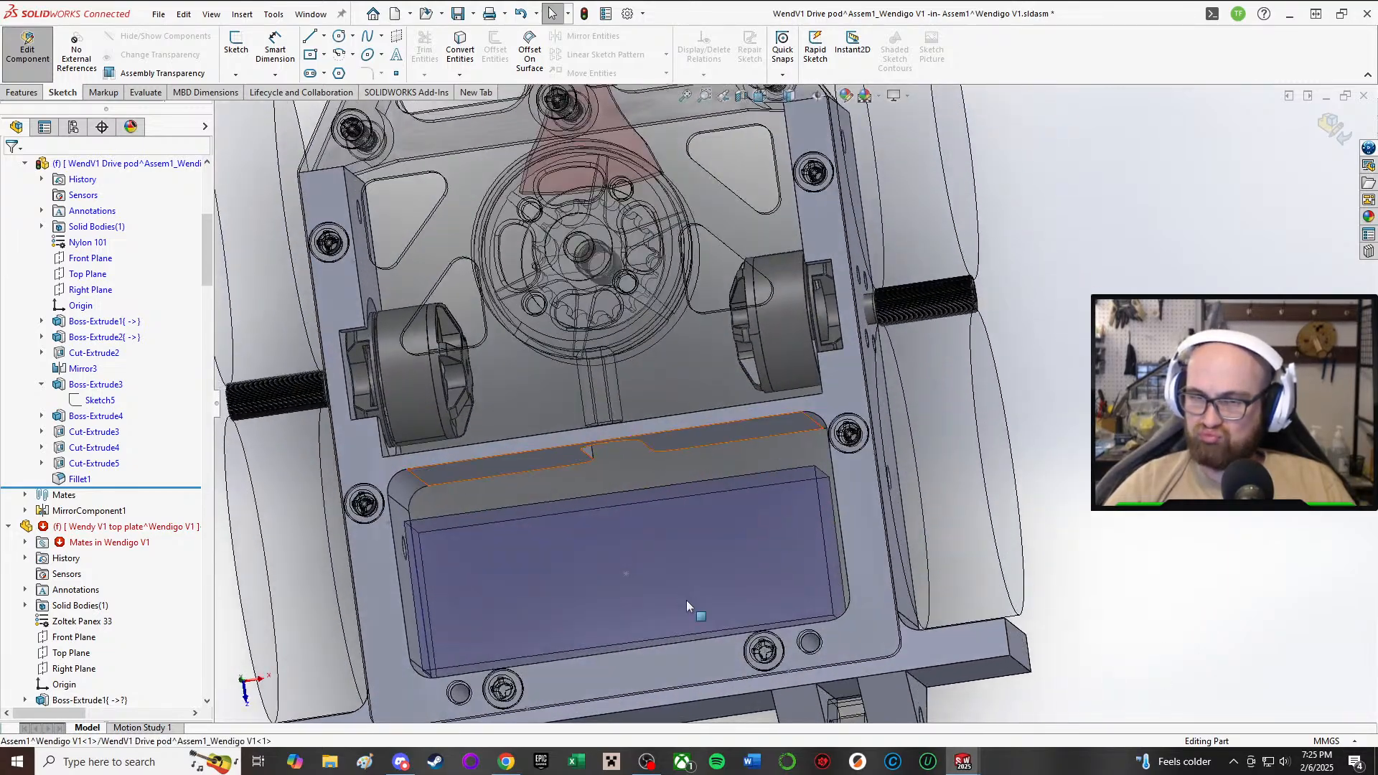
{"action": "scroll", "coordinate": [682, 574], "scroll_direction": "up", "scroll_amount": 4}
{"action": "middle_click_drag", "start_coordinate": [696, 553], "coordinate": [721, 402]}
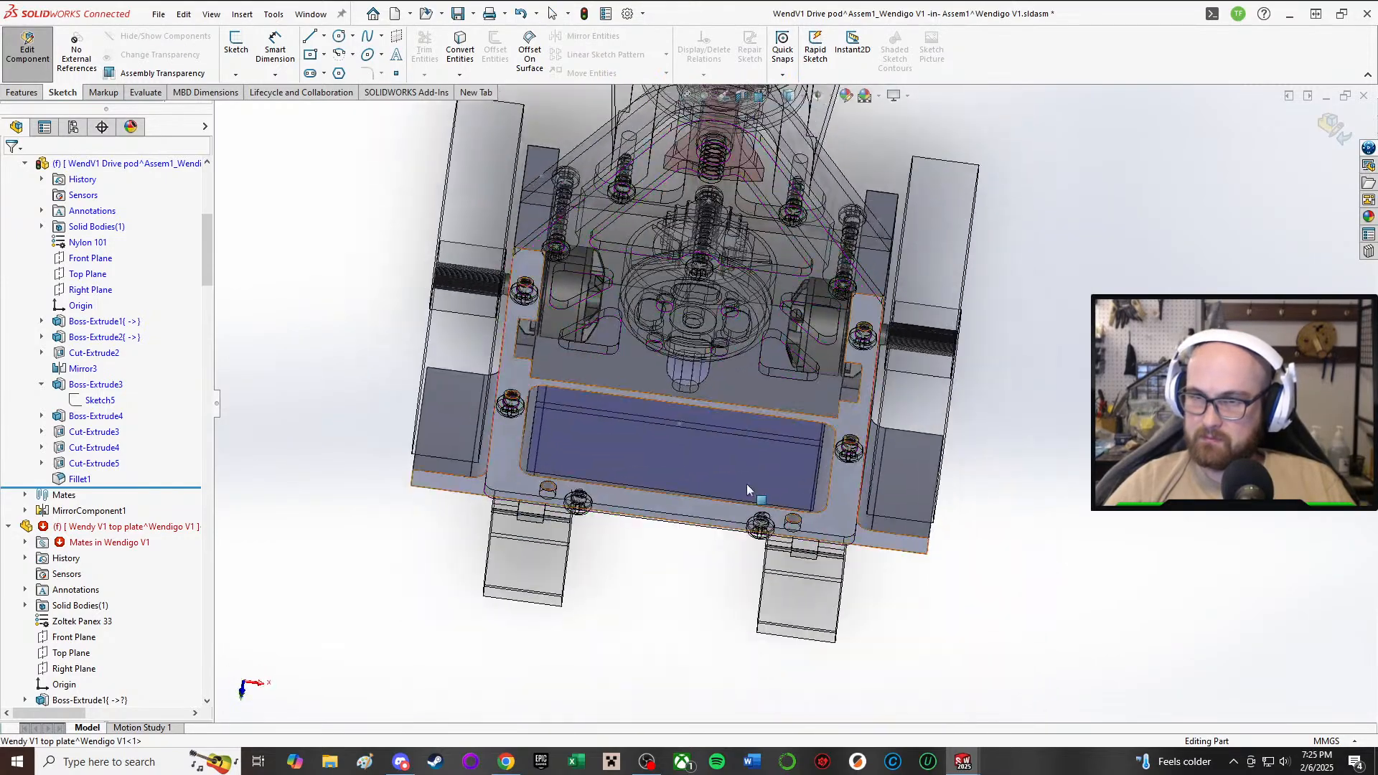
- Inspect the drive pod's battery pocket, crossbar and motor bay from several angles with the battery in place
{"action": "scroll", "coordinate": [725, 382], "scroll_direction": "down", "scroll_amount": 4}
{"action": "scroll", "coordinate": [725, 383], "scroll_direction": "up", "scroll_amount": 4}
{"action": "middle_click_drag", "start_coordinate": [704, 553], "coordinate": [786, 717]}
{"action": "scroll", "coordinate": [667, 514], "scroll_direction": "down", "scroll_amount": 4}
{"action": "middle_click_drag", "start_coordinate": [798, 352], "coordinate": [771, 461]}
{"action": "scroll", "coordinate": [768, 286], "scroll_direction": "up", "scroll_amount": 2}
{"action": "scroll", "coordinate": [739, 245], "scroll_direction": "up", "scroll_amount": 3}
{"action": "scroll", "coordinate": [737, 244], "scroll_direction": "down", "scroll_amount": 3}
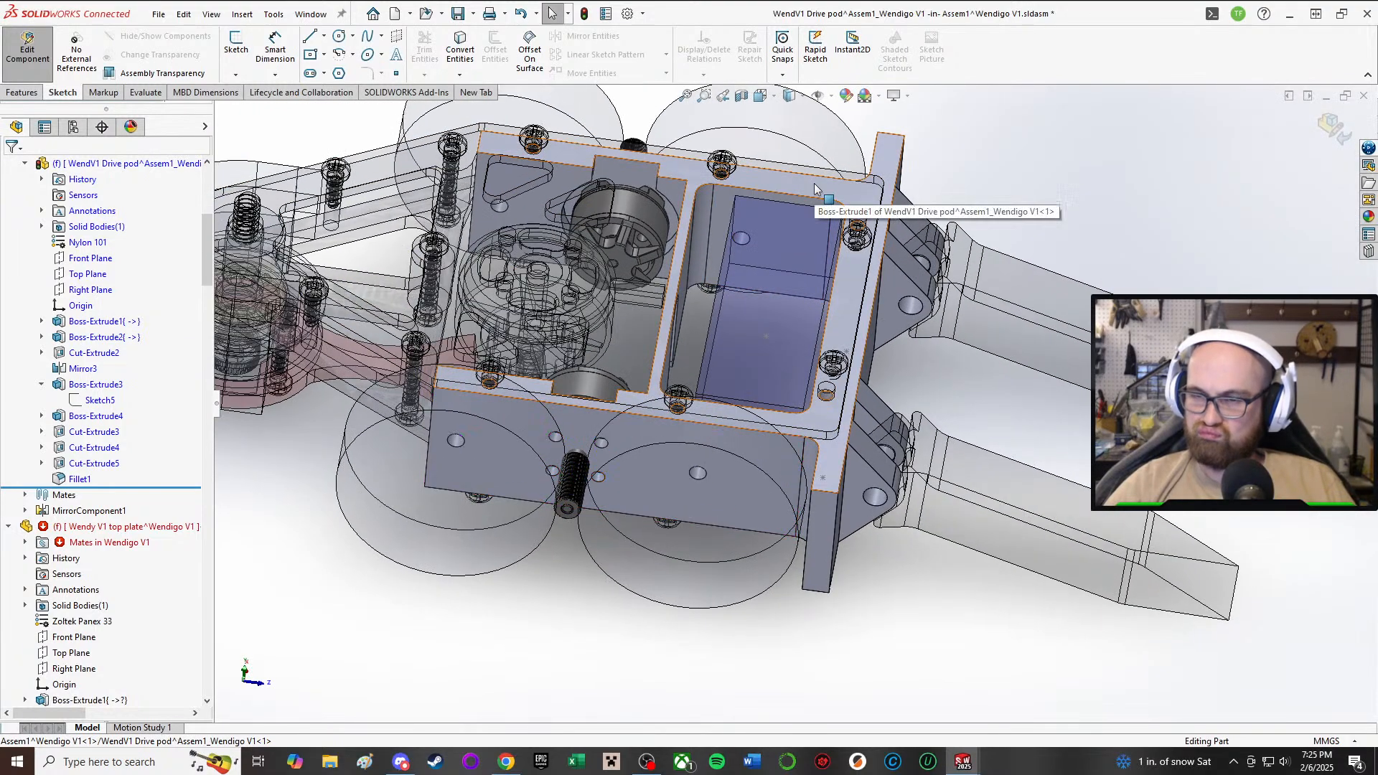
{"action": "middle_click_drag", "start_coordinate": [806, 292], "coordinate": [748, 348]}
{"action": "scroll", "coordinate": [832, 585], "scroll_direction": "up", "scroll_amount": 4}
{"action": "scroll", "coordinate": [837, 590], "scroll_direction": "down", "scroll_amount": 5}
{"action": "scroll", "coordinate": [749, 353], "scroll_direction": "up", "scroll_amount": 4}
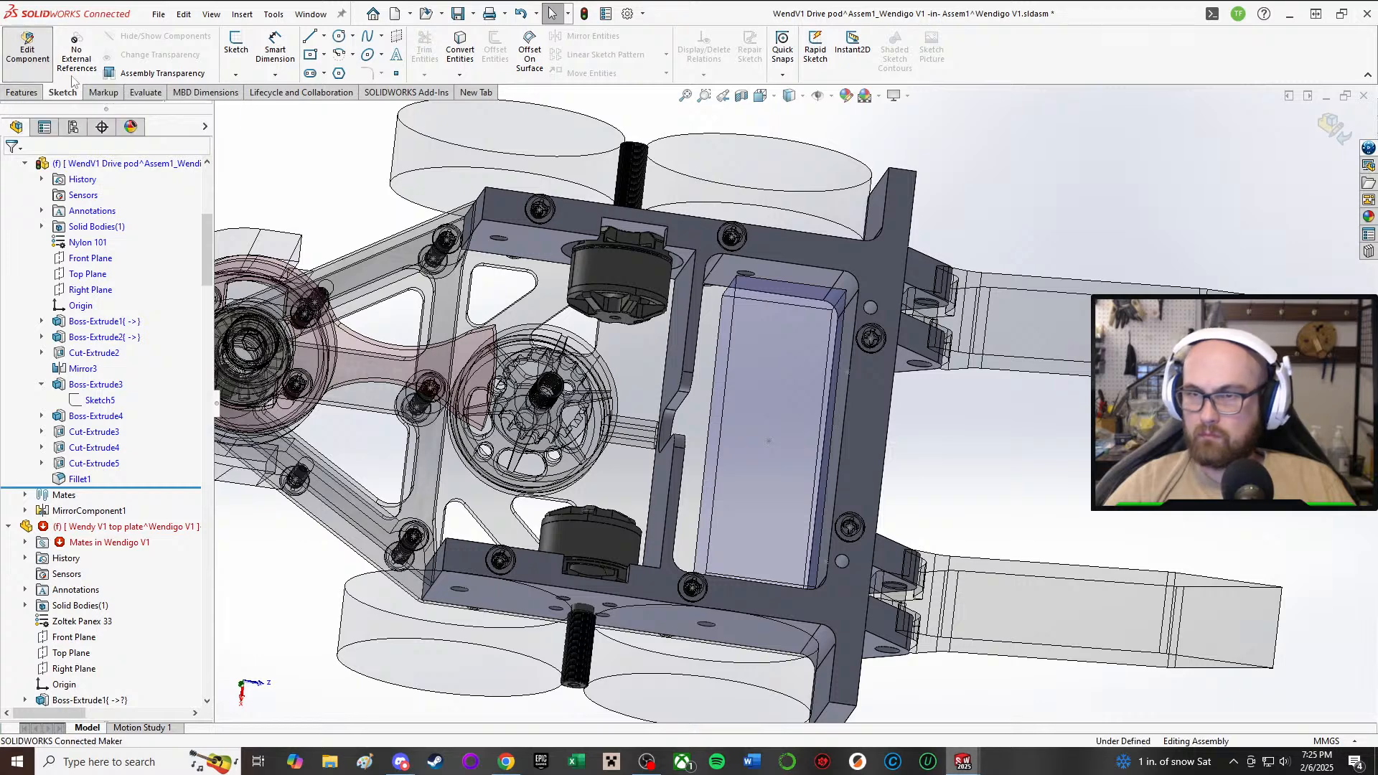
- Return to editing the main assembly and delete the battery's coincident mate with the top plate
{"action": "left_click", "coordinate": [12, 54]}
{"action": "left_click", "coordinate": [785, 371]}
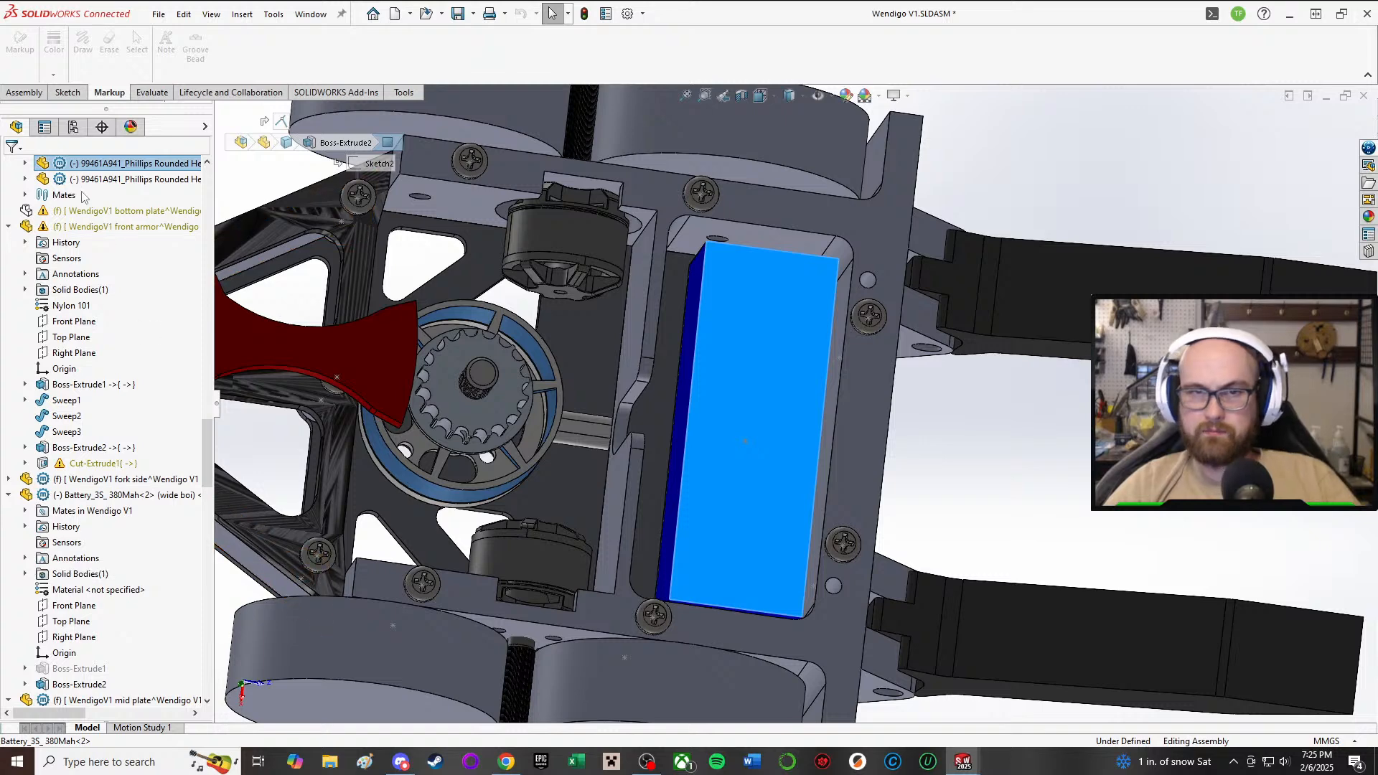
{"action": "scroll", "coordinate": [136, 314], "scroll_direction": "up", "scroll_amount": 2}
{"action": "left_click", "coordinate": [740, 408]}
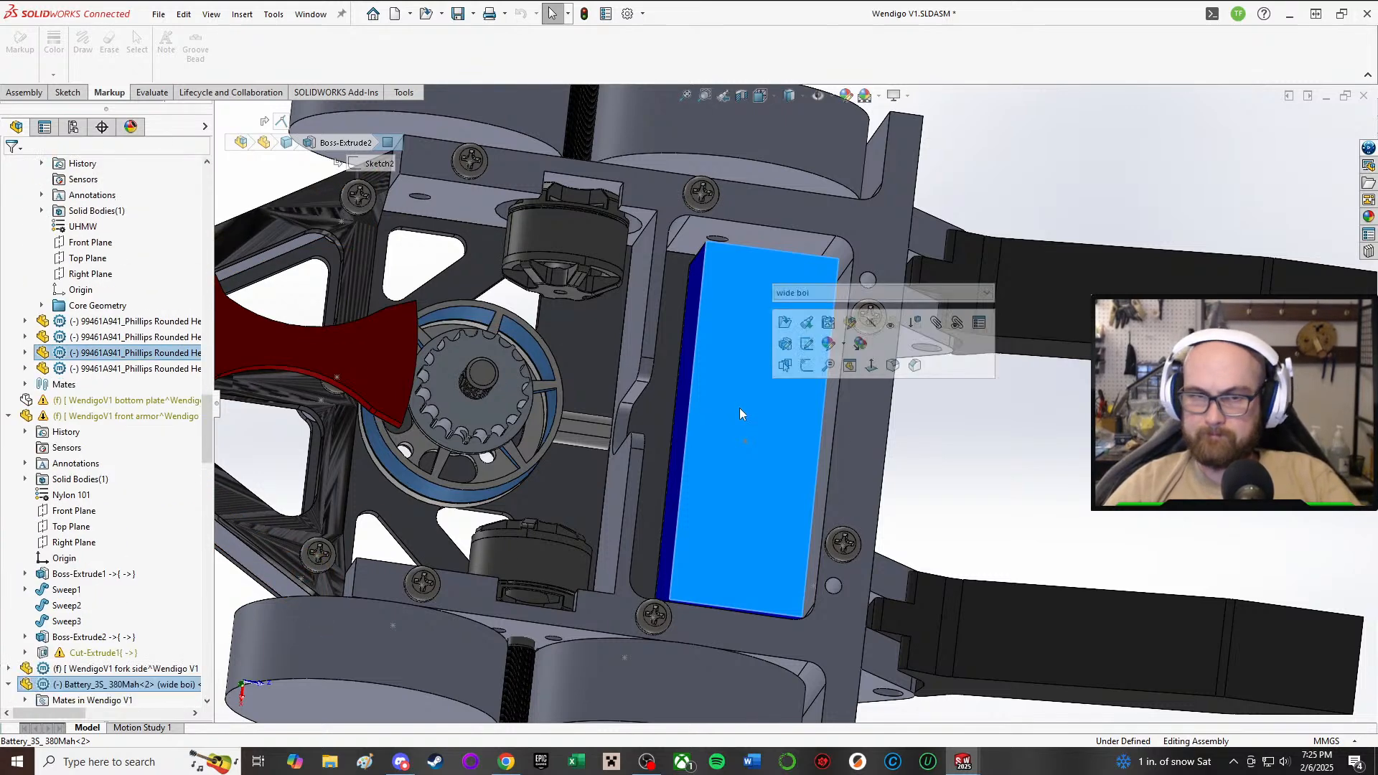
{"action": "scroll", "coordinate": [131, 592], "scroll_direction": "down", "scroll_amount": 2}
{"action": "scroll", "coordinate": [130, 592], "scroll_direction": "down", "scroll_amount": 1}
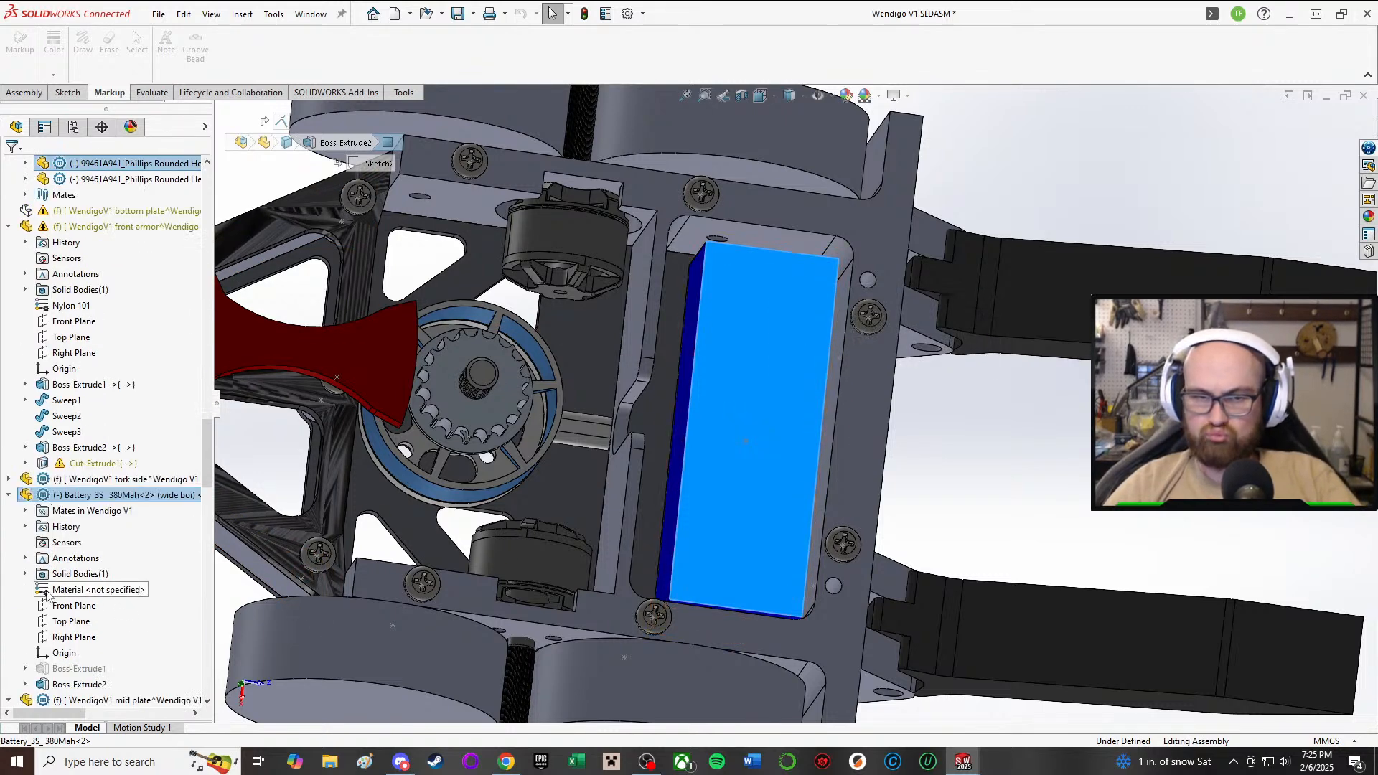
{"action": "left_click", "coordinate": [25, 510]}
{"action": "left_click", "coordinate": [115, 527]}
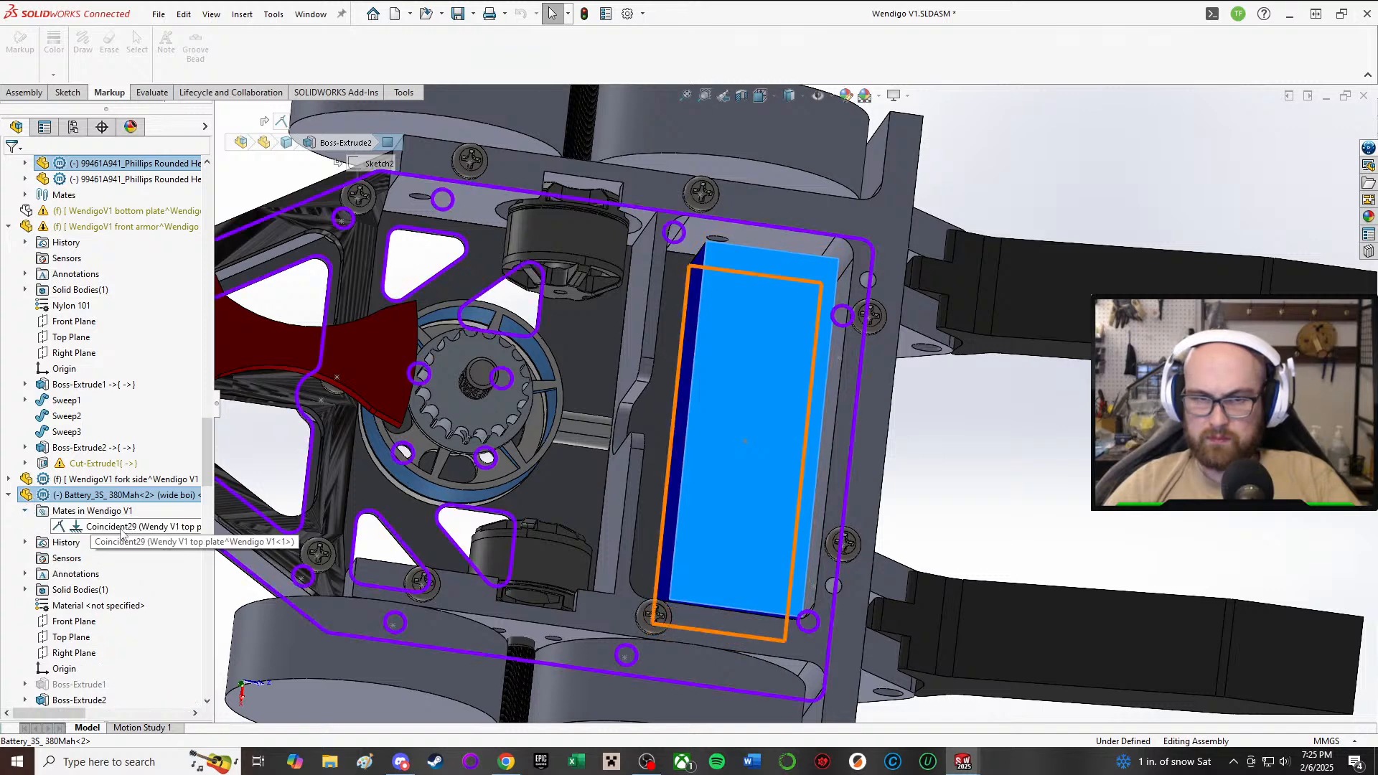
{"action": "key", "text": "Delete"}
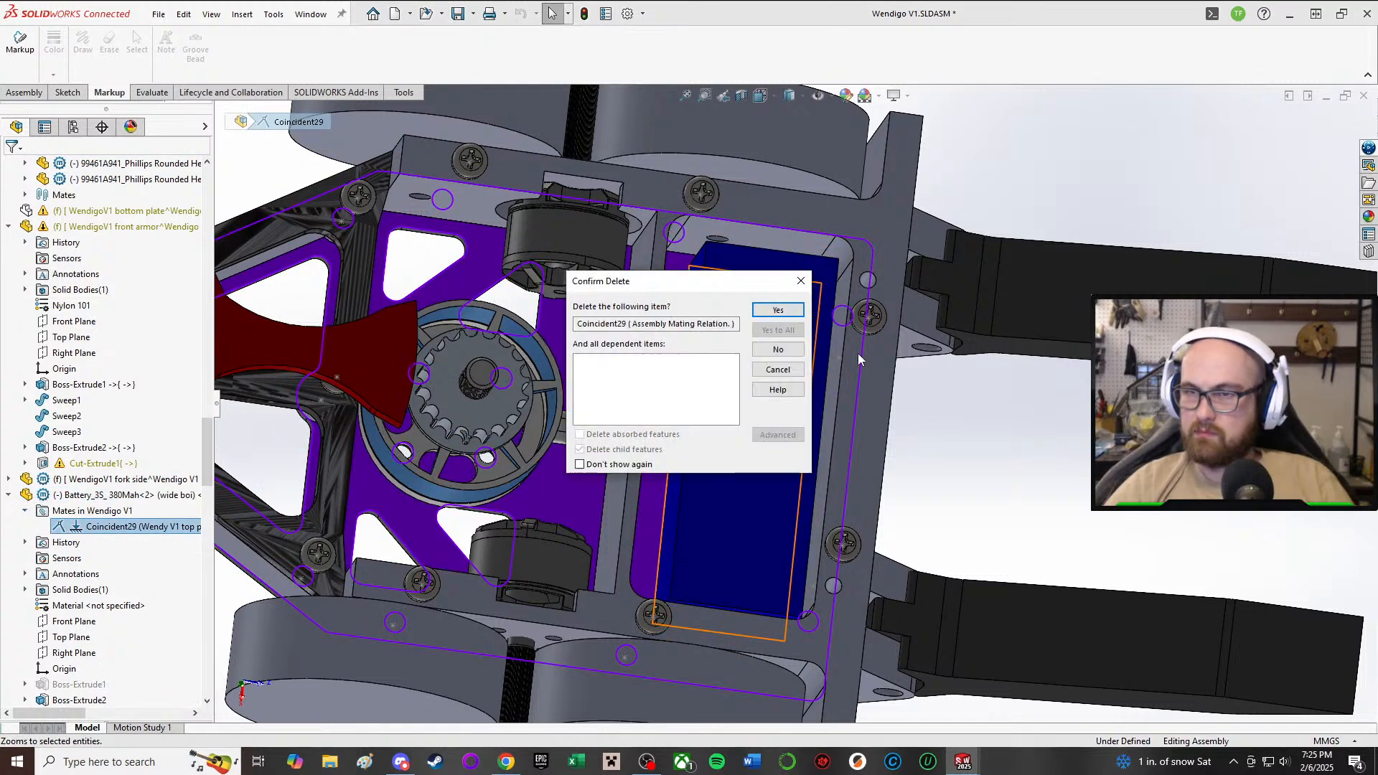
{"action": "left_click", "coordinate": [798, 313]}
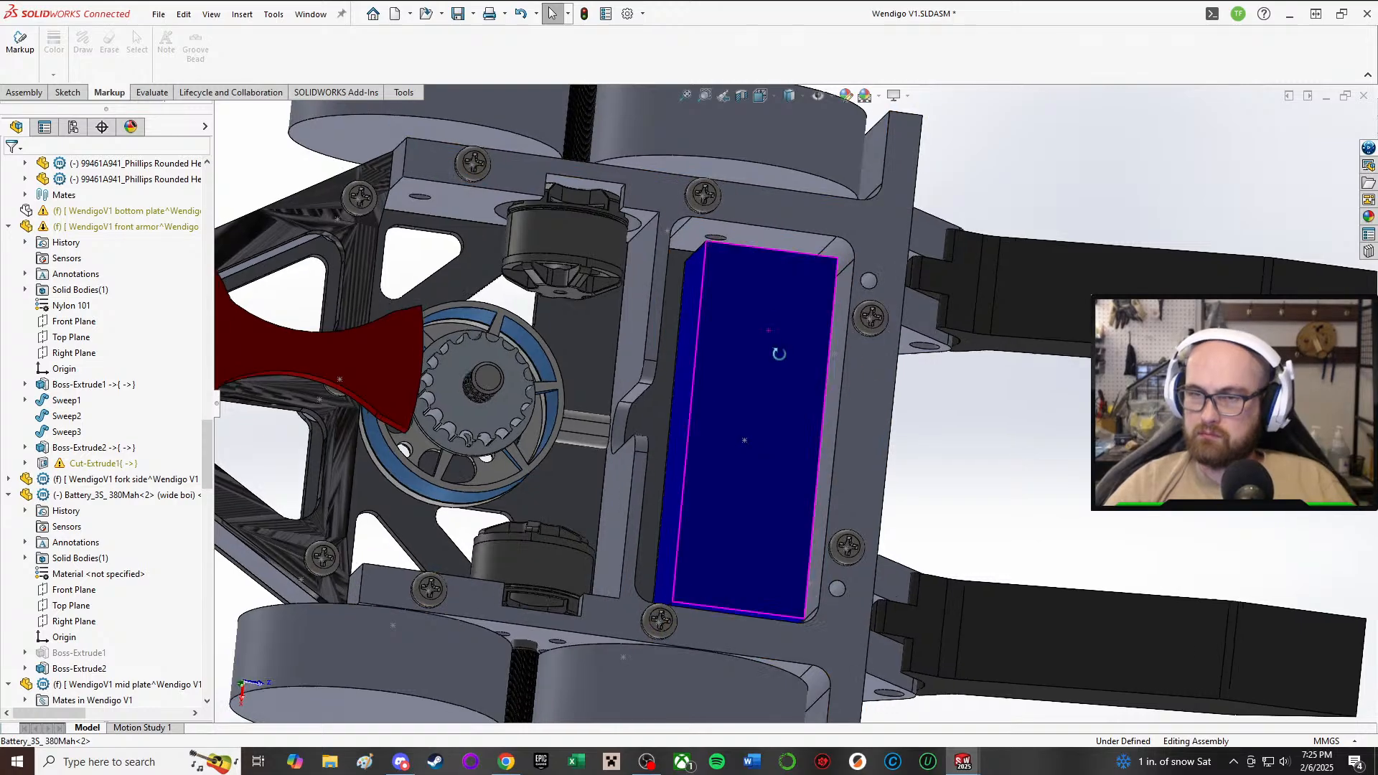
- Move the battery out of its pocket to the space between the two forks
{"action": "middle_click_drag", "start_coordinate": [779, 354], "coordinate": [714, 467]}
{"action": "left_click_drag", "start_coordinate": [715, 466], "coordinate": [1052, 531]}
{"action": "scroll", "coordinate": [1052, 531], "scroll_direction": "up", "scroll_amount": 6}
{"action": "middle_click_drag", "start_coordinate": [945, 411], "coordinate": [938, 178]}
{"action": "left_click", "coordinate": [974, 181]}
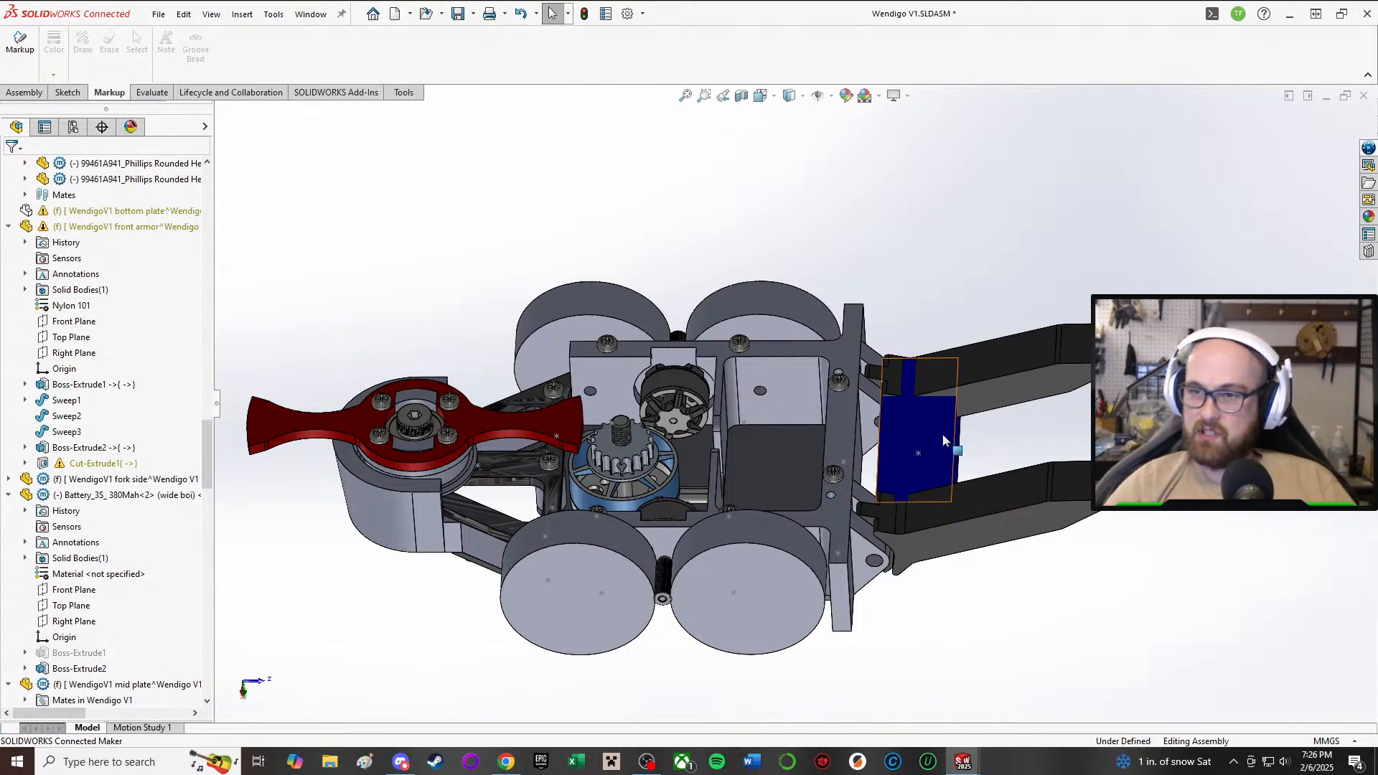
{"action": "middle_click_drag", "start_coordinate": [942, 435], "coordinate": [949, 552]}
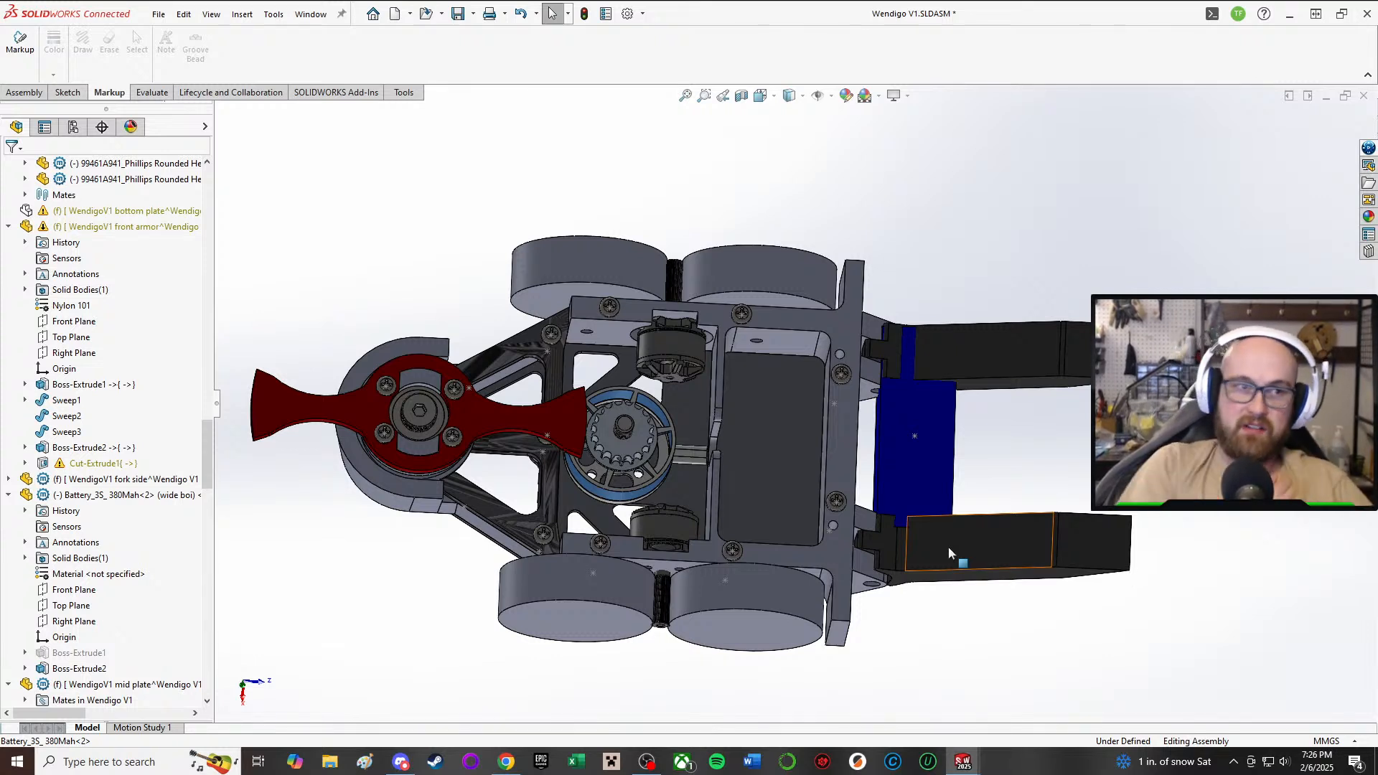
- Examine the emptied battery pocket, its side walls and the slotted crossbar for space to mount electronics
{"action": "middle_click_drag", "start_coordinate": [792, 468], "coordinate": [782, 368]}
{"action": "scroll", "coordinate": [776, 507], "scroll_direction": "down", "scroll_amount": 3}
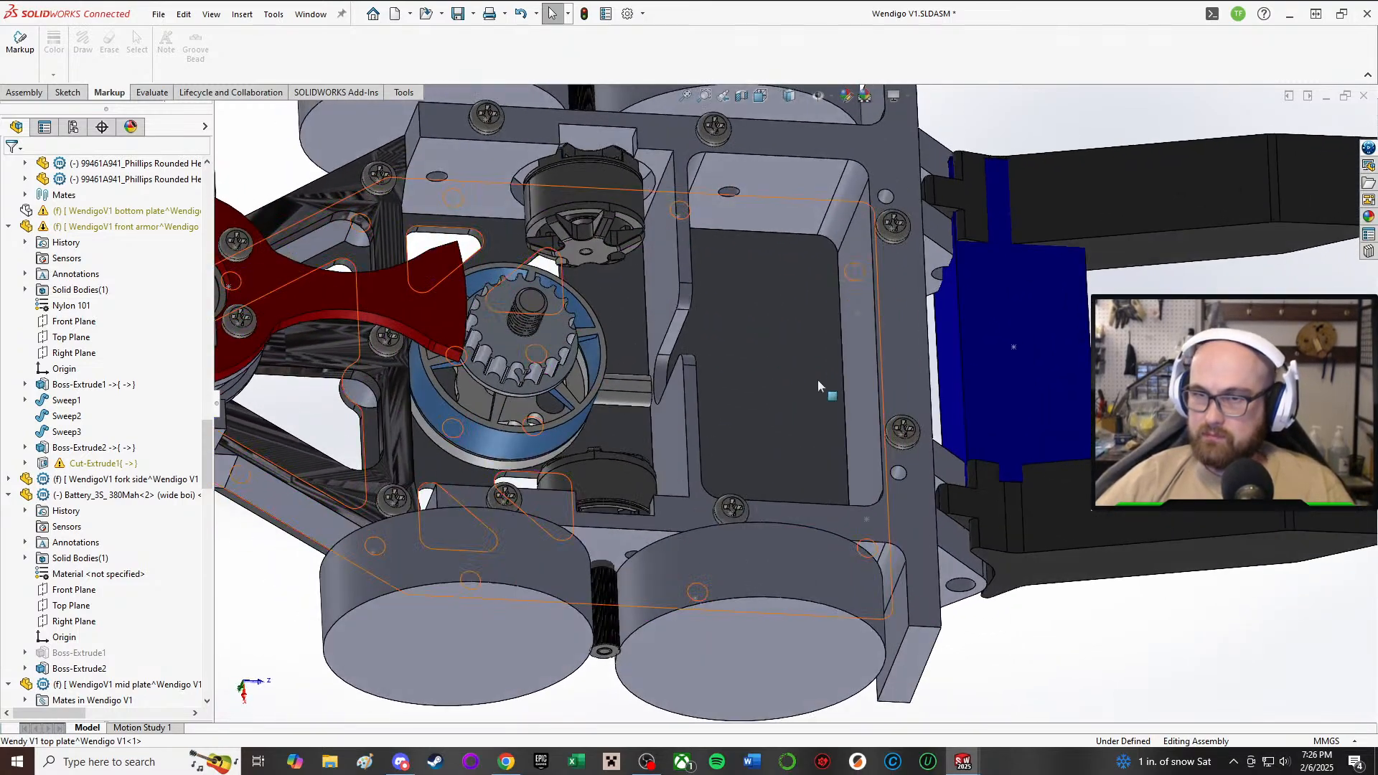
{"action": "middle_click_drag", "start_coordinate": [761, 254], "coordinate": [773, 248]}
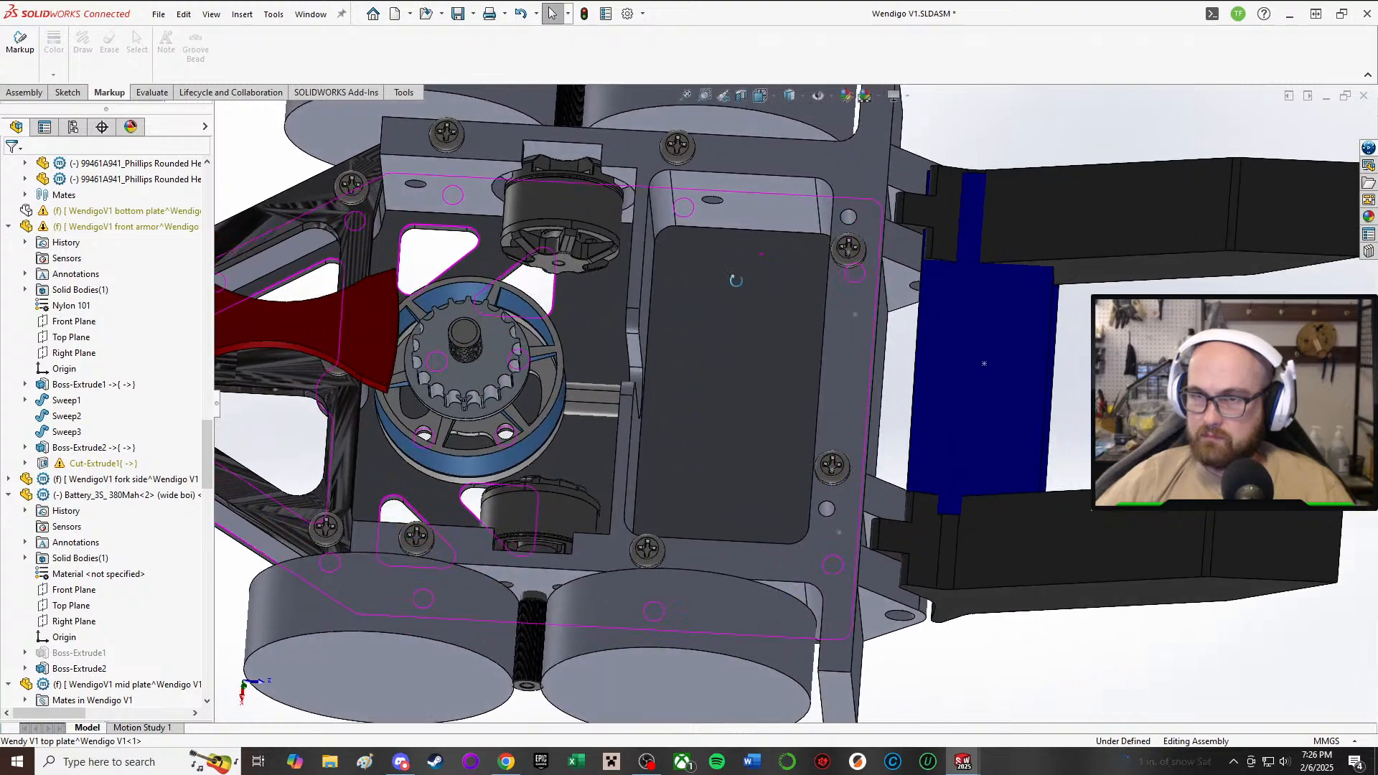
{"action": "scroll", "coordinate": [764, 344], "scroll_direction": "up", "scroll_amount": 3}
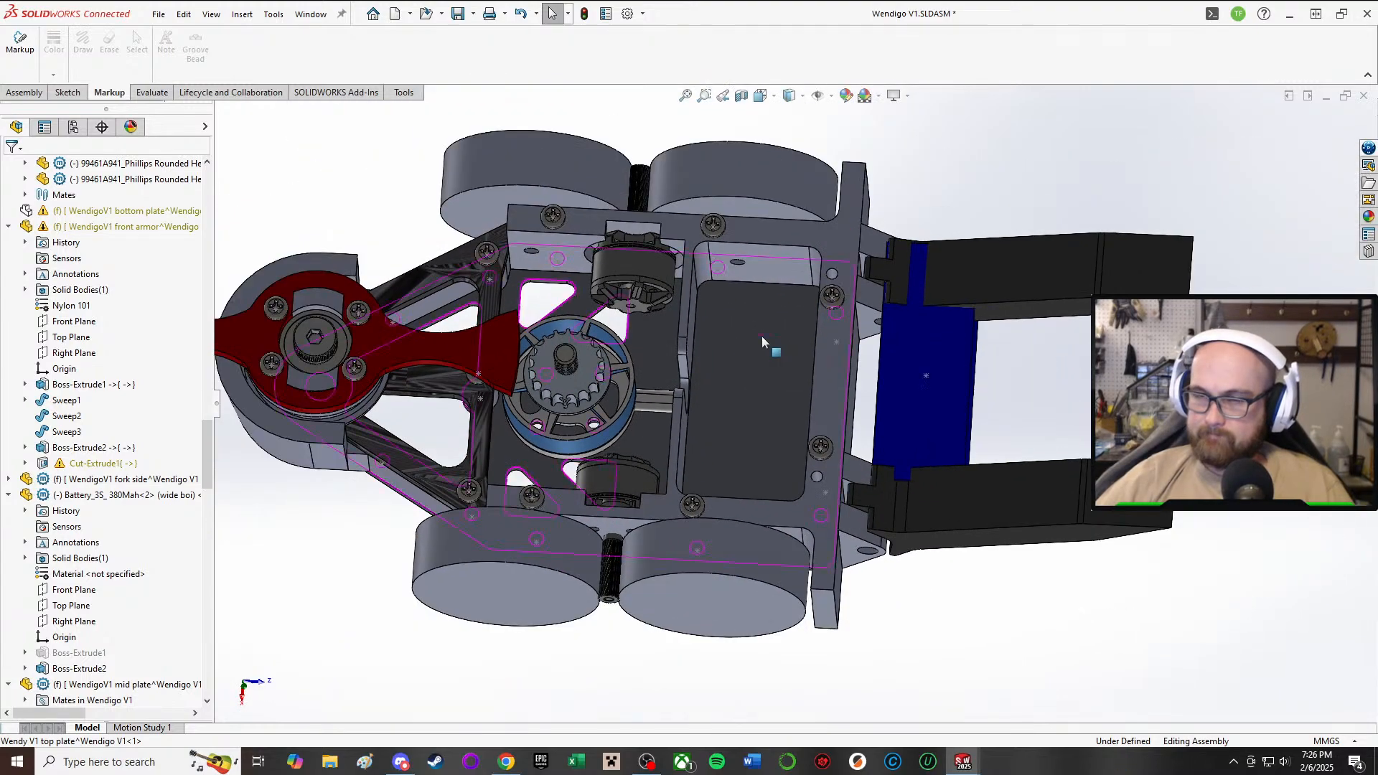
{"action": "middle_click_drag", "start_coordinate": [761, 335], "coordinate": [763, 278]}
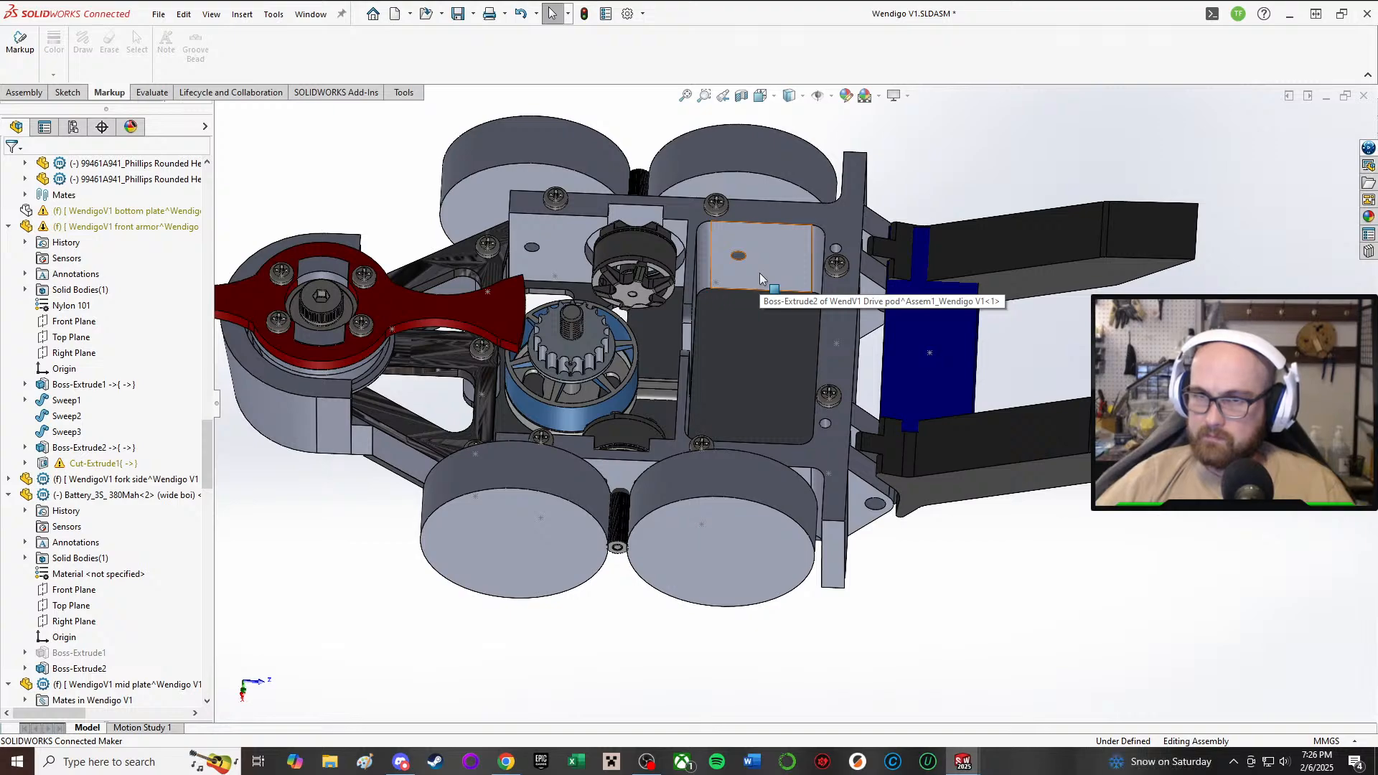
{"action": "scroll", "coordinate": [763, 278], "scroll_direction": "down", "scroll_amount": 3}
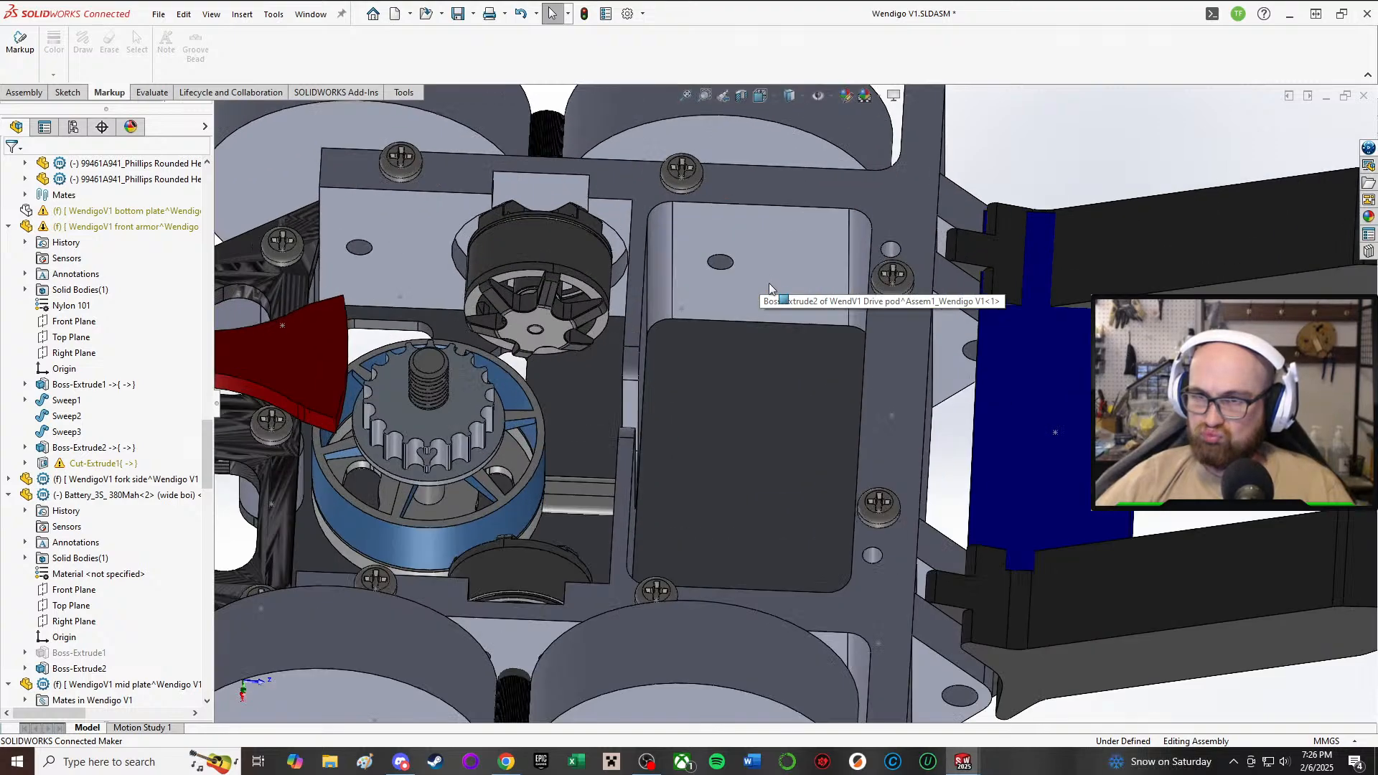
{"action": "middle_click_drag", "start_coordinate": [763, 279], "coordinate": [766, 446]}
{"action": "scroll", "coordinate": [766, 446], "scroll_direction": "up", "scroll_amount": 2}
{"action": "middle_click_drag", "start_coordinate": [636, 454], "coordinate": [804, 340]}
{"action": "right_click", "coordinate": [804, 341]}
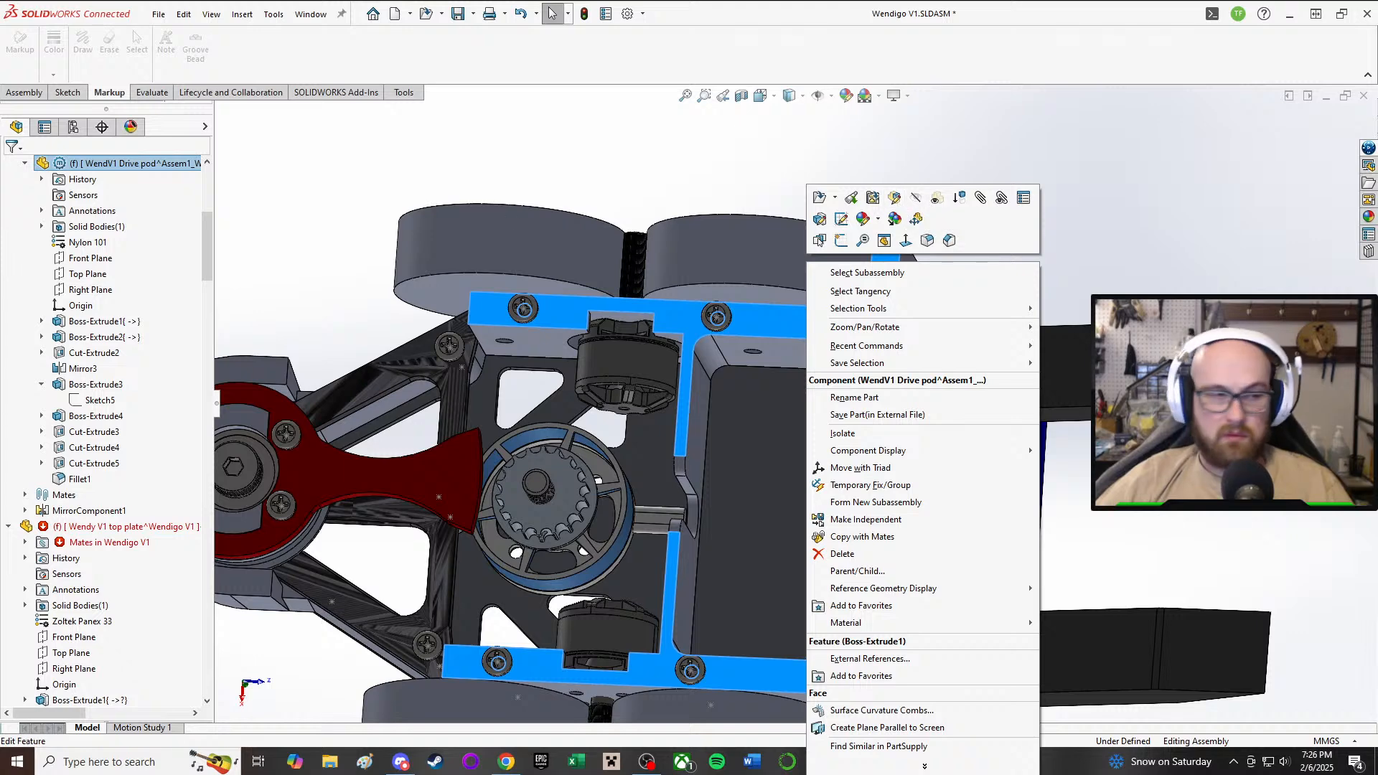
{"action": "left_click", "coordinate": [486, 162]}
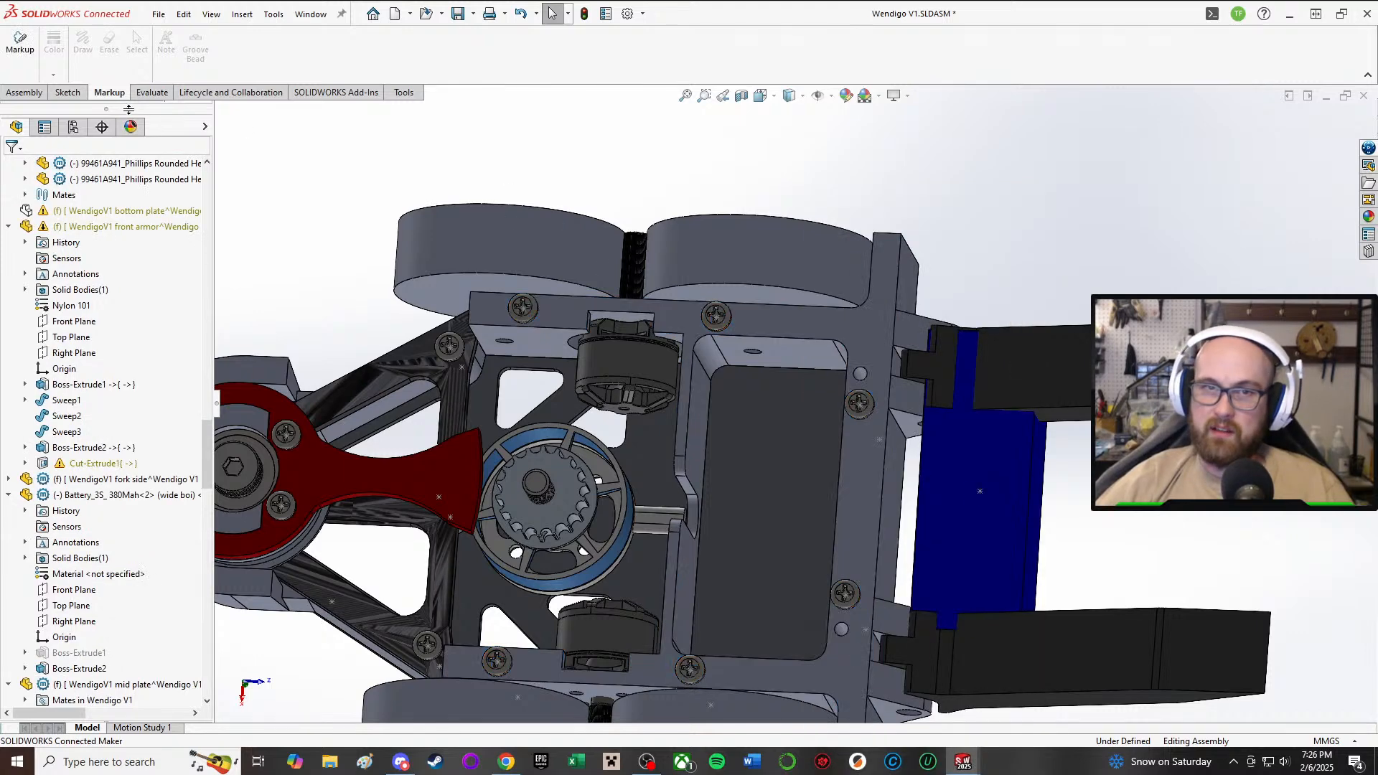
- Insert the fingertech switch part from the Purchased folder and place it beside the drive pod
{"action": "left_click", "coordinate": [24, 92]}
{"action": "left_click", "coordinate": [79, 49]}
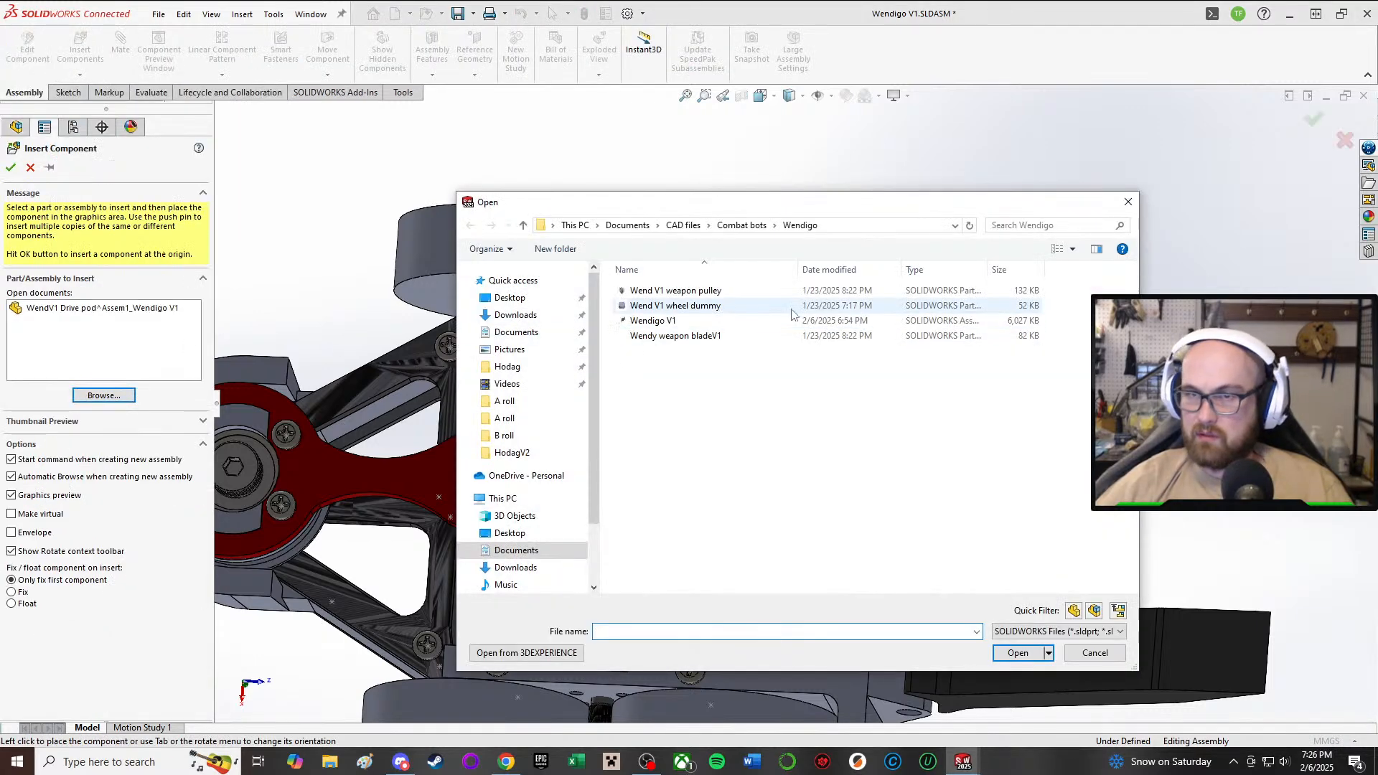
{"action": "left_click", "coordinate": [750, 226]}
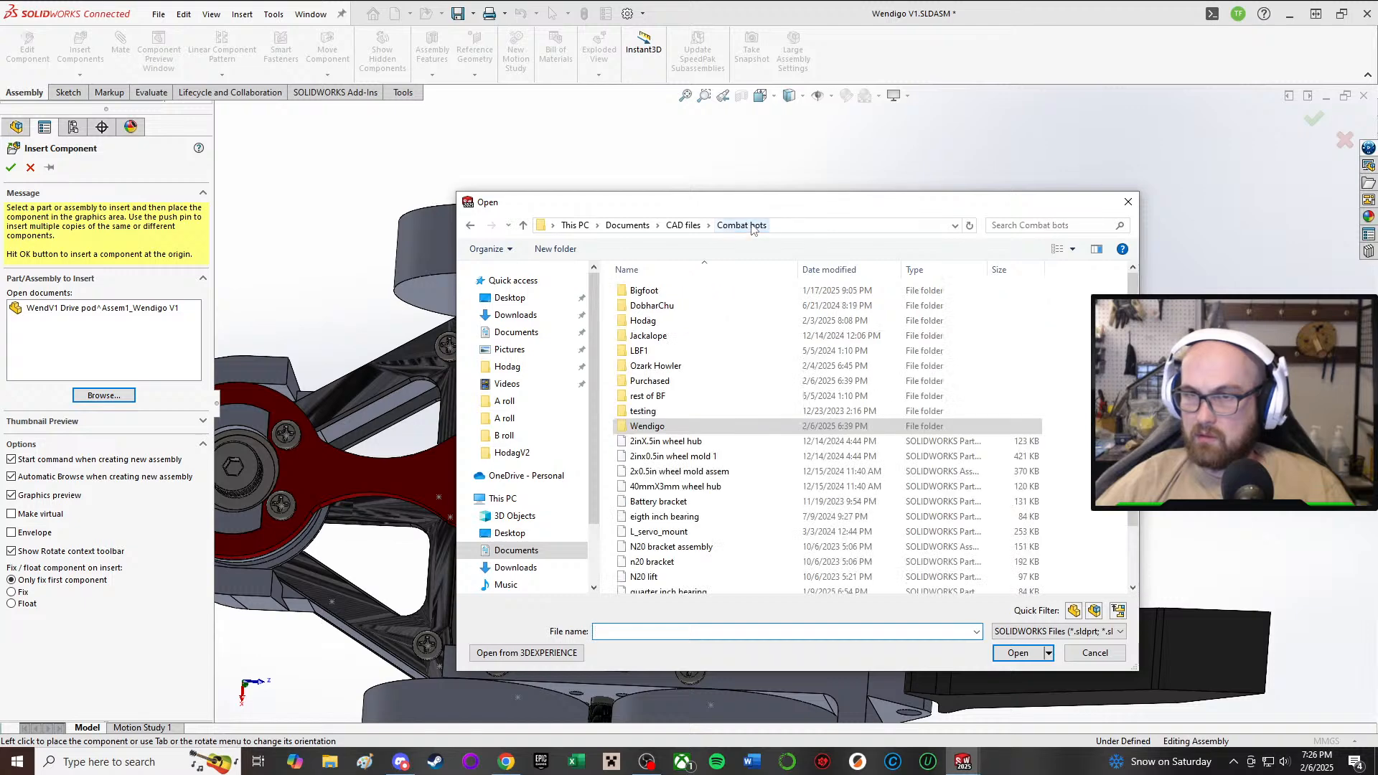
{"action": "double_click", "coordinate": [692, 380]}
{"action": "scroll", "coordinate": [753, 379], "scroll_direction": "down", "scroll_amount": 3}
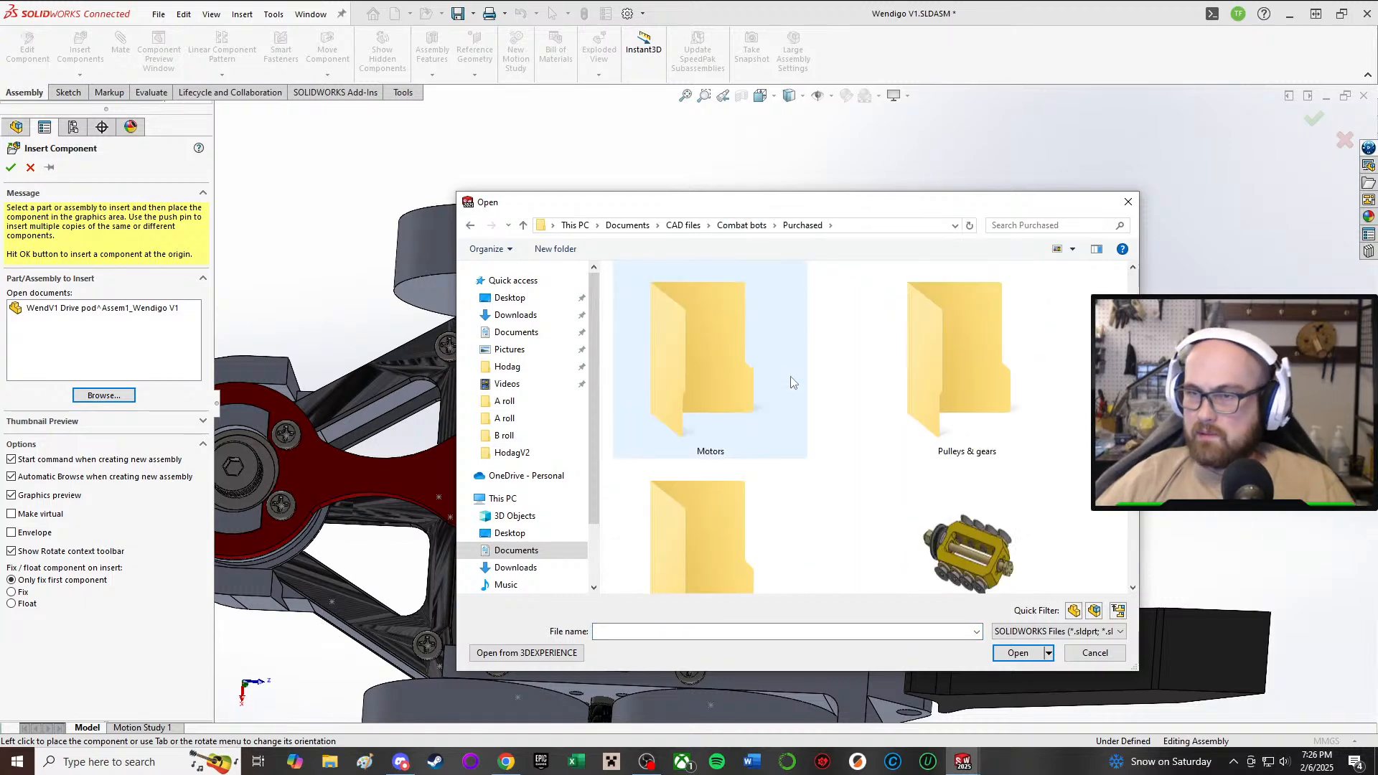
{"action": "scroll", "coordinate": [935, 372], "scroll_direction": "down", "scroll_amount": 3}
{"action": "scroll", "coordinate": [935, 371], "scroll_direction": "down", "scroll_amount": 10}
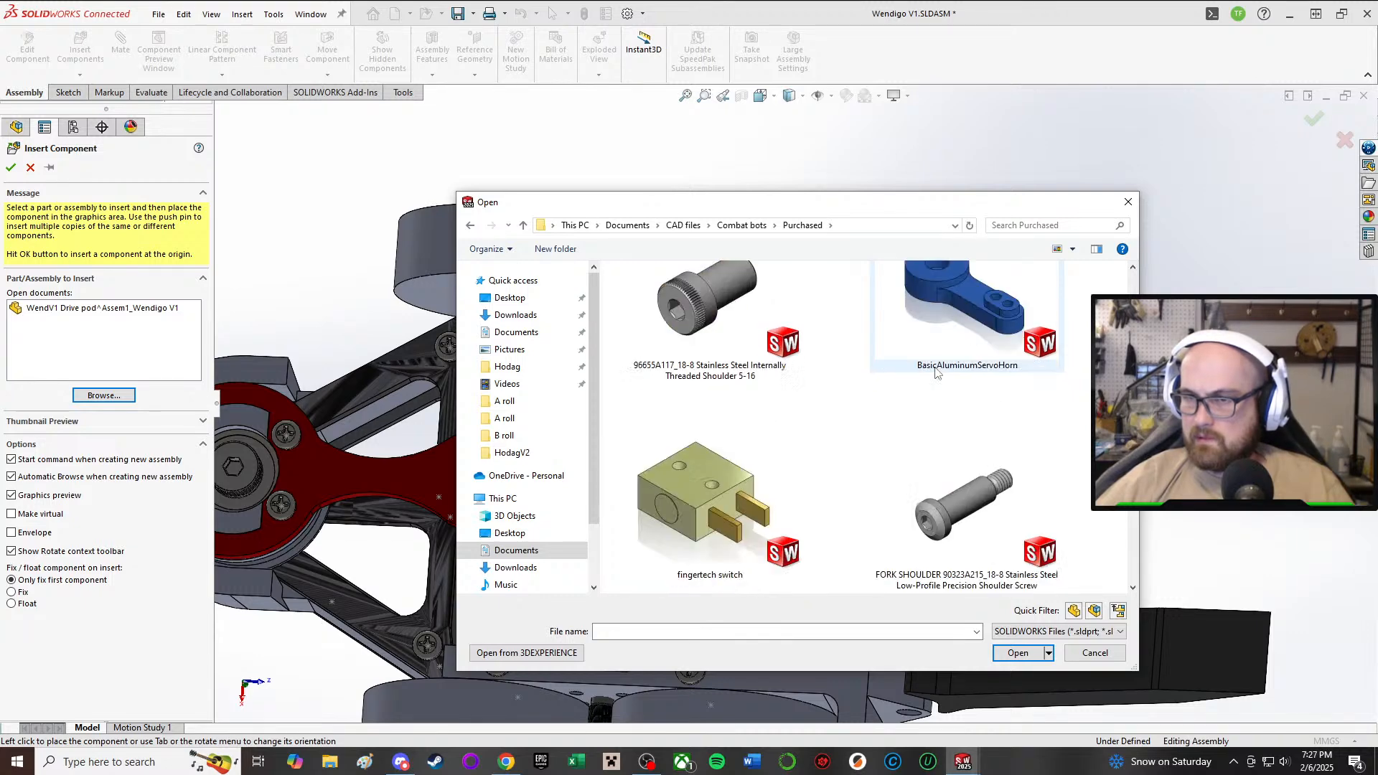
{"action": "scroll", "coordinate": [934, 375], "scroll_direction": "down", "scroll_amount": 5}
{"action": "scroll", "coordinate": [854, 379], "scroll_direction": "up", "scroll_amount": 3}
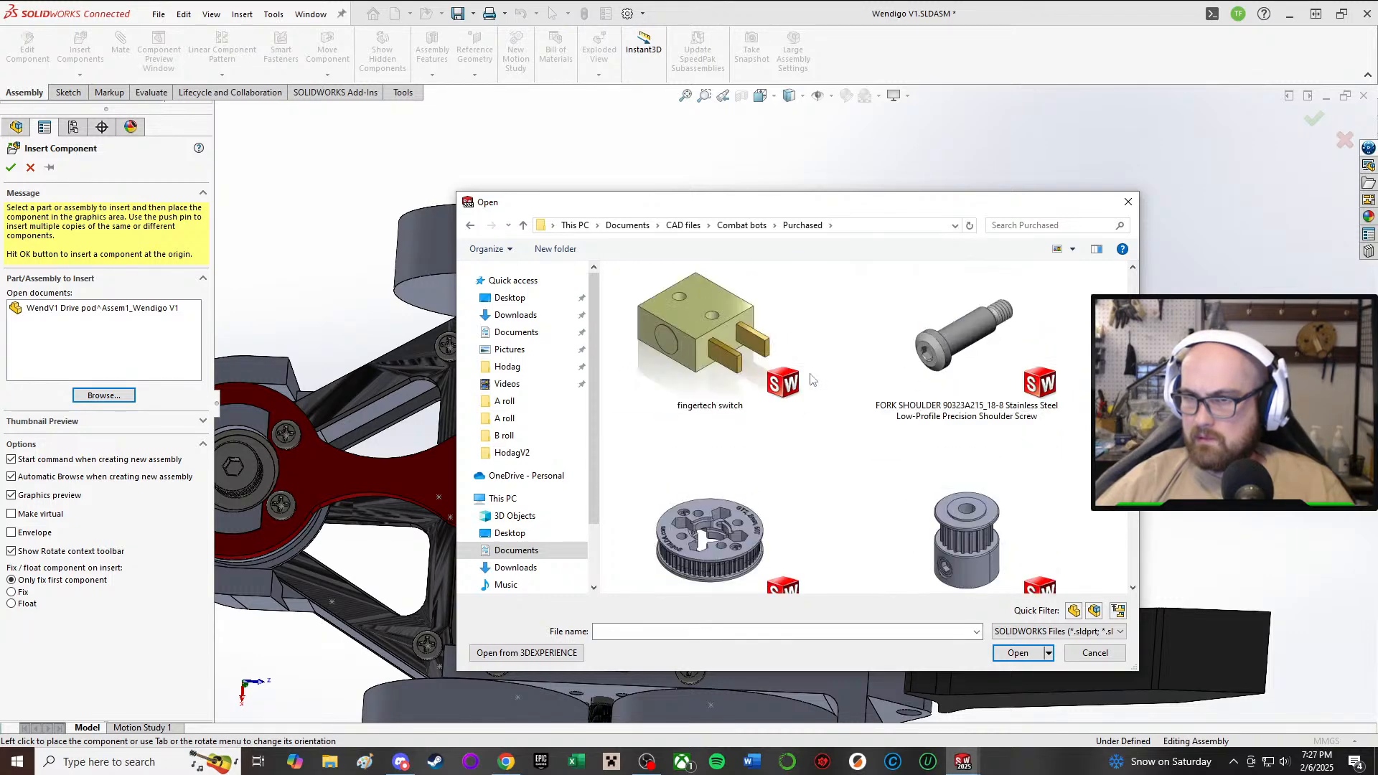
{"action": "double_click", "coordinate": [708, 349]}
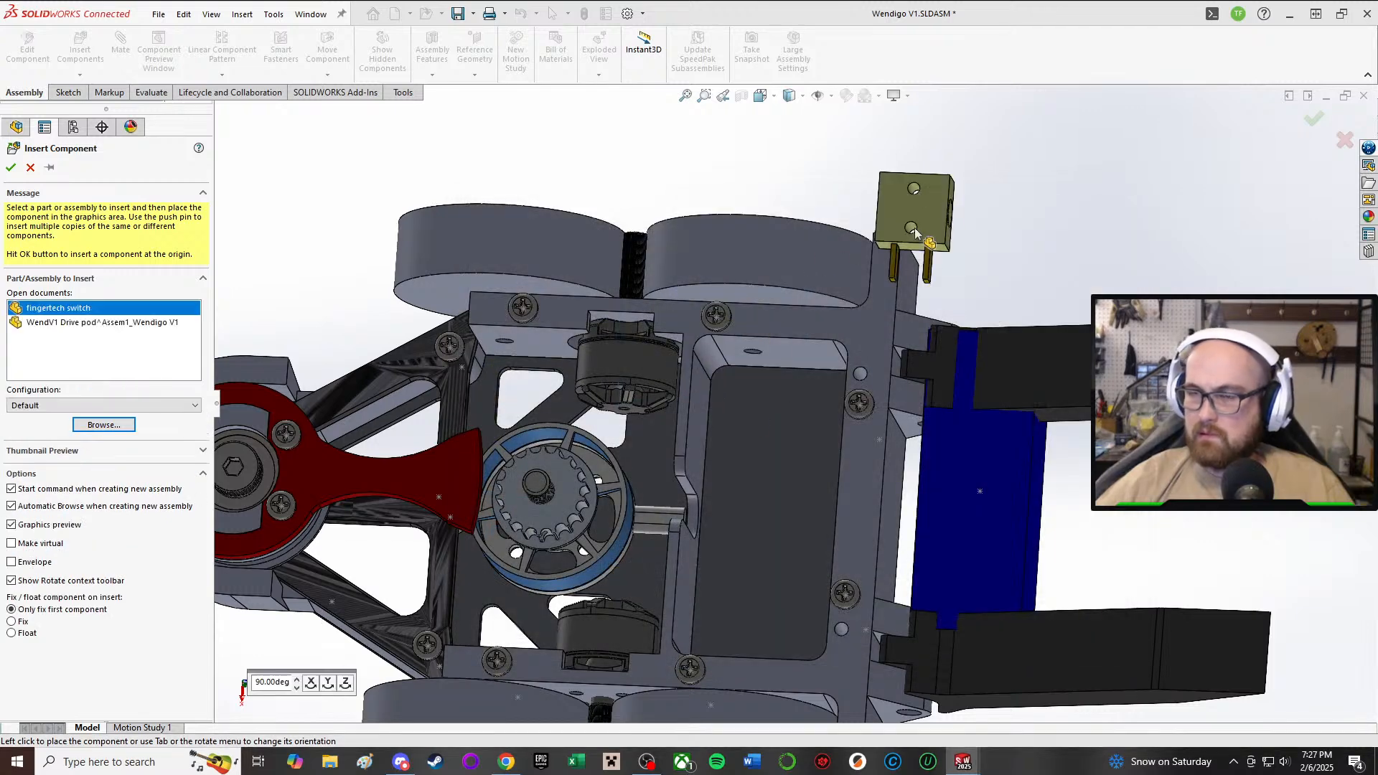
{"action": "left_click", "coordinate": [943, 195]}
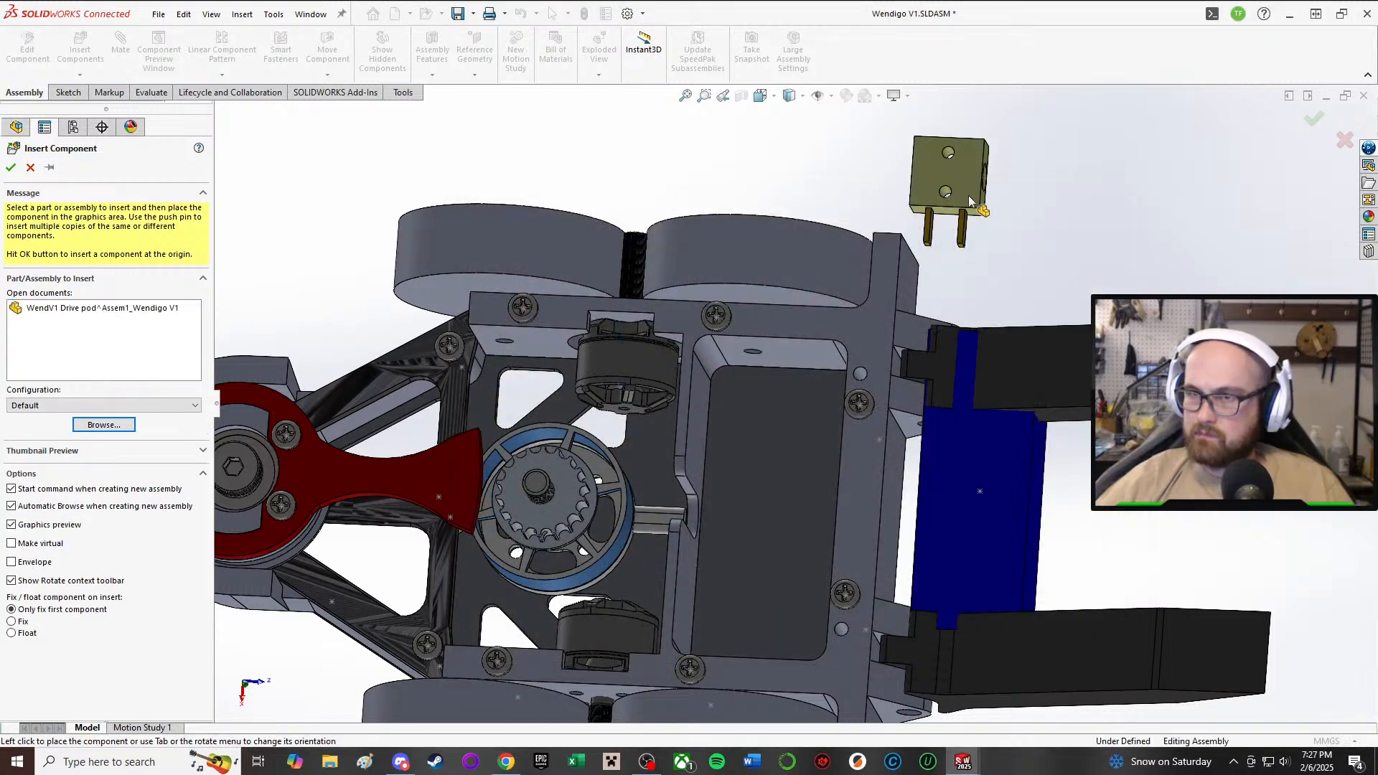
- Rotate the fingertech switch and move it over the empty battery pocket
{"action": "left_click_drag", "start_coordinate": [955, 179], "coordinate": [876, 188]}
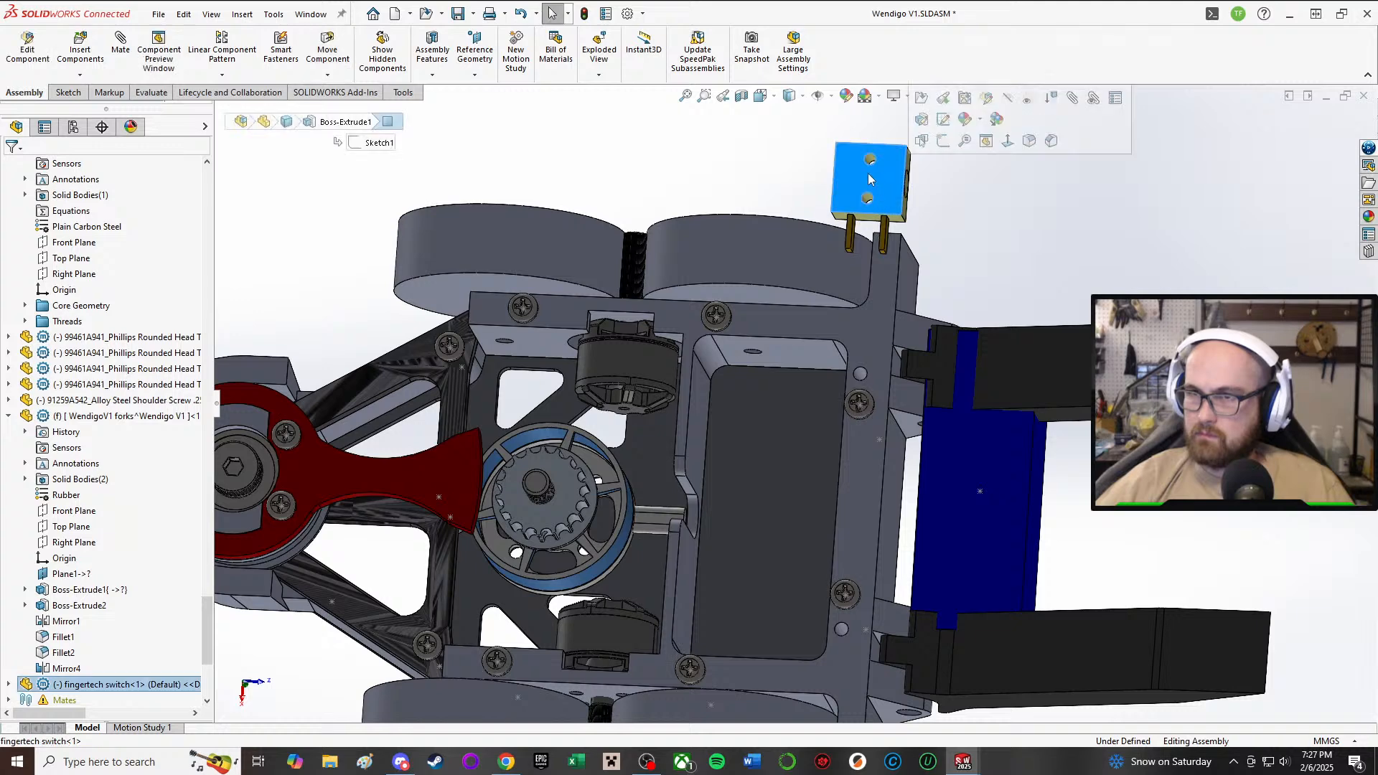
{"action": "right_click_drag", "start_coordinate": [877, 188], "coordinate": [915, 502]}
{"action": "key", "text": "Escape"}
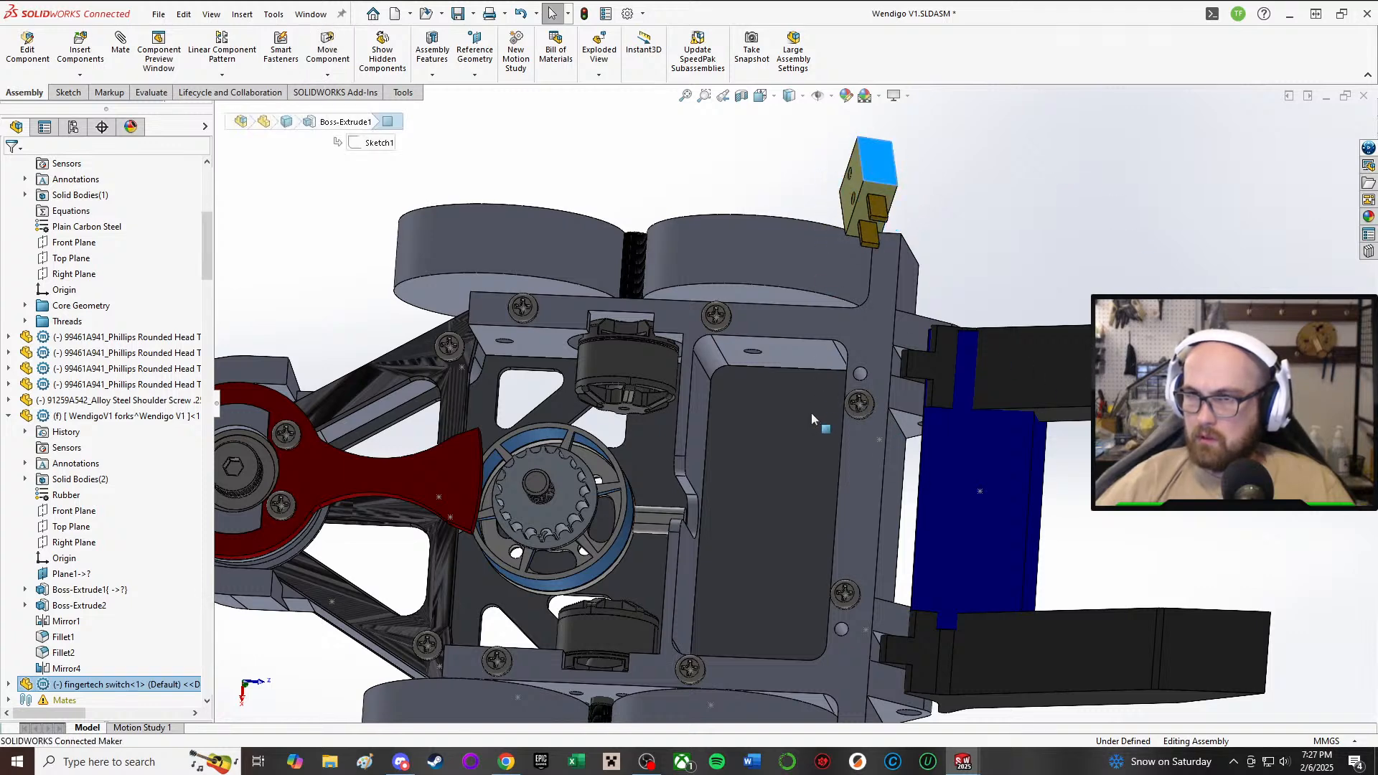
{"action": "left_click_drag", "start_coordinate": [872, 165], "coordinate": [792, 434]}
{"action": "right_click_drag", "start_coordinate": [792, 434], "coordinate": [770, 523]}
{"action": "middle_click_drag", "start_coordinate": [770, 523], "coordinate": [773, 345]}
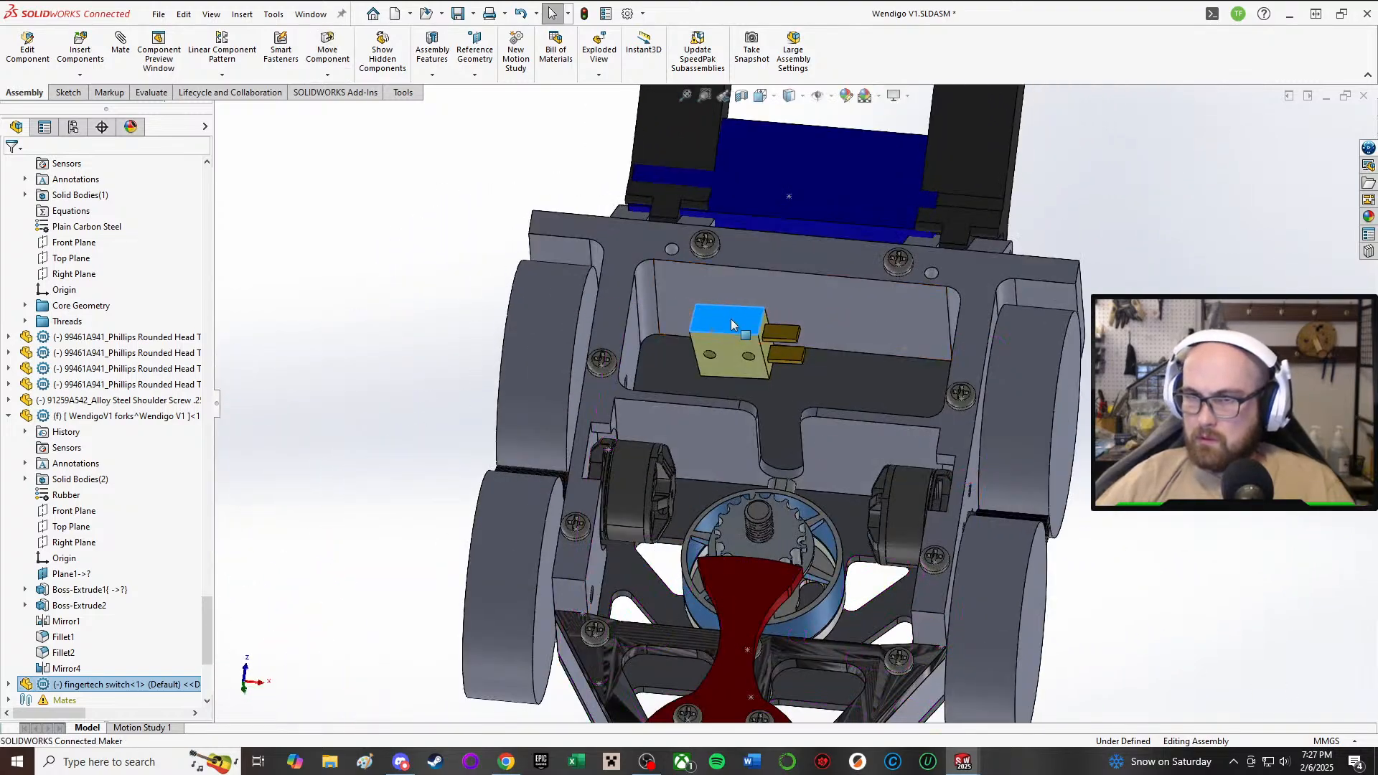
- Turn the switch parallel to the pocket's front wall and move it into the corner beside the side wall
{"action": "mouse_move", "coordinate": [723, 316]}
{"action": "right_mouse_down"}
{"action": "mouse_move", "coordinate": [747, 329]}
{"action": "mouse_move", "coordinate": [730, 265]}
{"action": "mouse_move", "coordinate": [741, 305]}
{"action": "right_mouse_up"}
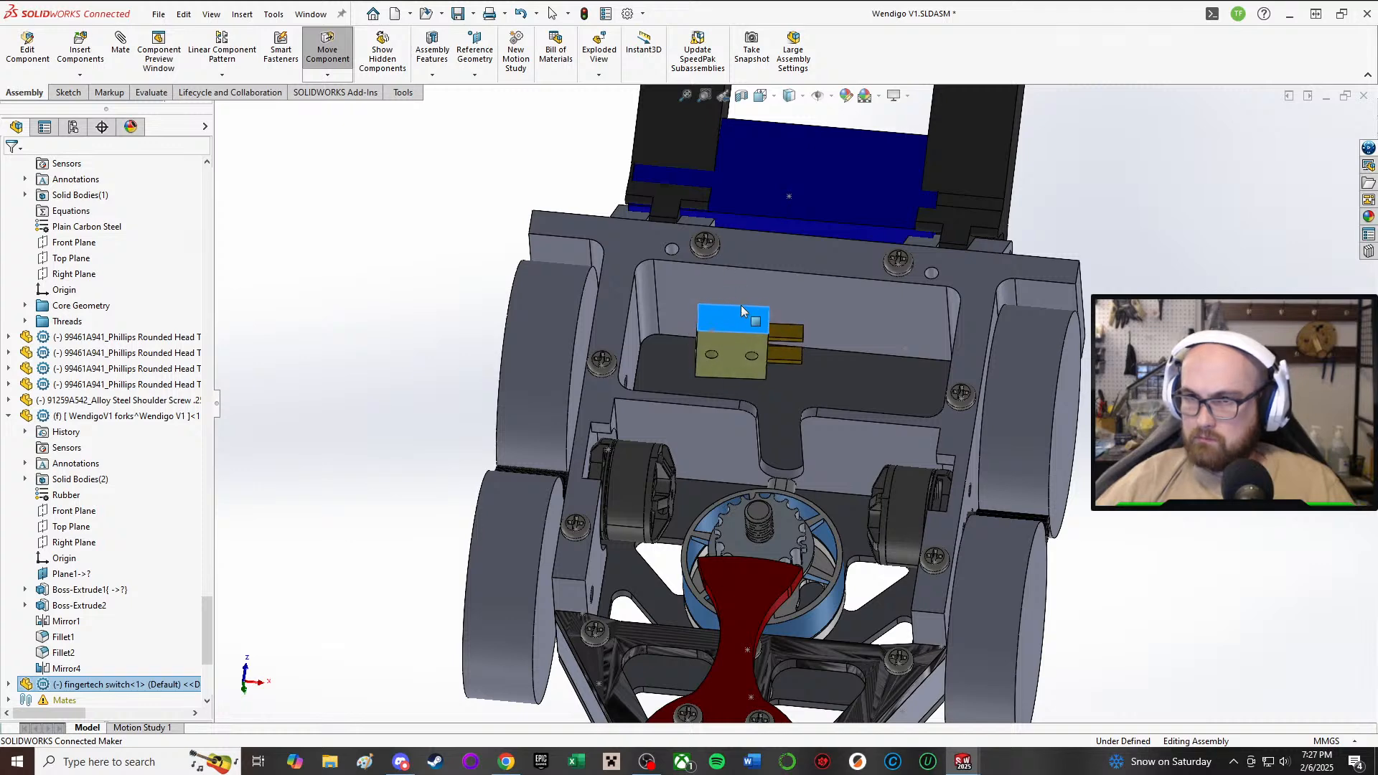
{"action": "left_click", "coordinate": [751, 334]}
{"action": "left_click_drag", "start_coordinate": [751, 334], "coordinate": [685, 280]}
{"action": "middle_click_drag", "start_coordinate": [687, 285], "coordinate": [675, 373]}
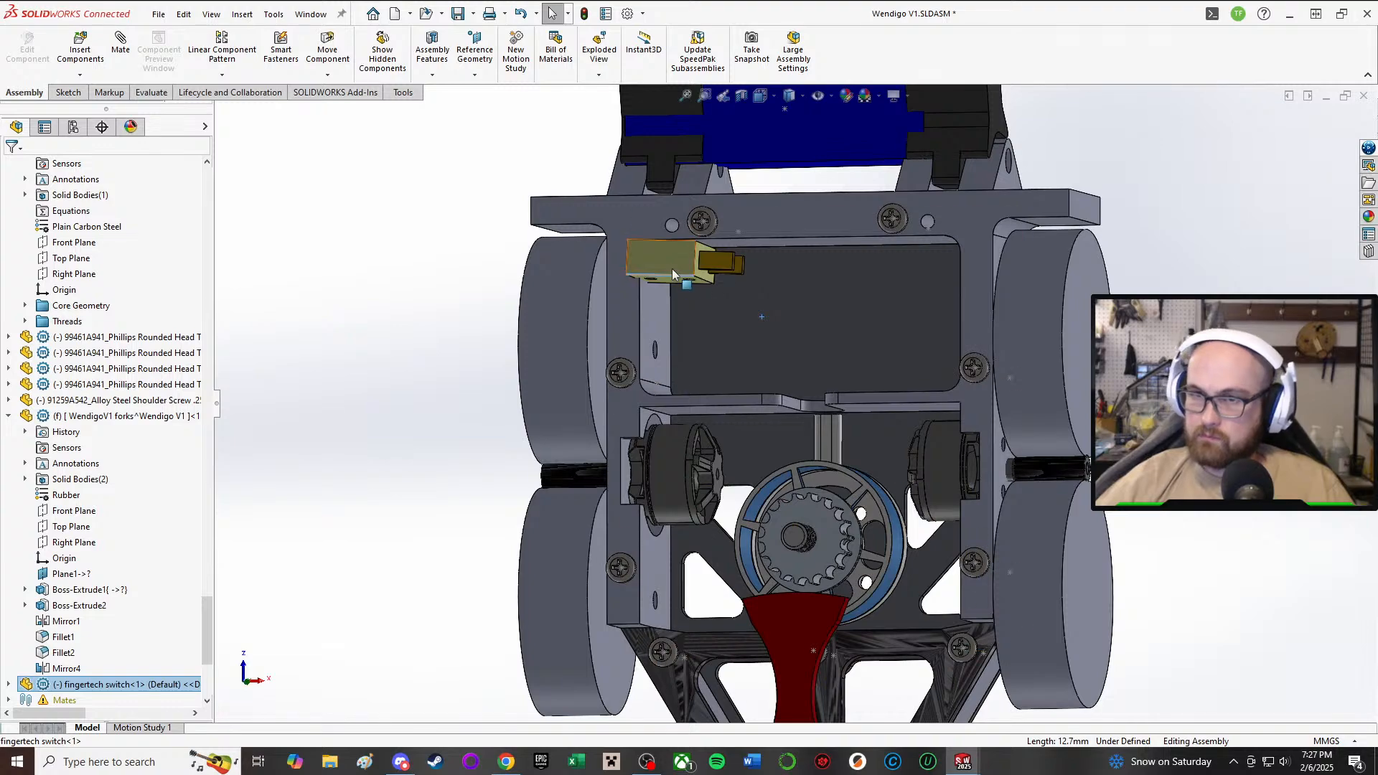
{"action": "mouse_move", "coordinate": [674, 274]}
{"action": "left_mouse_down"}
{"action": "mouse_move", "coordinate": [709, 287]}
{"action": "mouse_move", "coordinate": [678, 257]}
{"action": "left_mouse_up"}
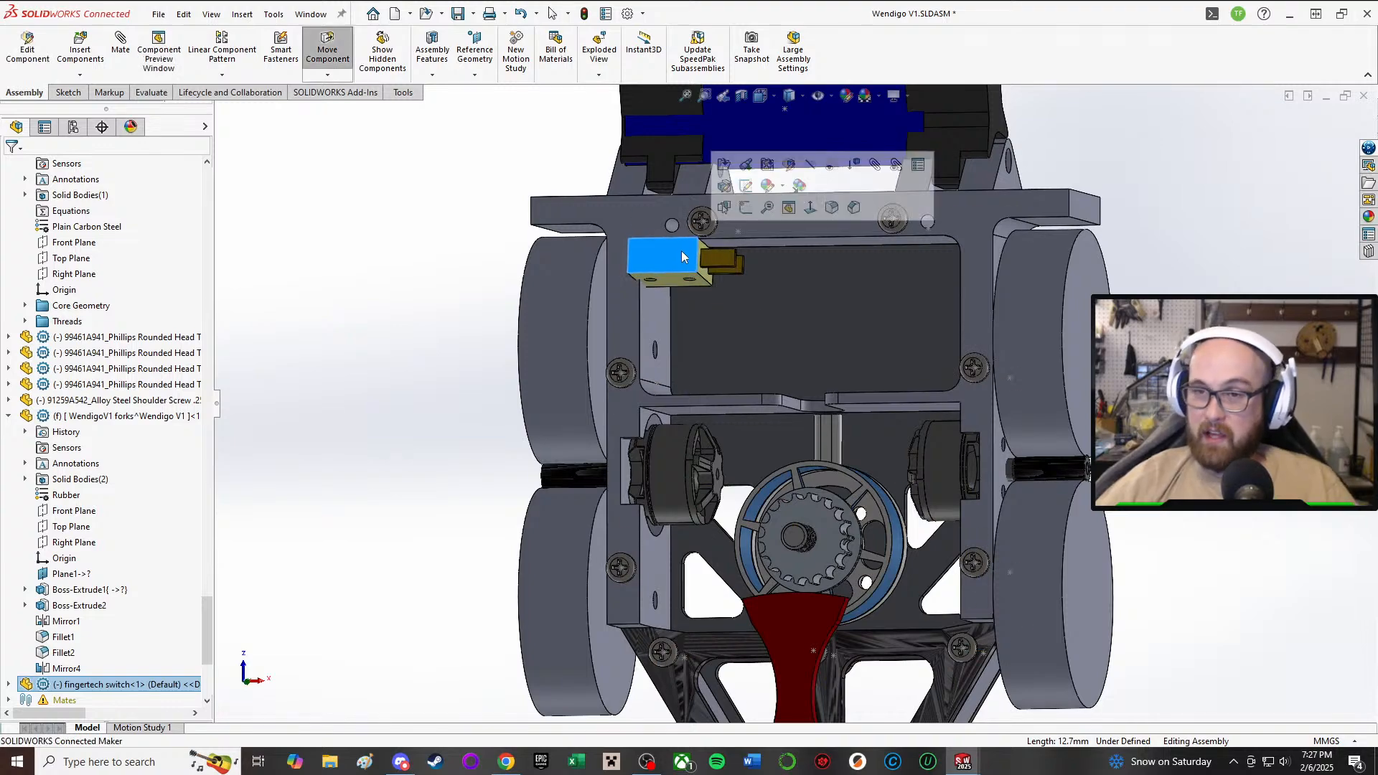
{"action": "left_click", "coordinate": [400, 286]}
{"action": "middle_click_drag", "start_coordinate": [612, 277], "coordinate": [685, 285]}
{"action": "left_click", "coordinate": [675, 281]}
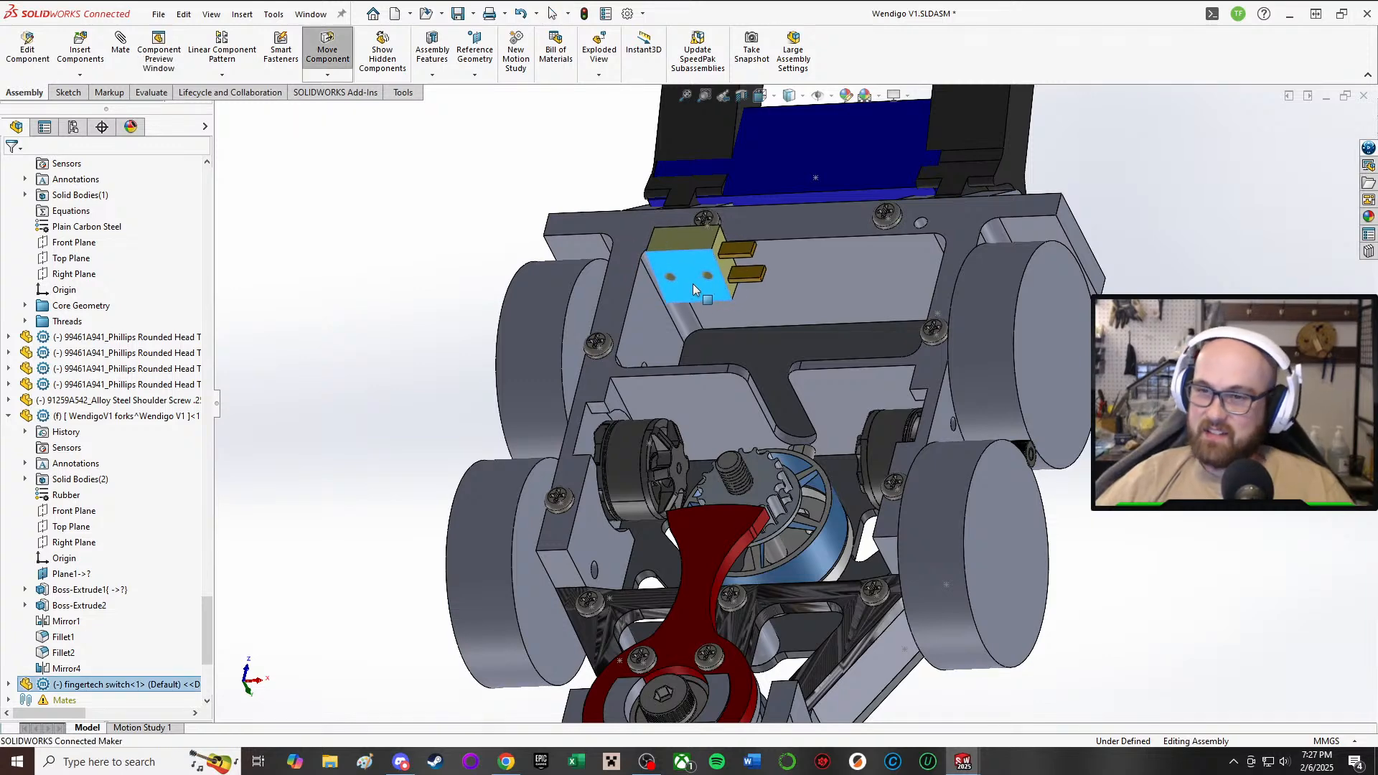
- Examine the switch's position in the pocket corner and its clearance to the walls, screws and battery space
{"action": "middle_click_drag", "start_coordinate": [790, 264], "coordinate": [809, 337]}
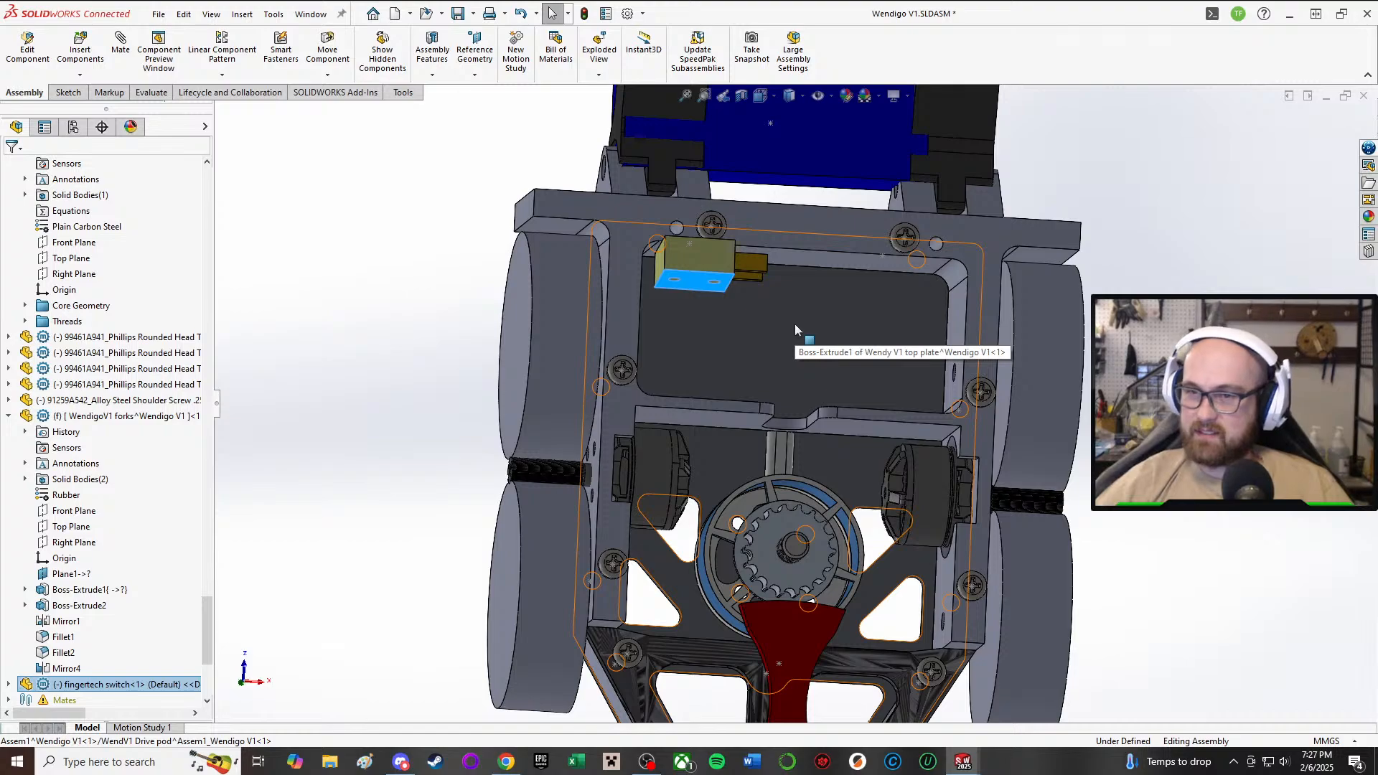
{"action": "middle_click_drag", "start_coordinate": [795, 330], "coordinate": [858, 305]}
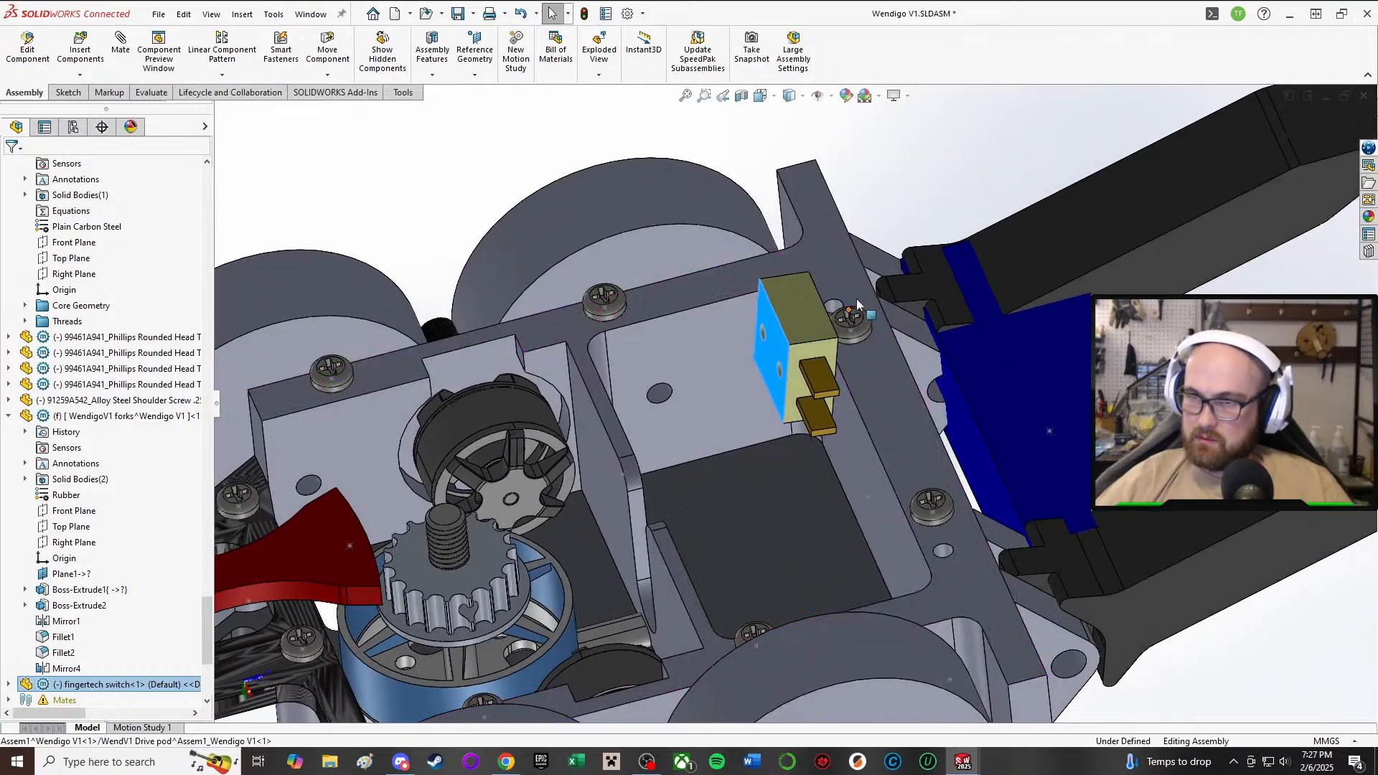
{"action": "scroll", "coordinate": [858, 305], "scroll_direction": "up", "scroll_amount": 3}
{"action": "middle_click_drag", "start_coordinate": [934, 257], "coordinate": [883, 280]}
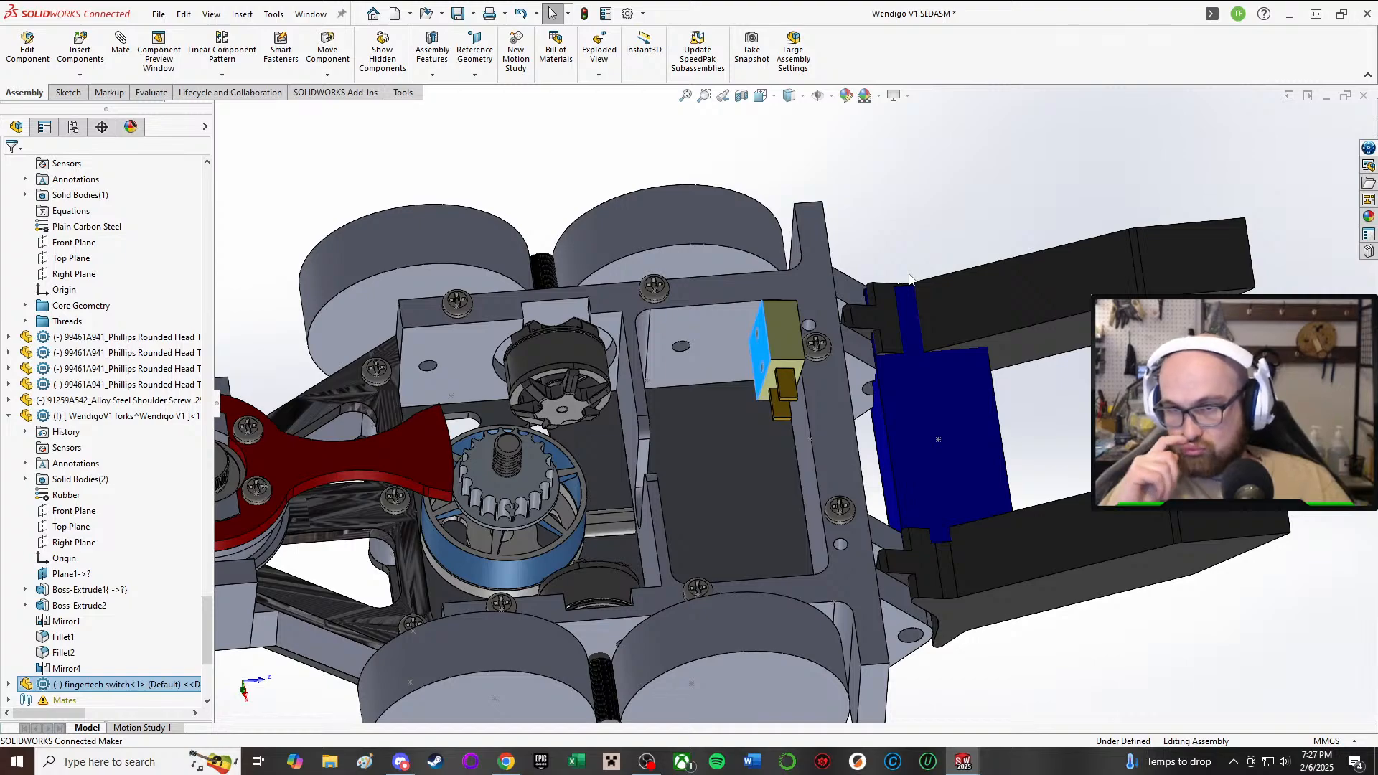
{"action": "middle_click_drag", "start_coordinate": [910, 276], "coordinate": [731, 46]}
{"action": "middle_click_drag", "start_coordinate": [724, 419], "coordinate": [767, 337]}
{"action": "scroll", "coordinate": [792, 371], "scroll_direction": "up", "scroll_amount": 2}
{"action": "scroll", "coordinate": [754, 316], "scroll_direction": "down", "scroll_amount": 3}
{"action": "middle_click_drag", "start_coordinate": [718, 295], "coordinate": [681, 260]}
{"action": "scroll", "coordinate": [755, 282], "scroll_direction": "down", "scroll_amount": 1}
{"action": "scroll", "coordinate": [898, 188], "scroll_direction": "up", "scroll_amount": 2}
{"action": "middle_click_drag", "start_coordinate": [873, 211], "coordinate": [804, 208]}
{"action": "middle_click_drag", "start_coordinate": [734, 305], "coordinate": [826, 337]}
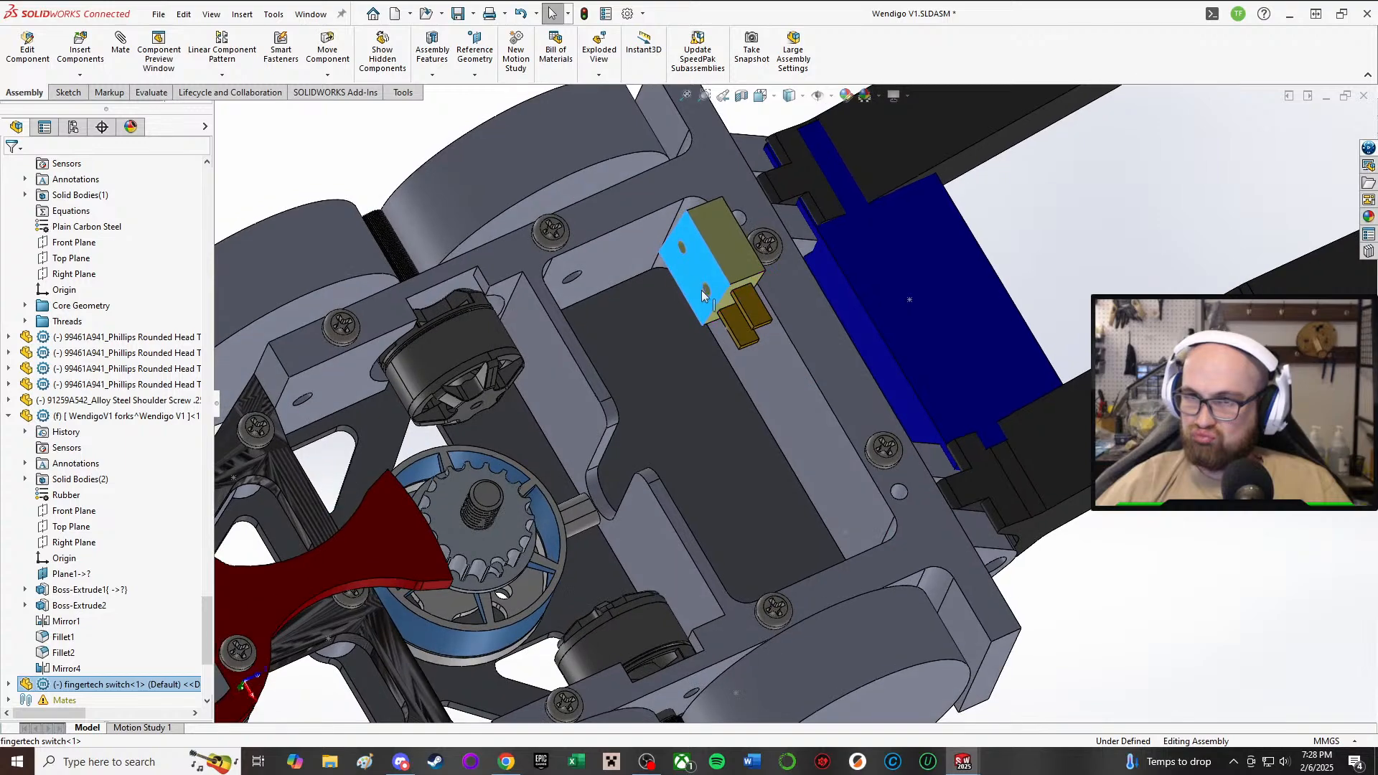
- Add a coincident mate between the fingertech switch's holed back face and the battery pocket's front wall
{"action": "middle_click_drag", "start_coordinate": [860, 253], "coordinate": [1011, 313]}
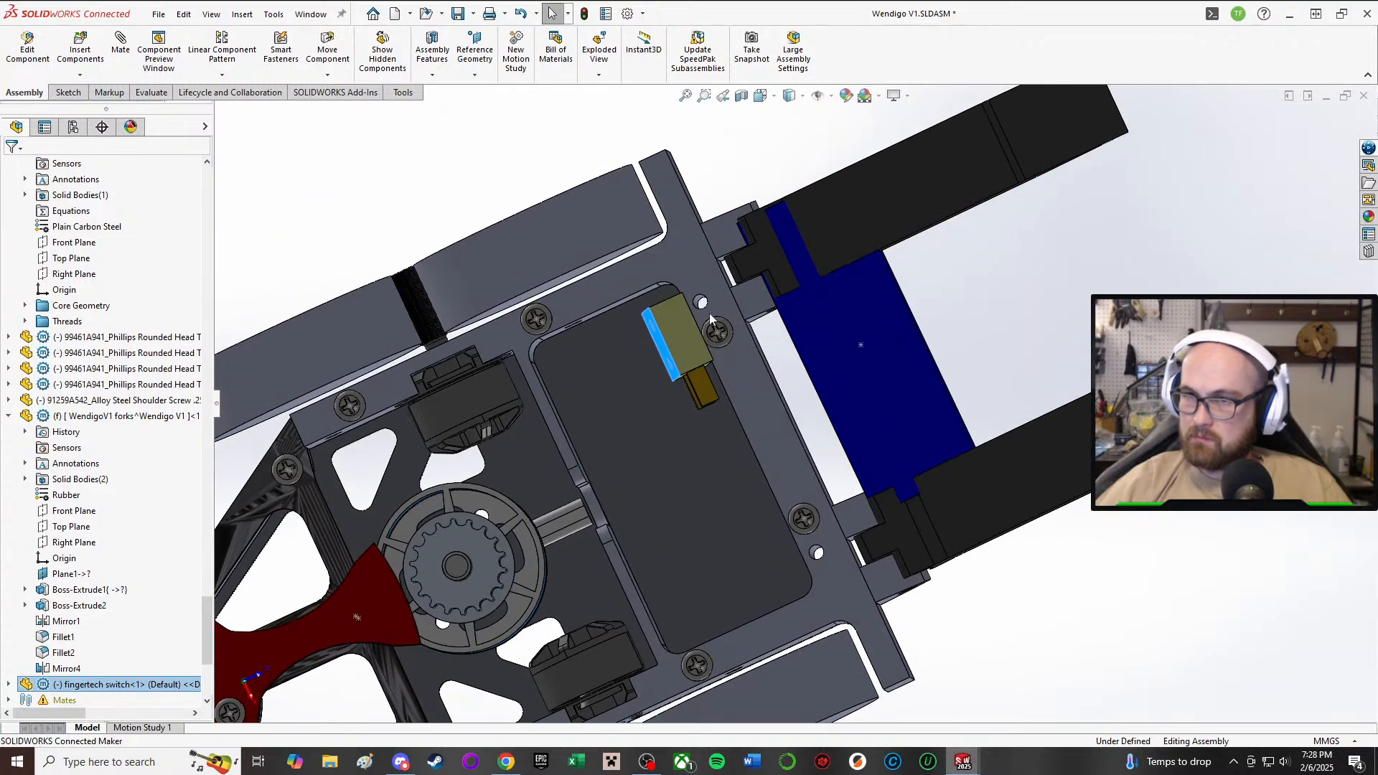
{"action": "key", "text": "m"}
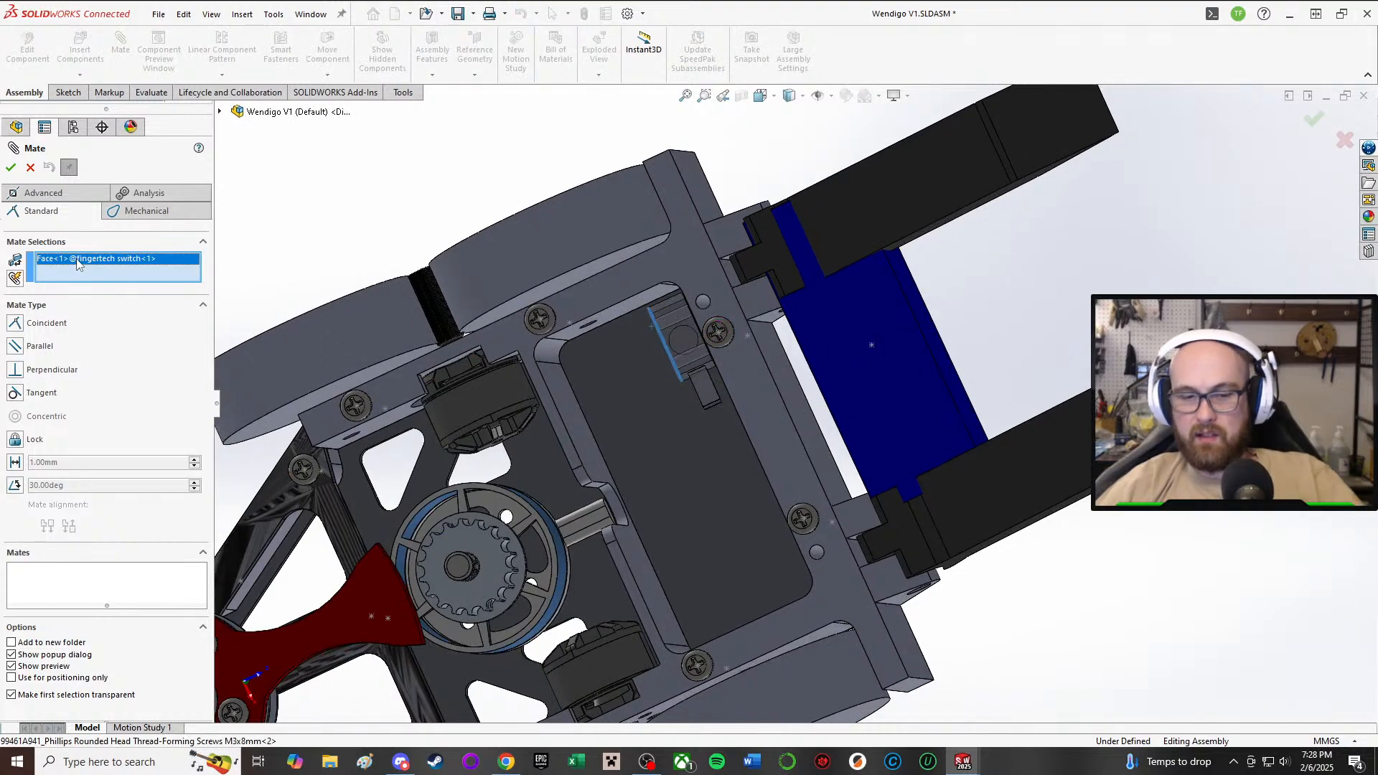
{"action": "key", "text": "Delete"}
{"action": "middle_click_drag", "start_coordinate": [700, 368], "coordinate": [868, 384]}
{"action": "scroll", "coordinate": [652, 355], "scroll_direction": "down", "scroll_amount": 3}
{"action": "left_click", "coordinate": [720, 373]}
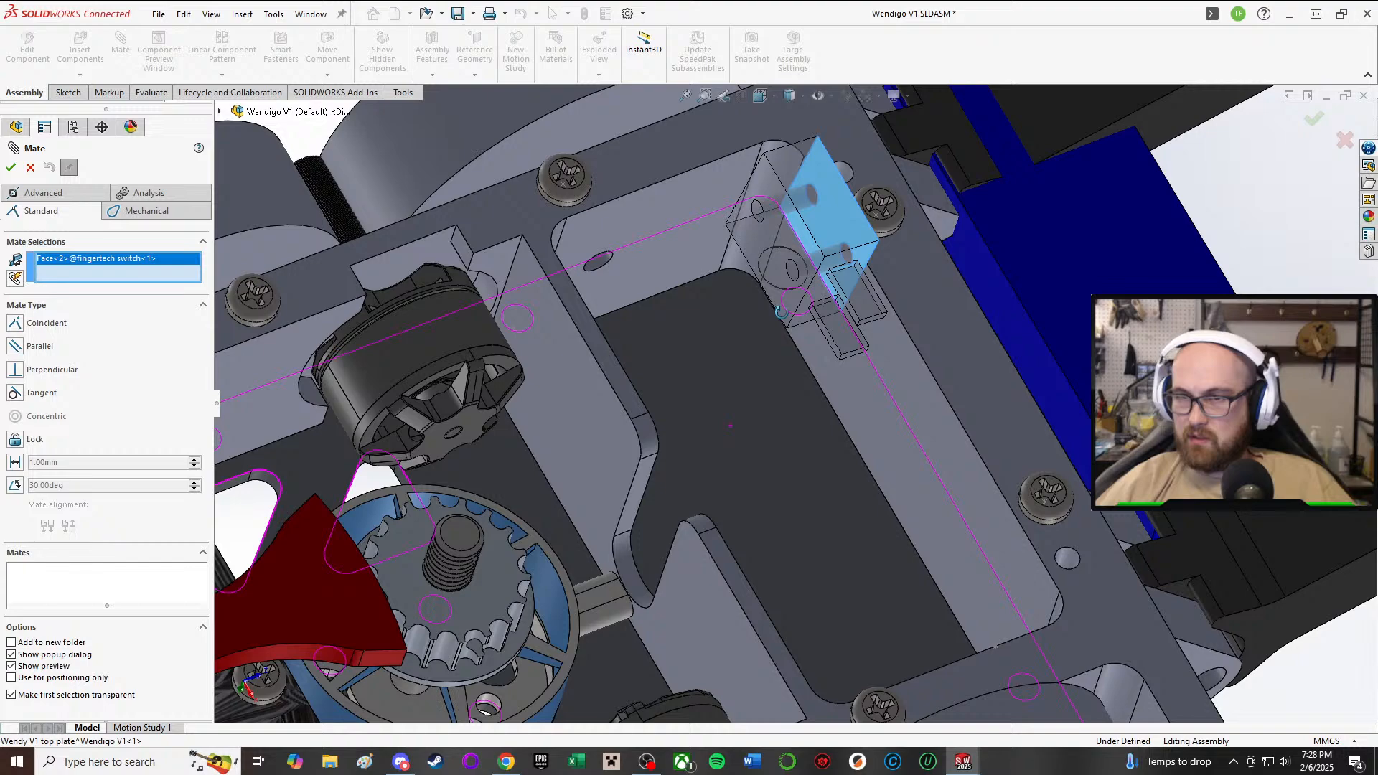
{"action": "left_click", "coordinate": [868, 385]}
{"action": "left_click", "coordinate": [1049, 333]}
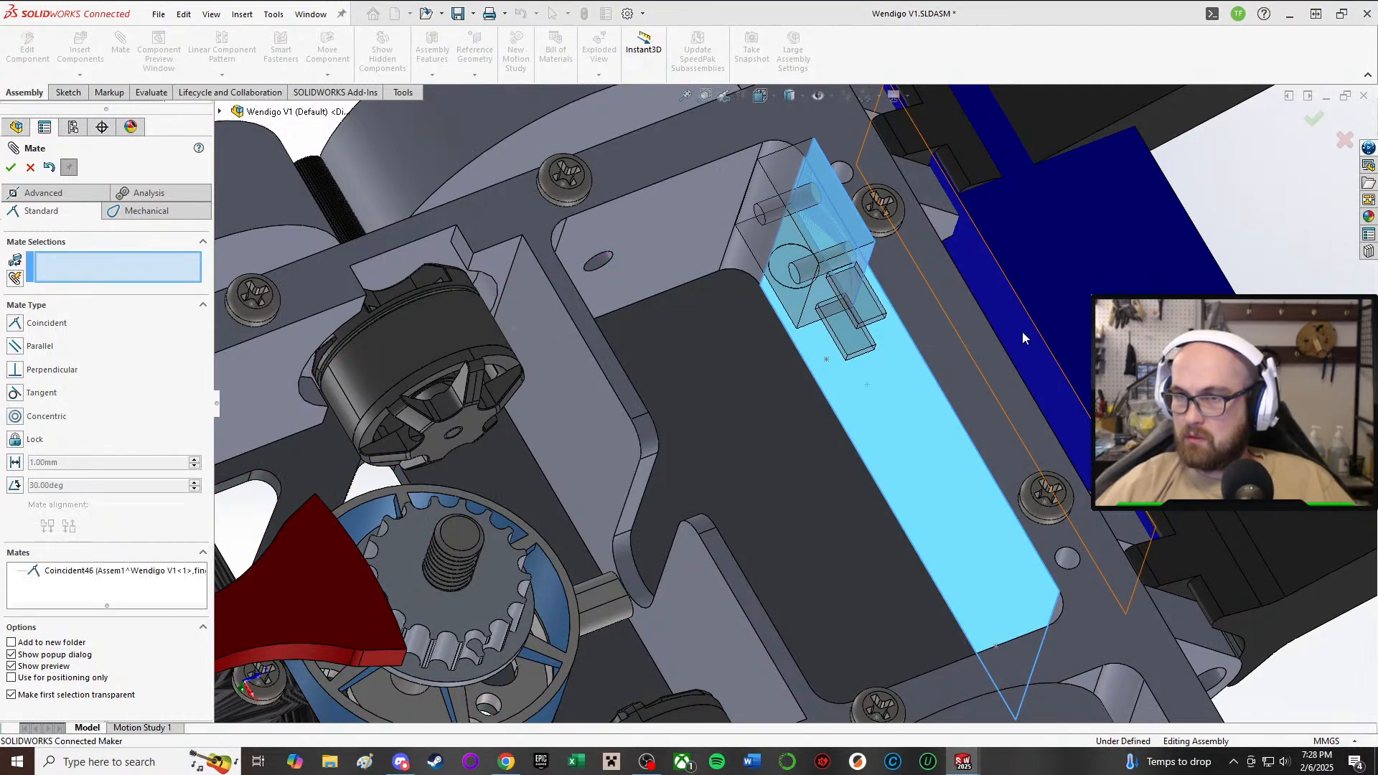
- Add a 1 mm distance mate between the fingertech switch's round-opening face and the Wendy V1 top plate
{"action": "left_click_drag", "start_coordinate": [820, 290], "coordinate": [805, 383]}
{"action": "middle_click_drag", "start_coordinate": [815, 318], "coordinate": [866, 297]}
{"action": "left_click", "coordinate": [765, 424]}
{"action": "left_click", "coordinate": [883, 296]}
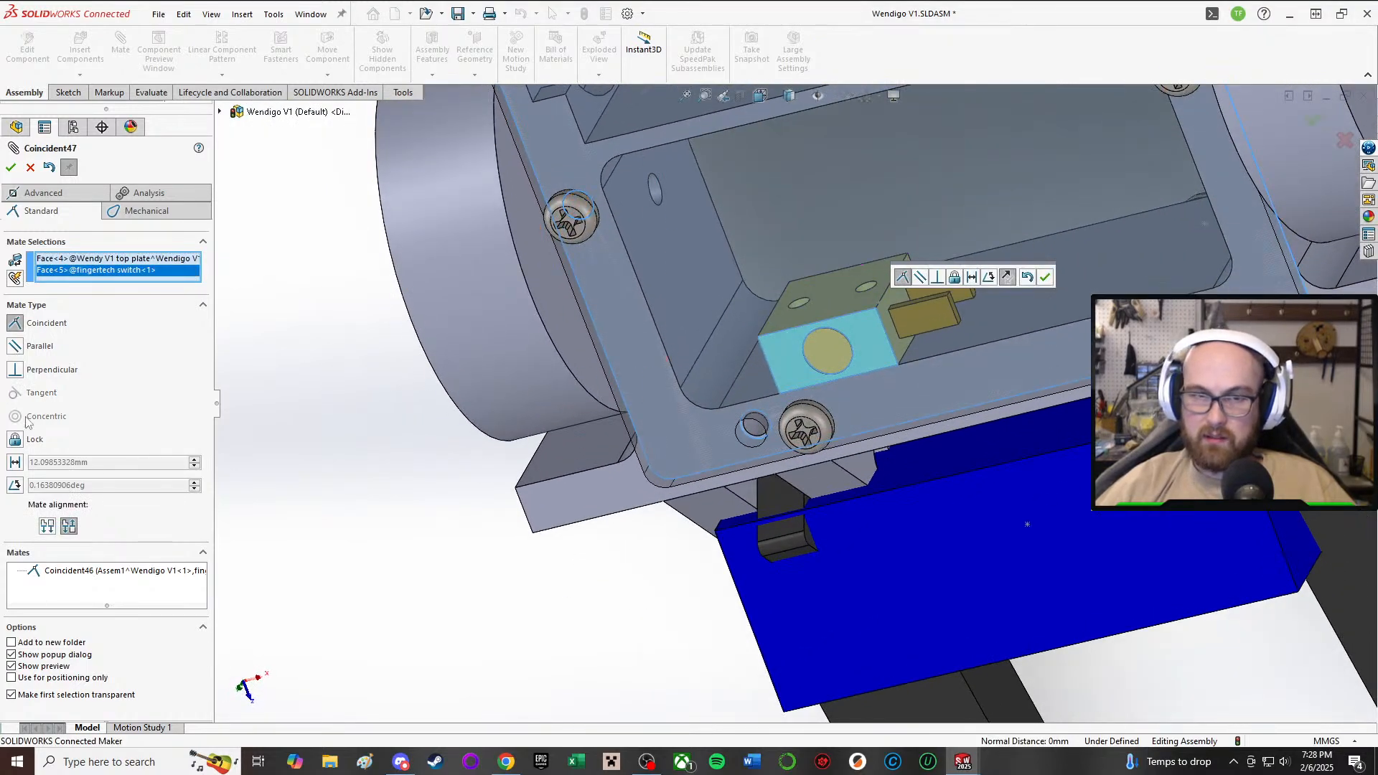
{"action": "left_click", "coordinate": [14, 463]}
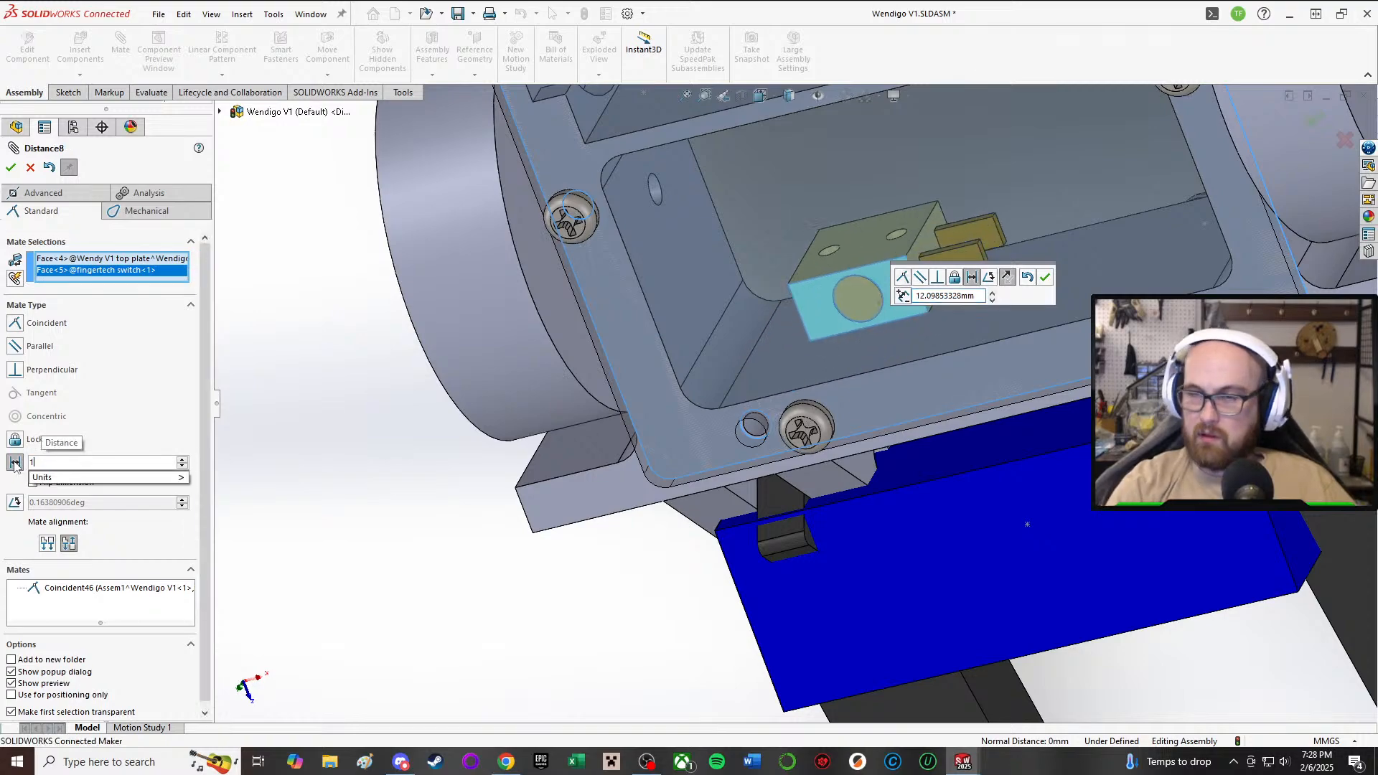
{"action": "type", "text": "1"}
{"action": "key", "text": "Return"}
{"action": "middle_click_drag", "start_coordinate": [906, 240], "coordinate": [1034, 284]}
{"action": "left_click", "coordinate": [1046, 282]}
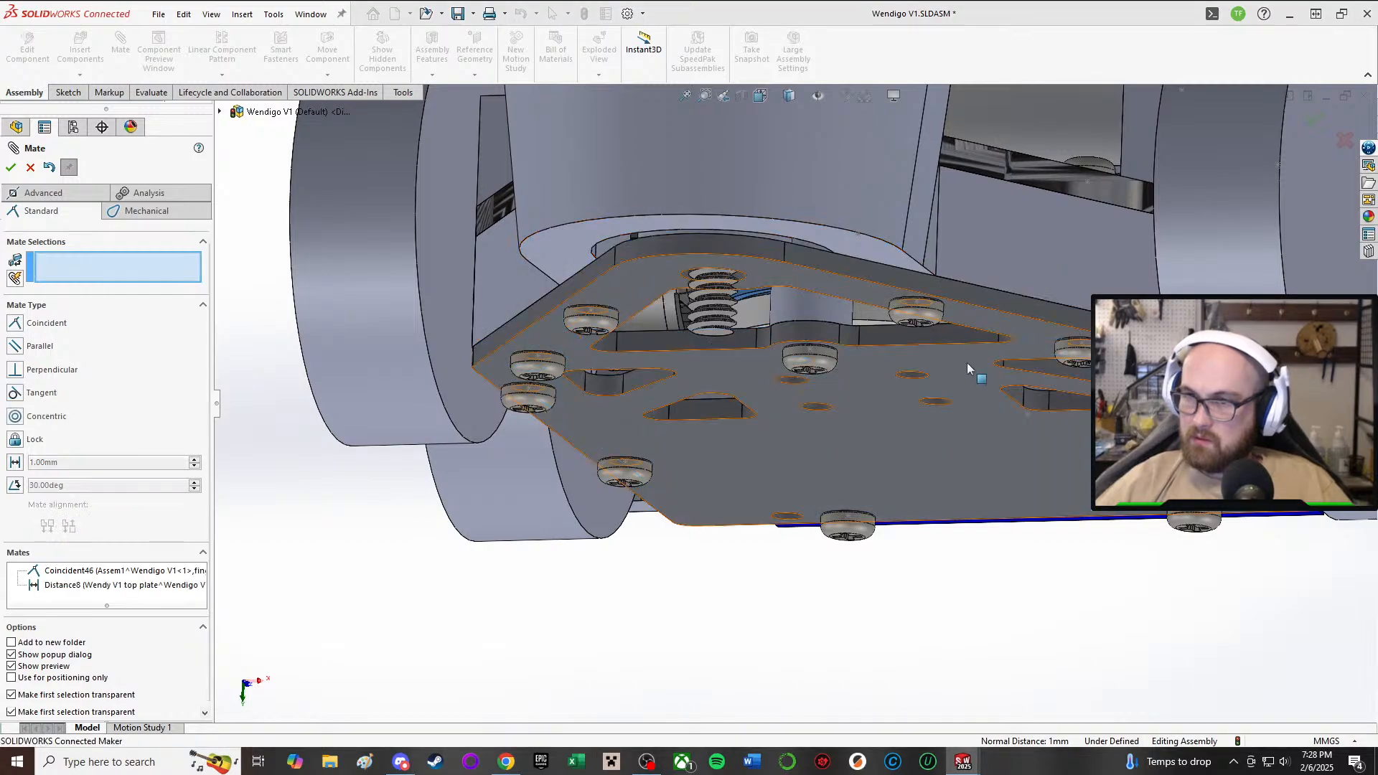
- Add a 3 mm distance mate between the fingertech switch's end face and the pocket's side wall, and finish mating
{"action": "middle_click_drag", "start_coordinate": [920, 367], "coordinate": [854, 379]}
{"action": "scroll", "coordinate": [854, 379], "scroll_direction": "up", "scroll_amount": 3}
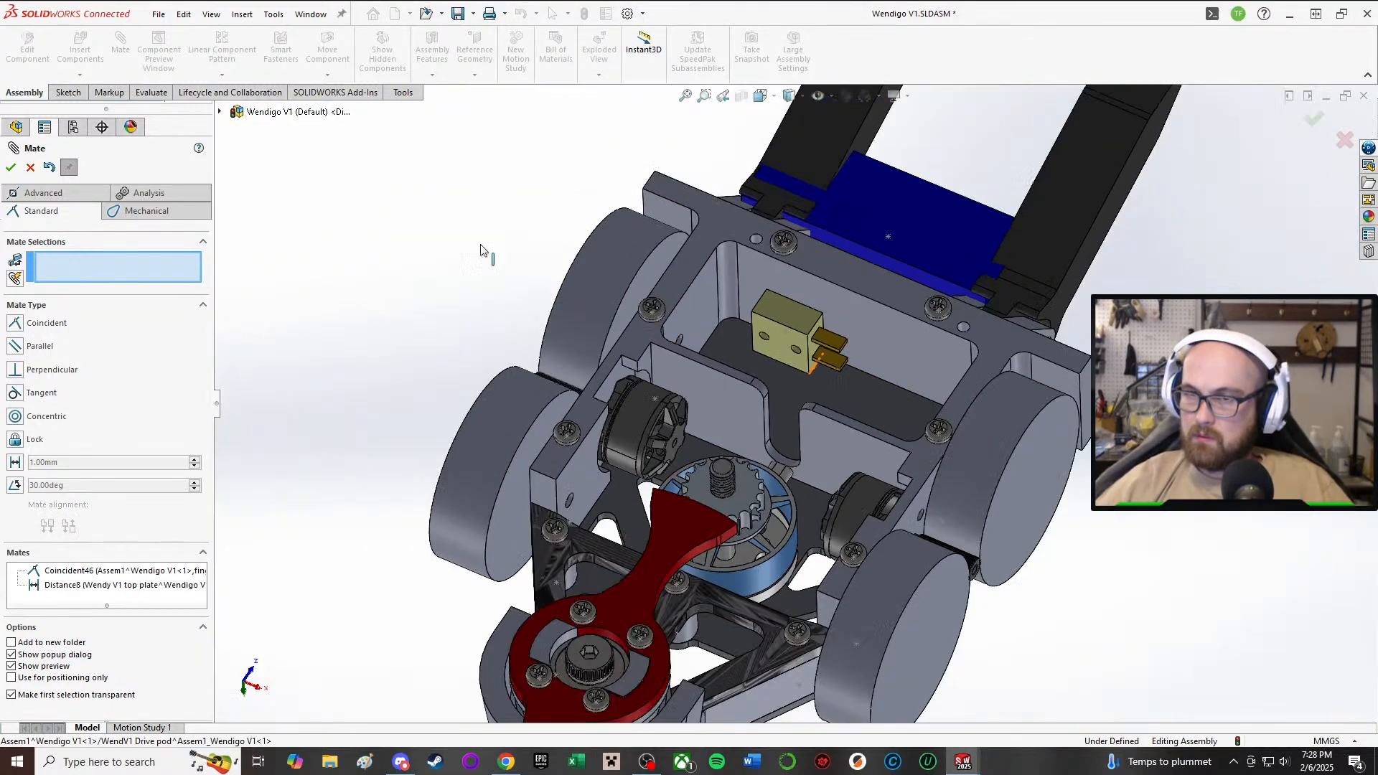
{"action": "scroll", "coordinate": [548, 287], "scroll_direction": "down", "scroll_amount": 5}
{"action": "middle_click_drag", "start_coordinate": [991, 366], "coordinate": [883, 345]}
{"action": "left_click", "coordinate": [1076, 372]}
{"action": "left_click", "coordinate": [877, 338]}
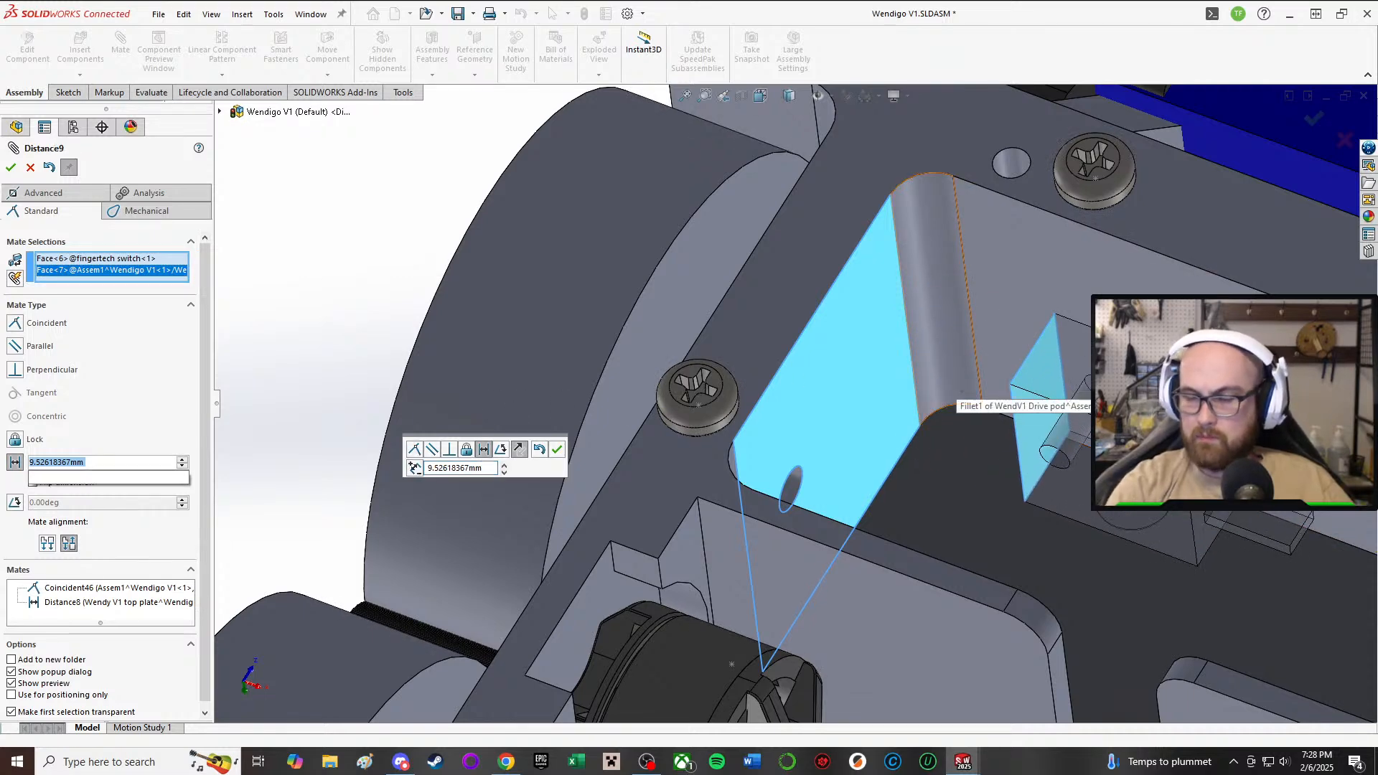
{"action": "type", "text": "2"}
{"action": "key", "text": "Return"}
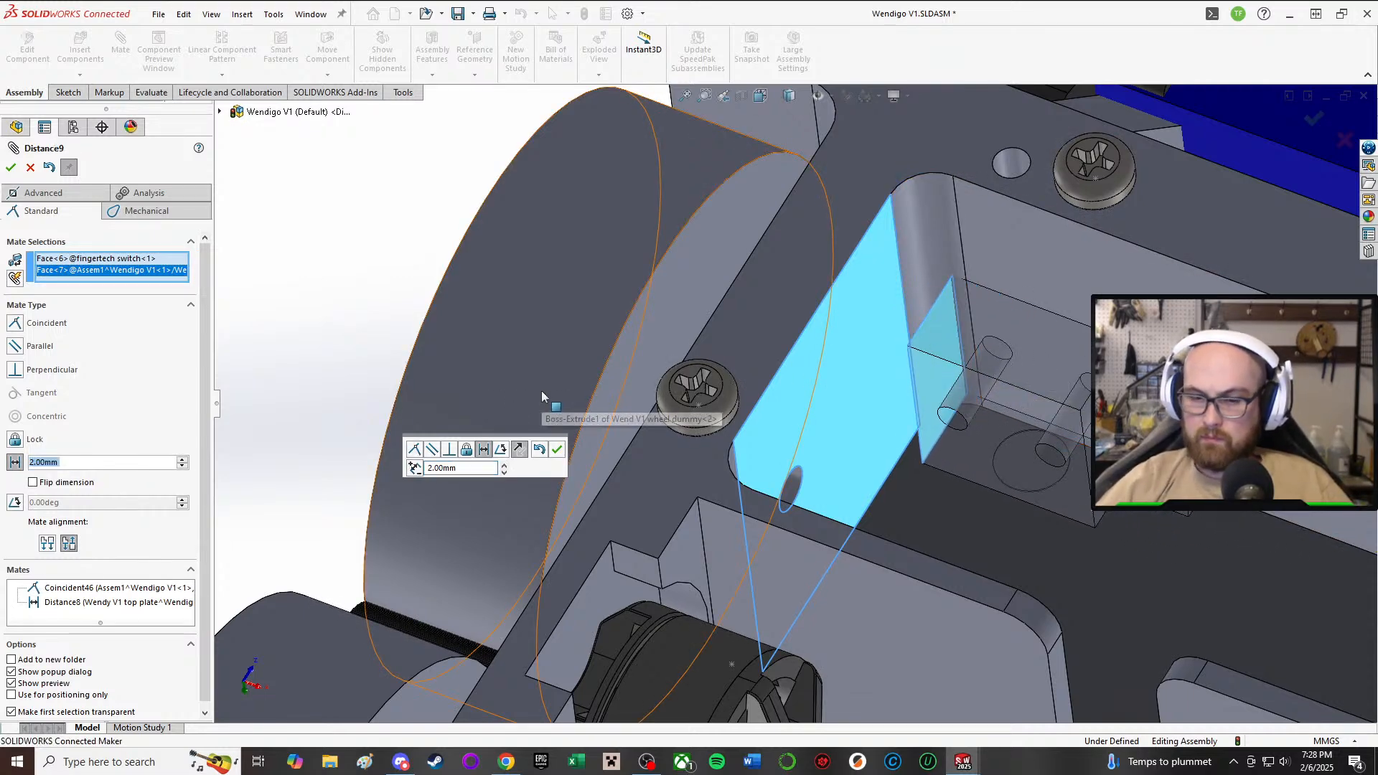
{"action": "type", "text": "3"}
{"action": "key", "text": "Return"}
{"action": "middle_click_drag", "start_coordinate": [546, 409], "coordinate": [1087, 378]}
{"action": "left_click", "coordinate": [11, 168]}
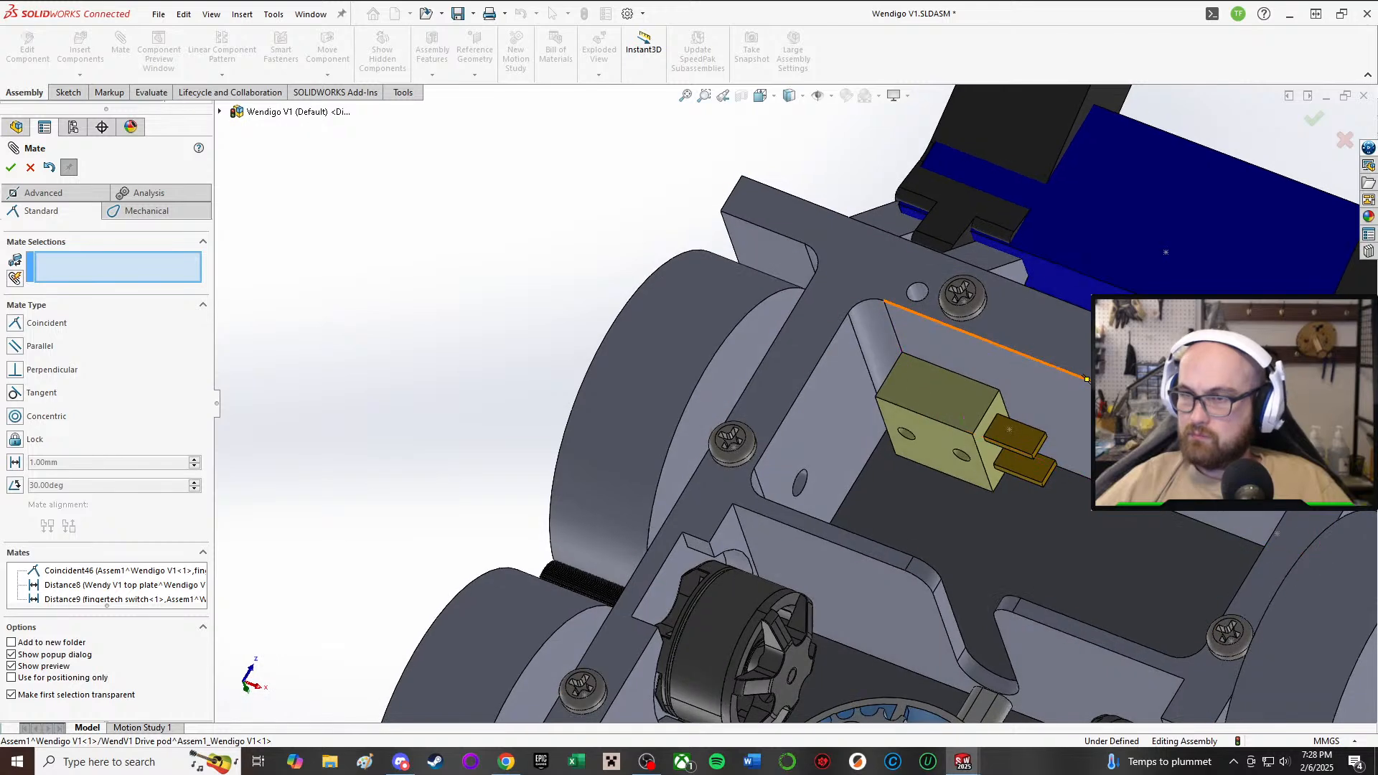
{"action": "right_click", "coordinate": [1050, 389]}
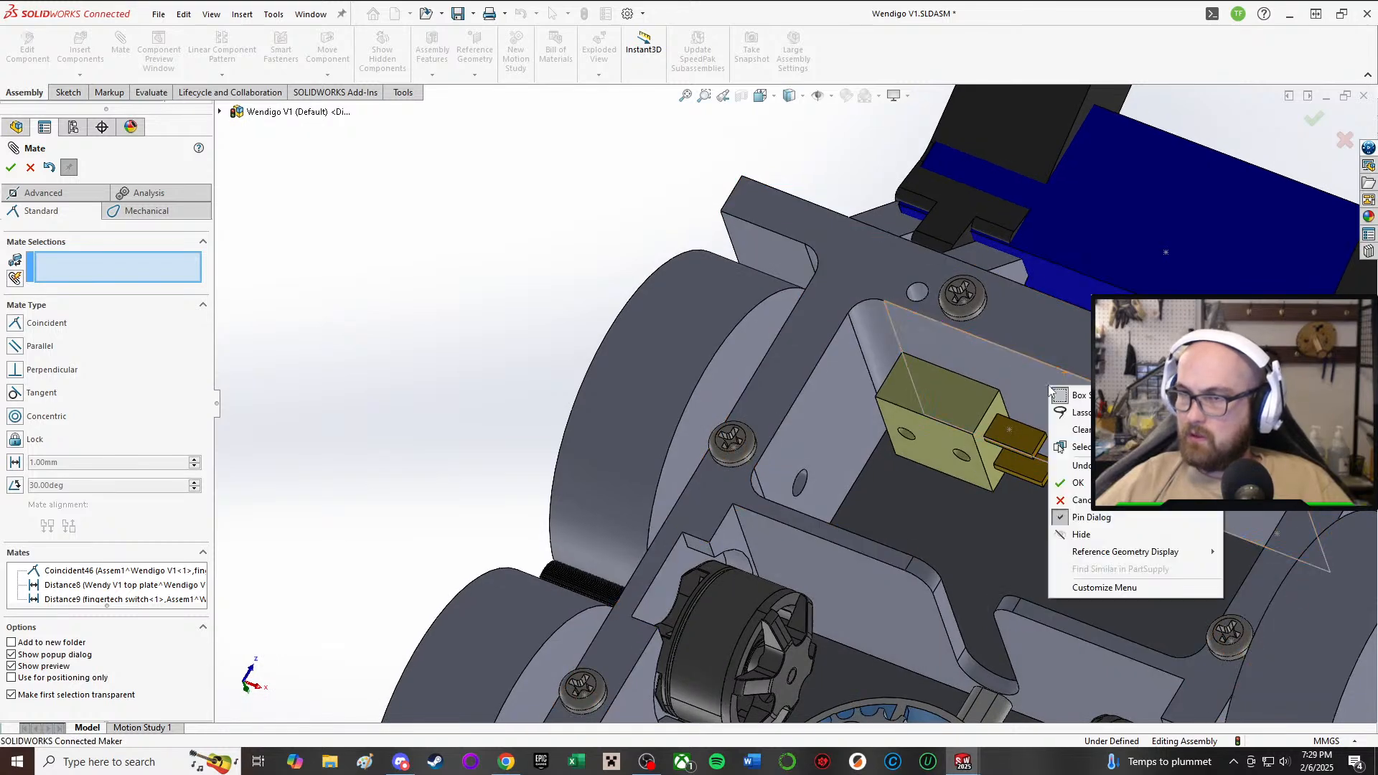
{"action": "left_click", "coordinate": [575, 323]}
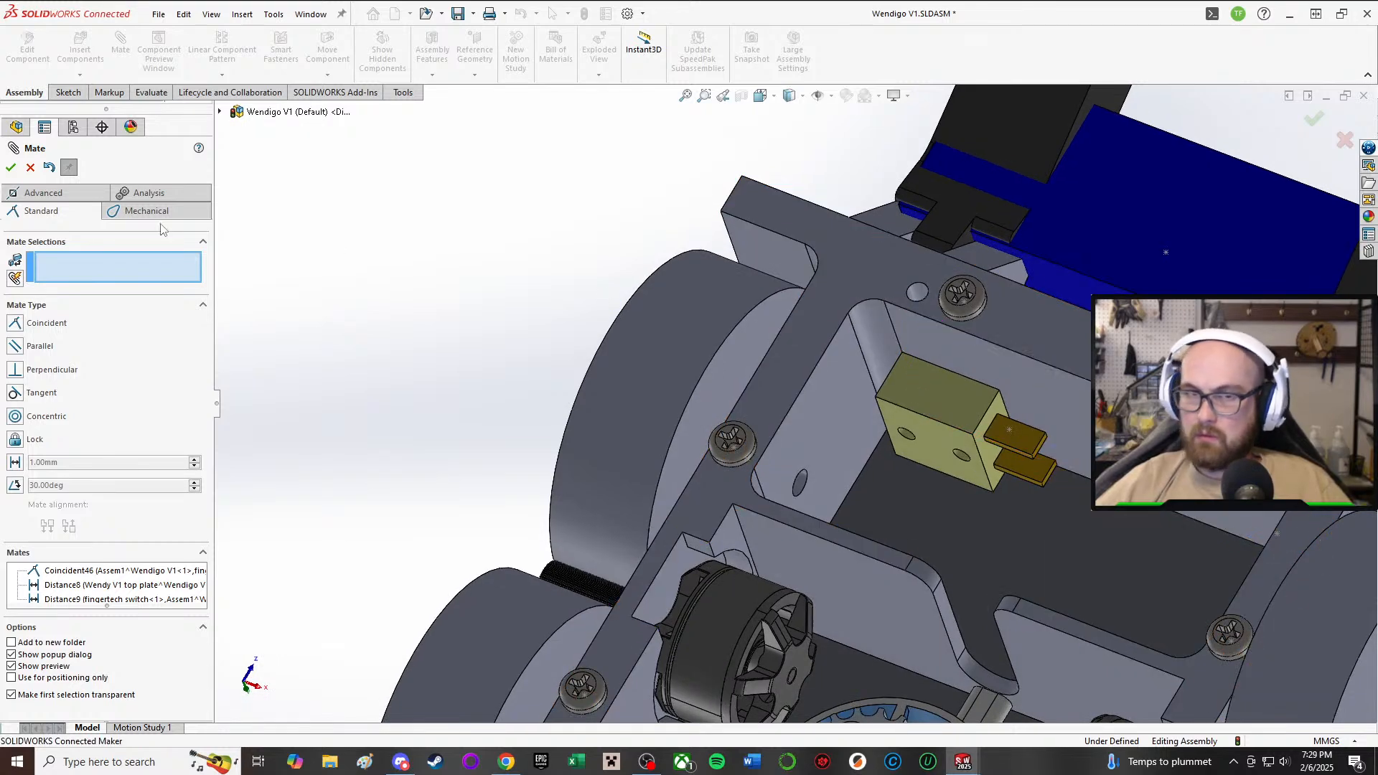
{"action": "key", "text": "Escape"}
- Edit the drive pod part within the assembly and start a sketch on the pocket's front wall behind the switch
{"action": "left_click", "coordinate": [989, 335]}
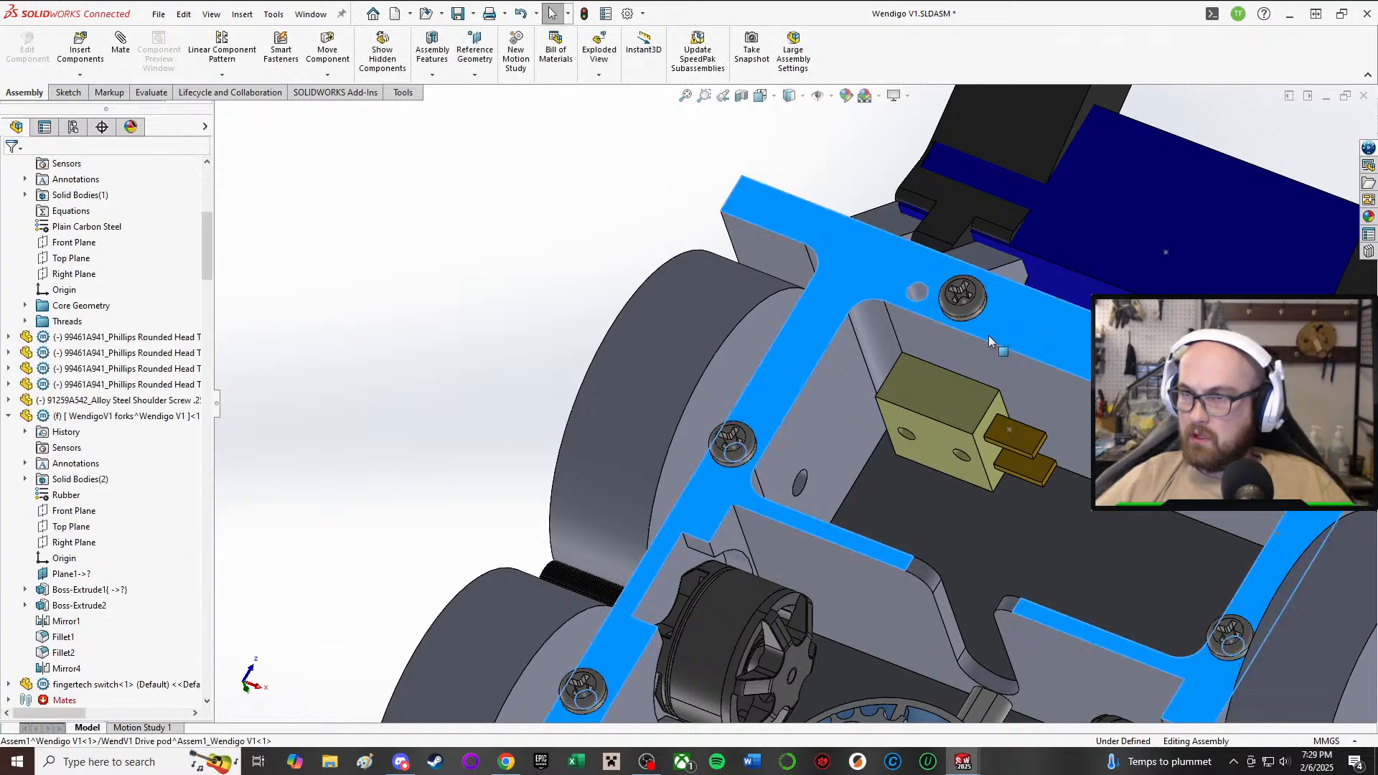
{"action": "right_click", "coordinate": [988, 335]}
{"action": "left_click", "coordinate": [1082, 198]}
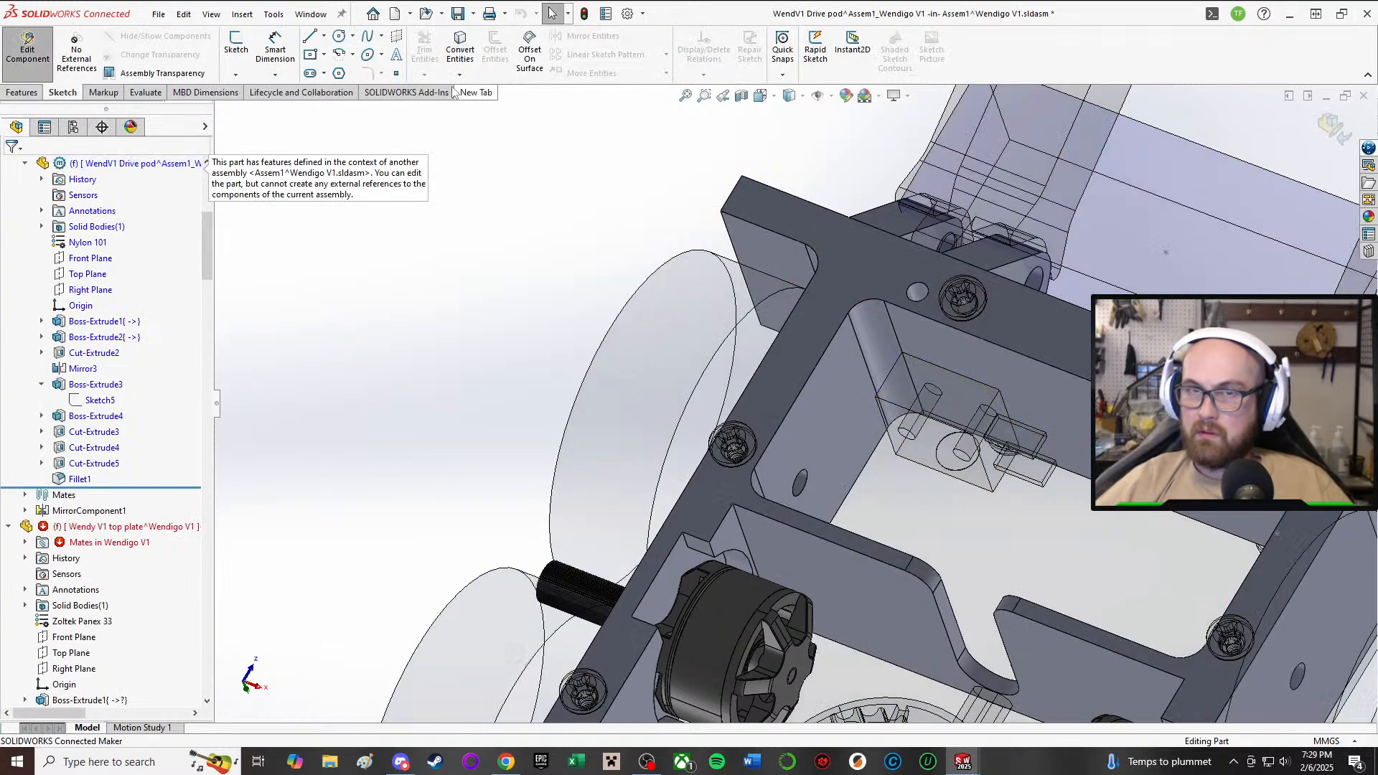
{"action": "left_click", "coordinate": [237, 42]}
{"action": "left_click", "coordinate": [933, 394]}
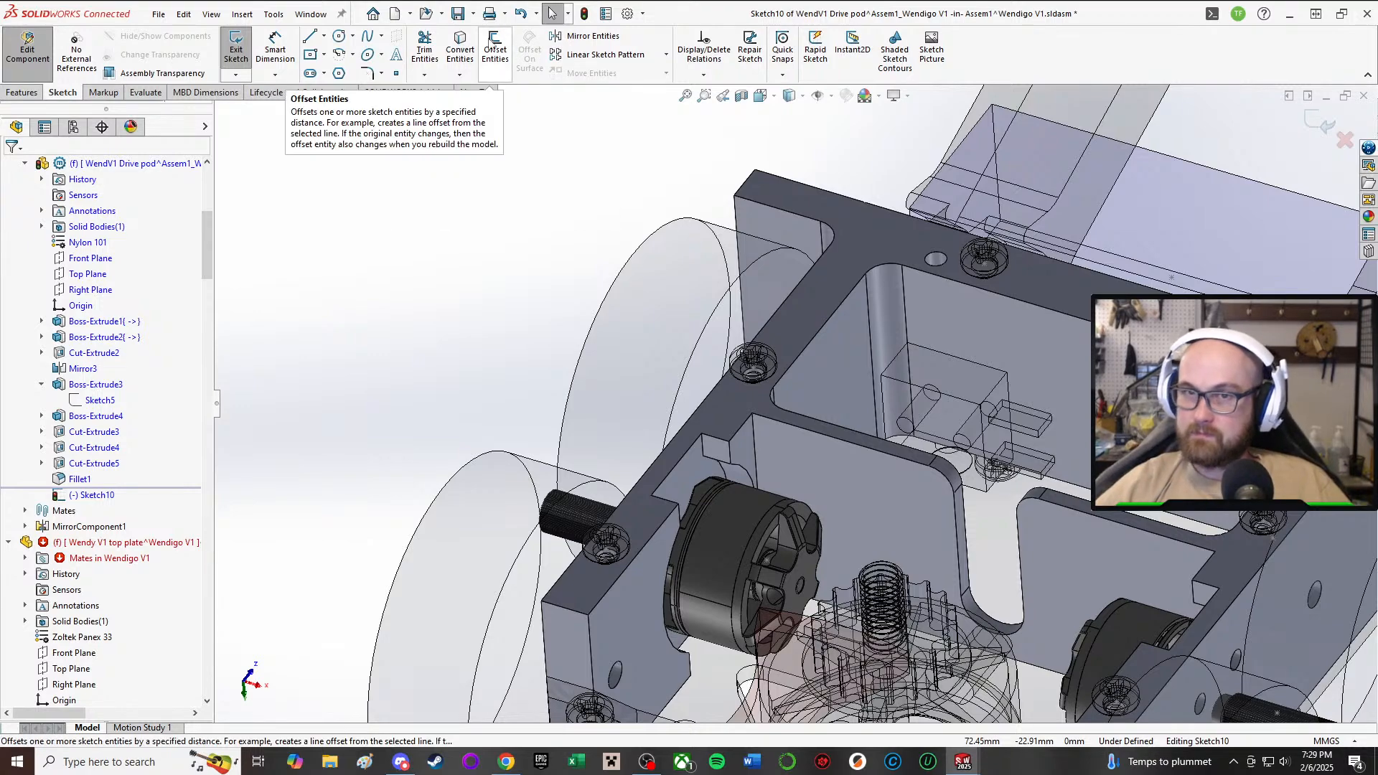
- Try to convert the fingertech switch's mounting-hole edge into the front wall sketch
{"action": "left_click", "coordinate": [460, 50]}
{"action": "scroll", "coordinate": [962, 380], "scroll_direction": "down", "scroll_amount": 4}
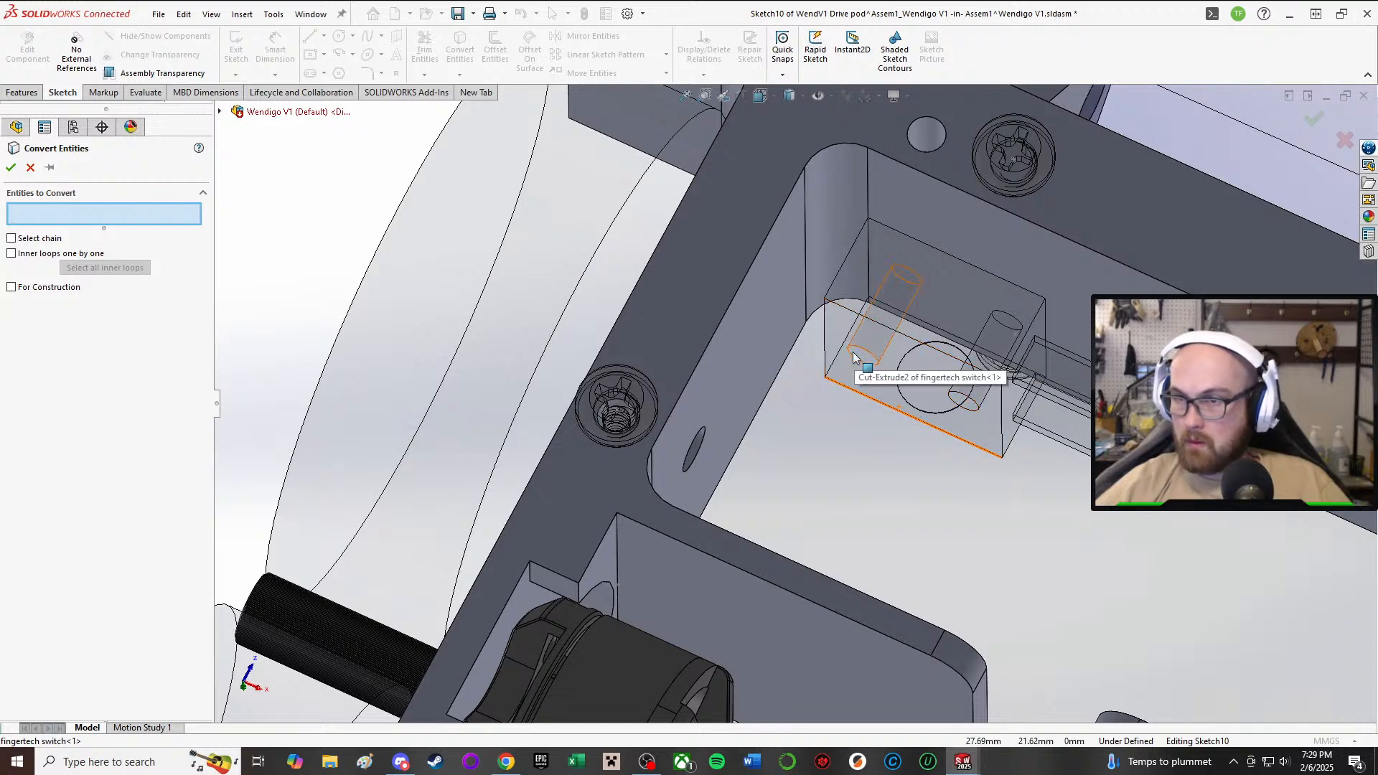
{"action": "scroll", "coordinate": [361, 241], "scroll_direction": "up", "scroll_amount": 2}
{"action": "scroll", "coordinate": [795, 345], "scroll_direction": "down", "scroll_amount": 5}
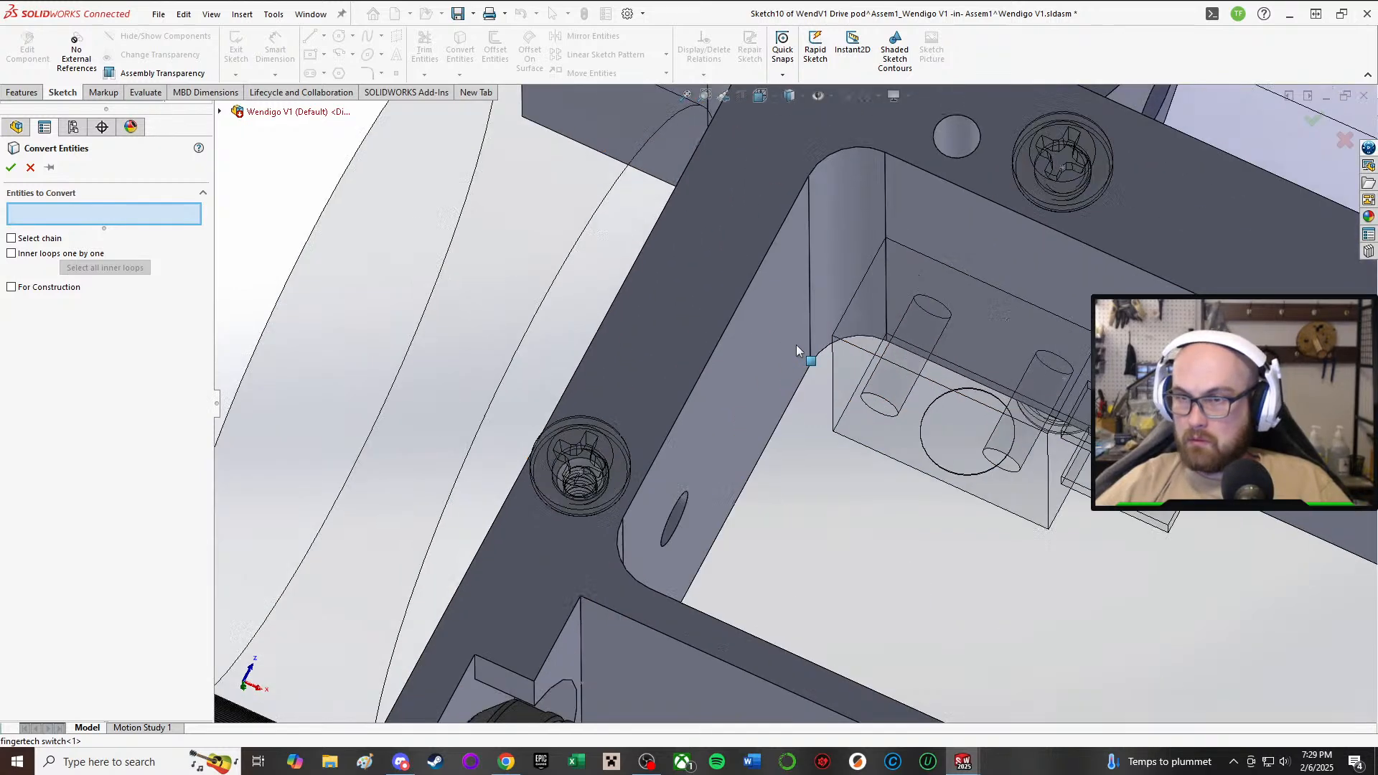
{"action": "left_click", "coordinate": [883, 425]}
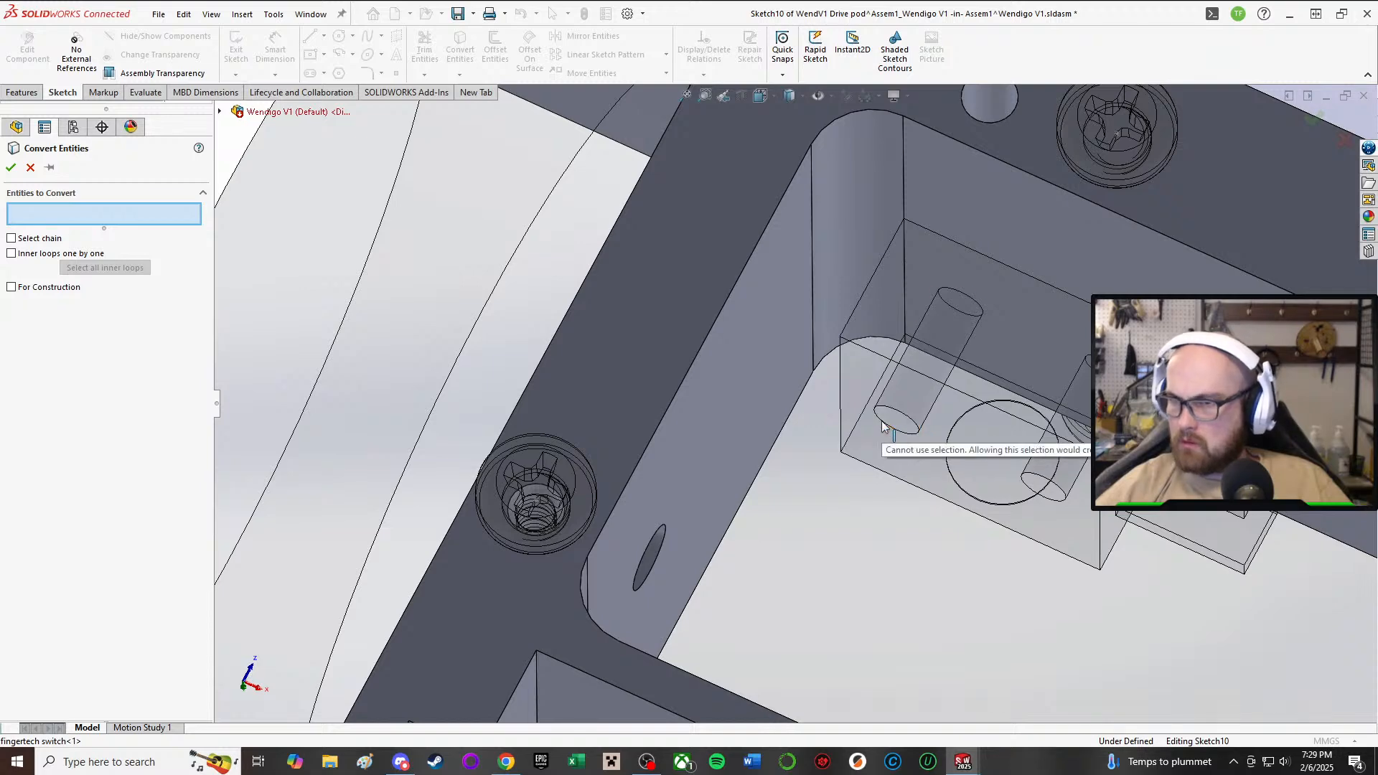
{"action": "middle_click_drag", "start_coordinate": [883, 425], "coordinate": [899, 333]}
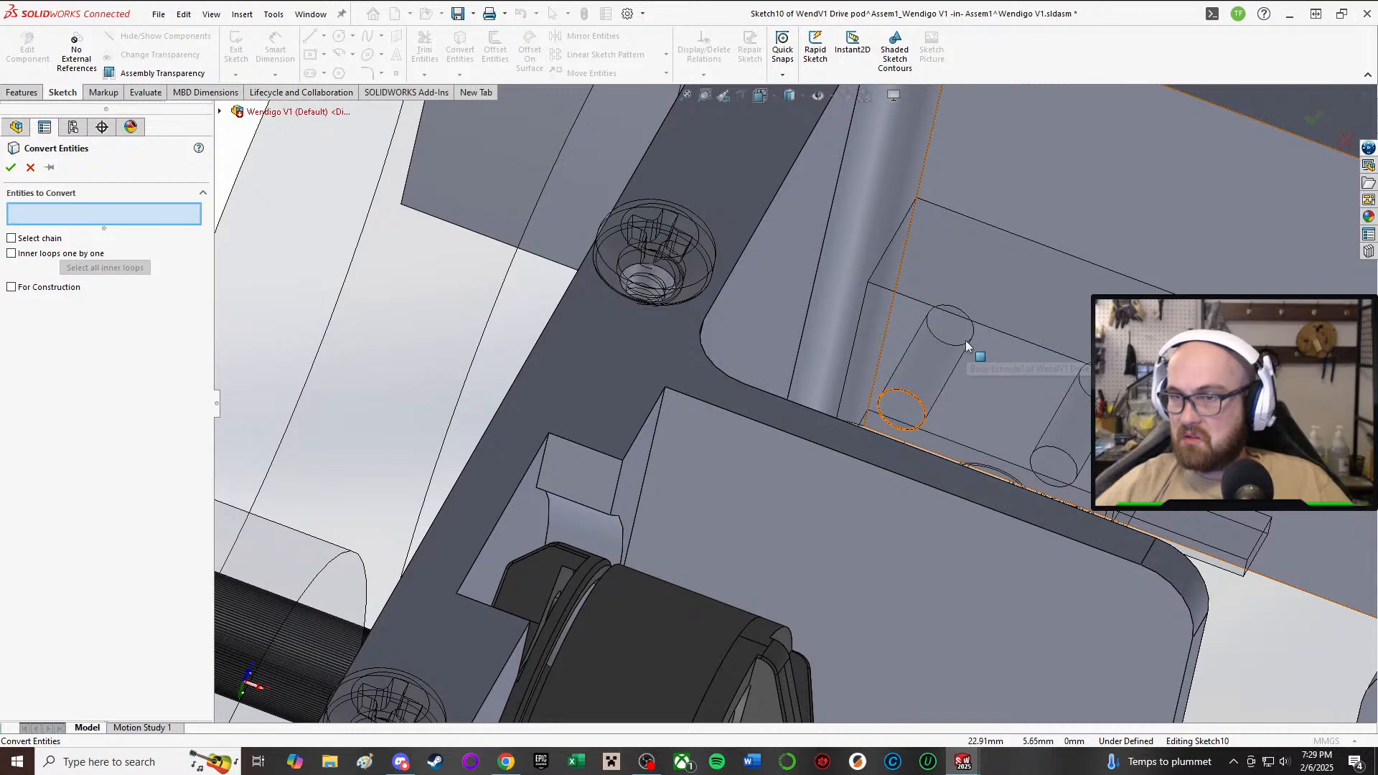
{"action": "left_click", "coordinate": [34, 168]}
- Sketch two circles centred on the fingertech switch's mounting holes, about 4 mm and 3.6 mm in diameter
{"action": "scroll", "coordinate": [866, 291], "scroll_direction": "up", "scroll_amount": 3}
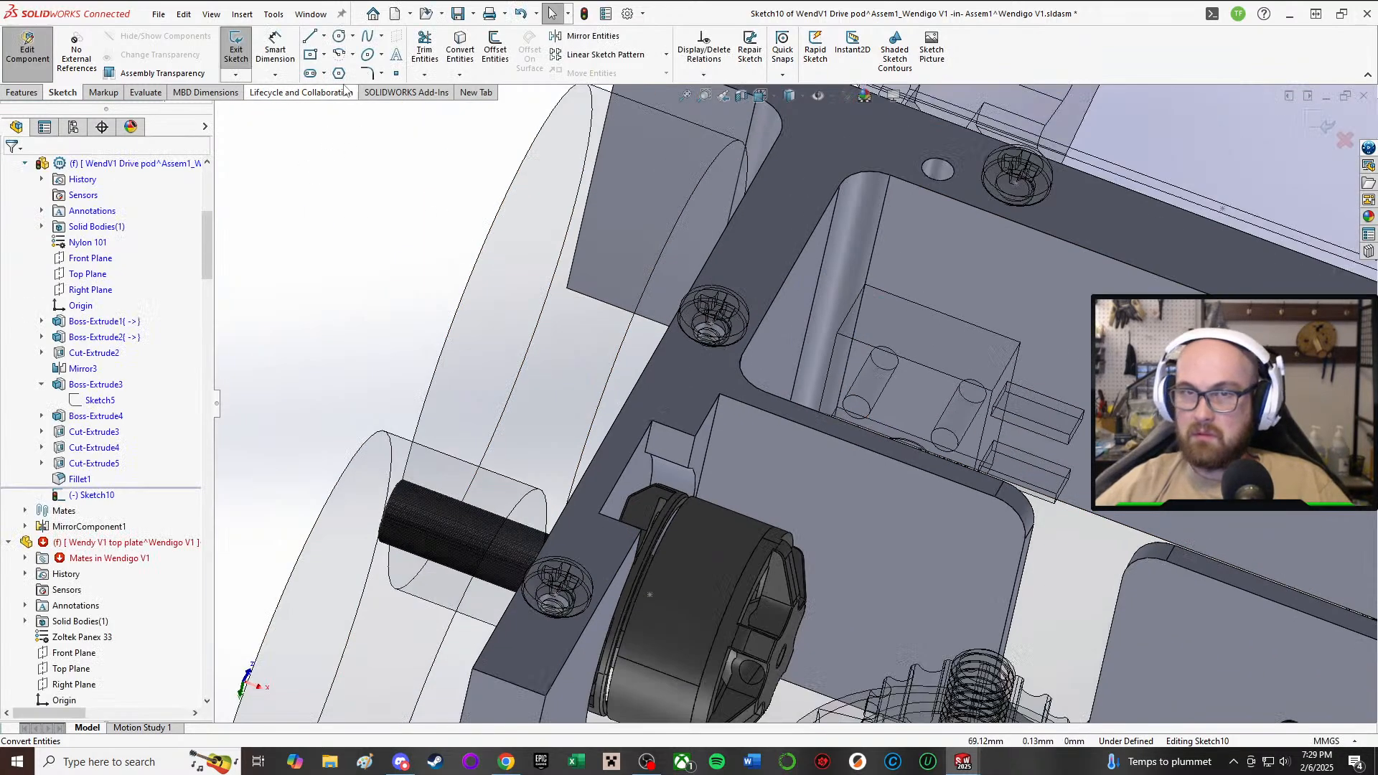
{"action": "left_click", "coordinate": [339, 37]}
{"action": "scroll", "coordinate": [923, 355], "scroll_direction": "down", "scroll_amount": 2}
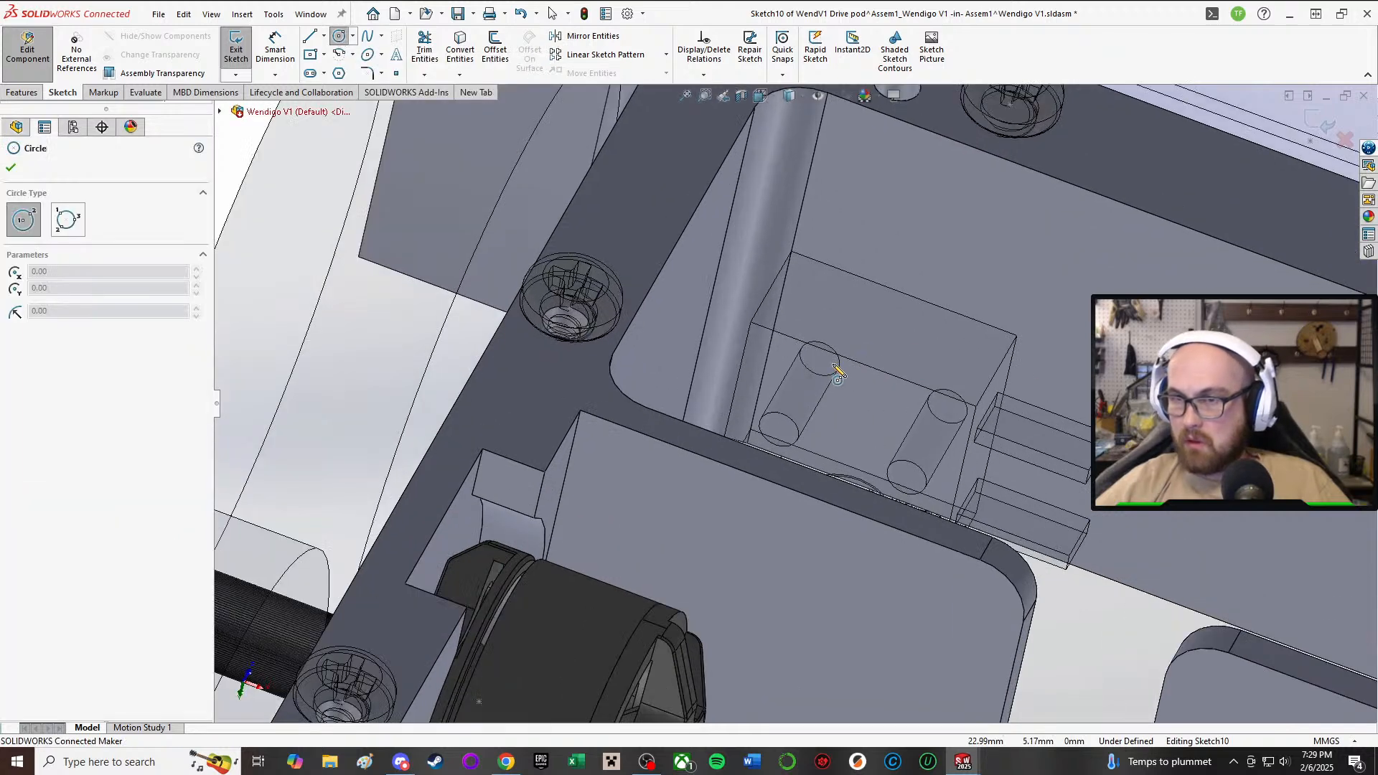
{"action": "middle_click_drag", "start_coordinate": [822, 362], "coordinate": [820, 361]}
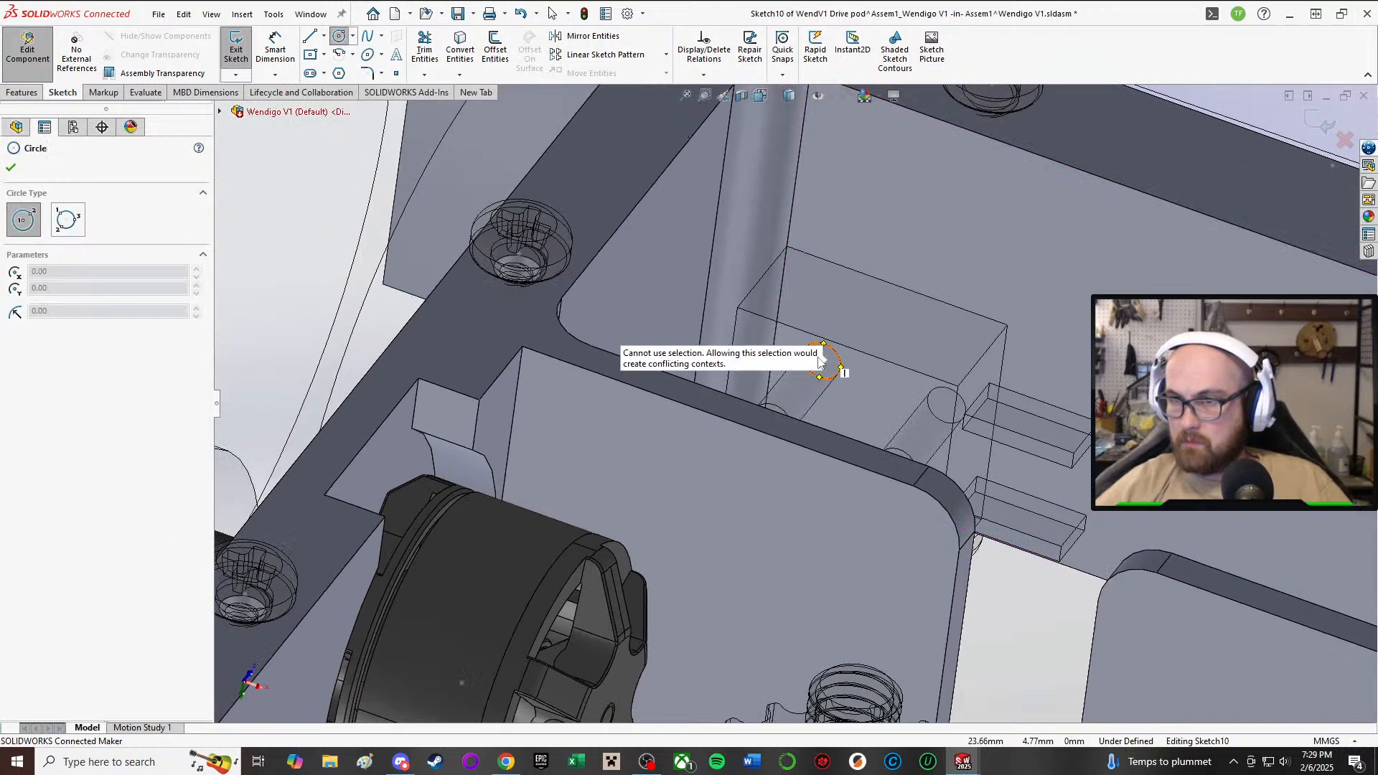
{"action": "left_click", "coordinate": [822, 361]}
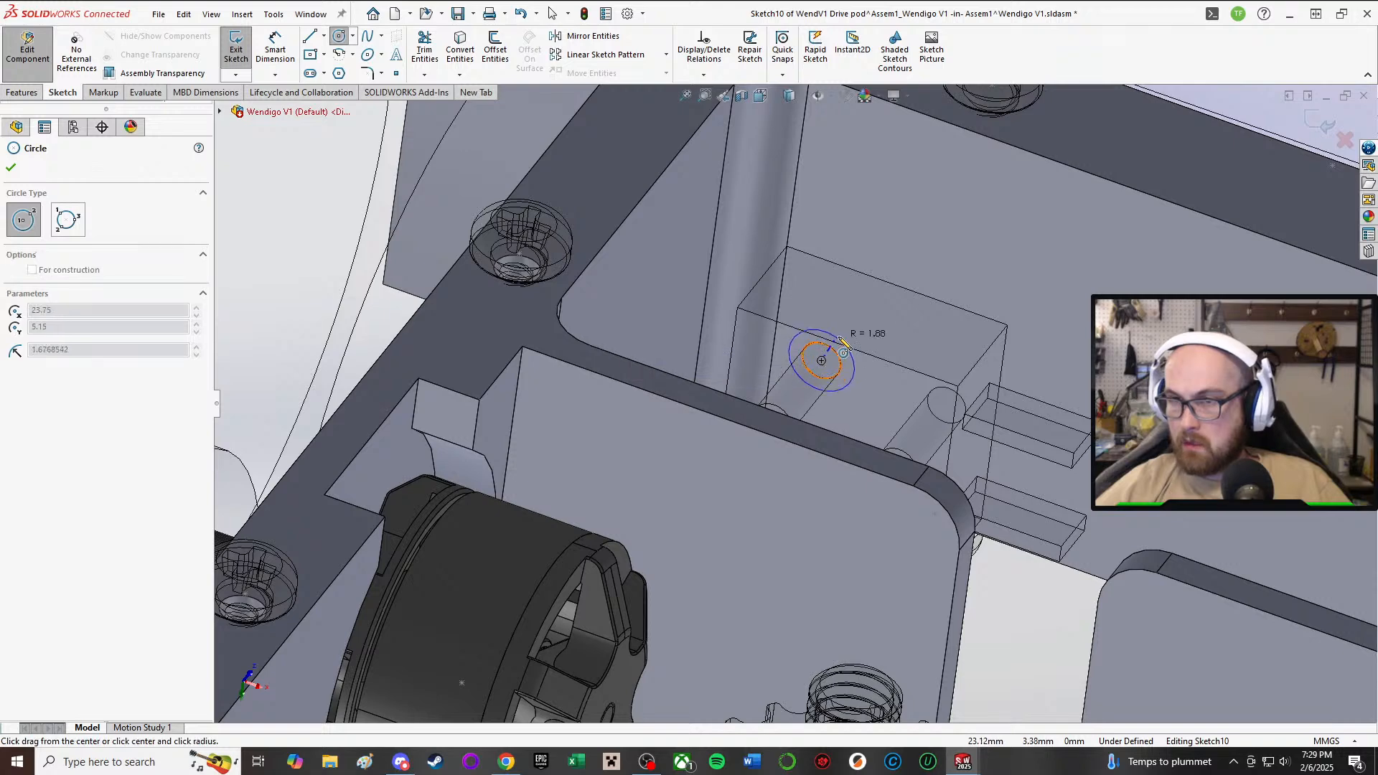
{"action": "left_click", "coordinate": [947, 404]}
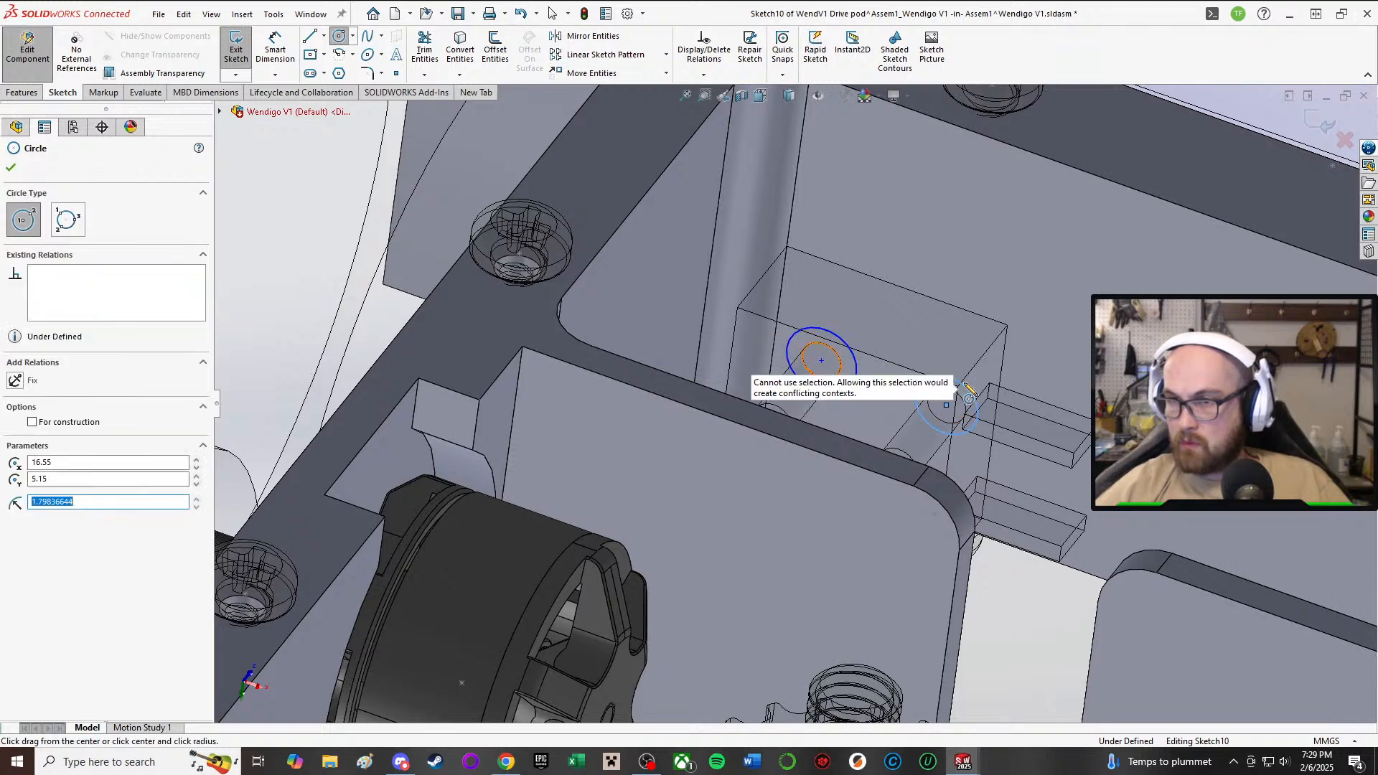
{"action": "right_click", "coordinate": [994, 390]}
{"action": "left_click", "coordinate": [1023, 393]}
{"action": "scroll", "coordinate": [794, 405], "scroll_direction": "up", "scroll_amount": 3}
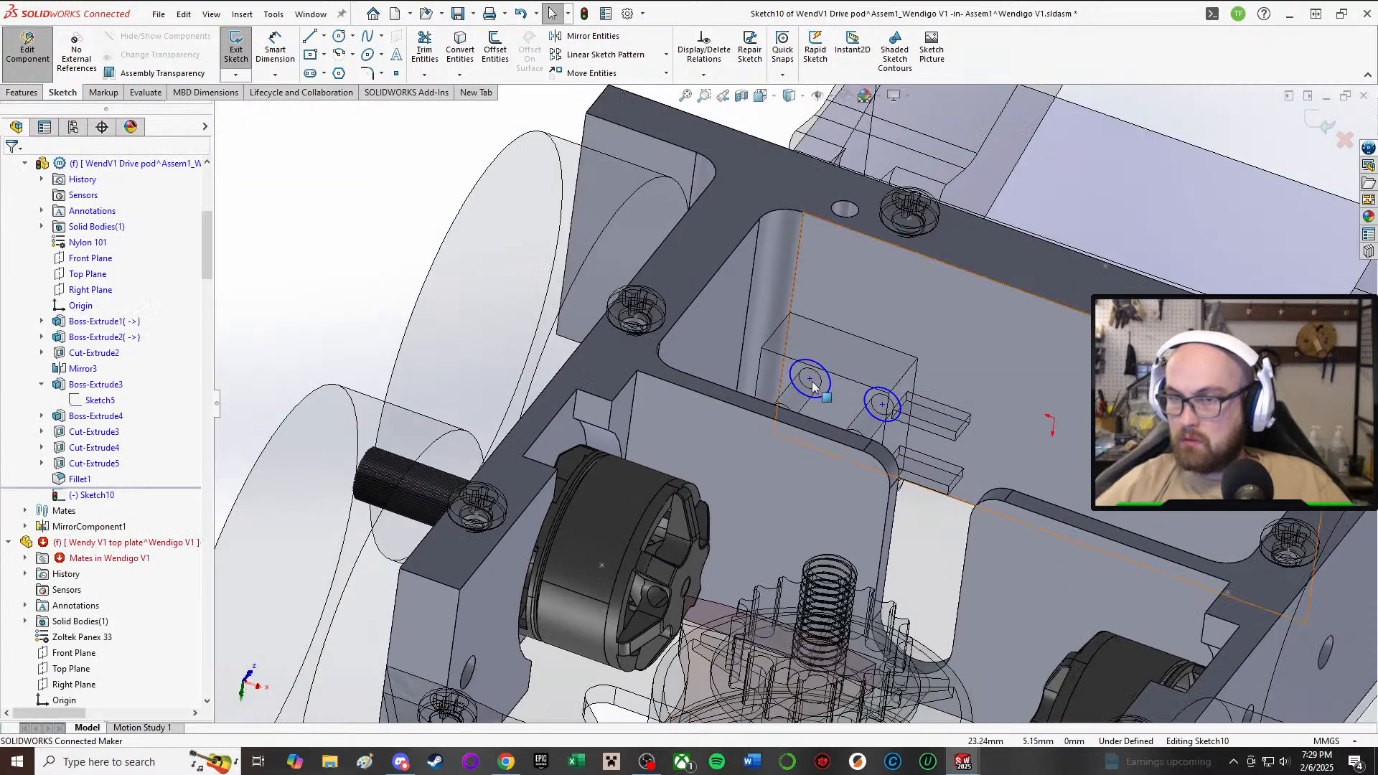
- Add an equal relation between the two mounting-hole circles
{"action": "left_click", "coordinate": [808, 379]}
{"action": "left_click", "coordinate": [410, 222]}
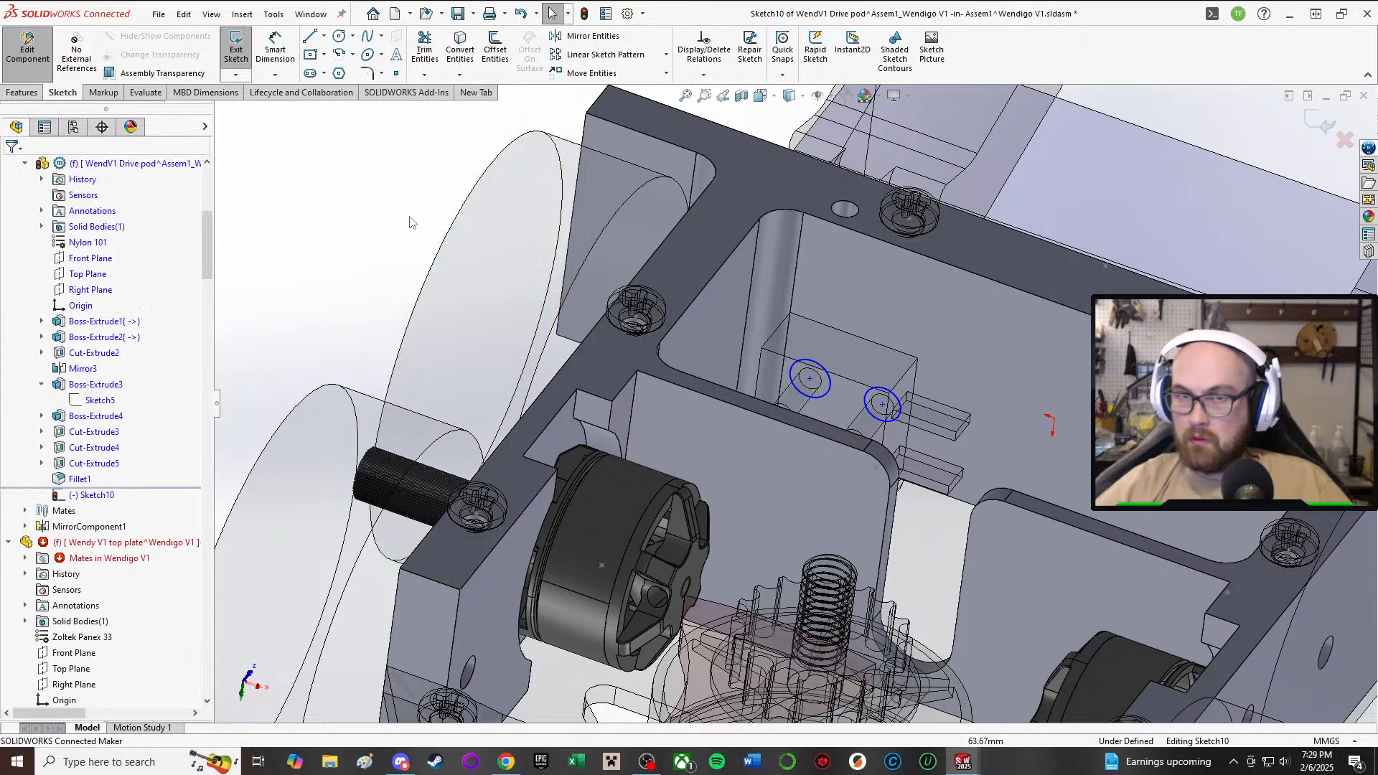
{"action": "left_click", "coordinate": [824, 372]}
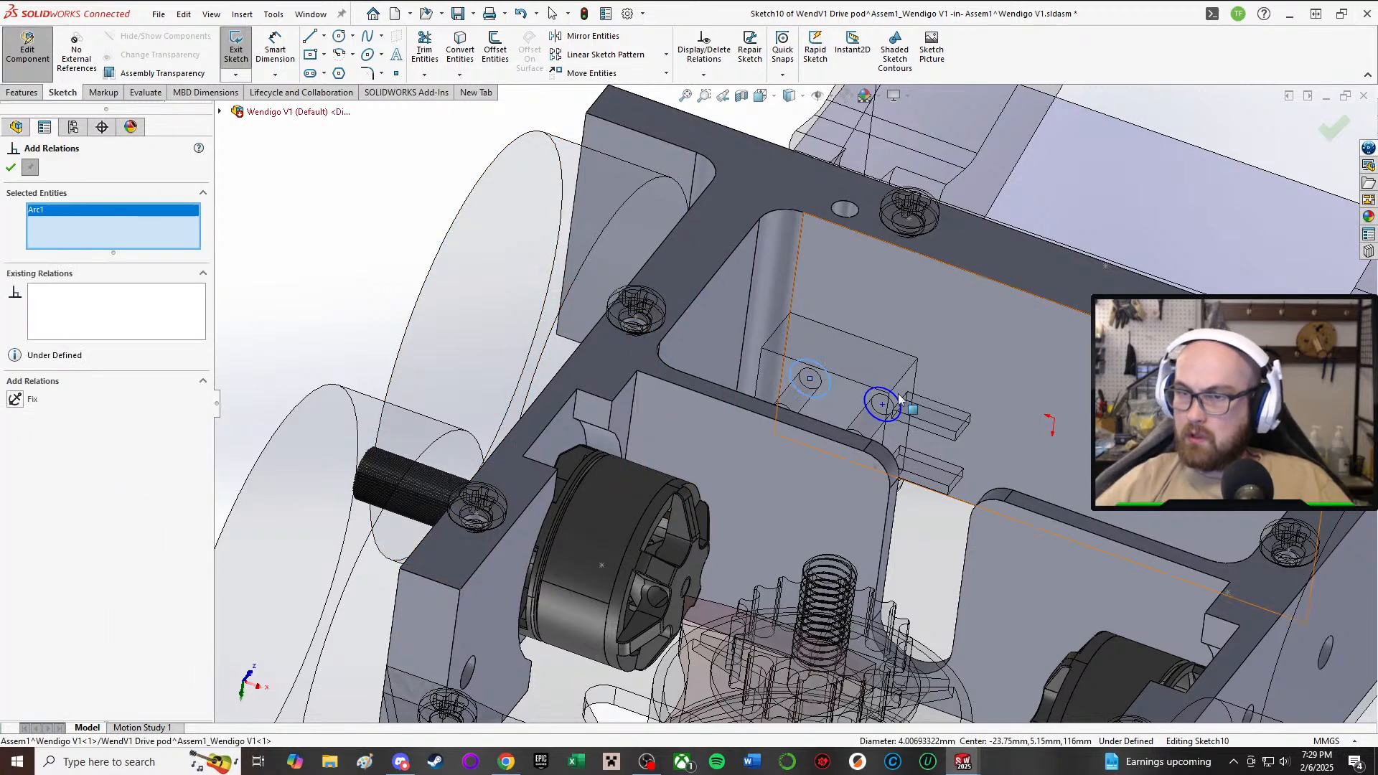
{"action": "left_click", "coordinate": [896, 402]}
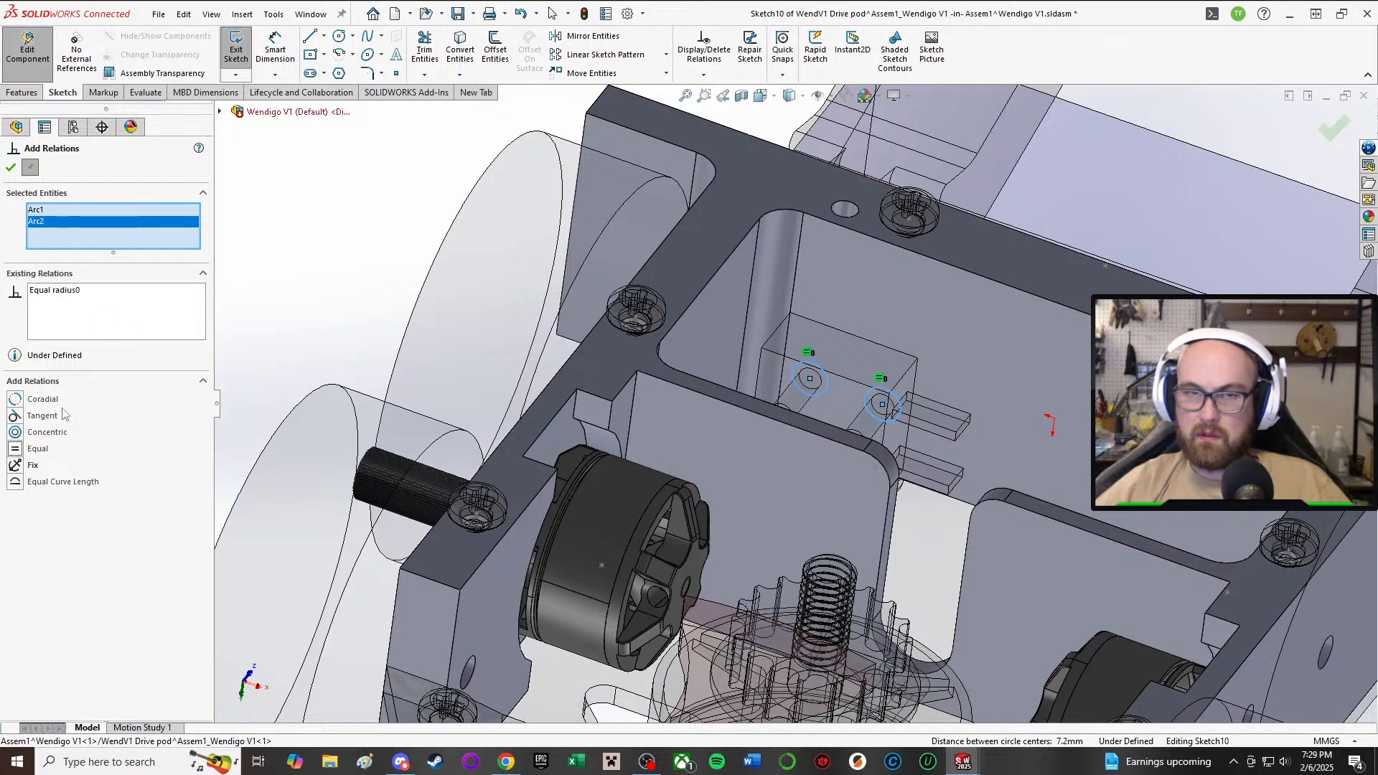
{"action": "left_click", "coordinate": [11, 168]}
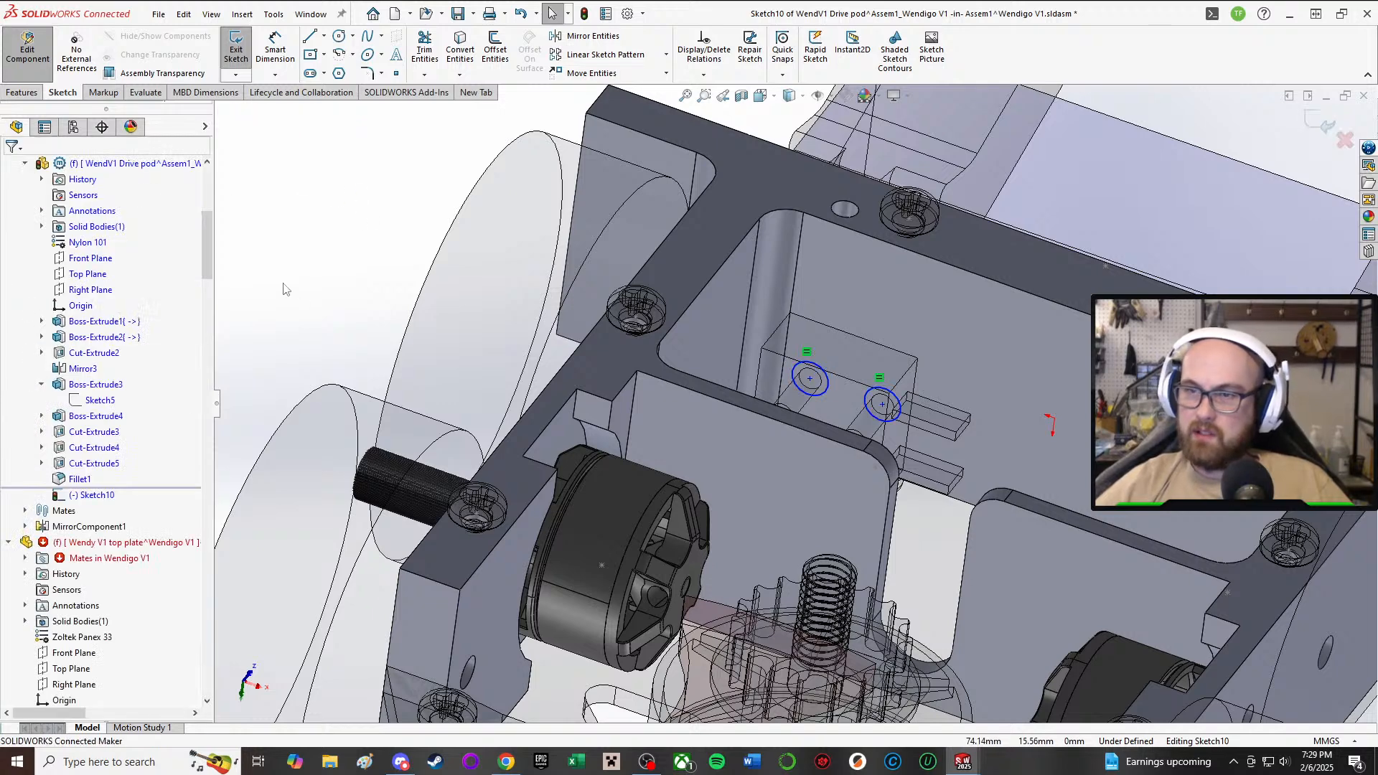
- Dimension the diameter of the mounting-hole circle nearer the pocket's side wall at 2.4 mm
{"action": "left_click", "coordinate": [820, 369]}
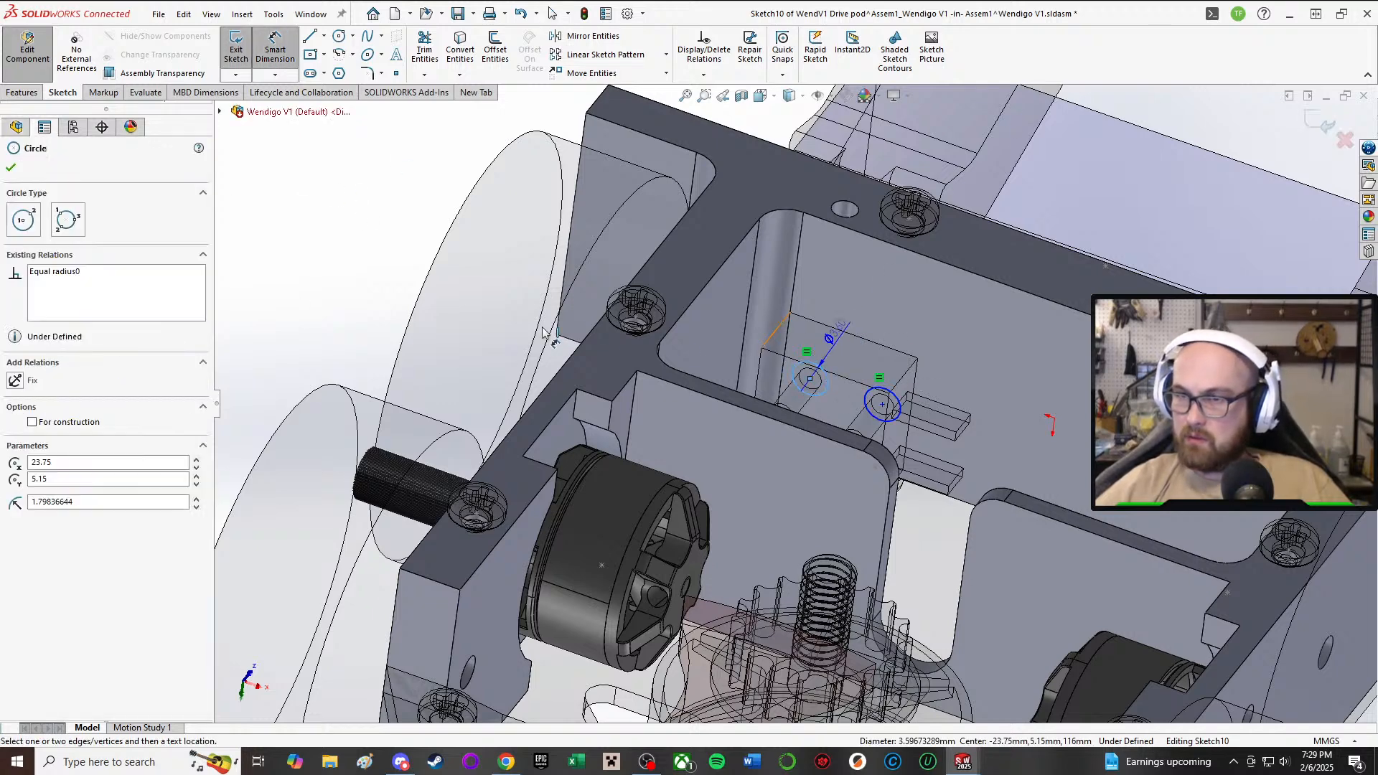
{"action": "left_click", "coordinate": [372, 279]}
{"action": "type", "text": "2.5"}
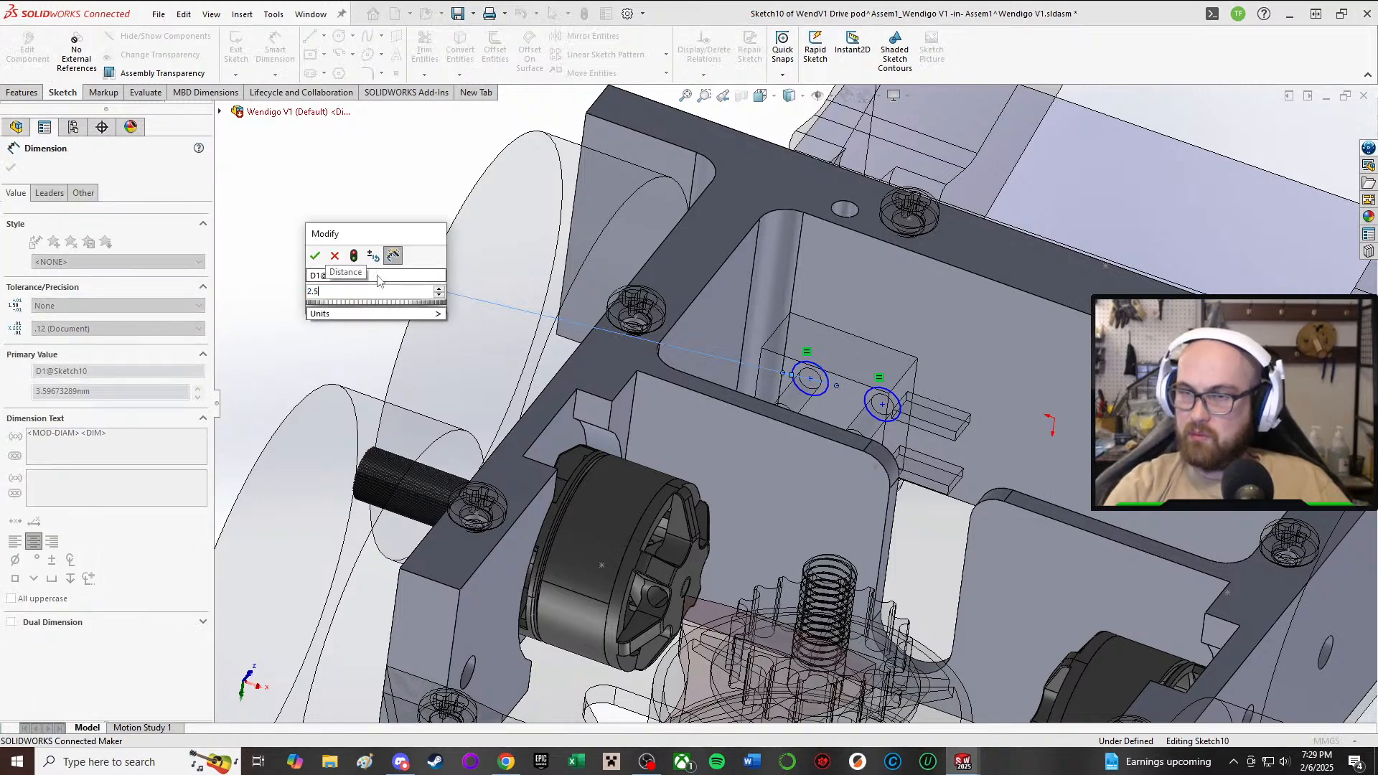
{"action": "key", "text": "Escape"}
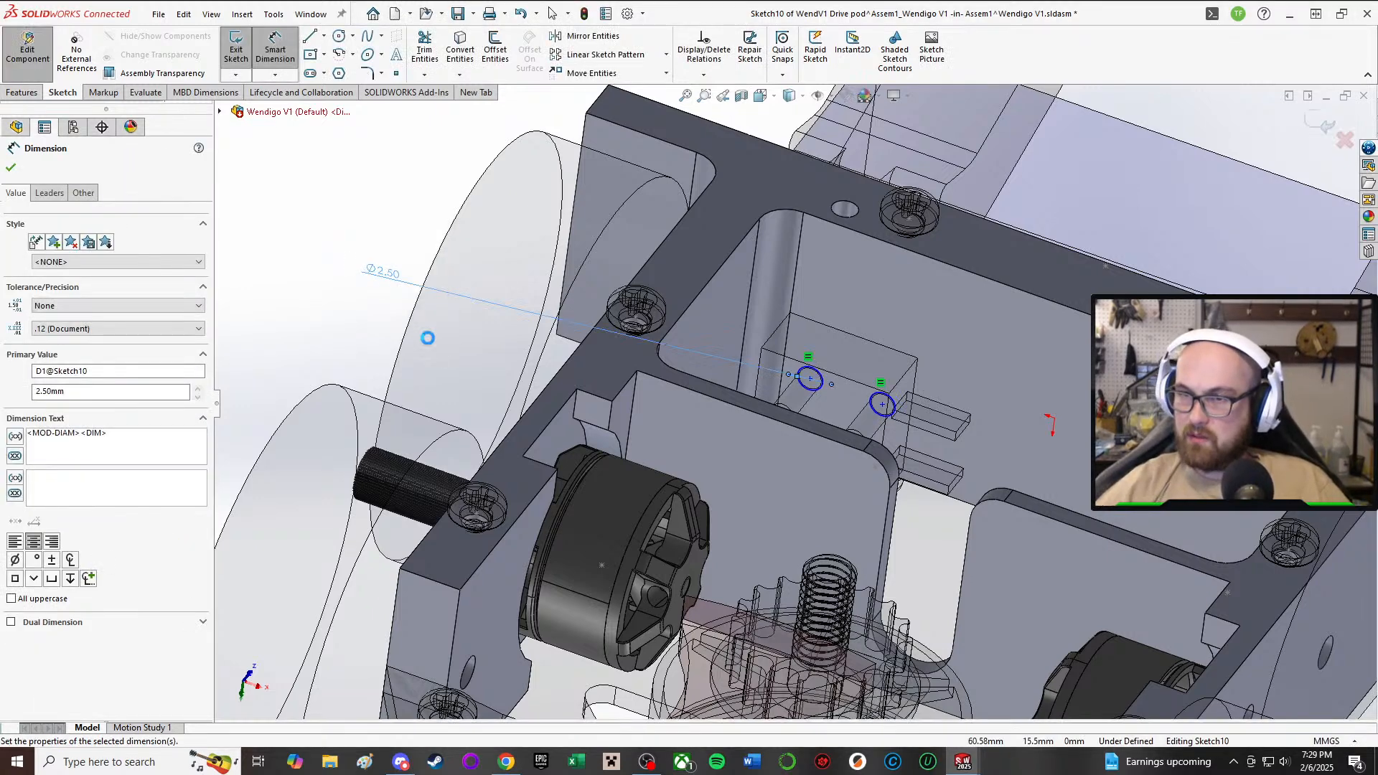
{"action": "double_click", "coordinate": [384, 274]}
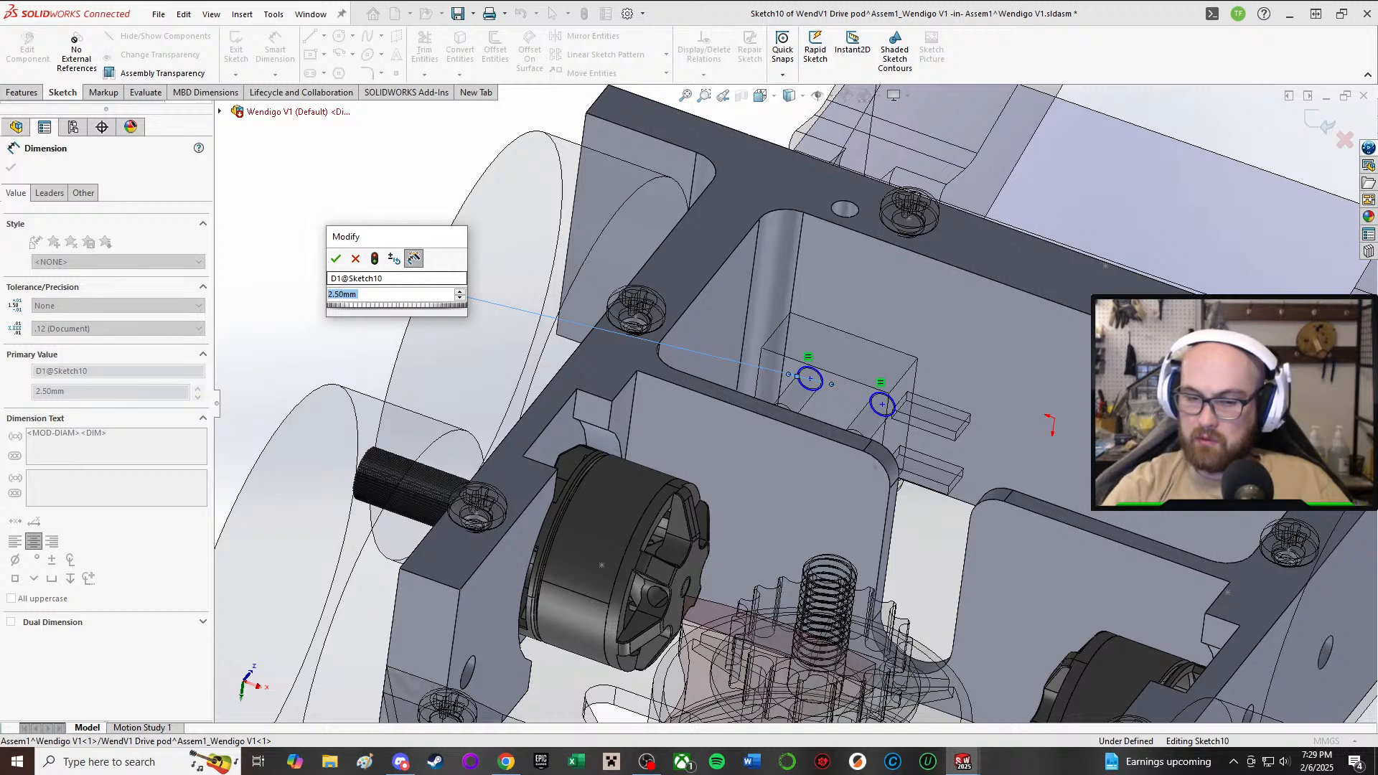
{"action": "type", "text": "2.4"}
{"action": "key", "text": "Return"}
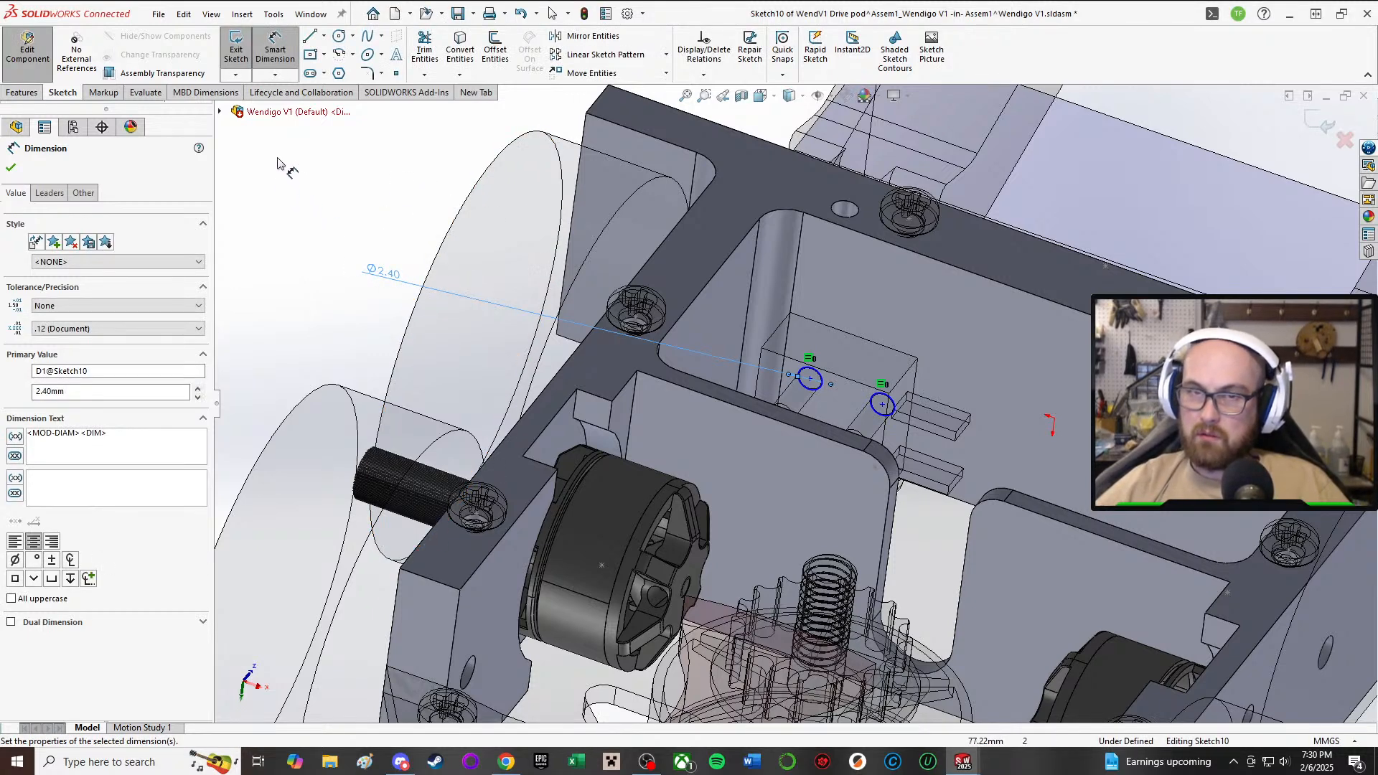
- Reposition the centre of the mounting-hole circle farther from the pocket's side wall over the switch's hole
{"action": "left_click", "coordinate": [277, 52]}
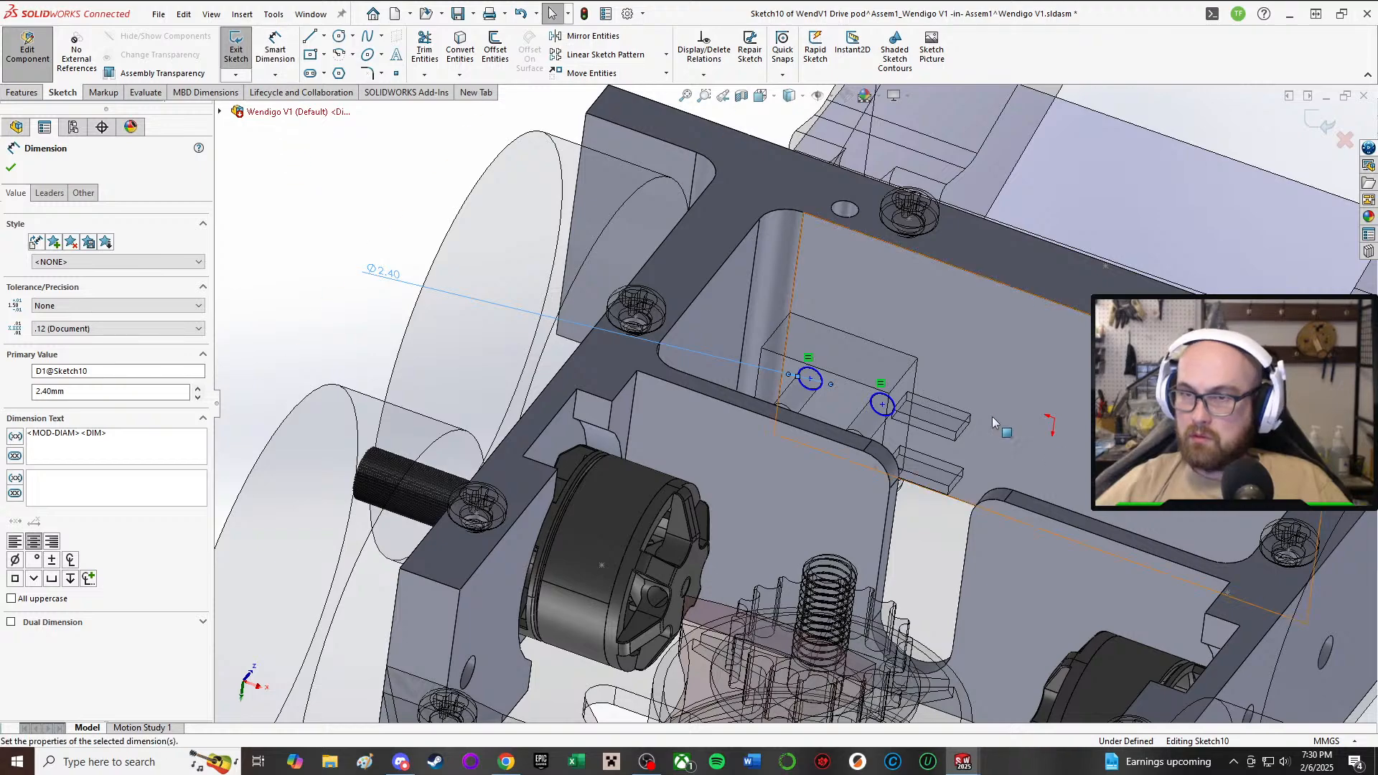
{"action": "scroll", "coordinate": [992, 418], "scroll_direction": "down", "scroll_amount": 2}
{"action": "scroll", "coordinate": [898, 384], "scroll_direction": "up", "scroll_amount": 2}
{"action": "scroll", "coordinate": [817, 343], "scroll_direction": "down", "scroll_amount": 4}
{"action": "scroll", "coordinate": [718, 334], "scroll_direction": "up", "scroll_amount": 5}
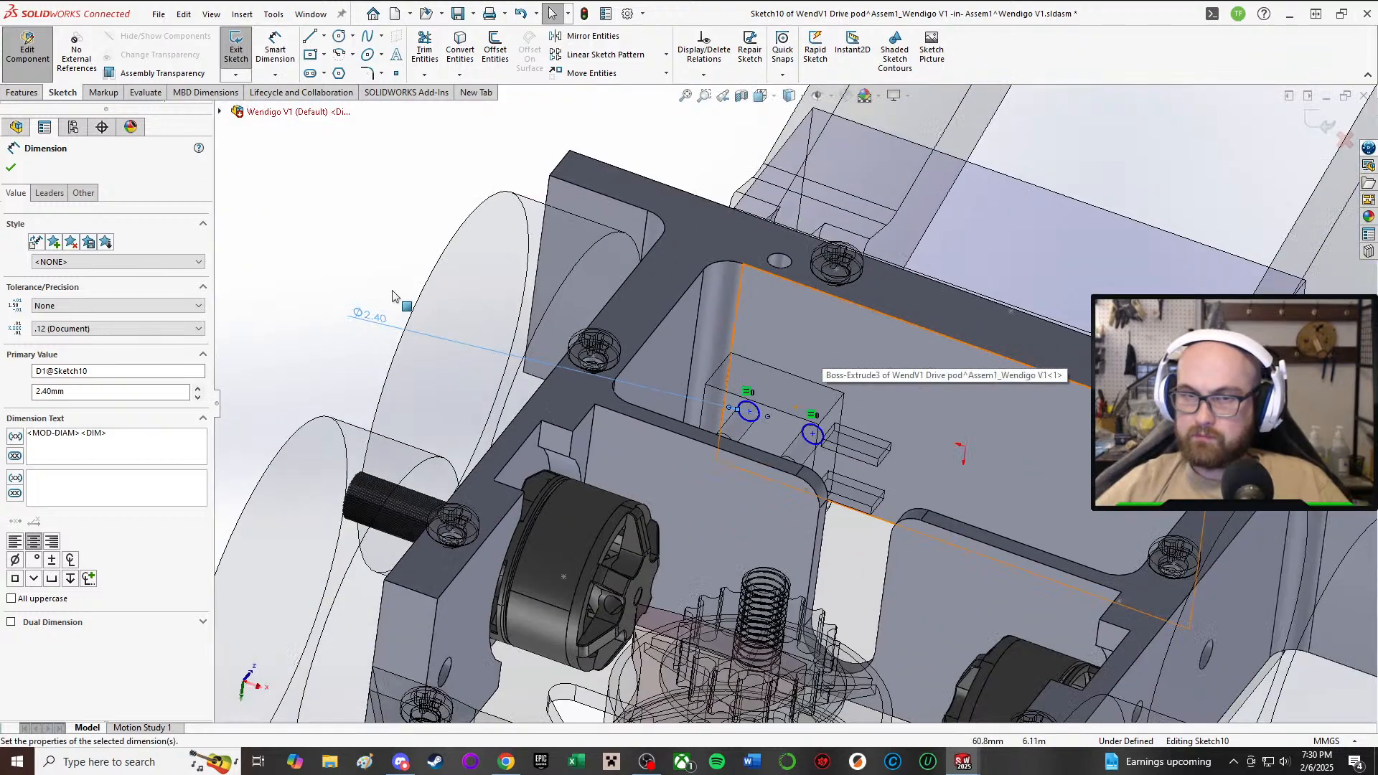
{"action": "scroll", "coordinate": [825, 405], "scroll_direction": "down", "scroll_amount": 3}
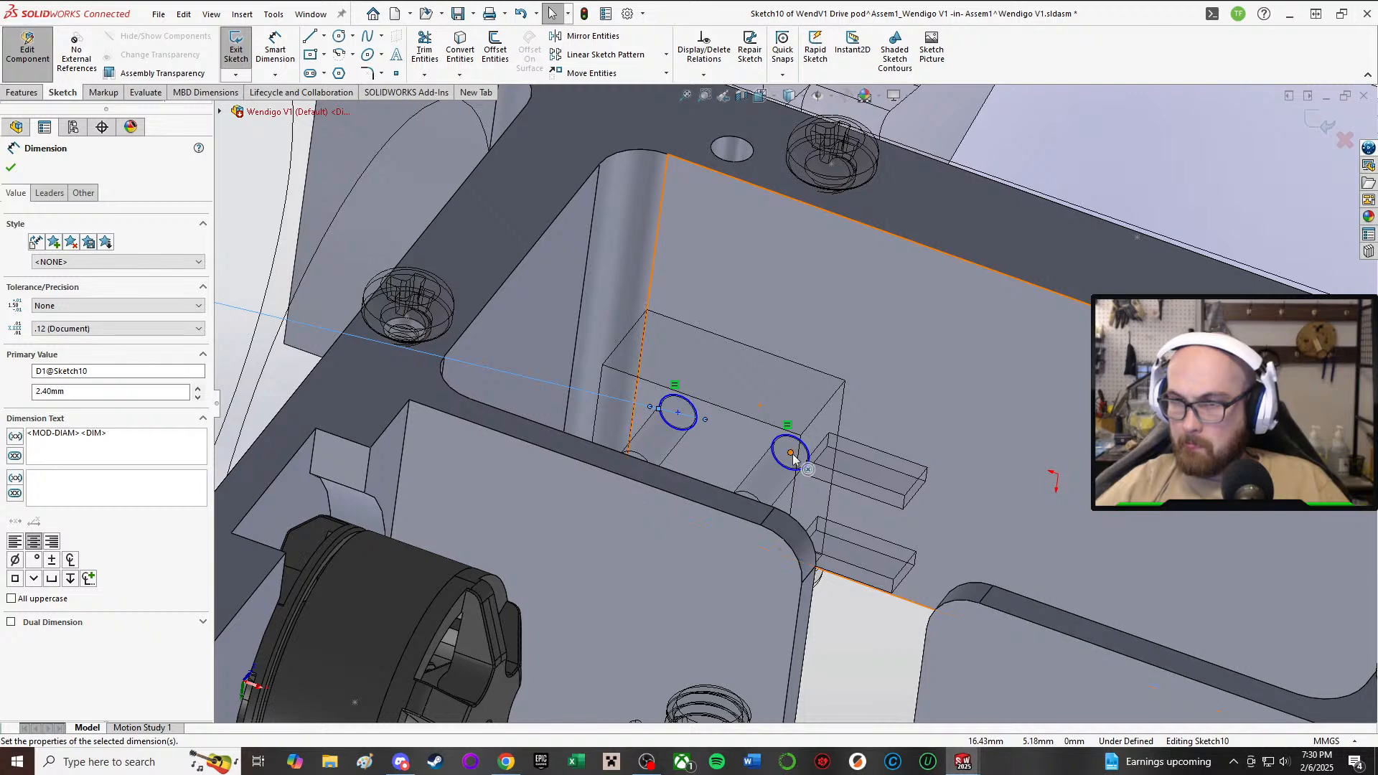
{"action": "left_click_drag", "start_coordinate": [792, 455], "coordinate": [814, 439]}
{"action": "left_click", "coordinate": [790, 456]}
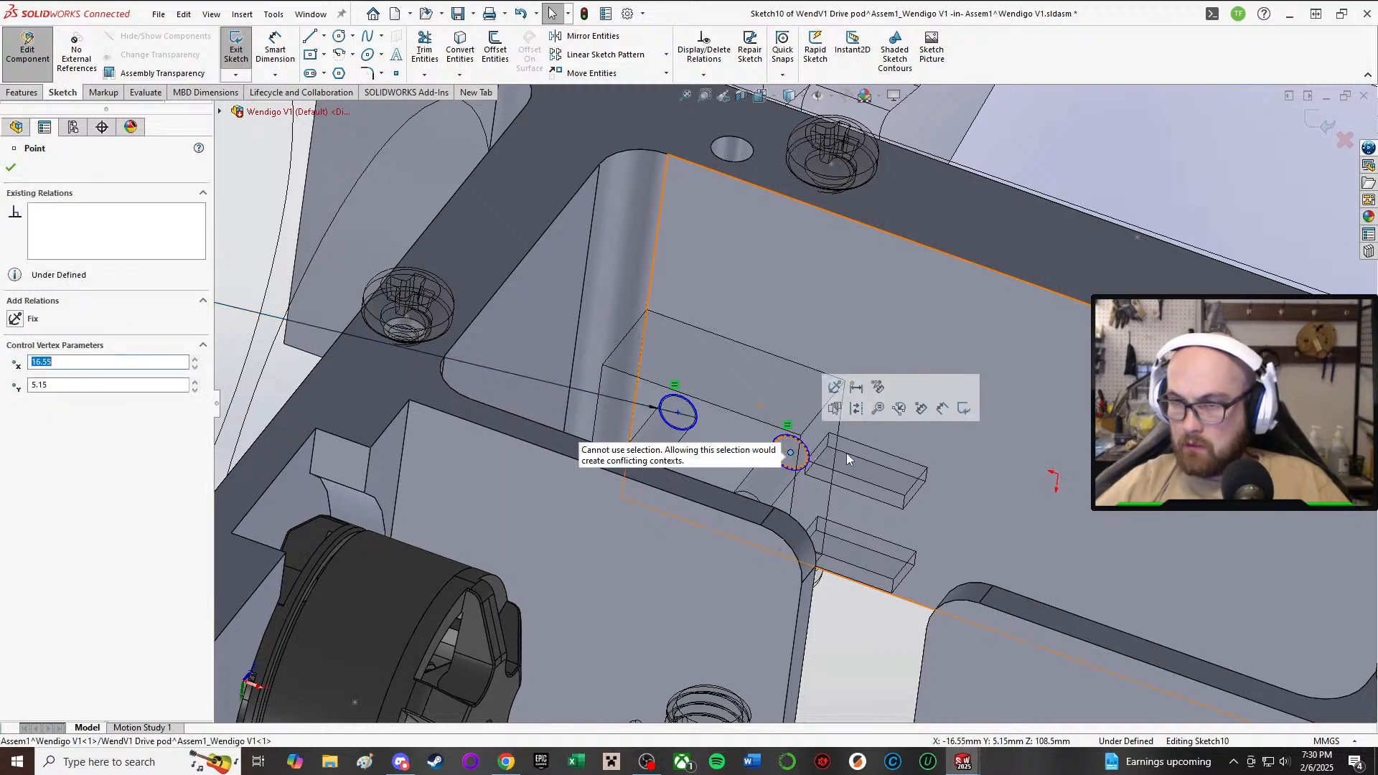
{"action": "scroll", "coordinate": [711, 430], "scroll_direction": "up", "scroll_amount": 3}
{"action": "left_click", "coordinate": [290, 205]}
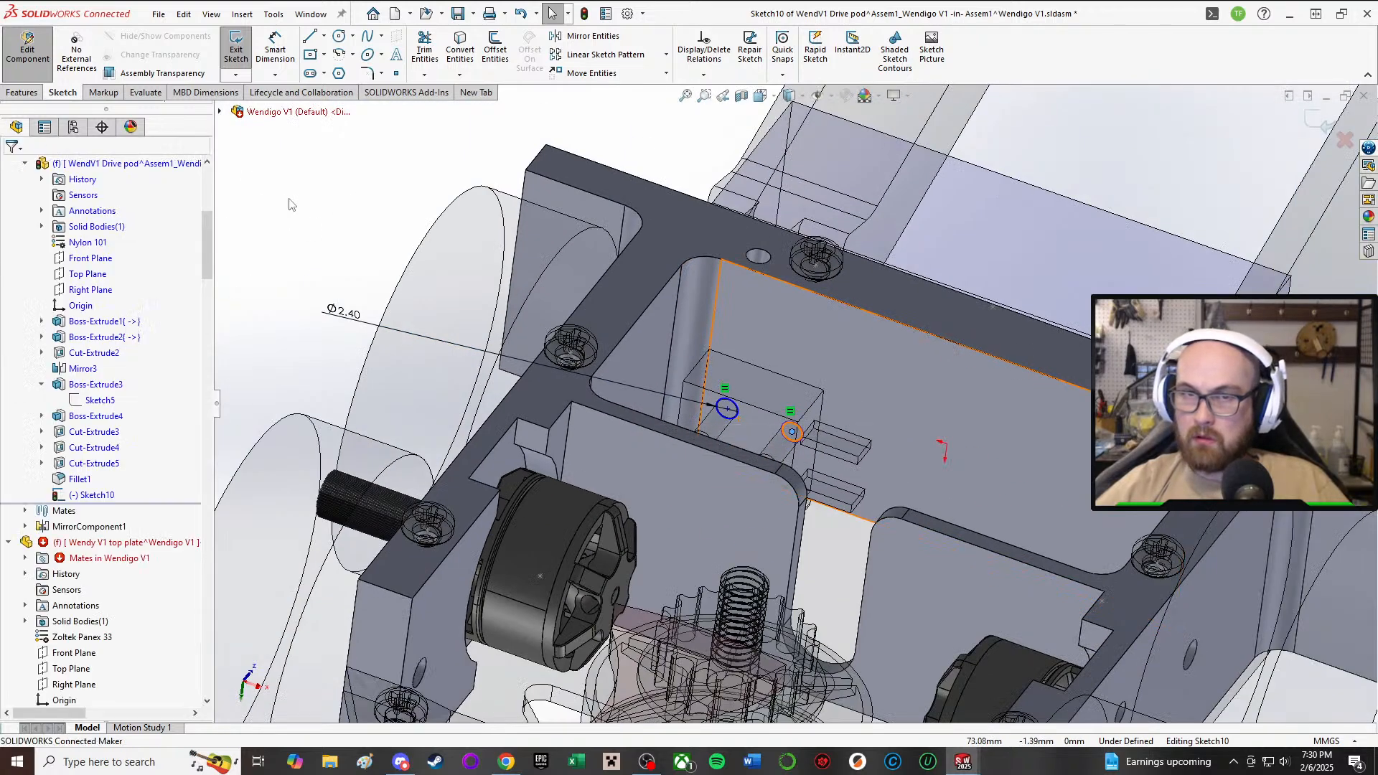
- Draw a horizontal centerline connecting the centres of the two mounting-hole circles
{"action": "scroll", "coordinate": [954, 431], "scroll_direction": "down", "scroll_amount": 5}
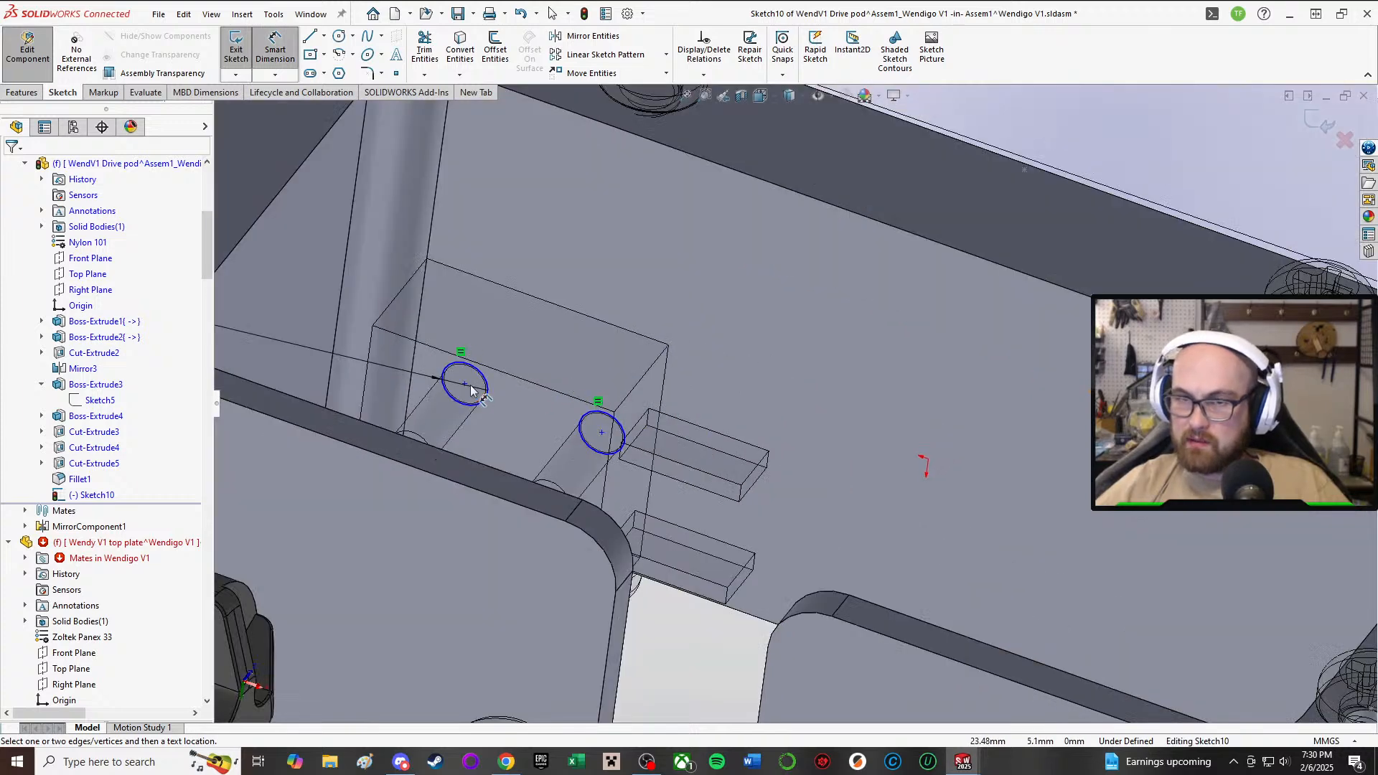
{"action": "left_click", "coordinate": [324, 35]}
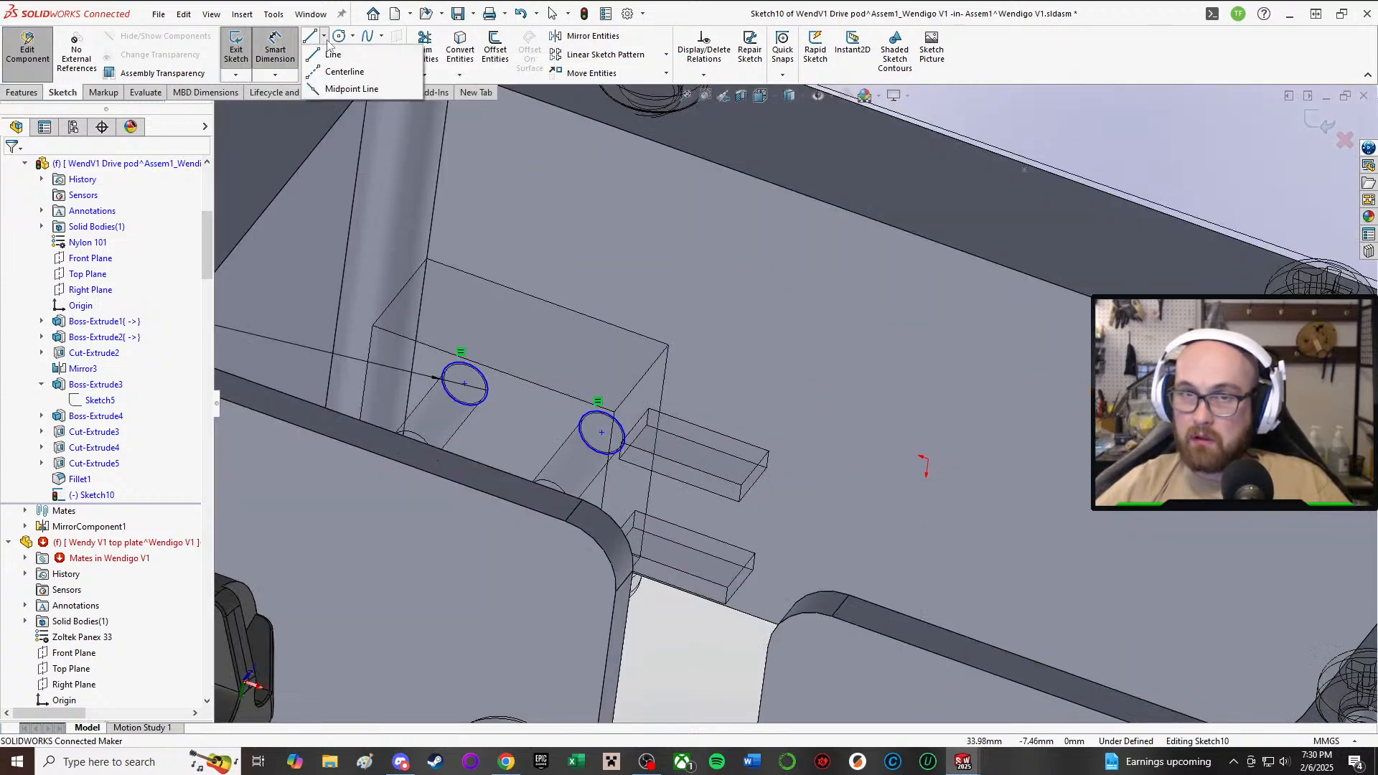
{"action": "left_click", "coordinate": [345, 72]}
{"action": "left_click", "coordinate": [466, 386]}
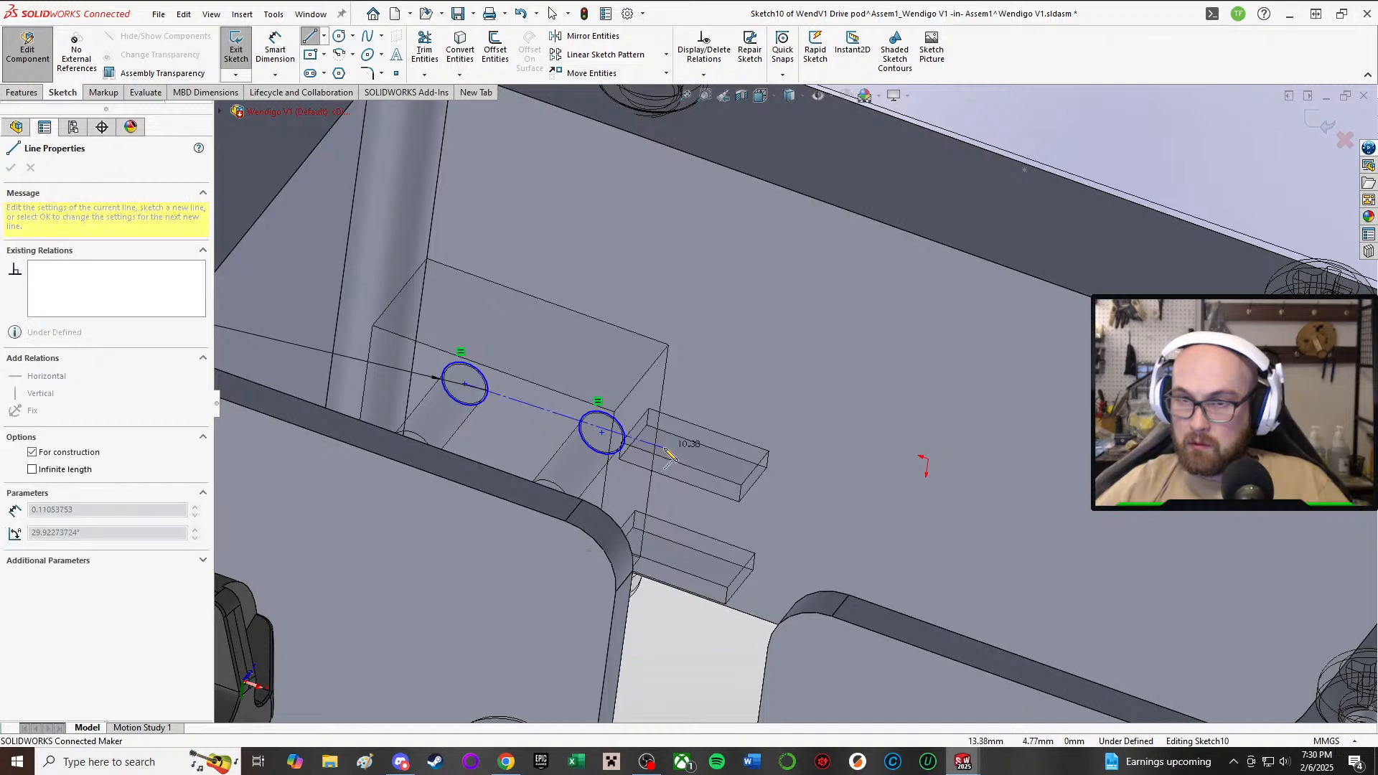
{"action": "left_click", "coordinate": [601, 432]}
{"action": "right_click", "coordinate": [606, 429]}
{"action": "left_click", "coordinate": [620, 440]}
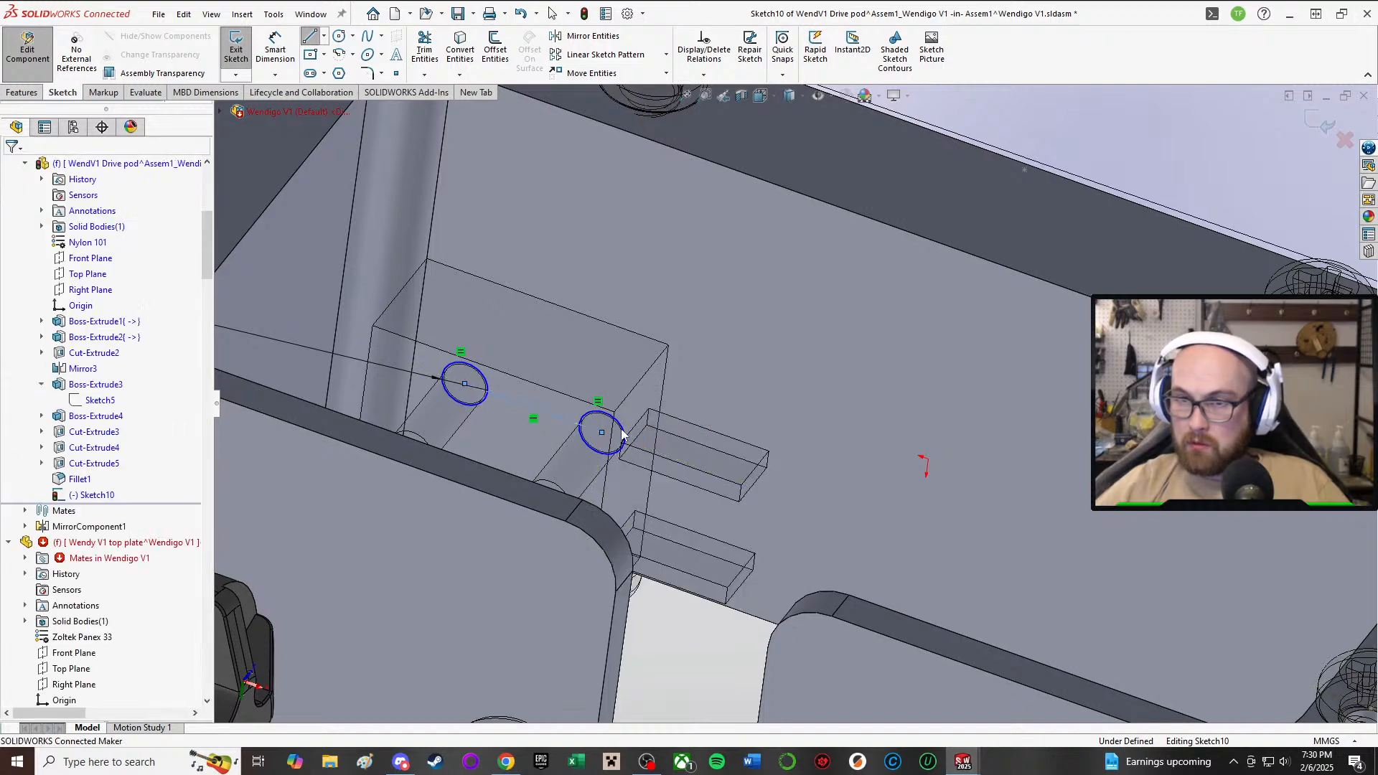
- Dimension the length of the centerline between the two mounting-hole circles
{"action": "scroll", "coordinate": [617, 432], "scroll_direction": "up", "scroll_amount": 7}
{"action": "scroll", "coordinate": [547, 359], "scroll_direction": "up", "scroll_amount": 2}
{"action": "right_click_drag", "start_coordinate": [463, 317], "coordinate": [453, 220]}
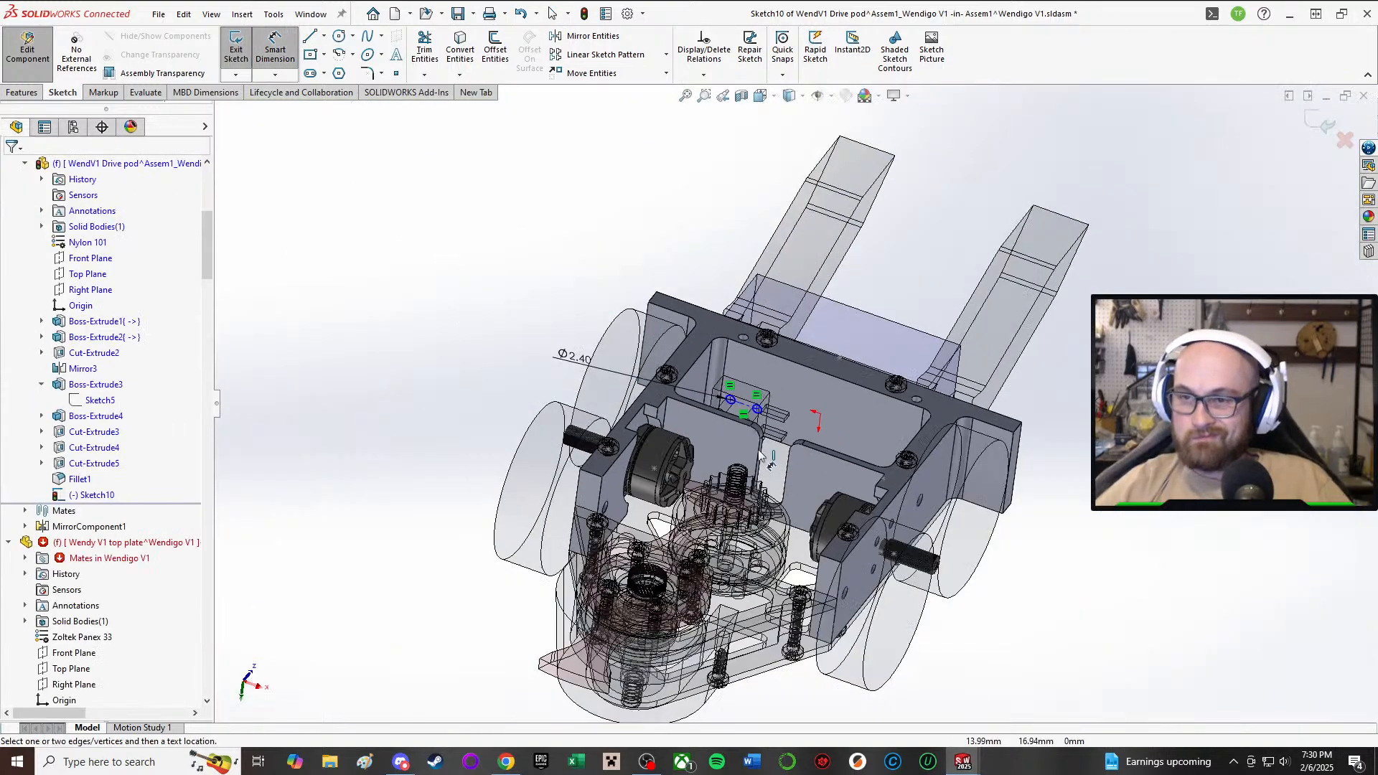
{"action": "scroll", "coordinate": [760, 454], "scroll_direction": "down", "scroll_amount": 4}
{"action": "left_click", "coordinate": [744, 352]}
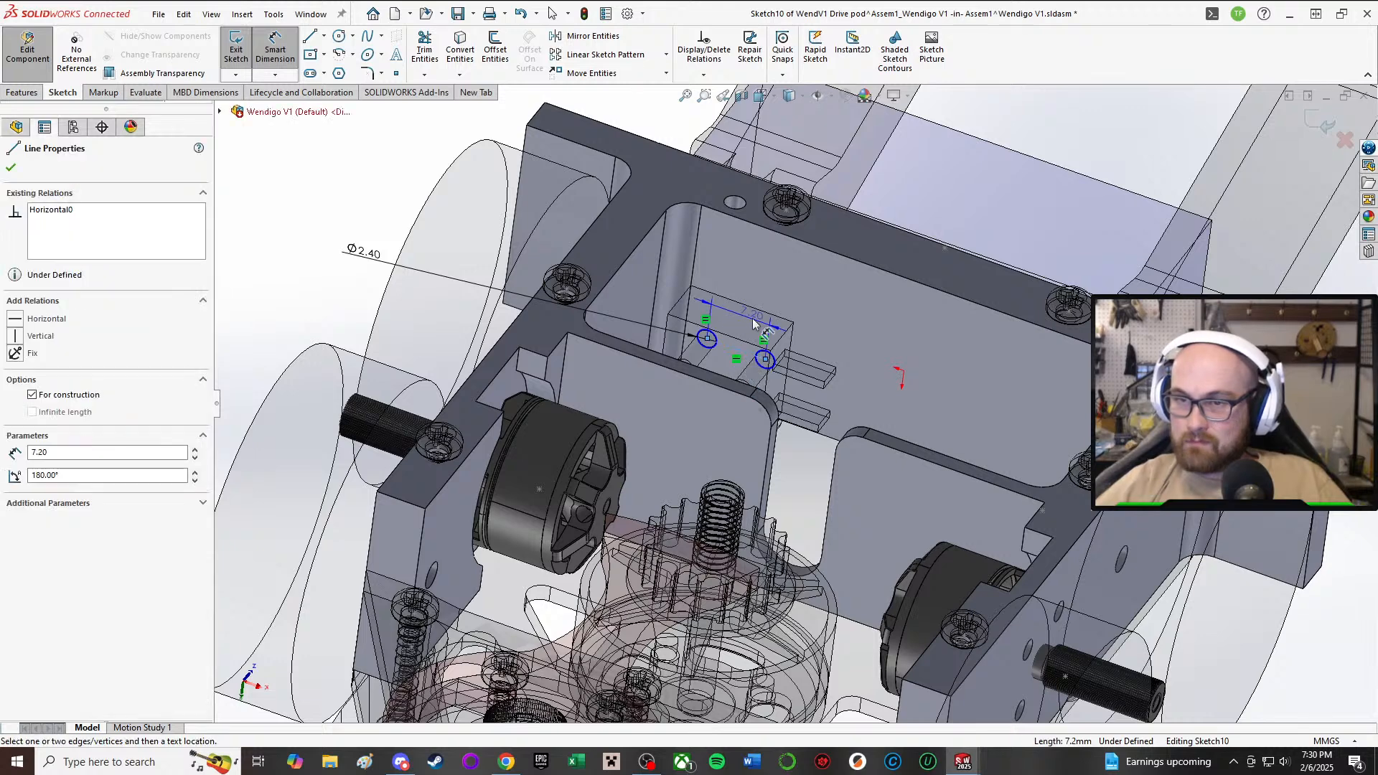
{"action": "left_click", "coordinate": [695, 296]}
{"action": "left_click", "coordinate": [693, 299]}
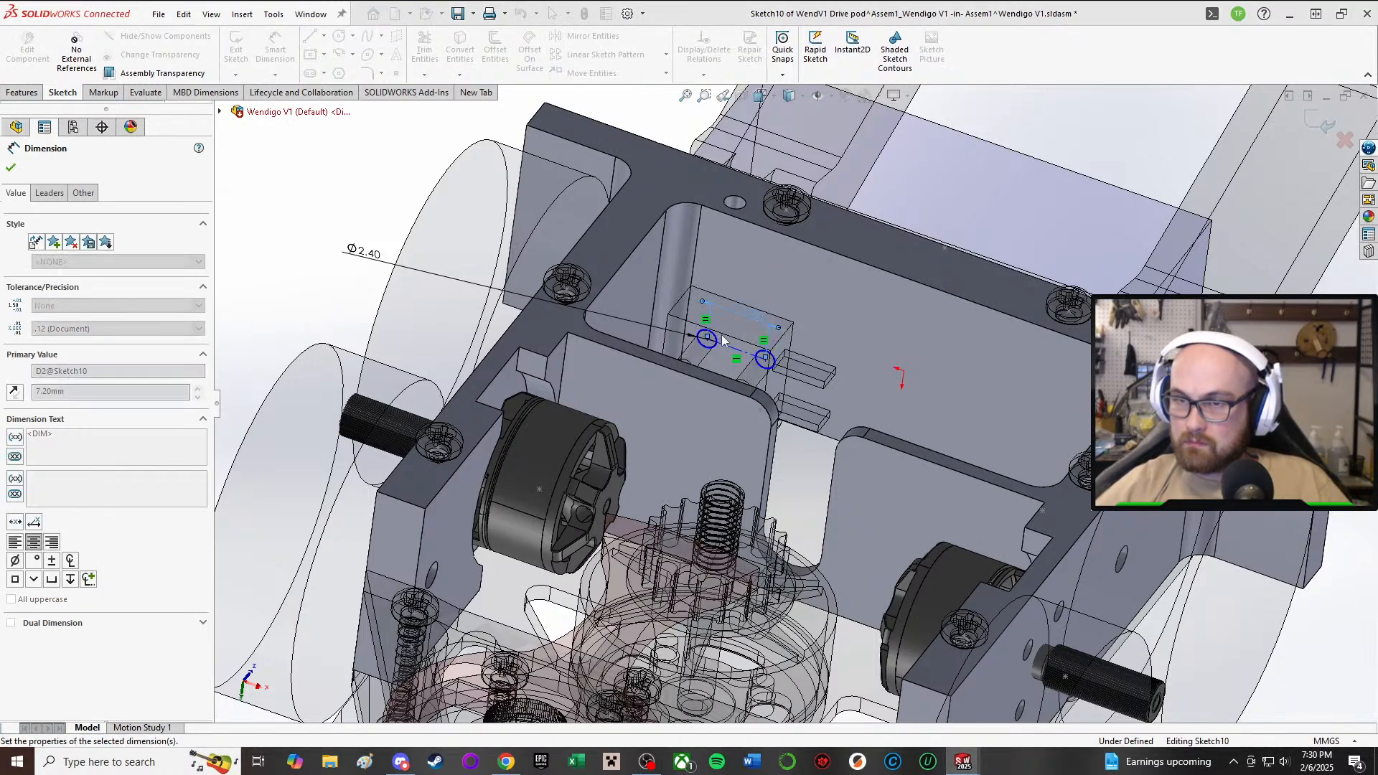
- Dimension the vertical distance from the centerline to the front wall's lower edge
{"action": "left_click", "coordinate": [745, 355]}
{"action": "scroll", "coordinate": [750, 366], "scroll_direction": "down", "scroll_amount": 2}
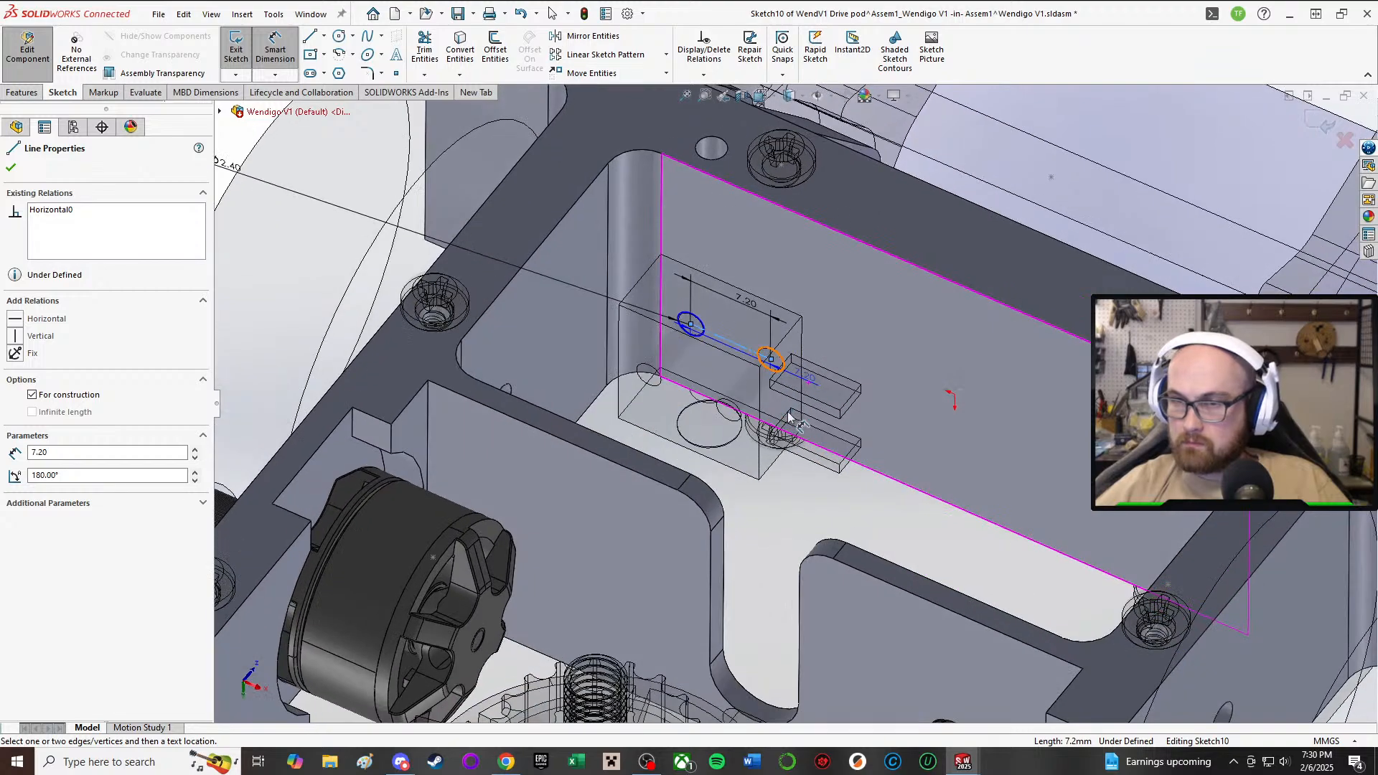
{"action": "left_click", "coordinate": [885, 477]}
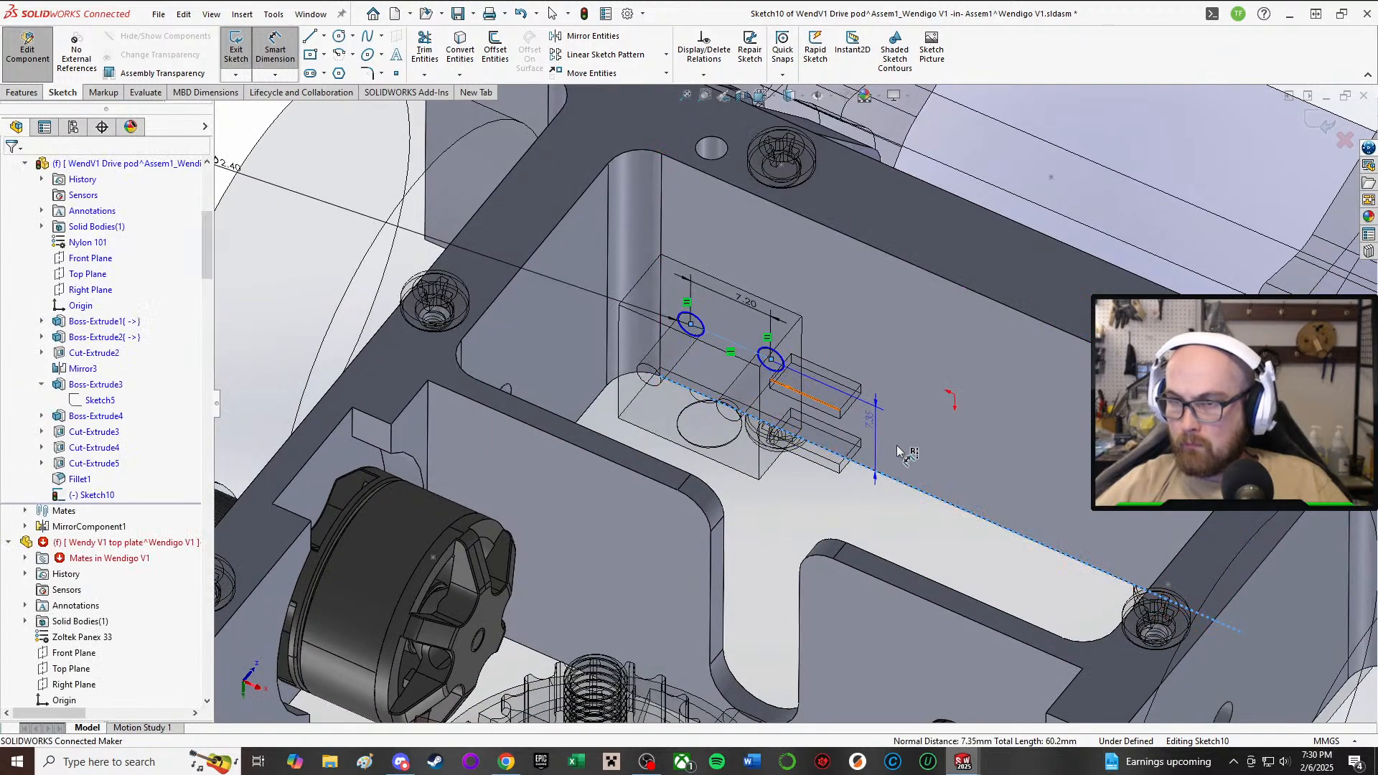
{"action": "left_click", "coordinate": [898, 453]}
{"action": "key", "text": "Return"}
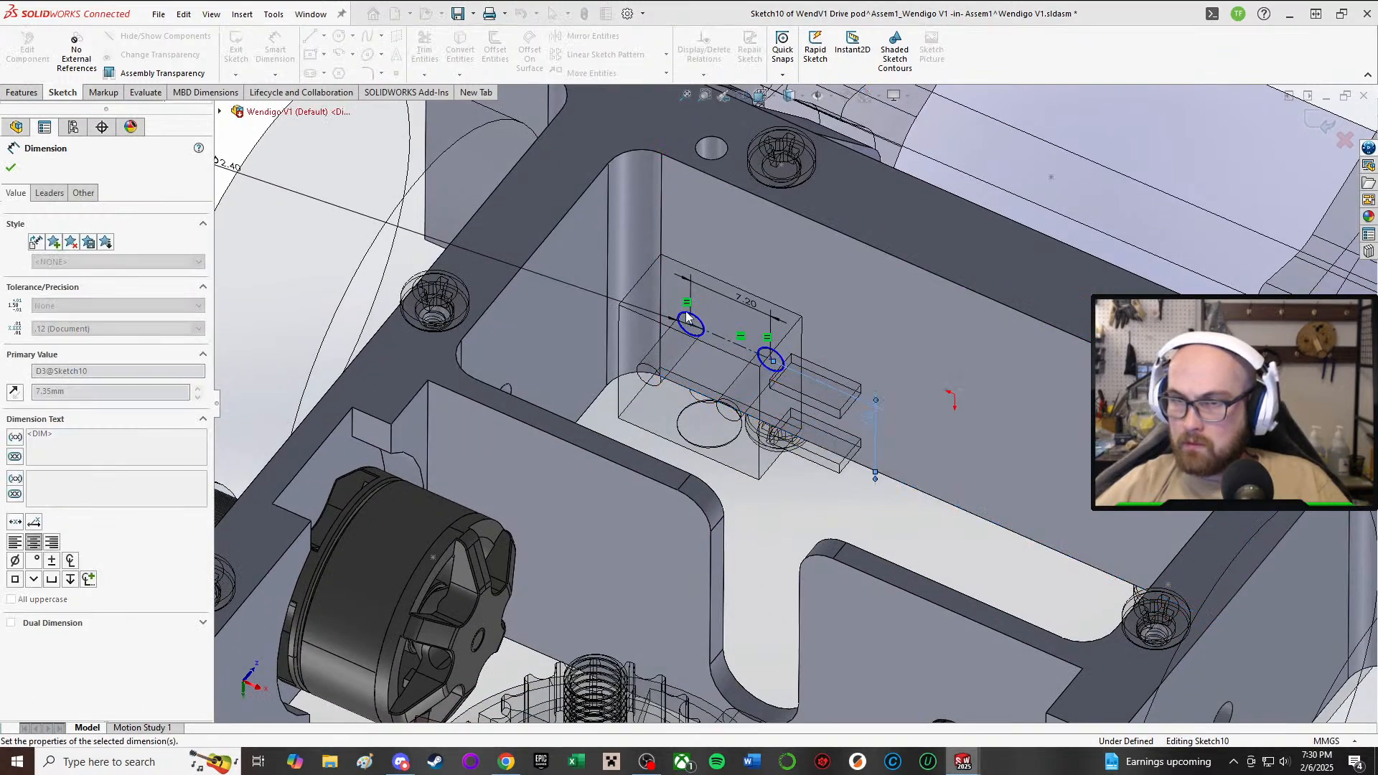
- Dimension the distance from the nearer mounting-hole circle's centre to the front wall face's vertical edge at the corner fillet
{"action": "scroll", "coordinate": [687, 311], "scroll_direction": "down", "scroll_amount": 3}
{"action": "left_click", "coordinate": [694, 328]}
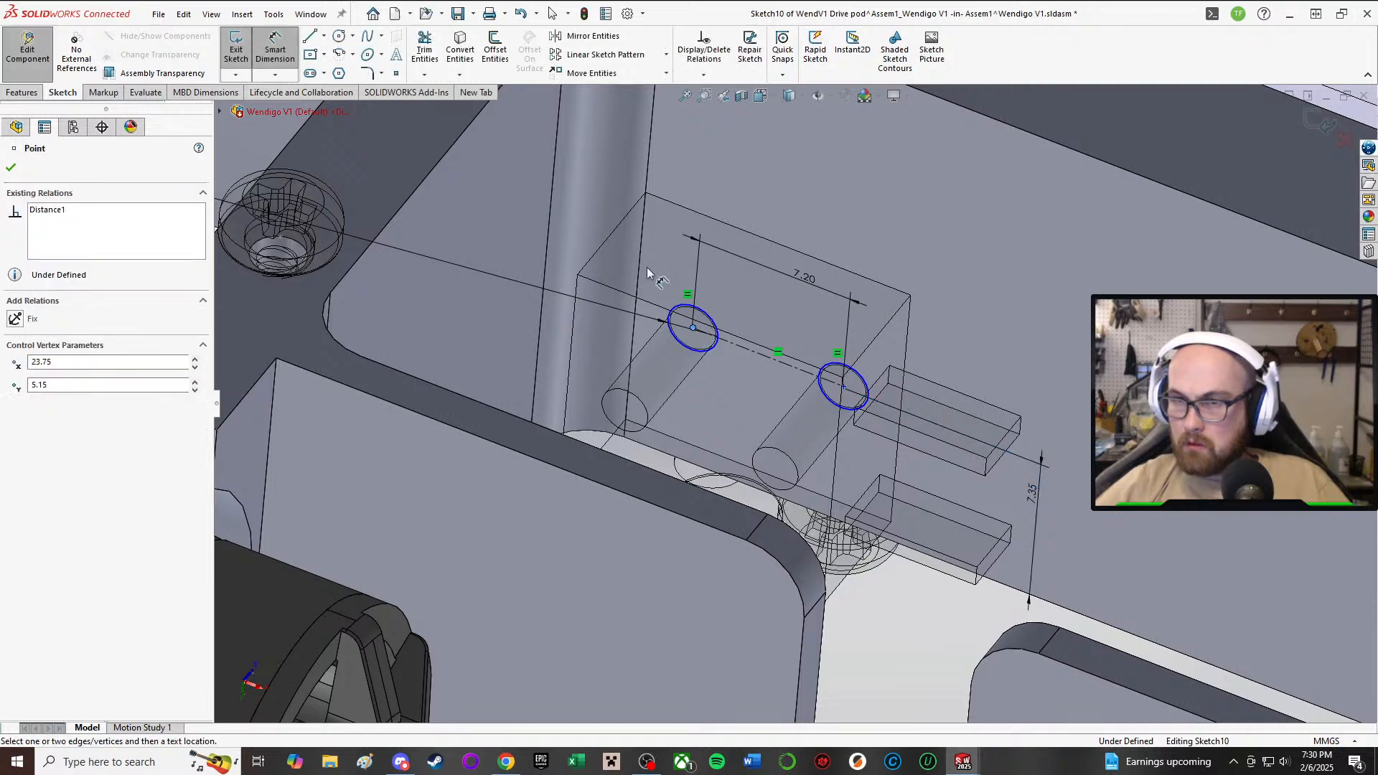
{"action": "left_click", "coordinate": [681, 237]}
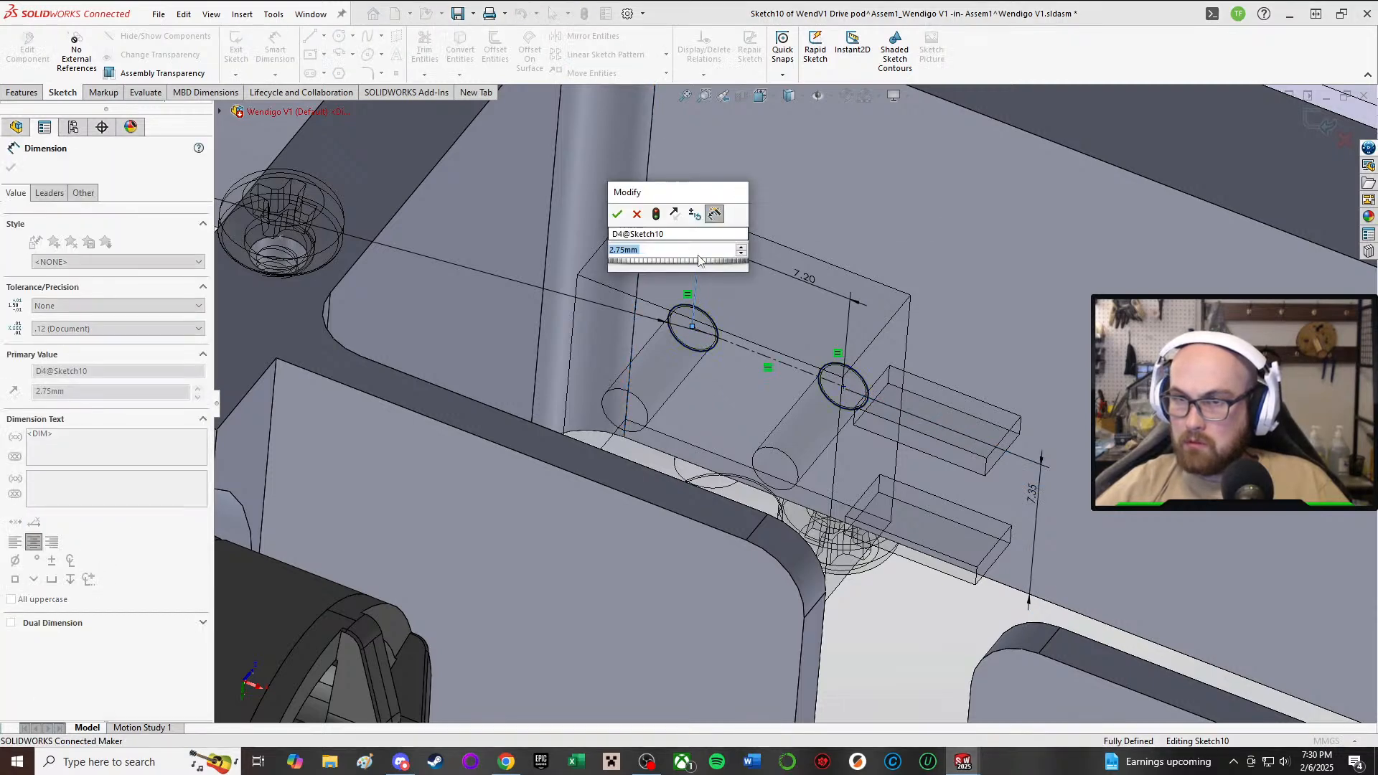
{"action": "left_click", "coordinate": [624, 213]}
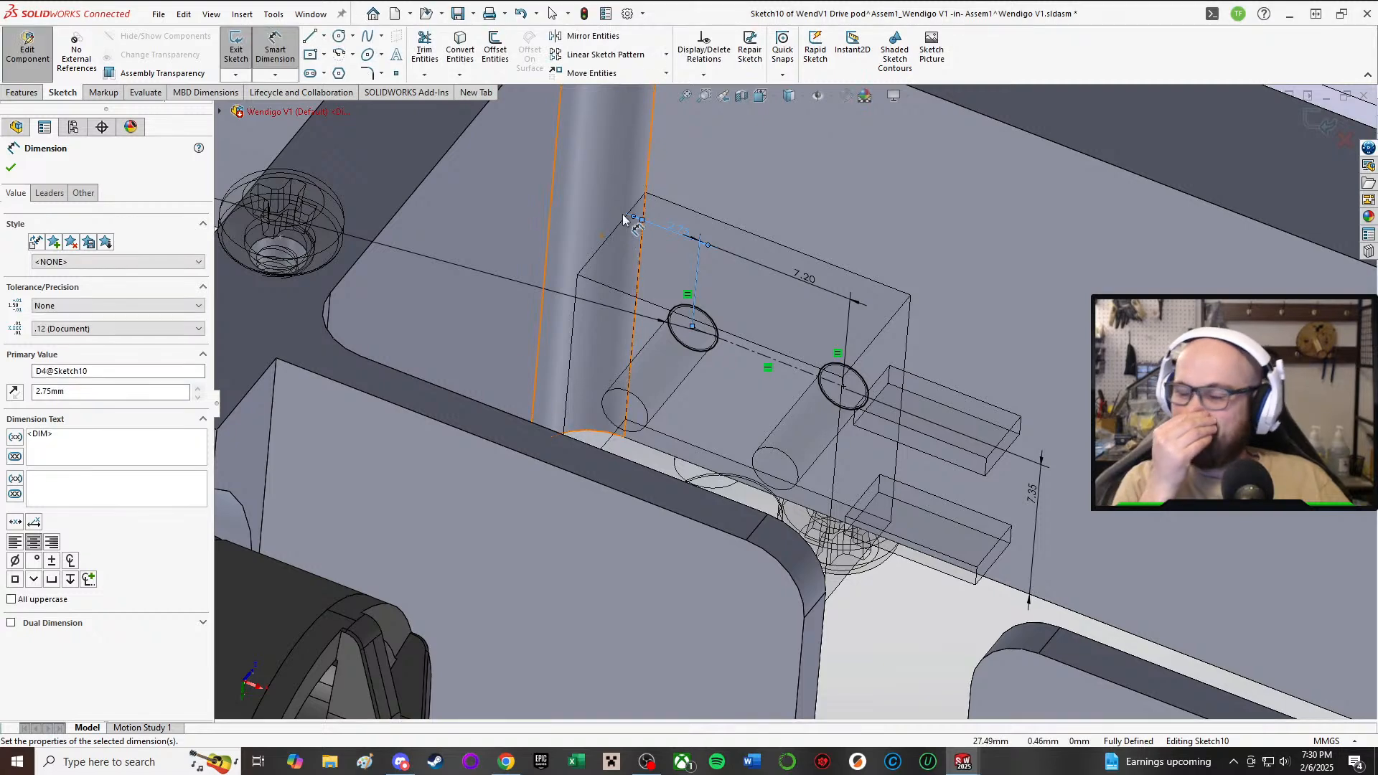
- Cut-extrude the two mounting-hole circles into the front wall as blind holes 5 mm deep
{"action": "scroll", "coordinate": [619, 219], "scroll_direction": "up", "scroll_amount": 5}
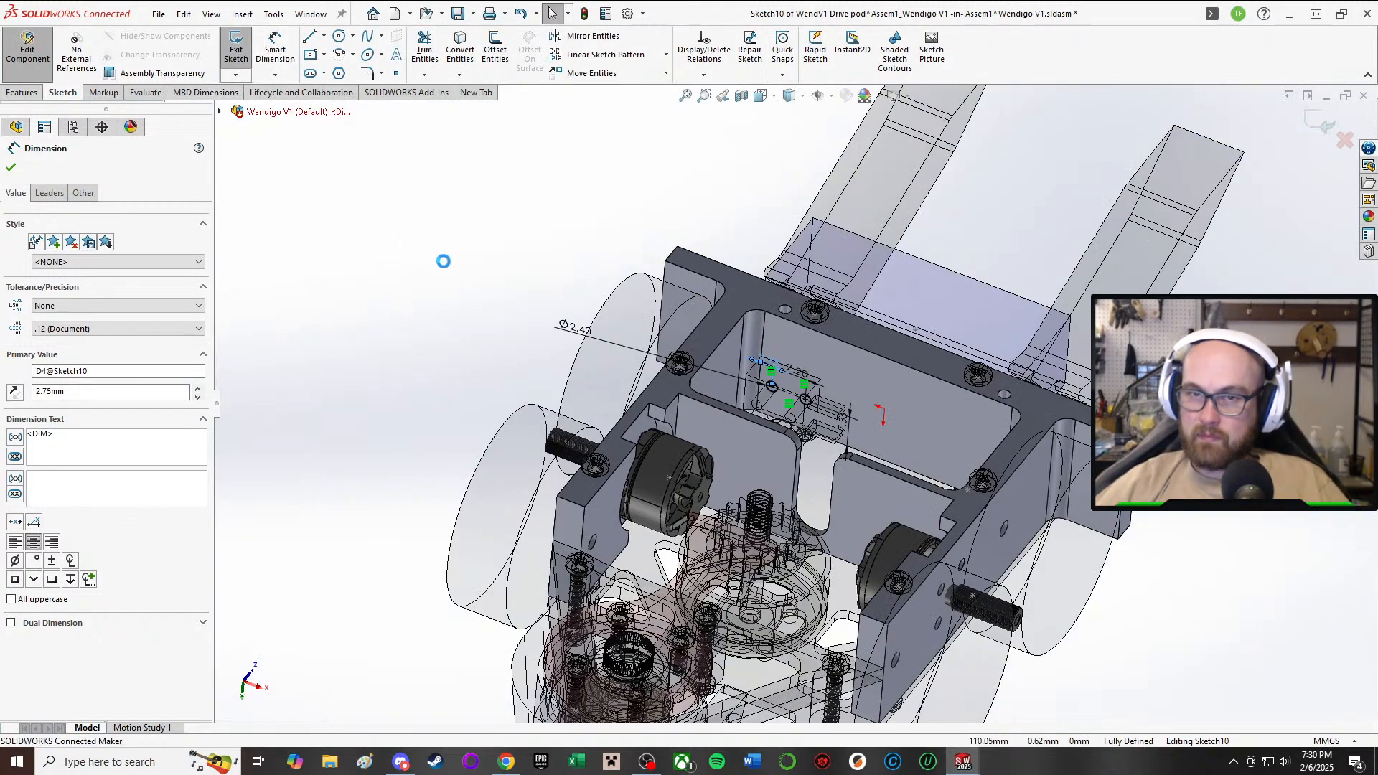
{"action": "left_click", "coordinate": [93, 254]}
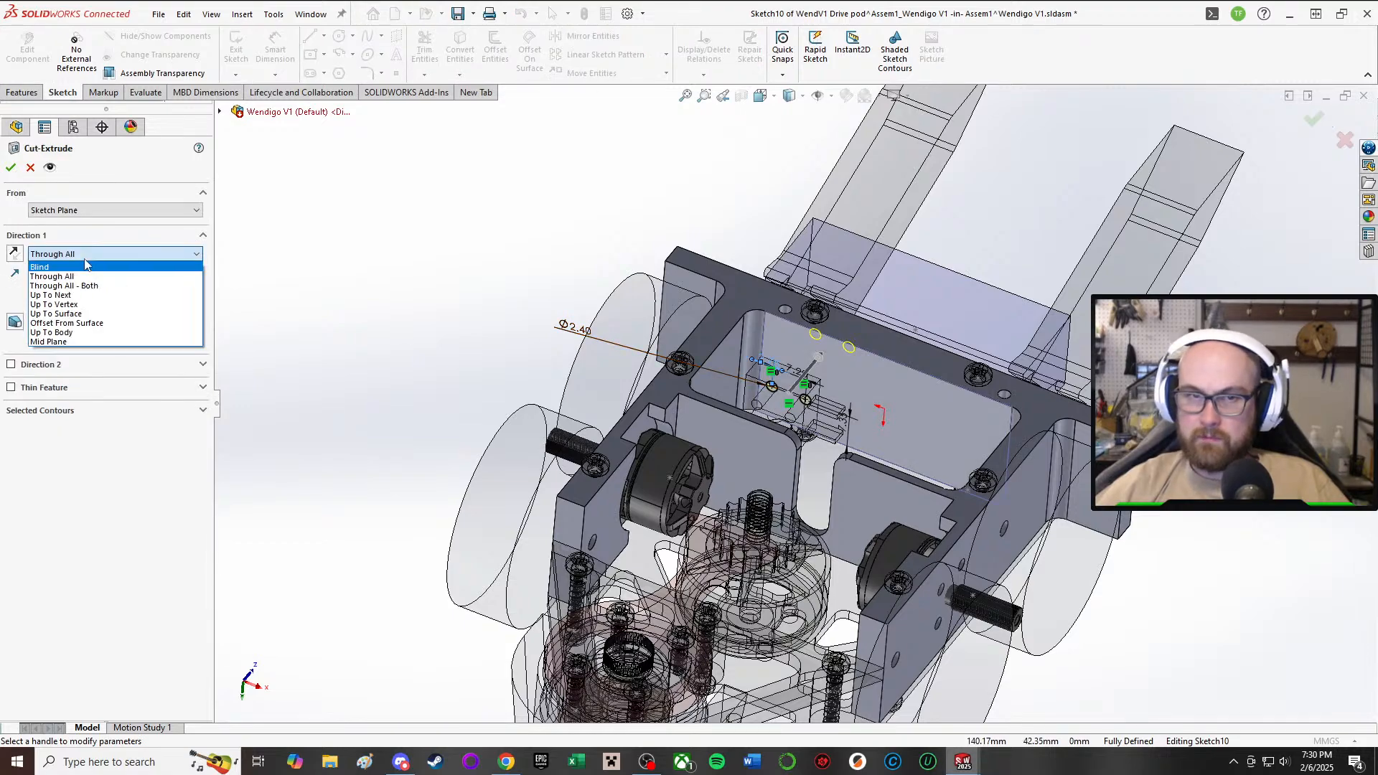
{"action": "left_click", "coordinate": [77, 268]}
{"action": "middle_click_drag", "start_coordinate": [899, 291], "coordinate": [866, 256]}
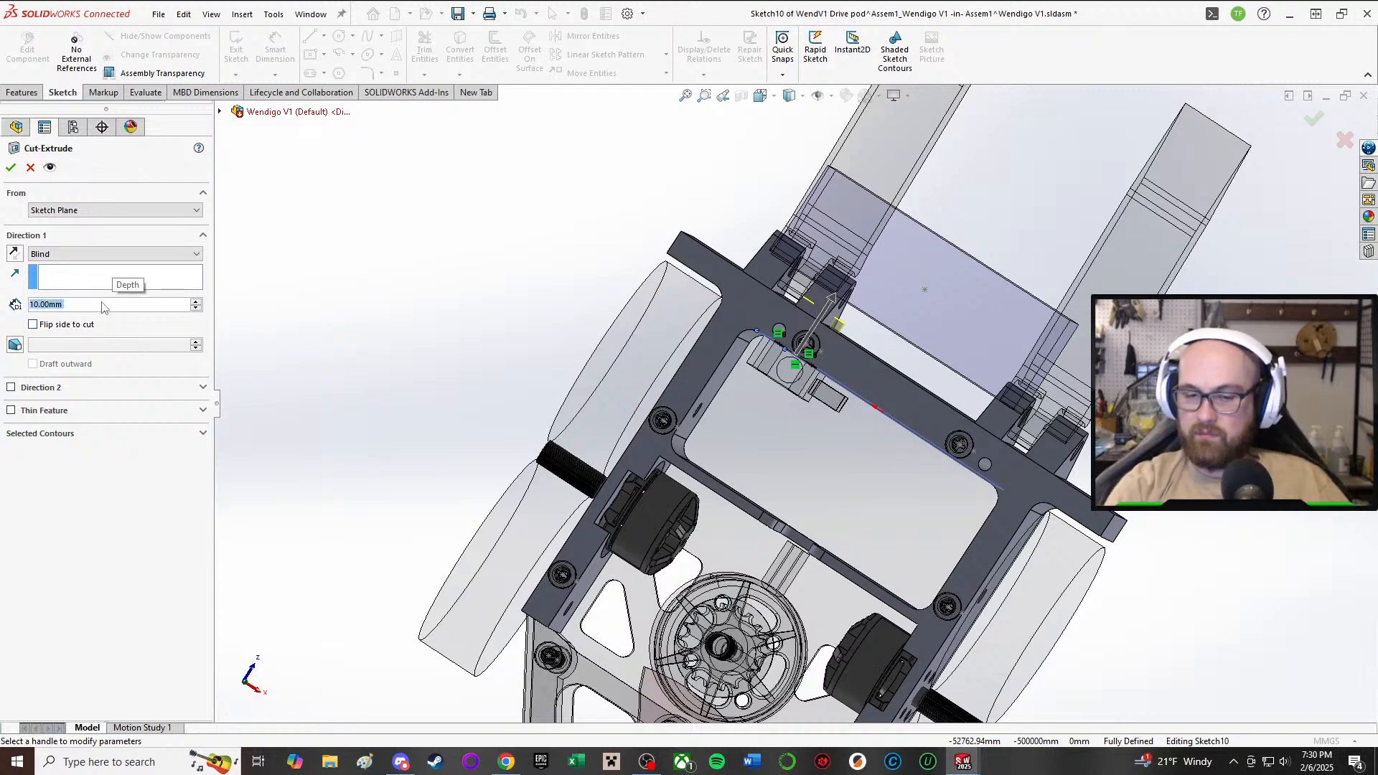
{"action": "type", "text": "8"}
{"action": "key", "text": "Return"}
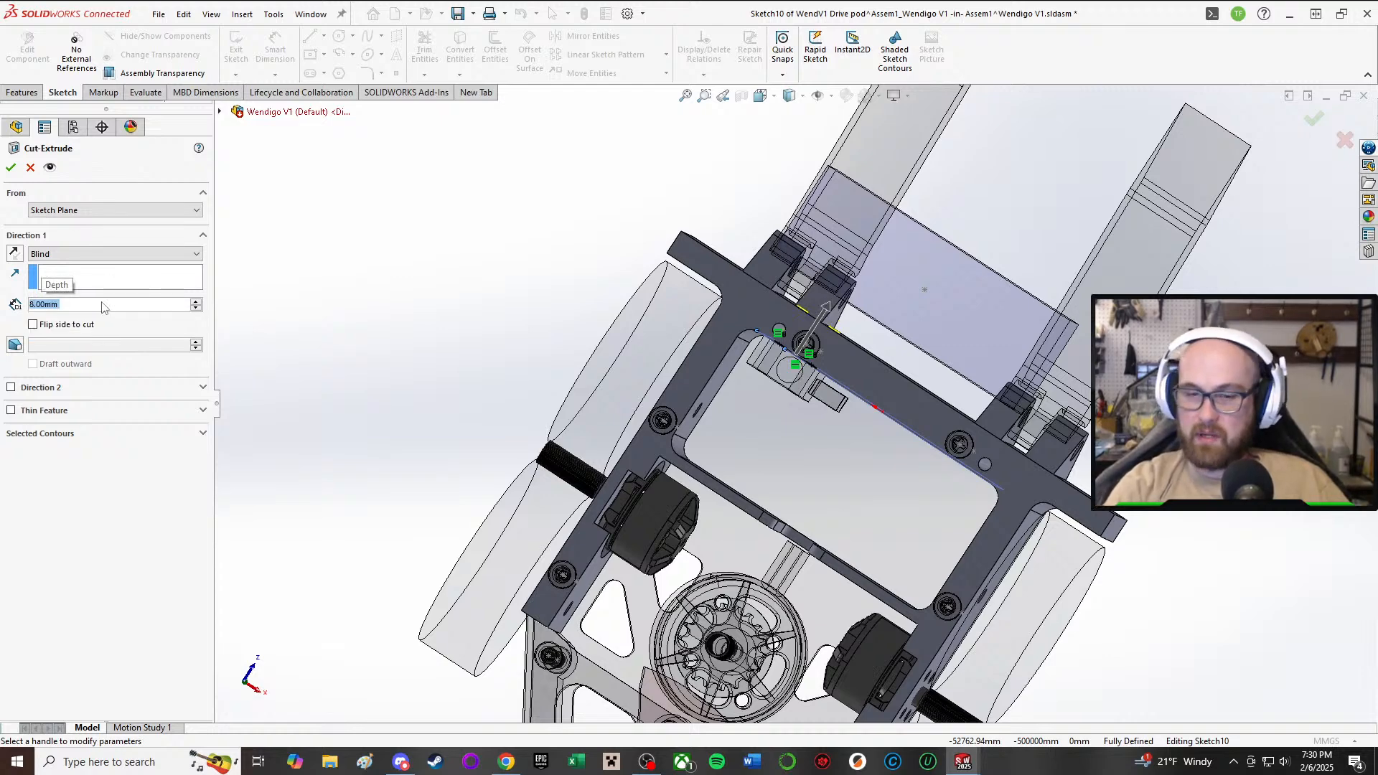
{"action": "type", "text": "7"}
{"action": "key", "text": "Return"}
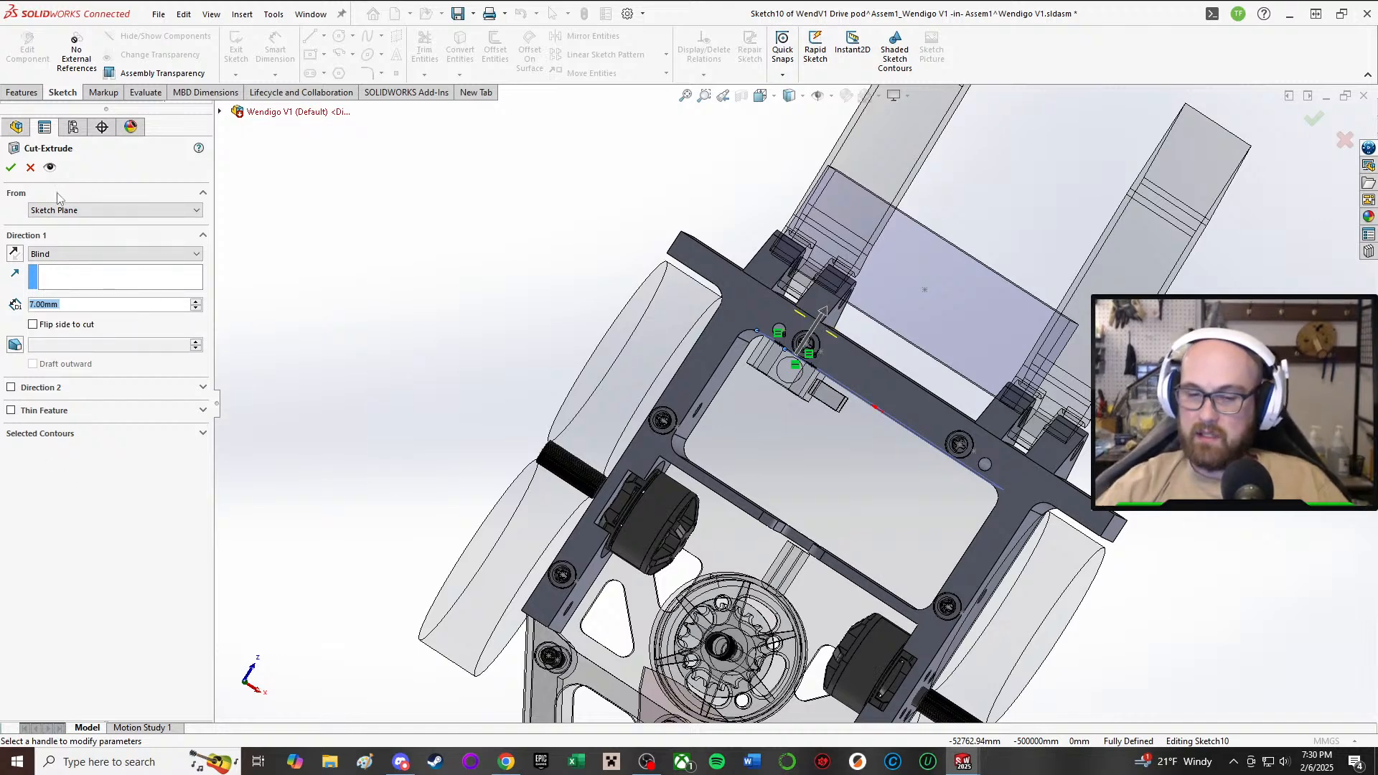
{"action": "type", "text": "6"}
{"action": "key", "text": "Return"}
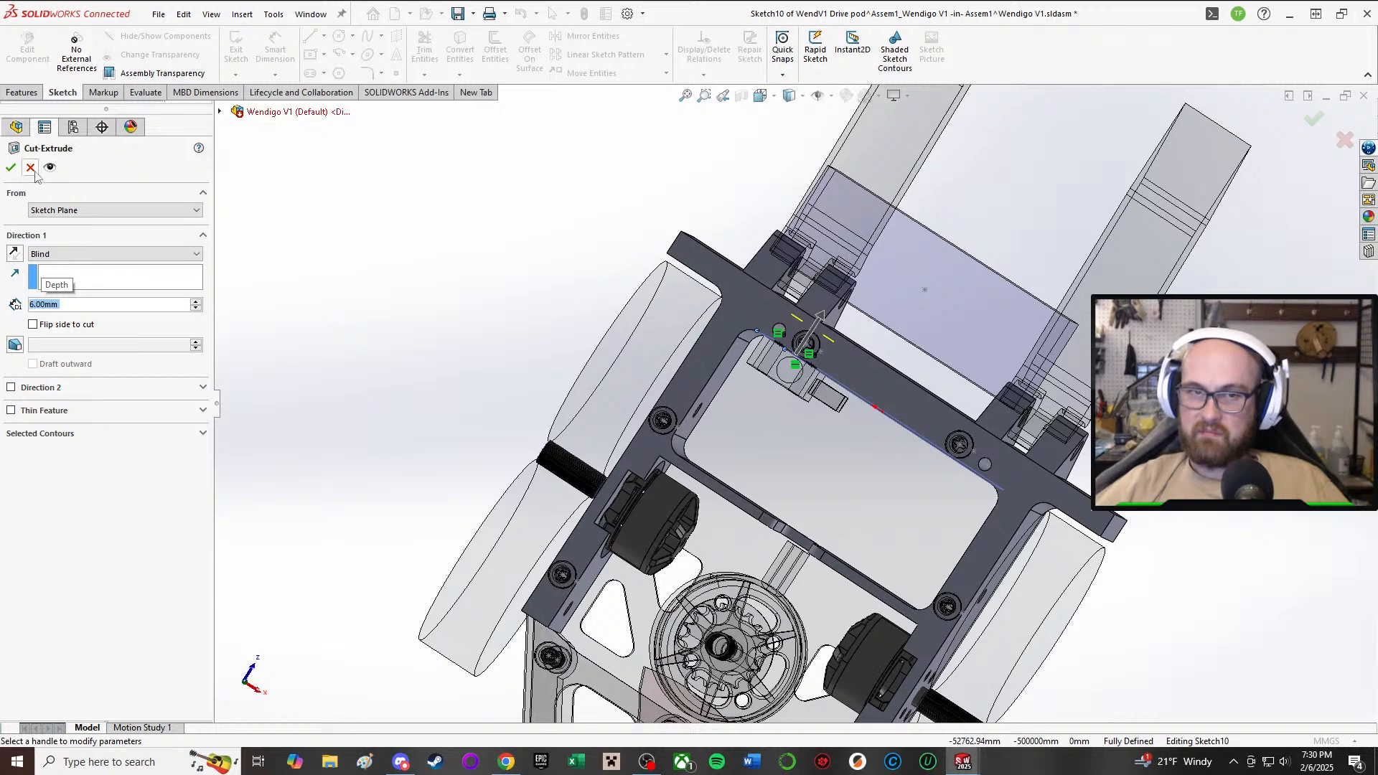
{"action": "type", "text": "5"}
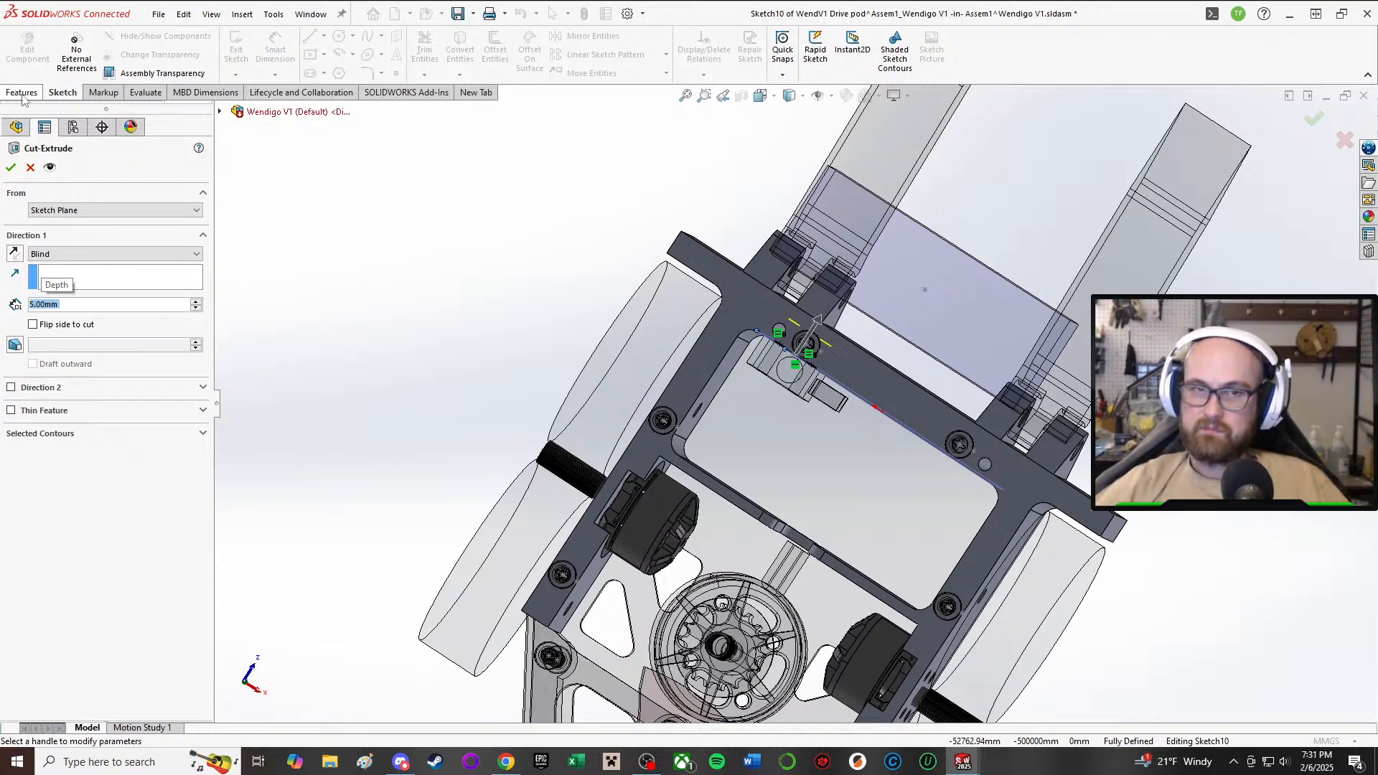
{"action": "left_click", "coordinate": [11, 167]}
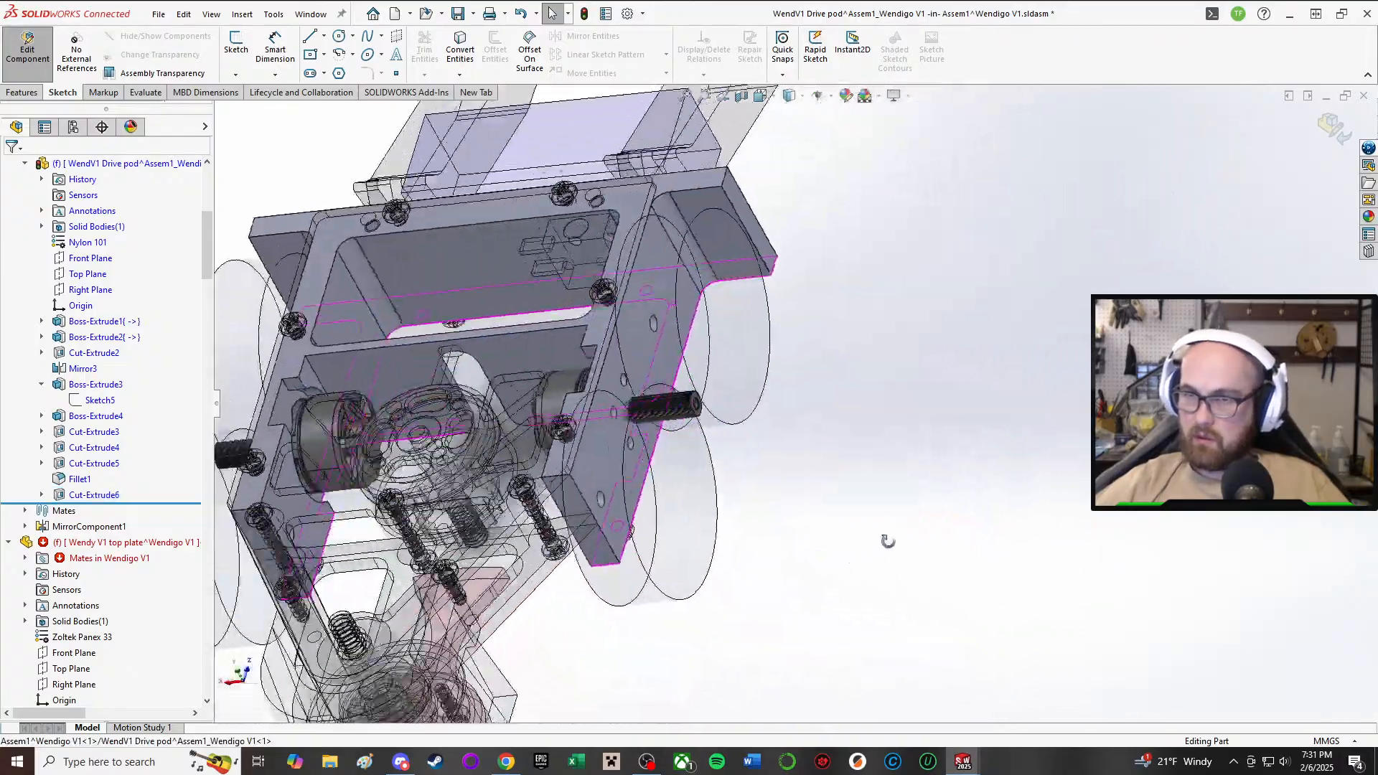
- Switch in-context editing from the drive pod to the top plate and open its Cut-Extrude1 sketch
{"action": "middle_click_drag", "start_coordinate": [888, 542], "coordinate": [605, 350]}
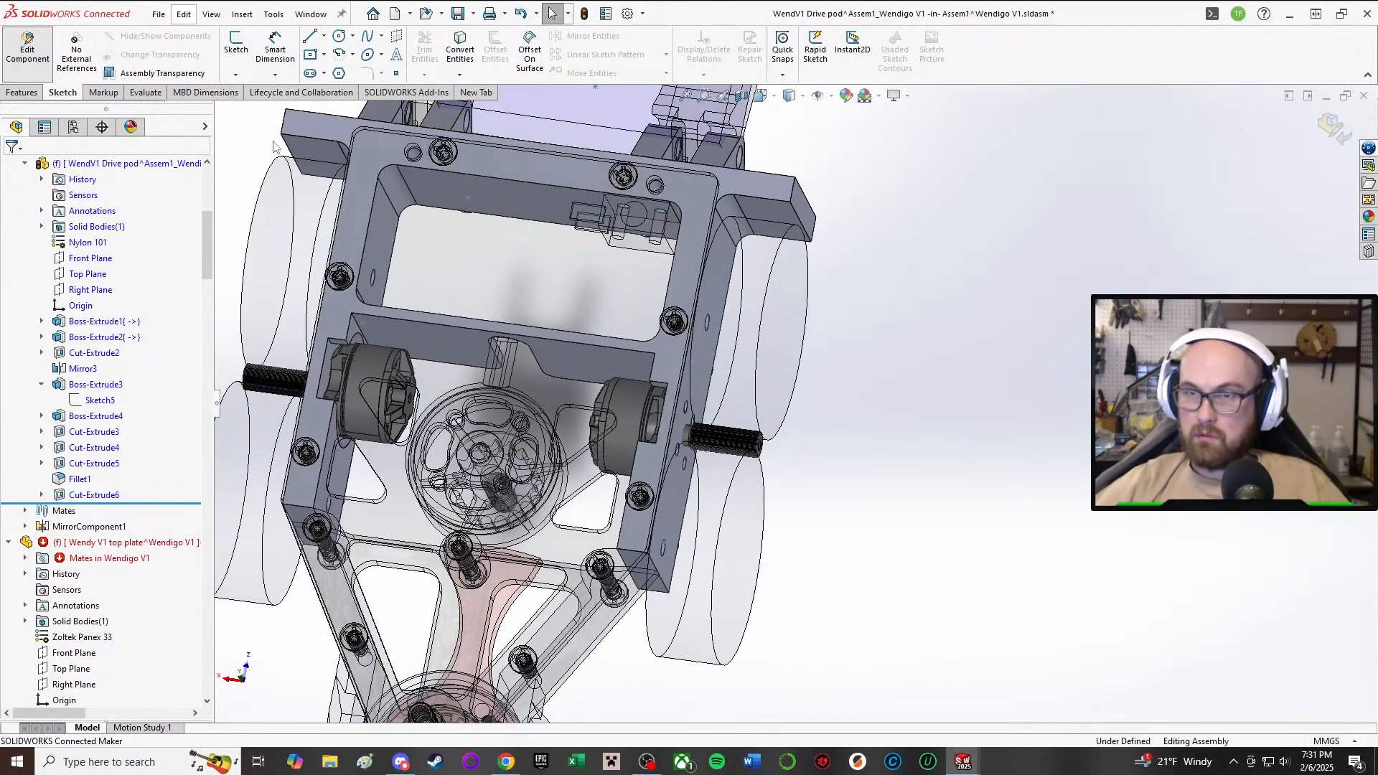
{"action": "left_click", "coordinate": [539, 272]}
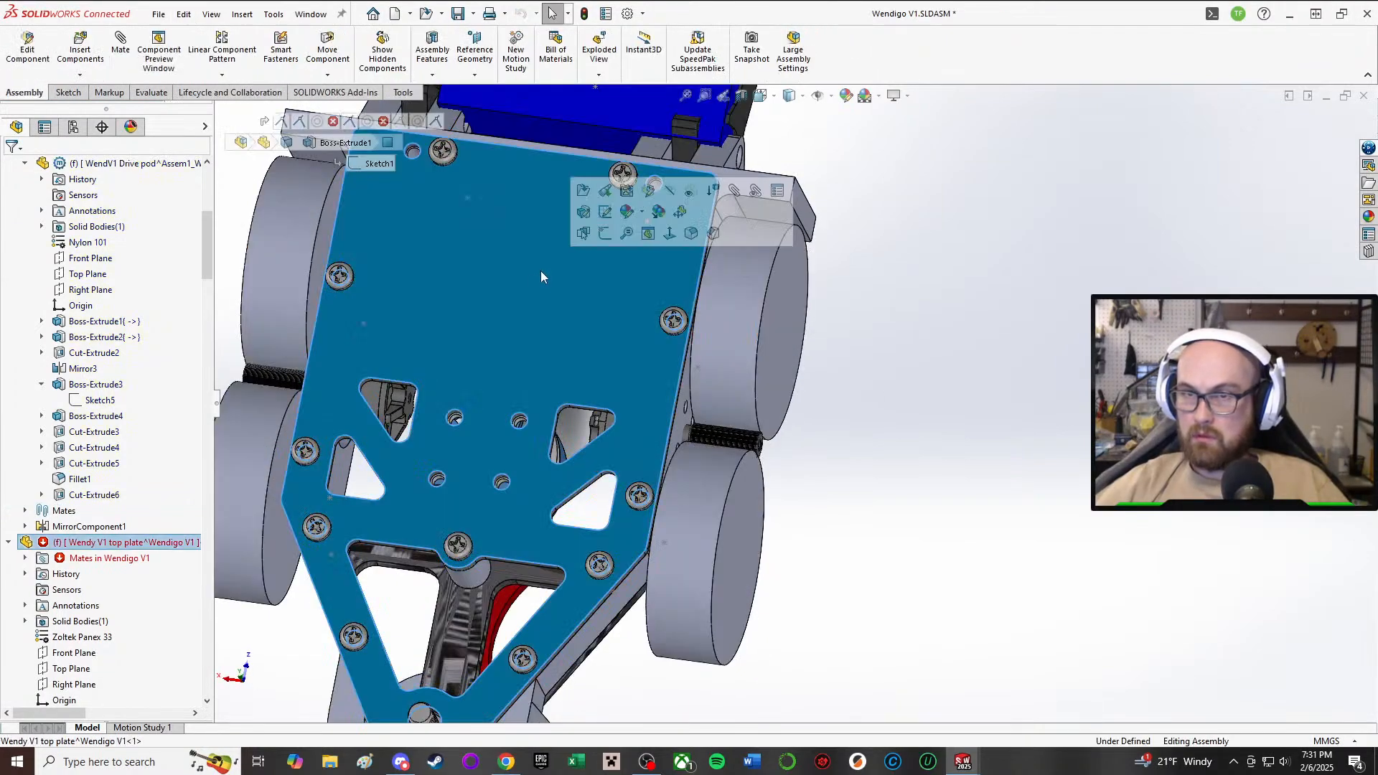
{"action": "left_click", "coordinate": [650, 189]}
{"action": "middle_click_drag", "start_coordinate": [624, 243], "coordinate": [572, 309]}
{"action": "scroll", "coordinate": [79, 574], "scroll_direction": "down", "scroll_amount": 3}
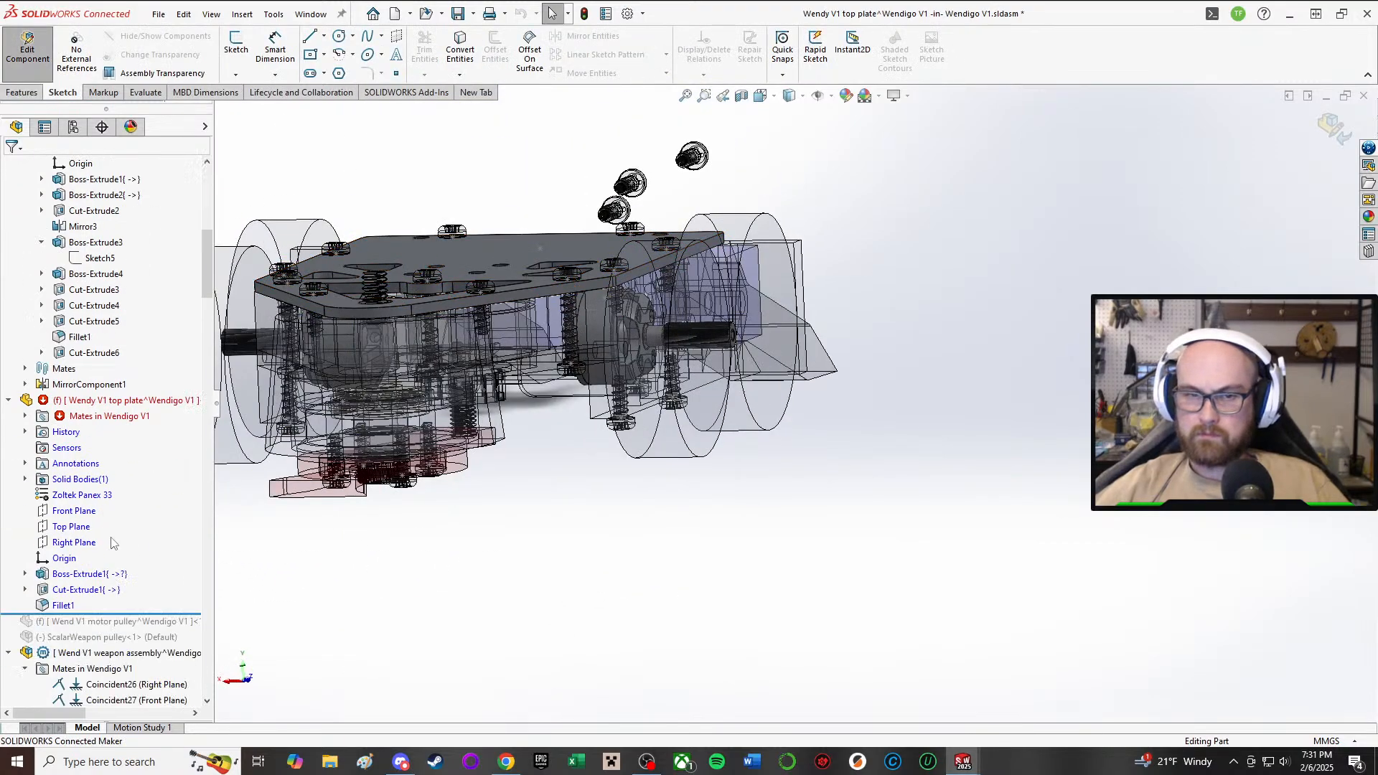
{"action": "left_click", "coordinate": [63, 591]}
{"action": "left_click", "coordinate": [56, 557]}
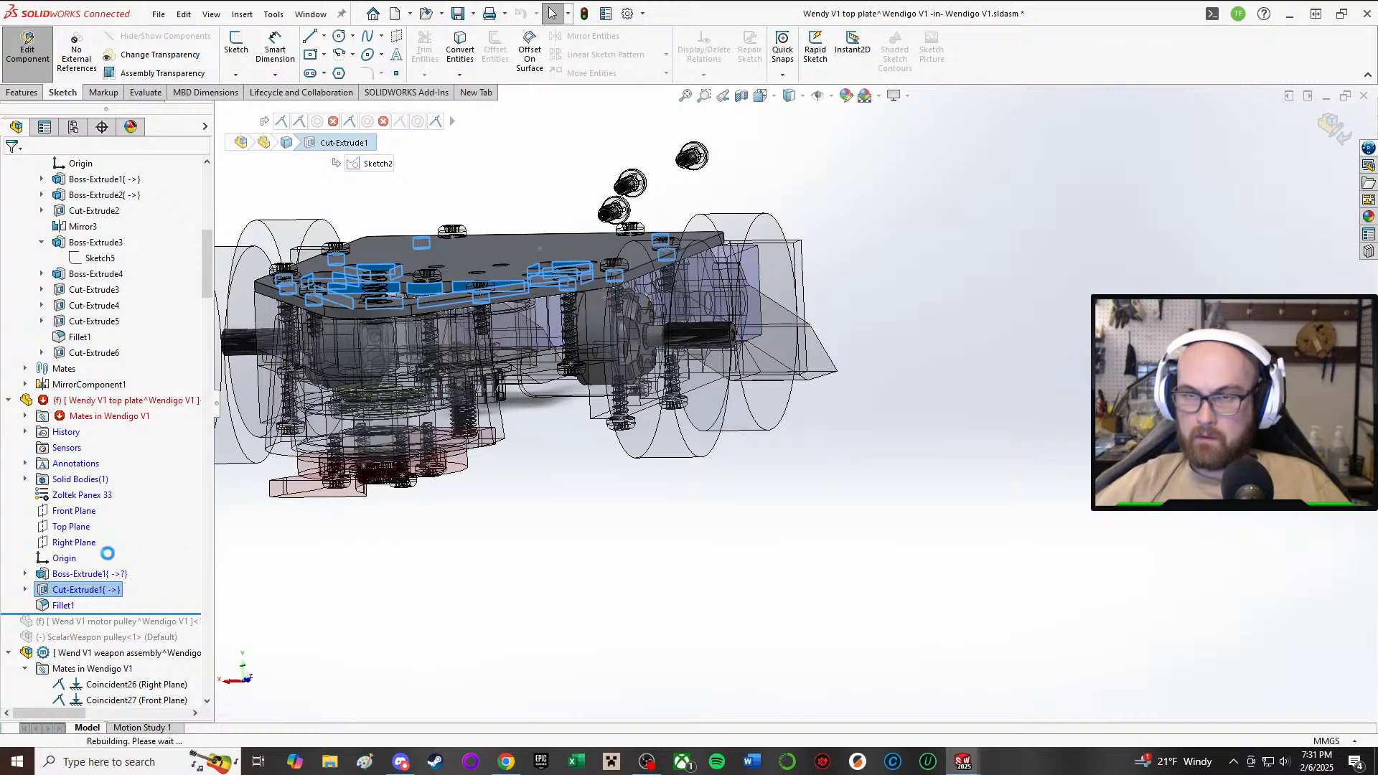
- Sketch a circle of about 2.8 mm radius on the top plate, centred over the fingertech switch's round opening
{"action": "middle_click_drag", "start_coordinate": [545, 389], "coordinate": [695, 215]}
{"action": "scroll", "coordinate": [695, 216], "scroll_direction": "up", "scroll_amount": 3}
{"action": "scroll", "coordinate": [804, 237], "scroll_direction": "down", "scroll_amount": 5}
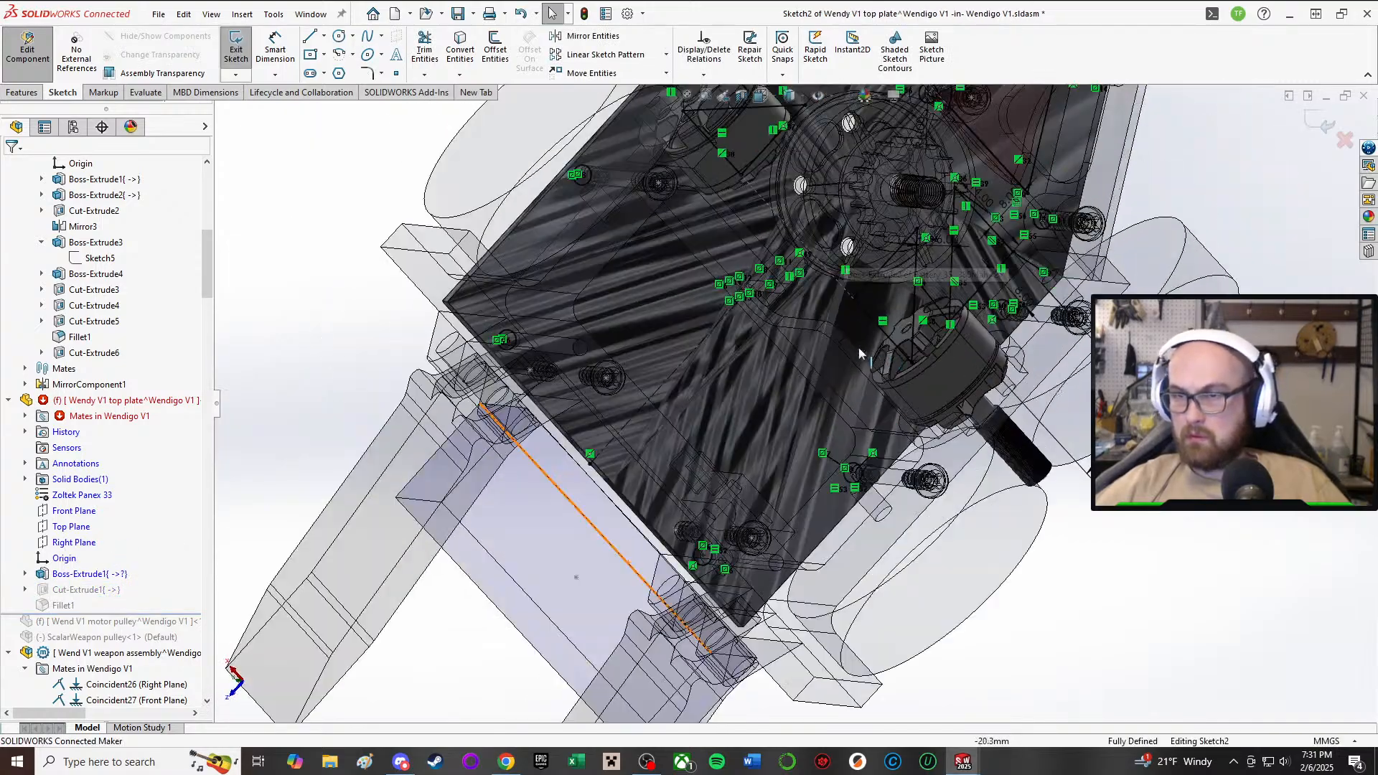
{"action": "middle_click_drag", "start_coordinate": [858, 347], "coordinate": [831, 375]}
{"action": "scroll", "coordinate": [831, 583], "scroll_direction": "down", "scroll_amount": 4}
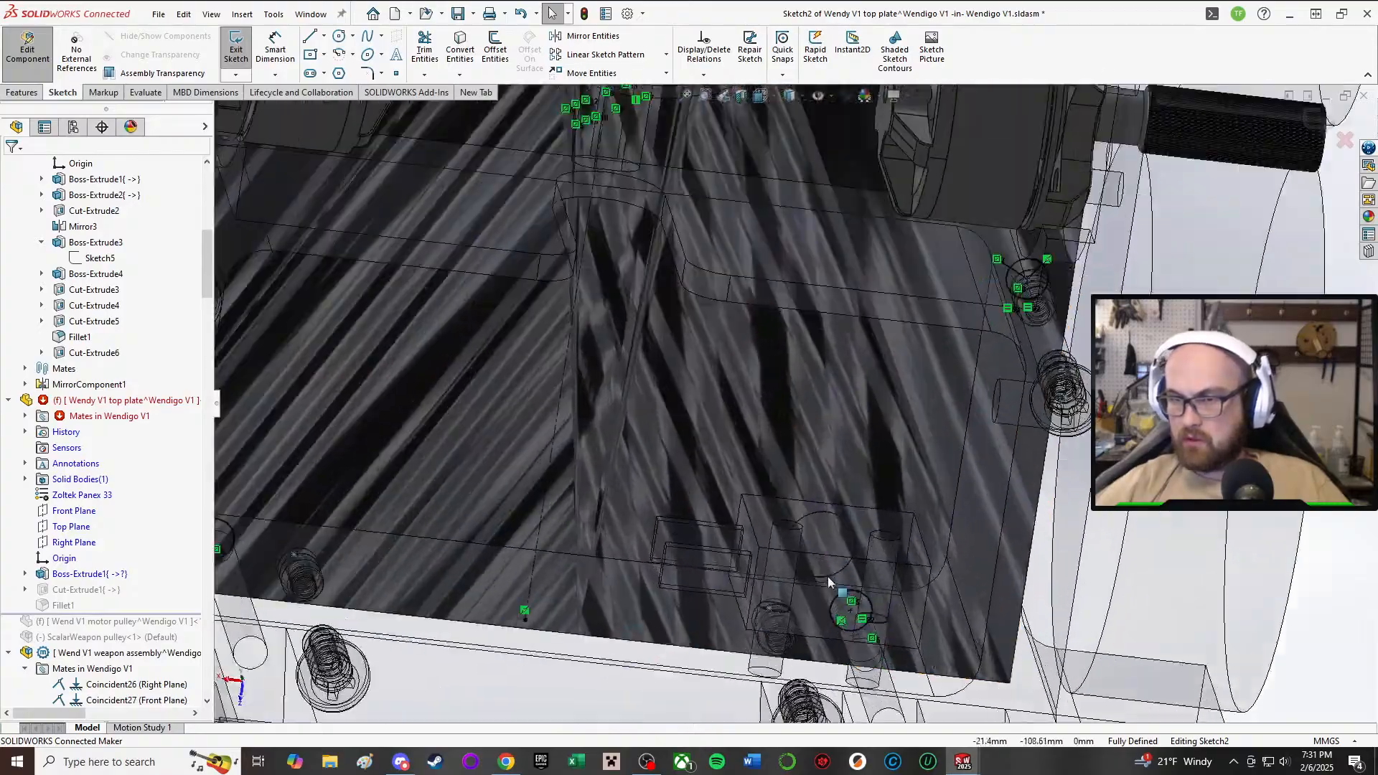
{"action": "mouse_move", "coordinate": [825, 578]}
{"action": "middle_mouse_down"}
{"action": "mouse_move", "coordinate": [803, 518]}
{"action": "mouse_move", "coordinate": [819, 531]}
{"action": "mouse_move", "coordinate": [765, 471]}
{"action": "mouse_move", "coordinate": [807, 469]}
{"action": "middle_mouse_up"}
{"action": "scroll", "coordinate": [827, 524], "scroll_direction": "up", "scroll_amount": 2}
{"action": "left_click", "coordinate": [339, 35]}
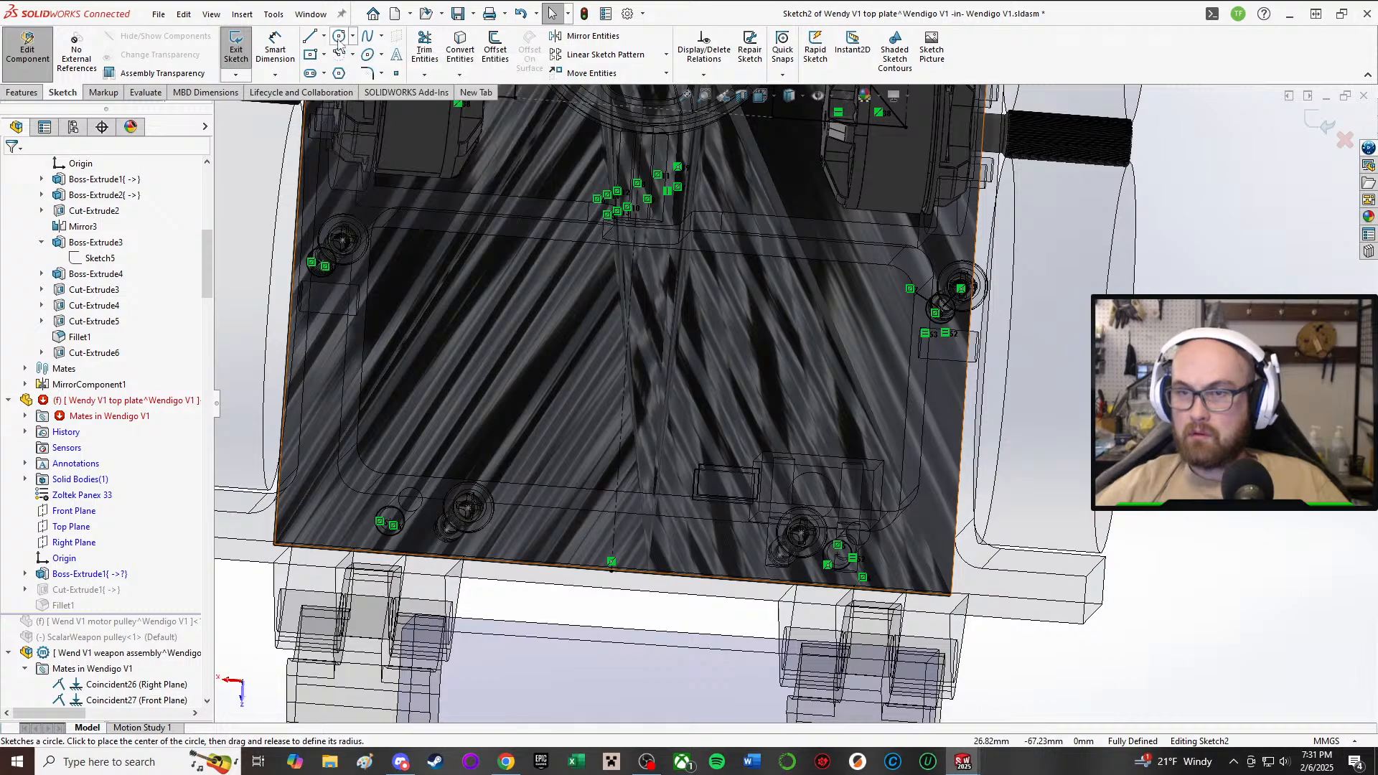
{"action": "mouse_move", "coordinate": [812, 516]}
{"action": "middle_mouse_down"}
{"action": "mouse_move", "coordinate": [793, 484]}
{"action": "mouse_move", "coordinate": [816, 508]}
{"action": "middle_mouse_up"}
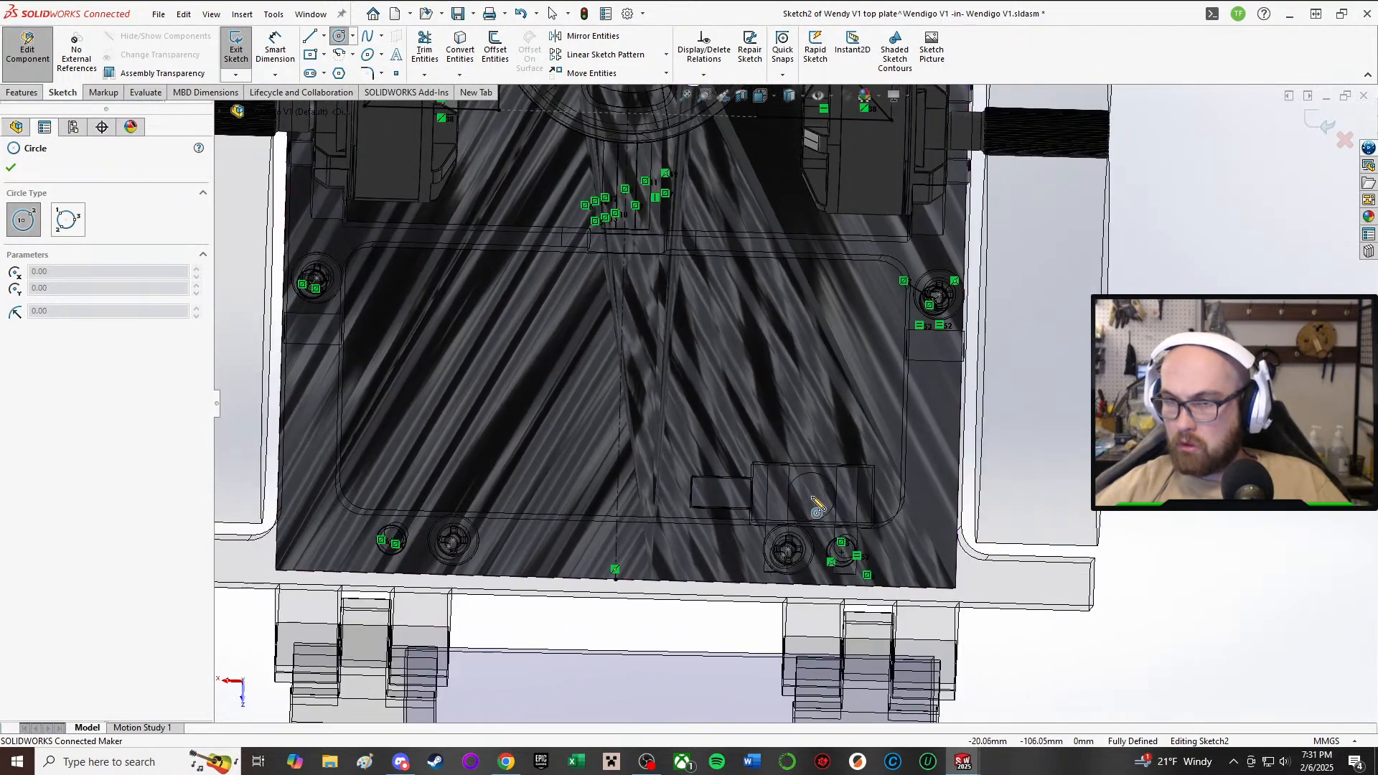
{"action": "left_click", "coordinate": [810, 496]}
{"action": "left_click", "coordinate": [837, 496]}
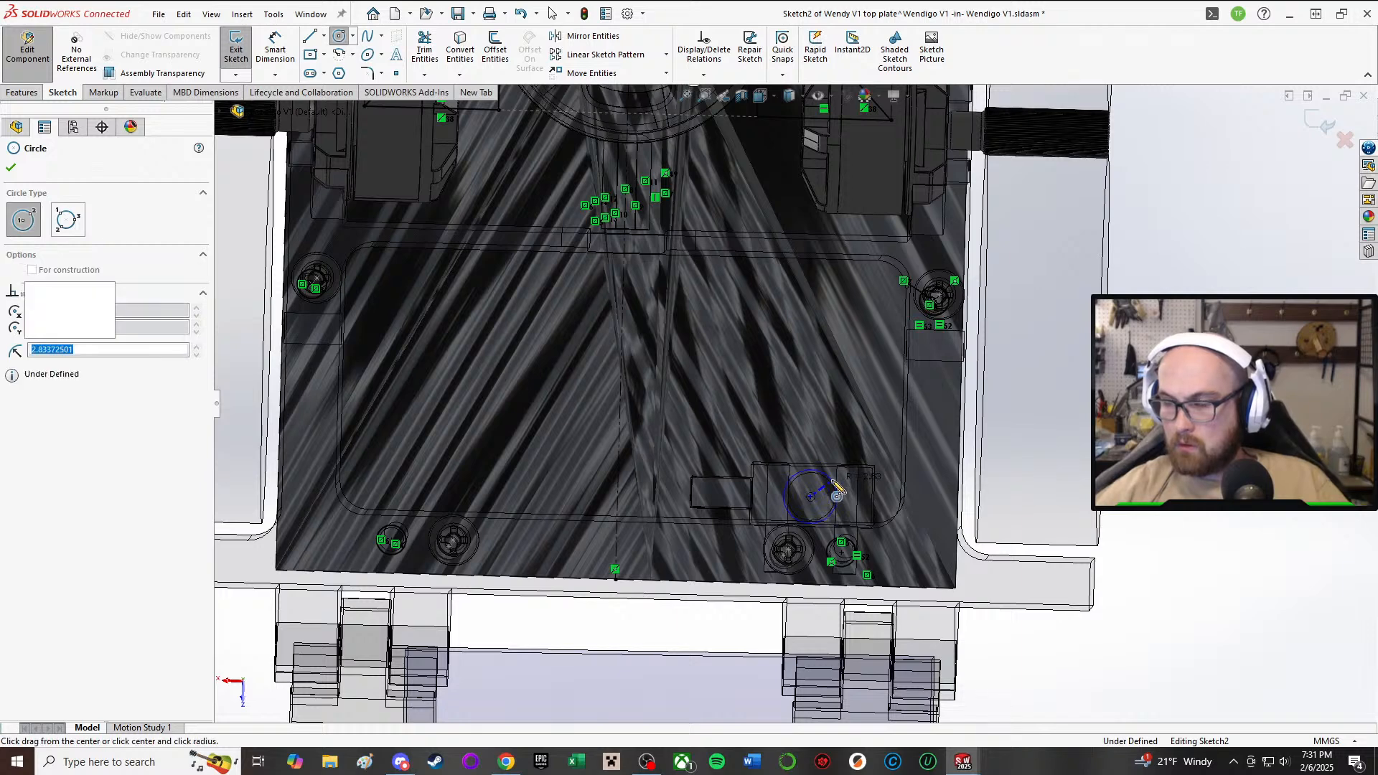
- Finish the circle and dimension its centre 15 mm from the top plate's nearer side edge
{"action": "right_click", "coordinate": [898, 506]}
{"action": "left_click", "coordinate": [905, 510]}
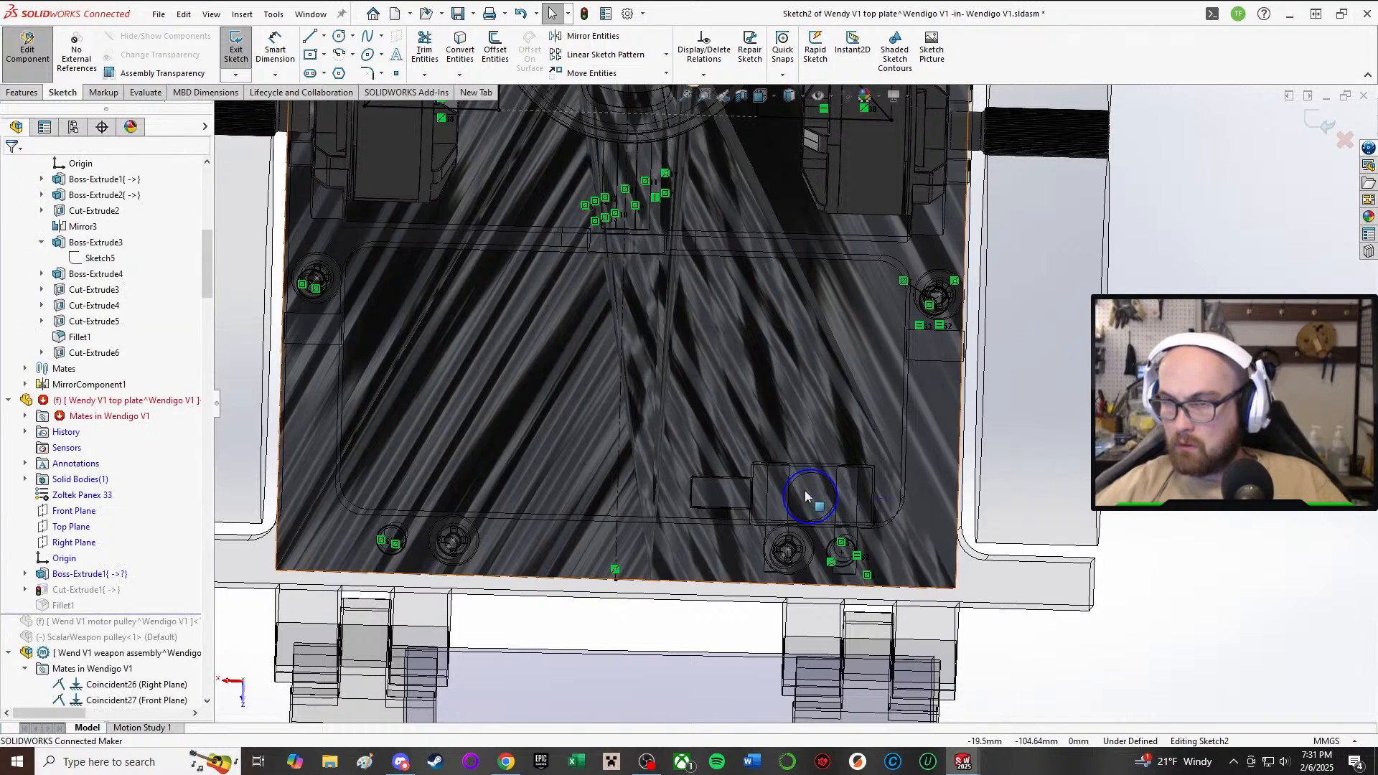
{"action": "mouse_move", "coordinate": [812, 497]}
{"action": "left_mouse_down"}
{"action": "mouse_move", "coordinate": [827, 498]}
{"action": "mouse_move", "coordinate": [809, 497]}
{"action": "left_mouse_up"}
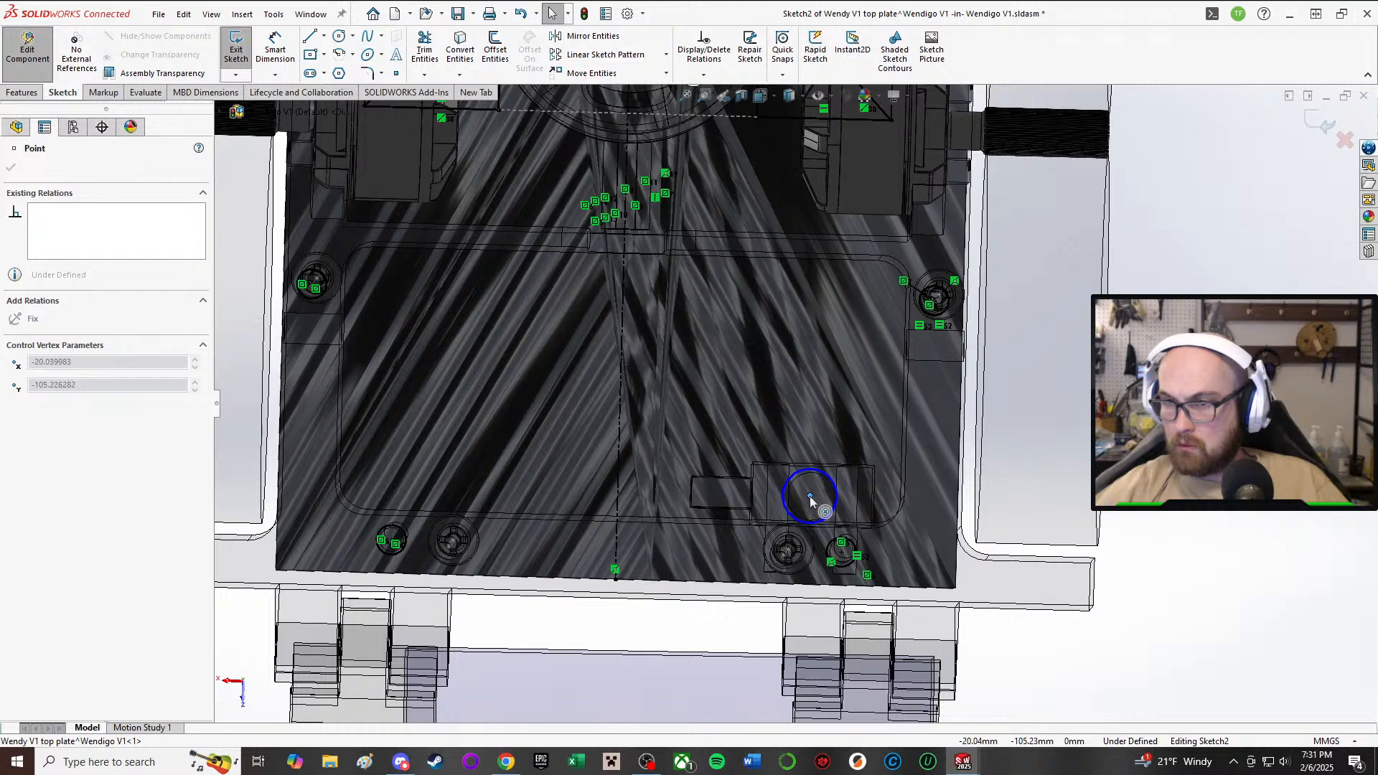
{"action": "key", "text": "Escape"}
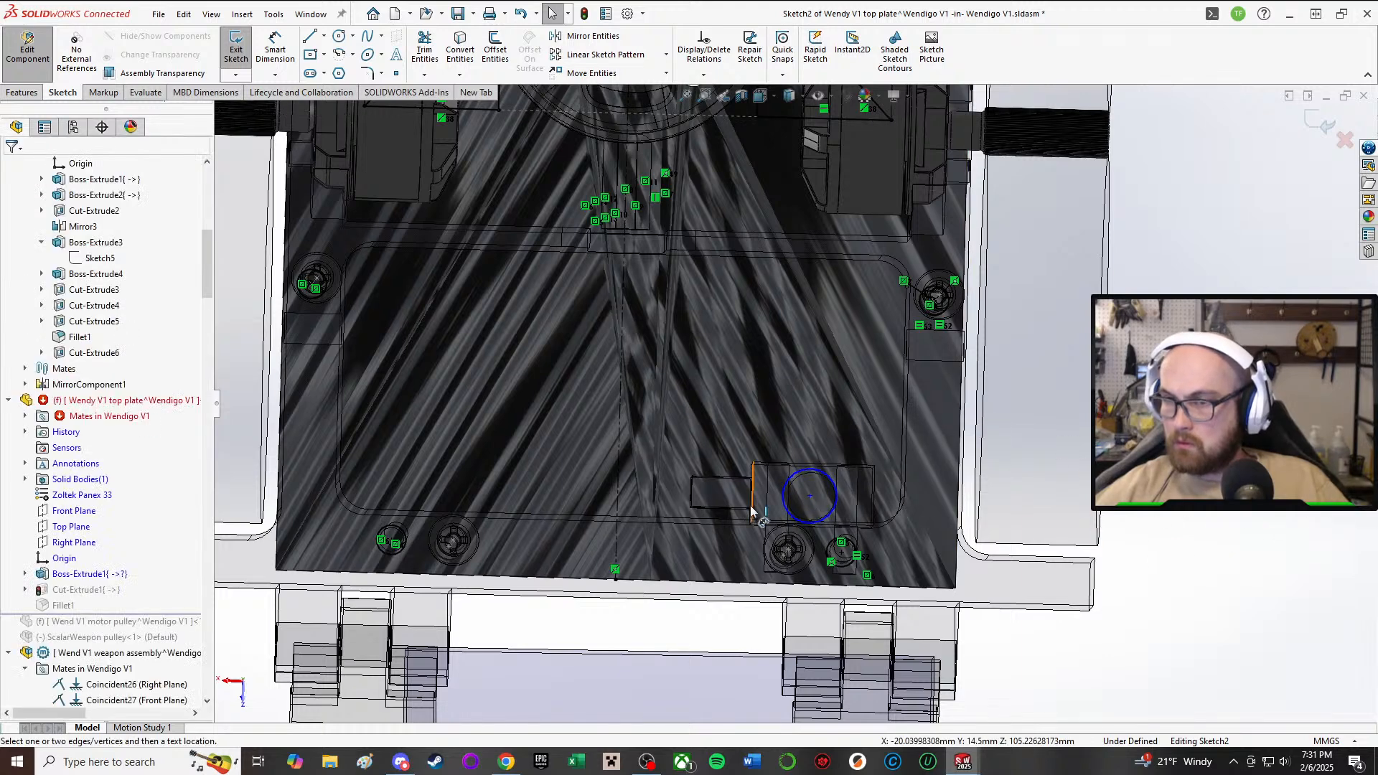
{"action": "key", "text": "d"}
{"action": "left_click", "coordinate": [809, 497]}
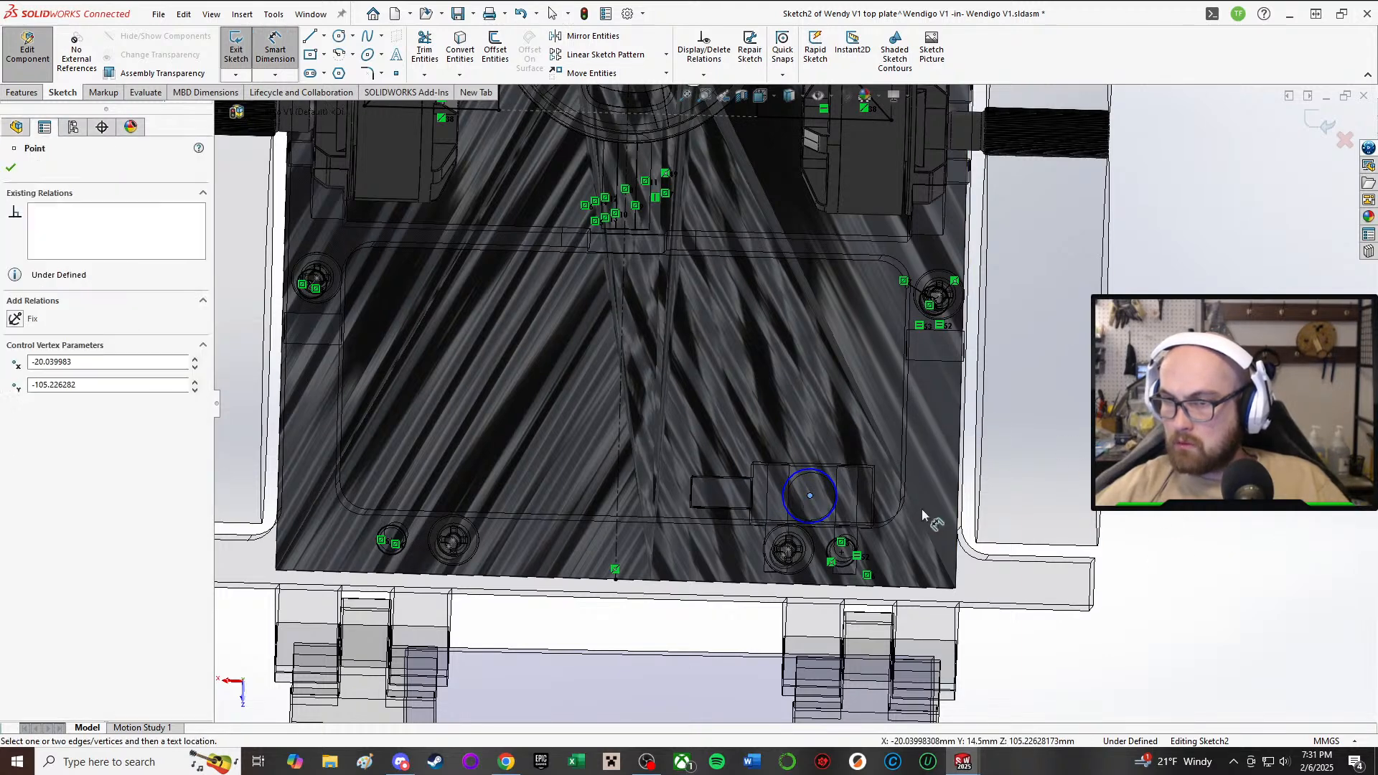
{"action": "left_click", "coordinate": [960, 518]}
{"action": "left_click", "coordinate": [837, 404]}
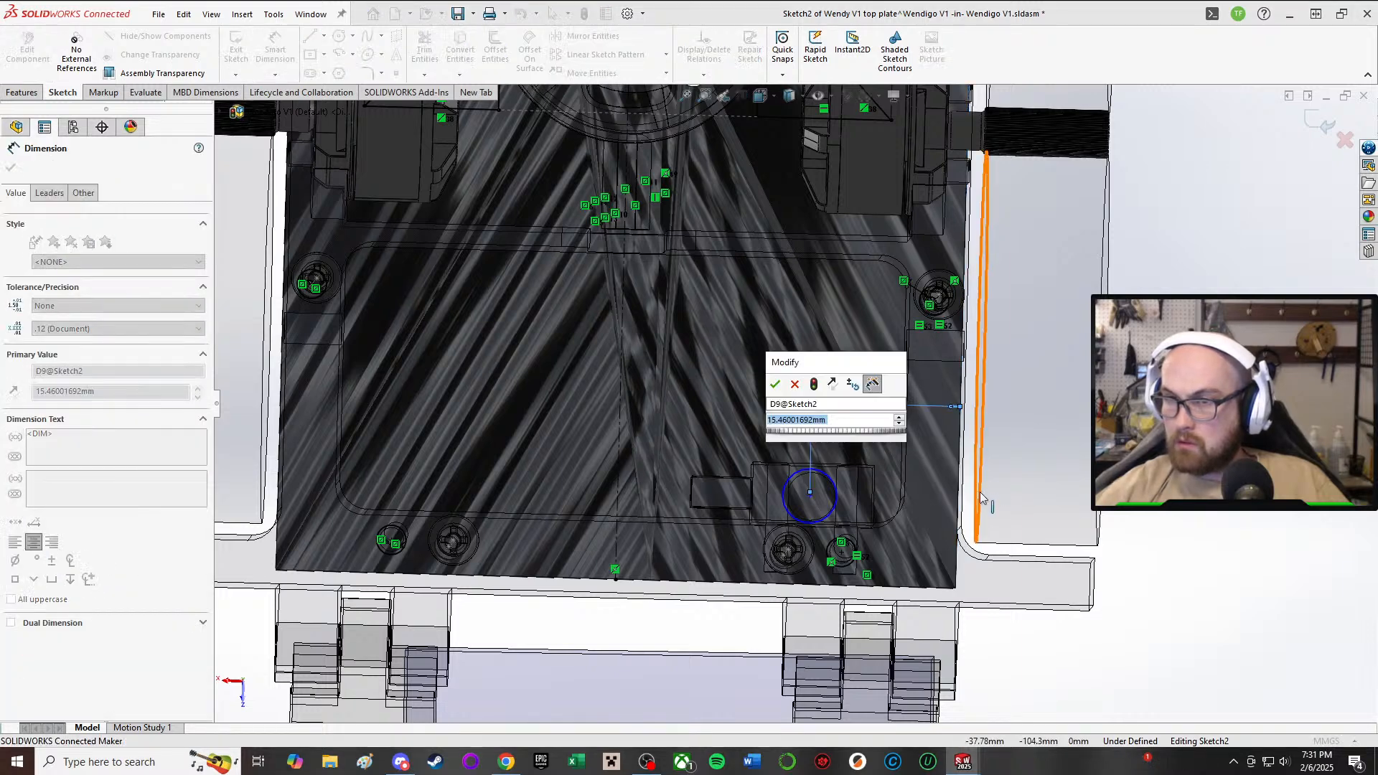
{"action": "key", "text": "Return"}
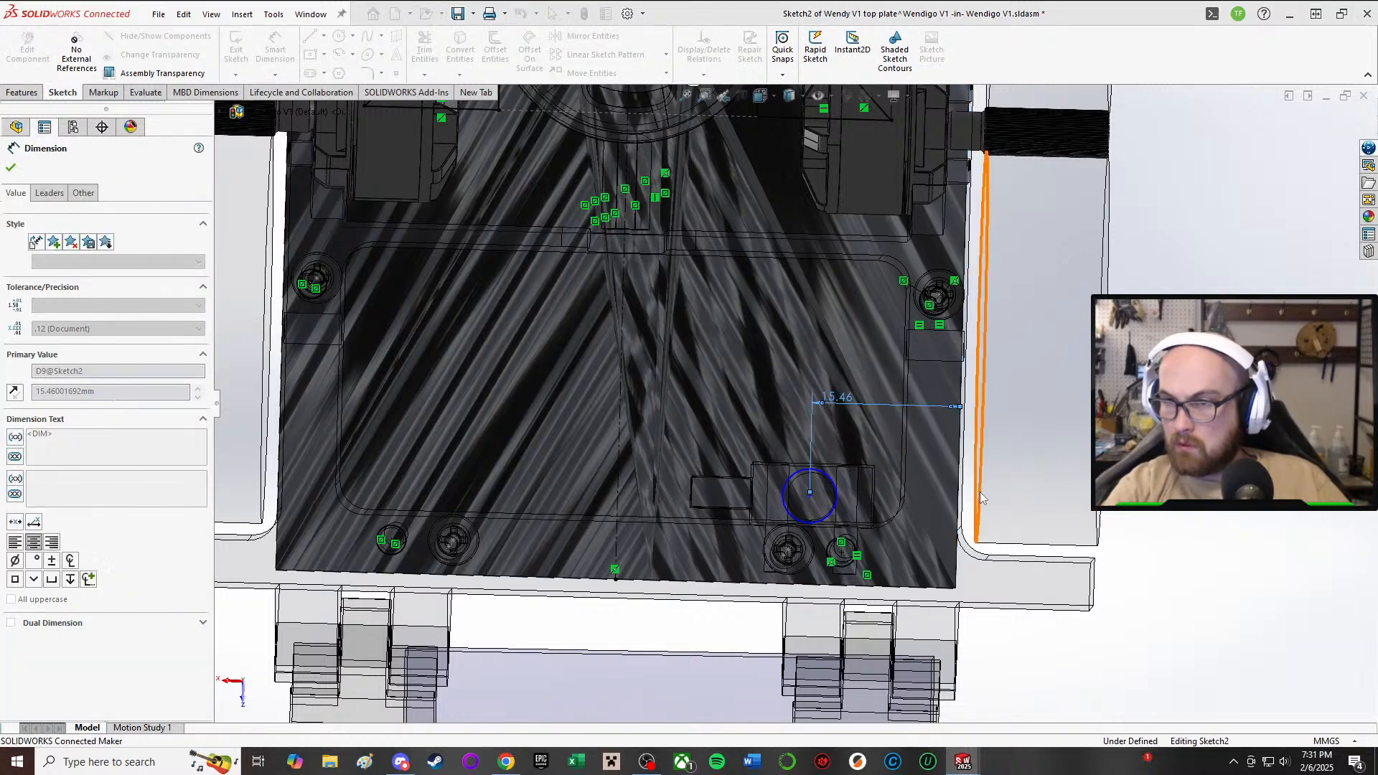
{"action": "scroll", "coordinate": [801, 494], "scroll_direction": "down", "scroll_amount": 2}
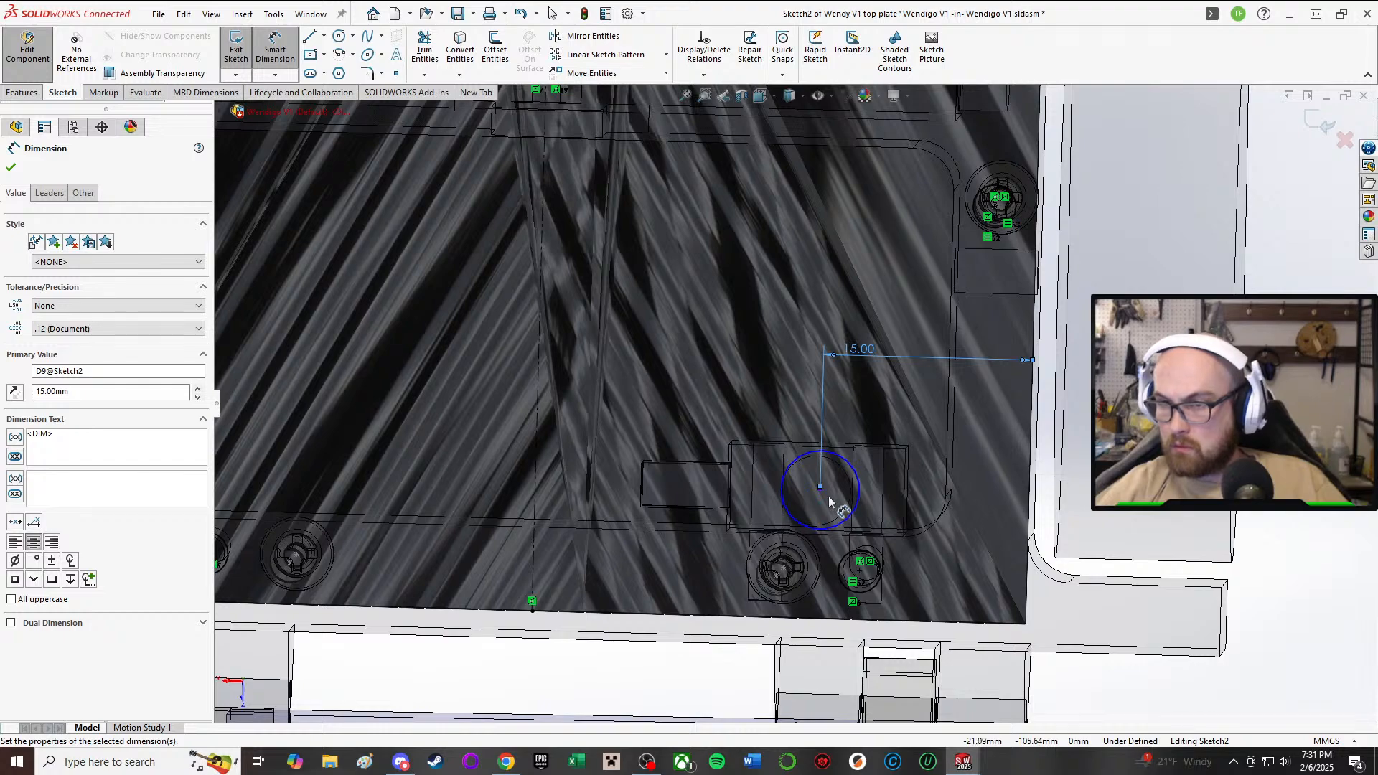
{"action": "key", "text": "Escape"}
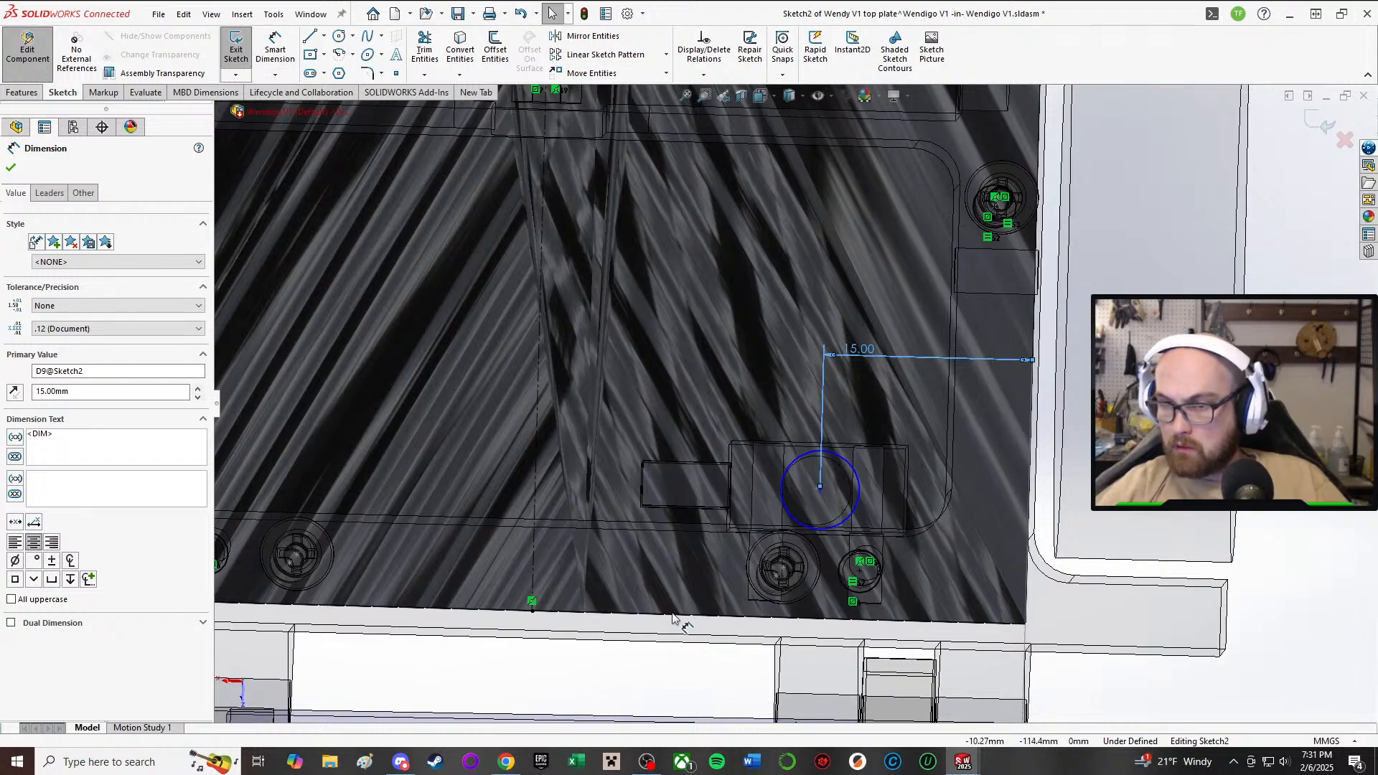
- Undo the last two changes to the circle and leave the dimension command
{"action": "scroll", "coordinate": [674, 618], "scroll_direction": "down", "scroll_amount": 2}
{"action": "middle_click_drag", "start_coordinate": [617, 617], "coordinate": [743, 582]}
{"action": "middle_click_drag", "start_coordinate": [576, 621], "coordinate": [867, 386]}
{"action": "scroll", "coordinate": [894, 405], "scroll_direction": "down", "scroll_amount": 3}
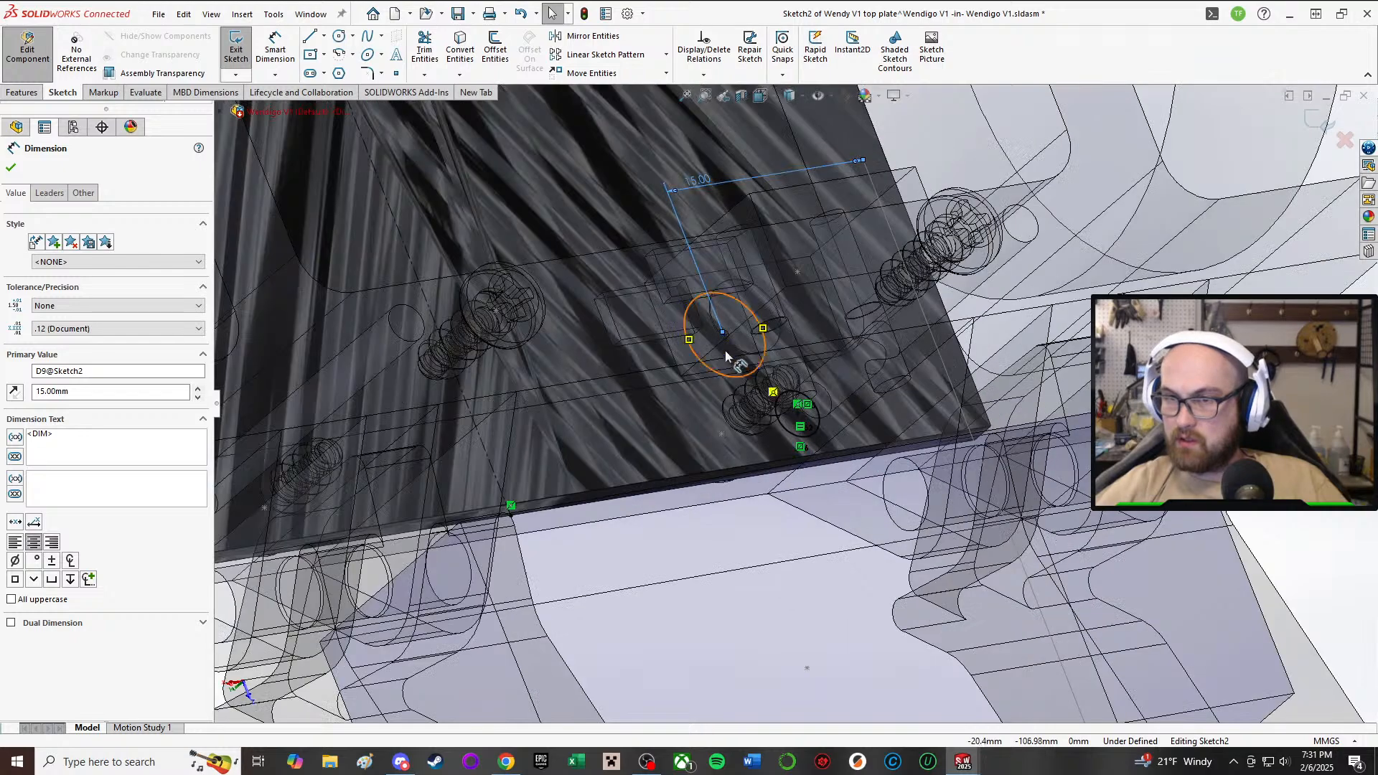
{"action": "left_click", "coordinate": [723, 333]}
{"action": "key", "text": "ctrl+z"}
{"action": "key", "text": "ctrl+z"}
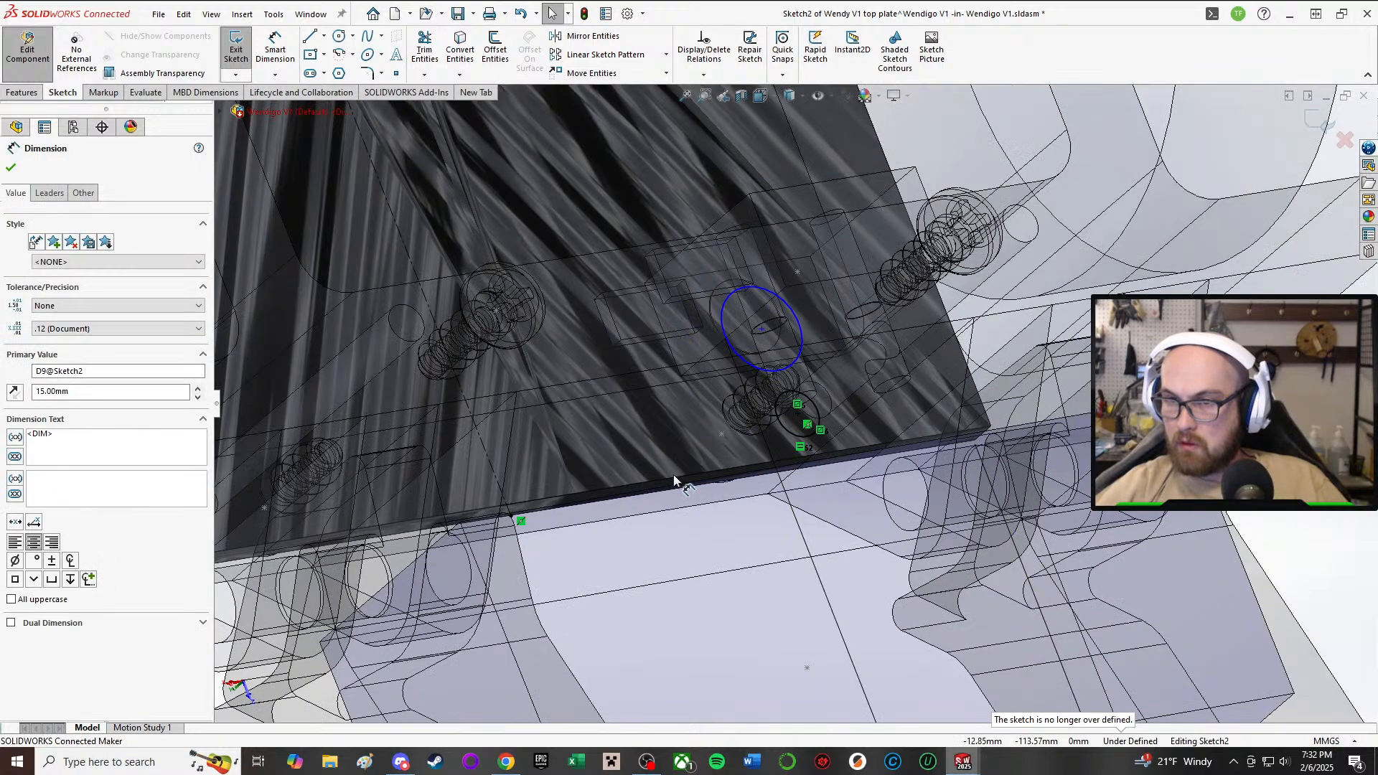
{"action": "middle_click_drag", "start_coordinate": [338, 316], "coordinate": [1045, 589]}
{"action": "key", "text": "Escape"}
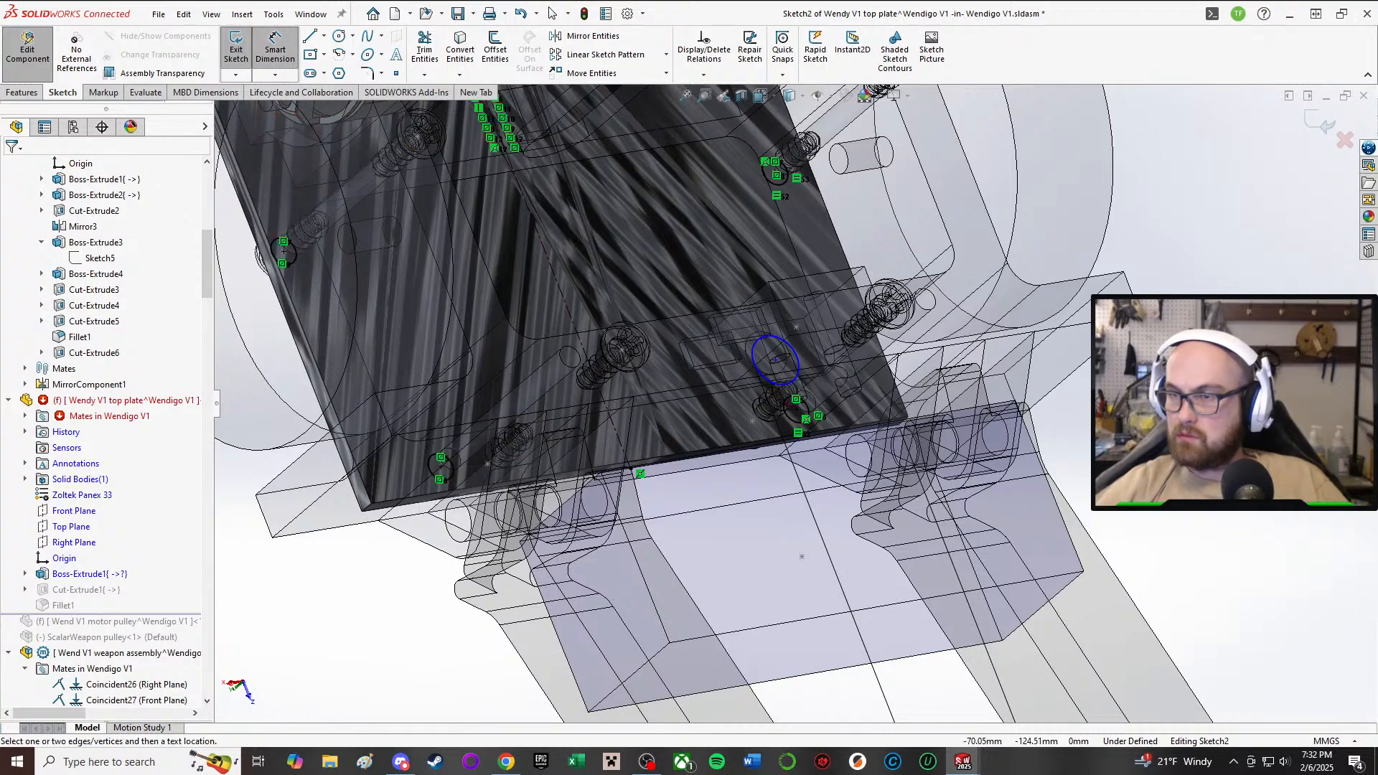
{"action": "key", "text": "Escape"}
- Dimension the circle's centre 9 mm from the top plate's front edge
{"action": "middle_click_drag", "start_coordinate": [1245, 548], "coordinate": [1210, 518]}
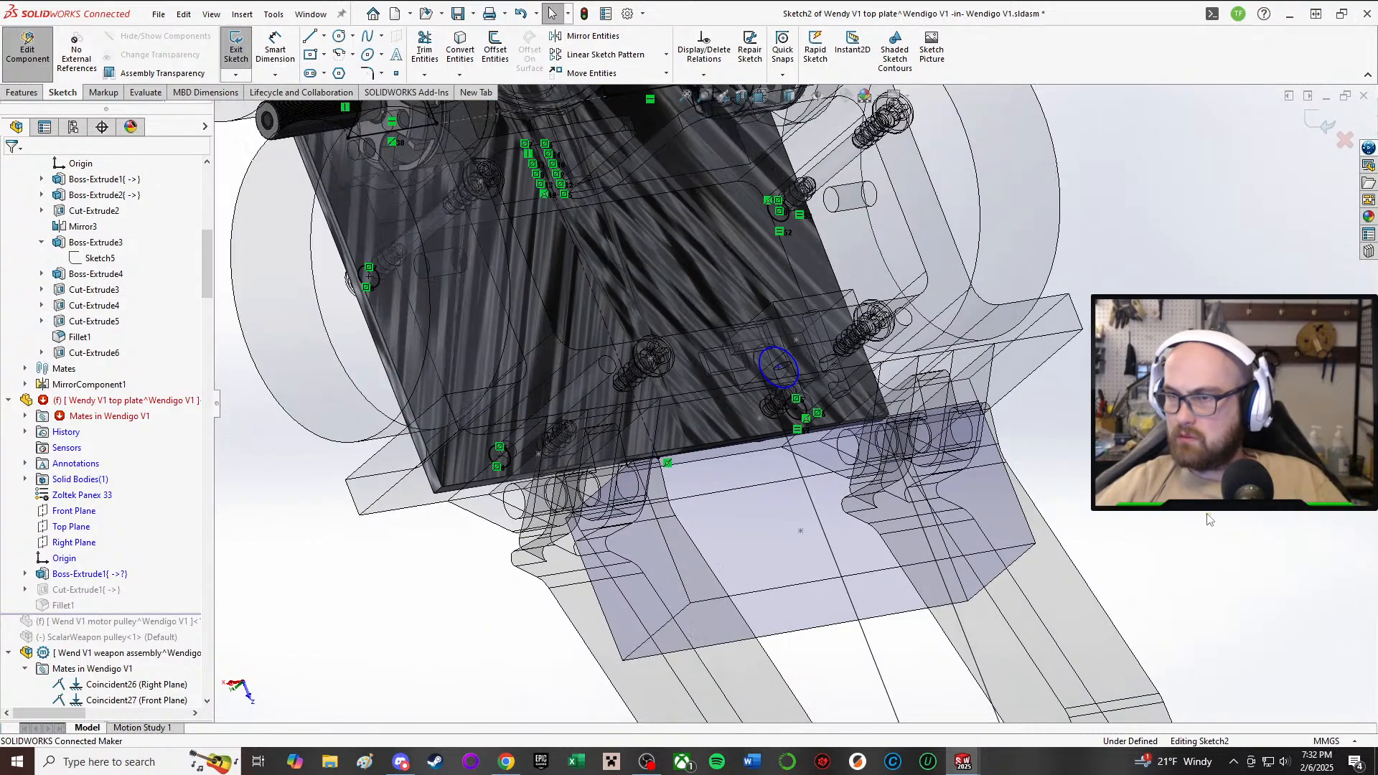
{"action": "scroll", "coordinate": [897, 299], "scroll_direction": "down", "scroll_amount": 5}
{"action": "middle_click_drag", "start_coordinate": [655, 415], "coordinate": [603, 511]}
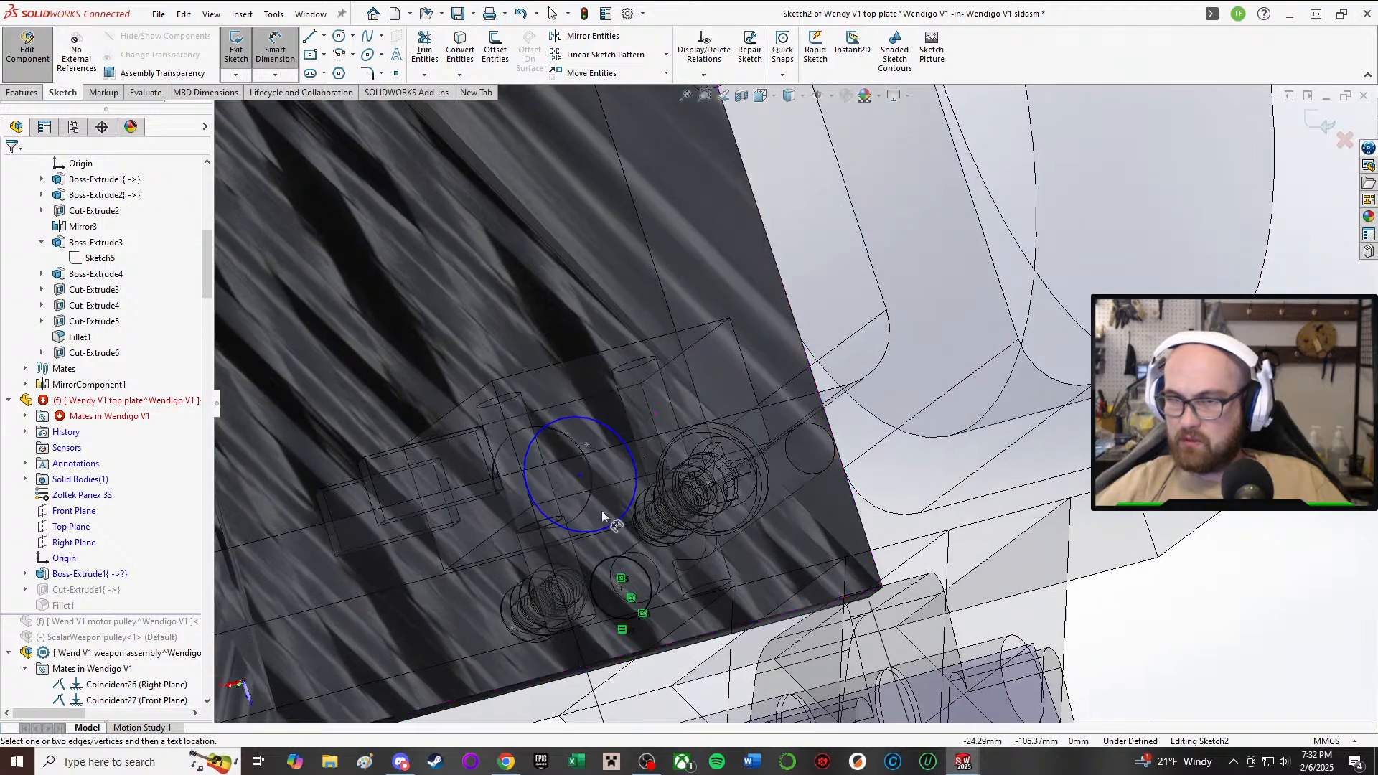
{"action": "left_click", "coordinate": [580, 475]}
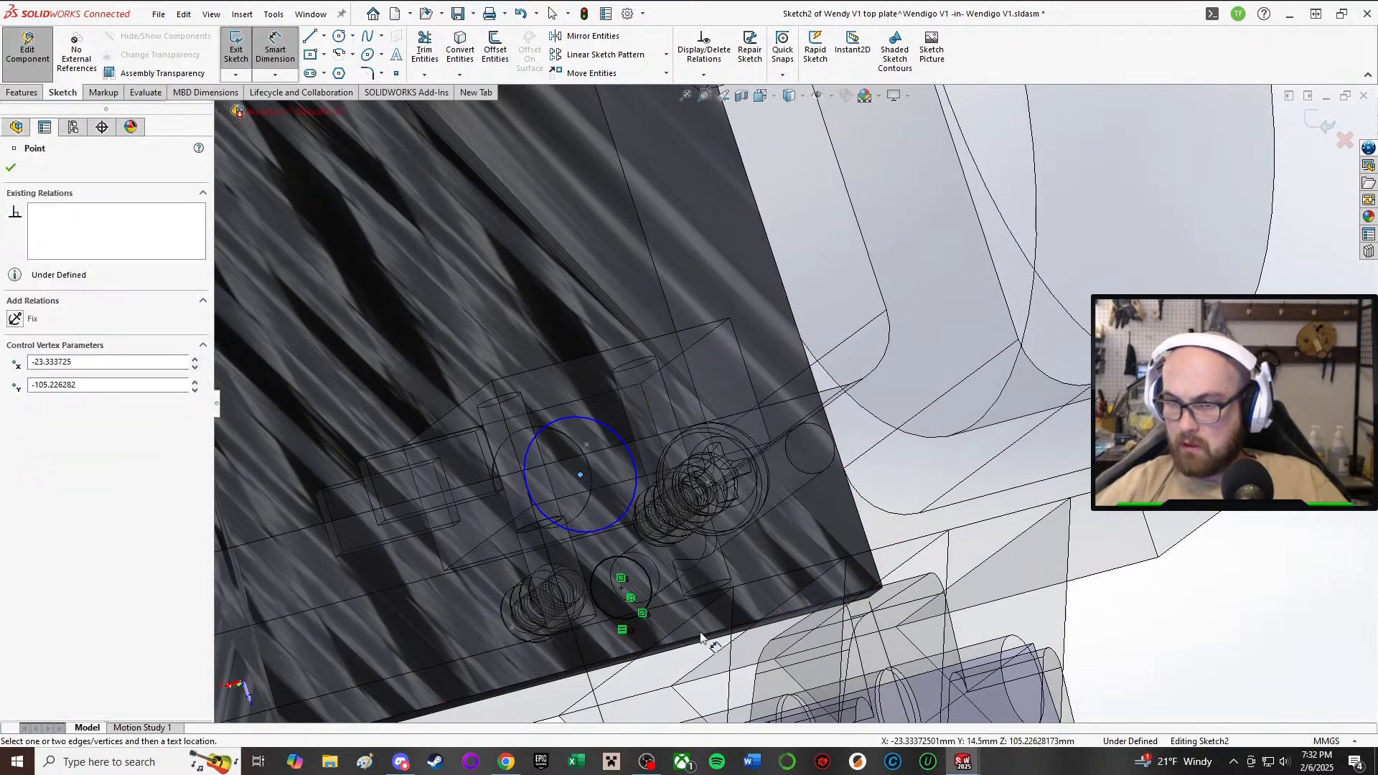
{"action": "left_click", "coordinate": [701, 636]}
{"action": "left_click", "coordinate": [529, 277]}
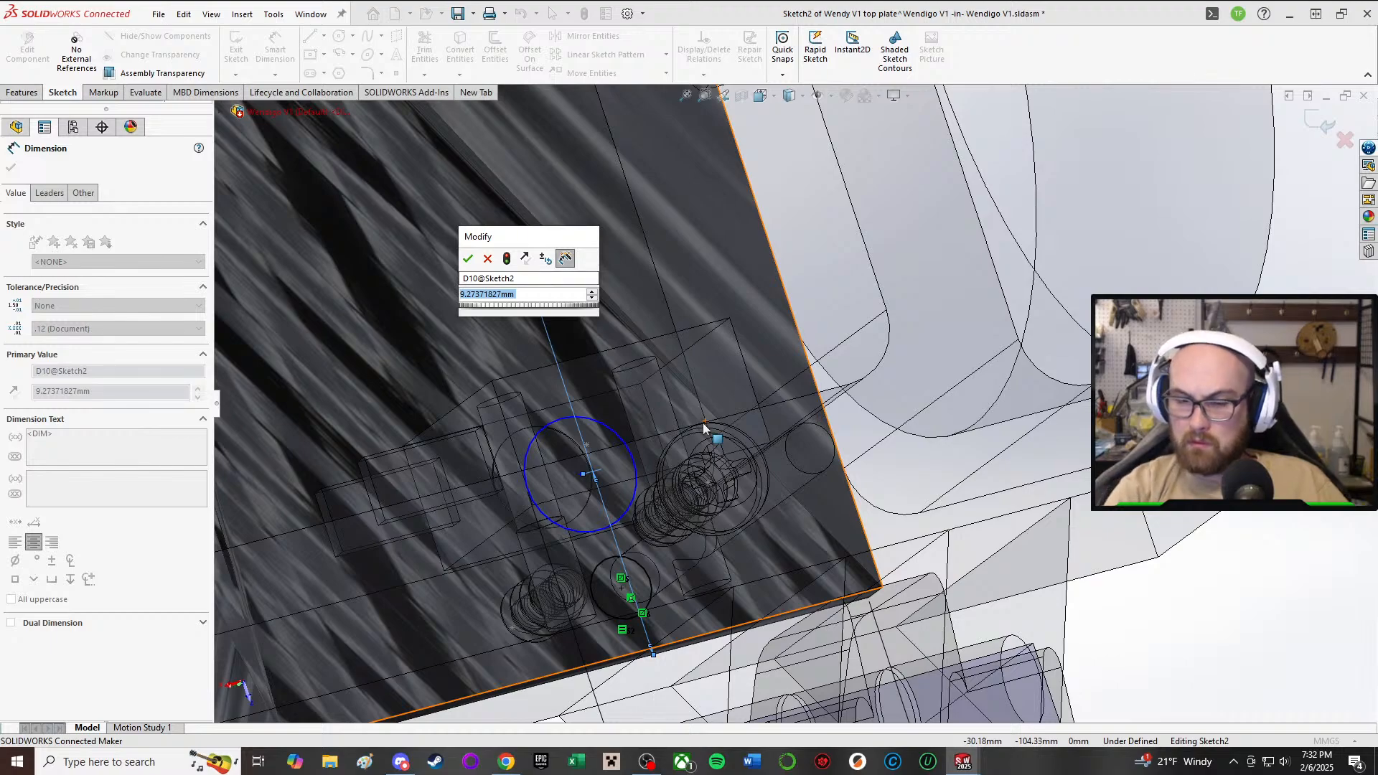
{"action": "key", "text": "Return"}
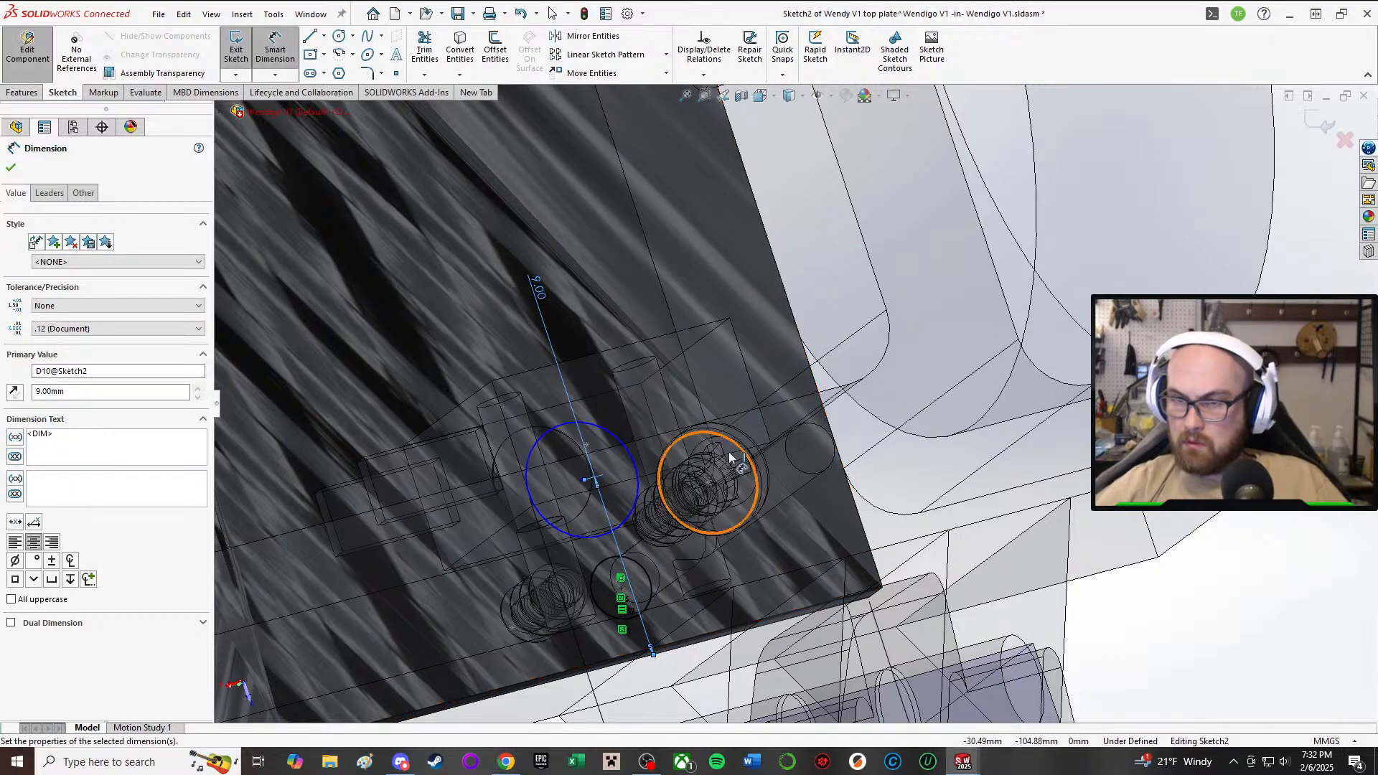
- Set the stray 15 mm dimension D9 in the top plate's sketch to 16 mm
{"action": "scroll", "coordinate": [671, 467], "scroll_direction": "up", "scroll_amount": 2}
{"action": "middle_click_drag", "start_coordinate": [675, 470], "coordinate": [696, 417]}
{"action": "scroll", "coordinate": [696, 416], "scroll_direction": "up", "scroll_amount": 4}
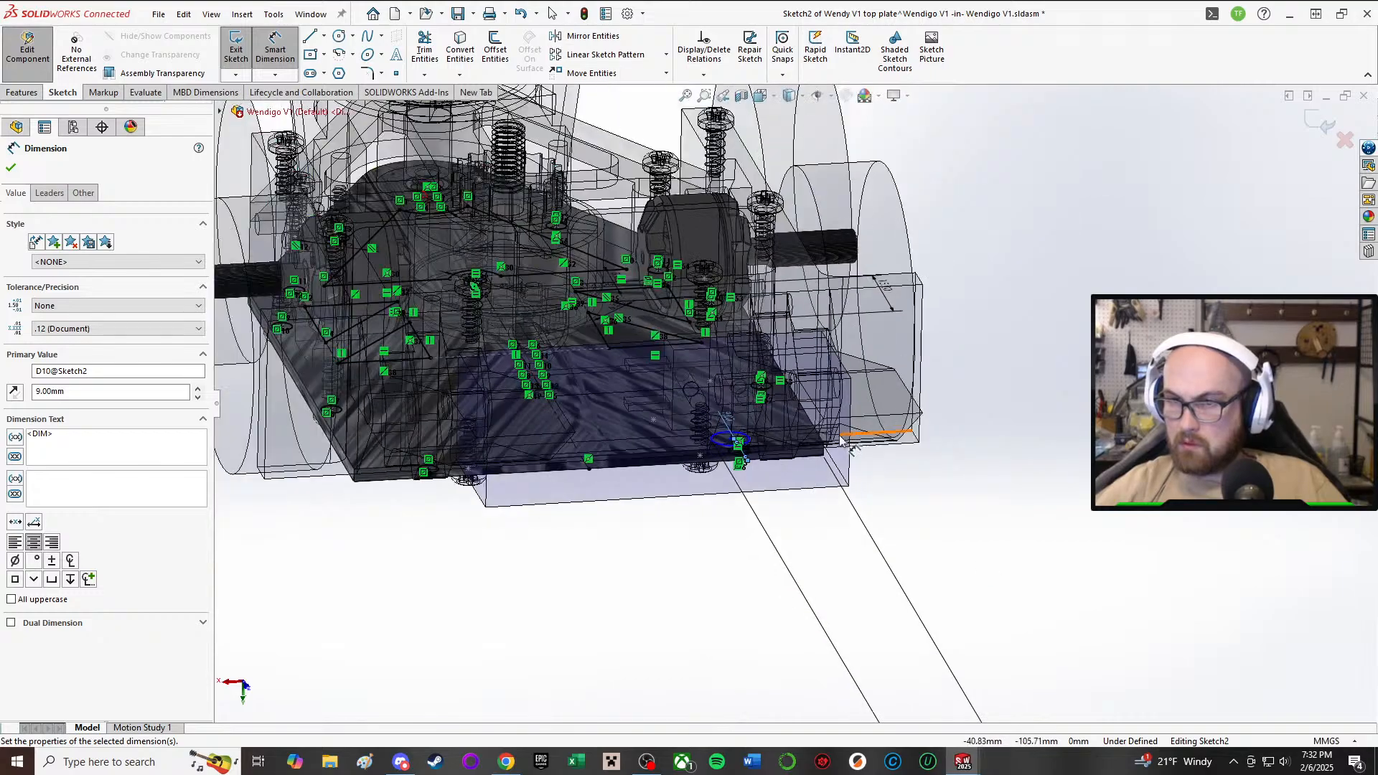
{"action": "middle_click_drag", "start_coordinate": [668, 208], "coordinate": [675, 271]}
{"action": "scroll", "coordinate": [679, 277], "scroll_direction": "down", "scroll_amount": 3}
{"action": "middle_click_drag", "start_coordinate": [786, 374], "coordinate": [790, 524]}
{"action": "scroll", "coordinate": [790, 524], "scroll_direction": "up", "scroll_amount": 8}
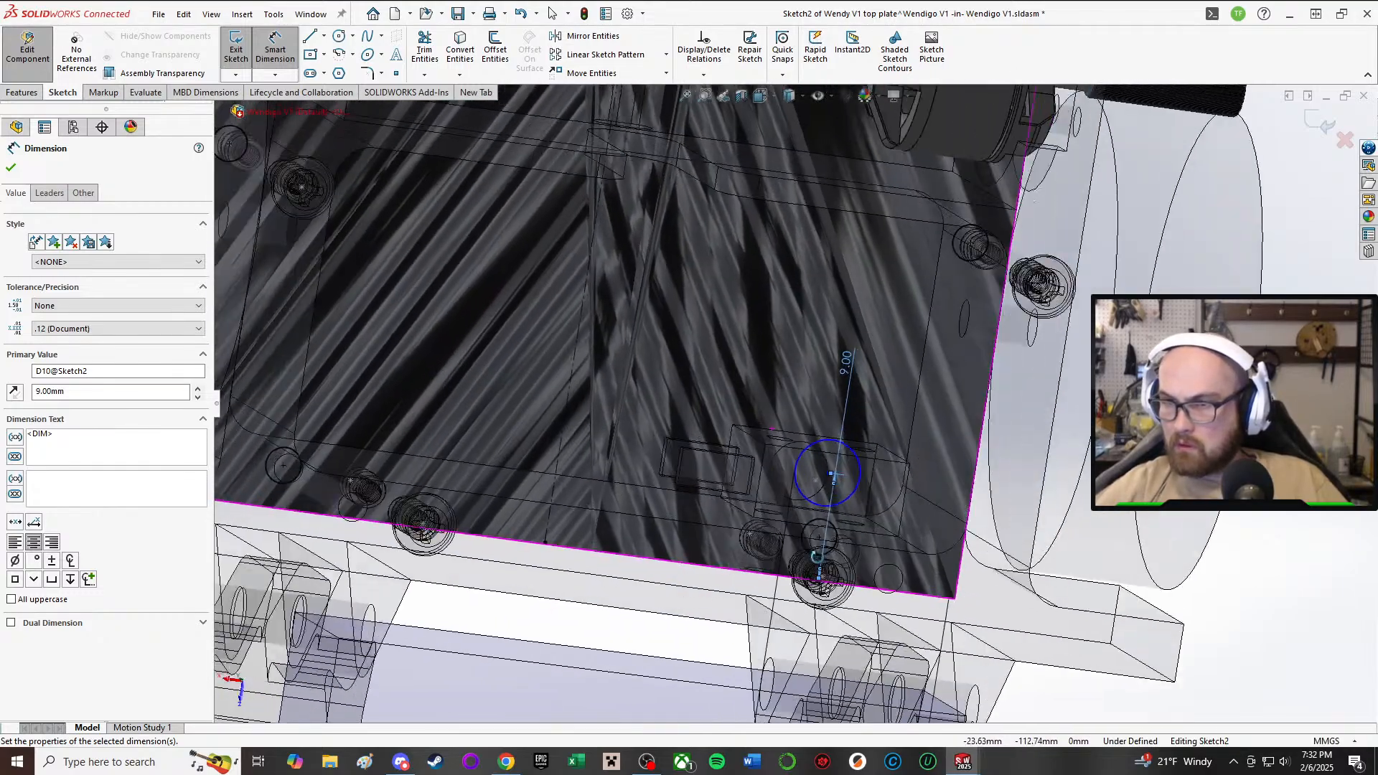
{"action": "key", "text": "Escape"}
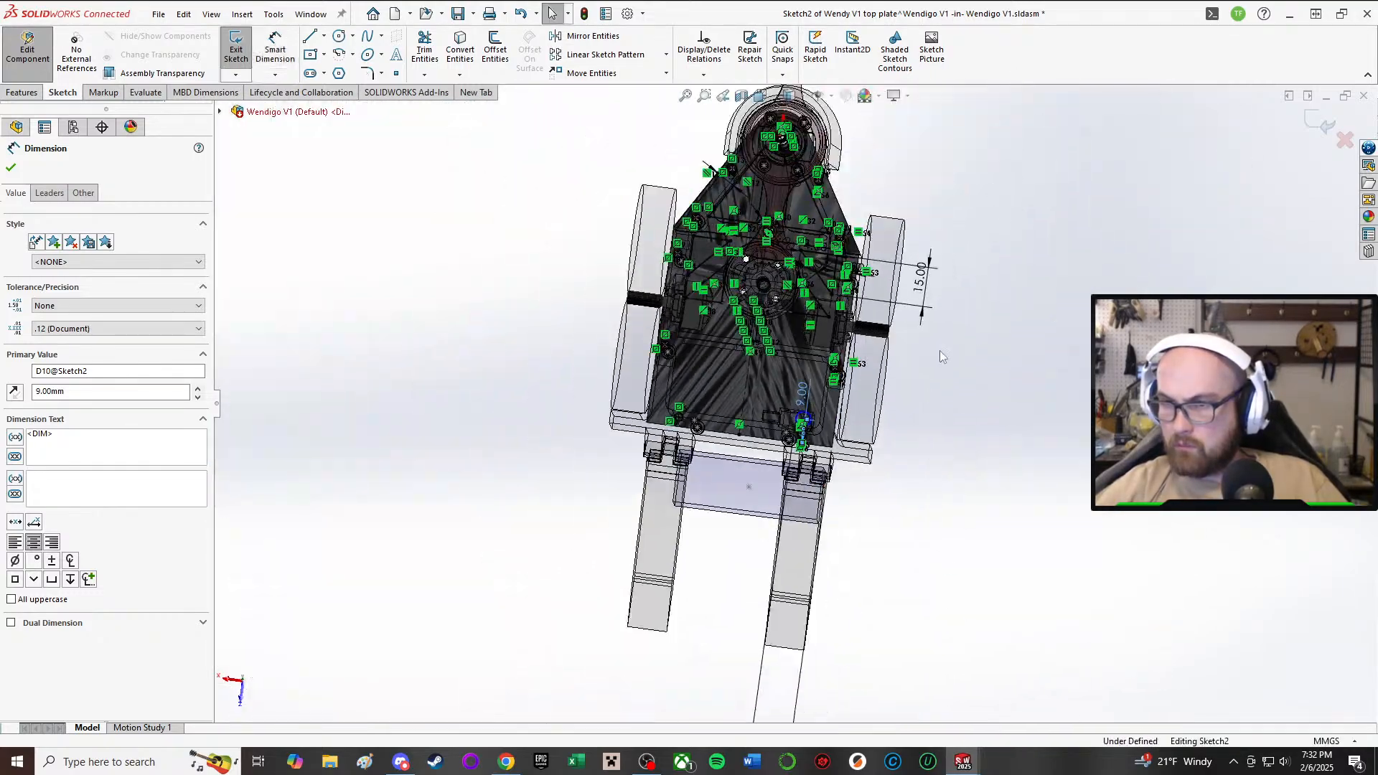
{"action": "scroll", "coordinate": [854, 624], "scroll_direction": "up", "scroll_amount": 6}
{"action": "scroll", "coordinate": [326, 538], "scroll_direction": "down", "scroll_amount": 1}
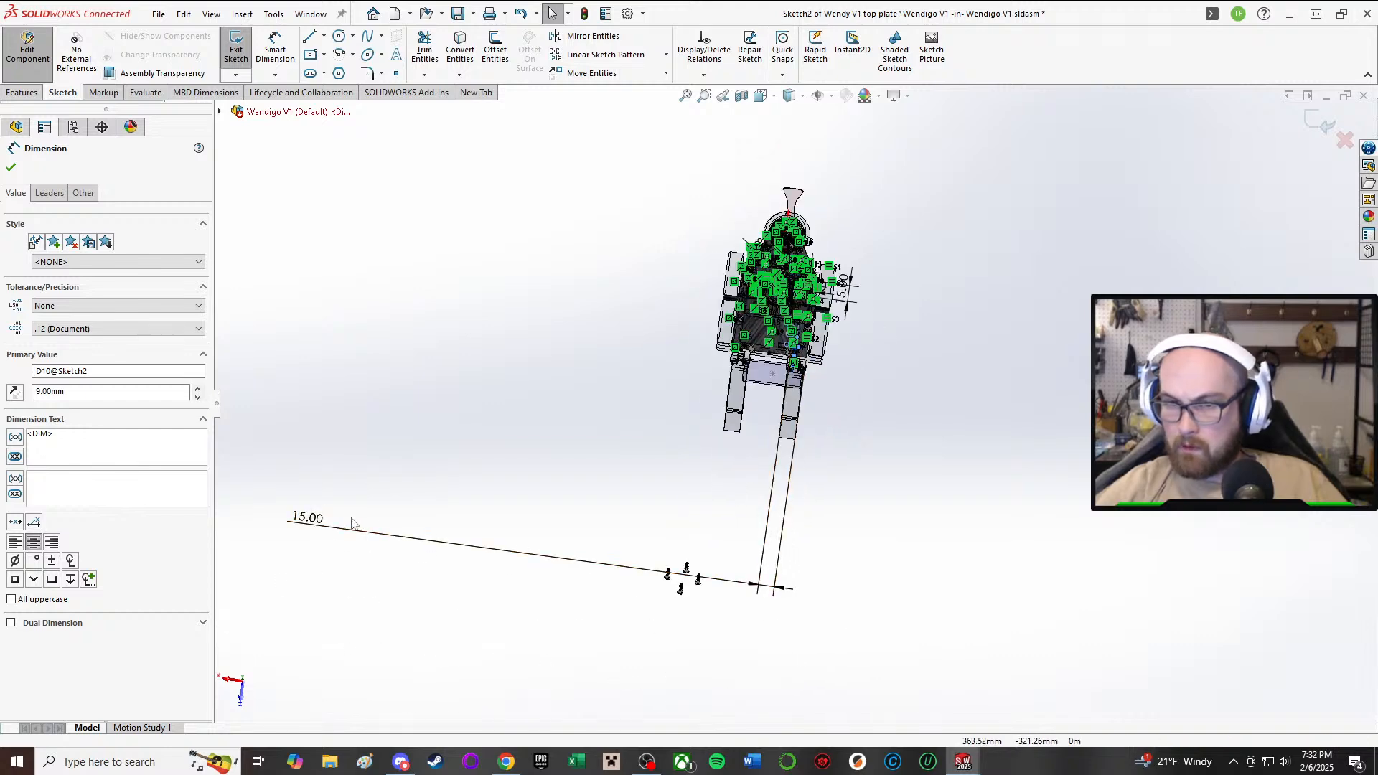
{"action": "double_click", "coordinate": [312, 515]}
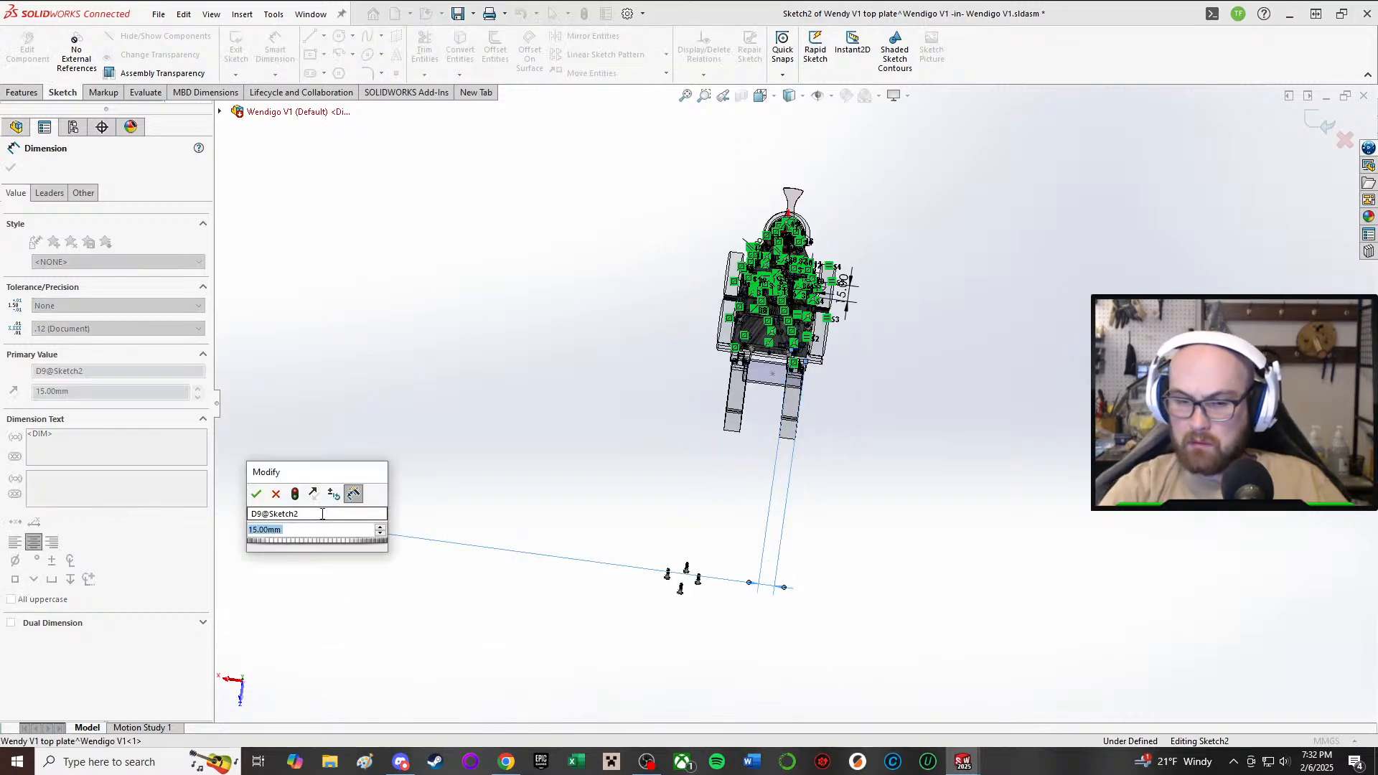
{"action": "type", "text": "16"}
{"action": "key", "text": "Return"}
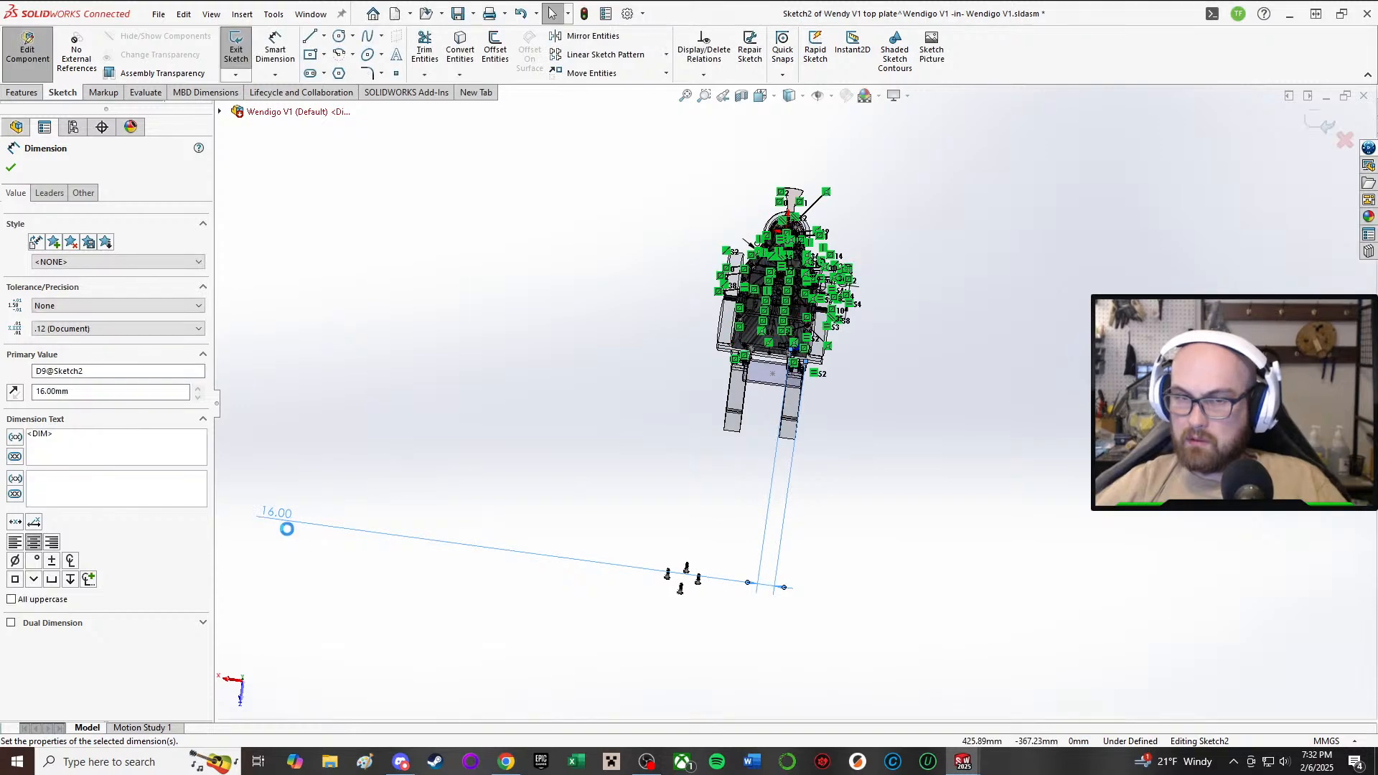
{"action": "scroll", "coordinate": [875, 365], "scroll_direction": "down", "scroll_amount": 3}
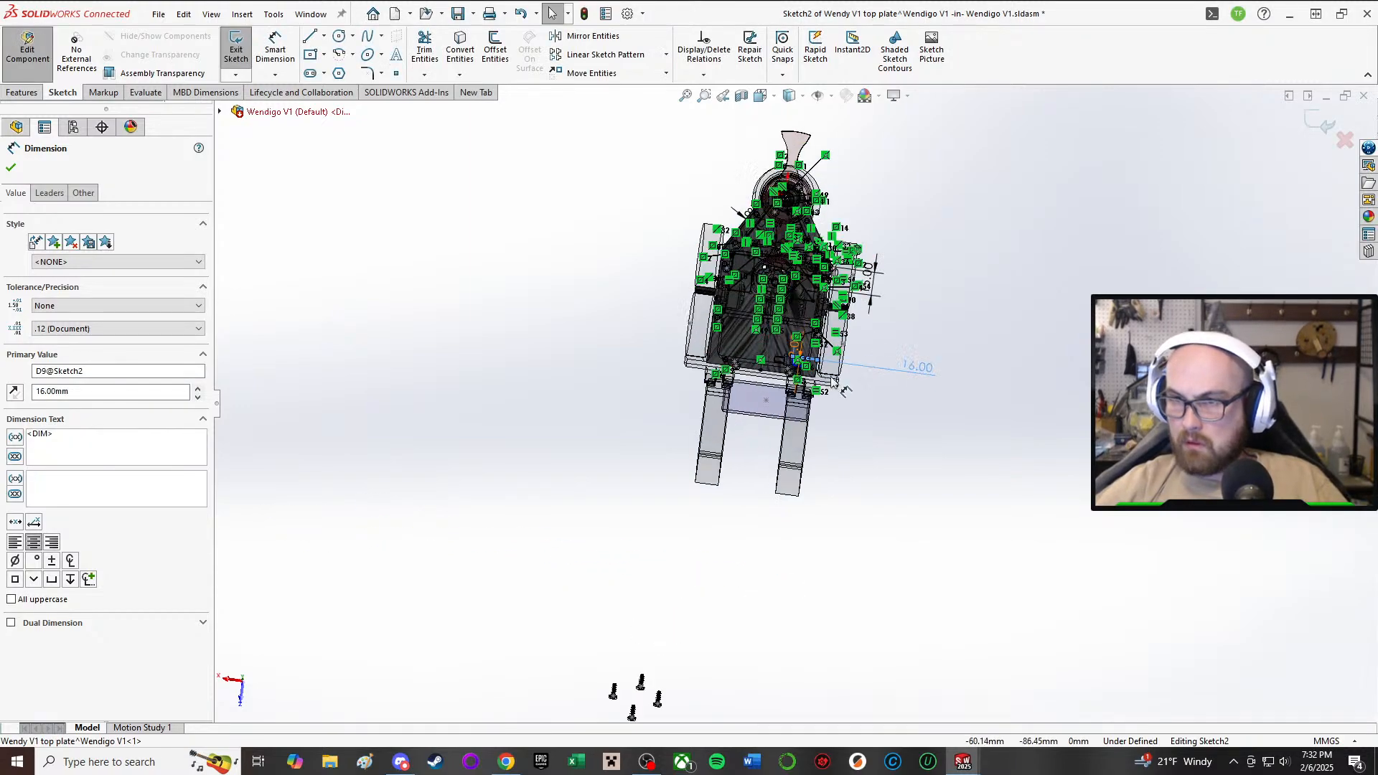
- Remove the 16 mm dimension between the circle and the top plate's side edge
{"action": "scroll", "coordinate": [794, 416], "scroll_direction": "up", "scroll_amount": 3}
{"action": "scroll", "coordinate": [794, 415], "scroll_direction": "down", "scroll_amount": 6}
{"action": "scroll", "coordinate": [784, 435], "scroll_direction": "down", "scroll_amount": 5}
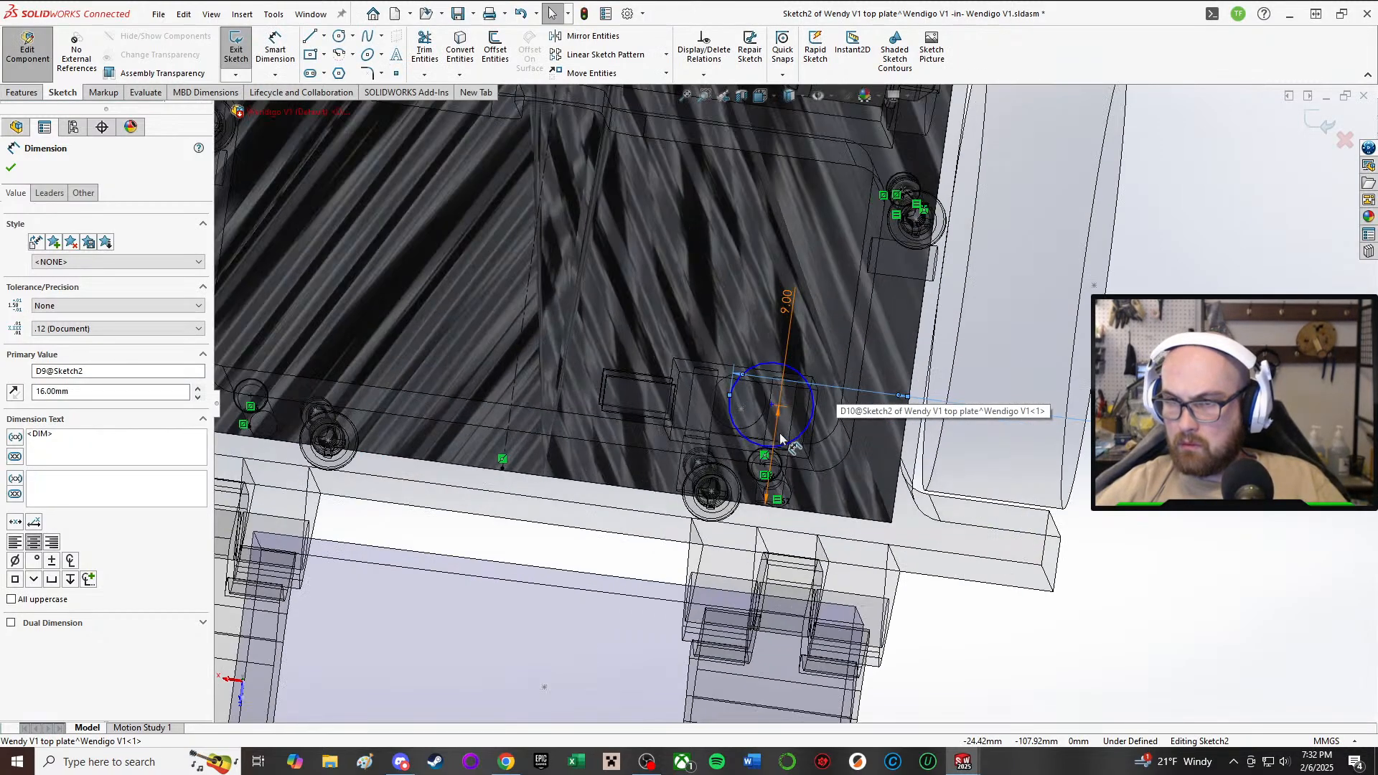
{"action": "scroll", "coordinate": [850, 419], "scroll_direction": "up", "scroll_amount": 3}
{"action": "scroll", "coordinate": [851, 415], "scroll_direction": "up", "scroll_amount": 3}
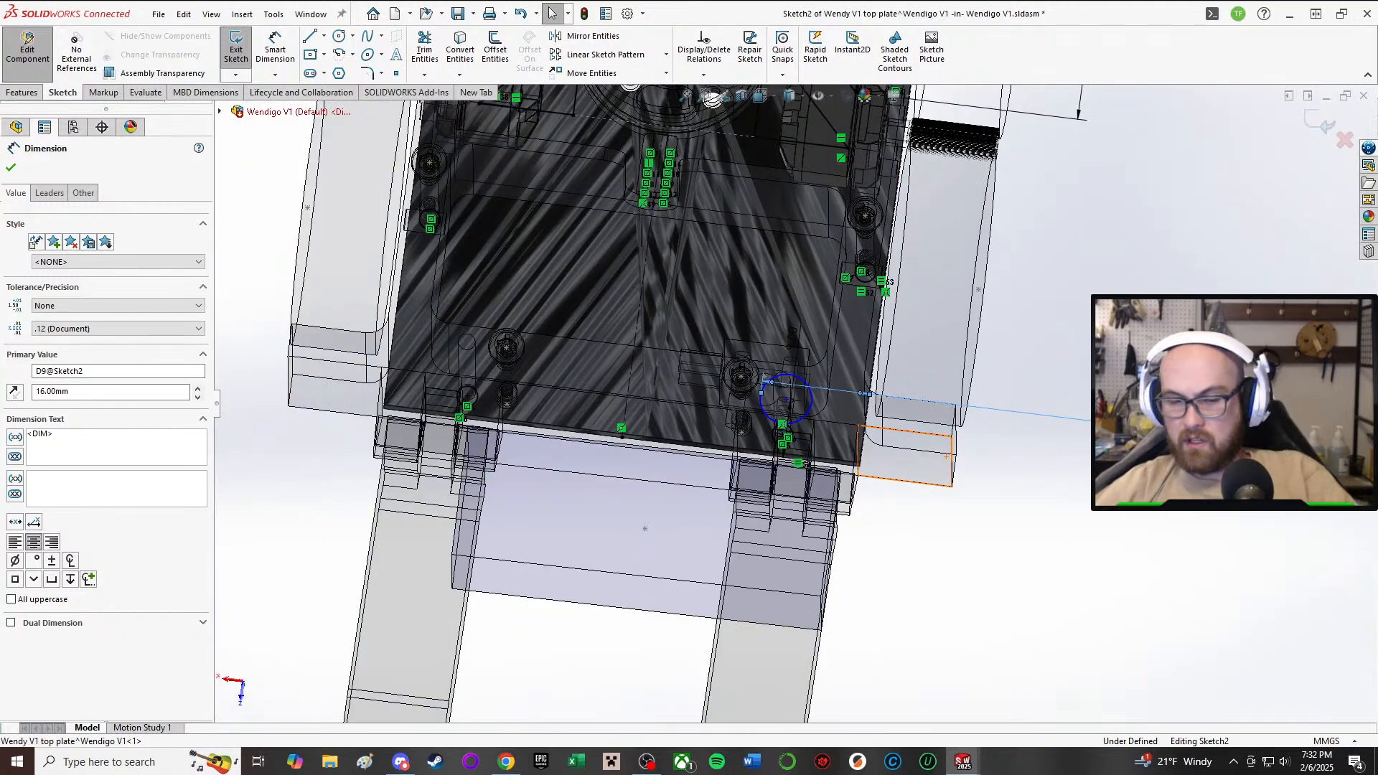
{"action": "key", "text": "Escape"}
- Add a 15 mm dimension from the circle's centre to the top plate's nearer side edge
{"action": "scroll", "coordinate": [675, 363], "scroll_direction": "down", "scroll_amount": 3}
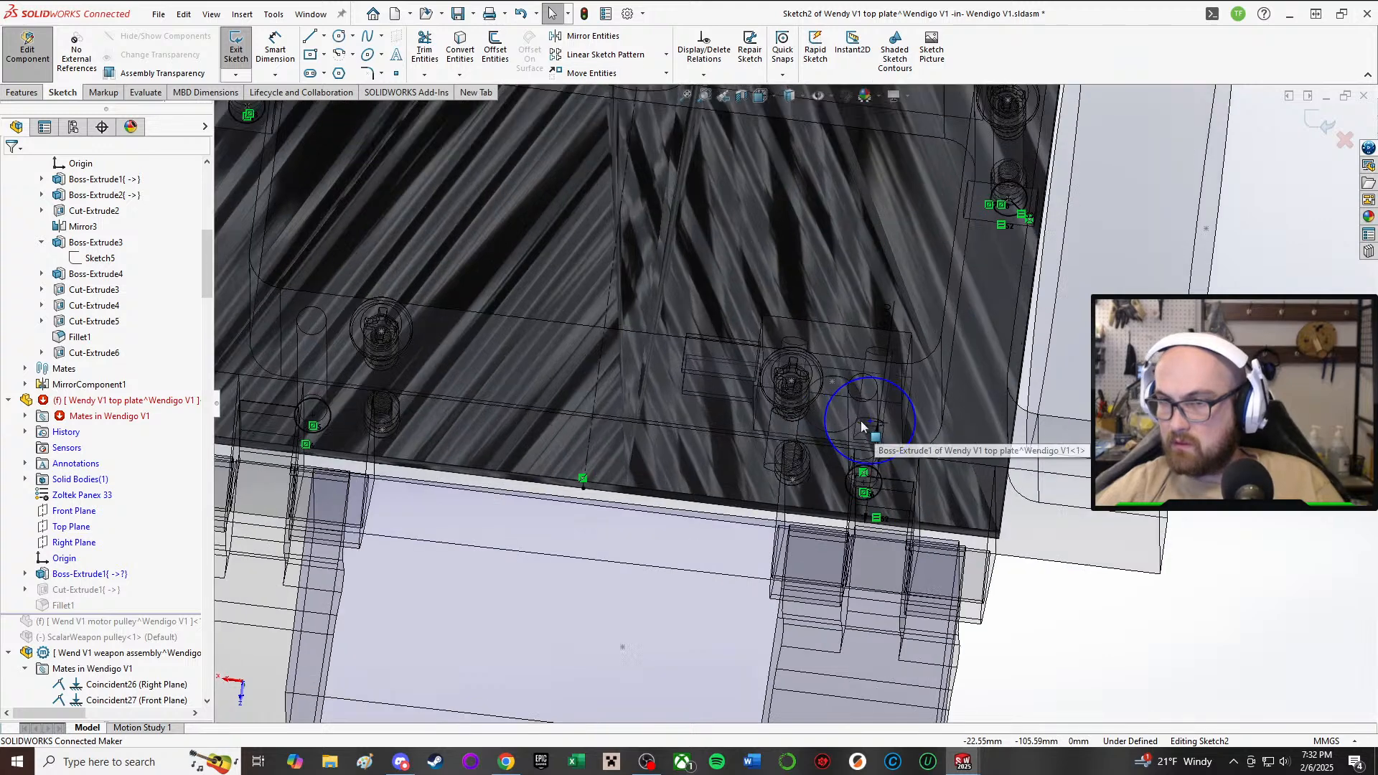
{"action": "left_click", "coordinate": [870, 421]}
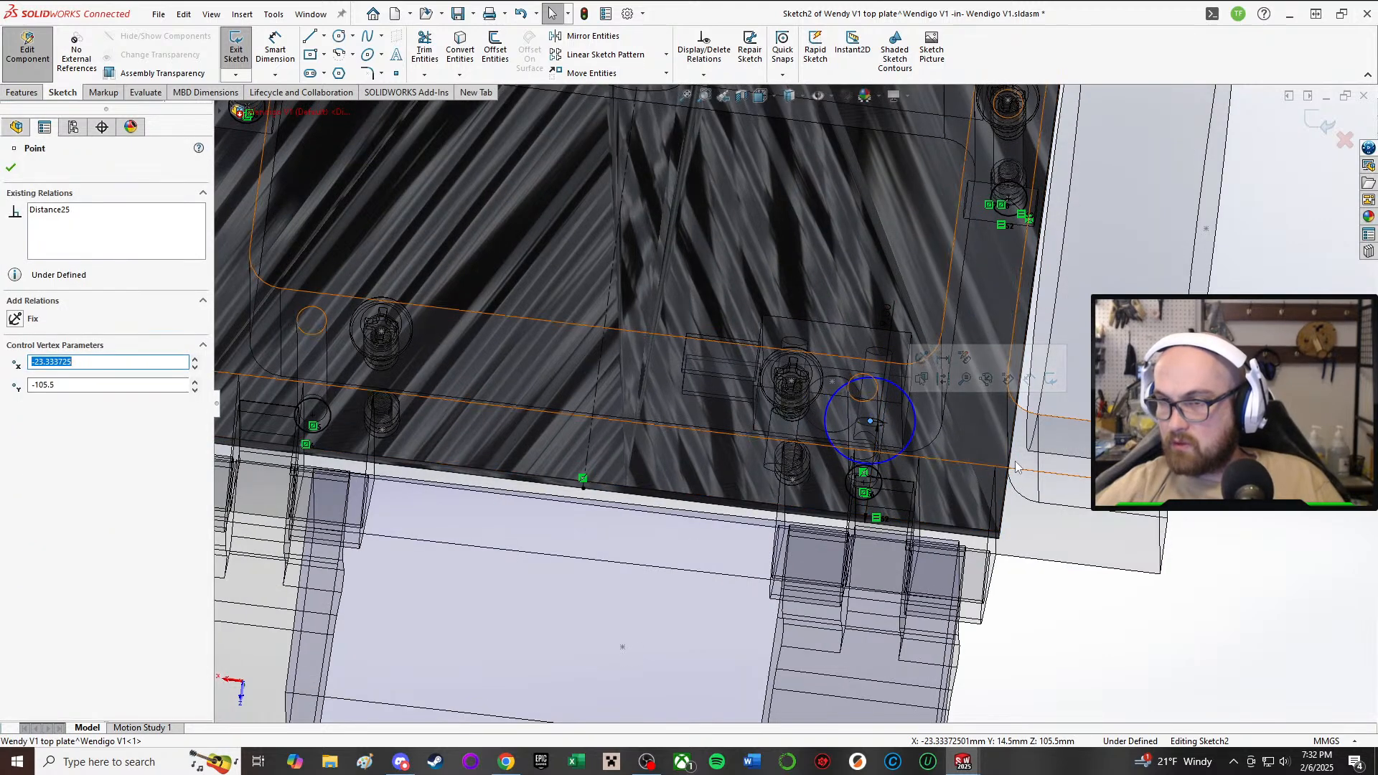
{"action": "key", "text": "d"}
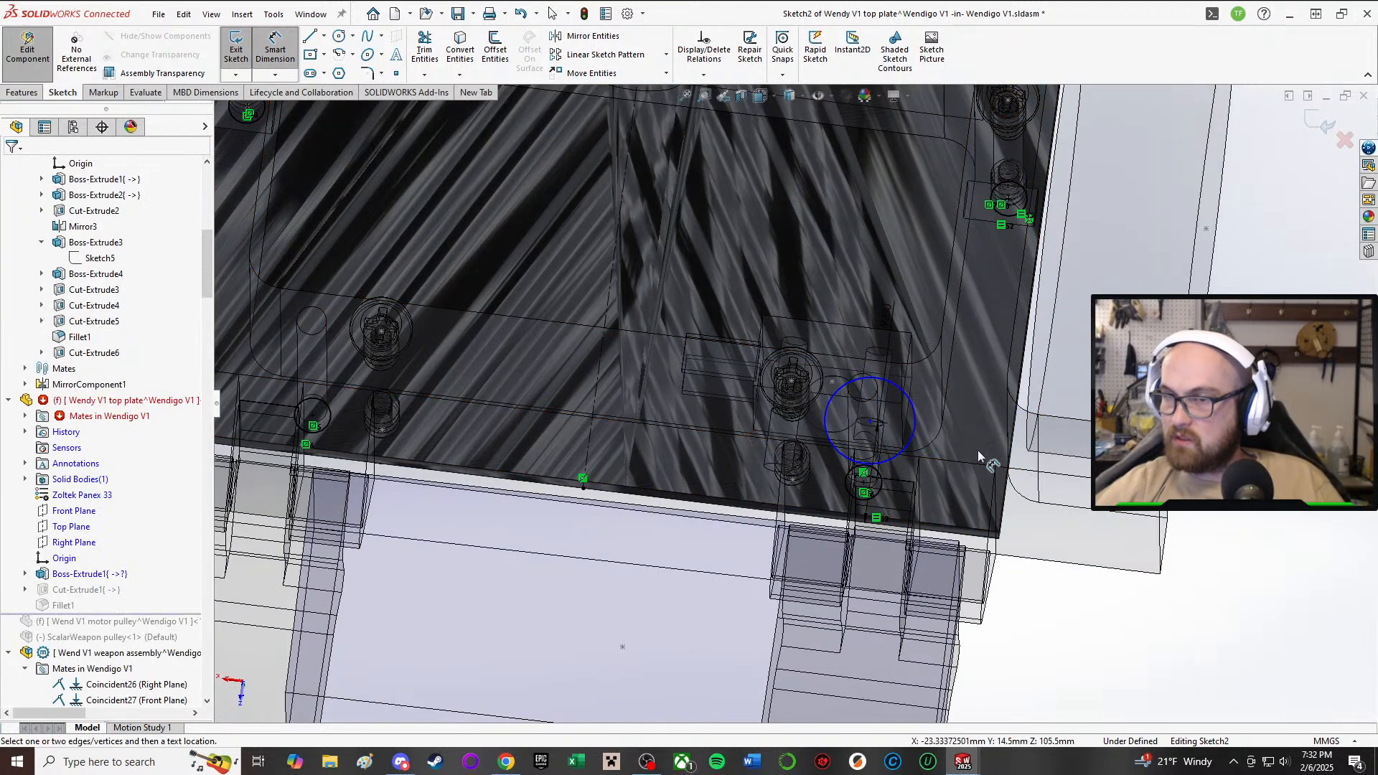
{"action": "left_click", "coordinate": [870, 422]}
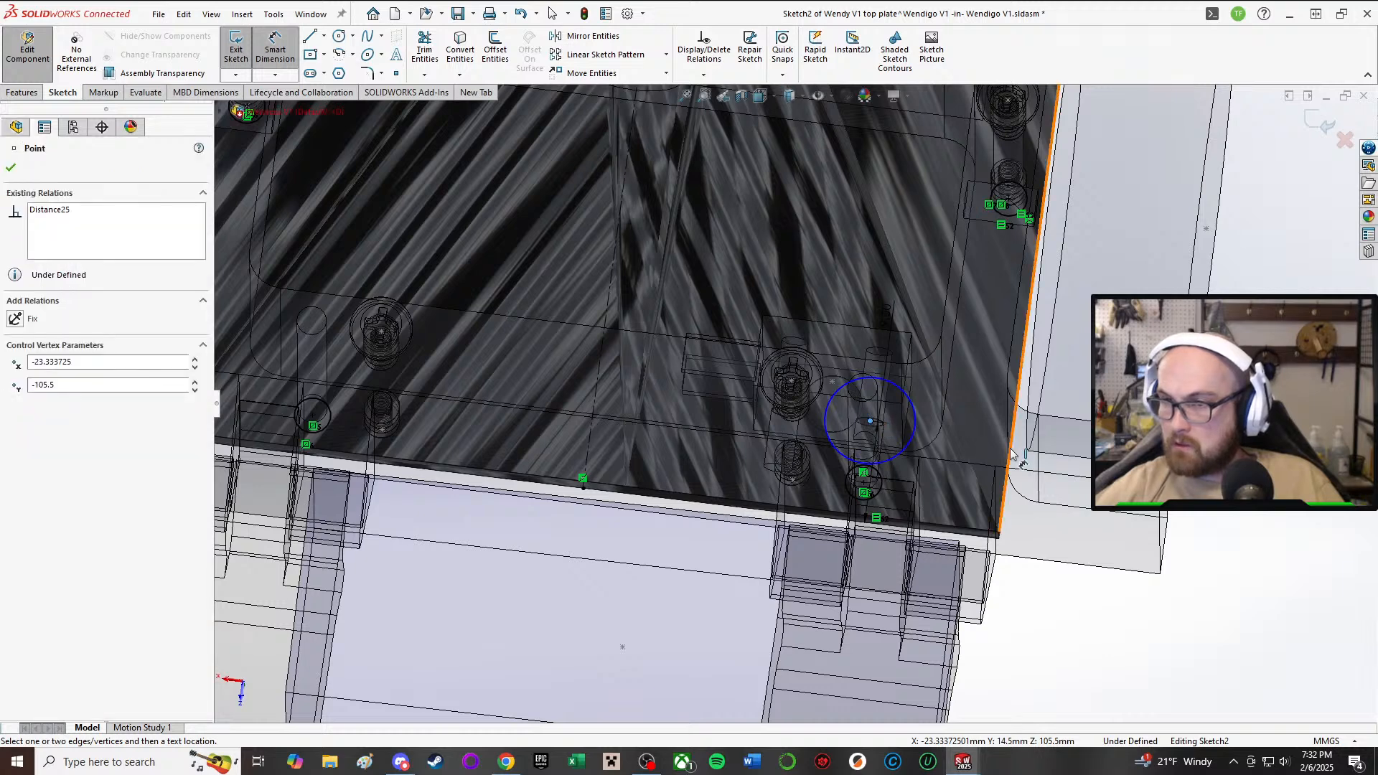
{"action": "left_click", "coordinate": [1012, 453]}
{"action": "left_click", "coordinate": [1229, 520]}
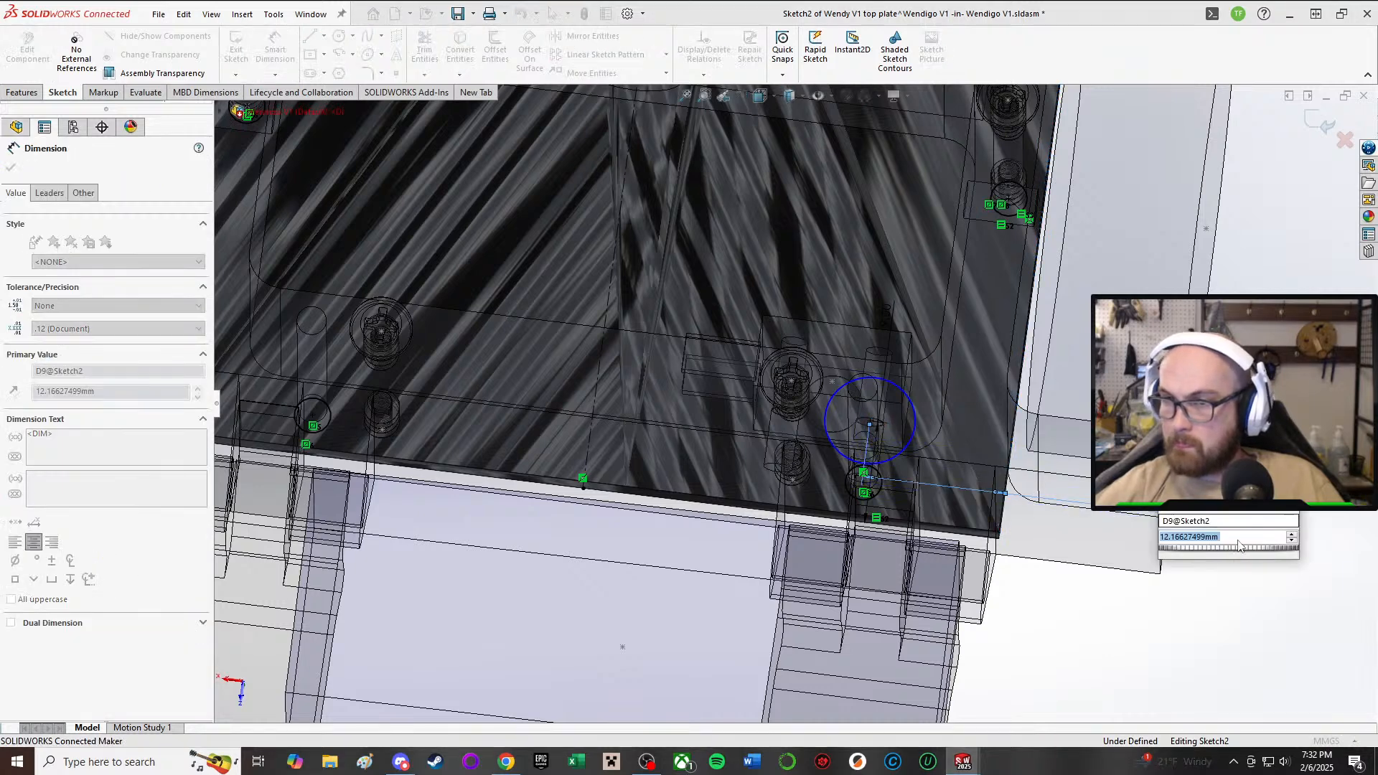
{"action": "key", "text": "Return"}
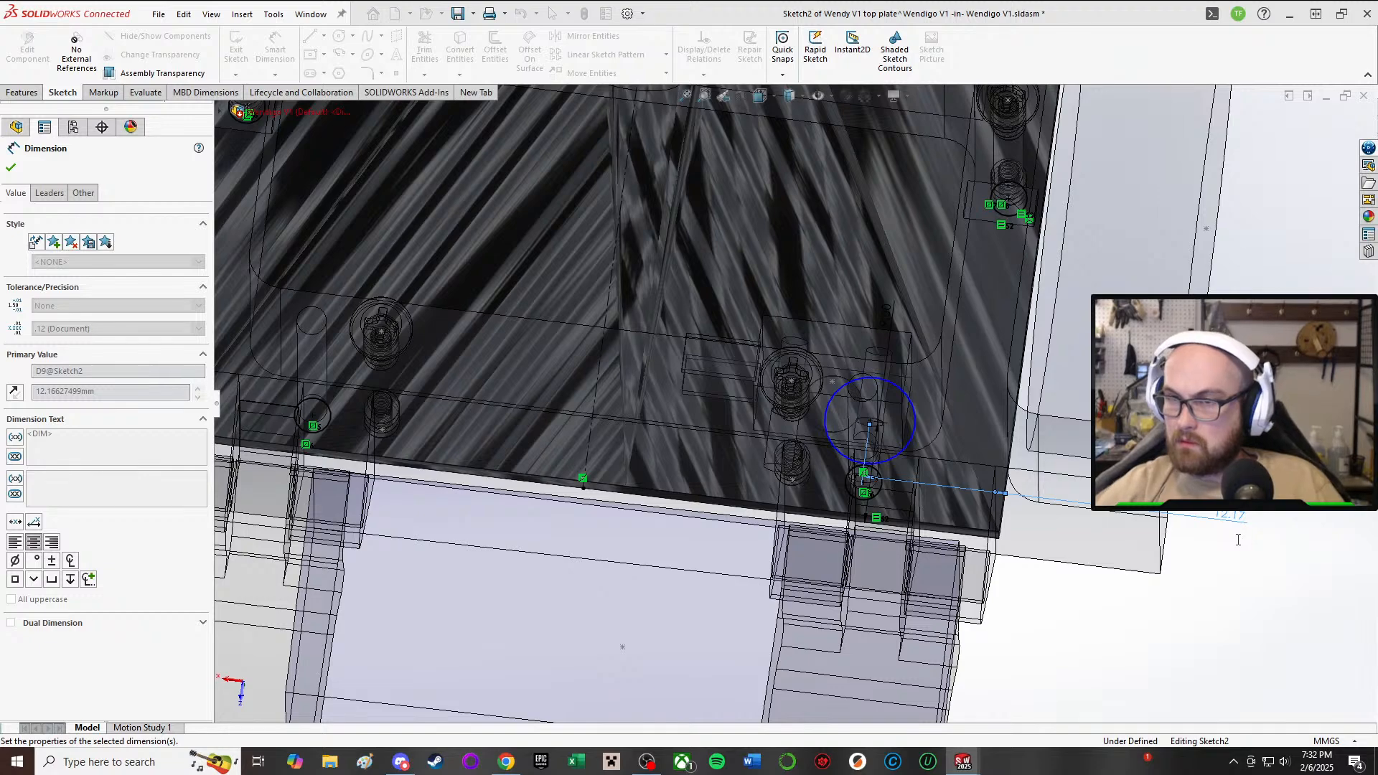
- Set the distance between the circle's centre and the side edge to 15.5 mm
{"action": "mouse_move", "coordinate": [1201, 518]}
{"action": "middle_mouse_down"}
{"action": "mouse_move", "coordinate": [1178, 542]}
{"action": "mouse_move", "coordinate": [1184, 568]}
{"action": "middle_mouse_up"}
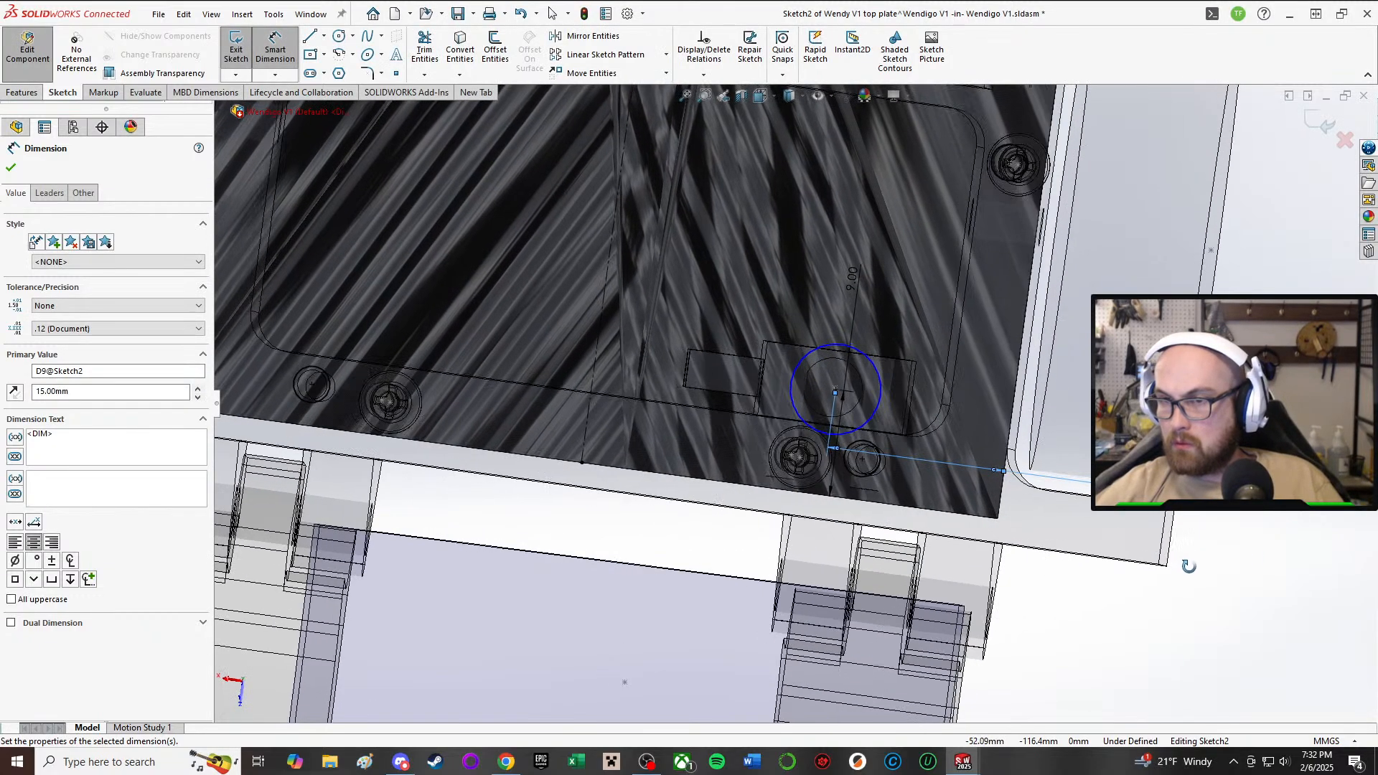
{"action": "left_click", "coordinate": [1308, 515]}
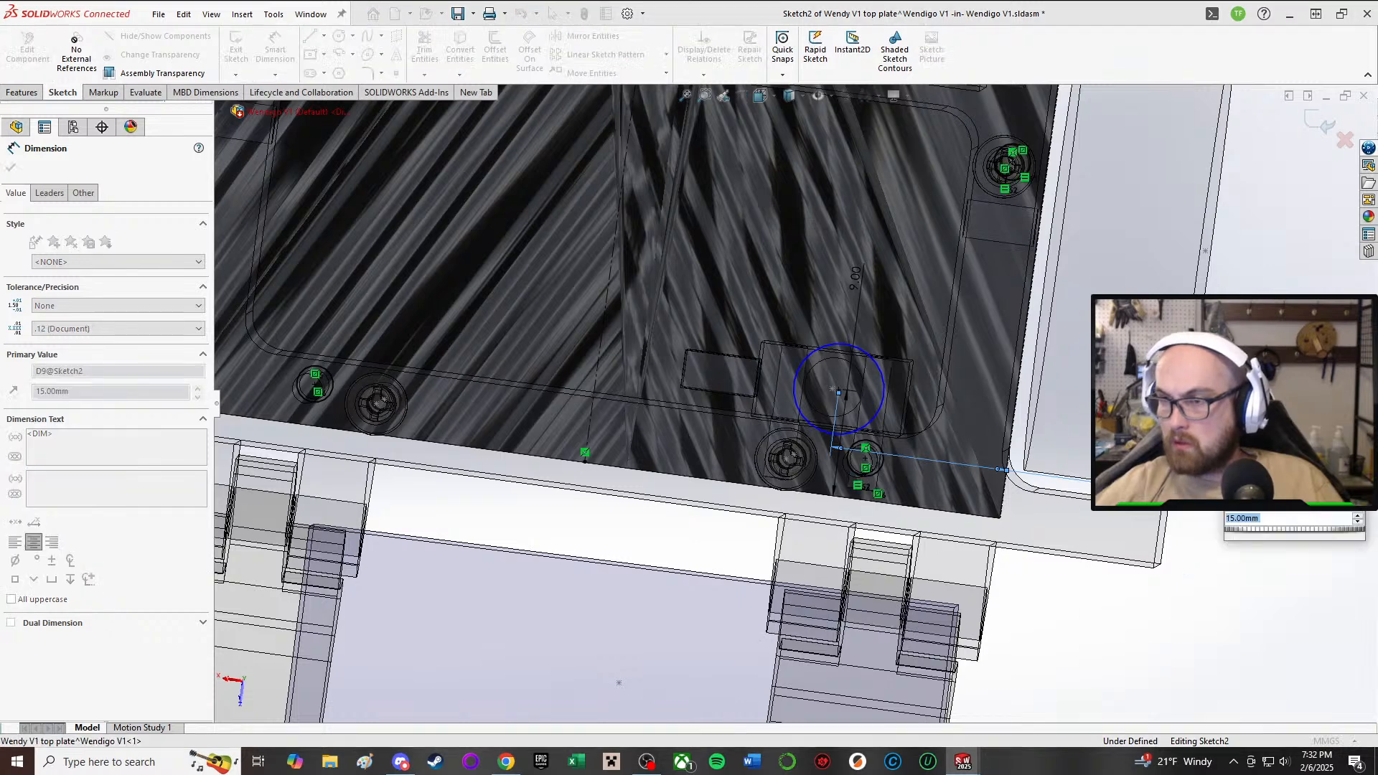
{"action": "type", "text": "15.5"}
{"action": "key", "text": "Return"}
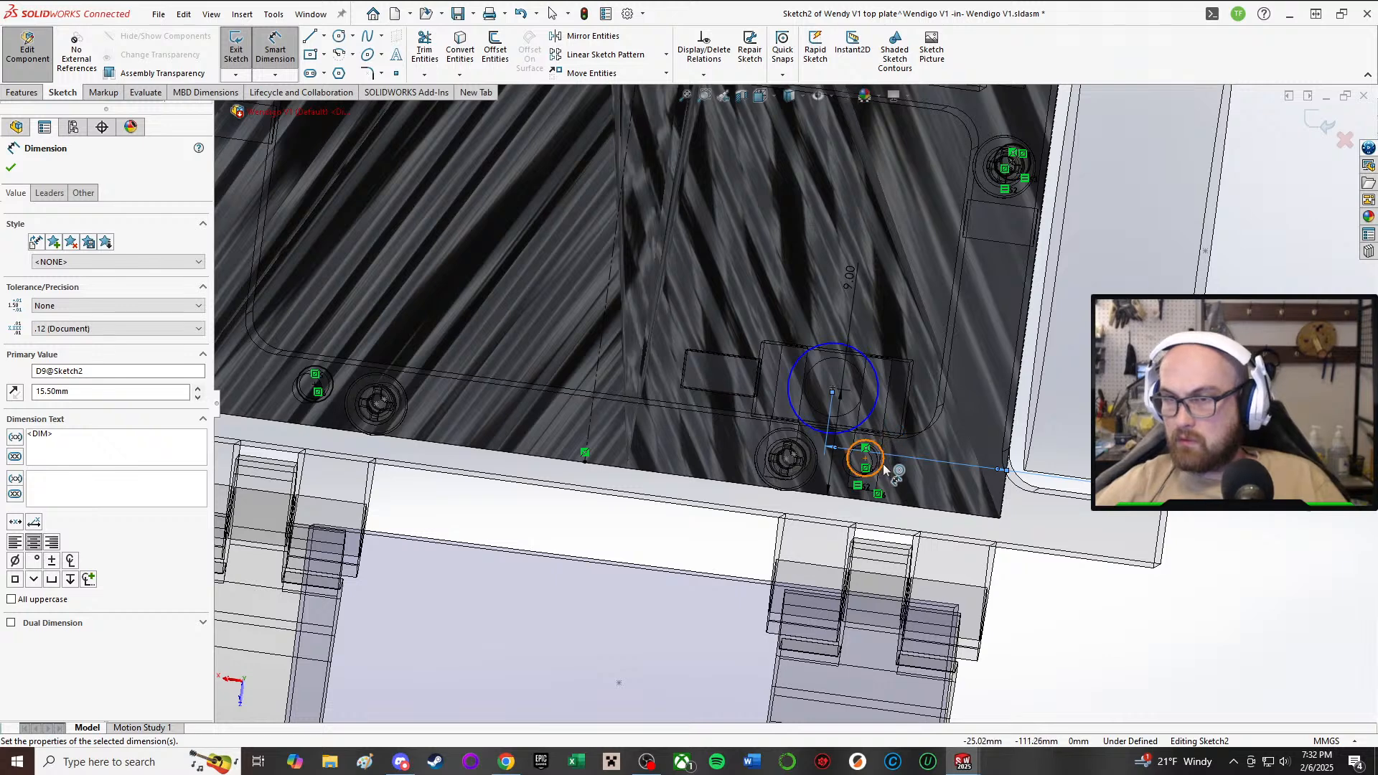
- Dimension the access hole circle in the top plate's sketch to a 7 mm diameter
{"action": "left_click", "coordinate": [859, 356]}
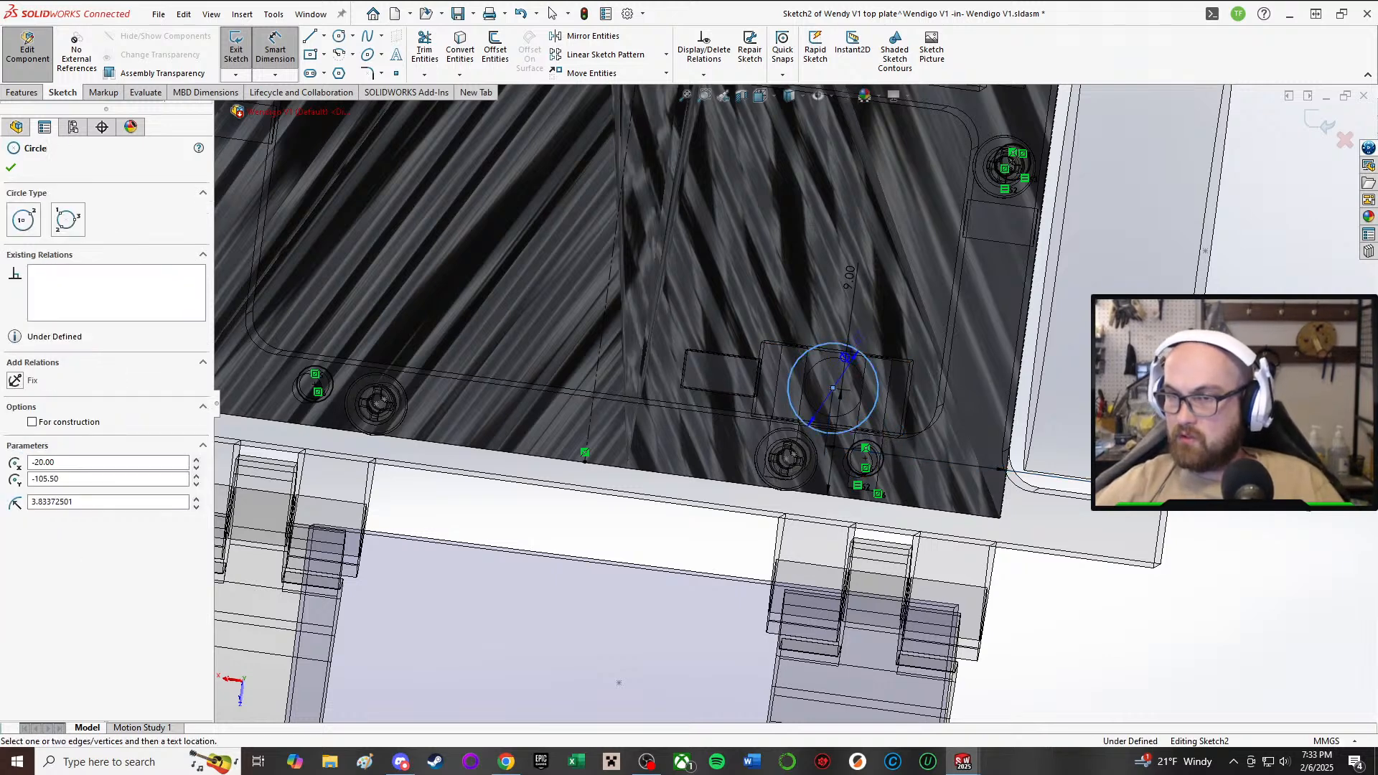
{"action": "left_click", "coordinate": [1166, 428]}
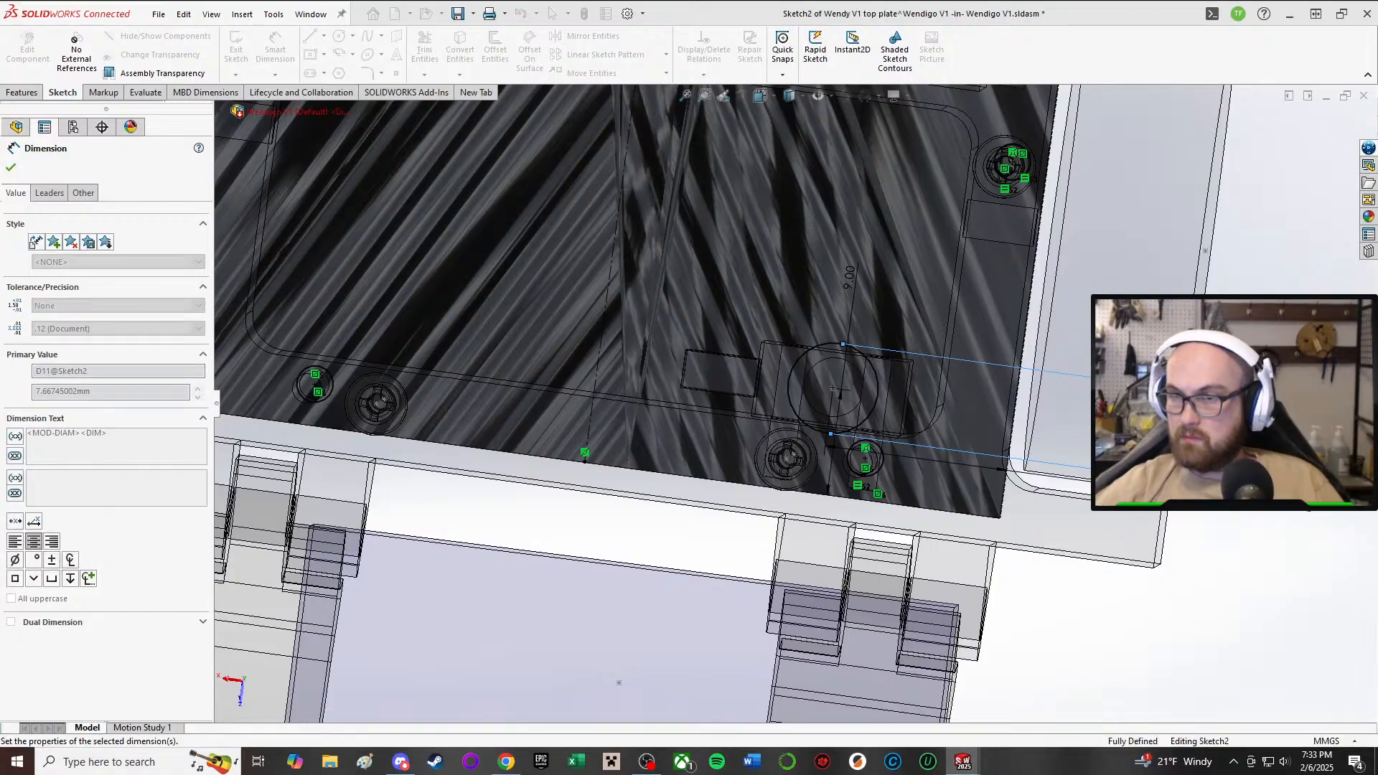
{"action": "type", "text": "7"}
{"action": "key", "text": "Return"}
{"action": "middle_click_drag", "start_coordinate": [979, 386], "coordinate": [974, 280]}
{"action": "middle_click_drag", "start_coordinate": [833, 425], "coordinate": [883, 388]}
{"action": "scroll", "coordinate": [883, 382], "scroll_direction": "up", "scroll_amount": 1}
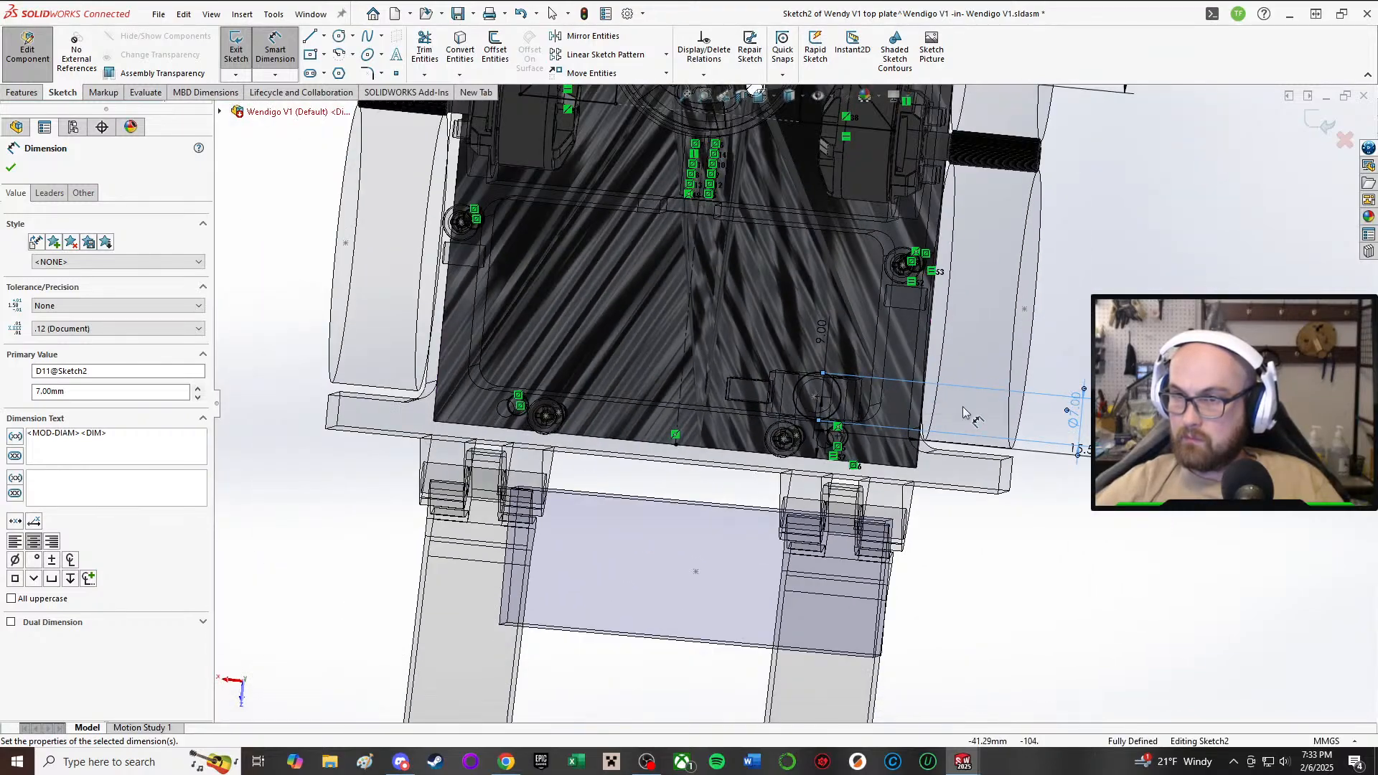
{"action": "key", "text": "Escape"}
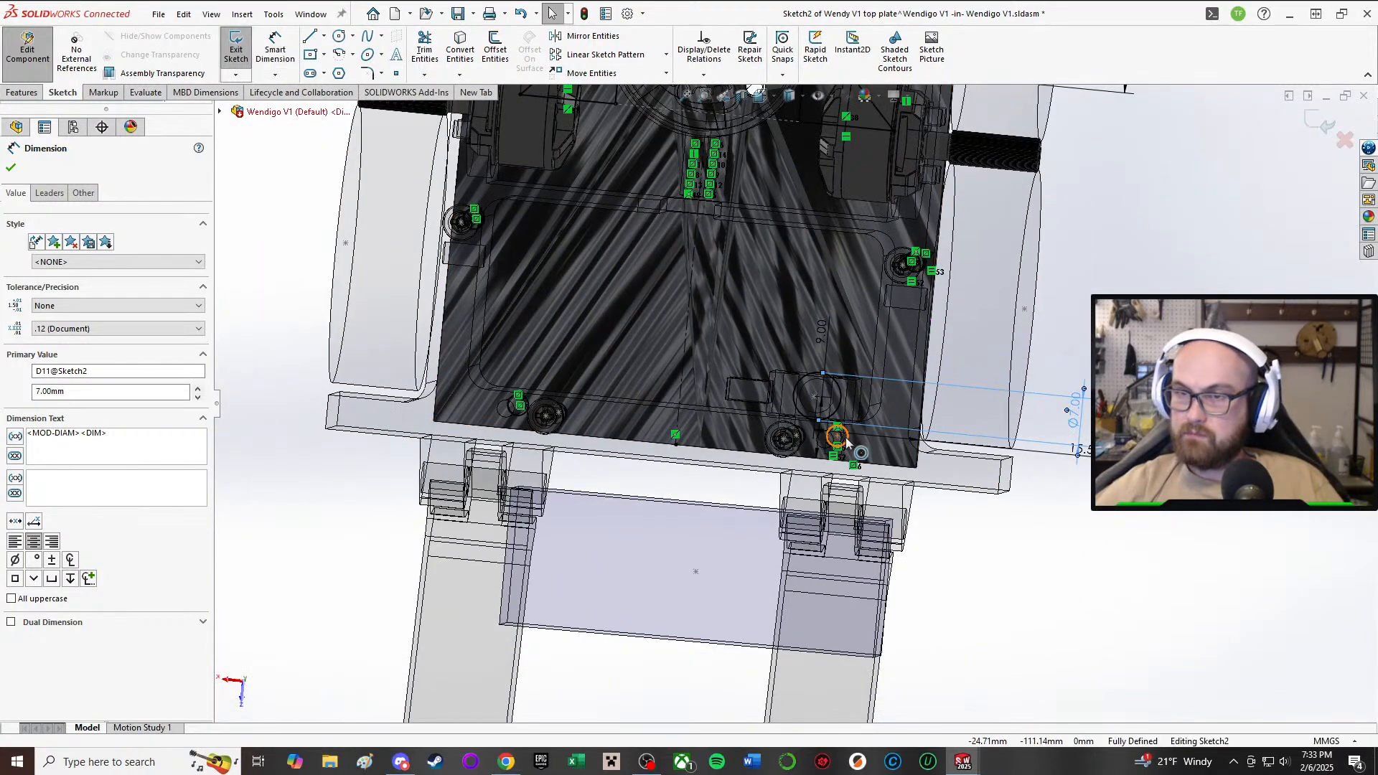
- Mirror the access hole circle about the top plate's vertical centreline and finish the sketch
{"action": "mouse_move", "coordinate": [846, 441]}
{"action": "middle_mouse_down"}
{"action": "mouse_move", "coordinate": [863, 416]}
{"action": "mouse_move", "coordinate": [851, 431]}
{"action": "middle_mouse_up"}
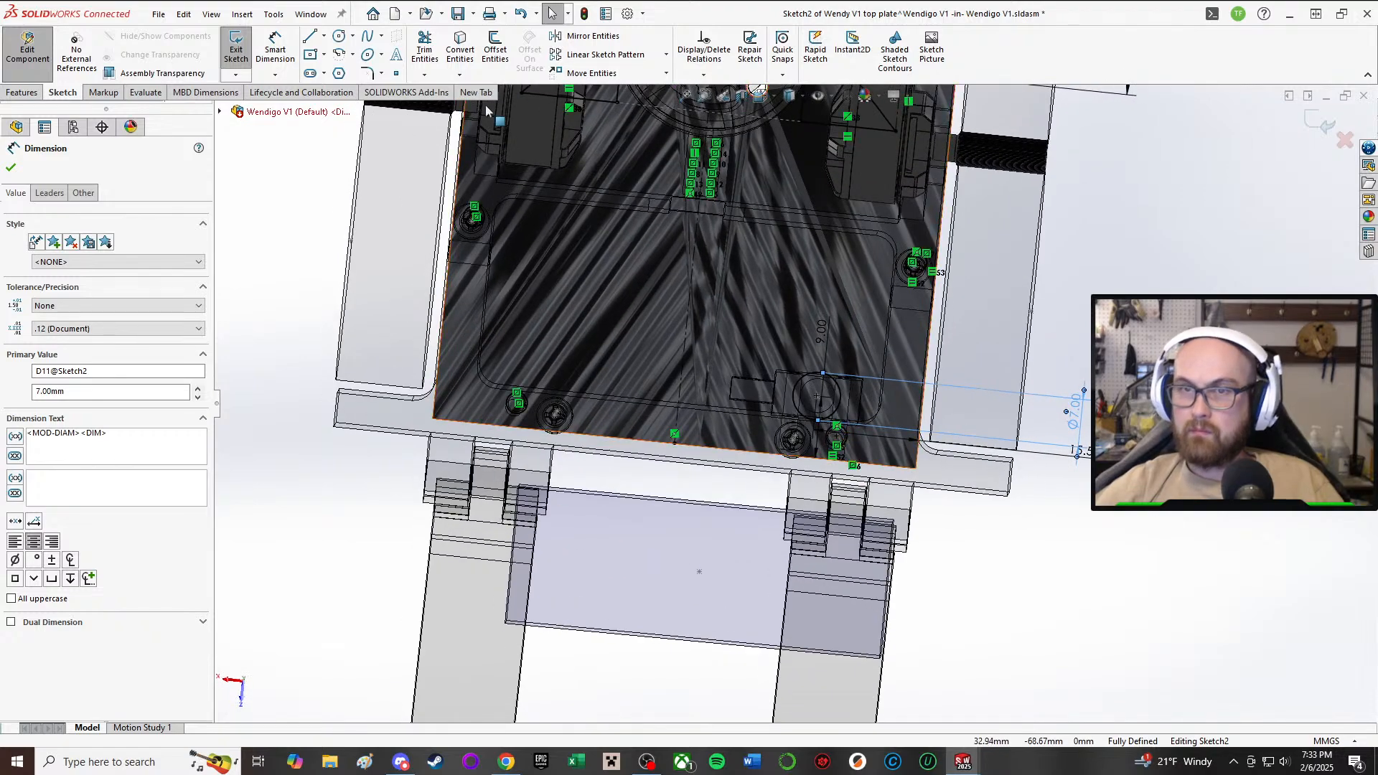
{"action": "left_click", "coordinate": [578, 35]}
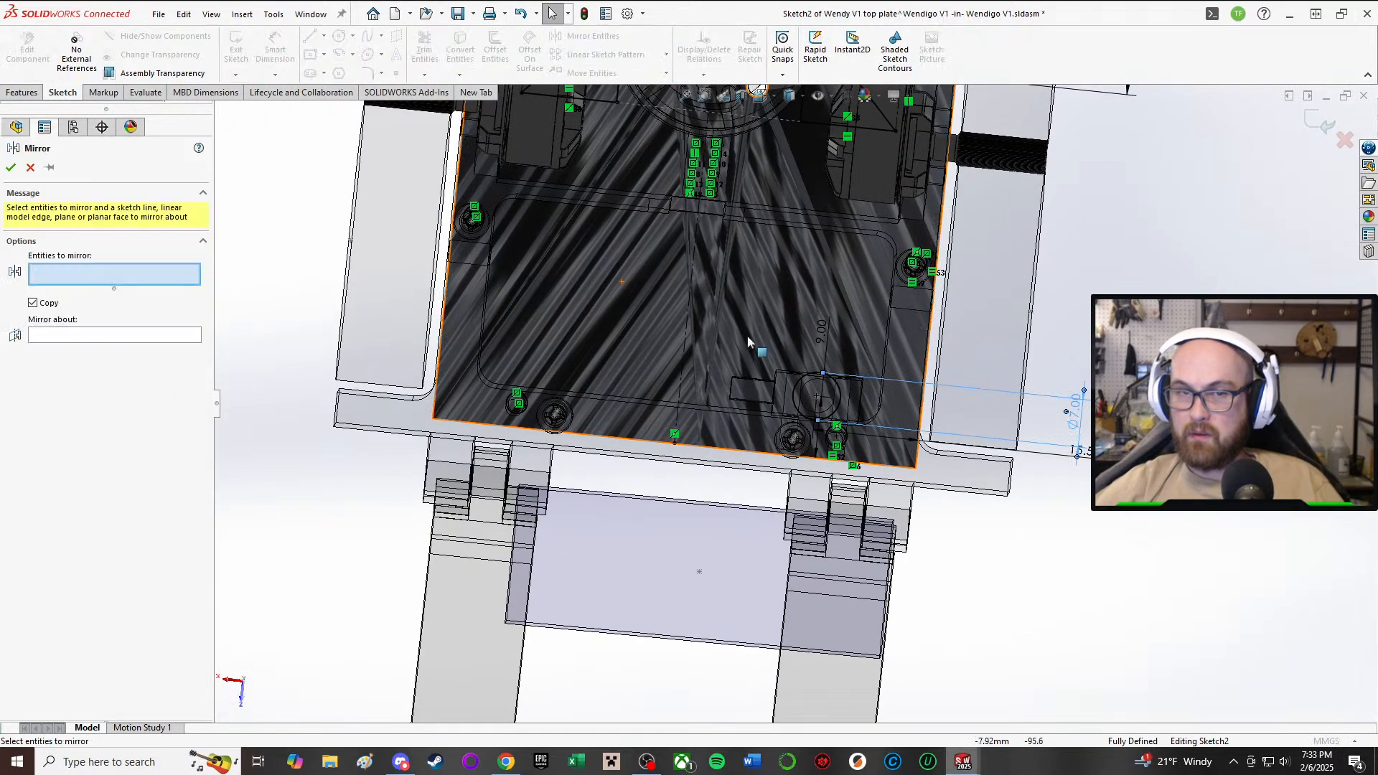
{"action": "left_click", "coordinate": [807, 415]}
{"action": "left_click", "coordinate": [141, 336]}
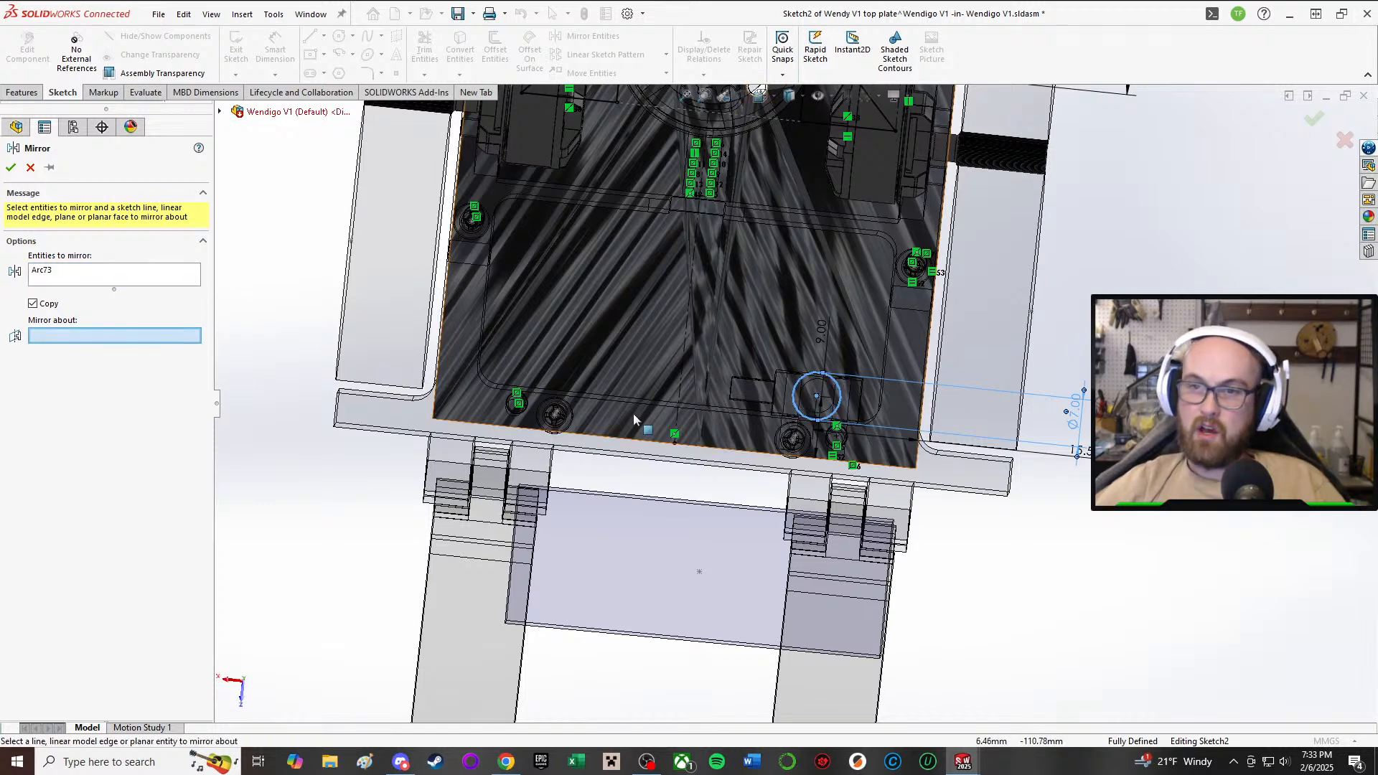
{"action": "left_click", "coordinate": [686, 341]}
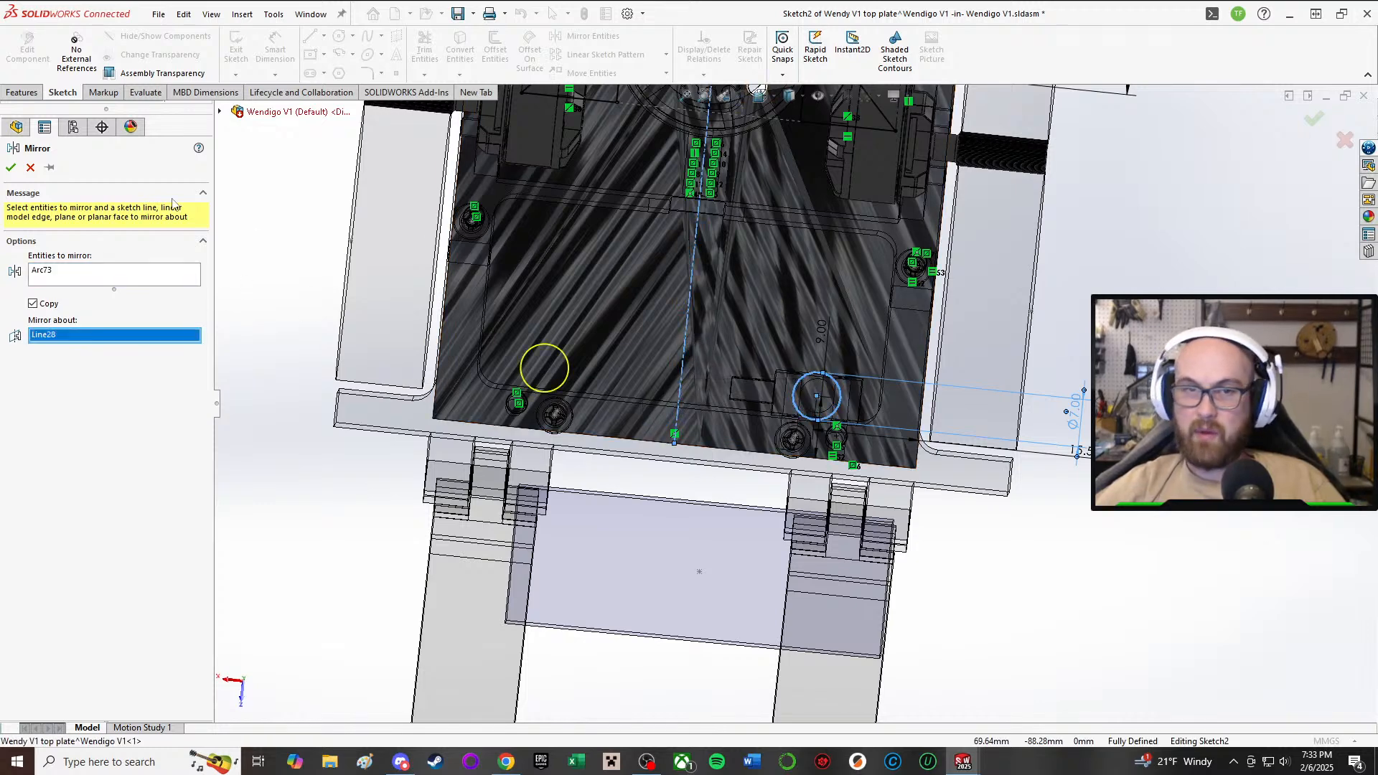
{"action": "left_click", "coordinate": [11, 168]}
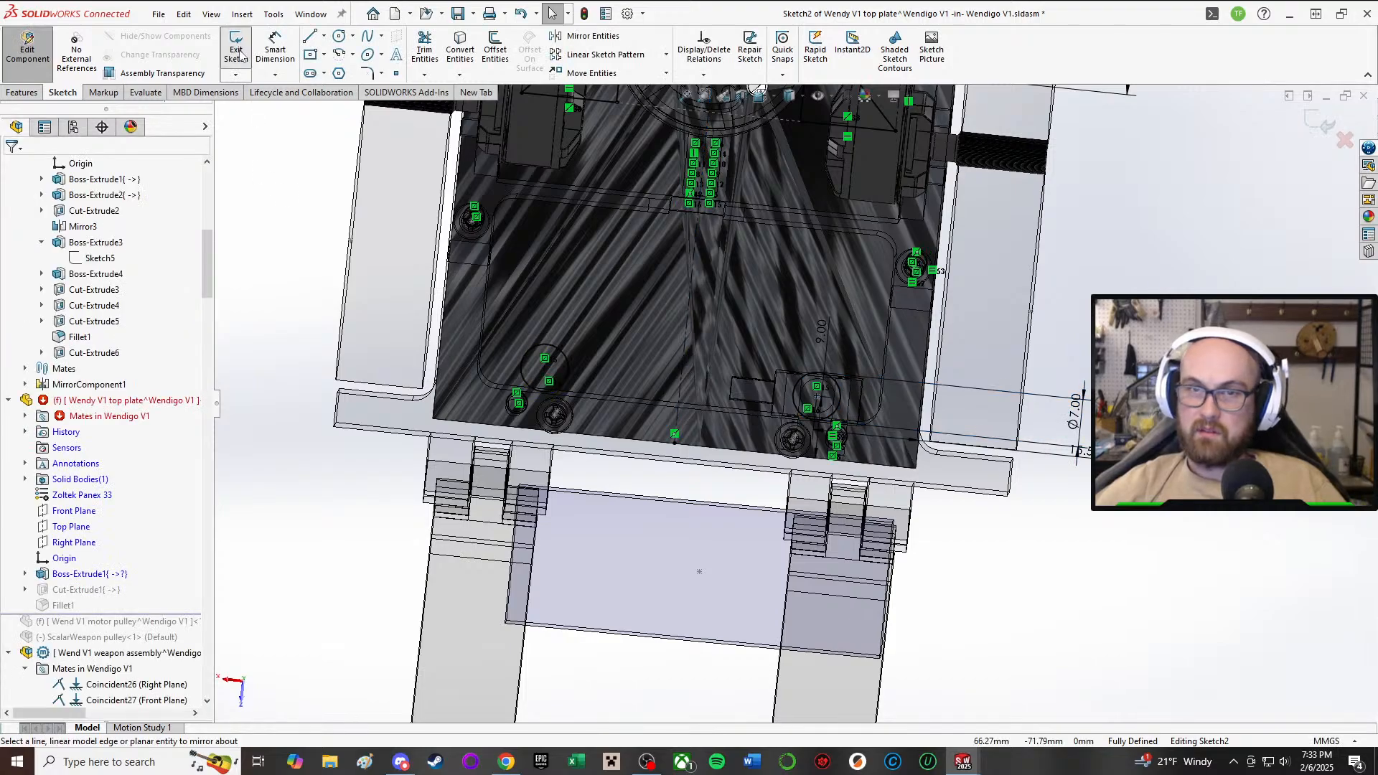
{"action": "left_click", "coordinate": [239, 53]}
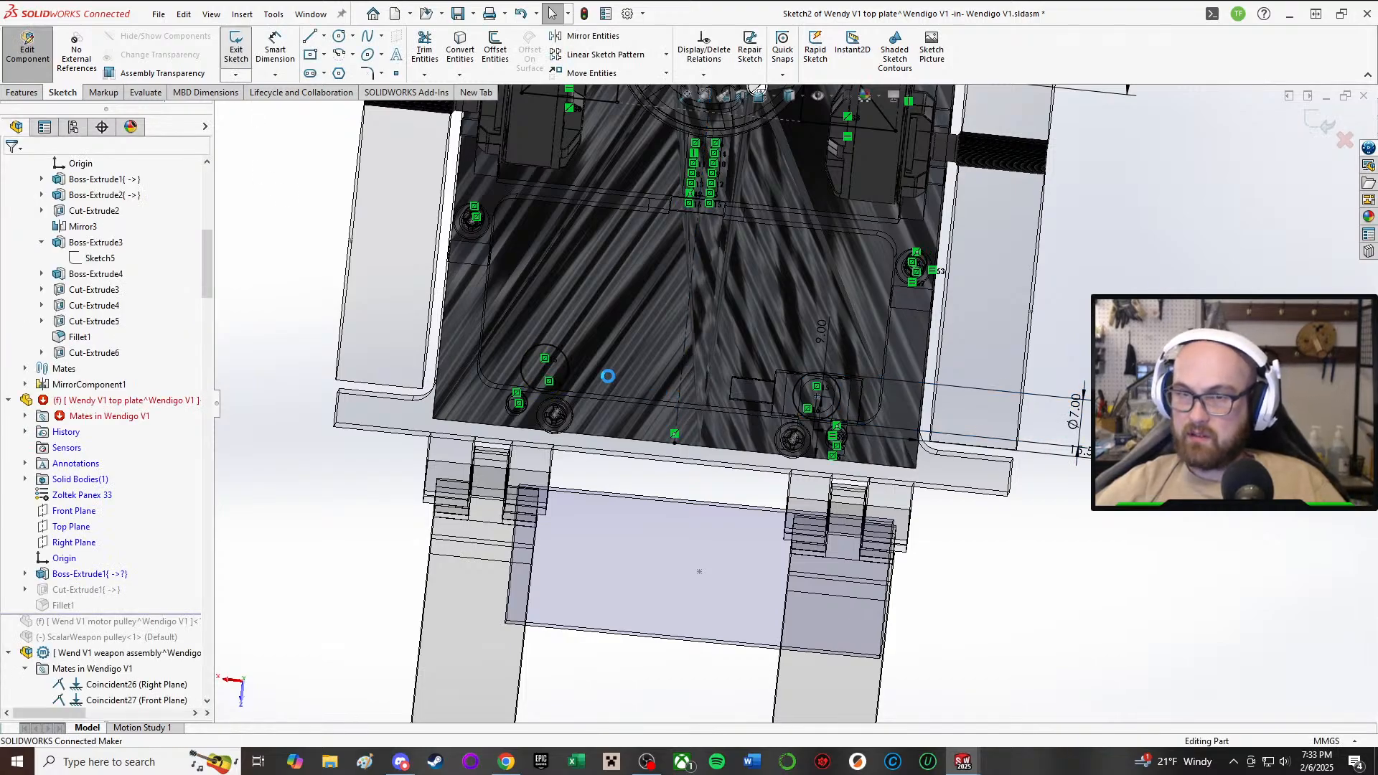
{"action": "mouse_move", "coordinate": [575, 370]}
{"action": "middle_mouse_down"}
{"action": "mouse_move", "coordinate": [902, 342]}
{"action": "mouse_move", "coordinate": [865, 313]}
{"action": "mouse_move", "coordinate": [488, 382]}
{"action": "mouse_move", "coordinate": [465, 277]}
{"action": "mouse_move", "coordinate": [553, 309]}
{"action": "mouse_move", "coordinate": [598, 374]}
{"action": "mouse_move", "coordinate": [610, 315]}
{"action": "mouse_move", "coordinate": [563, 488]}
{"action": "middle_mouse_up"}
{"action": "middle_click_drag", "start_coordinate": [664, 416], "coordinate": [777, 332]}
{"action": "scroll", "coordinate": [693, 467], "scroll_direction": "down", "scroll_amount": 3}
{"action": "scroll", "coordinate": [777, 332], "scroll_direction": "up", "scroll_amount": 5}
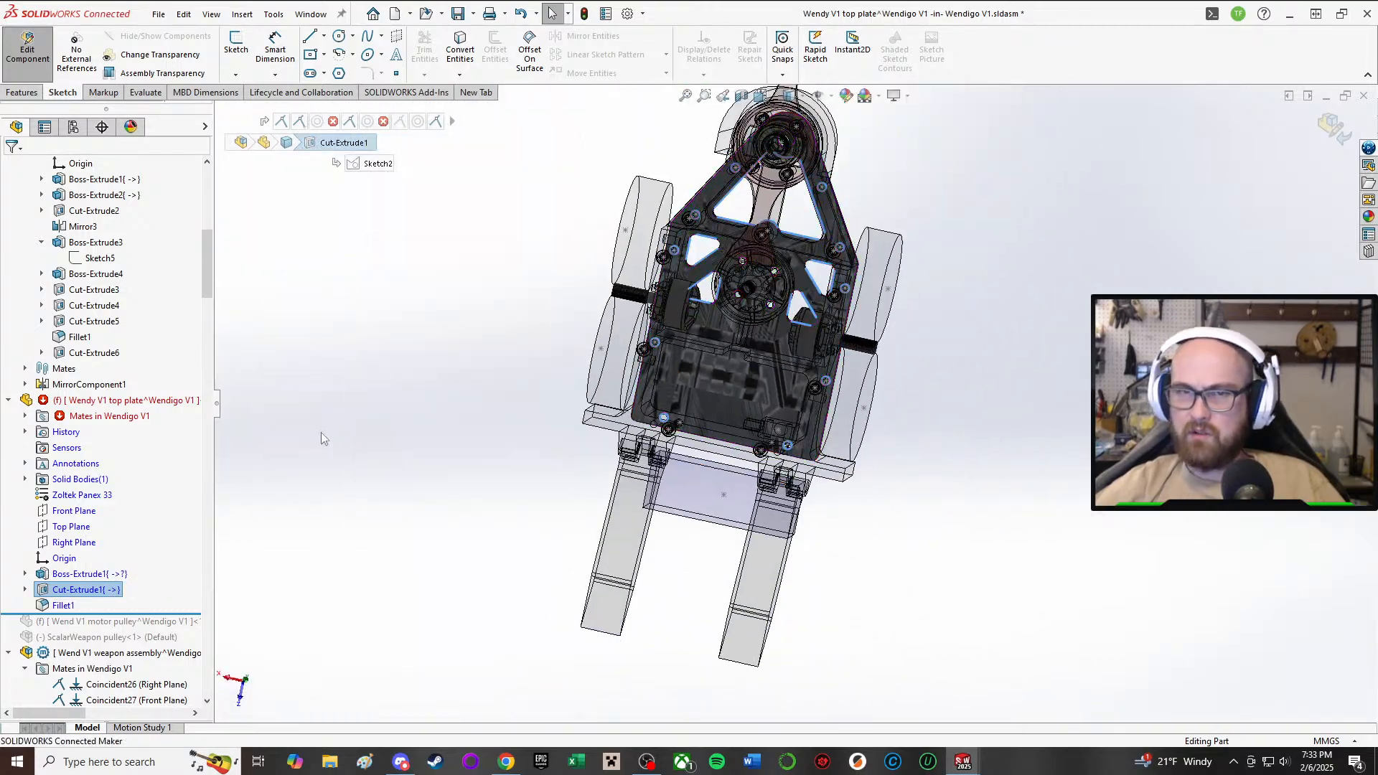
{"action": "left_click", "coordinate": [235, 43]}
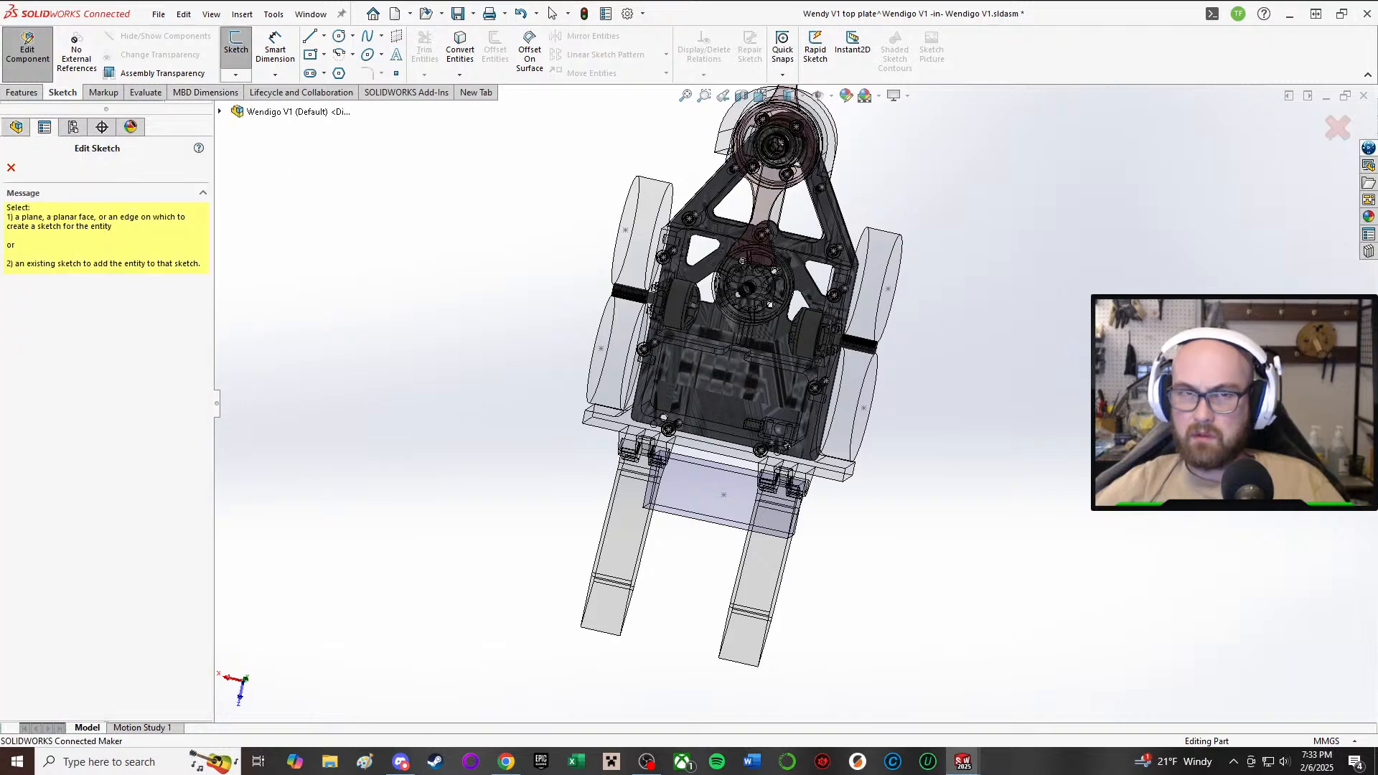
{"action": "left_click", "coordinate": [10, 168]}
{"action": "left_click", "coordinate": [79, 589]}
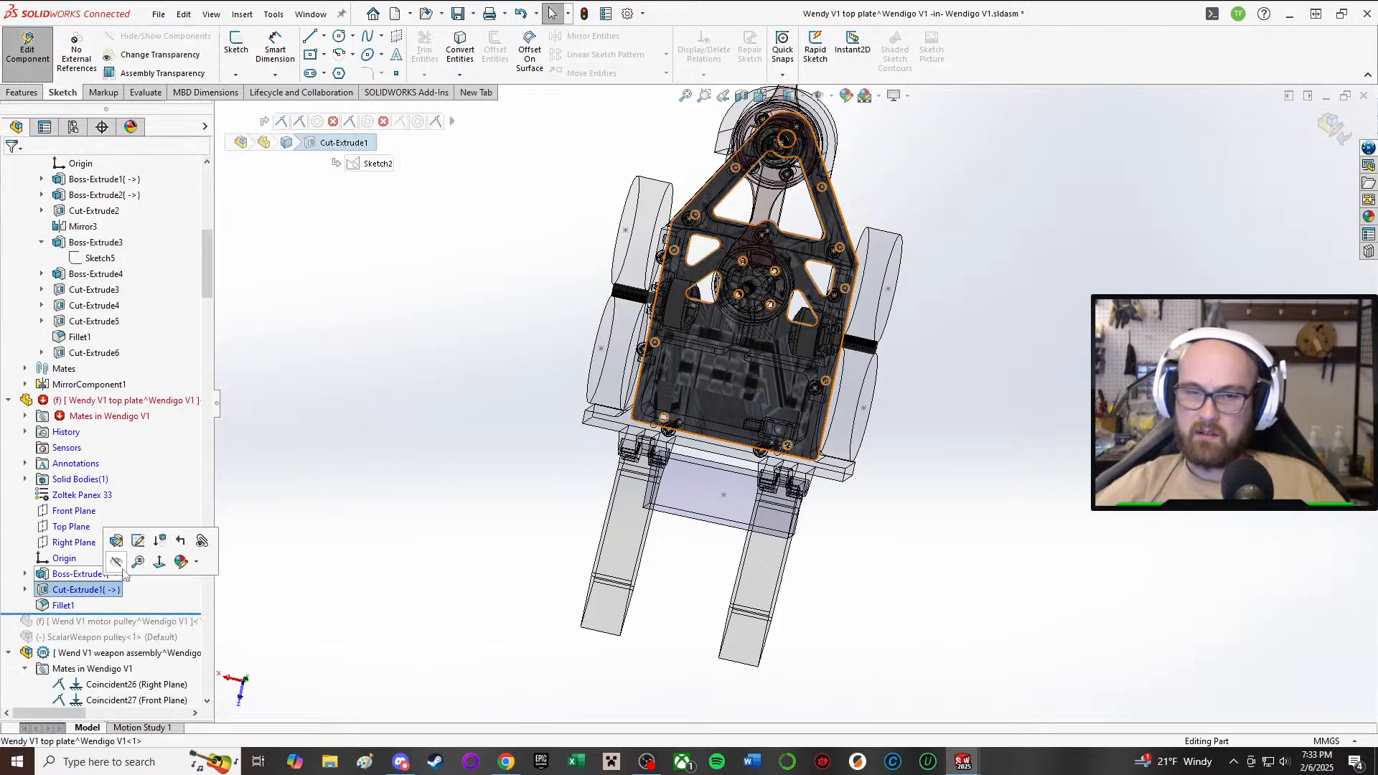
{"action": "left_click", "coordinate": [137, 541]}
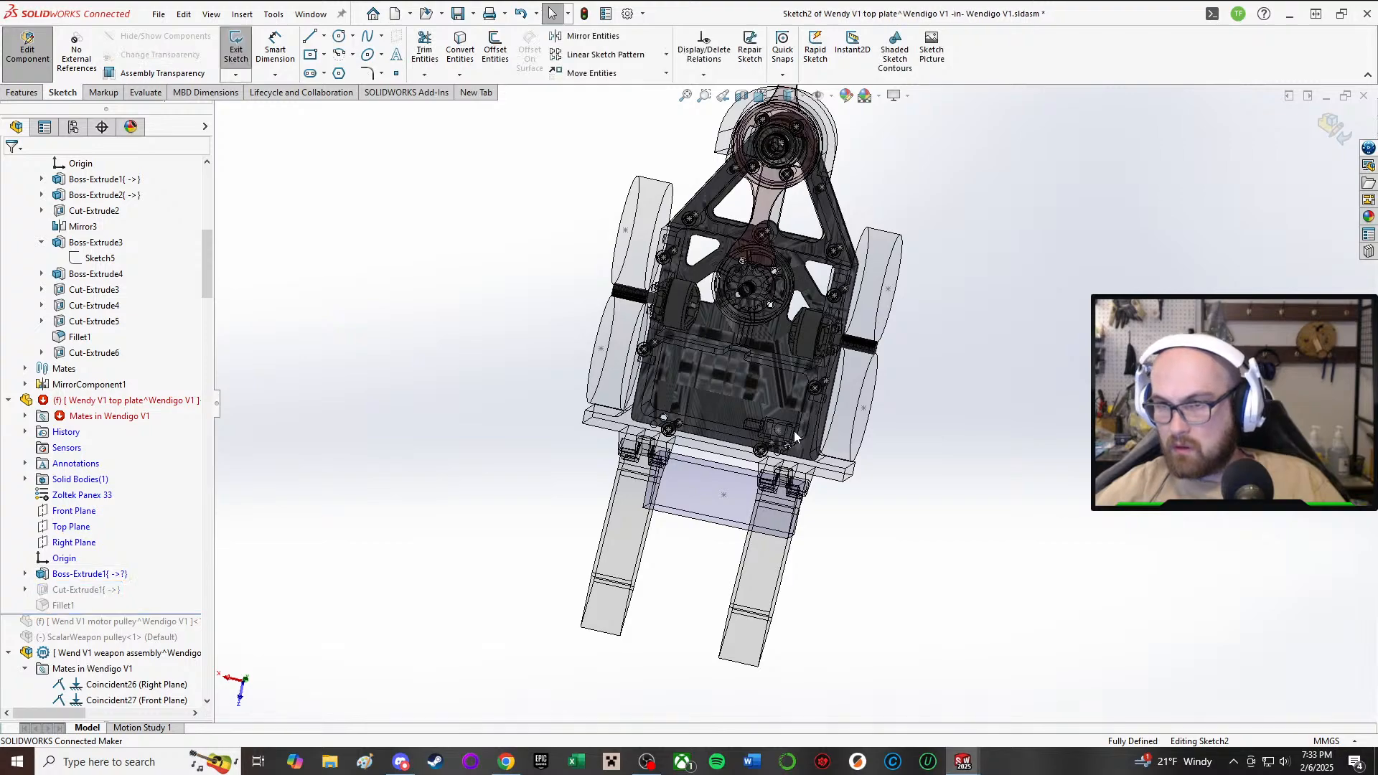
{"action": "scroll", "coordinate": [794, 431], "scroll_direction": "down", "scroll_amount": 5}
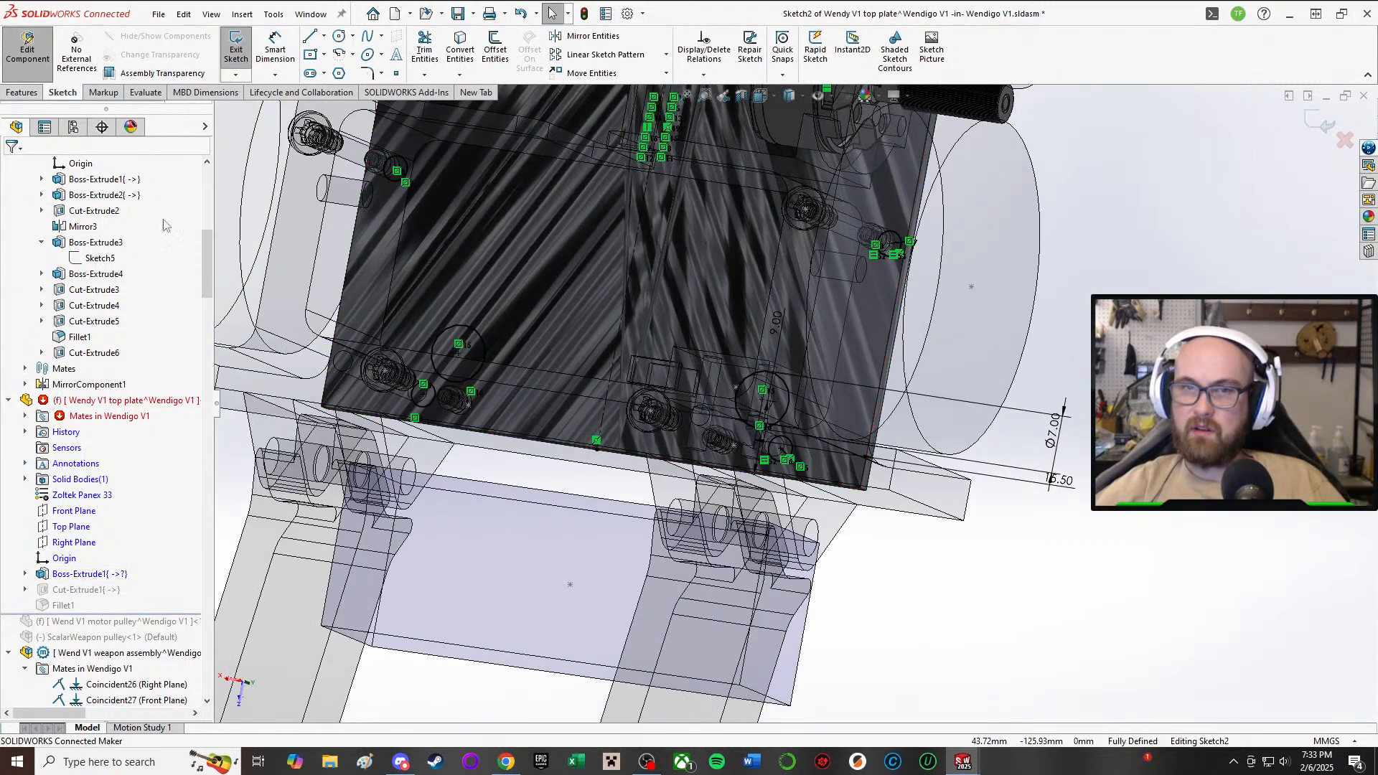
{"action": "left_click", "coordinate": [235, 47]}
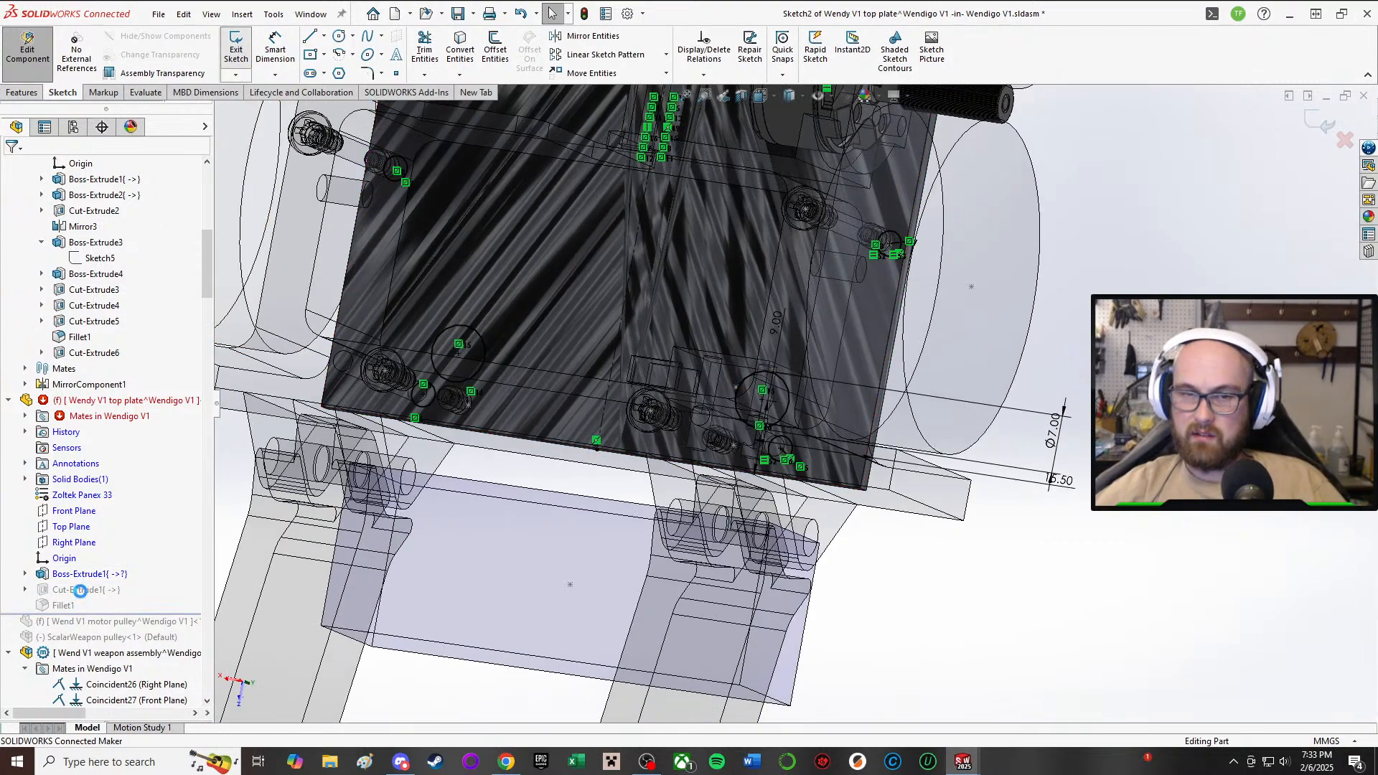
- Add both access hole circles to the selected contours of the top plate's Cut-Extrude1 through-all cut
{"action": "right_click", "coordinate": [79, 590]}
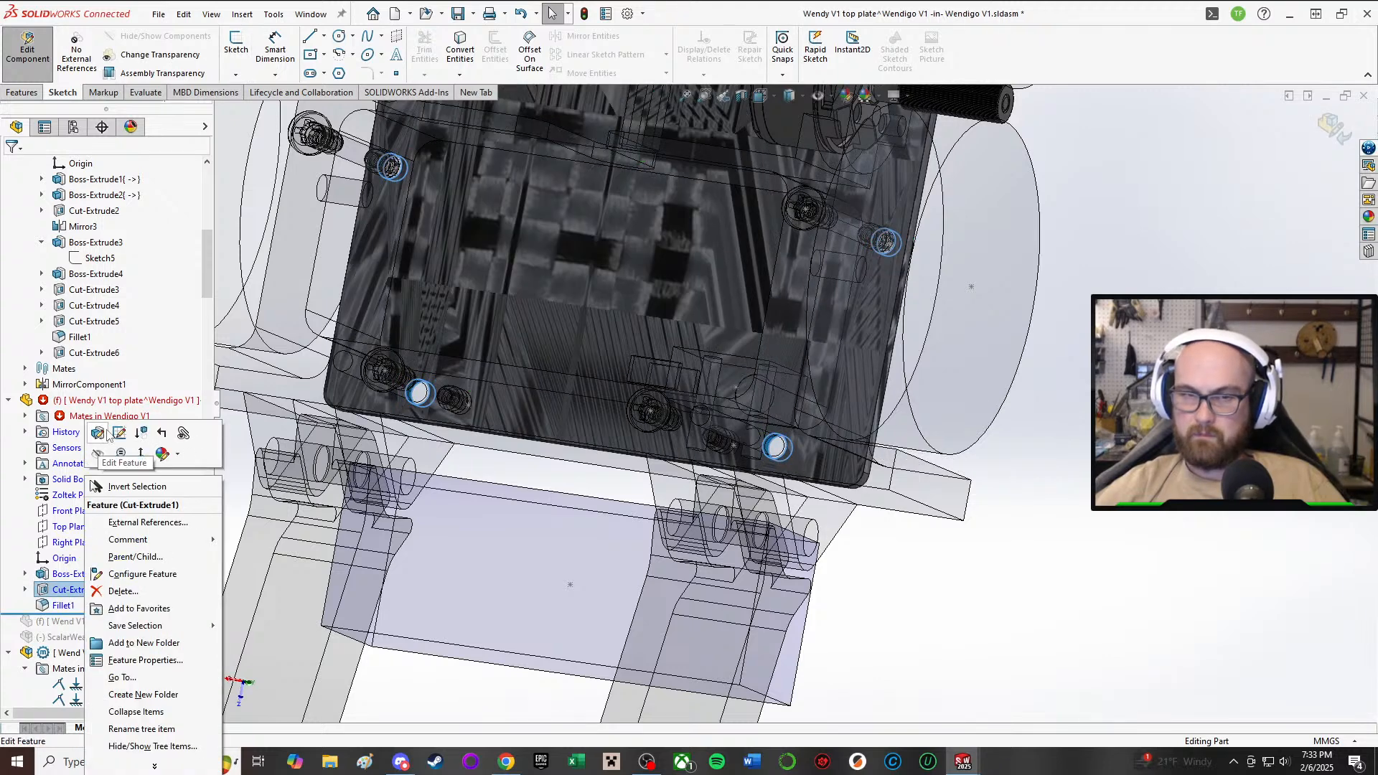
{"action": "left_click", "coordinate": [110, 440]}
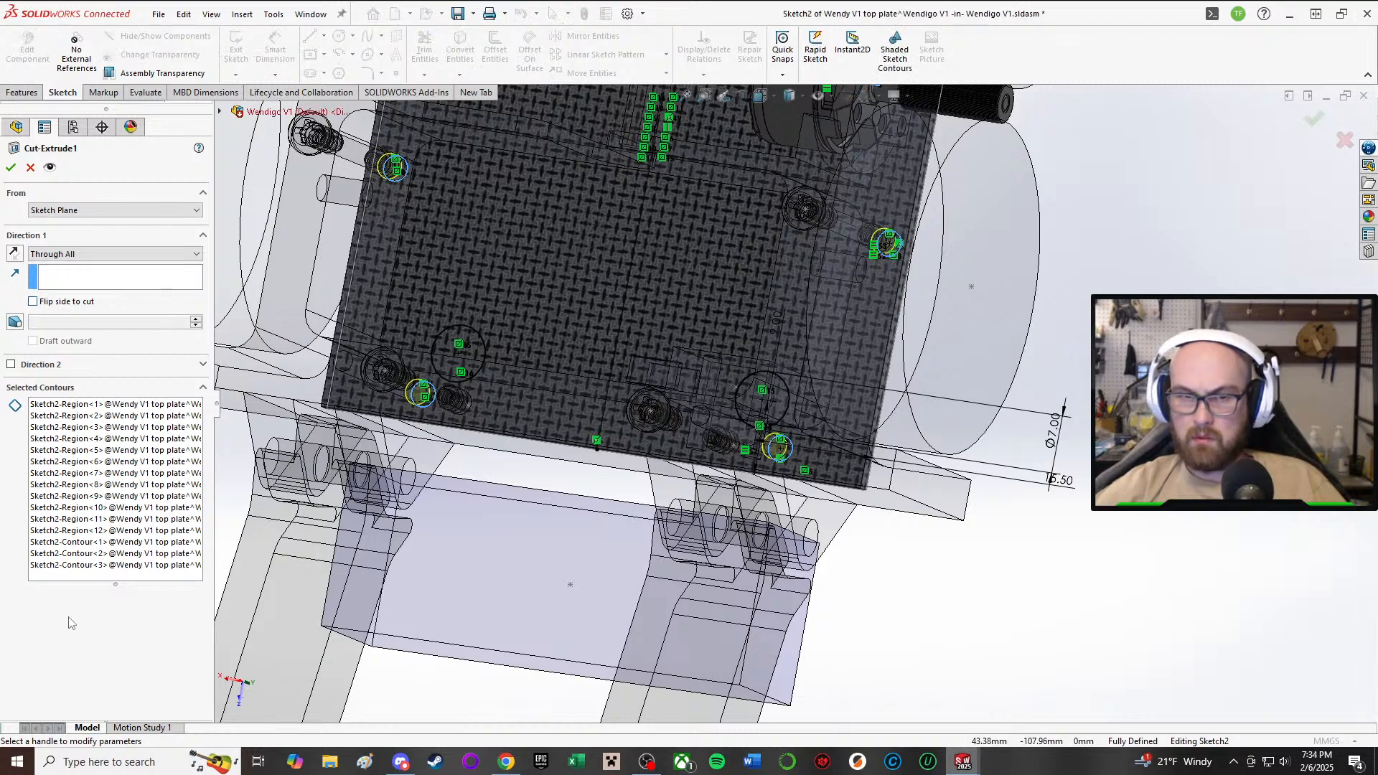
{"action": "left_click", "coordinate": [92, 581]}
{"action": "left_click", "coordinate": [738, 394]}
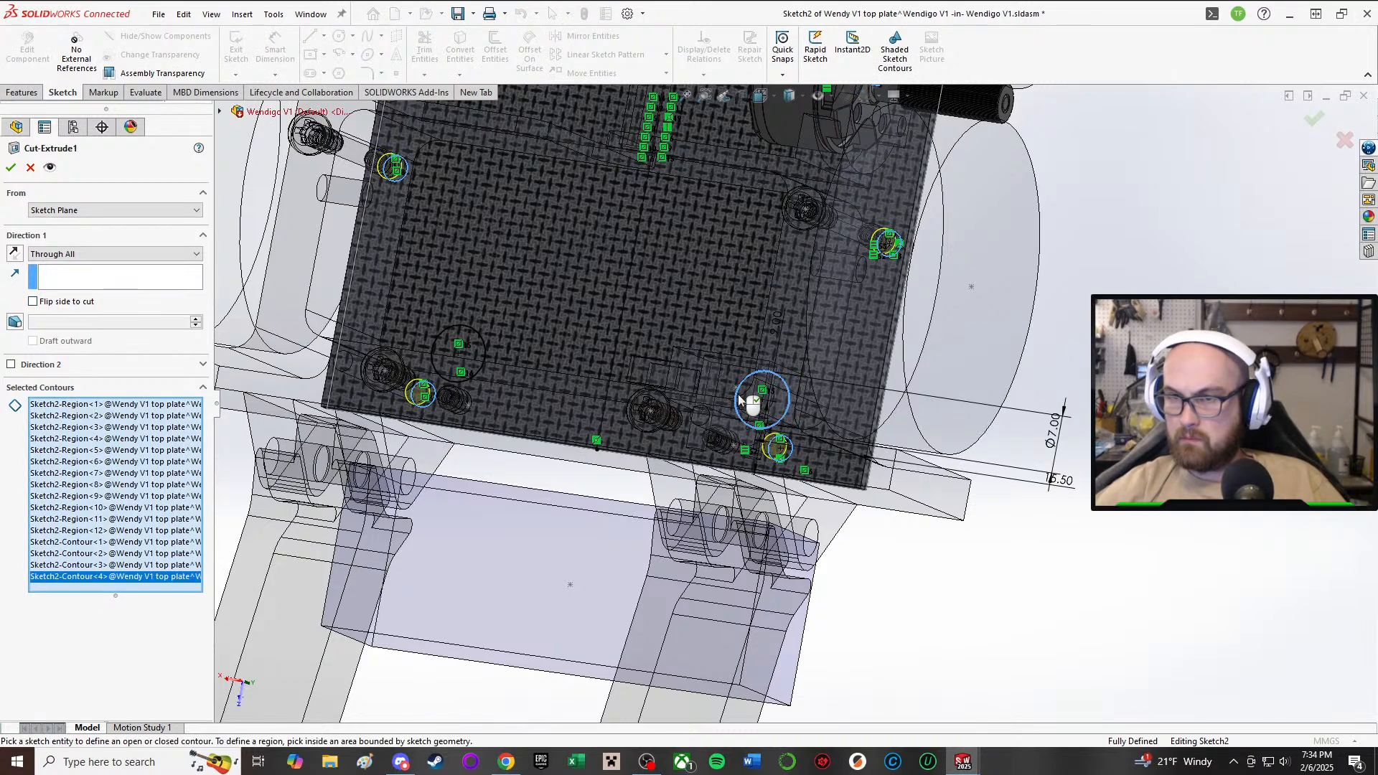
{"action": "left_click", "coordinate": [447, 363]}
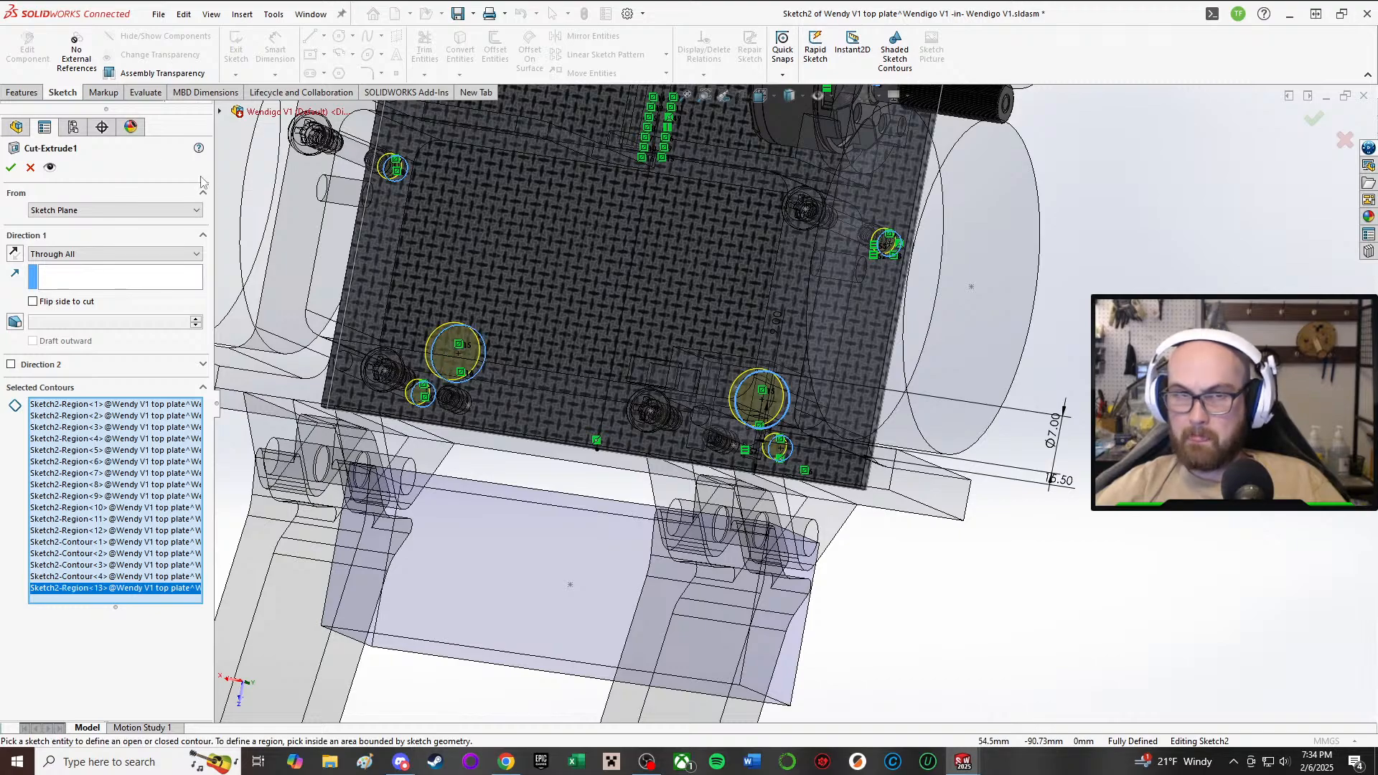
{"action": "left_click", "coordinate": [12, 170]}
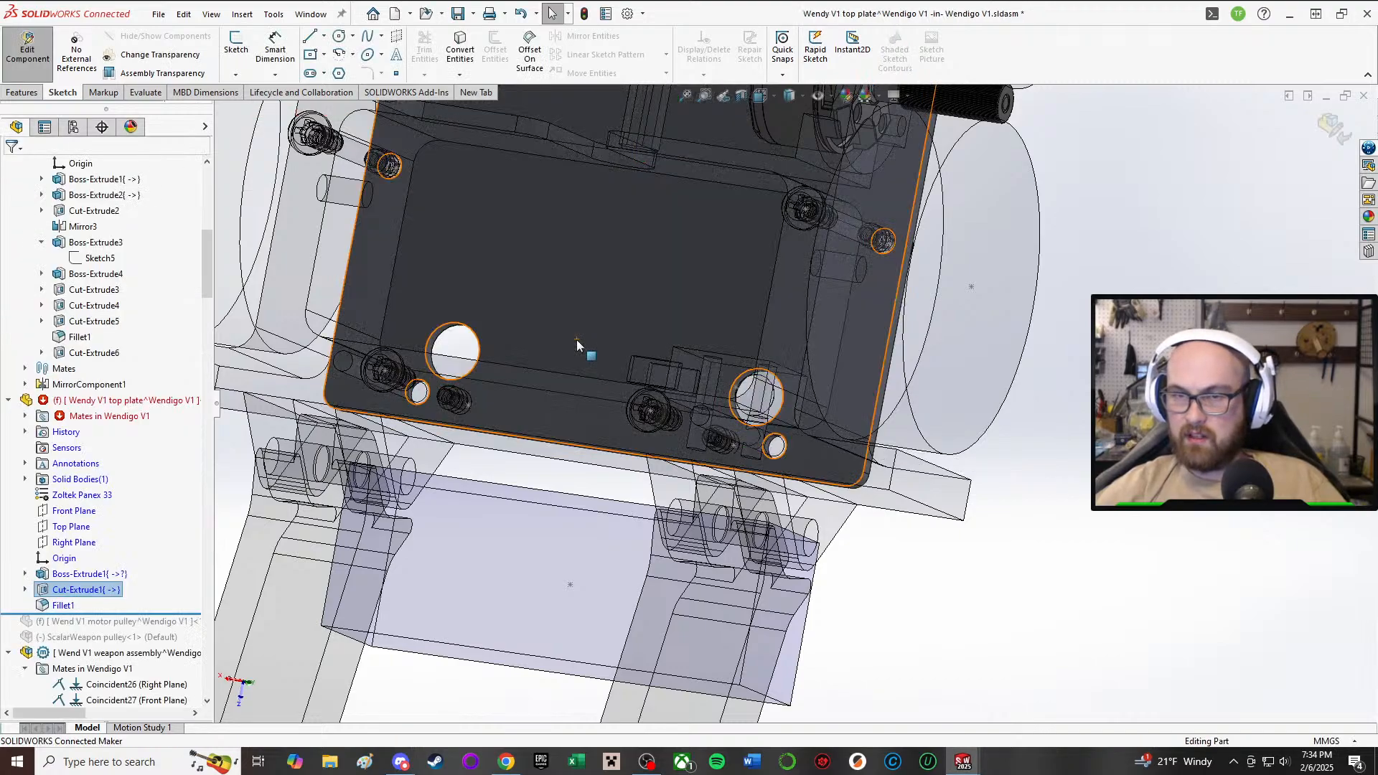
- Check the access holes over the switch area and finish editing the top plate, returning to the main assembly
{"action": "scroll", "coordinate": [603, 344], "scroll_direction": "down", "scroll_amount": 5}
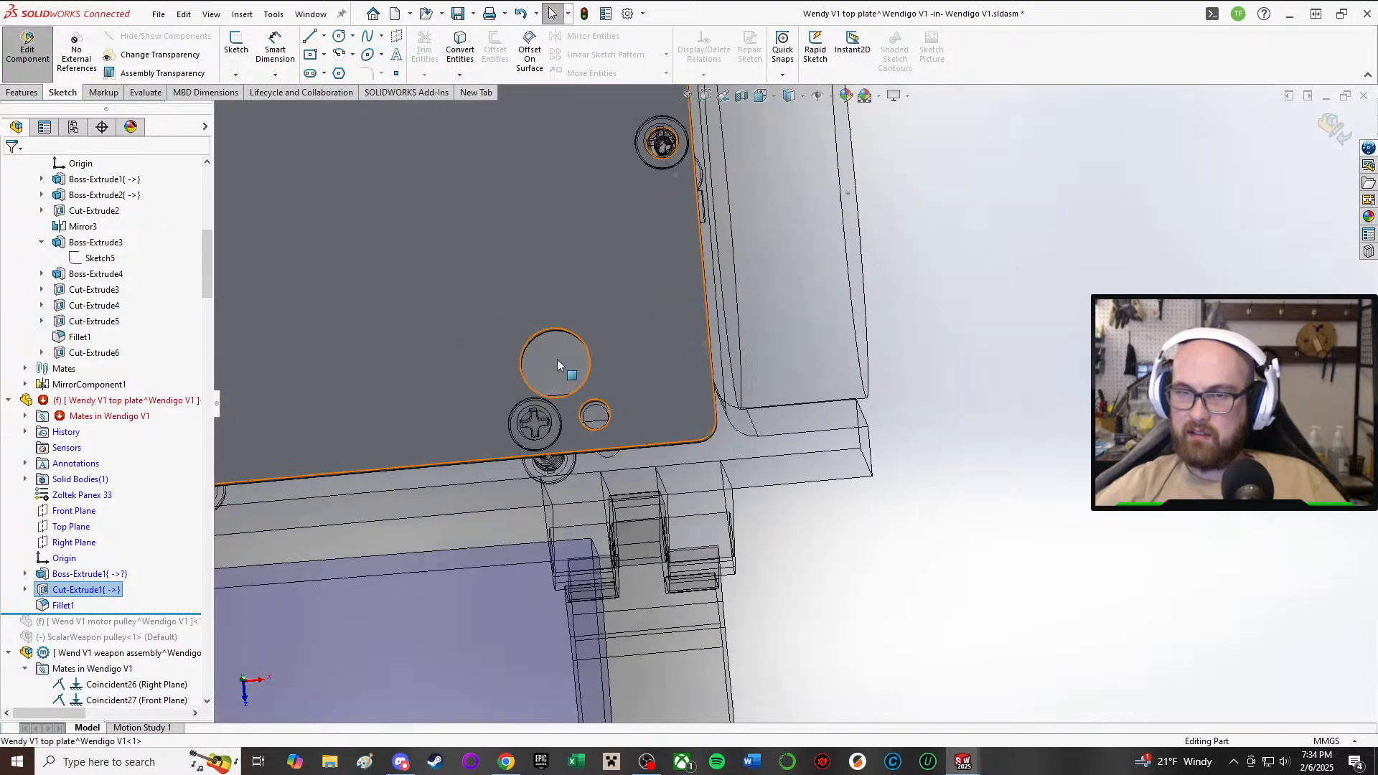
{"action": "middle_click_drag", "start_coordinate": [557, 359], "coordinate": [562, 265]}
{"action": "key", "text": "Escape"}
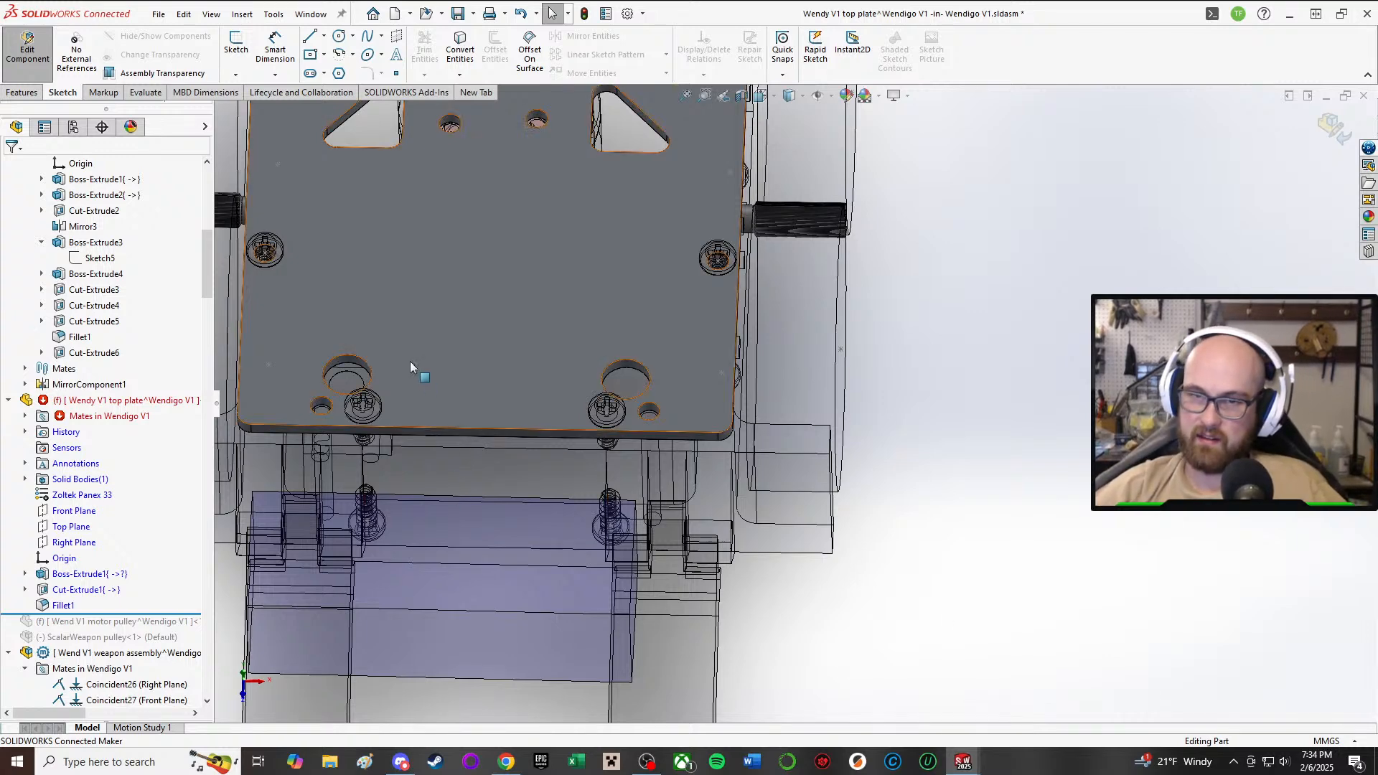
{"action": "middle_click_drag", "start_coordinate": [411, 360], "coordinate": [414, 415]}
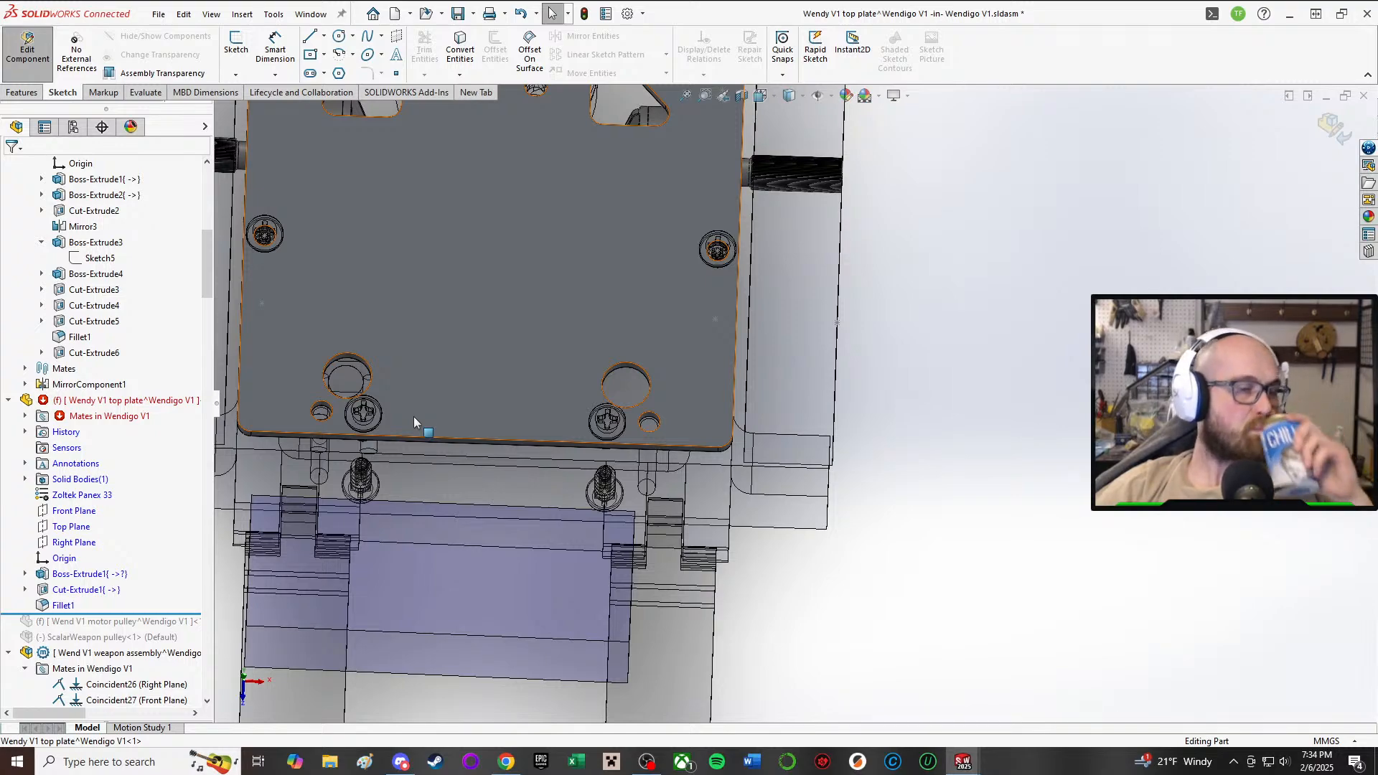
{"action": "middle_click_drag", "start_coordinate": [386, 412], "coordinate": [402, 308]}
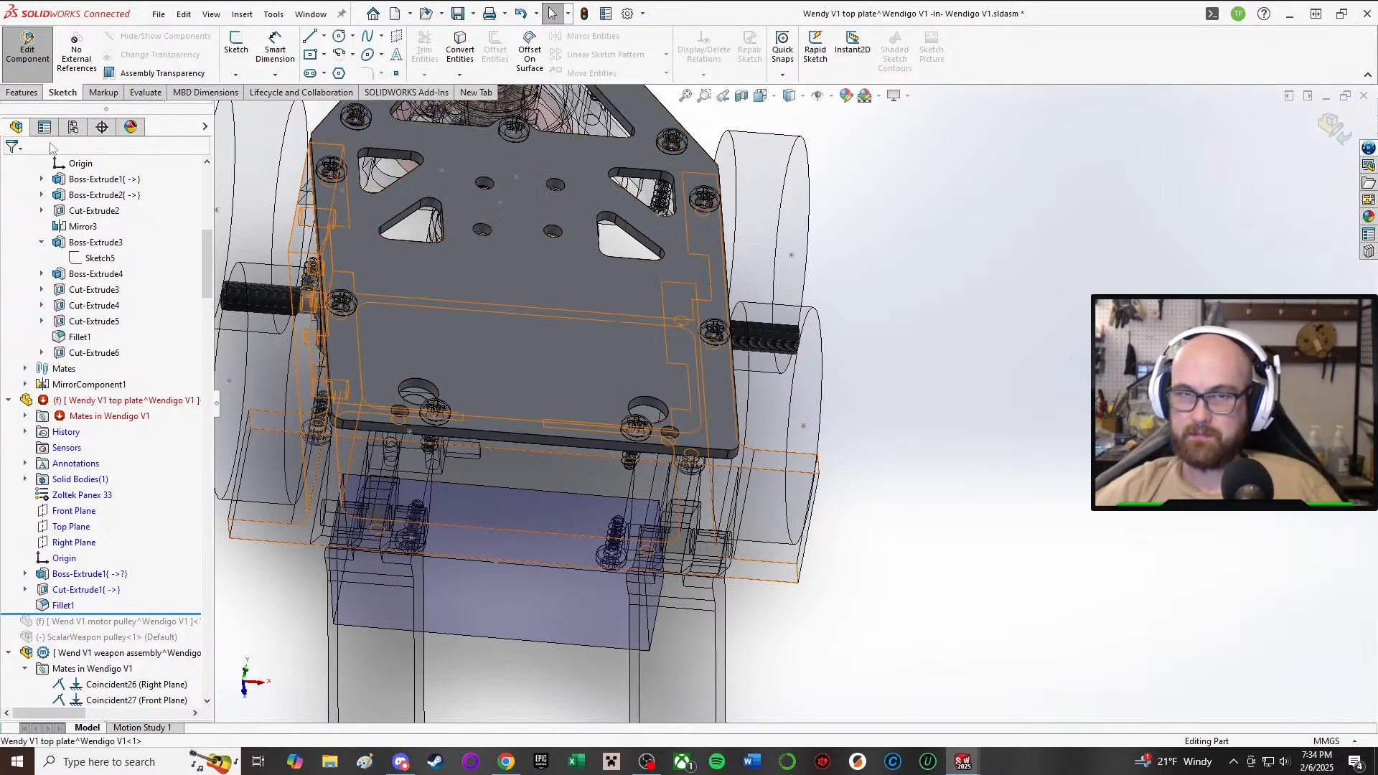
{"action": "left_click", "coordinate": [10, 40]}
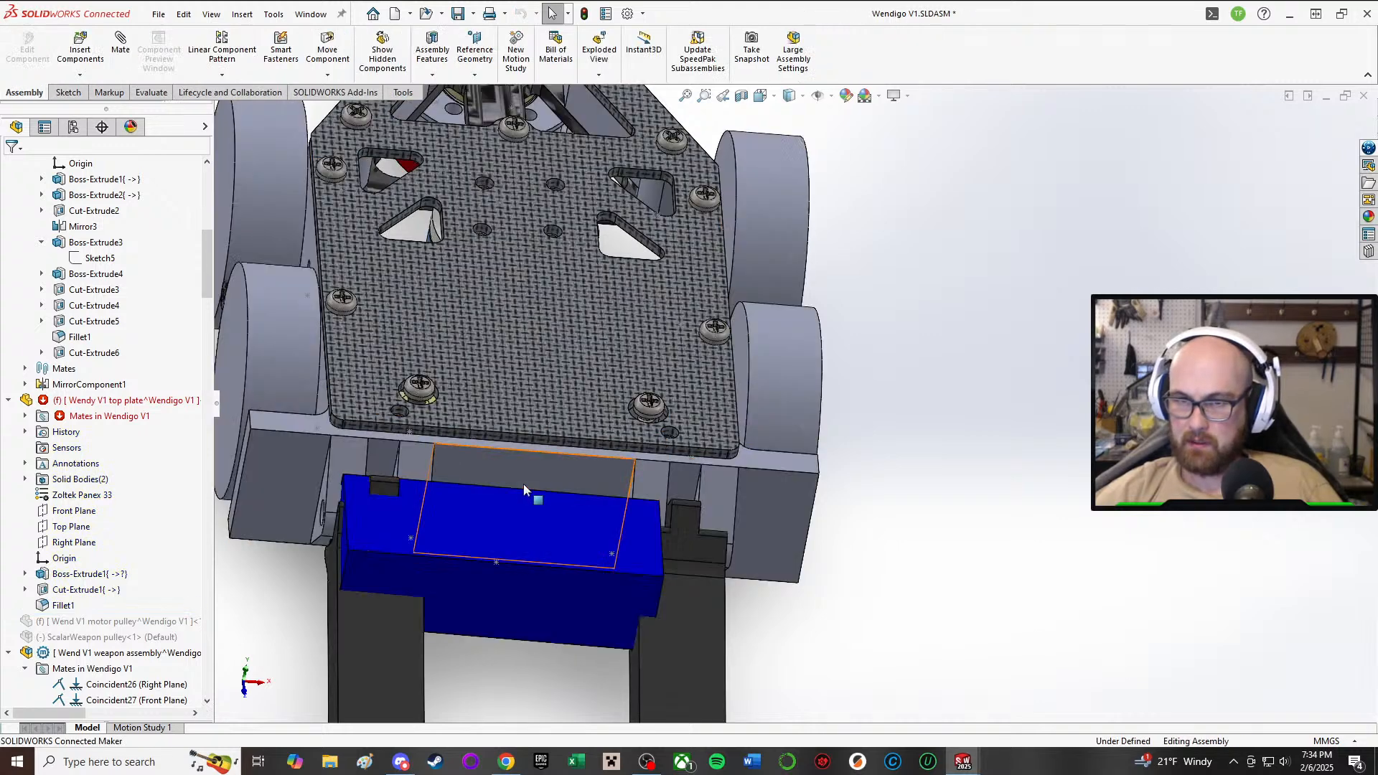
- Open the drive pod part for editing within the assembly
{"action": "left_click", "coordinate": [532, 468]}
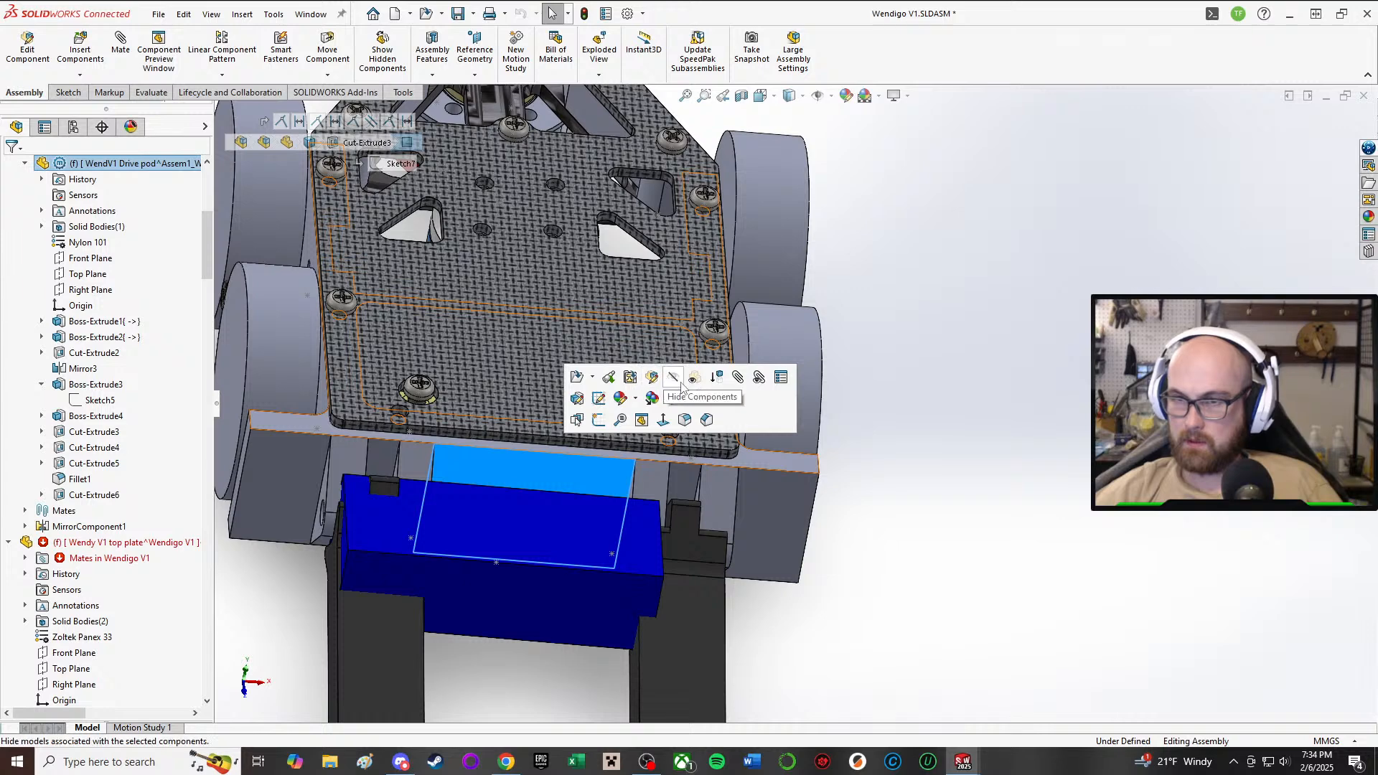
{"action": "left_click", "coordinate": [663, 377]}
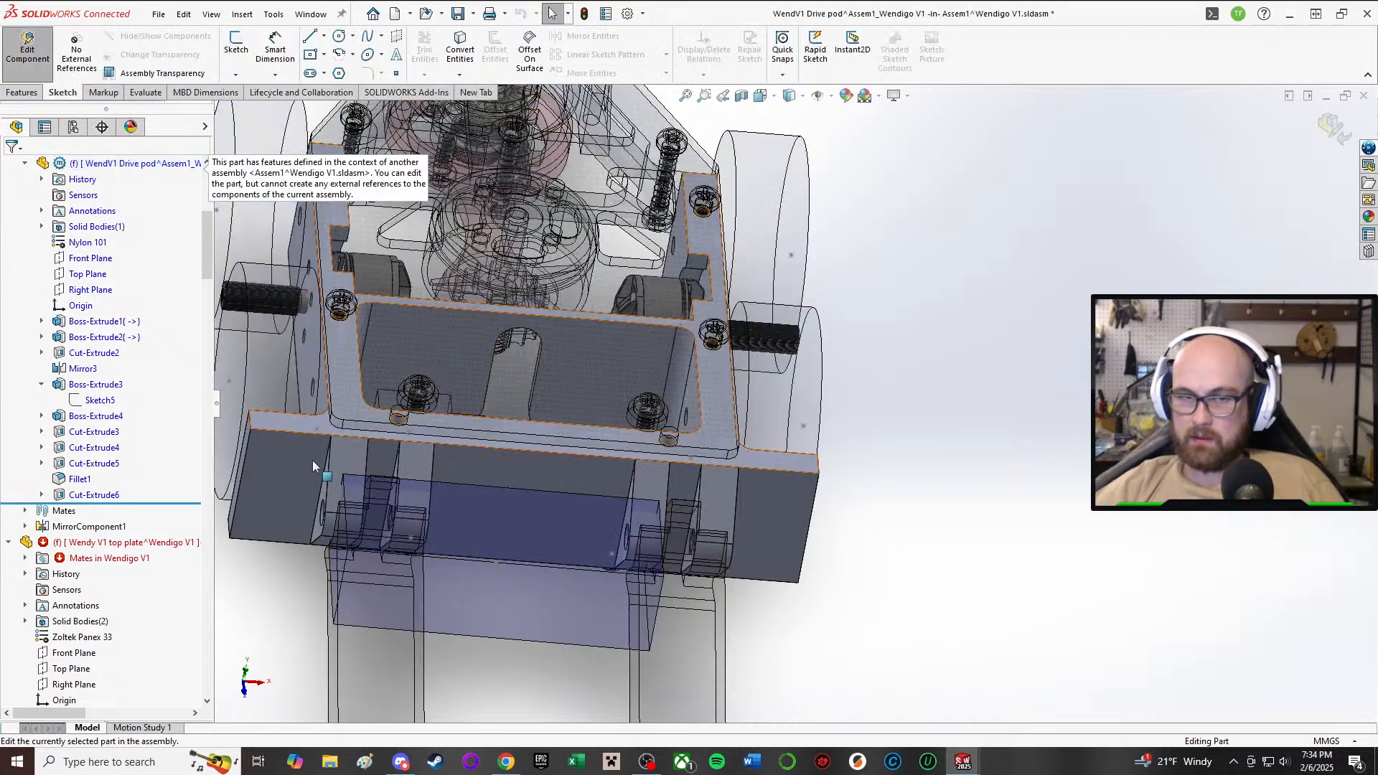
{"action": "scroll", "coordinate": [309, 460], "scroll_direction": "down", "scroll_amount": 2}
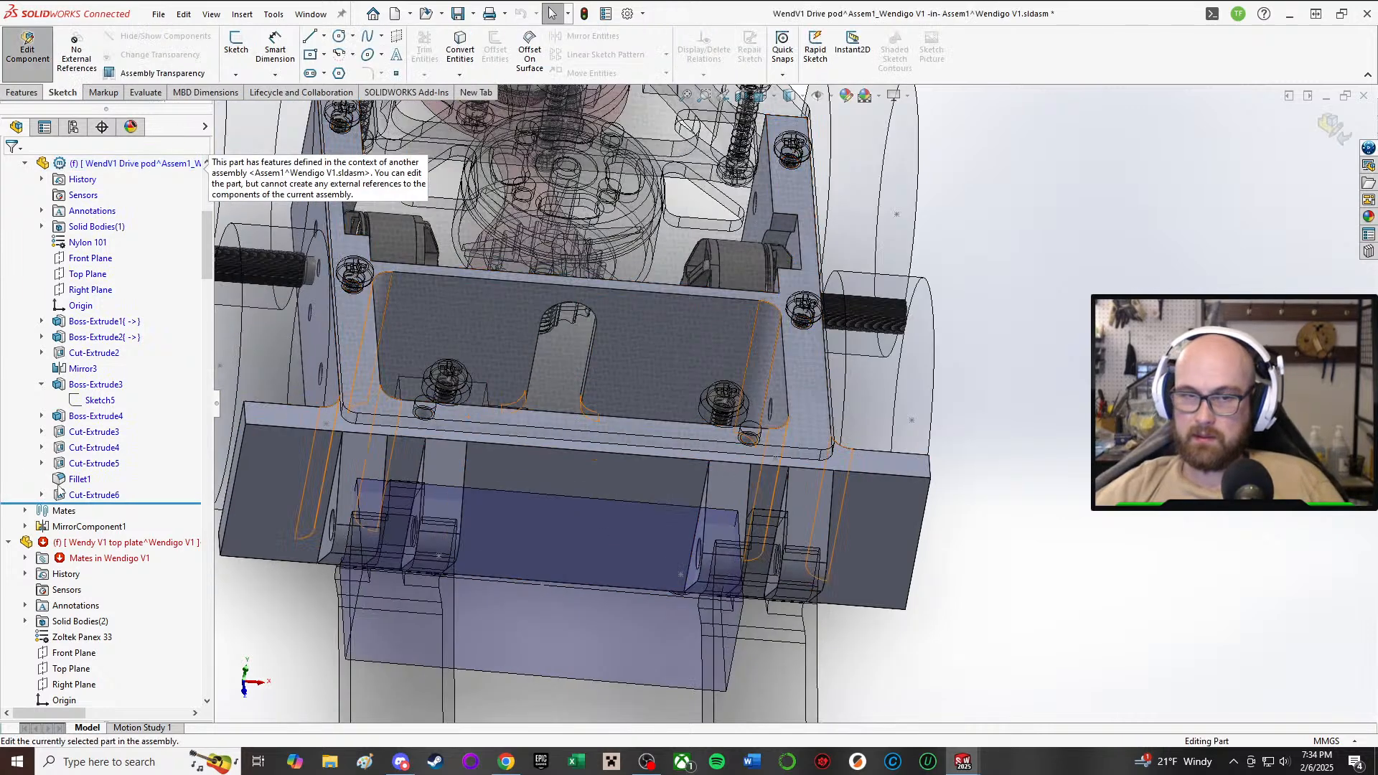
- Open the sketch of the drive pod's Cut-Extrude4, which makes the two rear screw holes, for editing
{"action": "left_click", "coordinate": [87, 448]}
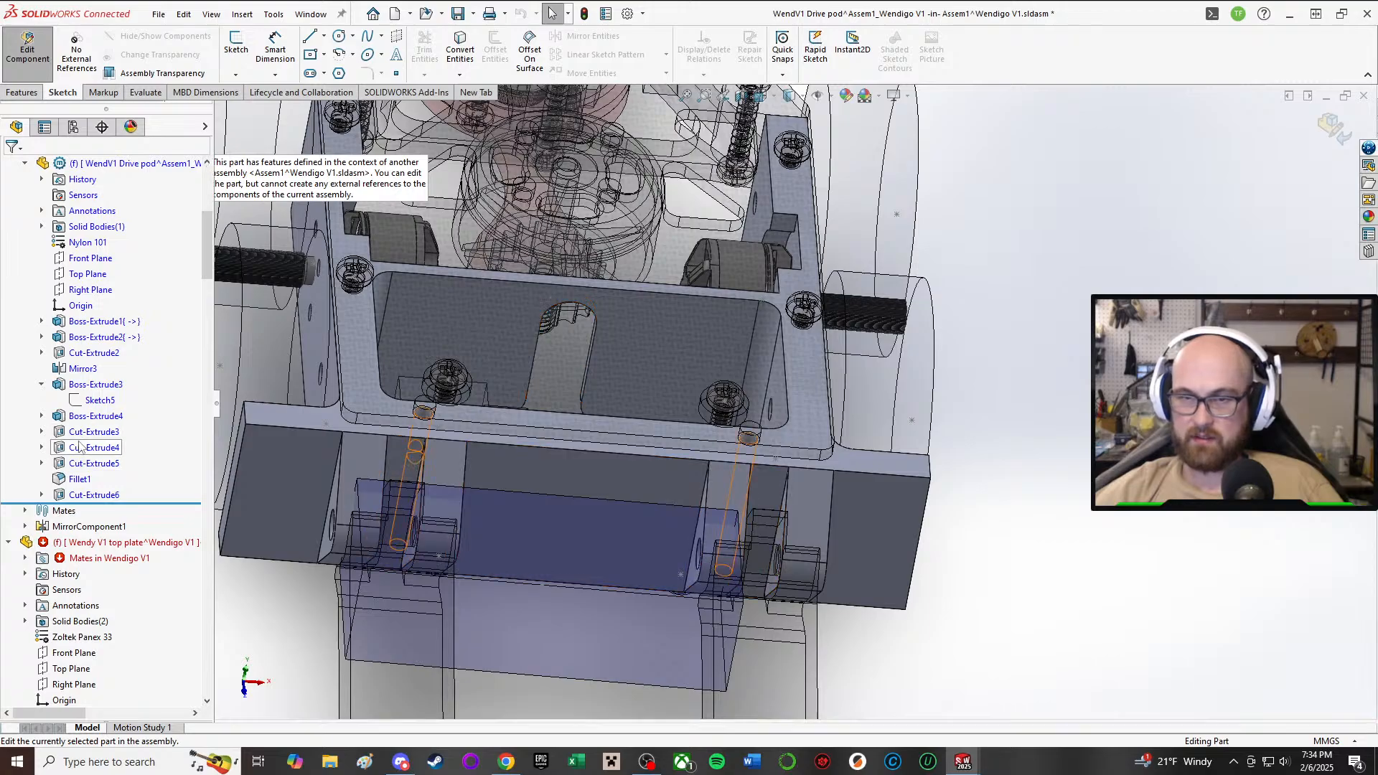
{"action": "middle_click_drag", "start_coordinate": [486, 480], "coordinate": [471, 568]}
{"action": "scroll", "coordinate": [423, 440], "scroll_direction": "down", "scroll_amount": 1}
{"action": "mouse_move", "coordinate": [462, 450]}
{"action": "middle_mouse_down"}
{"action": "mouse_move", "coordinate": [483, 585]}
{"action": "mouse_move", "coordinate": [475, 528]}
{"action": "middle_mouse_up"}
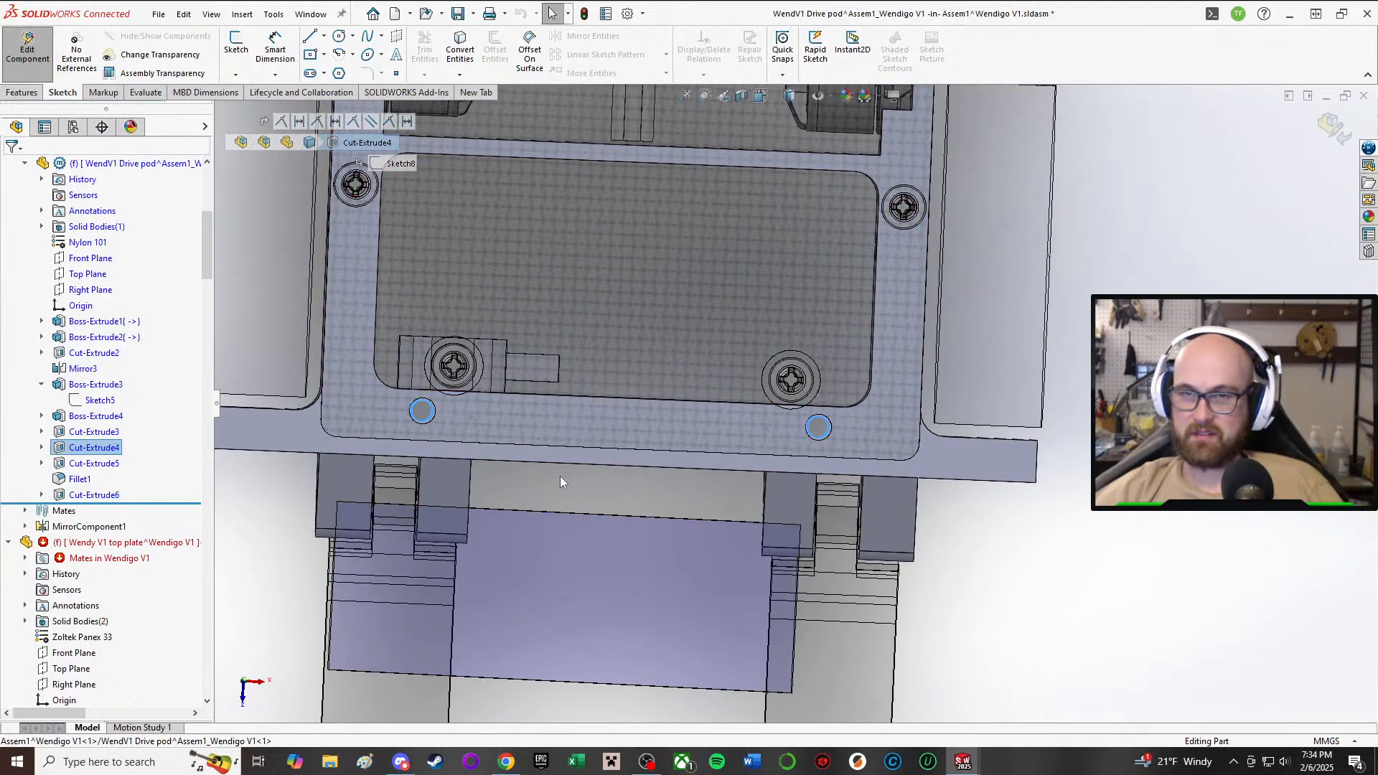
{"action": "scroll", "coordinate": [1078, 514], "scroll_direction": "up", "scroll_amount": 2}
{"action": "right_click", "coordinate": [74, 452]}
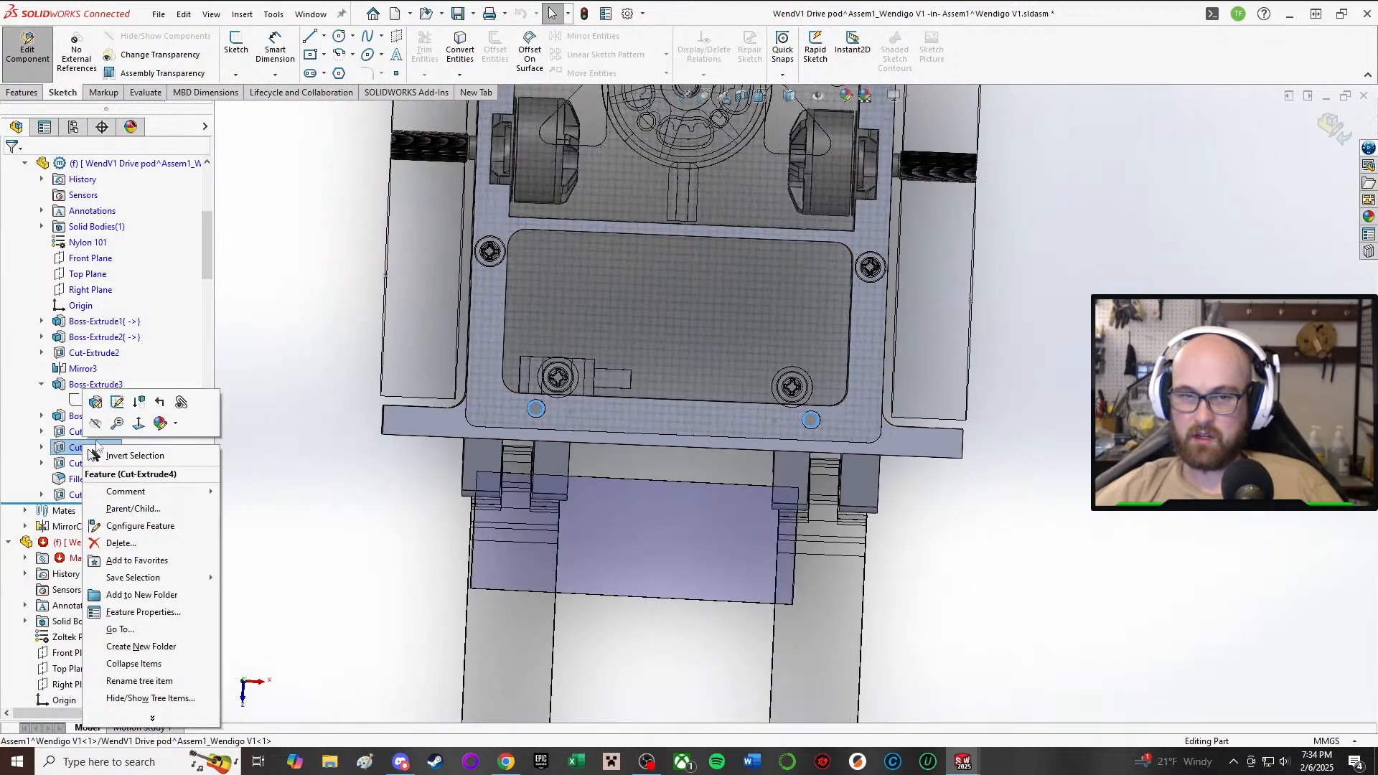
{"action": "left_click", "coordinate": [133, 419]}
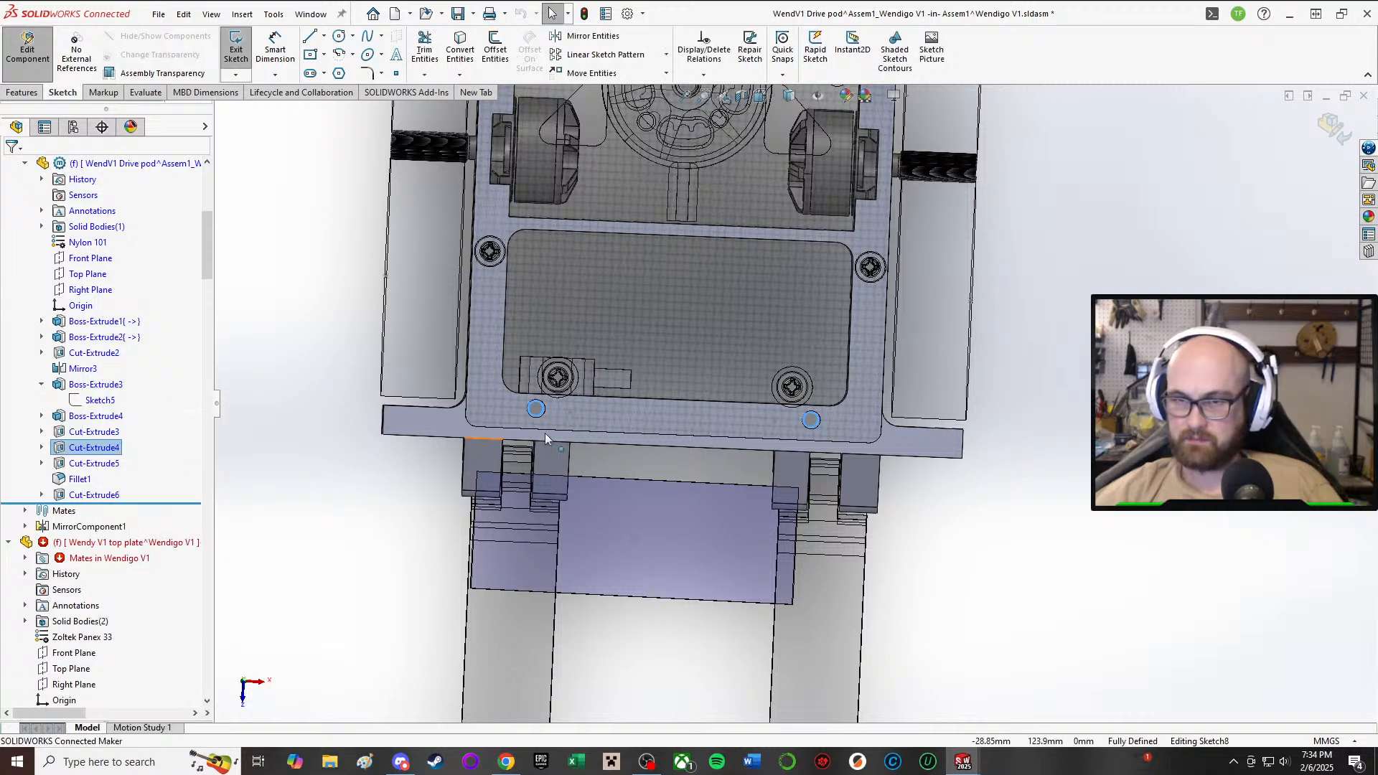
{"action": "scroll", "coordinate": [768, 441], "scroll_direction": "down", "scroll_amount": 2}
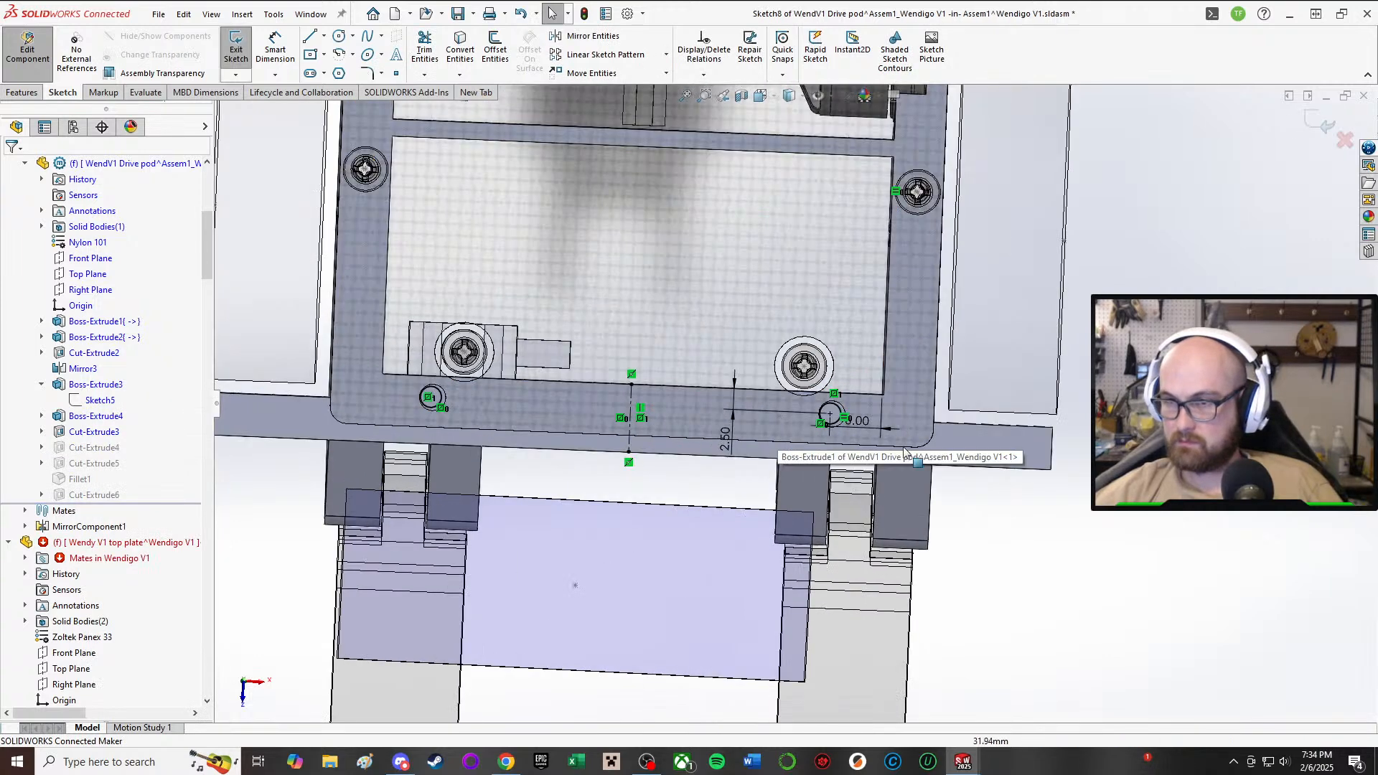
- Set the horizontal distance between the rear screw hole circle and the pocket's inner side wall to 1 mm
{"action": "left_click", "coordinate": [865, 433]}
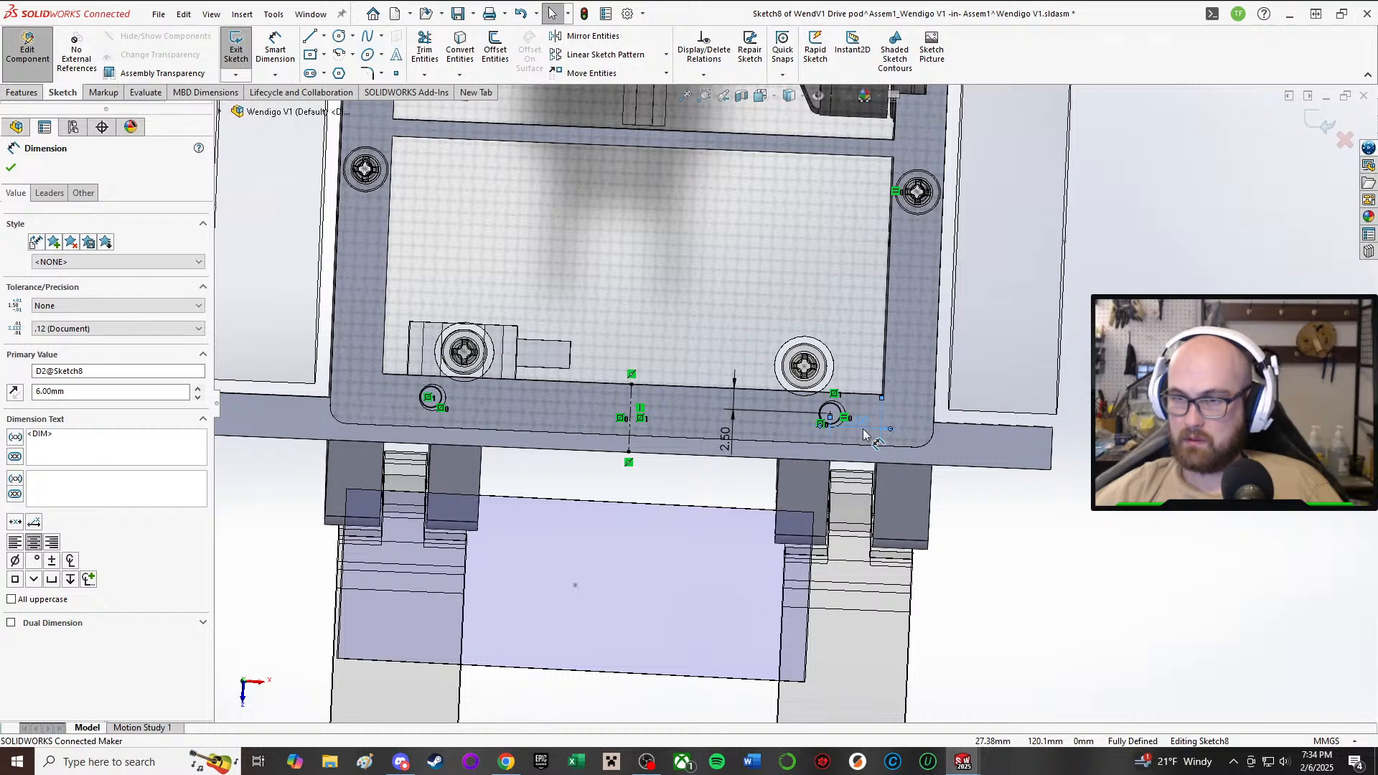
{"action": "double_click", "coordinate": [865, 433]}
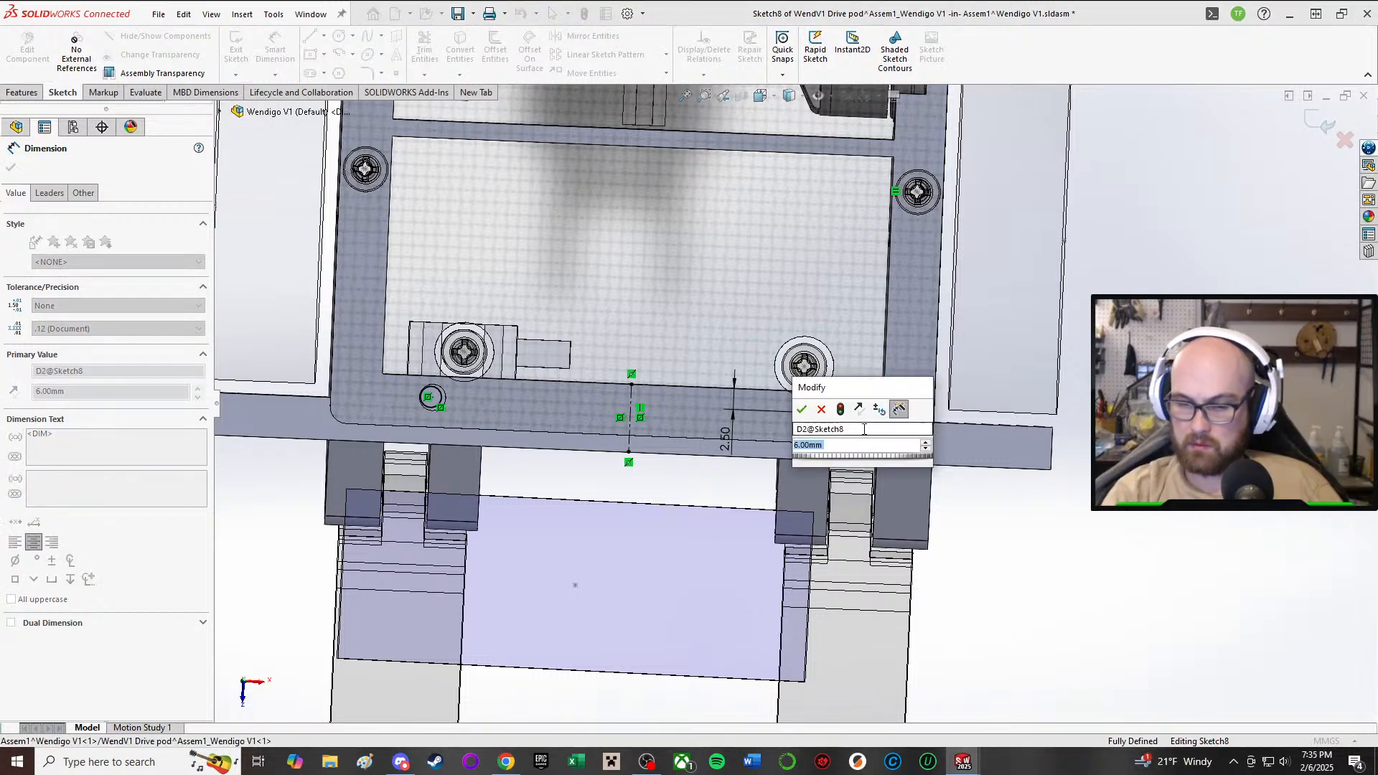
{"action": "key", "text": "Return"}
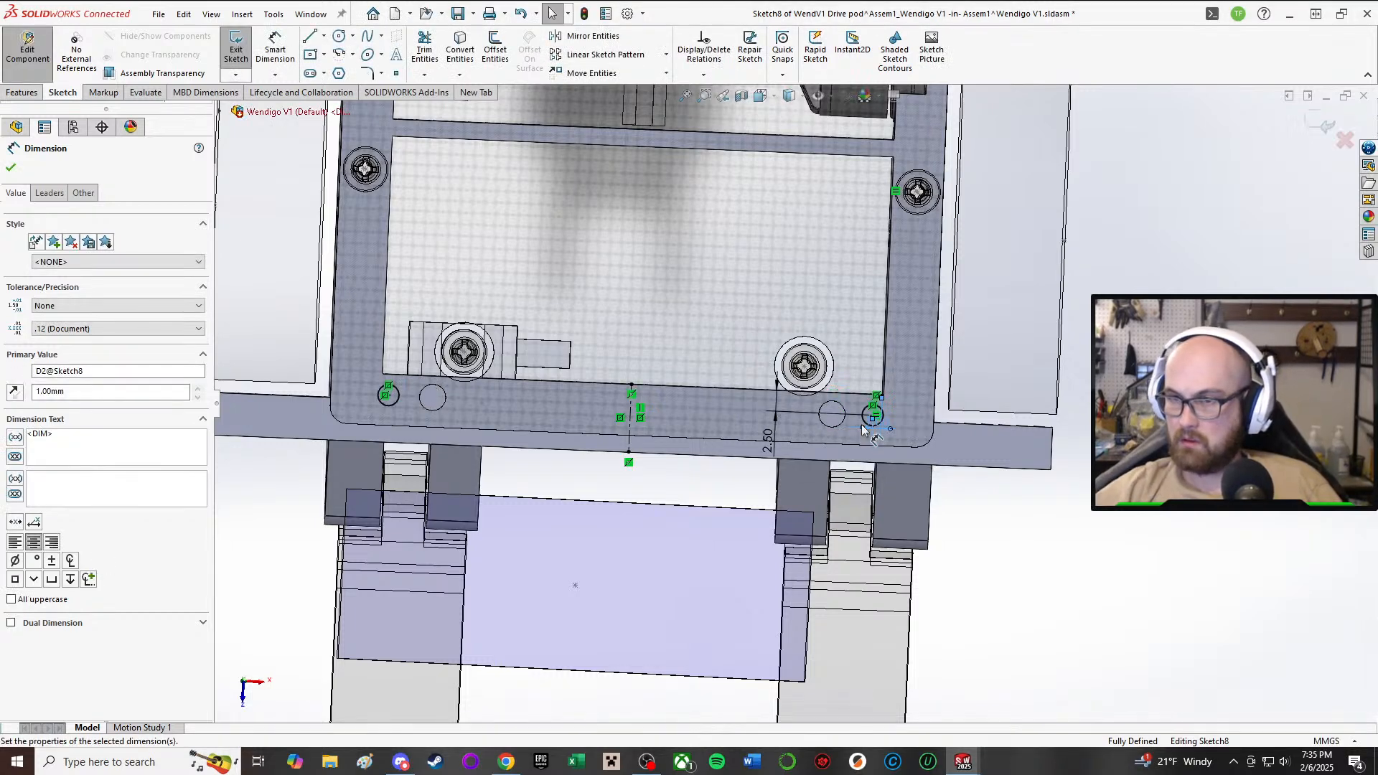
{"action": "mouse_move", "coordinate": [962, 411]}
{"action": "middle_mouse_down"}
{"action": "mouse_move", "coordinate": [955, 304]}
{"action": "mouse_move", "coordinate": [967, 408]}
{"action": "middle_mouse_up"}
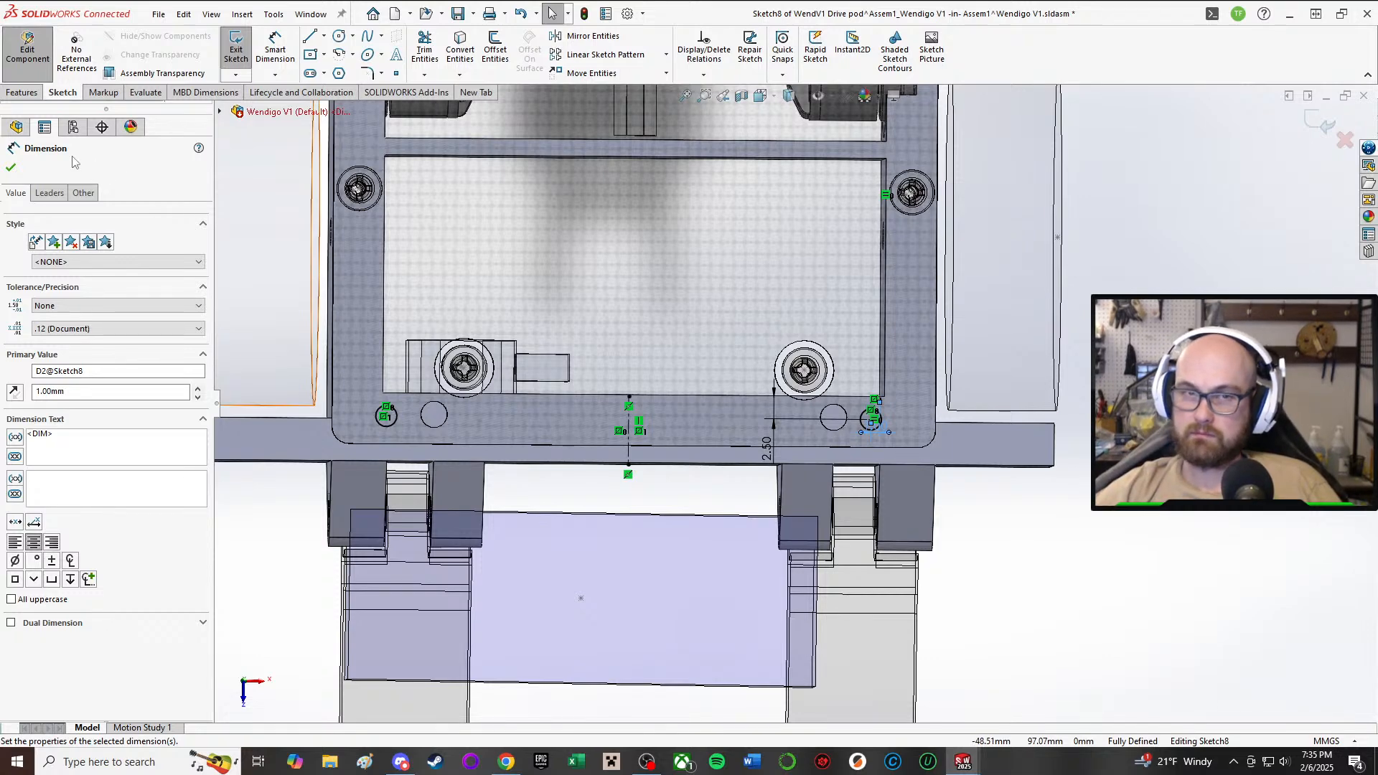
{"action": "left_click", "coordinate": [12, 169]}
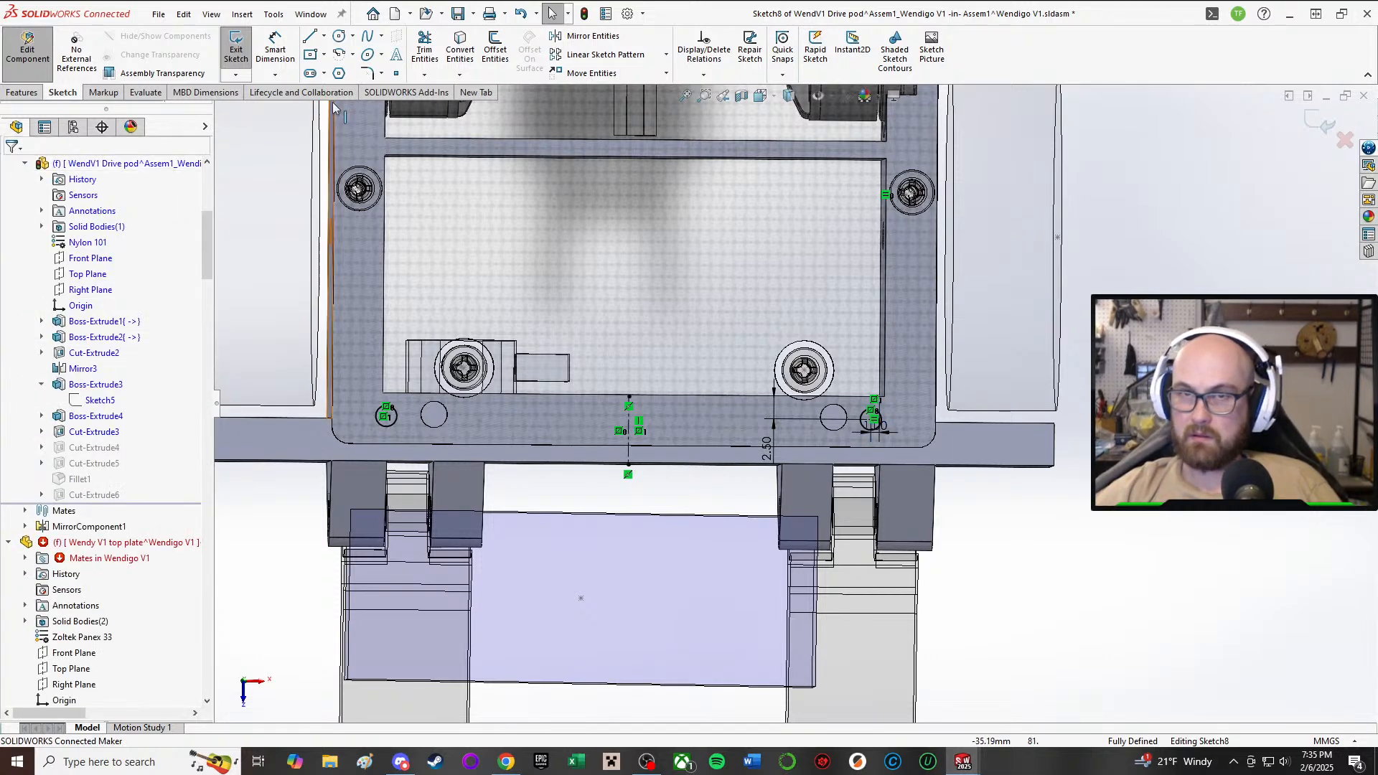
- Sketch a circle about 4.9 mm in diameter on the vertical centreline, level with the two rear screw holes
{"action": "right_click", "coordinate": [1167, 515]}
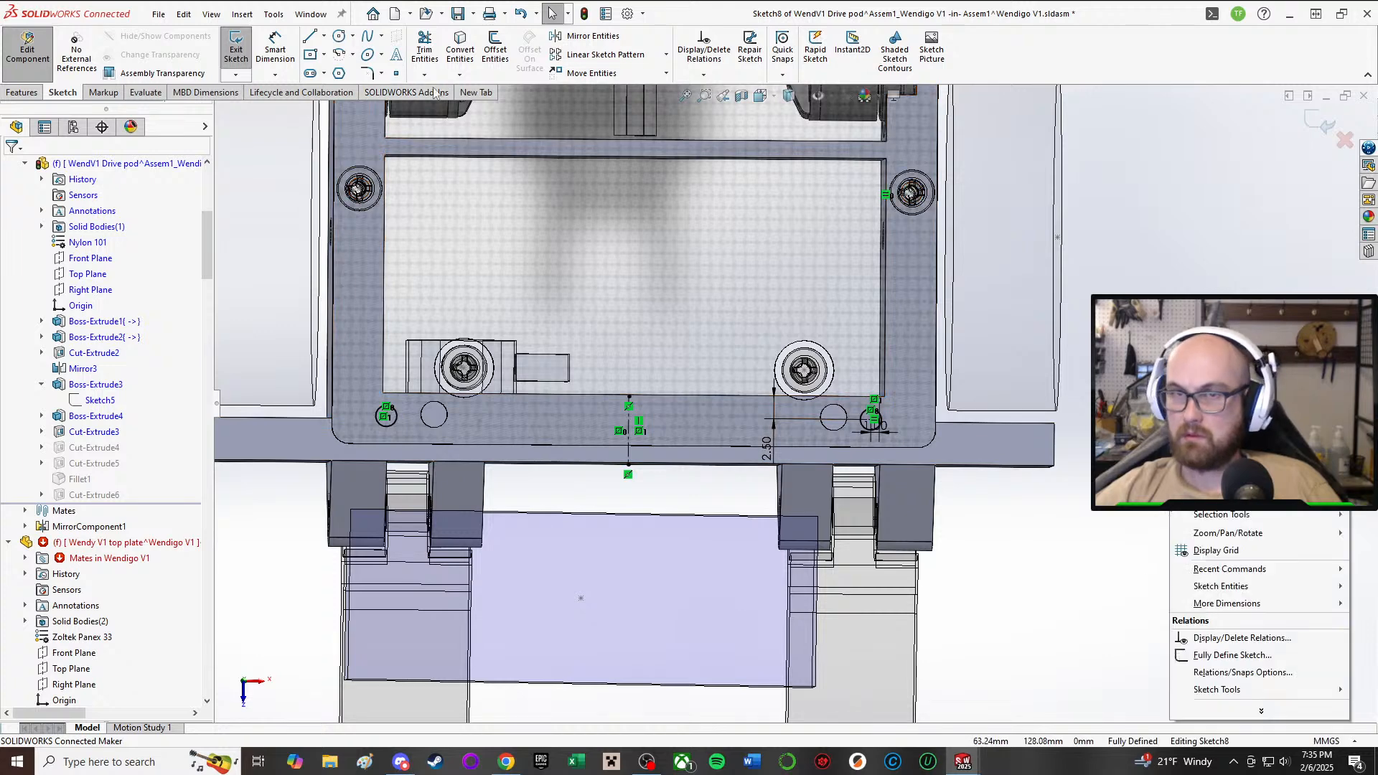
{"action": "left_click", "coordinate": [341, 37]}
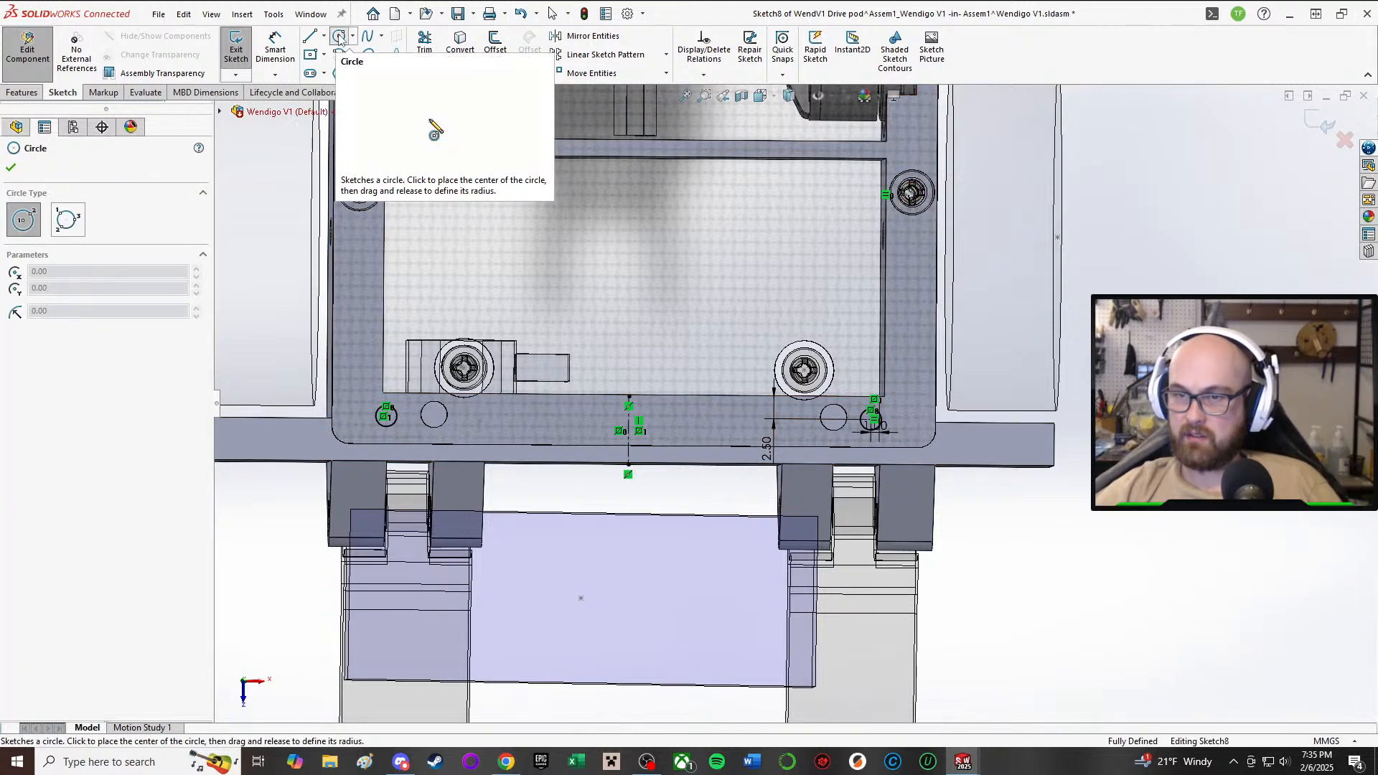
{"action": "left_click", "coordinate": [342, 37]}
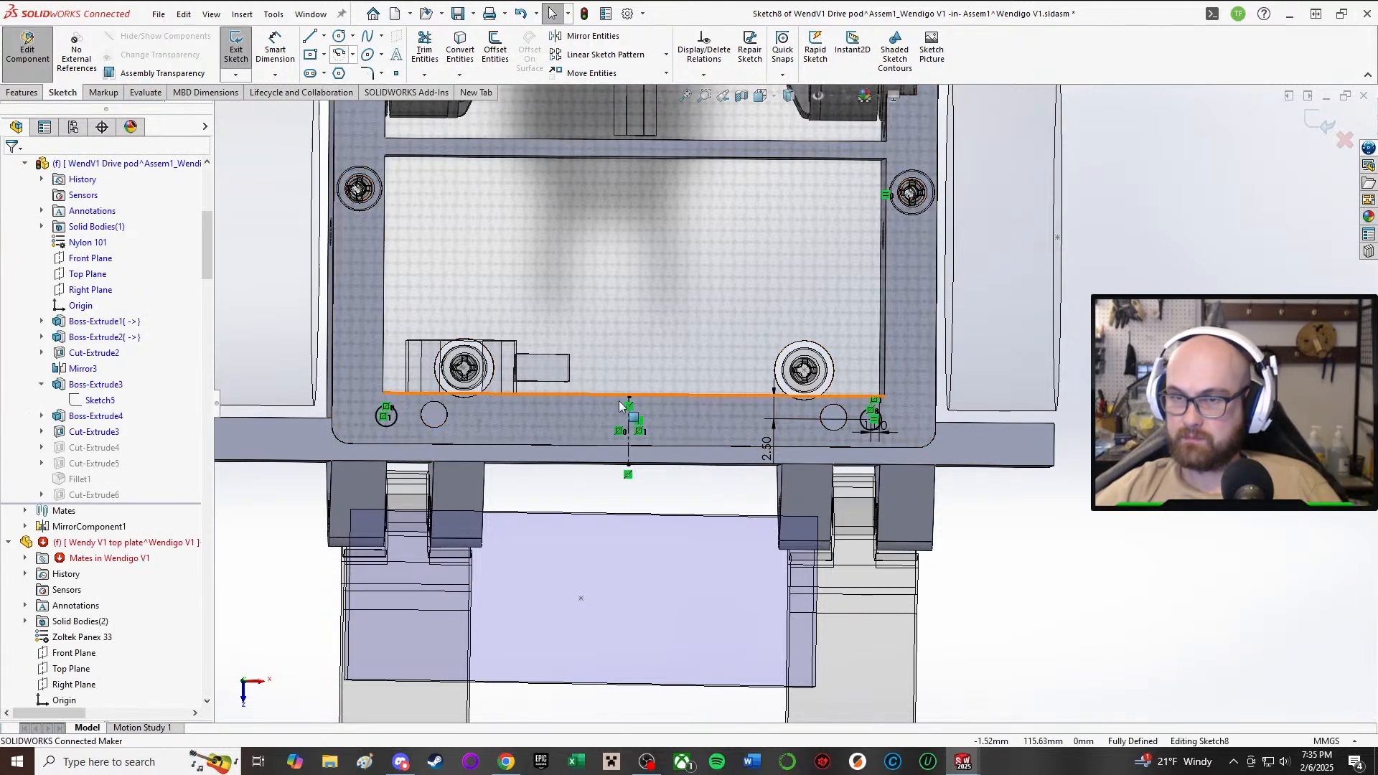
{"action": "left_click", "coordinate": [340, 36]}
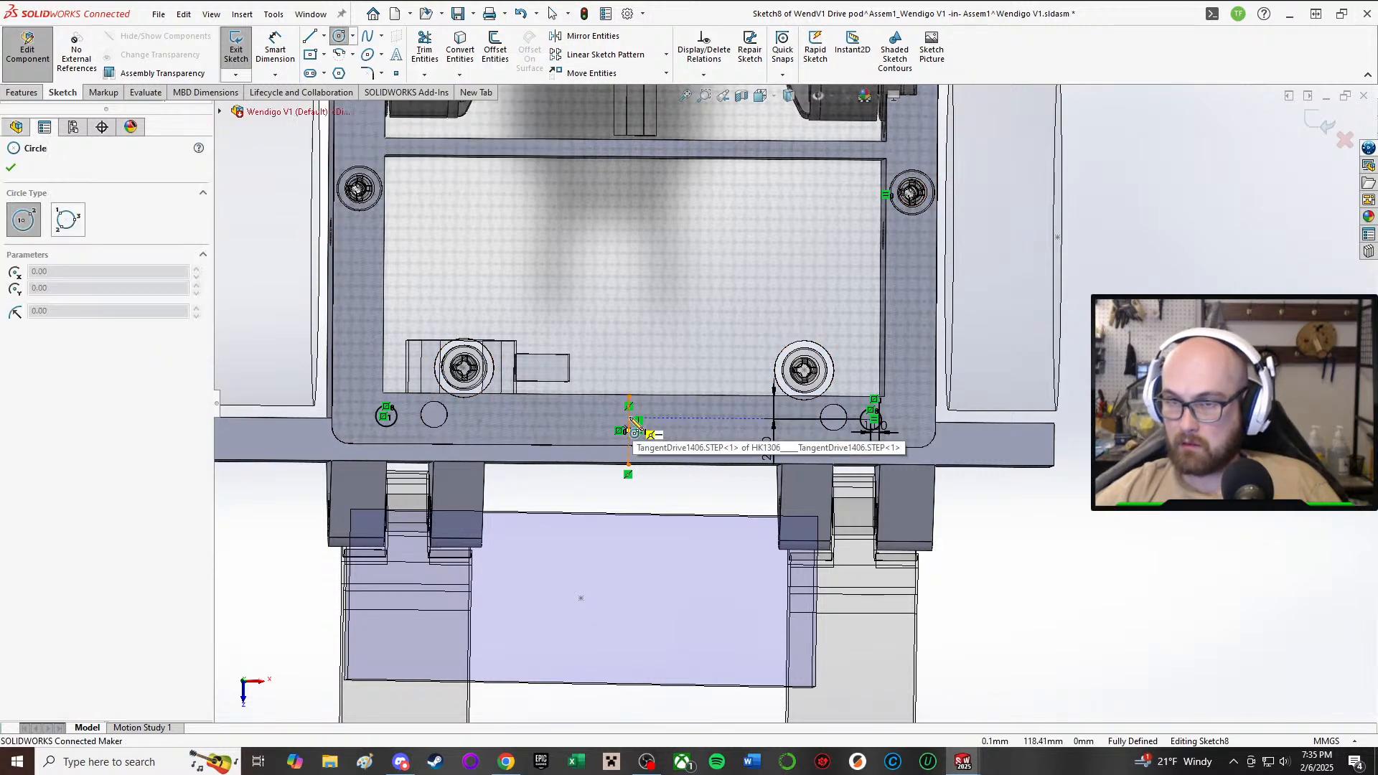
{"action": "left_click", "coordinate": [629, 418]}
{"action": "left_click", "coordinate": [649, 419]}
{"action": "right_click", "coordinate": [655, 420]}
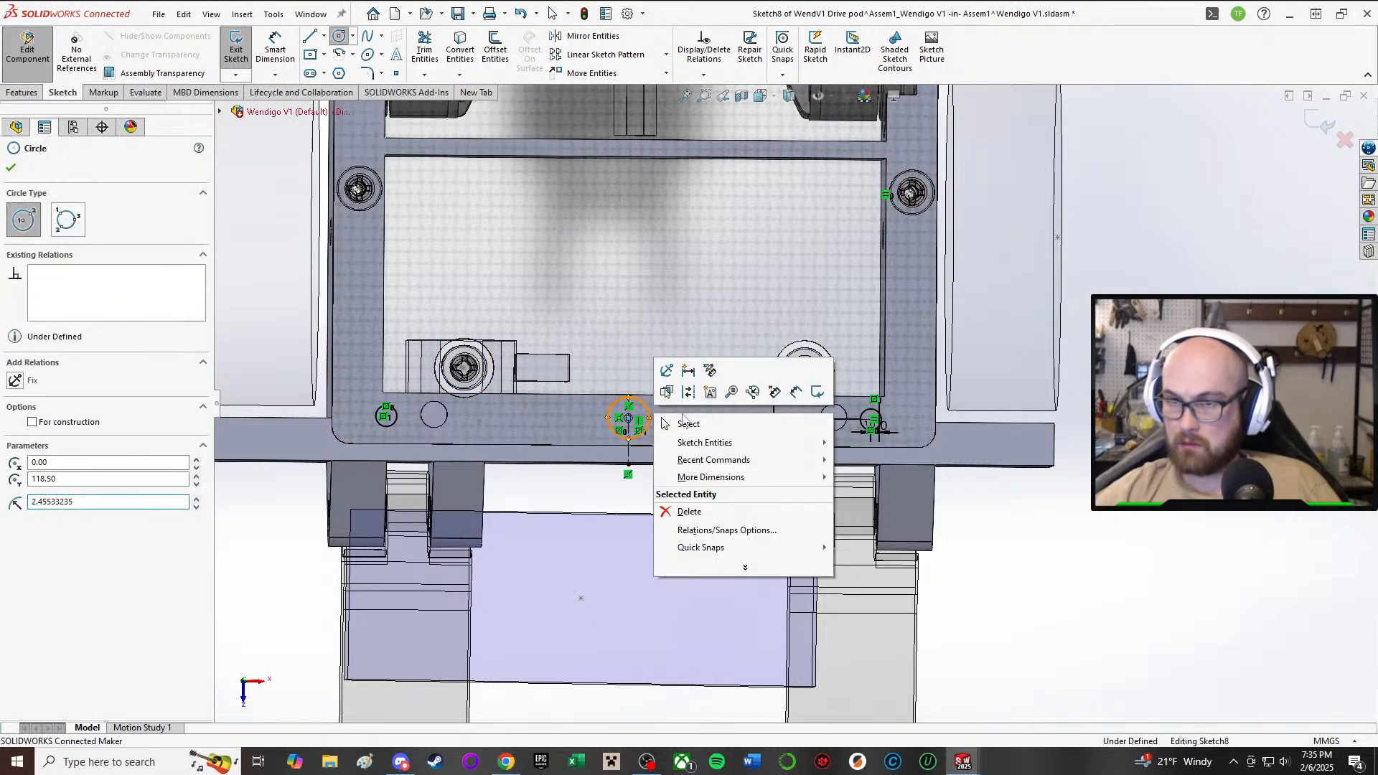
{"action": "left_click", "coordinate": [688, 424]}
- Draw a horizontal construction centreline from the middle circle's centre to the centre of the dimensioned rear screw hole
{"action": "left_click", "coordinate": [323, 36]}
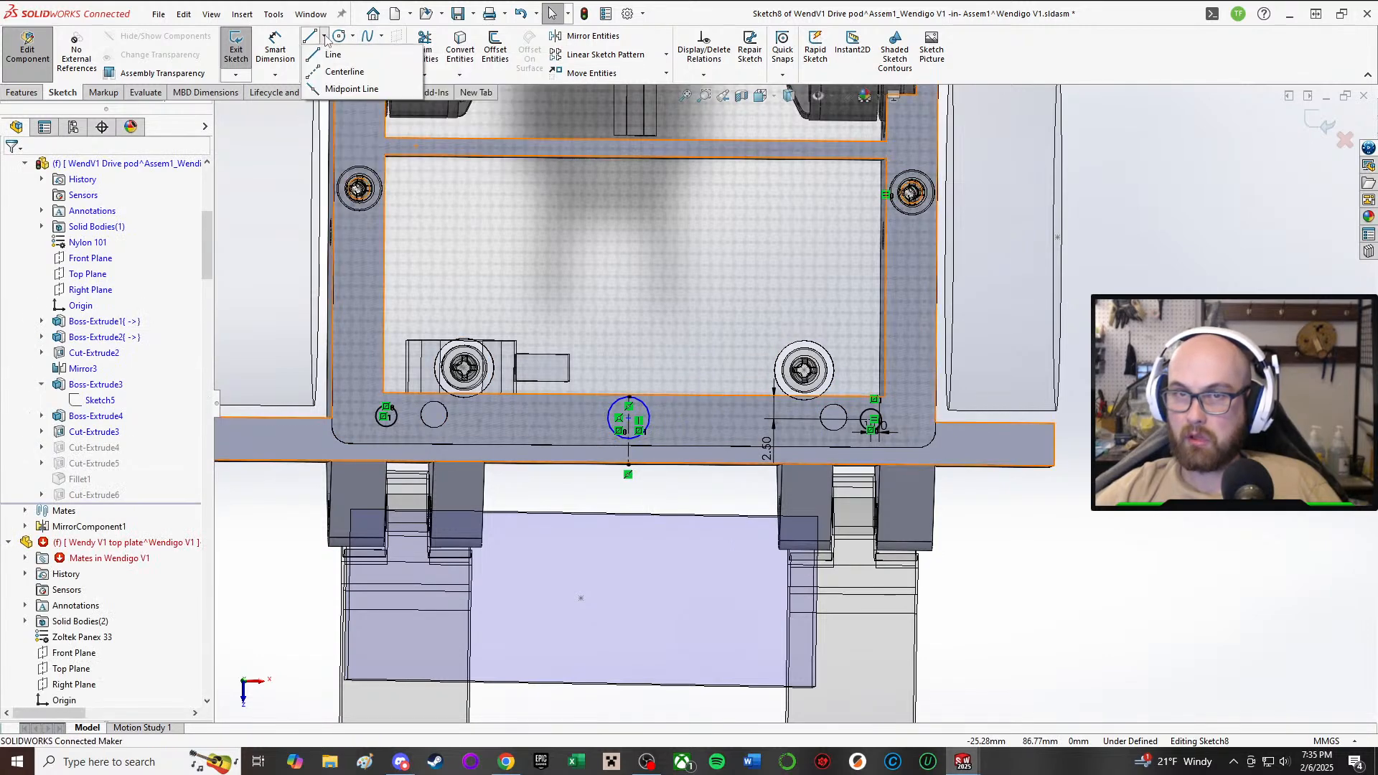
{"action": "left_click", "coordinate": [327, 71]}
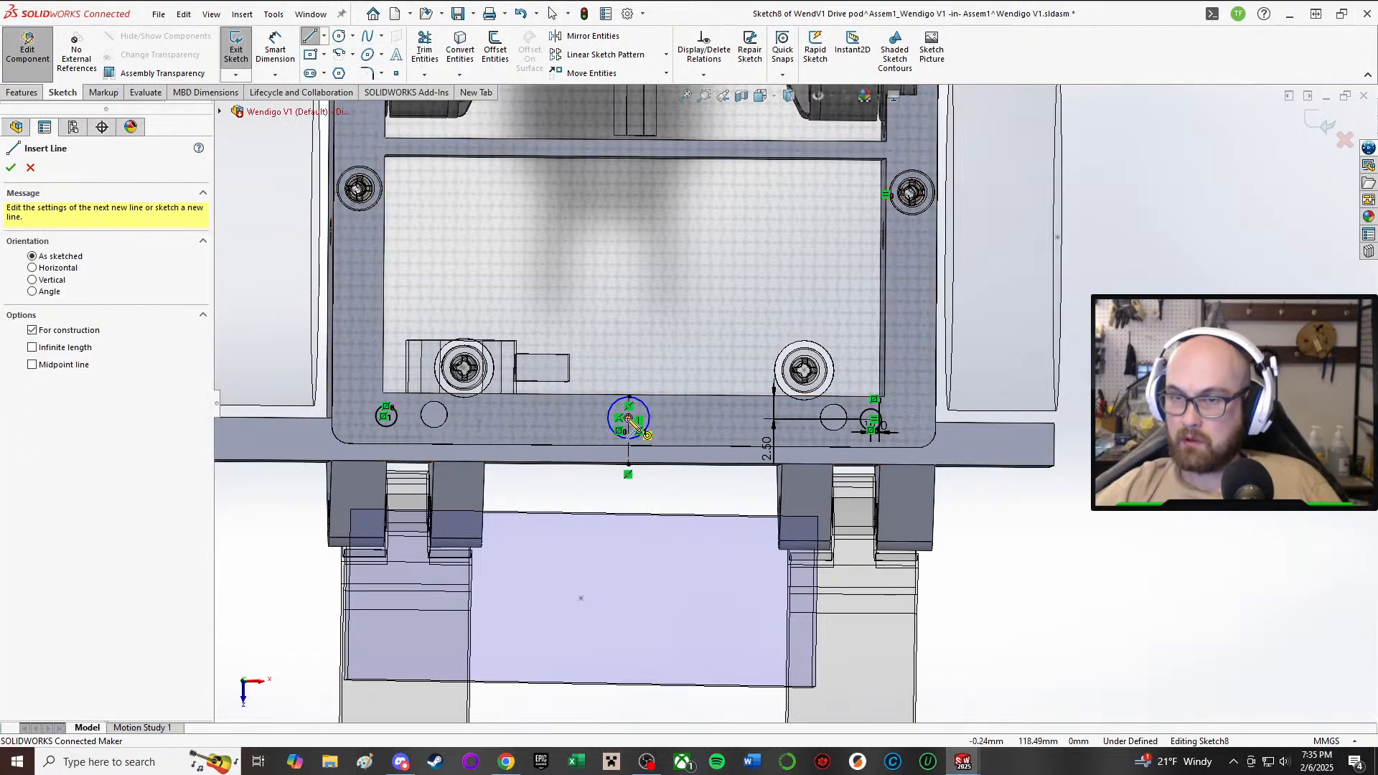
{"action": "left_click", "coordinate": [630, 419]}
{"action": "left_click", "coordinate": [871, 421]}
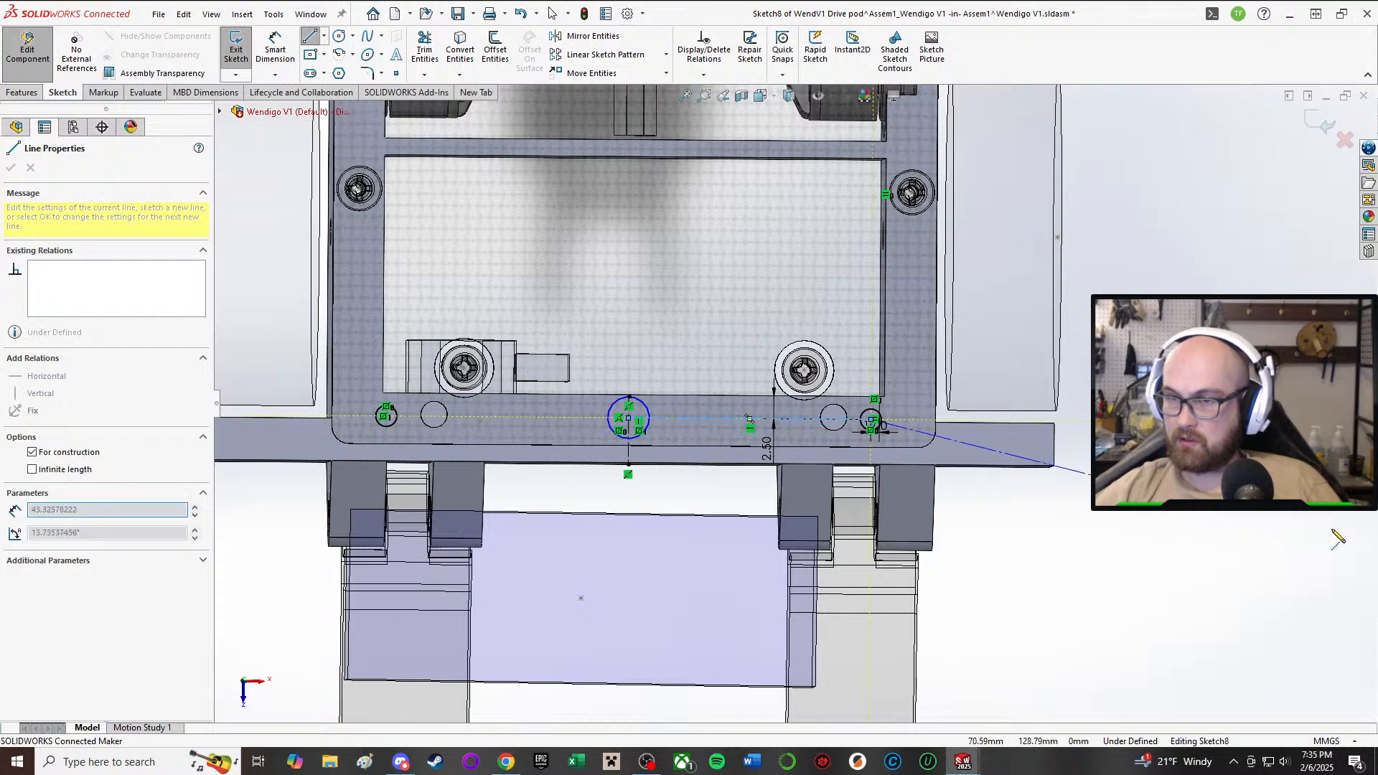
{"action": "right_click", "coordinate": [1279, 526]}
{"action": "left_click", "coordinate": [1282, 535]}
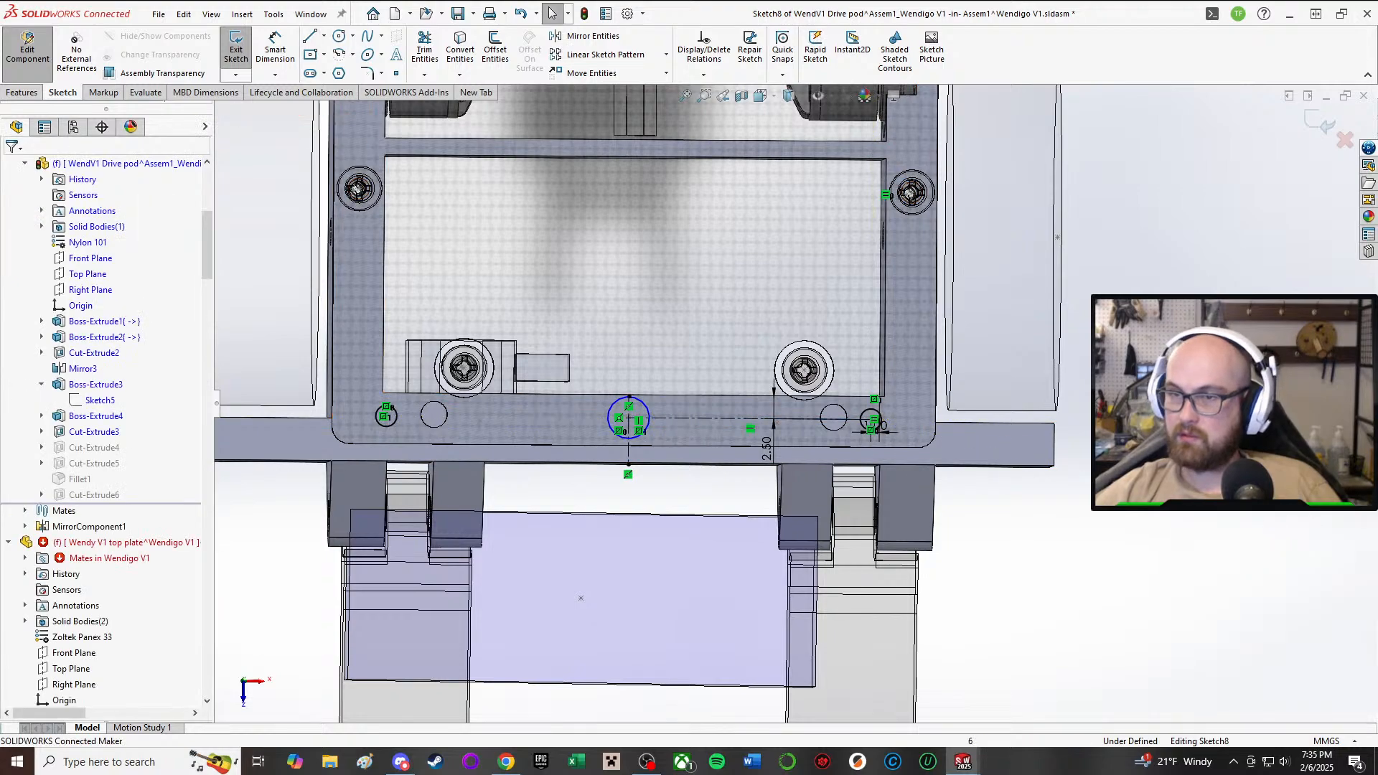
- Add an Equal relation between the middle circle and the dimensioned rear screw hole circle
{"action": "scroll", "coordinate": [1217, 495], "scroll_direction": "up", "scroll_amount": 1}
{"action": "middle_click_drag", "start_coordinate": [1216, 495], "coordinate": [1210, 467]}
{"action": "scroll", "coordinate": [1209, 467], "scroll_direction": "down", "scroll_amount": 1}
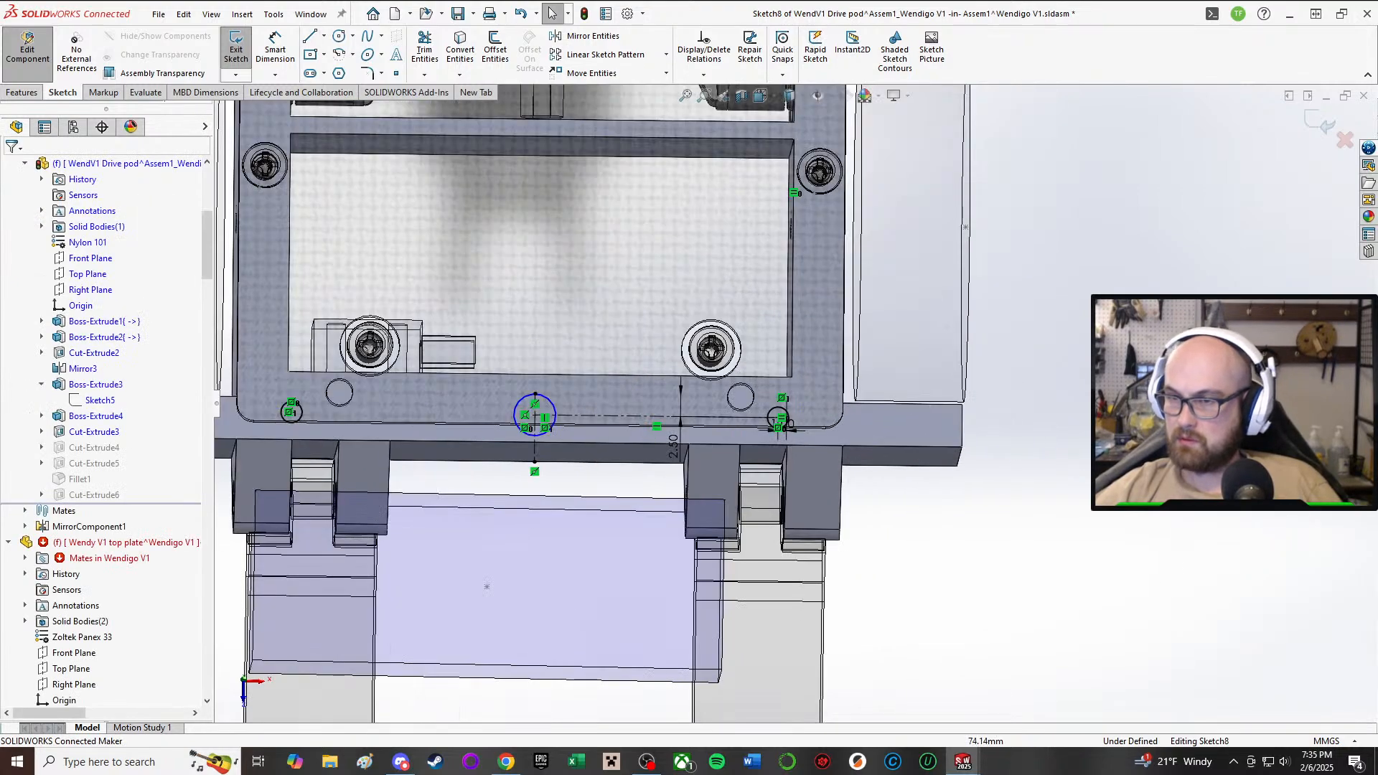
{"action": "key", "text": "a"}
{"action": "left_click", "coordinate": [553, 402]}
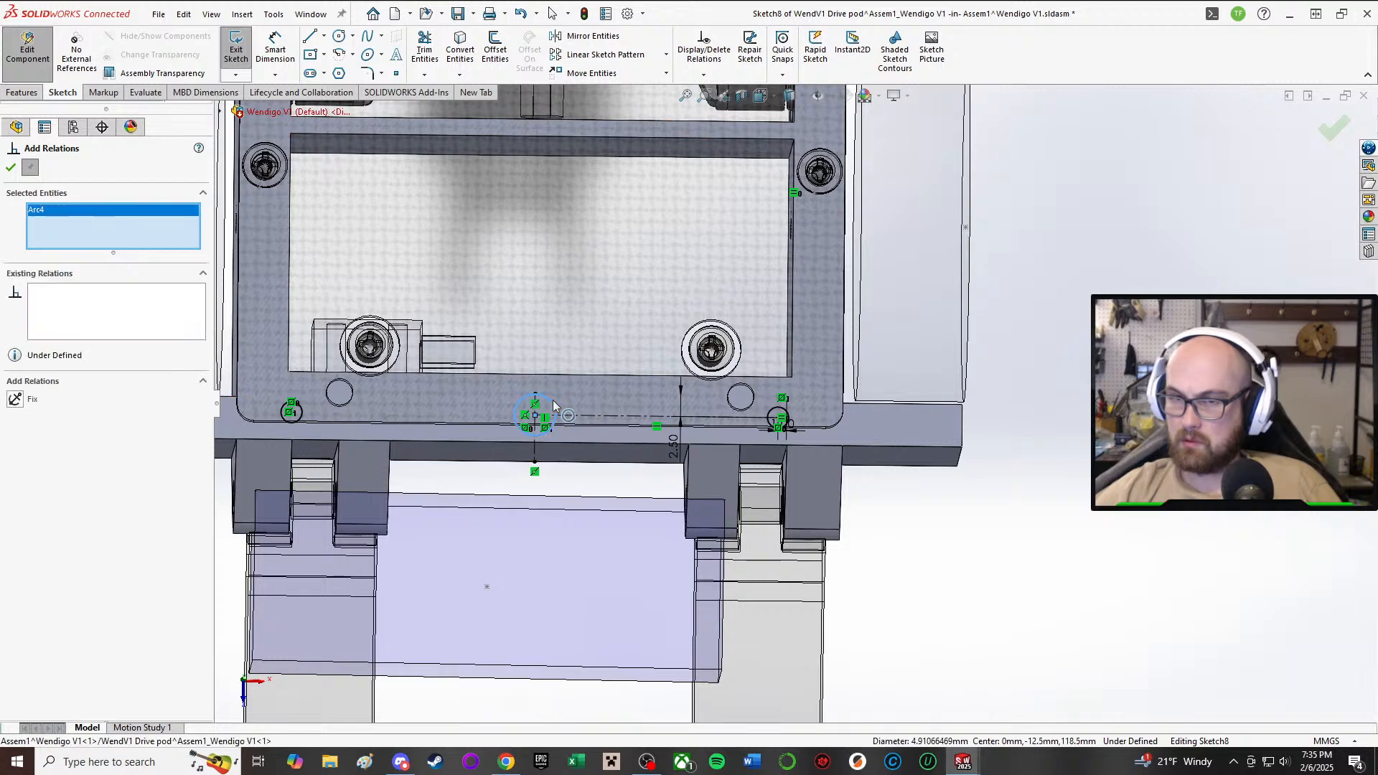
{"action": "left_click", "coordinate": [781, 429]}
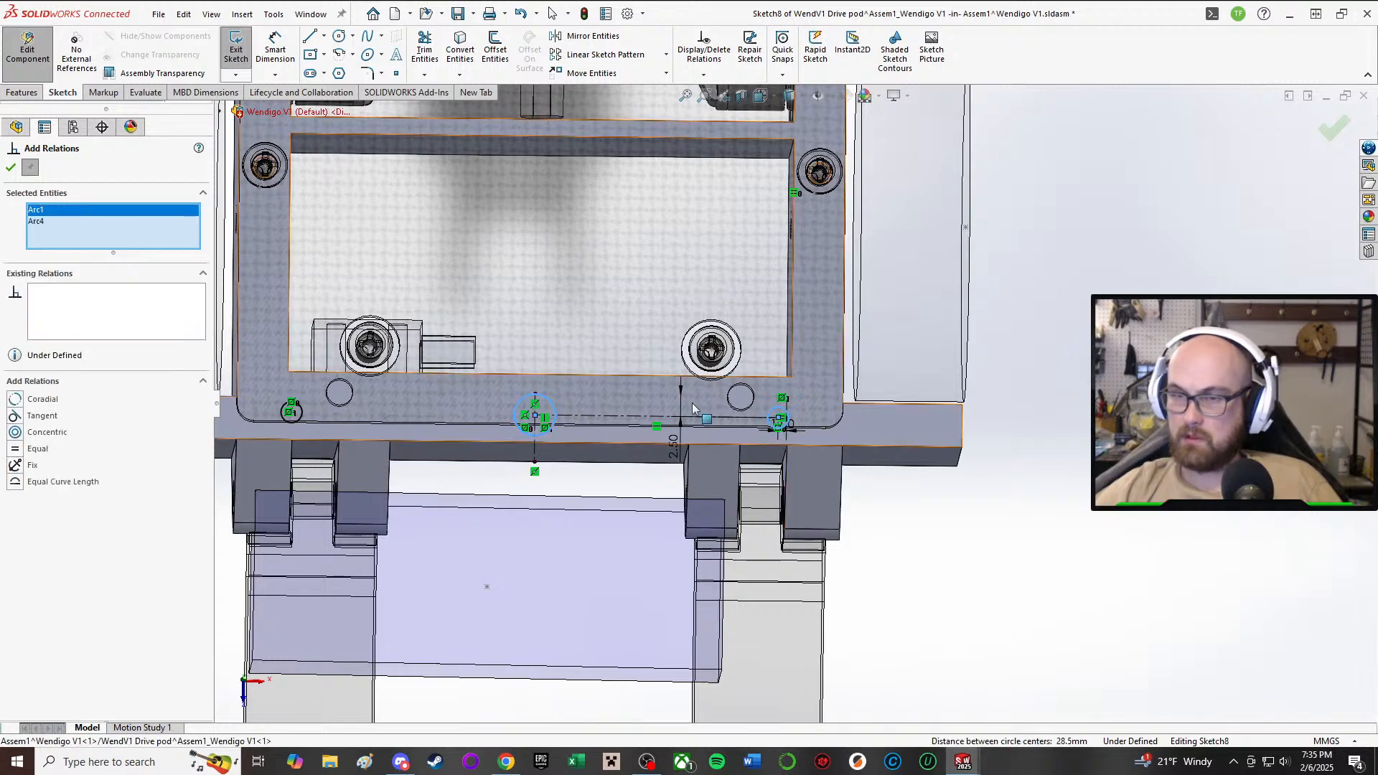
{"action": "left_click", "coordinate": [16, 449]}
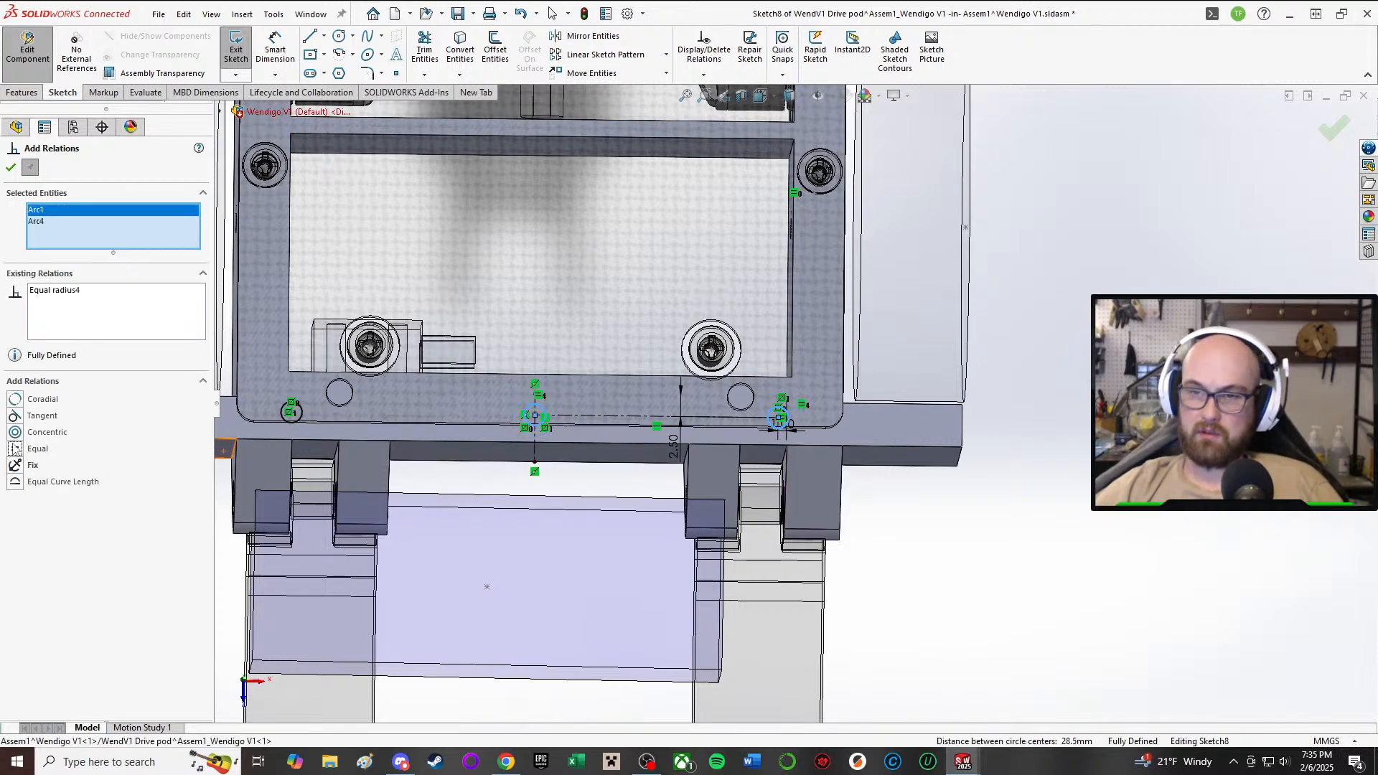
{"action": "left_click", "coordinate": [18, 170]}
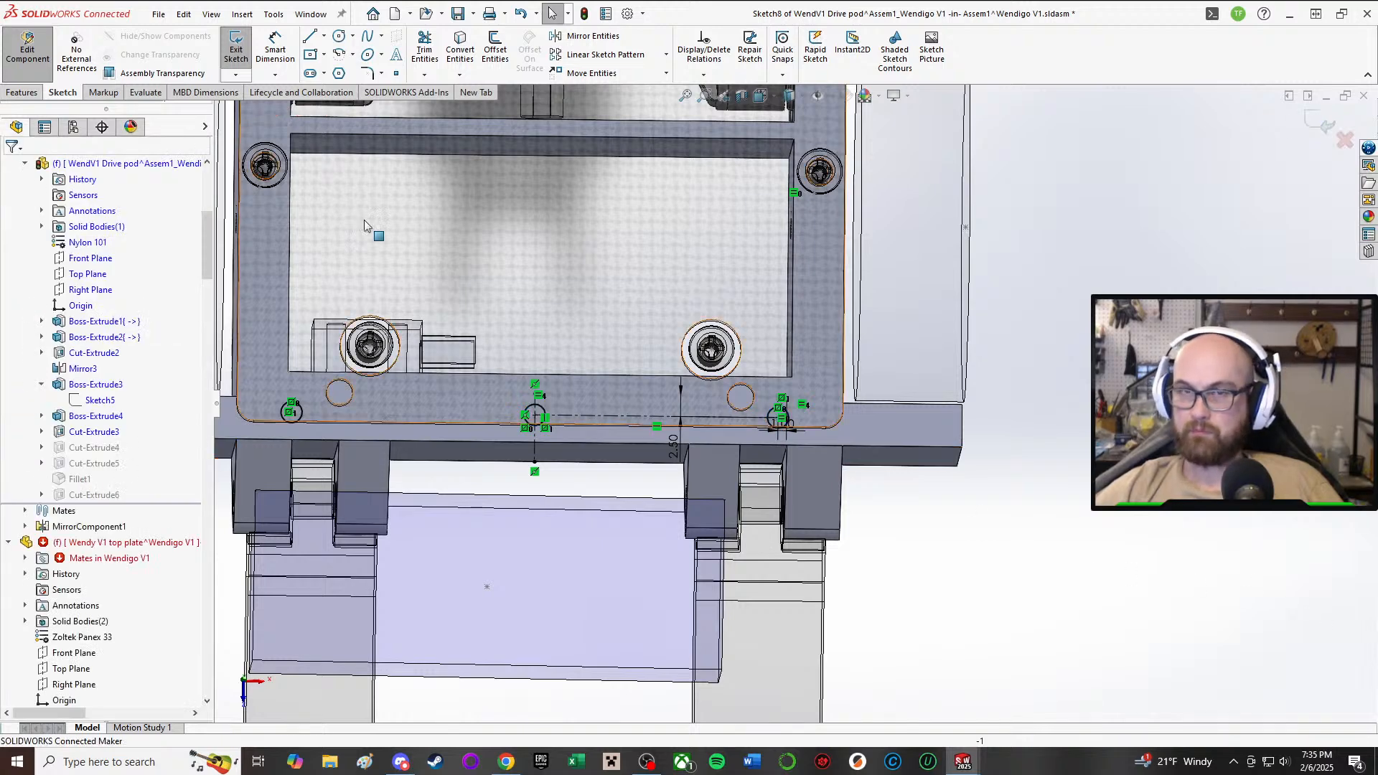
- Finish the Cut-Extrude4 sketch, then end drive pod editing and return to the main assembly
{"action": "left_click", "coordinate": [244, 48]}
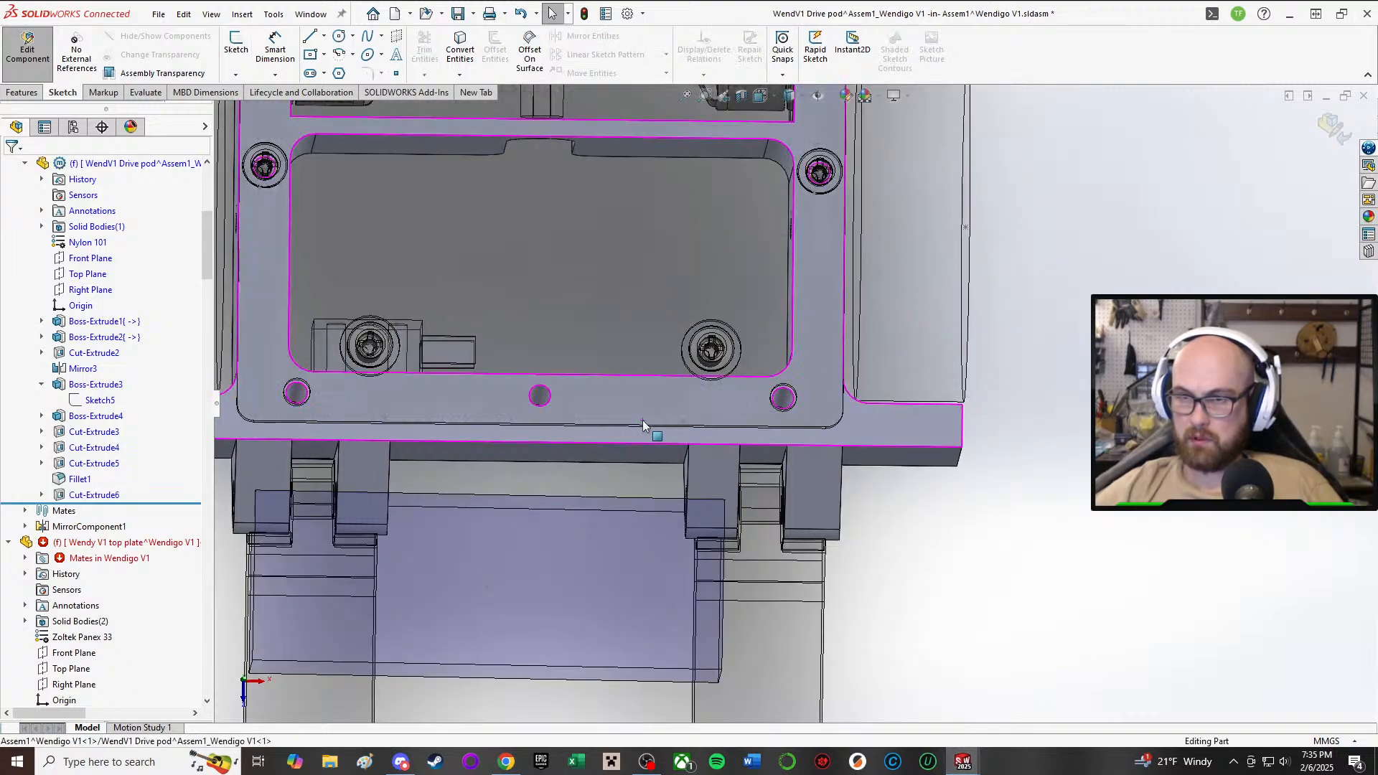
{"action": "middle_click_drag", "start_coordinate": [643, 425], "coordinate": [635, 263]}
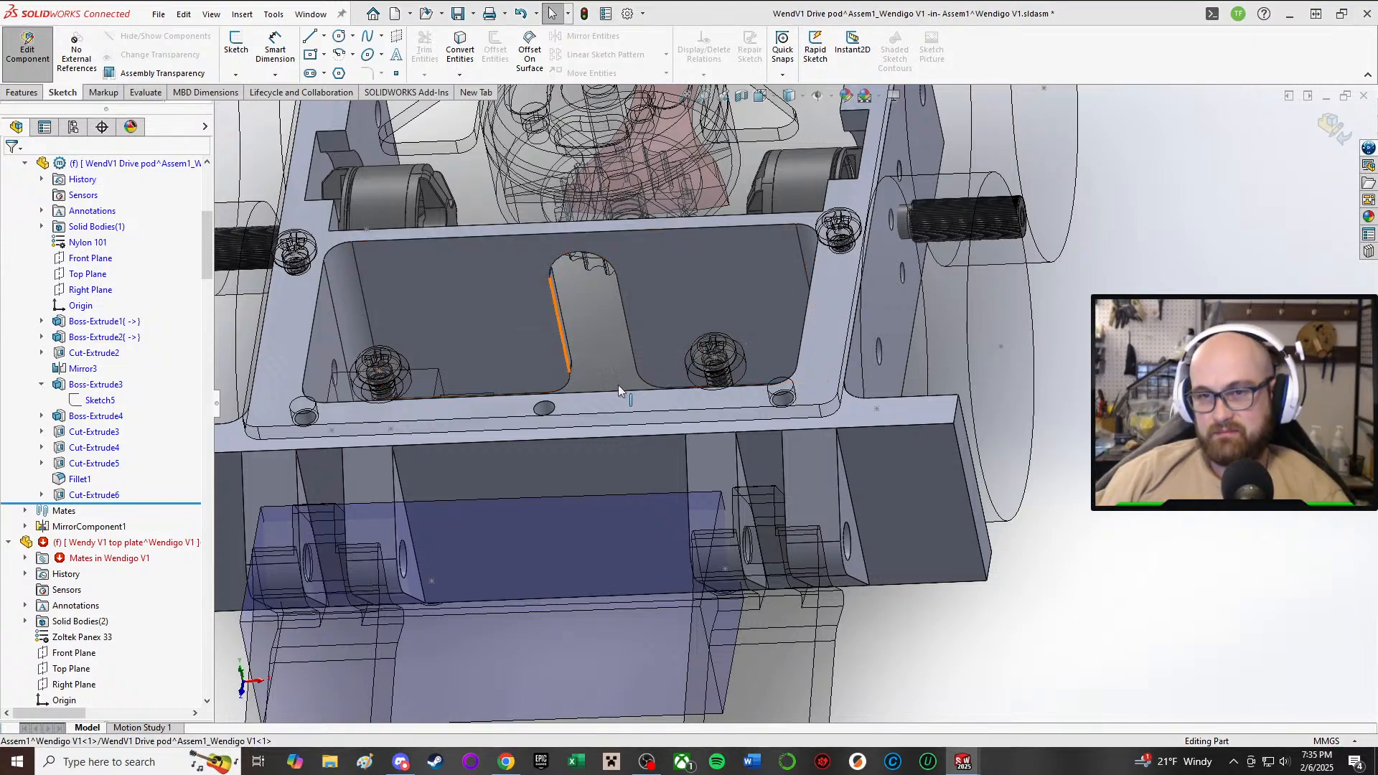
{"action": "middle_click_drag", "start_coordinate": [666, 497], "coordinate": [1015, 557]}
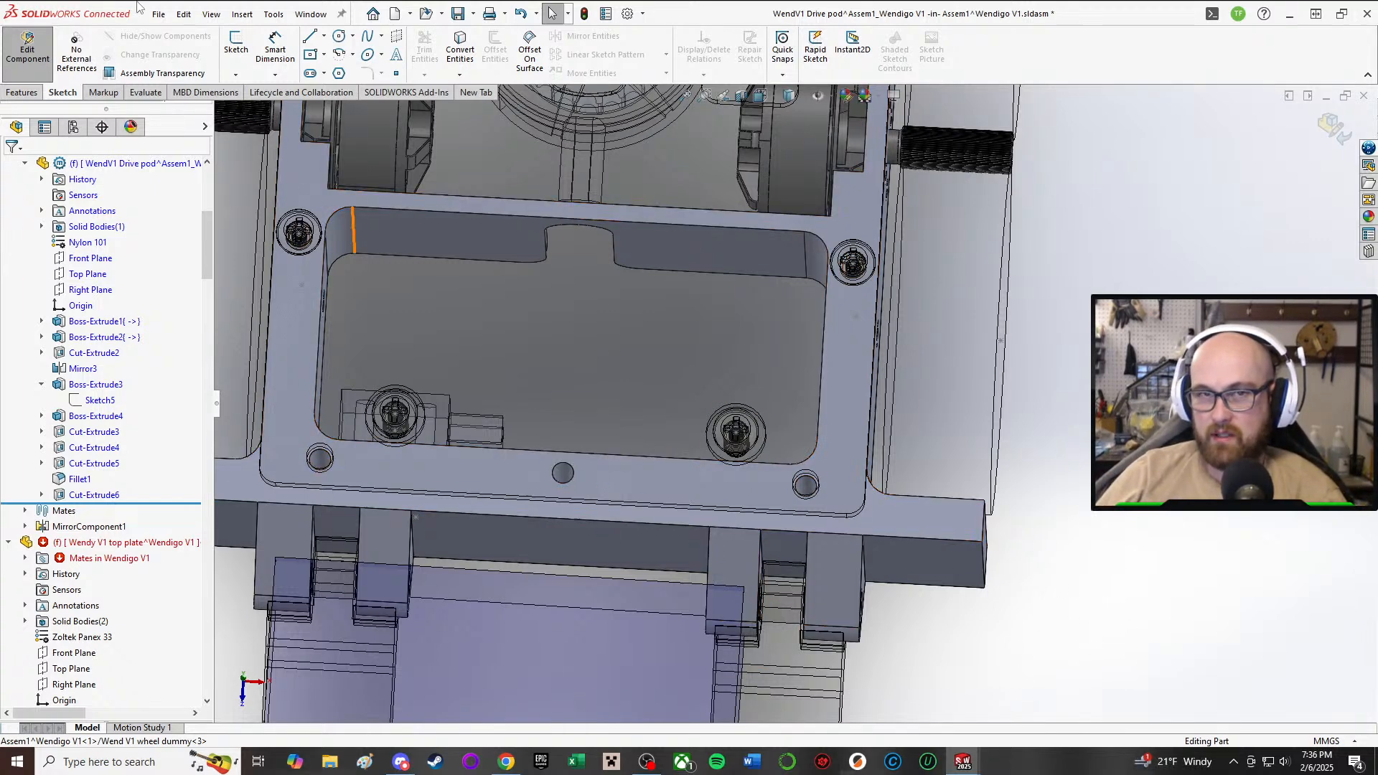
{"action": "left_click", "coordinate": [41, 48]}
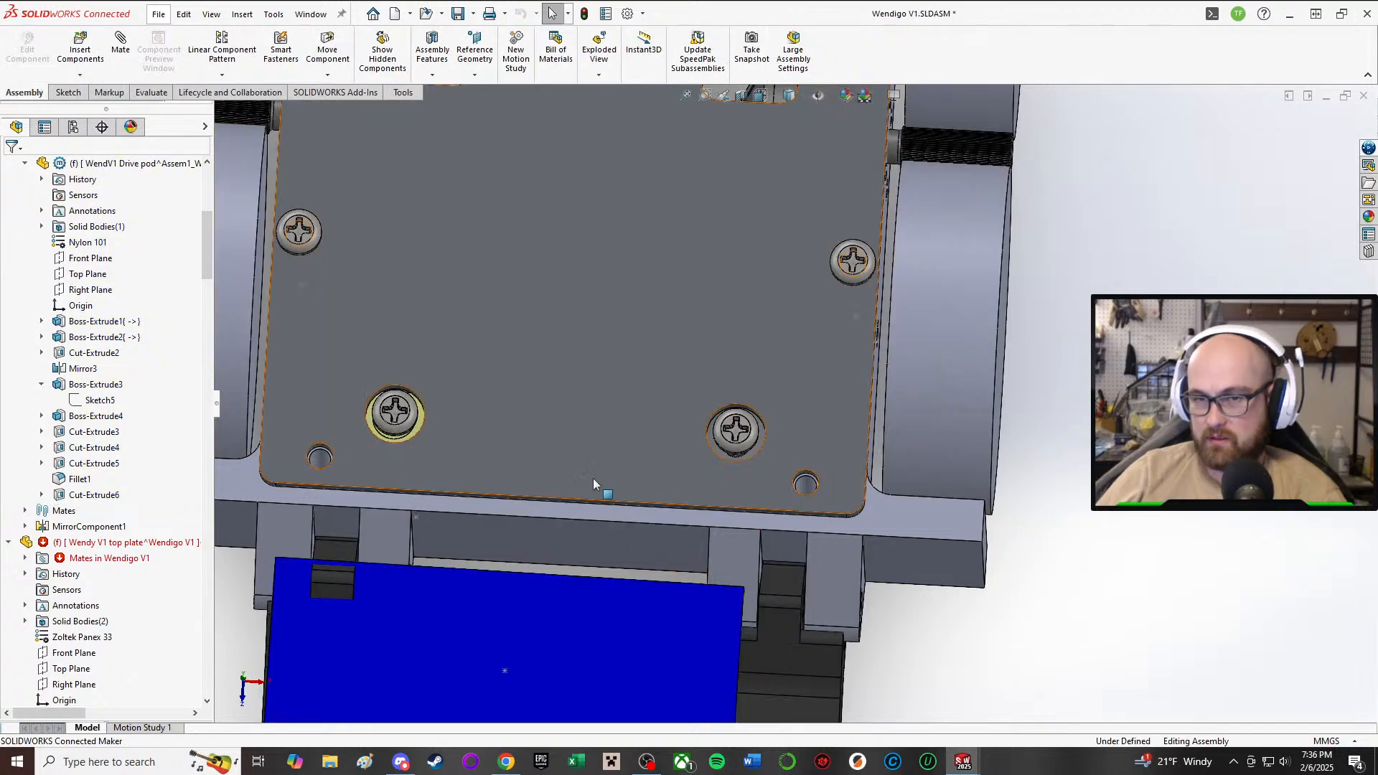
- Open the top plate part for editing within the assembly
{"action": "left_click", "coordinate": [596, 475]}
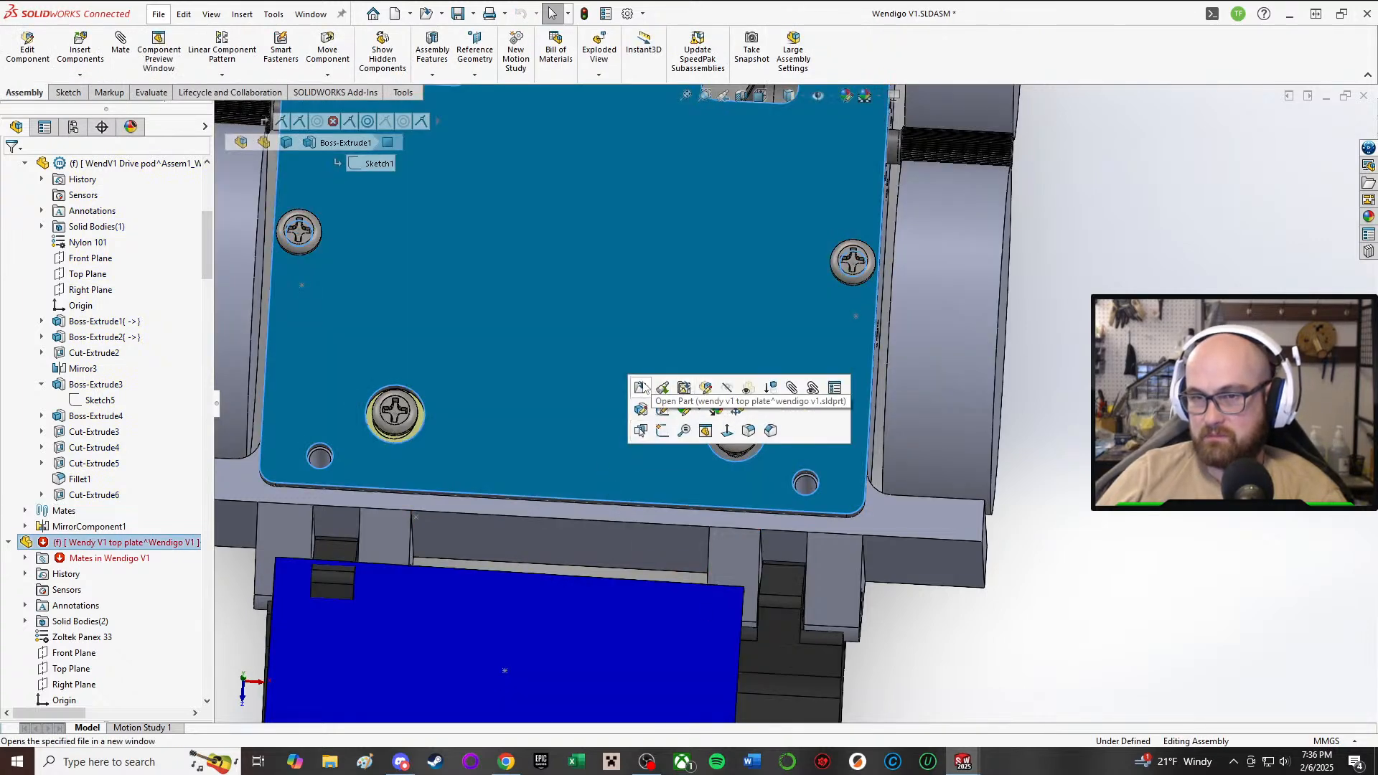
{"action": "middle_click_drag", "start_coordinate": [576, 428], "coordinate": [576, 456]}
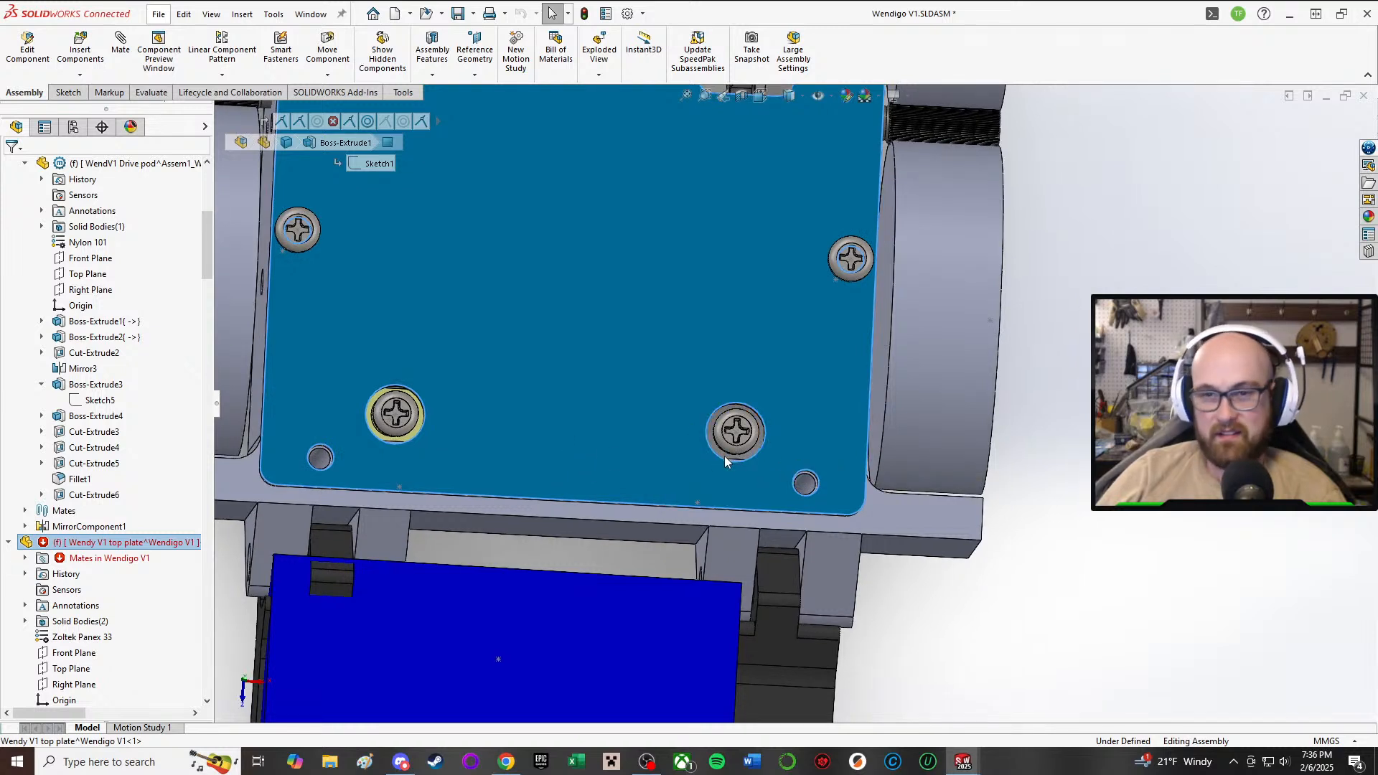
{"action": "left_click", "coordinate": [504, 442]}
{"action": "left_click", "coordinate": [607, 348]}
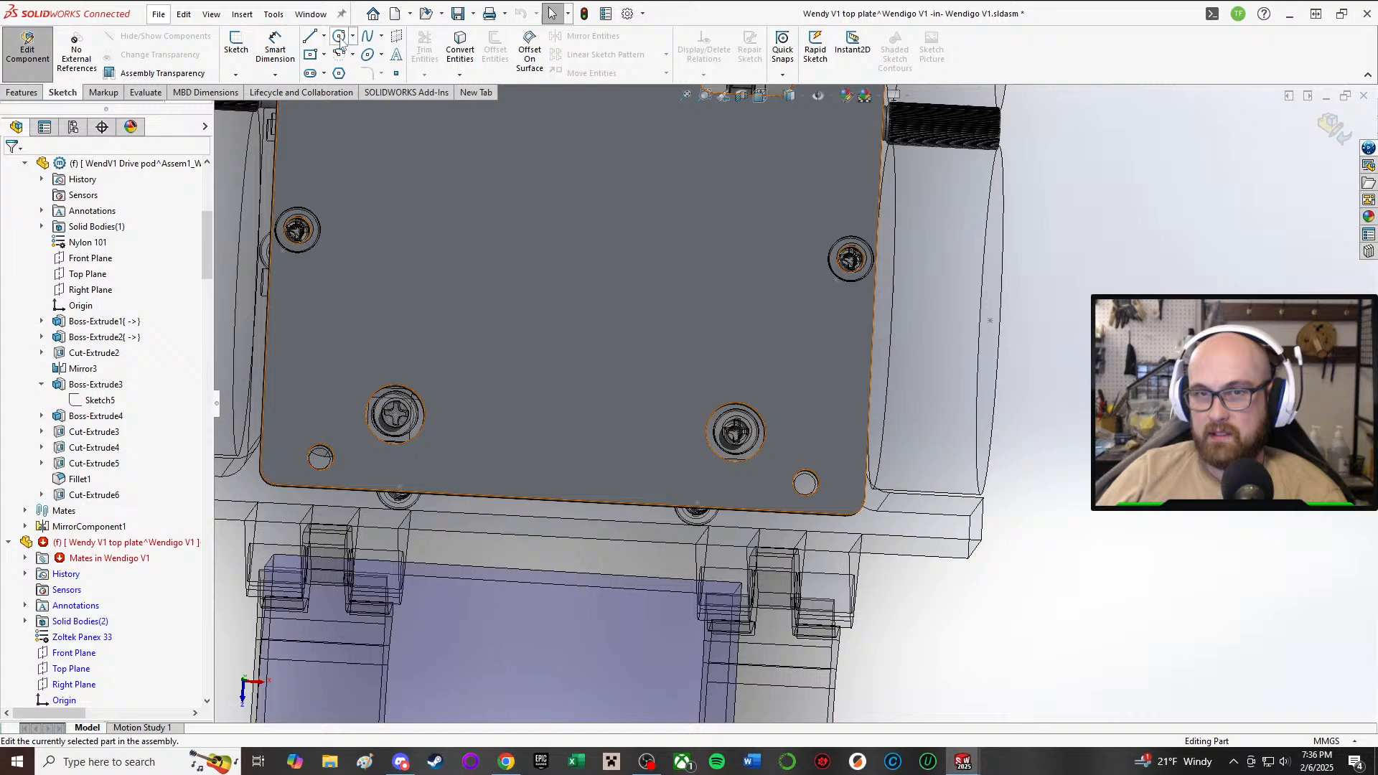
{"action": "left_click", "coordinate": [340, 38]}
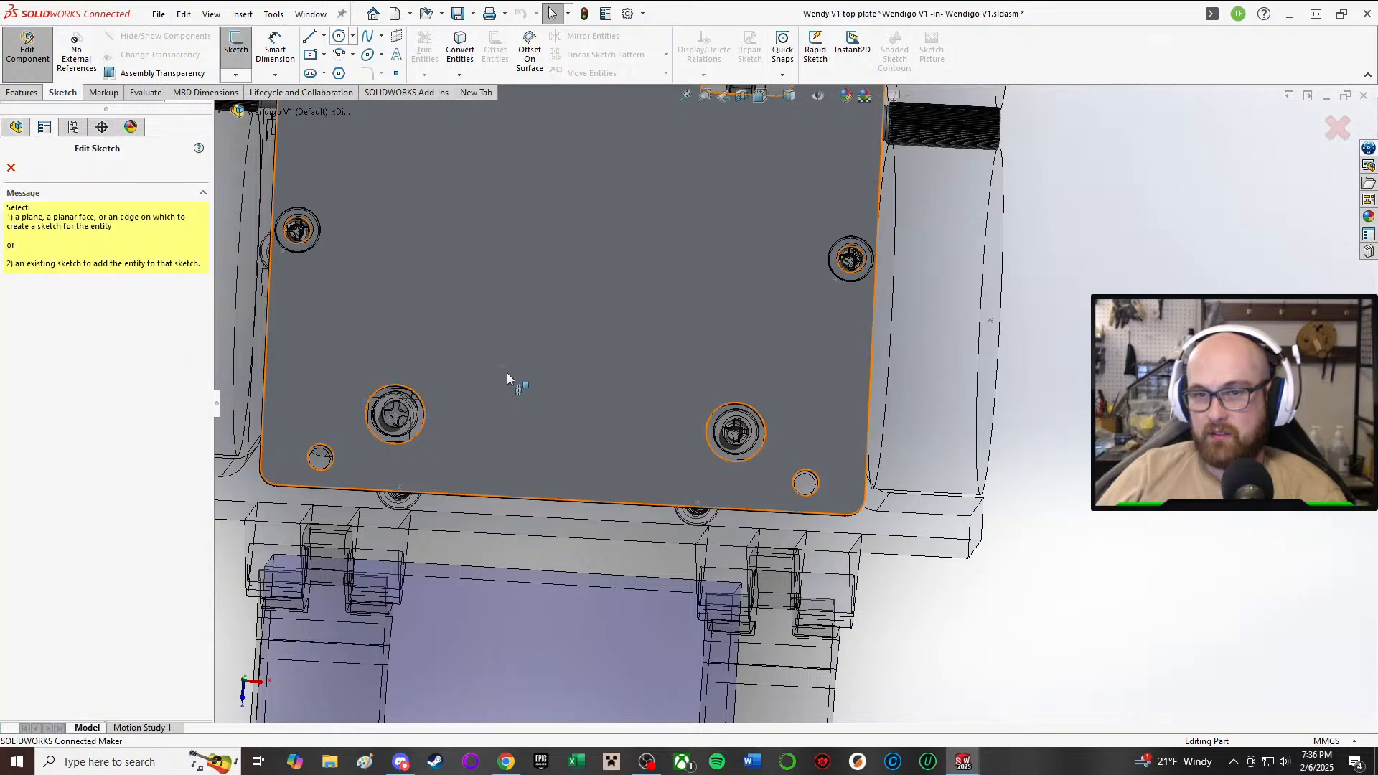
{"action": "mouse_move", "coordinate": [507, 373]}
{"action": "middle_mouse_down"}
{"action": "mouse_move", "coordinate": [528, 527]}
{"action": "mouse_move", "coordinate": [565, 609]}
{"action": "mouse_move", "coordinate": [546, 524]}
{"action": "middle_mouse_up"}
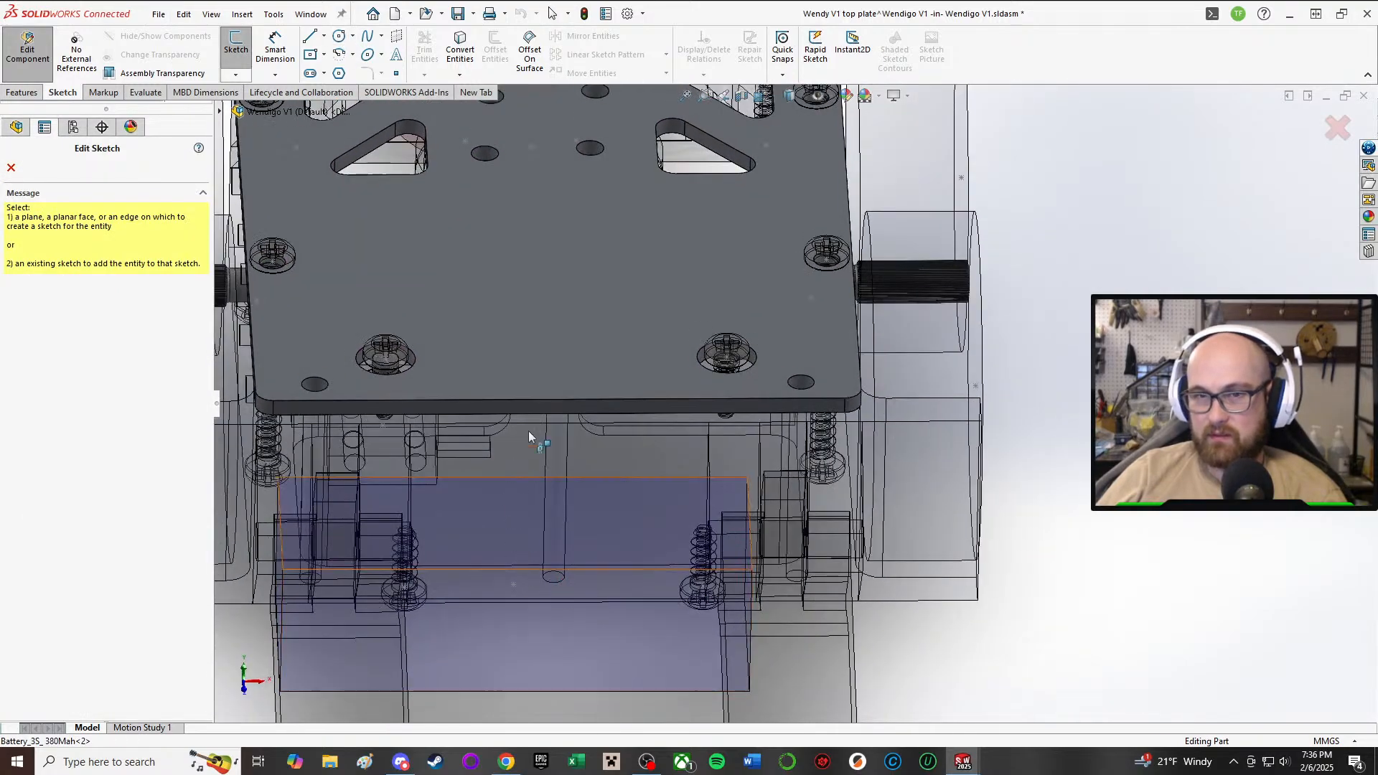
{"action": "left_click", "coordinate": [12, 166]}
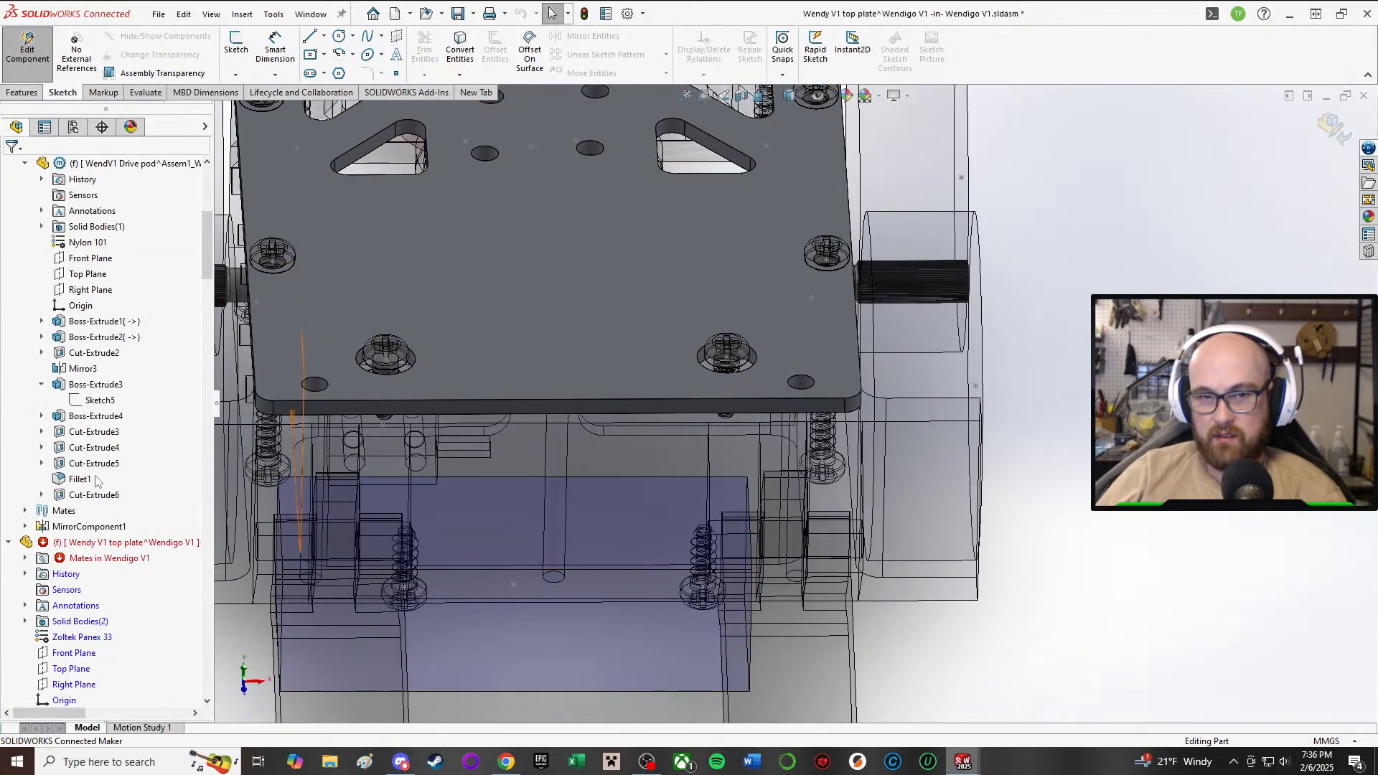
- Open the top plate's Cut-Extrude1 sketch and draw a circle of about 1.8 mm radius on the centreline, midway between the rear holes
{"action": "scroll", "coordinate": [72, 547], "scroll_direction": "down", "scroll_amount": 4}
{"action": "left_click", "coordinate": [73, 543]}
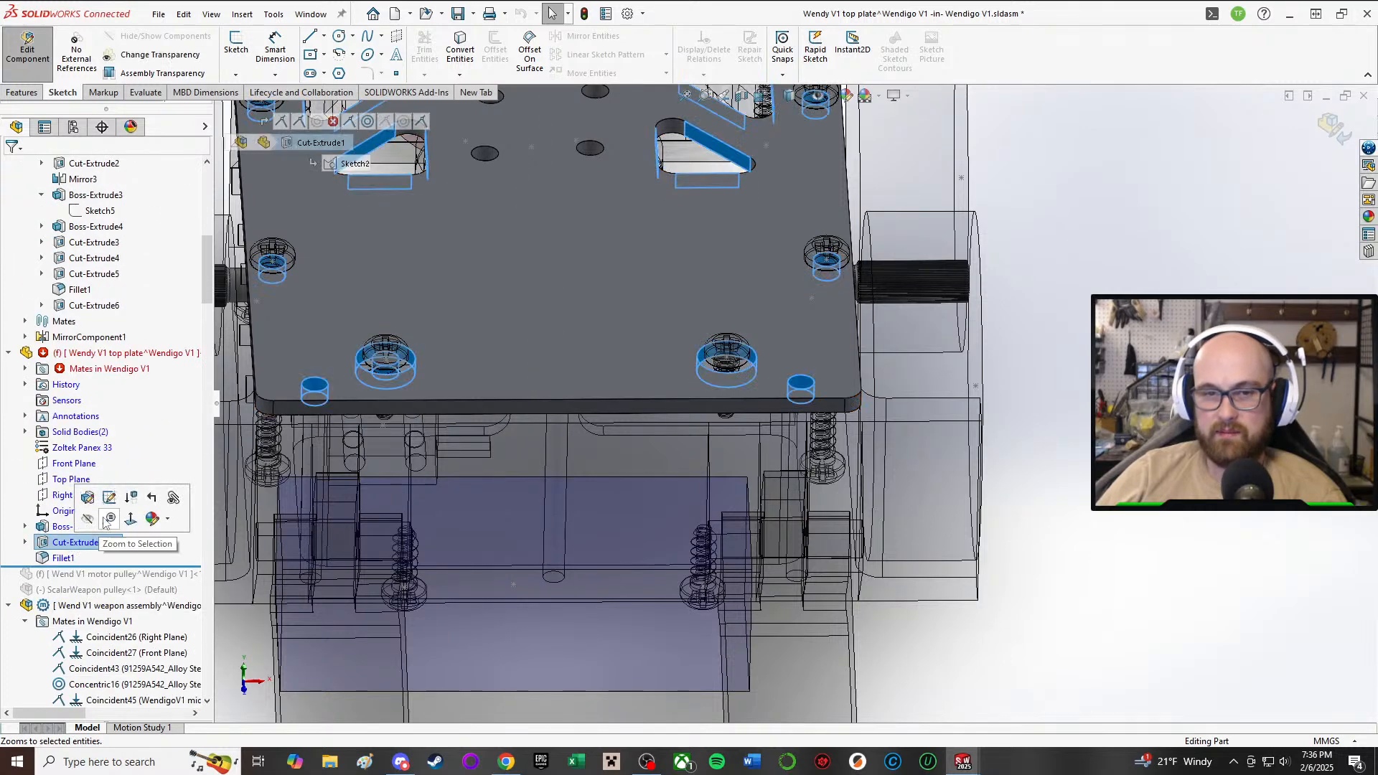
{"action": "left_click", "coordinate": [105, 496]}
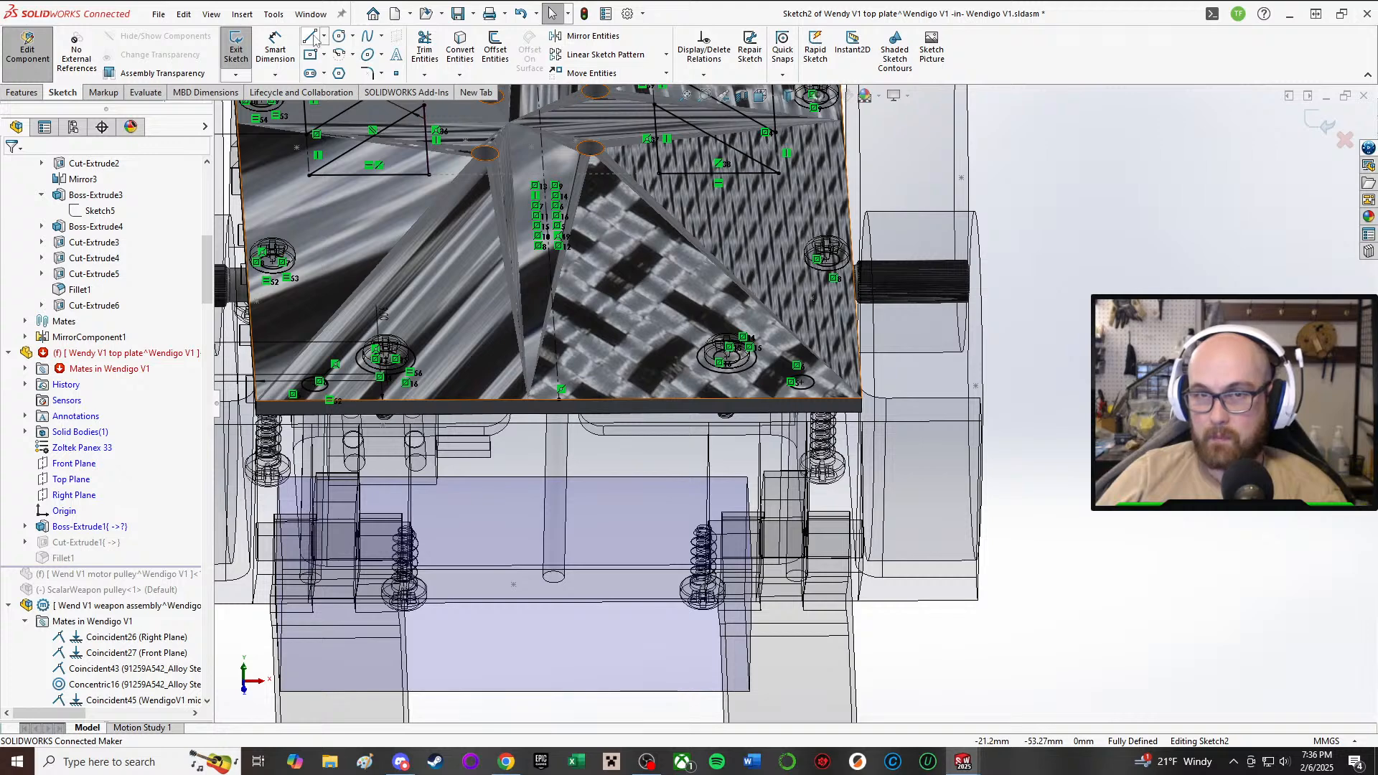
{"action": "left_click", "coordinate": [338, 36]}
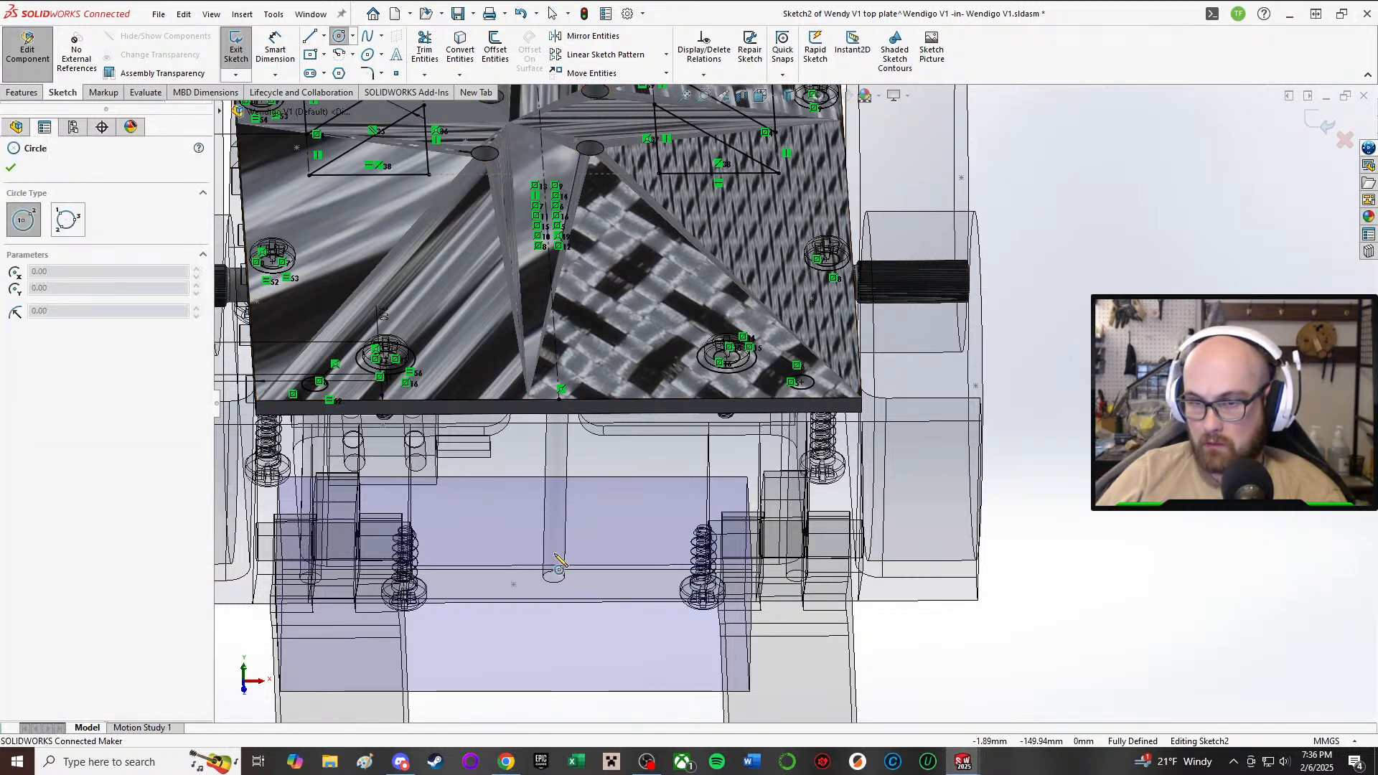
{"action": "mouse_move", "coordinate": [557, 567]}
{"action": "middle_mouse_down"}
{"action": "mouse_move", "coordinate": [563, 612]}
{"action": "mouse_move", "coordinate": [548, 379]}
{"action": "middle_mouse_up"}
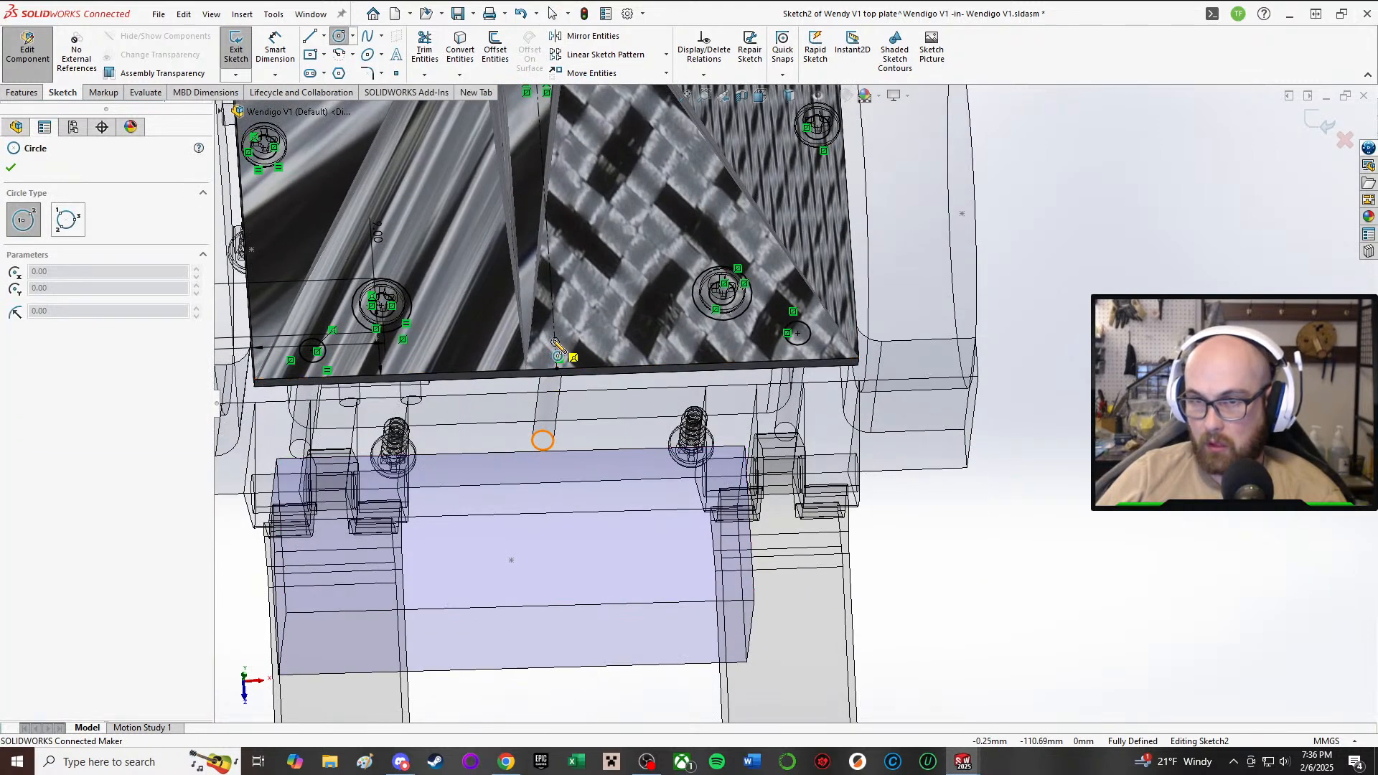
{"action": "left_click", "coordinate": [555, 342]}
{"action": "left_click", "coordinate": [568, 335]}
{"action": "right_click", "coordinate": [599, 339]}
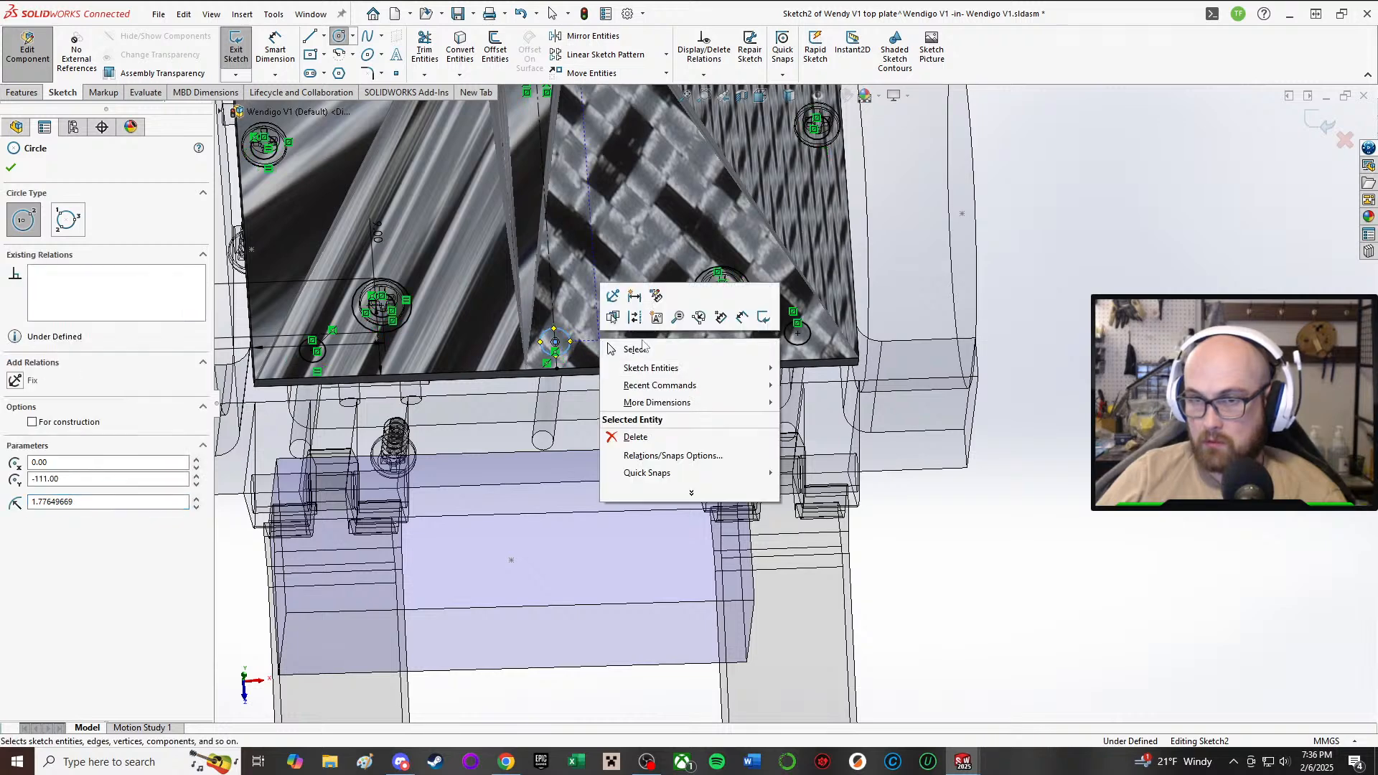
{"action": "left_click", "coordinate": [619, 351]}
{"action": "right_click", "coordinate": [648, 342]}
{"action": "left_click", "coordinate": [668, 355]}
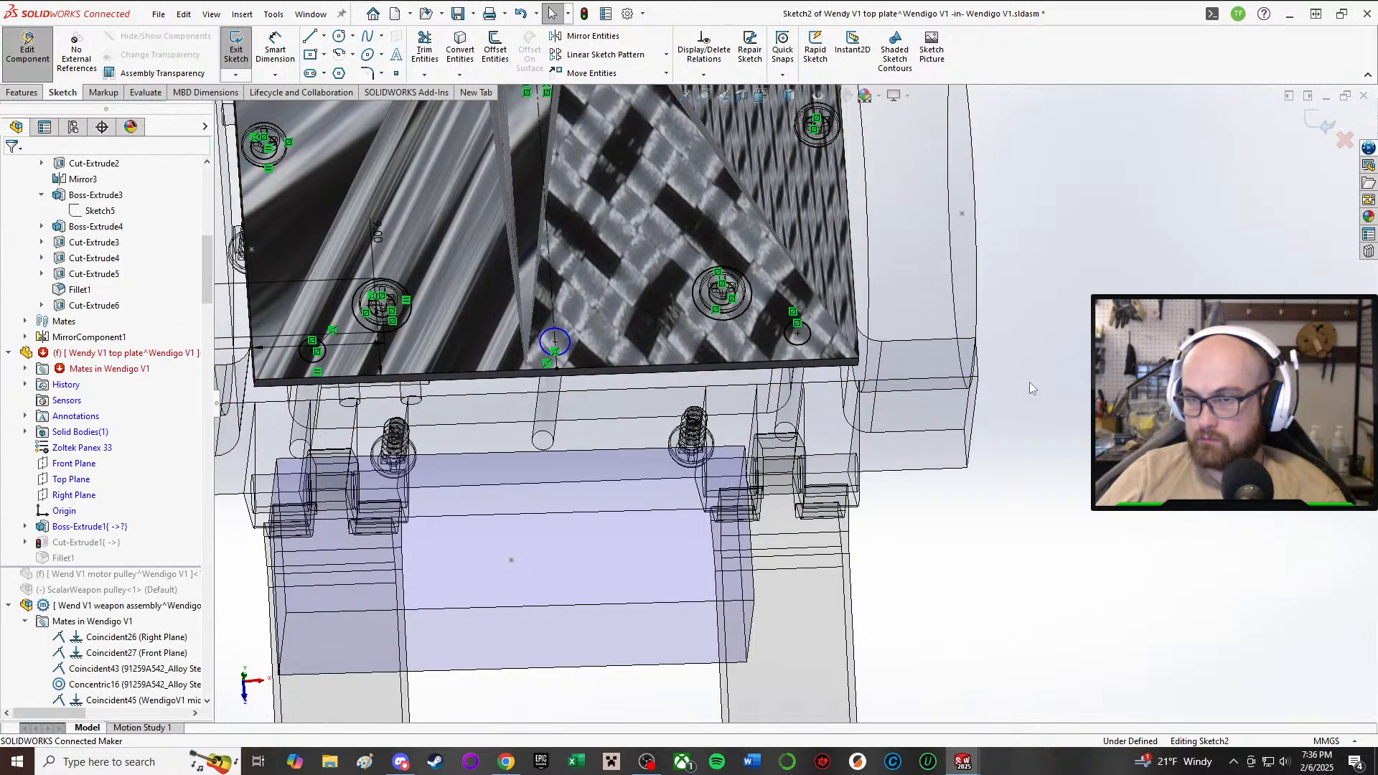
- Add an Equal relation between the new middle circle and a rear corner hole circle, and finish the sketch
{"action": "right_click_drag", "start_coordinate": [1083, 357], "coordinate": [1005, 351]}
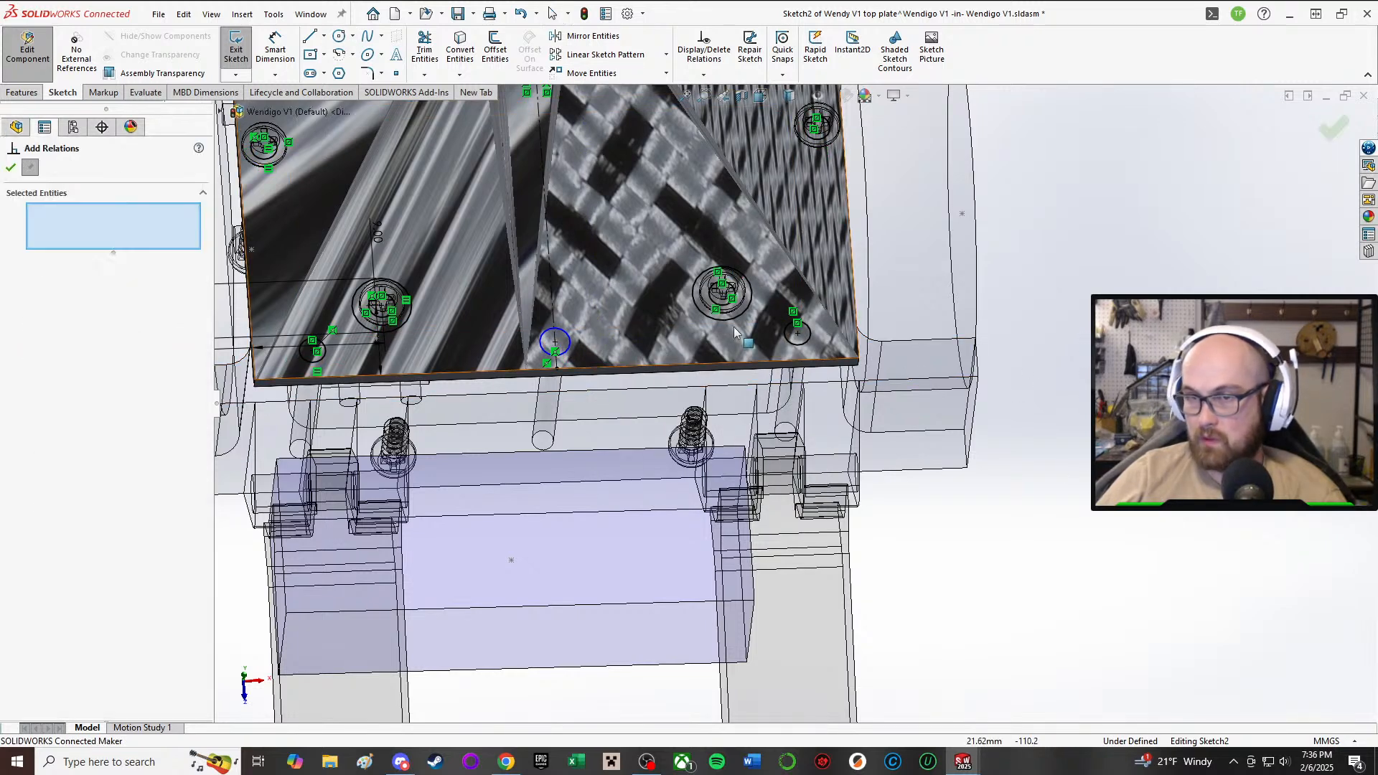
{"action": "left_click", "coordinate": [557, 334]}
{"action": "left_click", "coordinate": [309, 357]}
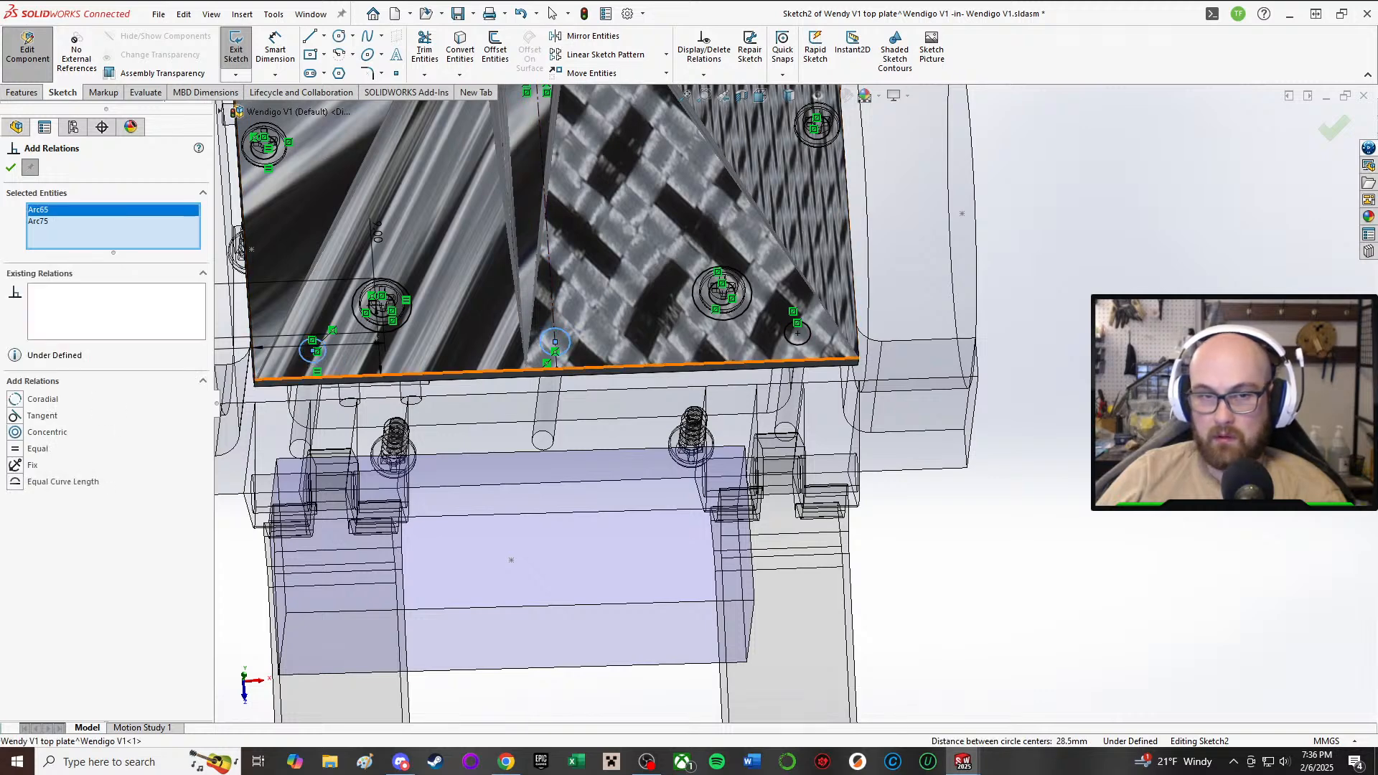
{"action": "left_click", "coordinate": [16, 448]}
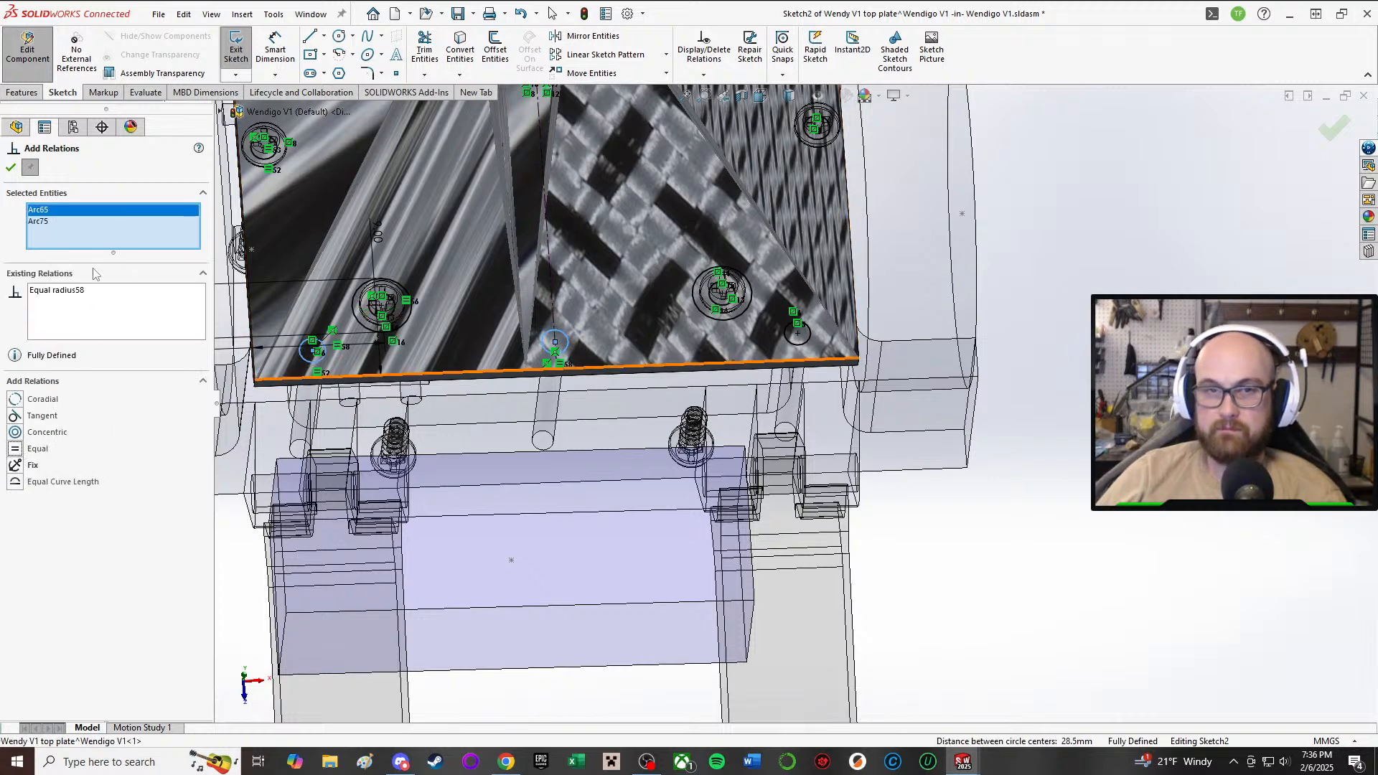
{"action": "left_click", "coordinate": [11, 168]}
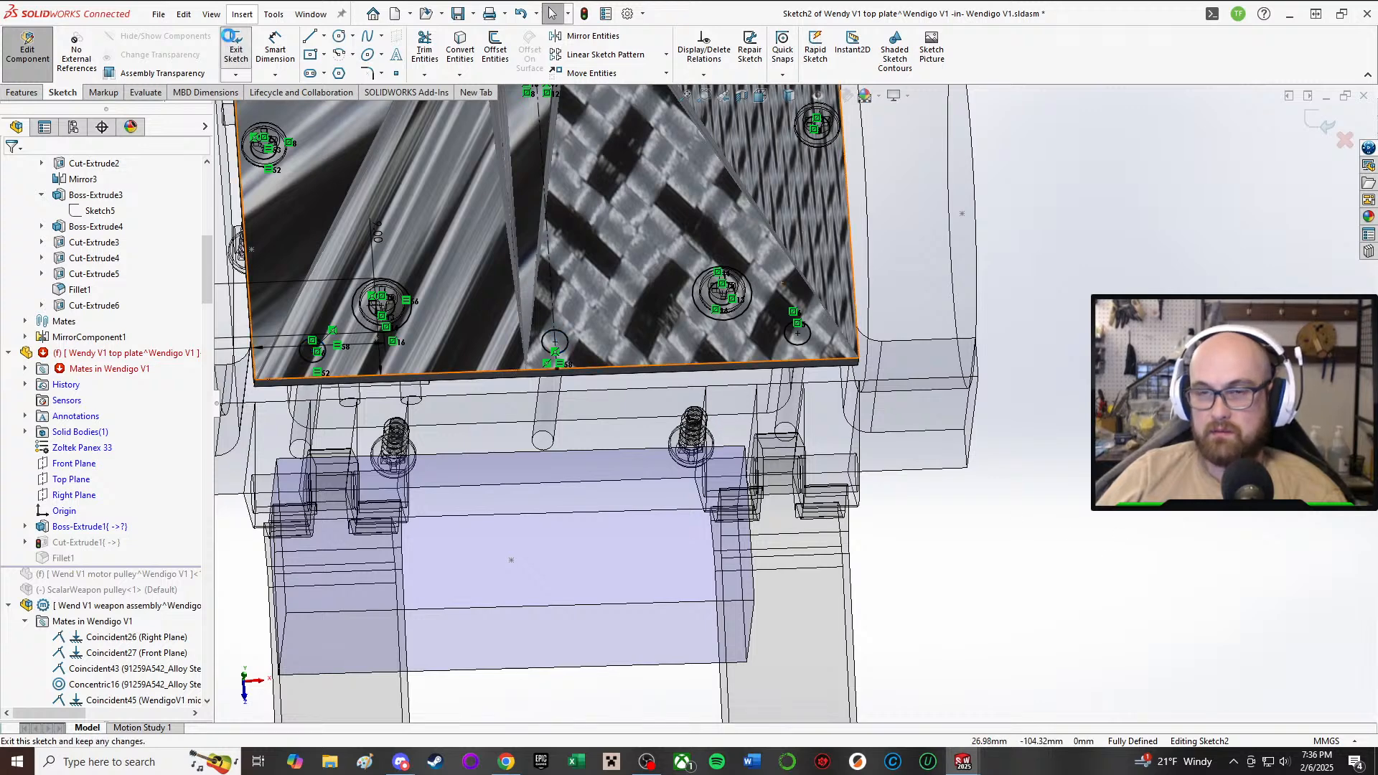
{"action": "left_click", "coordinate": [235, 43]}
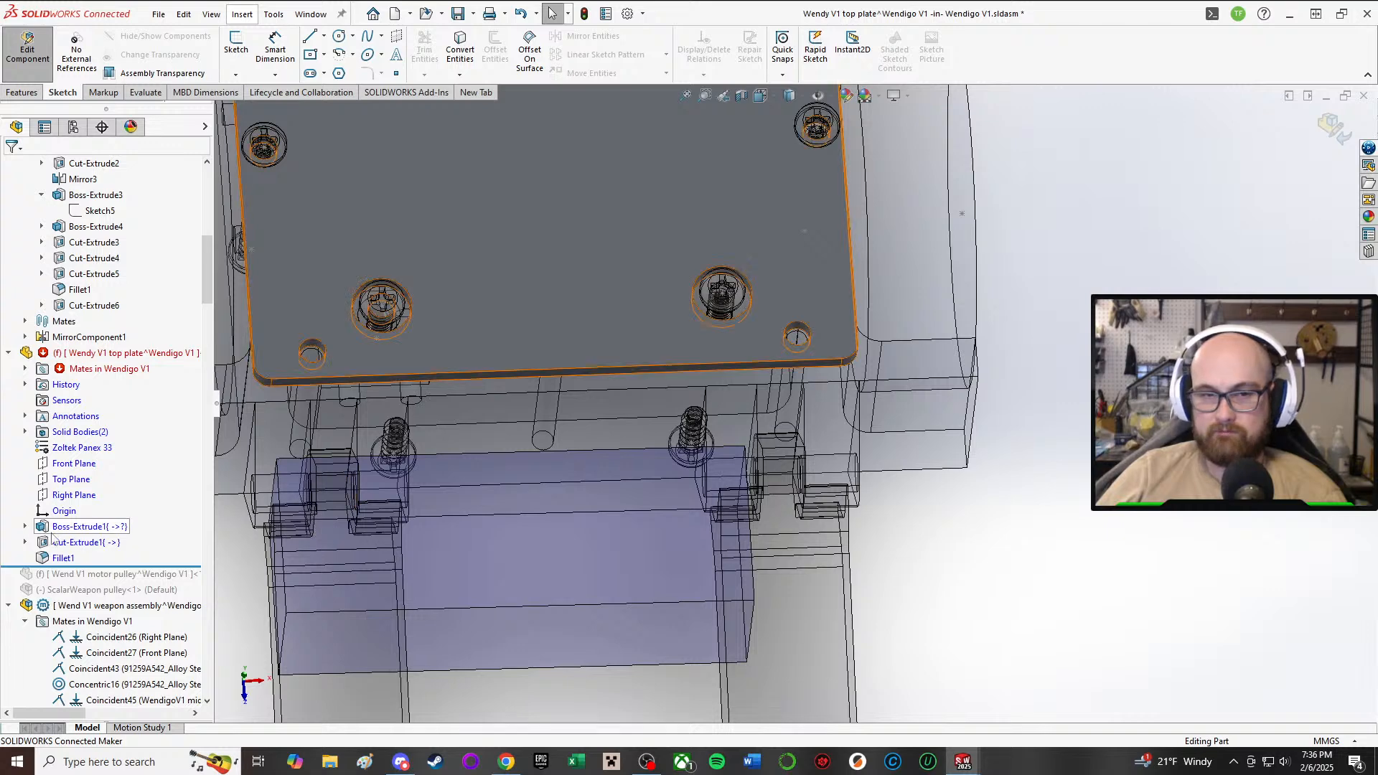
- Add the middle circle's region to the Cut-Extrude1 selected contours, keeping the Through All depth and all resulting bodies
{"action": "left_click", "coordinate": [83, 542]}
{"action": "left_click", "coordinate": [65, 494]}
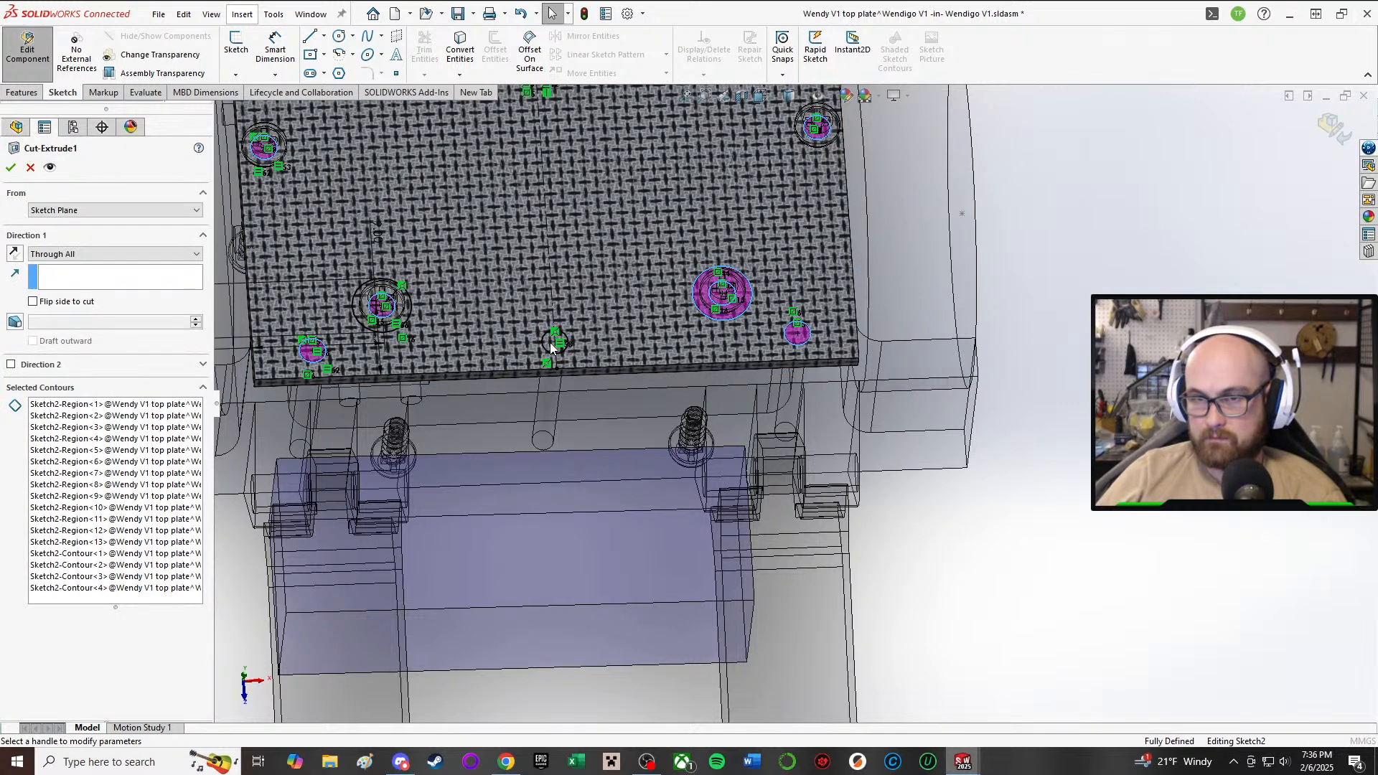
{"action": "left_click", "coordinate": [142, 600]}
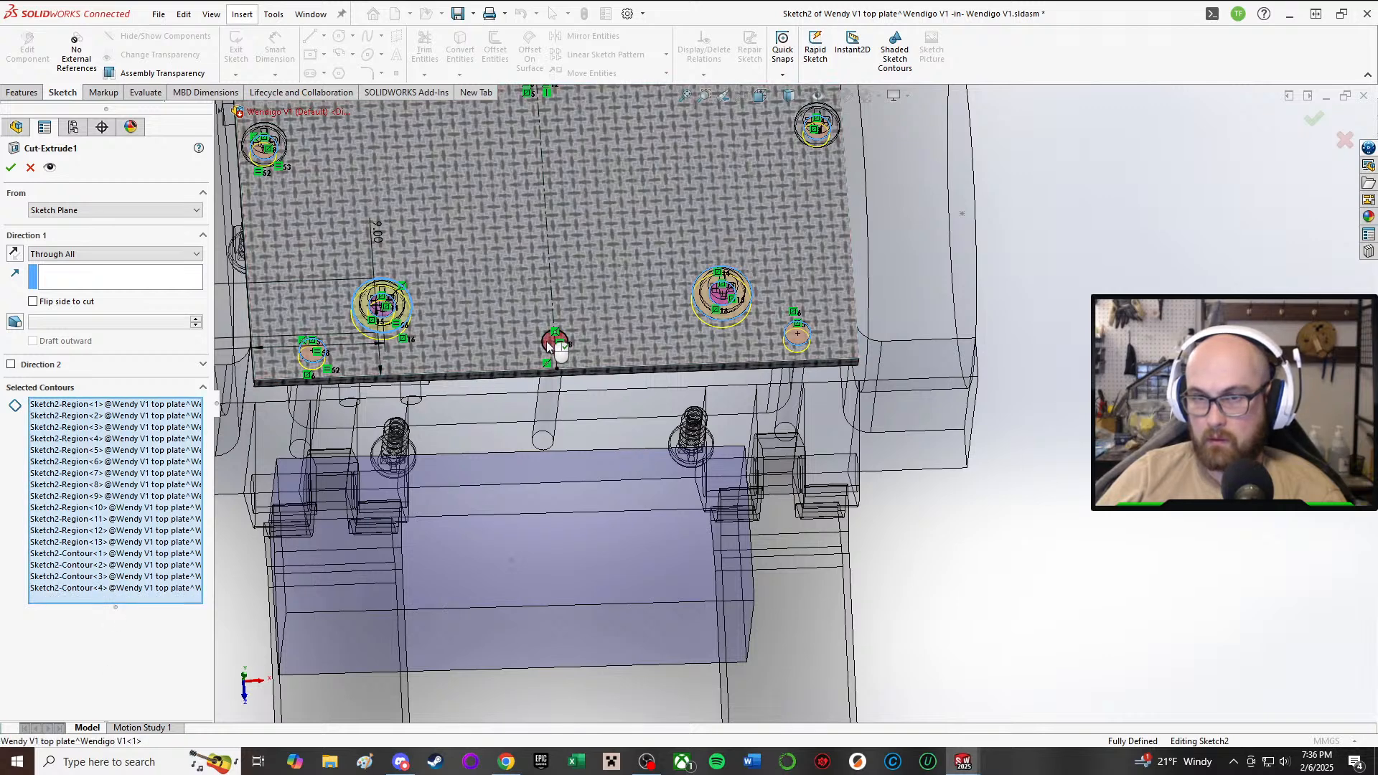
{"action": "left_click", "coordinate": [548, 342]}
{"action": "left_click", "coordinate": [11, 168]}
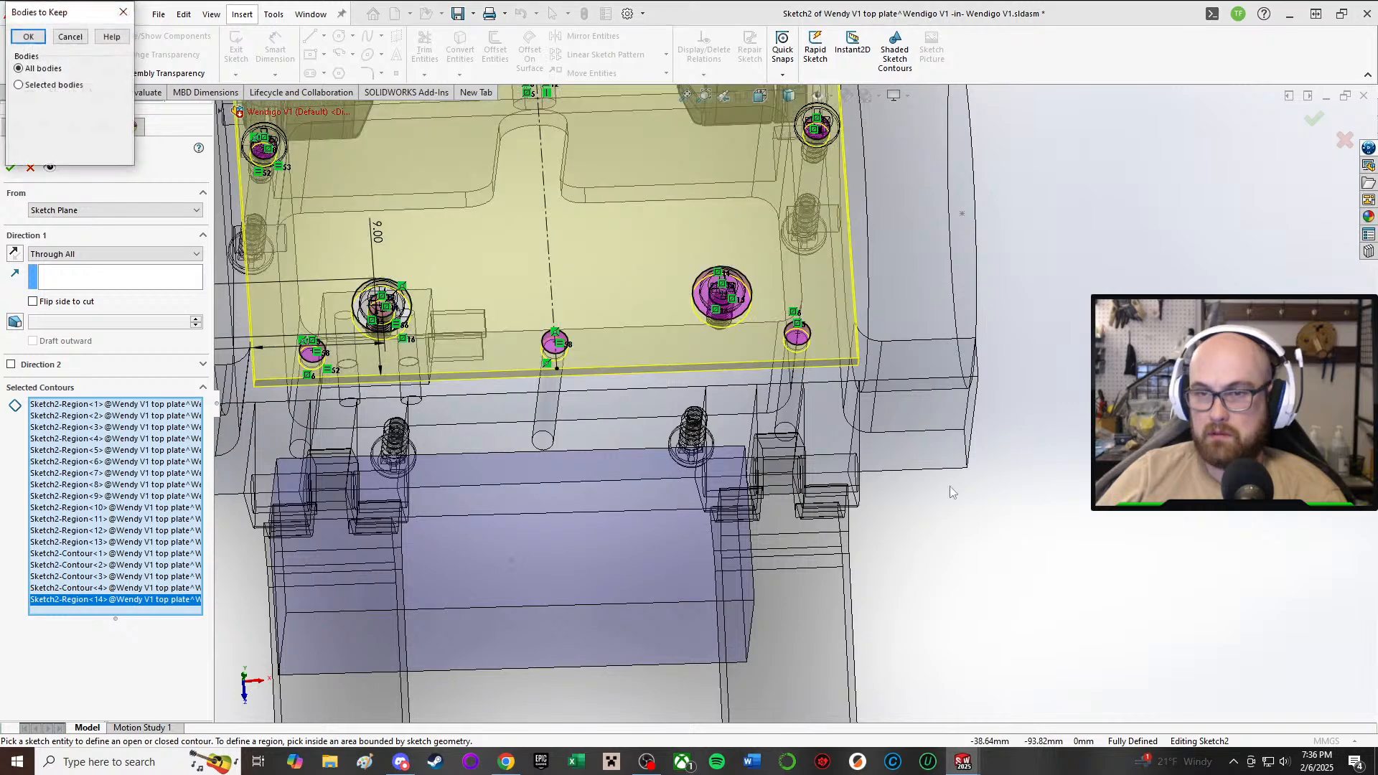
{"action": "left_click", "coordinate": [27, 36]}
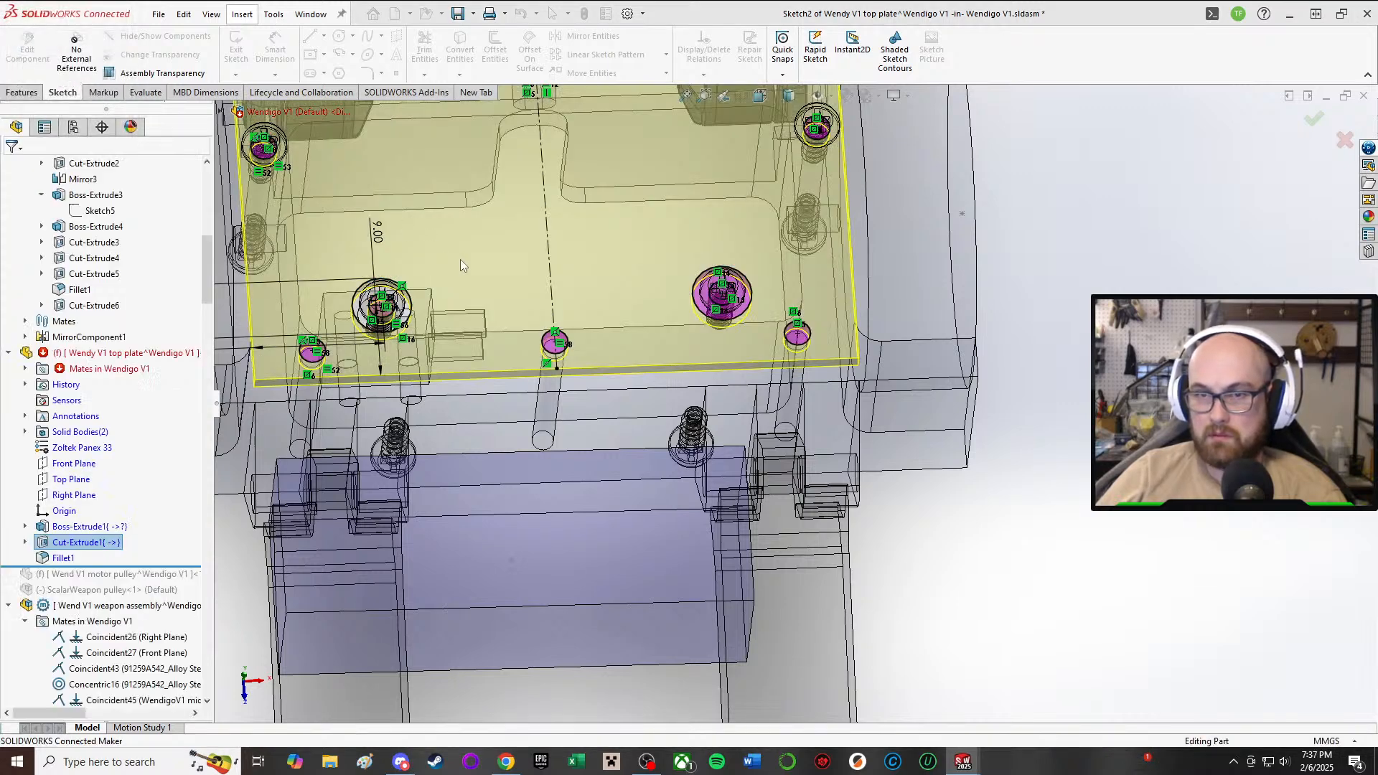
- Inspect the updated top plate, then end its editing and return to the main assembly
{"action": "scroll", "coordinate": [742, 266], "scroll_direction": "down", "scroll_amount": 4}
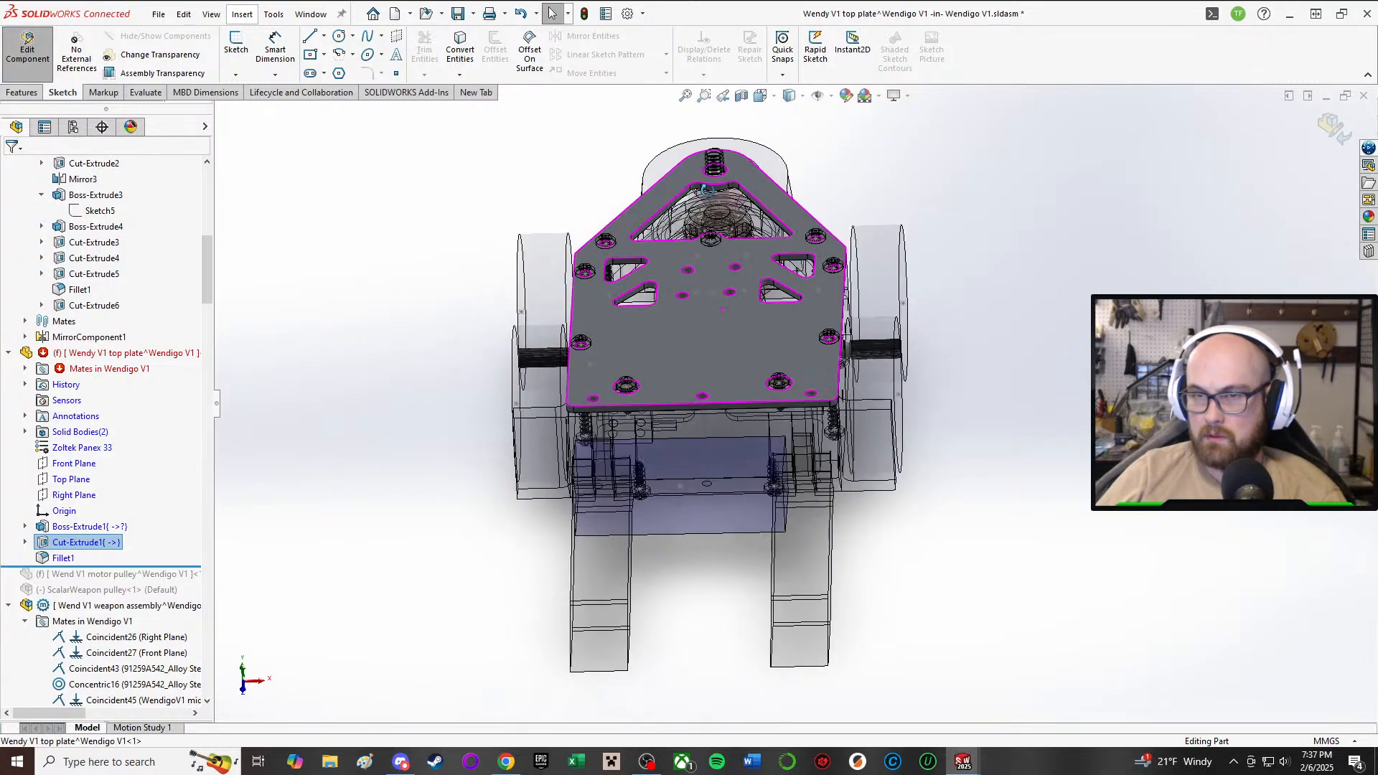
{"action": "middle_click_drag", "start_coordinate": [705, 305], "coordinate": [726, 274]}
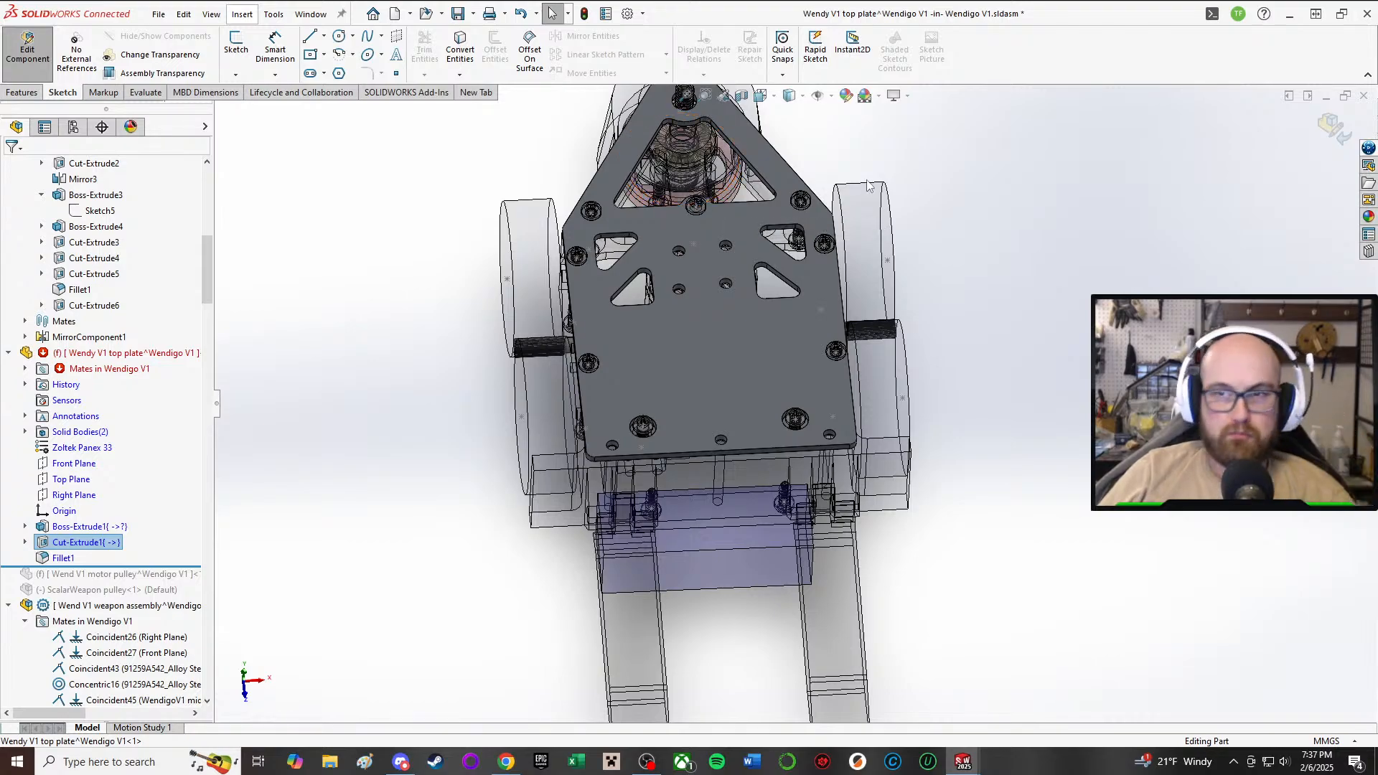
{"action": "middle_click_drag", "start_coordinate": [730, 190], "coordinate": [658, 221]}
{"action": "key", "text": "ctrl+3"}
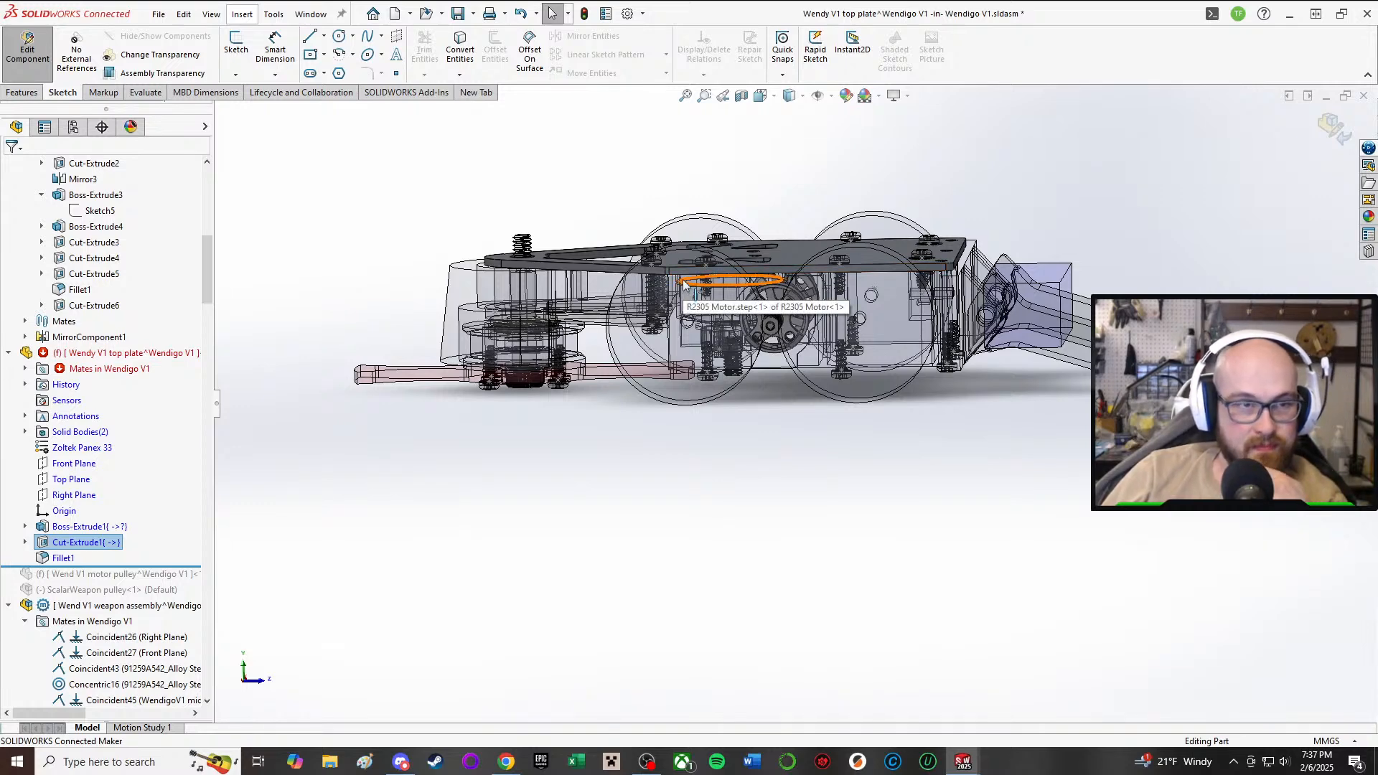
{"action": "middle_click_drag", "start_coordinate": [684, 284], "coordinate": [654, 337]}
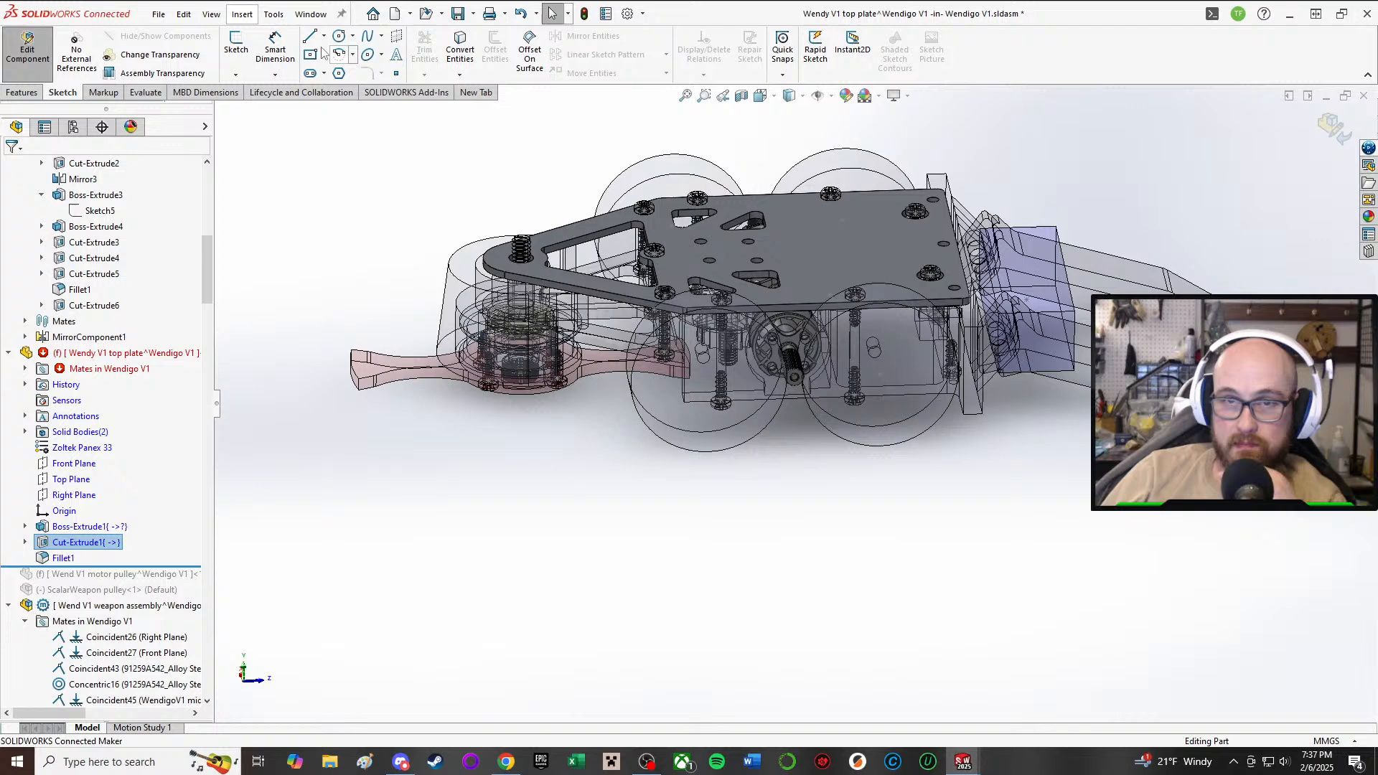
{"action": "left_click", "coordinate": [28, 46]}
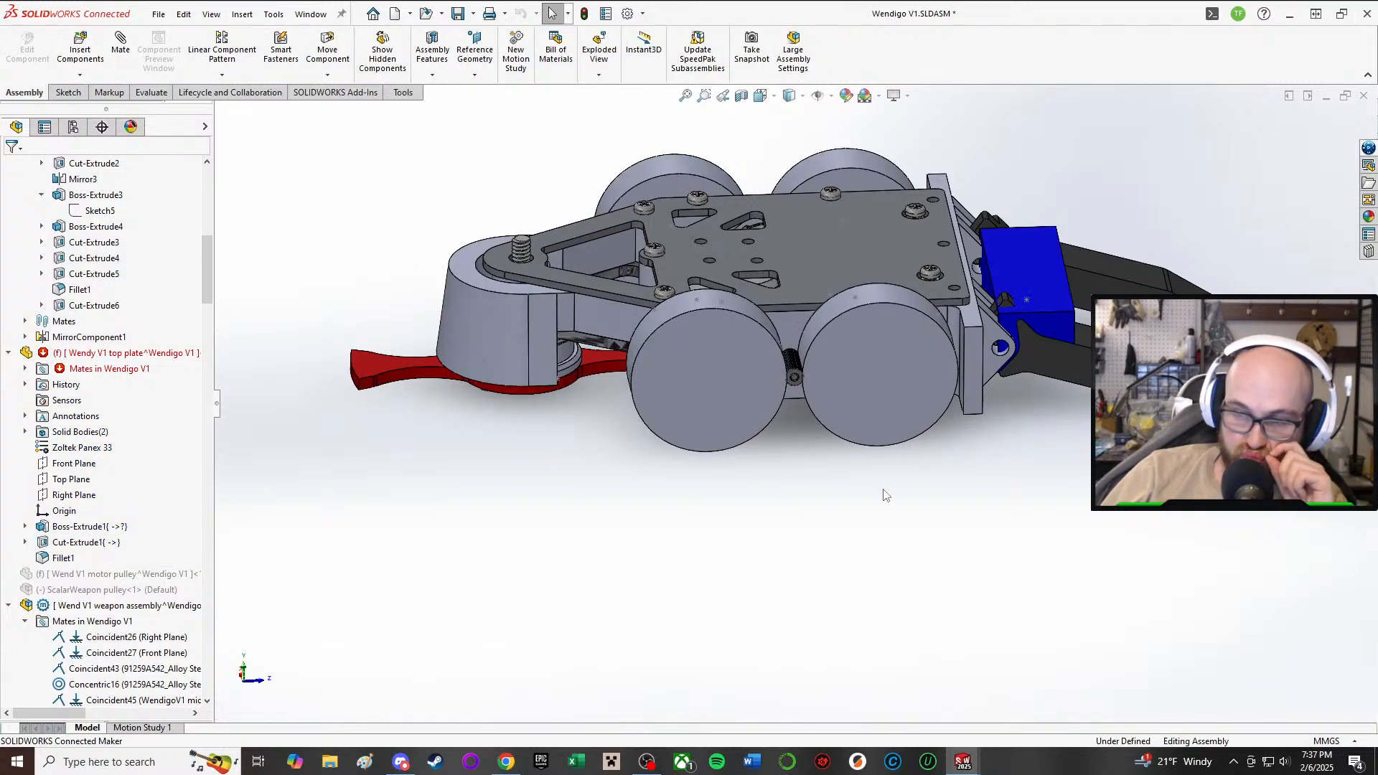
- Move the battery from between the forks into the drive pod's rear compartment and inspect its fit
{"action": "key", "text": "ctrl+8"}
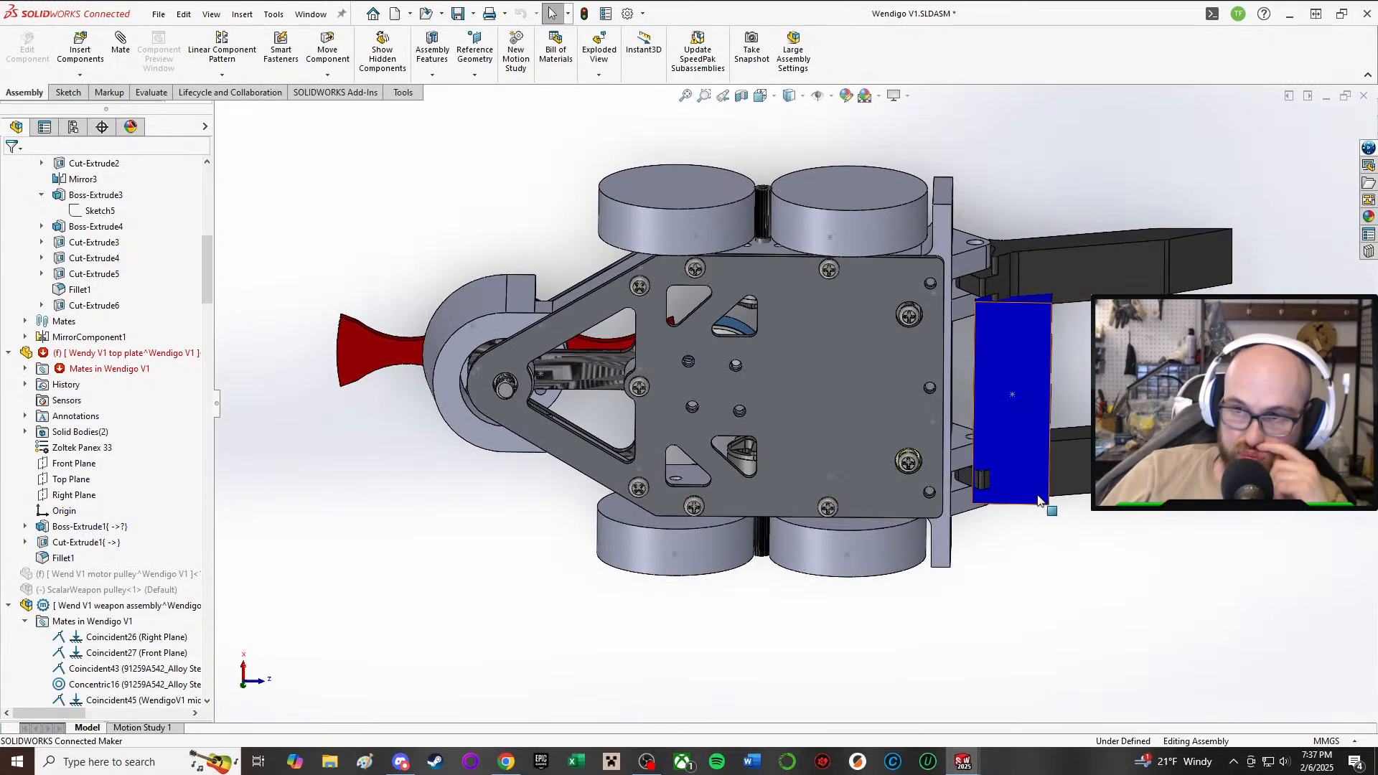
{"action": "middle_click_drag", "start_coordinate": [763, 185], "coordinate": [879, 498]}
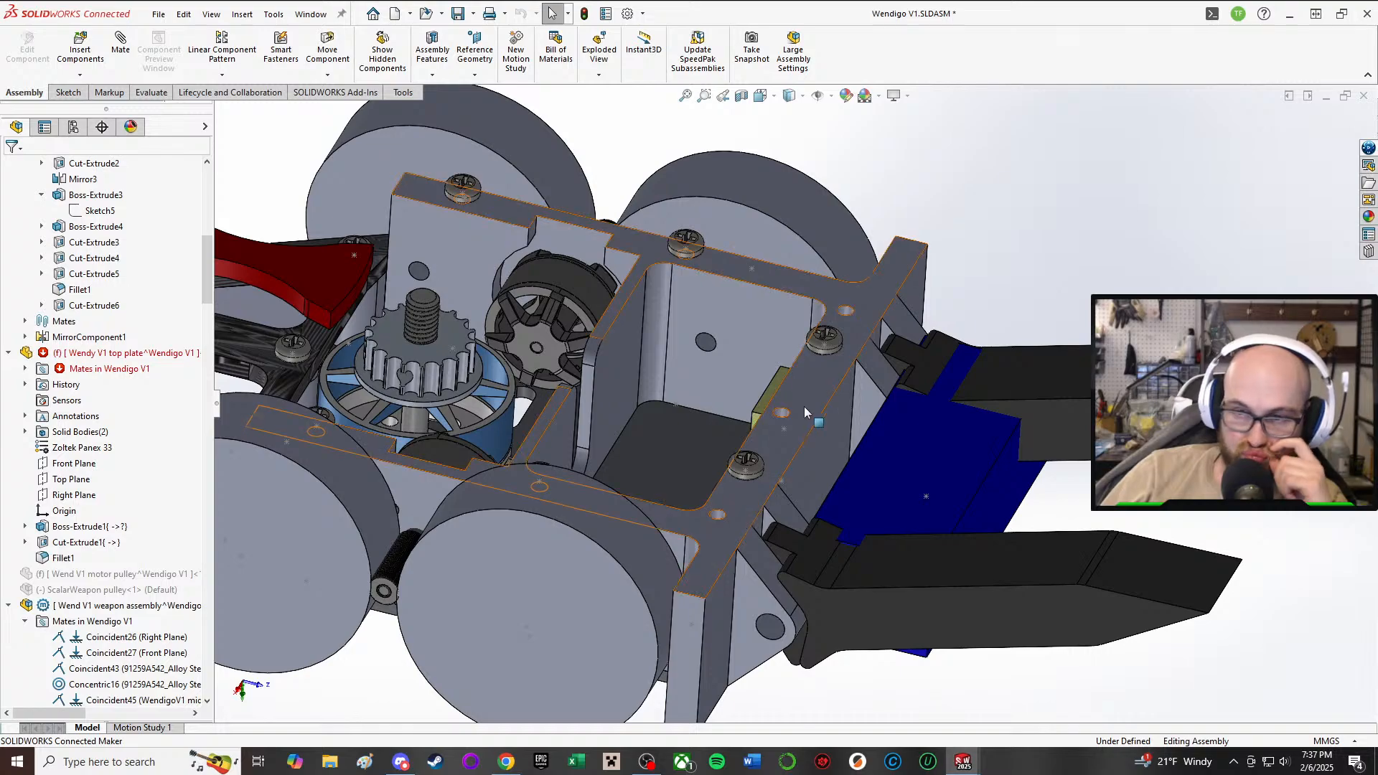
{"action": "middle_click_drag", "start_coordinate": [804, 406], "coordinate": [812, 439]}
{"action": "left_click_drag", "start_coordinate": [926, 480], "coordinate": [647, 479]}
{"action": "mouse_move", "coordinate": [710, 366]}
{"action": "middle_mouse_down"}
{"action": "mouse_move", "coordinate": [602, 465]}
{"action": "mouse_move", "coordinate": [607, 502]}
{"action": "mouse_move", "coordinate": [595, 404]}
{"action": "middle_mouse_up"}
{"action": "mouse_move", "coordinate": [585, 392]}
{"action": "left_mouse_down"}
{"action": "mouse_move", "coordinate": [591, 370]}
{"action": "mouse_move", "coordinate": [589, 388]}
{"action": "left_mouse_up"}
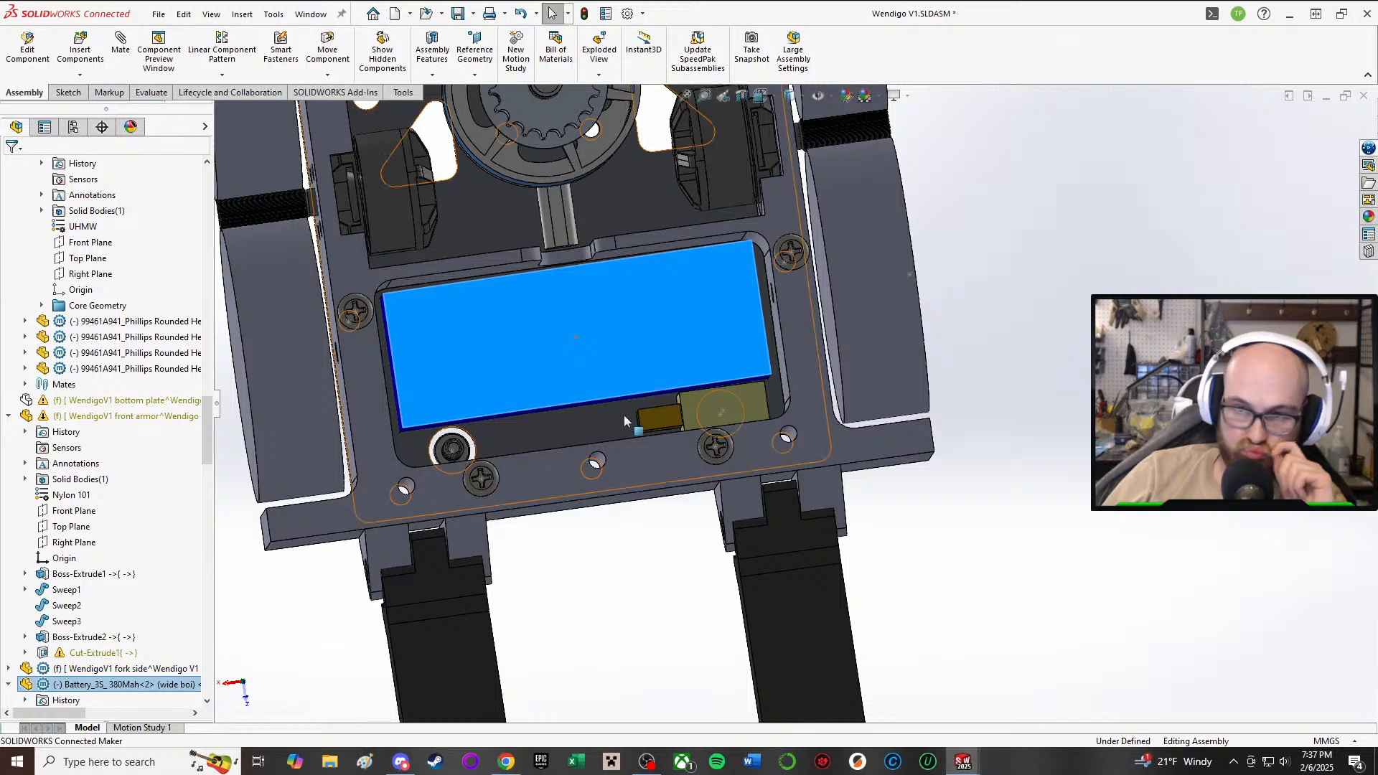
{"action": "middle_click_drag", "start_coordinate": [623, 415], "coordinate": [735, 337]}
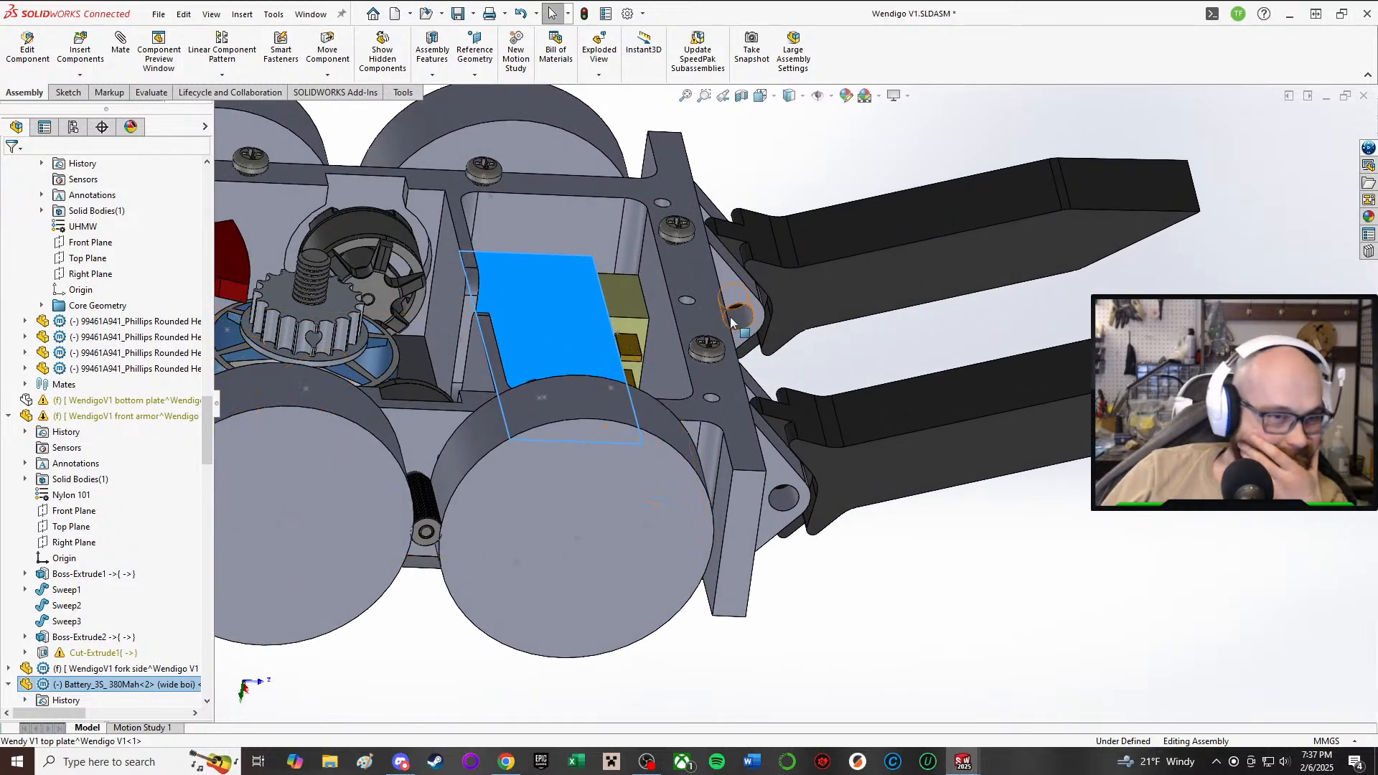
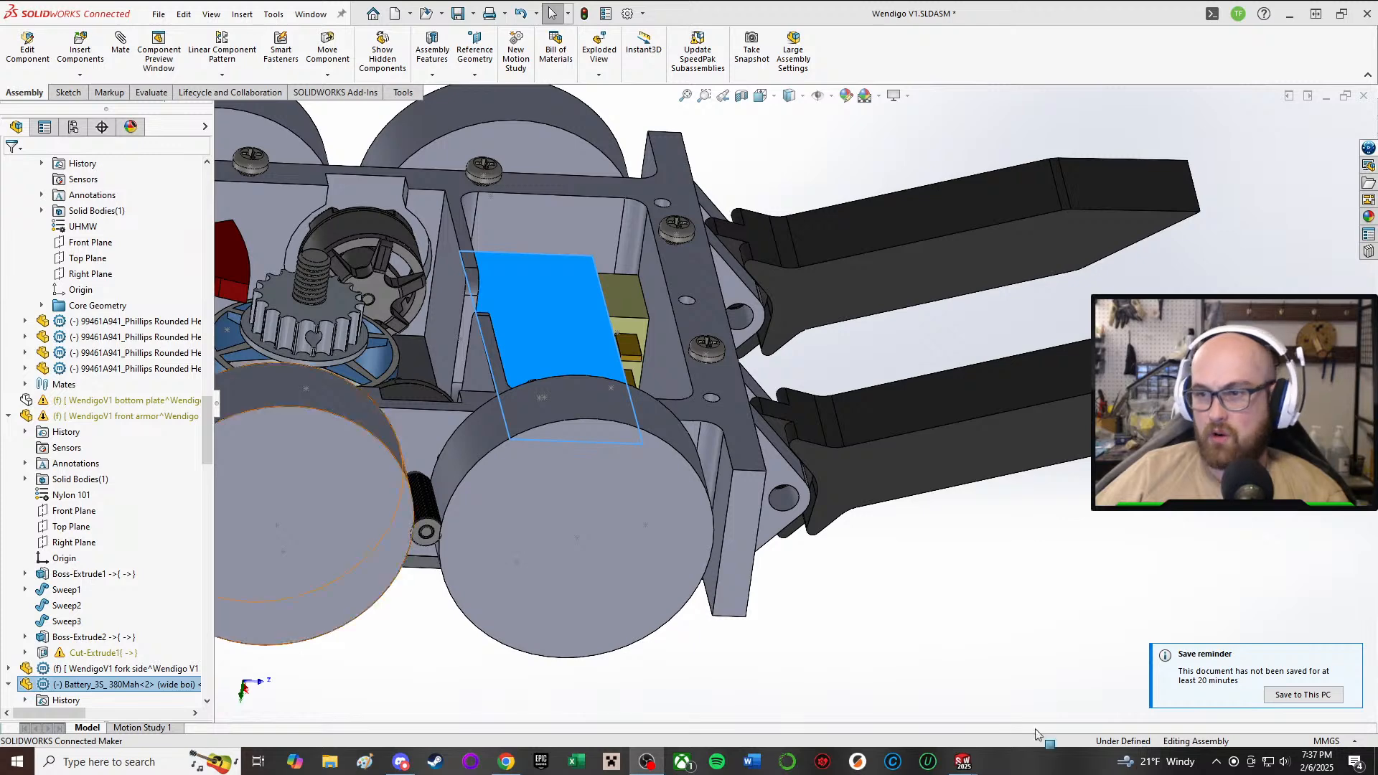
- Deselect the battery and save the Wendigo V1 assembly, storing its virtual components internally
{"action": "key", "text": "Escape"}
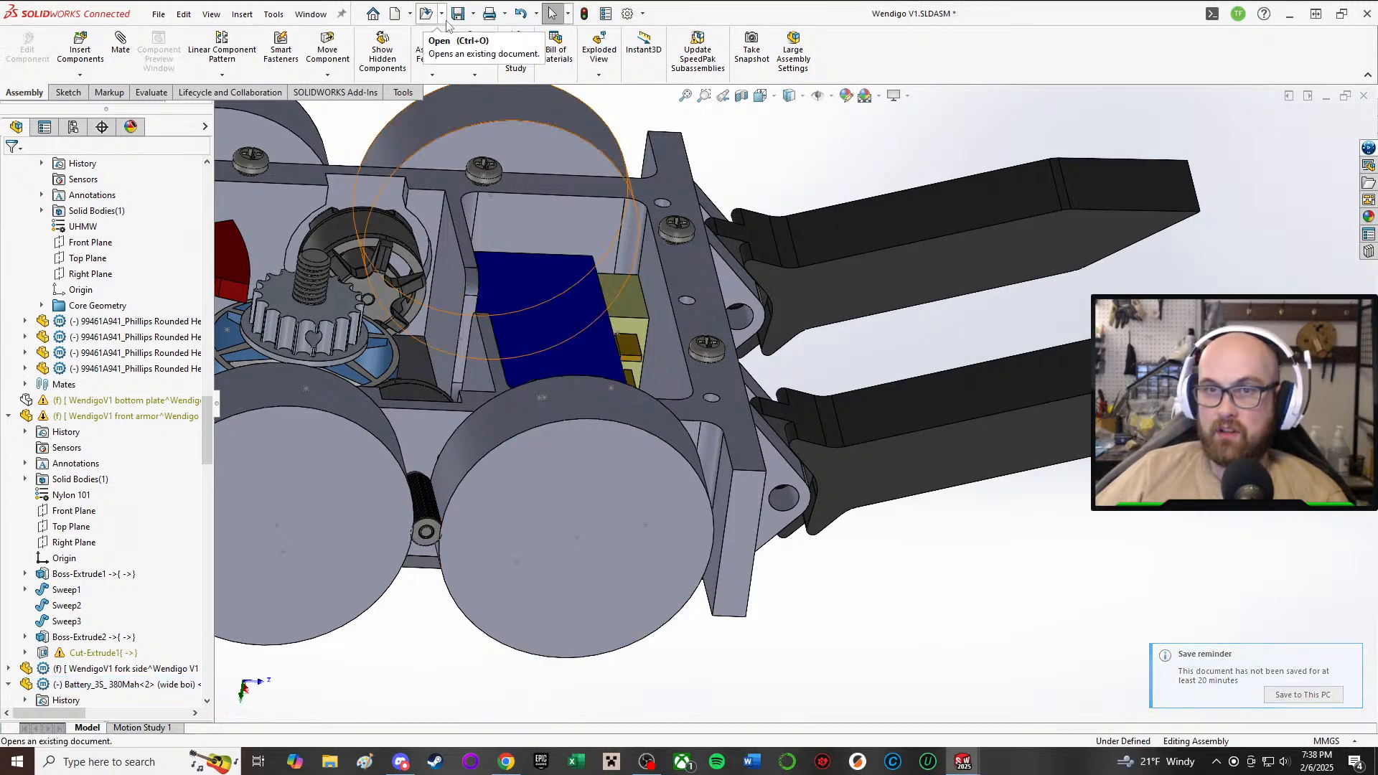
{"action": "left_click", "coordinate": [458, 13]}
{"action": "left_click", "coordinate": [290, 223]}
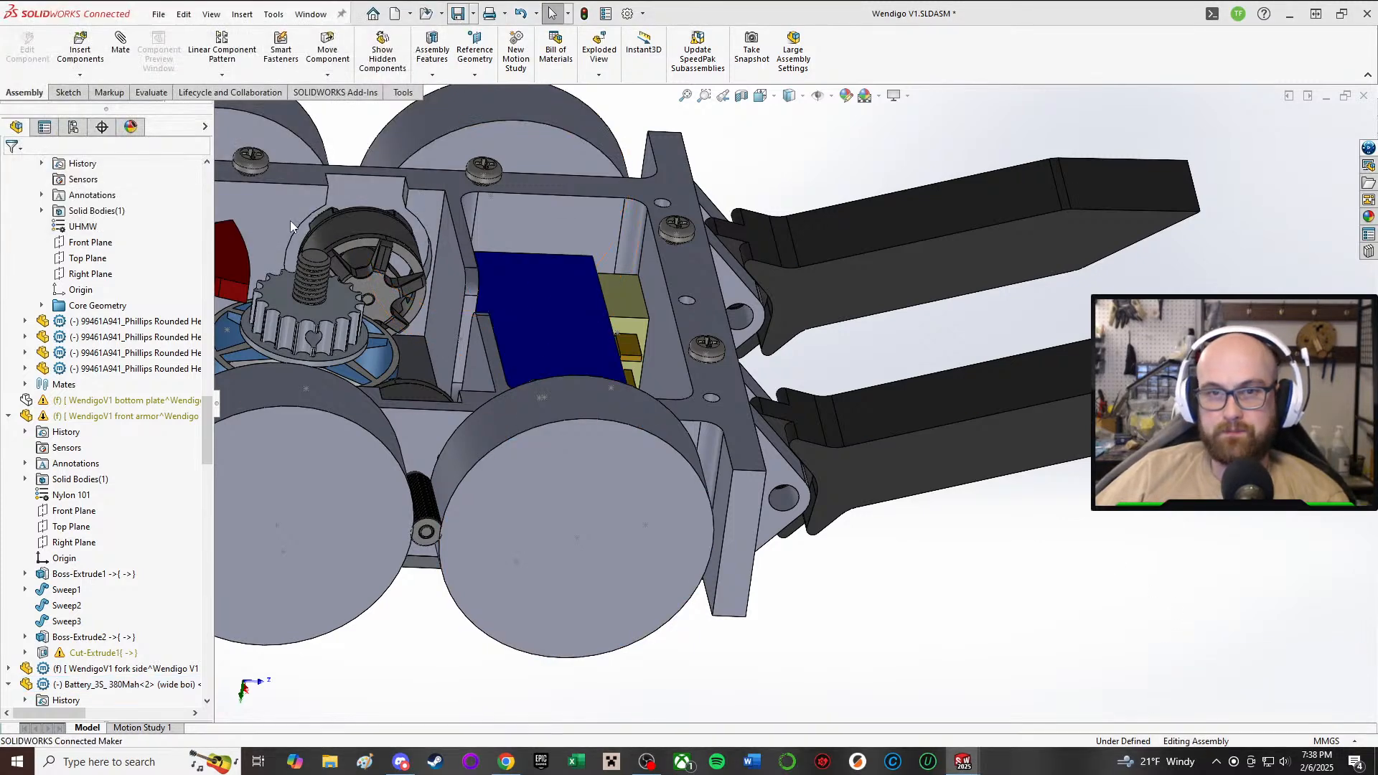
{"action": "left_click", "coordinate": [661, 320]}
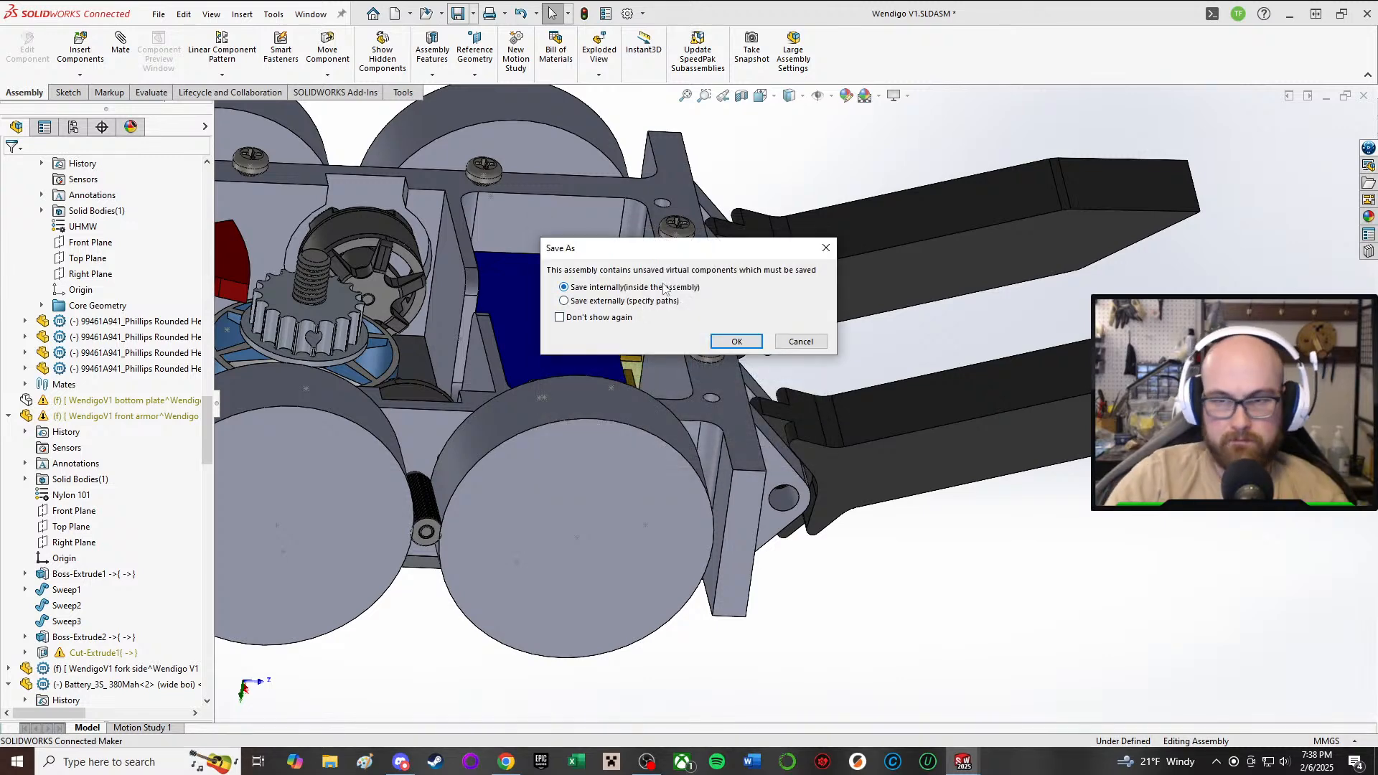
{"action": "left_click", "coordinate": [738, 342]}
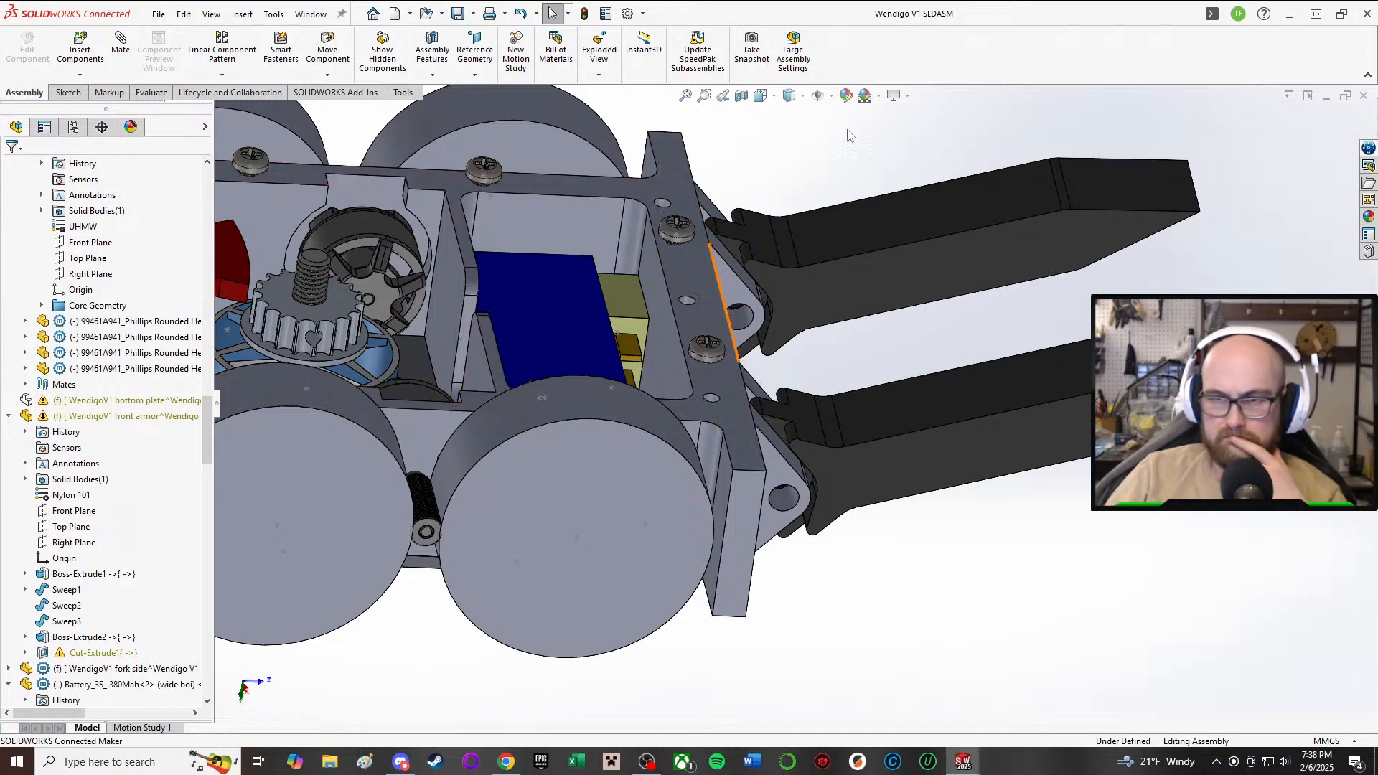
- Show the hidden bottom plate, open it for editing within the assembly, and expand its feature list
{"action": "middle_click_drag", "start_coordinate": [669, 468], "coordinate": [584, 537]}
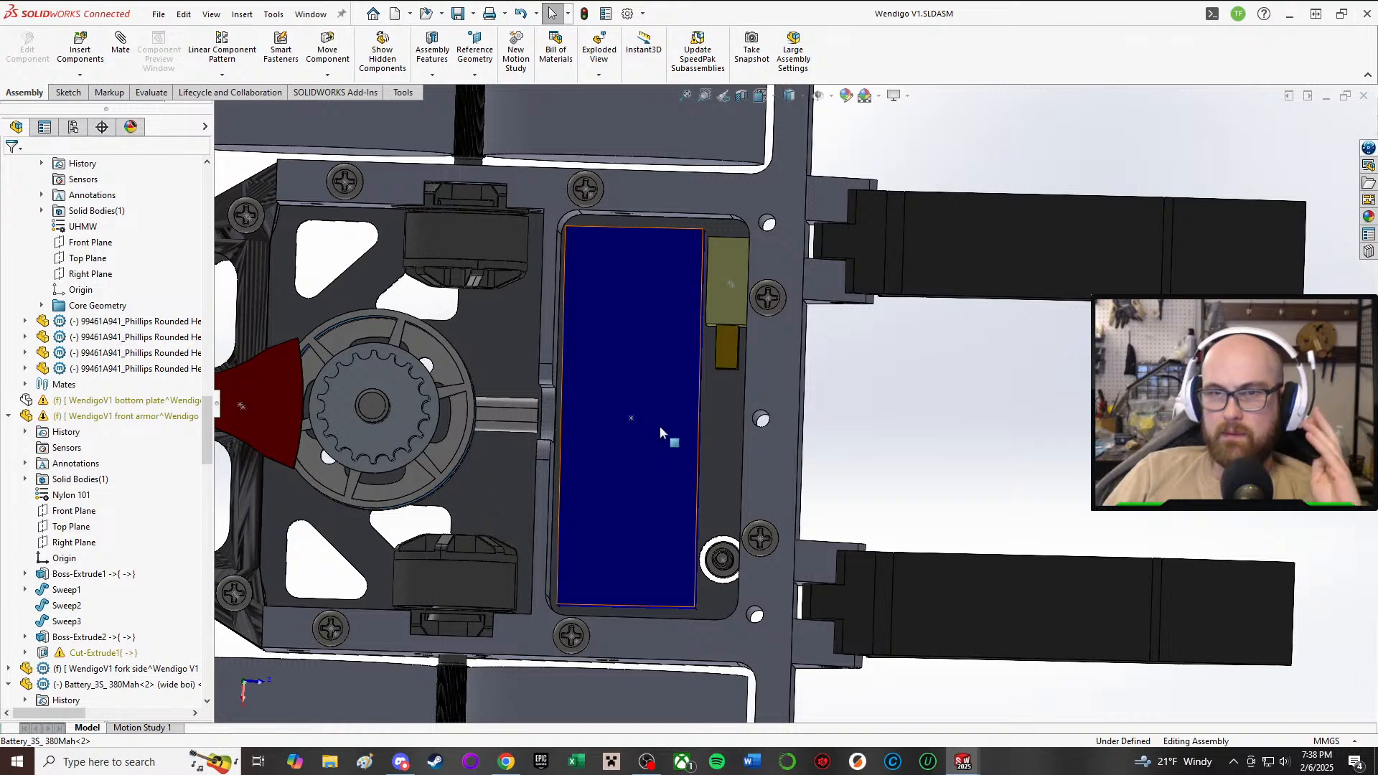
{"action": "scroll", "coordinate": [662, 427], "scroll_direction": "up", "scroll_amount": 4}
{"action": "scroll", "coordinate": [692, 463], "scroll_direction": "down", "scroll_amount": 3}
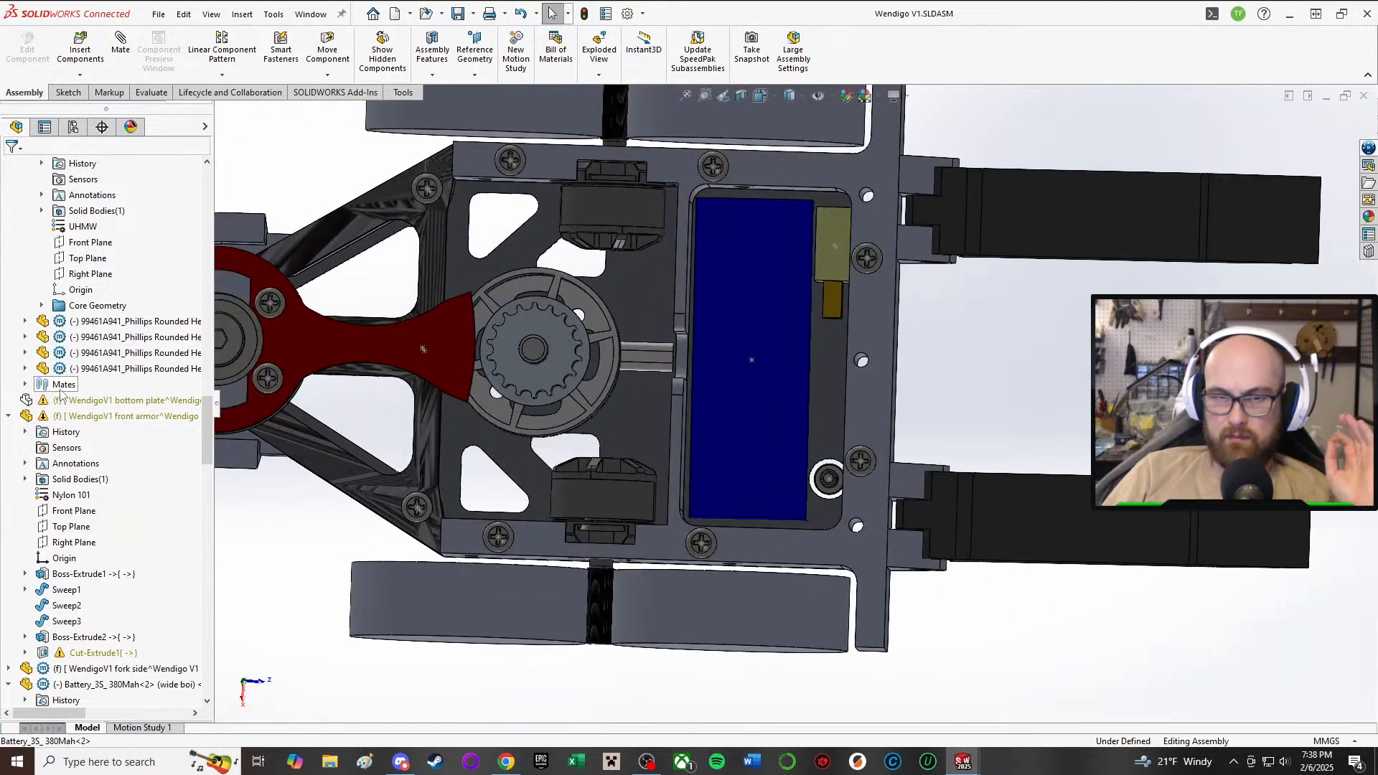
{"action": "left_click", "coordinate": [72, 398]}
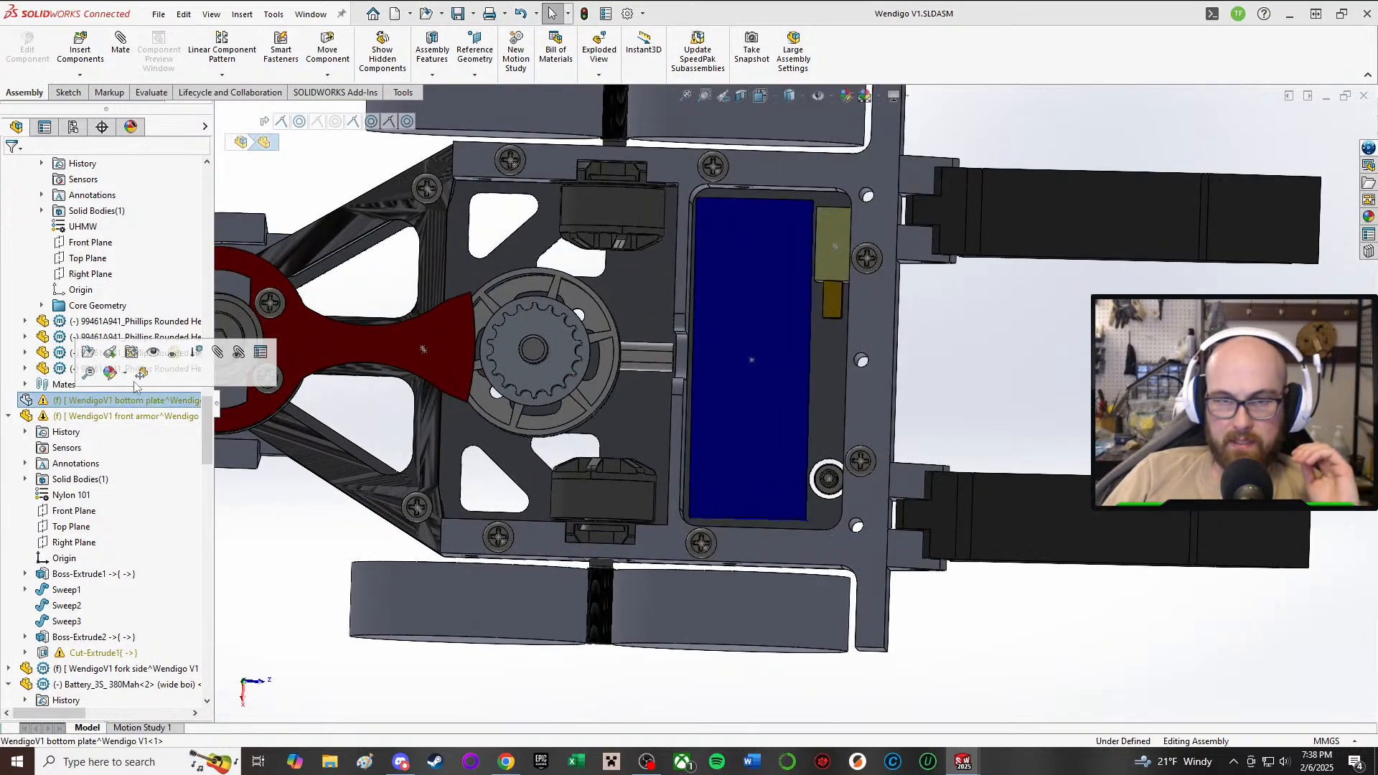
{"action": "left_click", "coordinate": [152, 353]}
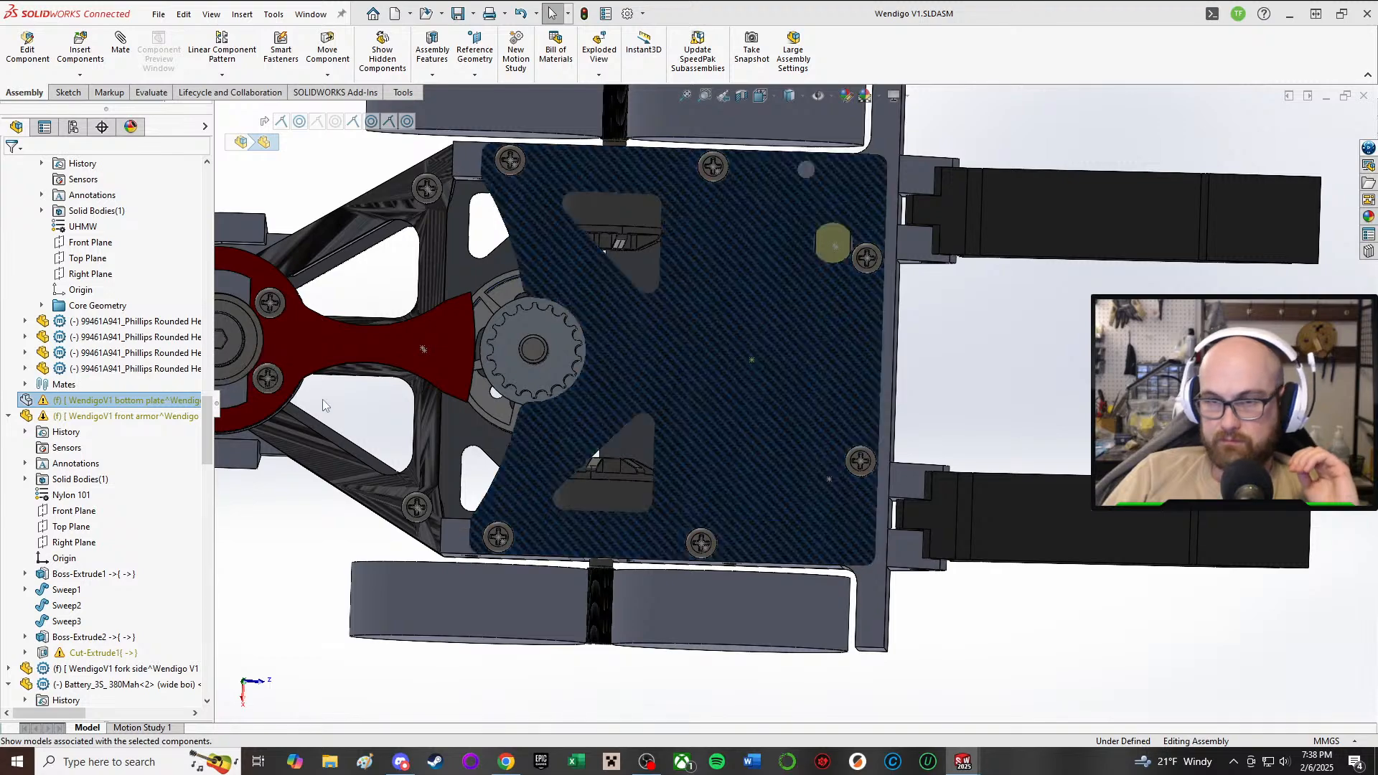
{"action": "right_click", "coordinate": [697, 342]}
{"action": "left_click", "coordinate": [779, 183]}
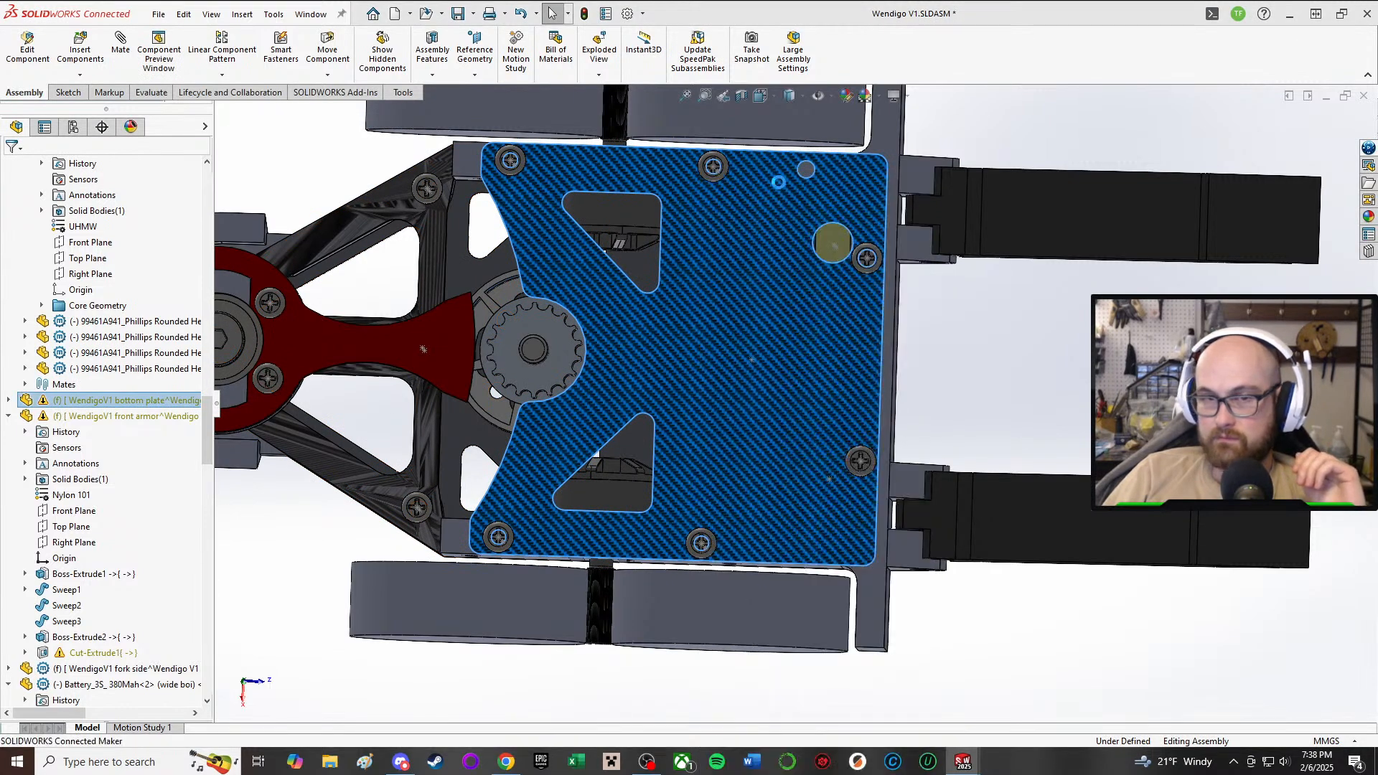
{"action": "left_click", "coordinate": [8, 400]}
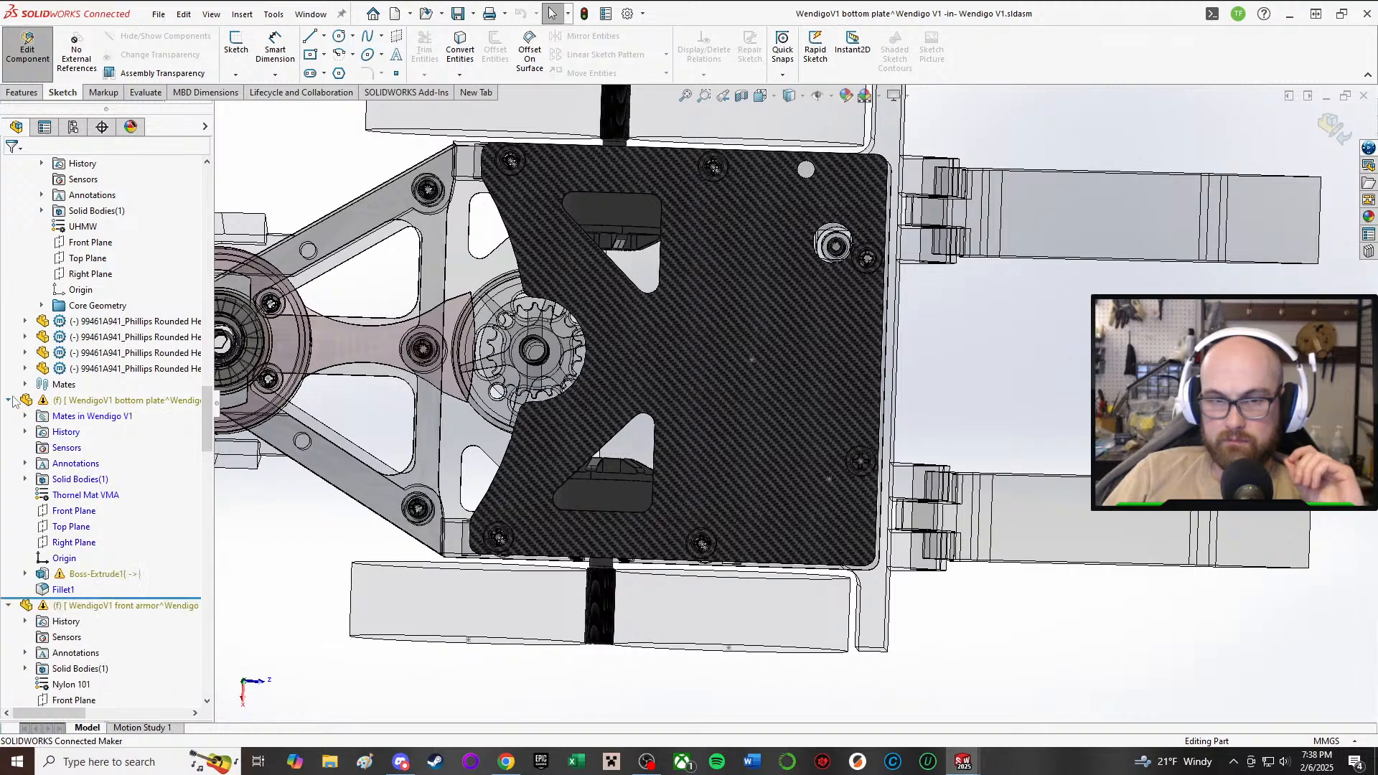
- Open the sketch of the bottom plate's Boss-Extrude1 and delete the old screw hole circles beside one motor
{"action": "left_click", "coordinate": [100, 574]}
{"action": "left_click", "coordinate": [137, 530]}
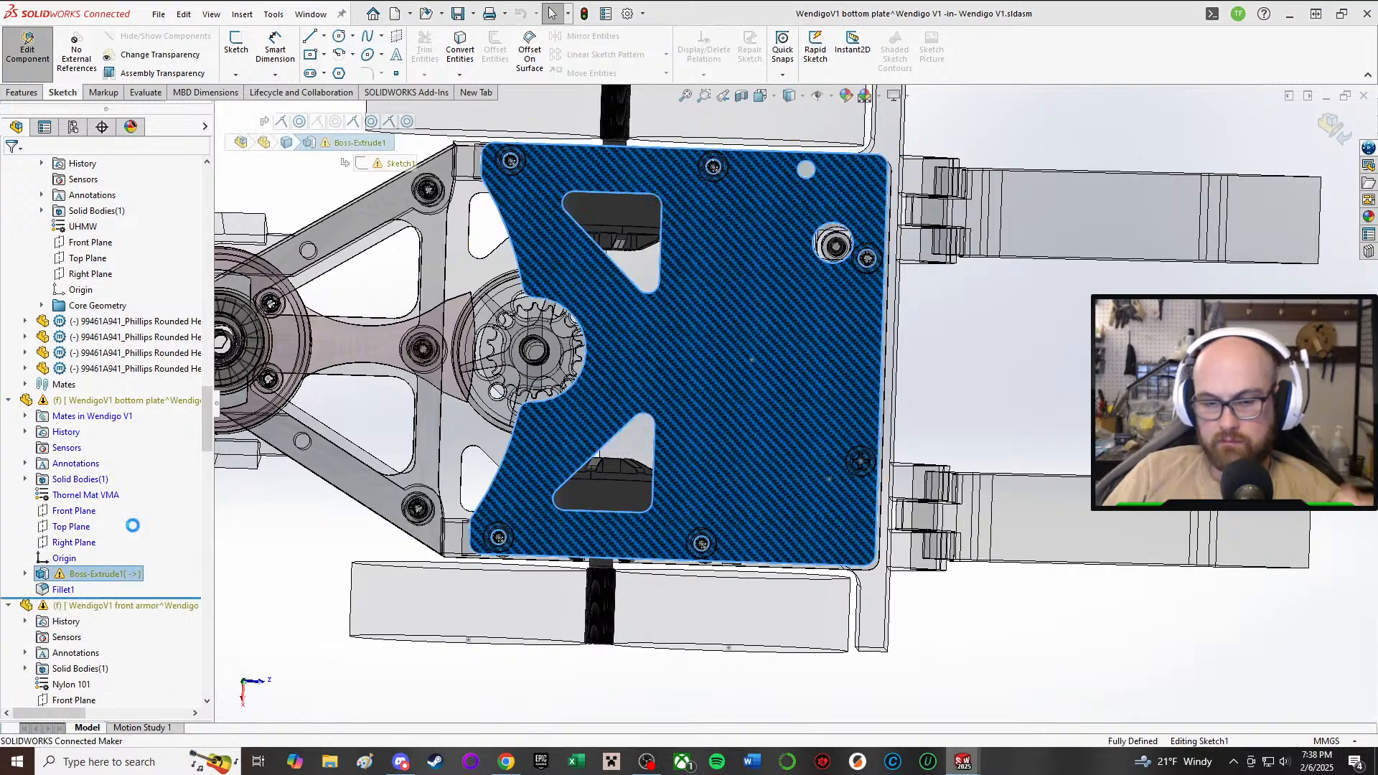
{"action": "scroll", "coordinate": [557, 503], "scroll_direction": "down", "scroll_amount": 5}
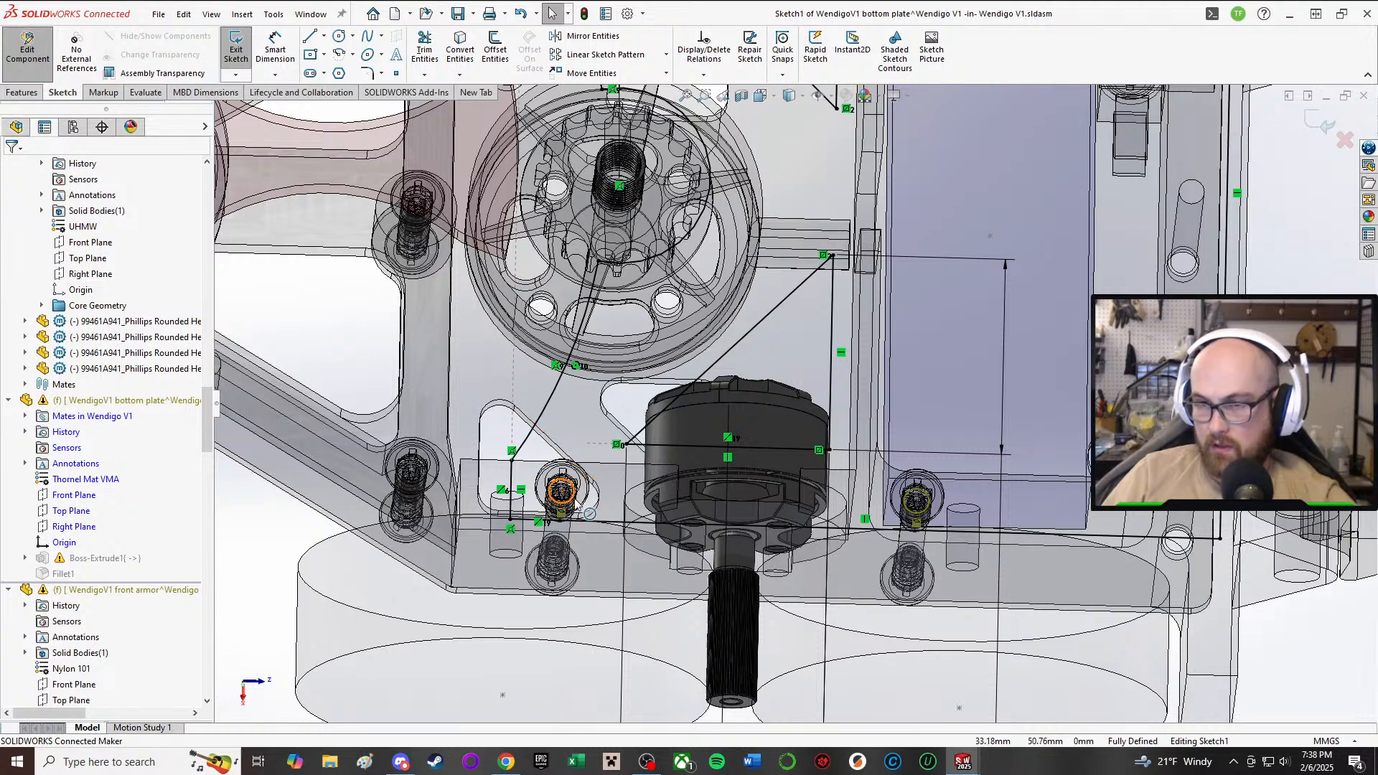
{"action": "left_click", "coordinate": [911, 510]}
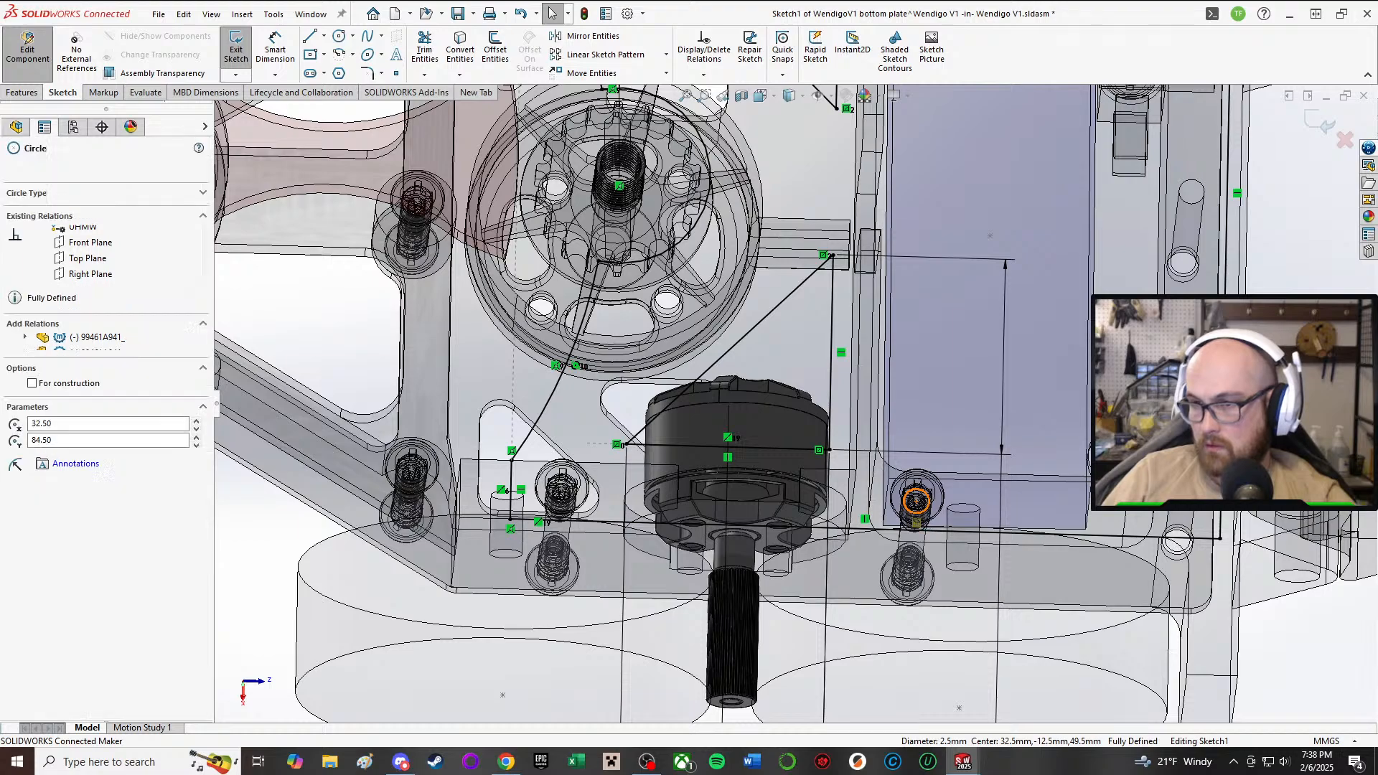
{"action": "key", "text": "Delete"}
- Delete the remaining old screw hole circles along the plate's opposite side and near its fork-side edge
{"action": "scroll", "coordinate": [916, 496], "scroll_direction": "up", "scroll_amount": 6}
{"action": "scroll", "coordinate": [1066, 162], "scroll_direction": "down", "scroll_amount": 5}
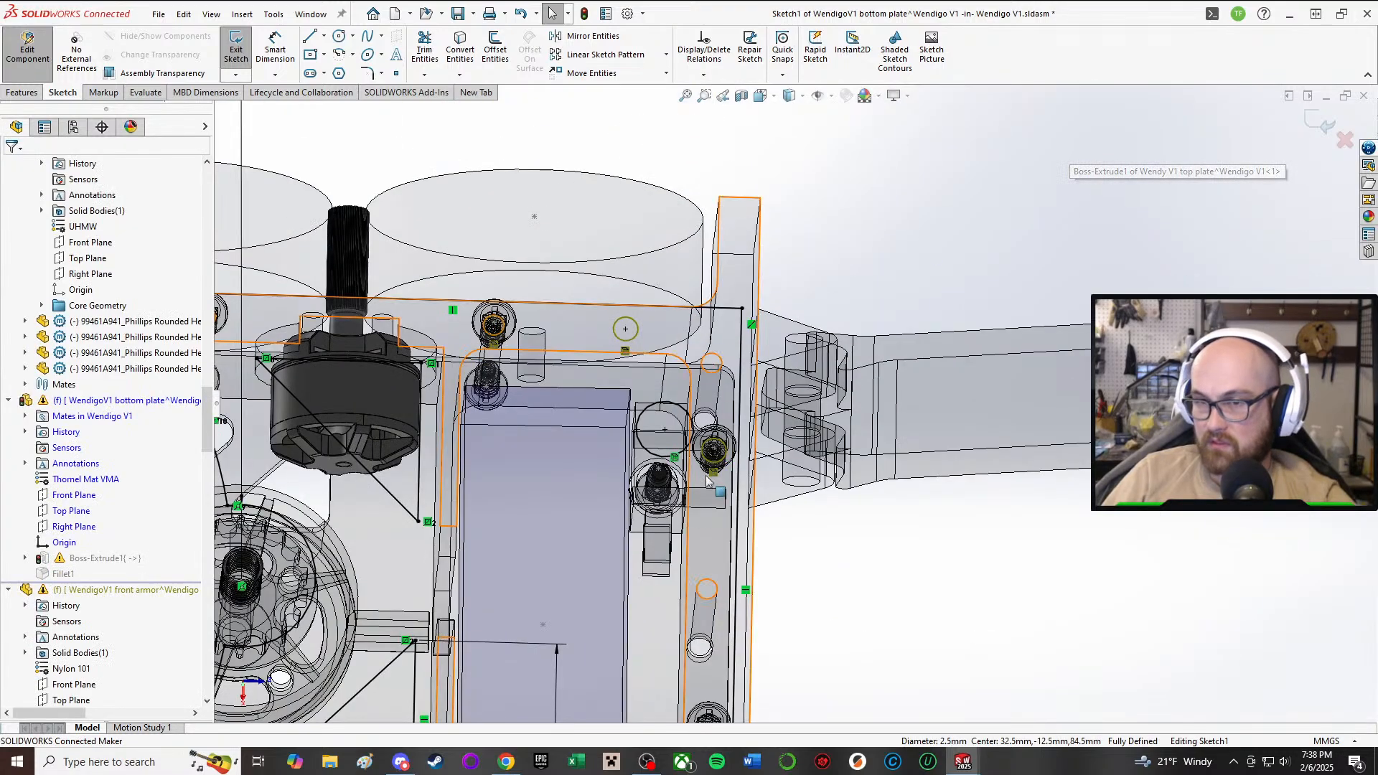
{"action": "left_click", "coordinate": [713, 448]}
{"action": "key", "text": "Delete"}
{"action": "left_click", "coordinate": [624, 342]}
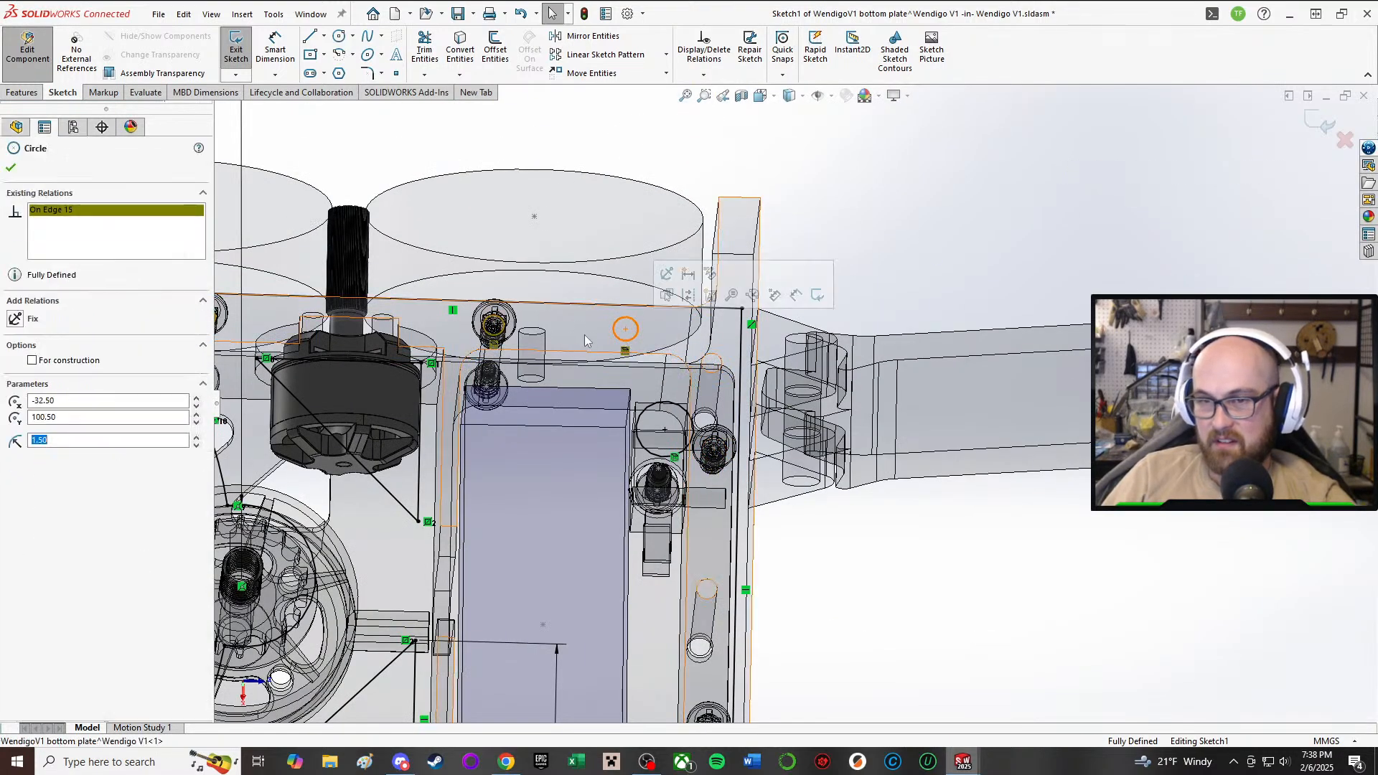
{"action": "key", "text": "Delete"}
{"action": "scroll", "coordinate": [357, 346], "scroll_direction": "down", "scroll_amount": 3}
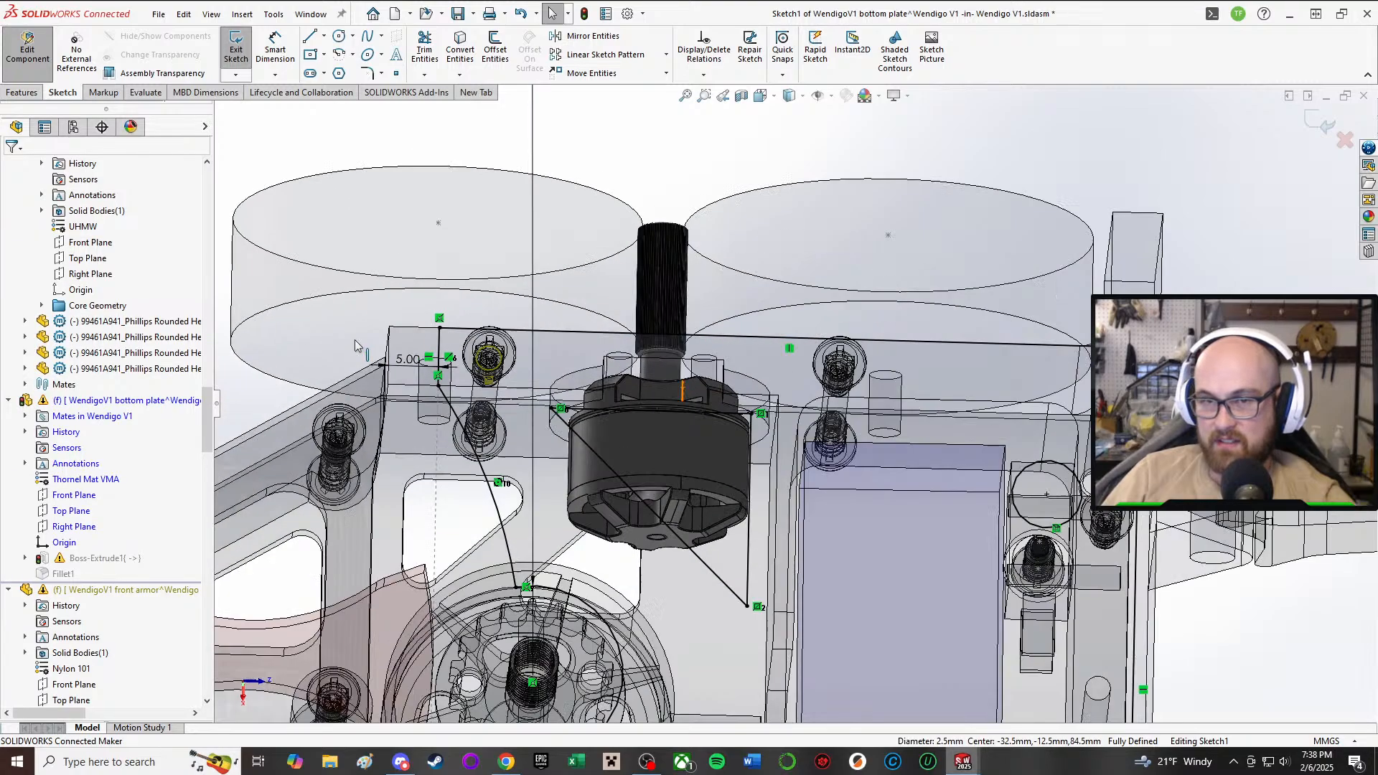
{"action": "left_click", "coordinate": [482, 366]}
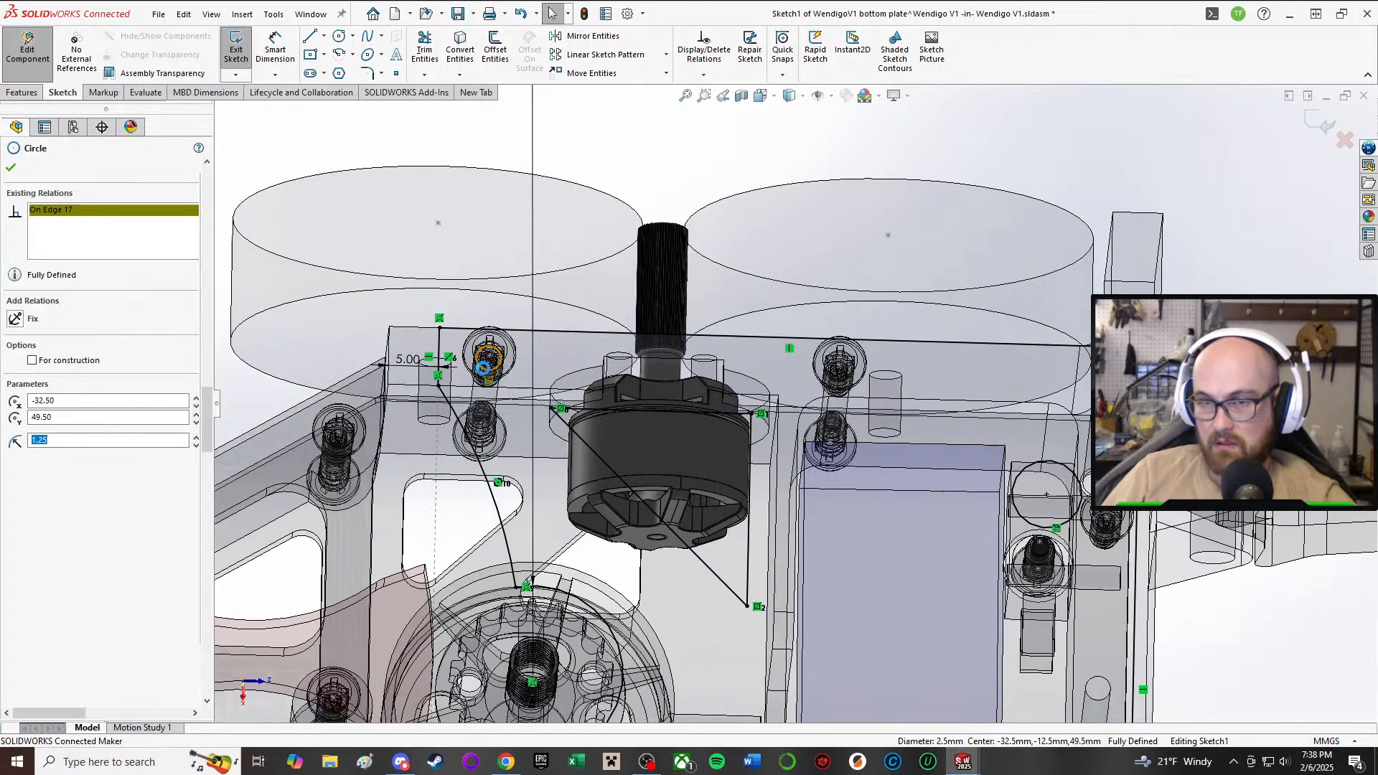
{"action": "key", "text": "Delete"}
- Start Convert Entities and pick the top plate's screw hole edge beside the motor, nearest the weapon arm
{"action": "scroll", "coordinate": [677, 591], "scroll_direction": "up", "scroll_amount": 3}
{"action": "scroll", "coordinate": [677, 590], "scroll_direction": "up", "scroll_amount": 3}
{"action": "scroll", "coordinate": [761, 567], "scroll_direction": "down", "scroll_amount": 5}
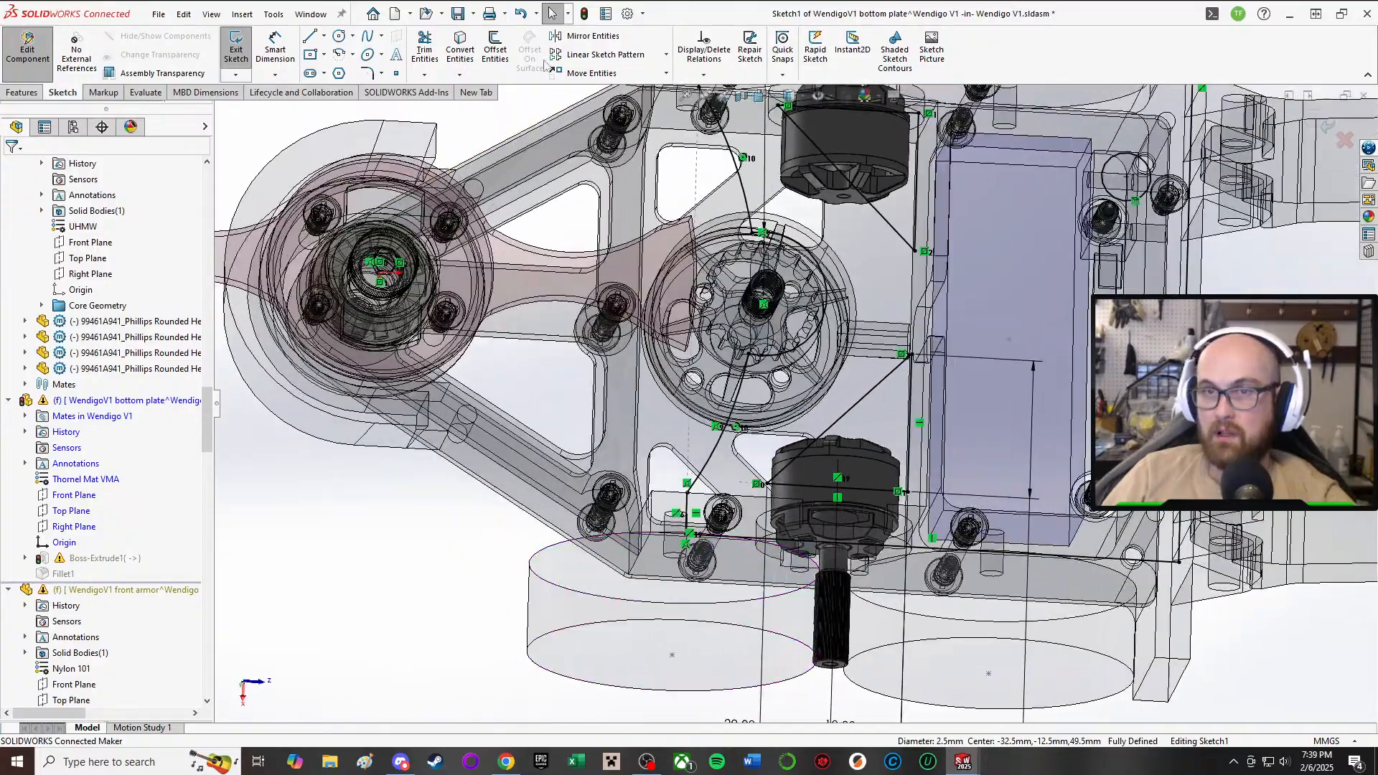
{"action": "left_click", "coordinate": [462, 38]}
{"action": "scroll", "coordinate": [847, 669], "scroll_direction": "down", "scroll_amount": 3}
{"action": "middle_click_drag", "start_coordinate": [725, 567], "coordinate": [684, 580]}
{"action": "scroll", "coordinate": [683, 580], "scroll_direction": "up", "scroll_amount": 3}
{"action": "scroll", "coordinate": [634, 643], "scroll_direction": "down", "scroll_amount": 4}
{"action": "middle_click_drag", "start_coordinate": [634, 643], "coordinate": [646, 473]}
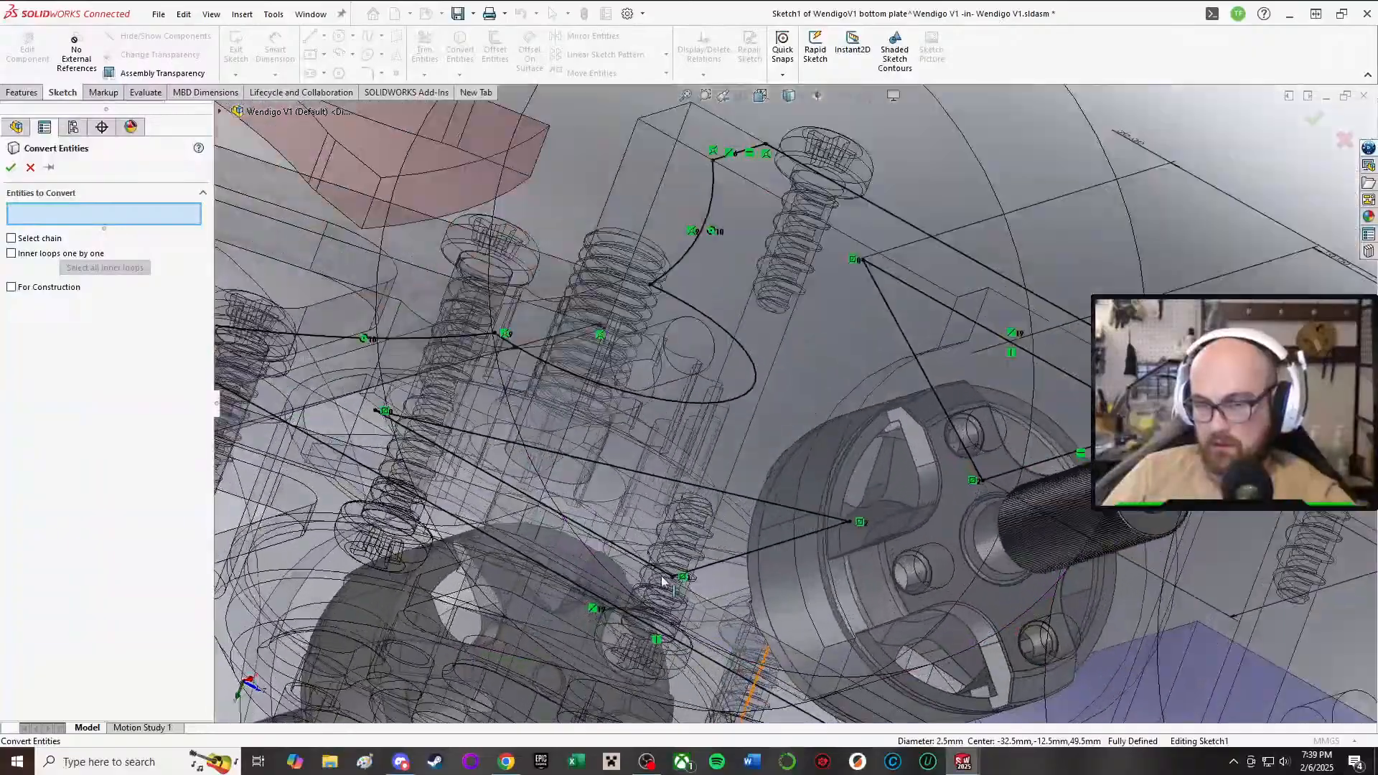
{"action": "middle_click_drag", "start_coordinate": [646, 575], "coordinate": [628, 754]}
{"action": "scroll", "coordinate": [680, 583], "scroll_direction": "down", "scroll_amount": 3}
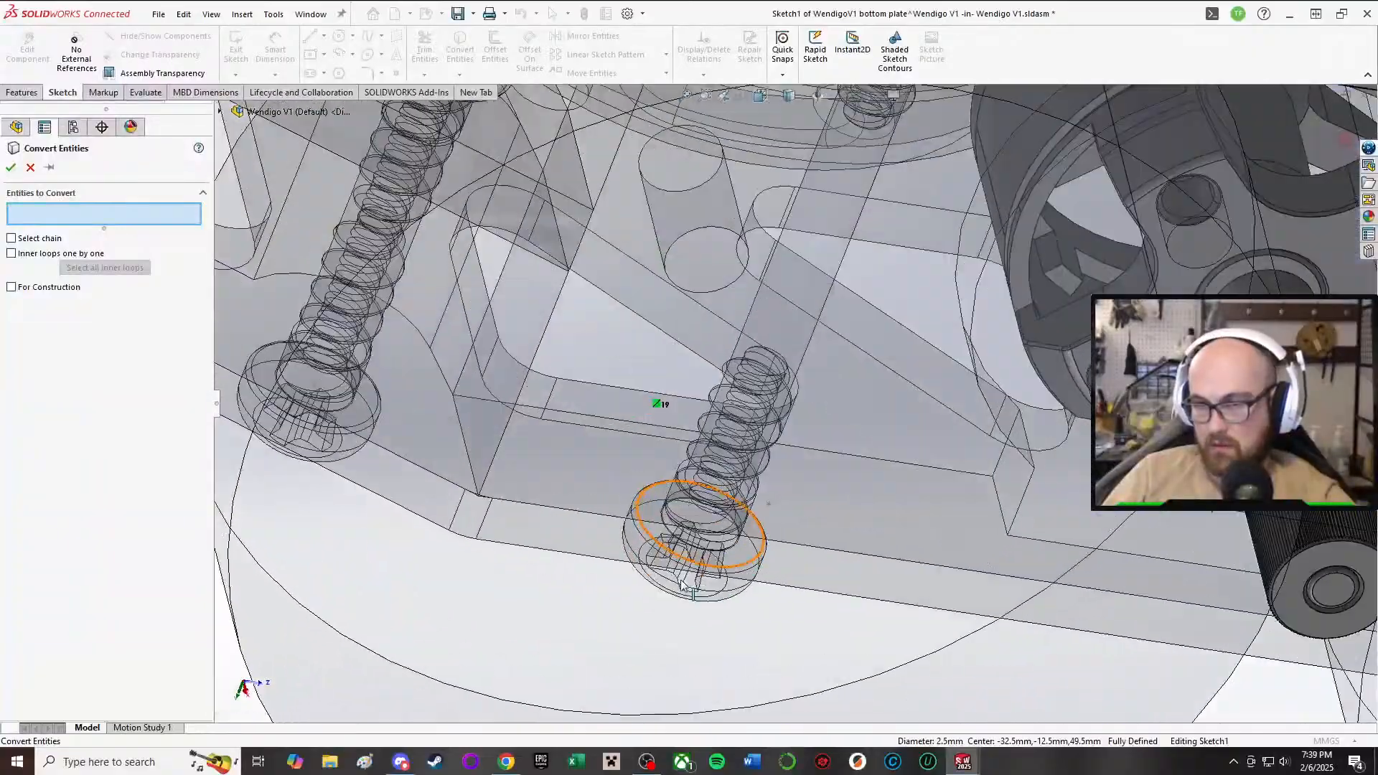
{"action": "left_click", "coordinate": [665, 525]}
- Add the top plate's hole edges beside the battery and at the adjacent fork-side corner to the conversion
{"action": "scroll", "coordinate": [718, 542], "scroll_direction": "up", "scroll_amount": 5}
{"action": "scroll", "coordinate": [710, 460], "scroll_direction": "down", "scroll_amount": 6}
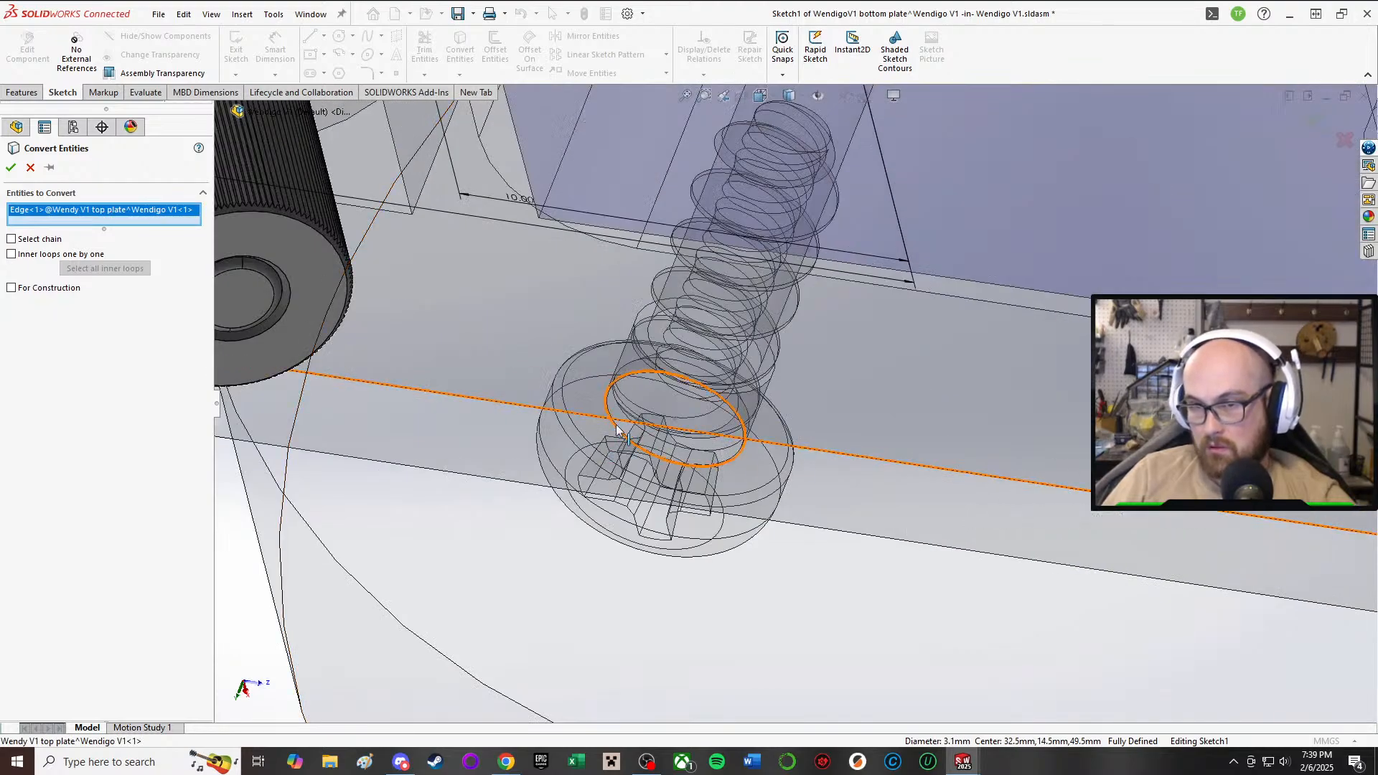
{"action": "left_click", "coordinate": [617, 430]}
{"action": "scroll", "coordinate": [617, 430], "scroll_direction": "up", "scroll_amount": 3}
{"action": "scroll", "coordinate": [834, 403], "scroll_direction": "down", "scroll_amount": 4}
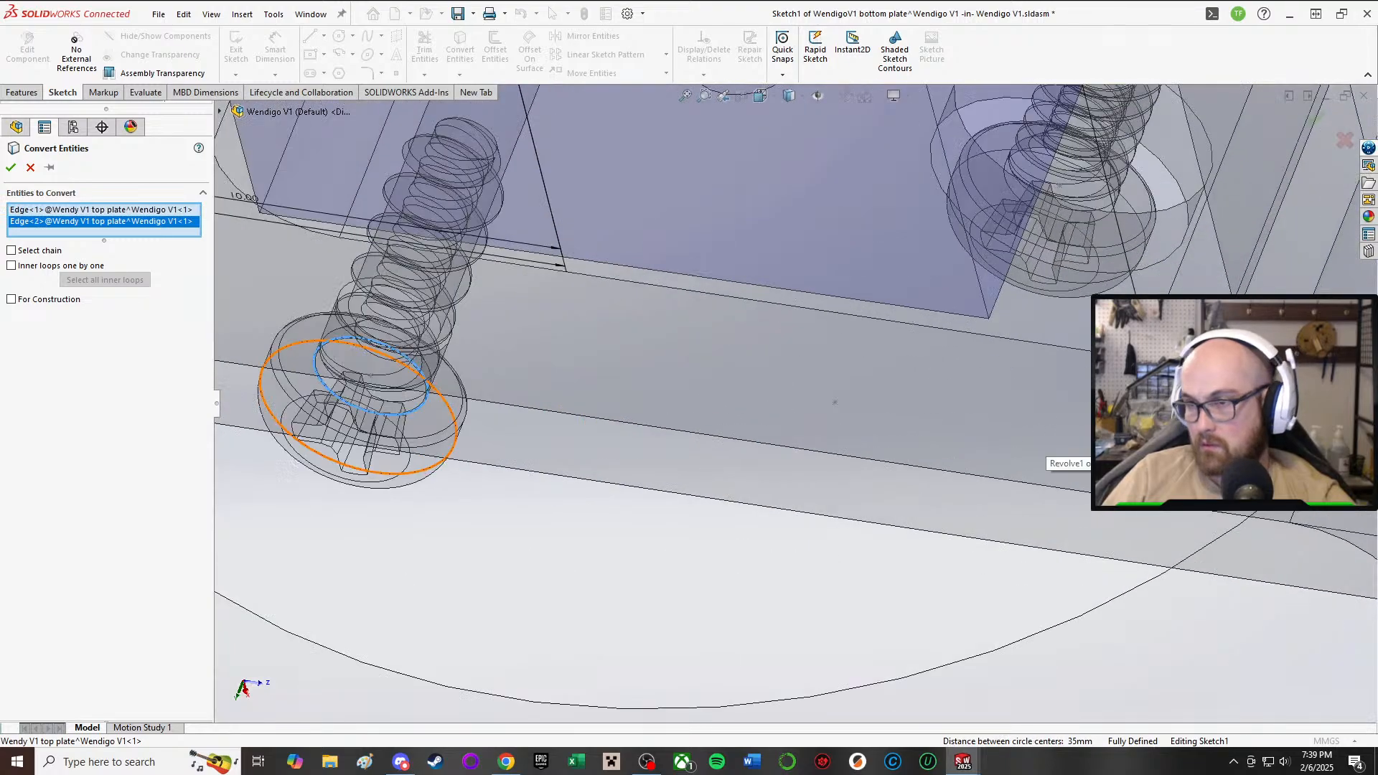
{"action": "scroll", "coordinate": [834, 403], "scroll_direction": "up", "scroll_amount": 3}
{"action": "scroll", "coordinate": [908, 376], "scroll_direction": "down", "scroll_amount": 4}
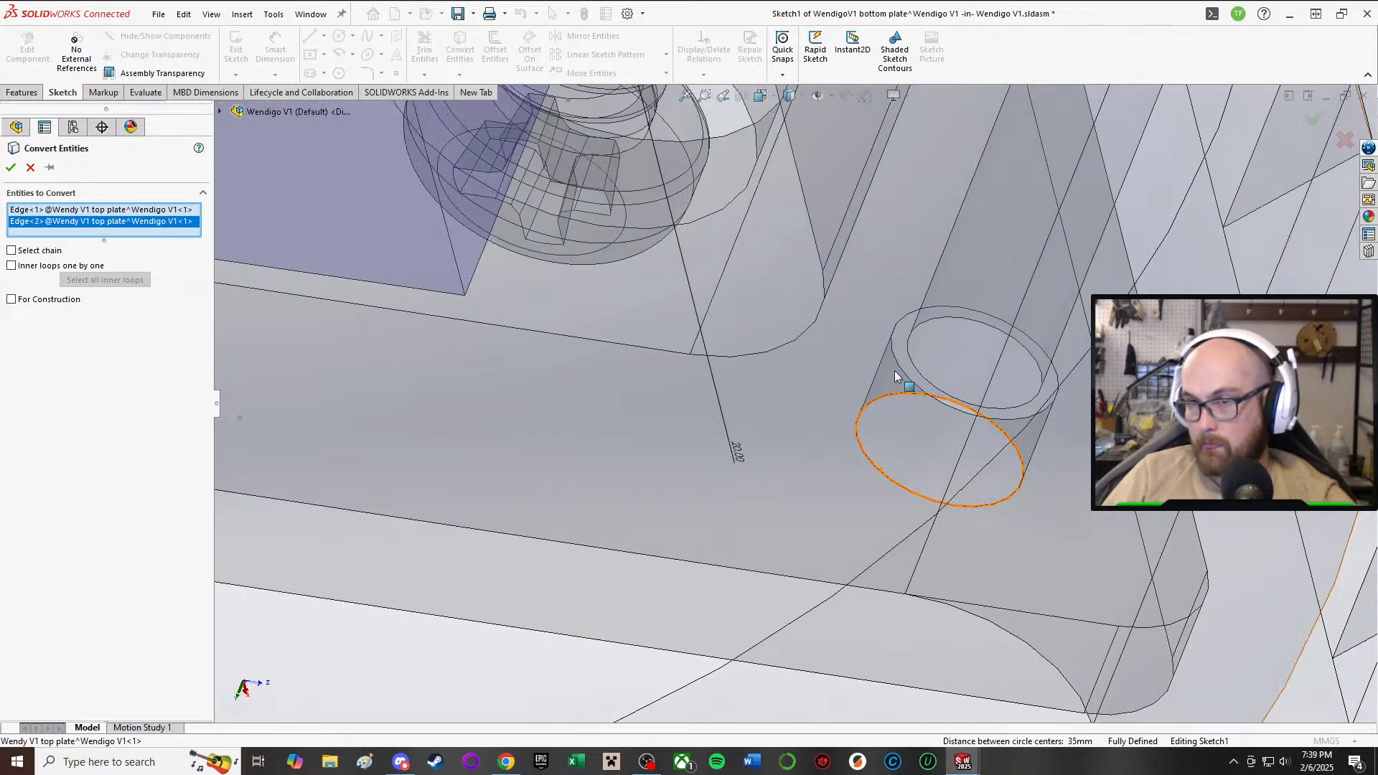
{"action": "left_click", "coordinate": [896, 377]}
- Add the top plate's middle and far-corner hole edges along the fork side to the conversion
{"action": "scroll", "coordinate": [897, 373], "scroll_direction": "up", "scroll_amount": 5}
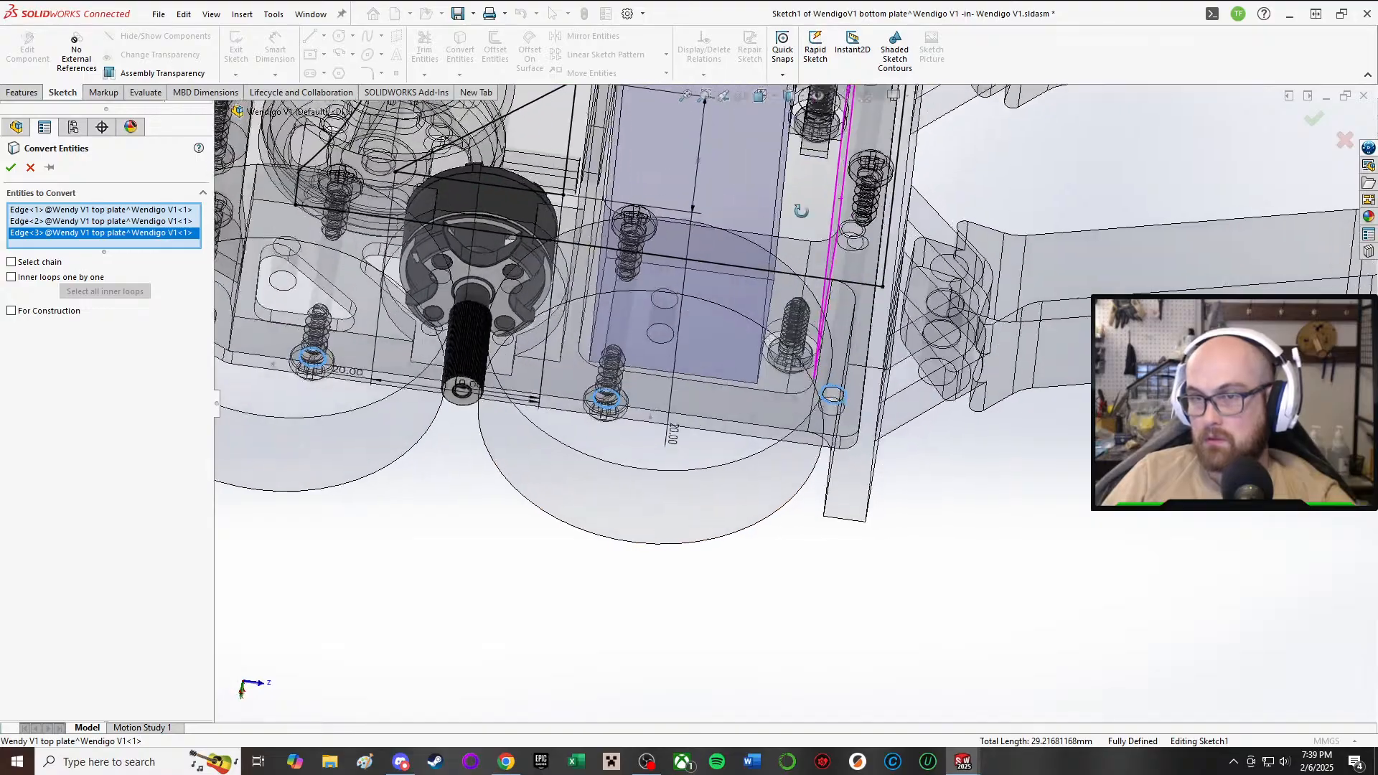
{"action": "scroll", "coordinate": [801, 211], "scroll_direction": "down", "scroll_amount": 5}
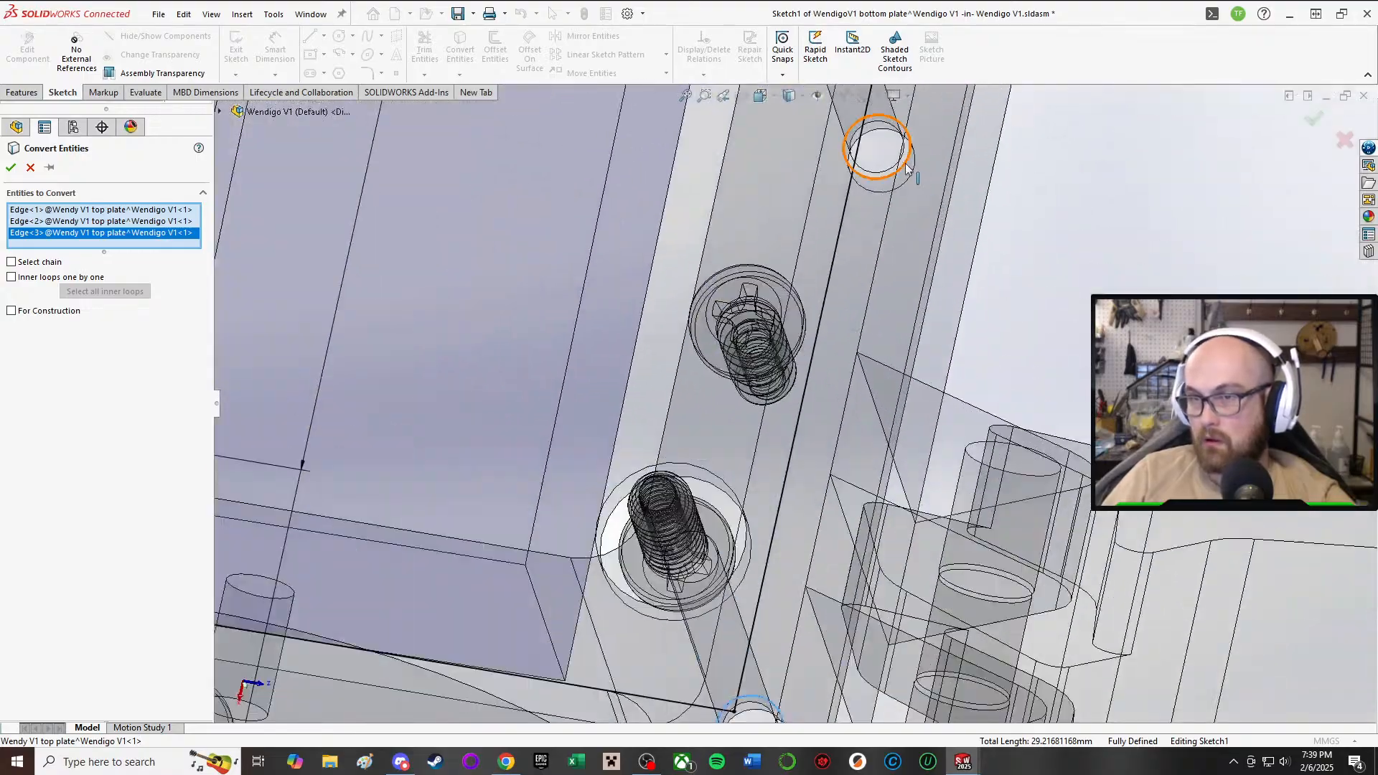
{"action": "left_click", "coordinate": [906, 169]}
{"action": "scroll", "coordinate": [907, 172], "scroll_direction": "up", "scroll_amount": 4}
{"action": "scroll", "coordinate": [870, 419], "scroll_direction": "down", "scroll_amount": 5}
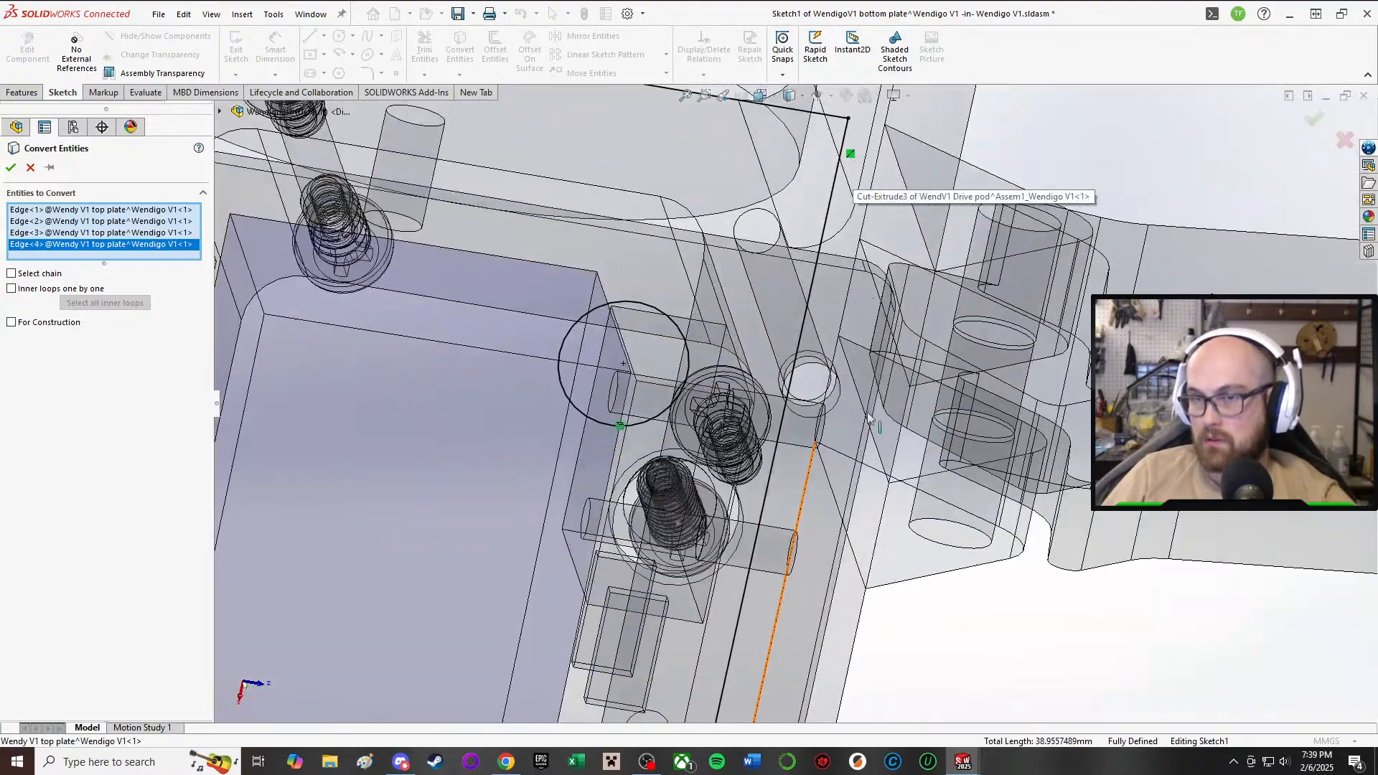
{"action": "left_click", "coordinate": [815, 359]}
- Add the top plate's hole edge beside the battery on the opposite side to the conversion
{"action": "scroll", "coordinate": [814, 359], "scroll_direction": "up", "scroll_amount": 4}
{"action": "scroll", "coordinate": [869, 395], "scroll_direction": "down", "scroll_amount": 5}
{"action": "middle_click_drag", "start_coordinate": [868, 395], "coordinate": [832, 363]}
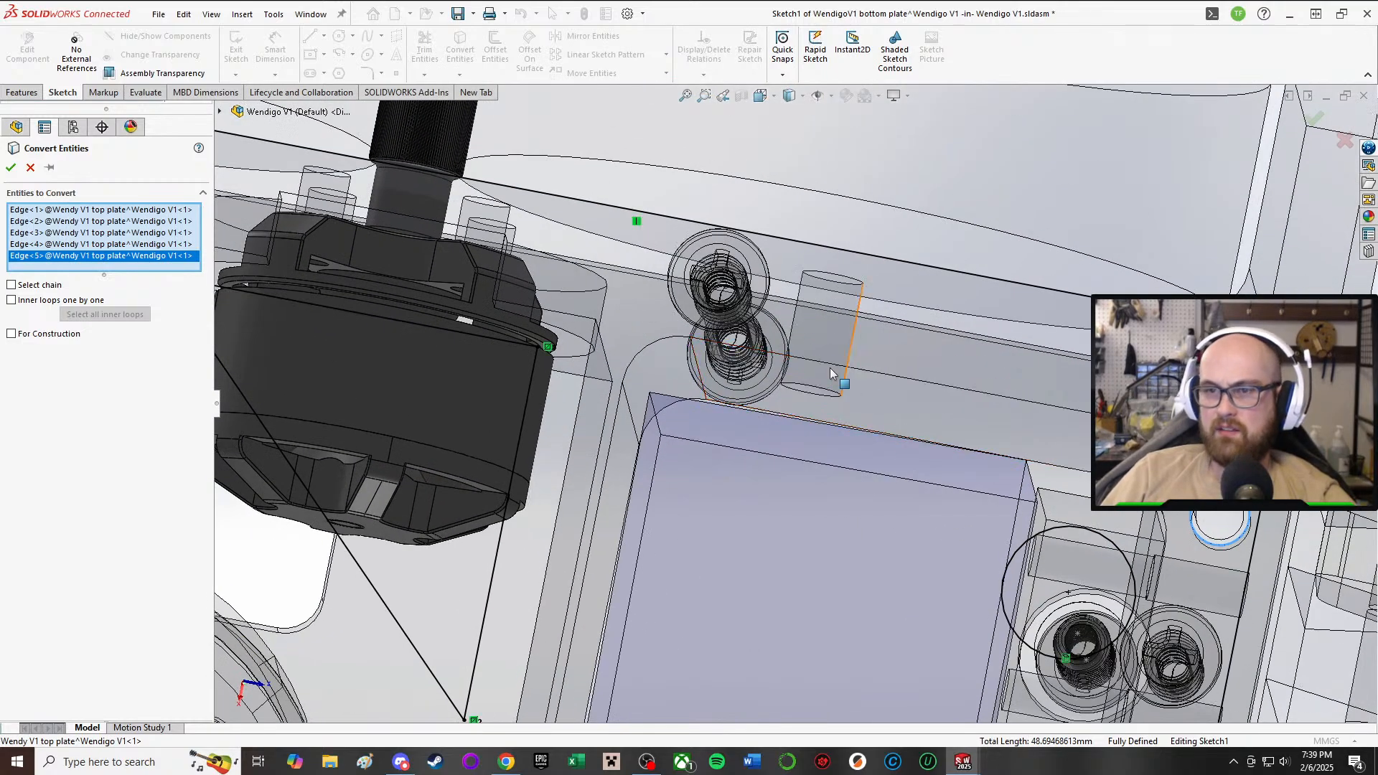
{"action": "scroll", "coordinate": [790, 380], "scroll_direction": "down", "scroll_amount": 6}
{"action": "middle_click_drag", "start_coordinate": [775, 287], "coordinate": [873, 267]}
{"action": "scroll", "coordinate": [831, 191], "scroll_direction": "down", "scroll_amount": 4}
{"action": "scroll", "coordinate": [826, 298], "scroll_direction": "up", "scroll_amount": 4}
{"action": "middle_click_drag", "start_coordinate": [800, 301], "coordinate": [750, 322]}
{"action": "scroll", "coordinate": [722, 260], "scroll_direction": "down", "scroll_amount": 4}
{"action": "scroll", "coordinate": [721, 260], "scroll_direction": "down", "scroll_amount": 2}
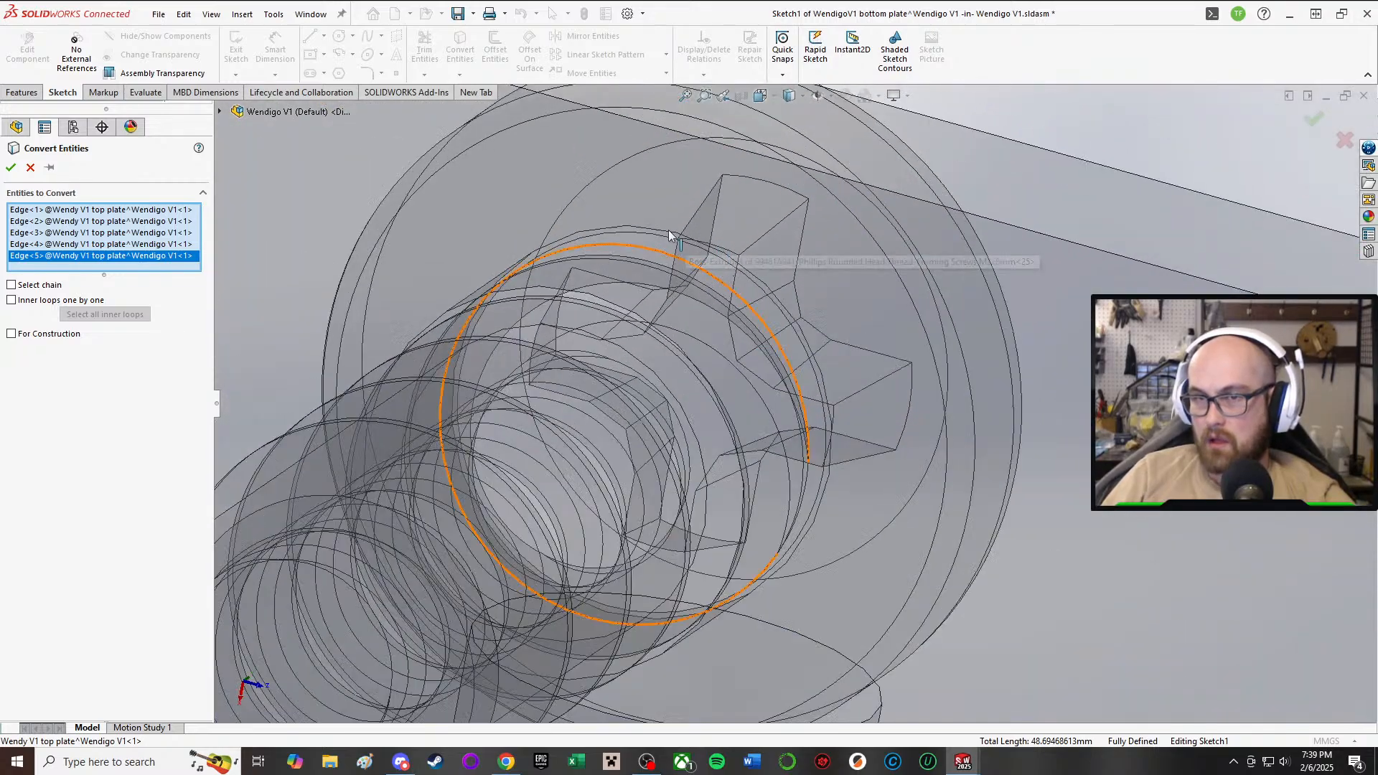
{"action": "left_click", "coordinate": [634, 232]}
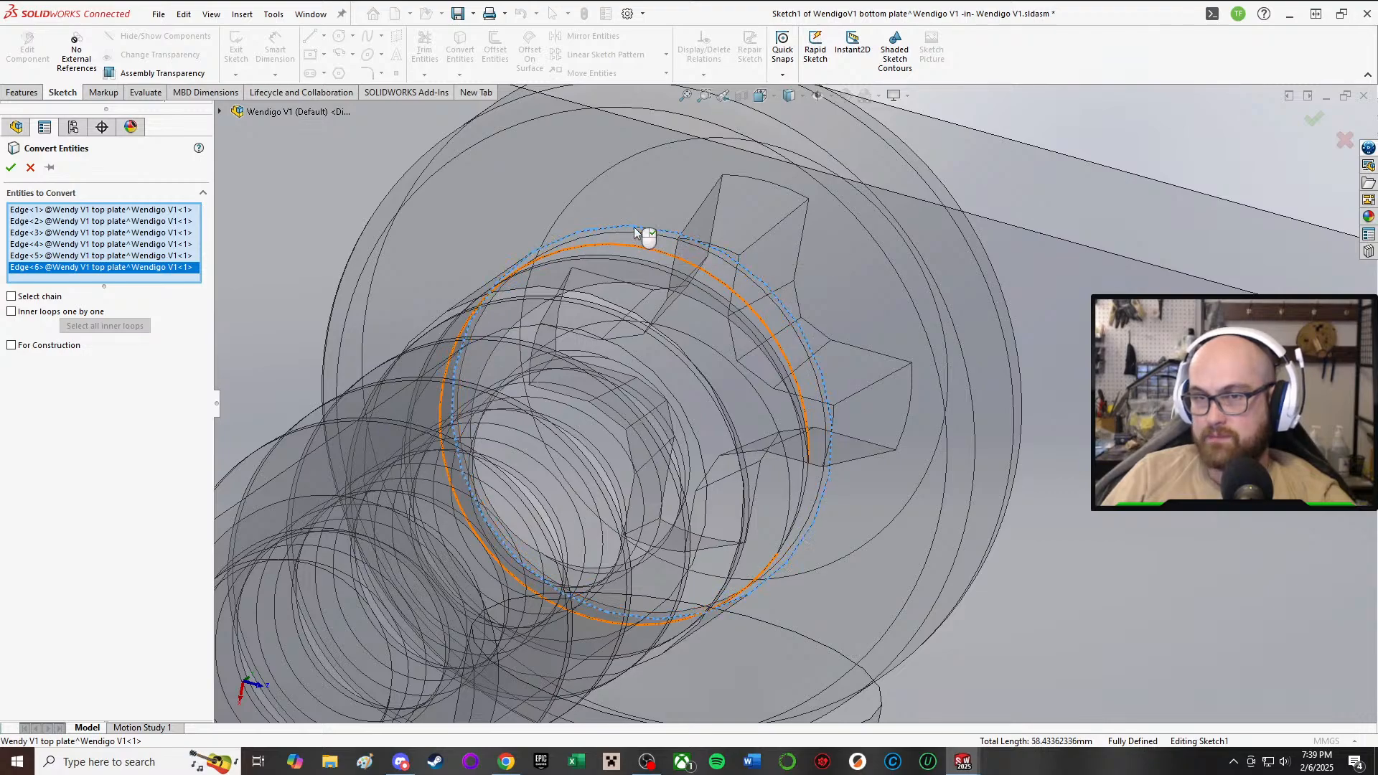
- Pick the last top plate hole edge beside the second motor and convert all selected edges into sketch circles
{"action": "scroll", "coordinate": [631, 233], "scroll_direction": "down", "scroll_amount": 6}
{"action": "middle_click_drag", "start_coordinate": [950, 374], "coordinate": [468, 220]}
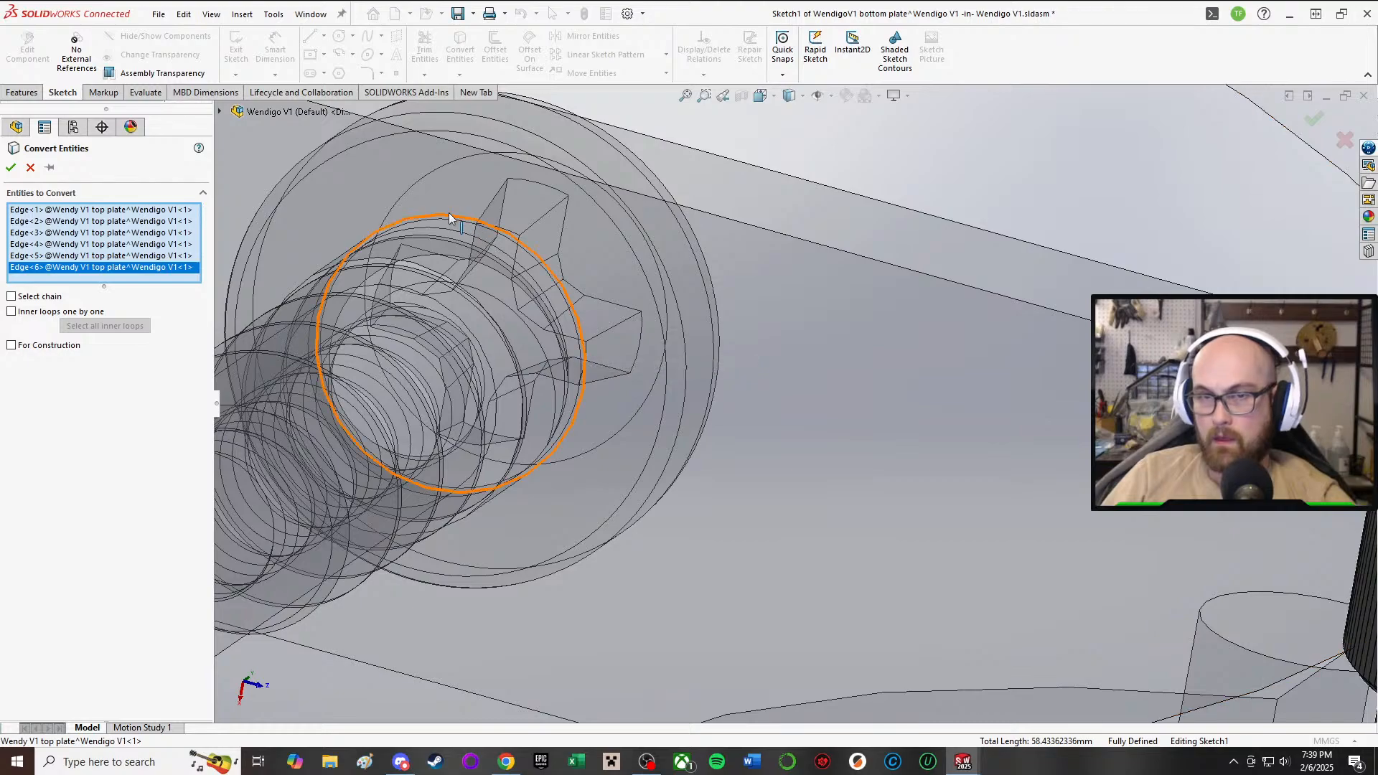
{"action": "left_click", "coordinate": [458, 216]}
{"action": "scroll", "coordinate": [452, 237], "scroll_direction": "up", "scroll_amount": 5}
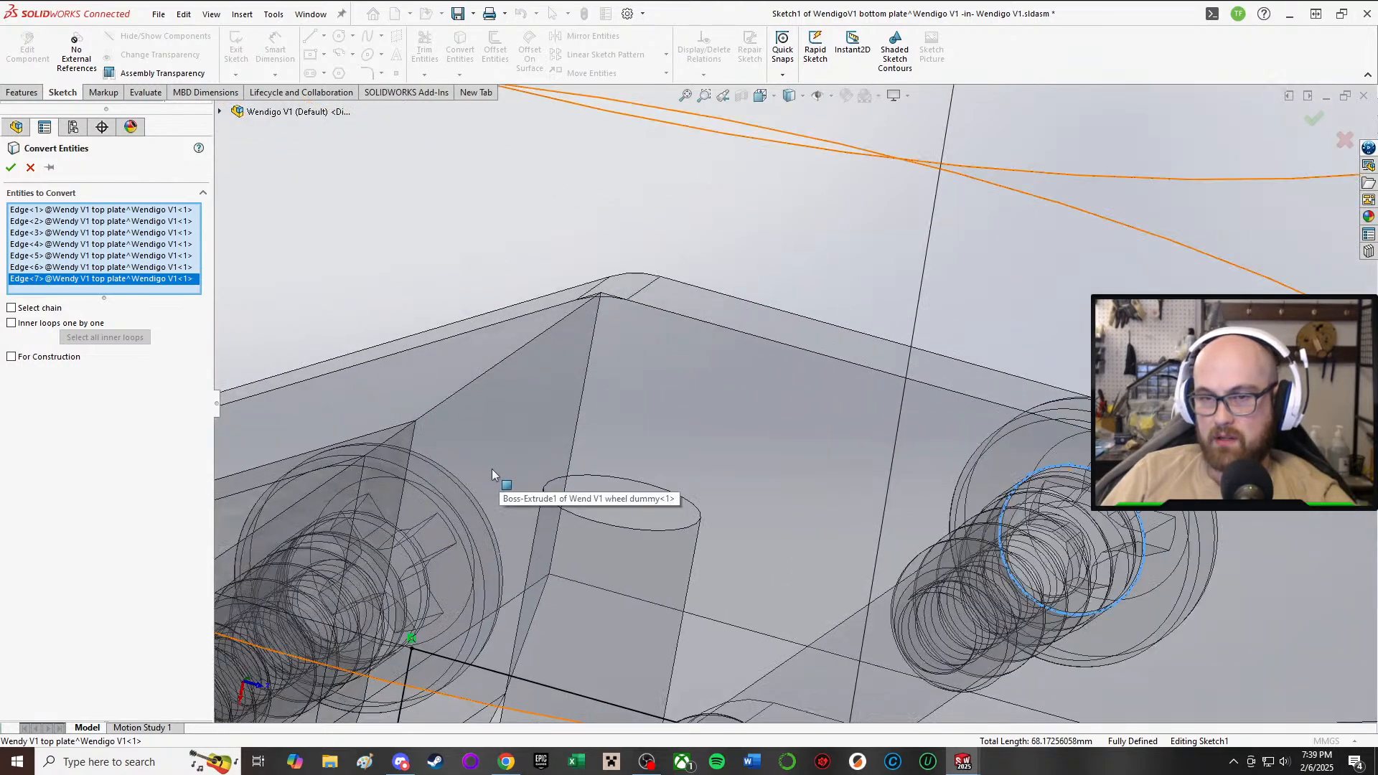
{"action": "scroll", "coordinate": [492, 468], "scroll_direction": "up", "scroll_amount": 8}
{"action": "scroll", "coordinate": [858, 435], "scroll_direction": "up", "scroll_amount": 3}
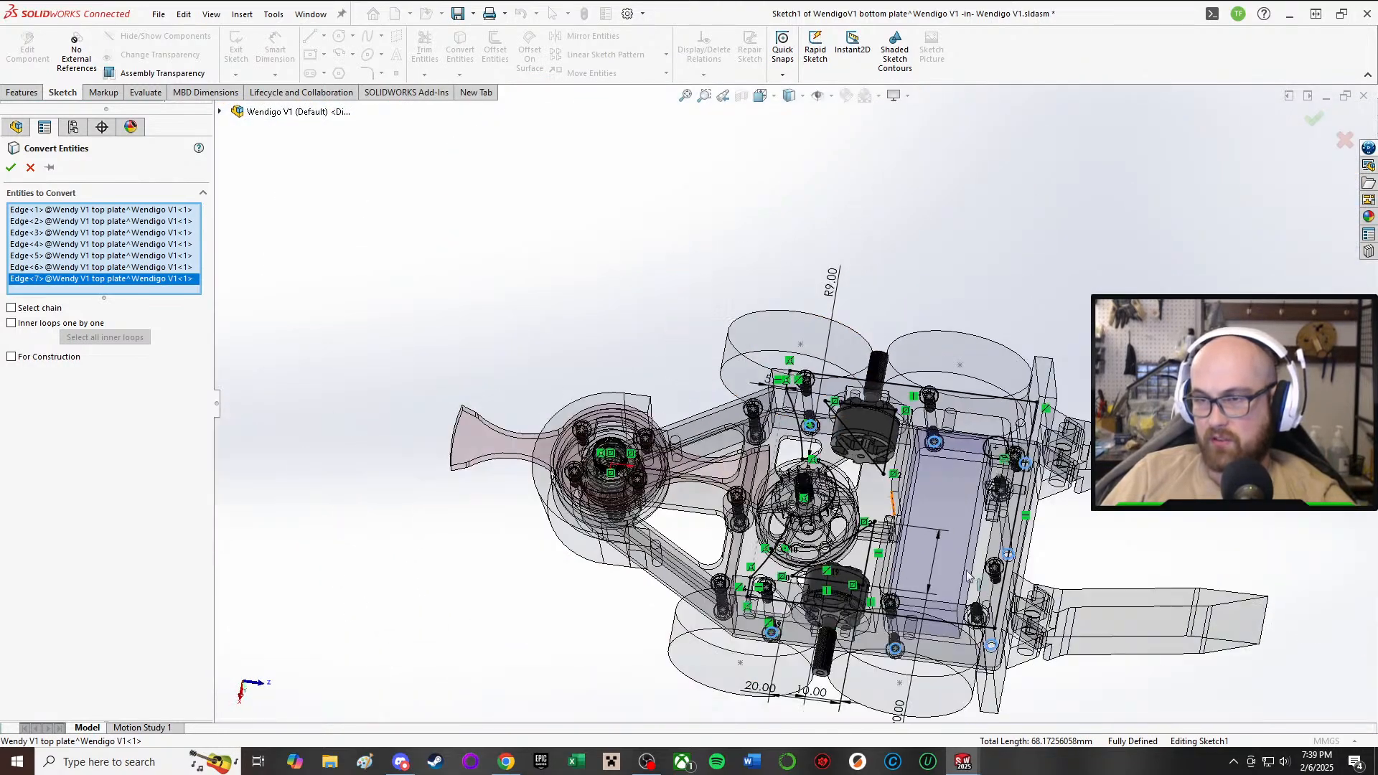
{"action": "left_click", "coordinate": [11, 169]}
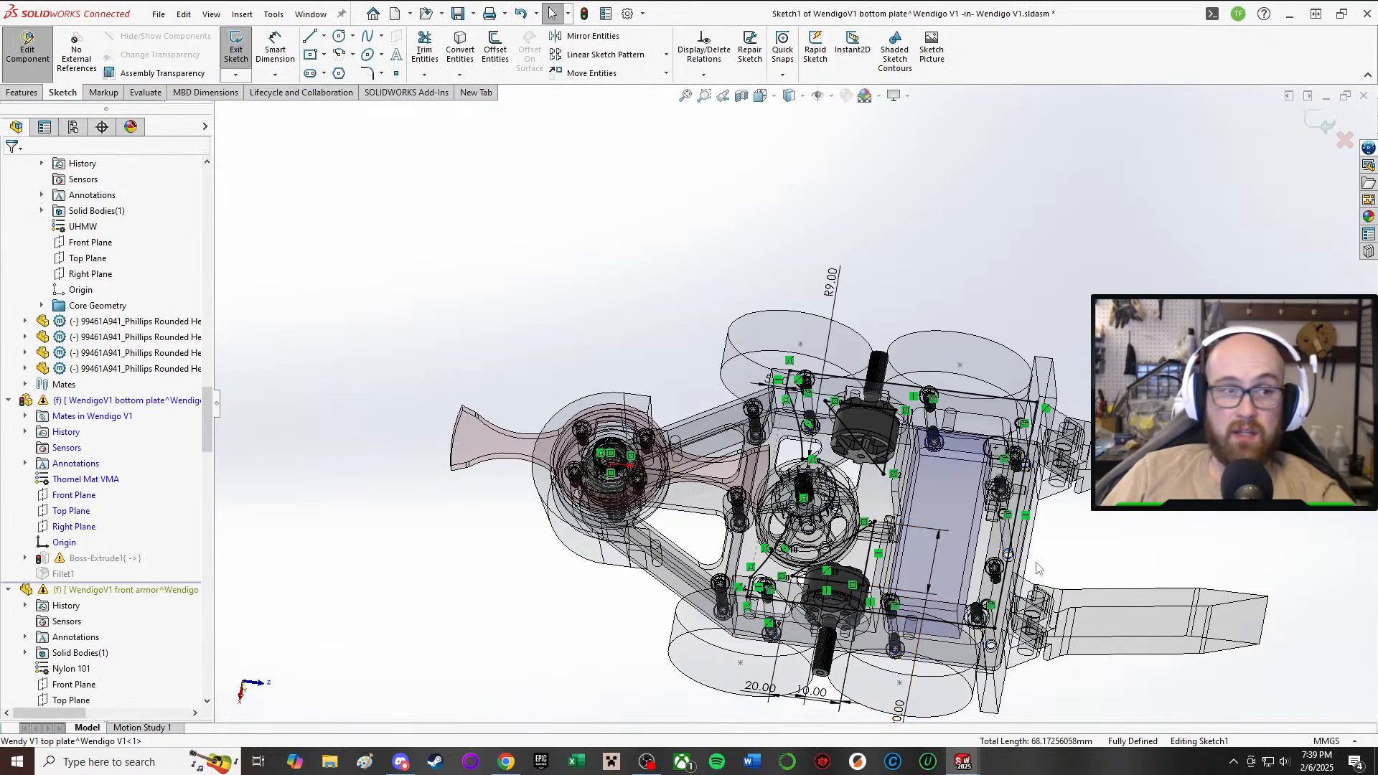
- Exit the sketch to rebuild the bottom plate and inspect its updated screw holes
{"action": "scroll", "coordinate": [783, 409], "scroll_direction": "up", "scroll_amount": 3}
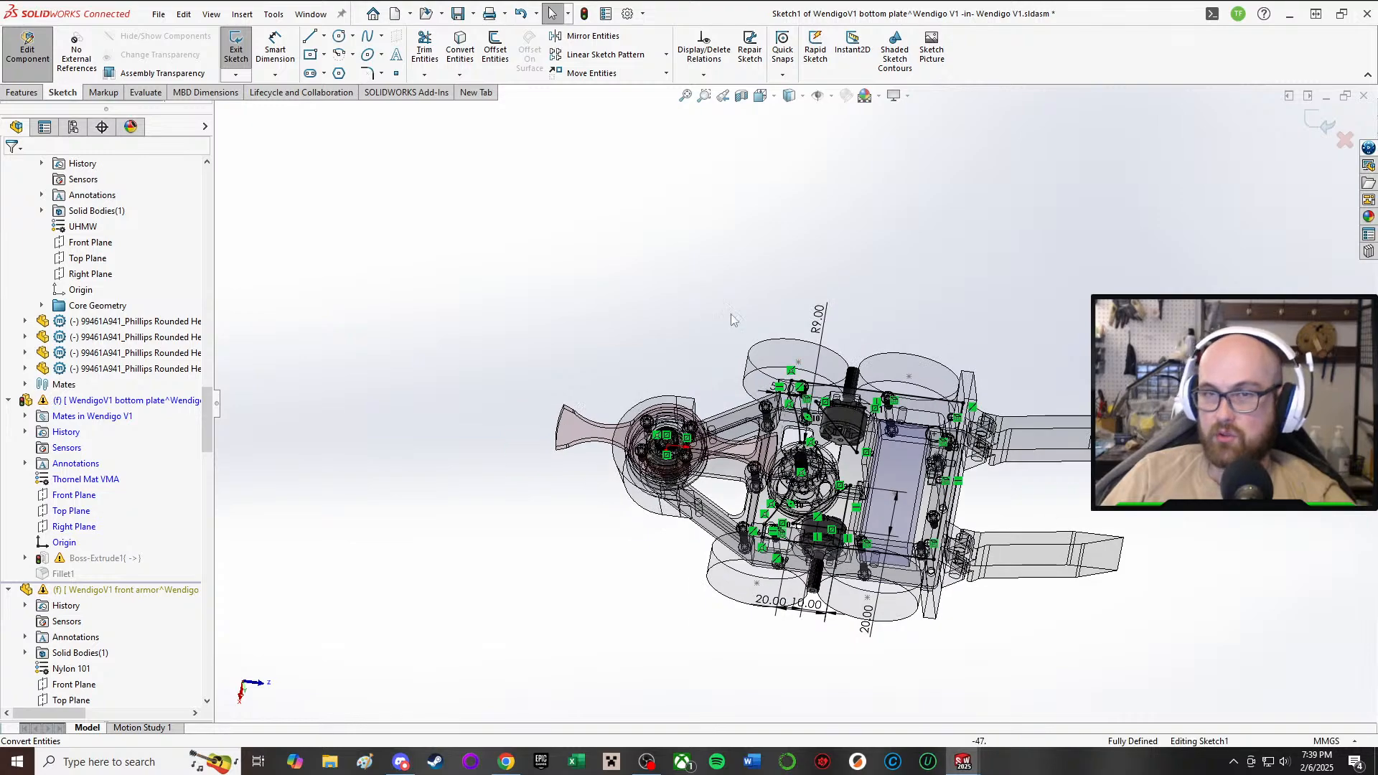
{"action": "left_click", "coordinate": [236, 50]}
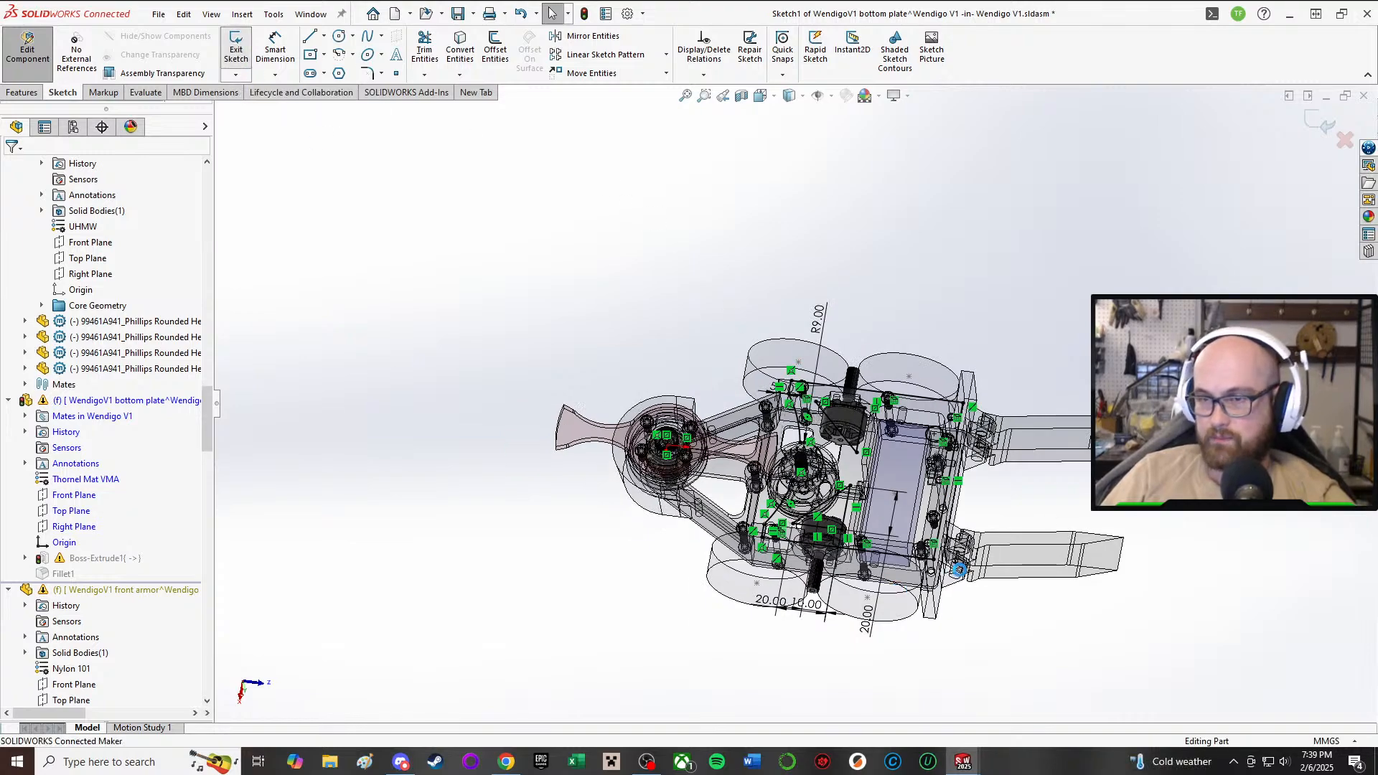
{"action": "scroll", "coordinate": [761, 302], "scroll_direction": "down", "scroll_amount": 8}
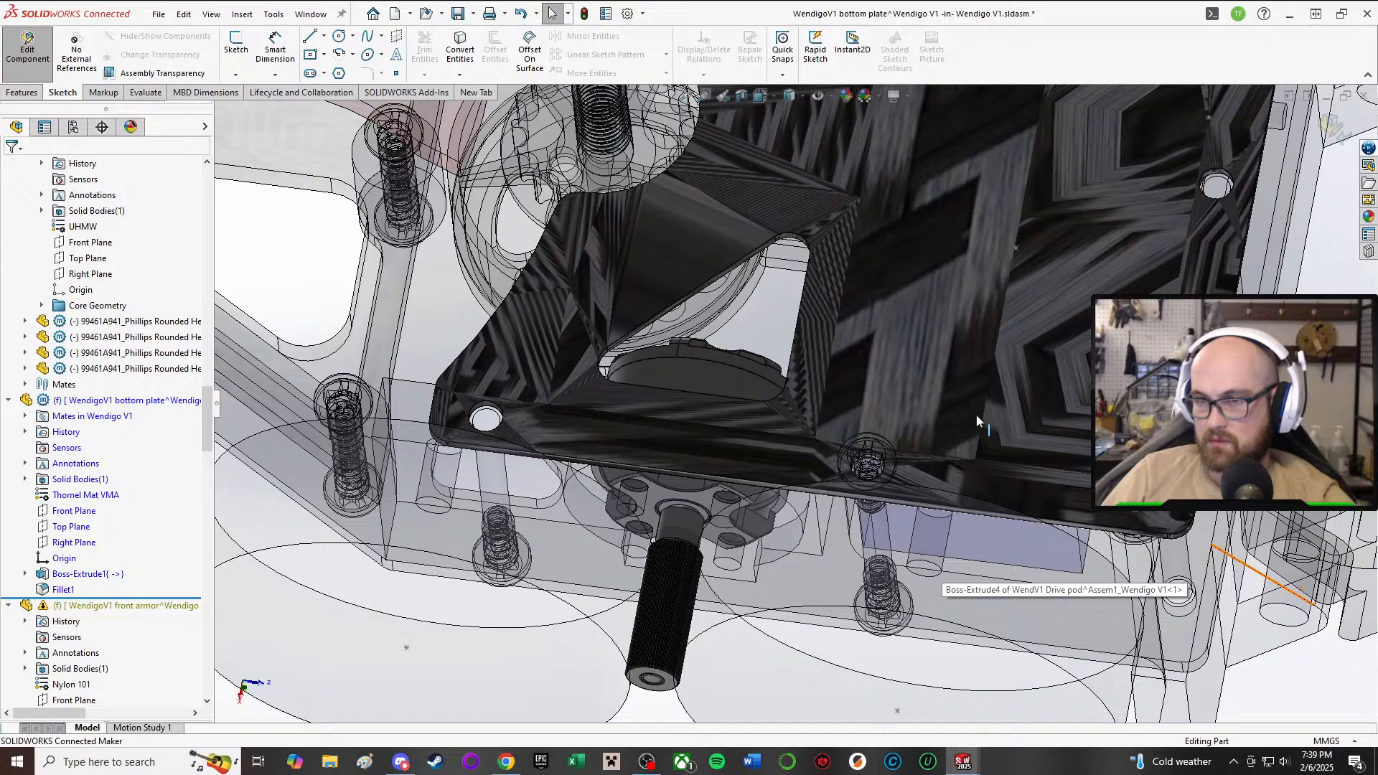
{"action": "scroll", "coordinate": [982, 402], "scroll_direction": "up", "scroll_amount": 4}
{"action": "middle_click_drag", "start_coordinate": [894, 262], "coordinate": [861, 231]}
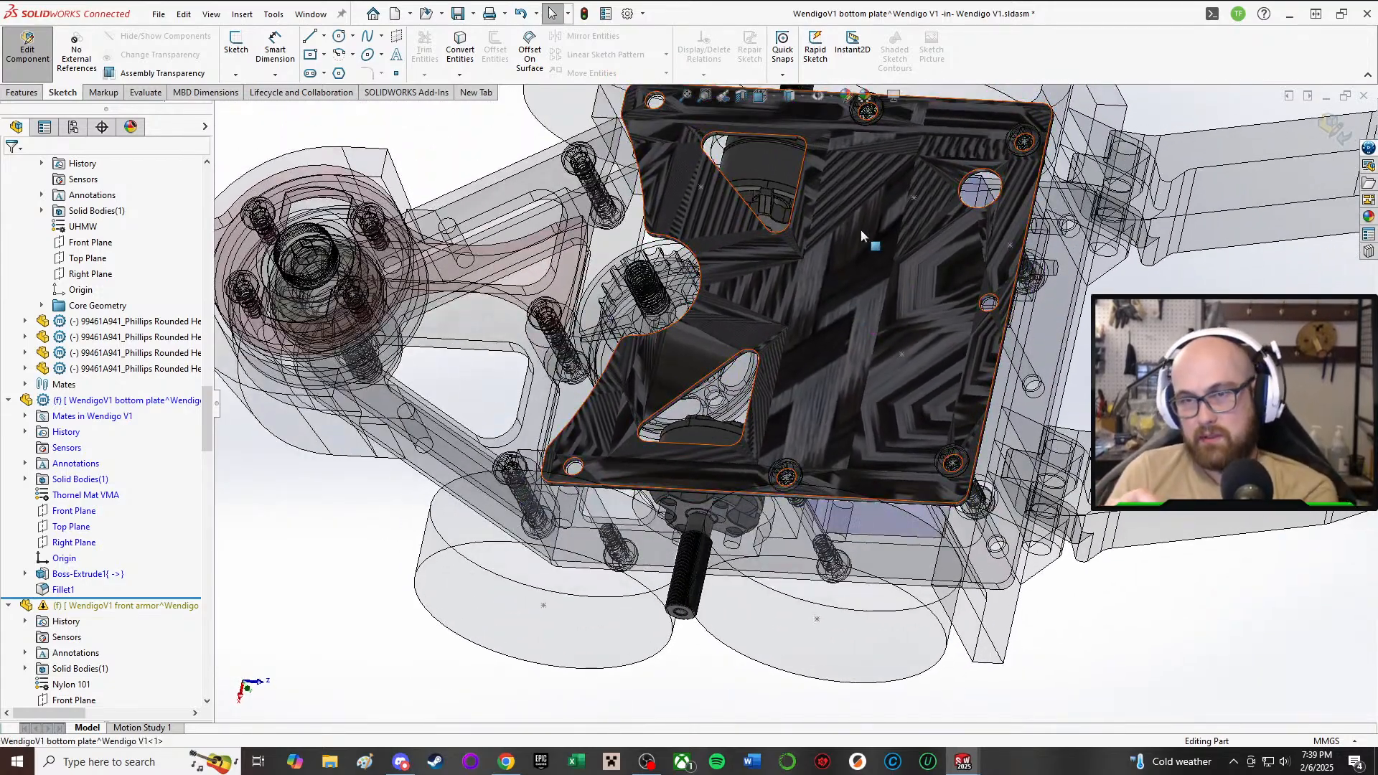
{"action": "middle_click_drag", "start_coordinate": [962, 235], "coordinate": [856, 399]}
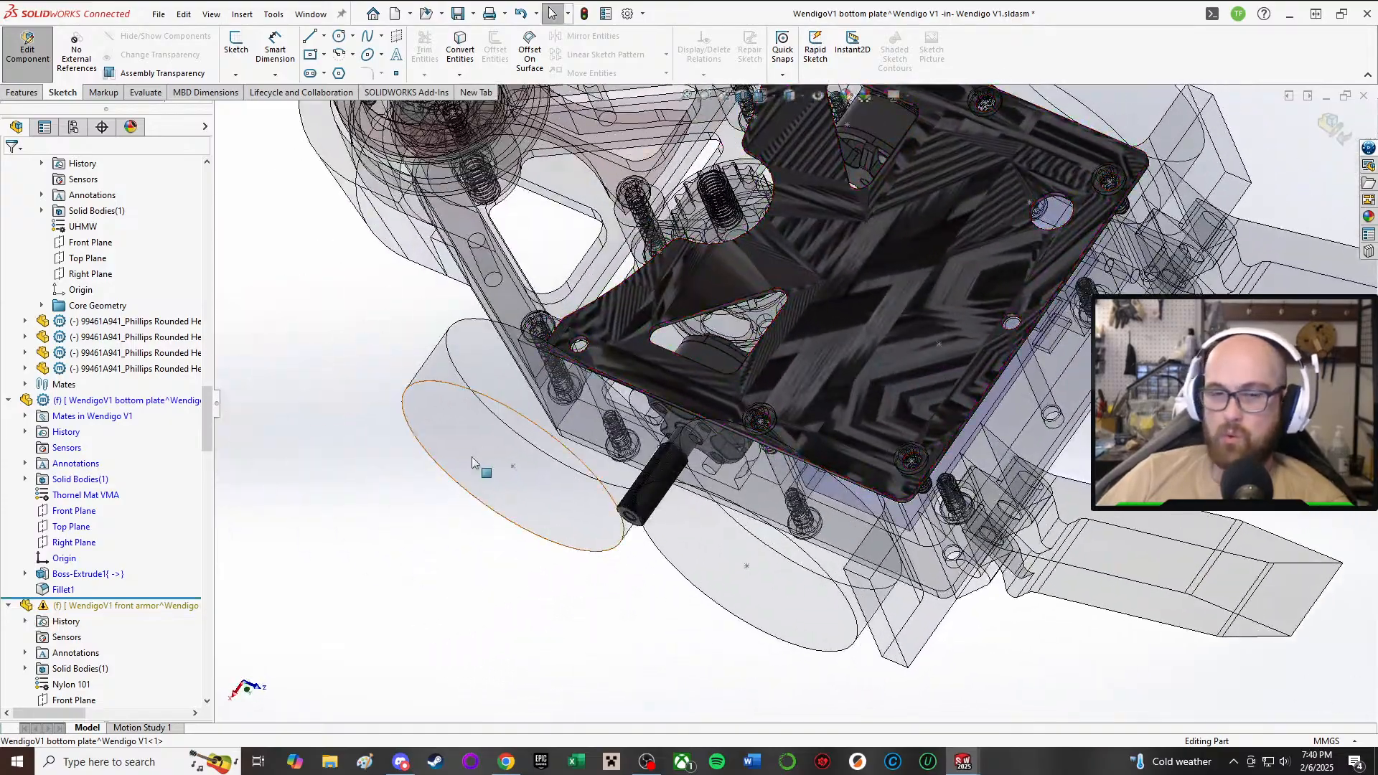
{"action": "left_click", "coordinate": [876, 340]}
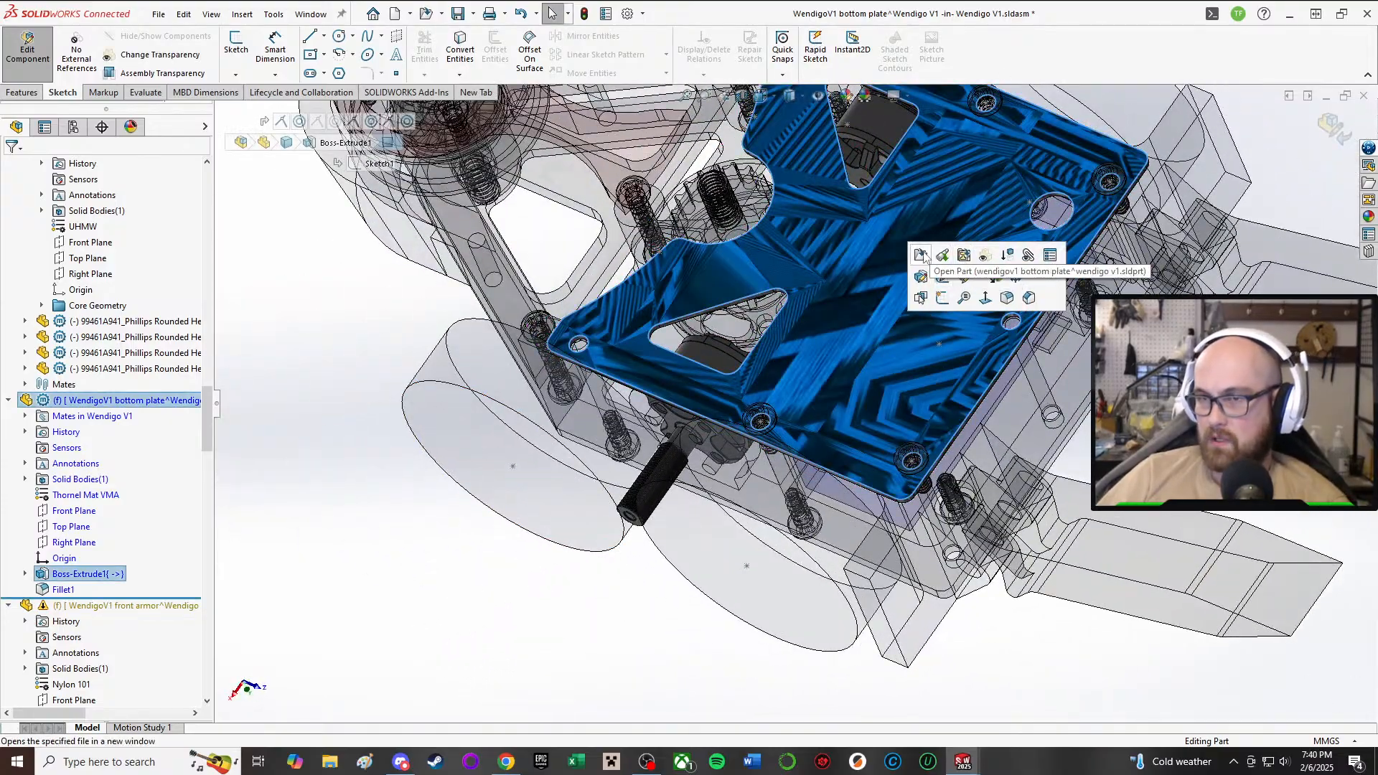
{"action": "right_click", "coordinate": [73, 578]}
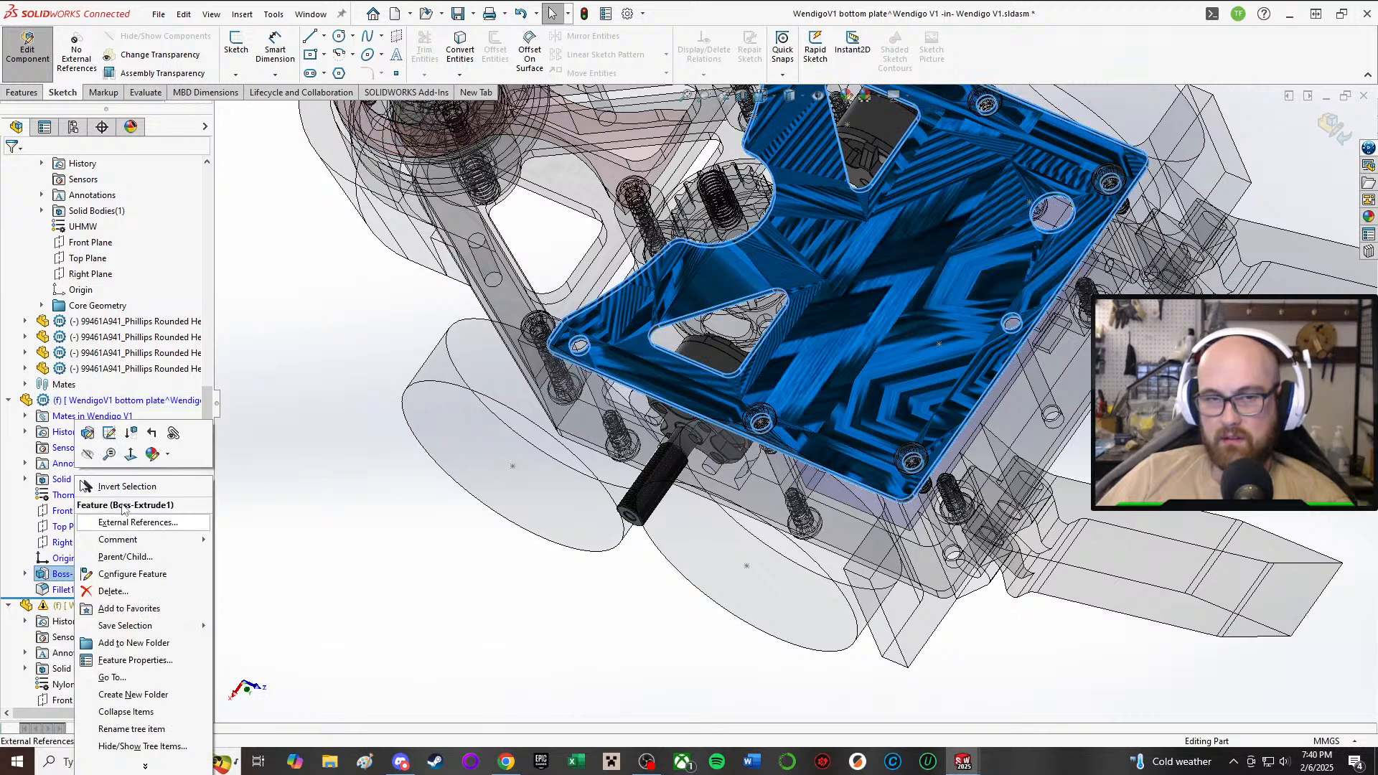
{"action": "left_click", "coordinate": [110, 433]}
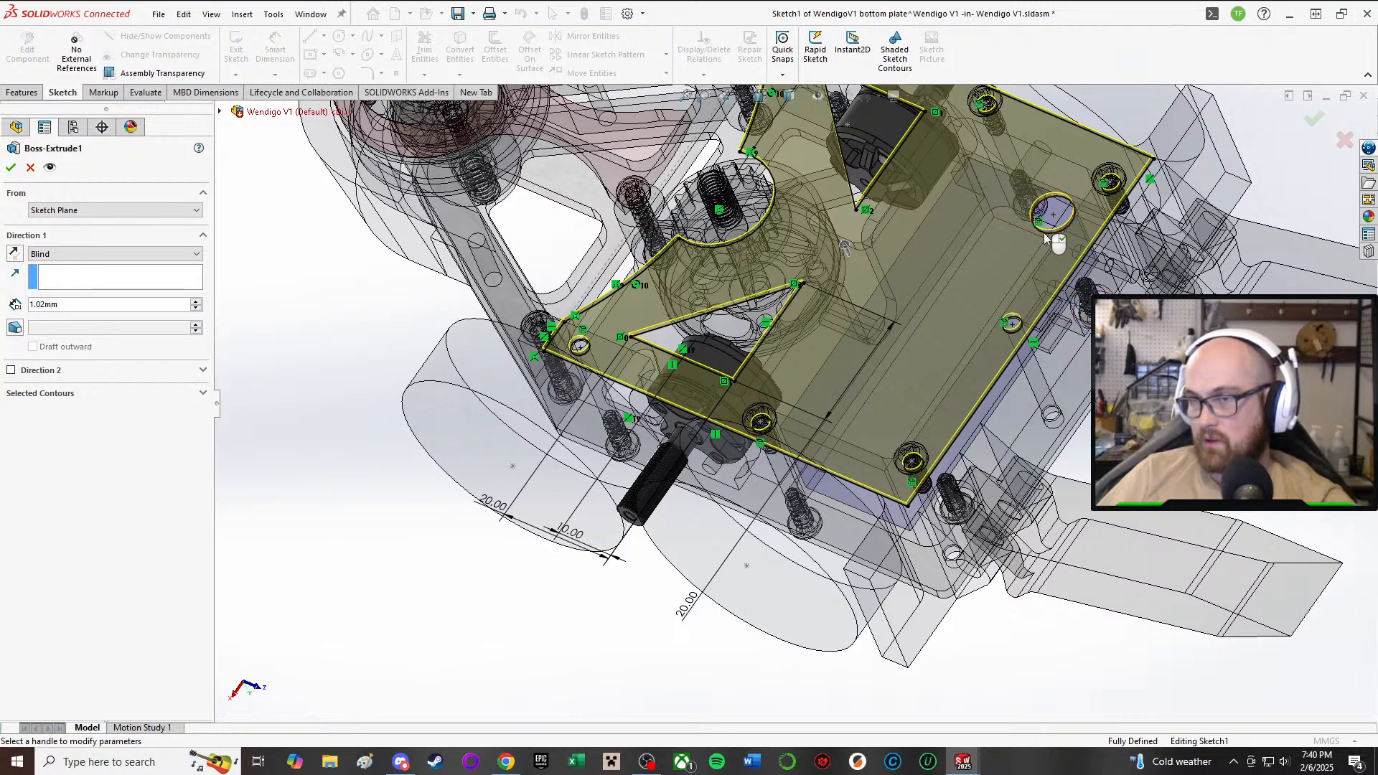
{"action": "left_click", "coordinate": [30, 169]}
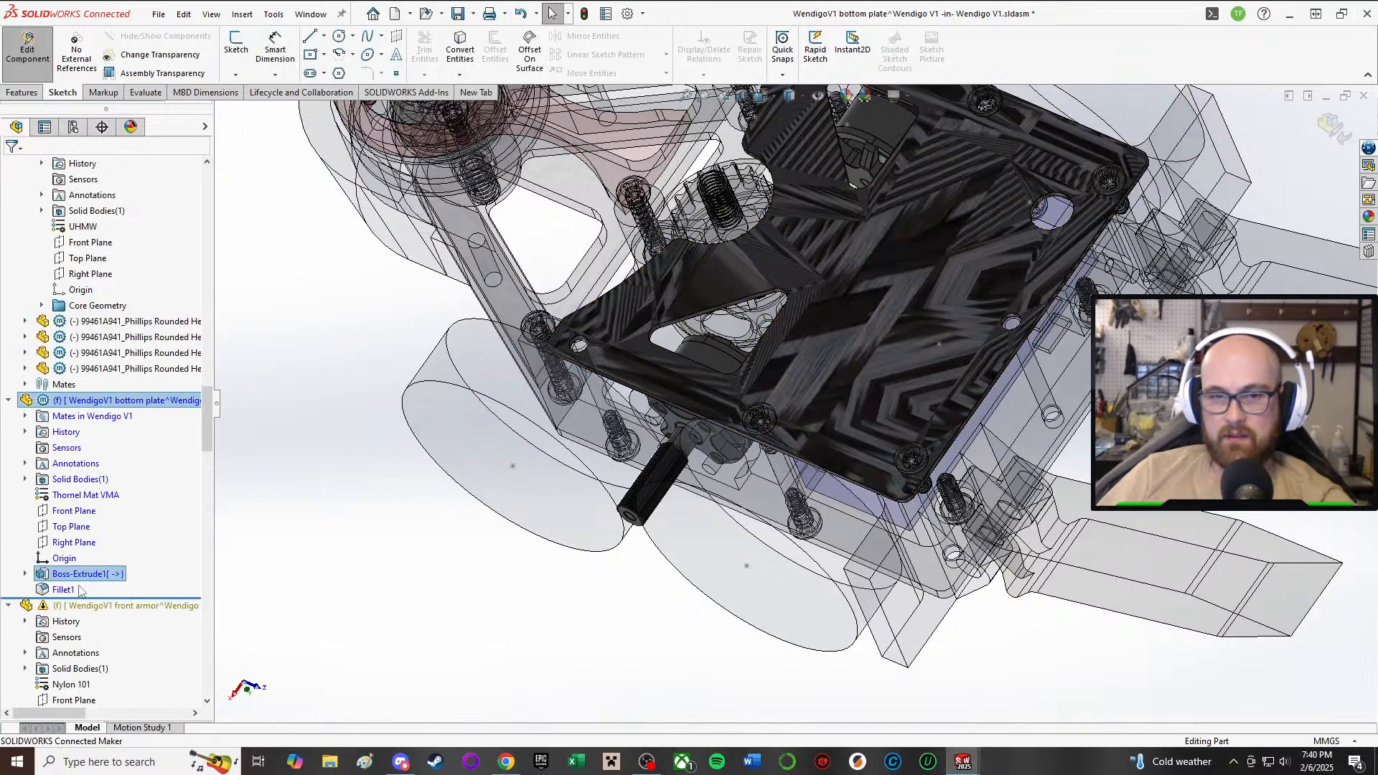
- Delete the 7 mm circle near the plate's fork-side corner from the Boss-Extrude1 sketch, then exit the sketch
{"action": "right_click", "coordinate": [78, 574]}
{"action": "left_click", "coordinate": [115, 437]}
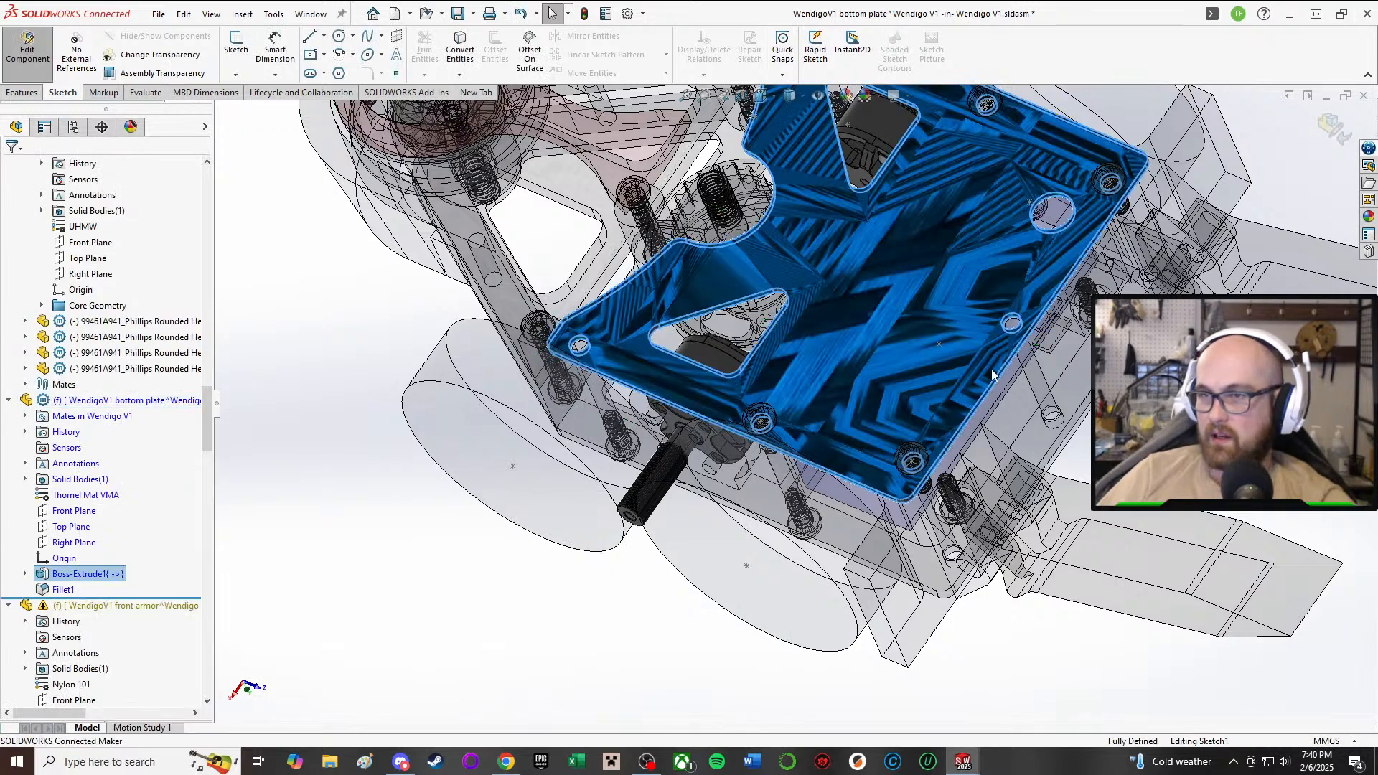
{"action": "left_click", "coordinate": [1041, 233]}
{"action": "key", "text": "Delete"}
{"action": "mouse_move", "coordinate": [957, 316]}
{"action": "middle_mouse_down"}
{"action": "mouse_move", "coordinate": [1066, 307]}
{"action": "mouse_move", "coordinate": [1003, 172]}
{"action": "mouse_move", "coordinate": [994, 359]}
{"action": "middle_mouse_up"}
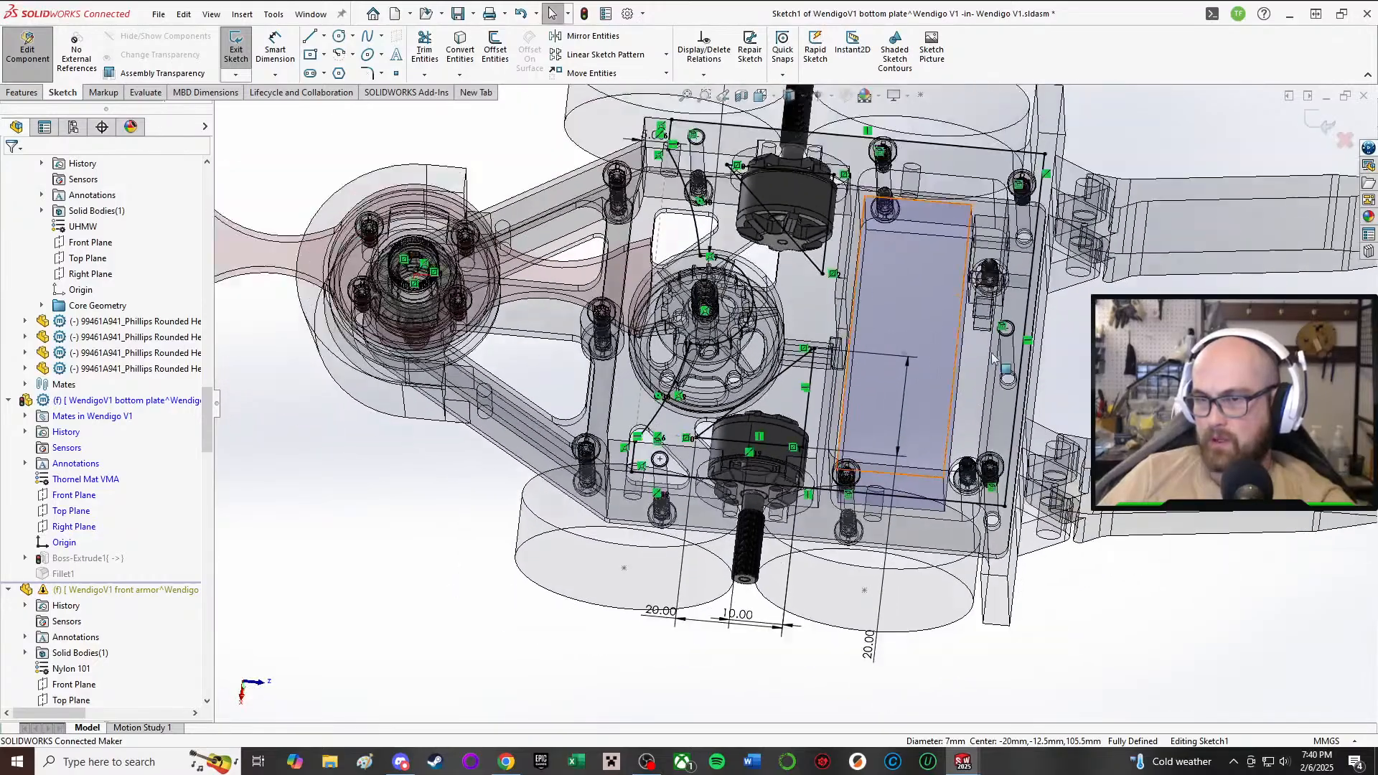
{"action": "left_click", "coordinate": [235, 48]}
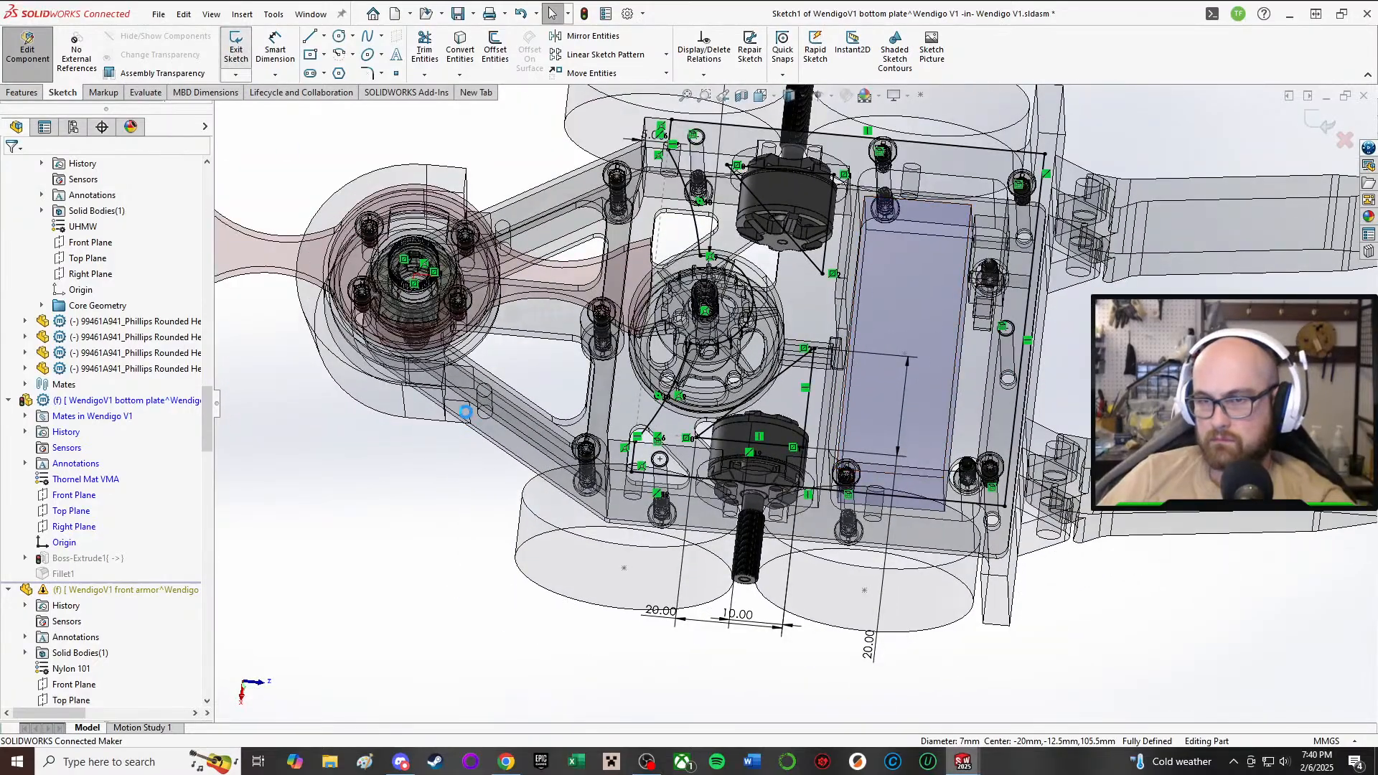
- Check the rebuilt bottom plate's holes from several angles, then finish editing the part and return to the assembly
{"action": "scroll", "coordinate": [795, 405], "scroll_direction": "up", "scroll_amount": 1}
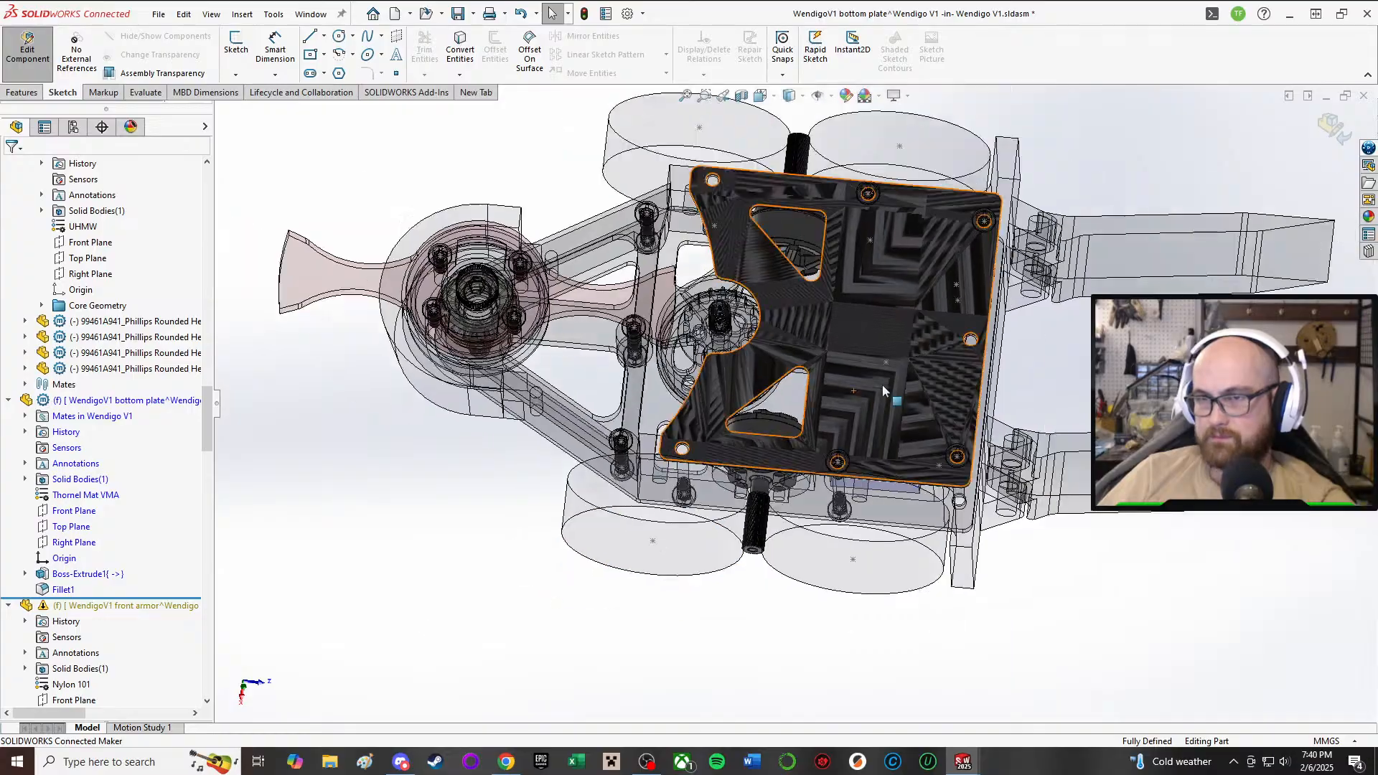
{"action": "middle_click_drag", "start_coordinate": [883, 390], "coordinate": [902, 351]}
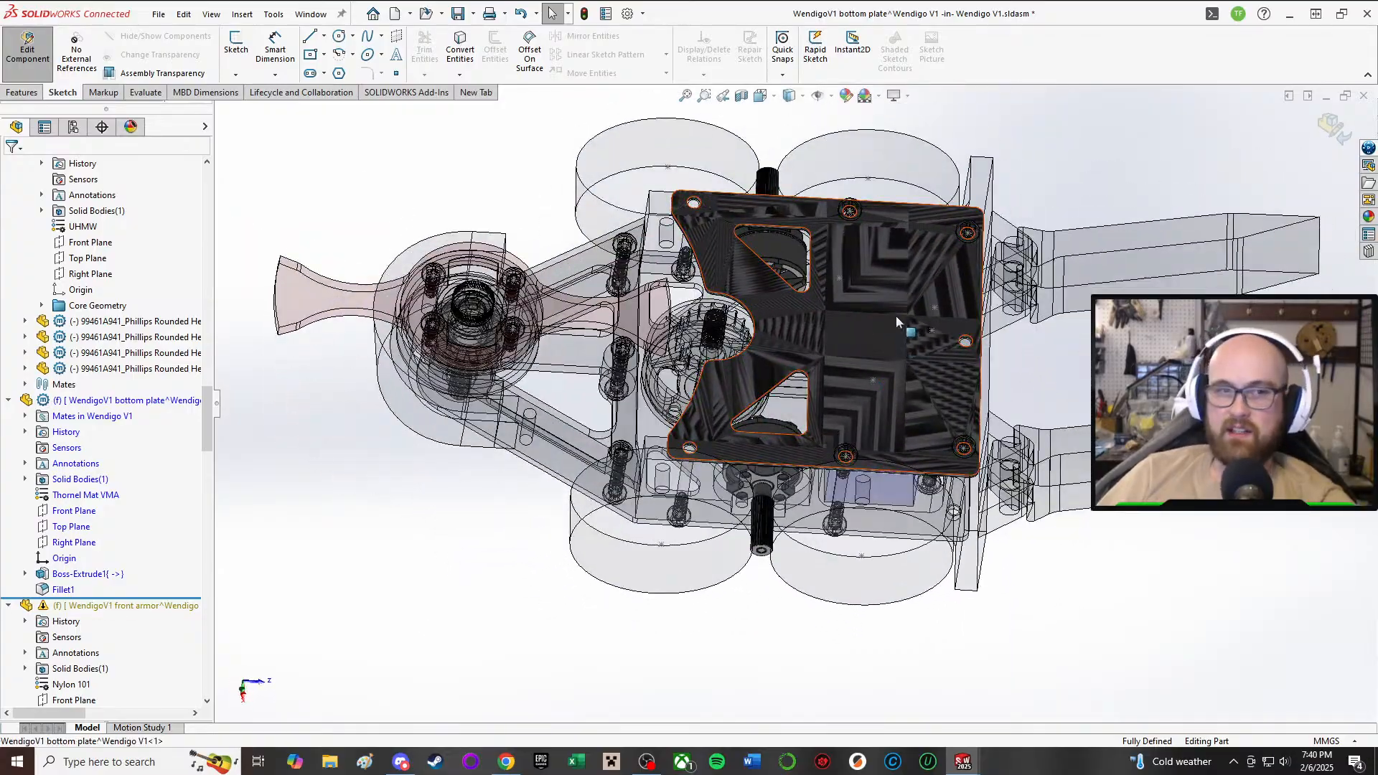
{"action": "middle_click_drag", "start_coordinate": [800, 341], "coordinate": [851, 470]}
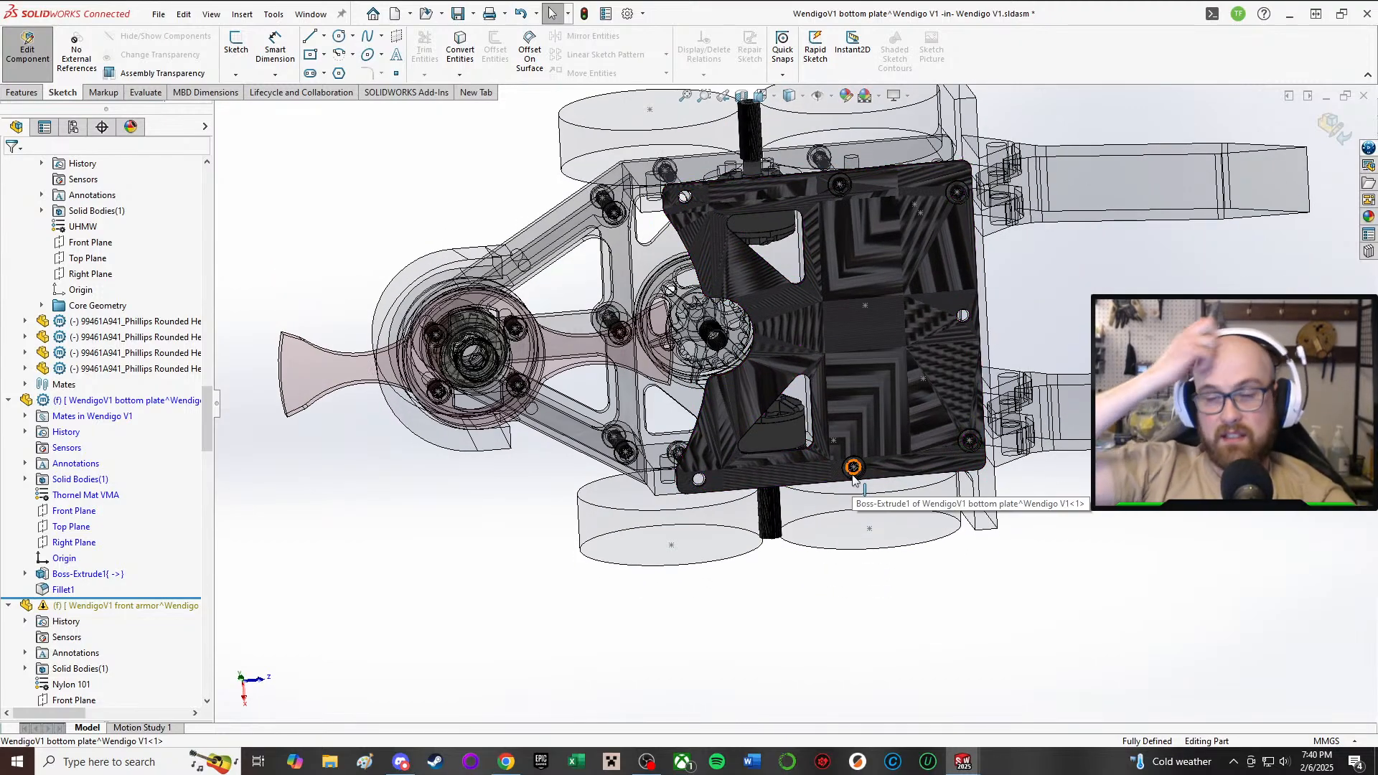
{"action": "middle_click_drag", "start_coordinate": [853, 477], "coordinate": [859, 348]}
{"action": "middle_click_drag", "start_coordinate": [851, 431], "coordinate": [751, 396]}
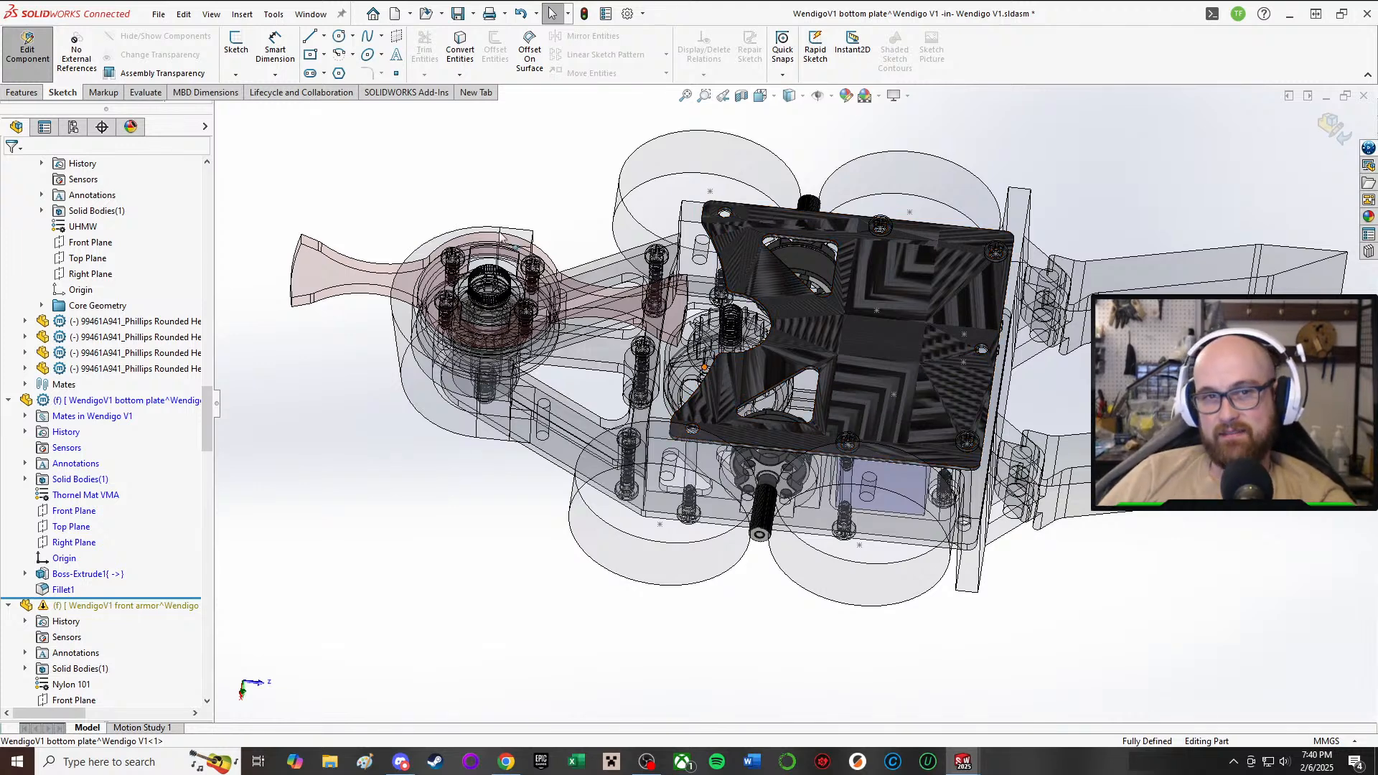
{"action": "left_click", "coordinate": [28, 48]}
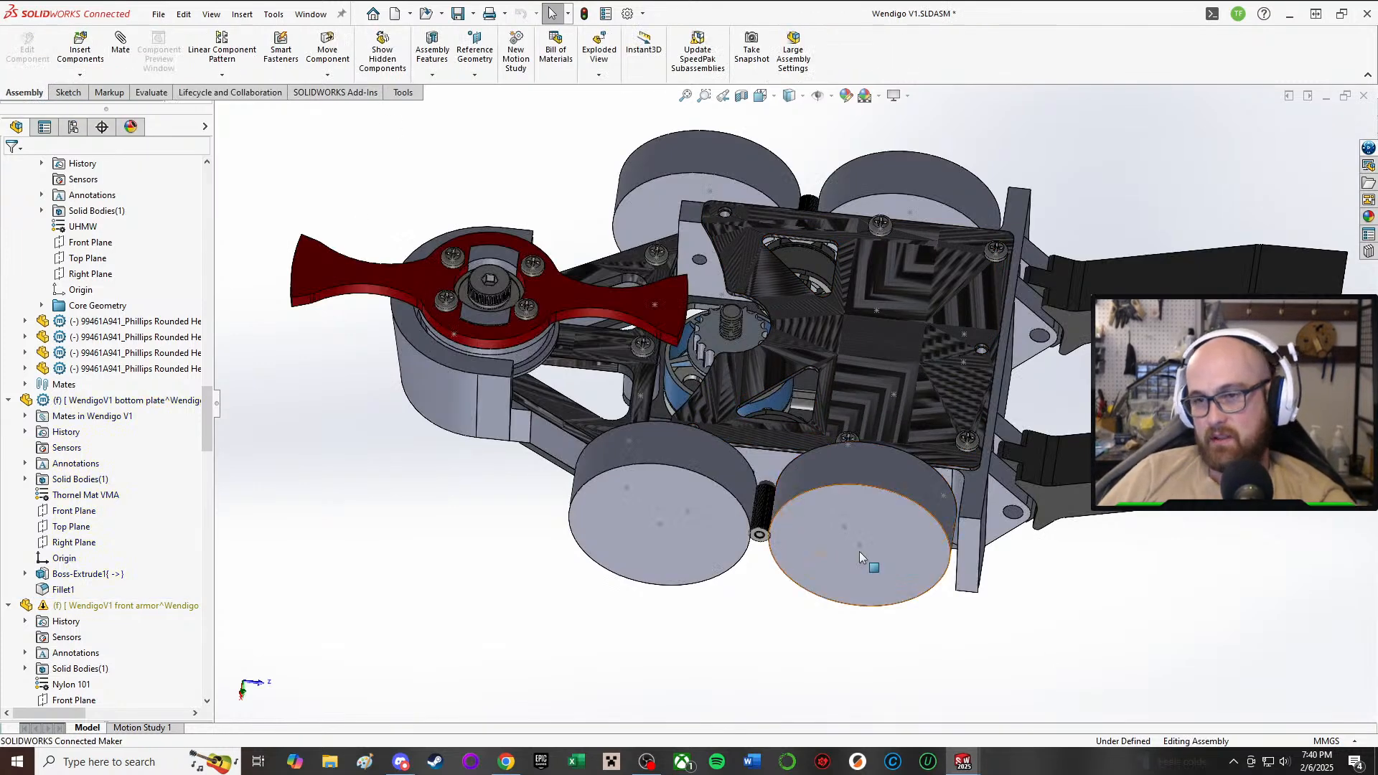
- Inspect the wheel side of the robot and open the drive pod part for editing within the assembly
{"action": "middle_click_drag", "start_coordinate": [824, 424], "coordinate": [863, 320]}
{"action": "scroll", "coordinate": [862, 322], "scroll_direction": "down", "scroll_amount": 3}
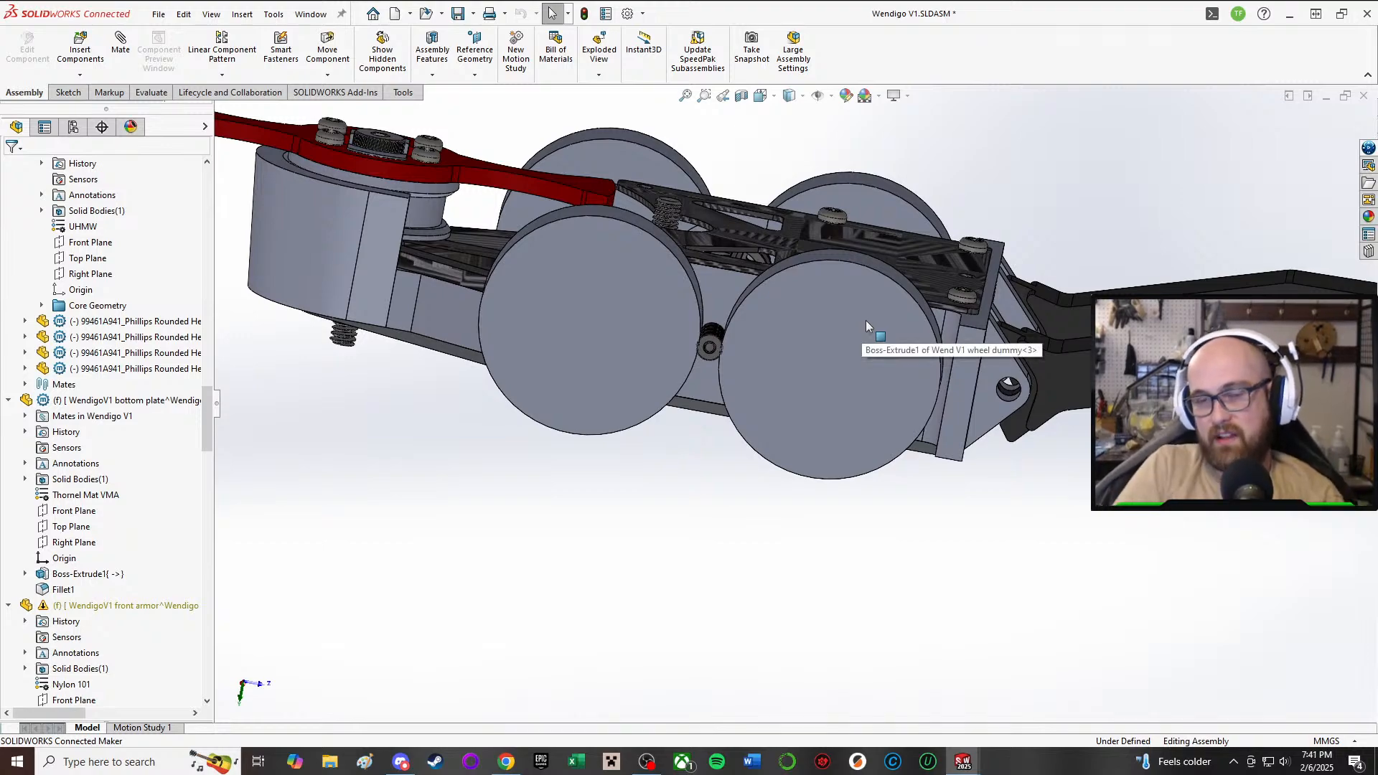
{"action": "mouse_move", "coordinate": [803, 236]}
{"action": "middle_mouse_down"}
{"action": "mouse_move", "coordinate": [687, 475]}
{"action": "mouse_move", "coordinate": [751, 278]}
{"action": "mouse_move", "coordinate": [833, 208]}
{"action": "mouse_move", "coordinate": [808, 230]}
{"action": "middle_mouse_up"}
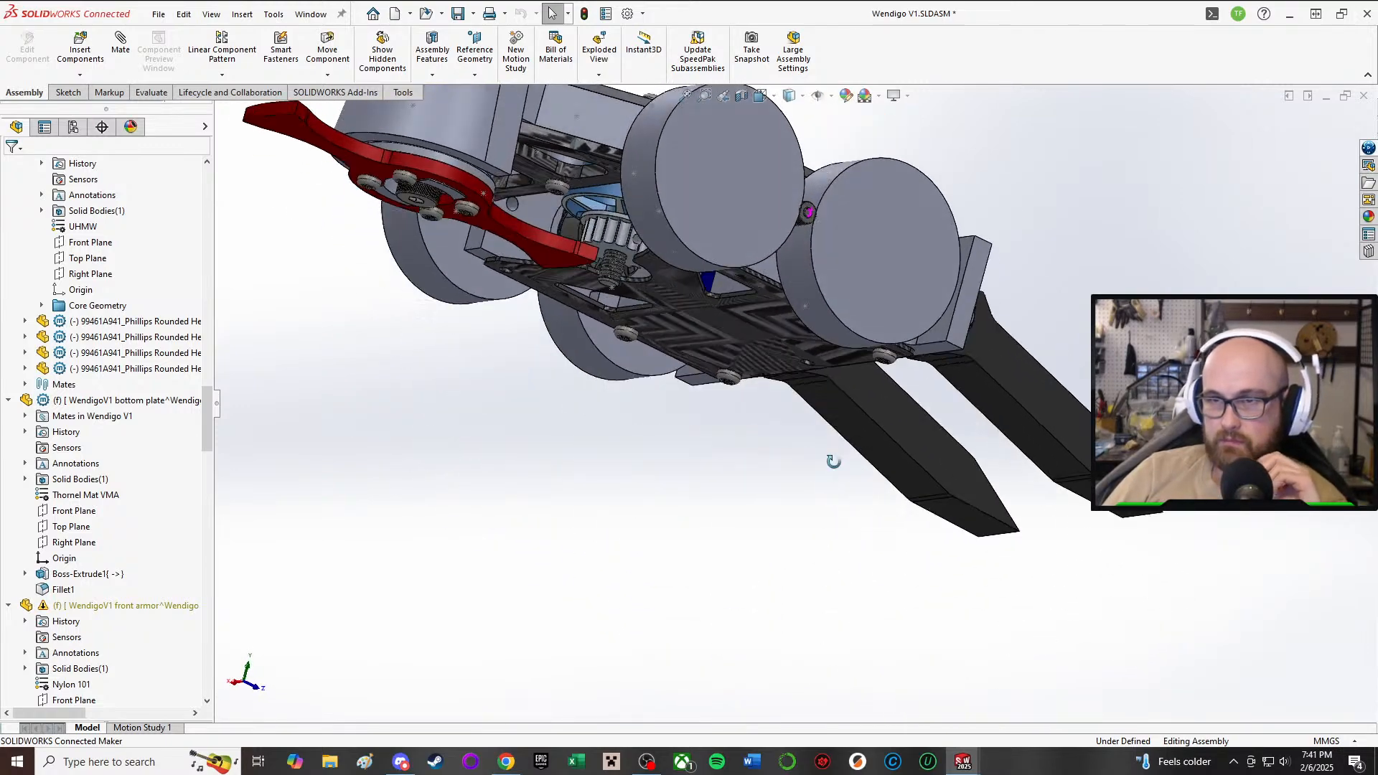
{"action": "scroll", "coordinate": [799, 226], "scroll_direction": "down", "scroll_amount": 3}
{"action": "scroll", "coordinate": [799, 225], "scroll_direction": "down", "scroll_amount": 3}
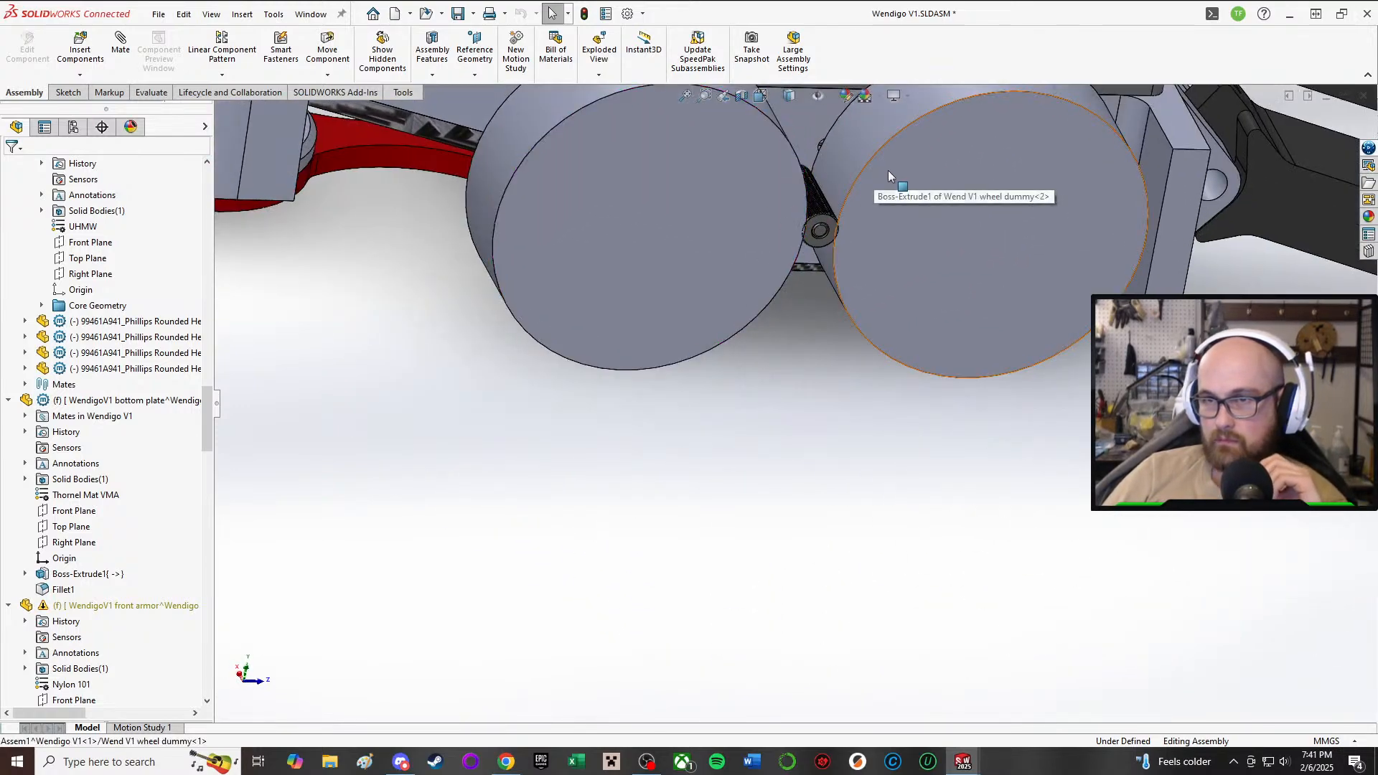
{"action": "left_click", "coordinate": [796, 119]}
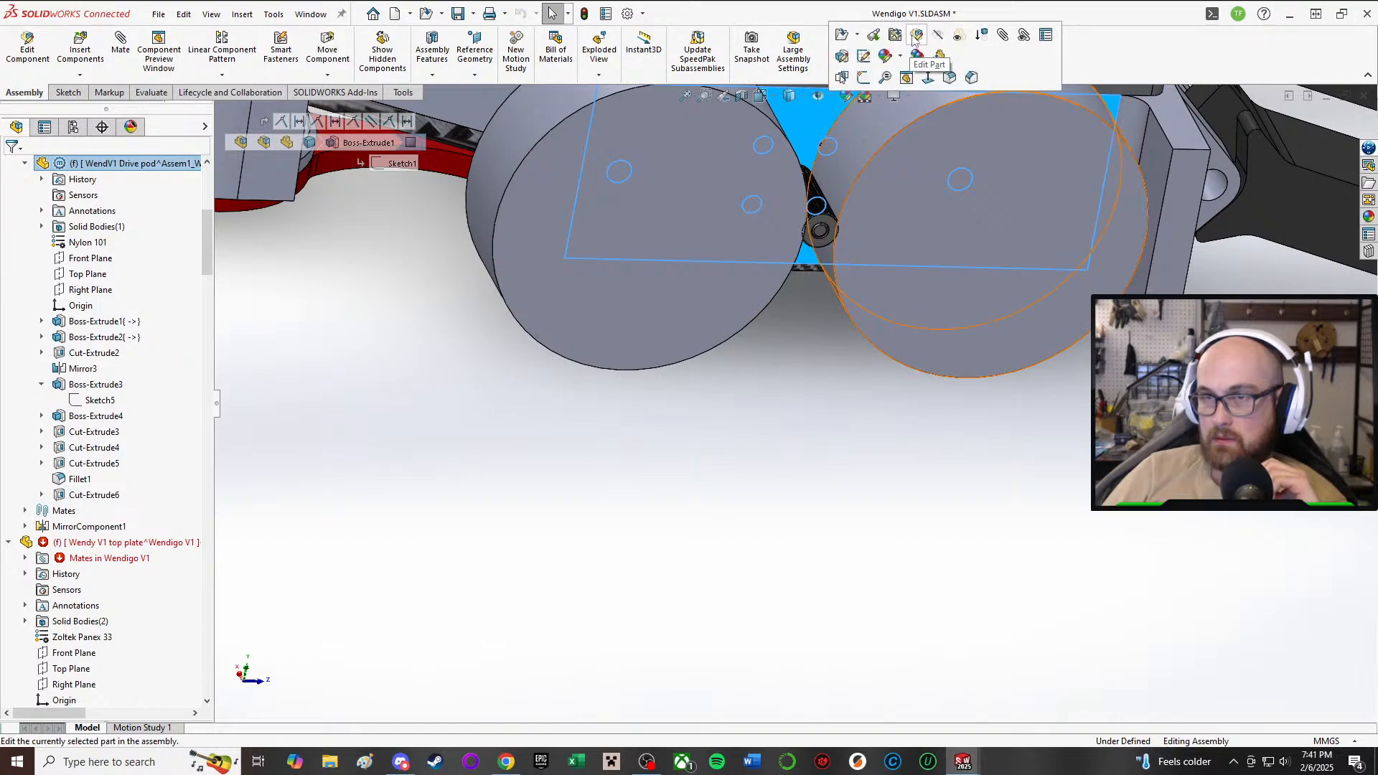
{"action": "left_click", "coordinate": [894, 69]}
- Examine which drive pod geometry belongs to Cut-Extrude5, Cut-Extrude2, Boss-Extrude1 and Cut-Extrude3
{"action": "scroll", "coordinate": [816, 204], "scroll_direction": "up", "scroll_amount": 3}
{"action": "scroll", "coordinate": [802, 206], "scroll_direction": "down", "scroll_amount": 4}
{"action": "scroll", "coordinate": [803, 206], "scroll_direction": "up", "scroll_amount": 3}
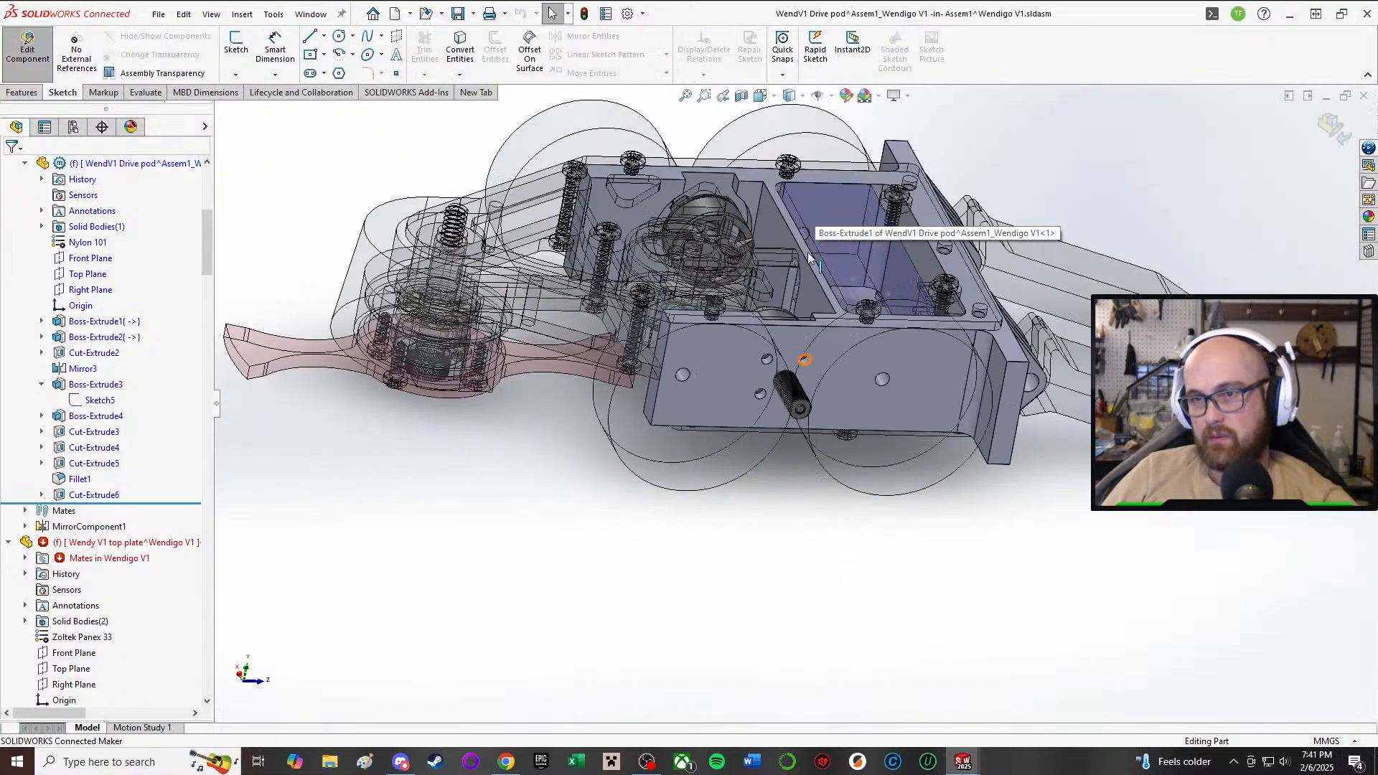
{"action": "middle_click_drag", "start_coordinate": [808, 252], "coordinate": [785, 267]}
{"action": "scroll", "coordinate": [759, 132], "scroll_direction": "down", "scroll_amount": 3}
{"action": "middle_click_drag", "start_coordinate": [759, 137], "coordinate": [754, 209]}
{"action": "scroll", "coordinate": [754, 208], "scroll_direction": "up", "scroll_amount": 2}
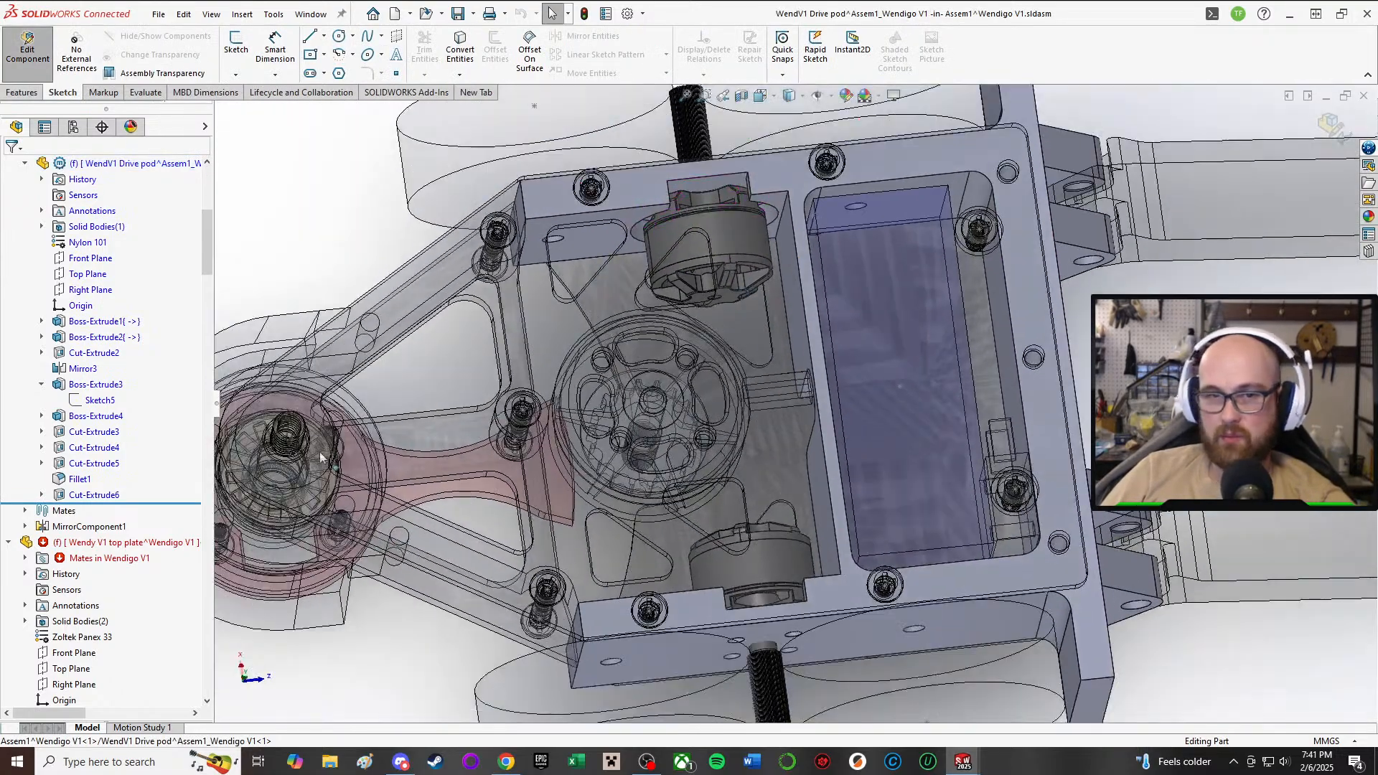
{"action": "left_click", "coordinate": [110, 465]}
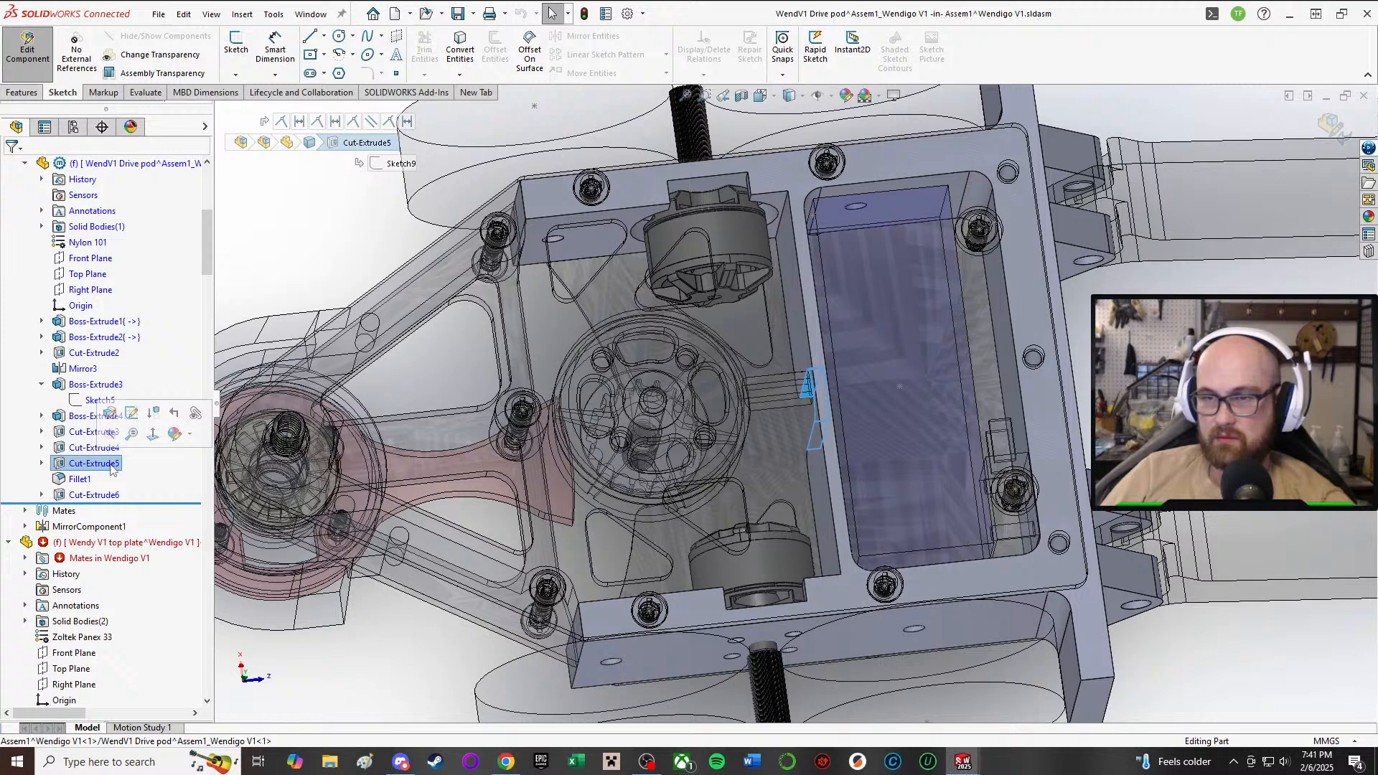
{"action": "left_click", "coordinate": [84, 354]}
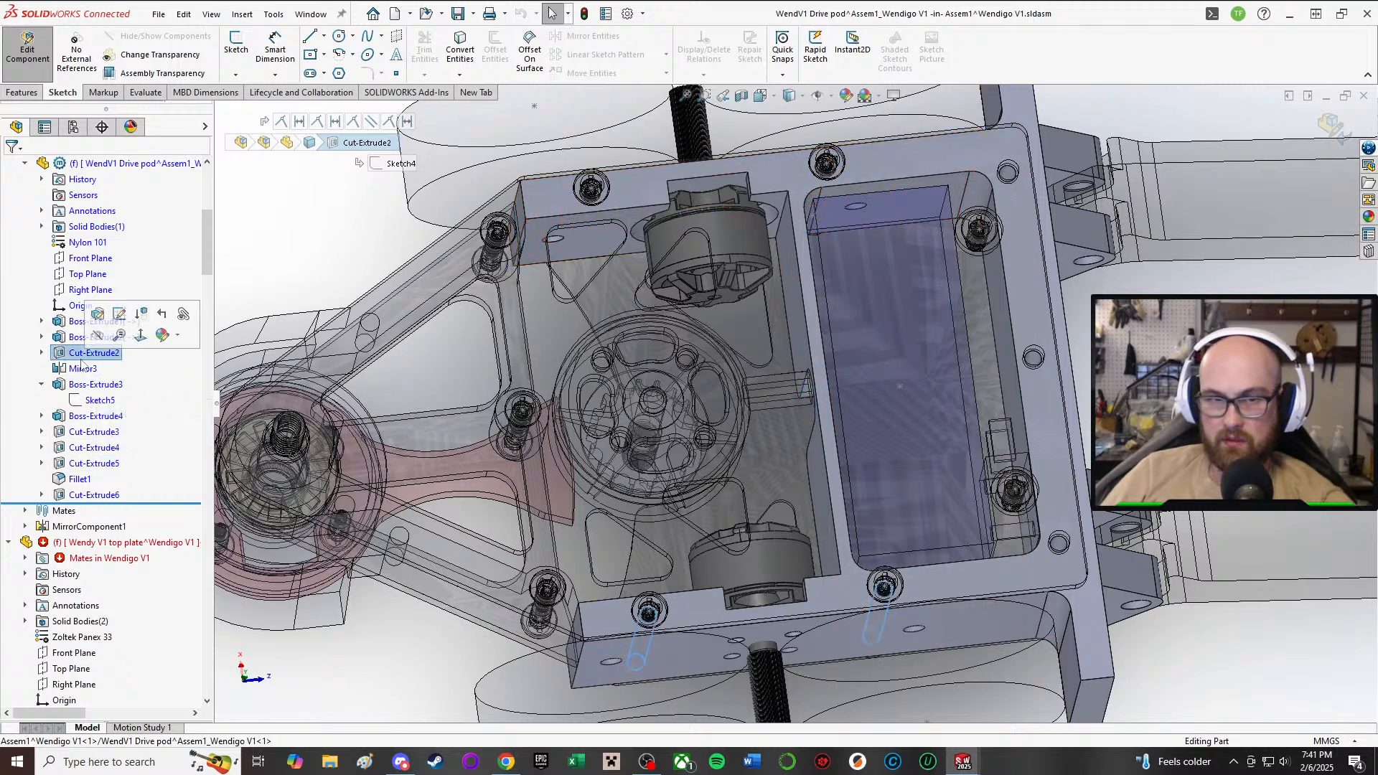
{"action": "left_click", "coordinate": [63, 323]}
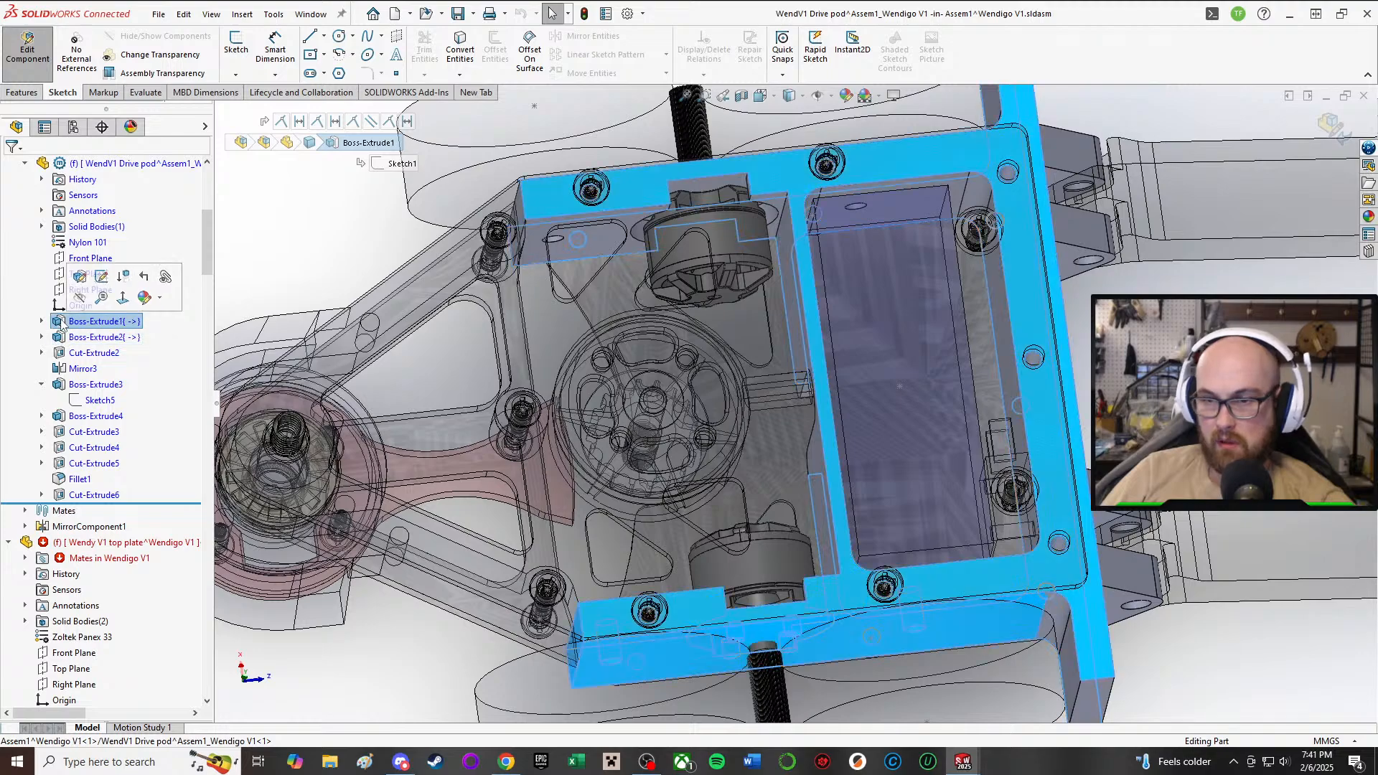
{"action": "left_click", "coordinate": [96, 435]}
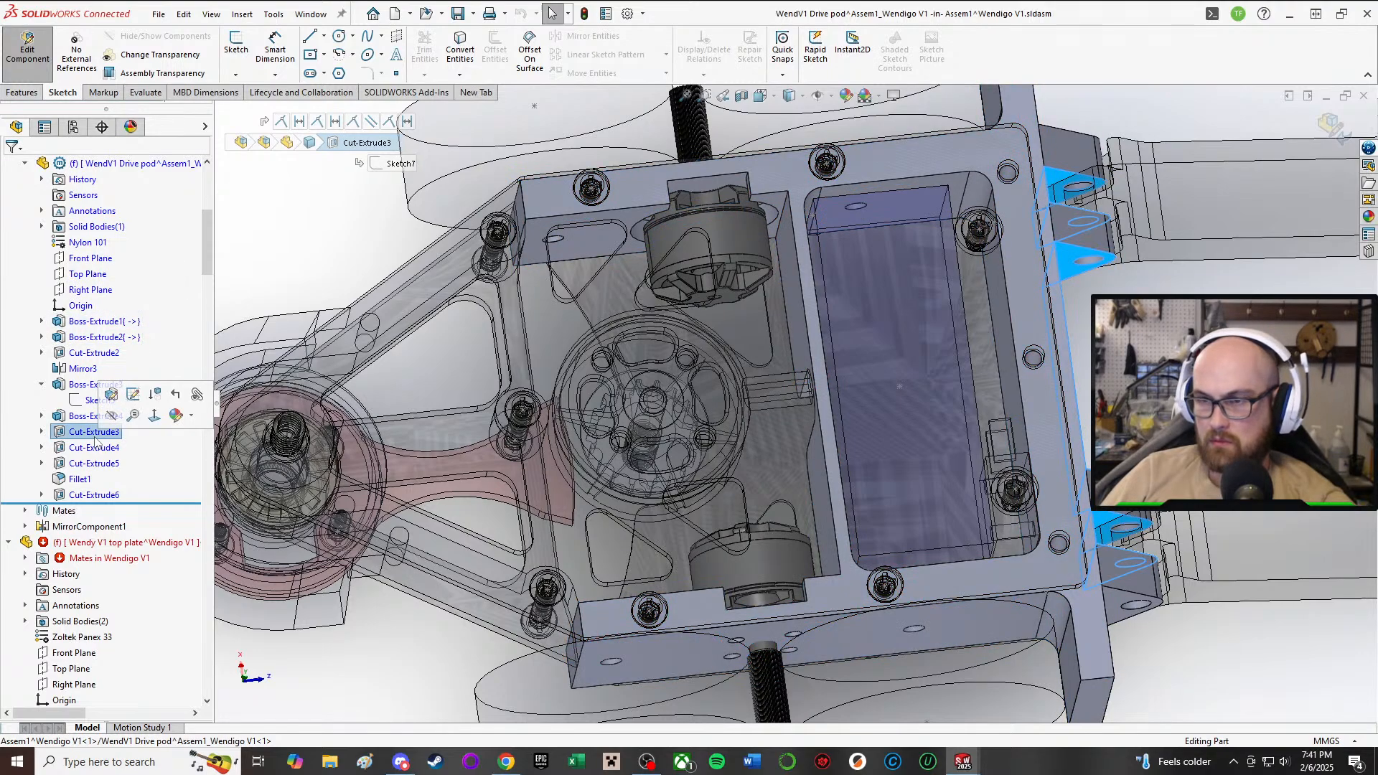
{"action": "left_click", "coordinate": [94, 463]}
{"action": "mouse_move", "coordinate": [711, 438]}
{"action": "middle_mouse_down"}
{"action": "mouse_move", "coordinate": [759, 468]}
{"action": "mouse_move", "coordinate": [775, 457]}
{"action": "middle_mouse_up"}
{"action": "left_click", "coordinate": [123, 323]}
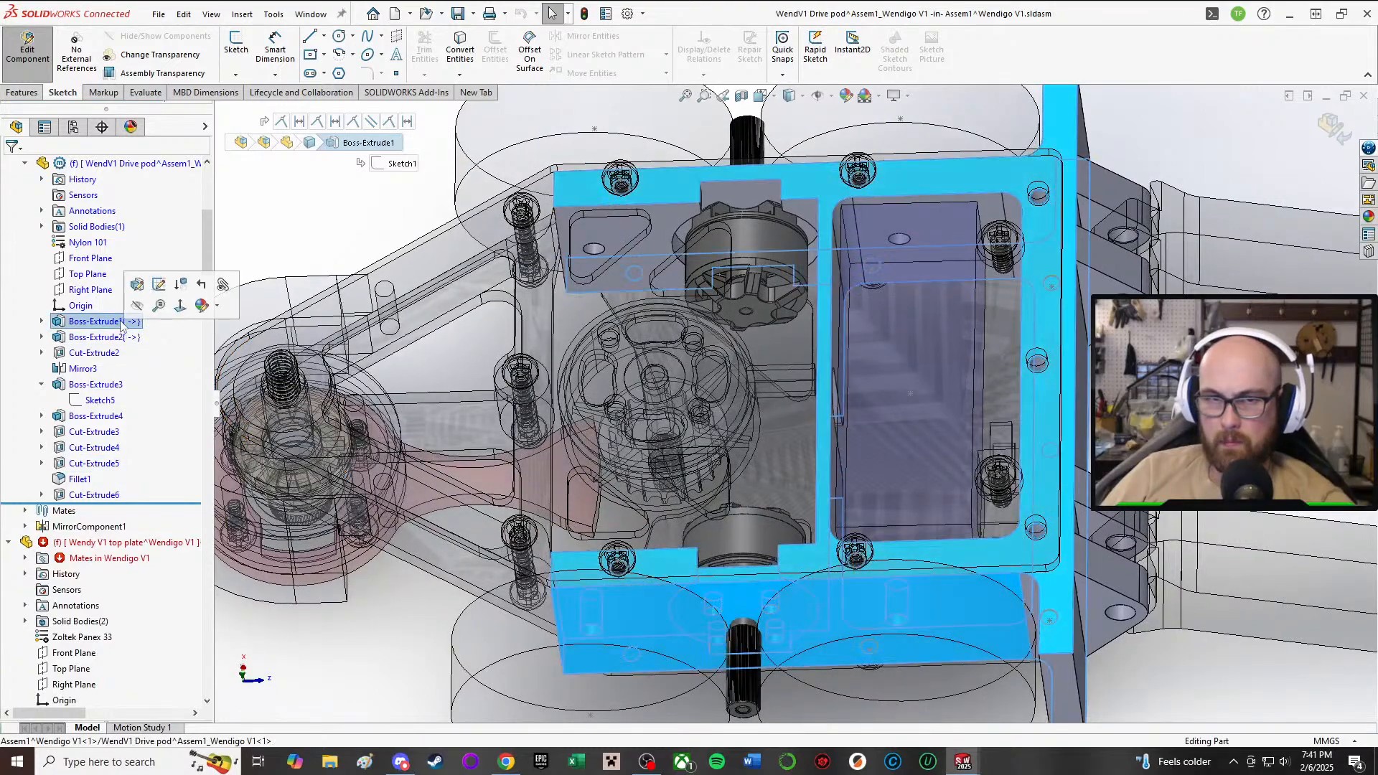
{"action": "left_click", "coordinate": [139, 286]}
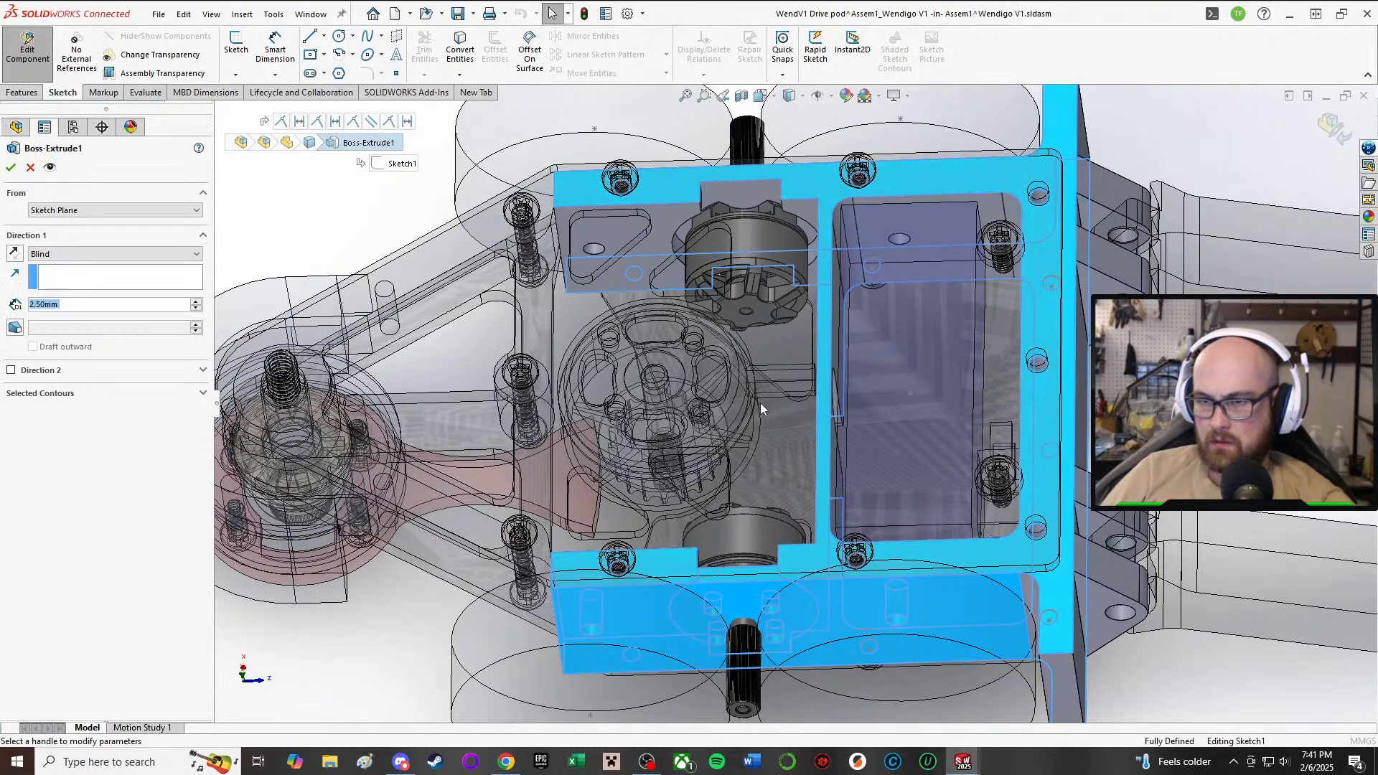
{"action": "middle_click_drag", "start_coordinate": [761, 403], "coordinate": [824, 496]}
{"action": "middle_click_drag", "start_coordinate": [710, 251], "coordinate": [726, 287]}
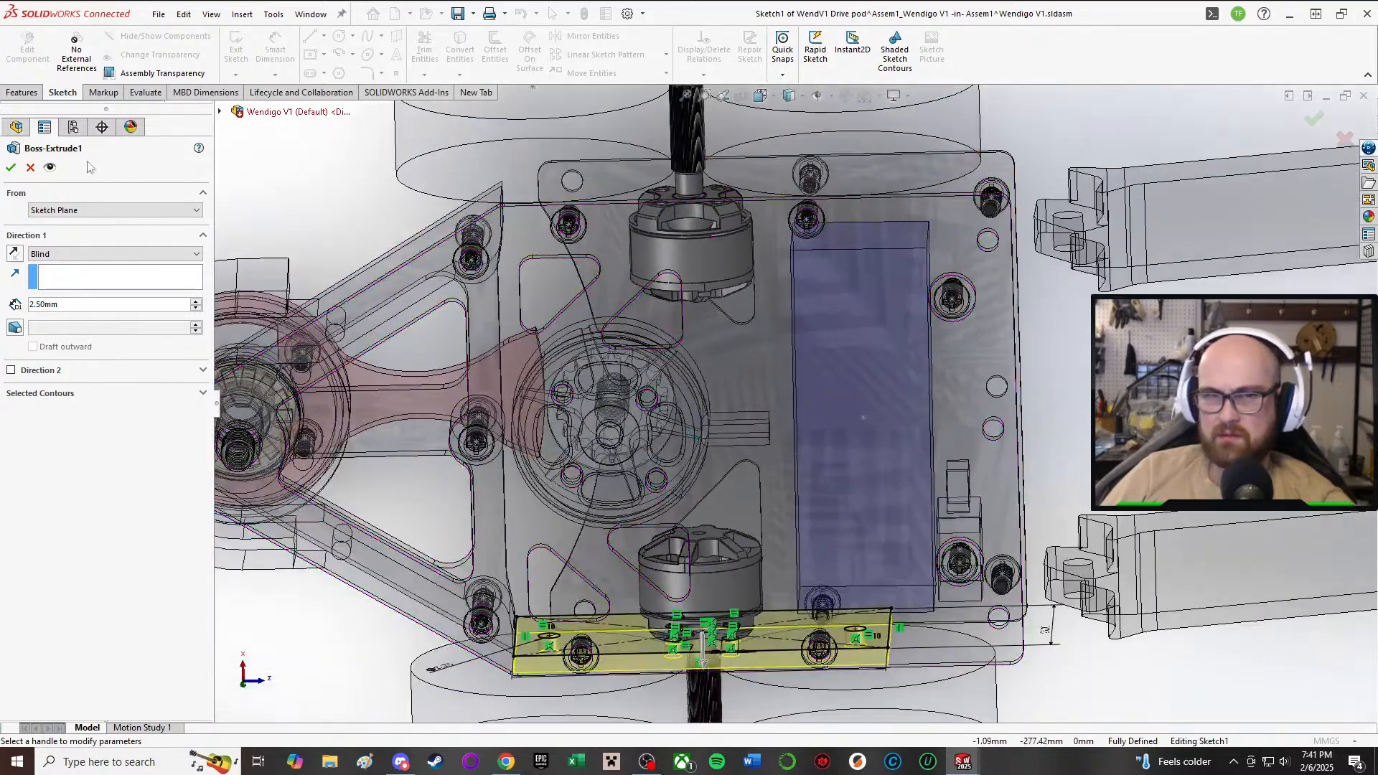
{"action": "left_click", "coordinate": [29, 167]}
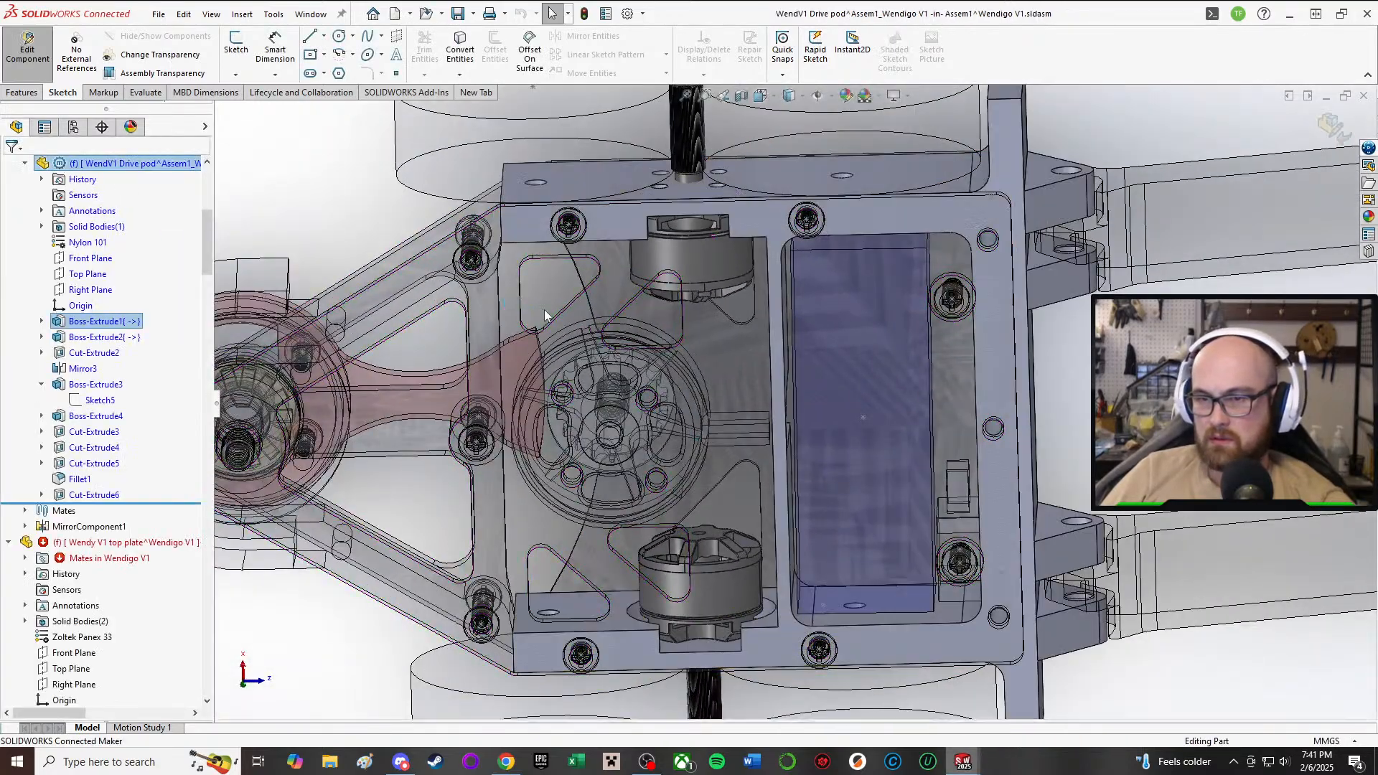
- Examine the drive pod's side walls, wheel holes and motor mounts on both sides, then leave part editing
{"action": "scroll", "coordinate": [747, 599], "scroll_direction": "up", "scroll_amount": 2}
{"action": "middle_click_drag", "start_coordinate": [752, 607], "coordinate": [720, 437]}
{"action": "scroll", "coordinate": [718, 458], "scroll_direction": "down", "scroll_amount": 2}
{"action": "middle_click_drag", "start_coordinate": [659, 266], "coordinate": [687, 366]}
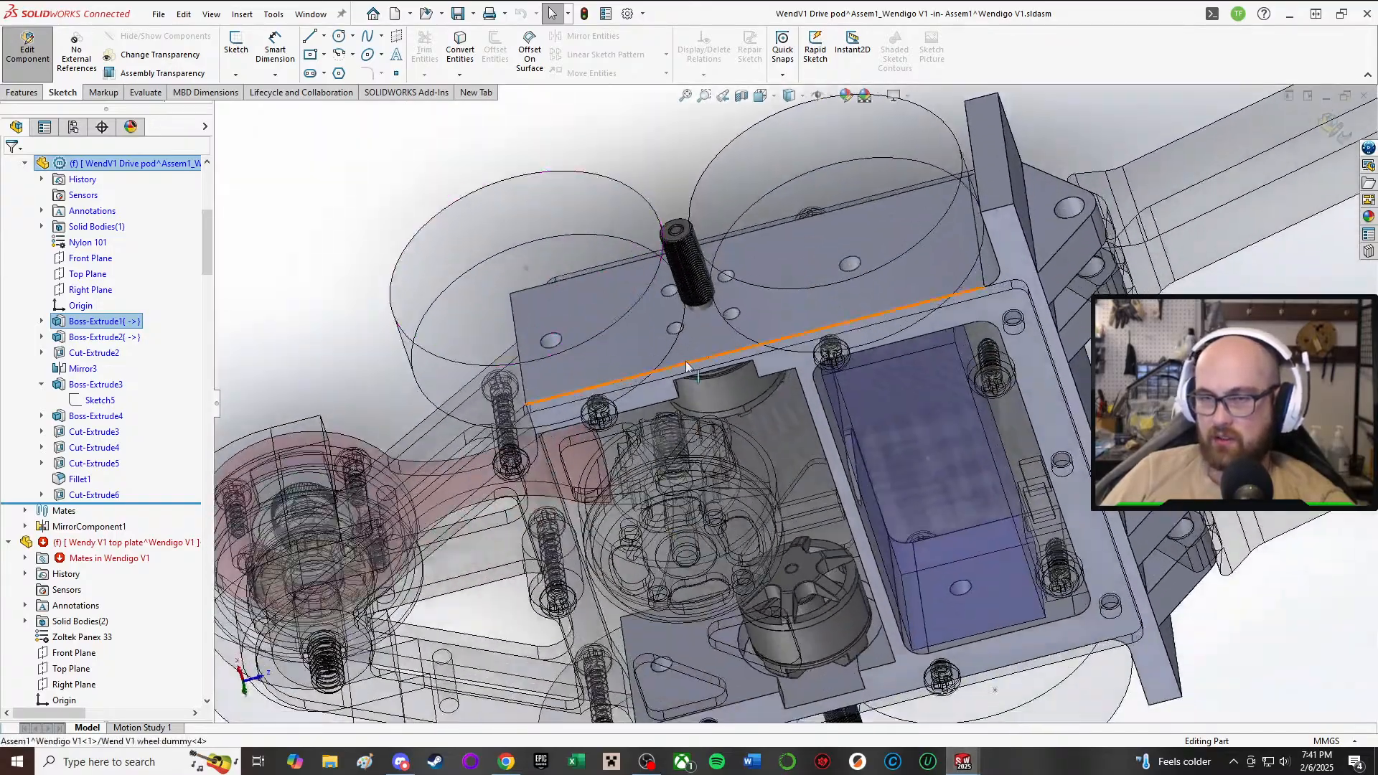
{"action": "scroll", "coordinate": [847, 623], "scroll_direction": "up", "scroll_amount": 2}
{"action": "middle_click_drag", "start_coordinate": [847, 623], "coordinate": [891, 356]}
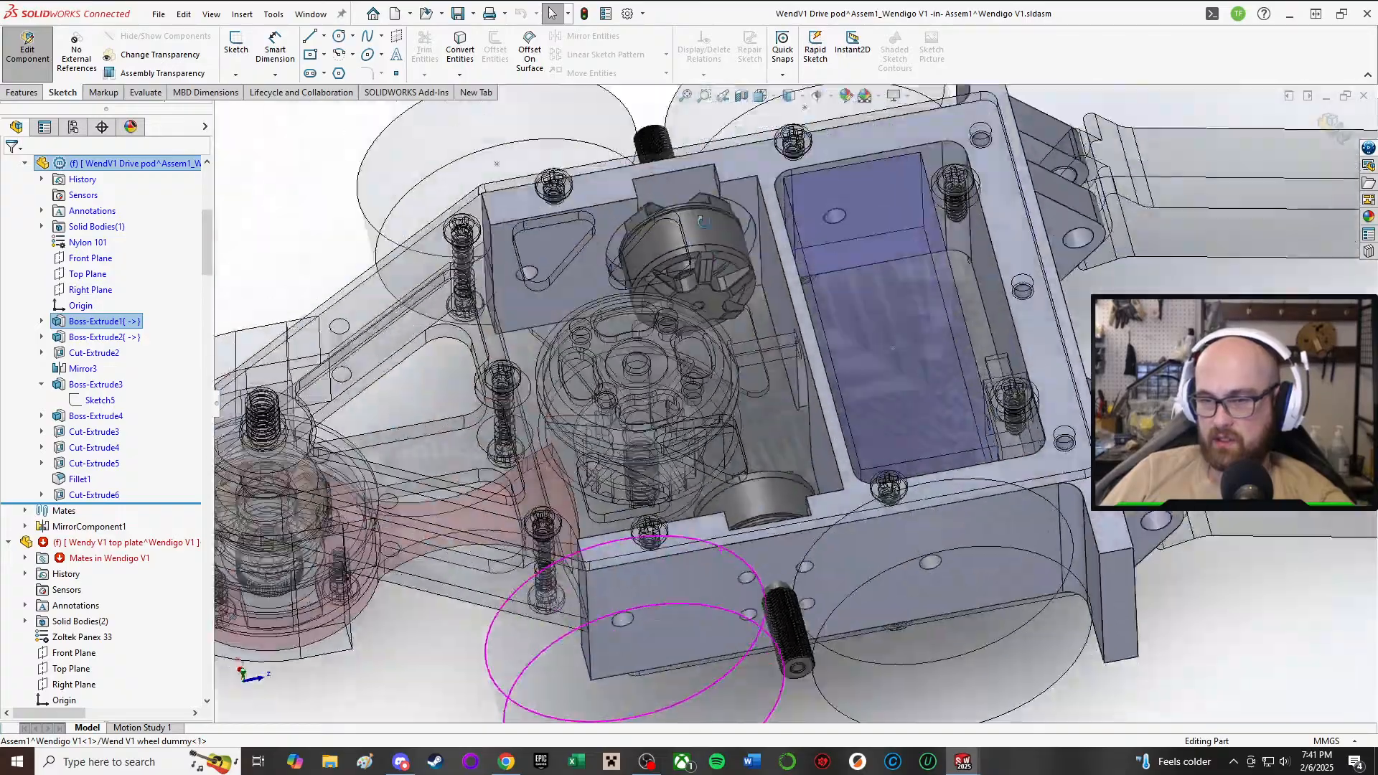
{"action": "middle_click_drag", "start_coordinate": [626, 642], "coordinate": [732, 296]}
{"action": "scroll", "coordinate": [734, 298], "scroll_direction": "up", "scroll_amount": 3}
{"action": "scroll", "coordinate": [811, 495], "scroll_direction": "down", "scroll_amount": 3}
{"action": "middle_click_drag", "start_coordinate": [758, 609], "coordinate": [770, 578]}
{"action": "scroll", "coordinate": [770, 578], "scroll_direction": "down", "scroll_amount": 5}
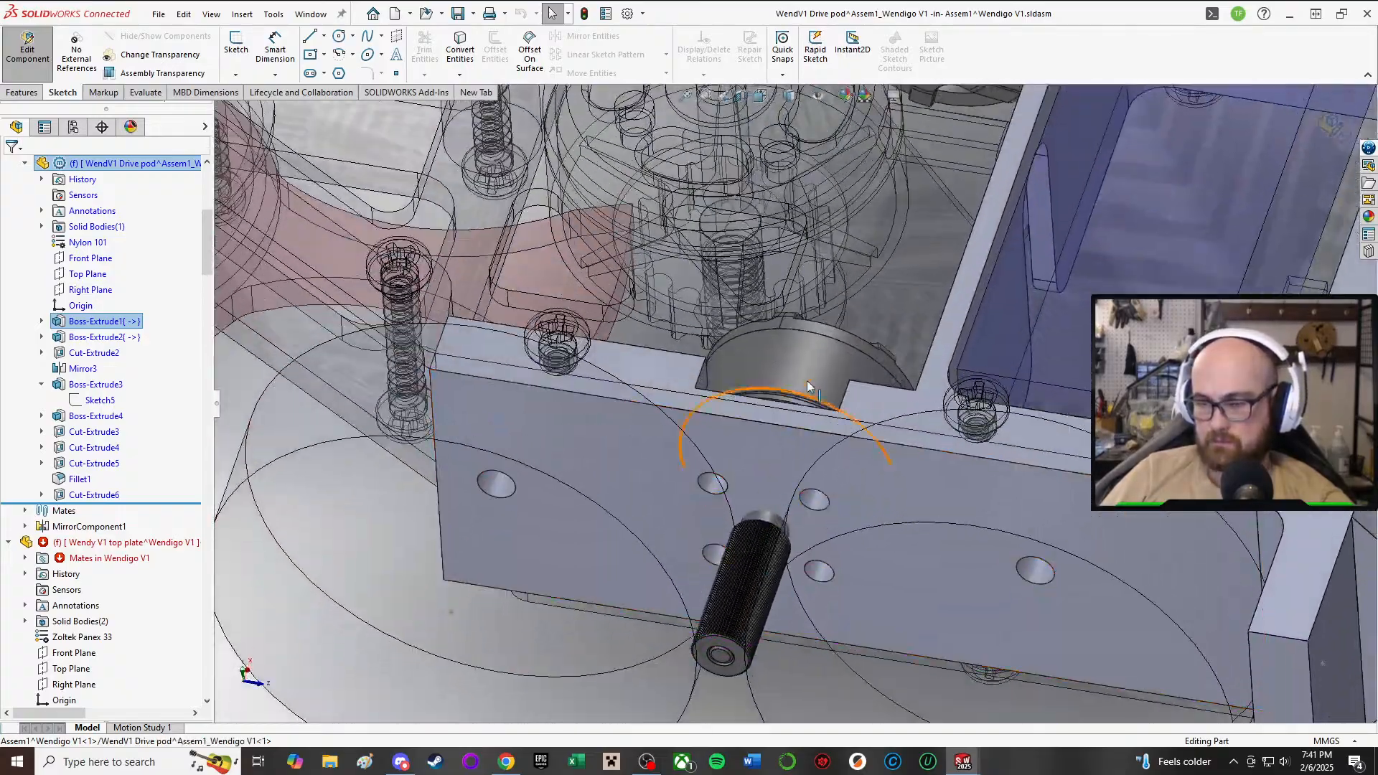
{"action": "scroll", "coordinate": [769, 578], "scroll_direction": "up", "scroll_amount": 2}
{"action": "scroll", "coordinate": [260, 215], "scroll_direction": "up", "scroll_amount": 3}
{"action": "left_click", "coordinate": [29, 57]}
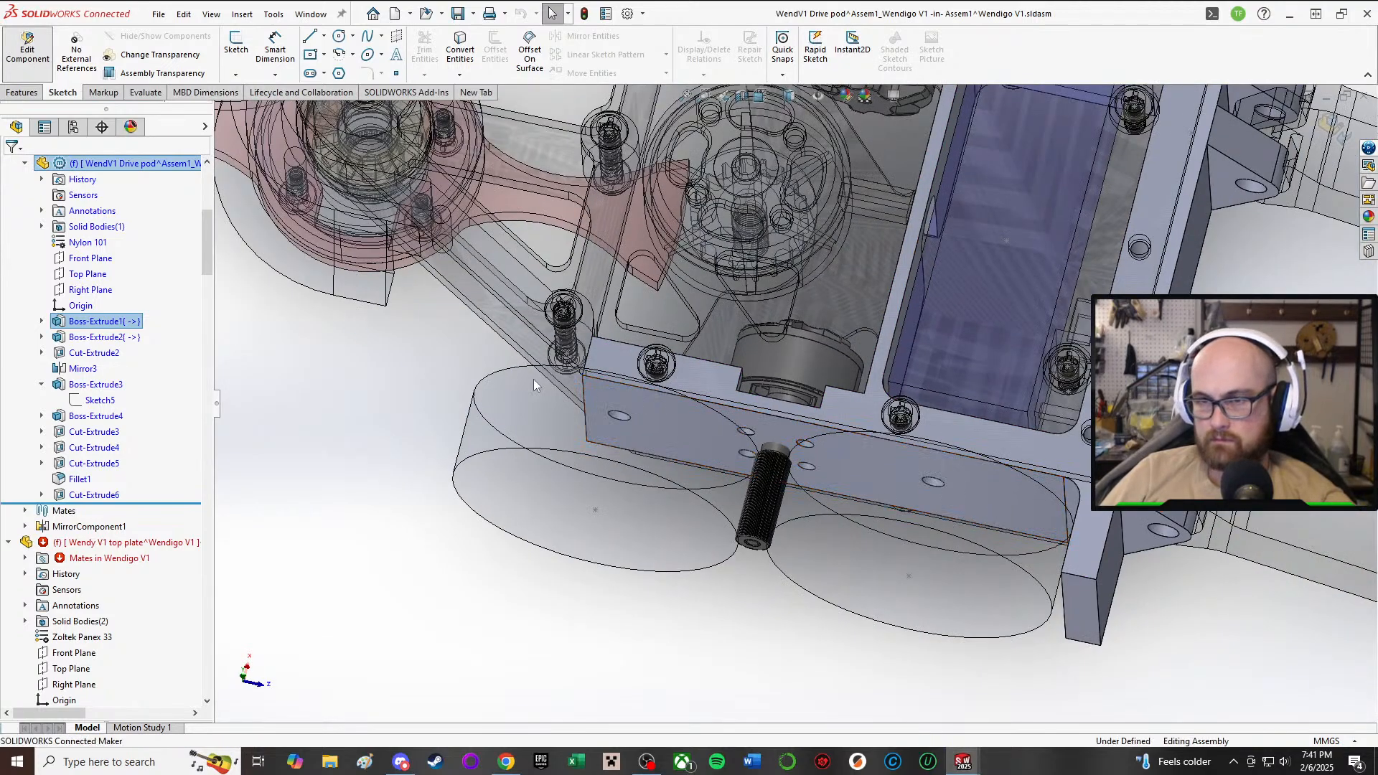
- Inspect the dummy wheels and their surroundings from below and above, and start the Measure tool
{"action": "scroll", "coordinate": [652, 551], "scroll_direction": "up", "scroll_amount": 4}
{"action": "scroll", "coordinate": [652, 551], "scroll_direction": "down", "scroll_amount": 4}
{"action": "middle_click_drag", "start_coordinate": [719, 415], "coordinate": [772, 69]}
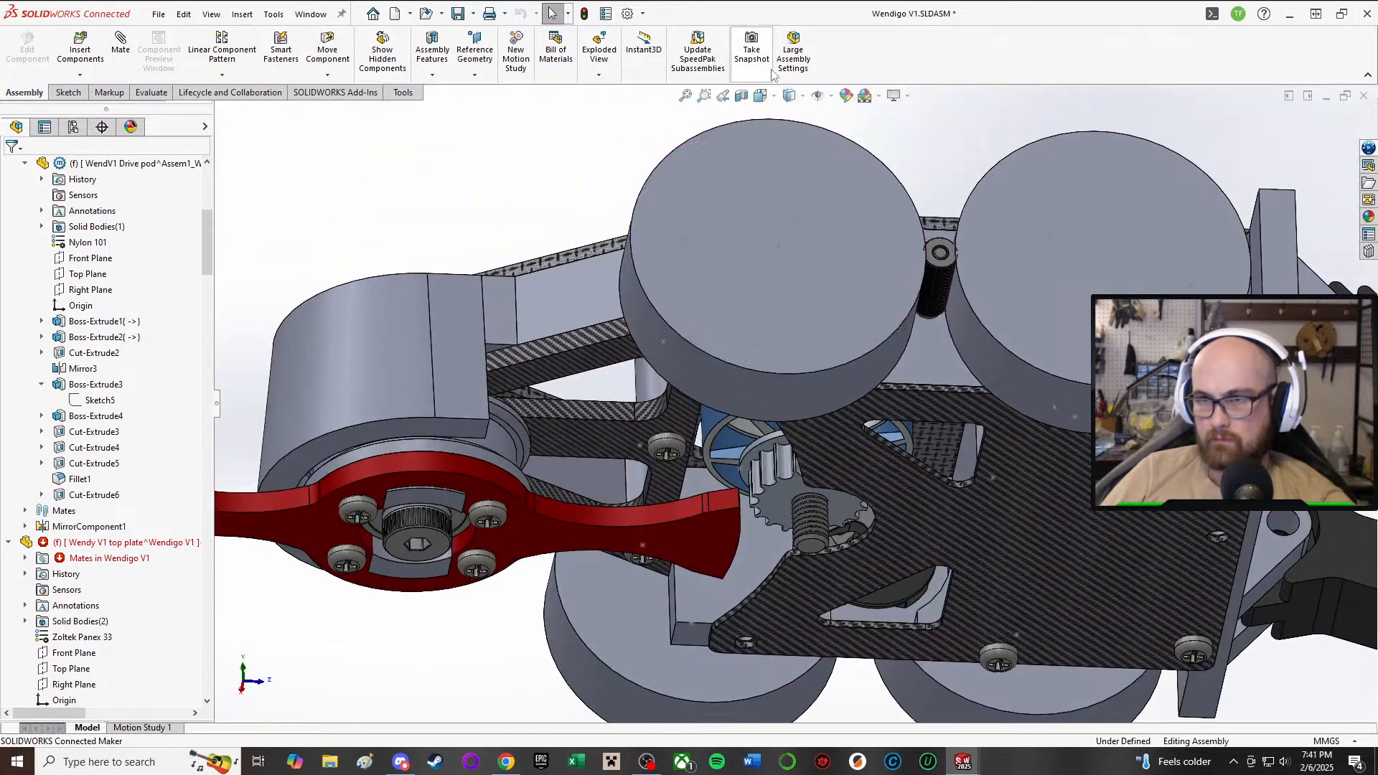
{"action": "middle_click_drag", "start_coordinate": [790, 241], "coordinate": [883, 424]}
{"action": "scroll", "coordinate": [916, 306], "scroll_direction": "up", "scroll_amount": 1}
{"action": "middle_click_drag", "start_coordinate": [922, 306], "coordinate": [995, 429]}
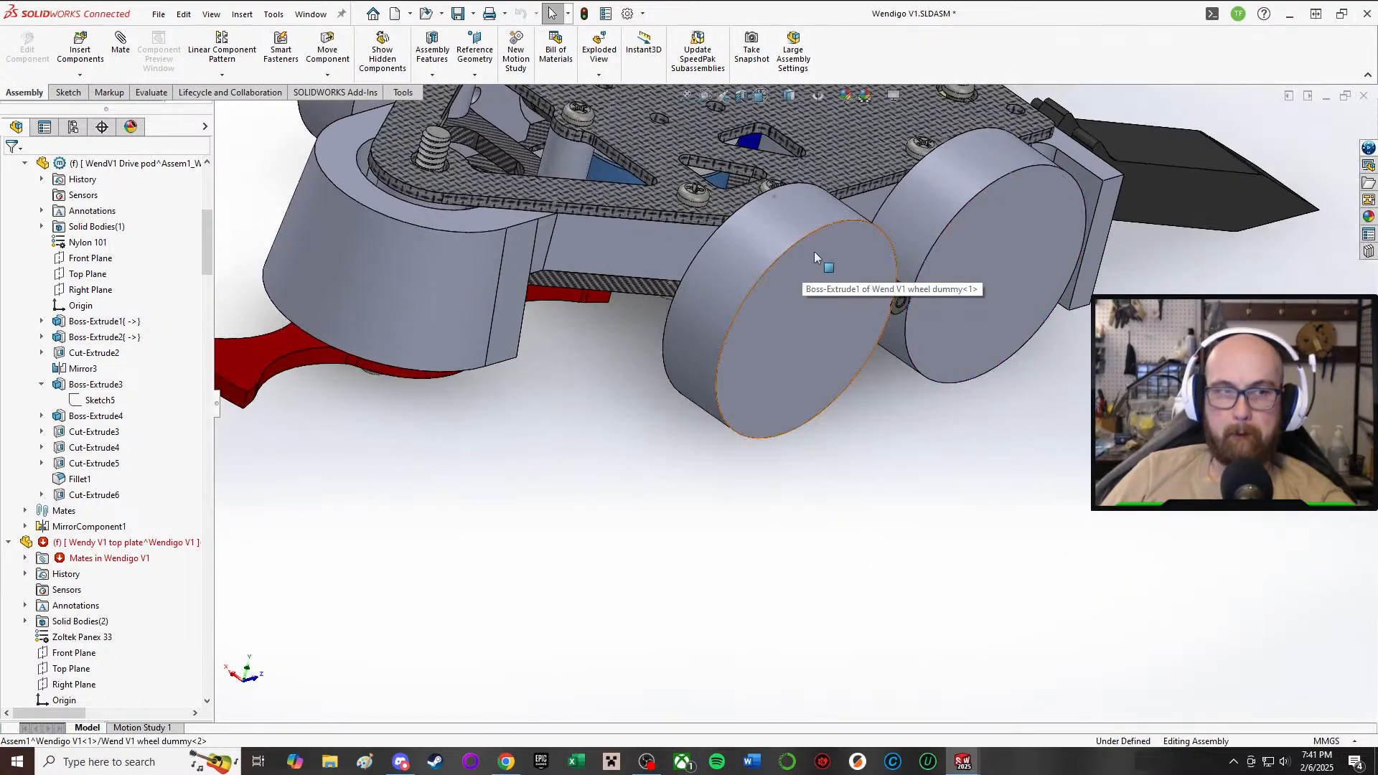
{"action": "right_click_drag", "start_coordinate": [959, 627], "coordinate": [1145, 614]}
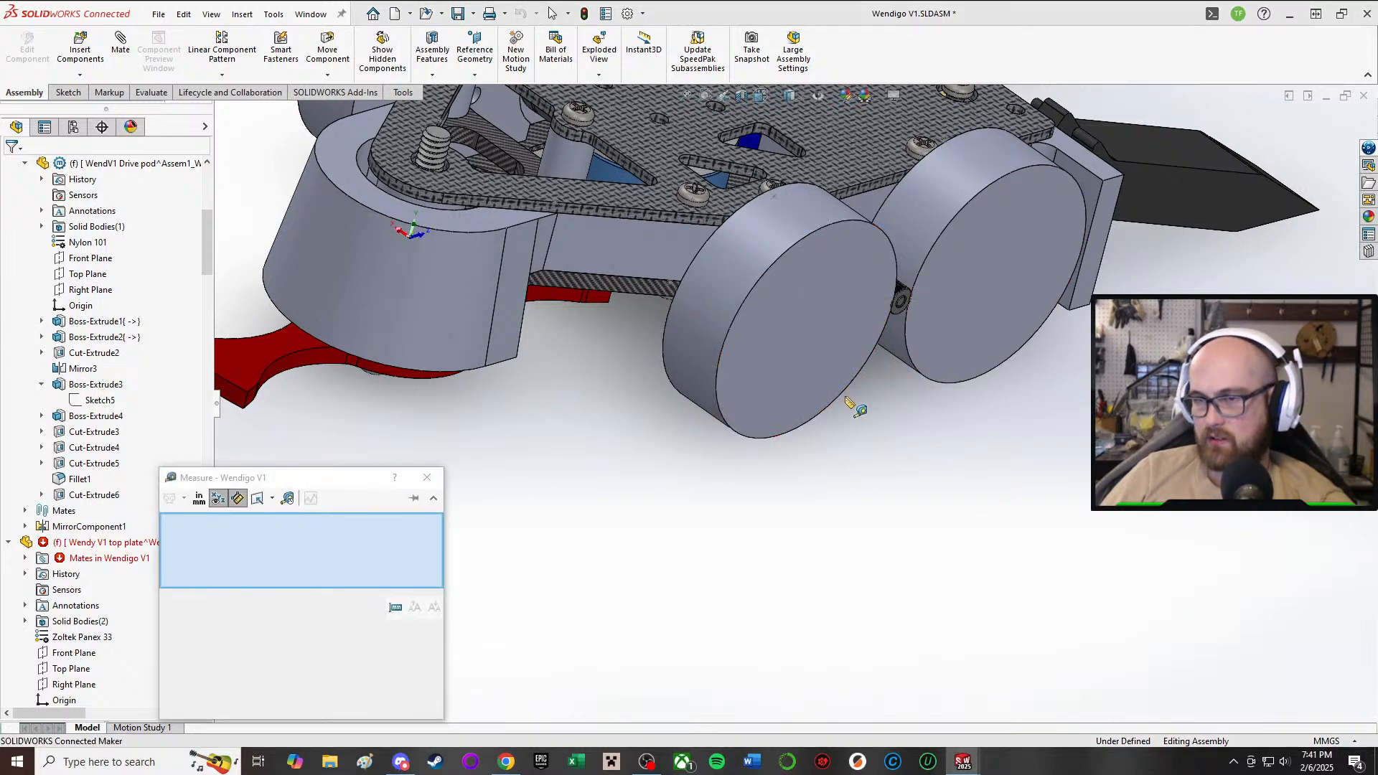
- Measure the diameter of the outer circular edge of Wend V1 wheel dummy<1>
{"action": "left_click", "coordinate": [771, 272]}
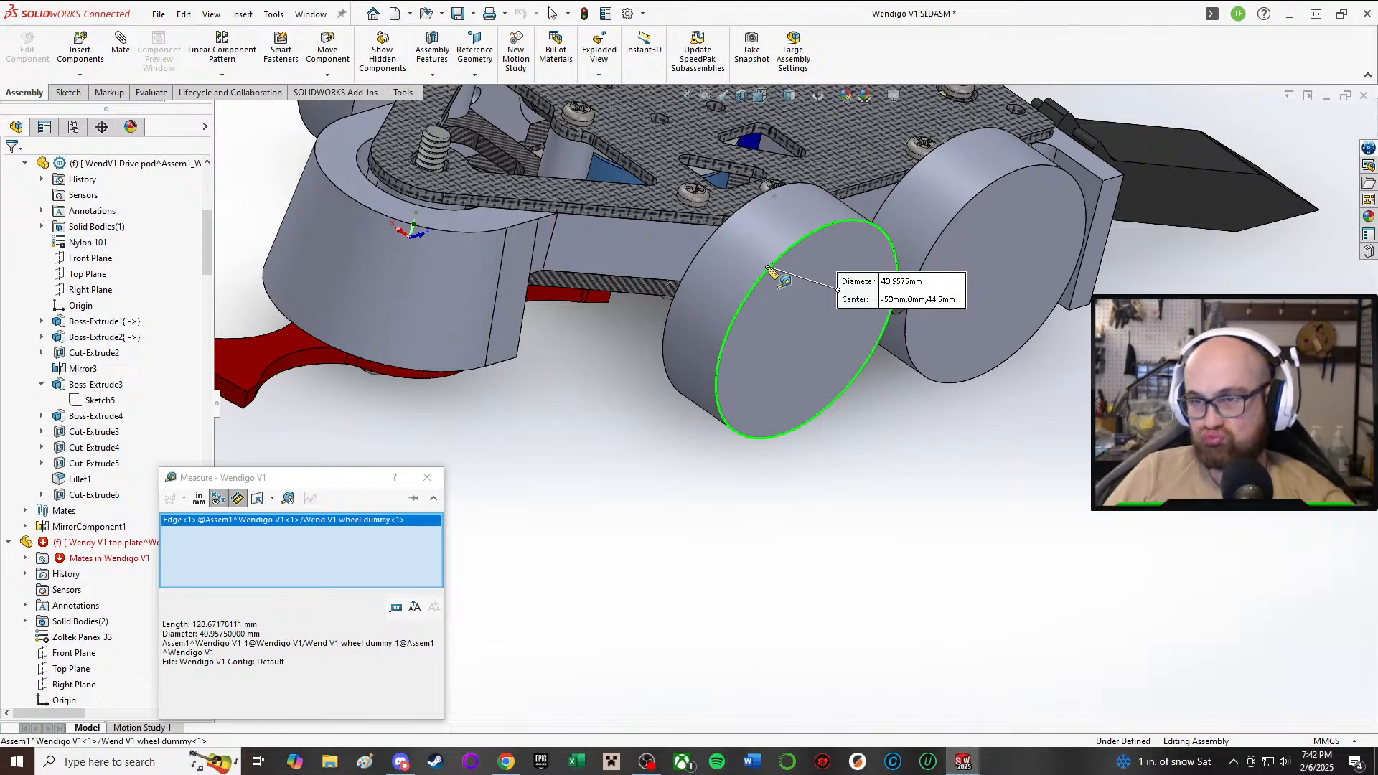
{"action": "middle_click_drag", "start_coordinate": [770, 271], "coordinate": [849, 562]}
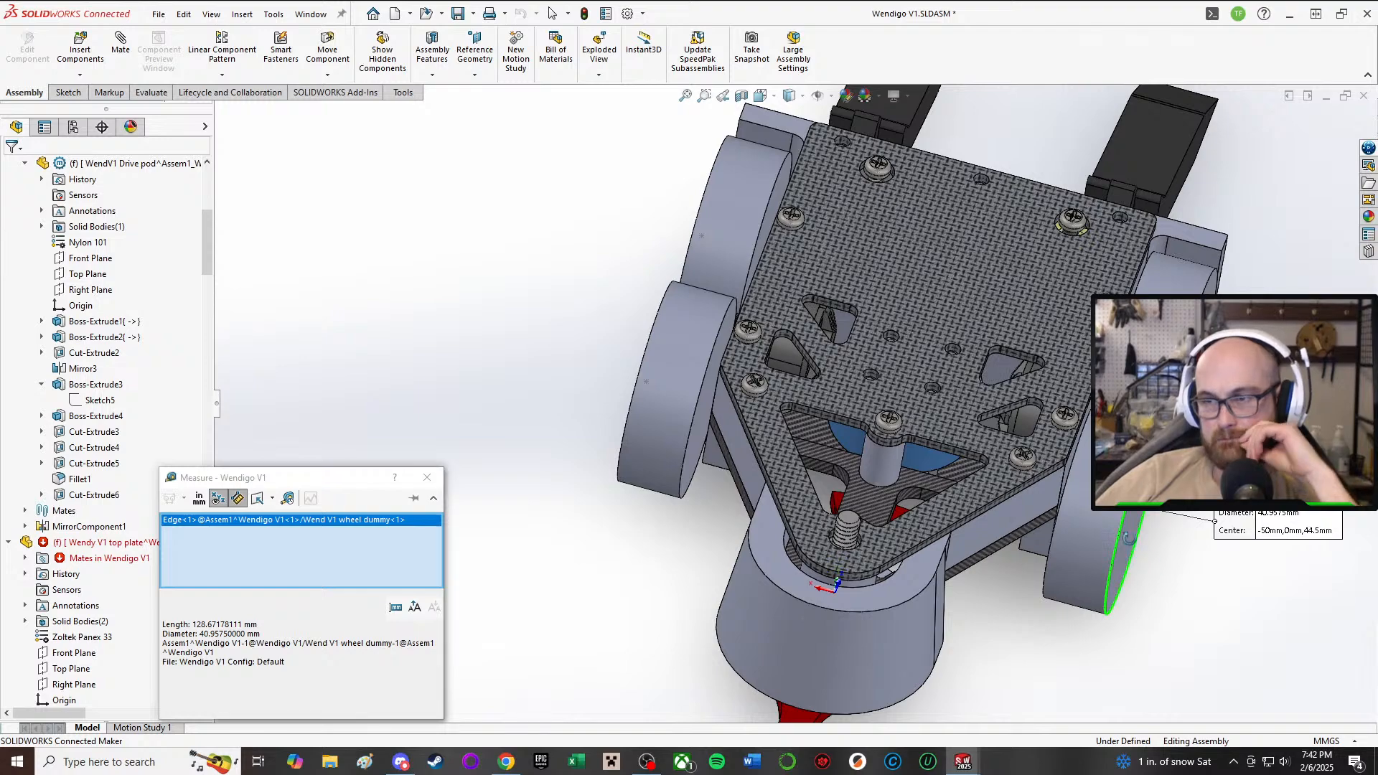
{"action": "middle_click_drag", "start_coordinate": [1149, 567], "coordinate": [1232, 593]}
{"action": "left_click", "coordinate": [1231, 593]}
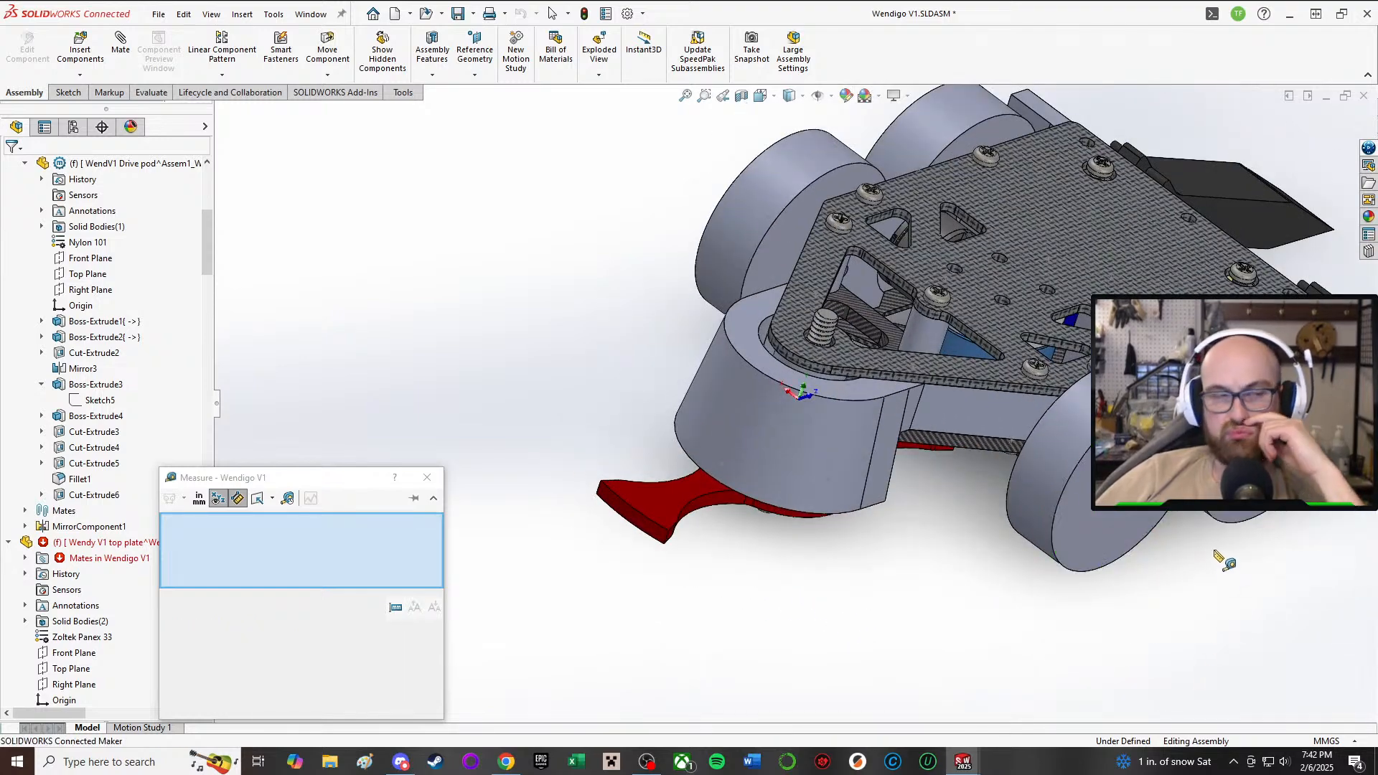
{"action": "scroll", "coordinate": [1376, 521], "scroll_direction": "down", "scroll_amount": 3}
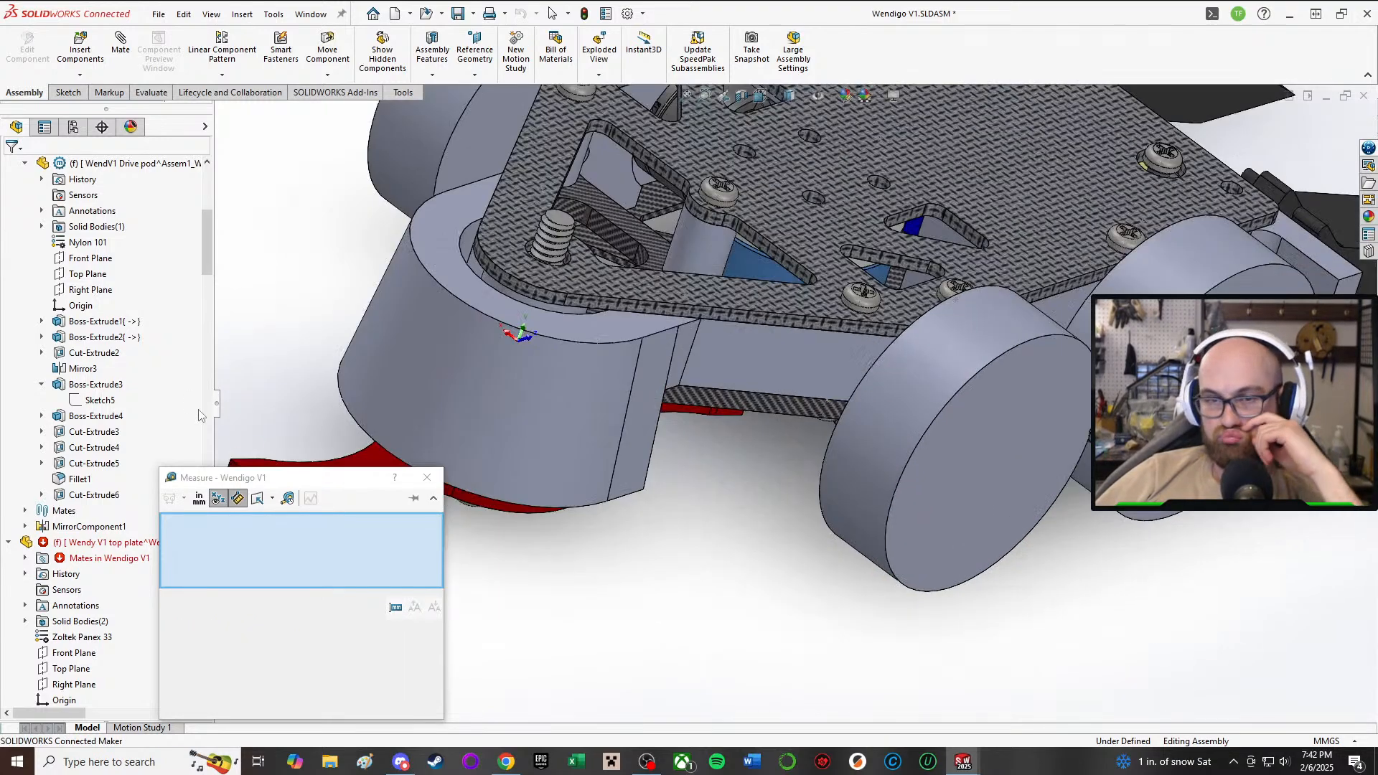
{"action": "left_click", "coordinate": [425, 475]}
- Measure the width of Wend V1 wheel dummy<1> between its two flat side faces
{"action": "middle_click_drag", "start_coordinate": [1041, 495], "coordinate": [1121, 559]}
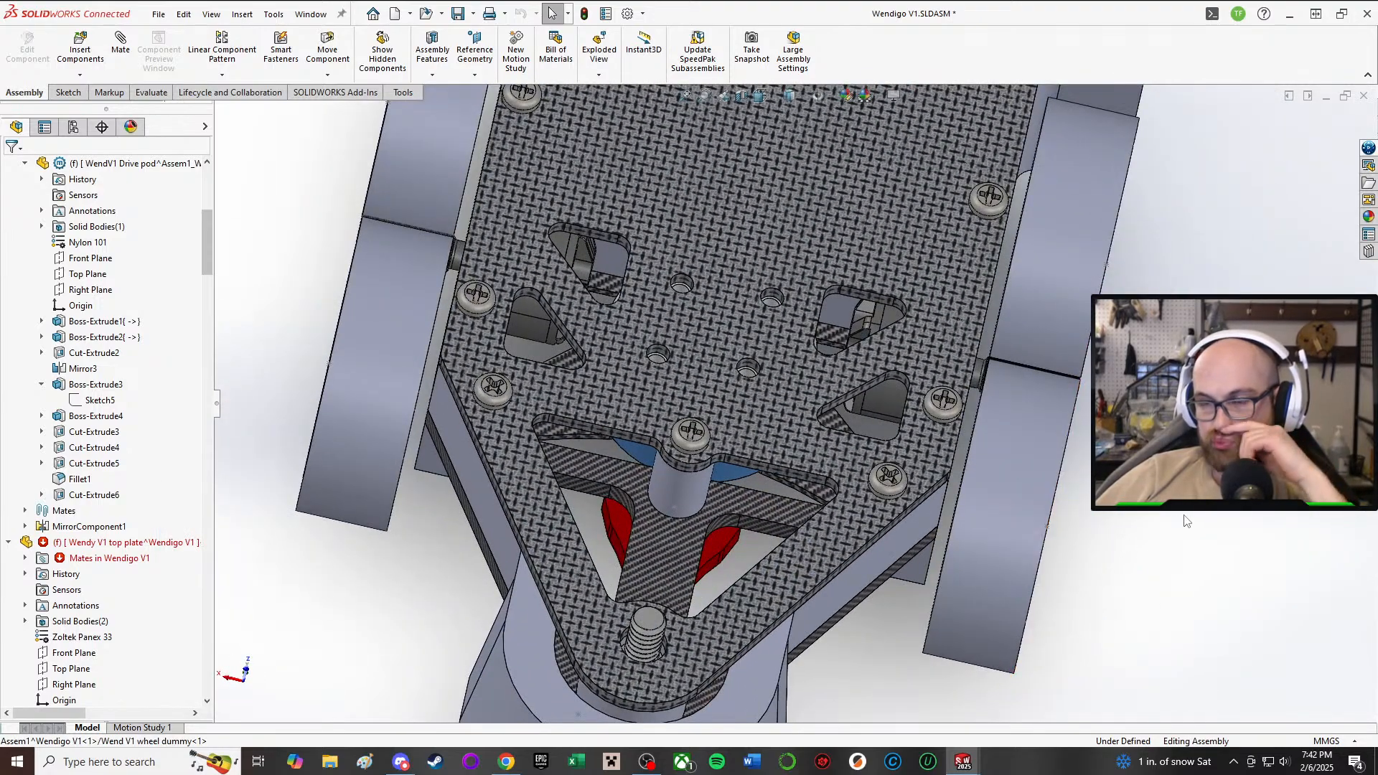
{"action": "key", "text": "m"}
{"action": "middle_click_drag", "start_coordinate": [1088, 513], "coordinate": [1183, 547]}
{"action": "left_click", "coordinate": [1062, 504]}
{"action": "left_click", "coordinate": [933, 510]}
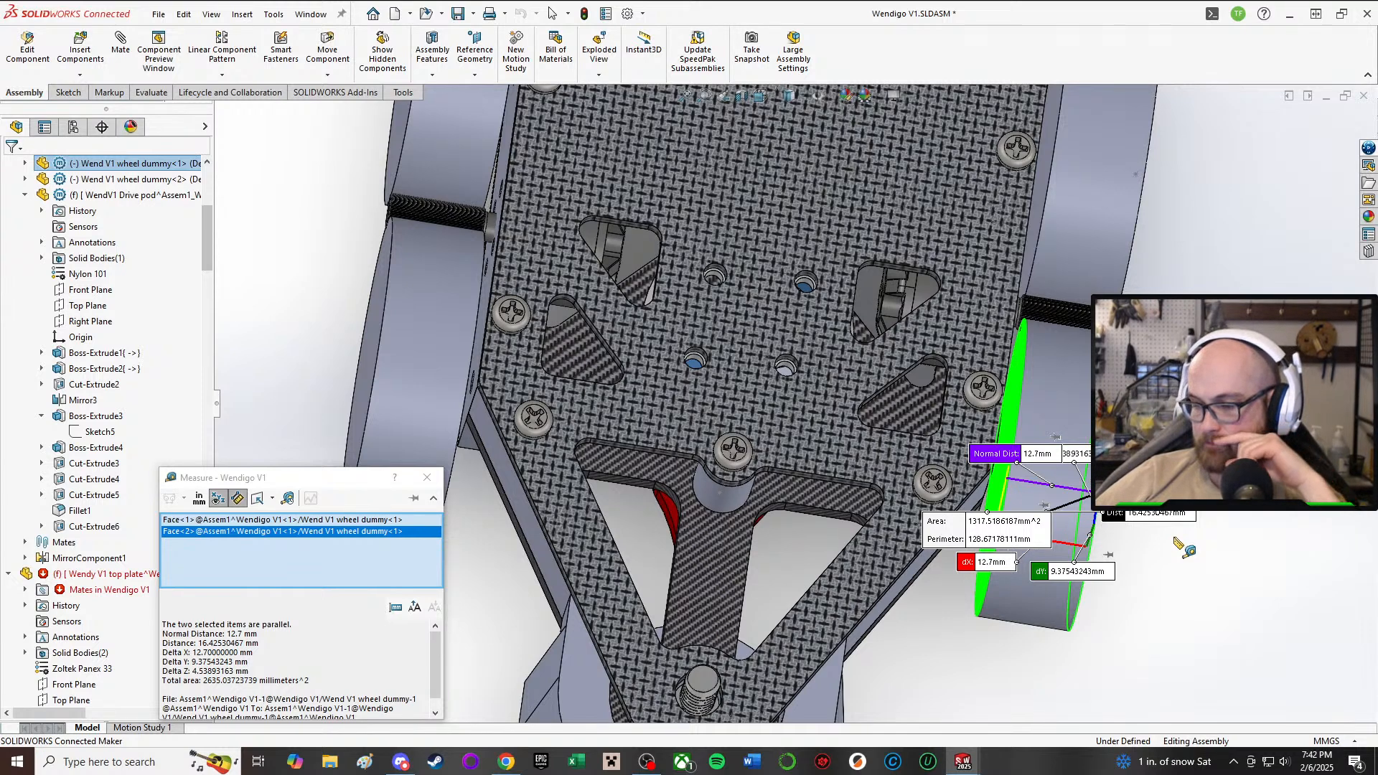
{"action": "middle_click_drag", "start_coordinate": [1183, 547], "coordinate": [1077, 542]}
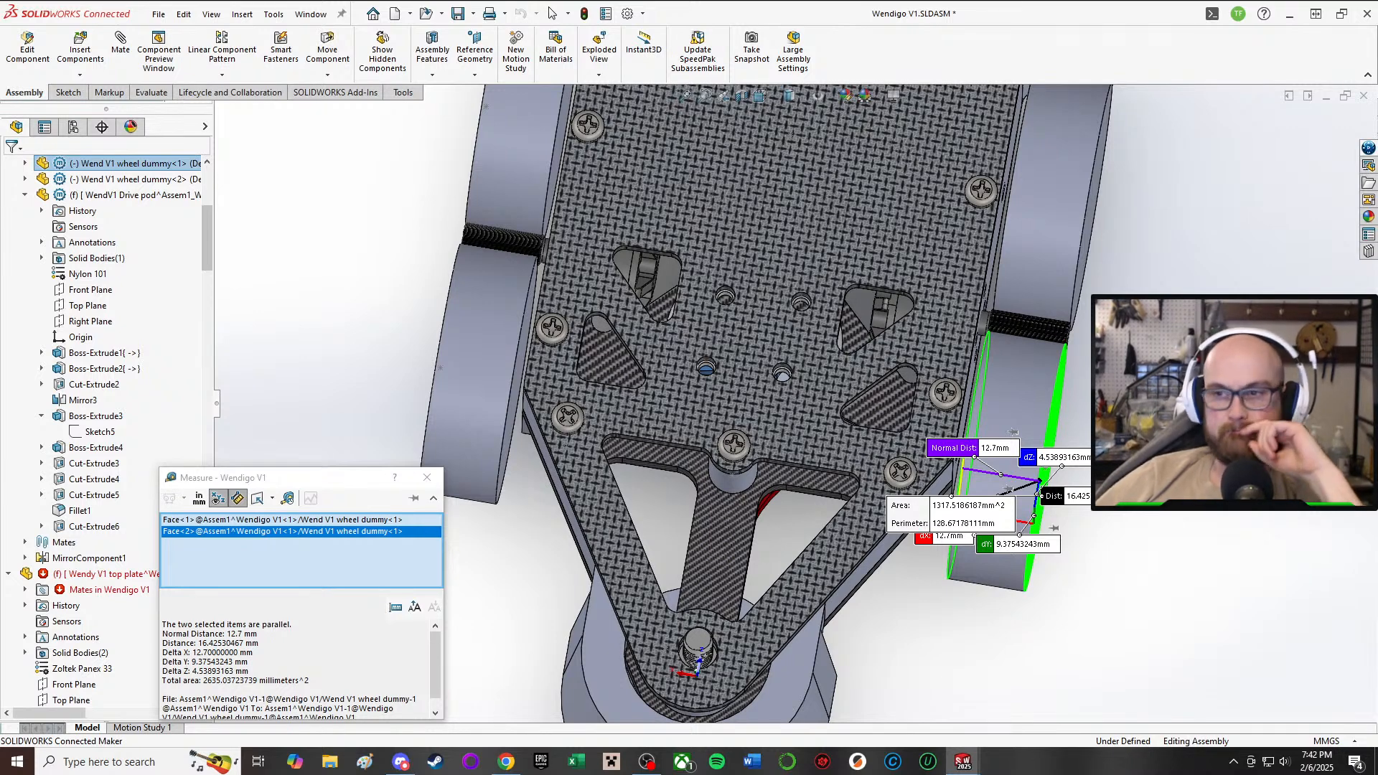
{"action": "key", "text": "Escape"}
{"action": "left_click", "coordinate": [427, 477]}
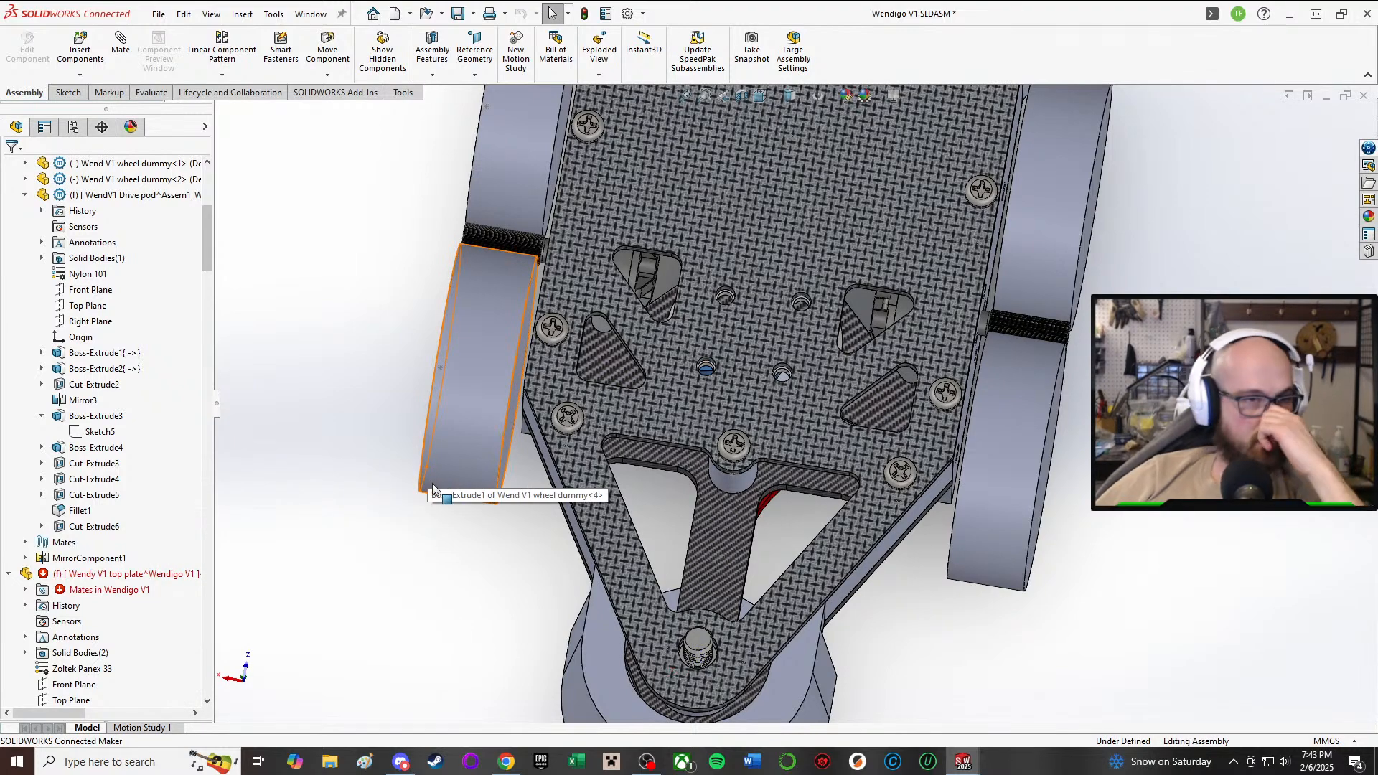
- Suppress Wend V1 wheel dummy<1>, the wheel nearest the weapon, and dismiss the rebuild error report
{"action": "left_click", "coordinate": [1019, 459]}
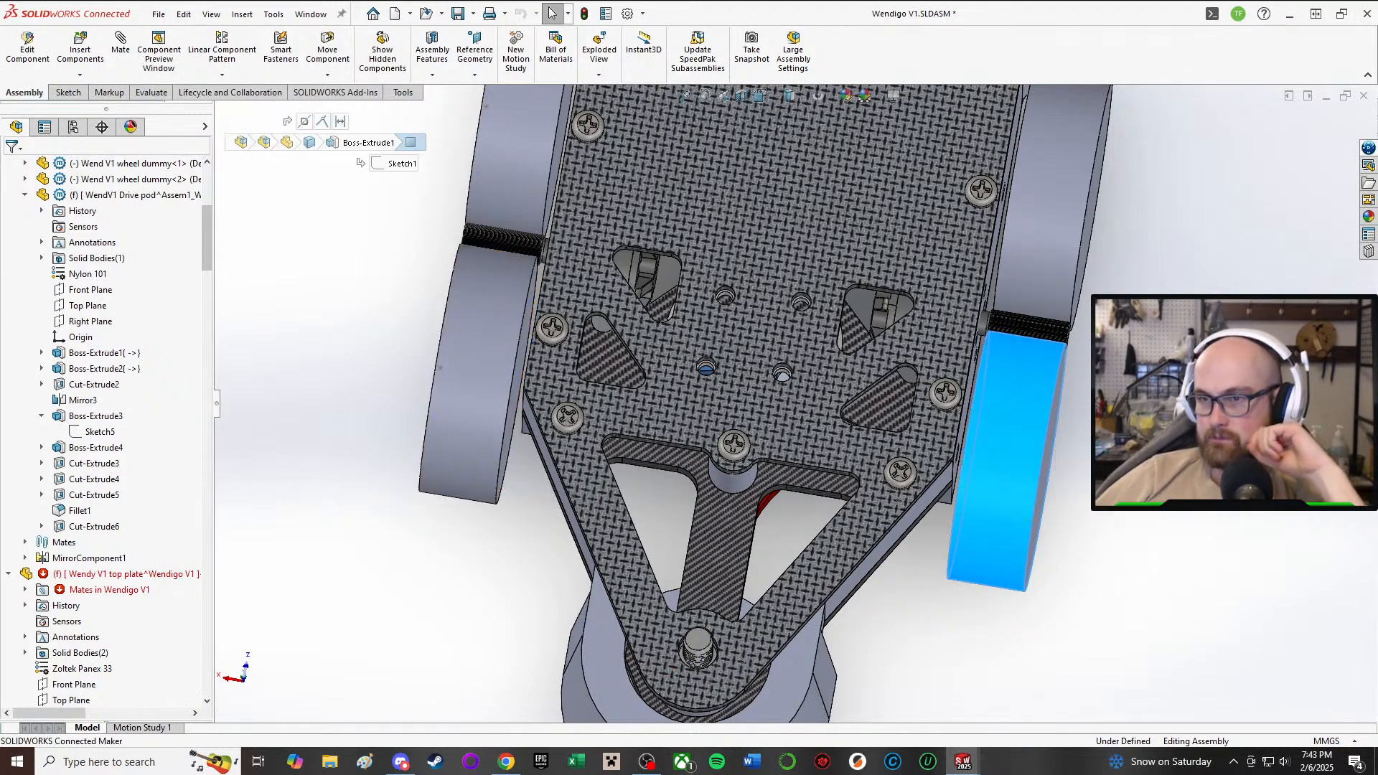
{"action": "middle_click_drag", "start_coordinate": [1019, 459], "coordinate": [1067, 291]}
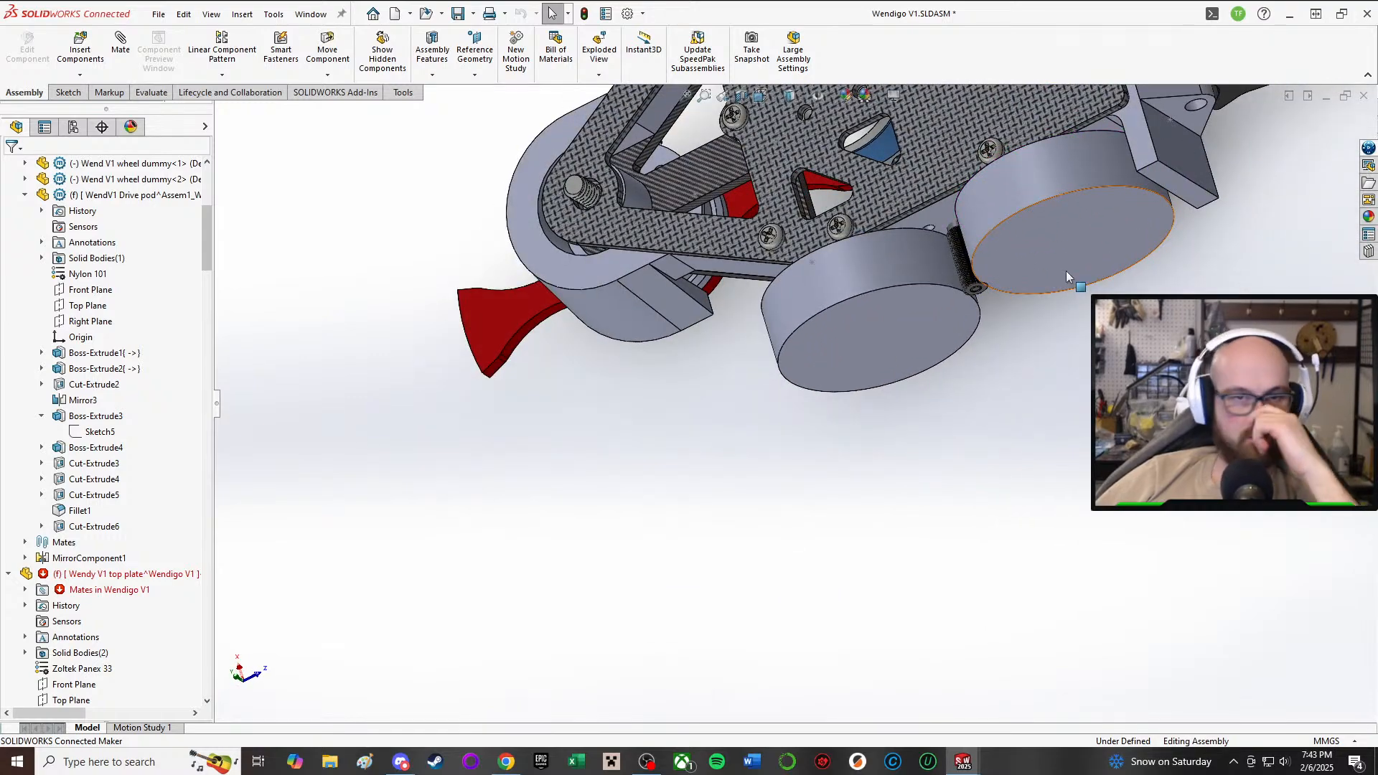
{"action": "left_click", "coordinate": [1070, 257]}
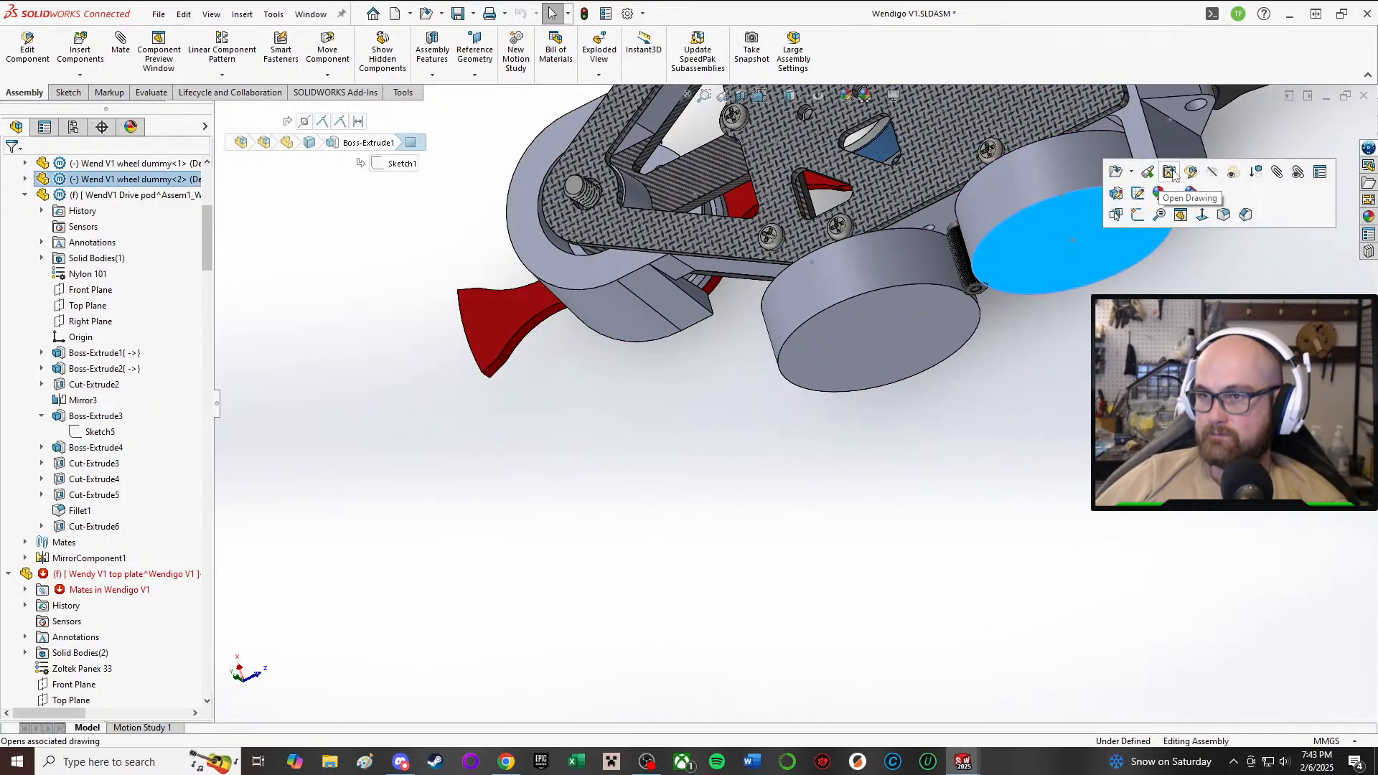
{"action": "left_click", "coordinate": [676, 463]}
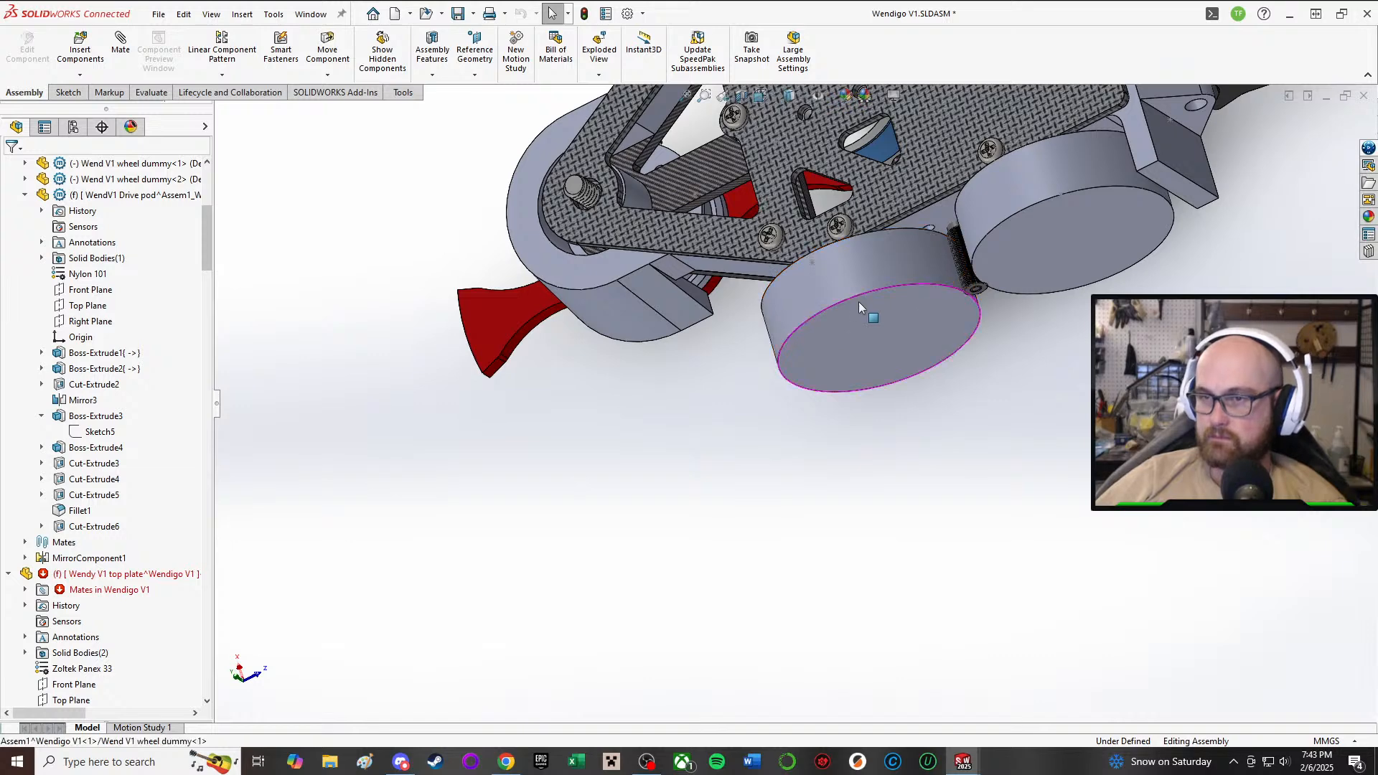
{"action": "middle_click_drag", "start_coordinate": [858, 301], "coordinate": [846, 283]}
{"action": "right_click", "coordinate": [839, 305]}
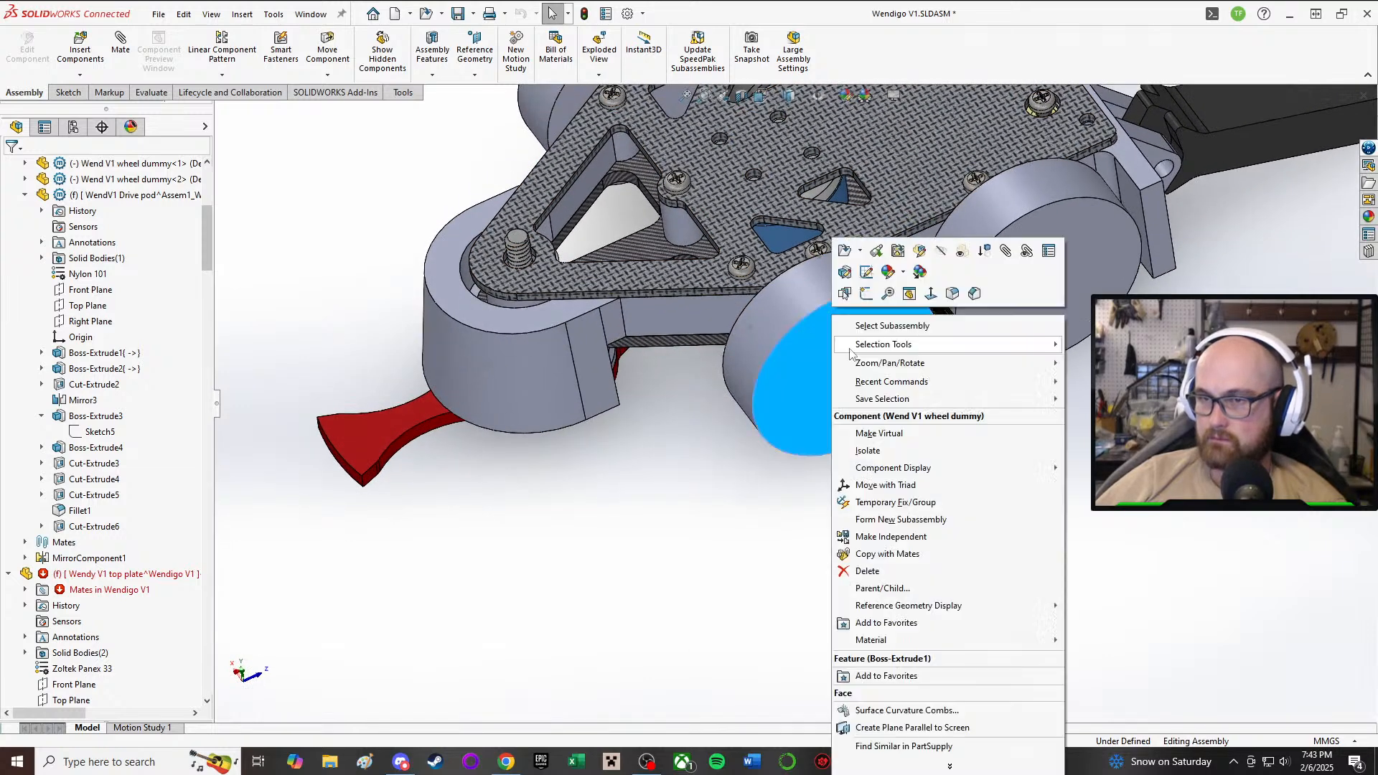
{"action": "left_click", "coordinate": [989, 255]}
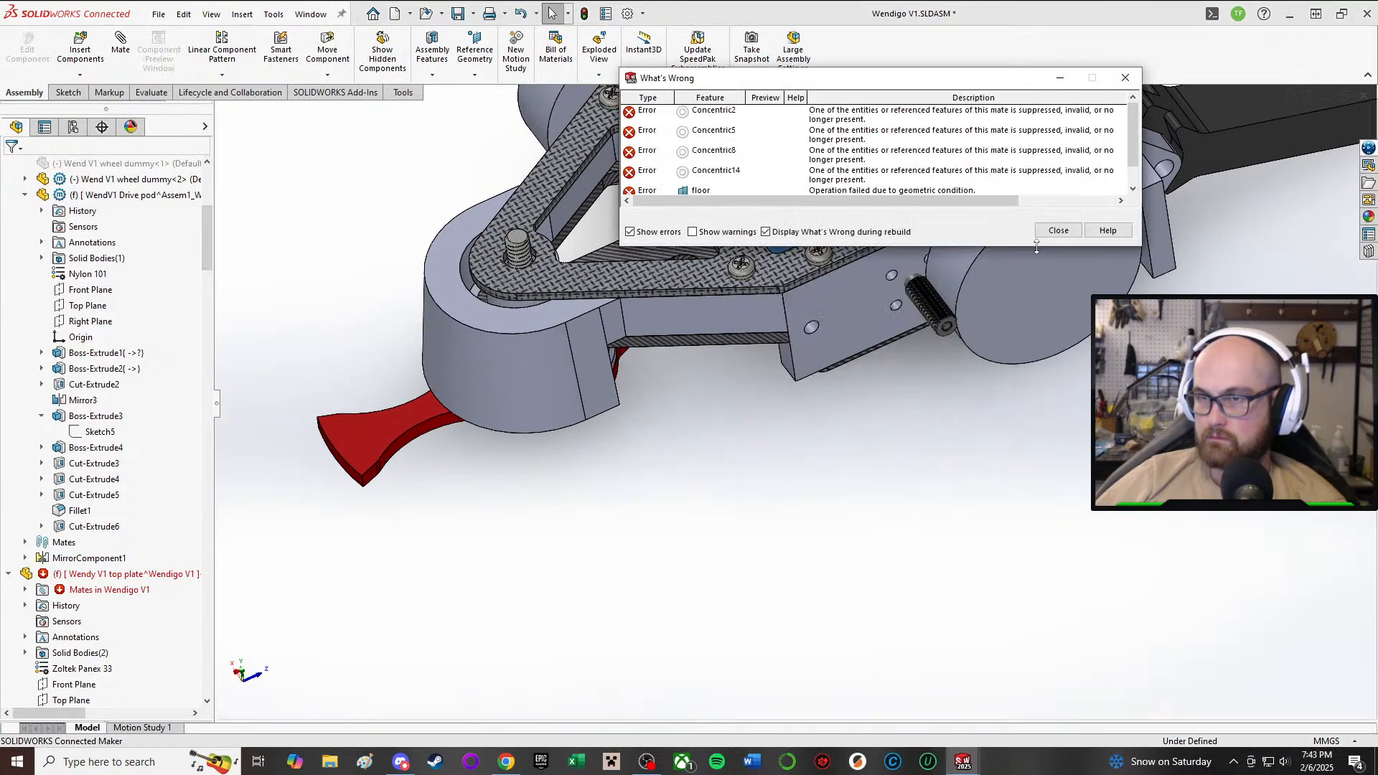
{"action": "left_click", "coordinate": [1057, 230]}
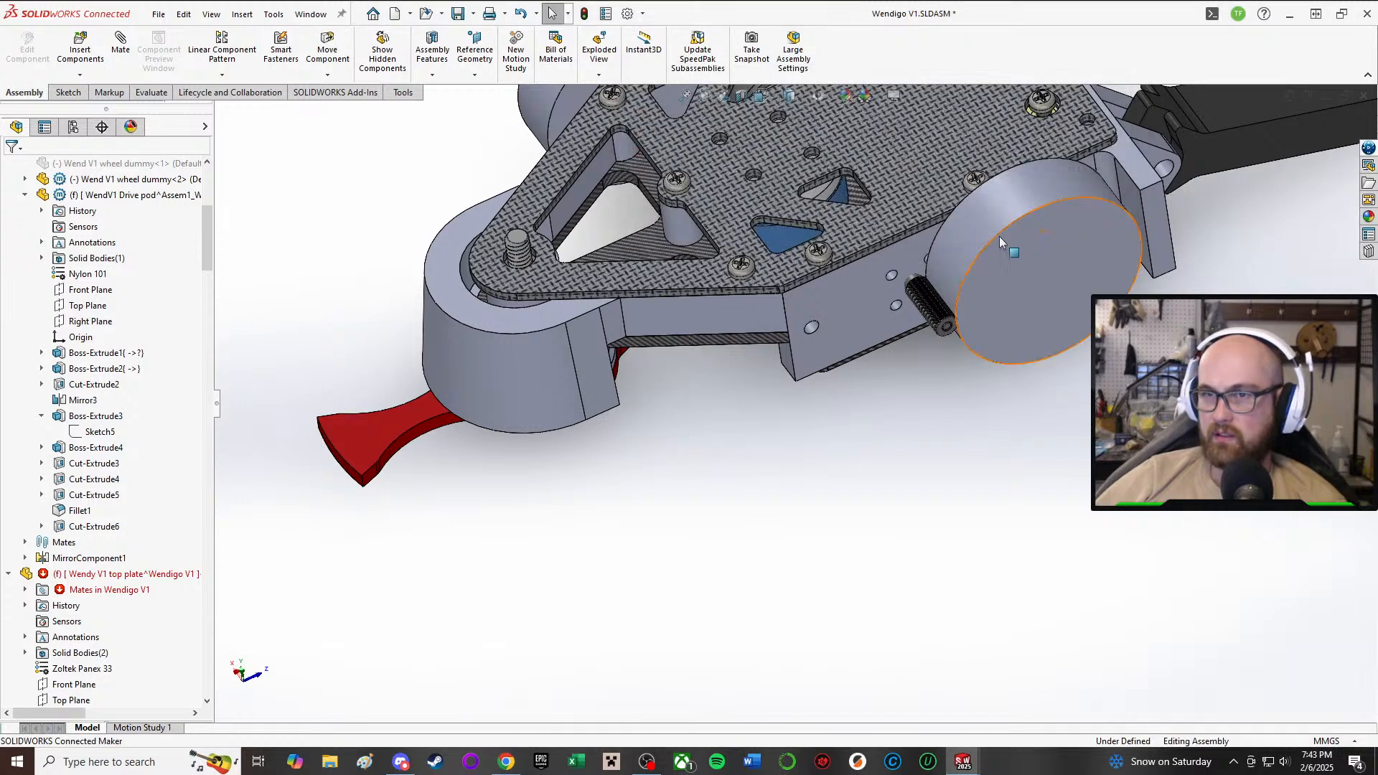
- Suppress Wend V1 wheel dummy<2>, the other wheel on the same side, and dismiss the rebuild error report
{"action": "right_click", "coordinate": [995, 243]}
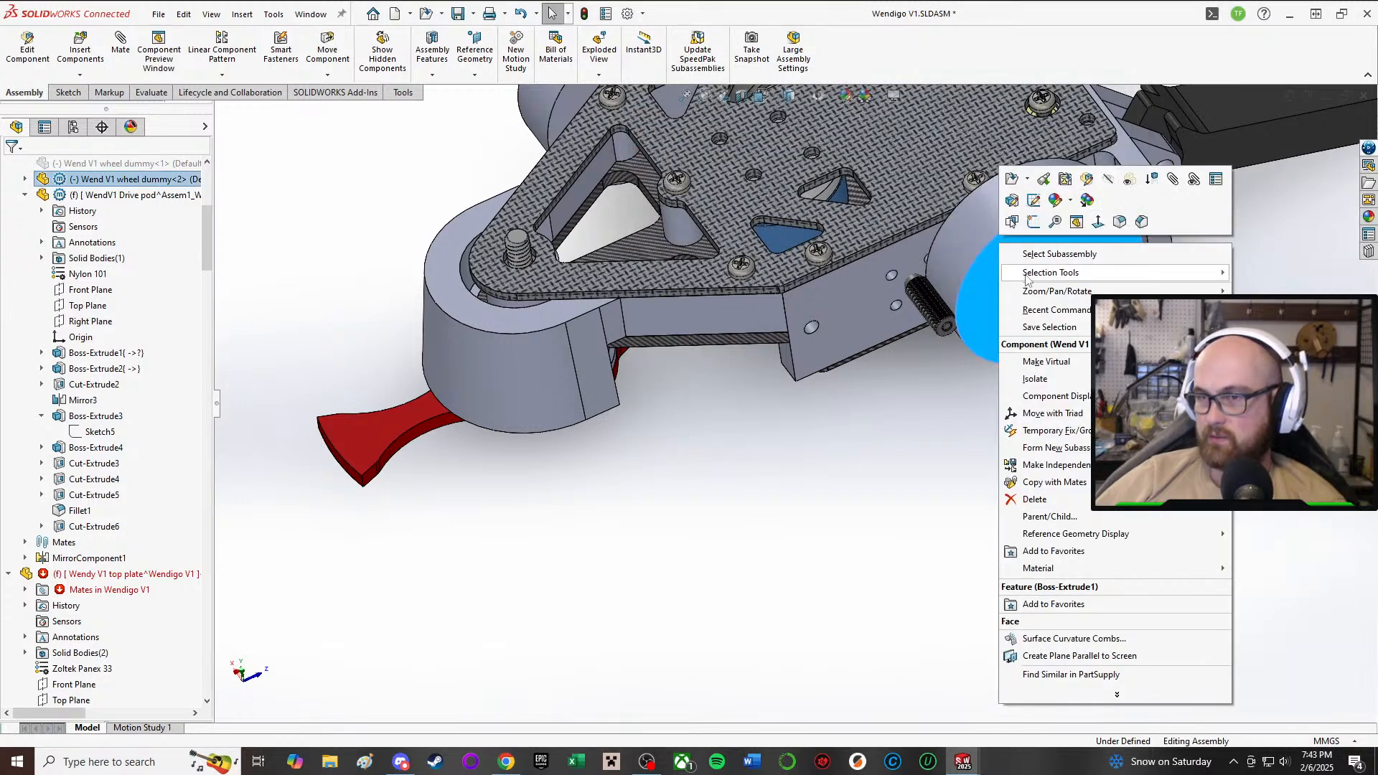
{"action": "right_click", "coordinate": [967, 264]}
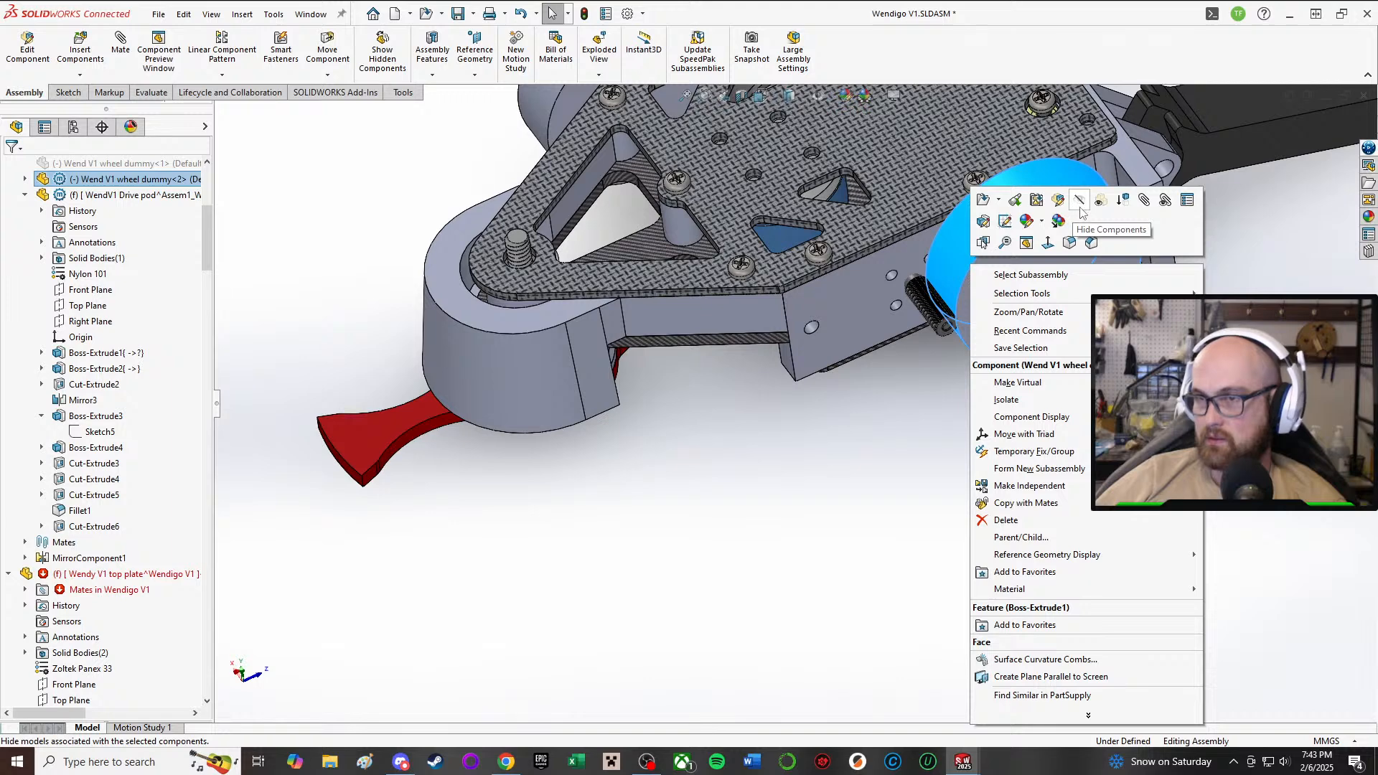
{"action": "left_click", "coordinate": [1122, 201]}
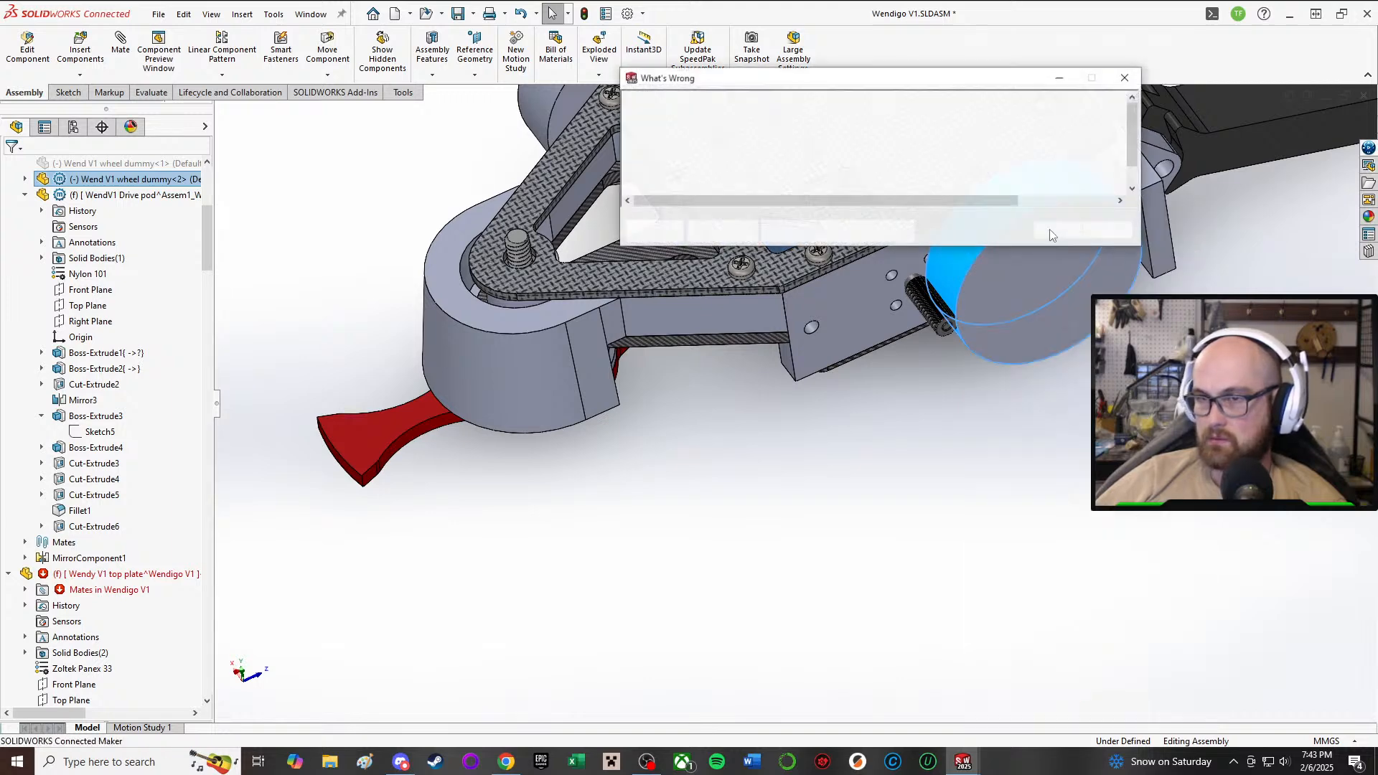
{"action": "left_click", "coordinate": [1059, 228]}
{"action": "scroll", "coordinate": [873, 457], "scroll_direction": "up", "scroll_amount": 3}
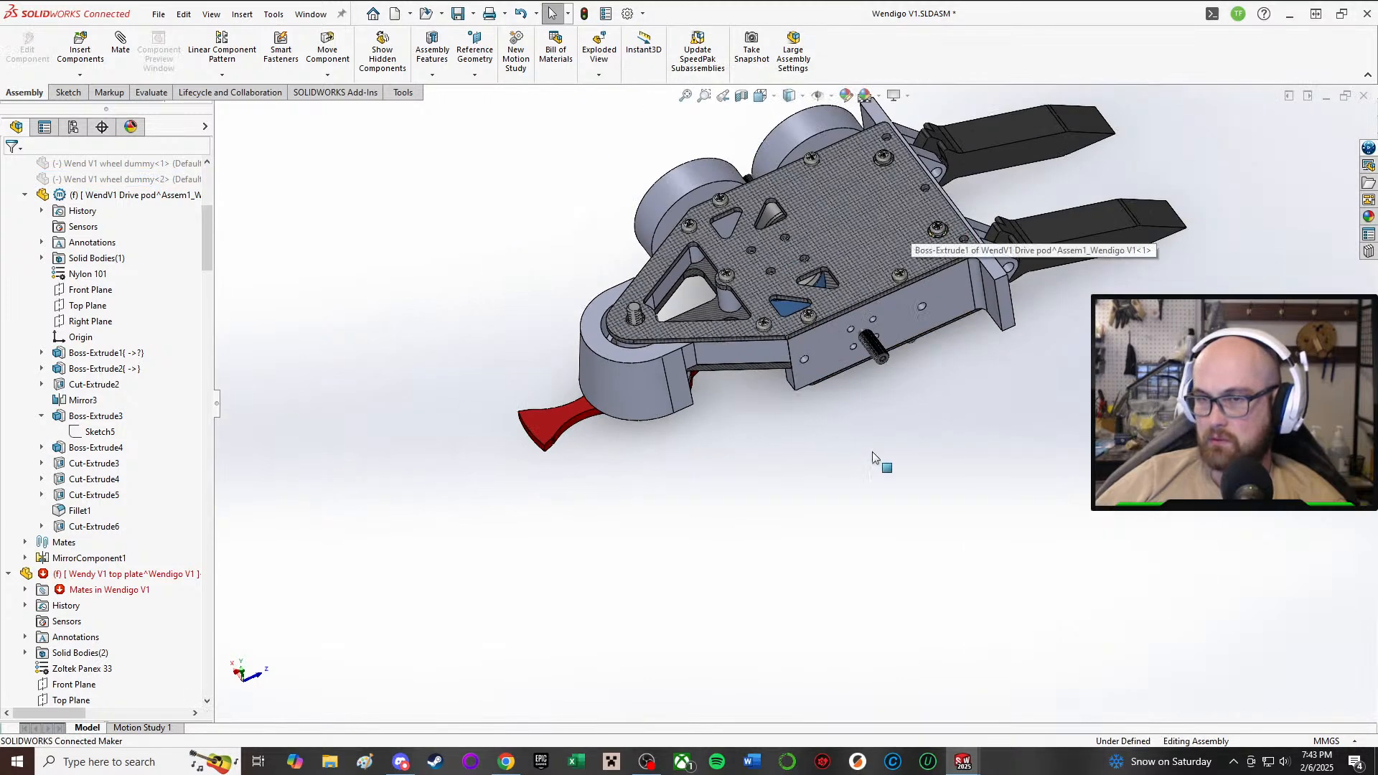
- Suppress the mirrored Wend V1 wheel dummy<4> on the opposite side of the chassis and dismiss the error report
{"action": "middle_click_drag", "start_coordinate": [873, 457], "coordinate": [730, 201]}
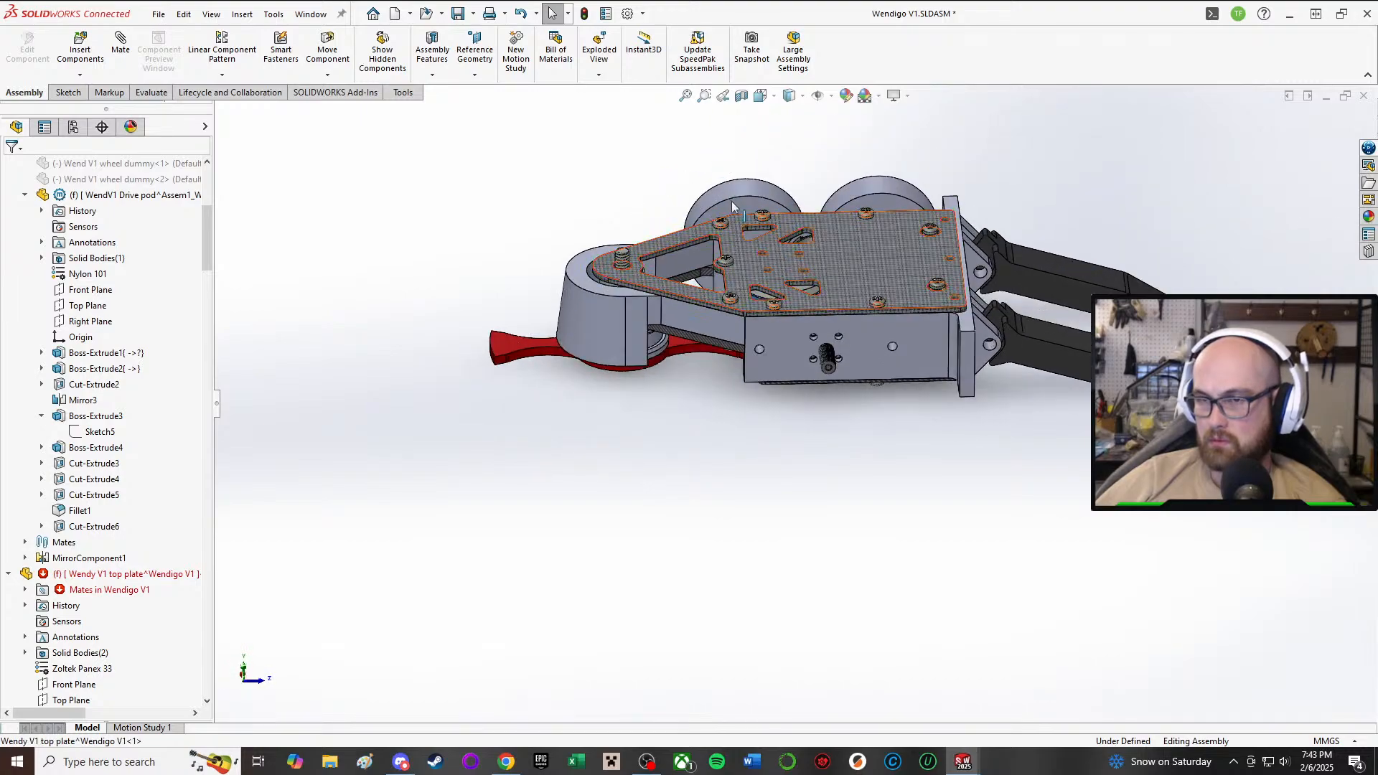
{"action": "scroll", "coordinate": [799, 325], "scroll_direction": "down", "scroll_amount": 3}
{"action": "middle_click_drag", "start_coordinate": [799, 326], "coordinate": [605, 337]}
{"action": "right_click", "coordinate": [406, 268]}
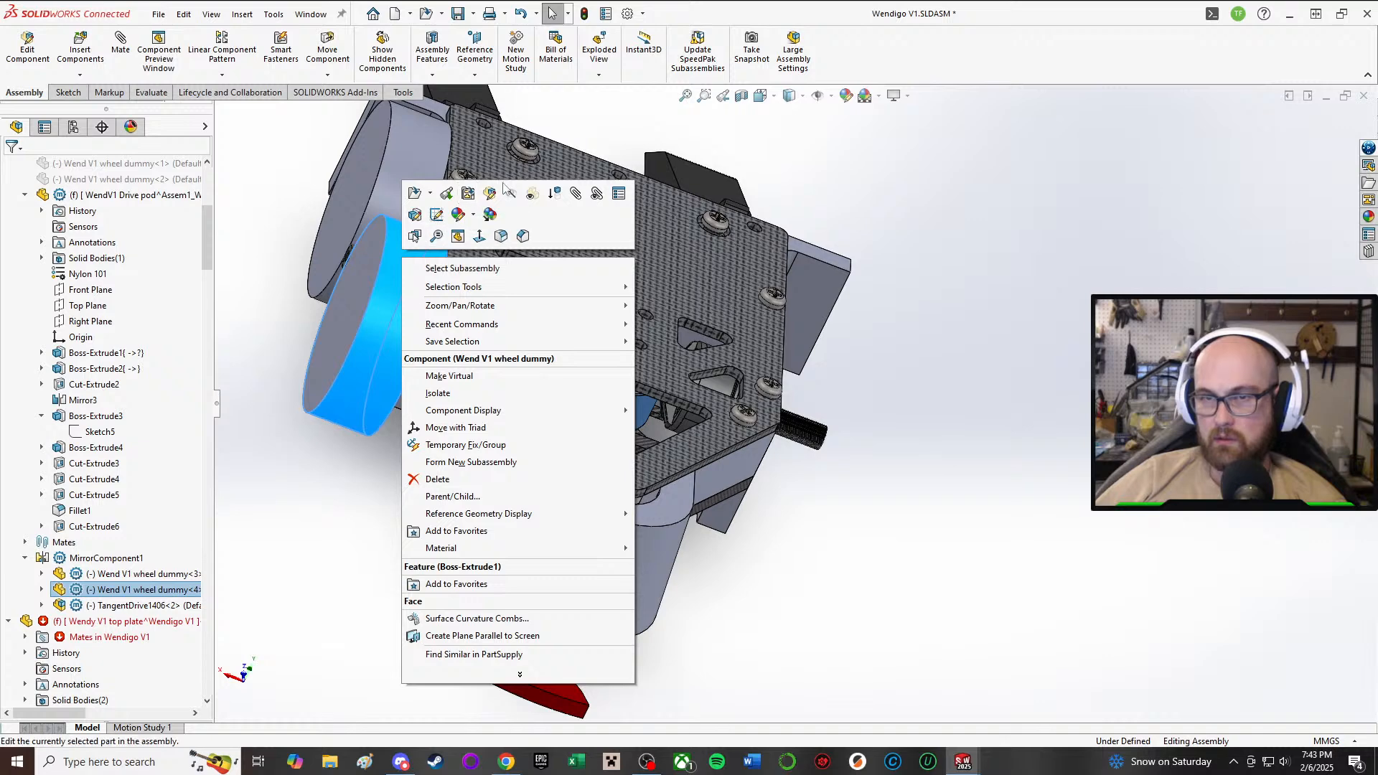
{"action": "left_click", "coordinate": [531, 194]}
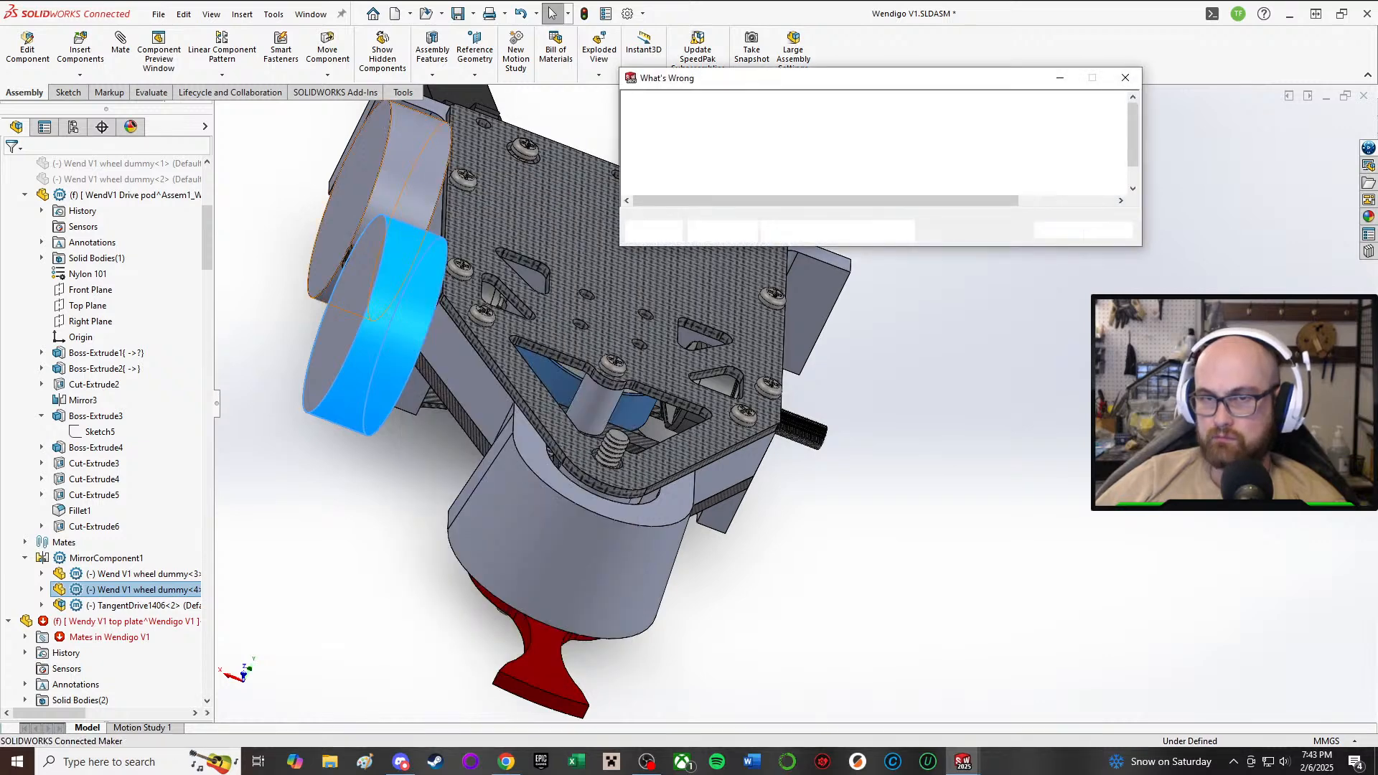
{"action": "left_click", "coordinate": [1059, 230]}
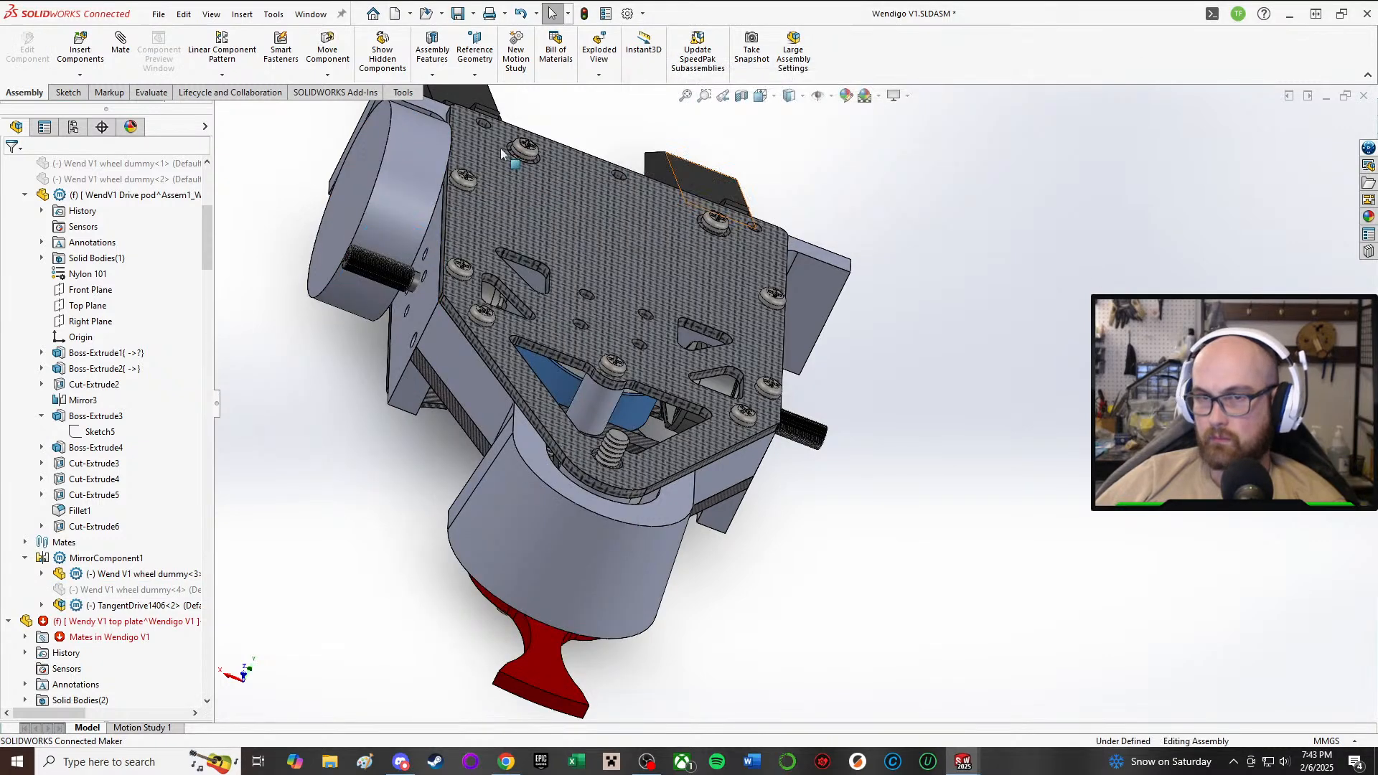
- Undo the suppression of the mirrored Wend V1 wheel dummy<4>
{"action": "right_click", "coordinate": [422, 176]}
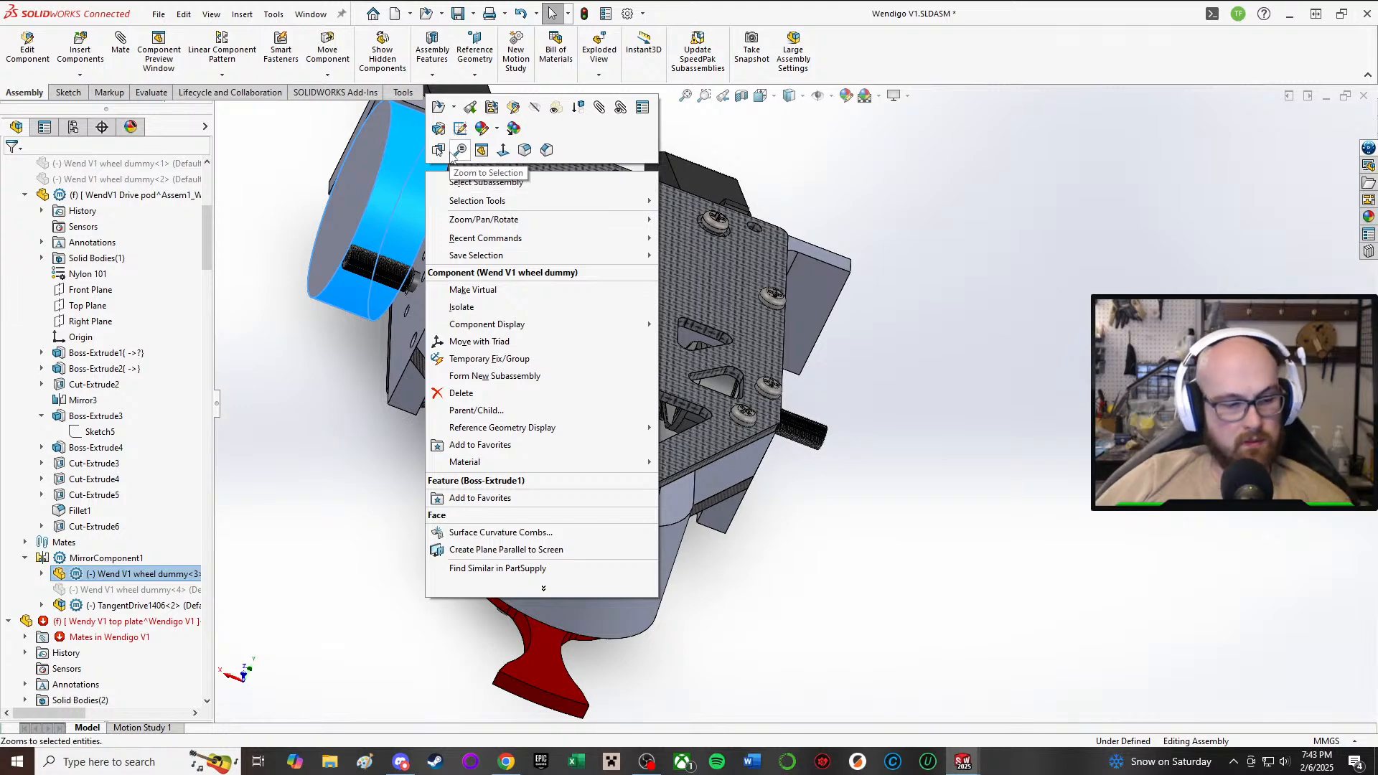
{"action": "left_click", "coordinate": [1105, 502]}
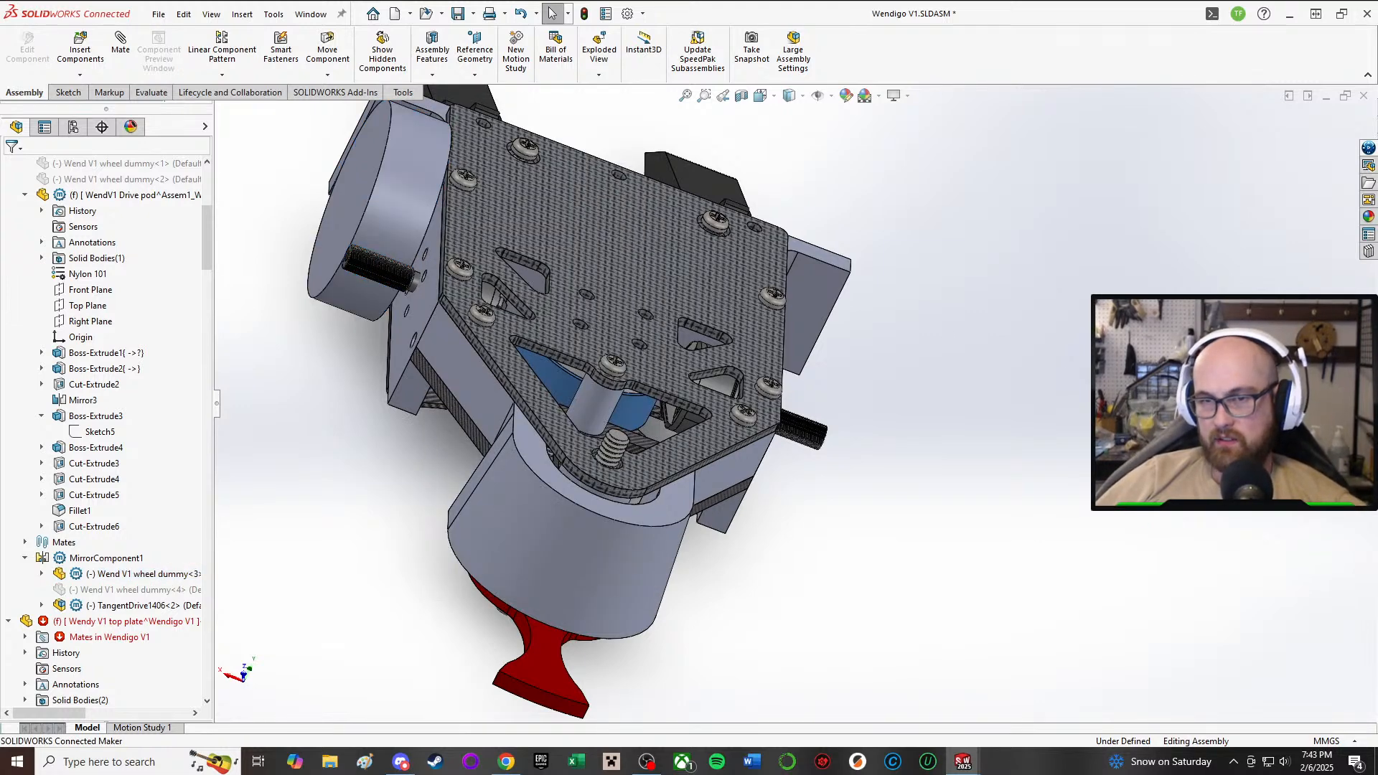
{"action": "key", "text": "ctrl+z"}
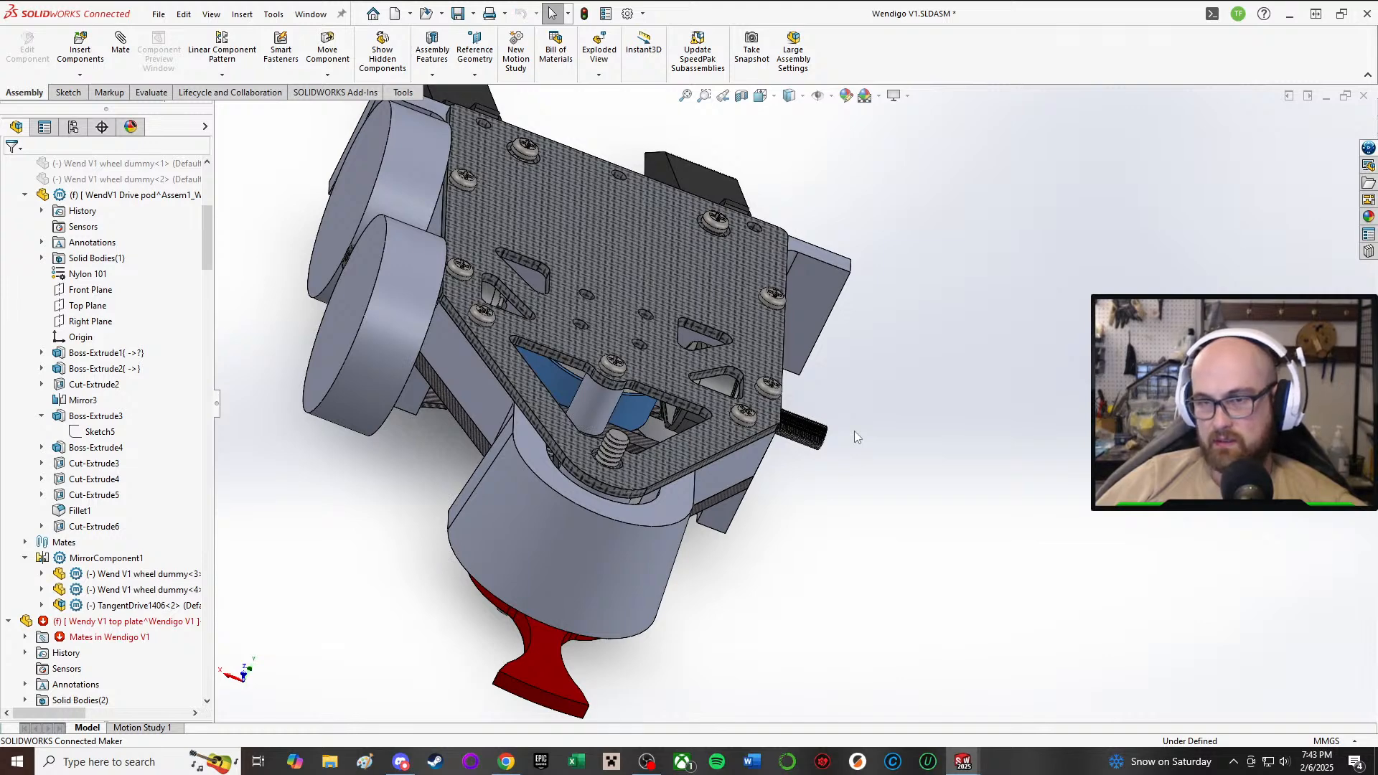
- Unsuppress Wend V1 wheel dummy<1> and wheel dummy<2> in the drive subassembly
{"action": "middle_click_drag", "start_coordinate": [917, 469], "coordinate": [880, 472]}
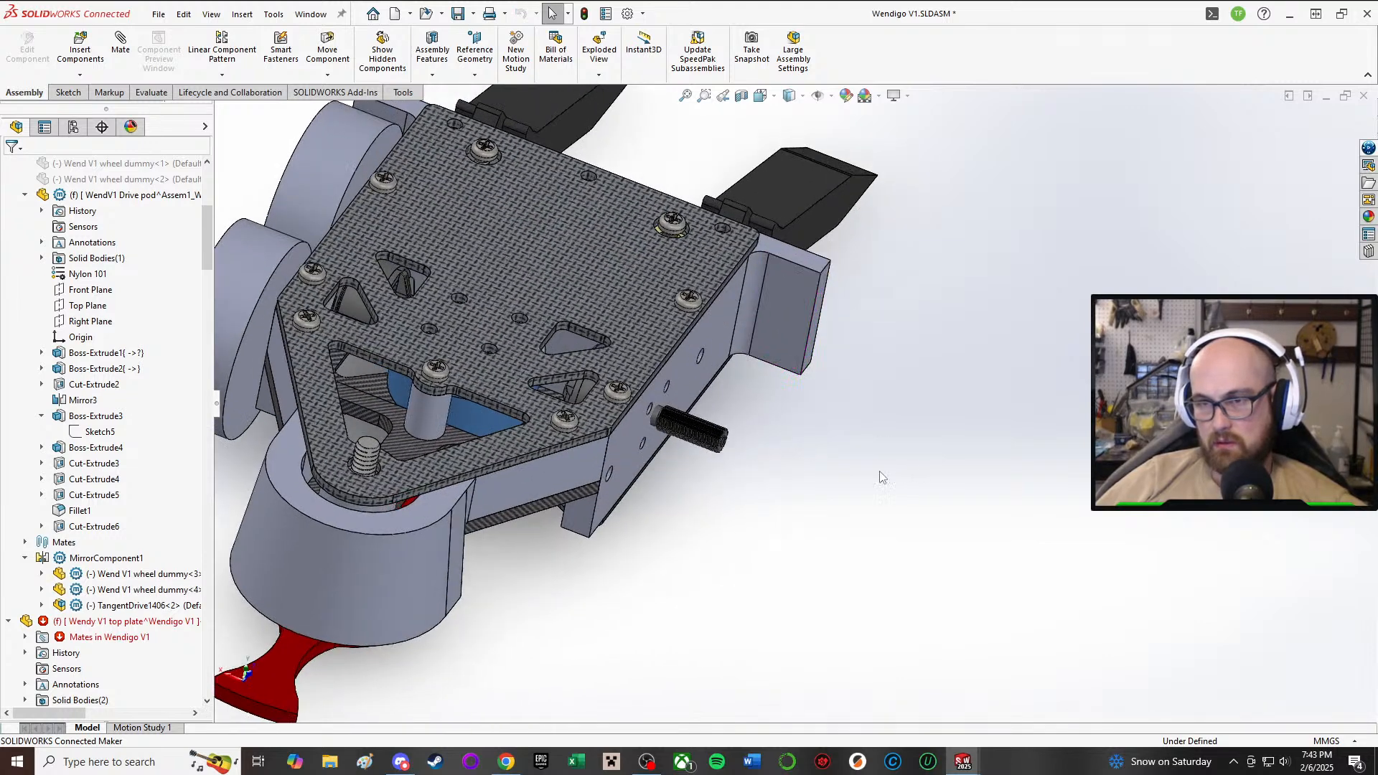
{"action": "scroll", "coordinate": [586, 451], "scroll_direction": "down", "scroll_amount": 3}
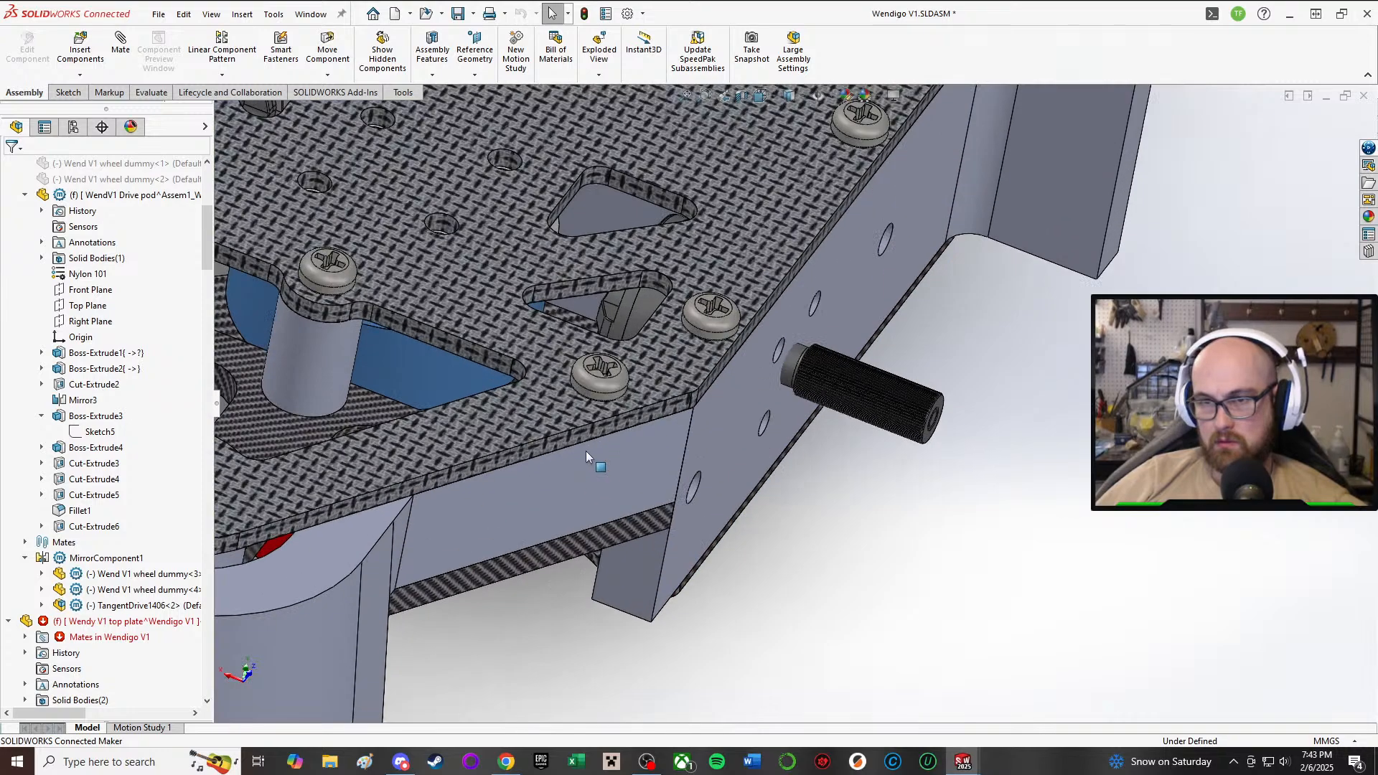
{"action": "scroll", "coordinate": [596, 553], "scroll_direction": "up", "scroll_amount": 1}
{"action": "scroll", "coordinate": [179, 430], "scroll_direction": "up", "scroll_amount": 1}
{"action": "scroll", "coordinate": [179, 452], "scroll_direction": "up", "scroll_amount": 6}
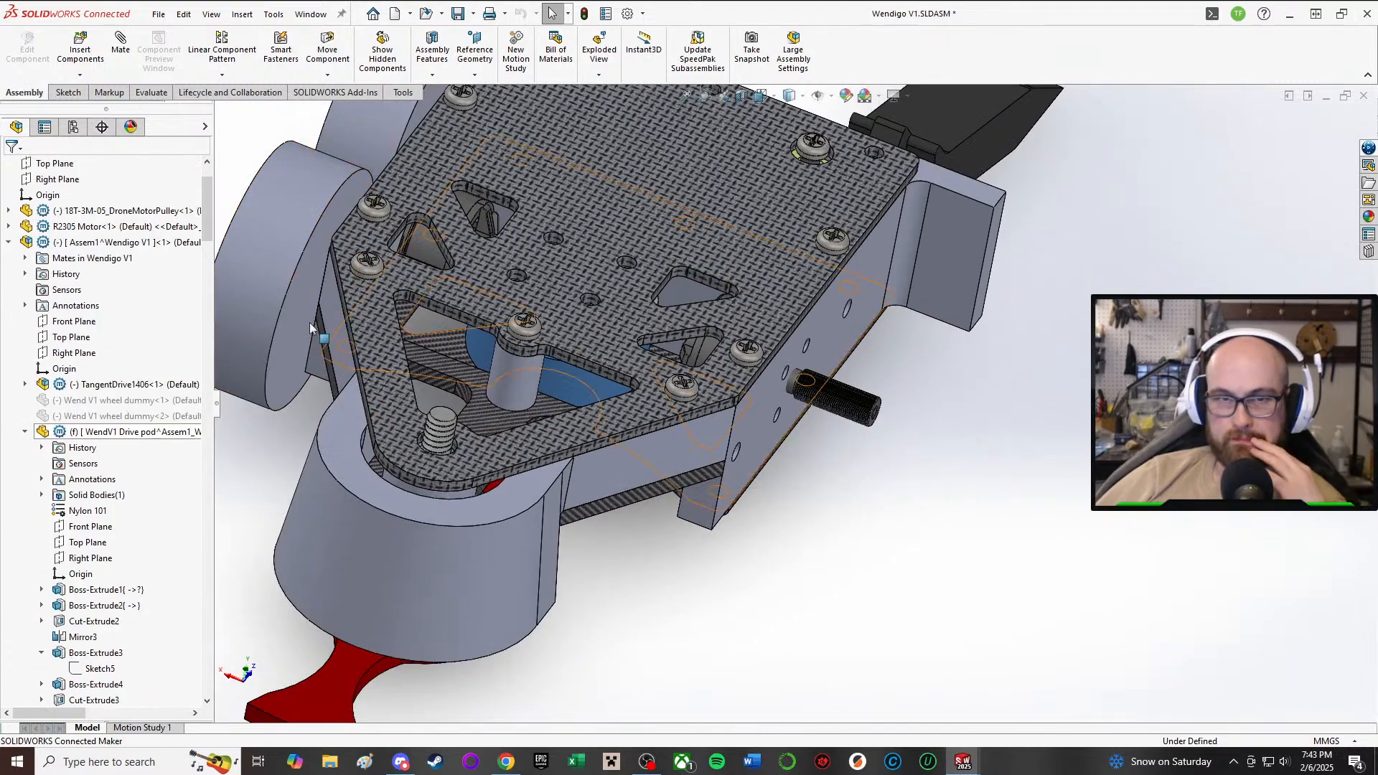
{"action": "left_click", "coordinate": [172, 479]}
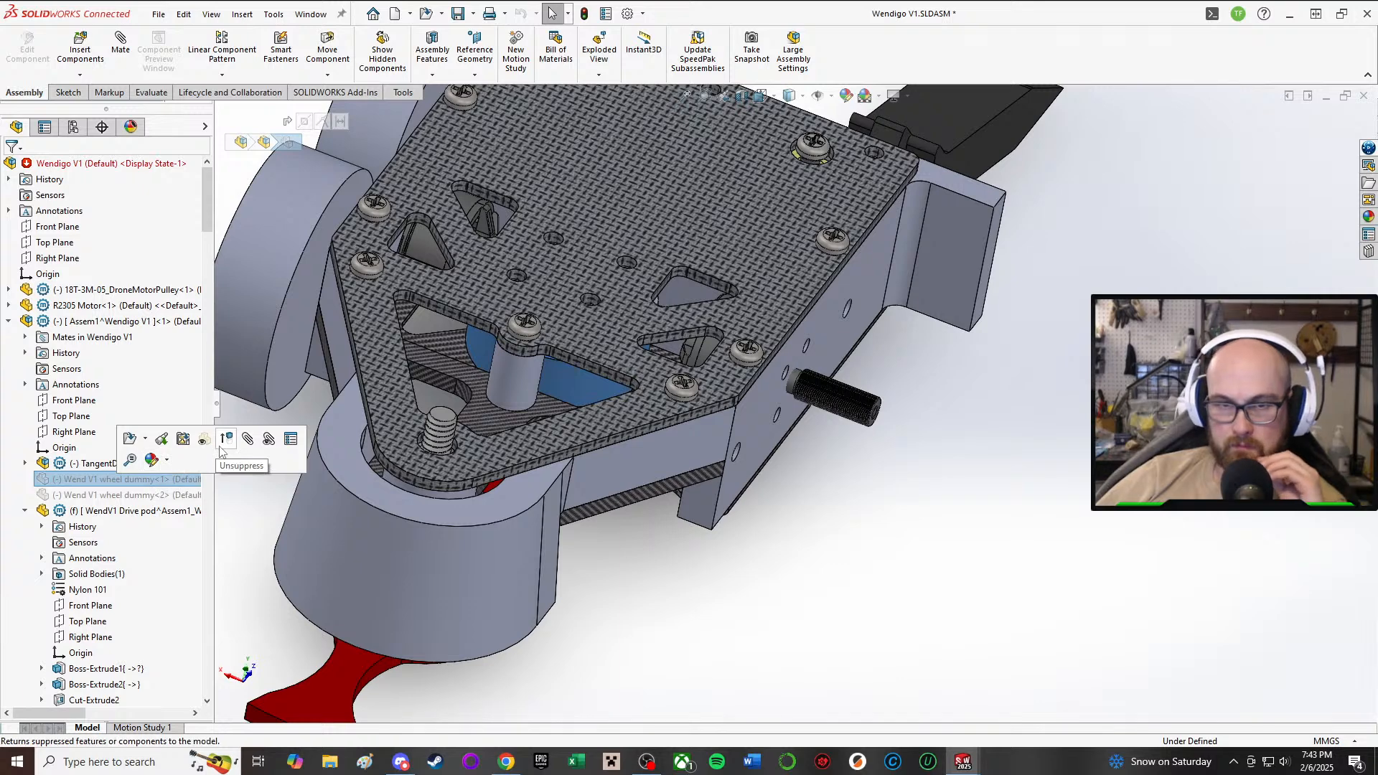
{"action": "left_click", "coordinate": [132, 495]}
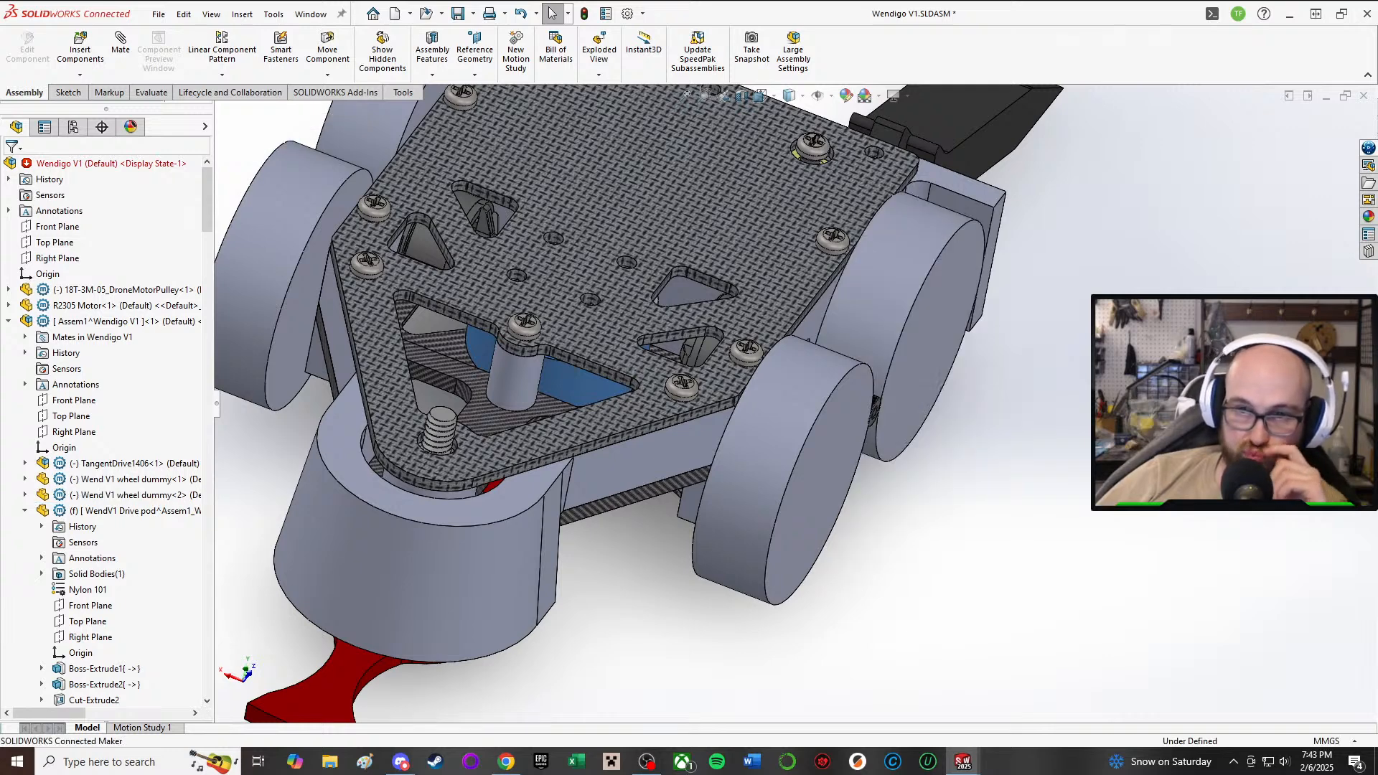
- Hide Wend V1 wheel dummy<2> and wheel dummy<1> on the near side of the chassis
{"action": "right_click", "coordinate": [947, 350]}
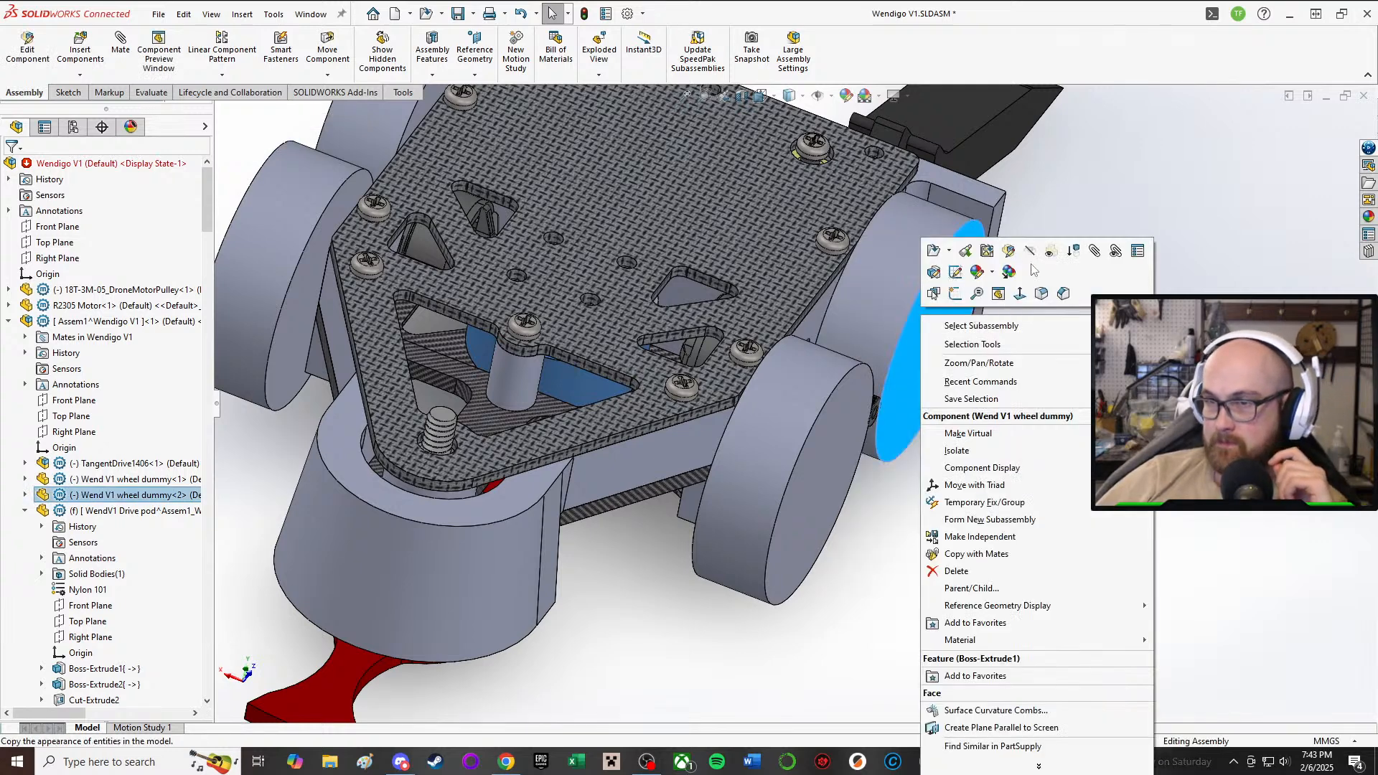
{"action": "right_click", "coordinate": [820, 419]}
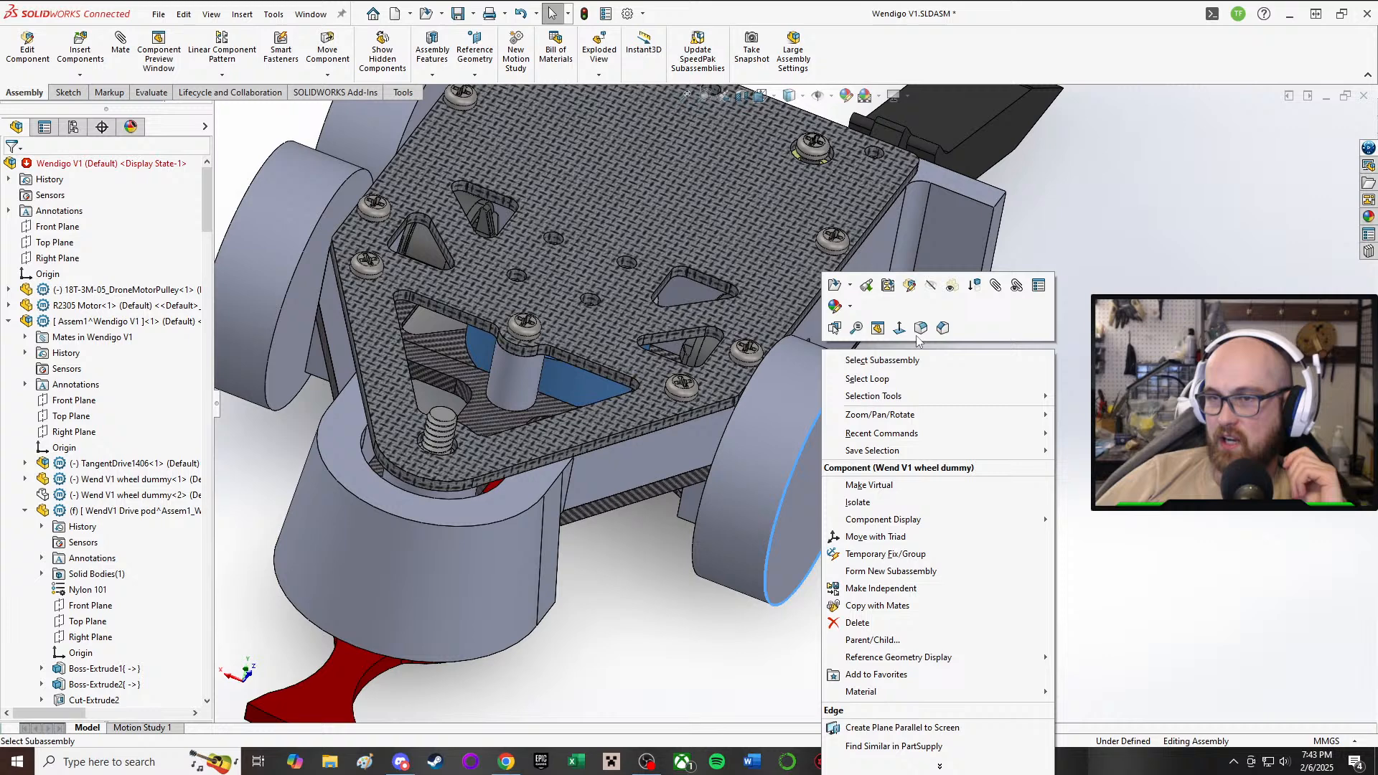
{"action": "left_click", "coordinate": [930, 286]}
- Hide the mirrored Wend V1 wheel dummy<4> and wheel dummy<3> on the far side of the chassis
{"action": "right_click", "coordinate": [255, 207]}
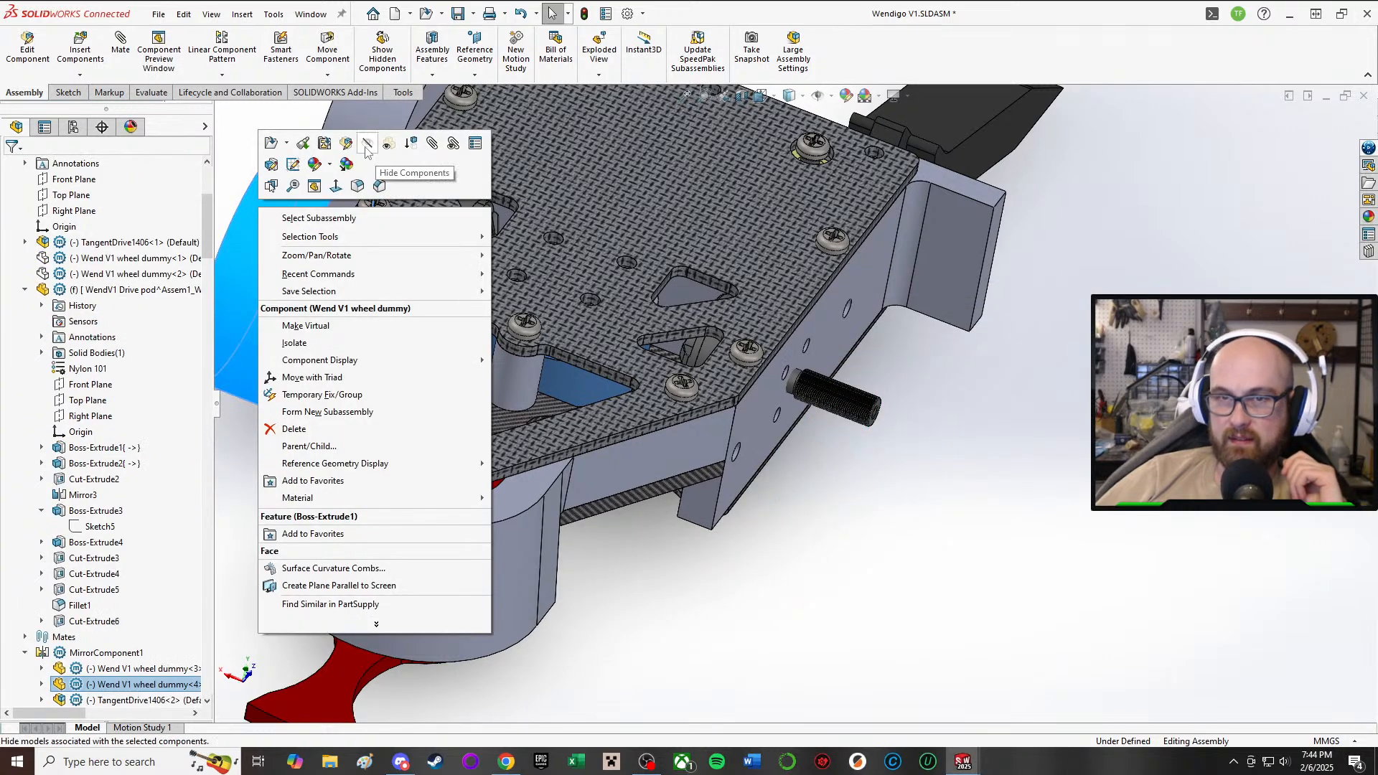
{"action": "key", "text": "Escape"}
{"action": "right_click", "coordinate": [377, 99]}
{"action": "left_click", "coordinate": [343, 122]}
{"action": "right_click", "coordinate": [343, 122]}
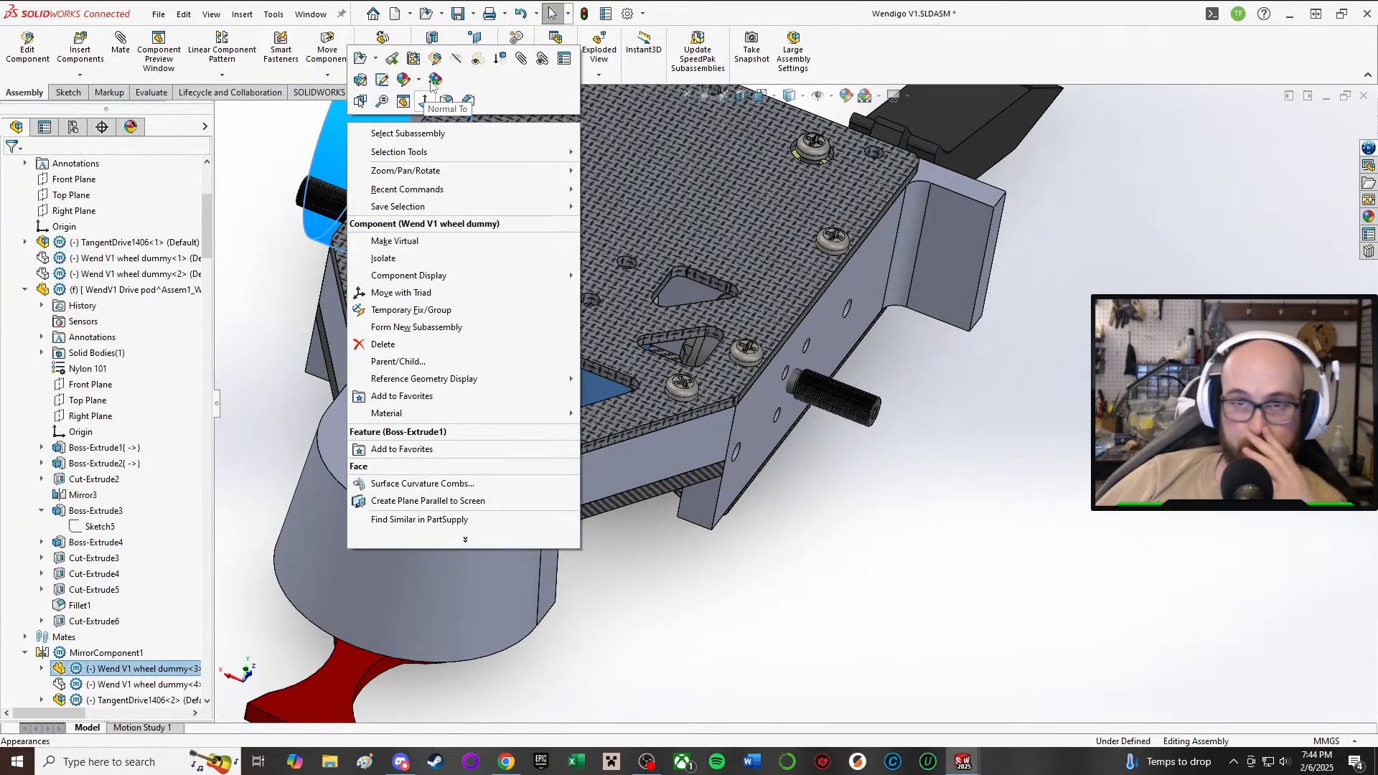
{"action": "left_click", "coordinate": [460, 58]}
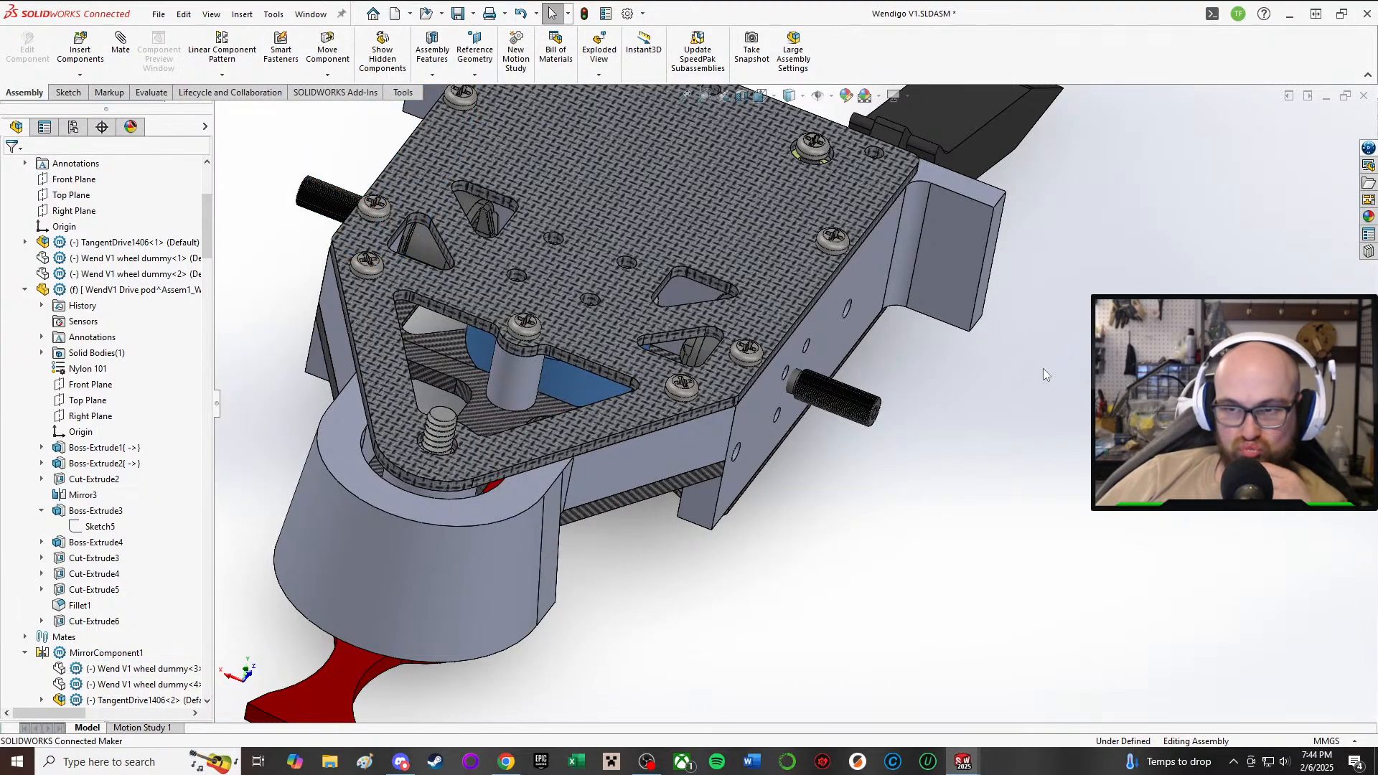
{"action": "middle_click_drag", "start_coordinate": [1044, 368], "coordinate": [959, 368]}
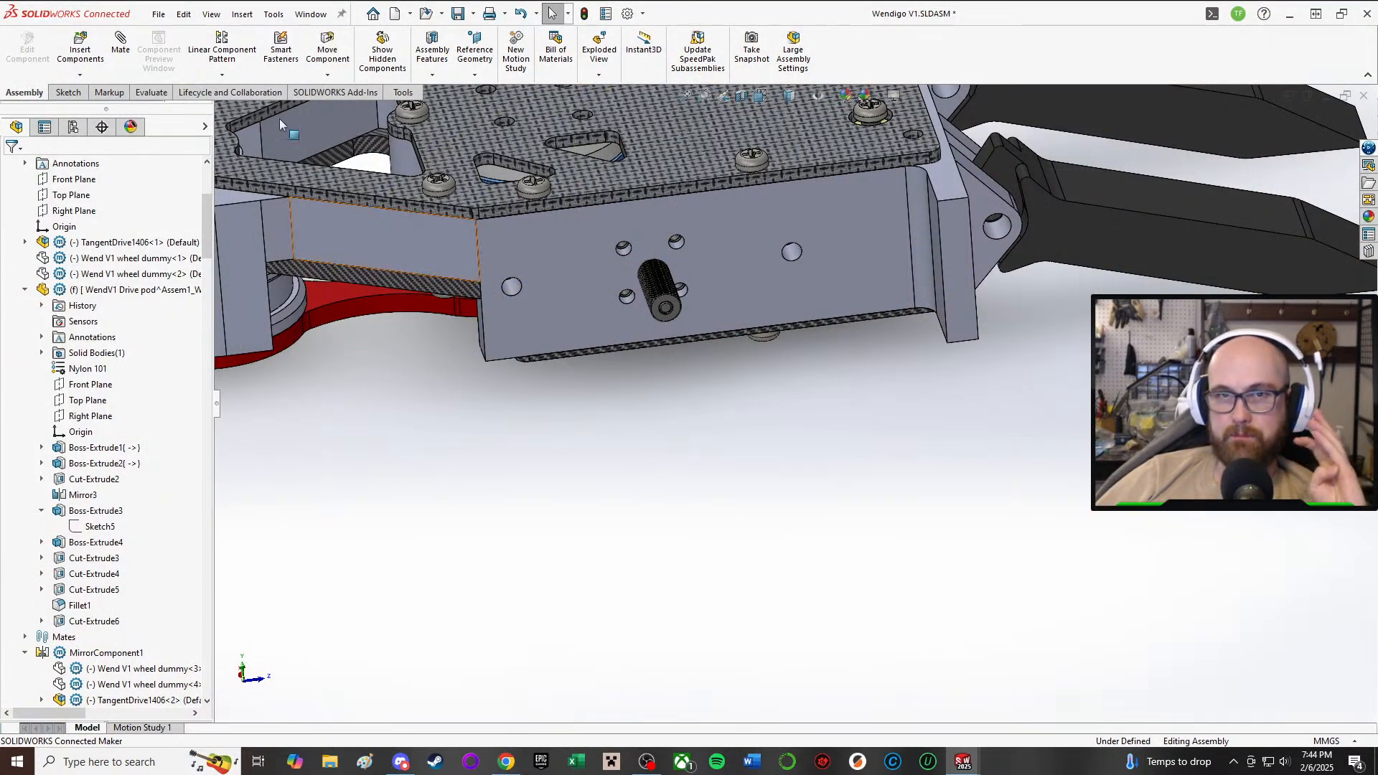
- Open the recent 2x0.5in wheel mold assembly, rebuilding it and opening any referenced documents which have changed
{"action": "left_click", "coordinate": [427, 14]}
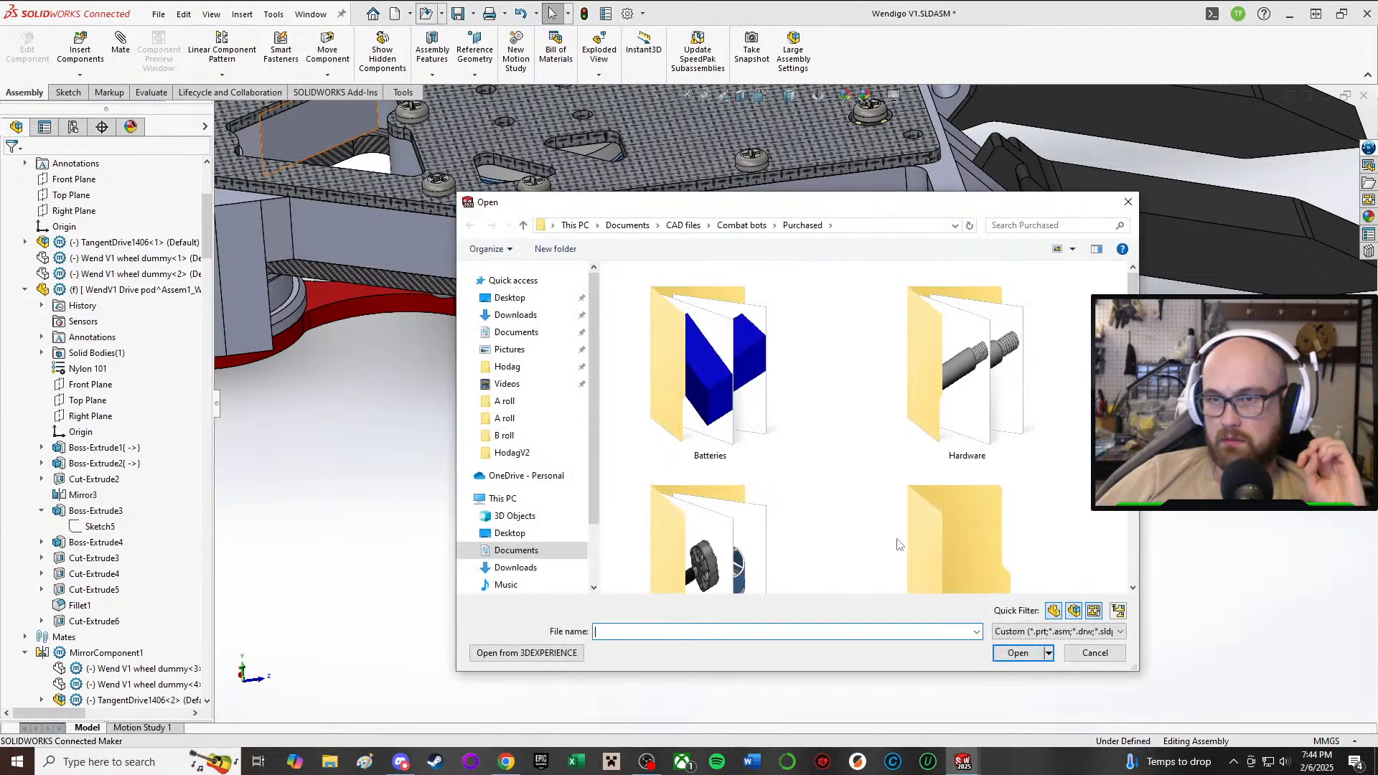
{"action": "left_click", "coordinate": [1128, 202]}
{"action": "left_click", "coordinate": [372, 14]}
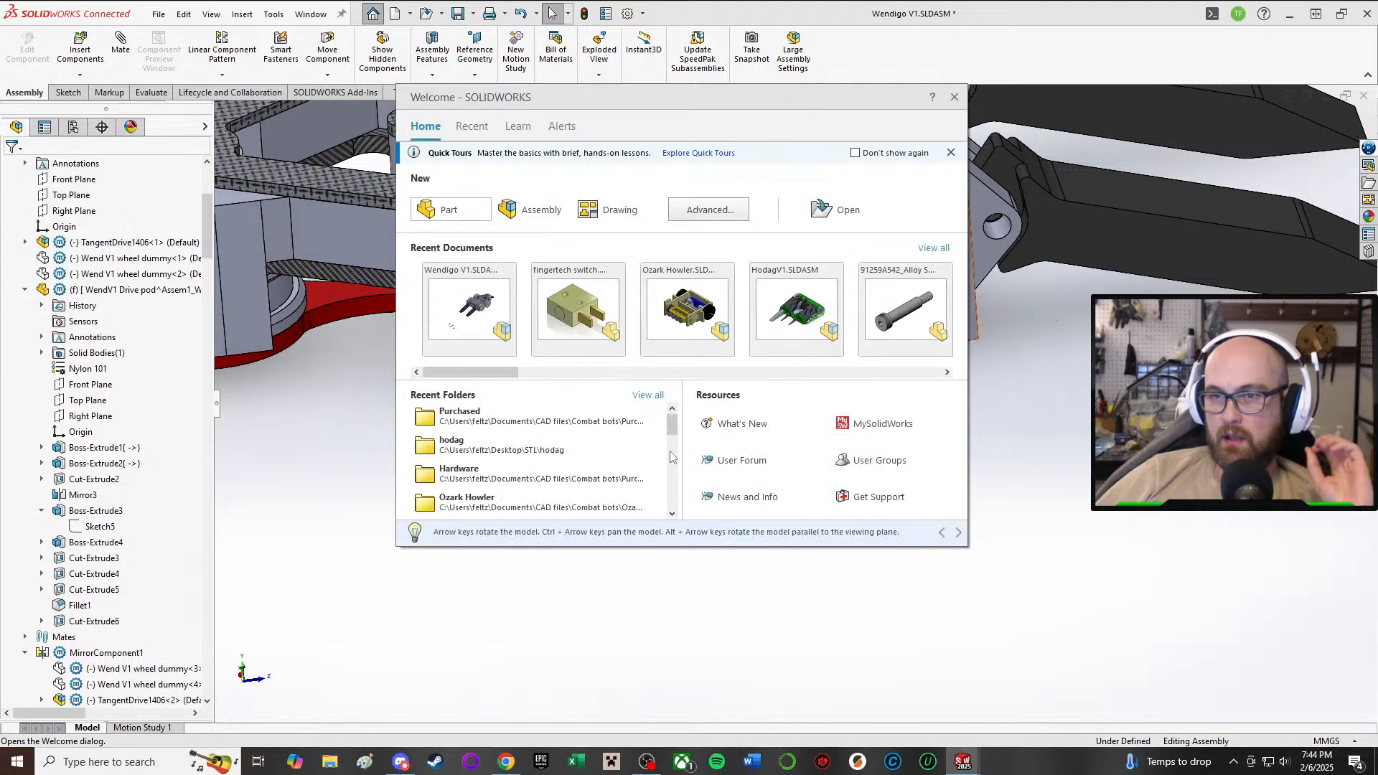
{"action": "left_click_drag", "start_coordinate": [477, 372], "coordinate": [799, 422]}
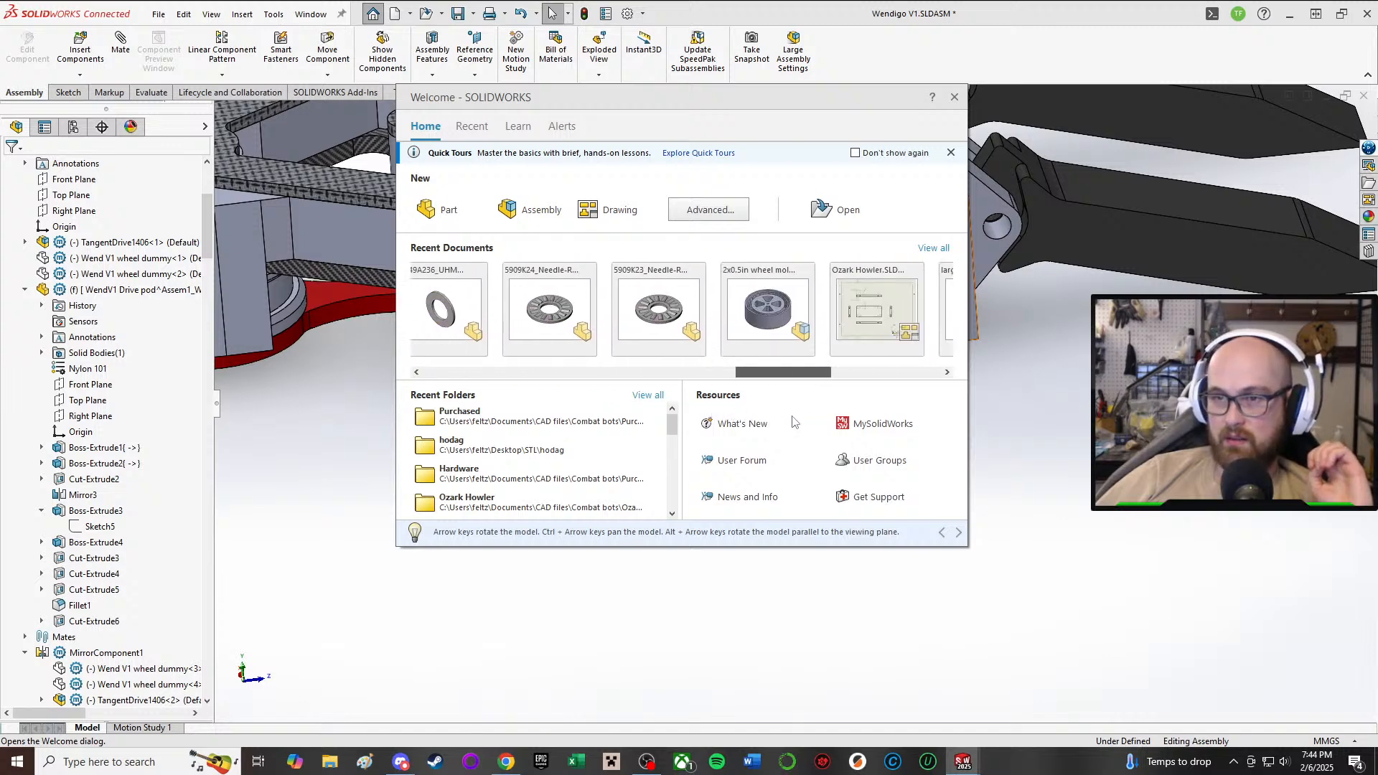
{"action": "left_click", "coordinate": [725, 321]}
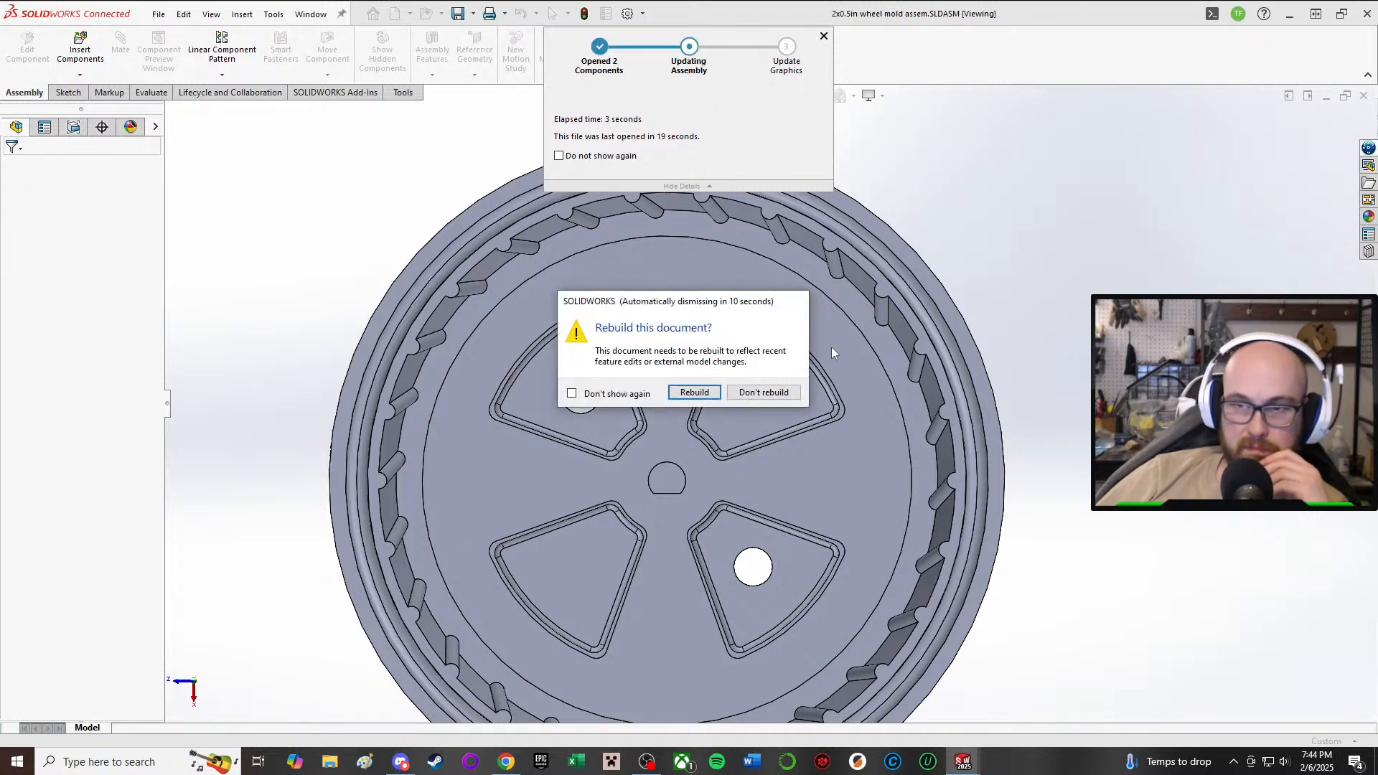
{"action": "left_click", "coordinate": [700, 393]}
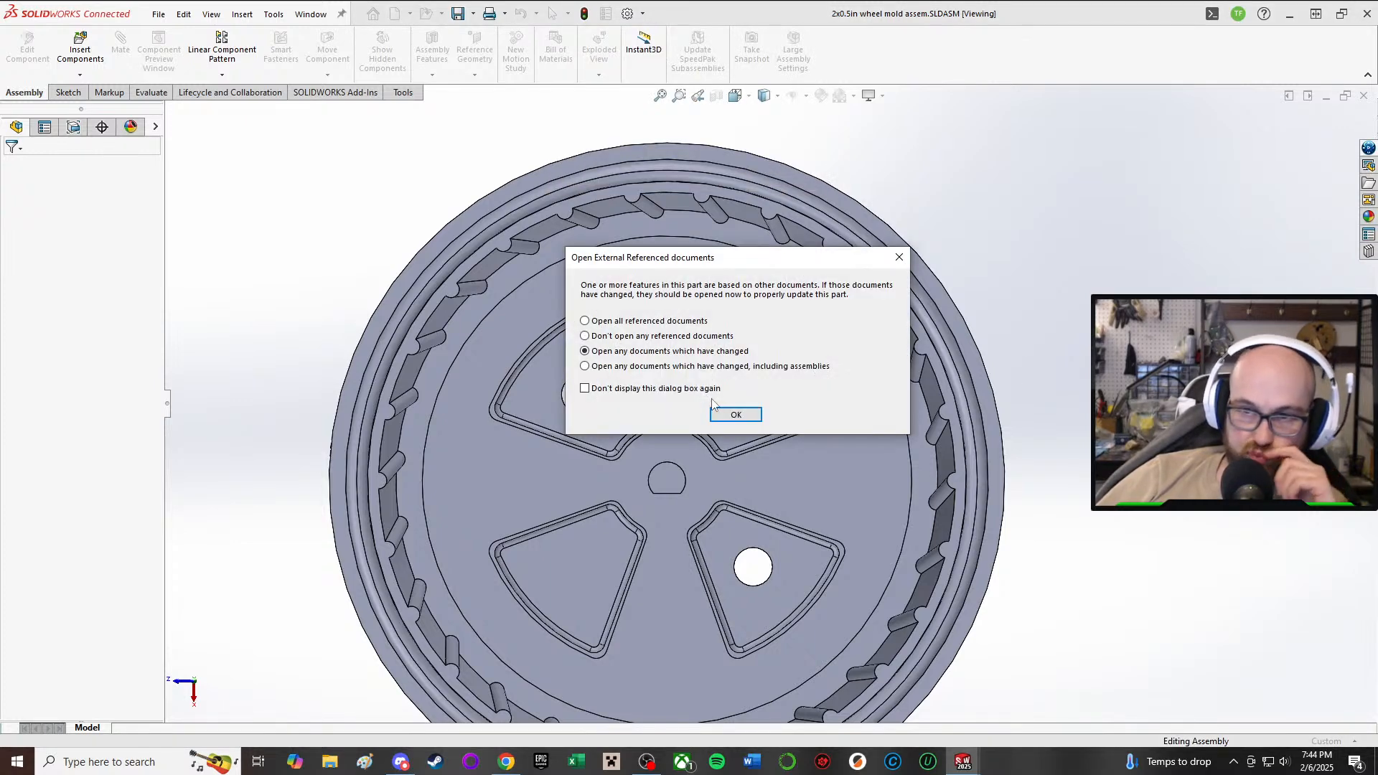
{"action": "left_click", "coordinate": [745, 415]}
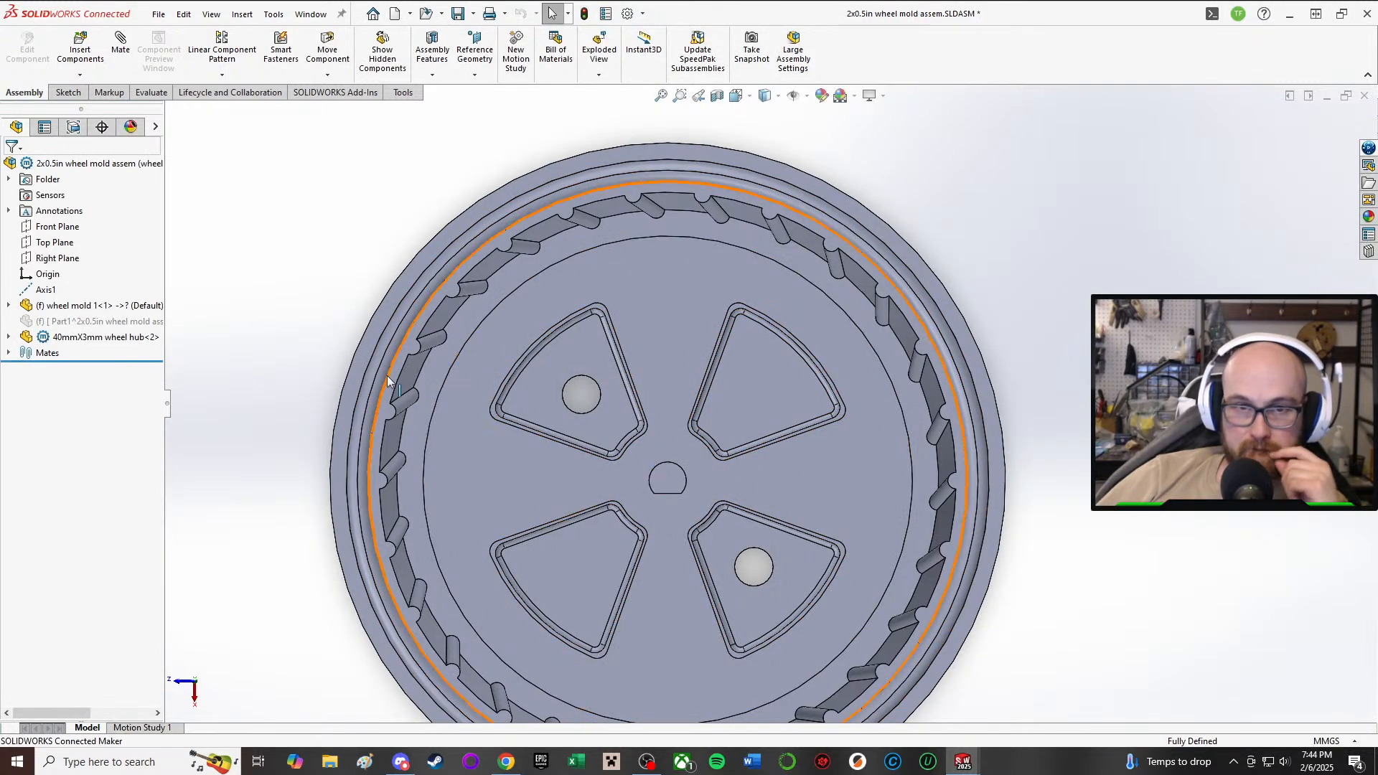
{"action": "left_click", "coordinate": [126, 322]}
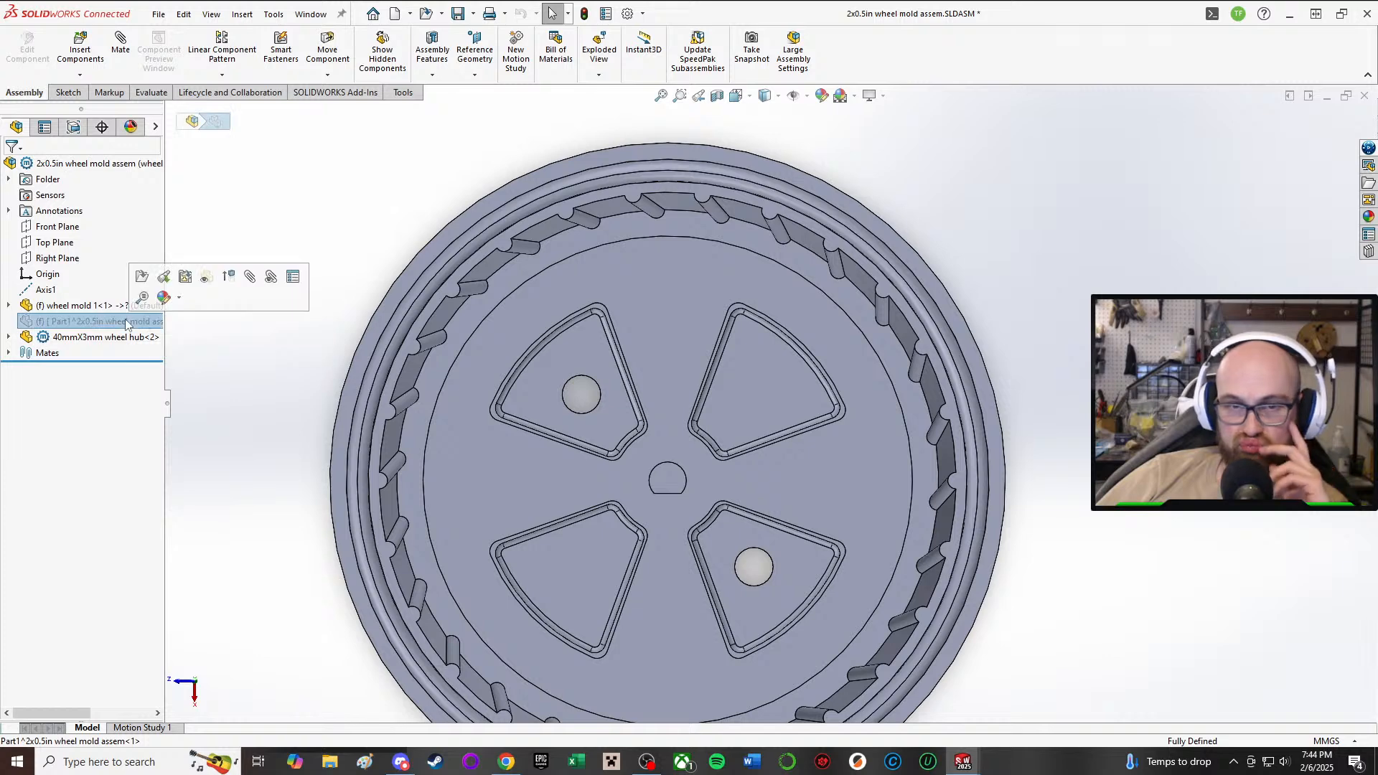
{"action": "left_click", "coordinate": [167, 404]}
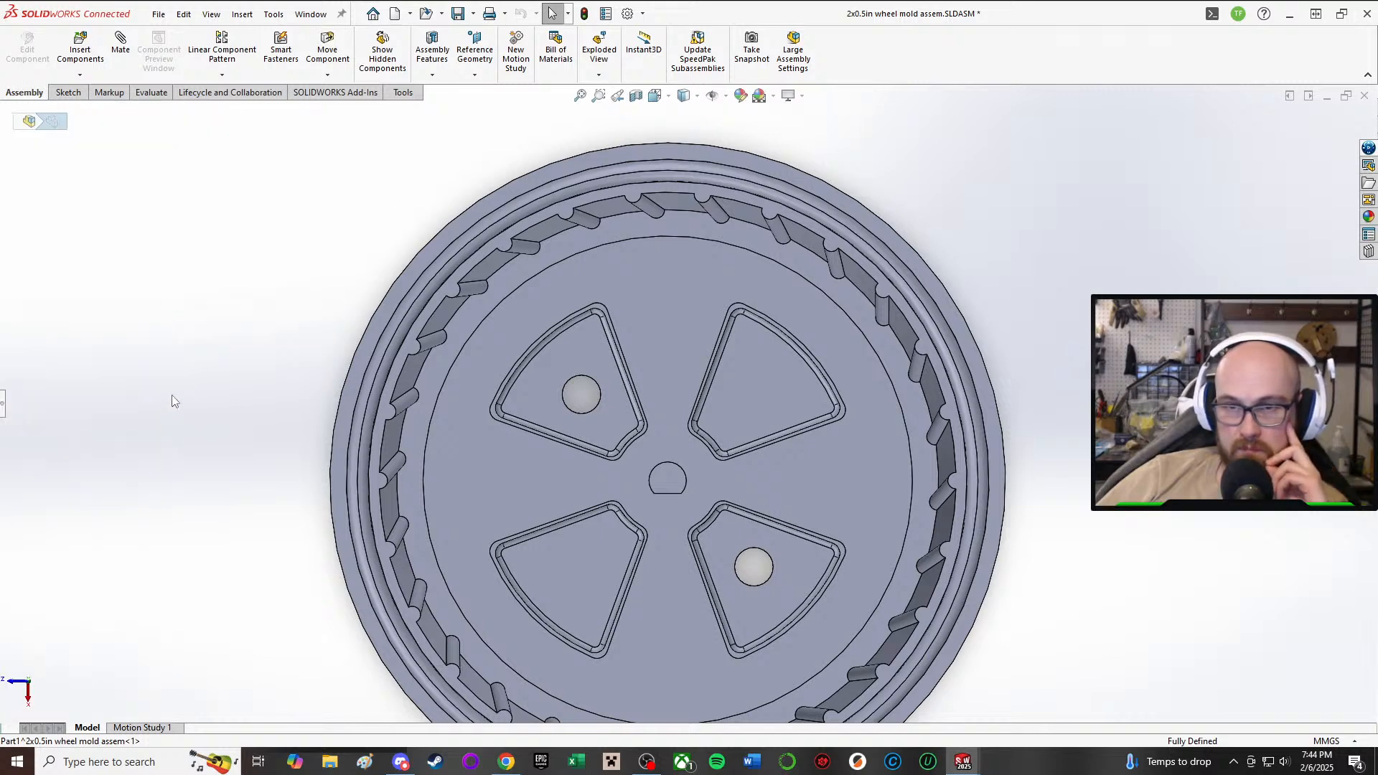
{"action": "left_click", "coordinate": [51, 124]}
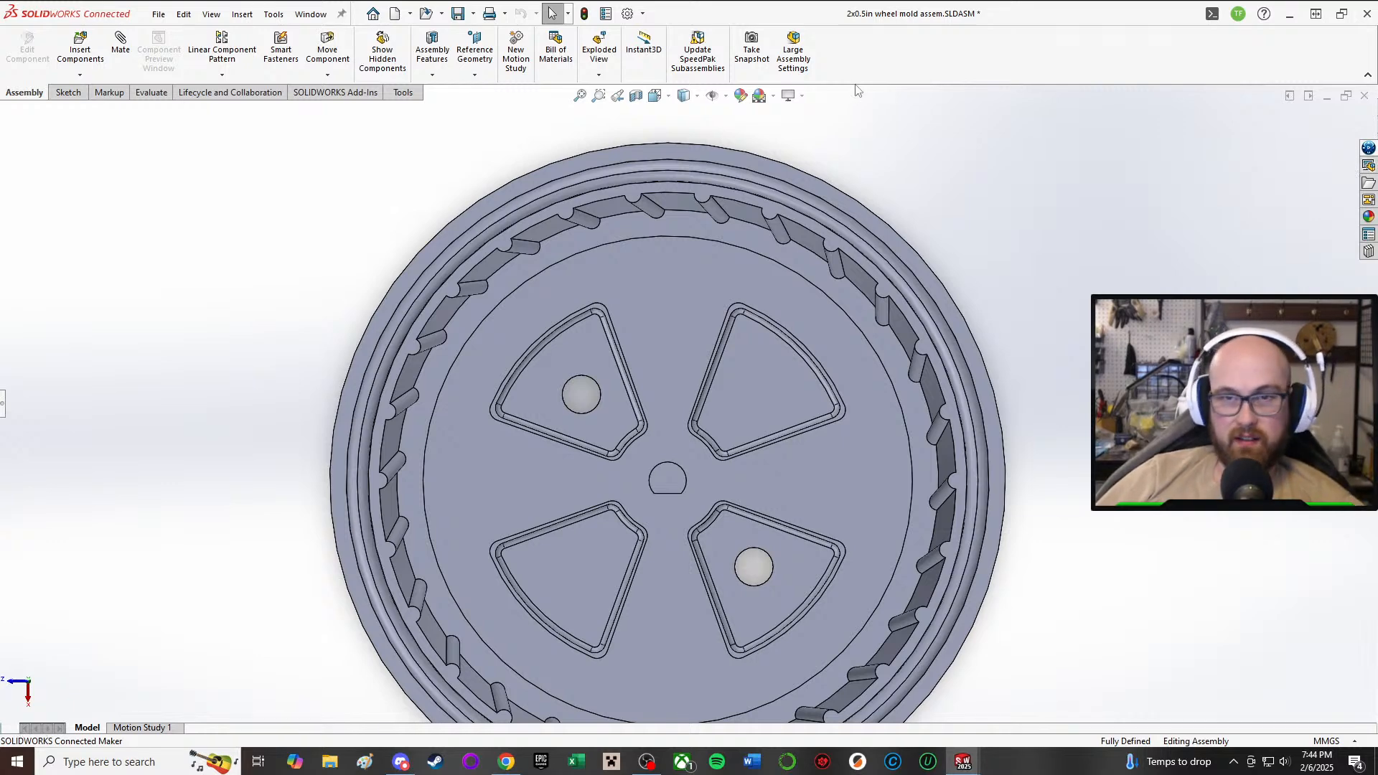
{"action": "left_click", "coordinate": [511, 340]}
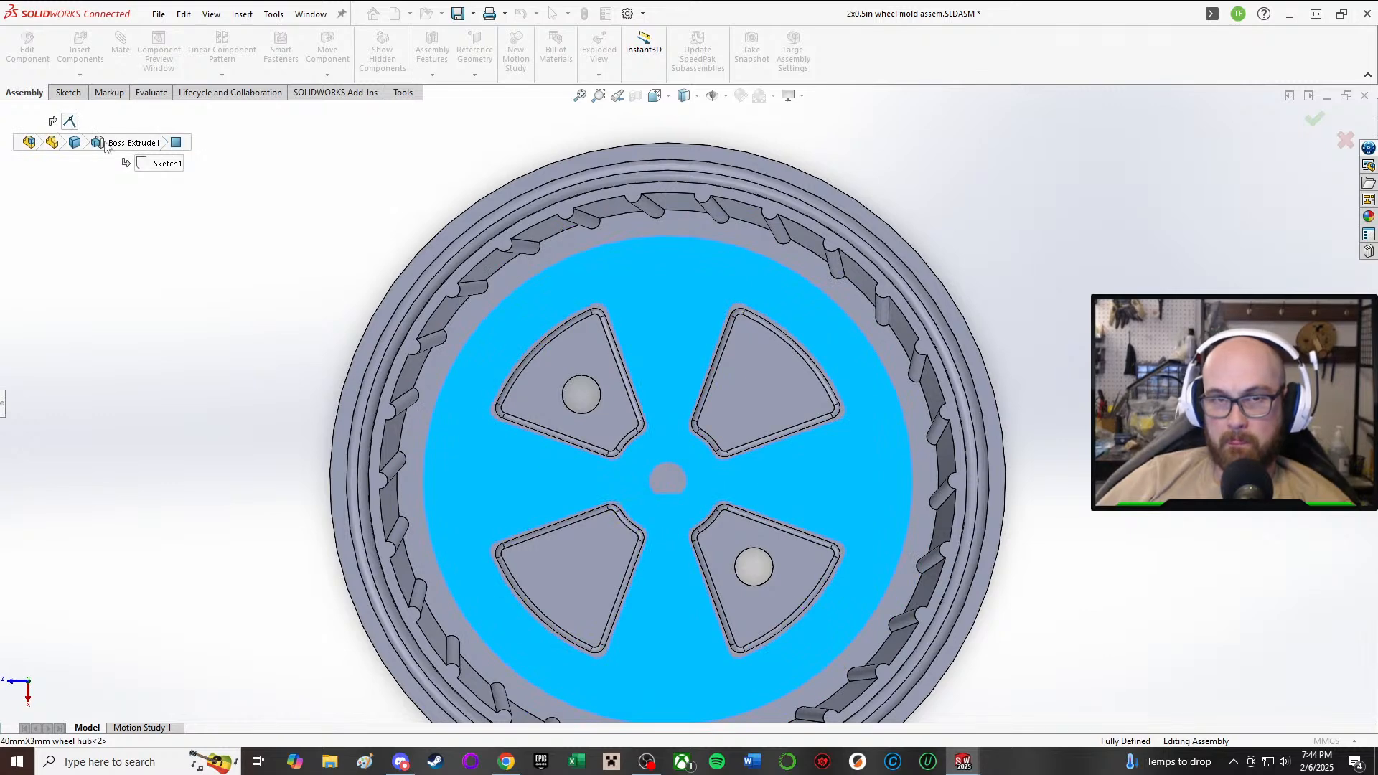
{"action": "left_click", "coordinate": [164, 165]}
{"action": "left_click", "coordinate": [153, 143]}
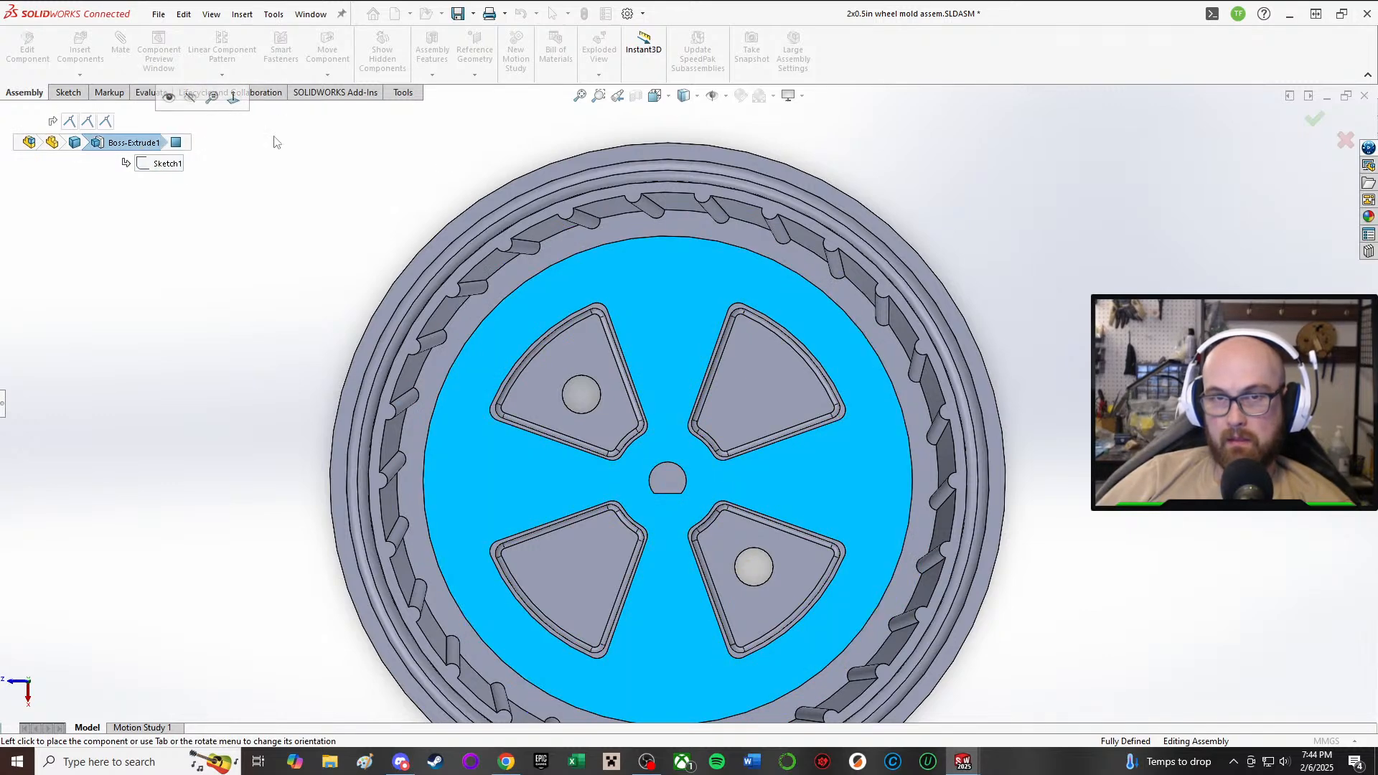
{"action": "left_click", "coordinate": [274, 141]}
{"action": "right_click", "coordinate": [517, 307]}
{"action": "left_click", "coordinate": [336, 291]}
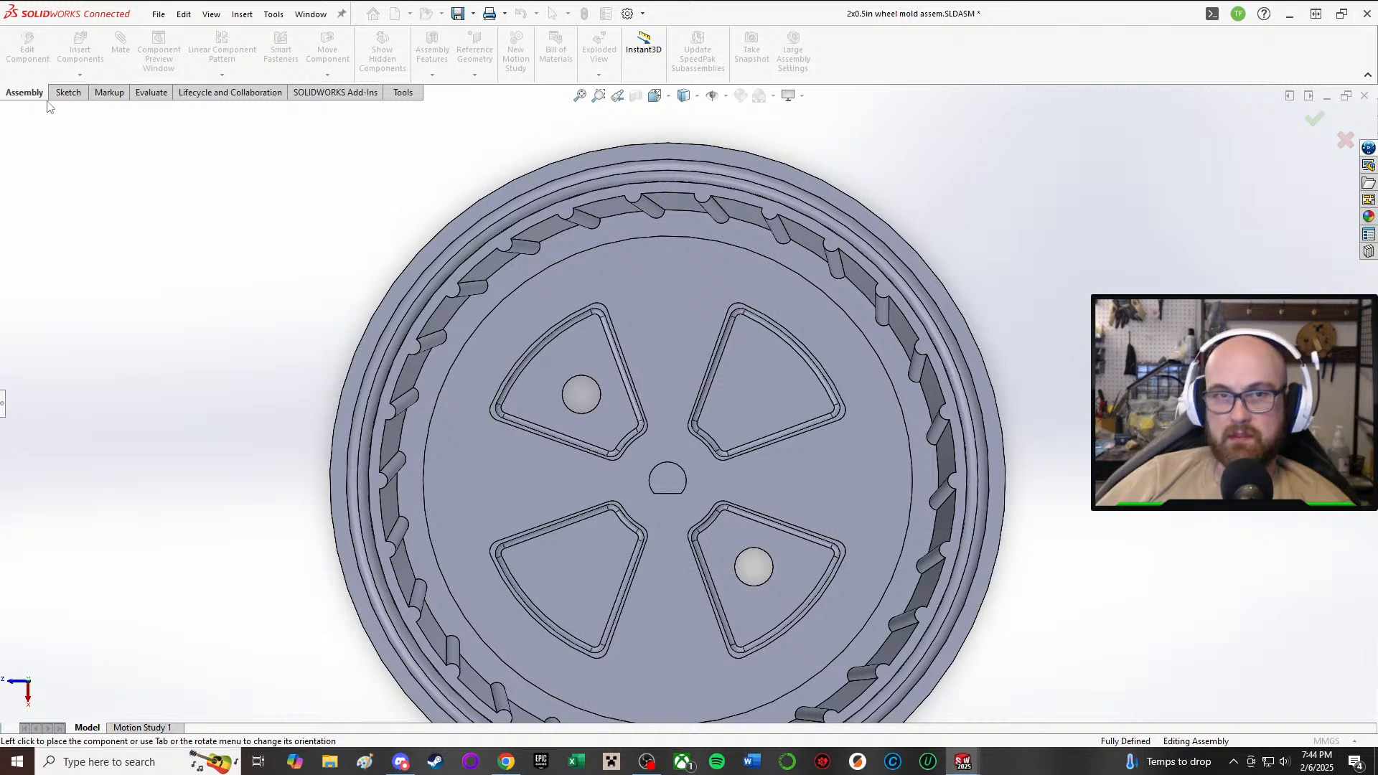
{"action": "left_click", "coordinate": [101, 92]}
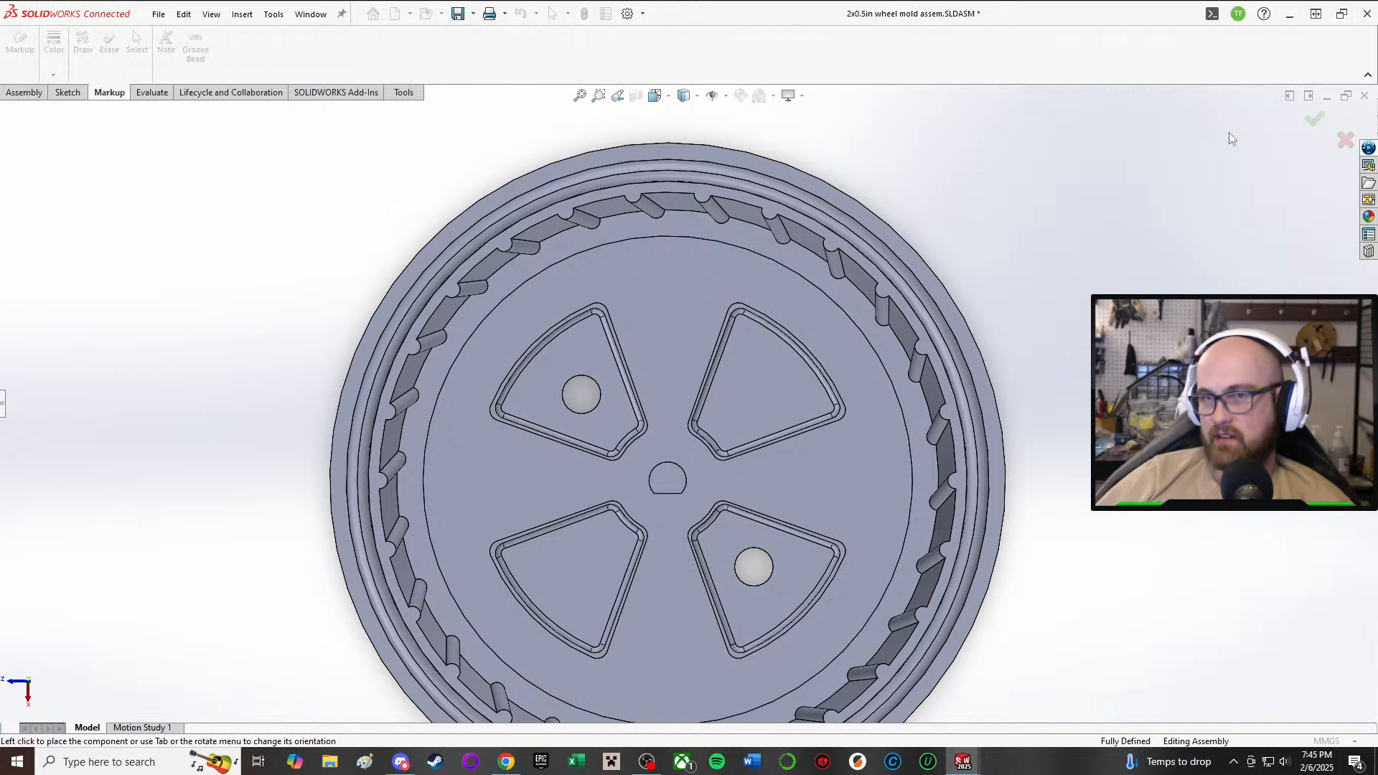
{"action": "left_click", "coordinate": [1346, 140]}
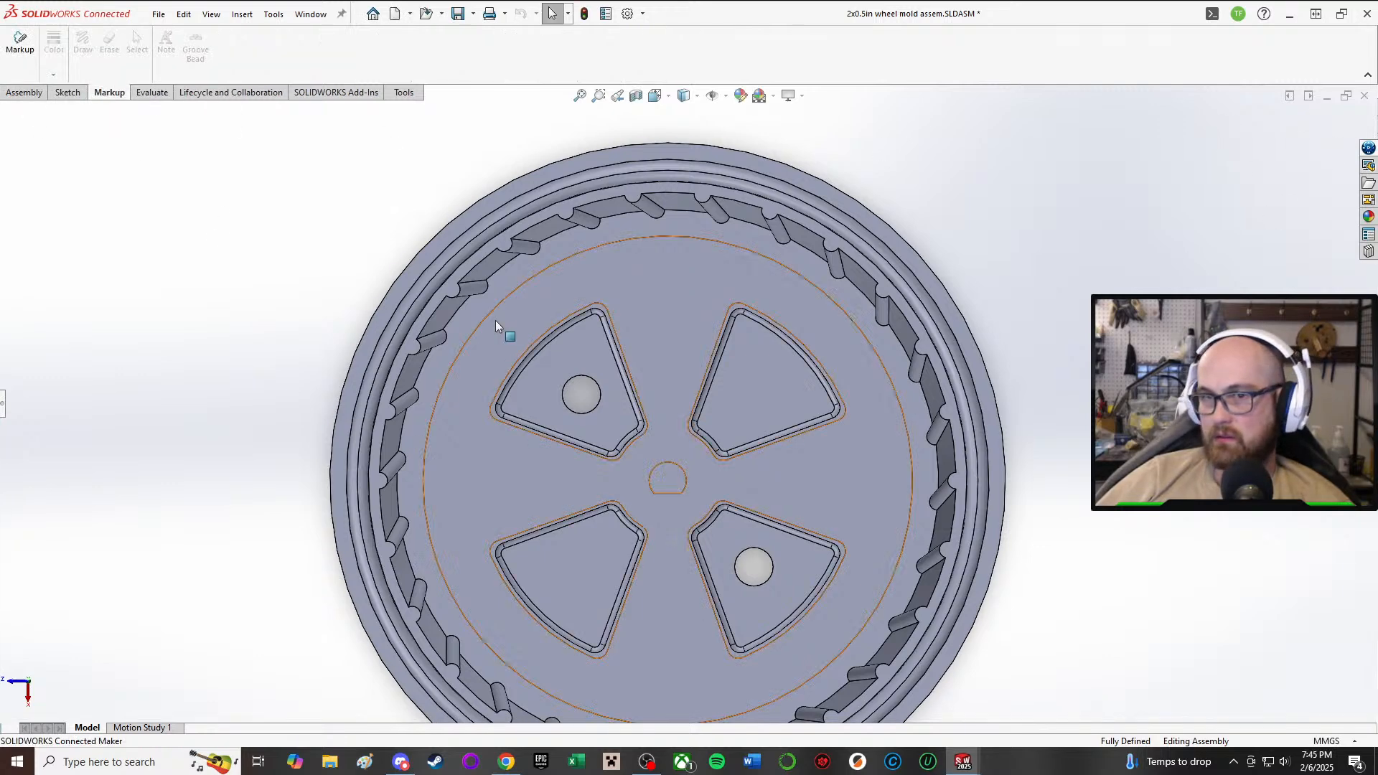
- Search the display and interface options for a way to bring back the collapsed FeatureManager tree
{"action": "key", "text": "ctrl+7"}
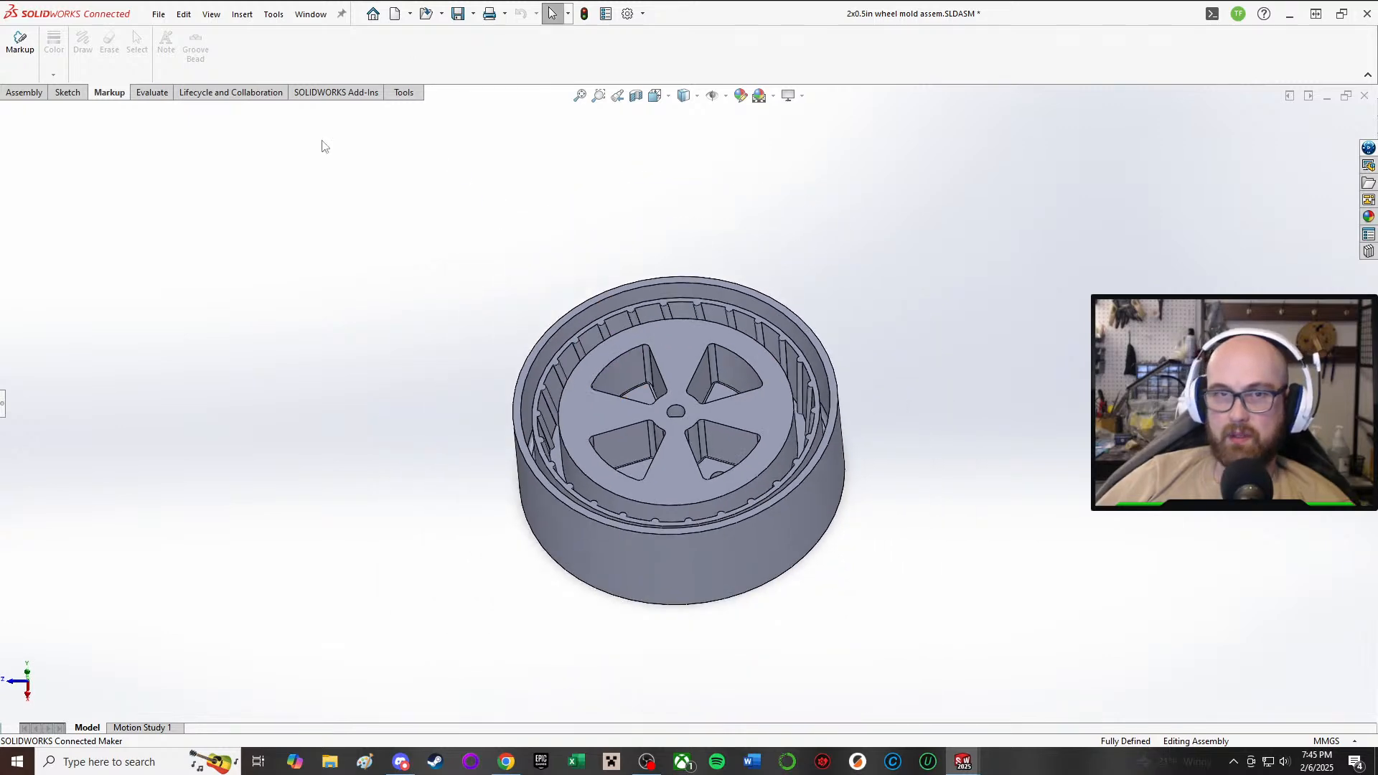
{"action": "left_click", "coordinate": [162, 15]}
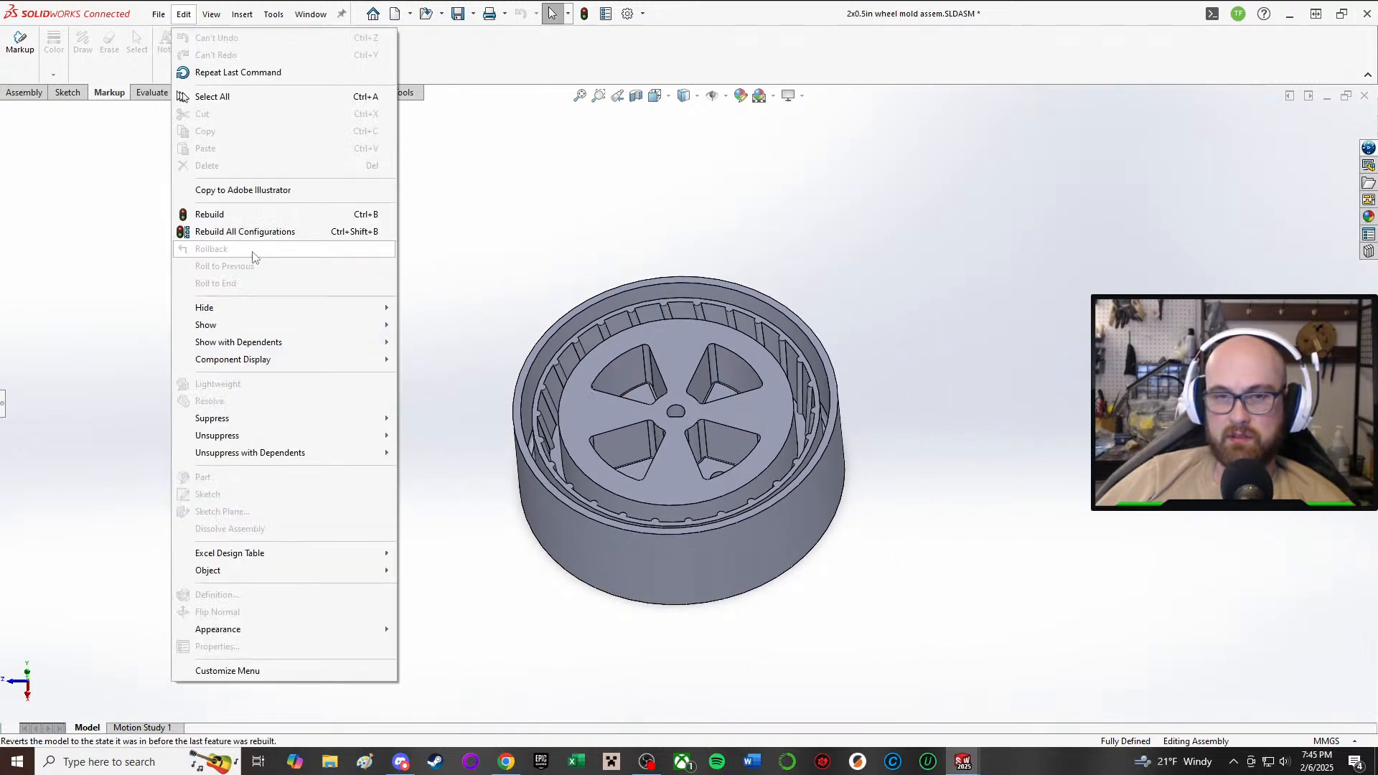
{"action": "left_click", "coordinate": [159, 14]}
{"action": "left_click", "coordinate": [221, 15]}
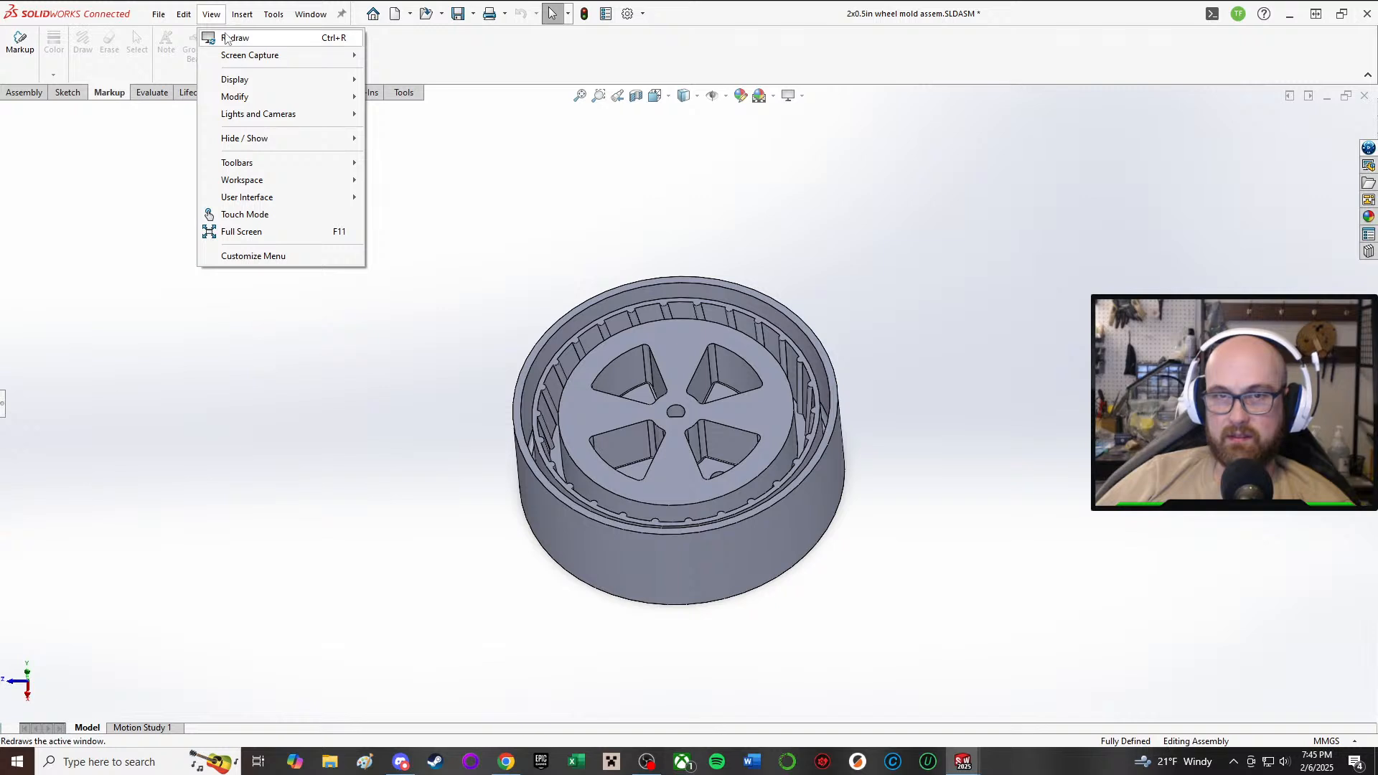
{"action": "mouse_move", "coordinate": [236, 57]}
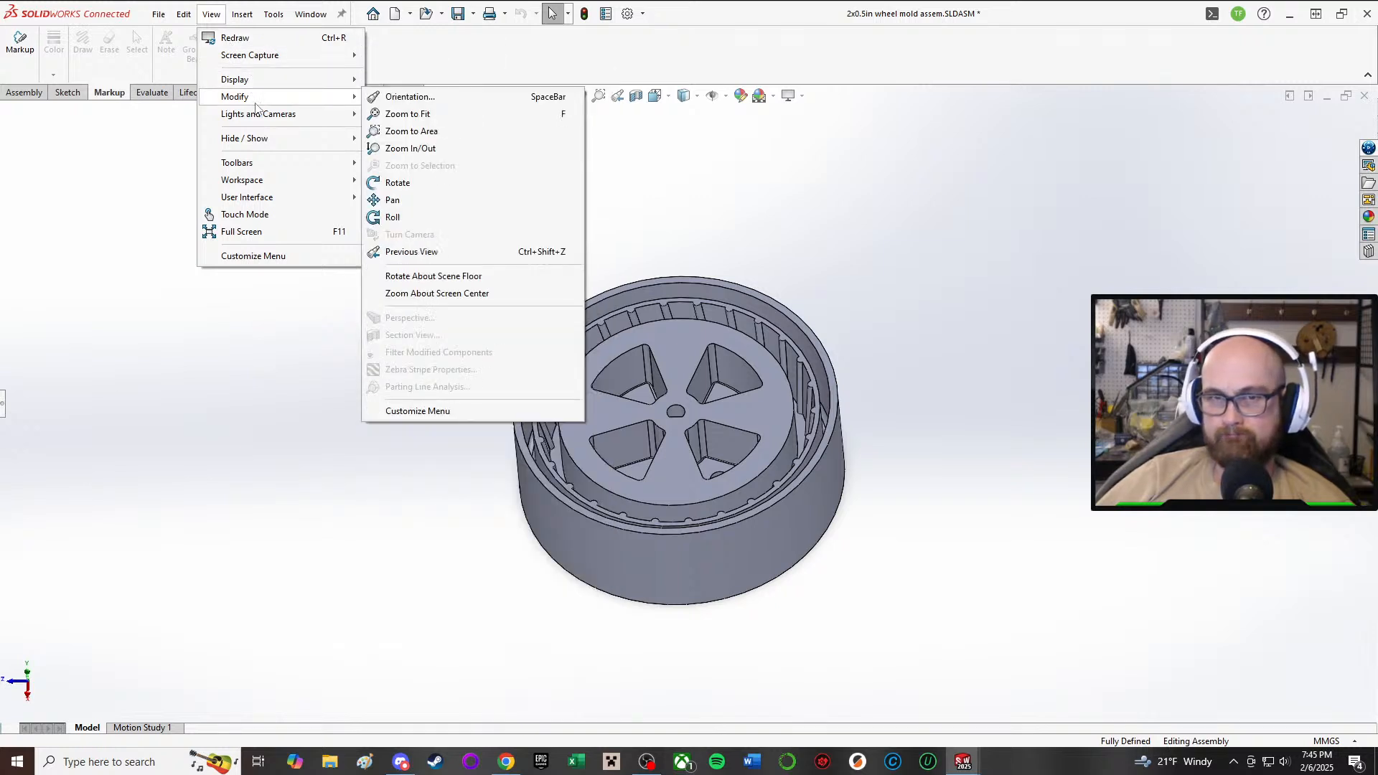
{"action": "mouse_move", "coordinate": [267, 138]}
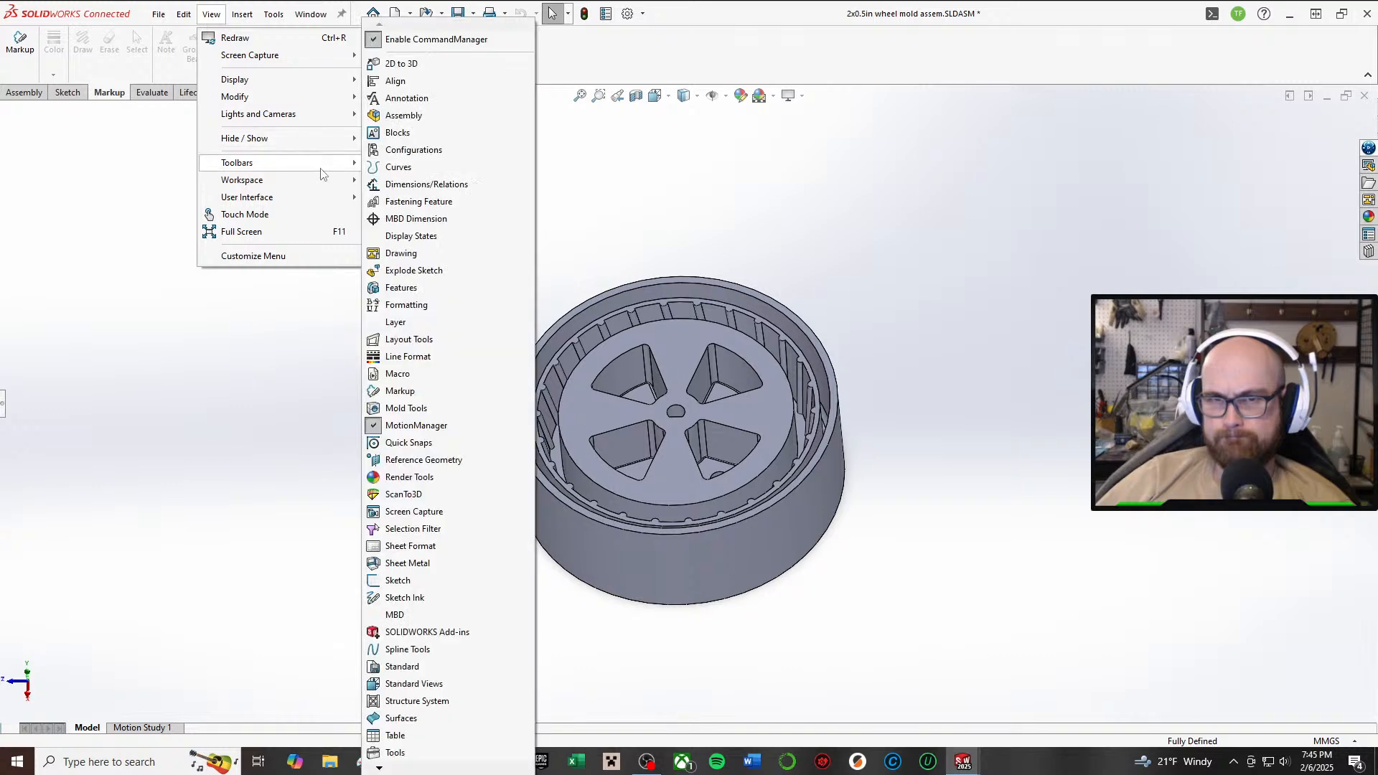
{"action": "mouse_move", "coordinate": [323, 181]}
{"action": "left_click", "coordinate": [379, 181]}
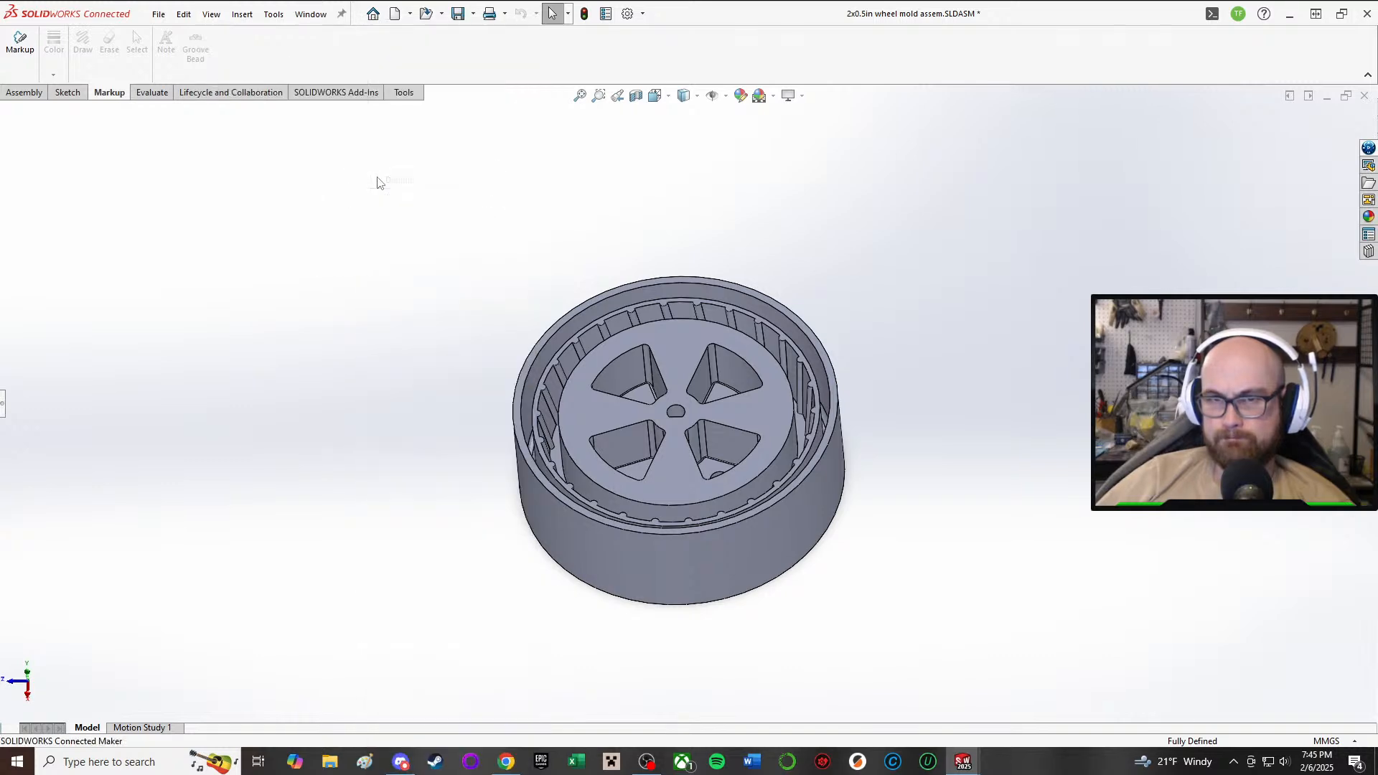
{"action": "left_click", "coordinate": [159, 14]}
{"action": "left_click", "coordinate": [159, 14]}
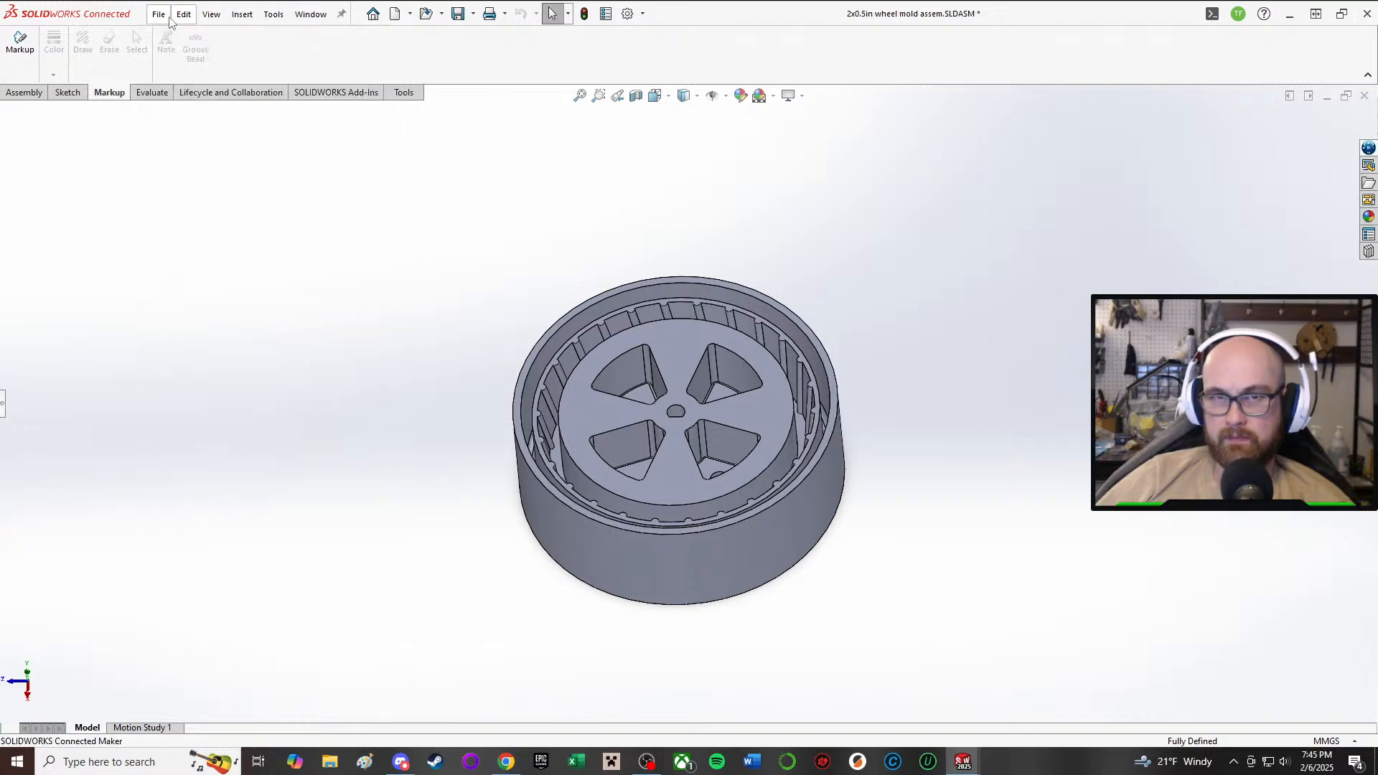
{"action": "left_click", "coordinate": [159, 15]}
{"action": "left_click", "coordinate": [131, 575]}
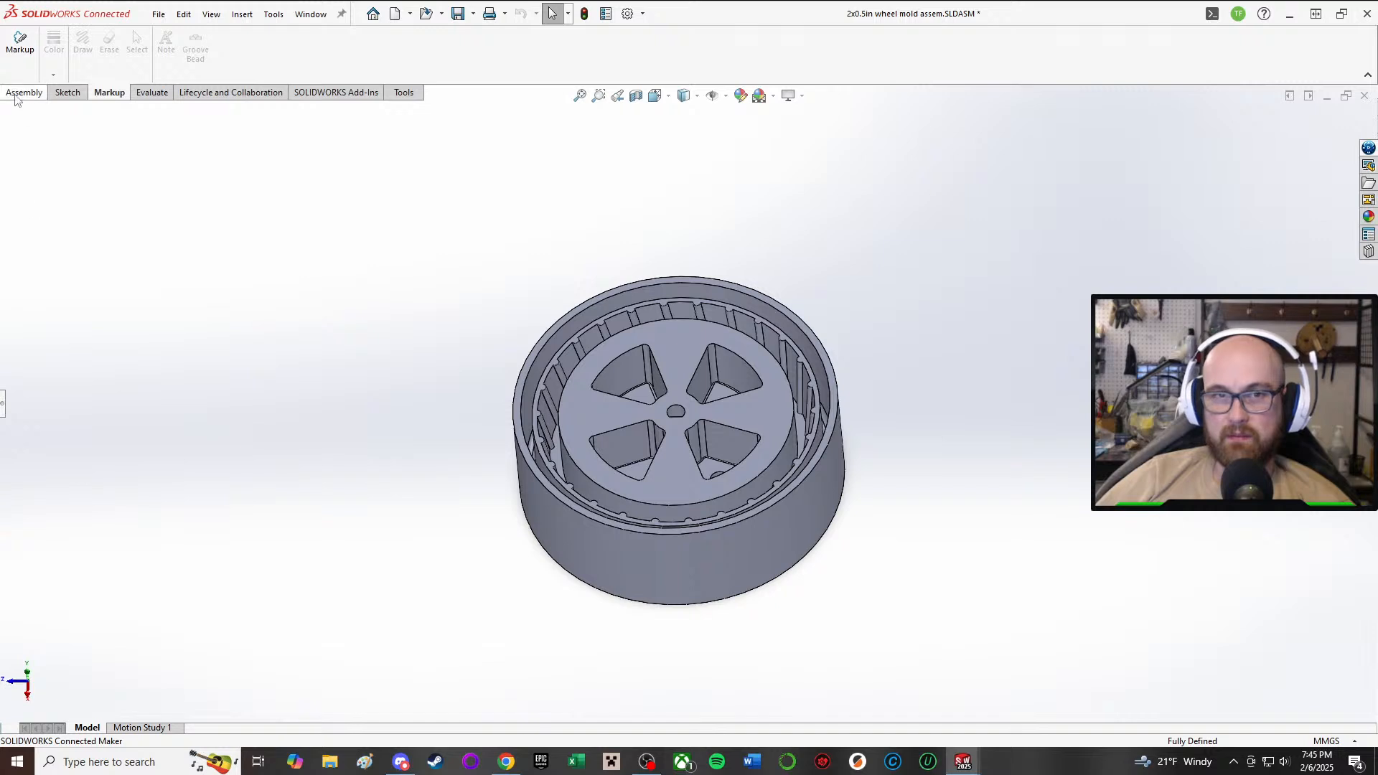
{"action": "left_click", "coordinate": [20, 43]}
{"action": "left_click", "coordinate": [20, 43]}
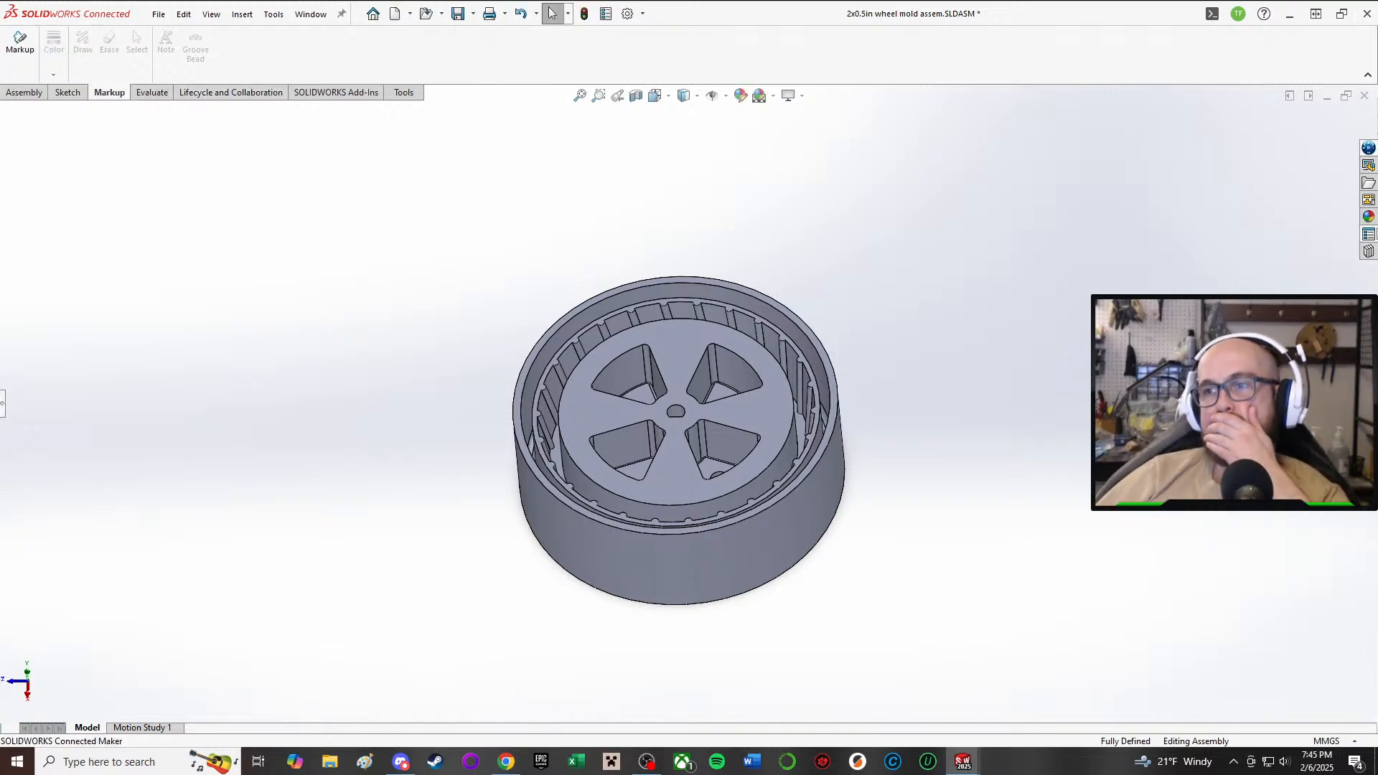
- Show the FeatureManager tree area again and widen it so the component names are readable
{"action": "left_click", "coordinate": [156, 17]}
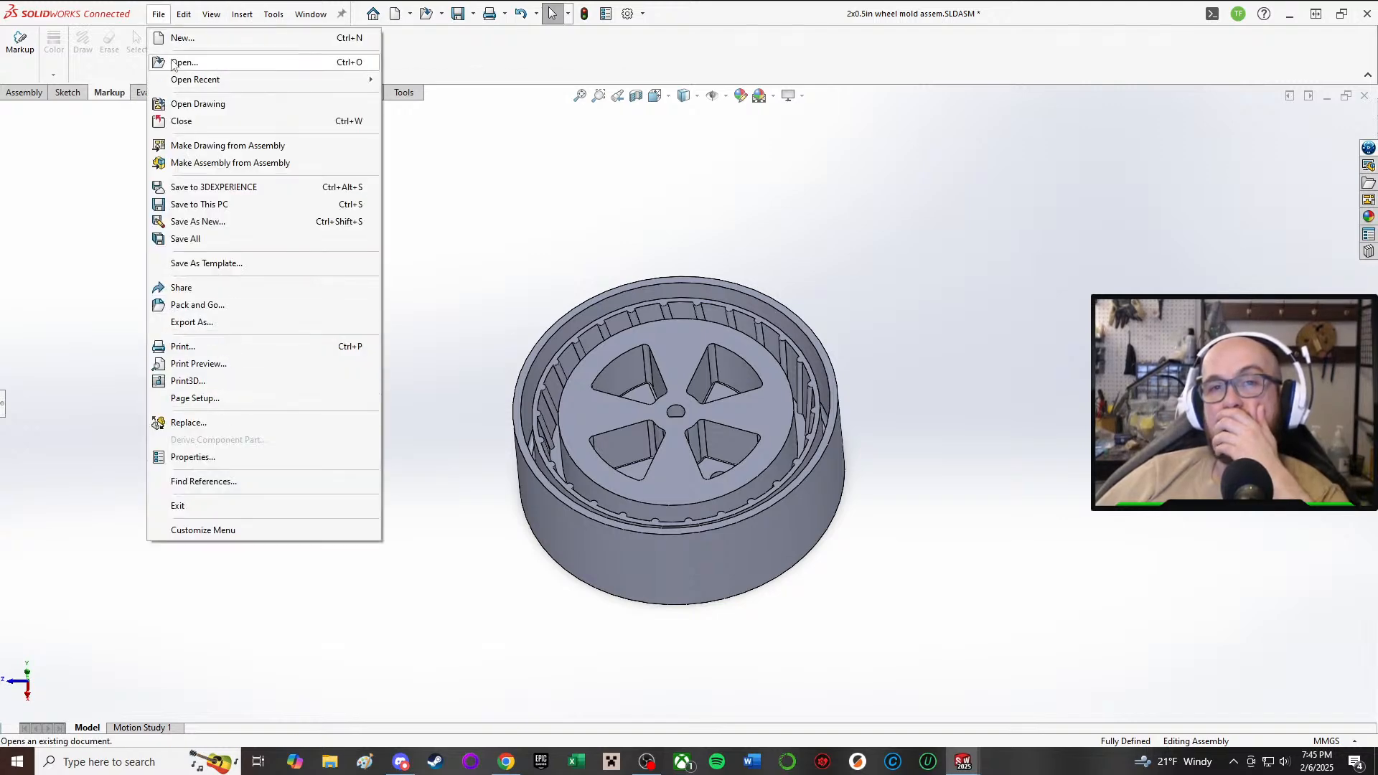
{"action": "mouse_move", "coordinate": [215, 10]}
{"action": "mouse_move", "coordinate": [302, 198]}
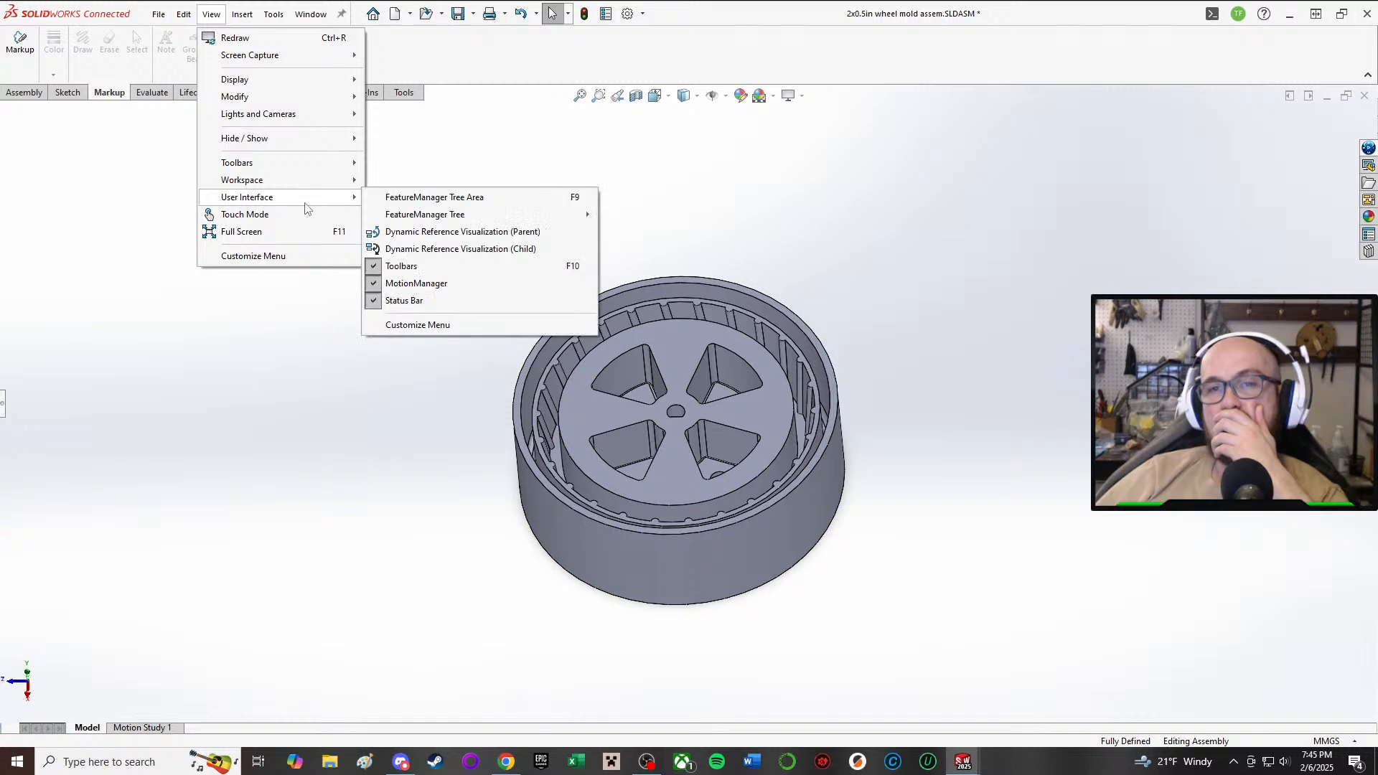
{"action": "left_click", "coordinate": [406, 198]}
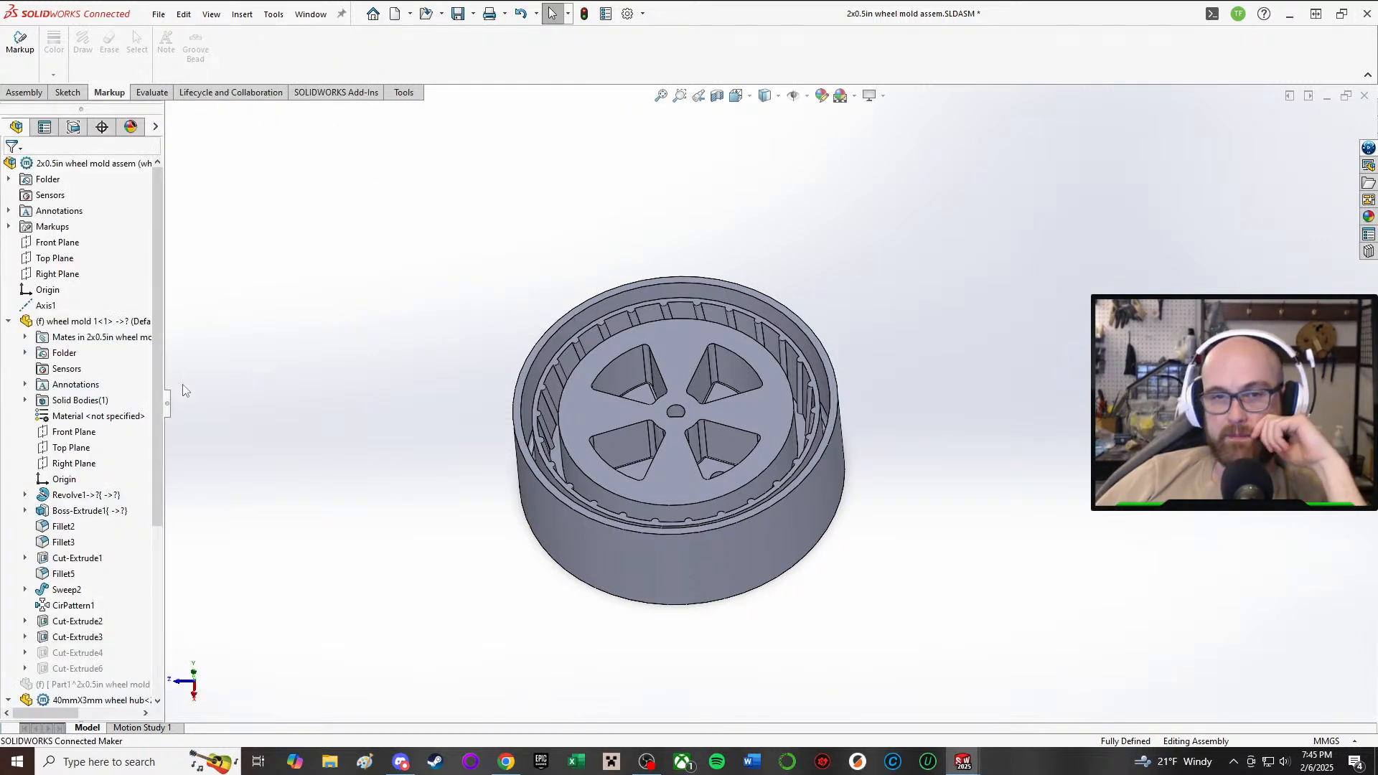
{"action": "left_click_drag", "start_coordinate": [166, 415], "coordinate": [230, 403]}
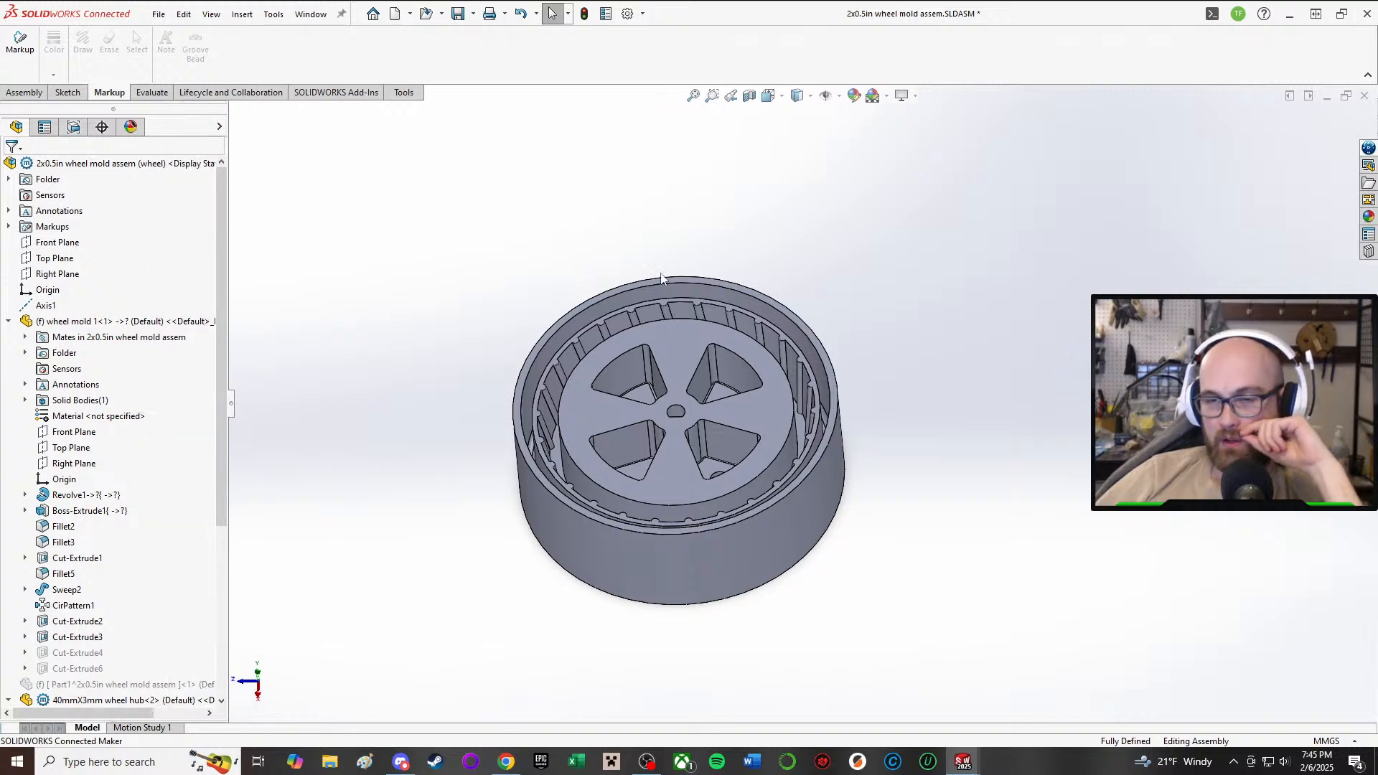
{"action": "scroll", "coordinate": [664, 281], "scroll_direction": "up", "scroll_amount": 1}
{"action": "middle_click_drag", "start_coordinate": [797, 388], "coordinate": [863, 458]}
{"action": "scroll", "coordinate": [836, 354], "scroll_direction": "down", "scroll_amount": 2}
{"action": "scroll", "coordinate": [704, 492], "scroll_direction": "up", "scroll_amount": 1}
{"action": "middle_click_drag", "start_coordinate": [703, 491], "coordinate": [658, 369]}
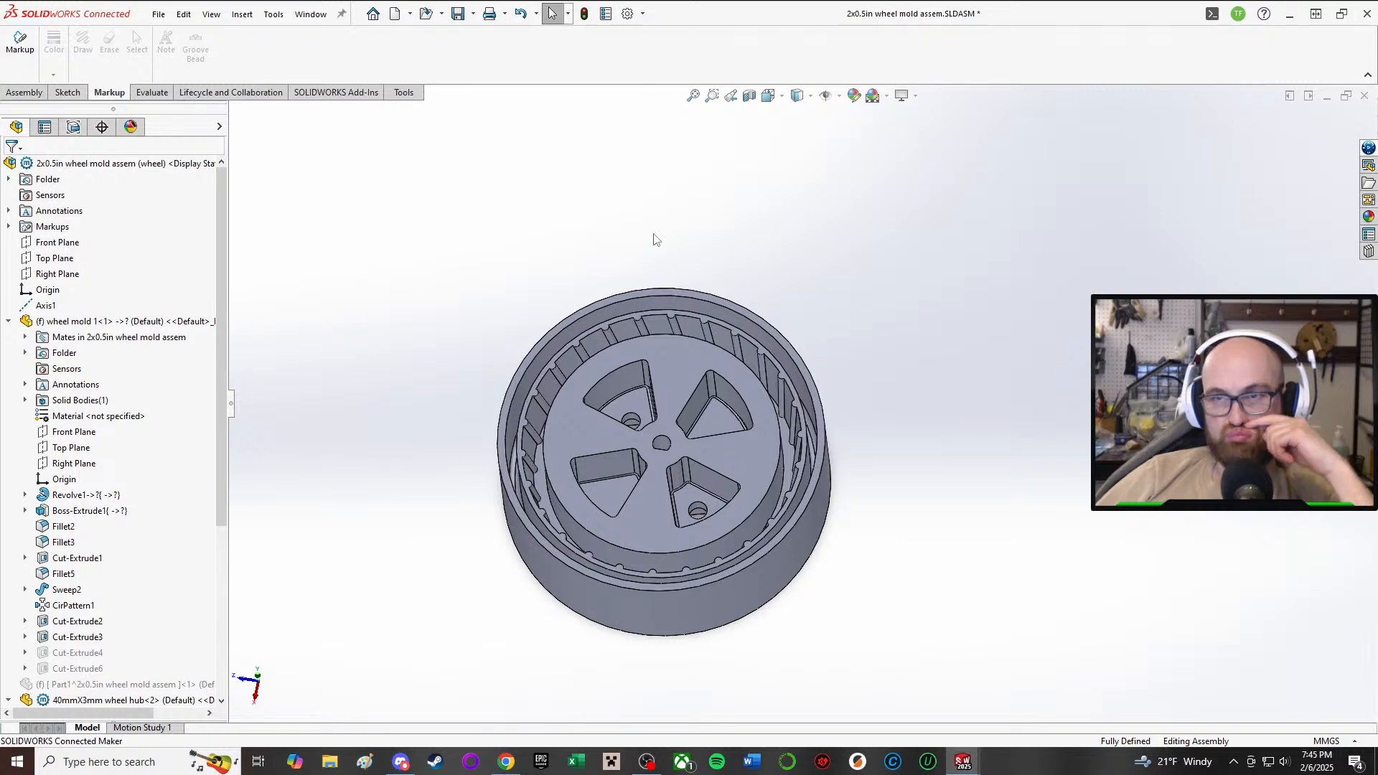
{"action": "scroll", "coordinate": [790, 212], "scroll_direction": "down", "scroll_amount": 1}
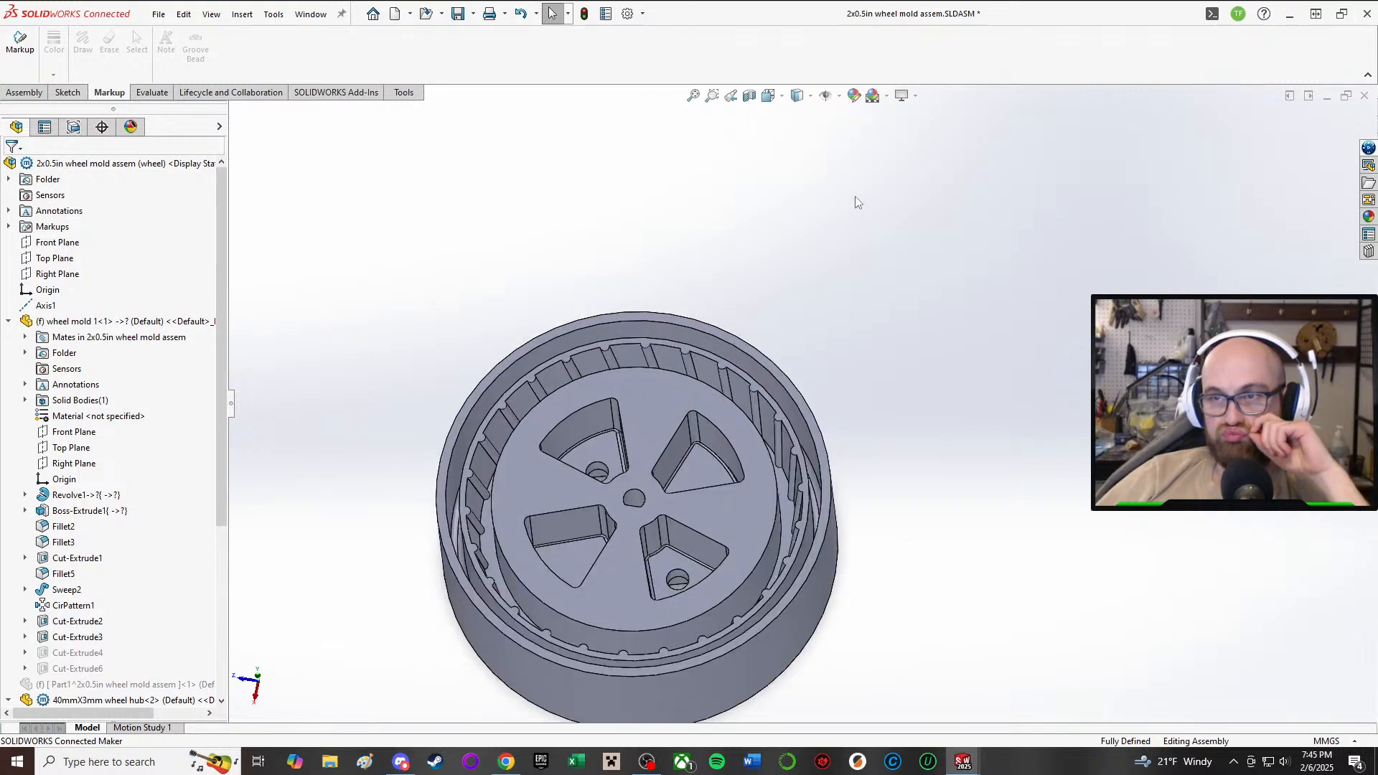
- Start saving the wheel mold assembly under a new name in the Wendigo folder within Combat bots
{"action": "left_click", "coordinate": [473, 14]}
{"action": "left_click", "coordinate": [494, 69]}
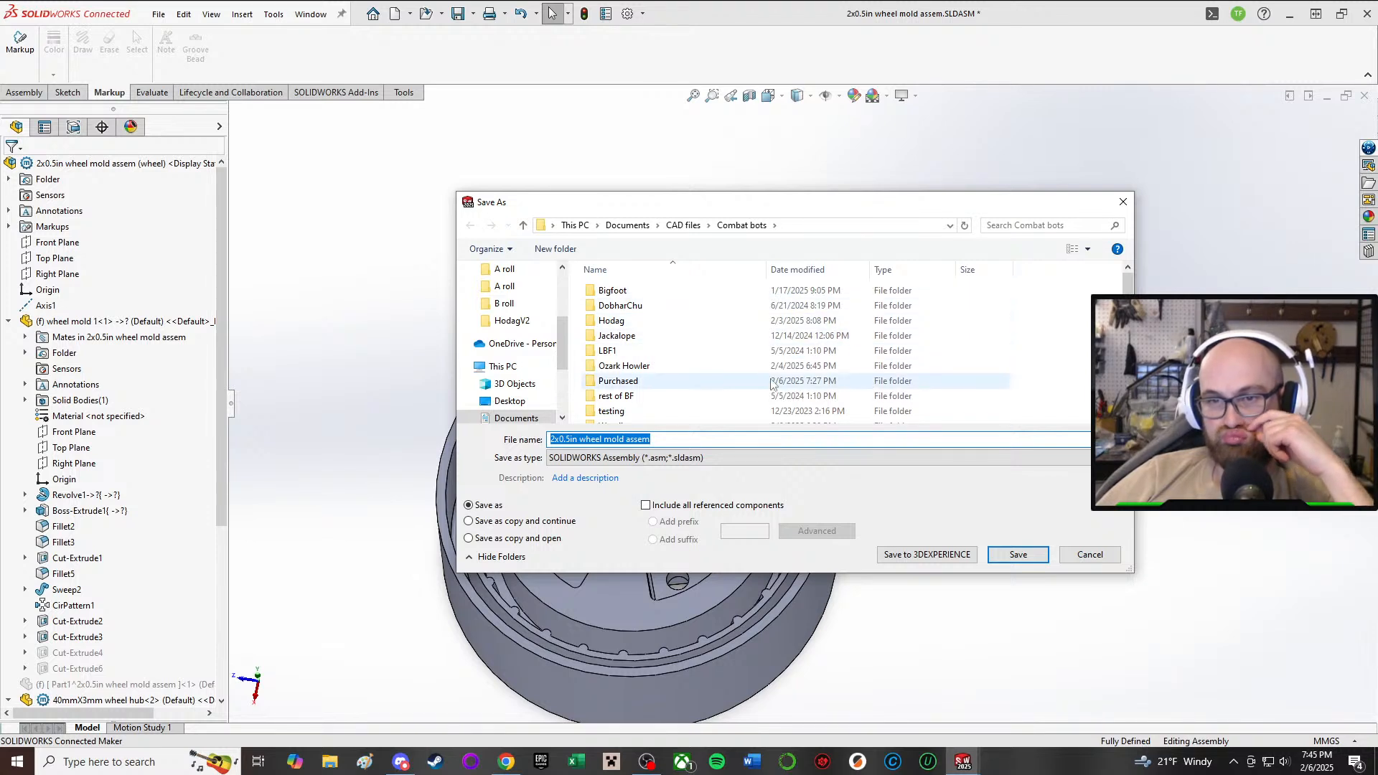
{"action": "scroll", "coordinate": [769, 343], "scroll_direction": "down", "scroll_amount": 2}
{"action": "scroll", "coordinate": [718, 339], "scroll_direction": "up", "scroll_amount": 2}
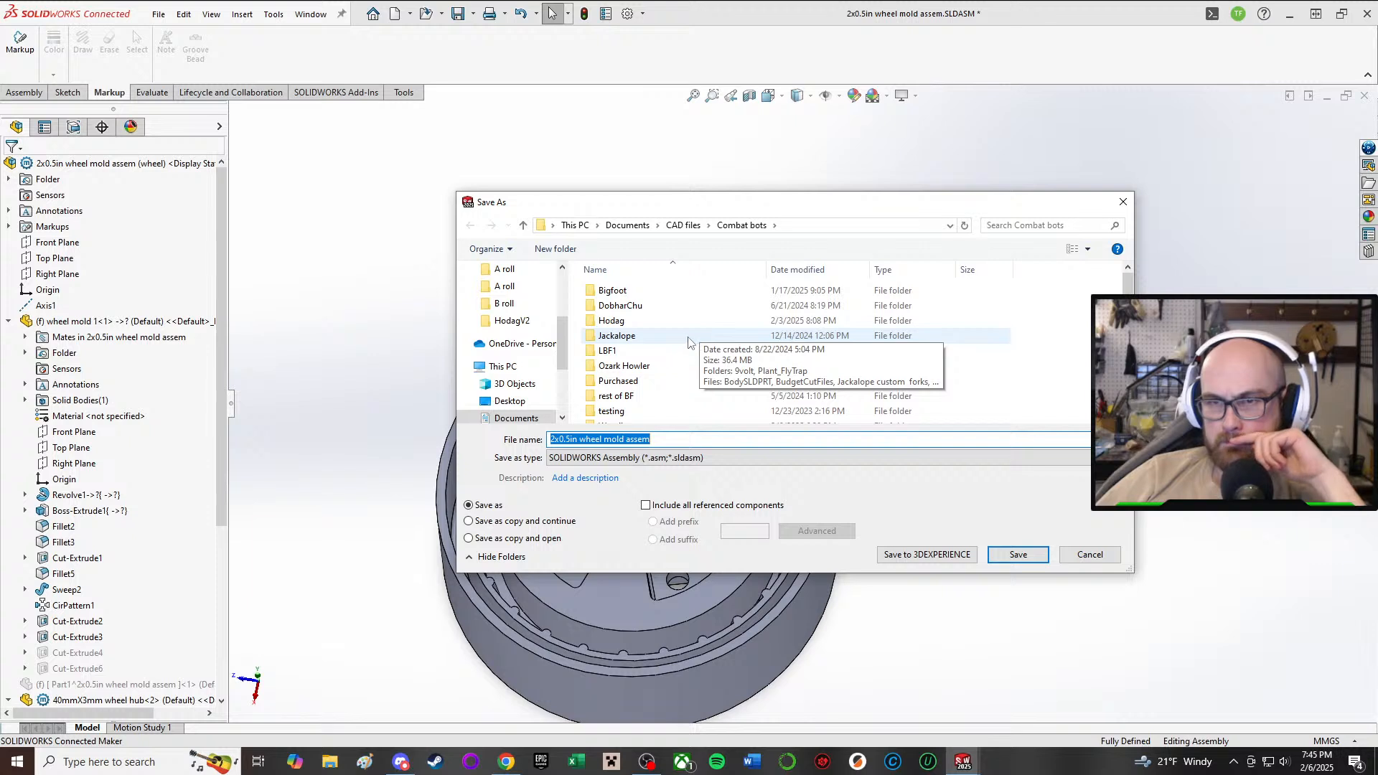
{"action": "scroll", "coordinate": [688, 343], "scroll_direction": "down", "scroll_amount": 2}
{"action": "double_click", "coordinate": [688, 386]}
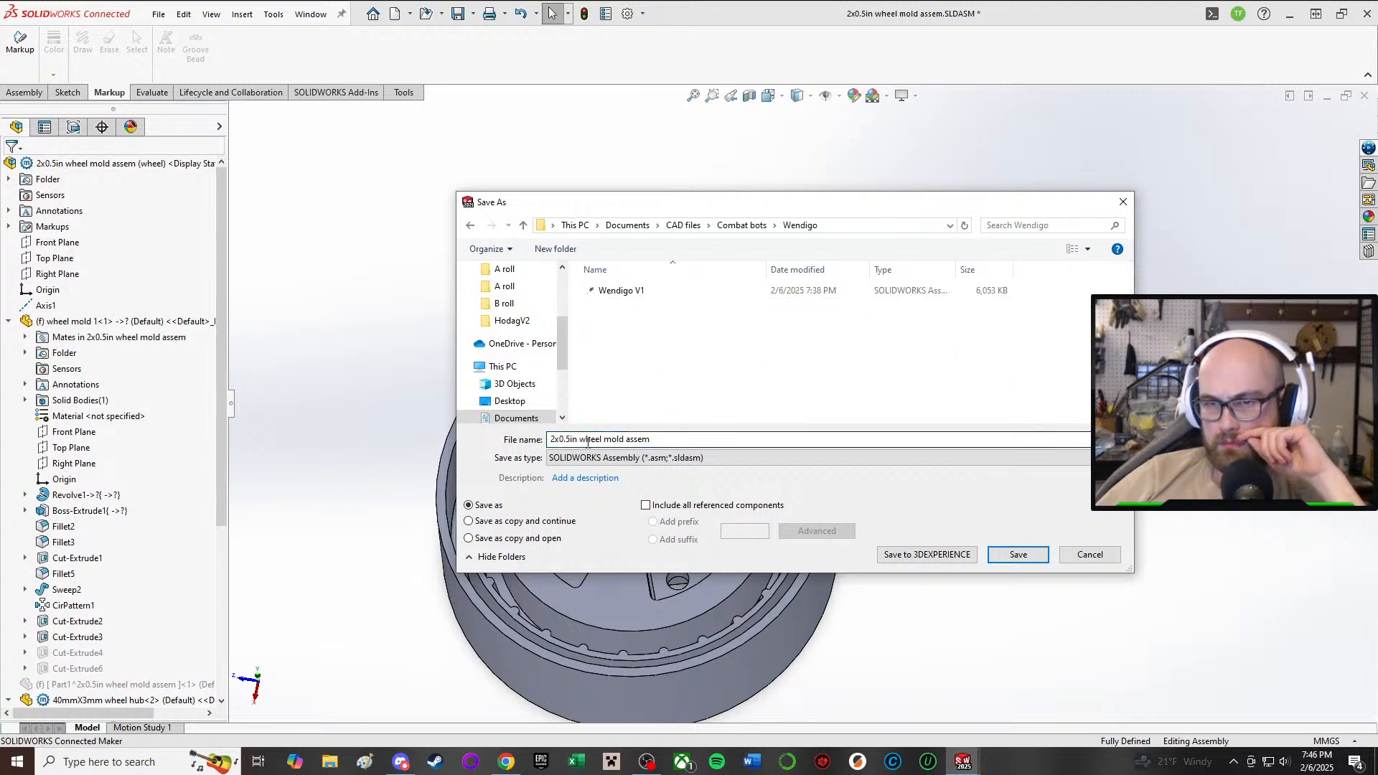
- Name the assembly file 41mmX15.5mm wheel mold assem and save it together with all its modified component documents
{"action": "left_click", "coordinate": [556, 443]}
{"action": "left_click", "coordinate": [554, 441]}
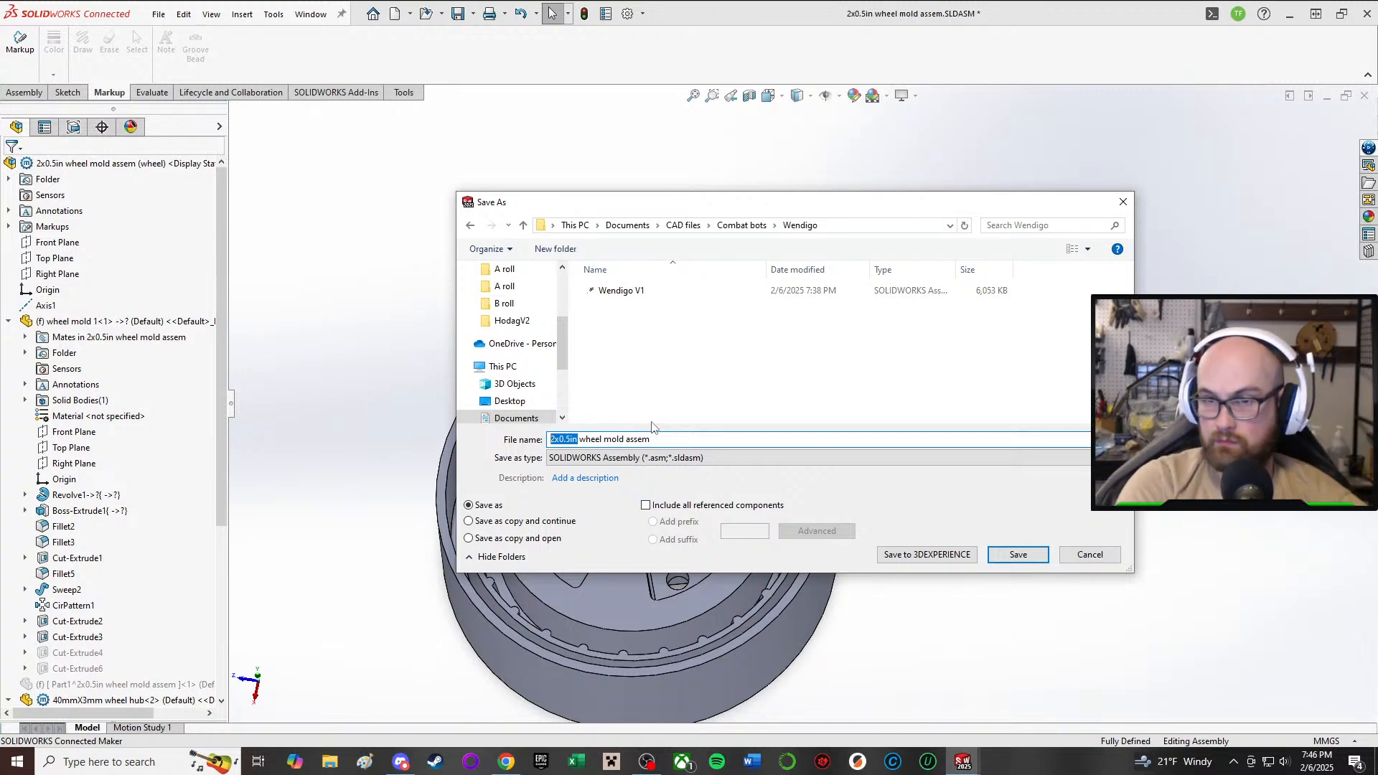
{"action": "type", "text": "41"}
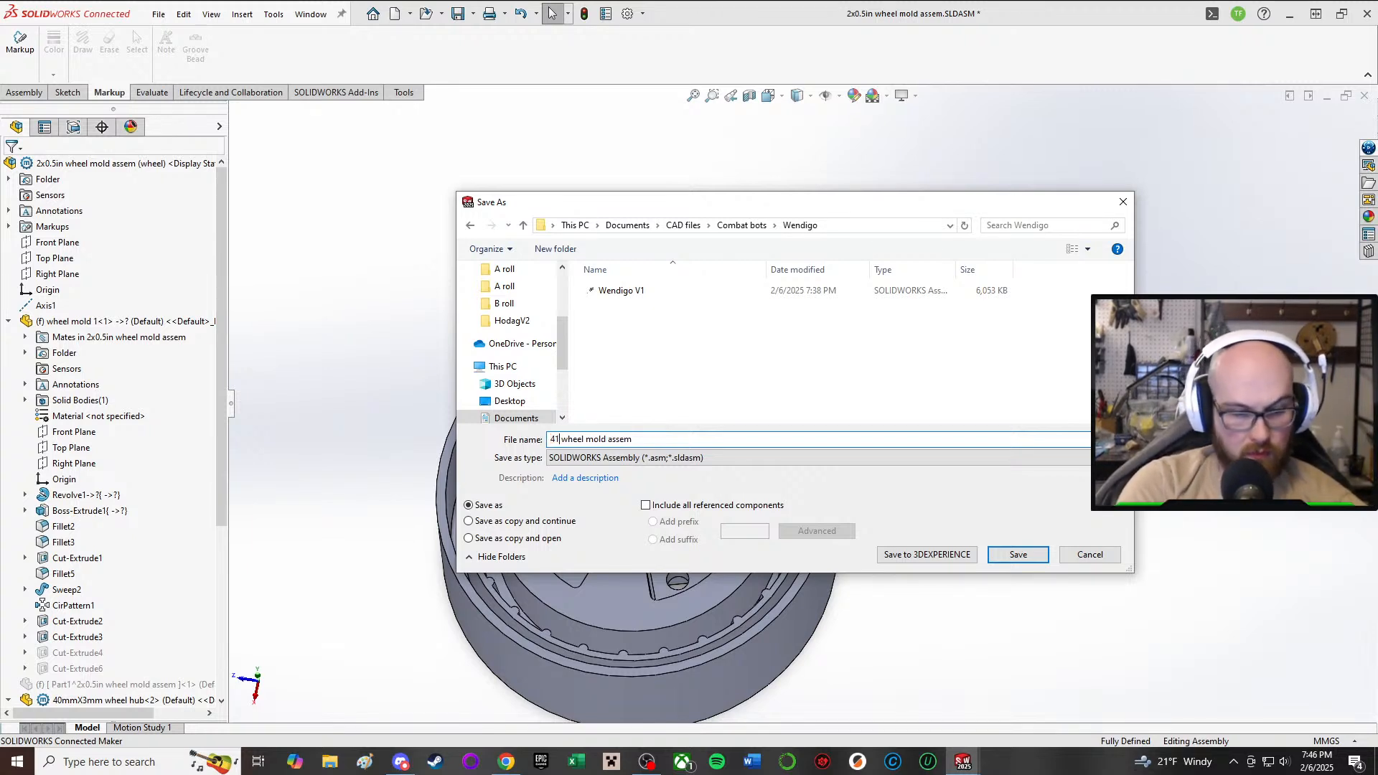
{"action": "type", "text": "mm"}
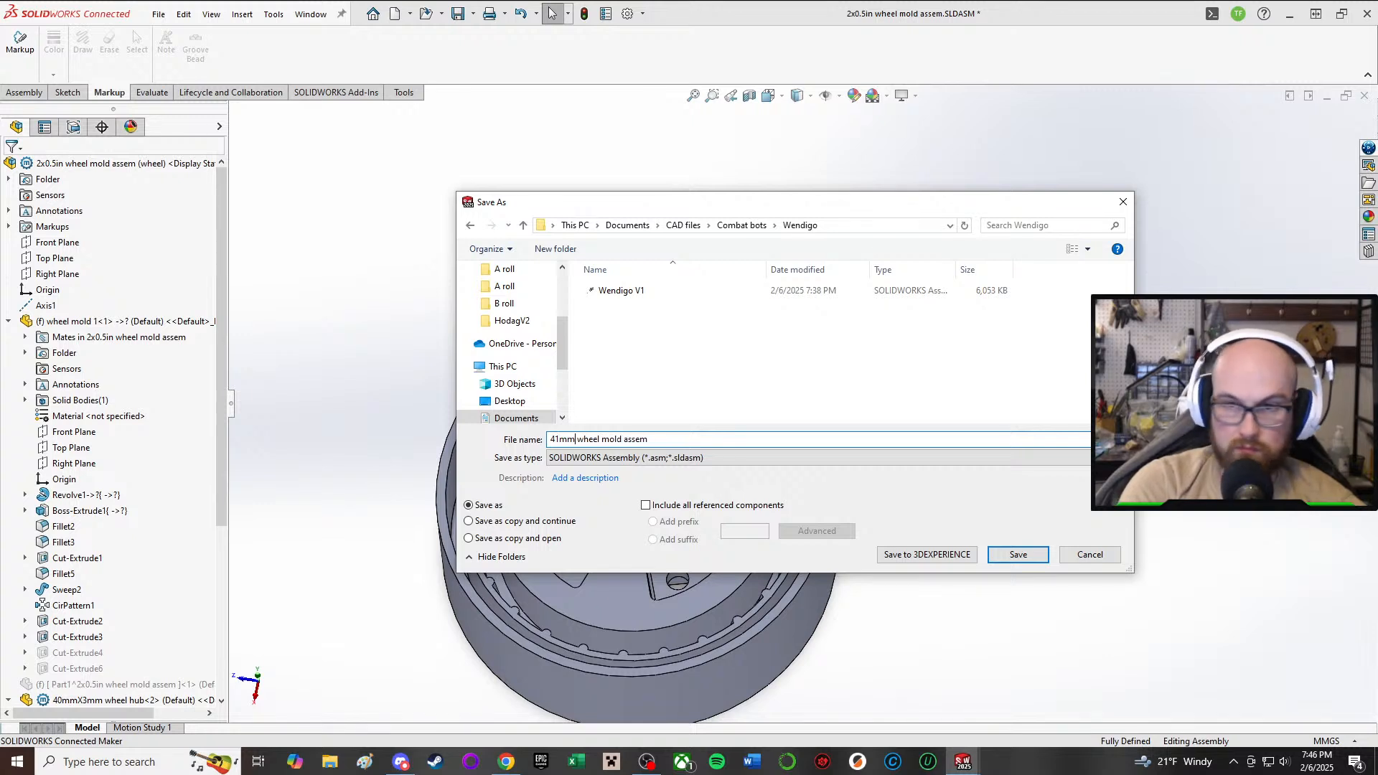
{"action": "type", "text": "X"}
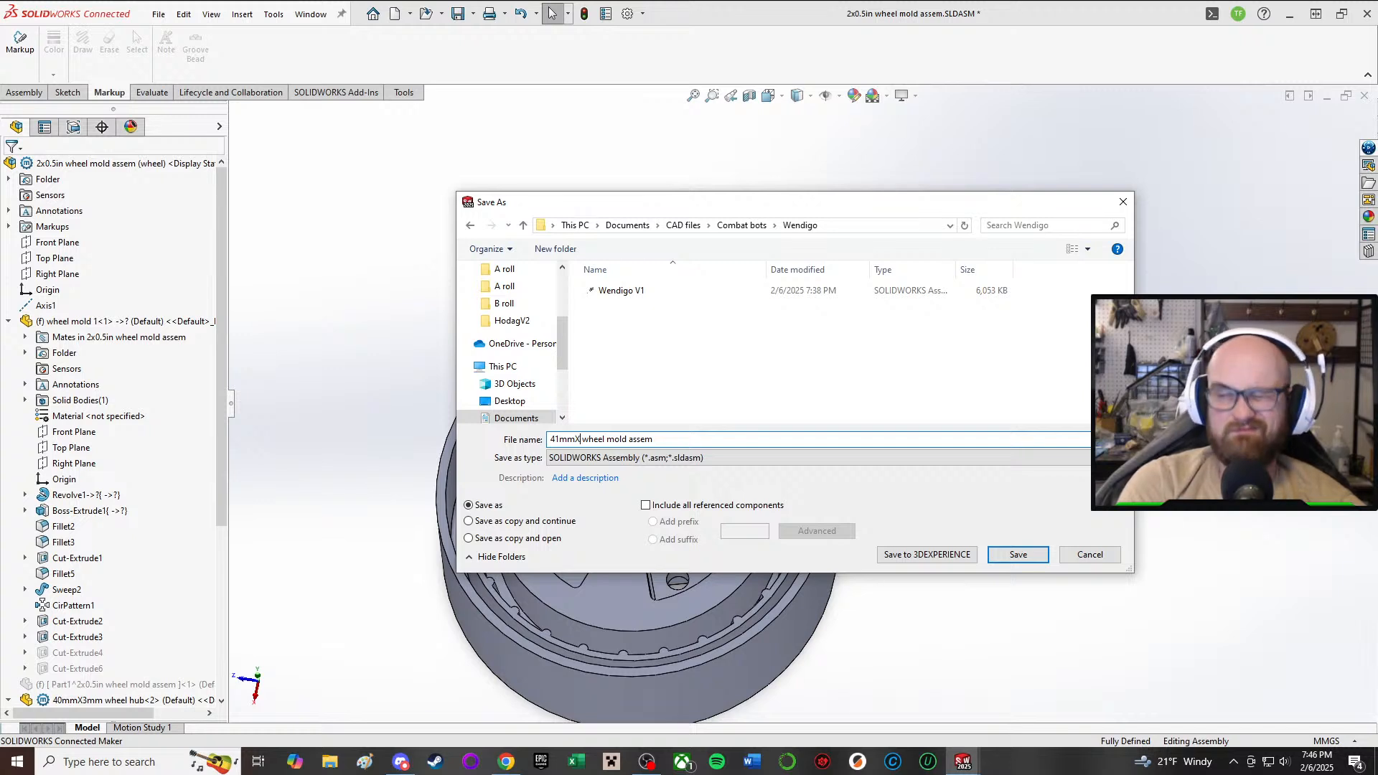
{"action": "type", "text": "15"}
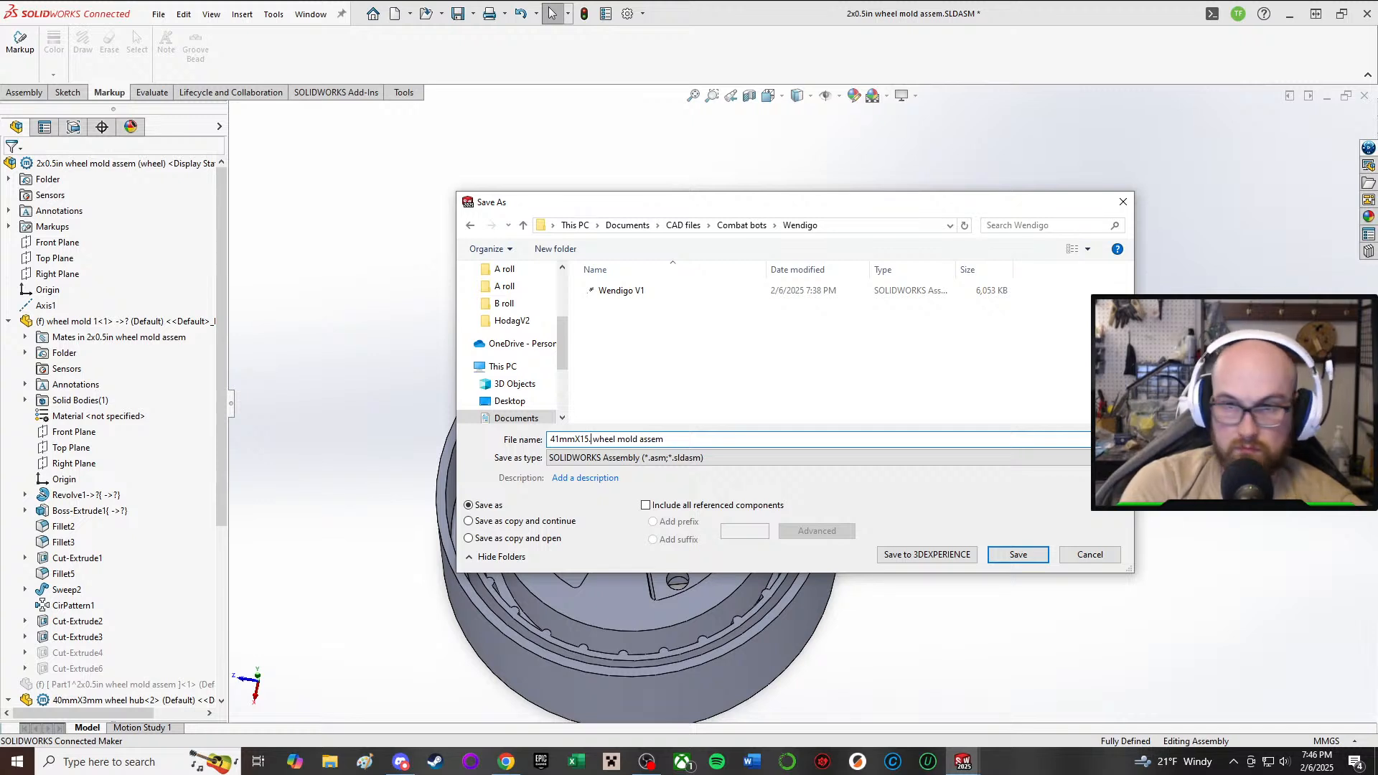
{"action": "type", "text": ".5m"}
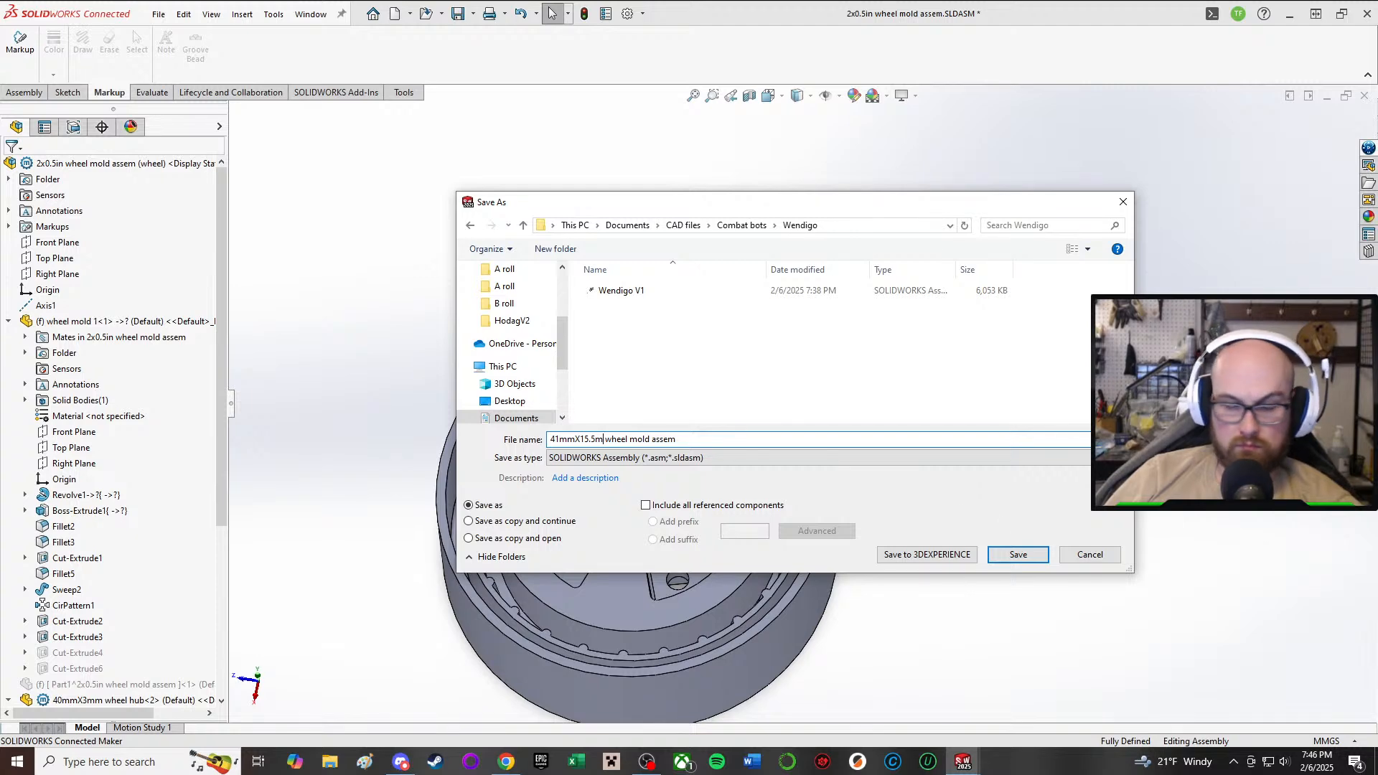
{"action": "type", "text": "m"}
{"action": "left_click", "coordinate": [1018, 554]}
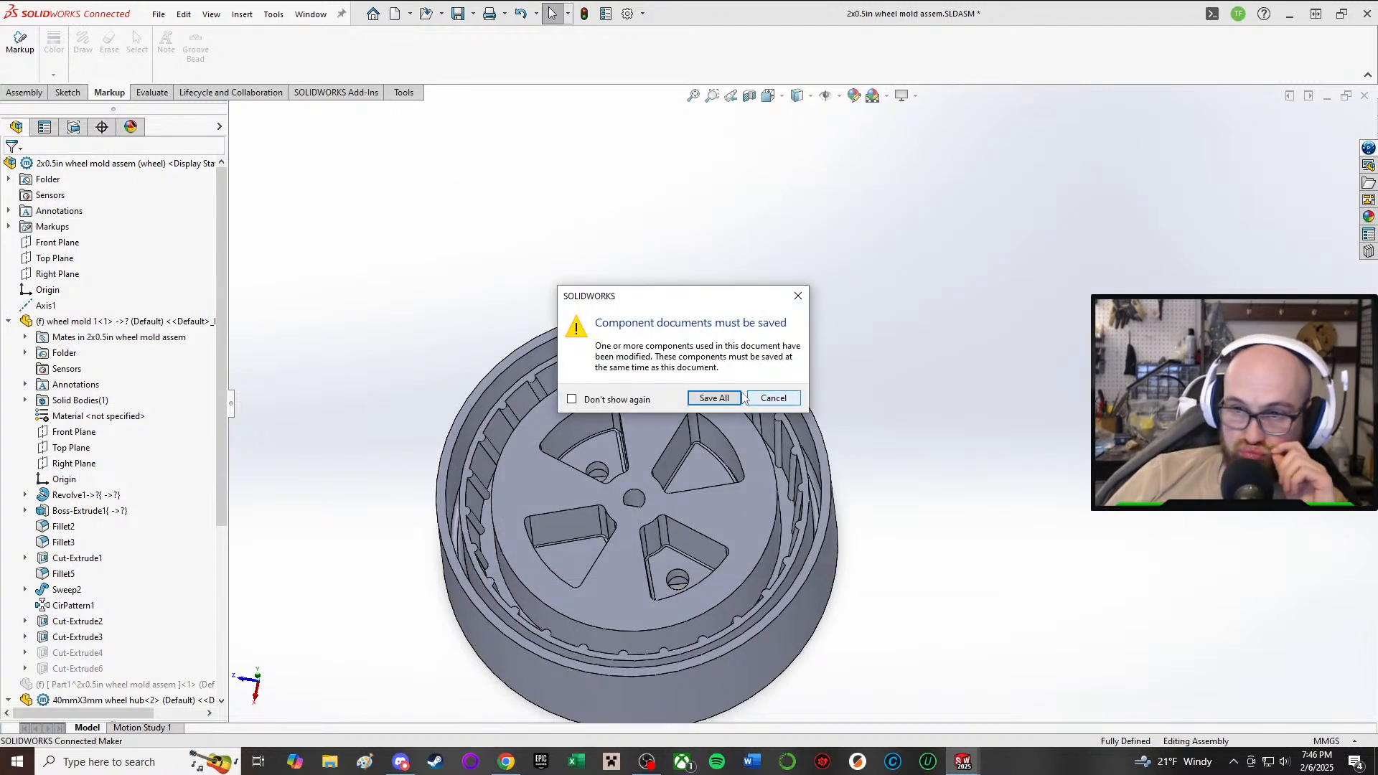
{"action": "left_click", "coordinate": [738, 397]}
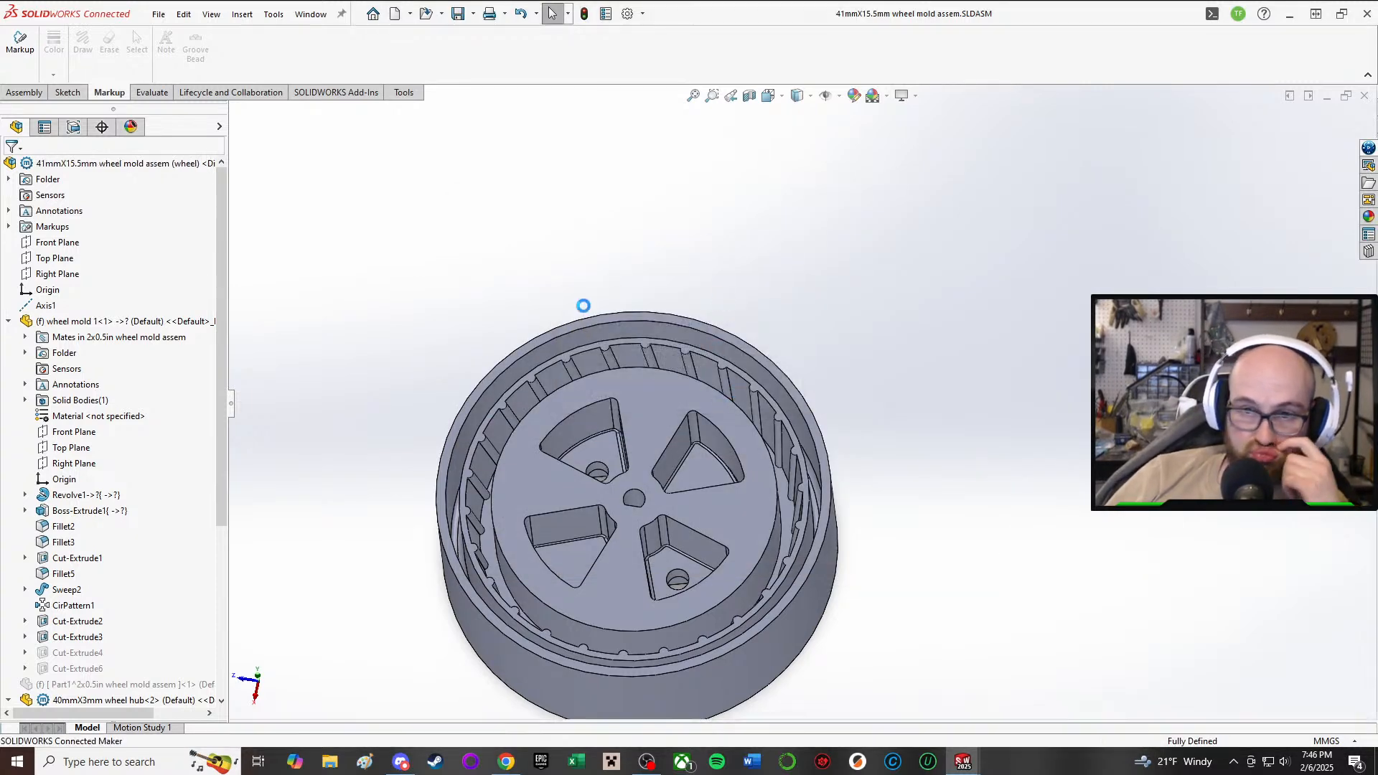
- Open the 40mmX3mm wheel hub component of the mold assembly as a separate part document
{"action": "scroll", "coordinate": [225, 359], "scroll_direction": "down", "scroll_amount": 4}
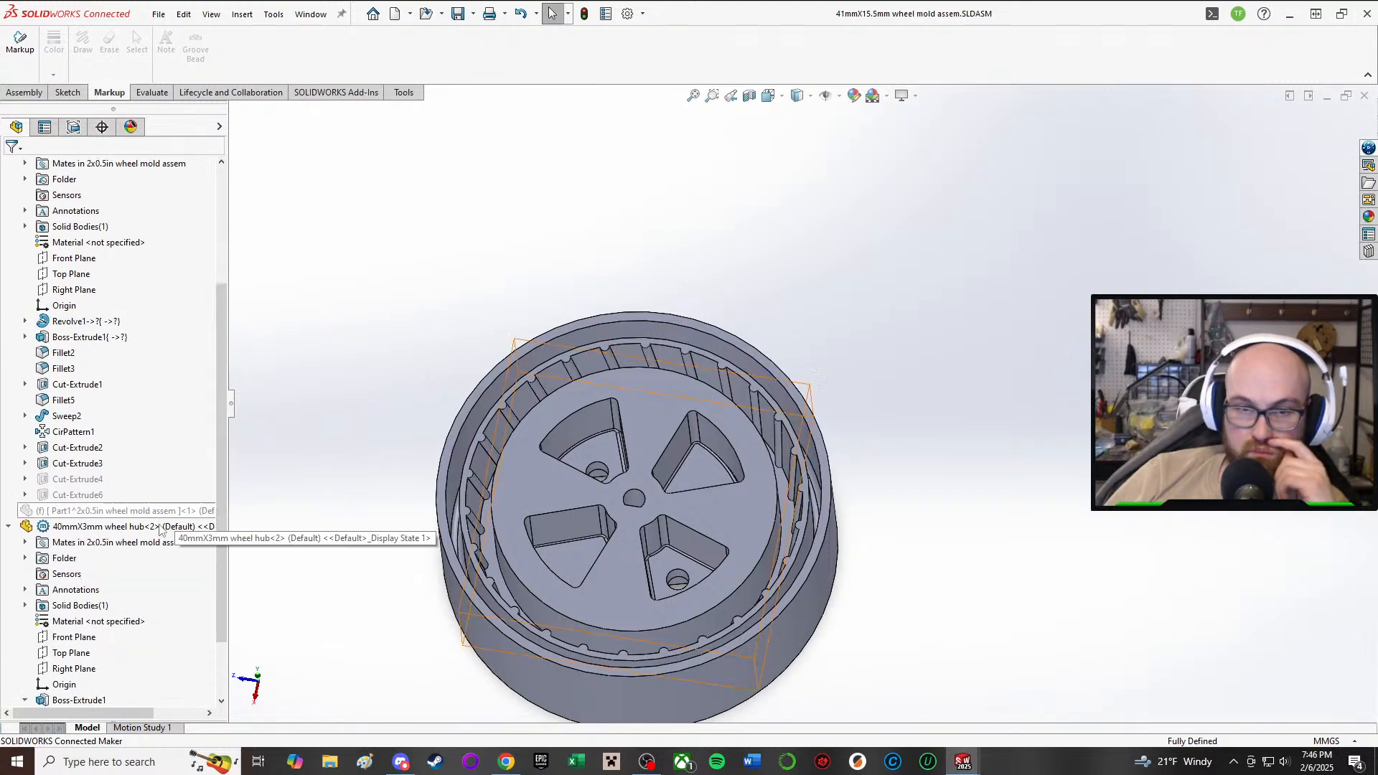
{"action": "left_click", "coordinate": [136, 532]}
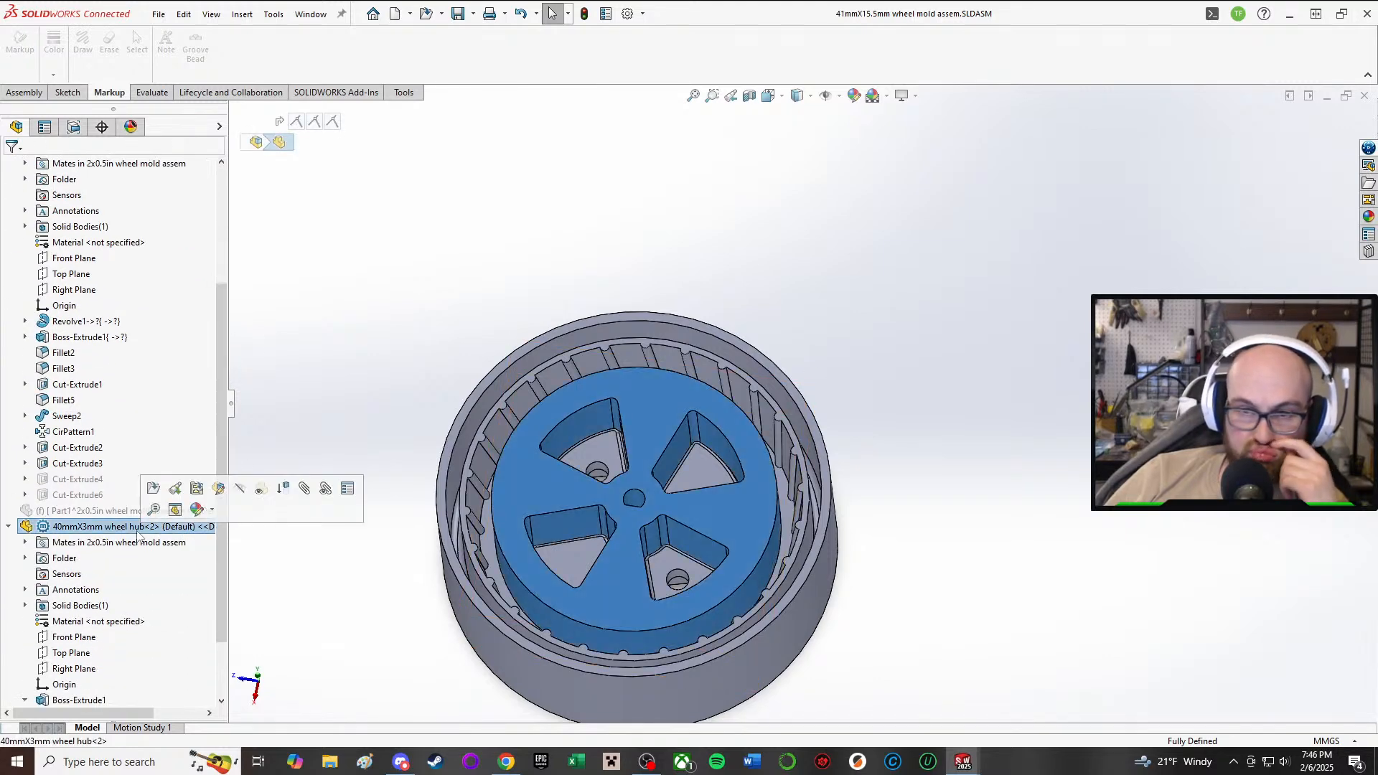
{"action": "right_click", "coordinate": [137, 533]}
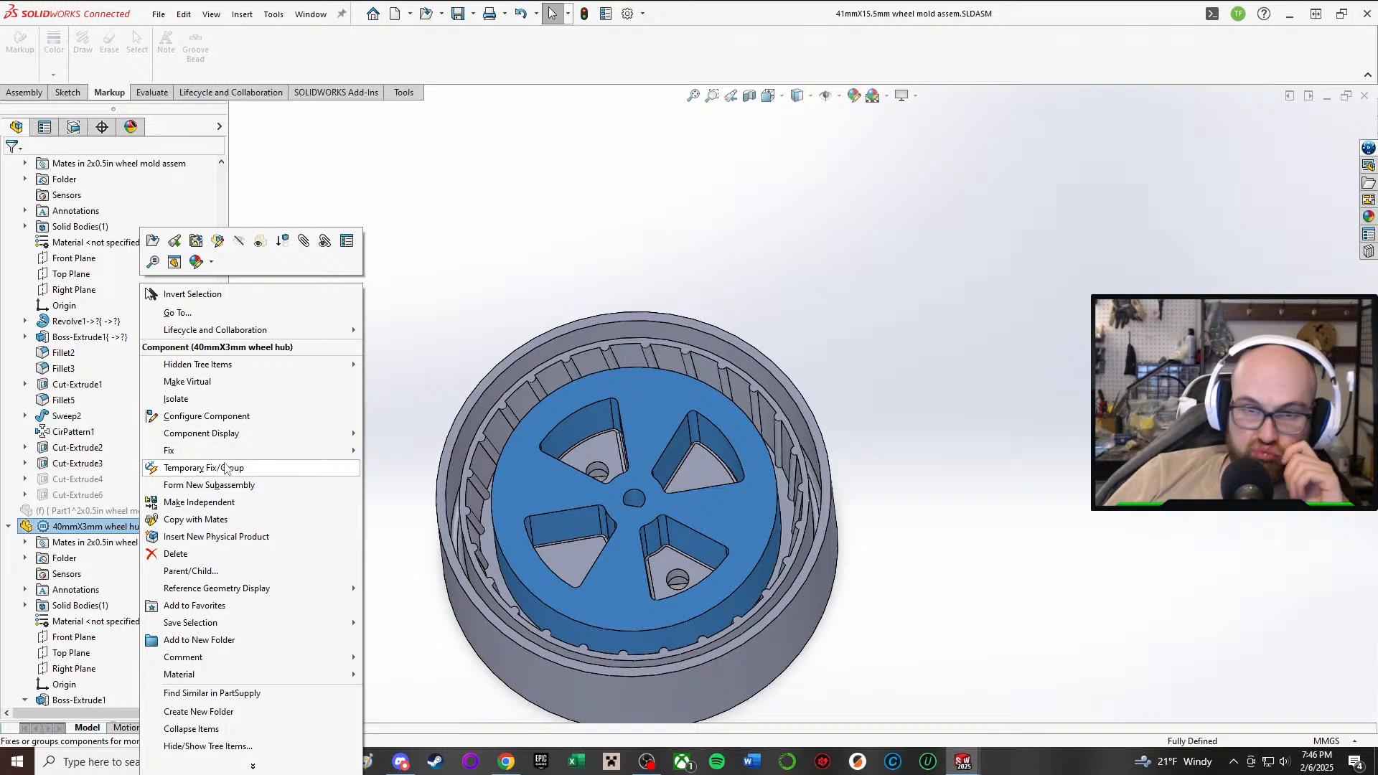
{"action": "left_click", "coordinate": [153, 241]}
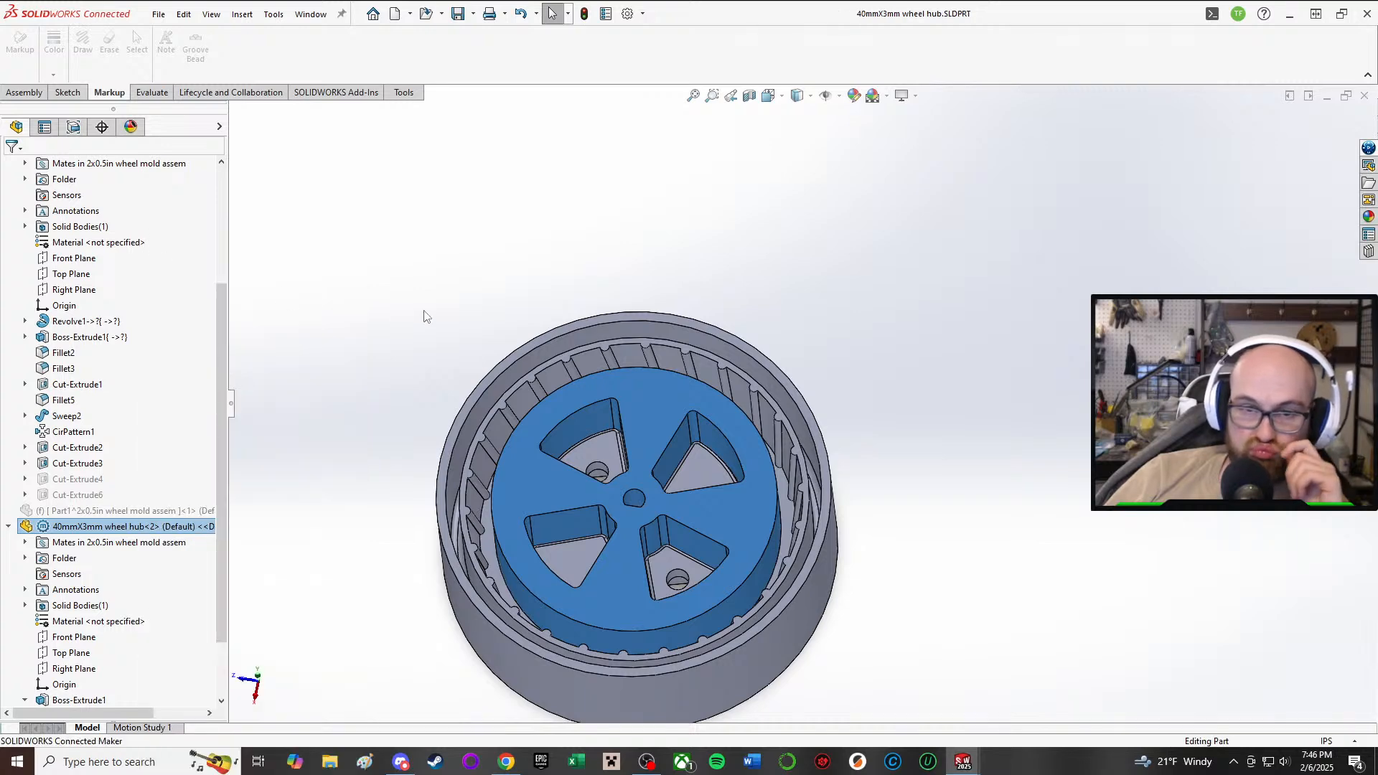
- Save the hub part under the new name 41mmX12.5mm wheel hub in the Wendigo folder
{"action": "left_click", "coordinate": [473, 13]}
{"action": "left_click", "coordinate": [460, 68]}
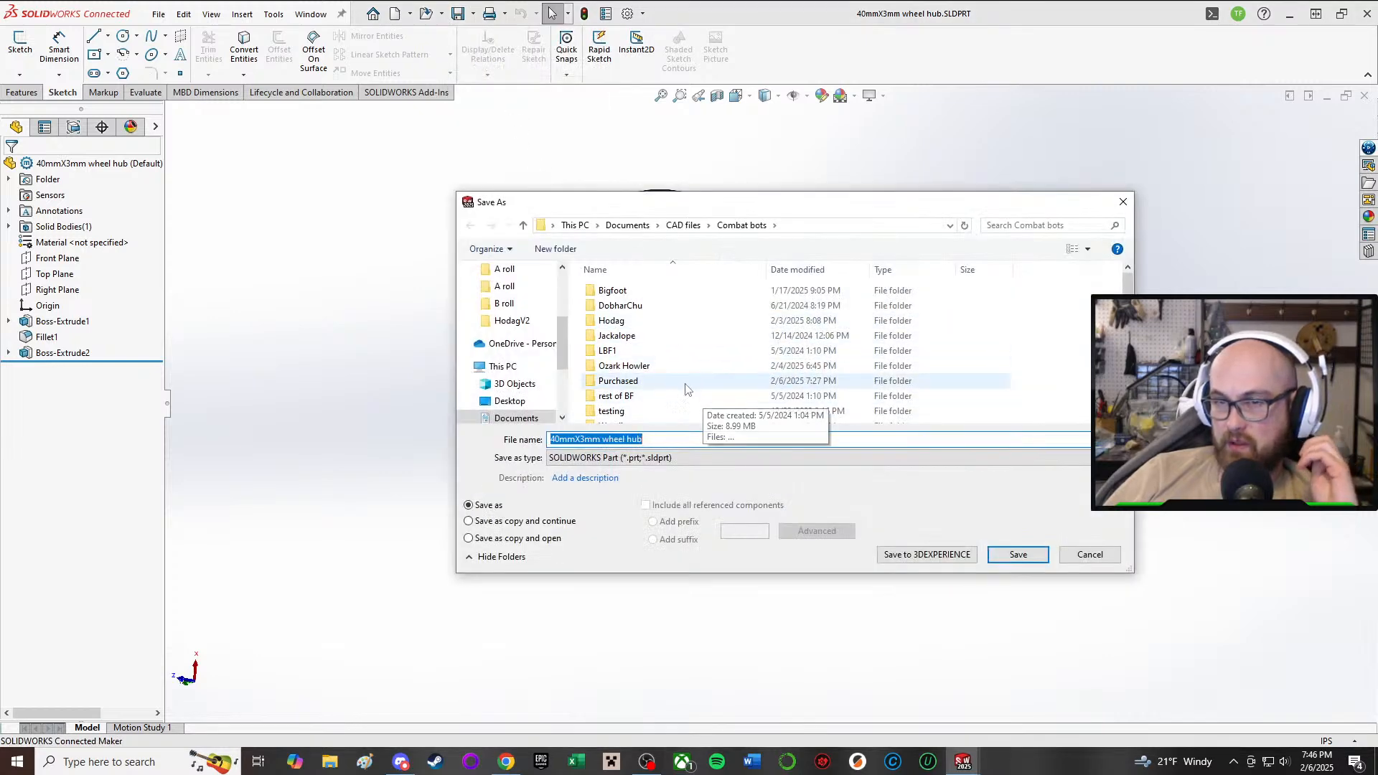
{"action": "scroll", "coordinate": [667, 375], "scroll_direction": "down", "scroll_amount": 2}
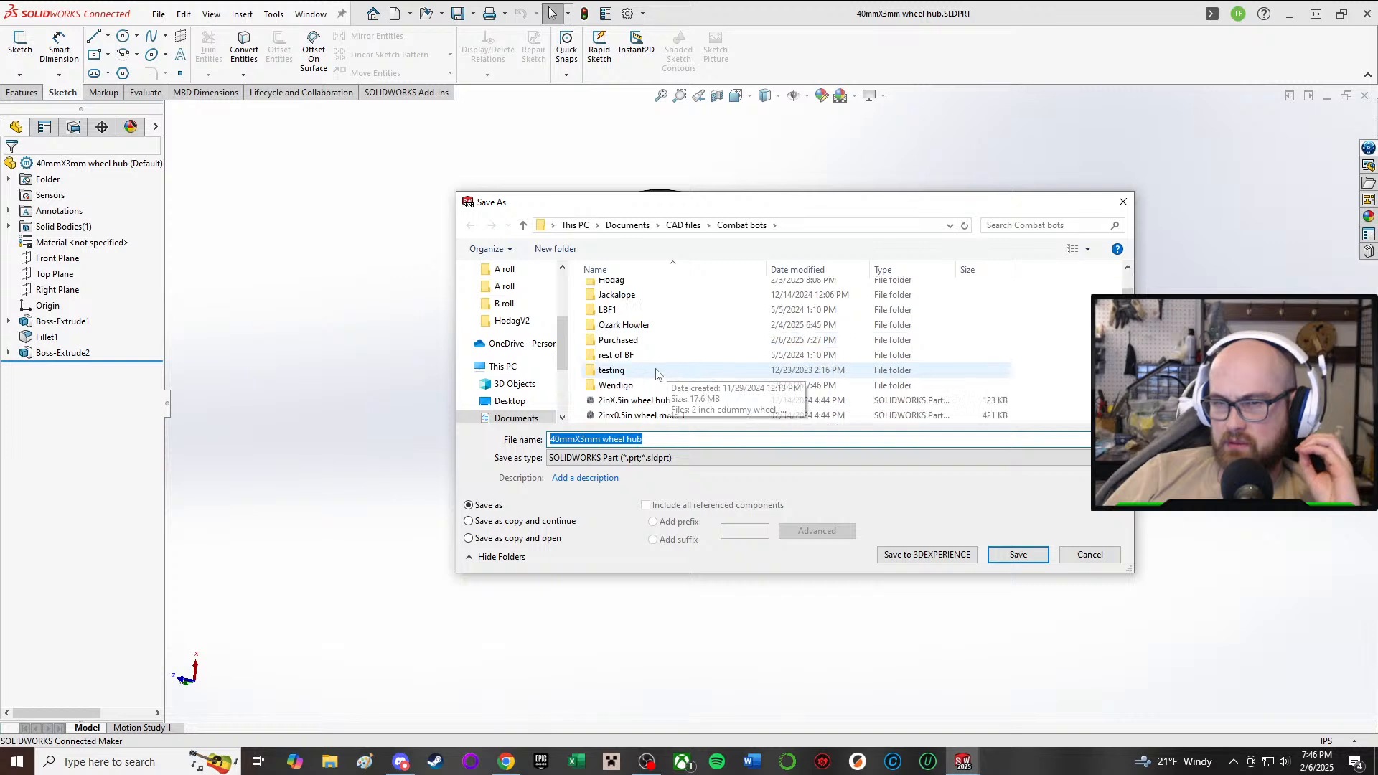
{"action": "double_click", "coordinate": [631, 384]}
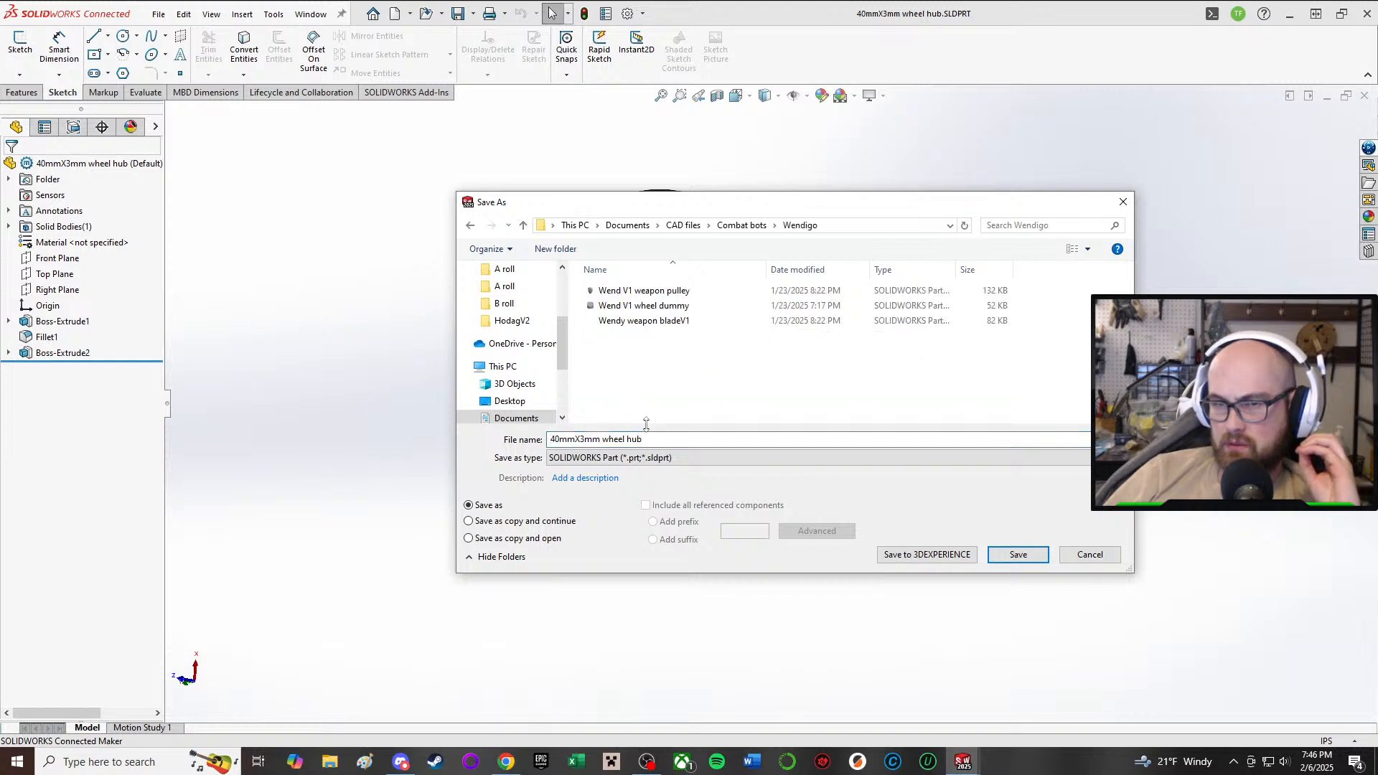
{"action": "left_click", "coordinate": [560, 439]}
{"action": "left_click", "coordinate": [560, 439]}
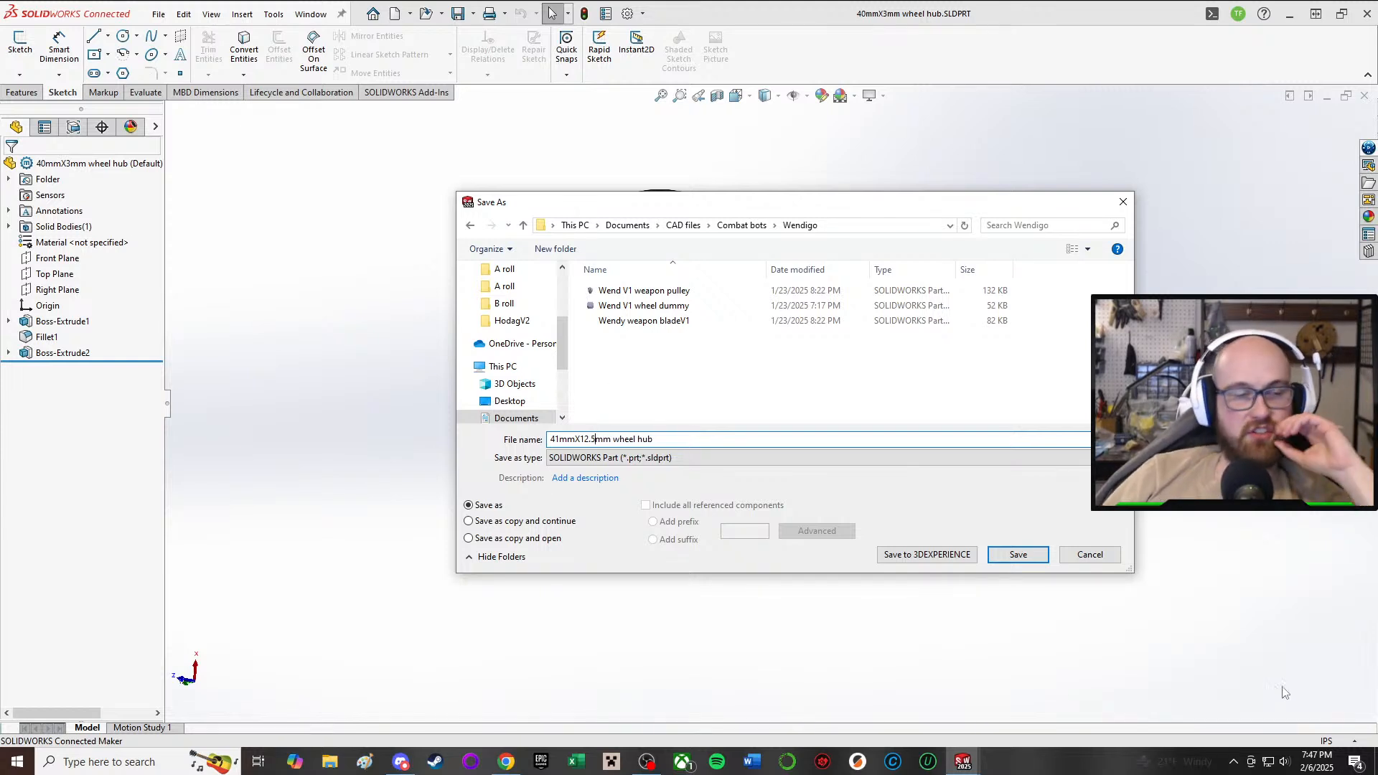
{"action": "left_click", "coordinate": [1000, 558]}
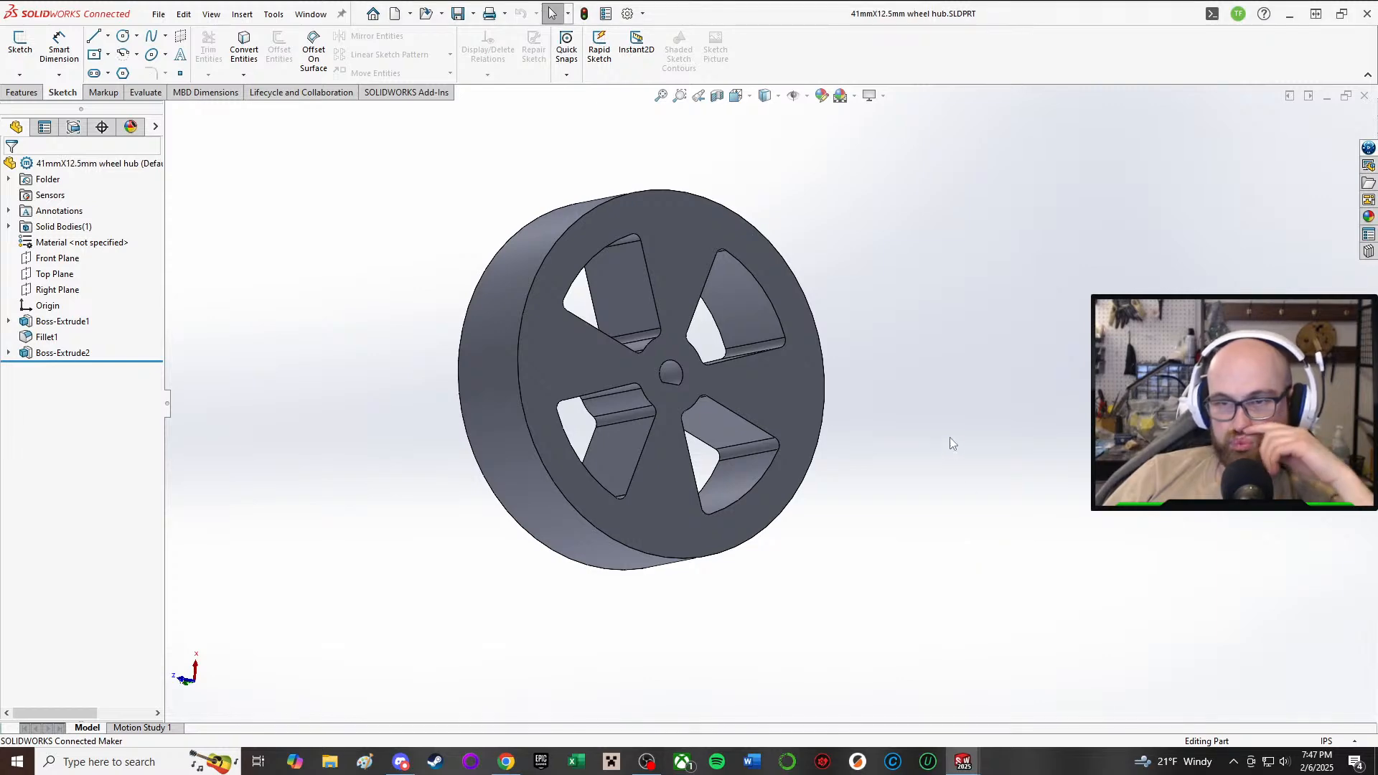
- Return to the 41mmX15.5mm wheel mold assembly and start editing the 41mmX12.5mm wheel hub part in context
{"action": "mouse_move", "coordinate": [962, 762]}
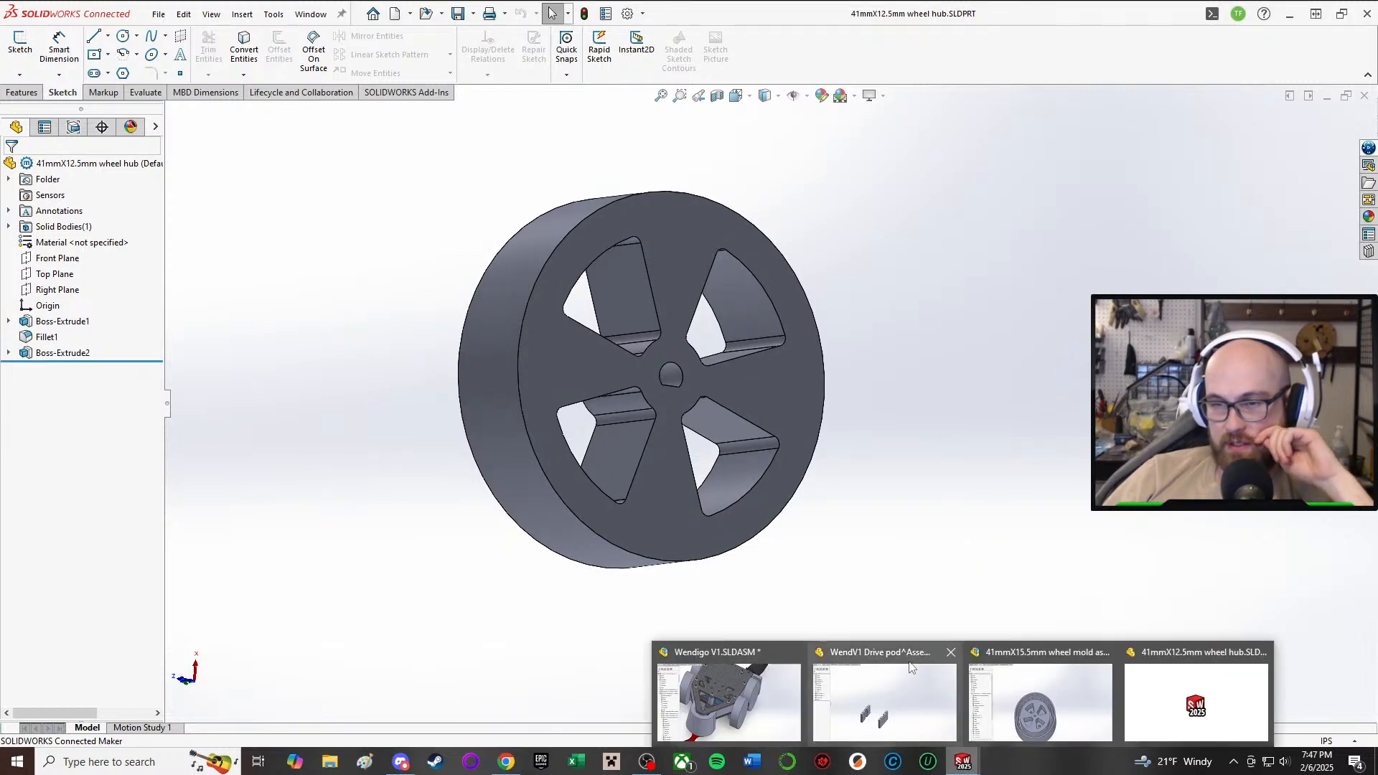
{"action": "left_click", "coordinate": [1020, 679]}
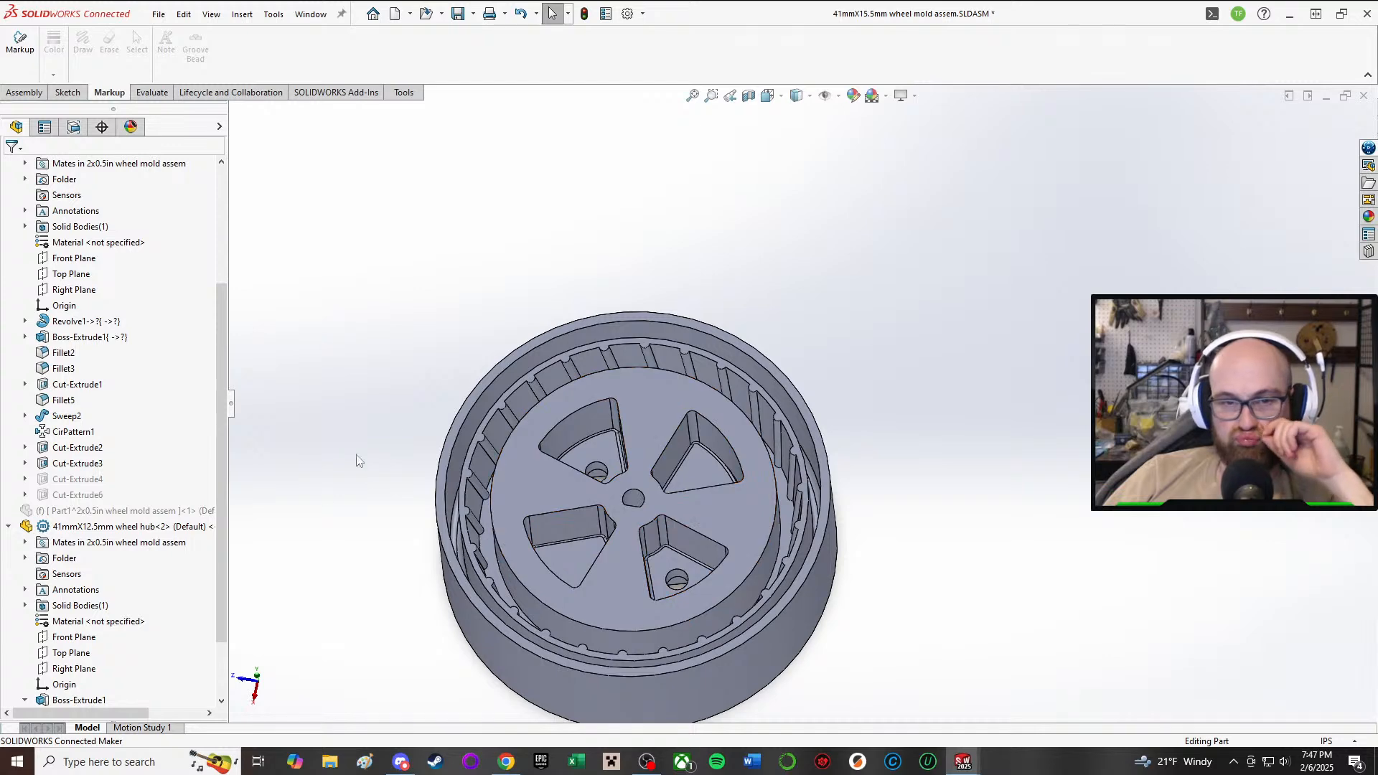
{"action": "middle_click_drag", "start_coordinate": [810, 453], "coordinate": [868, 403]}
{"action": "scroll", "coordinate": [440, 457], "scroll_direction": "up", "scroll_amount": 2}
{"action": "middle_click_drag", "start_coordinate": [440, 457], "coordinate": [545, 480]}
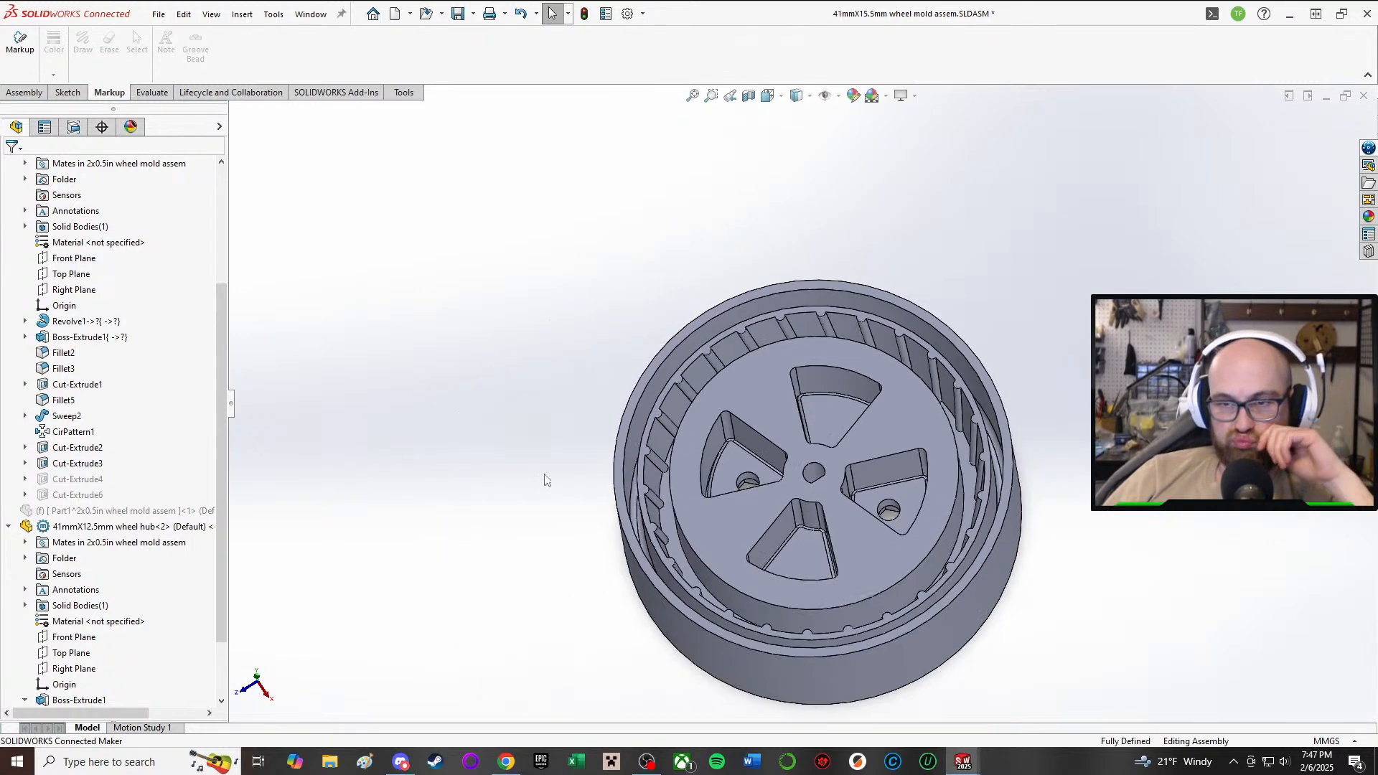
{"action": "middle_click_drag", "start_coordinate": [1073, 503], "coordinate": [1052, 343]}
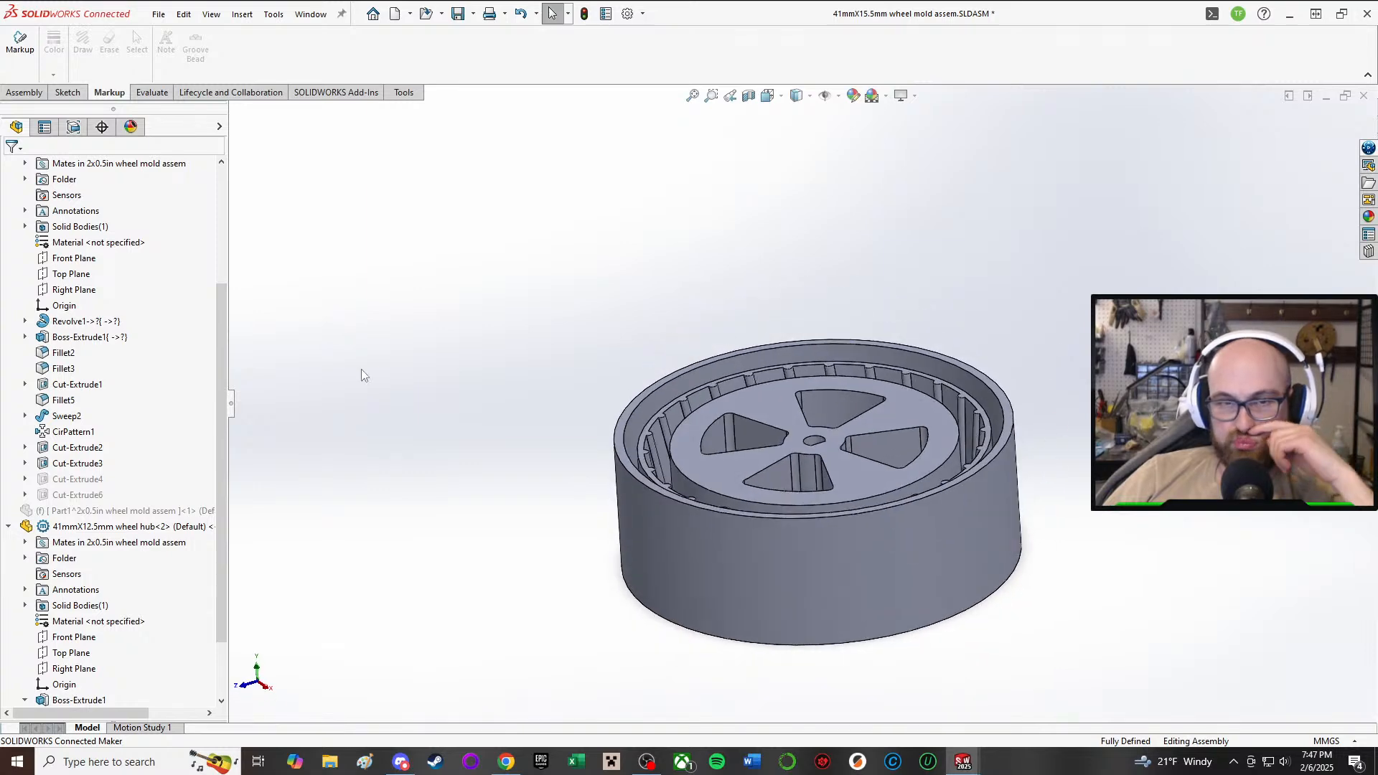
{"action": "left_click", "coordinate": [115, 527]}
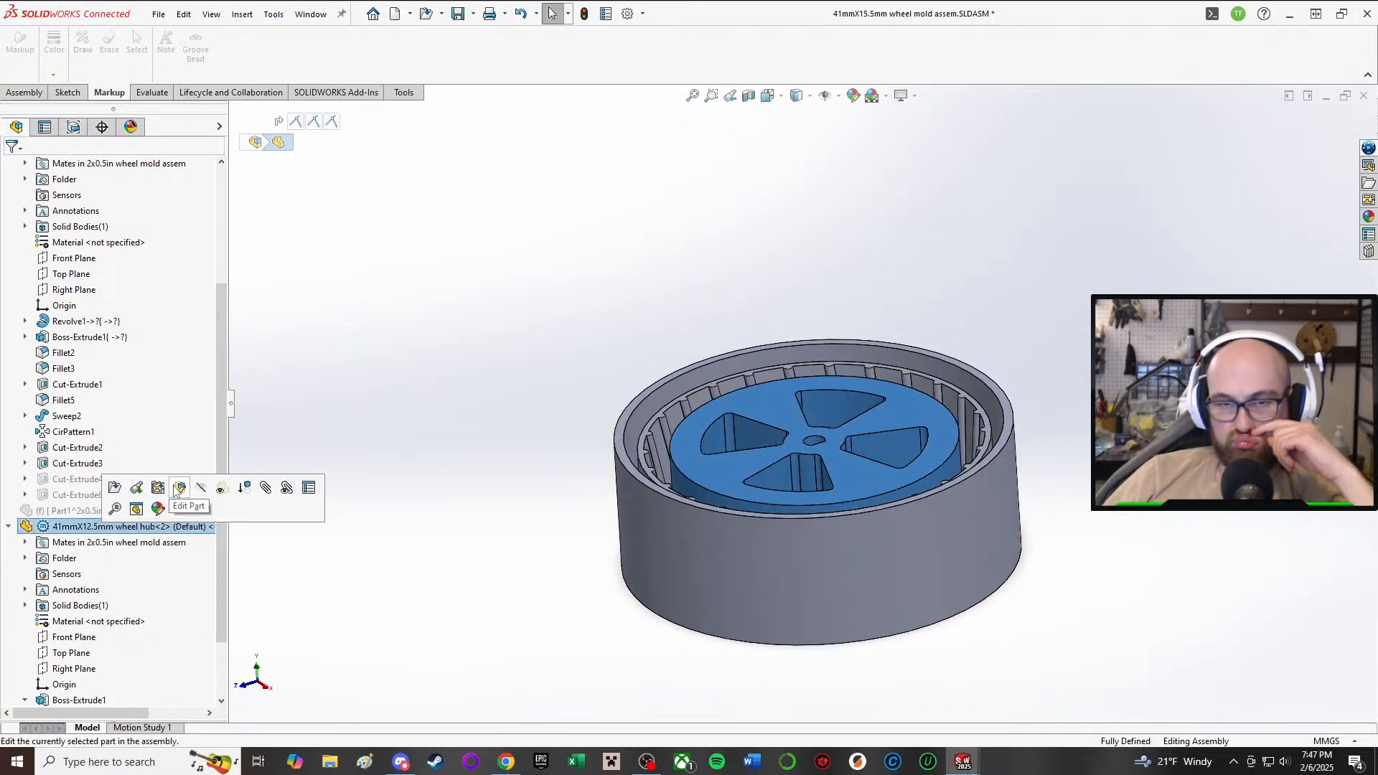
{"action": "left_click", "coordinate": [179, 489]}
- Open the sketch of the hub's Boss-Extrude1 and switch the part's units to MMGS (millimeter, gram, second)
{"action": "scroll", "coordinate": [95, 570], "scroll_direction": "down", "scroll_amount": 2}
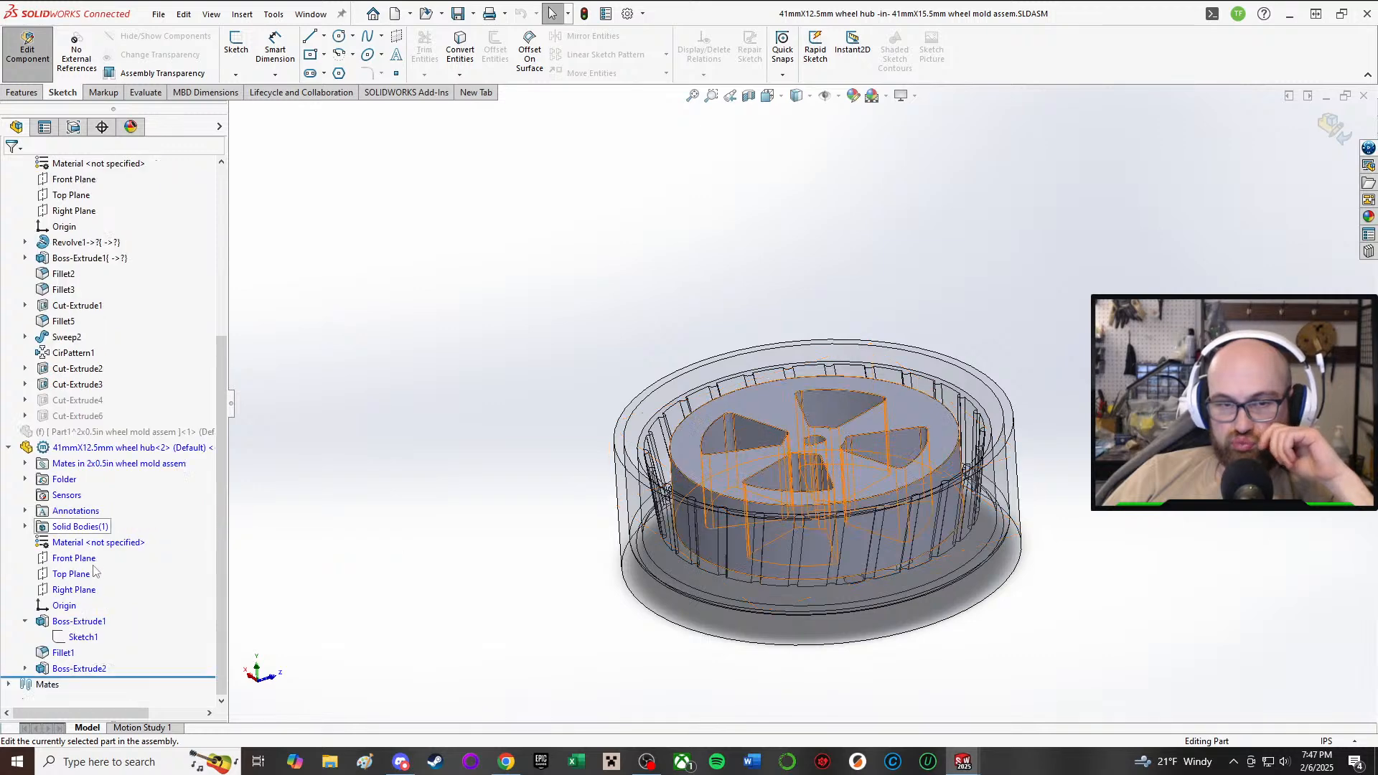
{"action": "left_click", "coordinate": [81, 622]}
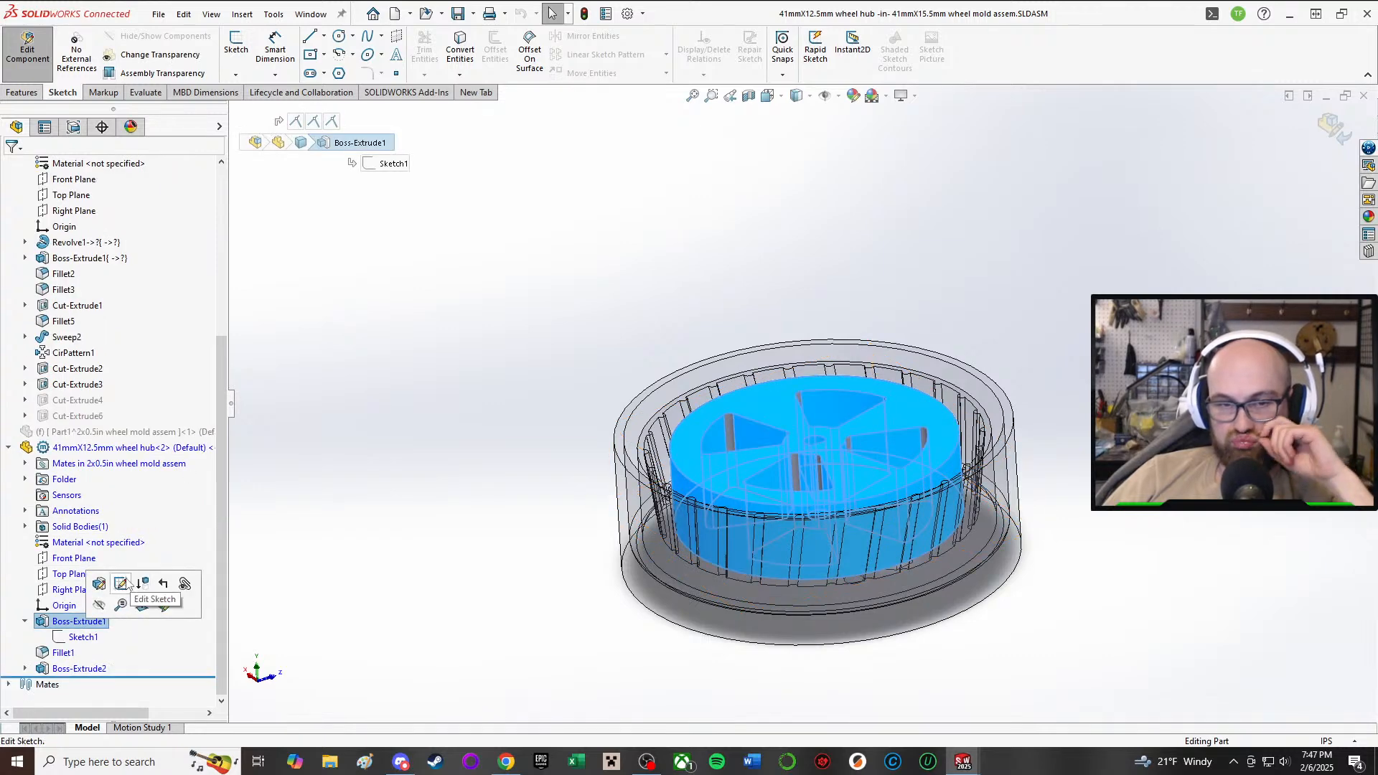
{"action": "left_click", "coordinate": [122, 584]}
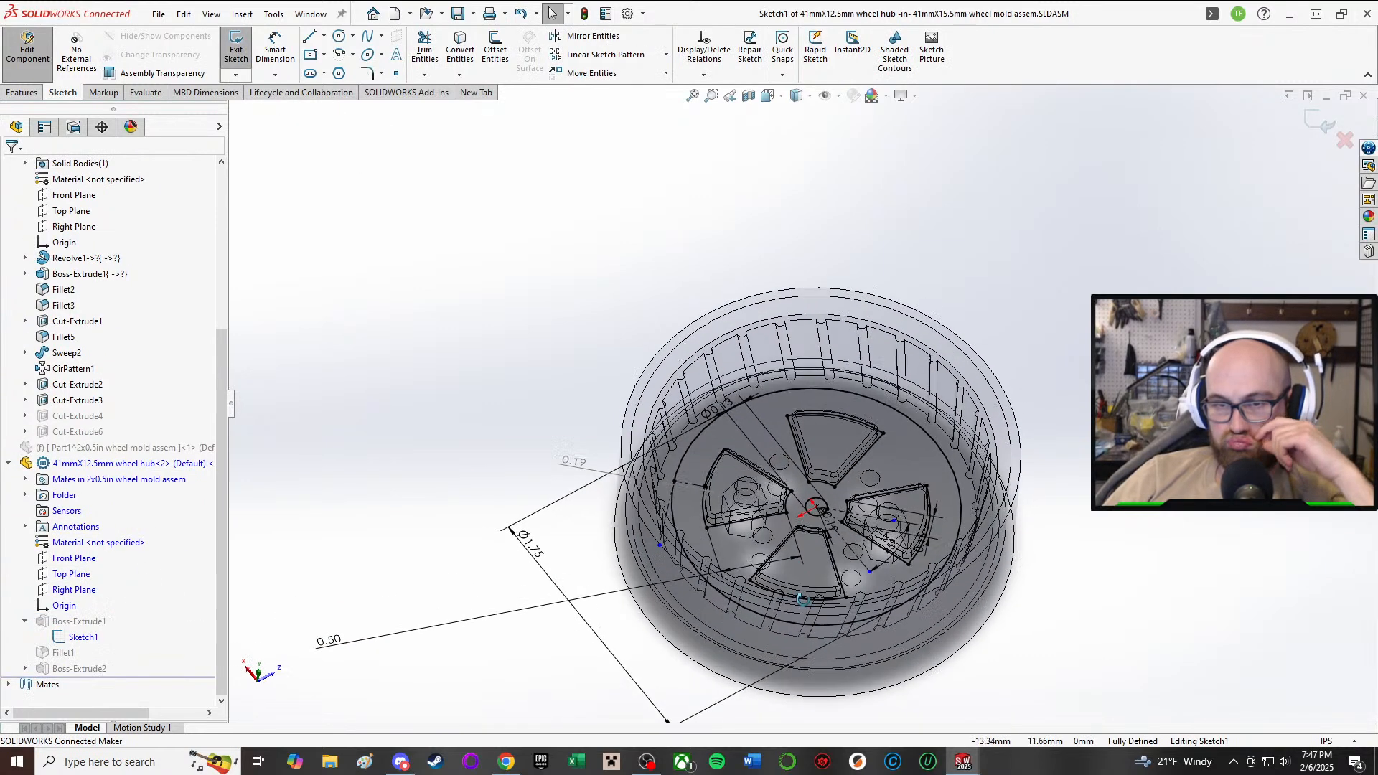
{"action": "mouse_move", "coordinate": [802, 600]}
{"action": "middle_mouse_down"}
{"action": "mouse_move", "coordinate": [615, 569]}
{"action": "mouse_move", "coordinate": [603, 431]}
{"action": "mouse_move", "coordinate": [516, 334]}
{"action": "middle_mouse_up"}
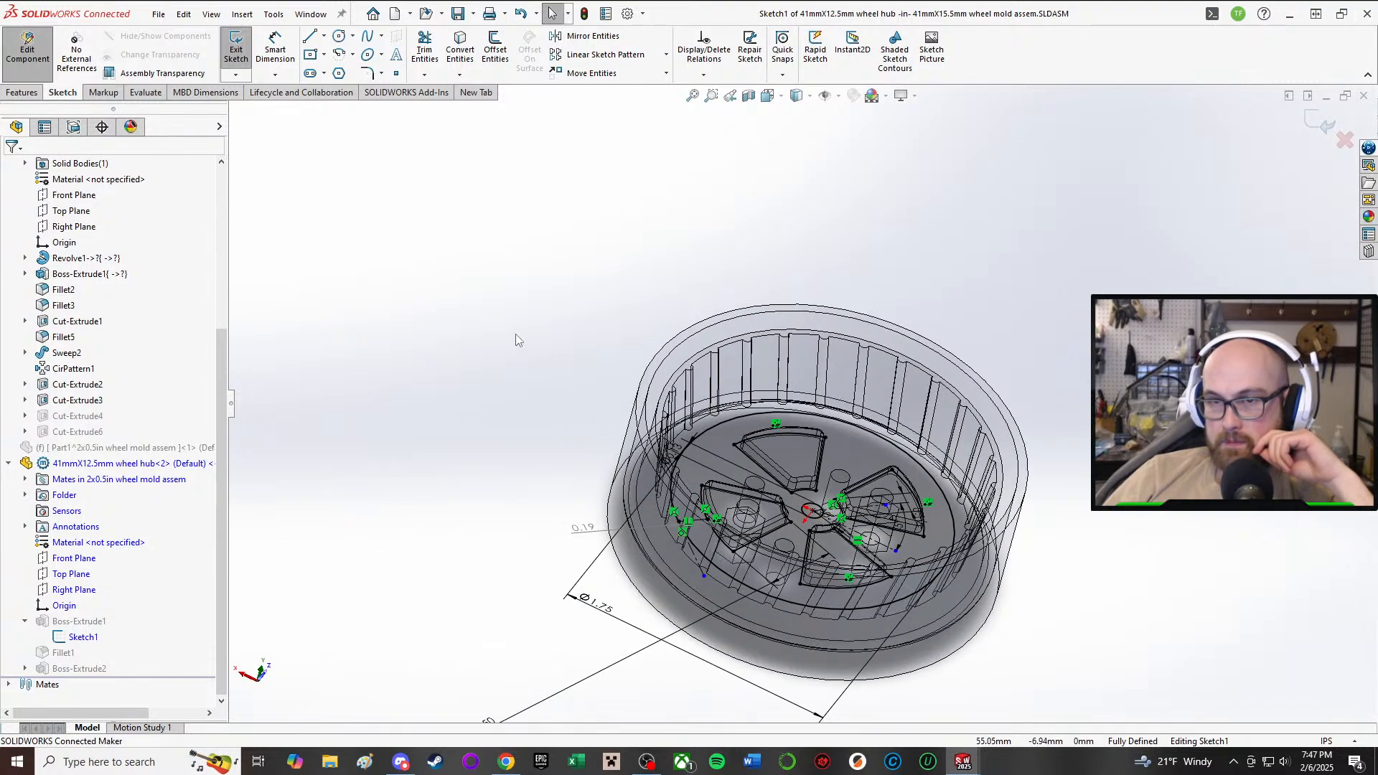
{"action": "left_click", "coordinate": [1330, 742]}
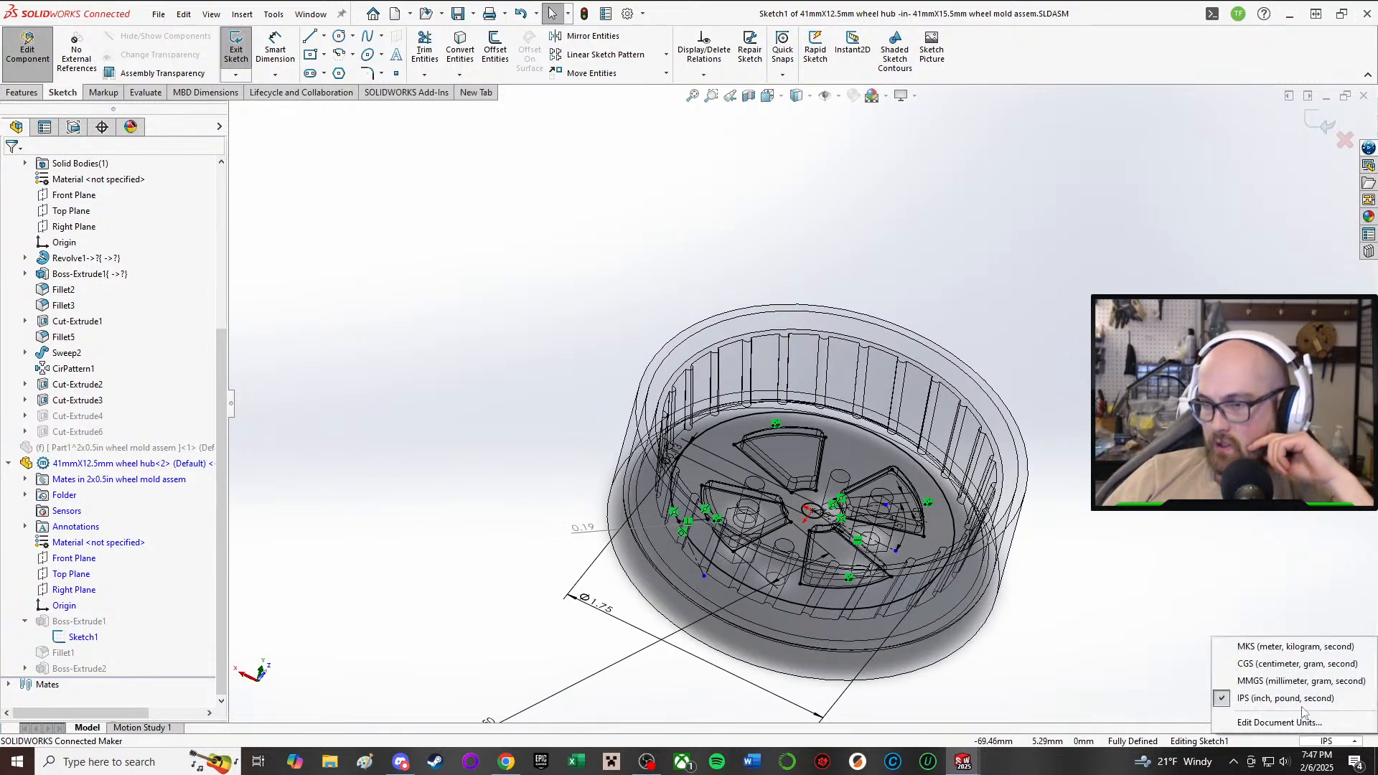
{"action": "left_click", "coordinate": [1281, 682]}
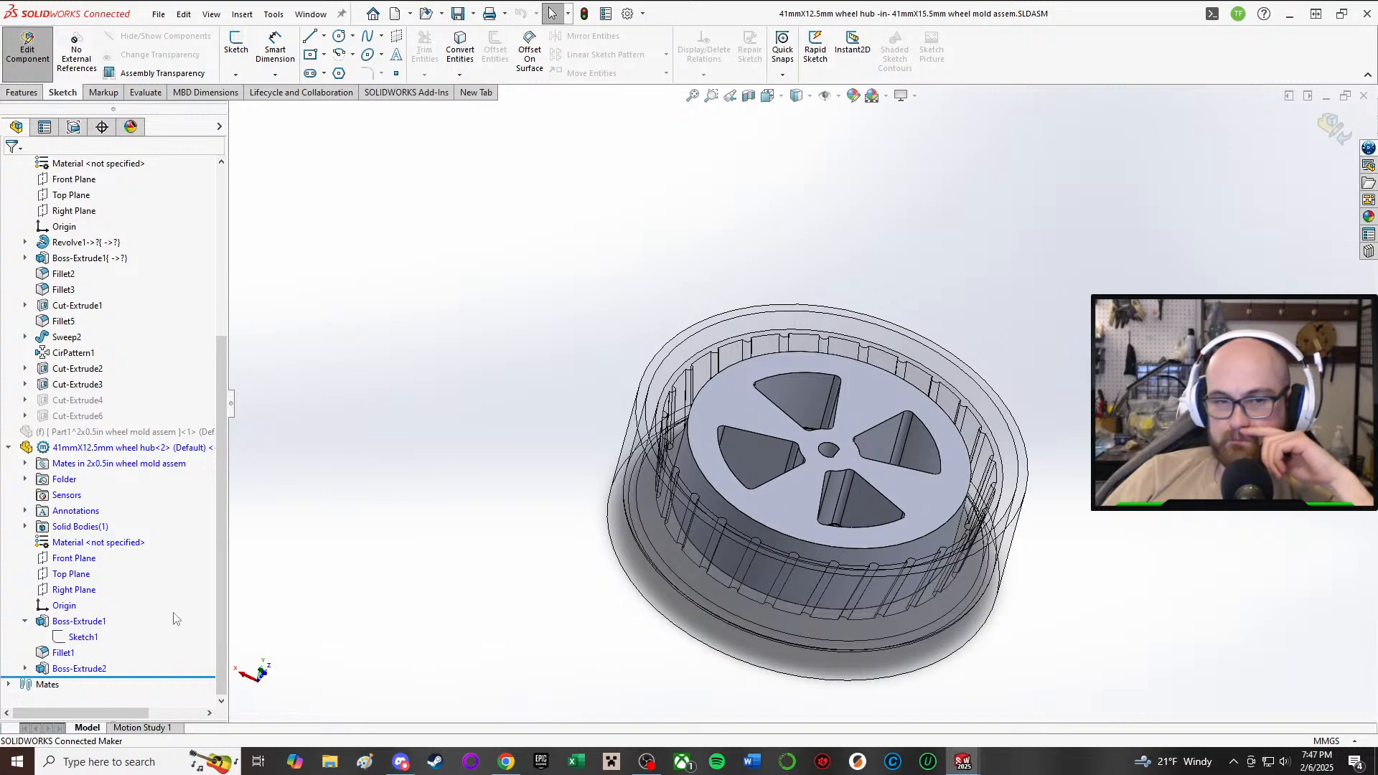
- Open the sketch of the wheel hub's Boss-Extrude1 for editing
{"action": "left_click", "coordinate": [80, 621]}
{"action": "left_click", "coordinate": [106, 572]}
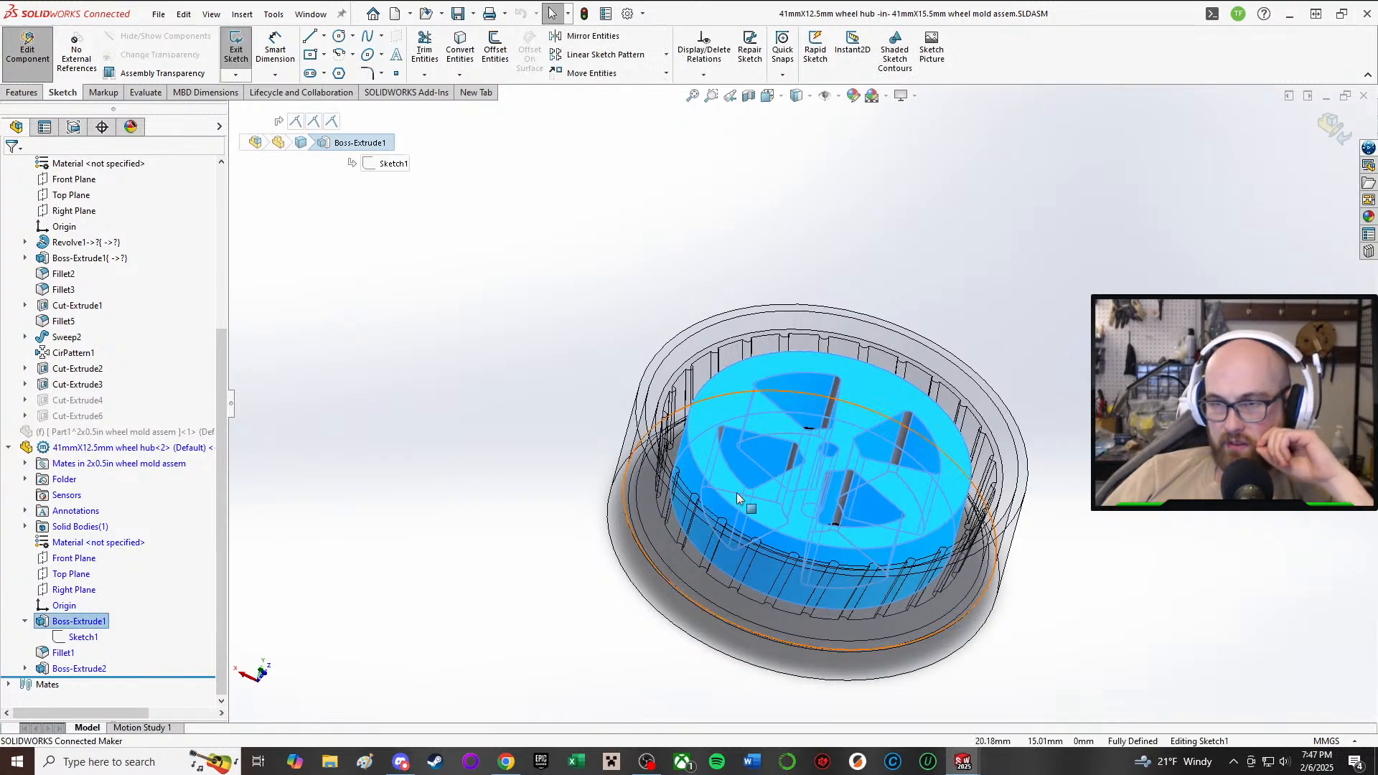
- Try a 41 mm diameter for the hub sketch's outer circle, inspect it and undo the change
{"action": "double_click", "coordinate": [621, 612]}
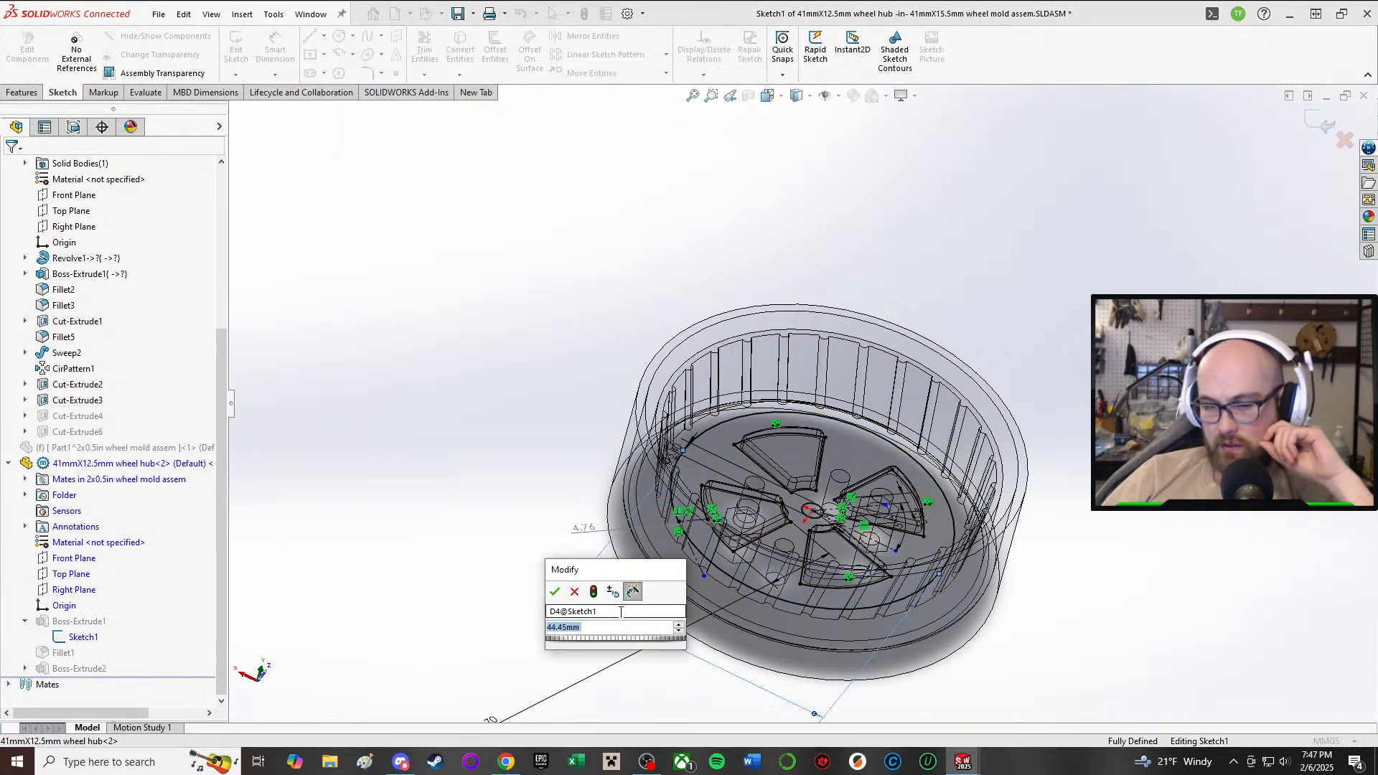
{"action": "type", "text": "41"}
{"action": "key", "text": "Return"}
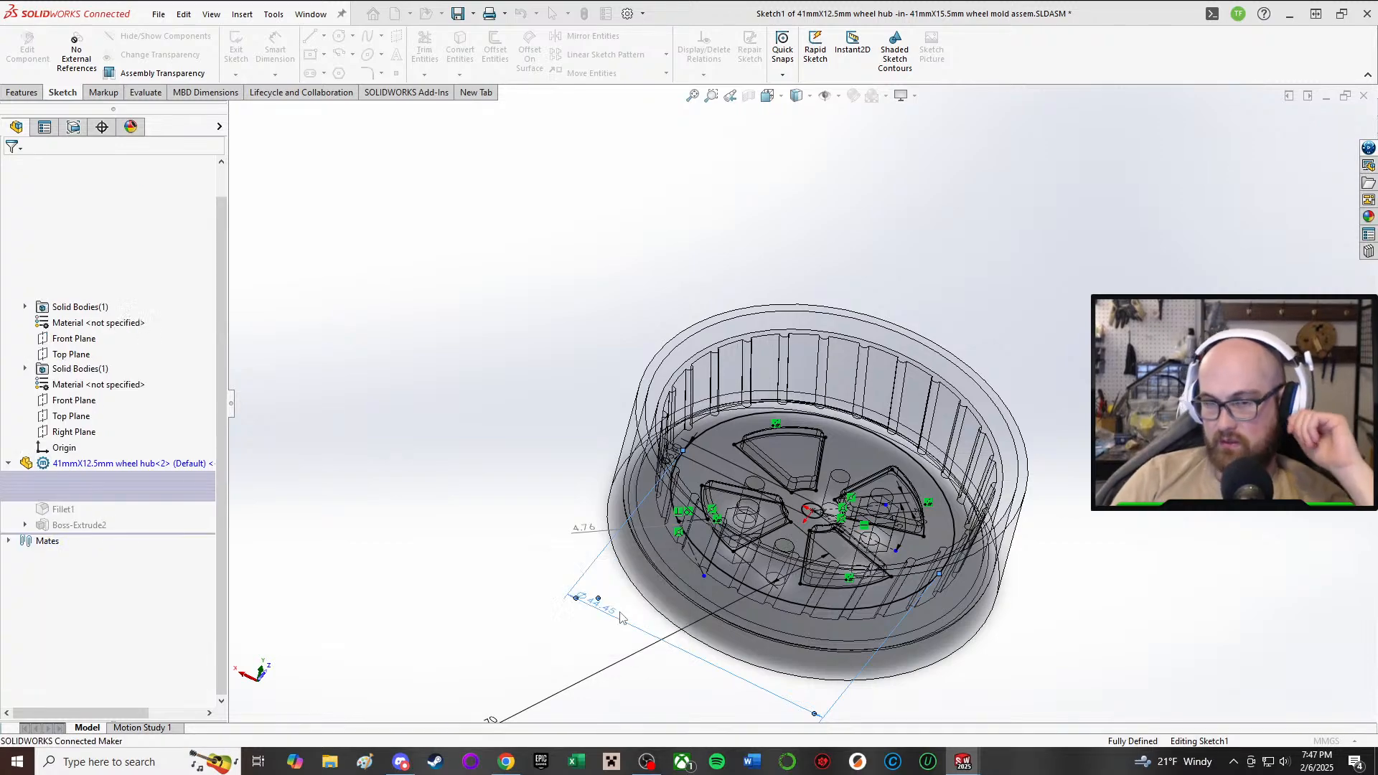
{"action": "mouse_move", "coordinate": [892, 507]}
{"action": "middle_mouse_down"}
{"action": "mouse_move", "coordinate": [833, 583]}
{"action": "mouse_move", "coordinate": [865, 543]}
{"action": "mouse_move", "coordinate": [817, 487]}
{"action": "mouse_move", "coordinate": [700, 628]}
{"action": "mouse_move", "coordinate": [566, 630]}
{"action": "middle_mouse_up"}
{"action": "mouse_move", "coordinate": [775, 460]}
{"action": "middle_mouse_down"}
{"action": "mouse_move", "coordinate": [800, 432]}
{"action": "mouse_move", "coordinate": [749, 575]}
{"action": "middle_mouse_up"}
{"action": "scroll", "coordinate": [843, 400], "scroll_direction": "down", "scroll_amount": 2}
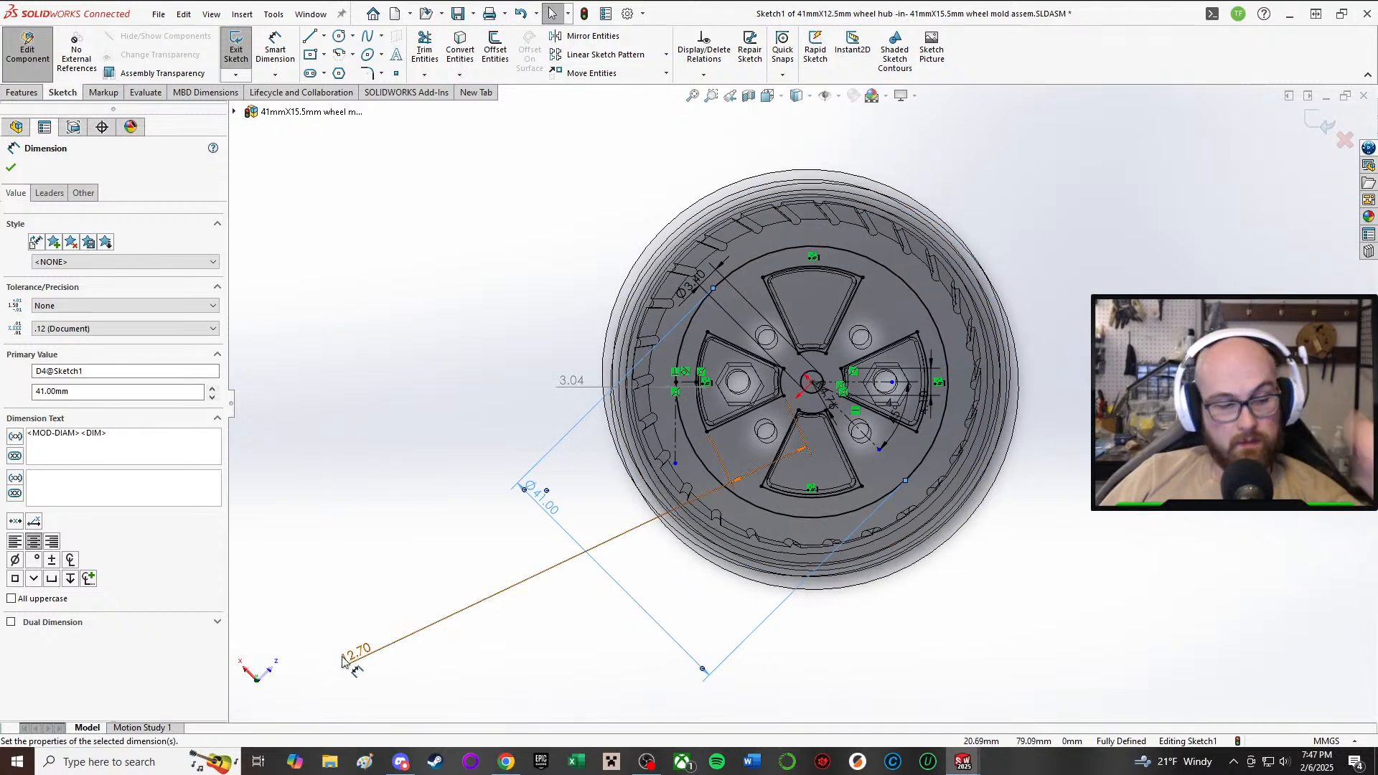
{"action": "key", "text": "ctrl+z"}
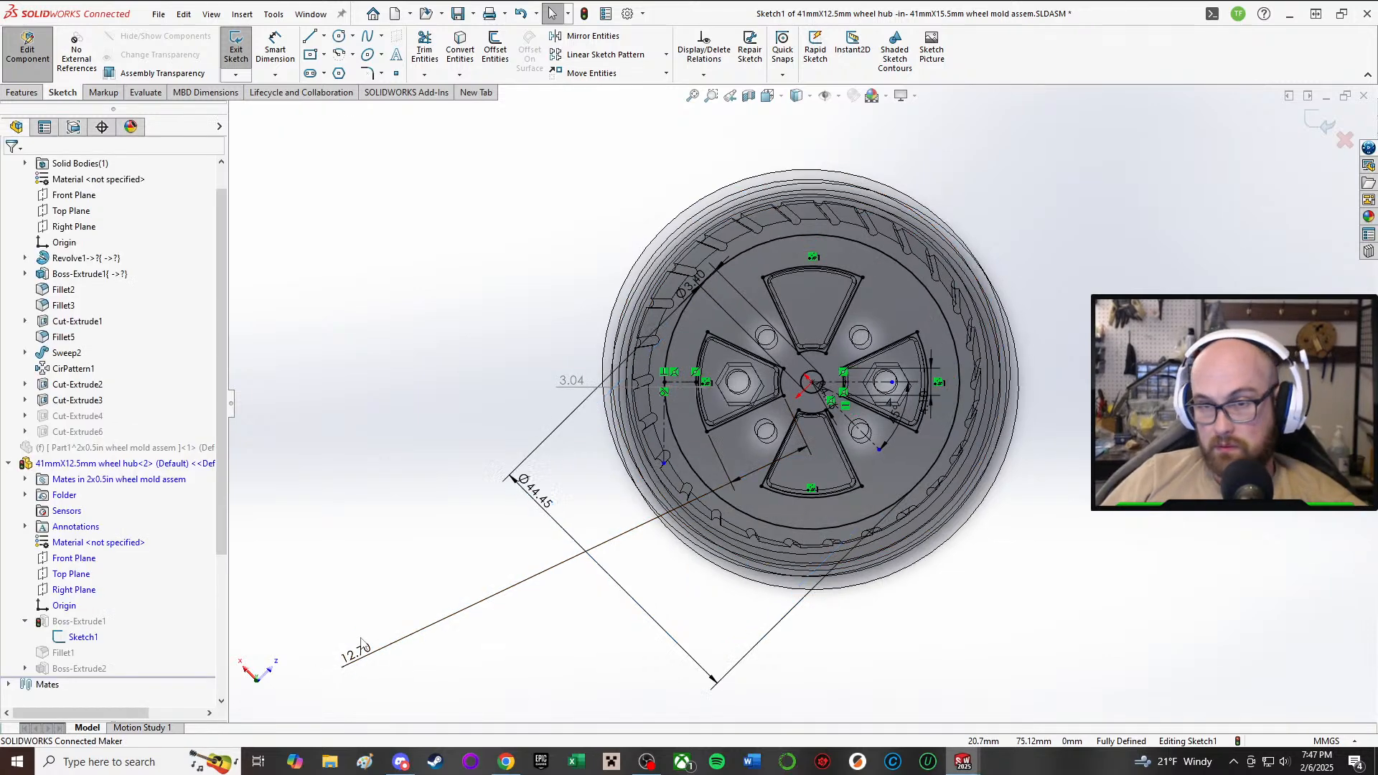
- Set the diameter of the hub sketch's outer circle to 41 mm
{"action": "double_click", "coordinate": [549, 496]}
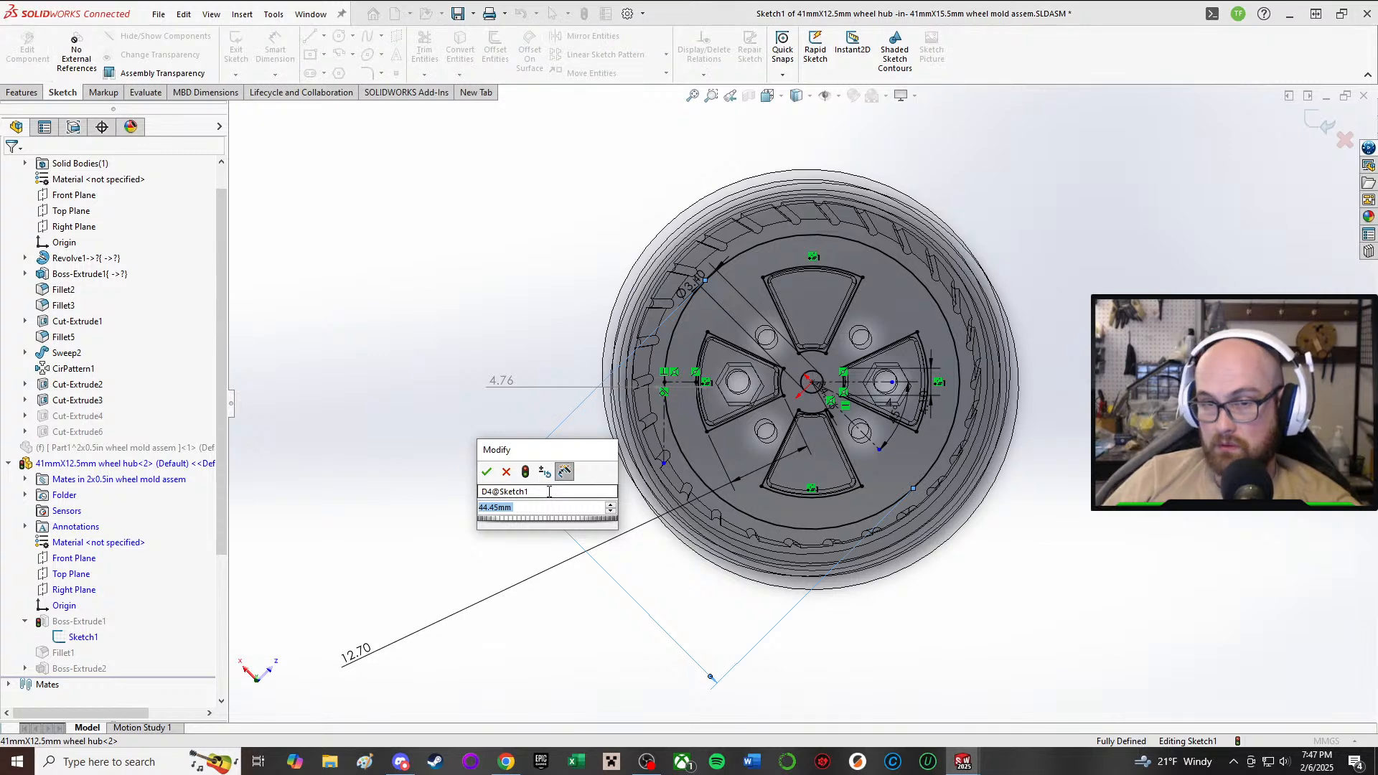
{"action": "type", "text": "41"}
{"action": "key", "text": "Return"}
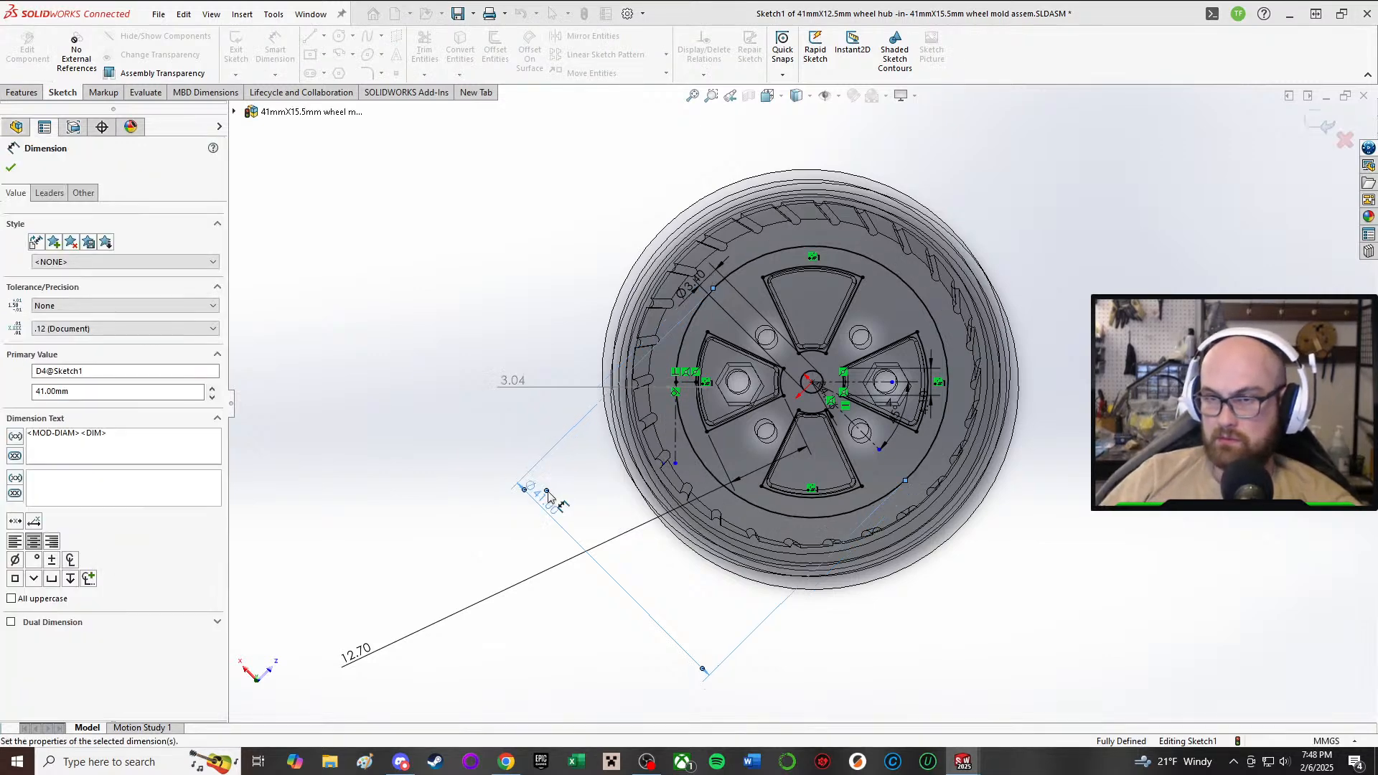
- Set the side length of the hub's wedge-shaped cutouts to 12 mm
{"action": "double_click", "coordinate": [356, 653]}
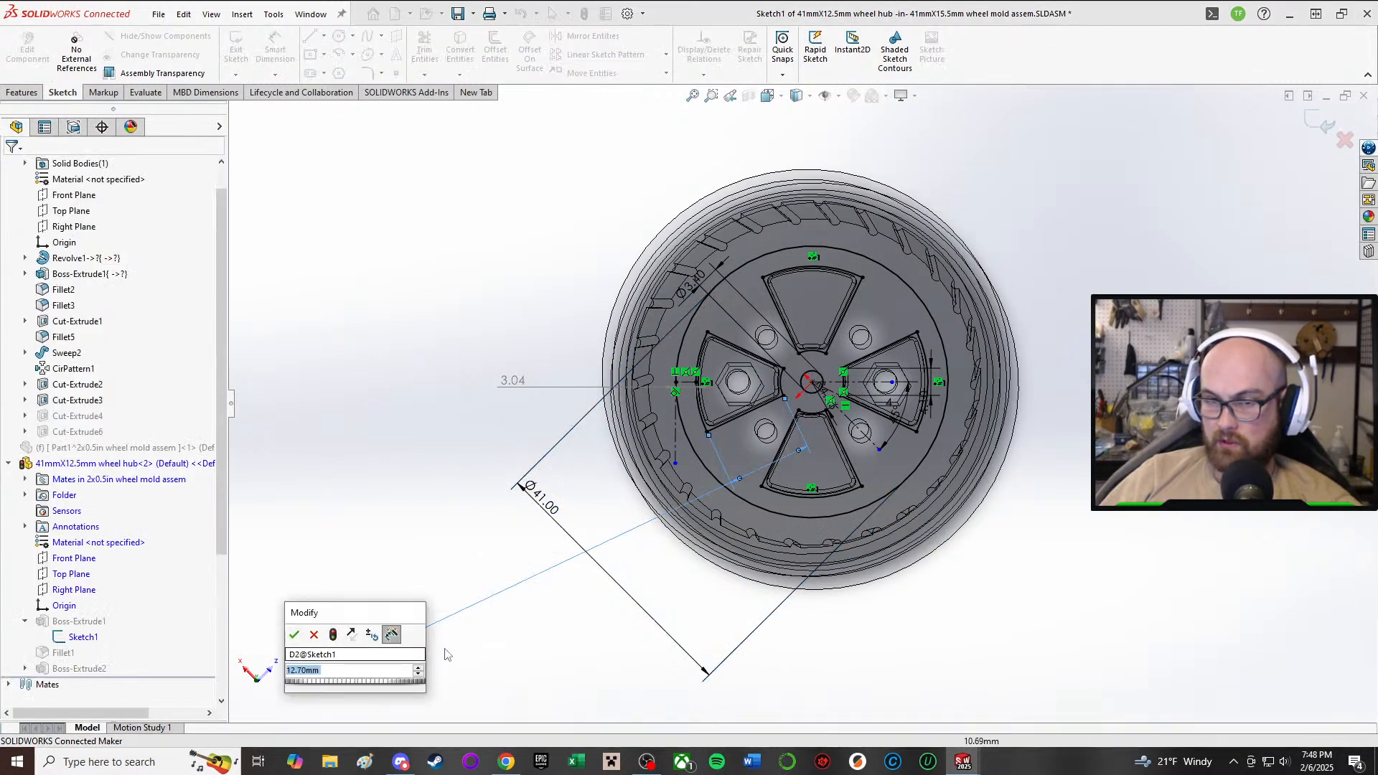
{"action": "type", "text": "0"}
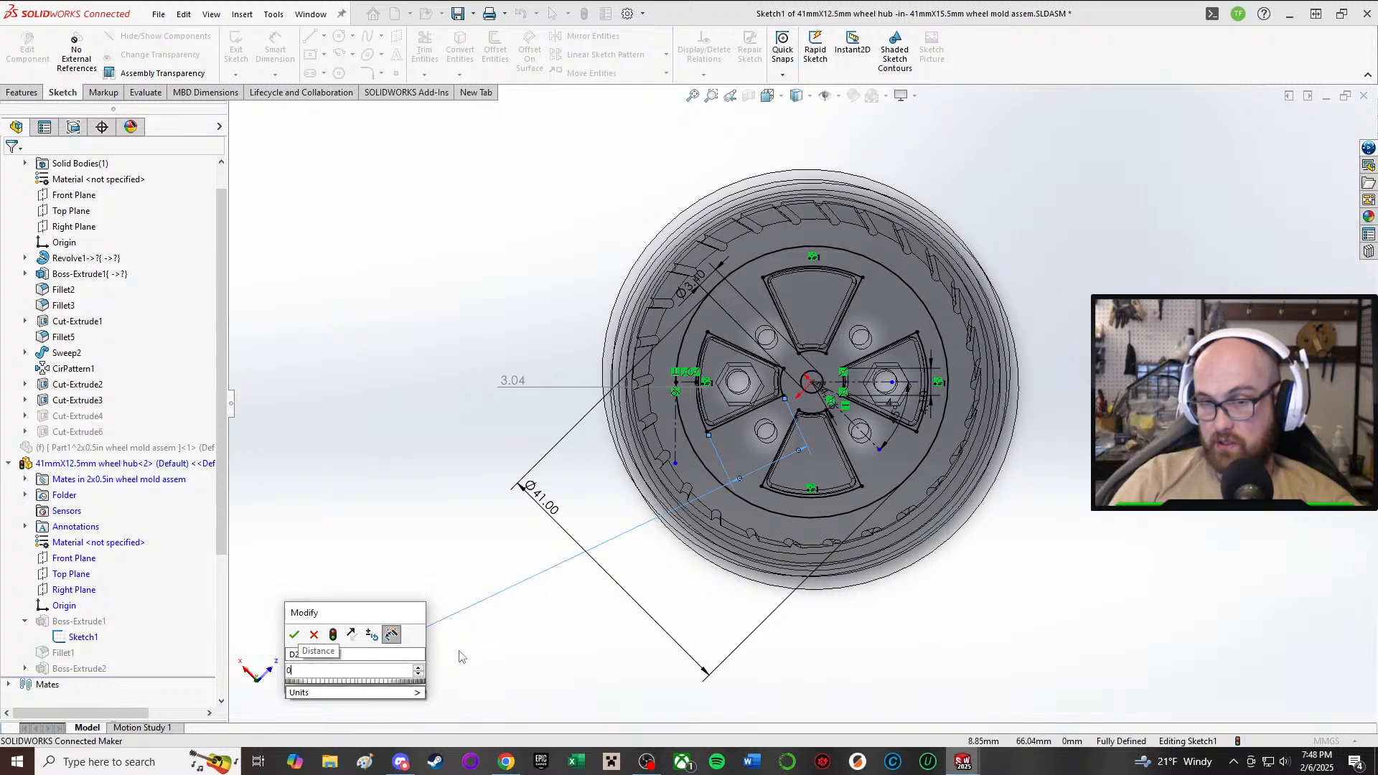
{"action": "key", "text": "BackSpace"}
{"action": "type", "text": "12"}
{"action": "key", "text": "Return"}
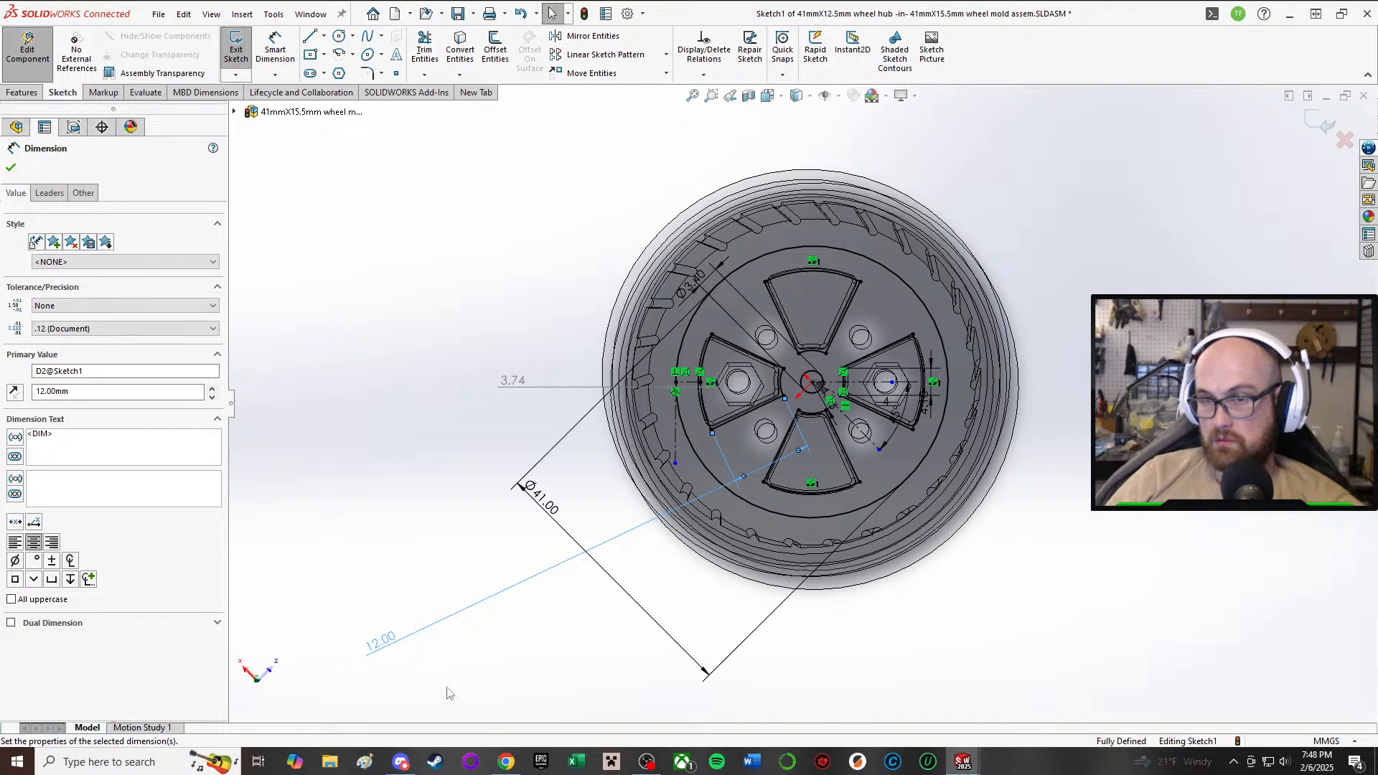
- Set the side length of the hub's wedge-shaped cutouts to 11.5 mm
{"action": "scroll", "coordinate": [675, 495], "scroll_direction": "down", "scroll_amount": 2}
{"action": "middle_click_drag", "start_coordinate": [675, 496], "coordinate": [687, 410]}
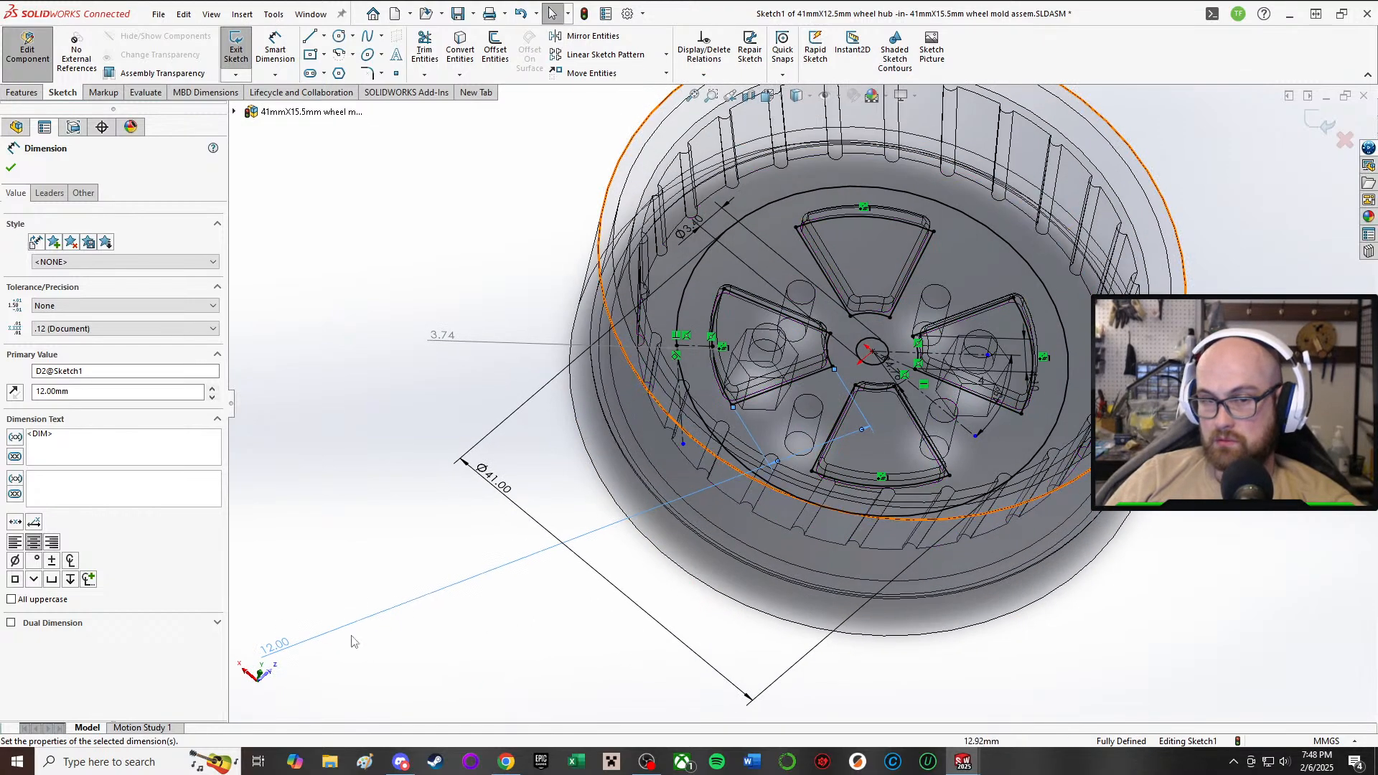
{"action": "double_click", "coordinate": [278, 644]}
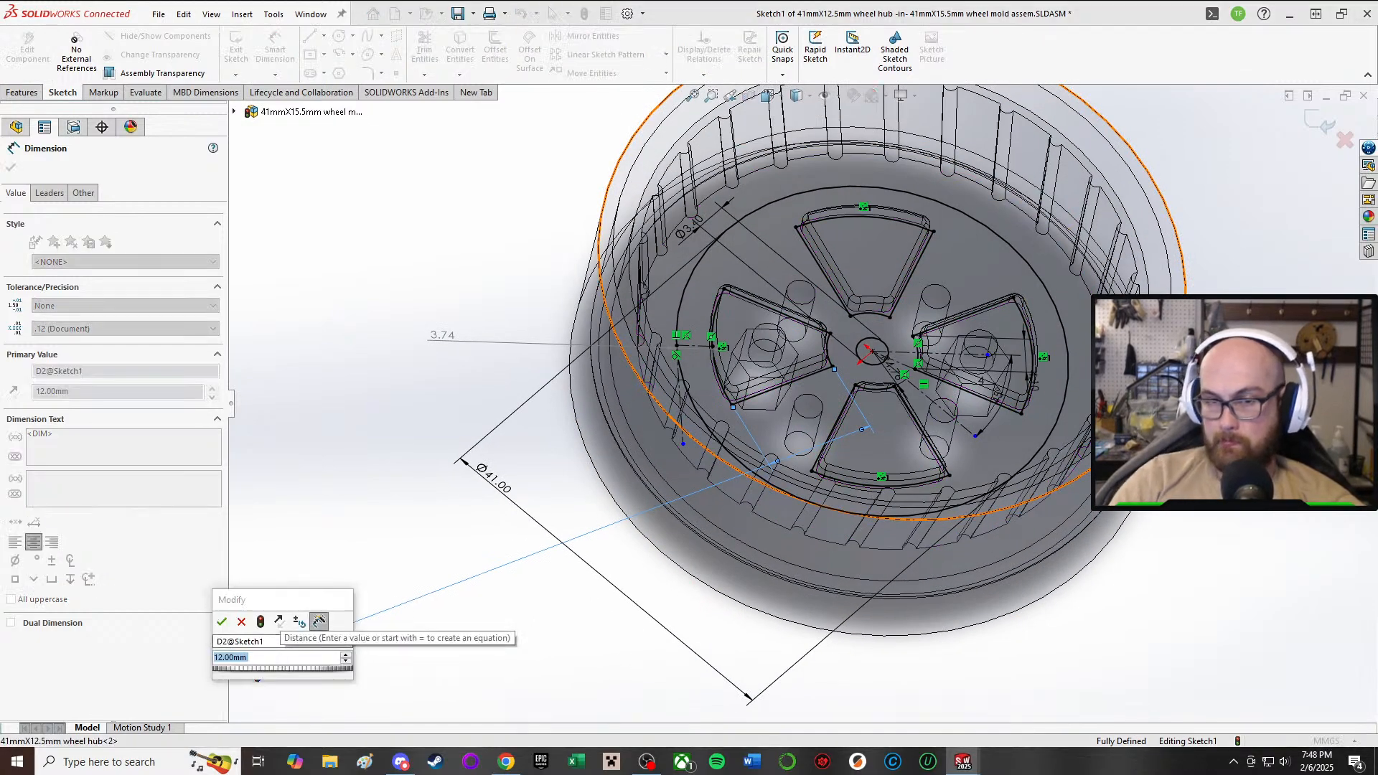
{"action": "type", "text": "11.5"}
{"action": "key", "text": "Return"}
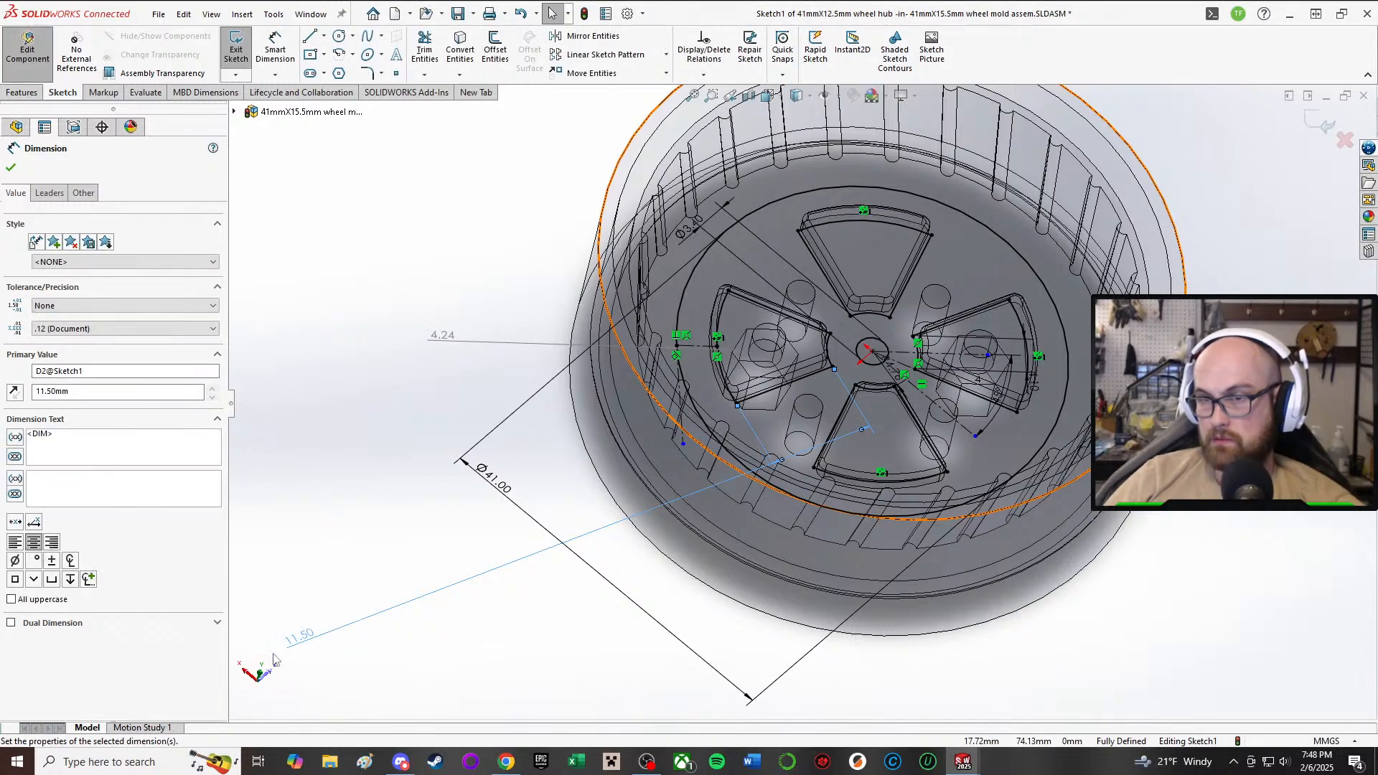
- Examine how the resized hub sketch's wedge cutouts line up with the hexagonal recesses and round holes of the mold
{"action": "key", "text": "ctrl+8"}
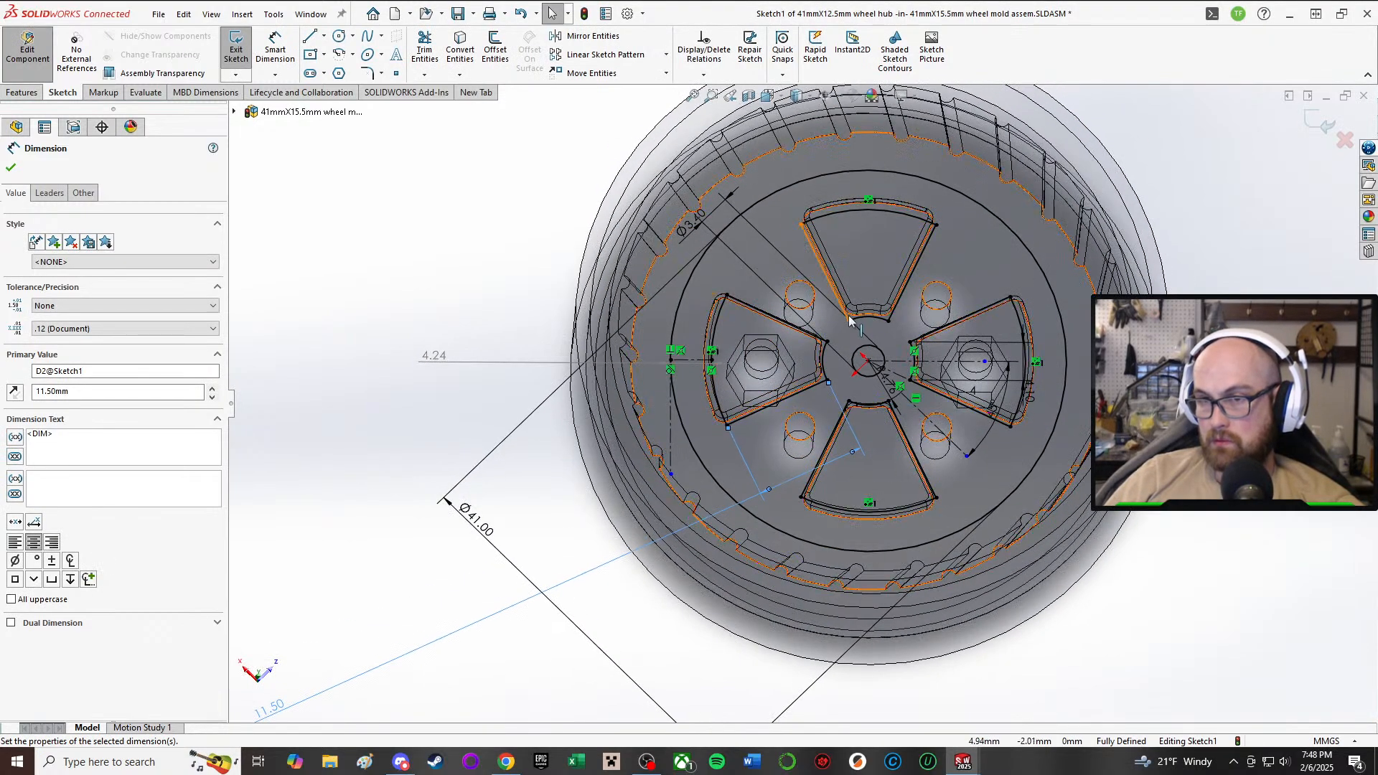
{"action": "middle_click_drag", "start_coordinate": [850, 320], "coordinate": [847, 391]}
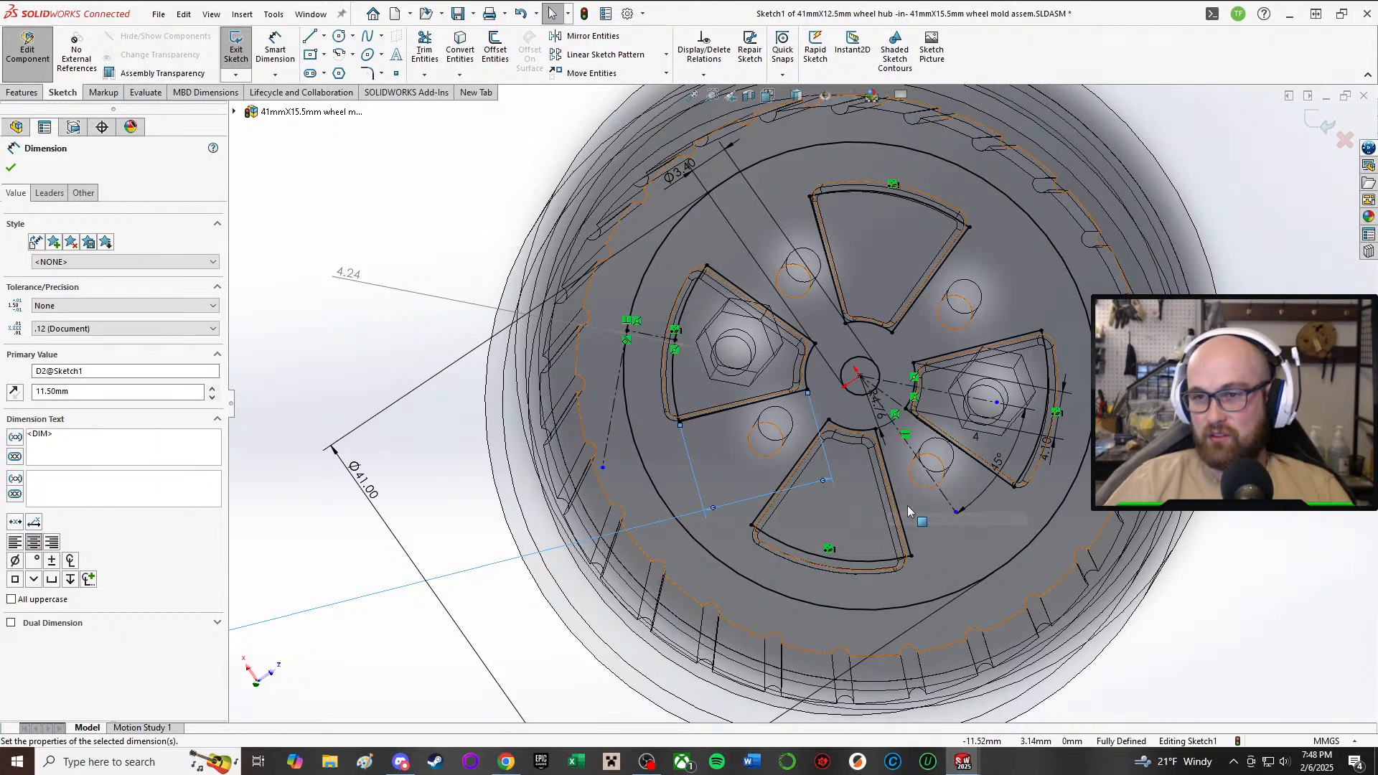
{"action": "left_click", "coordinate": [11, 169]}
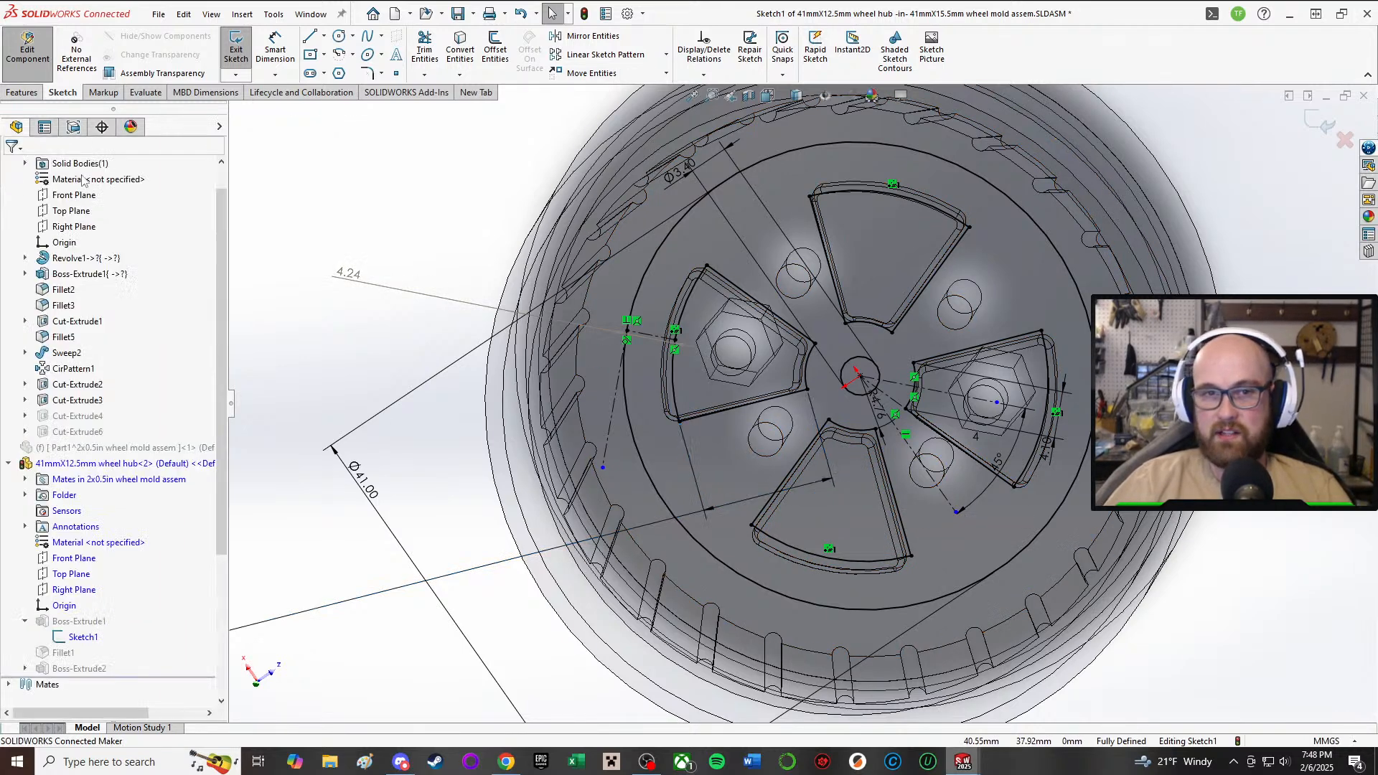
{"action": "mouse_move", "coordinate": [1173, 409]}
{"action": "middle_mouse_down"}
{"action": "mouse_move", "coordinate": [1188, 422]}
{"action": "mouse_move", "coordinate": [1171, 433]}
{"action": "middle_mouse_up"}
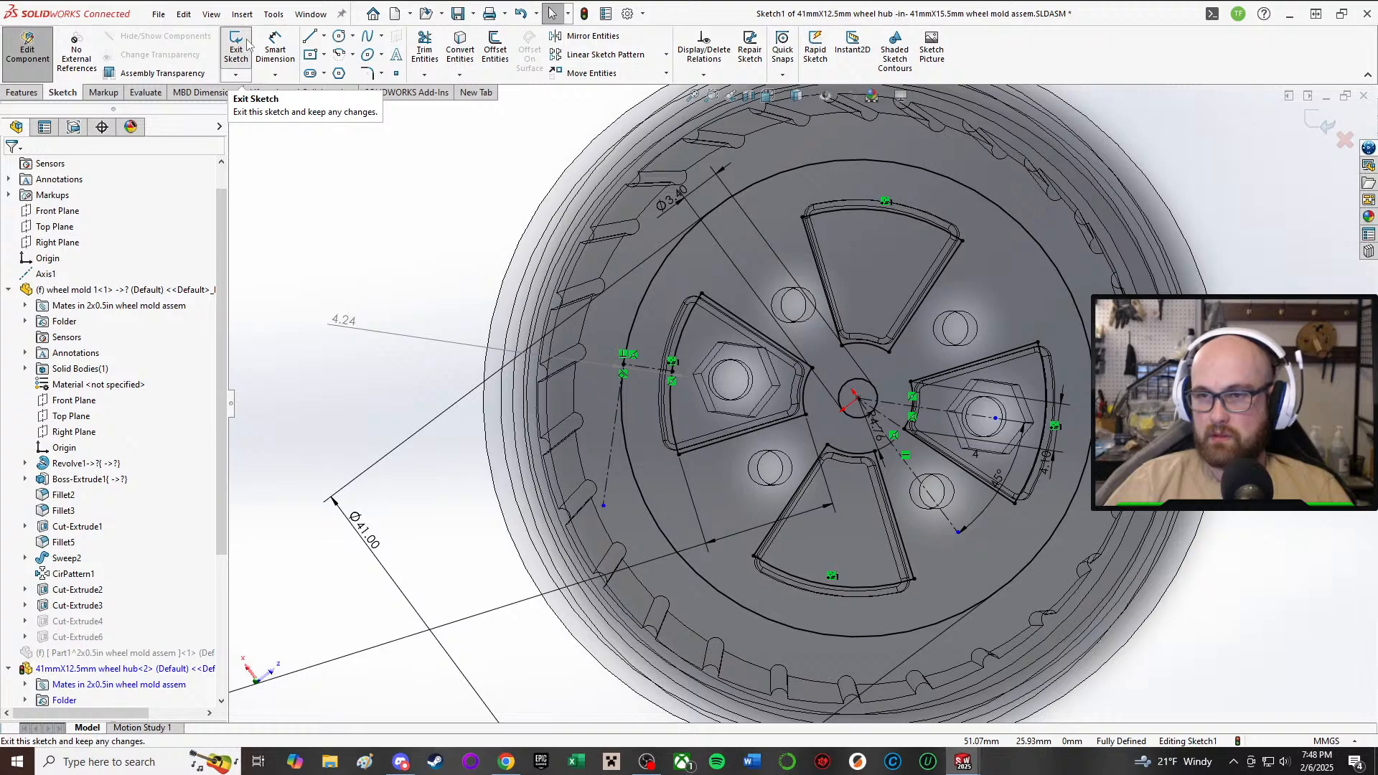
{"action": "mouse_move", "coordinate": [889, 324]}
{"action": "middle_mouse_down"}
{"action": "mouse_move", "coordinate": [897, 306]}
{"action": "mouse_move", "coordinate": [886, 319]}
{"action": "middle_mouse_up"}
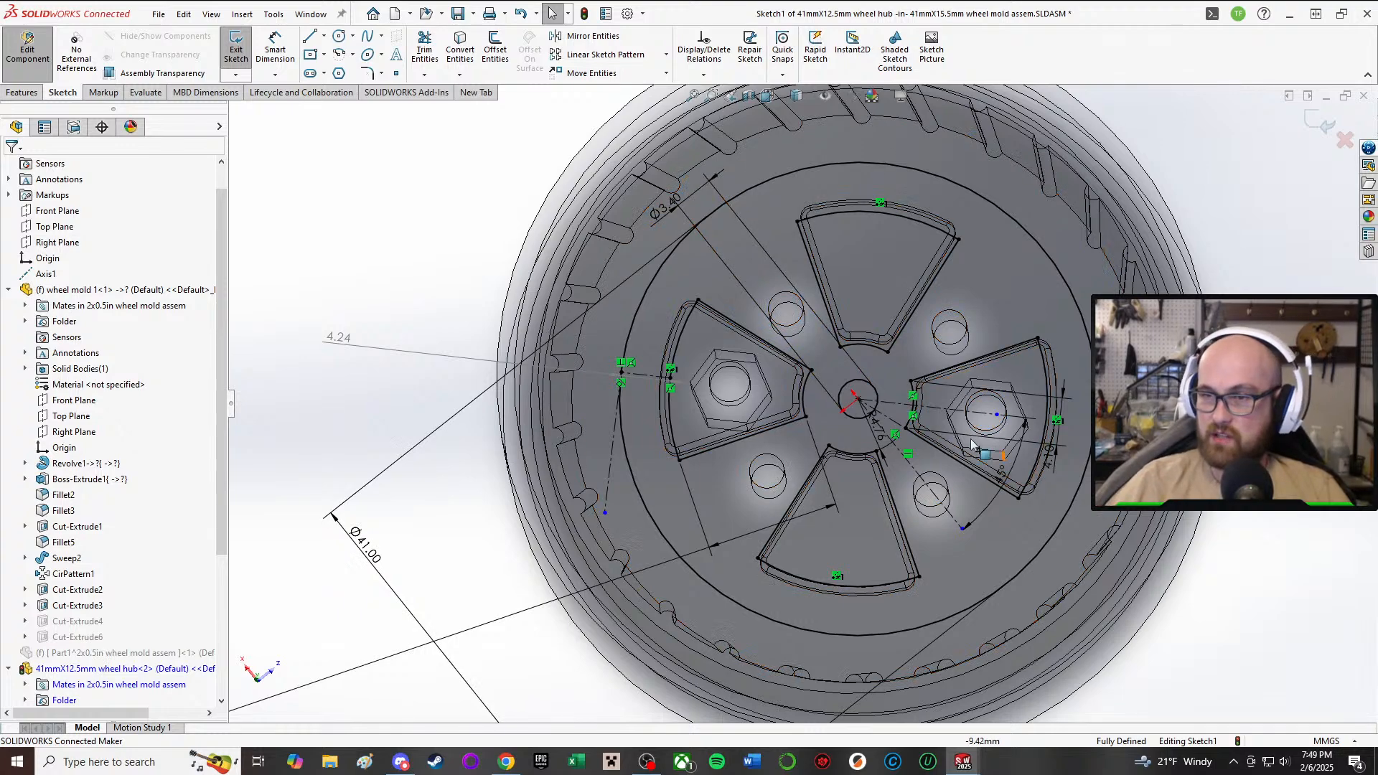
{"action": "scroll", "coordinate": [955, 429], "scroll_direction": "down", "scroll_amount": 5}
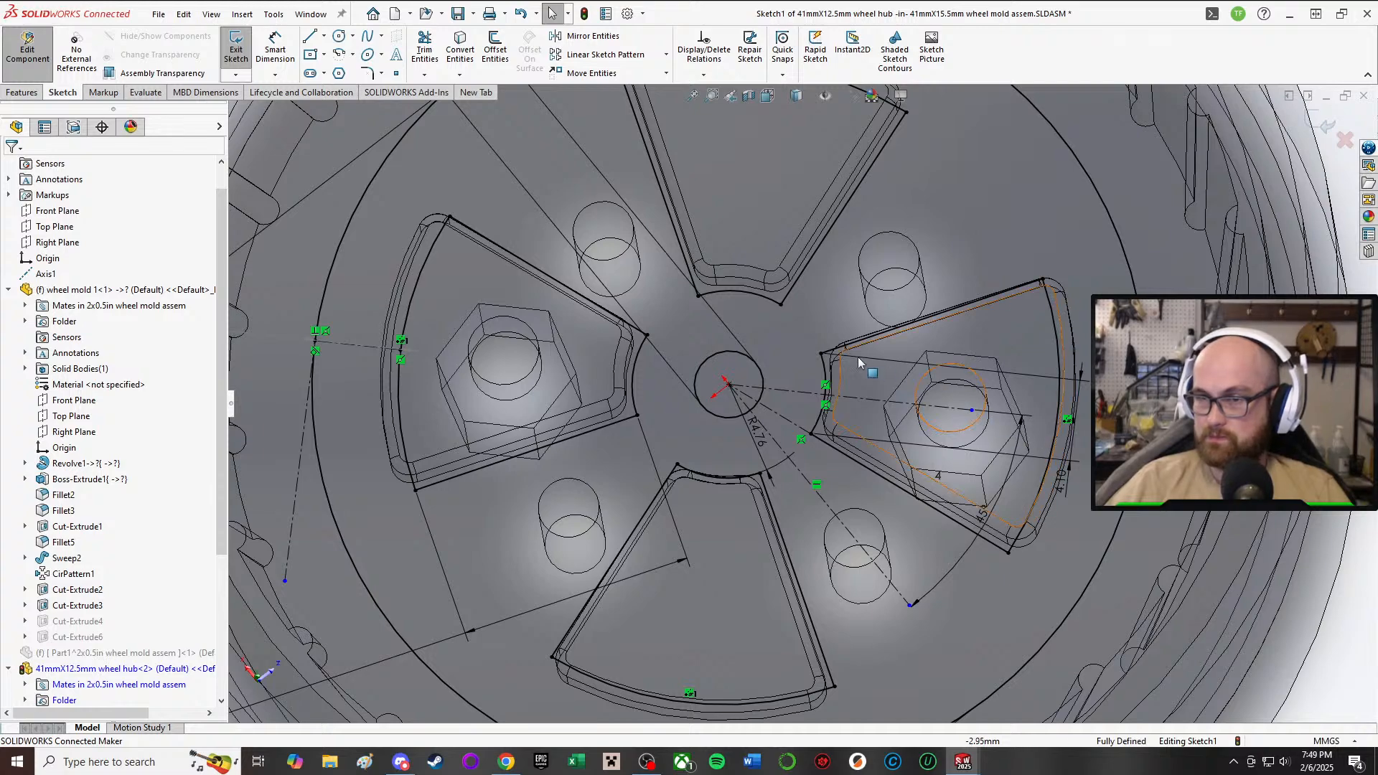
{"action": "scroll", "coordinate": [856, 361], "scroll_direction": "up", "scroll_amount": 2}
{"action": "scroll", "coordinate": [725, 350], "scroll_direction": "up", "scroll_amount": 4}
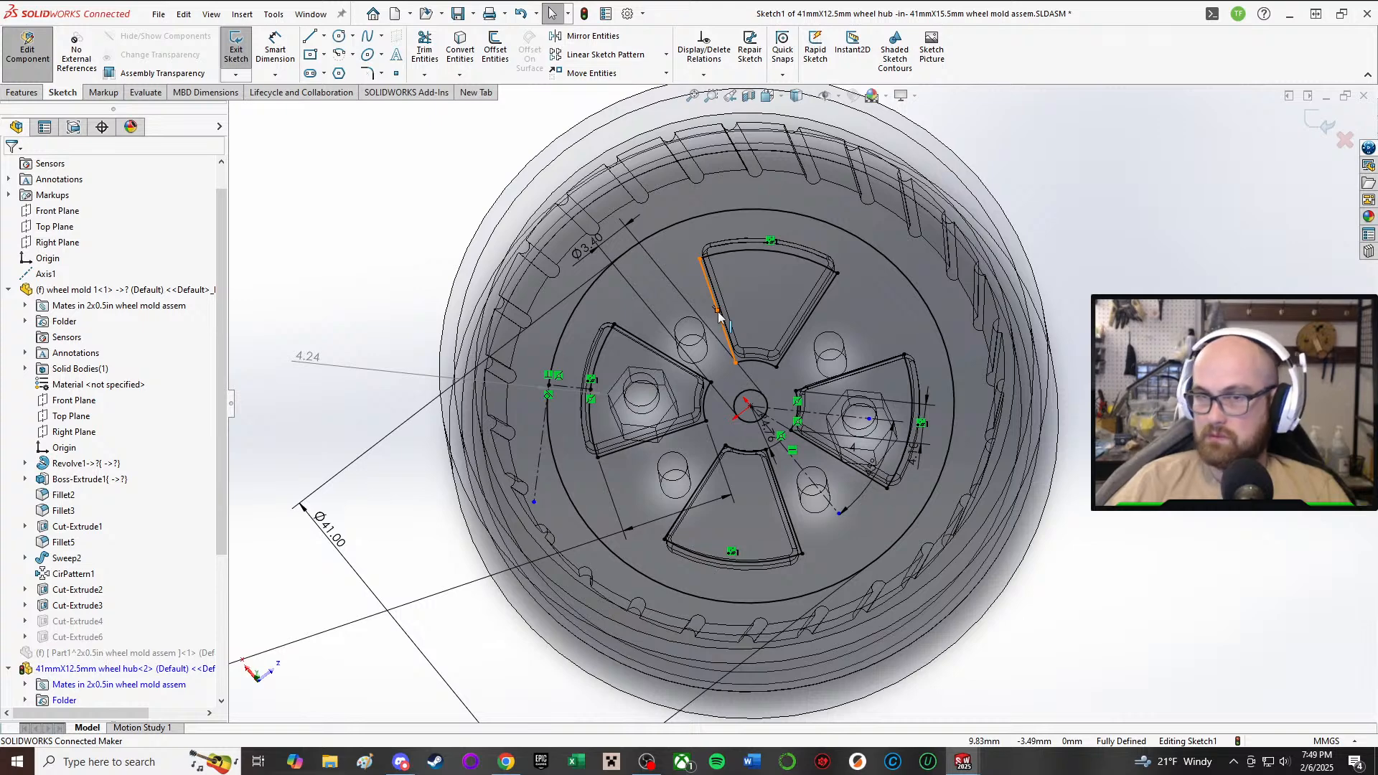
- Set the diameter of the hub sketch's center hole to 4.4 mm
{"action": "double_click", "coordinate": [585, 244]}
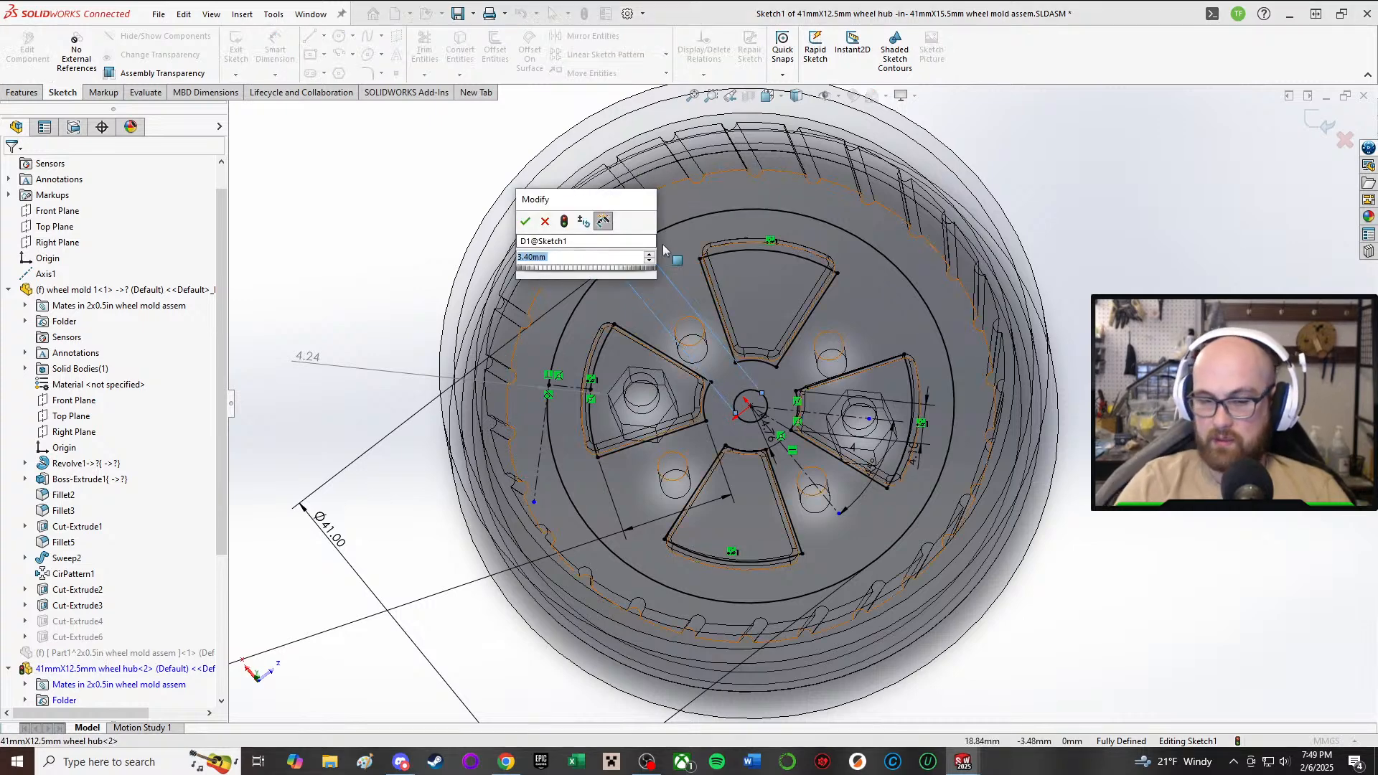
{"action": "type", "text": "4.4"}
{"action": "key", "text": "Return"}
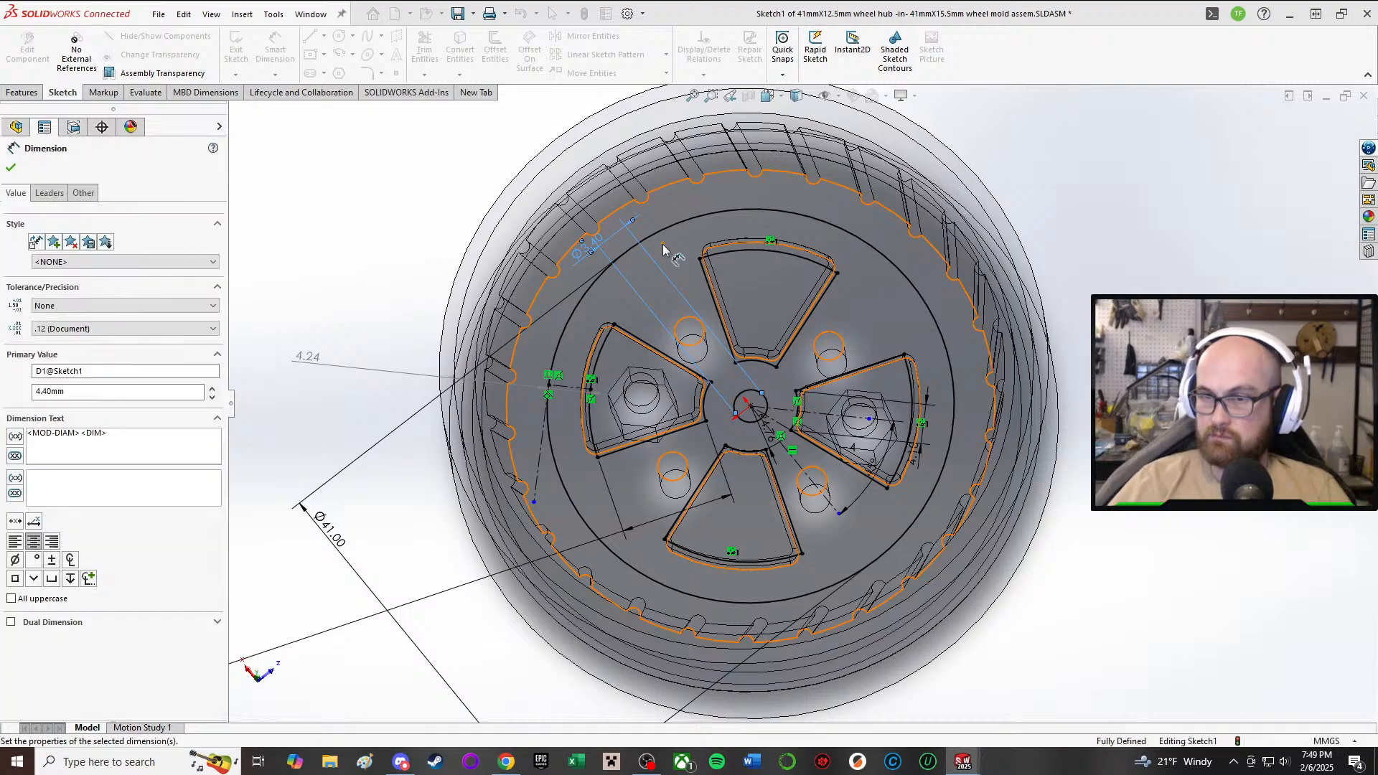
{"action": "scroll", "coordinate": [786, 399], "scroll_direction": "down", "scroll_amount": 3}
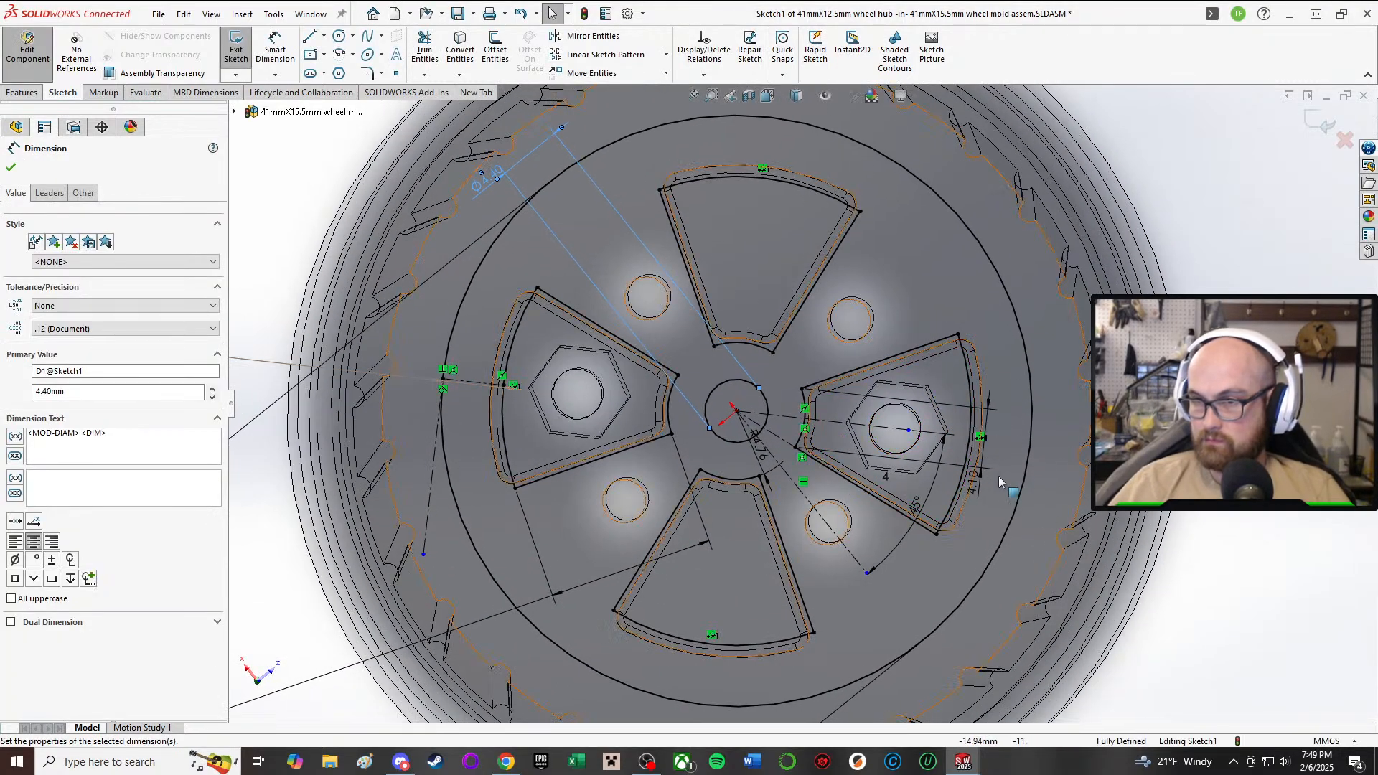
{"action": "scroll", "coordinate": [770, 452], "scroll_direction": "up", "scroll_amount": 1}
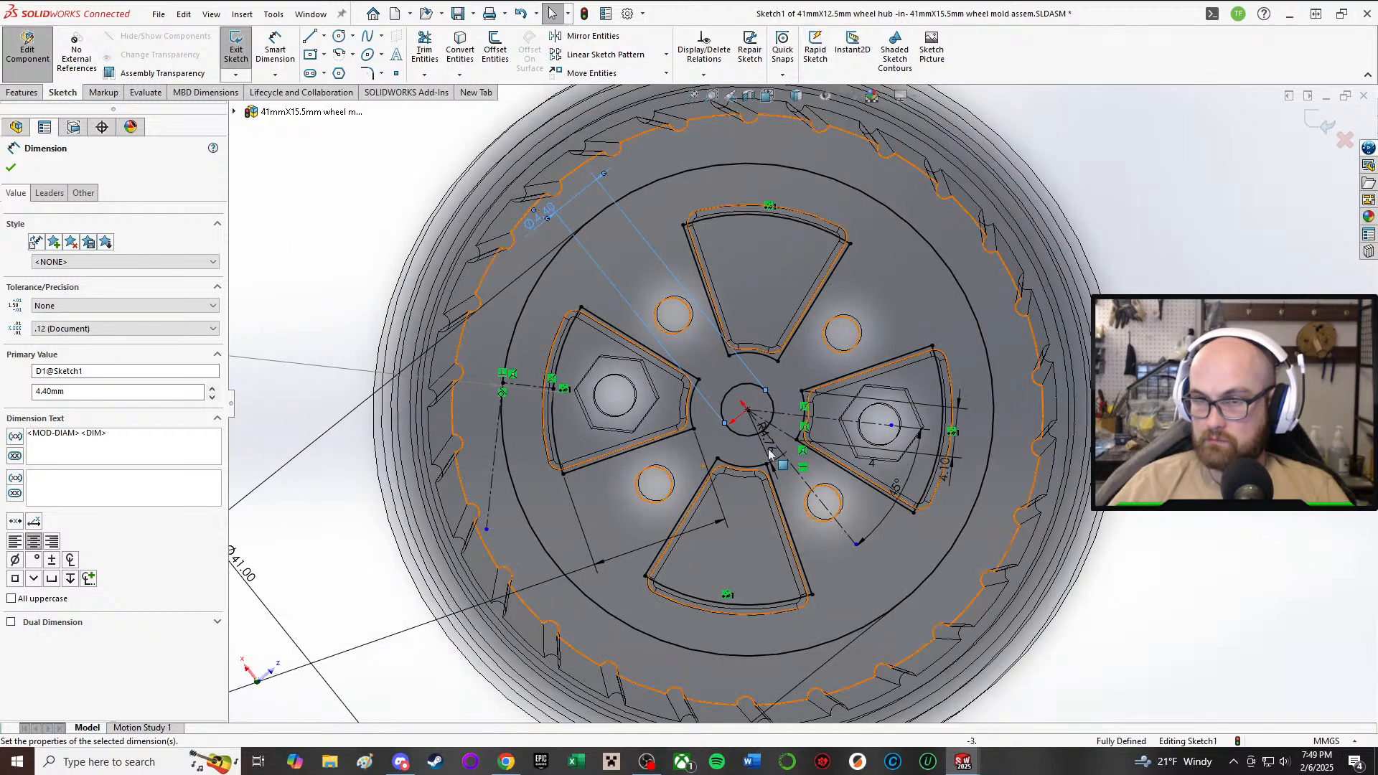
{"action": "key", "text": "Escape"}
- Set the inner arc radius of the wedge cutouts to 5 mm and check the resulting shape
{"action": "double_click", "coordinate": [899, 494]}
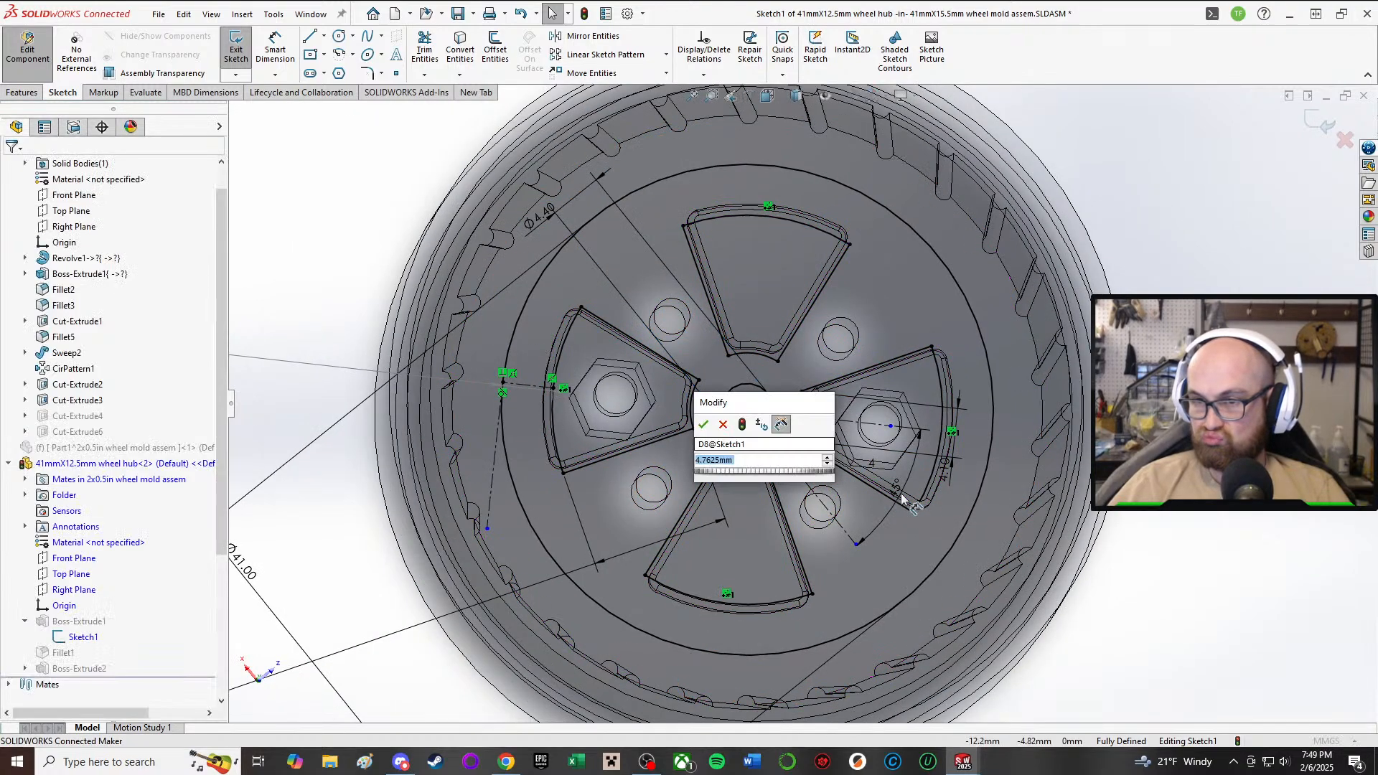
{"action": "type", "text": "5"}
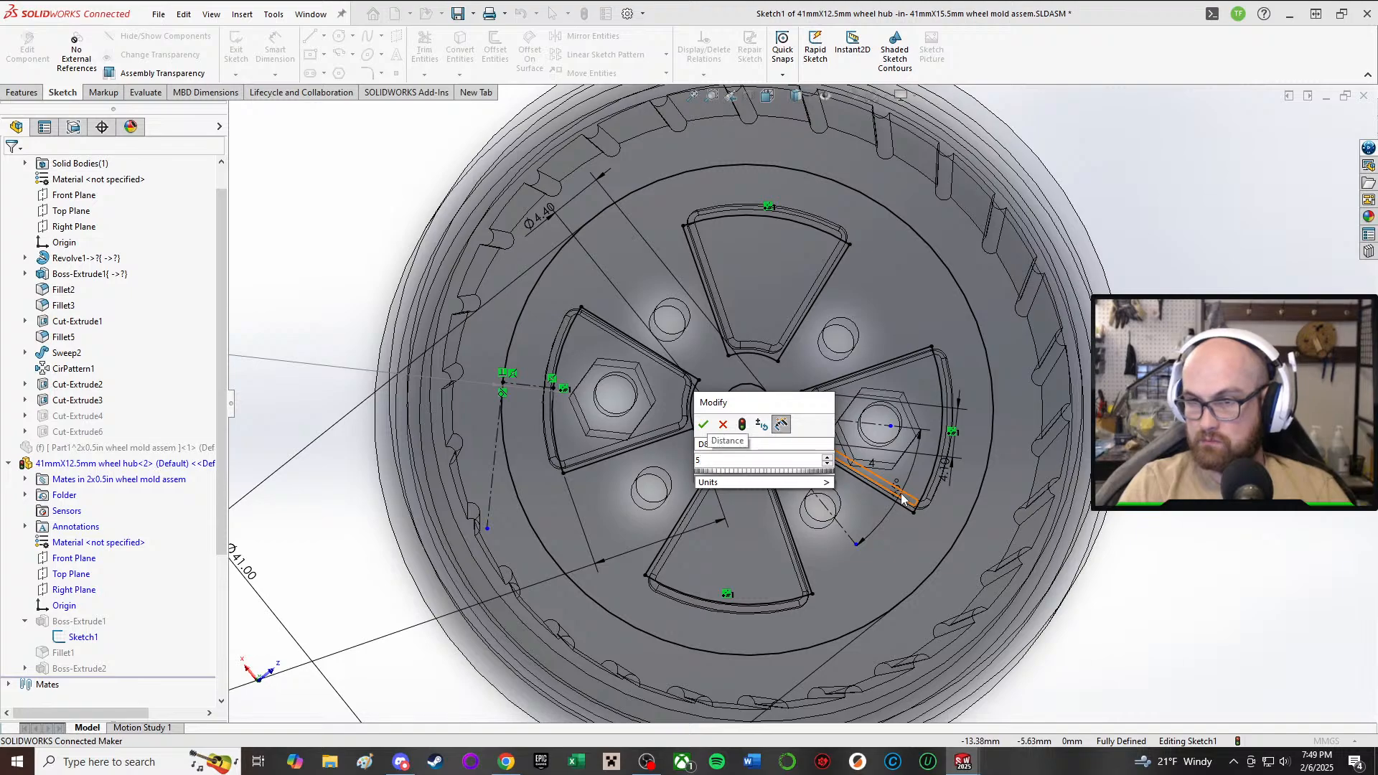
{"action": "key", "text": "Return"}
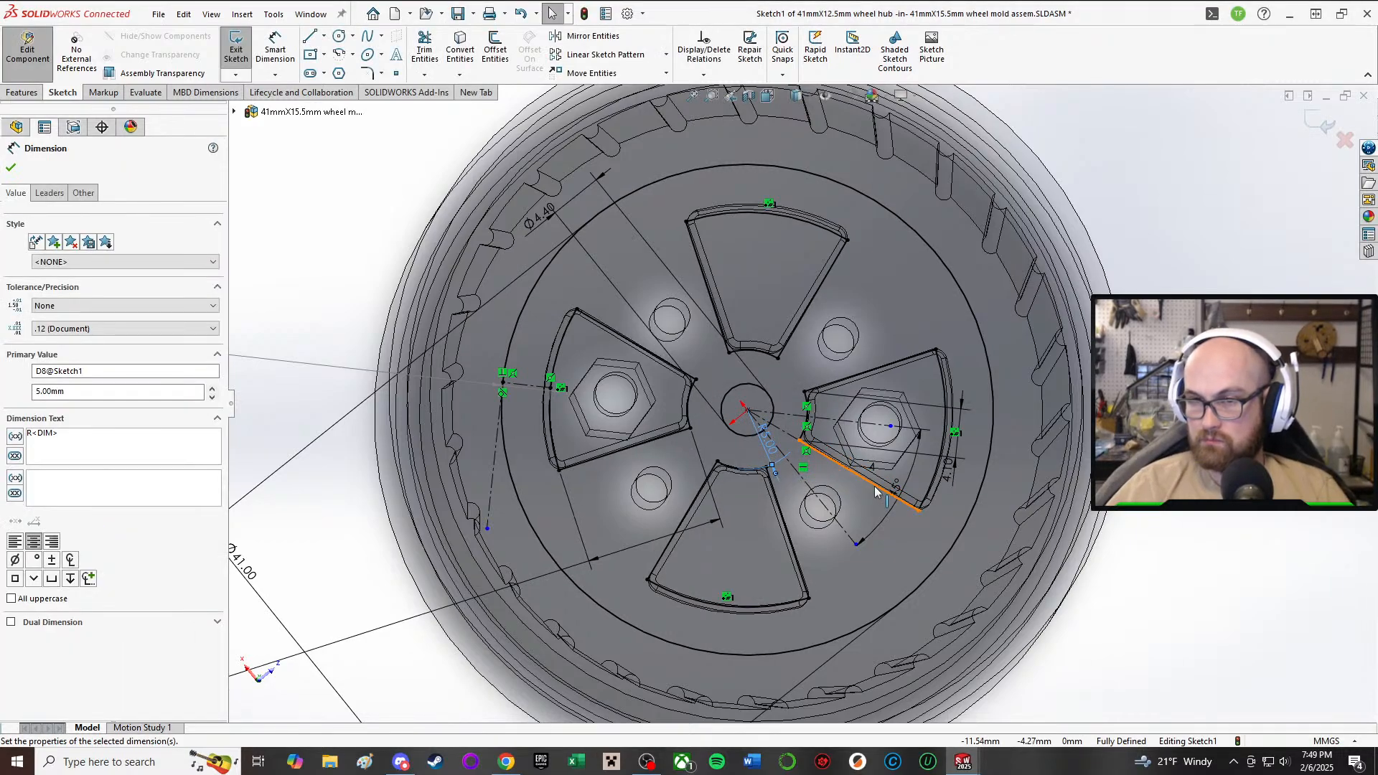
{"action": "mouse_move", "coordinate": [728, 478]}
{"action": "middle_mouse_down"}
{"action": "mouse_move", "coordinate": [724, 398]}
{"action": "mouse_move", "coordinate": [722, 457]}
{"action": "mouse_move", "coordinate": [759, 434]}
{"action": "mouse_move", "coordinate": [727, 417]}
{"action": "mouse_move", "coordinate": [708, 496]}
{"action": "mouse_move", "coordinate": [810, 454]}
{"action": "mouse_move", "coordinate": [799, 445]}
{"action": "middle_mouse_up"}
{"action": "scroll", "coordinate": [759, 434], "scroll_direction": "down", "scroll_amount": 2}
{"action": "scroll", "coordinate": [763, 423], "scroll_direction": "up", "scroll_amount": 2}
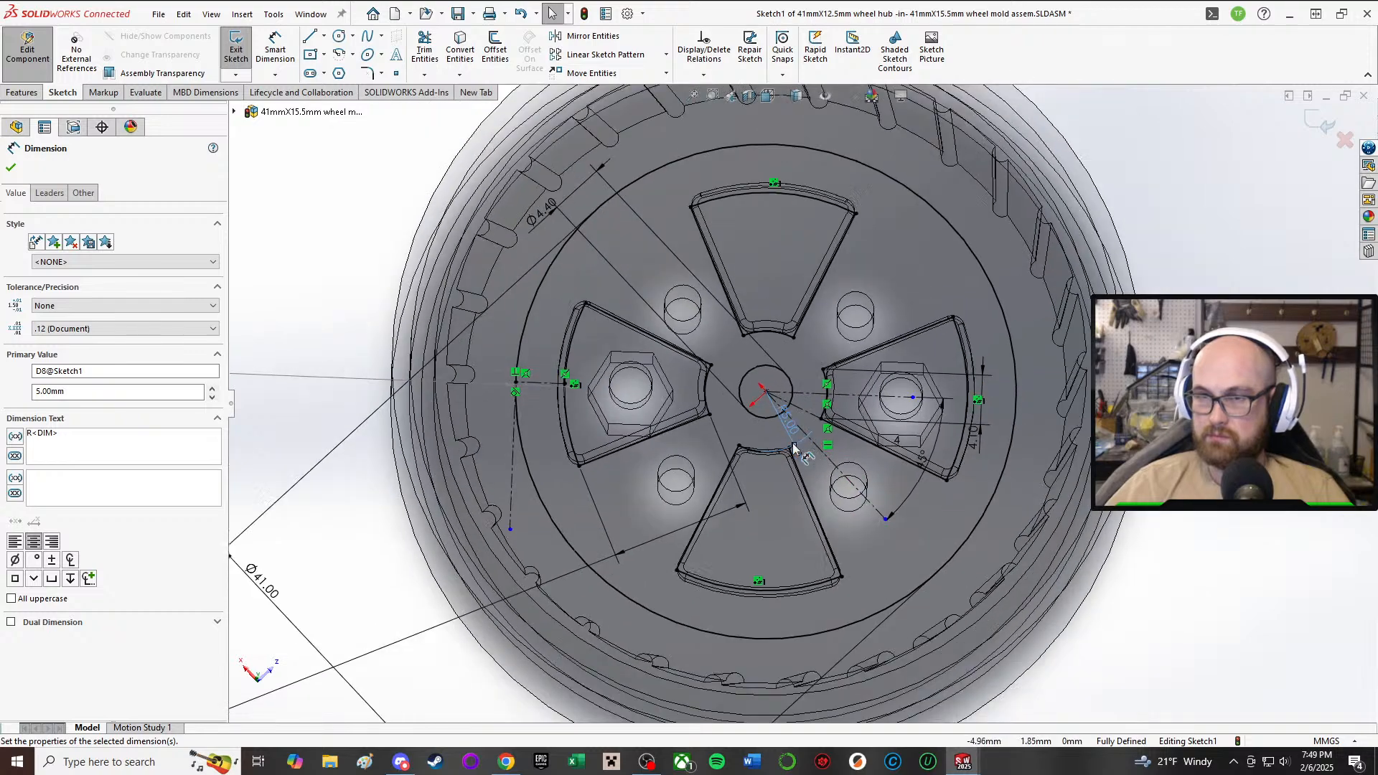
{"action": "scroll", "coordinate": [796, 441], "scroll_direction": "up", "scroll_amount": 1}
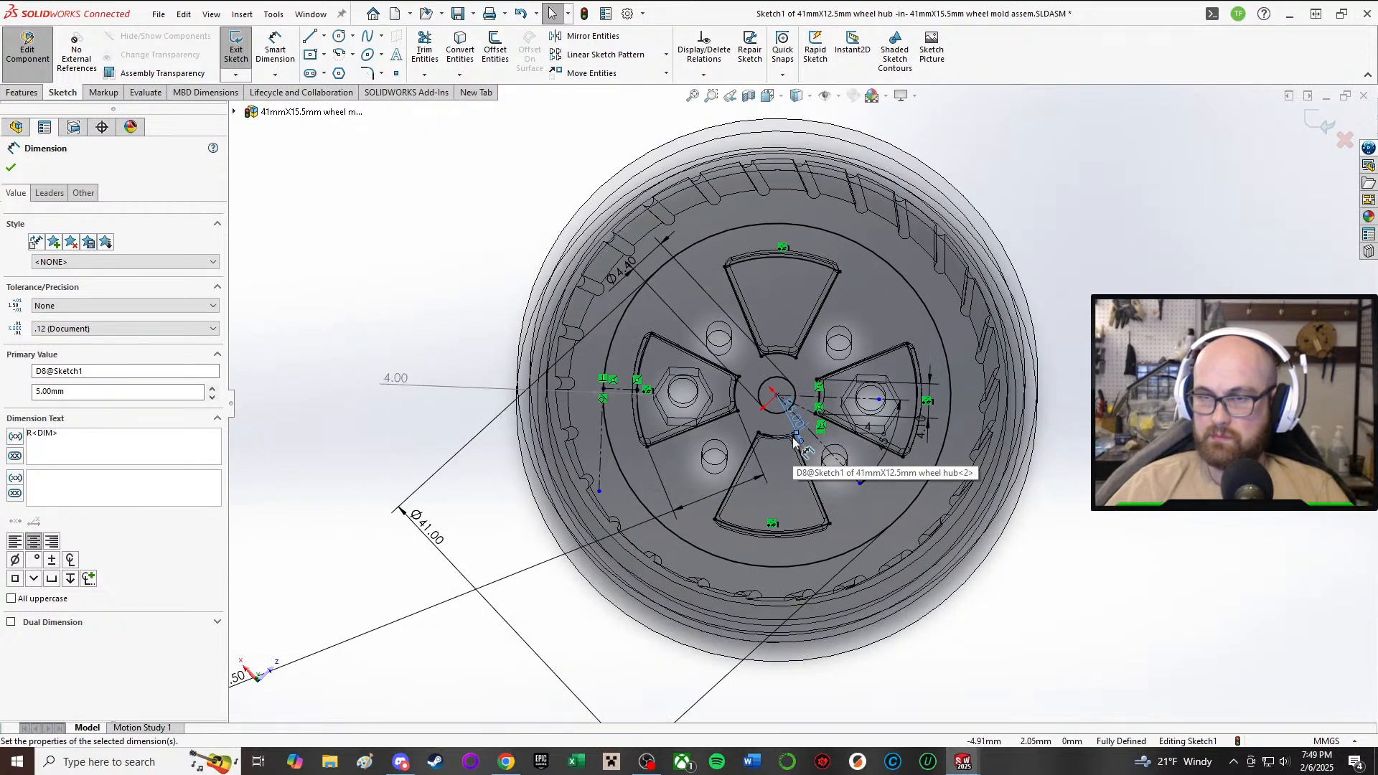
{"action": "key", "text": "Escape"}
- Exit the hub sketch and the in-context part editing, and inspect the resized hub in the mold assembly
{"action": "left_click", "coordinate": [991, 454]}
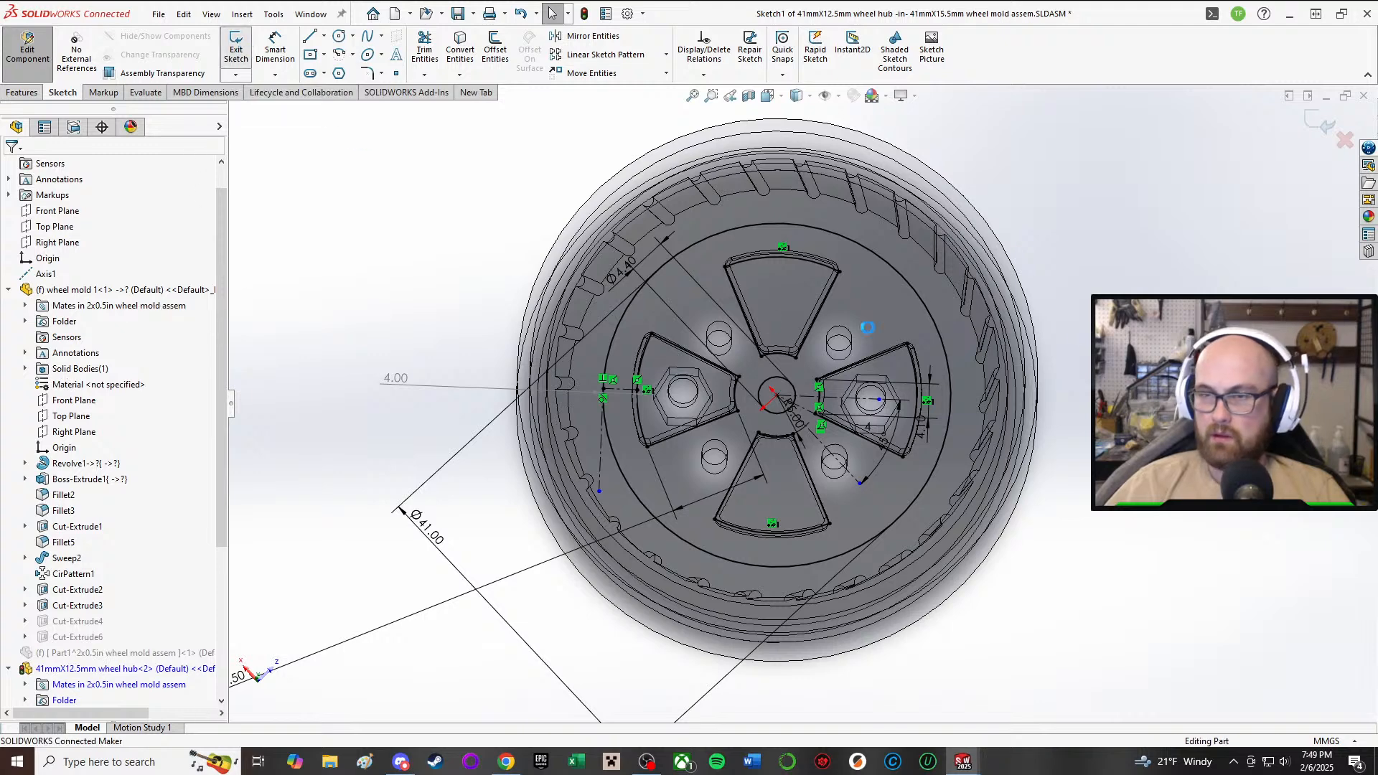
{"action": "left_click", "coordinate": [239, 46]}
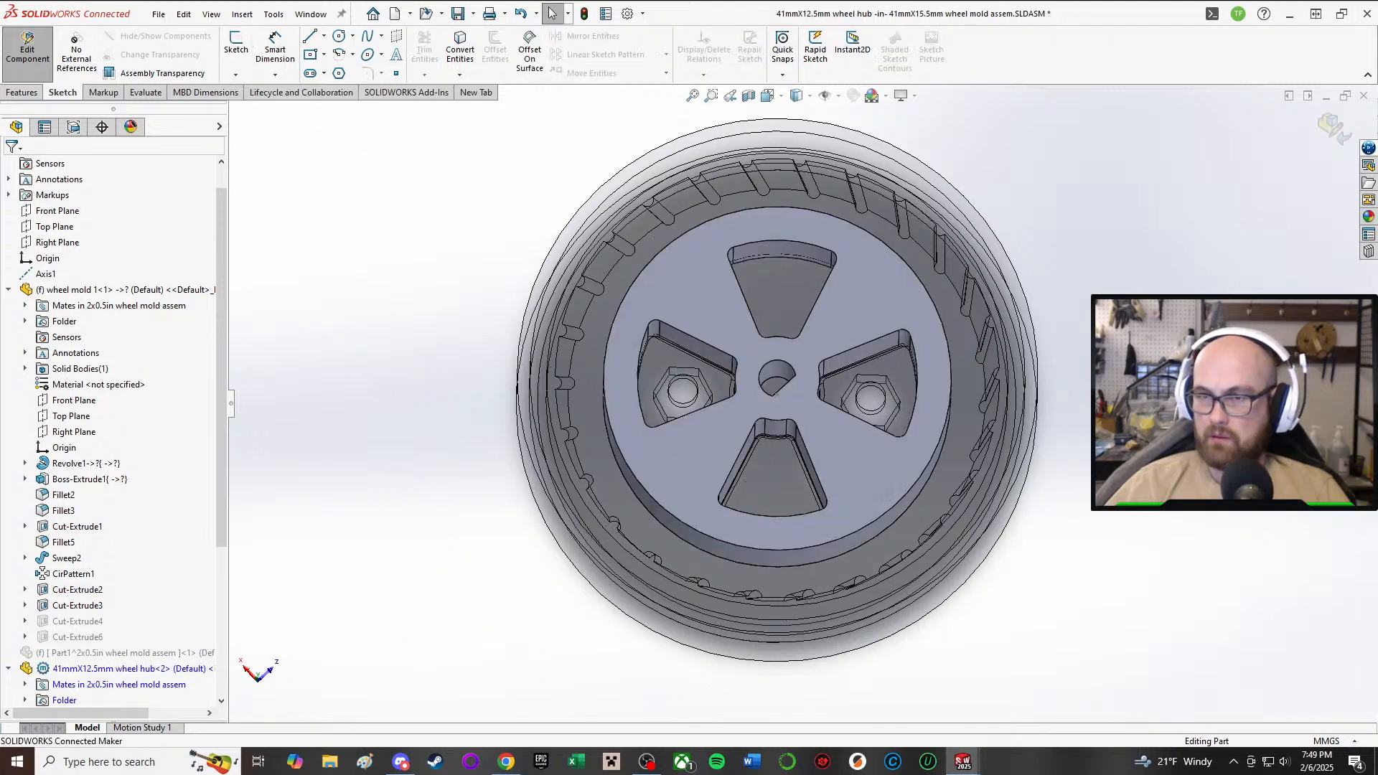
{"action": "left_click", "coordinate": [27, 45]}
{"action": "middle_click_drag", "start_coordinate": [915, 306], "coordinate": [867, 335]}
{"action": "left_click", "coordinate": [868, 335]}
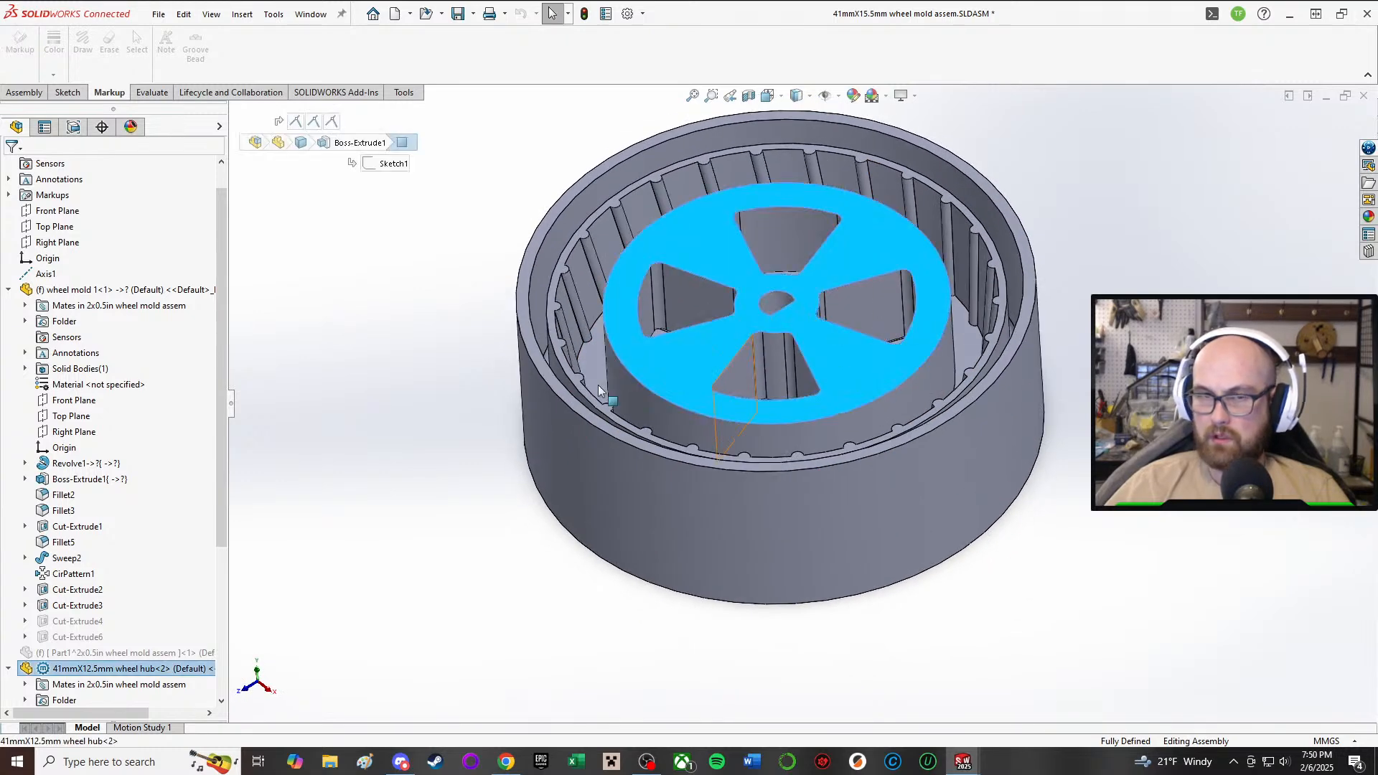
- Start editing the 41mmX12.5mm wheel hub part in context again and locate its Boss-Extrude1 feature
{"action": "right_click", "coordinate": [124, 669]}
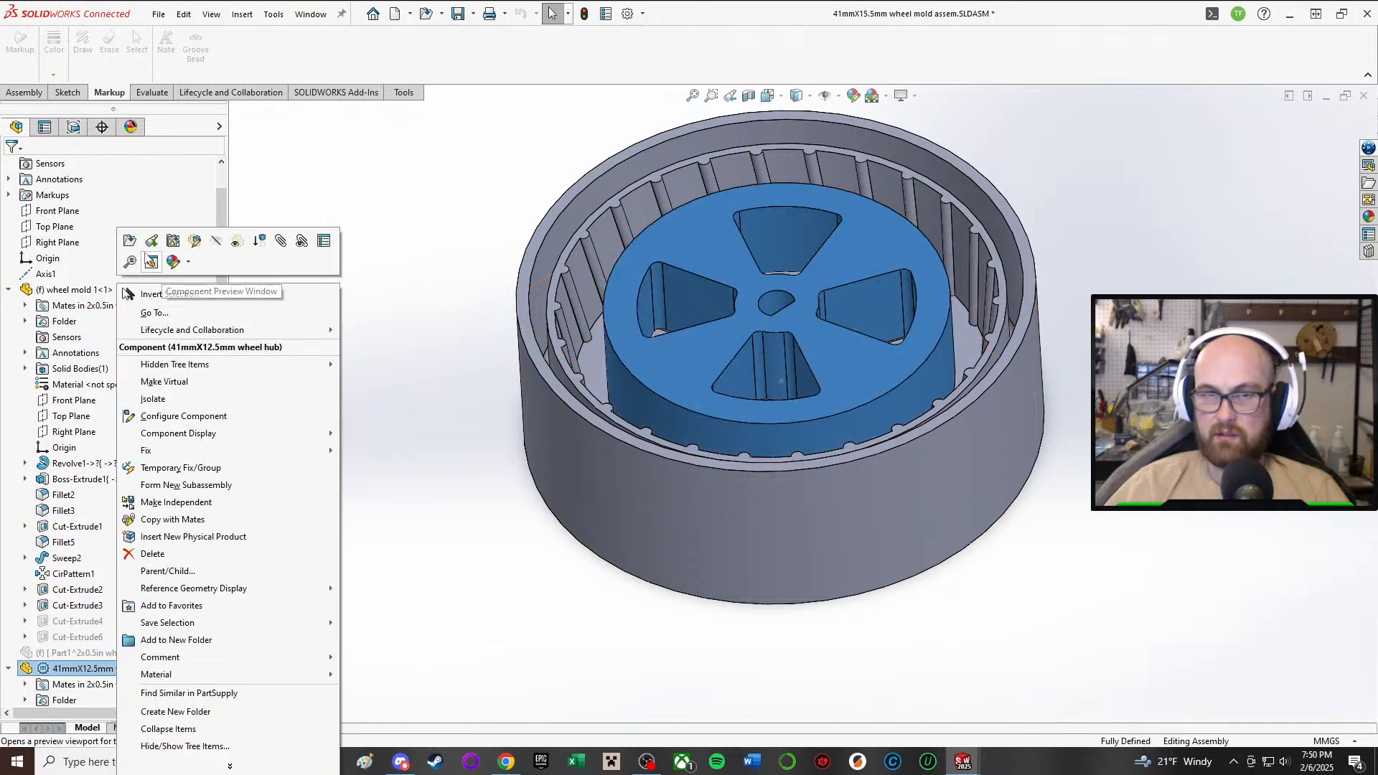
{"action": "left_click", "coordinate": [196, 240]}
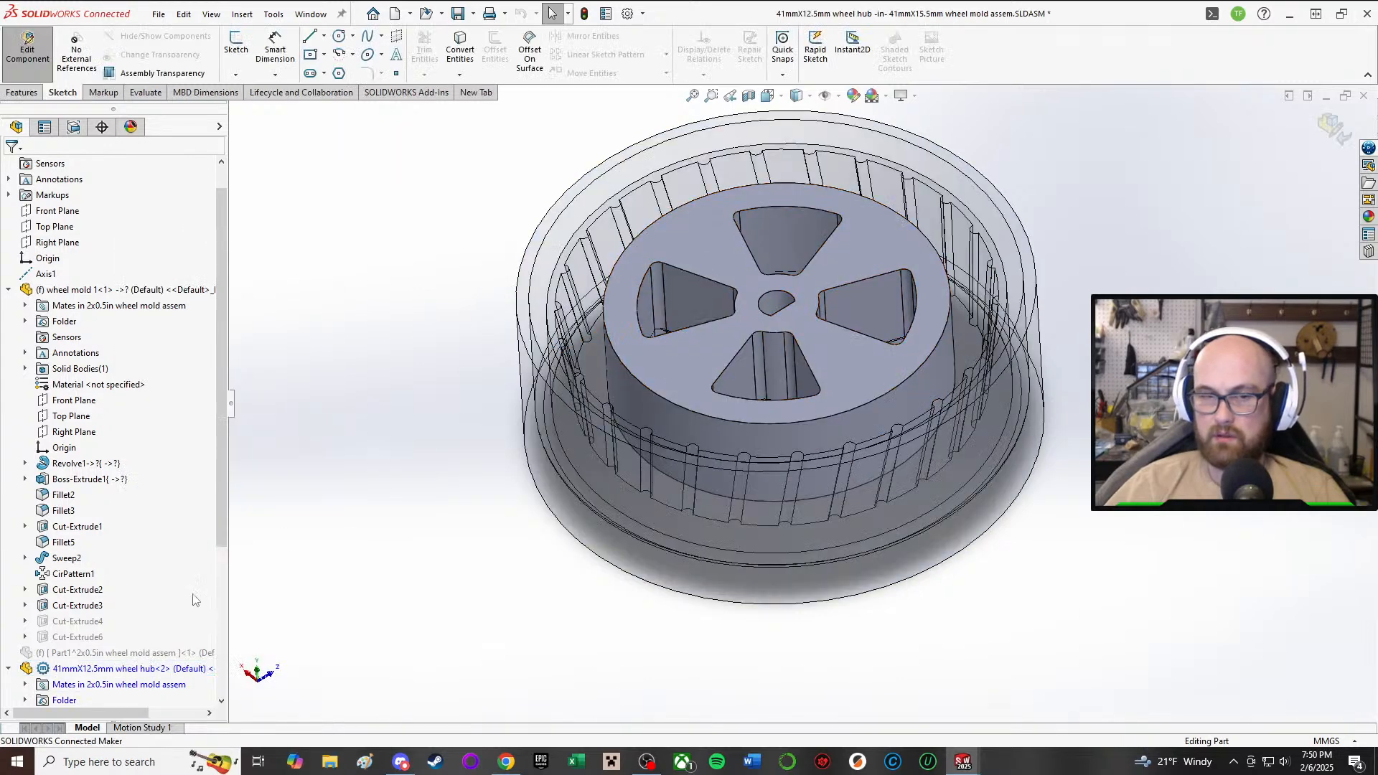
{"action": "scroll", "coordinate": [97, 632], "scroll_direction": "down", "scroll_amount": 2}
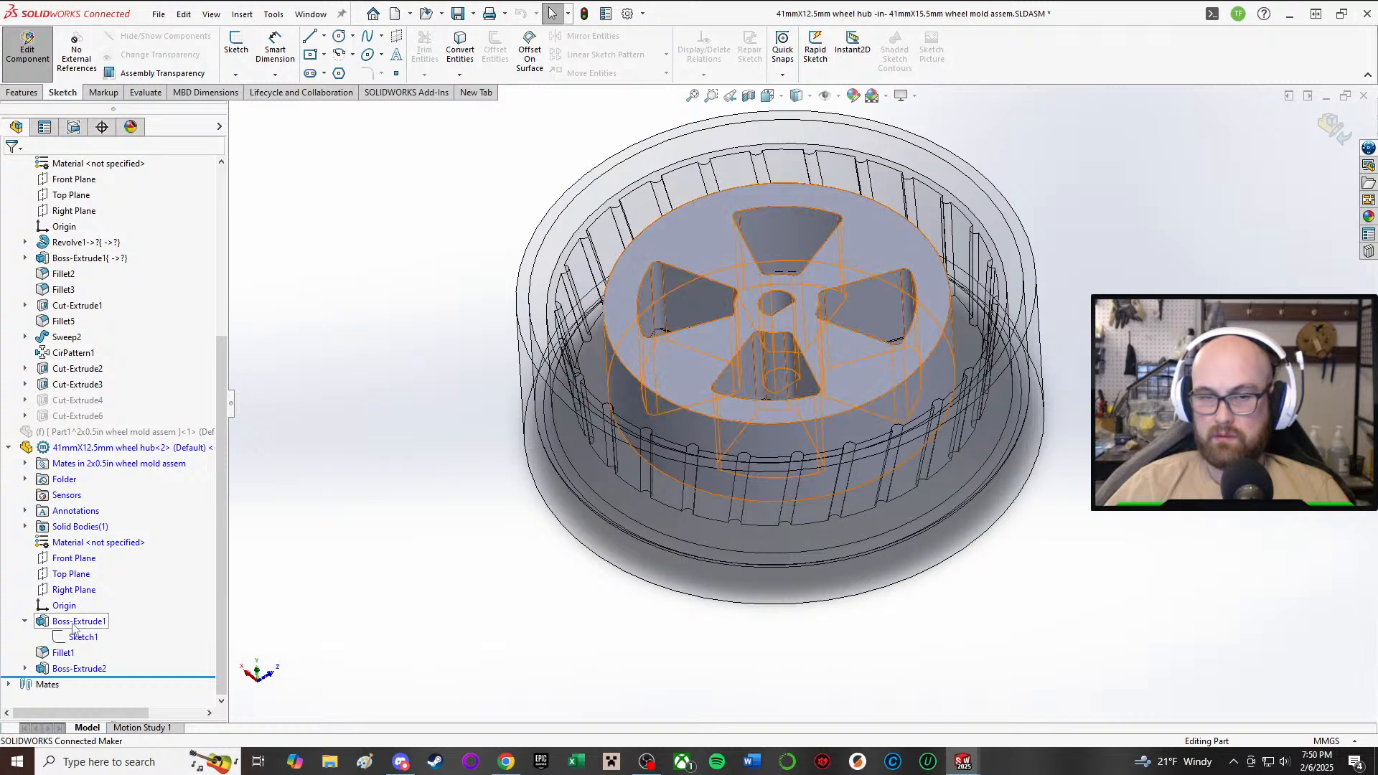
- Review the extrusion depth of the hub's Boss-Extrude1 feature, then leave in-context part editing
{"action": "left_click", "coordinate": [79, 622]}
{"action": "left_click", "coordinate": [89, 581]}
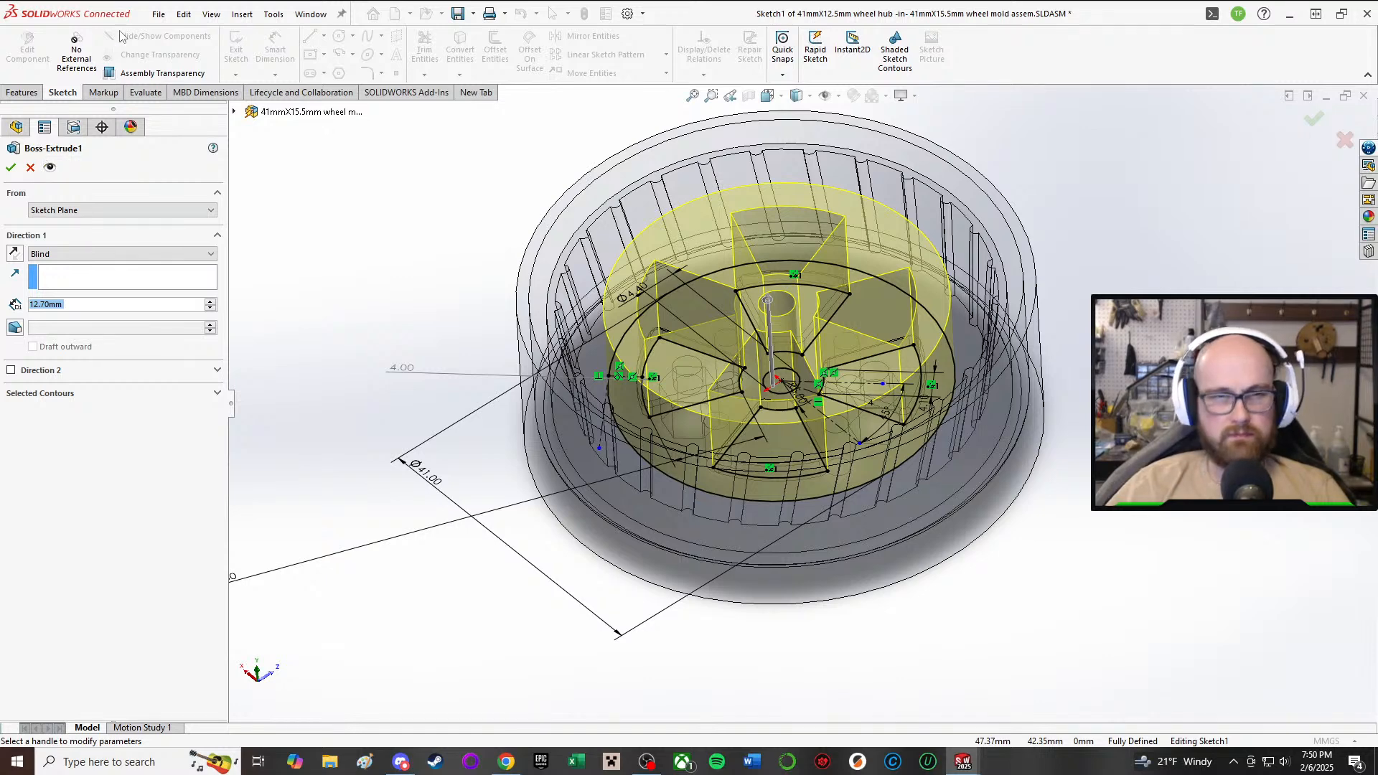
{"action": "key", "text": "Return"}
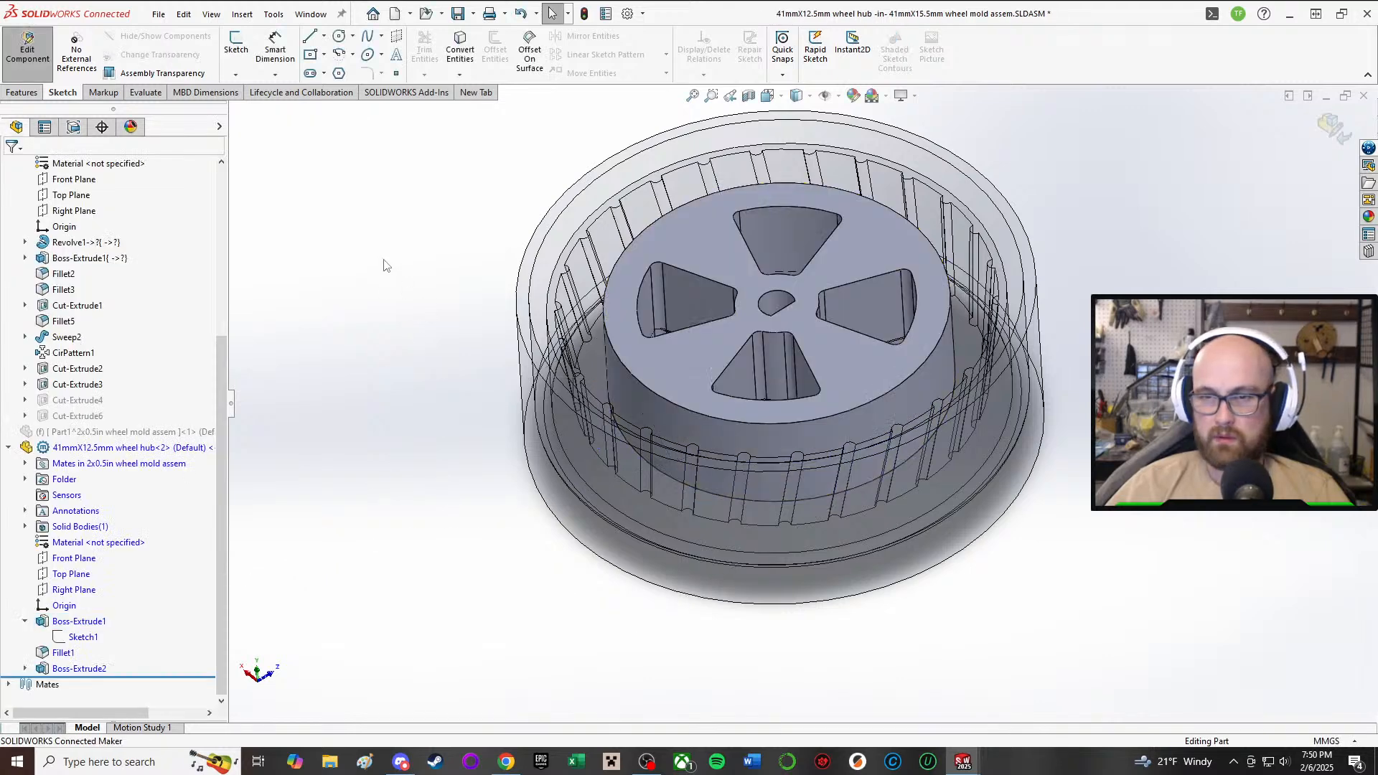
{"action": "left_click", "coordinate": [27, 49]}
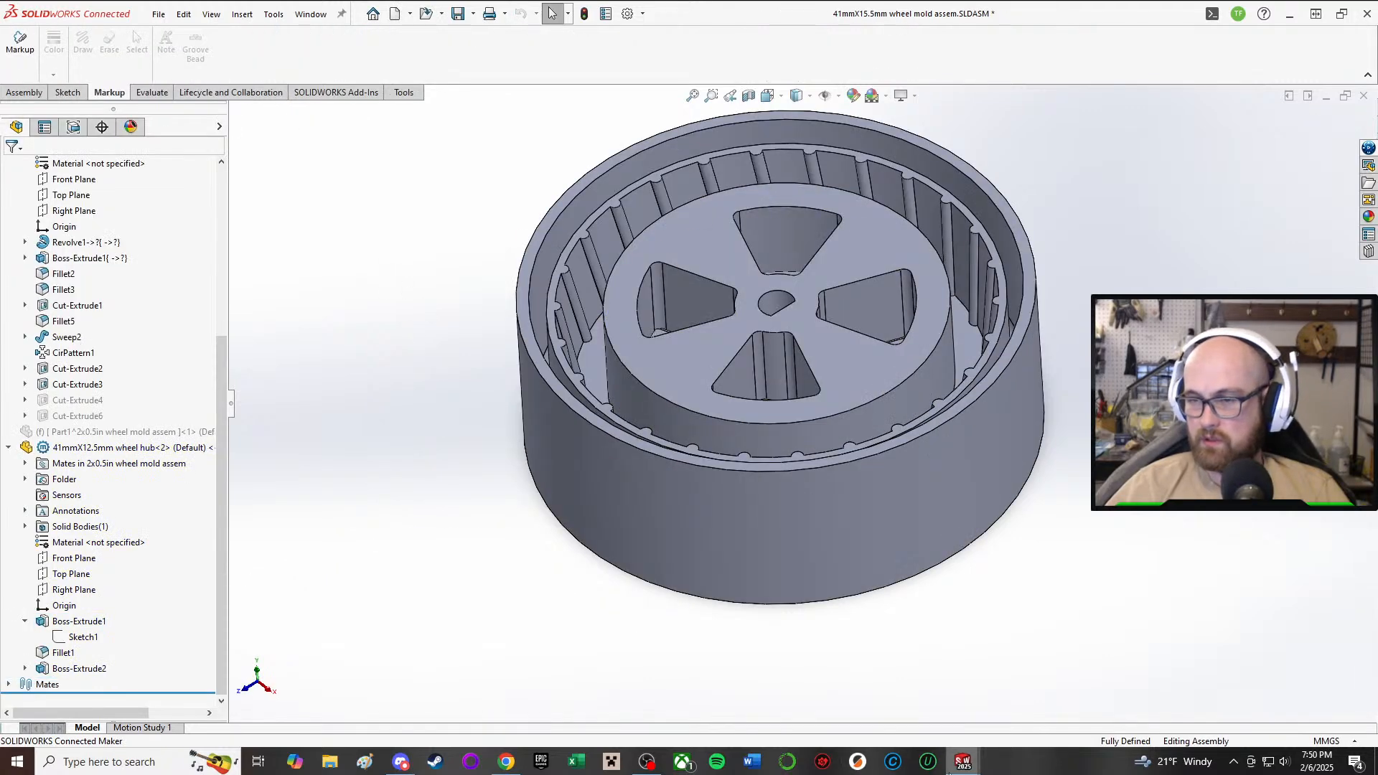
- Switch to the Wendigo V1 assembly and open its Wend V1 wheel dummy part in a separate window
{"action": "mouse_move", "coordinate": [962, 760]}
{"action": "left_click", "coordinate": [790, 696]}
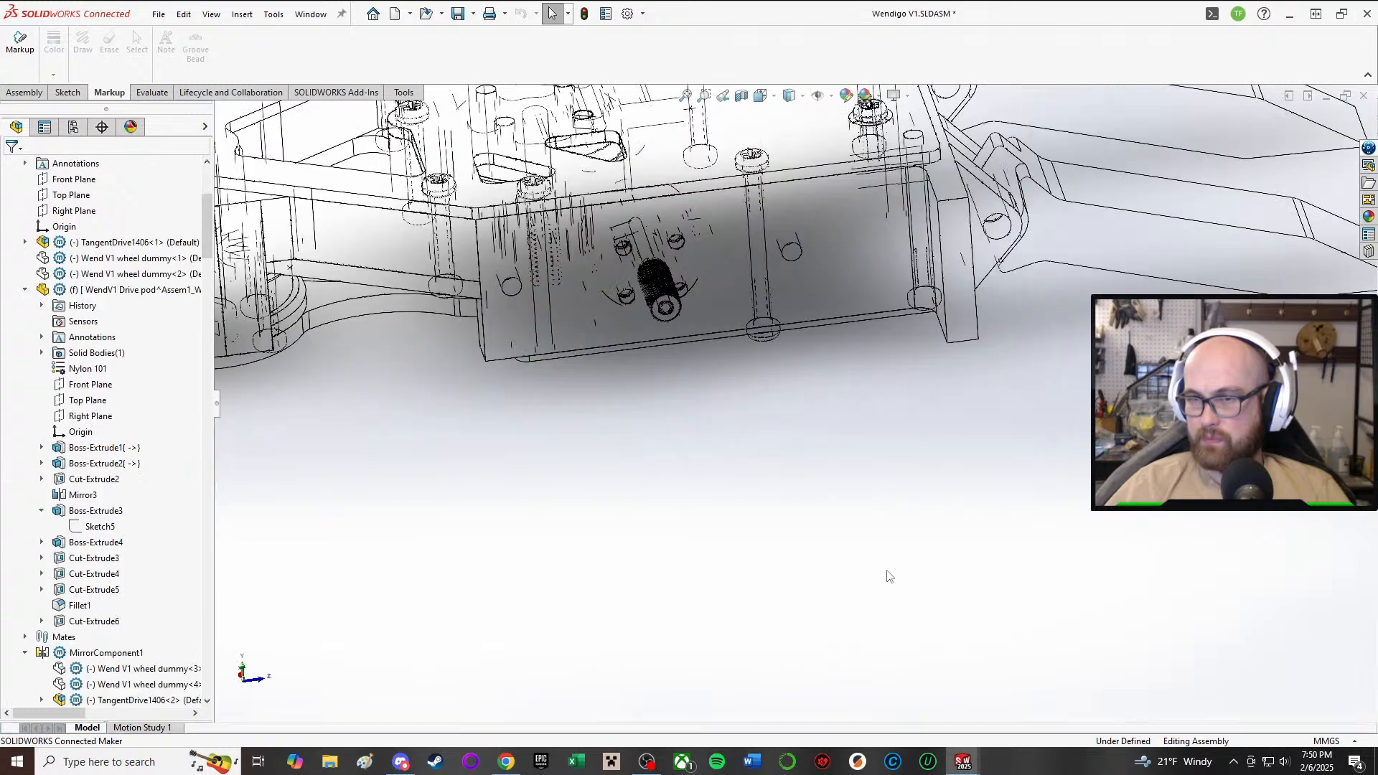
{"action": "scroll", "coordinate": [87, 486], "scroll_direction": "up", "scroll_amount": 5}
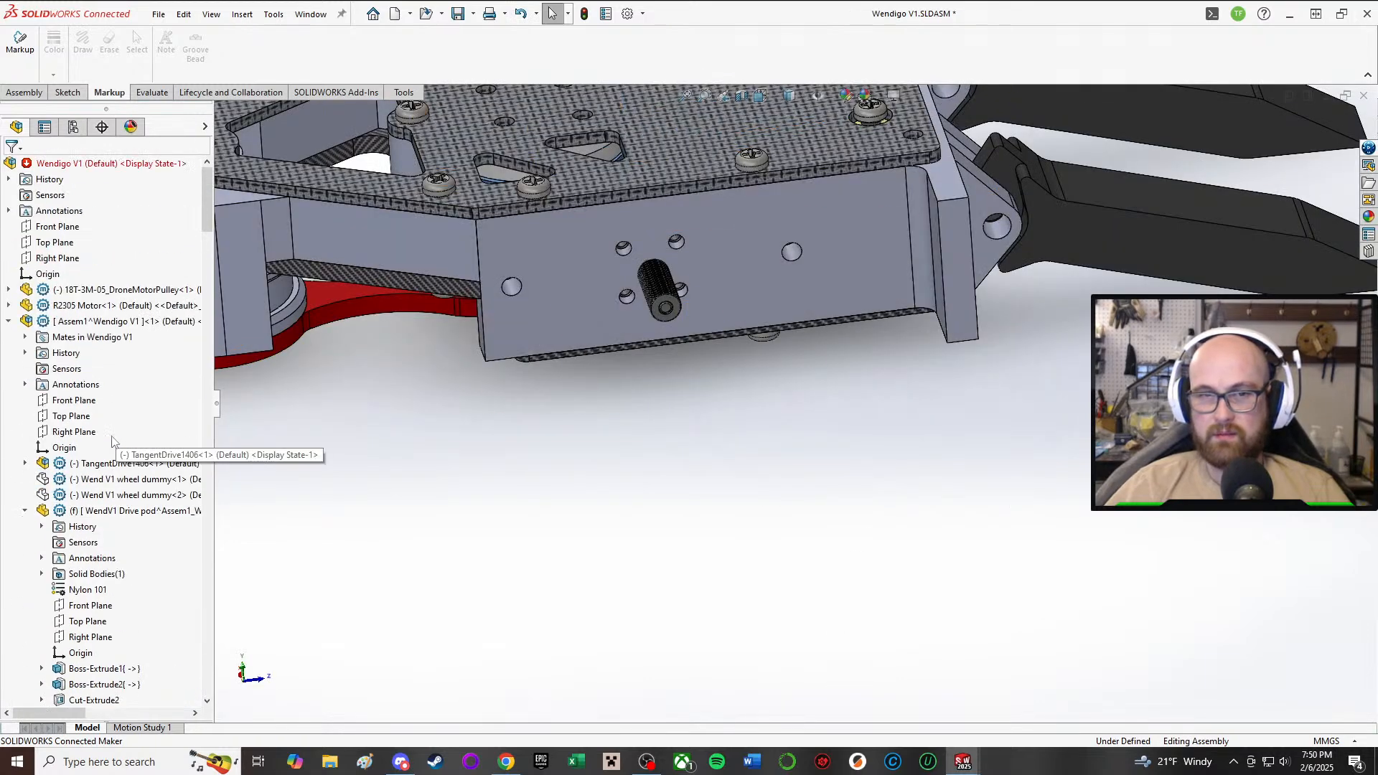
{"action": "left_click", "coordinate": [88, 482]}
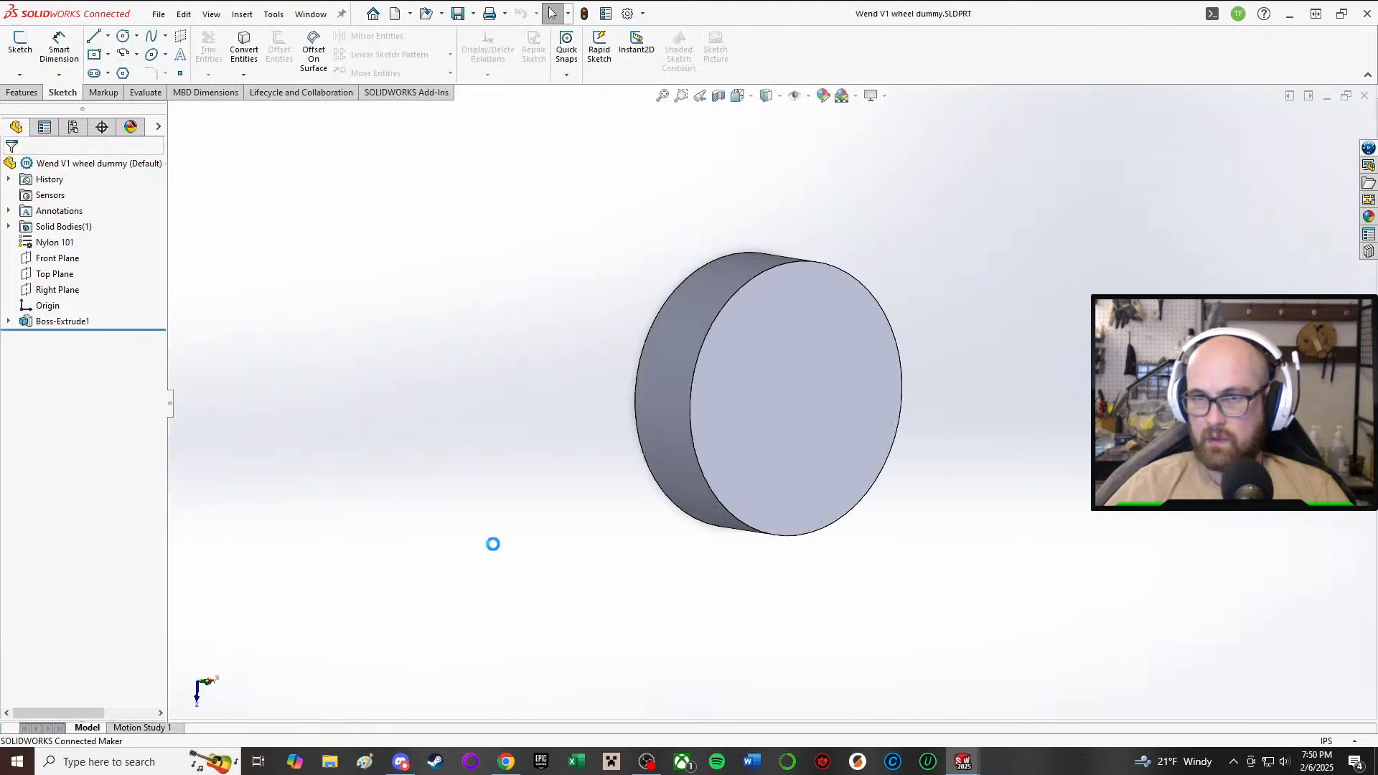
- Measure the thickness of the dummy wheel between its two flat faces
{"action": "left_click", "coordinate": [747, 400]}
{"action": "mouse_move", "coordinate": [747, 400]}
{"action": "middle_mouse_down"}
{"action": "mouse_move", "coordinate": [780, 450]}
{"action": "mouse_move", "coordinate": [746, 373]}
{"action": "middle_mouse_up"}
{"action": "left_click", "coordinate": [743, 346]}
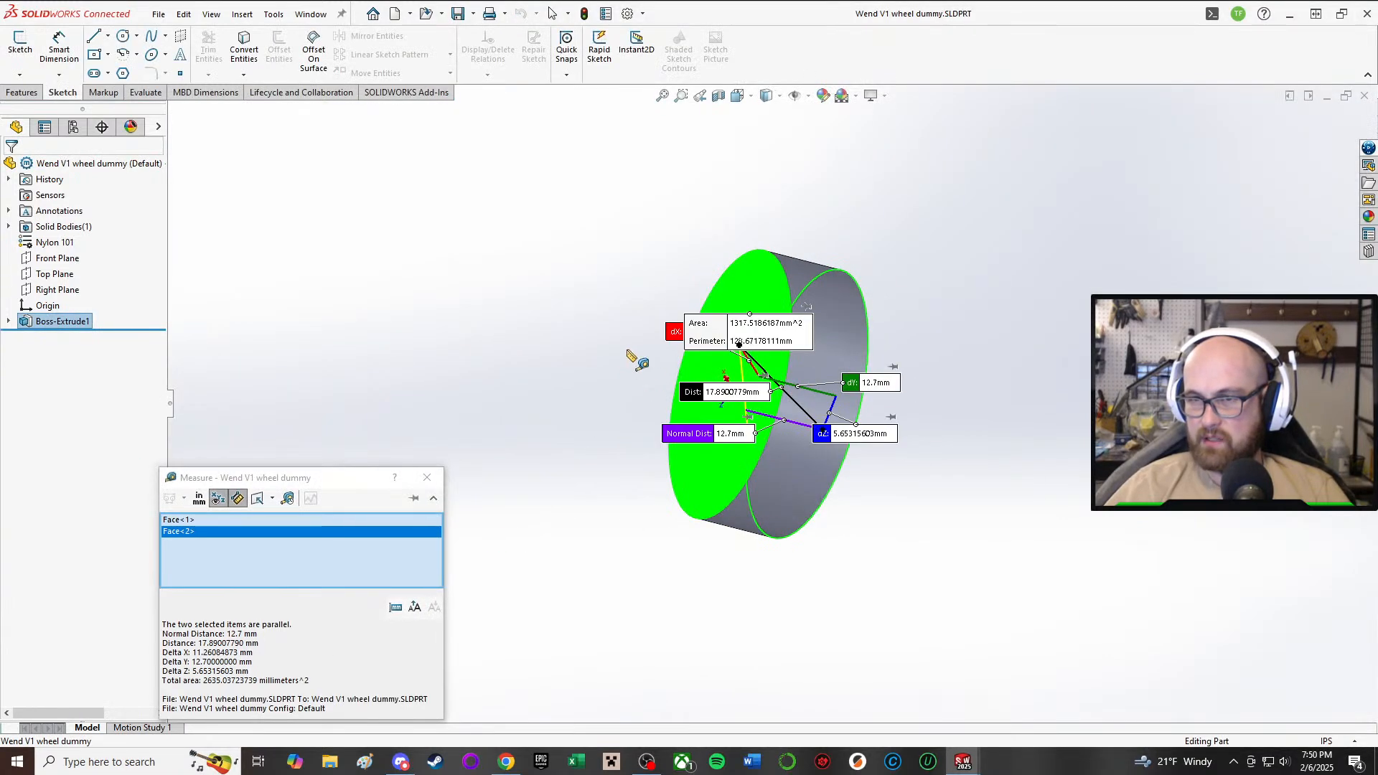
{"action": "left_click", "coordinate": [428, 479]}
{"action": "left_click", "coordinate": [529, 454]}
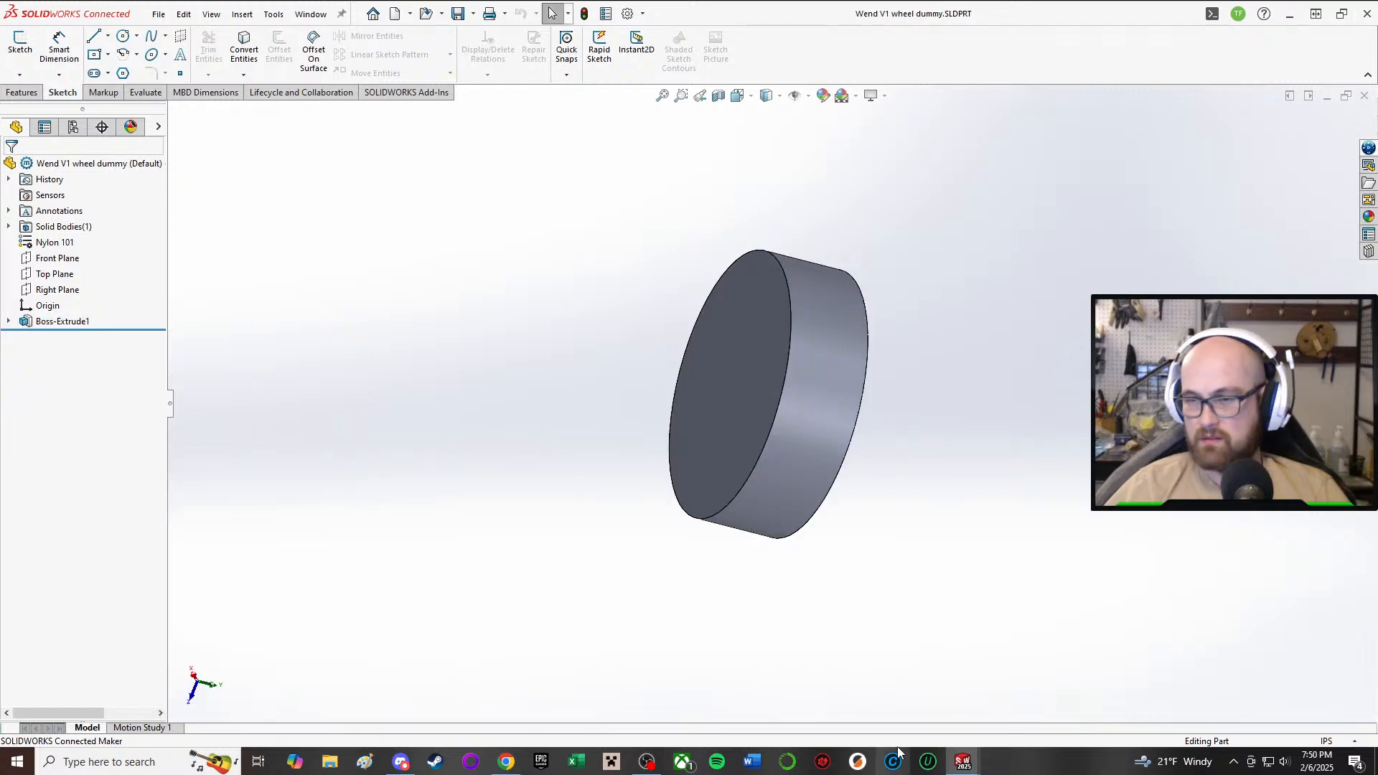
- Return to the 41mmX15.5mm wheel mold assembly and start editing wheel mold 1 in context, opening any referenced documents which have changed
{"action": "mouse_move", "coordinate": [963, 761]}
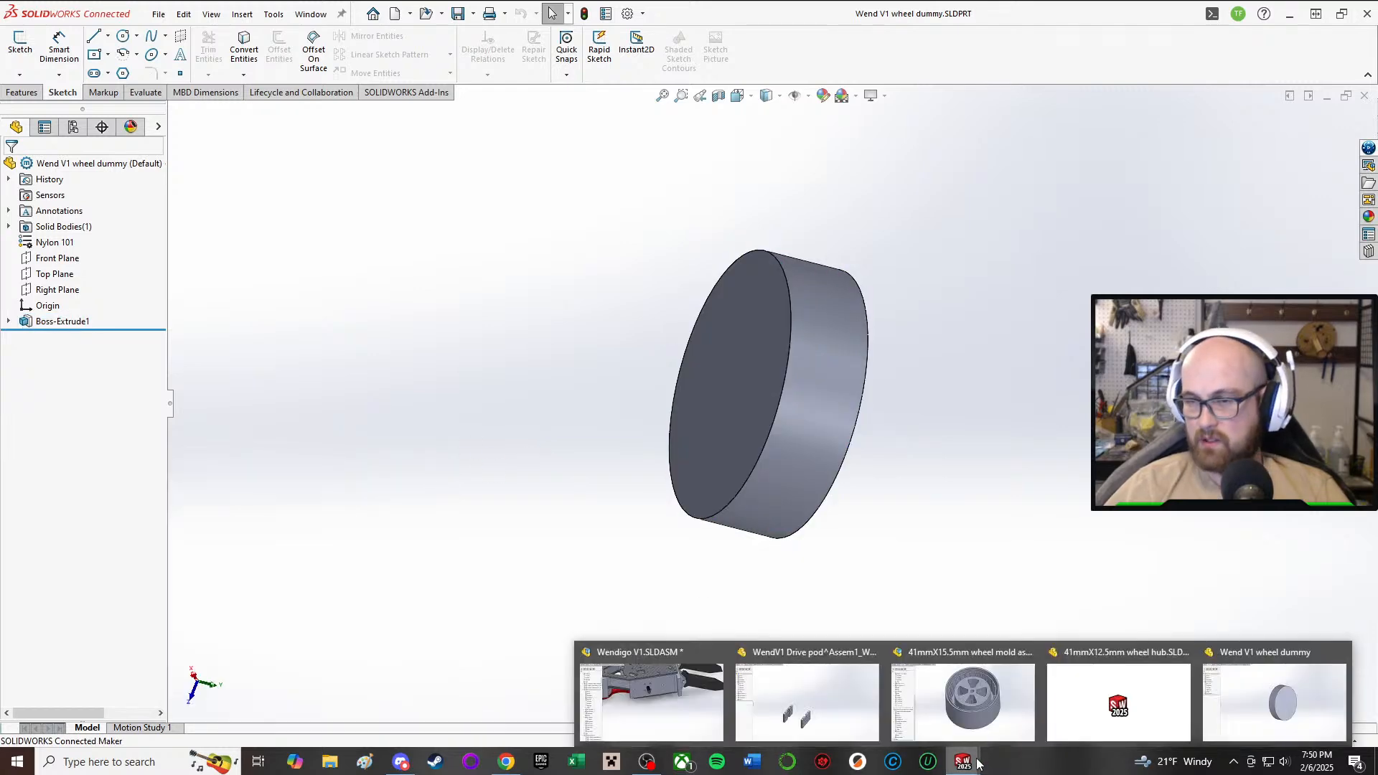
{"action": "left_click", "coordinate": [1012, 700]}
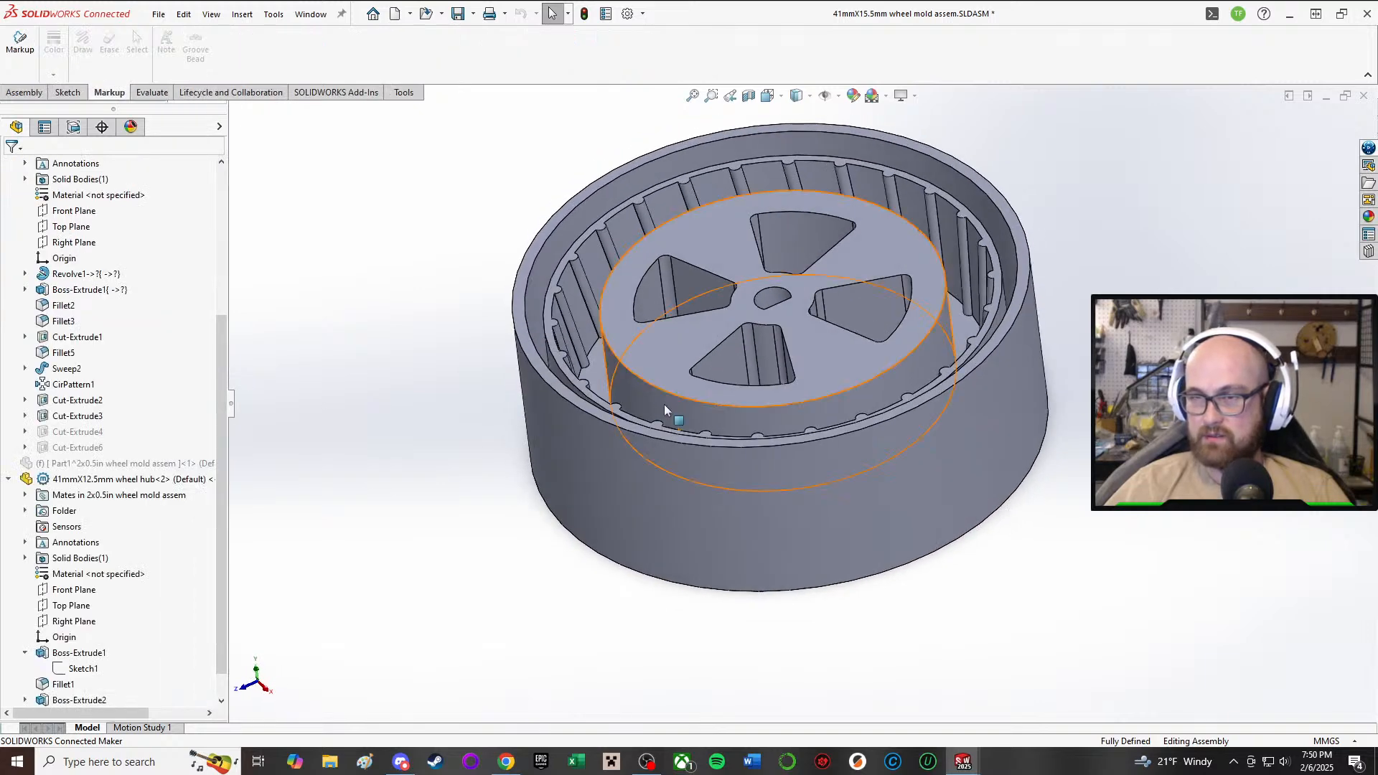
{"action": "middle_click_drag", "start_coordinate": [664, 403], "coordinate": [683, 317]}
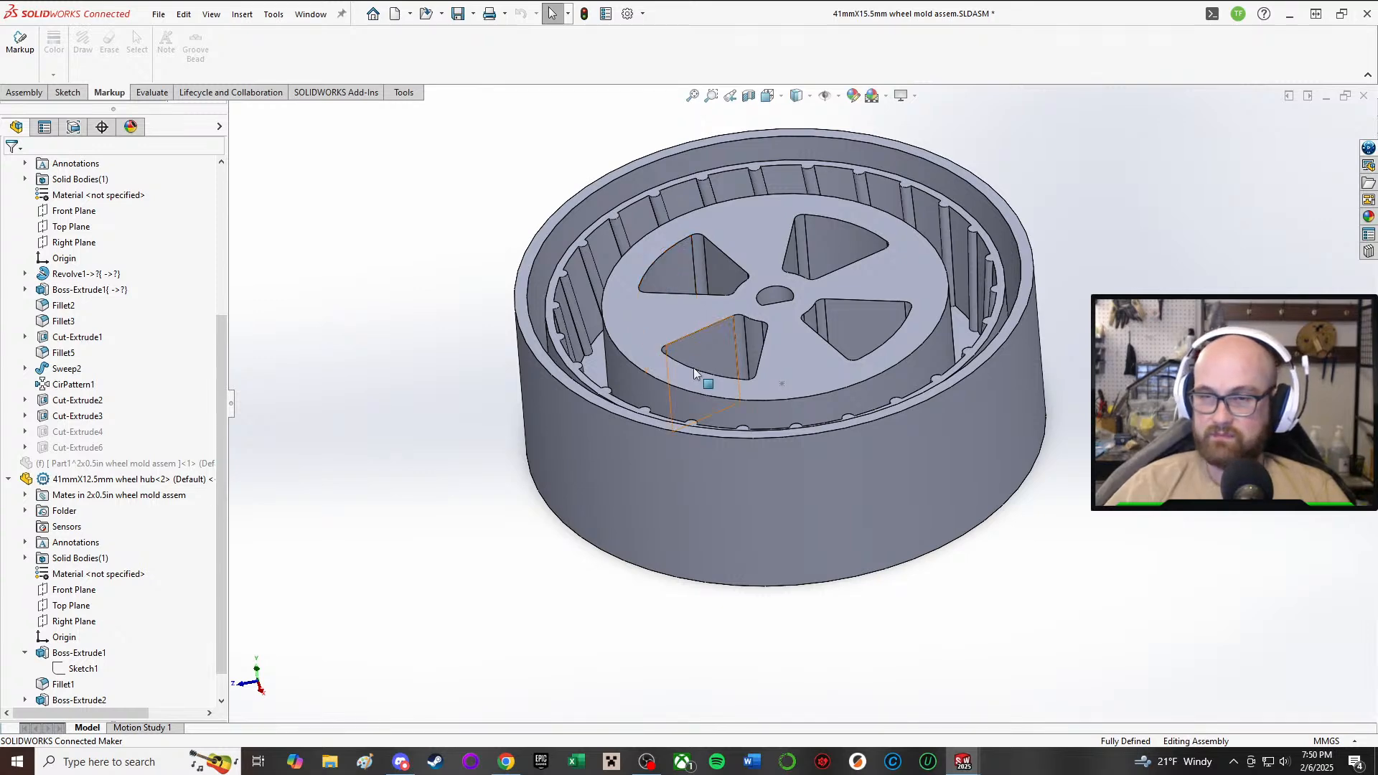
{"action": "middle_click_drag", "start_coordinate": [693, 367], "coordinate": [452, 511]}
{"action": "left_click", "coordinate": [593, 438]}
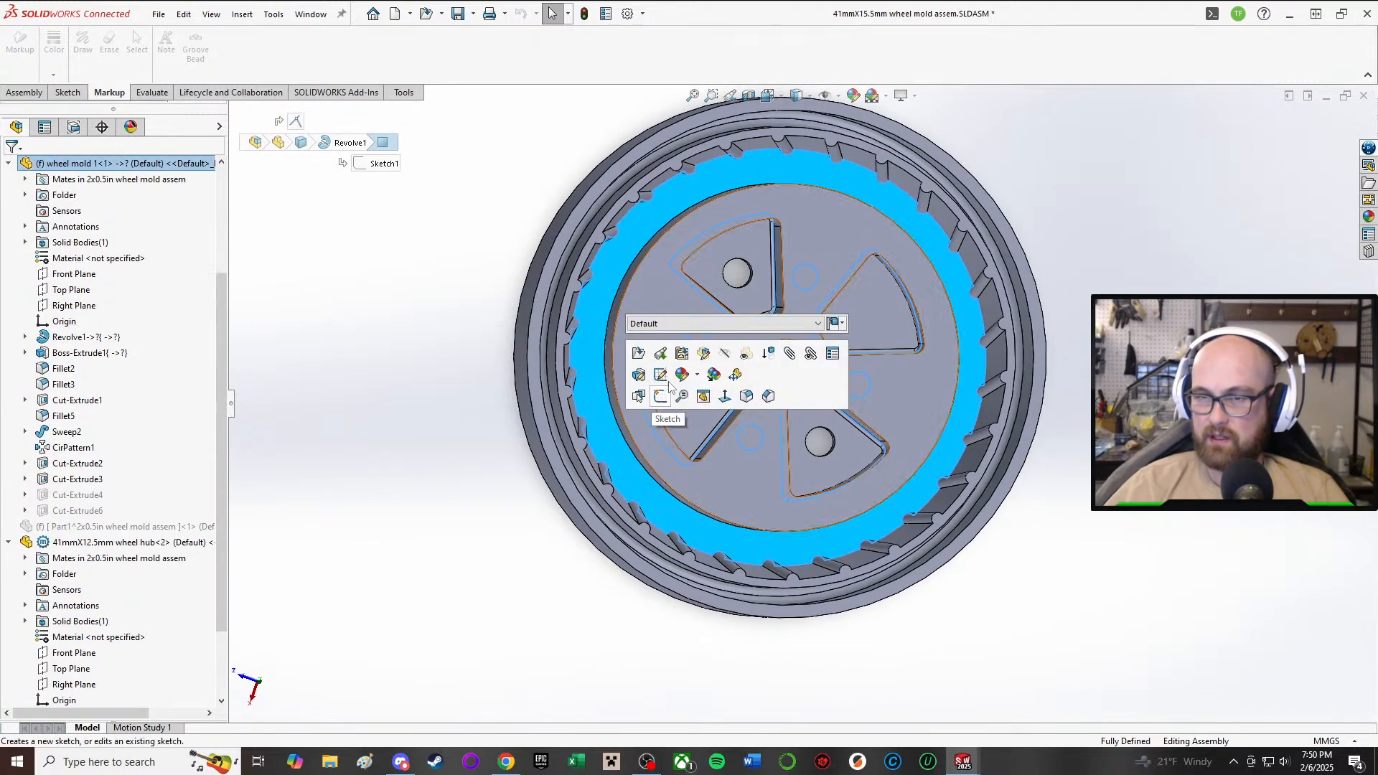
{"action": "left_click", "coordinate": [699, 354]}
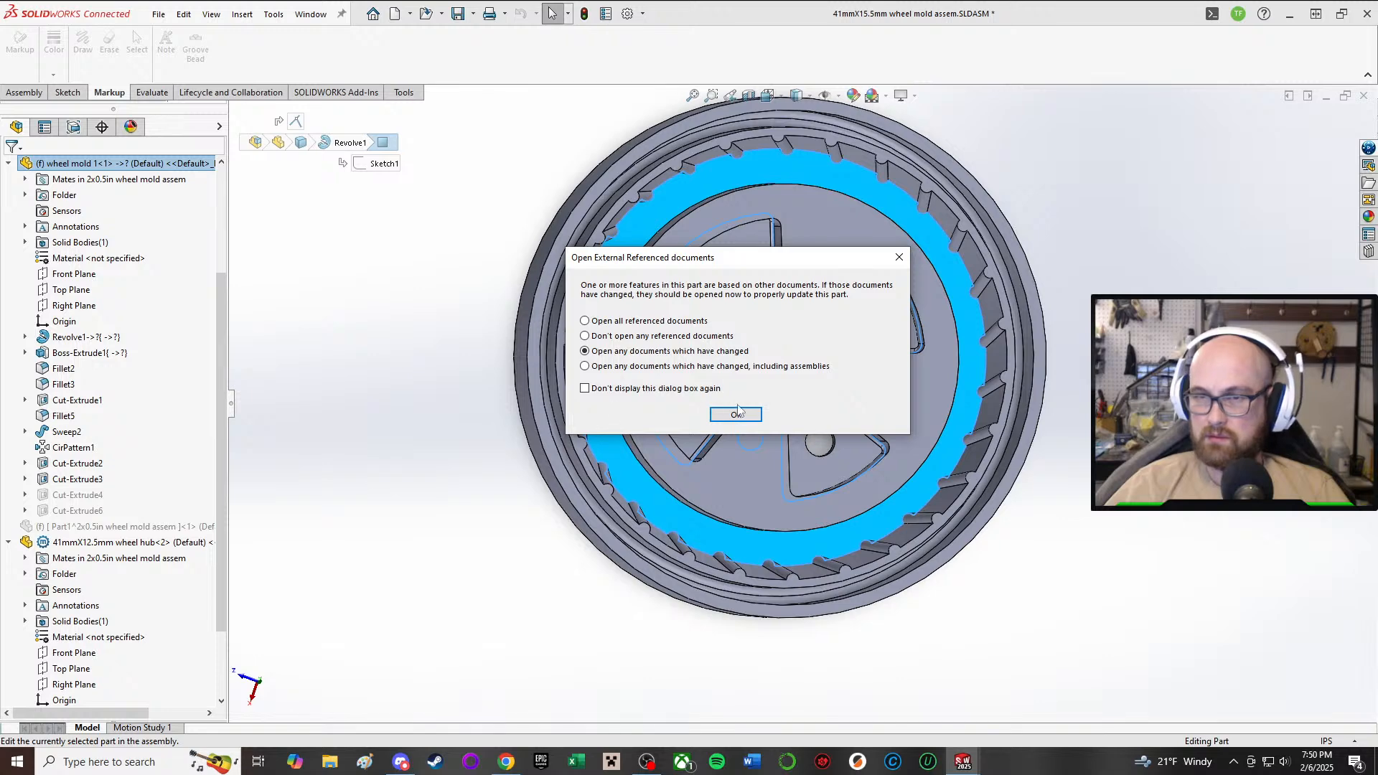
{"action": "left_click", "coordinate": [733, 420]}
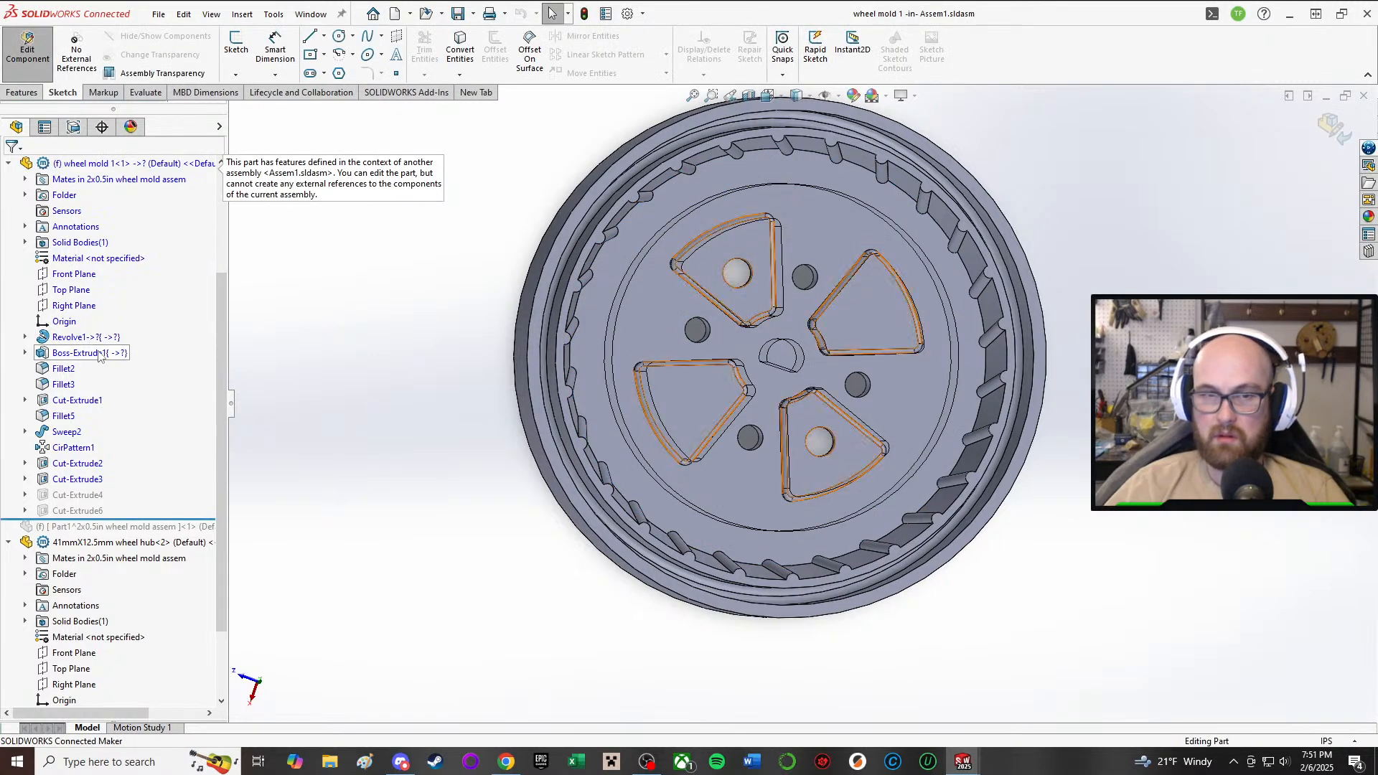
- Open the profile sketch of the mold's Revolve1 feature for editing and reposition its radius dimension between the other dimensions
{"action": "left_click", "coordinate": [78, 337]}
{"action": "left_click", "coordinate": [115, 295]}
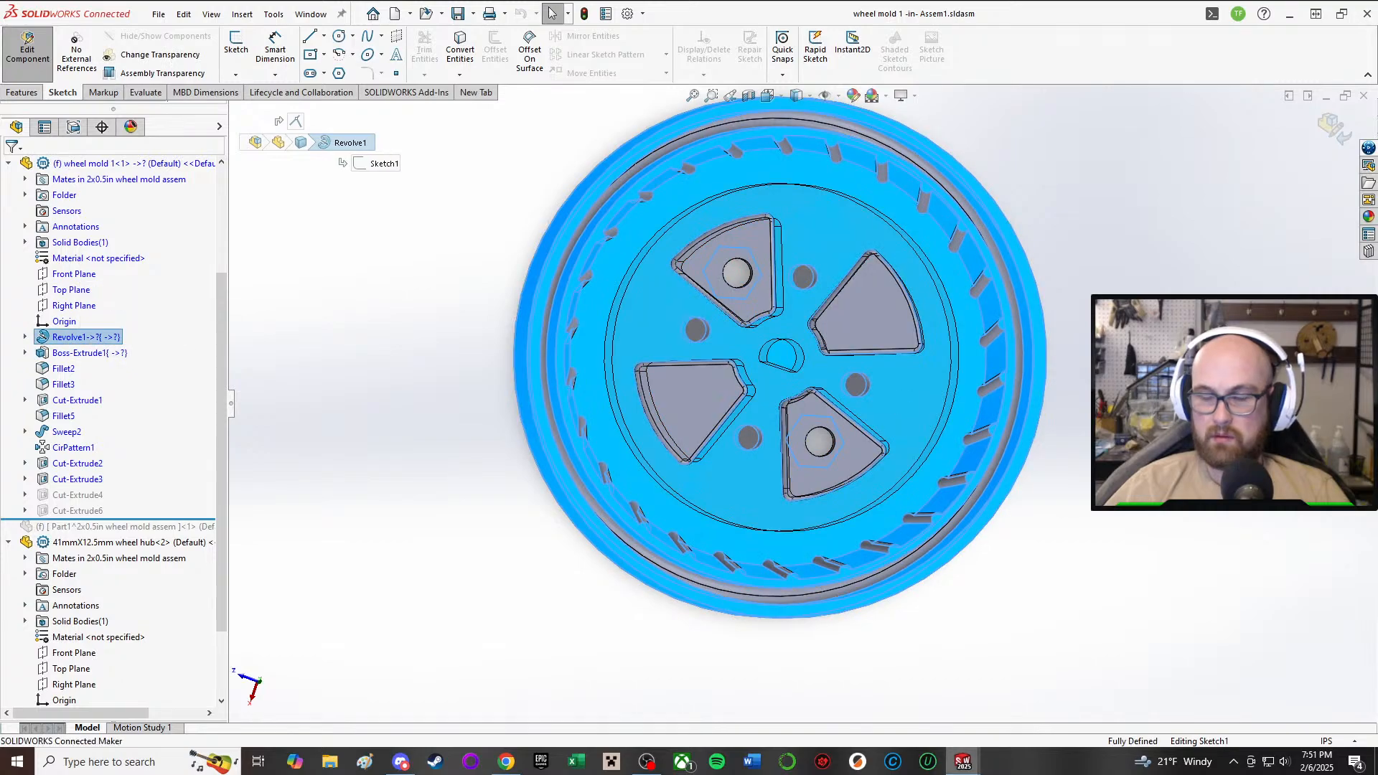
{"action": "mouse_move", "coordinate": [1044, 419]}
{"action": "middle_mouse_down"}
{"action": "mouse_move", "coordinate": [933, 148]}
{"action": "mouse_move", "coordinate": [1138, 295]}
{"action": "middle_mouse_up"}
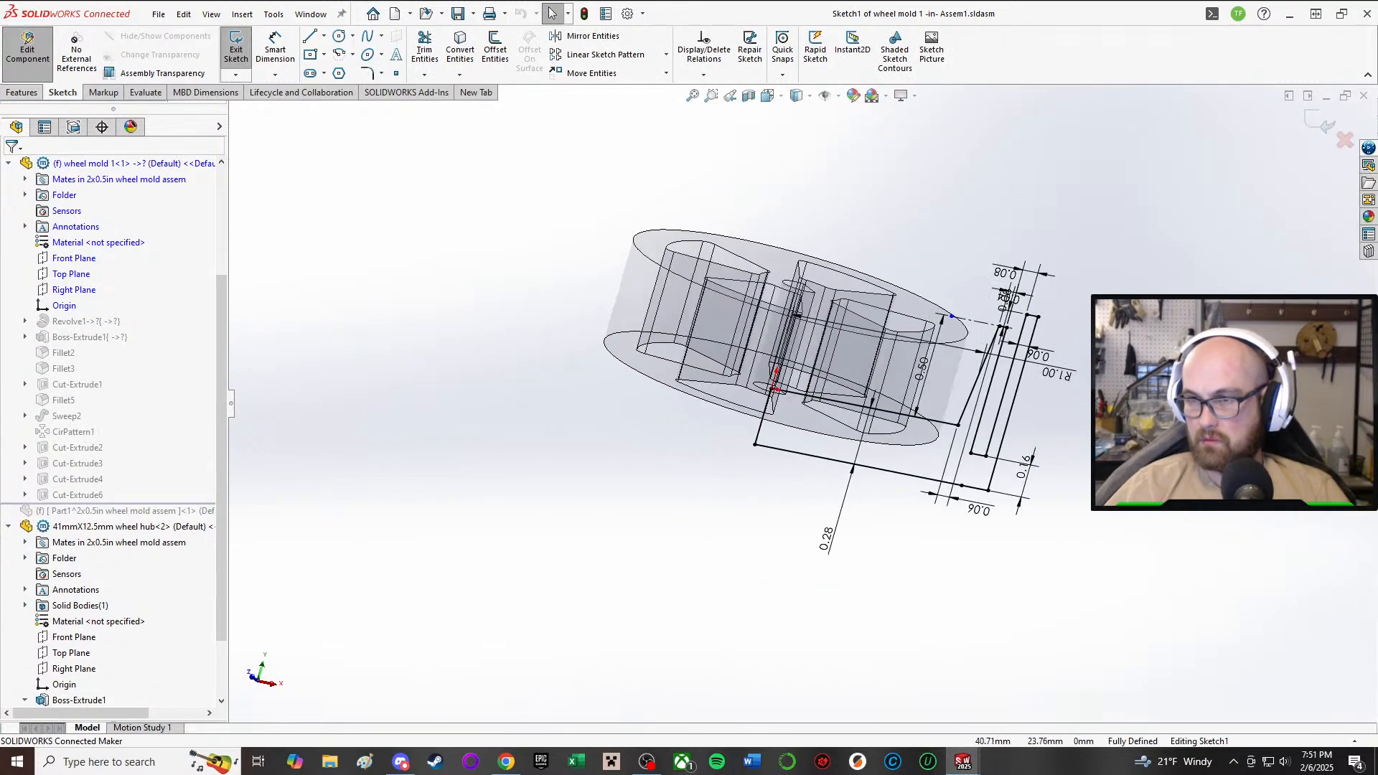
{"action": "scroll", "coordinate": [990, 473], "scroll_direction": "up", "scroll_amount": 5}
{"action": "mouse_move", "coordinate": [989, 473]}
{"action": "middle_mouse_down"}
{"action": "mouse_move", "coordinate": [1012, 390]}
{"action": "mouse_move", "coordinate": [892, 380]}
{"action": "mouse_move", "coordinate": [774, 290]}
{"action": "middle_mouse_up"}
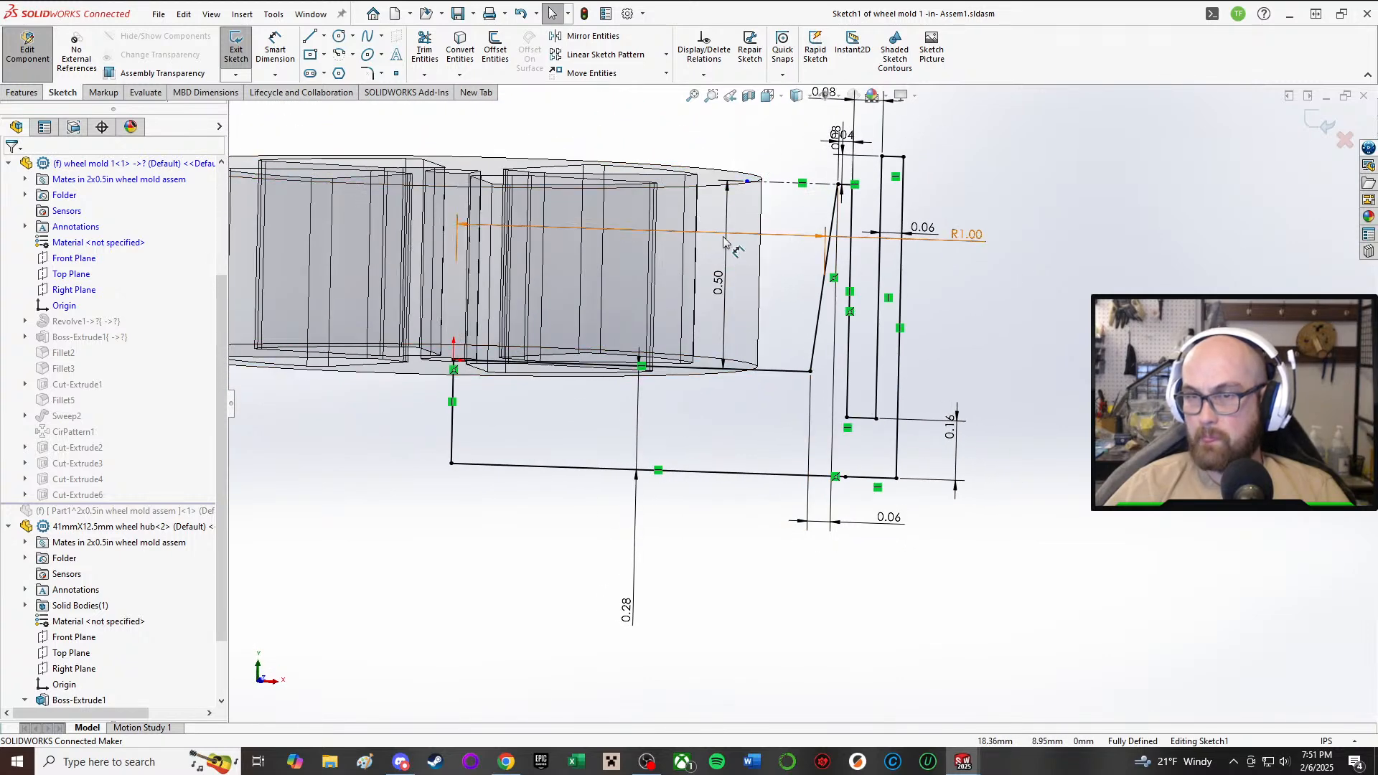
{"action": "left_click_drag", "start_coordinate": [971, 247], "coordinate": [975, 329]}
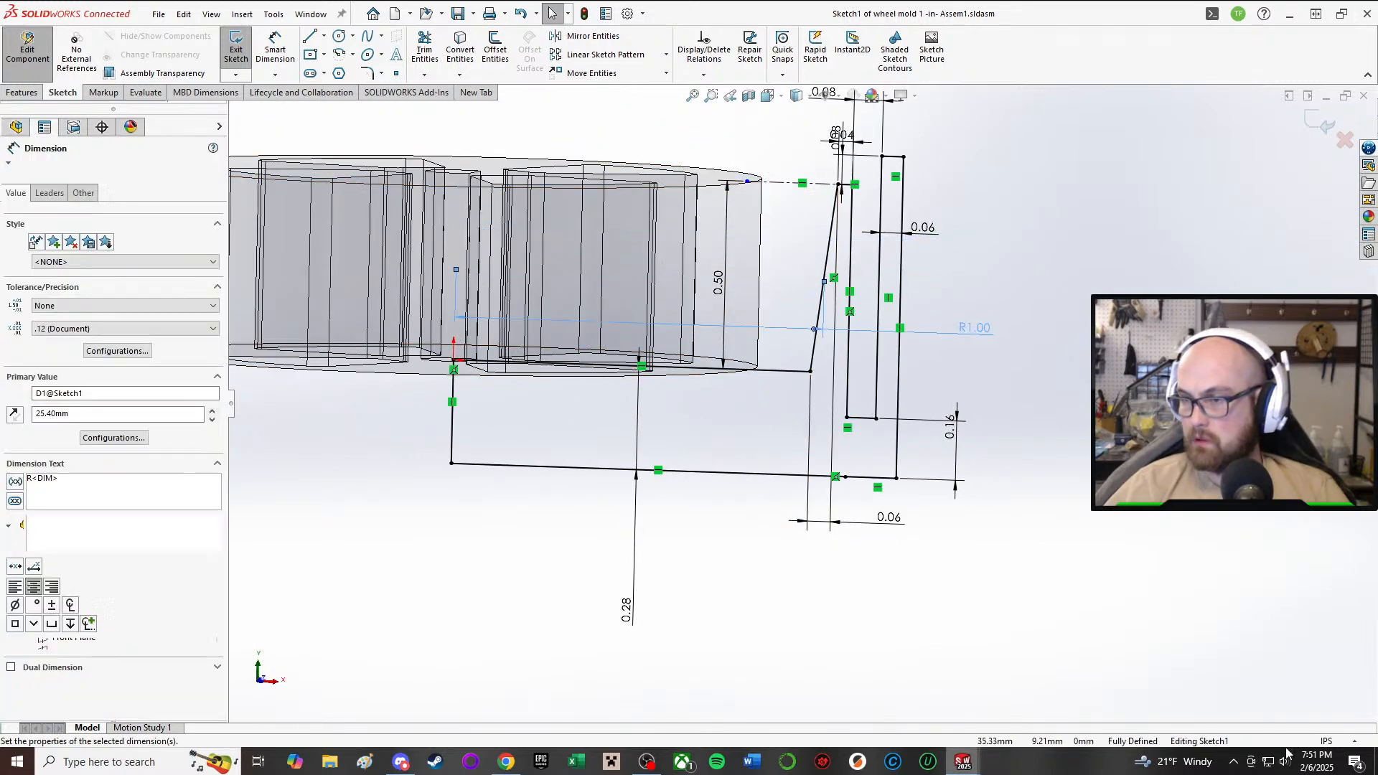
- Set the wheel mold part's units to MMGS, rebuild it, and reopen the Revolve1 profile sketch
{"action": "left_click", "coordinate": [1326, 742]}
{"action": "left_click", "coordinate": [1293, 681]}
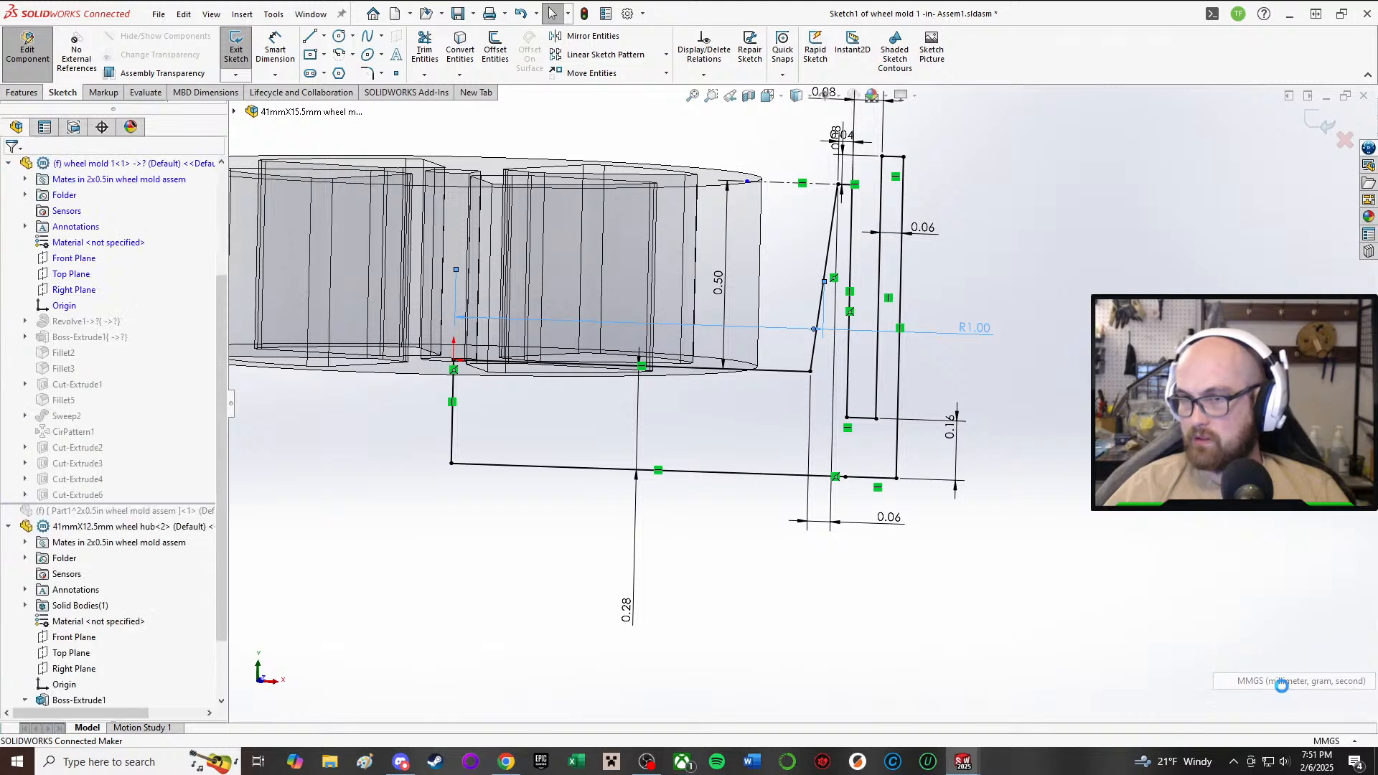
{"action": "key", "text": "ctrl+b"}
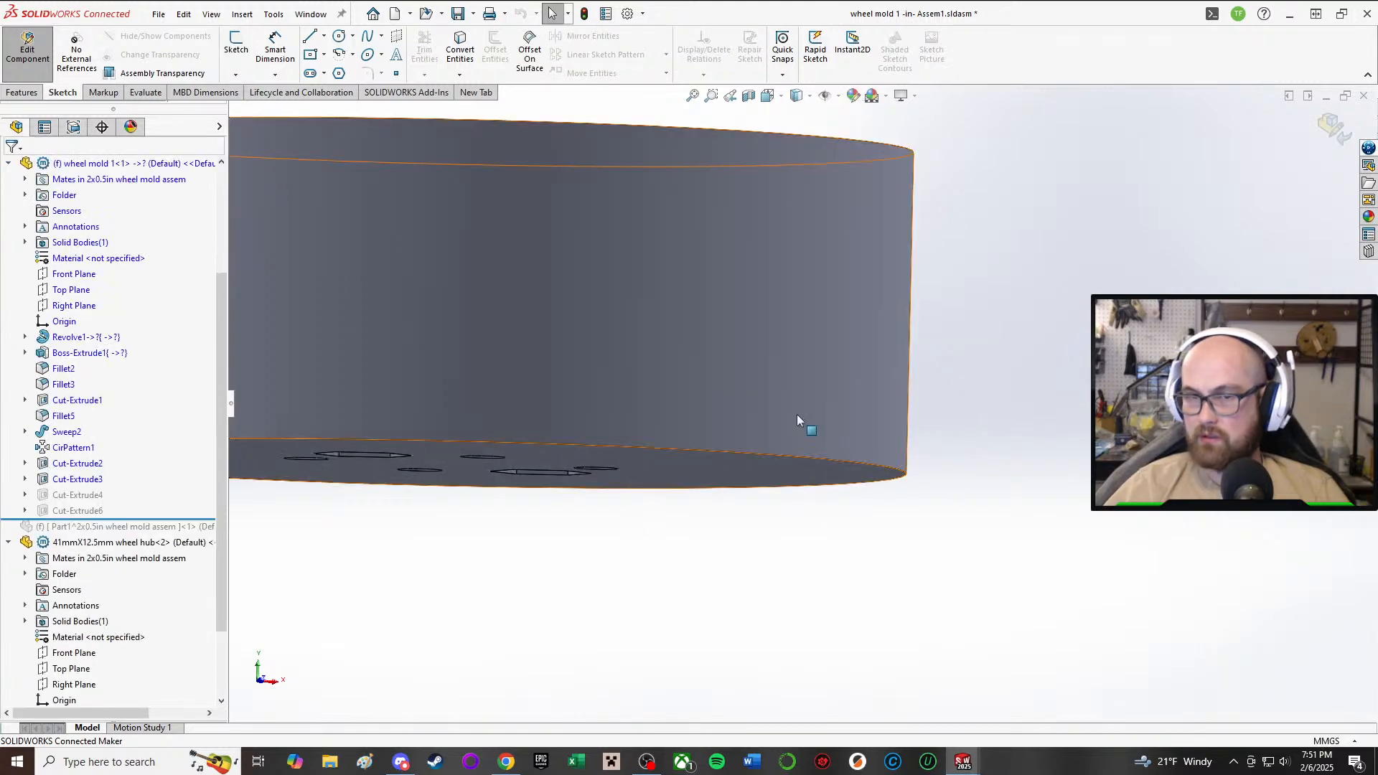
{"action": "left_click", "coordinate": [80, 337]}
{"action": "left_click", "coordinate": [114, 296]}
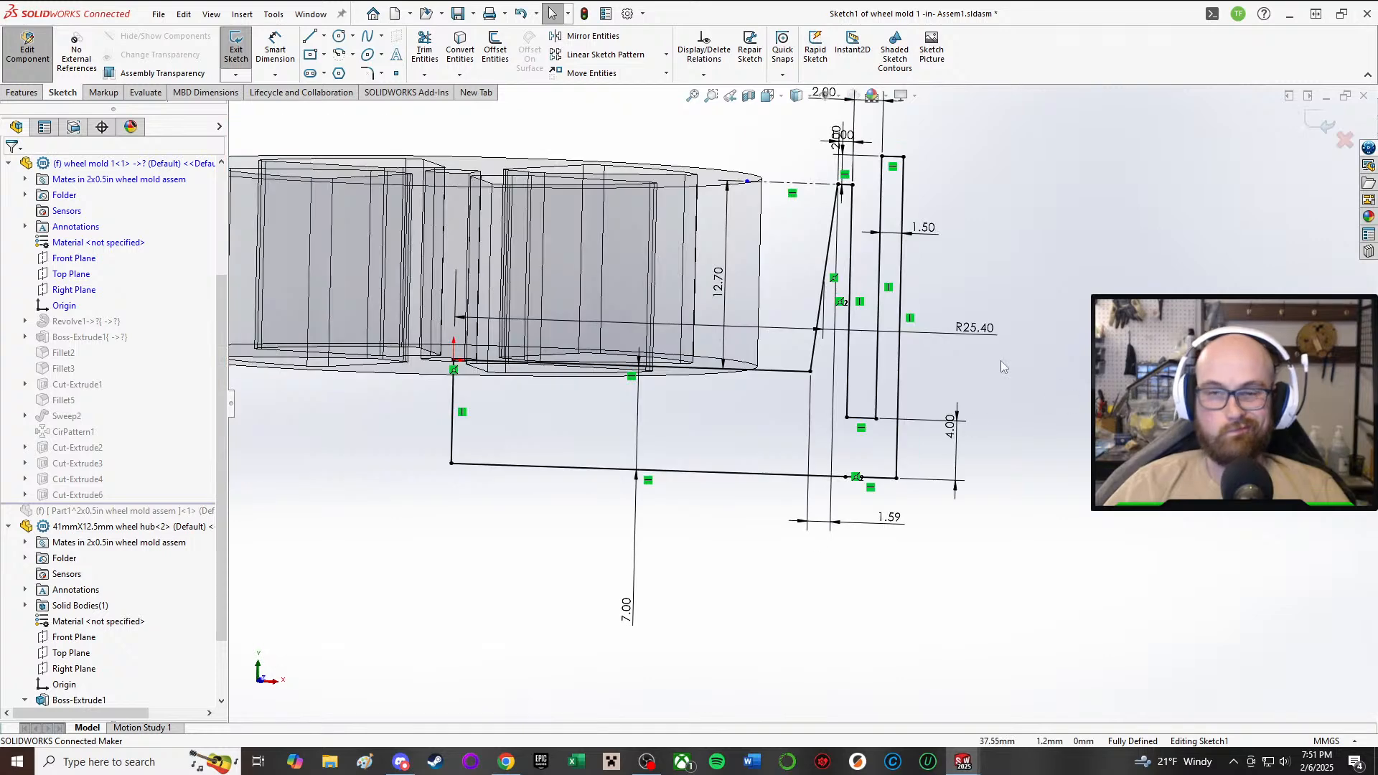
- Set the mold profile's radius dimension to 41/2 mm and check the slanted wall against the hub outline
{"action": "scroll", "coordinate": [1012, 281], "scroll_direction": "down", "scroll_amount": 1}
{"action": "left_click_drag", "start_coordinate": [917, 350], "coordinate": [930, 291]}
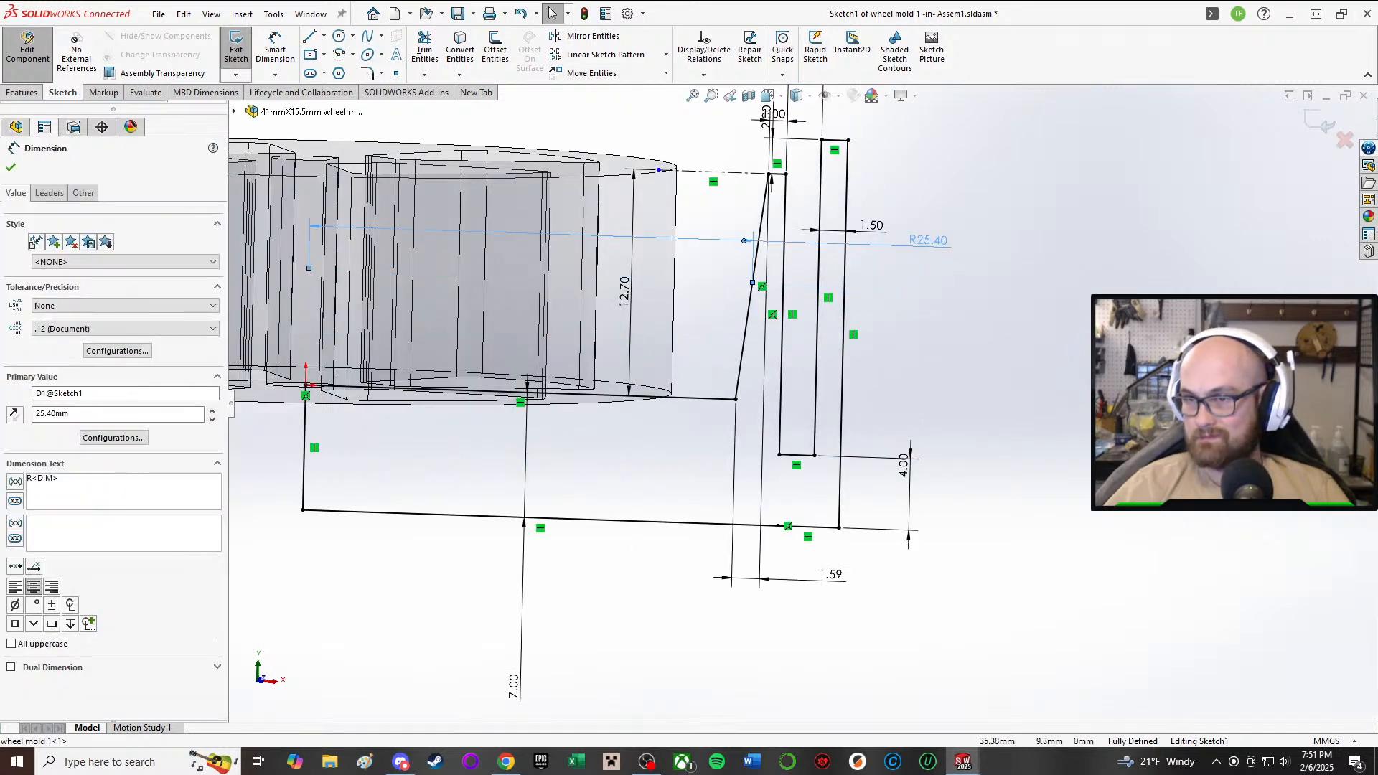
{"action": "double_click", "coordinate": [929, 241]}
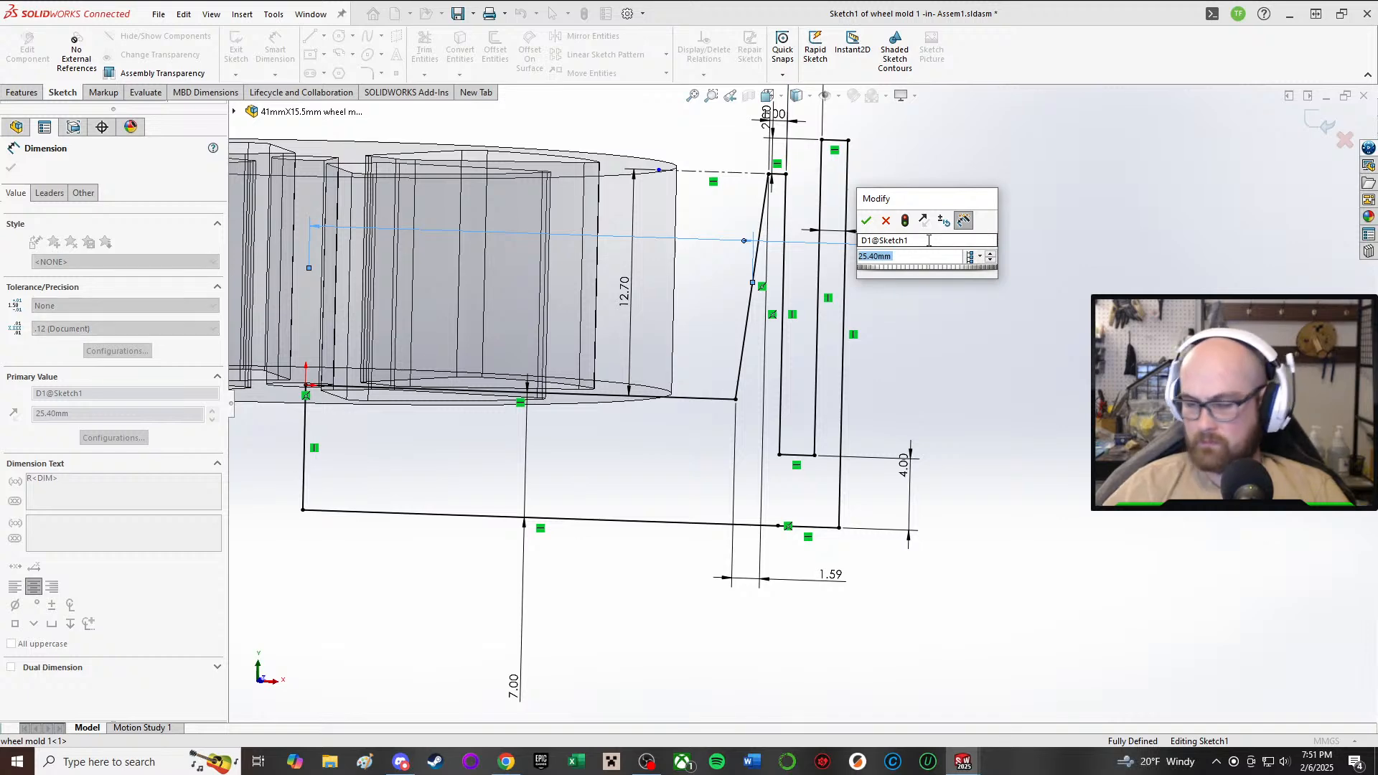
{"action": "type", "text": "41"}
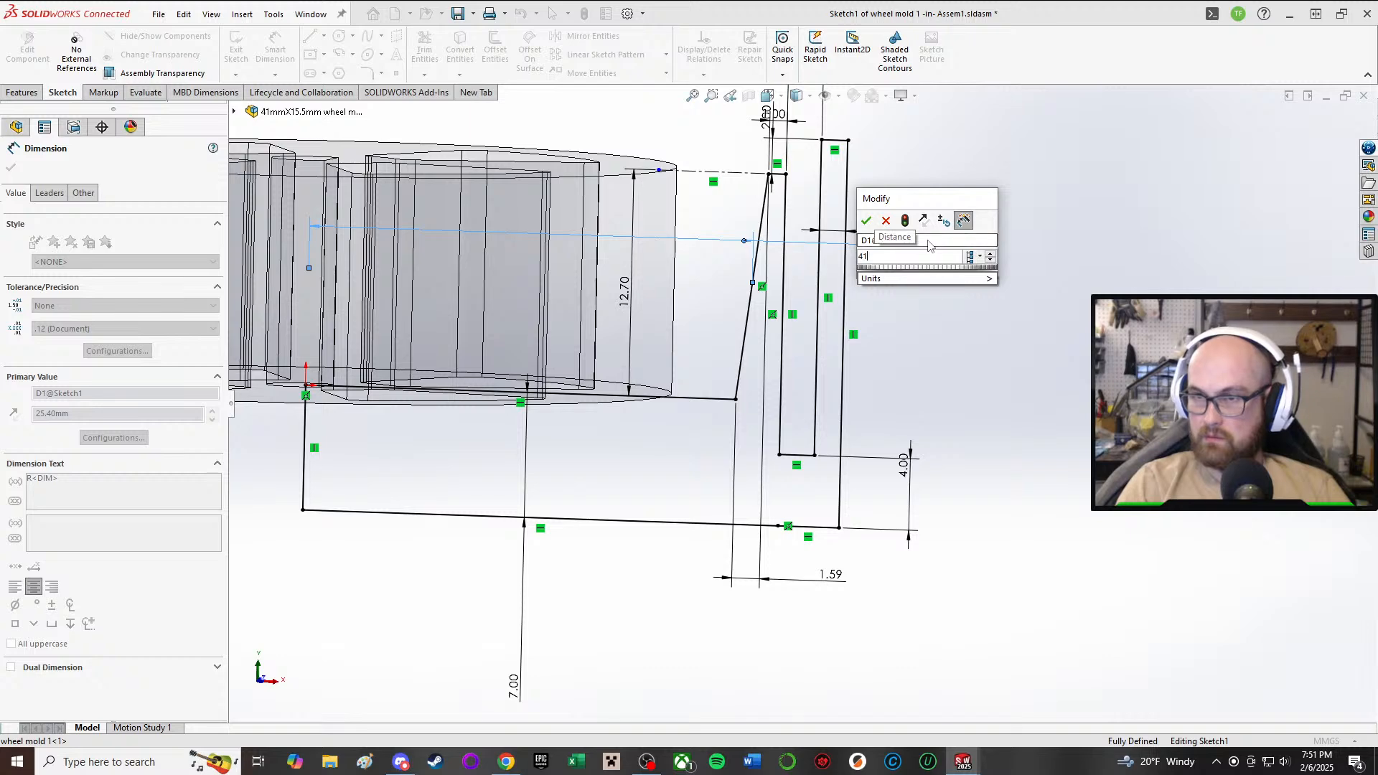
{"action": "type", "text": "/2"}
{"action": "key", "text": "Return"}
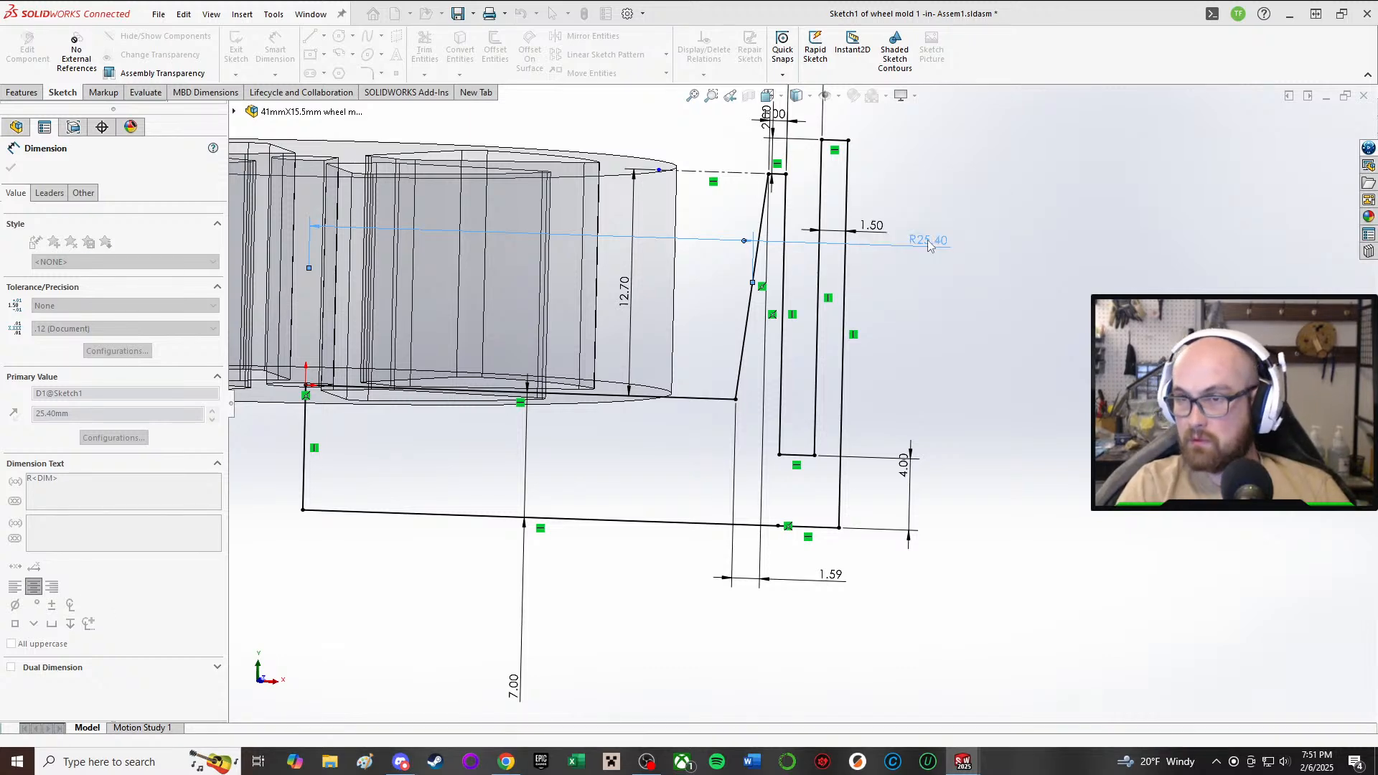
{"action": "scroll", "coordinate": [781, 287], "scroll_direction": "up", "scroll_amount": 1}
{"action": "middle_click_drag", "start_coordinate": [778, 283], "coordinate": [684, 289]}
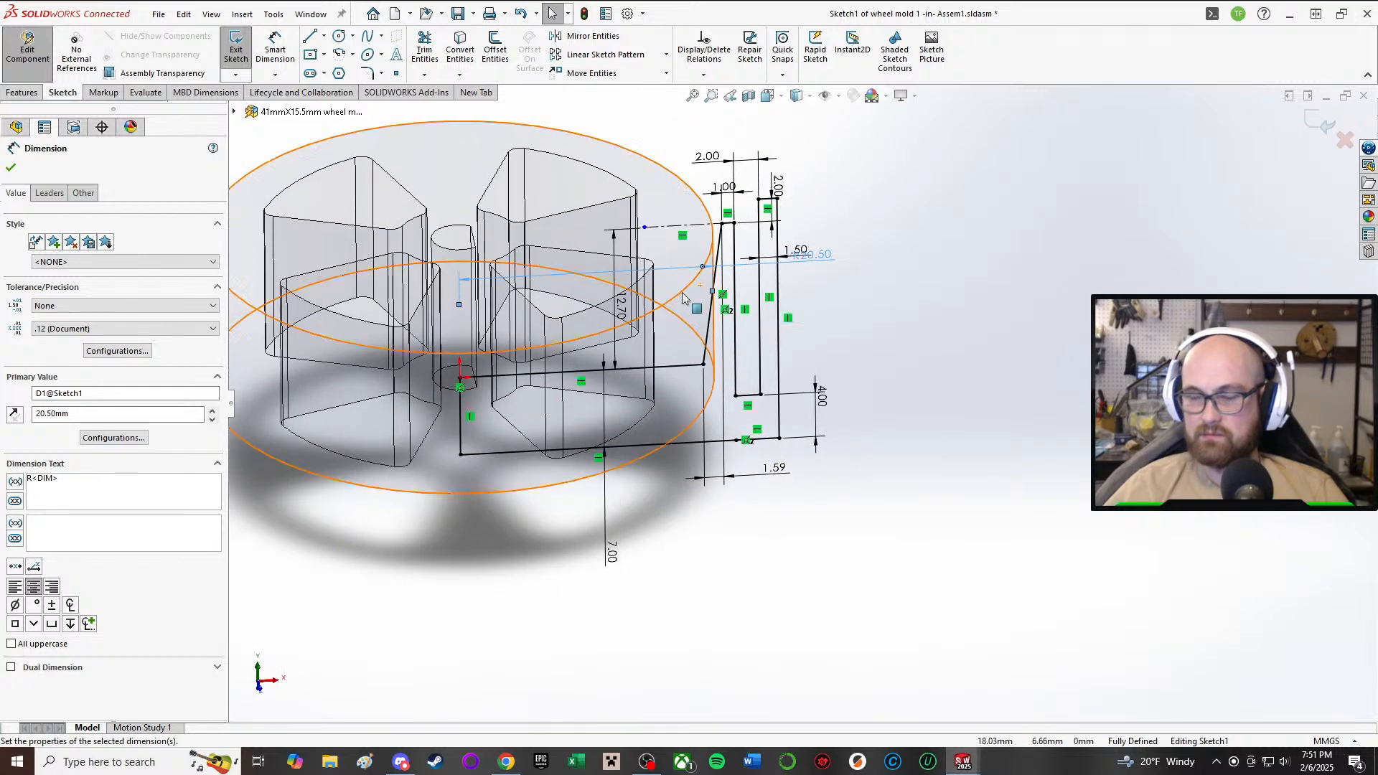
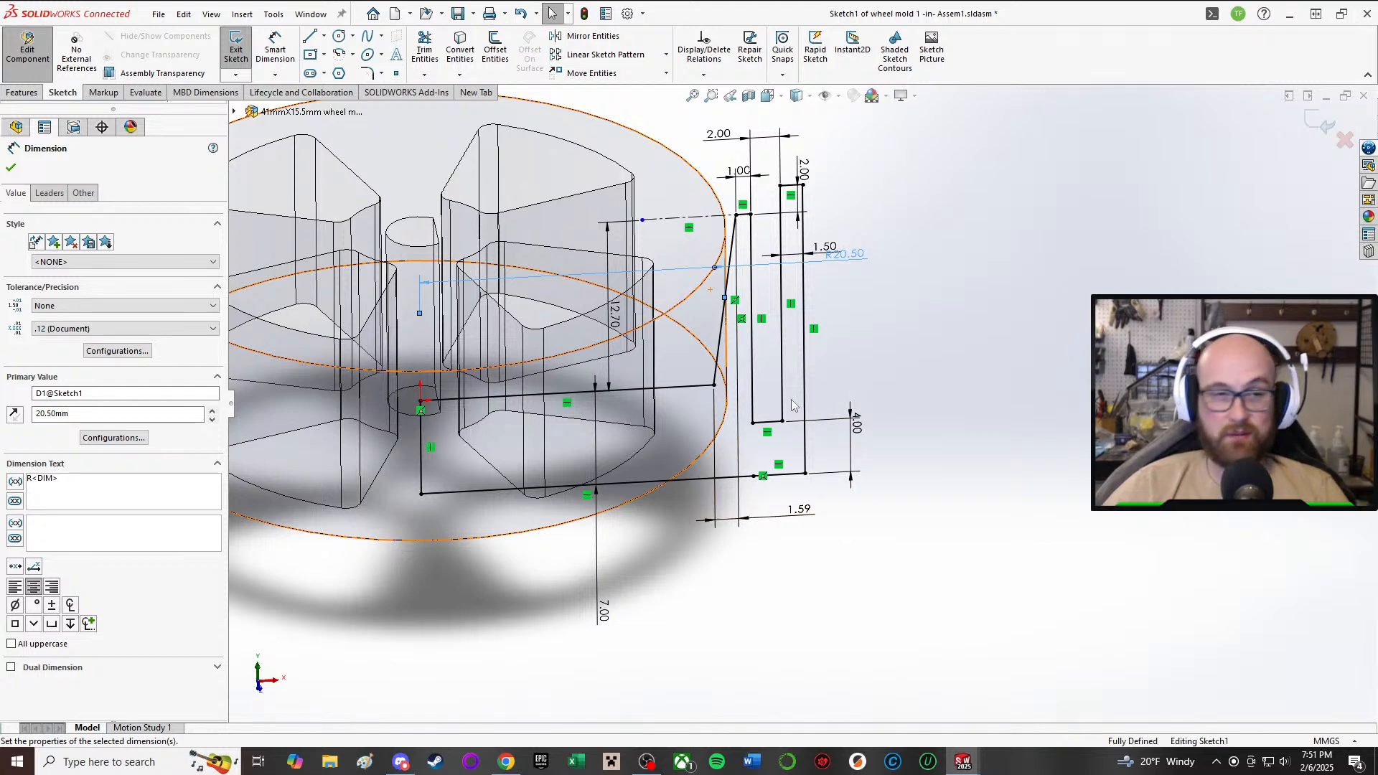
{"action": "middle_click_drag", "start_coordinate": [663, 190], "coordinate": [755, 224]}
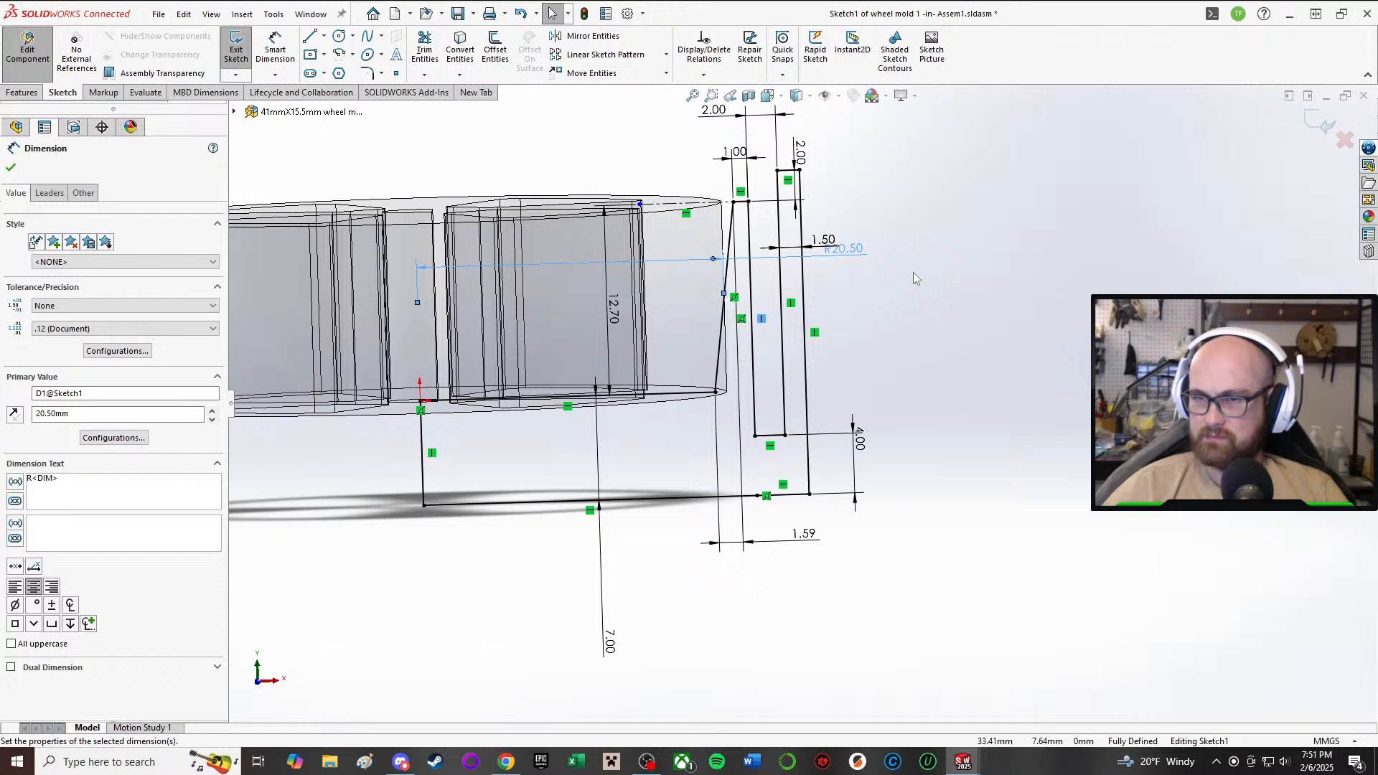
{"action": "mouse_move", "coordinate": [913, 273]}
{"action": "middle_mouse_down"}
{"action": "mouse_move", "coordinate": [799, 282]}
{"action": "mouse_move", "coordinate": [811, 316]}
{"action": "middle_mouse_up"}
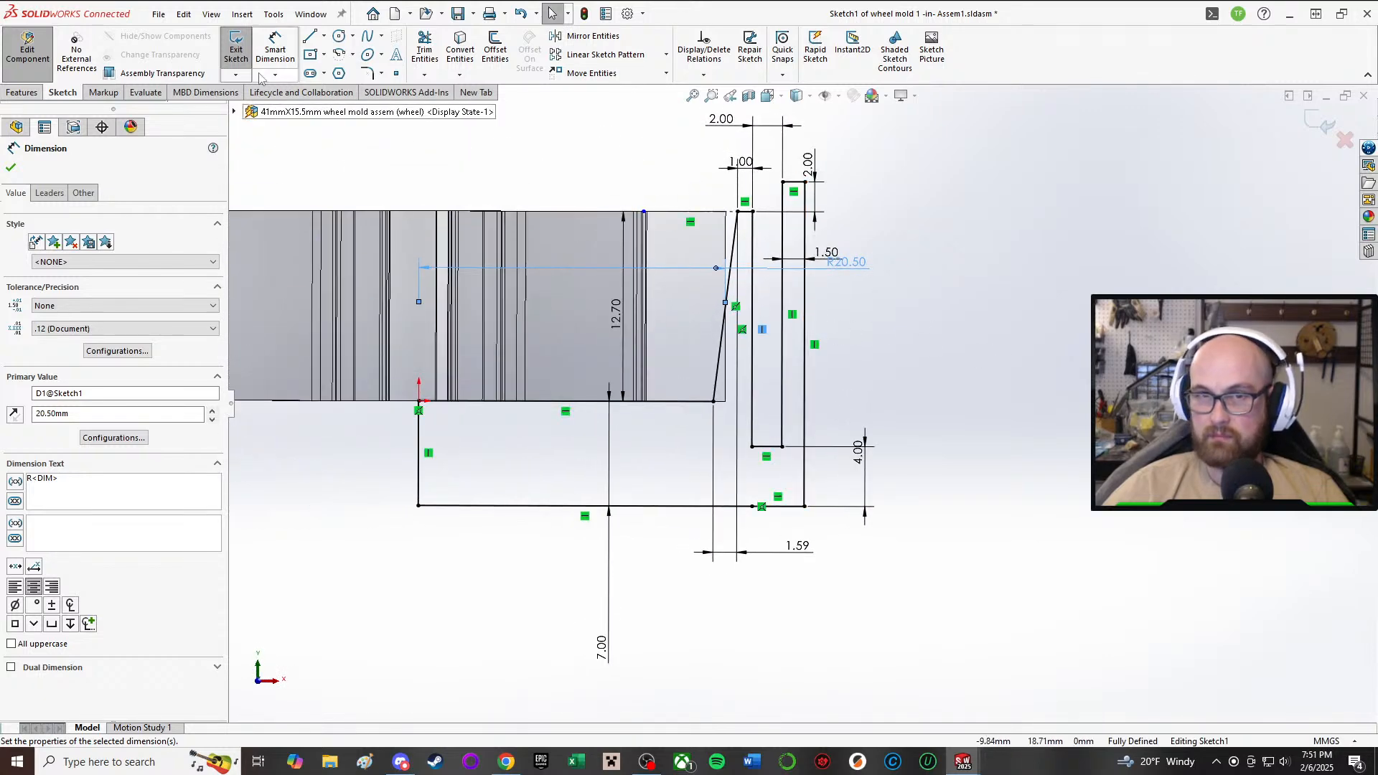
{"action": "left_click", "coordinate": [951, 375]}
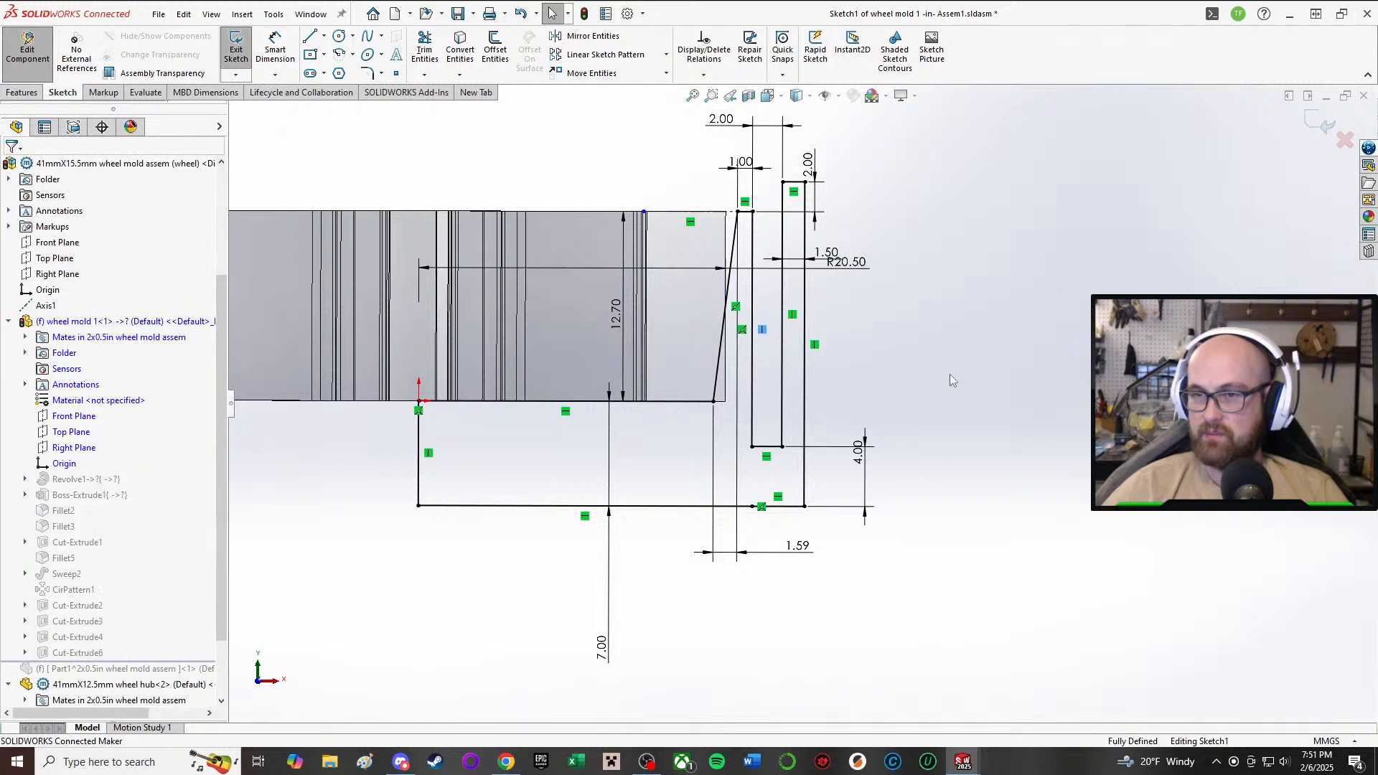
- Exit the mold profile sketch and in-context part editing, and inspect the resized mold around the hub
{"action": "left_click", "coordinate": [243, 65]}
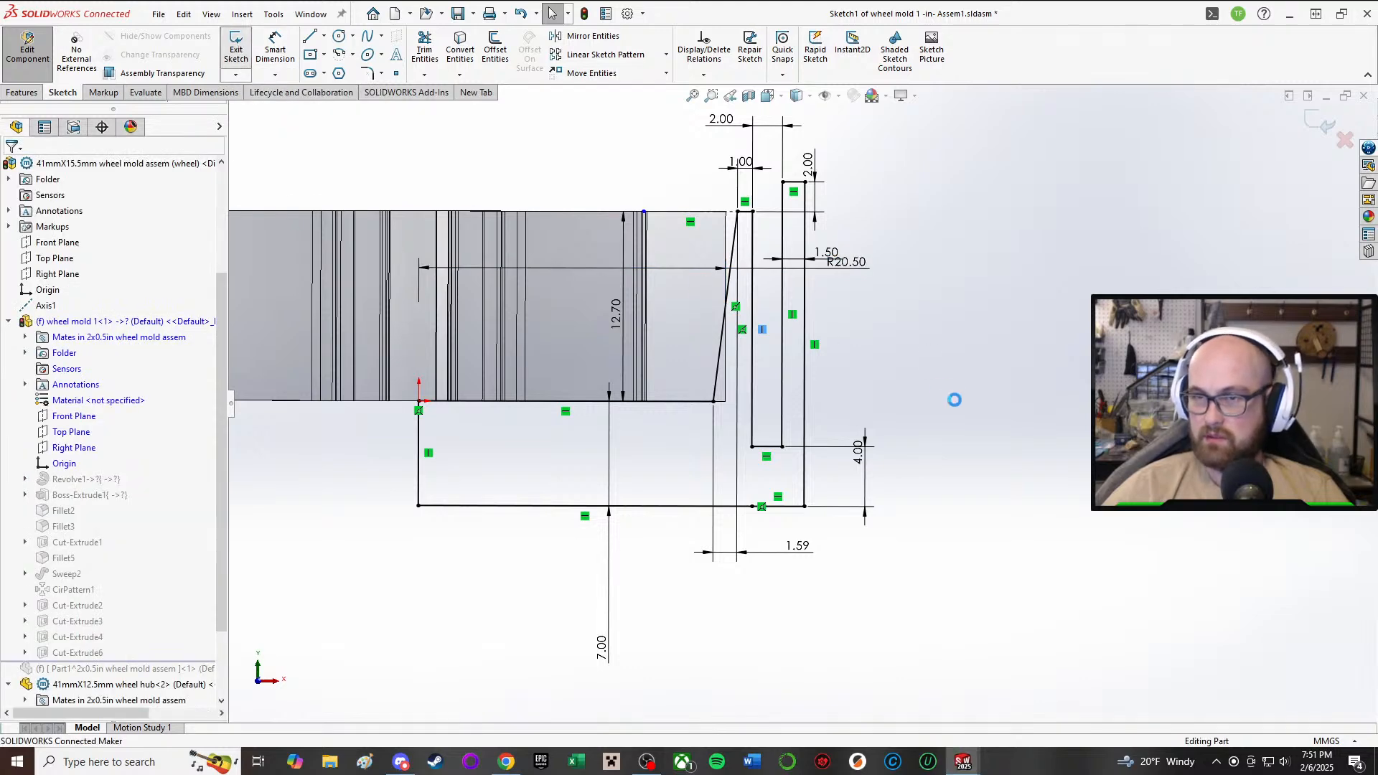
{"action": "middle_click_drag", "start_coordinate": [624, 433], "coordinate": [564, 484]}
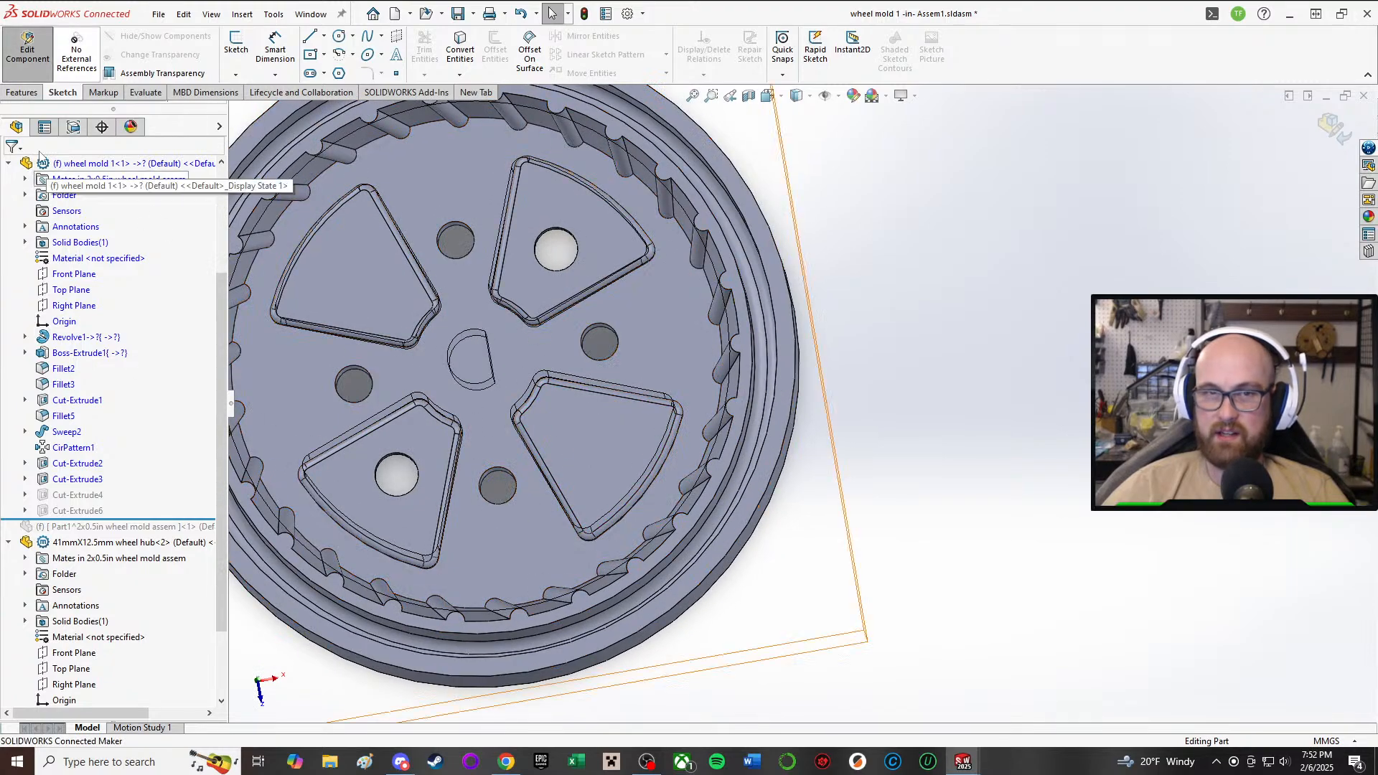
{"action": "left_click", "coordinate": [28, 48]}
{"action": "middle_click_drag", "start_coordinate": [494, 360], "coordinate": [674, 394]}
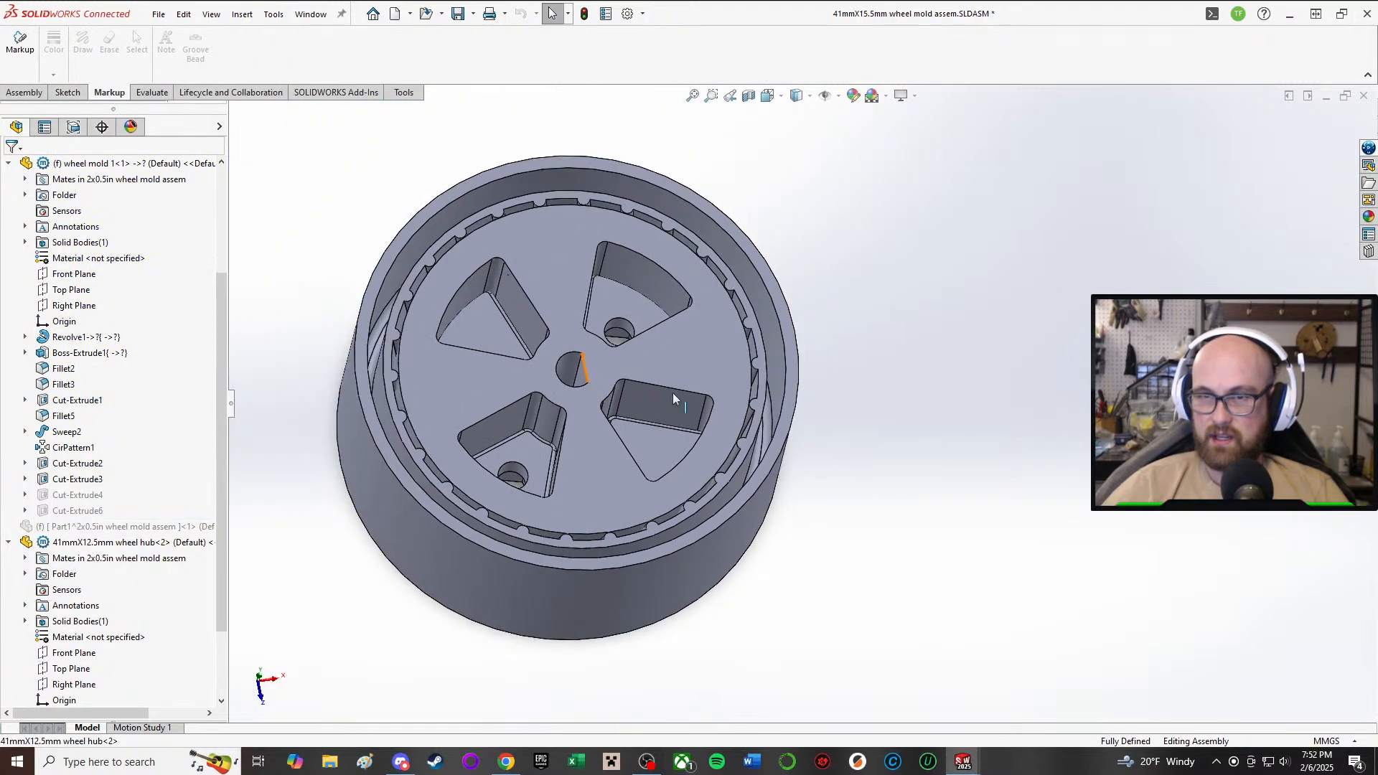
- Edit the wheel hub part in the assembly context and open its Boss-Extrude1 profile sketch for editing
{"action": "left_click", "coordinate": [631, 370]}
{"action": "left_click", "coordinate": [741, 286]}
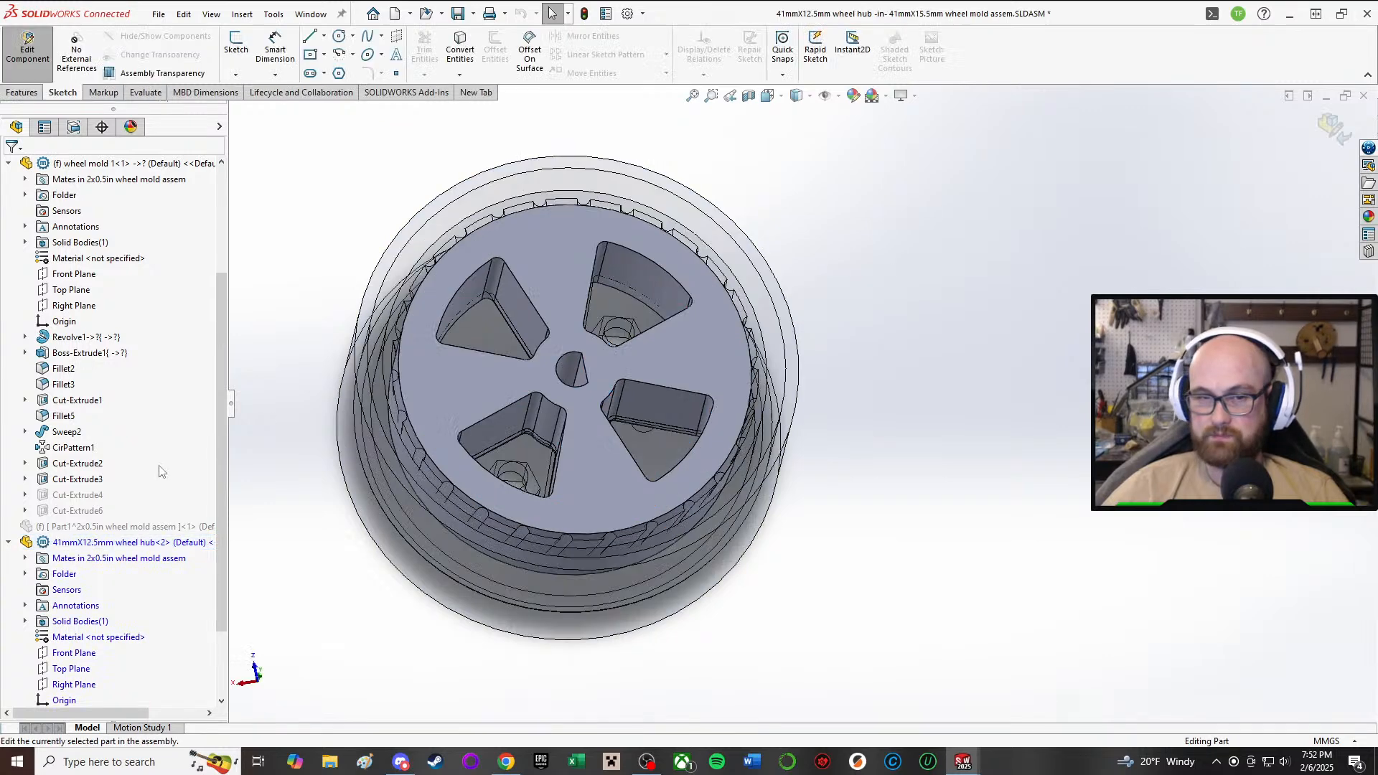
{"action": "left_click", "coordinate": [74, 669]}
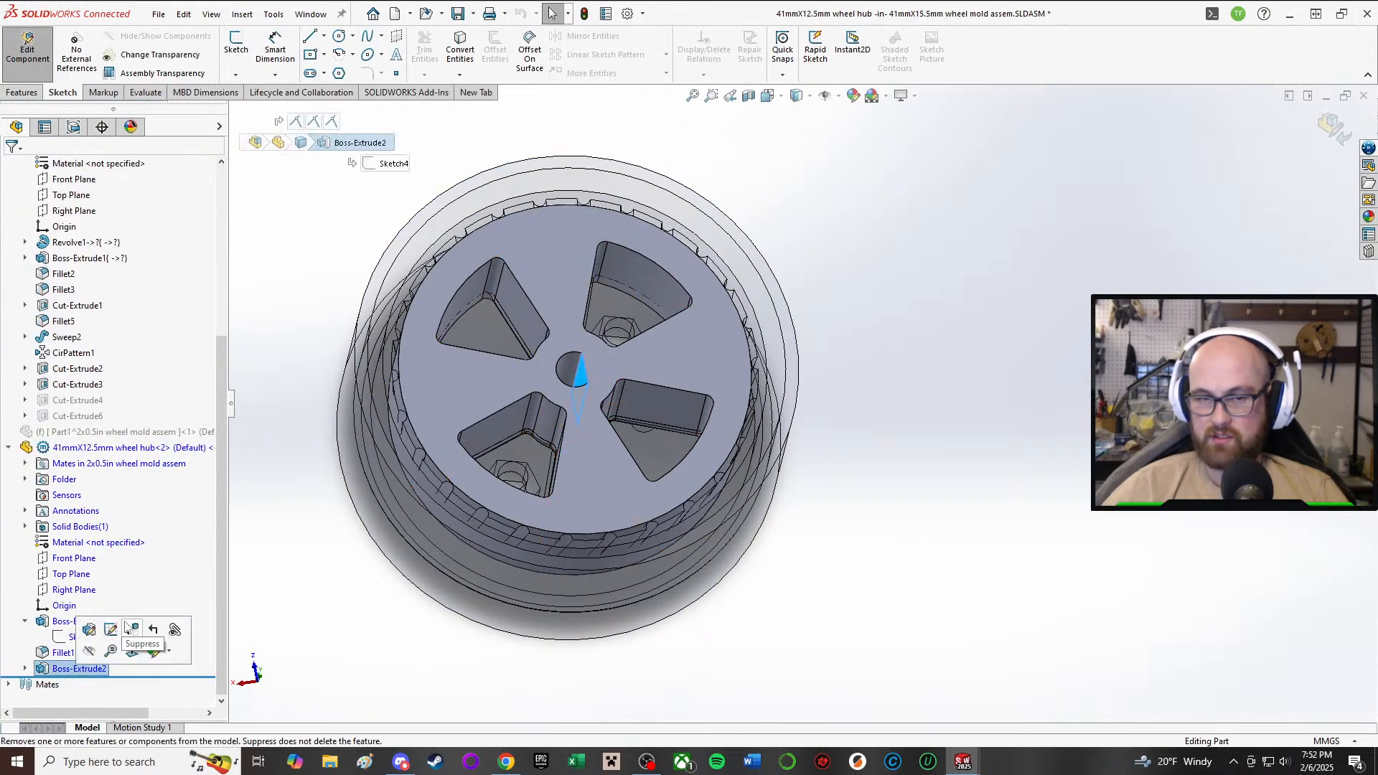
{"action": "left_click", "coordinate": [100, 632]}
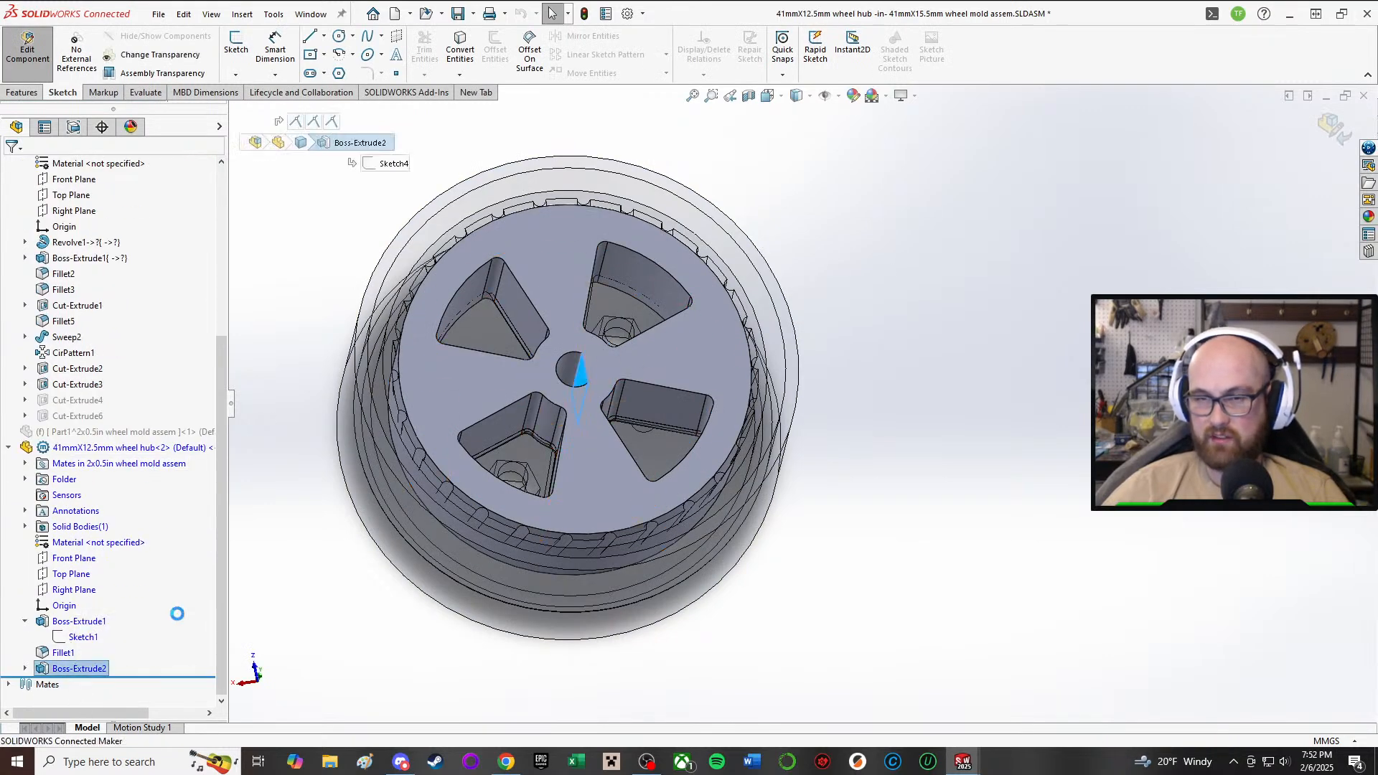
{"action": "left_click", "coordinate": [79, 622]}
{"action": "left_click", "coordinate": [130, 579]}
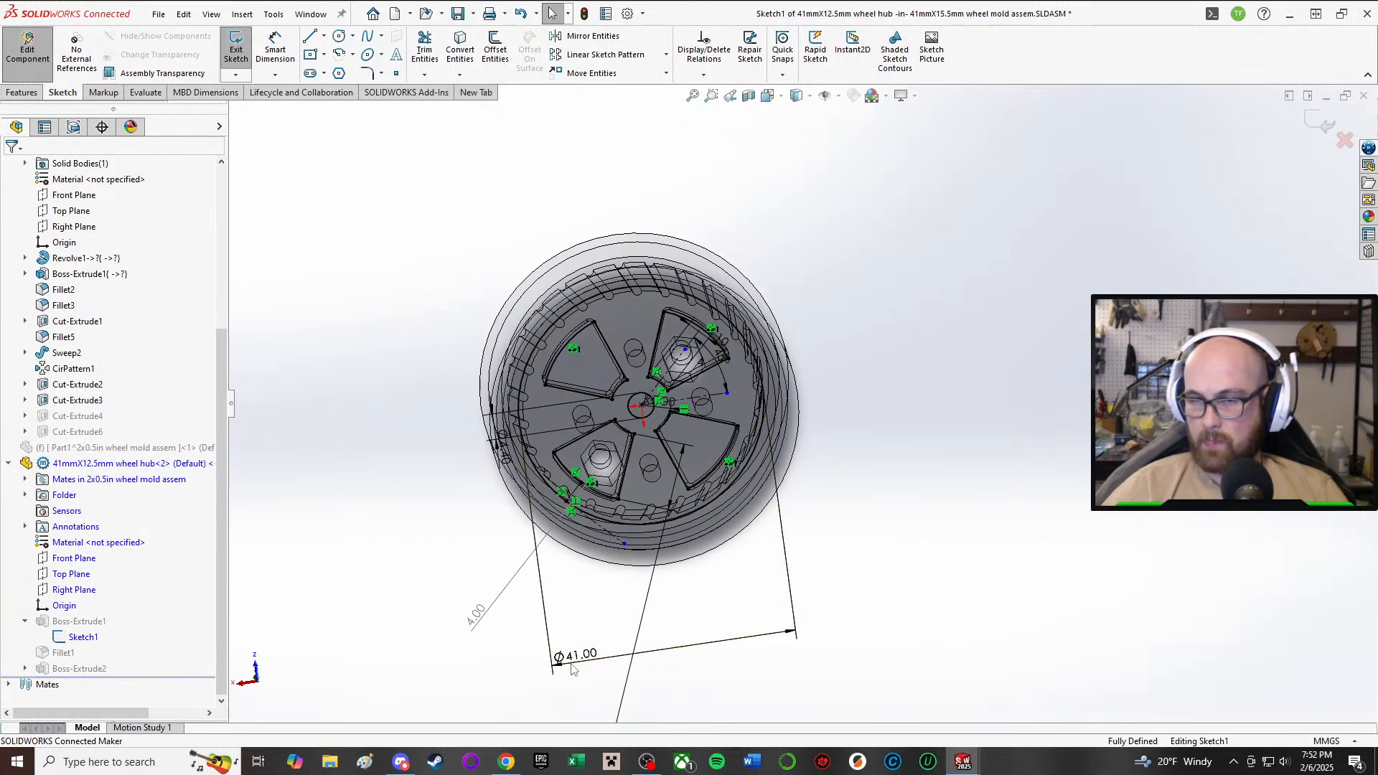
- Reposition the hub's outer diameter dimension beside the wheel outline and set it to 30 mm
{"action": "left_click_drag", "start_coordinate": [576, 659], "coordinate": [749, 564]}
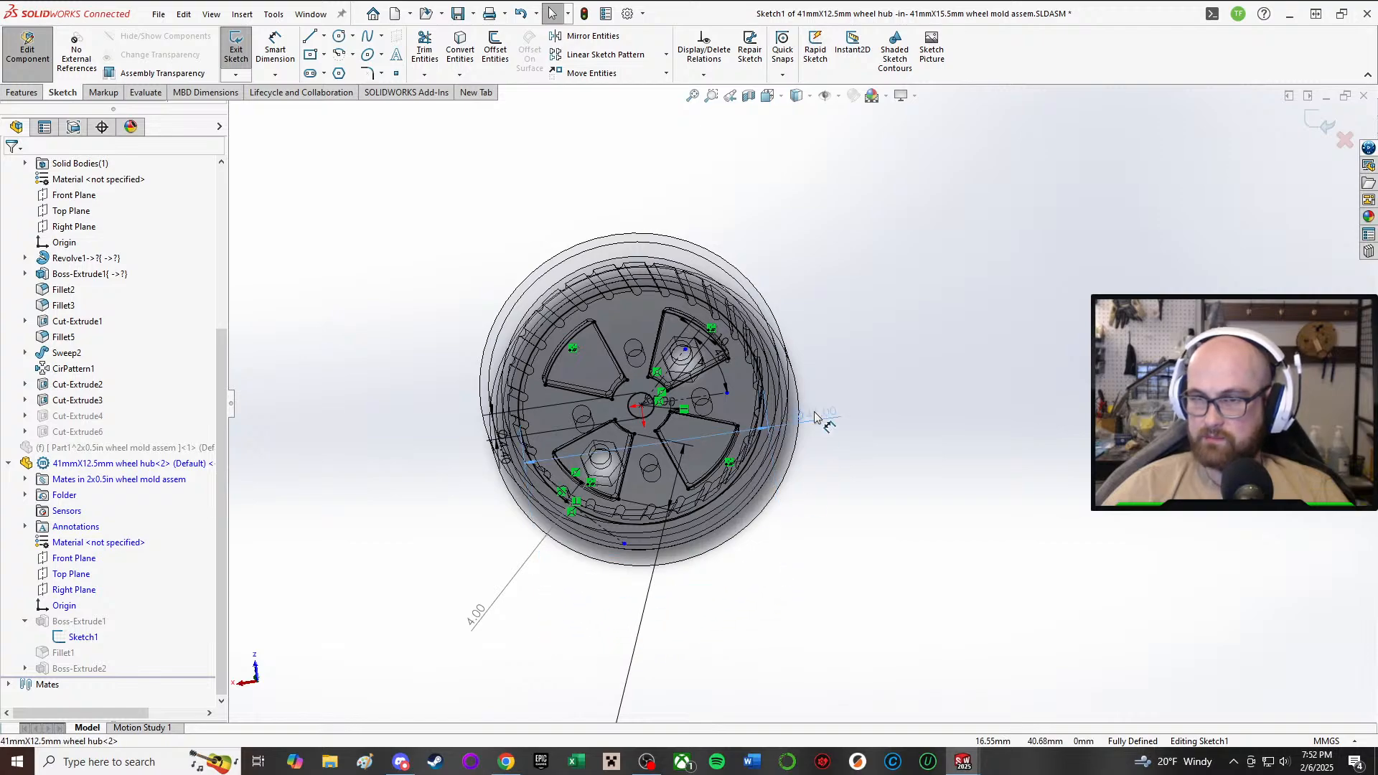
{"action": "scroll", "coordinate": [574, 395], "scroll_direction": "down", "scroll_amount": 1}
{"action": "middle_click_drag", "start_coordinate": [574, 395], "coordinate": [725, 459]}
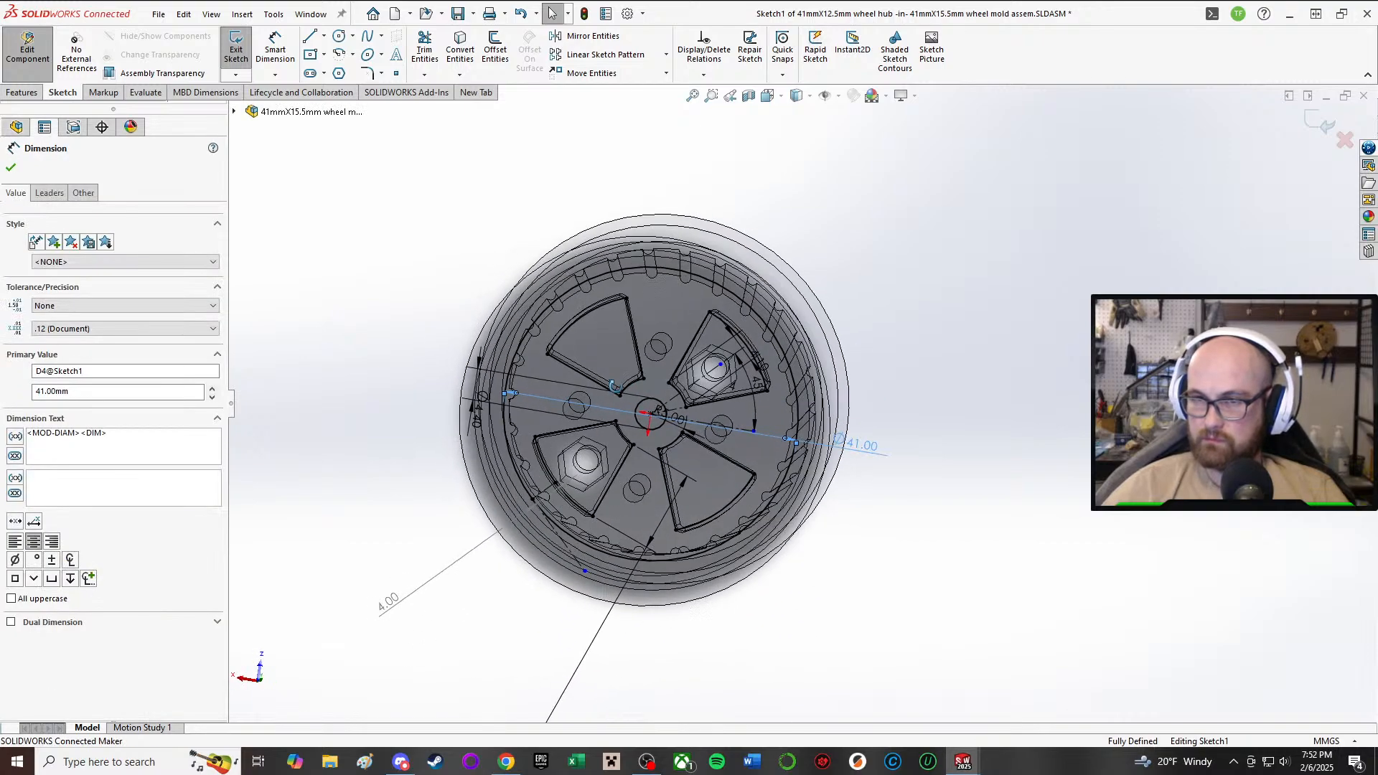
{"action": "double_click", "coordinate": [876, 446]}
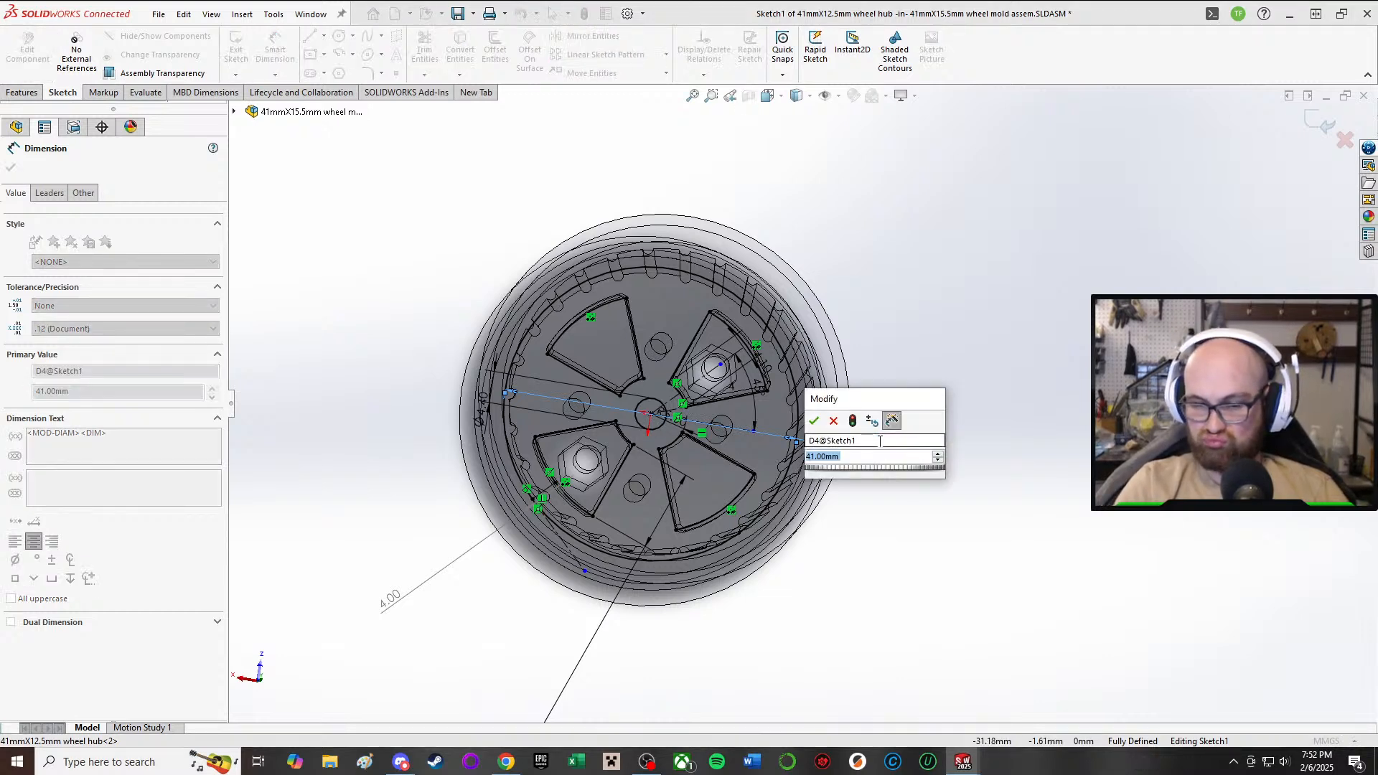
{"action": "type", "text": "30"}
{"action": "key", "text": "Return"}
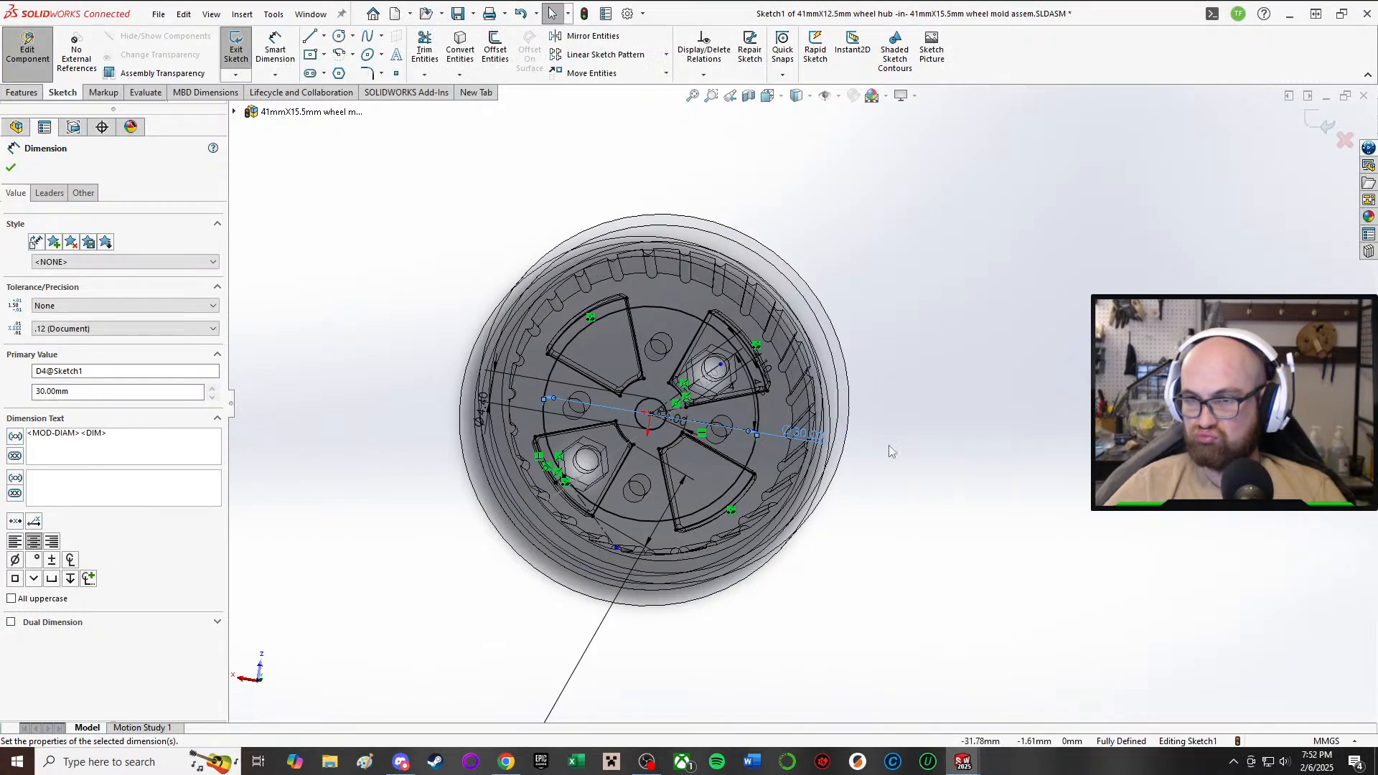
- Try hub outer diameters of 32 mm and 33 mm against the surrounding mold
{"action": "scroll", "coordinate": [818, 464], "scroll_direction": "down", "scroll_amount": 5}
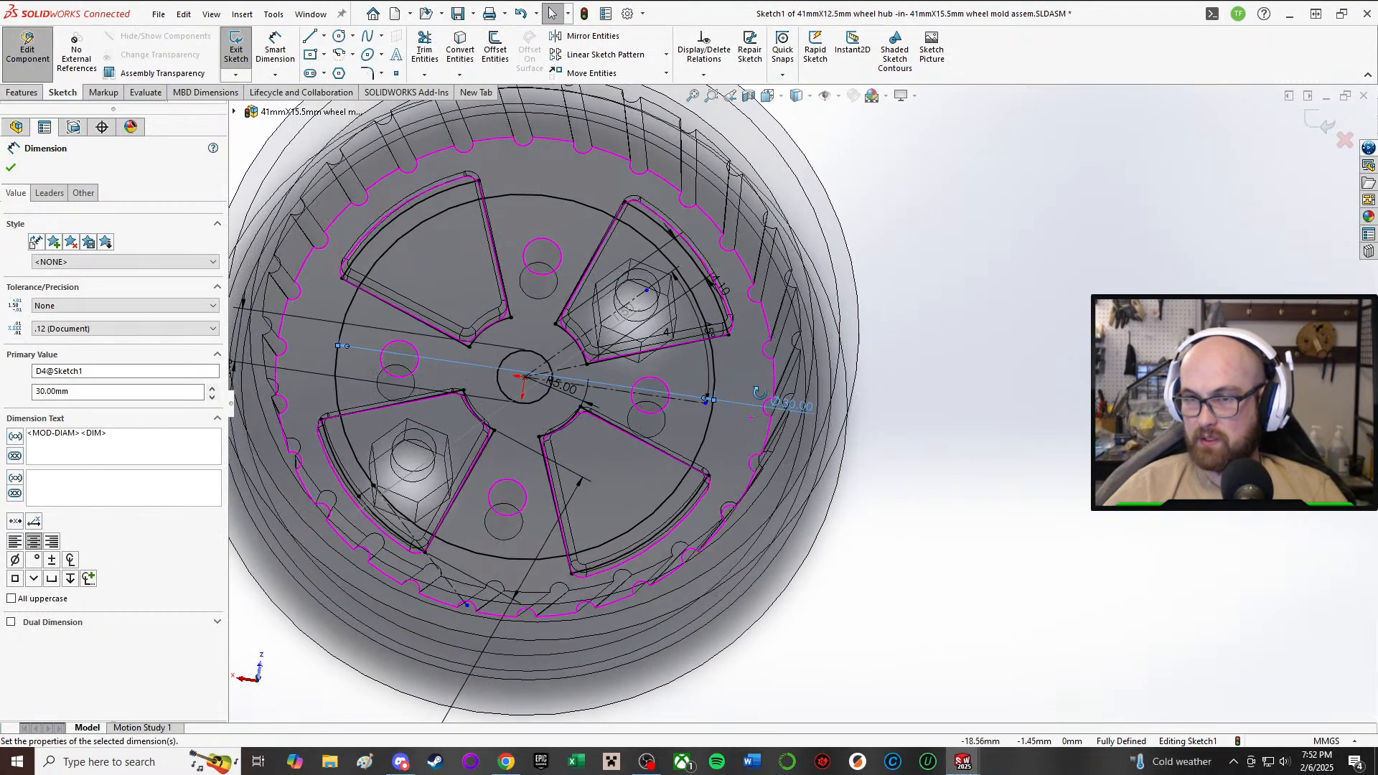
{"action": "double_click", "coordinate": [780, 404]}
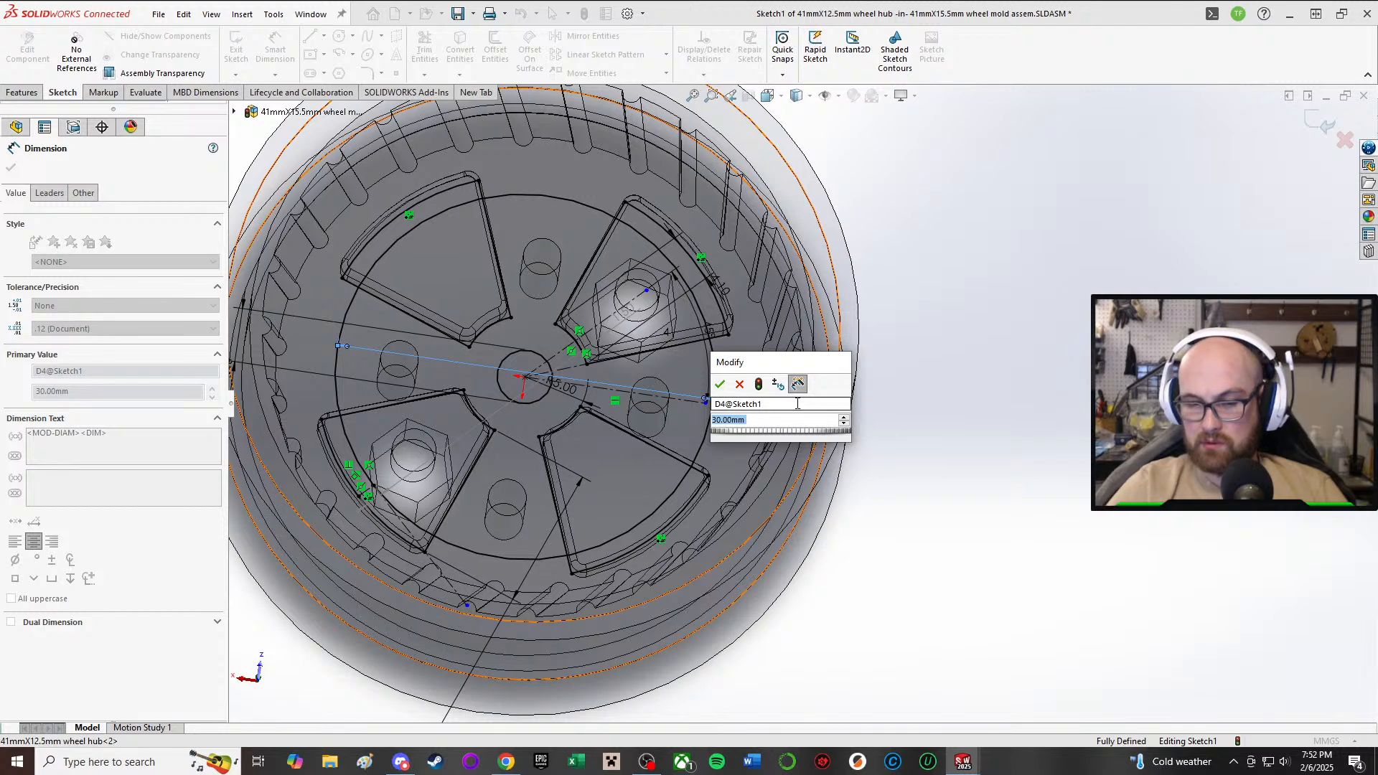
{"action": "type", "text": "32"}
{"action": "key", "text": "Return"}
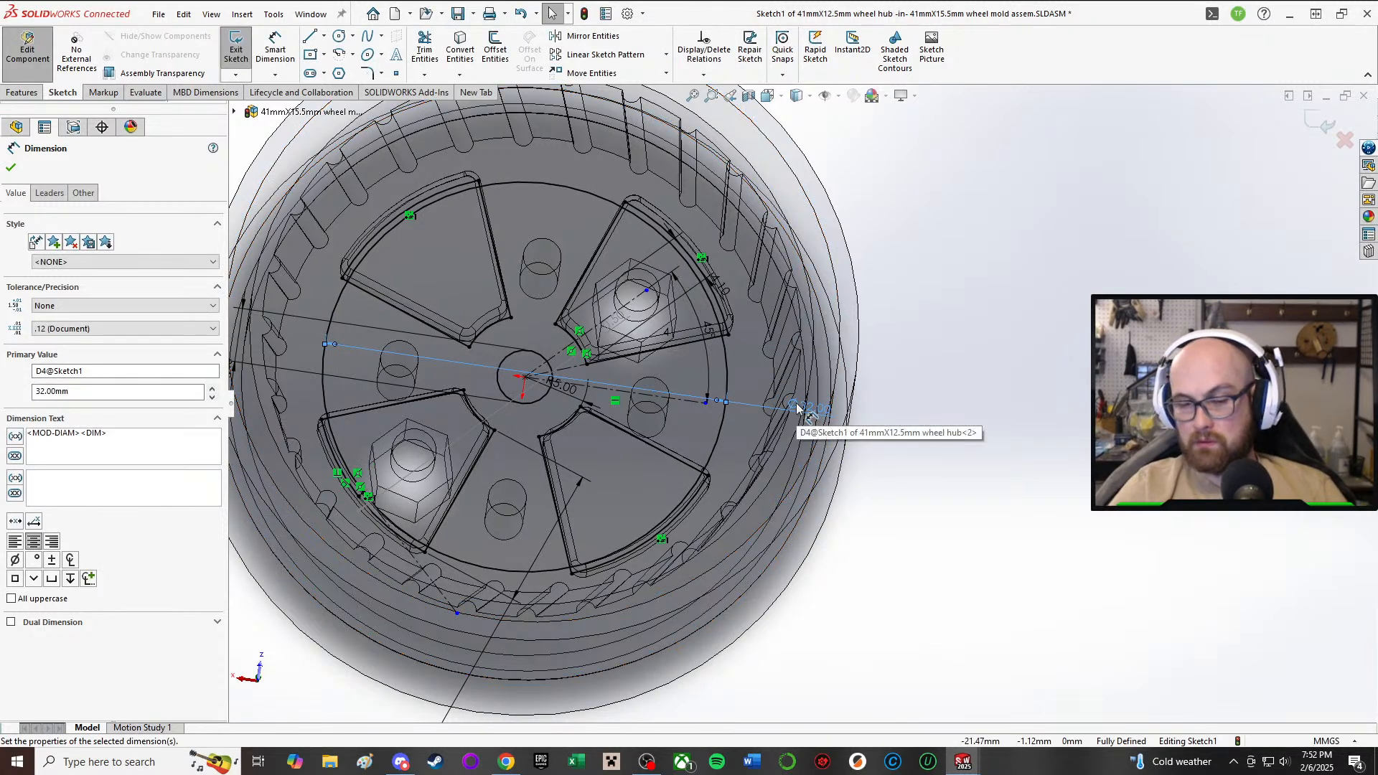
{"action": "double_click", "coordinate": [797, 408]}
{"action": "type", "text": "34"}
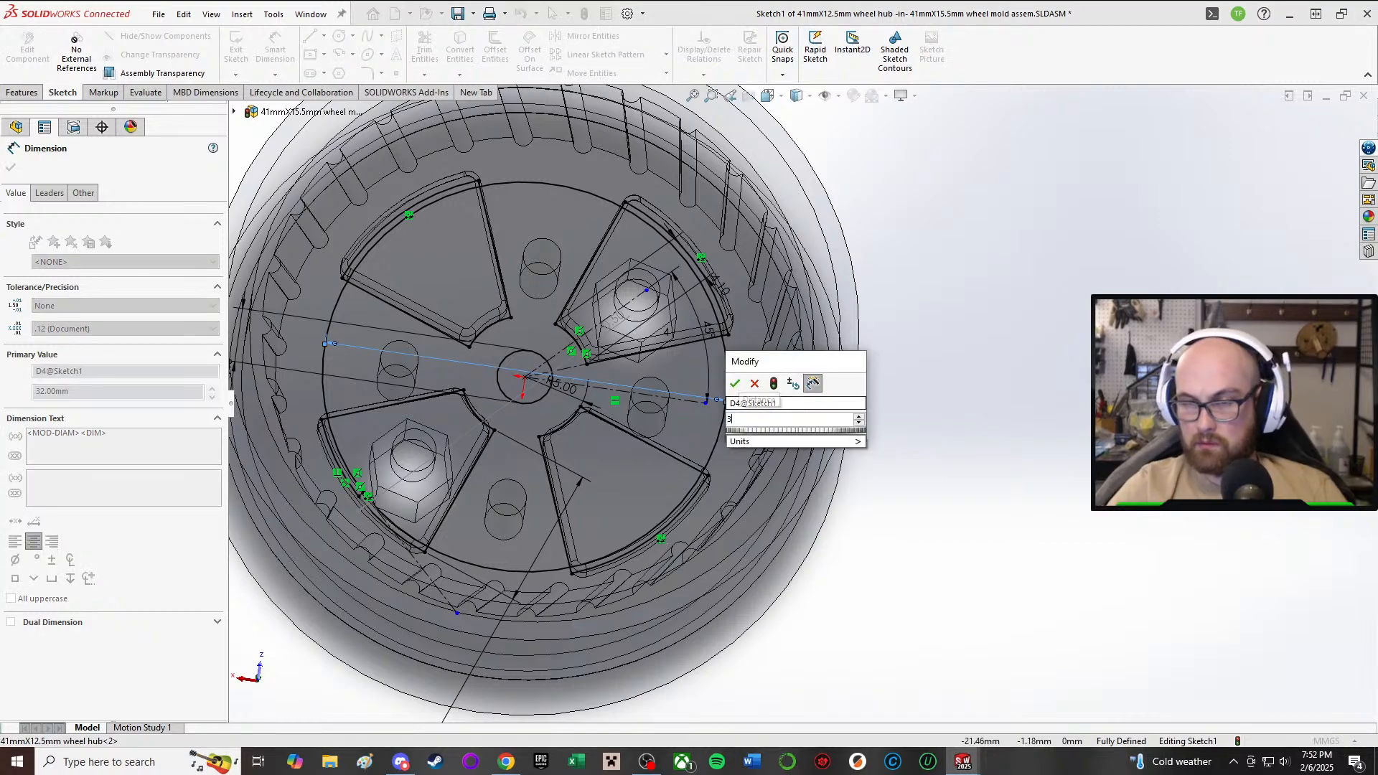
{"action": "key", "text": "Return"}
{"action": "scroll", "coordinate": [797, 408], "scroll_direction": "down", "scroll_amount": 2}
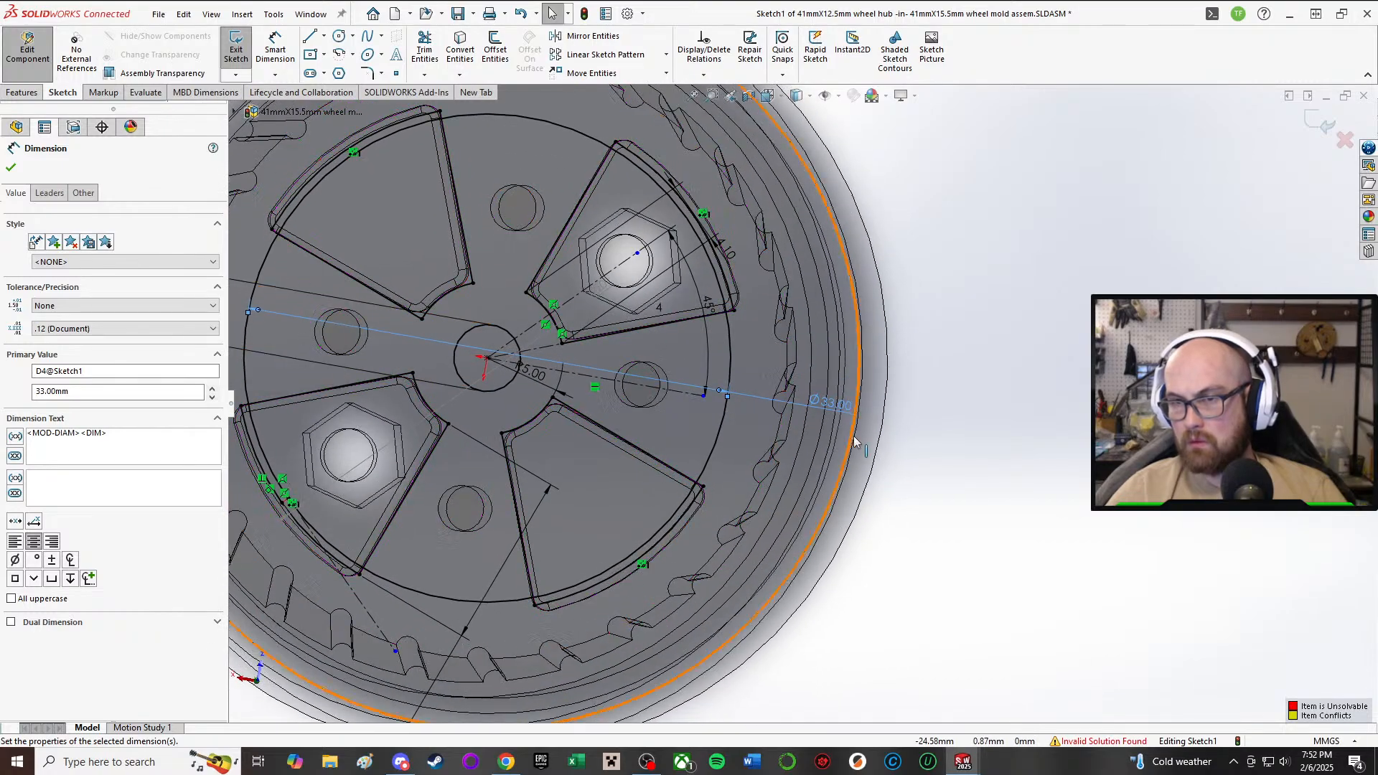
- Set the hub's outer diameter to 35 mm and compare its edge with the mold tread
{"action": "double_click", "coordinate": [829, 401]}
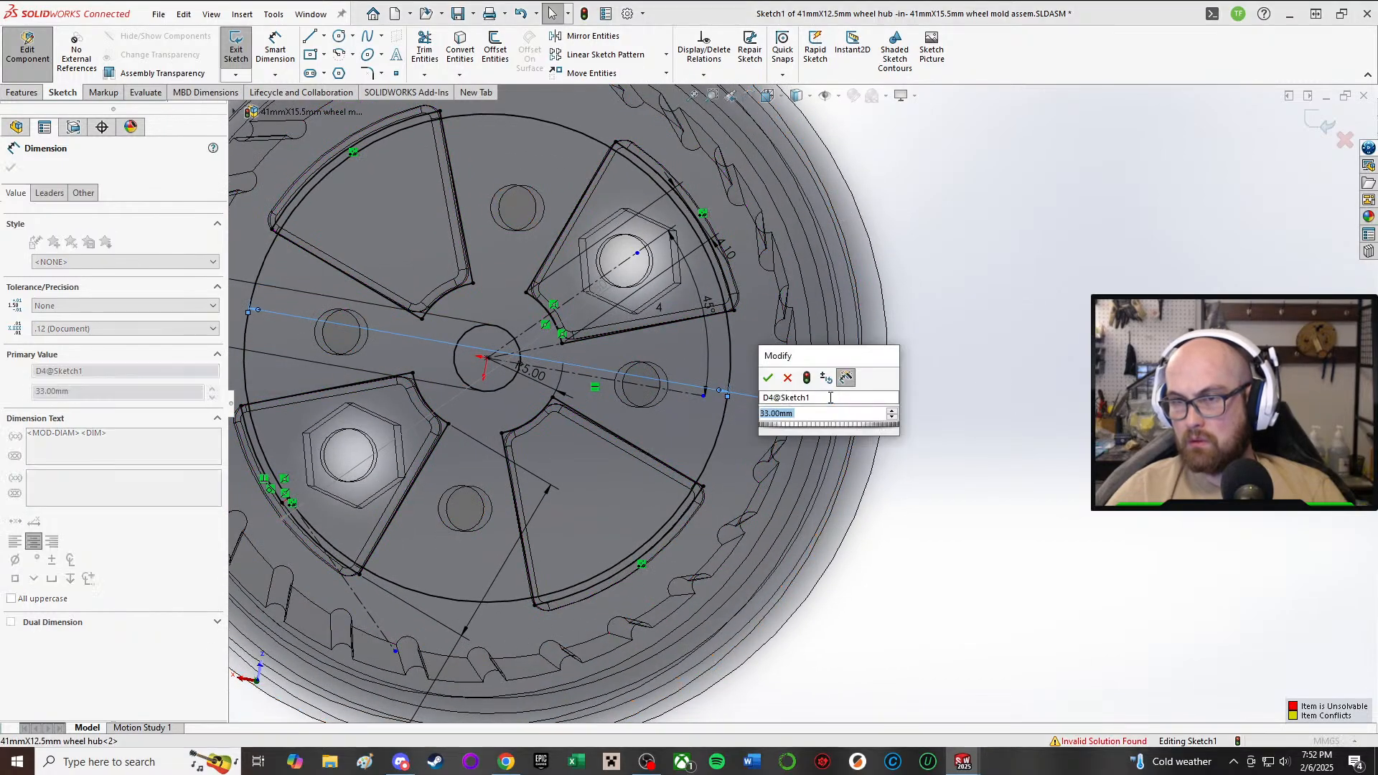
{"action": "type", "text": "35"}
{"action": "key", "text": "Return"}
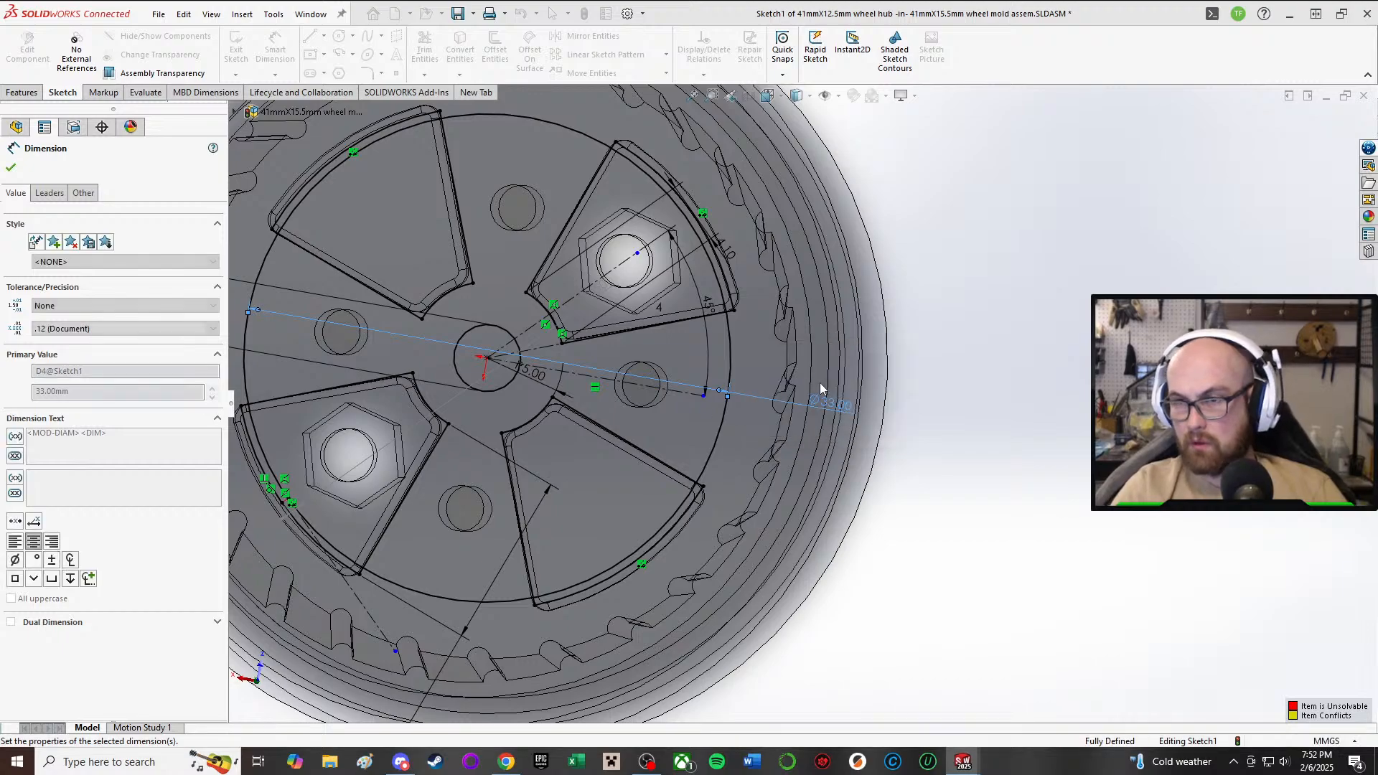
{"action": "scroll", "coordinate": [802, 370], "scroll_direction": "up", "scroll_amount": 1}
{"action": "middle_click_drag", "start_coordinate": [802, 369], "coordinate": [772, 313]}
{"action": "scroll", "coordinate": [784, 403], "scroll_direction": "down", "scroll_amount": 3}
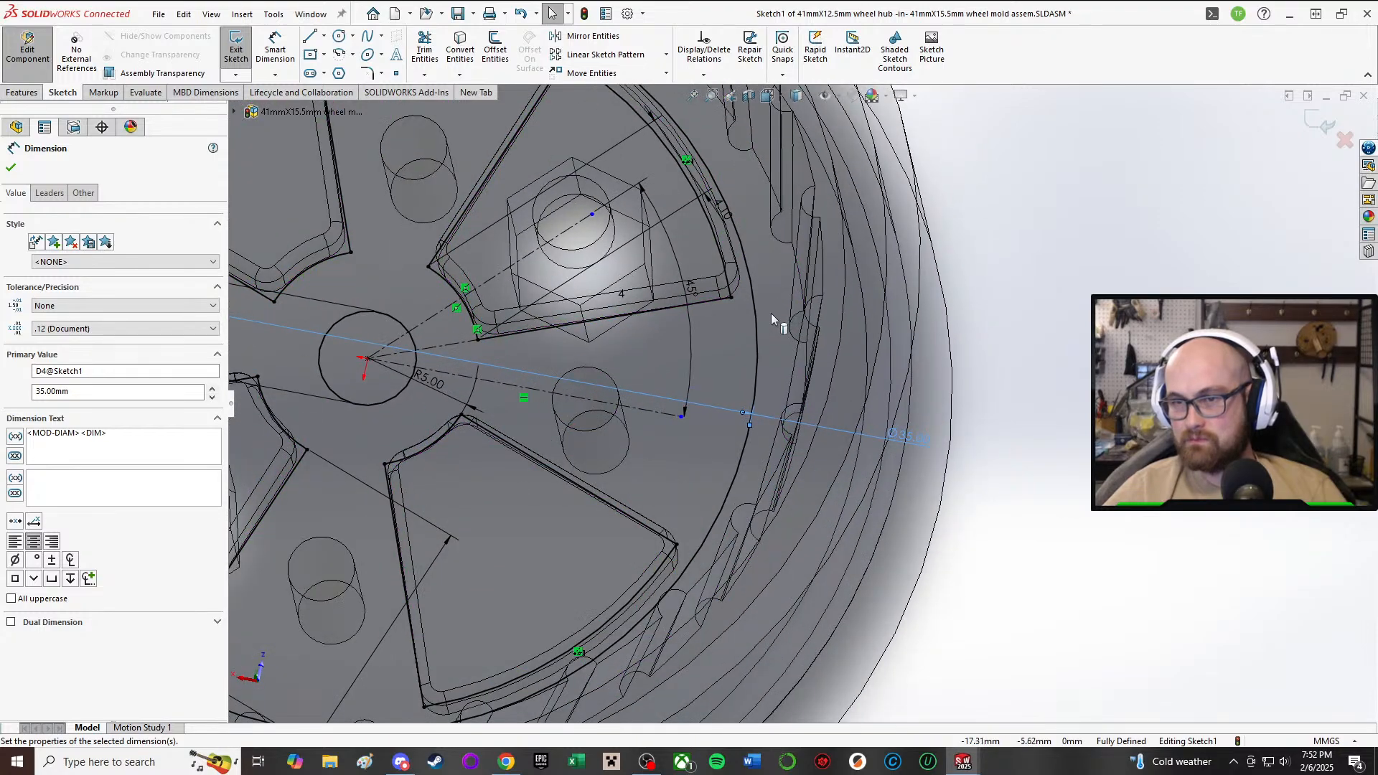
- Set the hub's outer diameter to 34 mm
{"action": "left_click", "coordinate": [908, 439]}
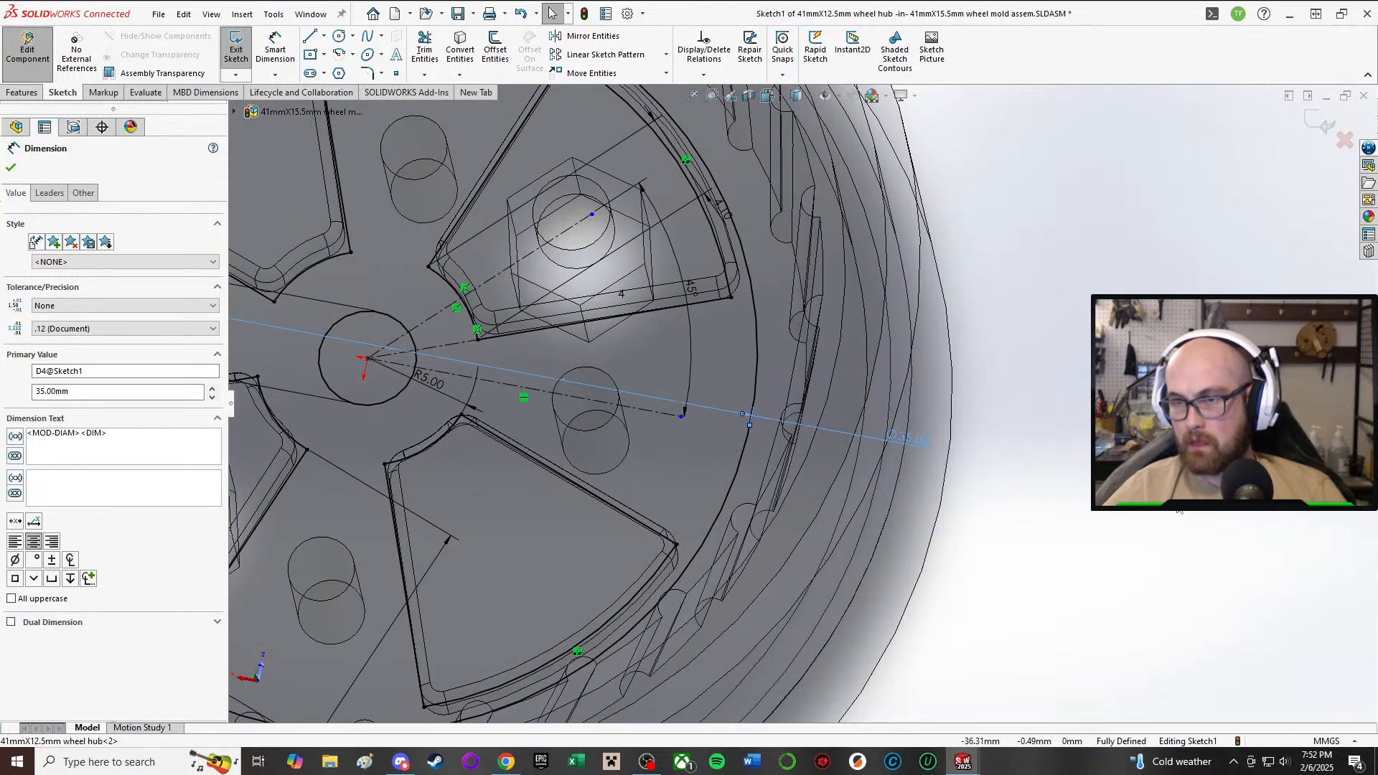
{"action": "key", "text": "Escape"}
{"action": "double_click", "coordinate": [908, 439]}
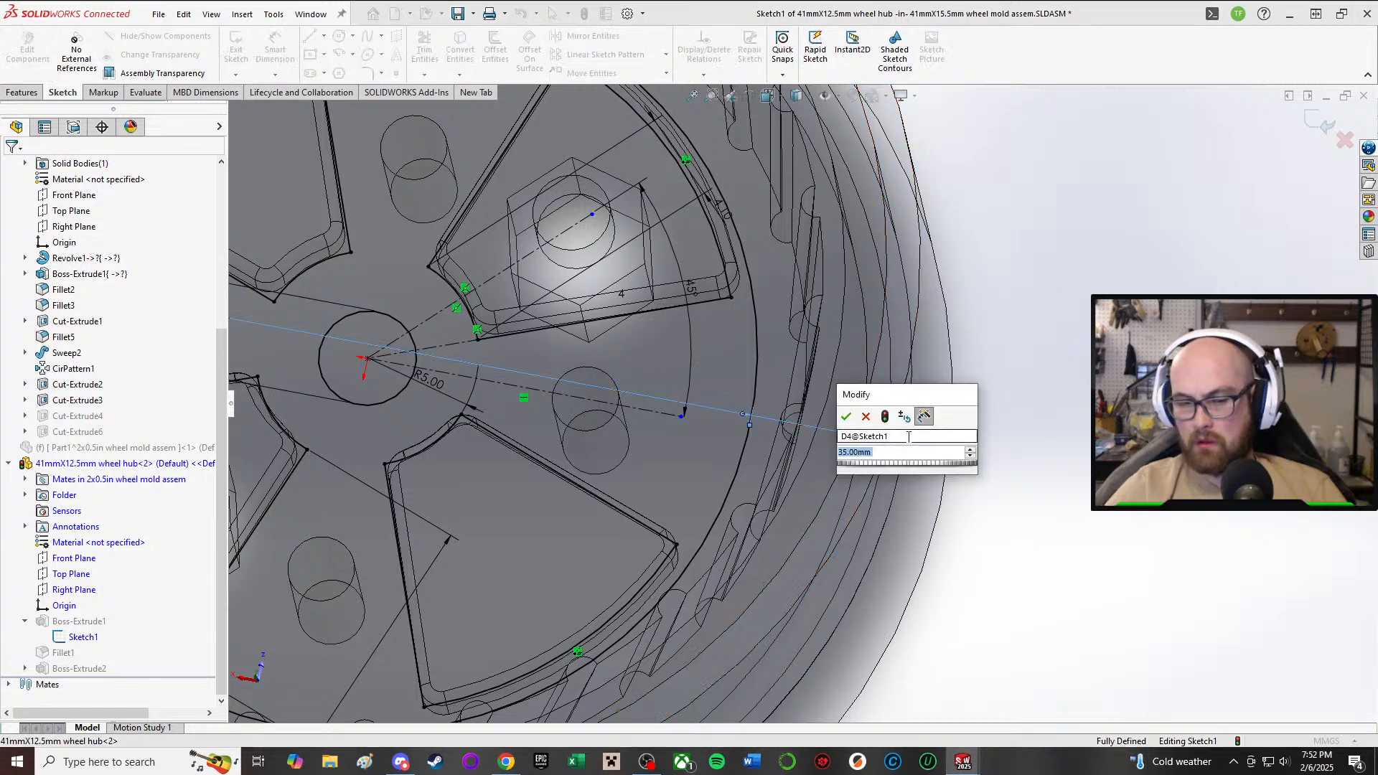
{"action": "type", "text": "34"}
{"action": "key", "text": "Return"}
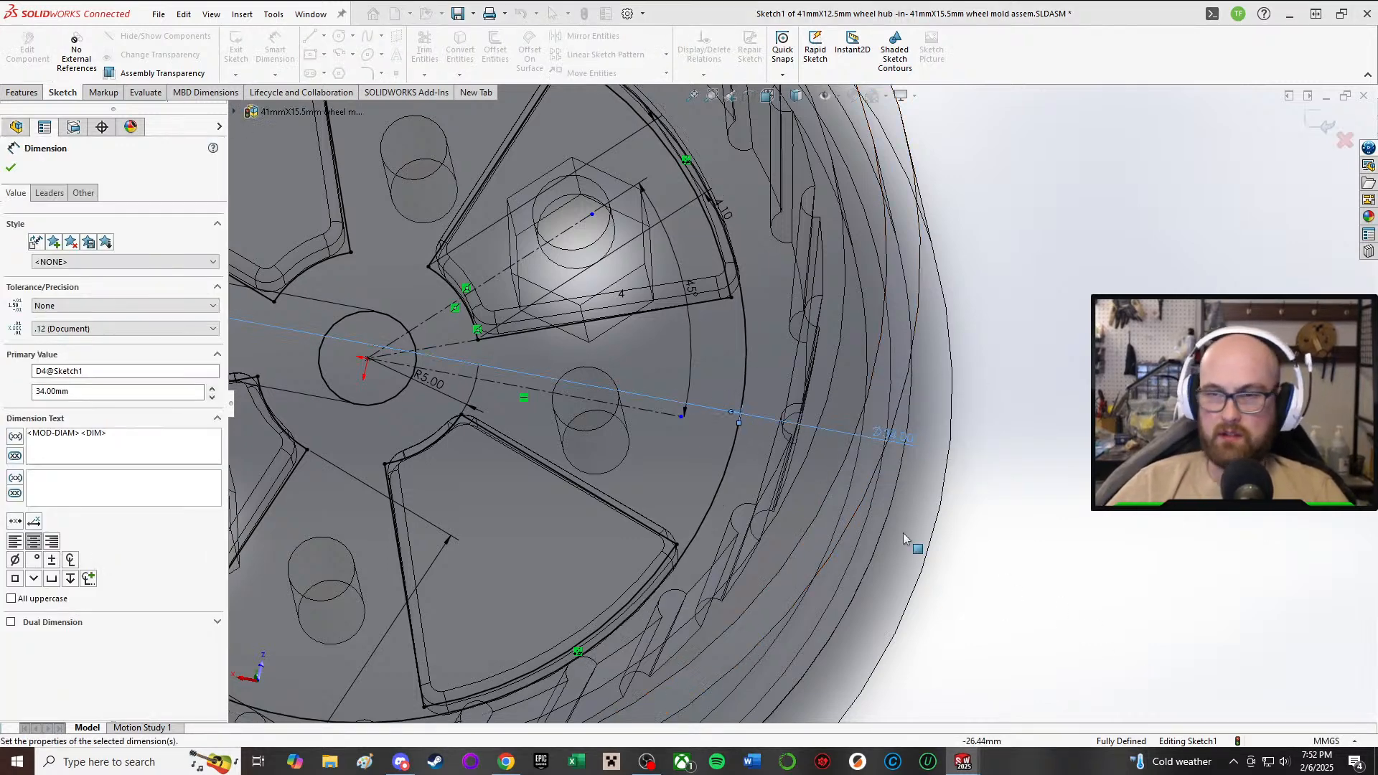
- Set the side length dimension of the hub's wedge-shaped opening to 9 mm
{"action": "scroll", "coordinate": [575, 311], "scroll_direction": "up", "scroll_amount": 4}
{"action": "scroll", "coordinate": [682, 305], "scroll_direction": "down", "scroll_amount": 2}
{"action": "scroll", "coordinate": [667, 377], "scroll_direction": "up", "scroll_amount": 1}
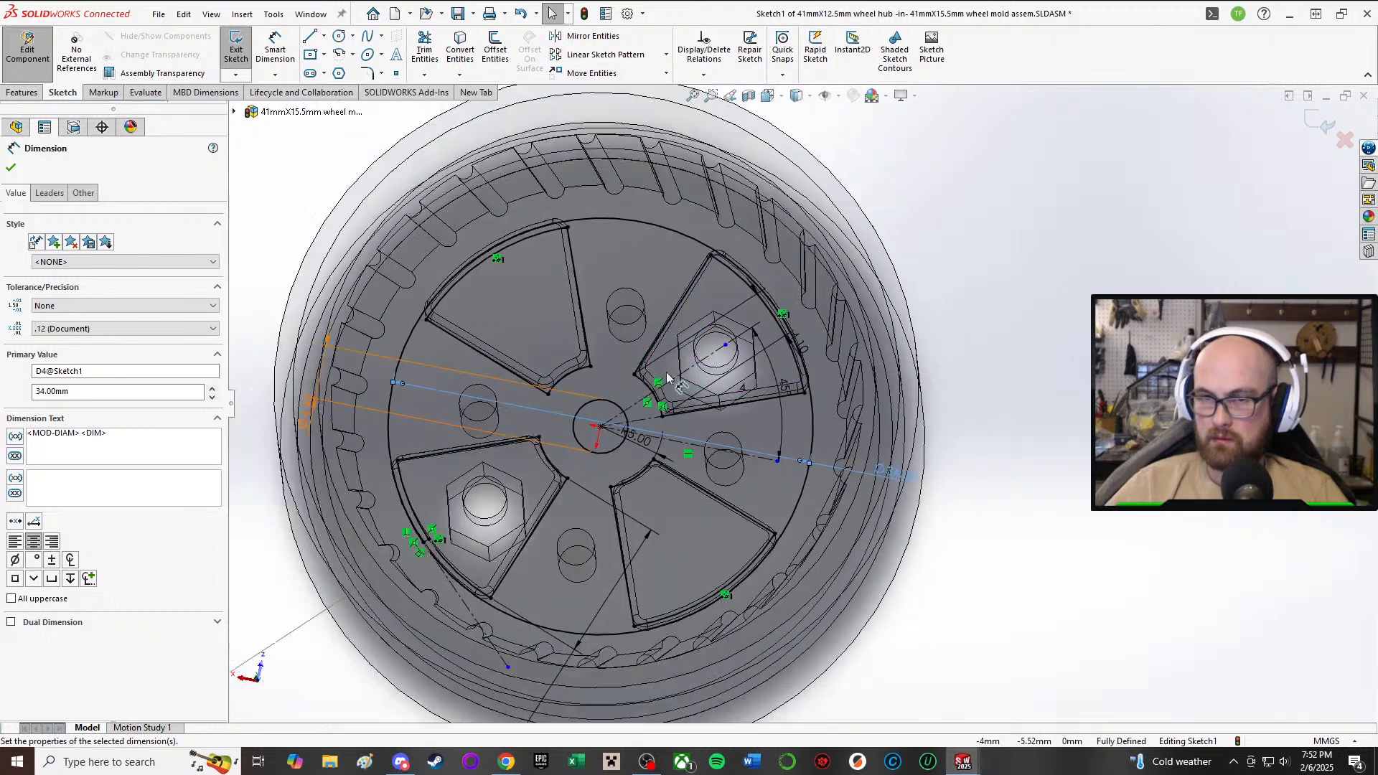
{"action": "scroll", "coordinate": [667, 378], "scroll_direction": "up", "scroll_amount": 1}
{"action": "scroll", "coordinate": [493, 554], "scroll_direction": "down", "scroll_amount": 3}
{"action": "scroll", "coordinate": [646, 578], "scroll_direction": "up", "scroll_amount": 5}
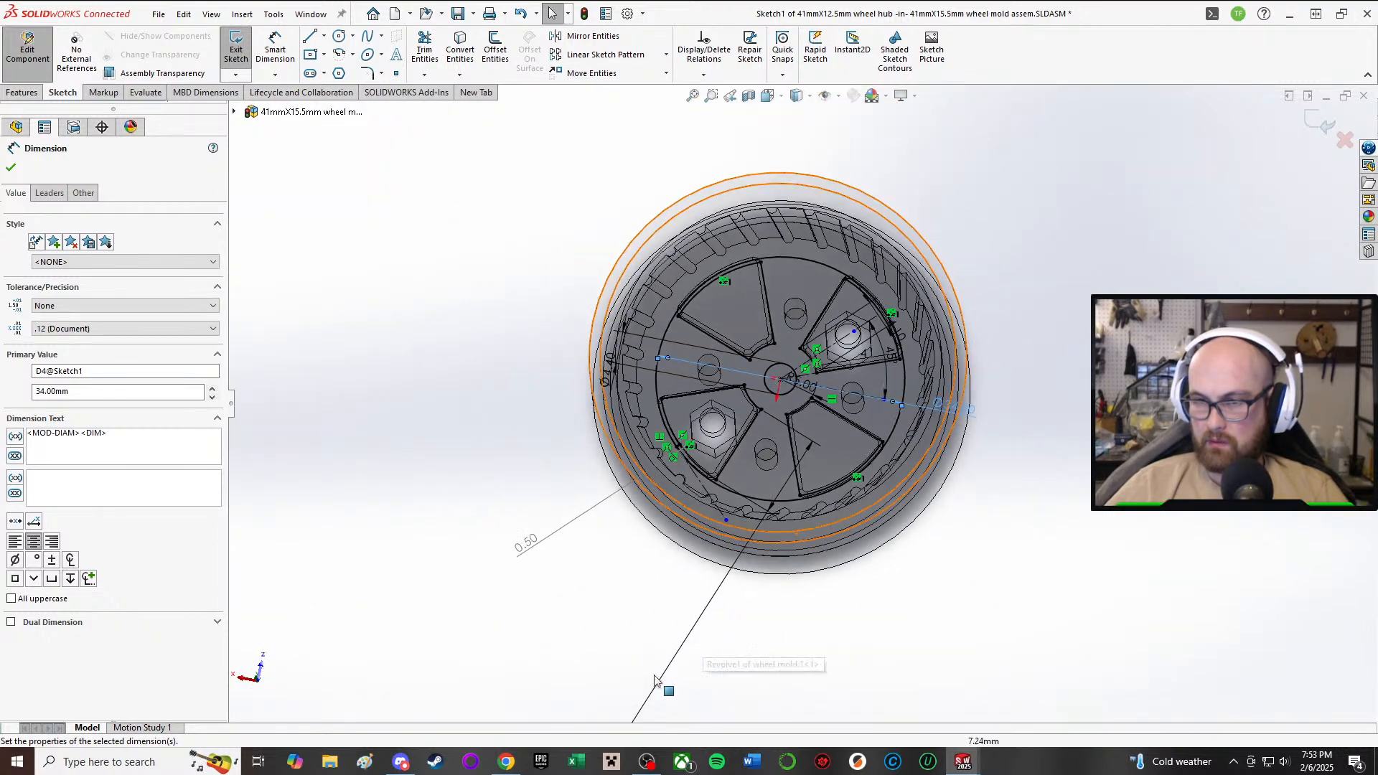
{"action": "scroll", "coordinate": [660, 668], "scroll_direction": "up", "scroll_amount": 4}
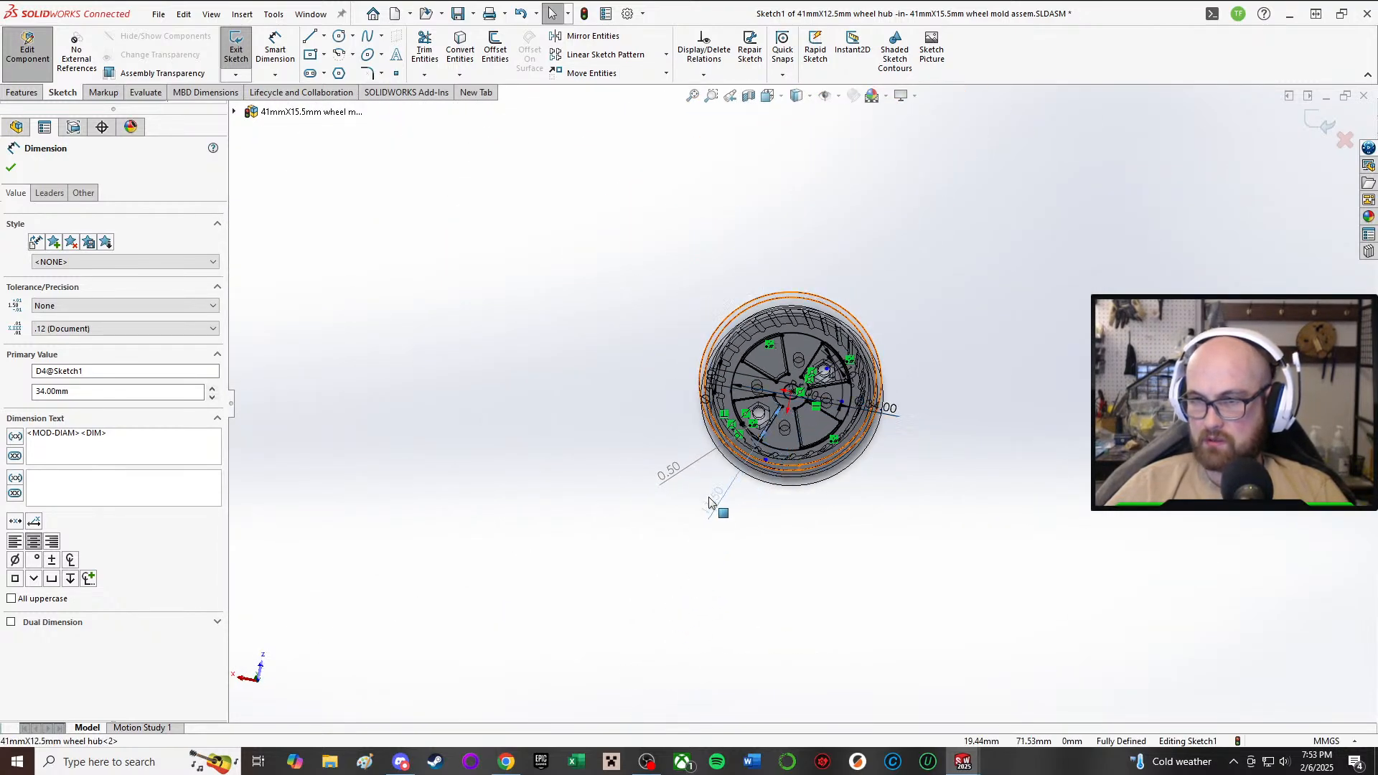
{"action": "left_click", "coordinate": [710, 503]}
{"action": "scroll", "coordinate": [763, 450], "scroll_direction": "down", "scroll_amount": 8}
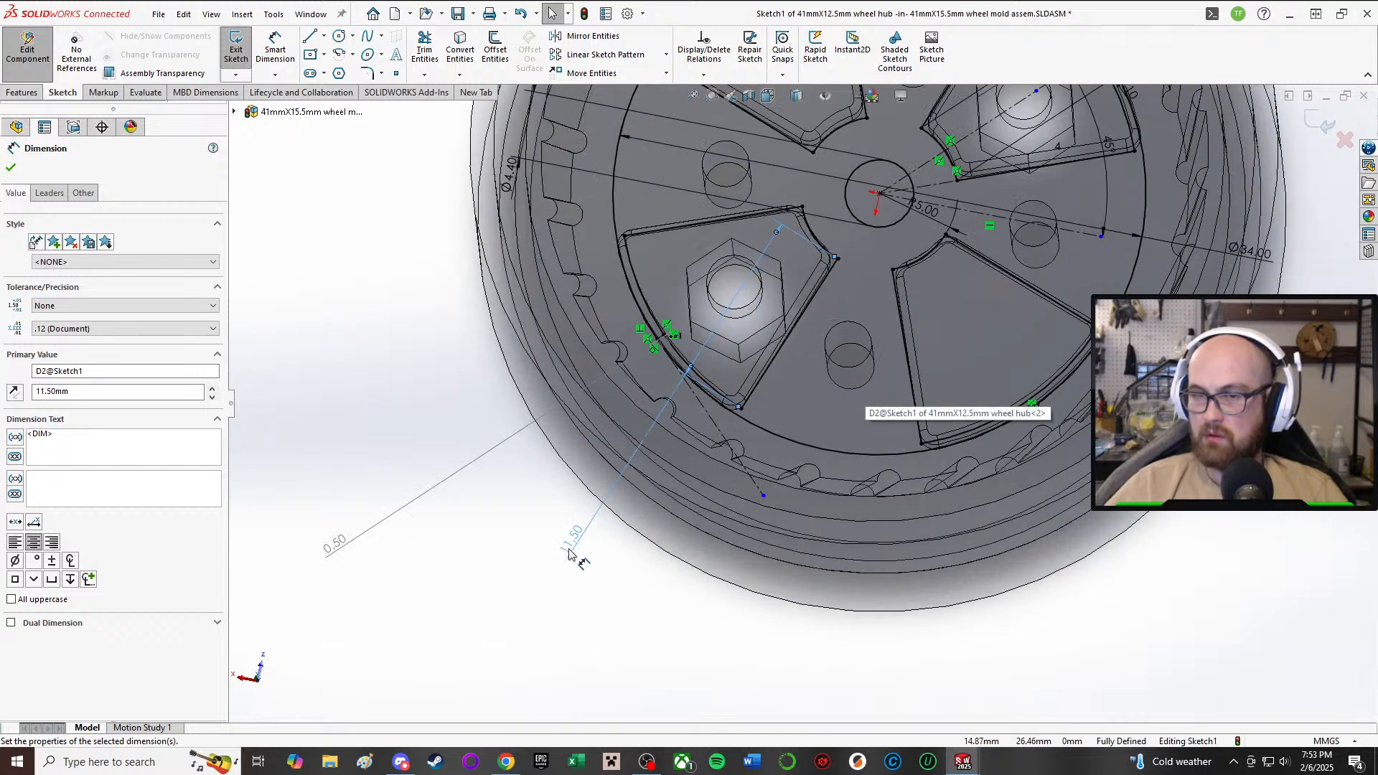
{"action": "double_click", "coordinate": [571, 549]}
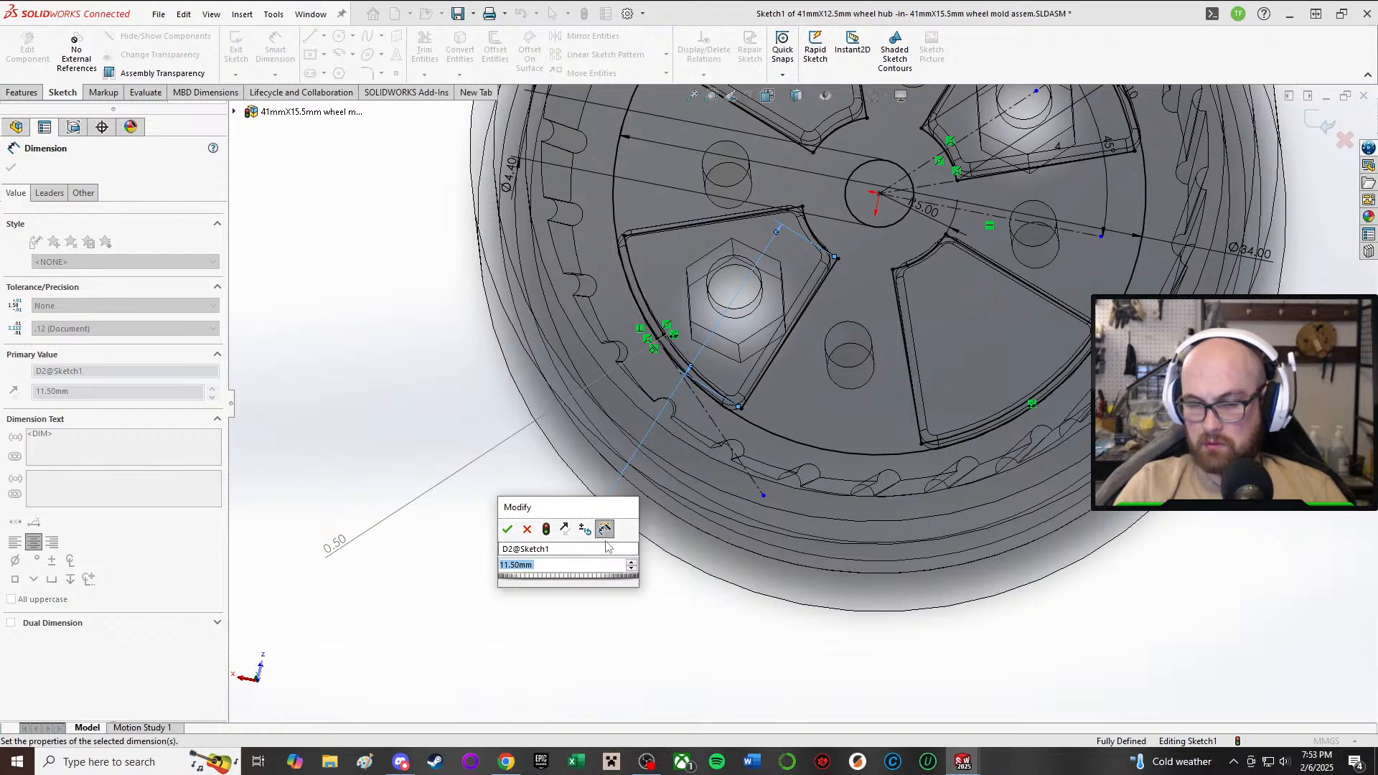
{"action": "type", "text": "9"}
{"action": "key", "text": "Return"}
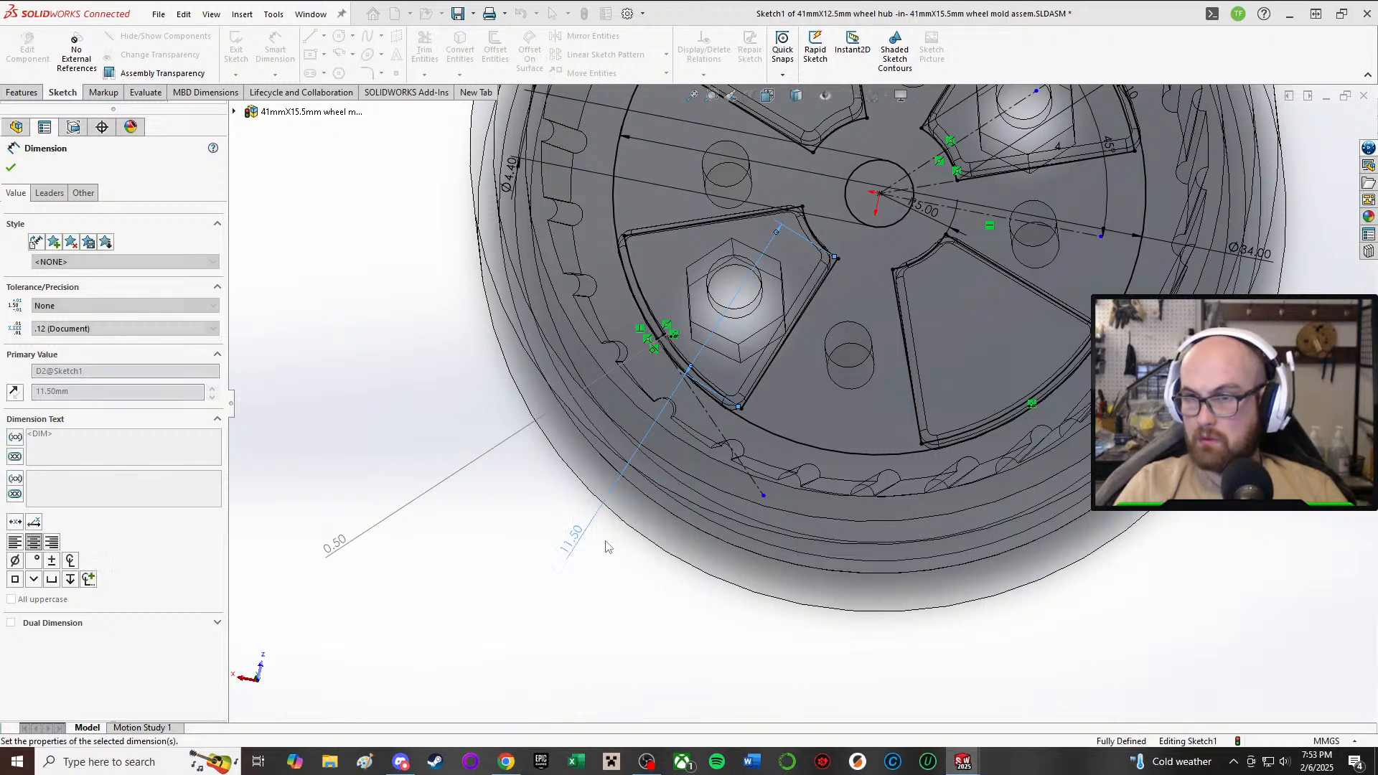
- Remove the opening's 9 mm side length dimension and make the driven dimension between opening and hub rim a driving one
{"action": "mouse_move", "coordinate": [853, 222]}
{"action": "middle_mouse_down"}
{"action": "mouse_move", "coordinate": [851, 179]}
{"action": "mouse_move", "coordinate": [843, 287]}
{"action": "mouse_move", "coordinate": [857, 246]}
{"action": "mouse_move", "coordinate": [873, 245]}
{"action": "mouse_move", "coordinate": [840, 301]}
{"action": "mouse_move", "coordinate": [754, 250]}
{"action": "middle_mouse_up"}
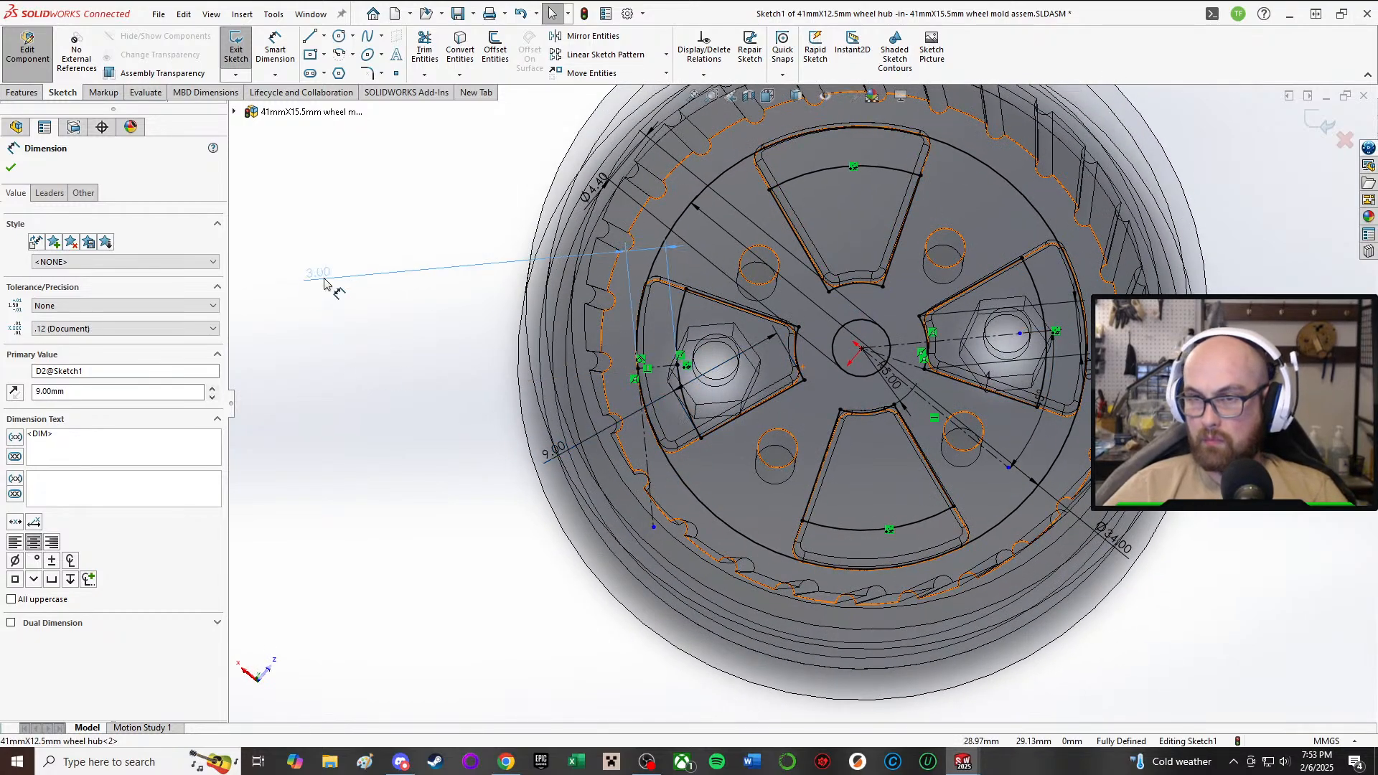
{"action": "left_click", "coordinate": [373, 513]}
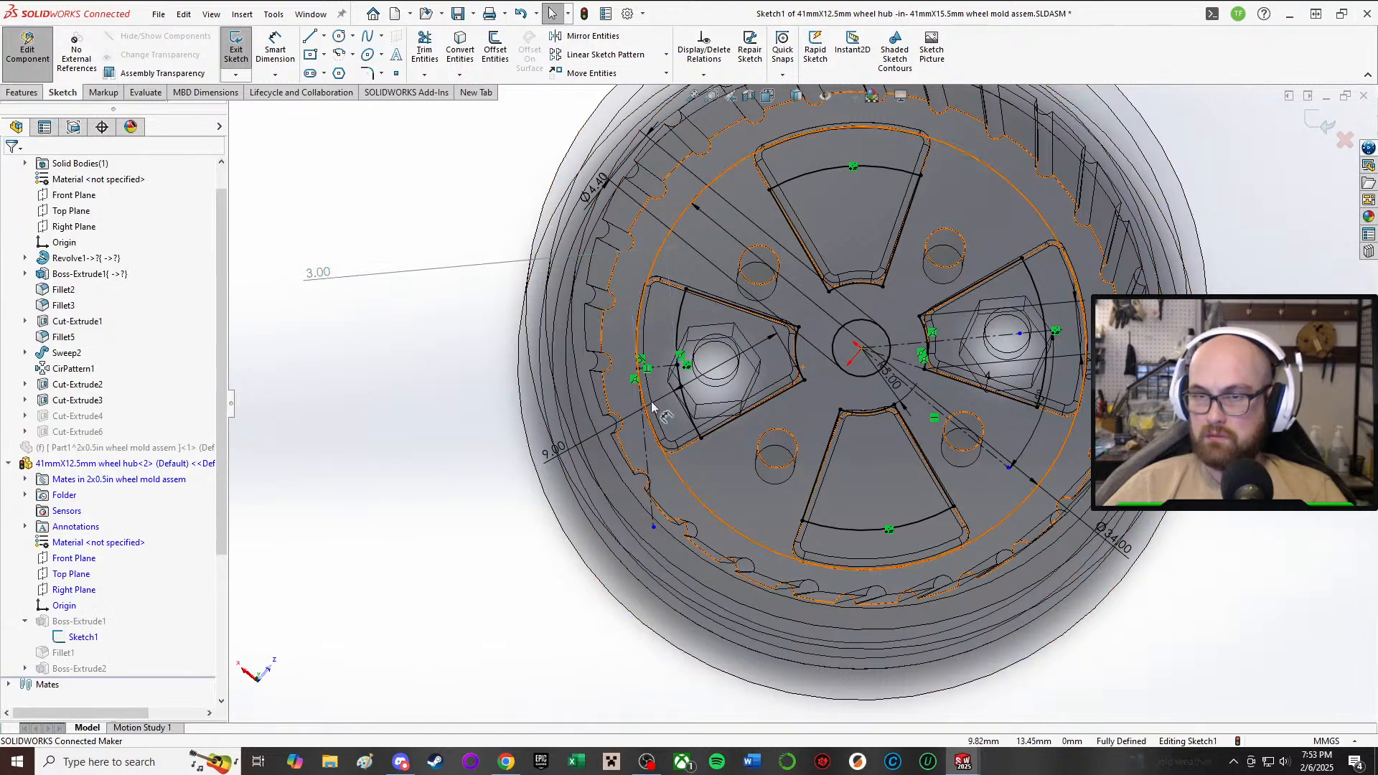
{"action": "middle_click_drag", "start_coordinate": [730, 364], "coordinate": [594, 393]}
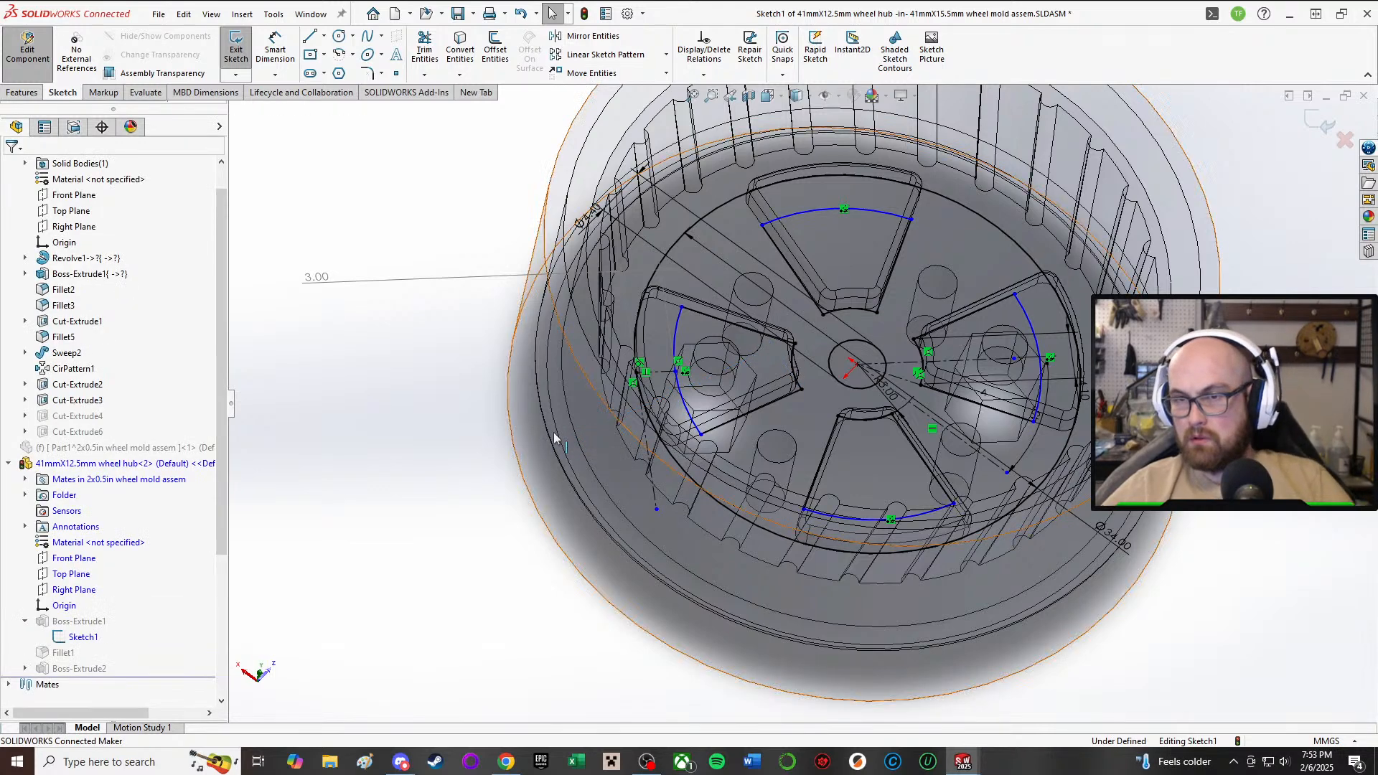
{"action": "left_click", "coordinate": [317, 279]}
{"action": "right_click", "coordinate": [321, 284]}
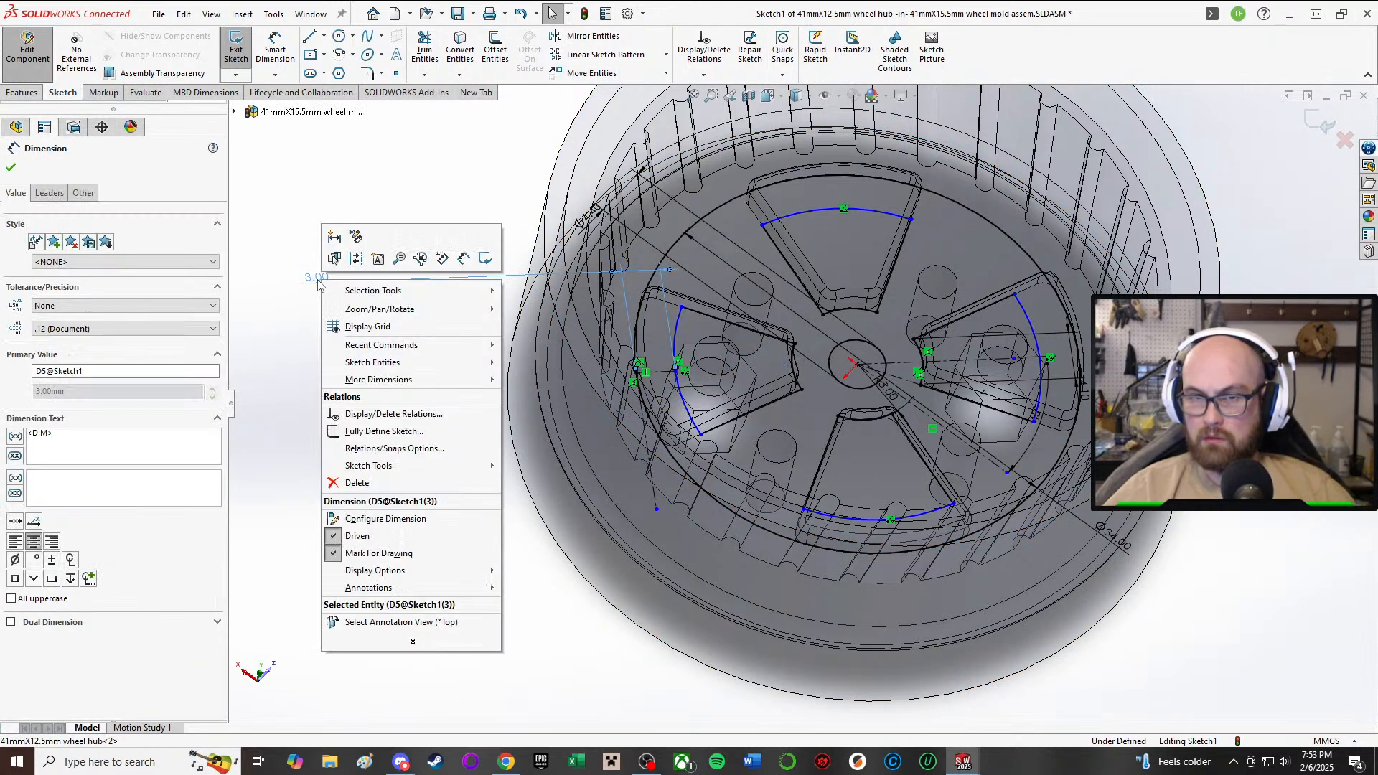
{"action": "left_click", "coordinate": [339, 537]}
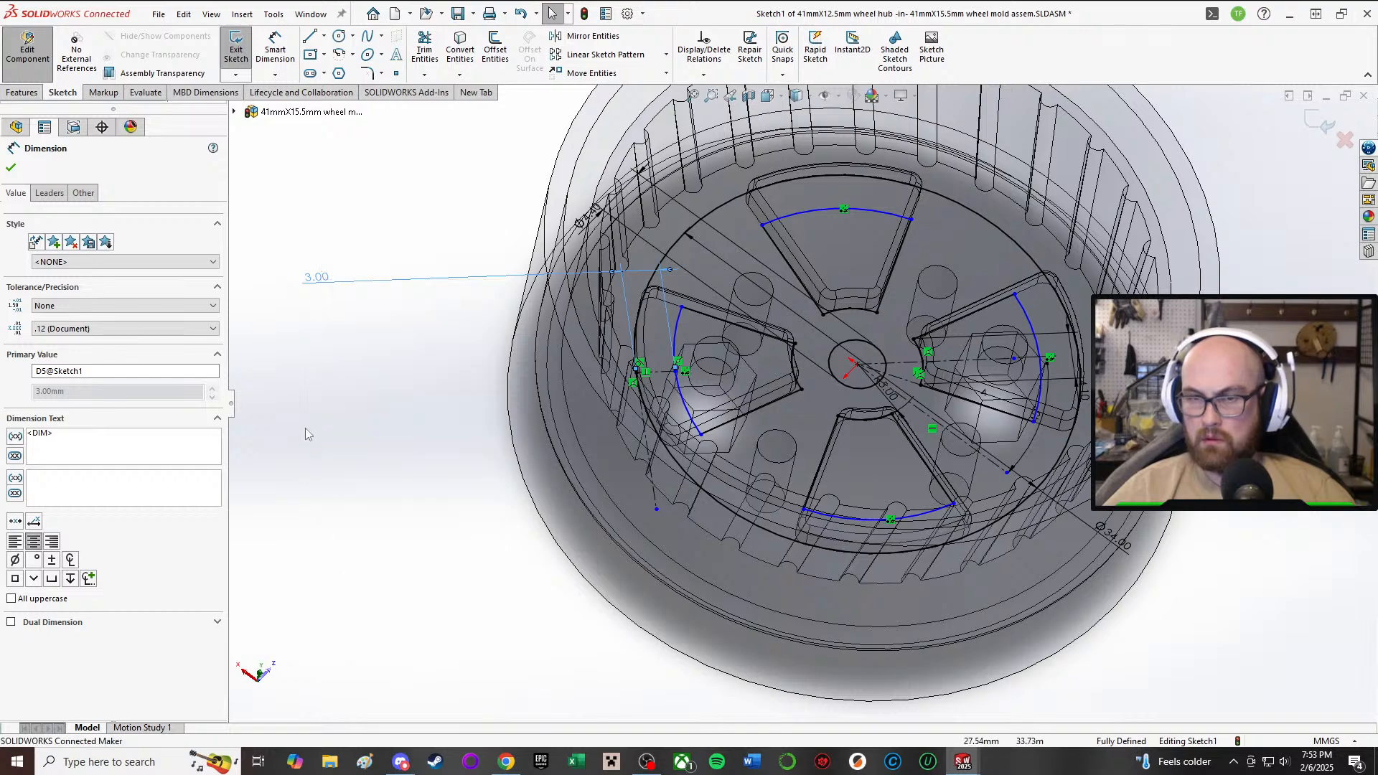
{"action": "left_click", "coordinate": [382, 369]}
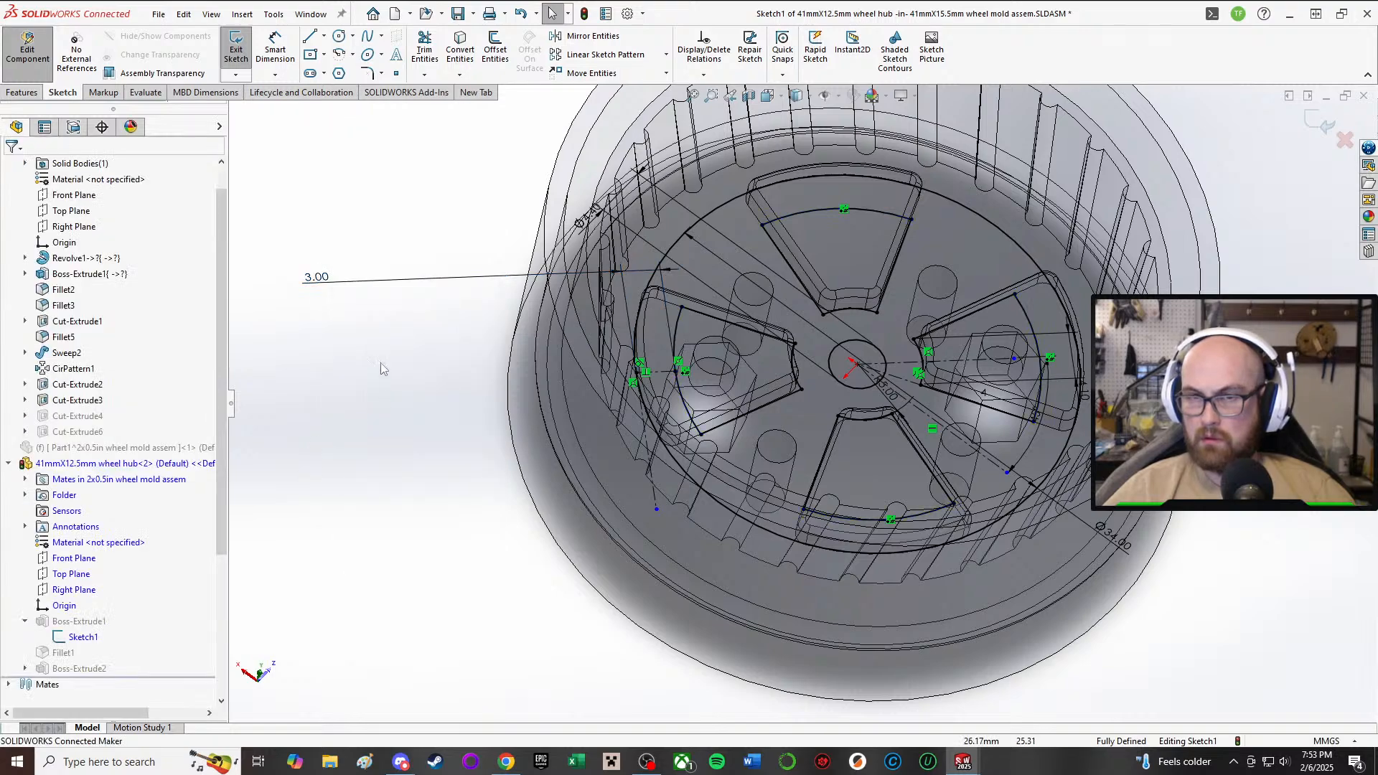
{"action": "left_click", "coordinate": [464, 539]}
- Set the distance between the wedge-shaped opening's outer arc and the hub's rim to 4 mm
{"action": "middle_click_drag", "start_coordinate": [662, 413], "coordinate": [646, 461]}
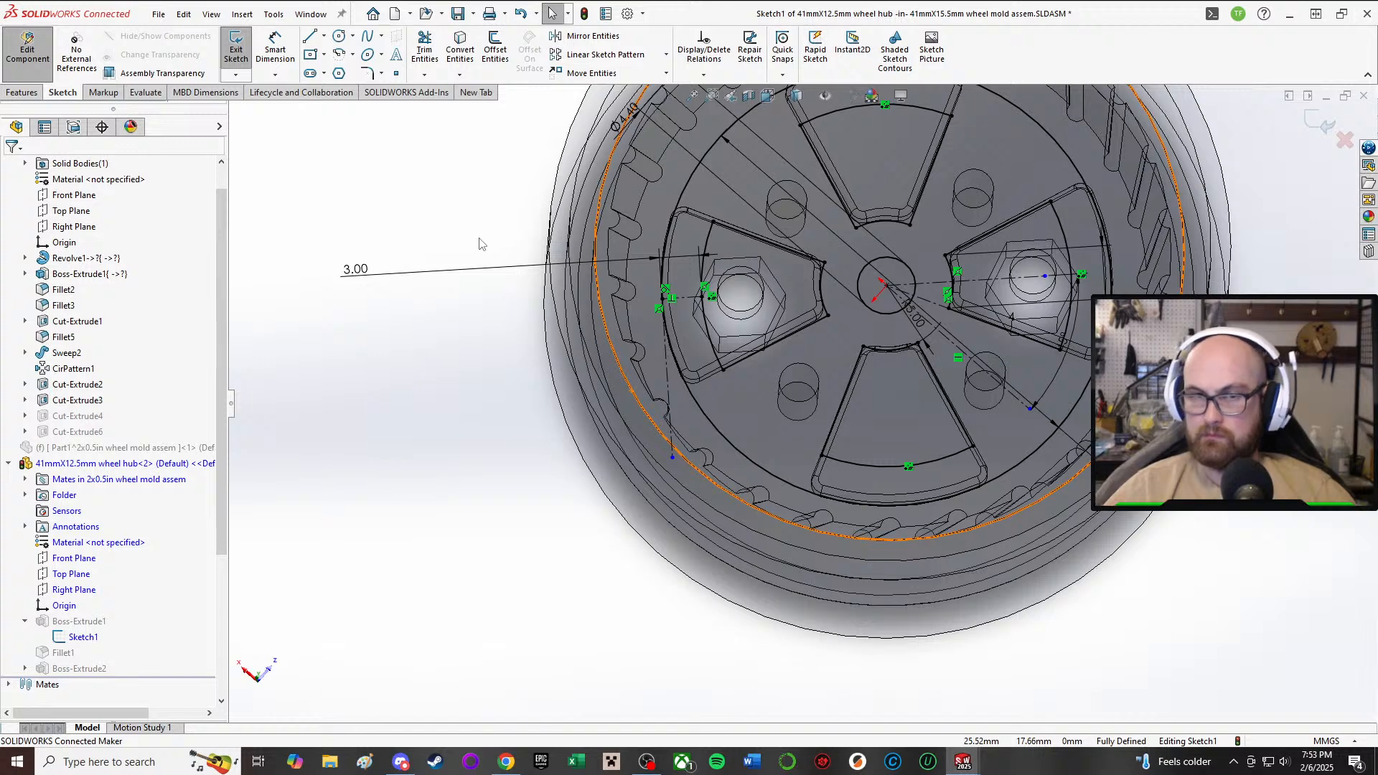
{"action": "double_click", "coordinate": [351, 271]}
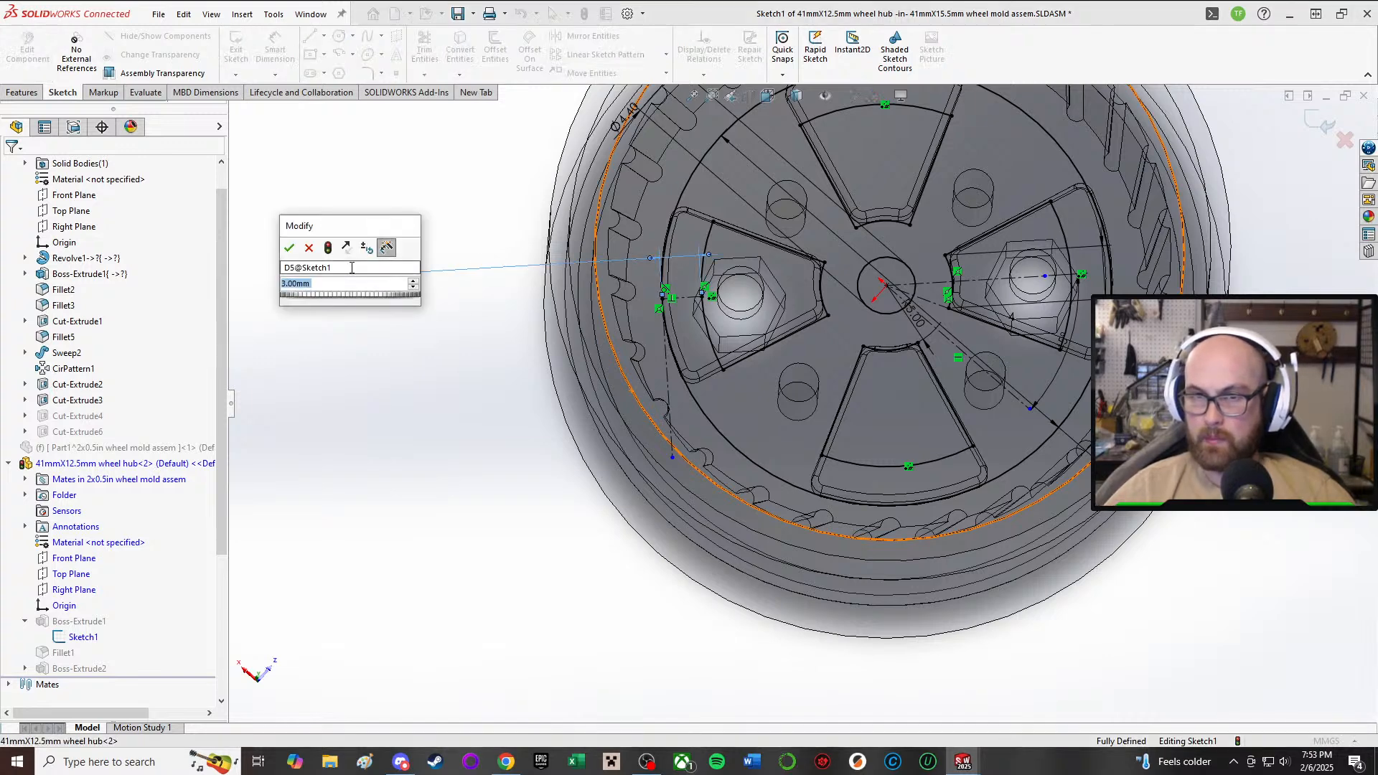
{"action": "type", "text": "4"}
{"action": "key", "text": "Return"}
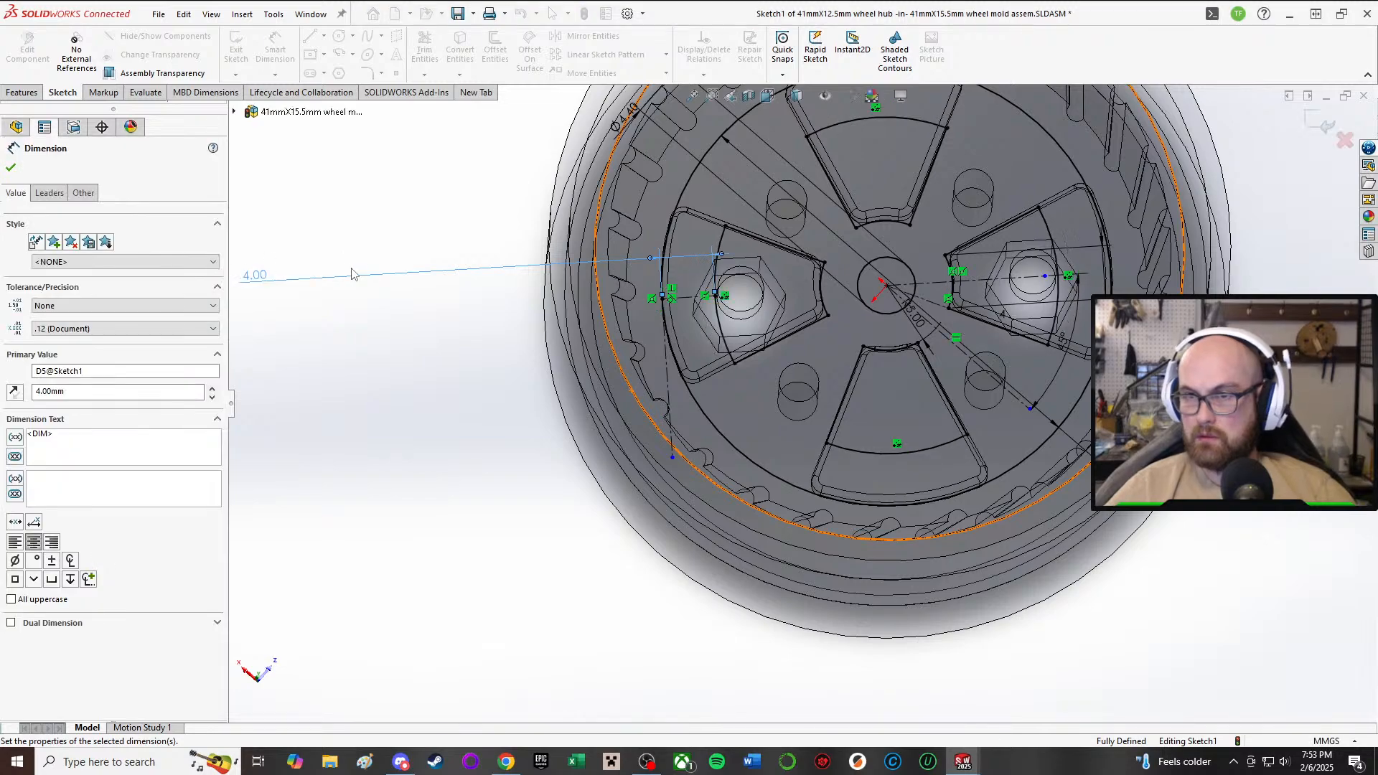
{"action": "middle_click_drag", "start_coordinate": [351, 349], "coordinate": [361, 275]}
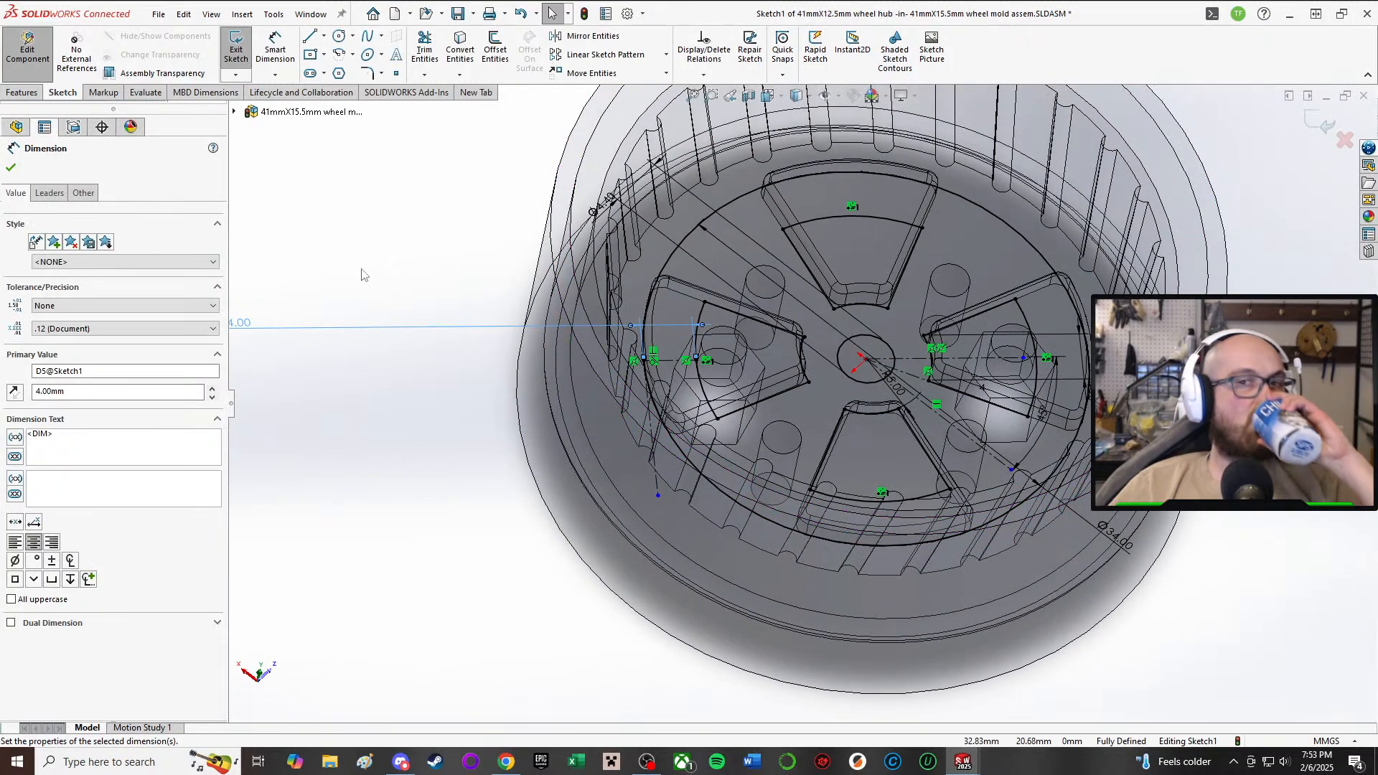
- Move the 4 mm dimension closer to the hub and finish editing the hub's profile sketch
{"action": "left_click", "coordinate": [362, 275]}
{"action": "middle_click_drag", "start_coordinate": [299, 310], "coordinate": [862, 366]}
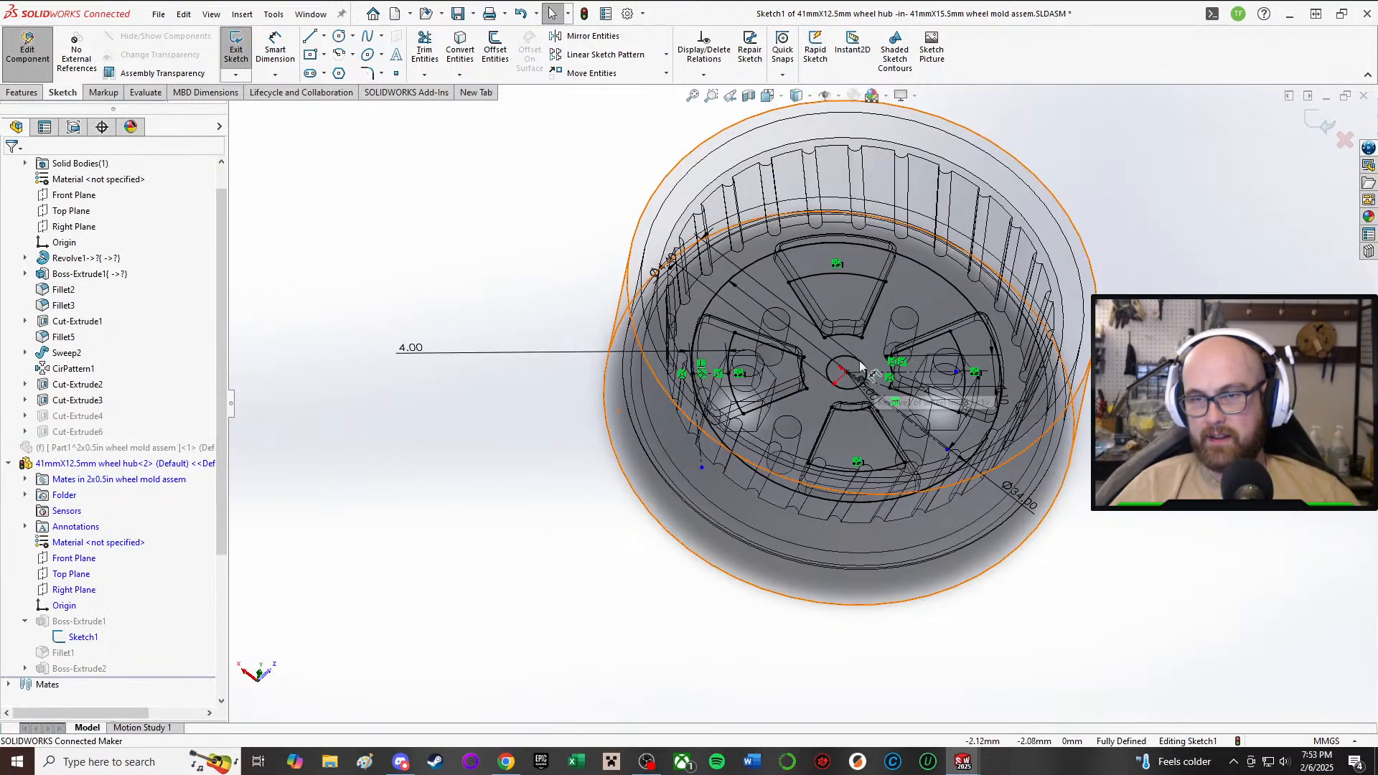
{"action": "key", "text": "ctrl+8"}
{"action": "left_click_drag", "start_coordinate": [406, 348], "coordinate": [439, 351]}
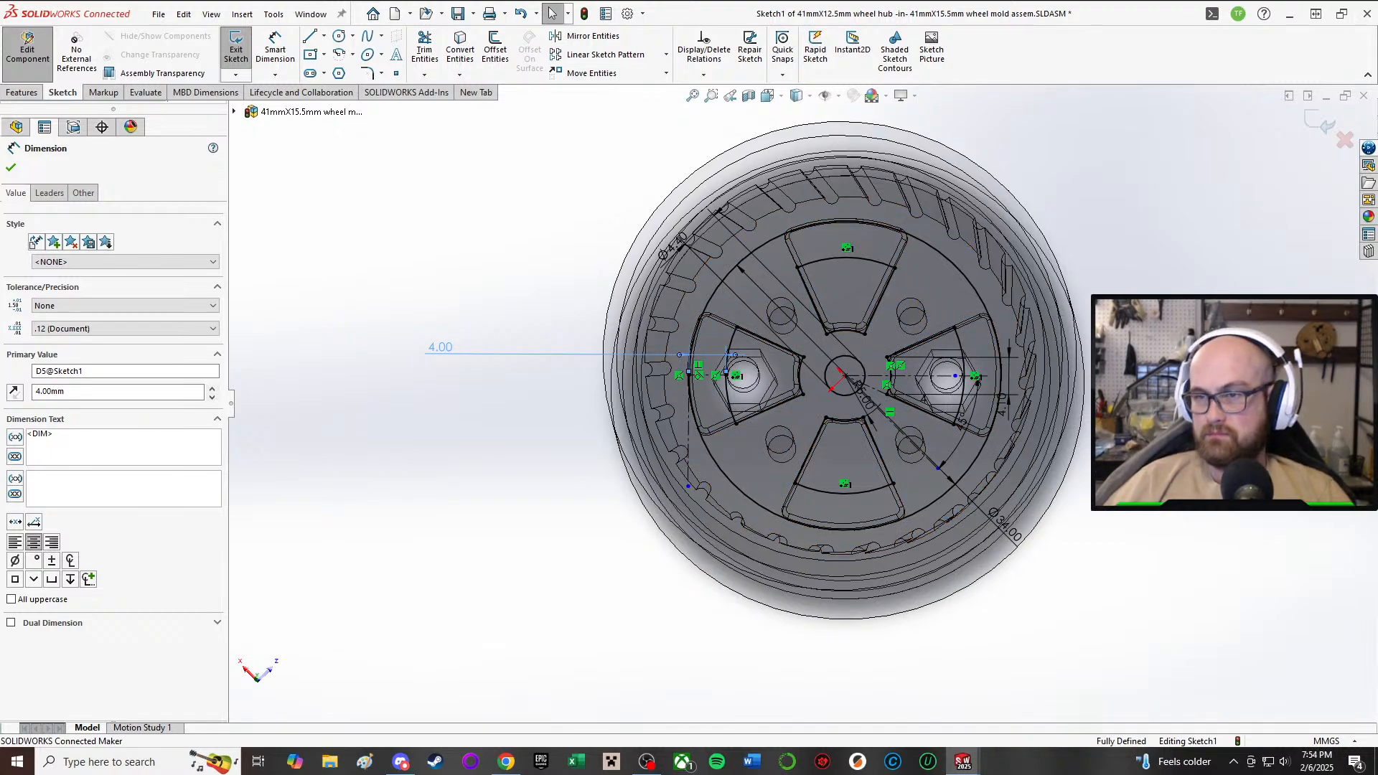
{"action": "key", "text": "Escape"}
{"action": "middle_click_drag", "start_coordinate": [800, 295], "coordinate": [994, 287]}
{"action": "key", "text": "ctrl+8"}
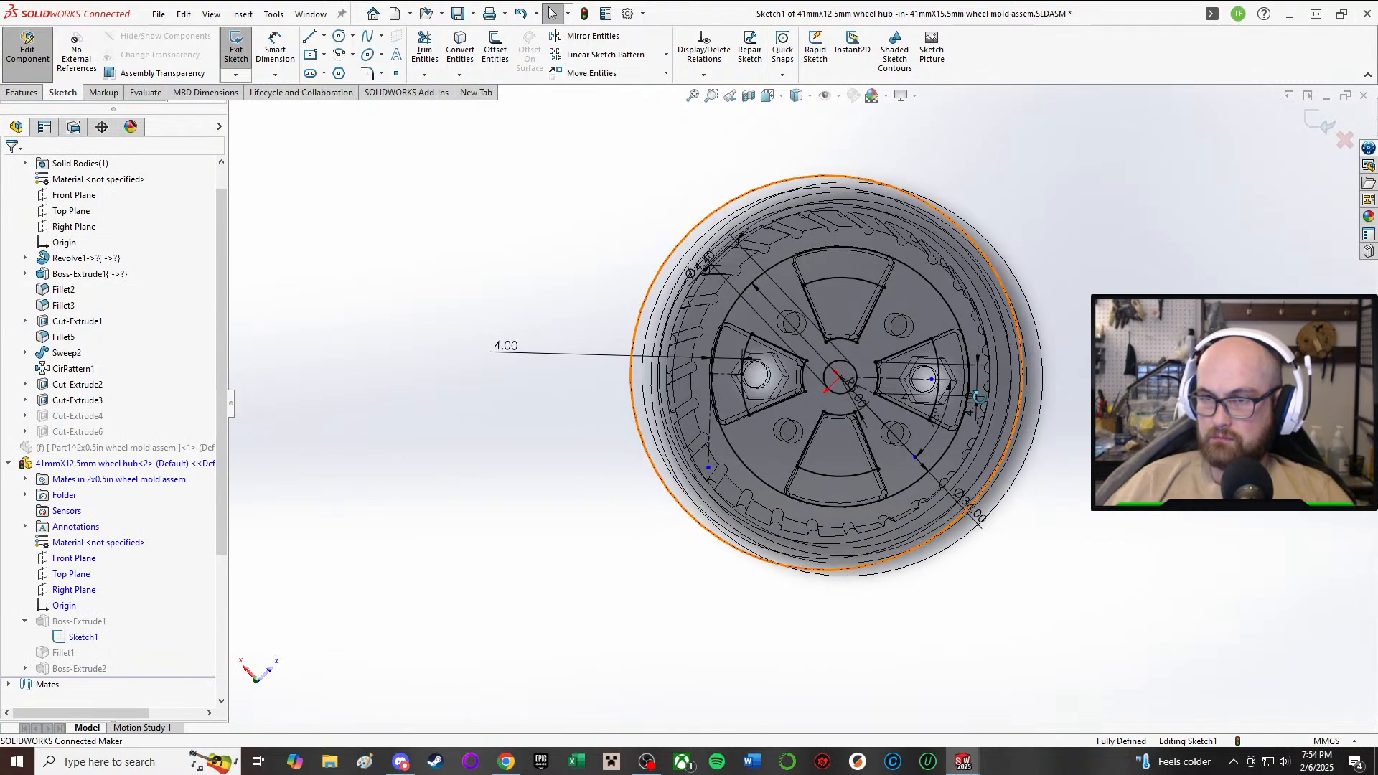
{"action": "left_click", "coordinate": [238, 50]}
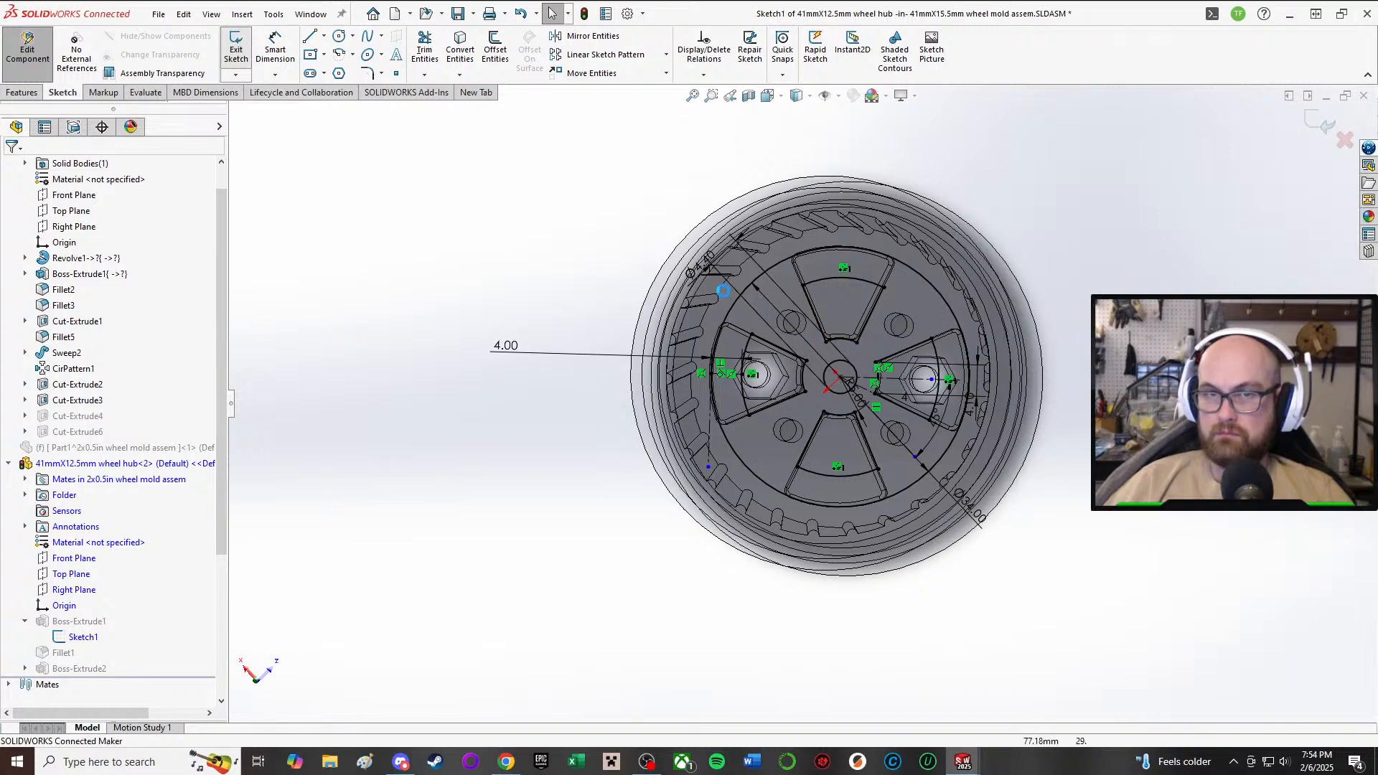
- Finish editing the wheel hub part and return to editing the assembly
{"action": "mouse_move", "coordinate": [930, 410]}
{"action": "middle_mouse_down"}
{"action": "mouse_move", "coordinate": [941, 167]}
{"action": "mouse_move", "coordinate": [901, 402]}
{"action": "mouse_move", "coordinate": [908, 330]}
{"action": "mouse_move", "coordinate": [911, 496]}
{"action": "mouse_move", "coordinate": [900, 397]}
{"action": "mouse_move", "coordinate": [912, 225]}
{"action": "mouse_move", "coordinate": [912, 373]}
{"action": "middle_mouse_up"}
{"action": "scroll", "coordinate": [902, 395], "scroll_direction": "down", "scroll_amount": 3}
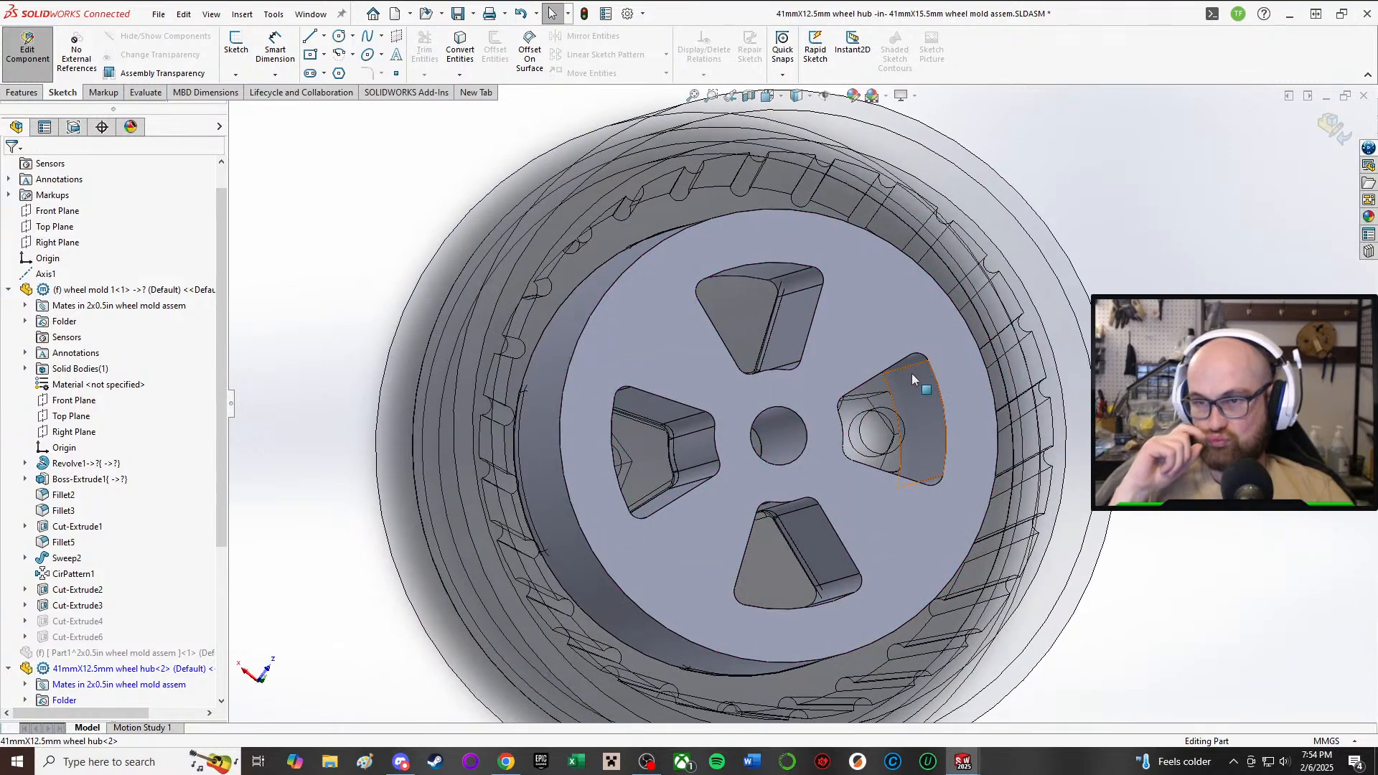
{"action": "scroll", "coordinate": [134, 606], "scroll_direction": "down", "scroll_amount": 5}
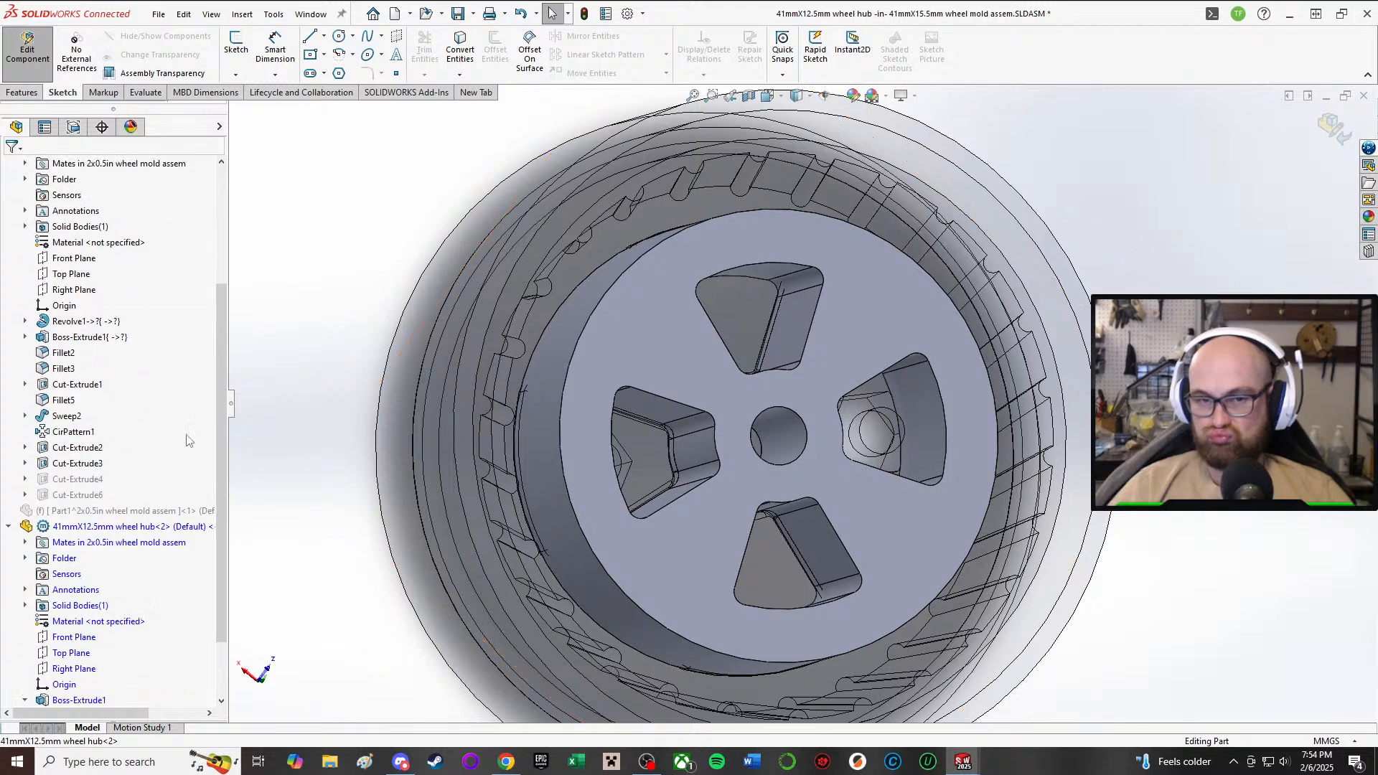
{"action": "left_click", "coordinate": [74, 654]}
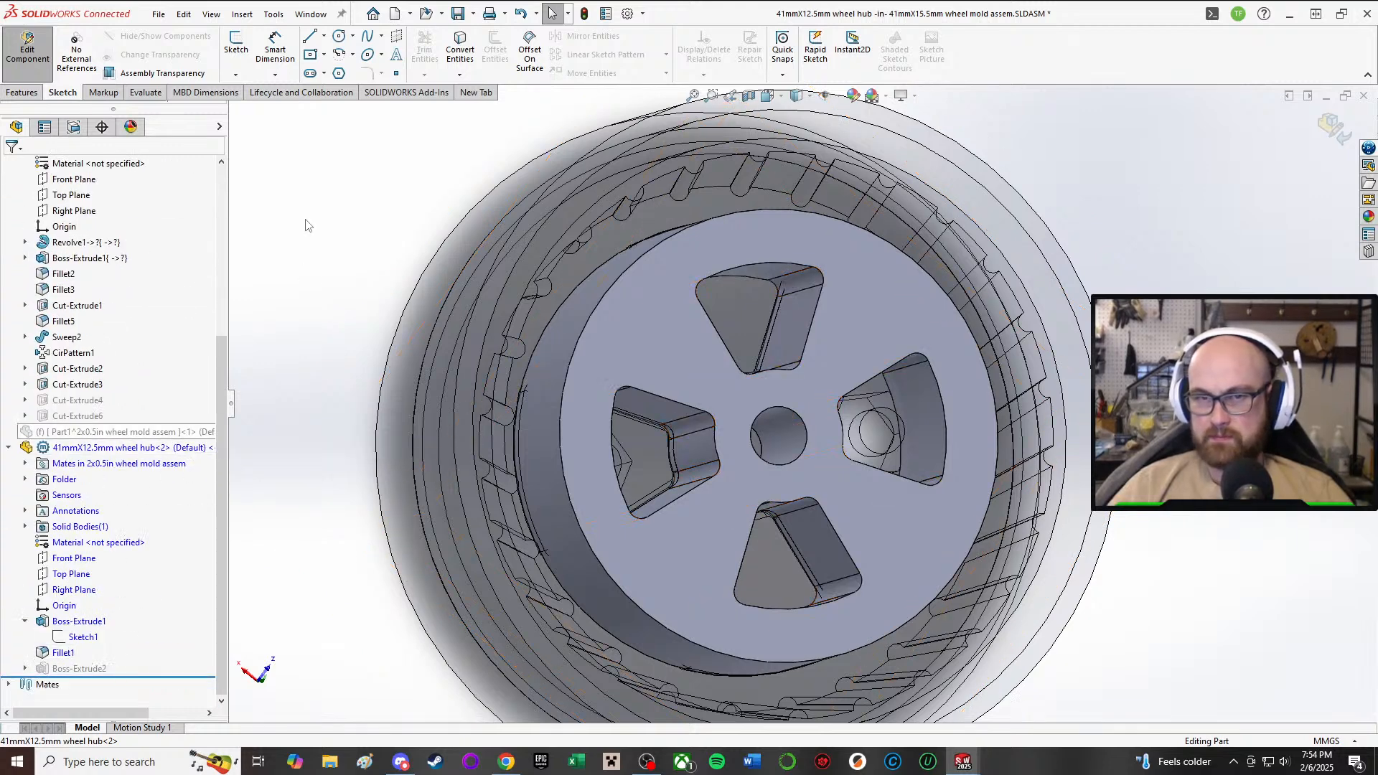
{"action": "left_click", "coordinate": [27, 46]}
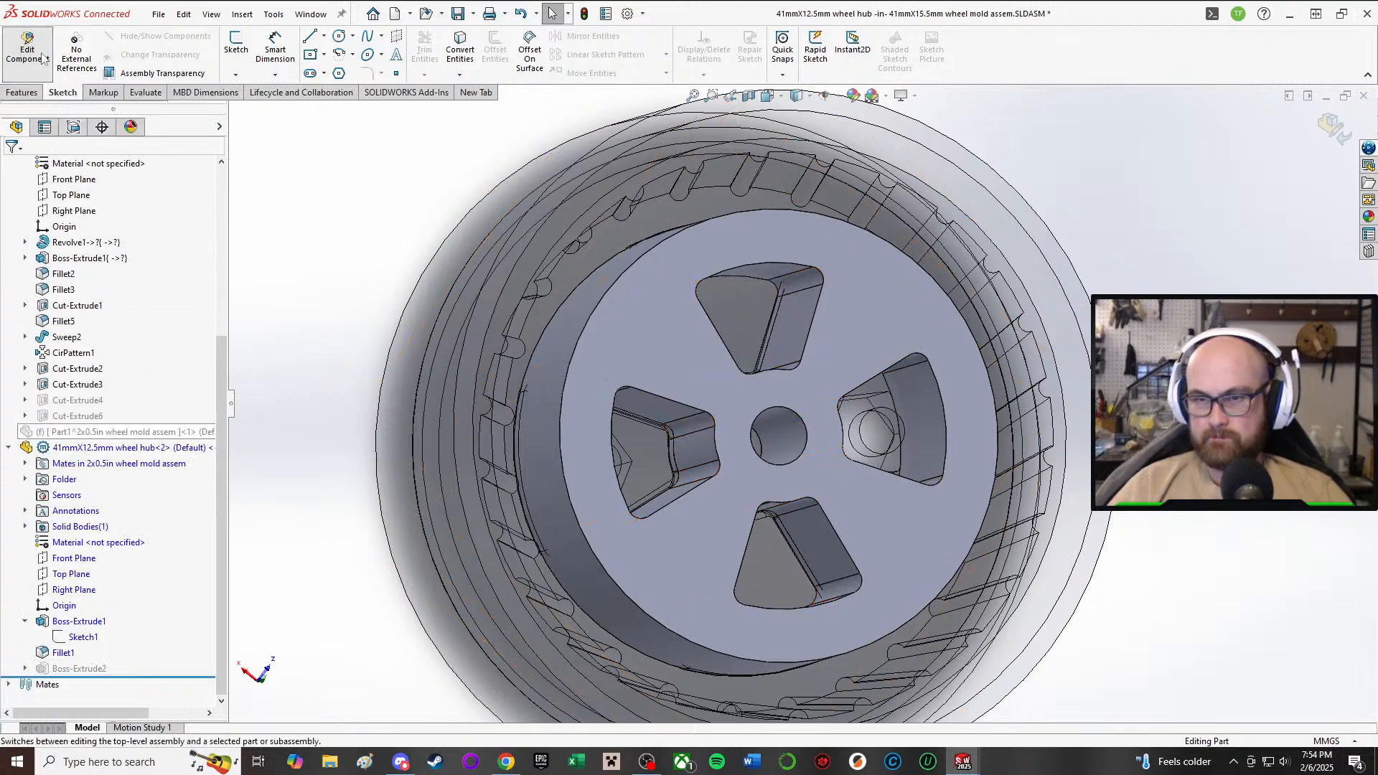
- Edit the wheel mold part in the assembly and open the sketch of its Boss-Extrude1 wedge bosses
{"action": "middle_click_drag", "start_coordinate": [879, 428], "coordinate": [635, 466]}
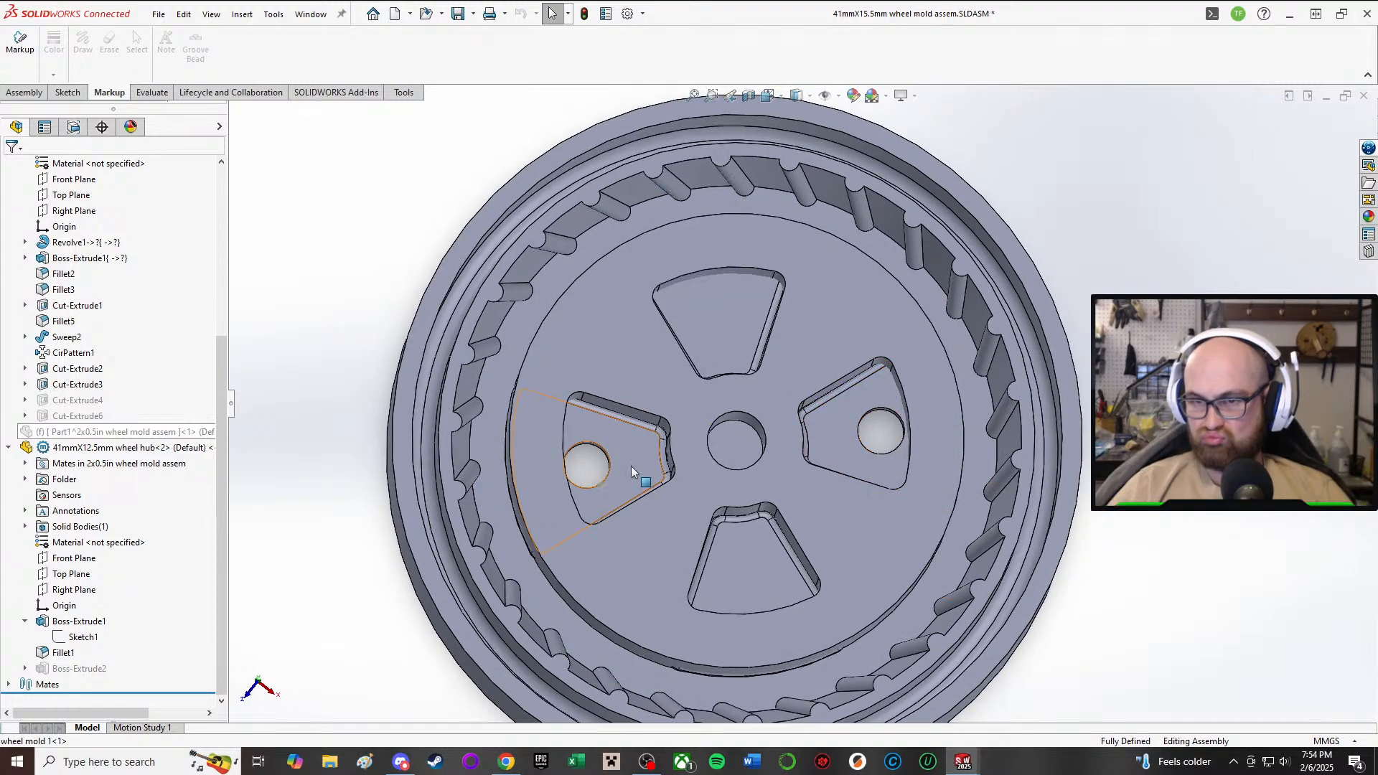
{"action": "left_click", "coordinate": [628, 465]}
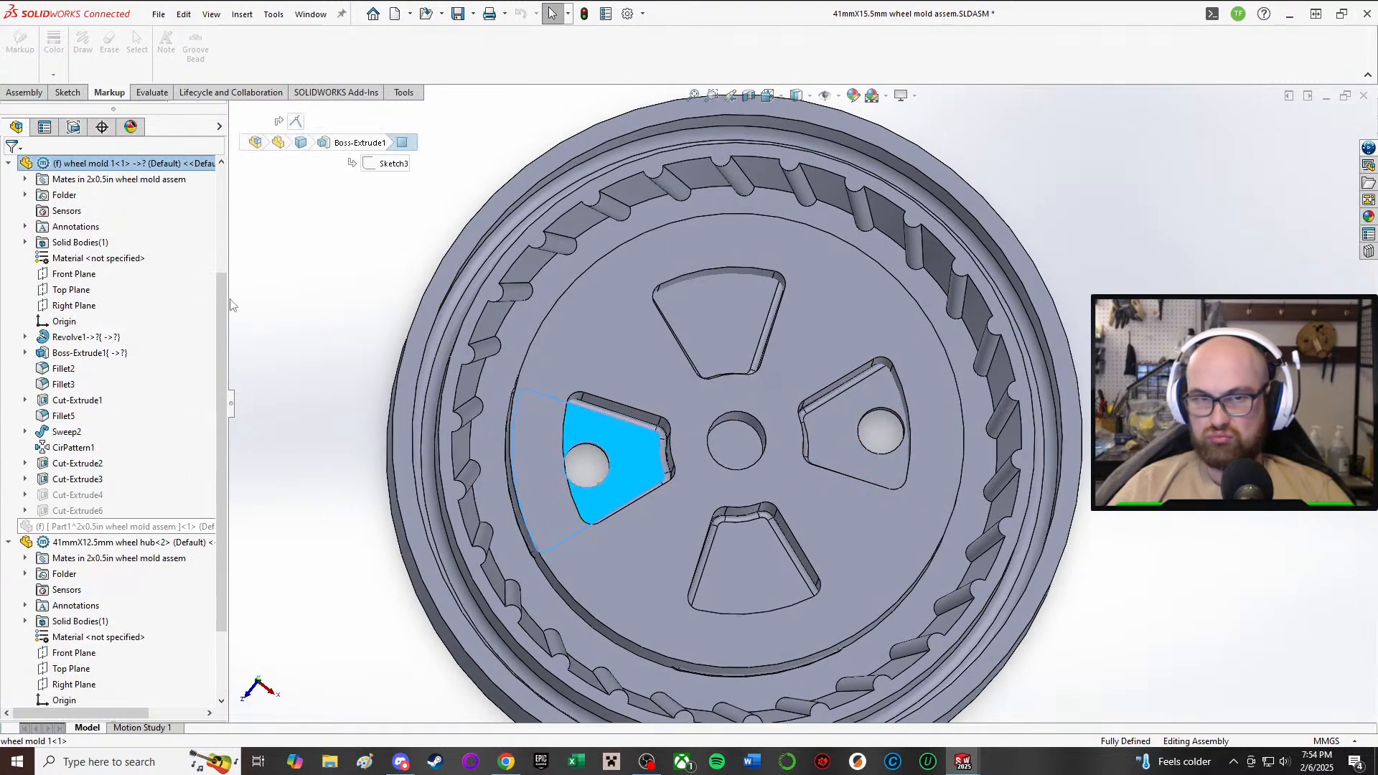
{"action": "left_click", "coordinate": [133, 163]}
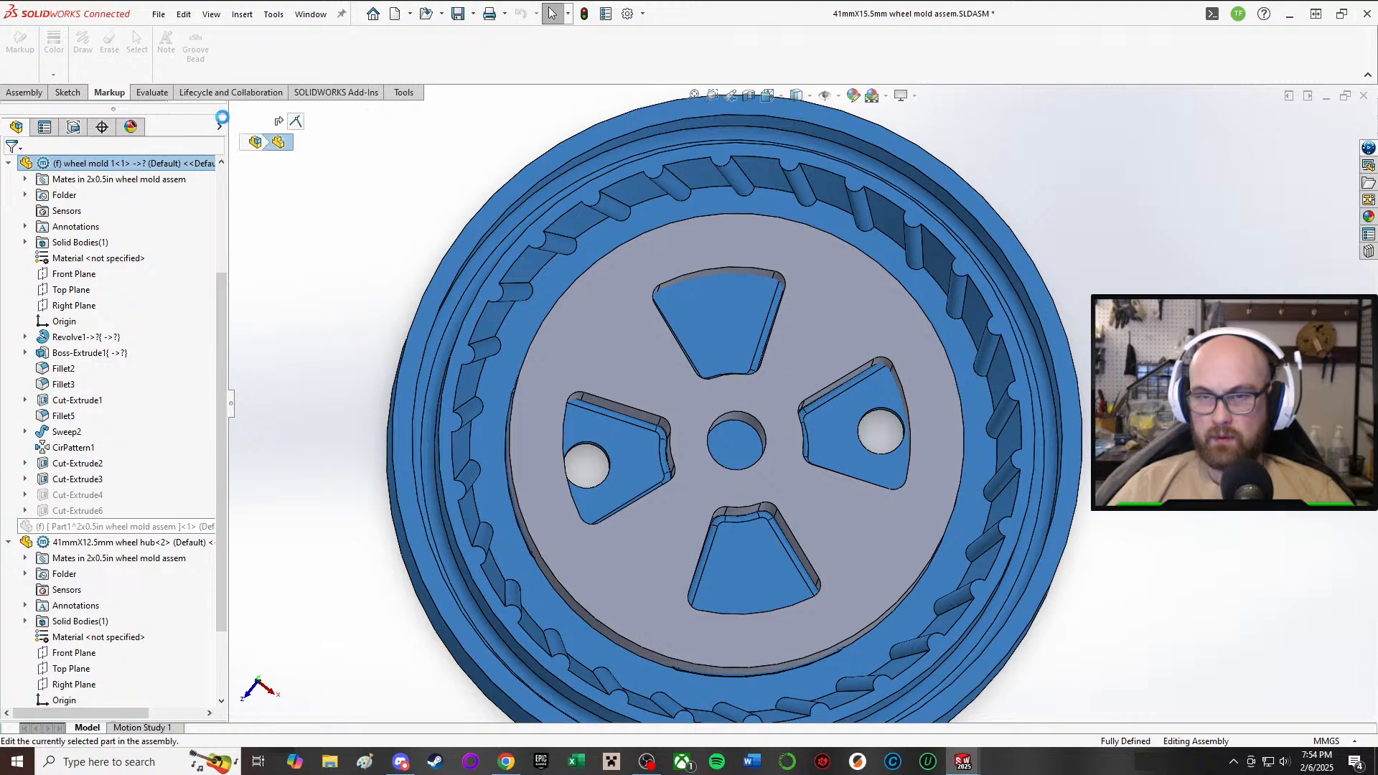
{"action": "left_click", "coordinate": [188, 143]}
{"action": "middle_click_drag", "start_coordinate": [821, 420], "coordinate": [825, 431]}
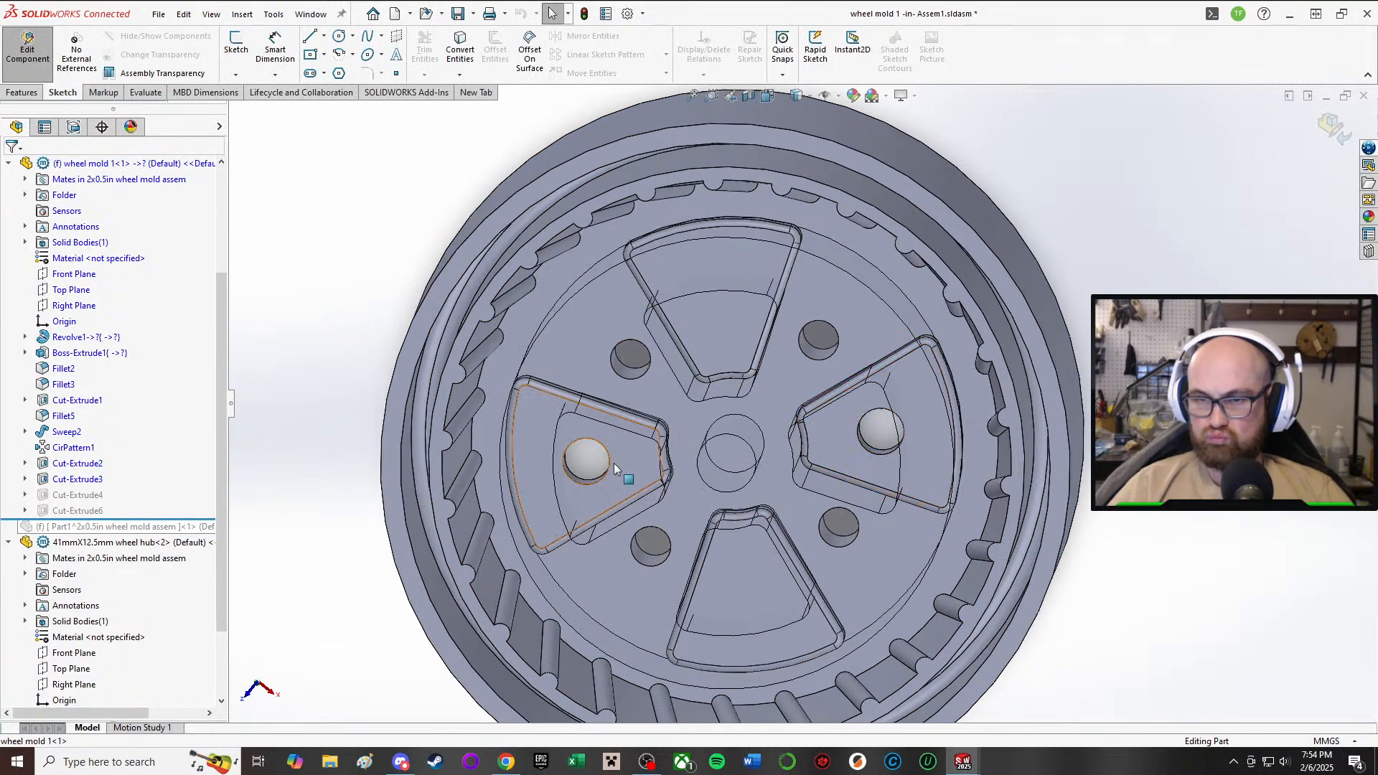
{"action": "middle_click_drag", "start_coordinate": [614, 469], "coordinate": [614, 420]}
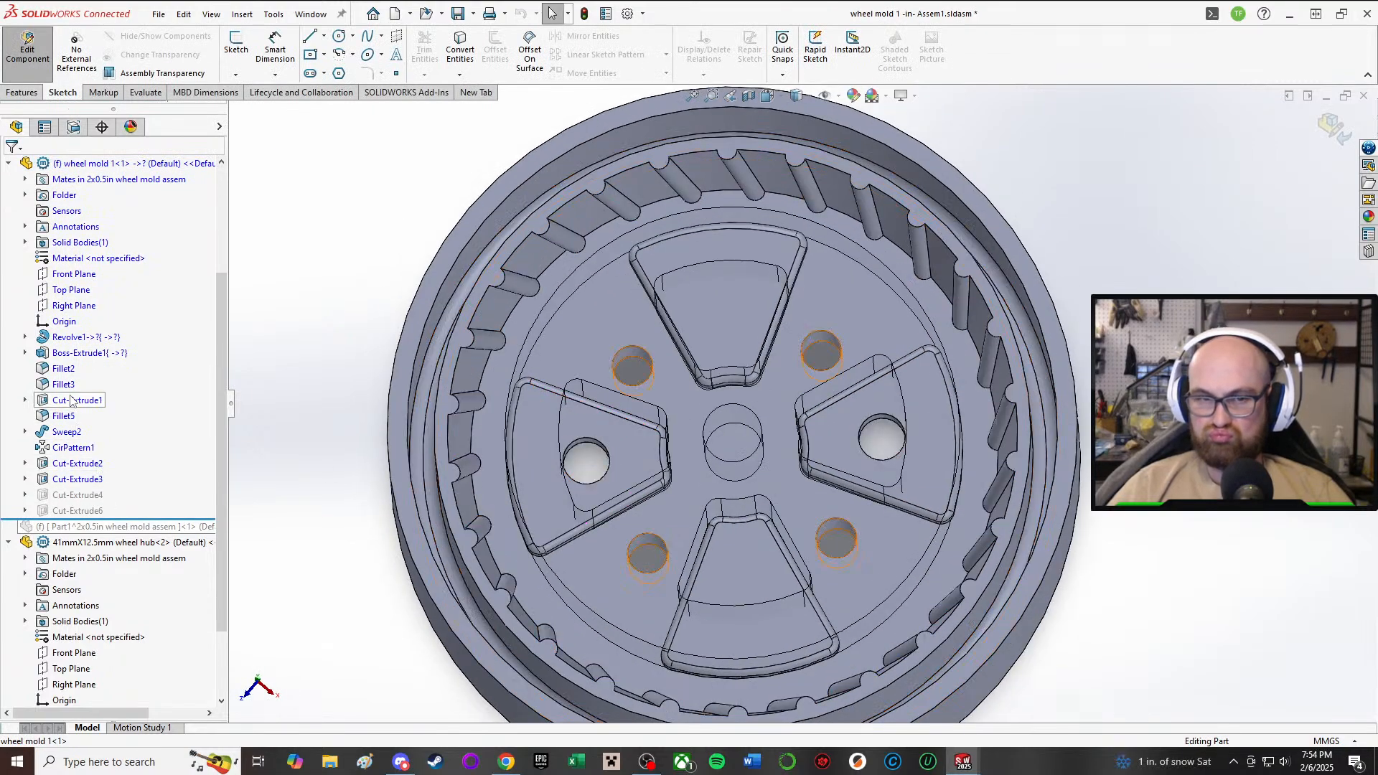
{"action": "left_click", "coordinate": [65, 354]}
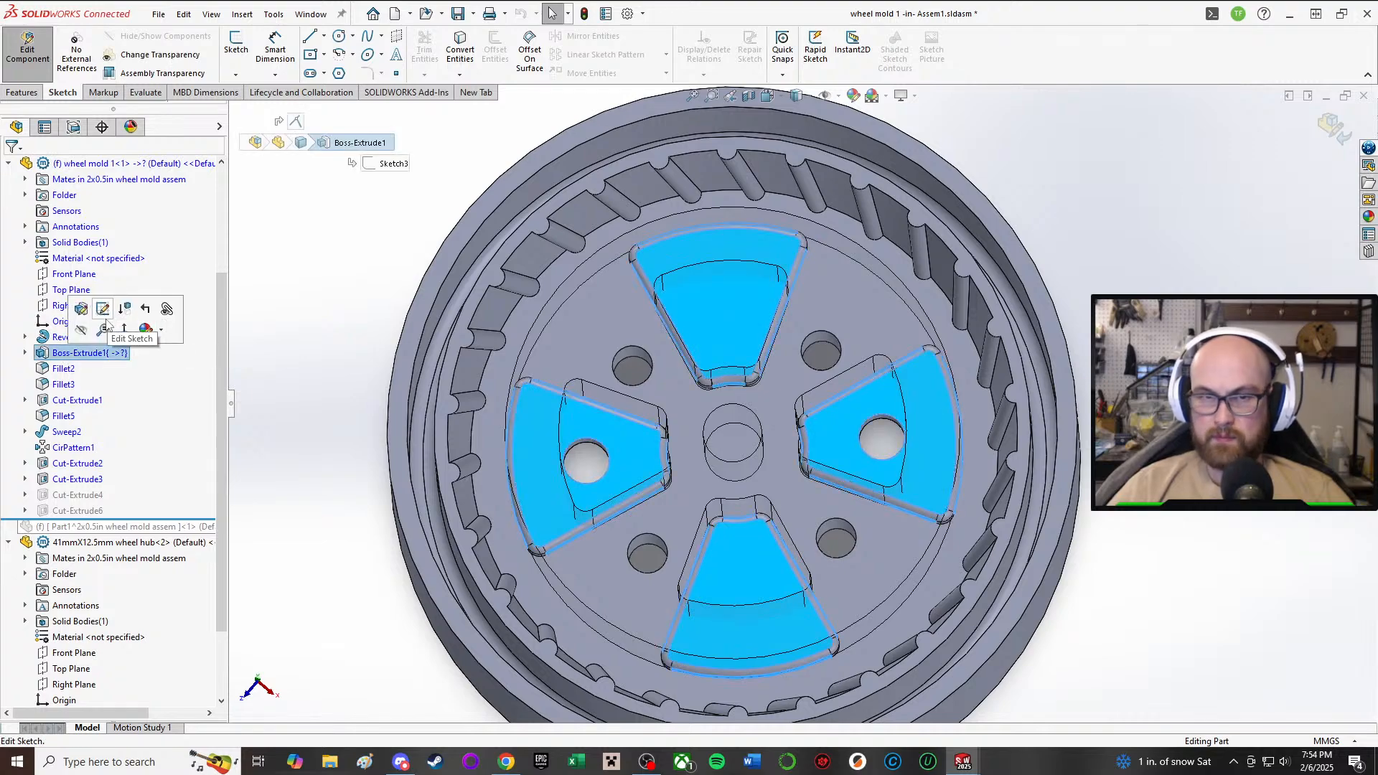
{"action": "left_click", "coordinate": [109, 318]}
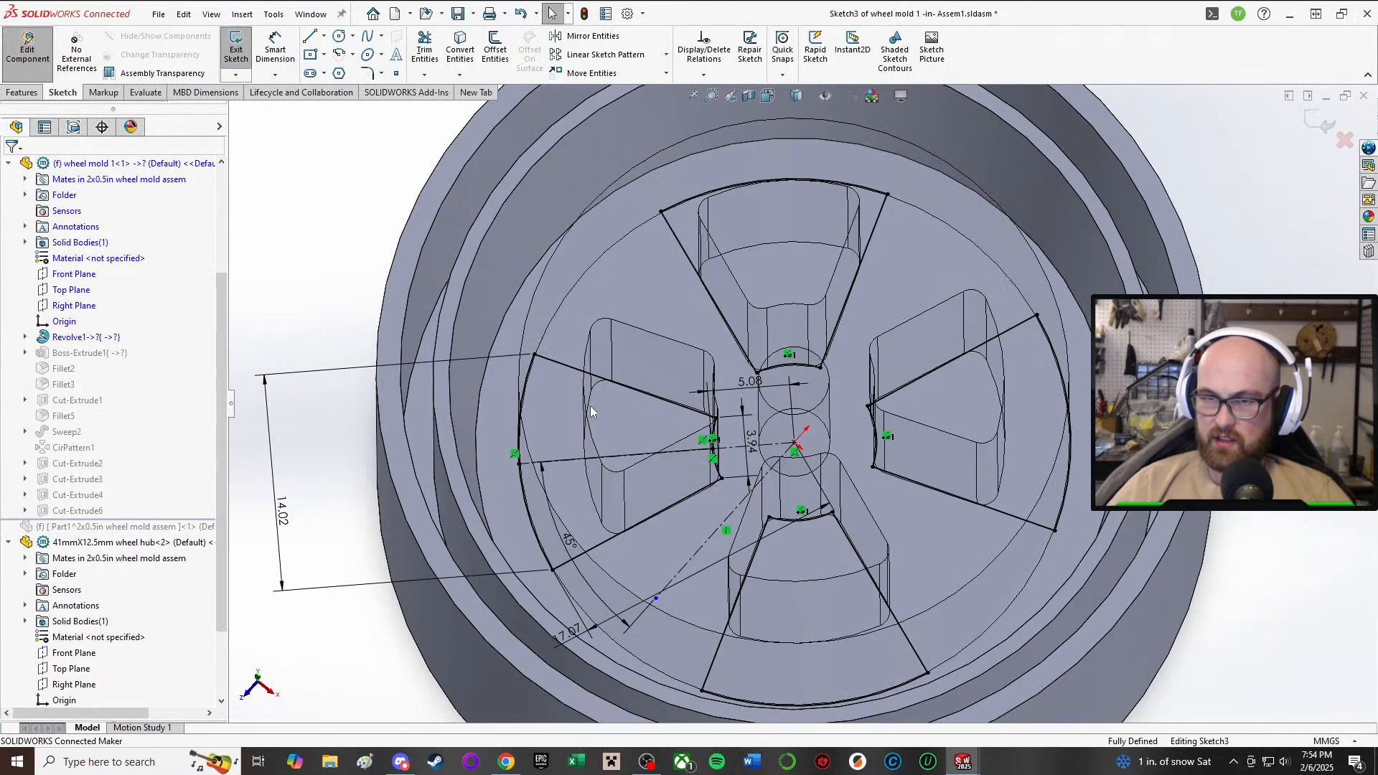
- Try to set the outer width of the mold's wedge profile to 10 mm and undo the change
{"action": "scroll", "coordinate": [590, 406], "scroll_direction": "up", "scroll_amount": 2}
{"action": "scroll", "coordinate": [591, 406], "scroll_direction": "down", "scroll_amount": 3}
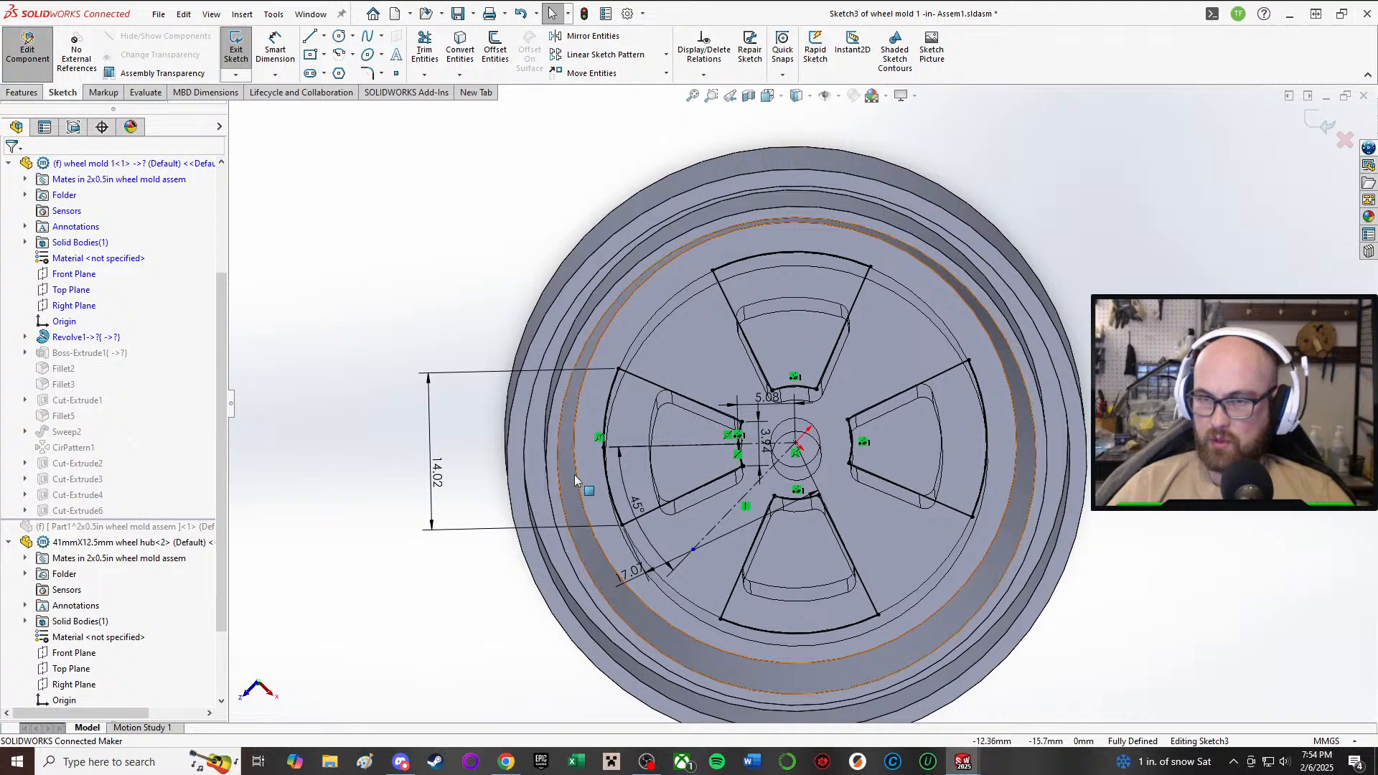
{"action": "scroll", "coordinate": [574, 476], "scroll_direction": "down", "scroll_amount": 1}
{"action": "left_click", "coordinate": [391, 467]}
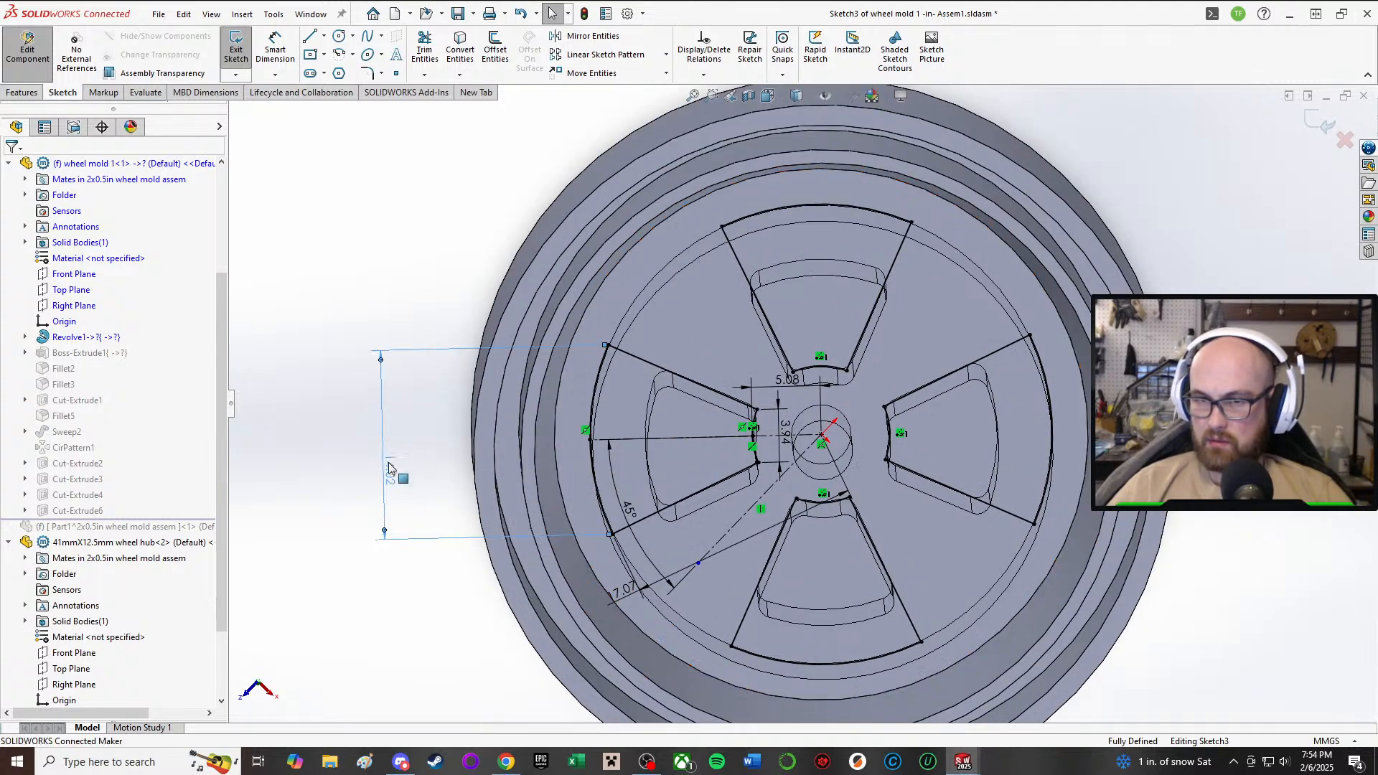
{"action": "double_click", "coordinate": [389, 468]}
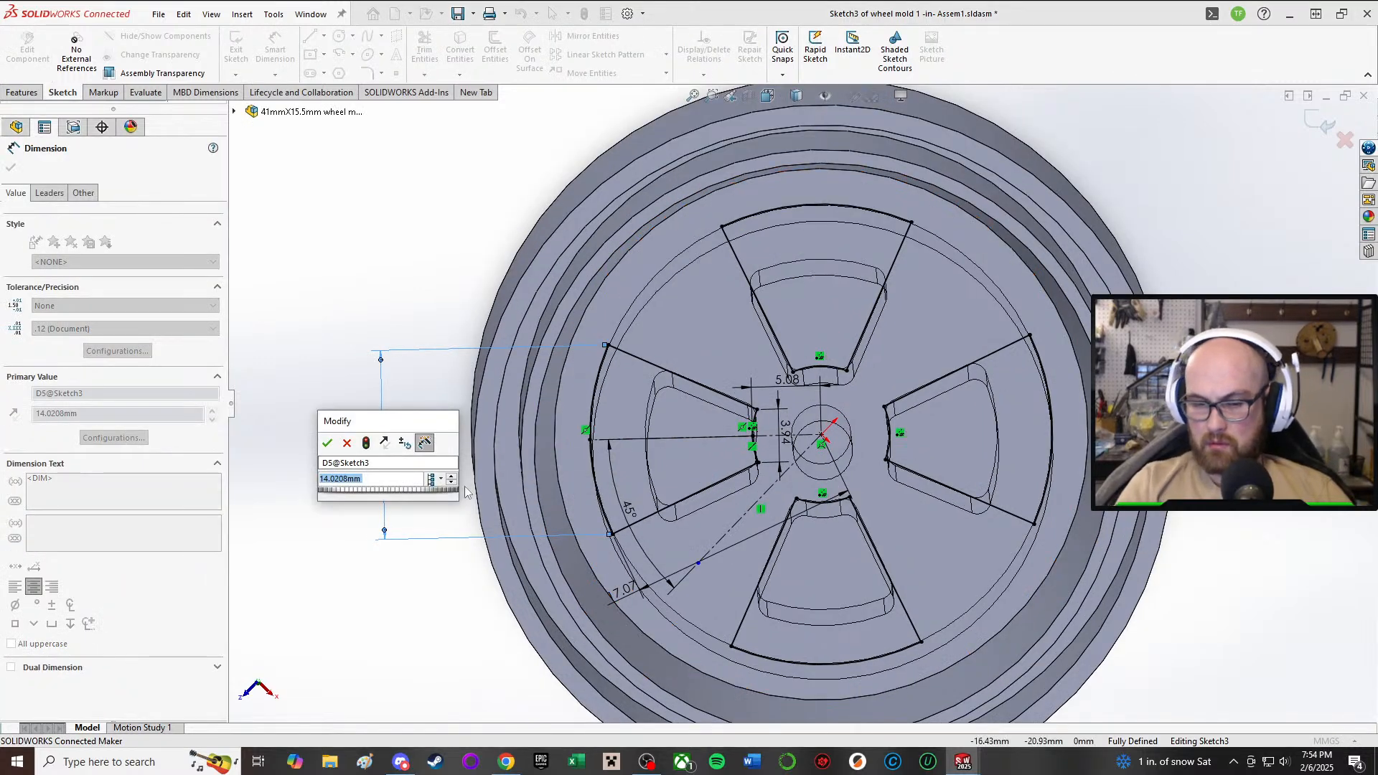
{"action": "type", "text": "10"}
{"action": "key", "text": "Return"}
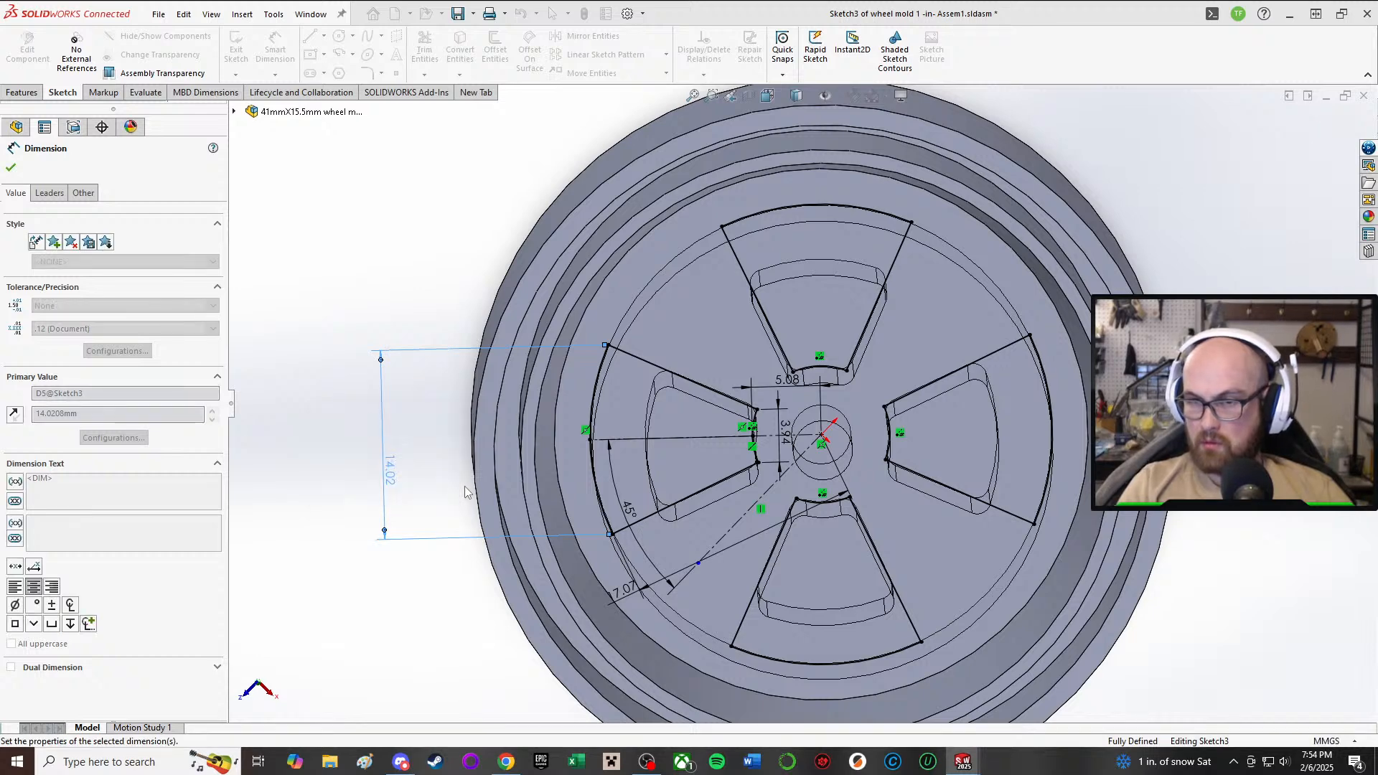
{"action": "key", "text": "ctrl+z"}
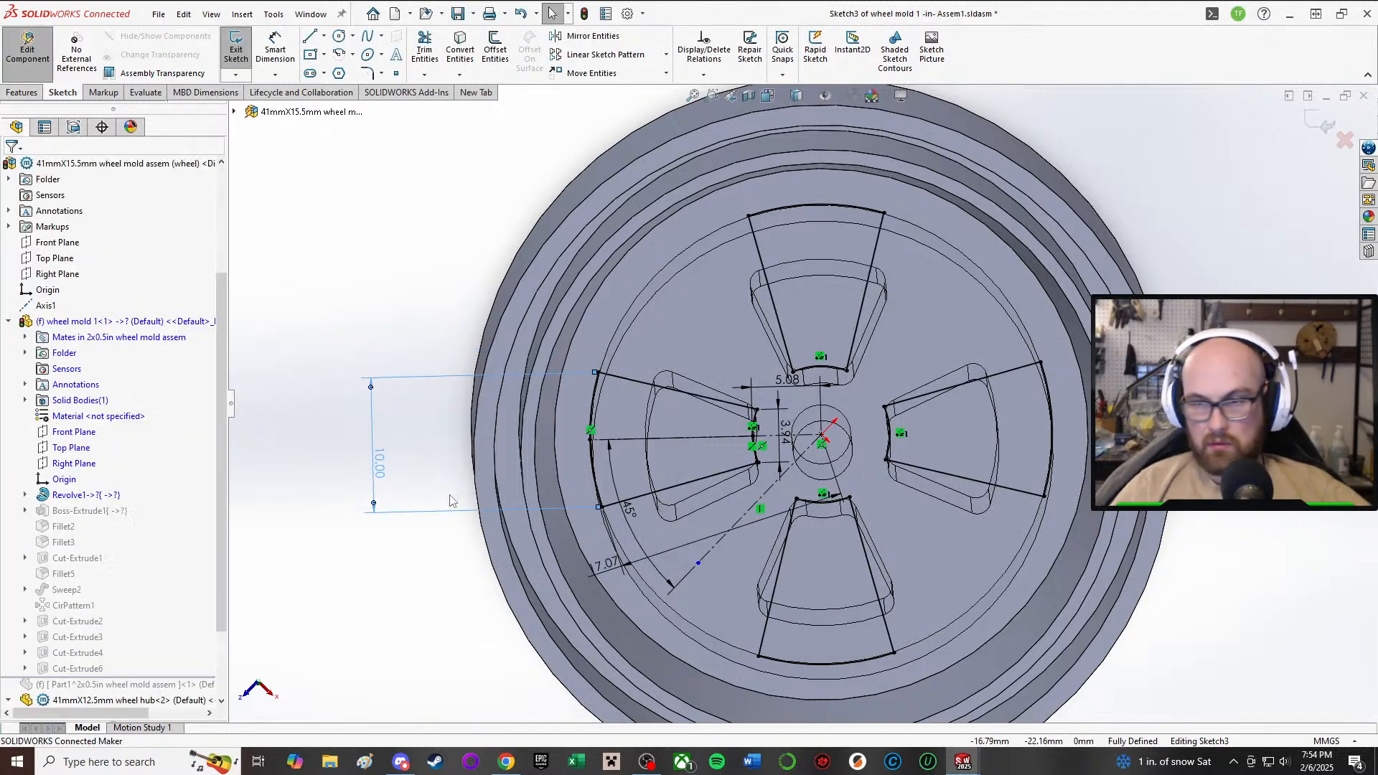
- Set the distance from the mold's center to the wedge profile's outer arc to 12 mm
{"action": "scroll", "coordinate": [503, 474], "scroll_direction": "down", "scroll_amount": 2}
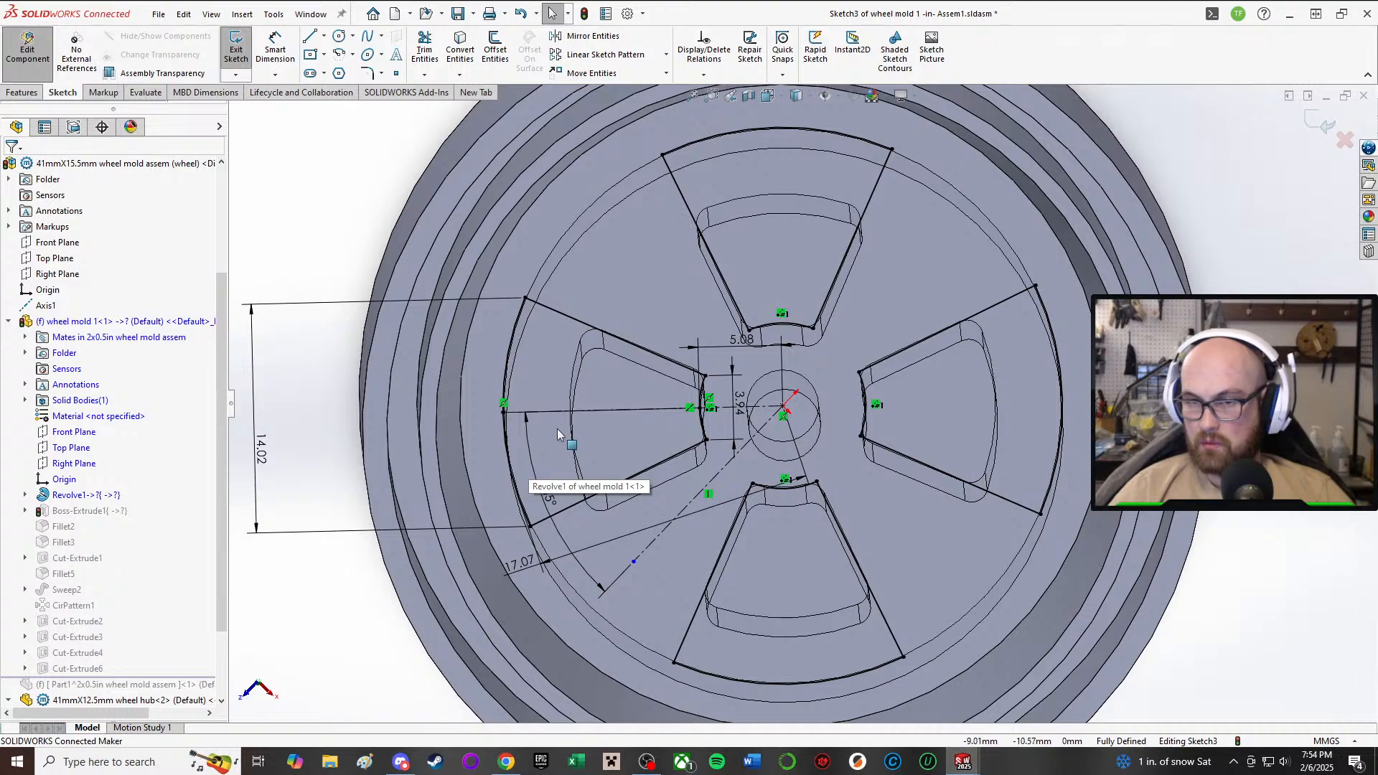
{"action": "middle_click_drag", "start_coordinate": [558, 434], "coordinate": [564, 411]}
{"action": "scroll", "coordinate": [678, 422], "scroll_direction": "up", "scroll_amount": 2}
{"action": "scroll", "coordinate": [683, 420], "scroll_direction": "down", "scroll_amount": 1}
{"action": "mouse_move", "coordinate": [690, 406]}
{"action": "middle_mouse_down"}
{"action": "mouse_move", "coordinate": [679, 332]}
{"action": "mouse_move", "coordinate": [675, 379]}
{"action": "middle_mouse_up"}
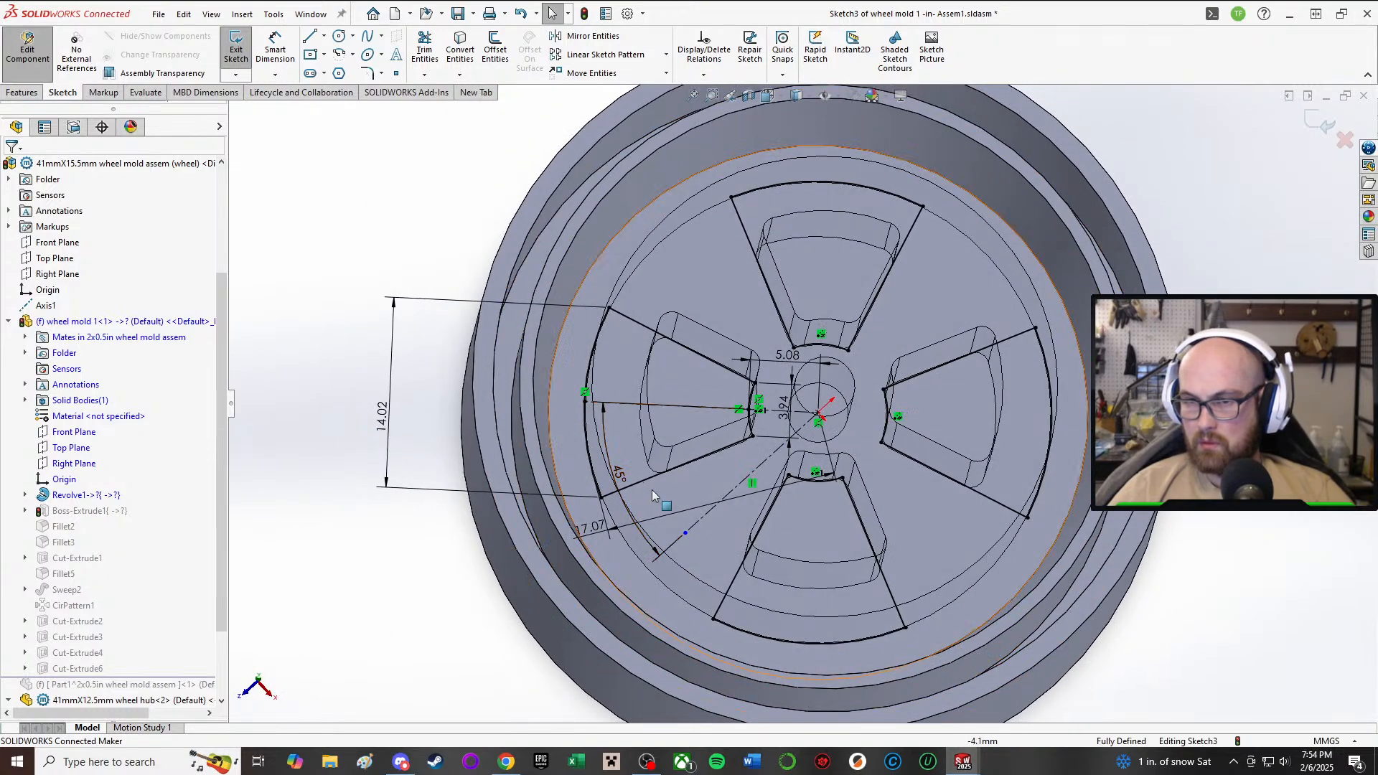
{"action": "middle_click_drag", "start_coordinate": [629, 467], "coordinate": [644, 494]}
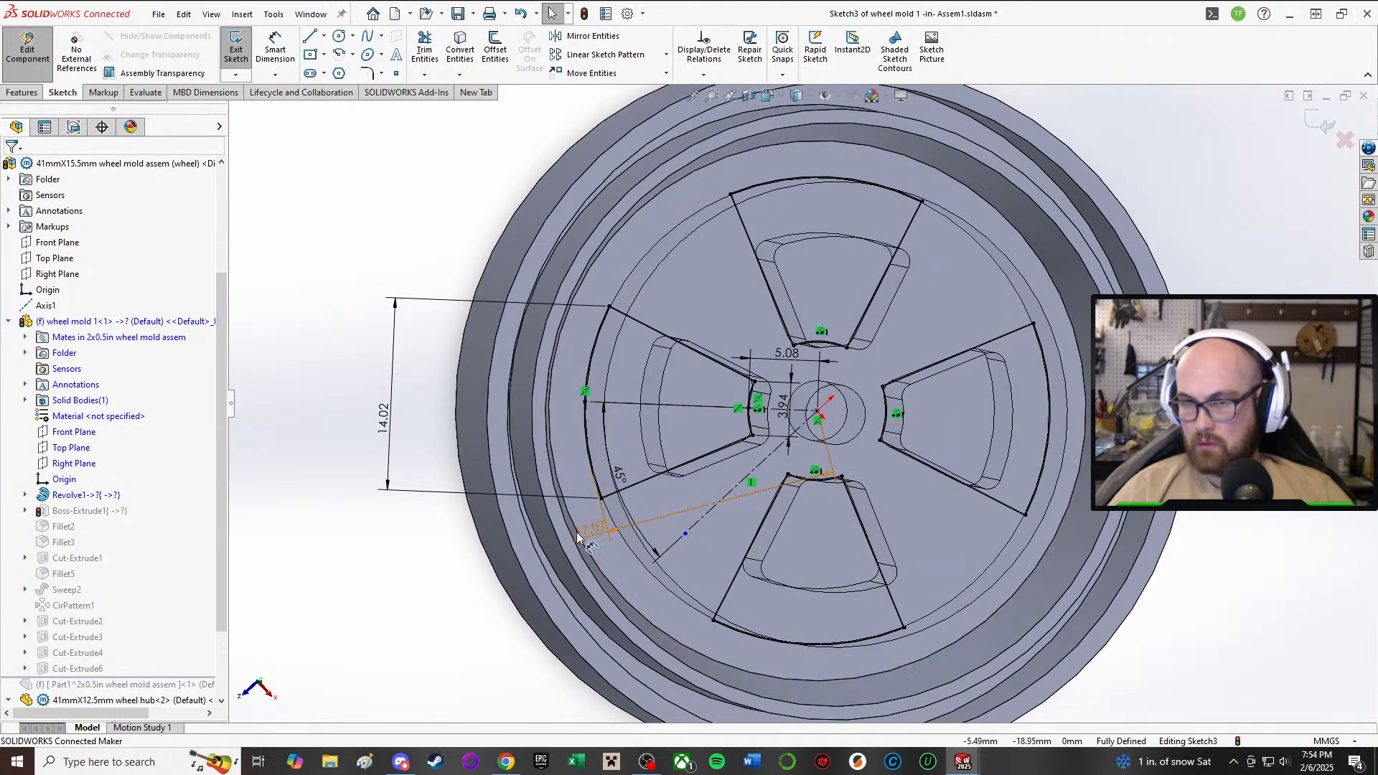
{"action": "double_click", "coordinate": [719, 512]}
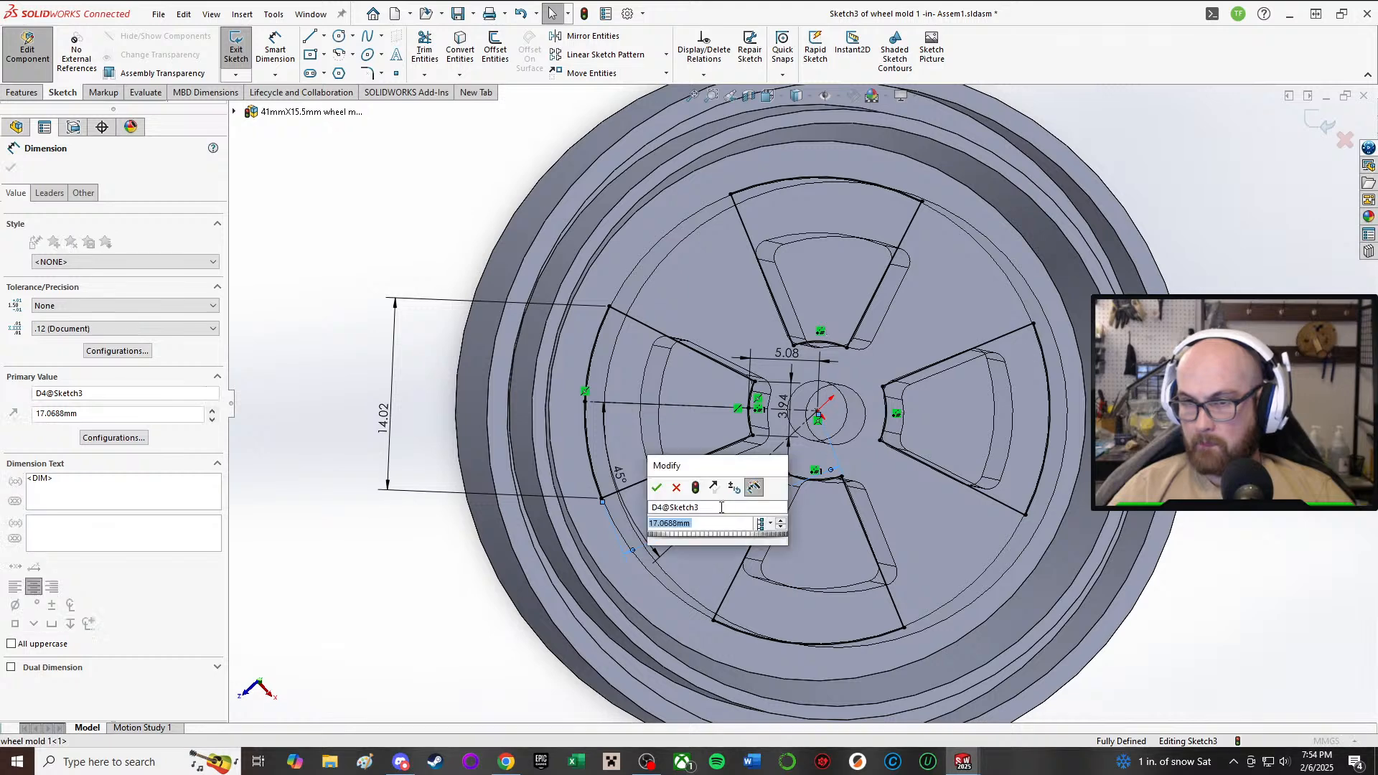
{"action": "type", "text": "2"}
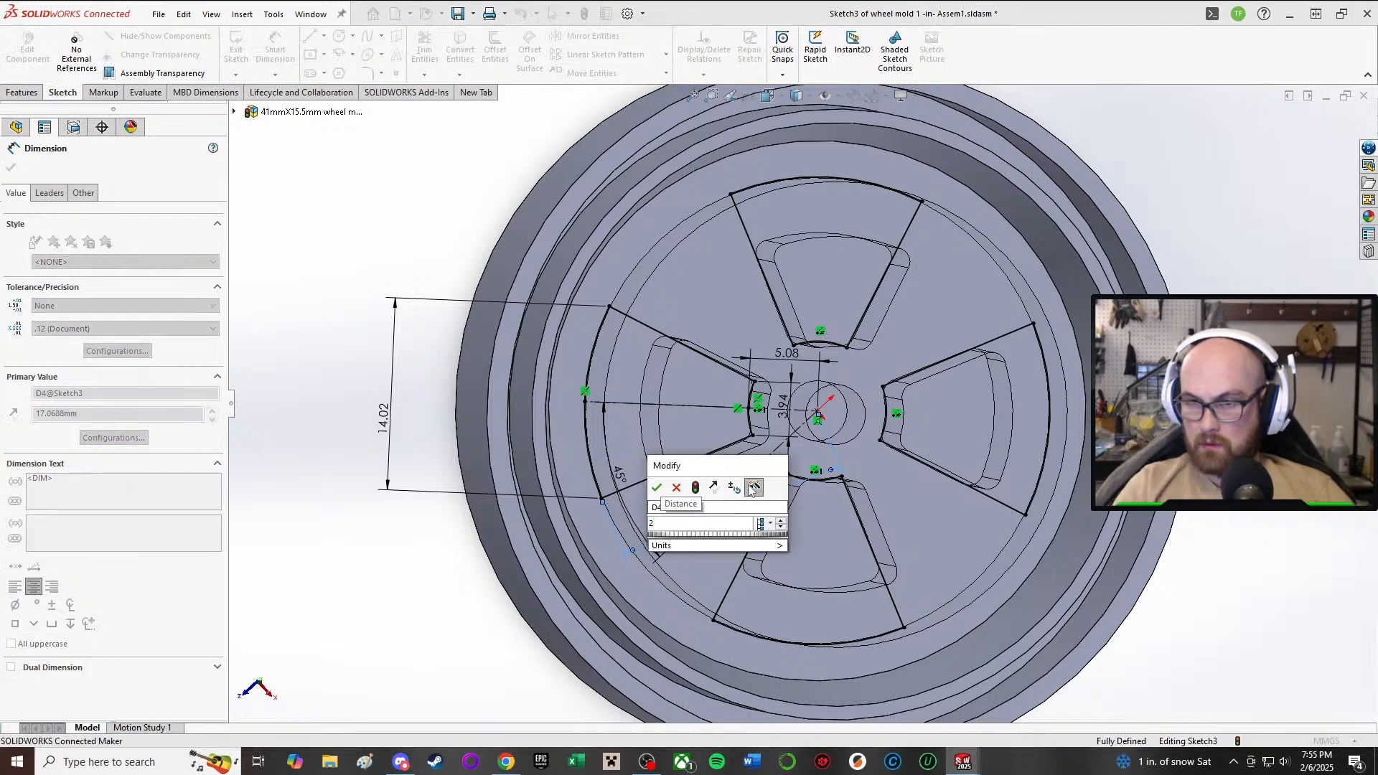
{"action": "type", "text": "1"}
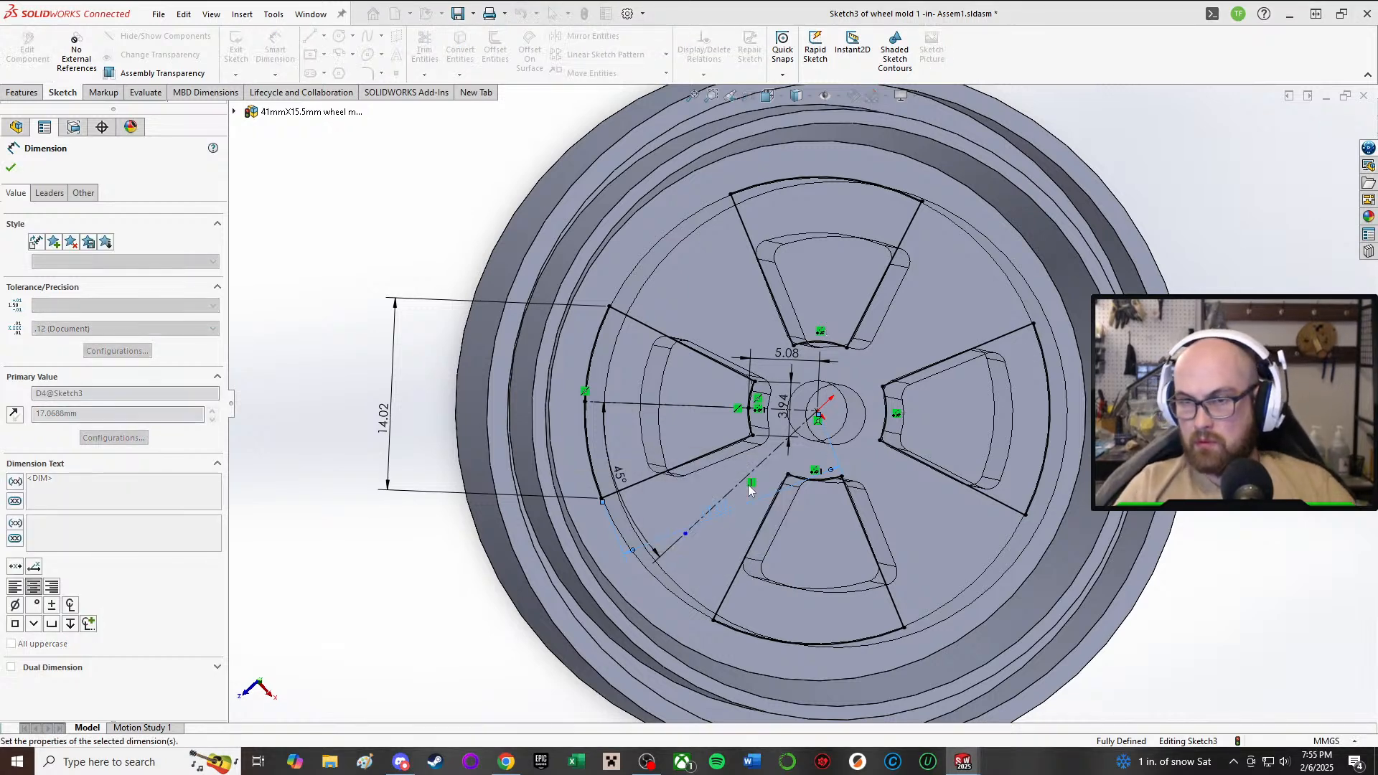
{"action": "key", "text": "Return"}
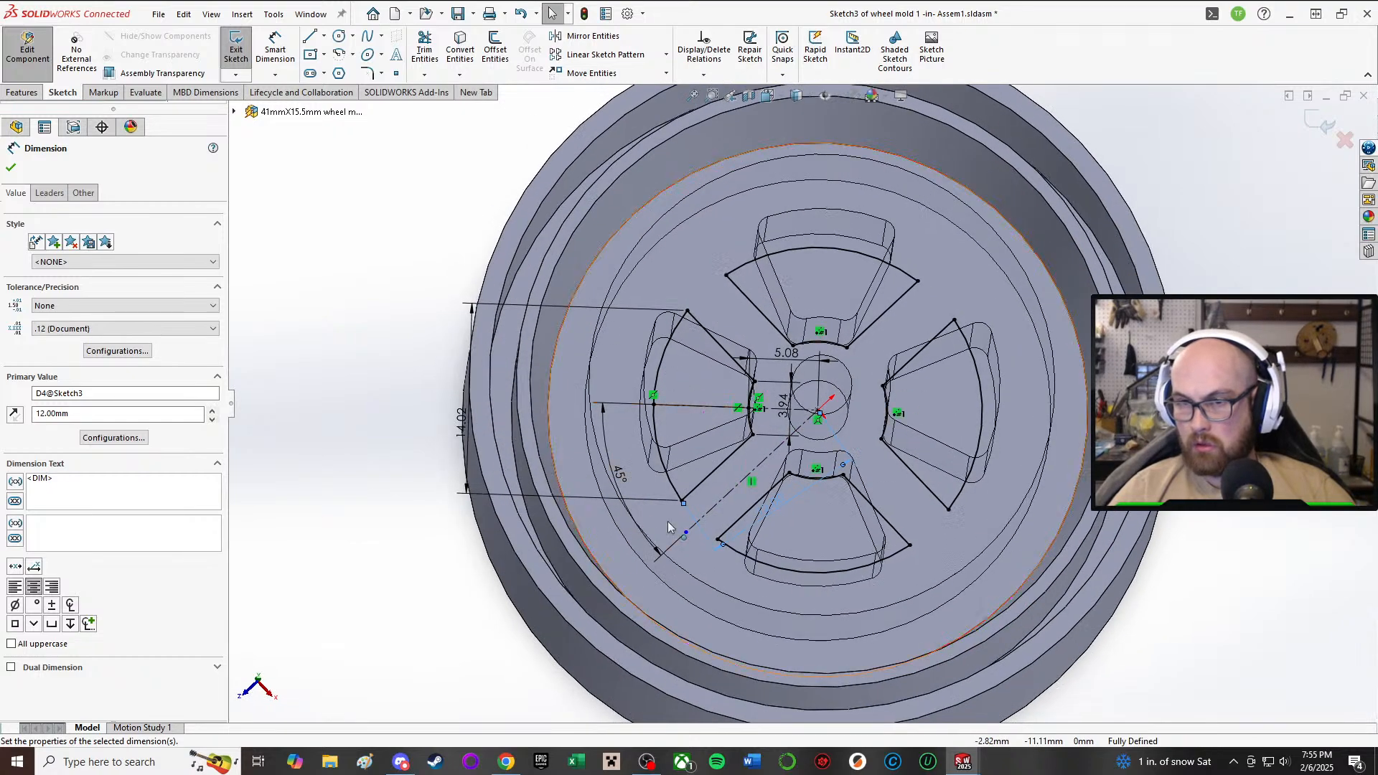
- Try to set the wedge profile's center-to-outer-arc distance to 125 mm and undo the change
{"action": "scroll", "coordinate": [803, 441], "scroll_direction": "down", "scroll_amount": 2}
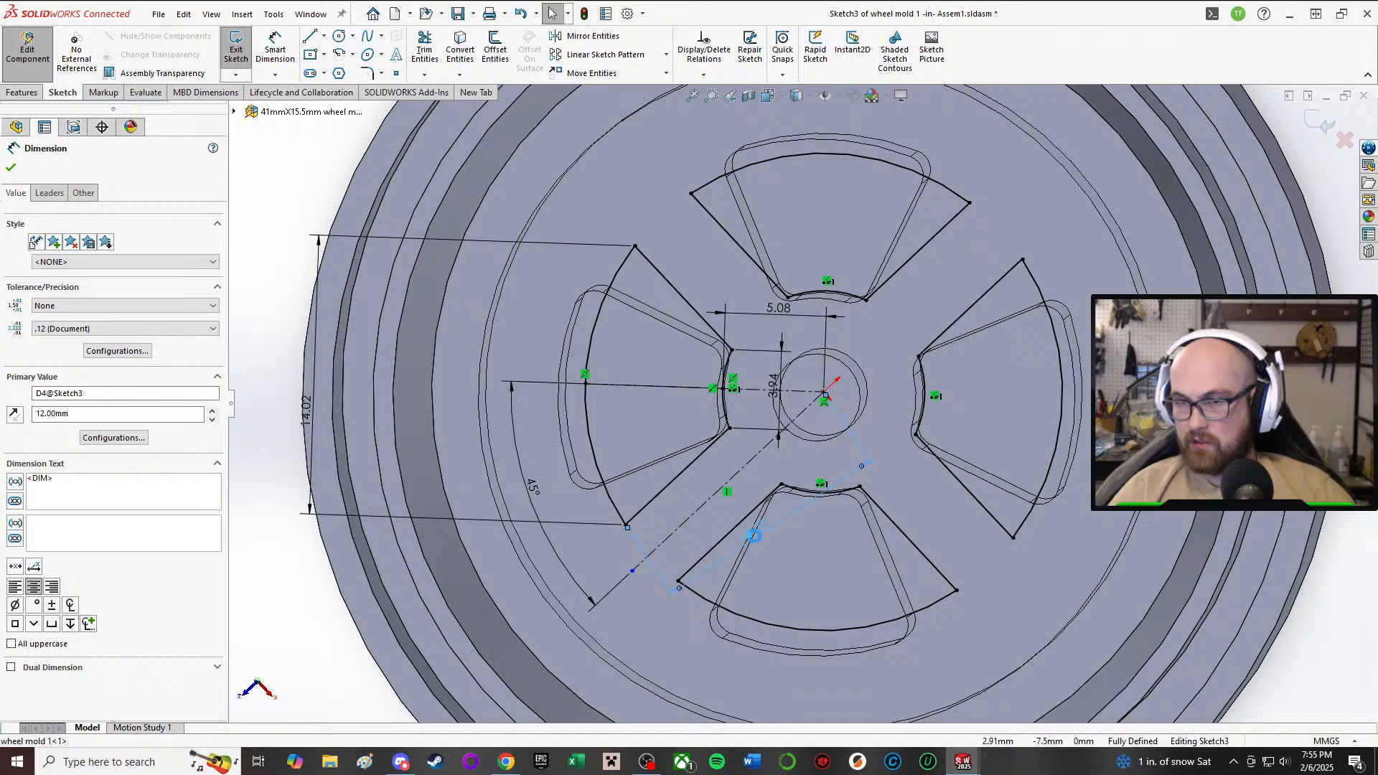
{"action": "double_click", "coordinate": [754, 536]}
{"action": "type", "text": "125"}
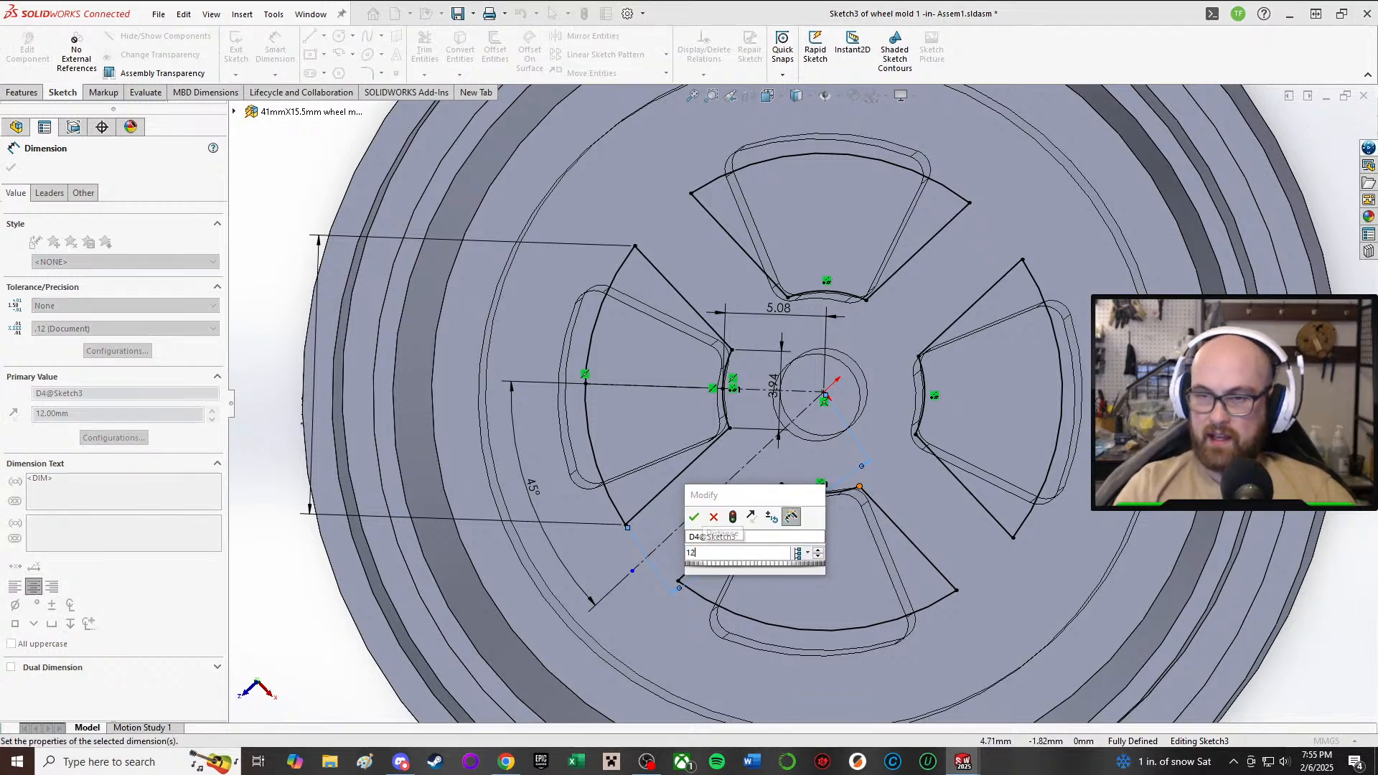
{"action": "key", "text": "Return"}
{"action": "key", "text": "f"}
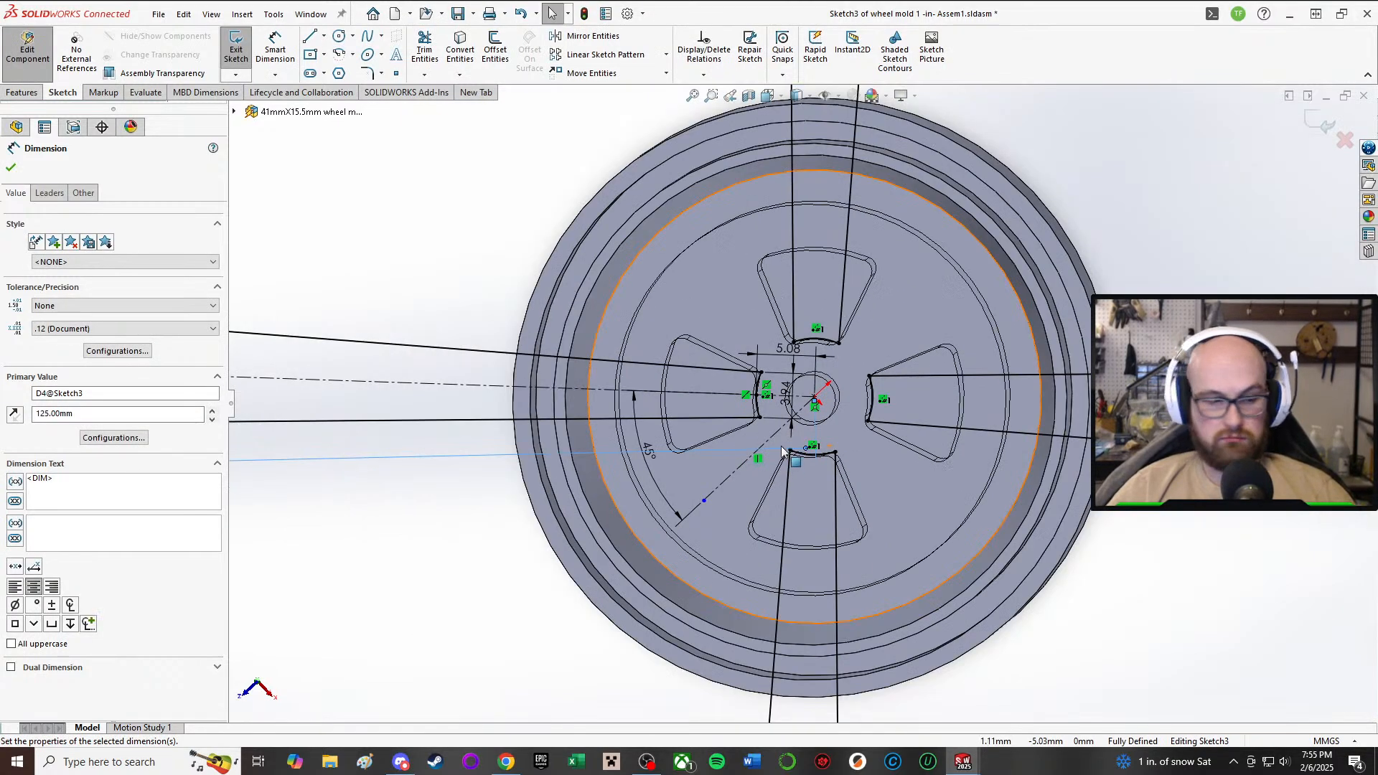
{"action": "key", "text": "ctrl+z"}
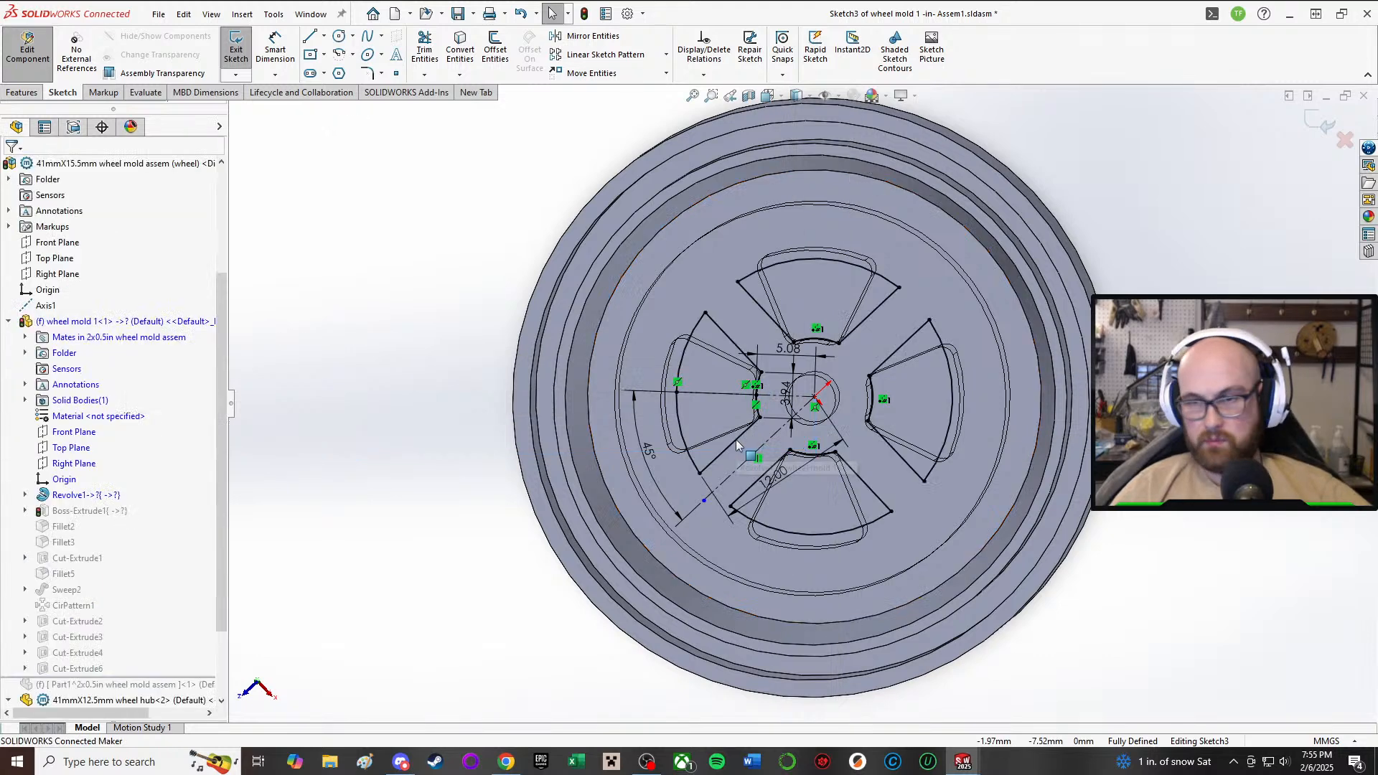
- Set the wedge profile's center-to-outer-arc distance to 13 mm
{"action": "double_click", "coordinate": [781, 481]}
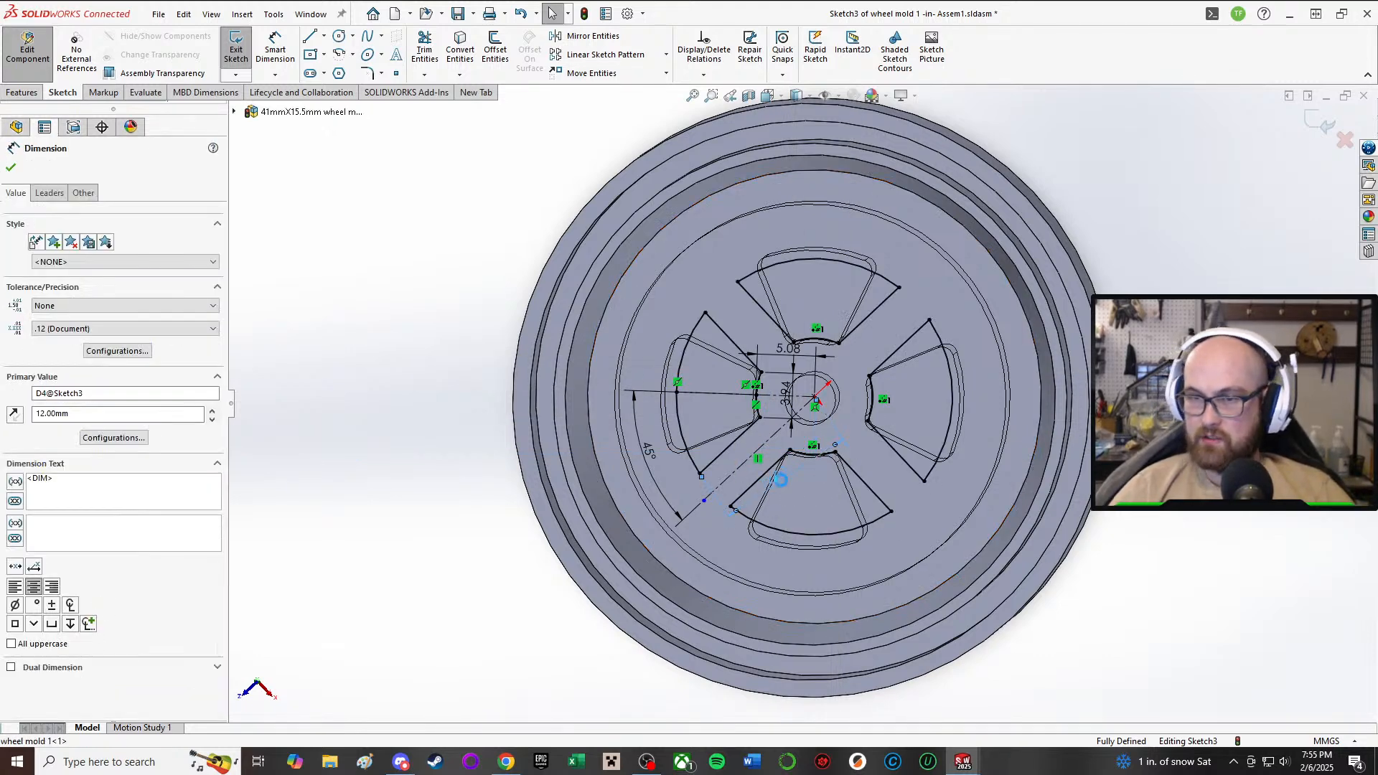
{"action": "type", "text": "13"}
{"action": "key", "text": "Return"}
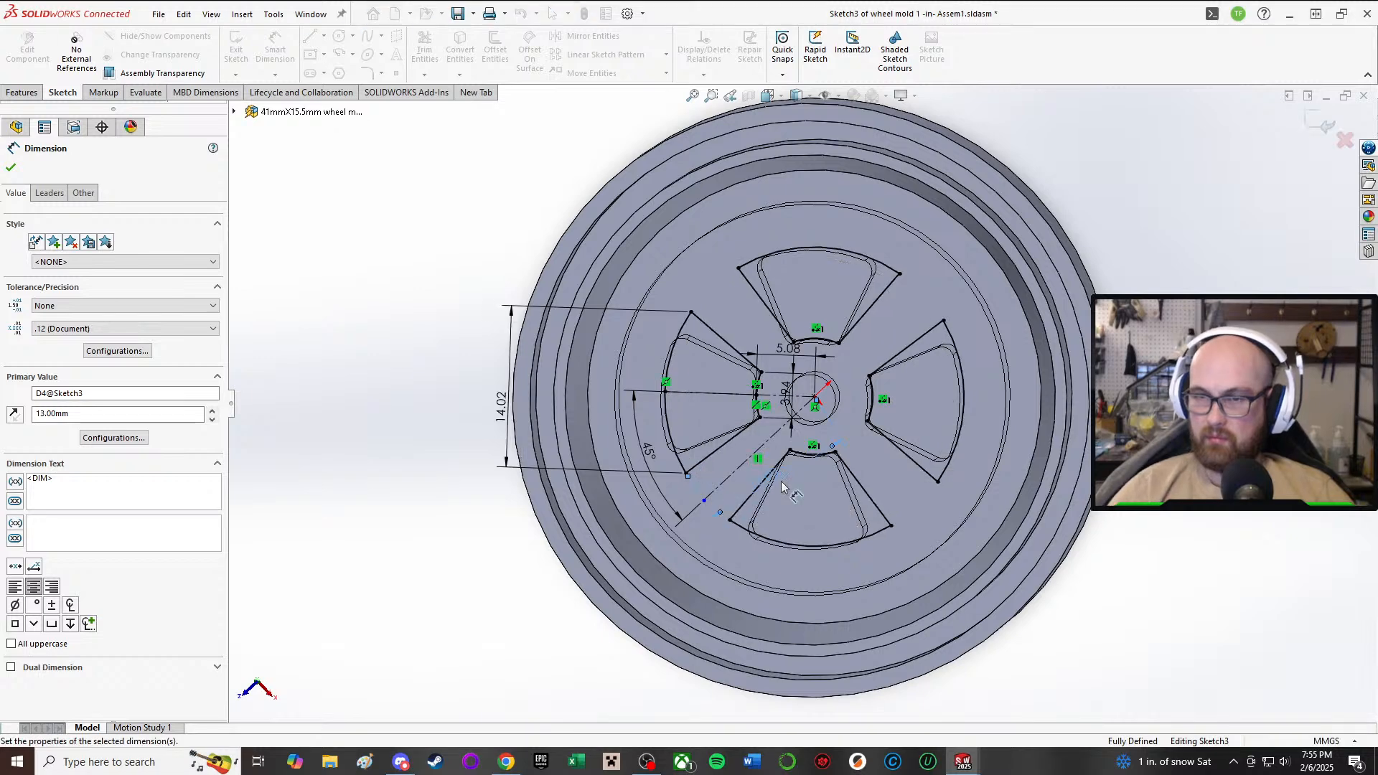
- Set the distance from the mold's center to the wedge profile's outer arc to 12.5 mm
{"action": "scroll", "coordinate": [781, 481], "scroll_direction": "down", "scroll_amount": 3}
{"action": "mouse_move", "coordinate": [838, 437]}
{"action": "middle_mouse_down"}
{"action": "mouse_move", "coordinate": [837, 406]}
{"action": "mouse_move", "coordinate": [840, 416]}
{"action": "middle_mouse_up"}
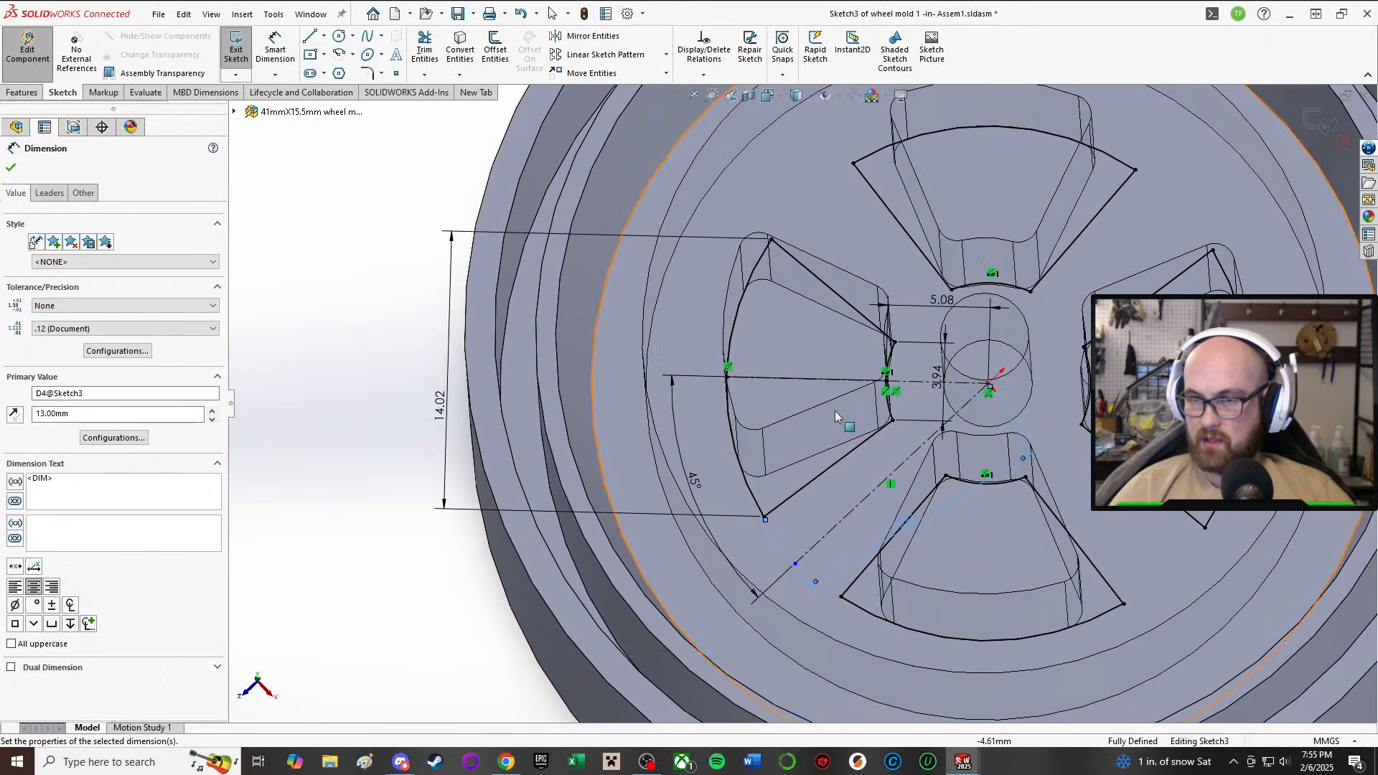
{"action": "double_click", "coordinate": [906, 522]}
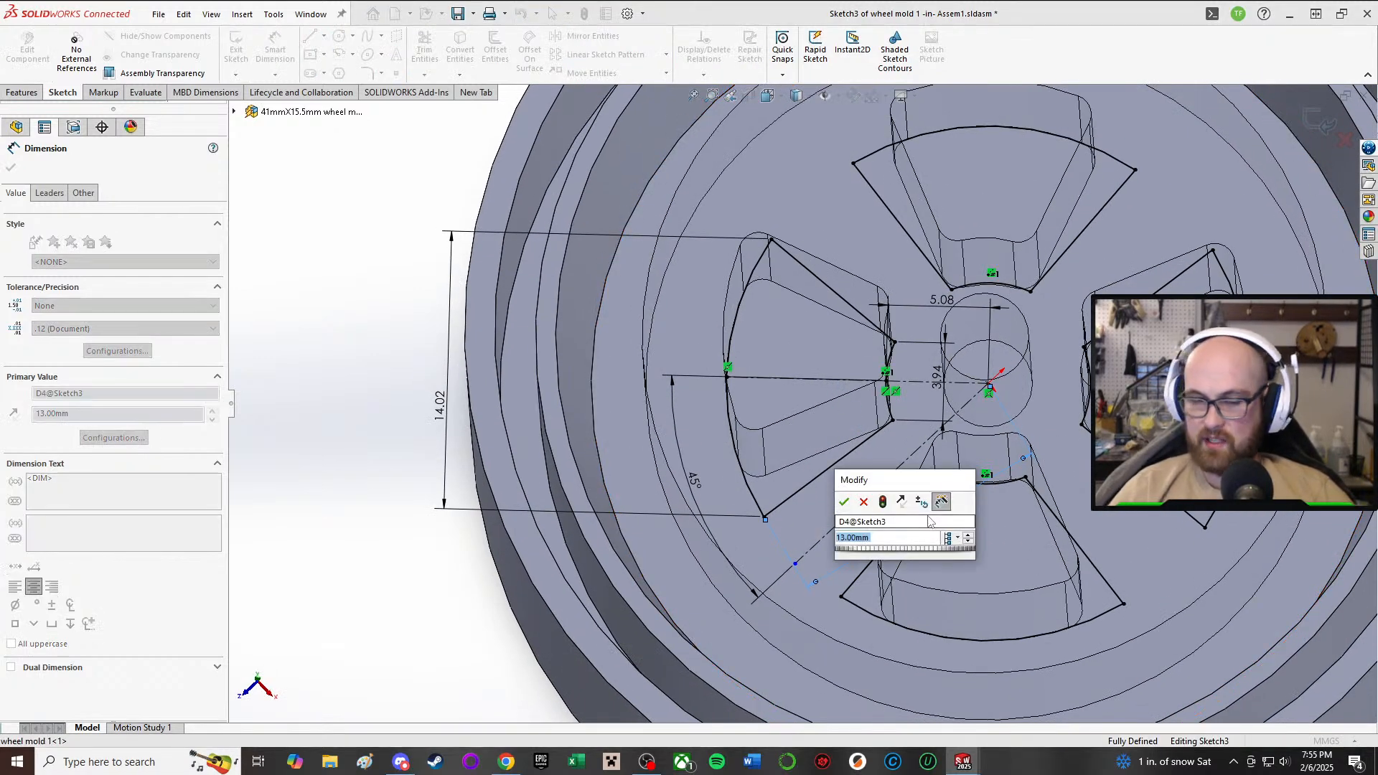
{"action": "type", "text": "12.5"}
{"action": "key", "text": "Return"}
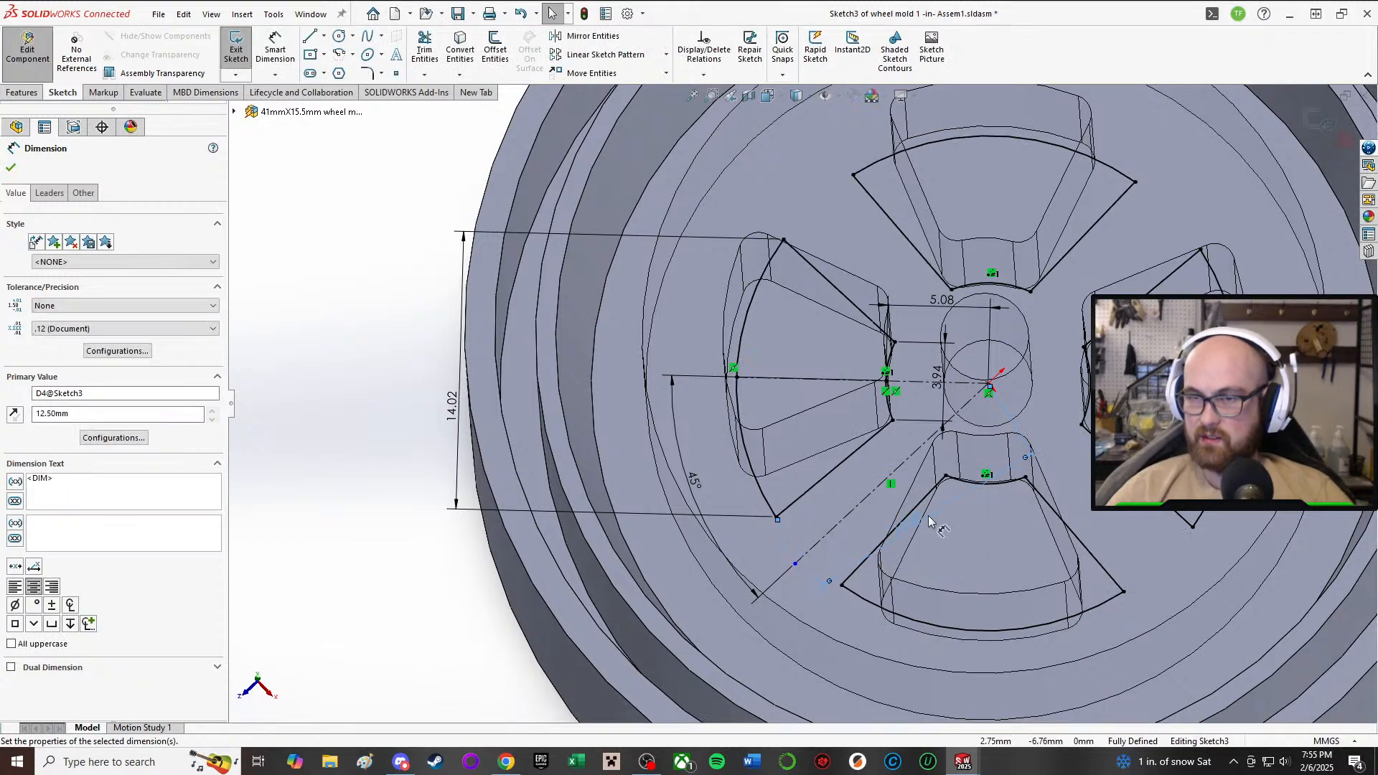
- Set the distance from the mold's center to the wedge profile's inner arc to 5.5 mm
{"action": "middle_click_drag", "start_coordinate": [827, 245], "coordinate": [953, 330]}
{"action": "scroll", "coordinate": [954, 331], "scroll_direction": "down", "scroll_amount": 2}
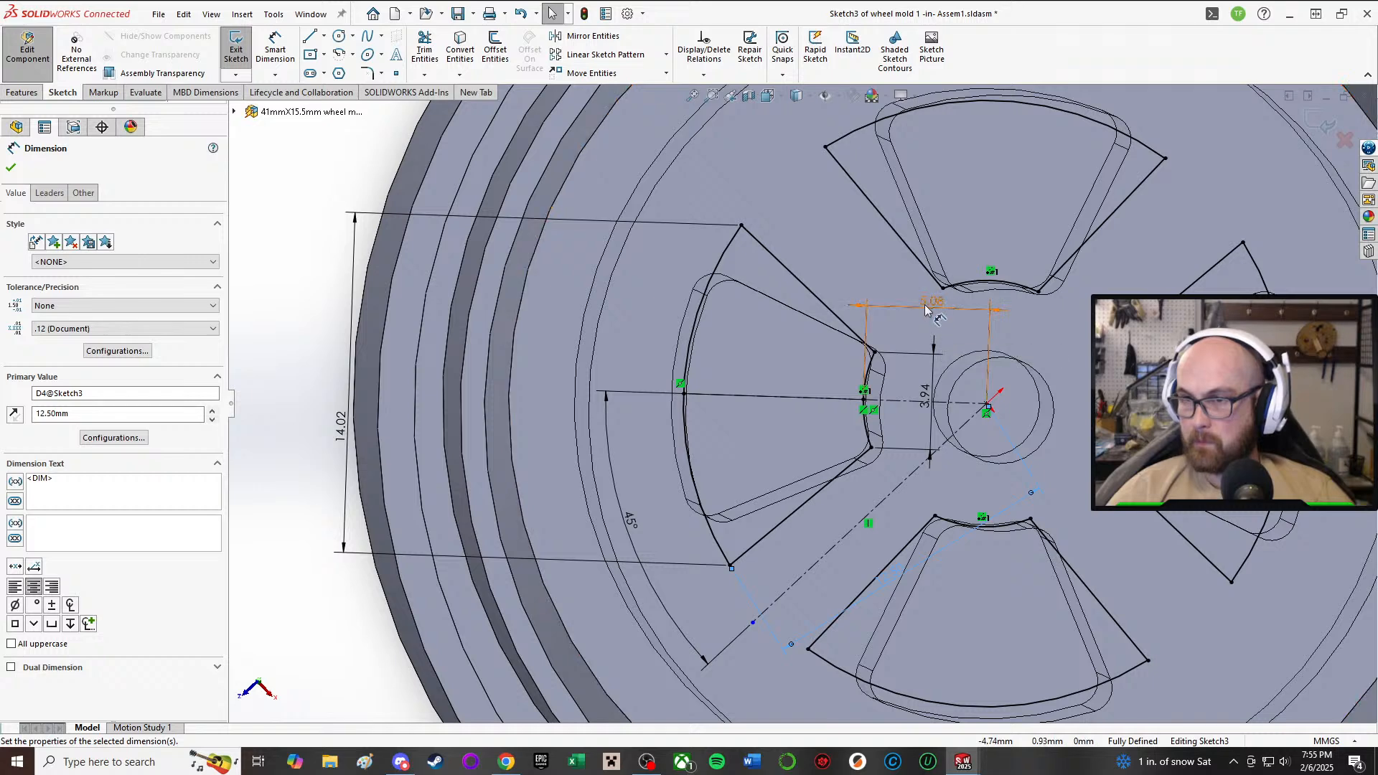
{"action": "double_click", "coordinate": [928, 303]}
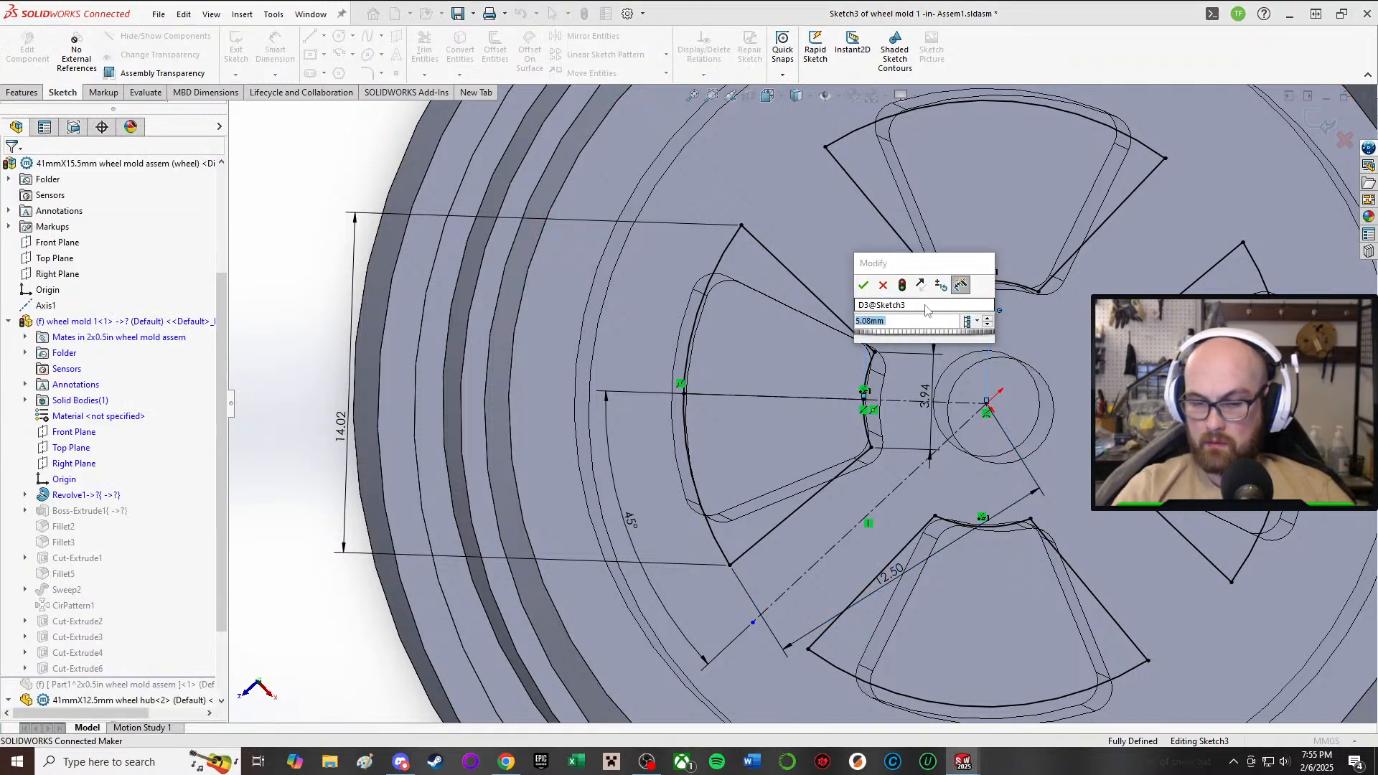
{"action": "type", "text": "5.5"}
{"action": "key", "text": "Return"}
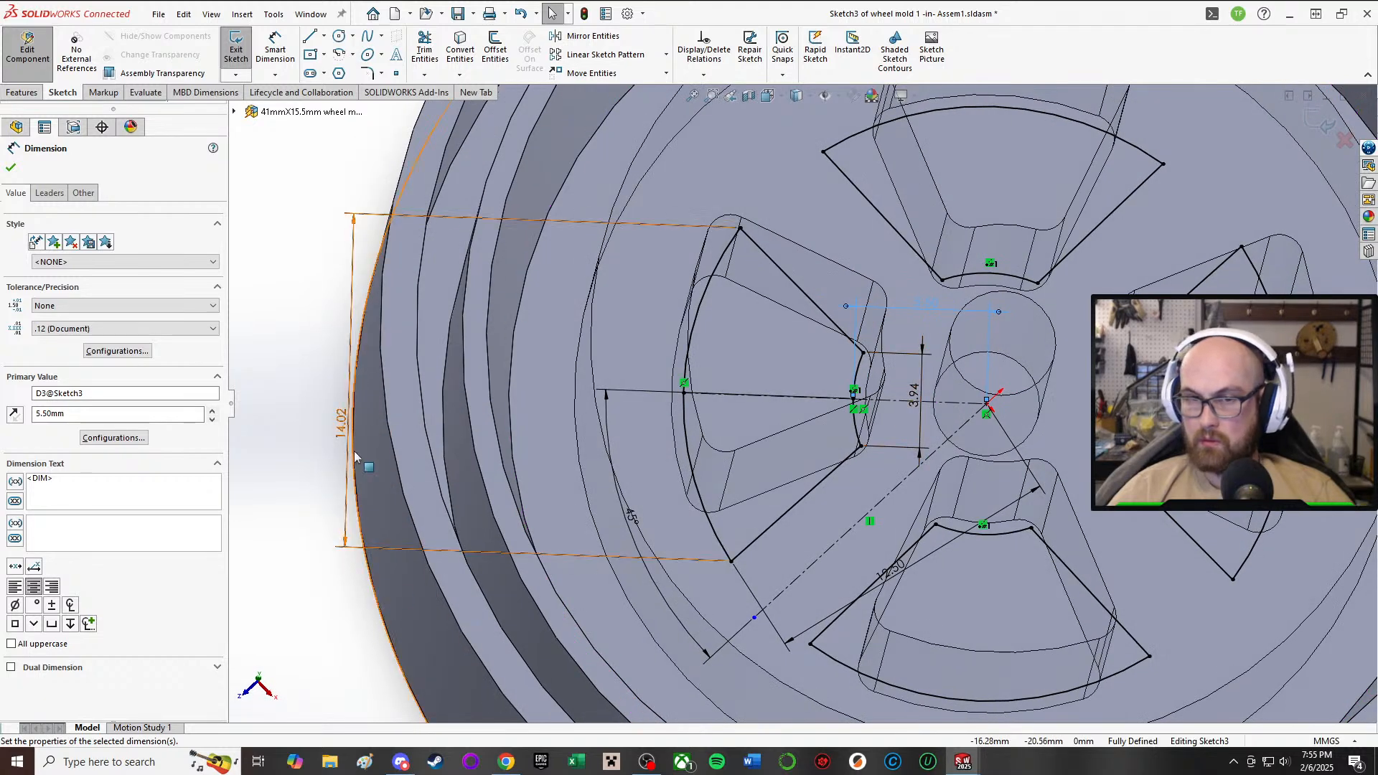
- Try outer widths of 12 mm and 10 mm for the mold's wedge profile
{"action": "double_click", "coordinate": [343, 423]}
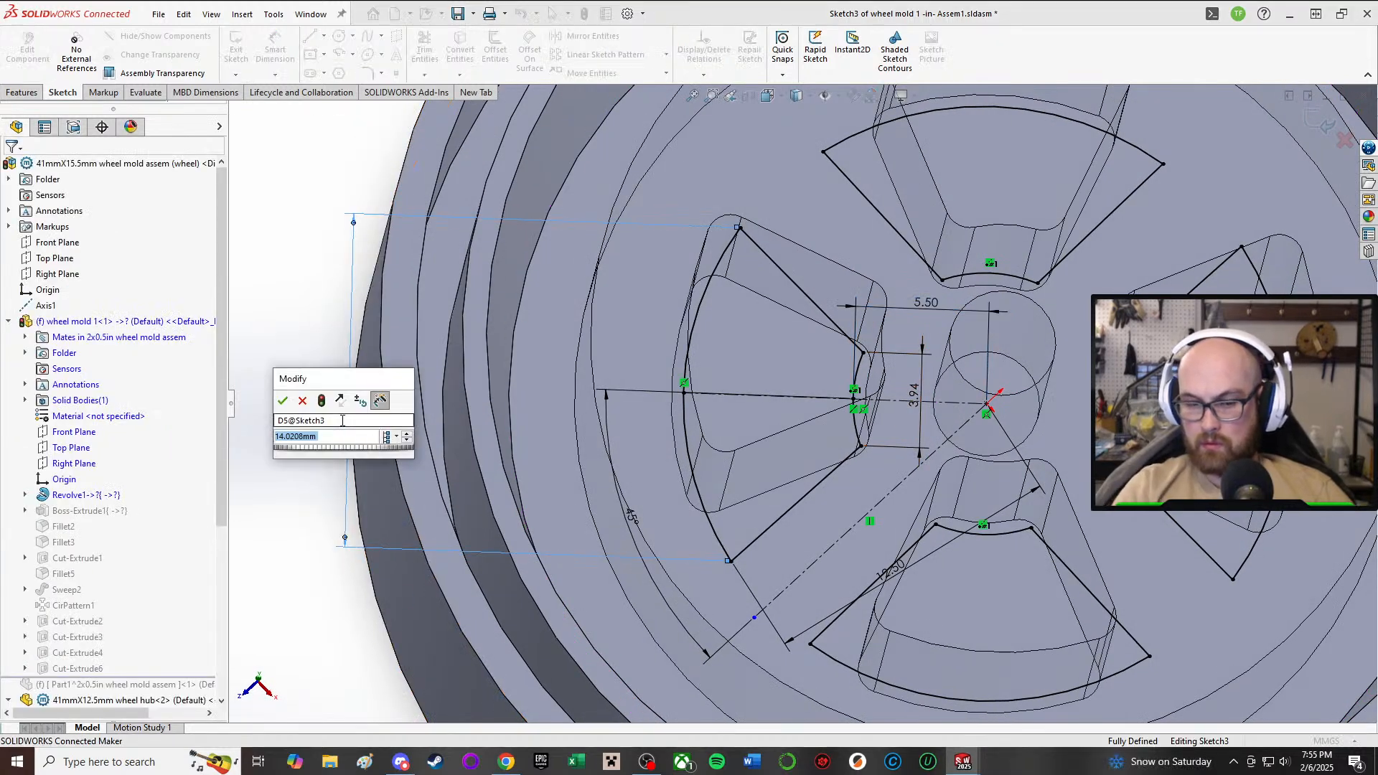
{"action": "type", "text": "15"}
{"action": "key", "text": "BackSpace"}
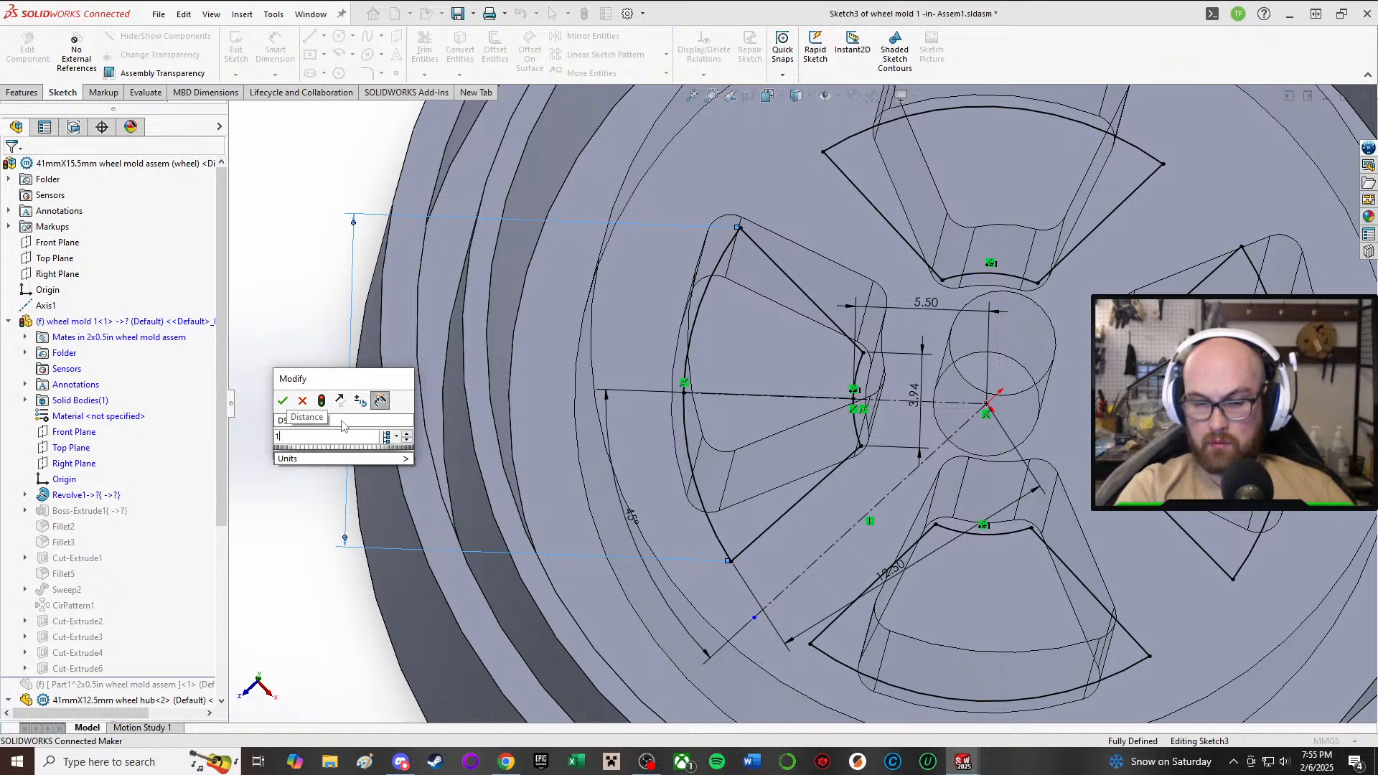
{"action": "key", "text": "Return"}
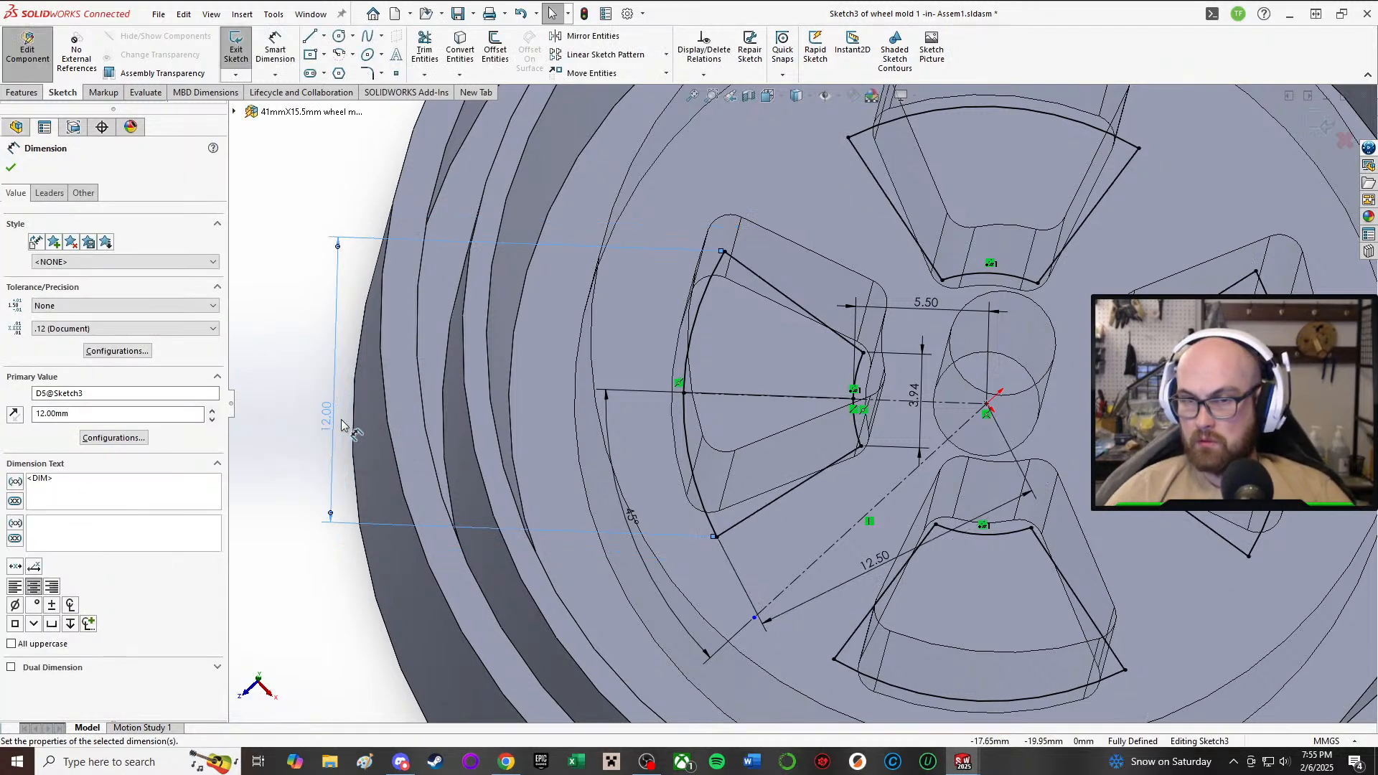
{"action": "double_click", "coordinate": [326, 415]}
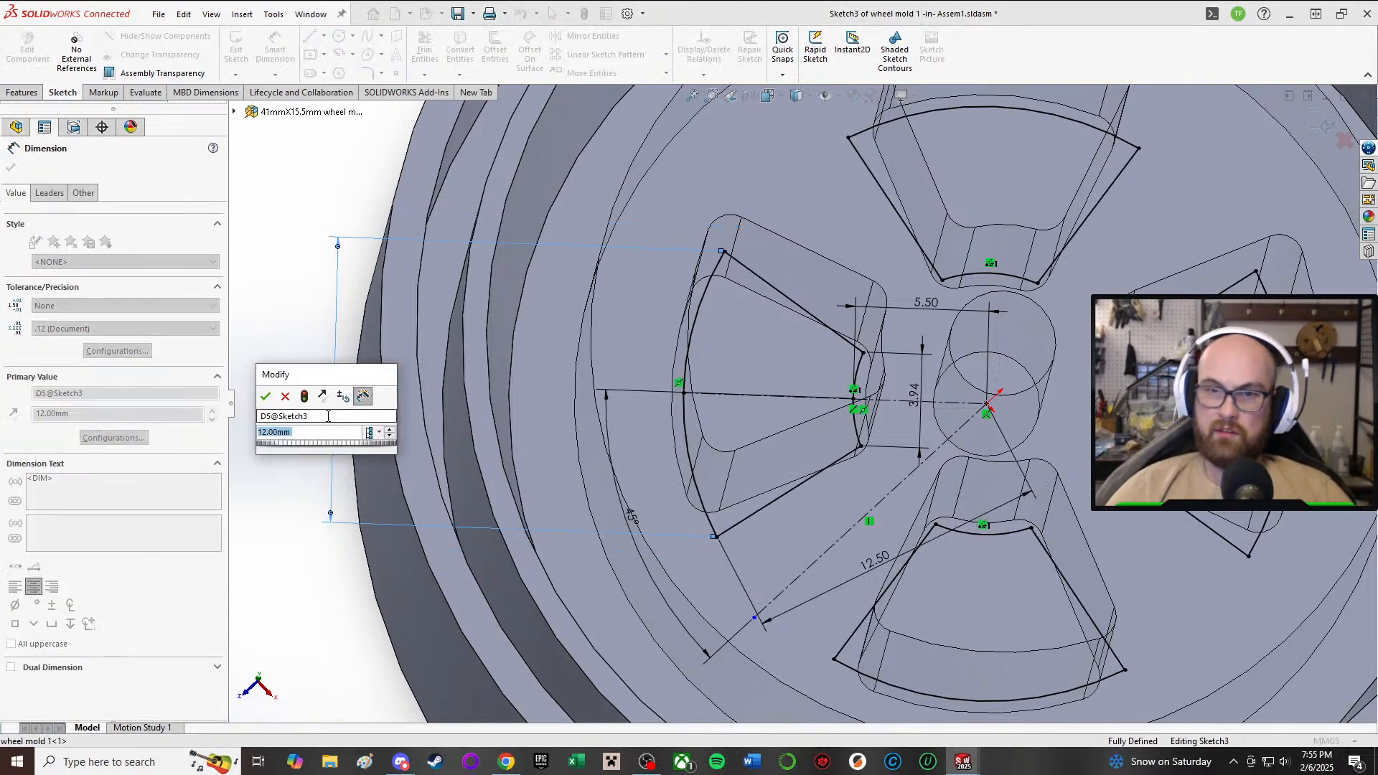
{"action": "type", "text": "10"}
{"action": "key", "text": "Return"}
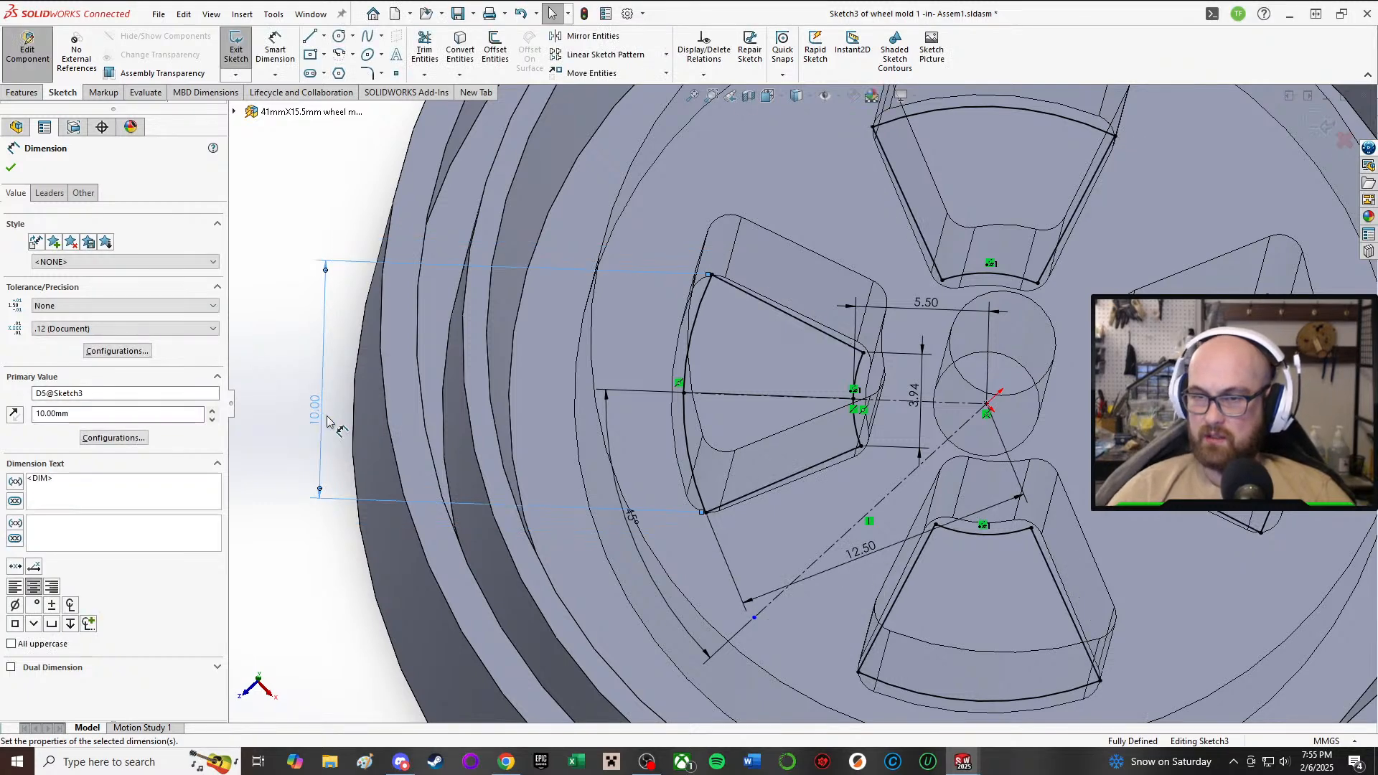
- Set the outer width of the mold's wedge profile to 9.5 mm
{"action": "double_click", "coordinate": [327, 416]}
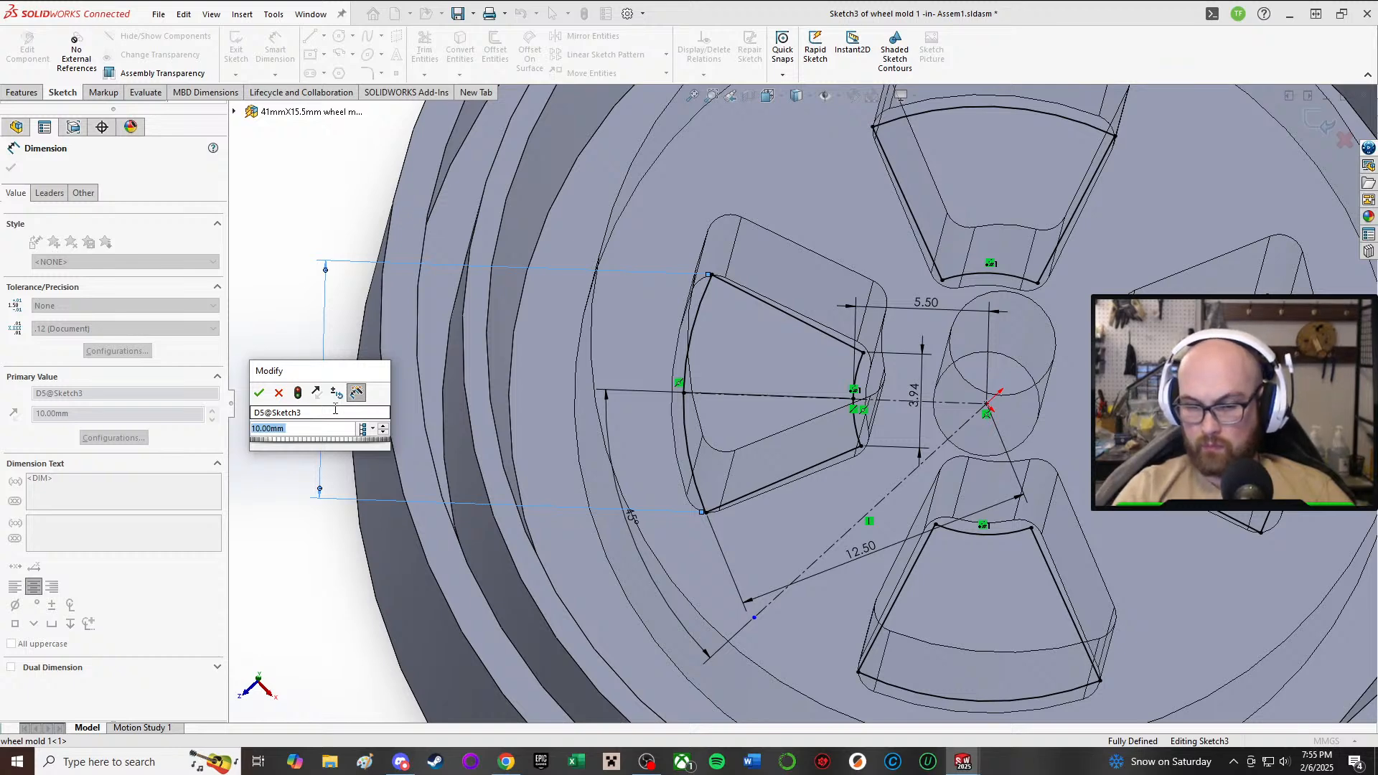
{"action": "type", "text": "9.5"}
{"action": "key", "text": "Return"}
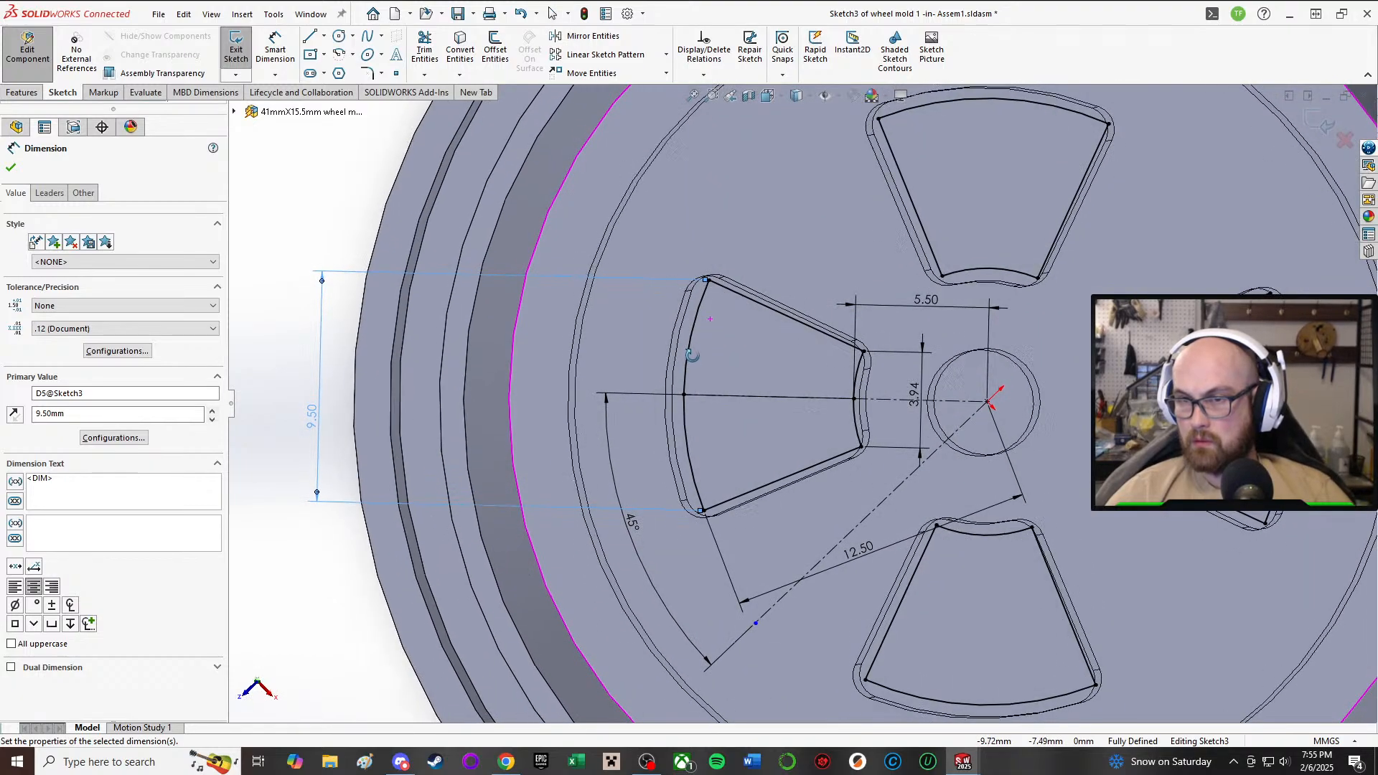
{"action": "scroll", "coordinate": [691, 354], "scroll_direction": "up", "scroll_amount": 3}
{"action": "mouse_move", "coordinate": [691, 355]}
{"action": "middle_mouse_down"}
{"action": "mouse_move", "coordinate": [859, 356]}
{"action": "mouse_move", "coordinate": [955, 403]}
{"action": "middle_mouse_up"}
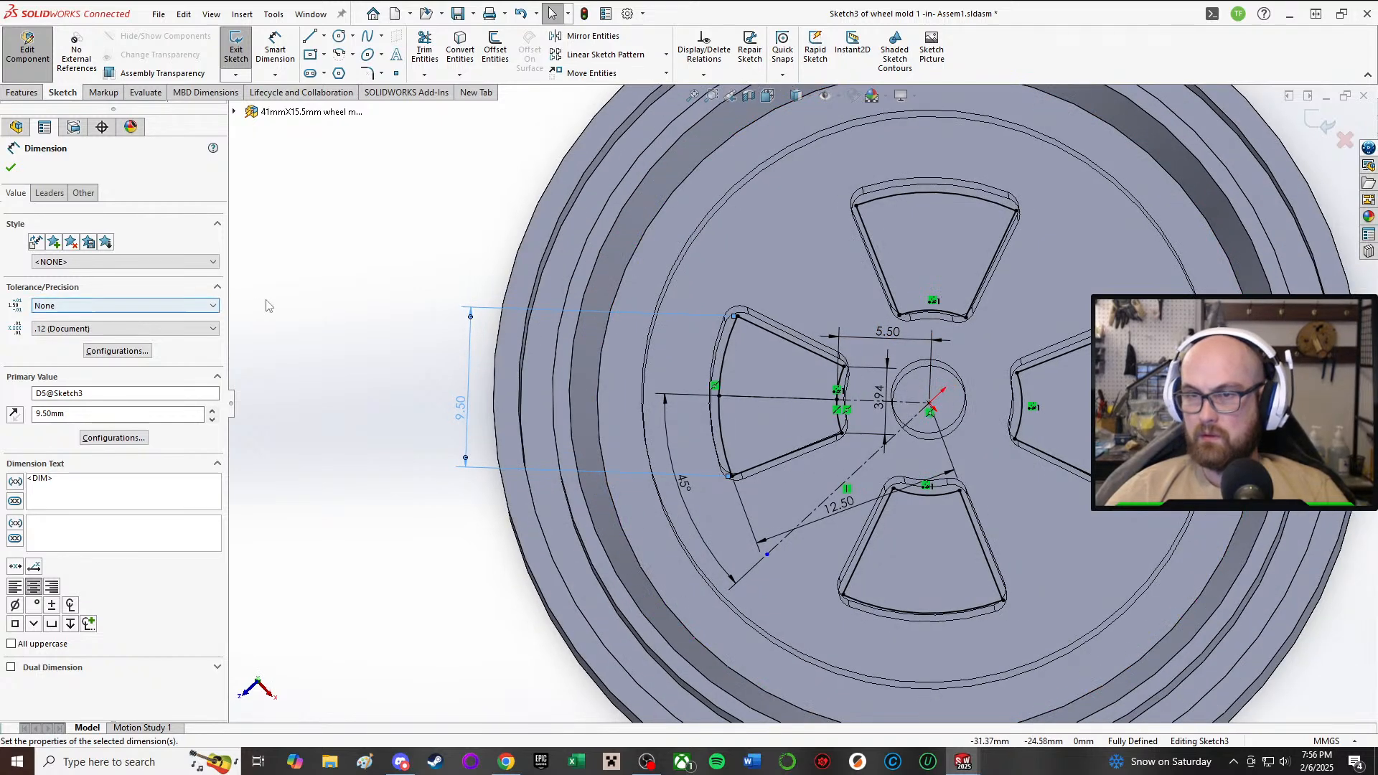
- Exit the wedge sketch, inspect the rebuilt bosses, and finish editing the mold part to return to the assembly
{"action": "left_click", "coordinate": [240, 58]}
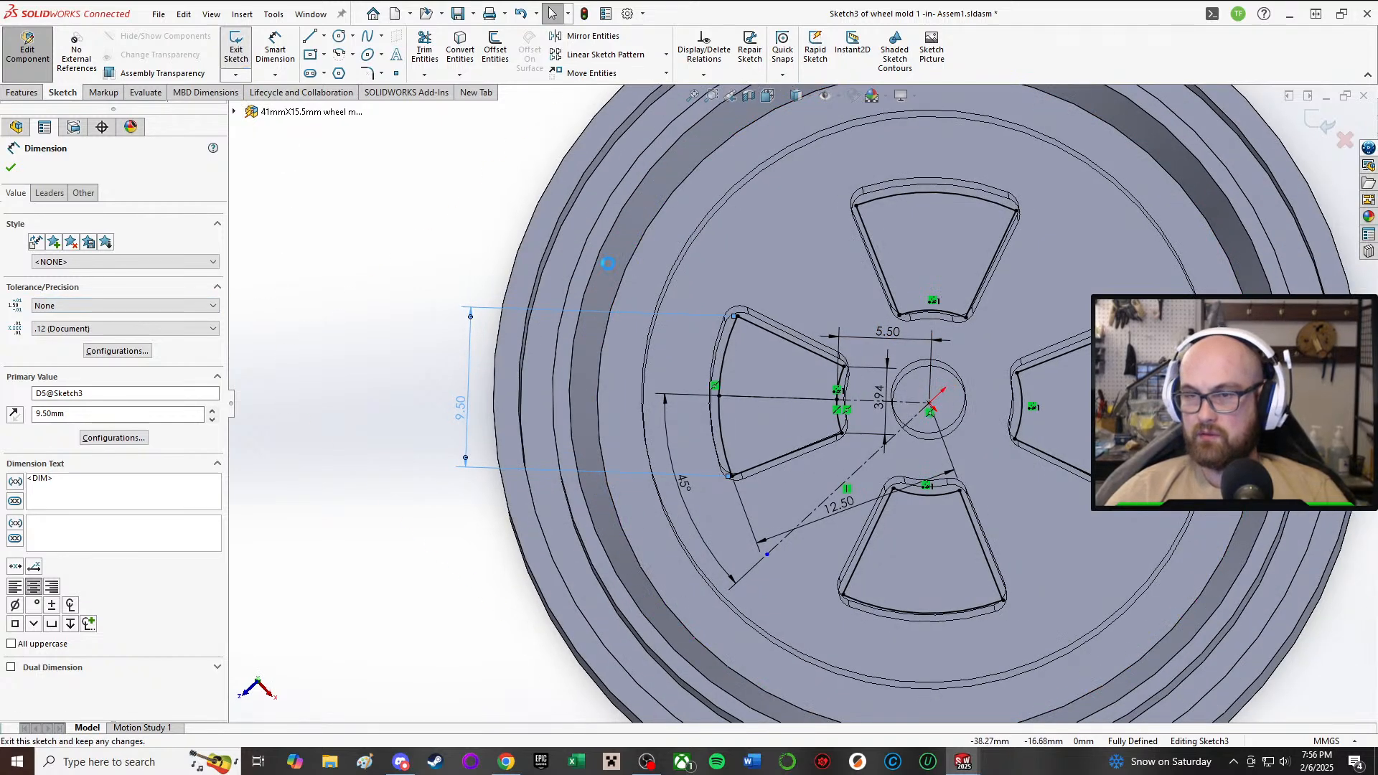
{"action": "mouse_move", "coordinate": [901, 455]}
{"action": "middle_mouse_down"}
{"action": "mouse_move", "coordinate": [889, 352]}
{"action": "mouse_move", "coordinate": [873, 341]}
{"action": "mouse_move", "coordinate": [857, 355]}
{"action": "middle_mouse_up"}
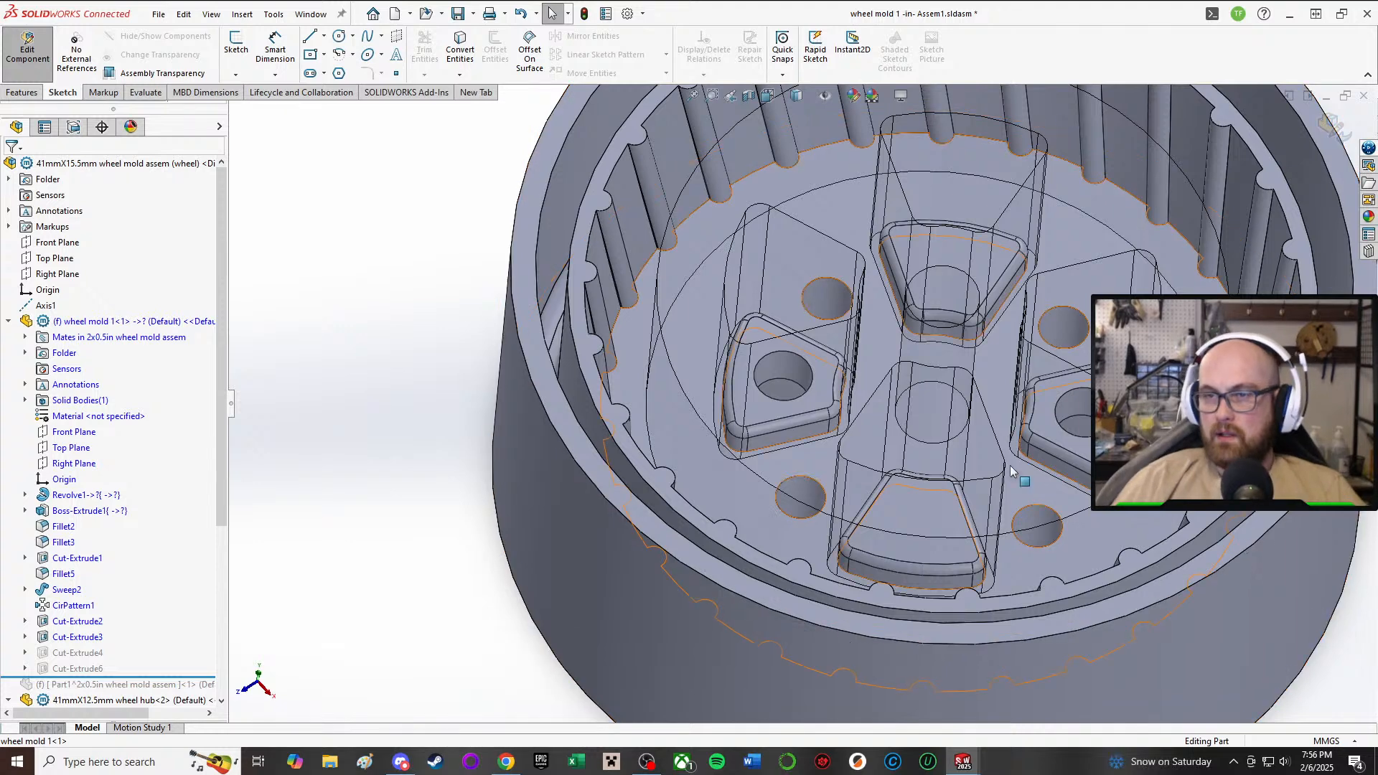
{"action": "left_click", "coordinate": [28, 46]}
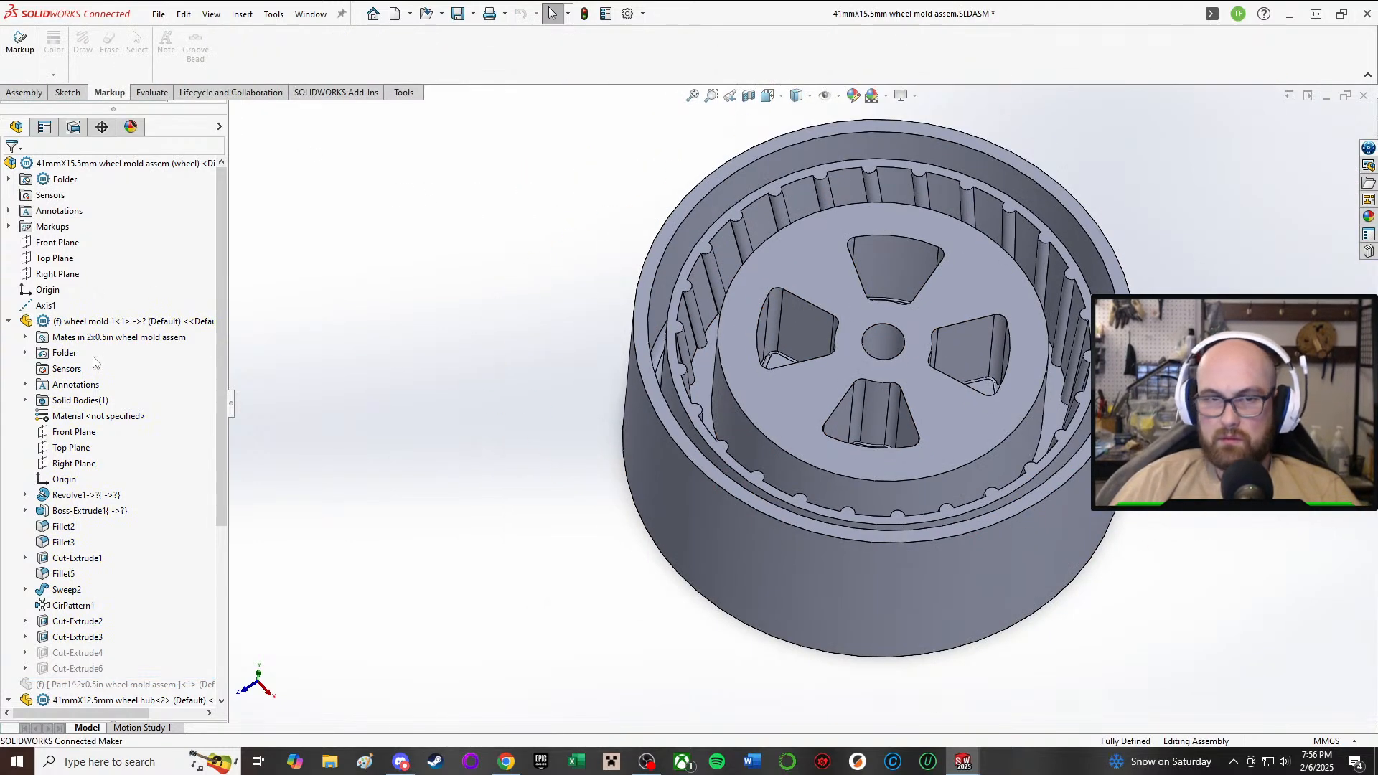
- Activate the assembly's Default configuration, opening any referenced documents that have changed
{"action": "scroll", "coordinate": [119, 402], "scroll_direction": "down", "scroll_amount": 5}
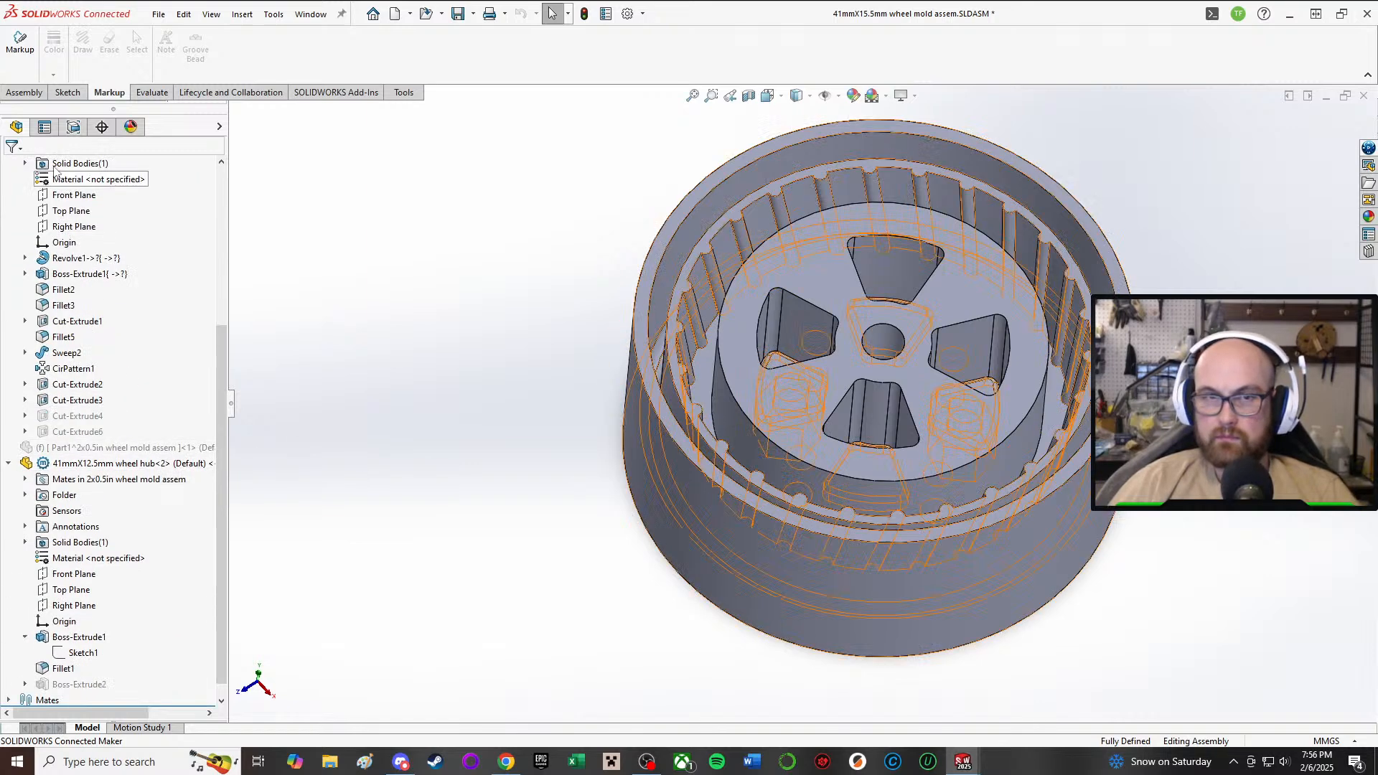
{"action": "left_click", "coordinate": [74, 127]}
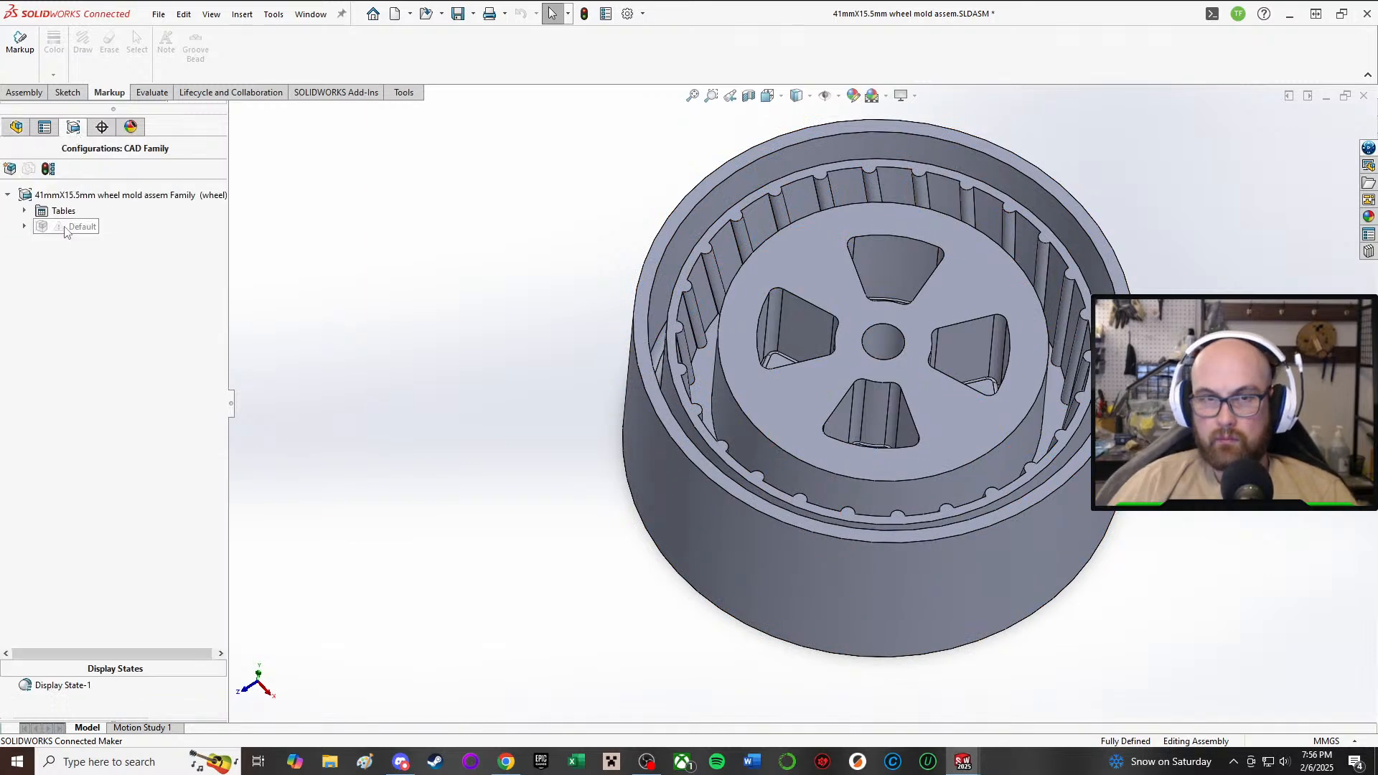
{"action": "left_click", "coordinate": [25, 227]}
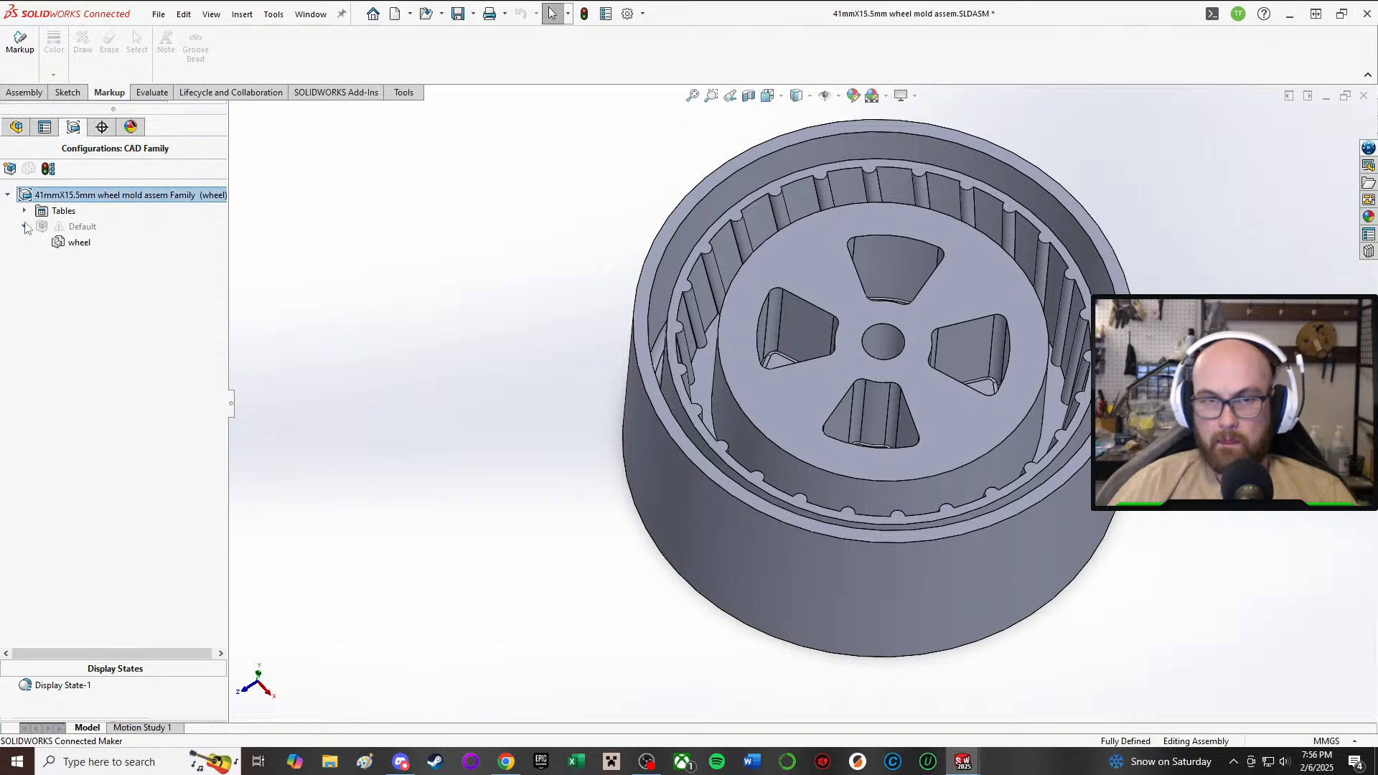
{"action": "double_click", "coordinate": [70, 228]}
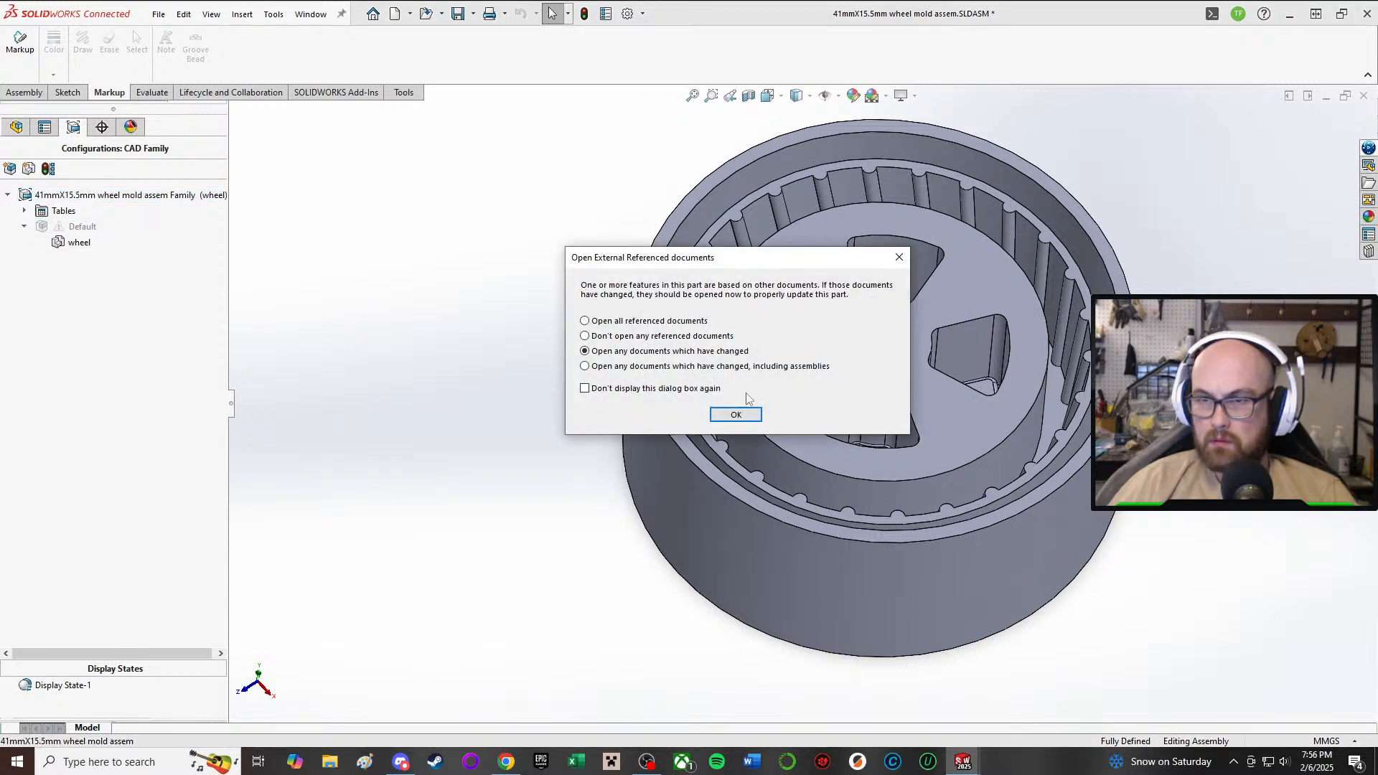
{"action": "left_click", "coordinate": [728, 412]}
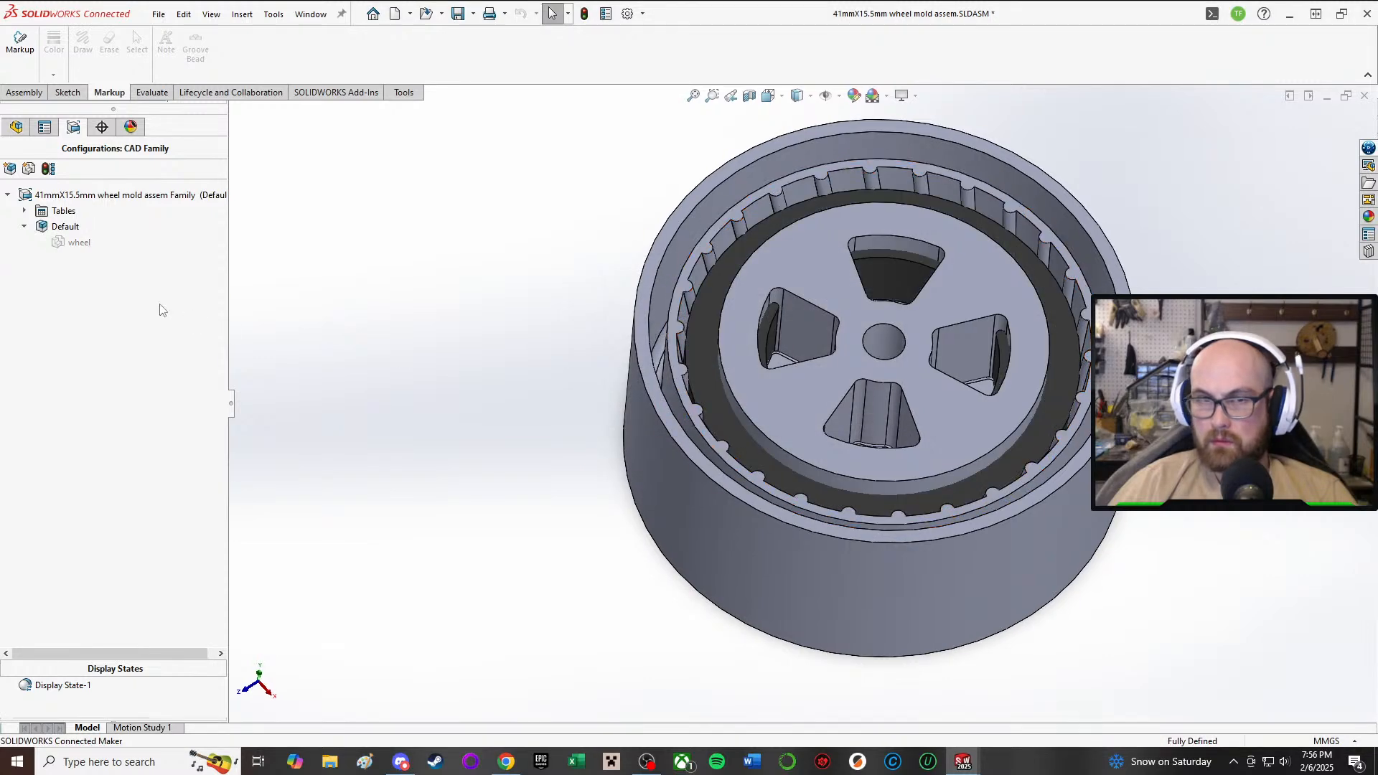
- Compare the assembly's wheel and Default configurations, ending with the wheel configuration active
{"action": "middle_click_drag", "start_coordinate": [784, 290], "coordinate": [880, 290]}
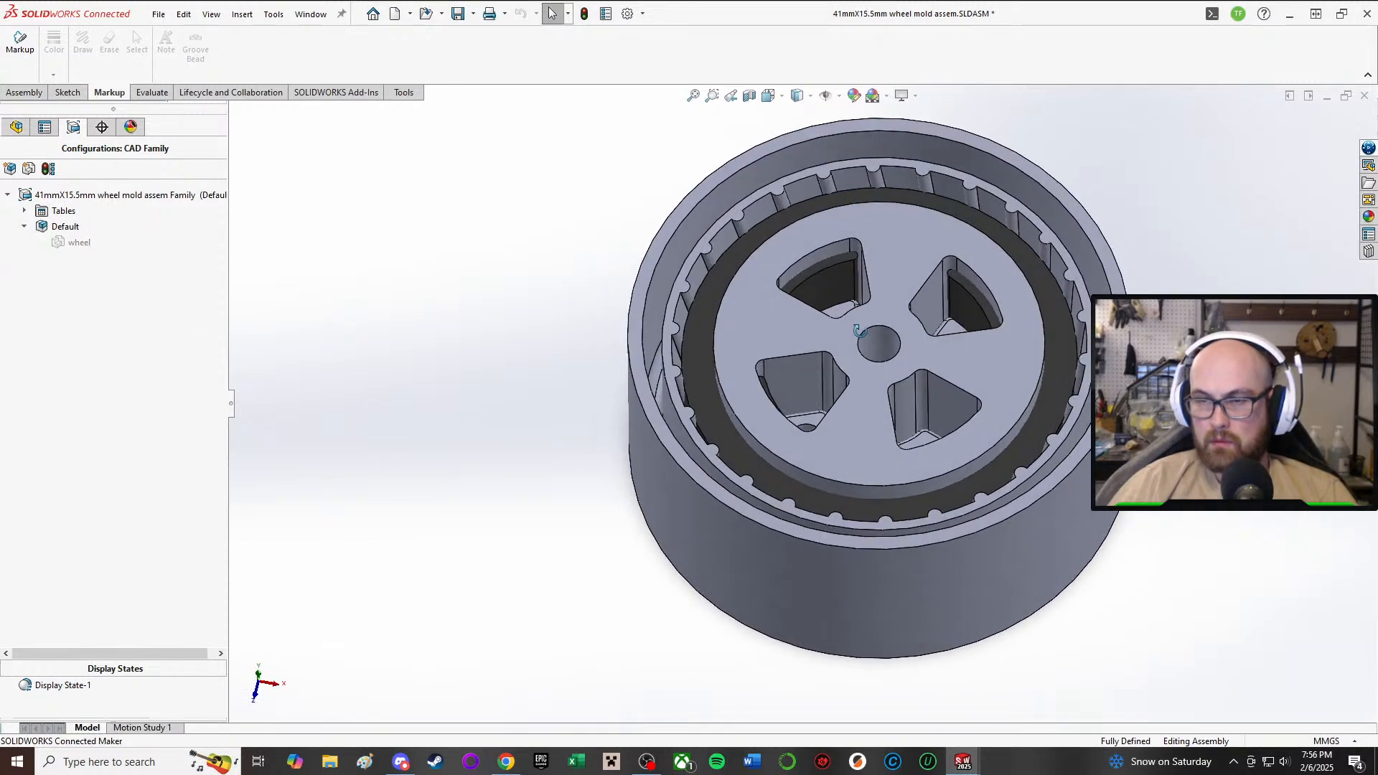
{"action": "right_click", "coordinate": [70, 242]}
{"action": "left_click", "coordinate": [142, 325]}
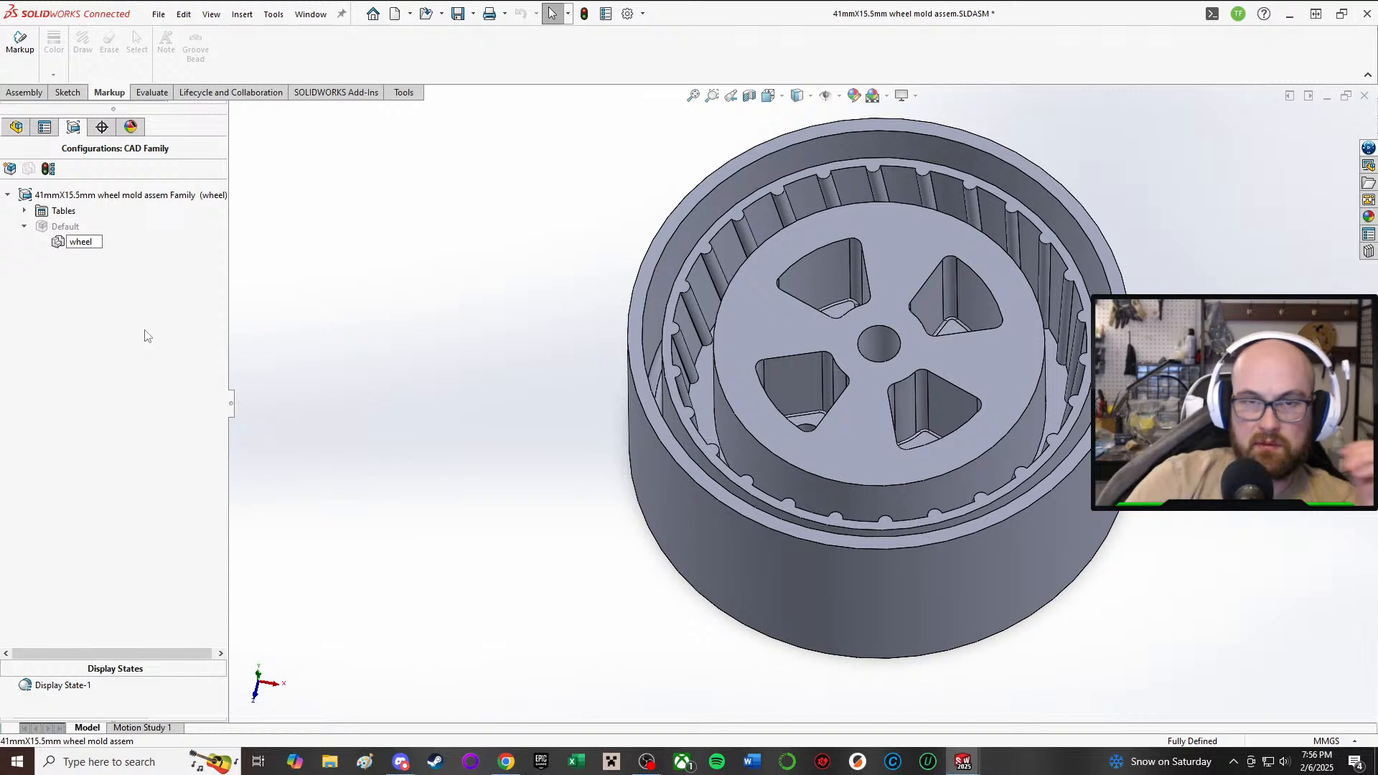
{"action": "left_click", "coordinate": [66, 227]}
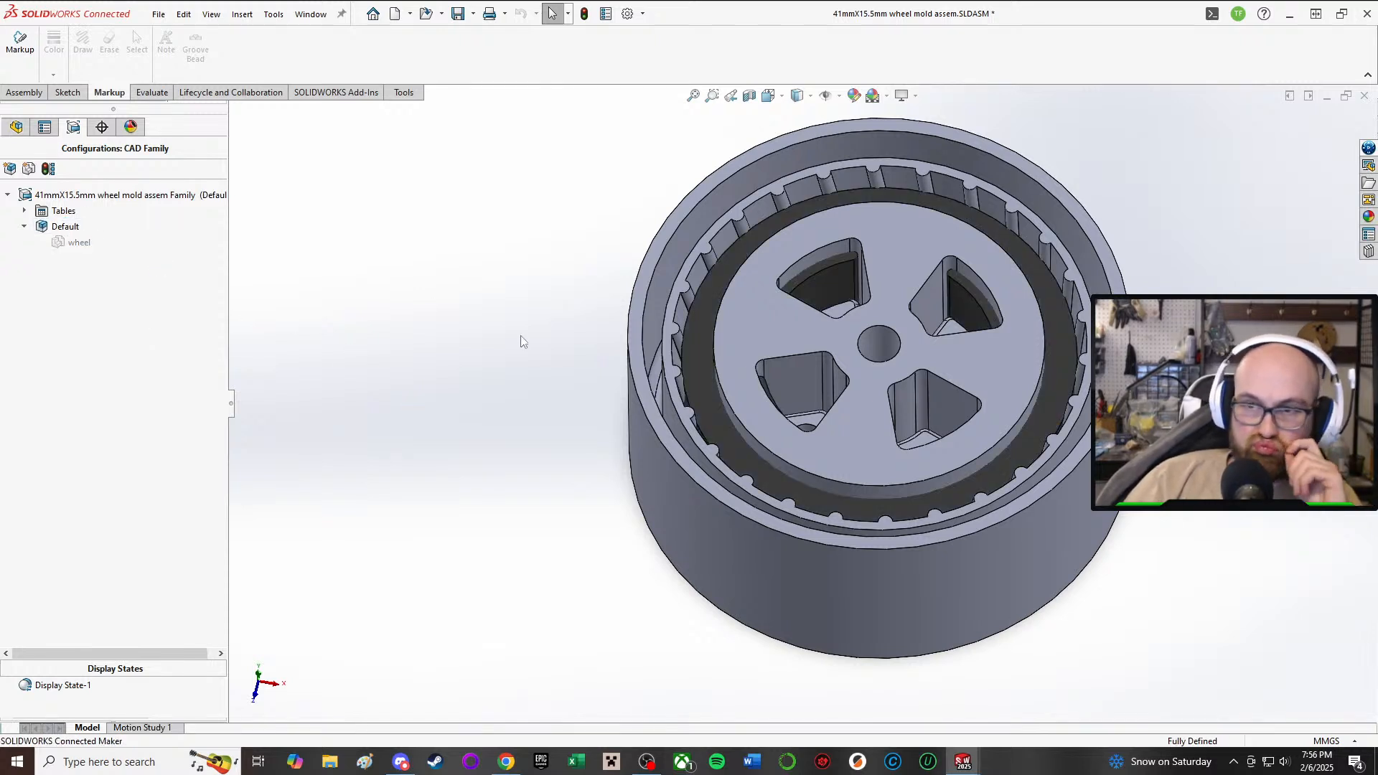
{"action": "right_click", "coordinate": [697, 370]}
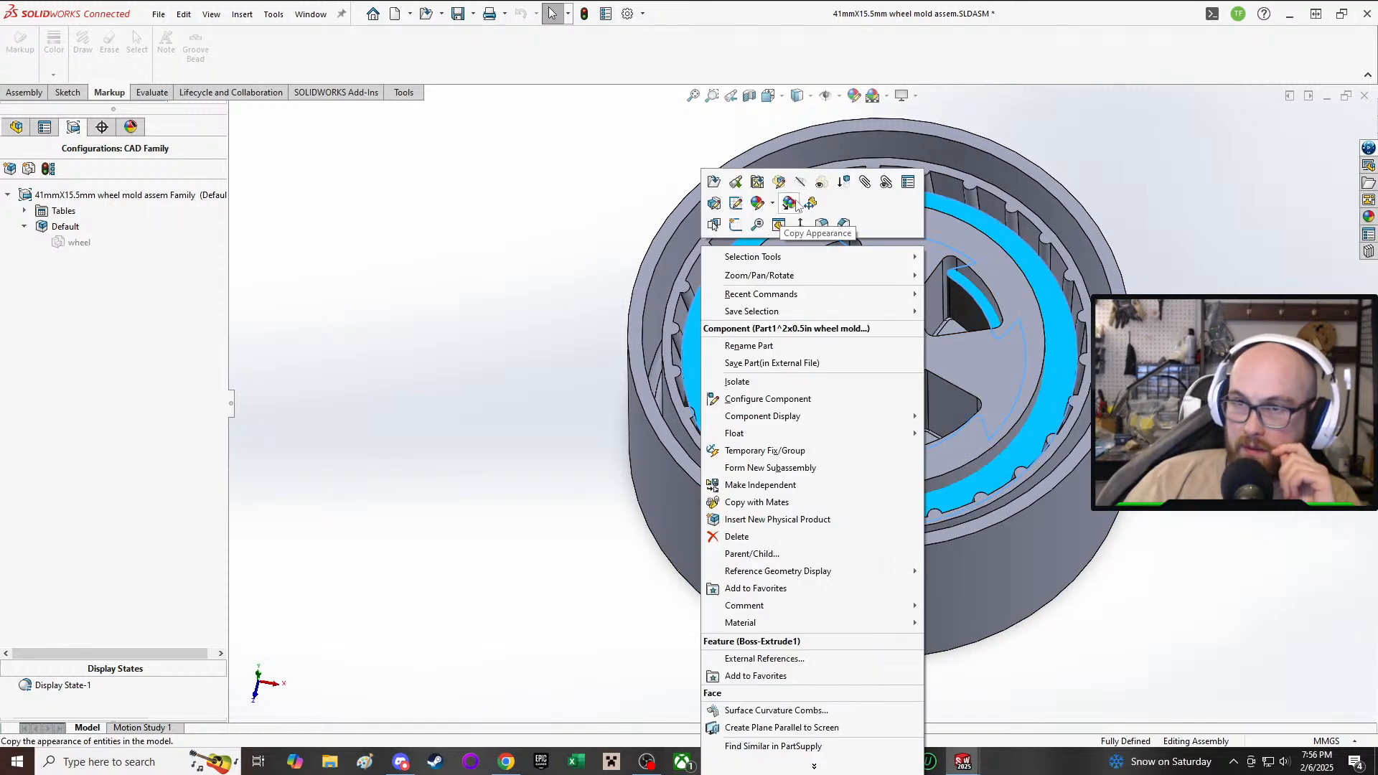
{"action": "left_click", "coordinate": [412, 184]}
{"action": "left_click", "coordinate": [77, 243]}
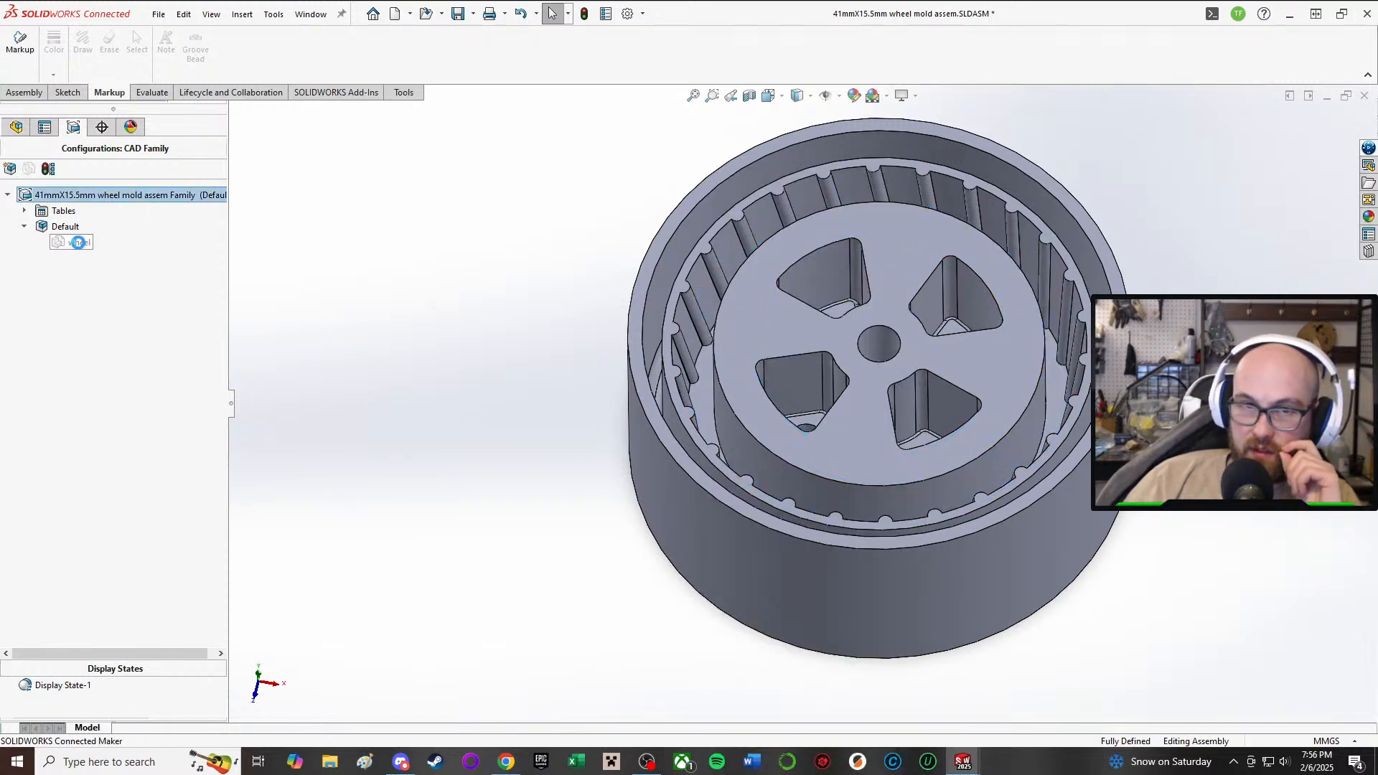
- Suppress the wheel mold 1 component in the assembly's wheel configuration
{"action": "left_click", "coordinate": [16, 127]}
{"action": "left_click", "coordinate": [634, 450]}
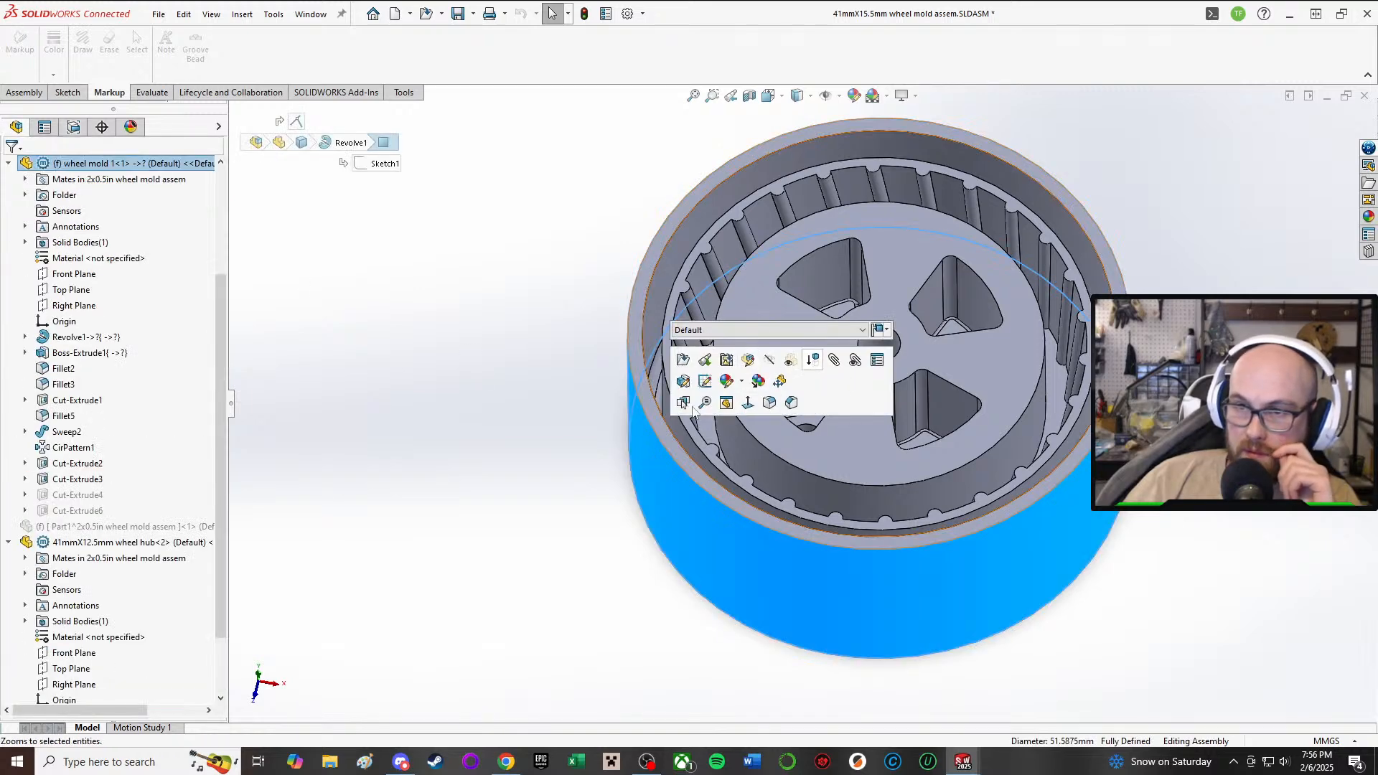
{"action": "right_click", "coordinate": [705, 467]}
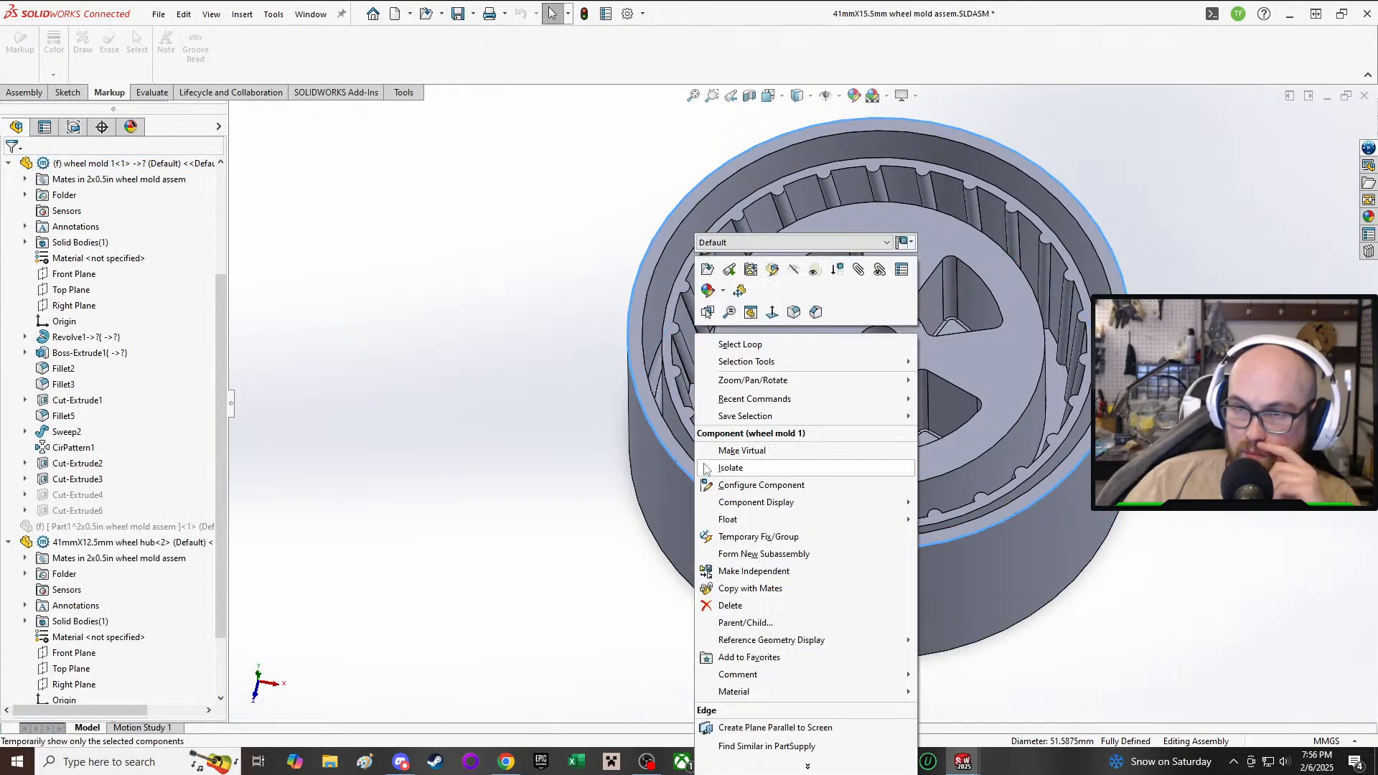
{"action": "left_click", "coordinate": [814, 270]}
{"action": "middle_click_drag", "start_coordinate": [842, 290], "coordinate": [715, 371]}
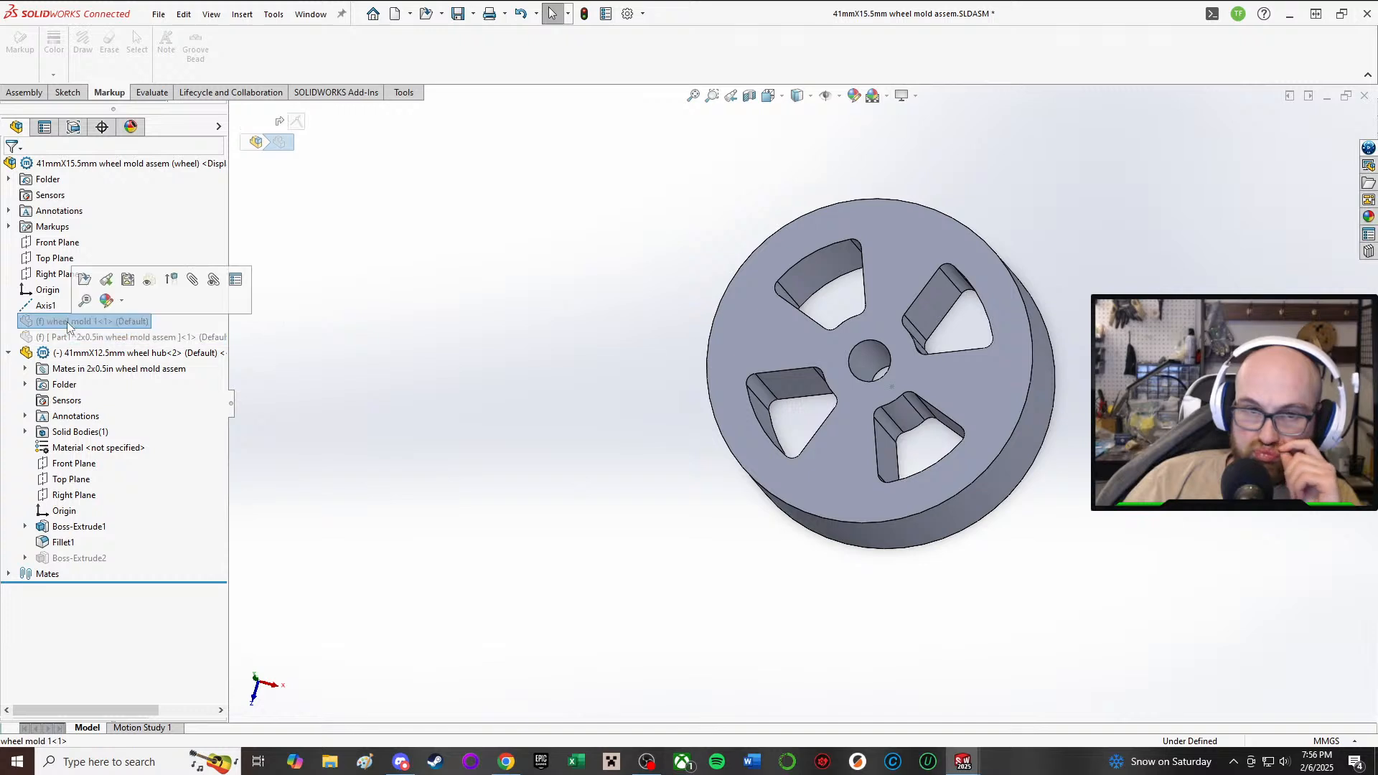
- Unsuppress the Part1^2x0.5in wheel mold assem tire component to check it on the hub, and suppress it again
{"action": "left_click", "coordinate": [171, 292]}
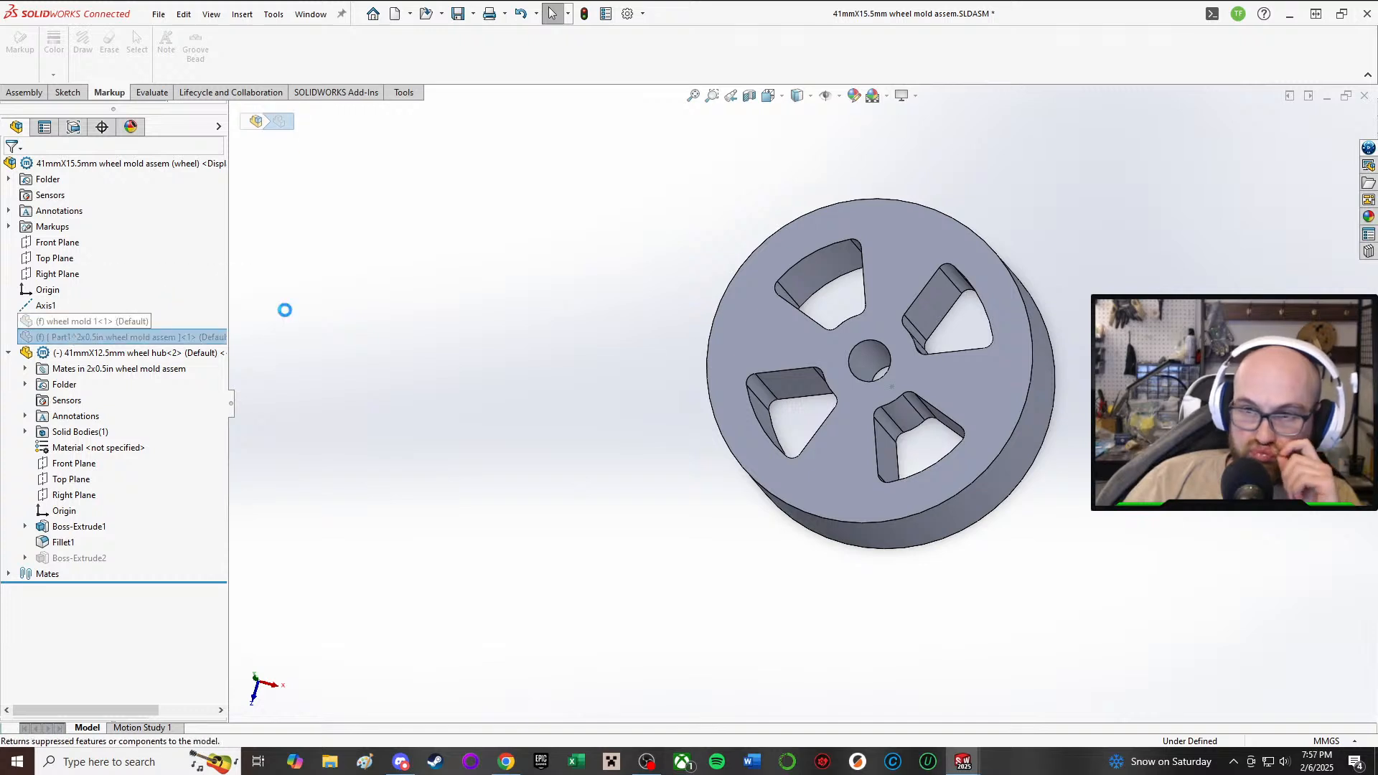
{"action": "left_click", "coordinate": [735, 414]}
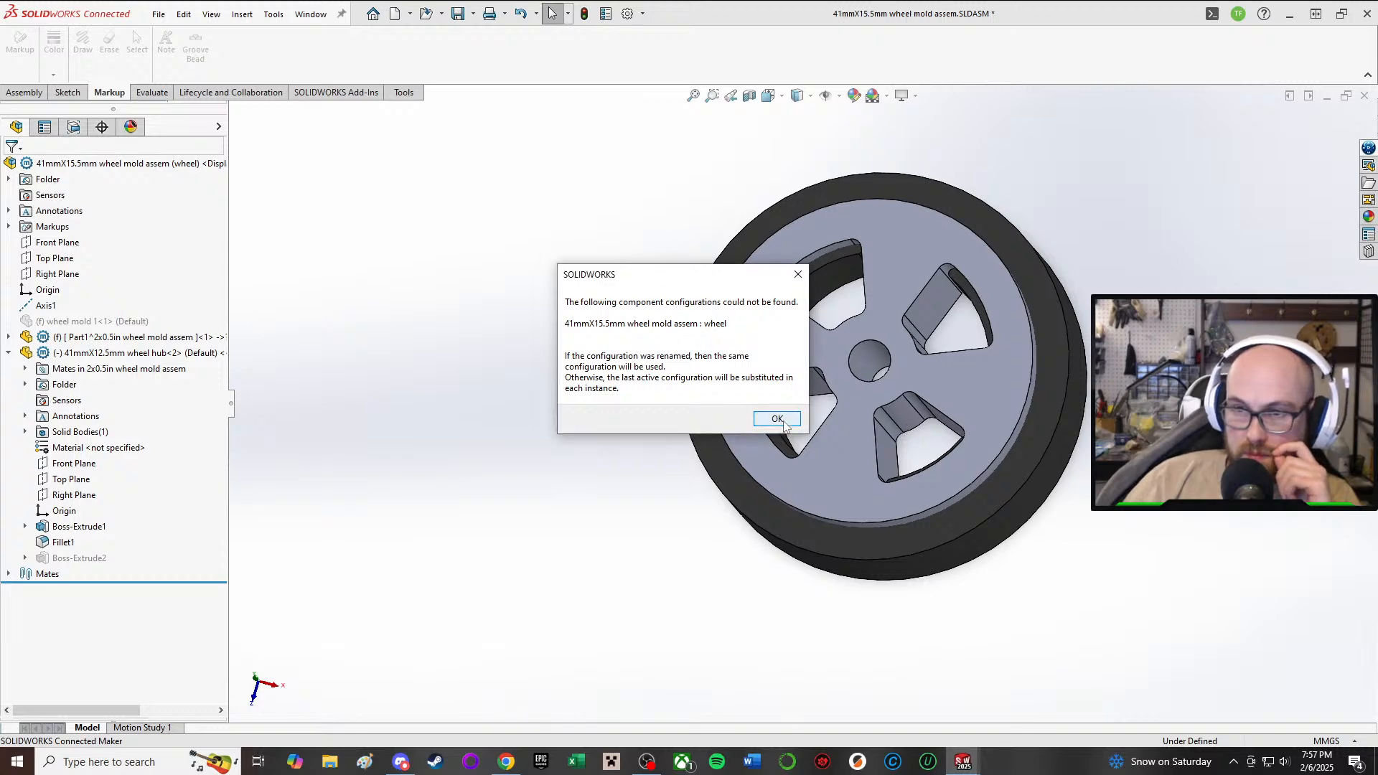
{"action": "left_click", "coordinate": [777, 419]}
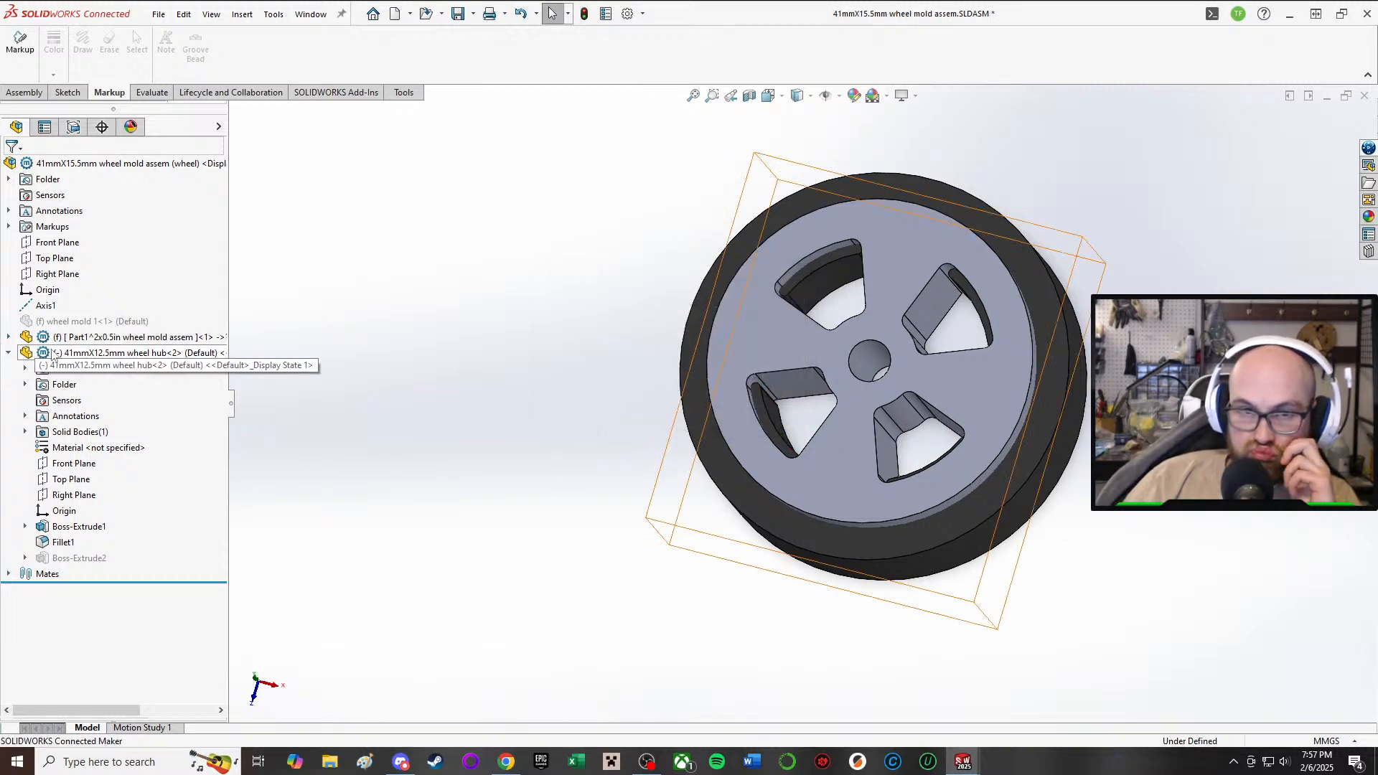
{"action": "left_click", "coordinate": [52, 341]}
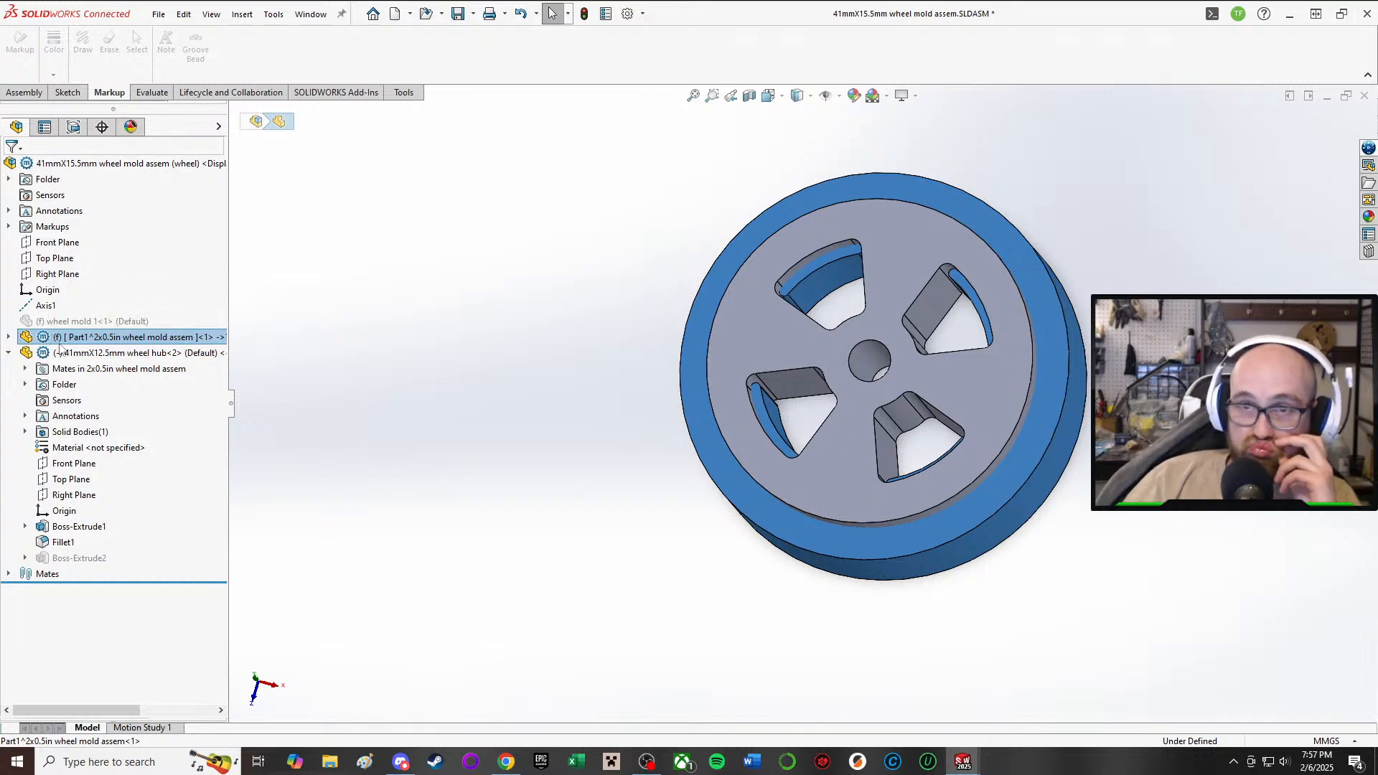
{"action": "right_click", "coordinate": [89, 343]}
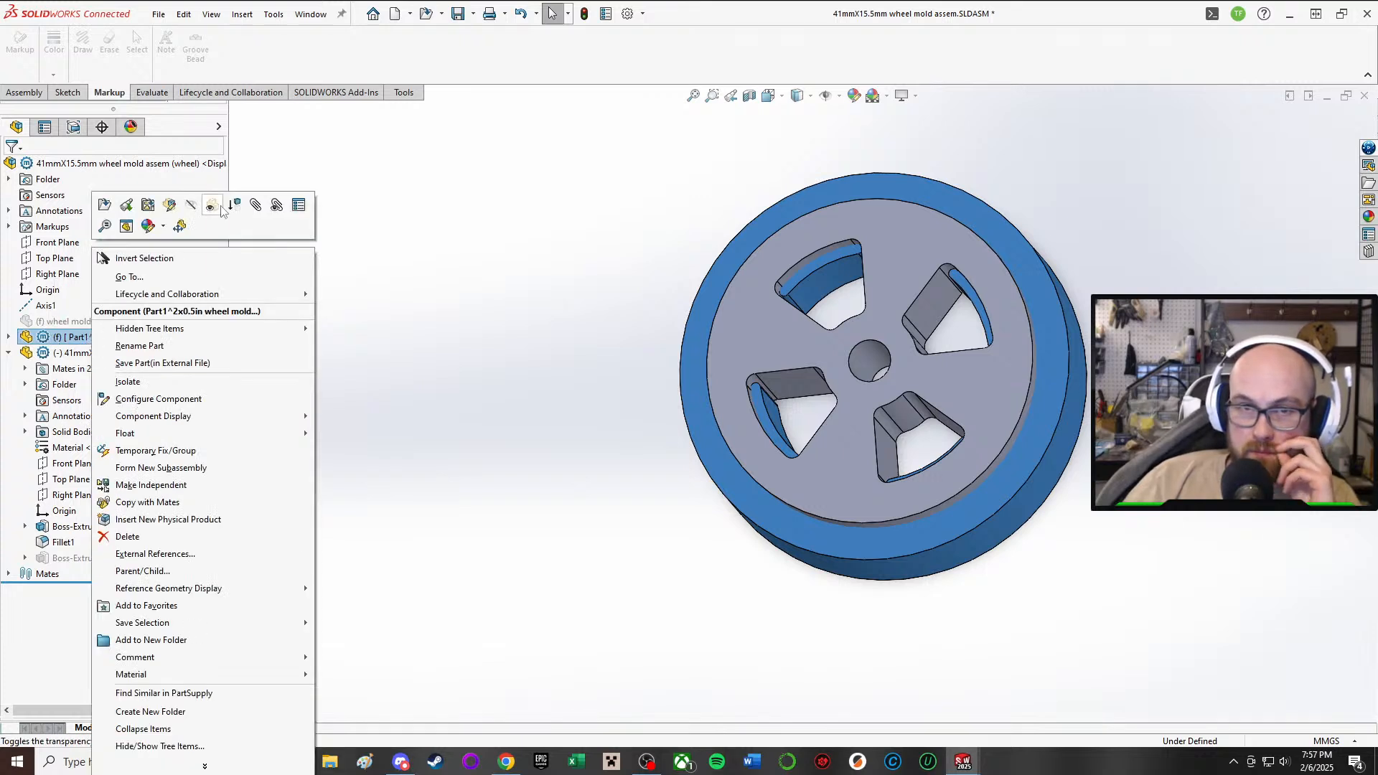
{"action": "left_click", "coordinate": [216, 216]}
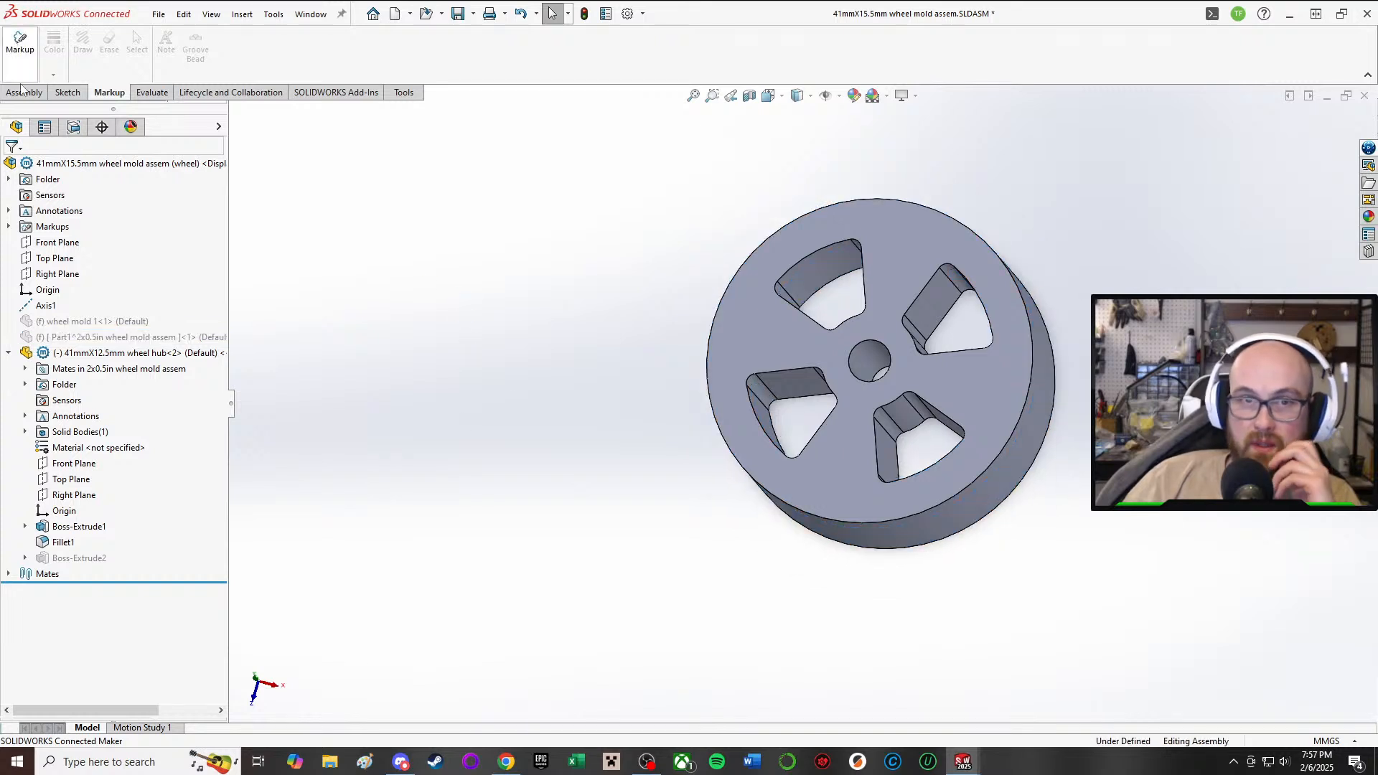
- Insert a new virtual part into the assembly for the tire
{"action": "left_click", "coordinate": [64, 93]}
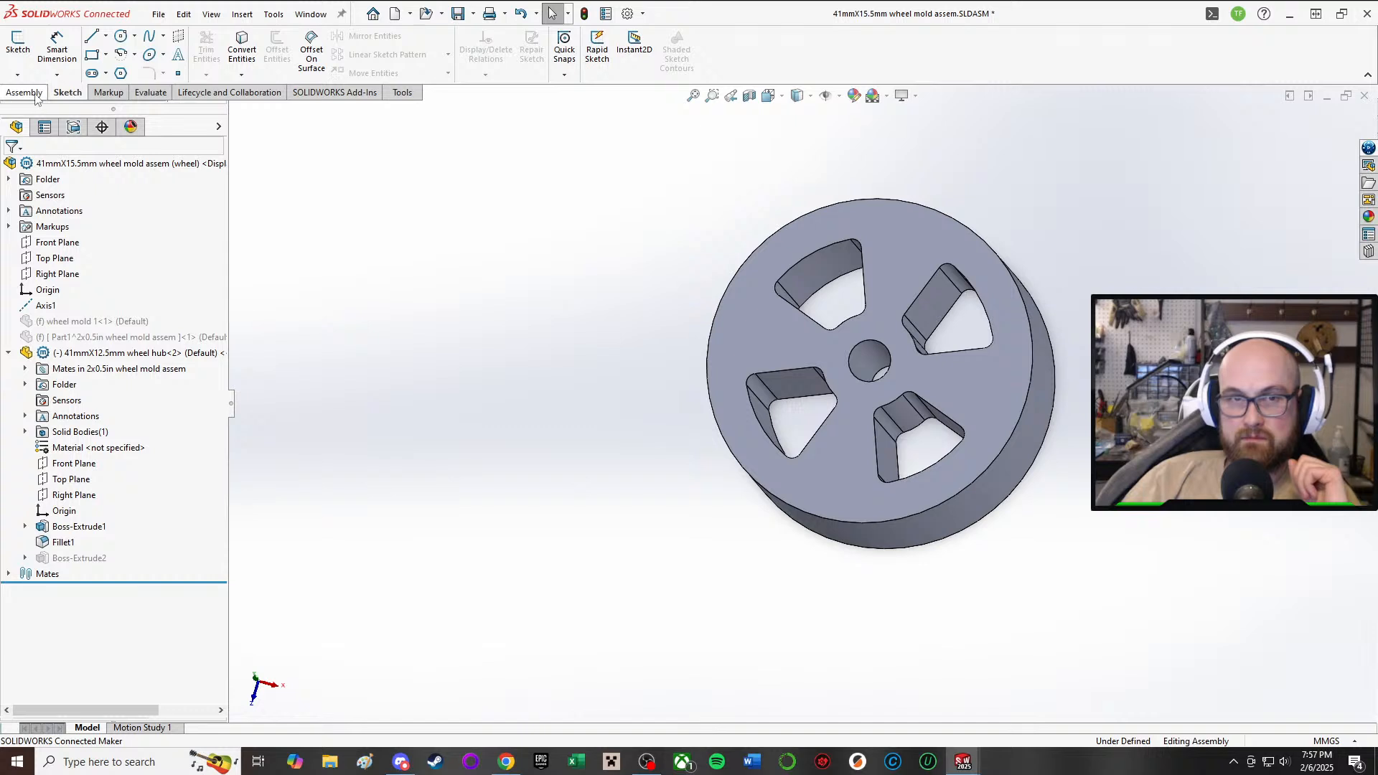
{"action": "left_click", "coordinate": [34, 95]}
{"action": "left_click", "coordinate": [80, 75]}
{"action": "left_click", "coordinate": [93, 108]}
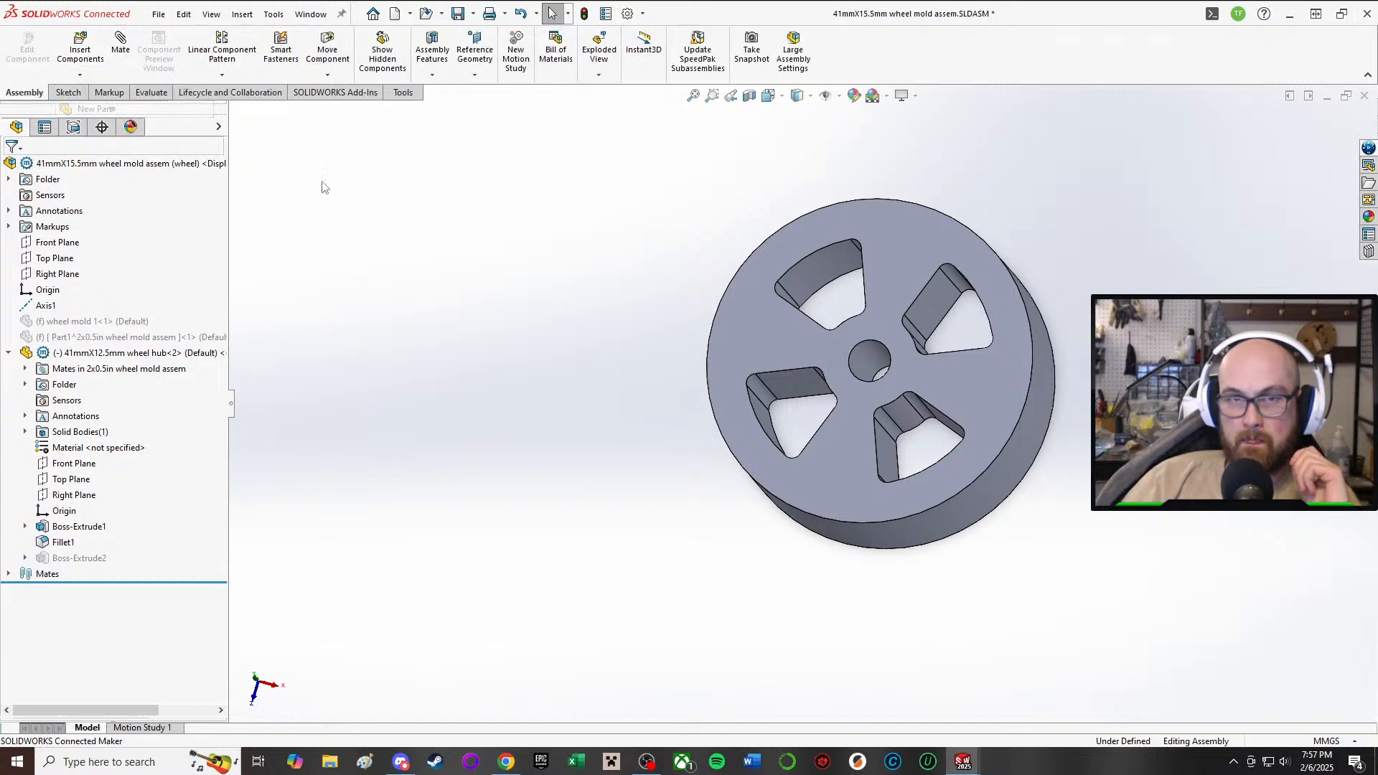
{"action": "left_click", "coordinate": [570, 557]}
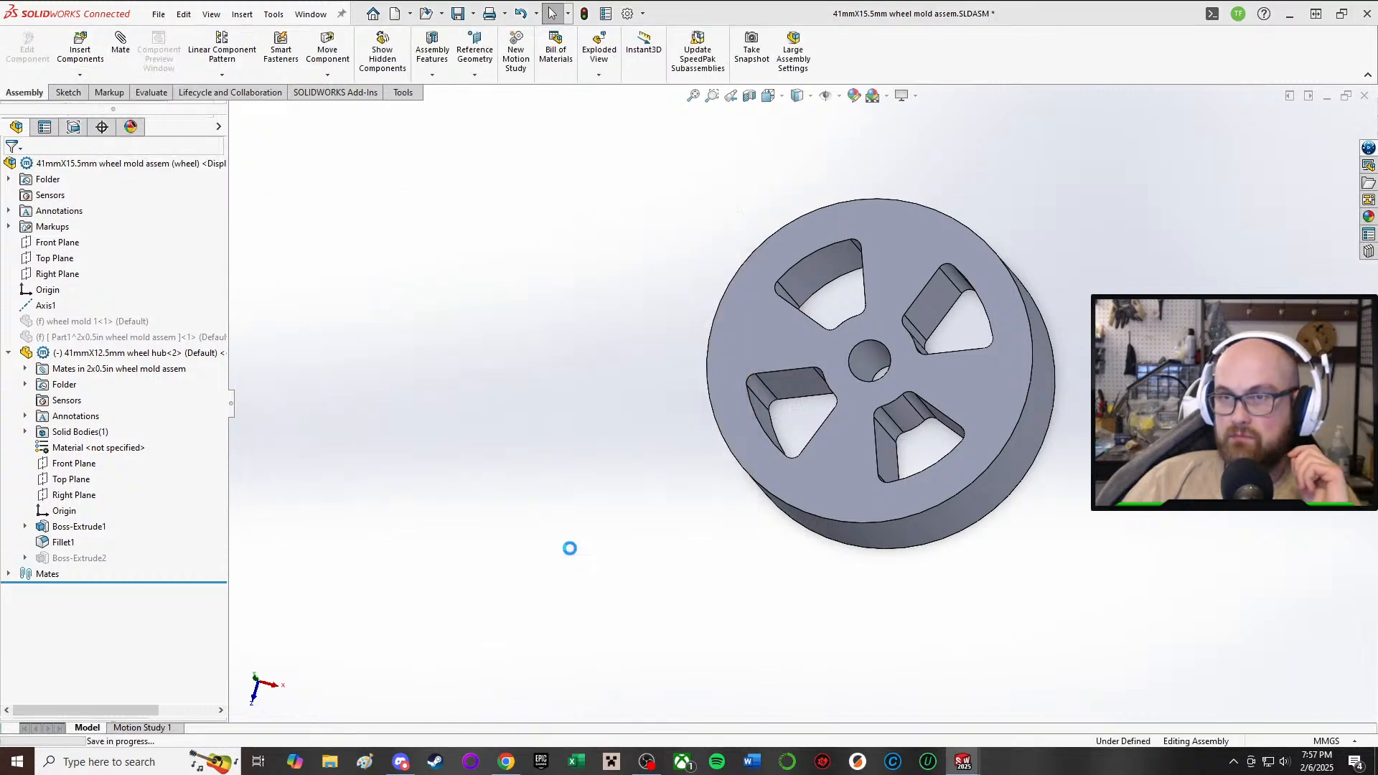
{"action": "left_click", "coordinate": [494, 463]}
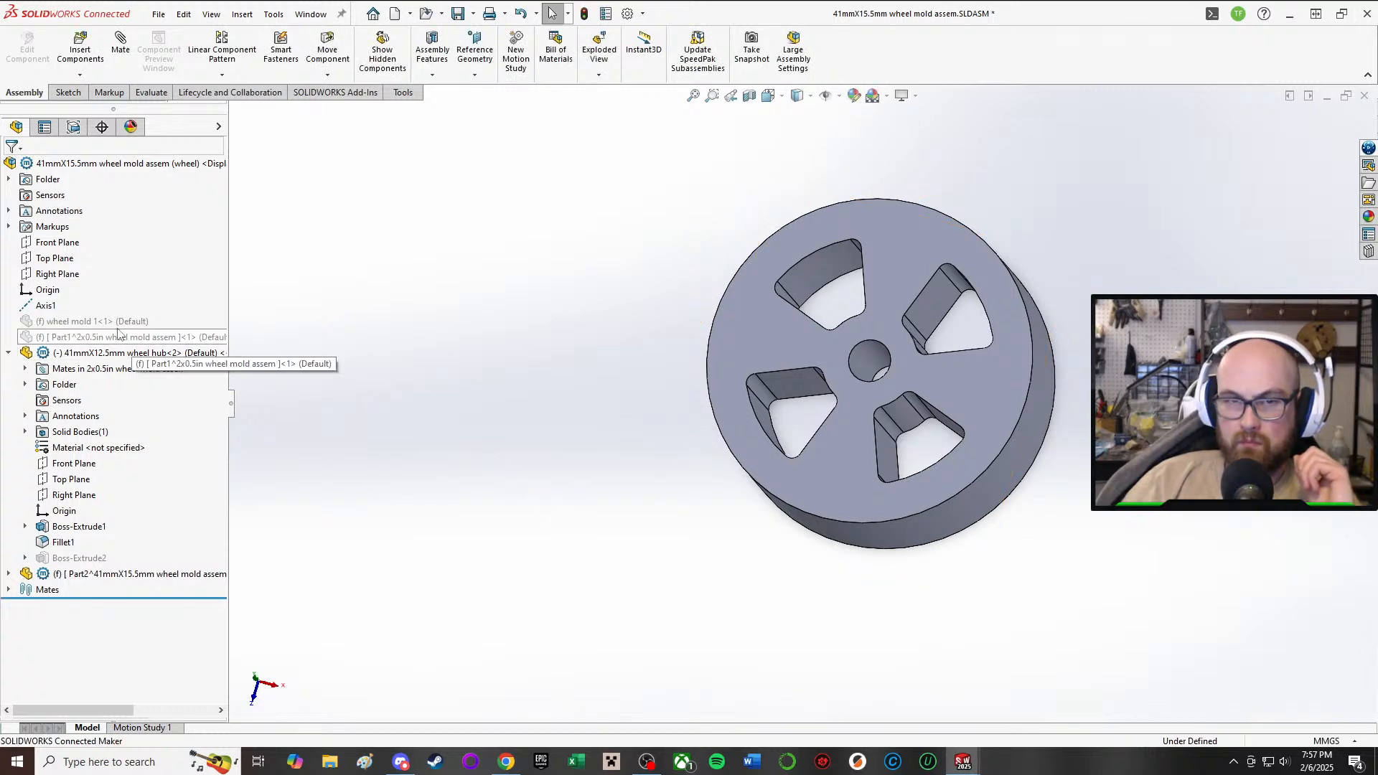
- Delete the suppressed Part1^2x0.5in wheel mold assem component from the assembly
{"action": "left_click", "coordinate": [94, 340]}
{"action": "right_click", "coordinate": [94, 340]}
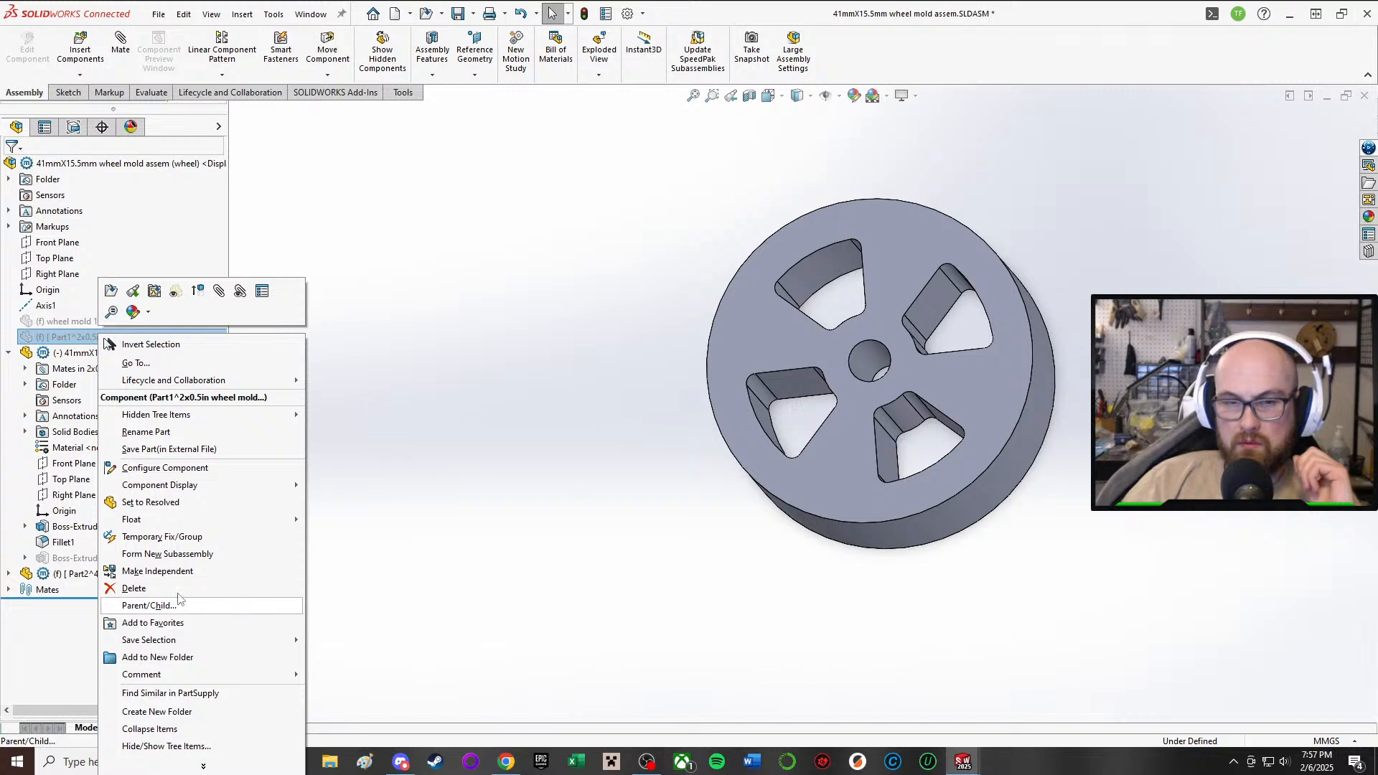
{"action": "left_click", "coordinate": [118, 580]}
{"action": "left_click", "coordinate": [778, 310]}
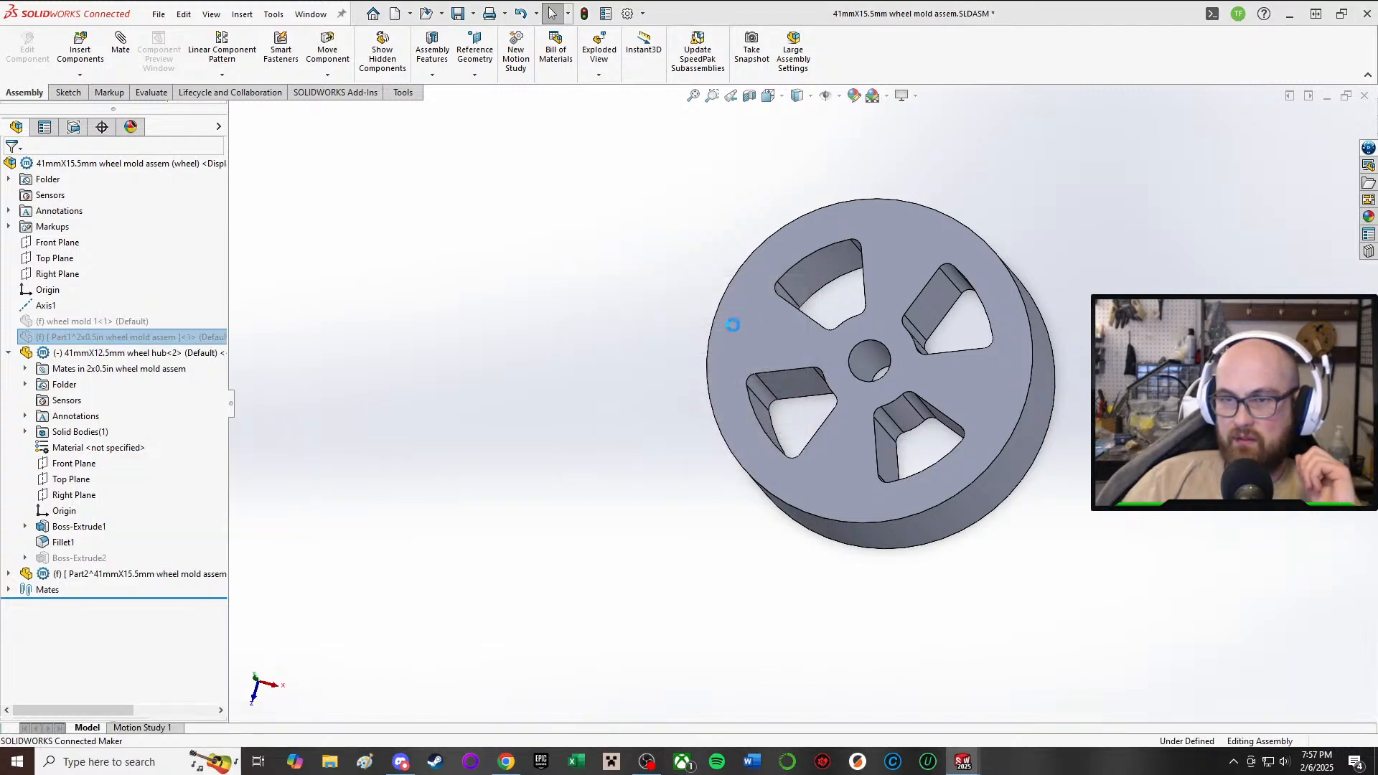
{"action": "right_click", "coordinate": [92, 561]}
{"action": "left_click", "coordinate": [89, 560]}
{"action": "right_click", "coordinate": [91, 561]}
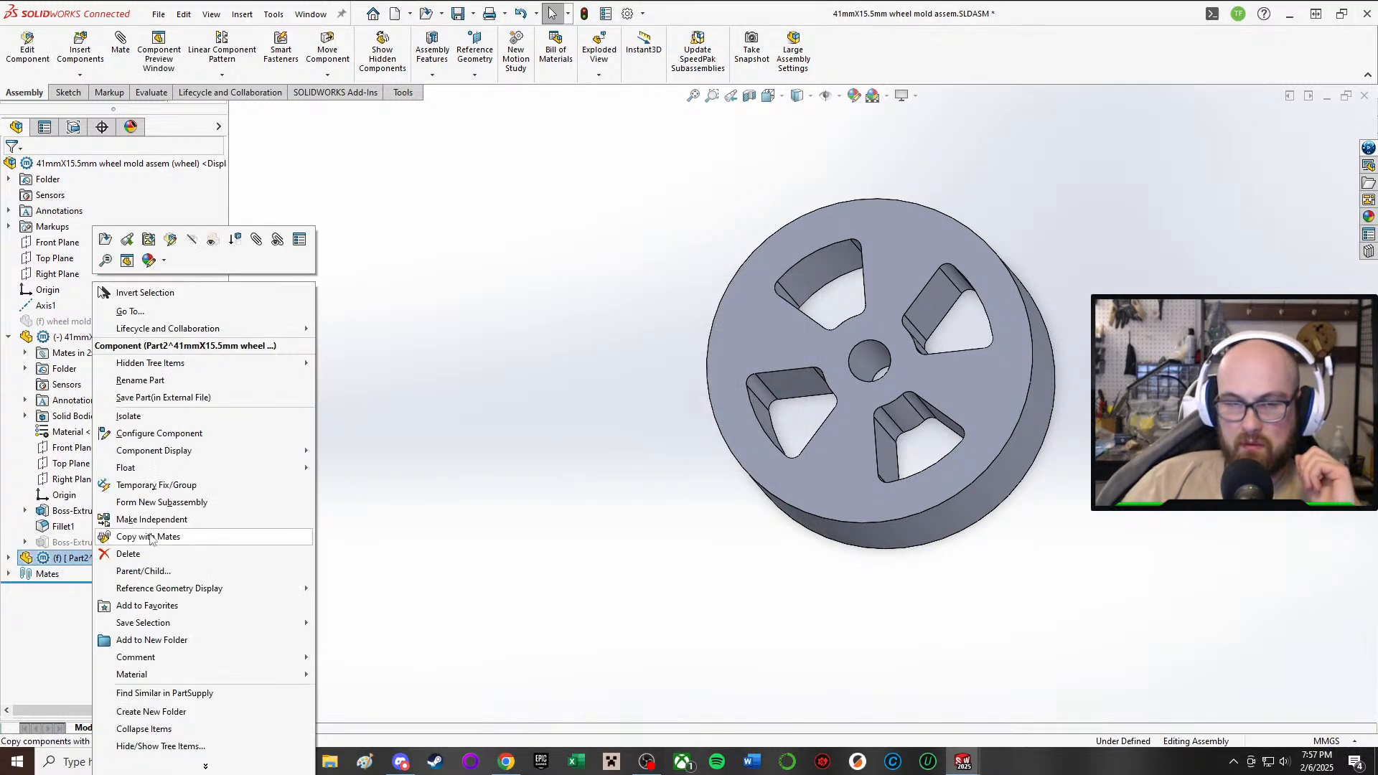
{"action": "left_click", "coordinate": [508, 504]}
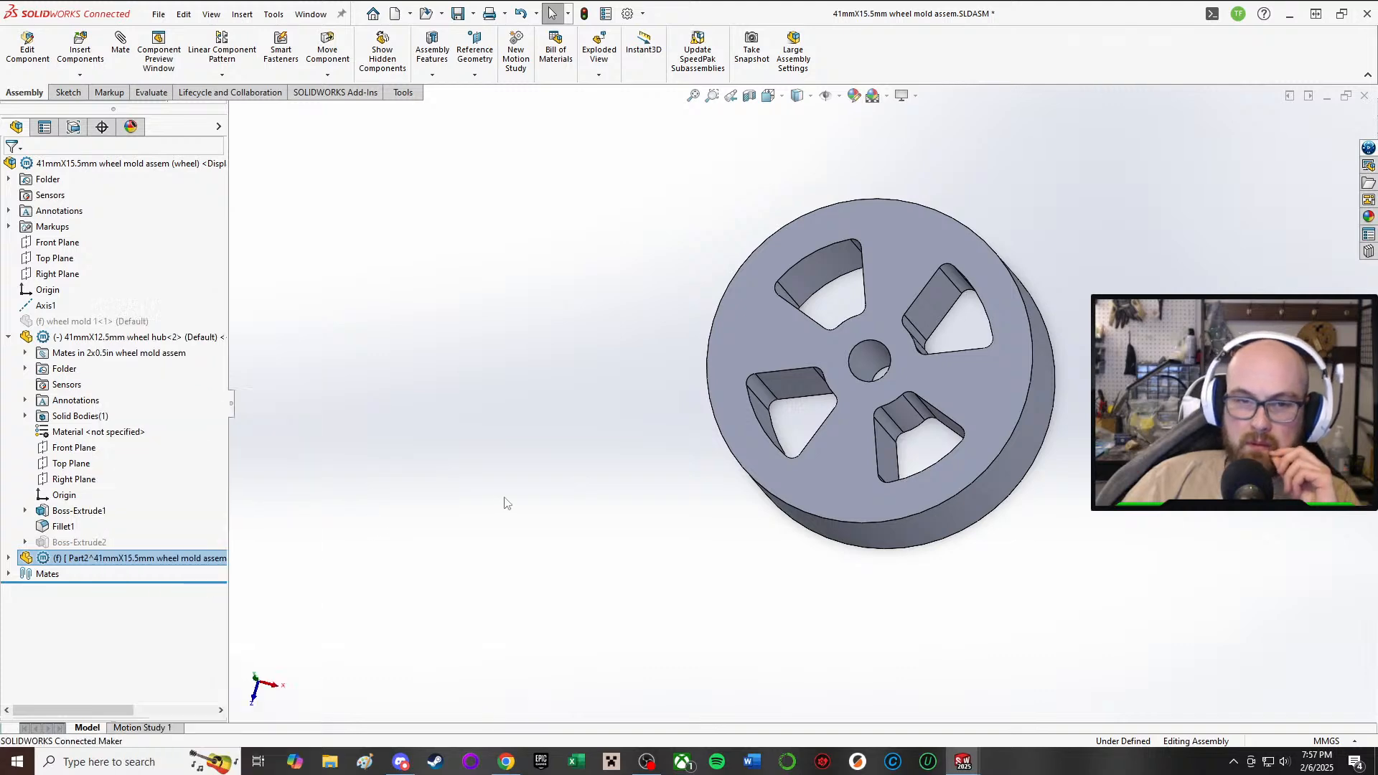
{"action": "right_click", "coordinate": [170, 560]}
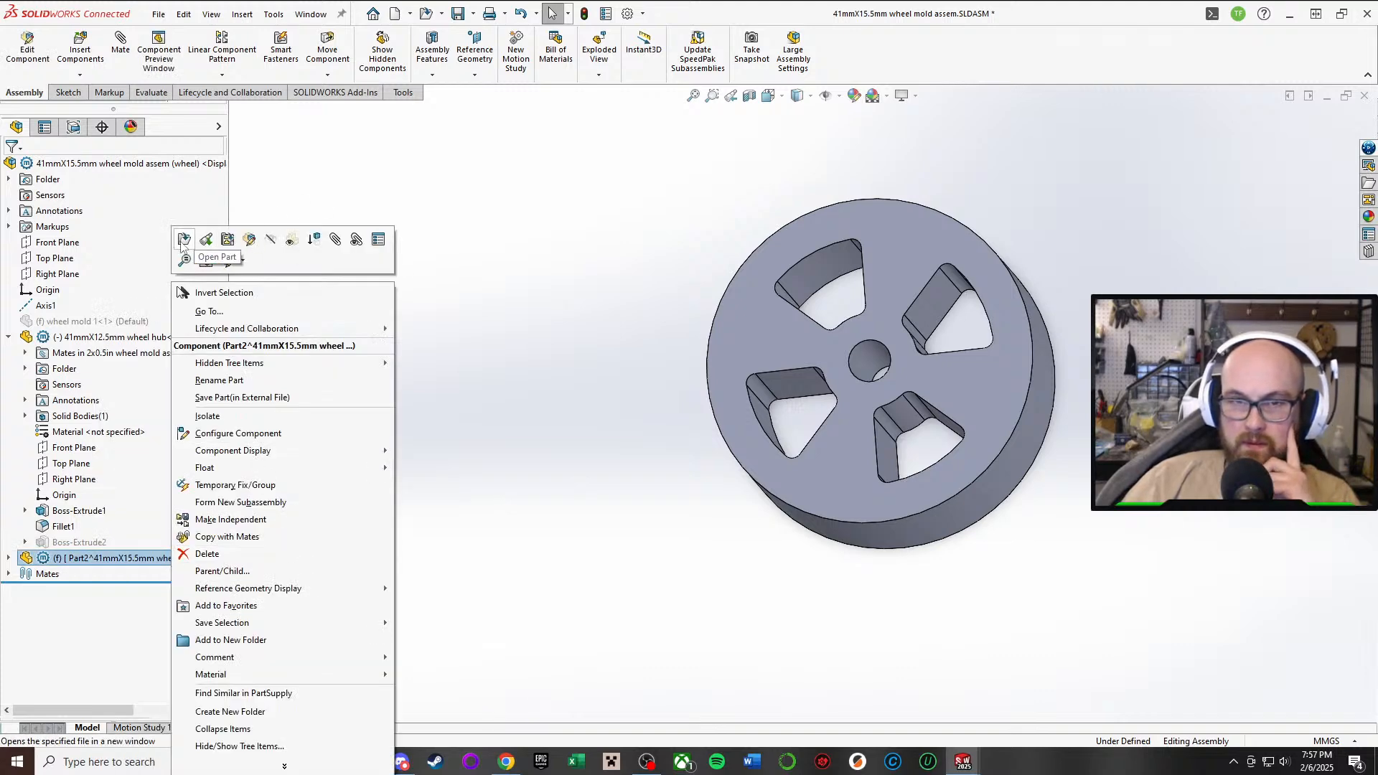
{"action": "left_click", "coordinate": [240, 237]}
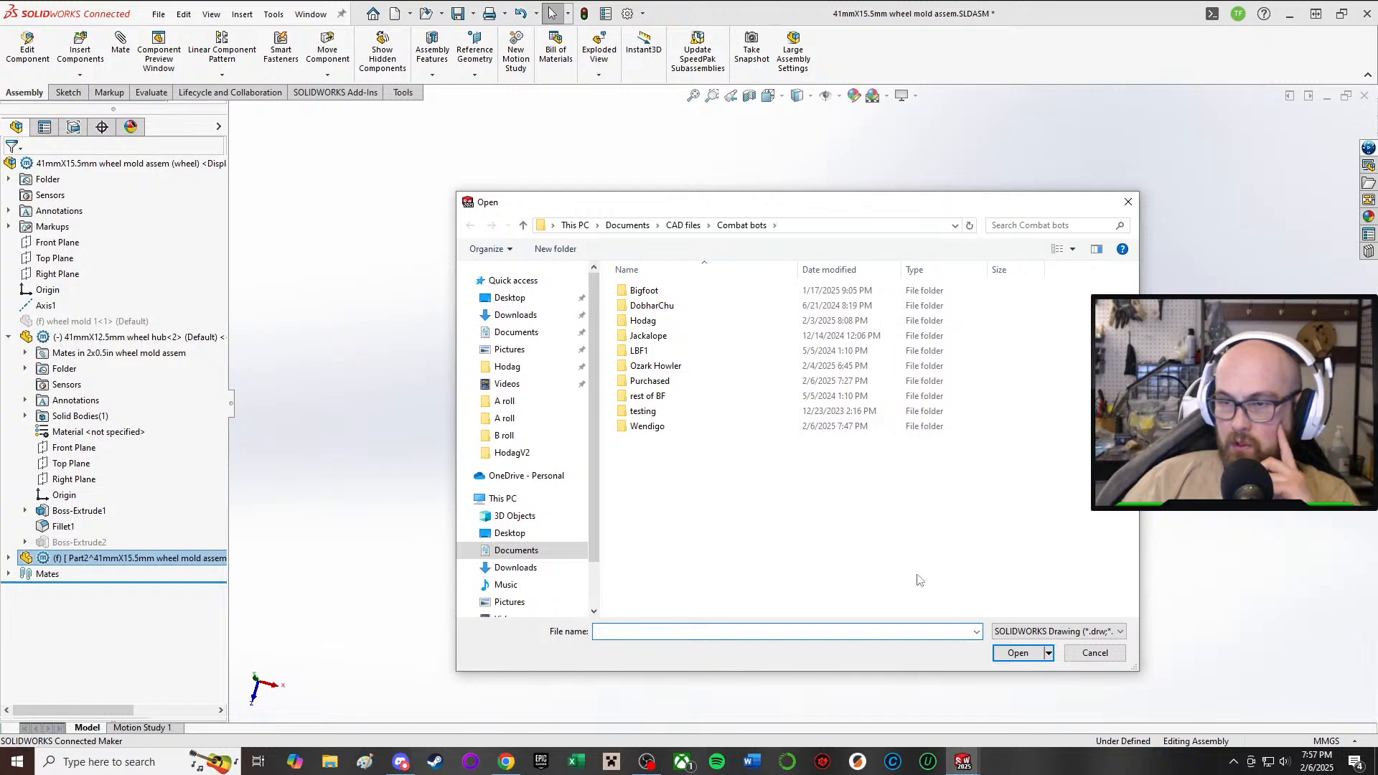
{"action": "left_click", "coordinate": [1096, 653]}
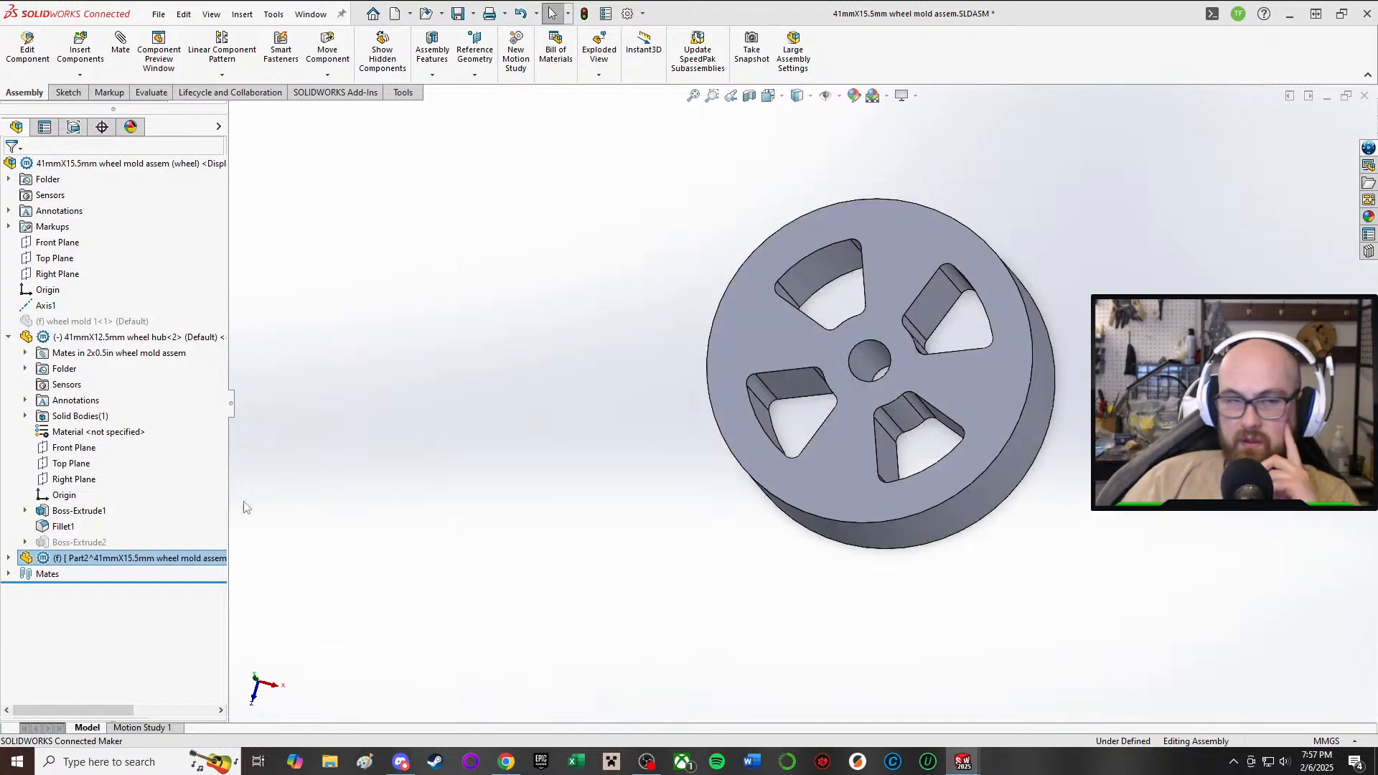
- Edit the new part in context and convert the hub's outer circular edge into a sketch on the hub's upper face
{"action": "right_click", "coordinate": [94, 561]}
{"action": "left_click", "coordinate": [175, 238]}
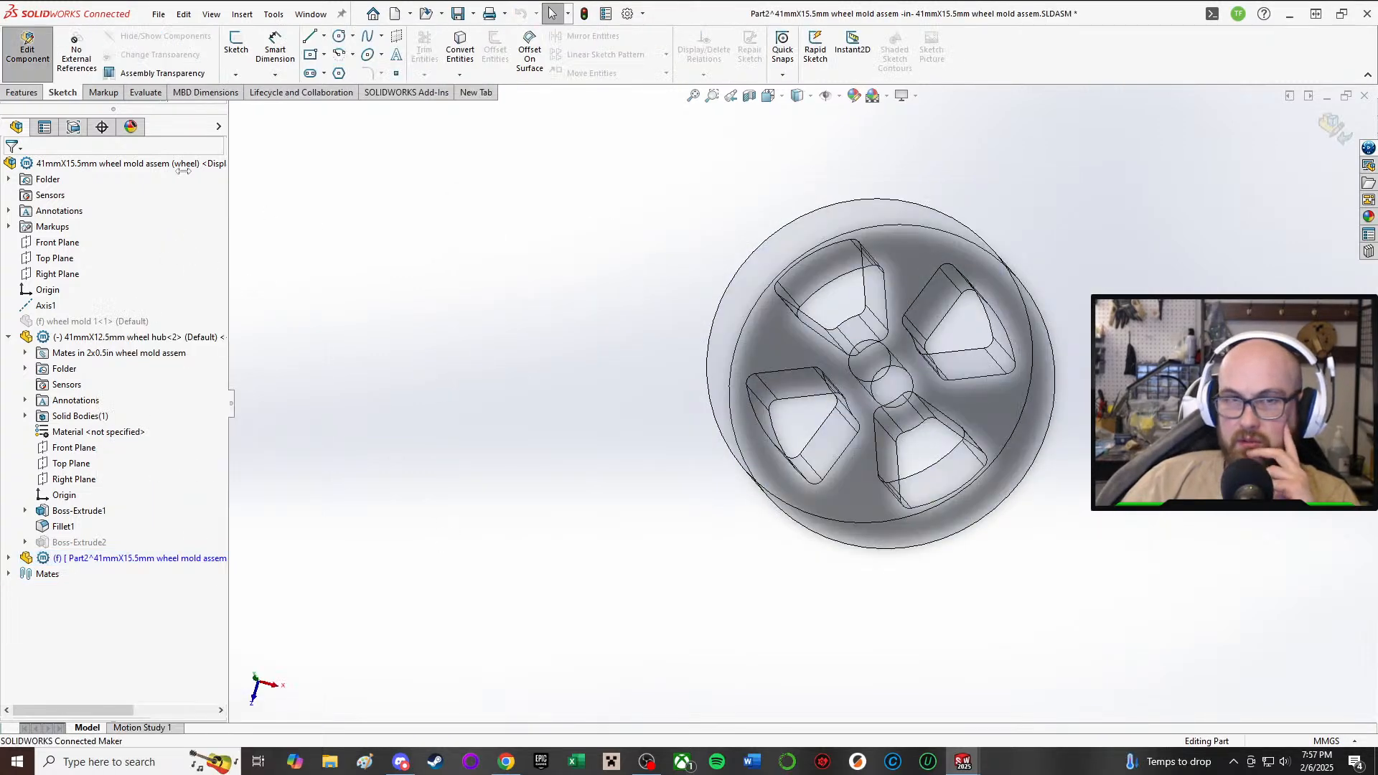
{"action": "middle_click_drag", "start_coordinate": [621, 290], "coordinate": [640, 126]}
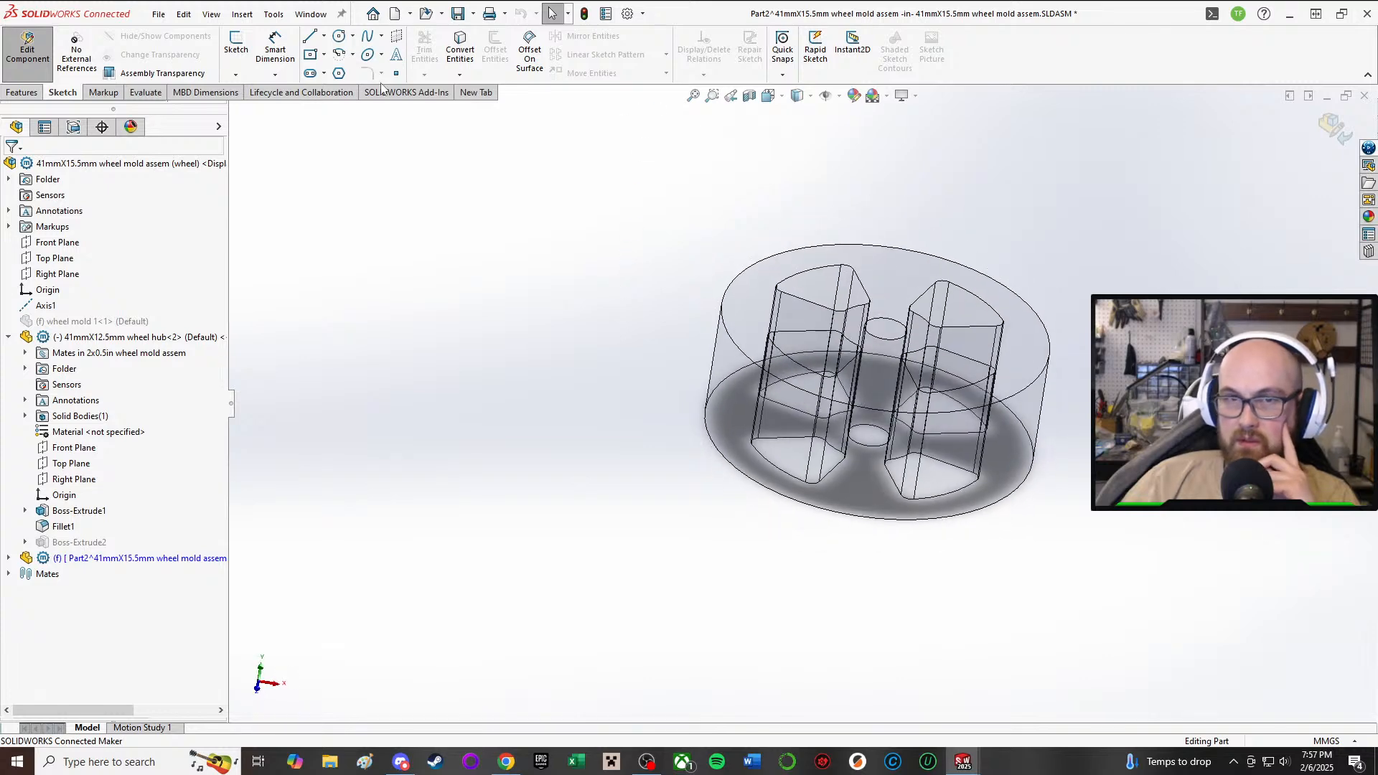
{"action": "left_click", "coordinate": [231, 44]}
{"action": "left_click", "coordinate": [740, 307]}
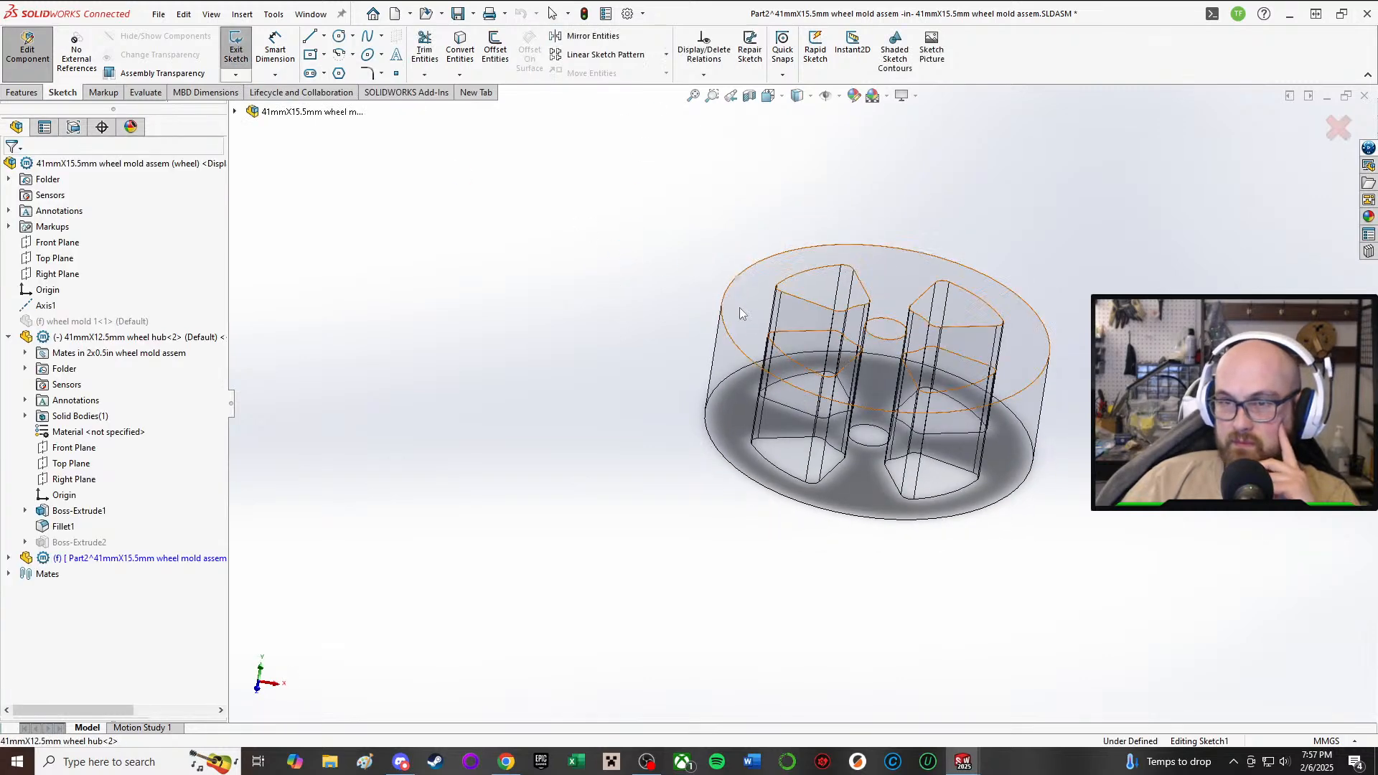
{"action": "left_click", "coordinate": [454, 48]}
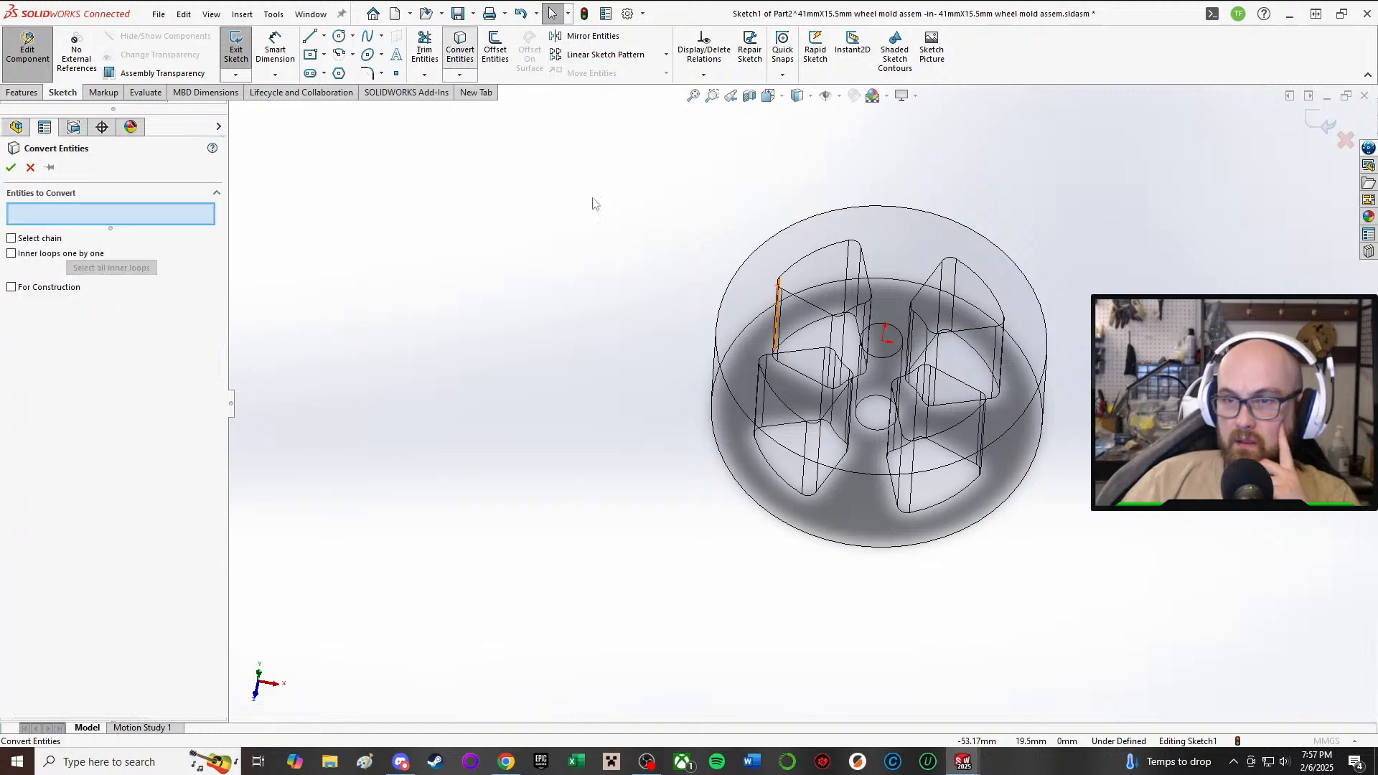
{"action": "left_click", "coordinate": [720, 326]}
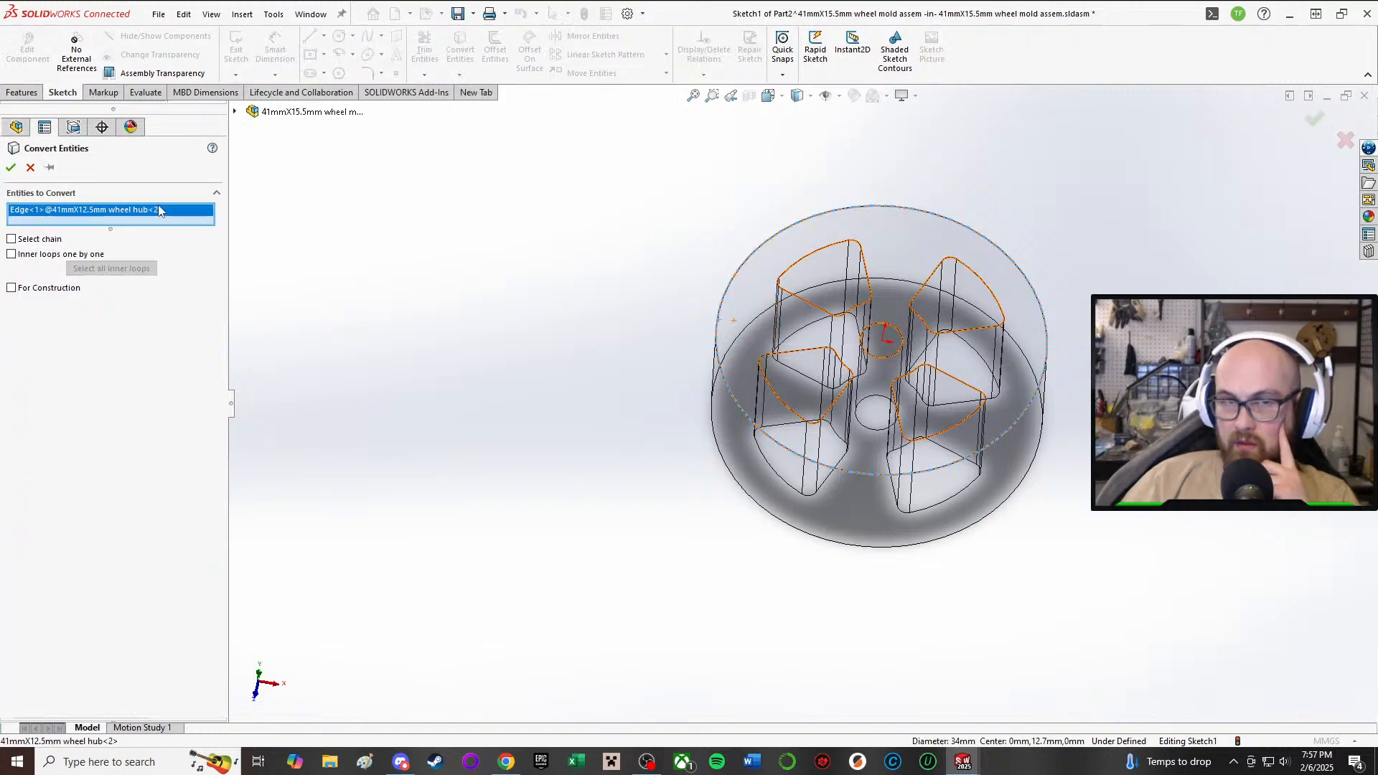
{"action": "left_click", "coordinate": [11, 167]}
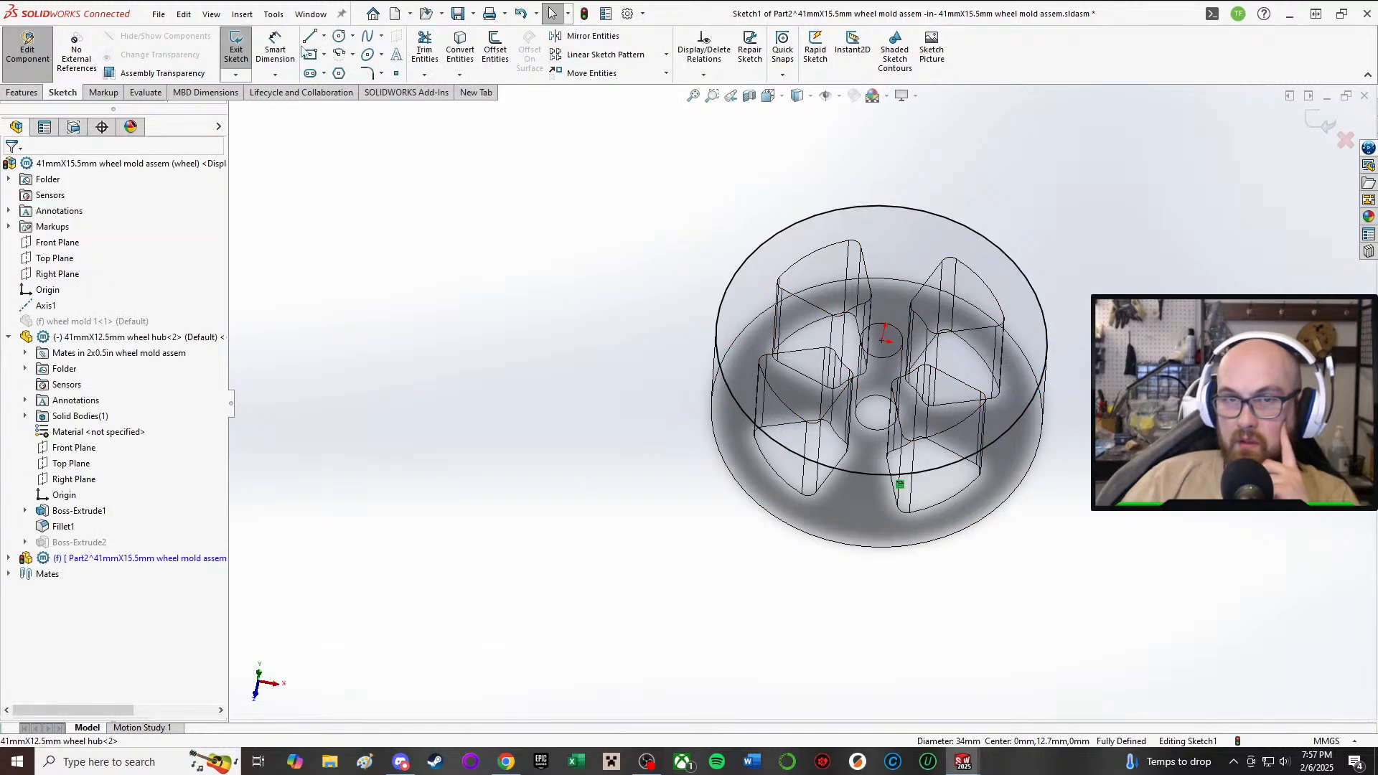
- Sketch a circle centred on the hub around the converted edge and dimension its diameter to 41 mm
{"action": "left_click", "coordinate": [339, 36]}
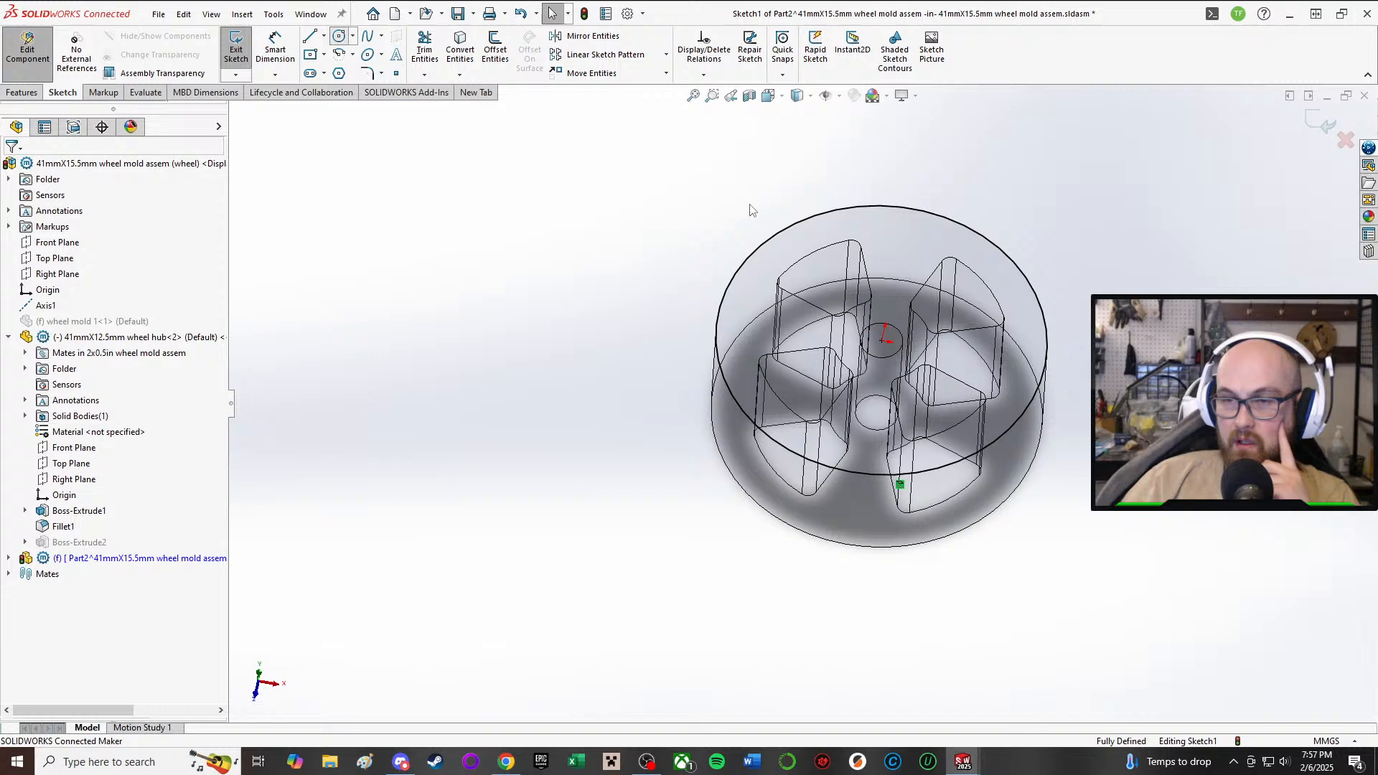
{"action": "left_click", "coordinate": [882, 341]}
{"action": "left_click", "coordinate": [1042, 264]}
{"action": "right_click_drag", "start_coordinate": [1113, 257], "coordinate": [1116, 216]}
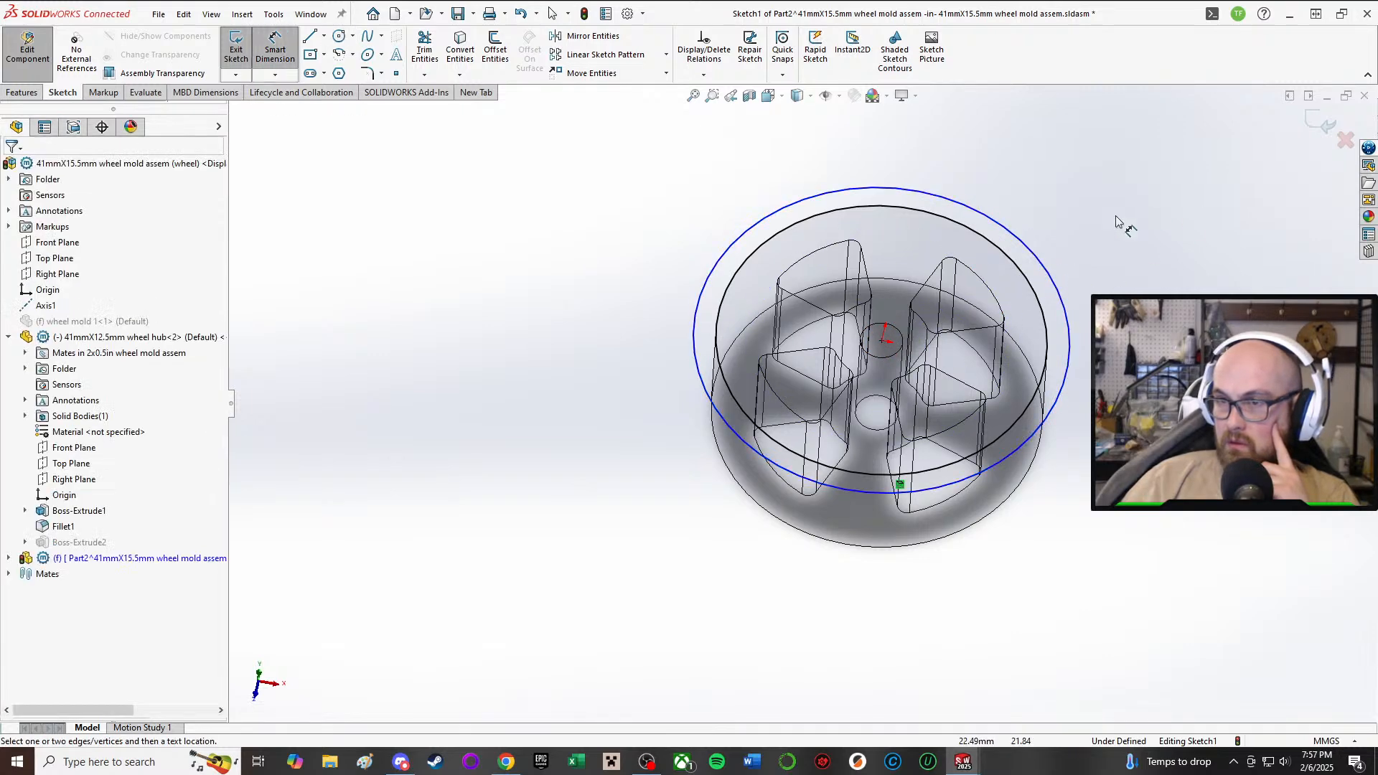
{"action": "left_click", "coordinate": [1042, 258]}
{"action": "left_click", "coordinate": [1137, 228]}
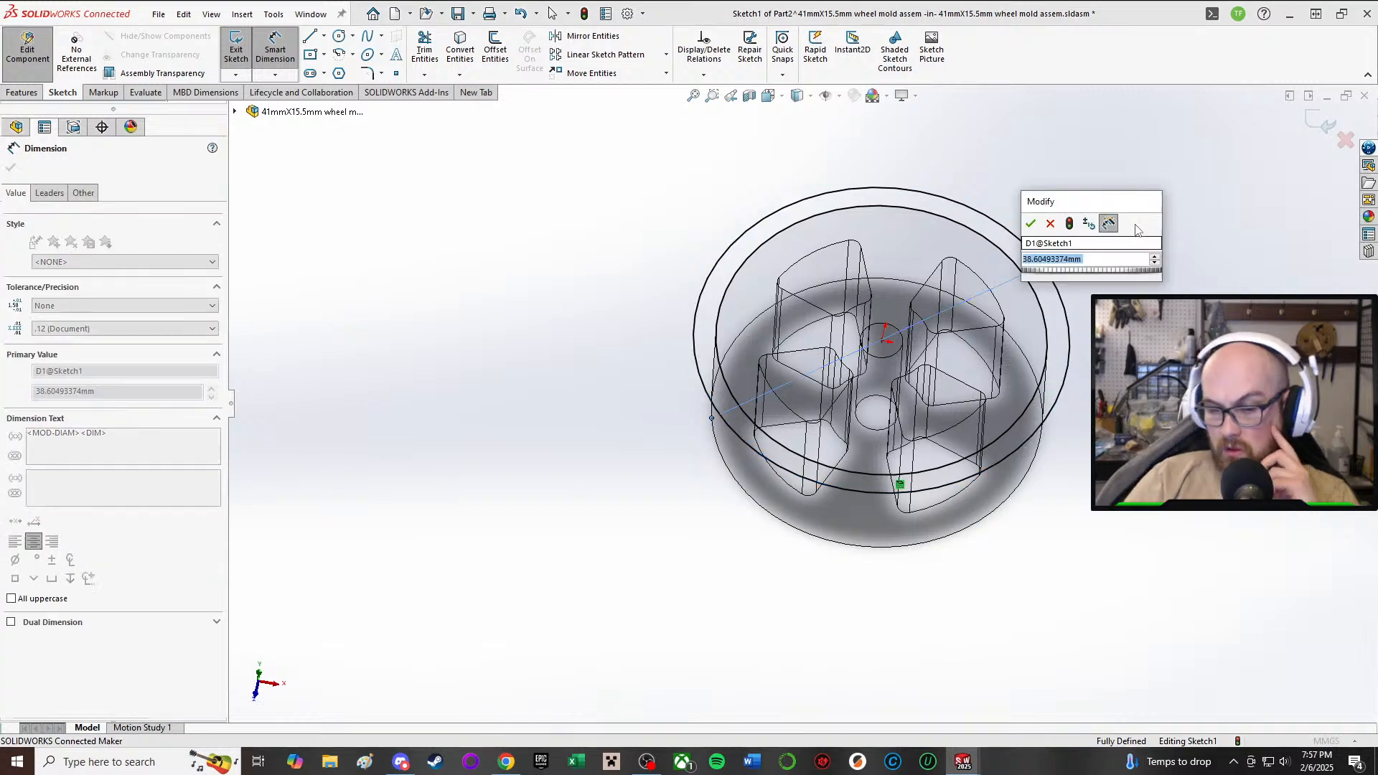
{"action": "type", "text": "41"}
{"action": "key", "text": "Return"}
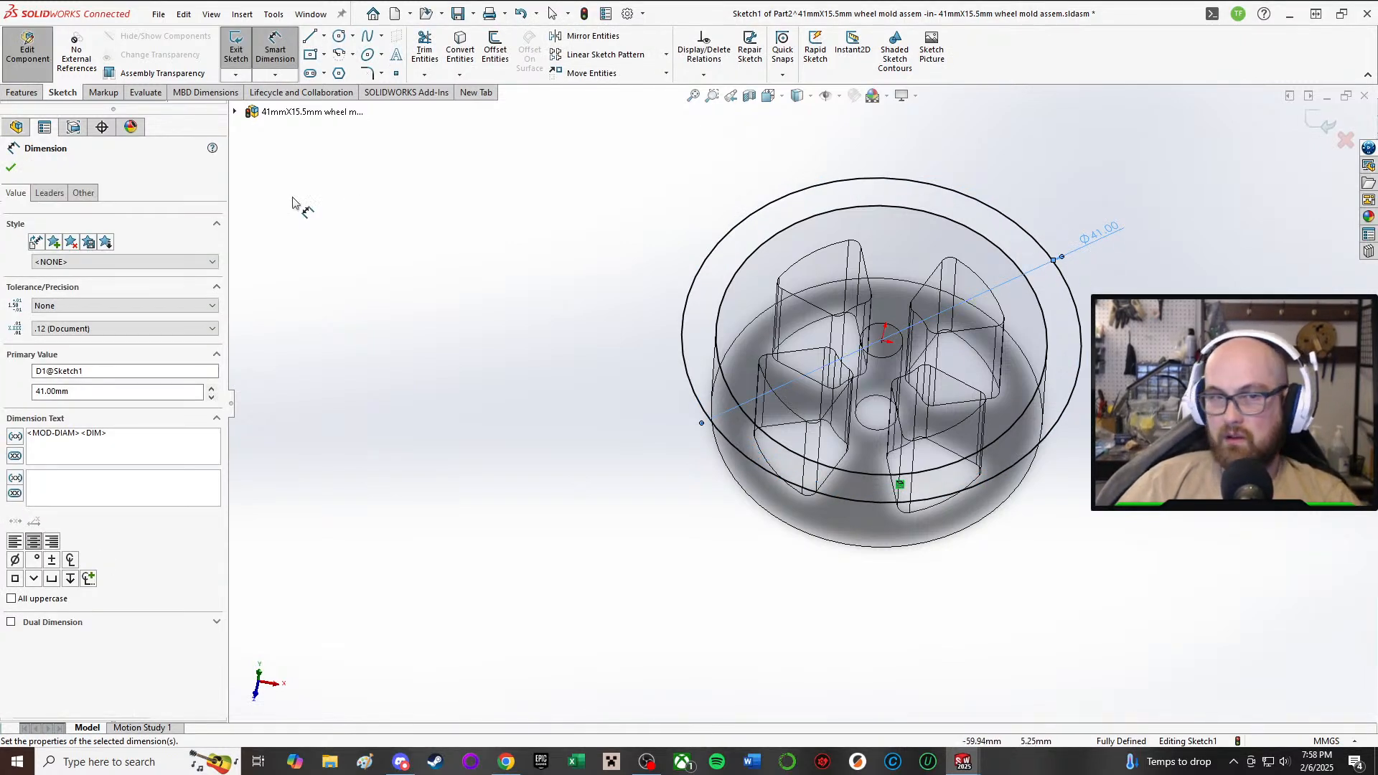
{"action": "left_click", "coordinate": [10, 167]}
{"action": "key", "text": "Escape"}
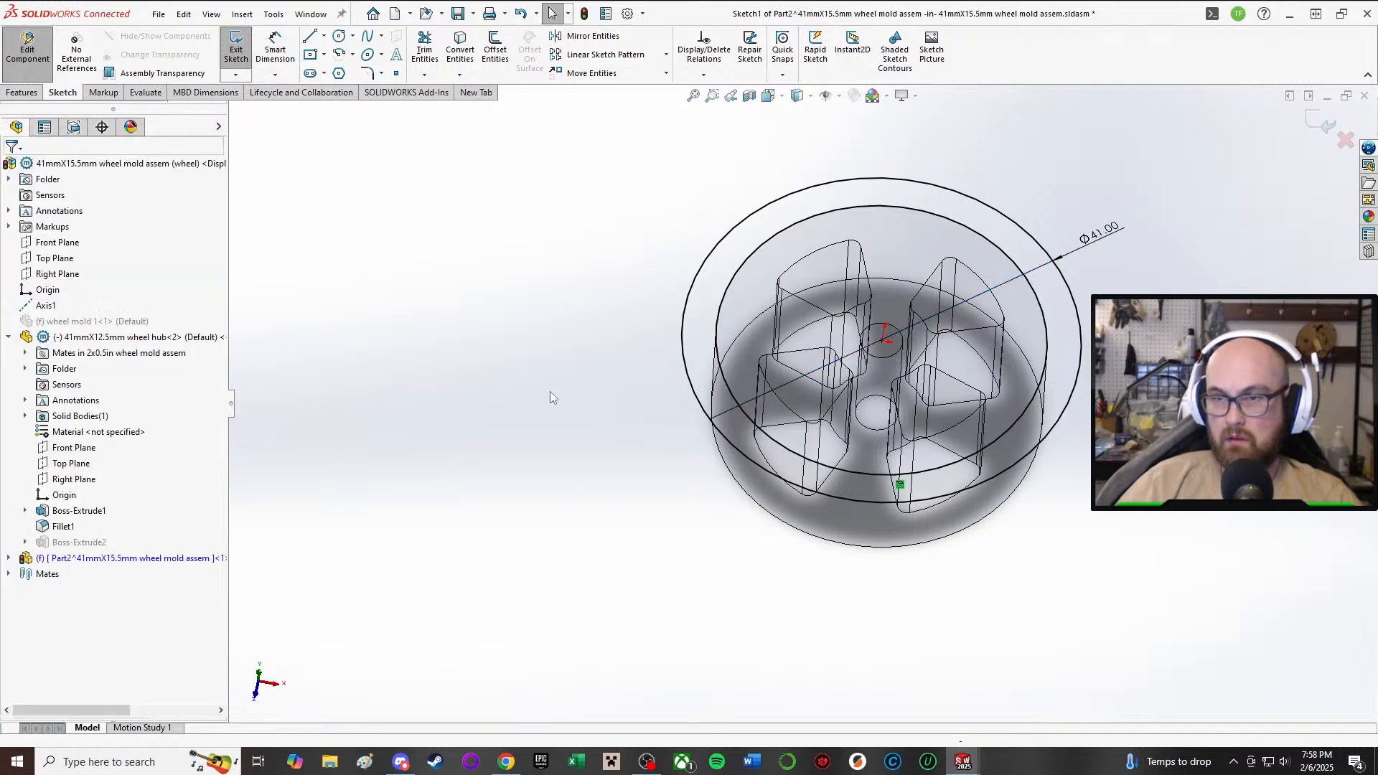
- Extrude the tire ring up to the hub's opposite face and return to editing the assembly
{"action": "middle_click_drag", "start_coordinate": [436, 295], "coordinate": [440, 189]}
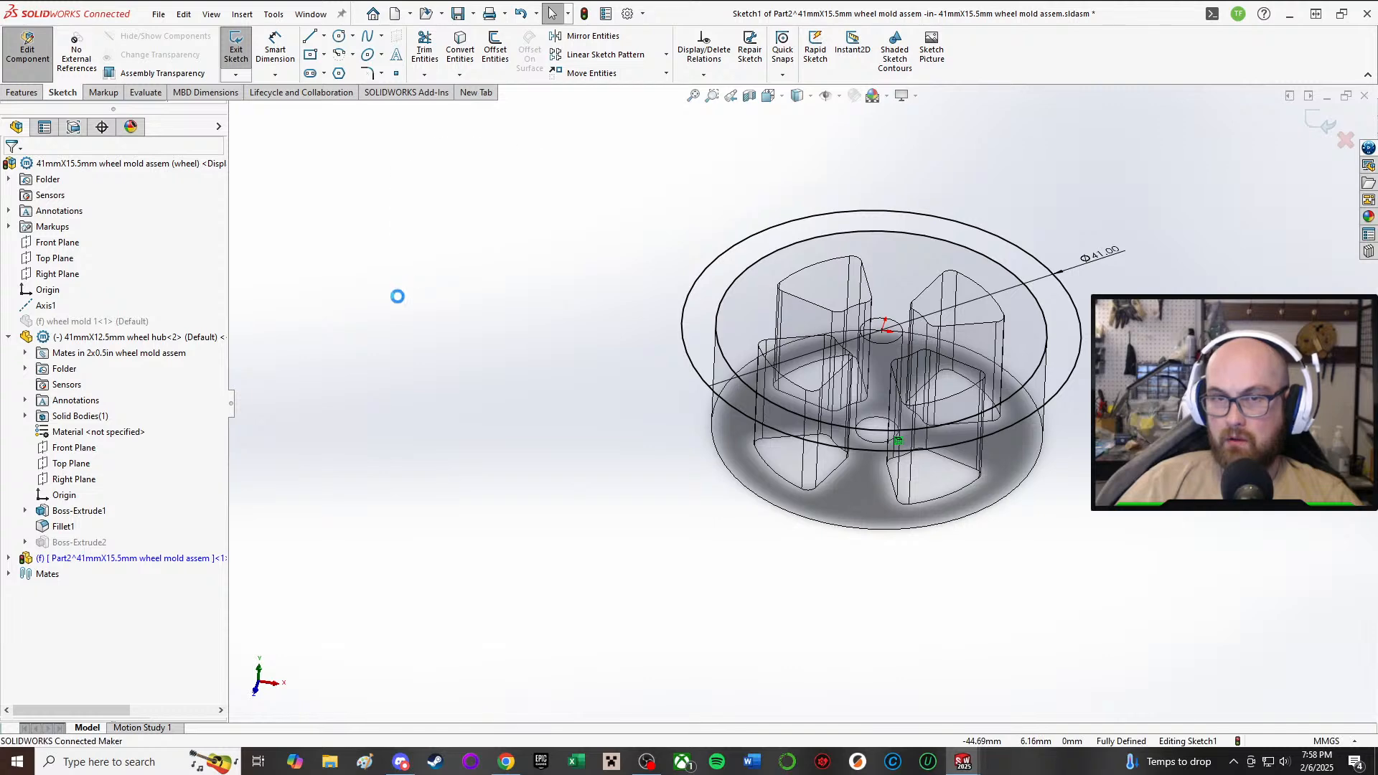
{"action": "middle_click_drag", "start_coordinate": [700, 364], "coordinate": [767, 364]}
{"action": "left_click", "coordinate": [764, 366]}
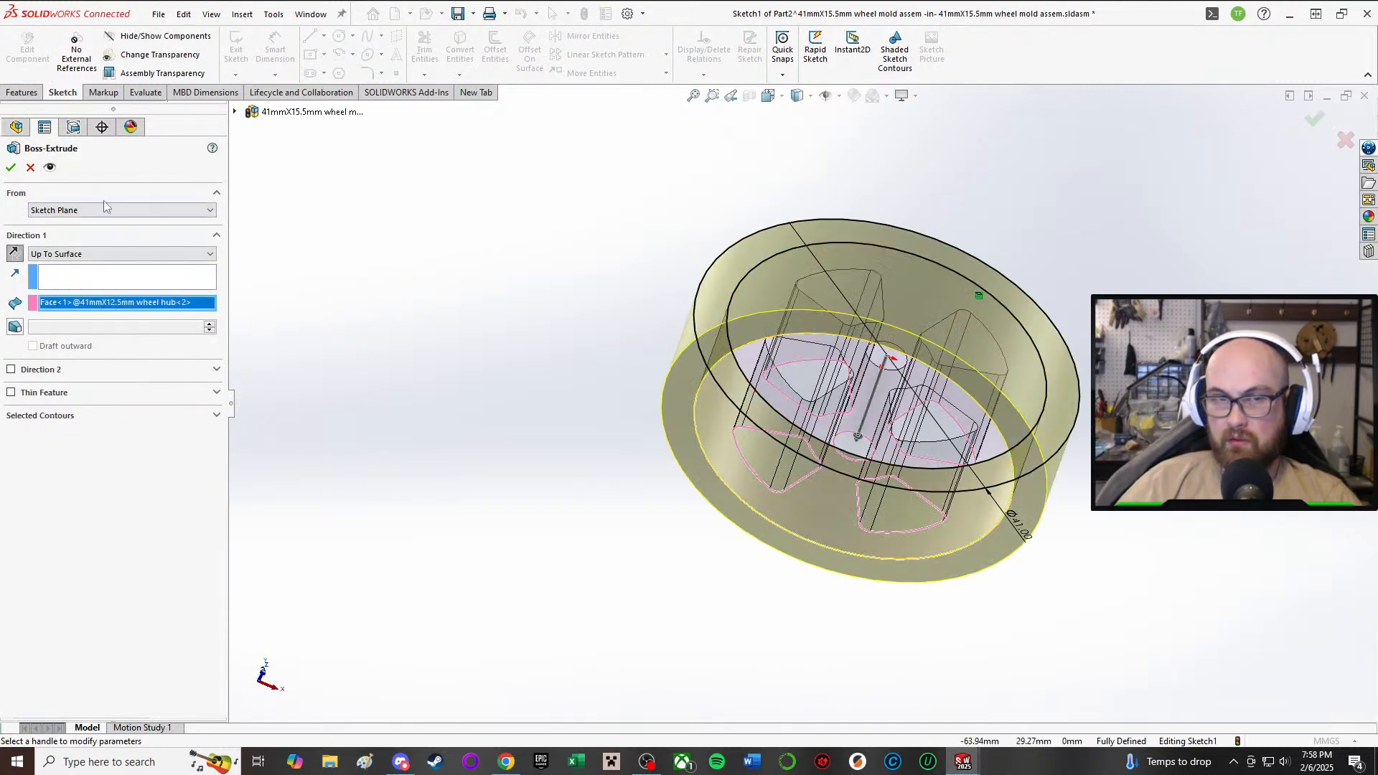
{"action": "left_click", "coordinate": [11, 168]}
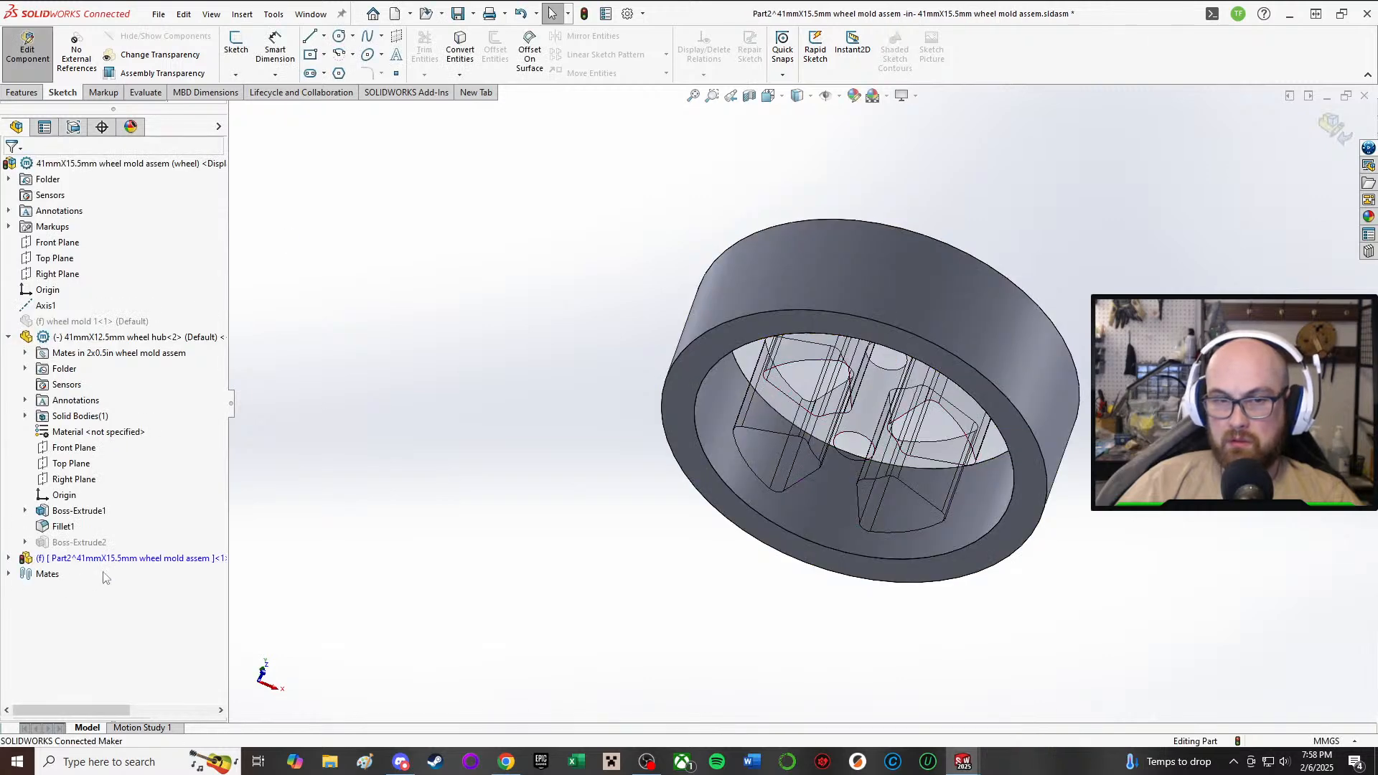
{"action": "left_click", "coordinate": [28, 46]}
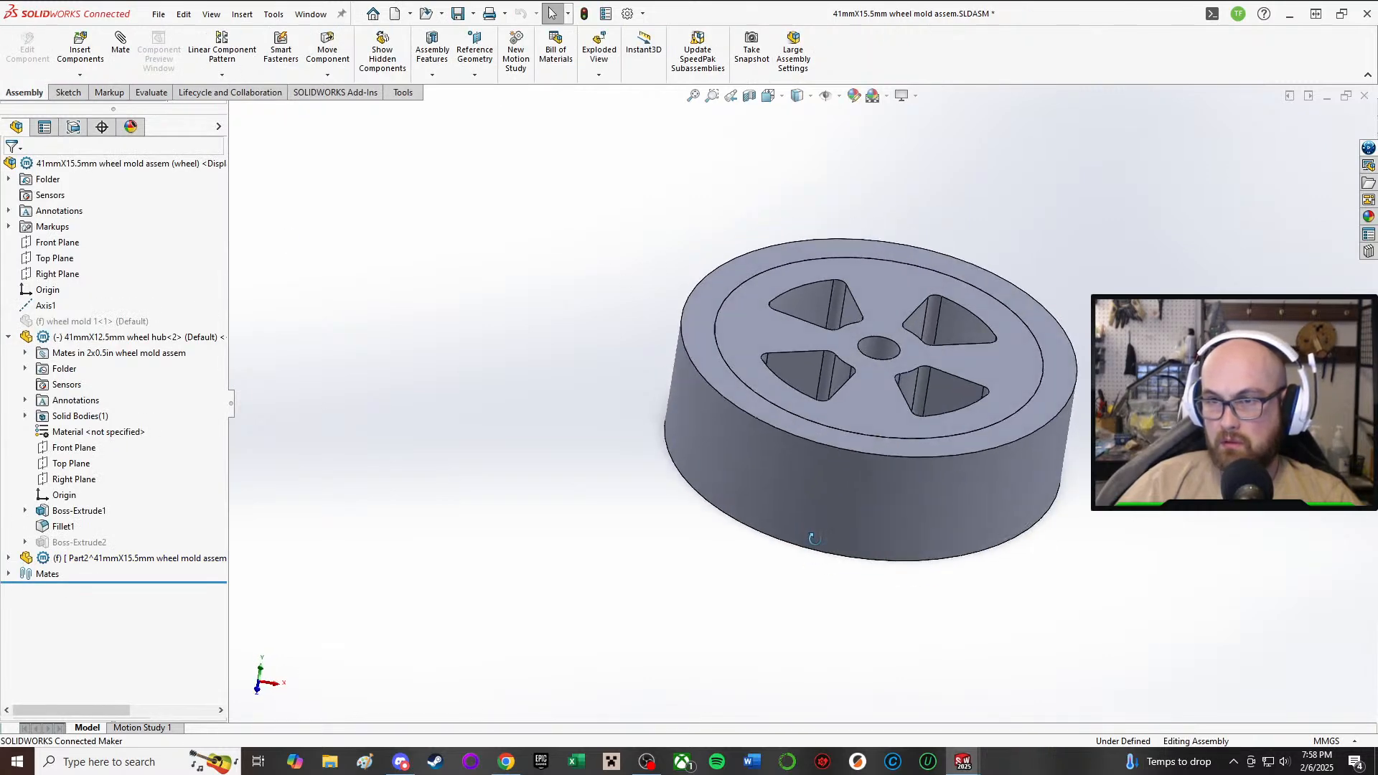
- Assign the Rubber material to the new tire part of the wheel assembly
{"action": "left_click", "coordinate": [748, 338]}
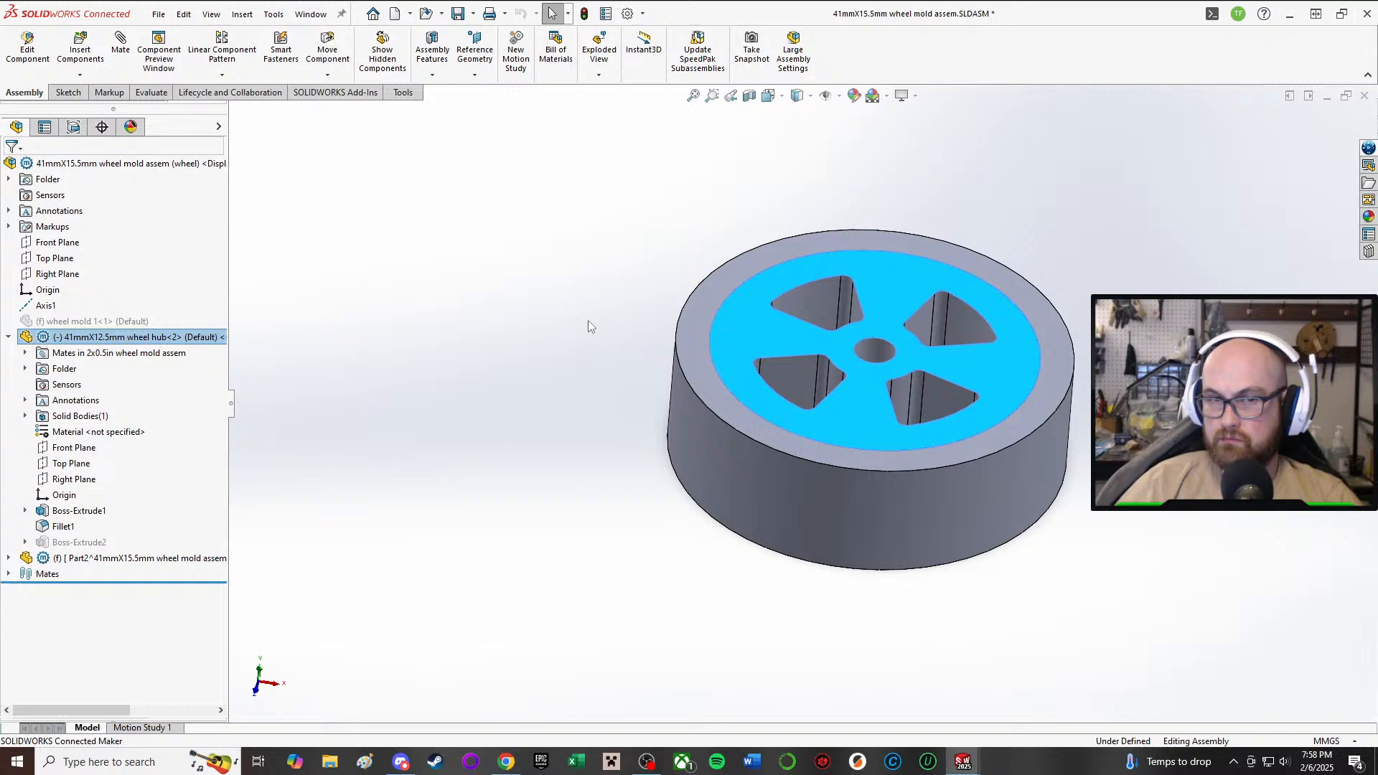
{"action": "right_click", "coordinate": [186, 336]}
{"action": "left_click", "coordinate": [556, 289]}
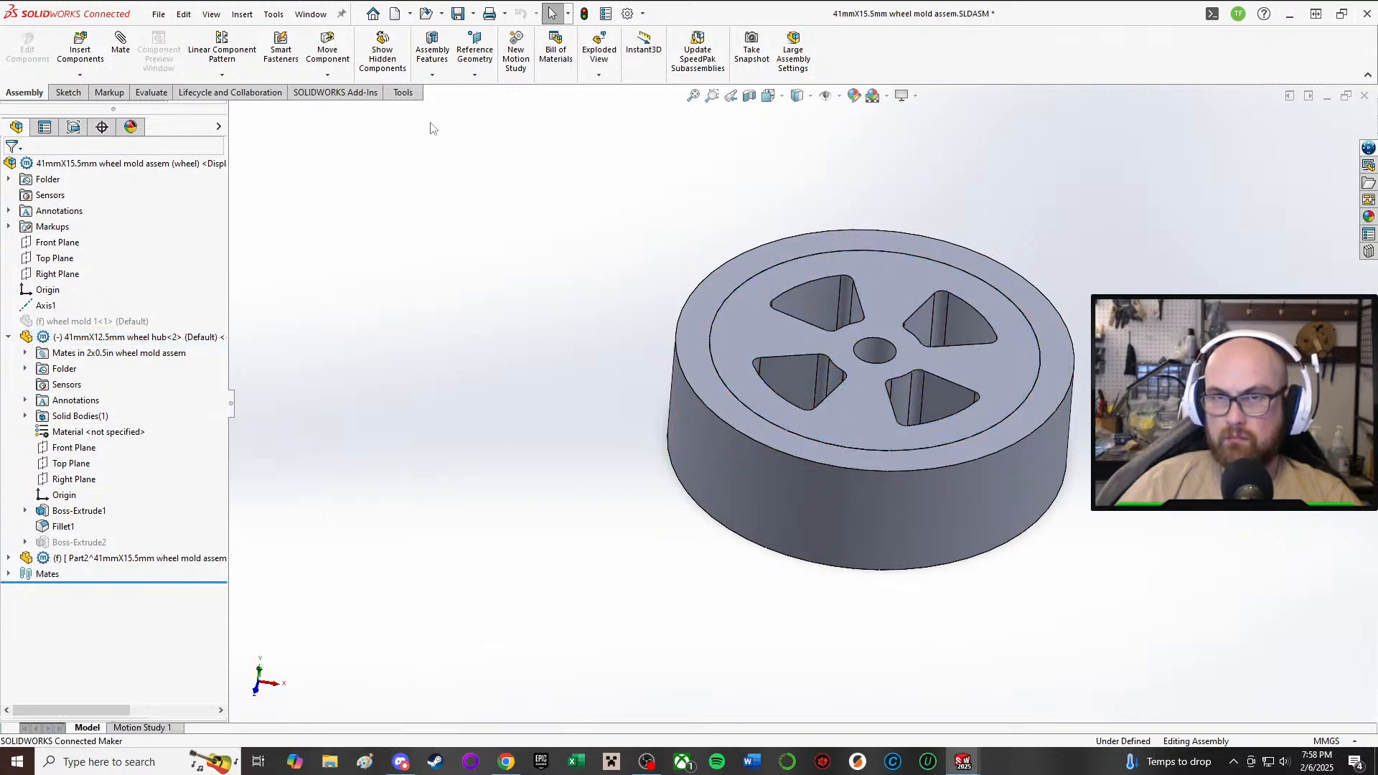
{"action": "left_click", "coordinate": [88, 560]}
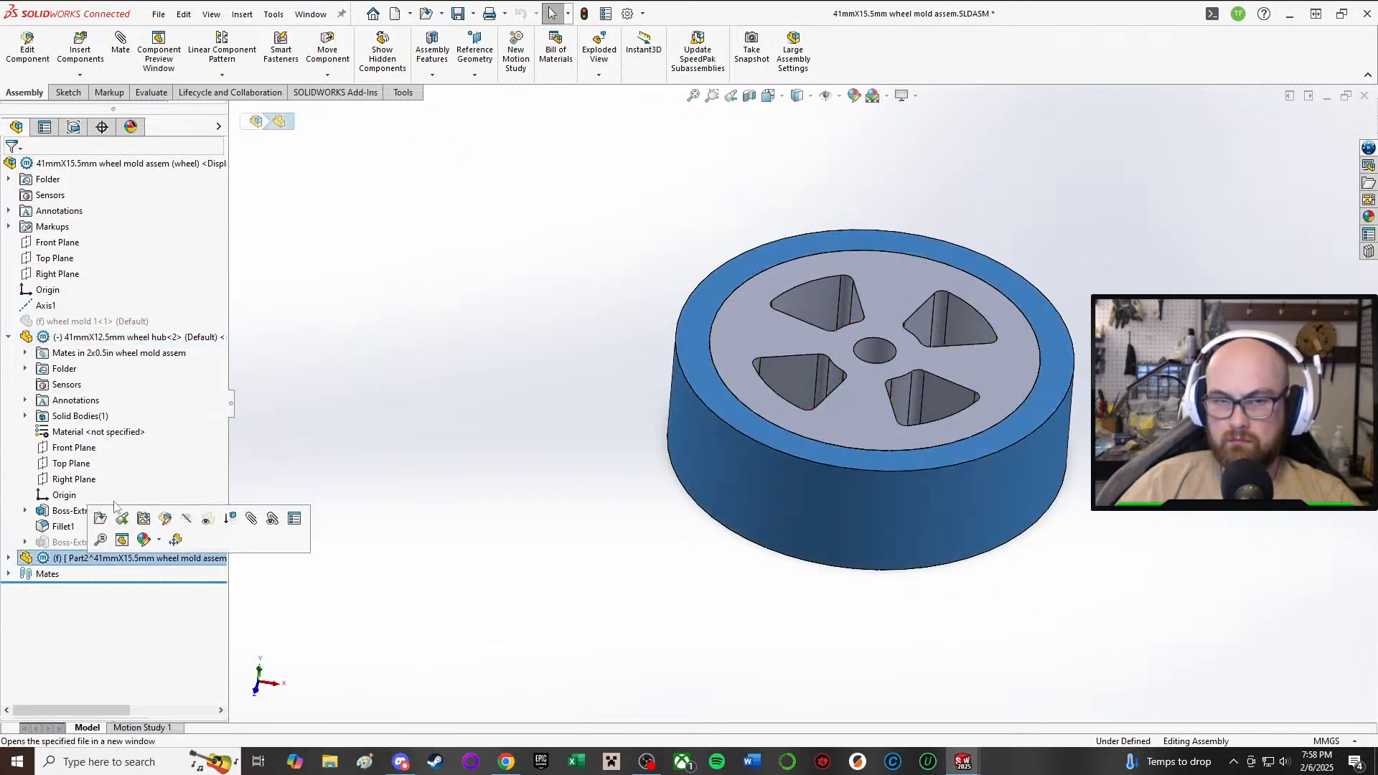
{"action": "left_click", "coordinate": [8, 559]}
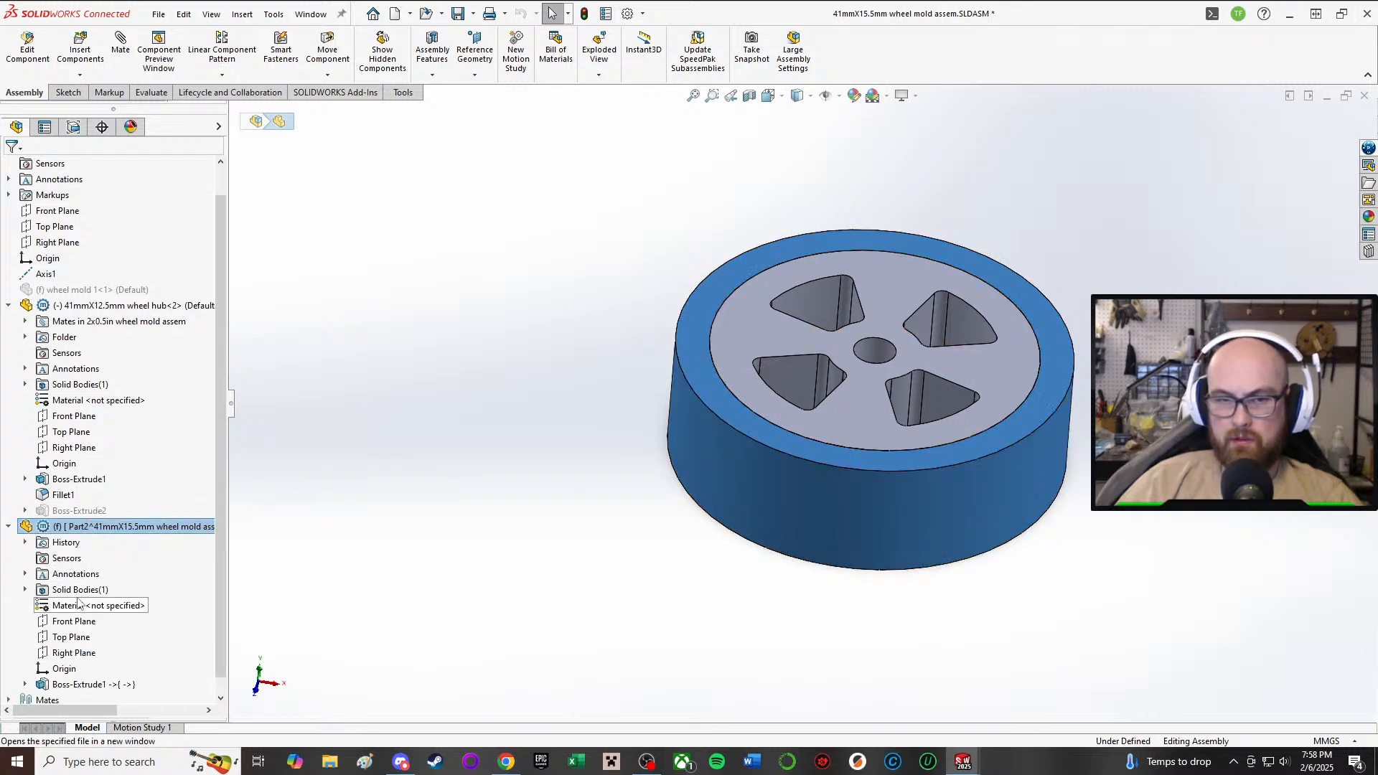
{"action": "left_click", "coordinate": [80, 605]}
{"action": "right_click", "coordinate": [80, 605]}
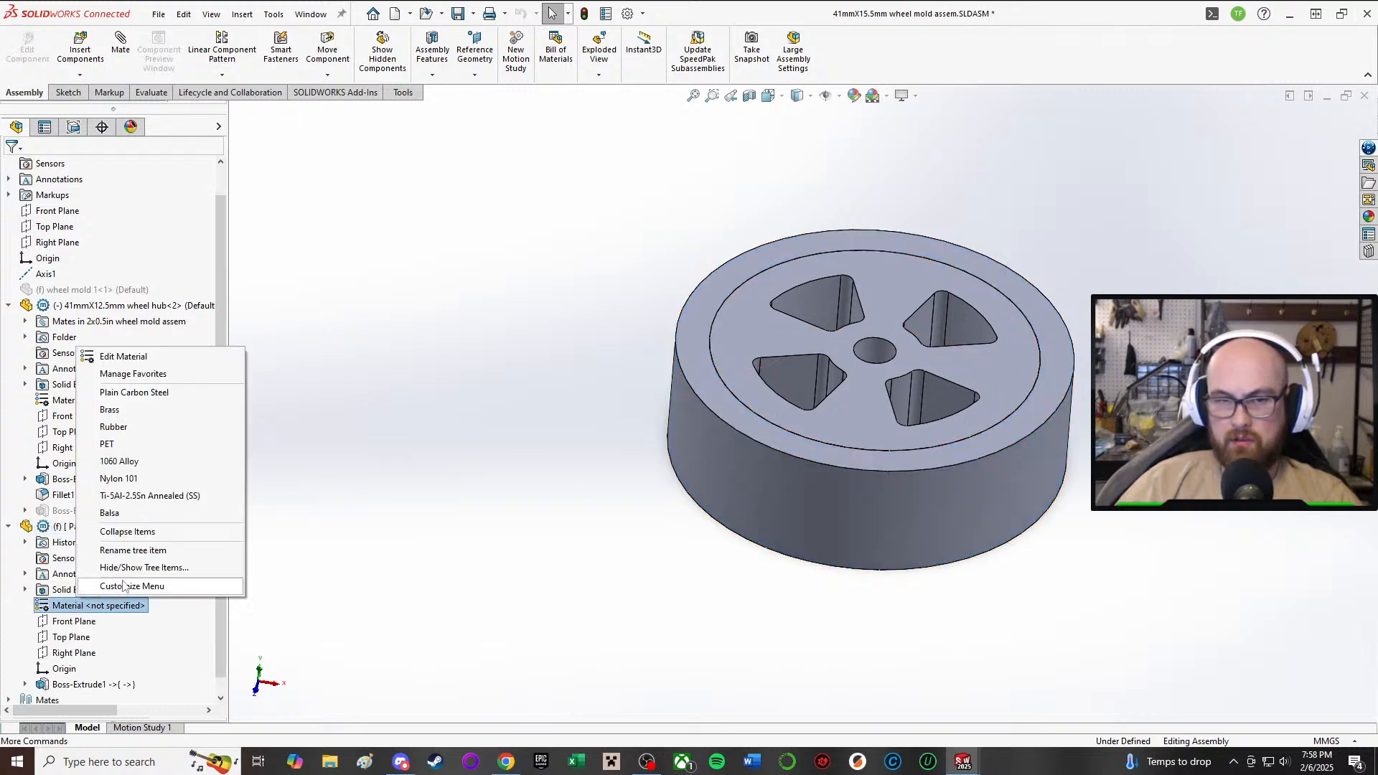
{"action": "left_click", "coordinate": [172, 427]}
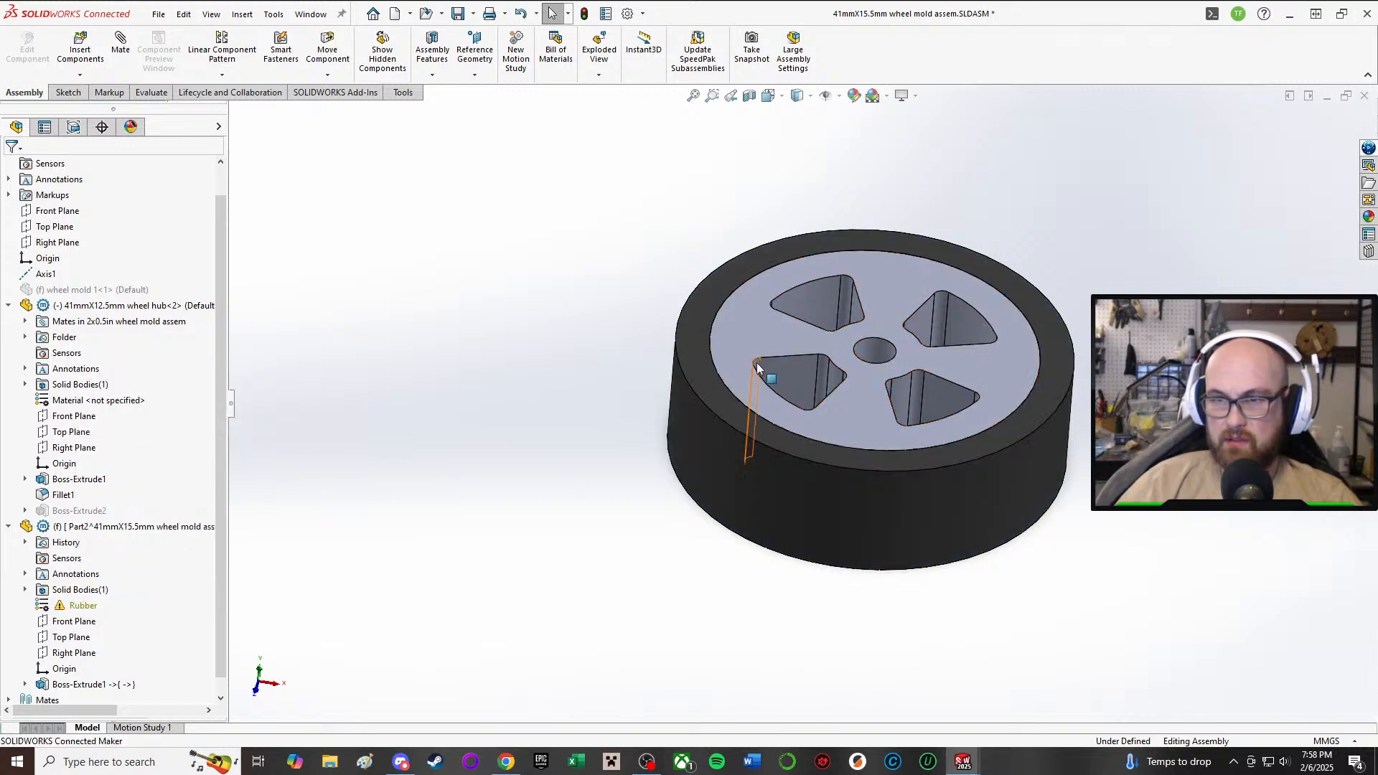
- Assign the Nylon 101 material to the 41mmX12.5mm wheel hub and save the assembly with all its modified documents
{"action": "left_click", "coordinate": [753, 333]}
{"action": "right_click", "coordinate": [165, 316]}
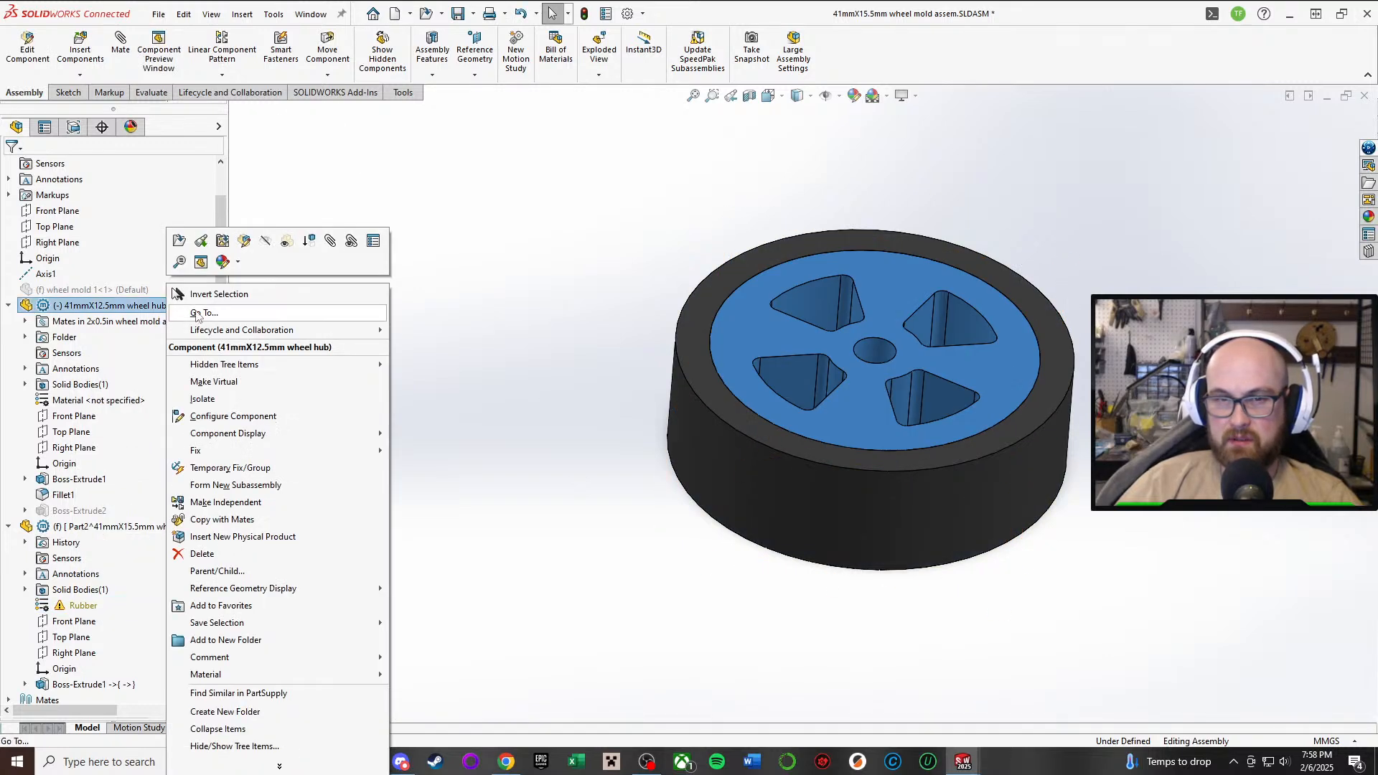
{"action": "left_click", "coordinate": [623, 327]}
{"action": "left_click", "coordinate": [25, 321]}
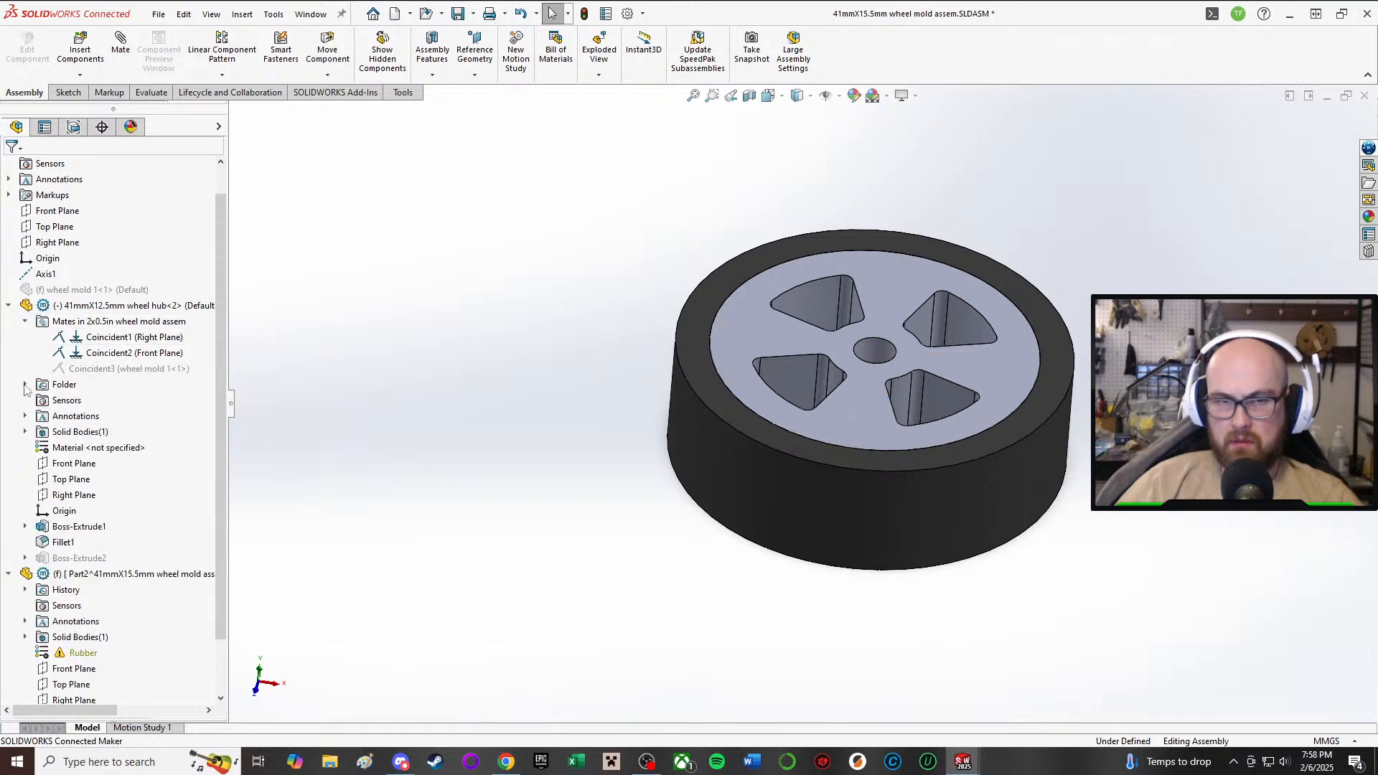
{"action": "right_click", "coordinate": [79, 448]}
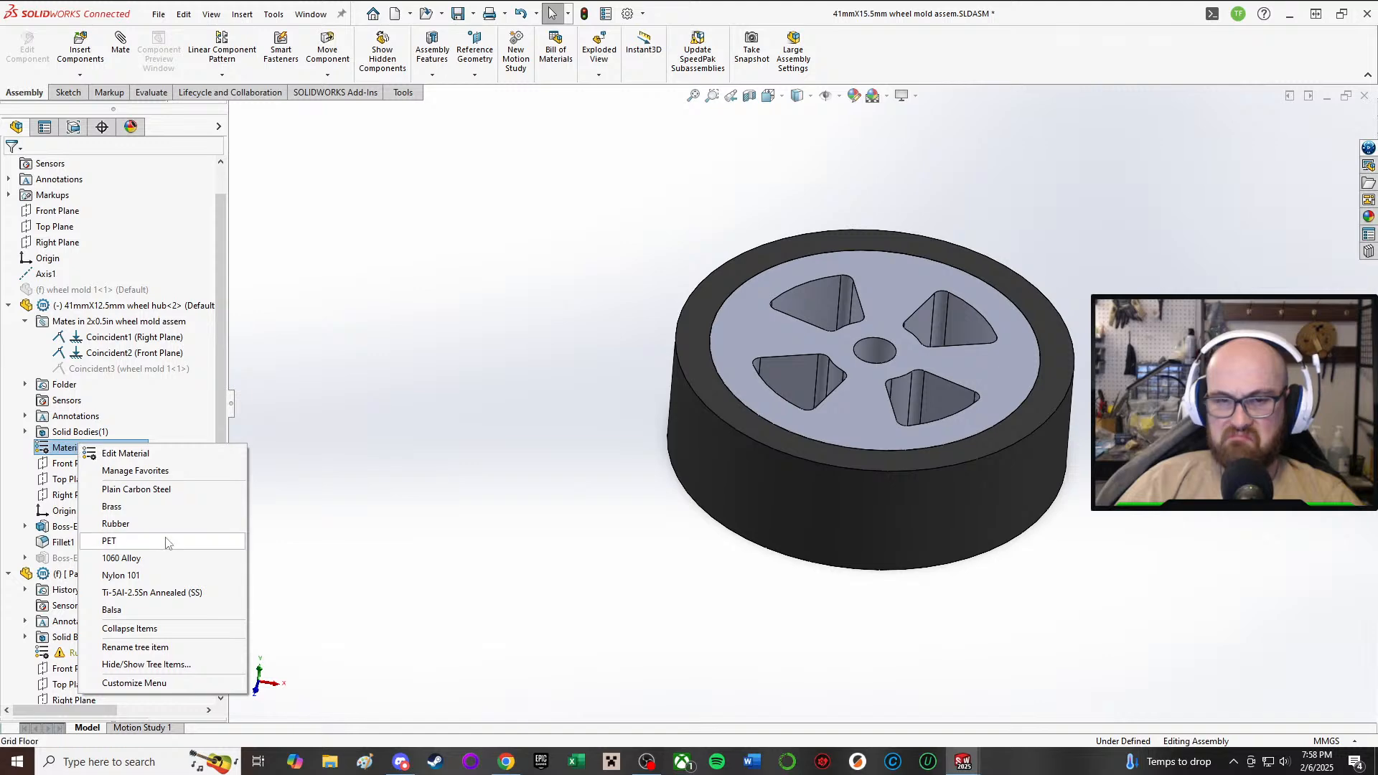
{"action": "left_click", "coordinate": [120, 575]}
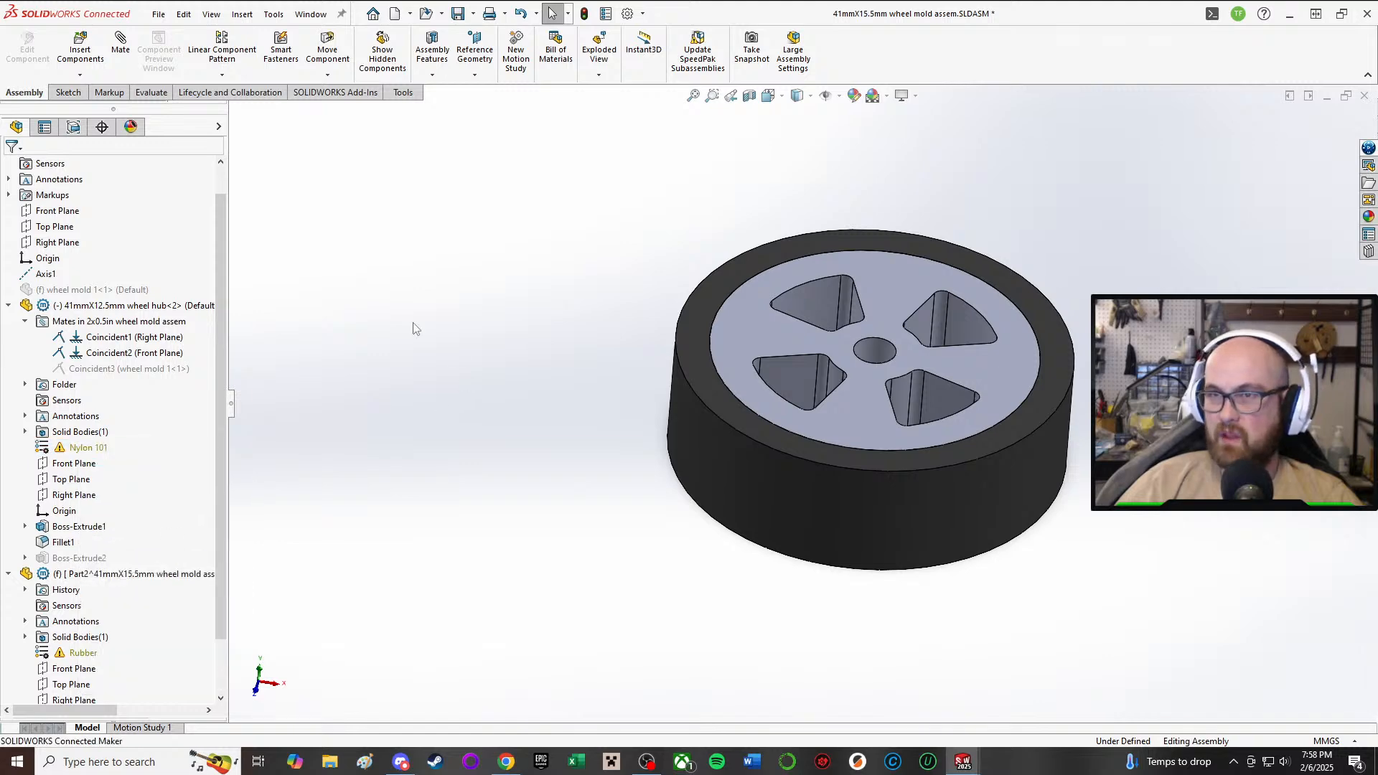
{"action": "left_click", "coordinate": [457, 14]}
{"action": "left_click", "coordinate": [290, 217]}
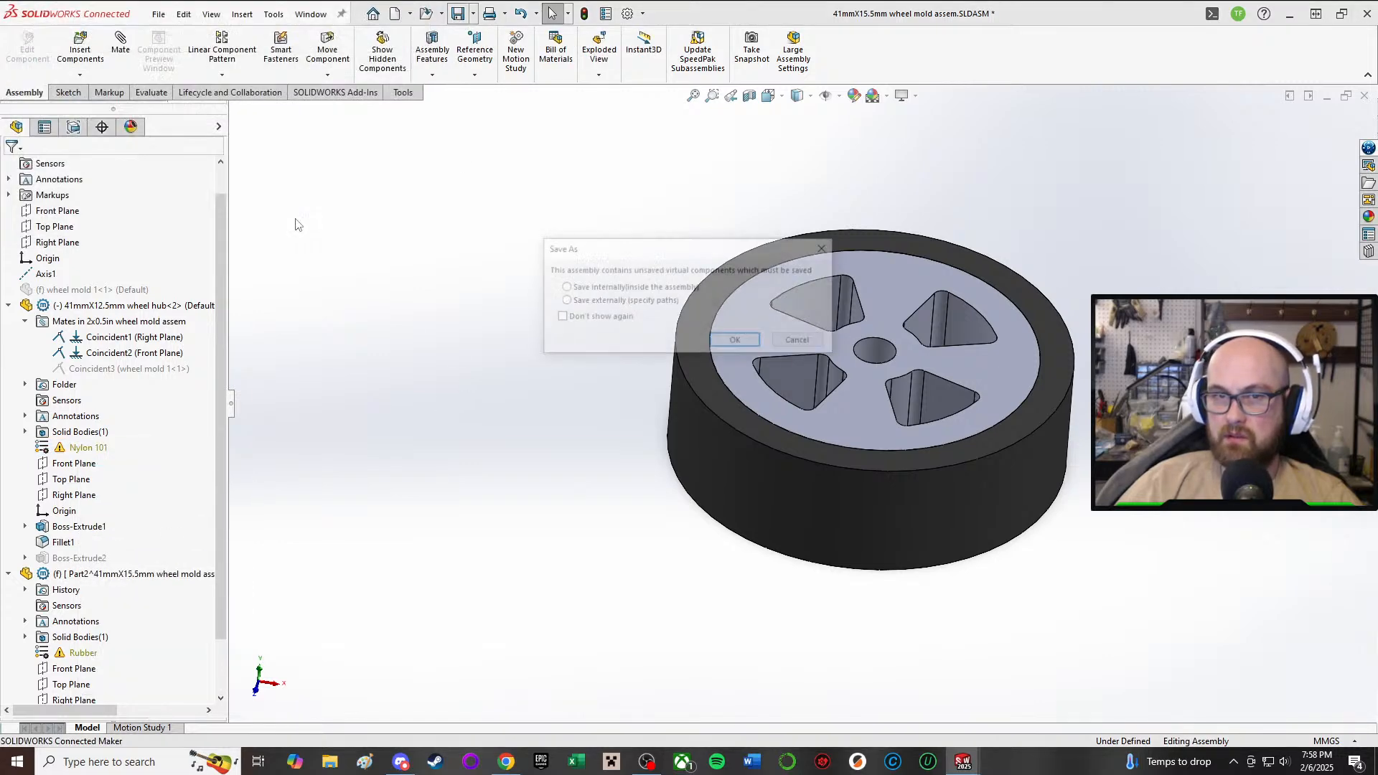
{"action": "left_click", "coordinate": [736, 342]}
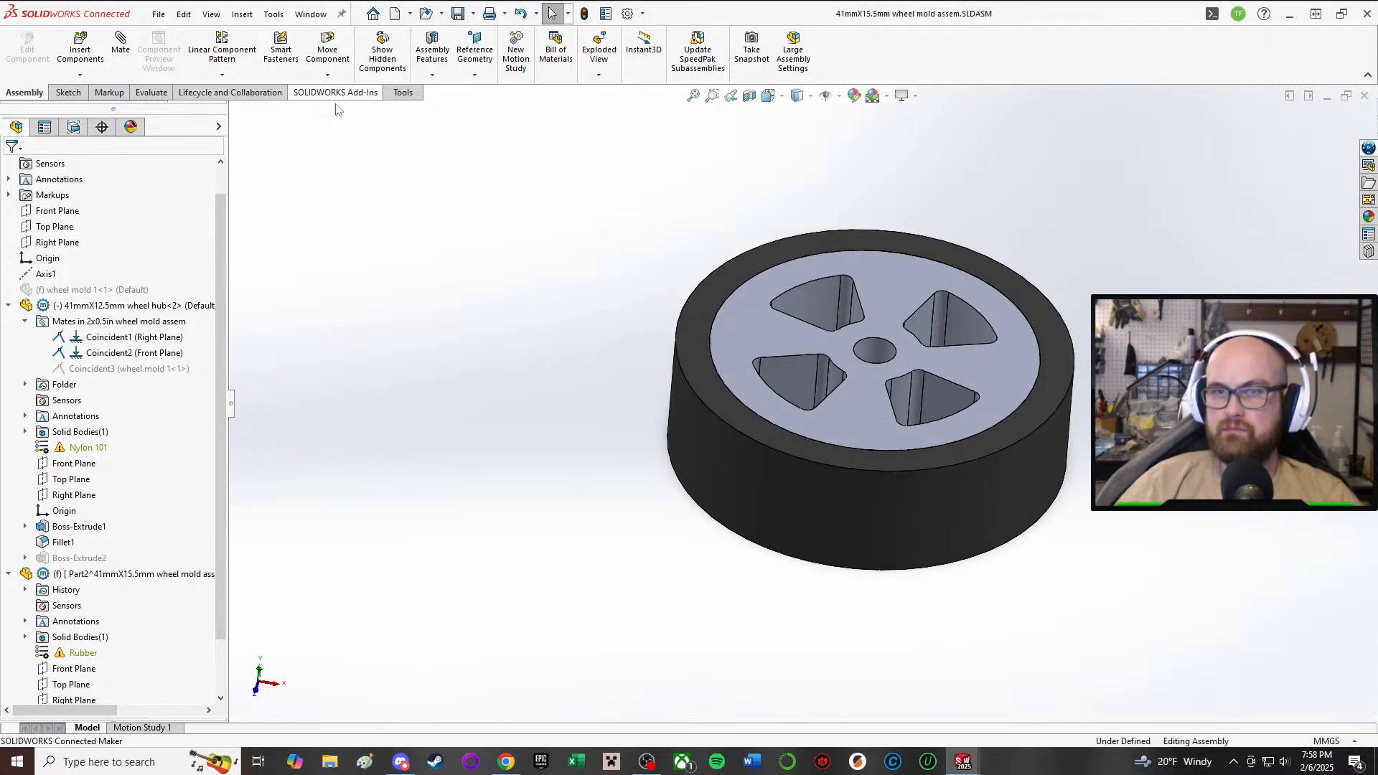
- Remove the assembly's mass override for the current configuration only and save all modified documents
{"action": "scroll", "coordinate": [126, 97], "scroll_direction": "down", "scroll_amount": 3}
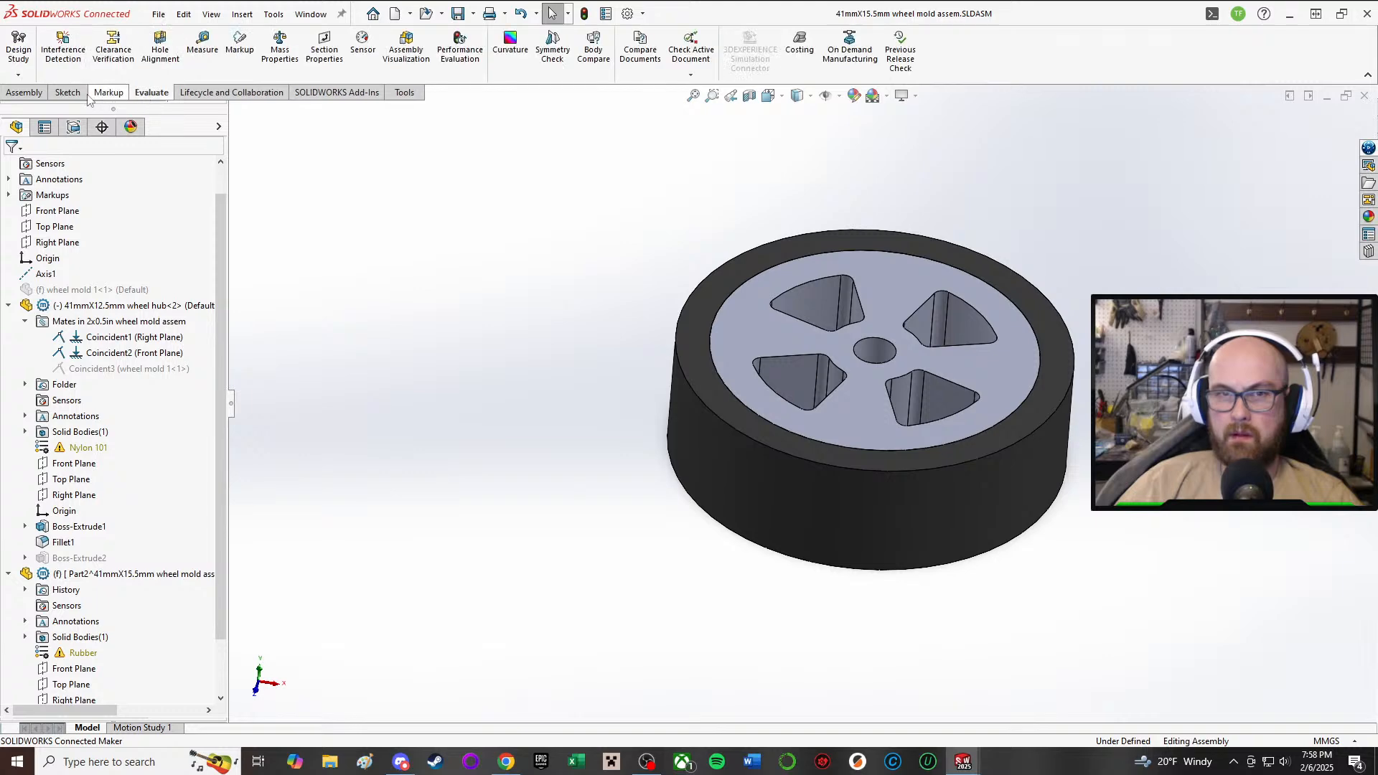
{"action": "scroll", "coordinate": [83, 97], "scroll_direction": "up", "scroll_amount": 2}
{"action": "left_click", "coordinate": [165, 96]}
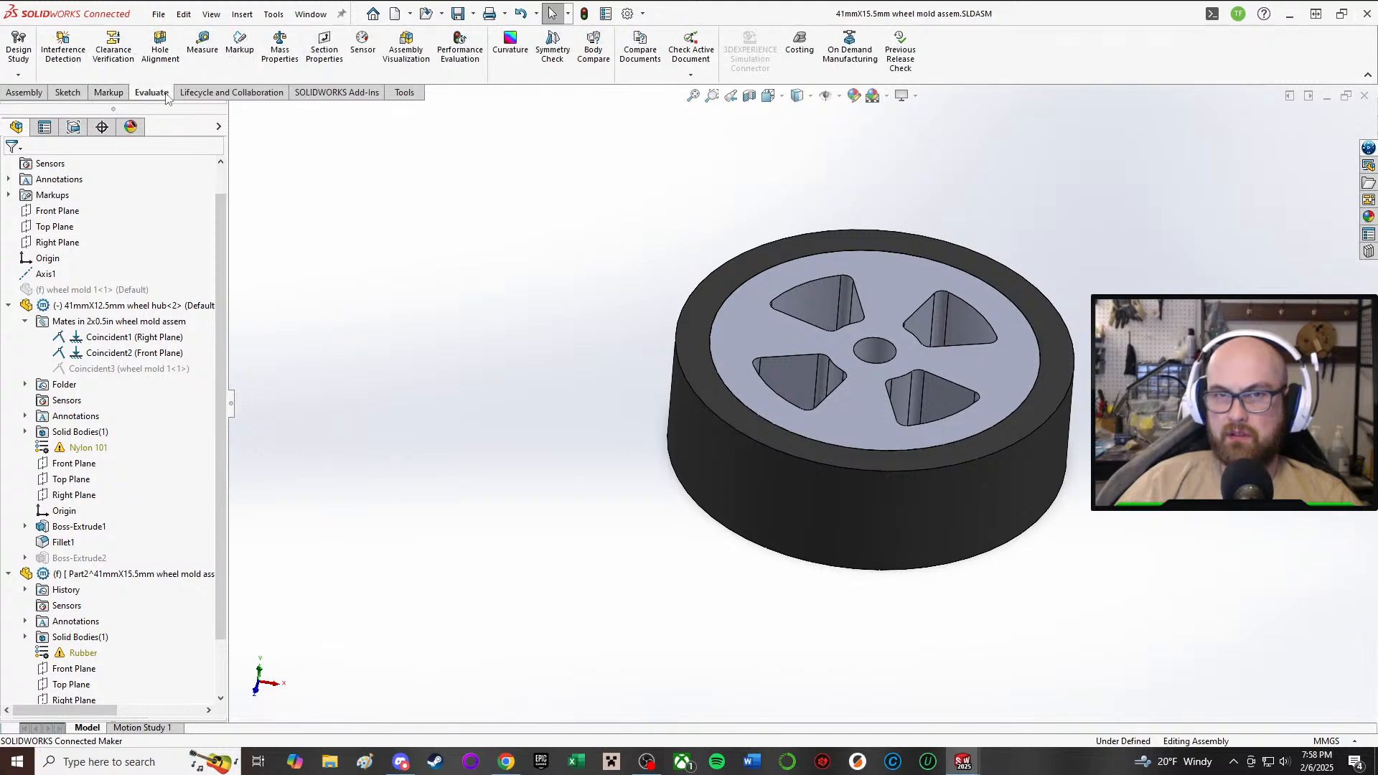
{"action": "left_click", "coordinate": [279, 48]}
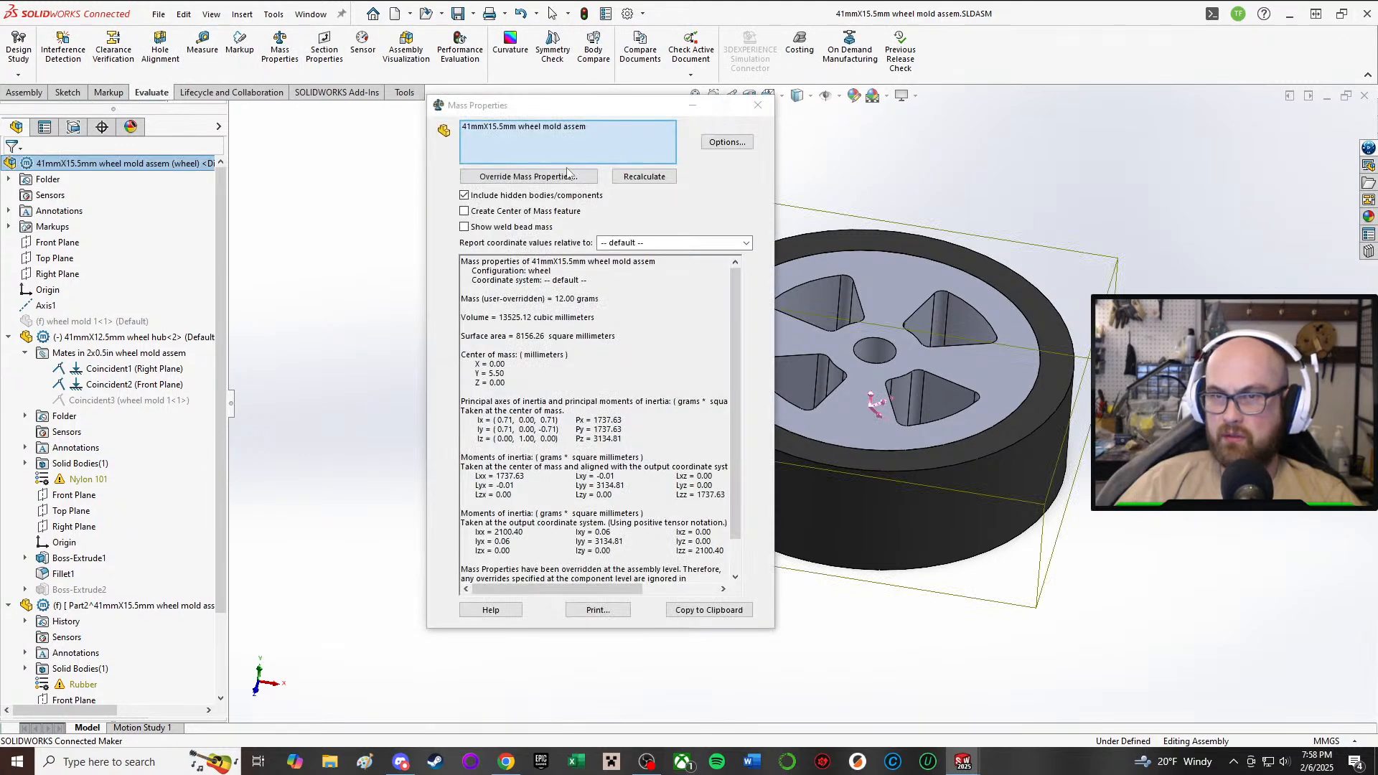
{"action": "left_click", "coordinate": [567, 175]}
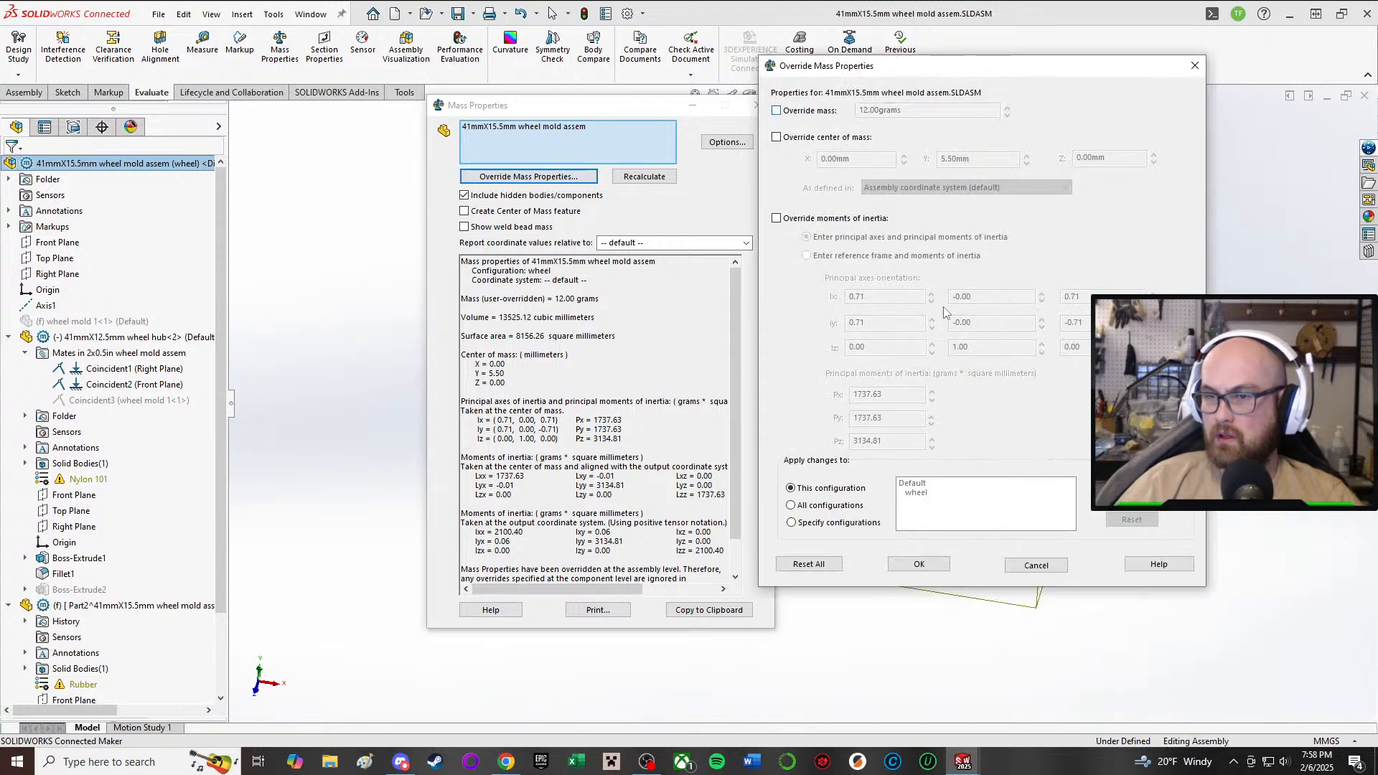
{"action": "left_click", "coordinate": [948, 563]}
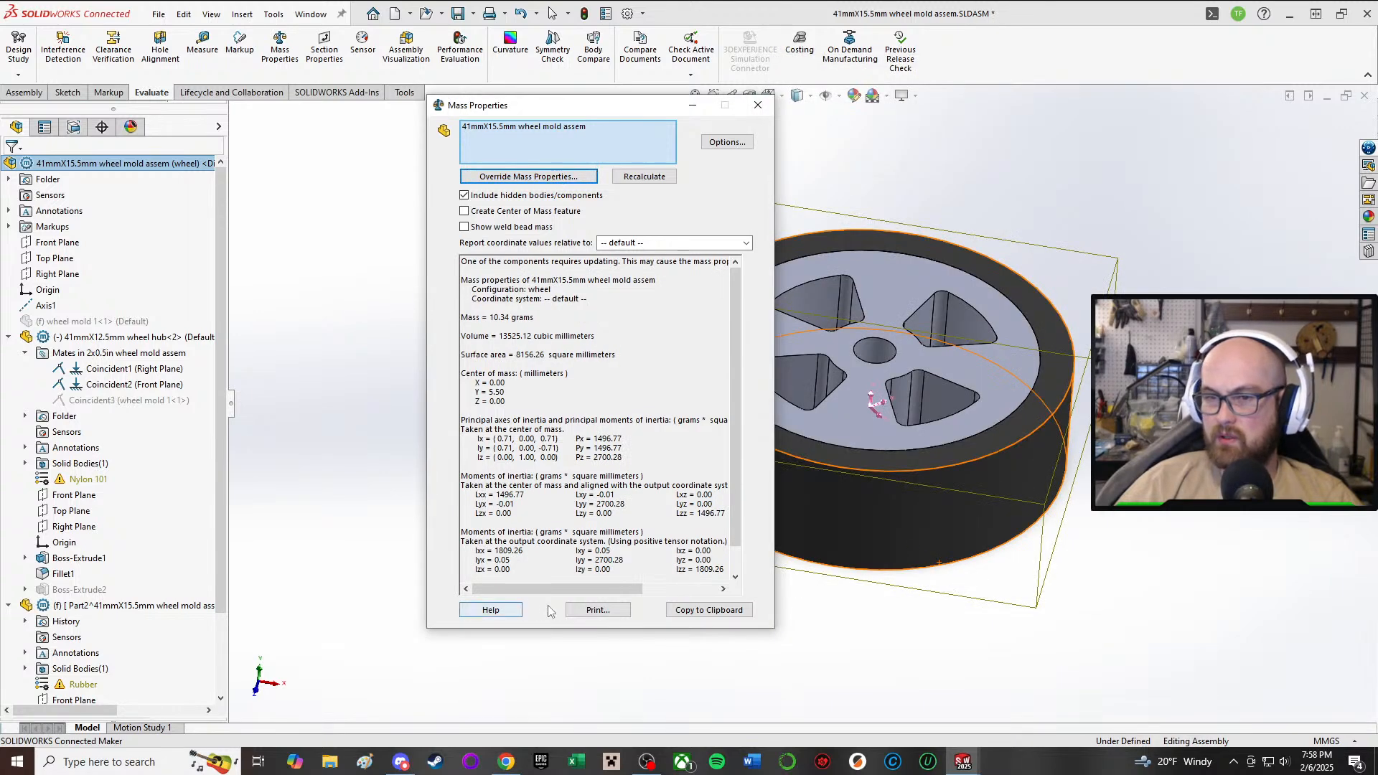
{"action": "left_click", "coordinate": [758, 107]}
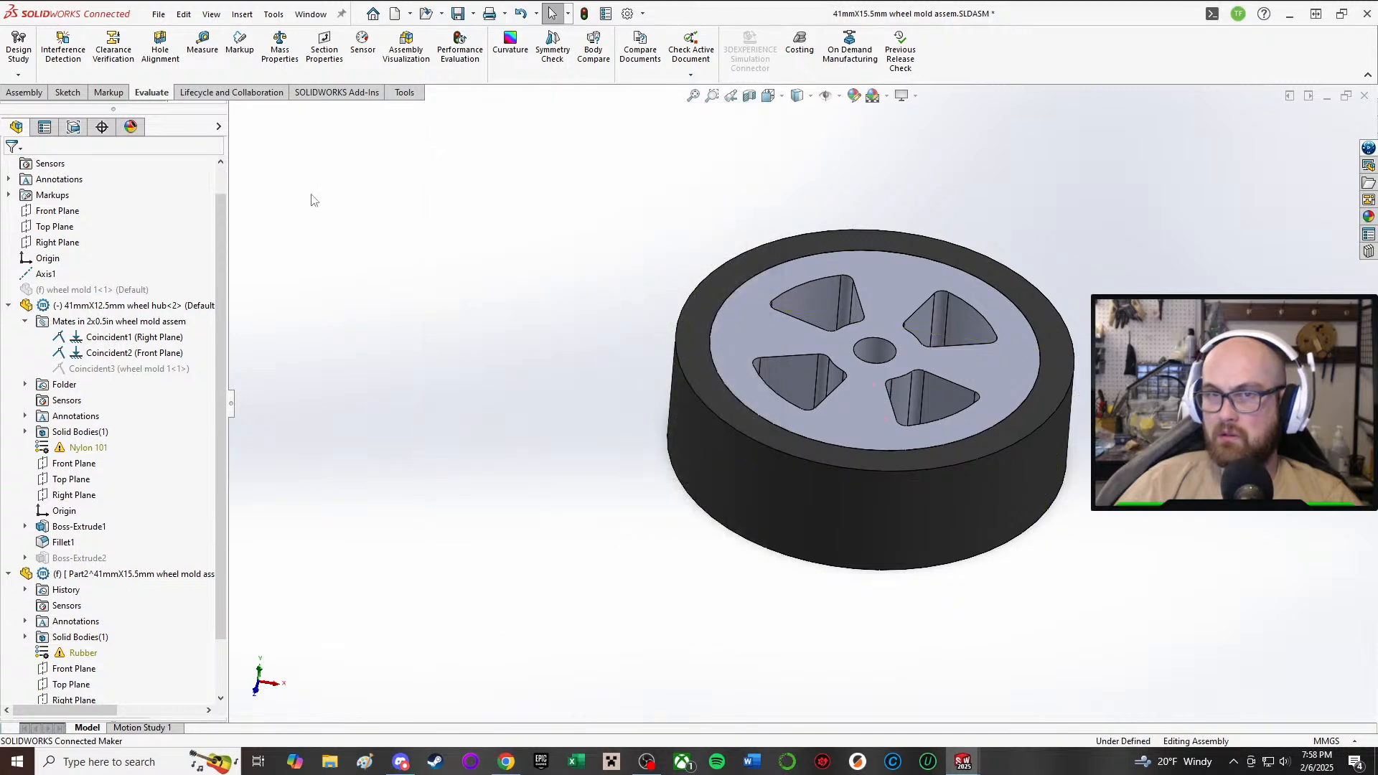
{"action": "left_click", "coordinate": [457, 14]}
{"action": "left_click", "coordinate": [287, 223]}
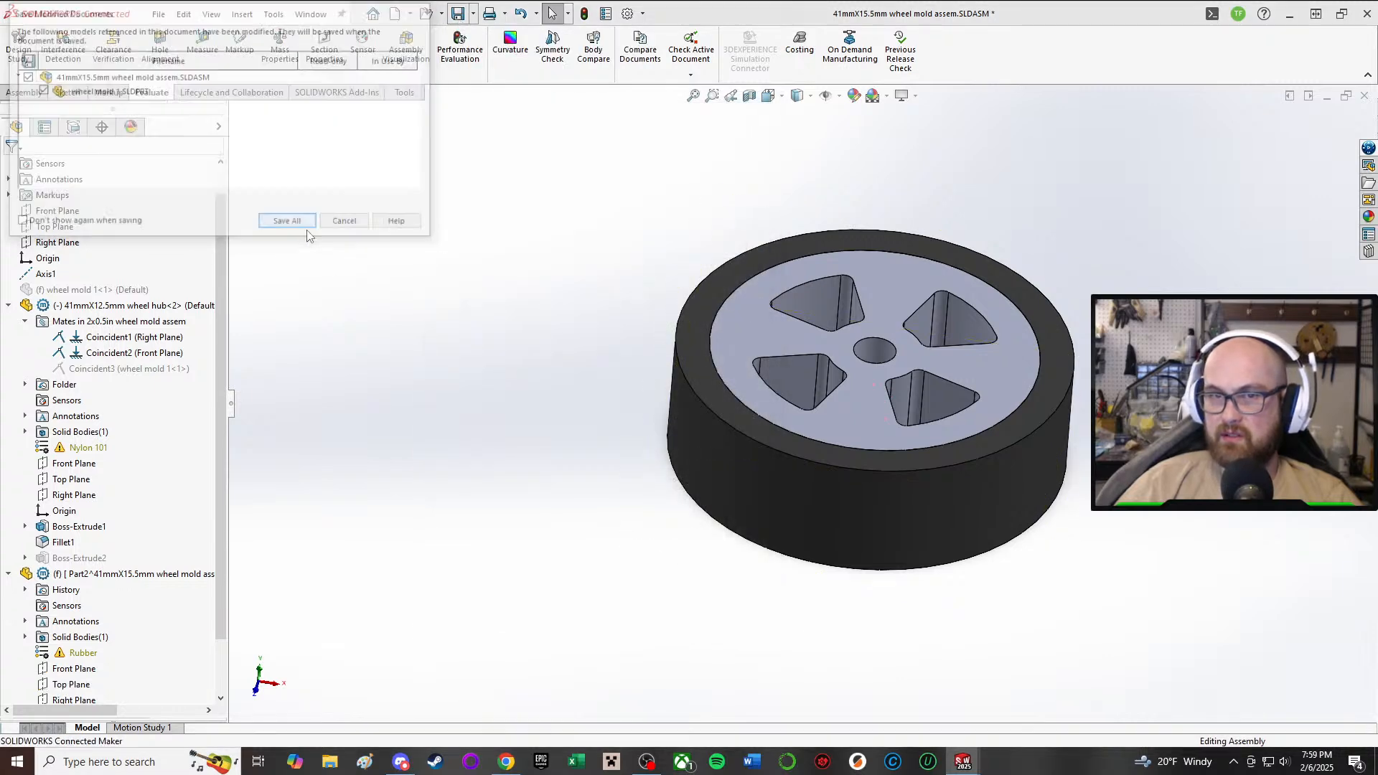
{"action": "left_click", "coordinate": [681, 341]}
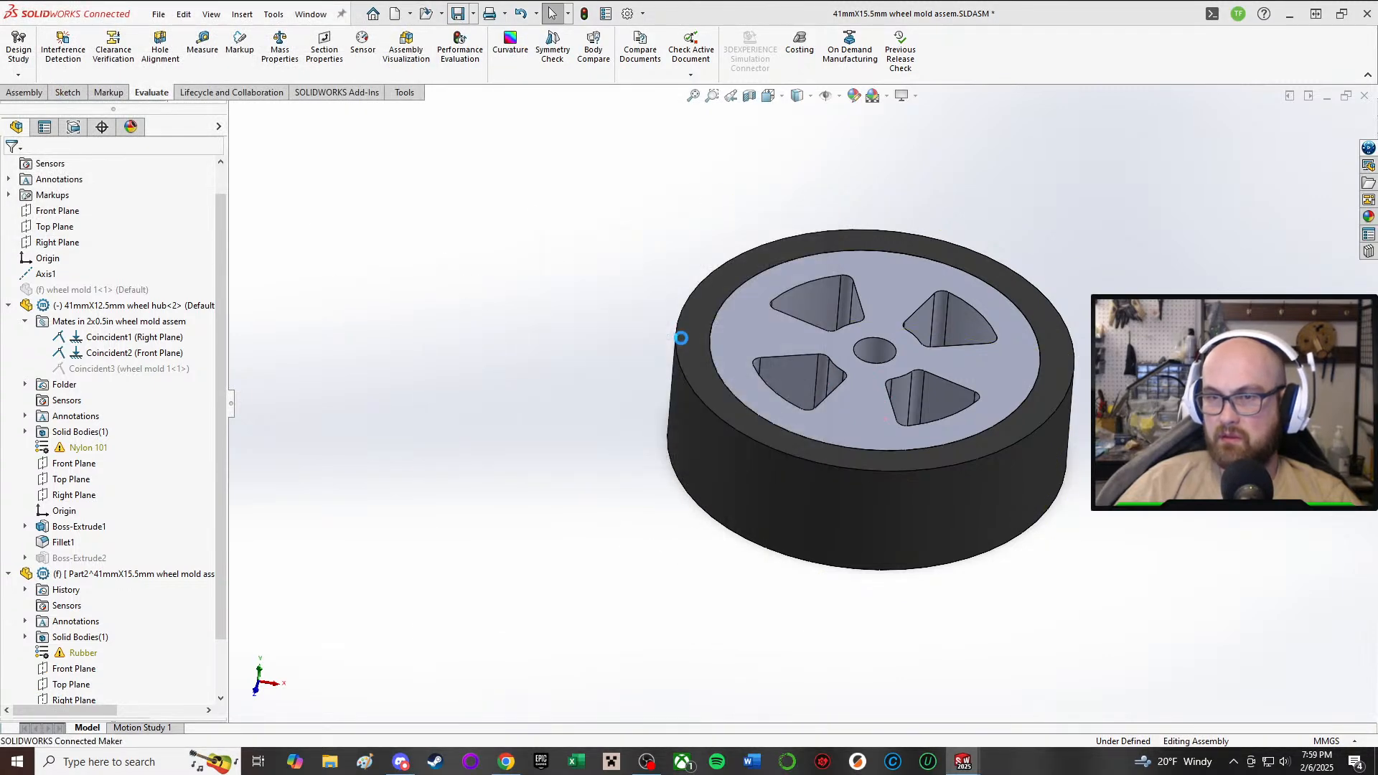
- Check the wheel assembly's calculated mass properties and its override settings
{"action": "left_click", "coordinate": [280, 45]}
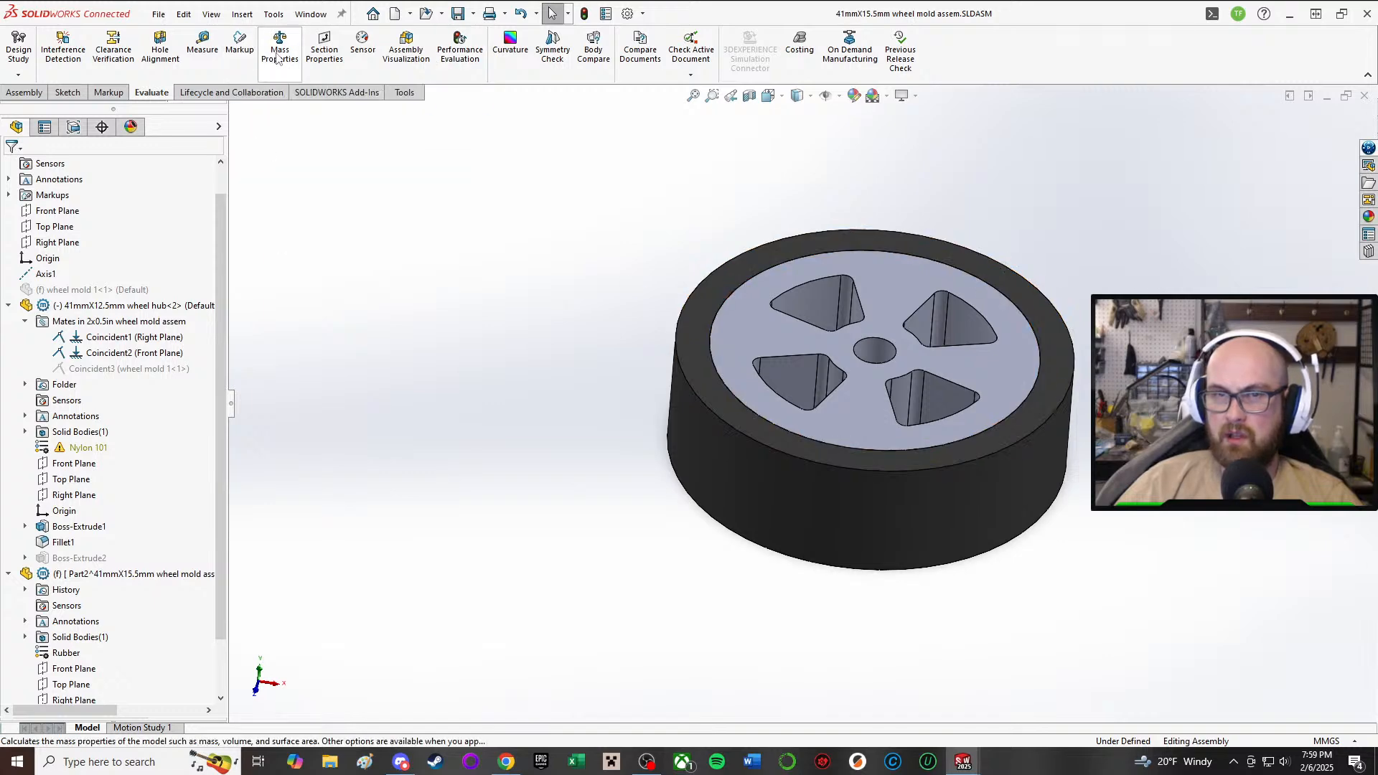
{"action": "left_click", "coordinate": [590, 177]}
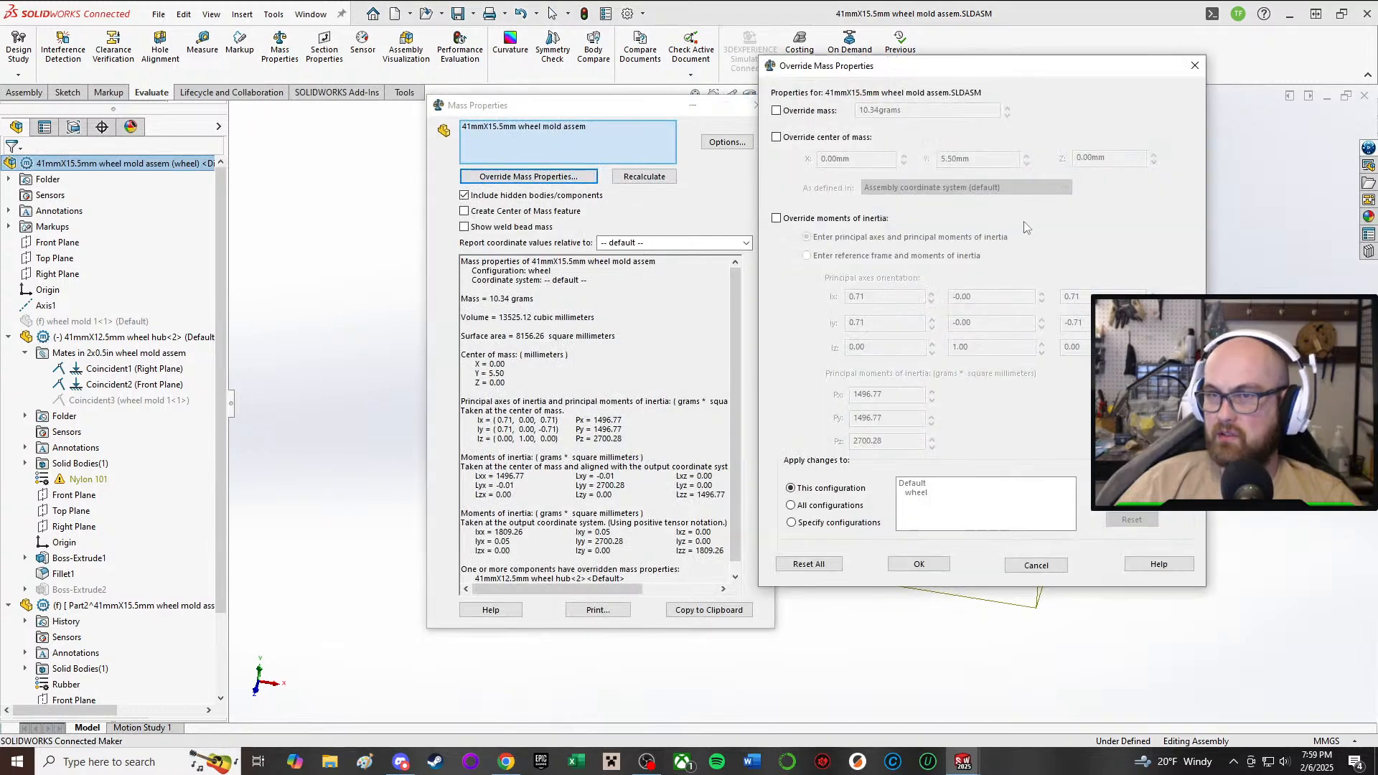
{"action": "left_click", "coordinate": [1195, 66]}
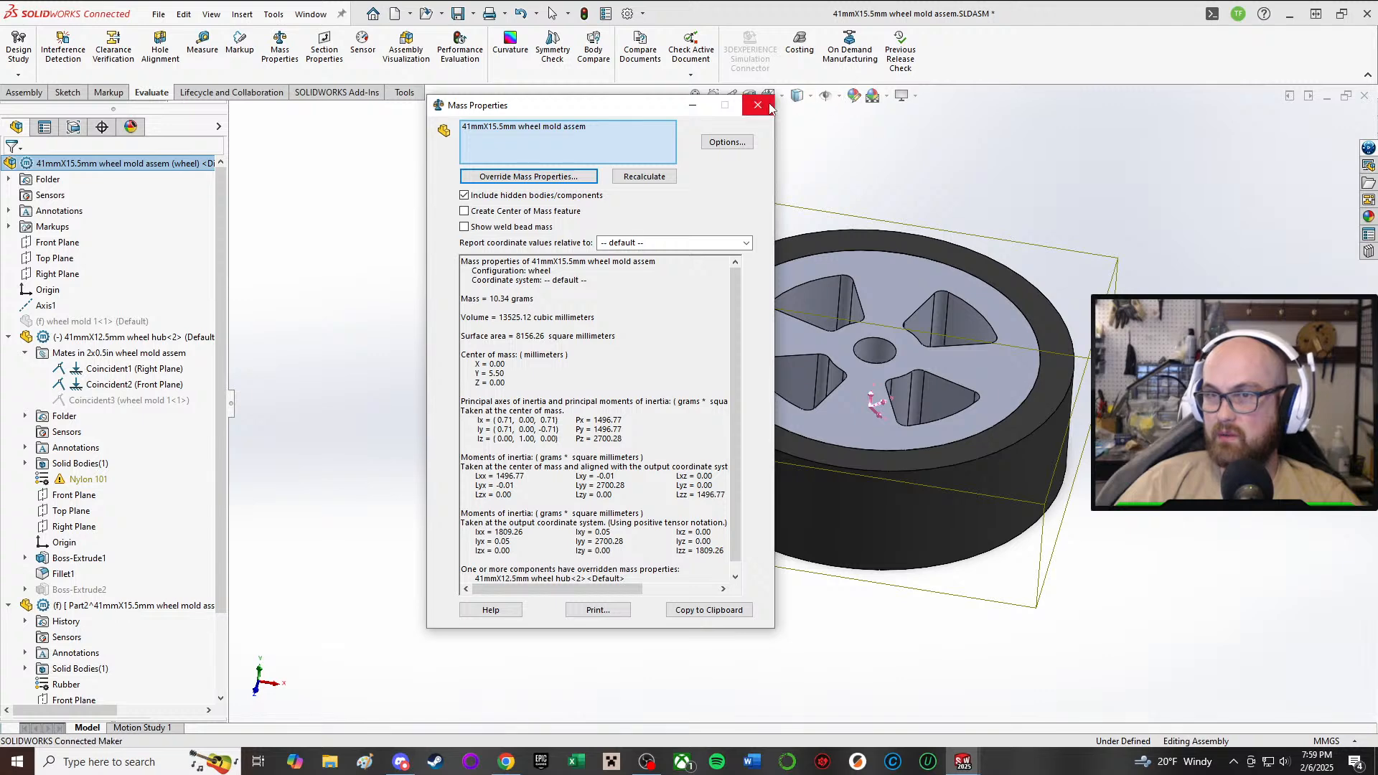
{"action": "left_click", "coordinate": [770, 106]}
- Switch to the Wendigo V1 assembly
{"action": "middle_click_drag", "start_coordinate": [595, 290], "coordinate": [642, 460]}
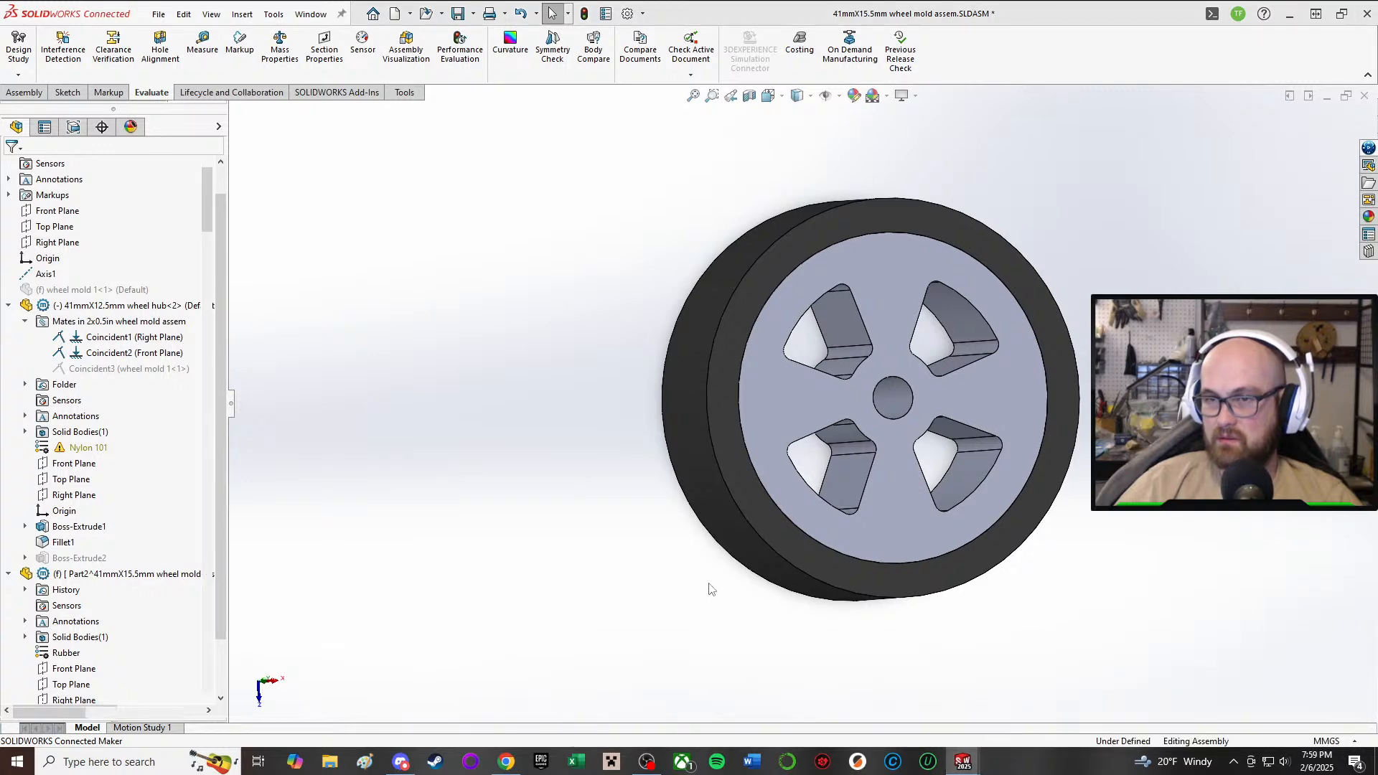
{"action": "key", "text": "ctrl+Tab"}
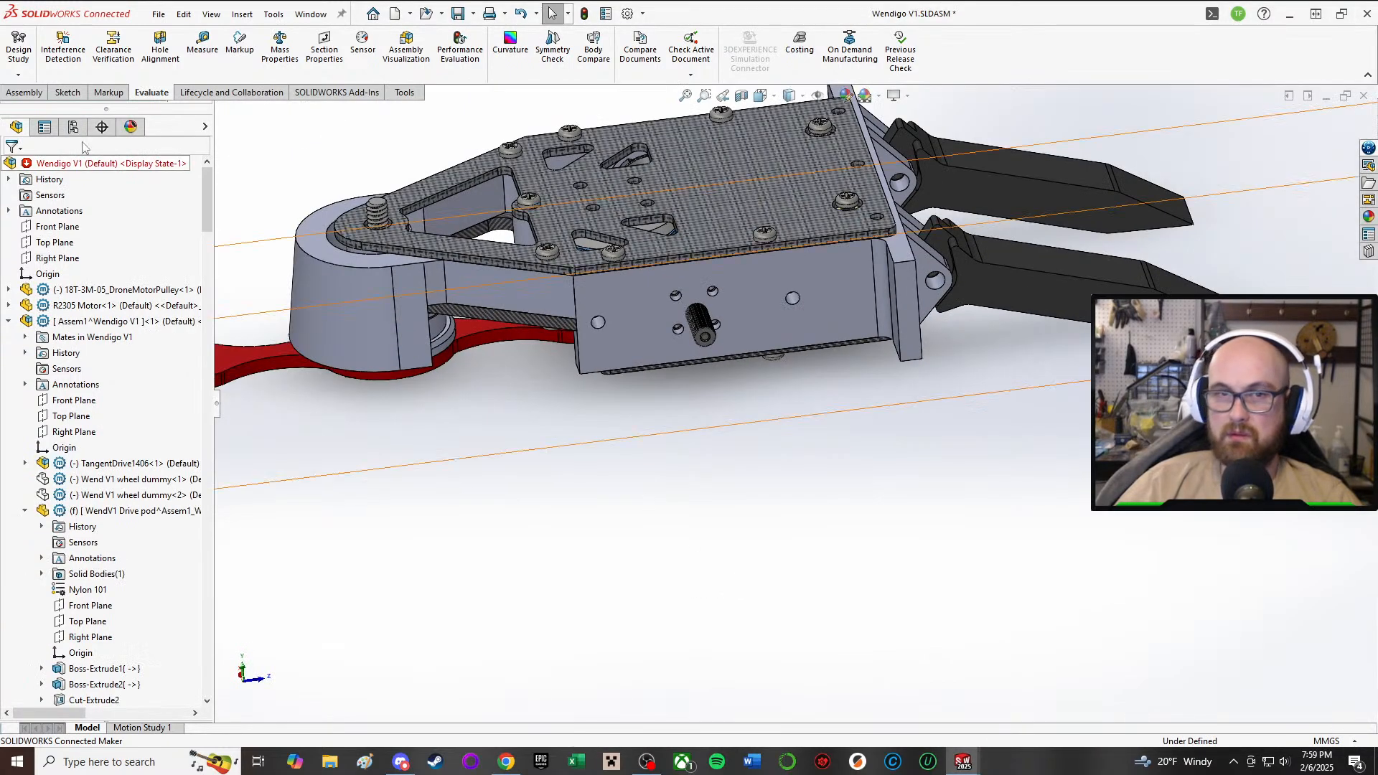
{"action": "left_click", "coordinate": [23, 92]}
{"action": "left_click", "coordinate": [80, 47]}
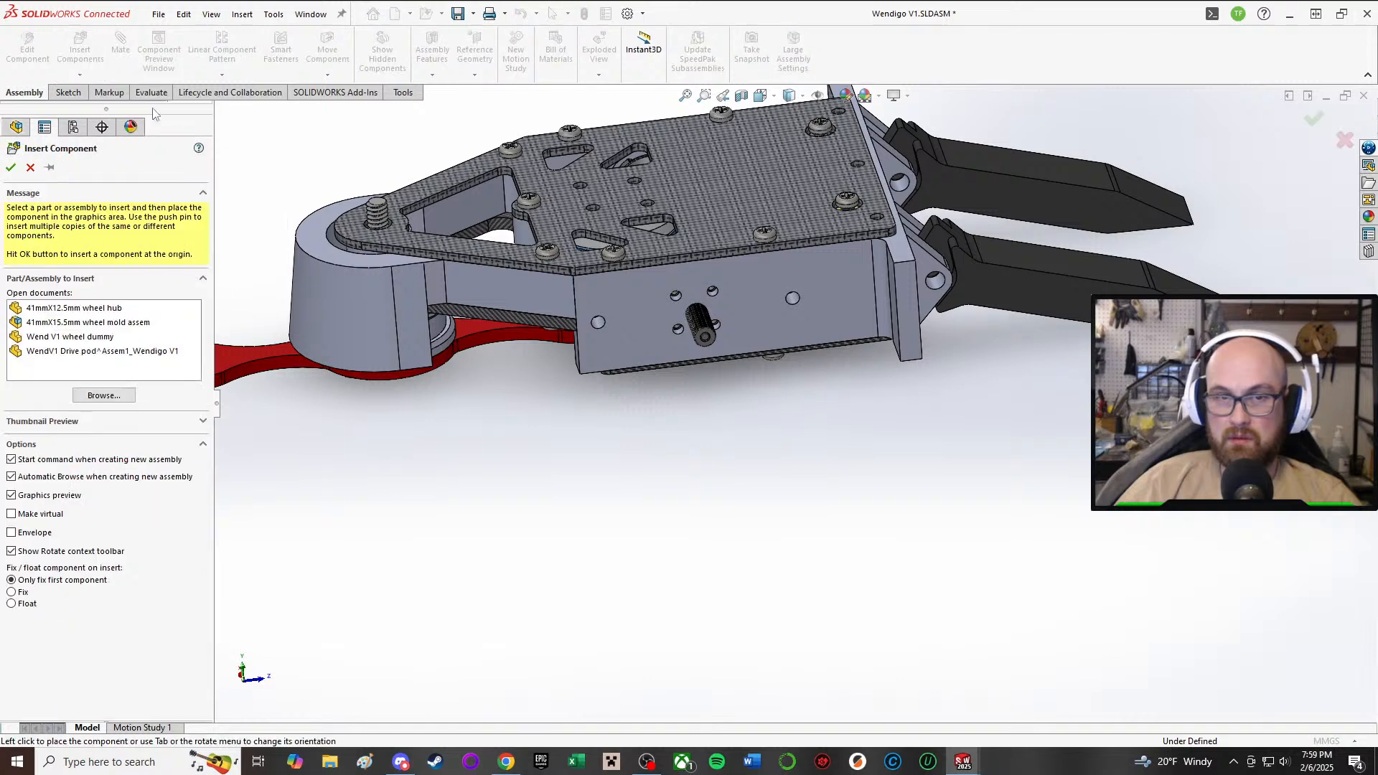
{"action": "left_click", "coordinate": [72, 322]}
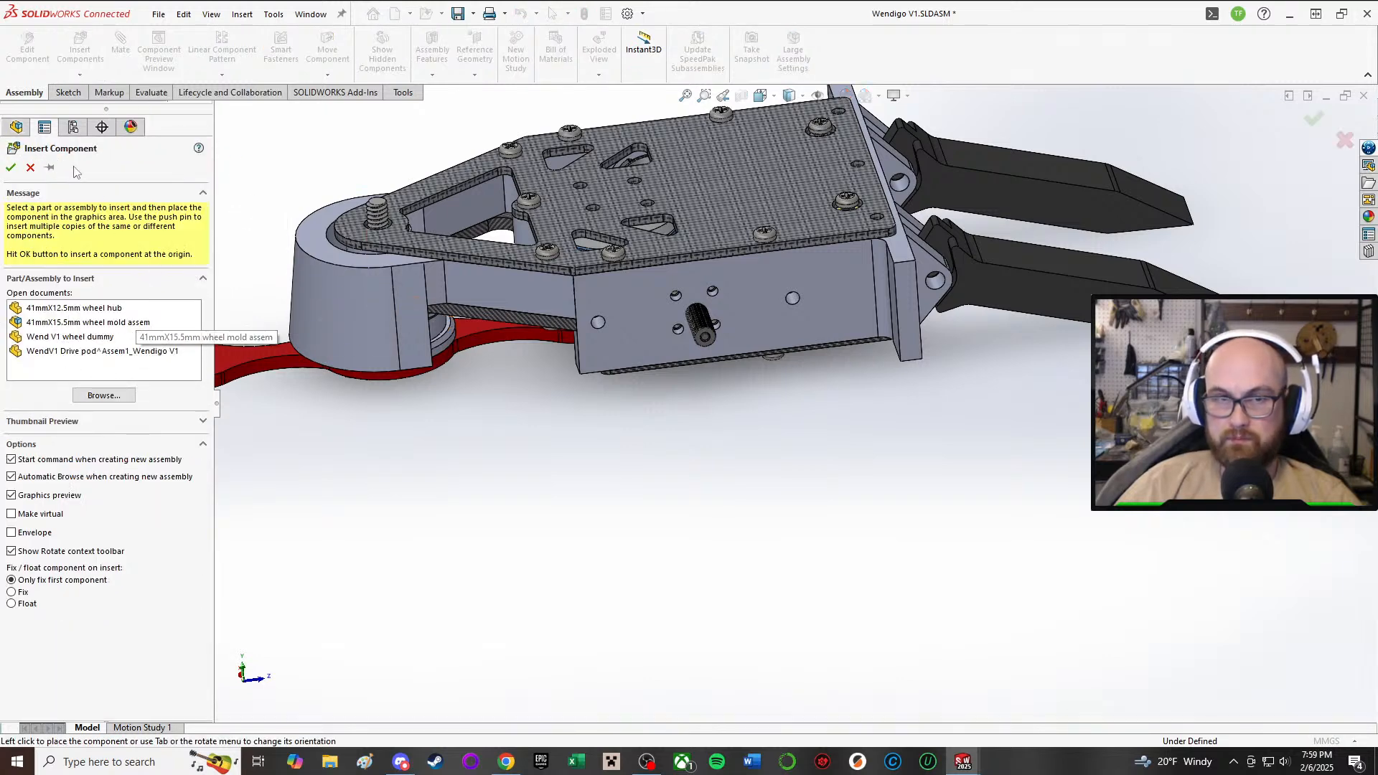
{"action": "left_click", "coordinate": [30, 167]}
- Open the Assem1^Wendigo V1 subassembly that contains the drive pod in its own window
{"action": "left_click", "coordinate": [657, 291]}
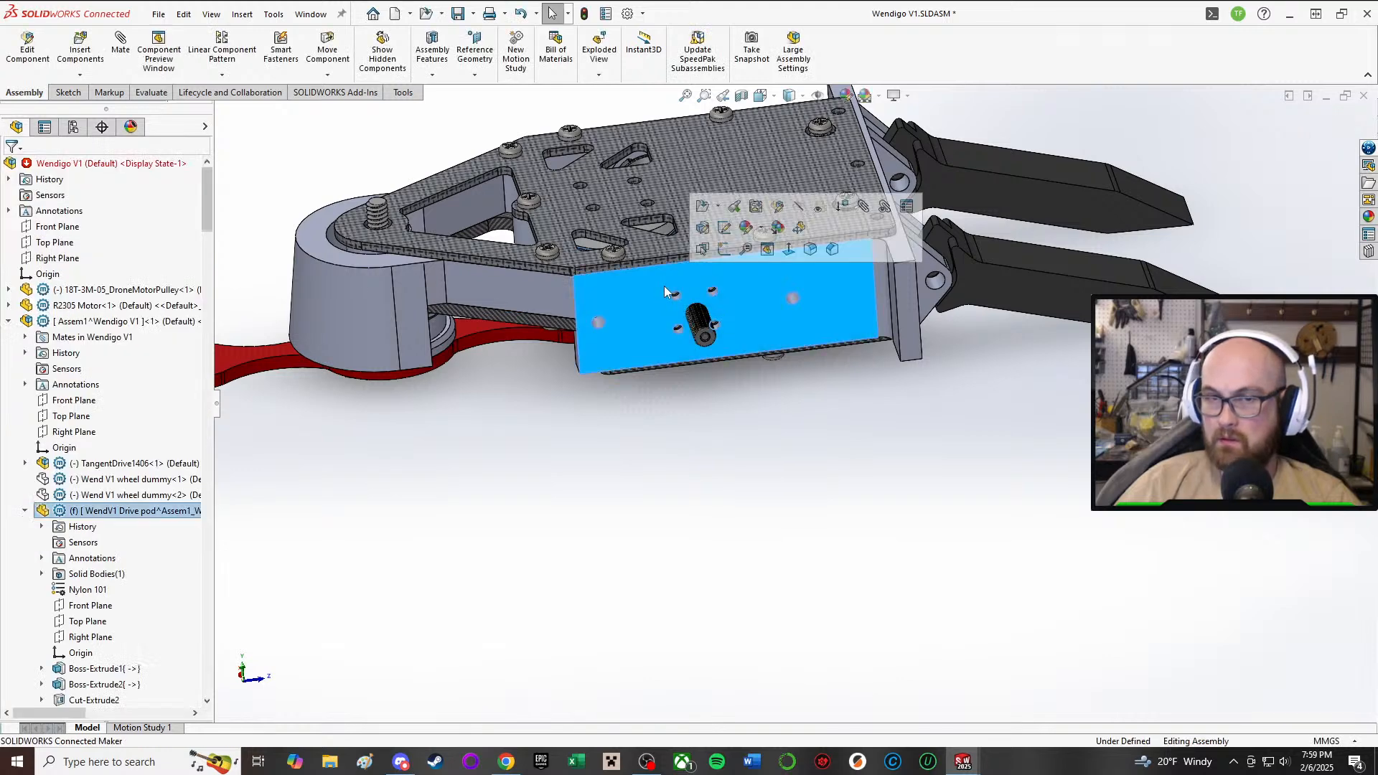
{"action": "left_click", "coordinate": [115, 321]}
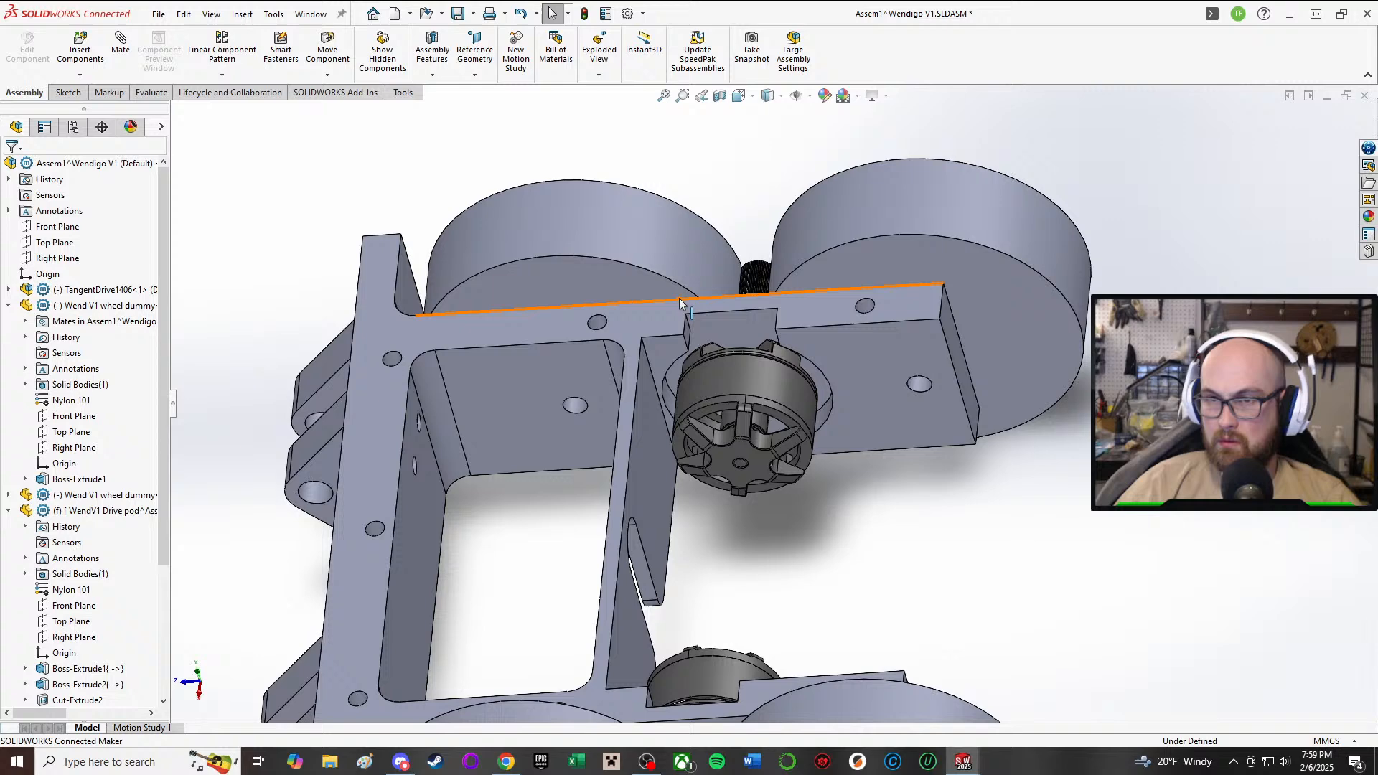
- Hide the four Wend V1 wheel dummy components, including the mirrored pair, in the drive subassembly
{"action": "middle_click_drag", "start_coordinate": [683, 298], "coordinate": [708, 126]}
{"action": "right_click", "coordinate": [691, 449]}
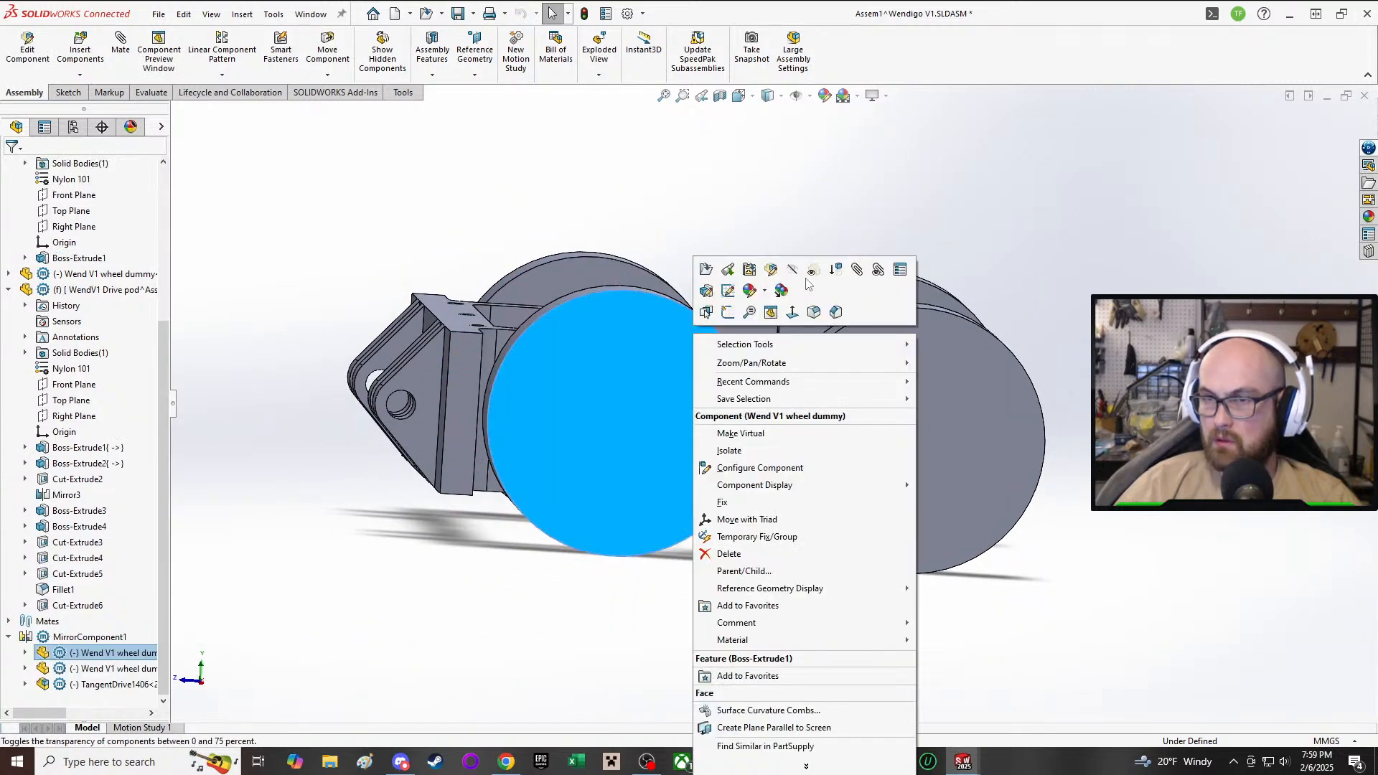
{"action": "left_click", "coordinate": [825, 332]}
{"action": "right_click", "coordinate": [851, 333]}
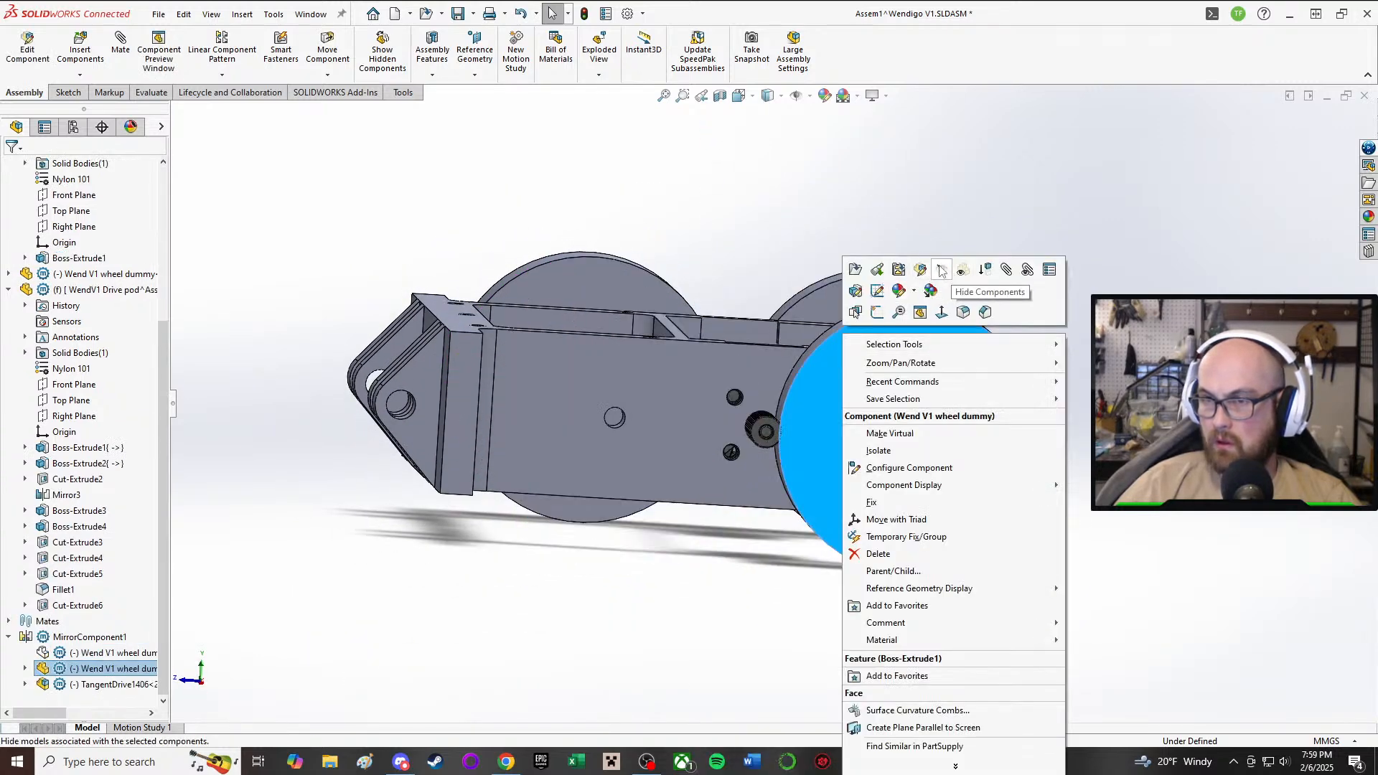
{"action": "left_click", "coordinate": [934, 319]}
{"action": "right_click", "coordinate": [877, 287]}
{"action": "left_click", "coordinate": [999, 216]}
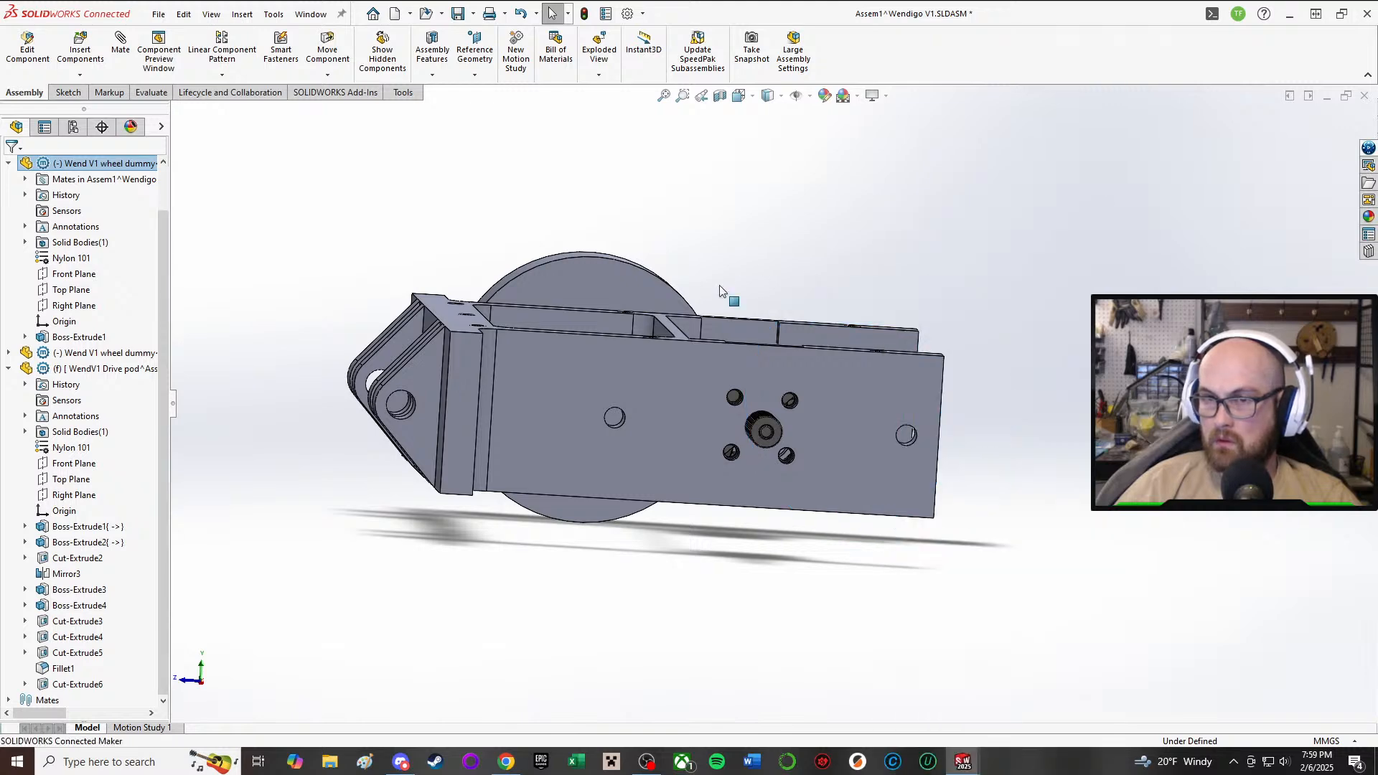
{"action": "right_click", "coordinate": [634, 288]}
{"action": "left_click", "coordinate": [756, 217]}
{"action": "middle_click_drag", "start_coordinate": [732, 231], "coordinate": [721, 319]}
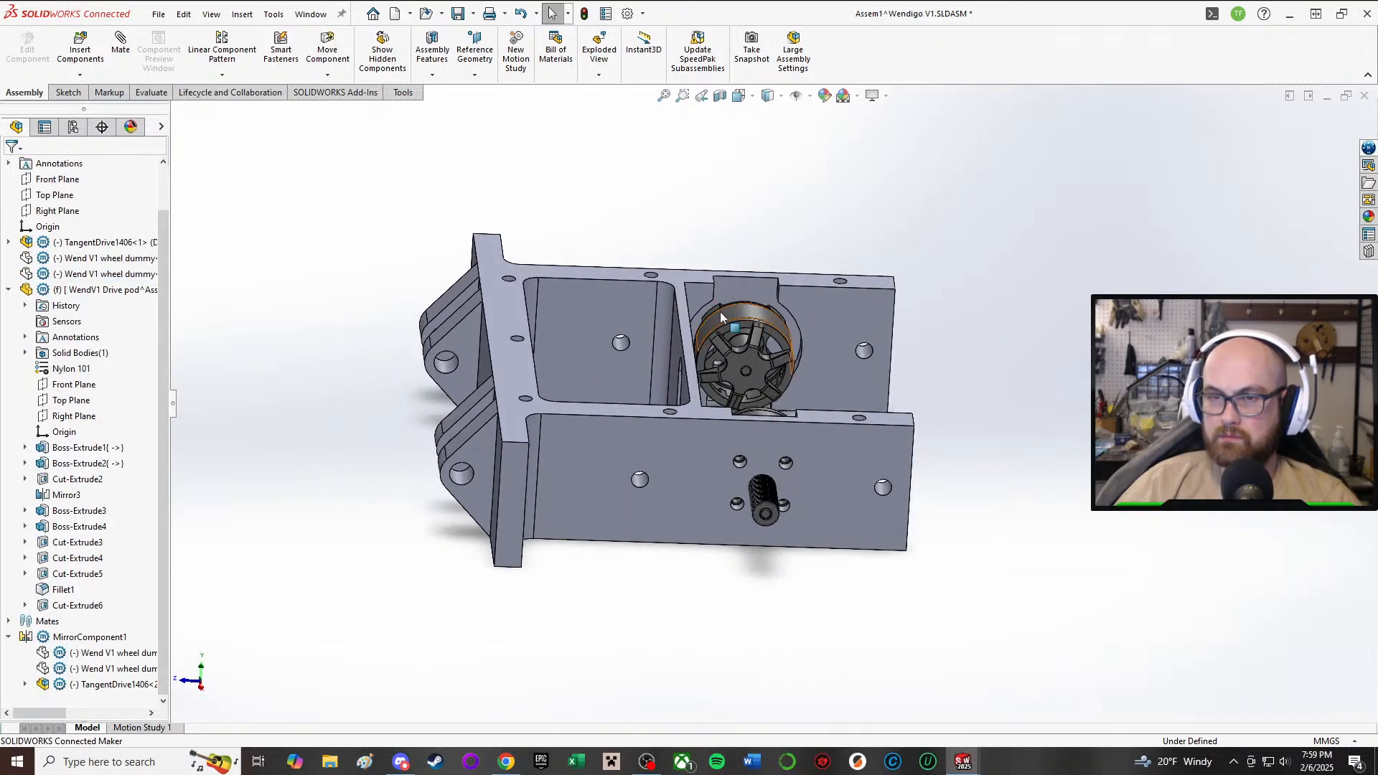
- Insert four copies of the 41mmX15.5mm wheel mold assem in its wheel configuration around the drive pod
{"action": "left_click", "coordinate": [80, 44]}
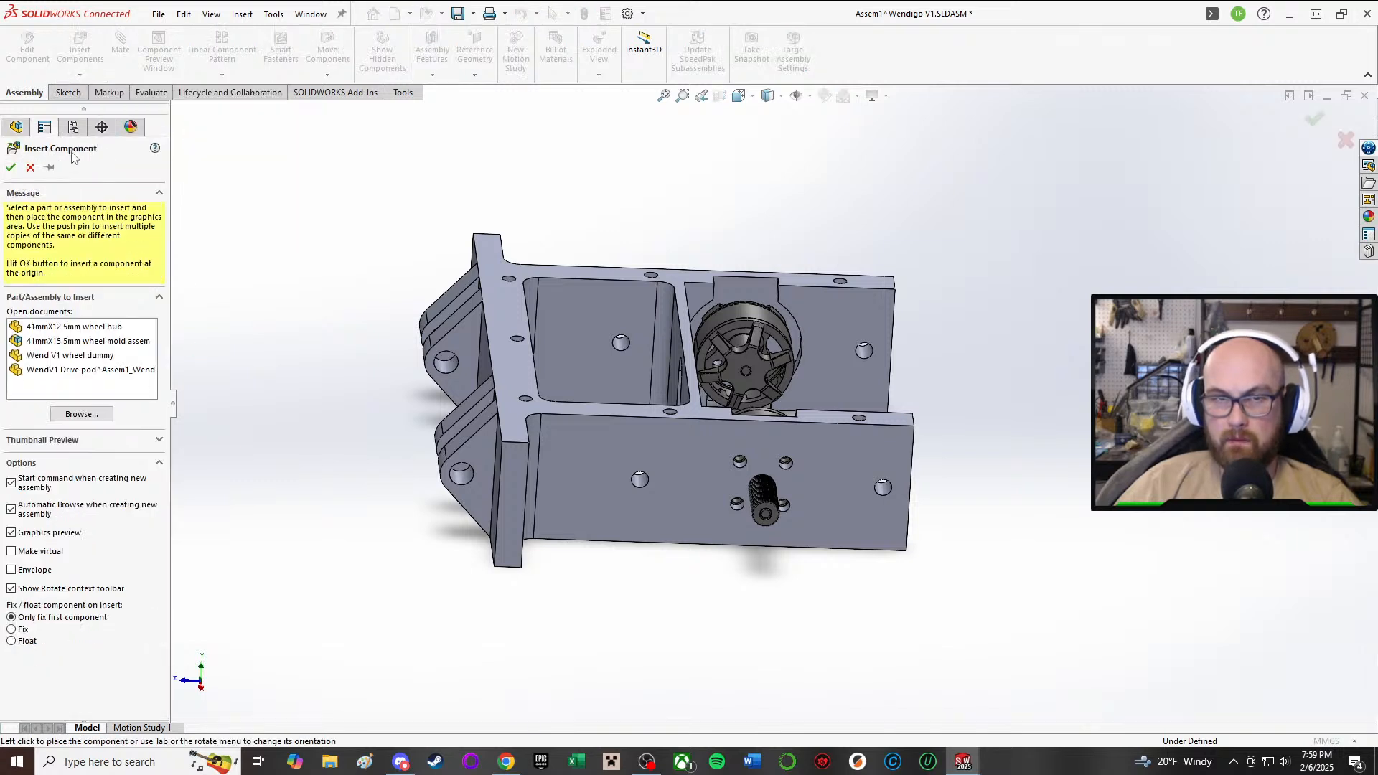
{"action": "left_click", "coordinate": [69, 341]}
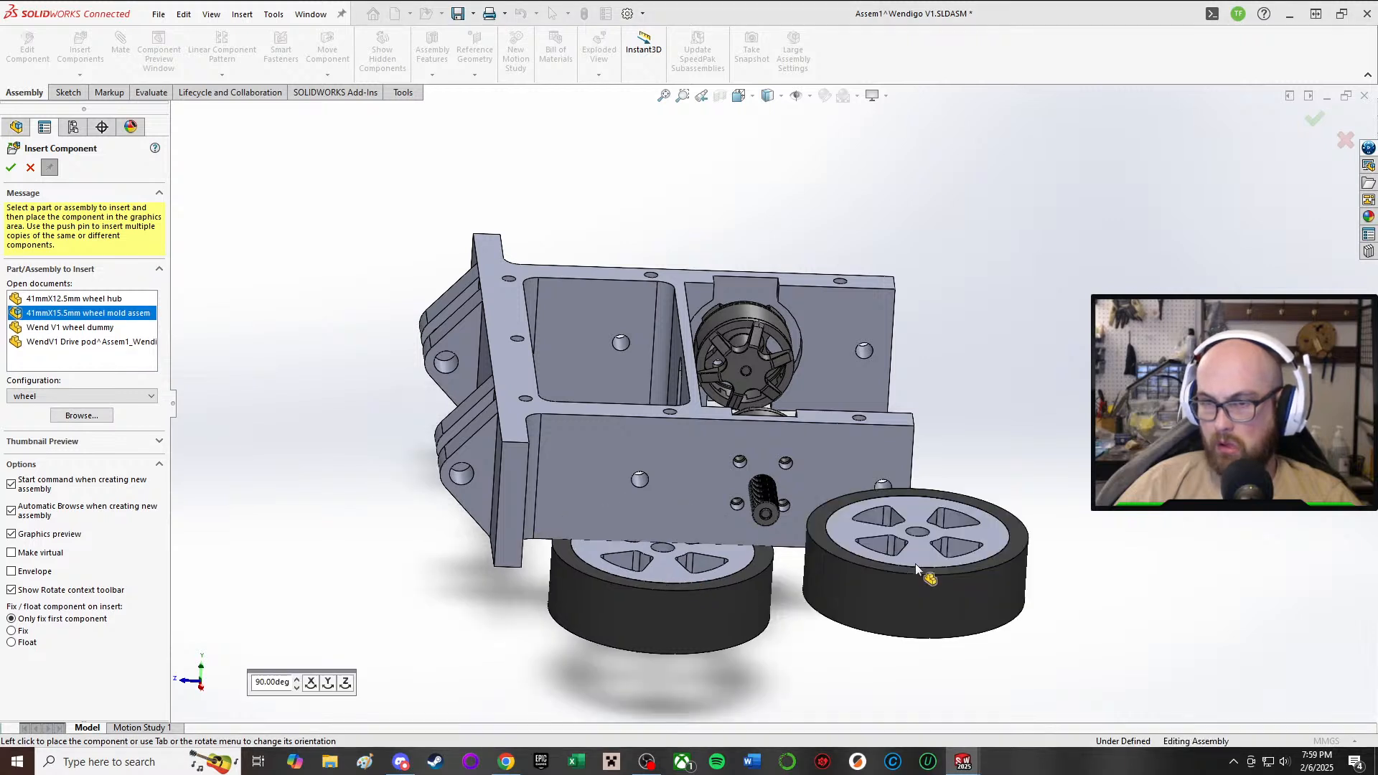
{"action": "left_click", "coordinate": [915, 563]}
{"action": "left_click", "coordinate": [1068, 357]}
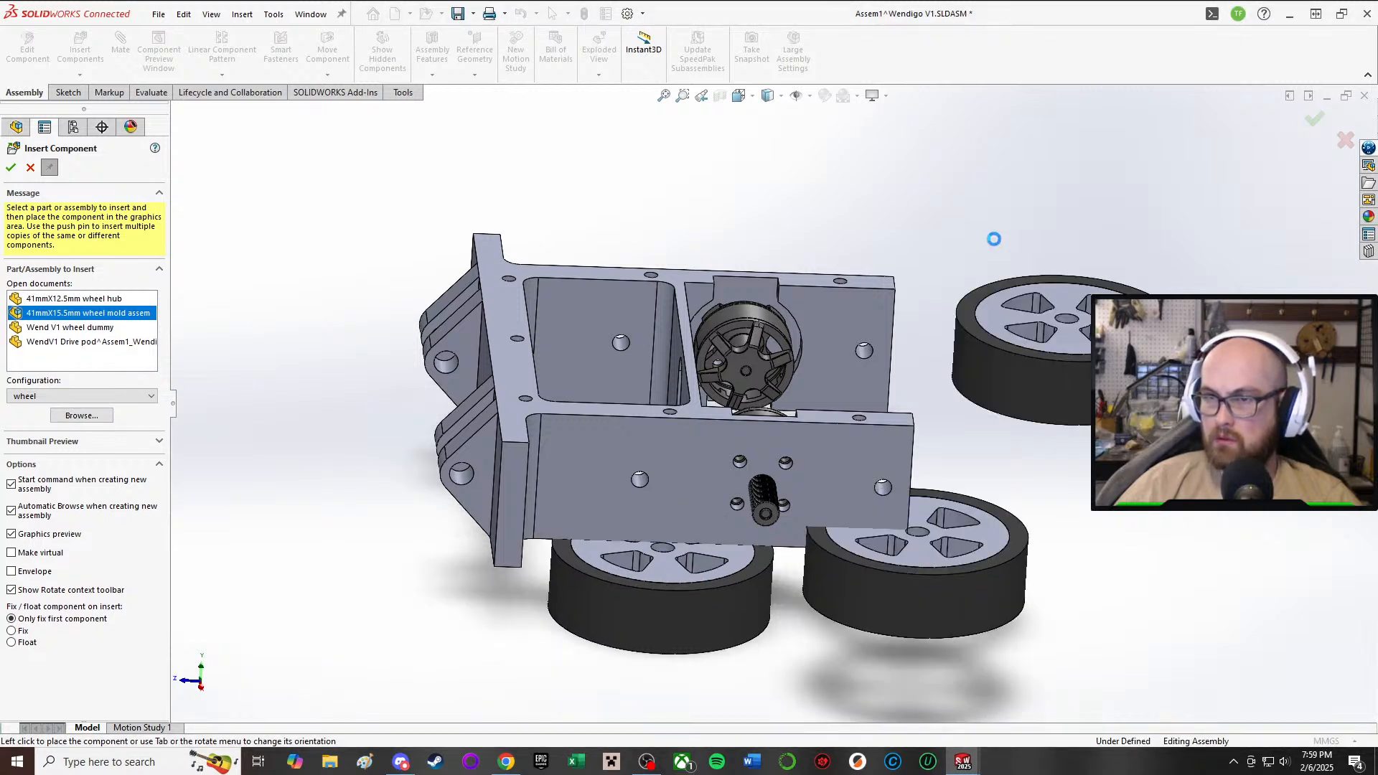
{"action": "left_click", "coordinate": [989, 236]}
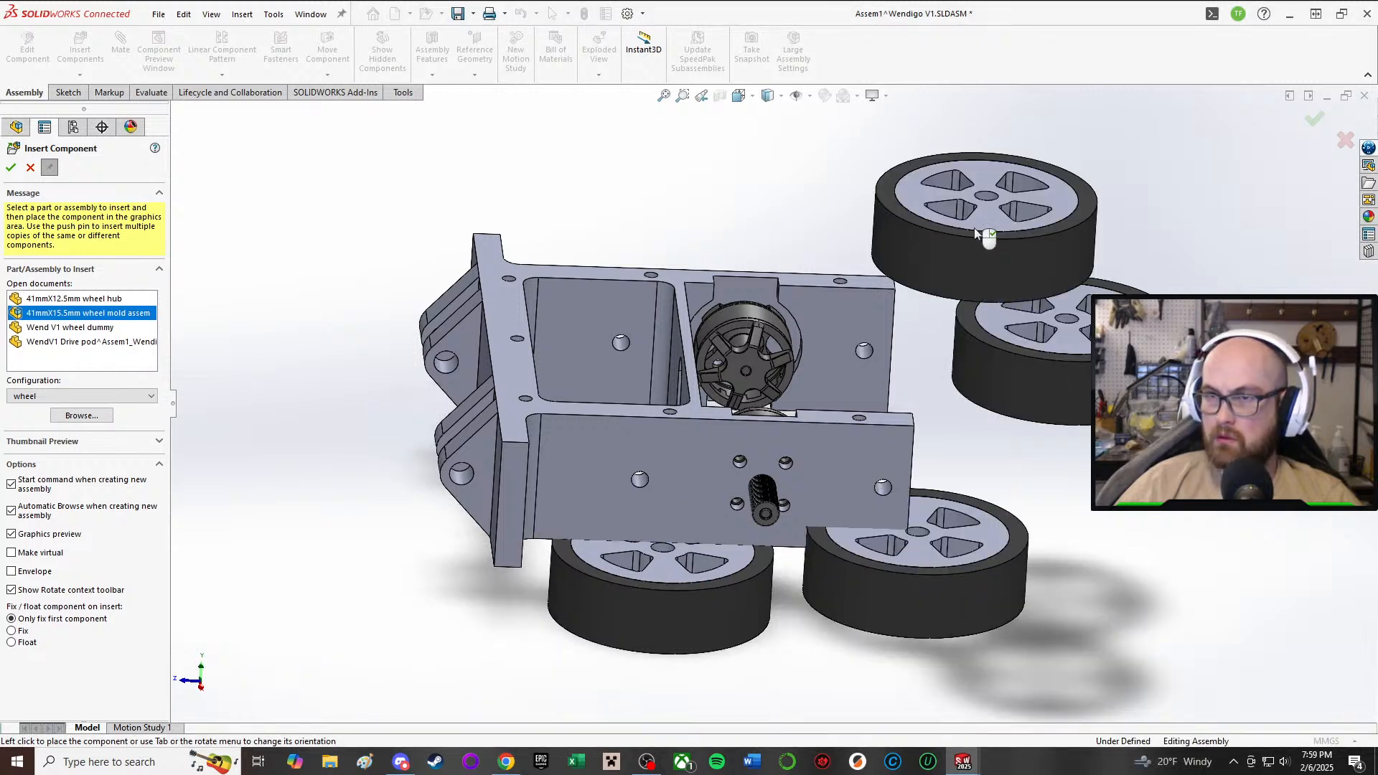
{"action": "left_click", "coordinate": [47, 169]}
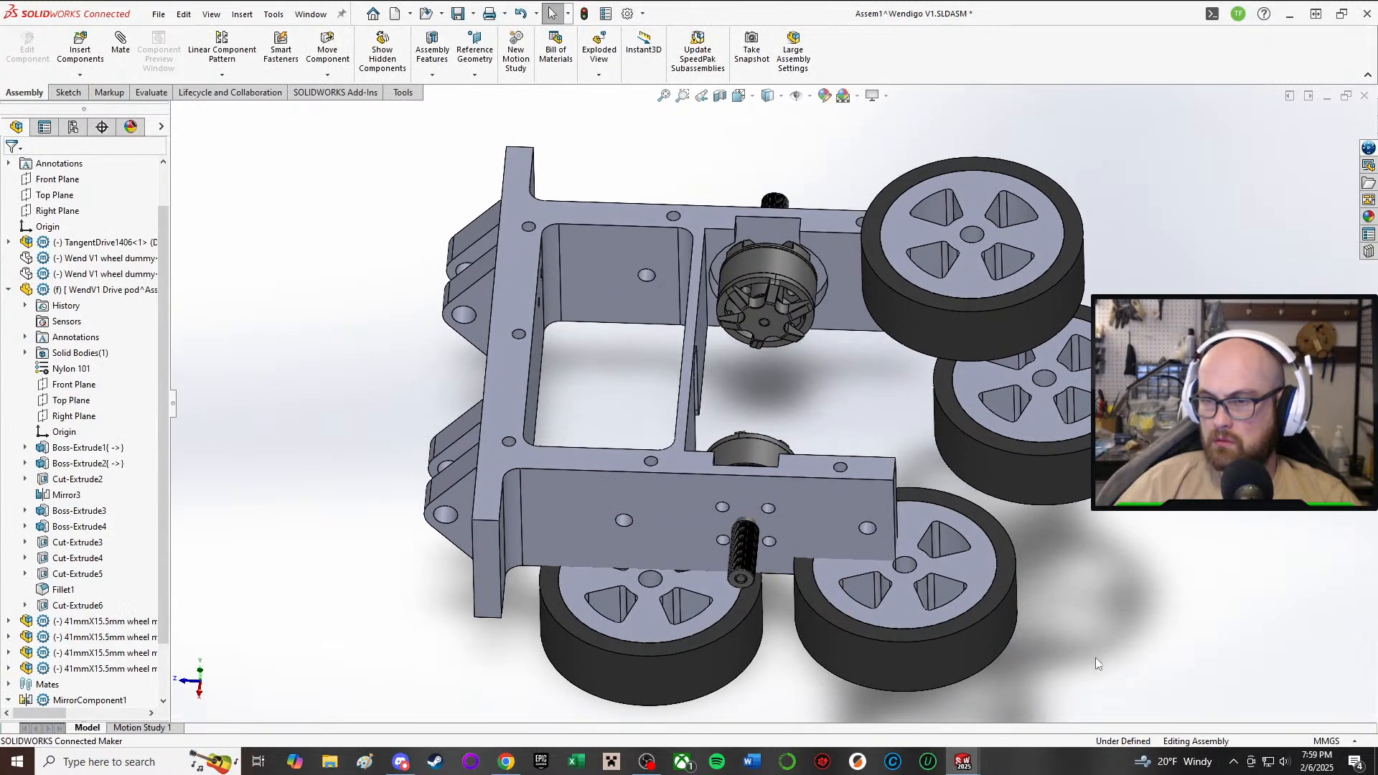
- Mate one wheel's bore concentric with the axle hole near the free end of the drive pod's near side plate
{"action": "key", "text": "m"}
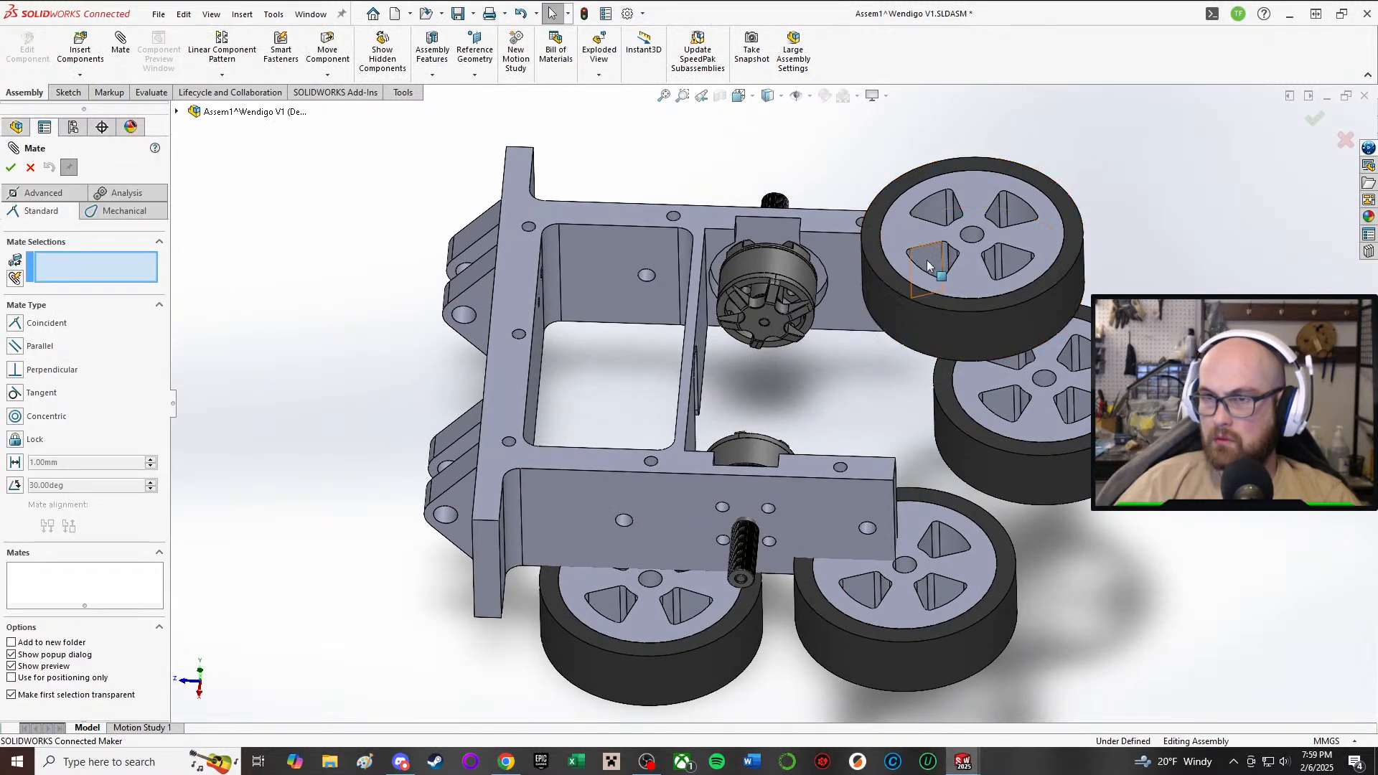
{"action": "scroll", "coordinate": [969, 240], "scroll_direction": "down", "scroll_amount": 3}
{"action": "left_click", "coordinate": [969, 244]}
{"action": "scroll", "coordinate": [804, 628], "scroll_direction": "up", "scroll_amount": 2}
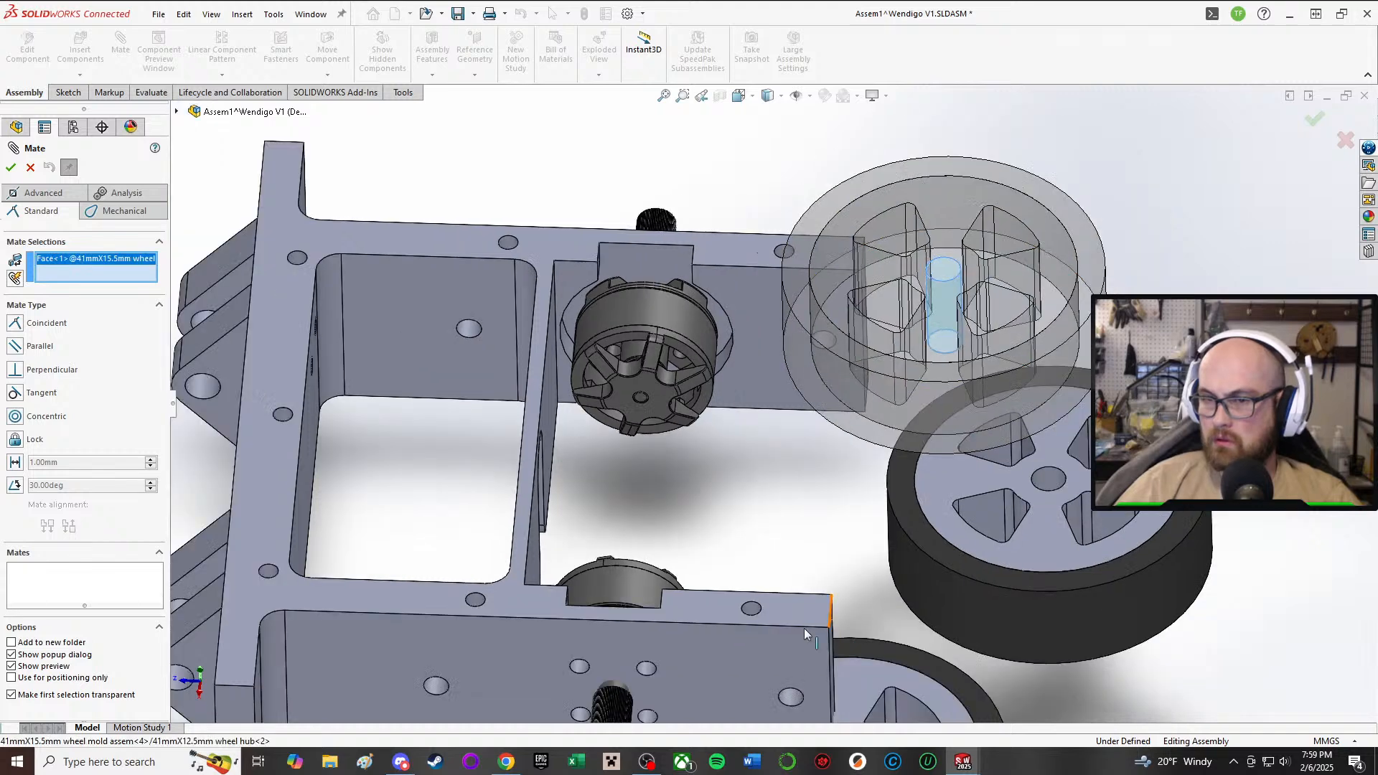
{"action": "left_click", "coordinate": [789, 697]}
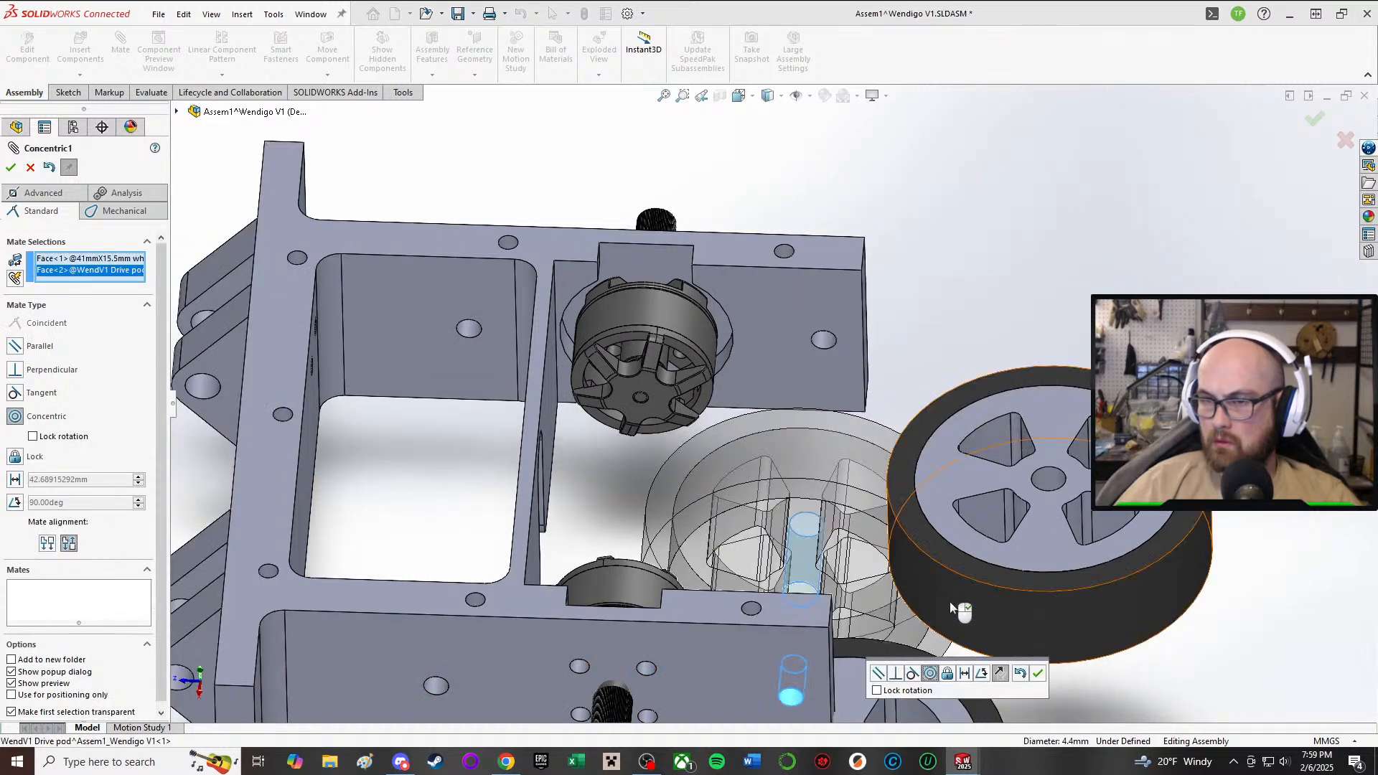
{"action": "left_click", "coordinate": [1038, 674]}
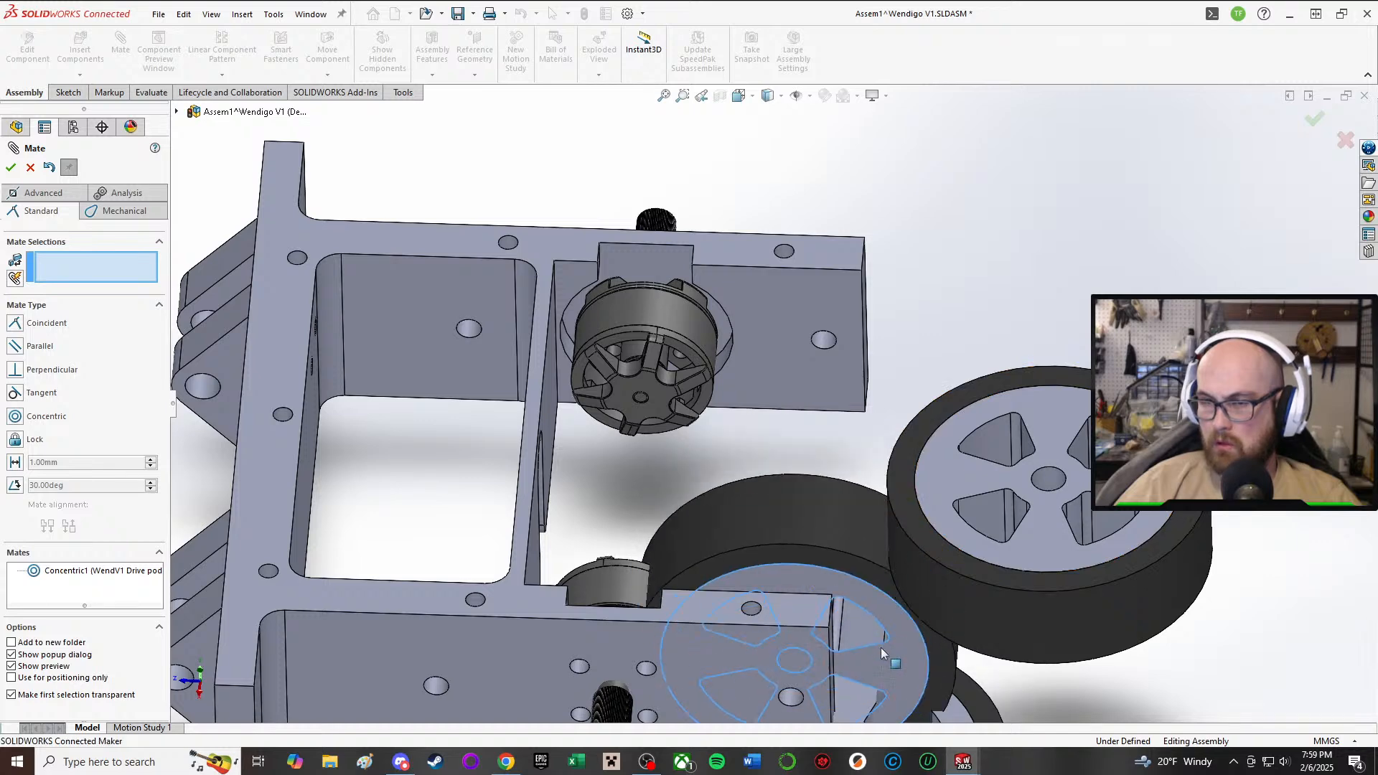
- Mate that wheel's outer hub face coincident with the end face of the adjacent TangentDrive1406 motor shaft
{"action": "scroll", "coordinate": [784, 505], "scroll_direction": "up", "scroll_amount": 2}
{"action": "middle_click_drag", "start_coordinate": [783, 505], "coordinate": [778, 322]}
{"action": "scroll", "coordinate": [669, 400], "scroll_direction": "down", "scroll_amount": 2}
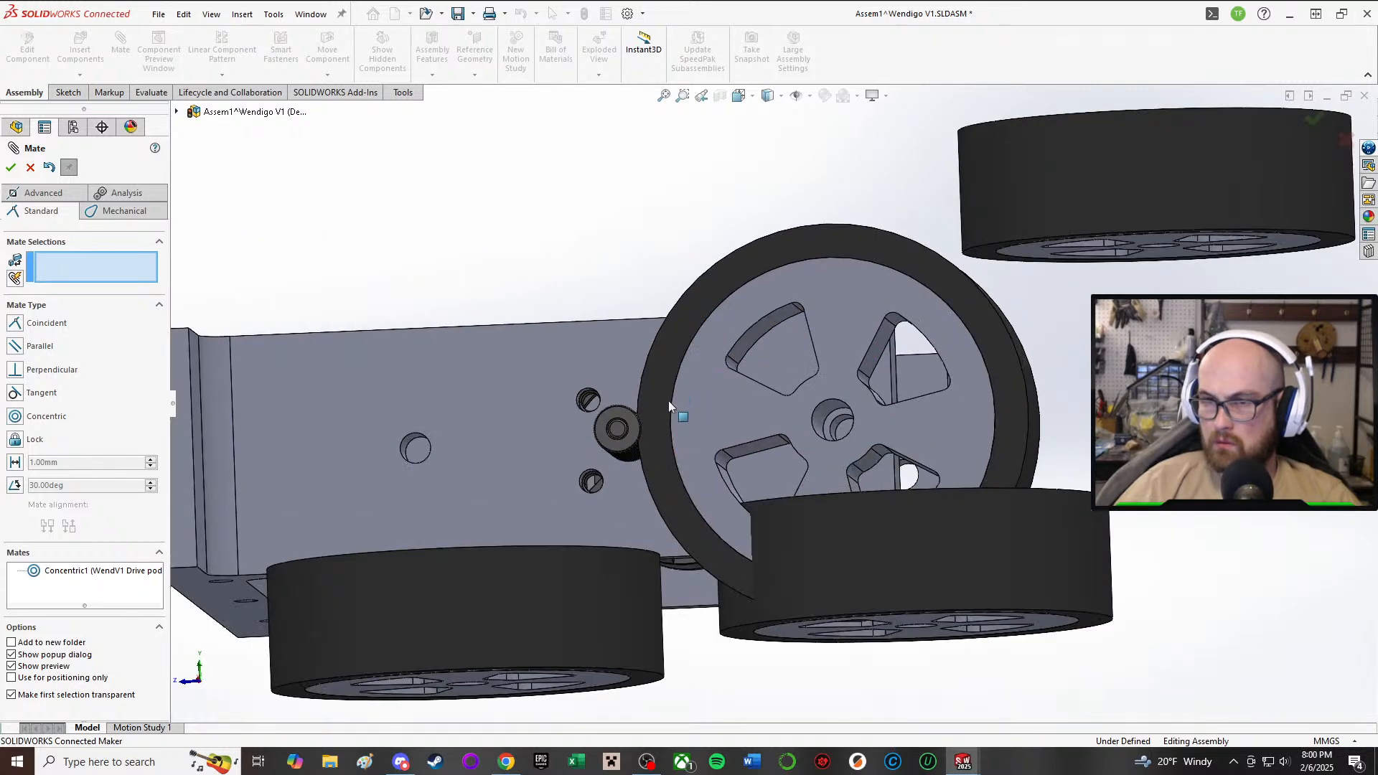
{"action": "left_click", "coordinate": [708, 423]}
{"action": "left_click", "coordinate": [635, 445]}
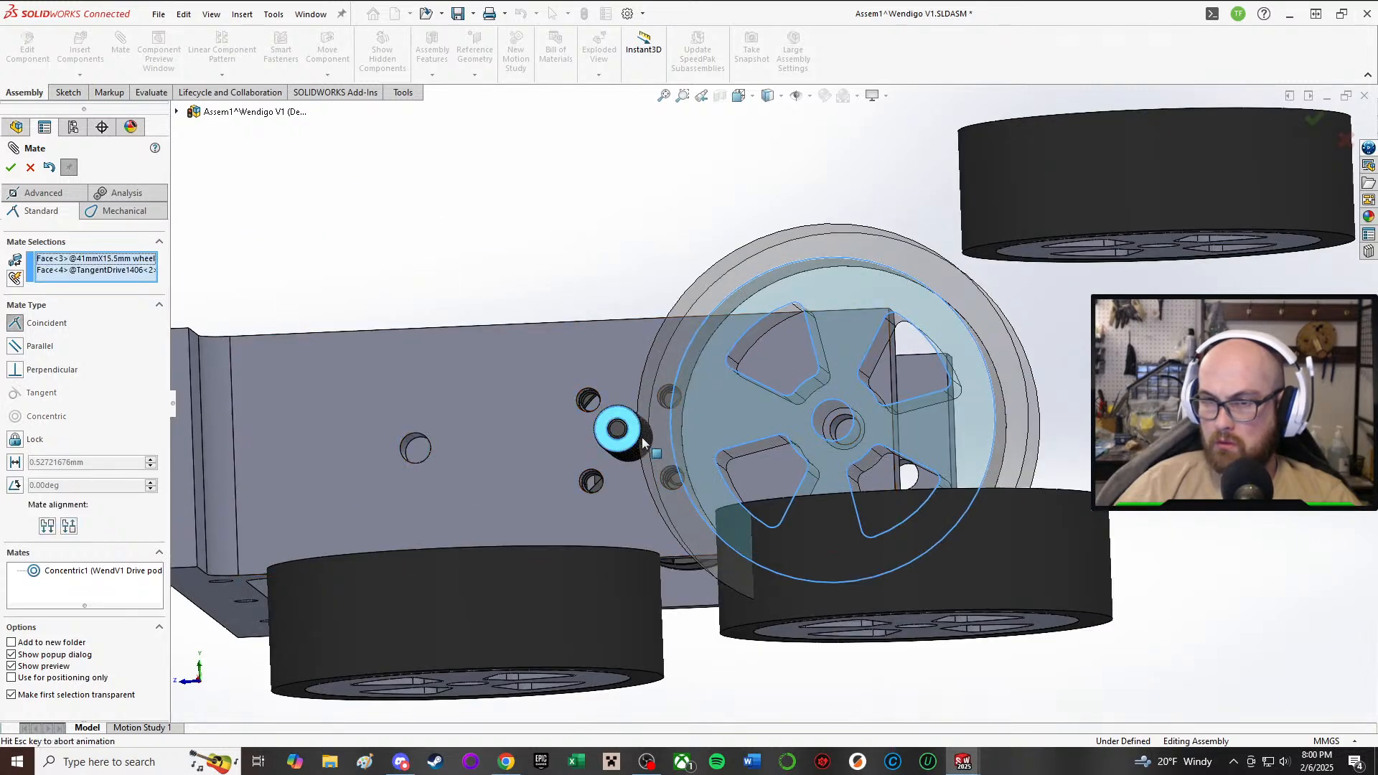
{"action": "left_click", "coordinate": [942, 471]}
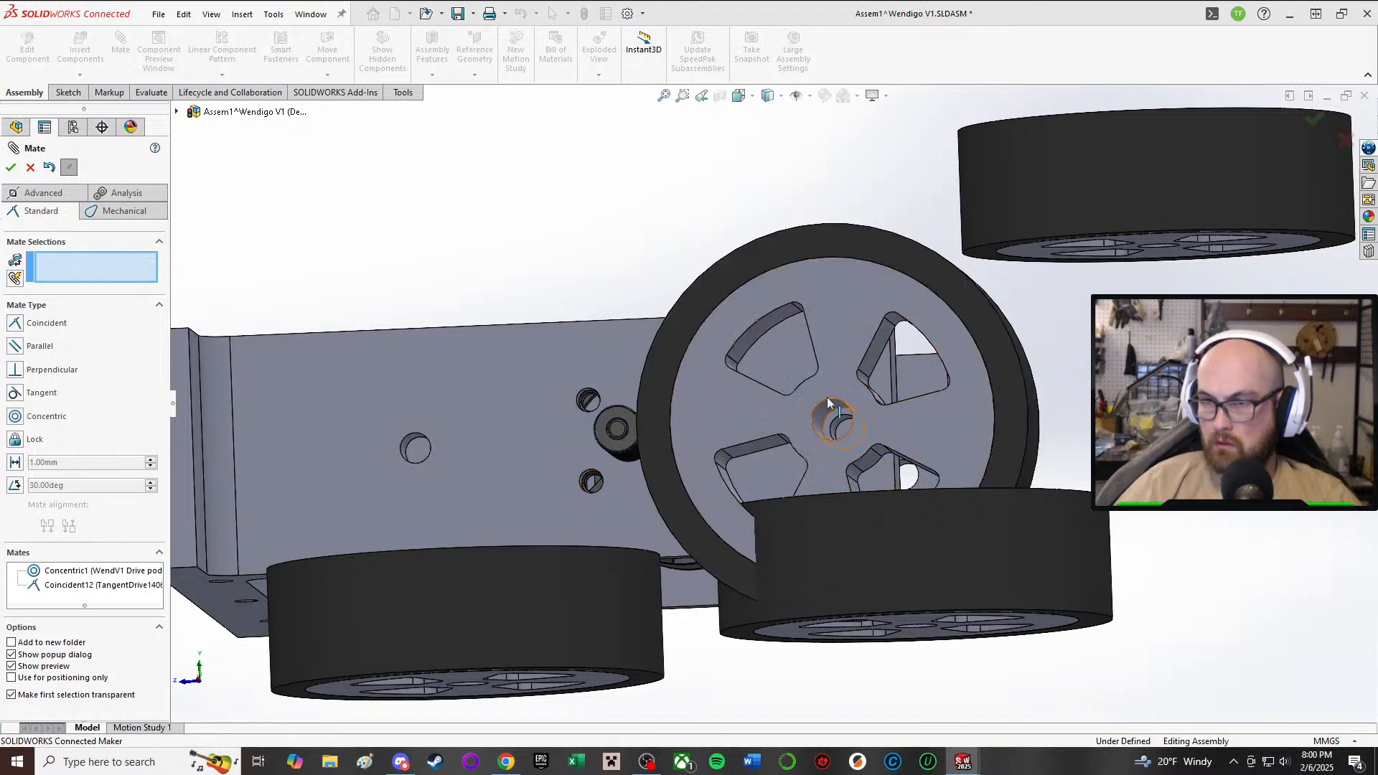
- Mate a second wheel's hub face coincident with the mounted wheel's outer hub face, with the mate alignment flipped
{"action": "middle_click_drag", "start_coordinate": [830, 410], "coordinate": [833, 490]}
{"action": "scroll", "coordinate": [833, 490], "scroll_direction": "up", "scroll_amount": 1}
{"action": "left_click", "coordinate": [481, 659]}
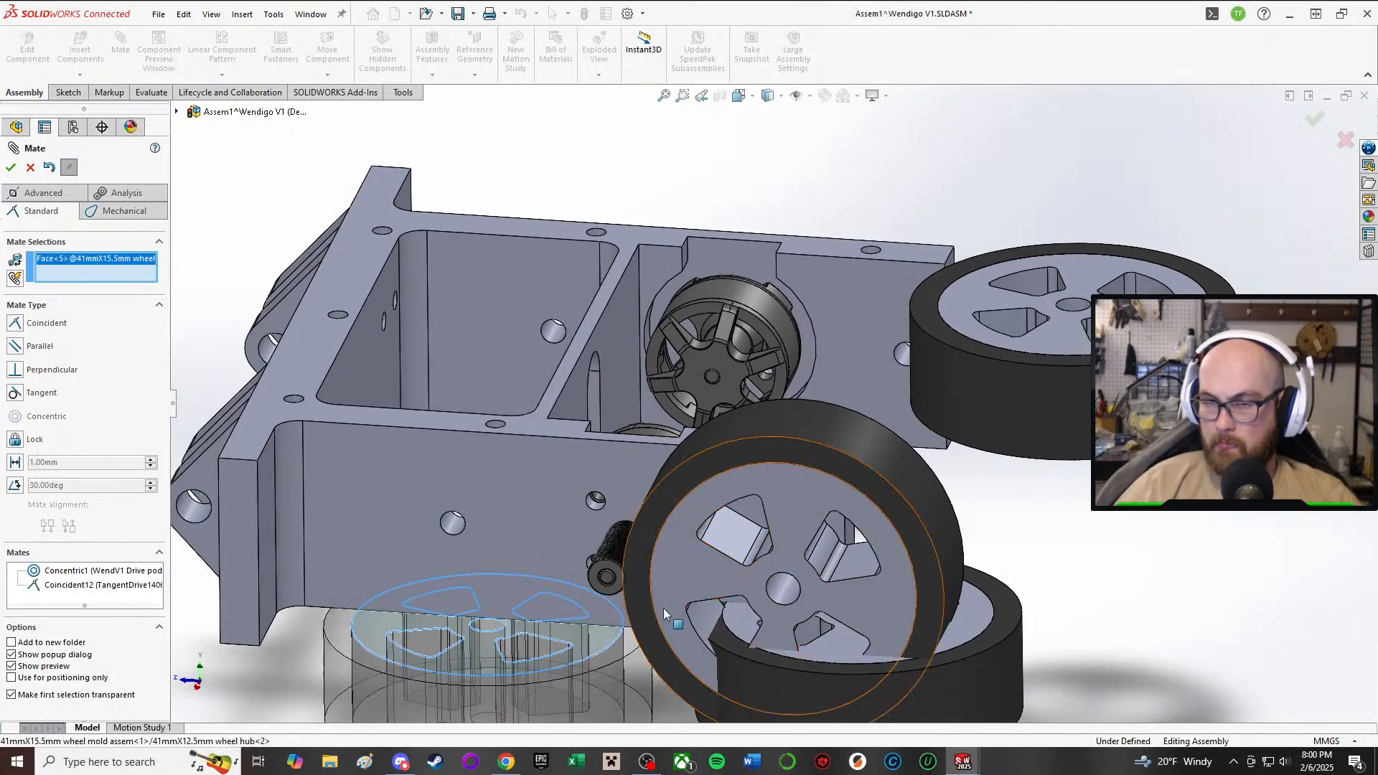
{"action": "left_click", "coordinate": [668, 591]}
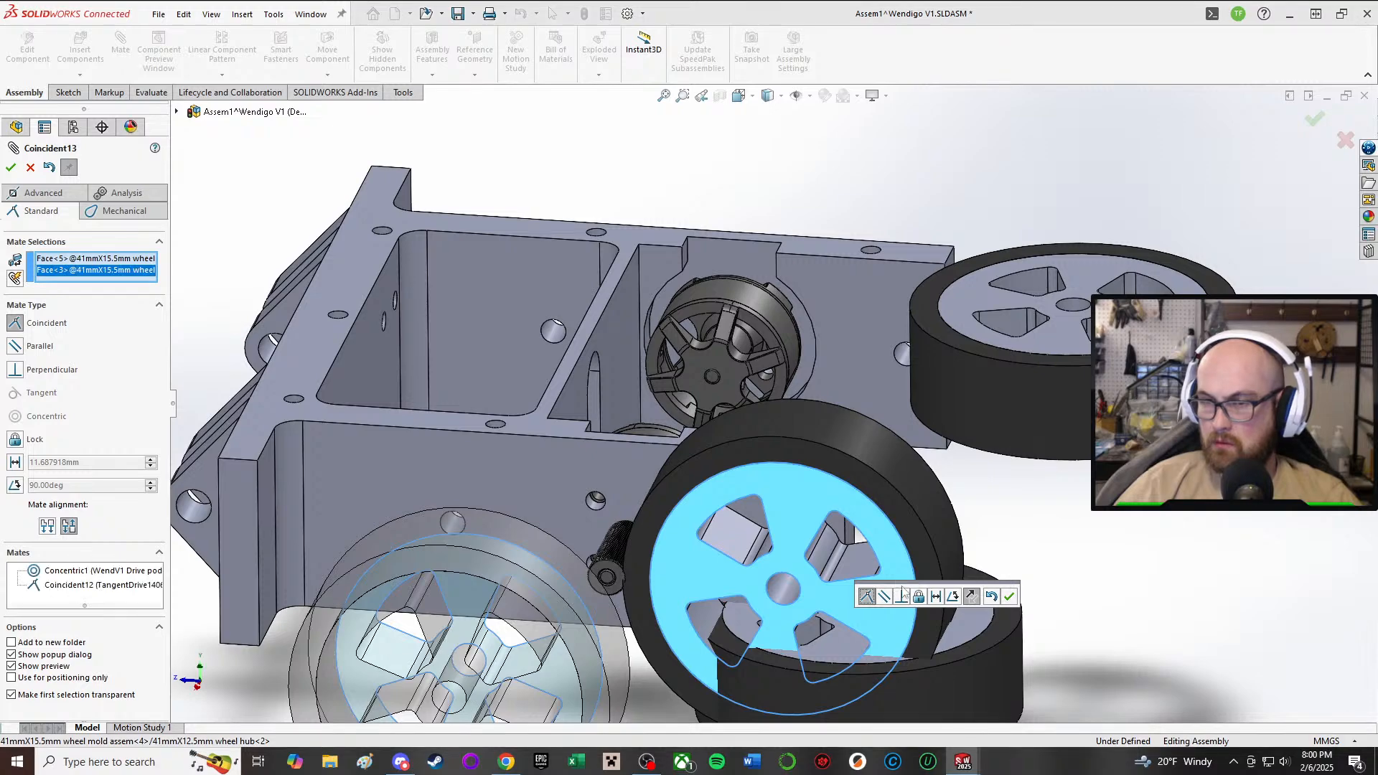
{"action": "middle_click_drag", "start_coordinate": [898, 587], "coordinate": [443, 607]}
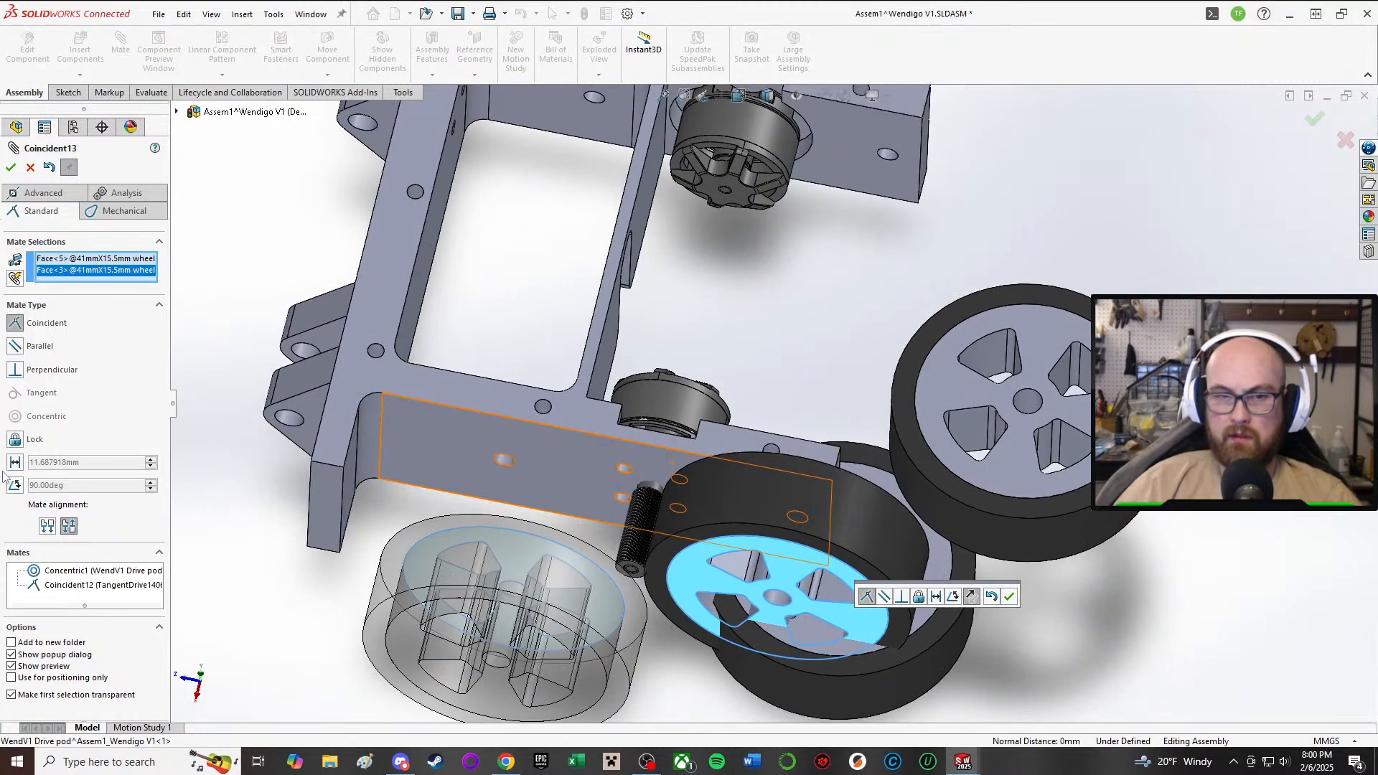
{"action": "left_click", "coordinate": [46, 530]}
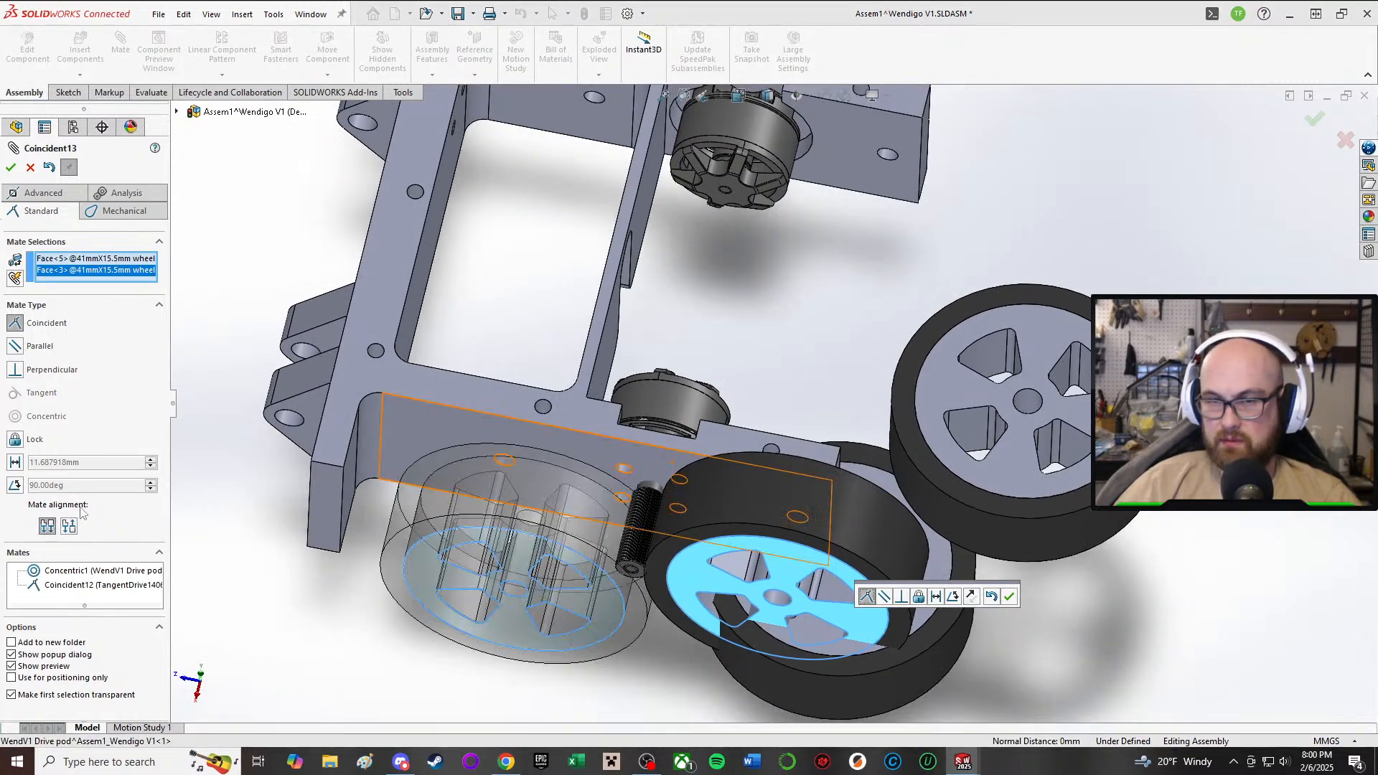
{"action": "left_click", "coordinate": [1009, 596]}
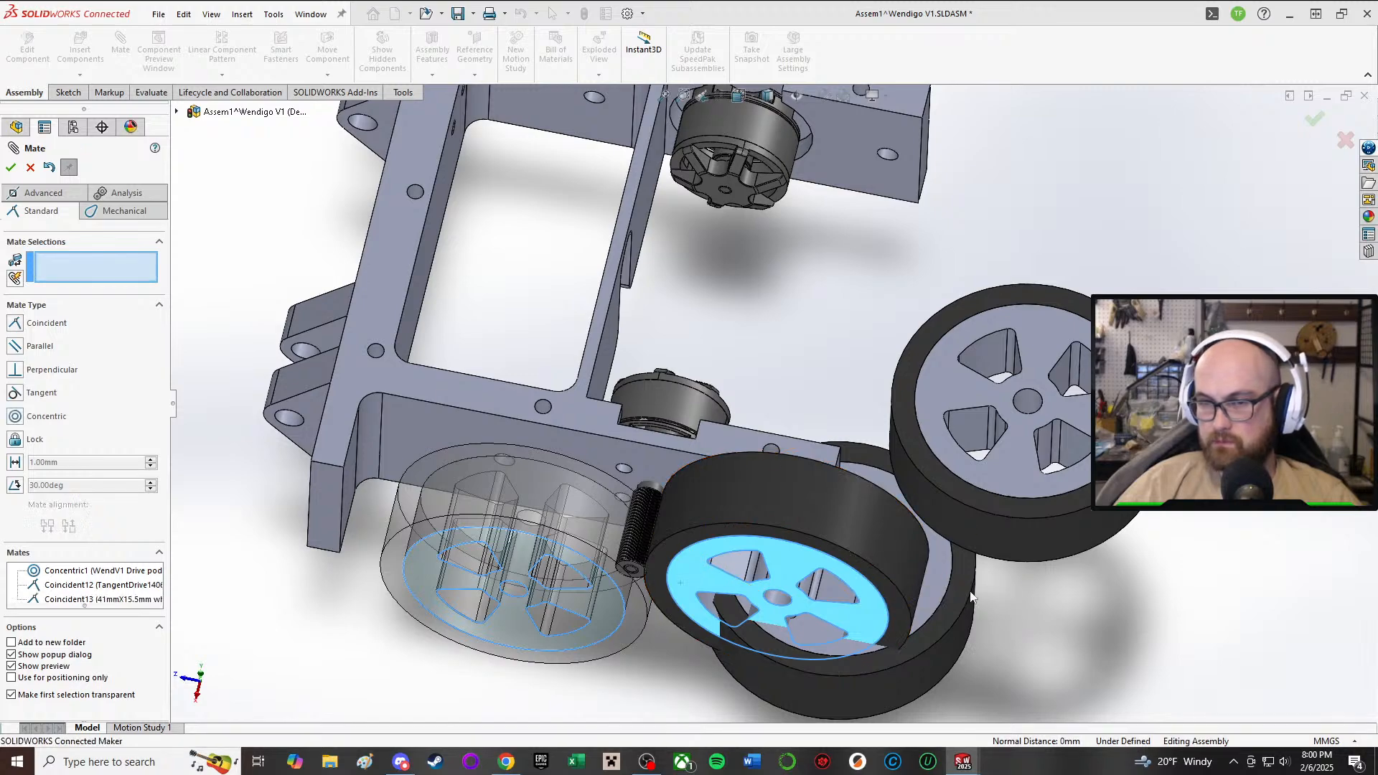
- Mate the second wheel's bore concentric with the remaining axle hole of the same drive pod side plate
{"action": "left_click", "coordinate": [530, 583]}
{"action": "scroll", "coordinate": [534, 412], "scroll_direction": "down", "scroll_amount": 3}
{"action": "middle_click_drag", "start_coordinate": [475, 463], "coordinate": [578, 512]}
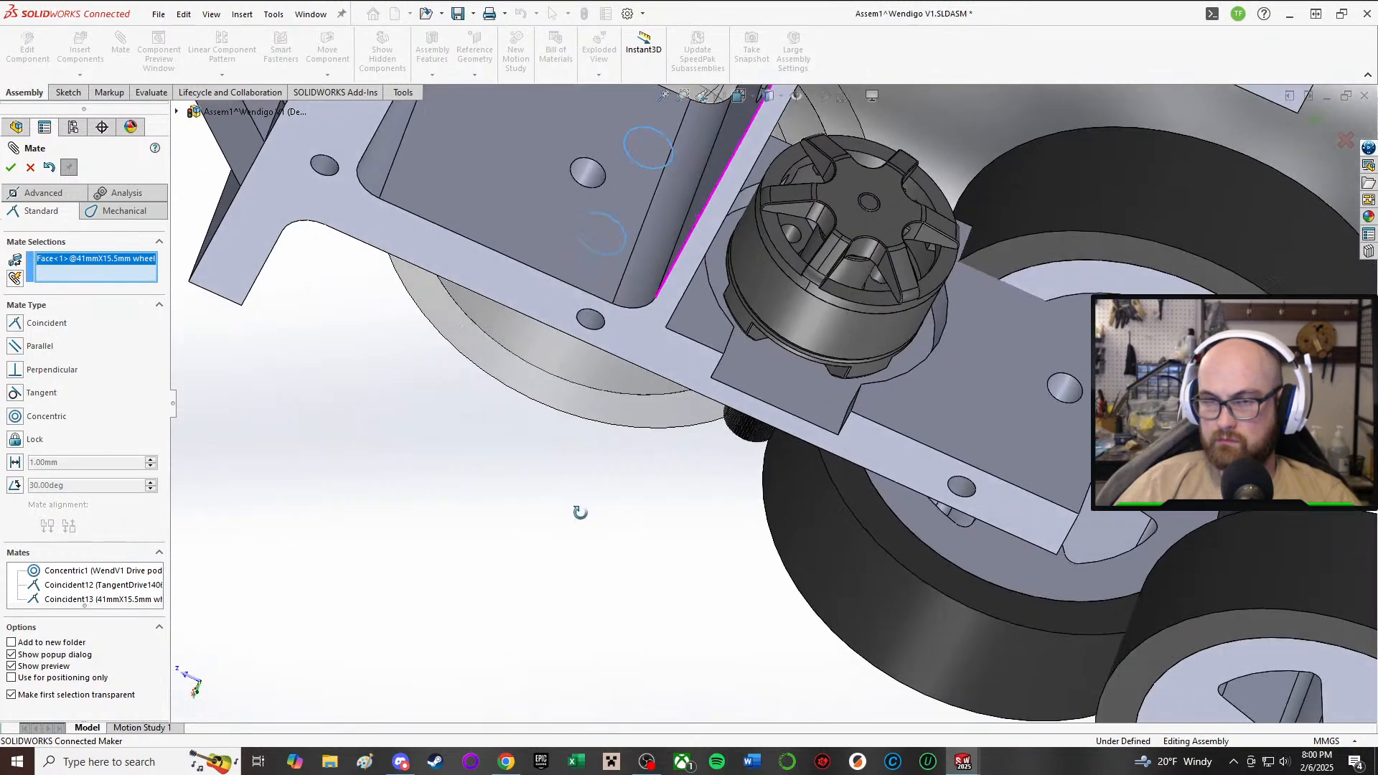
{"action": "left_click", "coordinate": [574, 174]}
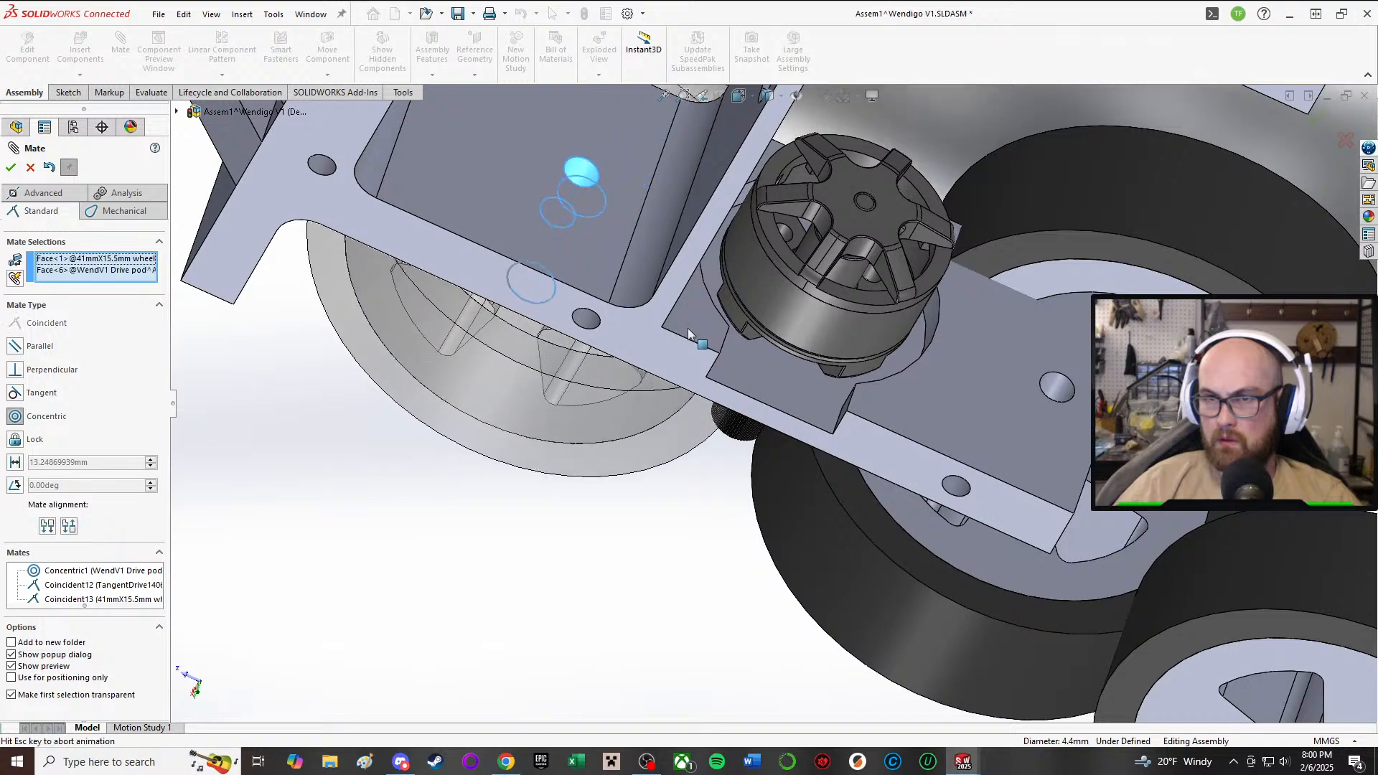
{"action": "left_click", "coordinate": [669, 319]}
{"action": "scroll", "coordinate": [669, 319], "scroll_direction": "up", "scroll_amount": 4}
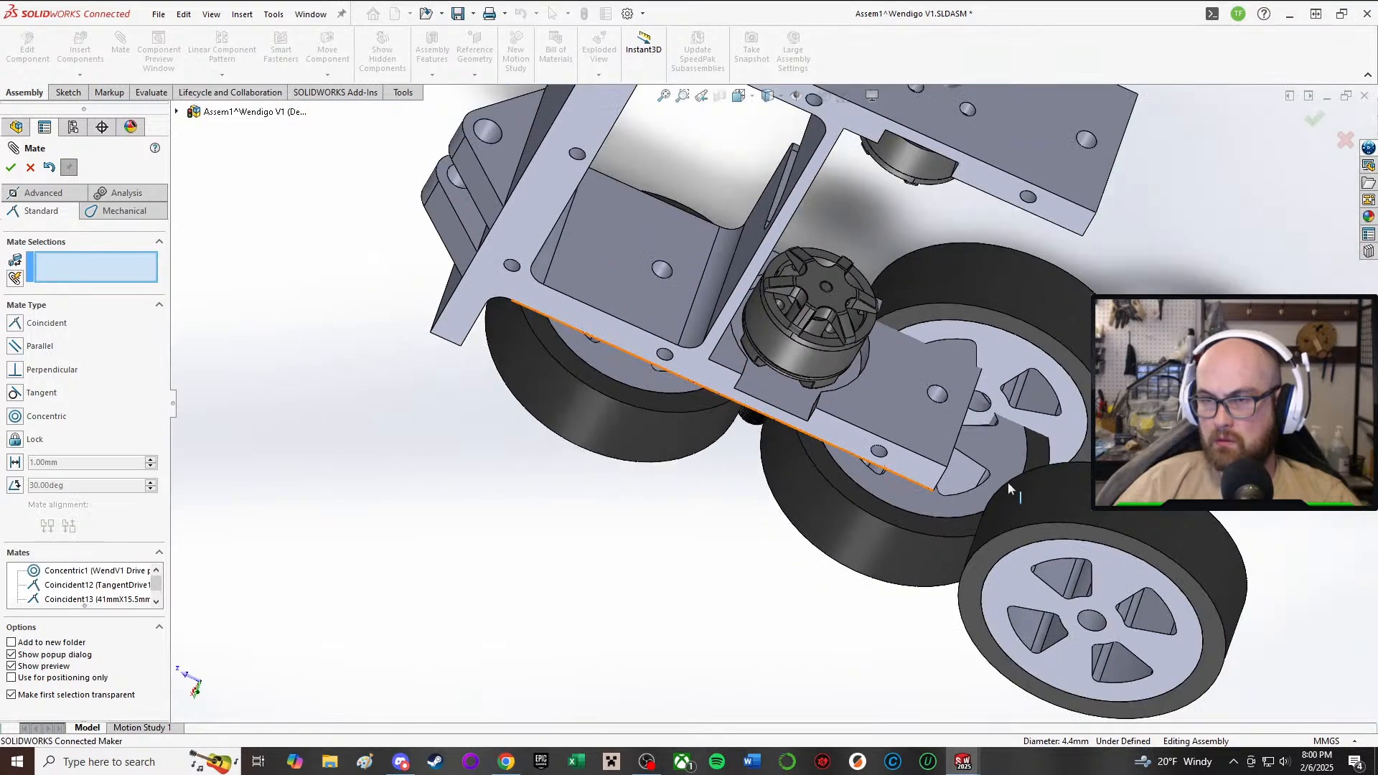
- Mate a third wheel's bore concentric with the axle hole near the free end of the opposite side plate
{"action": "middle_click_drag", "start_coordinate": [1008, 481], "coordinate": [998, 179]}
{"action": "scroll", "coordinate": [1026, 298], "scroll_direction": "down", "scroll_amount": 3}
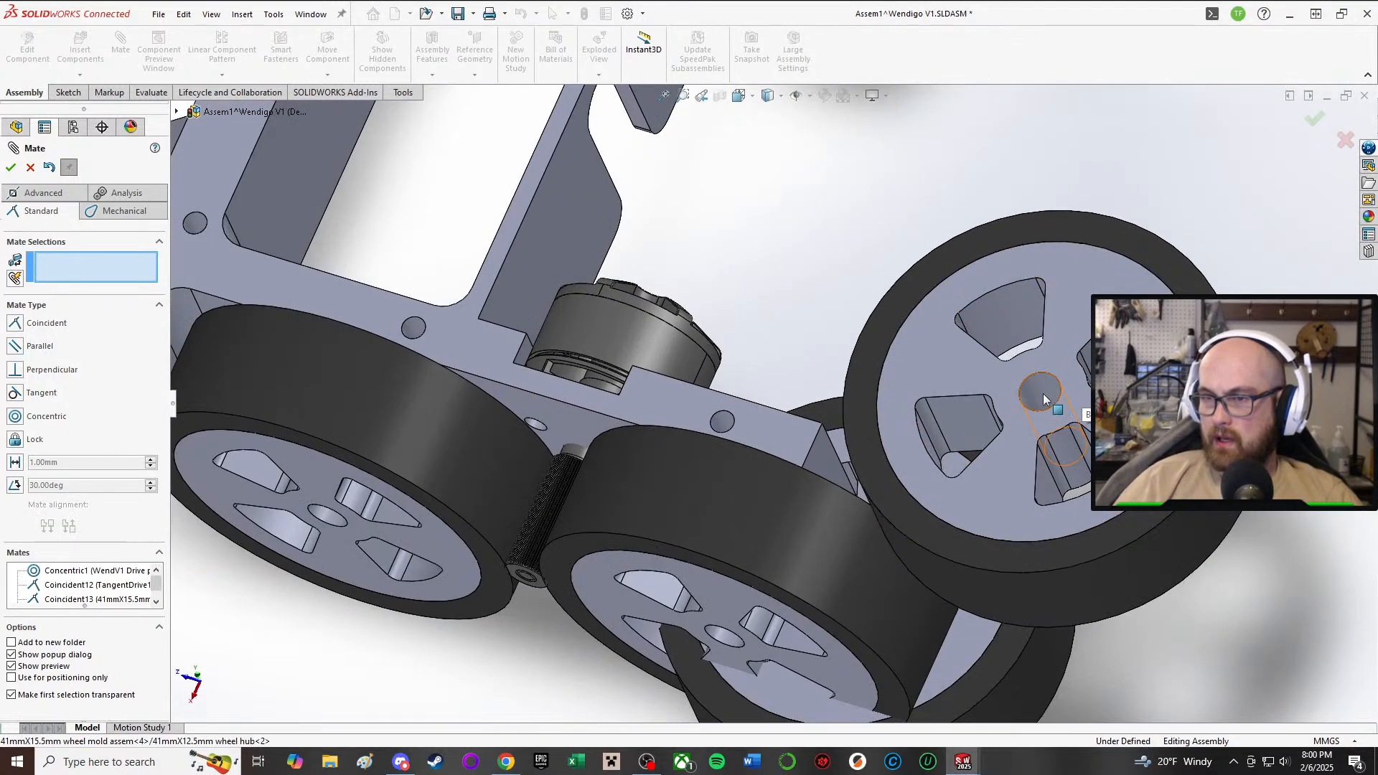
{"action": "left_click", "coordinate": [1044, 393]}
{"action": "middle_click_drag", "start_coordinate": [1044, 393], "coordinate": [821, 244]}
{"action": "scroll", "coordinate": [832, 187], "scroll_direction": "down", "scroll_amount": 2}
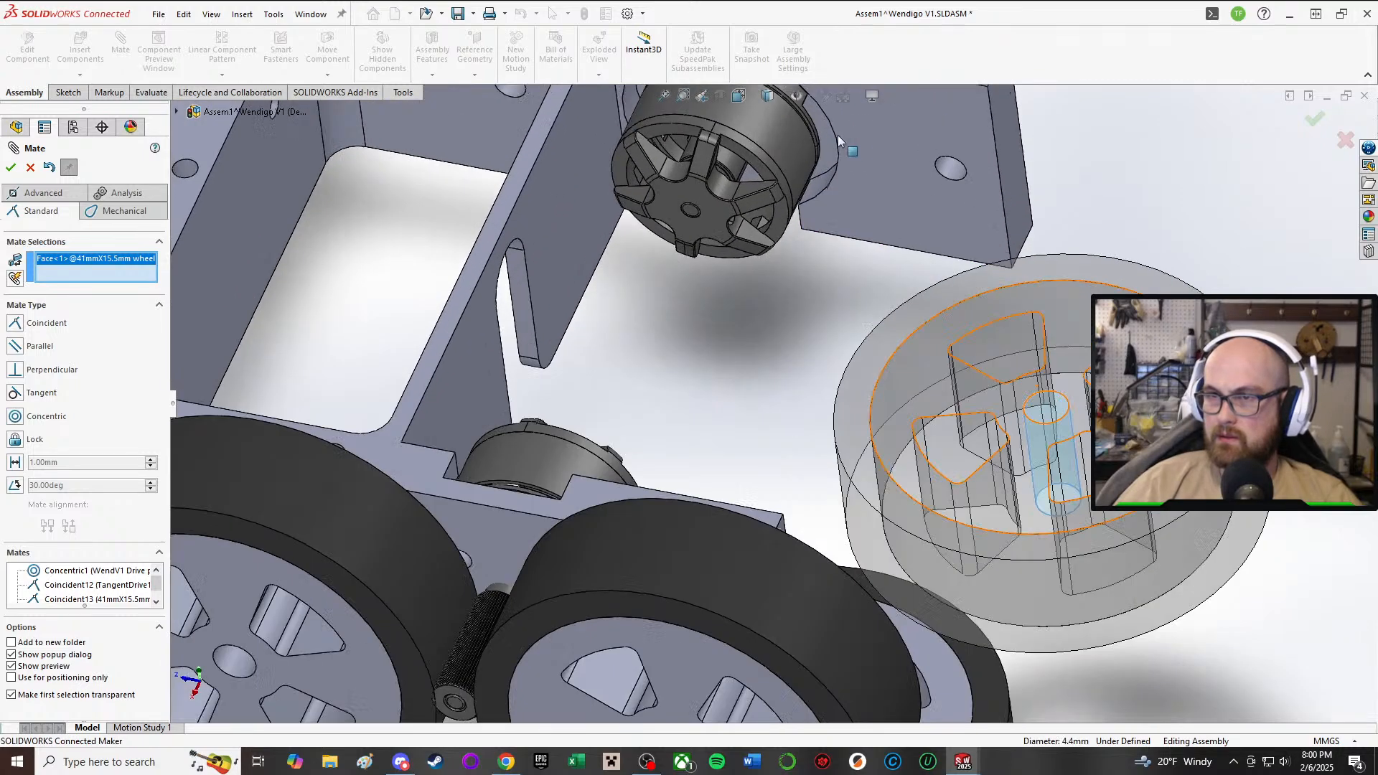
{"action": "left_click", "coordinate": [955, 170]}
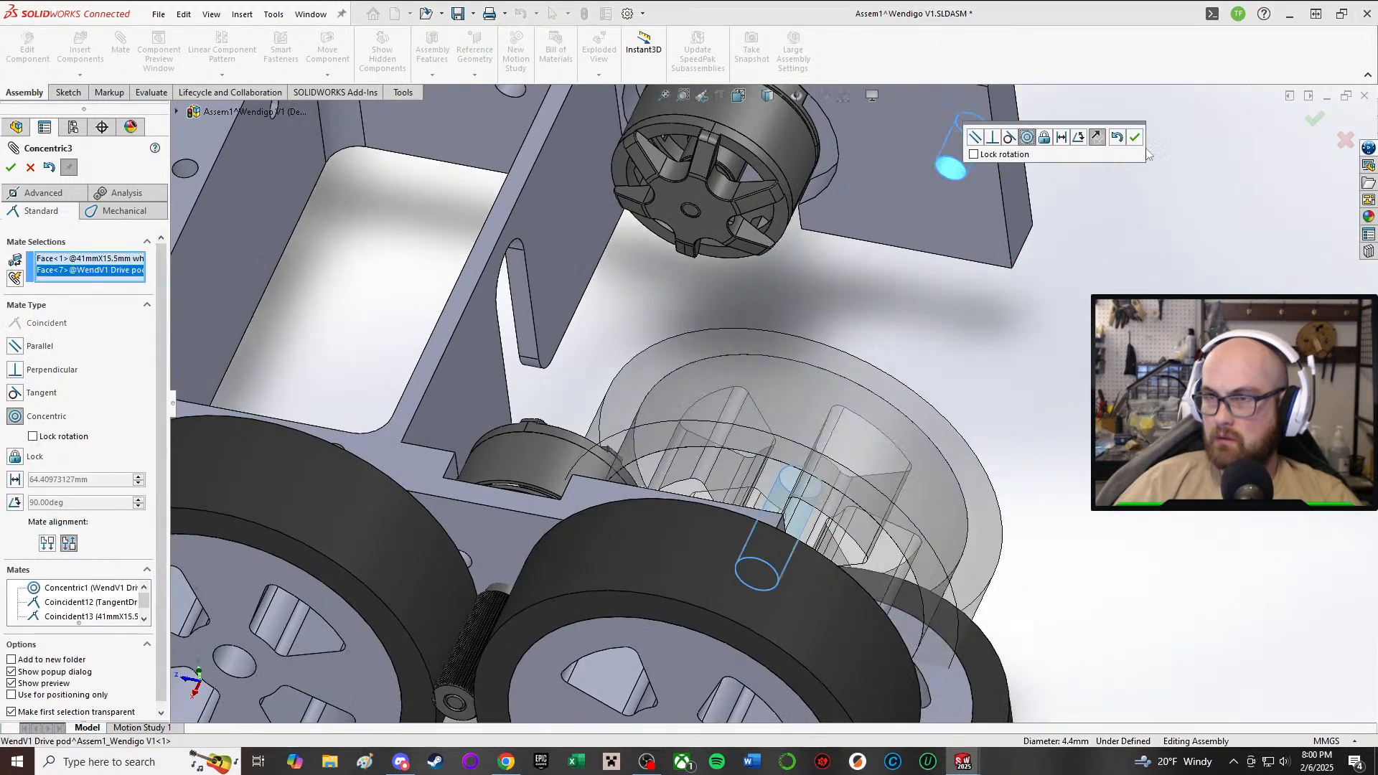
{"action": "key", "text": "Return"}
{"action": "key", "text": "f"}
- Try to mate the third wheel's hub face coincident with an edge on the end of the neighbouring motor shaft
{"action": "middle_click_drag", "start_coordinate": [979, 281], "coordinate": [894, 397]}
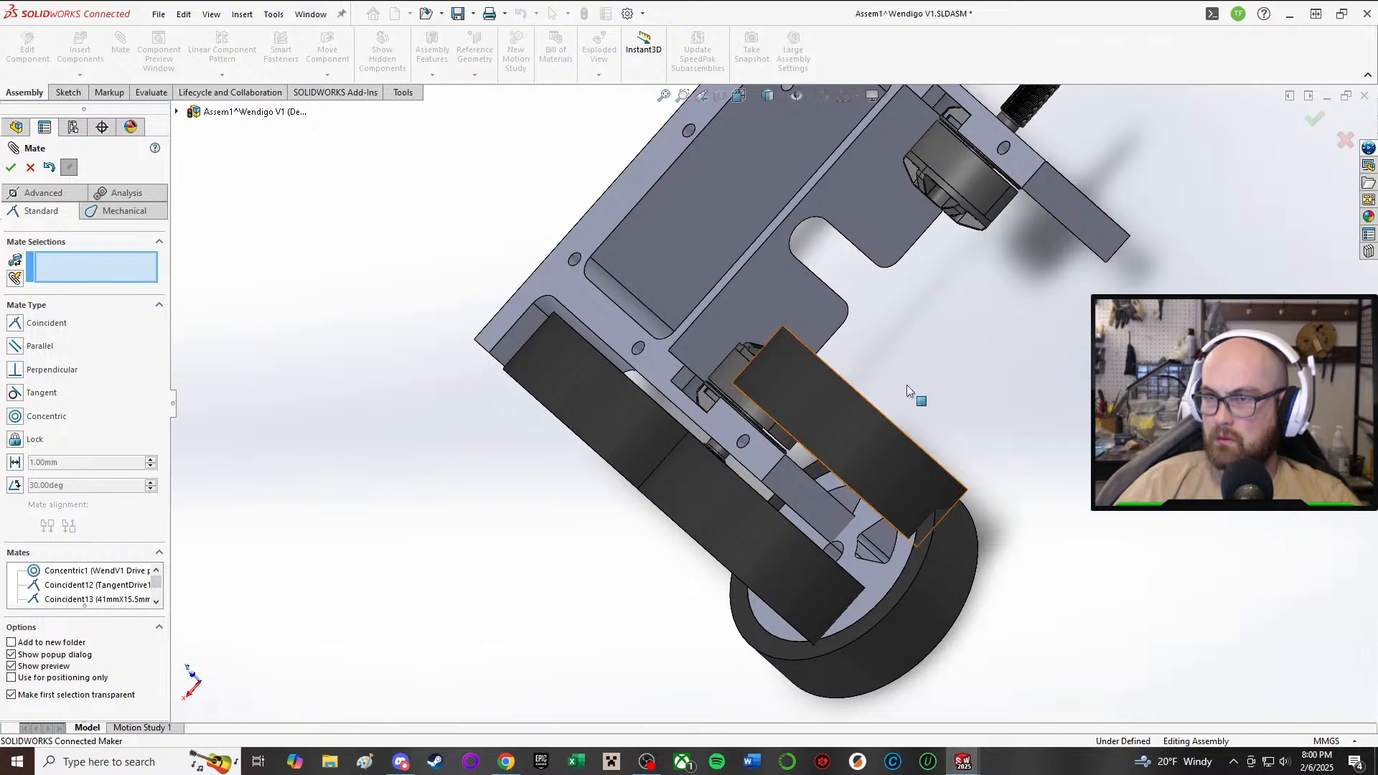
{"action": "scroll", "coordinate": [906, 390], "scroll_direction": "up", "scroll_amount": 3}
{"action": "middle_click_drag", "start_coordinate": [1041, 186], "coordinate": [1221, 178]}
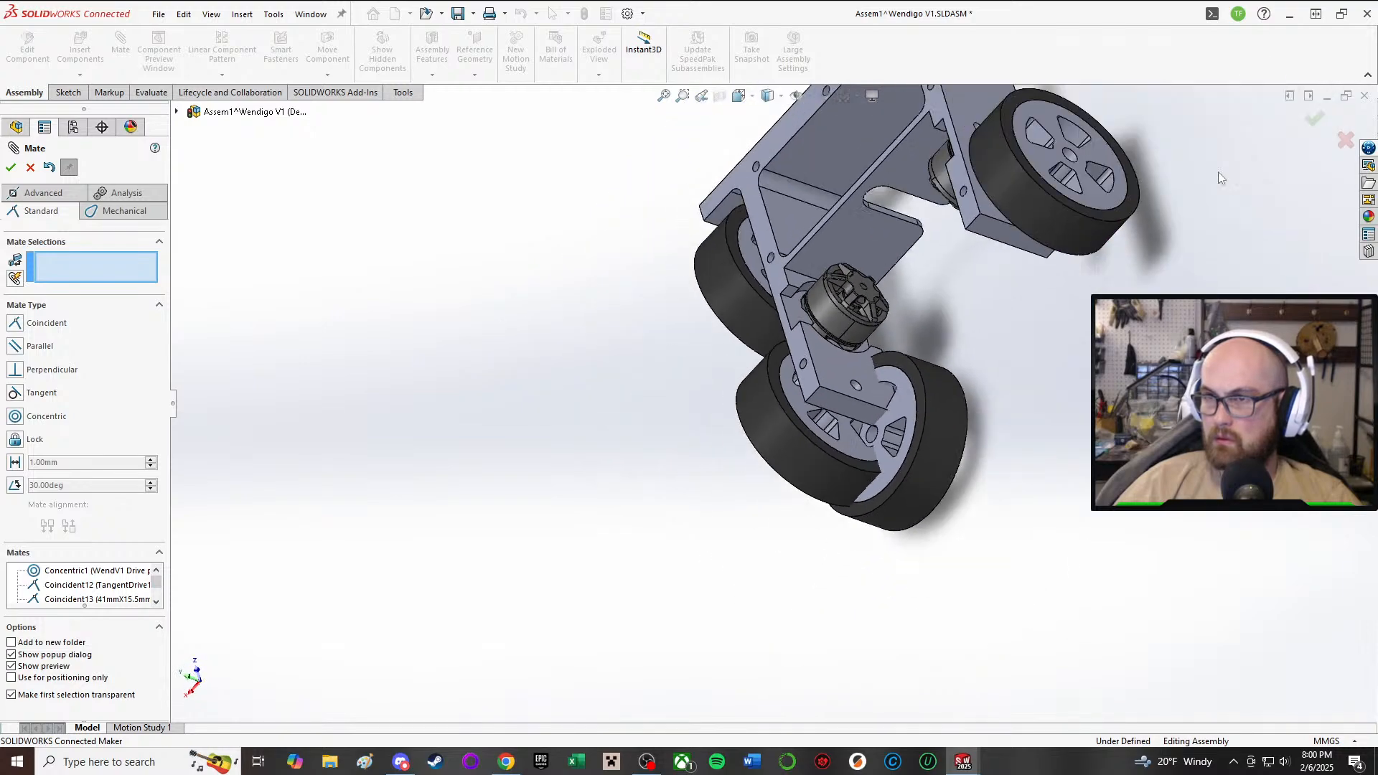
{"action": "scroll", "coordinate": [1221, 177], "scroll_direction": "down", "scroll_amount": 3}
{"action": "left_click", "coordinate": [843, 214]}
{"action": "key", "text": "ctrl+8"}
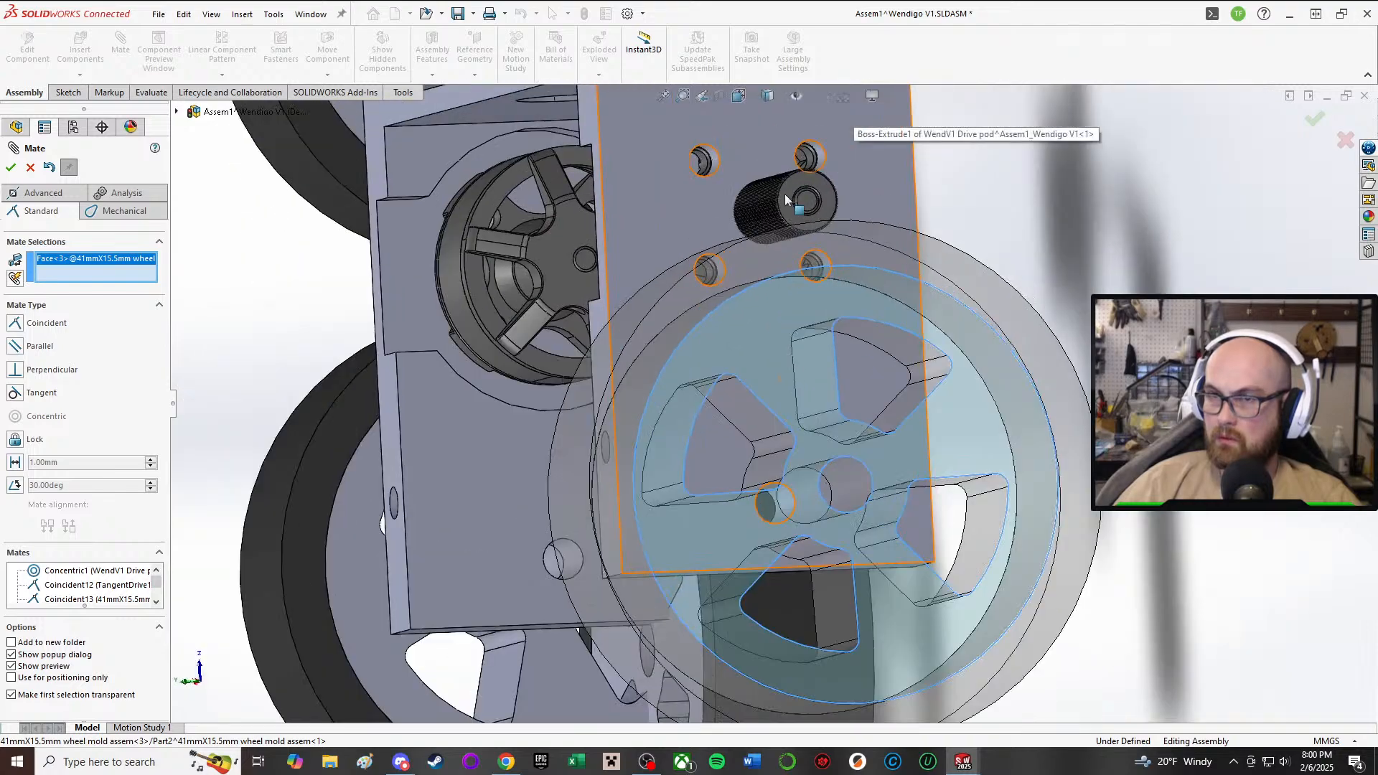
{"action": "left_click", "coordinate": [799, 195]}
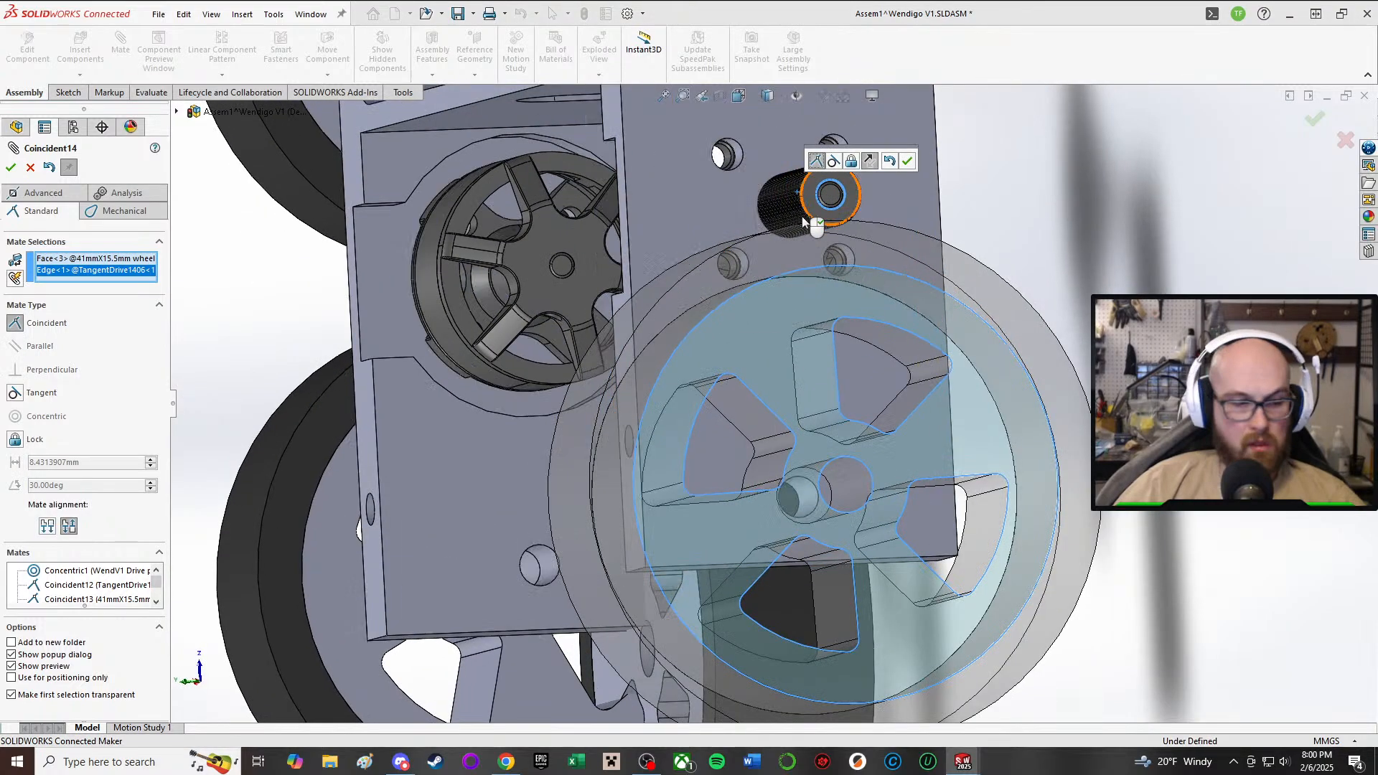
{"action": "key", "text": "Return"}
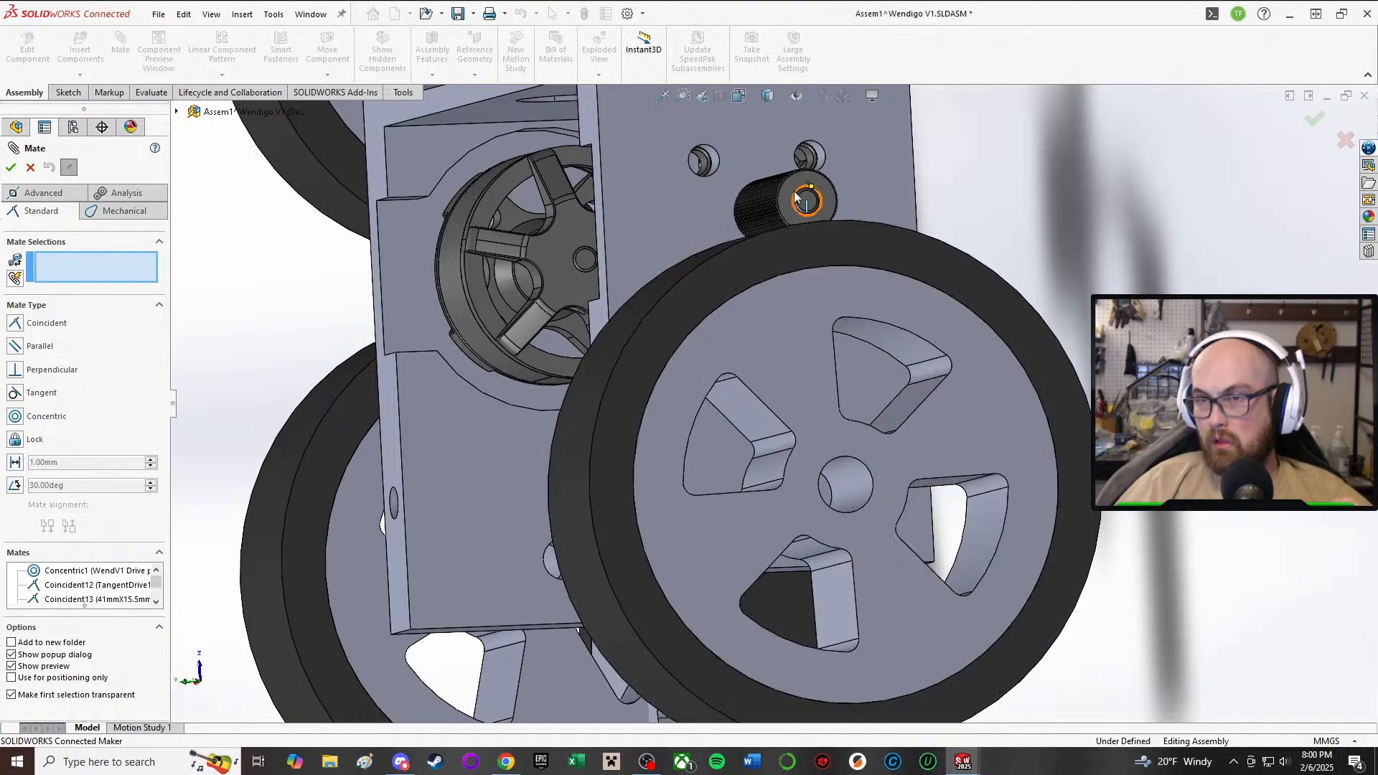
- Mate the end face of the motor shaft coincident with a spoke cutout edge on the third wheel's hub
{"action": "left_click", "coordinate": [789, 191]}
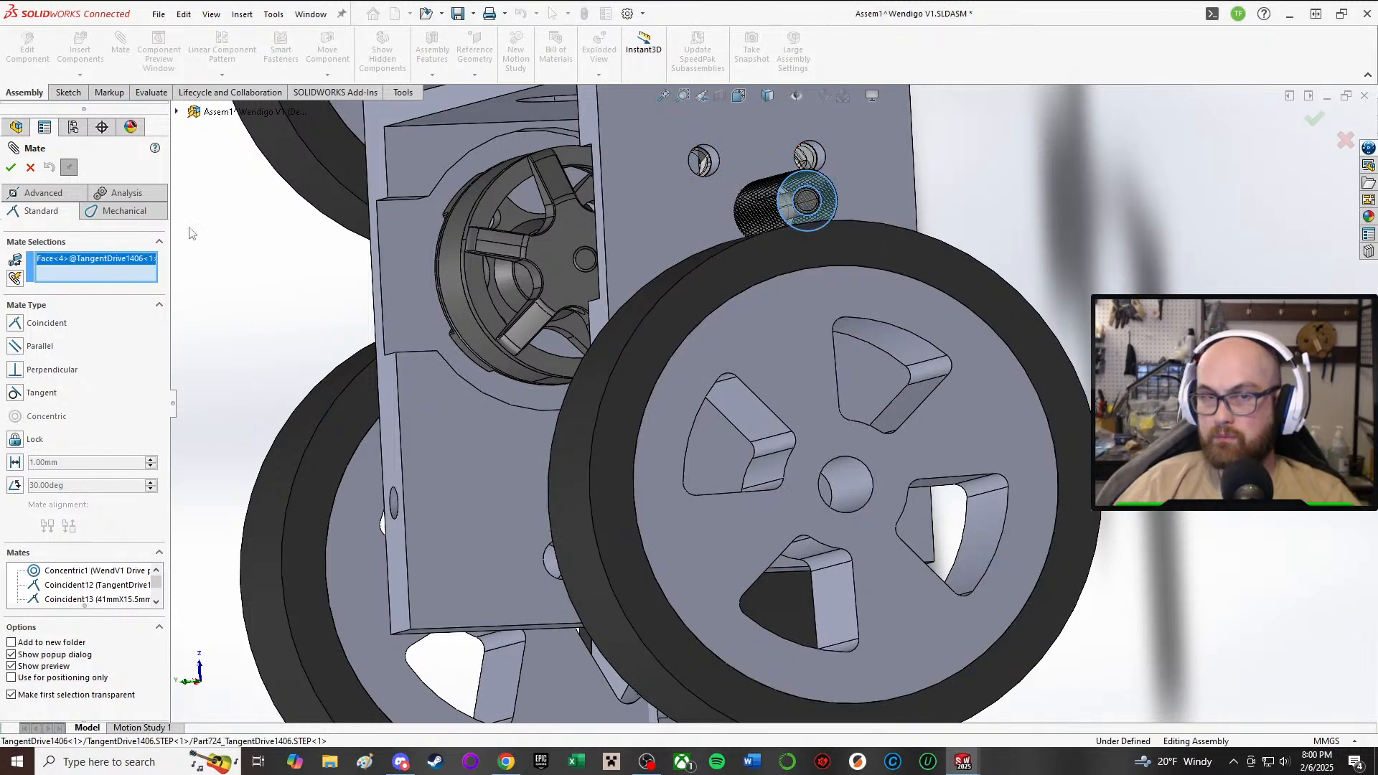
{"action": "scroll", "coordinate": [1183, 191], "scroll_direction": "up", "scroll_amount": 3}
{"action": "middle_click_drag", "start_coordinate": [1183, 191], "coordinate": [983, 212]}
{"action": "left_click", "coordinate": [872, 310]}
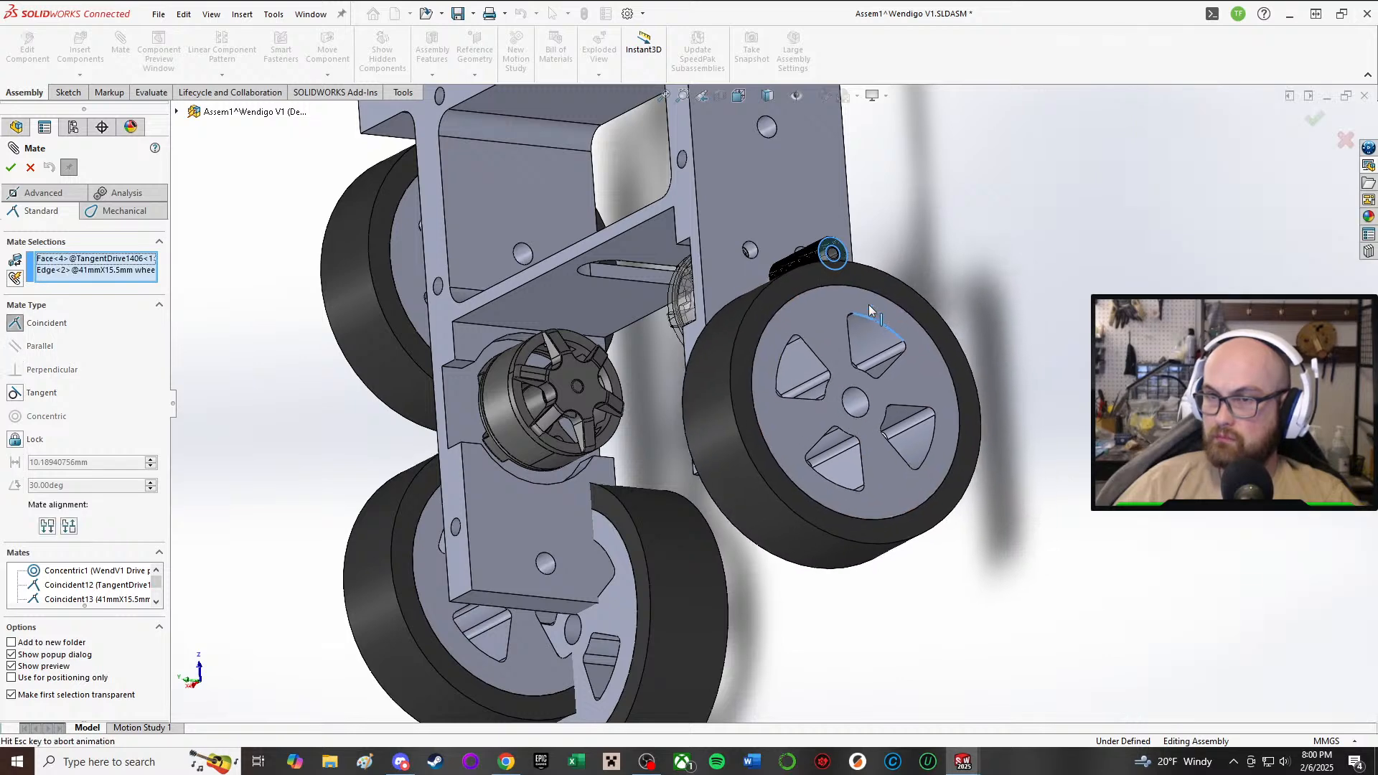
{"action": "middle_click_drag", "start_coordinate": [1028, 286], "coordinate": [910, 192]}
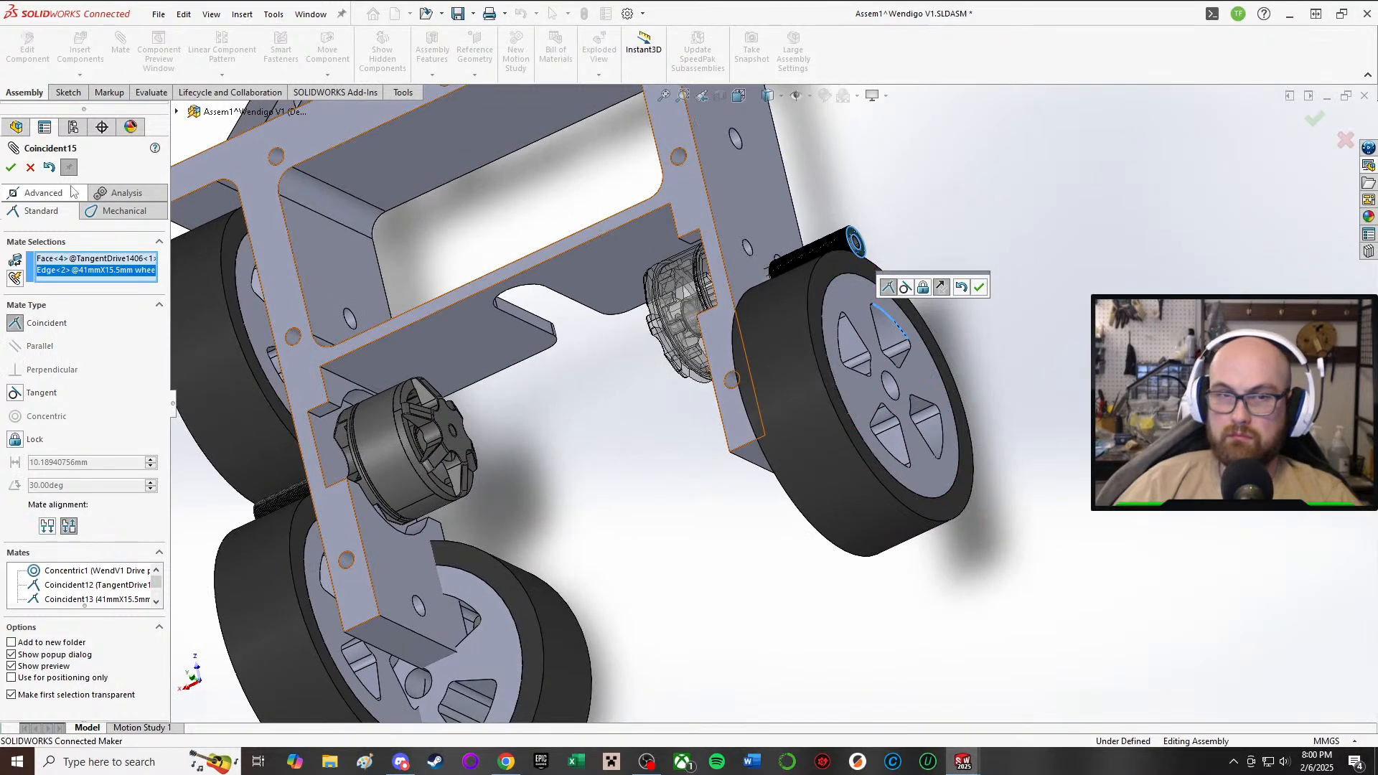
{"action": "left_click", "coordinate": [11, 169]}
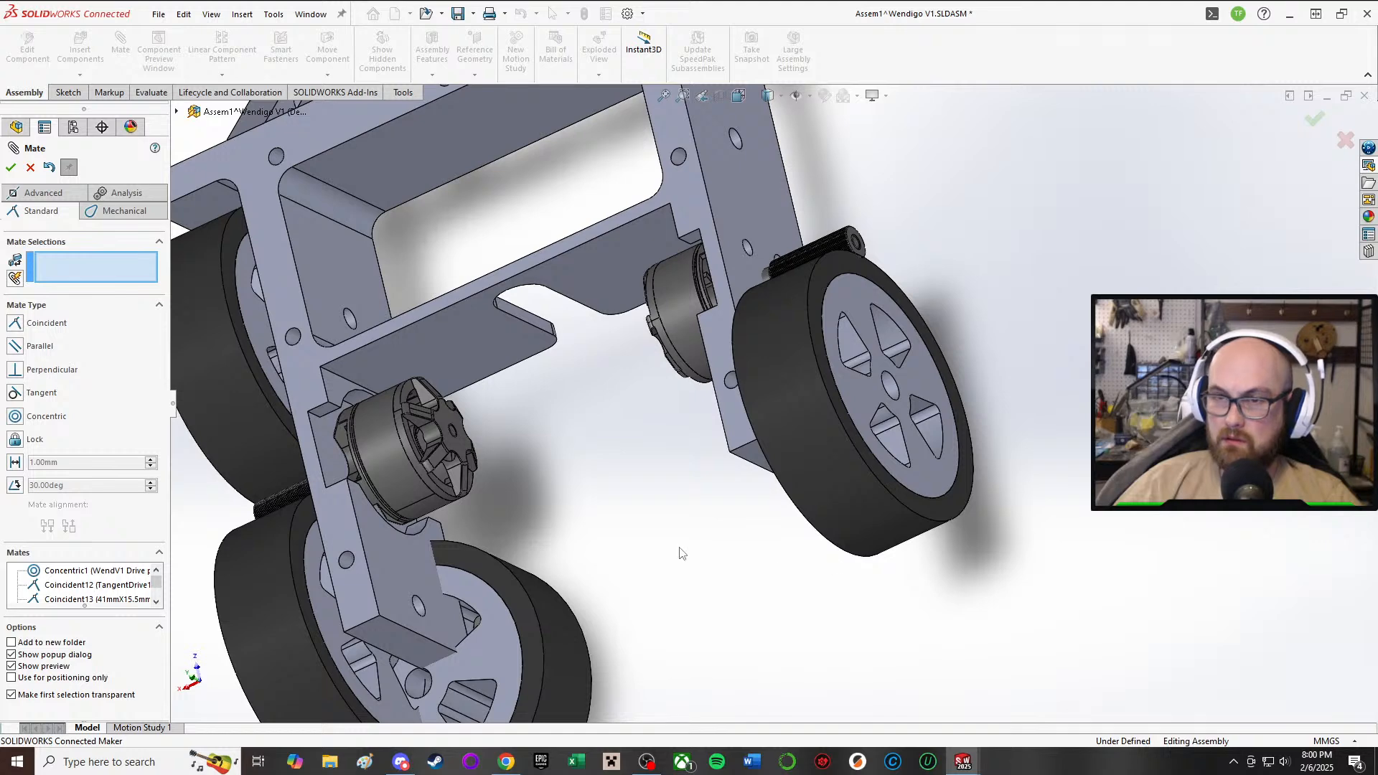
- Leave mating and move the loose fourth wheel and the motor with its attached wheel away from the drive pod's side plates
{"action": "middle_click_drag", "start_coordinate": [681, 552], "coordinate": [705, 482]}
{"action": "middle_click_drag", "start_coordinate": [690, 362], "coordinate": [738, 361]}
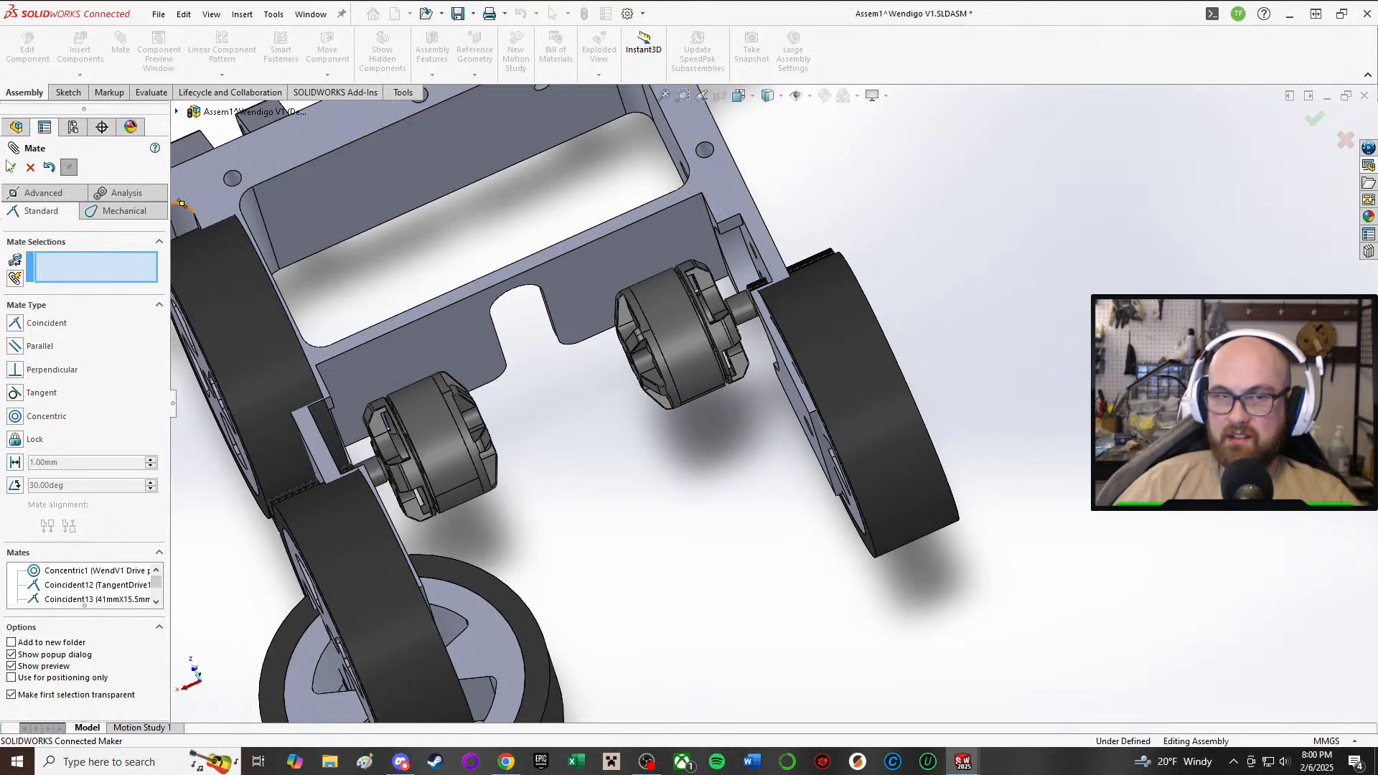
{"action": "key", "text": "Escape"}
{"action": "left_click", "coordinate": [519, 630]}
{"action": "middle_click_drag", "start_coordinate": [518, 631], "coordinate": [1080, 114]}
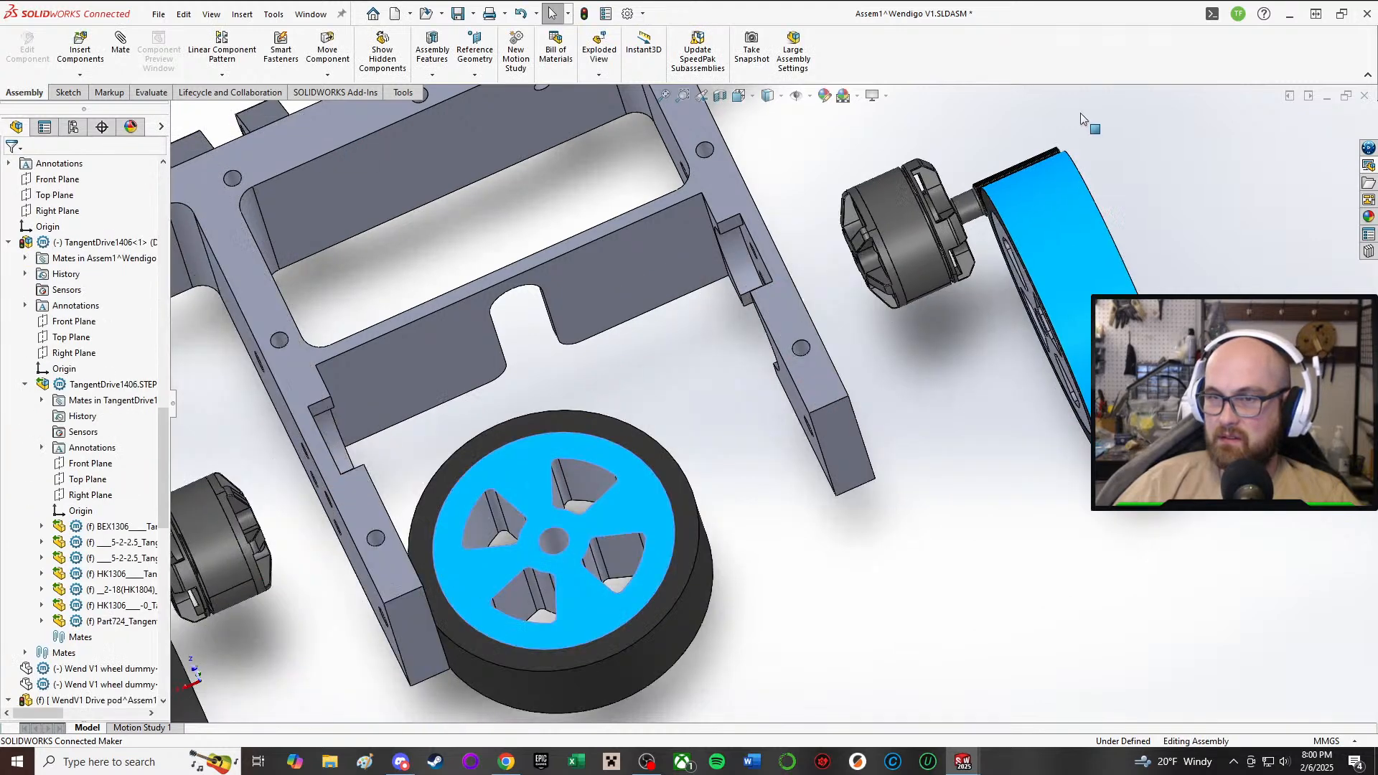
{"action": "left_click", "coordinate": [1080, 113]}
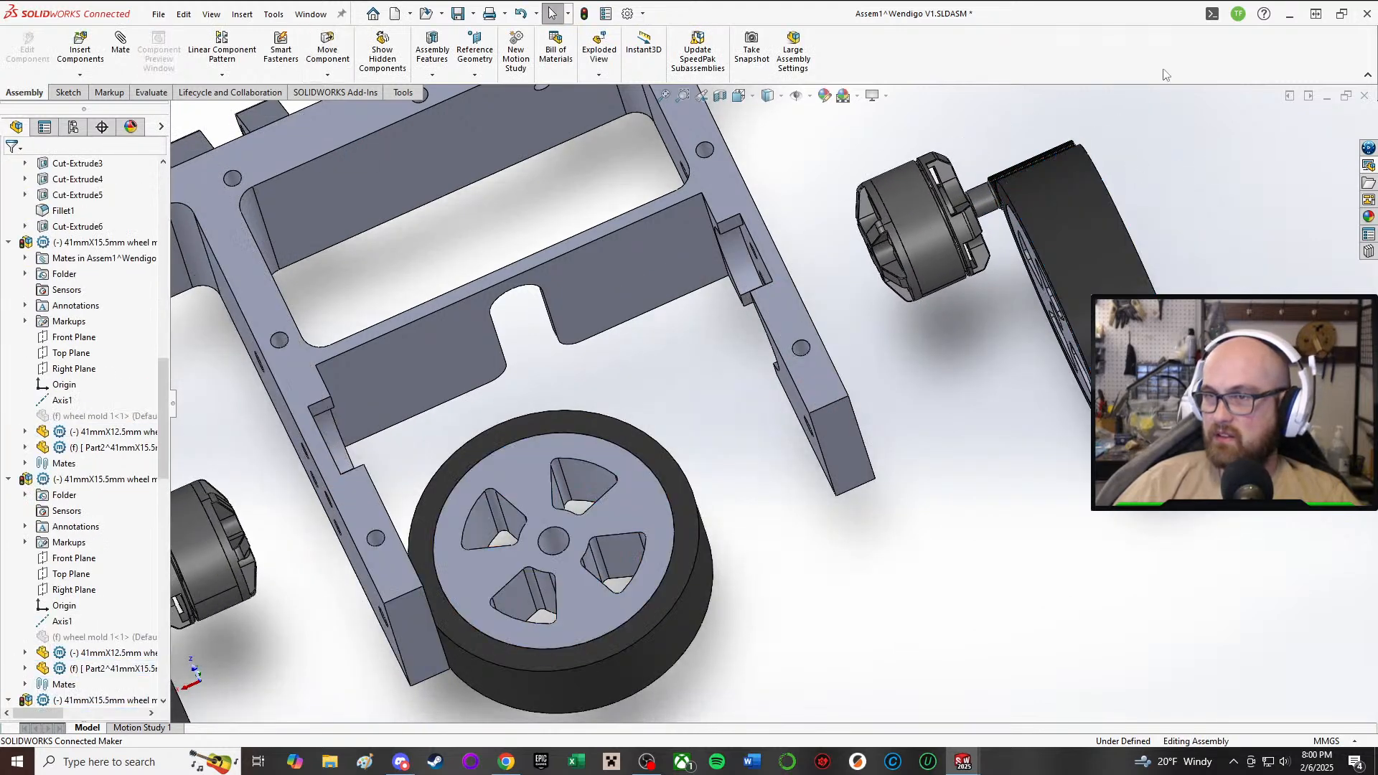
{"action": "key", "text": "m"}
{"action": "middle_click_drag", "start_coordinate": [888, 271], "coordinate": [845, 275]}
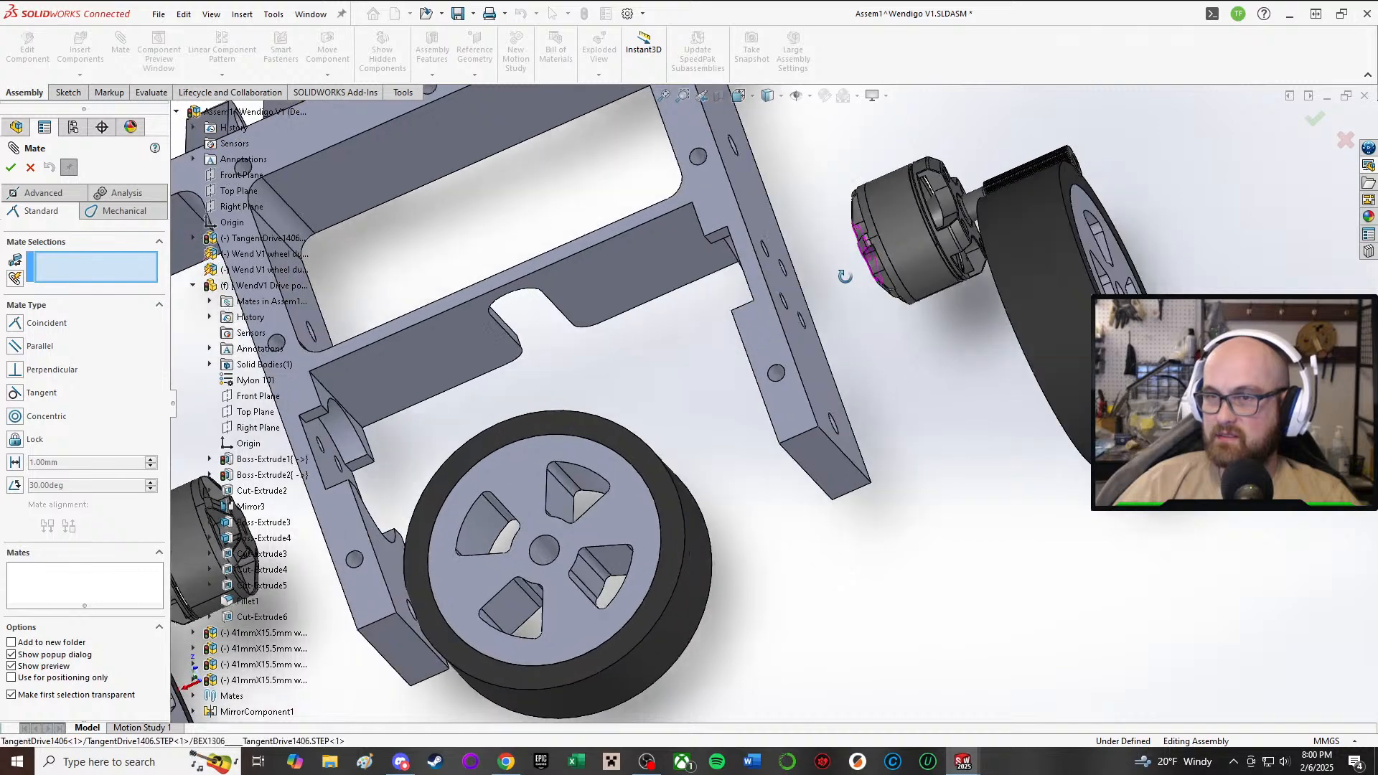
{"action": "scroll", "coordinate": [928, 214], "scroll_direction": "down", "scroll_amount": 3}
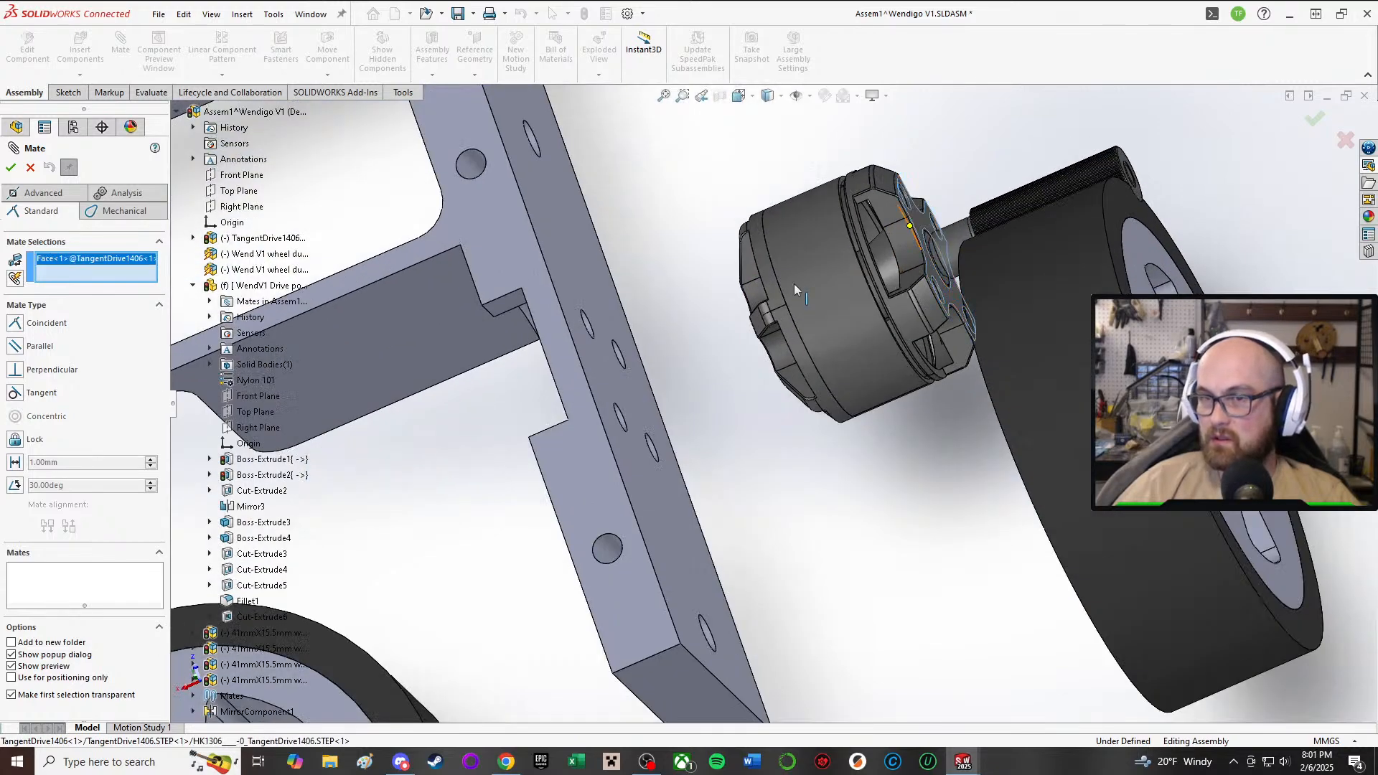
{"action": "middle_click_drag", "start_coordinate": [451, 333], "coordinate": [562, 273]}
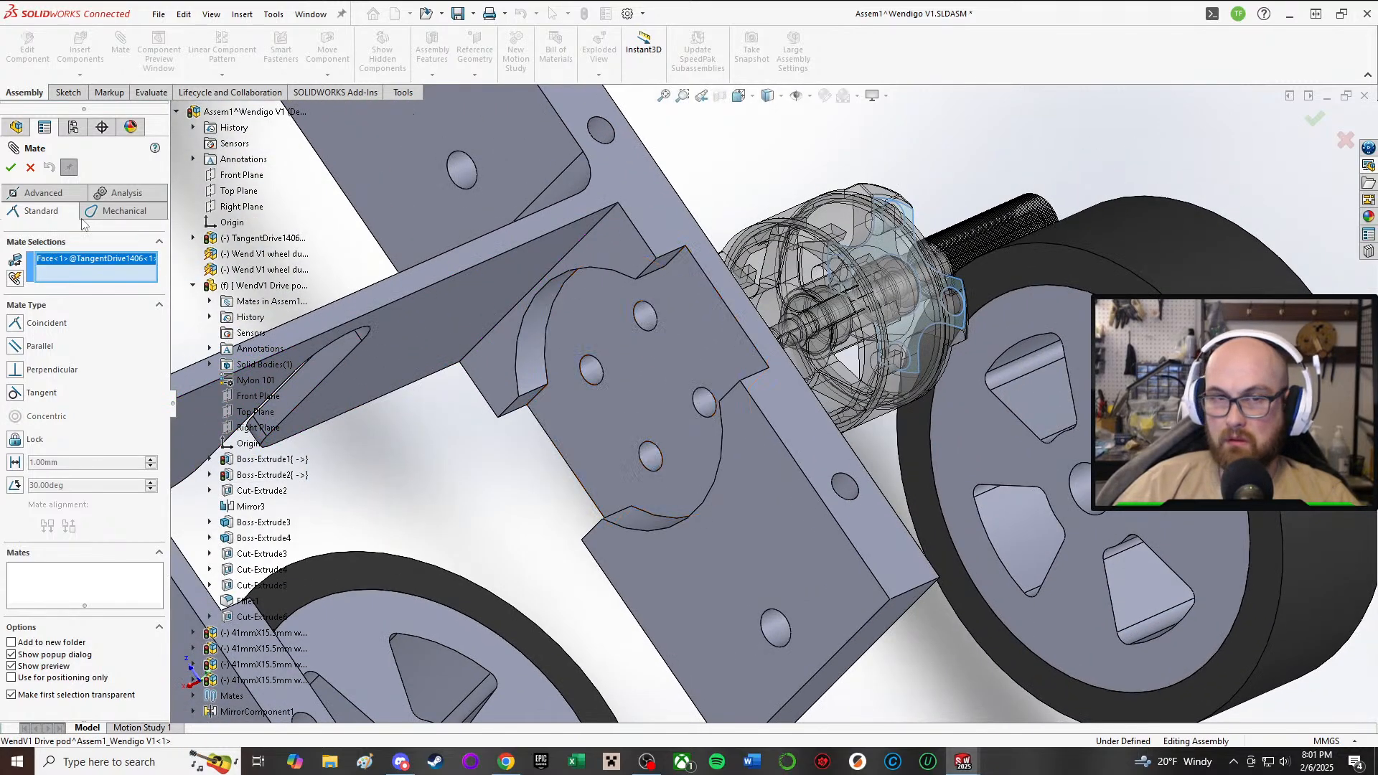
{"action": "left_click", "coordinate": [30, 168]}
{"action": "scroll", "coordinate": [109, 355], "scroll_direction": "up", "scroll_amount": 5}
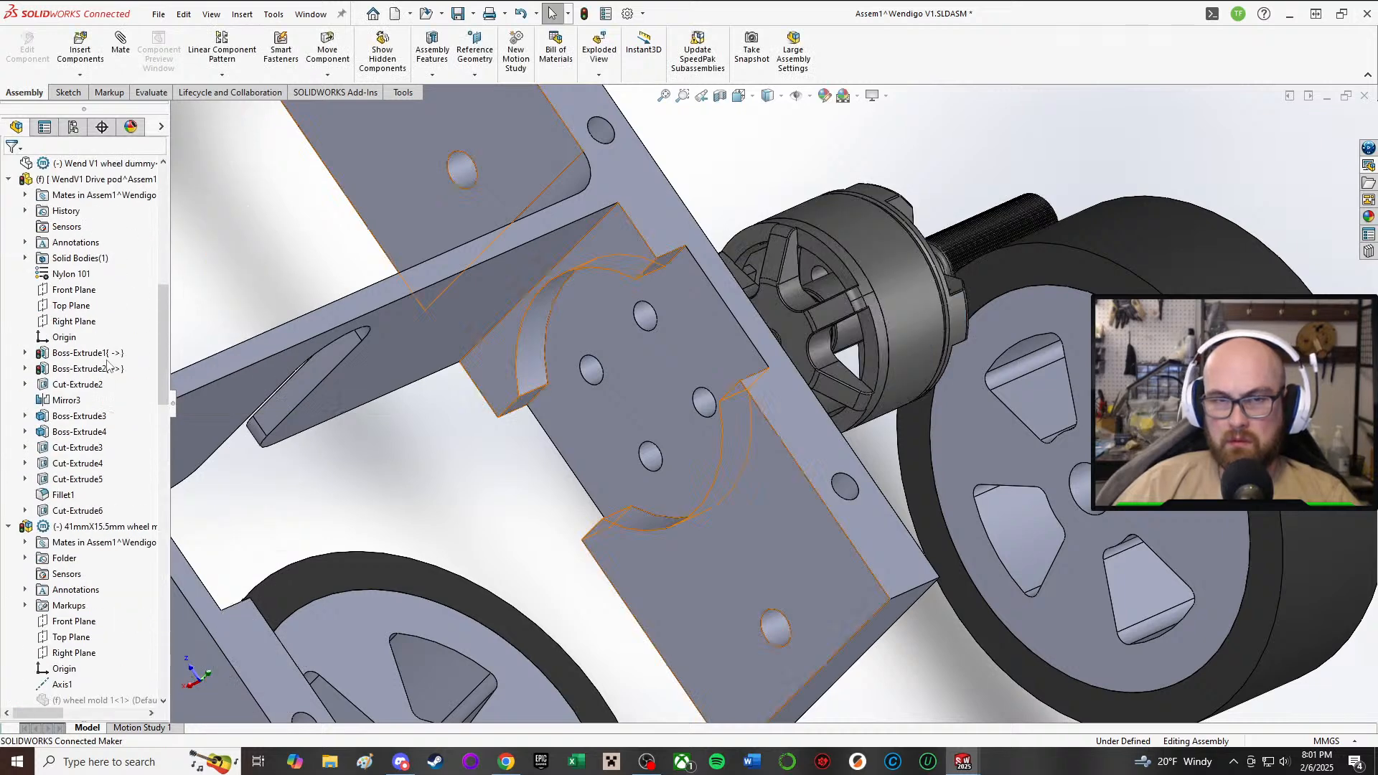
{"action": "scroll", "coordinate": [109, 356], "scroll_direction": "up", "scroll_amount": 5}
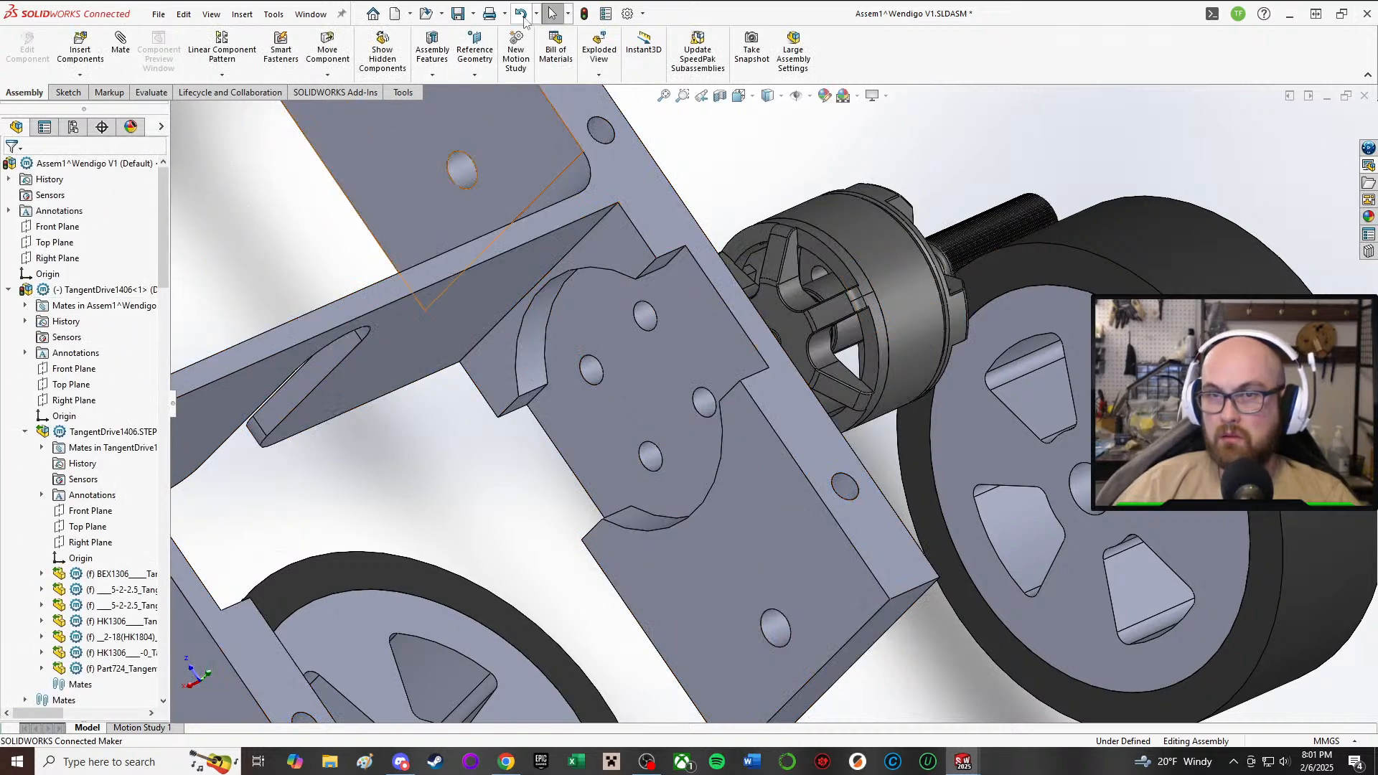
- Rebuild the assembly and move the loose motor away from its recess in the drive pod's side plate
{"action": "left_click", "coordinate": [584, 14]}
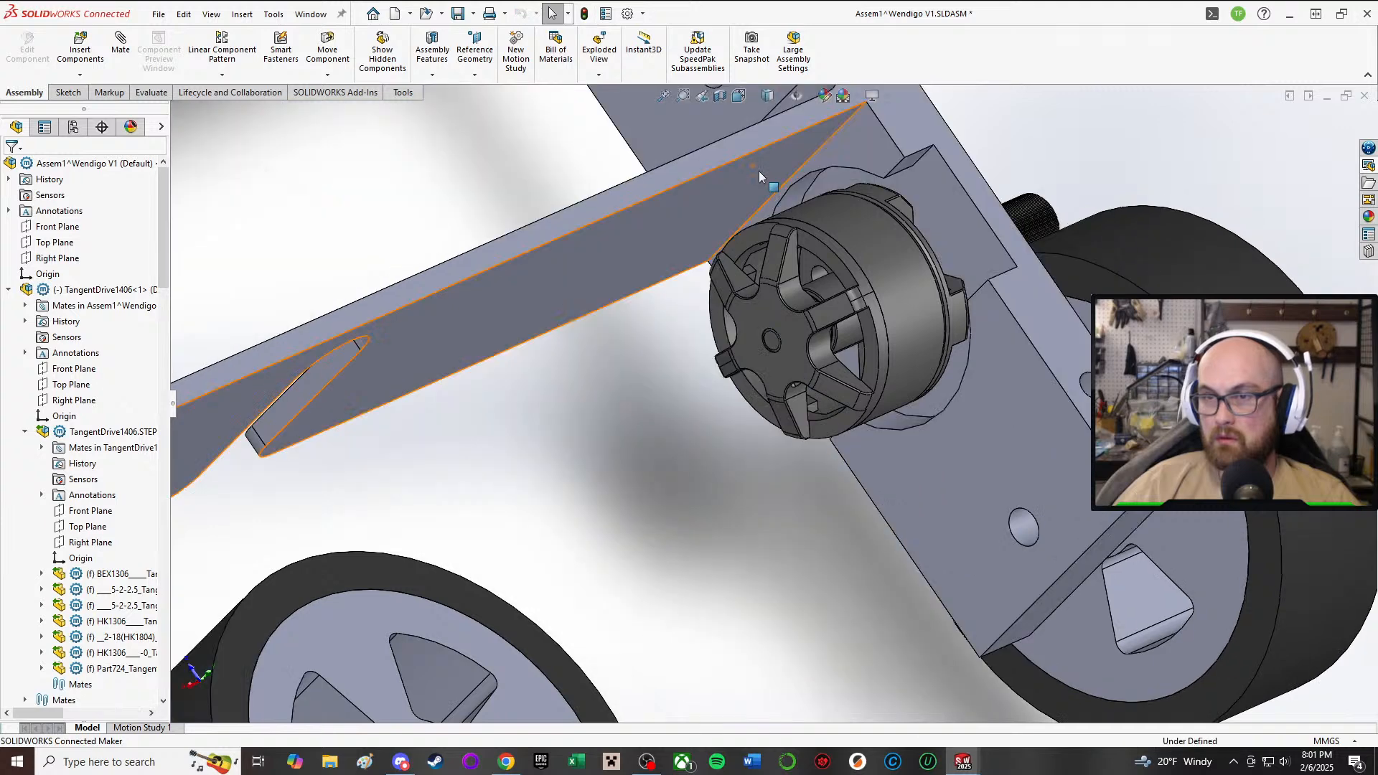
{"action": "left_click_drag", "start_coordinate": [891, 291], "coordinate": [739, 359]}
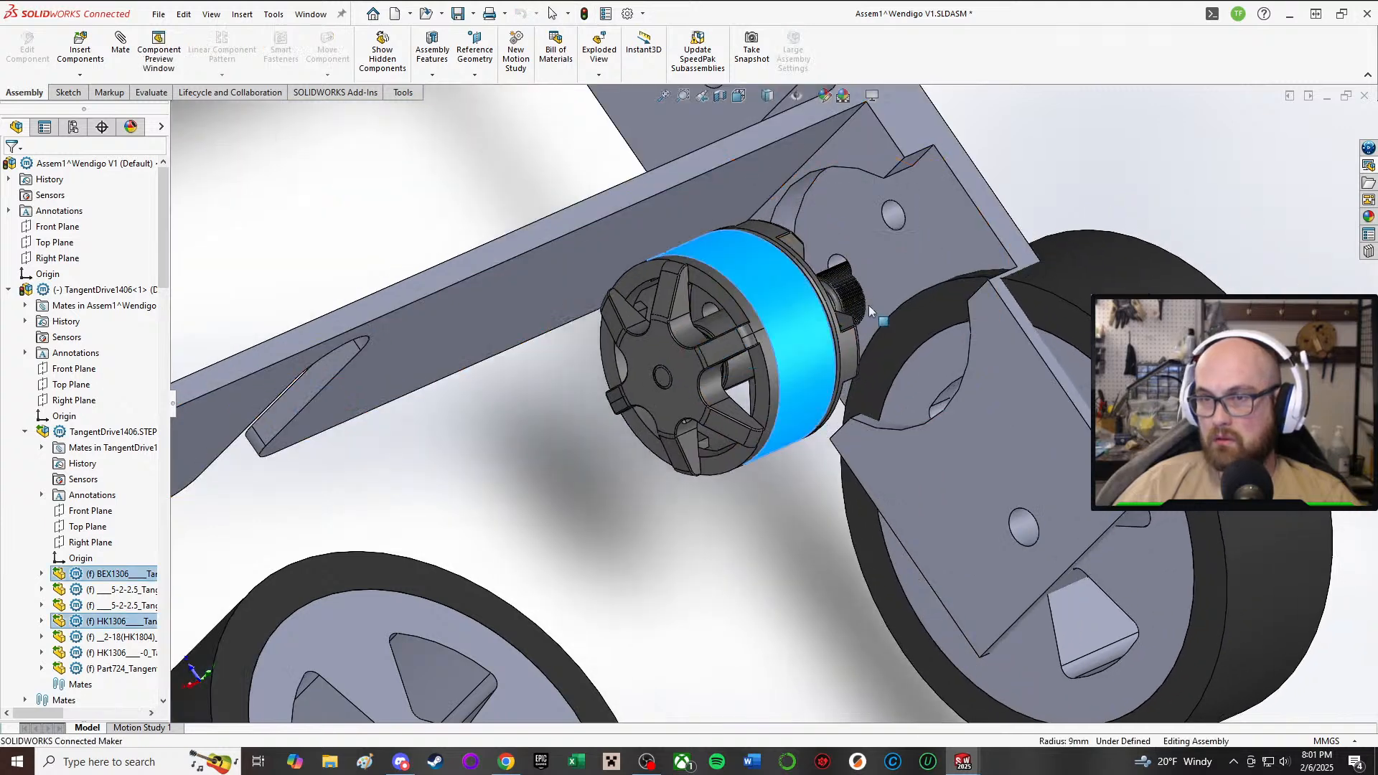
{"action": "middle_click_drag", "start_coordinate": [880, 316], "coordinate": [1153, 219]}
{"action": "left_click", "coordinate": [1154, 220]}
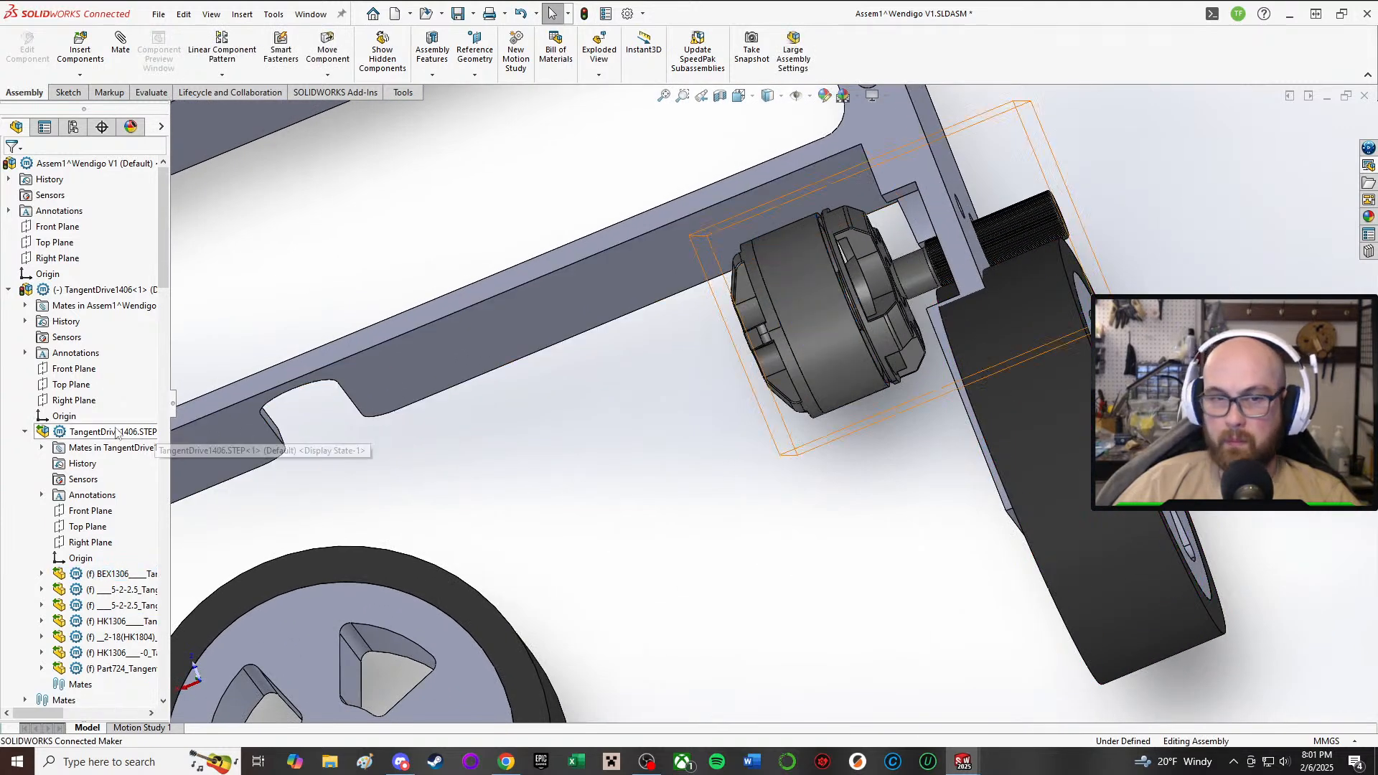
- Inspect which geometry the mates on the TangentDrive1406 motor and on its mirrored copy refer to
{"action": "left_click", "coordinate": [93, 289]}
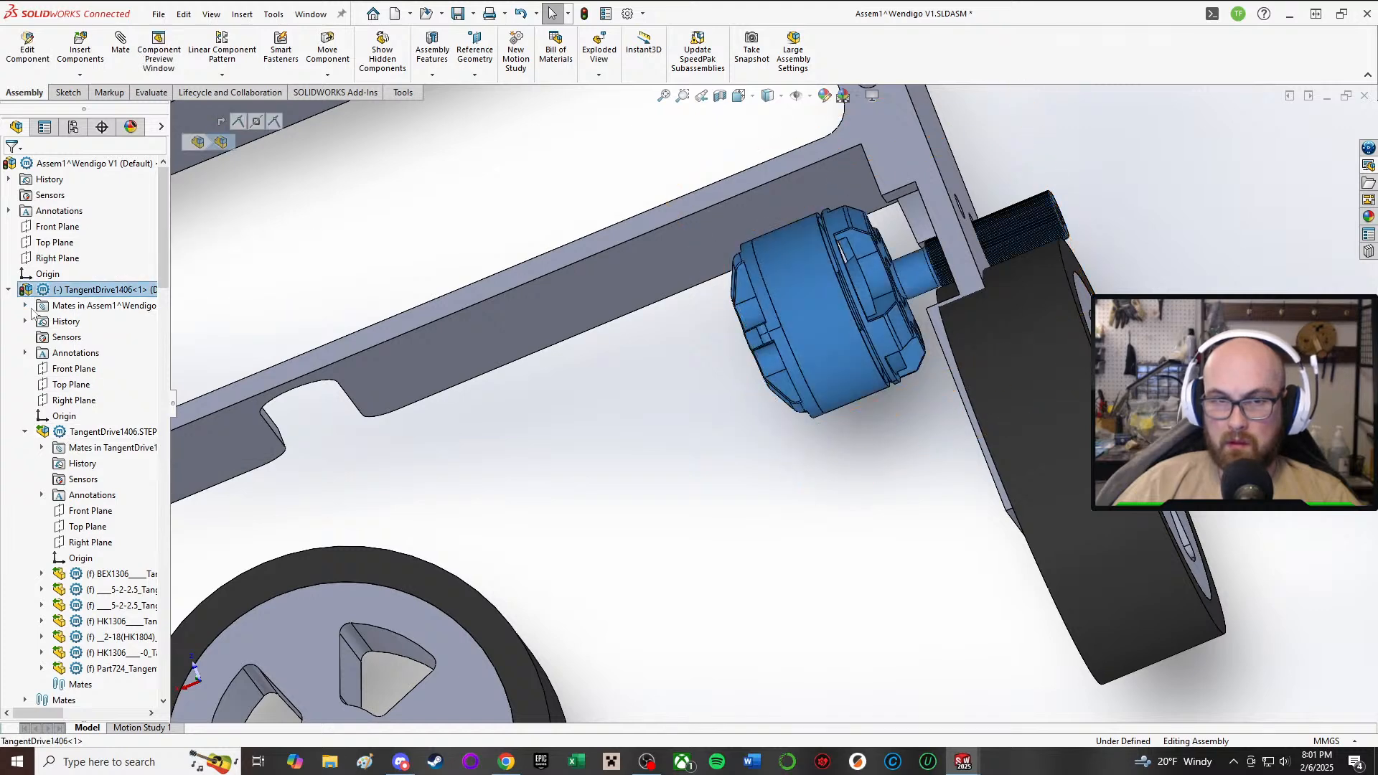
{"action": "left_click", "coordinate": [25, 306]}
{"action": "left_click", "coordinate": [93, 337]}
{"action": "middle_click_drag", "start_coordinate": [790, 316], "coordinate": [825, 301]}
{"action": "left_click", "coordinate": [115, 352]}
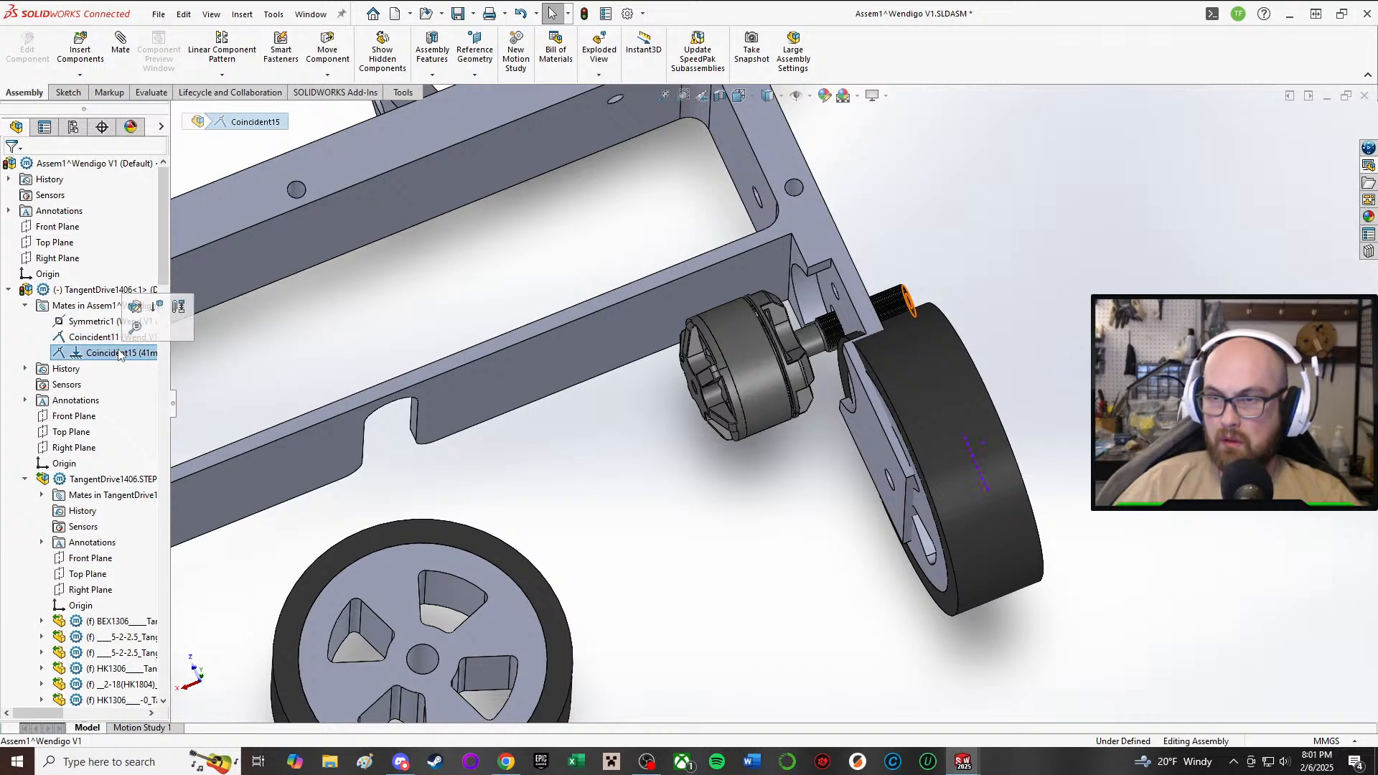
{"action": "left_click", "coordinate": [95, 321]}
{"action": "left_click", "coordinate": [91, 339]}
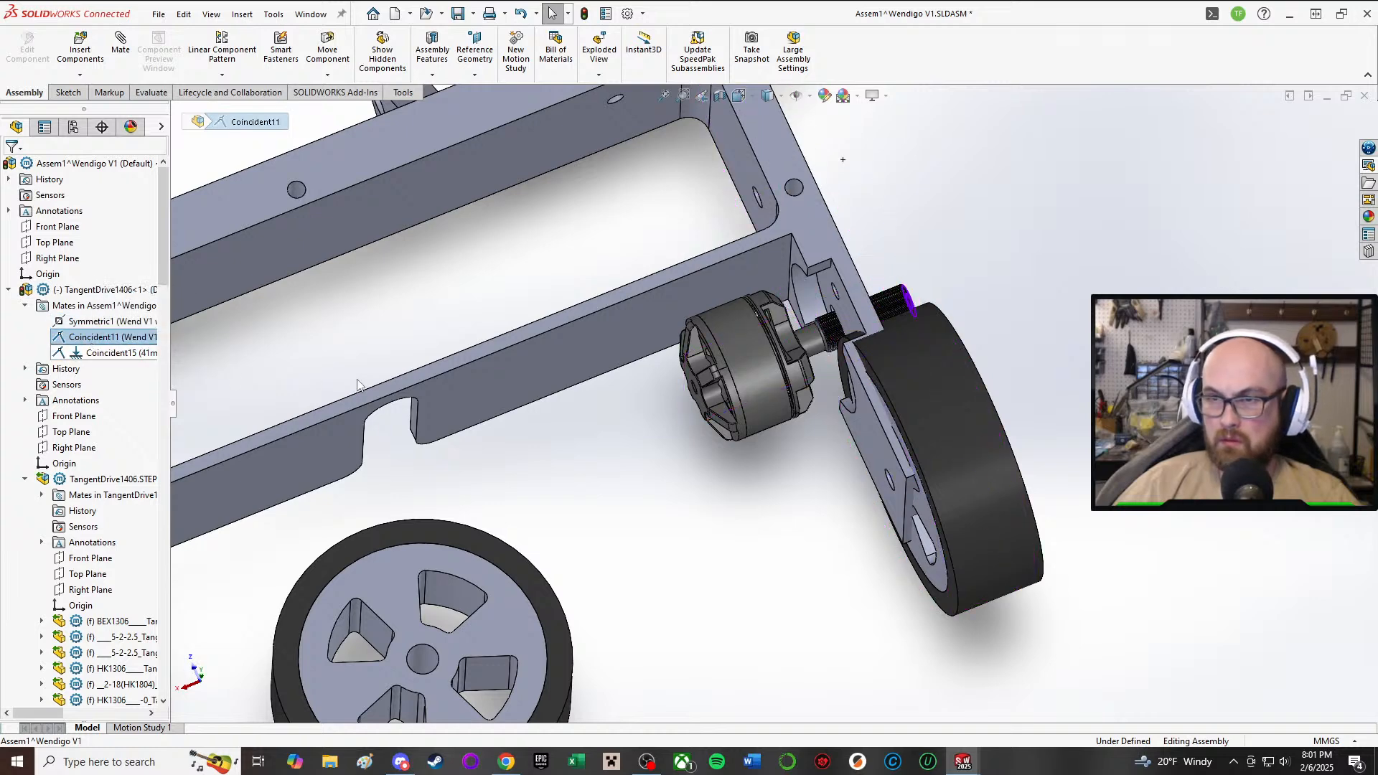
{"action": "key", "text": "f"}
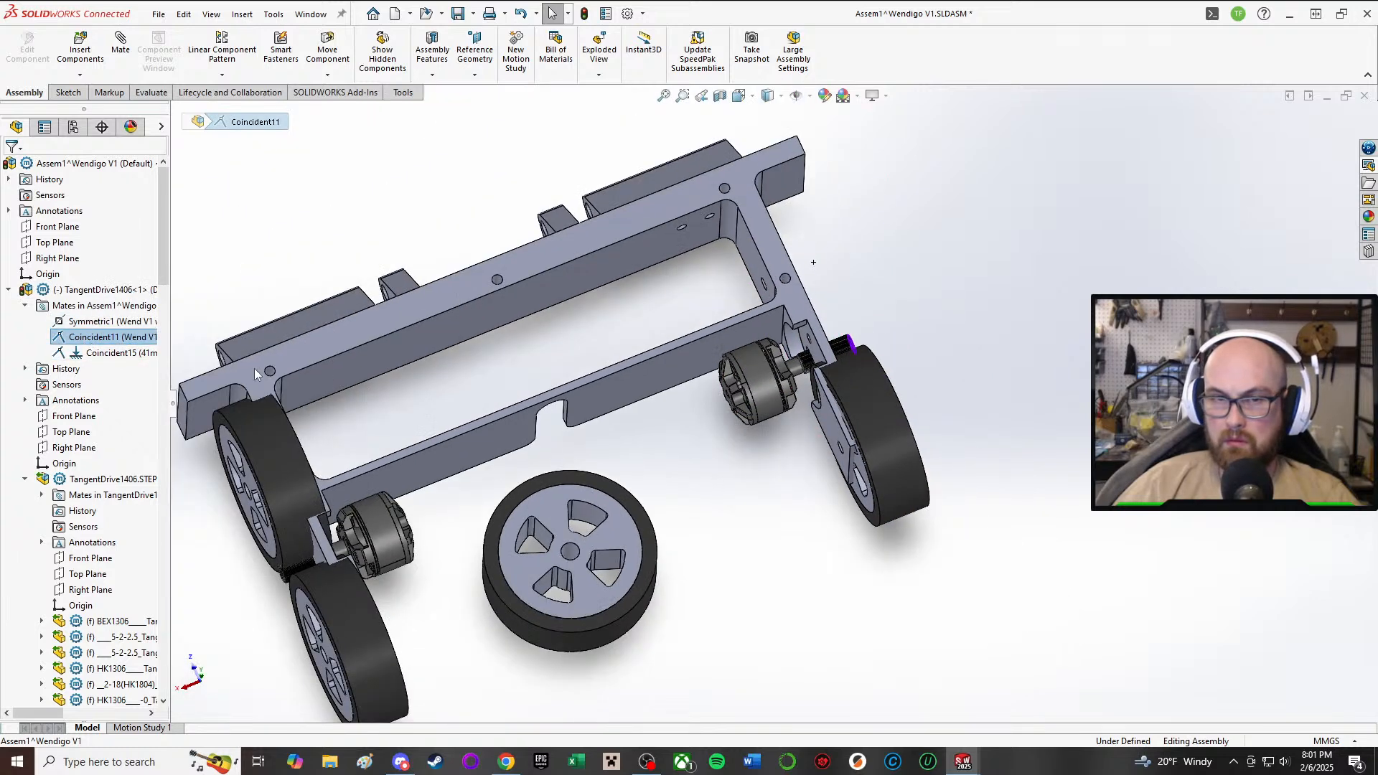
{"action": "left_click", "coordinate": [393, 537]}
{"action": "left_click", "coordinate": [42, 369]}
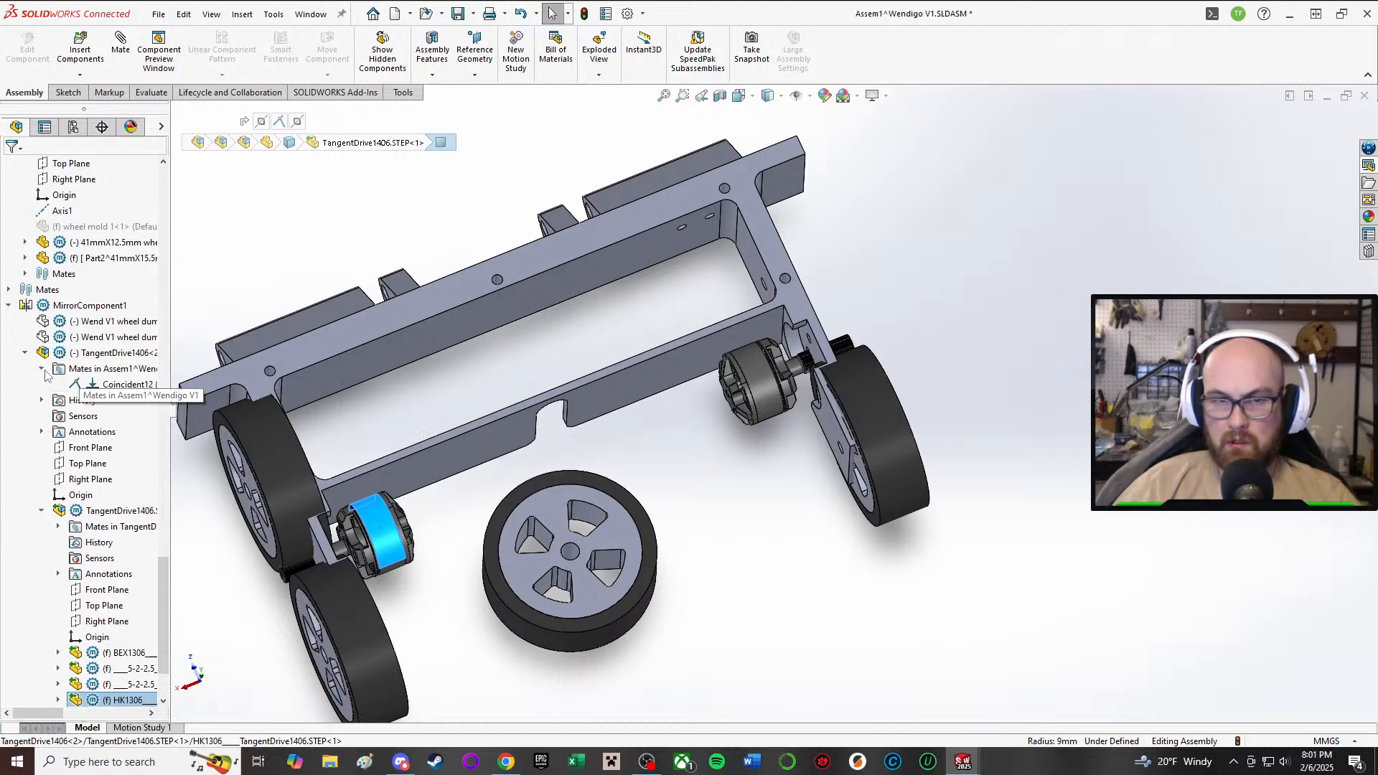
{"action": "left_click", "coordinate": [126, 384]}
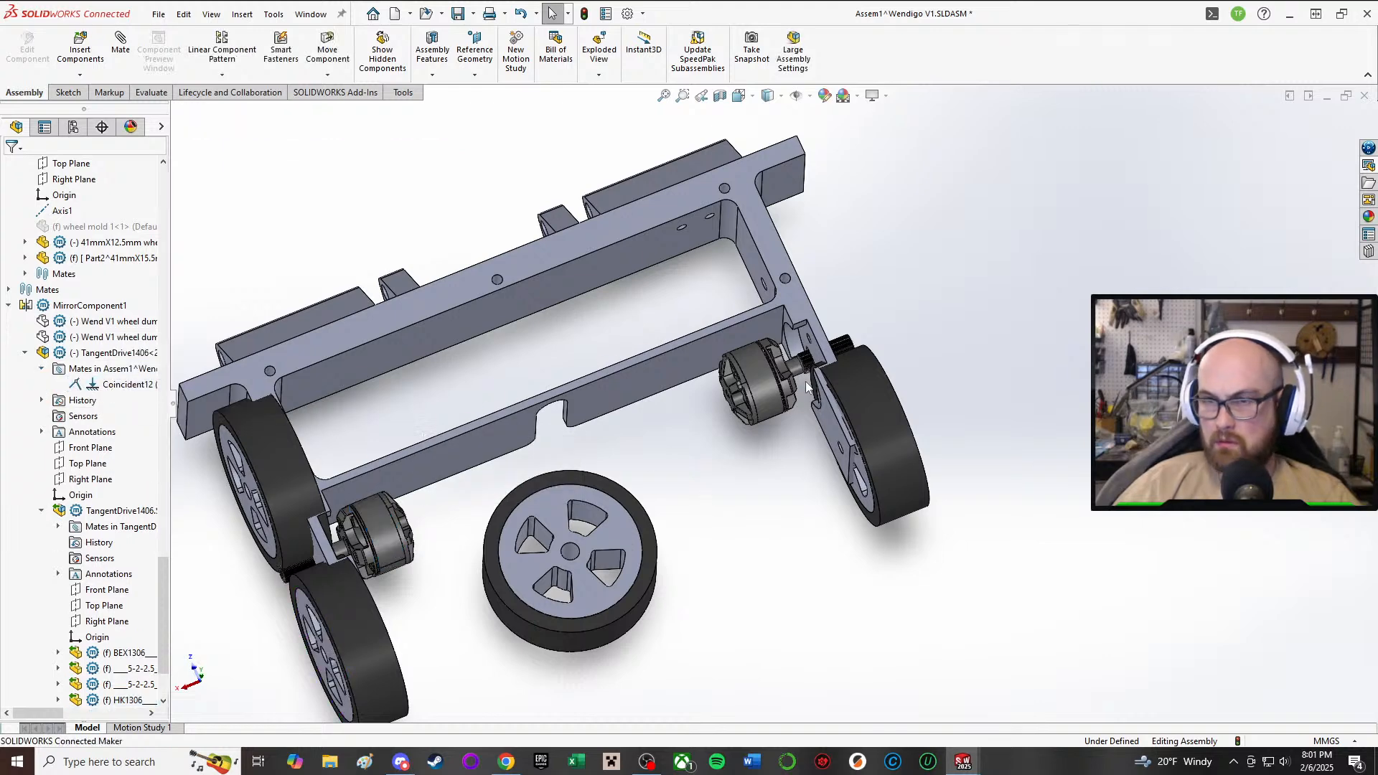
- Mate the motor's mounting face coincident with the recessed motor mount face on the drive pod's side plate
{"action": "middle_click_drag", "start_coordinate": [806, 381], "coordinate": [781, 399]}
{"action": "scroll", "coordinate": [824, 321], "scroll_direction": "down", "scroll_amount": 5}
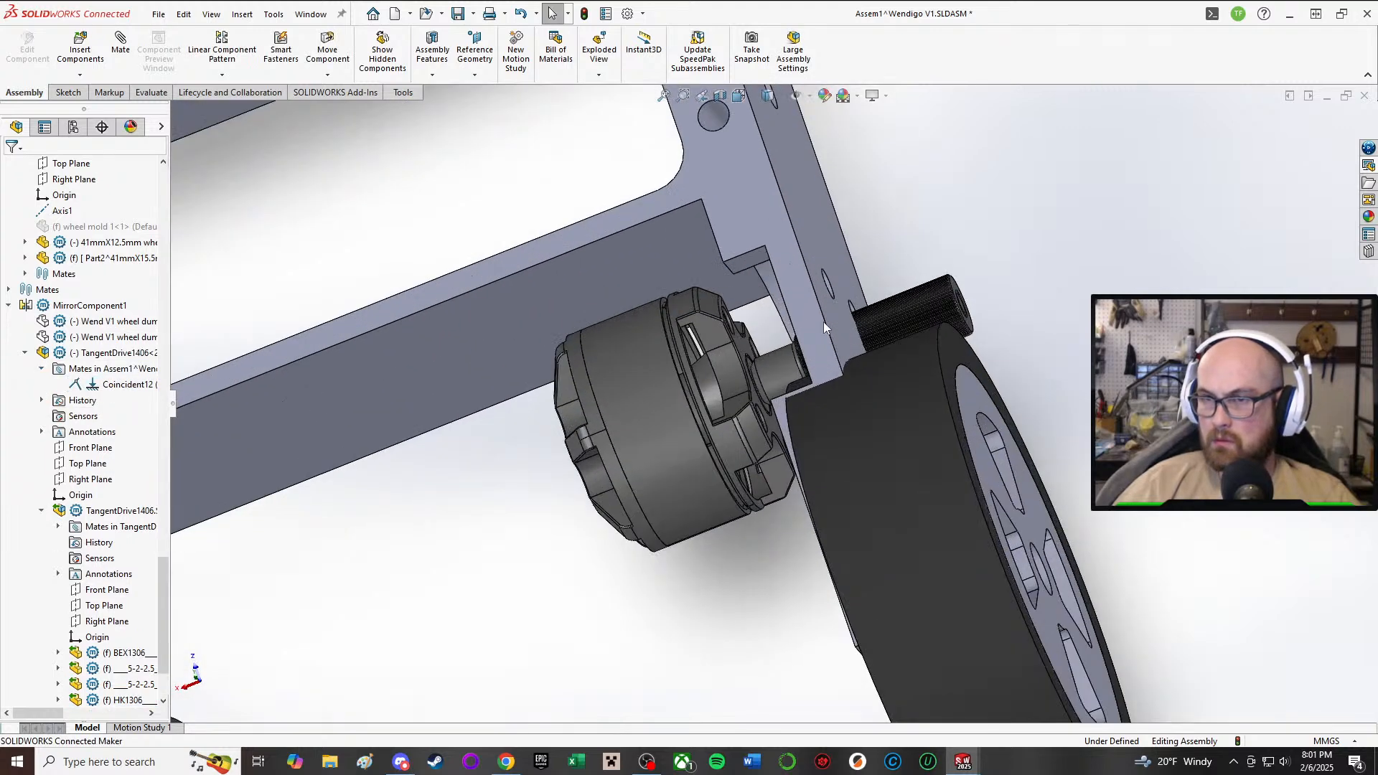
{"action": "left_click", "coordinate": [745, 353]}
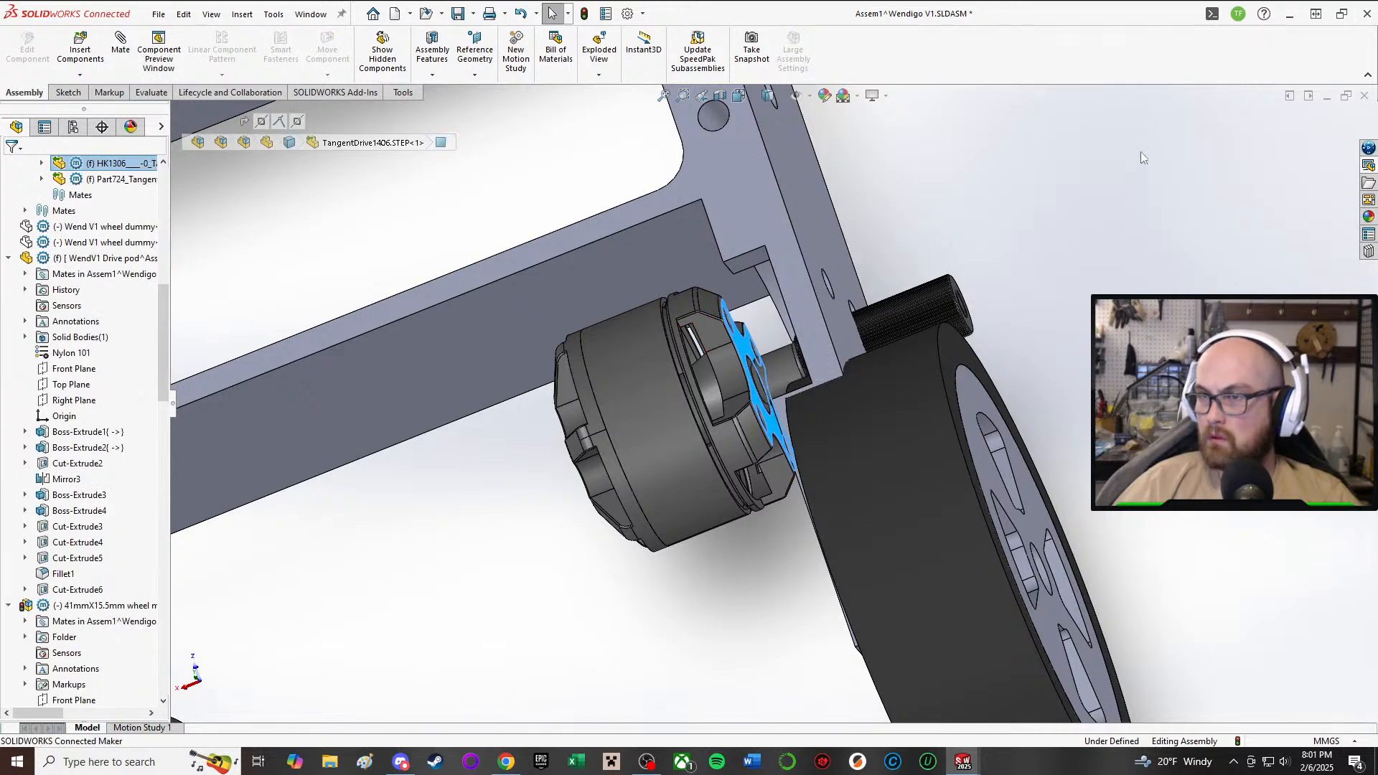
{"action": "key", "text": "m"}
{"action": "middle_click_drag", "start_coordinate": [772, 351], "coordinate": [835, 290]}
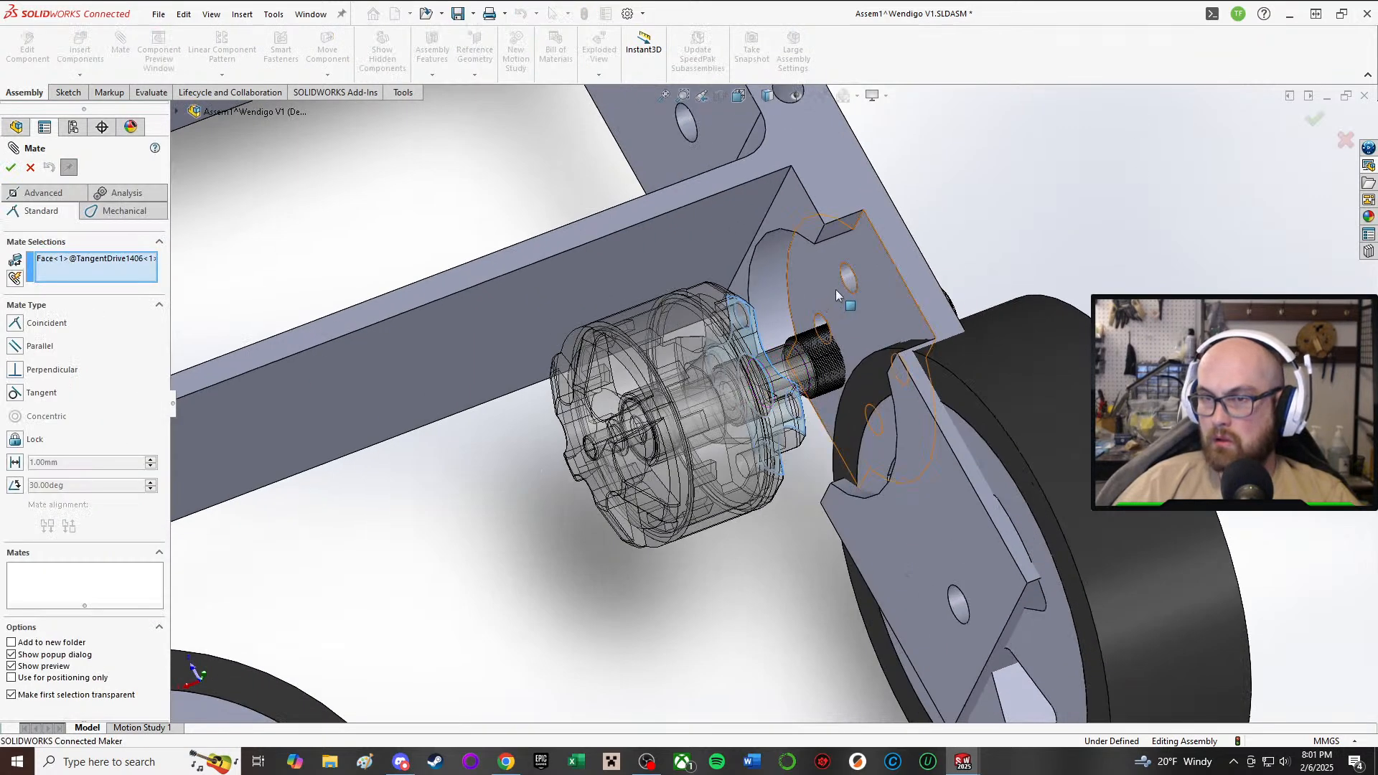
{"action": "left_click", "coordinate": [839, 290]}
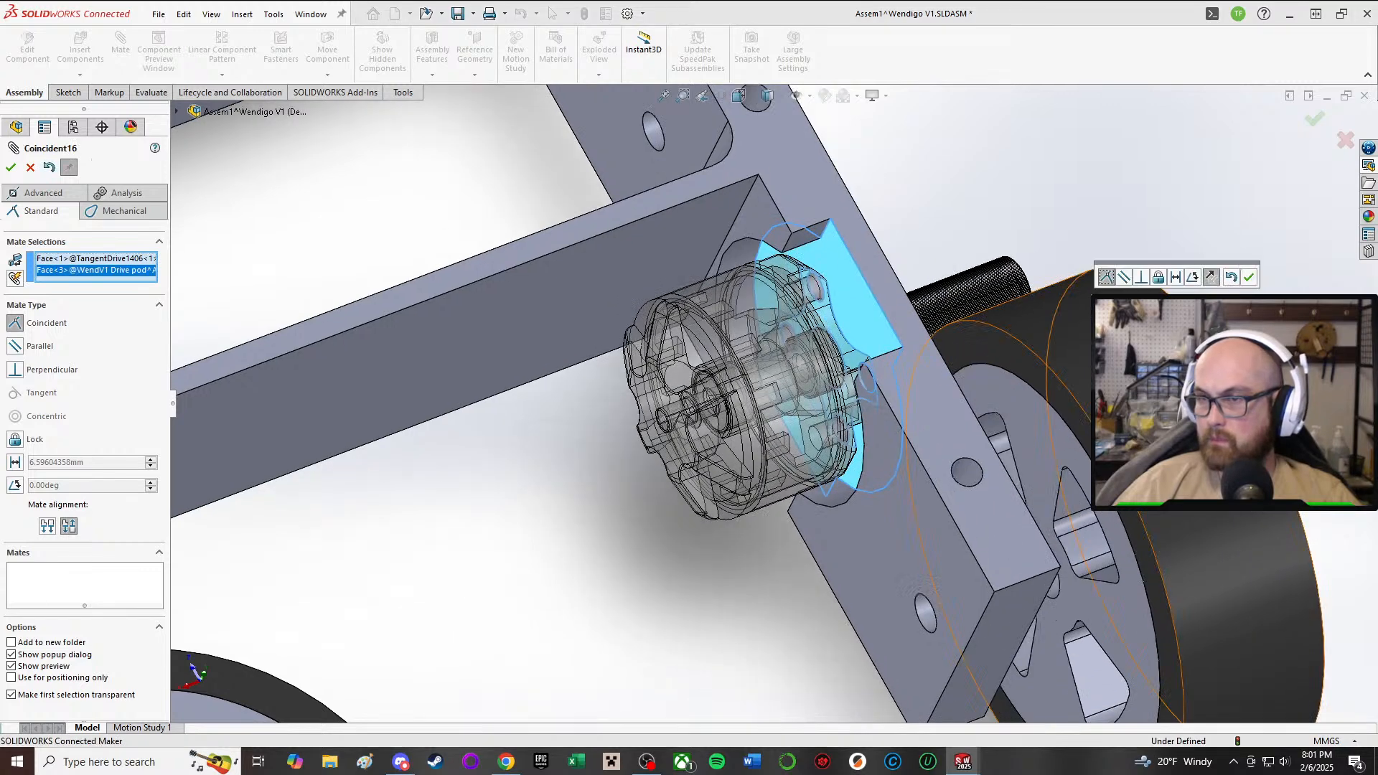
{"action": "left_click", "coordinate": [1250, 280]}
{"action": "middle_click_drag", "start_coordinate": [789, 434], "coordinate": [828, 330]}
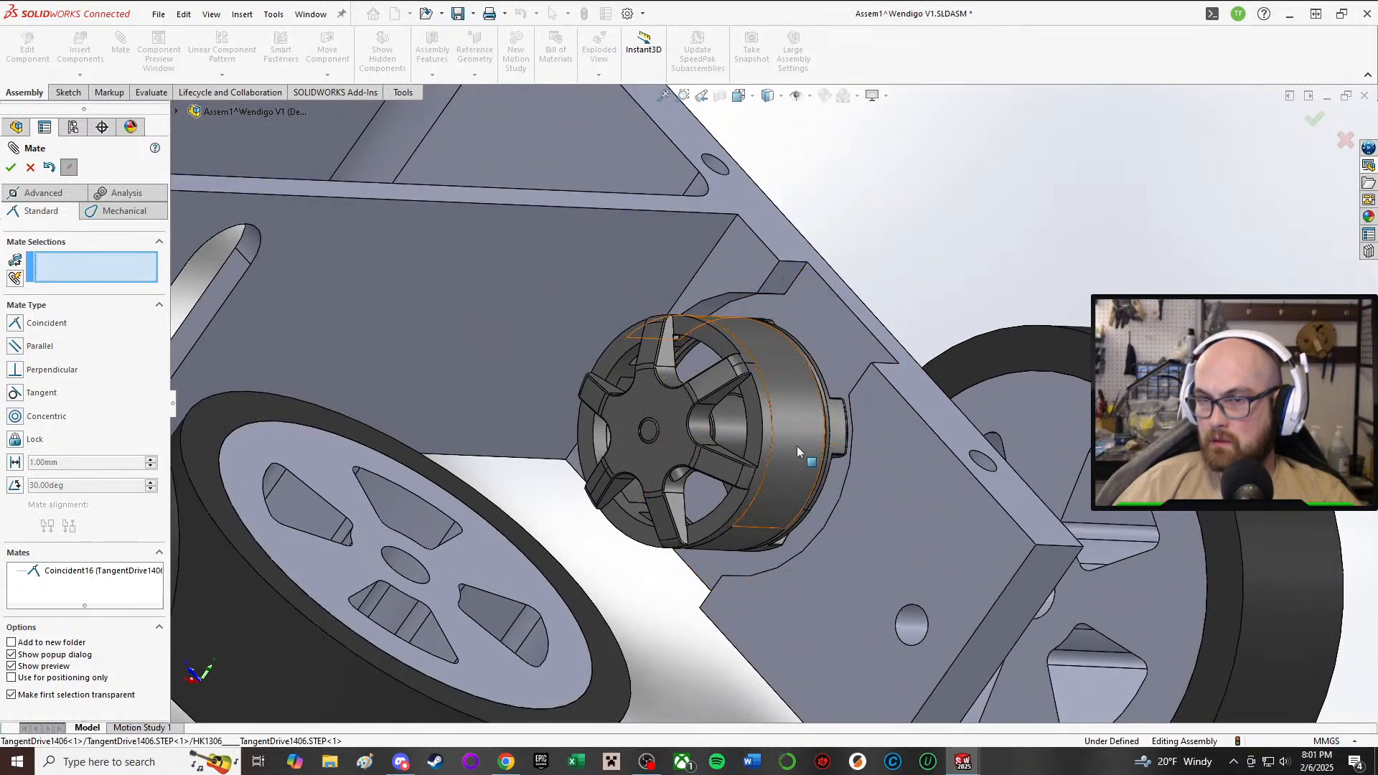
{"action": "middle_click_drag", "start_coordinate": [796, 446], "coordinate": [754, 441]}
{"action": "left_click", "coordinate": [32, 168]}
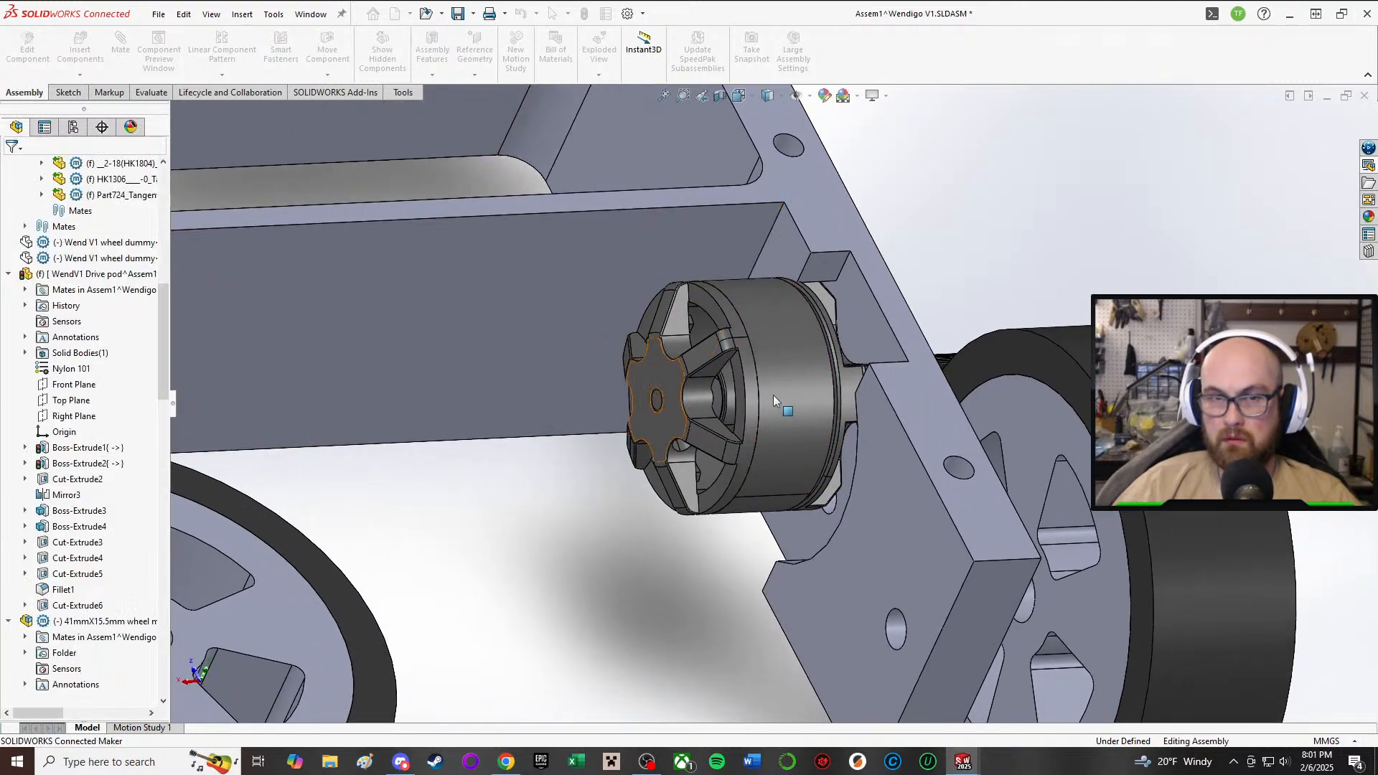
- Examine the motor's Symmetric1 mate against the model, widening the feature tree to read the full mate references
{"action": "left_click", "coordinate": [675, 401]}
{"action": "scroll", "coordinate": [62, 353], "scroll_direction": "up", "scroll_amount": 10}
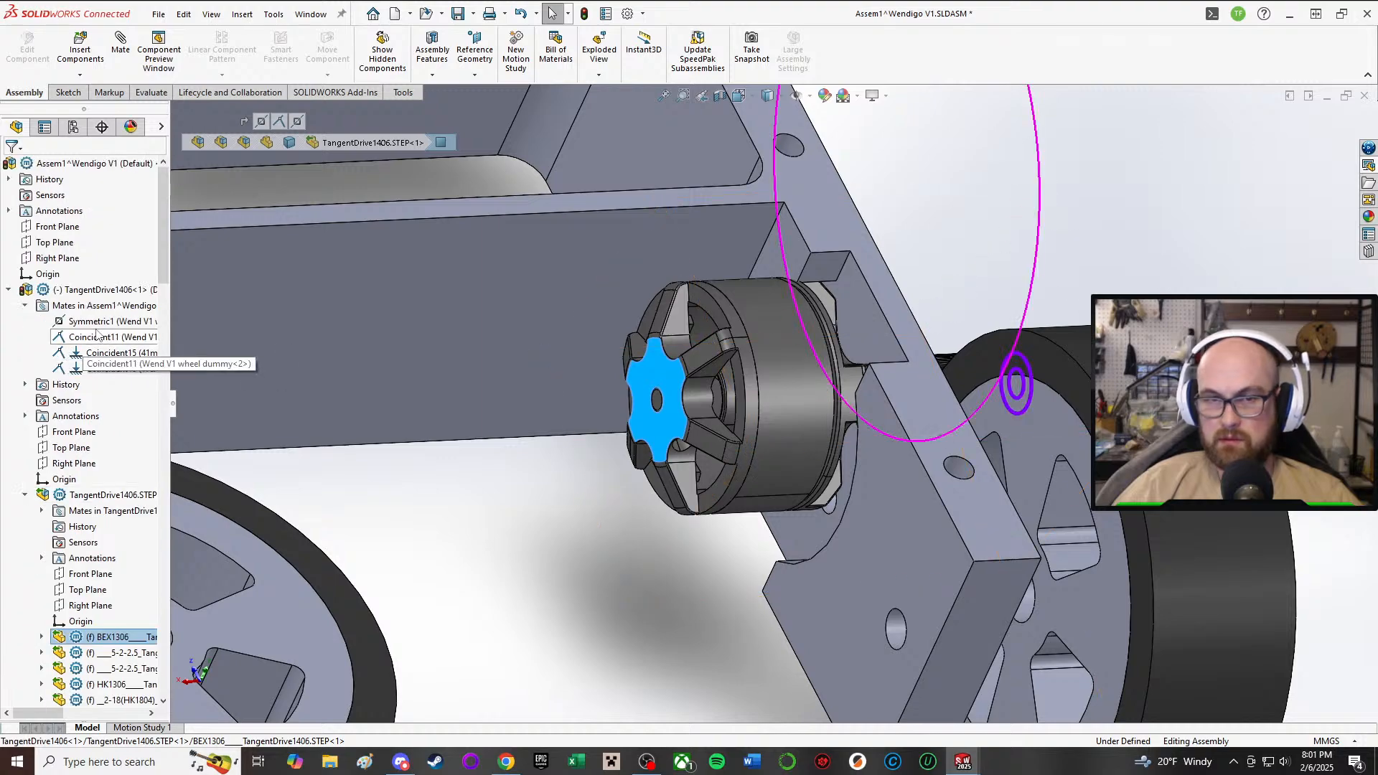
{"action": "left_click", "coordinate": [108, 321]}
{"action": "scroll", "coordinate": [685, 406], "scroll_direction": "up", "scroll_amount": 5}
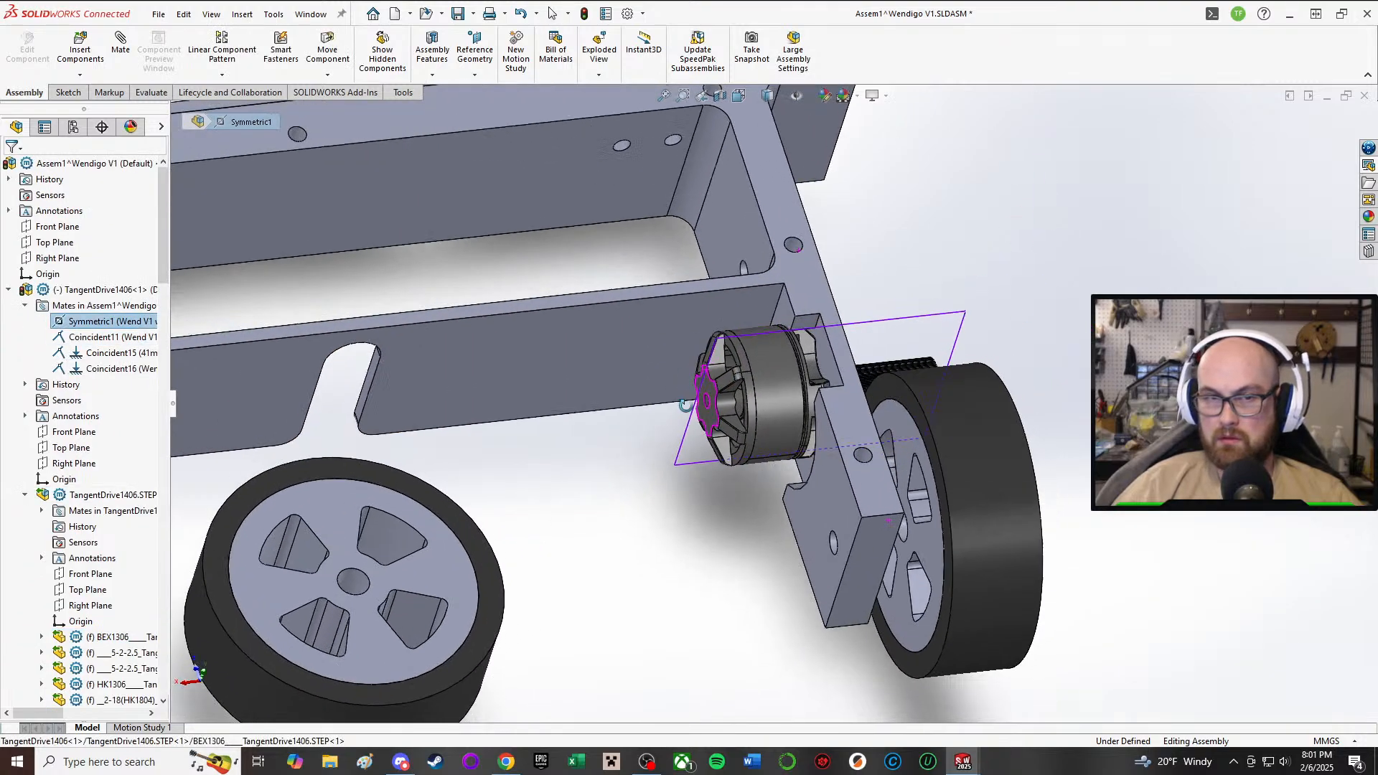
{"action": "scroll", "coordinate": [685, 406], "scroll_direction": "up", "scroll_amount": 10}
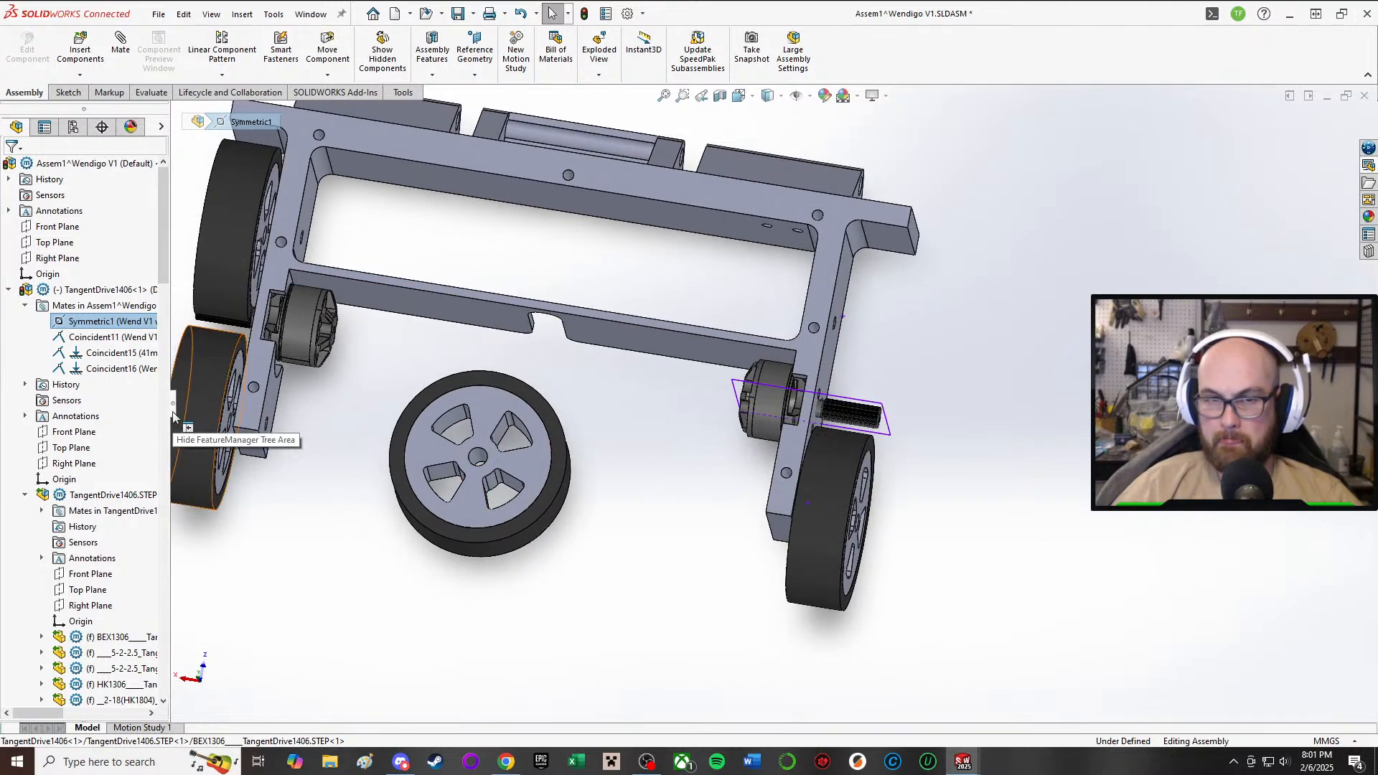
{"action": "left_click_drag", "start_coordinate": [173, 416], "coordinate": [301, 412]}
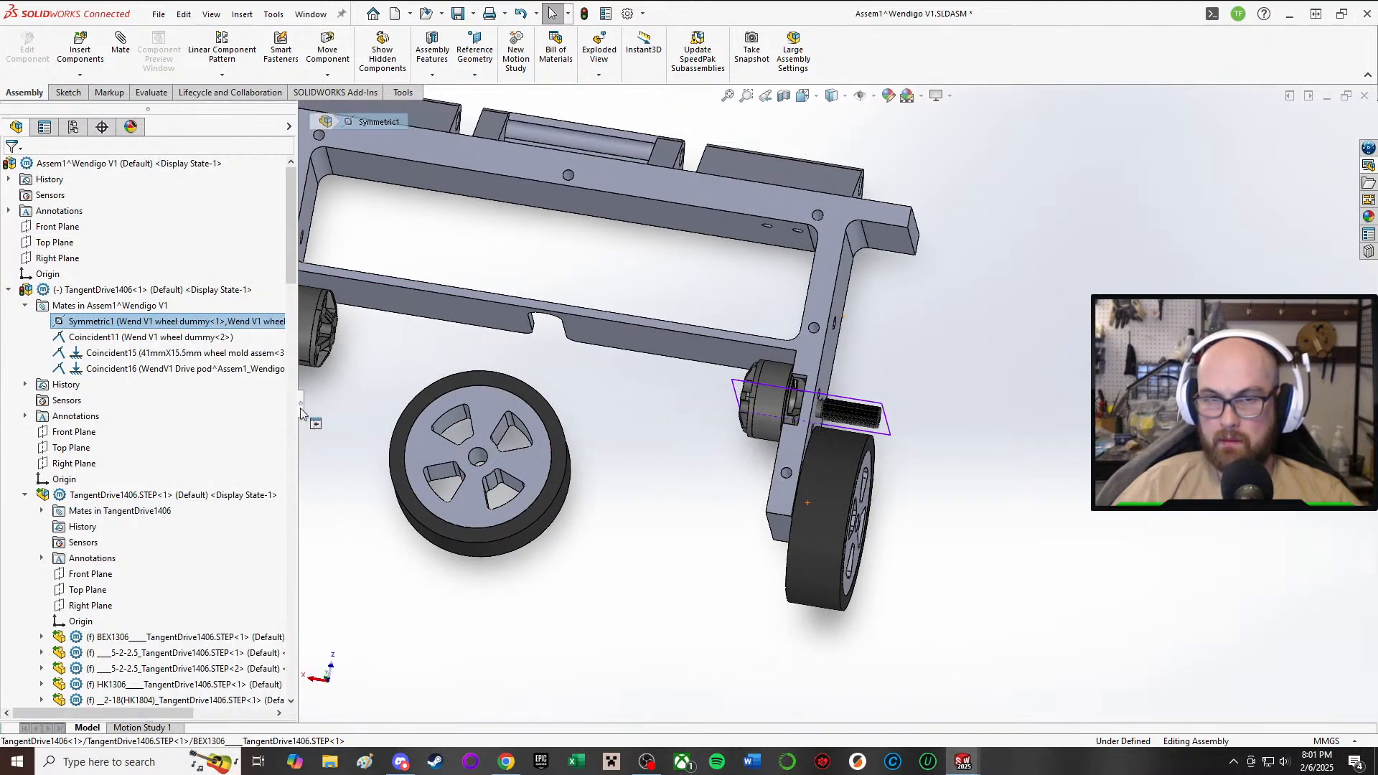
{"action": "left_click", "coordinate": [204, 325]}
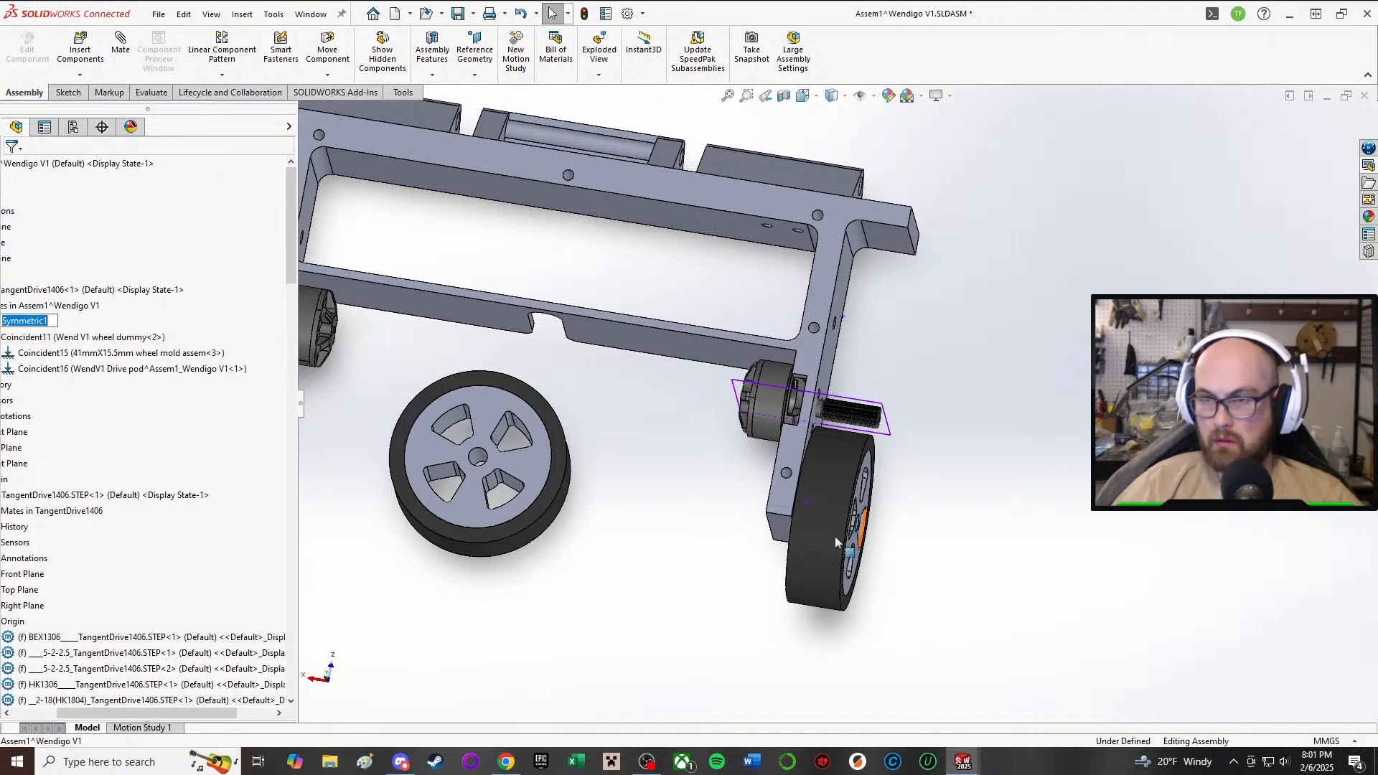
{"action": "left_click", "coordinate": [646, 542]}
{"action": "middle_click_drag", "start_coordinate": [665, 477], "coordinate": [765, 382]}
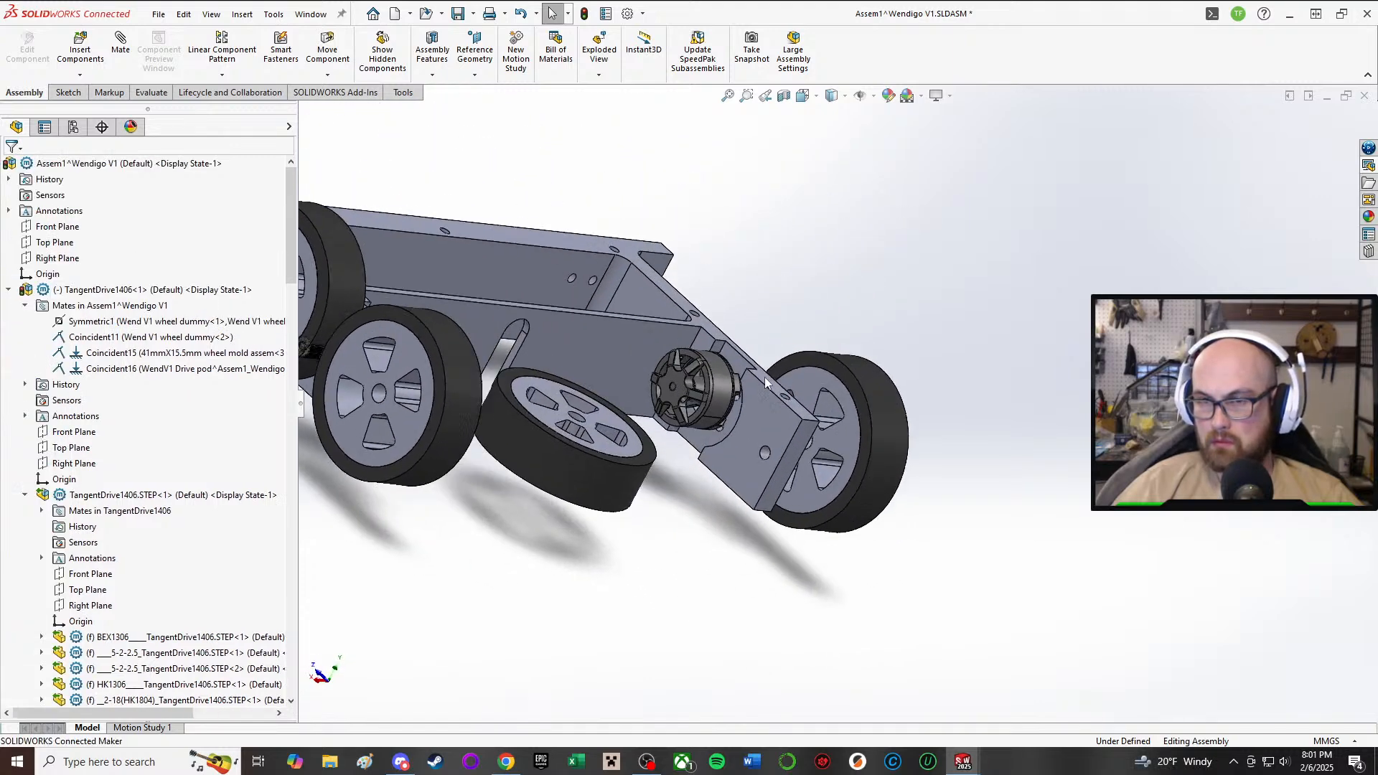
{"action": "scroll", "coordinate": [764, 383], "scroll_direction": "down", "scroll_amount": 3}
- Edit the motor's Symmetric1 mate and remove both dummy wheel faces from its selections
{"action": "left_click", "coordinate": [100, 321]}
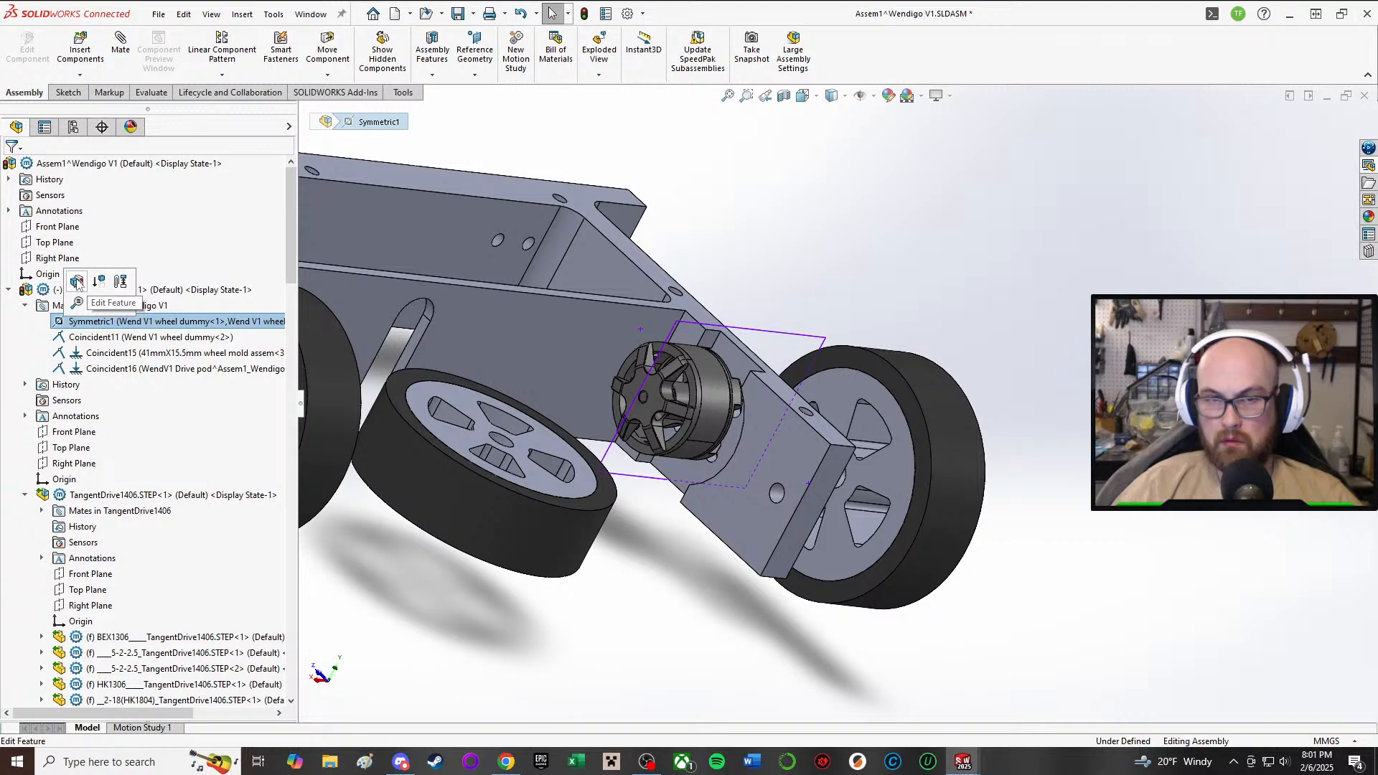
{"action": "left_click", "coordinate": [219, 308]}
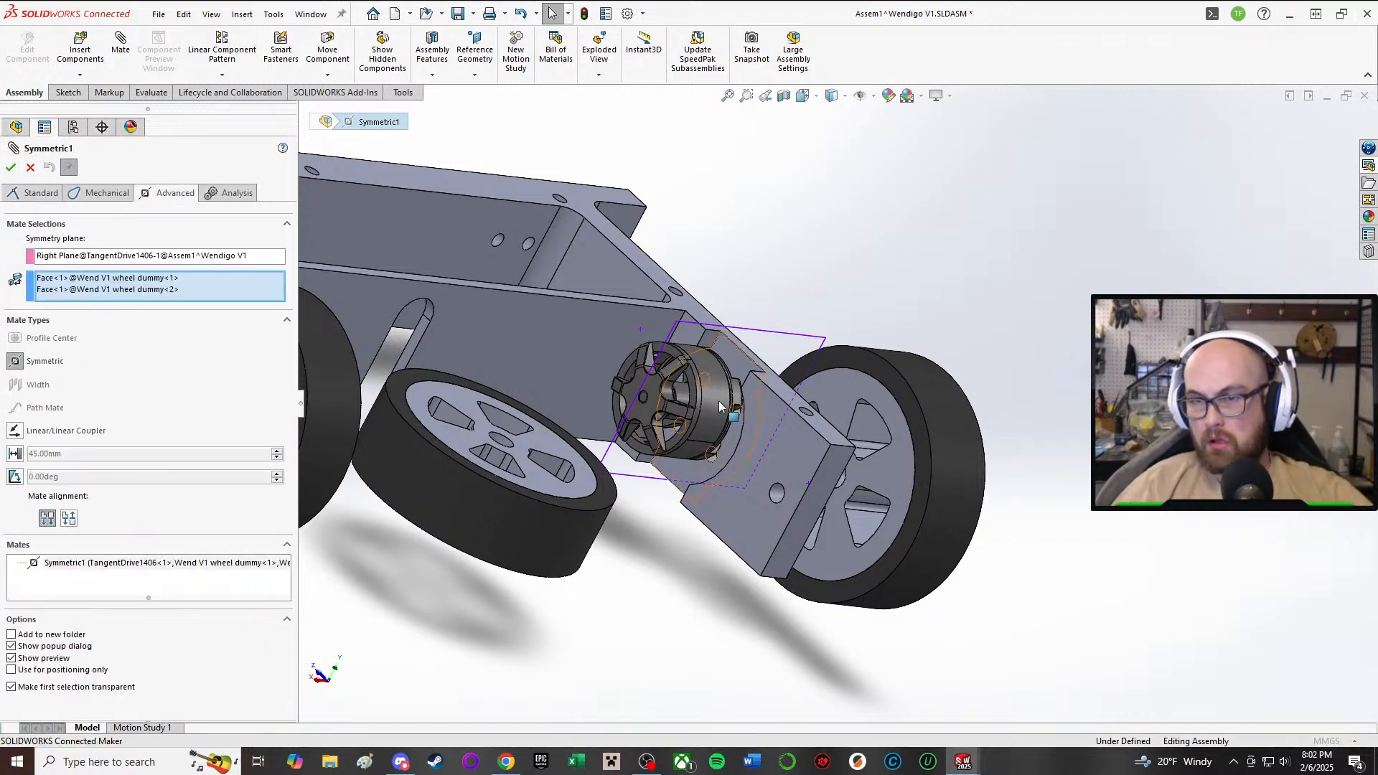
{"action": "middle_click_drag", "start_coordinate": [527, 344], "coordinate": [856, 376]}
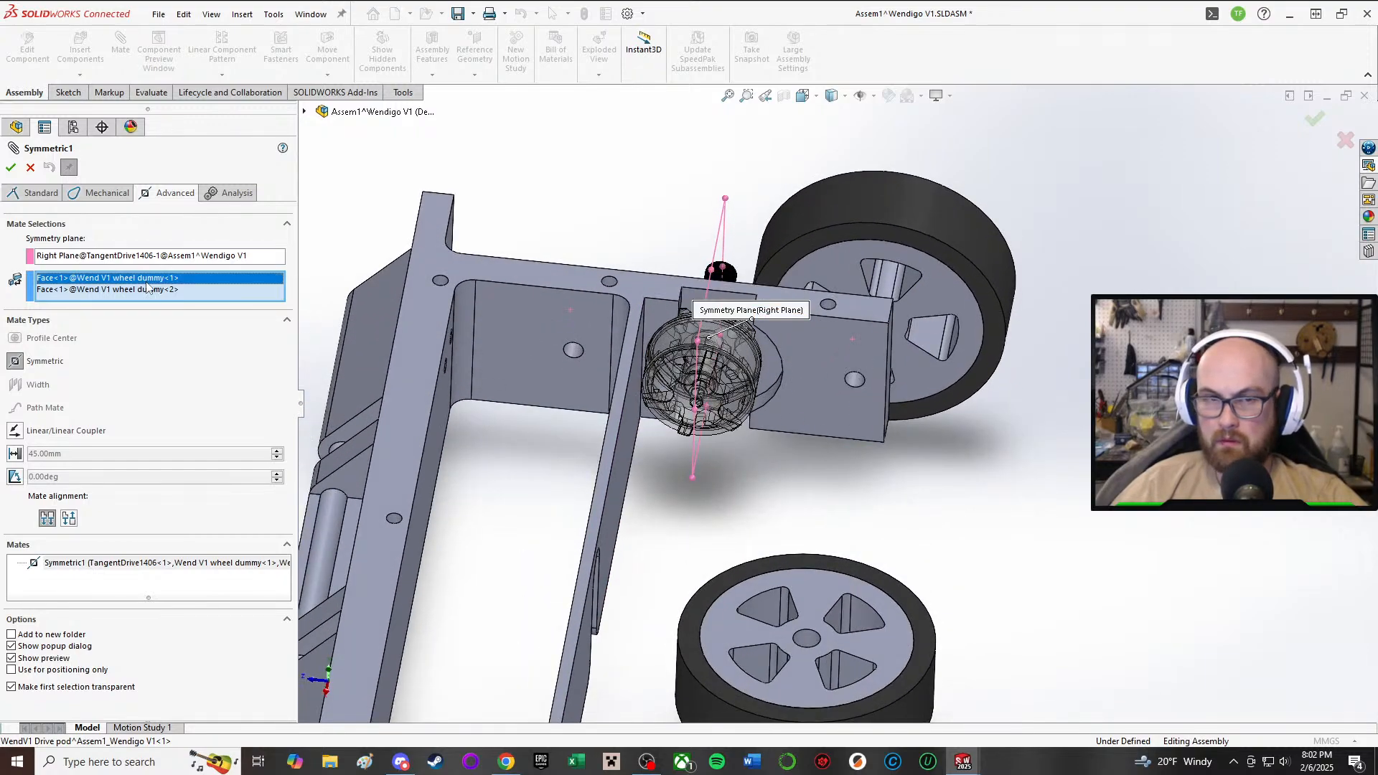
{"action": "key", "text": "Delete"}
{"action": "key", "text": "Delete"}
- Make two opposing side faces of the drive pod's motor recess symmetric about the motor's Right Plane, and leave mating
{"action": "scroll", "coordinate": [793, 349], "scroll_direction": "down", "scroll_amount": 3}
{"action": "middle_click_drag", "start_coordinate": [829, 364], "coordinate": [779, 416]}
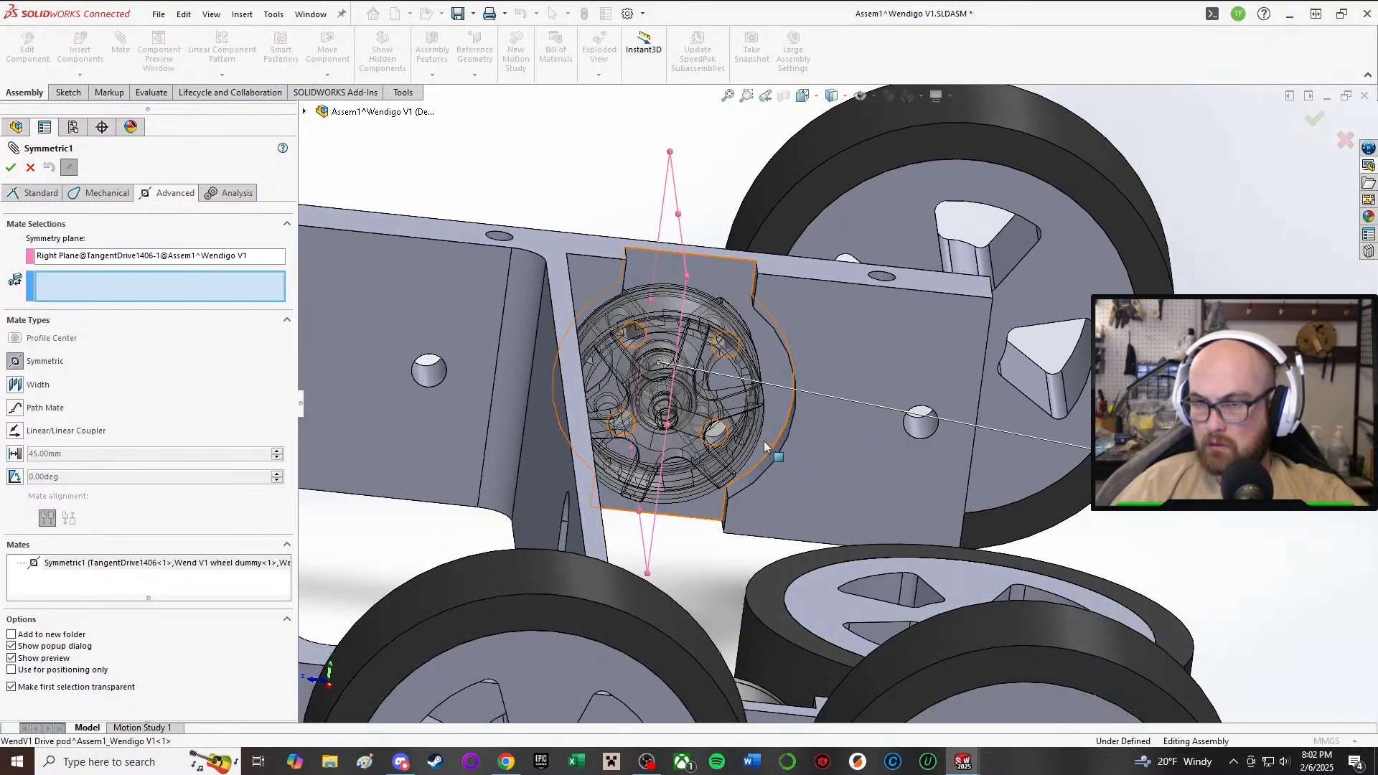
{"action": "middle_click_drag", "start_coordinate": [727, 344], "coordinate": [621, 384]}
{"action": "scroll", "coordinate": [671, 352], "scroll_direction": "down", "scroll_amount": 2}
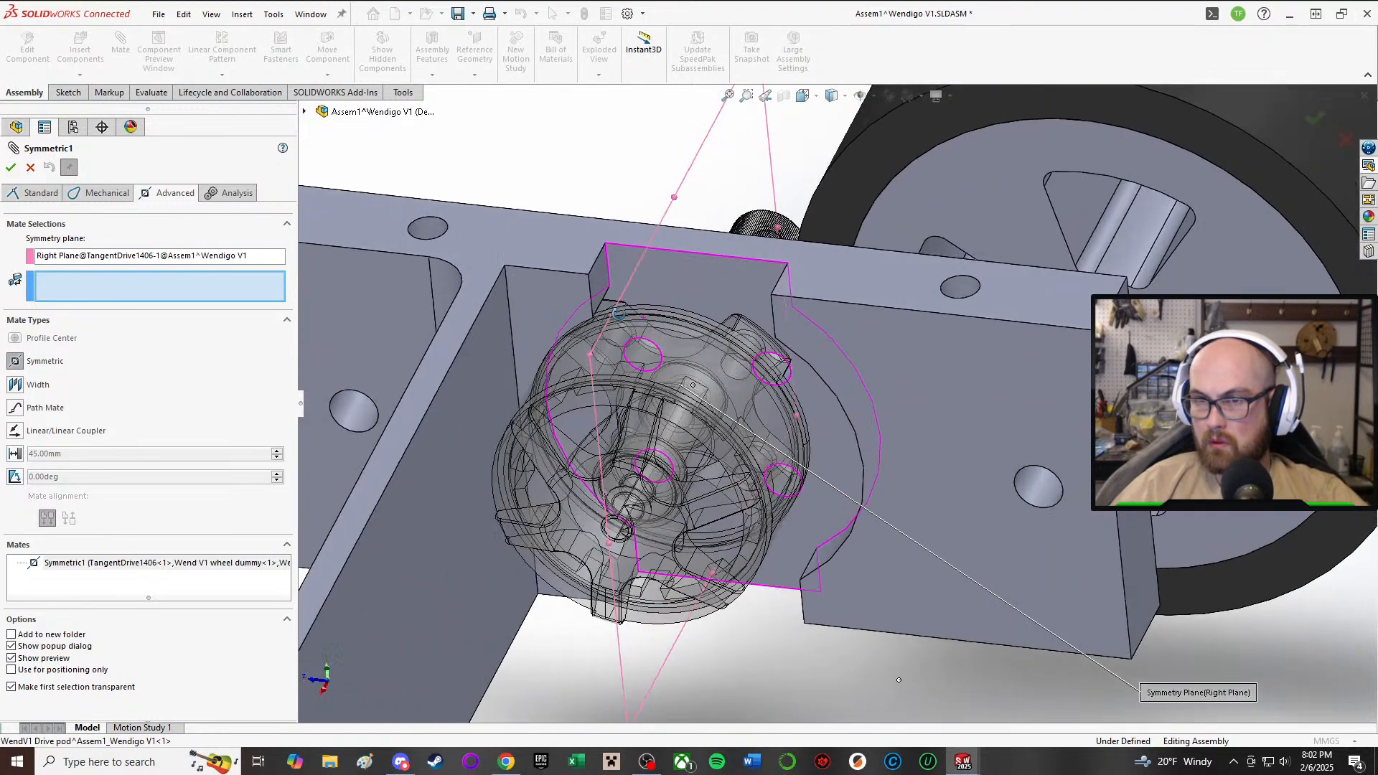
{"action": "left_click", "coordinate": [597, 285]}
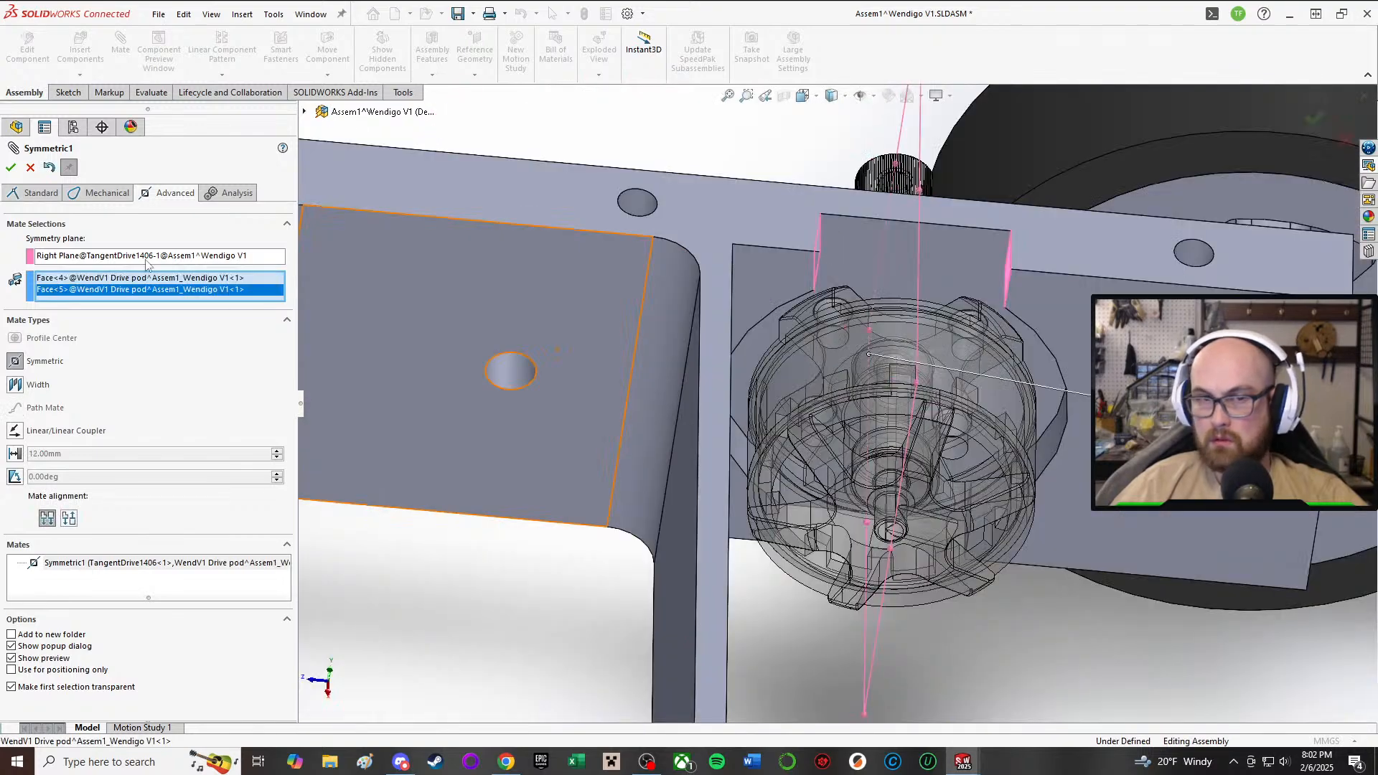
{"action": "left_click", "coordinate": [10, 170]}
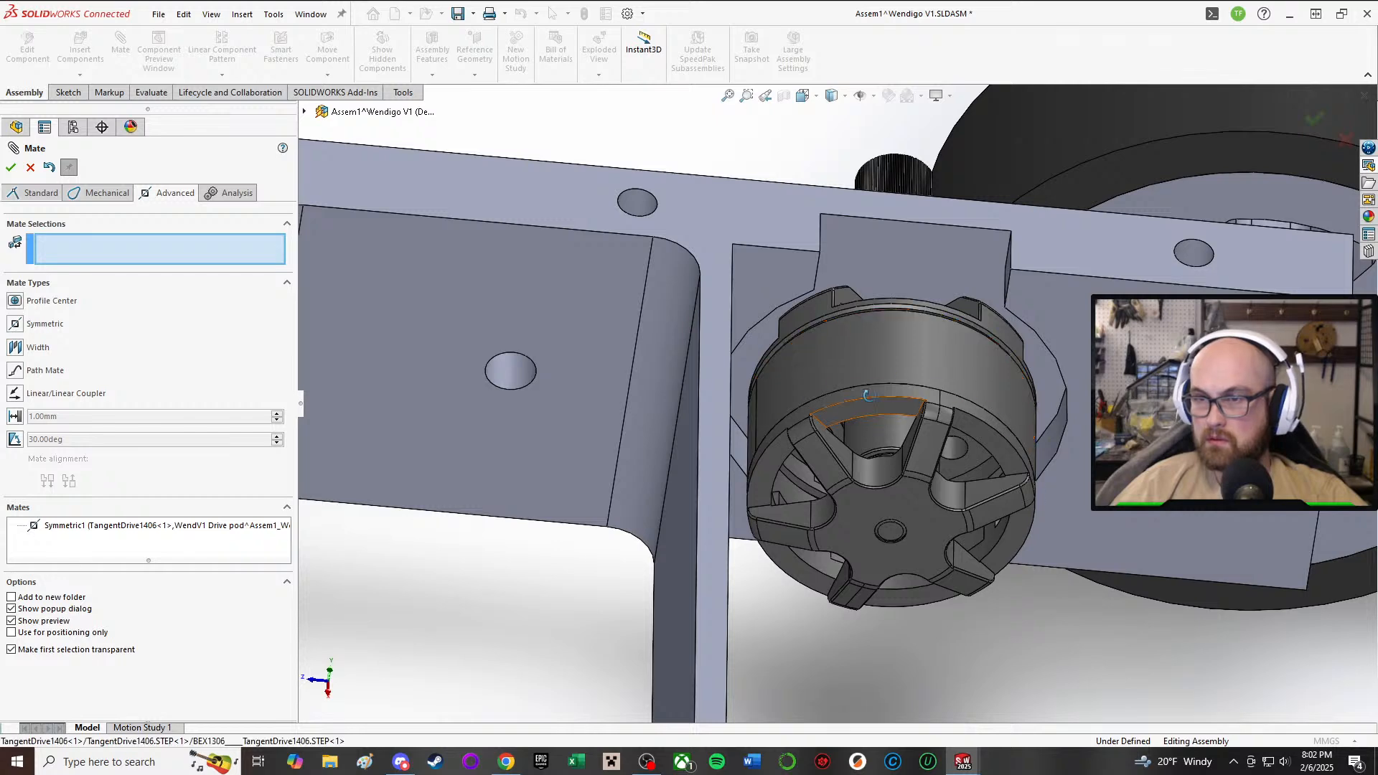
{"action": "middle_click_drag", "start_coordinate": [880, 411], "coordinate": [715, 397]}
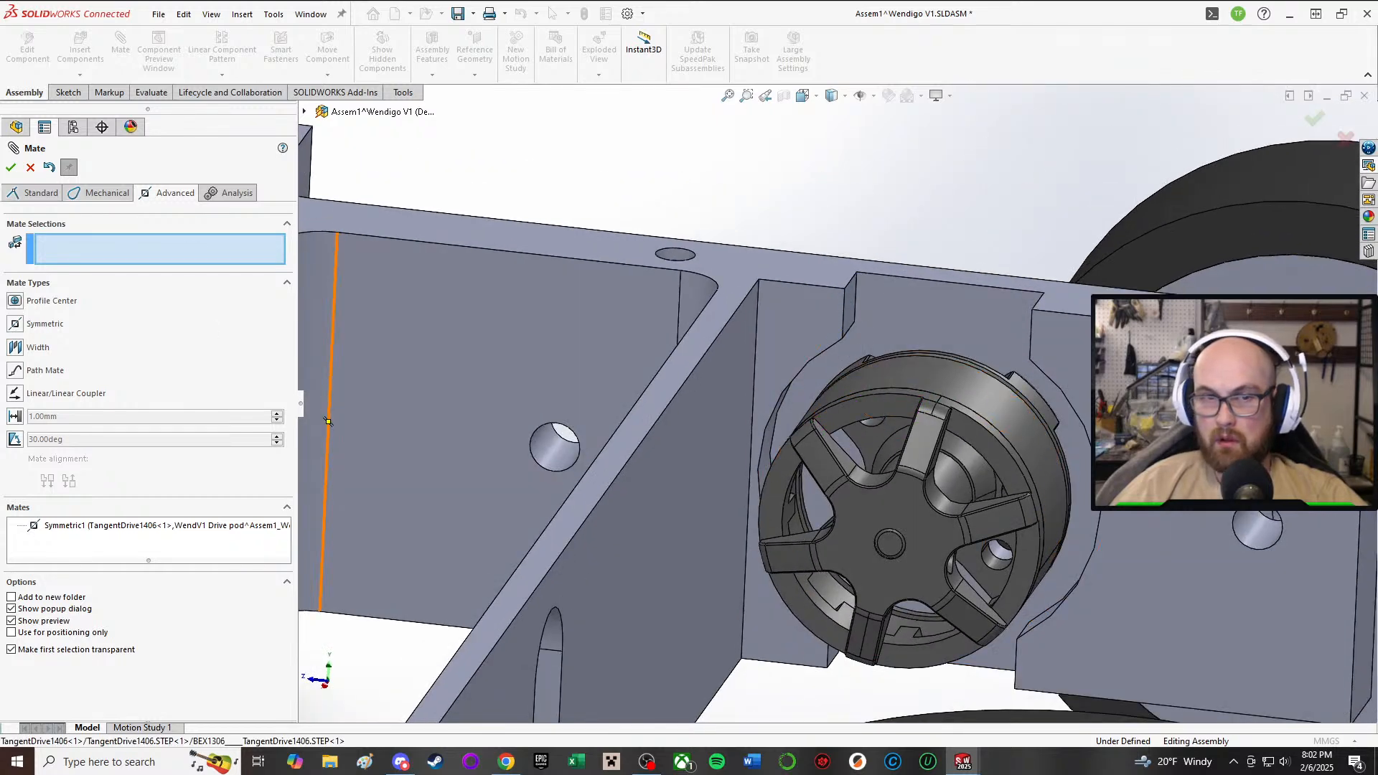
{"action": "key", "text": "Escape"}
- Move the motor relative to the side plate's recess to check its remaining freedom with the updated mates
{"action": "left_click_drag", "start_coordinate": [906, 497], "coordinate": [916, 353]}
{"action": "middle_click_drag", "start_coordinate": [951, 337], "coordinate": [913, 205]}
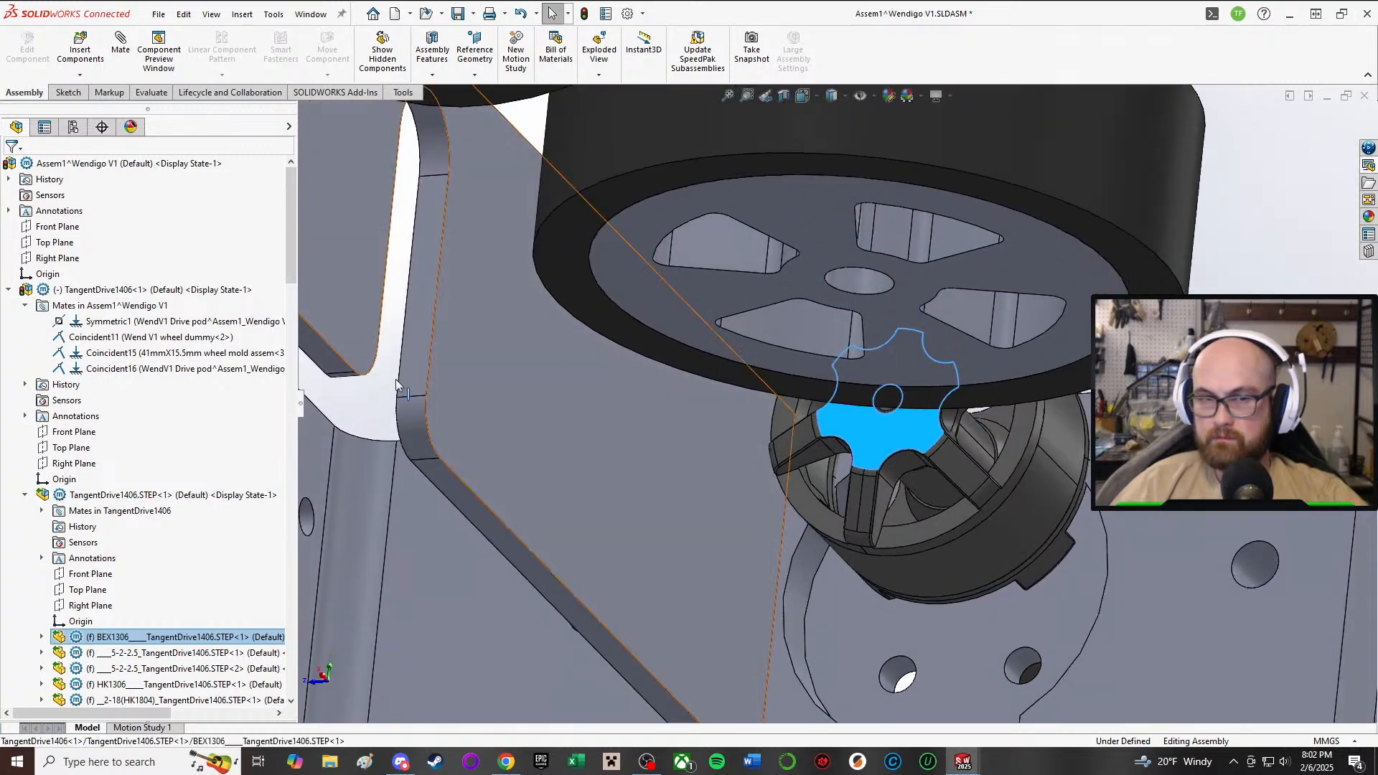
{"action": "scroll", "coordinate": [150, 425], "scroll_direction": "down", "scroll_amount": 1}
{"action": "scroll", "coordinate": [152, 429], "scroll_direction": "up", "scroll_amount": 1}
{"action": "scroll", "coordinate": [780, 457], "scroll_direction": "up", "scroll_amount": 1}
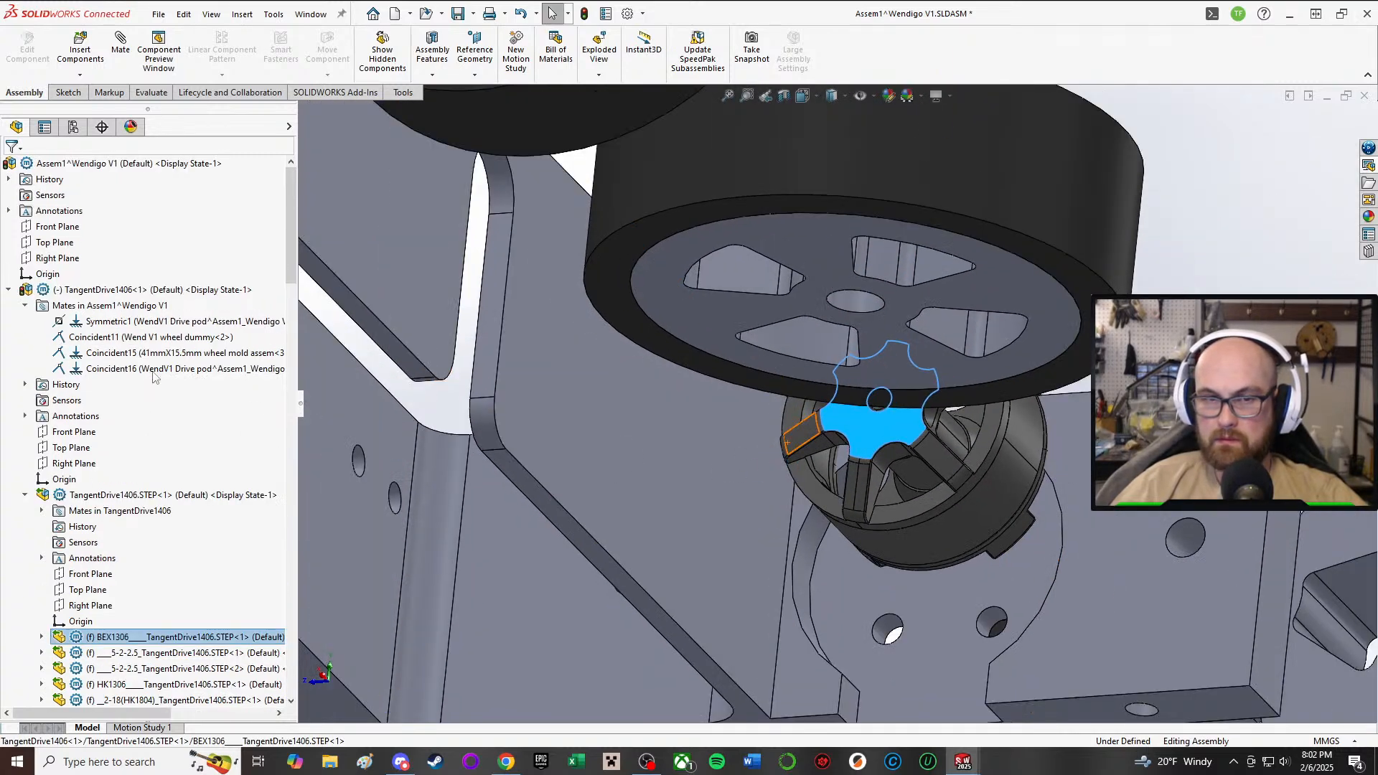
- Start a symmetric mate using the Top Plane of the TangentDrive1406 motor as the symmetry plane
{"action": "left_click", "coordinate": [71, 447]}
{"action": "key", "text": "ctrl+8"}
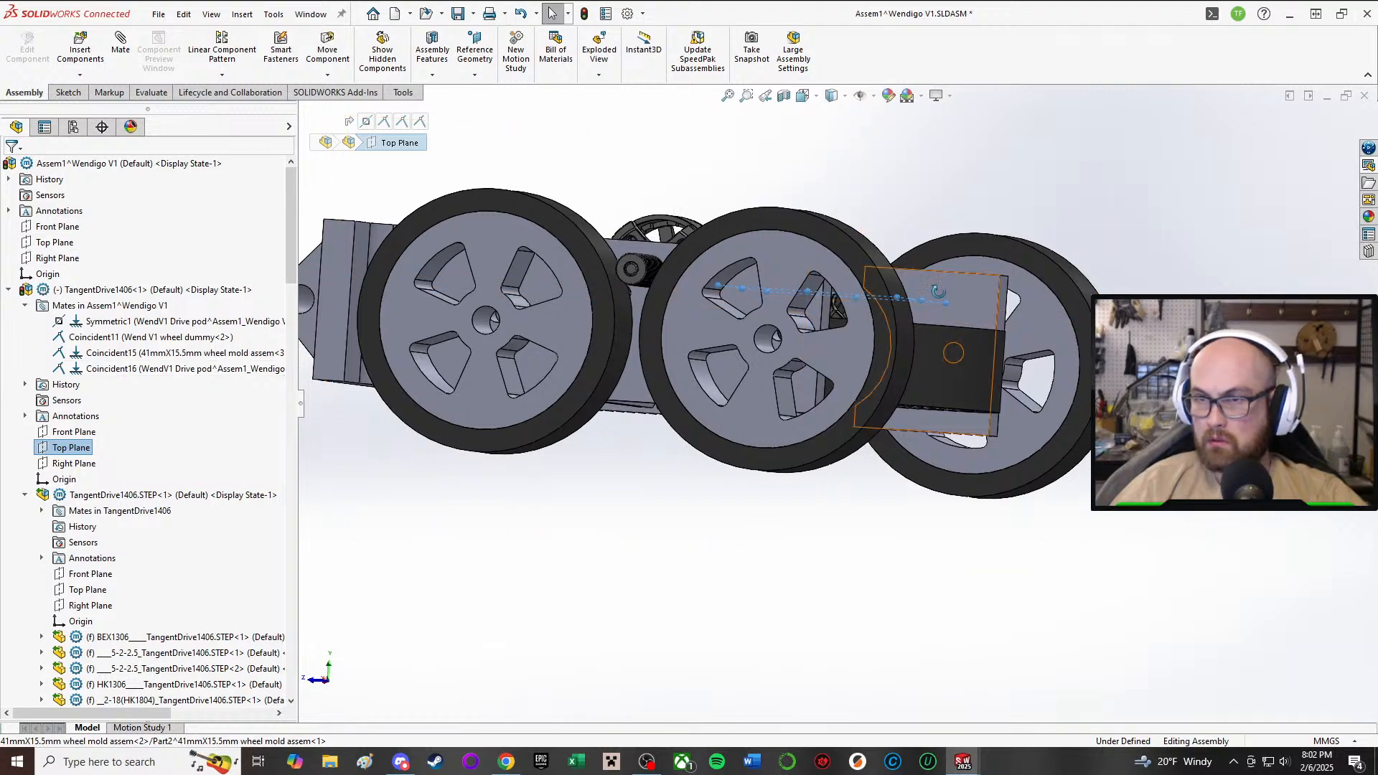
{"action": "middle_click_drag", "start_coordinate": [939, 291], "coordinate": [890, 330]}
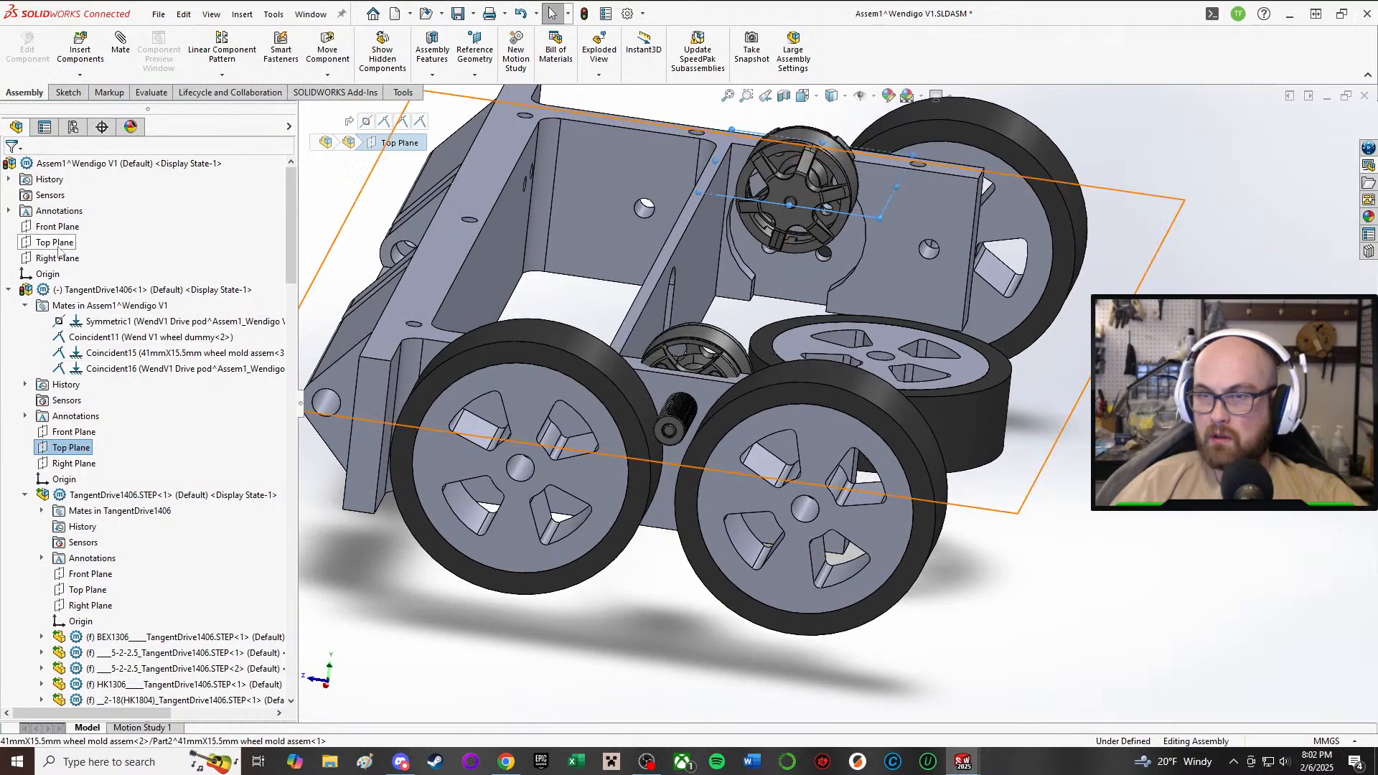
{"action": "middle_click_drag", "start_coordinate": [726, 415], "coordinate": [765, 352]}
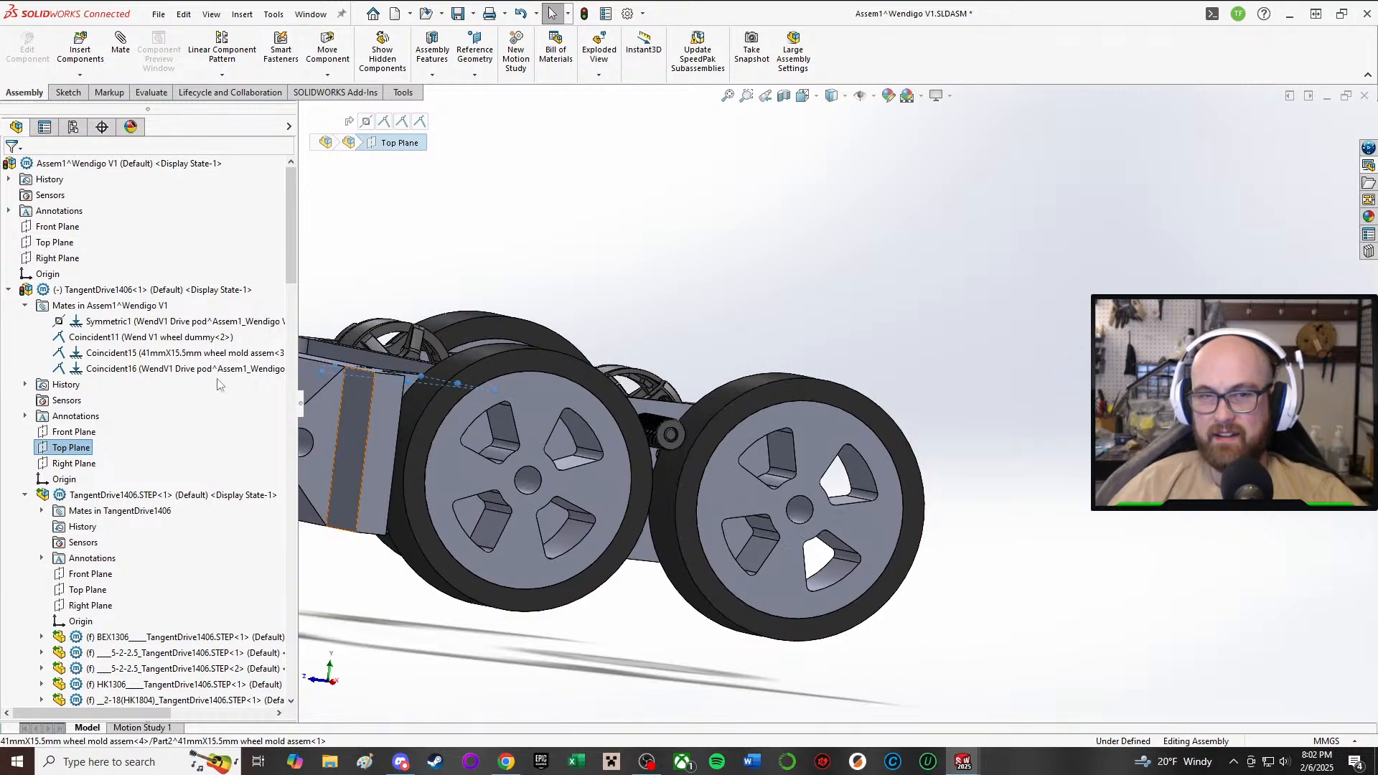
{"action": "middle_click_drag", "start_coordinate": [632, 327], "coordinate": [570, 395]}
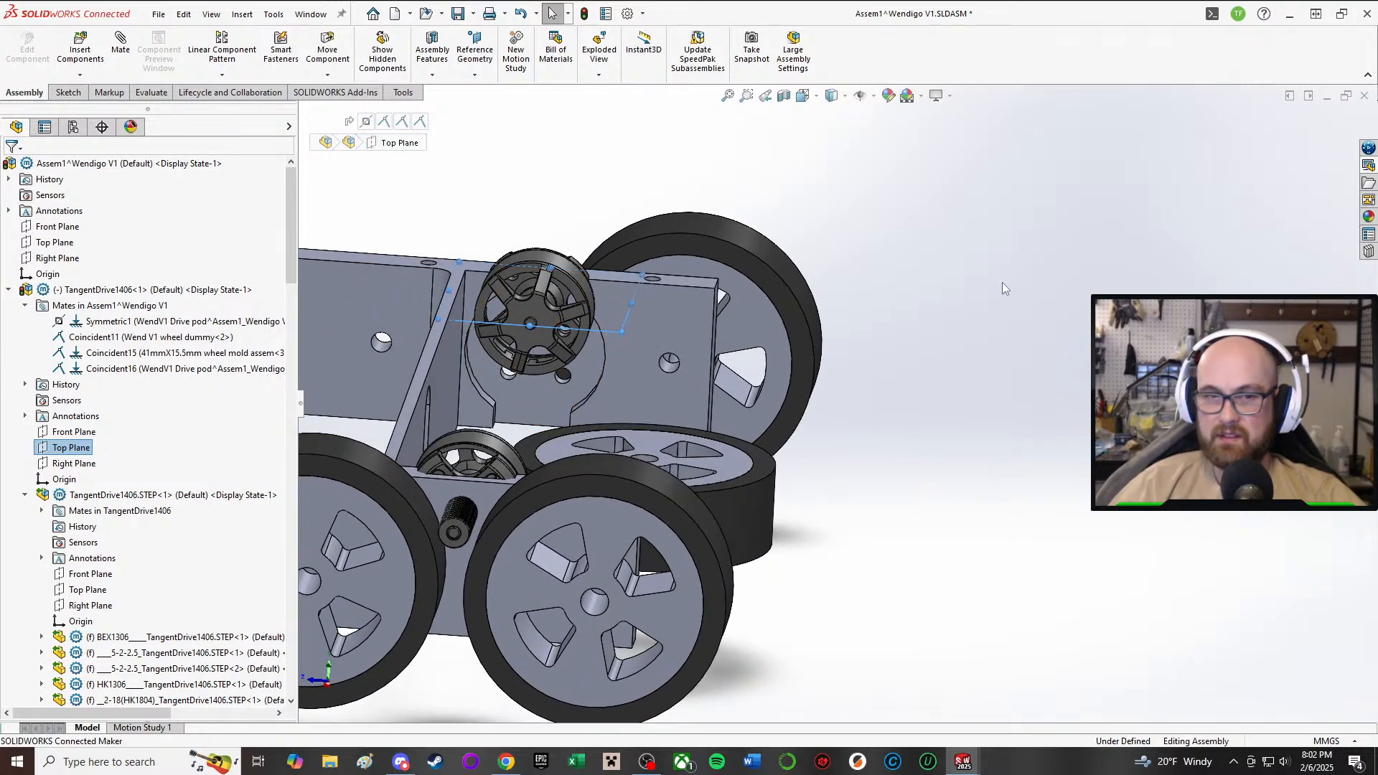
{"action": "key", "text": "m"}
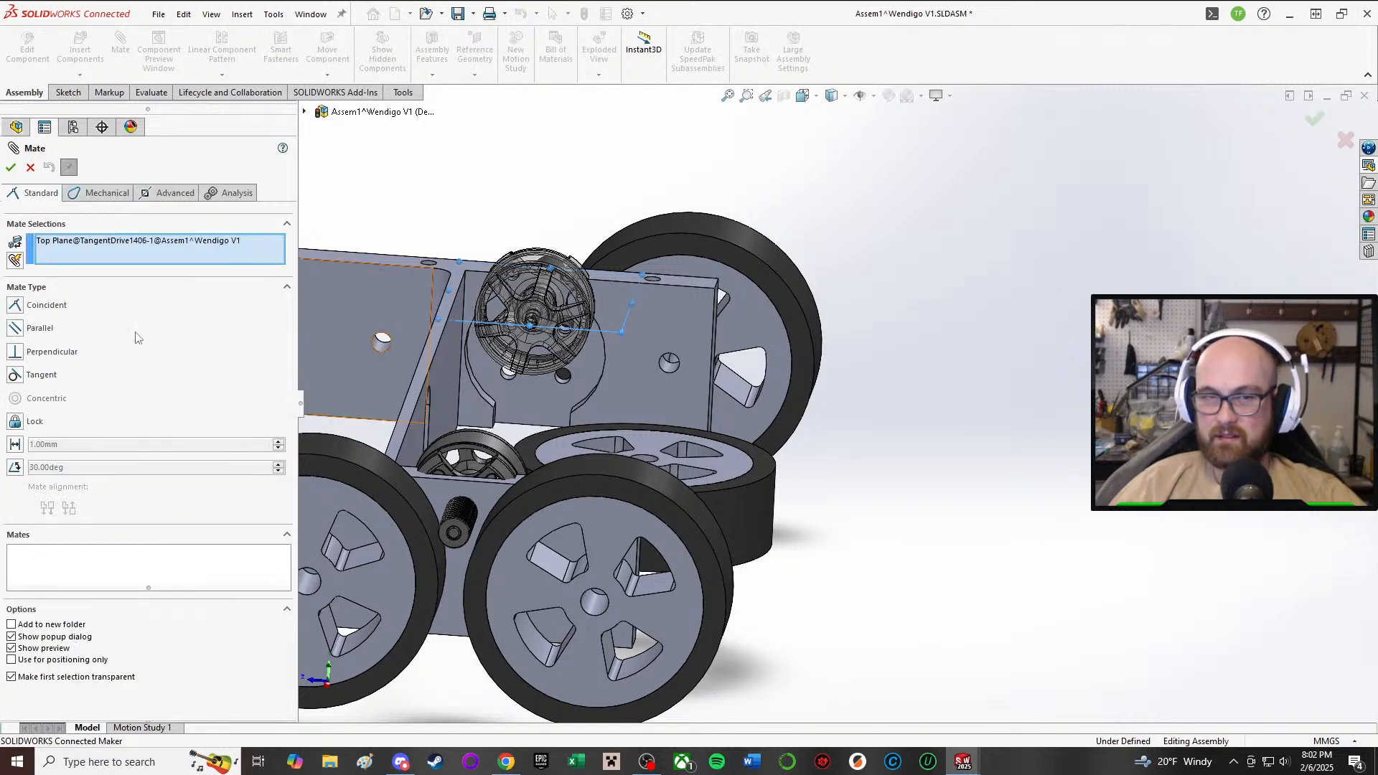
{"action": "left_click", "coordinate": [167, 193]}
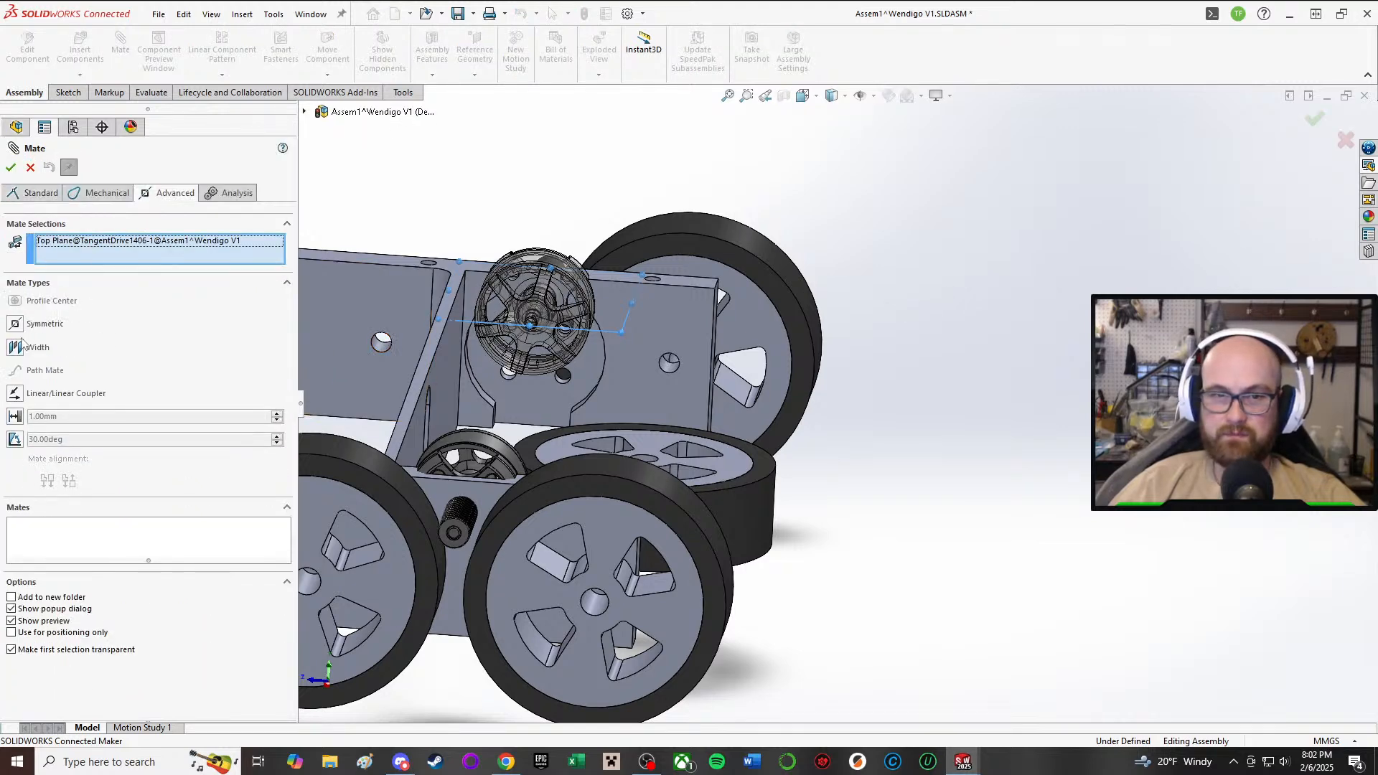
{"action": "left_click", "coordinate": [16, 325]}
{"action": "left_click", "coordinate": [100, 287]}
{"action": "middle_click_drag", "start_coordinate": [380, 252], "coordinate": [386, 306]}
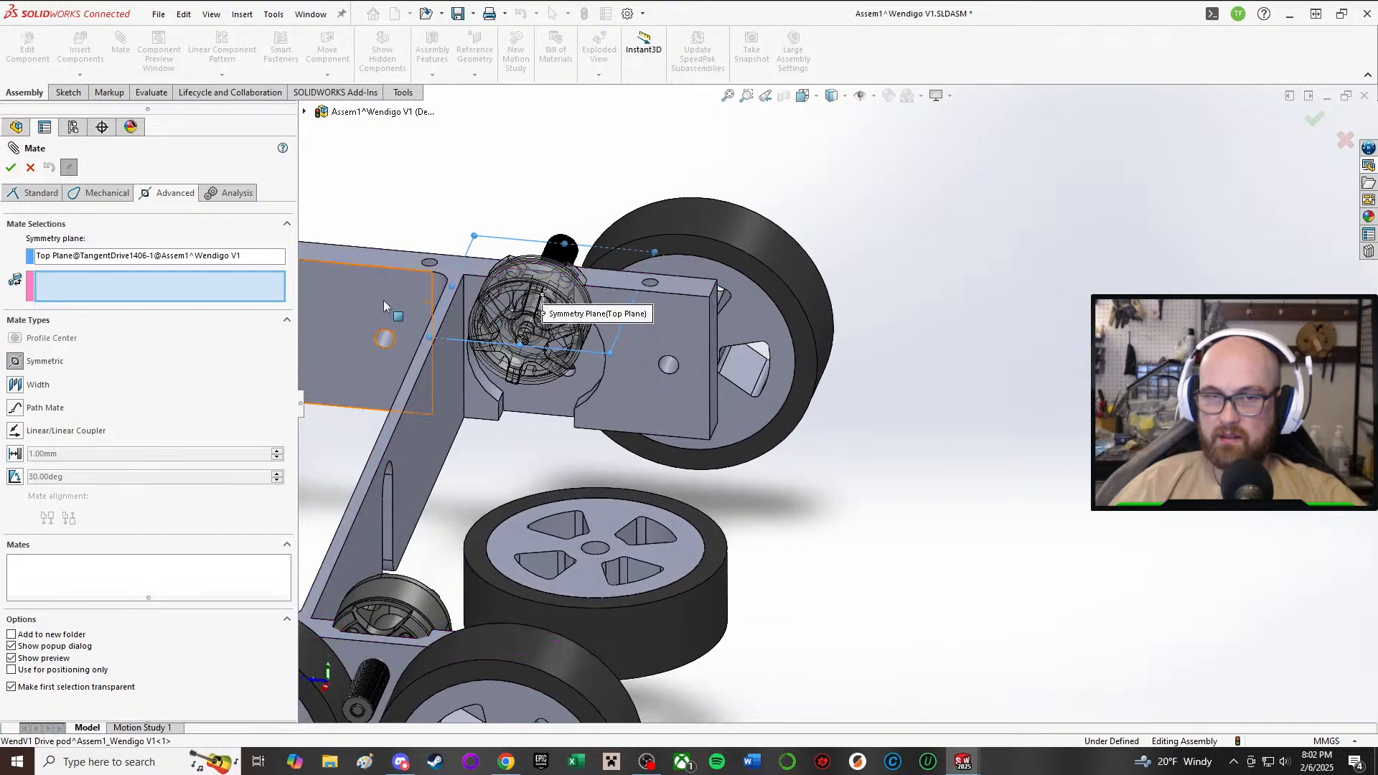
- Make the drive pod's top and bottom faces symmetric about the motor's Top Plane and finish the mate
{"action": "left_click", "coordinate": [549, 452]}
{"action": "middle_click_drag", "start_coordinate": [550, 453], "coordinate": [664, 710]}
{"action": "scroll", "coordinate": [665, 710], "scroll_direction": "up", "scroll_amount": 4}
{"action": "scroll", "coordinate": [635, 537], "scroll_direction": "down", "scroll_amount": 5}
{"action": "left_click", "coordinate": [652, 536]}
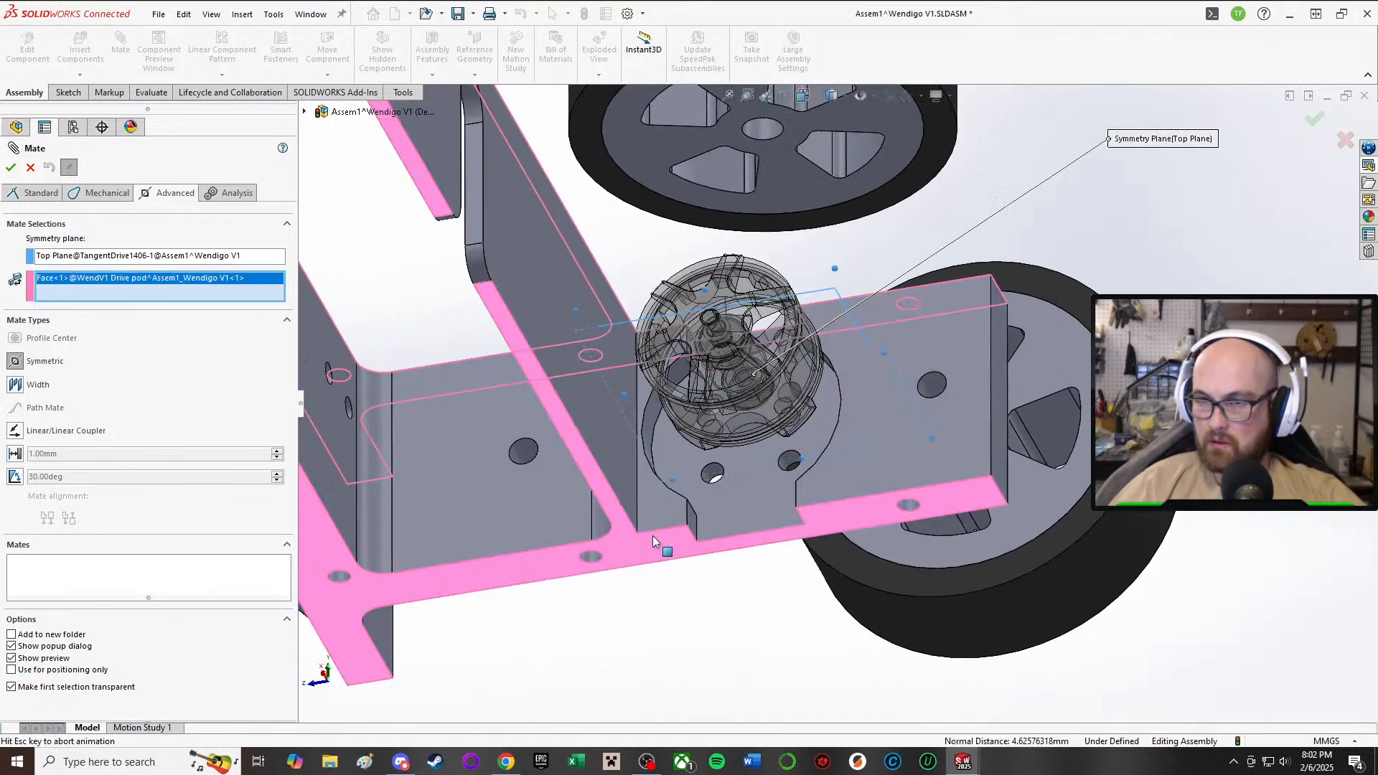
{"action": "left_click", "coordinate": [1025, 453]}
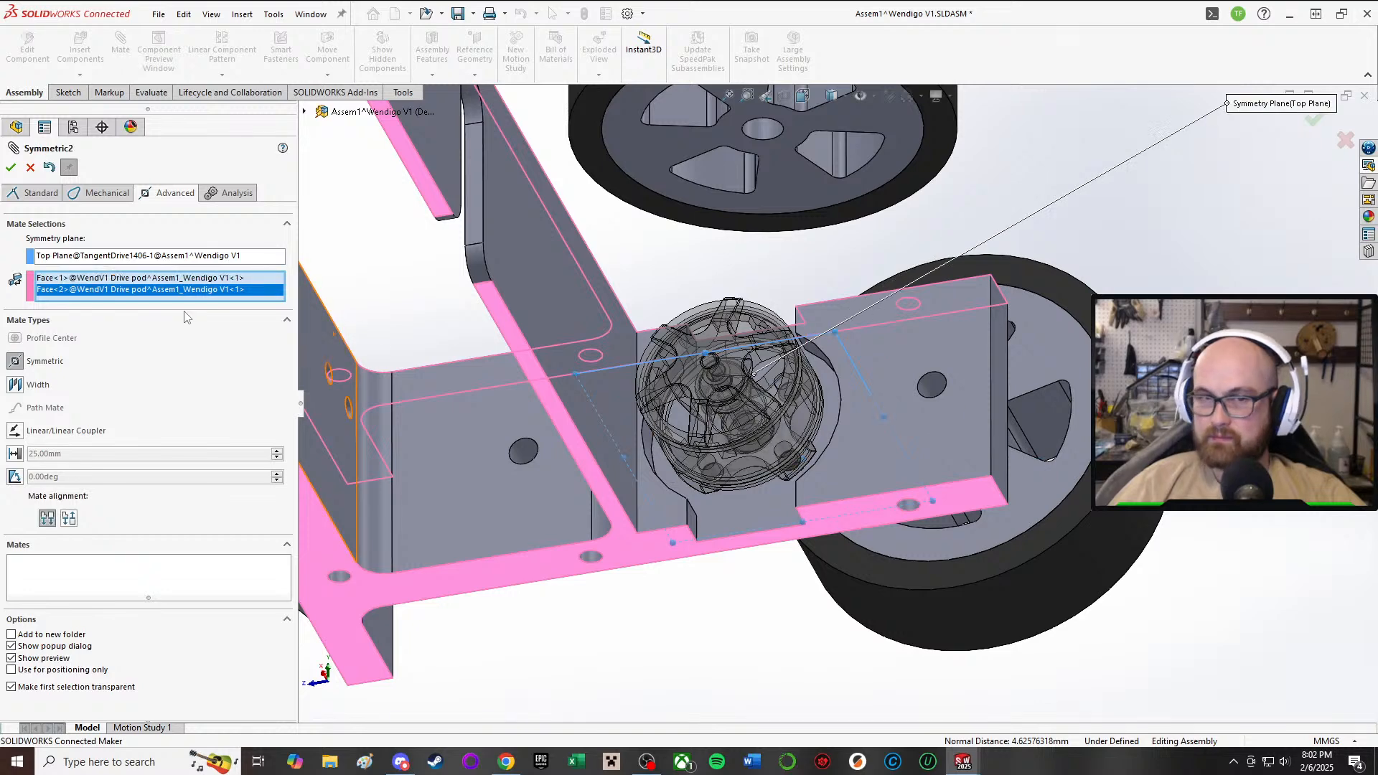
{"action": "left_click", "coordinate": [11, 168]}
{"action": "scroll", "coordinate": [861, 310], "scroll_direction": "up", "scroll_amount": 5}
{"action": "middle_click_drag", "start_coordinate": [861, 316], "coordinate": [744, 499]}
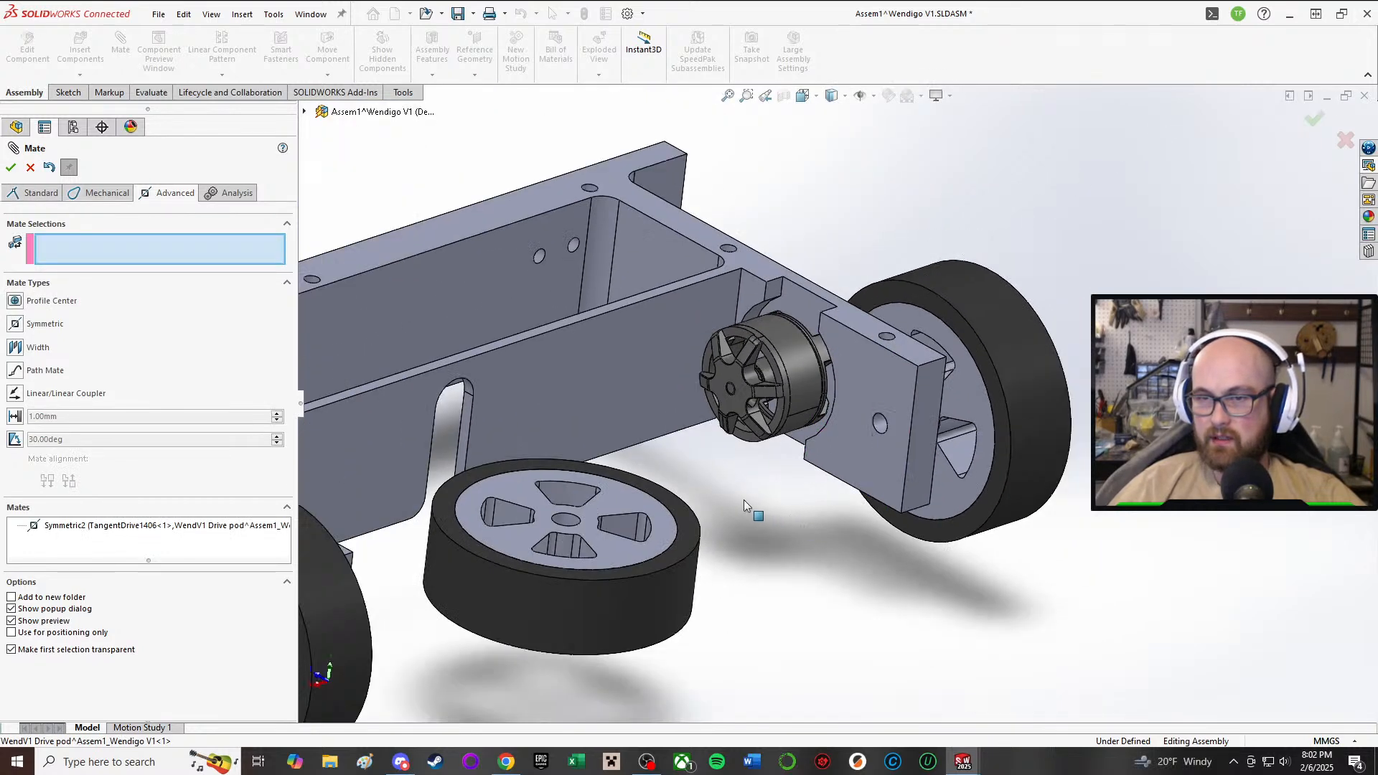
{"action": "key", "text": "Escape"}
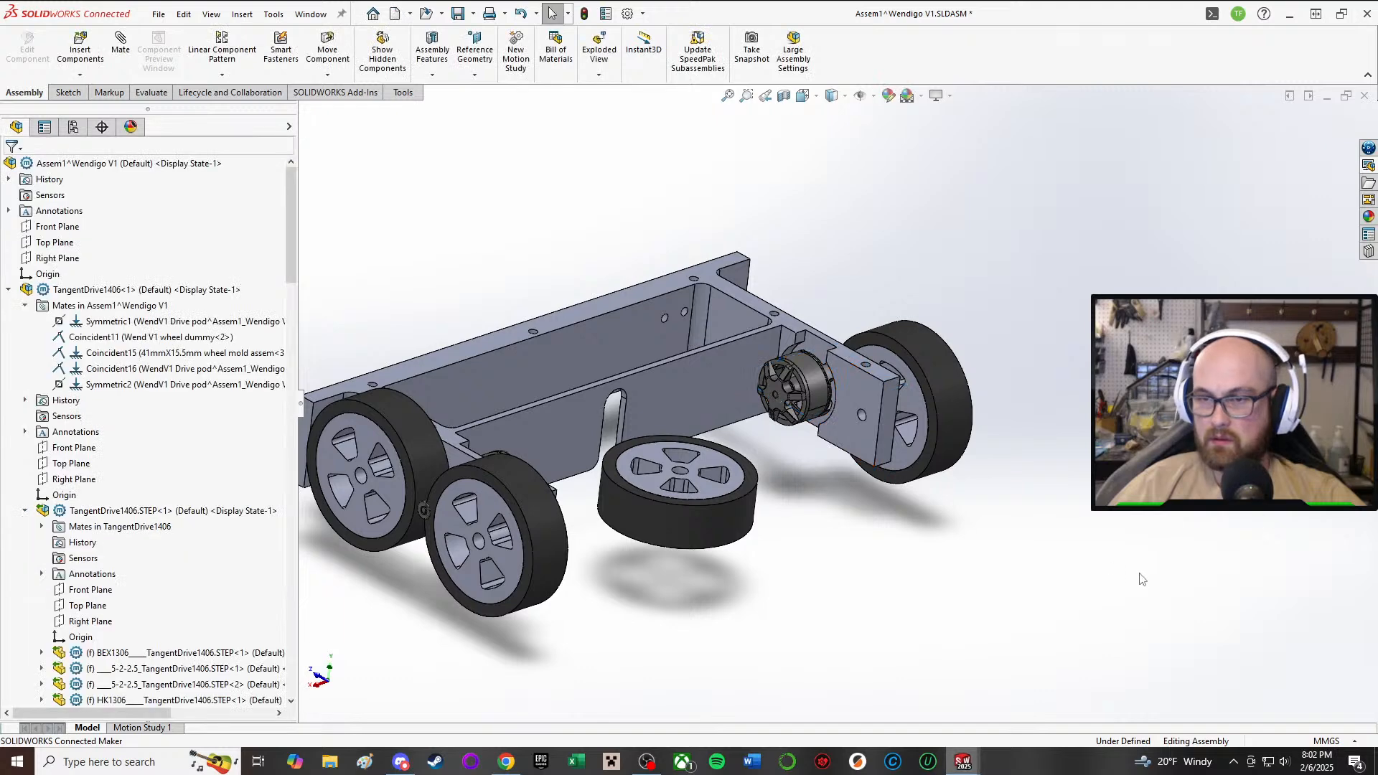
- Mate the loose wheel's hub face coincident with the hub face of the mounted wheel beside the motor shaft, using aligned orientation
{"action": "left_click", "coordinate": [710, 461]}
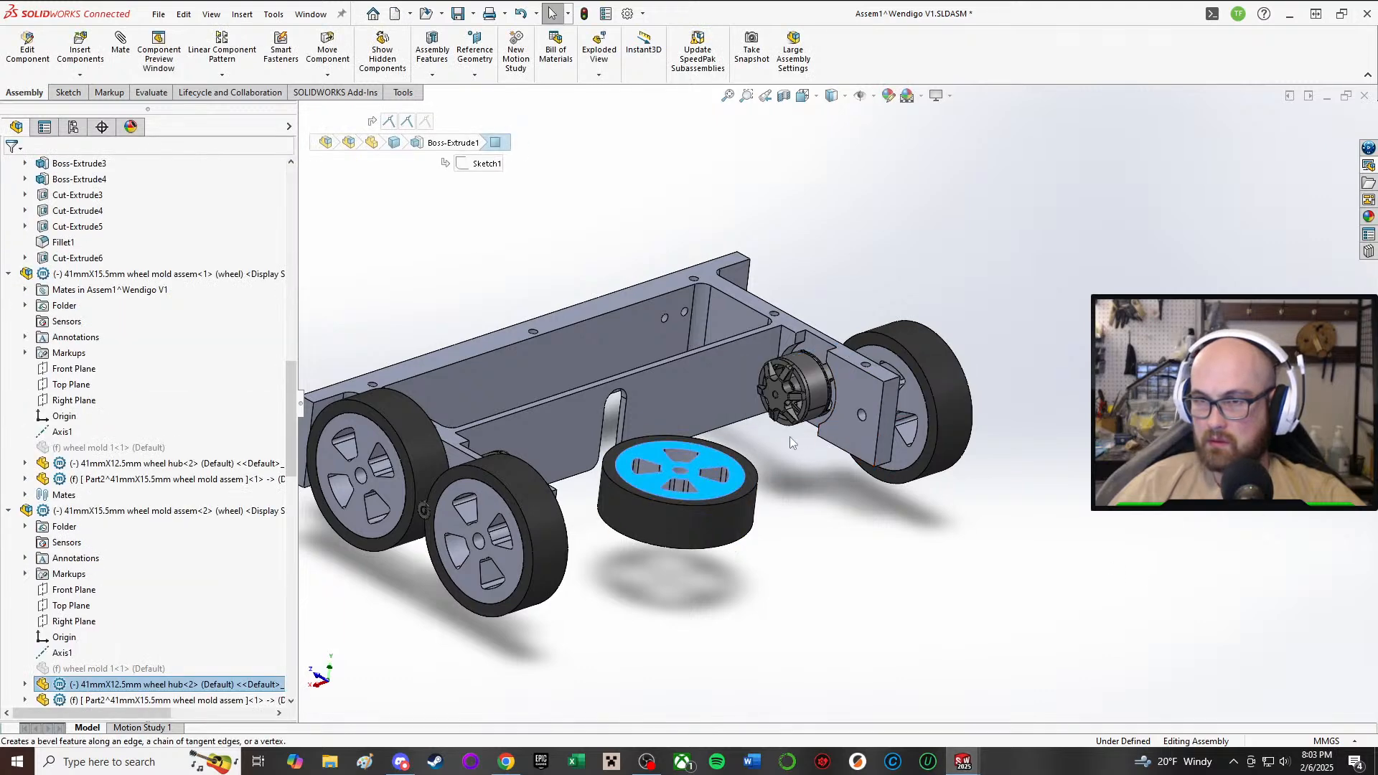
{"action": "middle_click_drag", "start_coordinate": [1049, 276], "coordinate": [809, 434]}
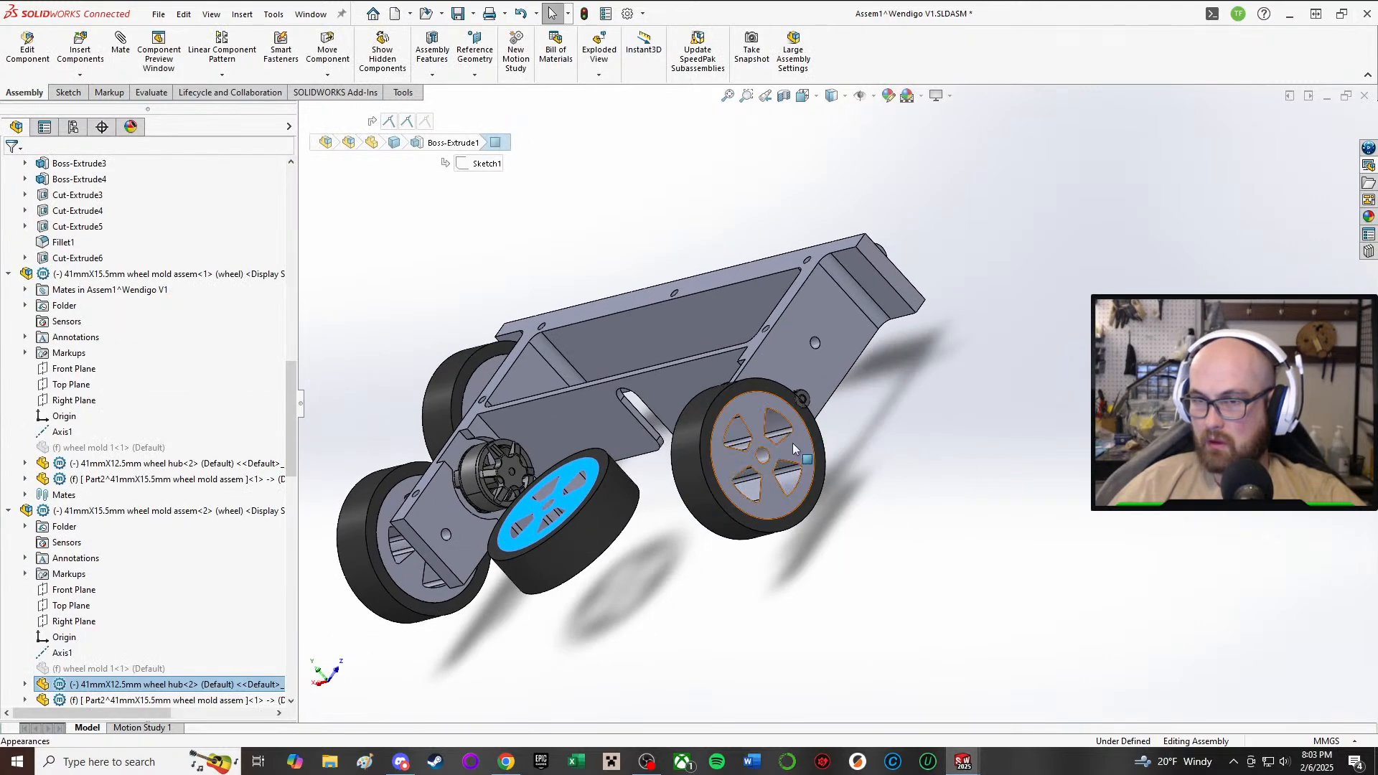
{"action": "left_click", "coordinate": [1080, 563]}
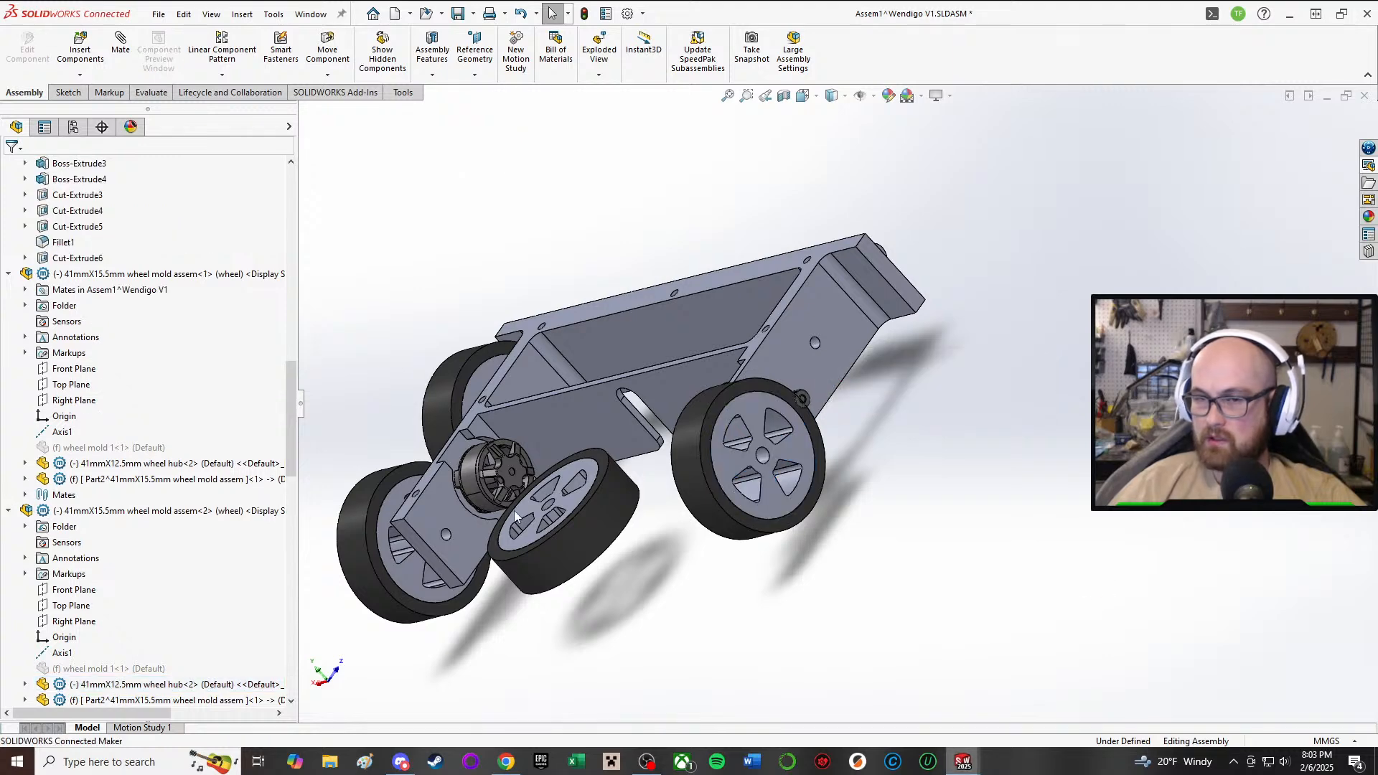
{"action": "key", "text": "m"}
{"action": "left_click", "coordinate": [580, 499]}
{"action": "left_click", "coordinate": [785, 451]}
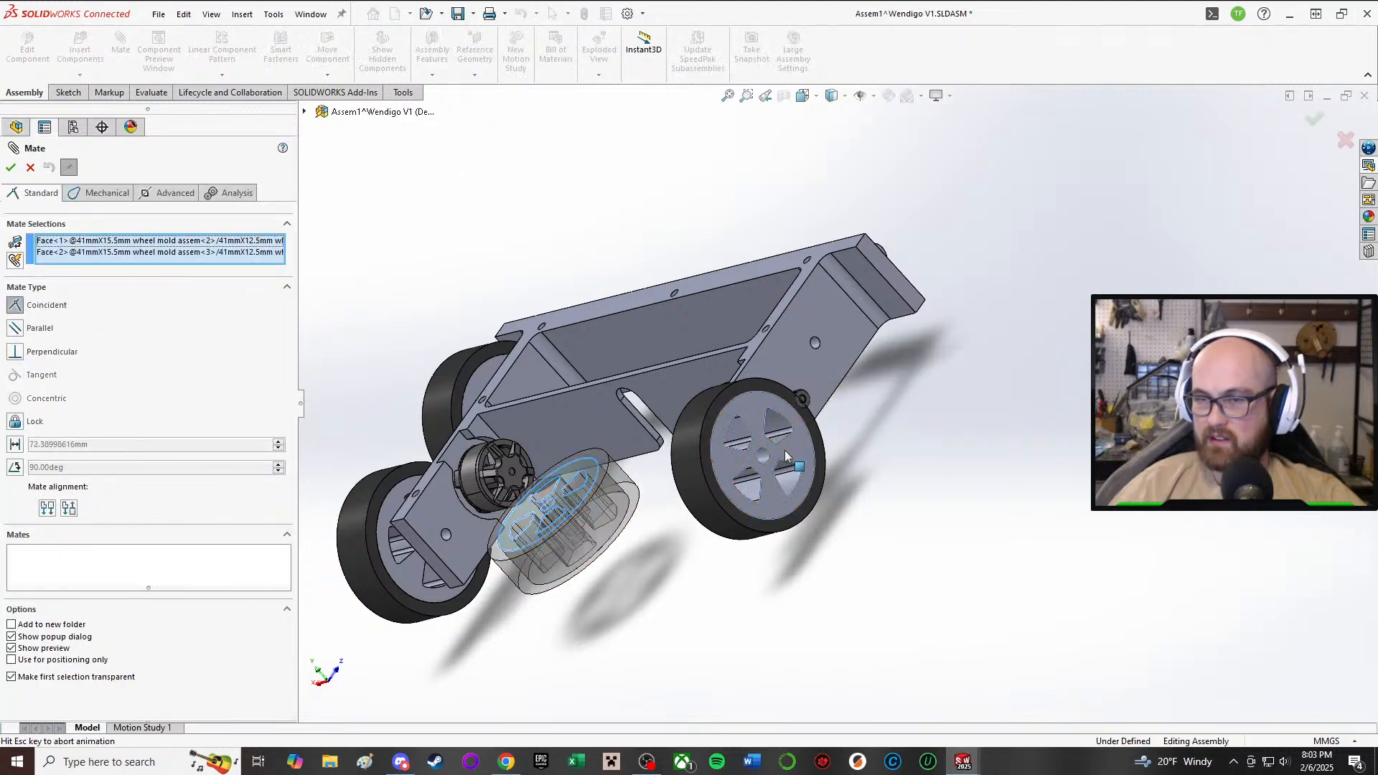
{"action": "left_click", "coordinate": [49, 511]}
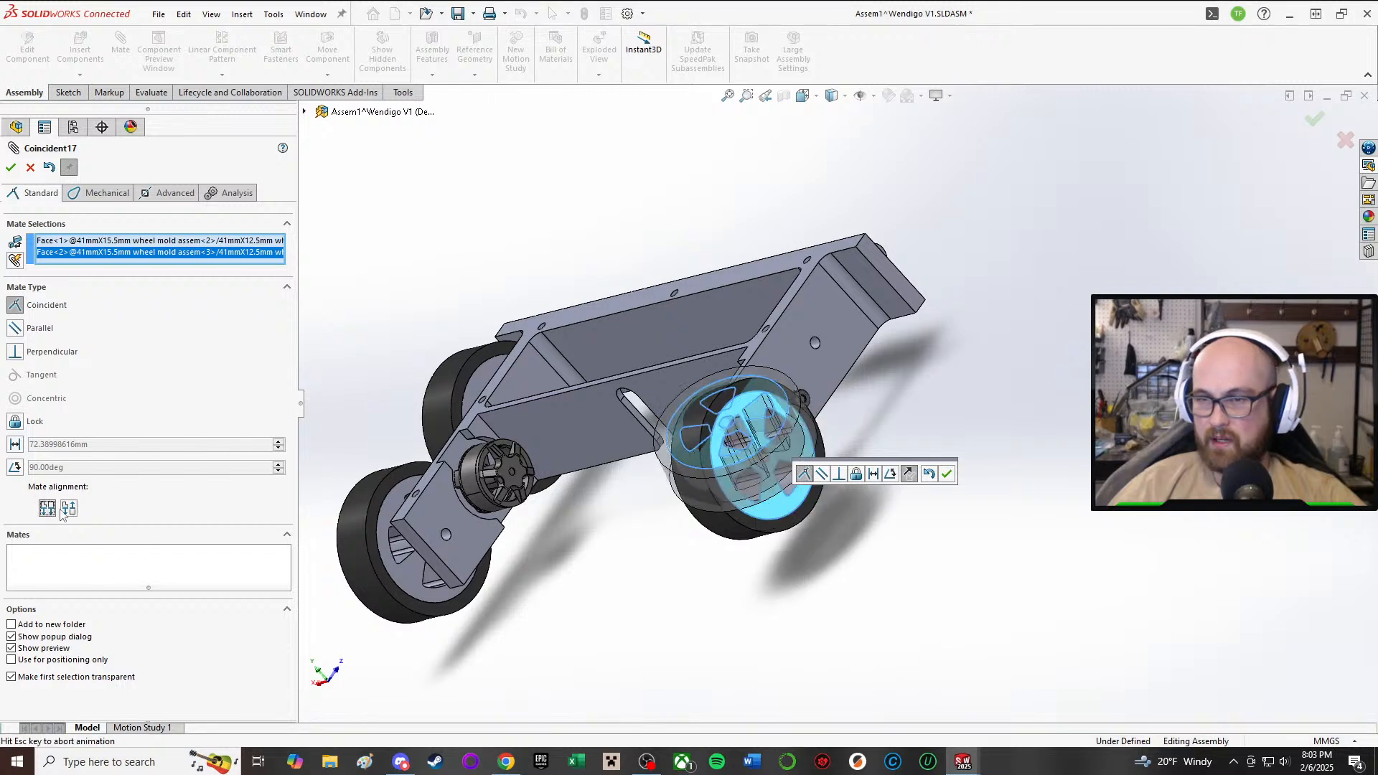
{"action": "left_click", "coordinate": [947, 474]}
- Move the loose wheel toward the drive pod's empty axle hole and mate its hub bore concentric with that hole
{"action": "left_click_drag", "start_coordinate": [688, 372], "coordinate": [786, 305]}
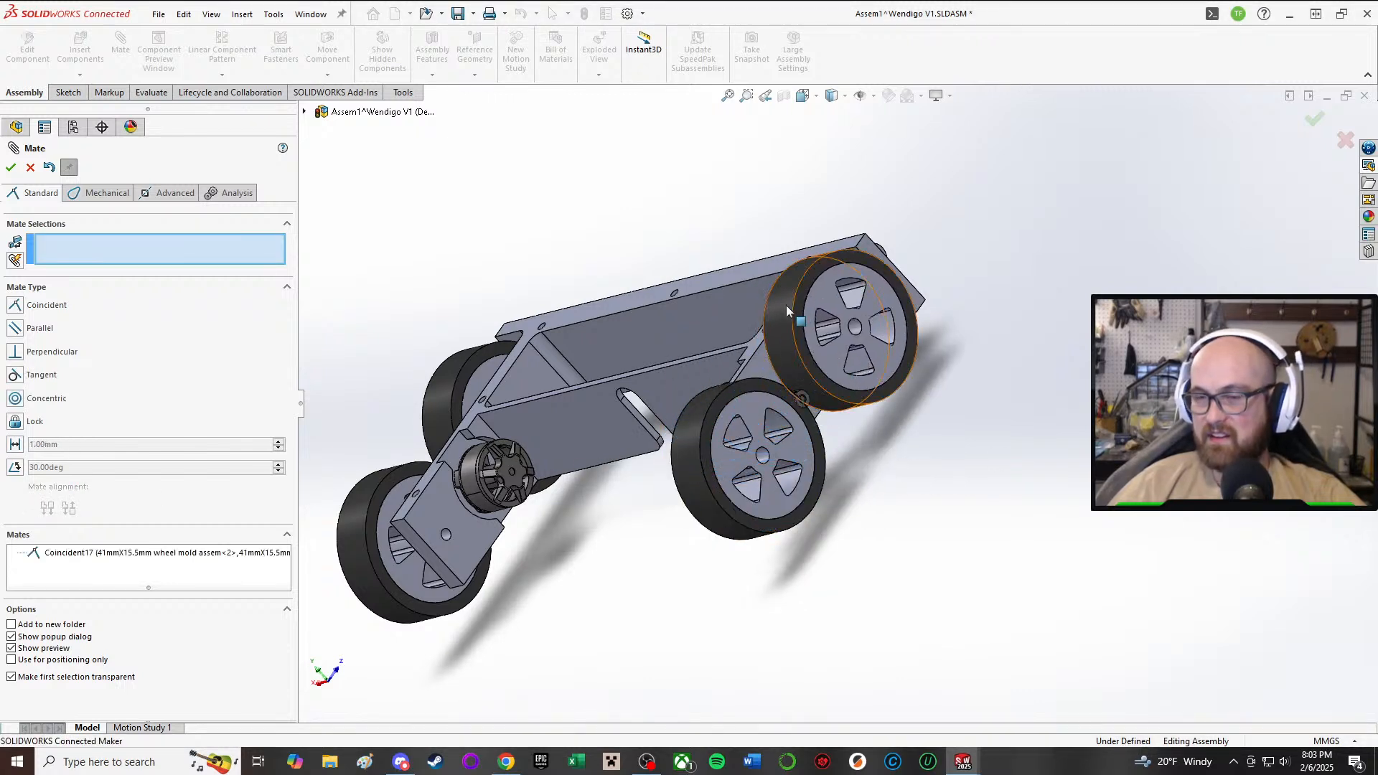
{"action": "scroll", "coordinate": [847, 352], "scroll_direction": "down", "scroll_amount": 4}
{"action": "left_click", "coordinate": [727, 364]}
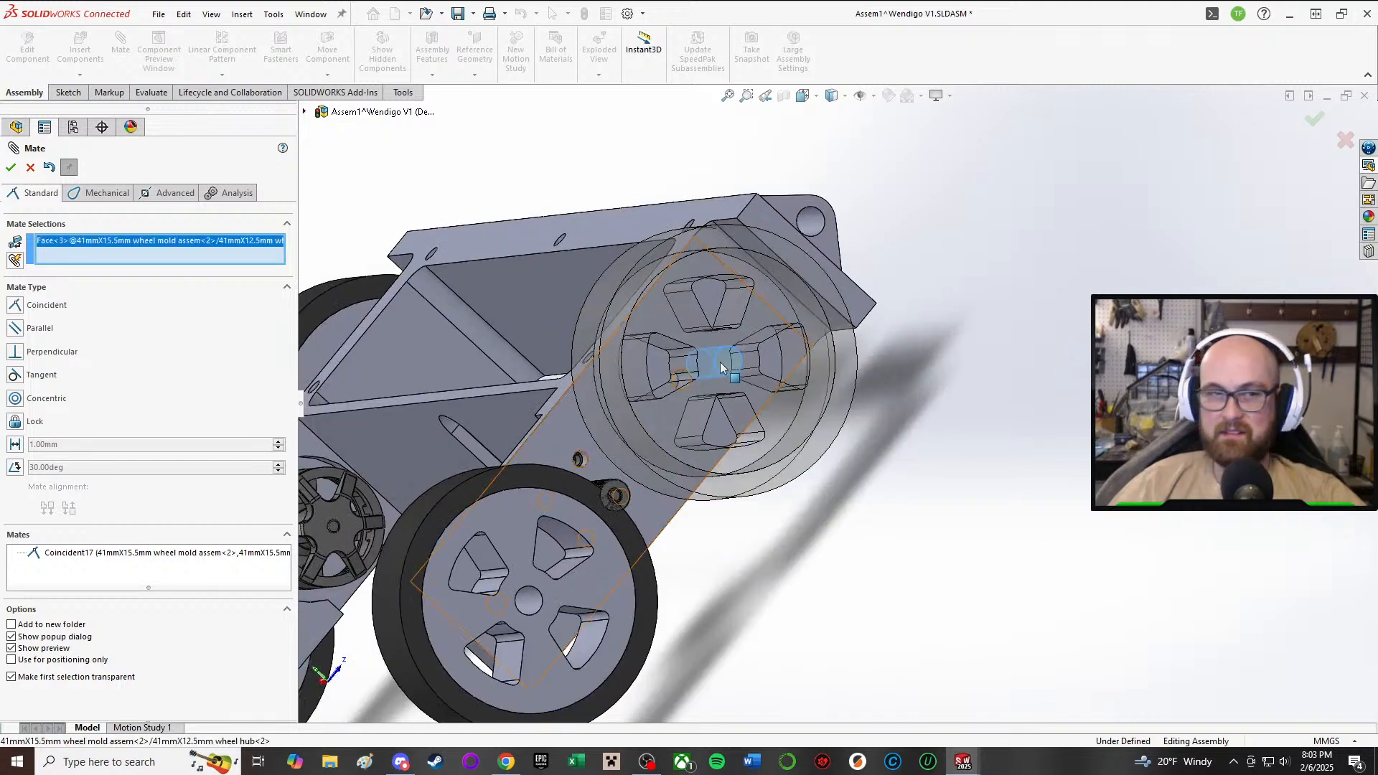
{"action": "middle_click_drag", "start_coordinate": [727, 364], "coordinate": [756, 393]}
{"action": "left_click", "coordinate": [722, 389]}
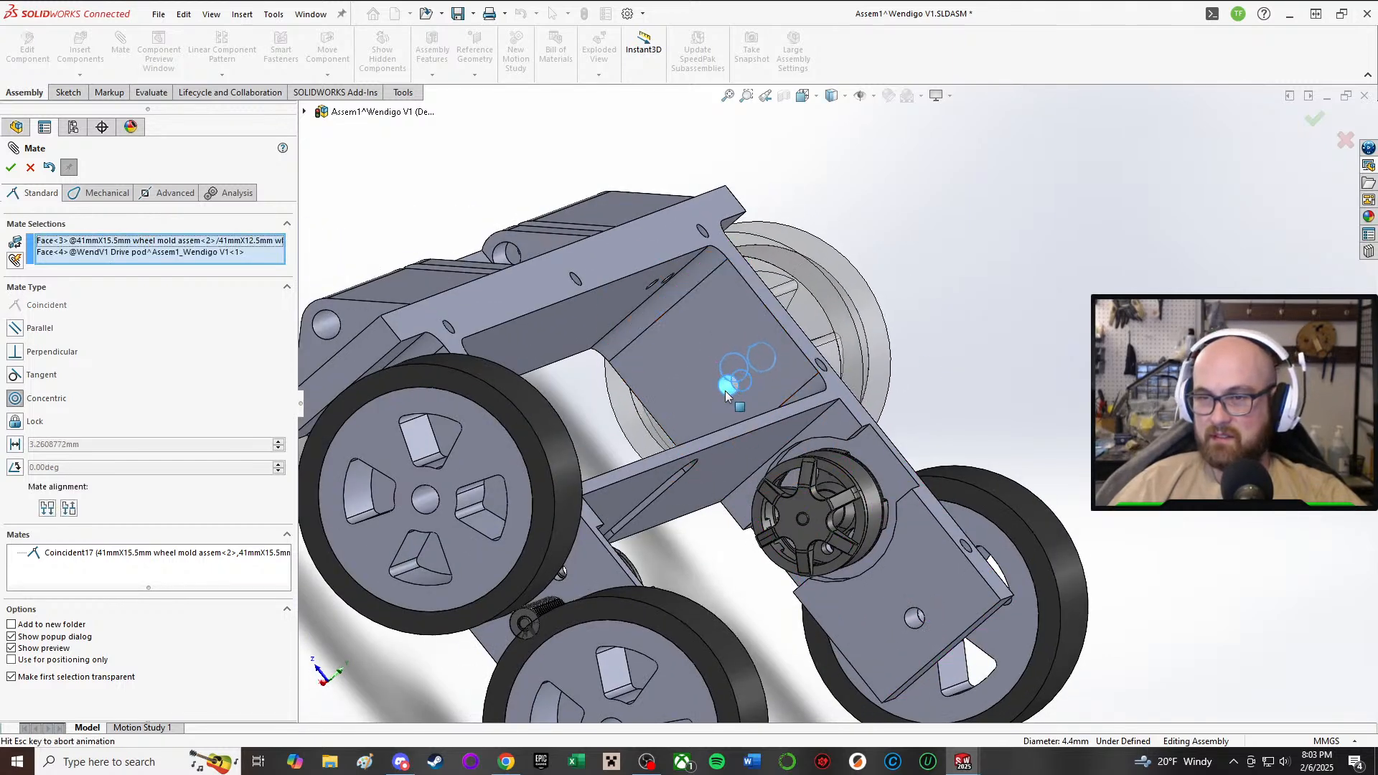
{"action": "left_click", "coordinate": [973, 386]}
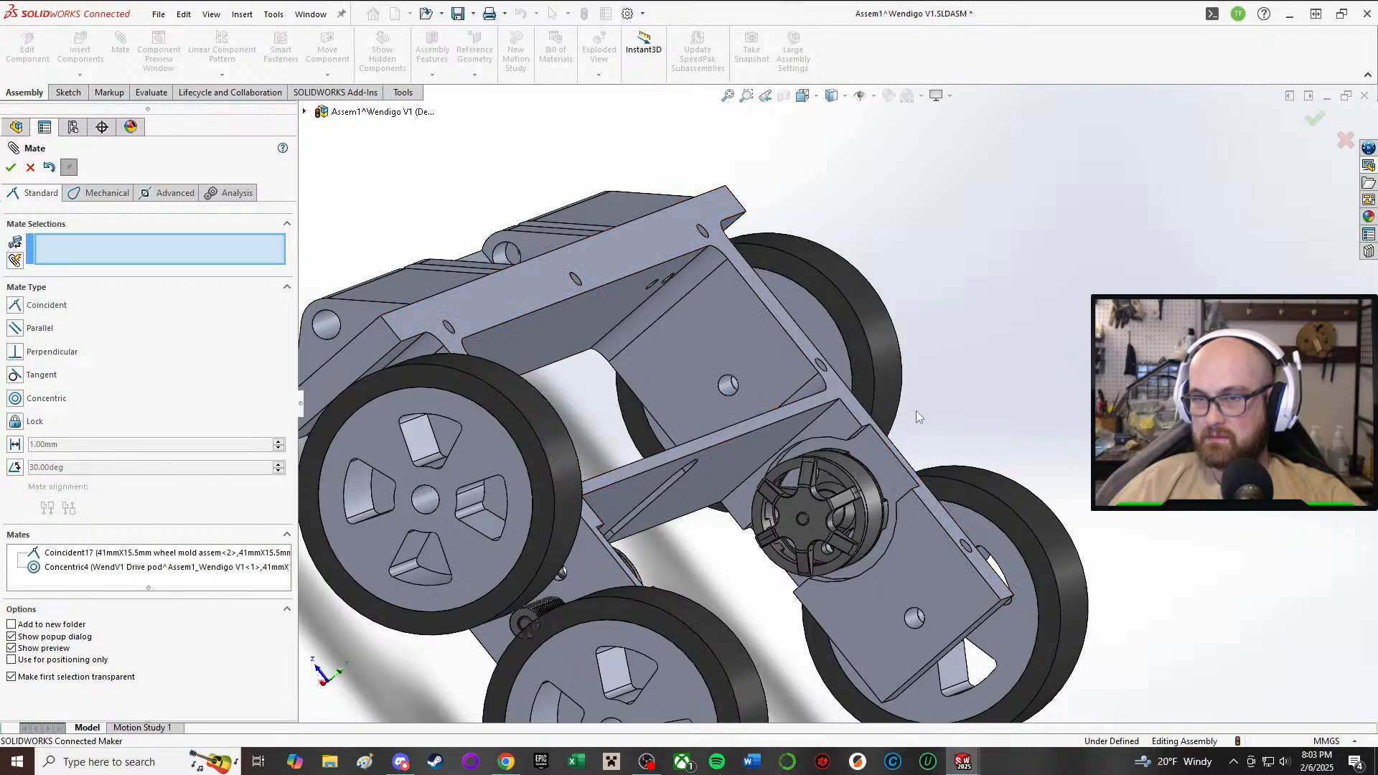
- Examine the wheel and motor placement on the drive pod from several sides, and close the Mate command
{"action": "middle_click_drag", "start_coordinate": [916, 410], "coordinate": [1028, 550]}
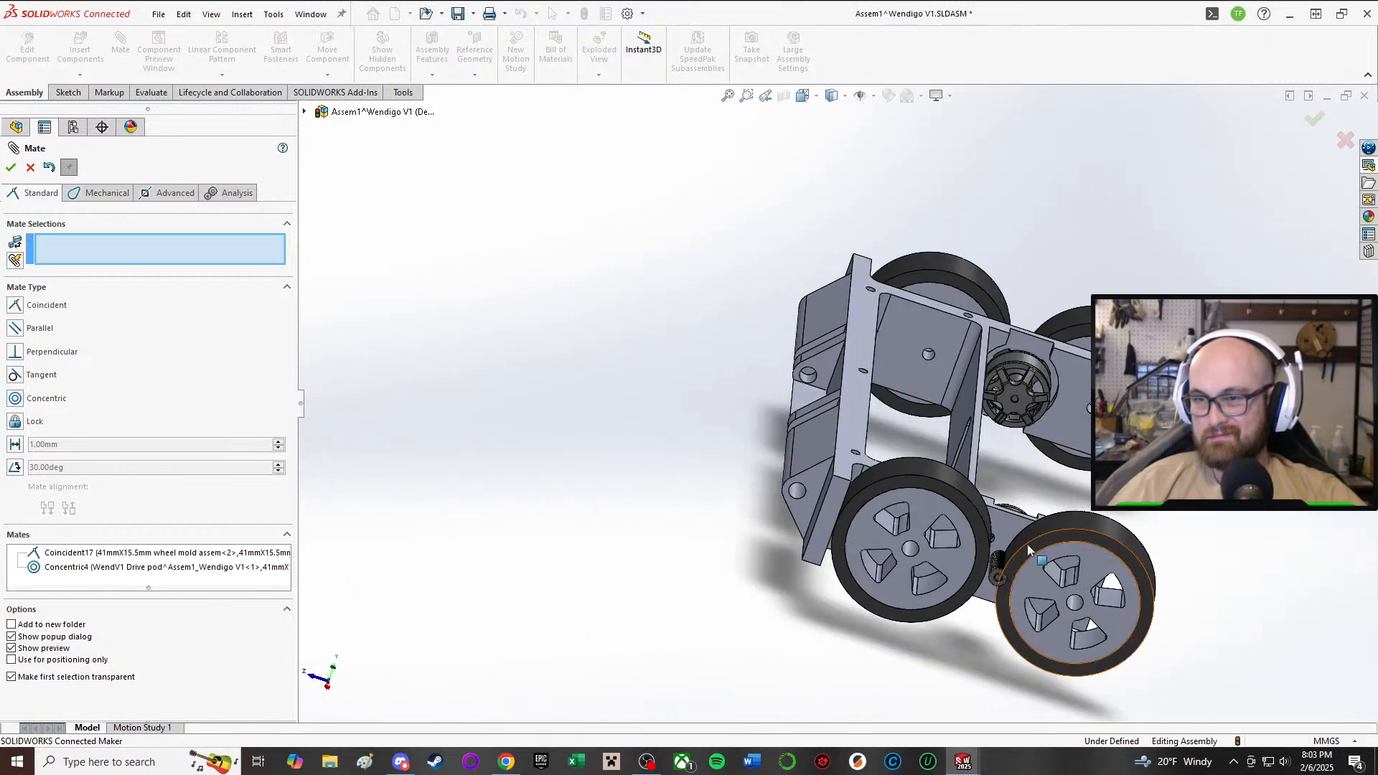
{"action": "scroll", "coordinate": [1020, 519], "scroll_direction": "up", "scroll_amount": 2}
{"action": "middle_click_drag", "start_coordinate": [1068, 477], "coordinate": [988, 567]}
{"action": "scroll", "coordinate": [1124, 248], "scroll_direction": "down", "scroll_amount": 3}
{"action": "scroll", "coordinate": [903, 479], "scroll_direction": "up", "scroll_amount": 1}
{"action": "scroll", "coordinate": [903, 479], "scroll_direction": "up", "scroll_amount": 3}
{"action": "scroll", "coordinate": [675, 402], "scroll_direction": "down", "scroll_amount": 6}
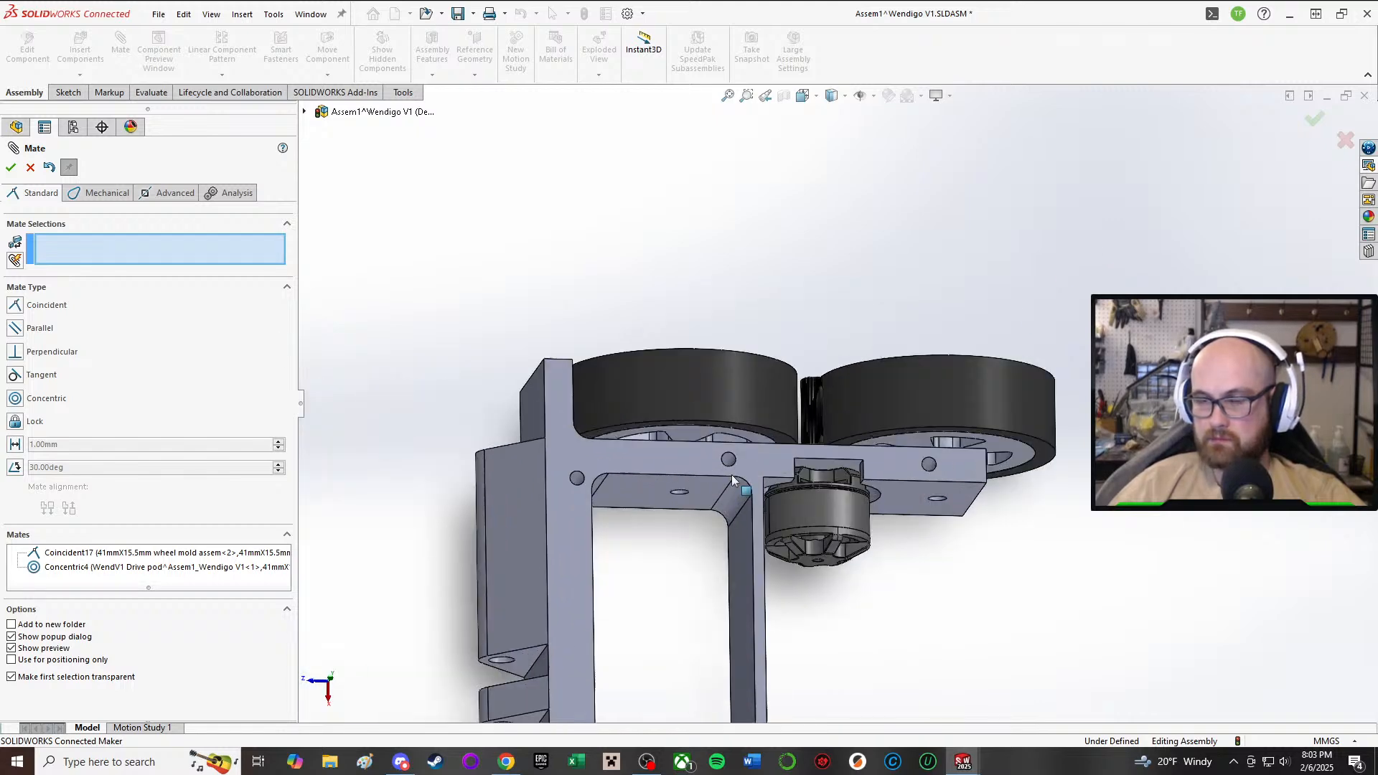
{"action": "scroll", "coordinate": [734, 478], "scroll_direction": "up", "scroll_amount": 4}
{"action": "middle_click_drag", "start_coordinate": [777, 434], "coordinate": [822, 232]}
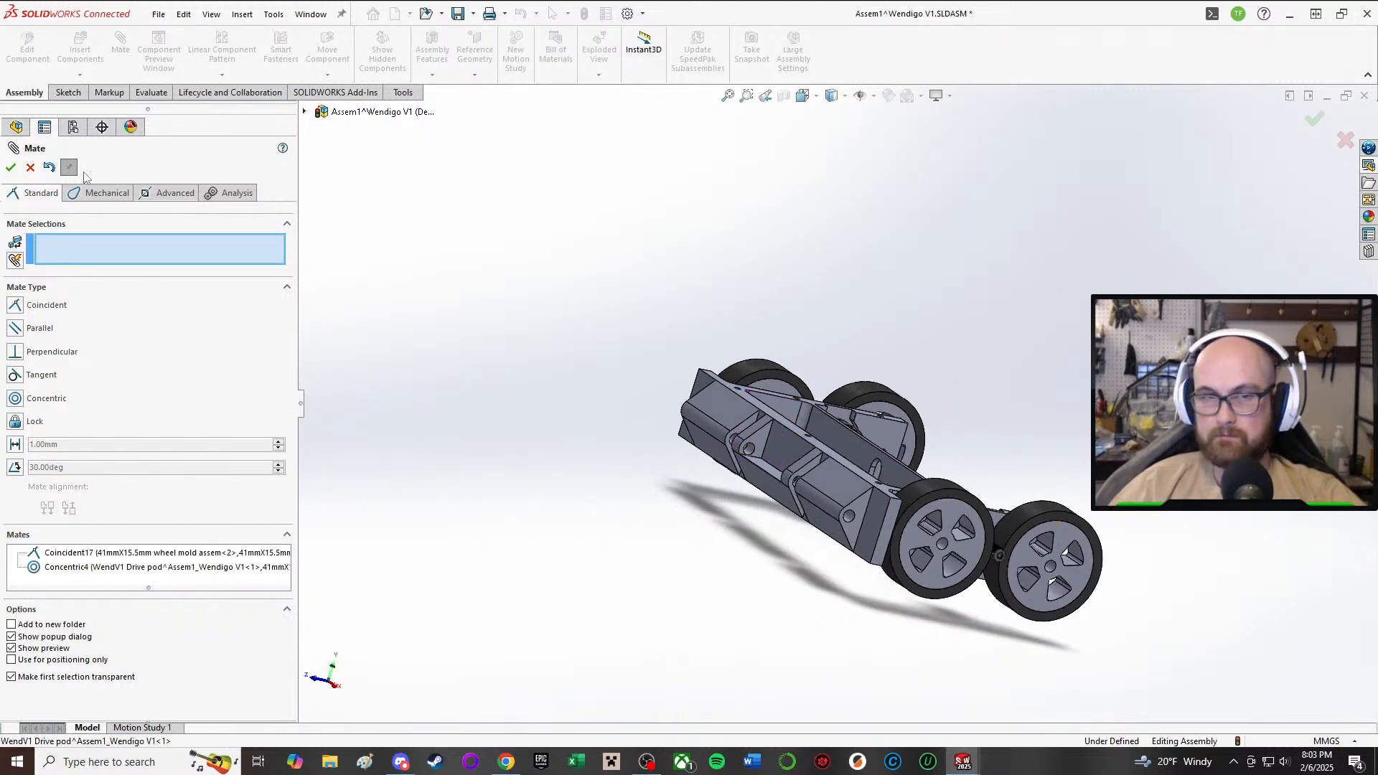
{"action": "left_click", "coordinate": [27, 167]}
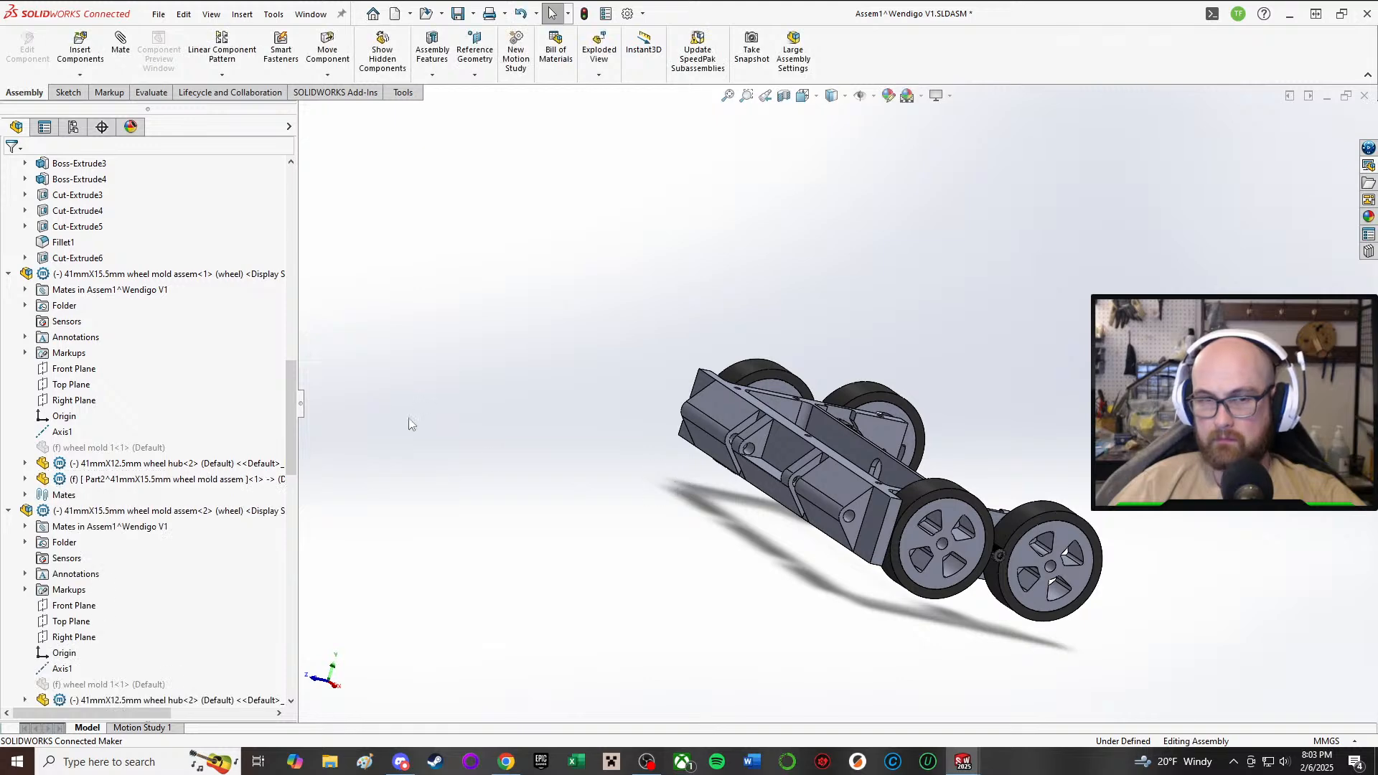
{"action": "middle_click_drag", "start_coordinate": [412, 425], "coordinate": [814, 660]}
{"action": "scroll", "coordinate": [882, 597], "scroll_direction": "down", "scroll_amount": 3}
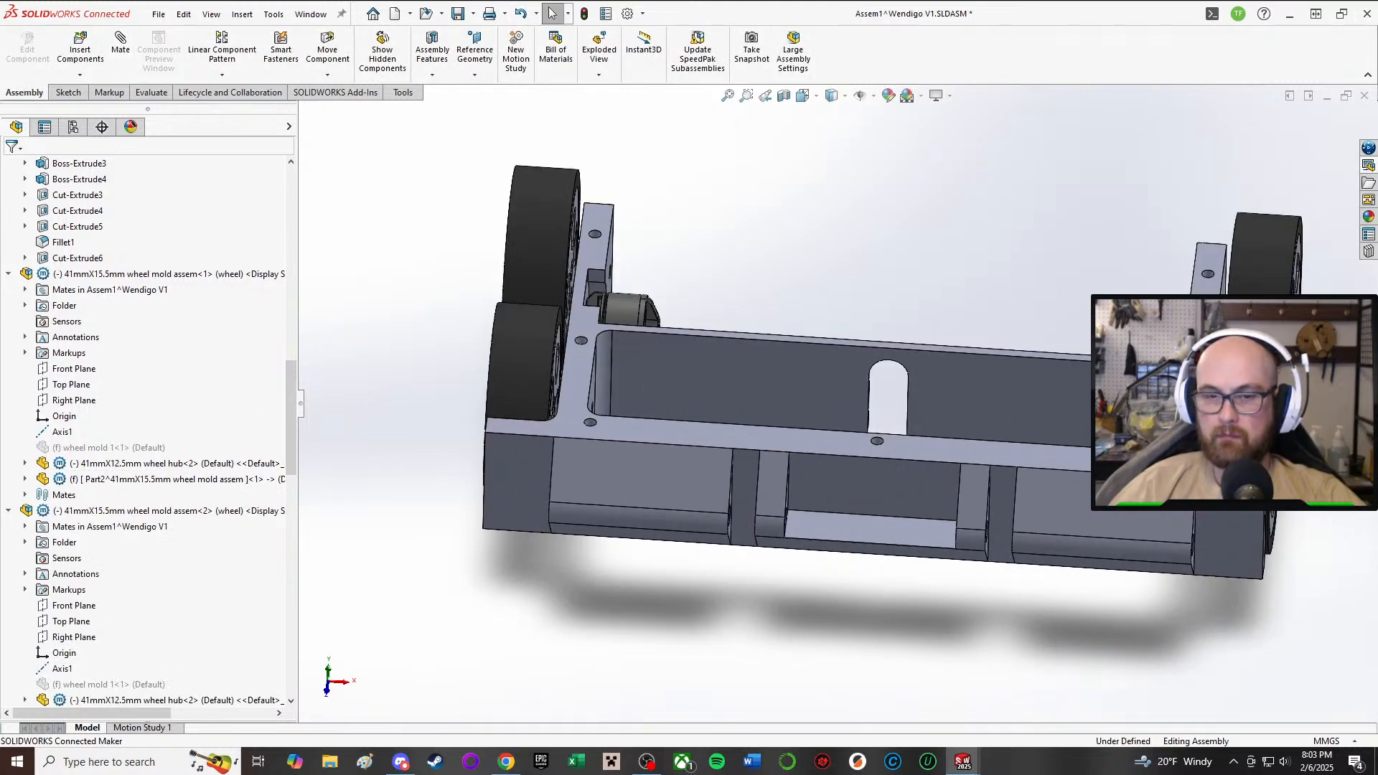
- Switch to the Wendigo V1 assembly and examine the wheels and the front of the drive pod
{"action": "left_click", "coordinate": [969, 763]}
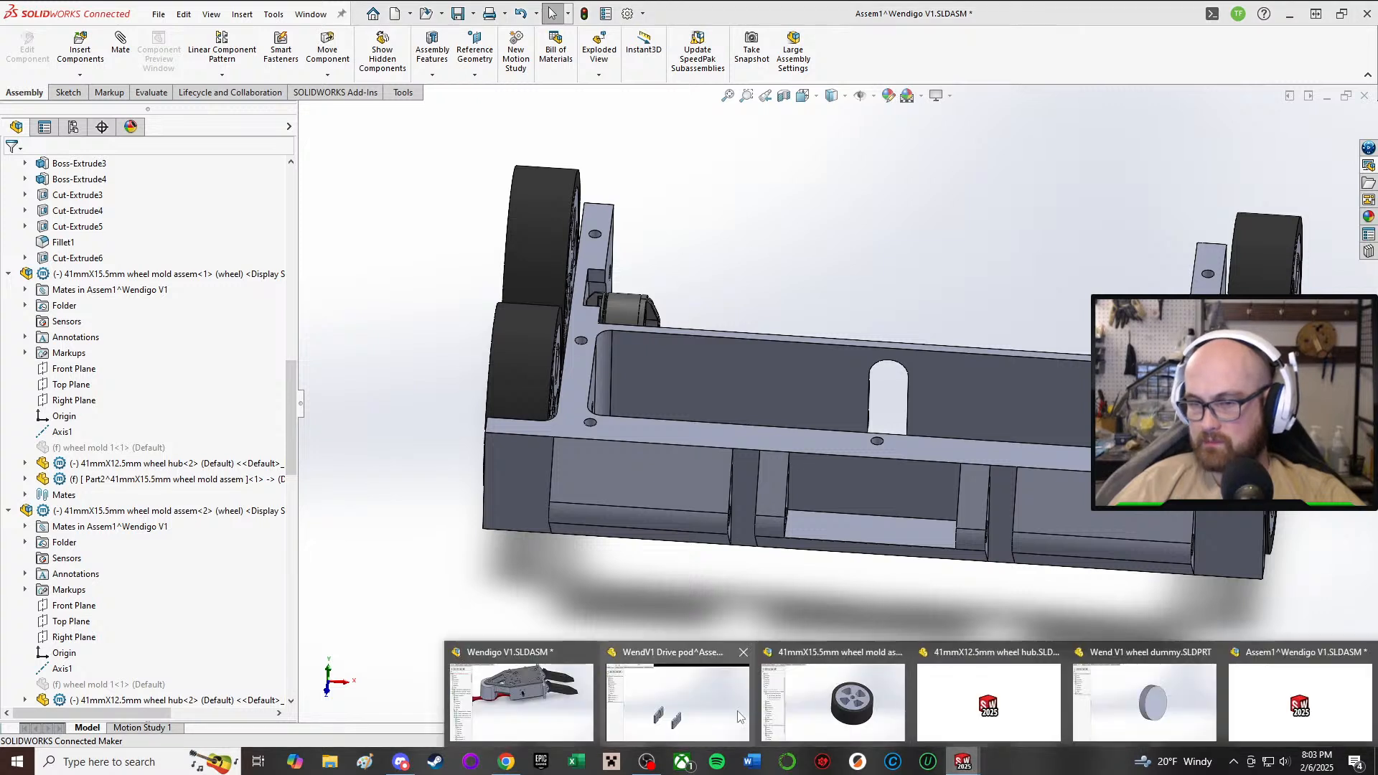
{"action": "left_click", "coordinate": [570, 695]}
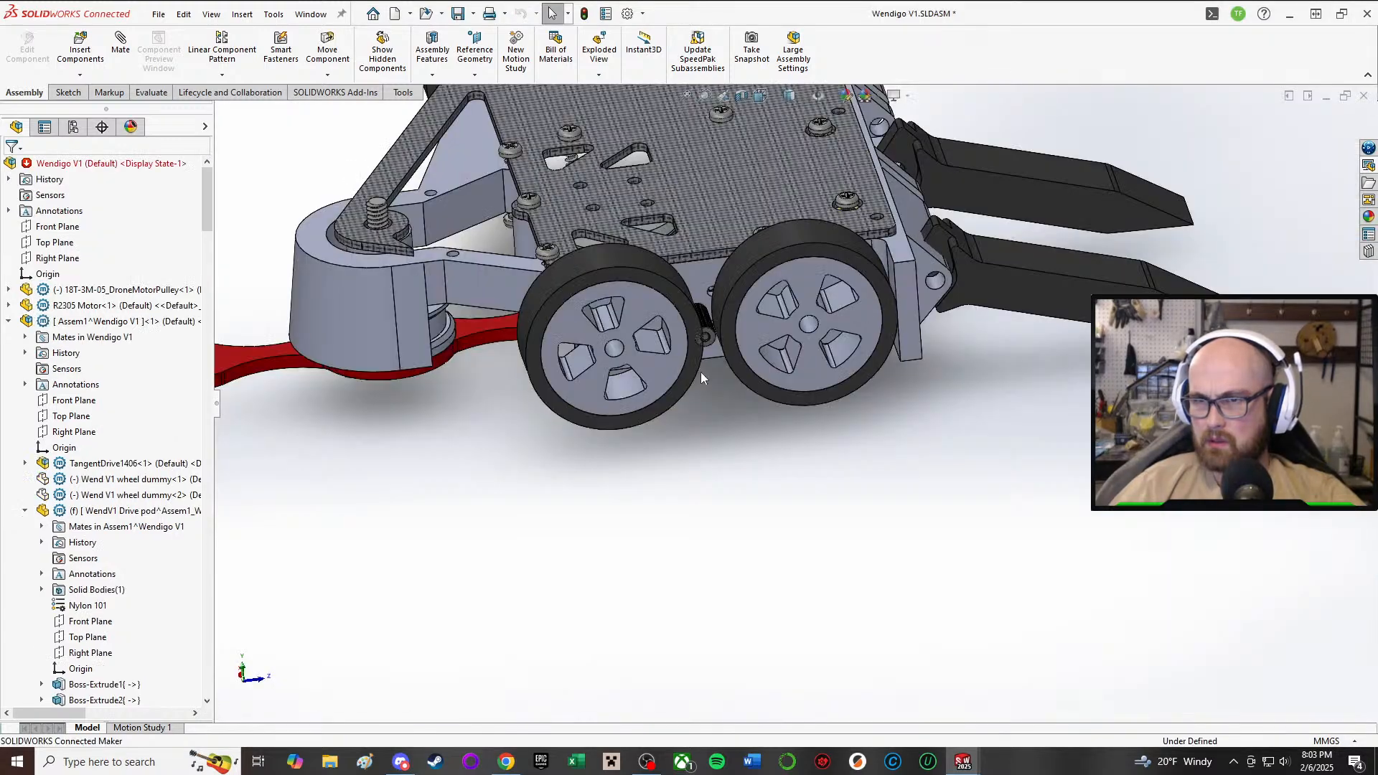
{"action": "middle_click_drag", "start_coordinate": [701, 372], "coordinate": [795, 428]}
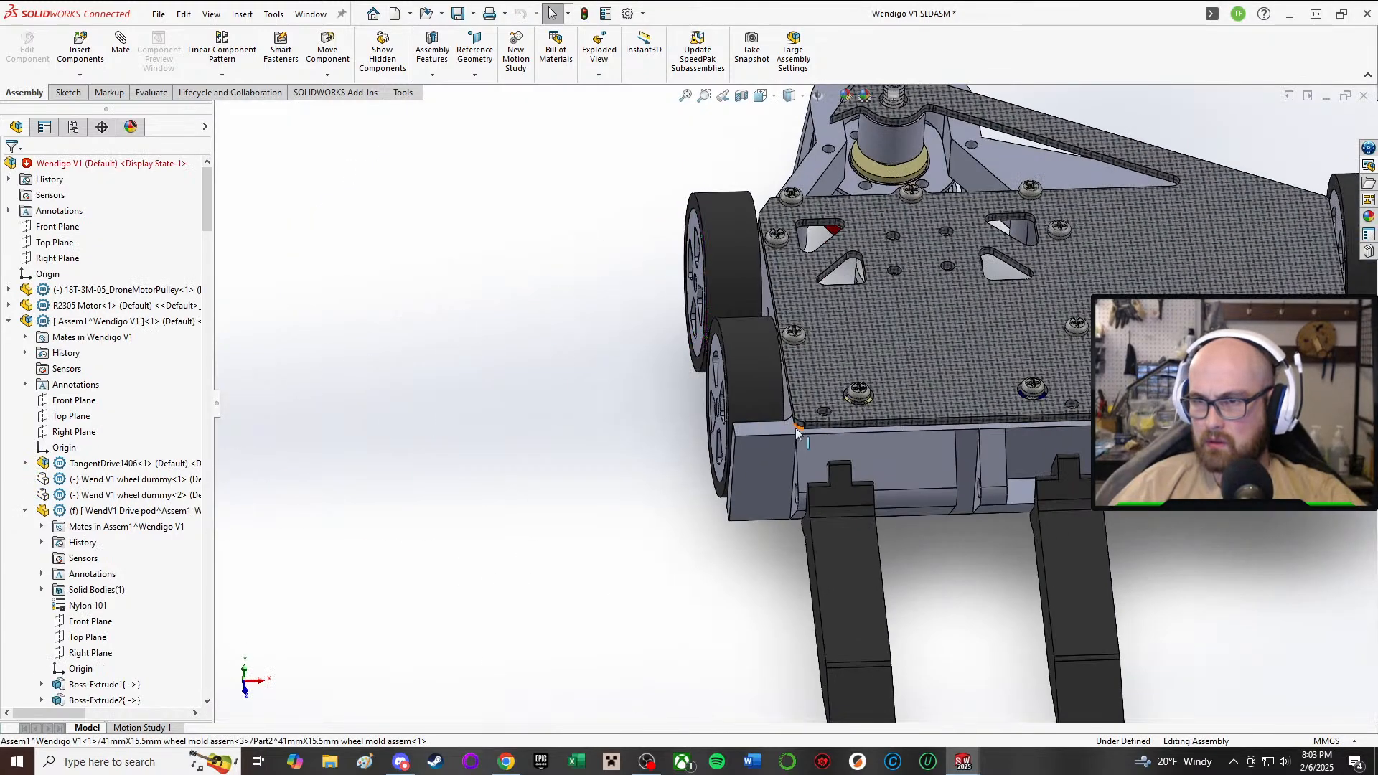
{"action": "left_click", "coordinate": [911, 460]}
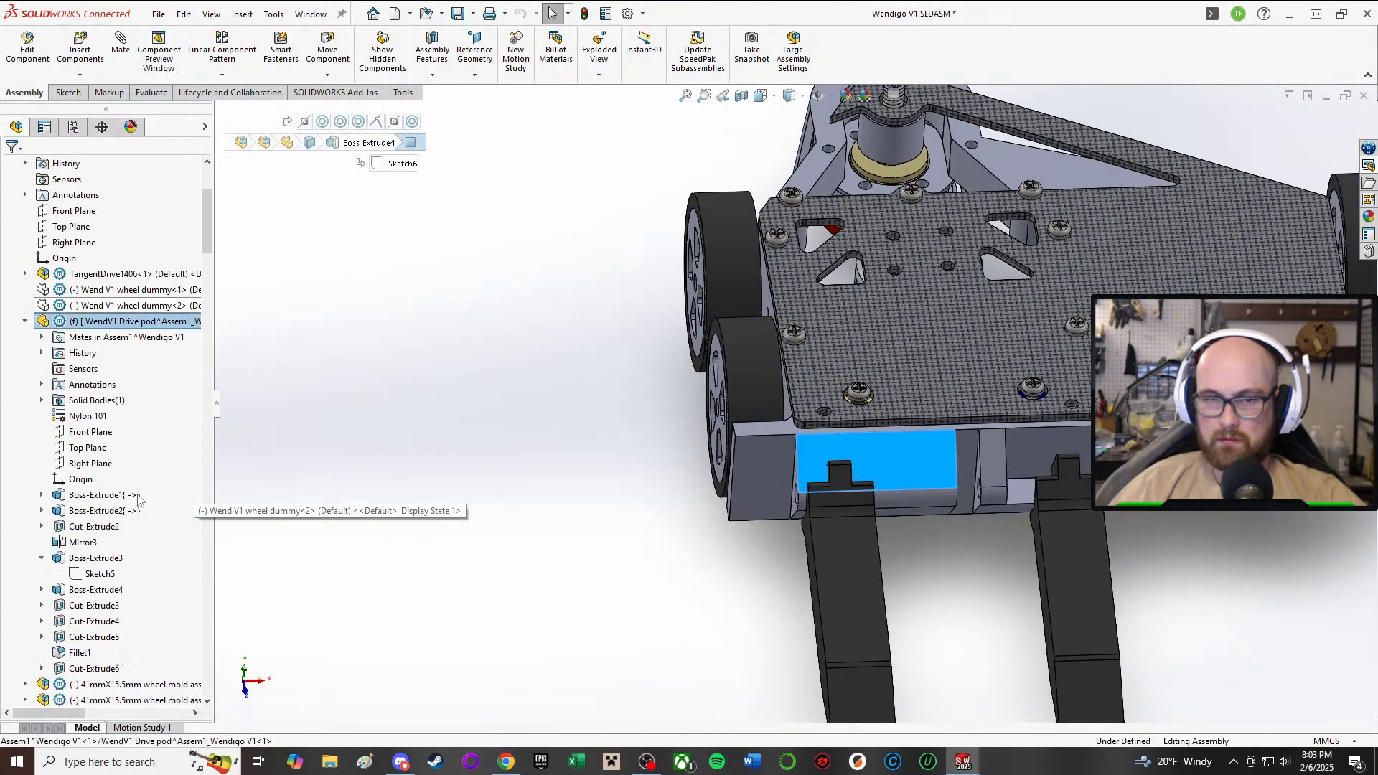
{"action": "middle_click_drag", "start_coordinate": [747, 412], "coordinate": [782, 370]}
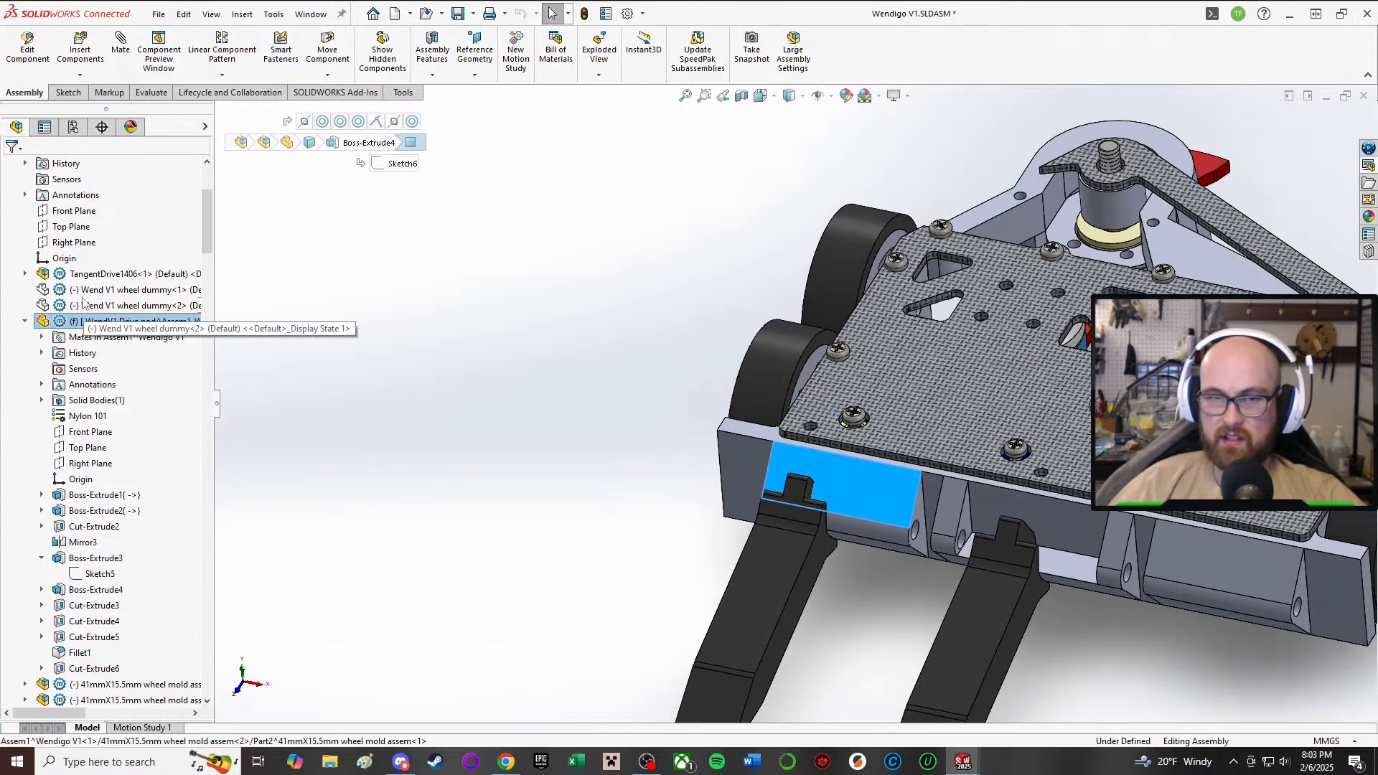
{"action": "right_click", "coordinate": [762, 431]}
{"action": "left_click", "coordinate": [850, 230]}
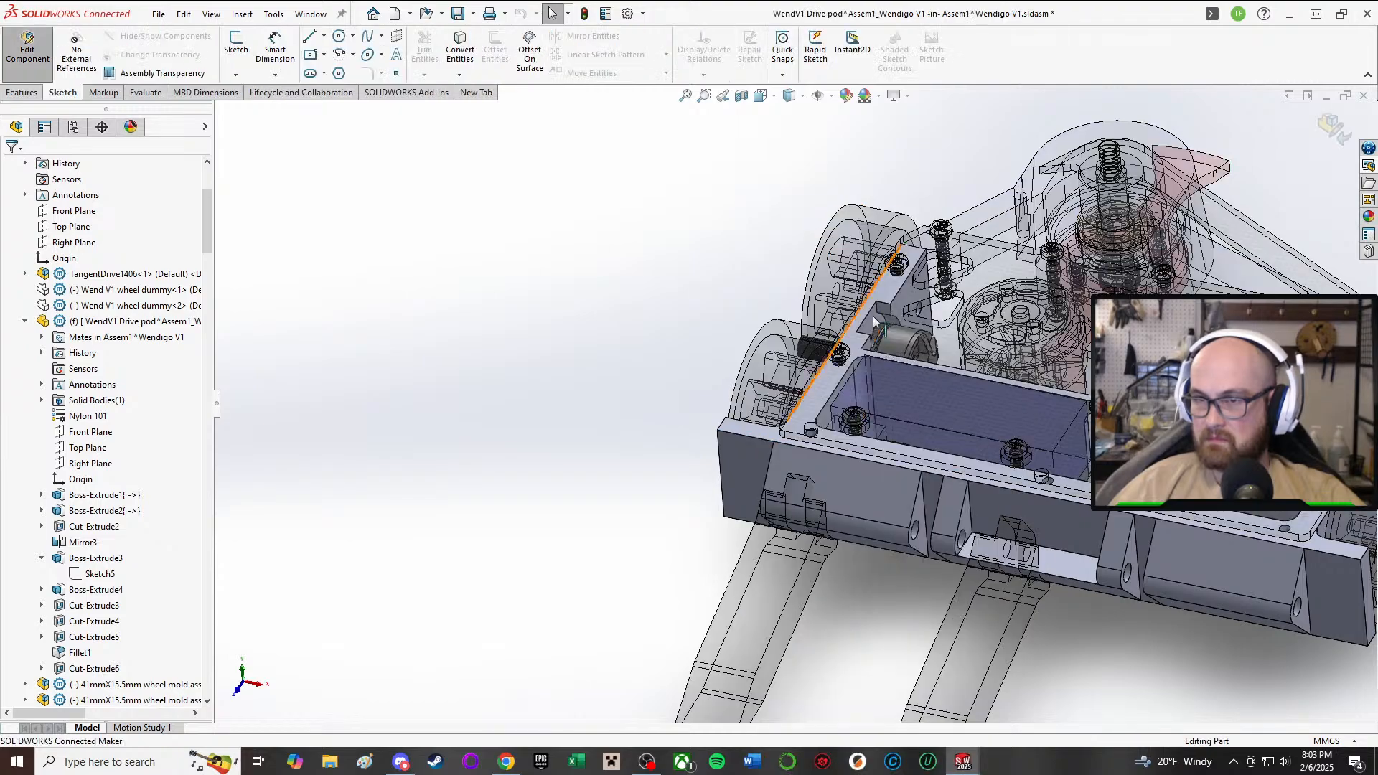
{"action": "middle_click_drag", "start_coordinate": [802, 514], "coordinate": [886, 567]}
{"action": "scroll", "coordinate": [1138, 535], "scroll_direction": "up", "scroll_amount": 1}
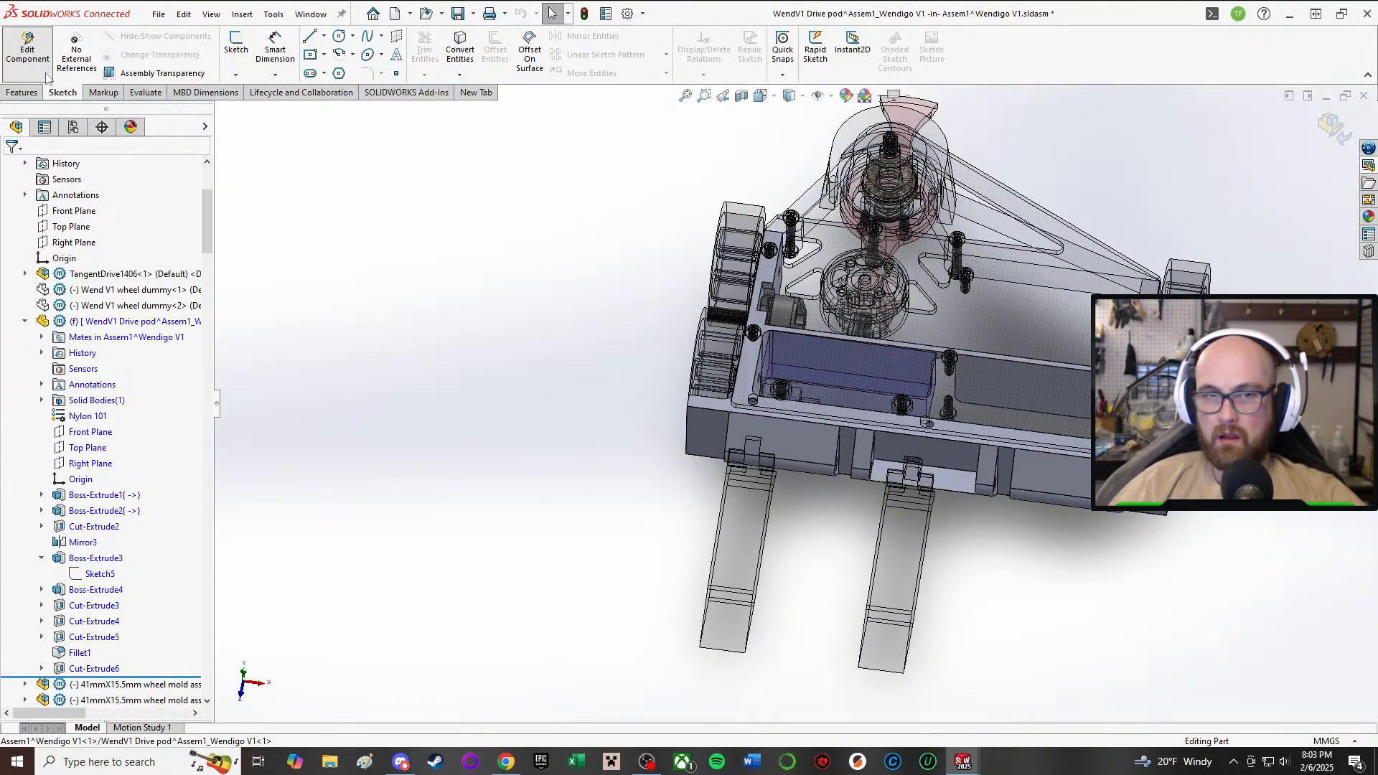
{"action": "left_click", "coordinate": [28, 49]}
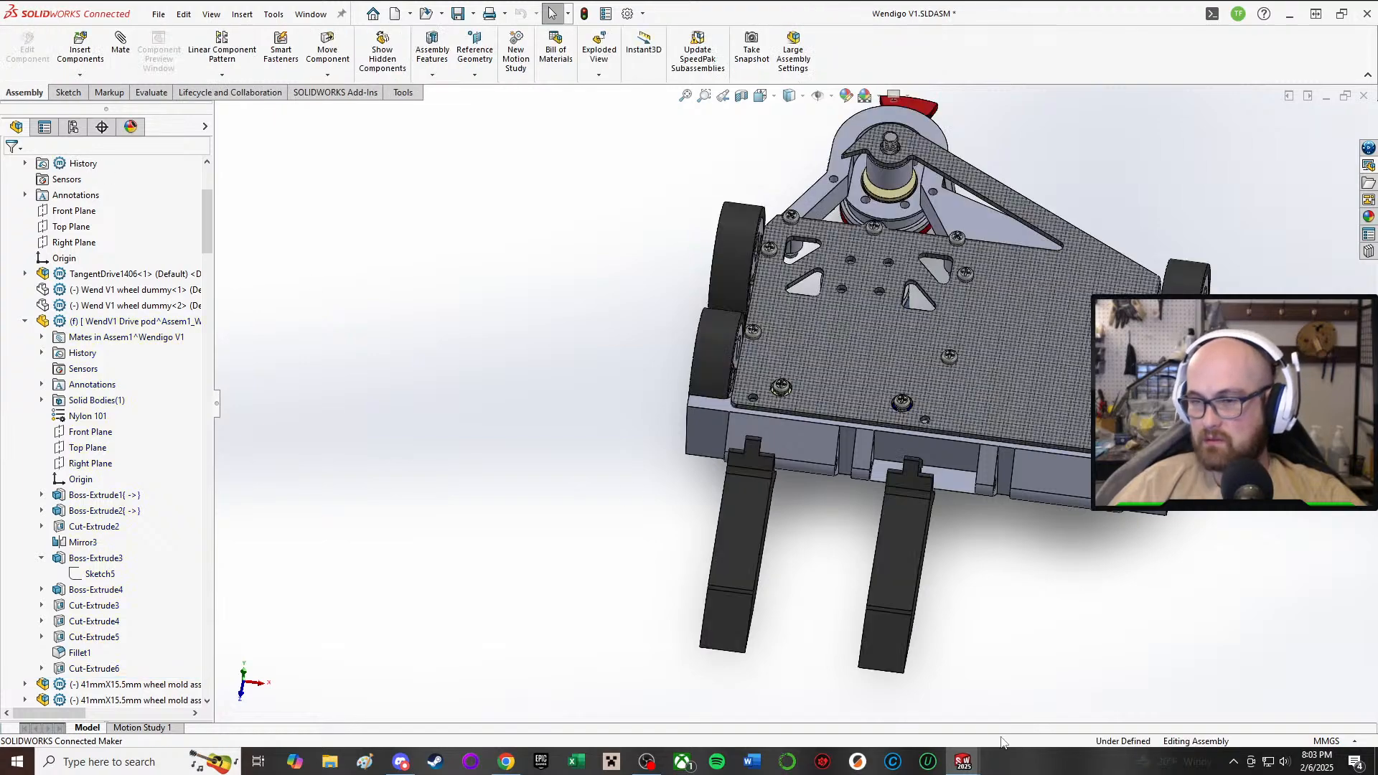
- Switch to the WendV1 Drive pod part document
{"action": "mouse_move", "coordinate": [963, 761]}
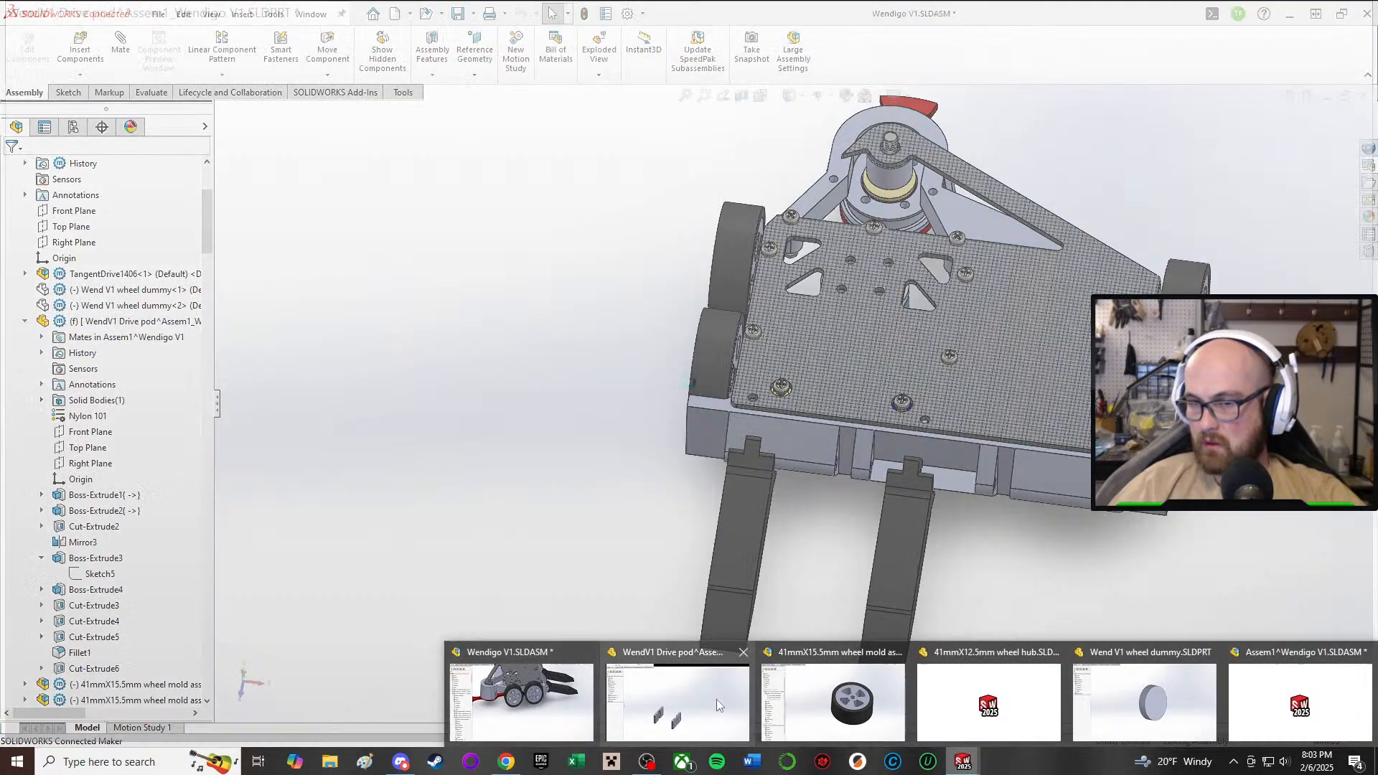
{"action": "left_click", "coordinate": [722, 700]}
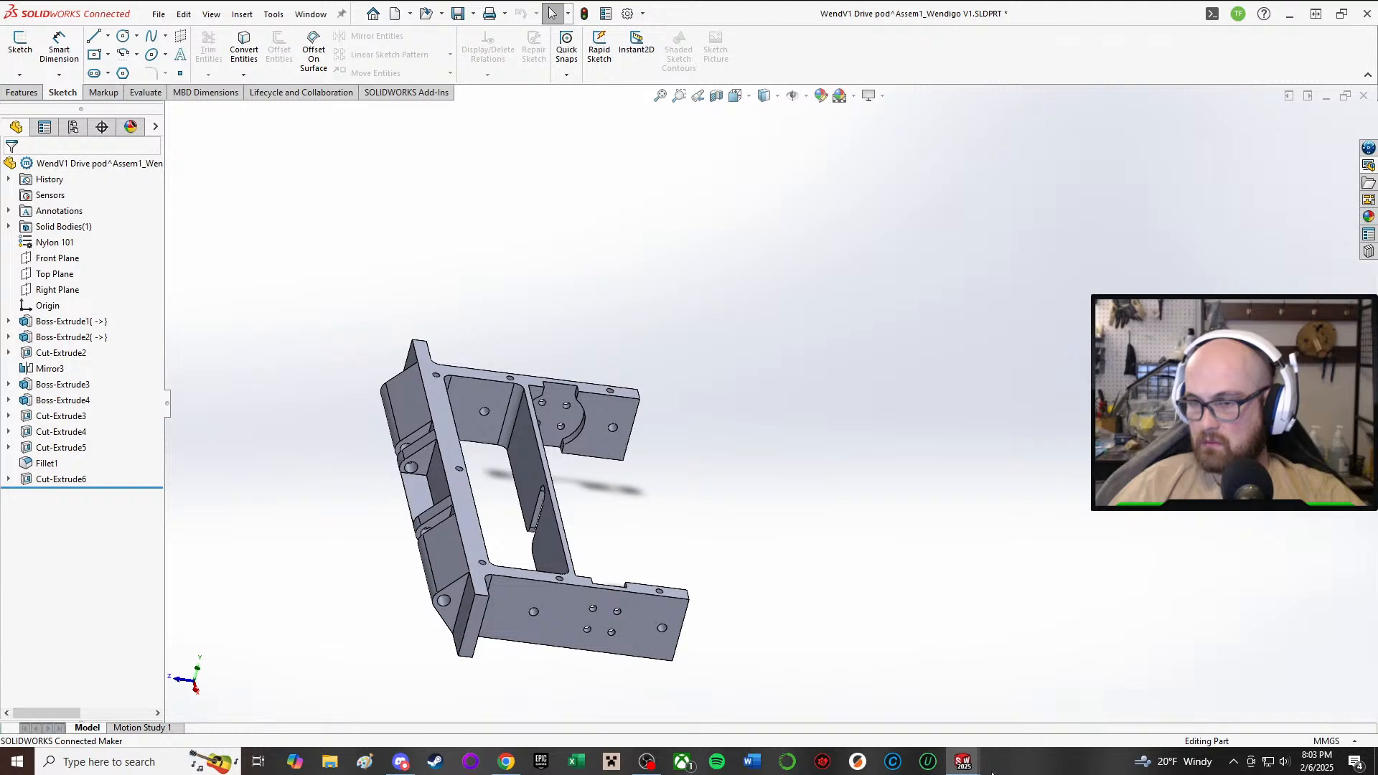
- Switch to the Assem1^Wendigo V1 assembly and examine the motor and wheel positions around the drive pod's side arms
{"action": "mouse_move", "coordinate": [963, 761]}
{"action": "left_click", "coordinate": [524, 700]}
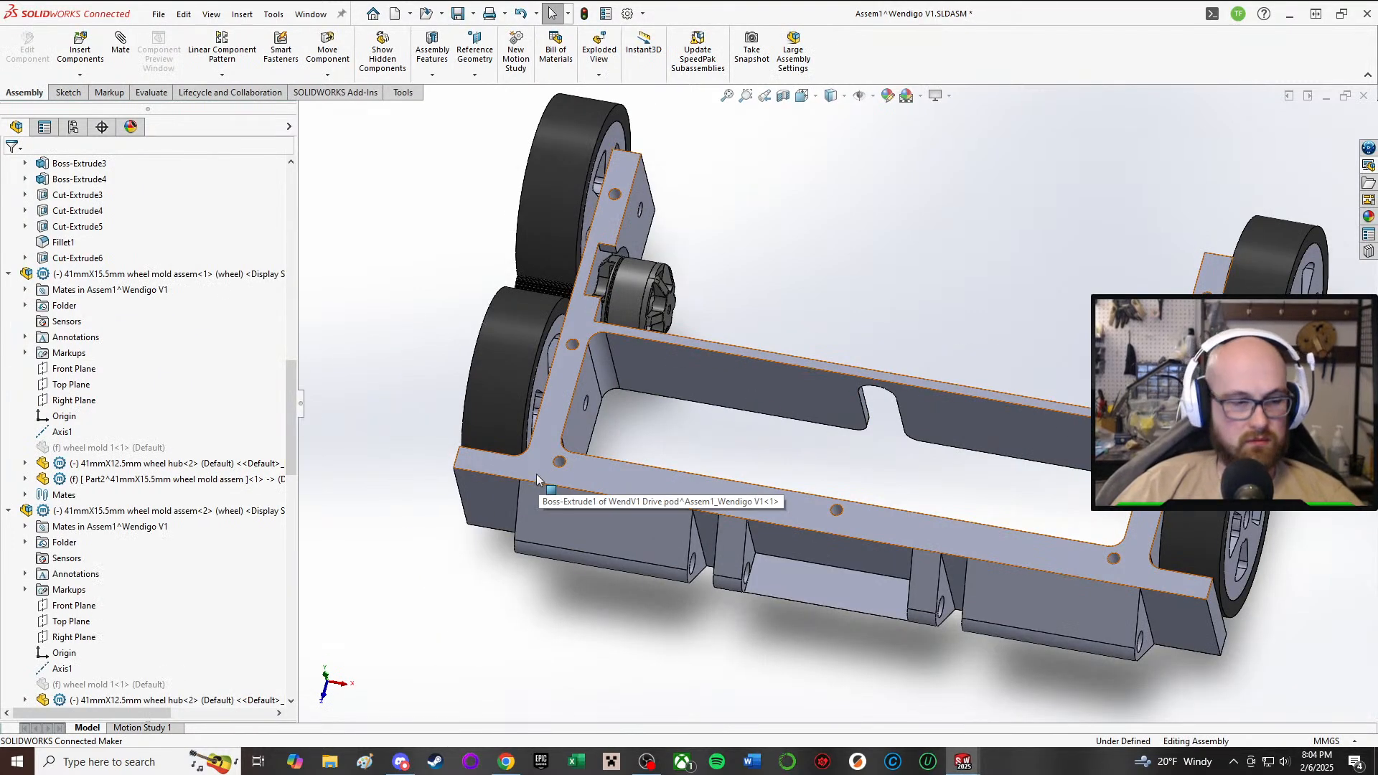
{"action": "middle_click_drag", "start_coordinate": [522, 488], "coordinate": [808, 463]}
{"action": "scroll", "coordinate": [808, 463], "scroll_direction": "up", "scroll_amount": 3}
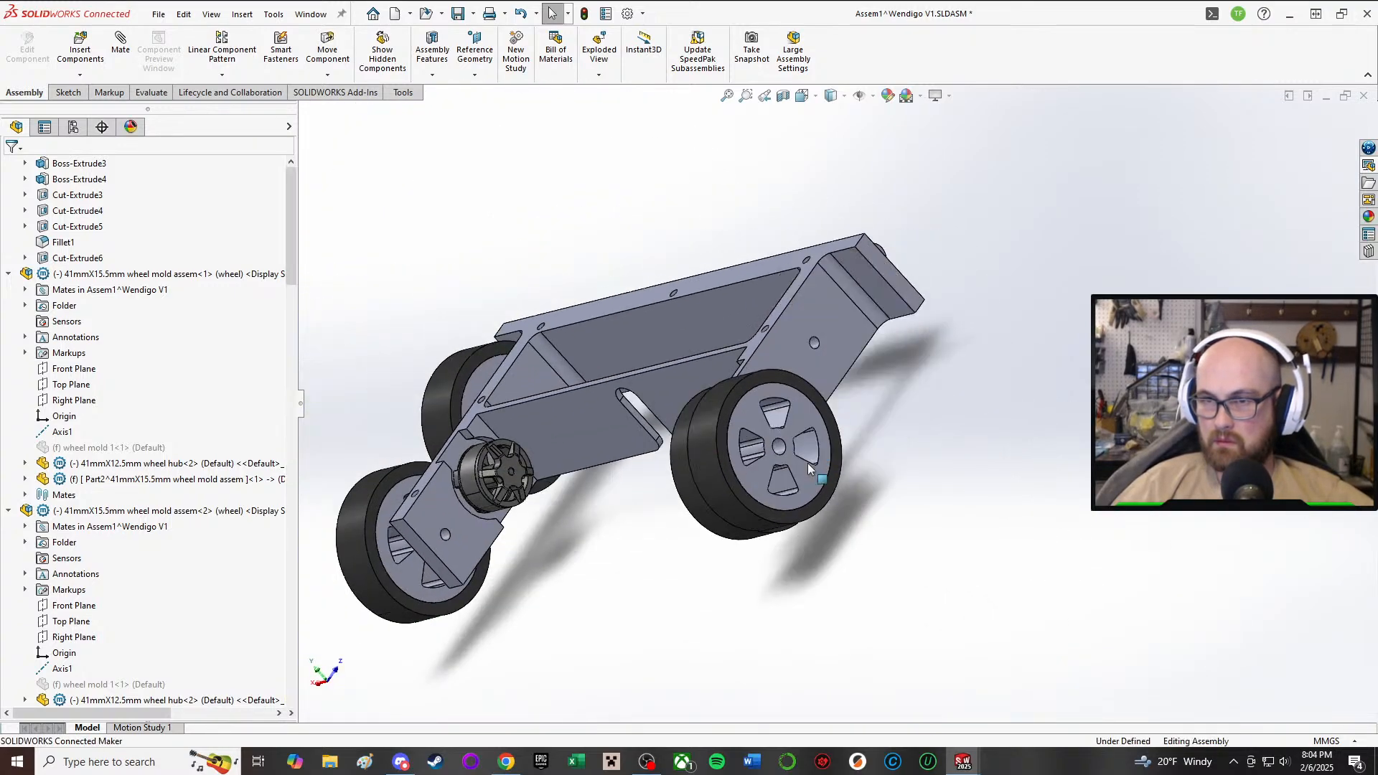
{"action": "scroll", "coordinate": [808, 463], "scroll_direction": "down", "scroll_amount": 5}
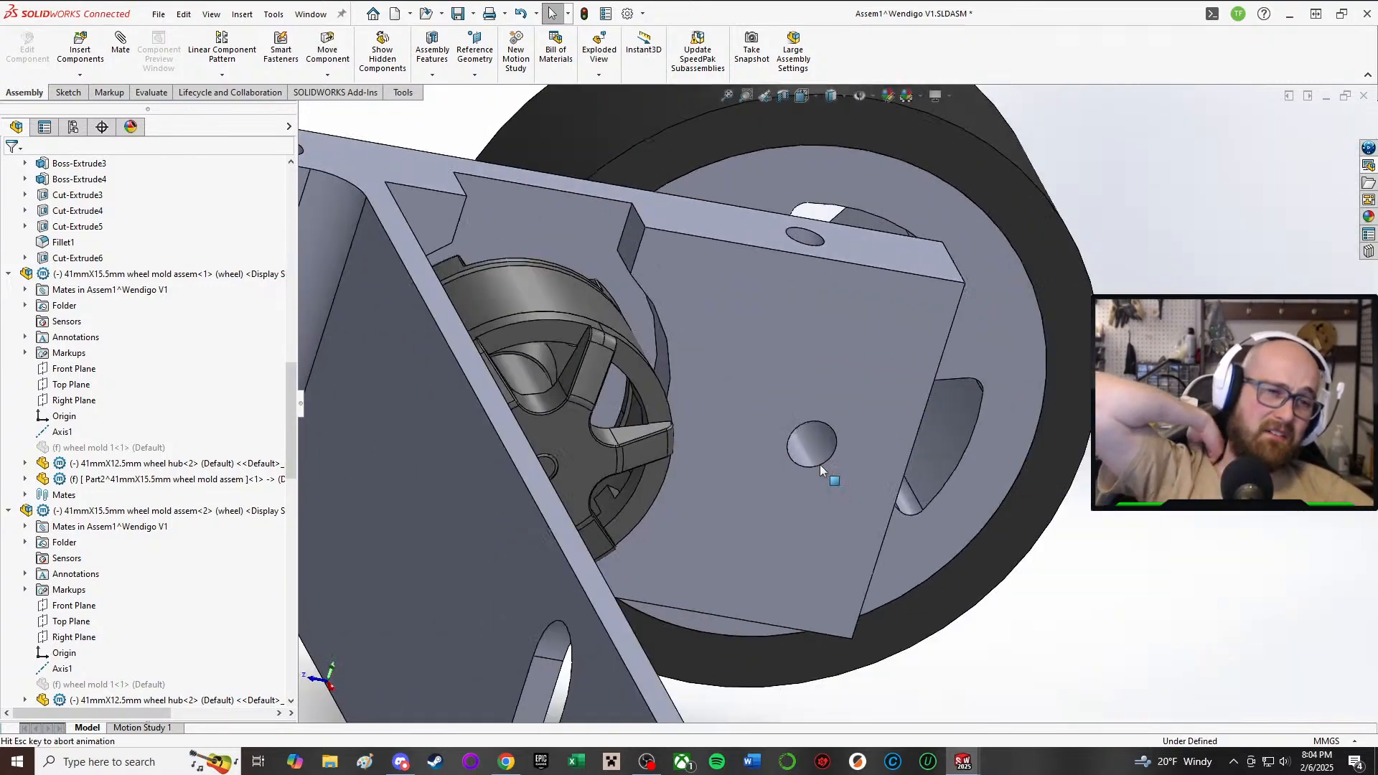
- Undo the latest wheel mates and component moves in the assembly, including the loose wheel's concentric mate to the axle hole
{"action": "key", "text": "ctrl+z"}
{"action": "key", "text": "ctrl+z"}
{"action": "key", "text": "ctrl+z"}
{"action": "key", "text": "ctrl+z"}
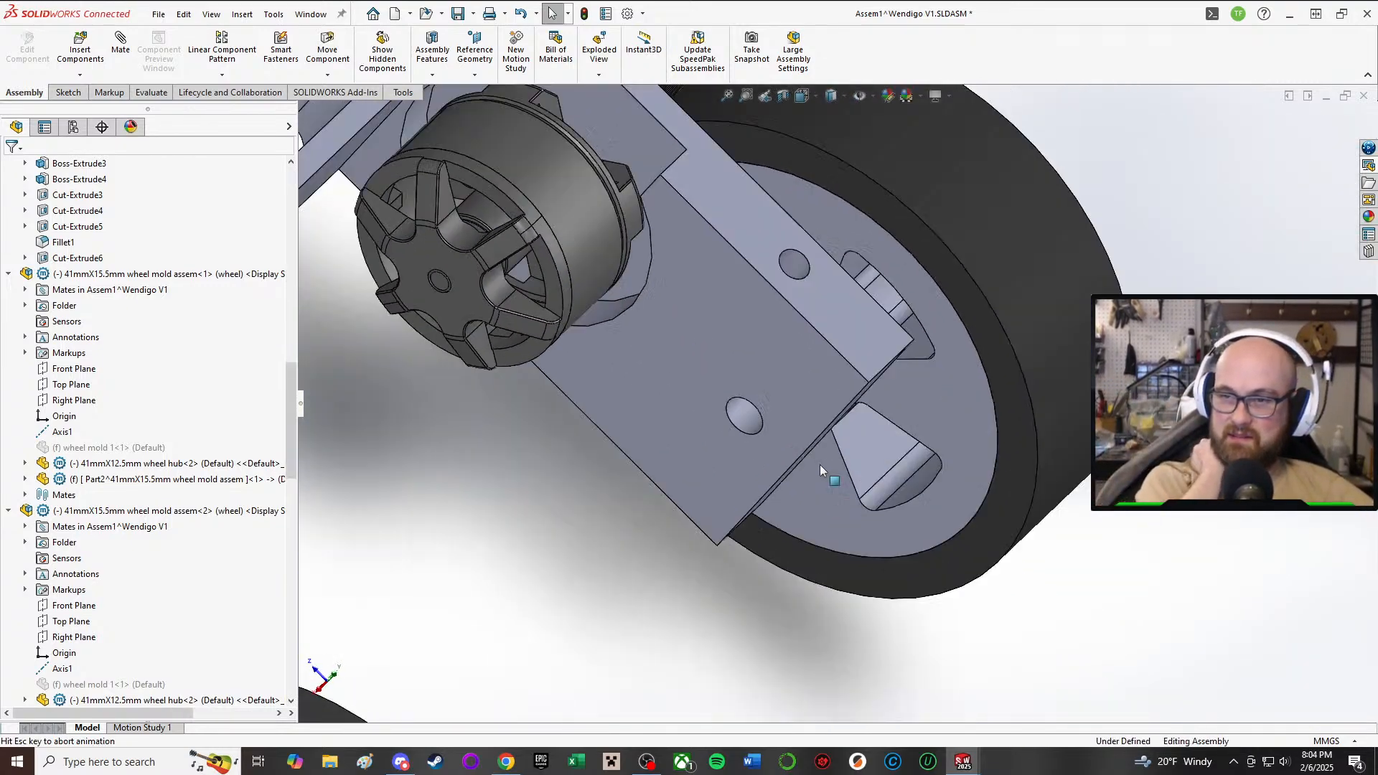
{"action": "key", "text": "ctrl+z"}
{"action": "key", "text": "ctrl+z"}
{"action": "key", "text": "ctrl+z"}
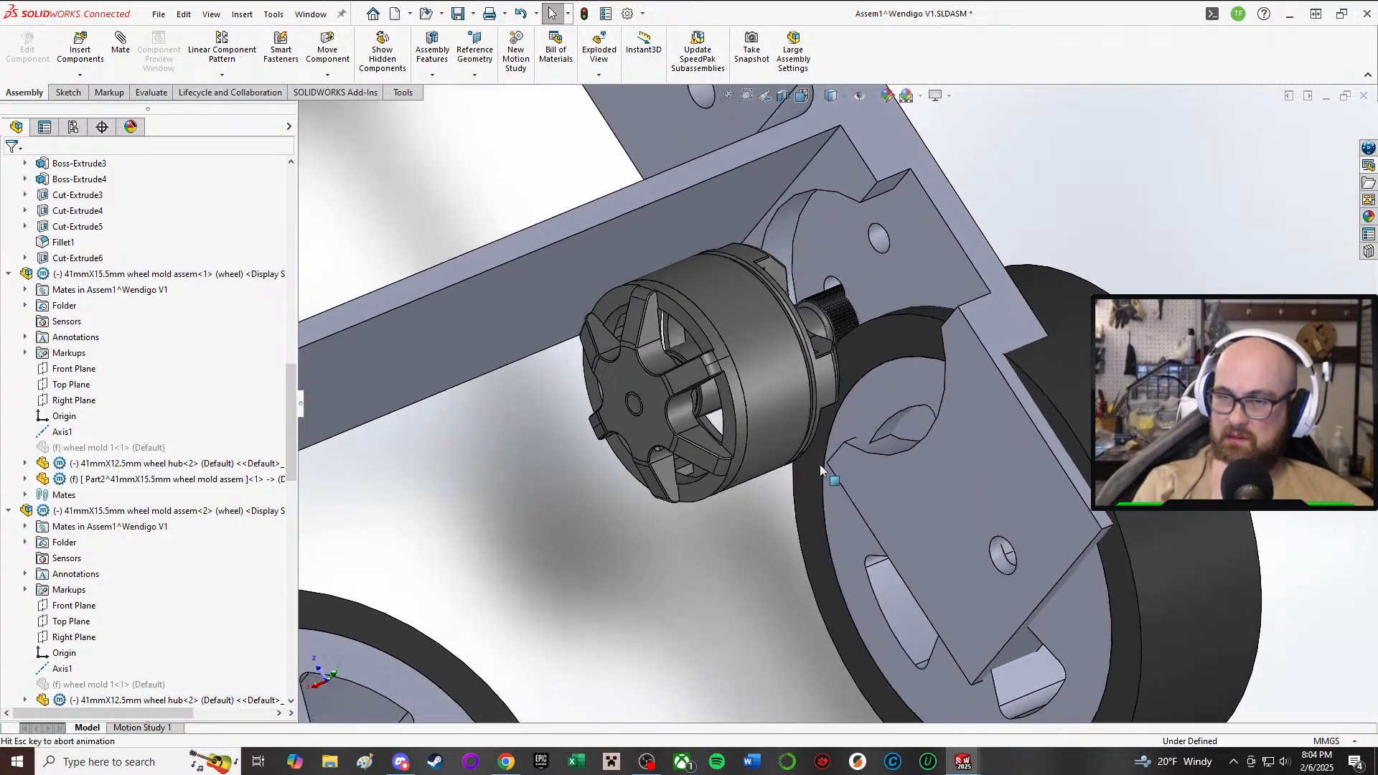
{"action": "key", "text": "ctrl+z"}
{"action": "scroll", "coordinate": [820, 465], "scroll_direction": "down", "scroll_amount": 6}
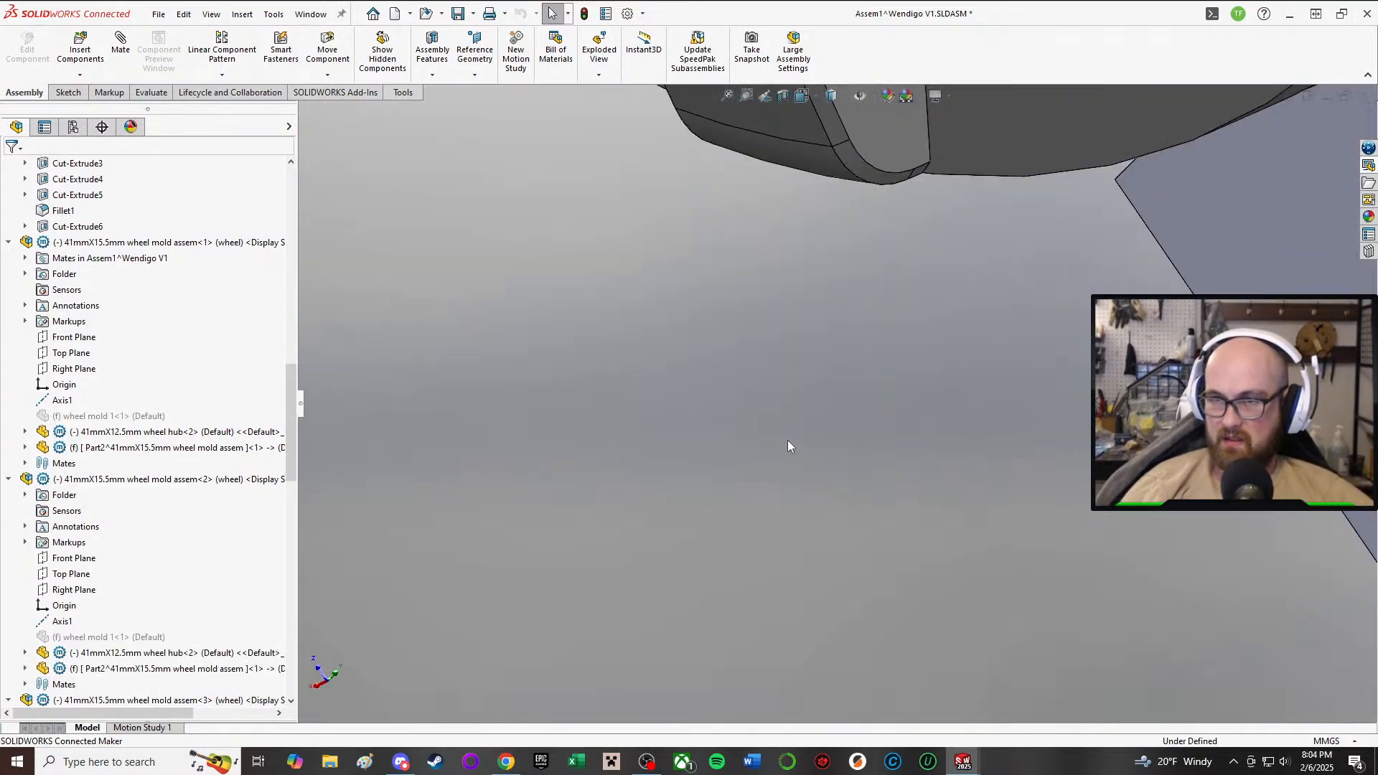
{"action": "scroll", "coordinate": [787, 442], "scroll_direction": "up", "scroll_amount": 6}
{"action": "scroll", "coordinate": [775, 428], "scroll_direction": "up", "scroll_amount": 10}
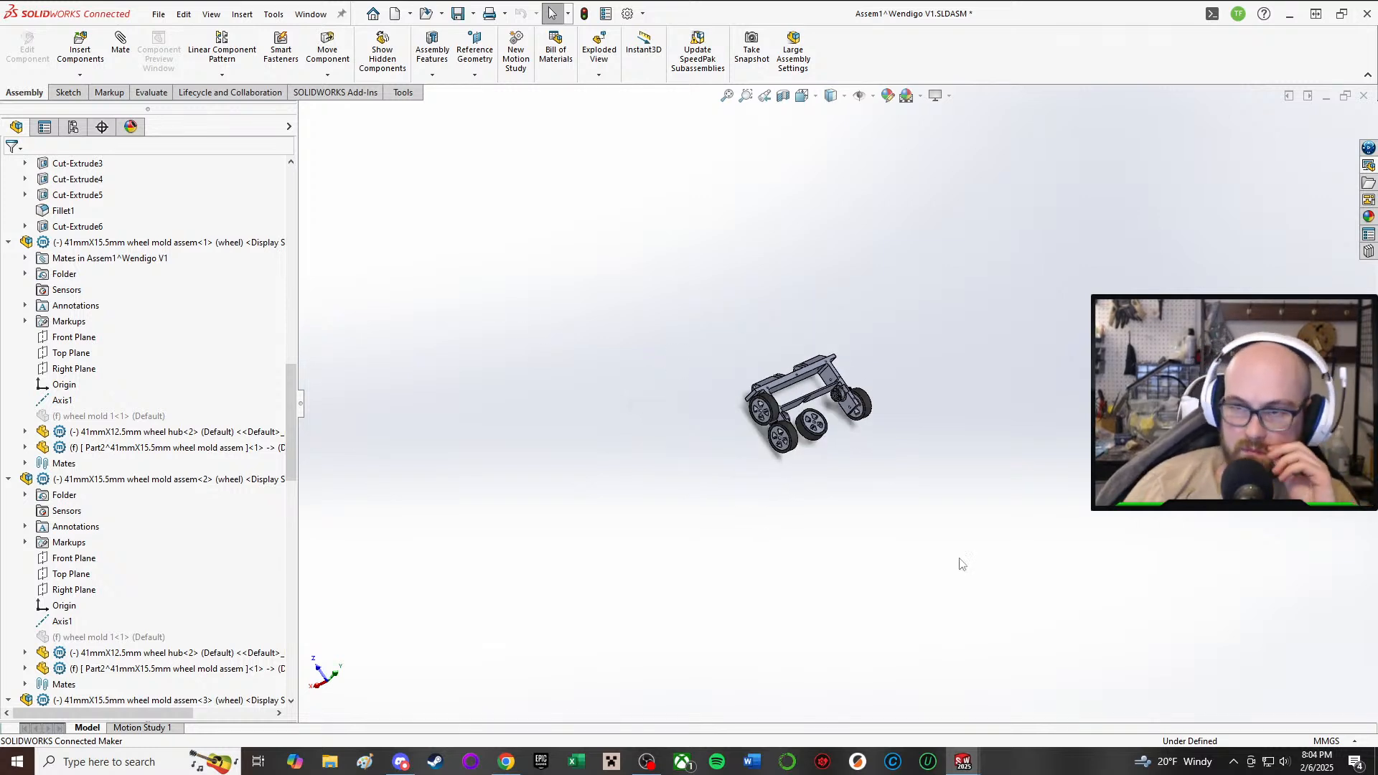
{"action": "middle_click_drag", "start_coordinate": [855, 345], "coordinate": [807, 502]}
{"action": "scroll", "coordinate": [809, 470], "scroll_direction": "down", "scroll_amount": 5}
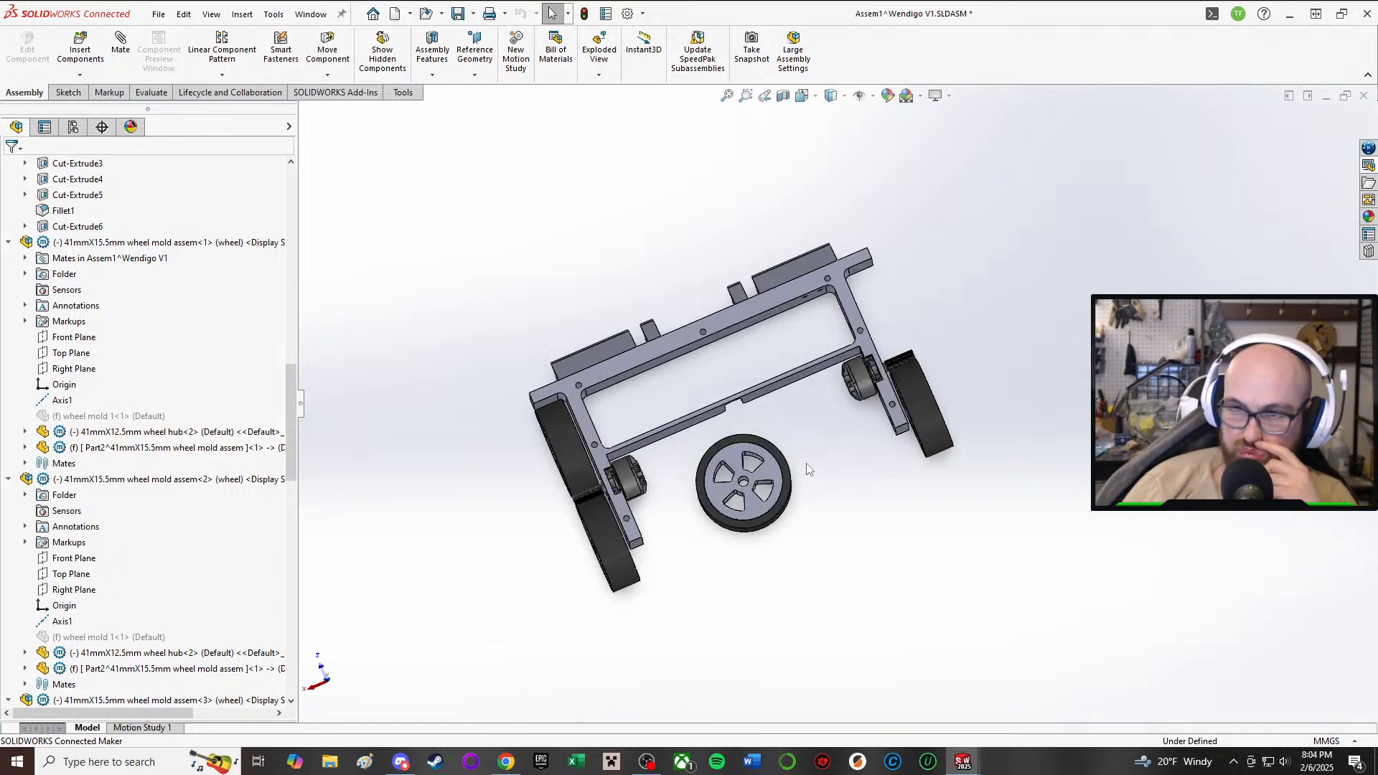
- Try moving the driven wheel inward from the drive pod's side arm, and undo the move
{"action": "scroll", "coordinate": [172, 425], "scroll_direction": "up", "scroll_amount": 10}
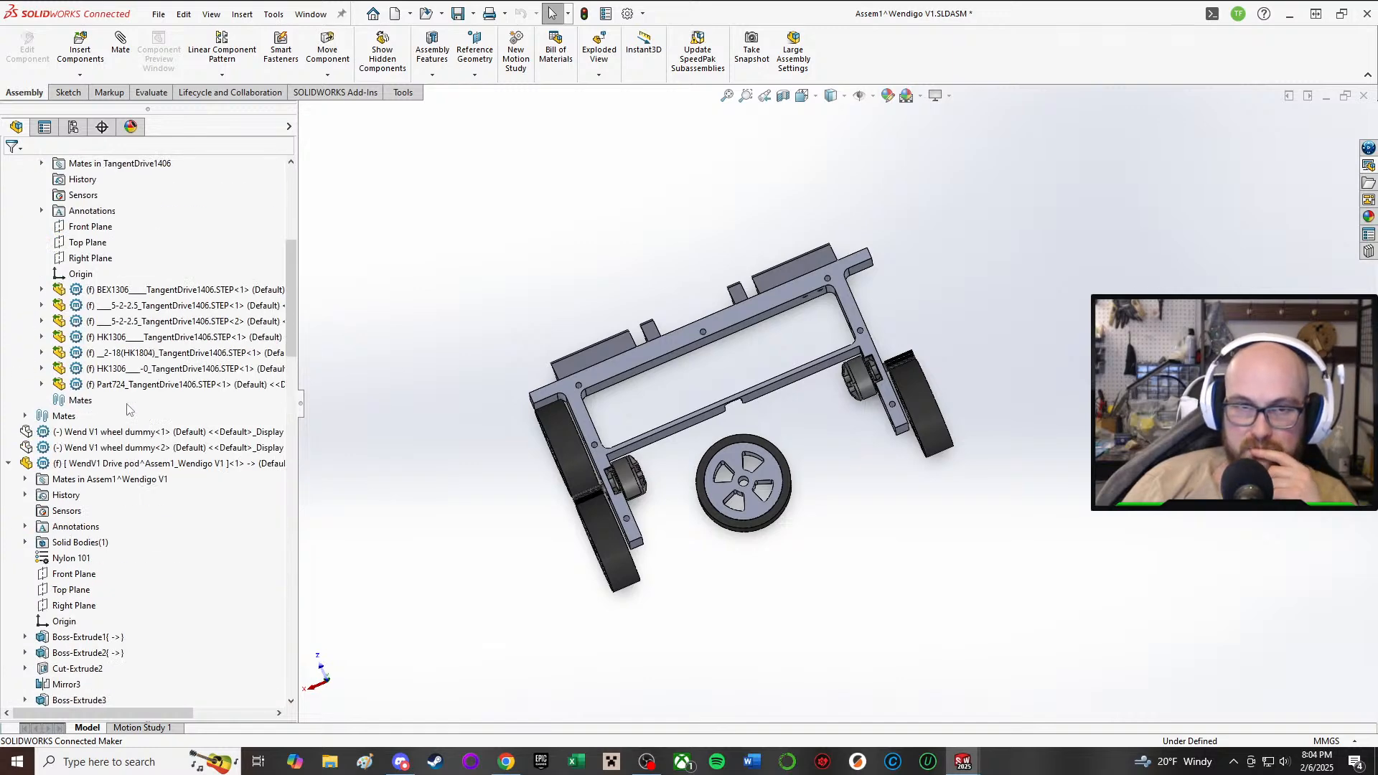
{"action": "left_click", "coordinate": [185, 480]}
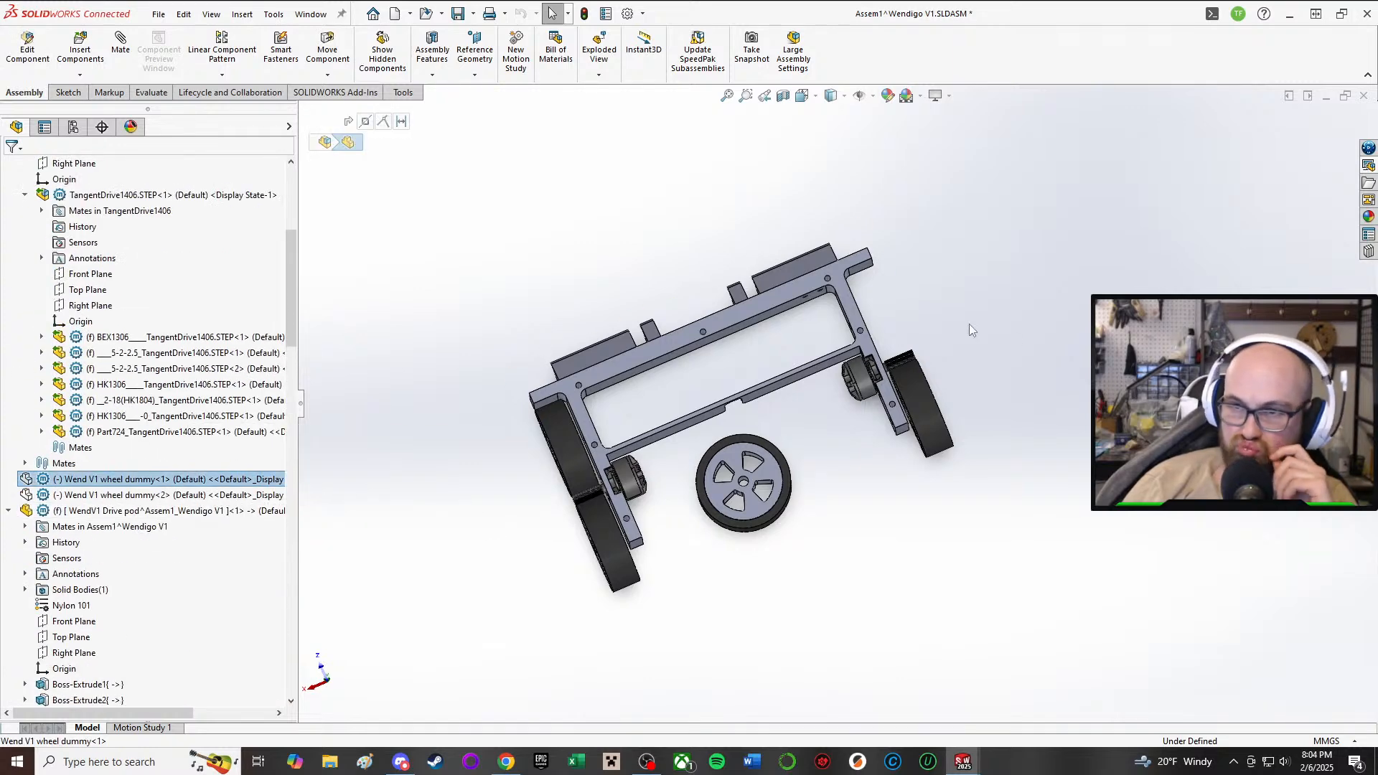
{"action": "left_click_drag", "start_coordinate": [919, 406], "coordinate": [830, 429]}
{"action": "middle_click_drag", "start_coordinate": [689, 402], "coordinate": [607, 378]}
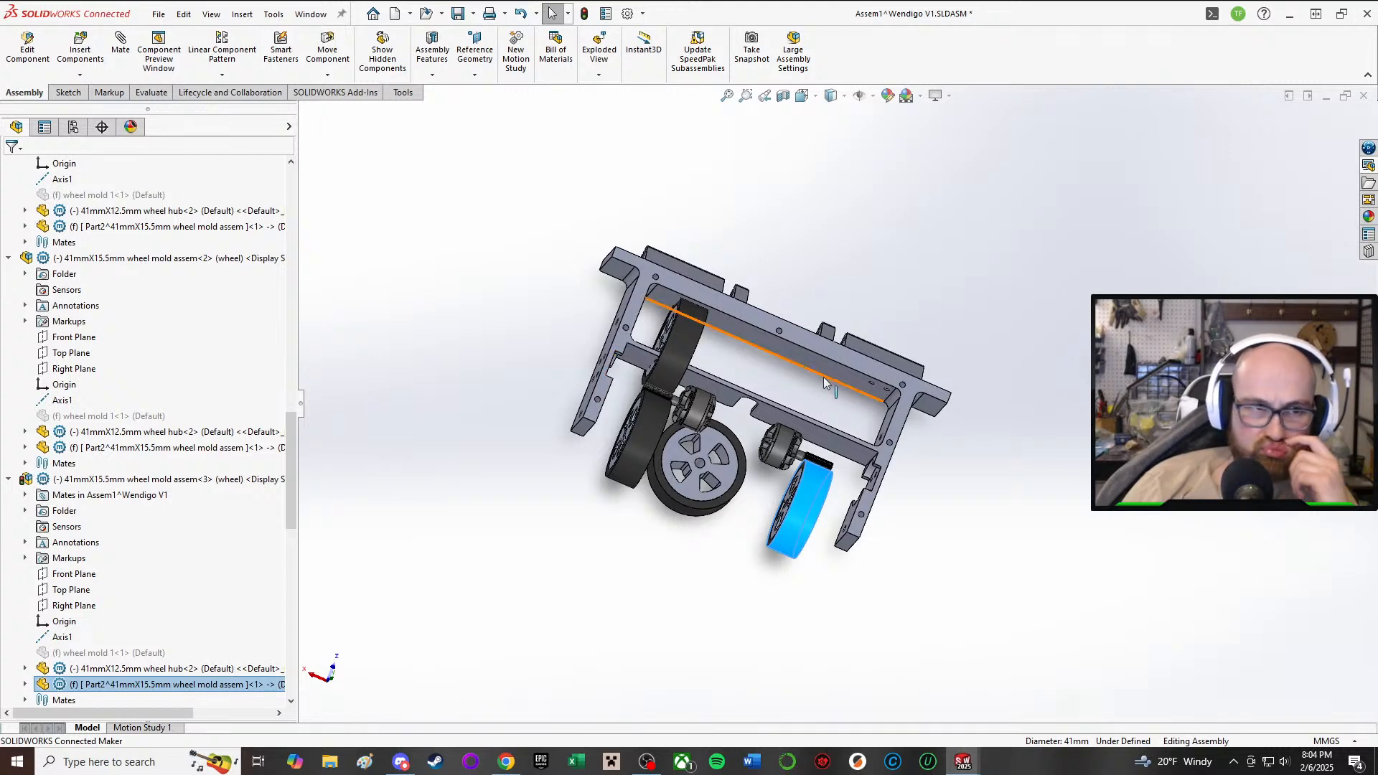
{"action": "mouse_move", "coordinate": [948, 524]}
{"action": "middle_mouse_down"}
{"action": "mouse_move", "coordinate": [926, 369]}
{"action": "mouse_move", "coordinate": [969, 436]}
{"action": "mouse_move", "coordinate": [936, 518]}
{"action": "middle_mouse_up"}
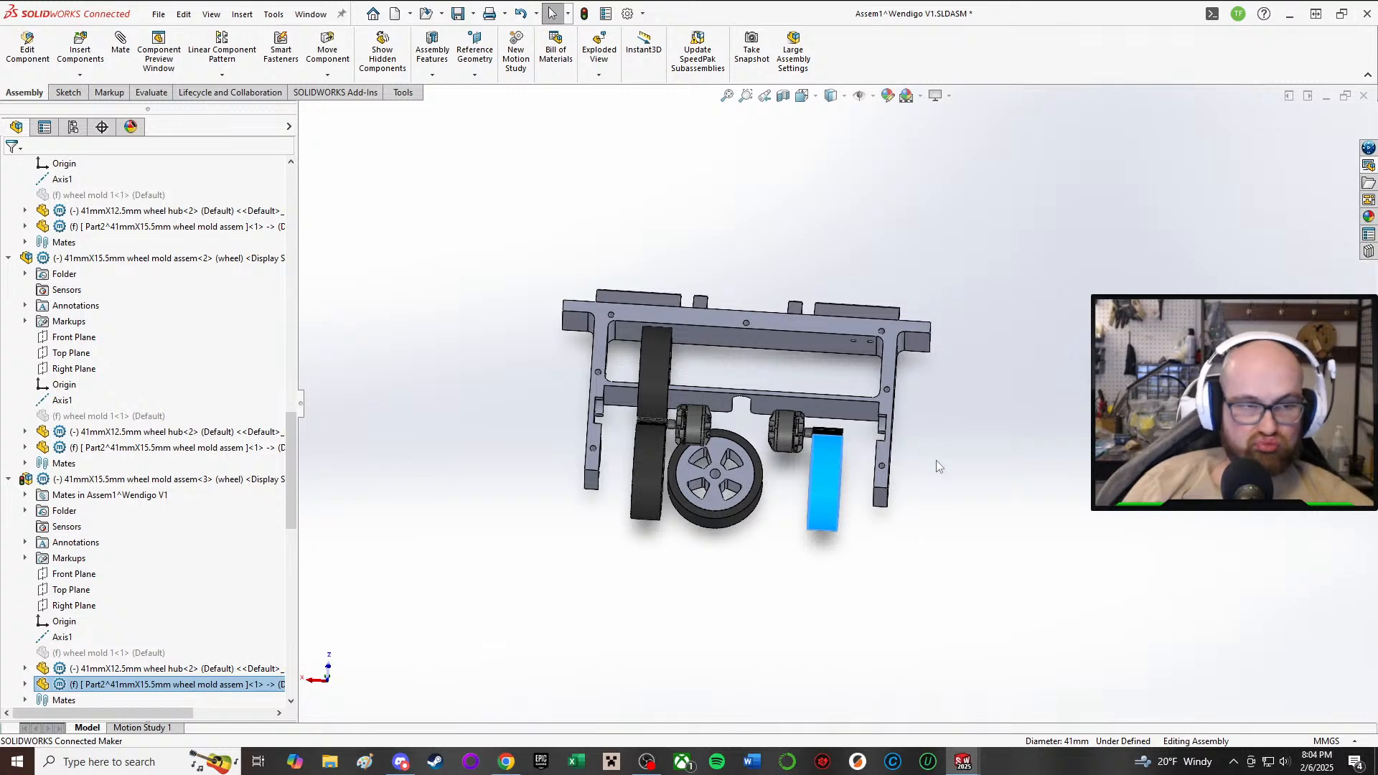
{"action": "key", "text": "ctrl+z"}
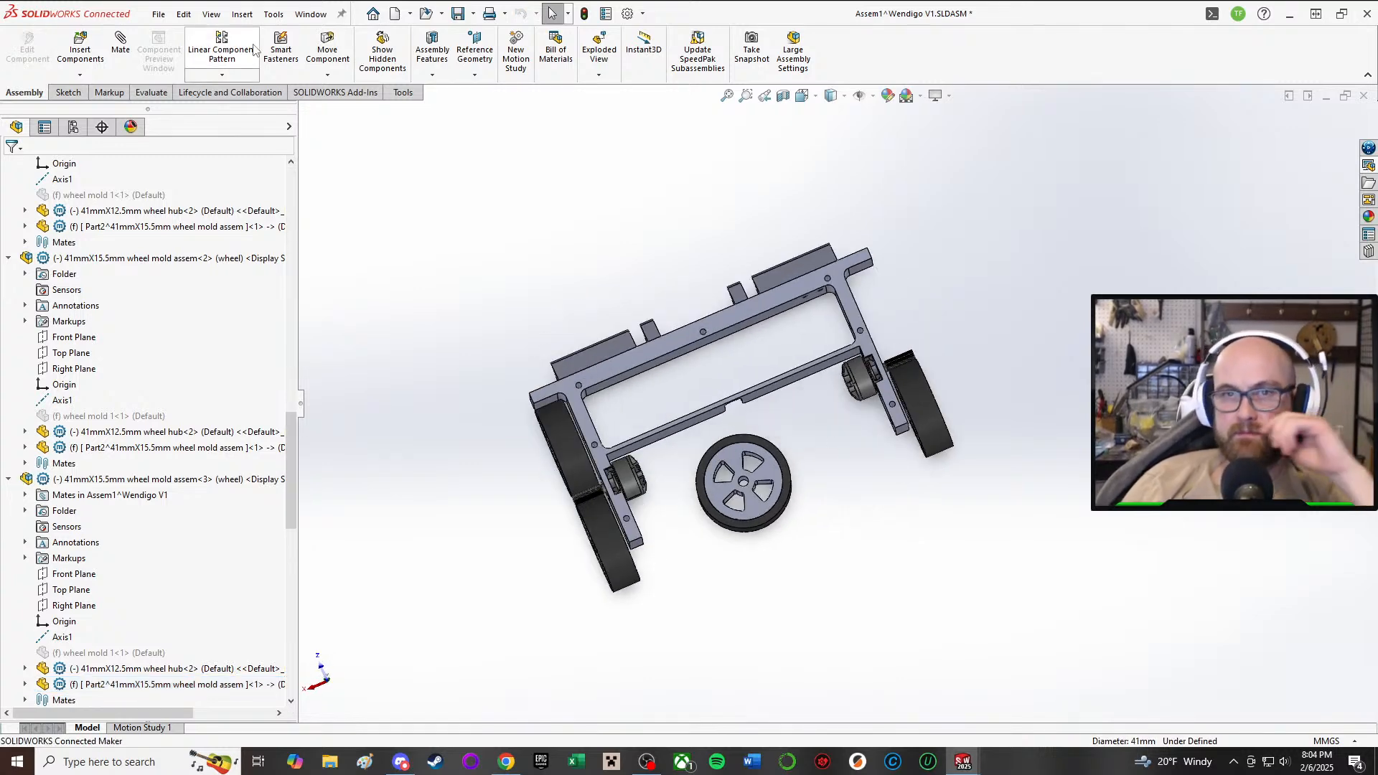
- Move the drive motor inward, away from its mounting pocket in the drive pod's side arm
{"action": "middle_click_drag", "start_coordinate": [890, 503], "coordinate": [795, 357]}
{"action": "scroll", "coordinate": [136, 384], "scroll_direction": "up", "scroll_amount": 15}
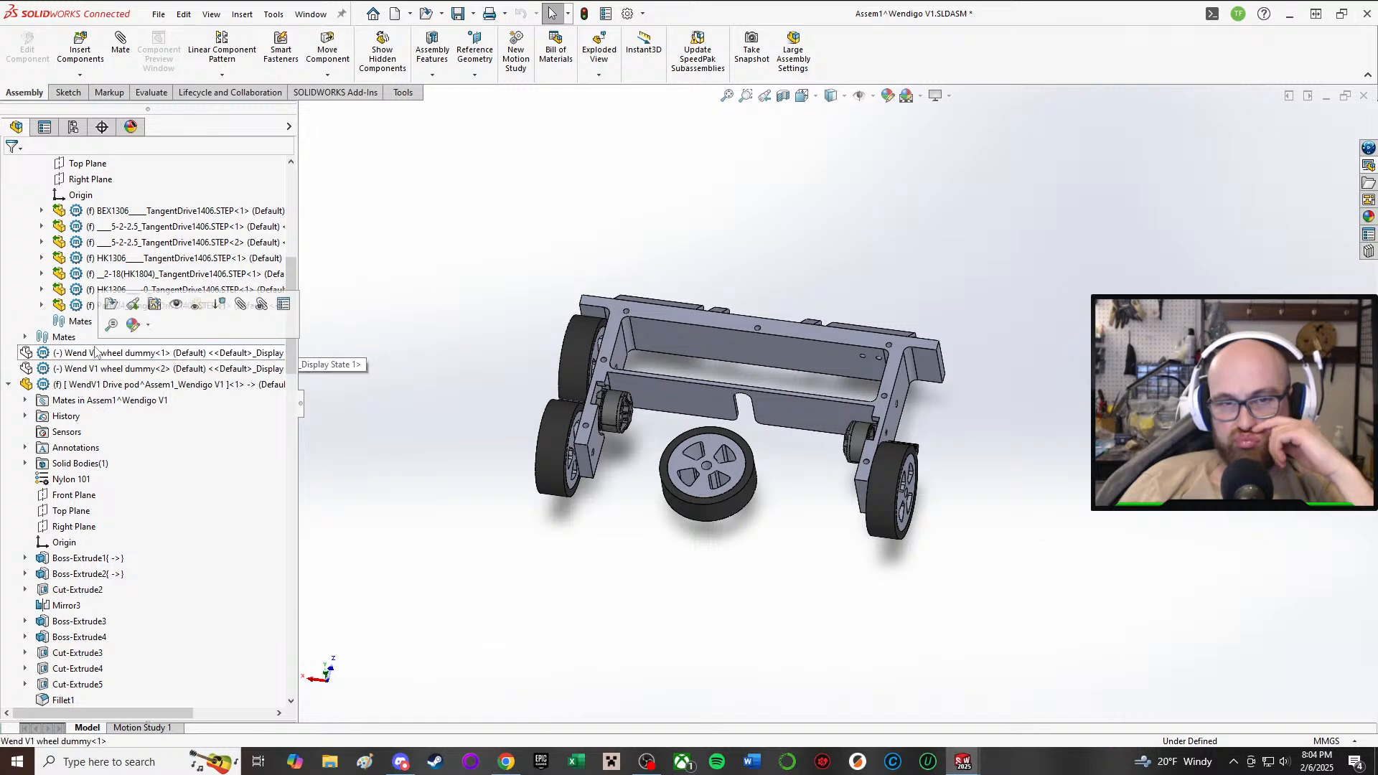
{"action": "left_click", "coordinate": [94, 352]}
{"action": "scroll", "coordinate": [898, 385], "scroll_direction": "down", "scroll_amount": 2}
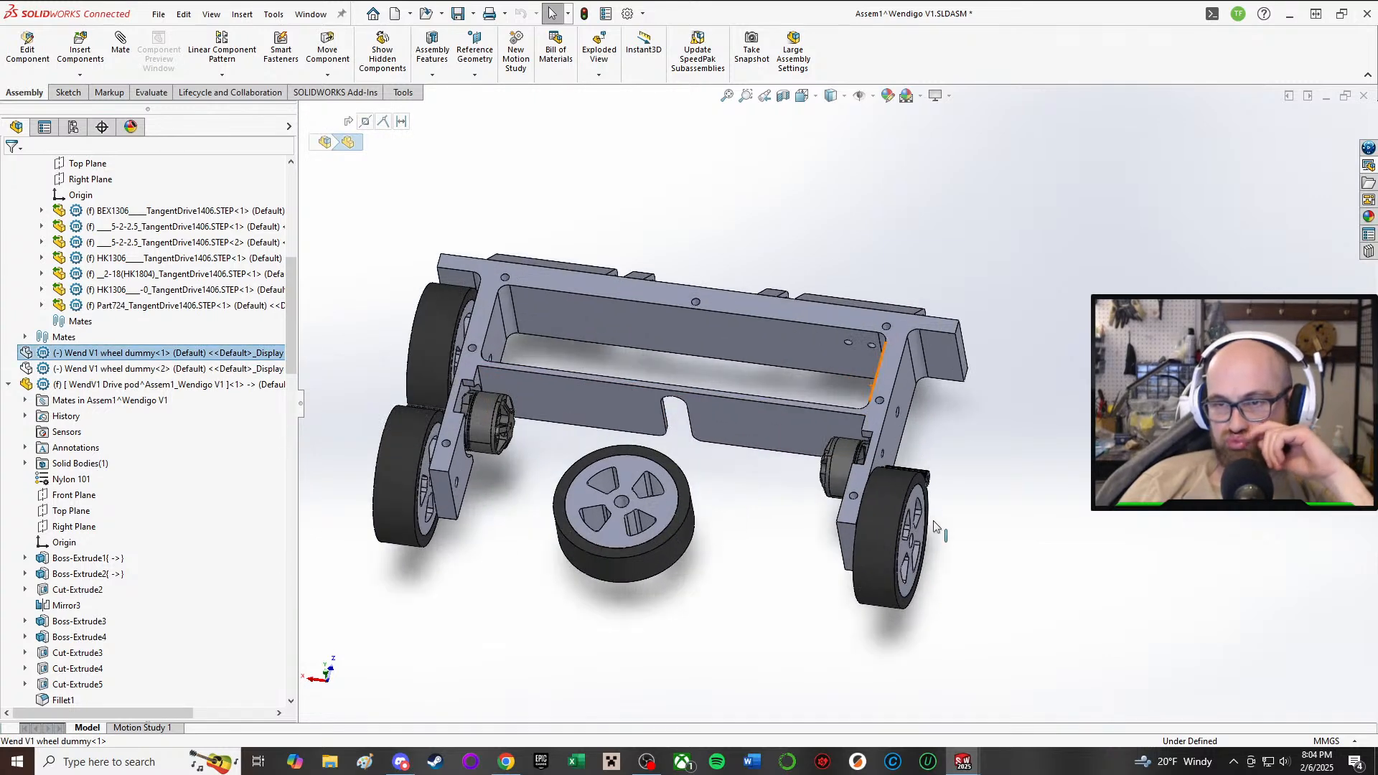
{"action": "left_click_drag", "start_coordinate": [849, 467], "coordinate": [776, 477]}
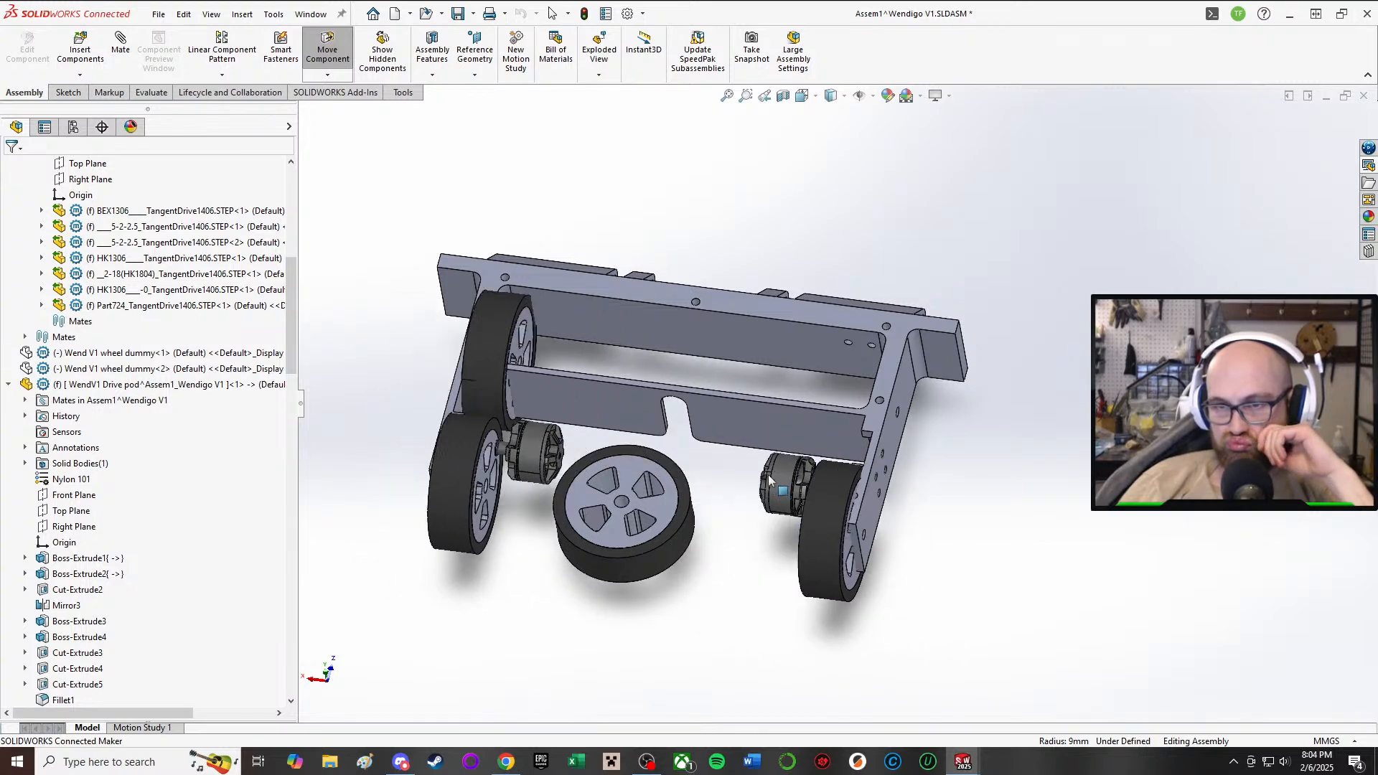
{"action": "left_click", "coordinate": [779, 477]}
- Start editing the WendV1 Drive pod part within the assembly and check which geometry Boss-Extrude1 covers
{"action": "left_click", "coordinate": [604, 317]}
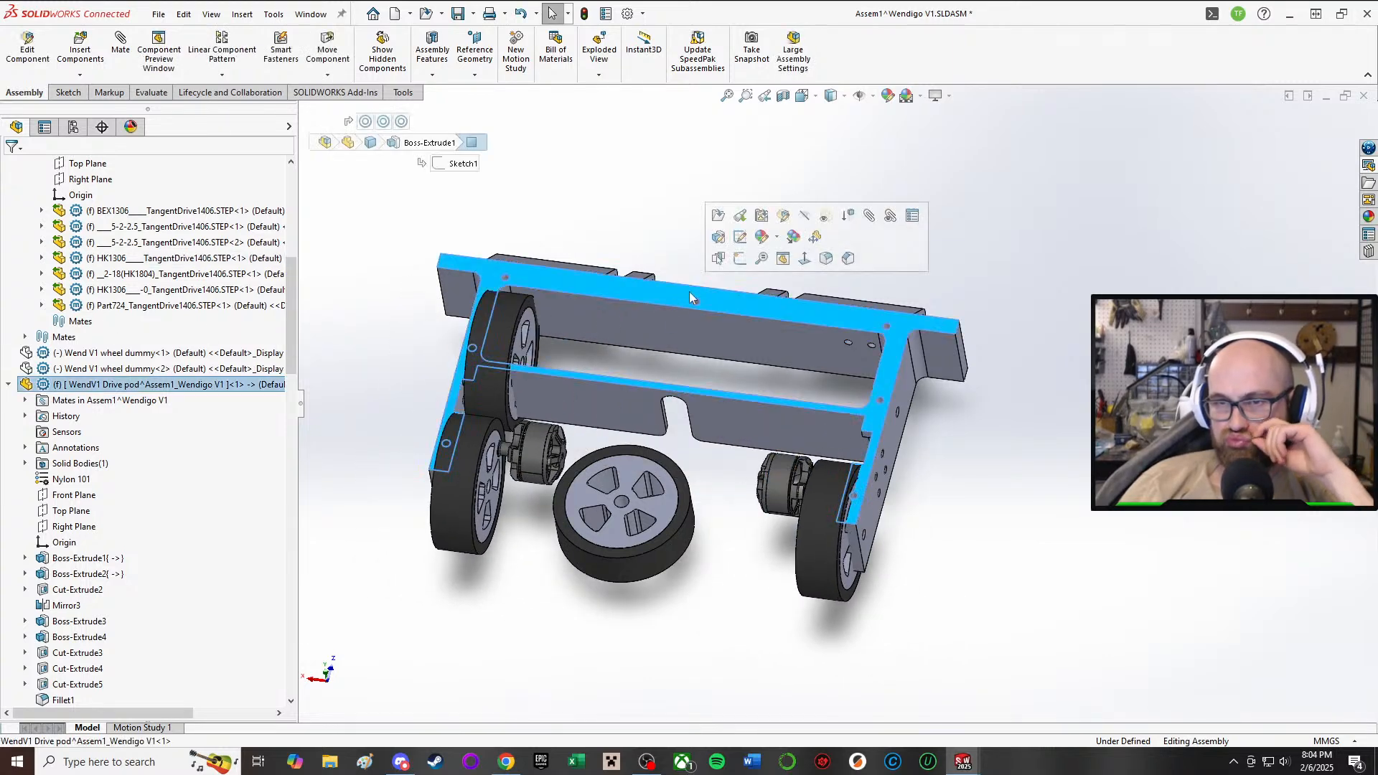
{"action": "left_click", "coordinate": [775, 231]}
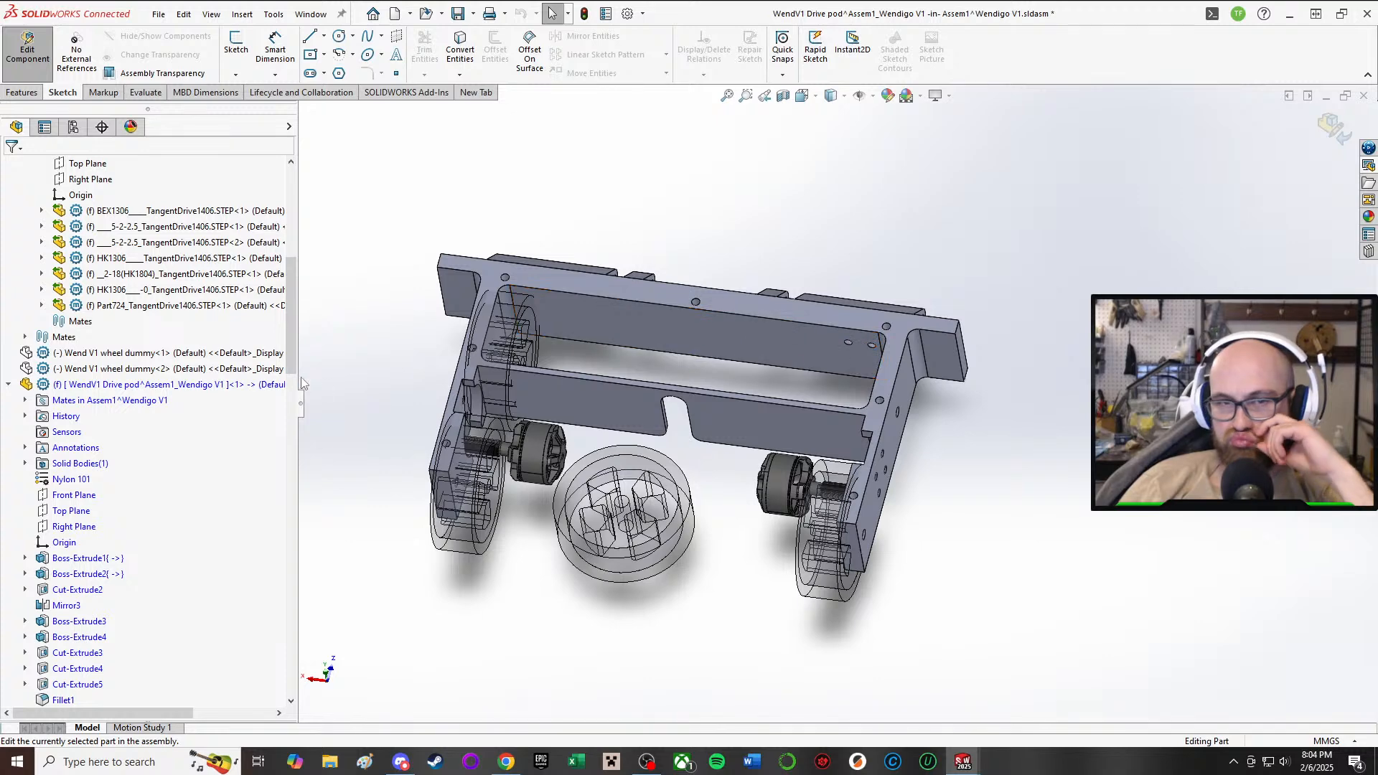
{"action": "scroll", "coordinate": [131, 413], "scroll_direction": "down", "scroll_amount": 4}
{"action": "scroll", "coordinate": [131, 413], "scroll_direction": "down", "scroll_amount": 1}
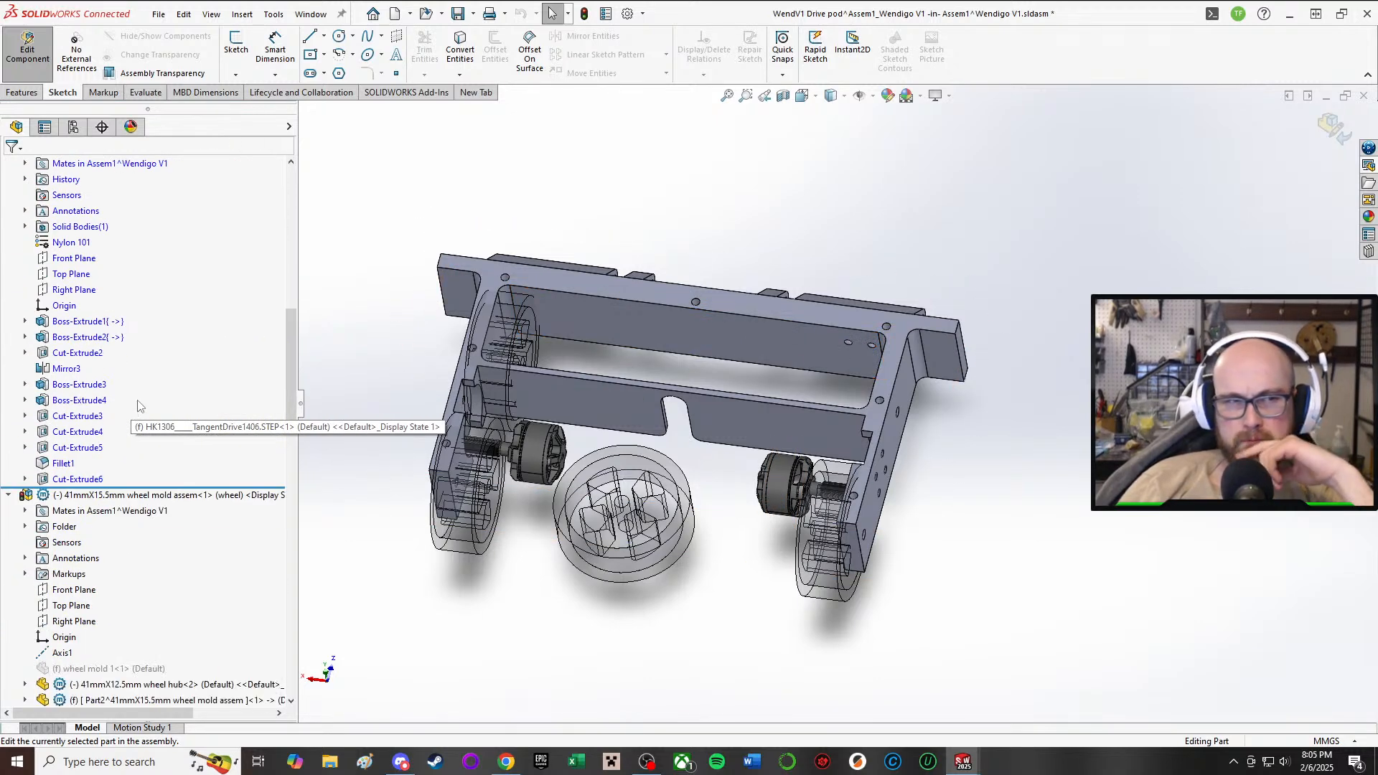
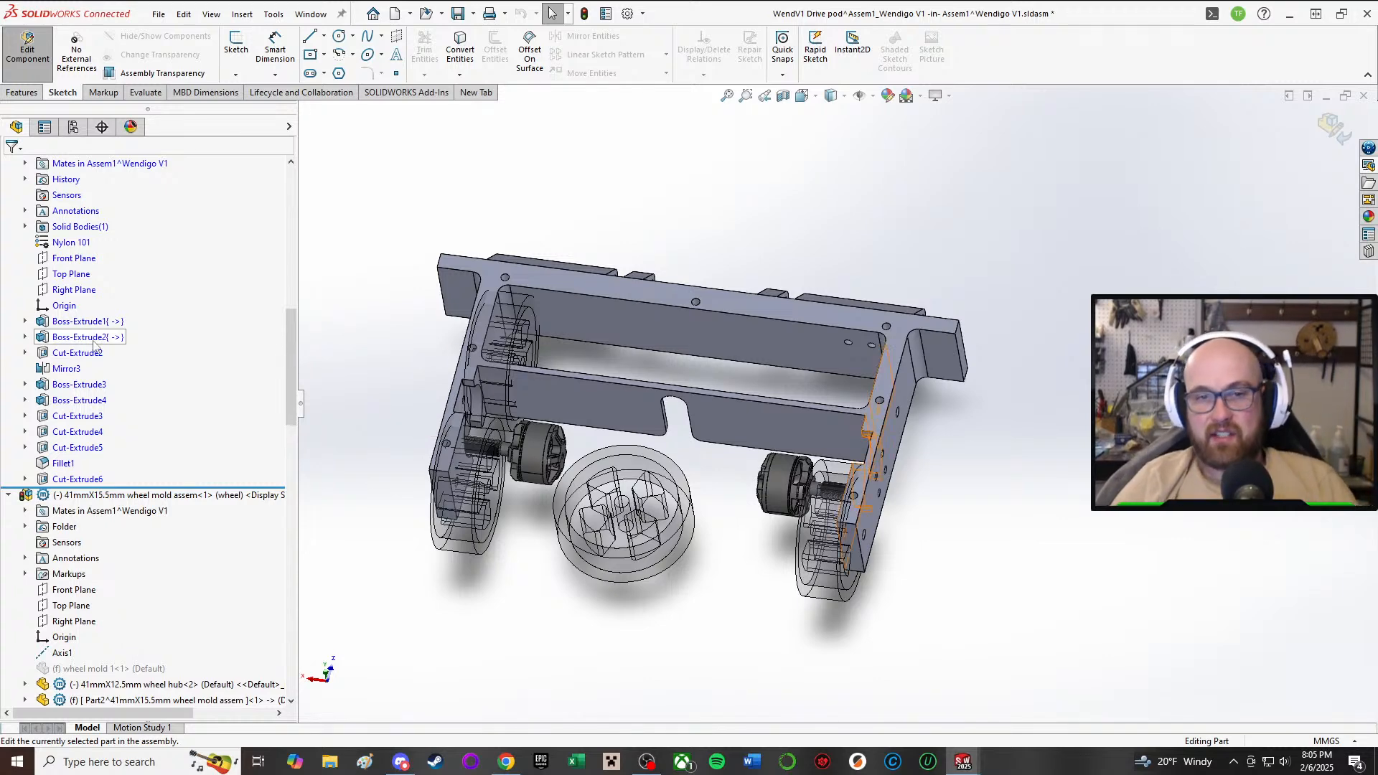
{"action": "left_click", "coordinate": [82, 321]}
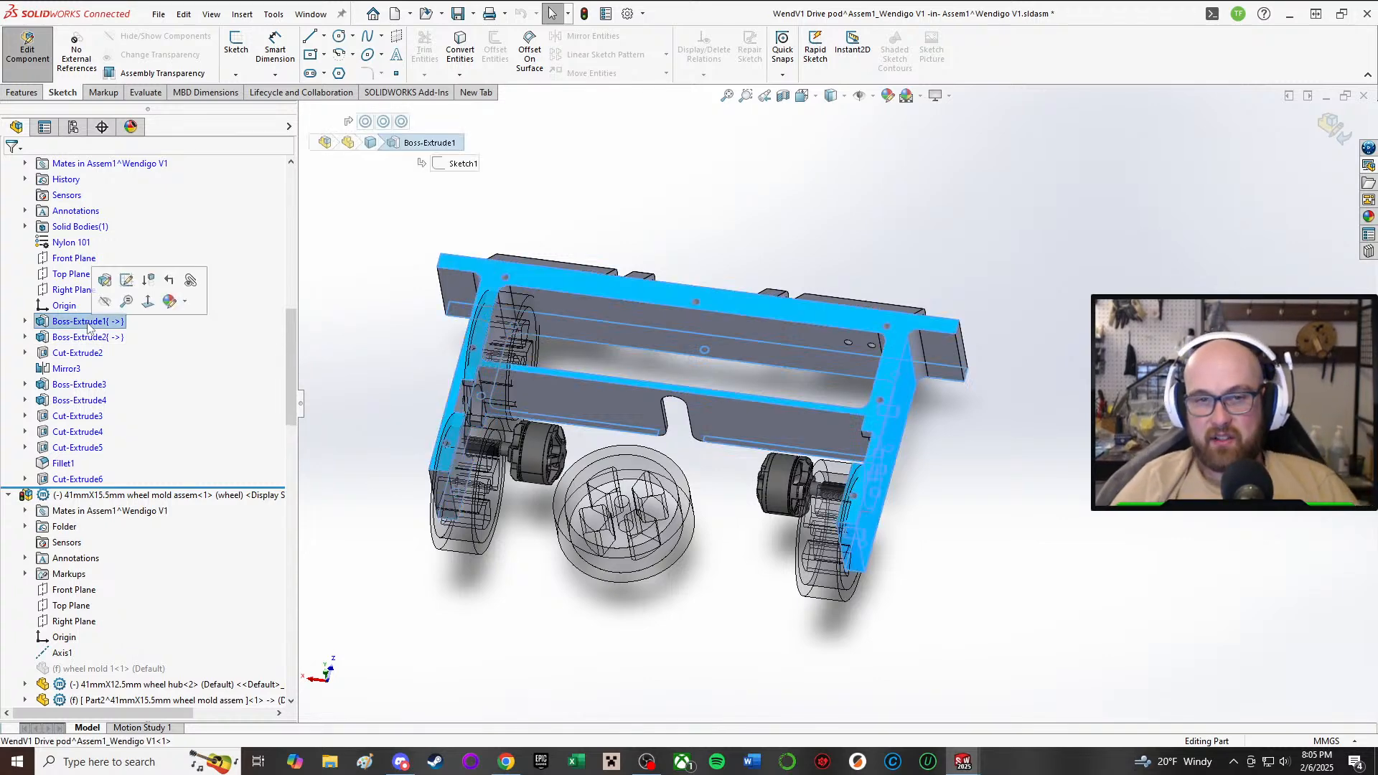
{"action": "left_click", "coordinate": [1190, 541]}
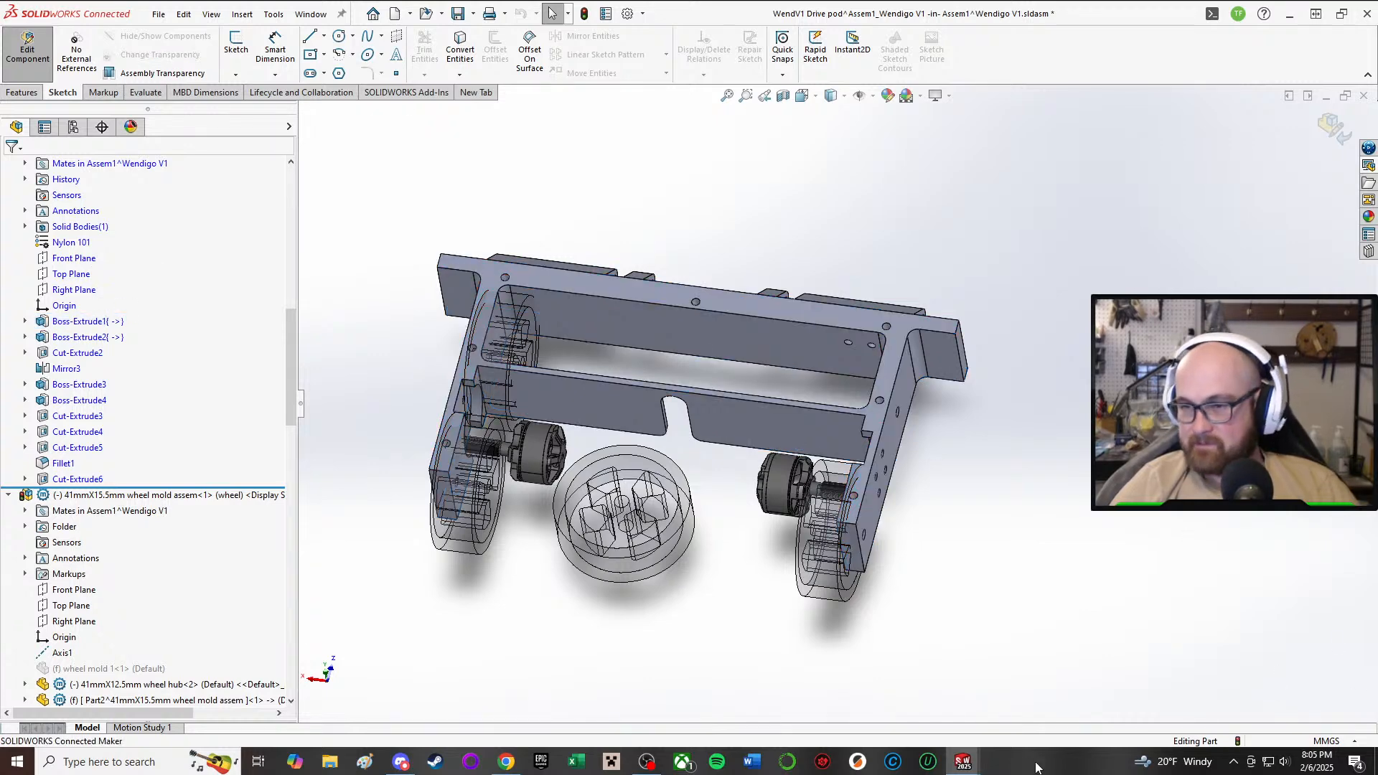
- Switch to the top-level Wendigo V1 assembly and rebuild it with the changed models
{"action": "mouse_move", "coordinate": [962, 762]}
{"action": "left_click", "coordinate": [534, 690]}
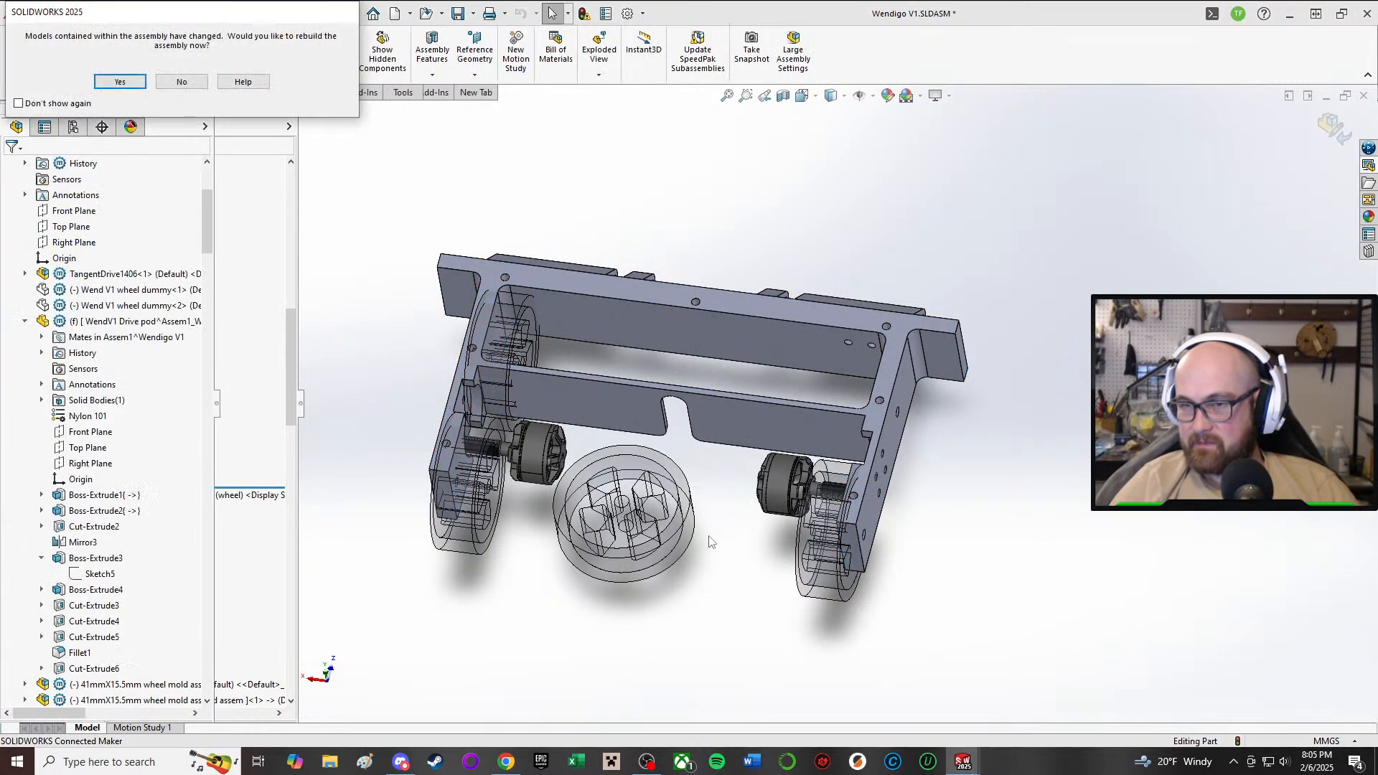
{"action": "left_click", "coordinate": [119, 82]}
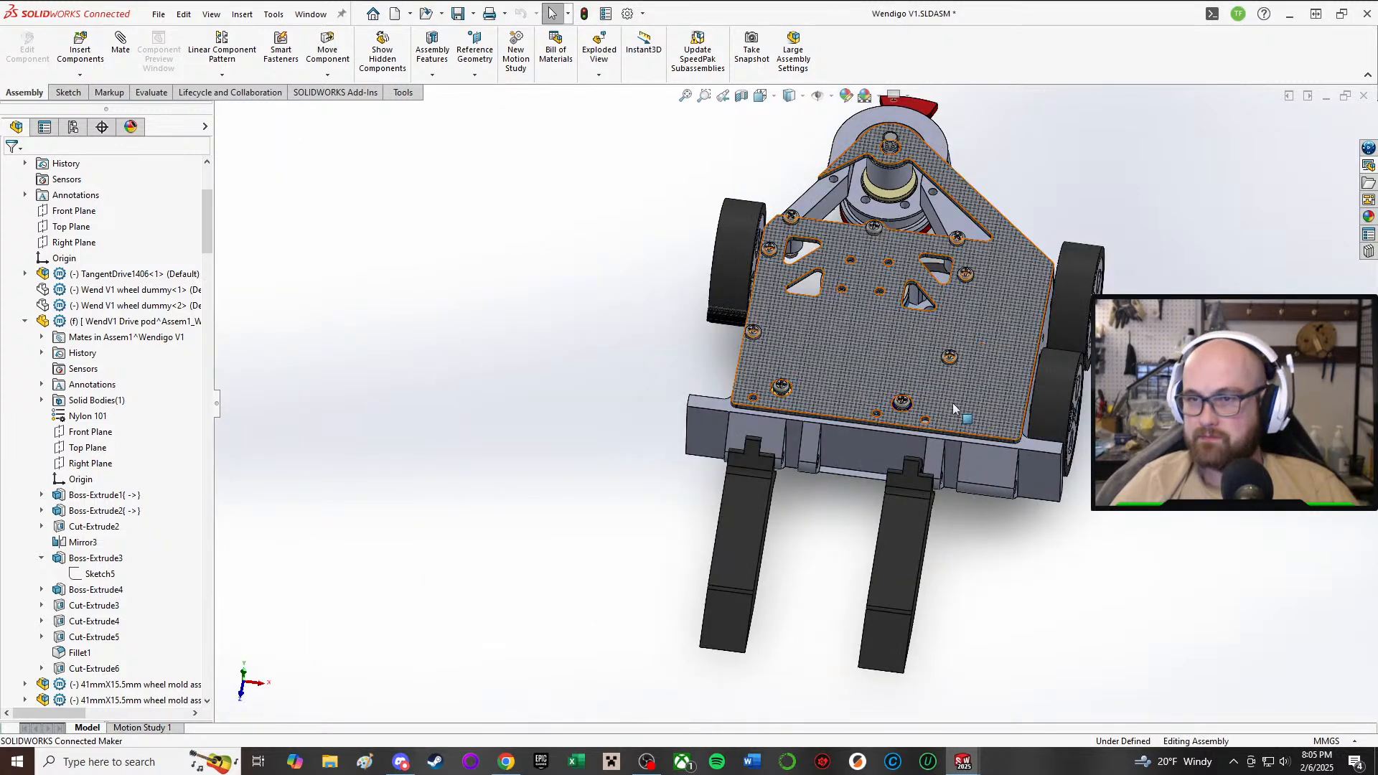
- List the Assem1 subassembly's mates in Wendigo V1 and examine the references of Coincident15 and Distance5
{"action": "middle_click_drag", "start_coordinate": [954, 409], "coordinate": [893, 438]}
{"action": "left_click", "coordinate": [872, 450]}
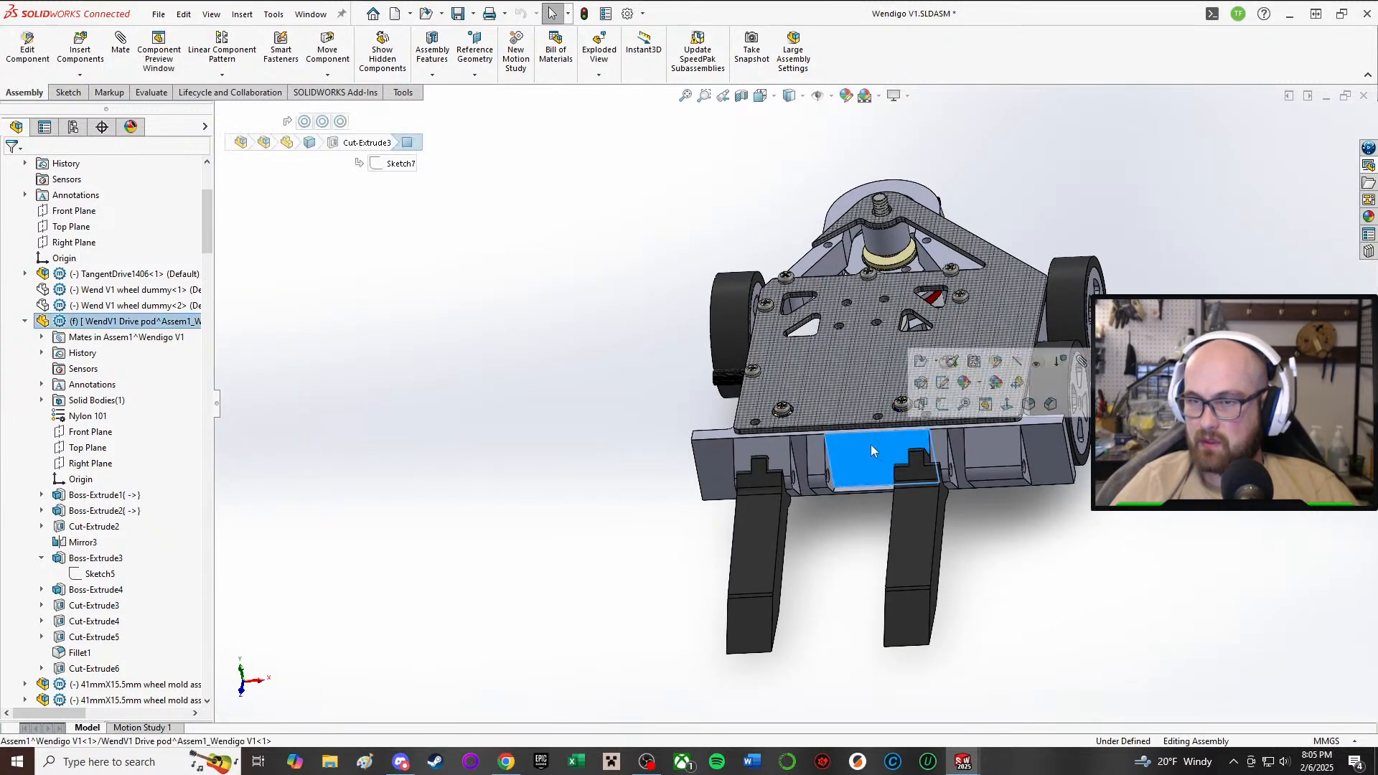
{"action": "scroll", "coordinate": [120, 341], "scroll_direction": "up", "scroll_amount": 4}
{"action": "double_click", "coordinate": [41, 342]}
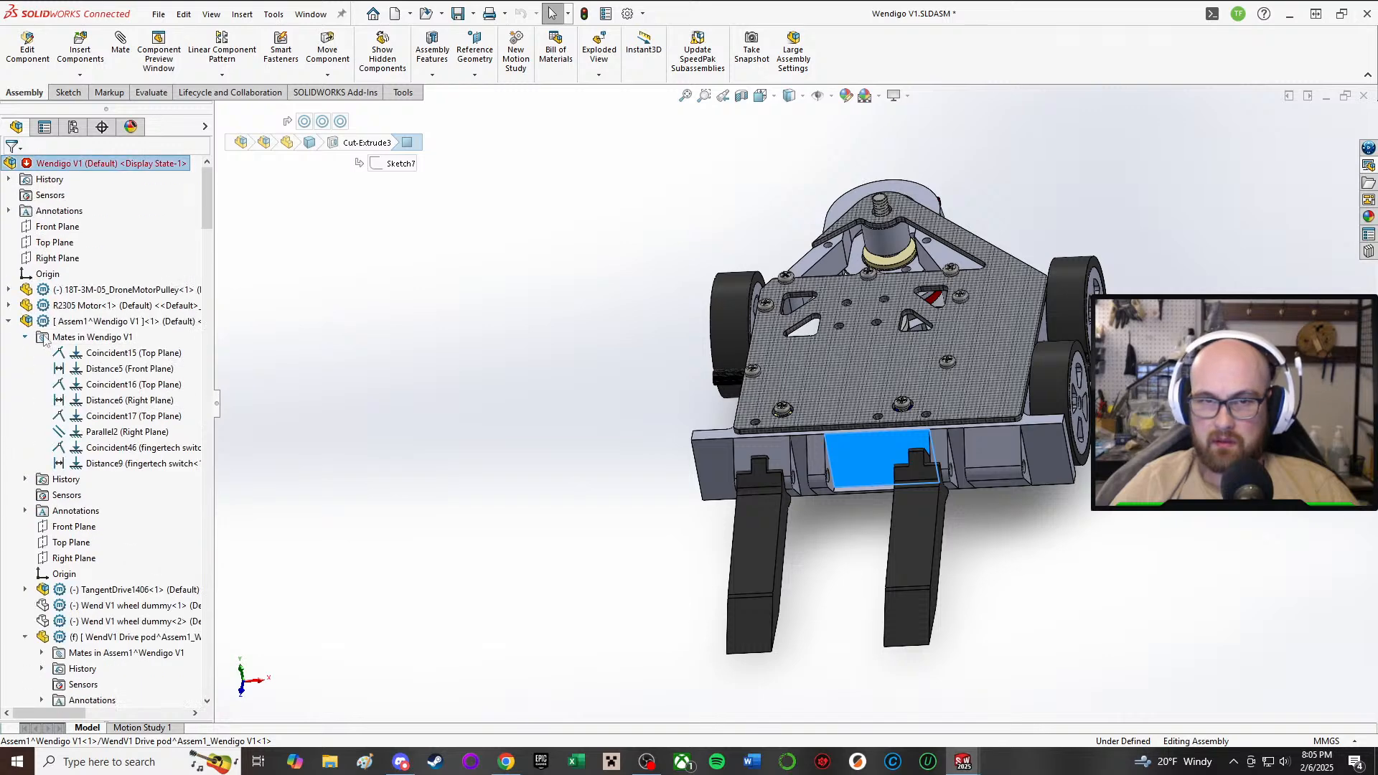
{"action": "left_click", "coordinate": [133, 352]}
{"action": "left_click", "coordinate": [140, 373]}
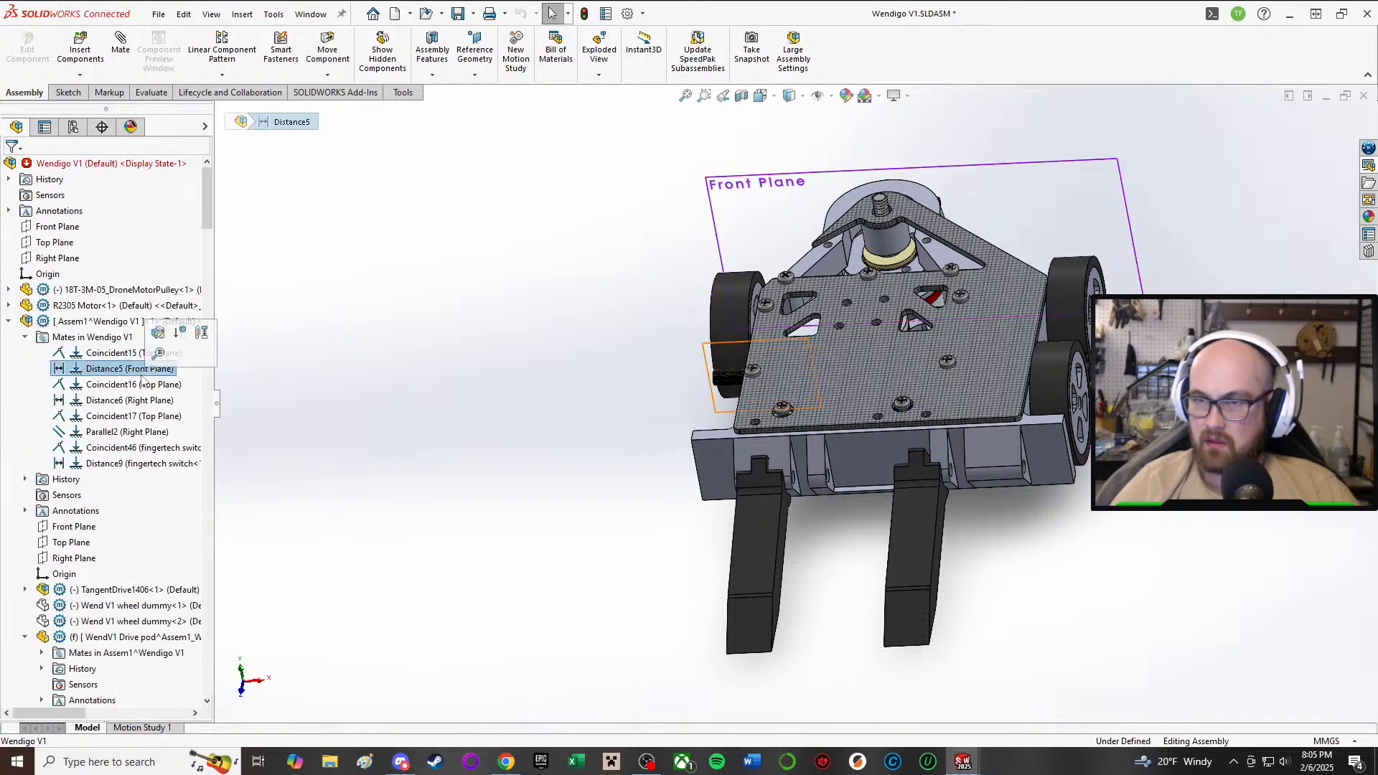
{"action": "middle_click_drag", "start_coordinate": [828, 400], "coordinate": [865, 435]}
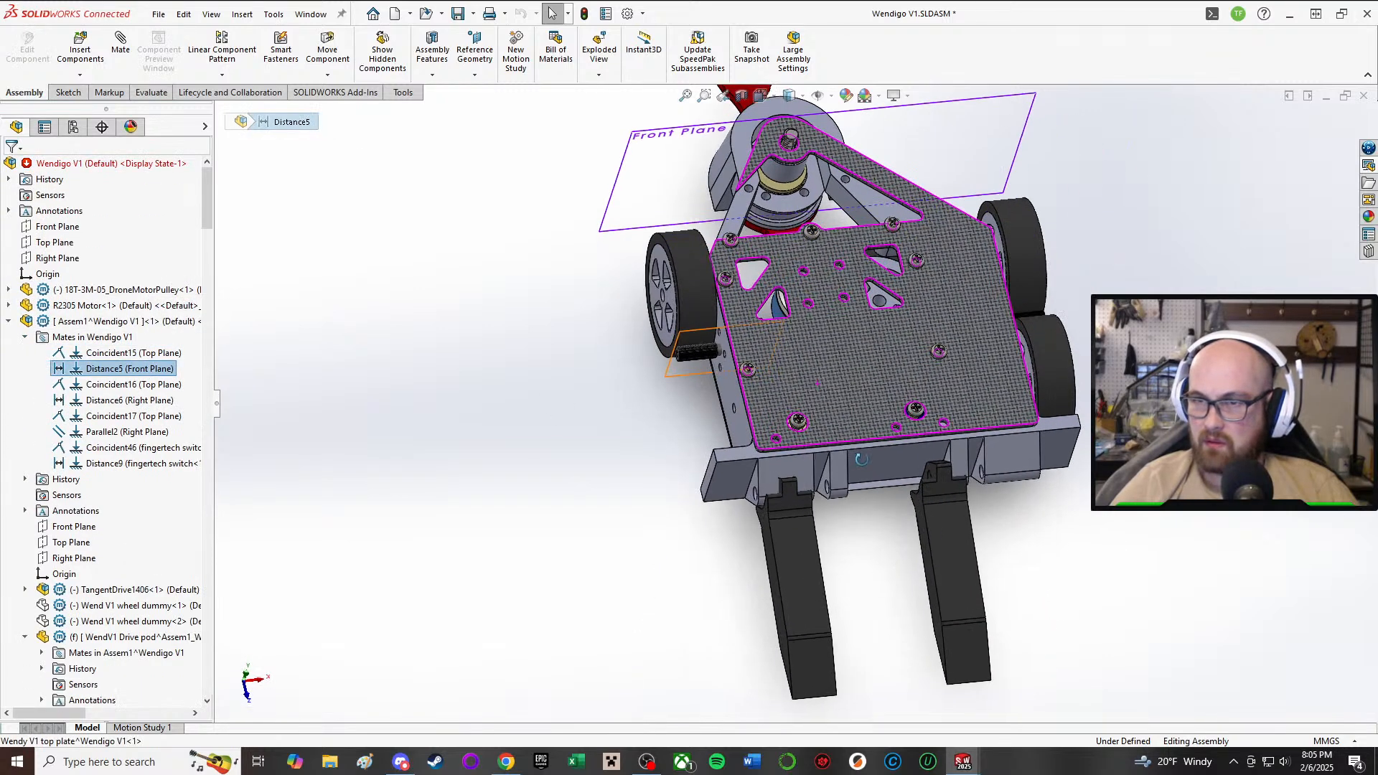
- Examine the Distance6 (Right Plane) mate's references on the robot from several angles, and identify the Assem1 subassembly's components
{"action": "left_click", "coordinate": [130, 400]}
{"action": "middle_click_drag", "start_coordinate": [811, 307], "coordinate": [849, 298]}
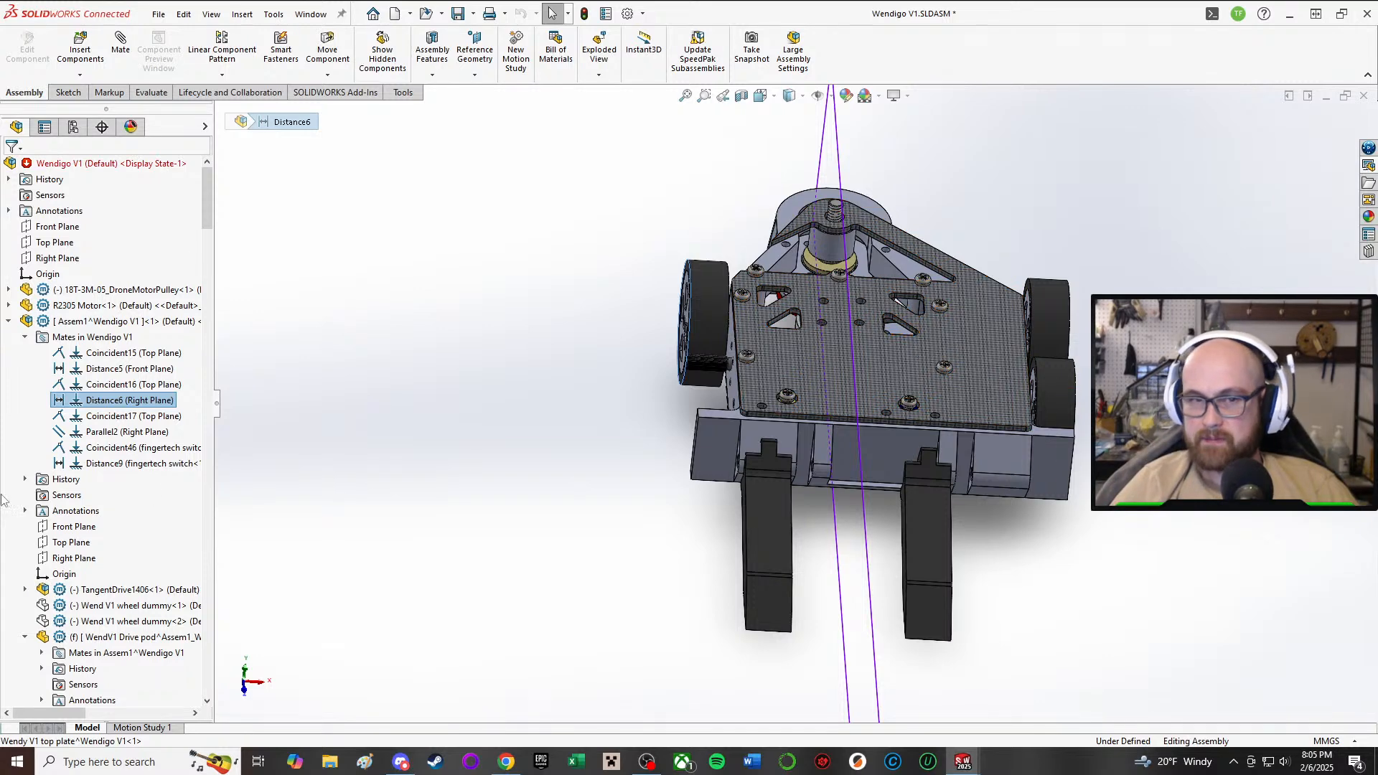
{"action": "left_click", "coordinate": [124, 402]}
{"action": "scroll", "coordinate": [799, 344], "scroll_direction": "up", "scroll_amount": 2}
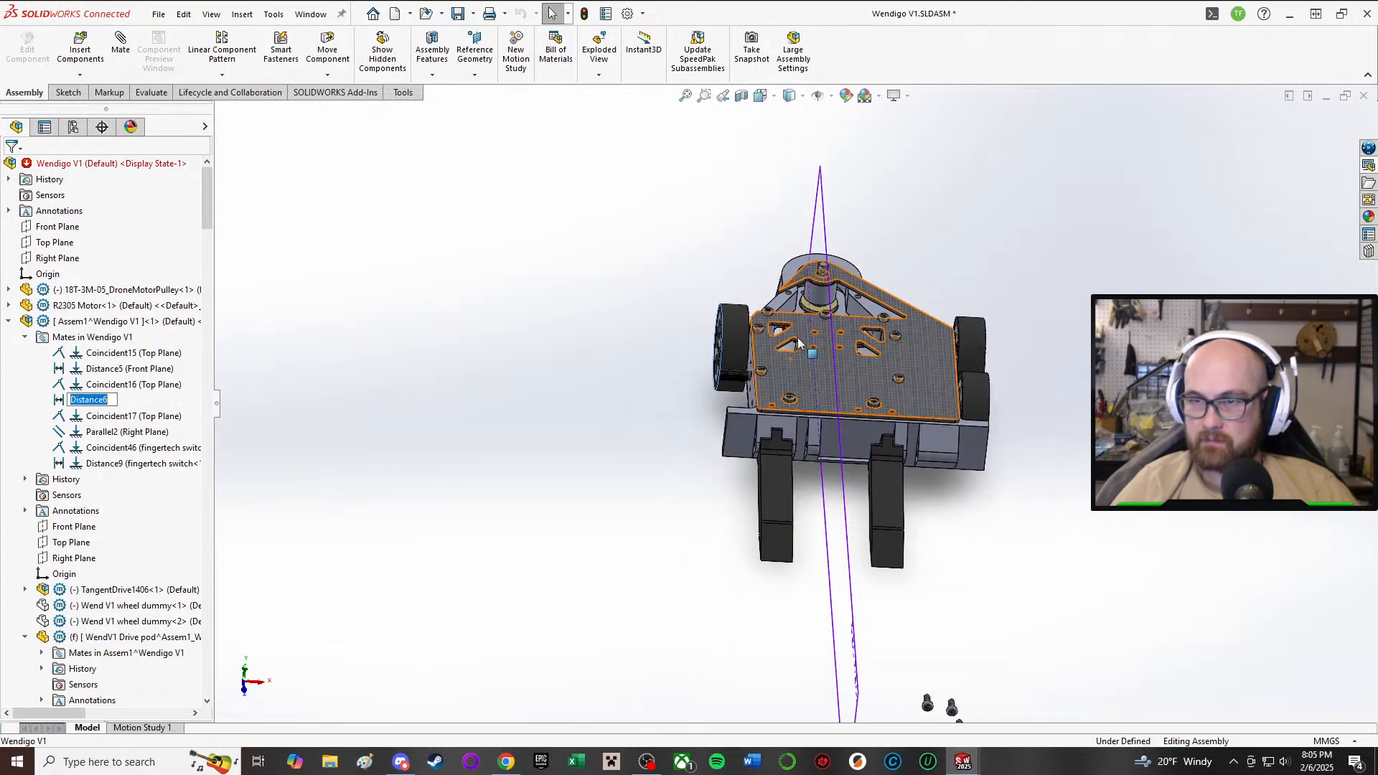
{"action": "middle_click_drag", "start_coordinate": [783, 426], "coordinate": [311, 292]}
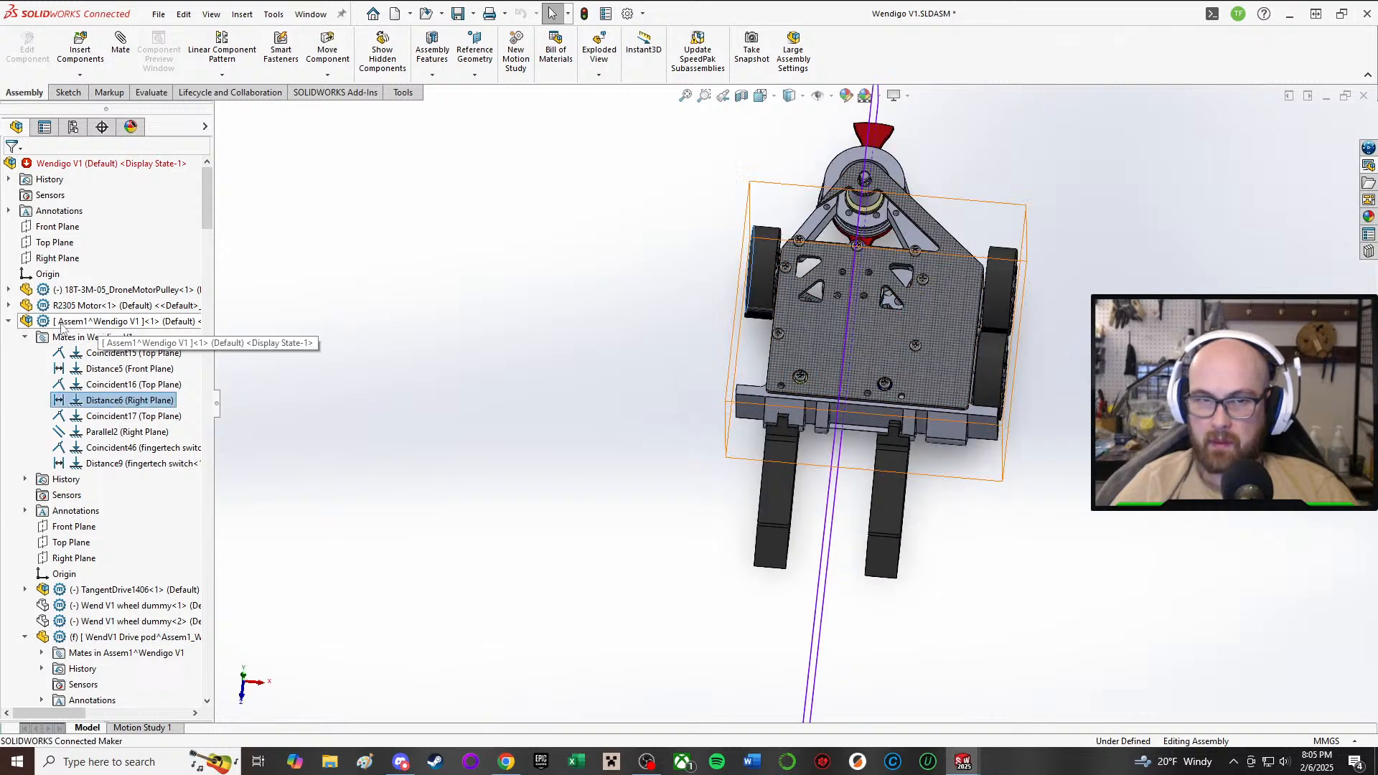
{"action": "left_click", "coordinate": [61, 327]}
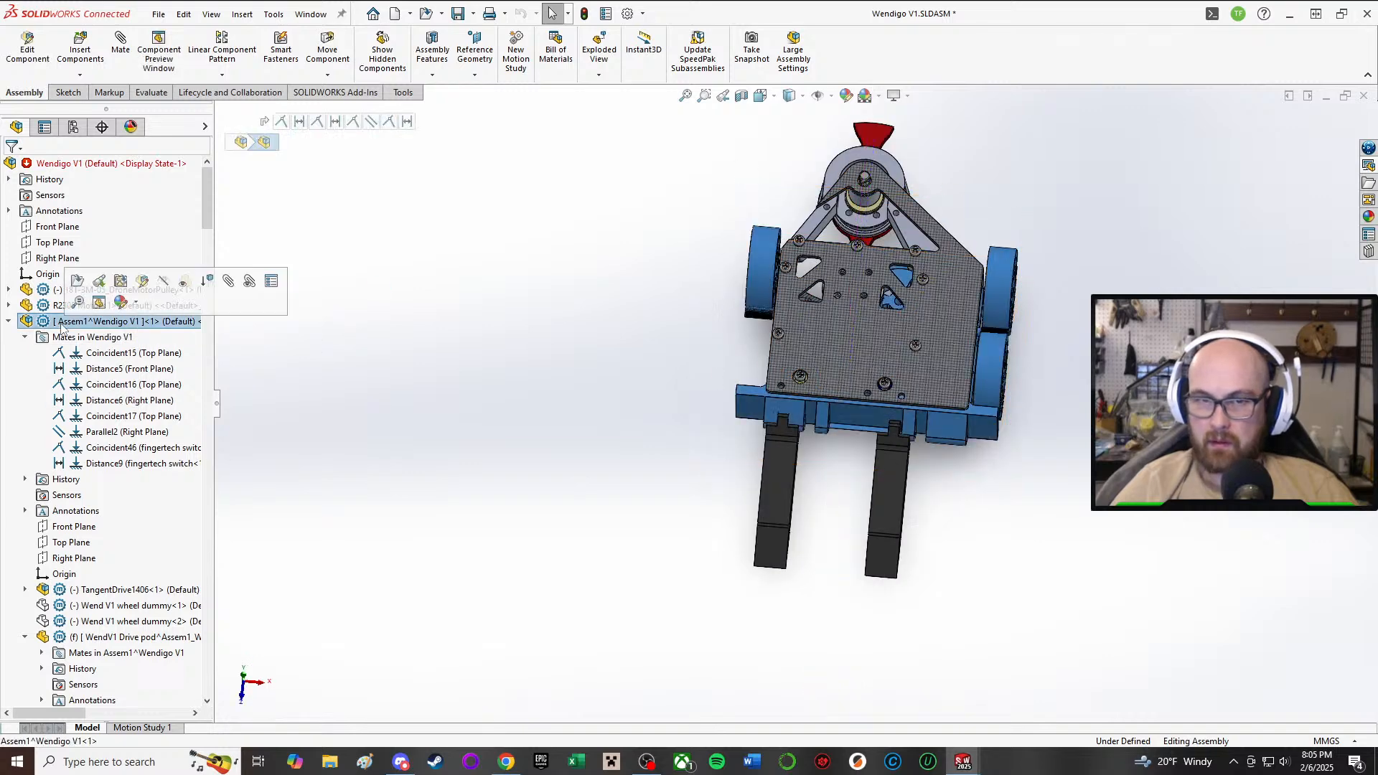
{"action": "left_click", "coordinate": [72, 400]}
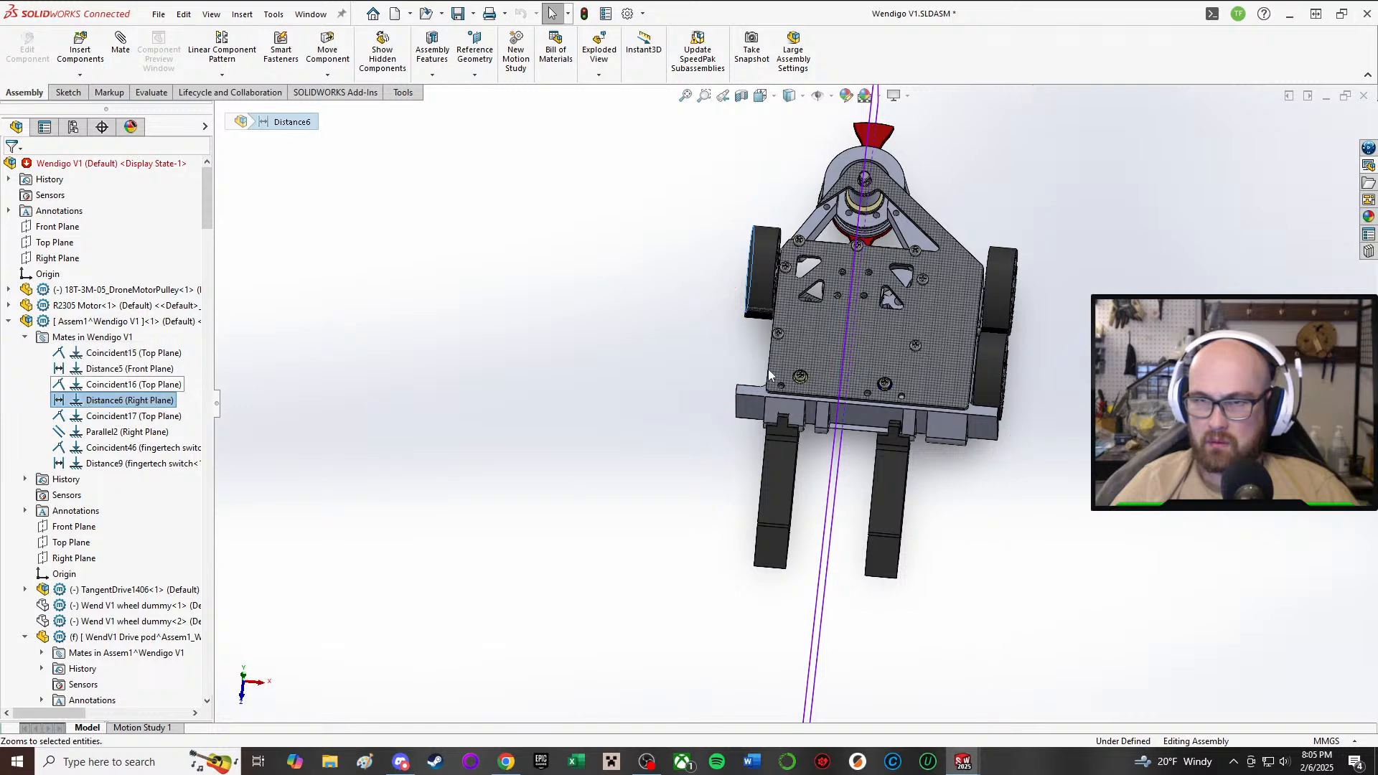
{"action": "left_click", "coordinate": [278, 384]}
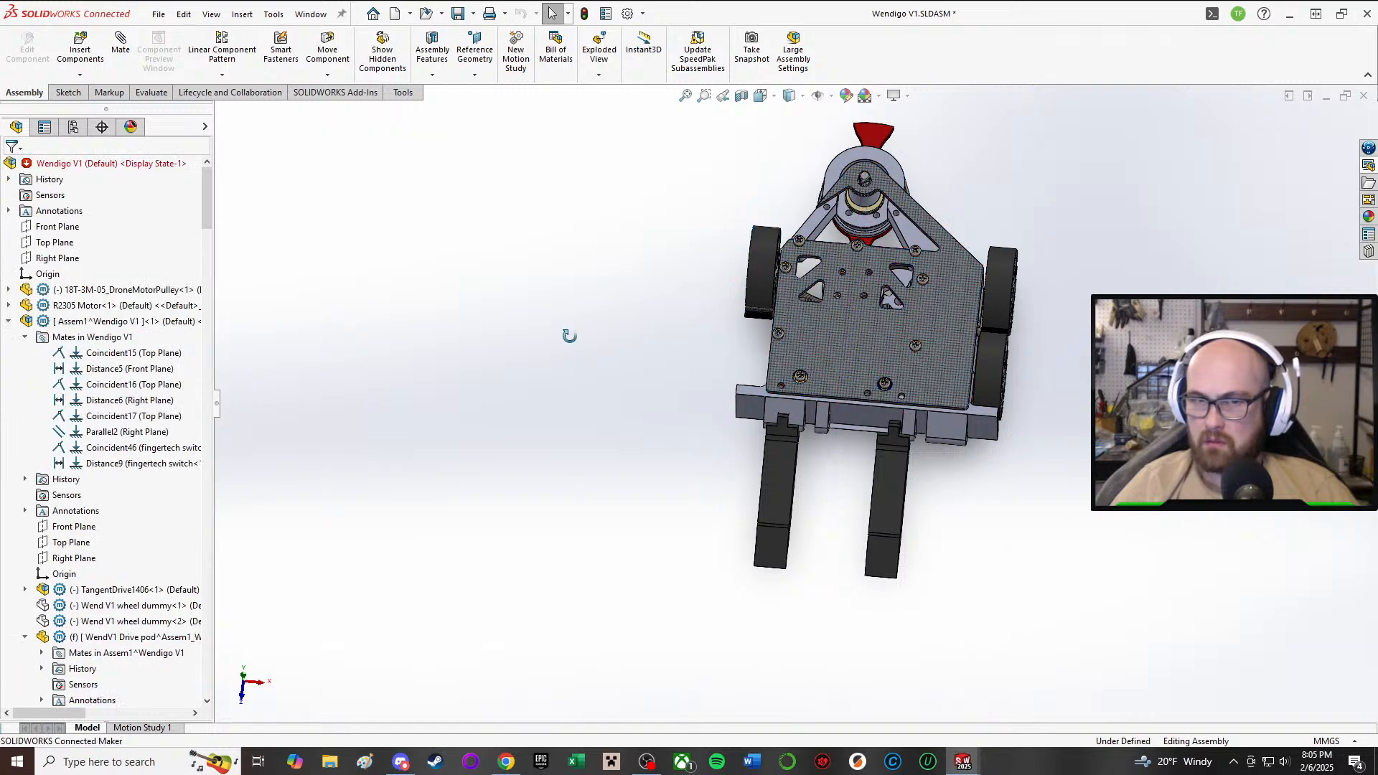
{"action": "middle_click_drag", "start_coordinate": [569, 336], "coordinate": [557, 327]}
{"action": "left_click", "coordinate": [94, 403]}
{"action": "middle_click_drag", "start_coordinate": [784, 419], "coordinate": [821, 356]}
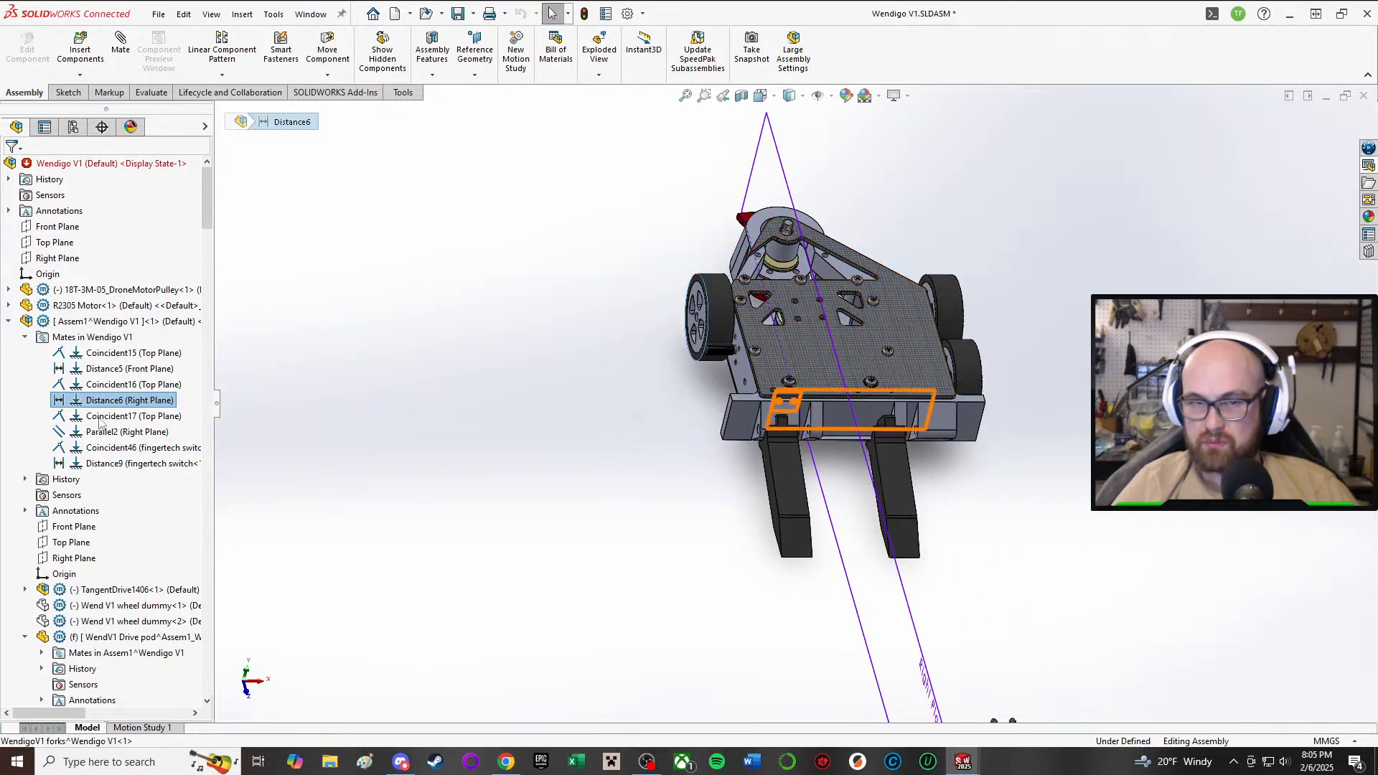
- Examine the plane and wheel face referenced by the Assem1 subassembly's Distance6 mate from above
{"action": "left_click", "coordinate": [129, 400]}
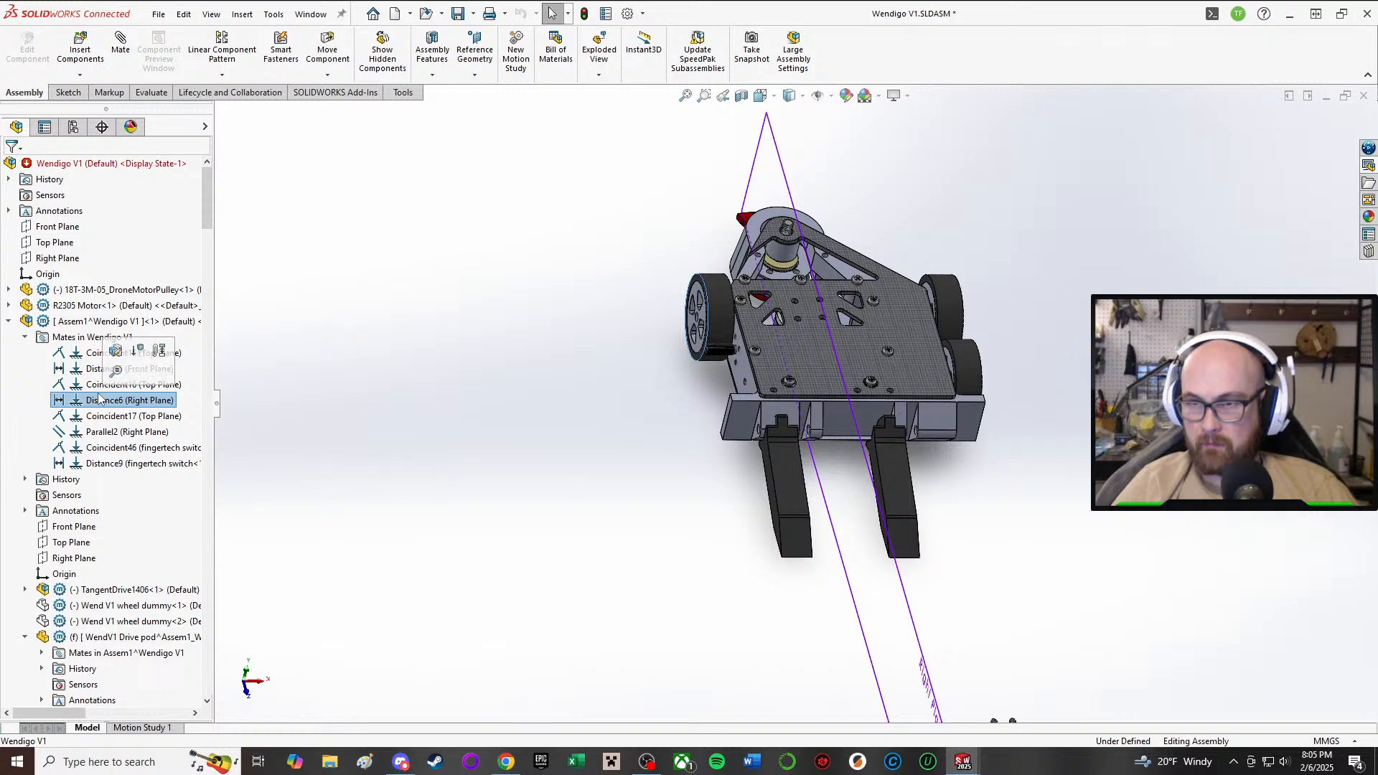
{"action": "middle_click_drag", "start_coordinate": [956, 359], "coordinate": [1114, 270]}
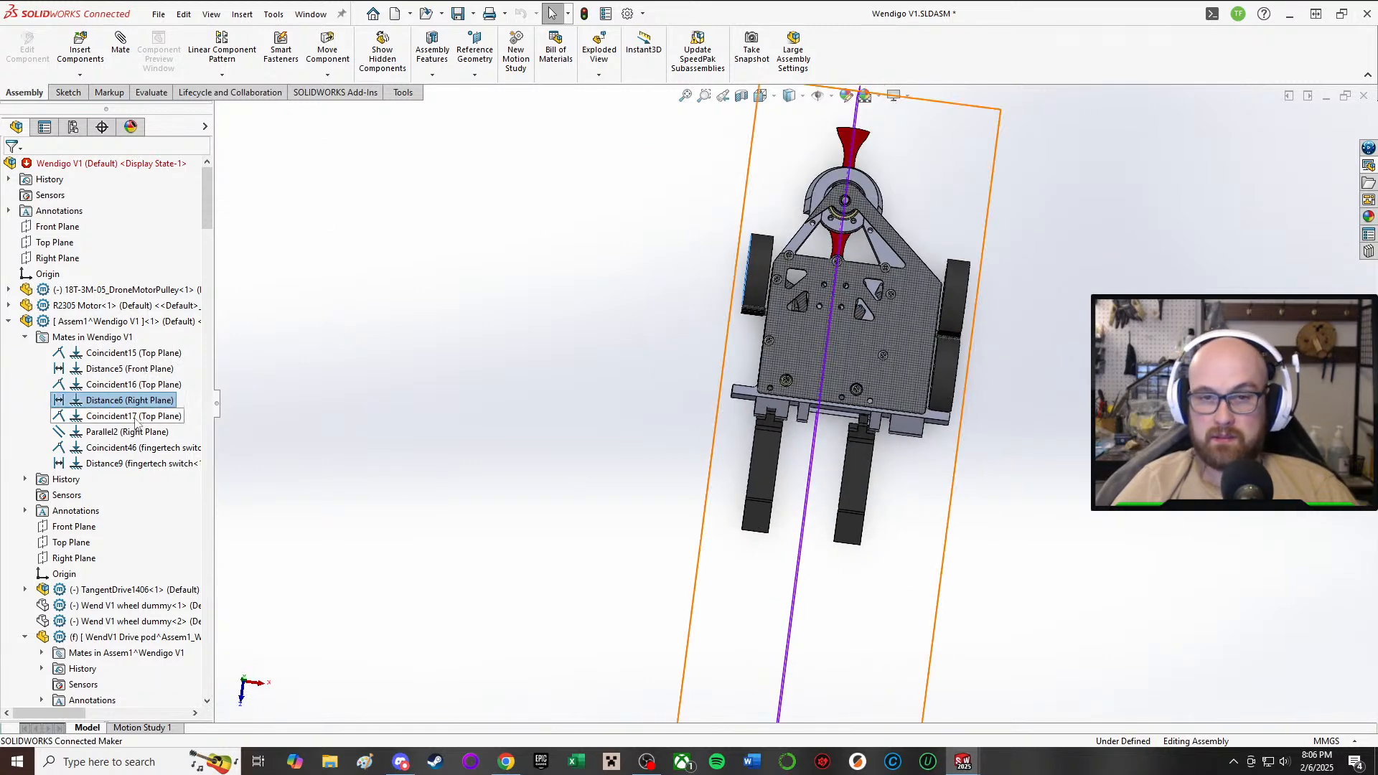
{"action": "left_click", "coordinate": [92, 402]}
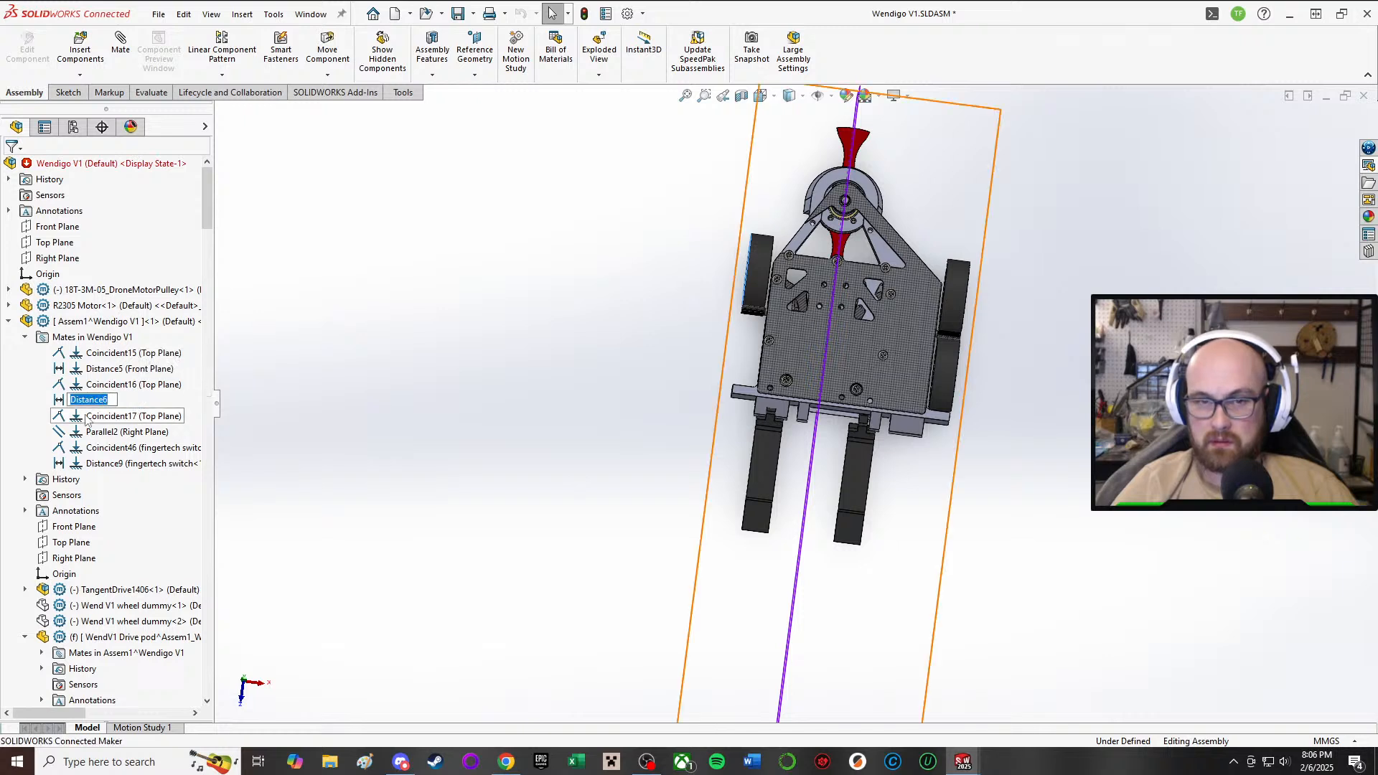
{"action": "left_click", "coordinate": [71, 415]}
{"action": "left_click", "coordinate": [532, 314]}
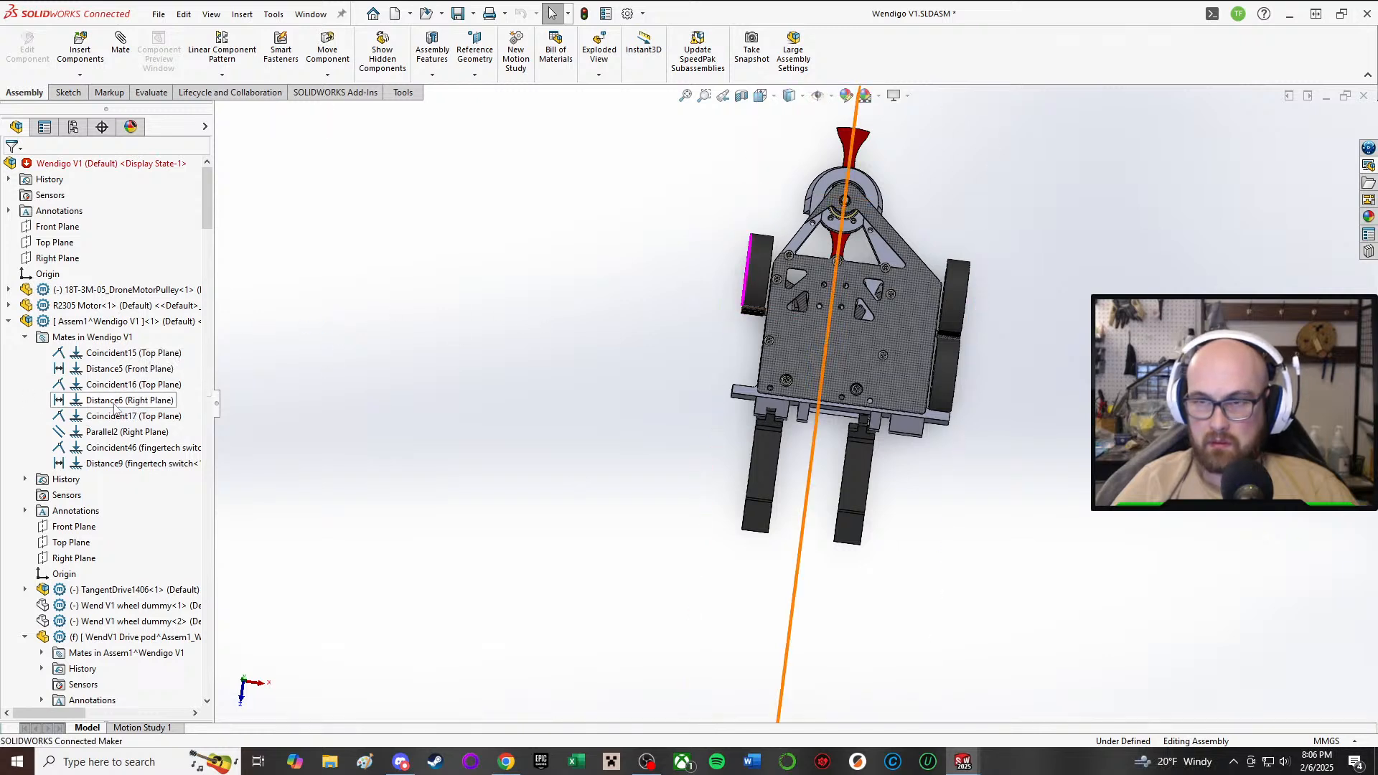
{"action": "left_click", "coordinate": [115, 408]}
{"action": "left_click", "coordinate": [95, 325]}
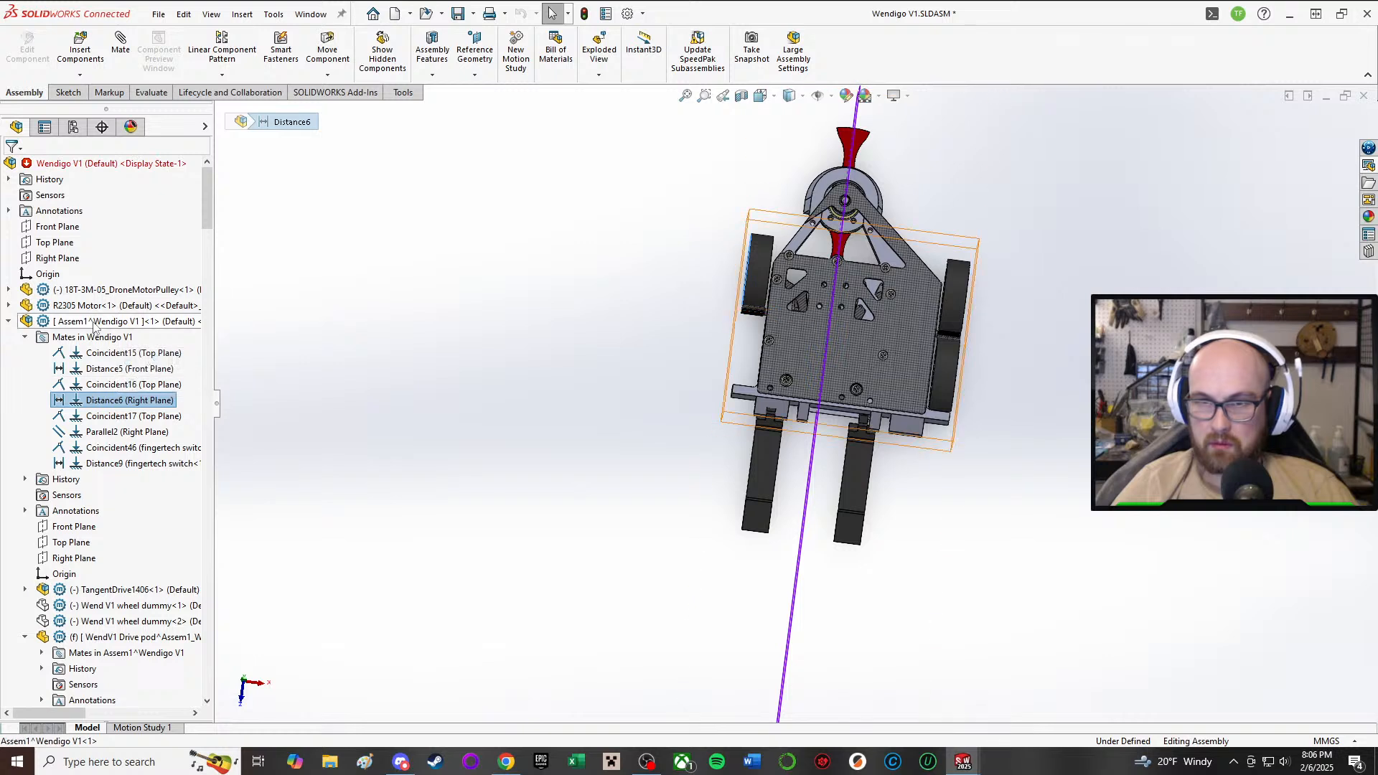
- Try to mate the Assem1 subassembly's Right Plane coincident with the top-level Wendigo V1 Right Plane
{"action": "left_click", "coordinate": [66, 558]}
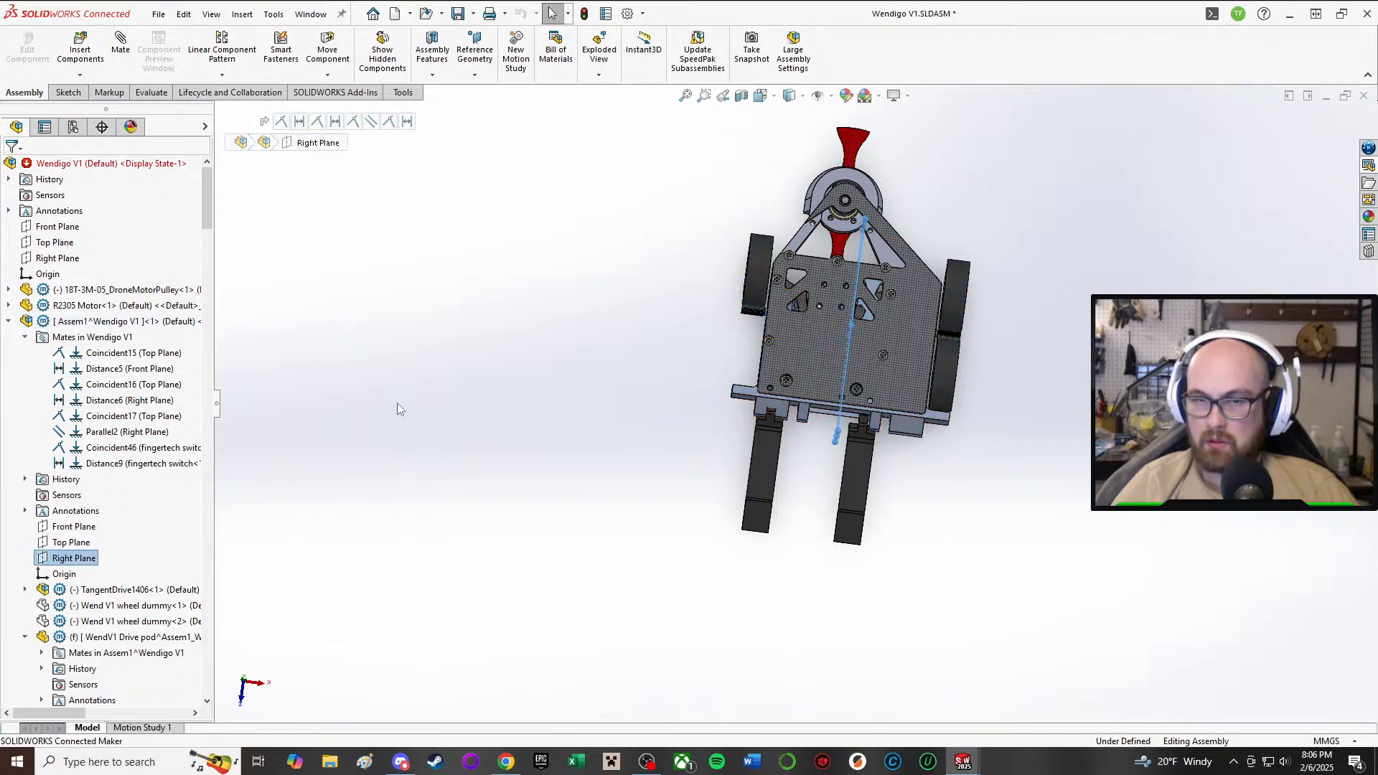
{"action": "left_click", "coordinate": [299, 122]}
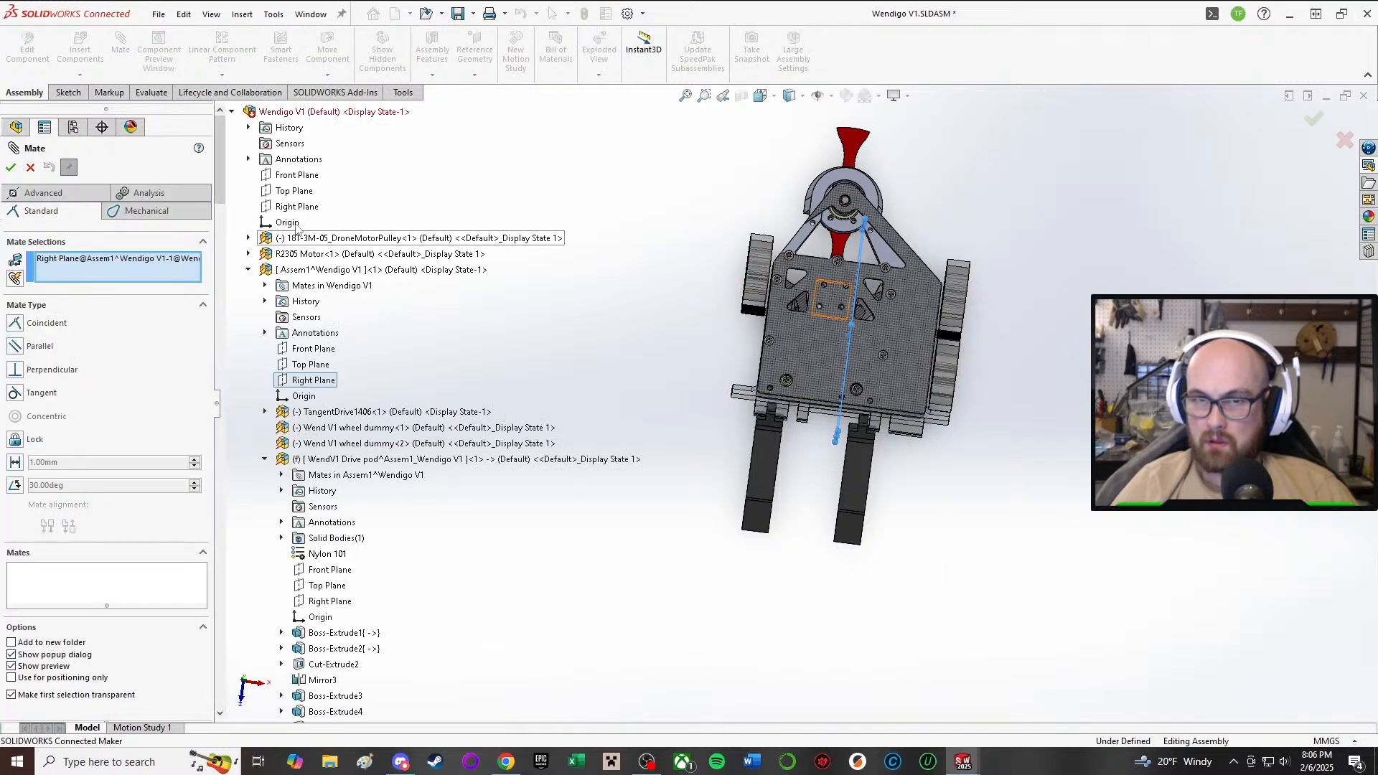
{"action": "left_click", "coordinate": [294, 207]}
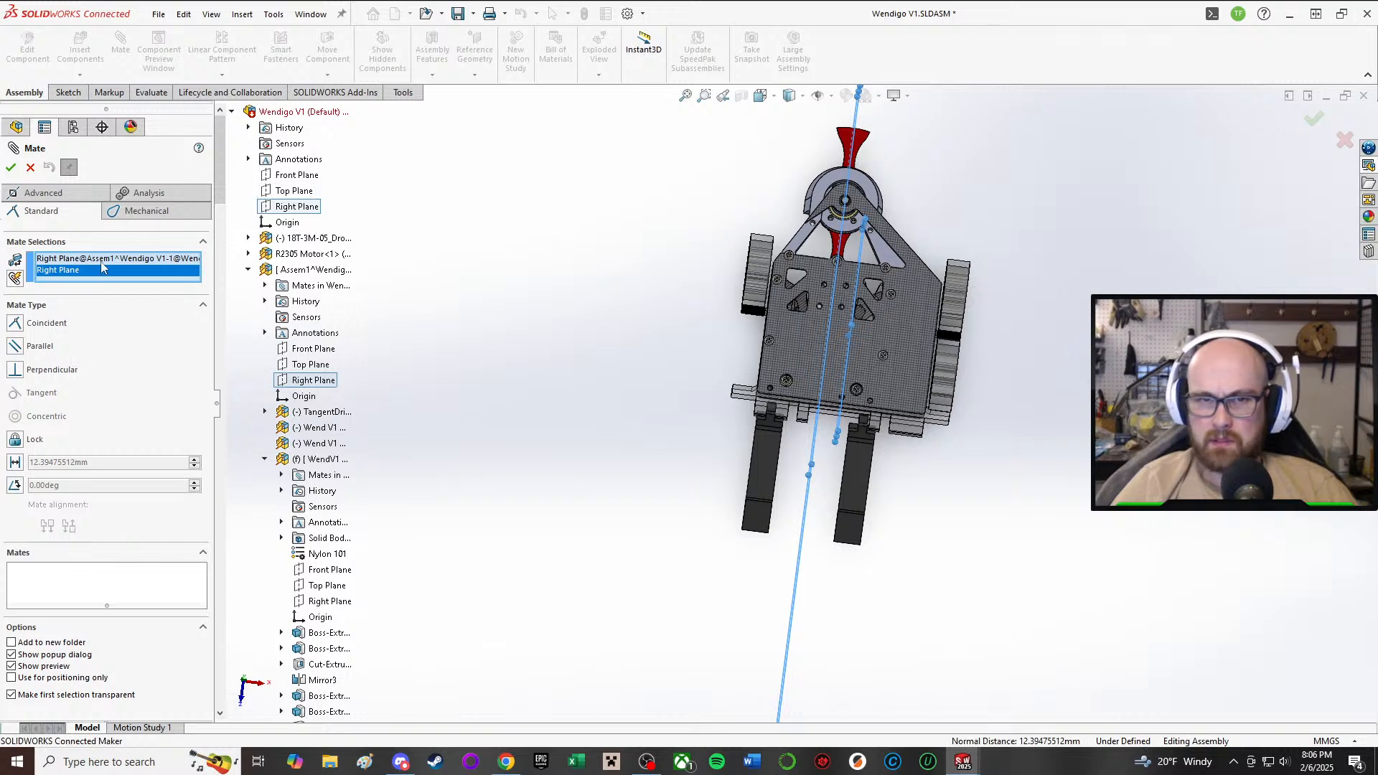
{"action": "left_click", "coordinate": [16, 323]}
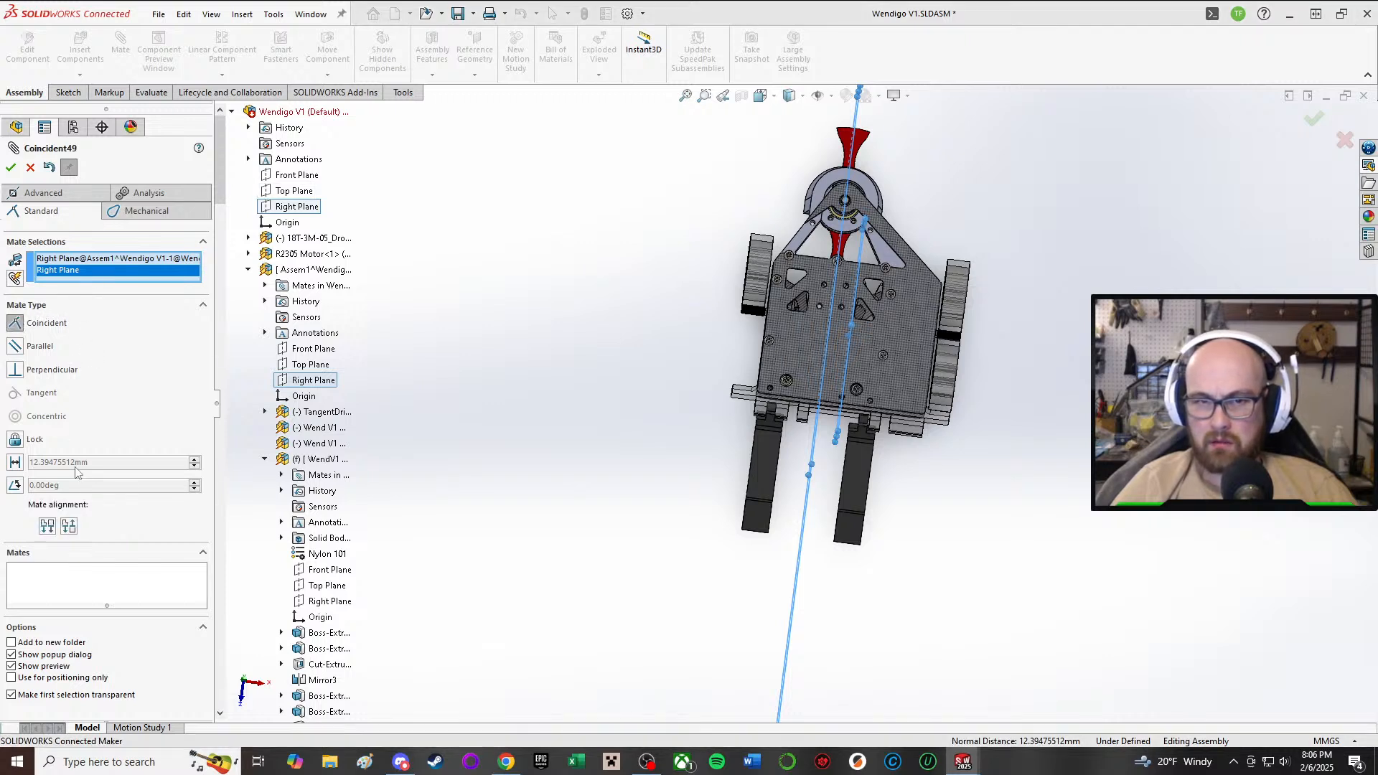
{"action": "left_click", "coordinate": [31, 167]}
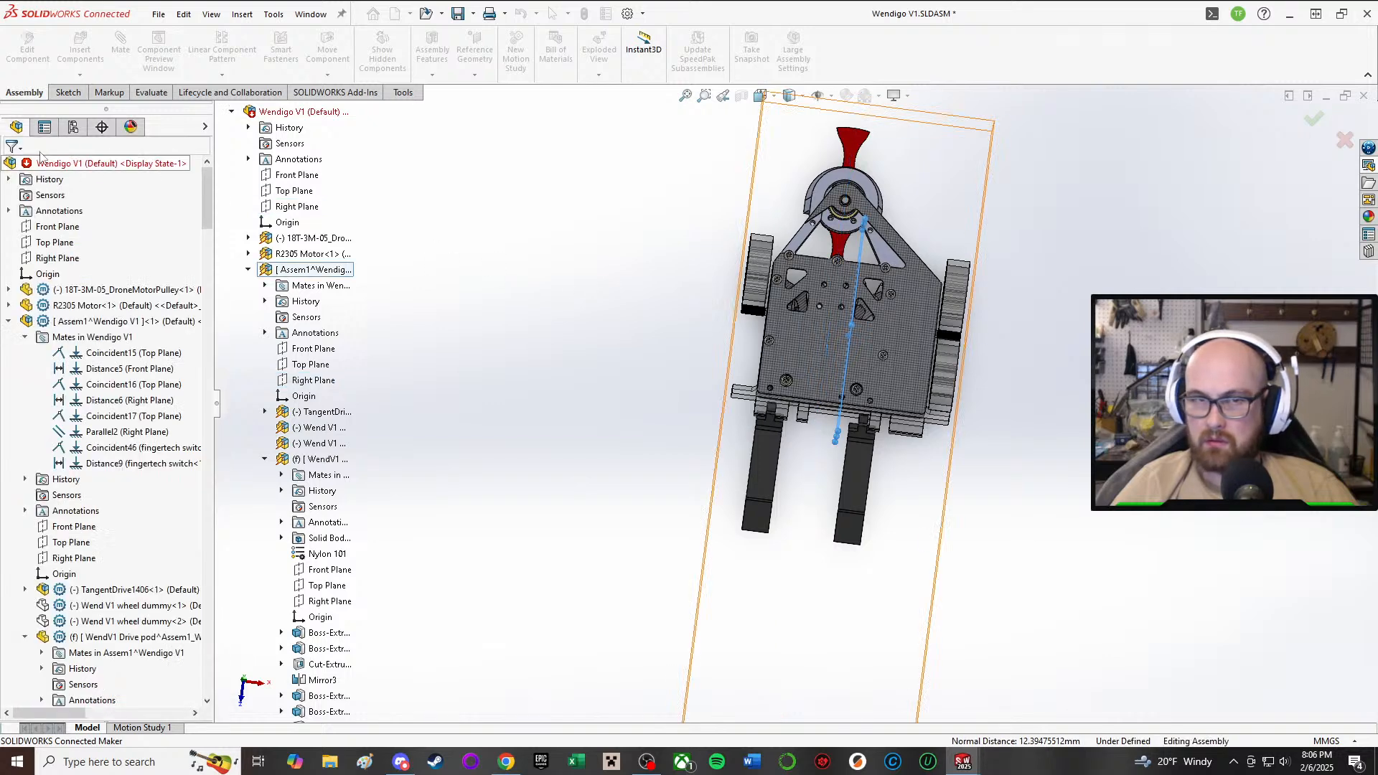
- Inspect the Distance6 (Right Plane) mate on the robot and suppress it
{"action": "left_click", "coordinate": [112, 402]}
{"action": "middle_click_drag", "start_coordinate": [692, 381], "coordinate": [803, 225]}
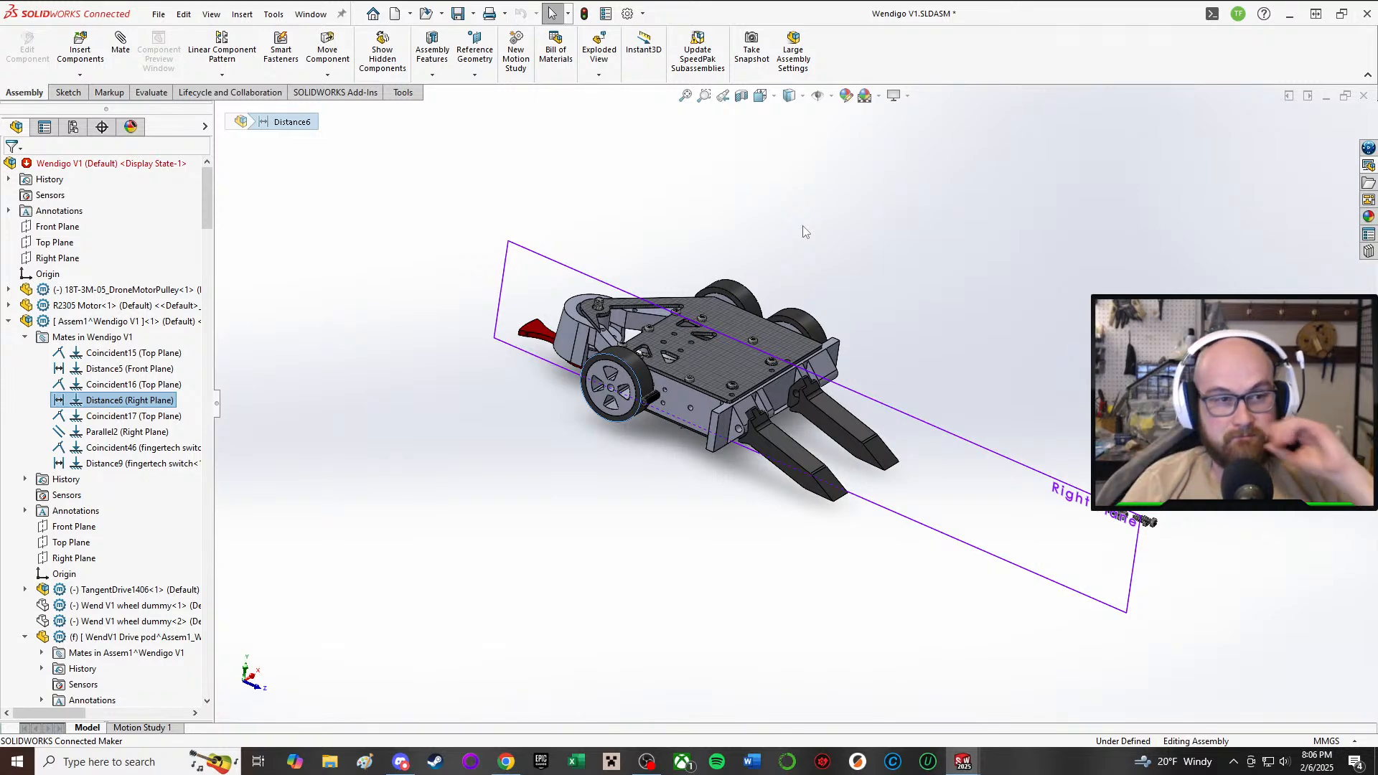
{"action": "middle_click_drag", "start_coordinate": [711, 413], "coordinate": [768, 327]}
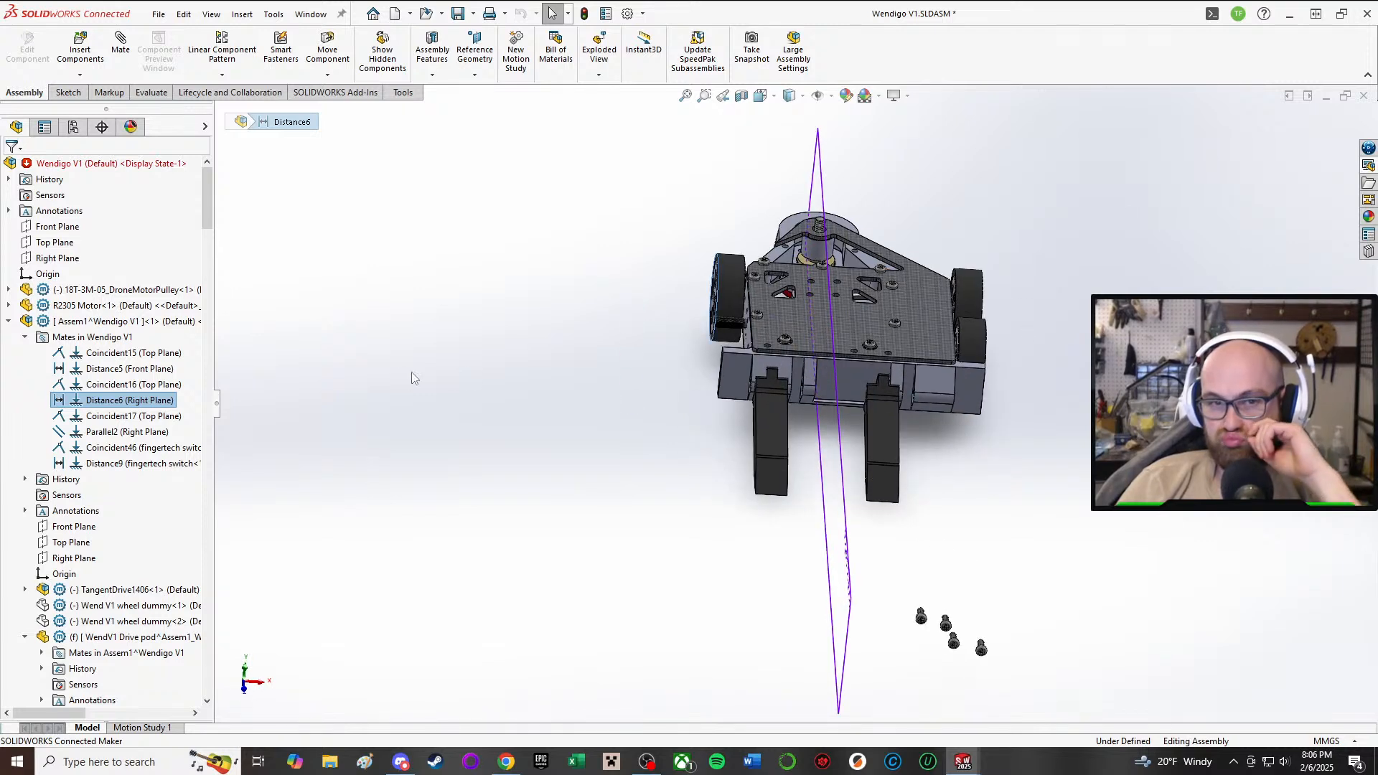
{"action": "left_click", "coordinate": [133, 401]}
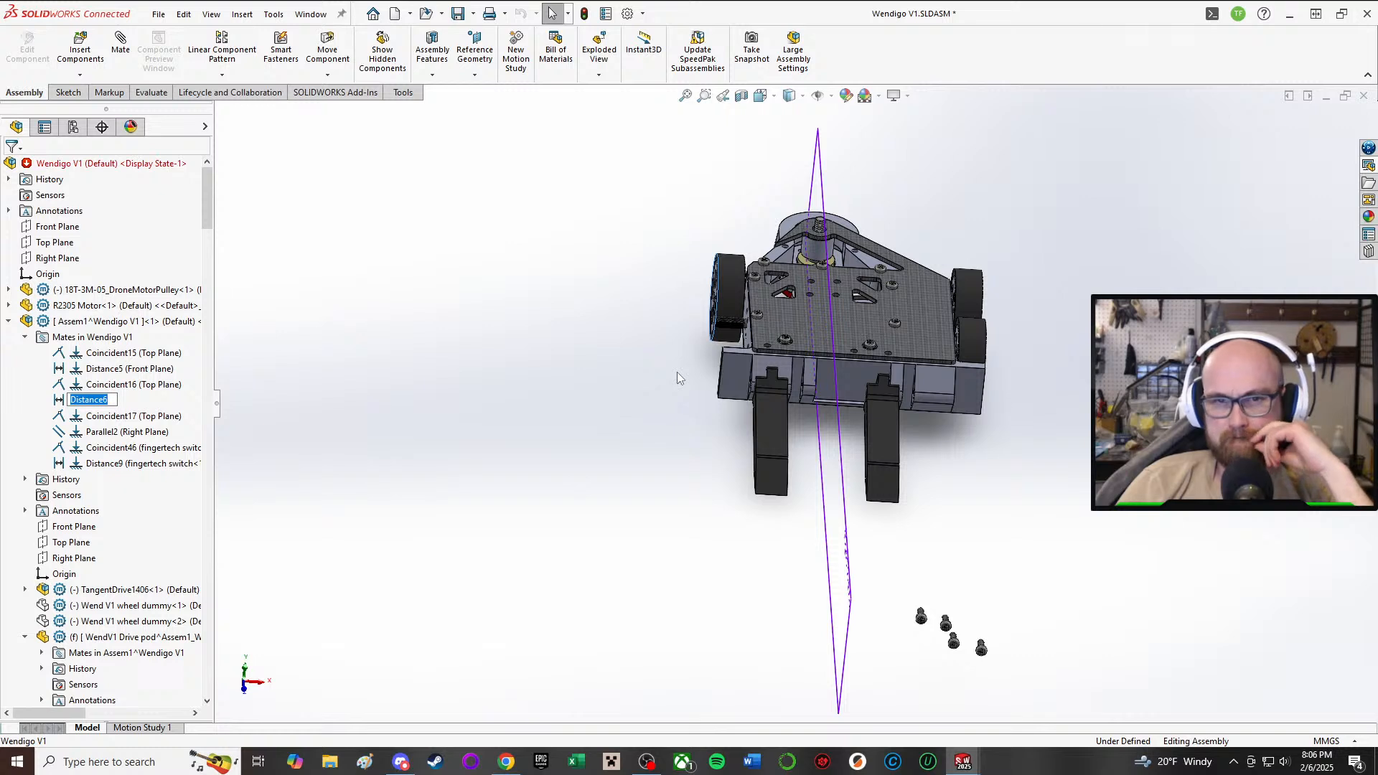
{"action": "key", "text": "BackSpace"}
{"action": "key", "text": "Return"}
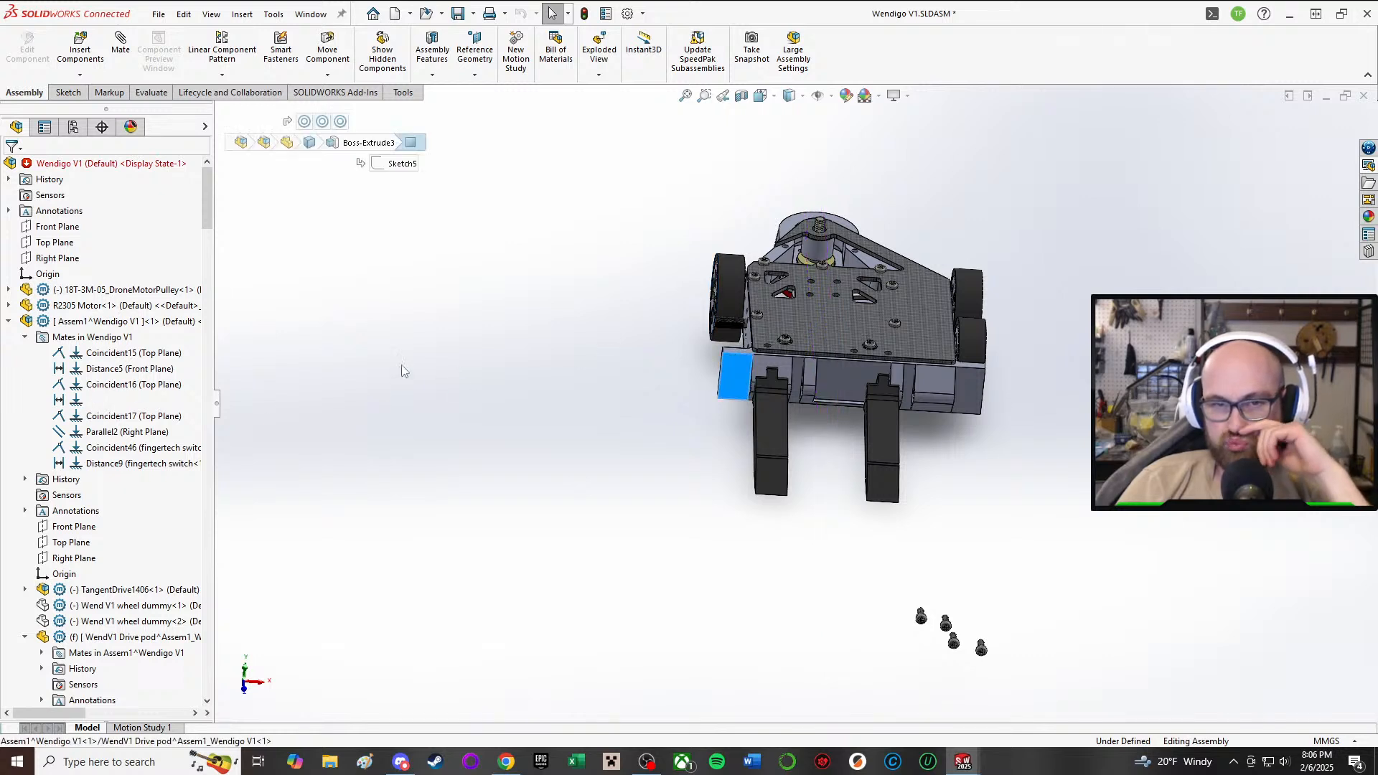
{"action": "right_click", "coordinate": [142, 407]}
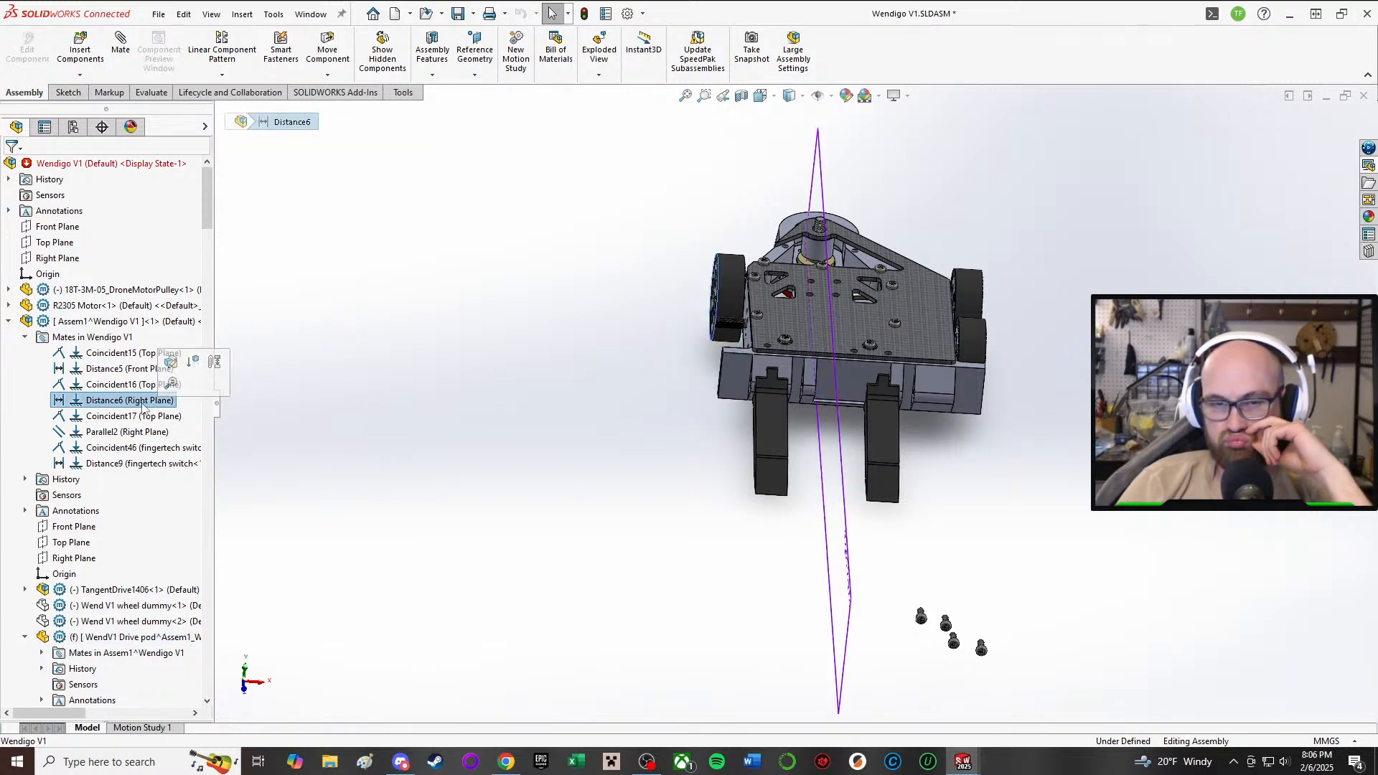
{"action": "left_click", "coordinate": [185, 361]}
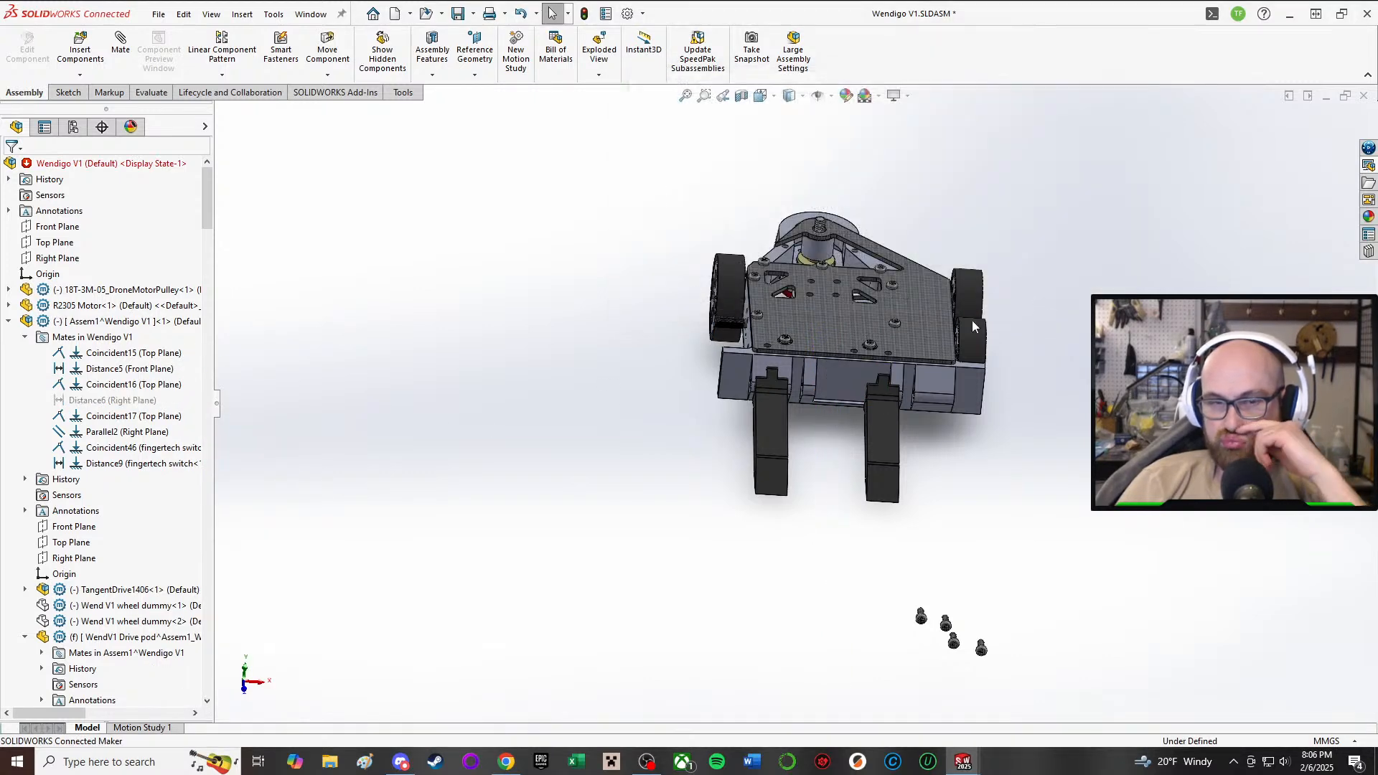
{"action": "left_click", "coordinate": [97, 321]}
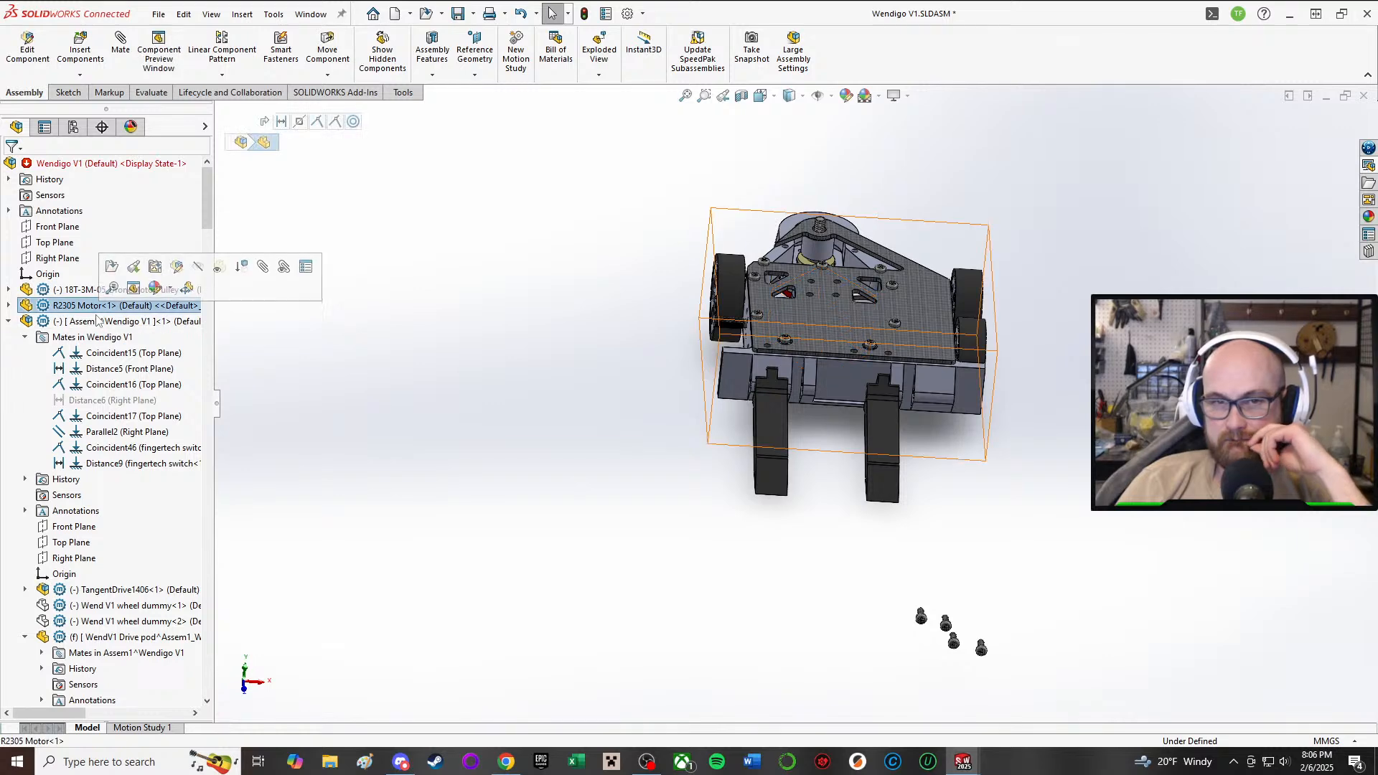
{"action": "left_click", "coordinate": [167, 276]}
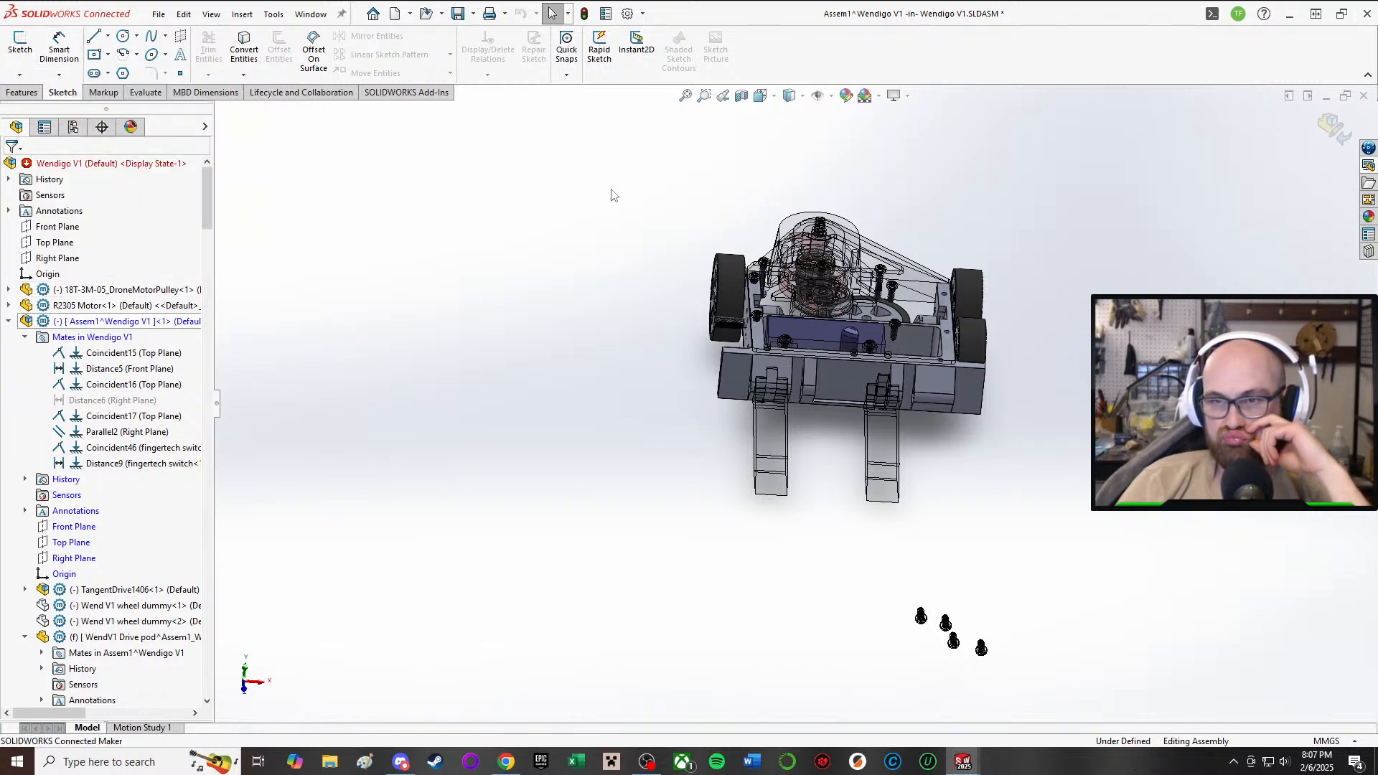
{"action": "left_click", "coordinate": [24, 94]}
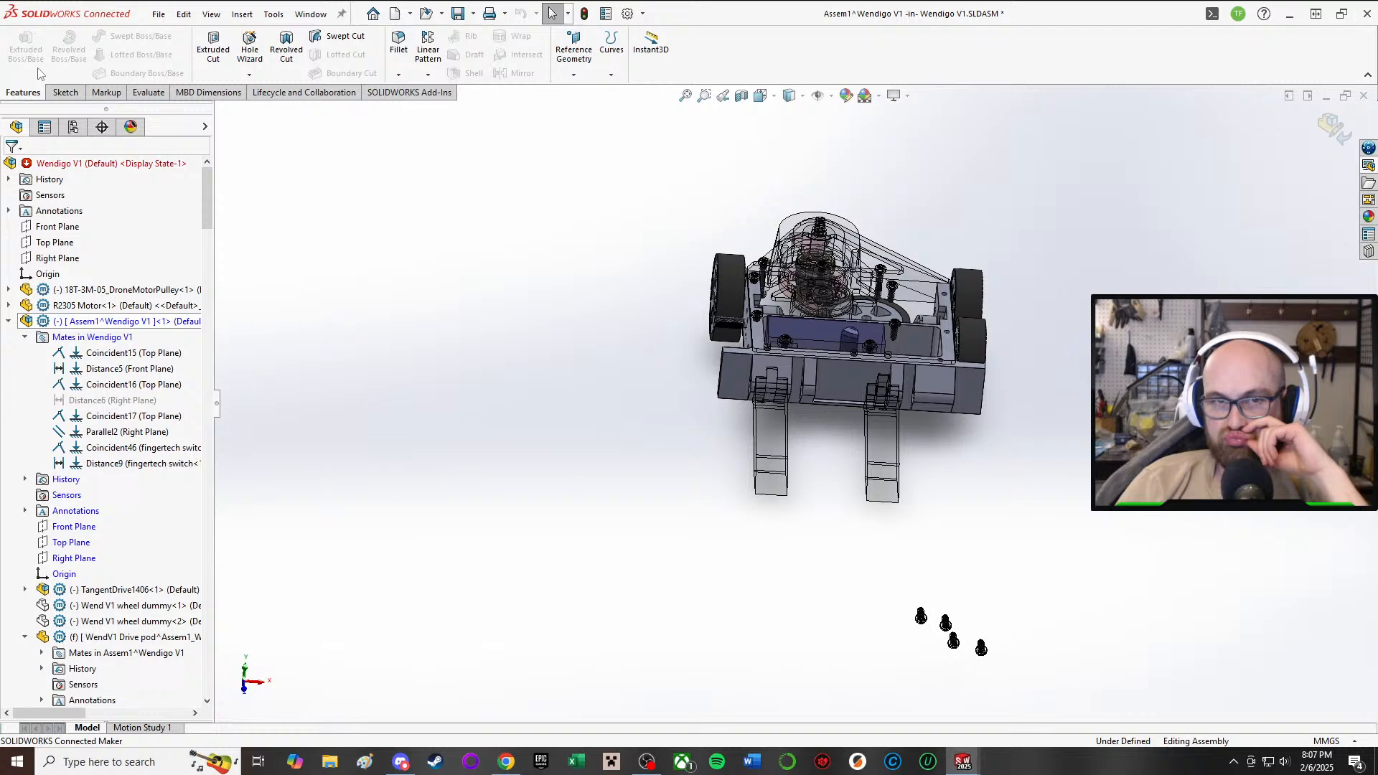
{"action": "left_click", "coordinate": [70, 93]}
{"action": "left_click", "coordinate": [101, 92]}
{"action": "left_click", "coordinate": [66, 94]}
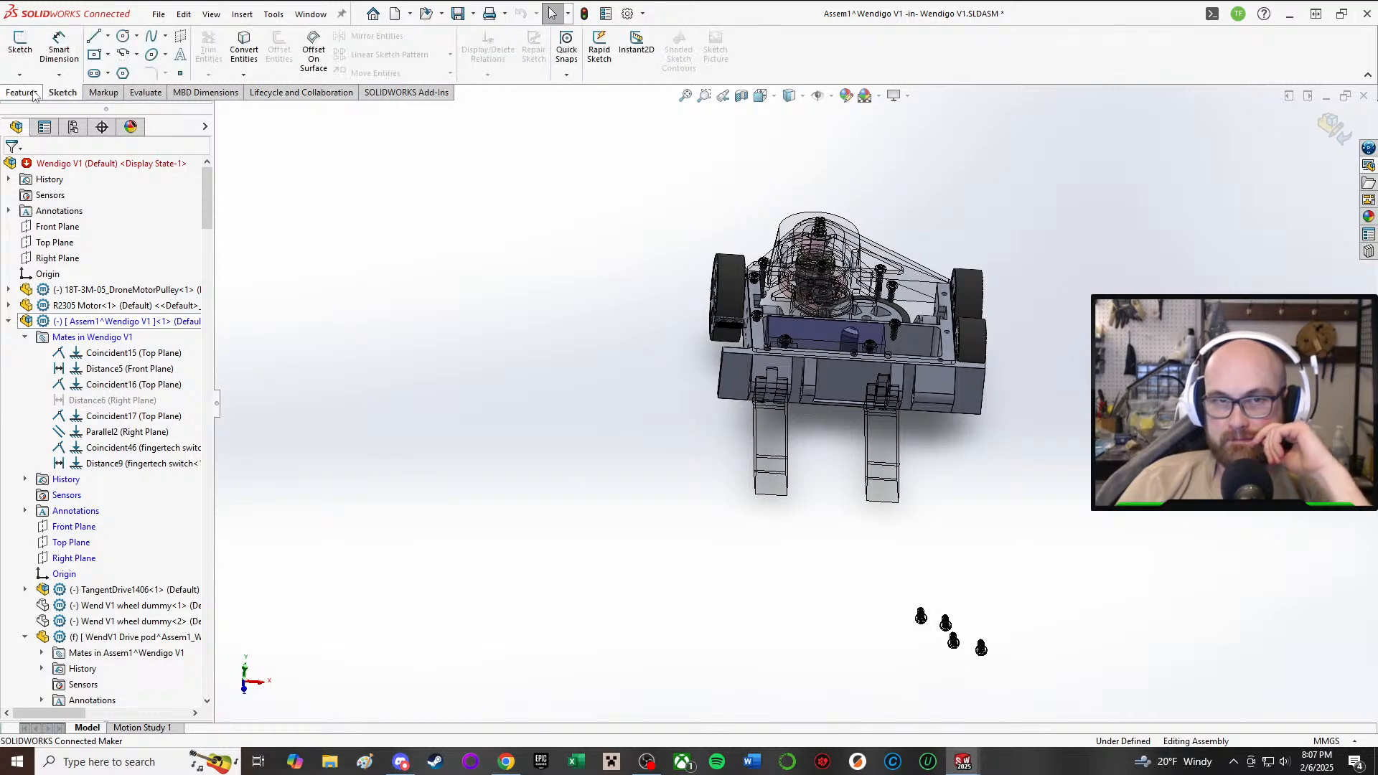
{"action": "left_click", "coordinate": [162, 321]}
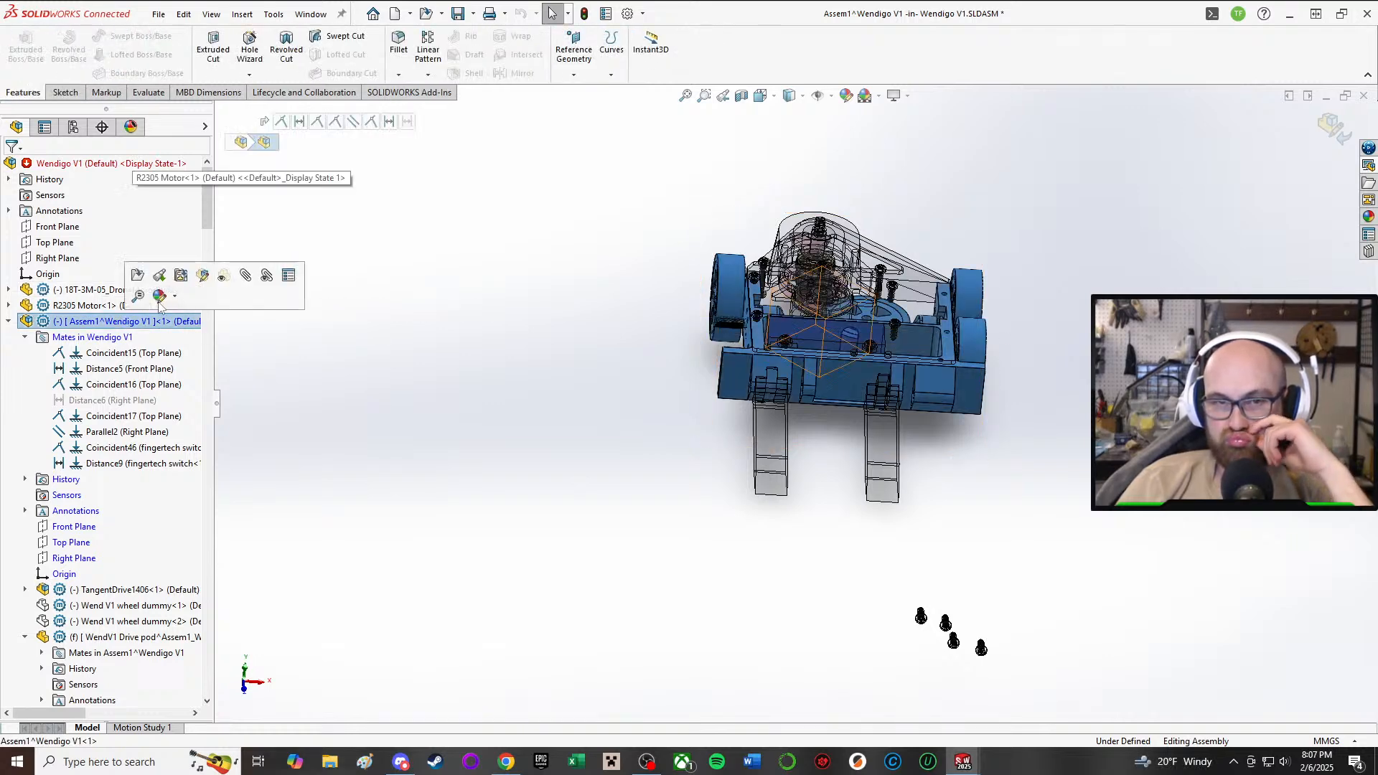
{"action": "left_click", "coordinate": [592, 301]}
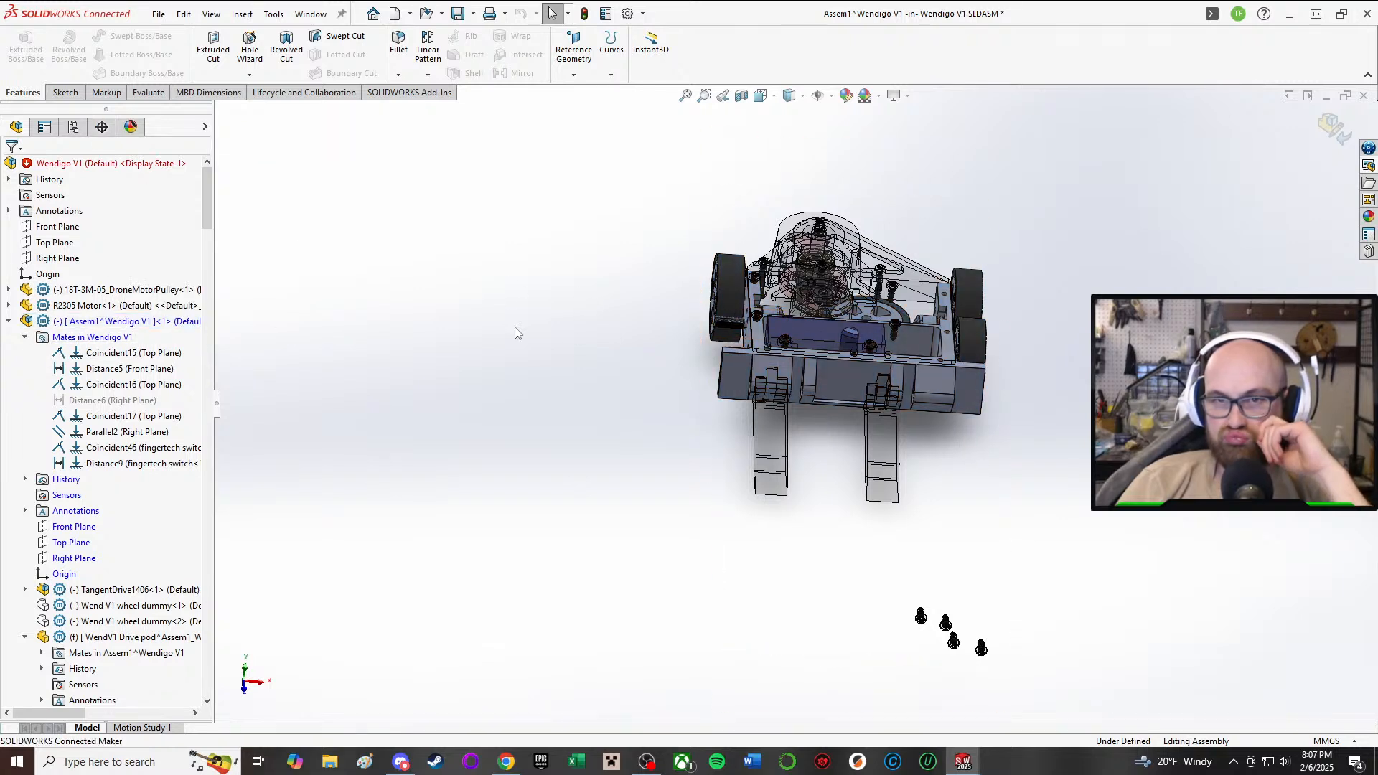
{"action": "left_click", "coordinate": [129, 321]}
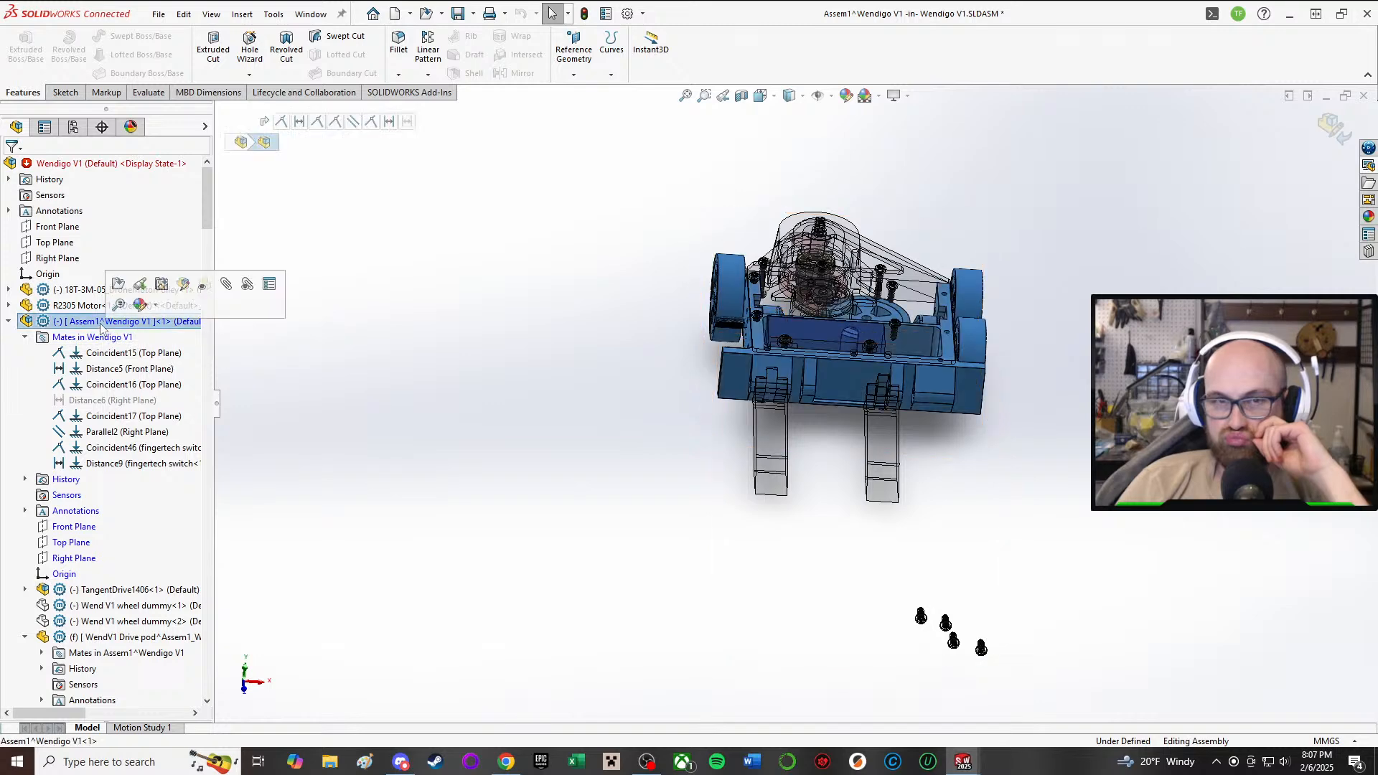
{"action": "right_click", "coordinate": [130, 321]}
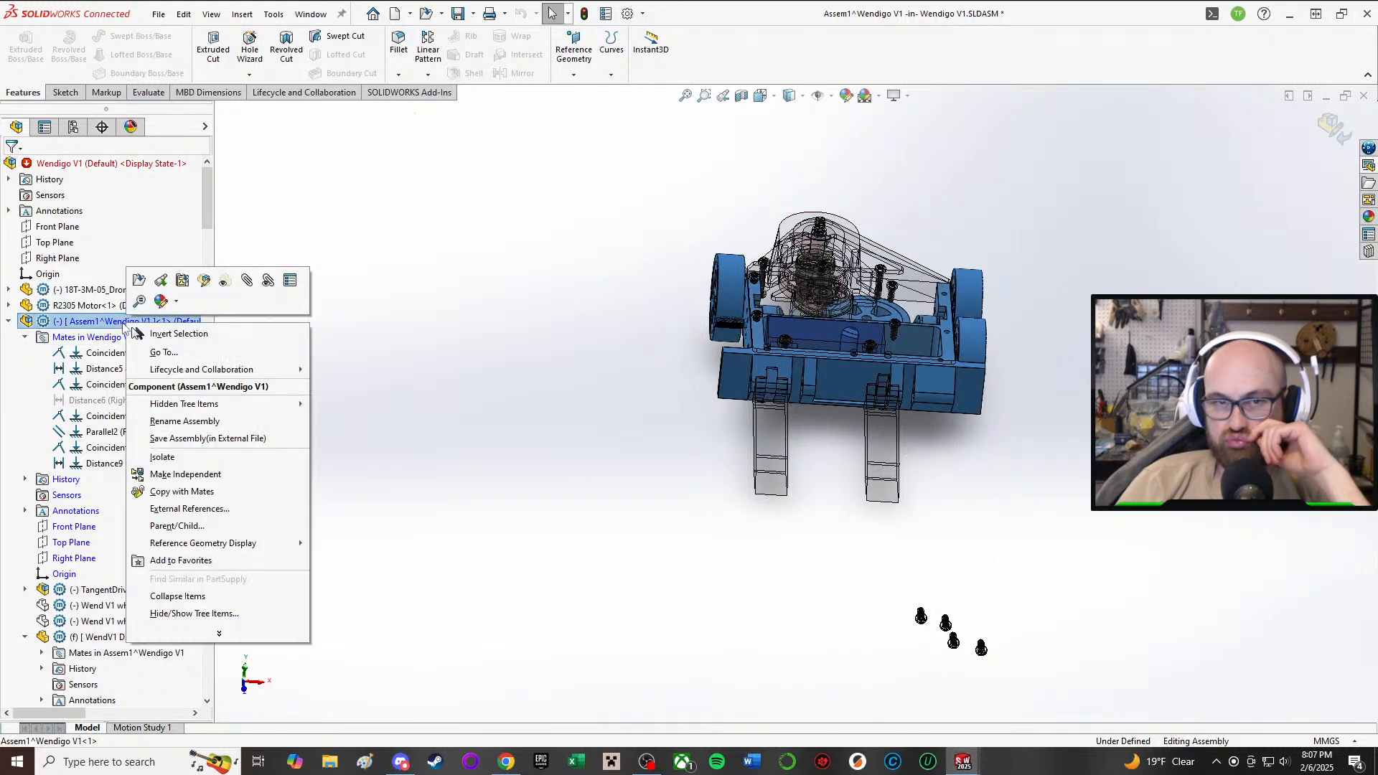
{"action": "left_click", "coordinate": [196, 286]}
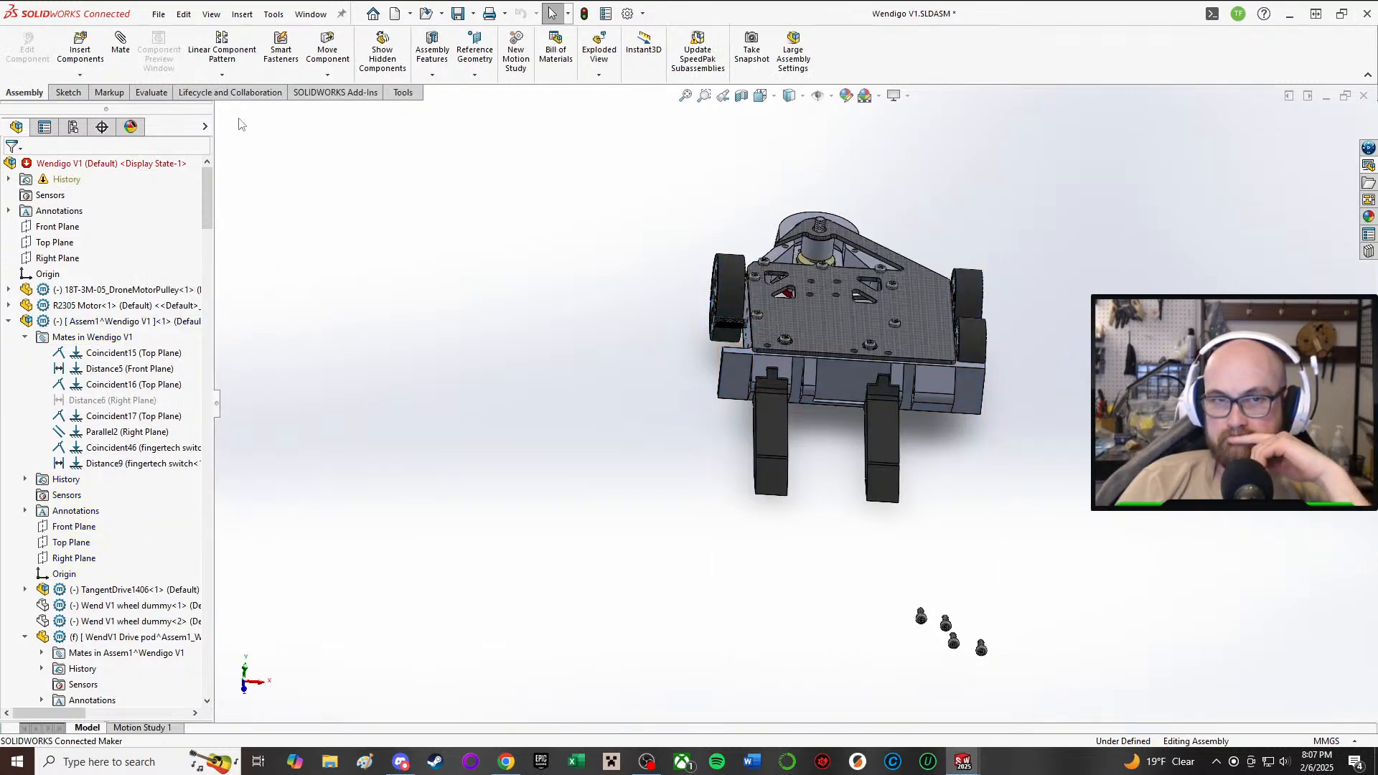
- Mate the Assem1 subassembly's Right Plane coincident with Wendigo V1's Right Plane and check the drive pod's centering under the top plate
{"action": "left_click", "coordinate": [116, 64]}
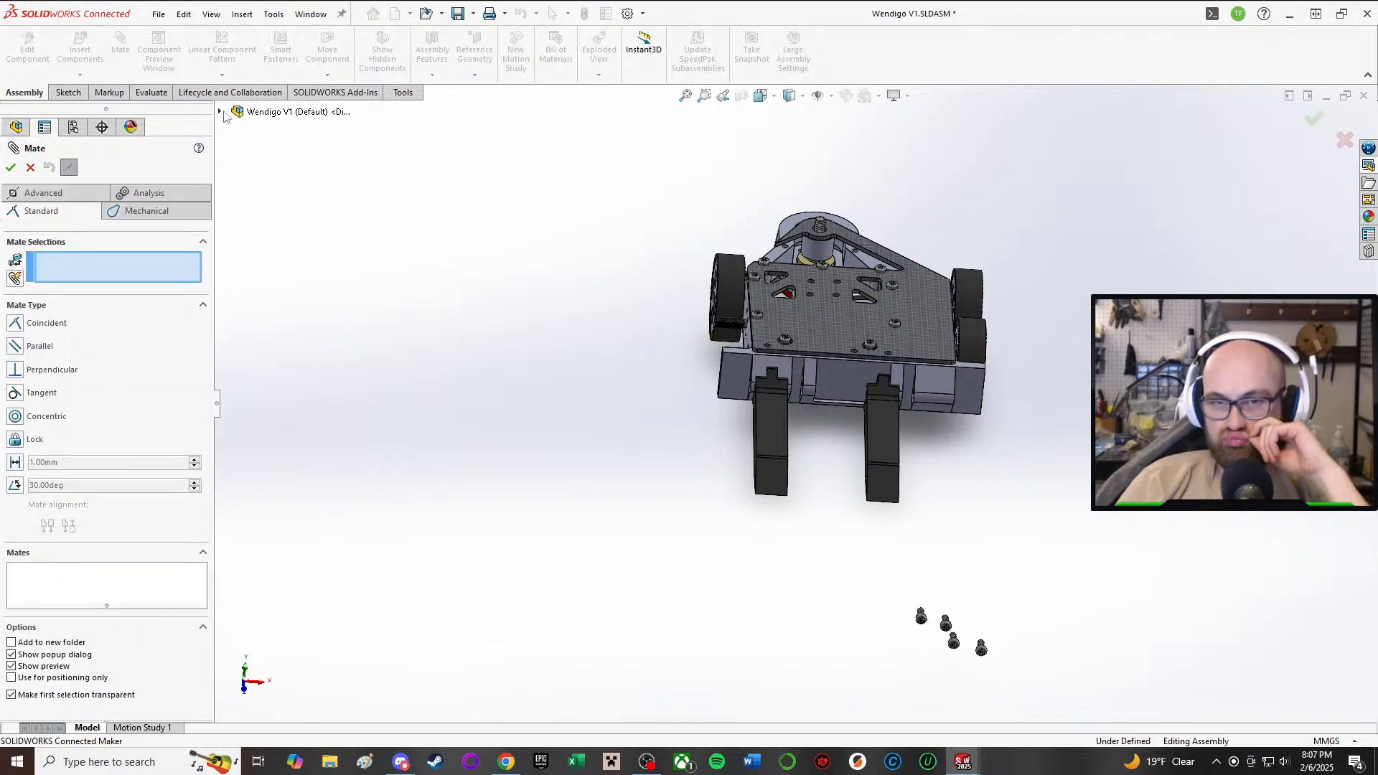
{"action": "left_click", "coordinate": [221, 112]}
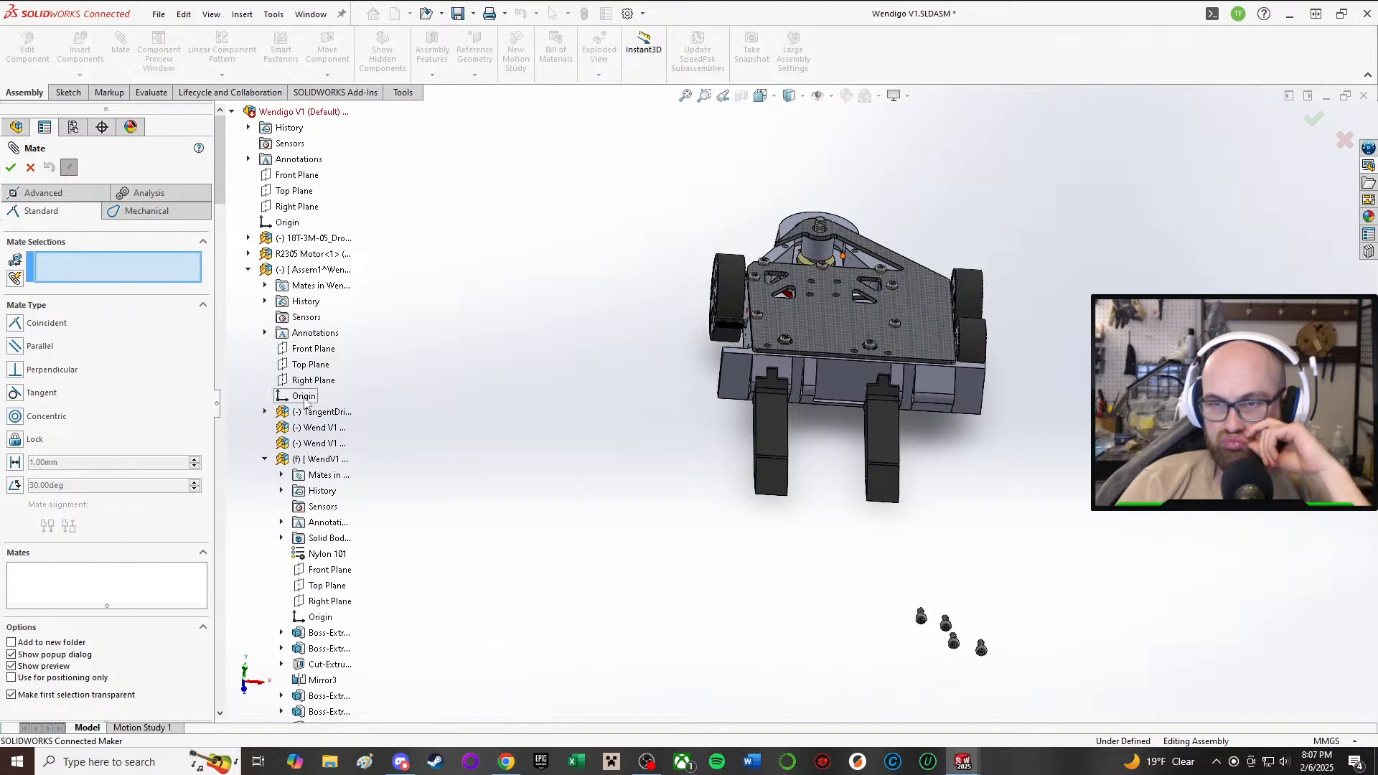
{"action": "left_click", "coordinate": [311, 381]}
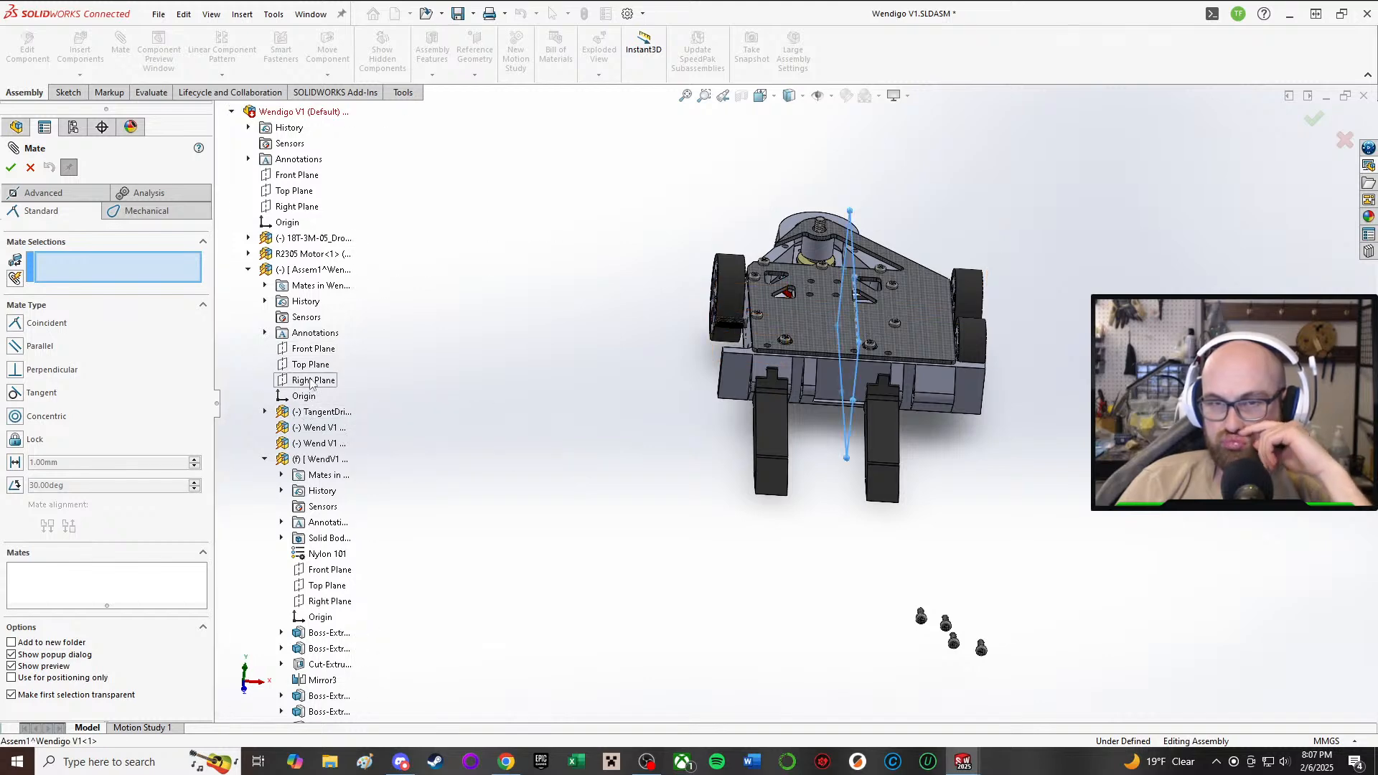
{"action": "left_click", "coordinate": [292, 207]}
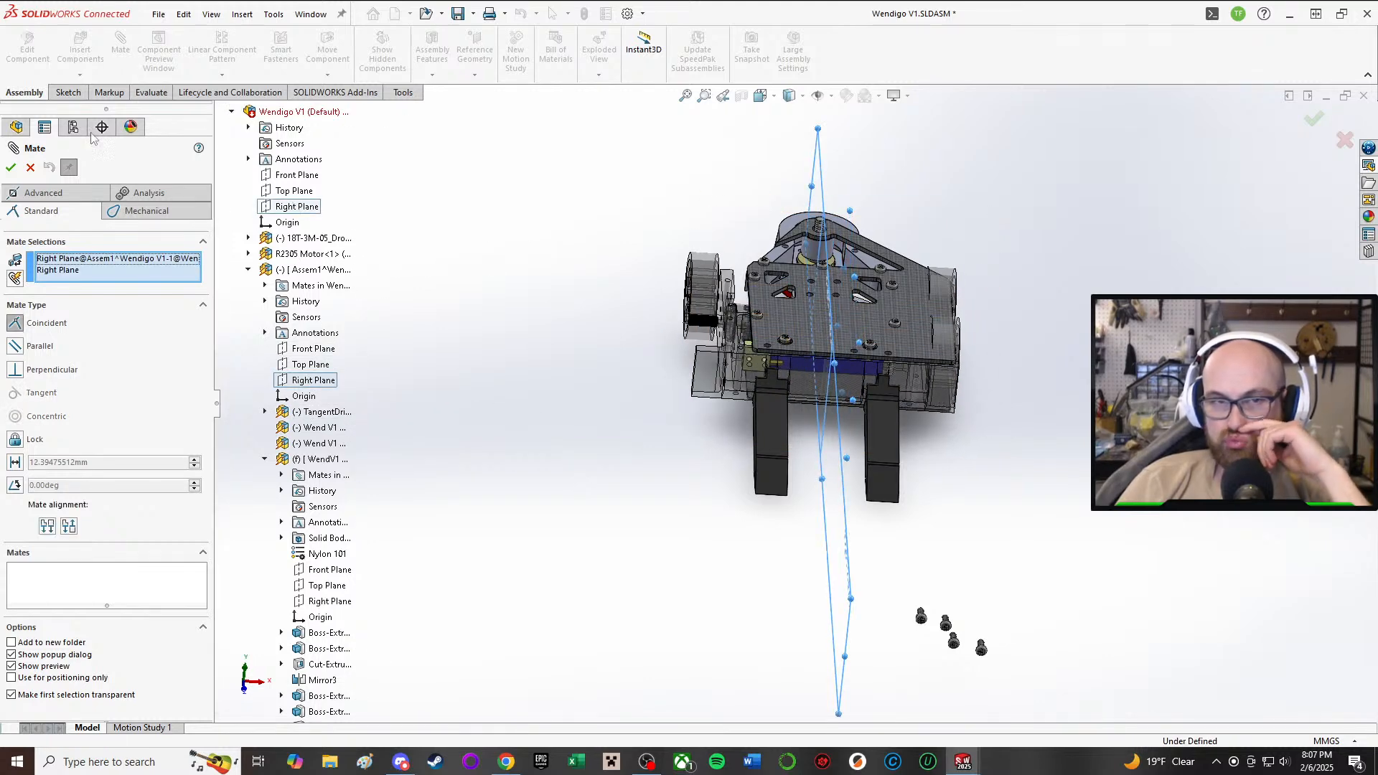
{"action": "left_click", "coordinate": [11, 168]}
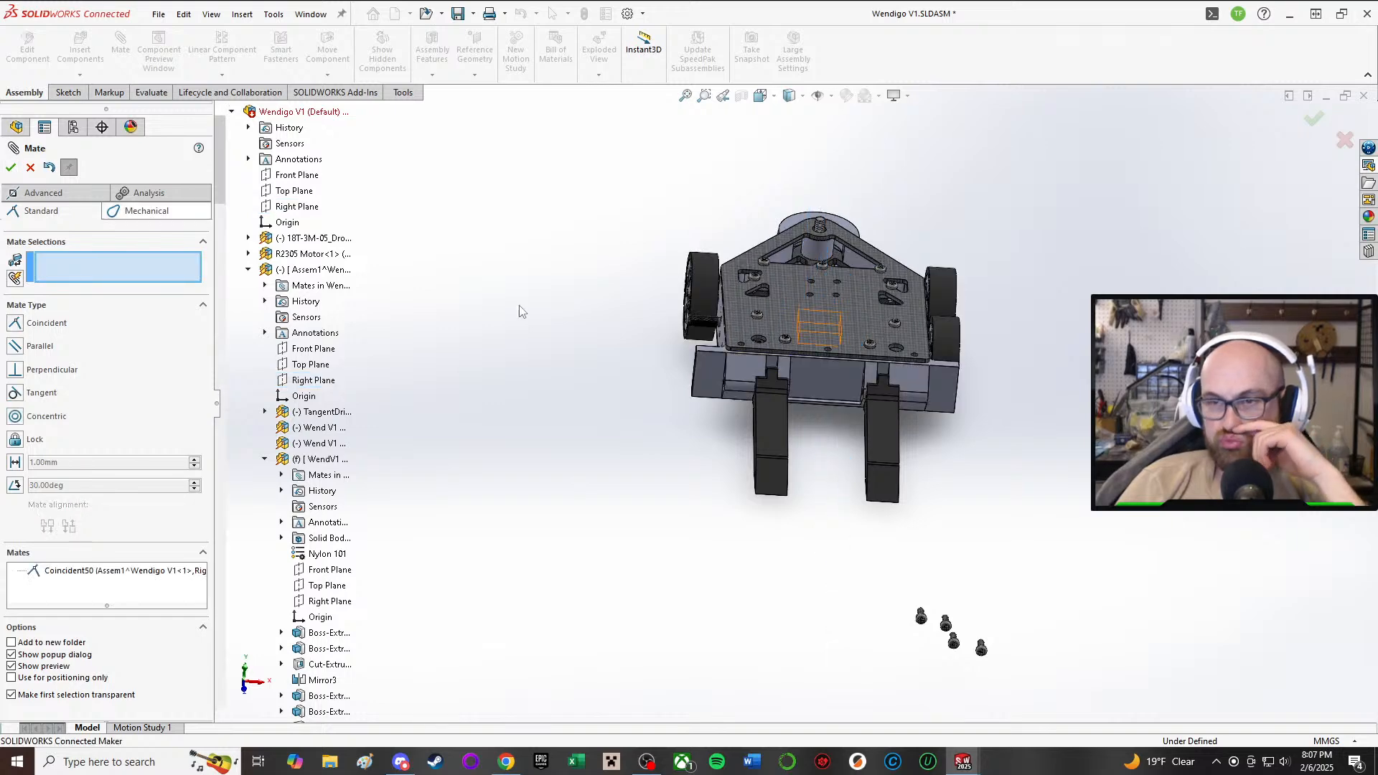
{"action": "mouse_move", "coordinate": [1005, 359]}
{"action": "middle_mouse_down"}
{"action": "mouse_move", "coordinate": [1000, 461]}
{"action": "mouse_move", "coordinate": [1034, 345]}
{"action": "mouse_move", "coordinate": [1006, 371]}
{"action": "middle_mouse_up"}
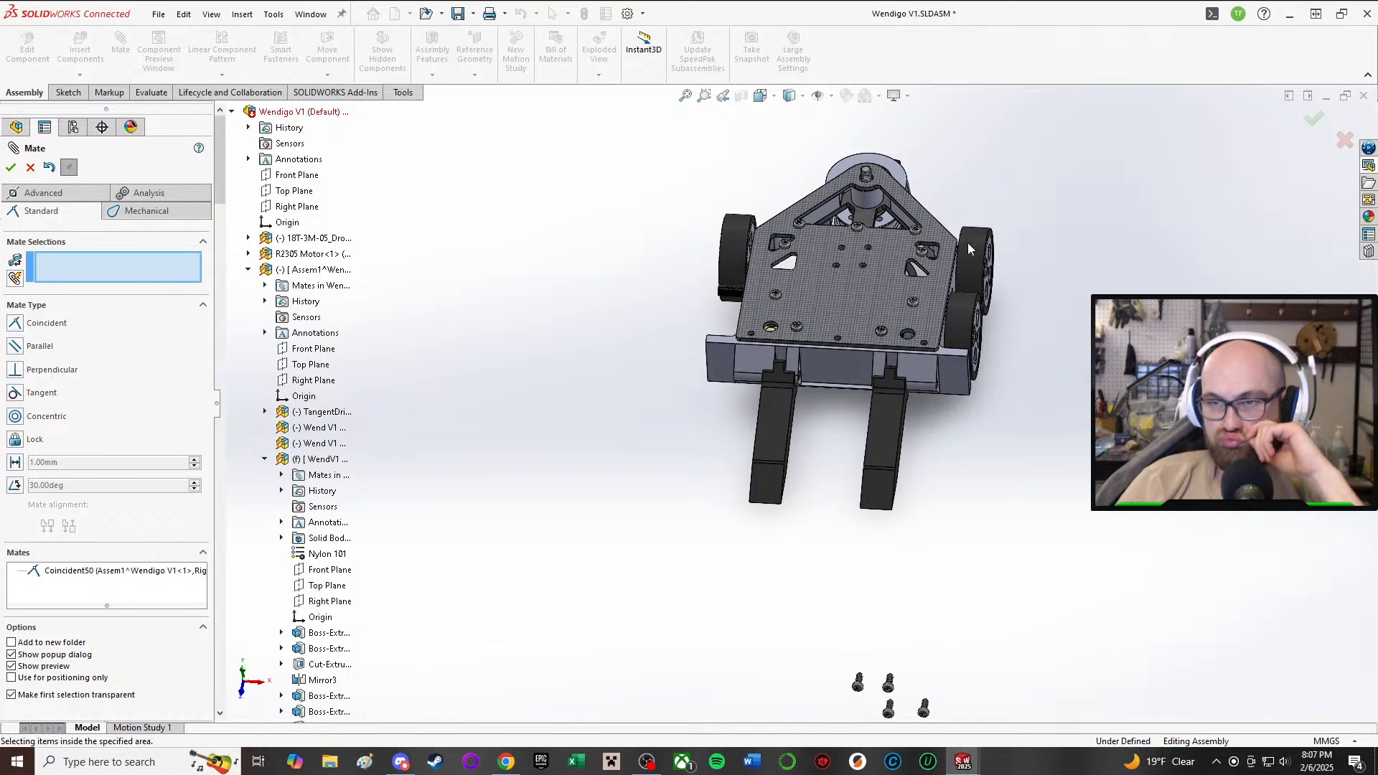
{"action": "scroll", "coordinate": [925, 215], "scroll_direction": "down", "scroll_amount": 3}
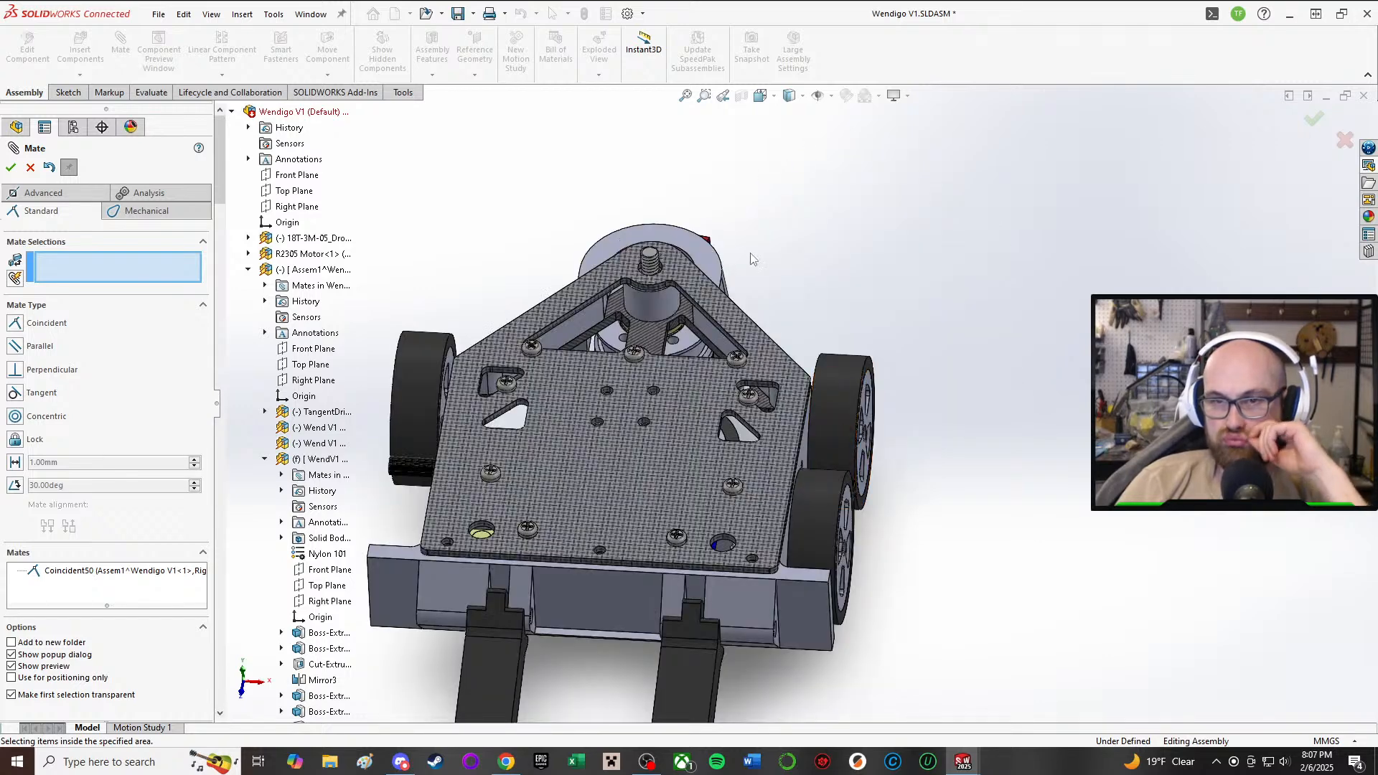
{"action": "middle_click_drag", "start_coordinate": [571, 309], "coordinate": [553, 480]}
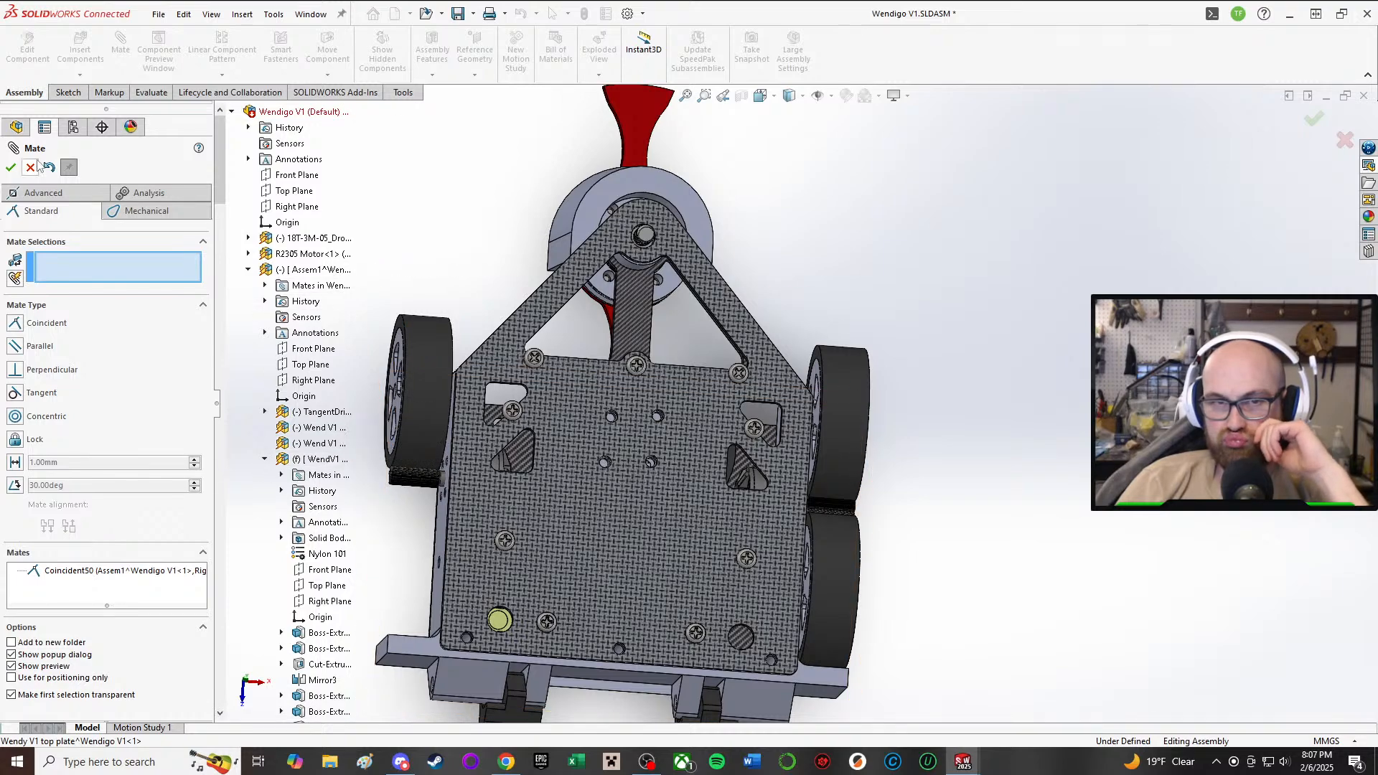
{"action": "key", "text": "Escape"}
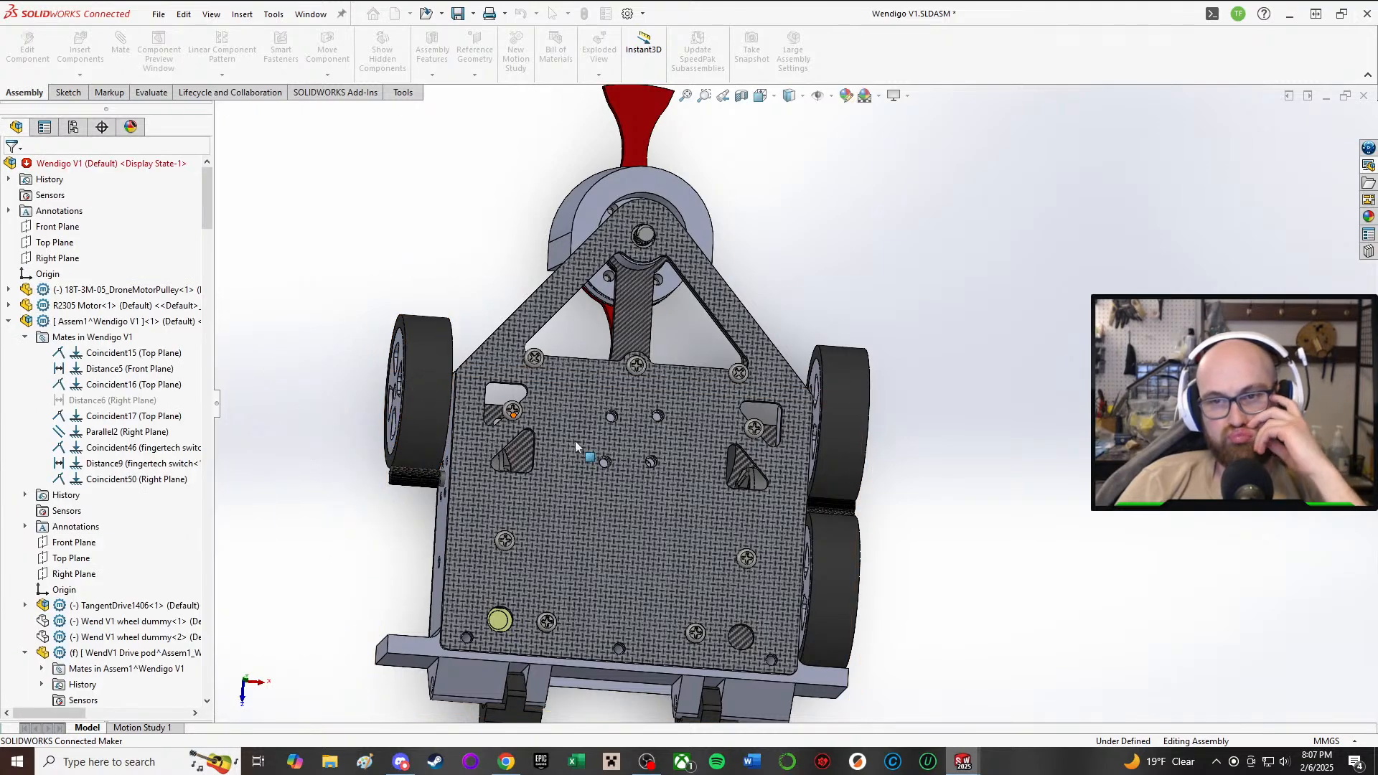
- Review the definition of the suppressed Distance6 mate in the Assem1 subassembly's mates, keeping its settings
{"action": "middle_click_drag", "start_coordinate": [575, 441], "coordinate": [718, 232]}
{"action": "left_click", "coordinate": [133, 399]}
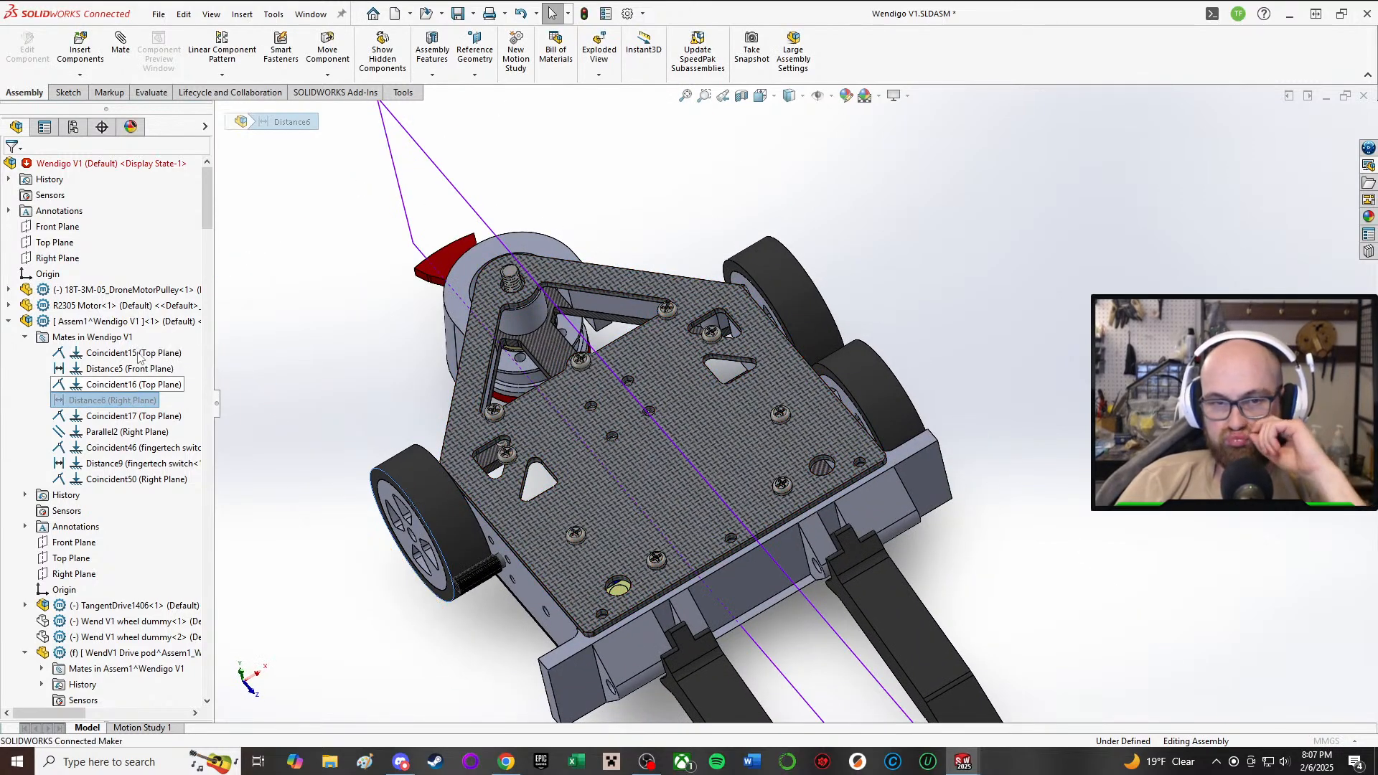
{"action": "left_click", "coordinate": [138, 353]}
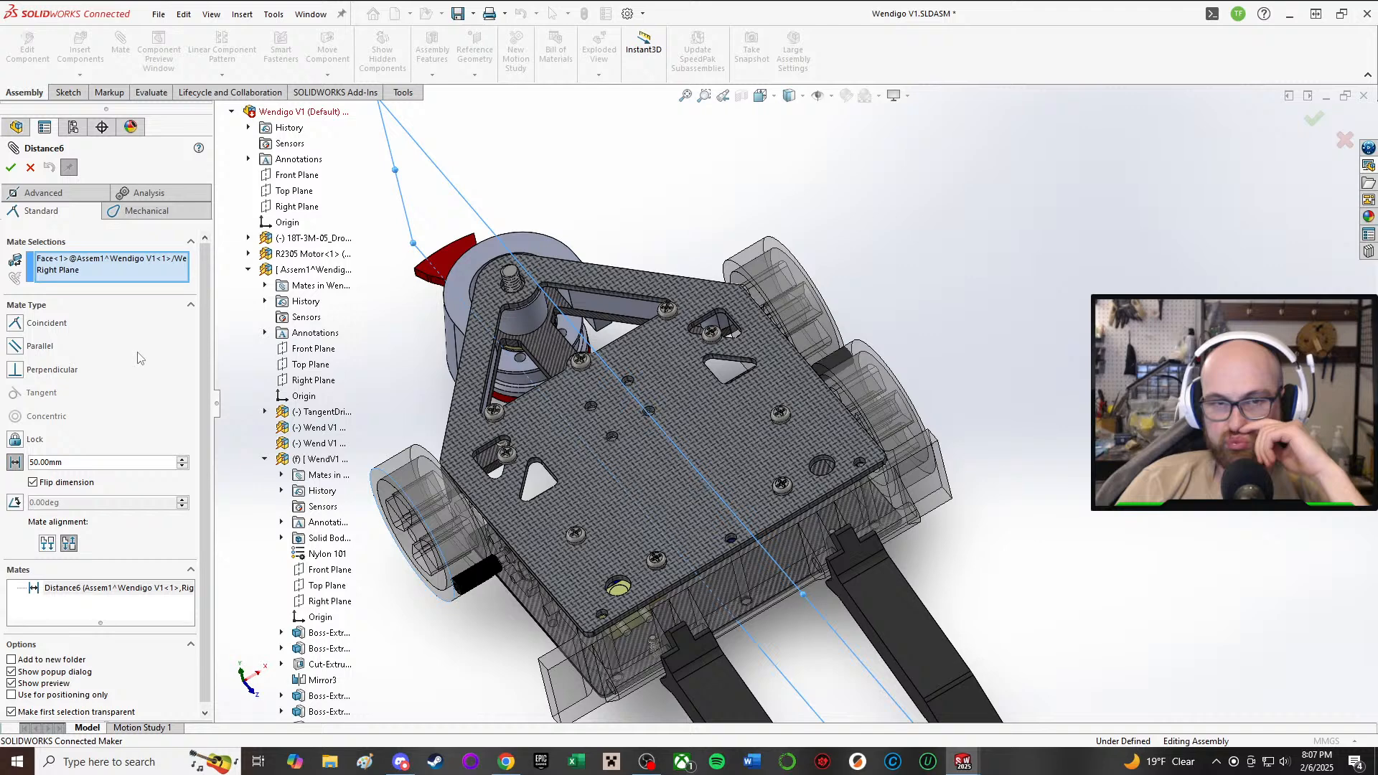
{"action": "left_click", "coordinate": [36, 167]}
- Switch to the open Assem1^Wendigo V1 assembly window and rebuild the assembly
{"action": "mouse_move", "coordinate": [976, 741]}
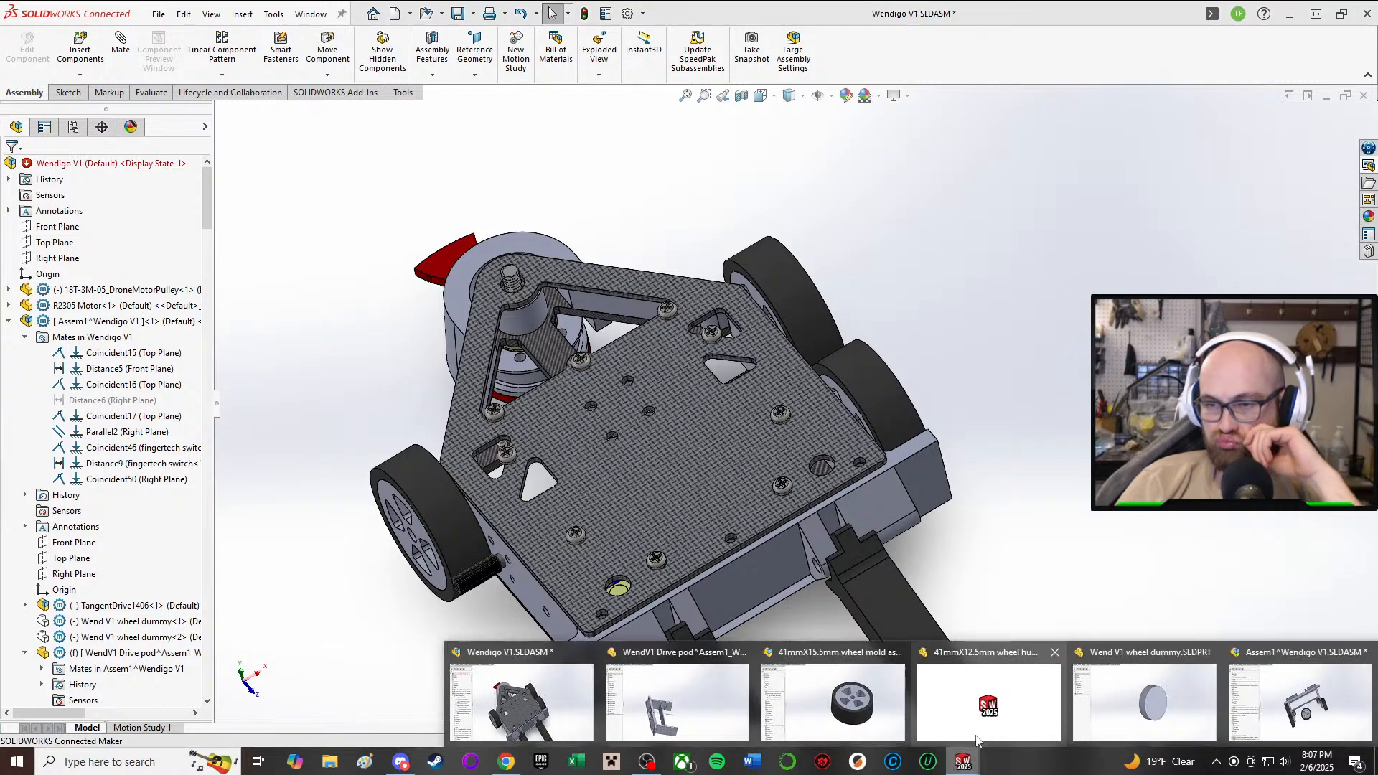
{"action": "left_click", "coordinate": [1300, 700]}
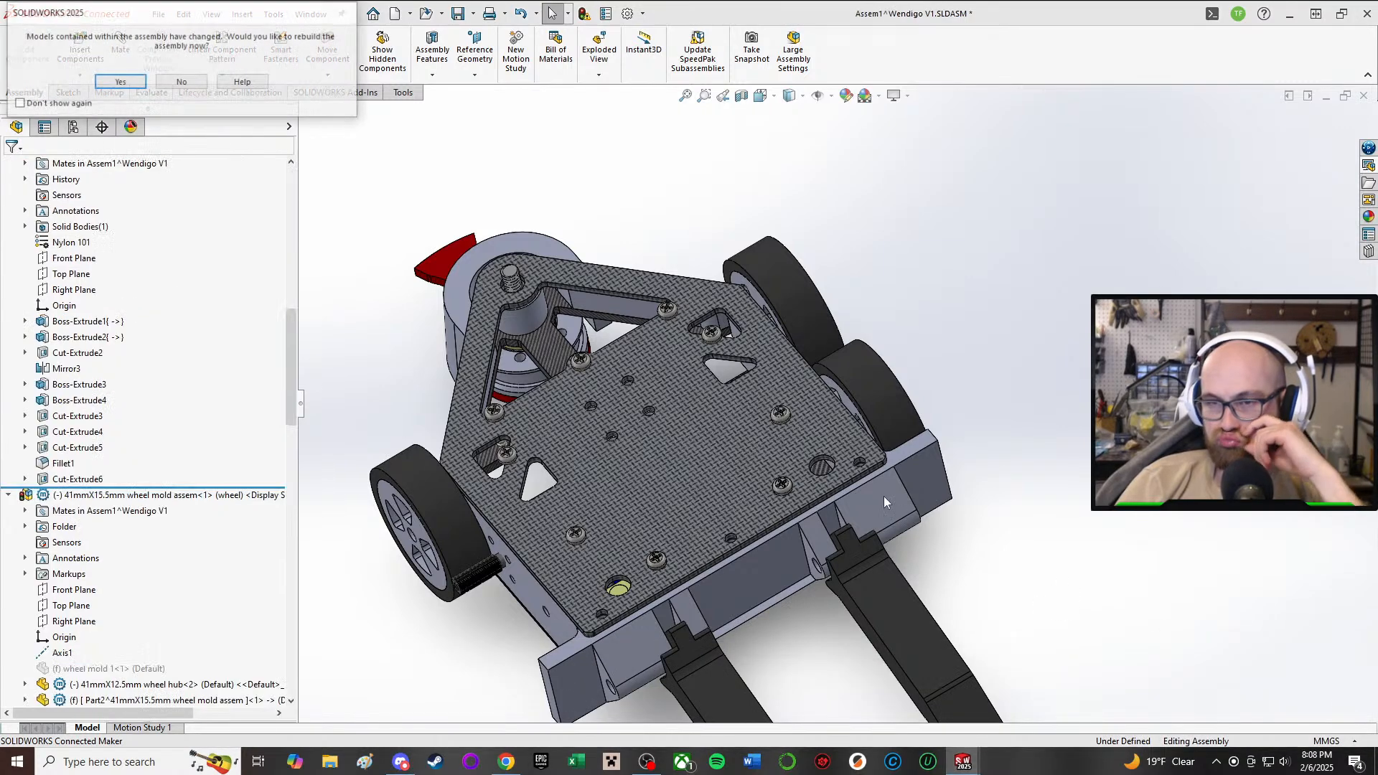
{"action": "left_click", "coordinate": [120, 82]}
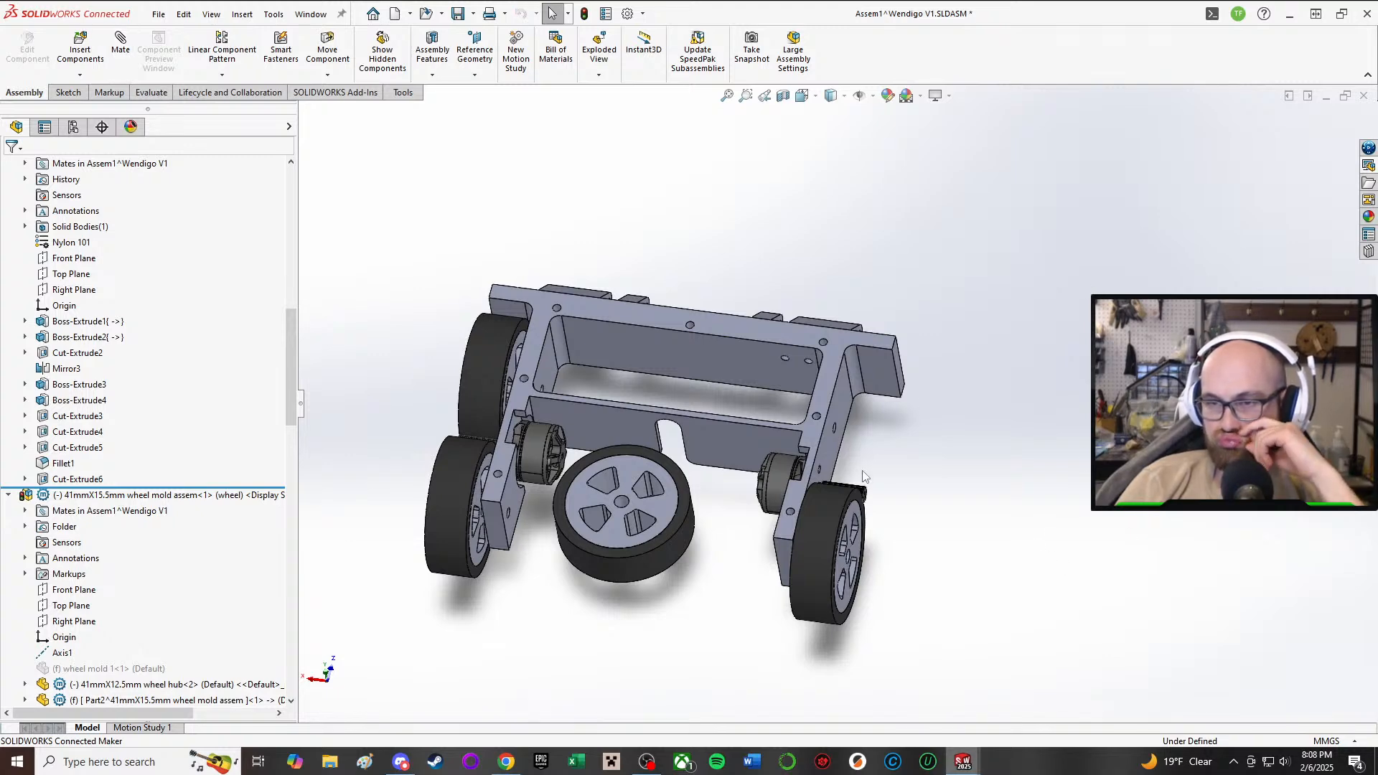
- Add a 100 mm distance mate between the outer hub faces of the opposite wheel assemblies <3> and <4>
{"action": "key", "text": "m"}
{"action": "scroll", "coordinate": [874, 514], "scroll_direction": "down", "scroll_amount": 6}
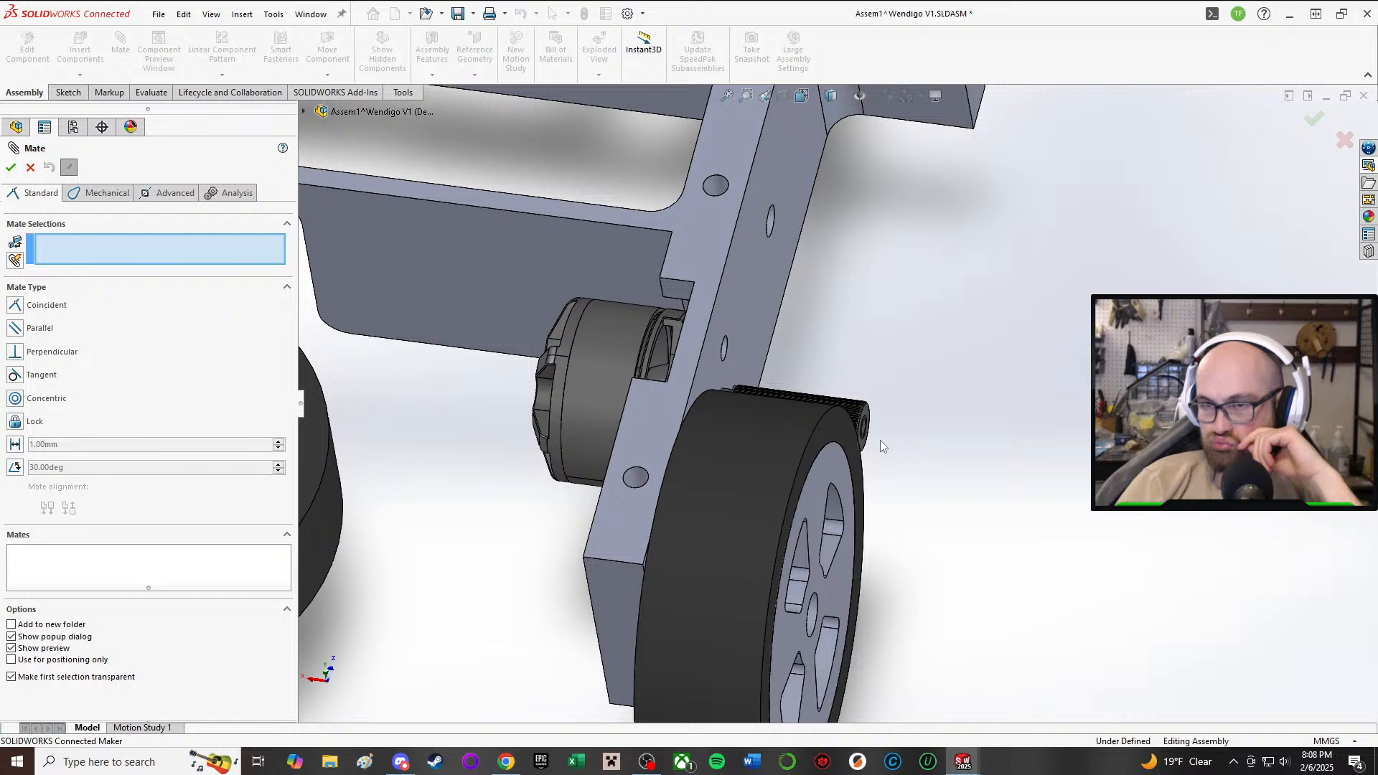
{"action": "left_click", "coordinate": [850, 474]}
{"action": "scroll", "coordinate": [646, 467], "scroll_direction": "up", "scroll_amount": 6}
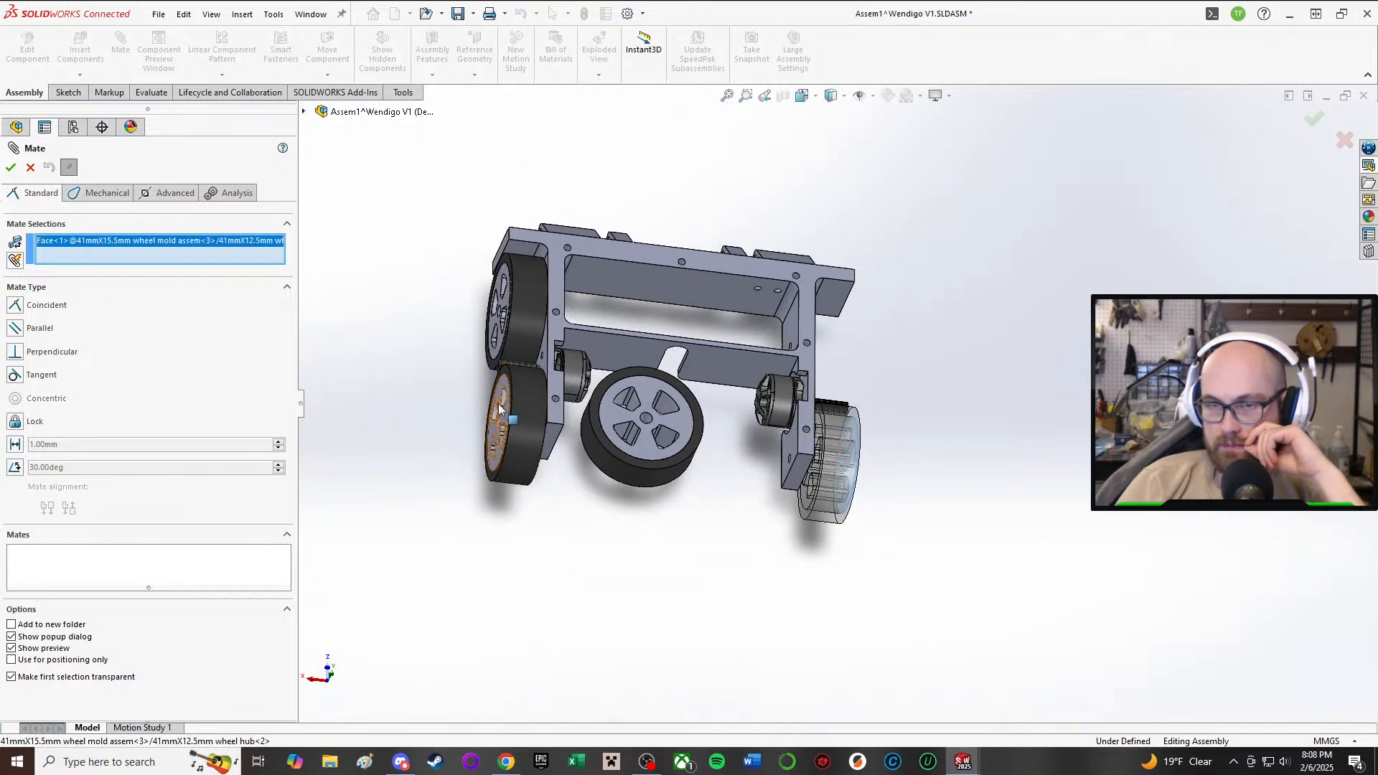
{"action": "scroll", "coordinate": [576, 456], "scroll_direction": "down", "scroll_amount": 4}
{"action": "left_click", "coordinate": [603, 436]}
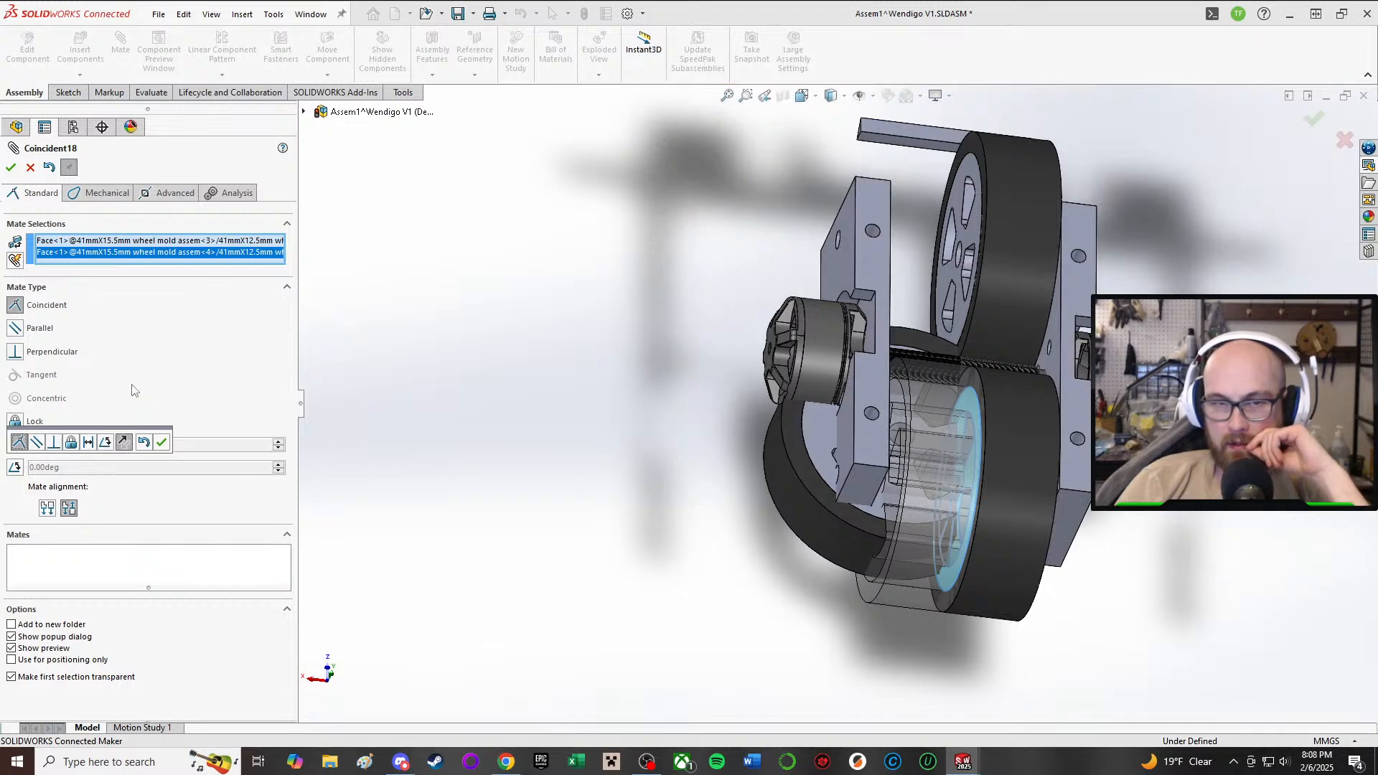
{"action": "left_click", "coordinate": [92, 439]}
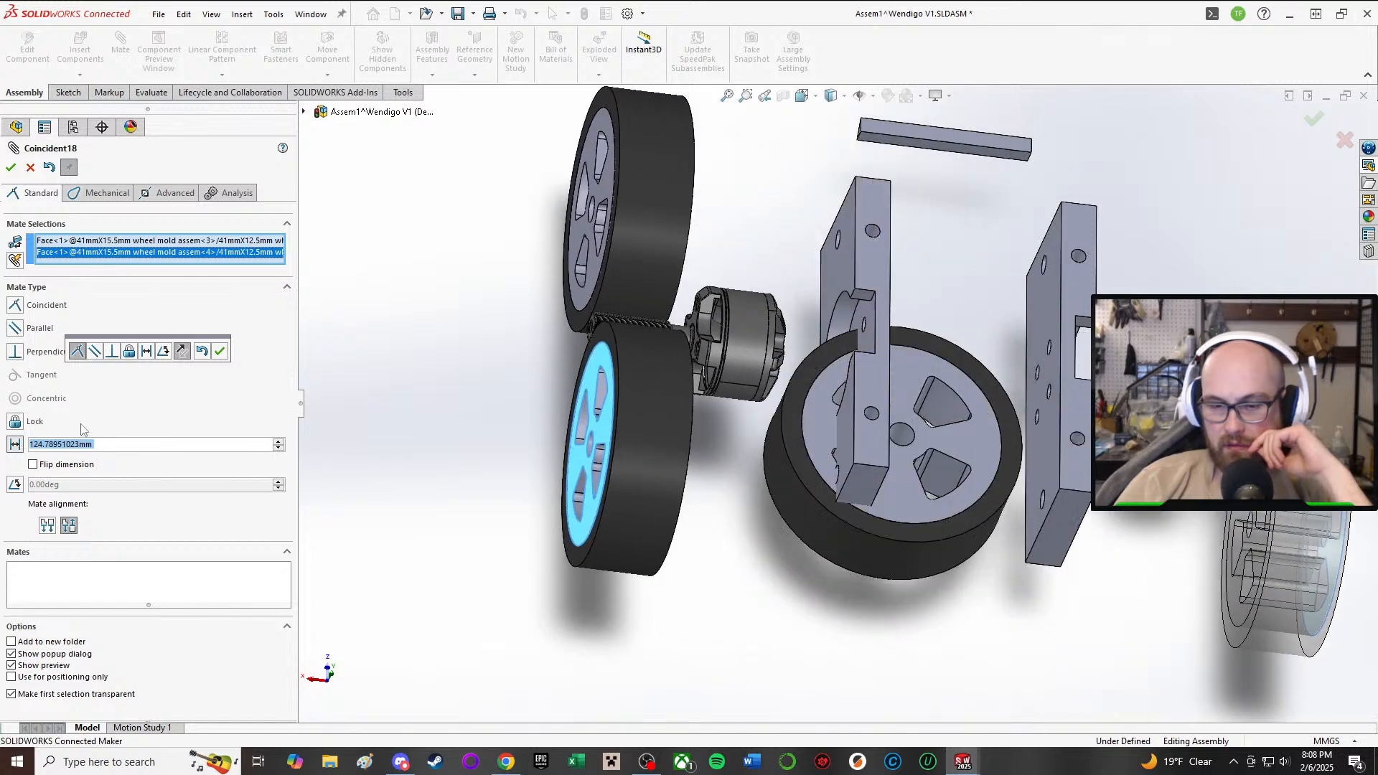
{"action": "type", "text": "100"}
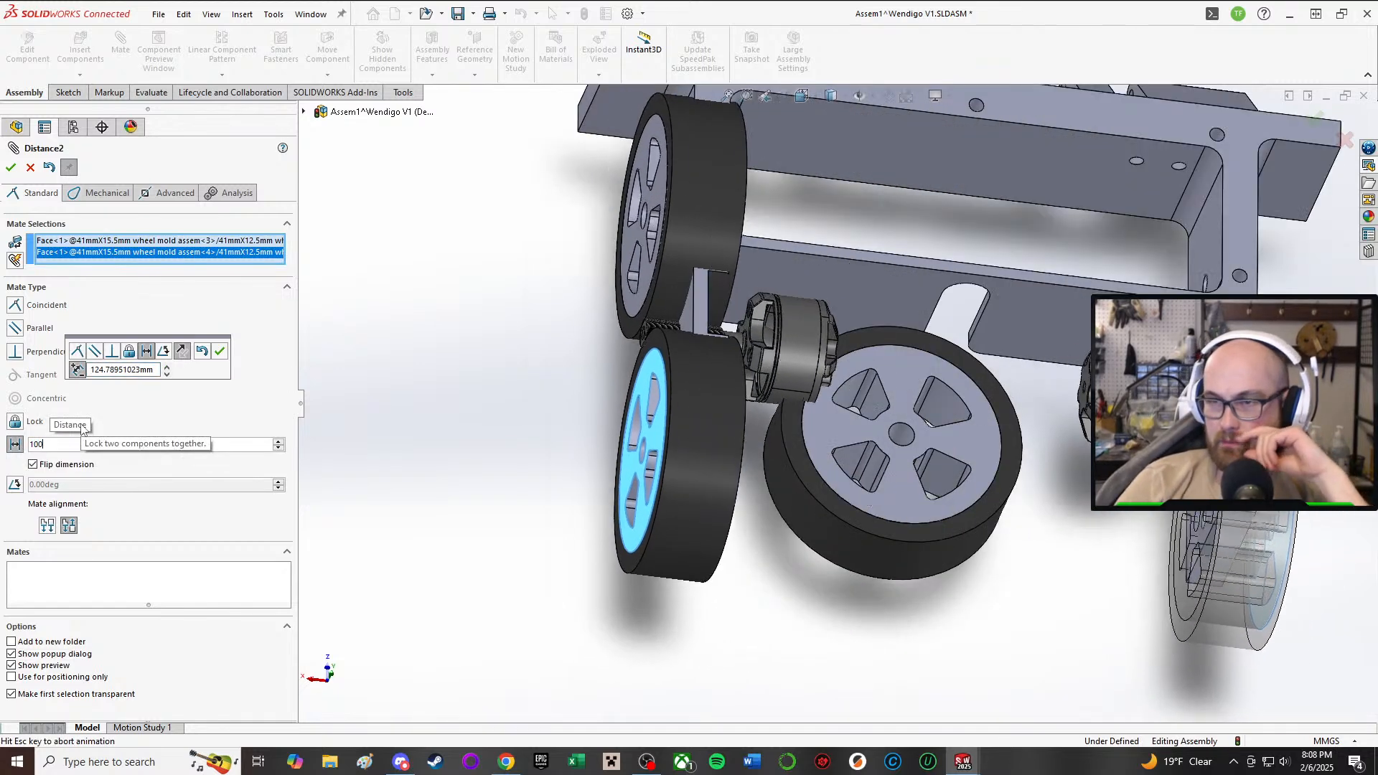
{"action": "key", "text": "Return"}
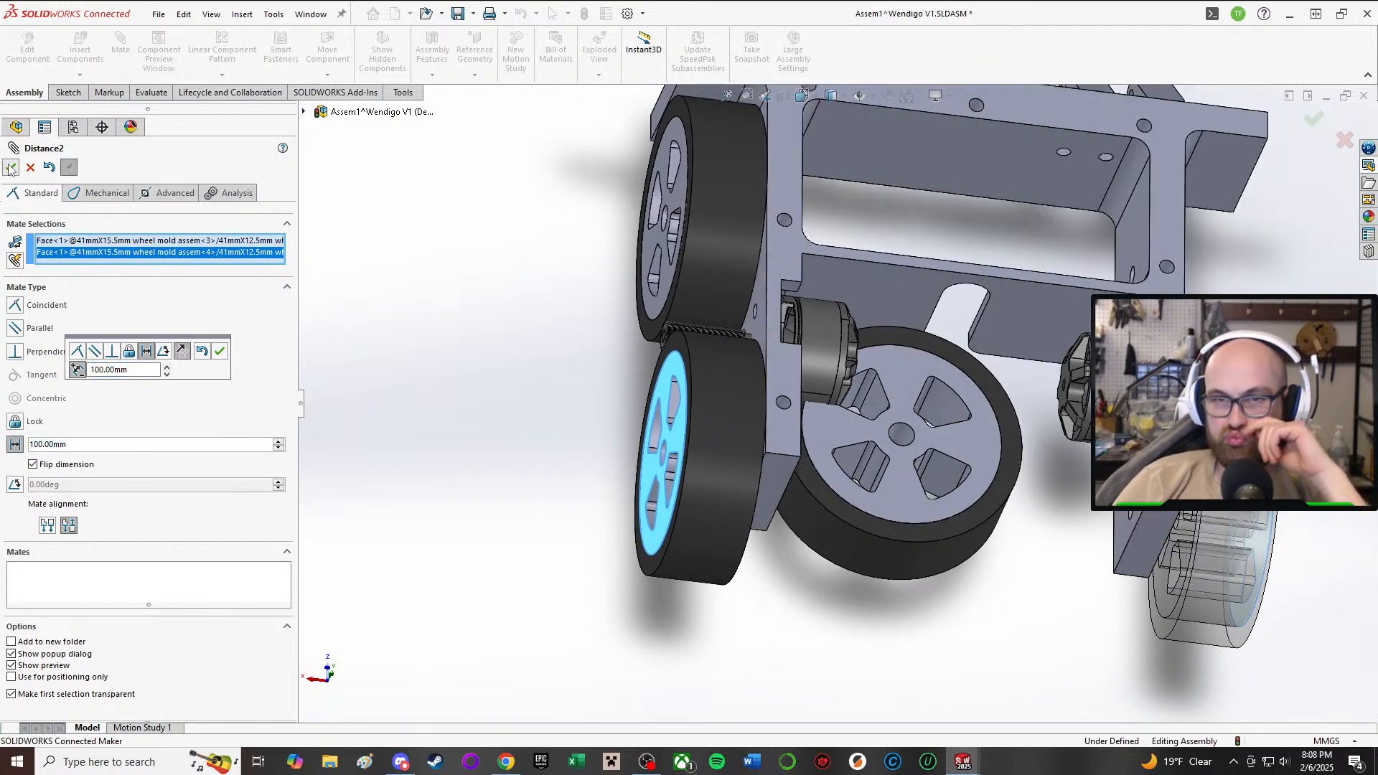
{"action": "left_click", "coordinate": [10, 167]}
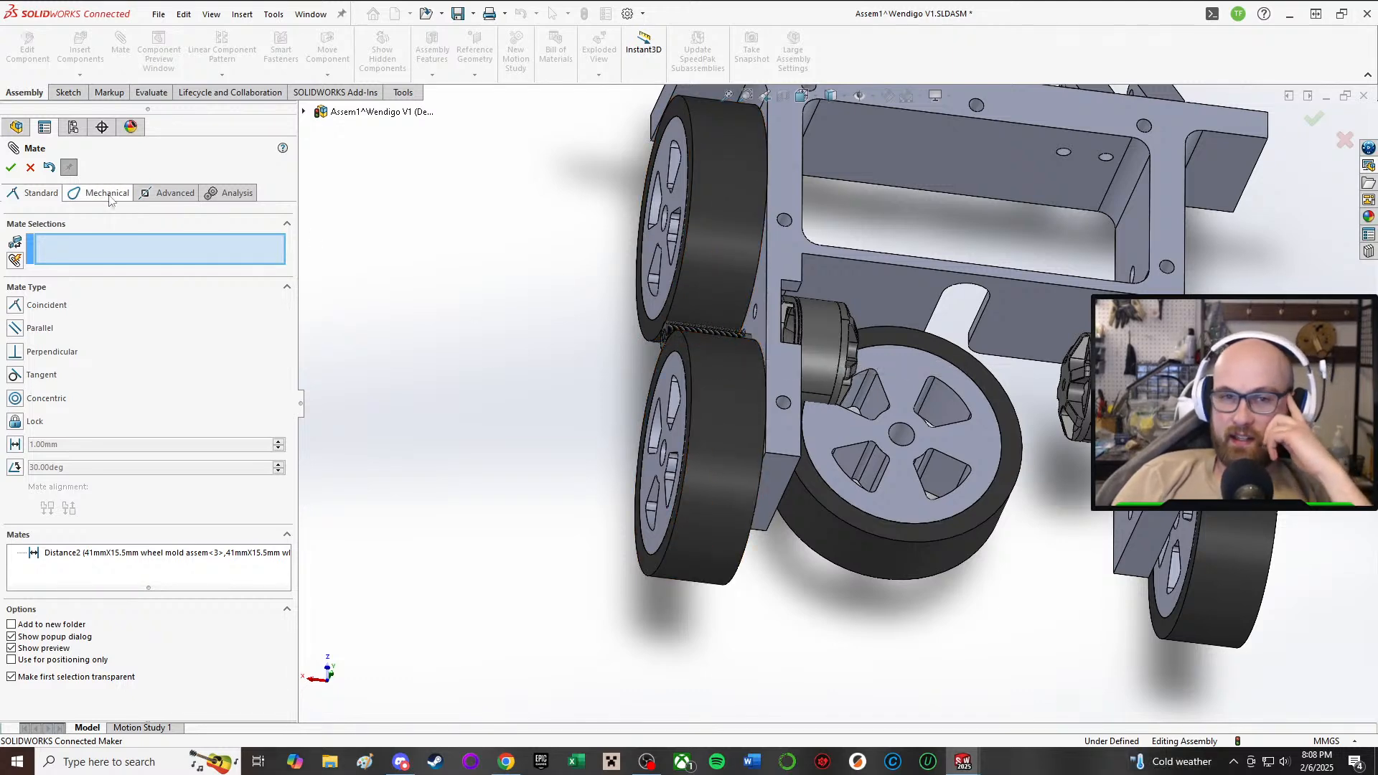
{"action": "left_click", "coordinate": [11, 167]}
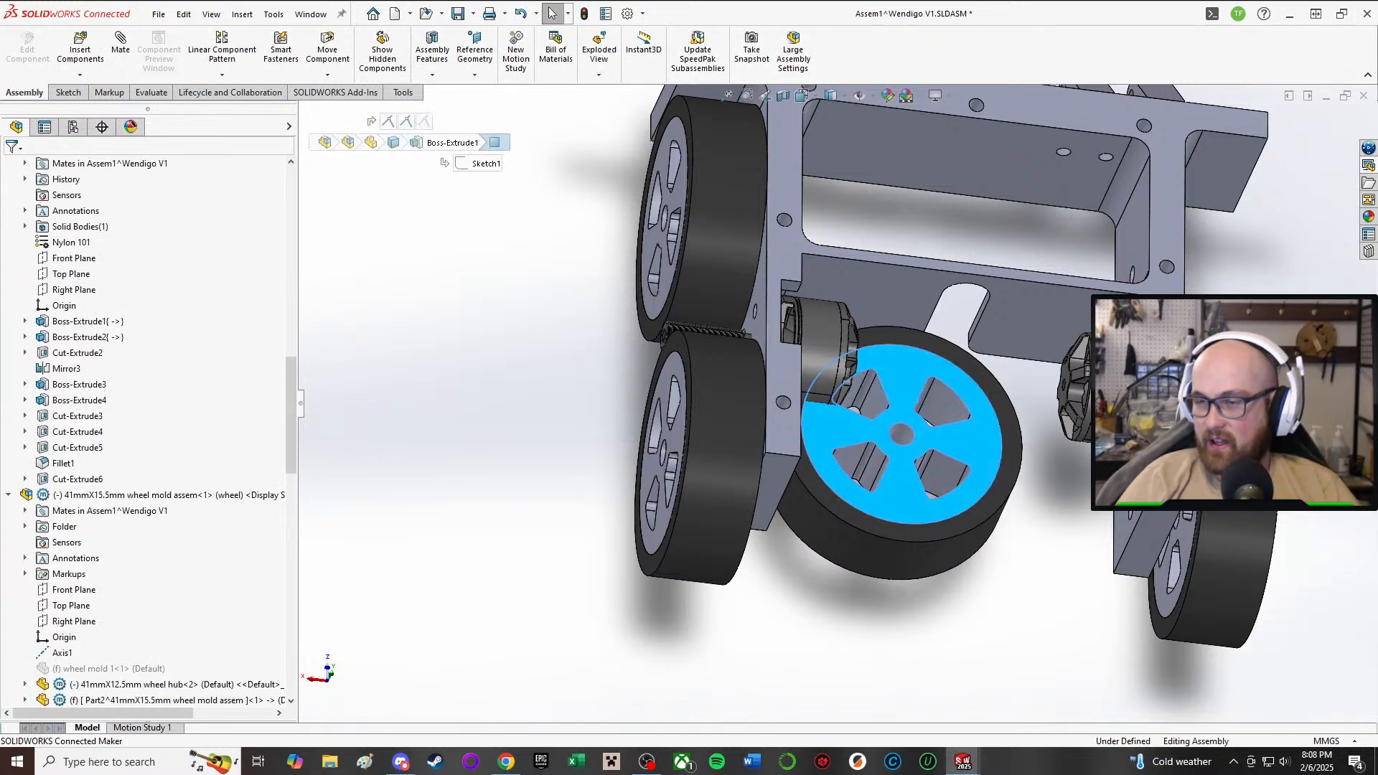
- Move the unattached wheel assembly <2> over to the side of the drive pod that carries only one wheel
{"action": "left_click_drag", "start_coordinate": [979, 457], "coordinate": [1278, 308]}
{"action": "middle_click_drag", "start_coordinate": [1257, 266], "coordinate": [1003, 471]}
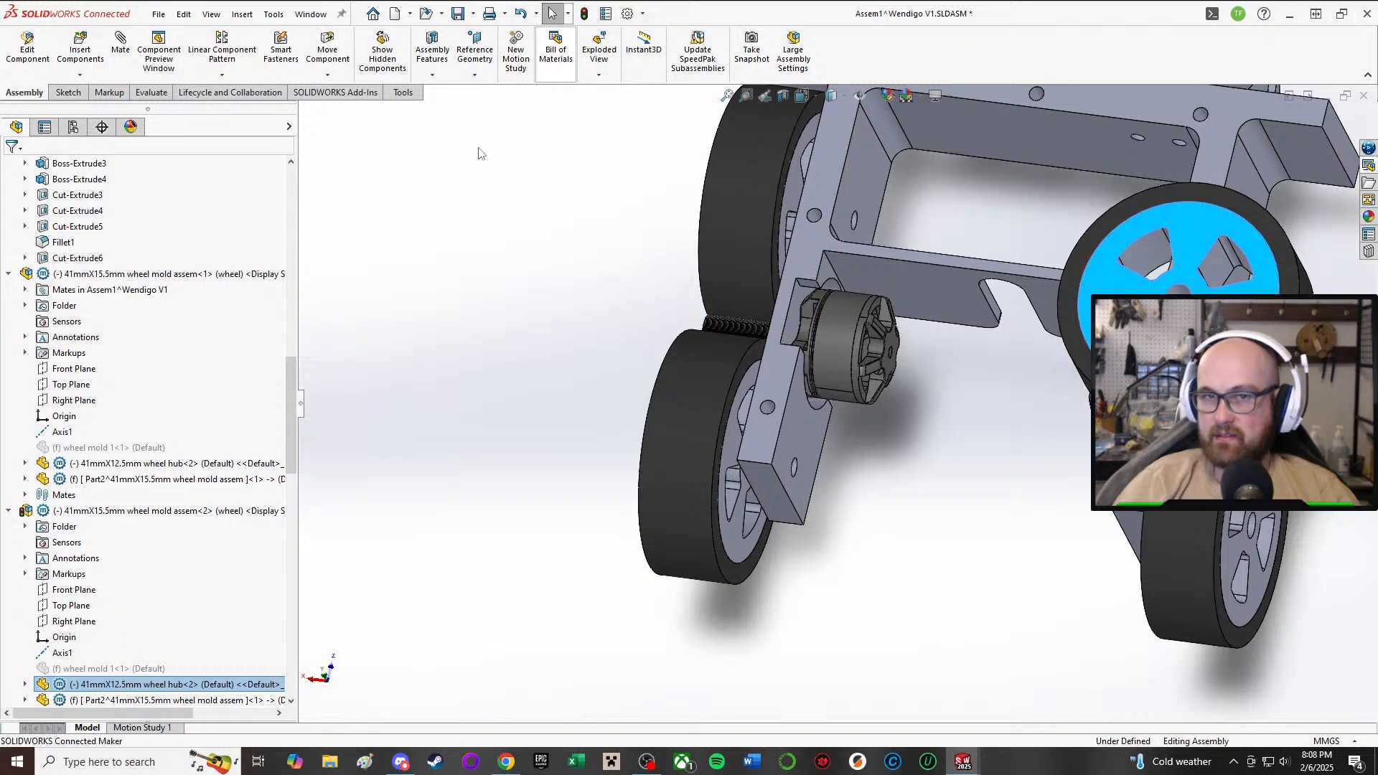
{"action": "left_click", "coordinate": [68, 93]}
{"action": "left_click", "coordinate": [18, 41]}
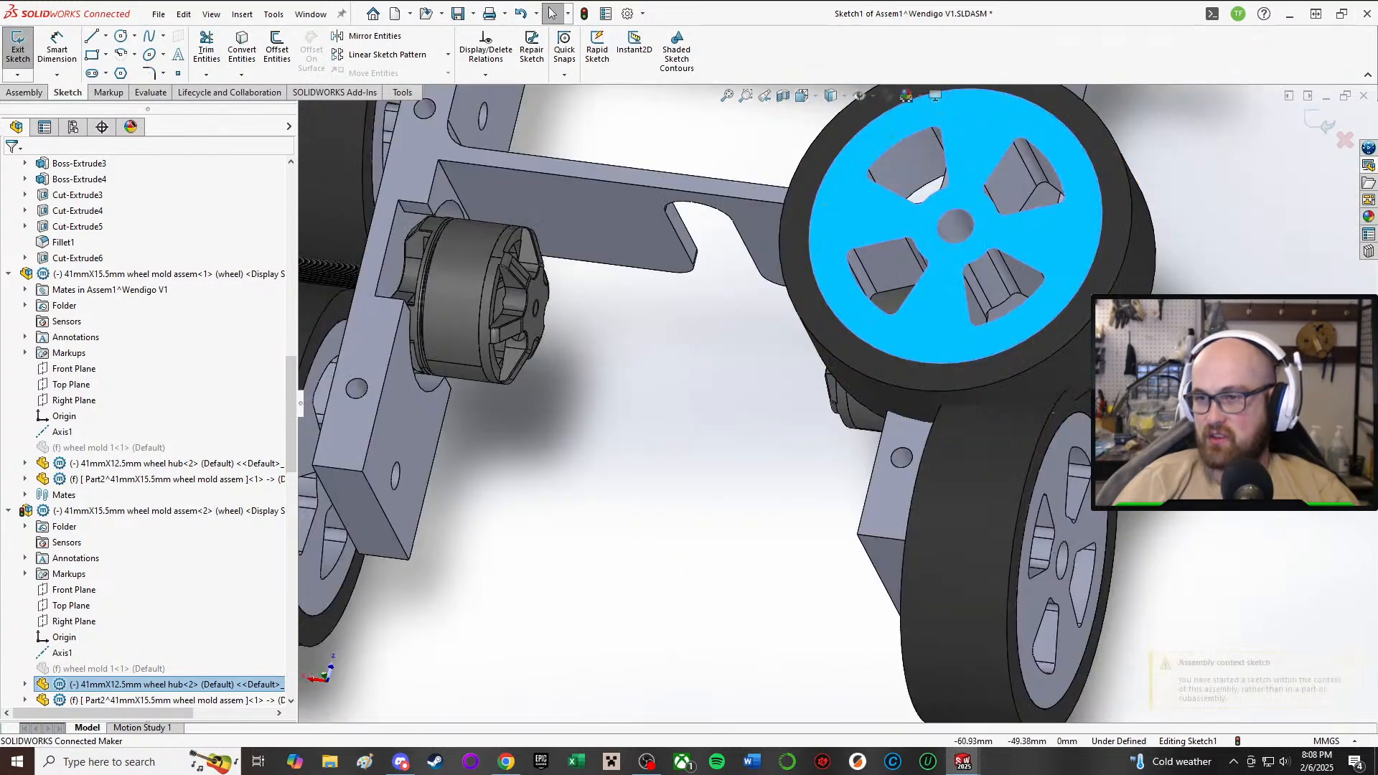
{"action": "middle_click_drag", "start_coordinate": [936, 305], "coordinate": [880, 303]}
{"action": "right_click_drag", "start_coordinate": [1013, 227], "coordinate": [1210, 245]}
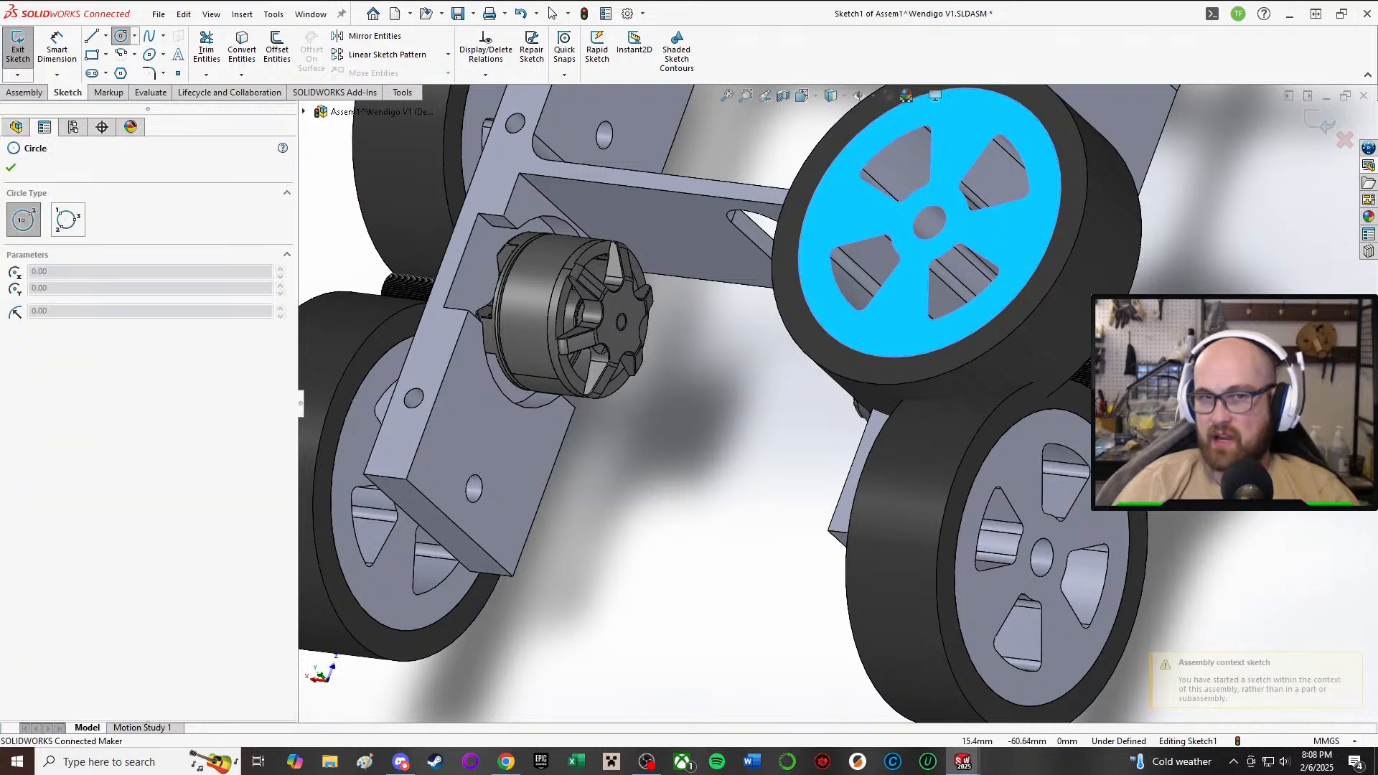
{"action": "key", "text": "Escape"}
{"action": "key", "text": "Escape"}
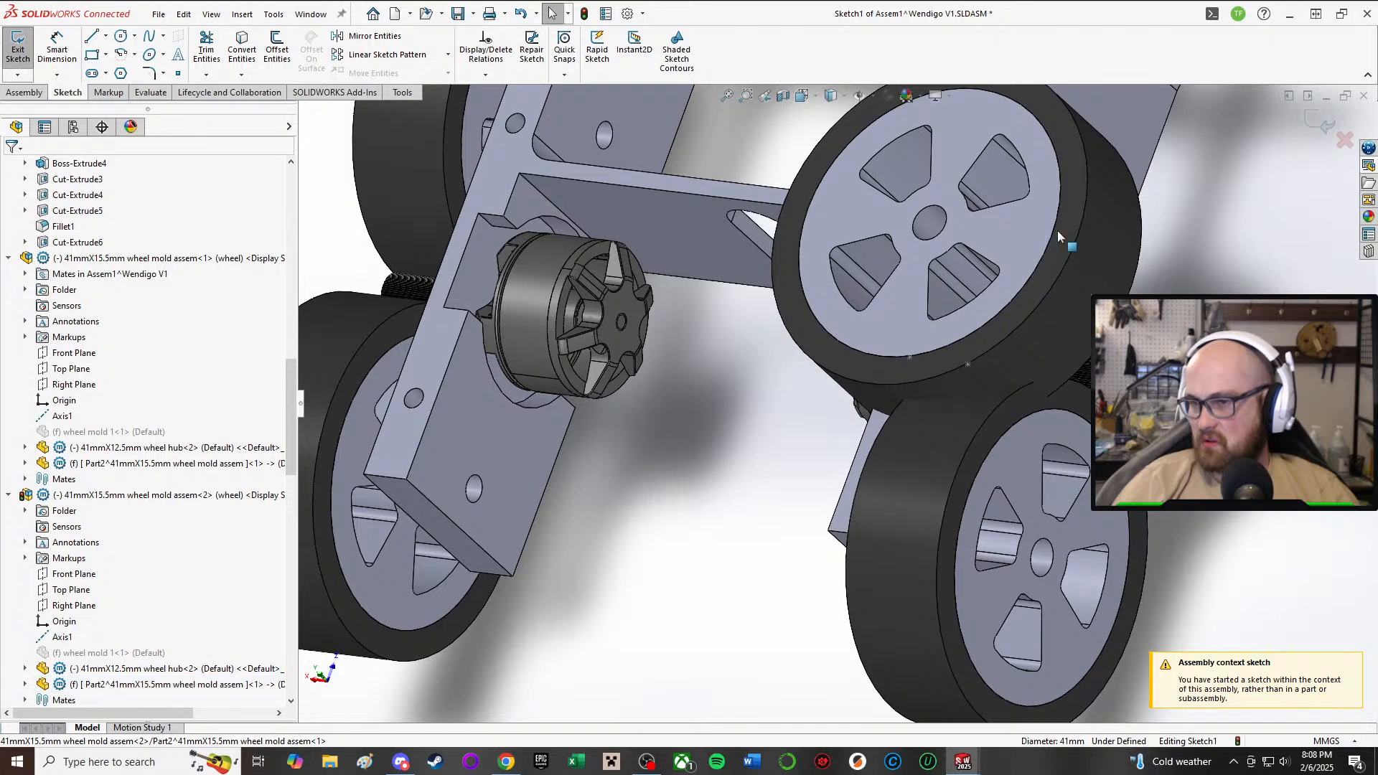
{"action": "left_click", "coordinate": [1061, 252]}
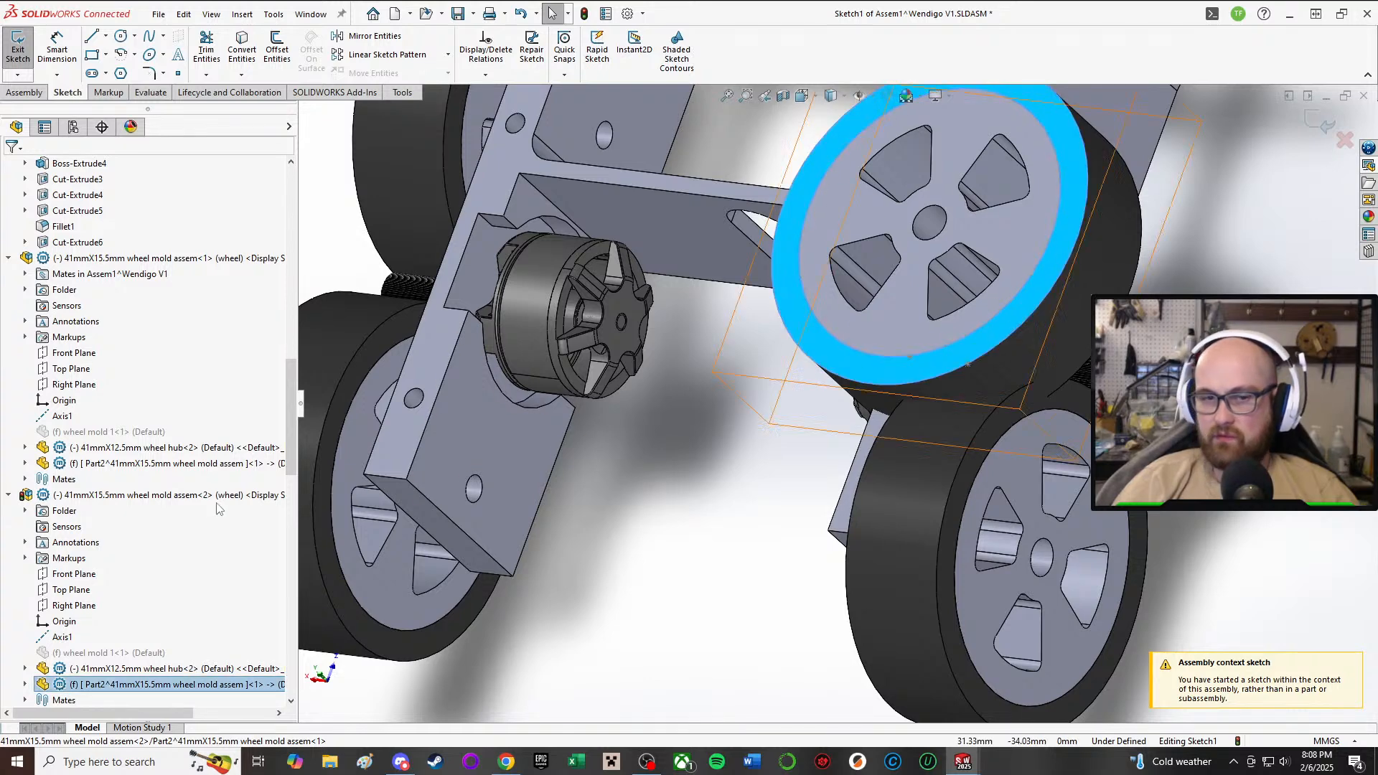
{"action": "left_click", "coordinate": [25, 510]}
{"action": "key", "text": "Escape"}
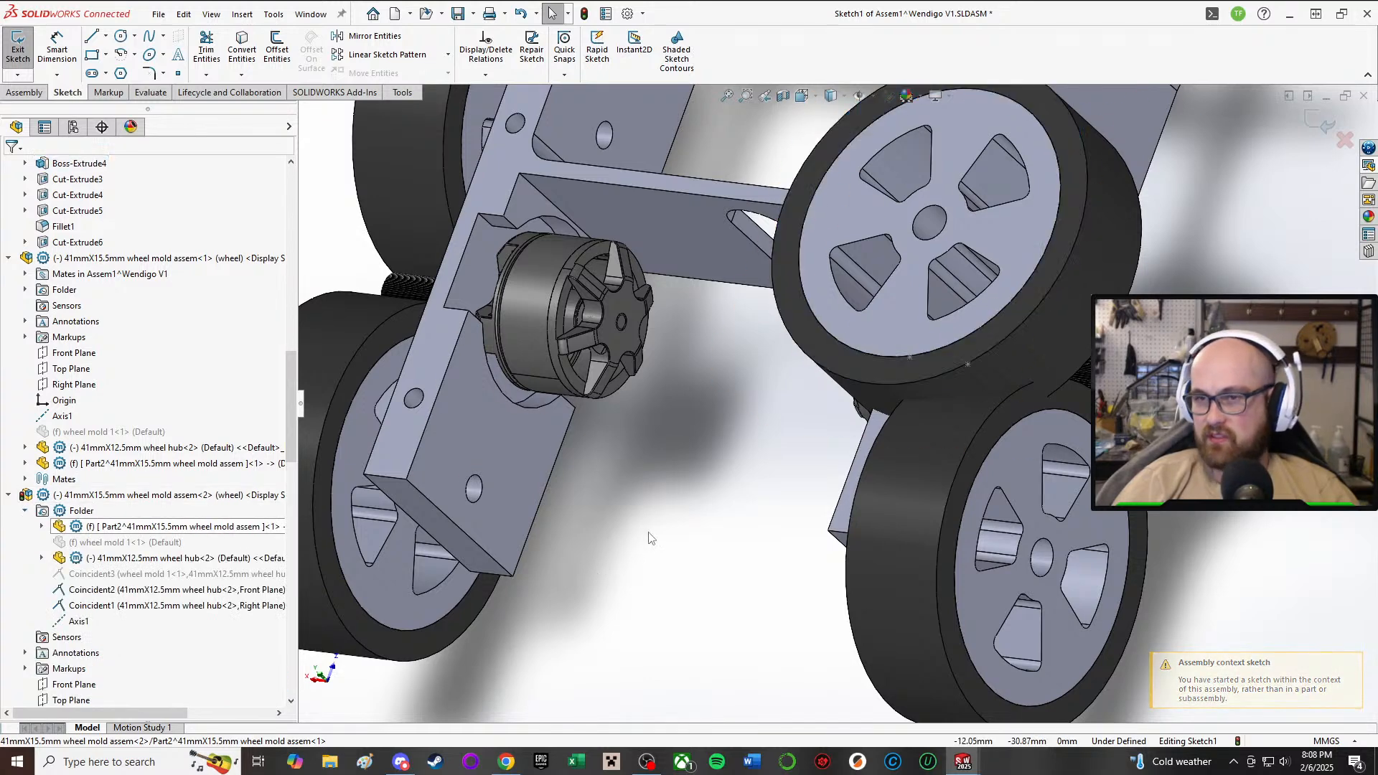
{"action": "middle_click_drag", "start_coordinate": [897, 467], "coordinate": [1032, 484]}
{"action": "left_click", "coordinate": [919, 289]}
{"action": "key", "text": "Escape"}
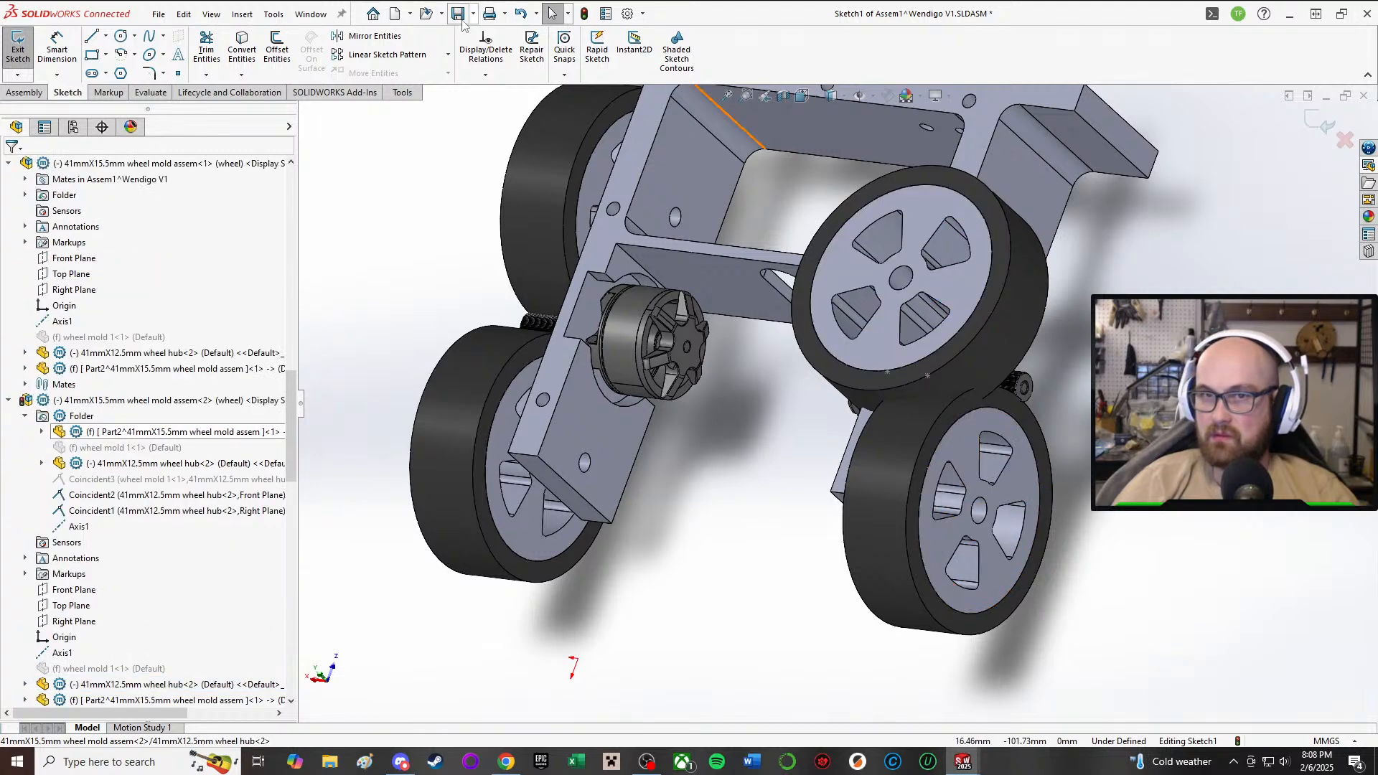
{"action": "left_click", "coordinate": [18, 50]}
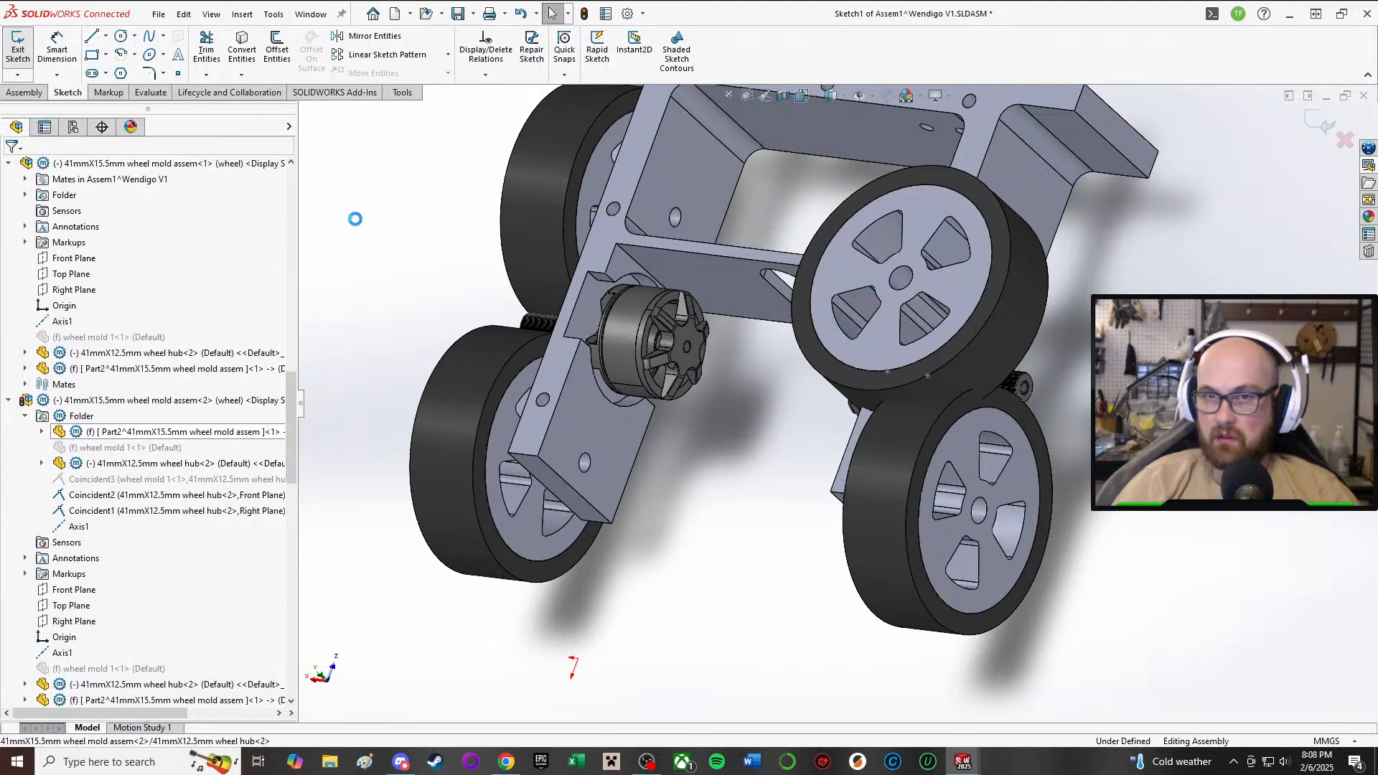
- Mate the outer hub face of wheel assembly <2> coincident with that of wheel assembly <3>, using aligned orientation
{"action": "left_click", "coordinate": [928, 278]}
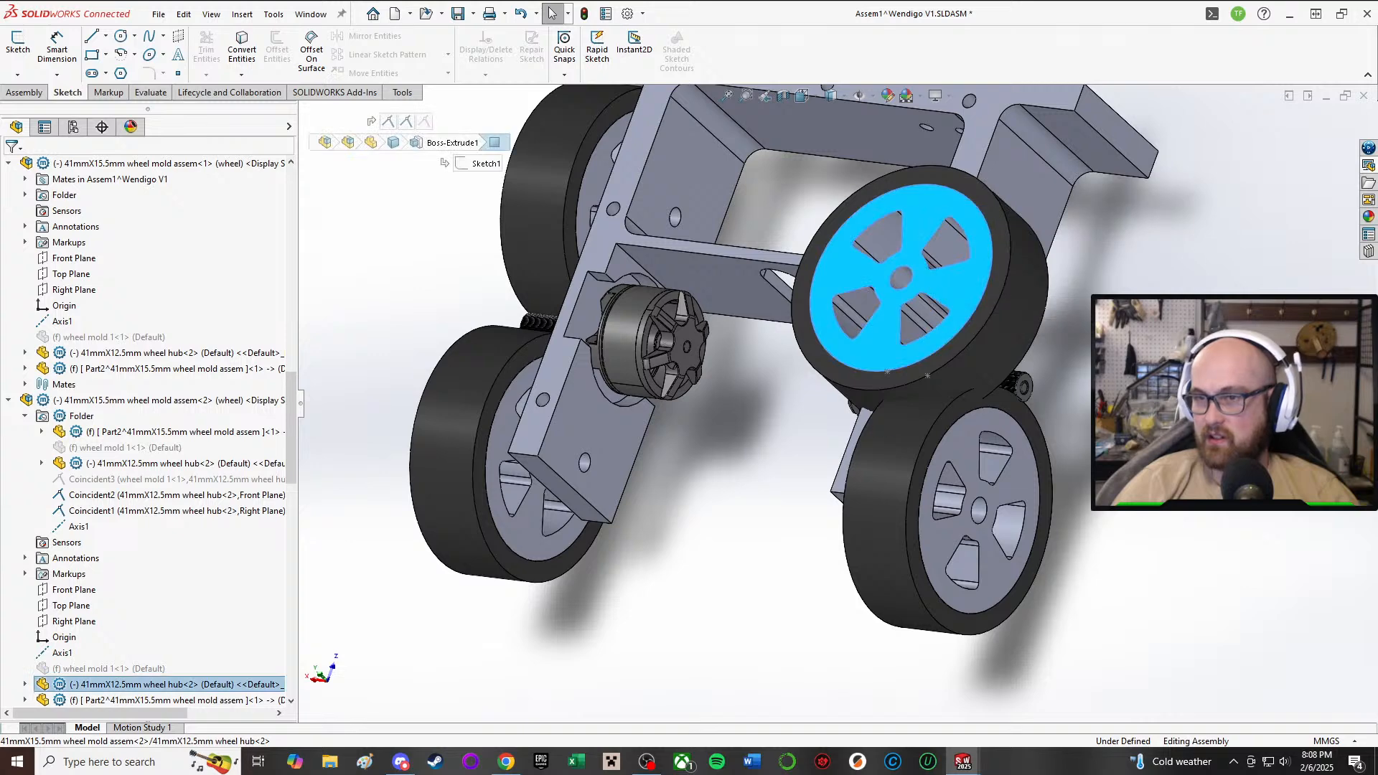
{"action": "key", "text": "m"}
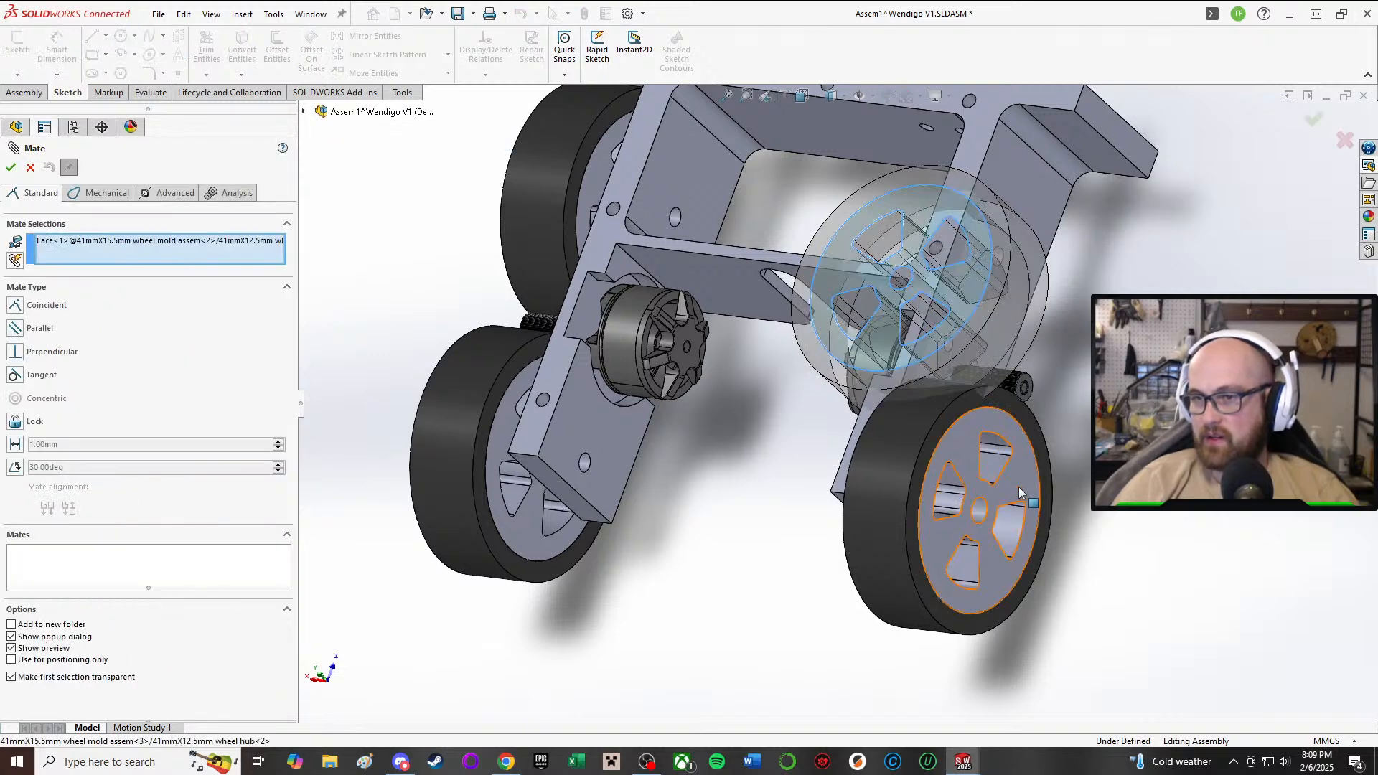
{"action": "left_click", "coordinate": [1018, 487]}
{"action": "left_click", "coordinate": [46, 509]}
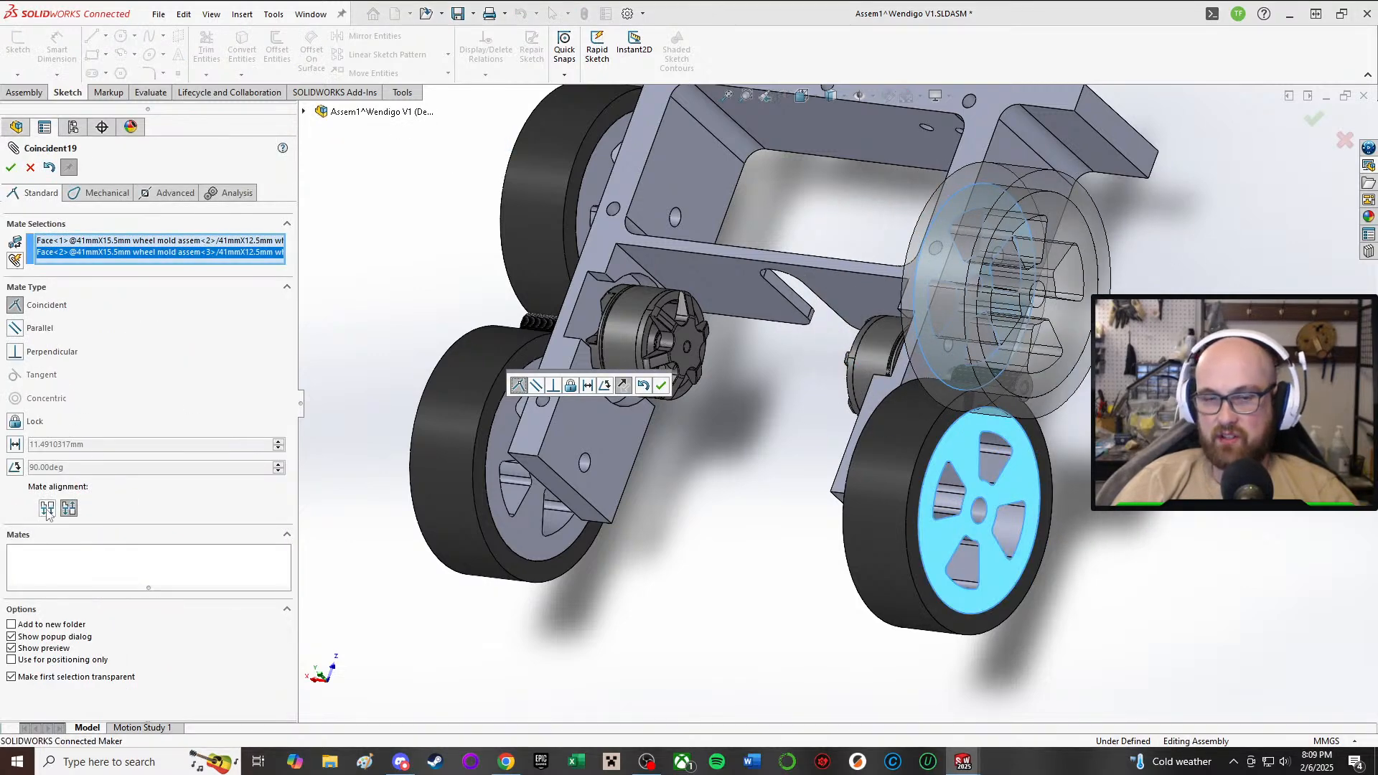
{"action": "left_click", "coordinate": [11, 168]}
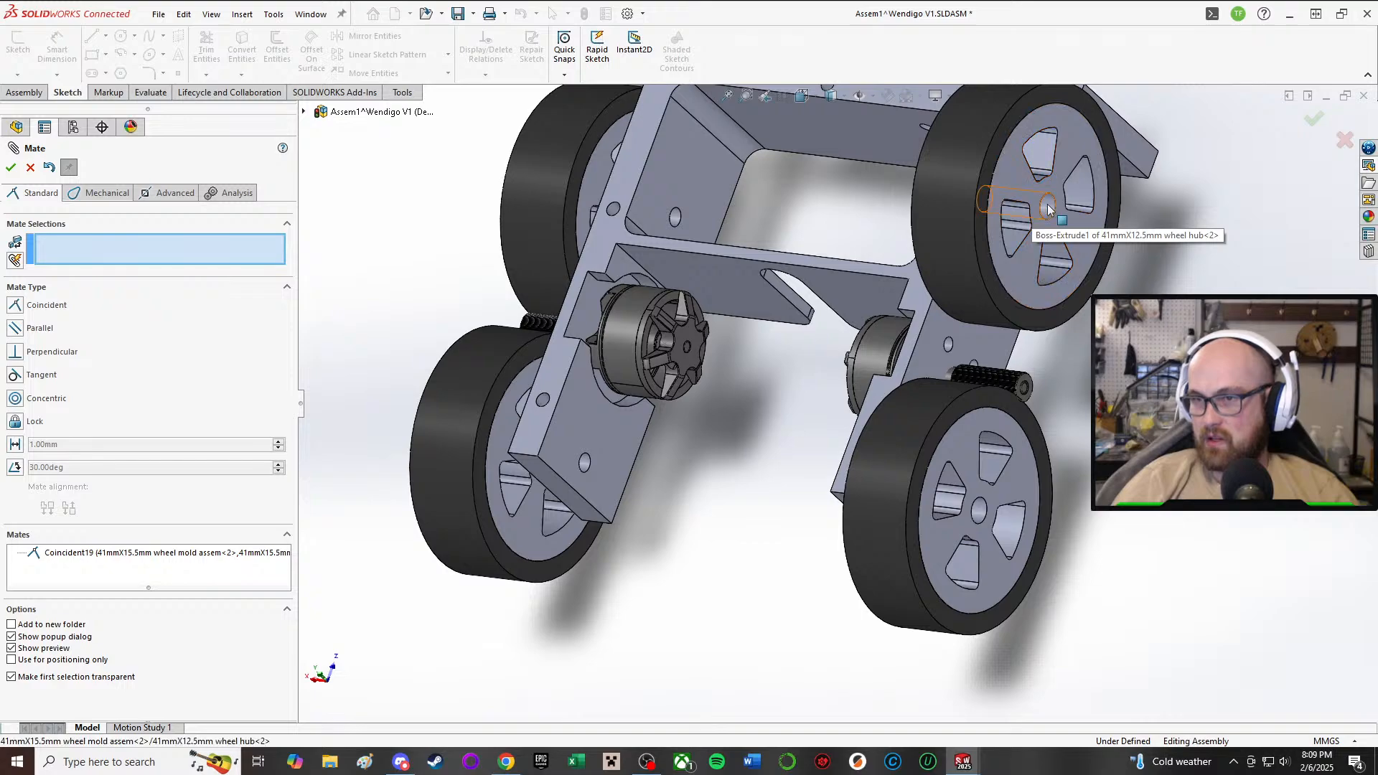
- Mate the hub bore of wheel assembly <2> concentric with the free axle hole in the drive pod's side rail
{"action": "left_click", "coordinate": [1048, 209]}
{"action": "scroll", "coordinate": [1034, 338], "scroll_direction": "down", "scroll_amount": 6}
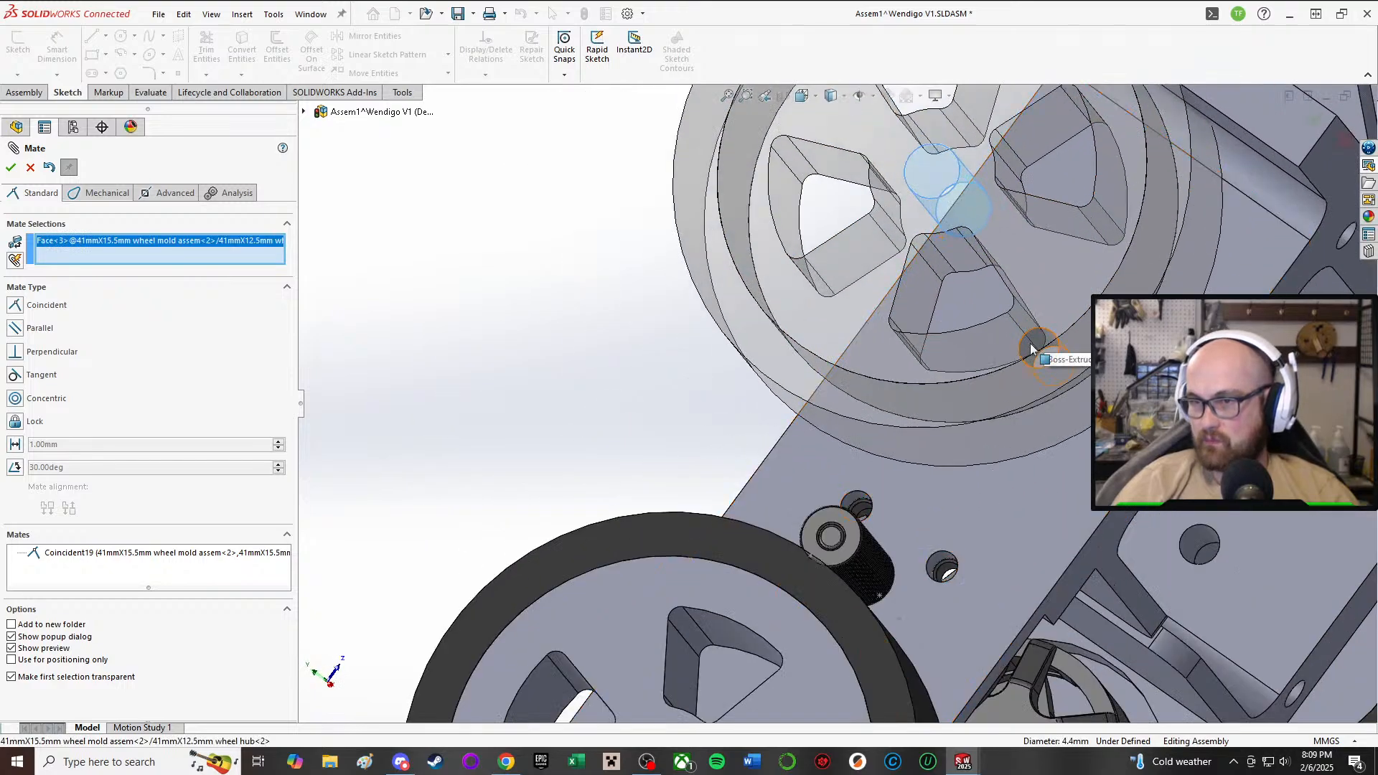
{"action": "left_click", "coordinate": [1031, 350]}
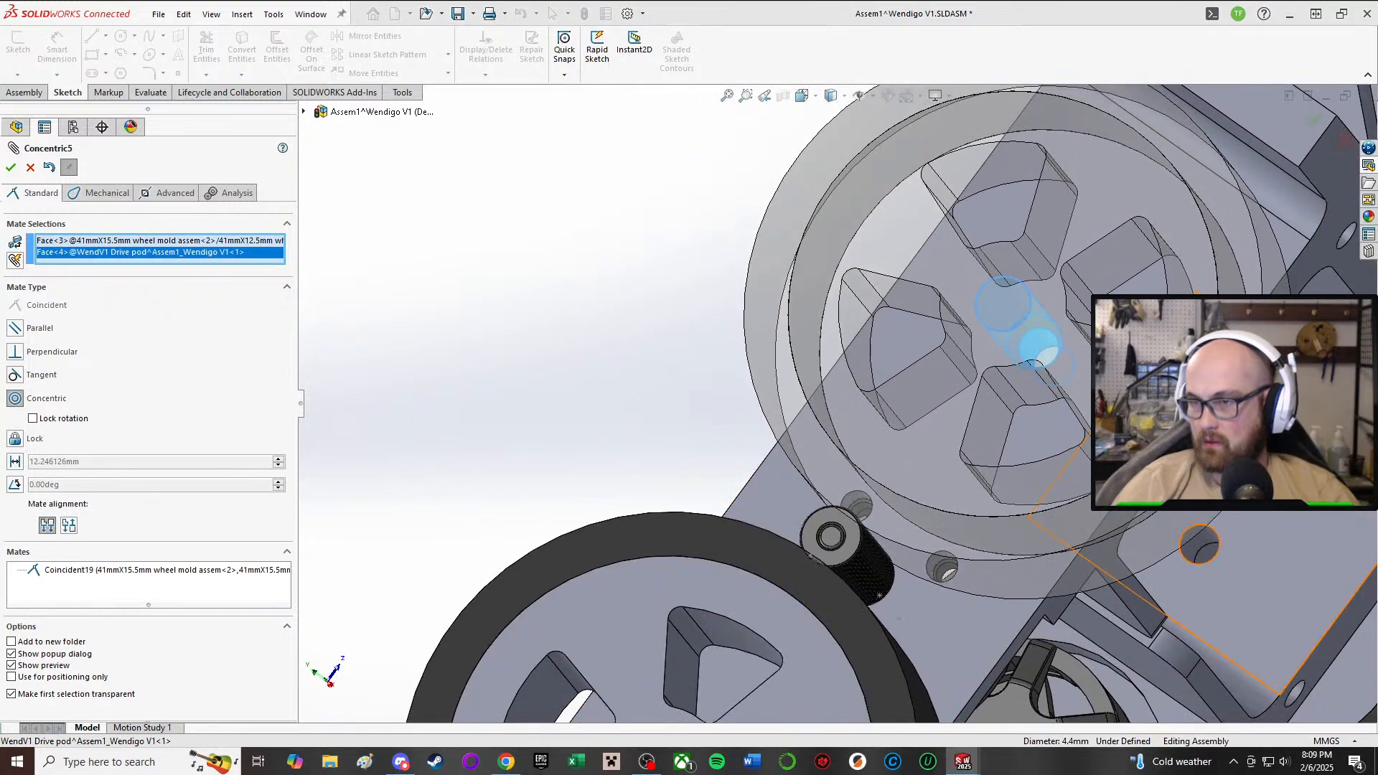
{"action": "left_click", "coordinate": [1249, 380]}
- Examine the wheel, motor and side rail placement around the drive pod from several angles, and end the mating session
{"action": "middle_click_drag", "start_coordinate": [599, 354], "coordinate": [678, 560]}
{"action": "scroll", "coordinate": [808, 556], "scroll_direction": "up", "scroll_amount": 5}
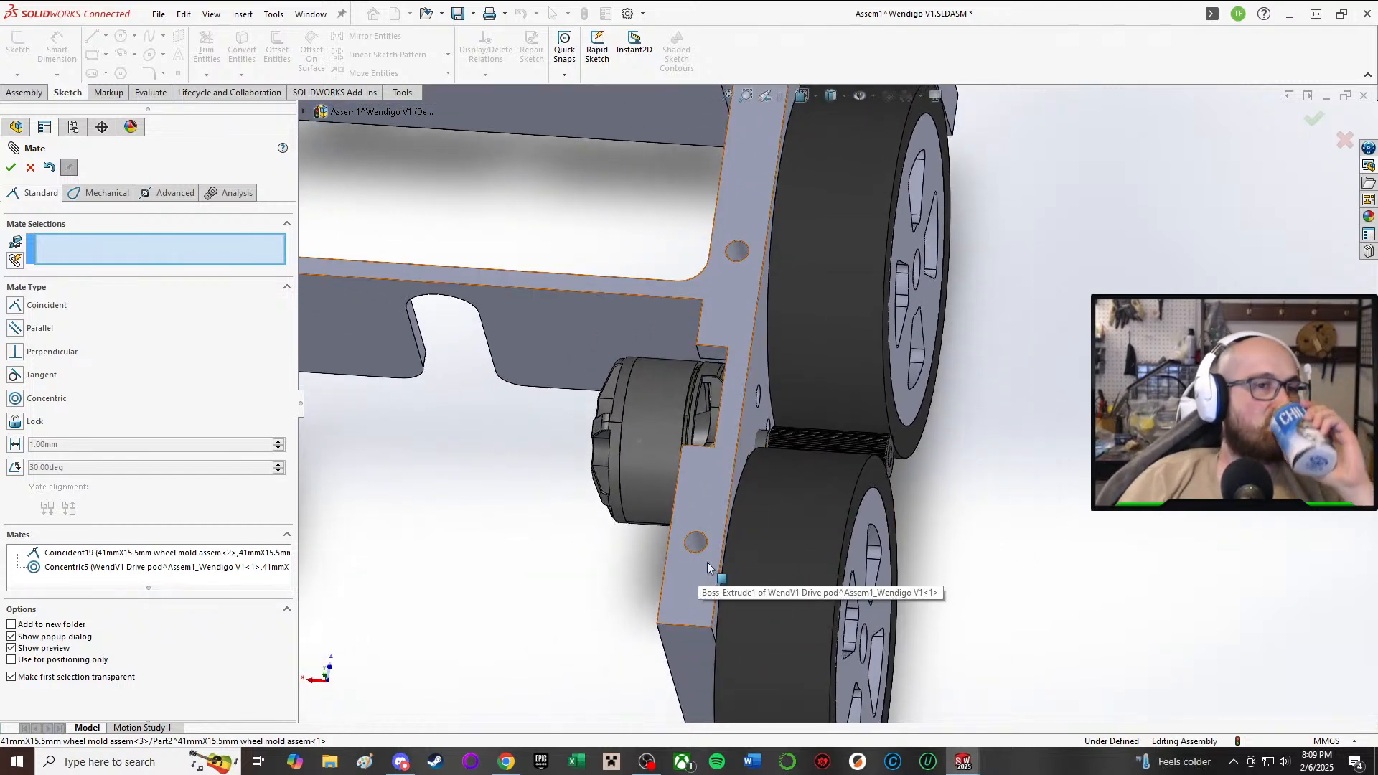
{"action": "middle_click_drag", "start_coordinate": [755, 601], "coordinate": [773, 623]}
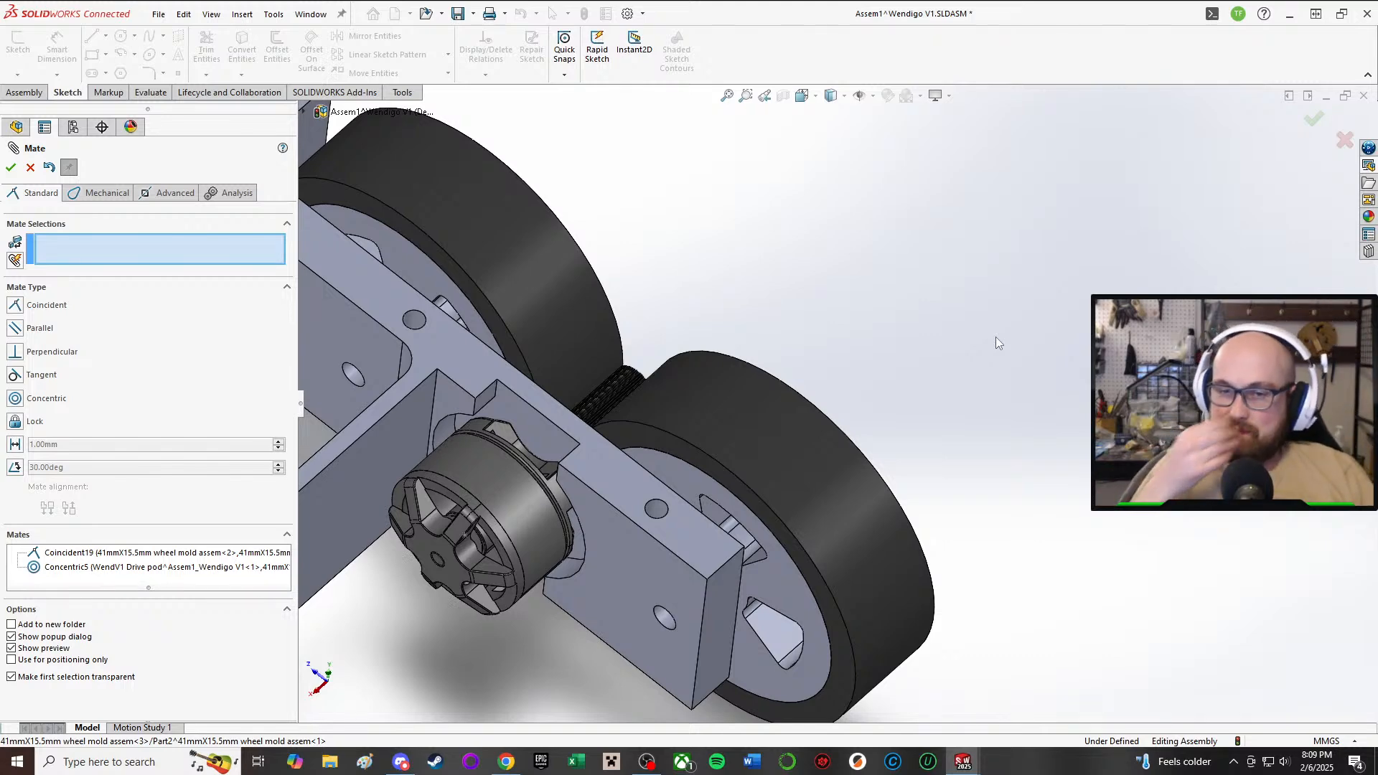
{"action": "middle_click_drag", "start_coordinate": [1081, 568], "coordinate": [974, 548]}
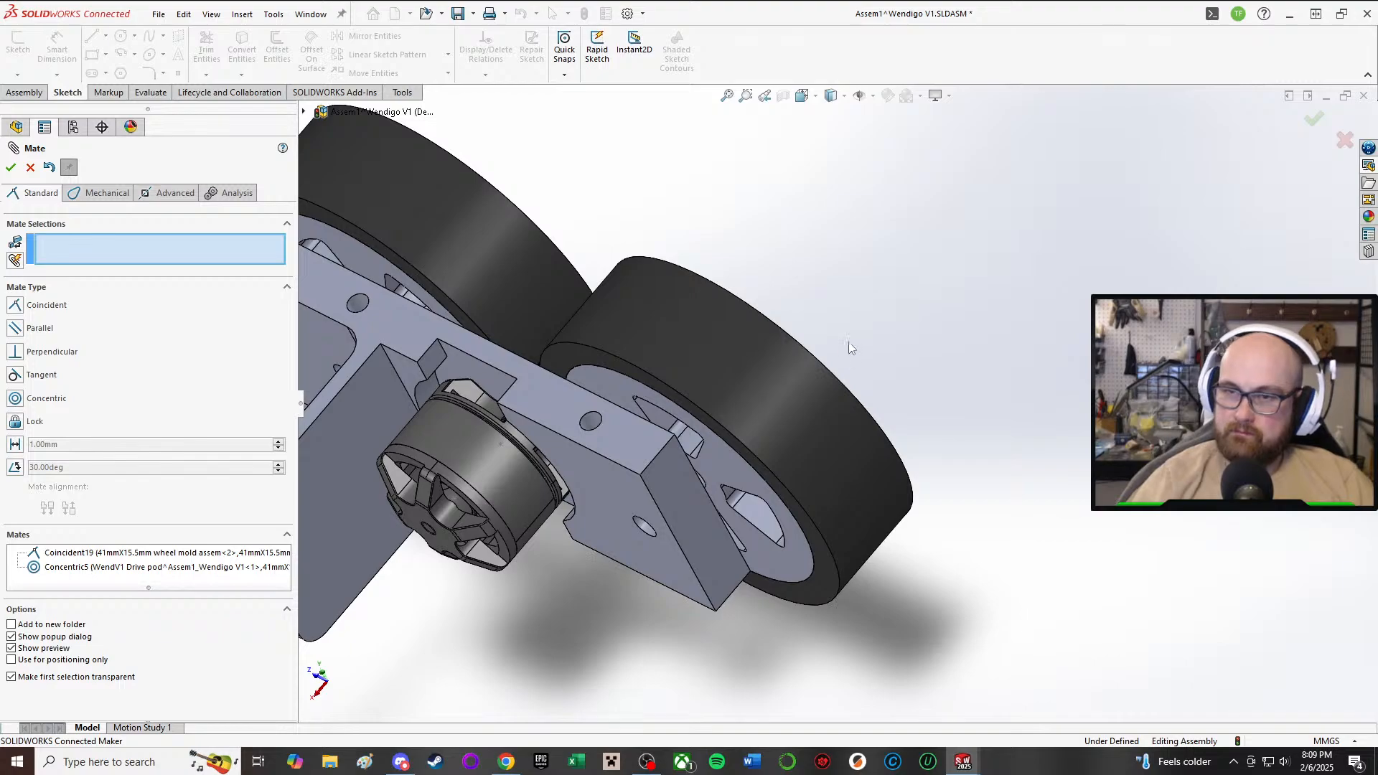
{"action": "mouse_move", "coordinate": [848, 341]}
{"action": "middle_mouse_down"}
{"action": "mouse_move", "coordinate": [637, 631]}
{"action": "mouse_move", "coordinate": [649, 501]}
{"action": "mouse_move", "coordinate": [695, 567]}
{"action": "mouse_move", "coordinate": [787, 557]}
{"action": "middle_mouse_up"}
{"action": "middle_click_drag", "start_coordinate": [966, 602], "coordinate": [1085, 537]}
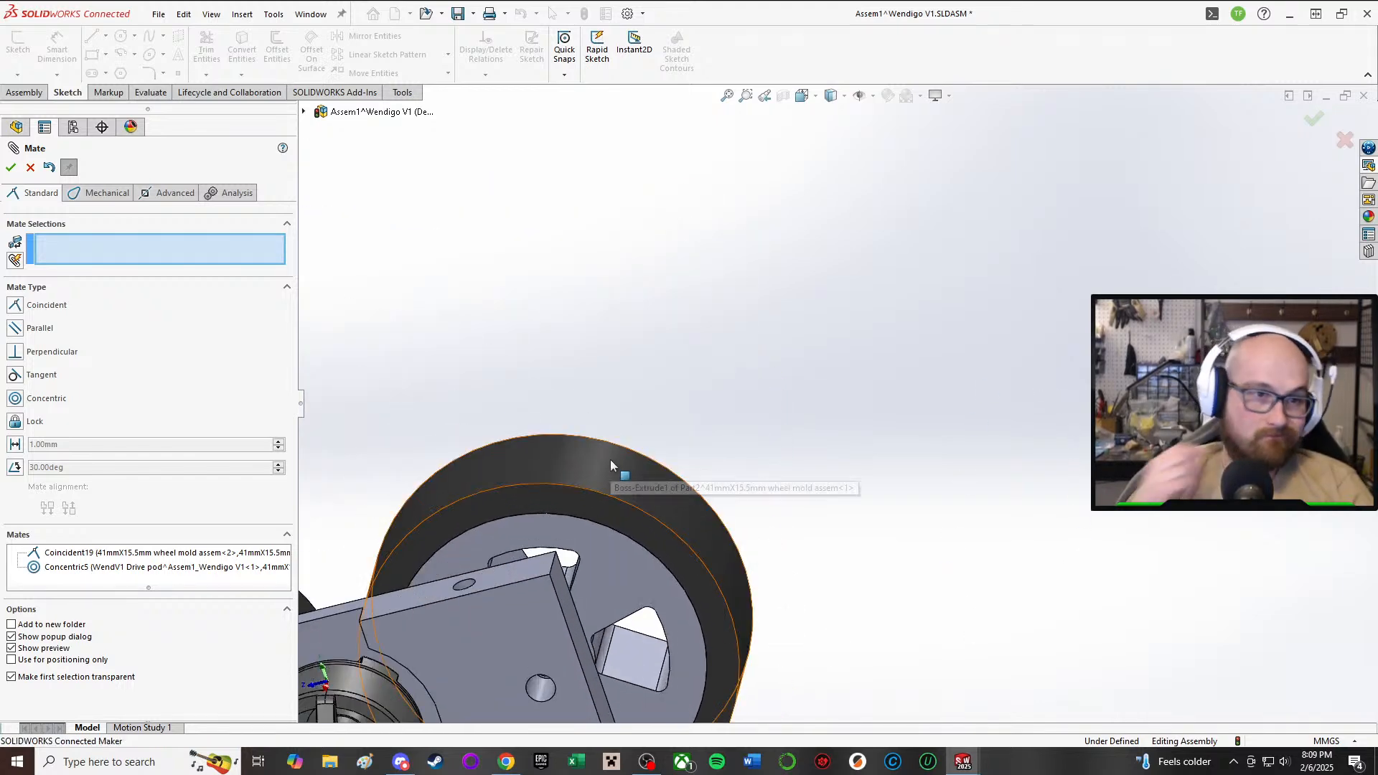
{"action": "middle_click_drag", "start_coordinate": [610, 459], "coordinate": [796, 553]}
{"action": "scroll", "coordinate": [870, 555], "scroll_direction": "down", "scroll_amount": 3}
{"action": "scroll", "coordinate": [822, 435], "scroll_direction": "up", "scroll_amount": 3}
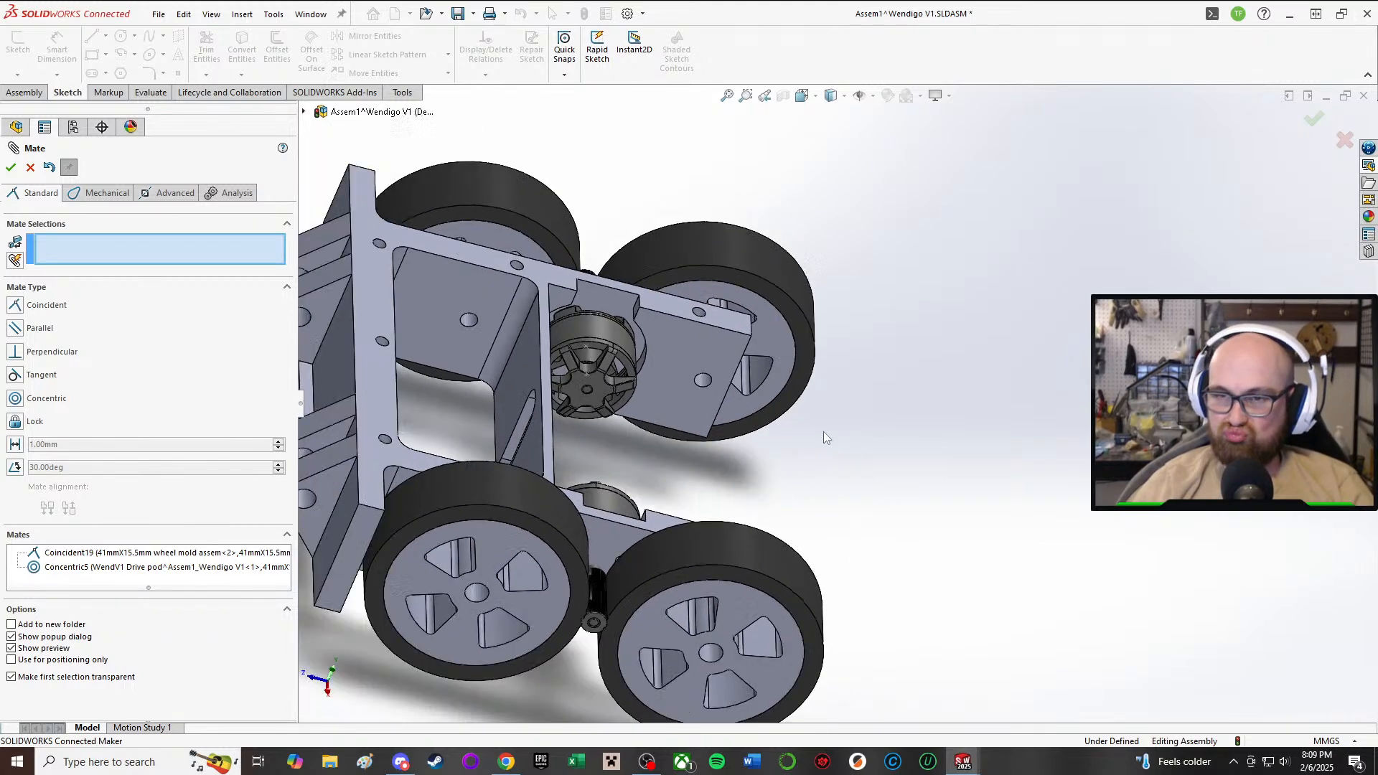
{"action": "middle_click_drag", "start_coordinate": [822, 434], "coordinate": [794, 437]}
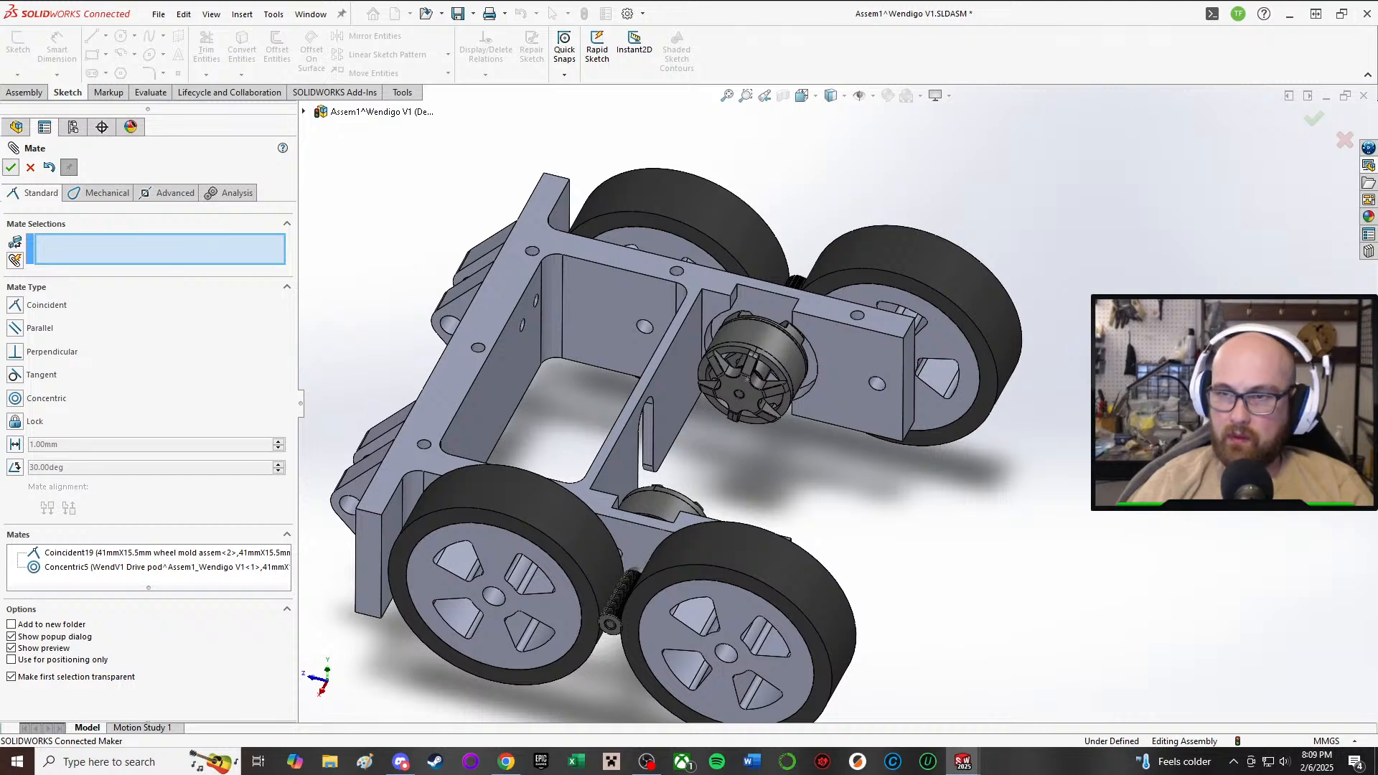
{"action": "key", "text": "Escape"}
- Start inserting a component into the assembly and browse to the Hardware folder inside Purchased
{"action": "scroll", "coordinate": [910, 346], "scroll_direction": "down", "scroll_amount": 4}
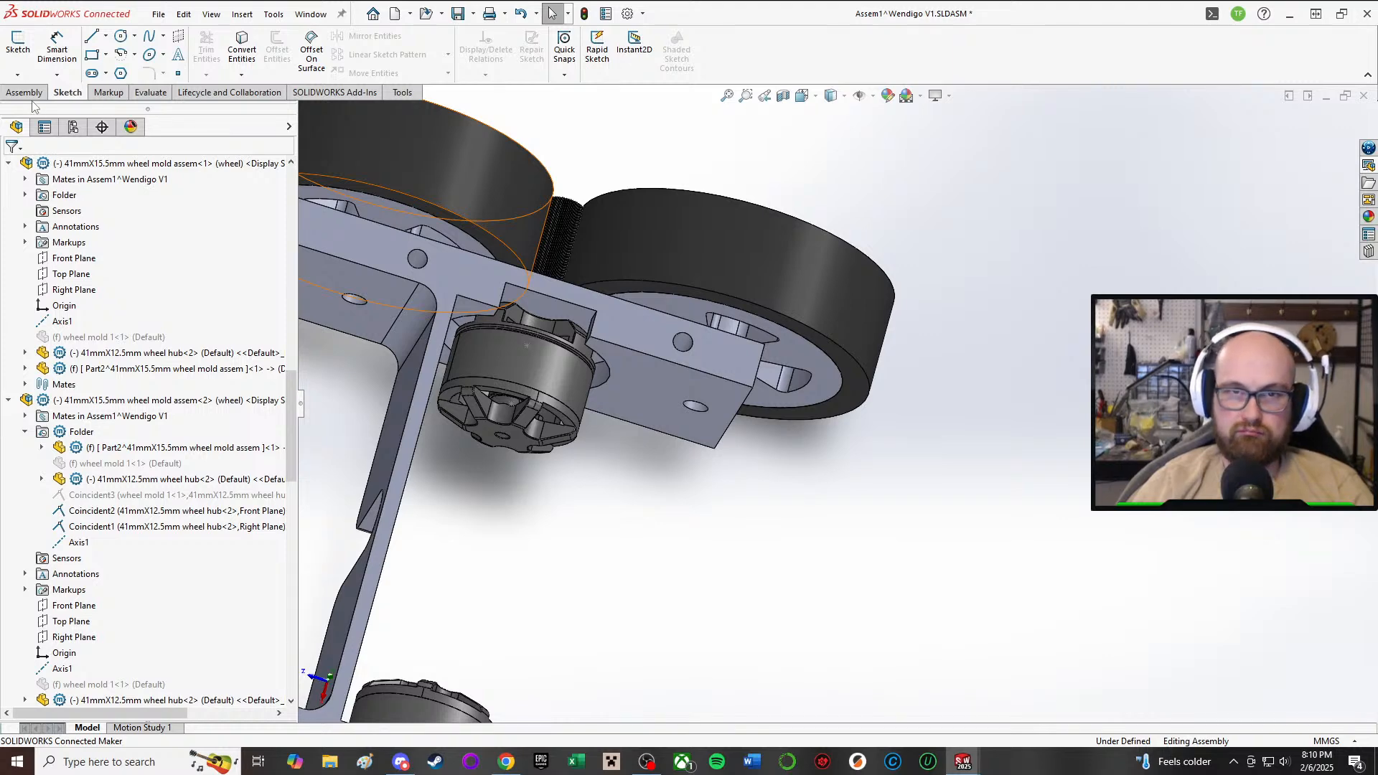
{"action": "left_click", "coordinate": [160, 15]}
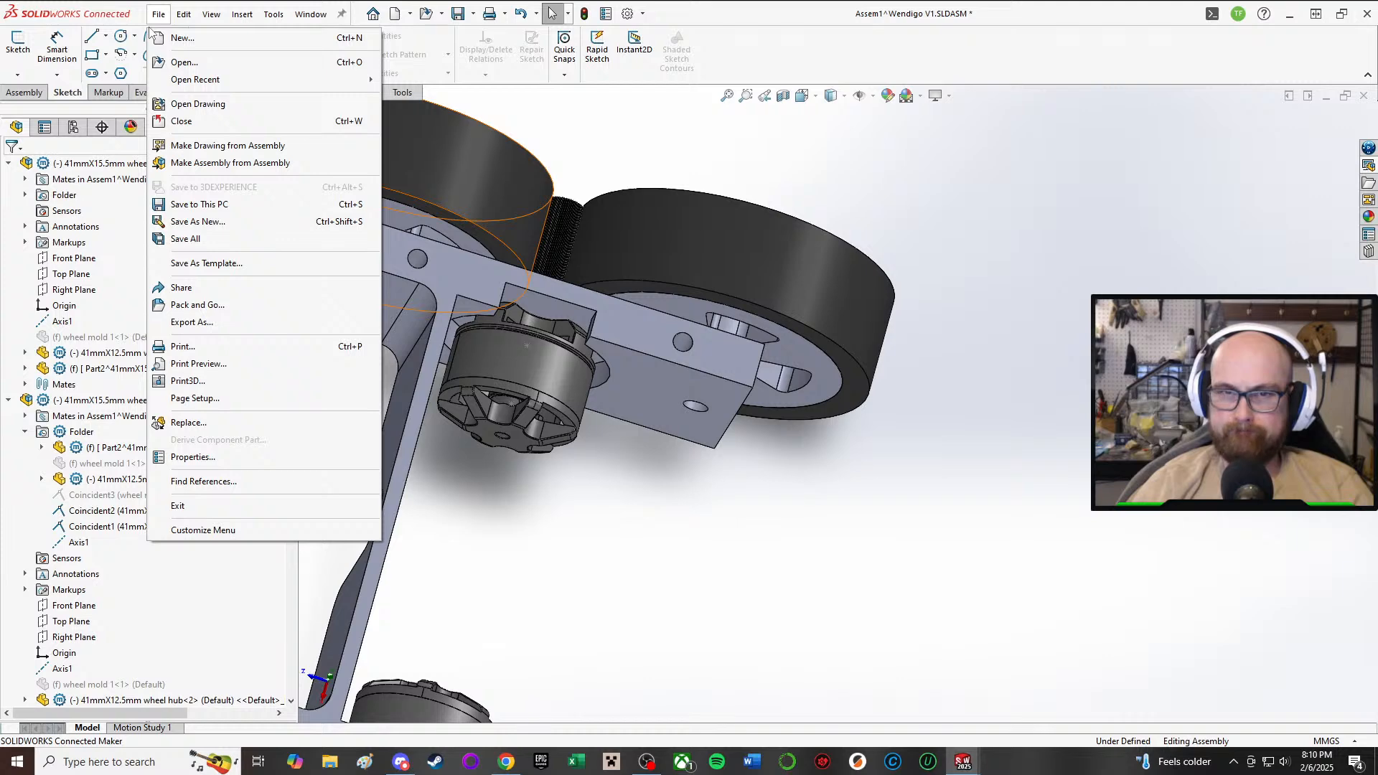
{"action": "left_click", "coordinate": [25, 92]}
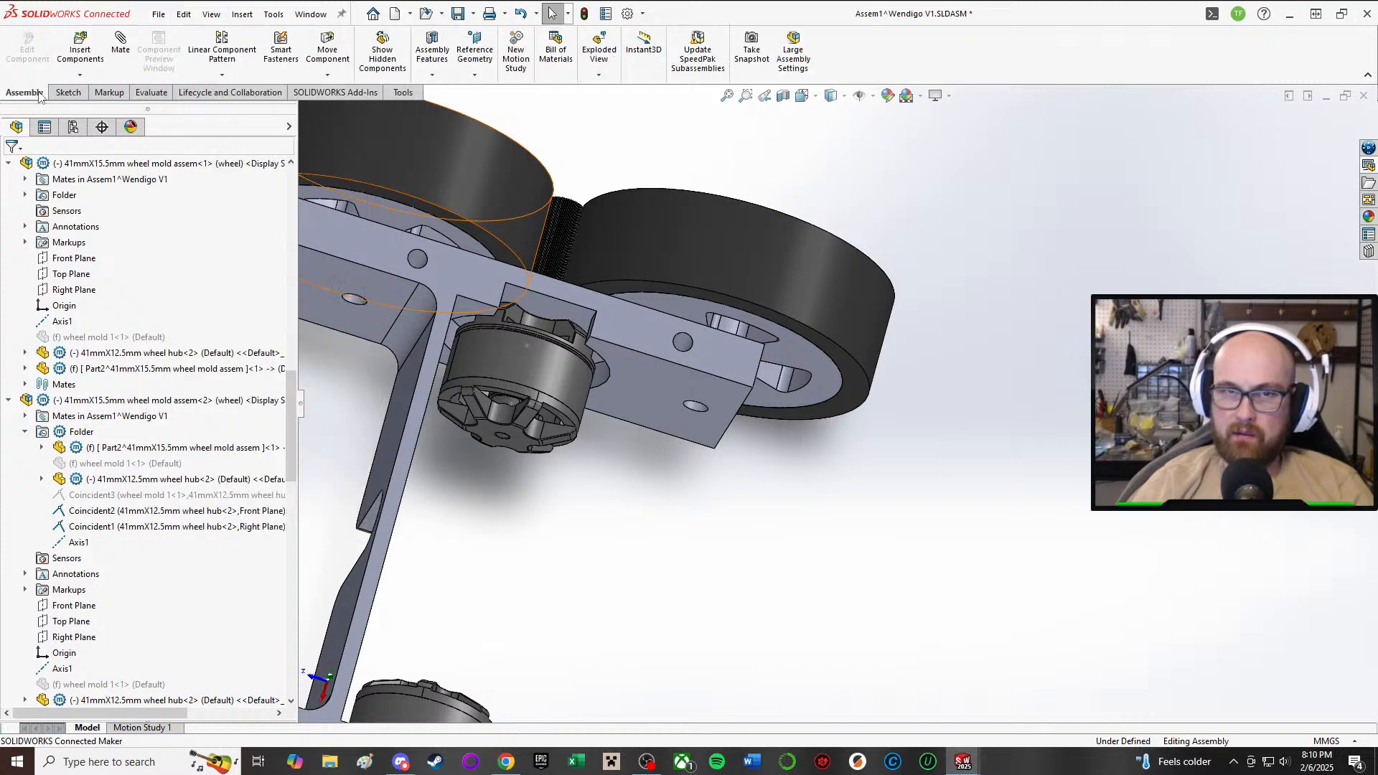
{"action": "left_click", "coordinate": [80, 46]}
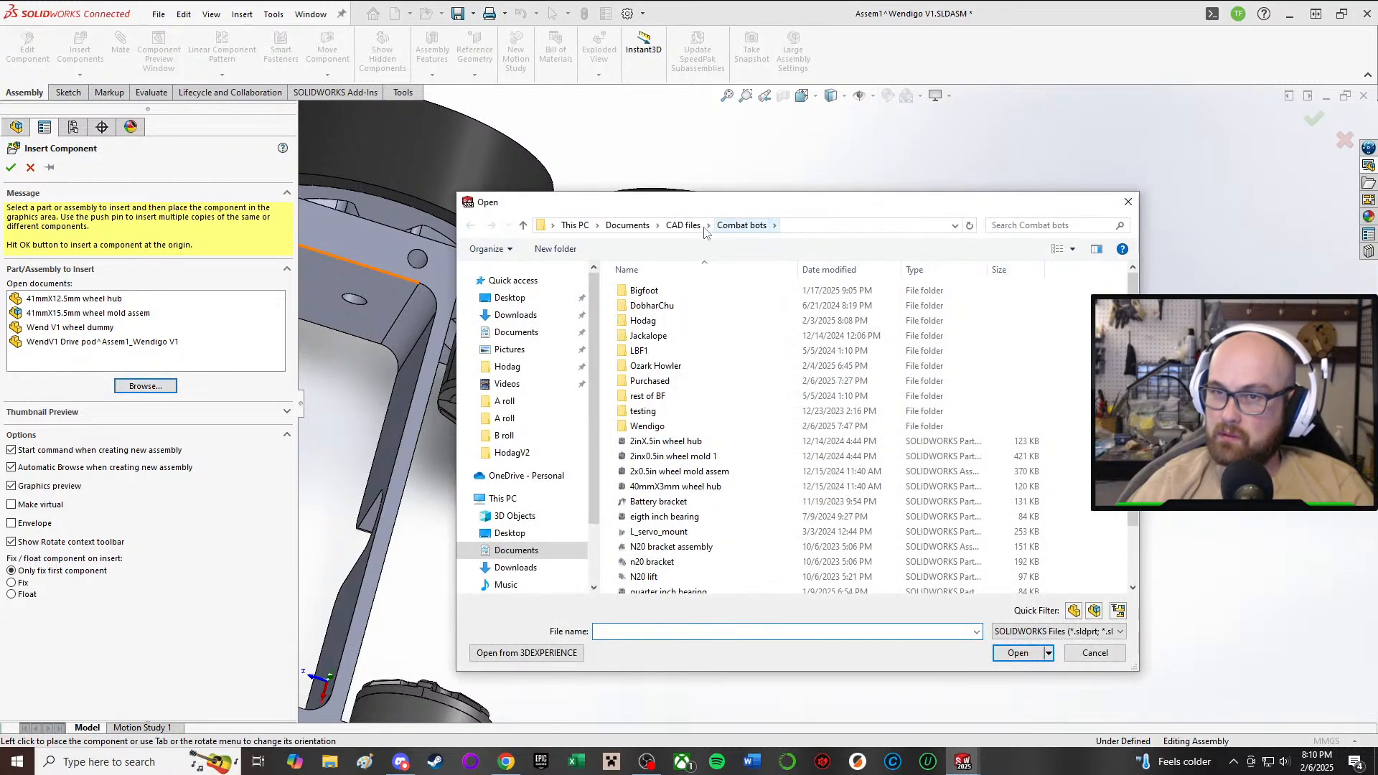
{"action": "double_click", "coordinate": [675, 381]}
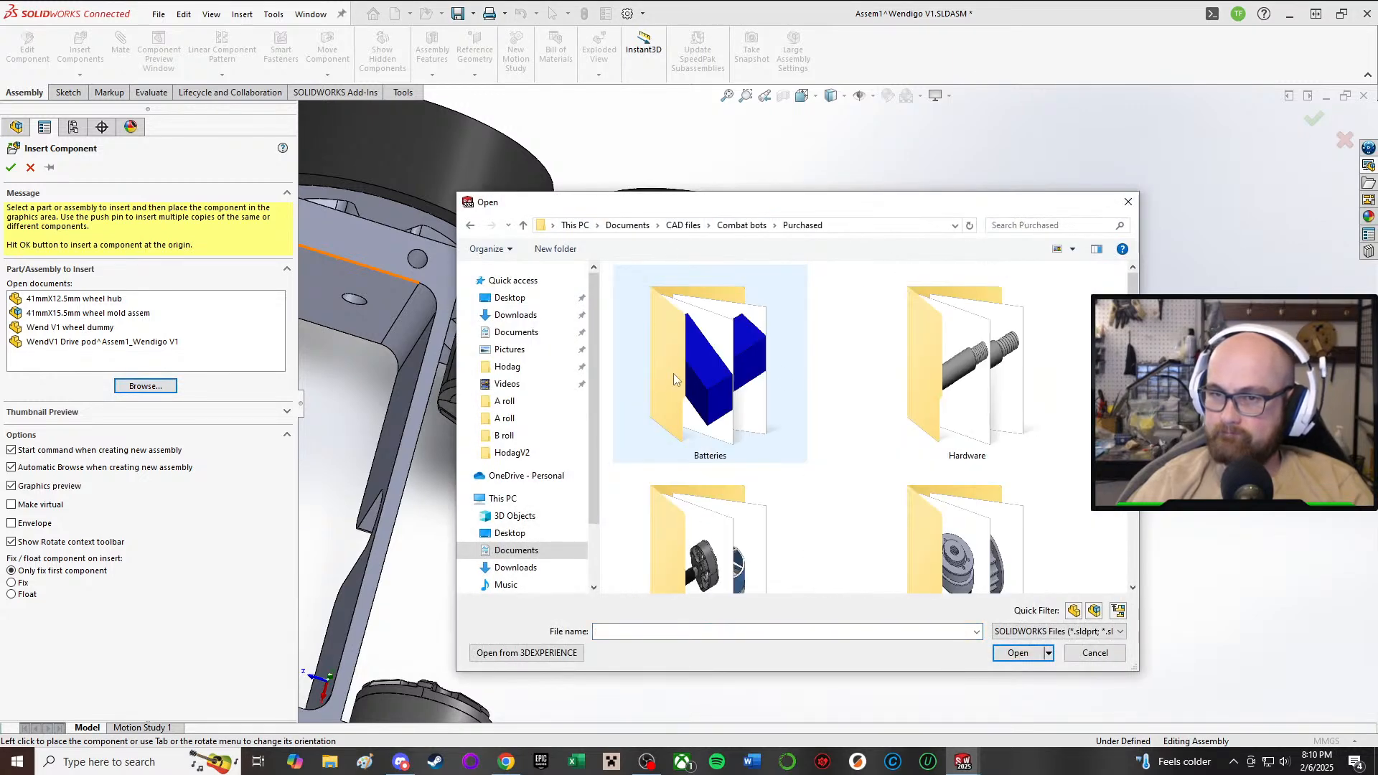
{"action": "double_click", "coordinate": [1013, 370]}
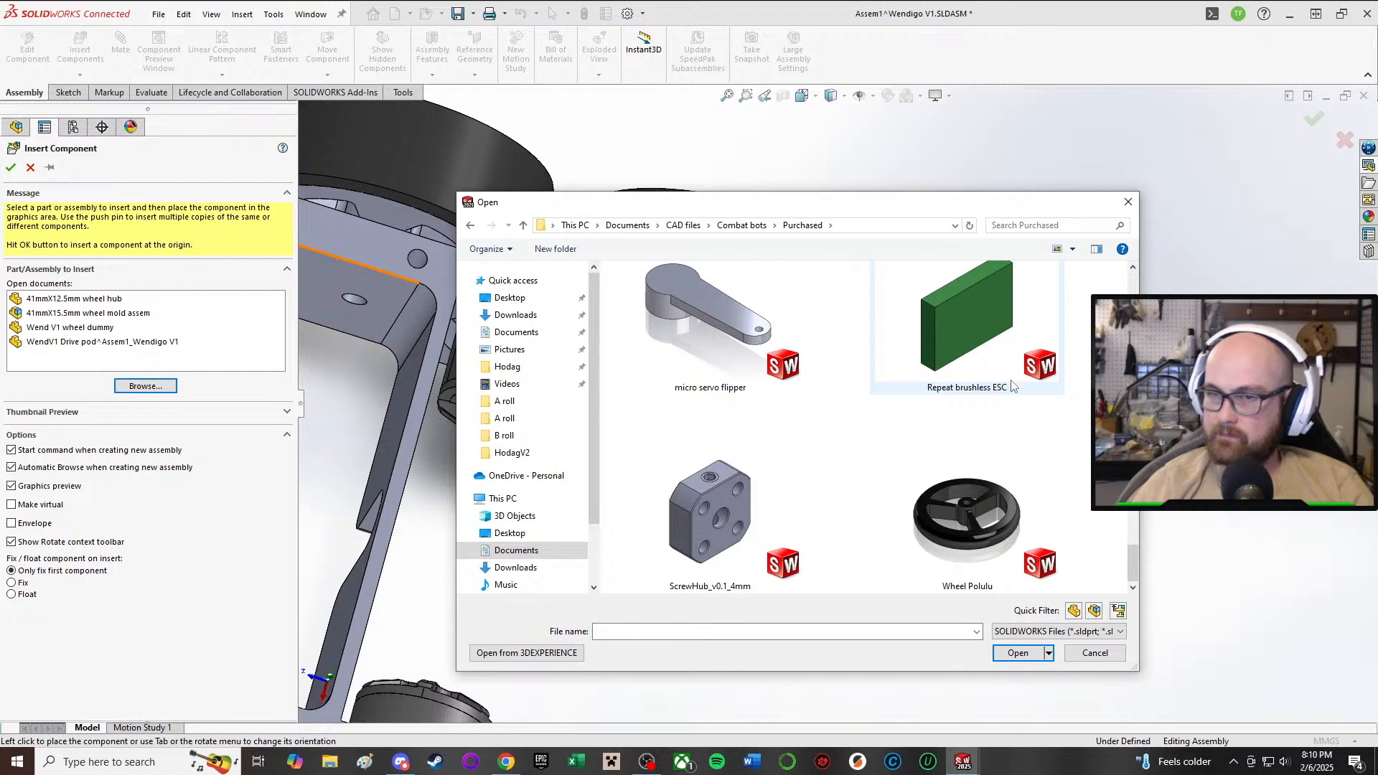
{"action": "scroll", "coordinate": [1005, 380], "scroll_direction": "up", "scroll_amount": 10}
{"action": "double_click", "coordinate": [986, 381]}
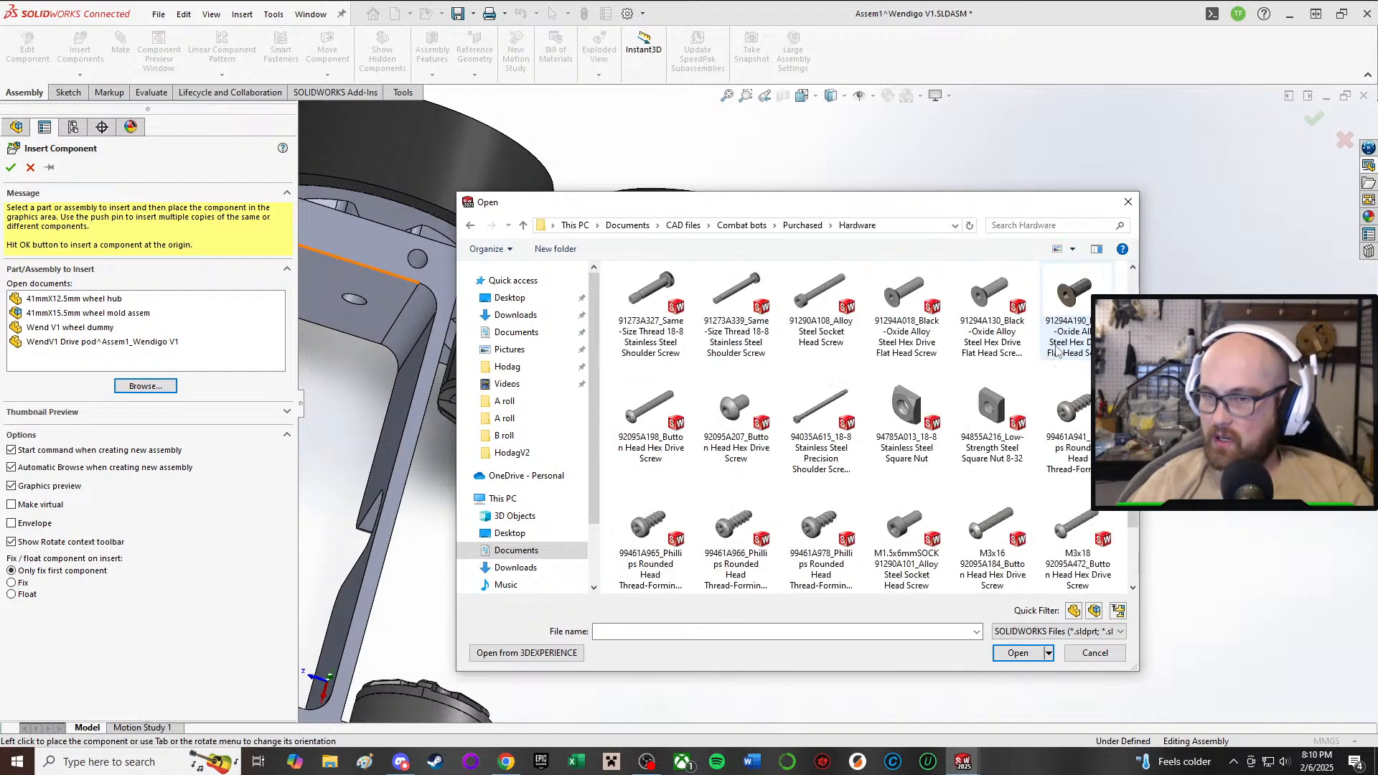
- Insert the 94785A013_18-8 Stainless Steel Square Nut and place it beside the wheel at the drive pod's open end
{"action": "left_click", "coordinate": [901, 456]}
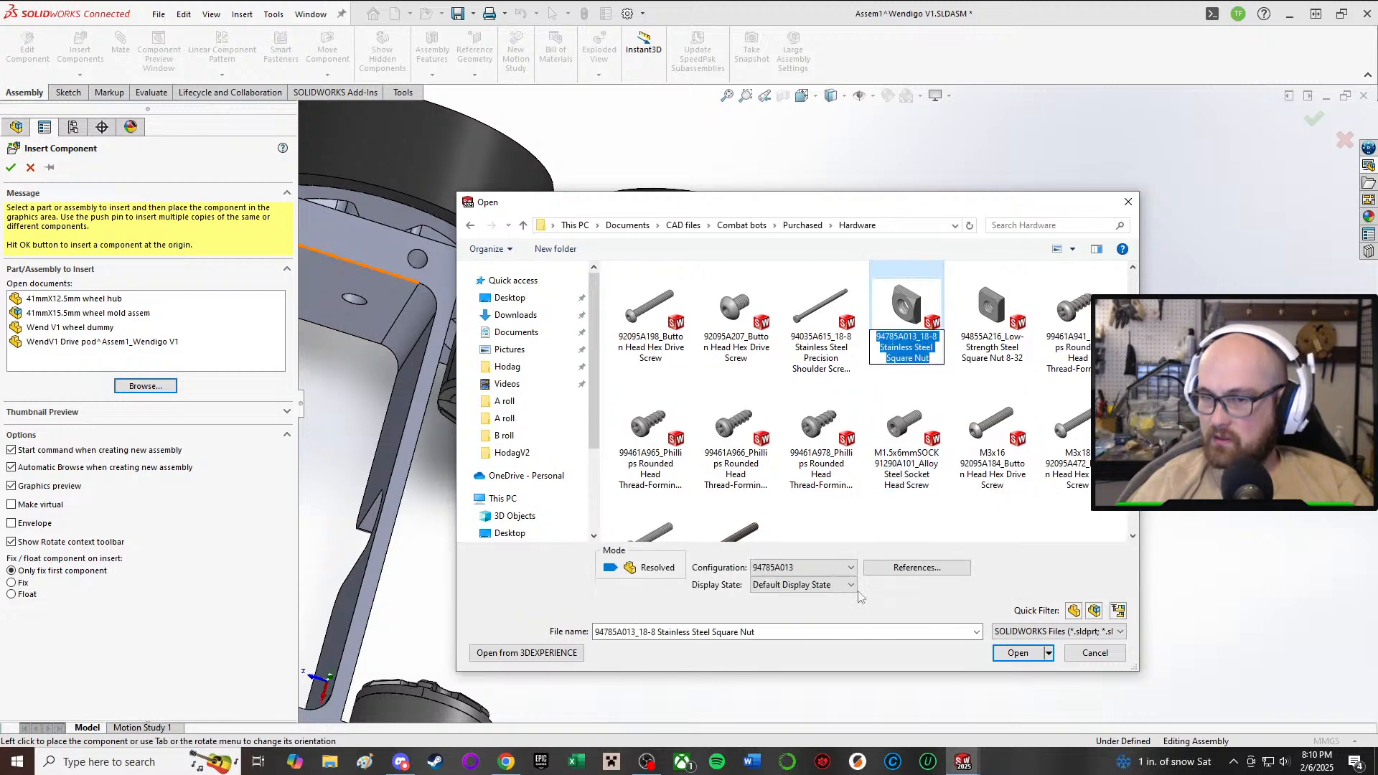
{"action": "double_click", "coordinate": [912, 301]}
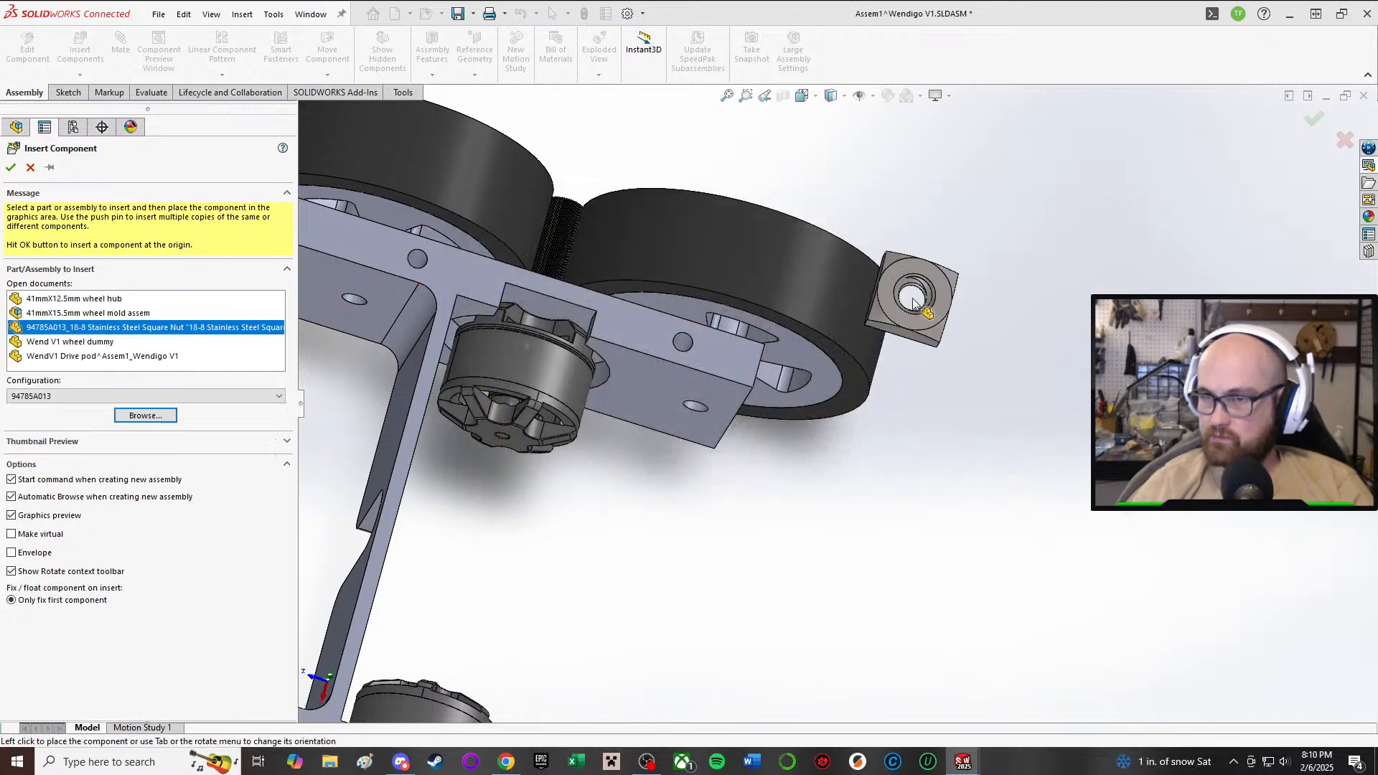
{"action": "left_click", "coordinate": [963, 327]}
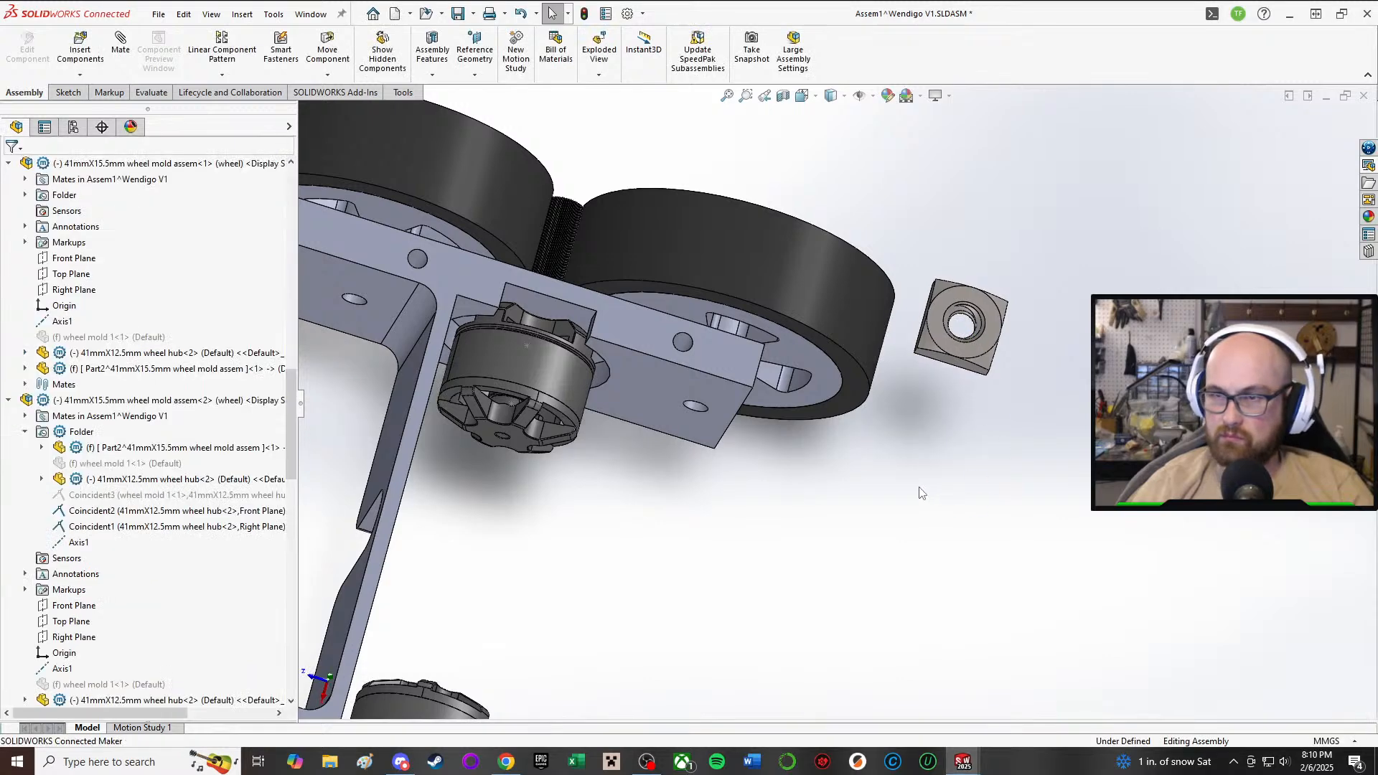
{"action": "key", "text": "m"}
{"action": "middle_click_drag", "start_coordinate": [895, 310], "coordinate": [931, 316]}
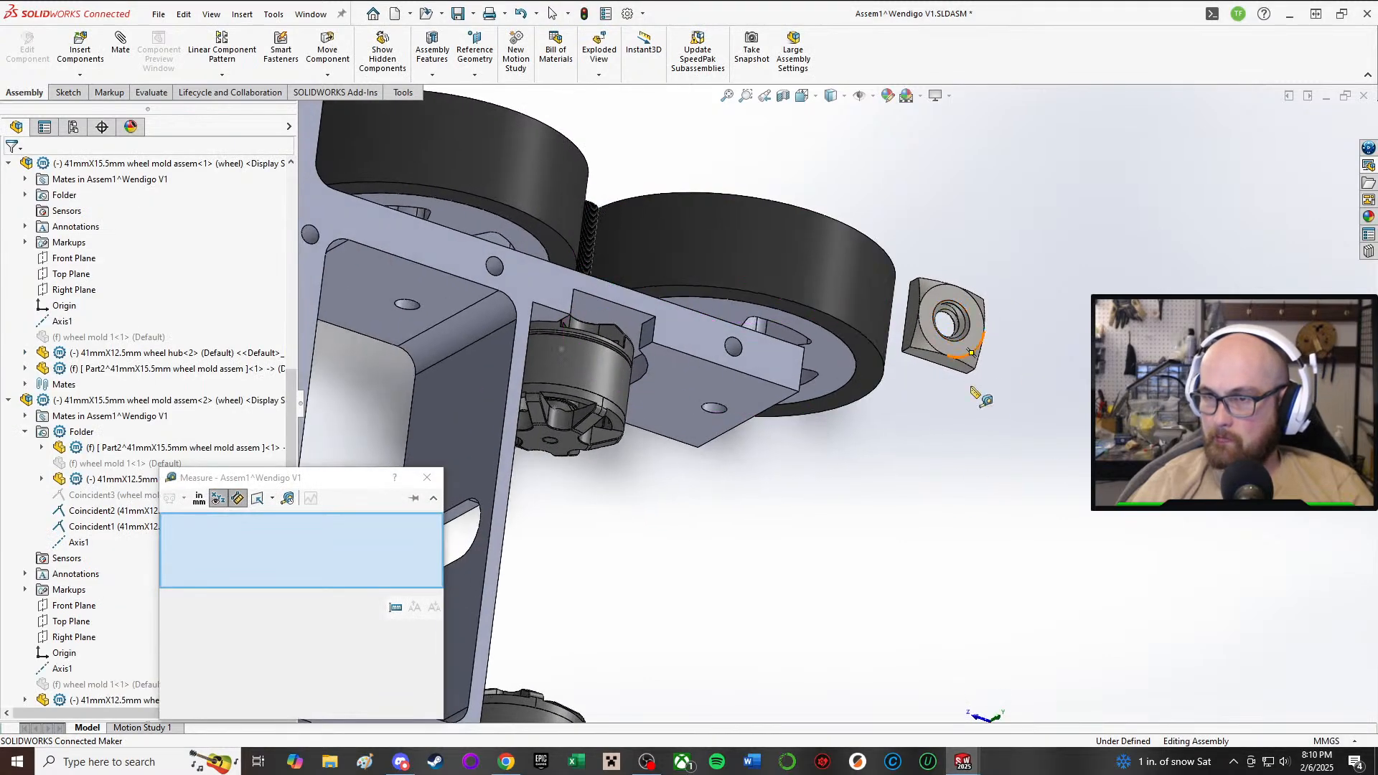
{"action": "left_click", "coordinate": [427, 477]}
{"action": "key", "text": "a"}
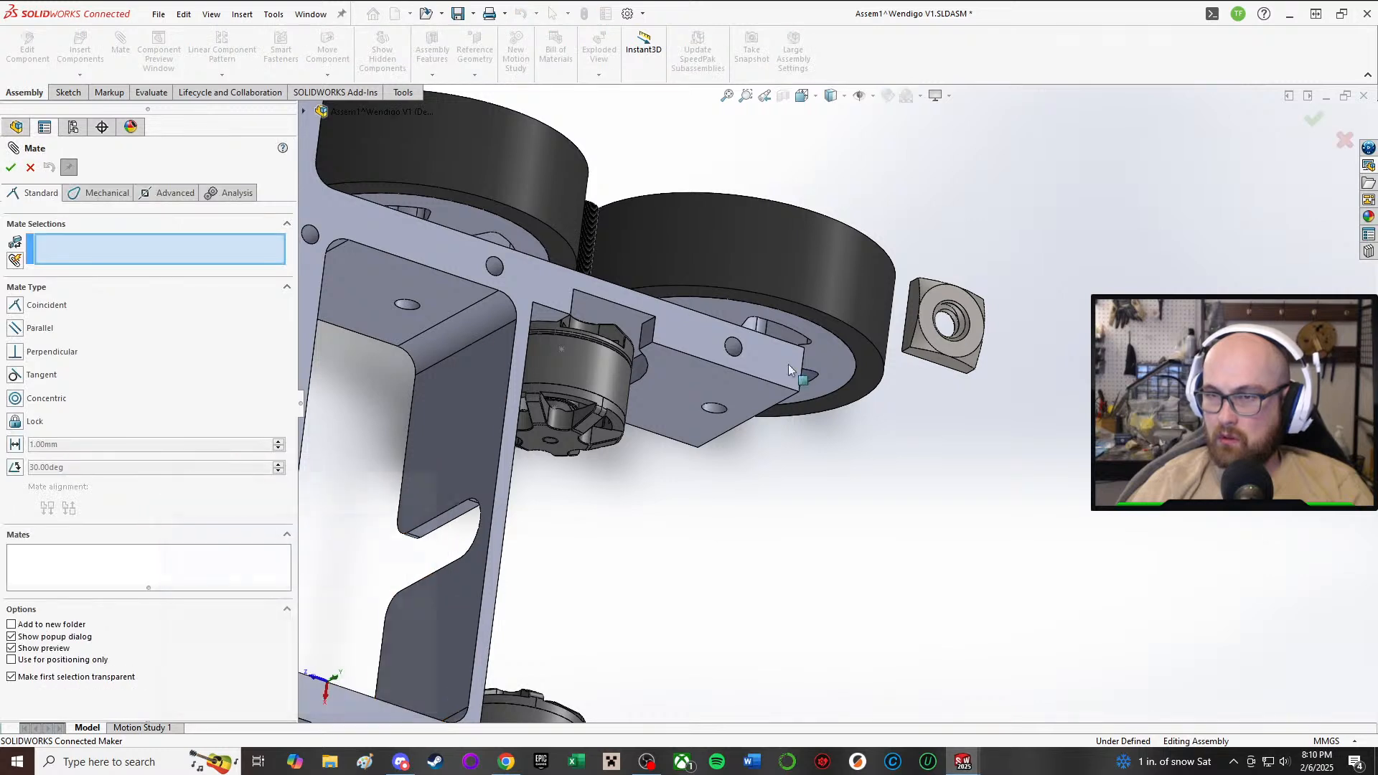
{"action": "right_click", "coordinate": [923, 325]}
{"action": "right_click", "coordinate": [927, 316]}
{"action": "right_click", "coordinate": [936, 302]}
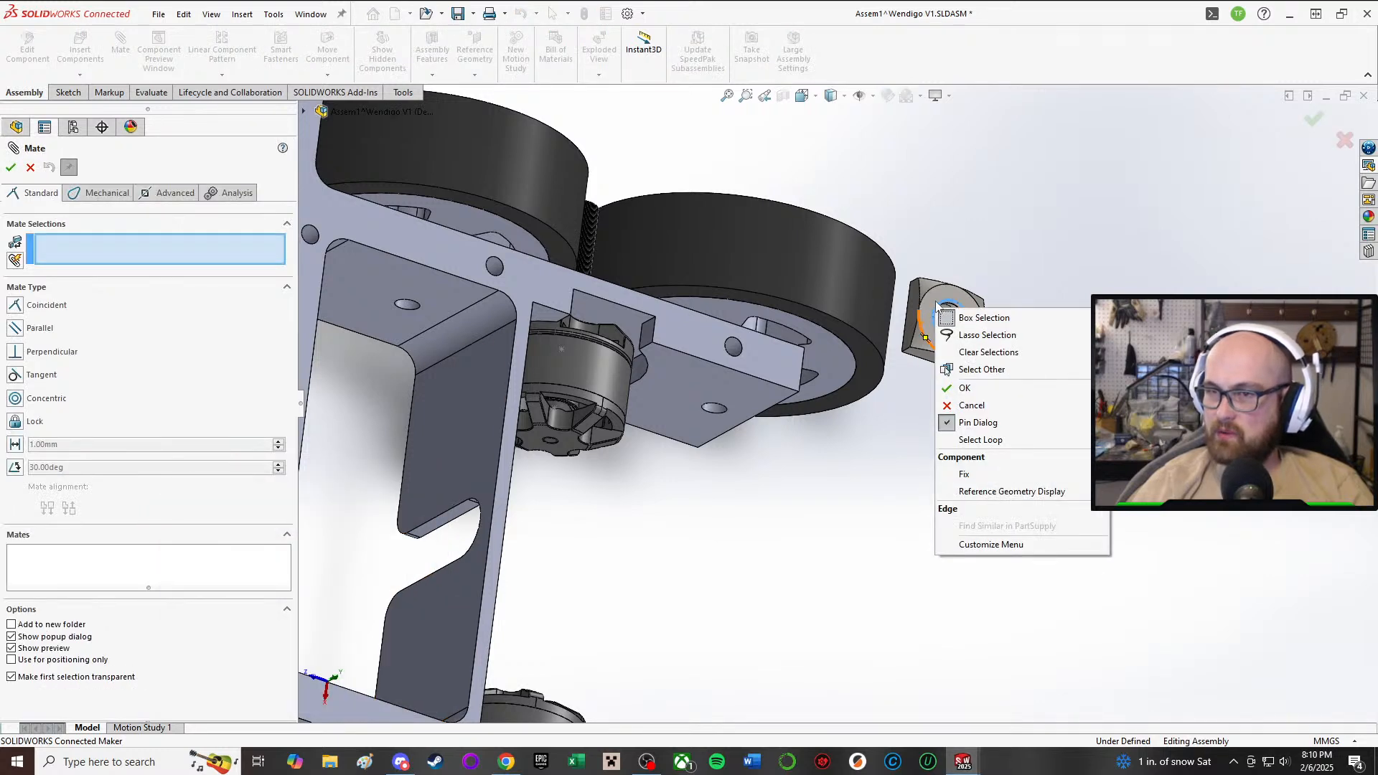
{"action": "left_click", "coordinate": [31, 172]}
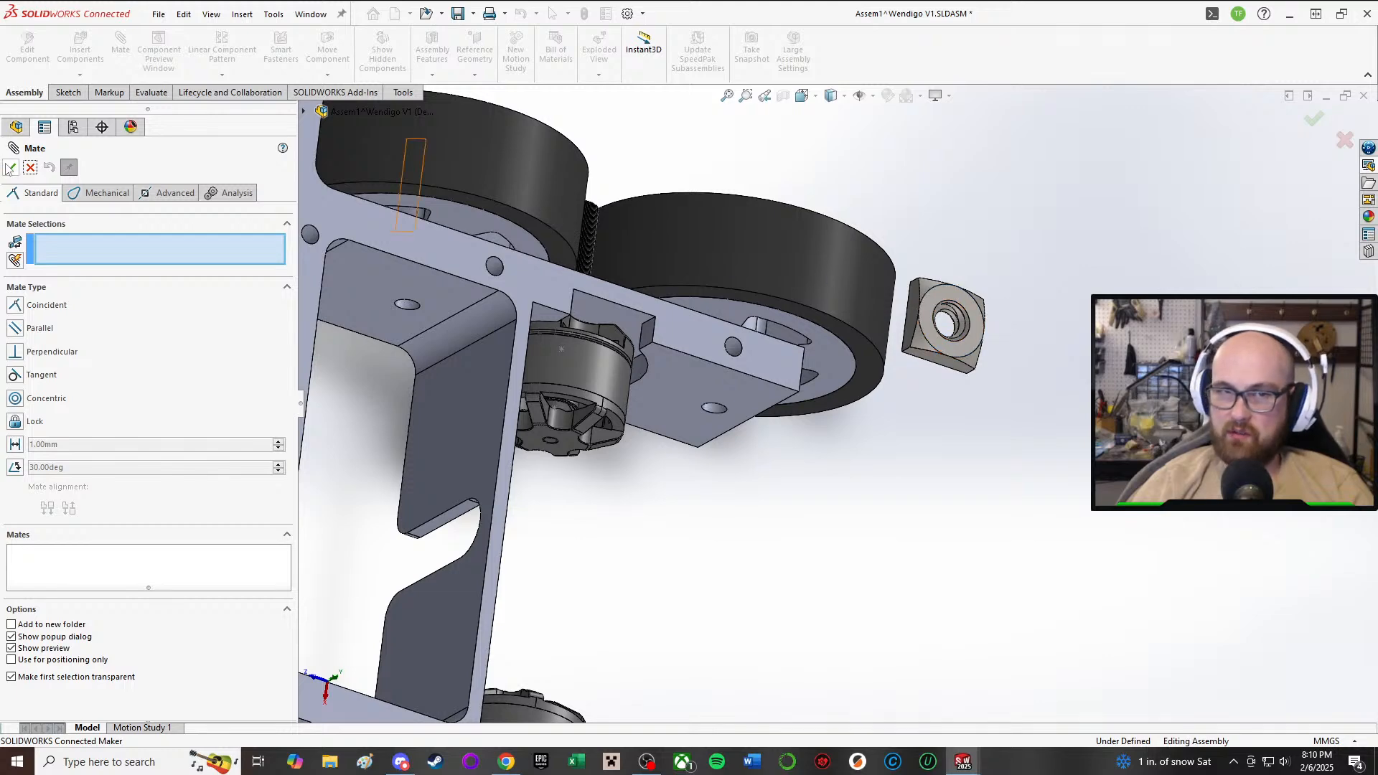
{"action": "key", "text": "Escape"}
- Open the 94785A013 square nut part in its own window, accepting the older-version notice
{"action": "right_click", "coordinate": [949, 343]}
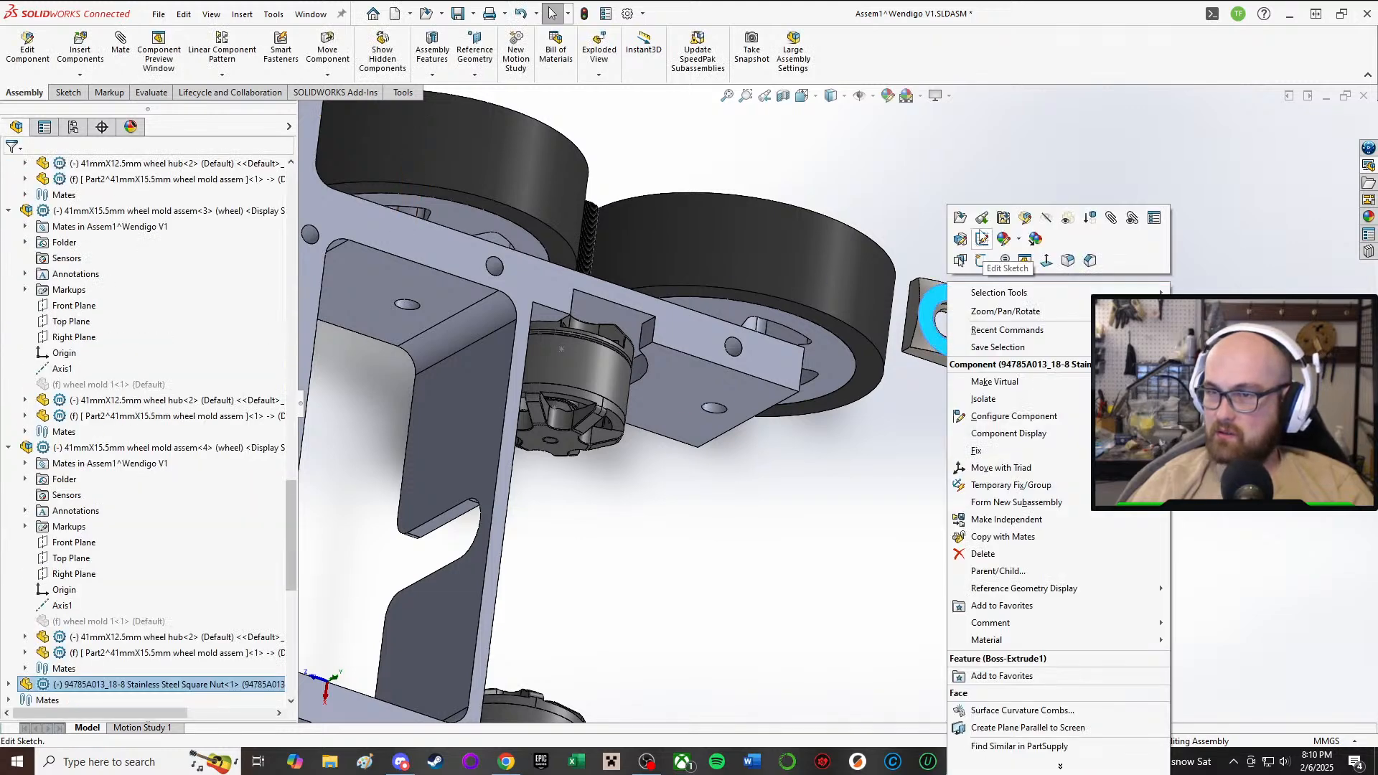
{"action": "key", "text": "Escape"}
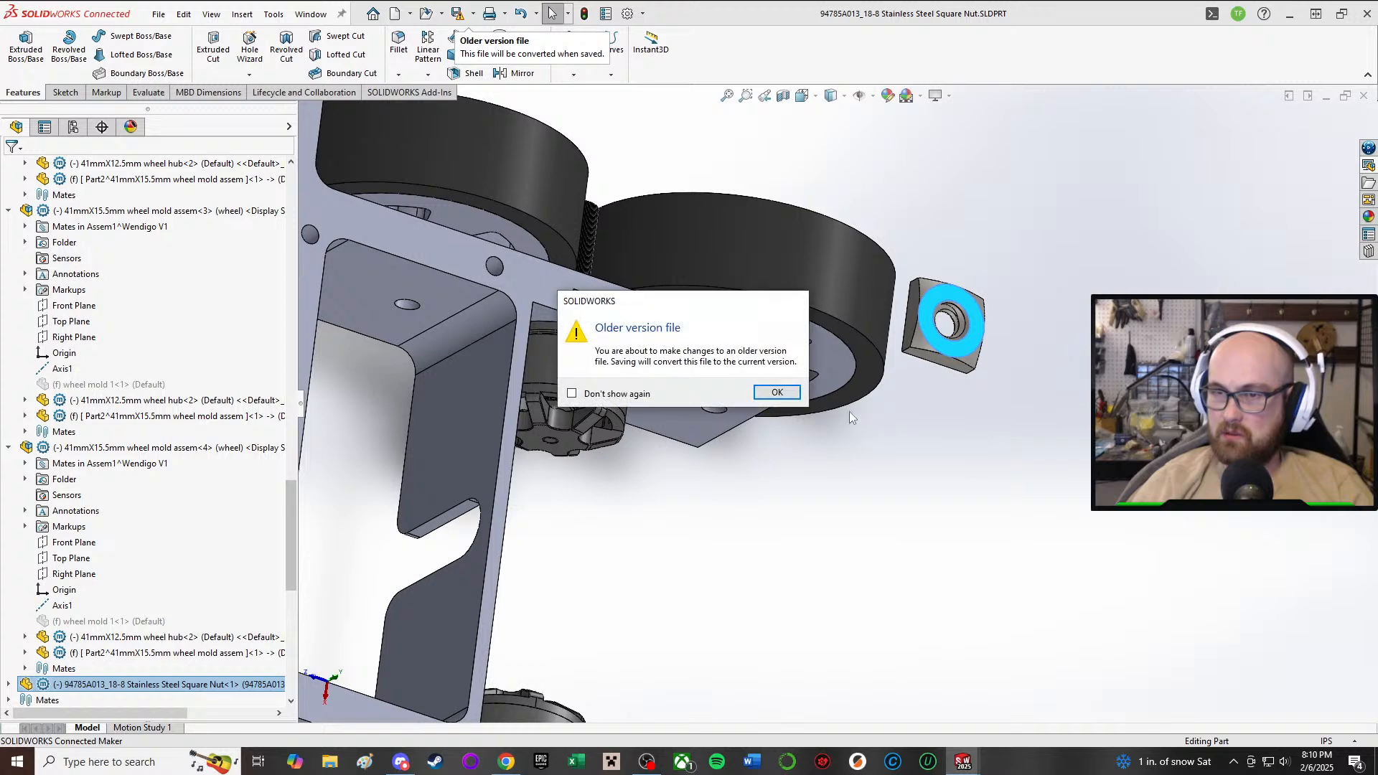
{"action": "left_click", "coordinate": [765, 388]}
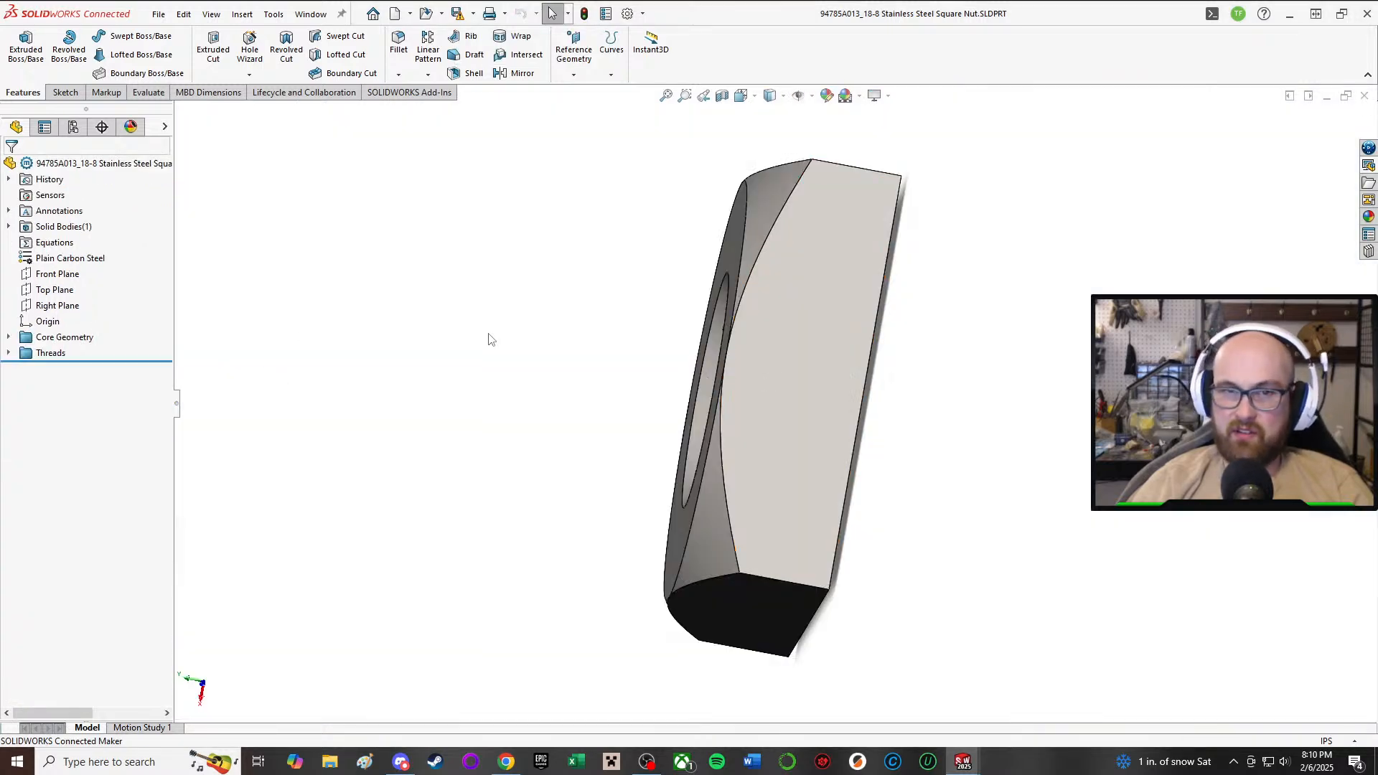
- Examine the square nut's shape and its Core Geometry and Threads features, and return to the Assem1^Wendigo V1 assembly
{"action": "middle_click_drag", "start_coordinate": [490, 338], "coordinate": [619, 132]}
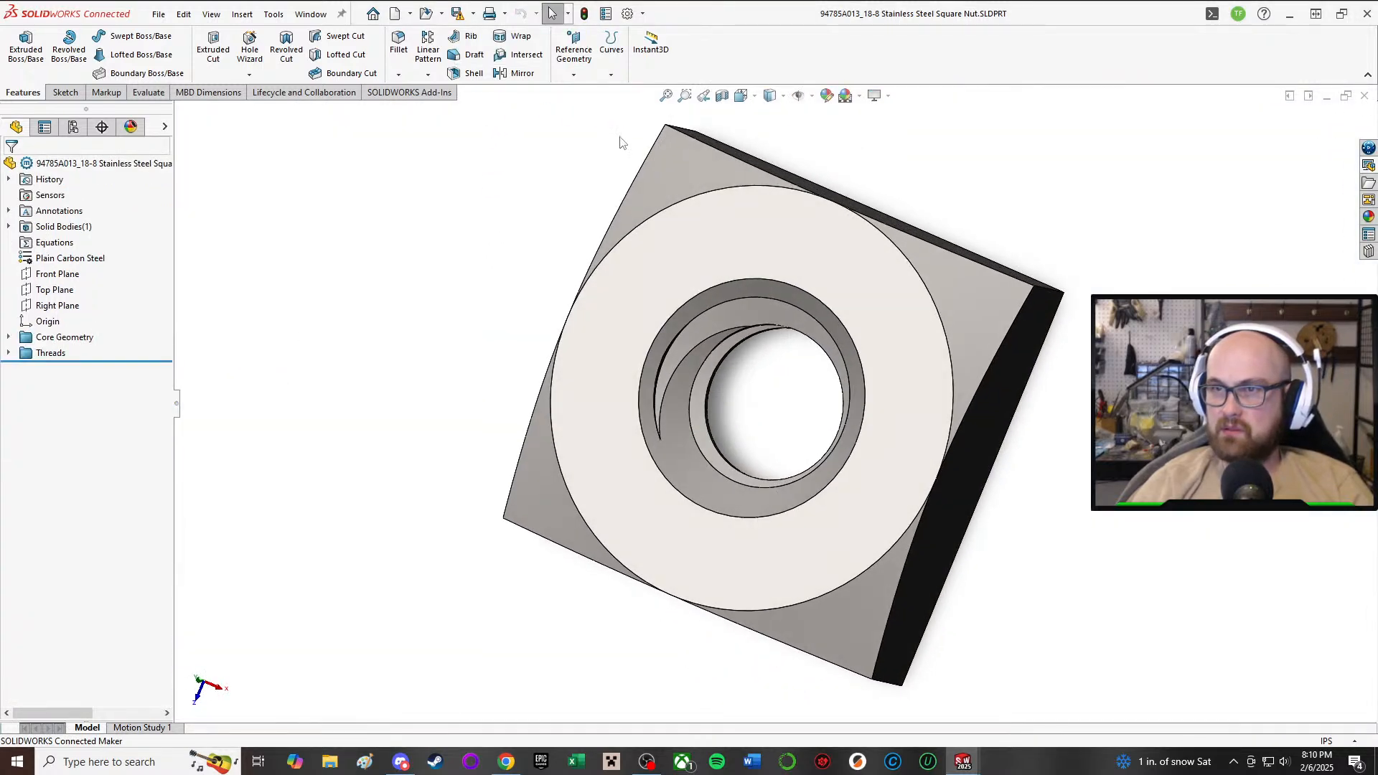
{"action": "middle_click_drag", "start_coordinate": [531, 250], "coordinate": [464, 252]}
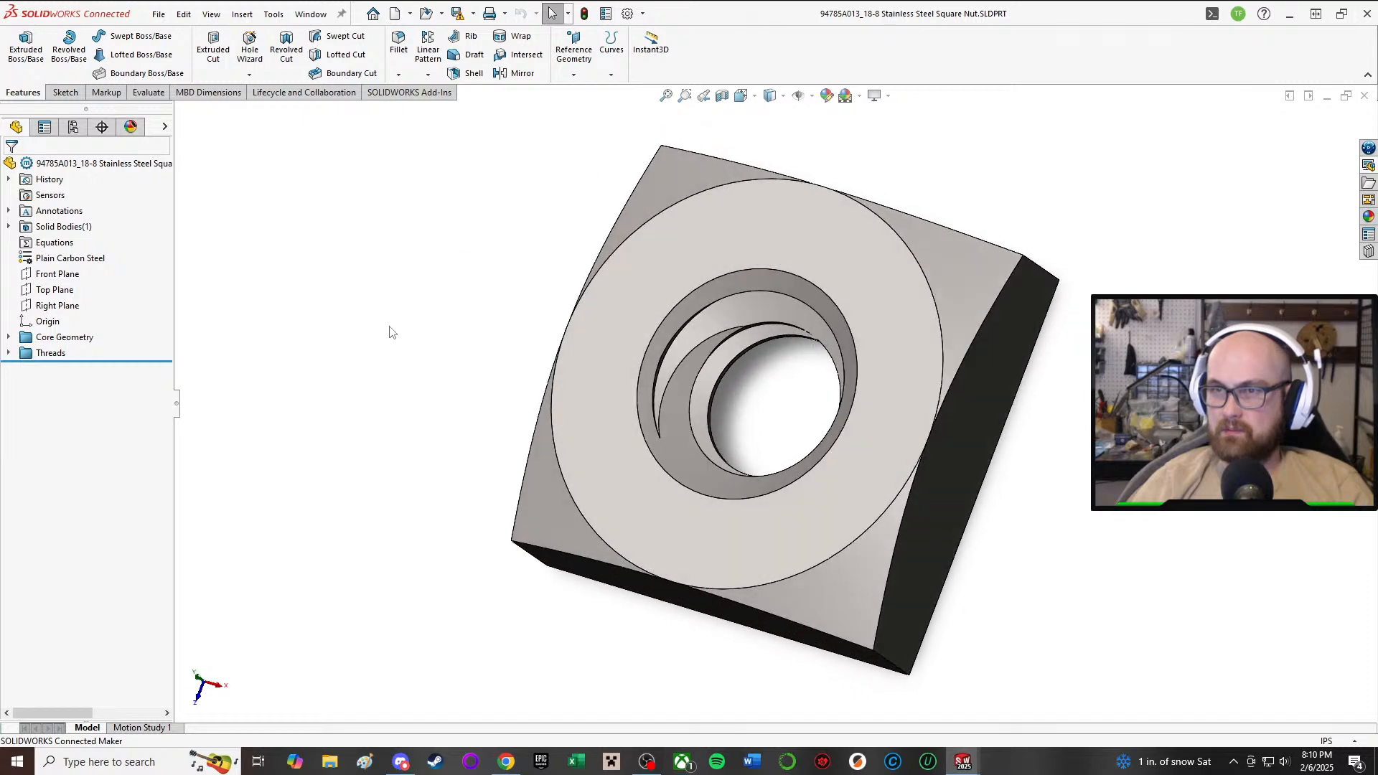
{"action": "left_click", "coordinate": [9, 337]}
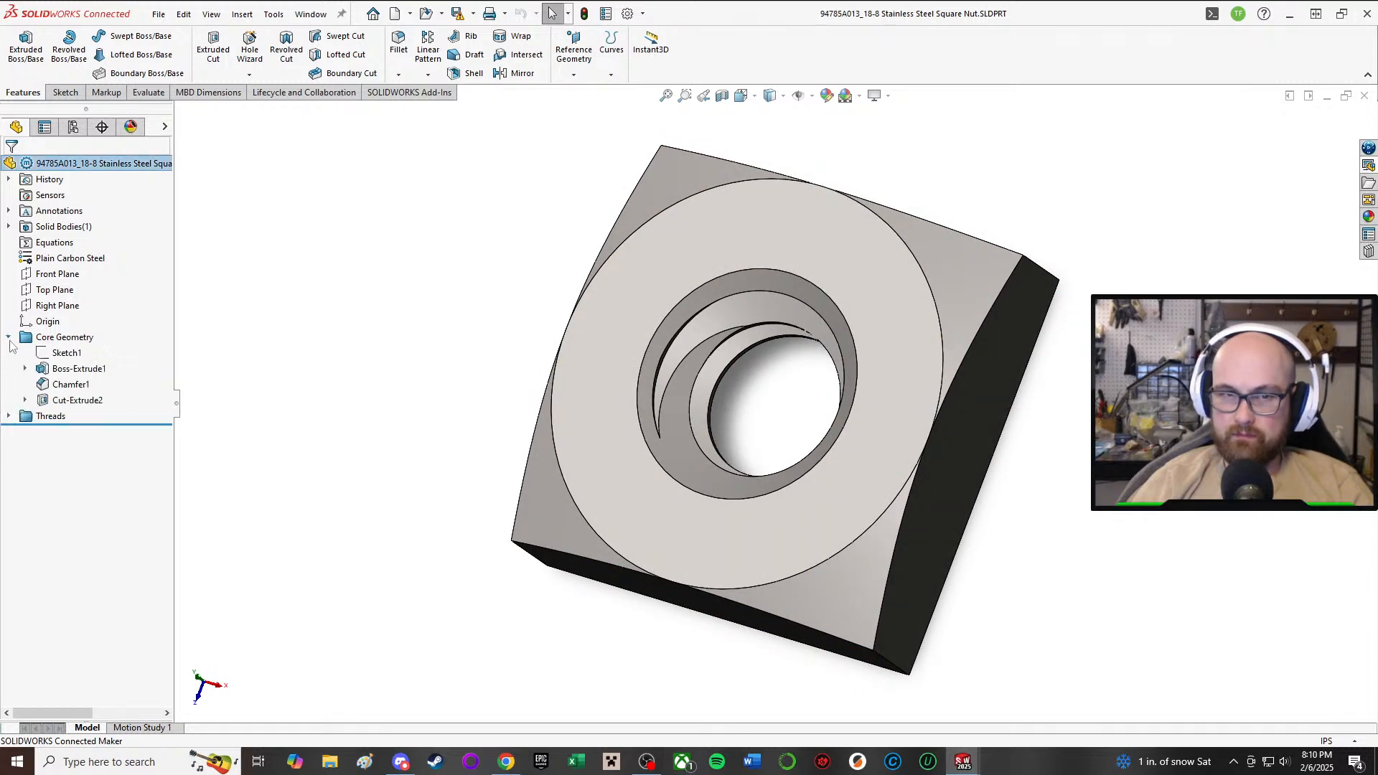
{"action": "double_click", "coordinate": [44, 416]}
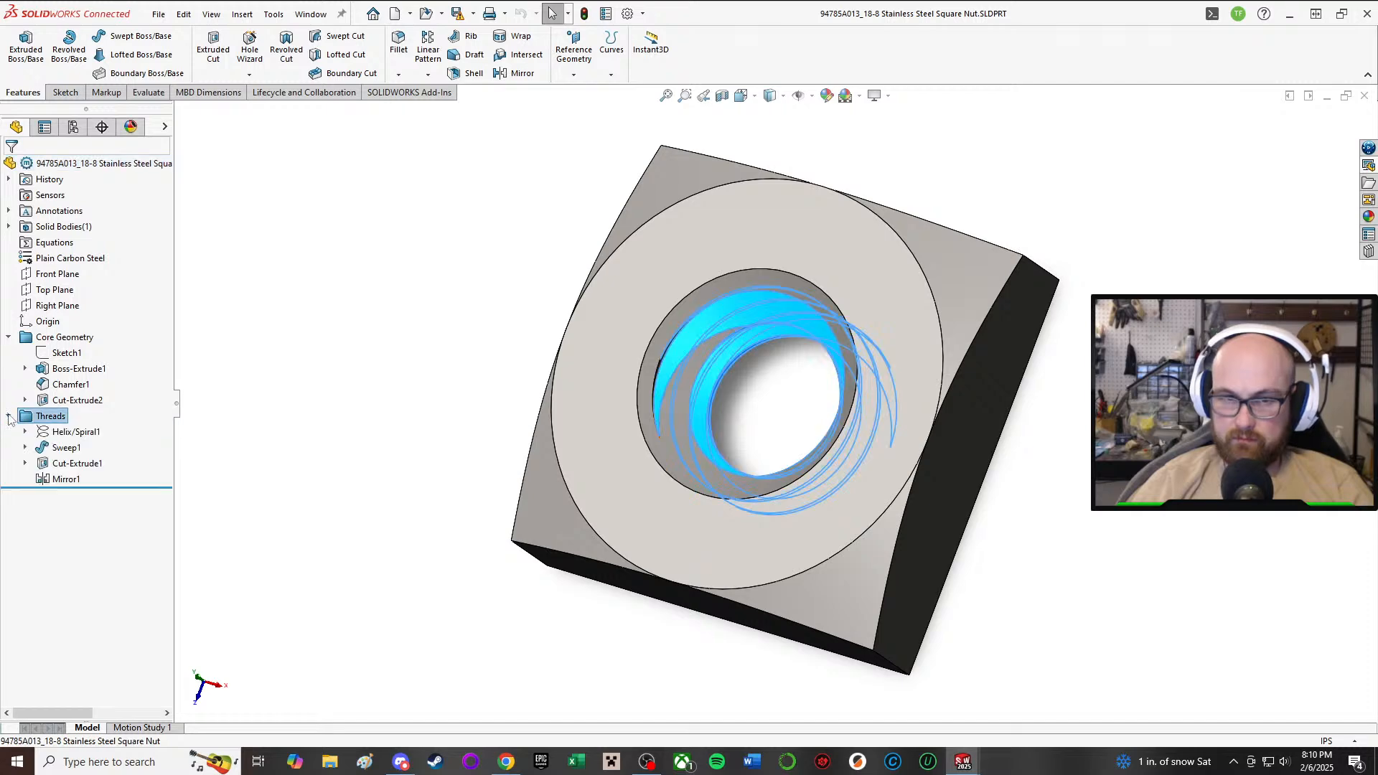
{"action": "left_click", "coordinate": [75, 434]}
{"action": "left_click", "coordinate": [84, 369]}
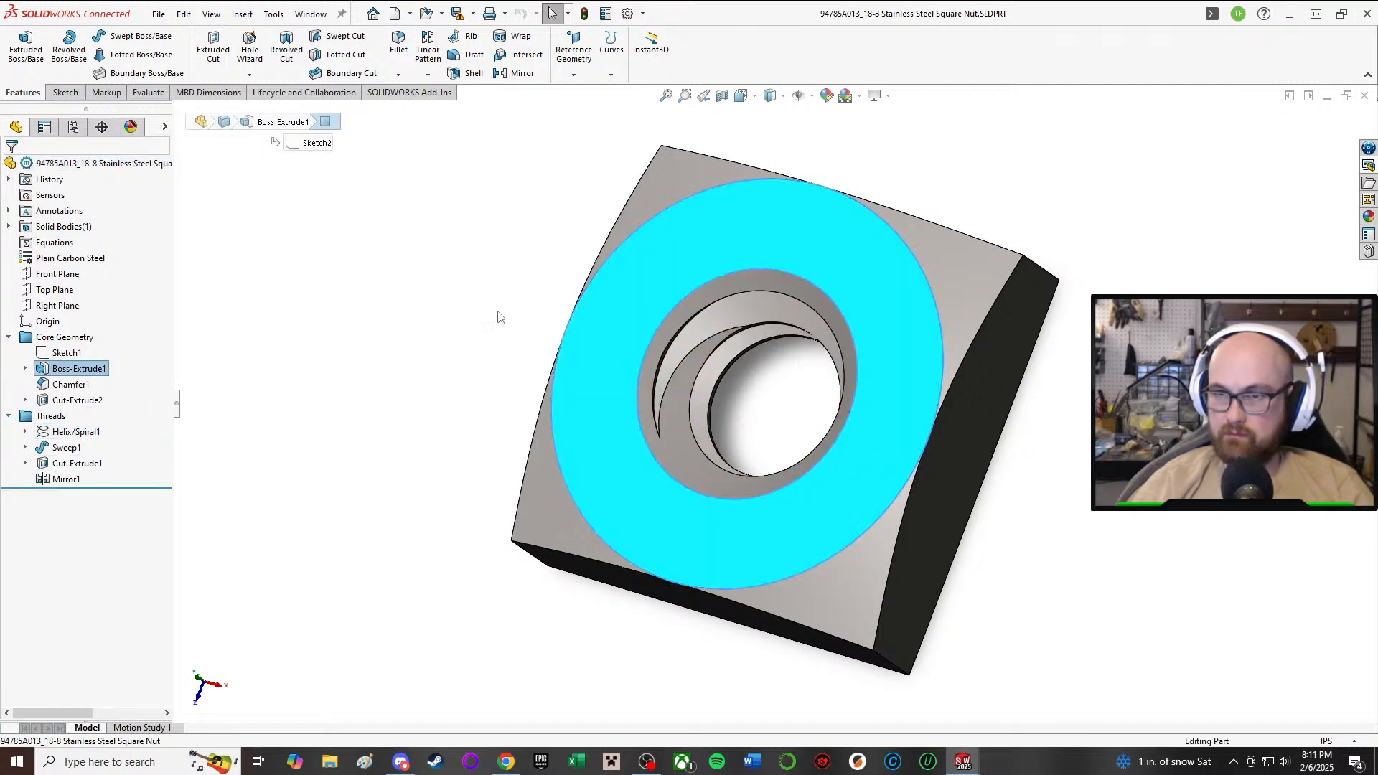
{"action": "left_click", "coordinate": [468, 313]}
{"action": "middle_click_drag", "start_coordinate": [467, 313], "coordinate": [381, 338]}
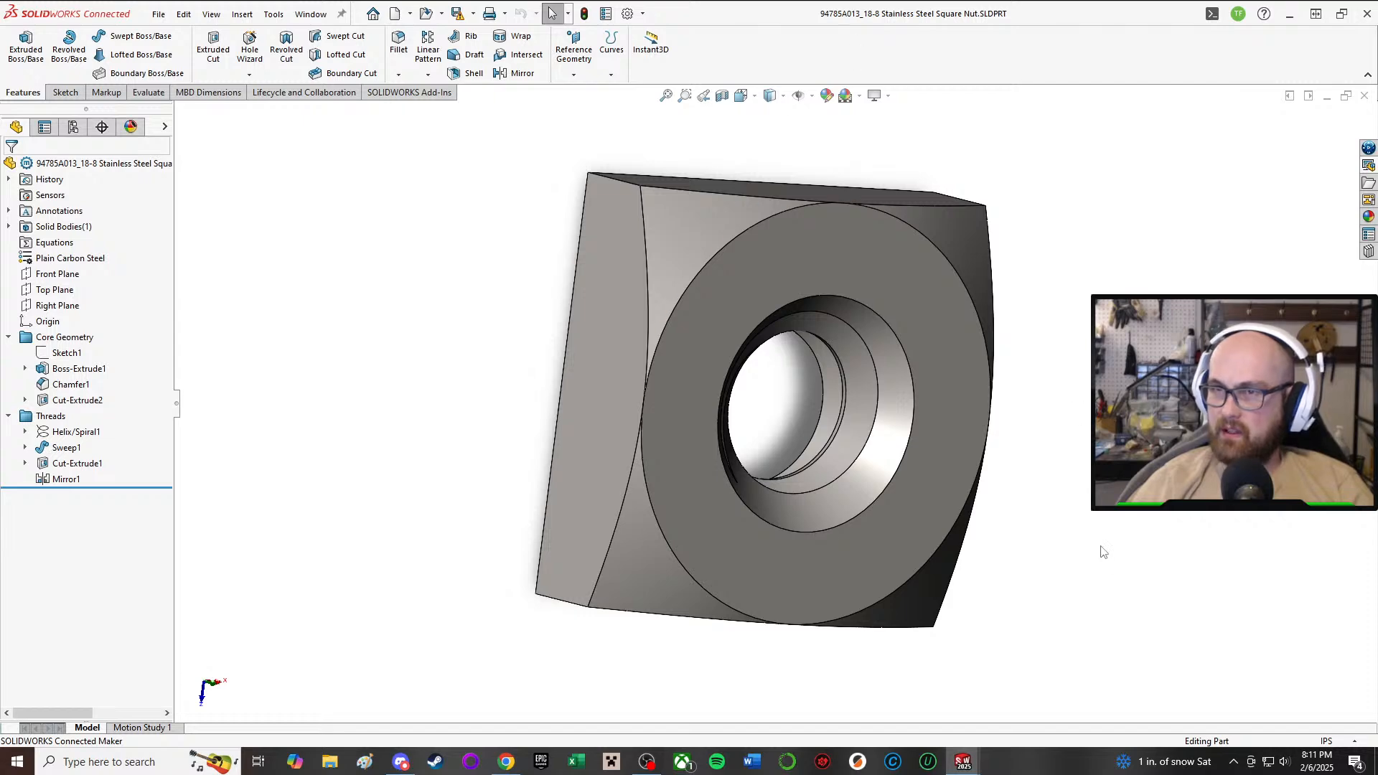
{"action": "mouse_move", "coordinate": [963, 761]}
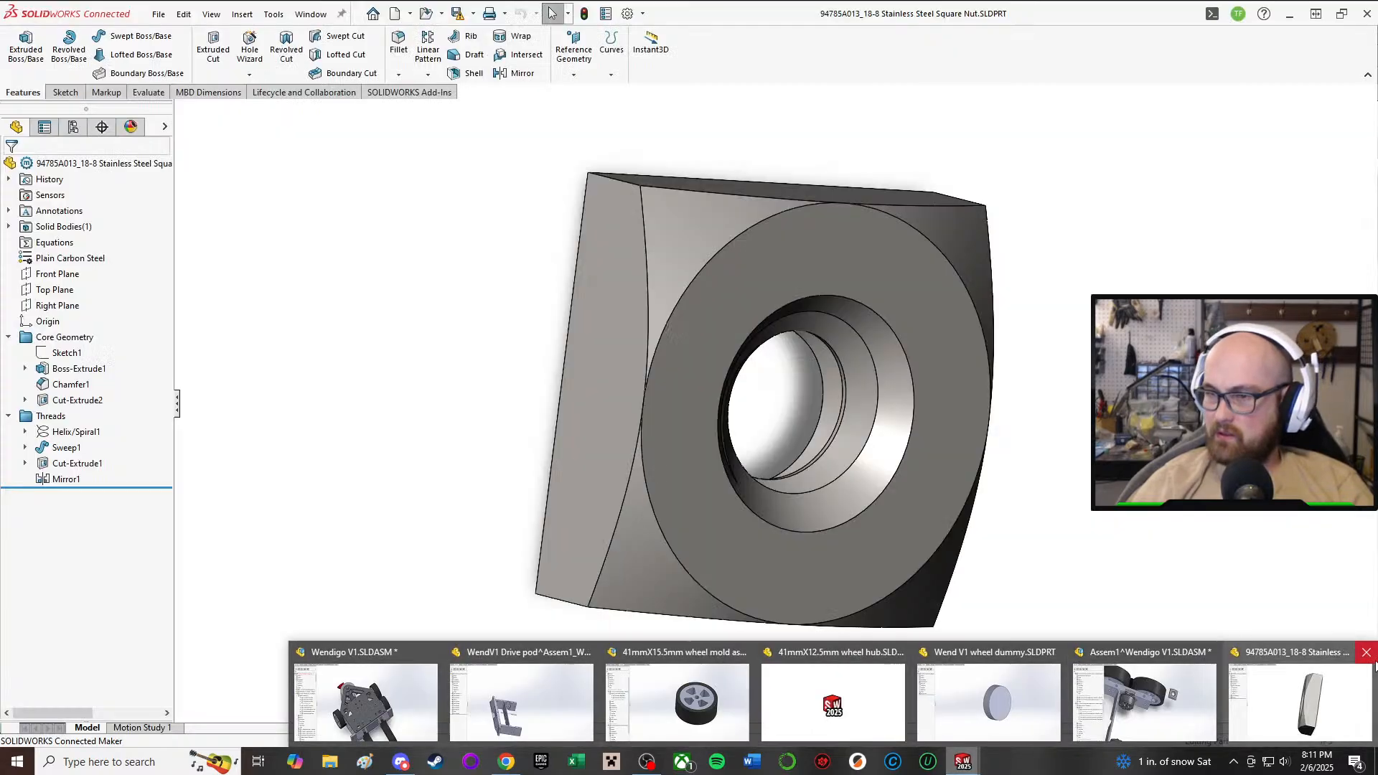
{"action": "left_click", "coordinate": [1146, 700]}
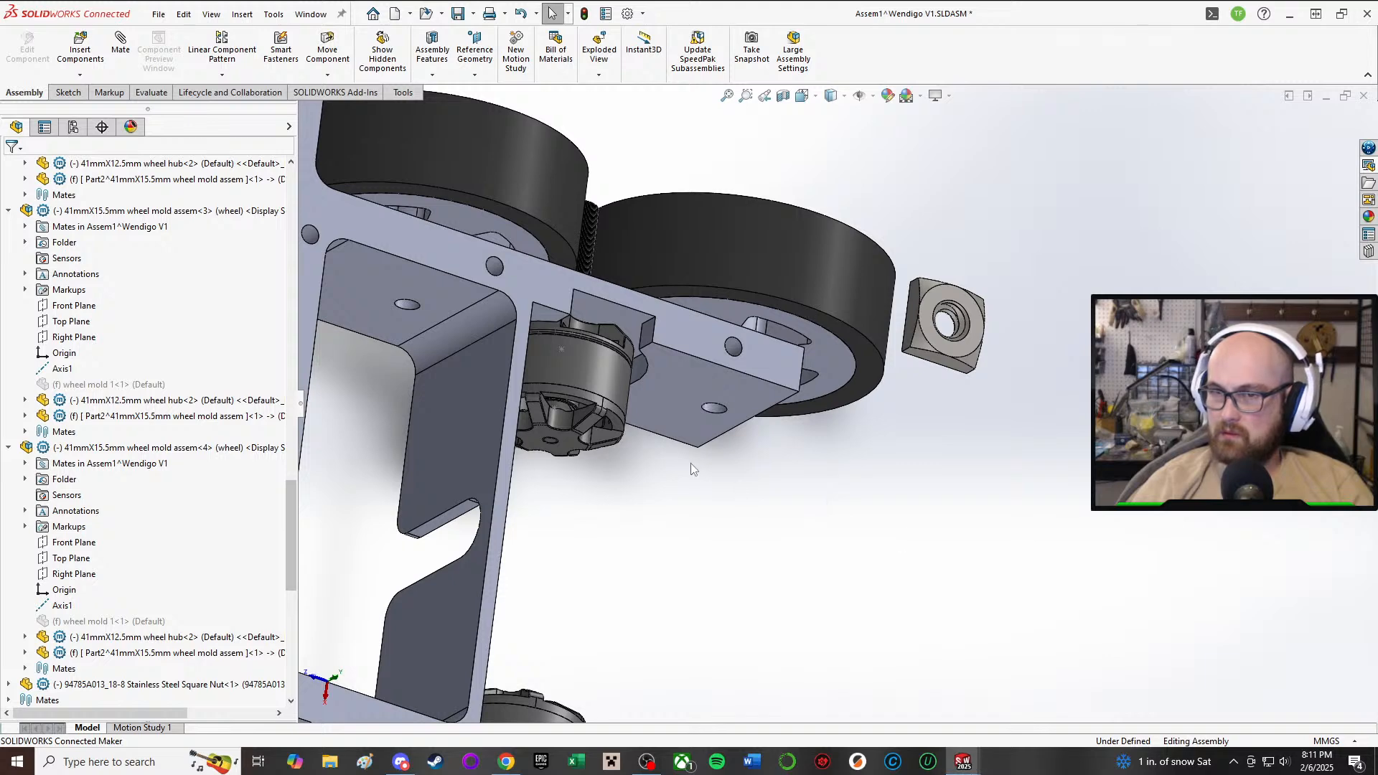
- Delete the 94785A013 stainless steel square nut from the assembly
{"action": "middle_click_drag", "start_coordinate": [693, 468], "coordinate": [665, 300]}
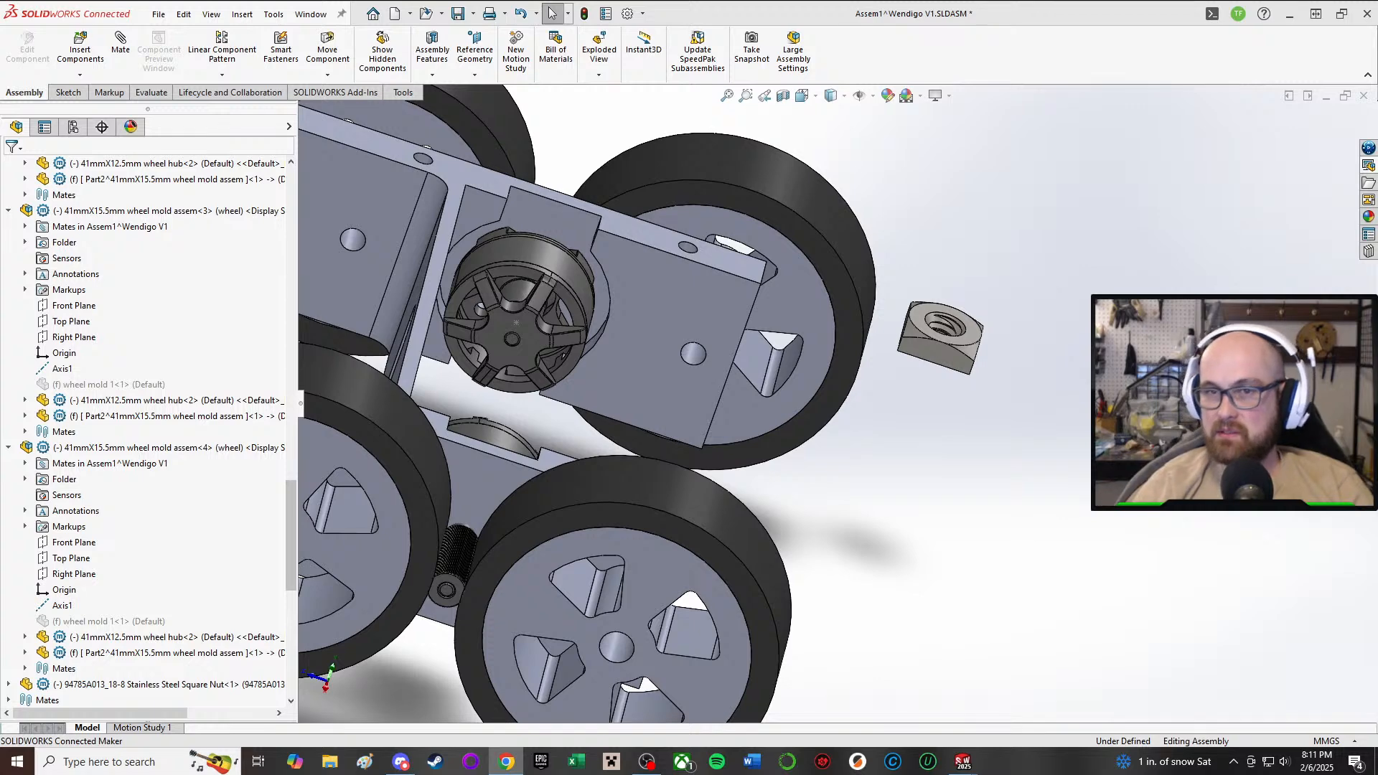
{"action": "scroll", "coordinate": [913, 368], "scroll_direction": "up", "scroll_amount": 3}
{"action": "right_click", "coordinate": [913, 368]}
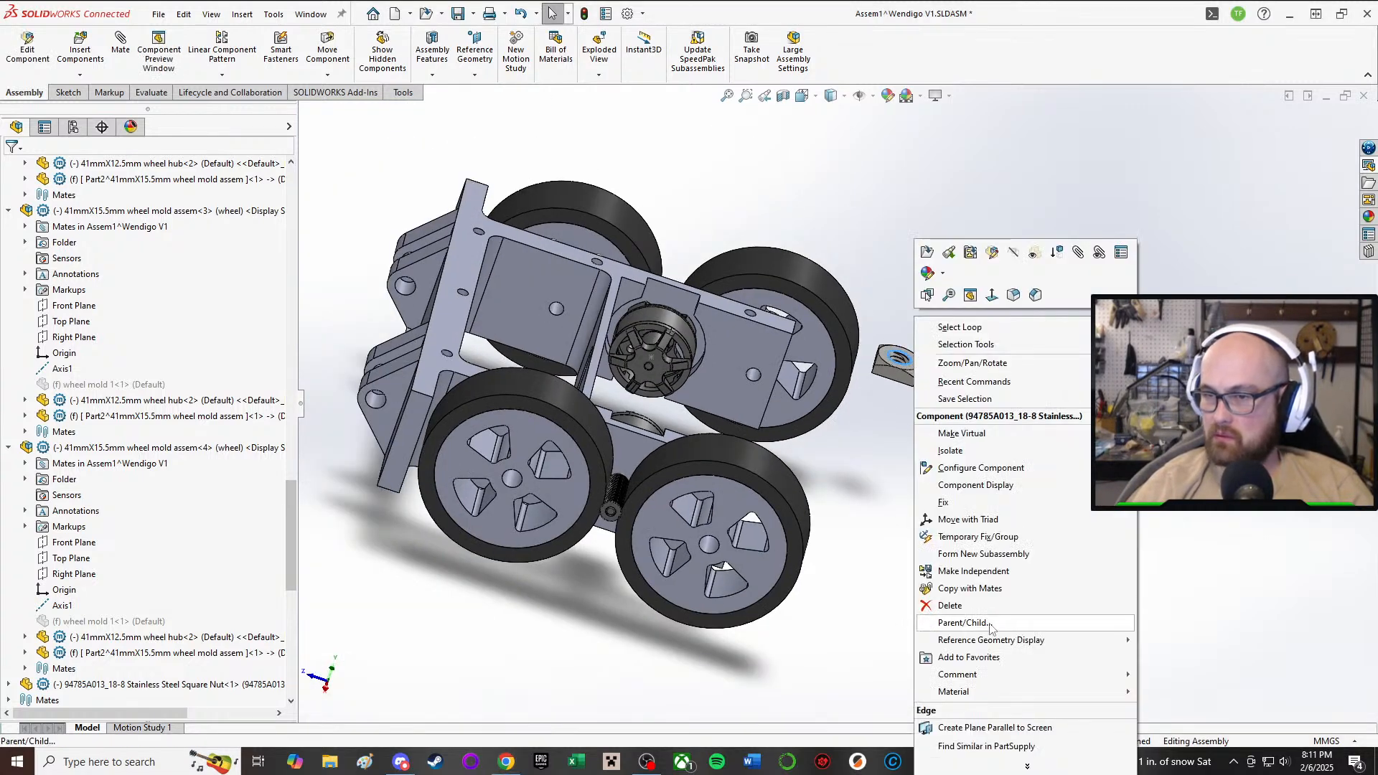
{"action": "left_click", "coordinate": [955, 605]}
{"action": "left_click", "coordinate": [778, 309]}
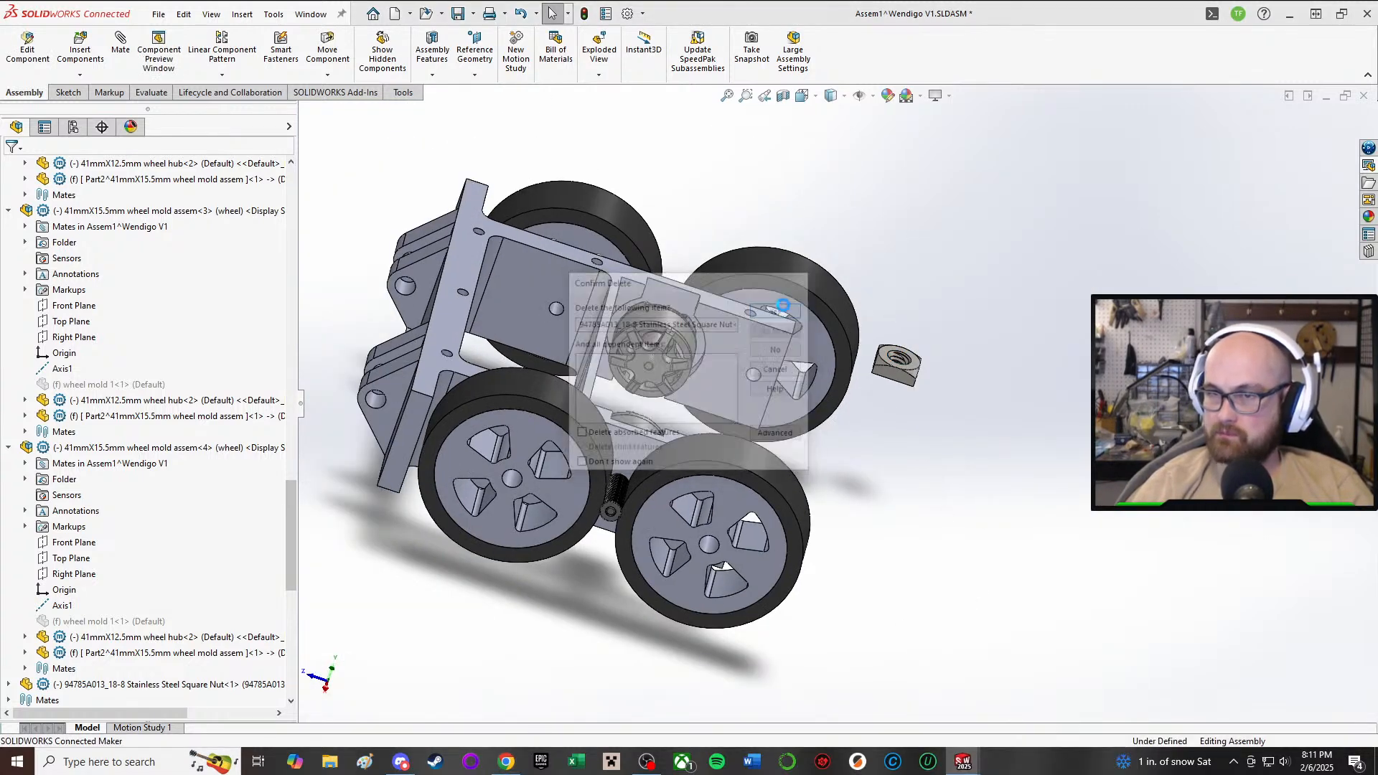
- Examine the drive pod's side rails, their end holes and the motor mounts from above and close up
{"action": "scroll", "coordinate": [904, 386], "scroll_direction": "up", "scroll_amount": 2}
{"action": "middle_click_drag", "start_coordinate": [903, 386], "coordinate": [747, 448]}
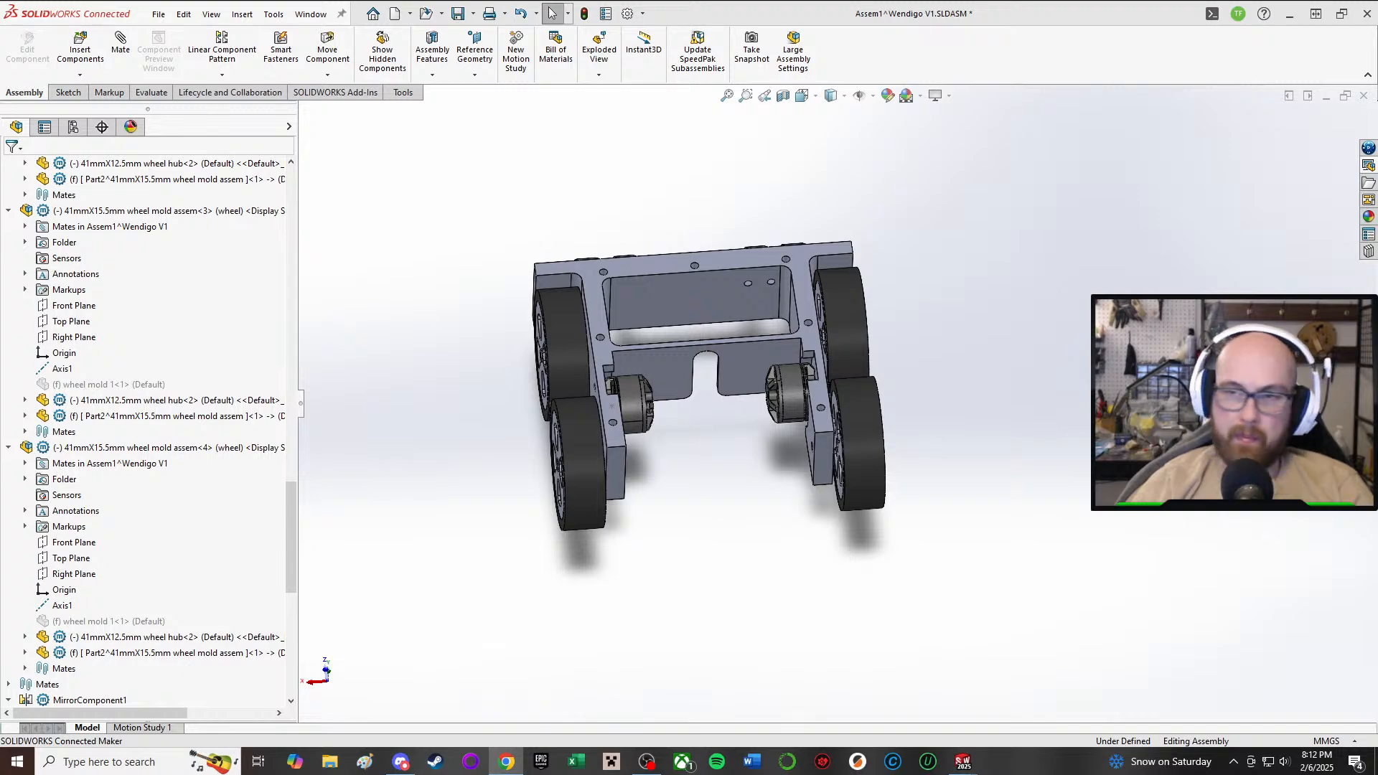
{"action": "scroll", "coordinate": [834, 416], "scroll_direction": "down", "scroll_amount": 5}
{"action": "middle_click_drag", "start_coordinate": [834, 417], "coordinate": [944, 446]}
{"action": "scroll", "coordinate": [955, 430], "scroll_direction": "up", "scroll_amount": 1}
{"action": "scroll", "coordinate": [1032, 298], "scroll_direction": "down", "scroll_amount": 3}
{"action": "middle_click_drag", "start_coordinate": [887, 234], "coordinate": [709, 268]}
{"action": "scroll", "coordinate": [859, 113], "scroll_direction": "up", "scroll_amount": 3}
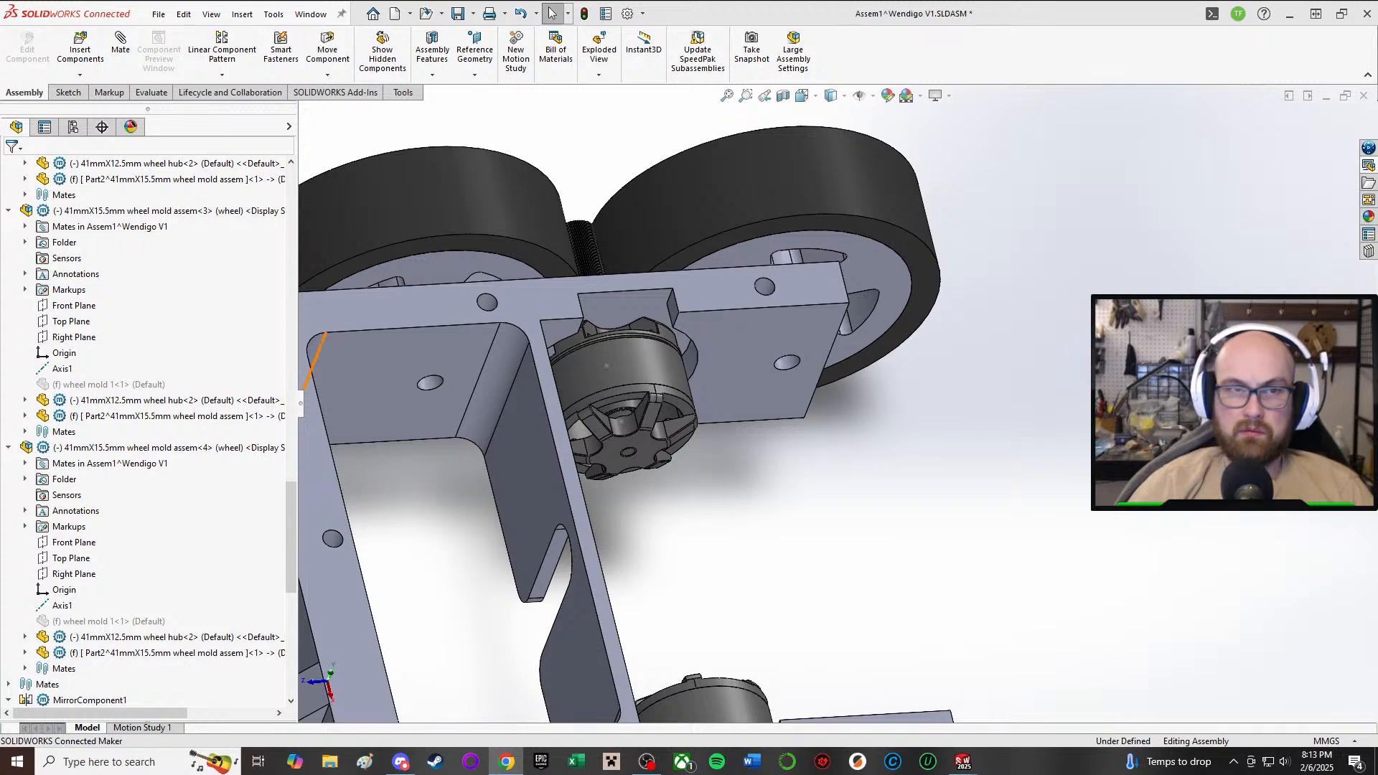
- Insert the 97259A102_M4 Low-Strength Steel Thin Square Nut beside the wheel at the drive pod's open end
{"action": "left_click_drag", "start_coordinate": [0, 214], "coordinate": [951, 429]}
{"action": "scroll", "coordinate": [1044, 375], "scroll_direction": "up", "scroll_amount": 3}
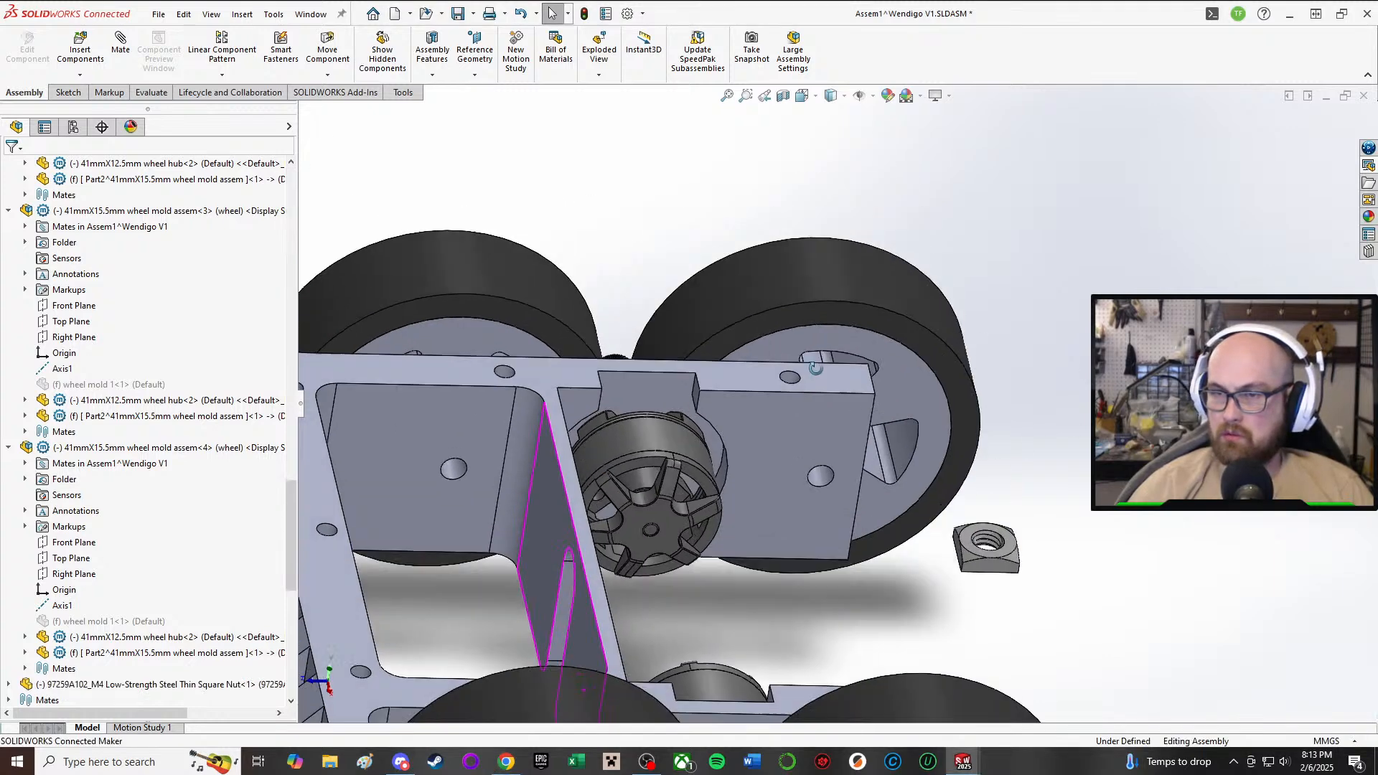
{"action": "middle_click_drag", "start_coordinate": [1044, 375], "coordinate": [949, 598]}
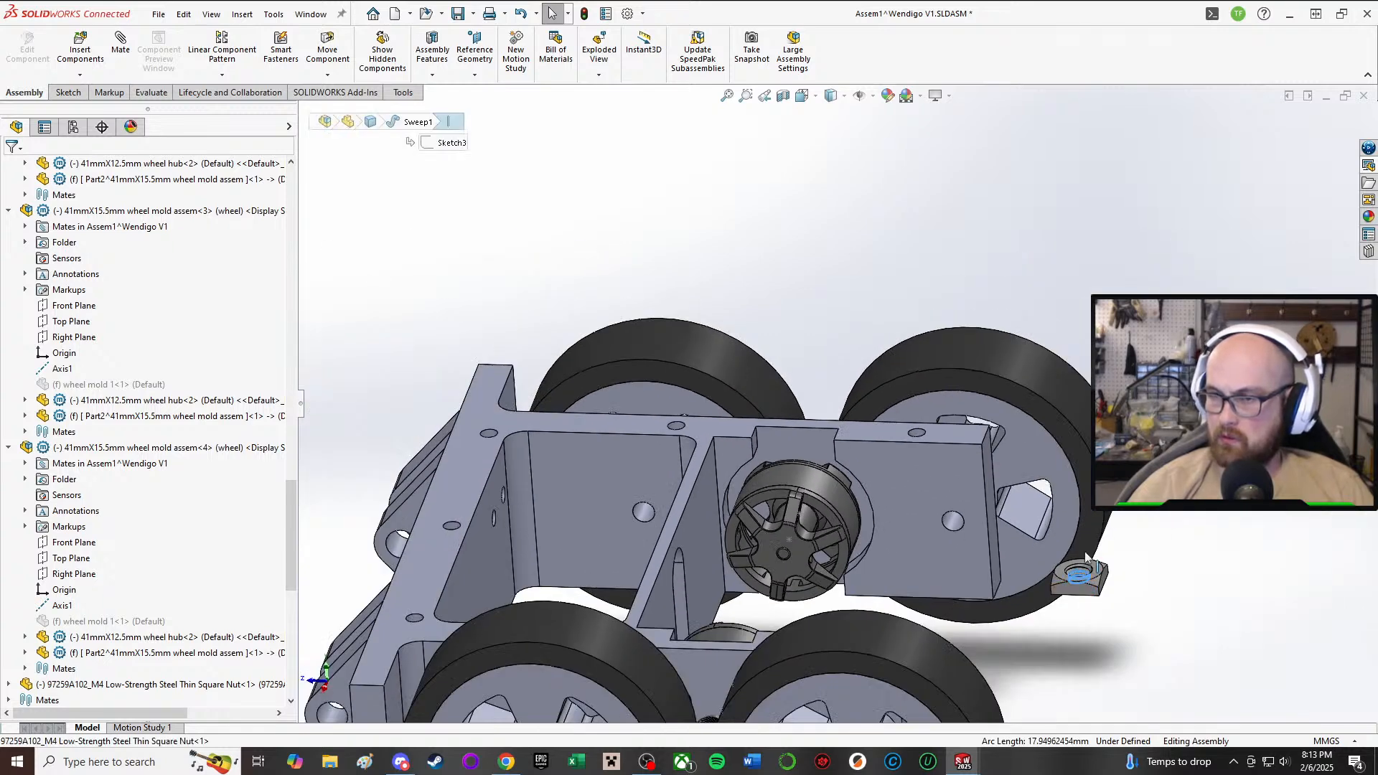
- Reposition and rotate the M4 thin square nut near the free end of the side rail
{"action": "left_click_drag", "start_coordinate": [1033, 387], "coordinate": [1100, 226]}
{"action": "scroll", "coordinate": [1081, 573], "scroll_direction": "down", "scroll_amount": 2}
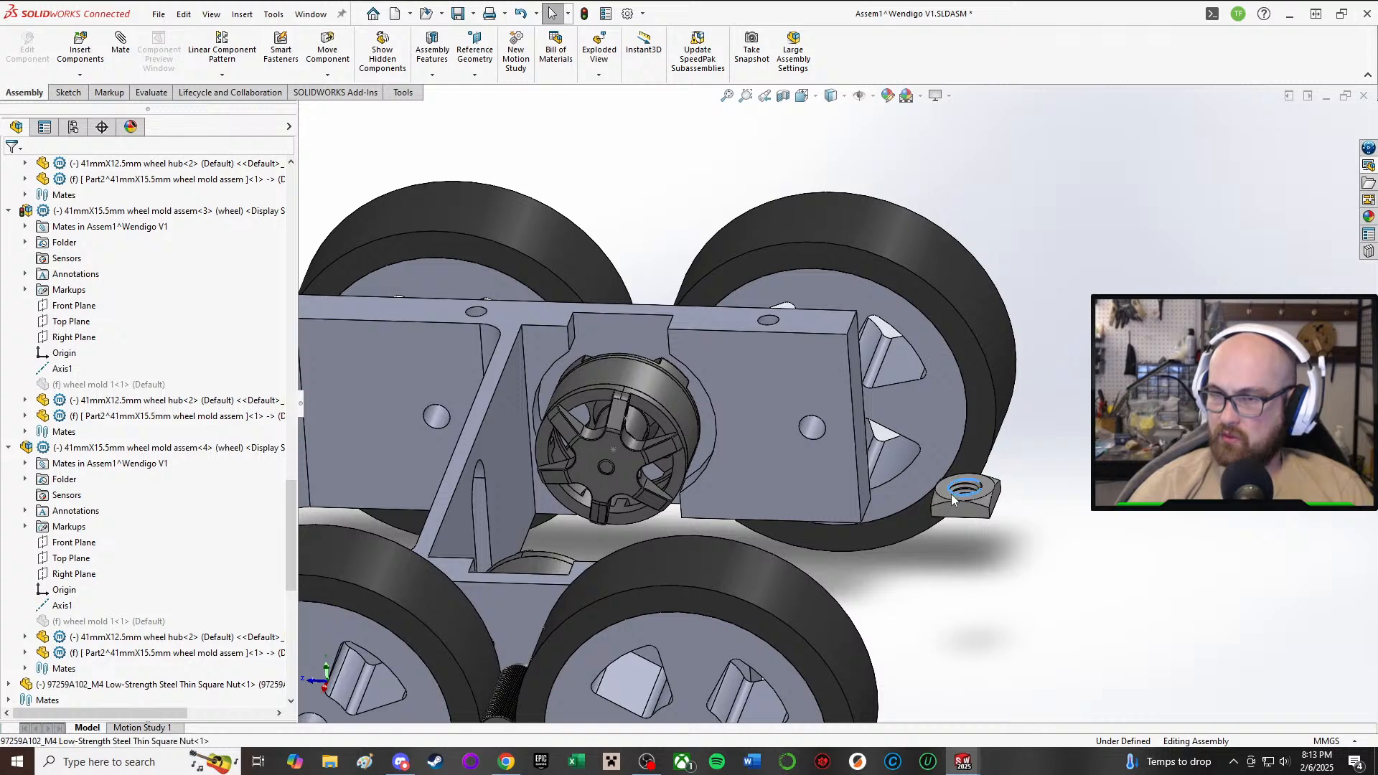
{"action": "right_click_drag", "start_coordinate": [950, 494], "coordinate": [1074, 573]}
{"action": "scroll", "coordinate": [725, 497], "scroll_direction": "up", "scroll_amount": 3}
{"action": "middle_click_drag", "start_coordinate": [725, 497], "coordinate": [700, 621]}
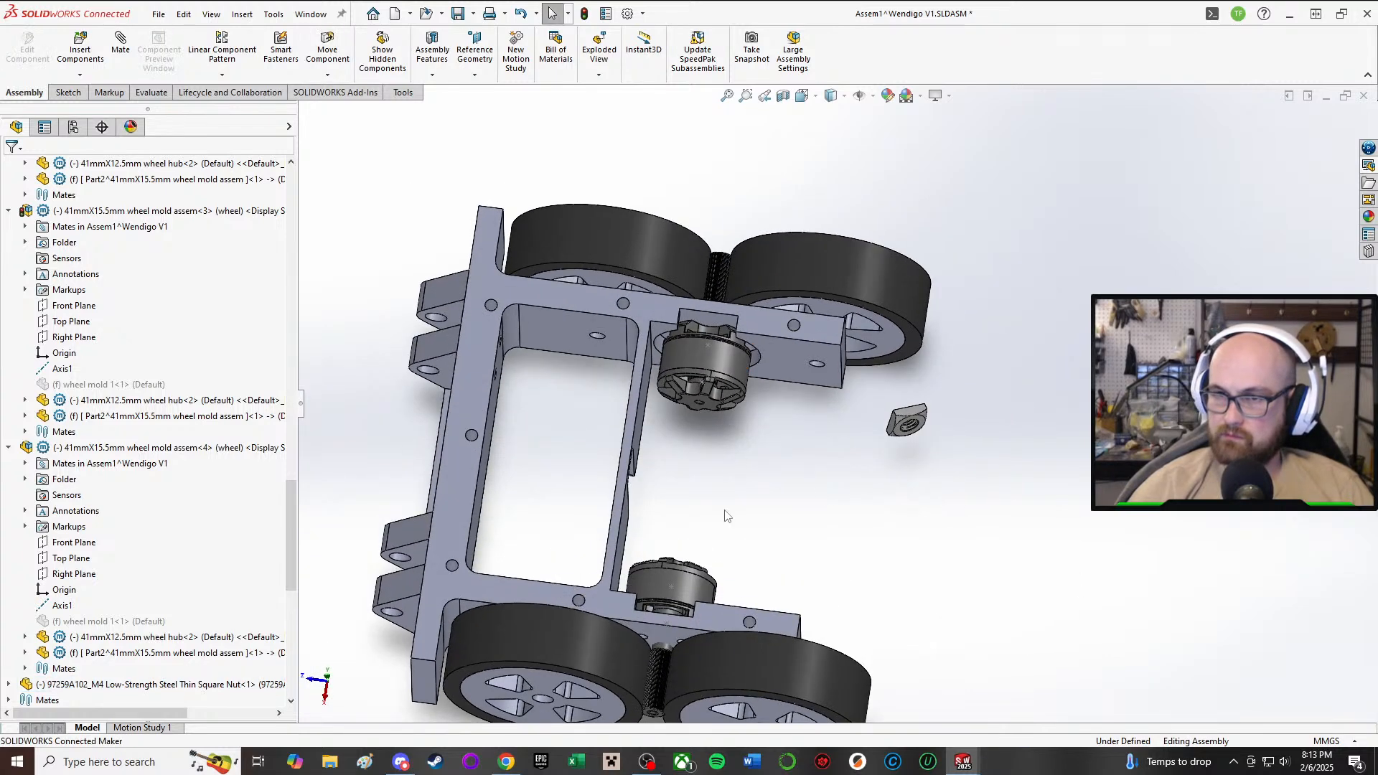
{"action": "left_click", "coordinate": [67, 92]}
{"action": "left_click", "coordinate": [18, 44]}
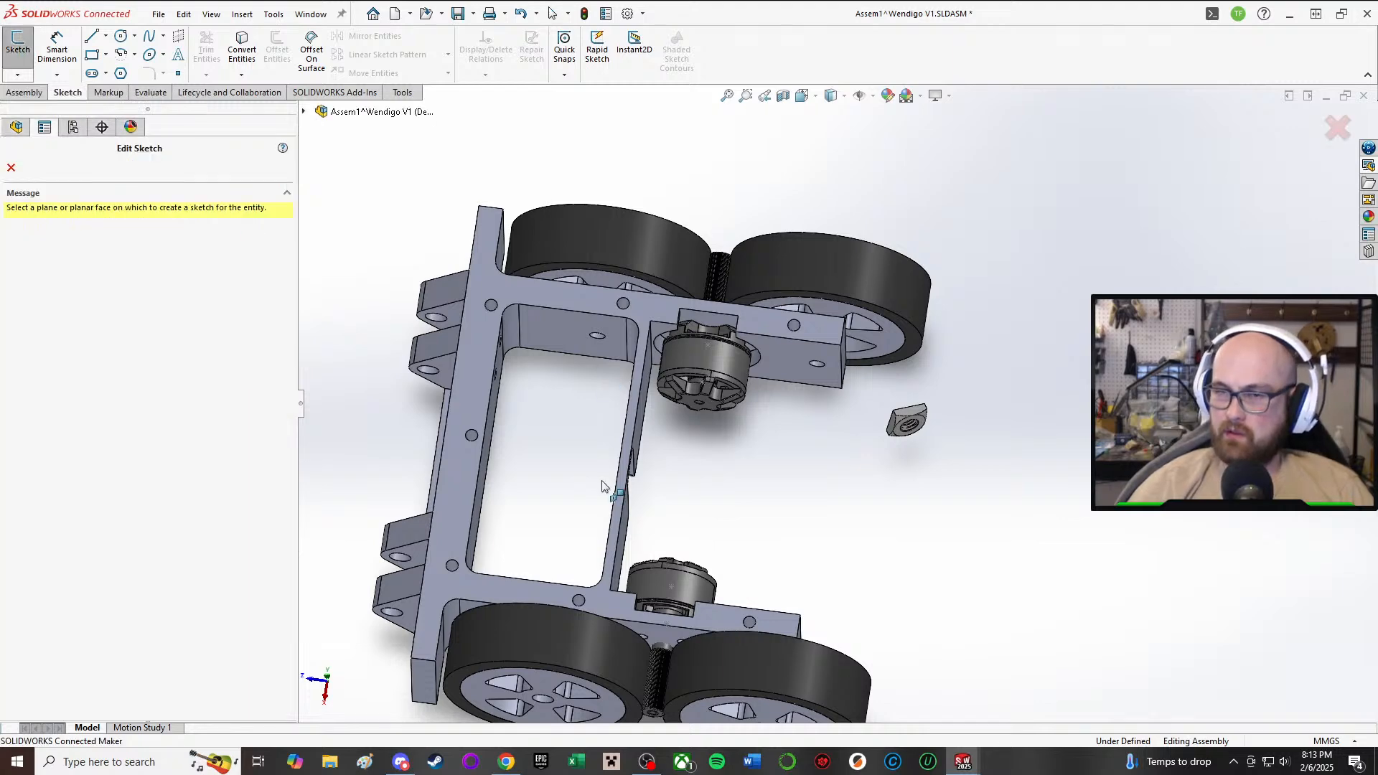
{"action": "left_click", "coordinate": [778, 352]}
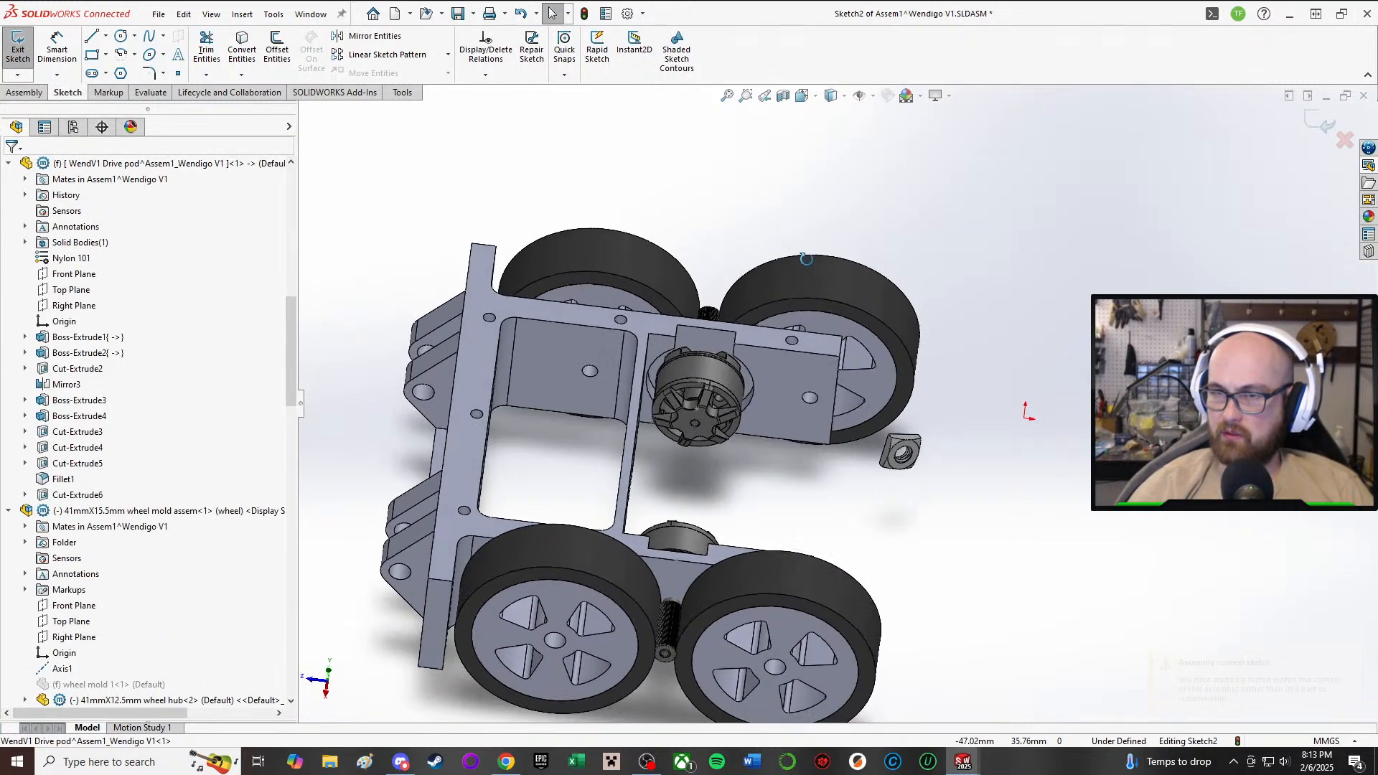
{"action": "scroll", "coordinate": [985, 504], "scroll_direction": "down", "scroll_amount": 3}
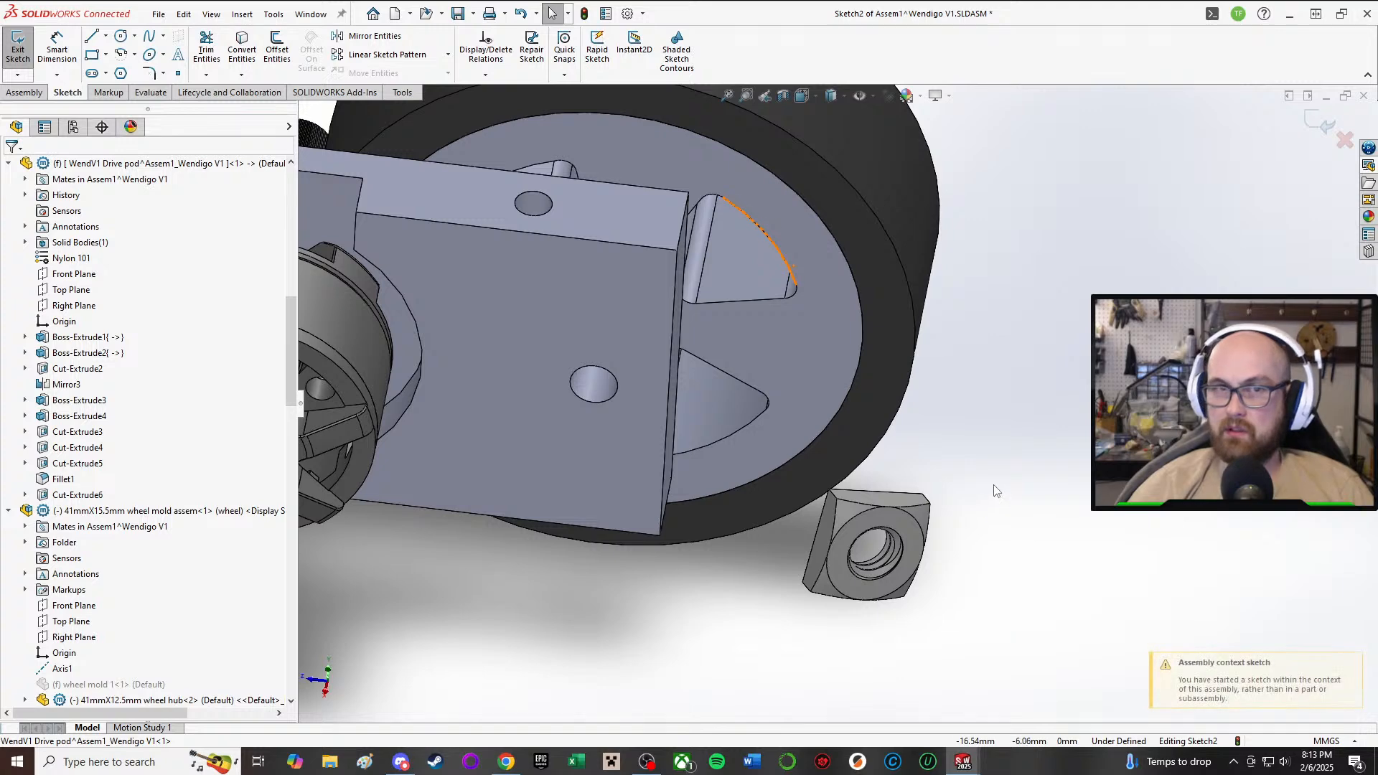
{"action": "right_click_drag", "start_coordinate": [995, 490], "coordinate": [1072, 495]}
{"action": "left_click", "coordinate": [20, 37]}
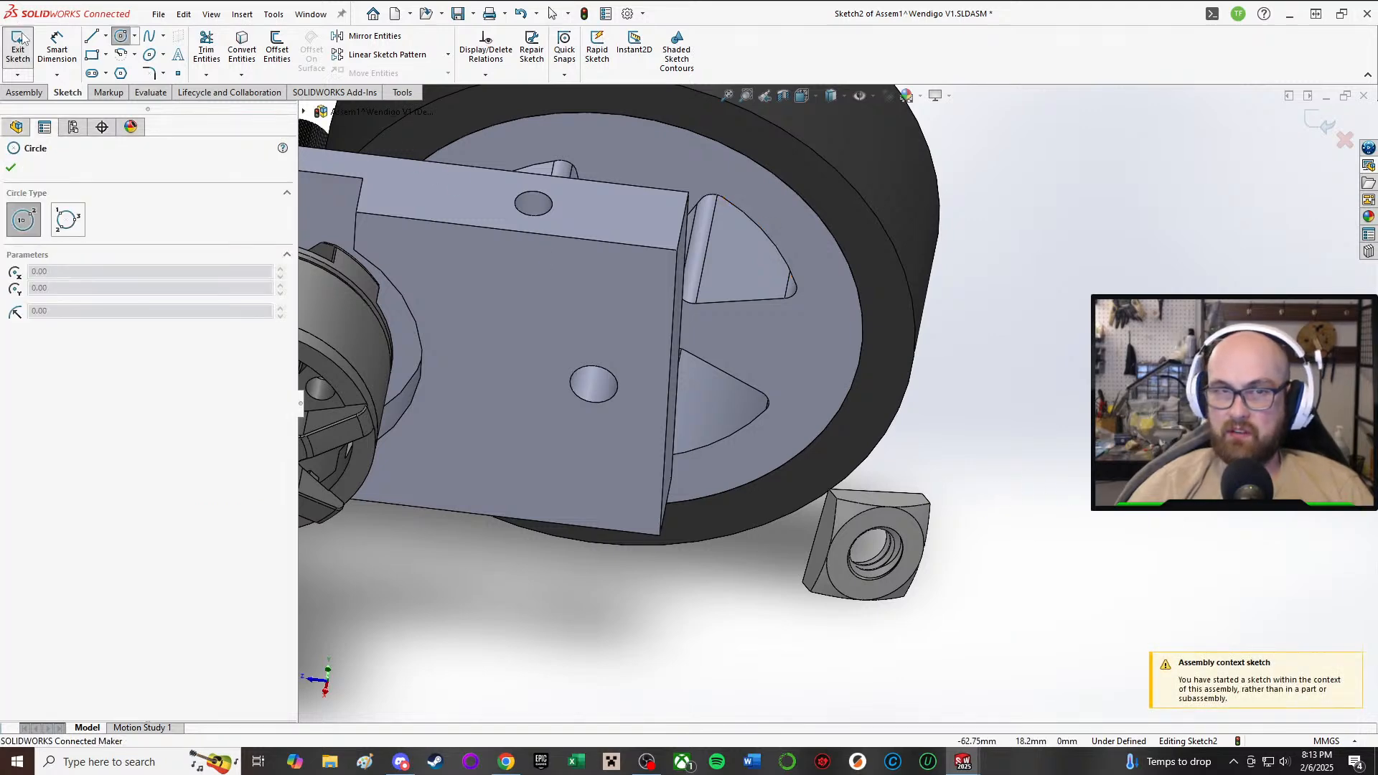
- Measure the distance between two opposite side faces of the M4 thin square nut
{"action": "key", "text": "m"}
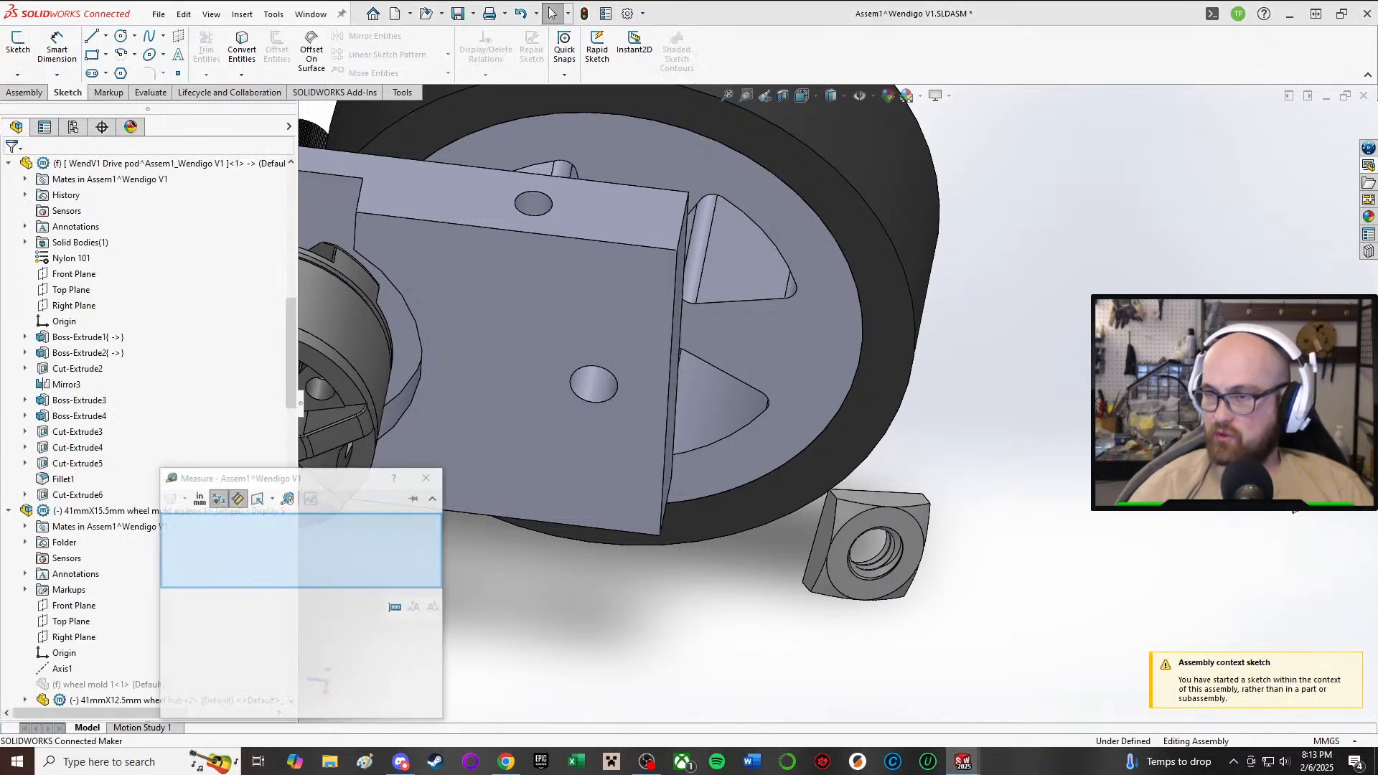
{"action": "left_click", "coordinate": [830, 530]}
{"action": "middle_click_drag", "start_coordinate": [927, 535], "coordinate": [936, 552]}
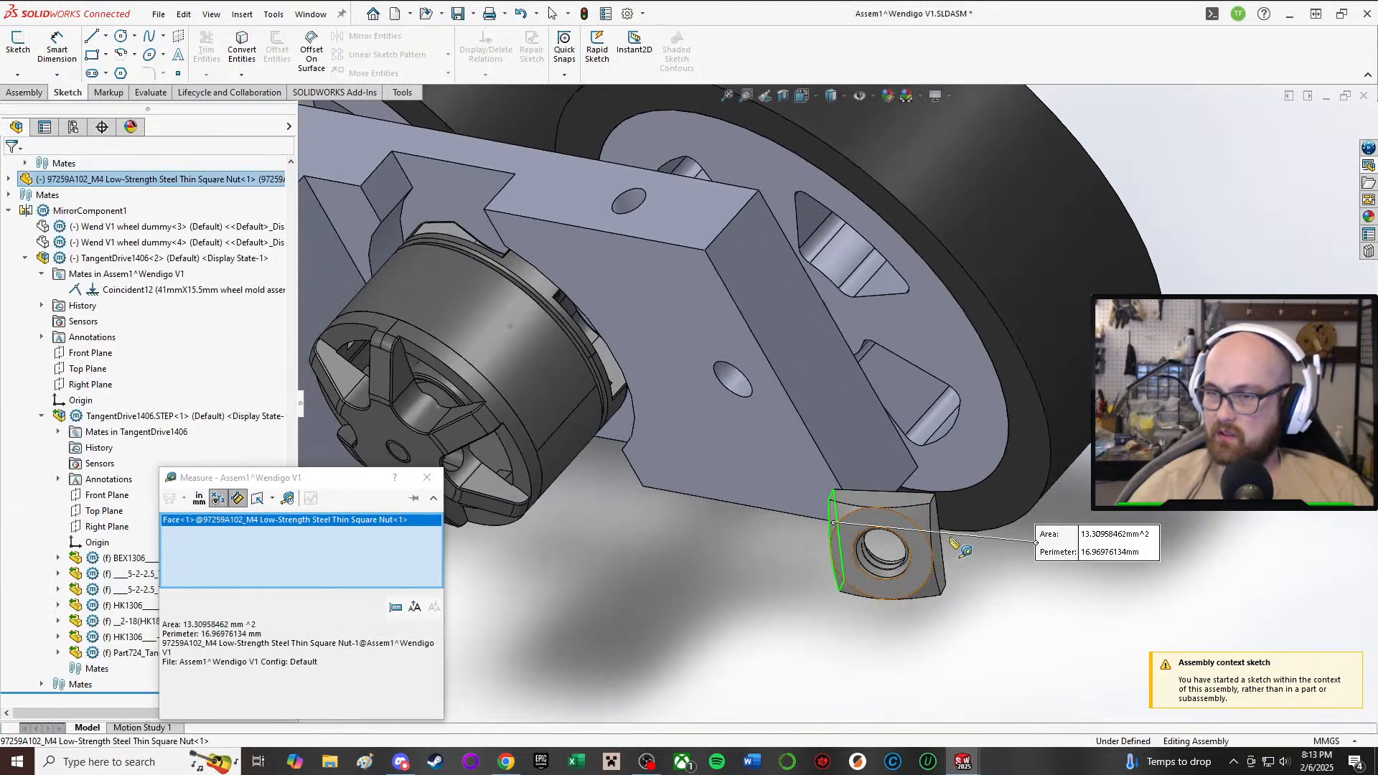
{"action": "left_click", "coordinate": [938, 552]}
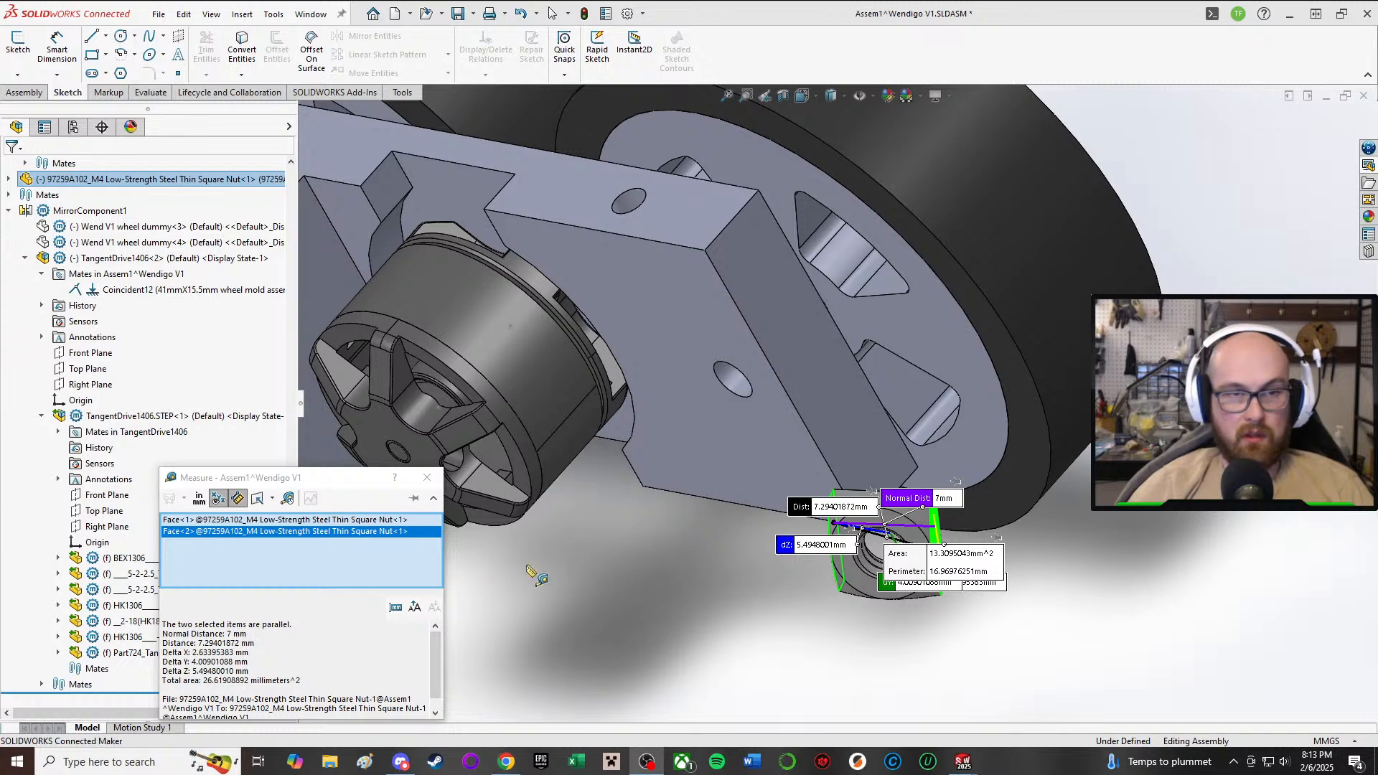
{"action": "left_click", "coordinate": [819, 551]}
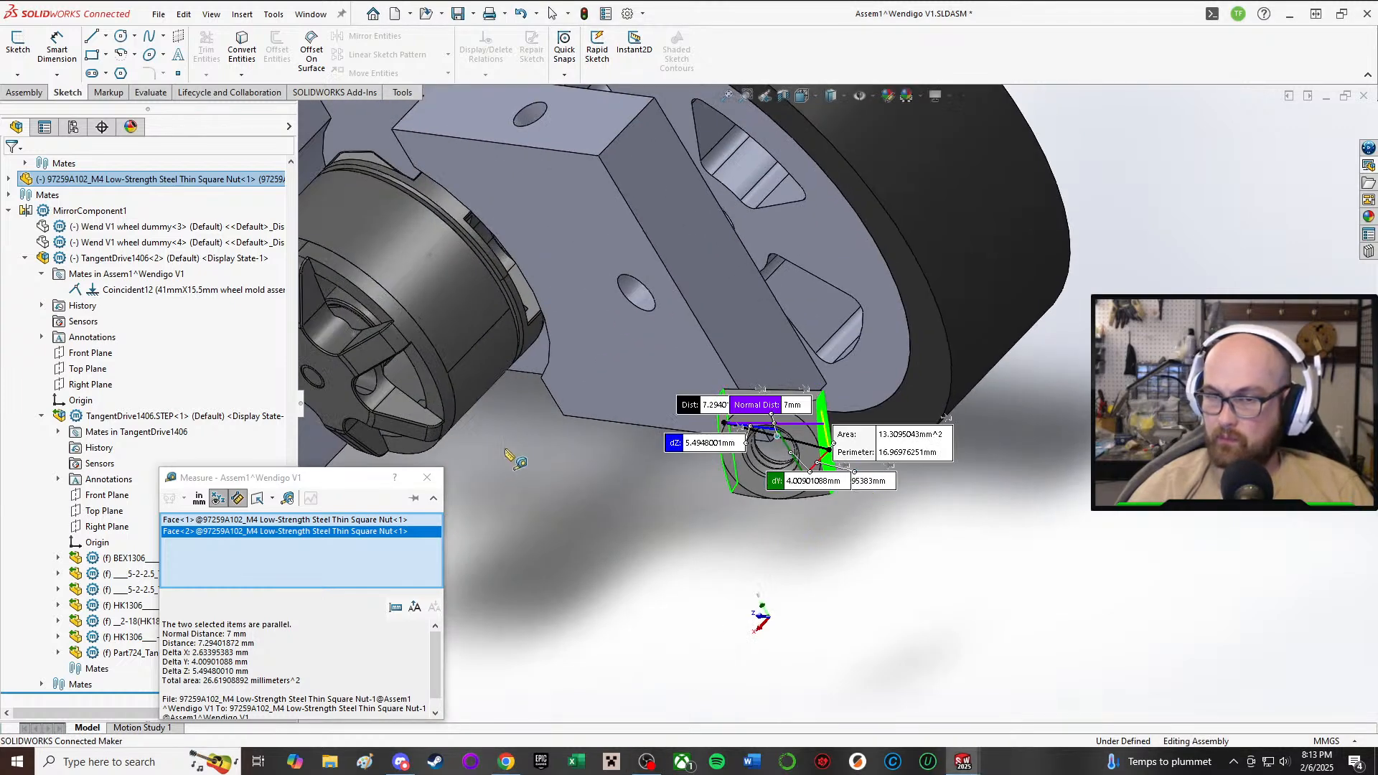
{"action": "left_click", "coordinate": [412, 485]}
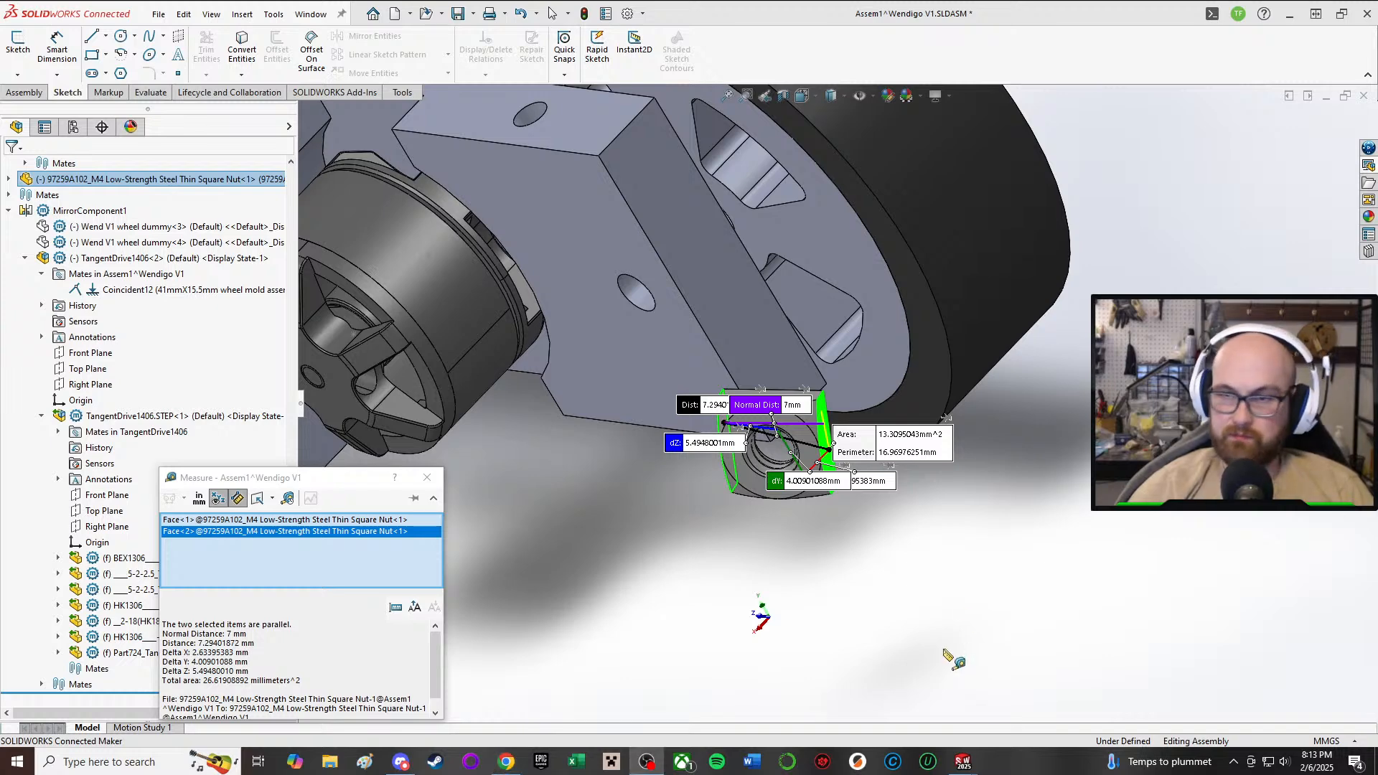
{"action": "left_click", "coordinate": [433, 477]}
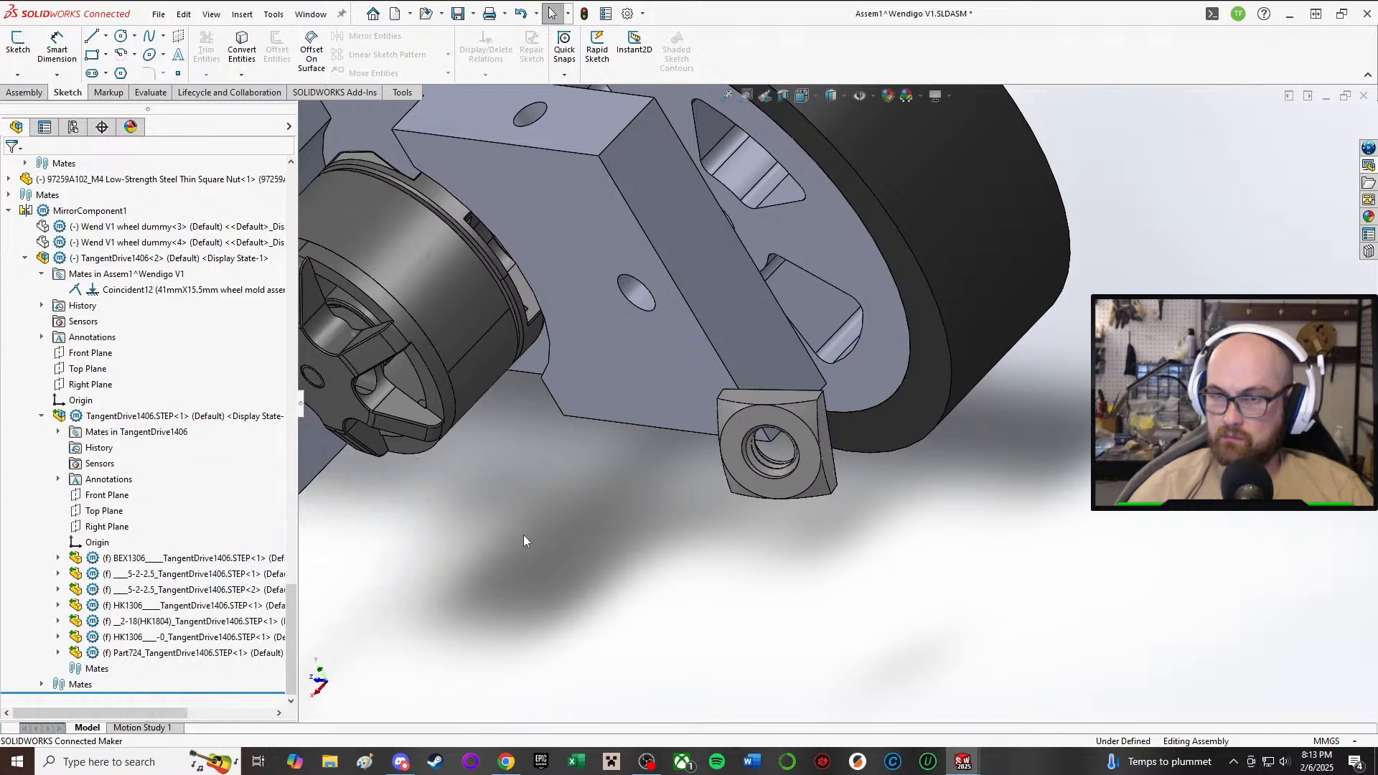
{"action": "middle_click_drag", "start_coordinate": [737, 562], "coordinate": [604, 468]}
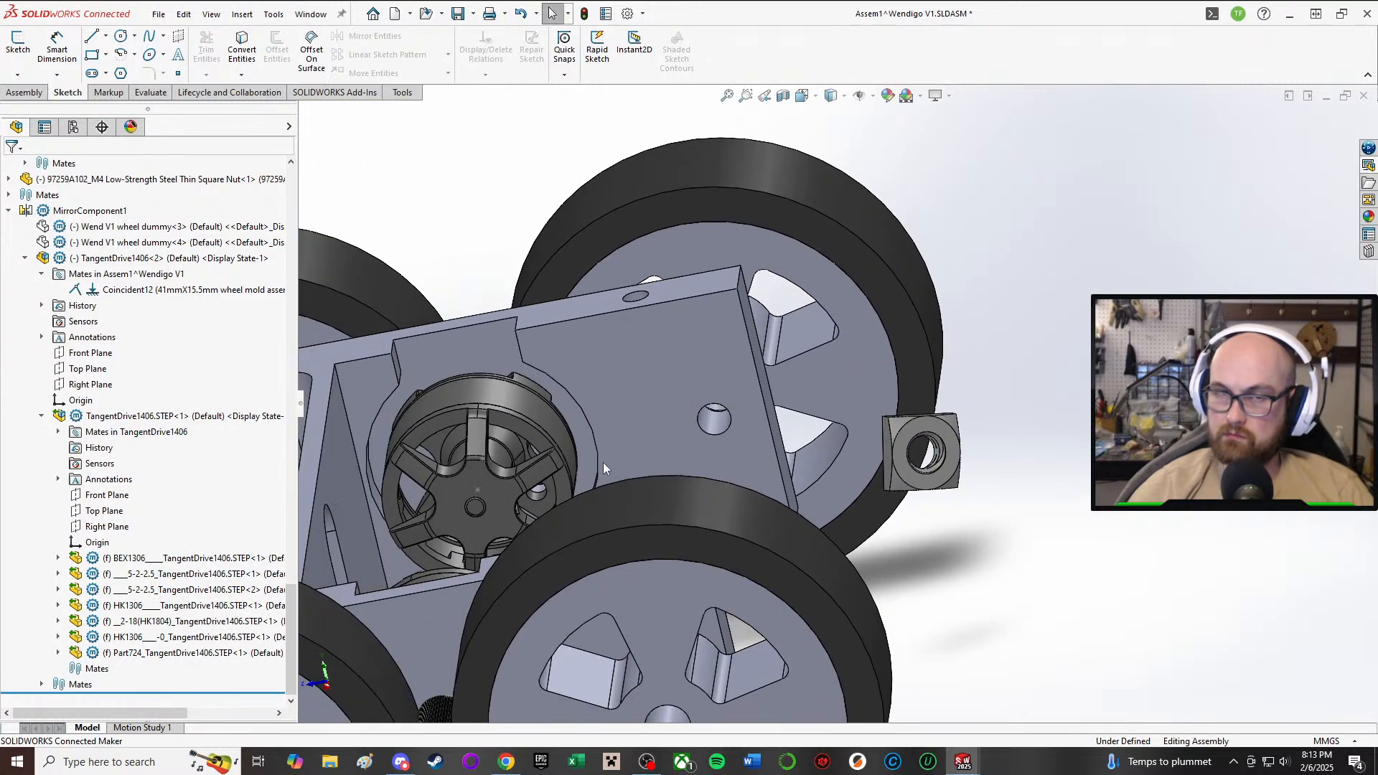
{"action": "left_click", "coordinate": [29, 37]}
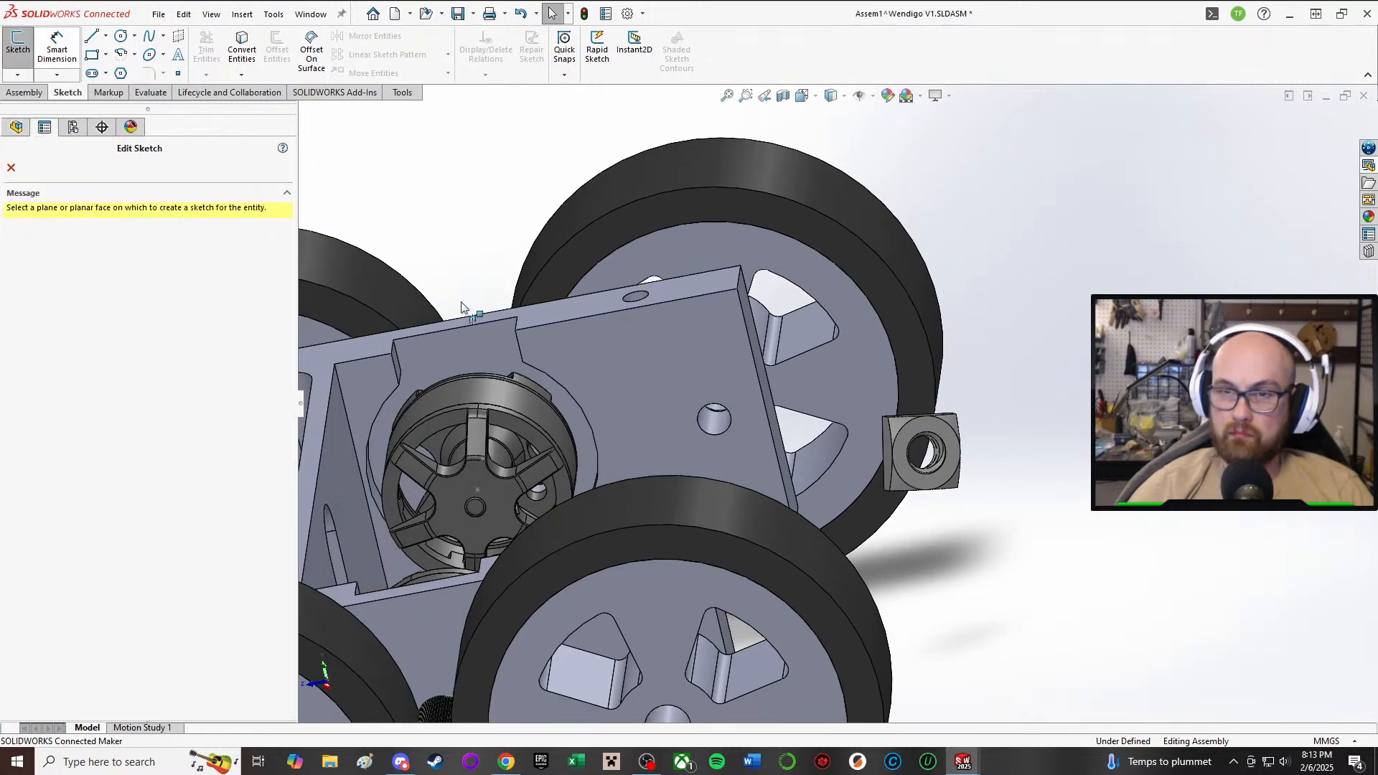
{"action": "right_click", "coordinate": [652, 325]}
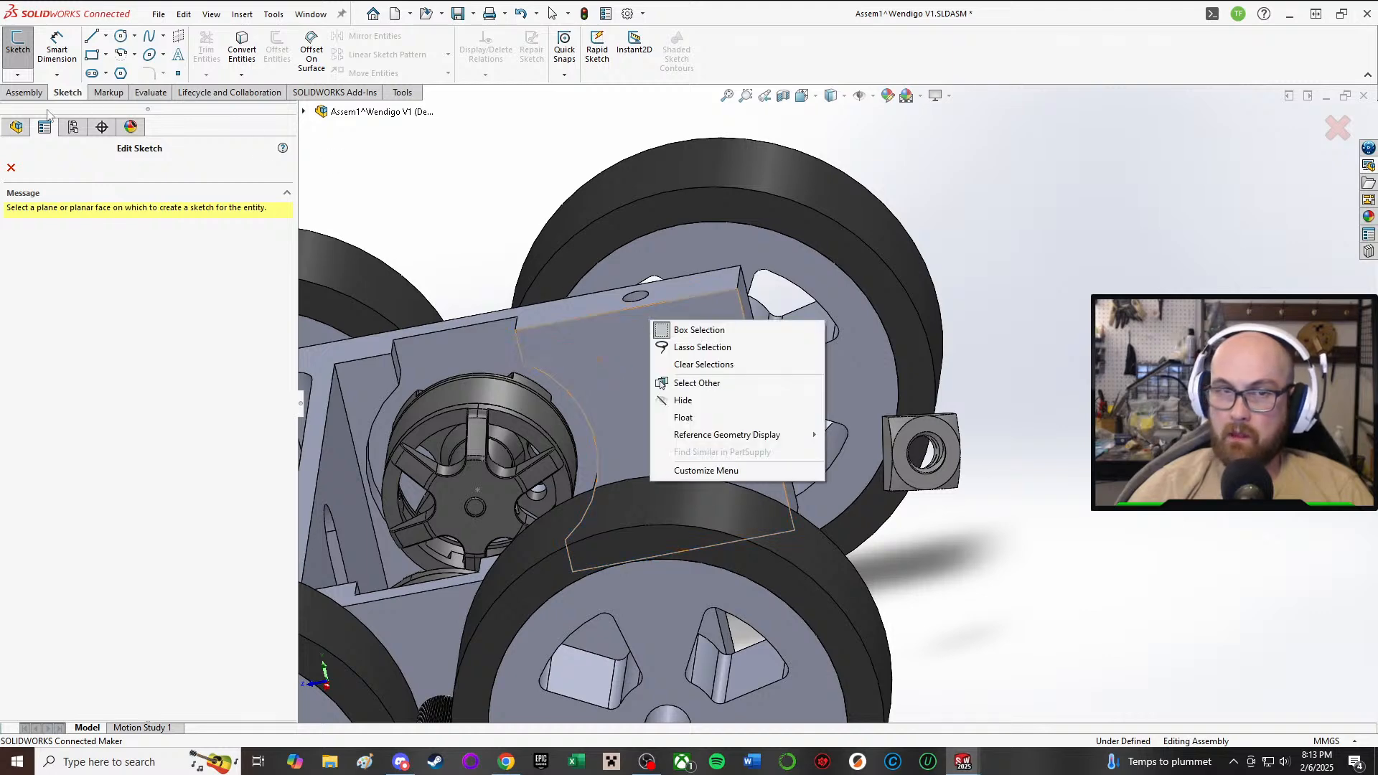
{"action": "left_click", "coordinate": [10, 170]}
- Edit the WendV1 Drive pod part in place and start a sketch on the inner face at the side rail's free end
{"action": "right_click", "coordinate": [686, 262]}
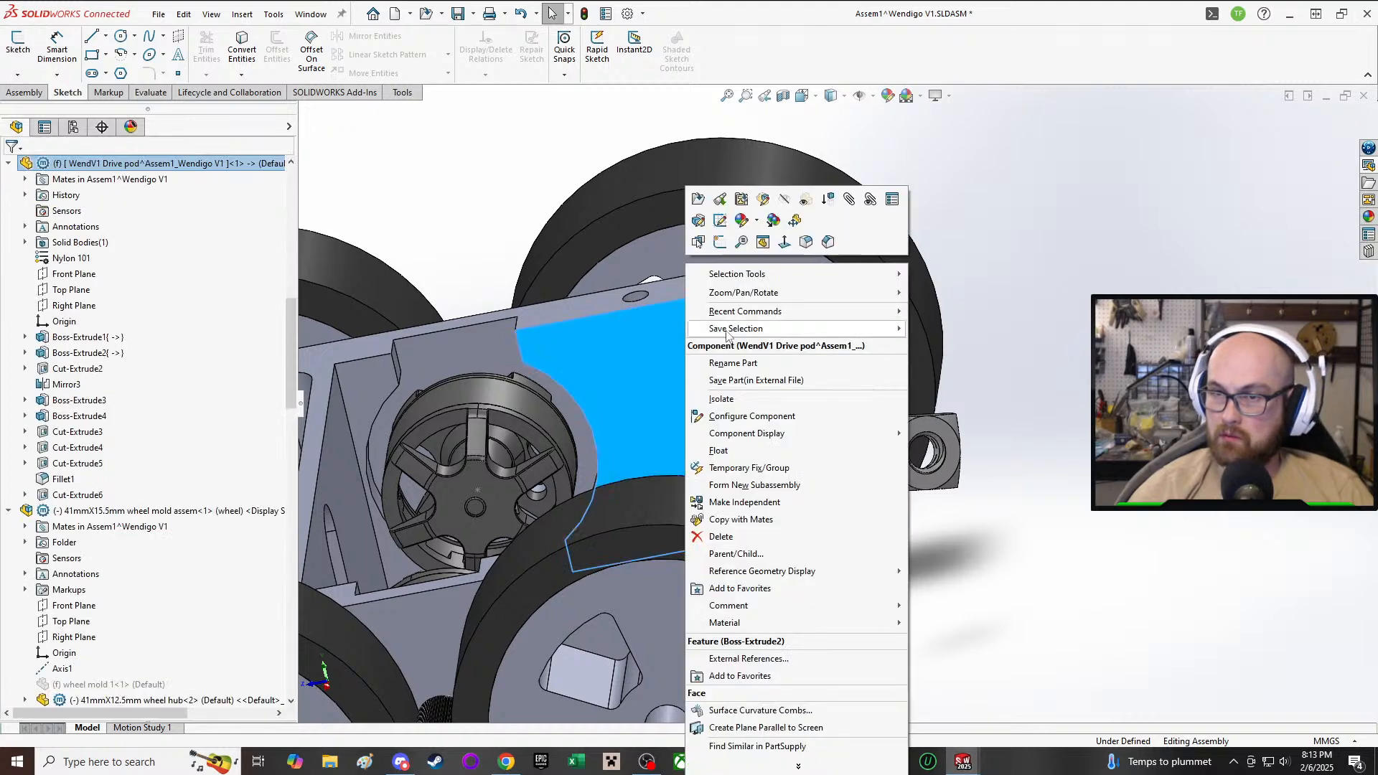
{"action": "left_click", "coordinate": [720, 220]}
{"action": "key", "text": "ctrl+8"}
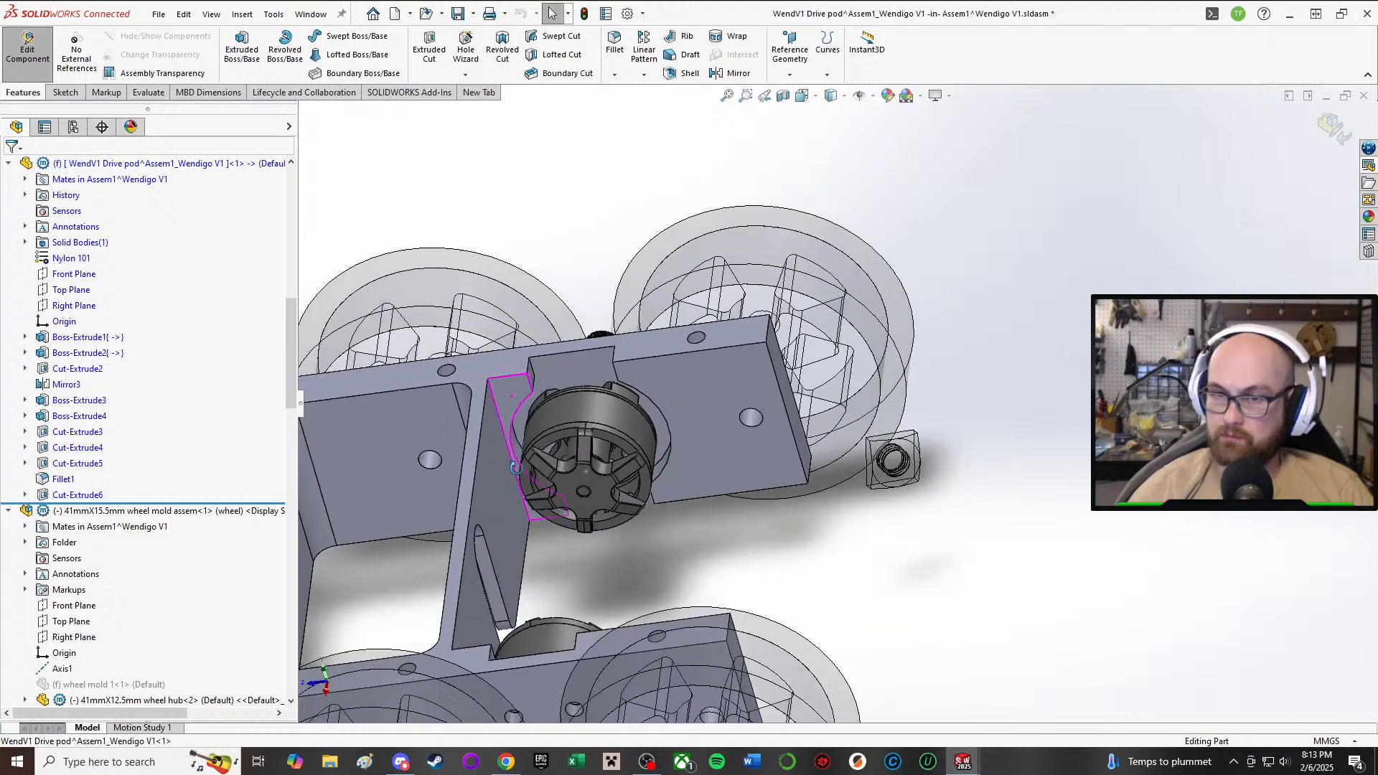
{"action": "left_click", "coordinate": [64, 92]}
{"action": "left_click", "coordinate": [786, 395]}
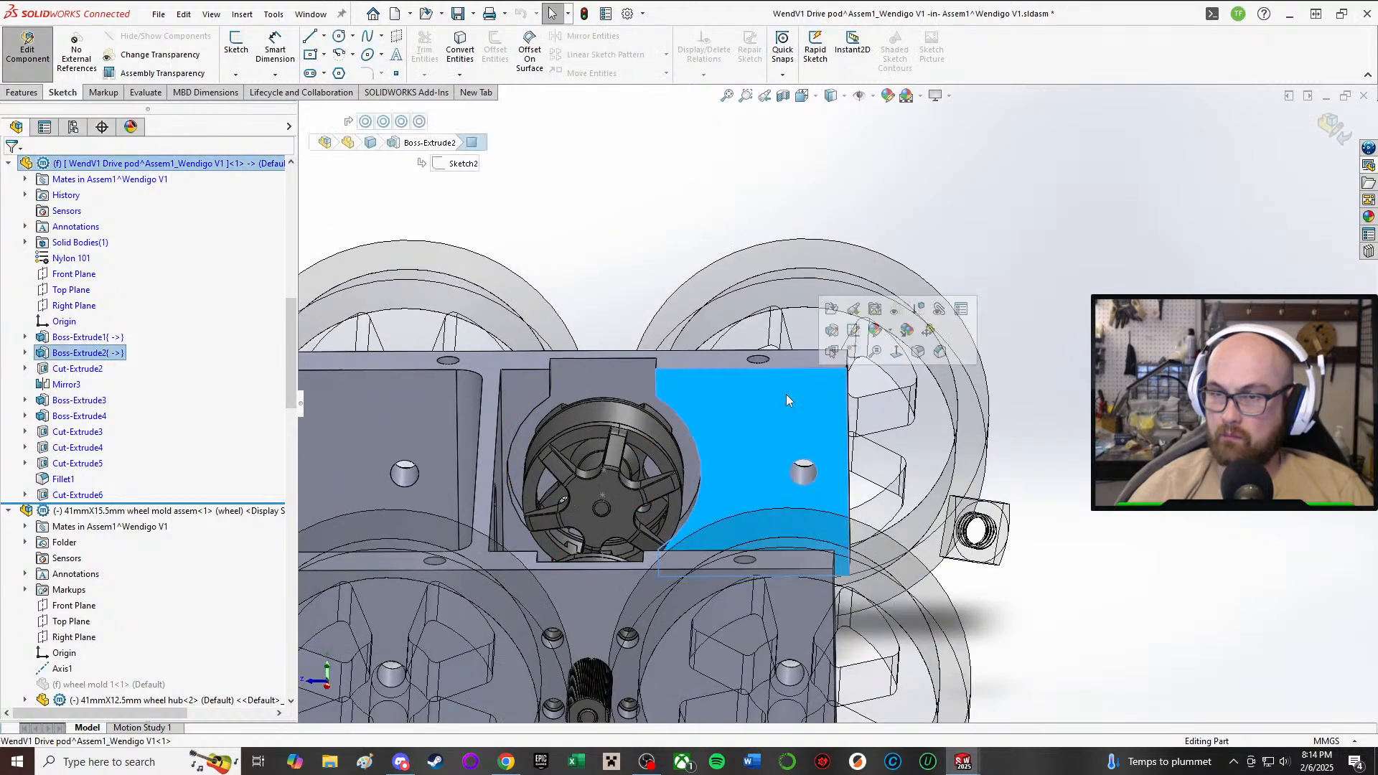
{"action": "left_click", "coordinate": [236, 50]}
- Sketch two center rectangles on the side rail's holes, about 5.3 × 4.6 mm at the free end and 7.6 × 6.7 mm in the closed pocket
{"action": "left_click", "coordinate": [310, 55]}
{"action": "scroll", "coordinate": [783, 492], "scroll_direction": "down", "scroll_amount": 3}
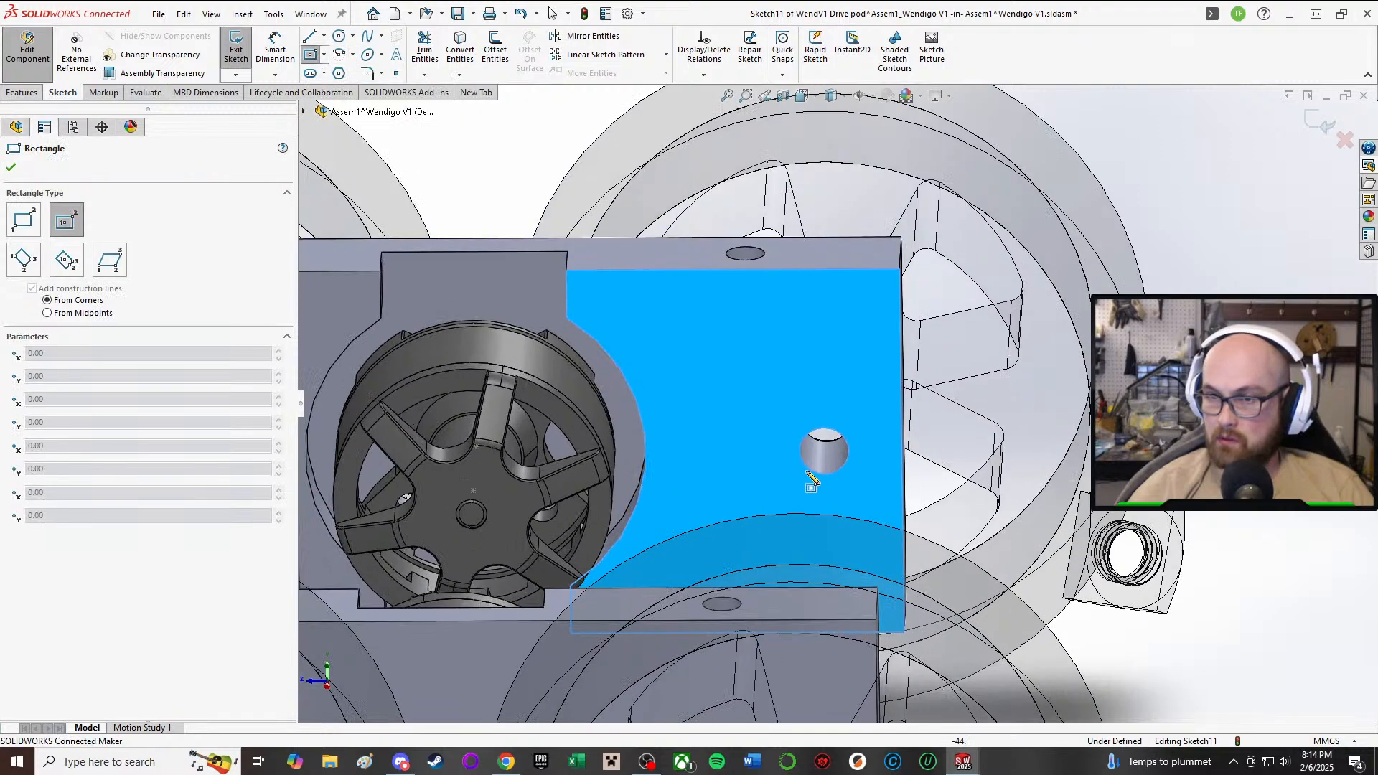
{"action": "left_click", "coordinate": [825, 452]}
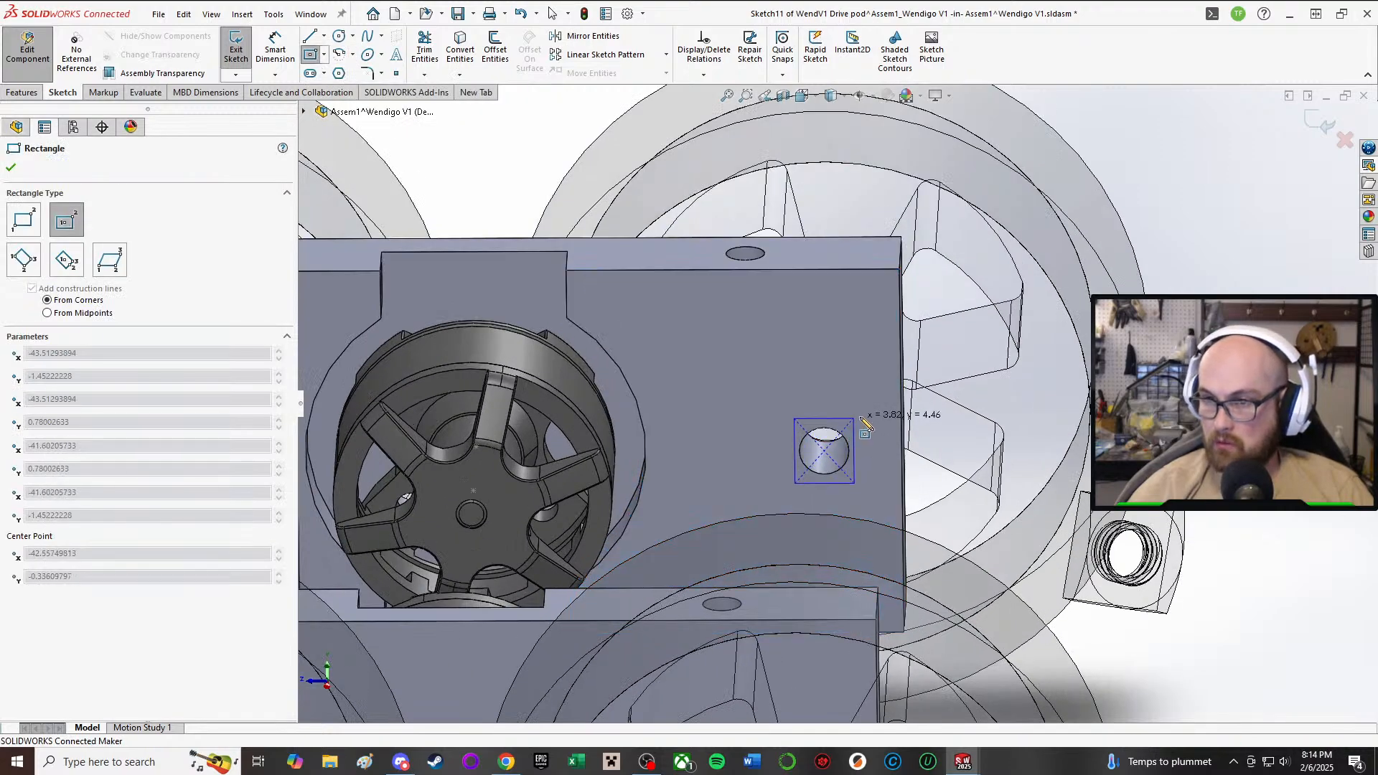
{"action": "left_click", "coordinate": [866, 486]}
{"action": "scroll", "coordinate": [634, 441], "scroll_direction": "up", "scroll_amount": 3}
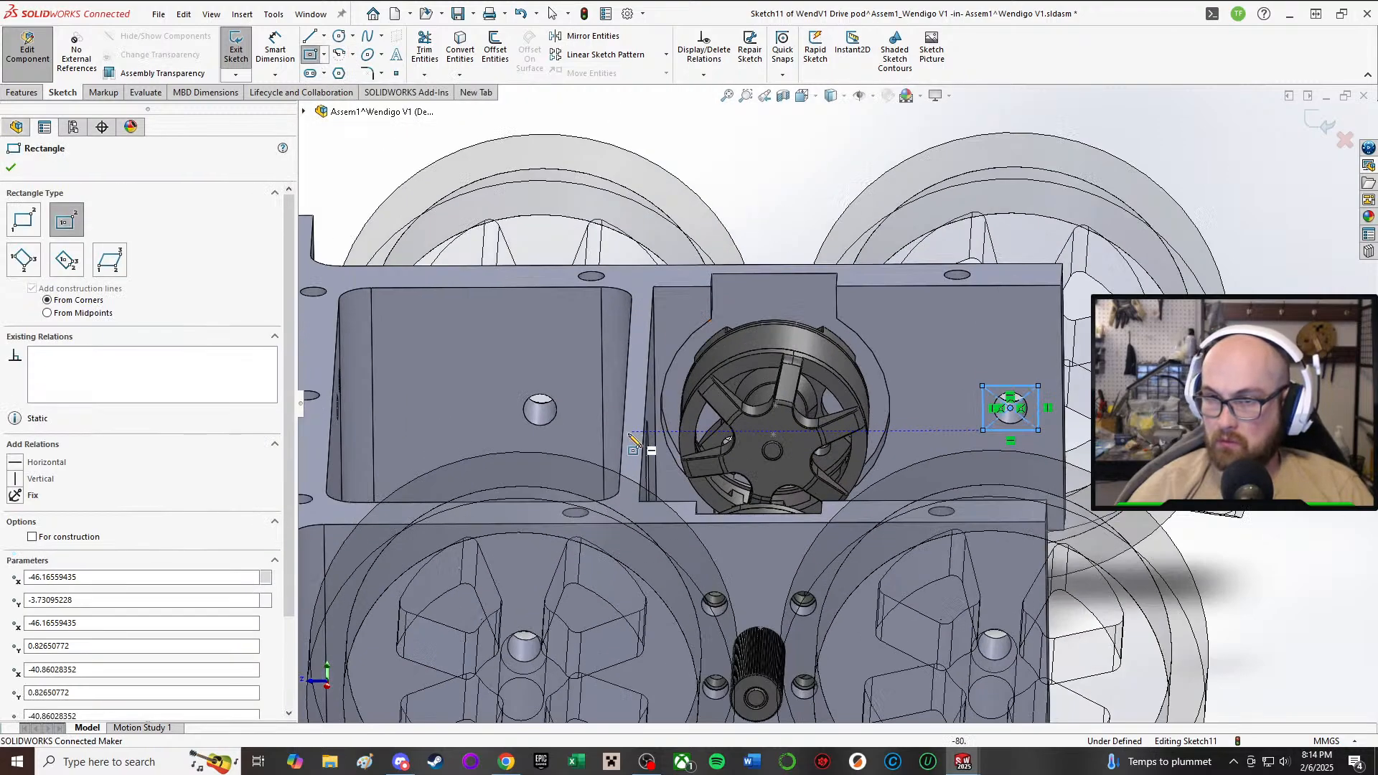
{"action": "left_click", "coordinate": [541, 410]}
{"action": "left_click", "coordinate": [580, 443]}
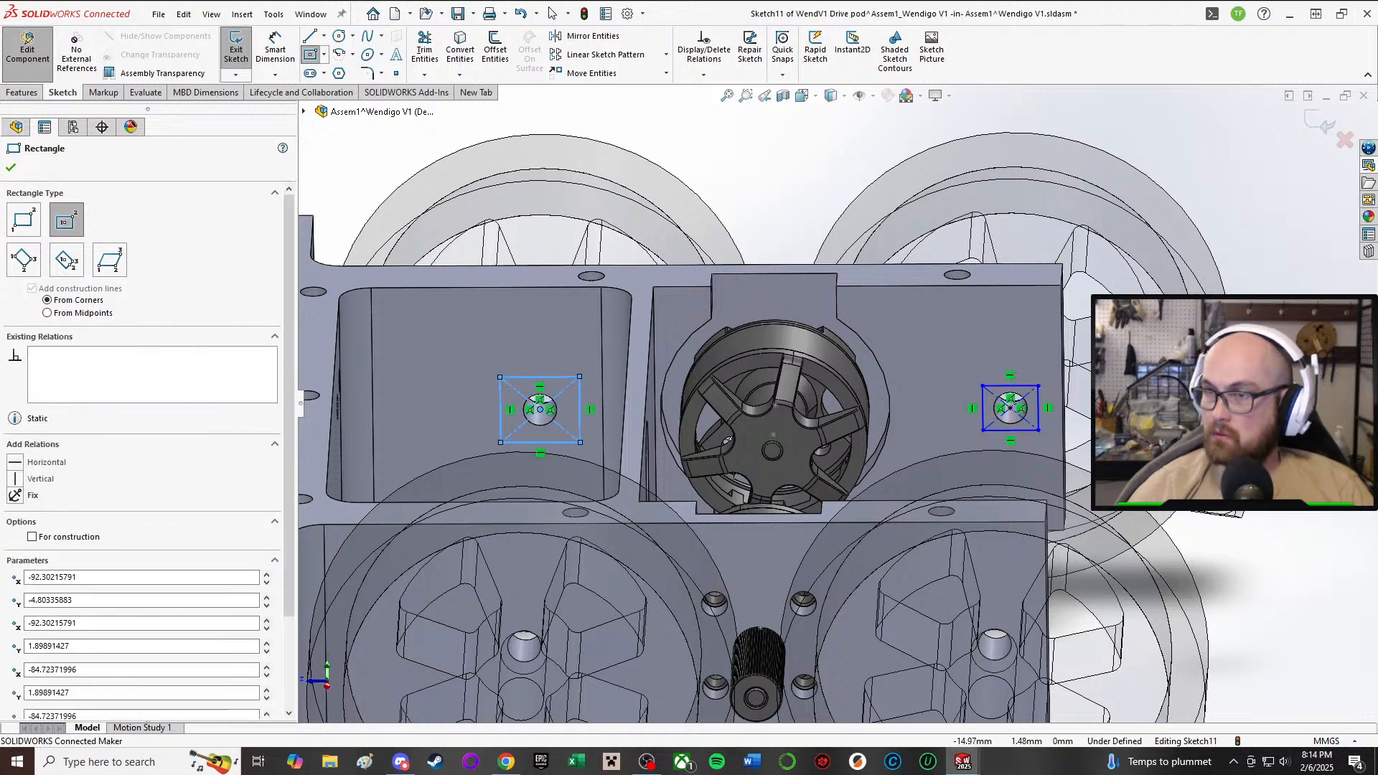
- Make two adjacent sides of each rectangle all equal so both become identical squares
{"action": "key", "text": "d"}
{"action": "key", "text": "a"}
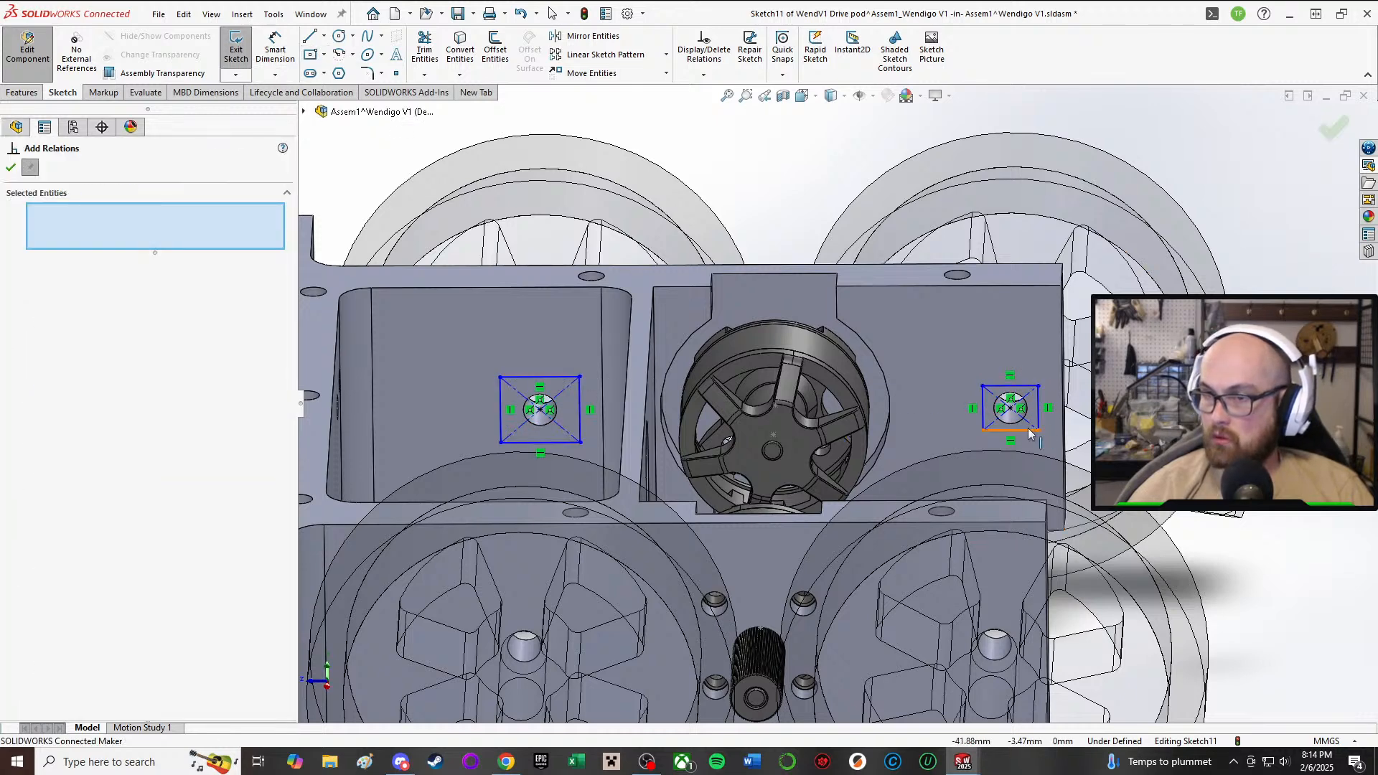
{"action": "left_click", "coordinate": [1028, 430]}
{"action": "left_click", "coordinate": [983, 417]}
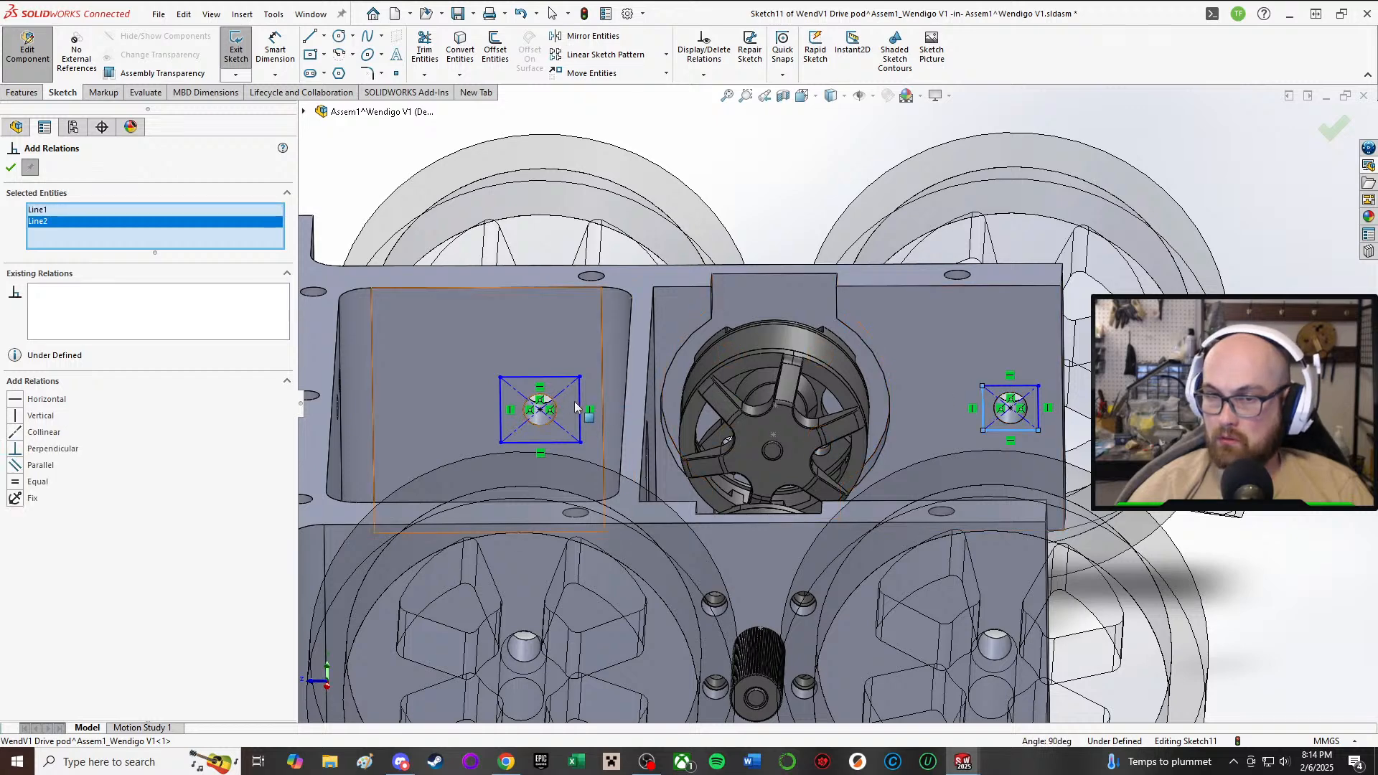
{"action": "left_click", "coordinate": [550, 443]}
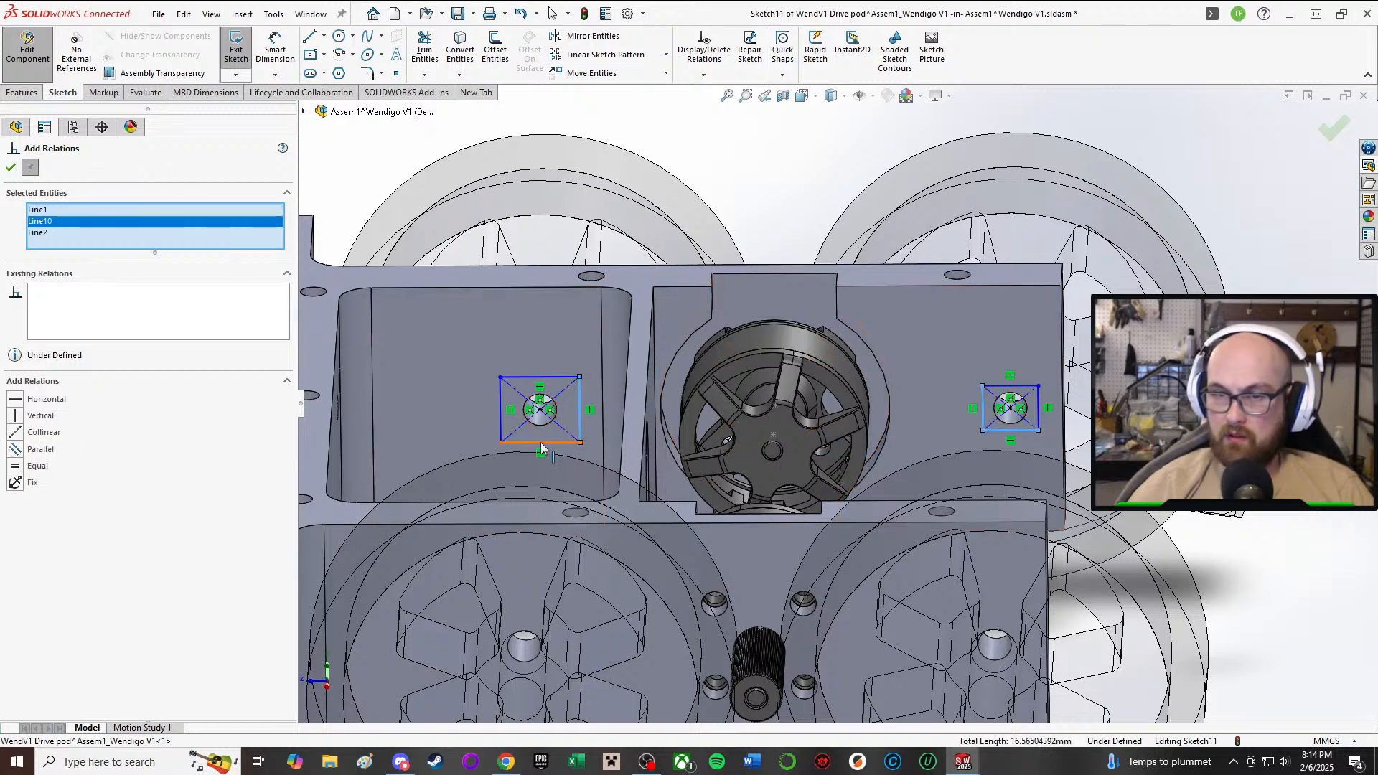
{"action": "left_click", "coordinate": [542, 442]}
{"action": "left_click", "coordinate": [15, 477]}
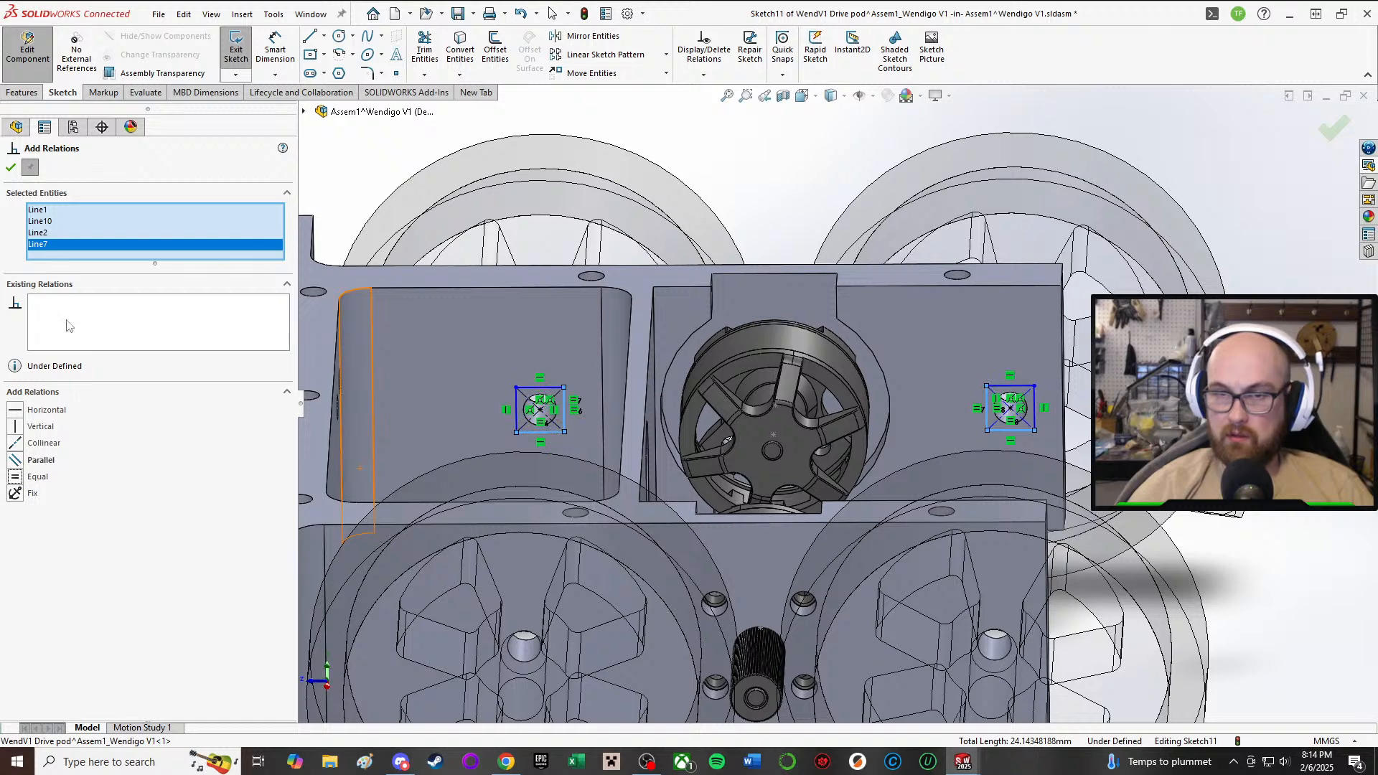
{"action": "left_click", "coordinate": [11, 168]}
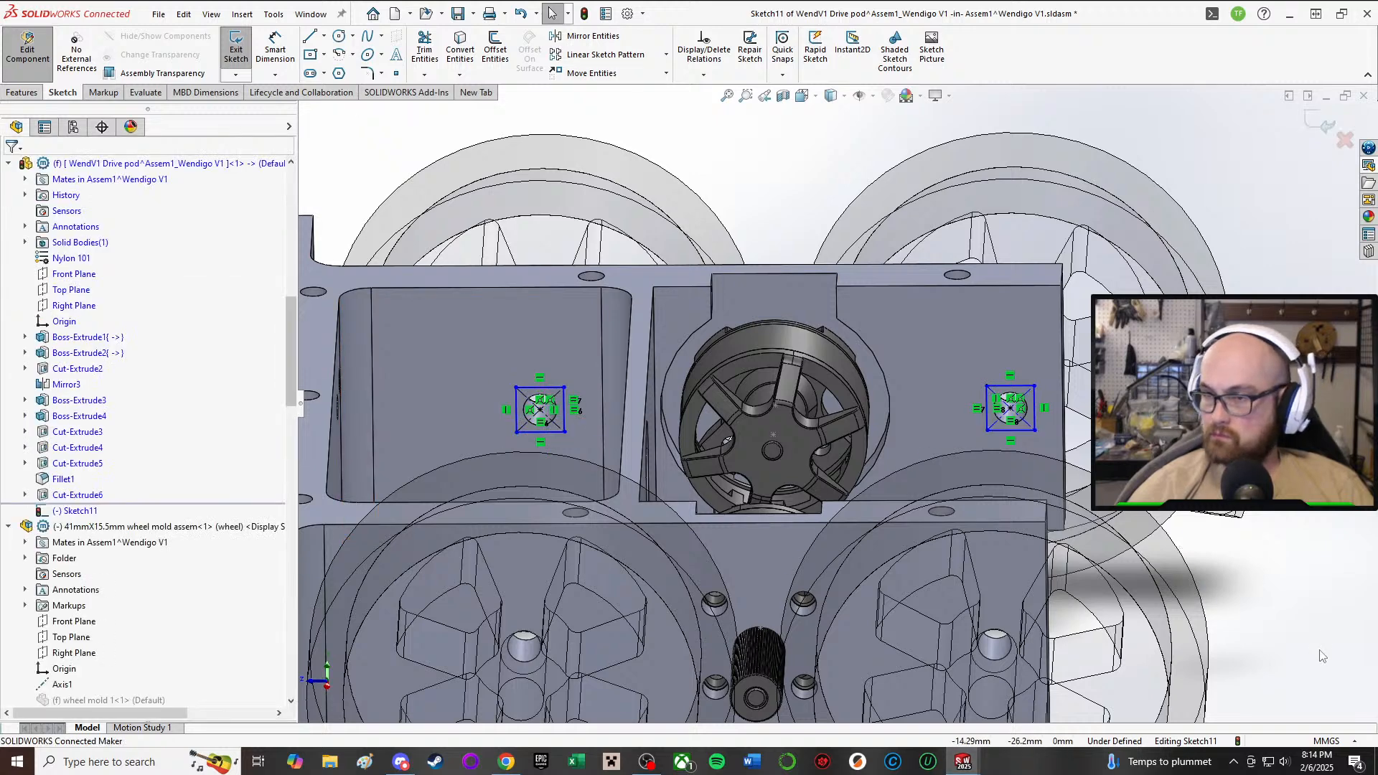
- Dimension the distance between the horizontal sides of the square at the rail's free end as 7.5 mm
{"action": "key", "text": "d"}
{"action": "left_click", "coordinate": [1010, 389]}
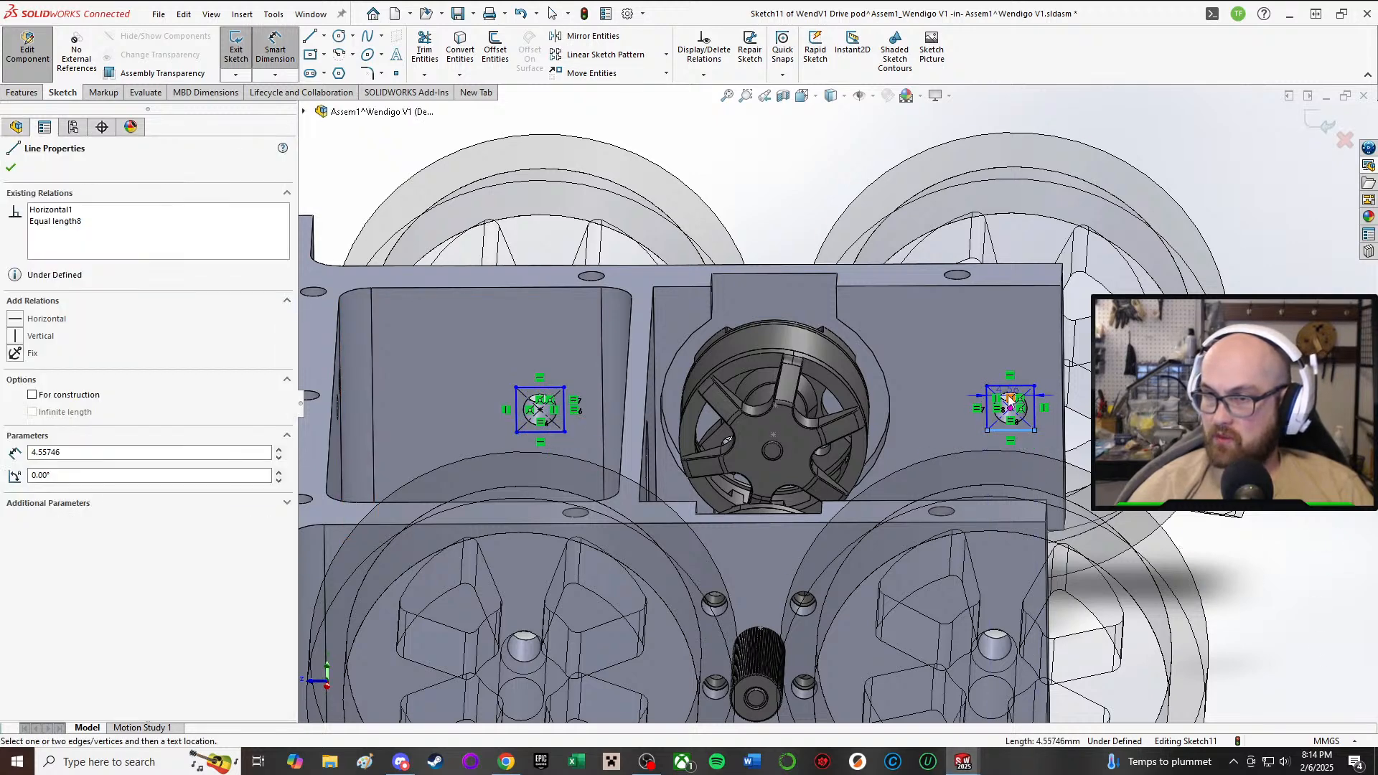
{"action": "left_click", "coordinate": [1011, 430]}
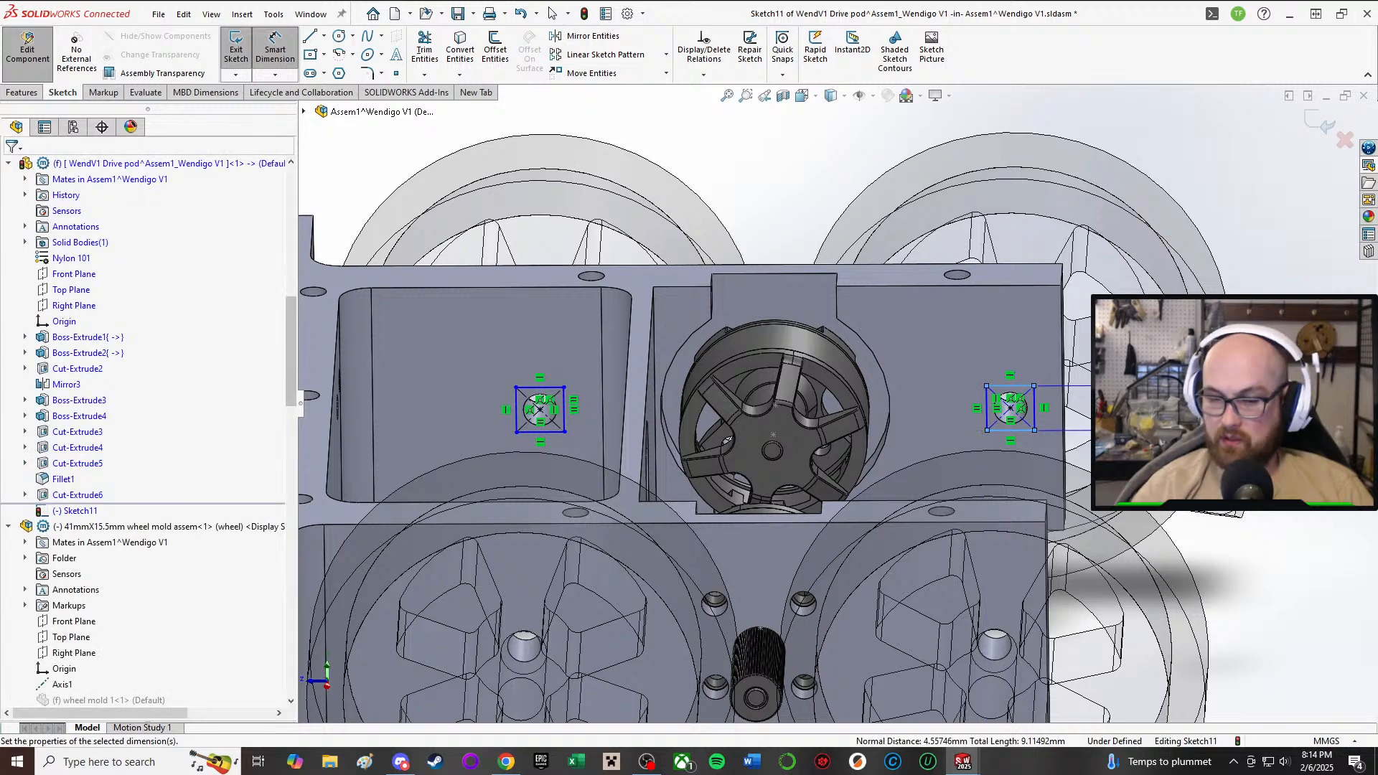
{"action": "left_click", "coordinate": [1149, 408]}
{"action": "type", "text": "7.5"}
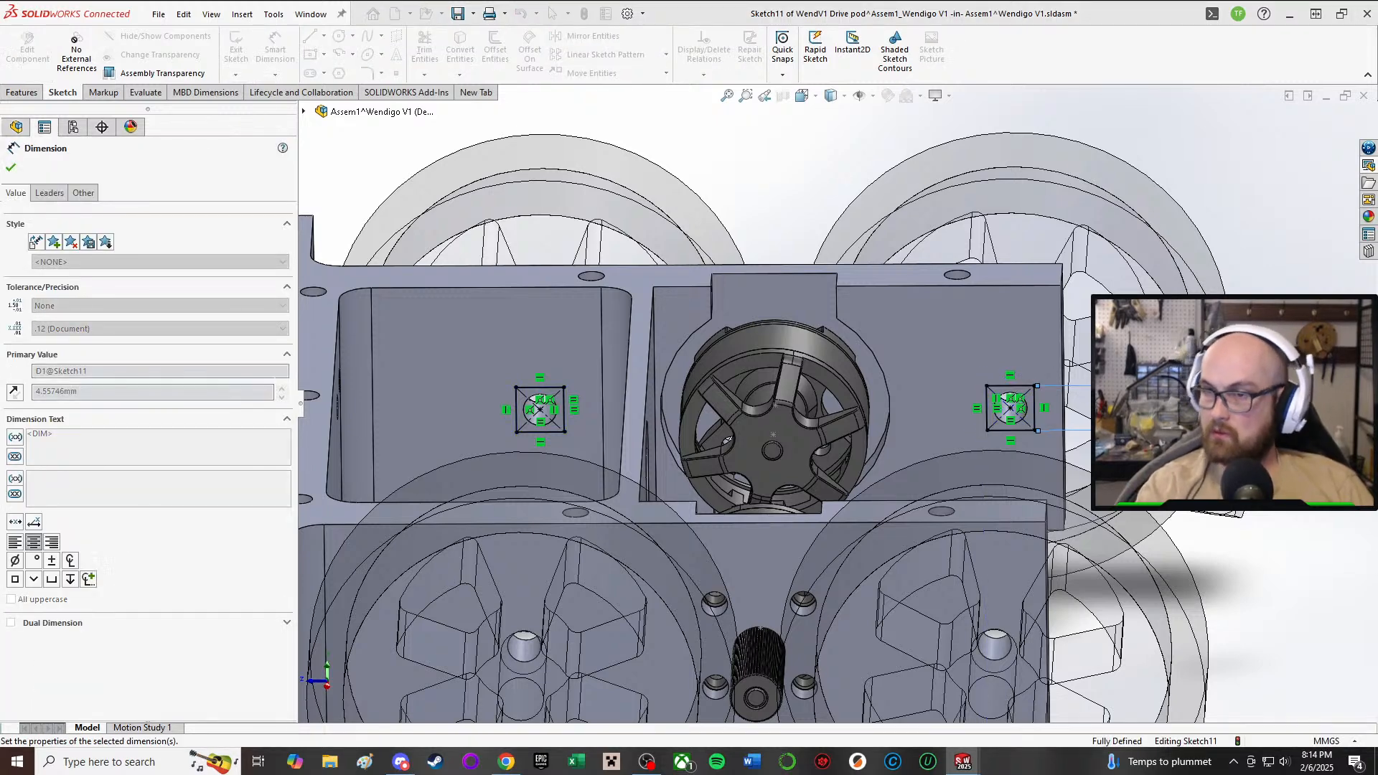
{"action": "key", "text": "Return"}
{"action": "scroll", "coordinate": [1046, 404], "scroll_direction": "up", "scroll_amount": 2}
{"action": "middle_click_drag", "start_coordinate": [1047, 403], "coordinate": [1030, 431]}
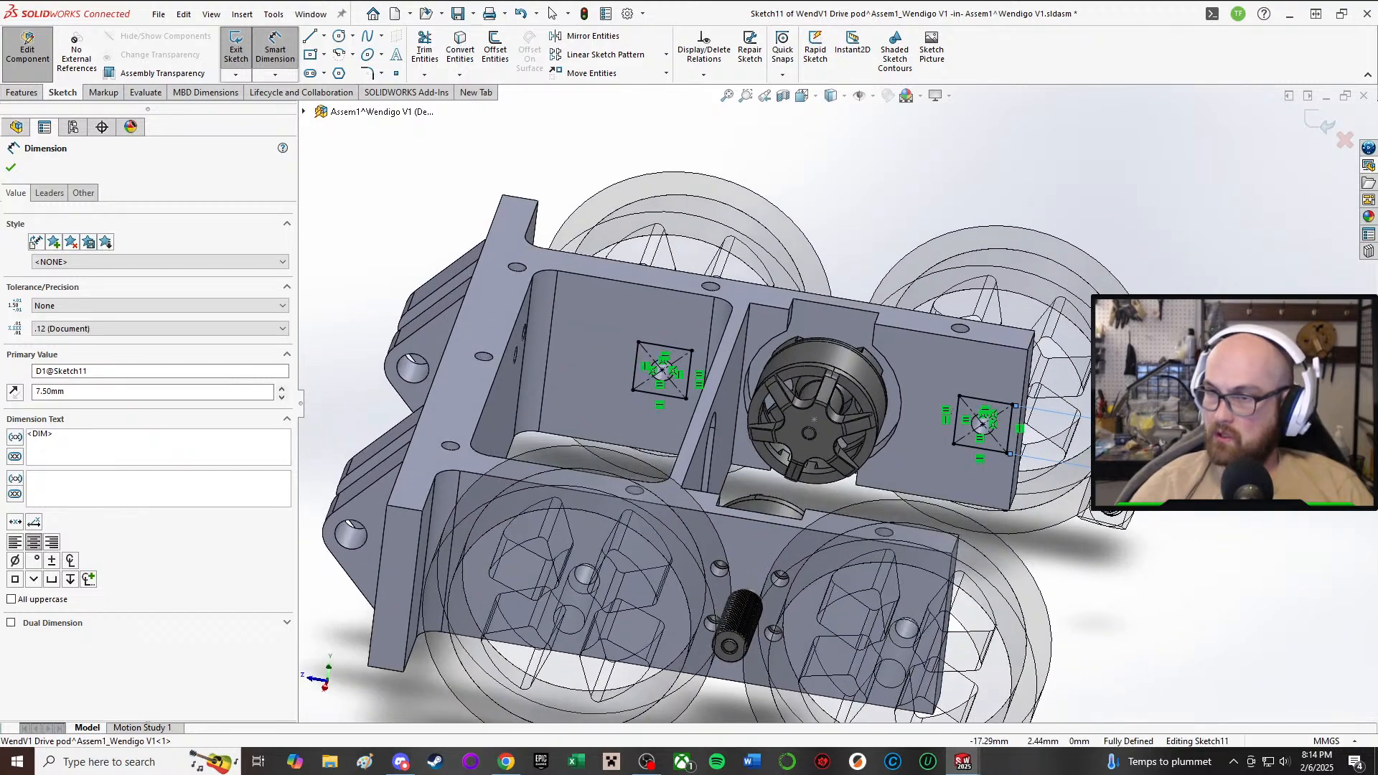
{"action": "double_click", "coordinate": [1149, 451]}
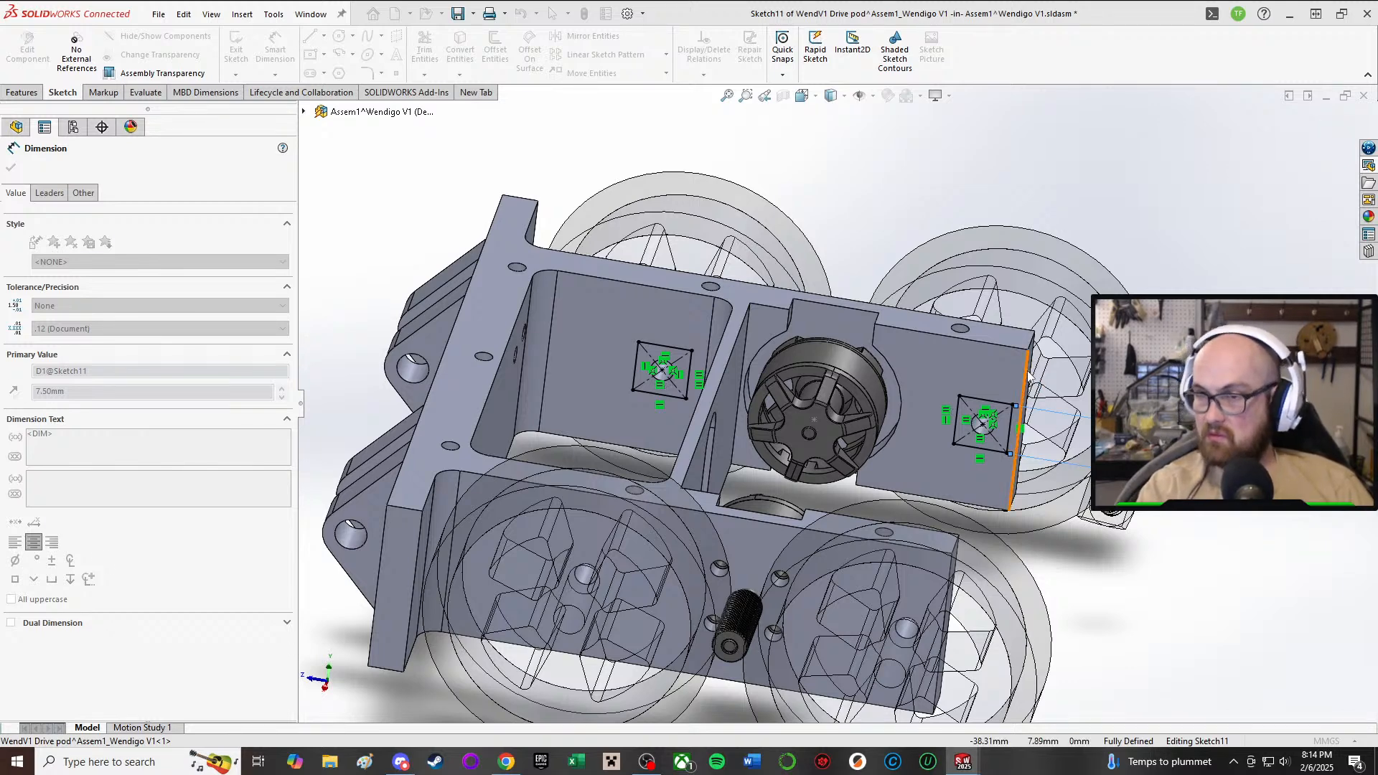
{"action": "key", "text": "Return"}
{"action": "scroll", "coordinate": [942, 483], "scroll_direction": "down", "scroll_amount": 3}
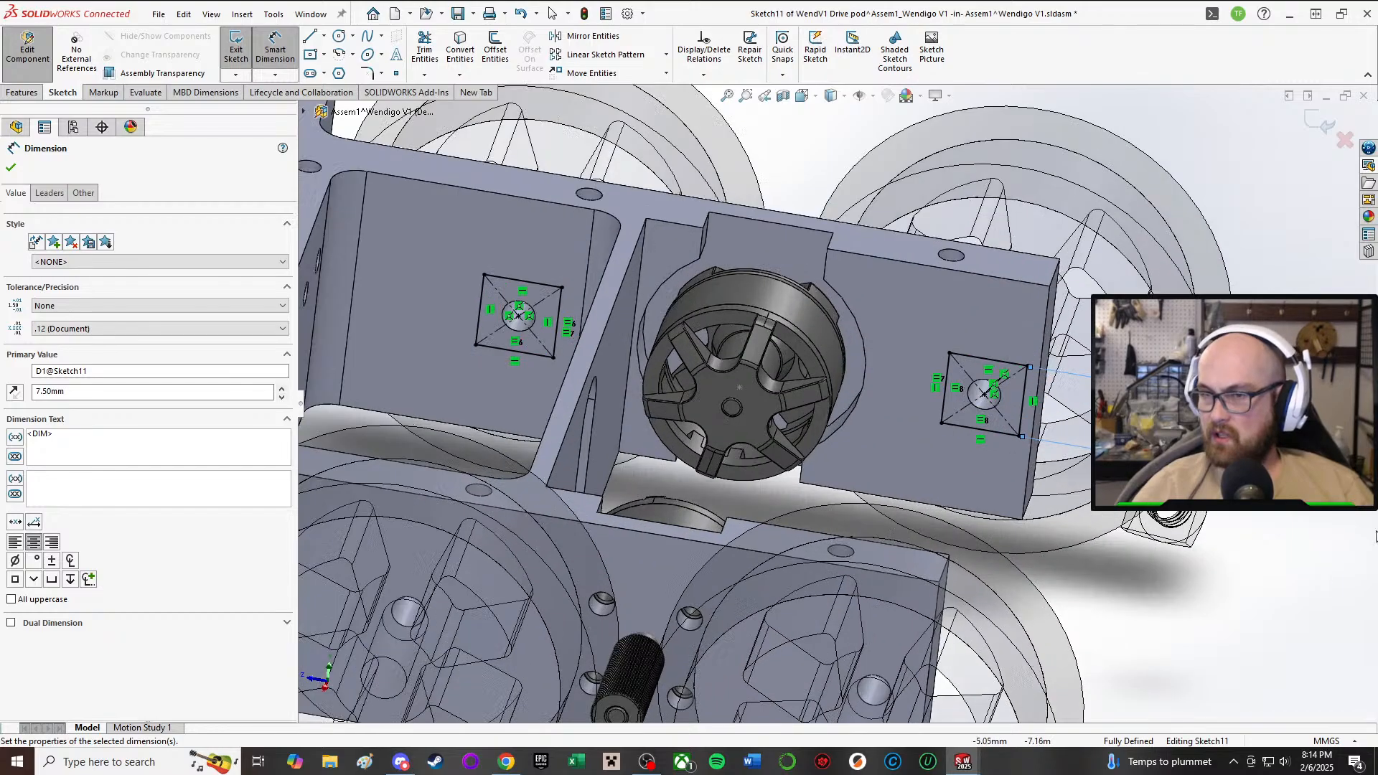
{"action": "key", "text": "Escape"}
- Delete the vertical relation on the end square's side nearest the motor and pull that side's lower corner to a new position
{"action": "mouse_move", "coordinate": [1037, 363]}
{"action": "middle_mouse_down"}
{"action": "mouse_move", "coordinate": [846, 534]}
{"action": "mouse_move", "coordinate": [845, 440]}
{"action": "middle_mouse_up"}
{"action": "scroll", "coordinate": [845, 440], "scroll_direction": "up", "scroll_amount": 3}
{"action": "middle_click_drag", "start_coordinate": [756, 364], "coordinate": [782, 419]}
{"action": "scroll", "coordinate": [756, 366], "scroll_direction": "down", "scroll_amount": 2}
{"action": "scroll", "coordinate": [756, 372], "scroll_direction": "up", "scroll_amount": 2}
{"action": "scroll", "coordinate": [781, 419], "scroll_direction": "down", "scroll_amount": 2}
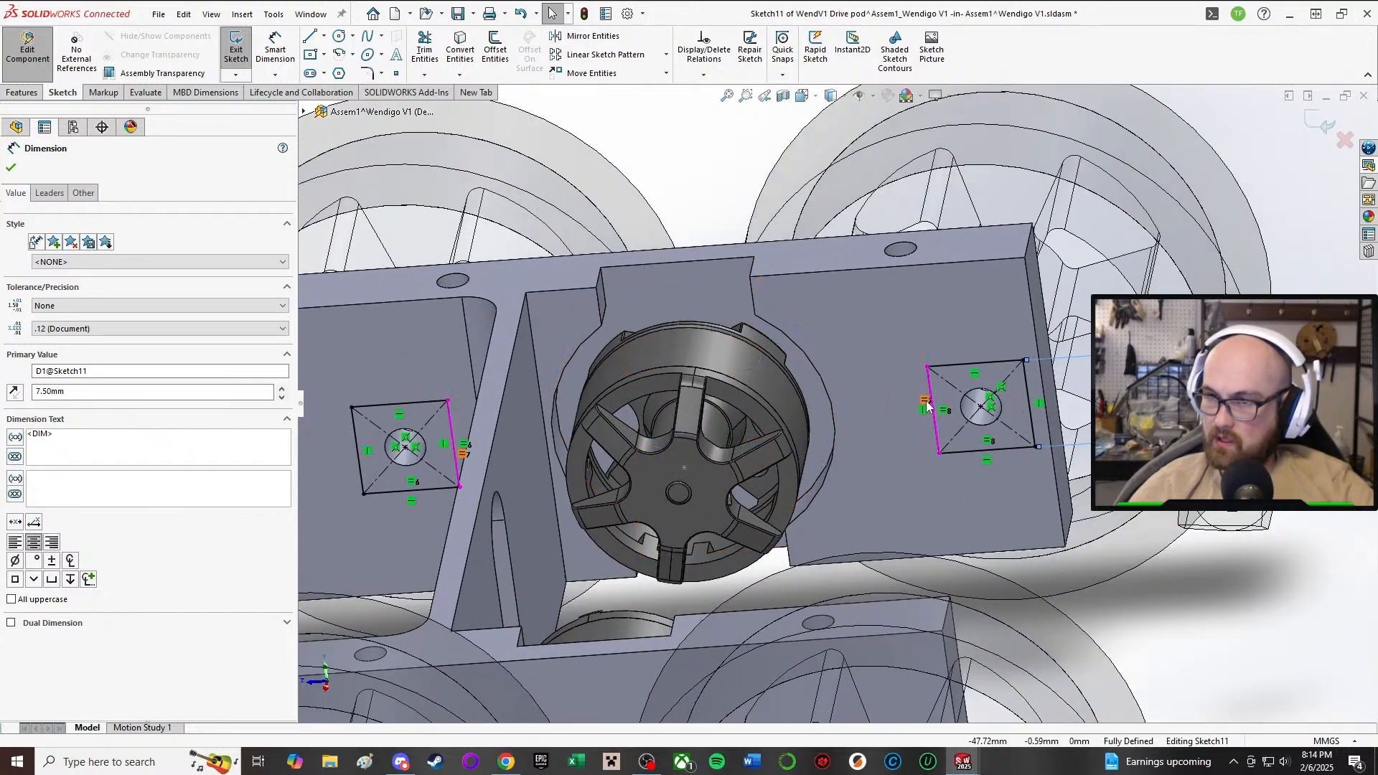
{"action": "left_click", "coordinate": [924, 411]}
{"action": "key", "text": "Delete"}
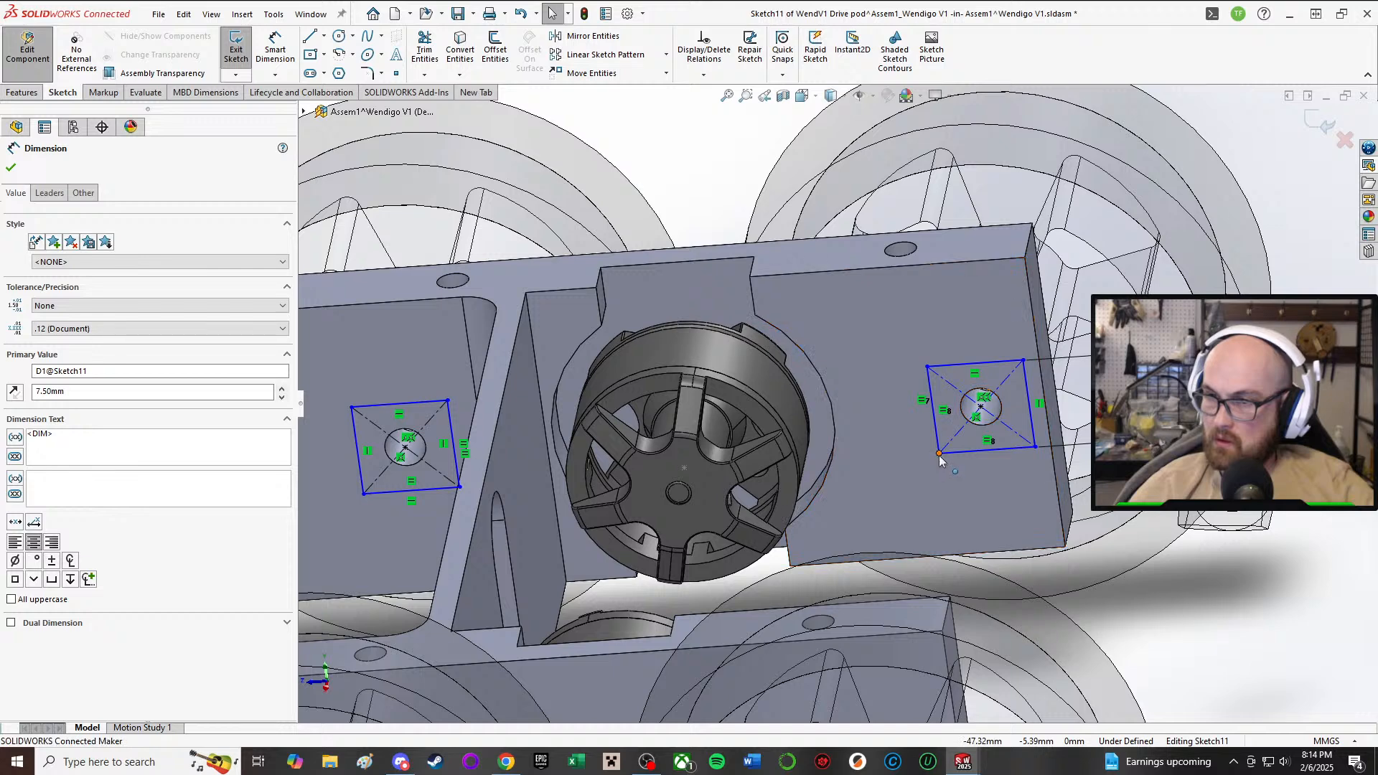
{"action": "left_click_drag", "start_coordinate": [938, 453], "coordinate": [905, 439]}
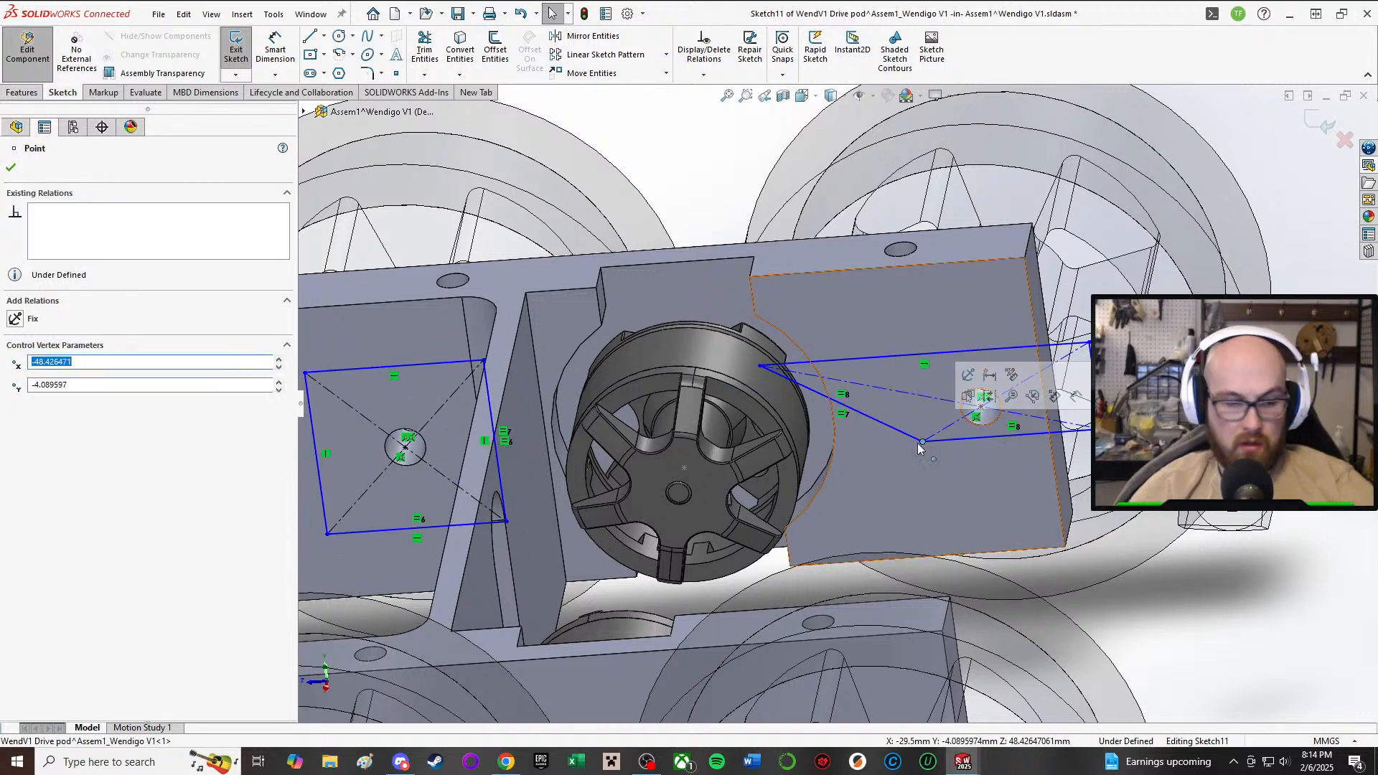
- Undo the corner move and make the end square's lower side perpendicular to its side nearest the motor
{"action": "key", "text": "ctrl+z"}
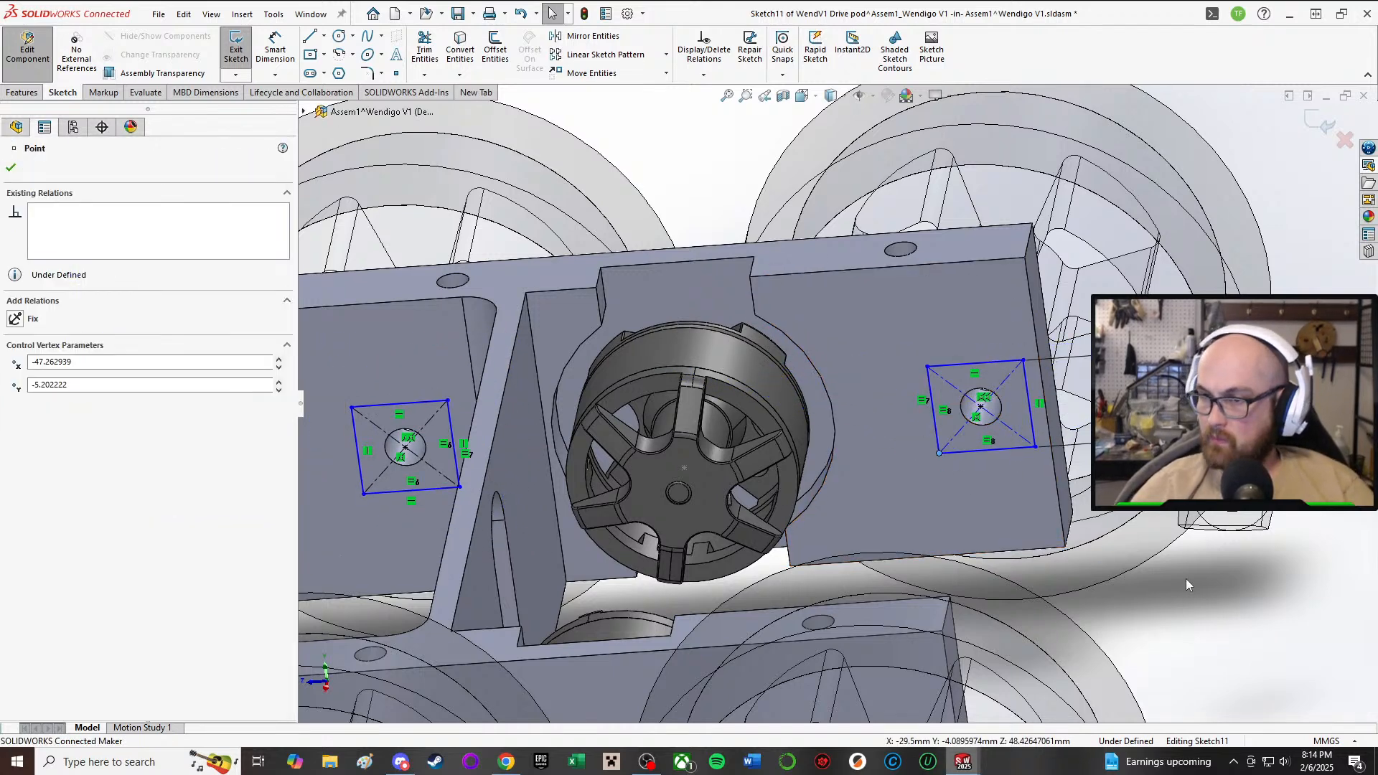
{"action": "left_click", "coordinate": [1186, 579]}
{"action": "key", "text": "r"}
{"action": "left_click", "coordinate": [962, 452]}
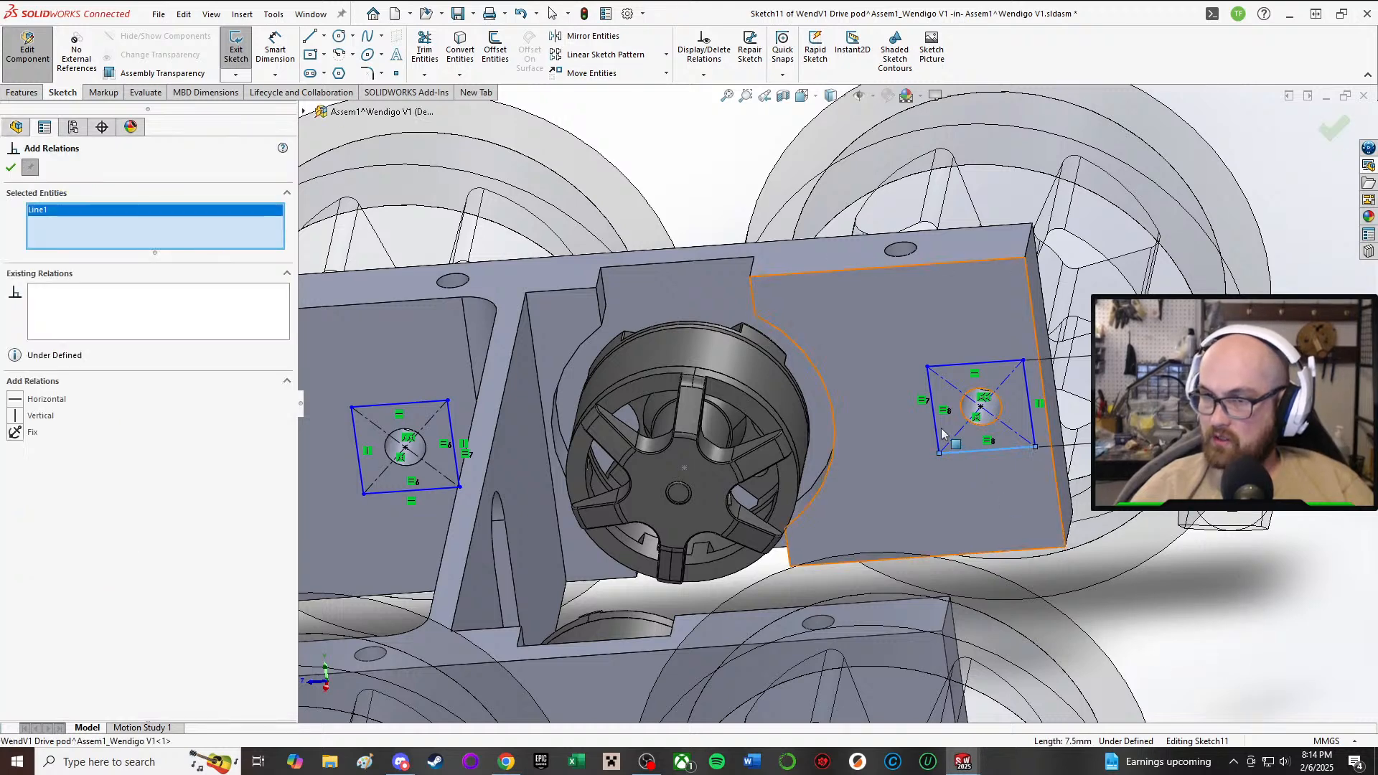
{"action": "left_click", "coordinate": [936, 425]}
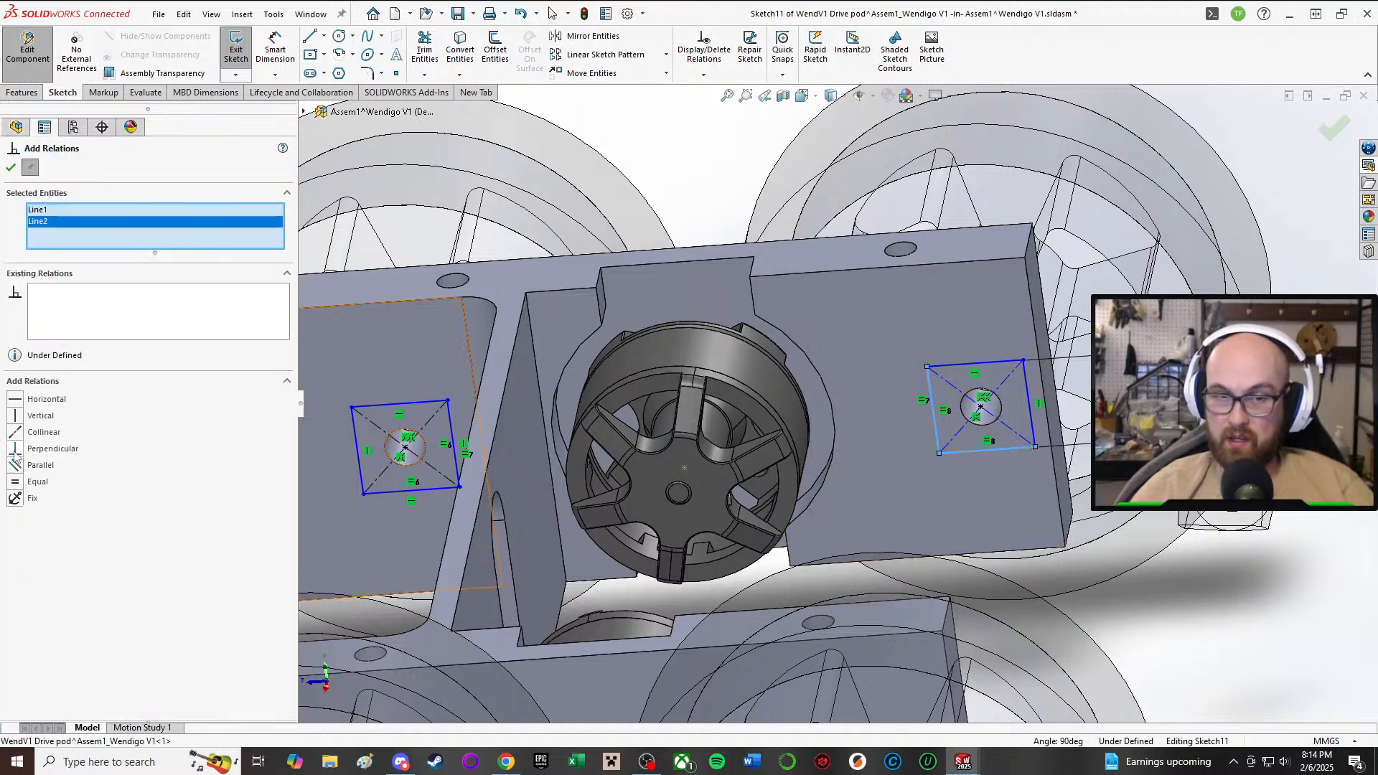
{"action": "left_click", "coordinate": [11, 168]}
{"action": "left_click", "coordinate": [1106, 589]}
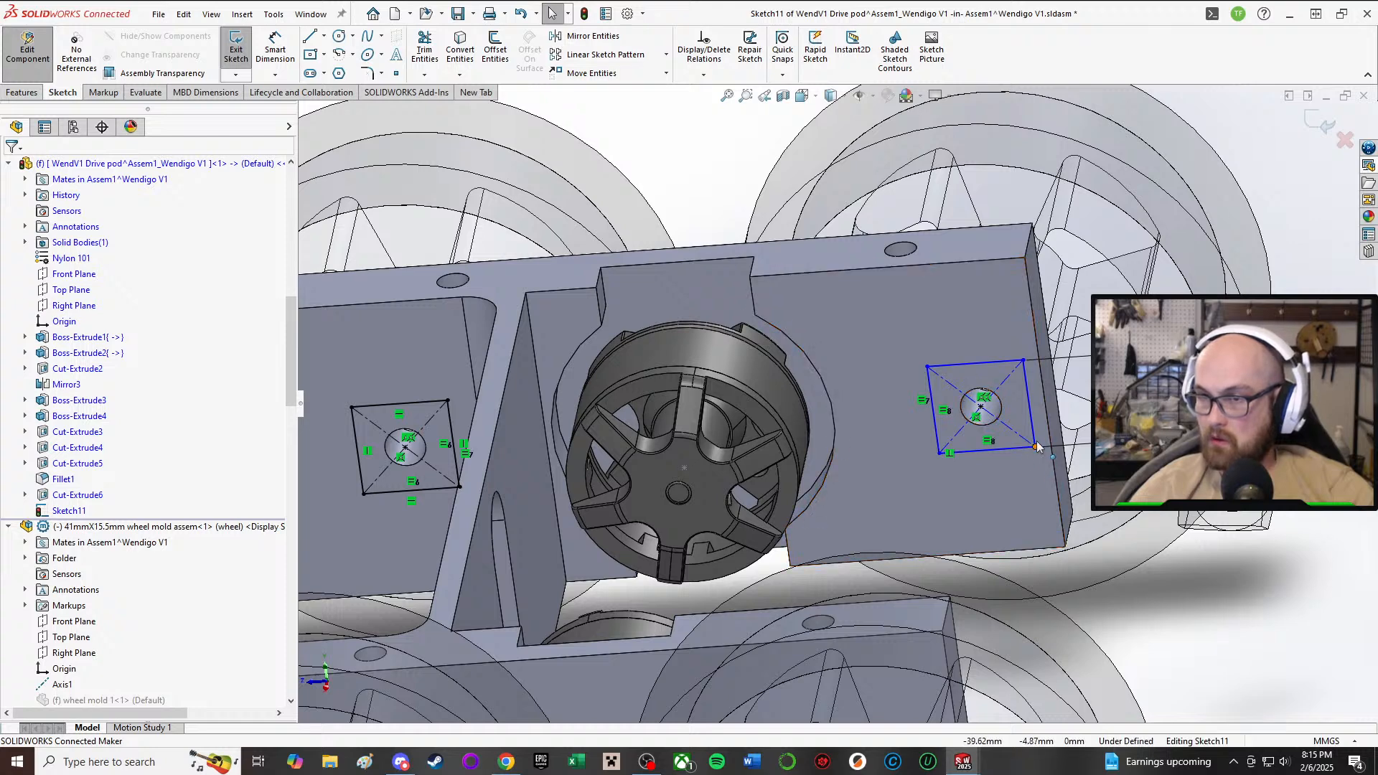
- Make the end square's upper side perpendicular to its side nearest the rail's free end
{"action": "key", "text": "a"}
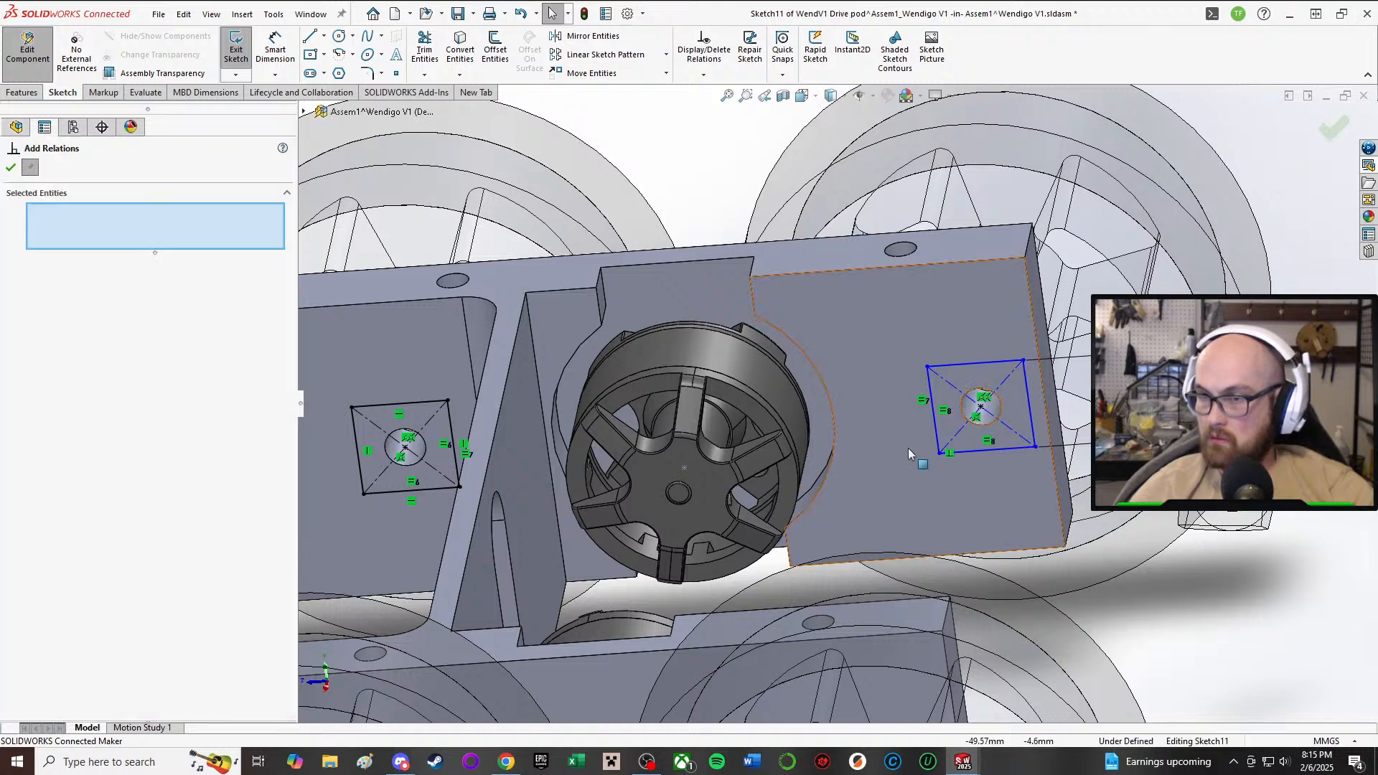
{"action": "left_click", "coordinate": [1029, 406]}
{"action": "left_click", "coordinate": [992, 364]}
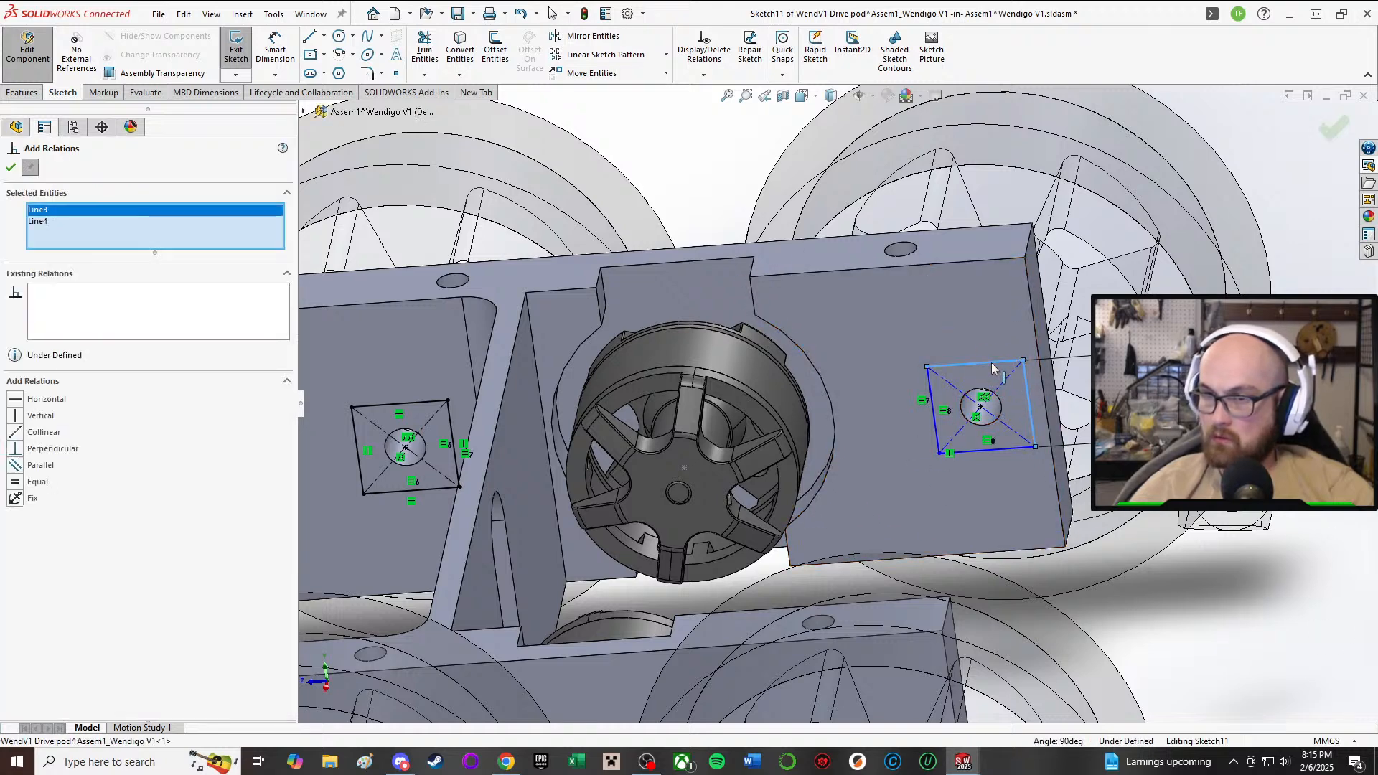
{"action": "left_click", "coordinate": [20, 450]}
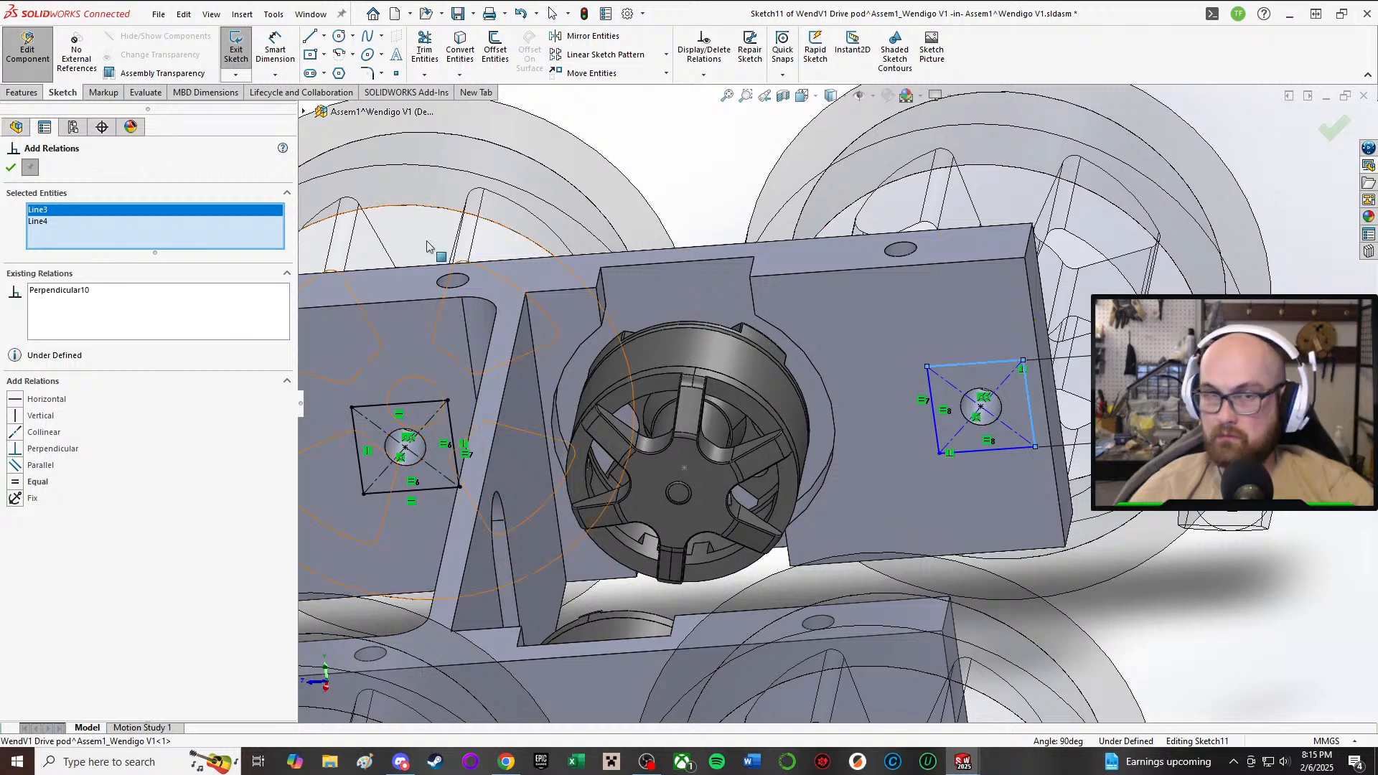
{"action": "left_click", "coordinate": [11, 170]}
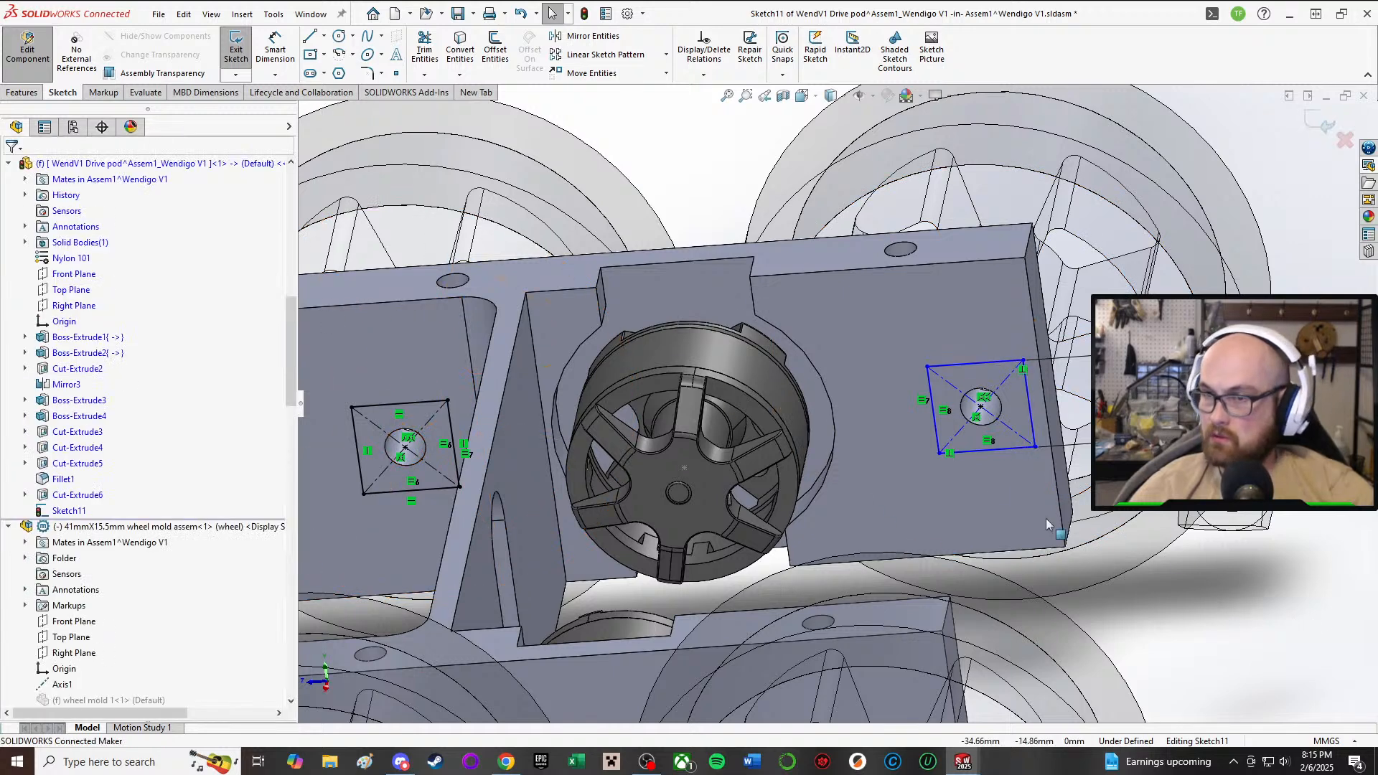
- Rotate the end square about its hole into a diamond and make its lengthwise construction diagonal horizontal
{"action": "mouse_move", "coordinate": [1036, 450]}
{"action": "left_mouse_down"}
{"action": "mouse_move", "coordinate": [997, 474]}
{"action": "mouse_move", "coordinate": [968, 467]}
{"action": "left_mouse_up"}
{"action": "mouse_move", "coordinate": [974, 415]}
{"action": "left_mouse_down"}
{"action": "mouse_move", "coordinate": [1005, 431]}
{"action": "mouse_move", "coordinate": [1050, 403]}
{"action": "left_mouse_up"}
{"action": "left_click", "coordinate": [770, 379]}
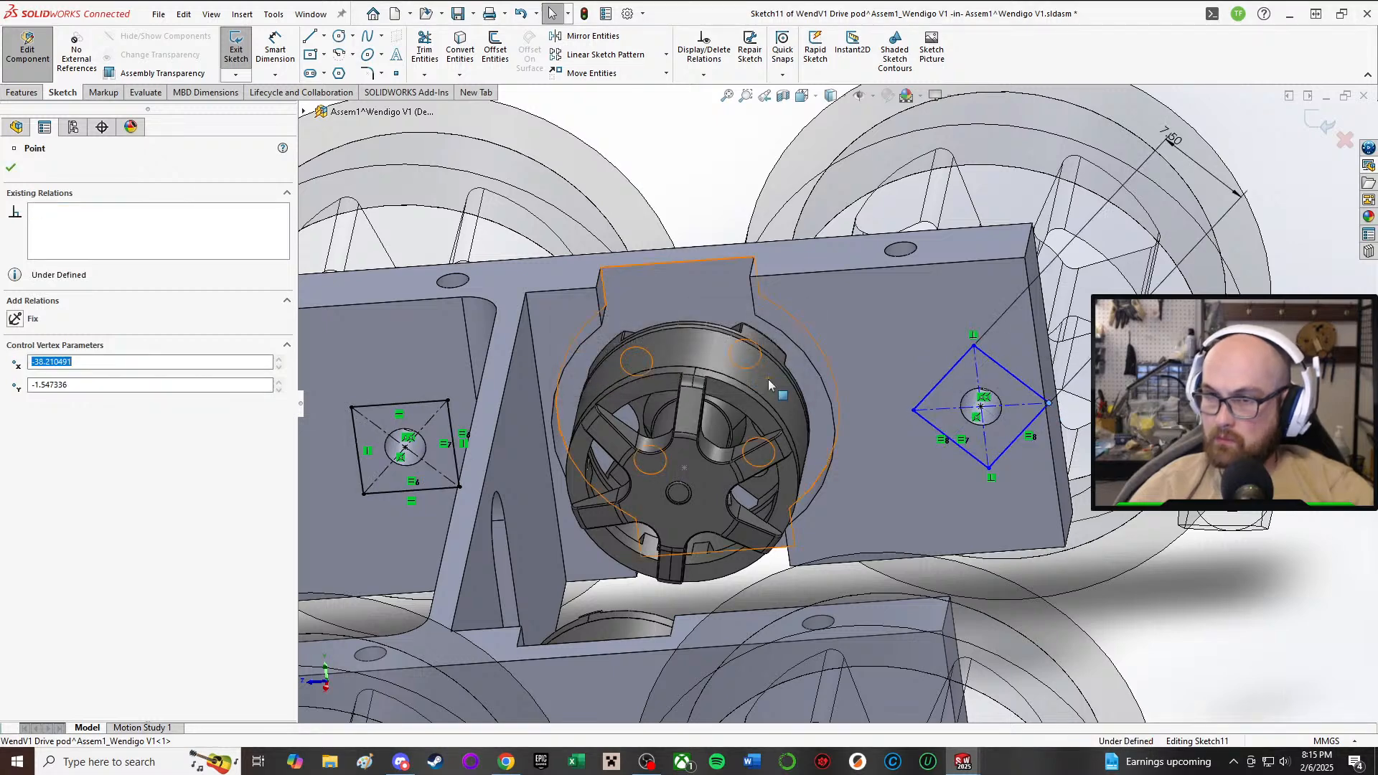
{"action": "left_click", "coordinate": [1284, 602]}
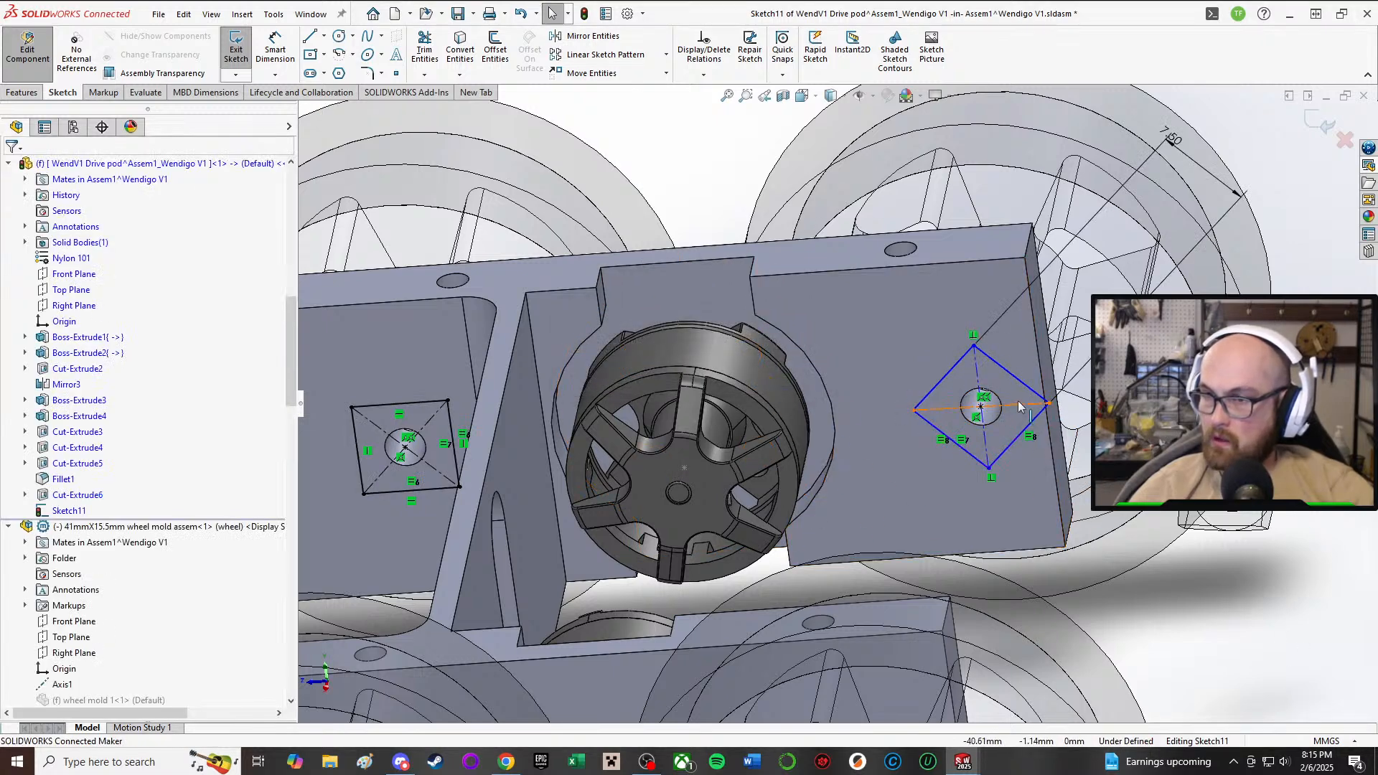
{"action": "left_click", "coordinate": [1019, 404]}
{"action": "left_click", "coordinate": [1064, 336]}
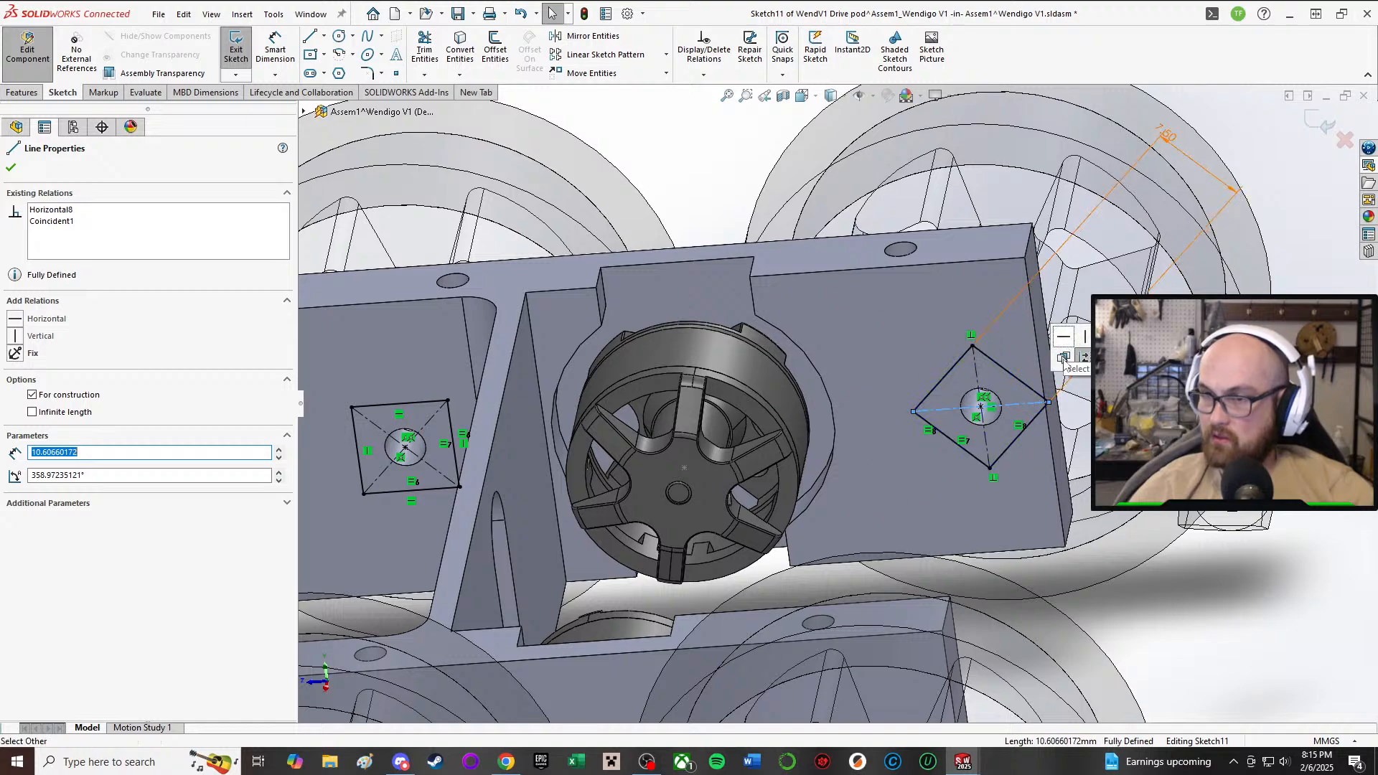
{"action": "key", "text": "Escape"}
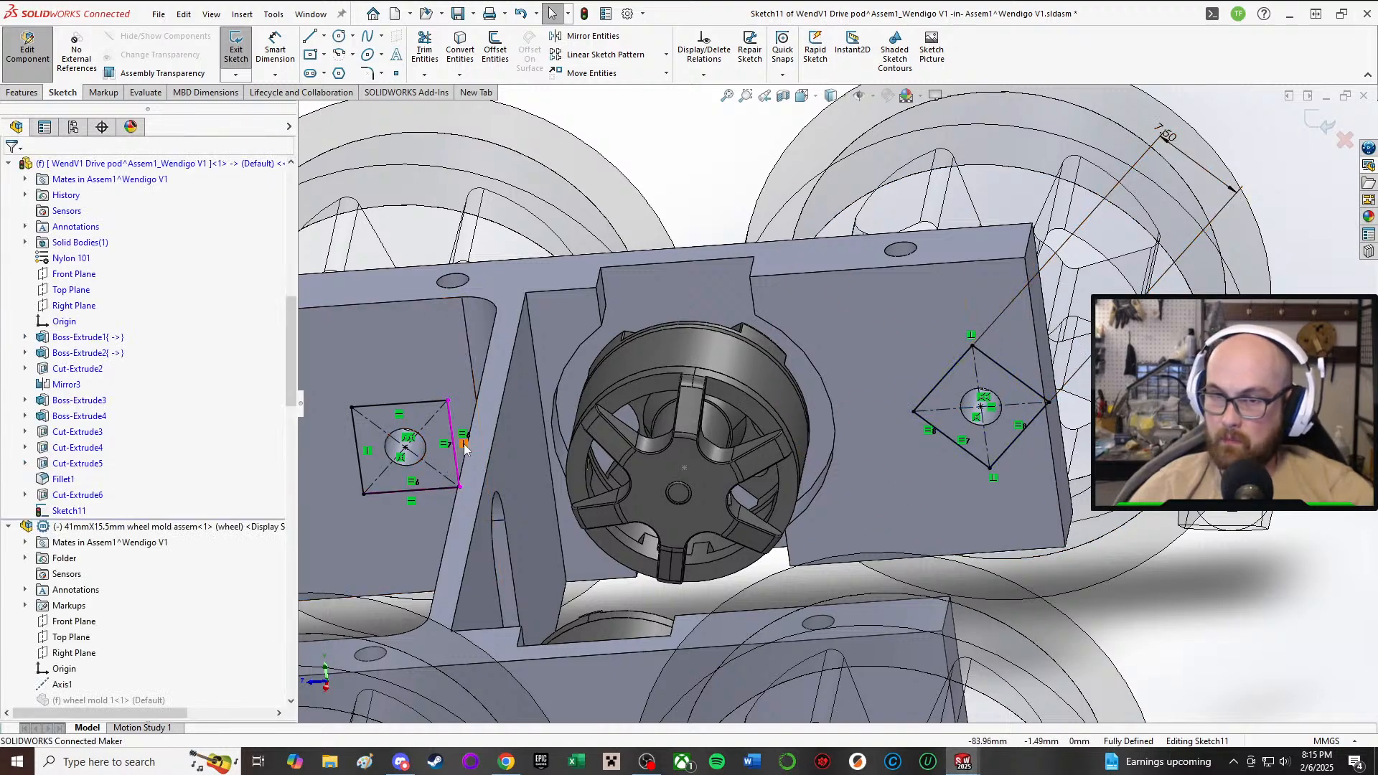
- Delete the horizontal and vertical relations from all four sides of the closed pocket's square
{"action": "mouse_move", "coordinate": [464, 448]}
{"action": "middle_mouse_down"}
{"action": "mouse_move", "coordinate": [656, 363]}
{"action": "mouse_move", "coordinate": [646, 439]}
{"action": "mouse_move", "coordinate": [747, 389]}
{"action": "middle_mouse_up"}
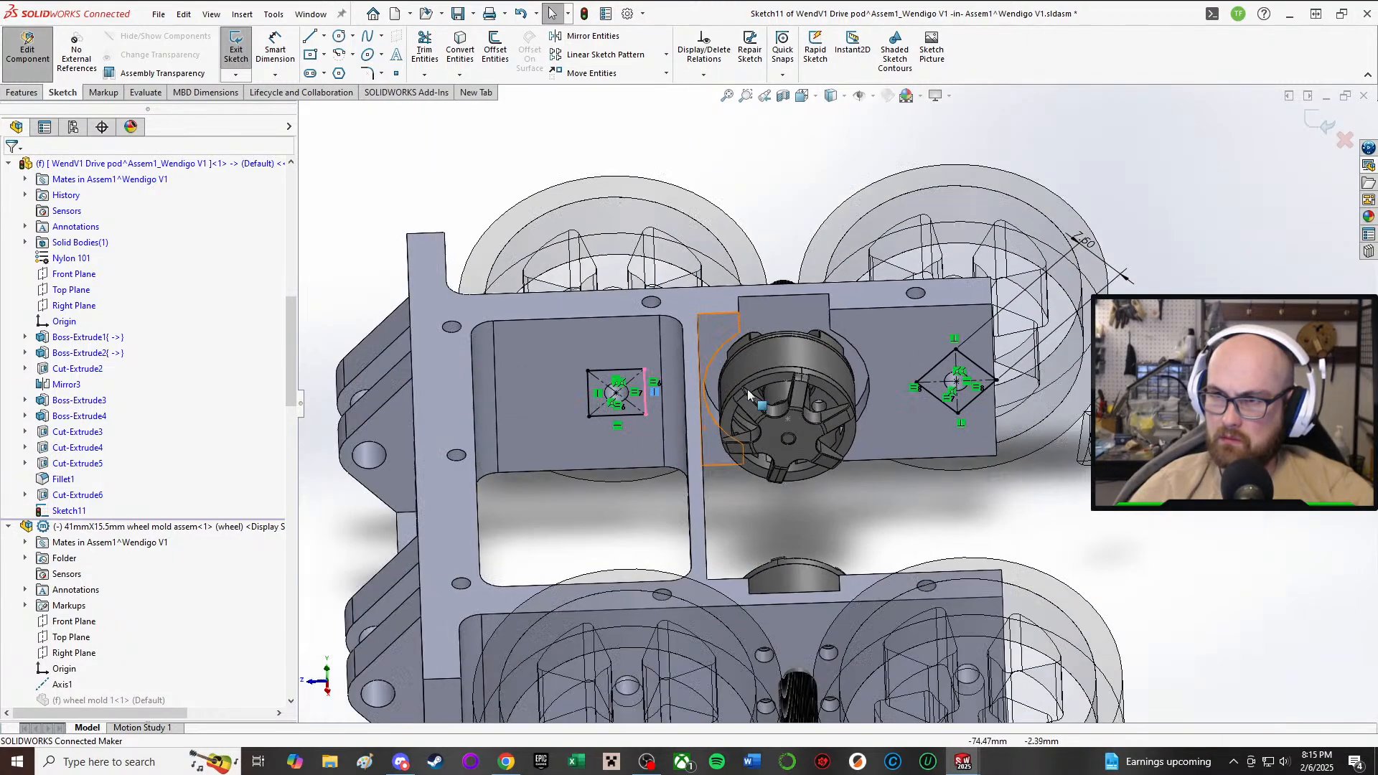
{"action": "scroll", "coordinate": [641, 403], "scroll_direction": "down", "scroll_amount": 3}
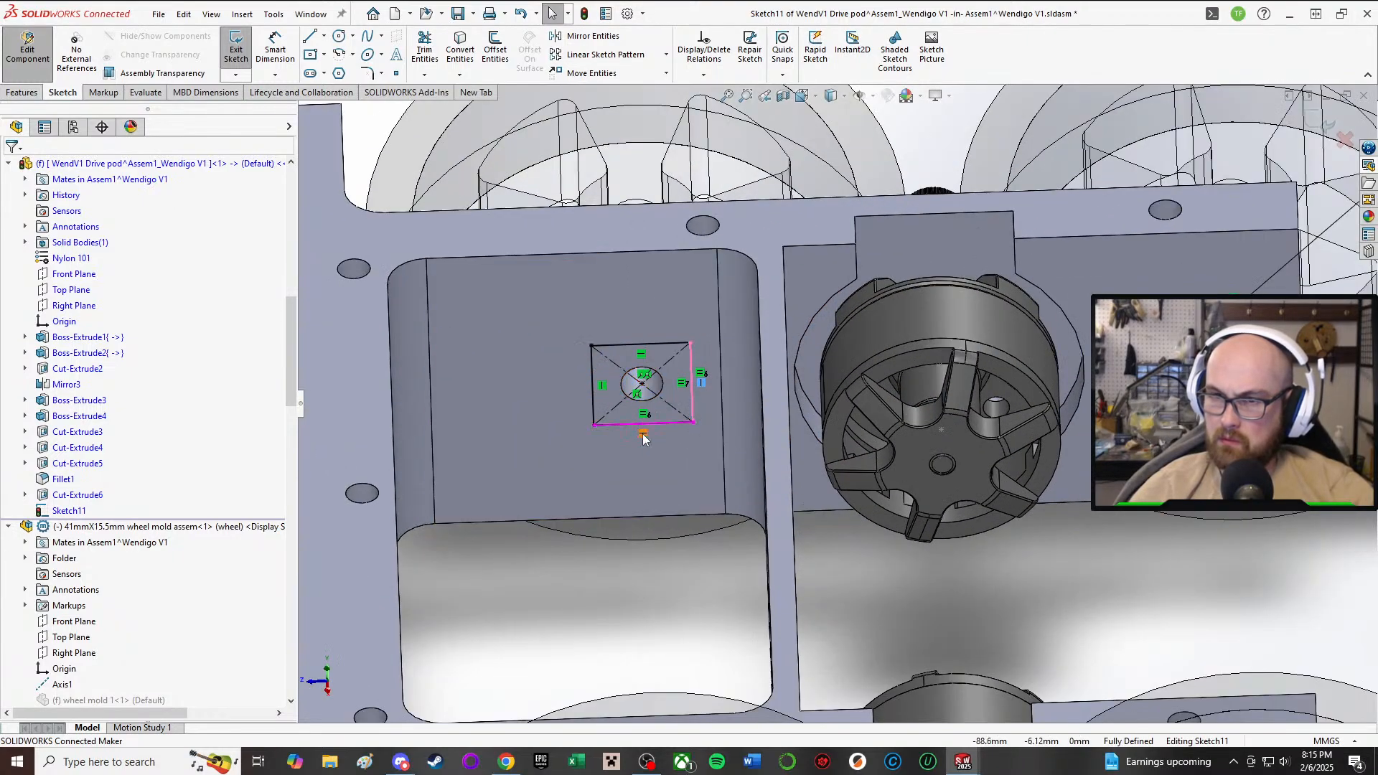
{"action": "key", "text": "Delete"}
{"action": "left_click", "coordinate": [601, 387]}
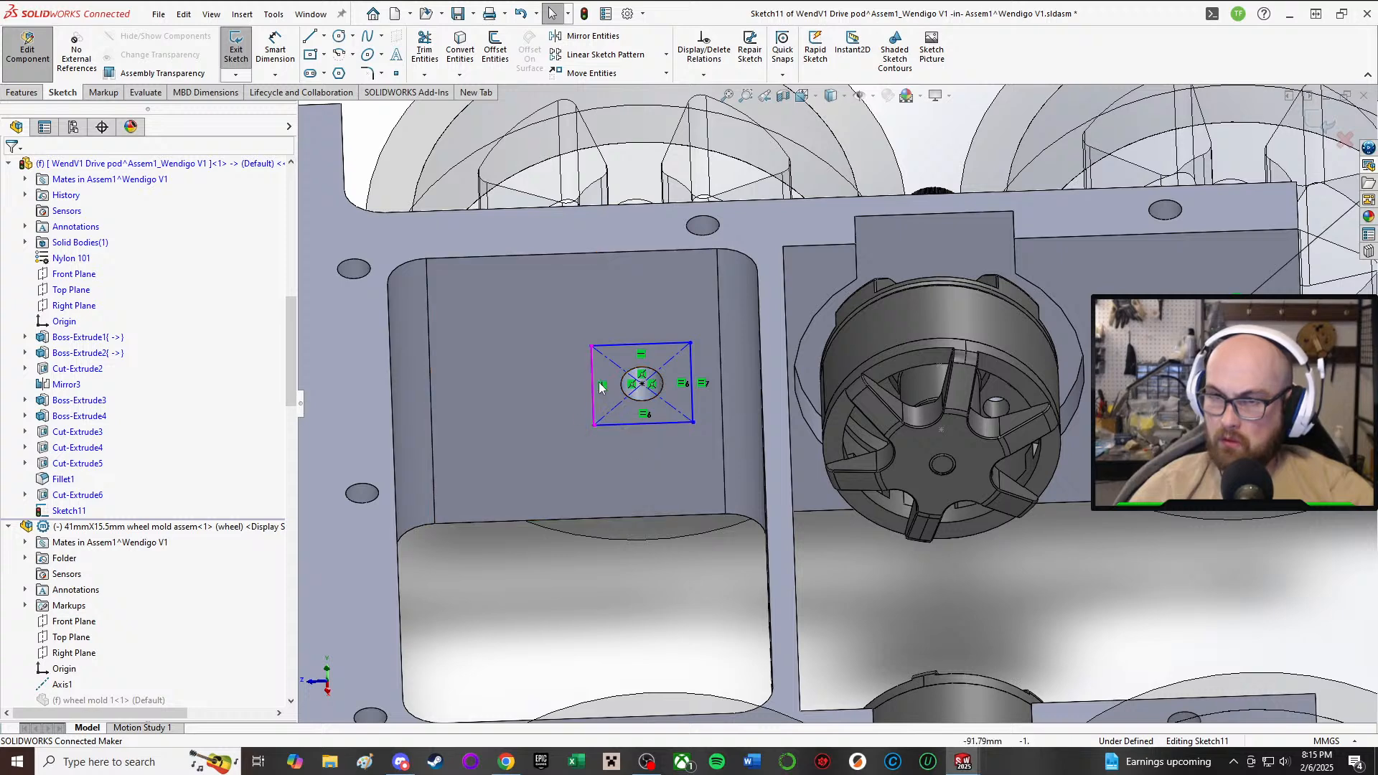
{"action": "left_click", "coordinate": [636, 355]}
{"action": "left_click", "coordinate": [640, 355]}
{"action": "key", "text": "Delete"}
- Make the closed-pocket square's diagonal running to its lower corner nearest the motor horizontal
{"action": "left_click", "coordinate": [675, 410]}
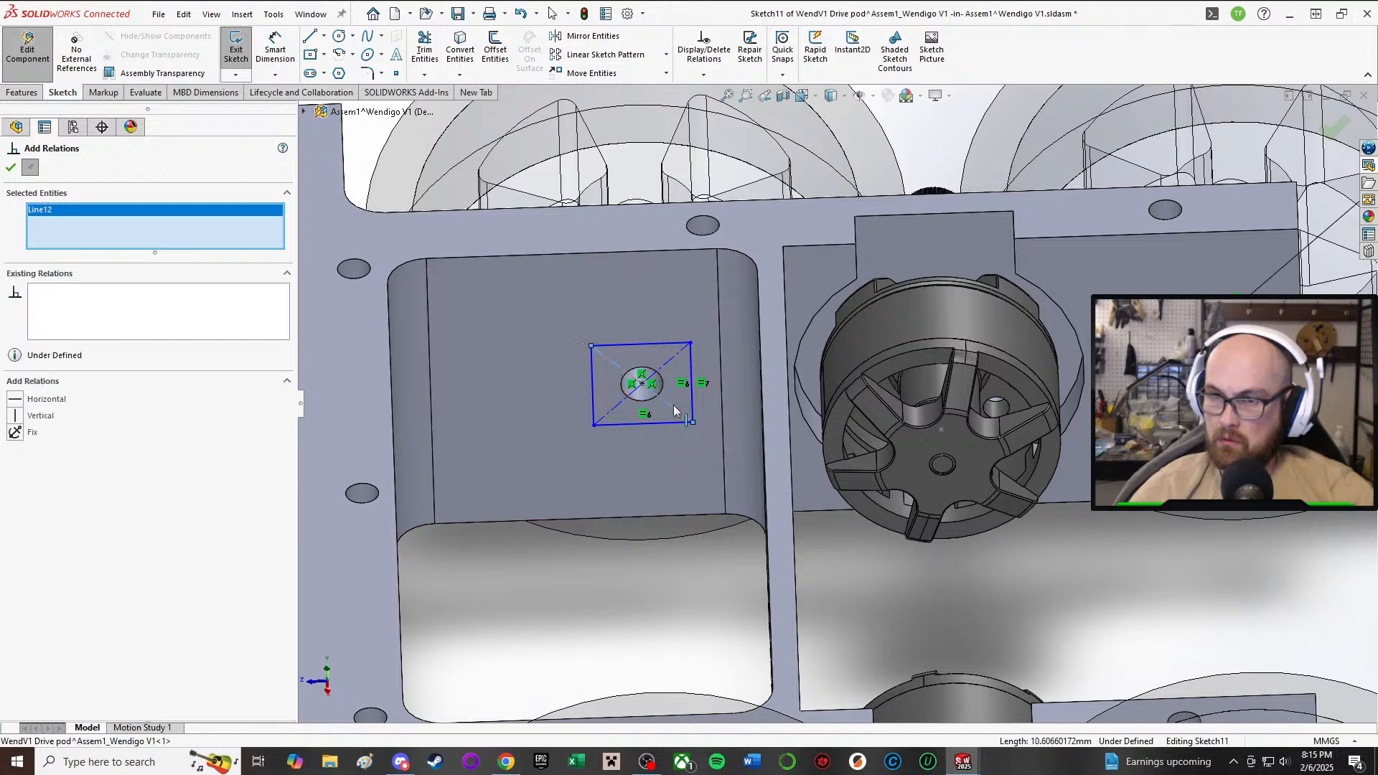
{"action": "left_click", "coordinate": [16, 400]}
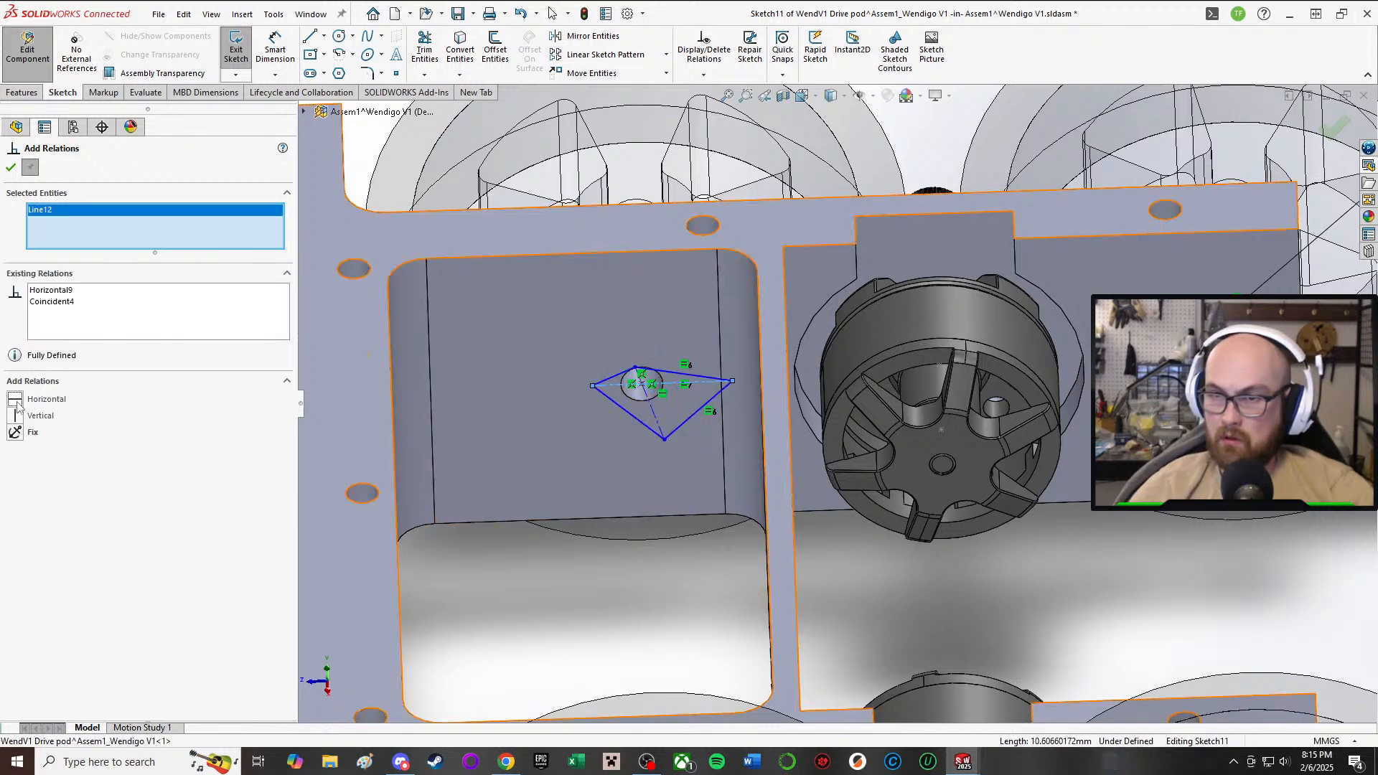
{"action": "left_click", "coordinate": [11, 167]}
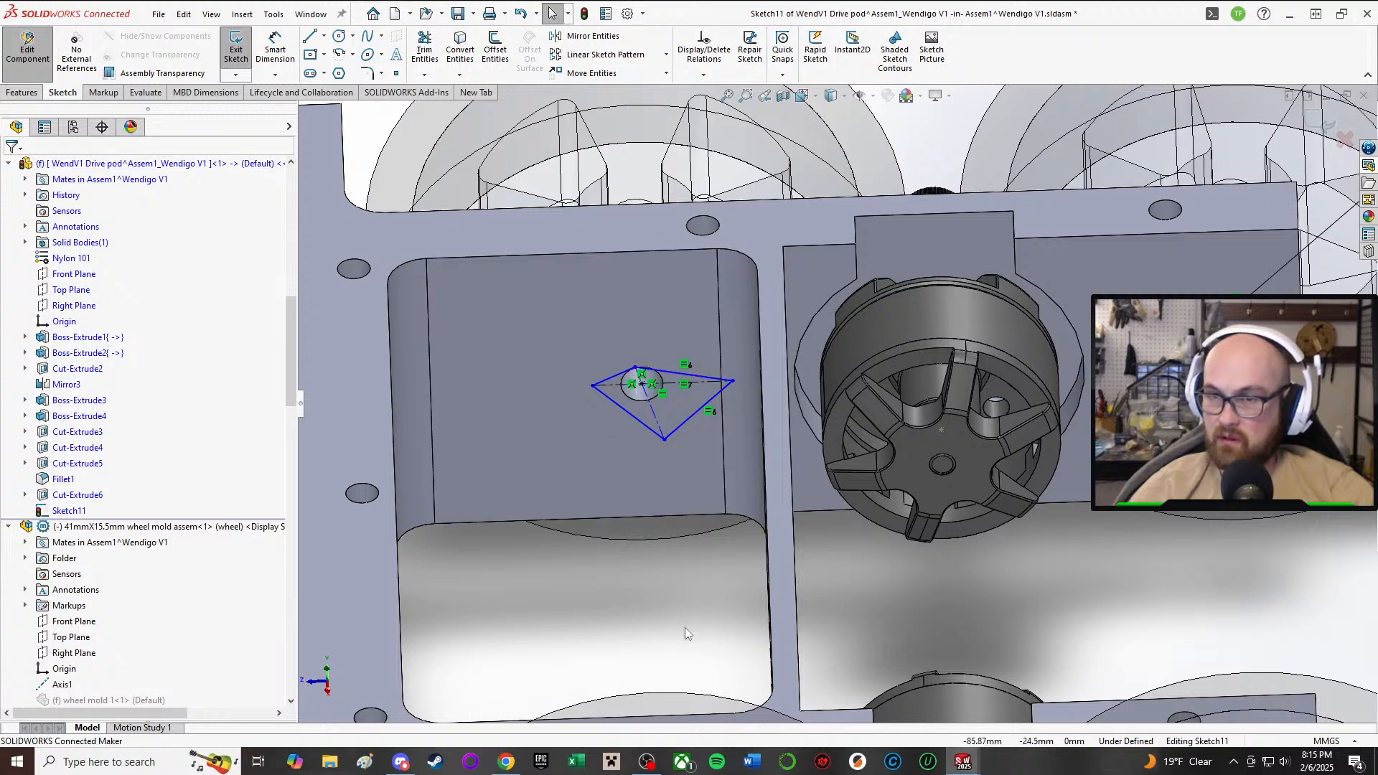
- Make the two upper sides of the closed pocket's quadrilateral perpendicular to each other
{"action": "right_click_drag", "start_coordinate": [684, 629], "coordinate": [699, 723]}
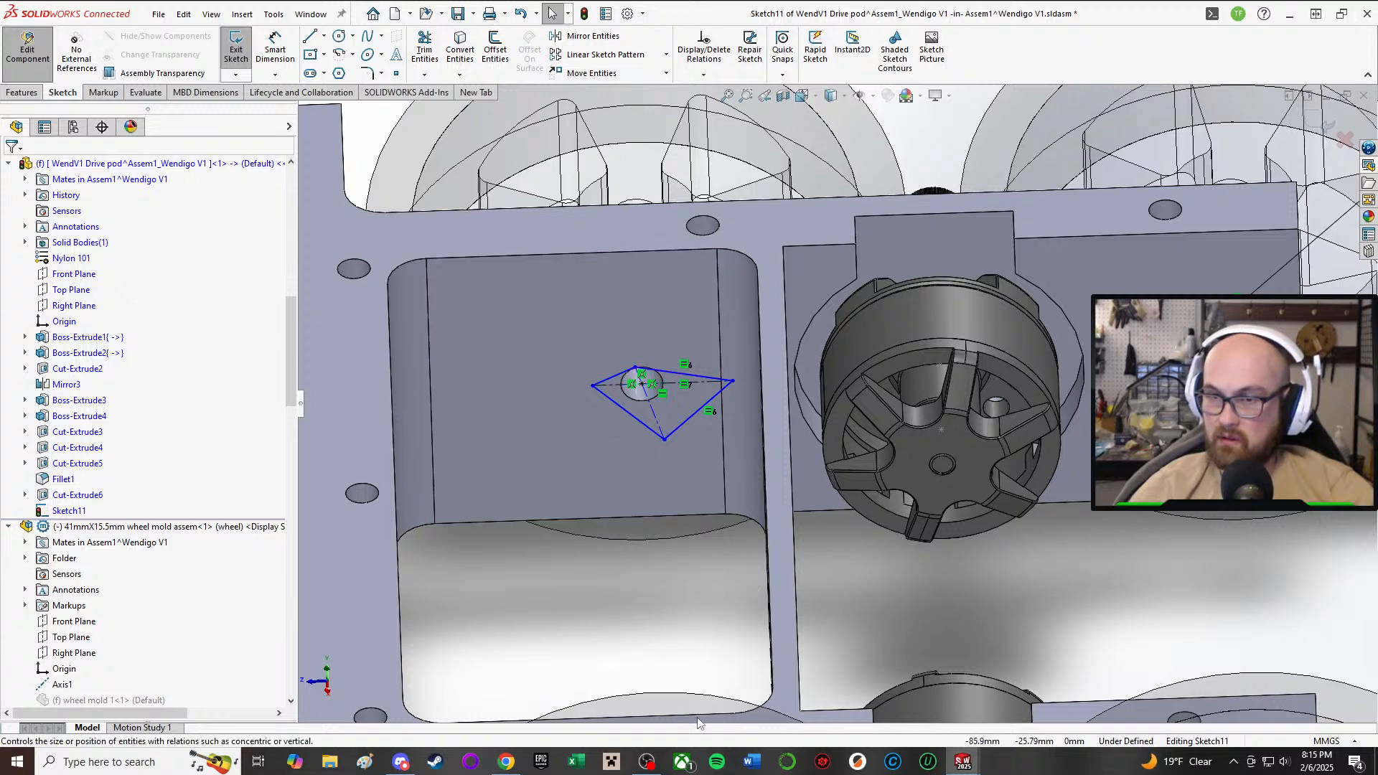
{"action": "left_click", "coordinate": [613, 374]}
{"action": "left_click", "coordinate": [674, 374]}
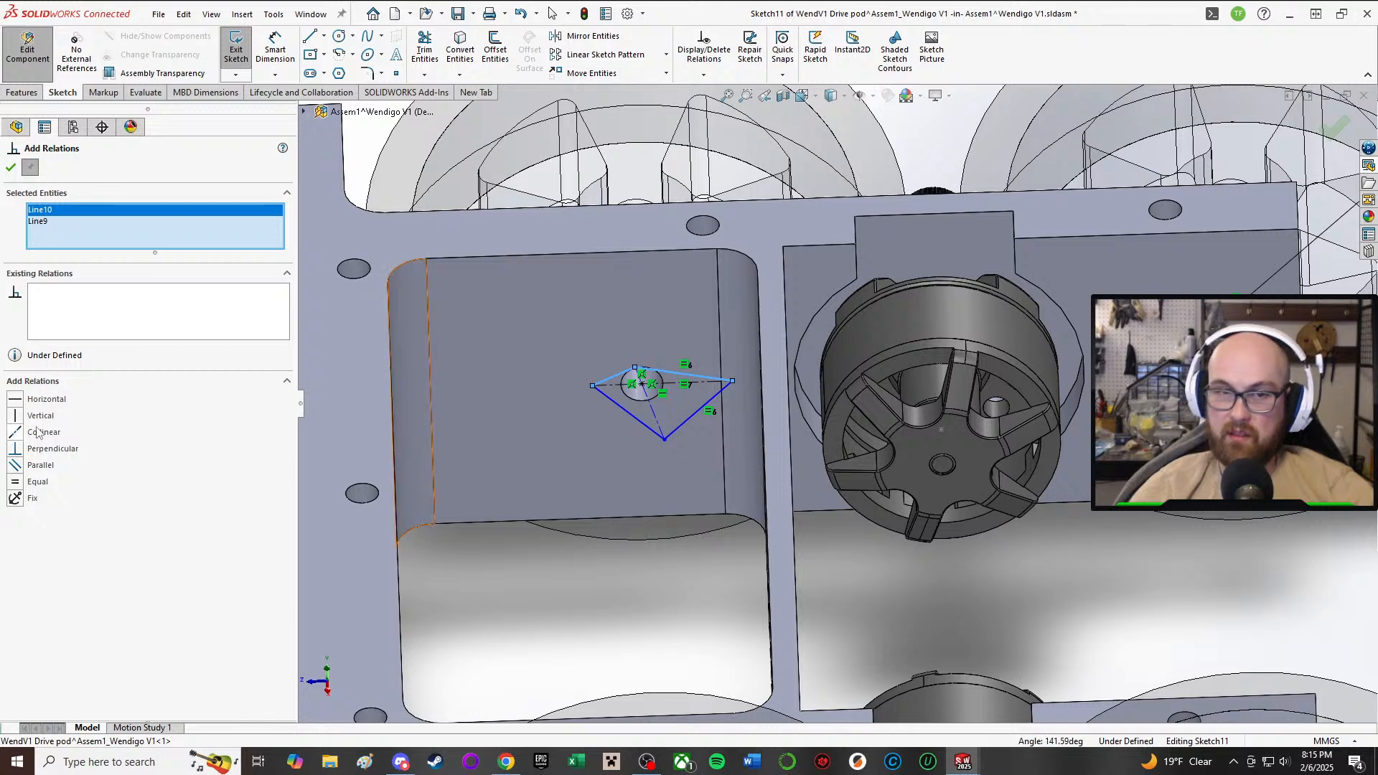
{"action": "left_click", "coordinate": [20, 448]}
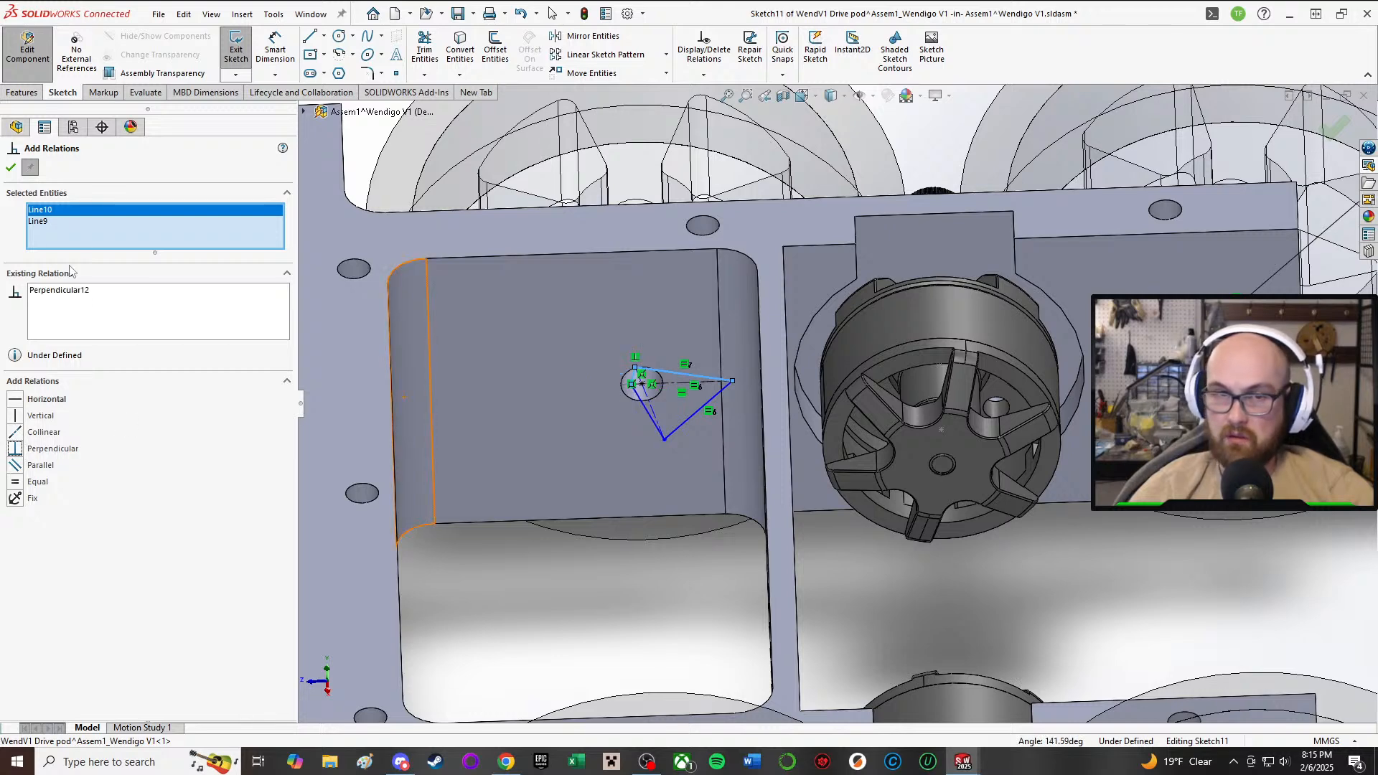
{"action": "left_click", "coordinate": [11, 168]}
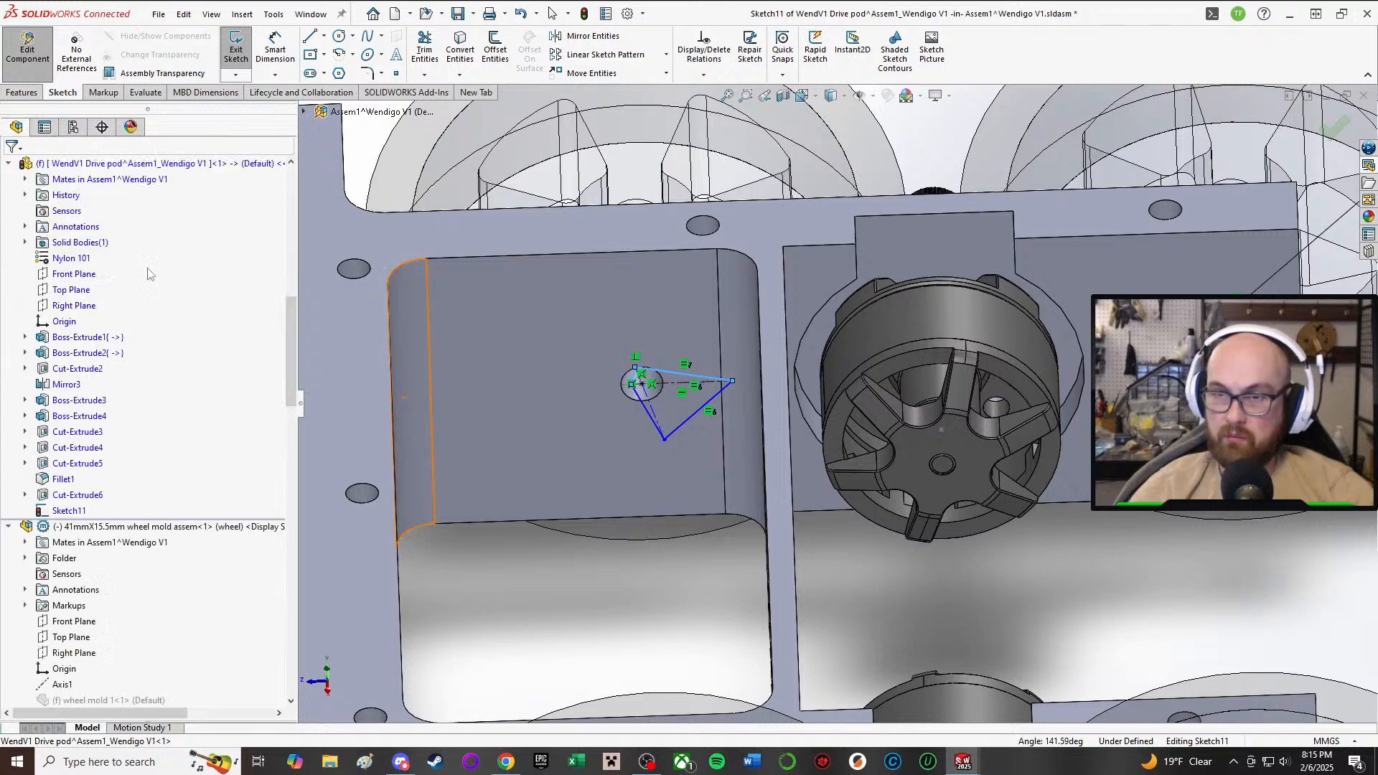
- Make the two lower sides of the closed pocket's quadrilateral perpendicular to each other
{"action": "left_click", "coordinate": [697, 417]}
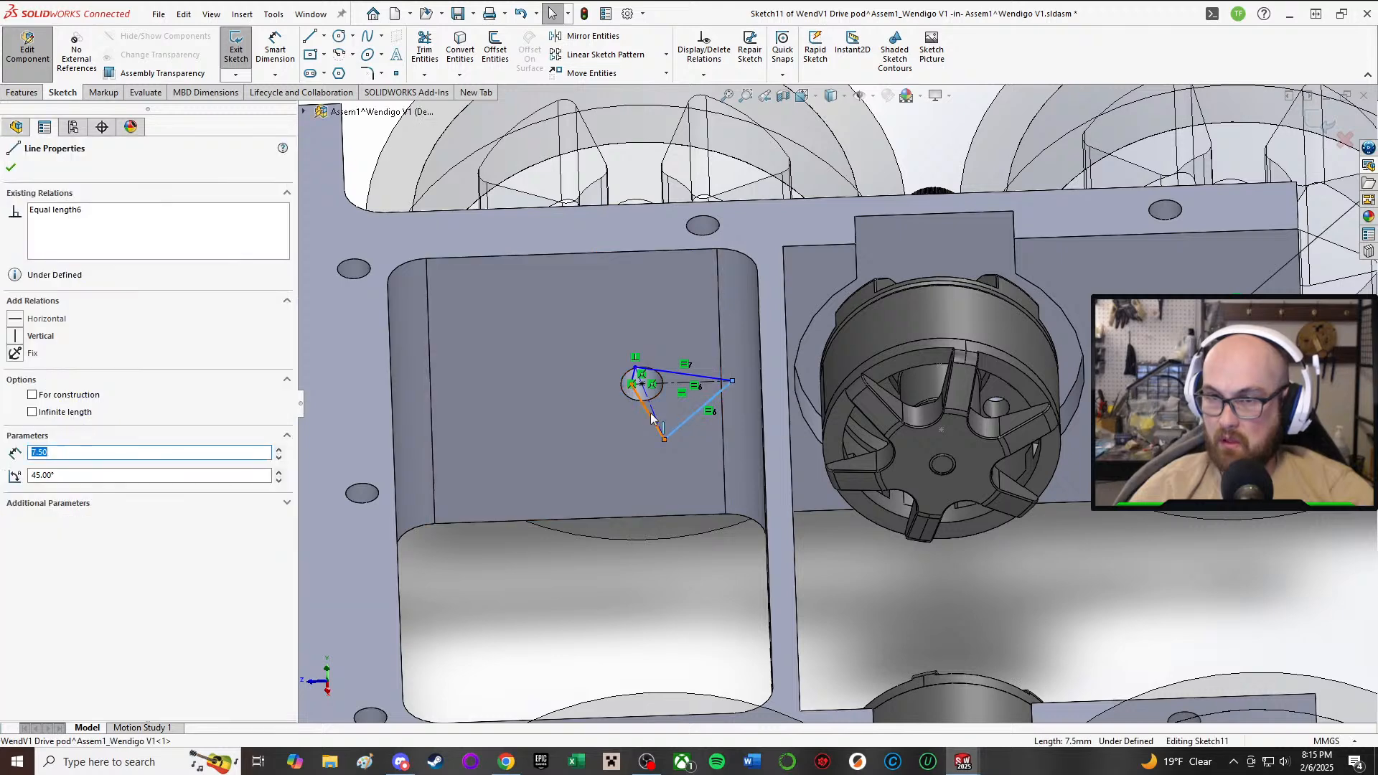
{"action": "left_click", "coordinate": [656, 419]}
{"action": "right_click_drag", "start_coordinate": [672, 599], "coordinate": [684, 709]}
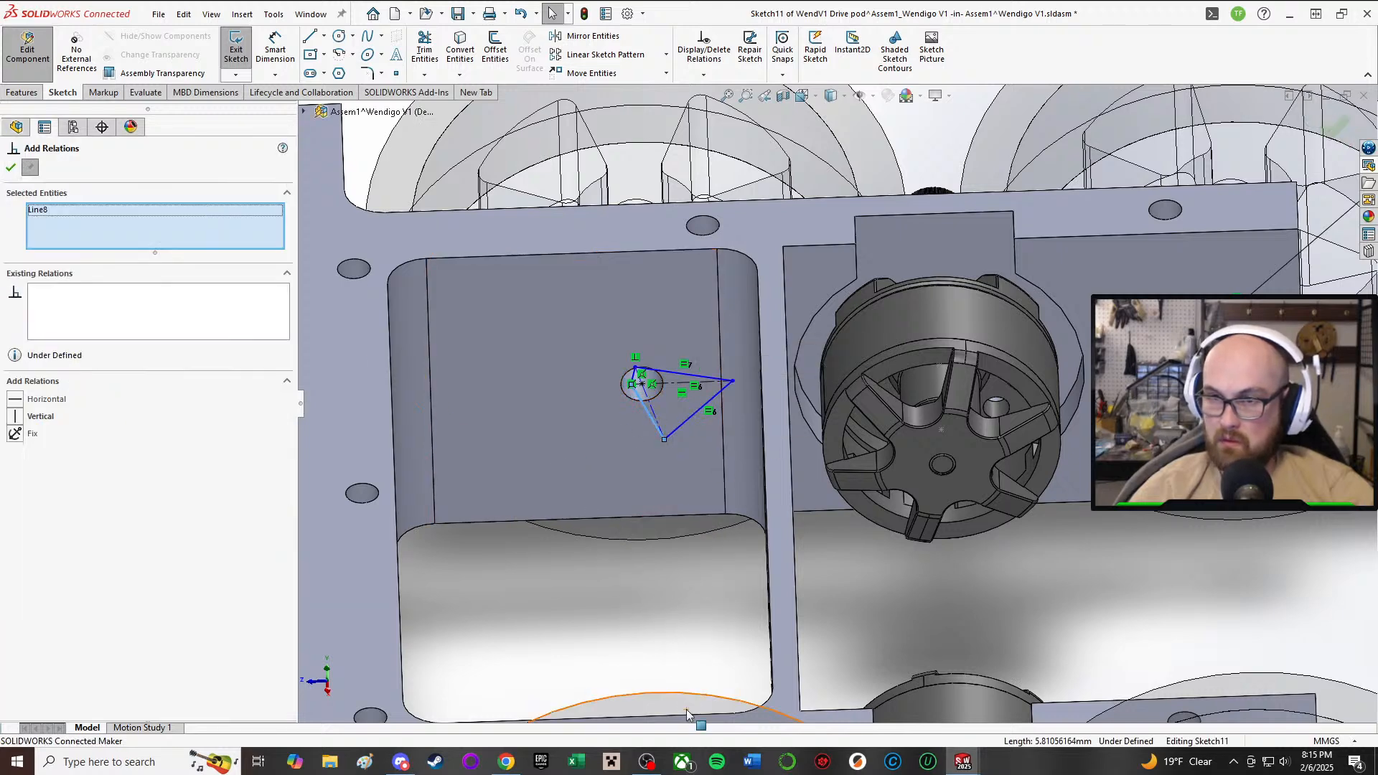
{"action": "left_click", "coordinate": [683, 424]}
{"action": "left_click", "coordinate": [16, 449]}
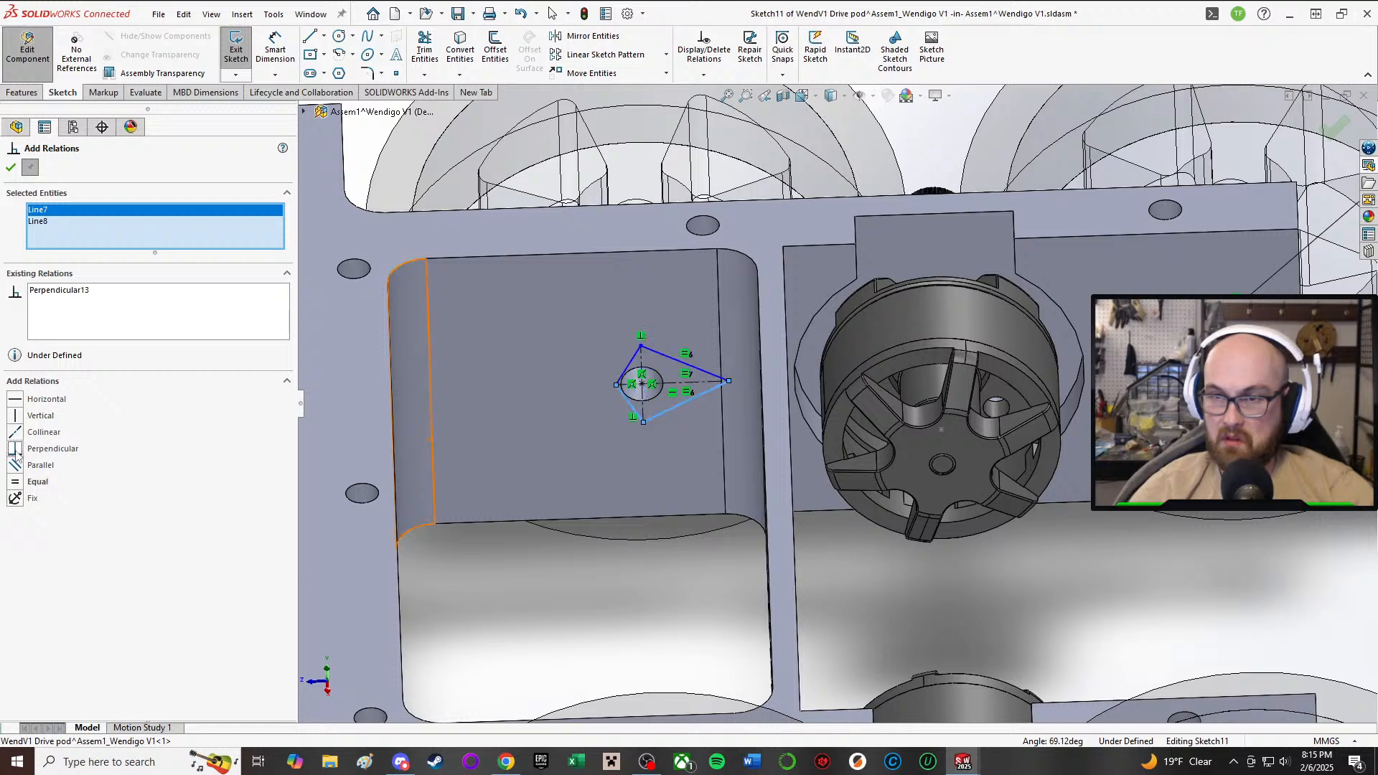
{"action": "left_click", "coordinate": [11, 168]}
{"action": "key", "text": "Return"}
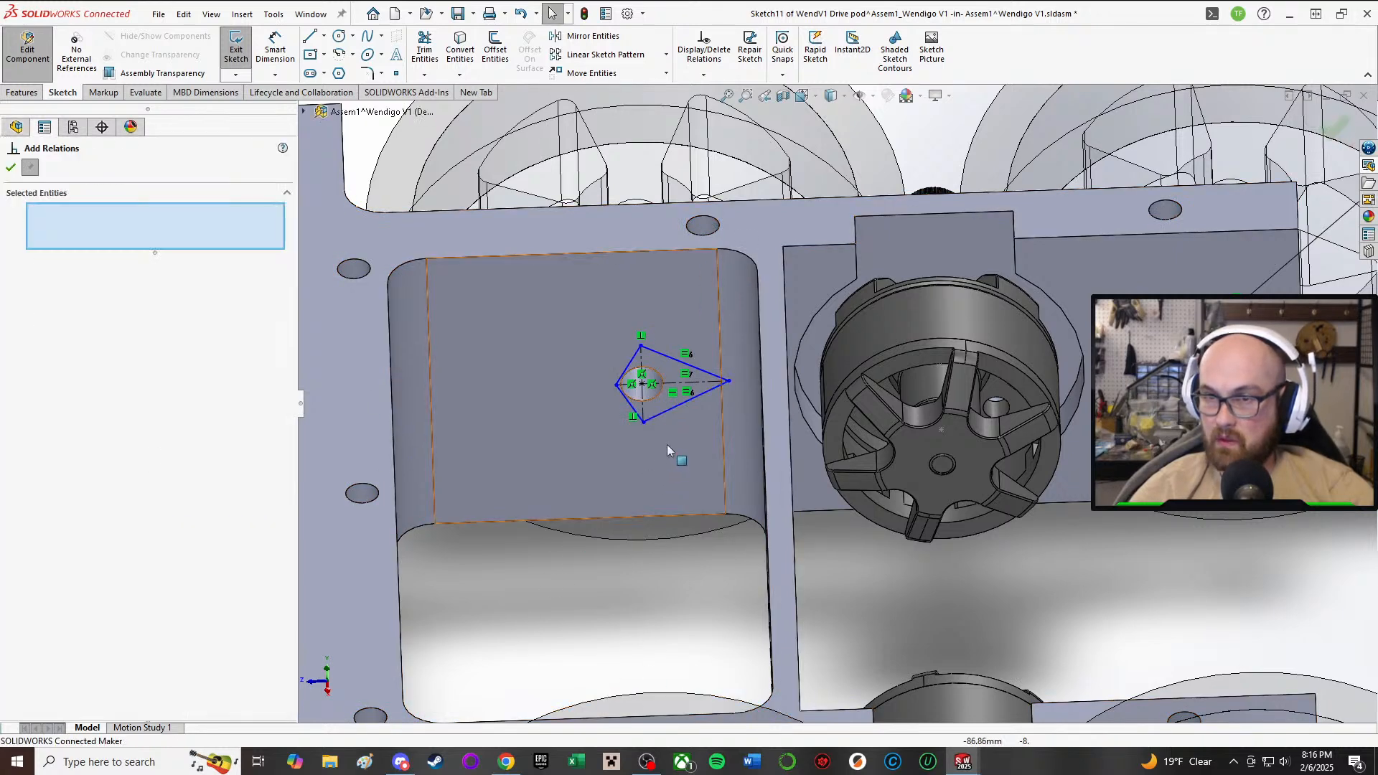
- Make the quadrilateral's two sides that meet at the corner nearest the motor perpendicular, squaring up the closed-pocket diamond
{"action": "scroll", "coordinate": [678, 381], "scroll_direction": "down", "scroll_amount": 4}
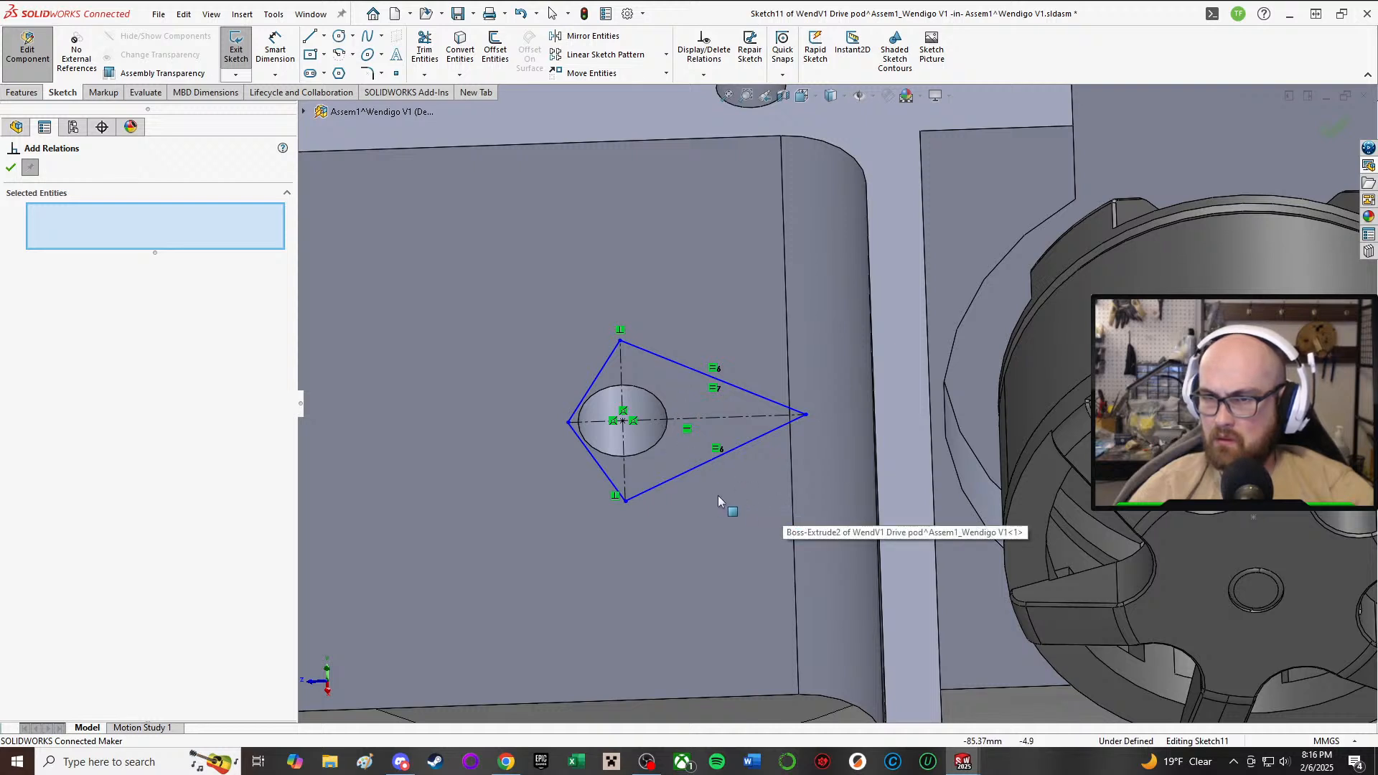
{"action": "left_click", "coordinate": [767, 431]}
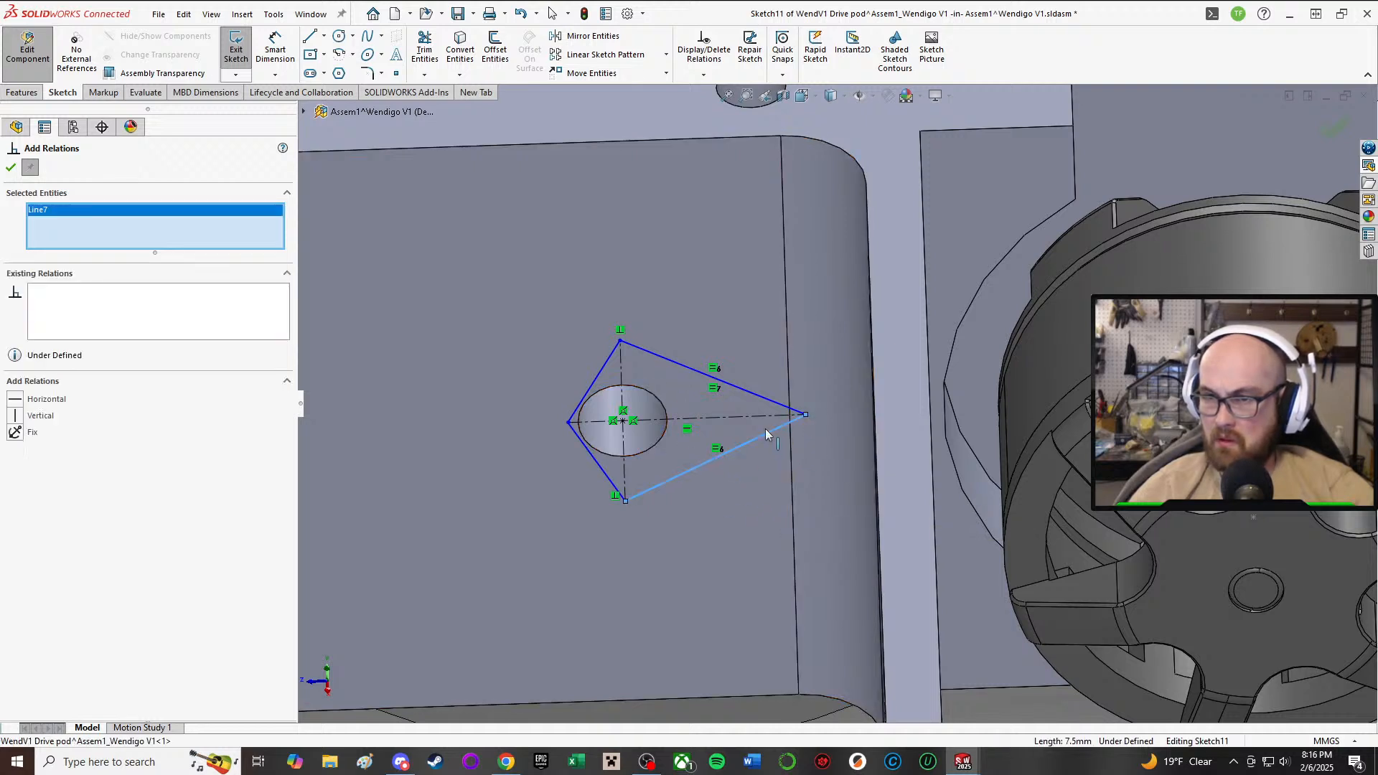
{"action": "left_click", "coordinate": [751, 393]}
{"action": "left_click", "coordinate": [22, 451]}
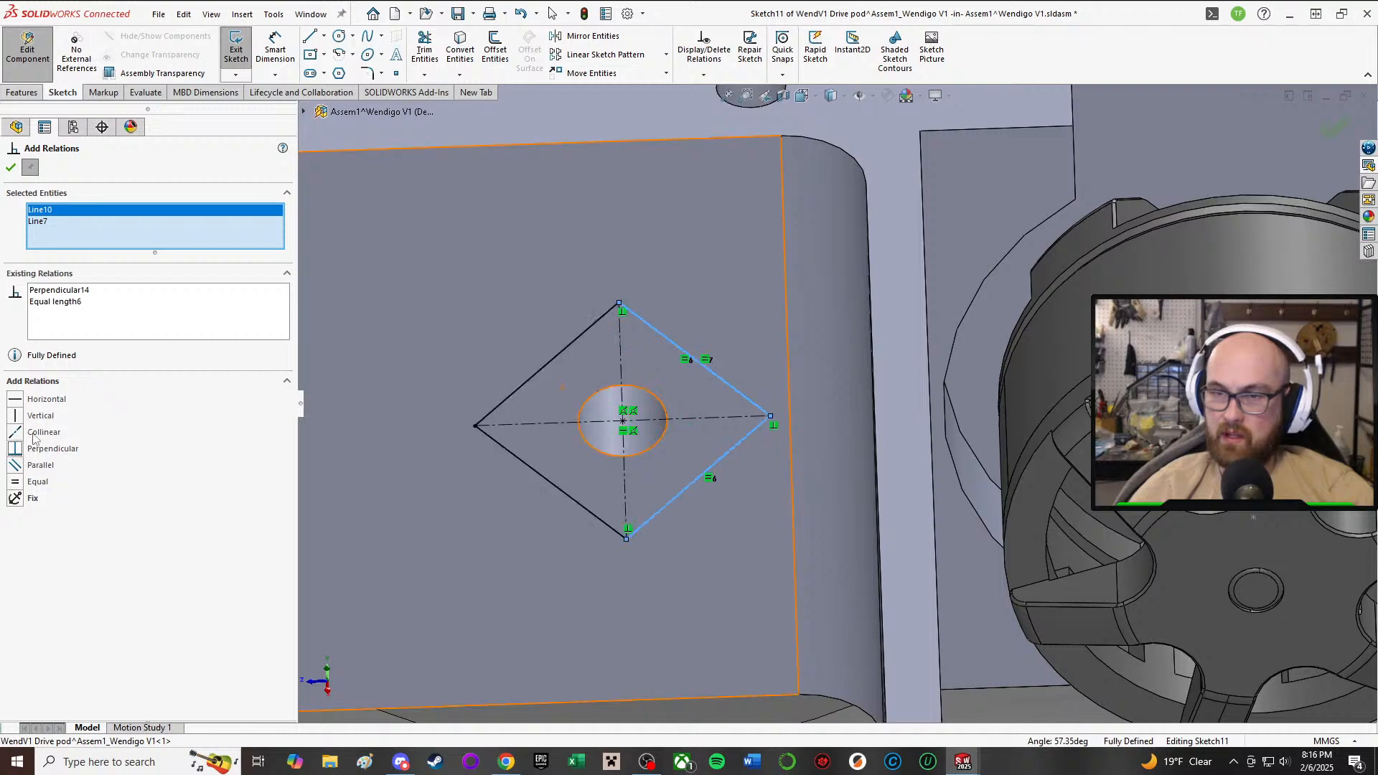
{"action": "left_click", "coordinate": [10, 169]}
- Cut both diamond-oriented squares into the side rail with a blind Cut-Extrude 2.2 mm deep
{"action": "scroll", "coordinate": [652, 491], "scroll_direction": "up", "scroll_amount": 7}
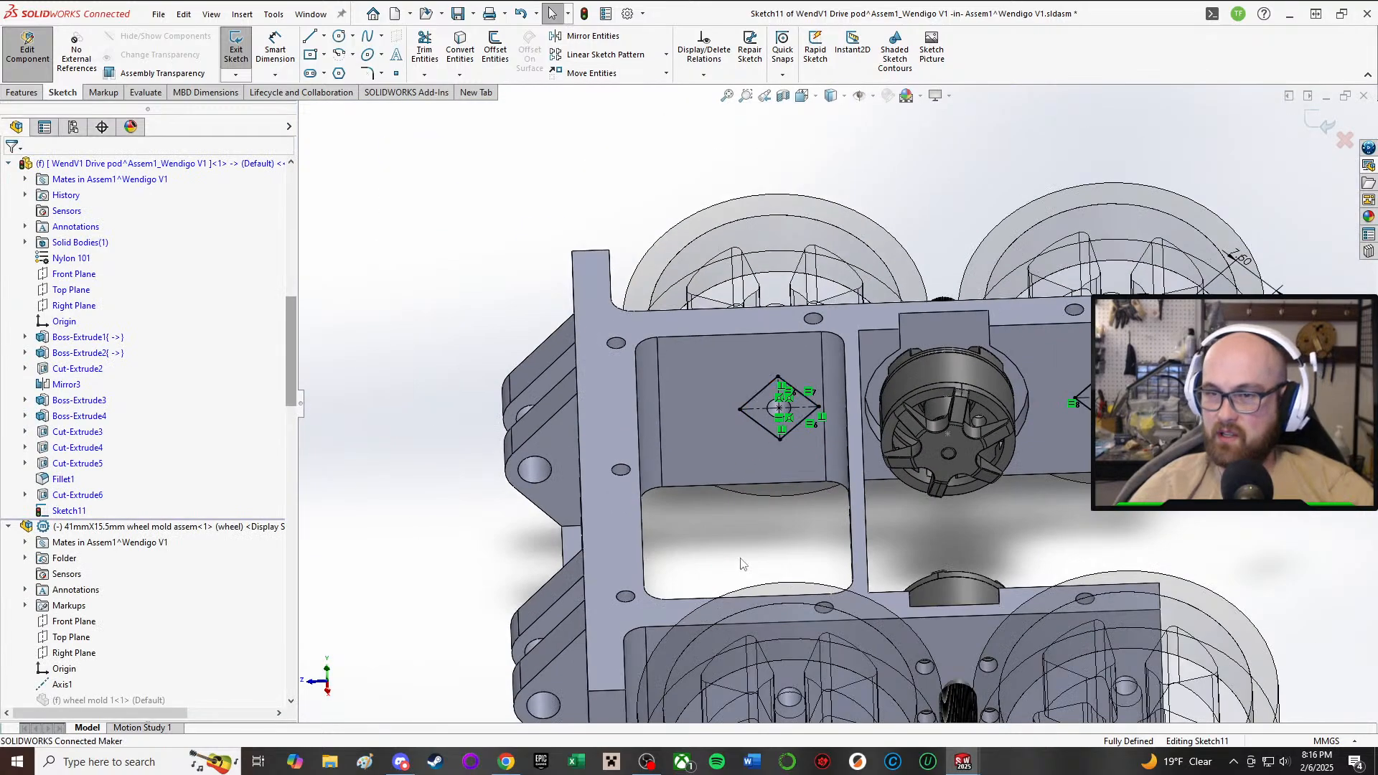
{"action": "middle_click_drag", "start_coordinate": [742, 564], "coordinate": [989, 499]}
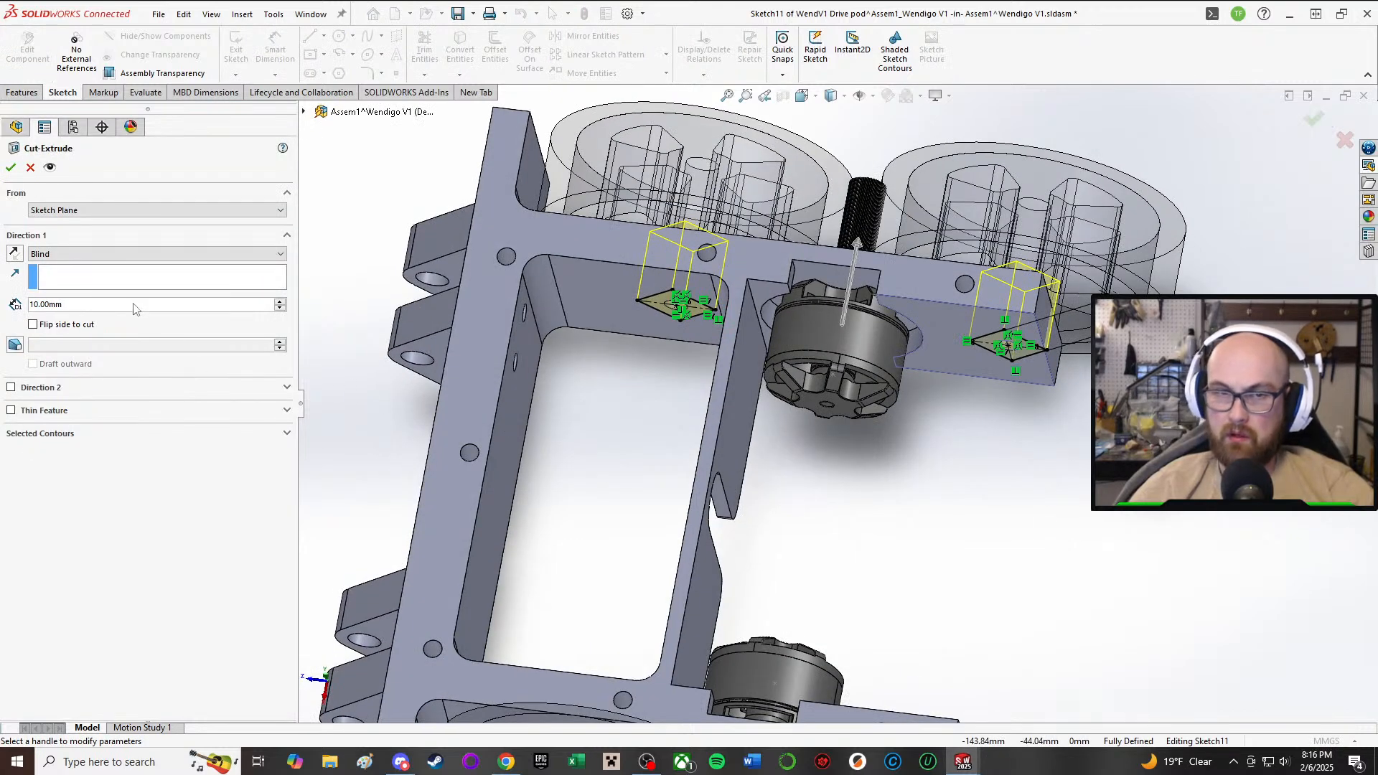
{"action": "type", "text": "2.2"}
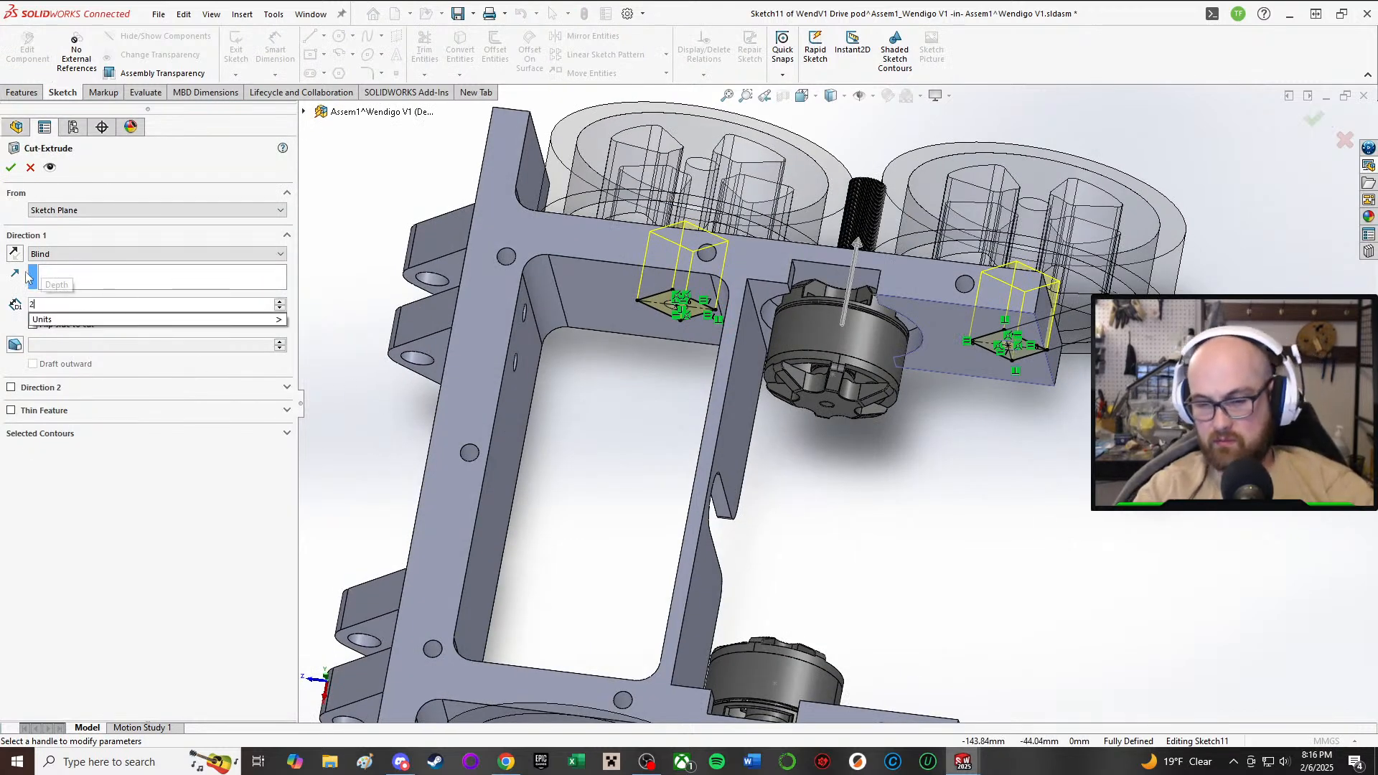
{"action": "key", "text": "Return"}
{"action": "middle_click_drag", "start_coordinate": [855, 295], "coordinate": [895, 378]}
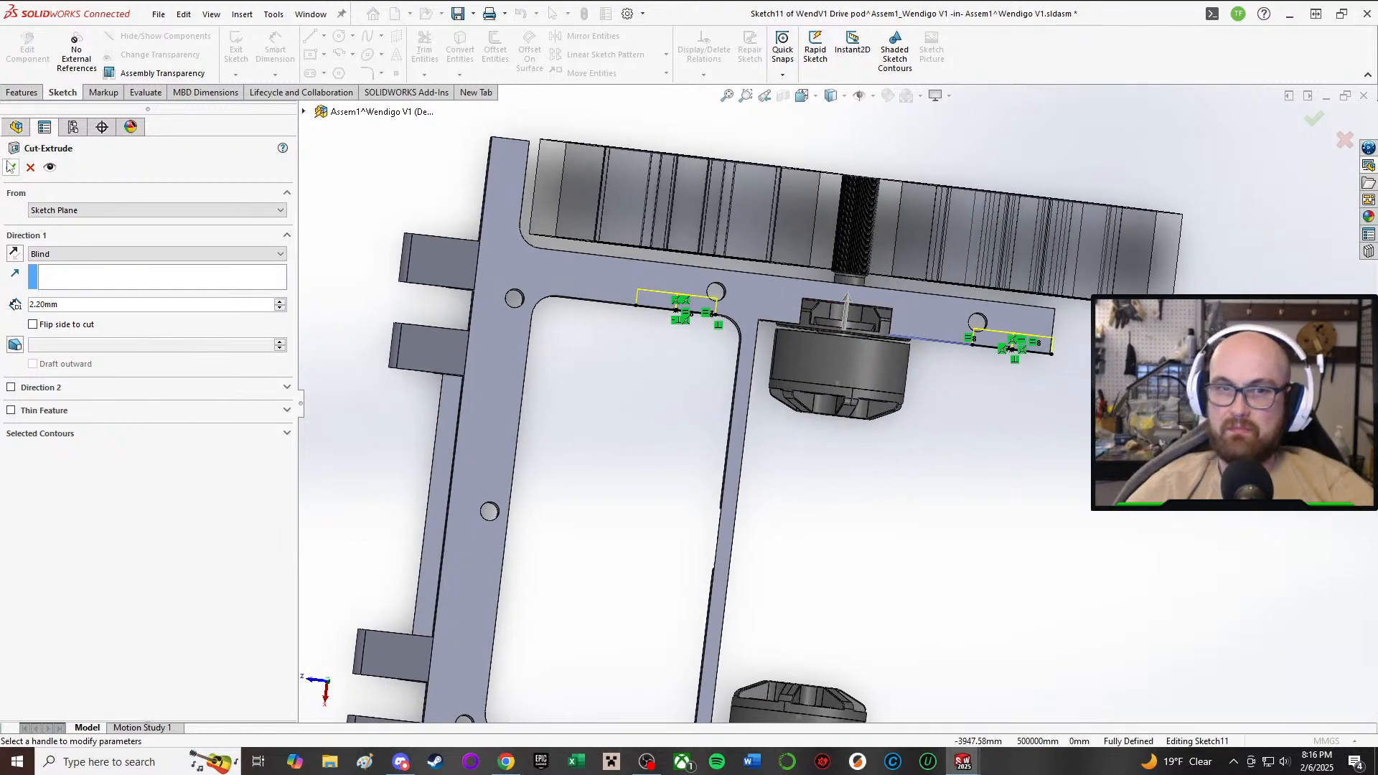
{"action": "left_click", "coordinate": [10, 167]}
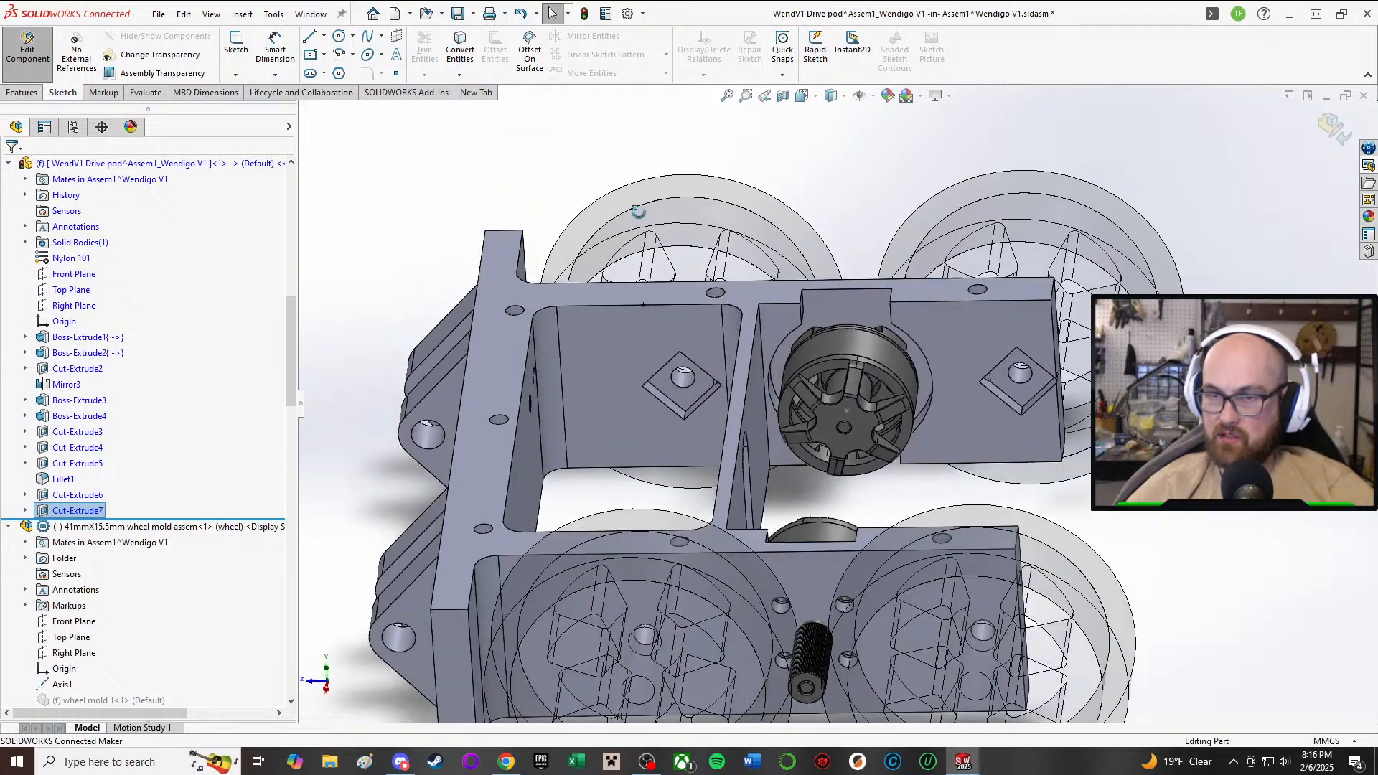
{"action": "middle_click_drag", "start_coordinate": [638, 212], "coordinate": [807, 515]}
{"action": "scroll", "coordinate": [711, 338], "scroll_direction": "down", "scroll_amount": 4}
{"action": "scroll", "coordinate": [711, 338], "scroll_direction": "down", "scroll_amount": 3}
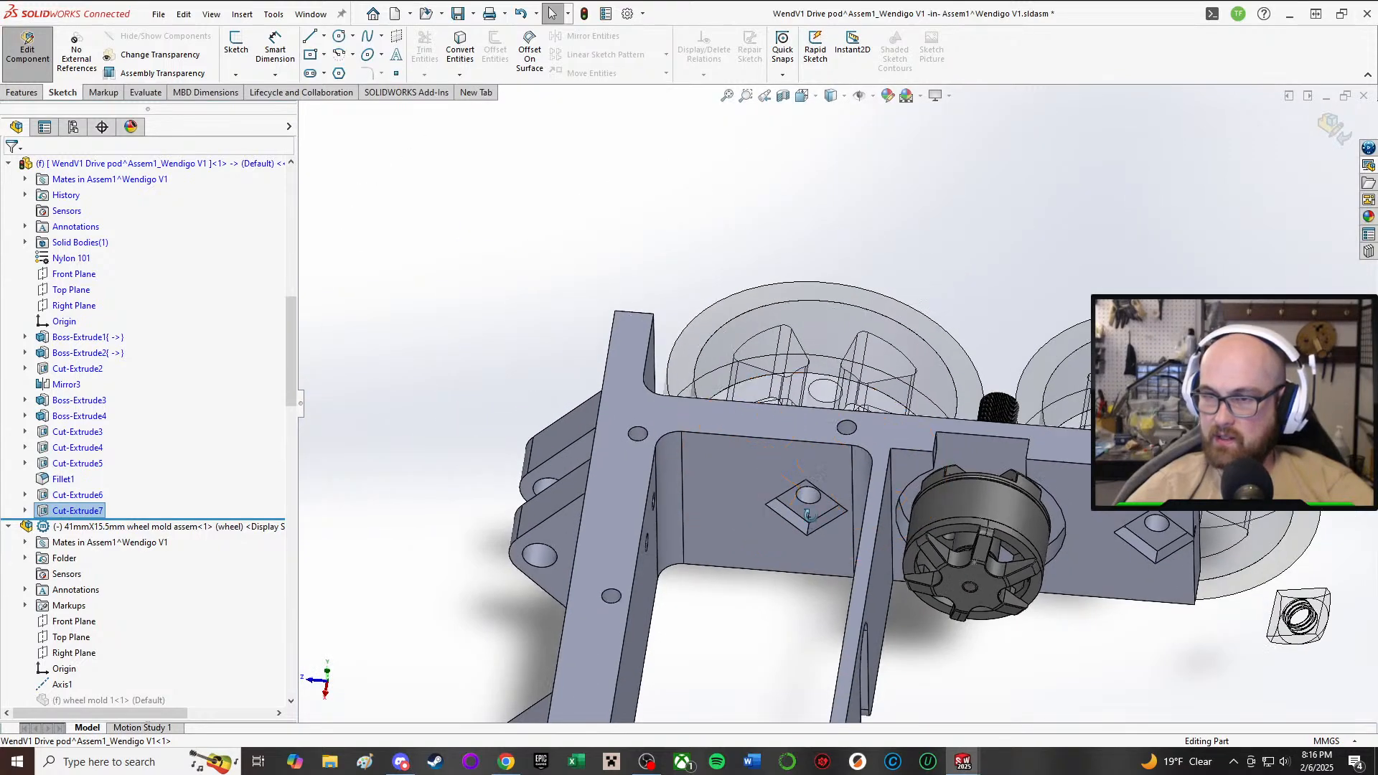
{"action": "scroll", "coordinate": [808, 514], "scroll_direction": "down", "scroll_amount": 5}
{"action": "right_click", "coordinate": [79, 510]}
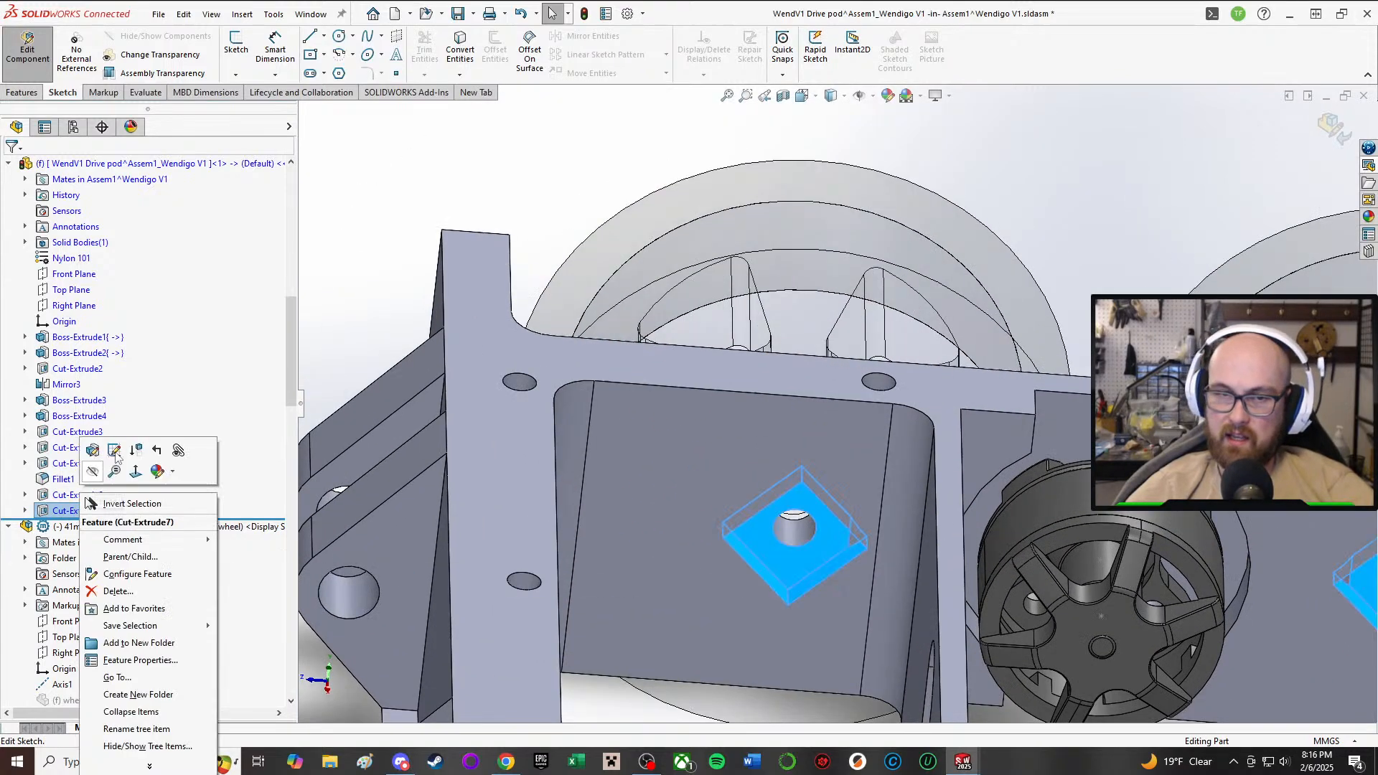
{"action": "left_click", "coordinate": [114, 450]}
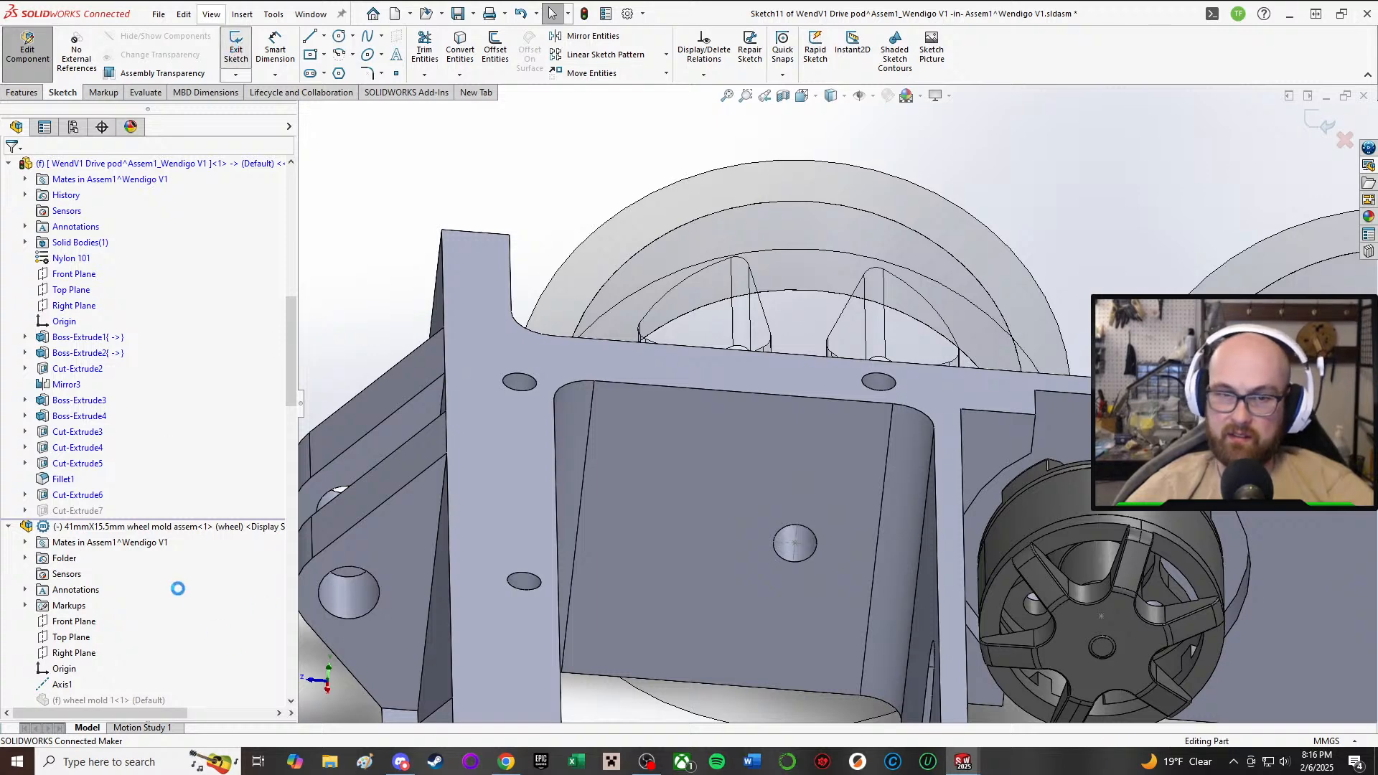
{"action": "left_click", "coordinate": [76, 510]}
{"action": "scroll", "coordinate": [847, 398], "scroll_direction": "up", "scroll_amount": 3}
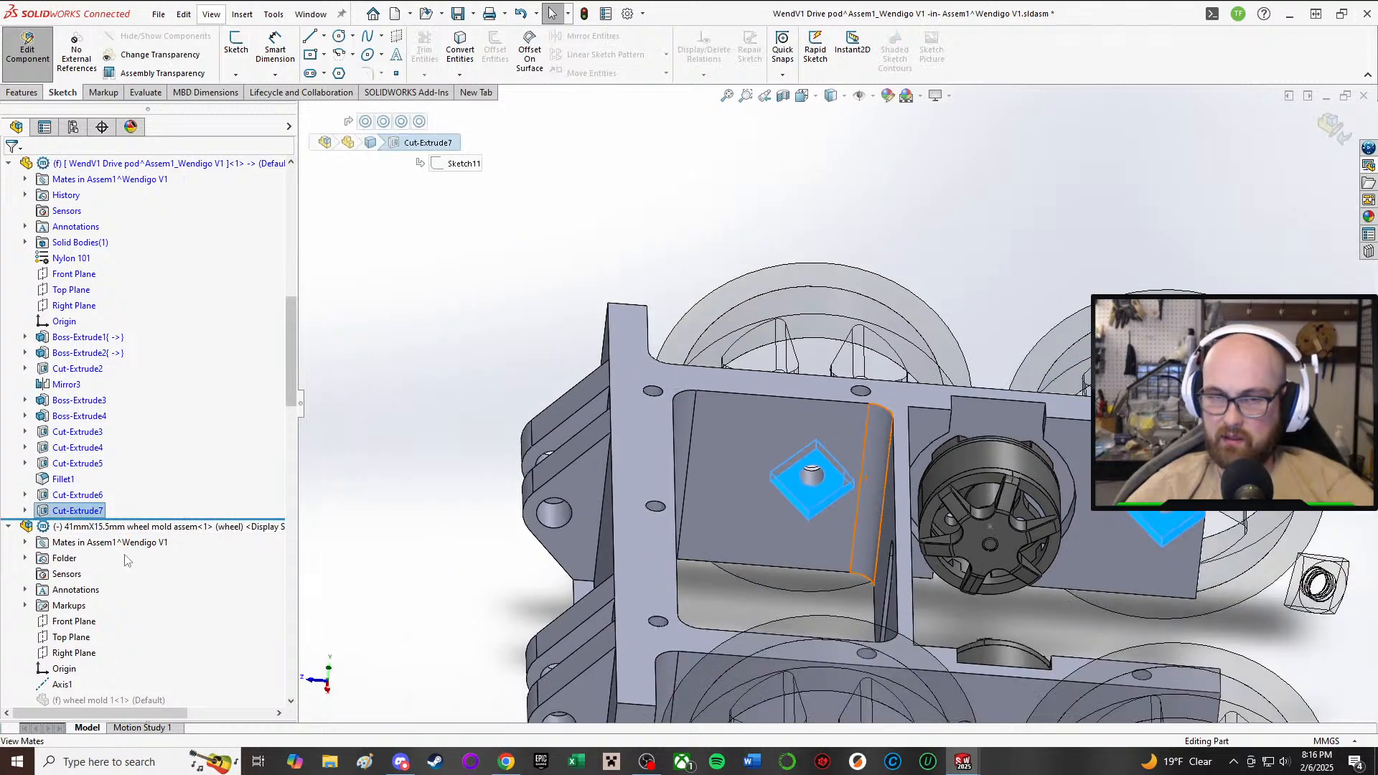
- Edit the cut that forms the two diamond-oriented nut pockets and set its blind depth to 2 mm
{"action": "right_click", "coordinate": [57, 510]}
{"action": "left_click", "coordinate": [70, 457]}
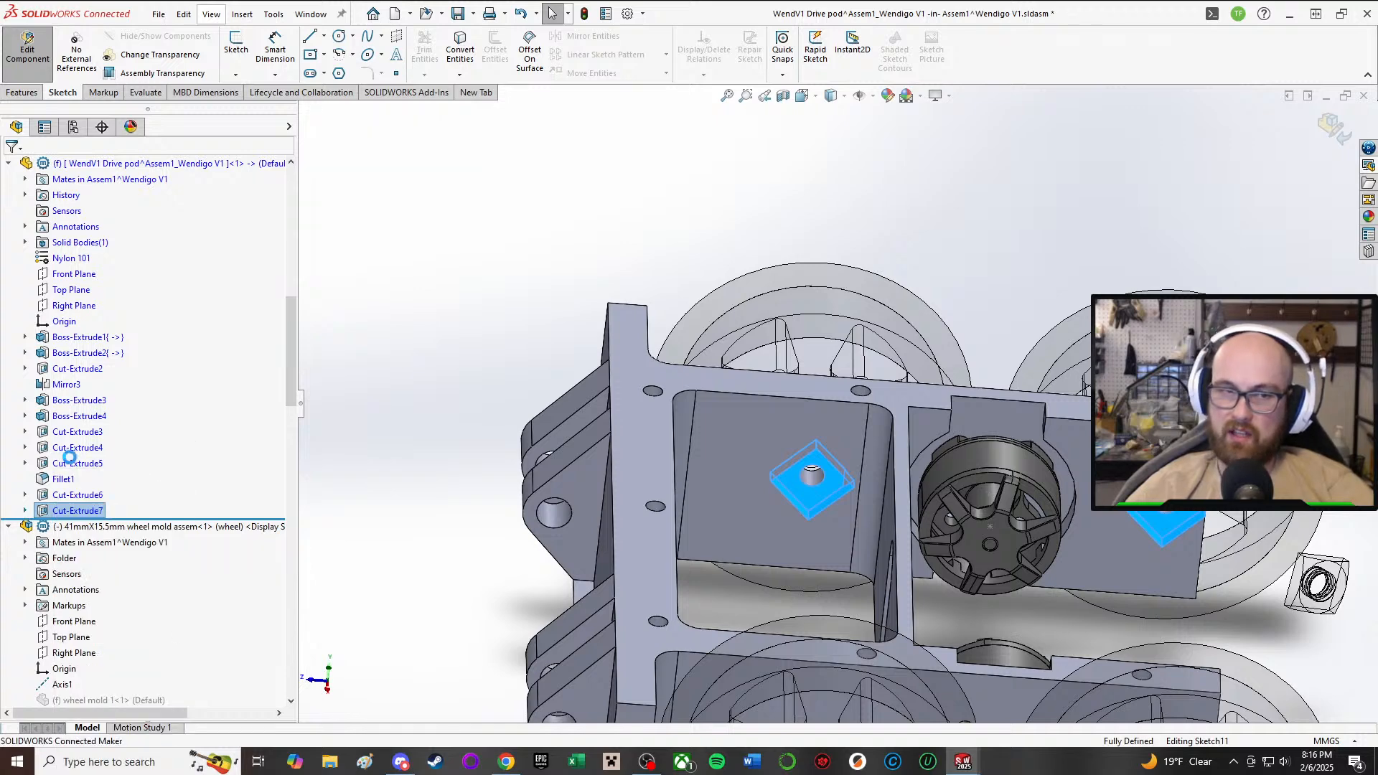
{"action": "type", "text": "2"}
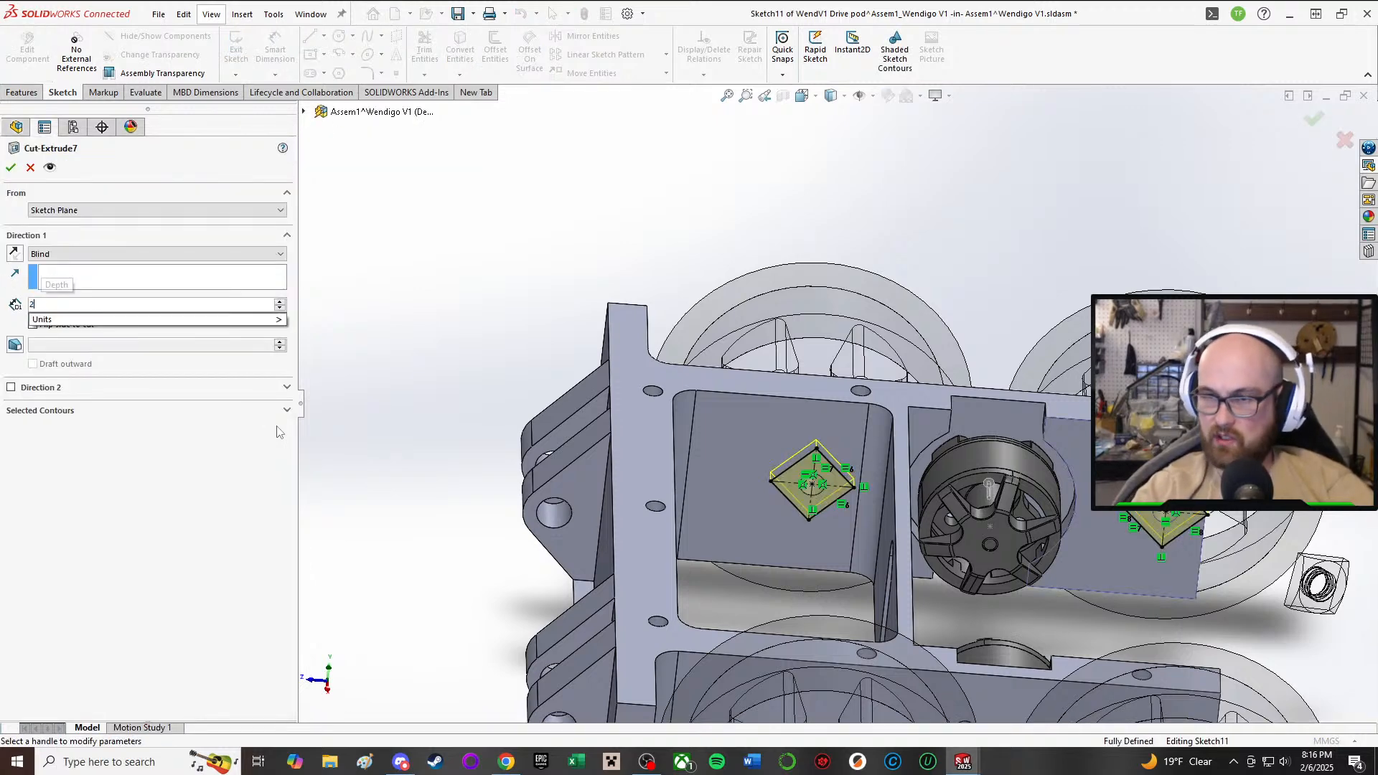
{"action": "key", "text": "Return"}
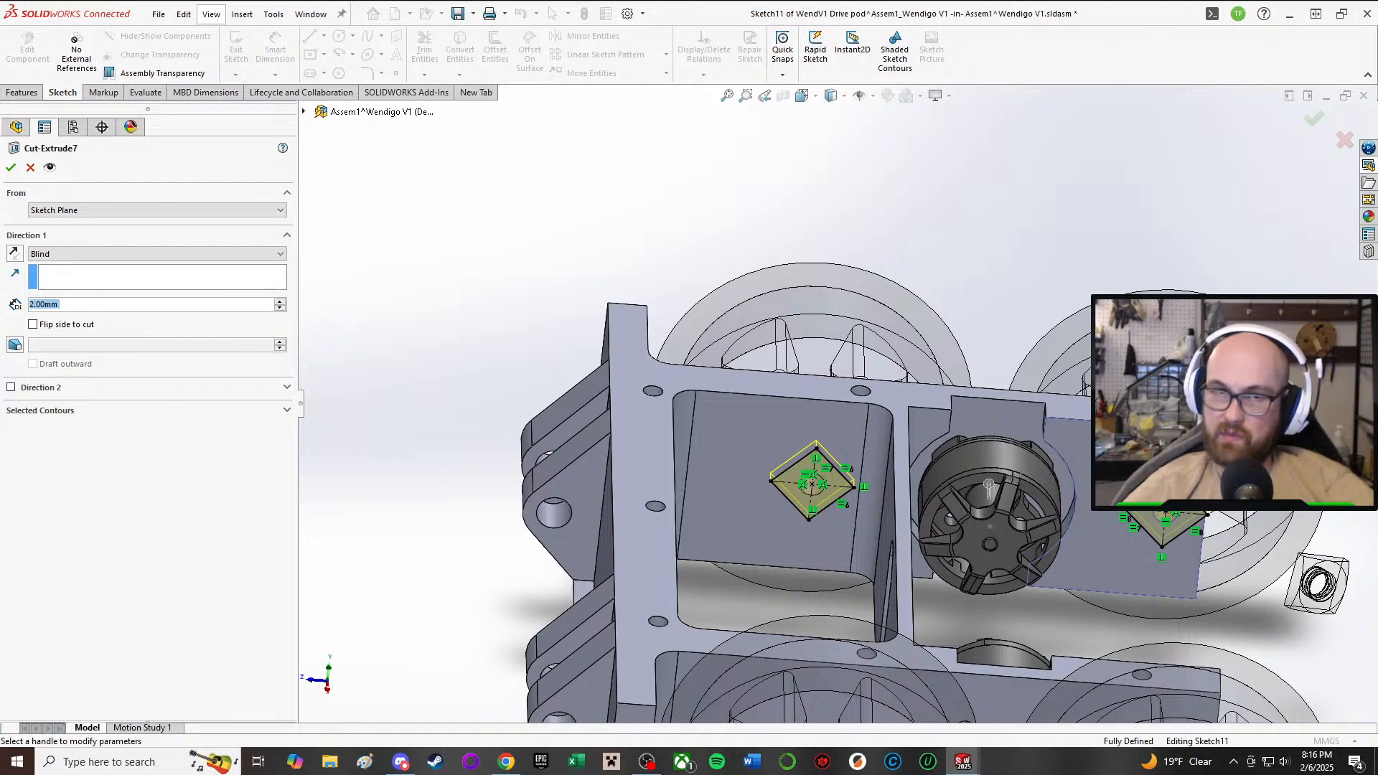
{"action": "left_click", "coordinate": [19, 174]}
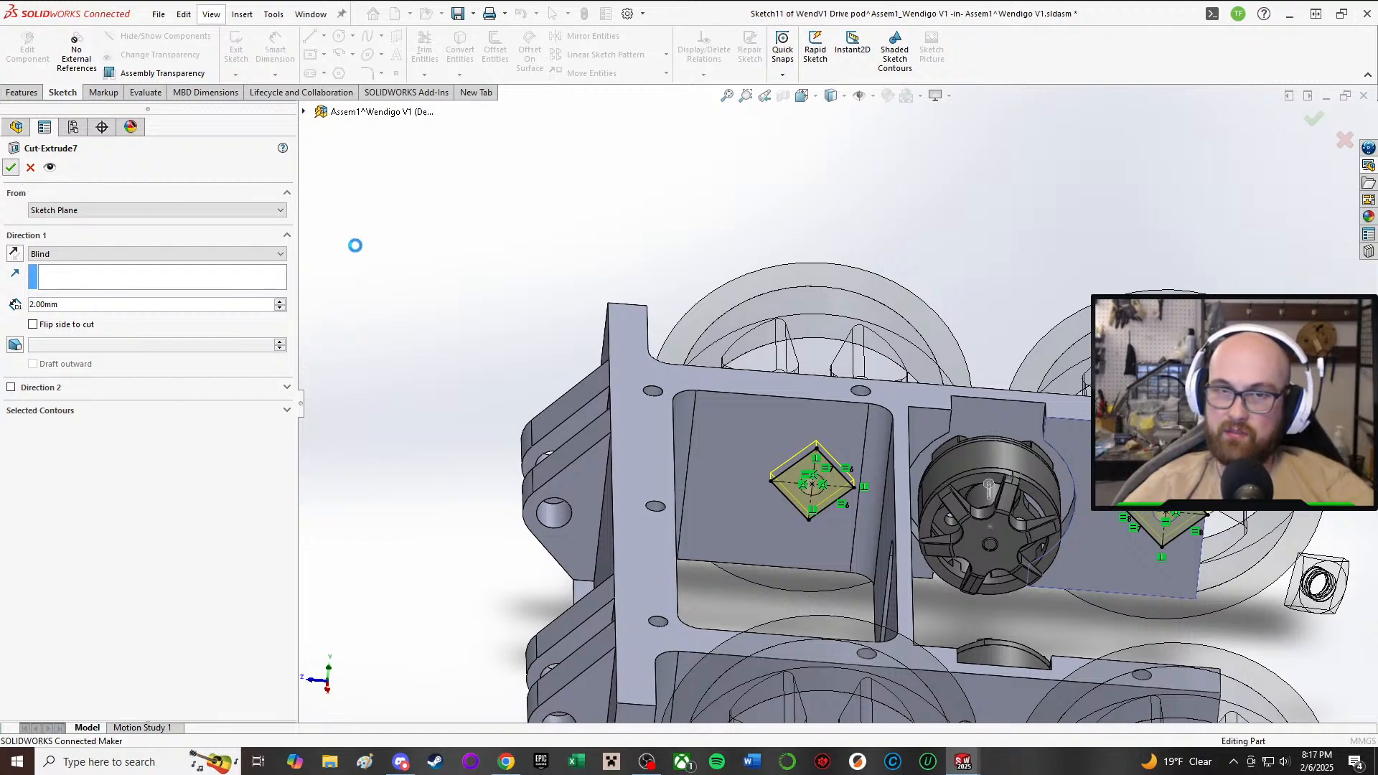
- Finish editing the drive pod in place and return to the drive subassembly
{"action": "scroll", "coordinate": [841, 461], "scroll_direction": "up", "scroll_amount": 4}
{"action": "middle_click_drag", "start_coordinate": [841, 459], "coordinate": [963, 496]}
{"action": "scroll", "coordinate": [962, 496], "scroll_direction": "down", "scroll_amount": 4}
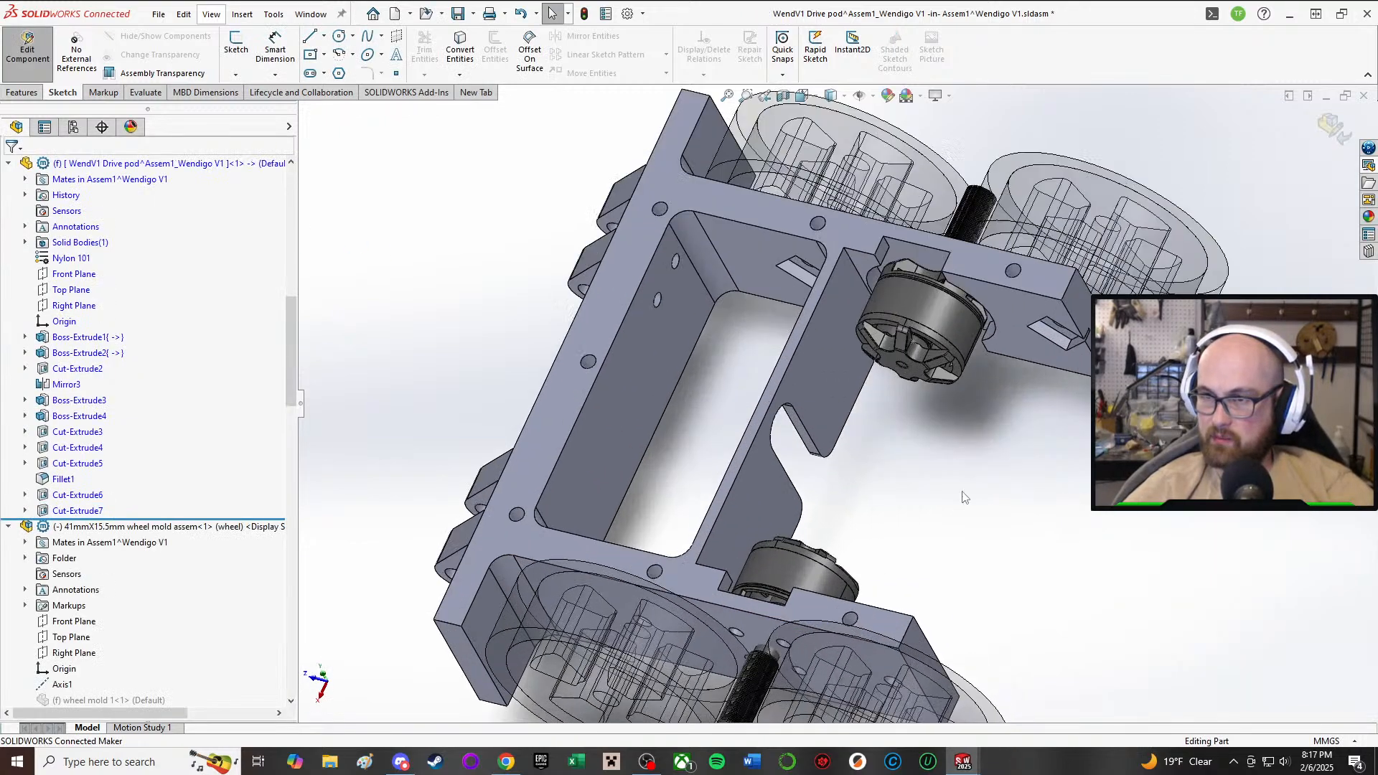
{"action": "middle_click_drag", "start_coordinate": [799, 435], "coordinate": [800, 546]}
{"action": "scroll", "coordinate": [723, 431], "scroll_direction": "up", "scroll_amount": 4}
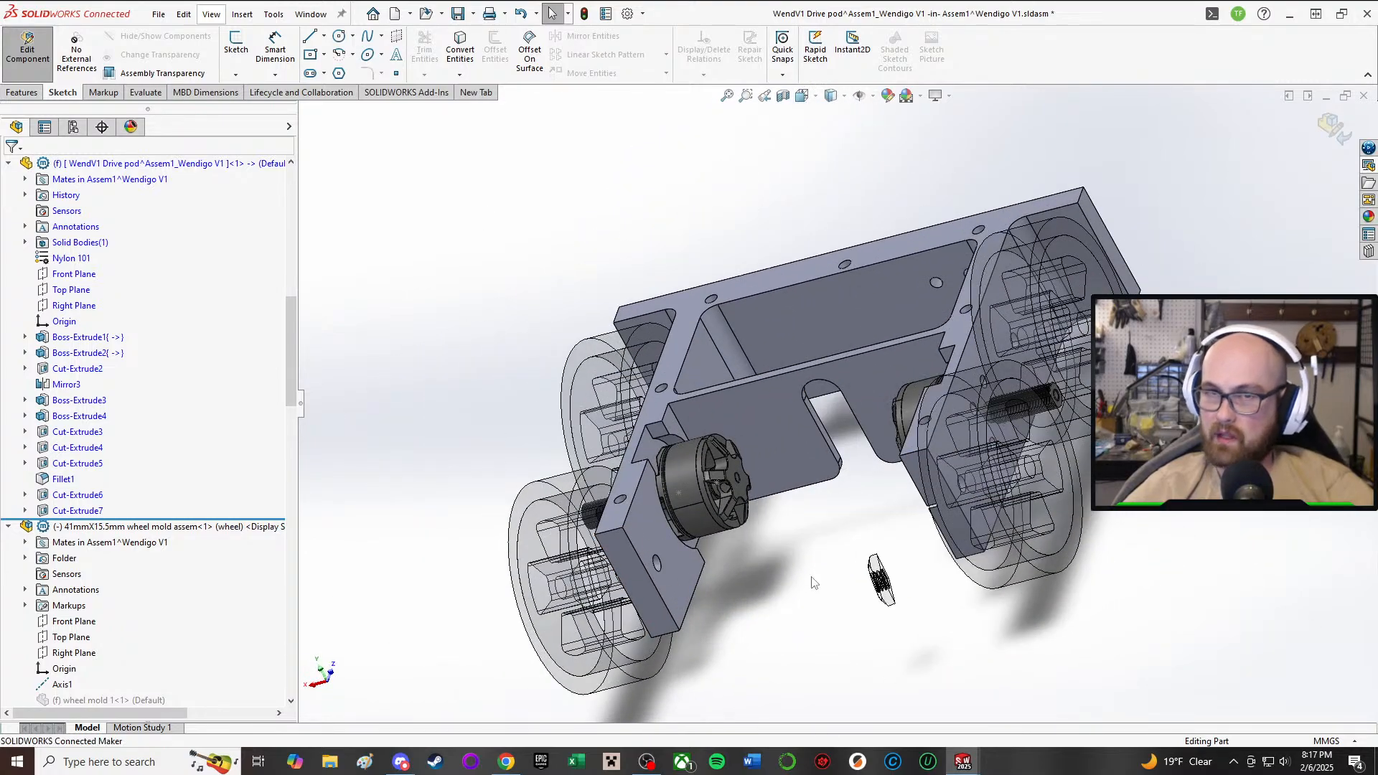
{"action": "left_click", "coordinate": [27, 49]}
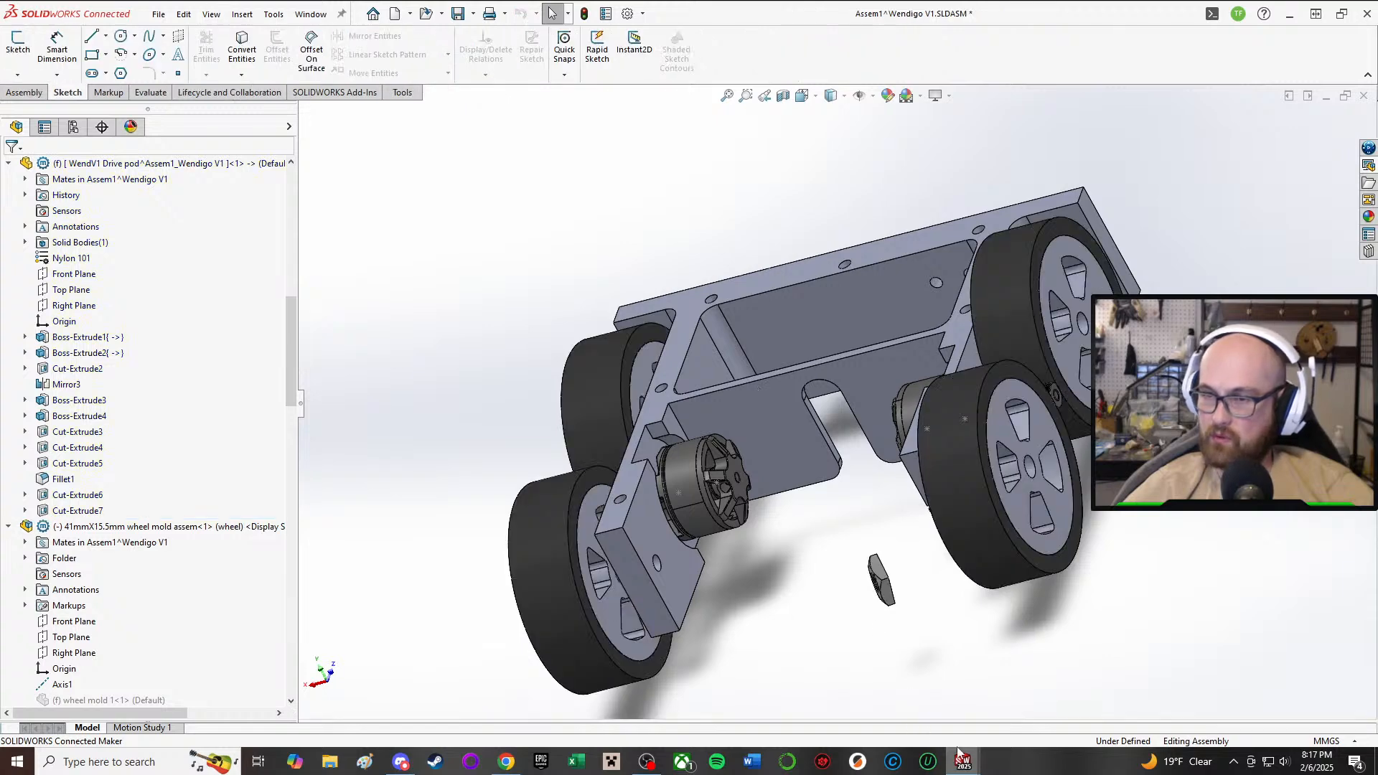
- Switch to the Wendigo V1 main assembly and examine how the drive pod's nut pocket sits beside the weapon and carbon plates
{"action": "mouse_move", "coordinate": [966, 761]}
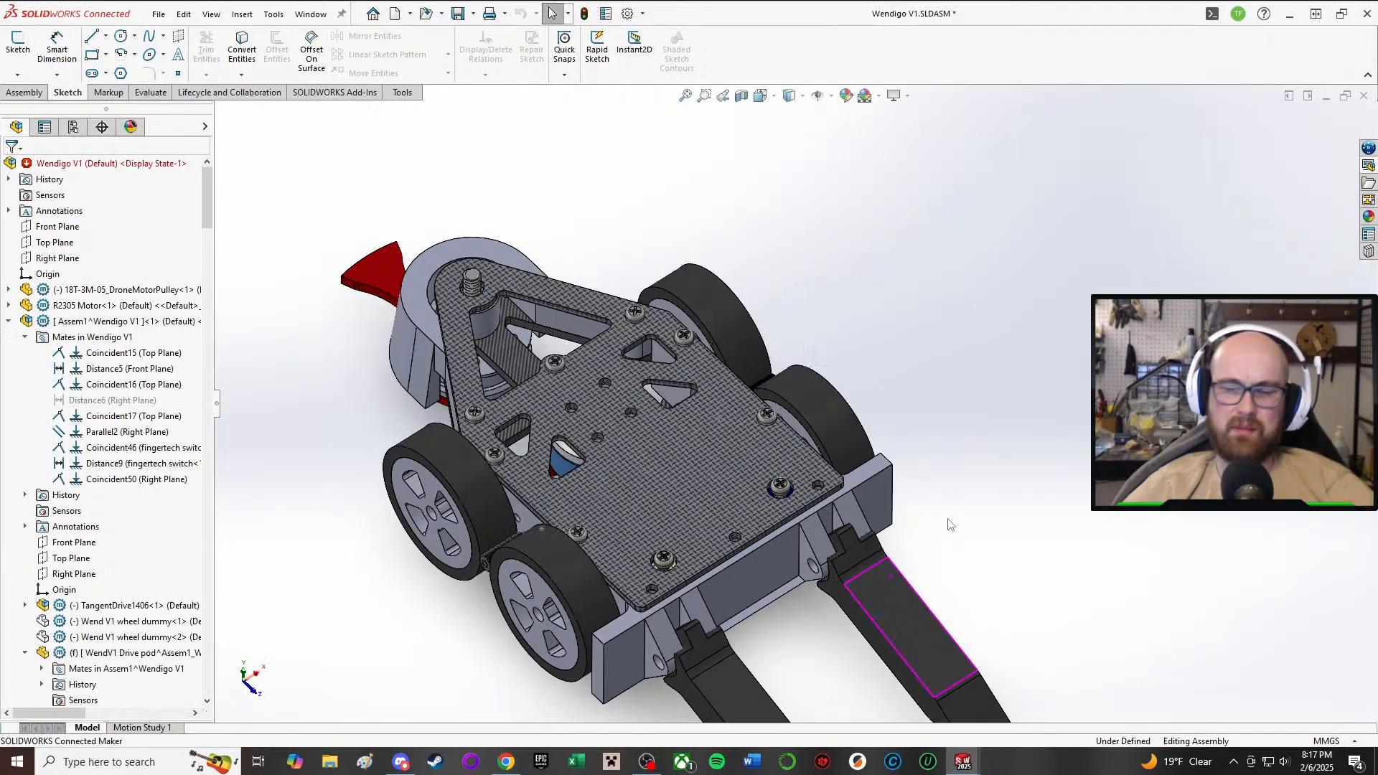
{"action": "scroll", "coordinate": [946, 521], "scroll_direction": "up", "scroll_amount": 2}
{"action": "middle_click_drag", "start_coordinate": [946, 521], "coordinate": [1336, 606]}
{"action": "scroll", "coordinate": [867, 411], "scroll_direction": "down", "scroll_amount": 6}
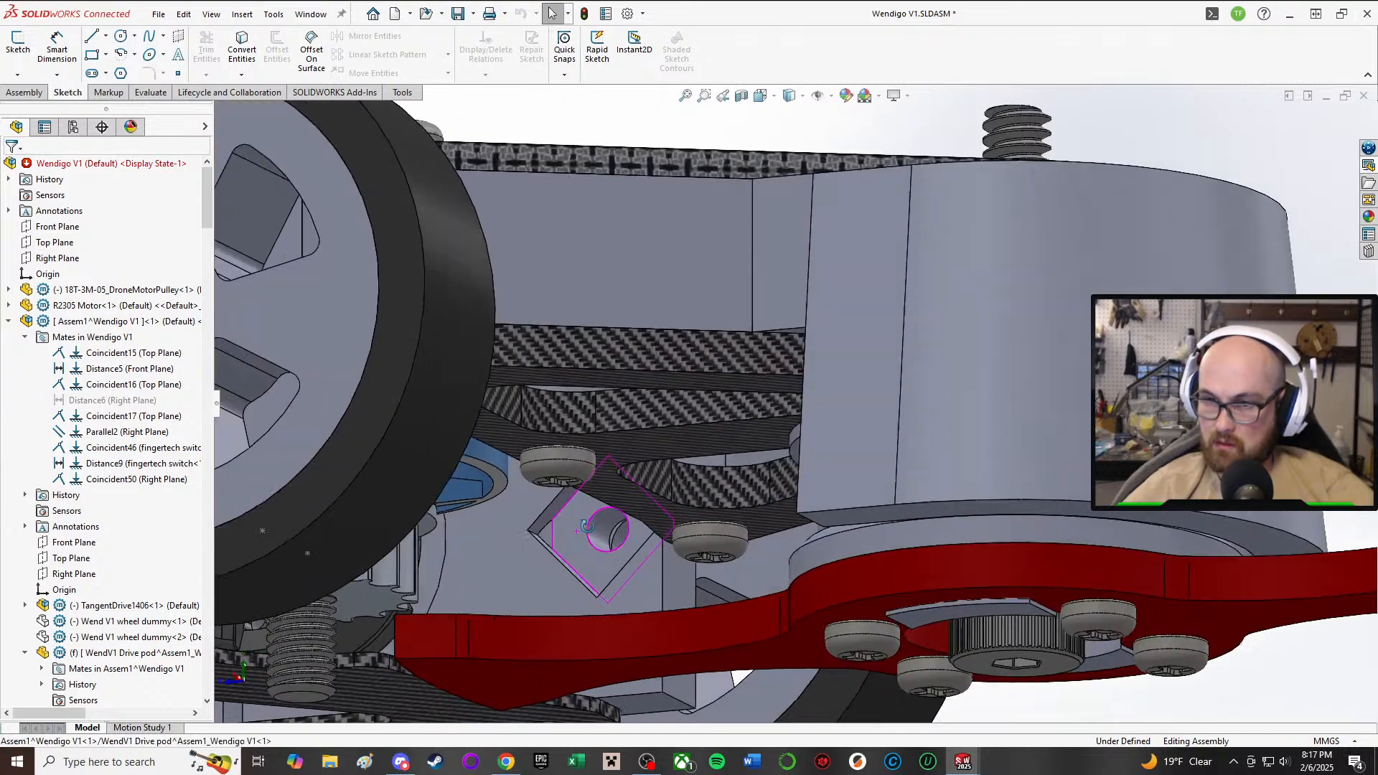
{"action": "middle_click_drag", "start_coordinate": [585, 526], "coordinate": [818, 202]}
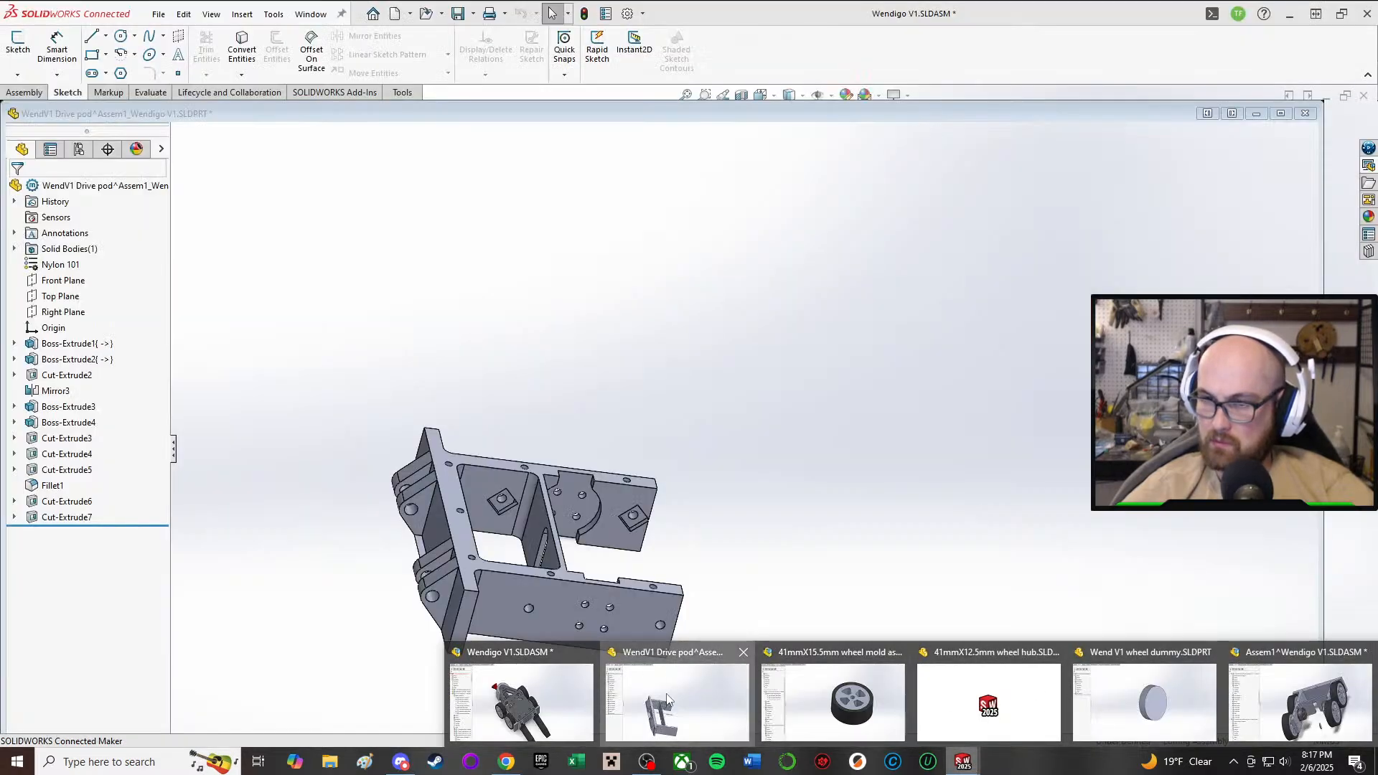
- Switch to the drive pod part's own window and open the sketch of the square pocket cut for editing
{"action": "left_click", "coordinate": [677, 700]}
{"action": "middle_click_drag", "start_coordinate": [700, 463], "coordinate": [647, 352]}
{"action": "scroll", "coordinate": [662, 511], "scroll_direction": "down", "scroll_amount": 3}
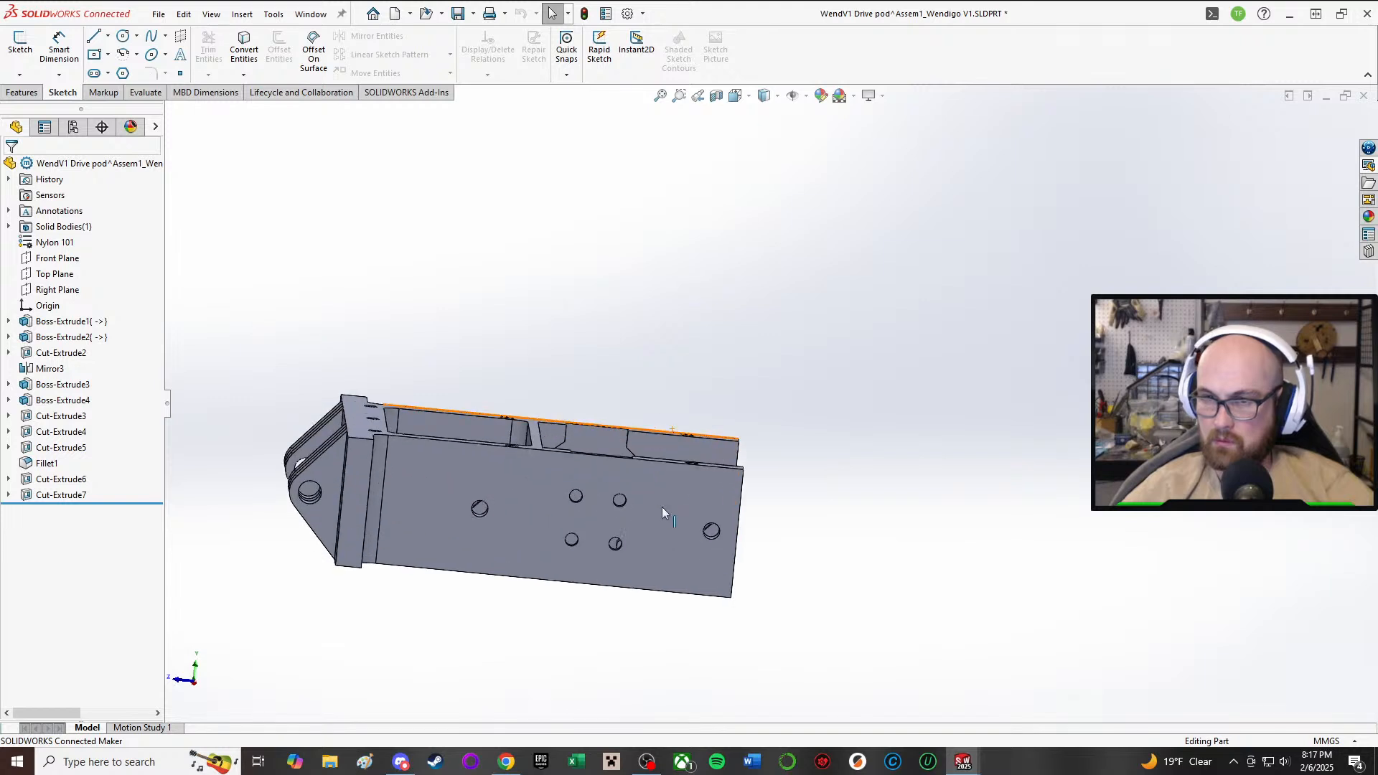
{"action": "middle_click_drag", "start_coordinate": [662, 511], "coordinate": [639, 607]}
{"action": "scroll", "coordinate": [741, 455], "scroll_direction": "down", "scroll_amount": 3}
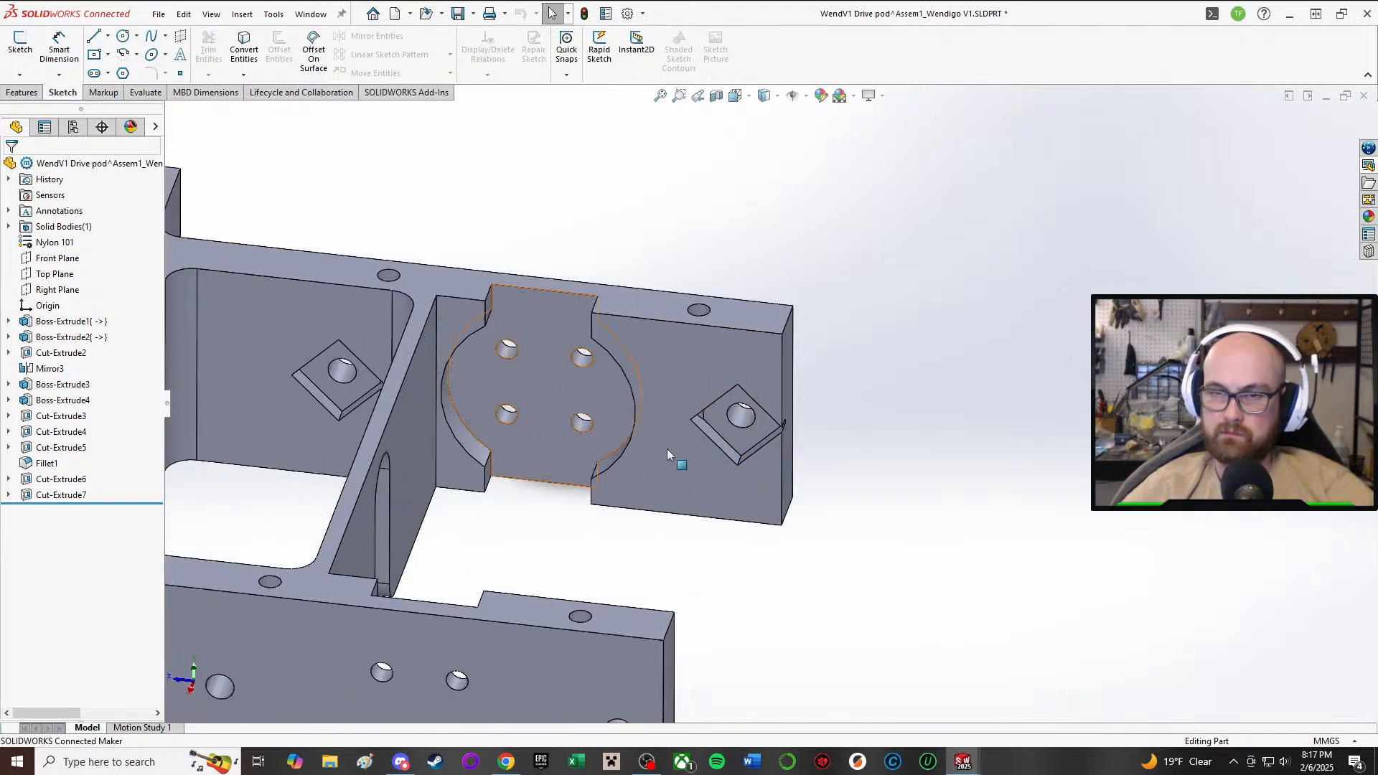
{"action": "left_click", "coordinate": [61, 494]}
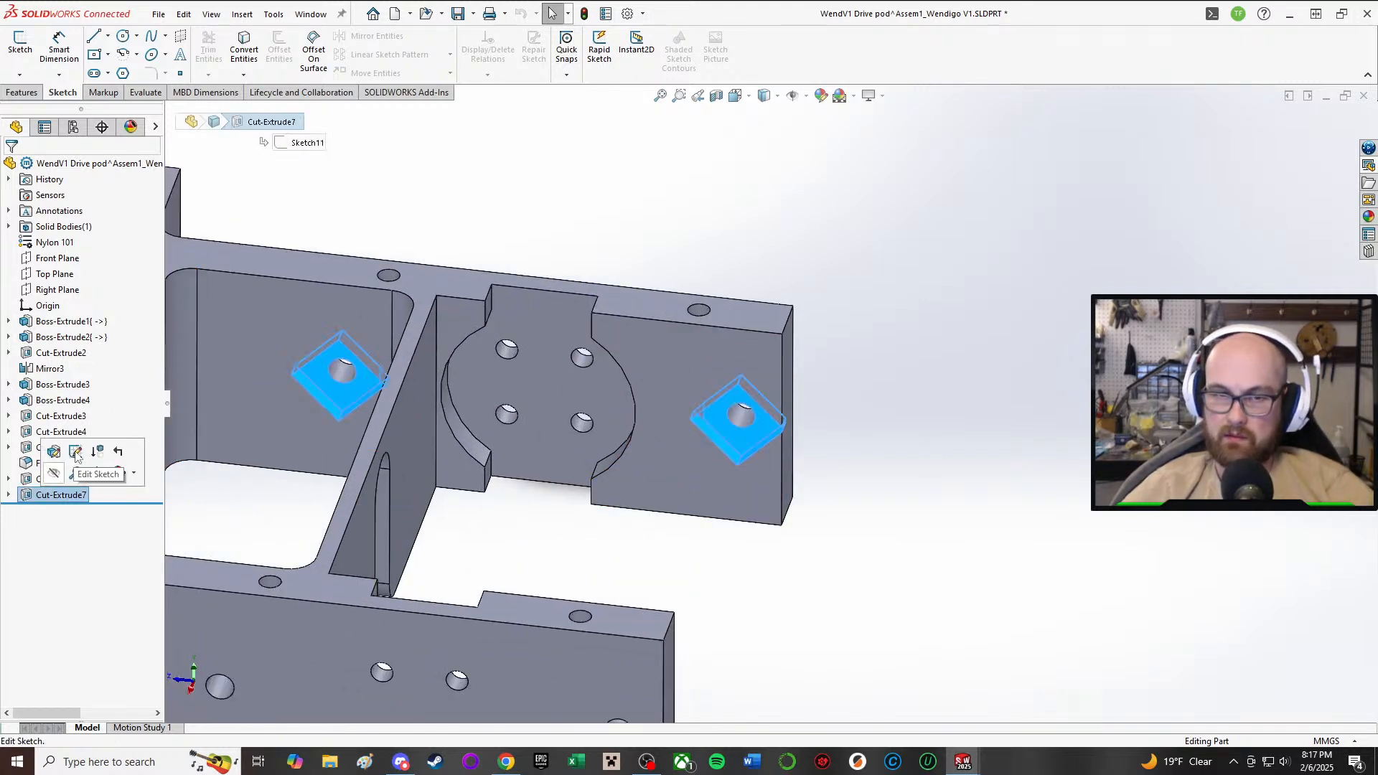
{"action": "left_click", "coordinate": [97, 451]}
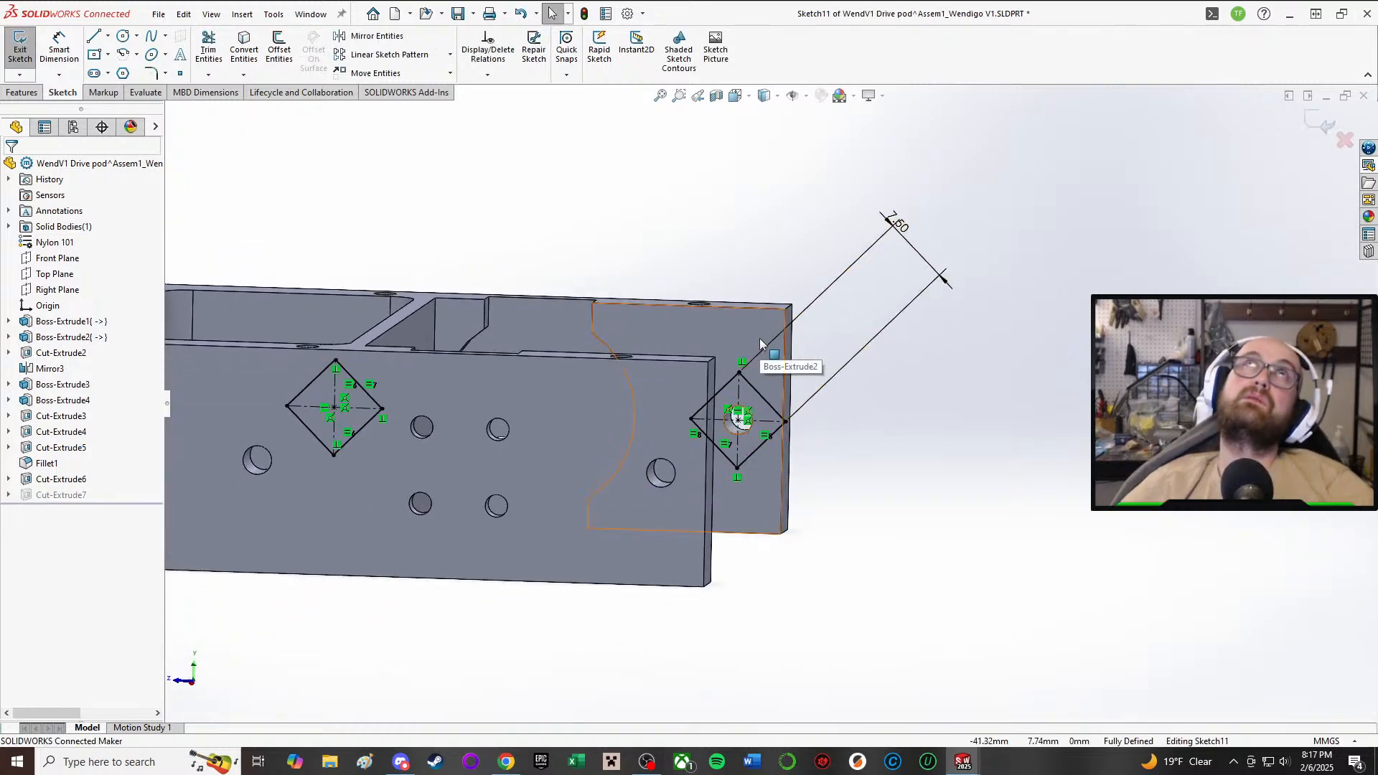
- Try removing the 7.6 mm dimension and making the end diamond's upper side horizontal, and delete that horizontal relation
{"action": "left_click", "coordinate": [908, 238]}
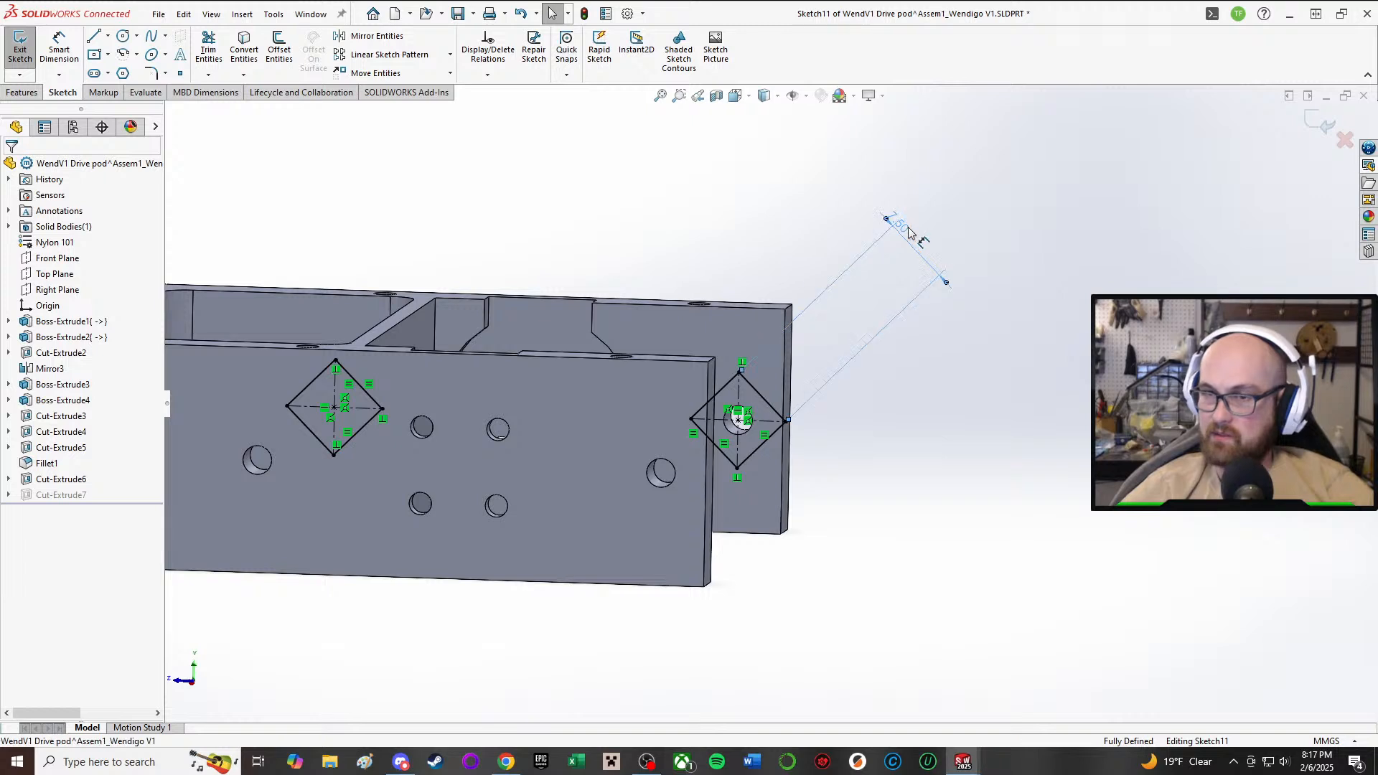
{"action": "key", "text": "Delete"}
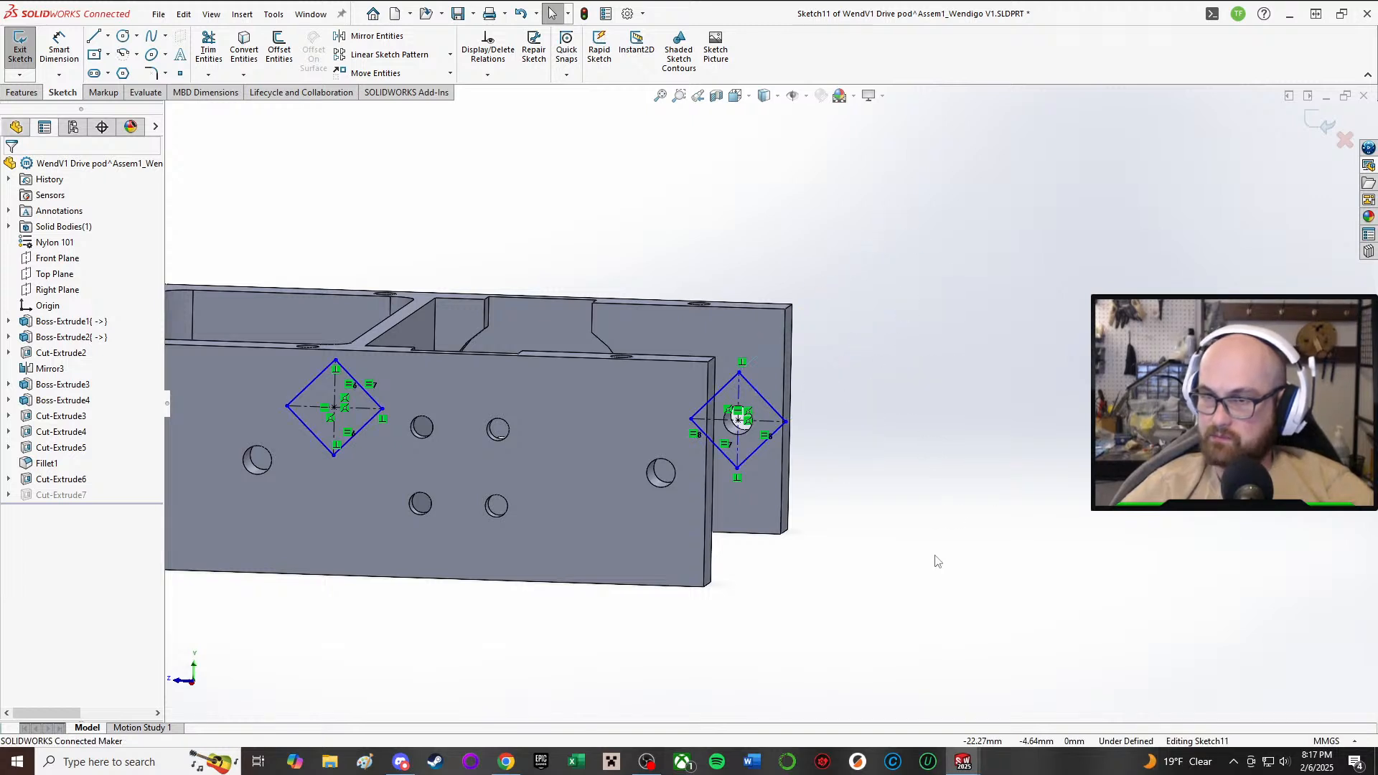
{"action": "left_click", "coordinate": [763, 399]}
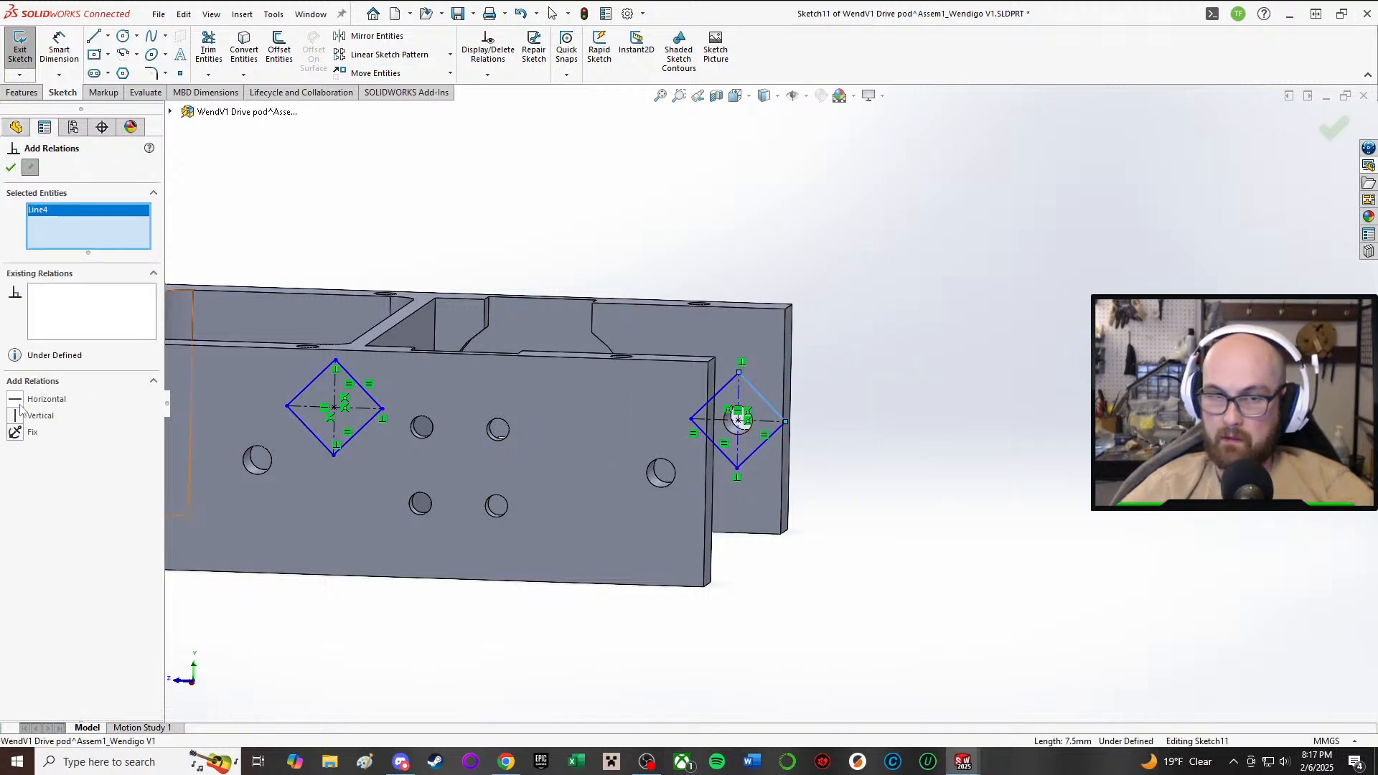
{"action": "left_click", "coordinate": [20, 406]}
{"action": "left_click", "coordinate": [60, 291]}
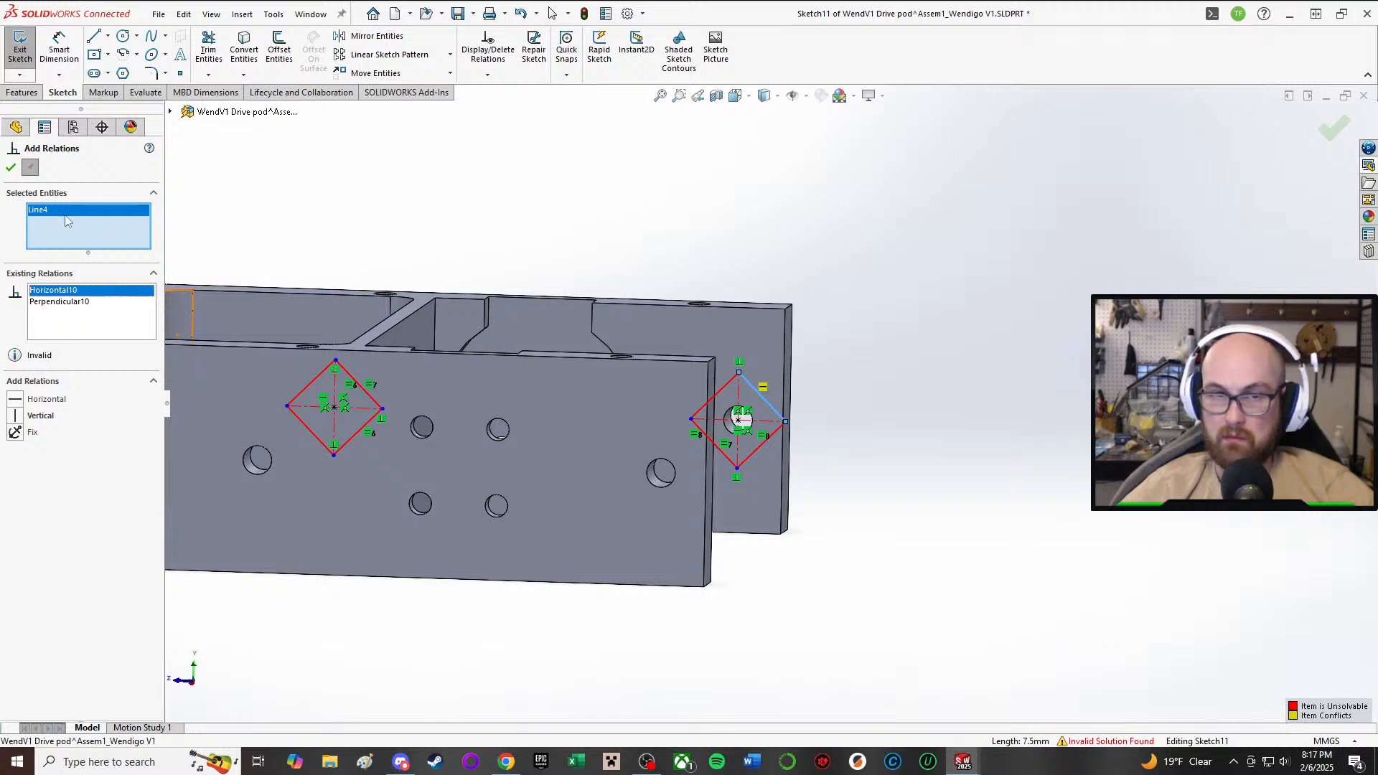
{"action": "key", "text": "Delete"}
{"action": "left_click", "coordinate": [10, 167]}
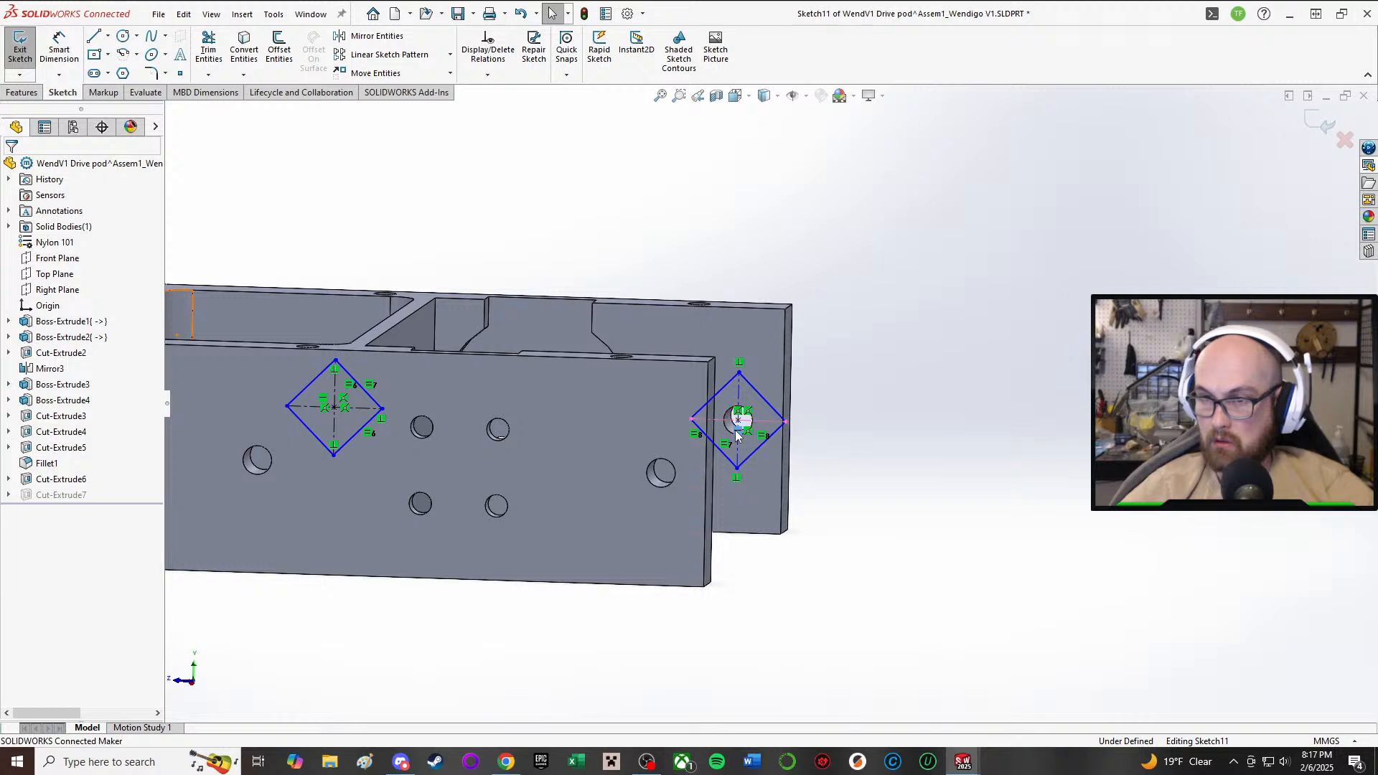
- Try rotating the undimensioned end square by its corner, and undo back to the diamond with its 7.6 mm dimension
{"action": "left_click_drag", "start_coordinate": [788, 429], "coordinate": [783, 394]}
{"action": "left_click", "coordinate": [1077, 462]}
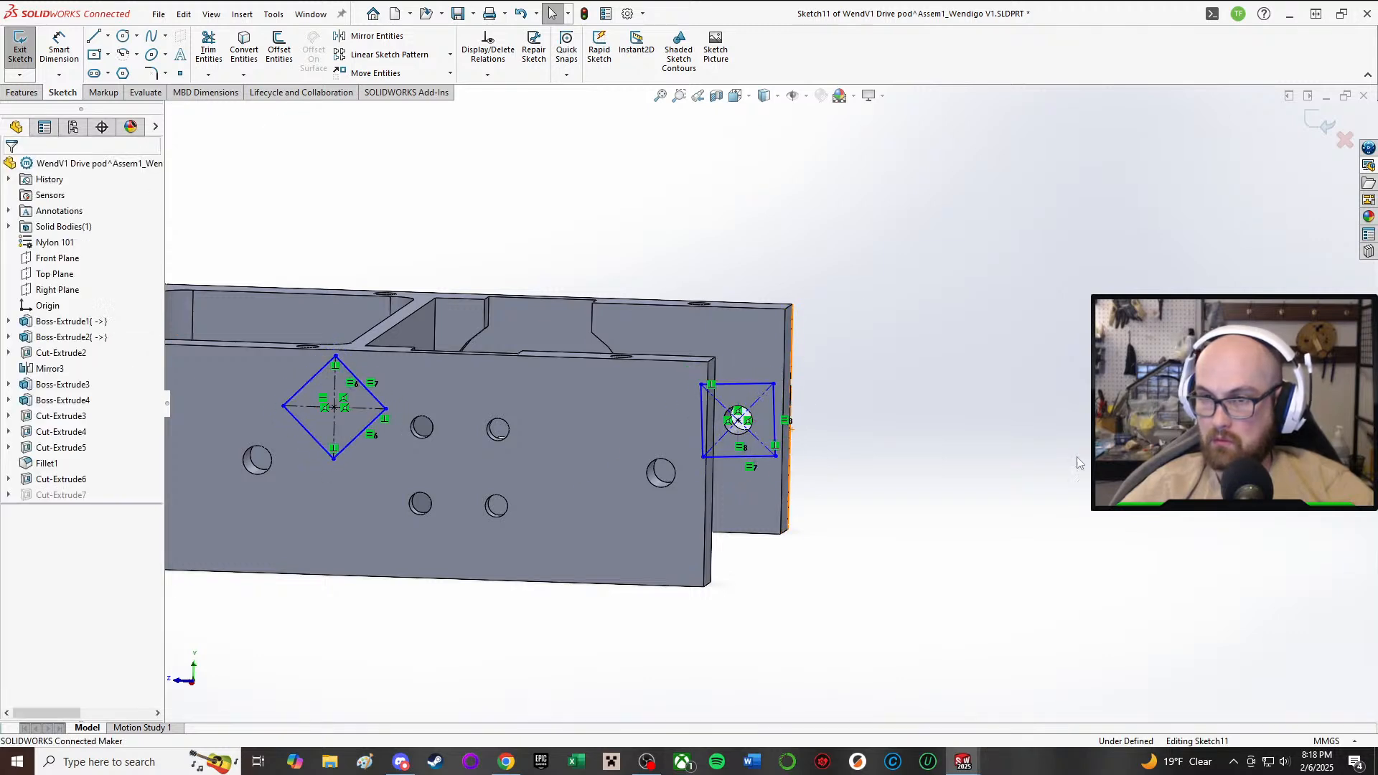
{"action": "key", "text": "ctrl+z"}
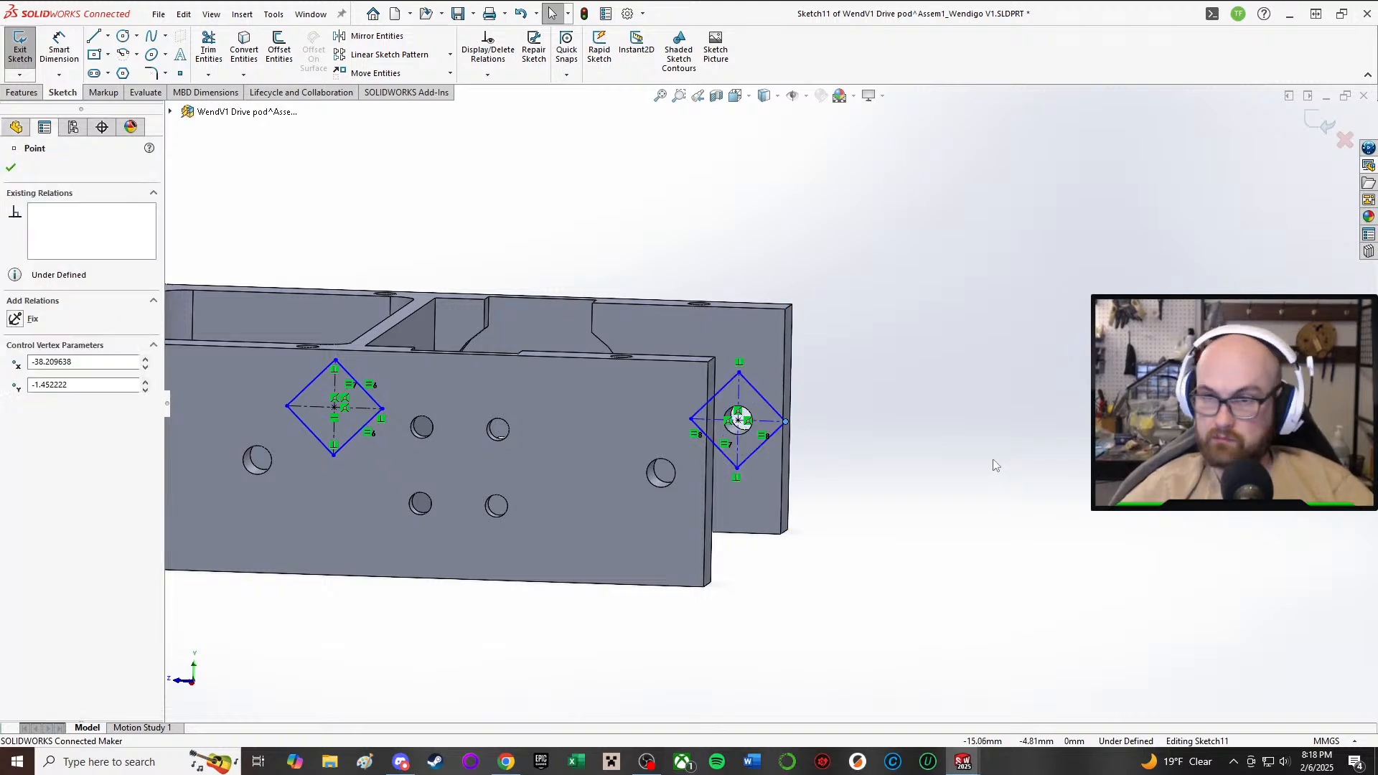
{"action": "key", "text": "ctrl+z"}
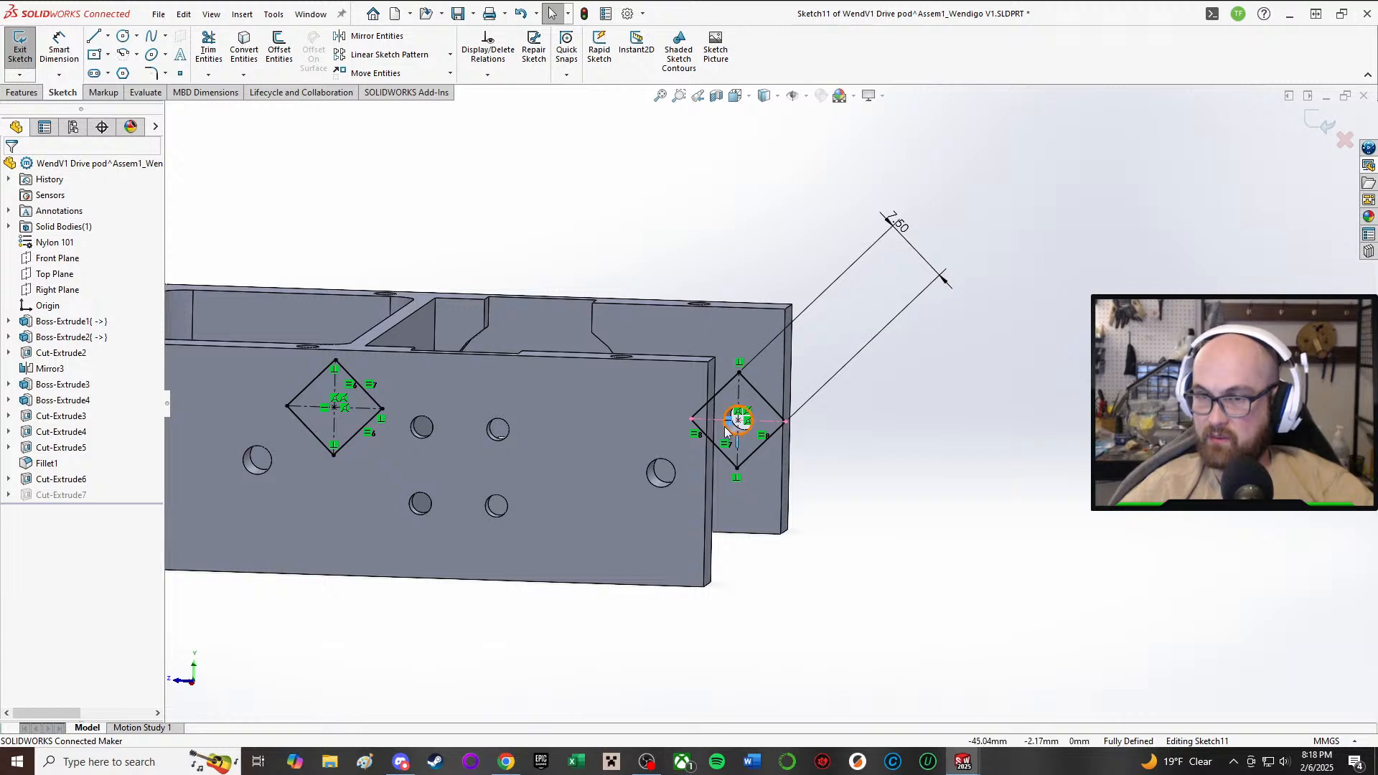
- Remove the horizontal relation from the end square's diagonal, rotate the square, and make its lower side horizontal
{"action": "key", "text": "Delete"}
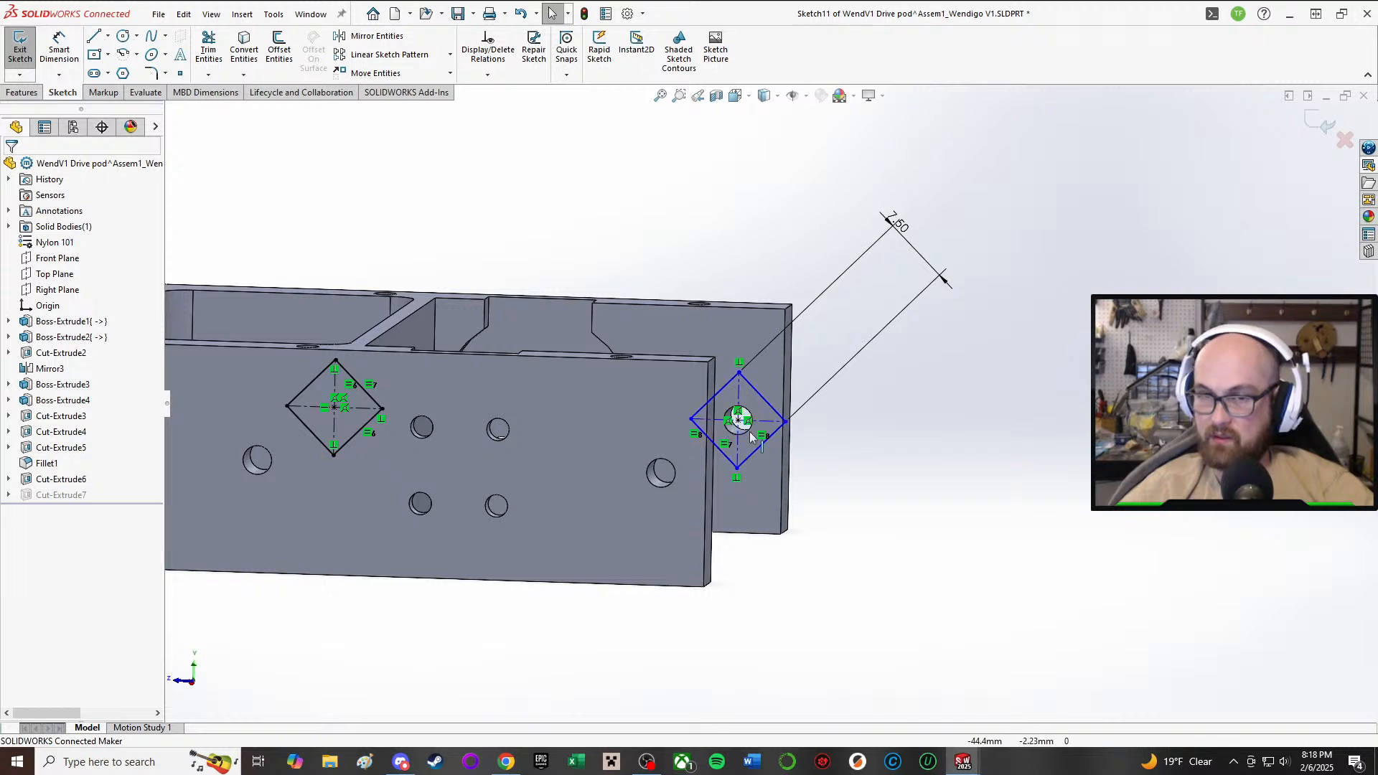
{"action": "left_click", "coordinate": [785, 422]}
{"action": "left_click_drag", "start_coordinate": [785, 422], "coordinate": [797, 477]}
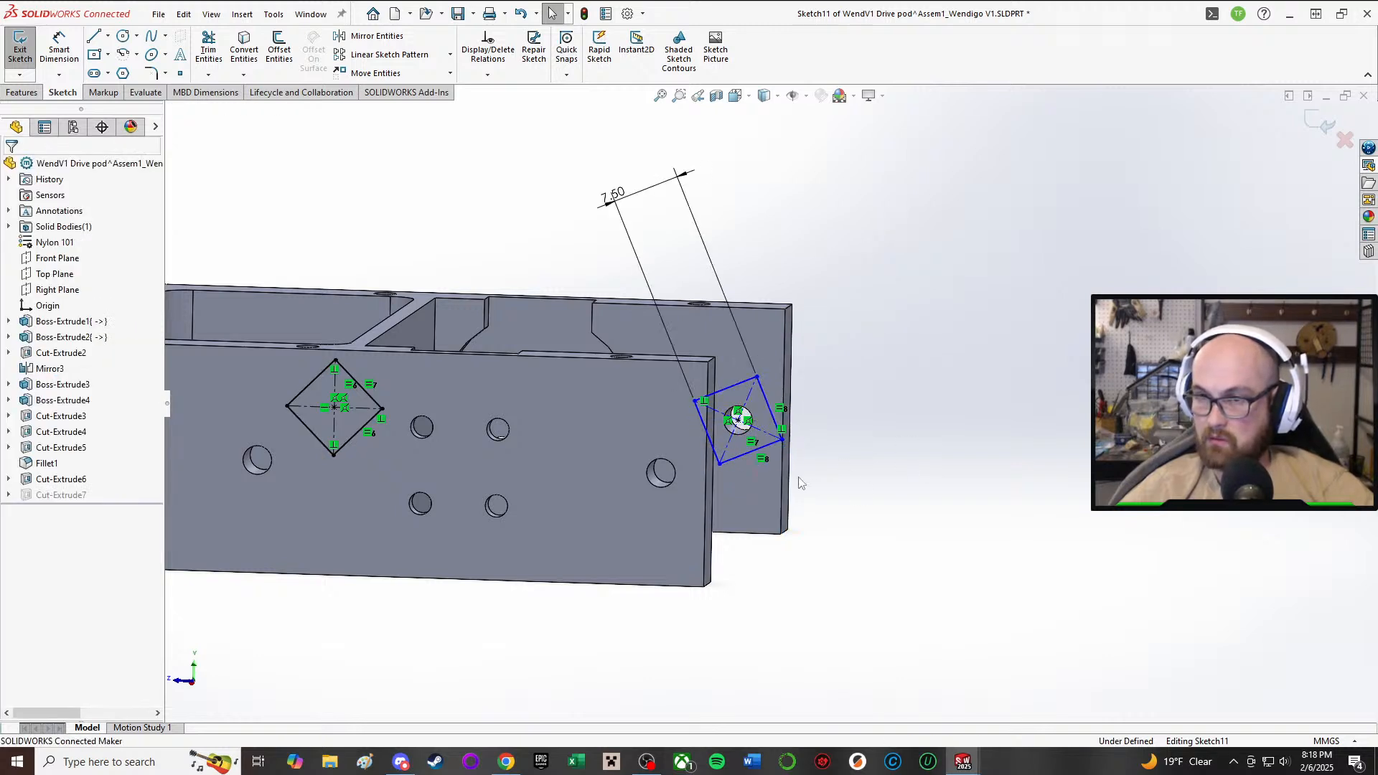
{"action": "left_click", "coordinate": [742, 458]}
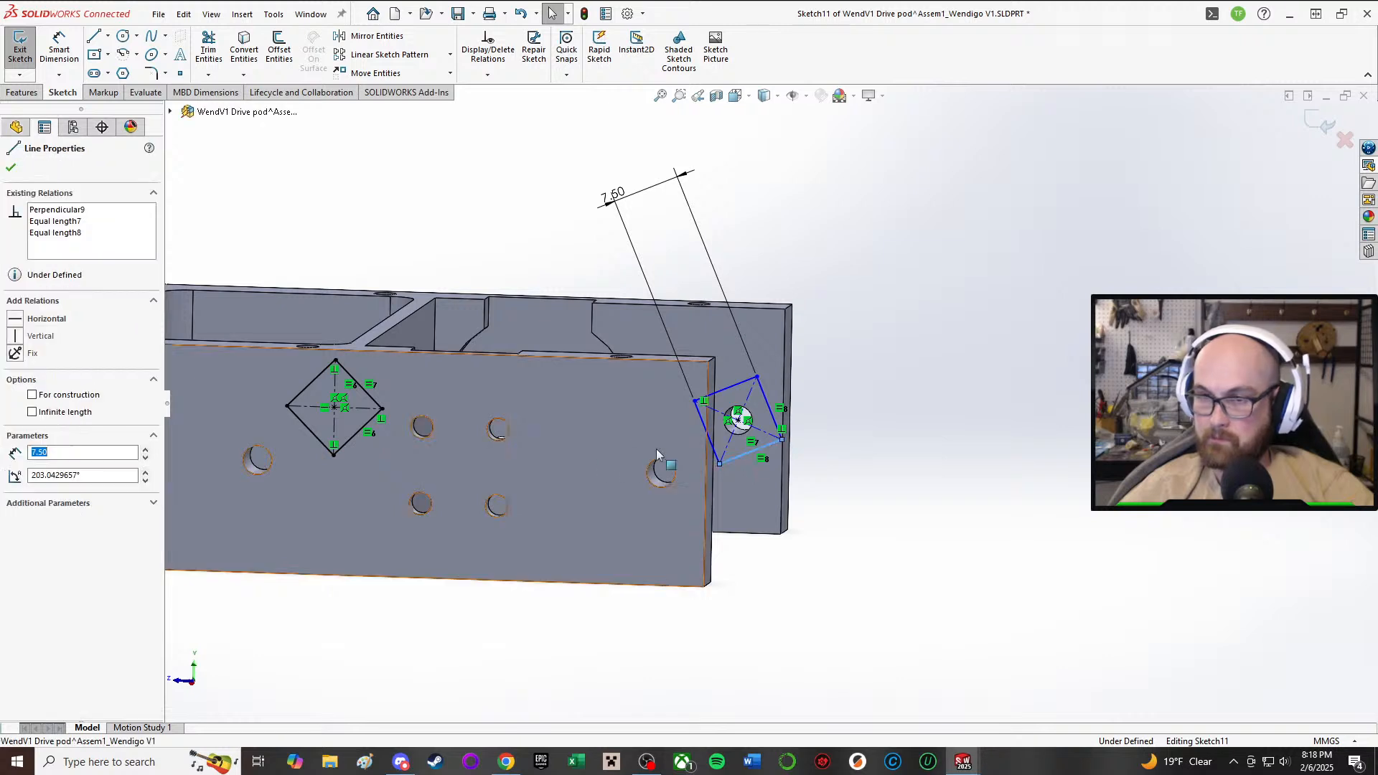
{"action": "left_click", "coordinate": [14, 319]}
{"action": "left_click", "coordinate": [945, 594]}
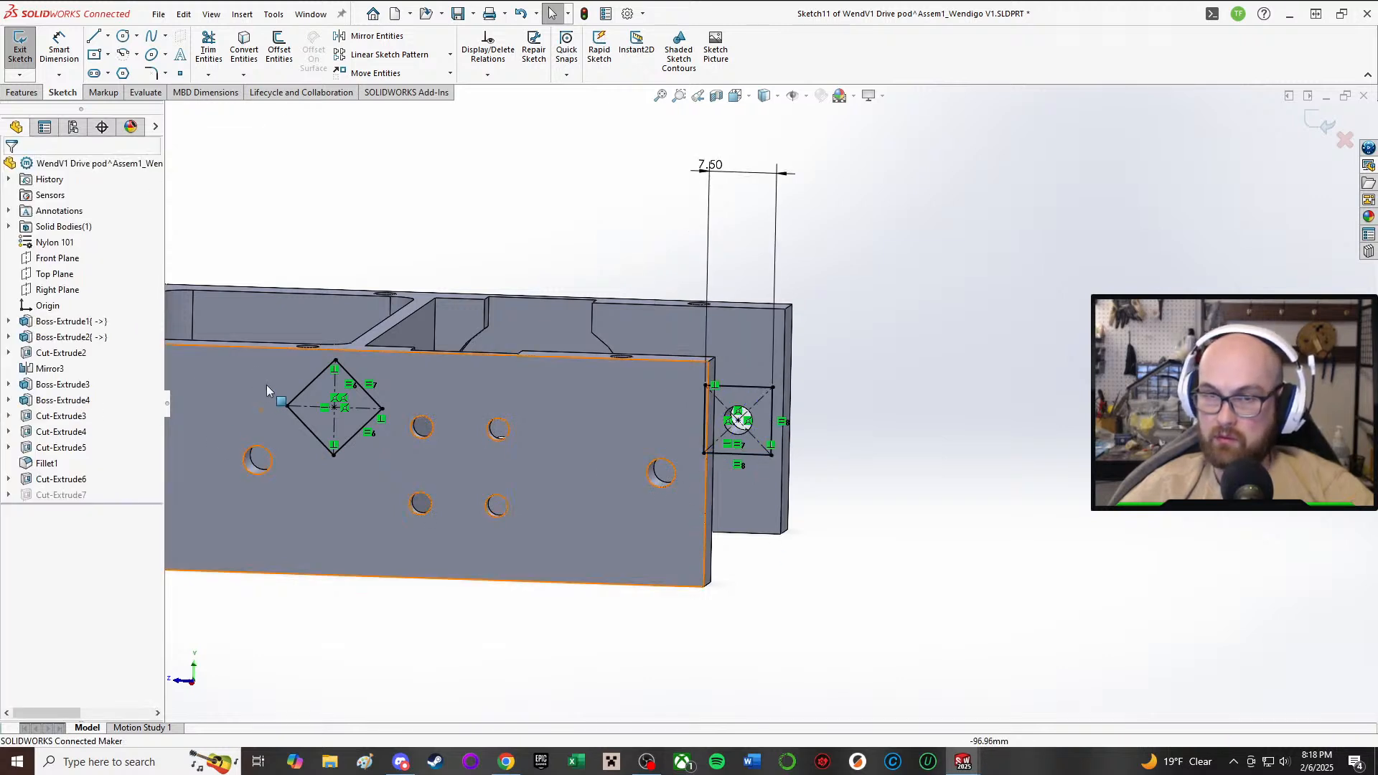
- Remove the horizontal relation from the closed-pocket square's diagonal and make its lower side horizontal
{"action": "left_click", "coordinate": [323, 408]}
{"action": "key", "text": "Delete"}
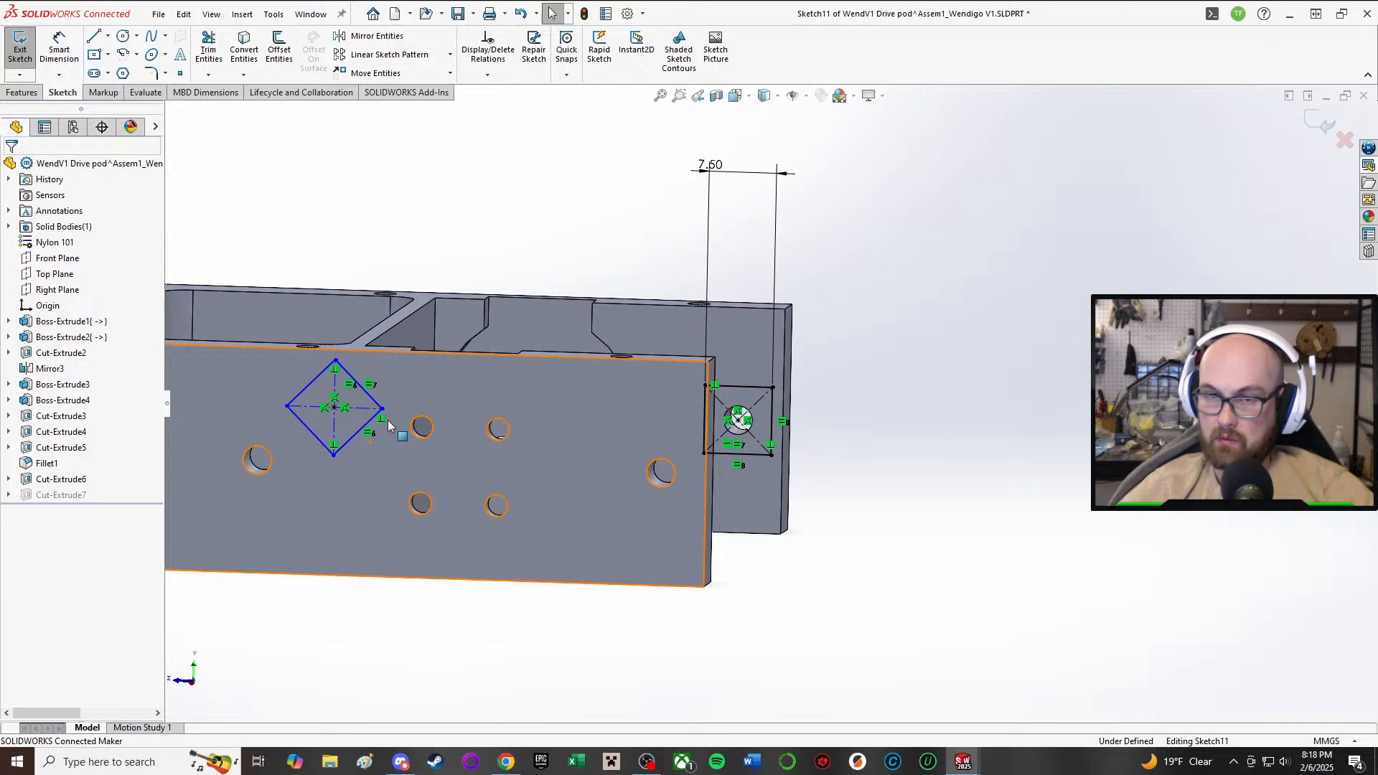
{"action": "left_click", "coordinate": [311, 430]}
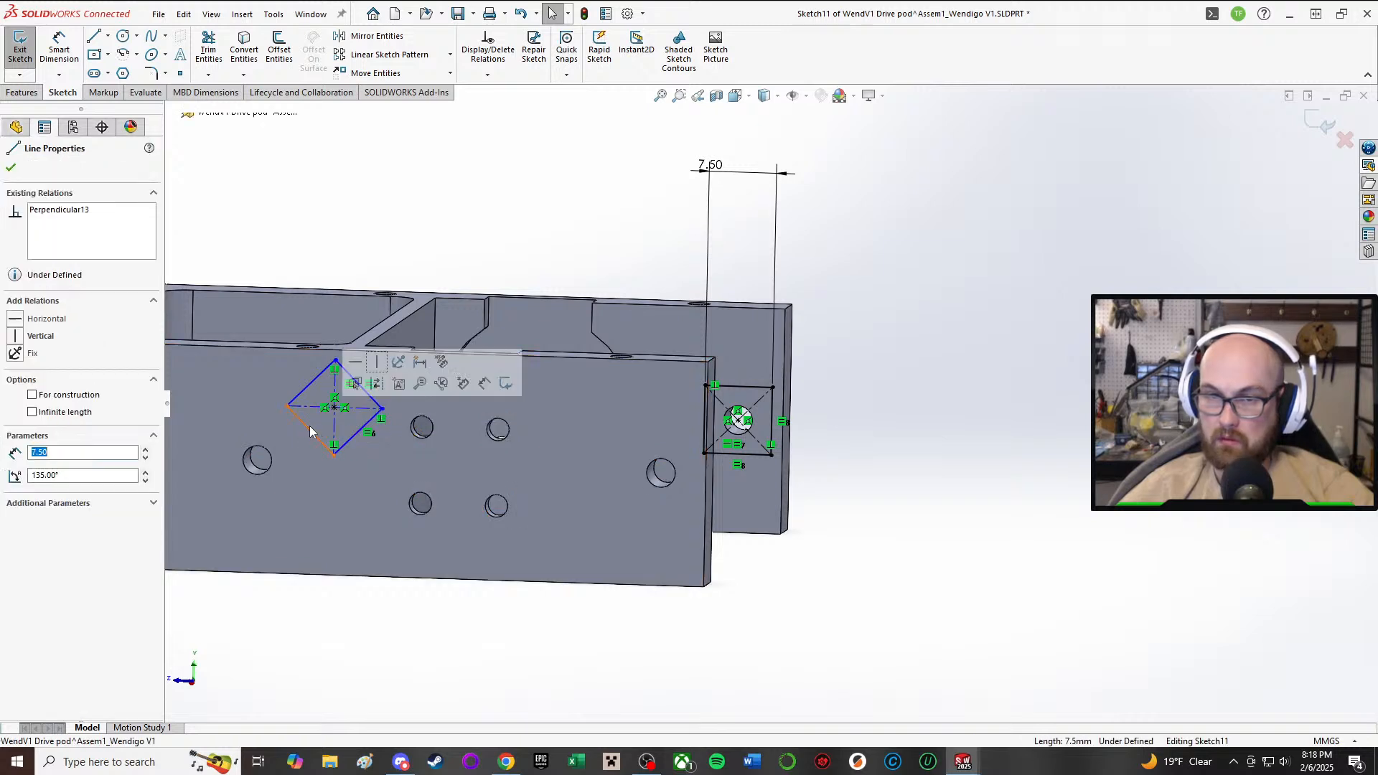
{"action": "left_click", "coordinate": [15, 321]}
{"action": "left_click", "coordinate": [11, 169]}
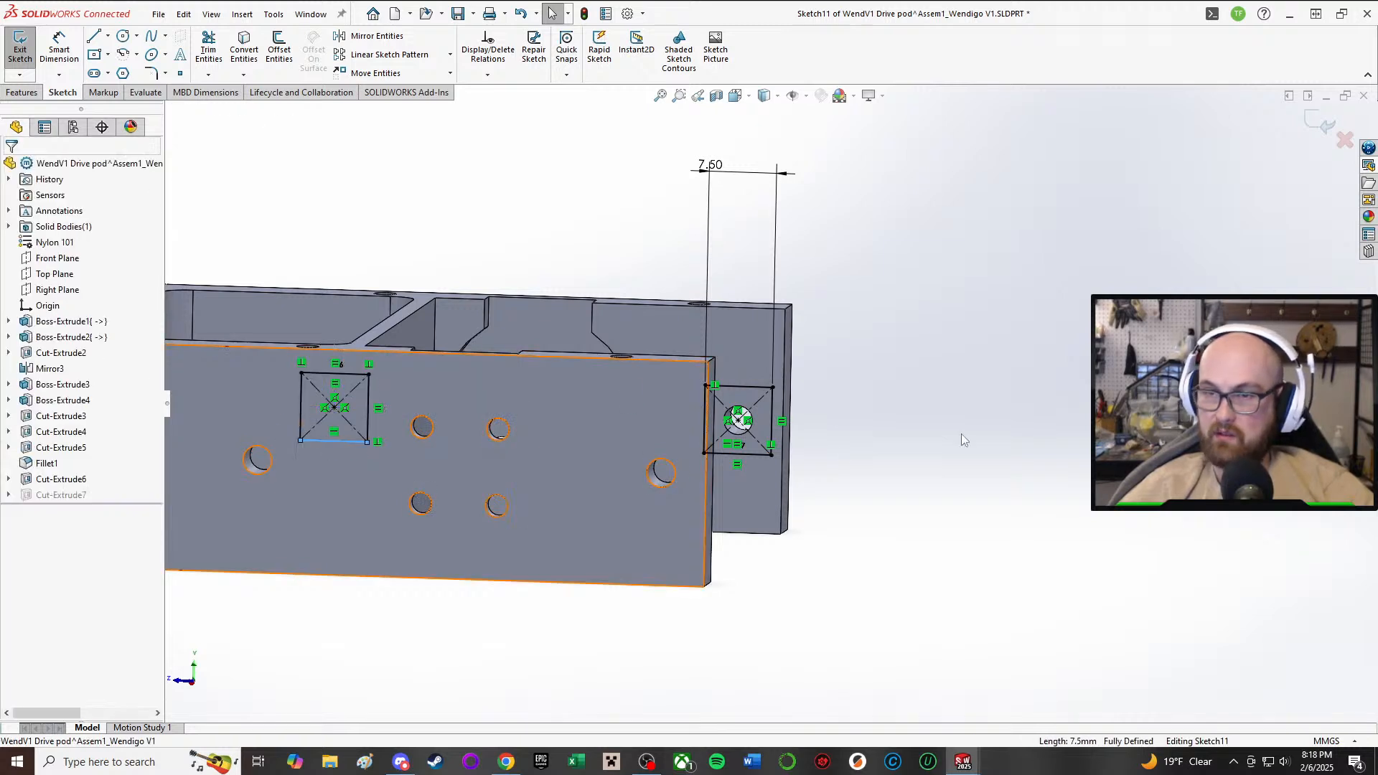
- Exit the sketch to rebuild the cut with upright square pockets, and inspect the drive pod from several angles
{"action": "middle_click_drag", "start_coordinate": [962, 434], "coordinate": [807, 415]}
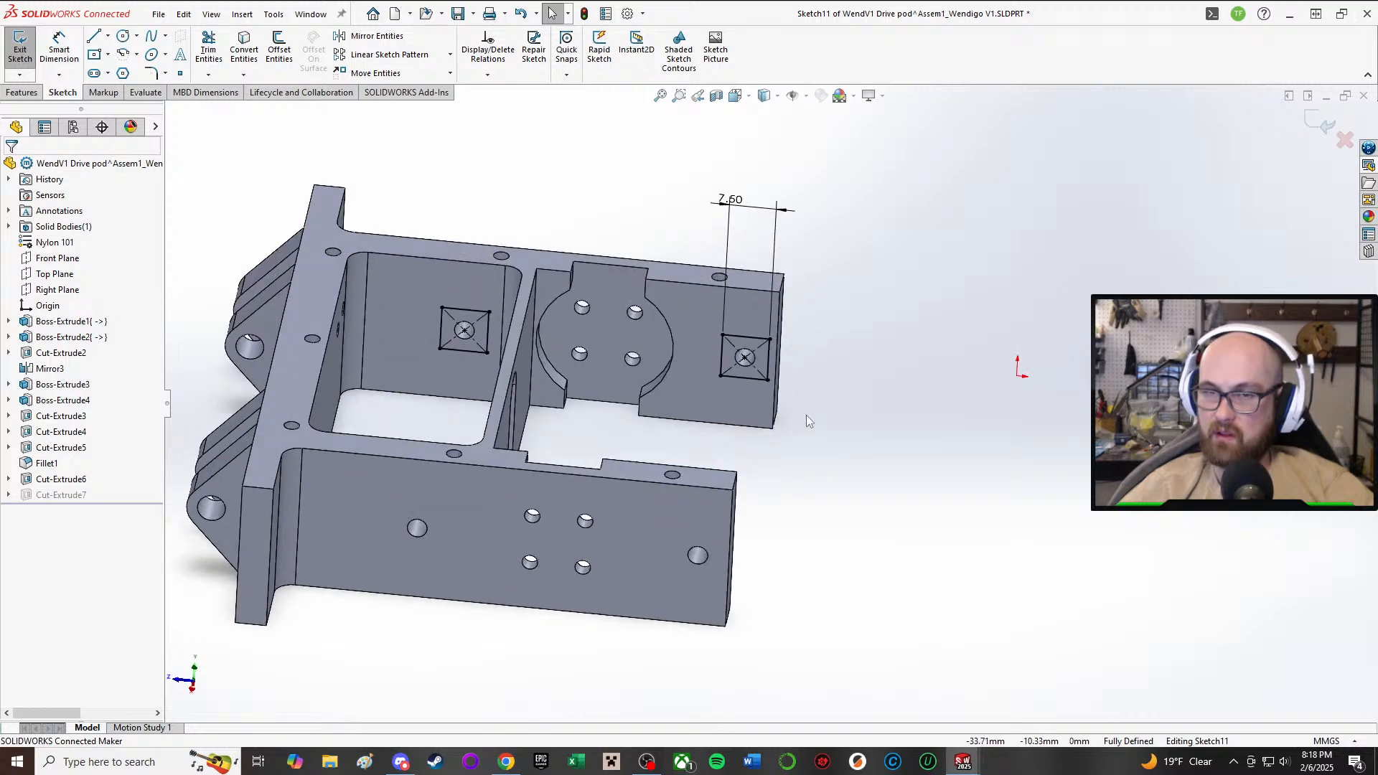
{"action": "left_click", "coordinate": [20, 51]}
{"action": "middle_click_drag", "start_coordinate": [823, 394], "coordinate": [758, 377]}
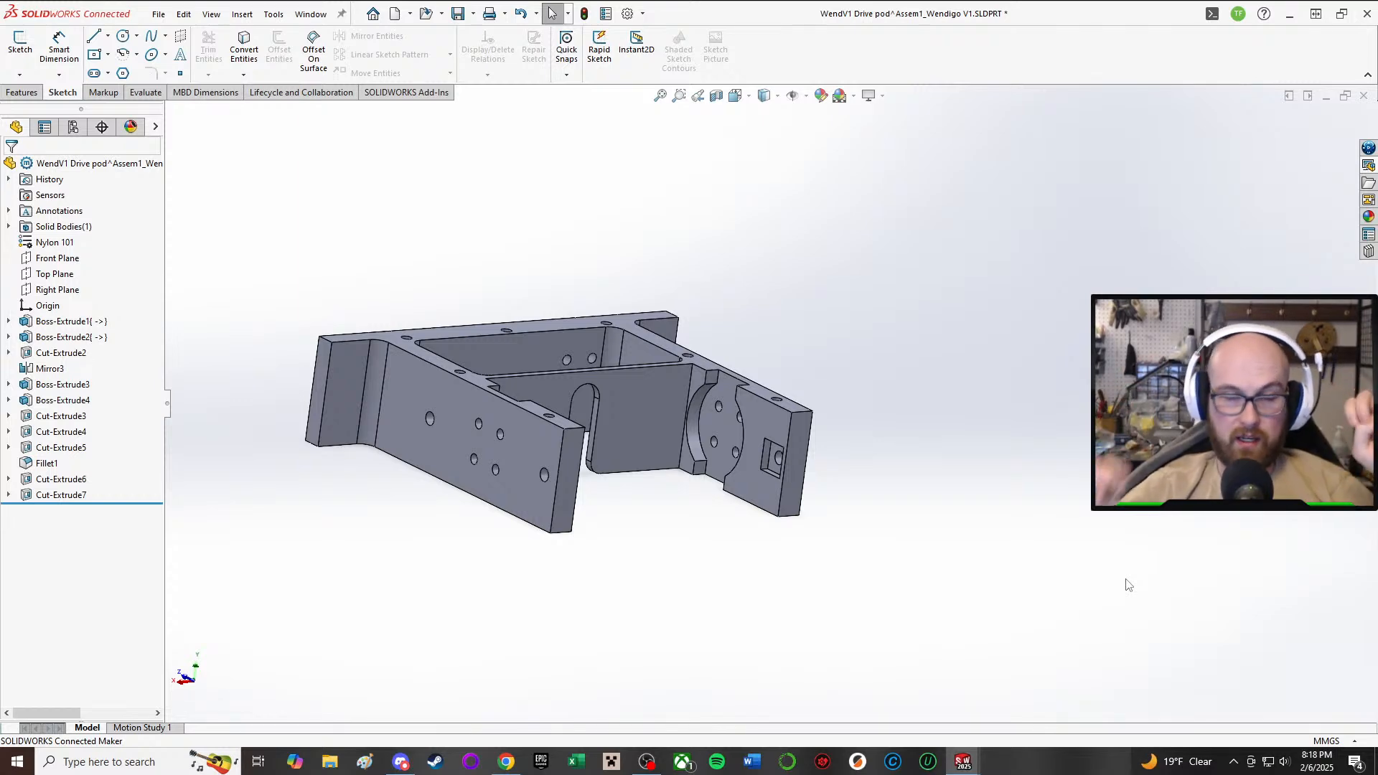
{"action": "middle_click_drag", "start_coordinate": [852, 635], "coordinate": [673, 481]}
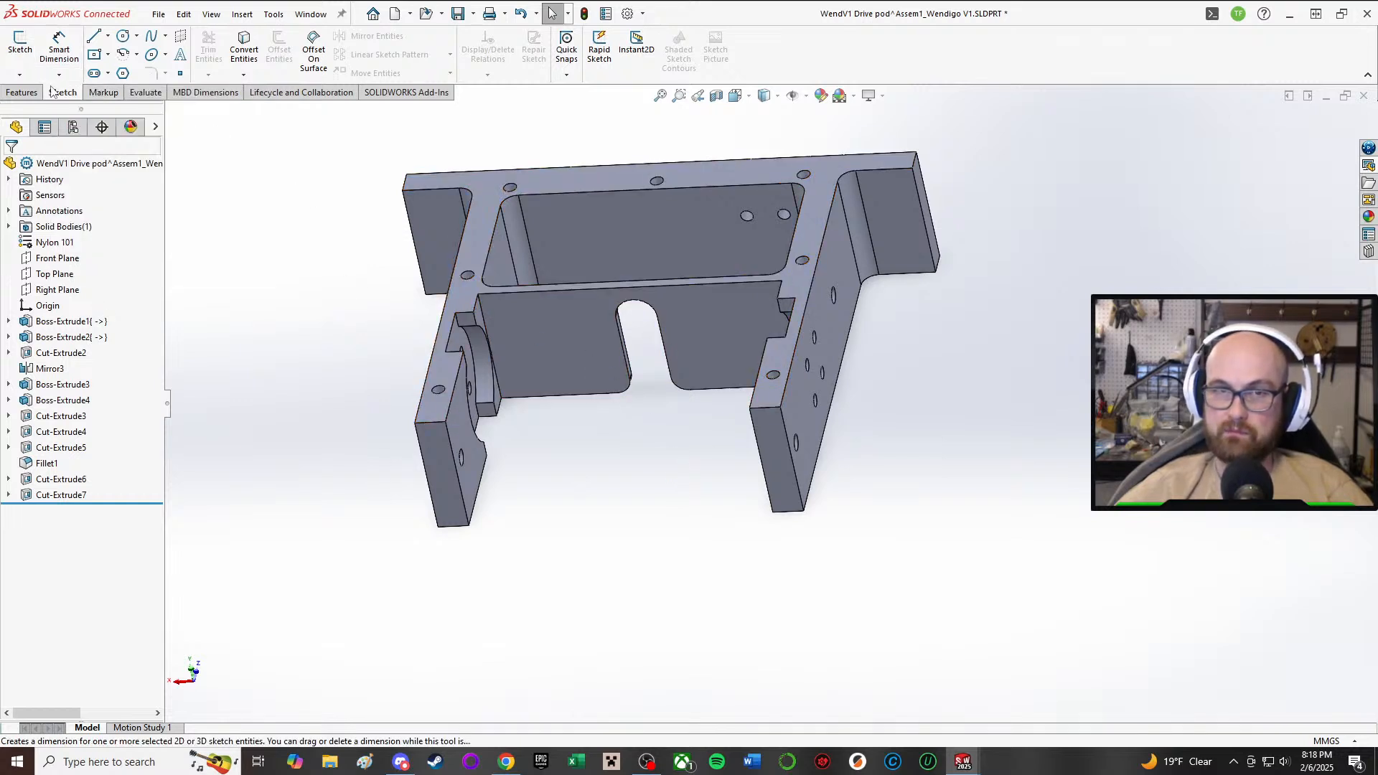
- Mirror the square nut pocket cut Cut-Extrude7 about the Right Plane onto the opposite arm
{"action": "left_click", "coordinate": [22, 93]}
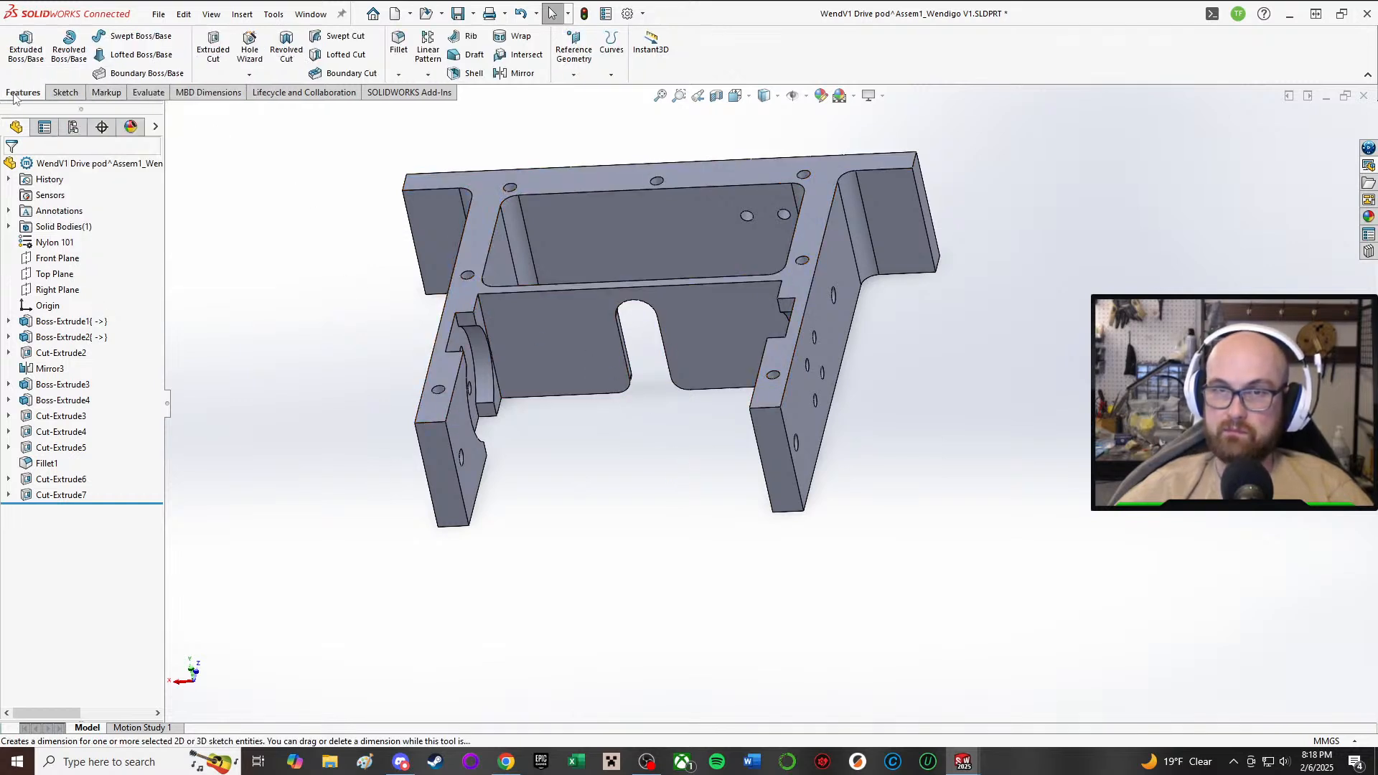
{"action": "left_click", "coordinate": [514, 72]}
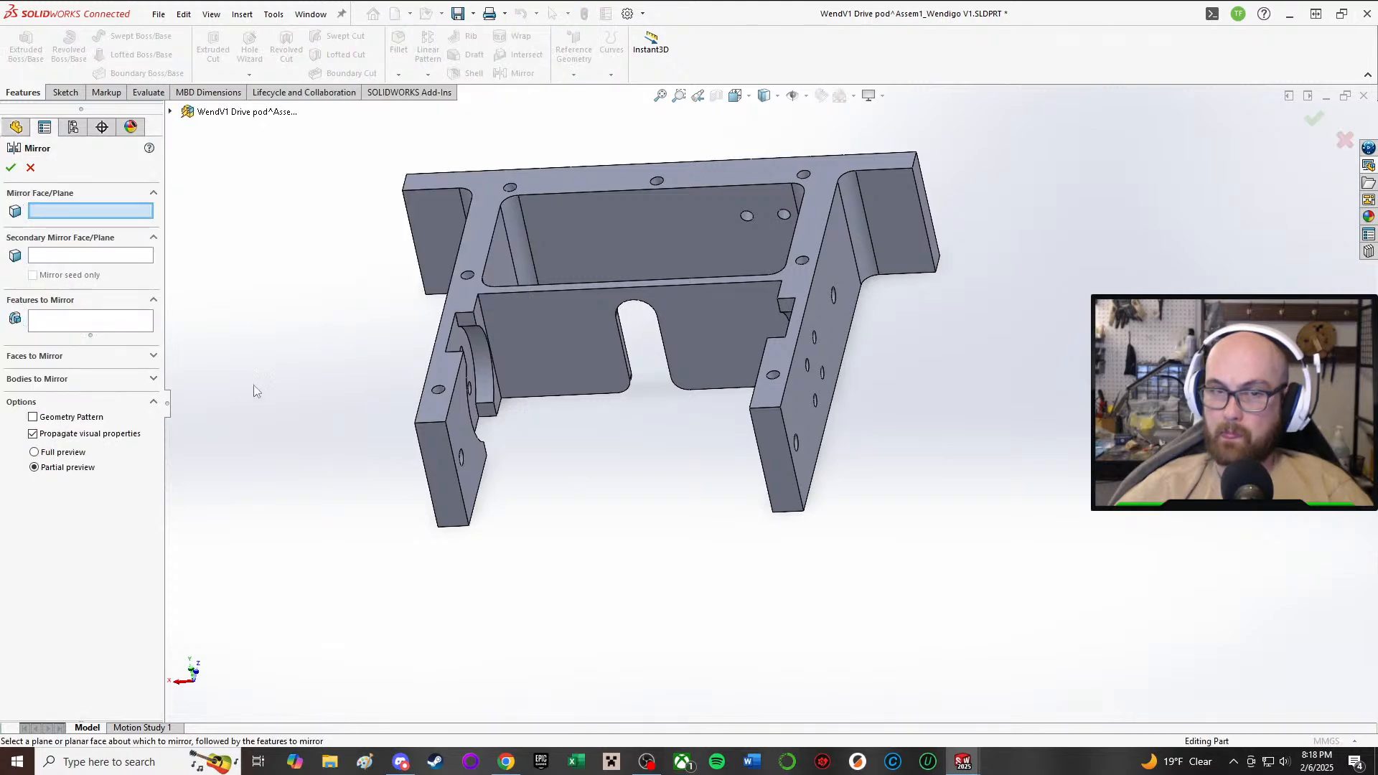
{"action": "left_click", "coordinate": [88, 313]}
{"action": "middle_click_drag", "start_coordinate": [529, 484], "coordinate": [619, 381]}
{"action": "scroll", "coordinate": [899, 419], "scroll_direction": "down", "scroll_amount": 3}
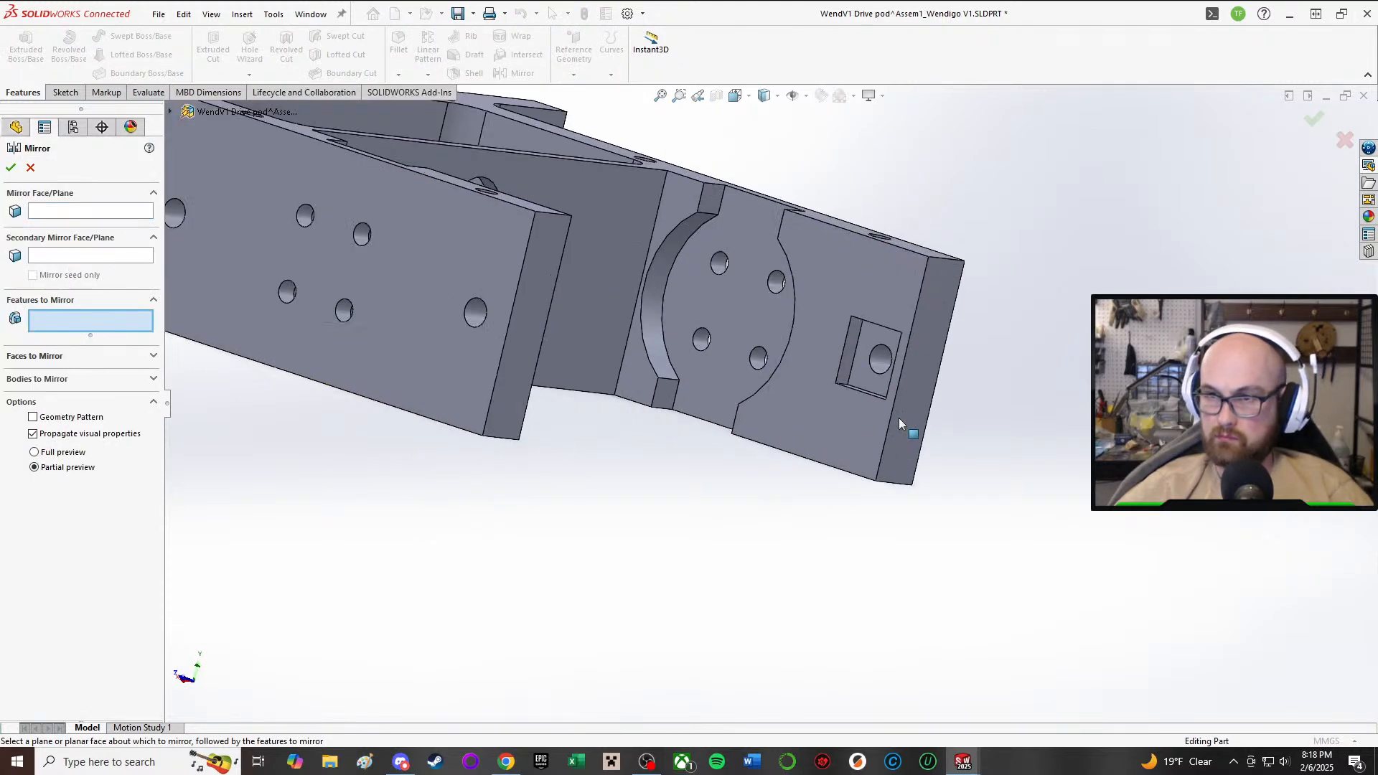
{"action": "left_click", "coordinate": [170, 112]}
{"action": "scroll", "coordinate": [362, 470], "scroll_direction": "up", "scroll_amount": 3}
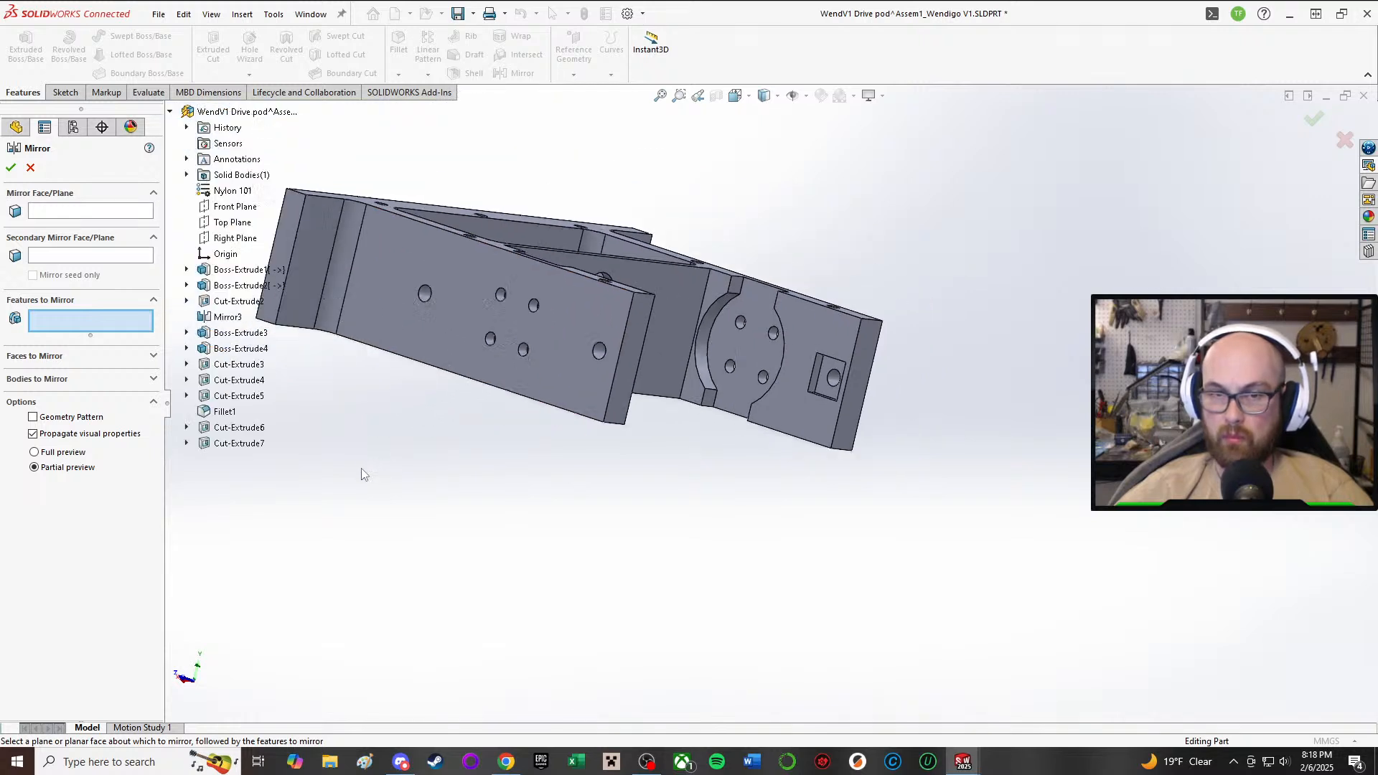
{"action": "left_click", "coordinate": [239, 444]}
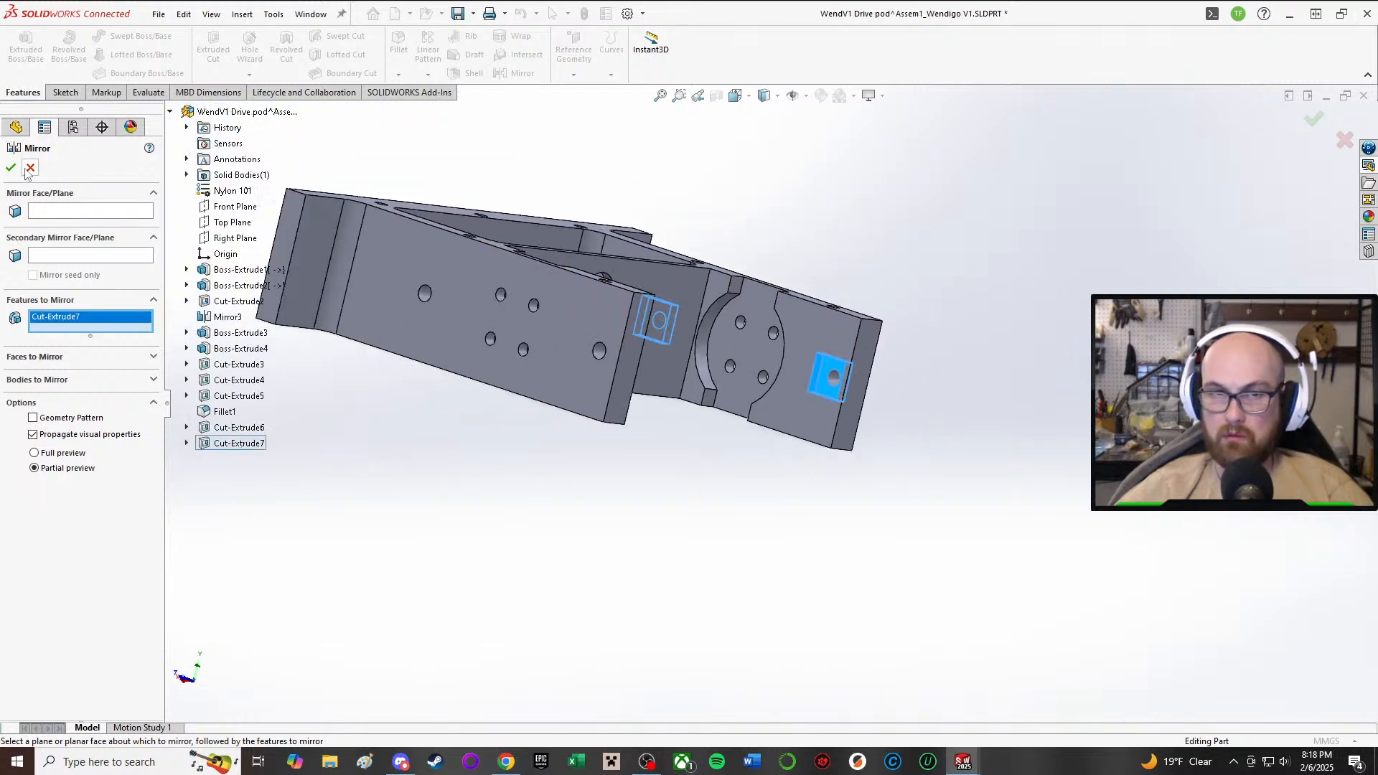
{"action": "left_click", "coordinate": [75, 216]}
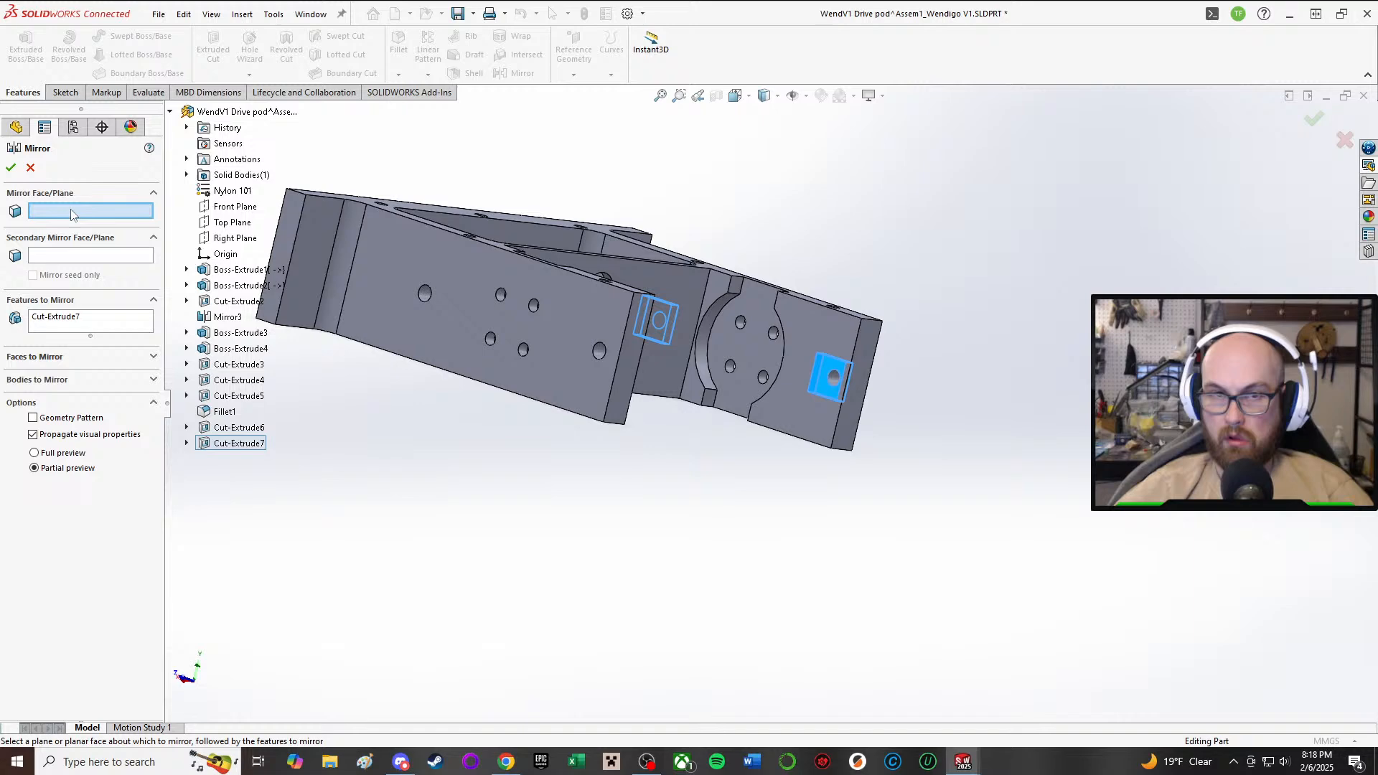
{"action": "left_click", "coordinate": [235, 238]}
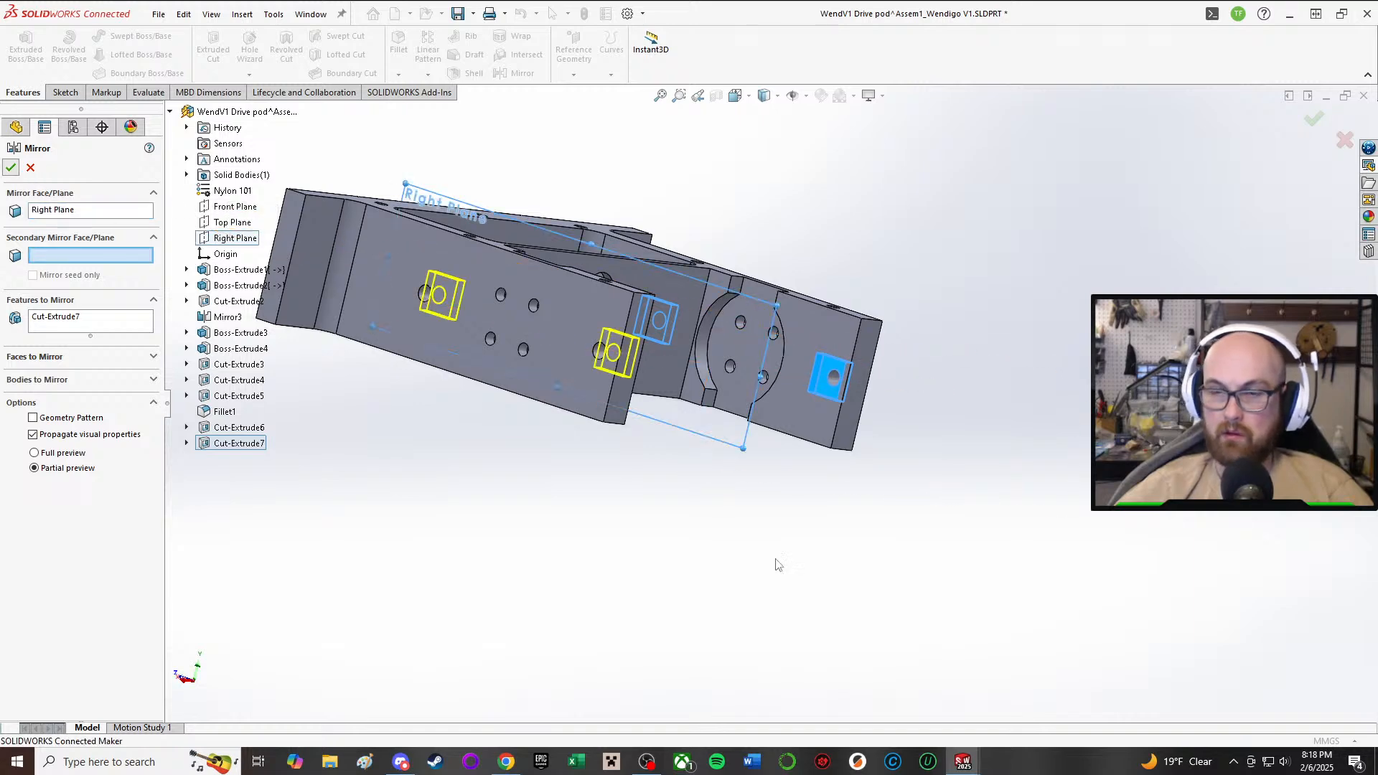
{"action": "key", "text": "Return"}
- Inspect the mirrored nut pockets from several angles, switch to the Assem1^Wendigo V1 assembly, and rebuild it
{"action": "middle_click_drag", "start_coordinate": [827, 643], "coordinate": [782, 379]}
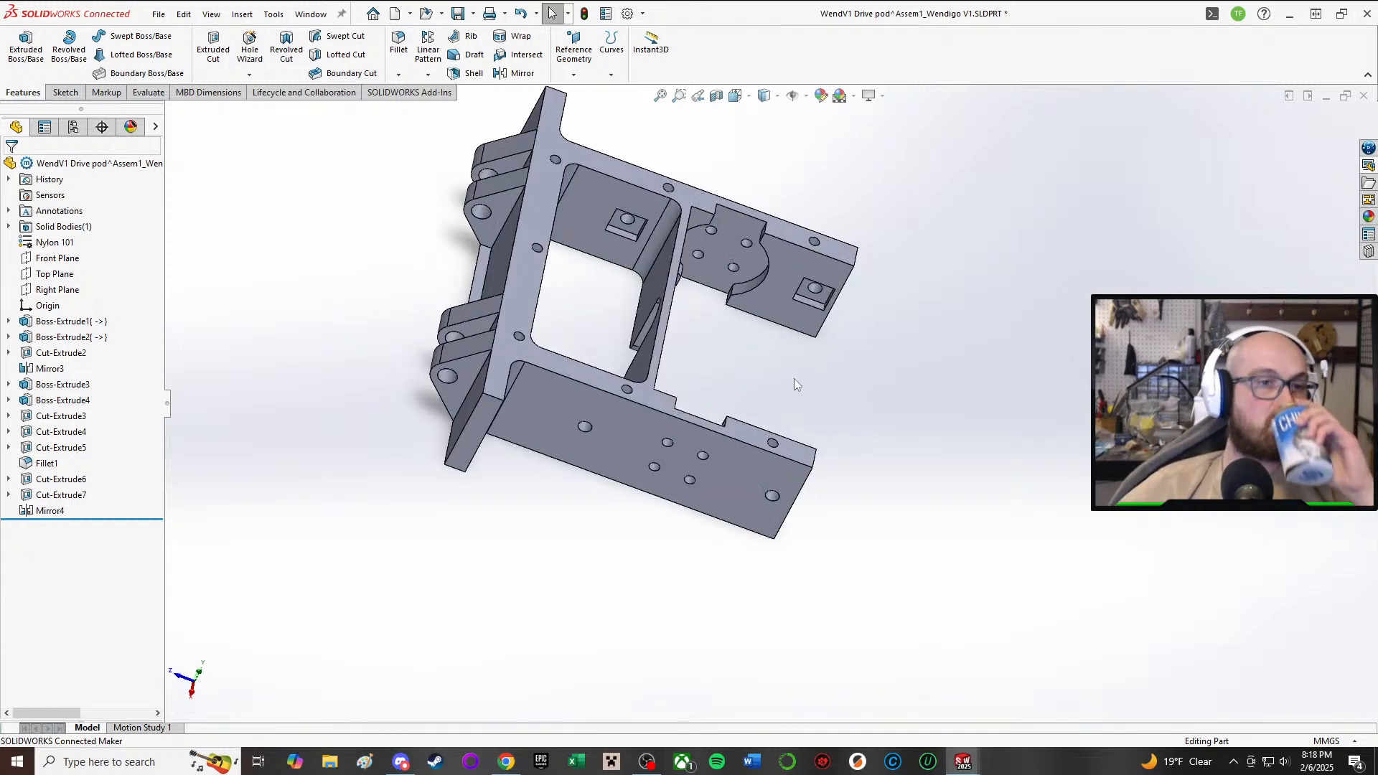
{"action": "middle_click_drag", "start_coordinate": [1097, 216], "coordinate": [316, 300]}
{"action": "scroll", "coordinate": [622, 304], "scroll_direction": "up", "scroll_amount": 3}
{"action": "scroll", "coordinate": [652, 432], "scroll_direction": "down", "scroll_amount": 3}
{"action": "scroll", "coordinate": [317, 300], "scroll_direction": "up", "scroll_amount": 5}
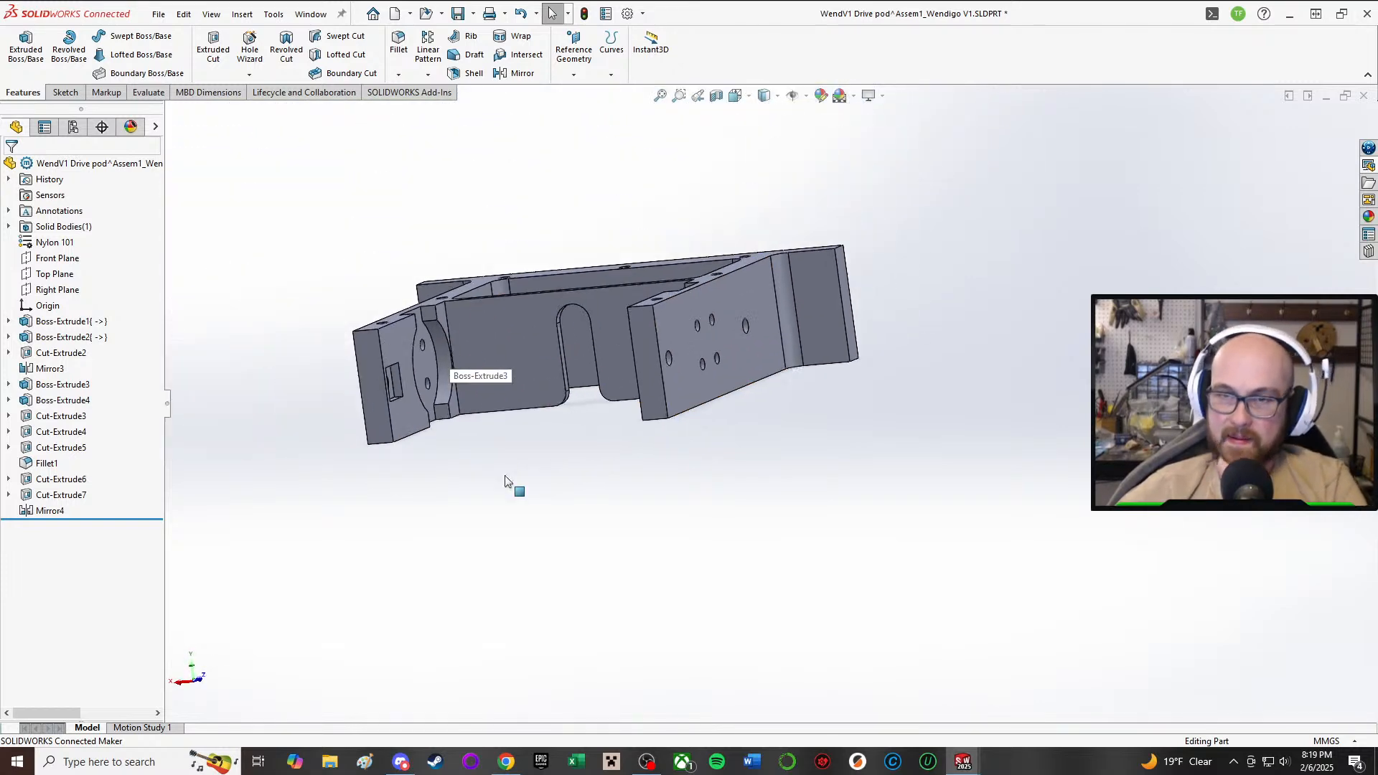
{"action": "middle_click_drag", "start_coordinate": [548, 541], "coordinate": [561, 431]}
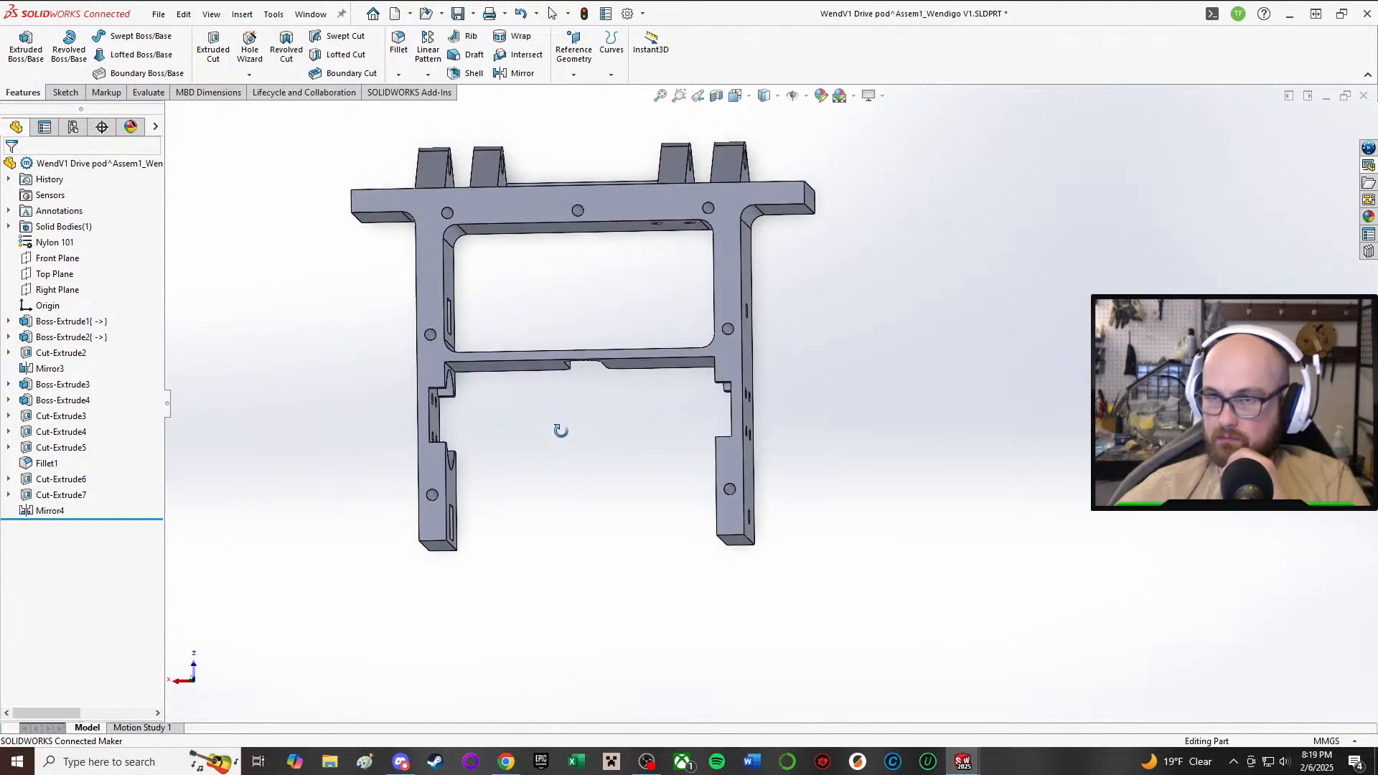
{"action": "mouse_move", "coordinate": [963, 762]}
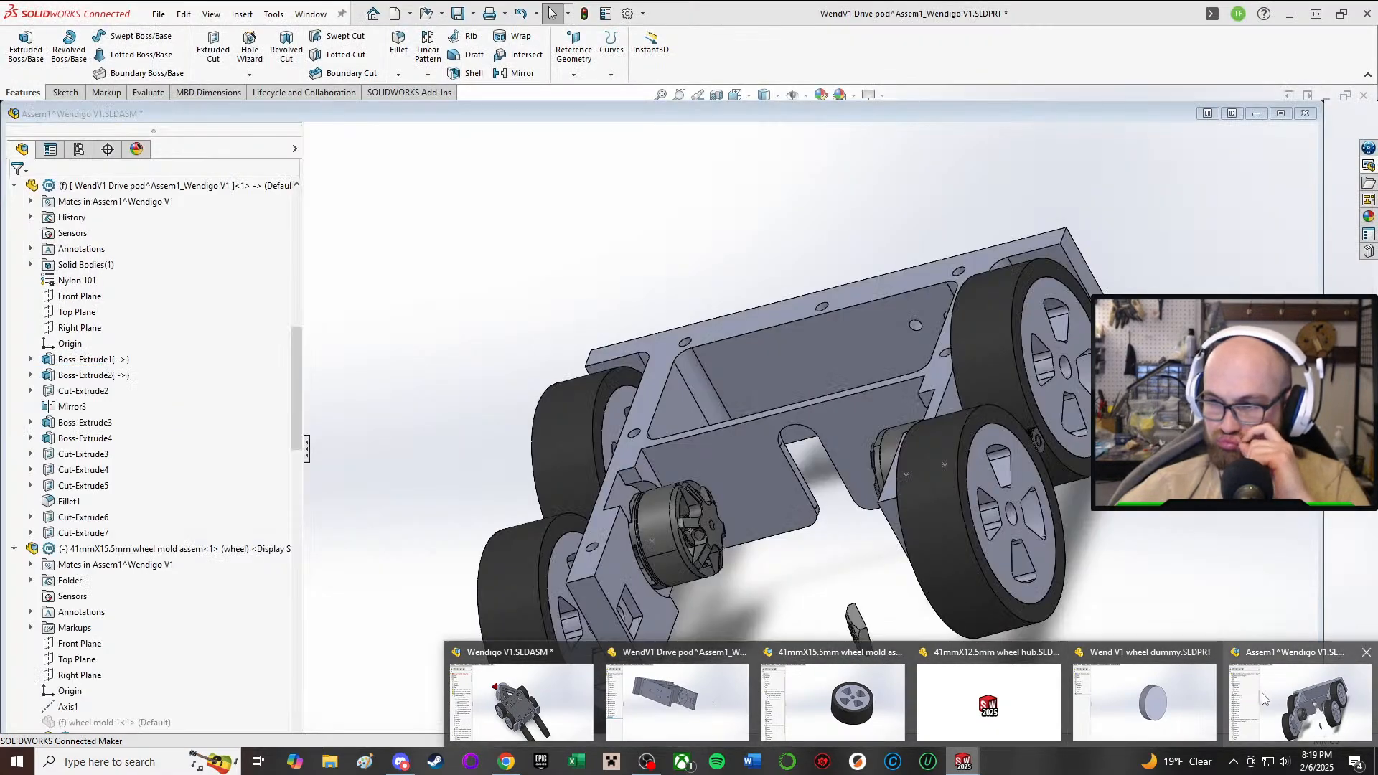
{"action": "left_click", "coordinate": [1296, 702]}
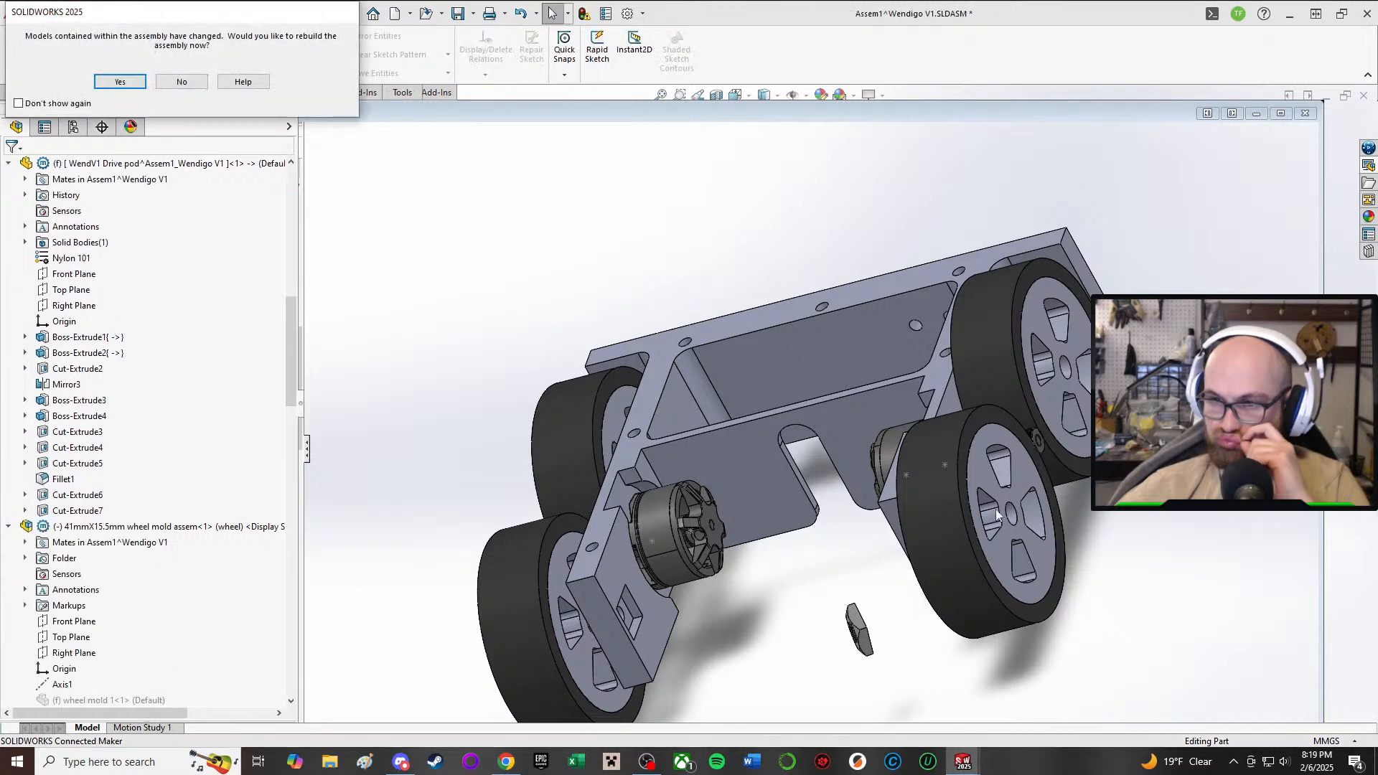
{"action": "left_click", "coordinate": [121, 83]}
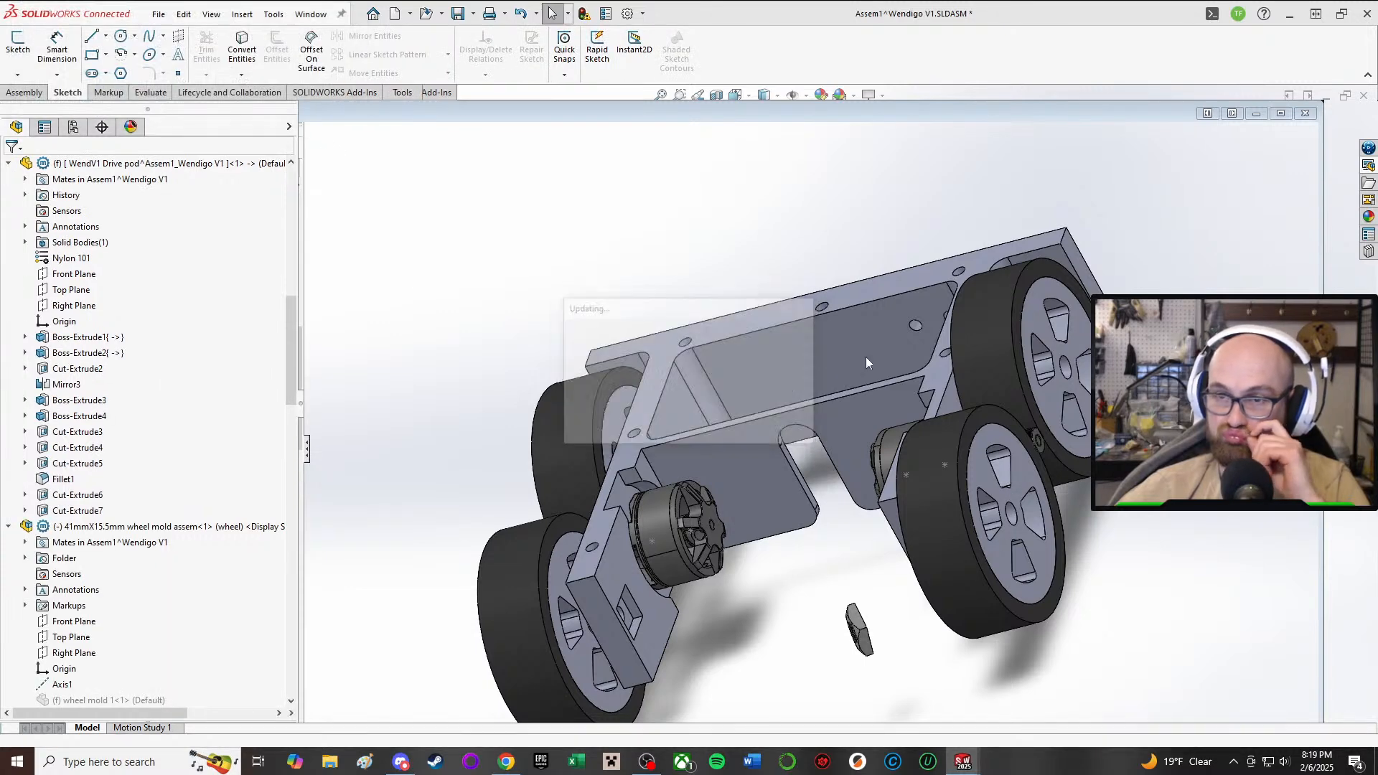
- Measure the distance from the end wheel hub's outer face to the floor of the adjacent arm's square nut pocket
{"action": "key", "text": "m"}
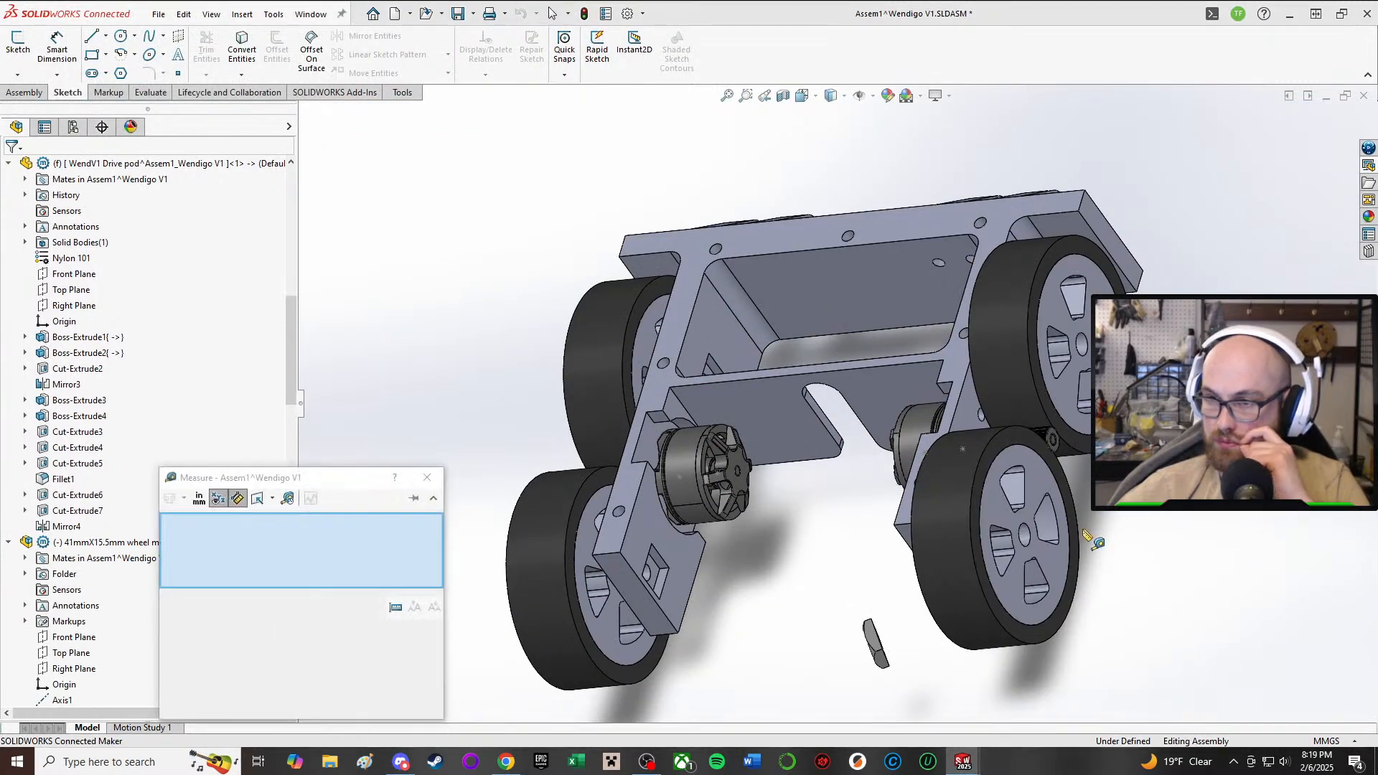
{"action": "scroll", "coordinate": [1095, 544], "scroll_direction": "down", "scroll_amount": 1}
{"action": "left_click", "coordinate": [1010, 486]}
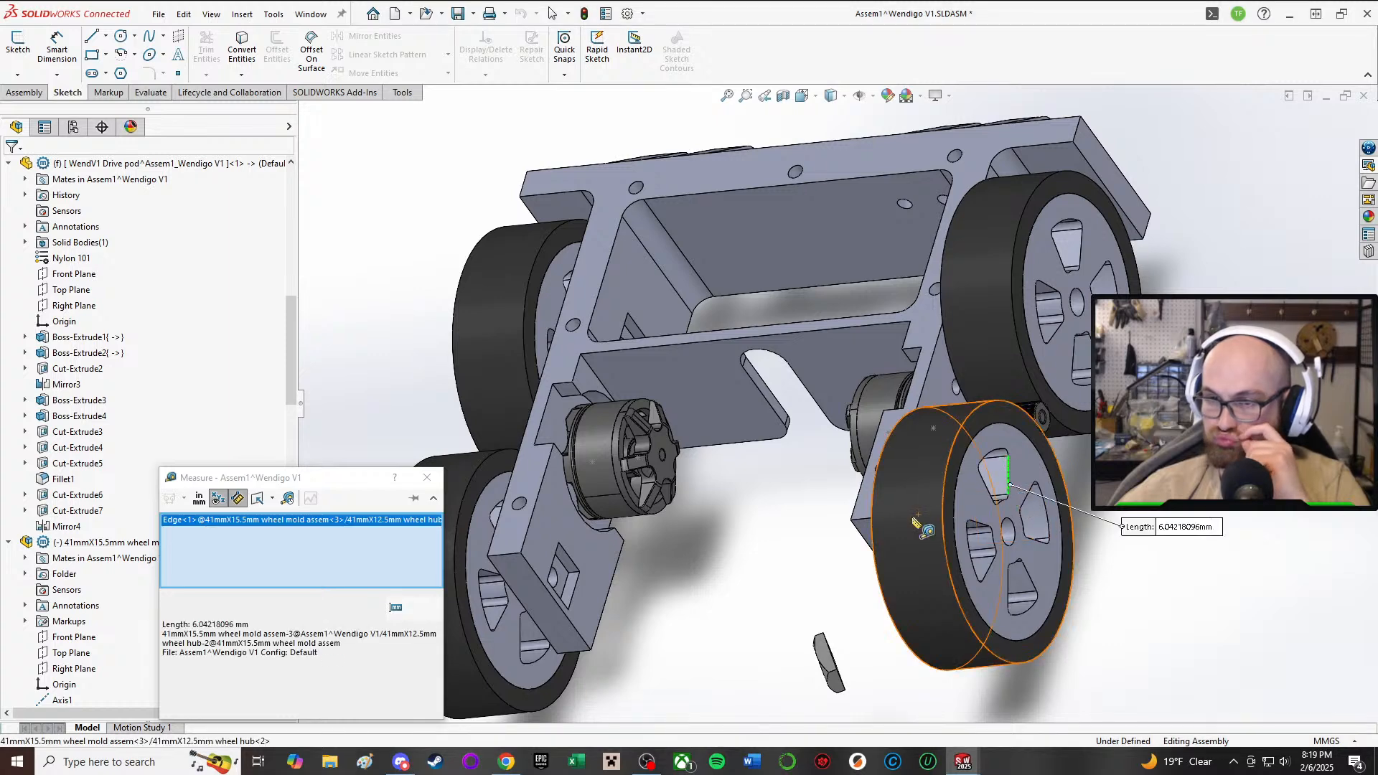
{"action": "left_click", "coordinate": [1092, 527]}
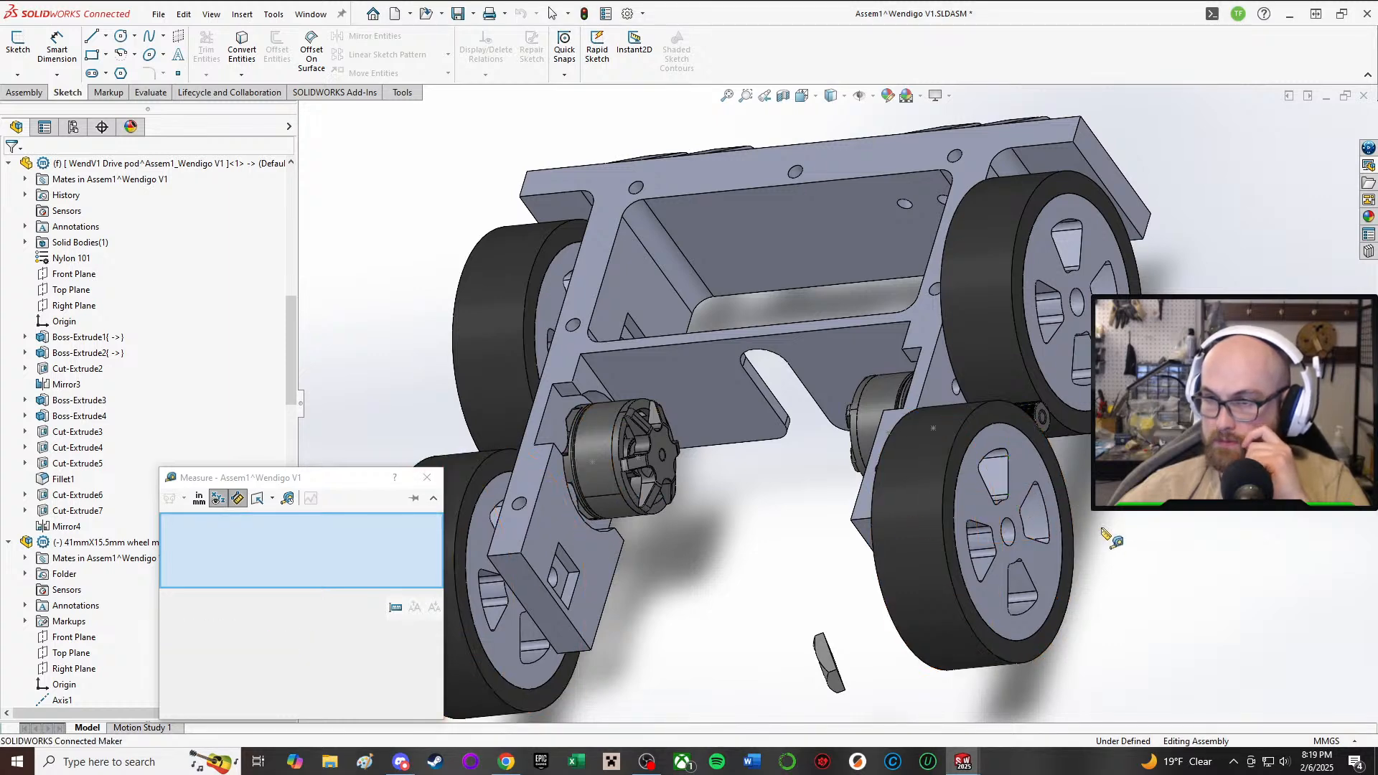
{"action": "left_click", "coordinate": [1037, 514]}
{"action": "scroll", "coordinate": [1037, 514], "scroll_direction": "down", "scroll_amount": 3}
{"action": "middle_click_drag", "start_coordinate": [1037, 513], "coordinate": [894, 438]}
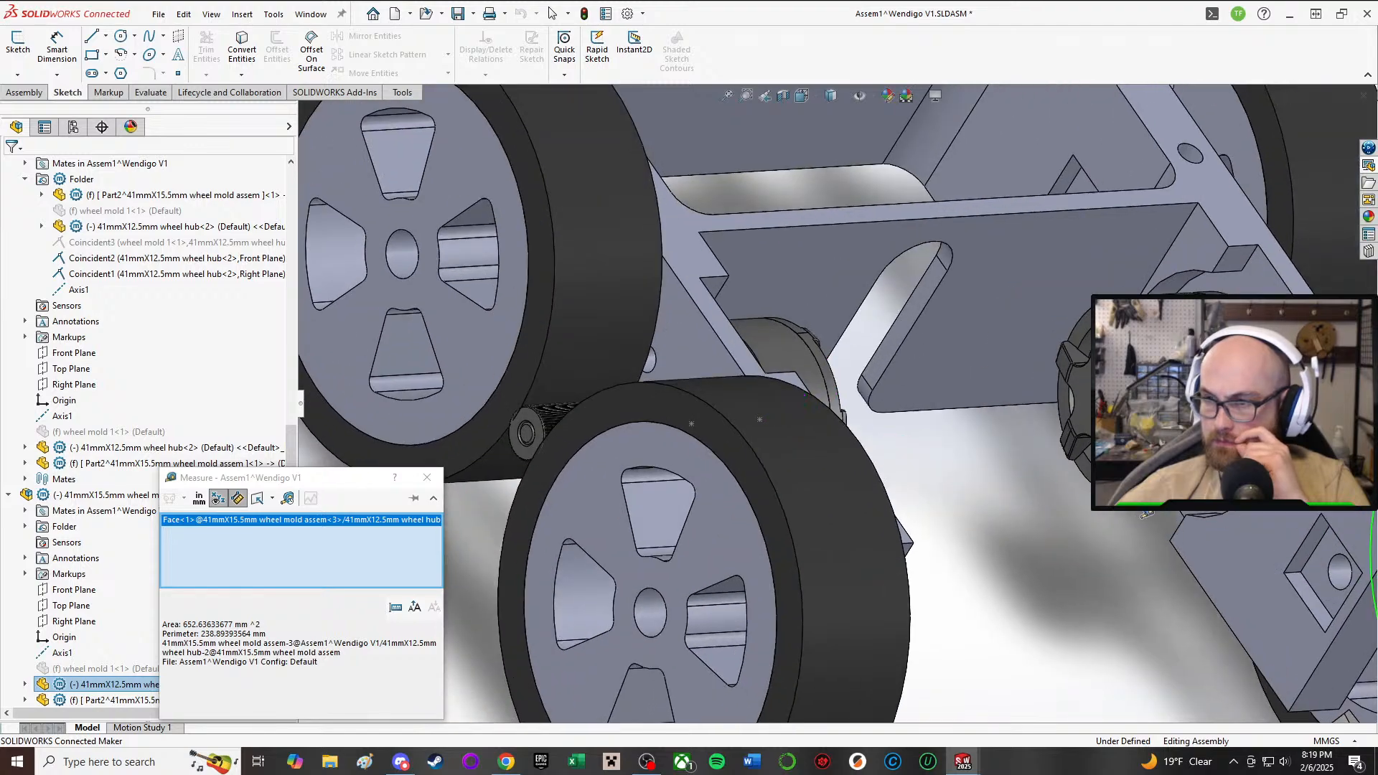
{"action": "scroll", "coordinate": [1120, 520], "scroll_direction": "down", "scroll_amount": 3}
{"action": "left_click", "coordinate": [1103, 520]}
{"action": "scroll", "coordinate": [1104, 519], "scroll_direction": "up", "scroll_amount": 3}
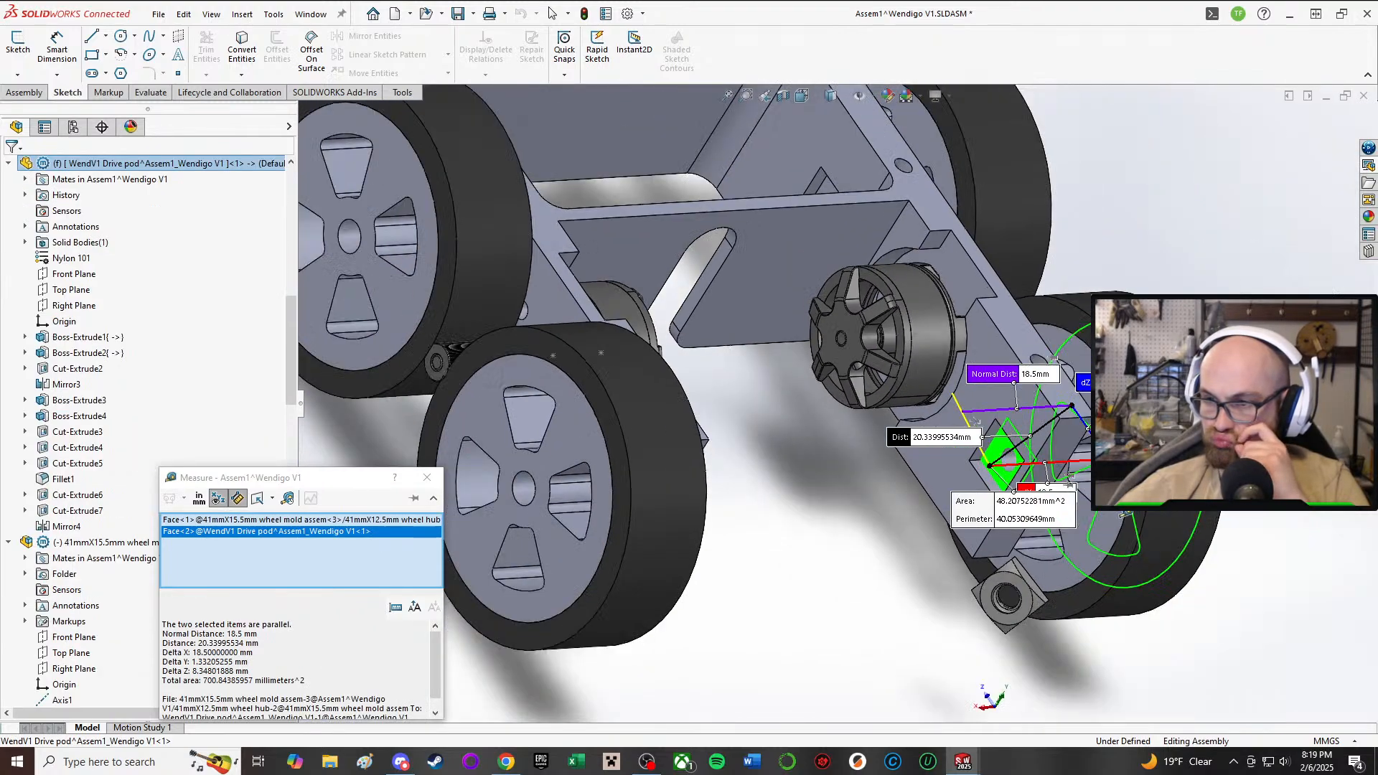
{"action": "middle_click_drag", "start_coordinate": [1105, 521], "coordinate": [1044, 532]}
{"action": "scroll", "coordinate": [1171, 402], "scroll_direction": "down", "scroll_amount": 2}
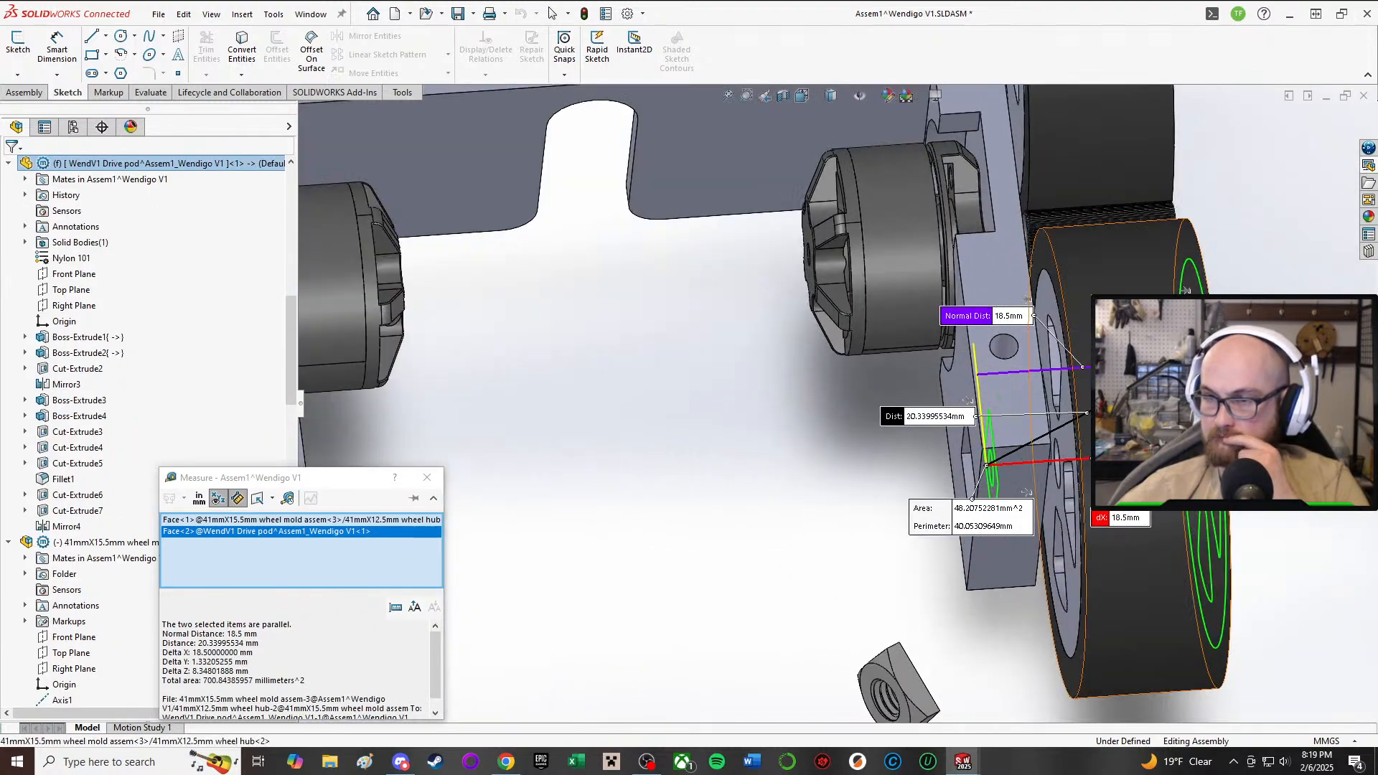
{"action": "middle_click_drag", "start_coordinate": [1170, 402], "coordinate": [1138, 404]}
{"action": "scroll", "coordinate": [1137, 404], "scroll_direction": "up", "scroll_amount": 1}
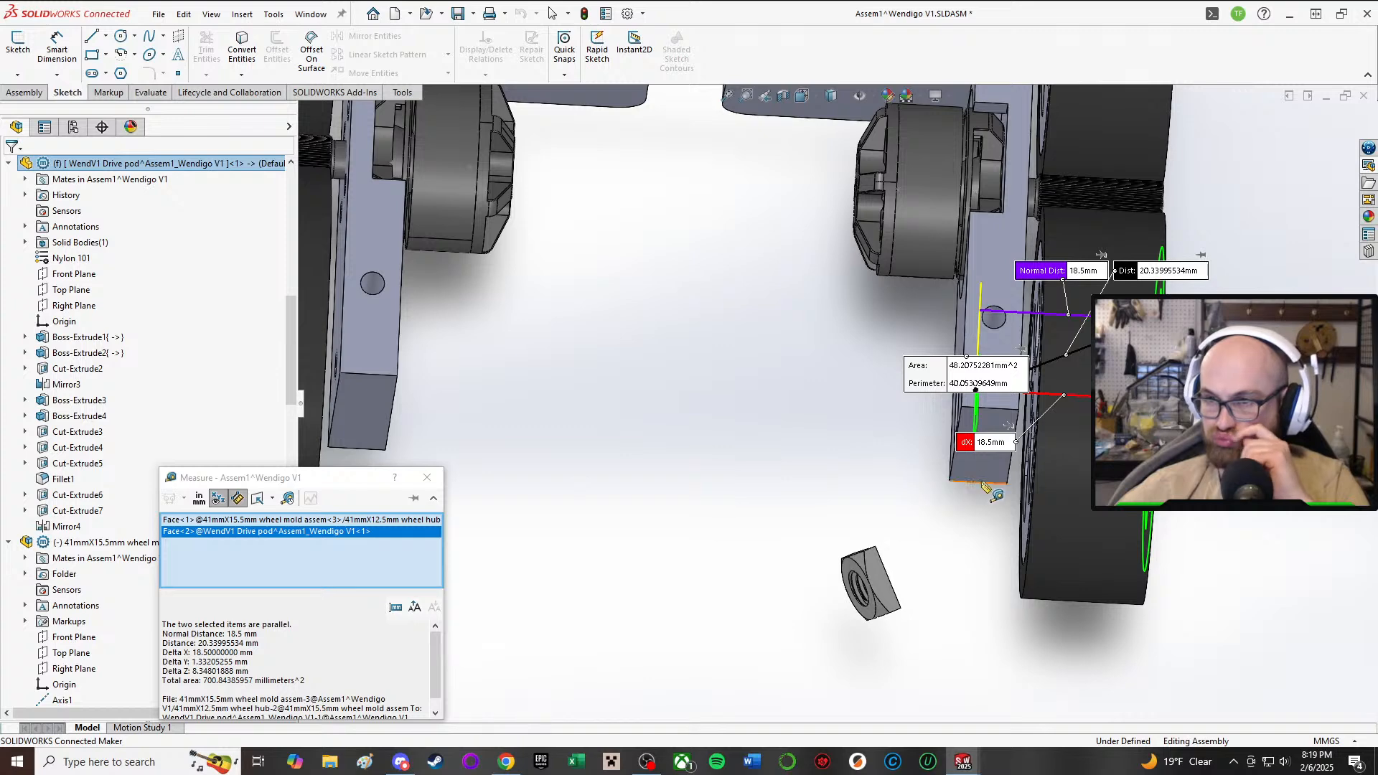
{"action": "mouse_move", "coordinate": [1055, 467]}
{"action": "middle_mouse_down"}
{"action": "mouse_move", "coordinate": [1005, 459]}
{"action": "mouse_move", "coordinate": [1059, 460]}
{"action": "middle_mouse_up"}
{"action": "middle_click_drag", "start_coordinate": [983, 370], "coordinate": [923, 366]}
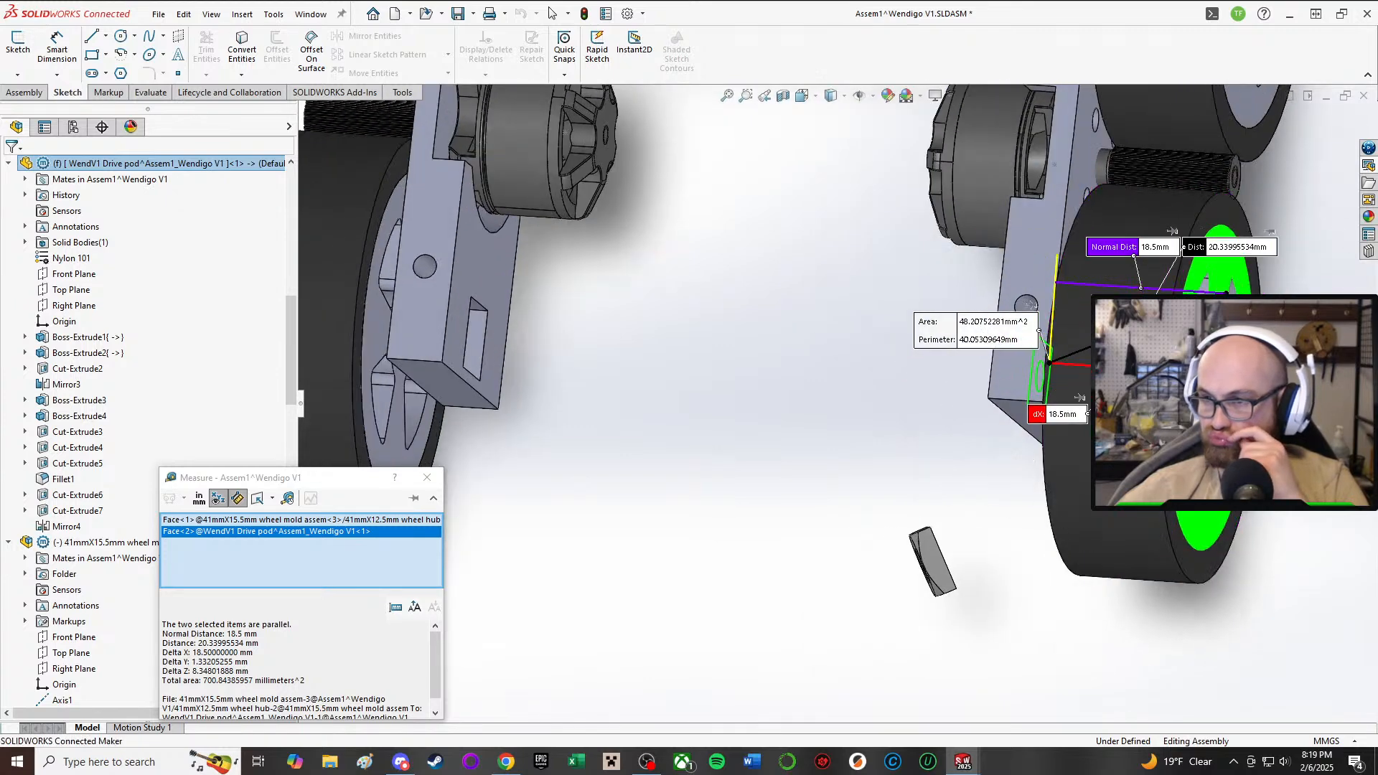
- Measure the distance from the same hub's outer face to the arm's wheel-side face, and close the measurement
{"action": "key", "text": "Escape"}
{"action": "left_click", "coordinate": [1217, 517]}
{"action": "middle_click_drag", "start_coordinate": [1217, 517], "coordinate": [1045, 424]}
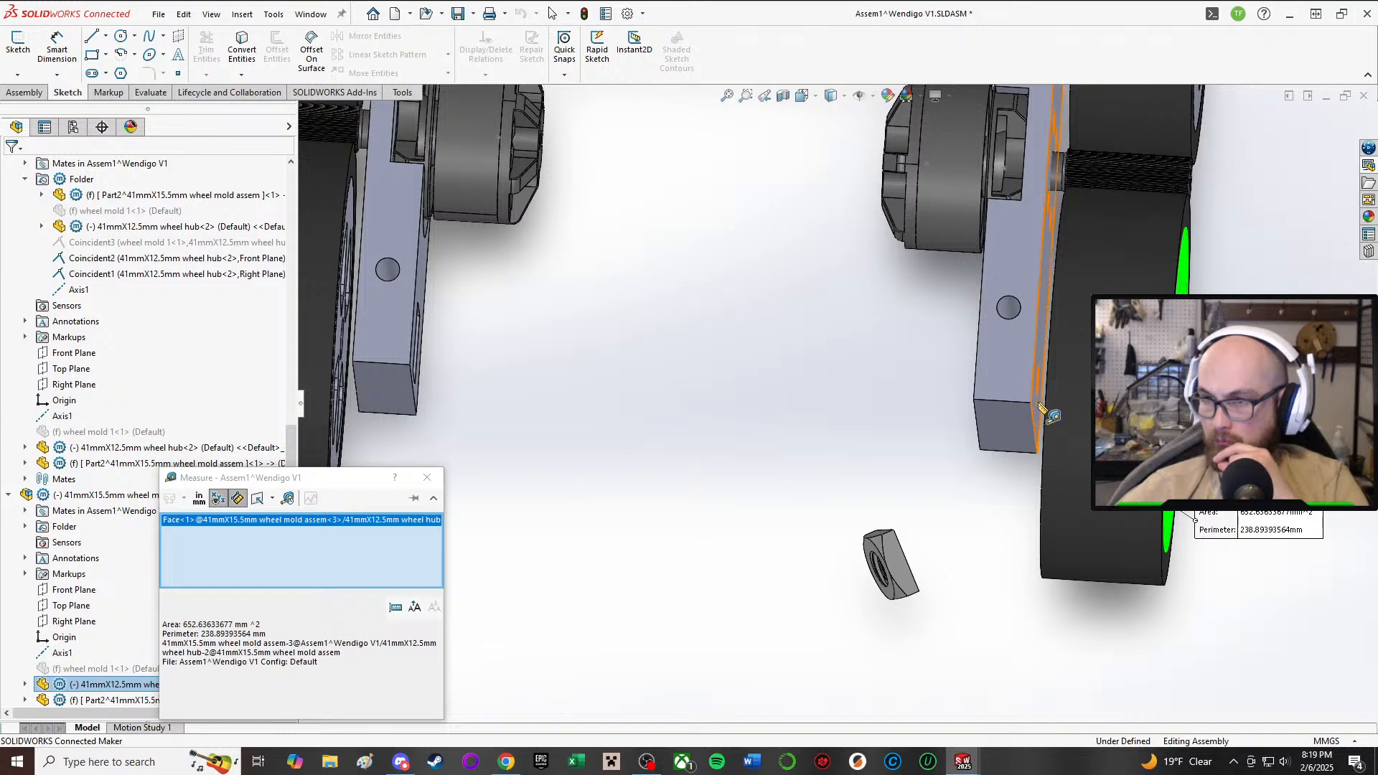
{"action": "left_click", "coordinate": [1037, 413]}
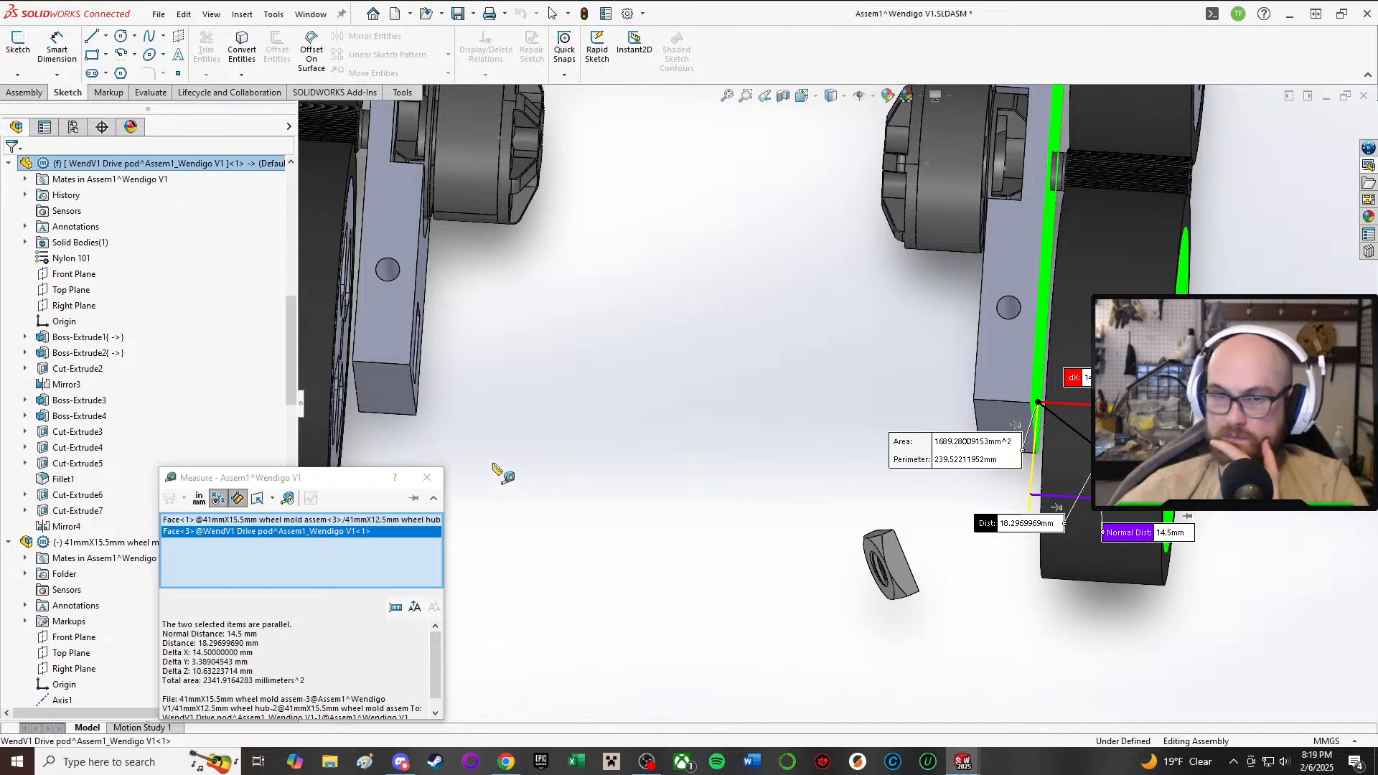
{"action": "left_click", "coordinate": [428, 479]}
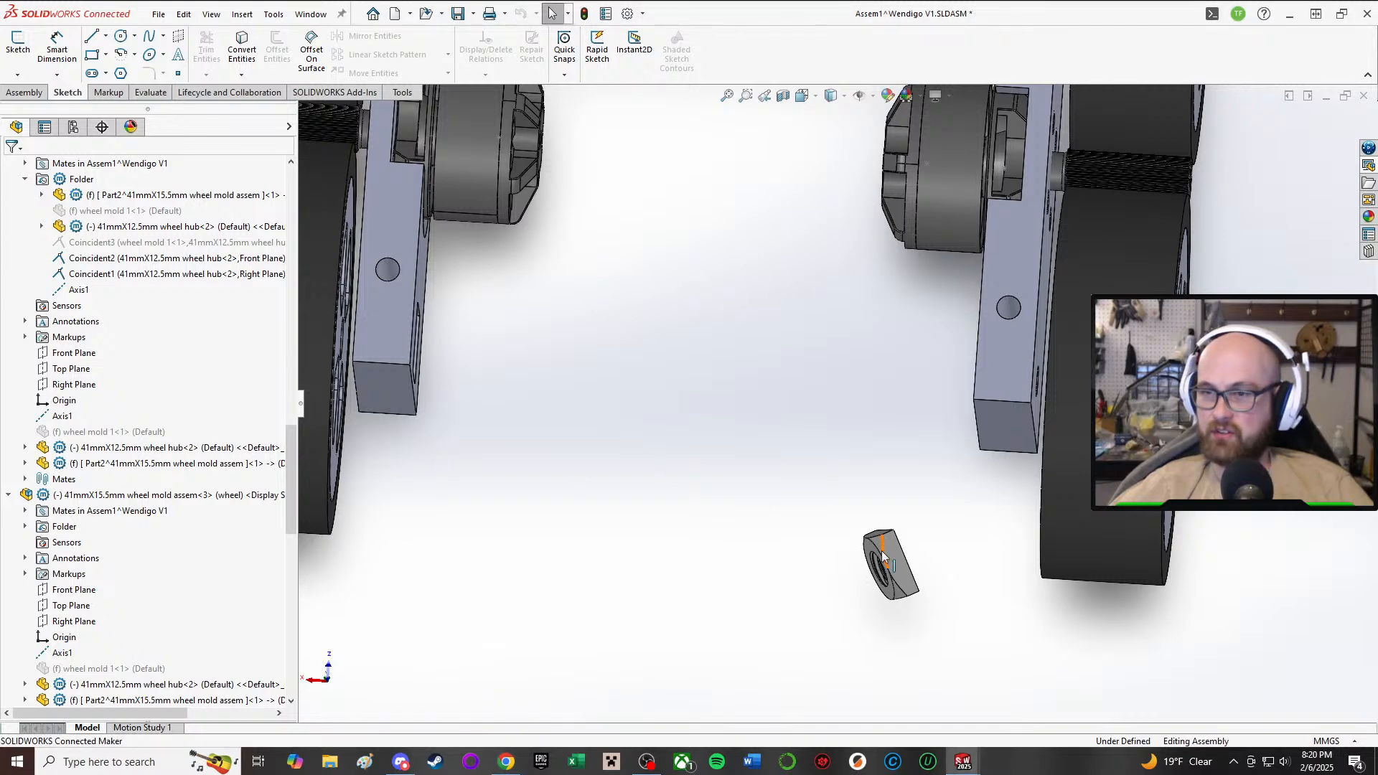
- Delete the loose M4 thin square nut component from the assembly
{"action": "scroll", "coordinate": [916, 505], "scroll_direction": "up", "scroll_amount": 3}
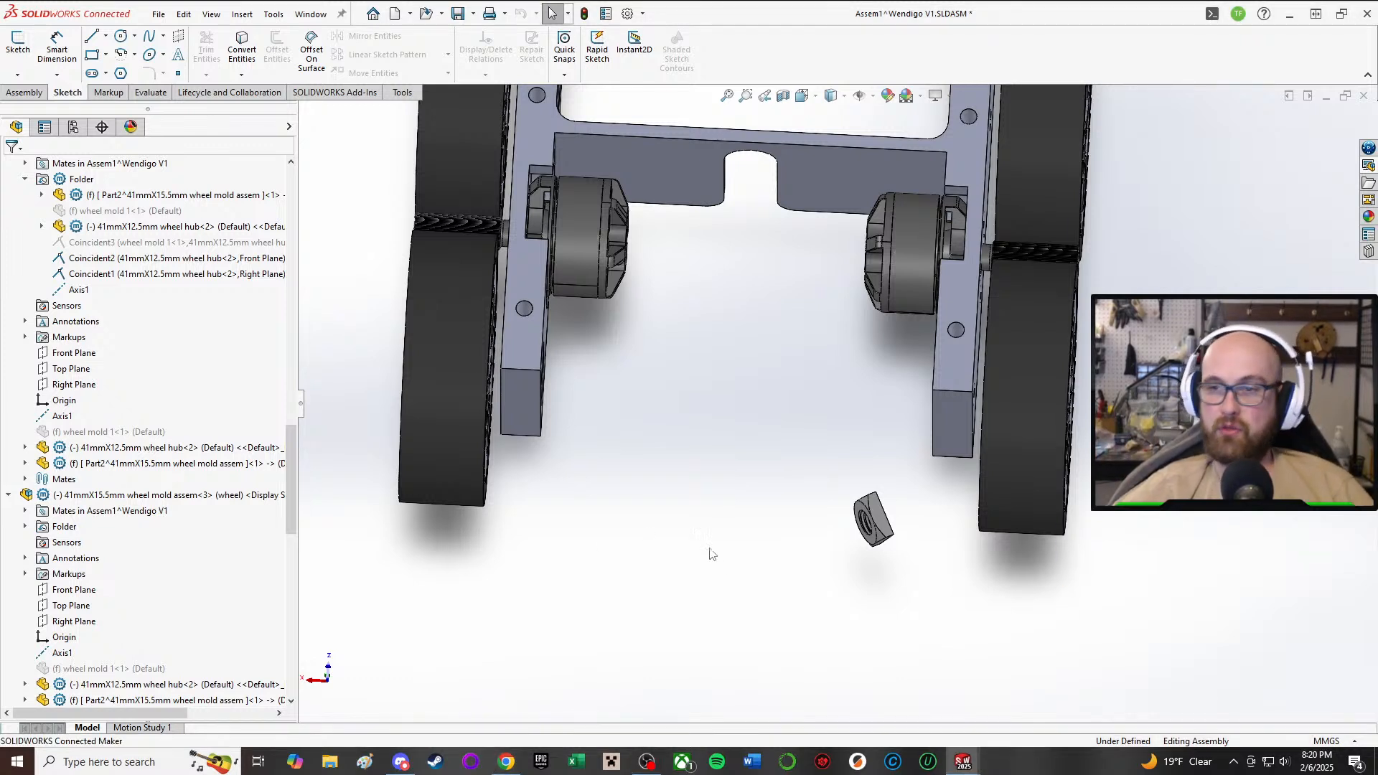
{"action": "middle_click_drag", "start_coordinate": [804, 522], "coordinate": [963, 610]}
{"action": "left_click", "coordinate": [879, 521]}
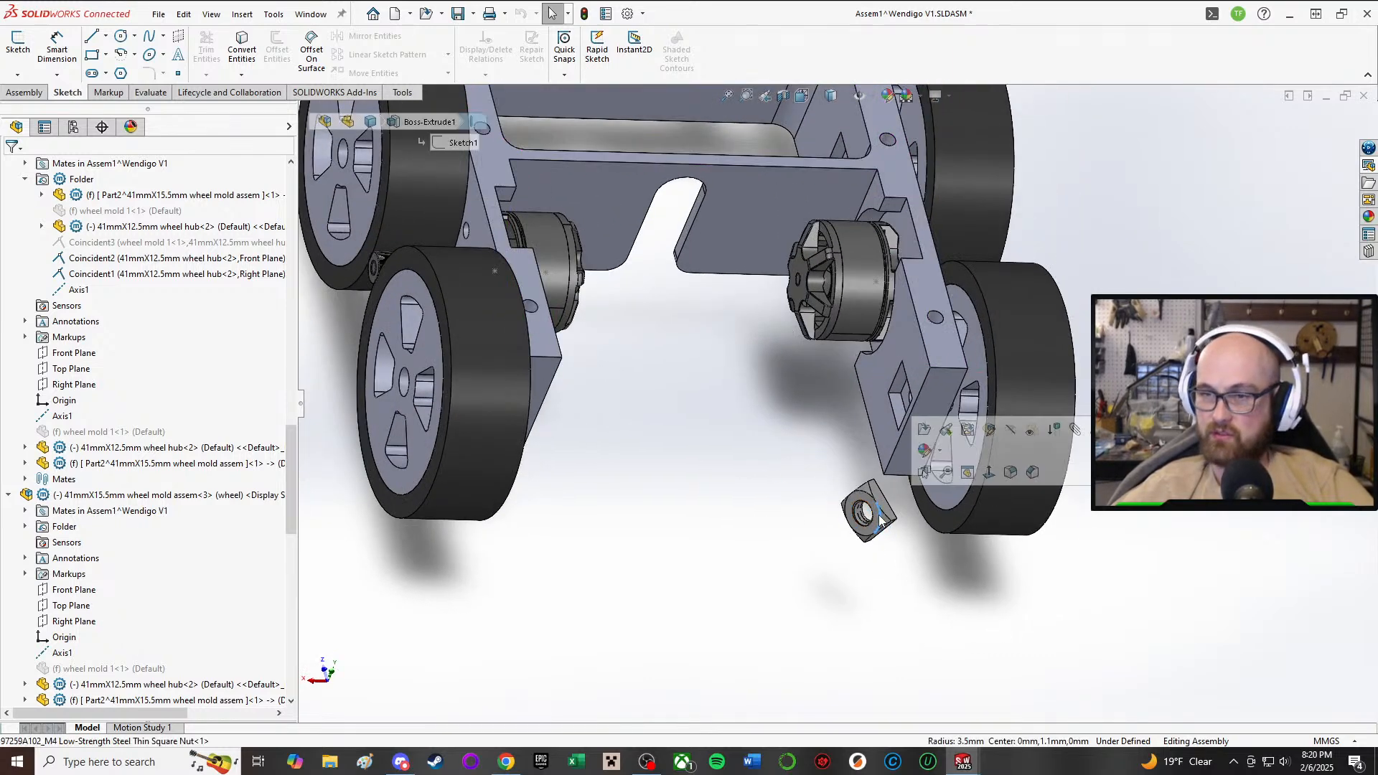
{"action": "left_click", "coordinate": [865, 511]}
{"action": "key", "text": "Delete"}
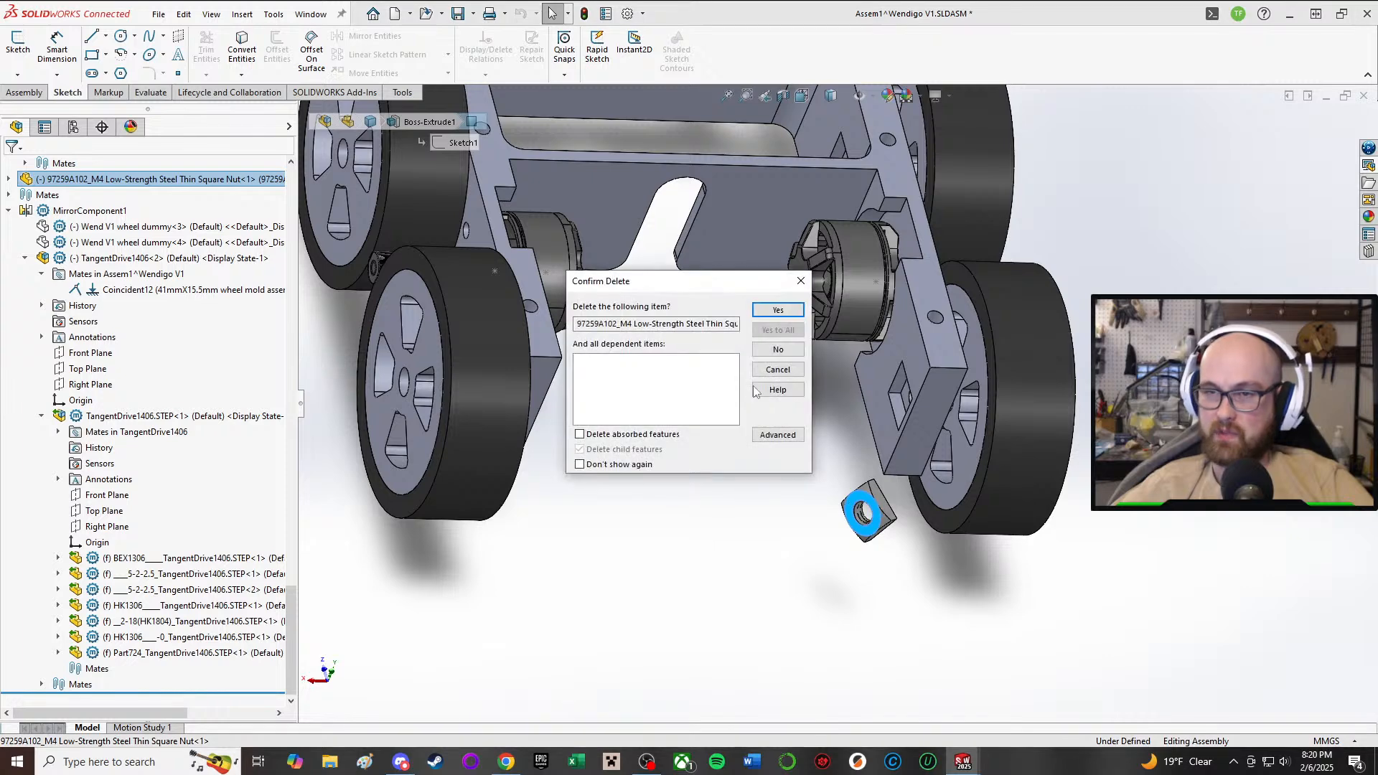
{"action": "left_click", "coordinate": [766, 316]}
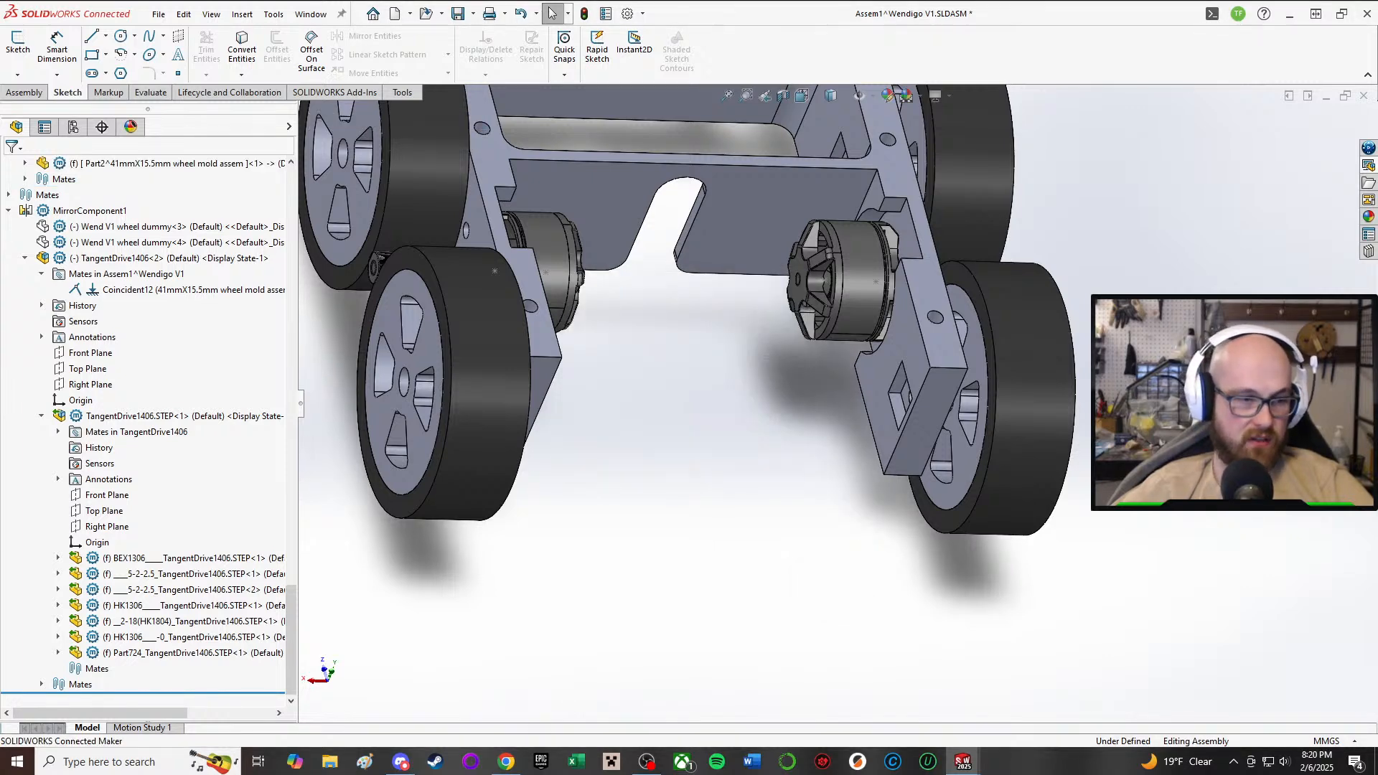
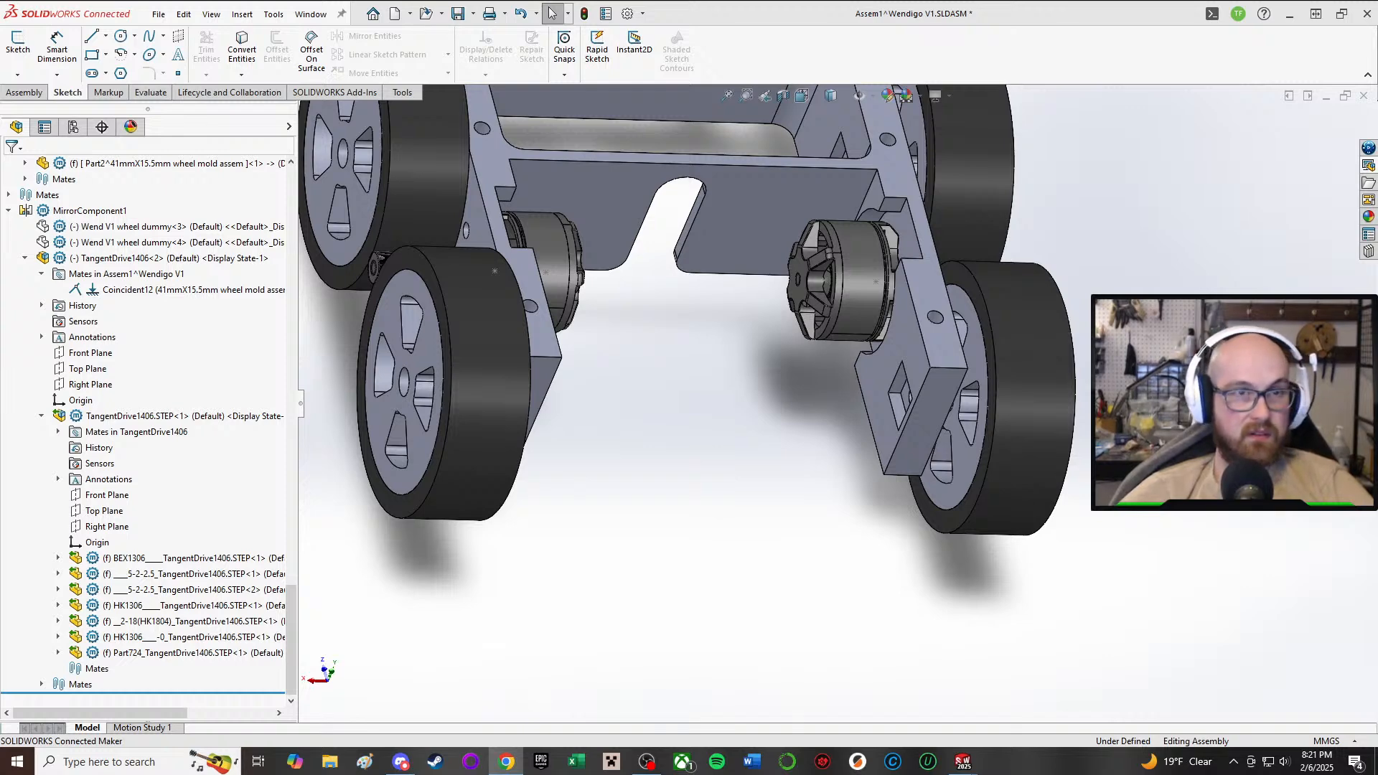
- Measure again between the drive pod arm's wheel-side face and the outer face of the end wheel hub
{"action": "scroll", "coordinate": [920, 393], "scroll_direction": "down", "scroll_amount": 3}
{"action": "middle_click_drag", "start_coordinate": [921, 392], "coordinate": [865, 412]}
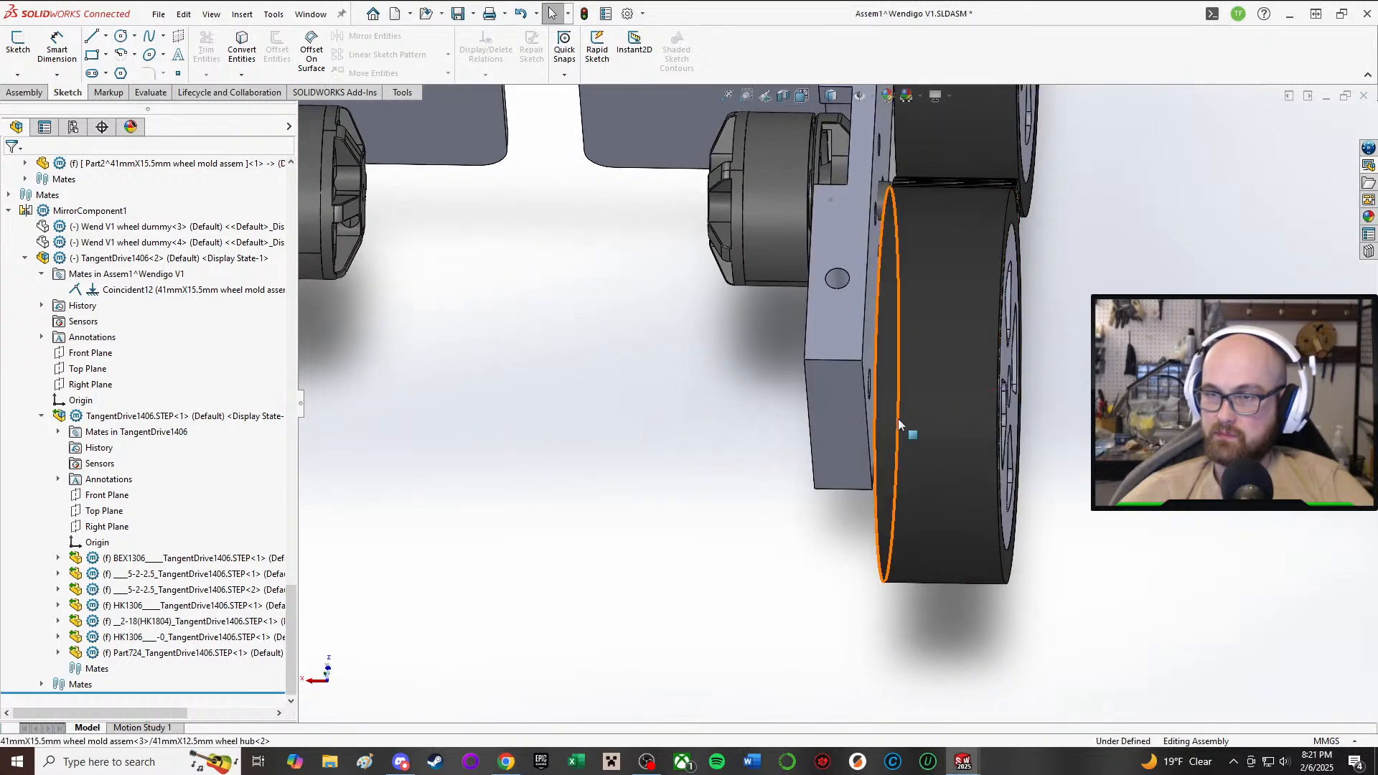
{"action": "right_click_drag", "start_coordinate": [645, 519], "coordinate": [769, 511]}
{"action": "scroll", "coordinate": [867, 303], "scroll_direction": "down", "scroll_amount": 3}
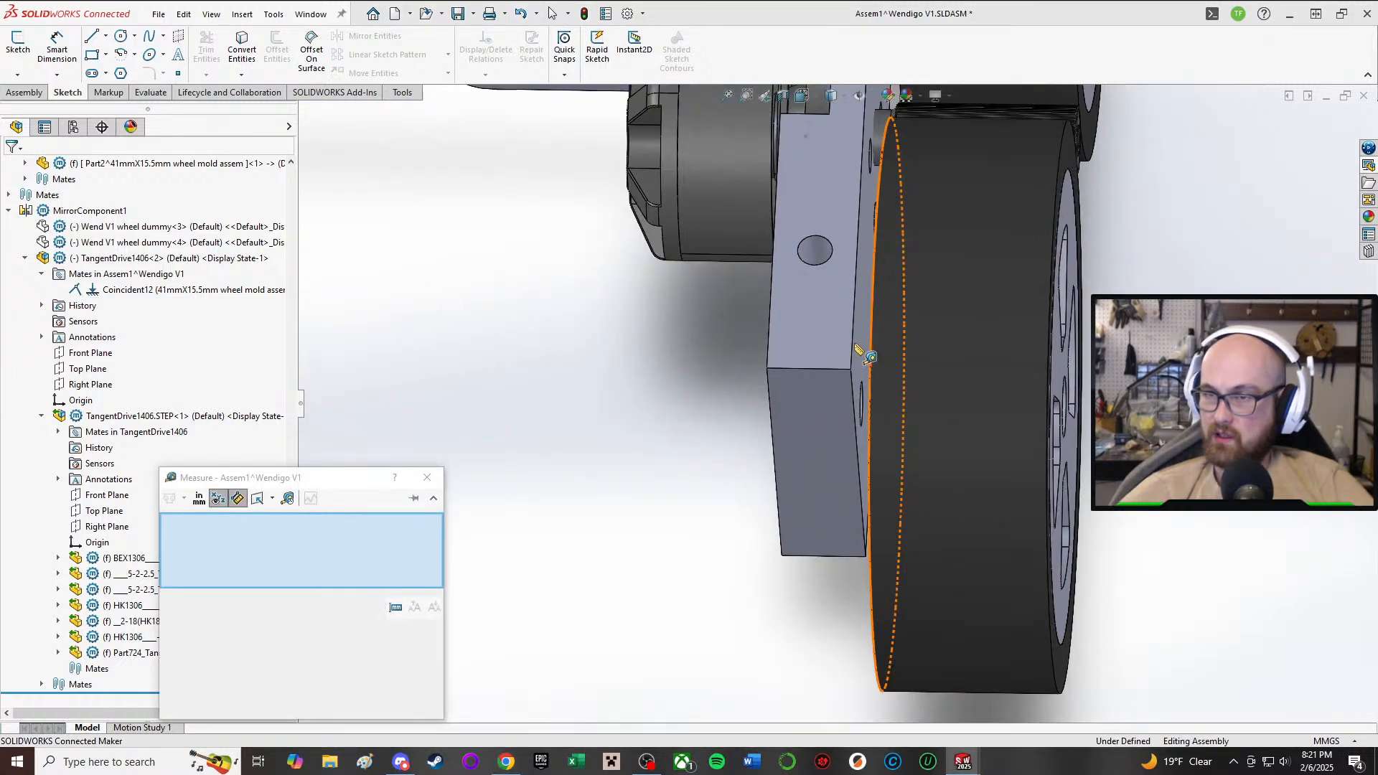
{"action": "left_click", "coordinate": [865, 348]}
{"action": "middle_click_drag", "start_coordinate": [865, 348], "coordinate": [822, 397]}
{"action": "left_click", "coordinate": [824, 401]}
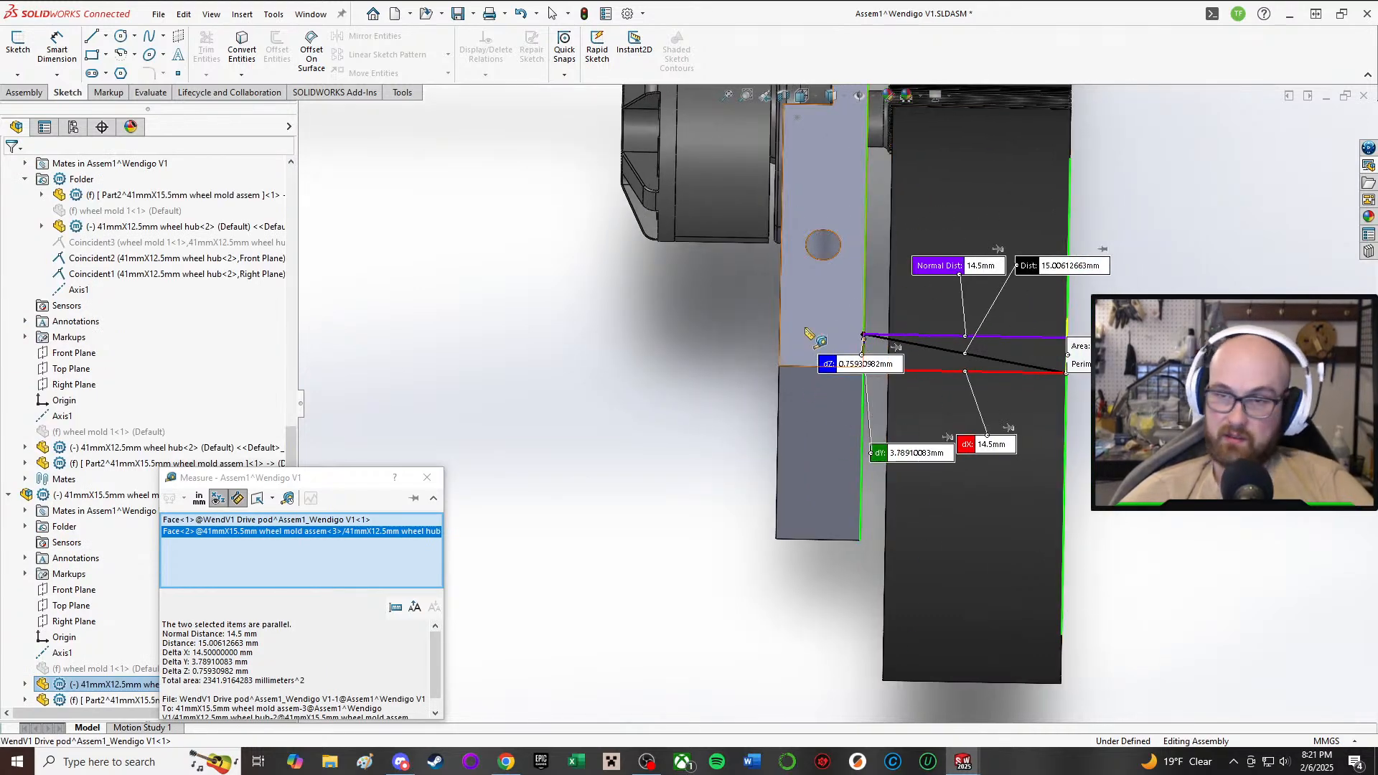
- Clear the selection and measure from the arm's inner face around the nut pocket to the wheel hub's outer face
{"action": "left_click", "coordinate": [513, 438]}
{"action": "middle_click_drag", "start_coordinate": [724, 371], "coordinate": [758, 374]}
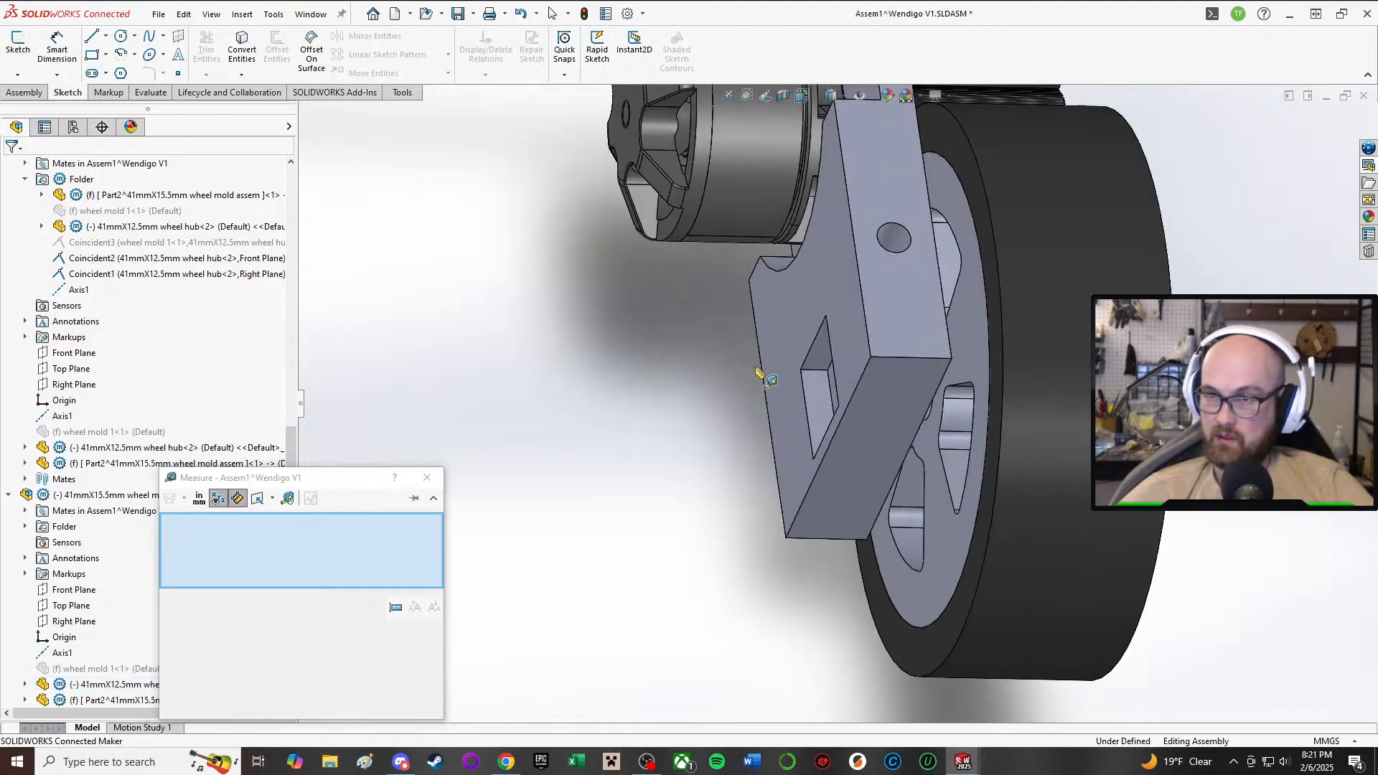
{"action": "left_click", "coordinate": [863, 328]}
{"action": "middle_click_drag", "start_coordinate": [863, 328], "coordinate": [798, 320]}
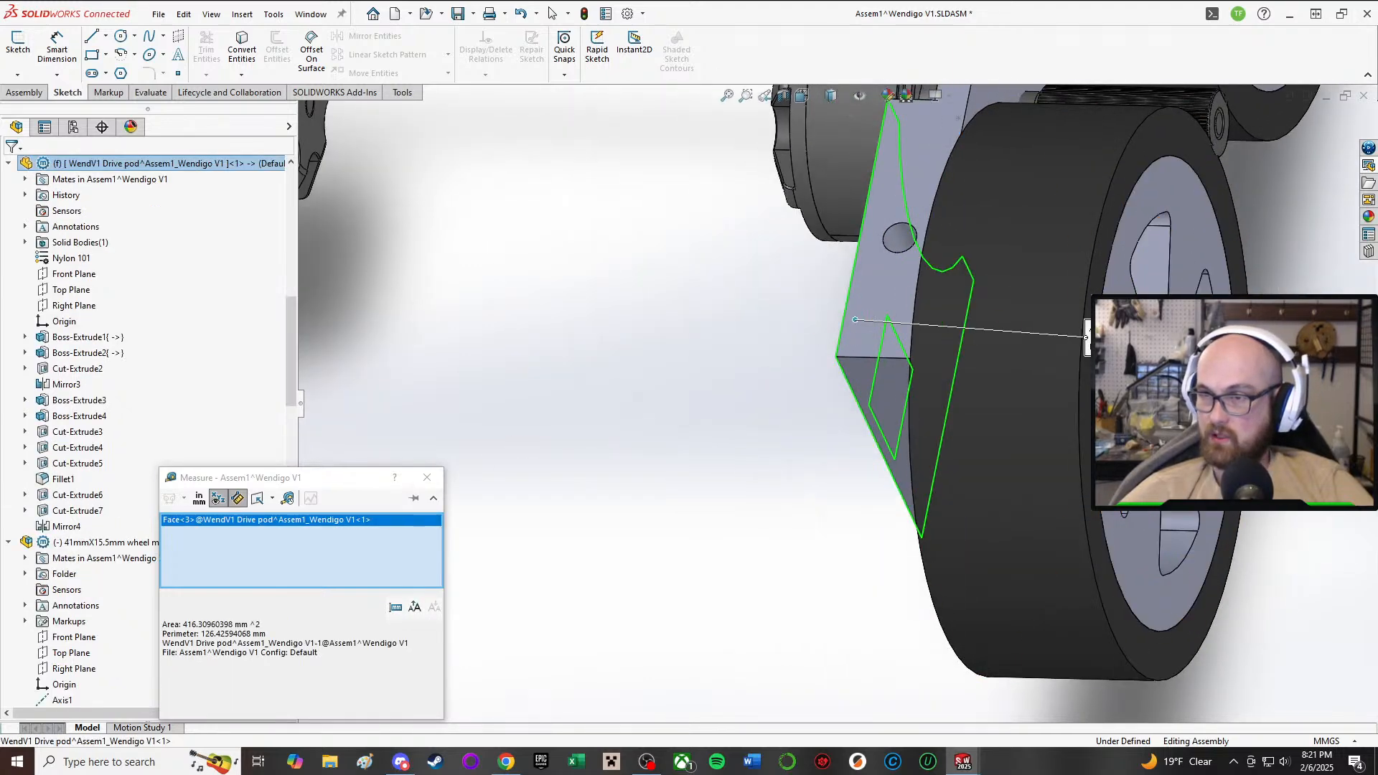
{"action": "left_click", "coordinate": [1032, 366]}
{"action": "scroll", "coordinate": [1032, 366], "scroll_direction": "down", "scroll_amount": 3}
{"action": "middle_click_drag", "start_coordinate": [1032, 366], "coordinate": [1062, 370]}
{"action": "scroll", "coordinate": [1055, 373], "scroll_direction": "down", "scroll_amount": 3}
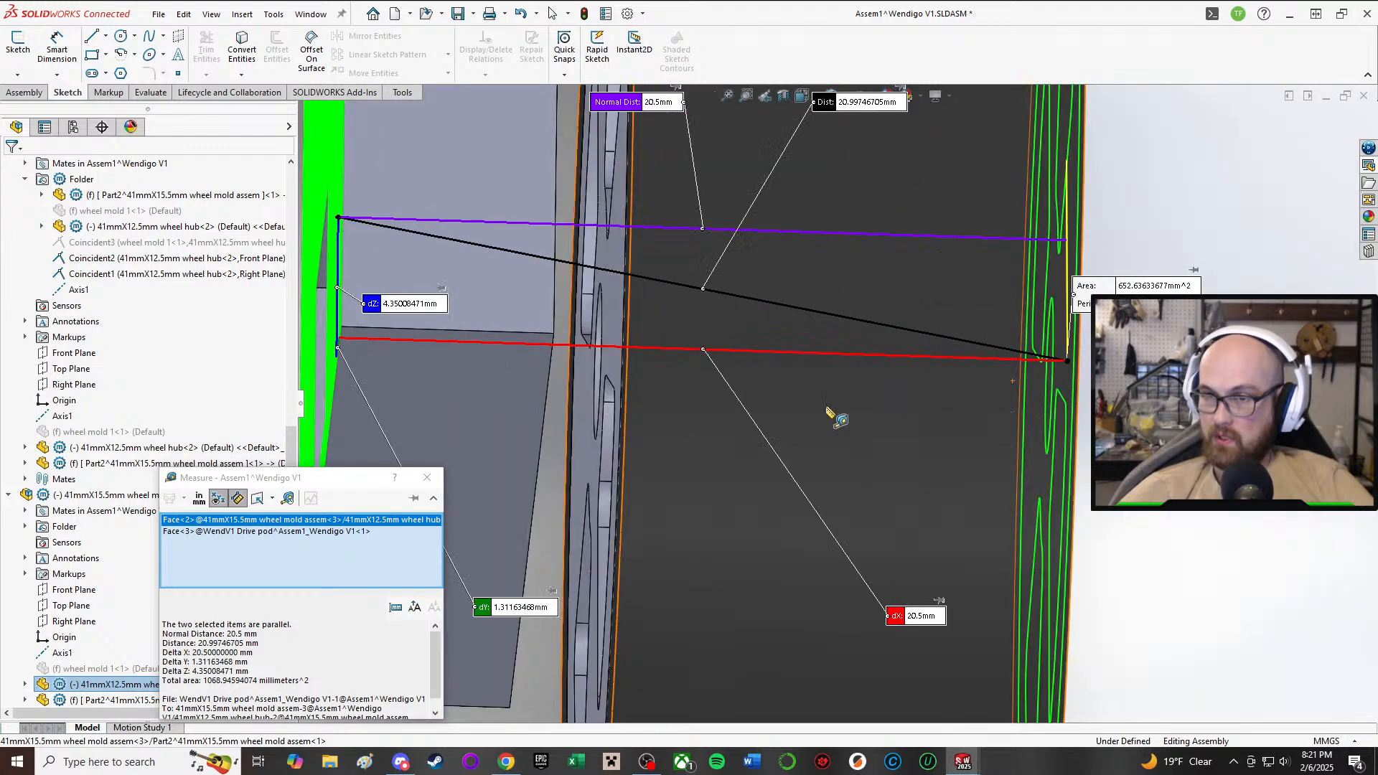
- Clear the selection and measure from the floor of the arm's nut pocket to the end wheel hub's outer face
{"action": "scroll", "coordinate": [829, 407], "scroll_direction": "up", "scroll_amount": 3}
{"action": "middle_click_drag", "start_coordinate": [610, 385], "coordinate": [578, 389]}
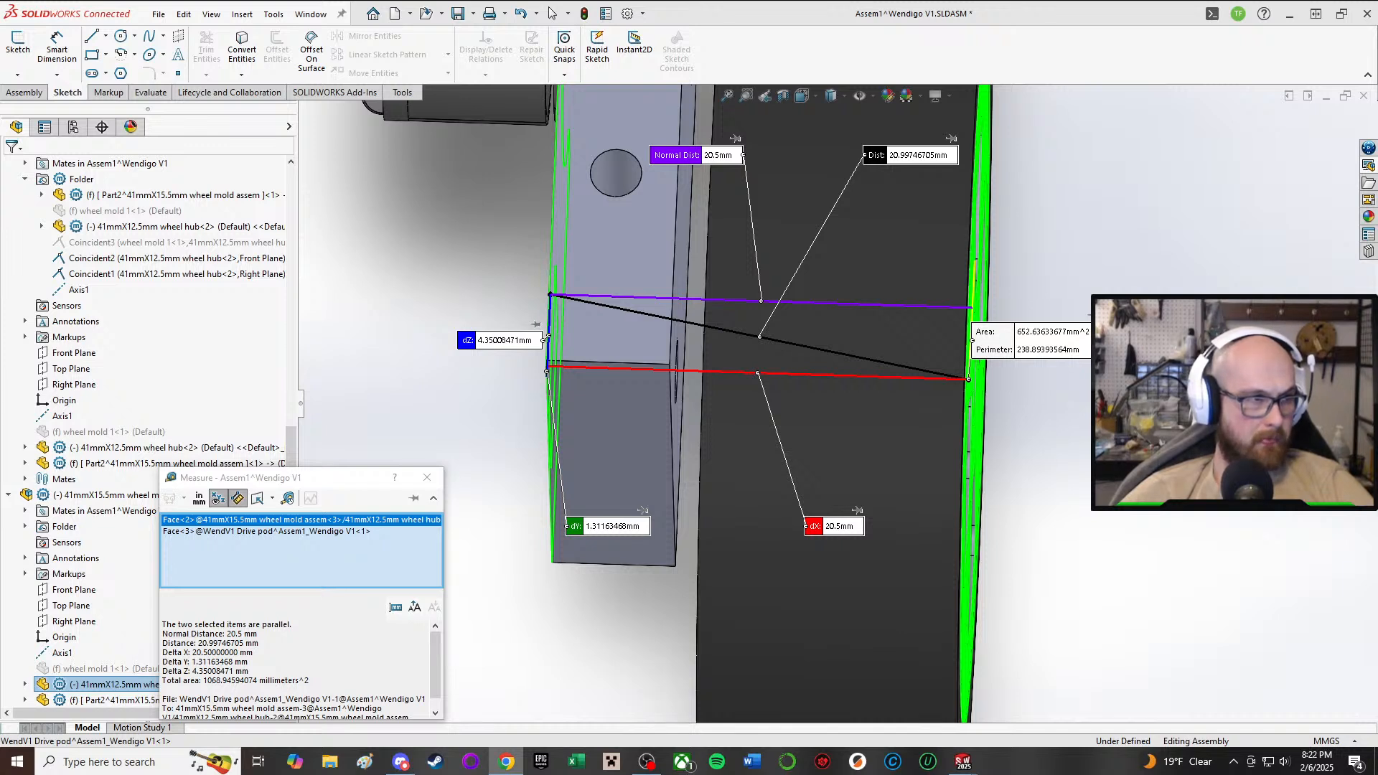
{"action": "left_click", "coordinate": [439, 435]}
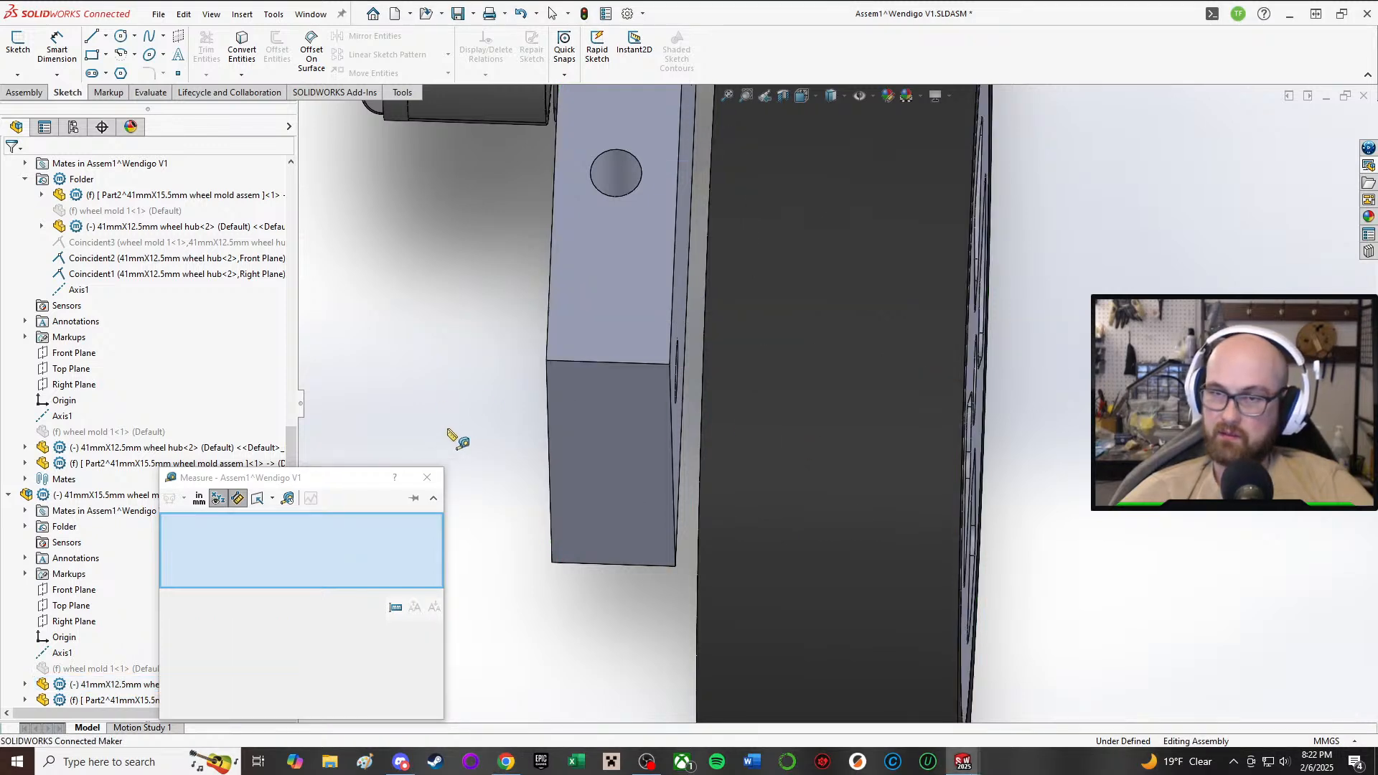
{"action": "middle_click_drag", "start_coordinate": [455, 440], "coordinate": [665, 412]}
{"action": "left_click", "coordinate": [615, 389]}
{"action": "left_click", "coordinate": [655, 371]}
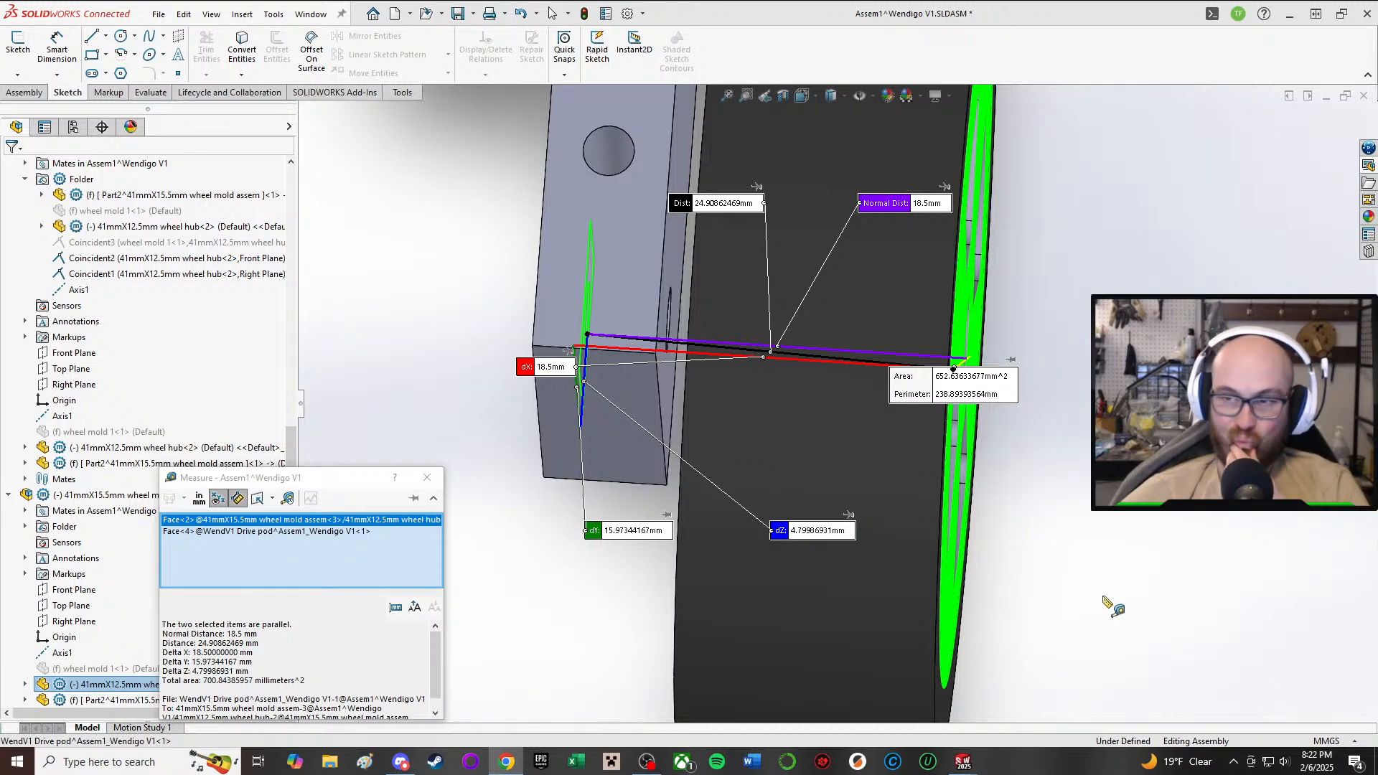
{"action": "scroll", "coordinate": [1105, 596], "scroll_direction": "up", "scroll_amount": 3}
{"action": "scroll", "coordinate": [1037, 494], "scroll_direction": "up", "scroll_amount": 5}
{"action": "middle_click_drag", "start_coordinate": [1025, 400], "coordinate": [977, 545]}
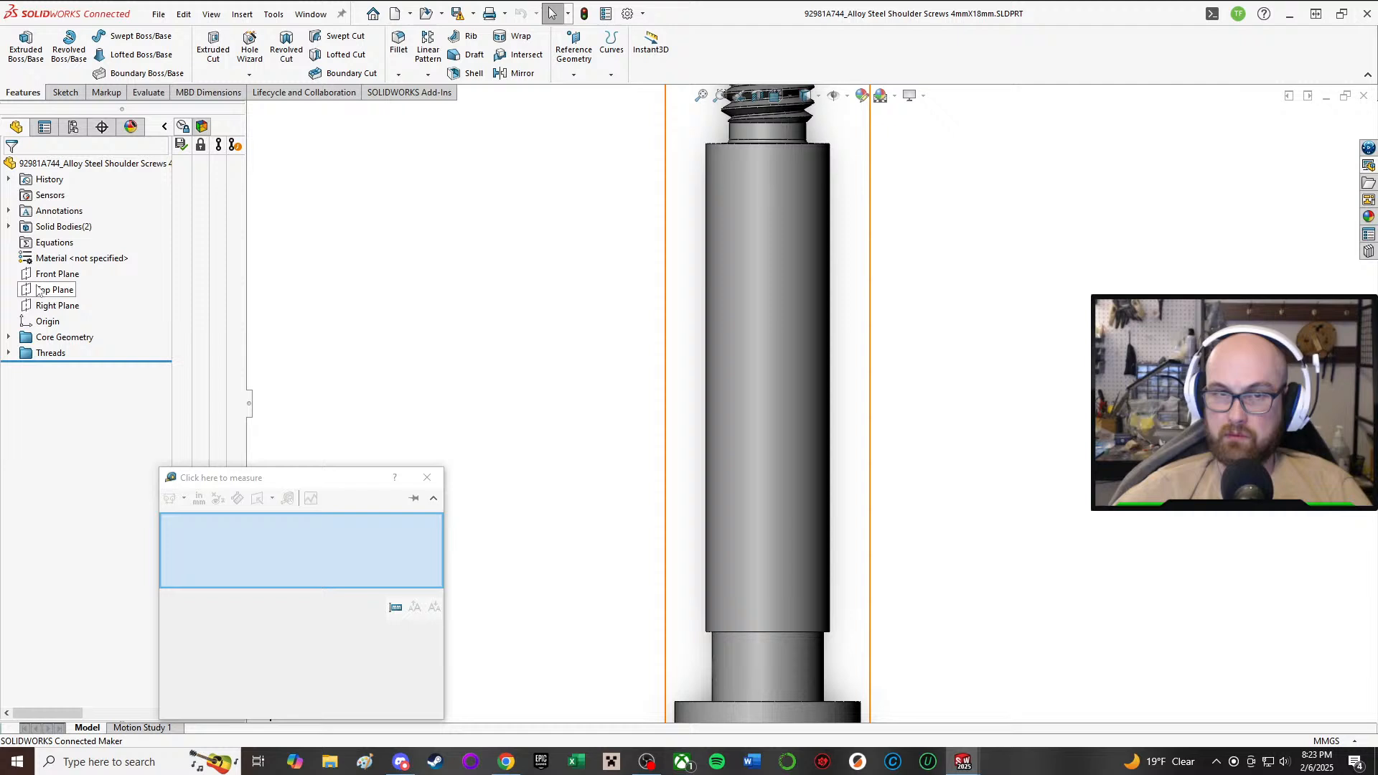
- Assign Plain Carbon Steel to the 4mmX18mm shoulder screw part, save it, and close the measurement
{"action": "right_click", "coordinate": [68, 259]}
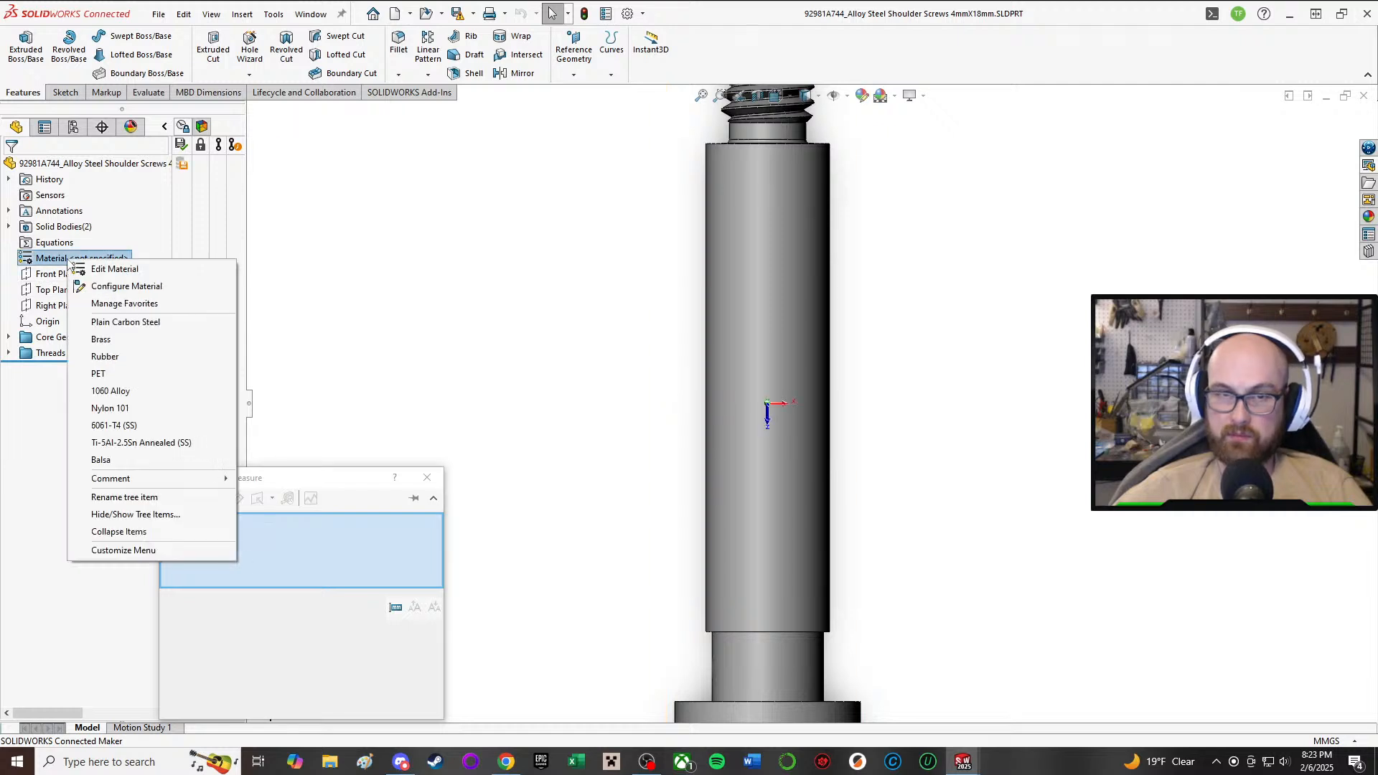
{"action": "left_click", "coordinate": [154, 321]}
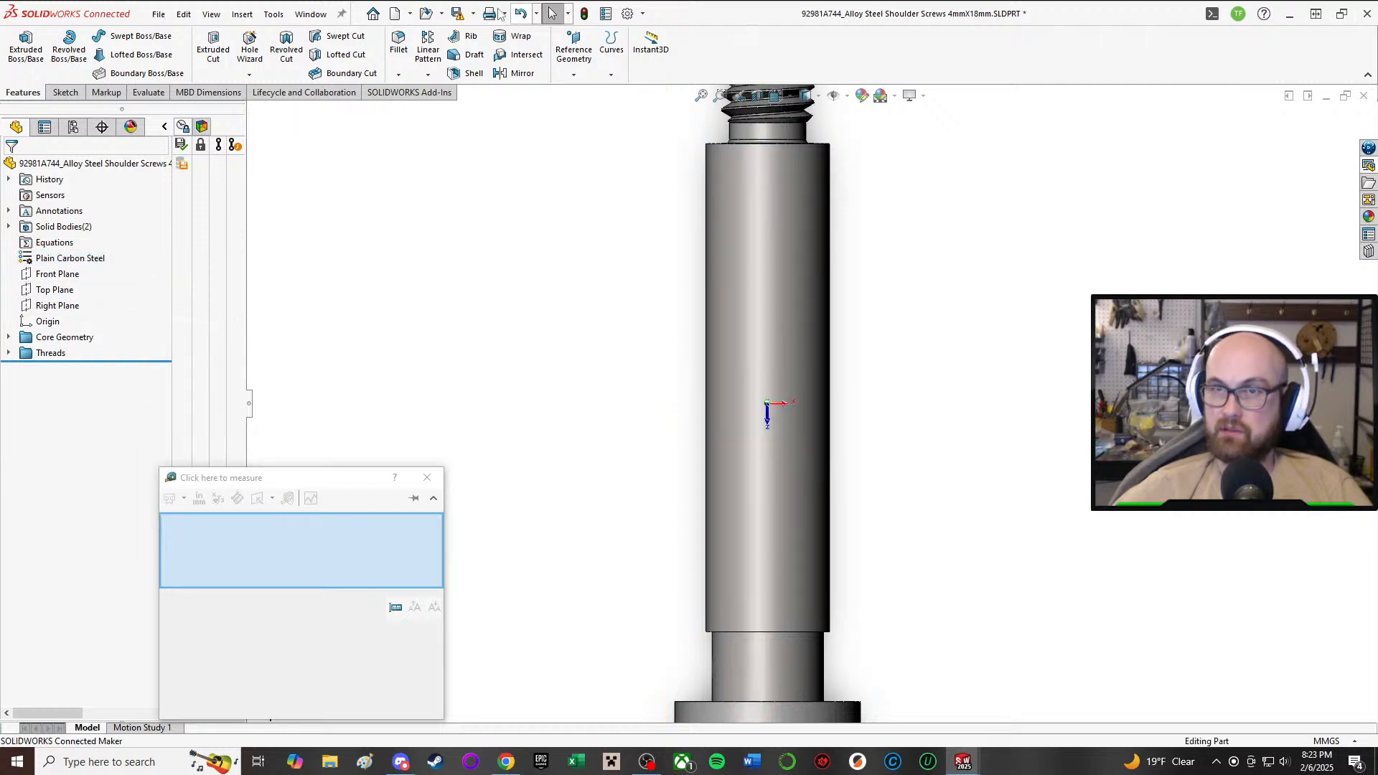
{"action": "left_click", "coordinate": [454, 16]}
{"action": "left_click", "coordinate": [716, 419]}
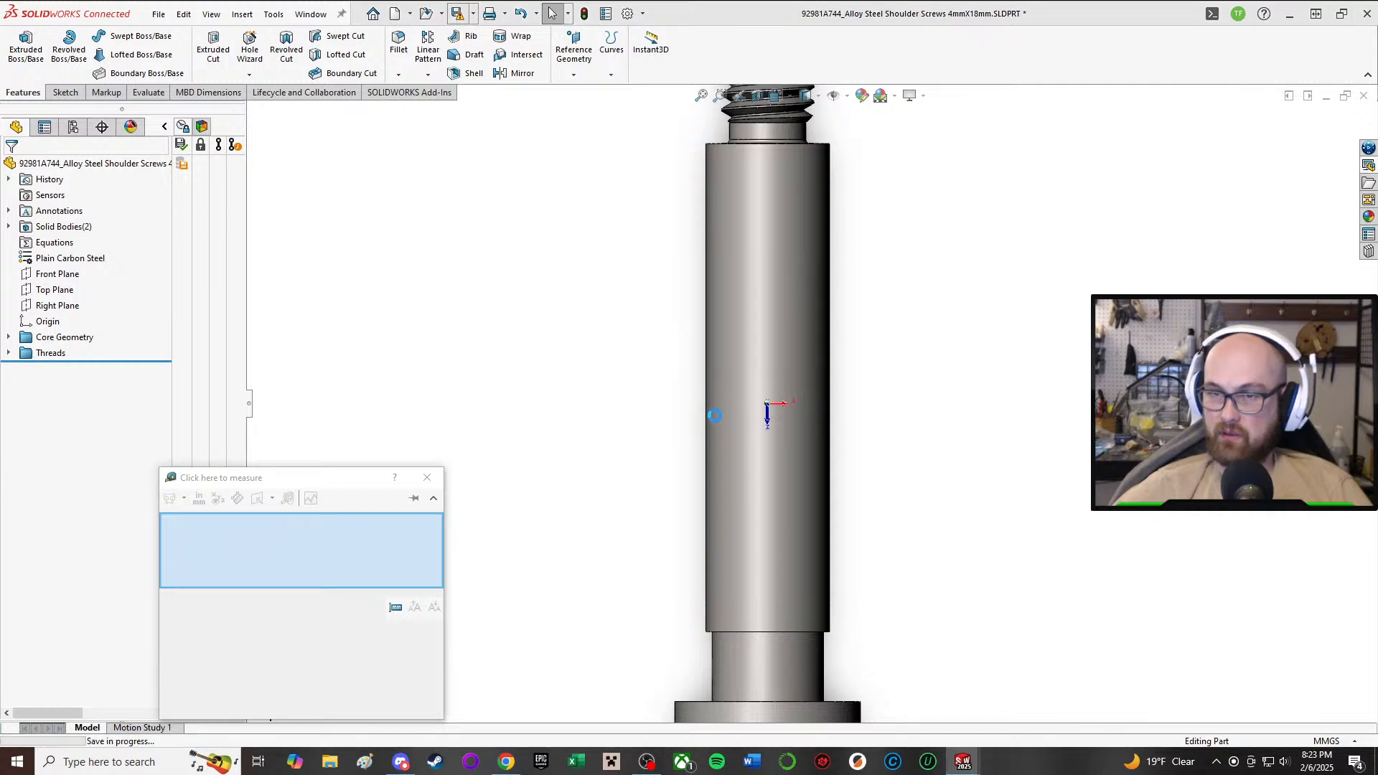
{"action": "left_click", "coordinate": [427, 477]}
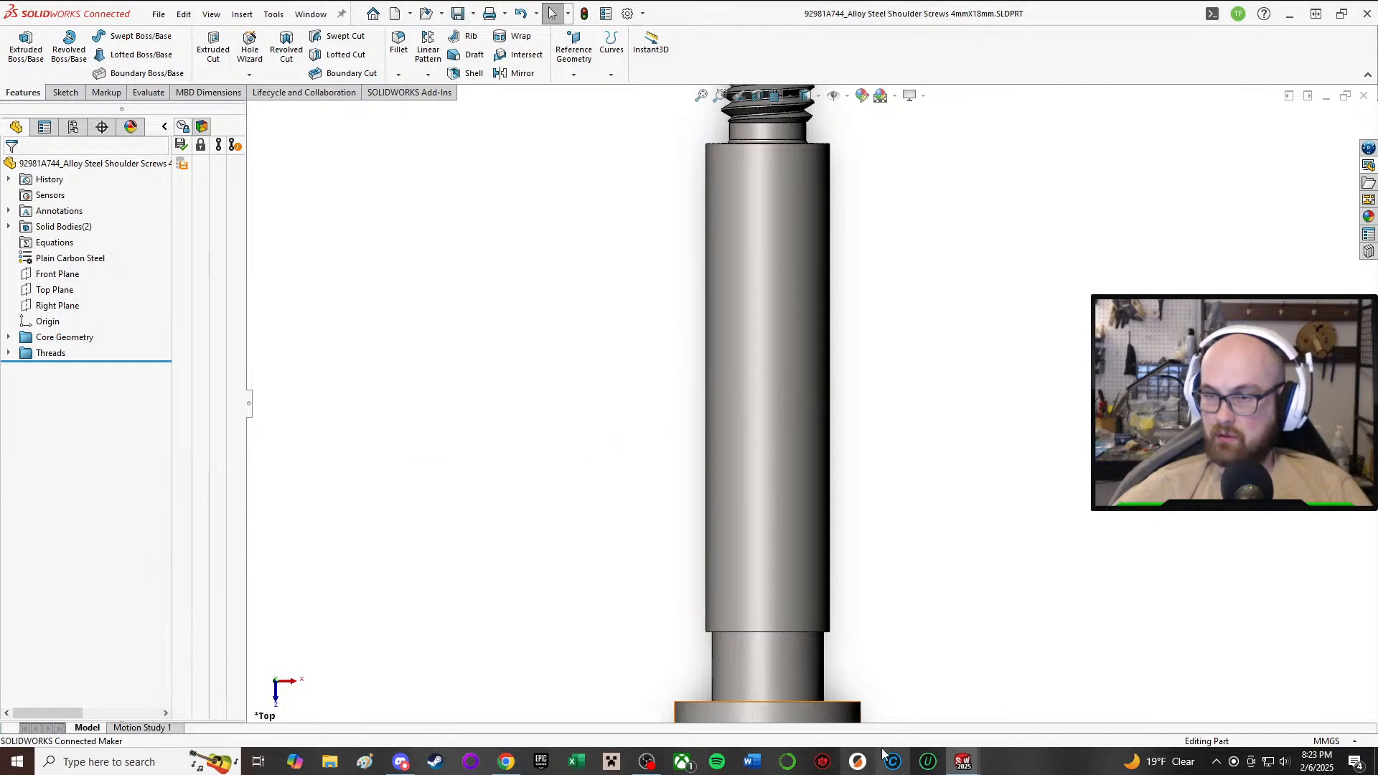
- Look through the open documents and return to the Assem1^Wendigo V1 drive subassembly
{"action": "mouse_move", "coordinate": [963, 761]}
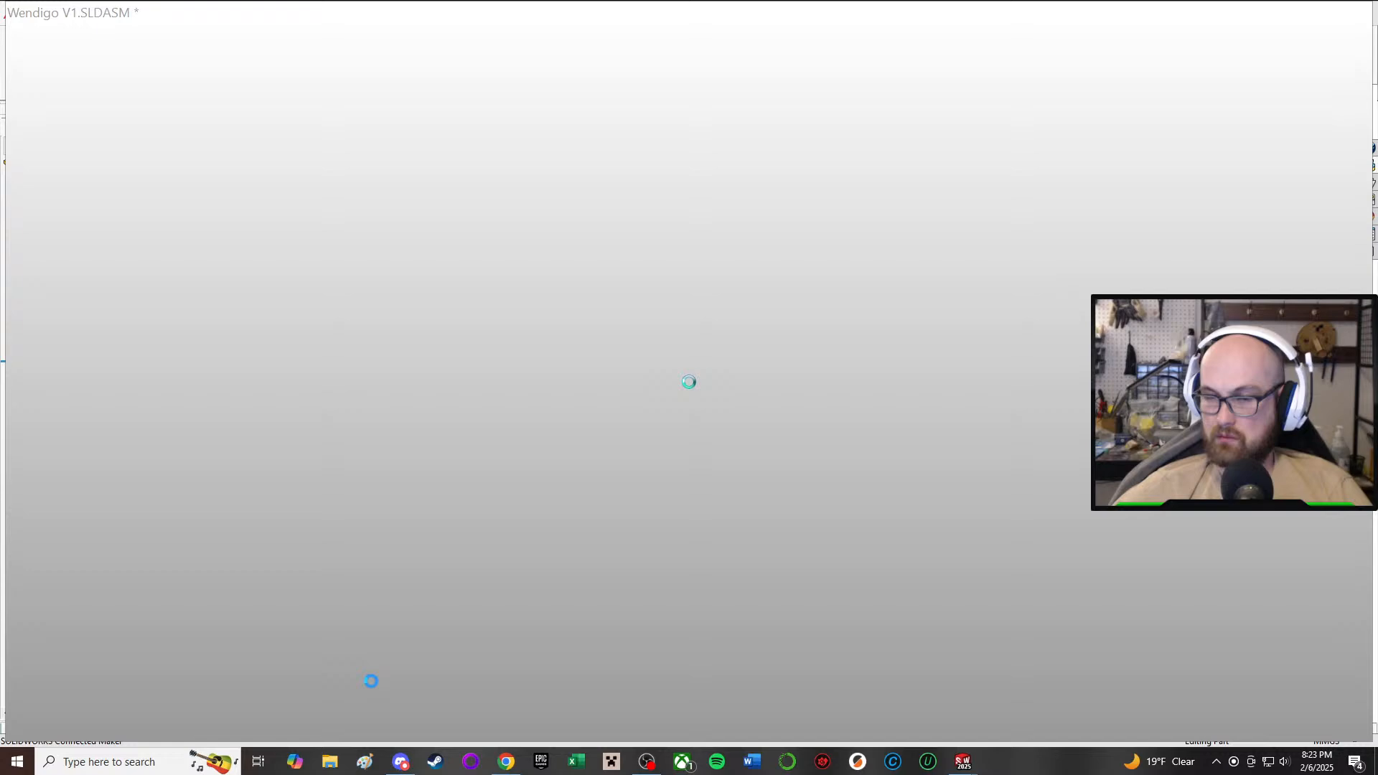
{"action": "left_click", "coordinate": [370, 680]}
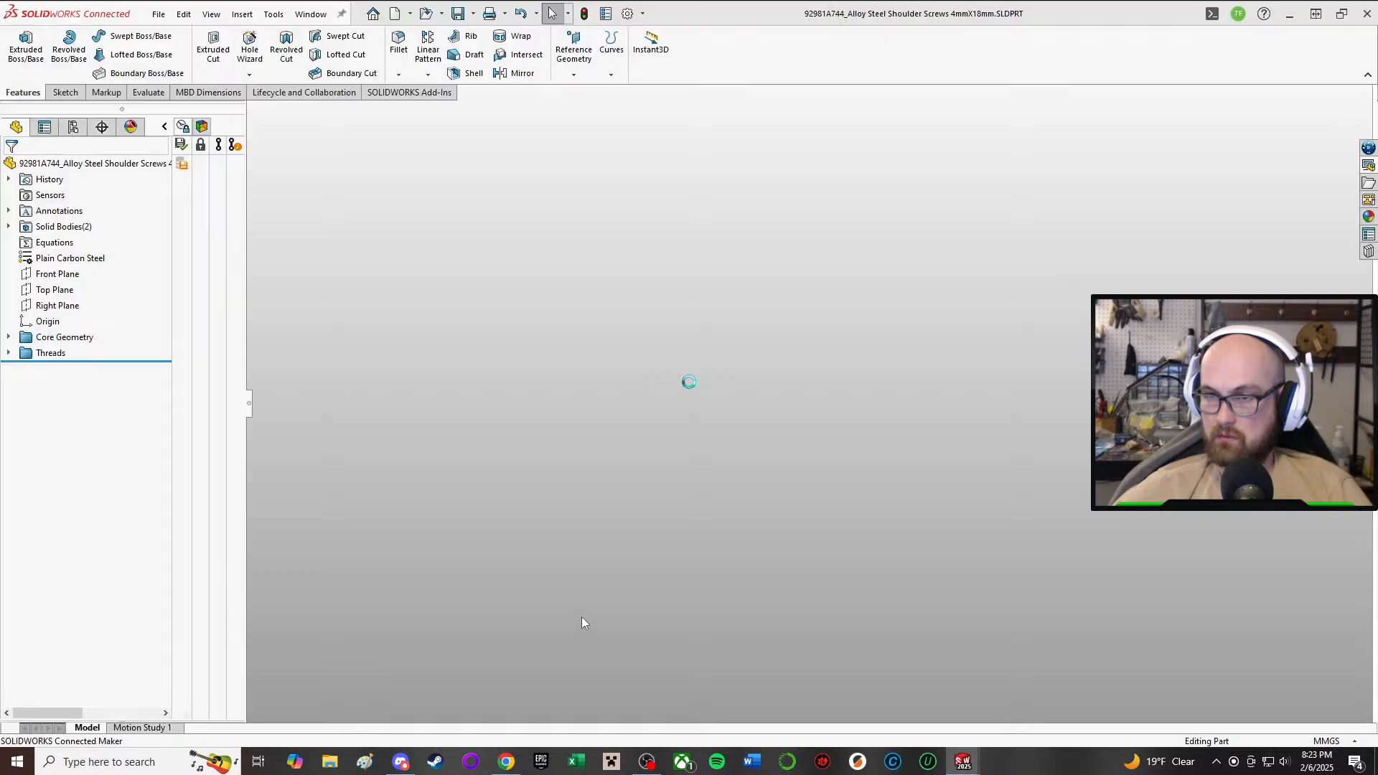
{"action": "scroll", "coordinate": [746, 546], "scroll_direction": "up", "scroll_amount": 5}
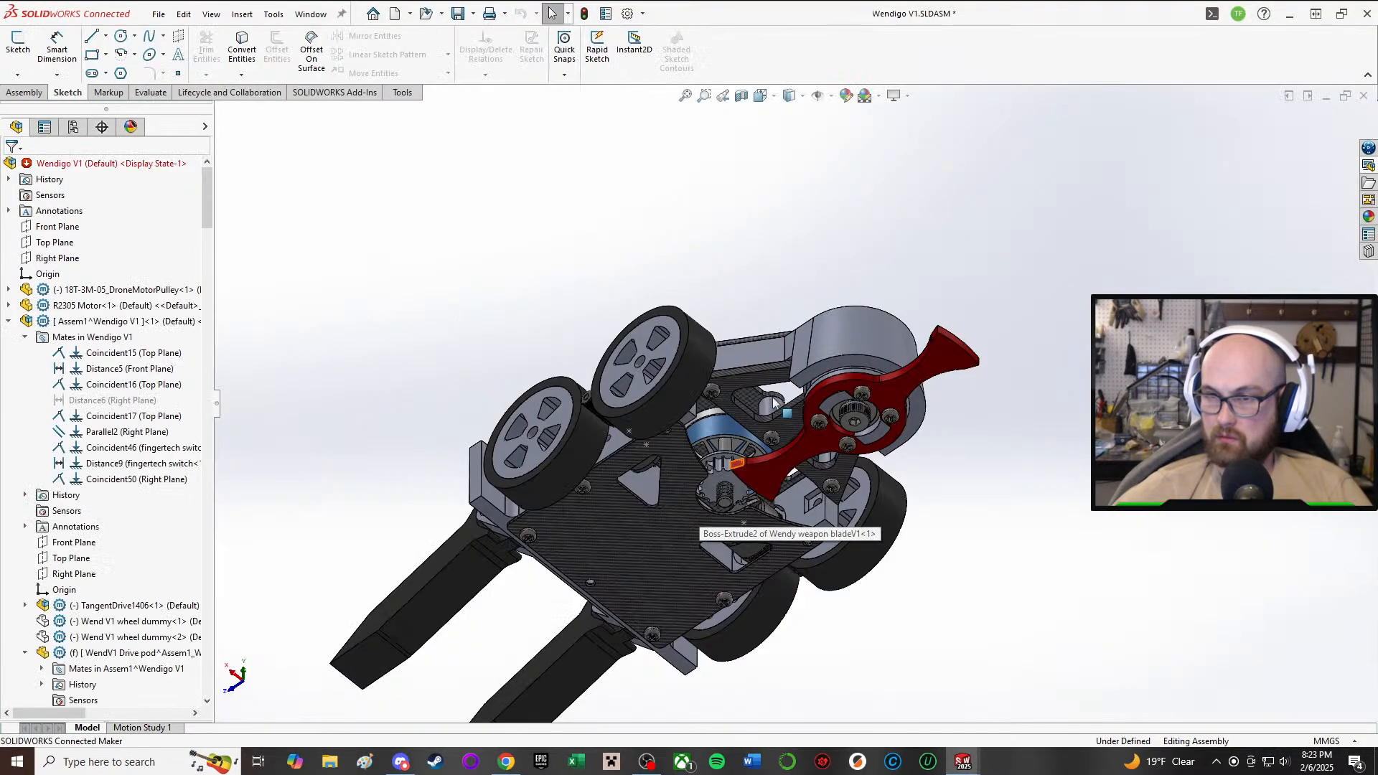
{"action": "middle_click_drag", "start_coordinate": [747, 545], "coordinate": [753, 558]}
{"action": "mouse_move", "coordinate": [962, 763]}
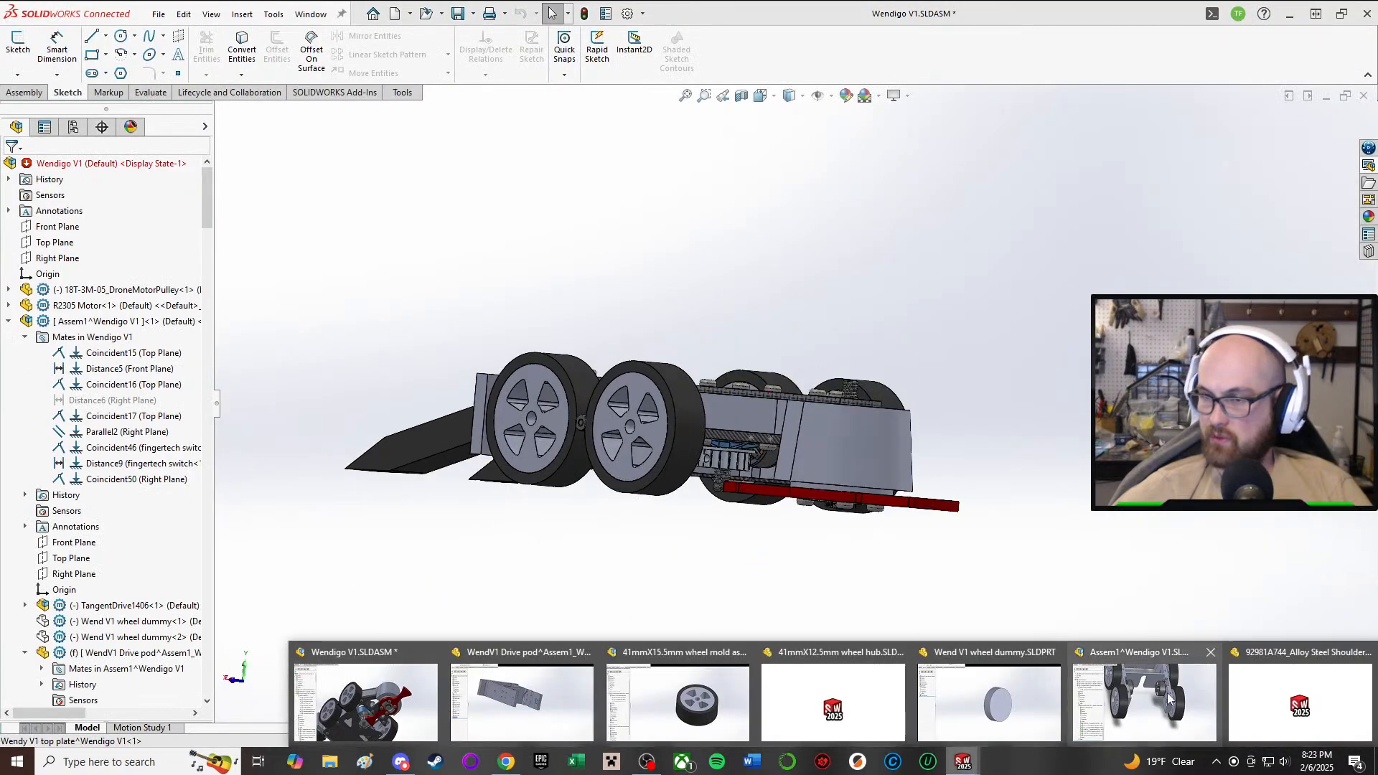
{"action": "mouse_move", "coordinate": [1316, 657]}
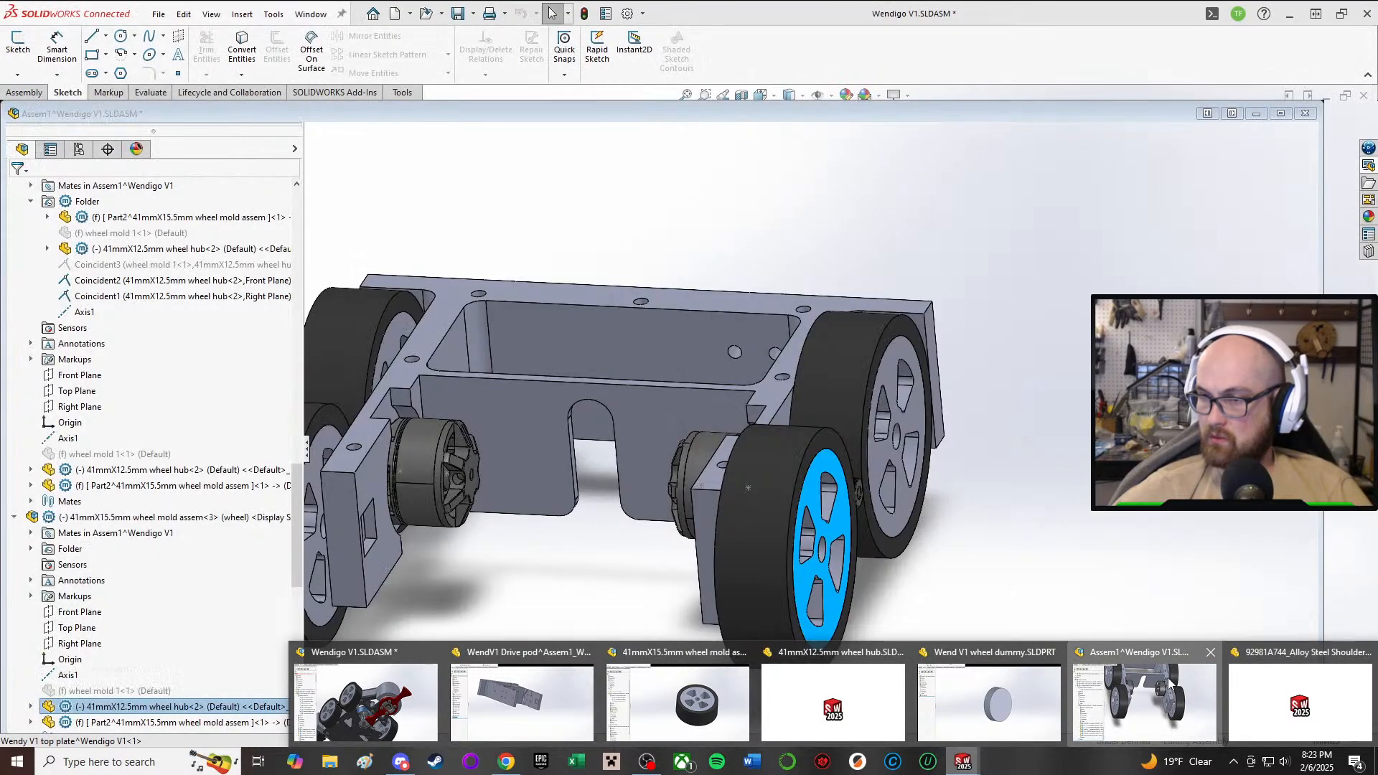
{"action": "left_click", "coordinate": [1145, 693]}
{"action": "mouse_move", "coordinate": [962, 762]}
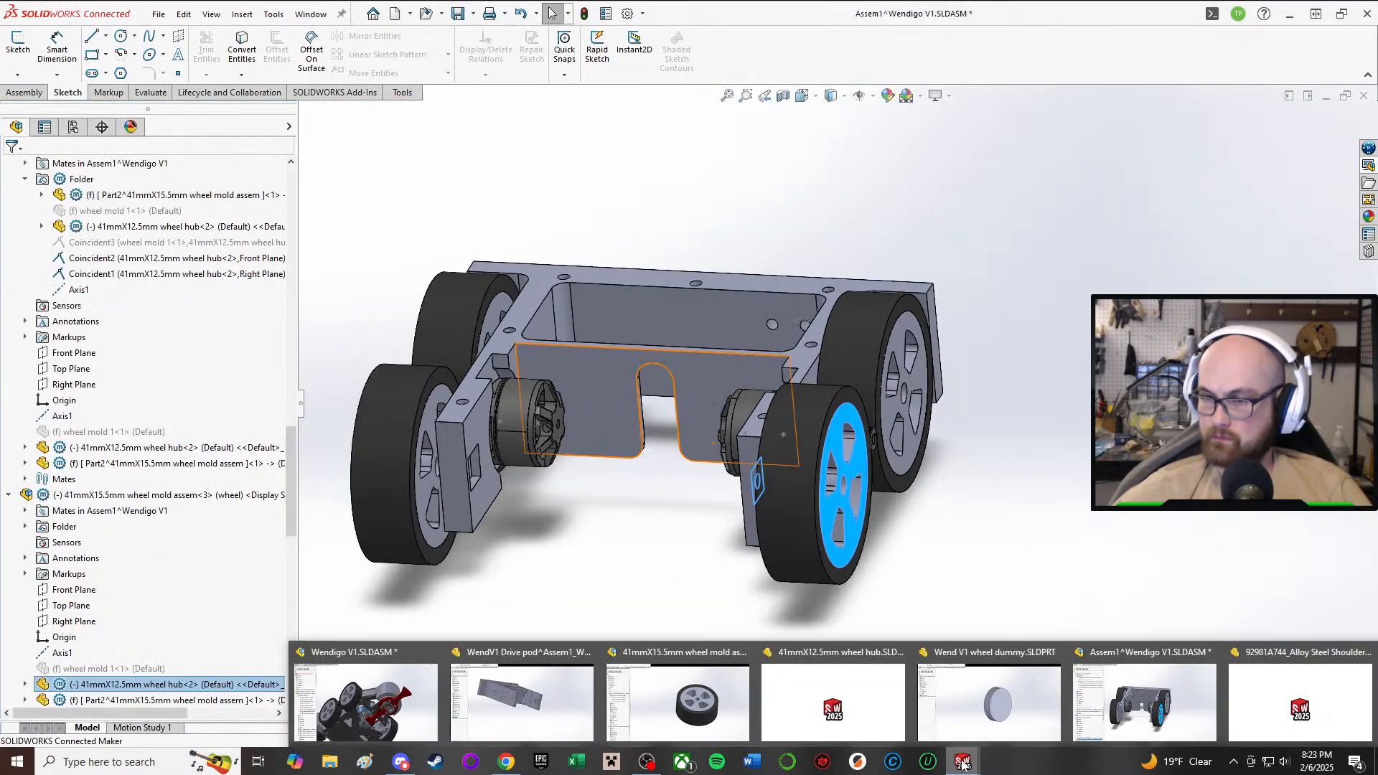
{"action": "left_click", "coordinate": [1055, 654]}
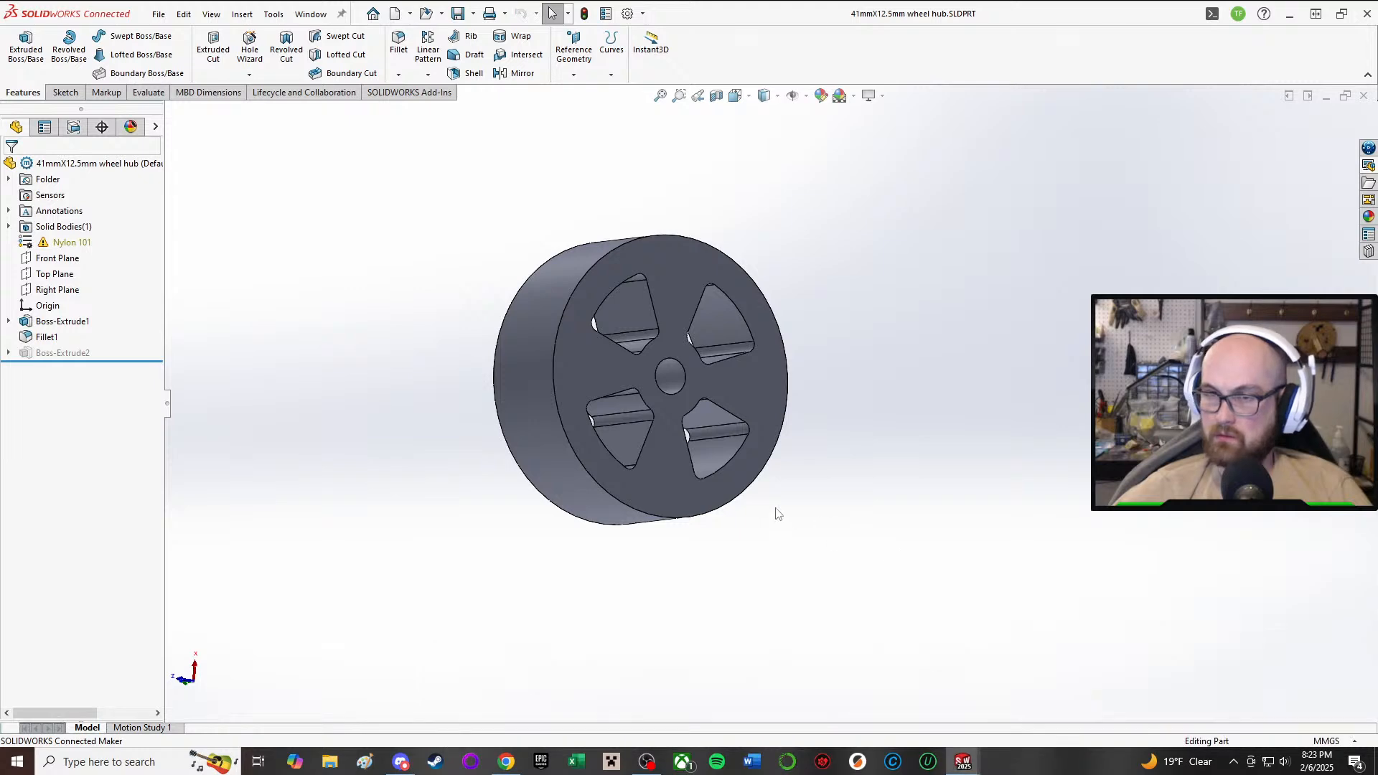
{"action": "mouse_move", "coordinate": [963, 759]}
{"action": "left_click", "coordinate": [1140, 703]}
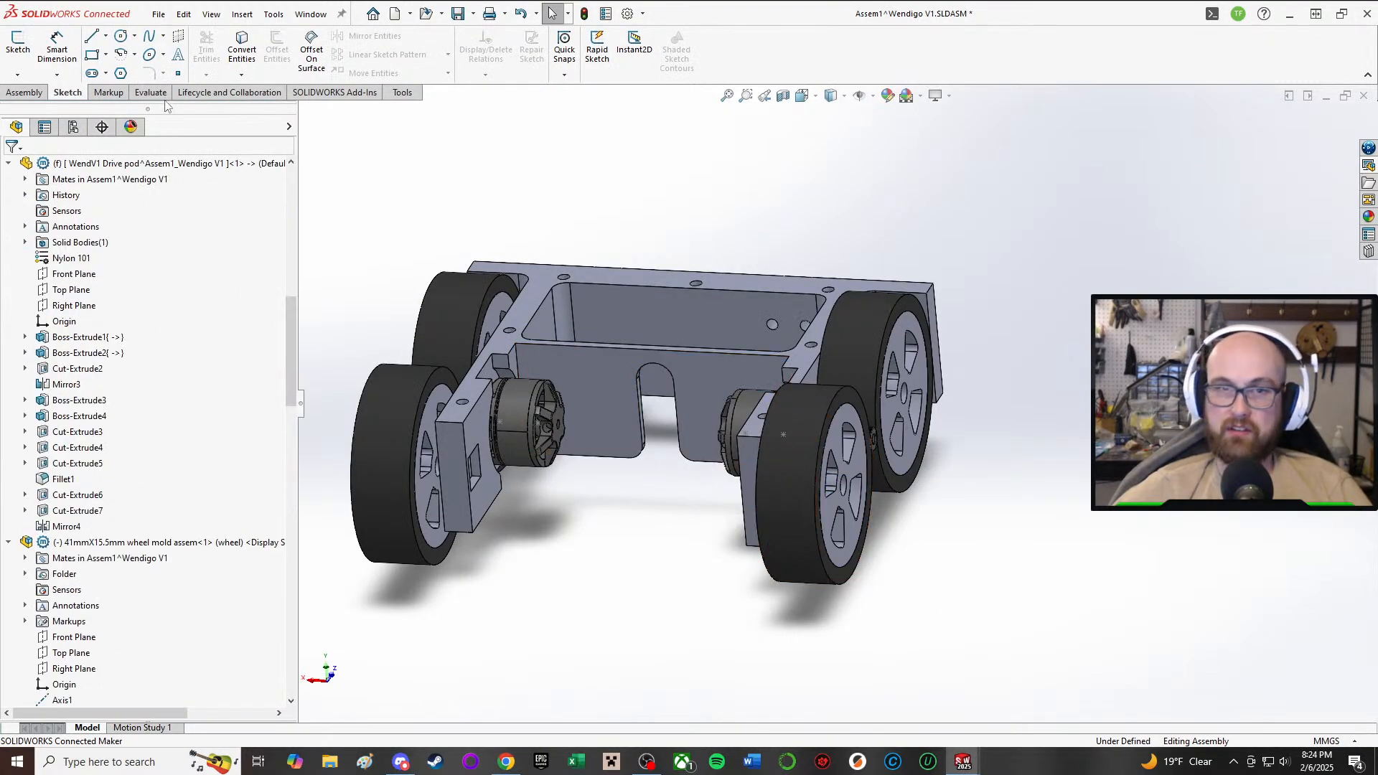
- Insert the 92981A744 Alloy Steel Shoulder Screws 4mmX18mm part into the subassembly beside the end wheel
{"action": "left_click", "coordinate": [34, 93]}
{"action": "left_click", "coordinate": [80, 51]}
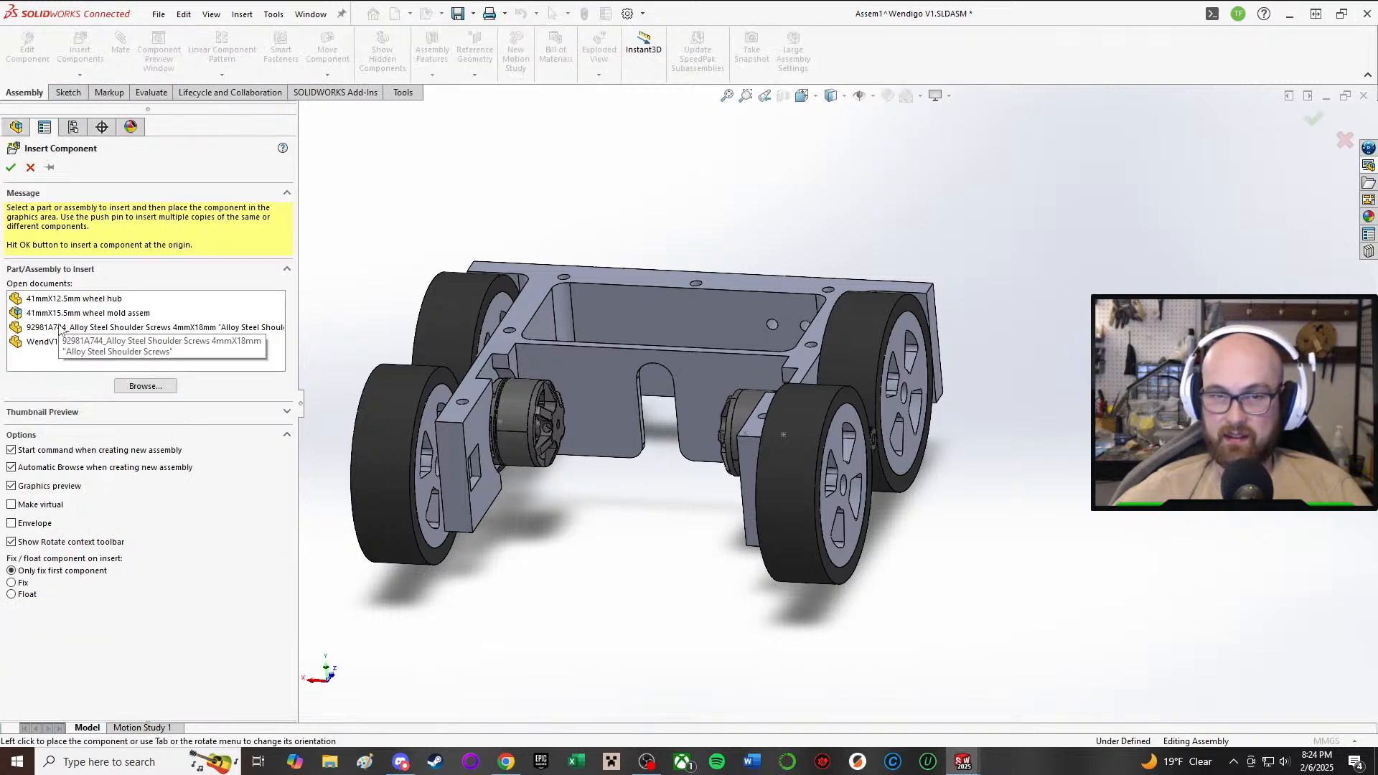
{"action": "left_click", "coordinate": [76, 331]}
{"action": "left_click", "coordinate": [949, 500]}
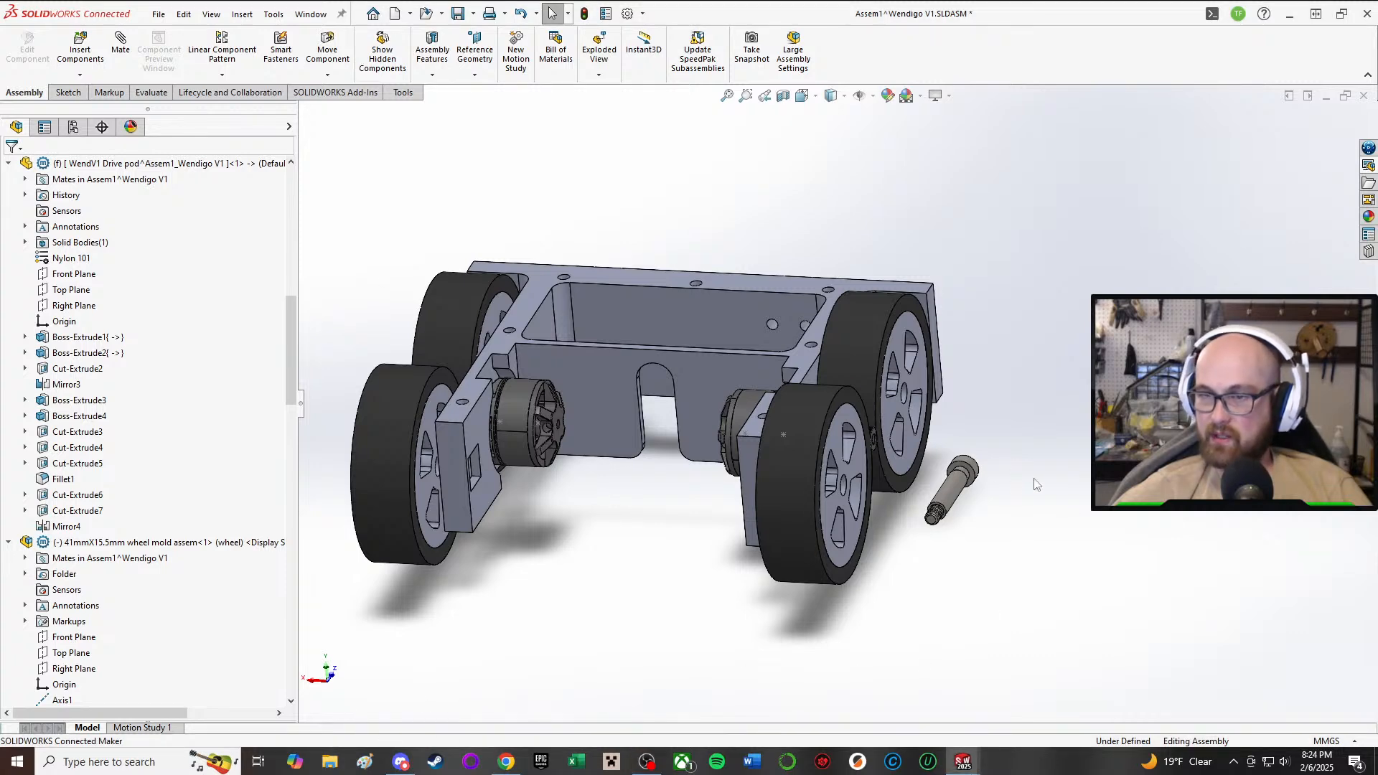
{"action": "left_click", "coordinate": [959, 495]}
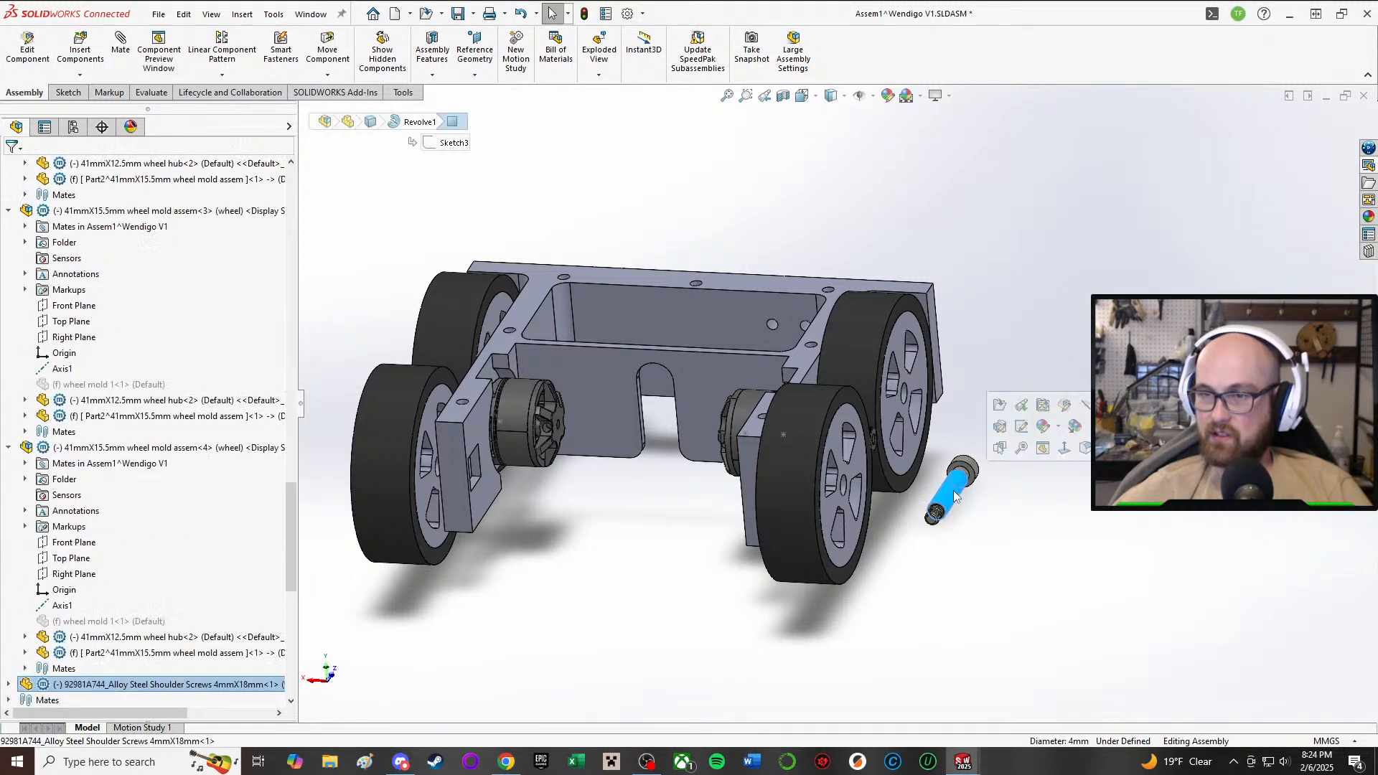
- Insert a second copy of the 4mmX18mm shoulder screw and reorient it toward the inner wheel
{"action": "left_click", "coordinate": [74, 48]}
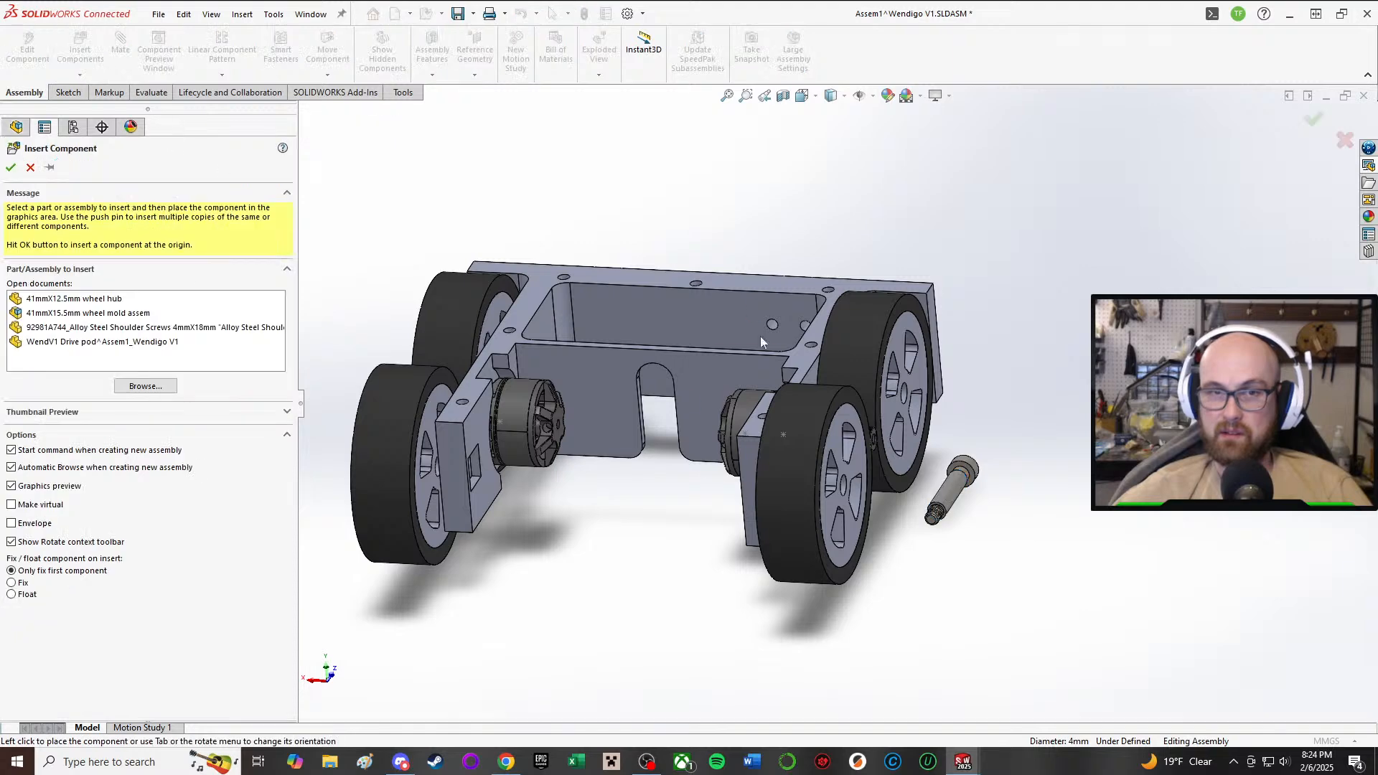
{"action": "left_click", "coordinate": [140, 328]}
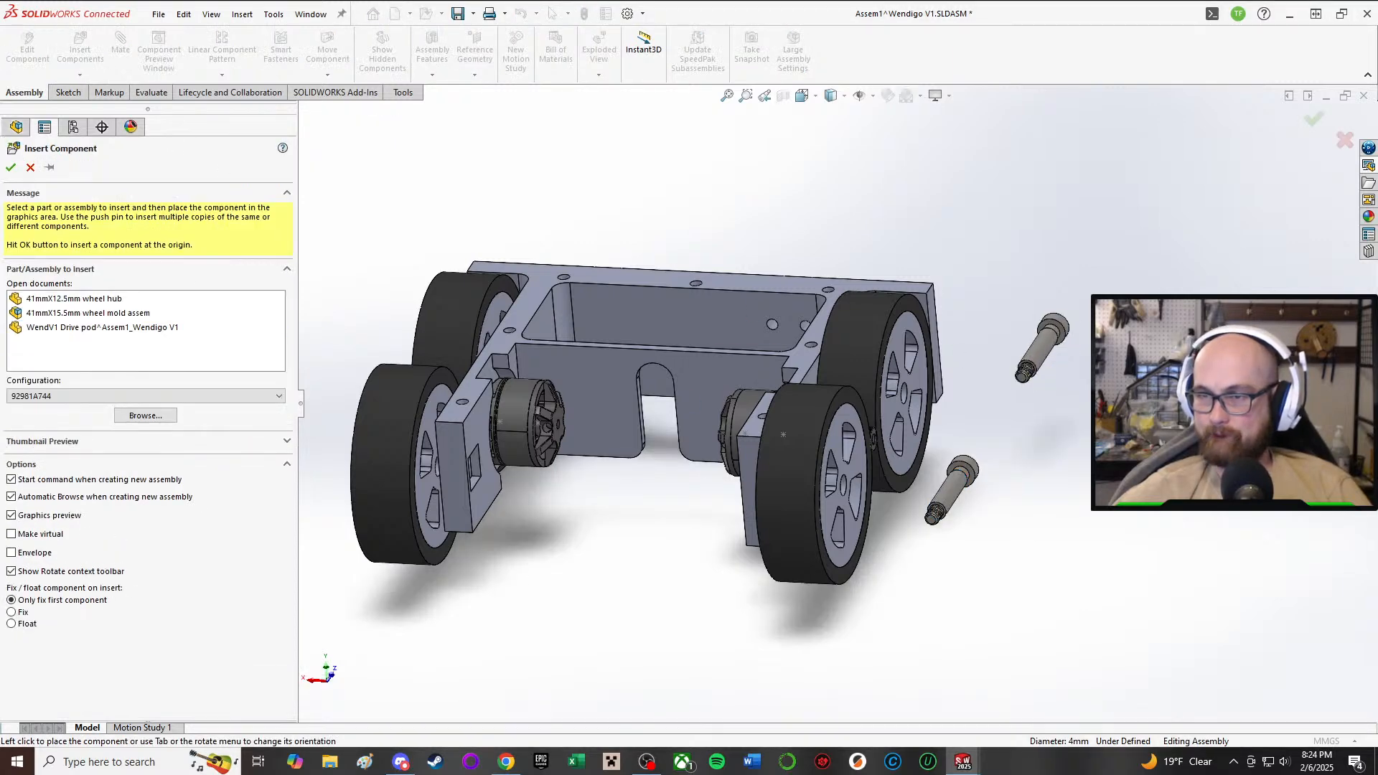
{"action": "left_click", "coordinate": [1043, 349]}
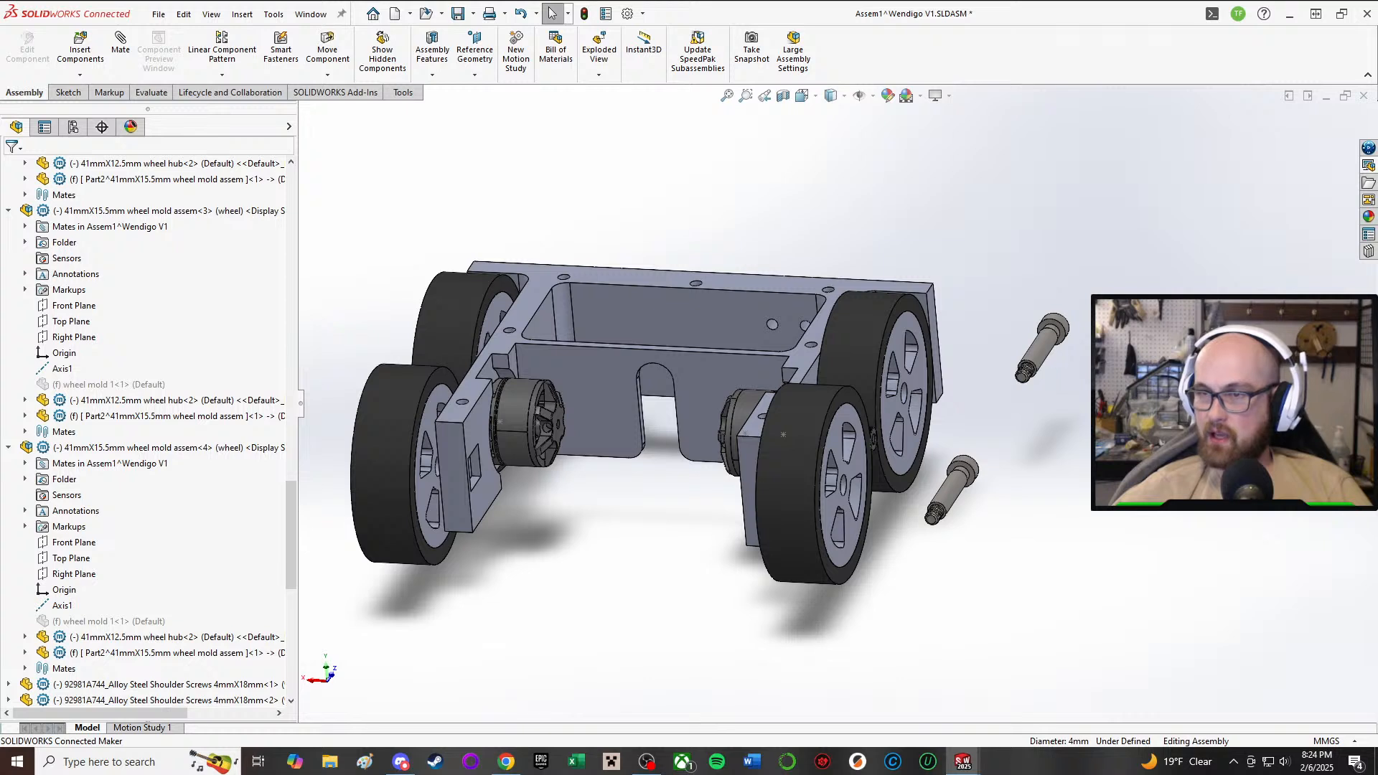
{"action": "left_click_drag", "start_coordinate": [1045, 370], "coordinate": [876, 393]}
{"action": "left_click", "coordinate": [1065, 427]}
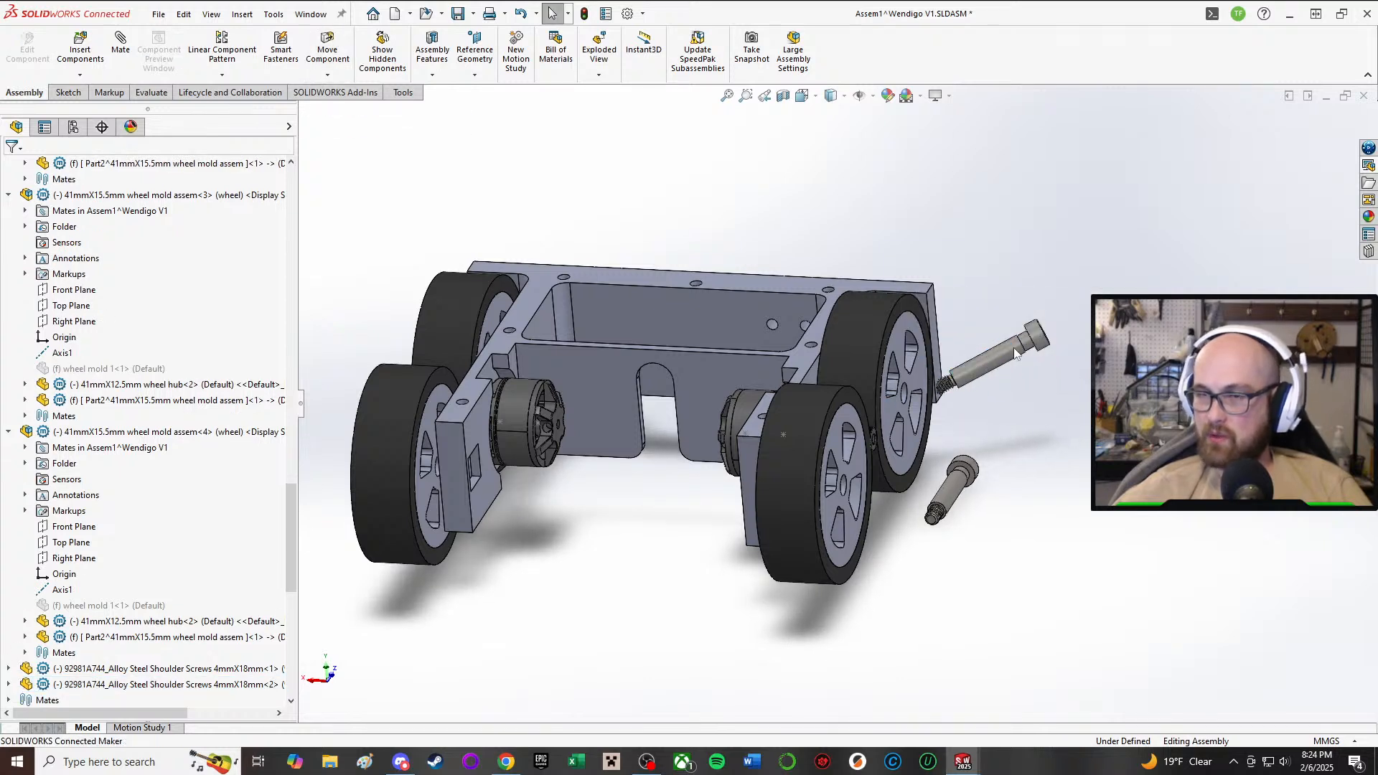
- Add a concentric mate between the second screw's shoulder and the inner wheel's nut pocket hole in the drive pod
{"action": "key", "text": "m"}
{"action": "scroll", "coordinate": [968, 387], "scroll_direction": "down", "scroll_amount": 3}
{"action": "left_click", "coordinate": [977, 362]}
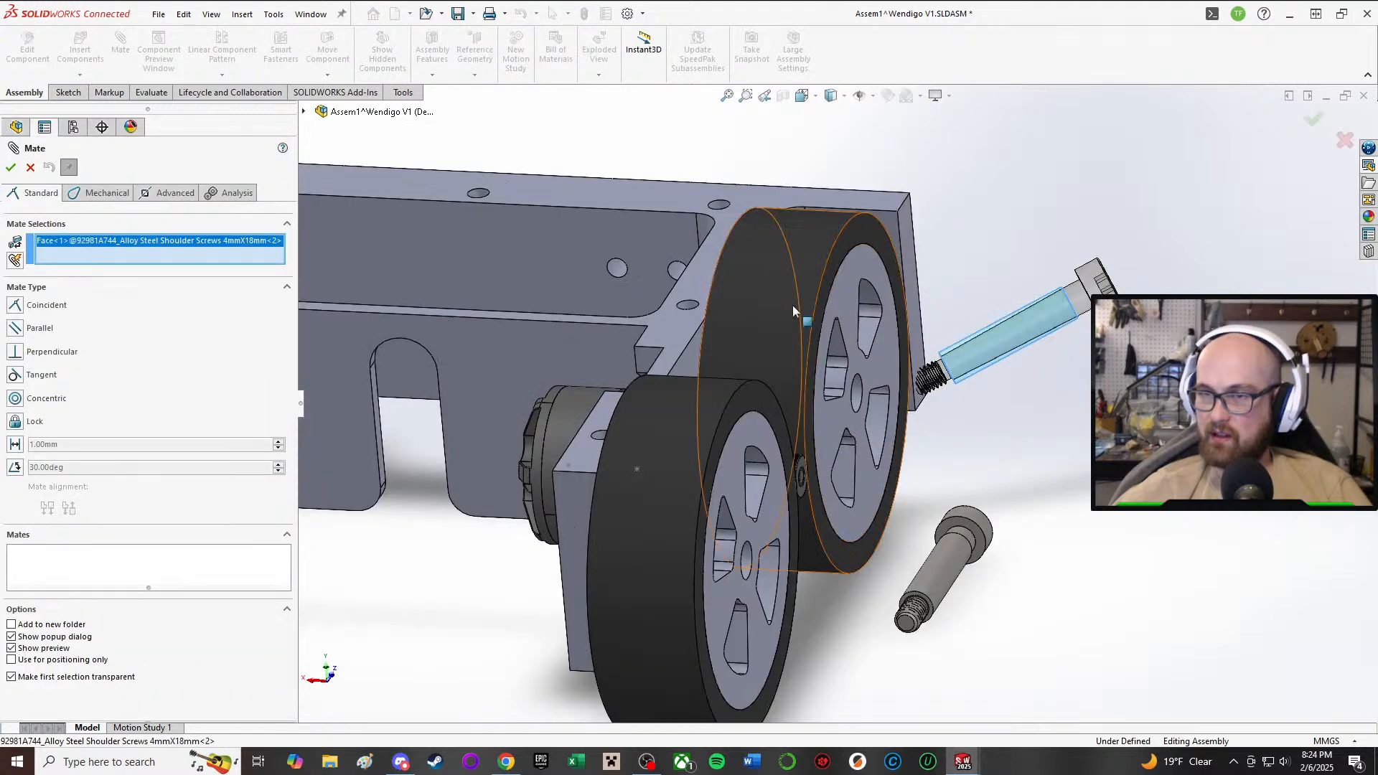
{"action": "middle_click_drag", "start_coordinate": [793, 304], "coordinate": [854, 373]}
{"action": "scroll", "coordinate": [579, 304], "scroll_direction": "down", "scroll_amount": 2}
{"action": "middle_click_drag", "start_coordinate": [579, 304], "coordinate": [602, 352]}
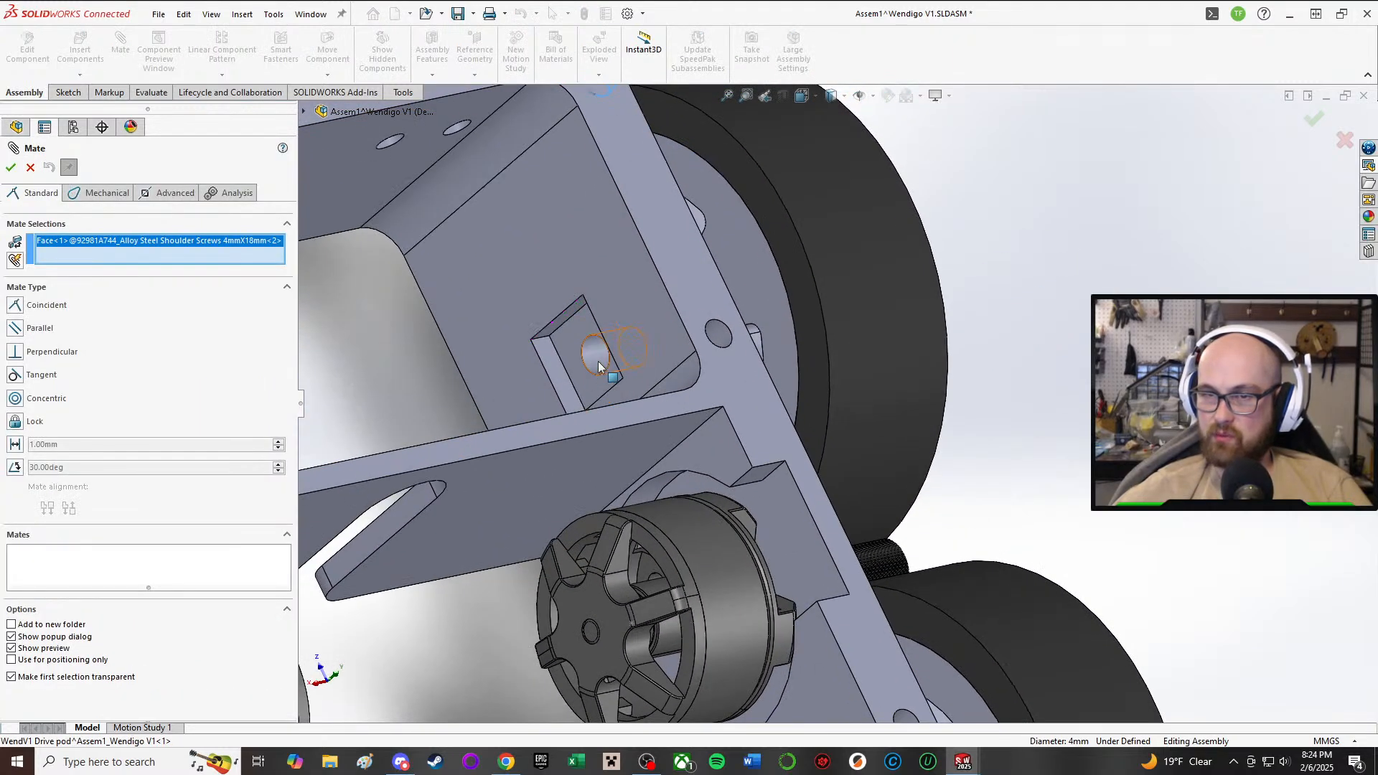
{"action": "left_click", "coordinate": [597, 356]}
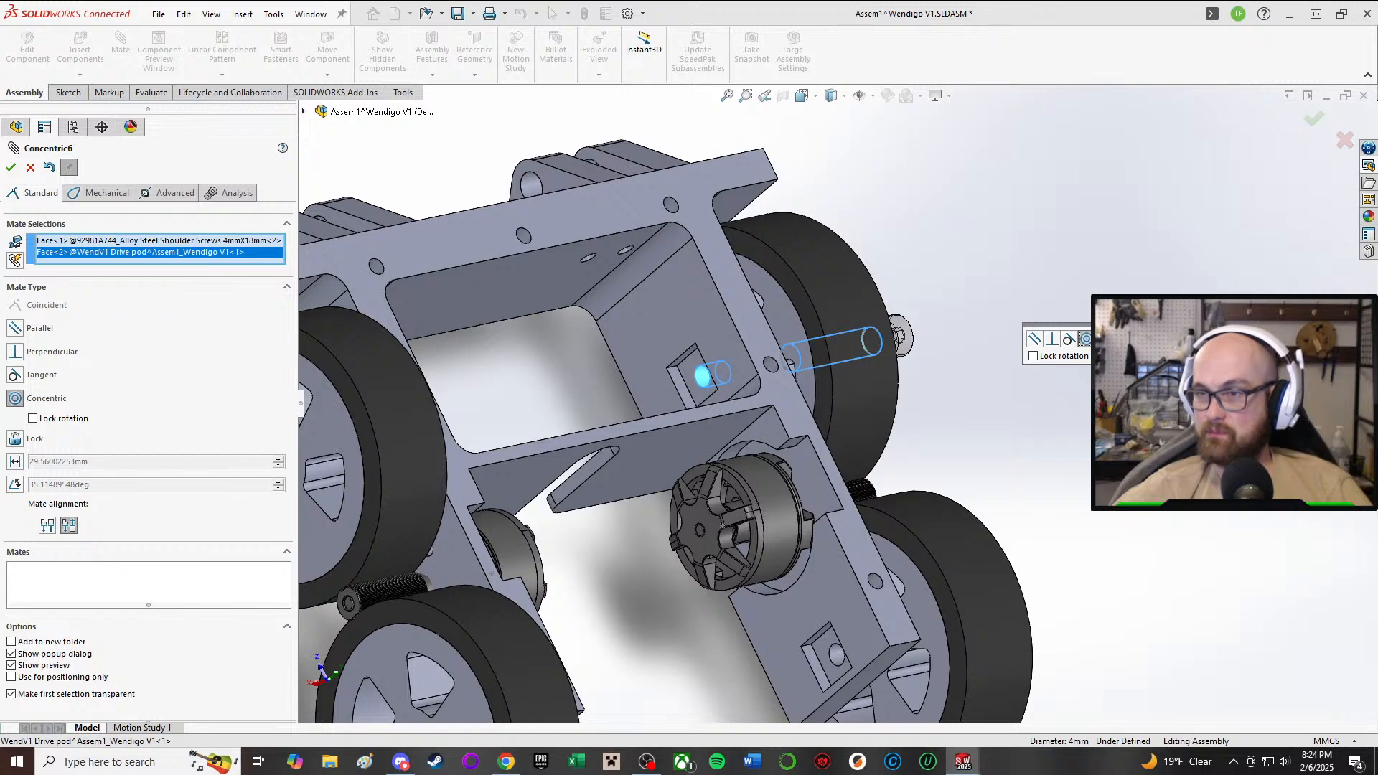
{"action": "left_click", "coordinate": [1194, 339]}
- Add a concentric mate between the first screw's shoulder and the nut pocket hole at the drive pod arm's end
{"action": "scroll", "coordinate": [1069, 484], "scroll_direction": "up", "scroll_amount": 3}
{"action": "middle_click_drag", "start_coordinate": [1023, 495], "coordinate": [917, 368]}
{"action": "scroll", "coordinate": [958, 510], "scroll_direction": "down", "scroll_amount": 3}
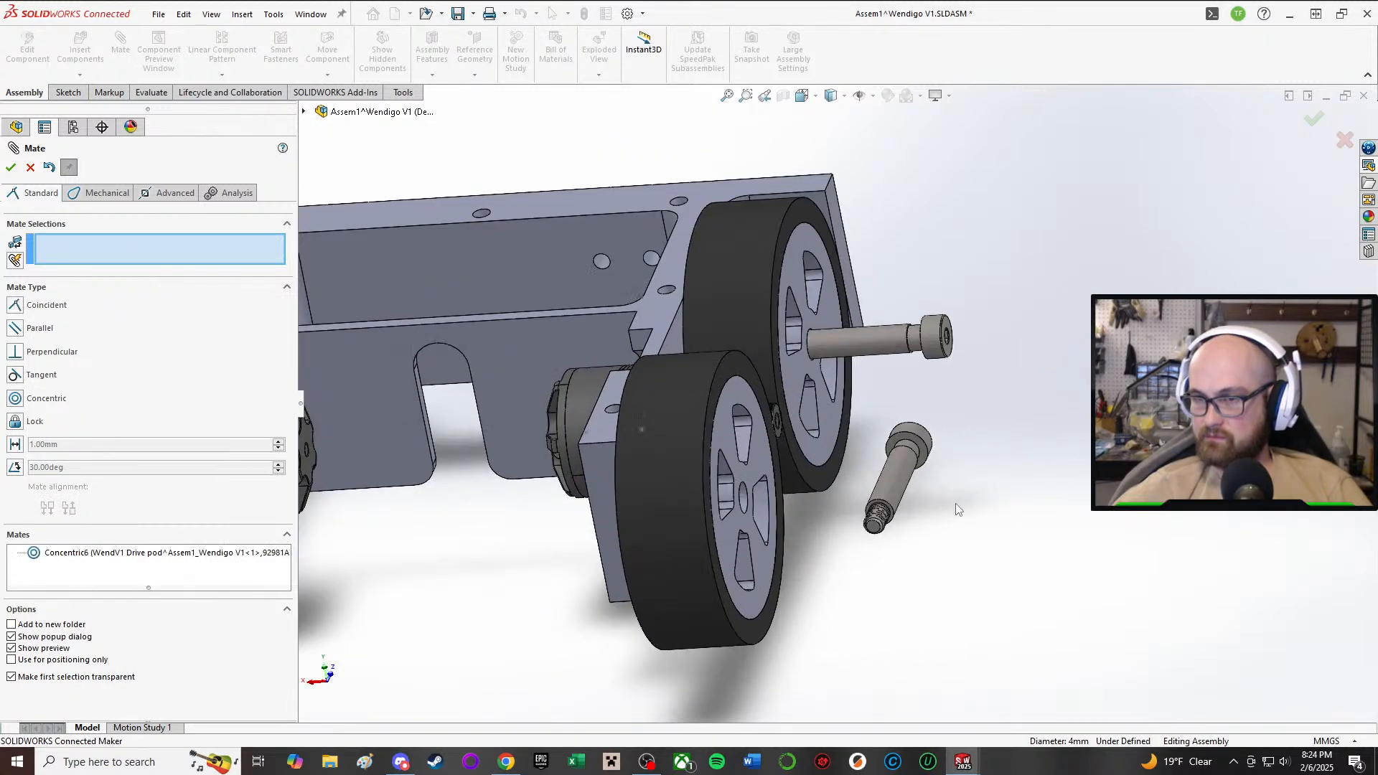
{"action": "left_click", "coordinate": [912, 474]}
{"action": "middle_click_drag", "start_coordinate": [912, 474], "coordinate": [759, 496]}
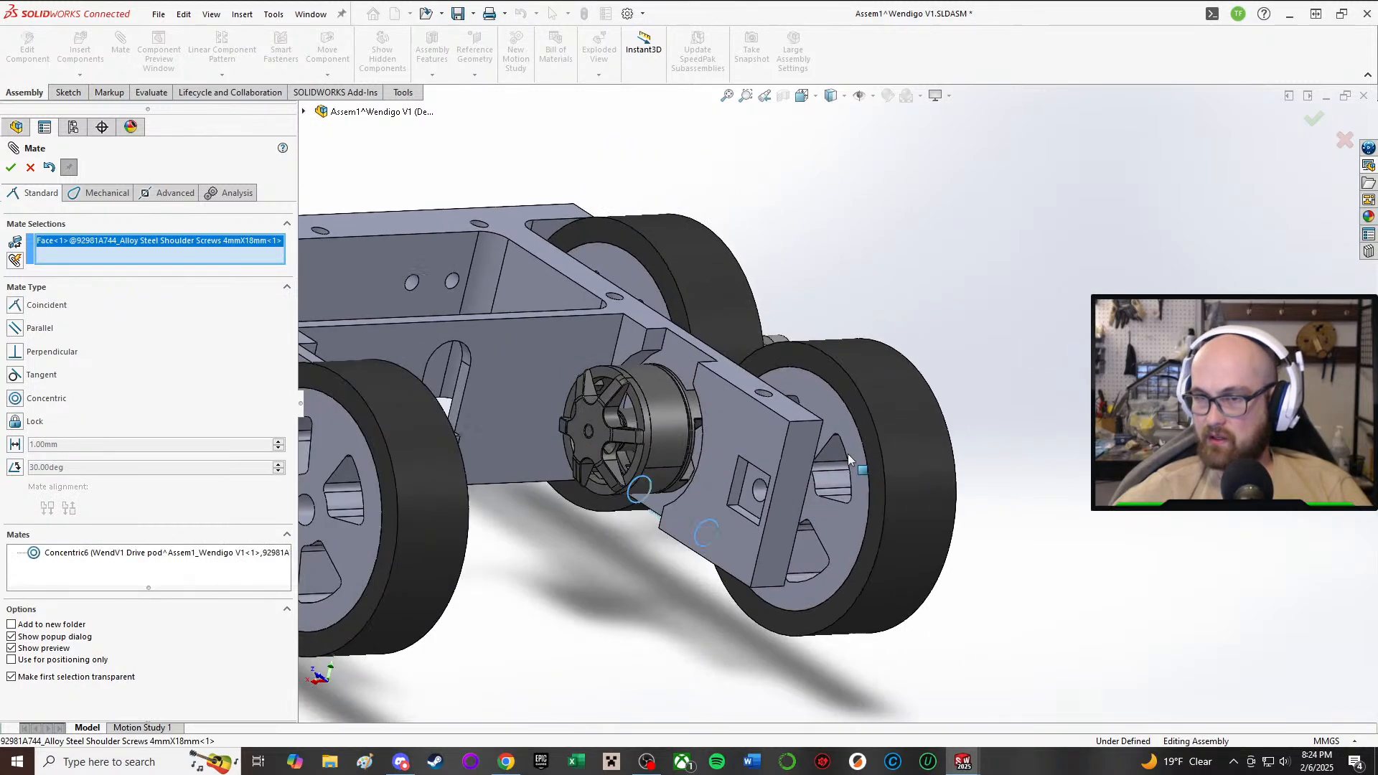
{"action": "left_click", "coordinate": [759, 494]}
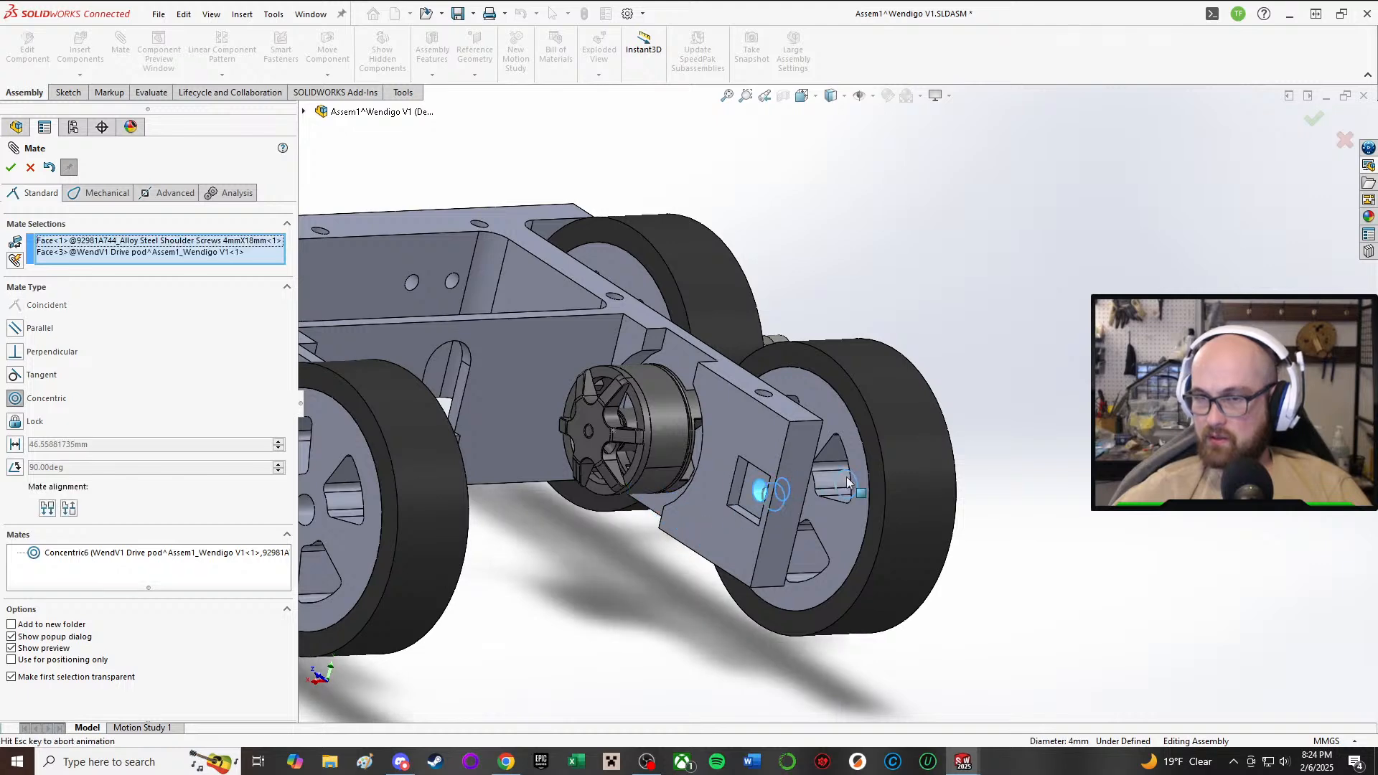
{"action": "left_click", "coordinate": [1050, 501]}
- Add a coincident mate between the end wheel hub's outer face and the underside of the first screw's head
{"action": "middle_click_drag", "start_coordinate": [1050, 501], "coordinate": [916, 446]}
{"action": "scroll", "coordinate": [789, 463], "scroll_direction": "down", "scroll_amount": 4}
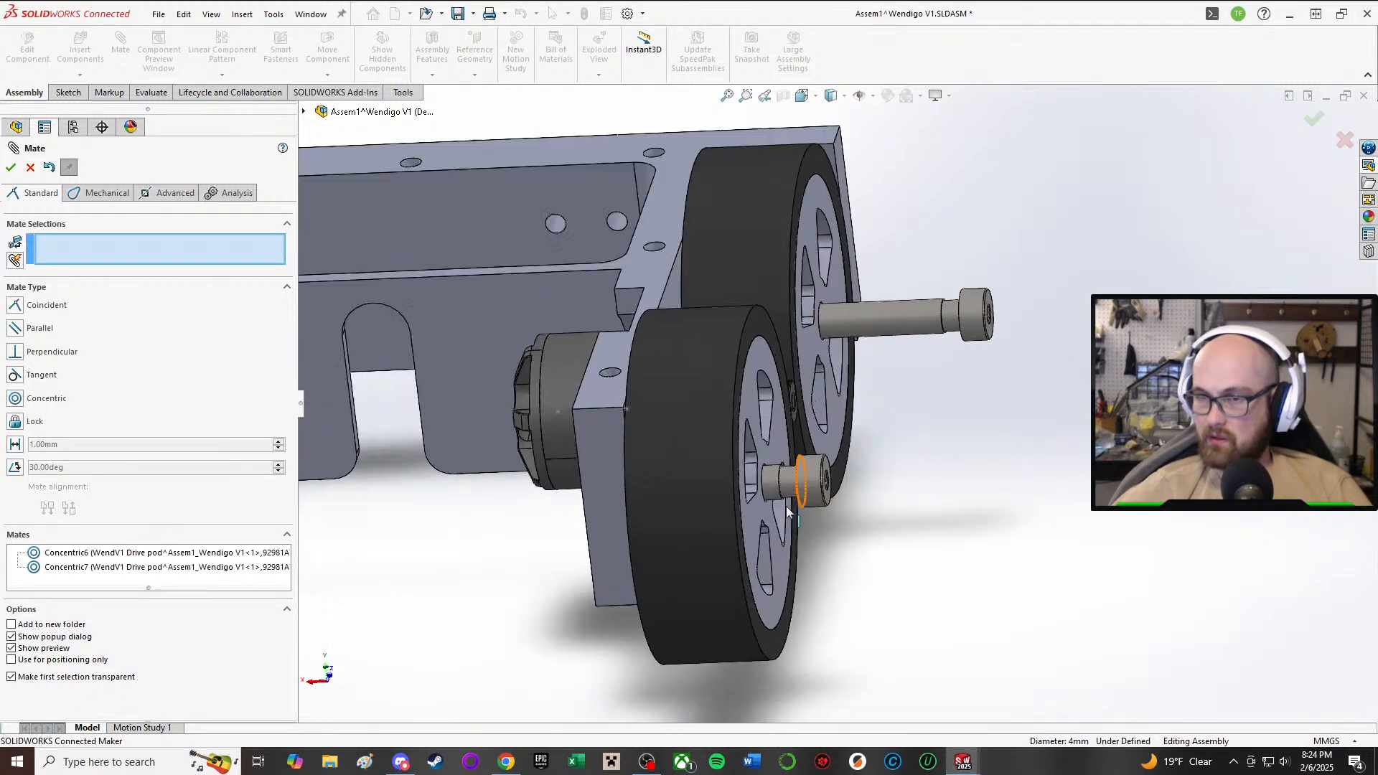
{"action": "left_click", "coordinate": [764, 412]}
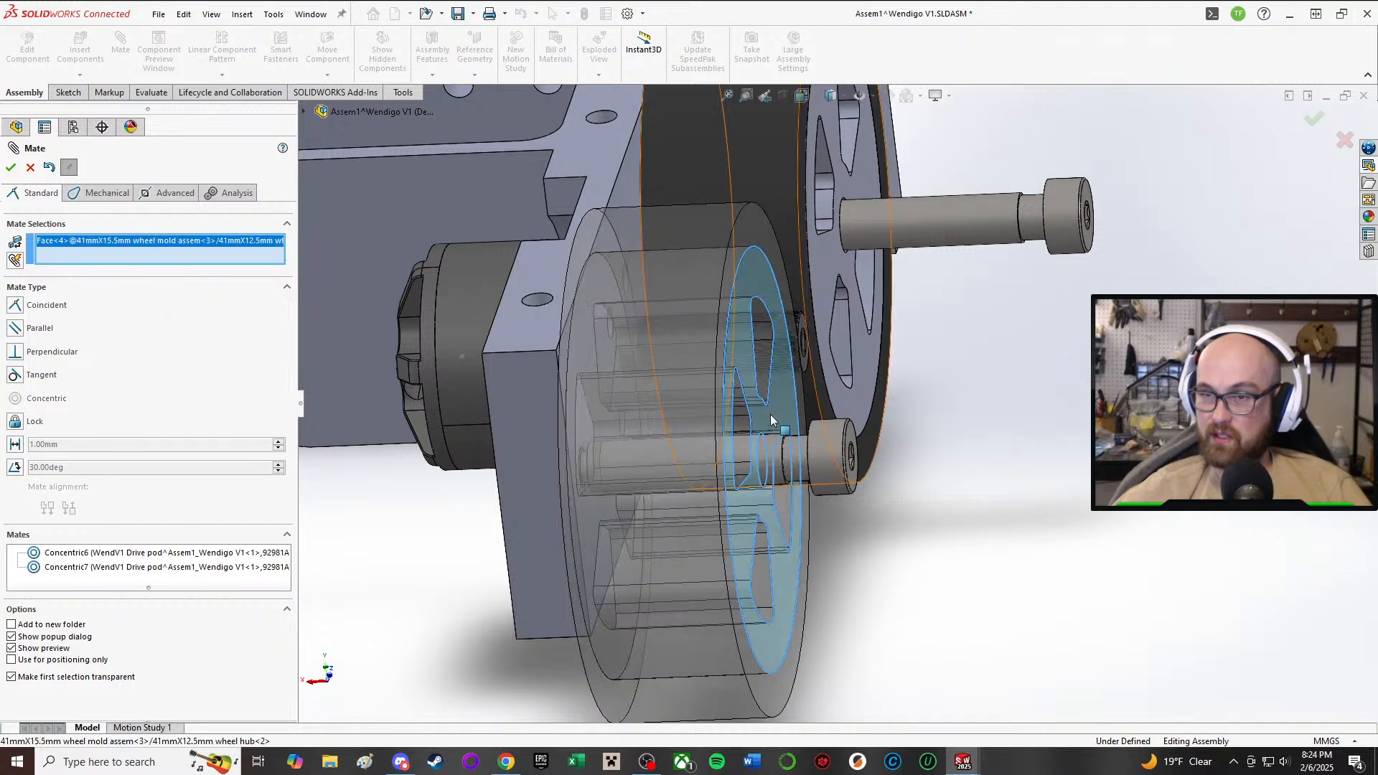
{"action": "middle_click_drag", "start_coordinate": [770, 415], "coordinate": [825, 418]}
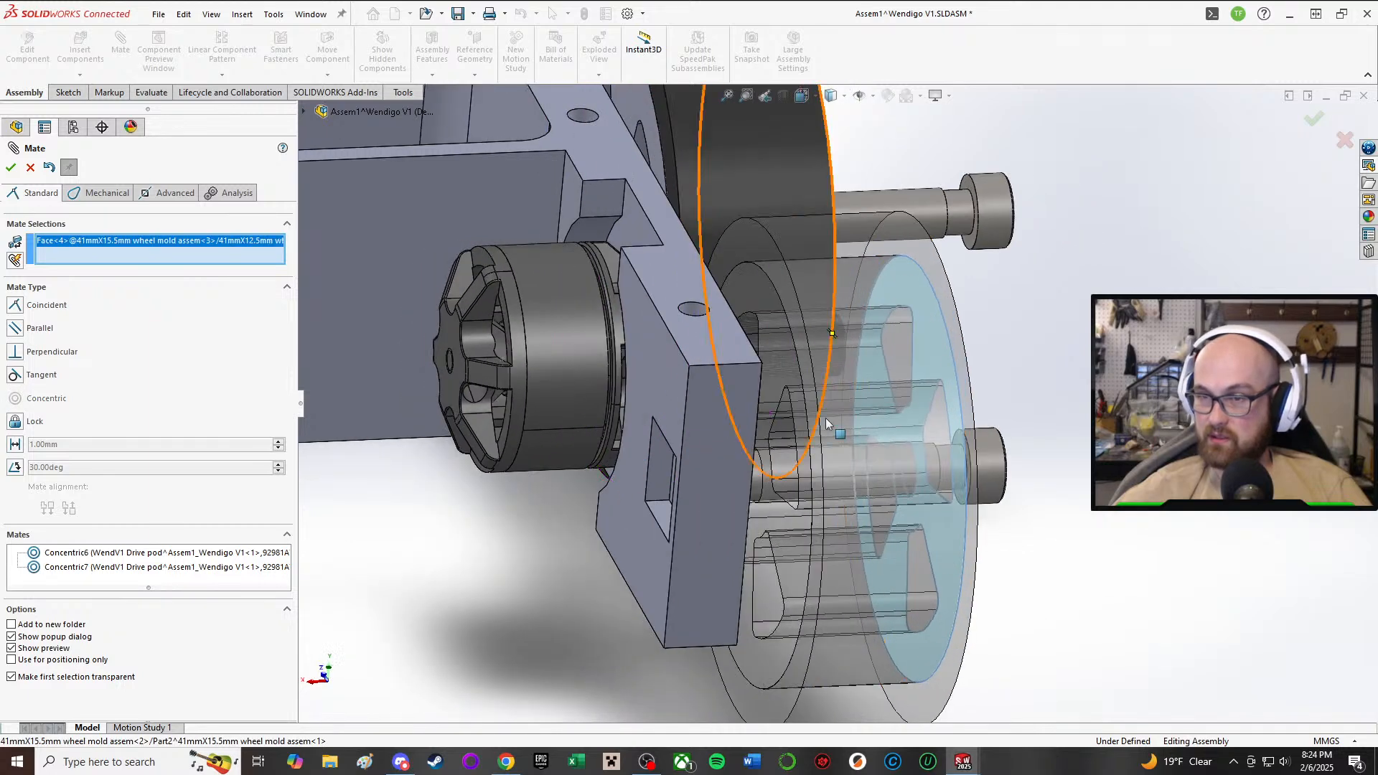
{"action": "left_click", "coordinate": [957, 475]}
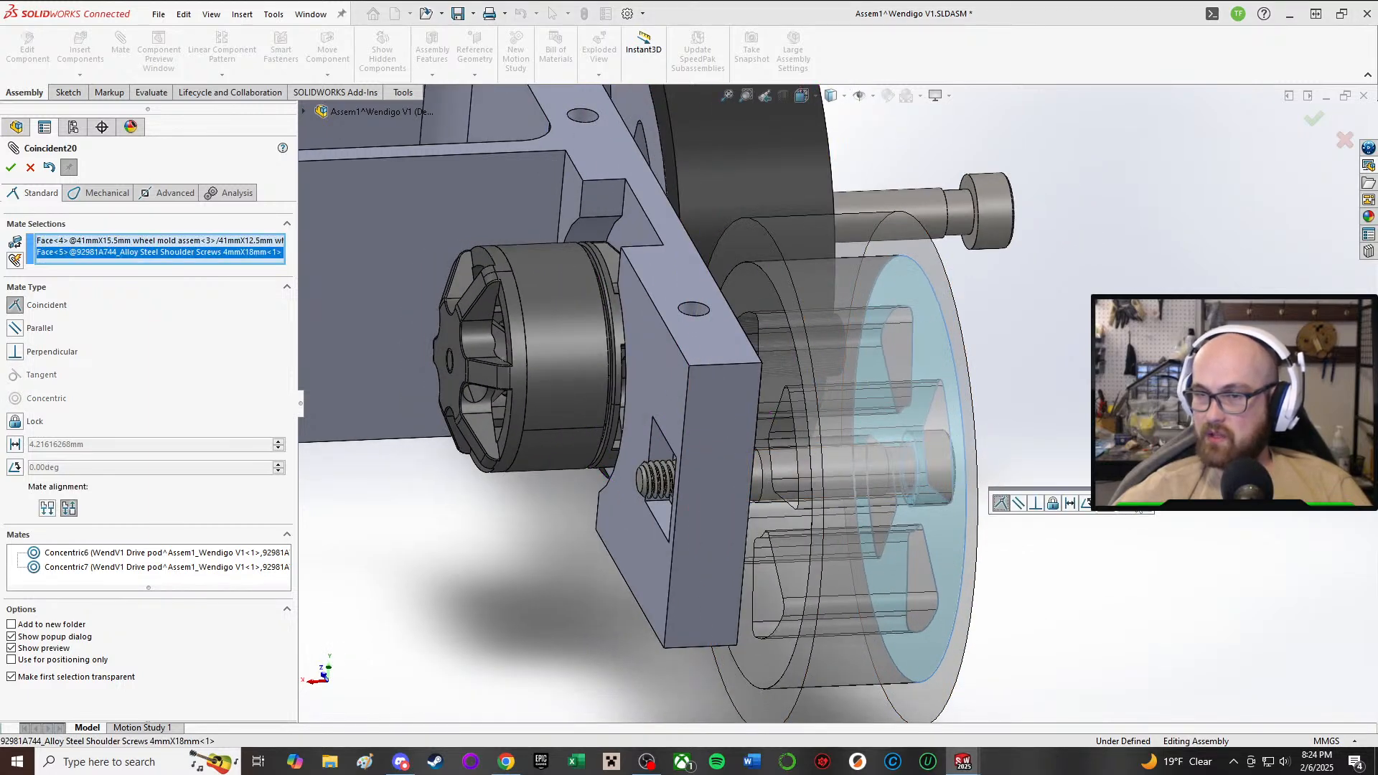
{"action": "left_click", "coordinate": [1137, 502]}
- Add a coincident mate between the underside of the second shoulder screw's head and the inner wheel hub's outer face, and finish mating
{"action": "middle_click_drag", "start_coordinate": [600, 507], "coordinate": [642, 490]}
{"action": "scroll", "coordinate": [933, 231], "scroll_direction": "up", "scroll_amount": 2}
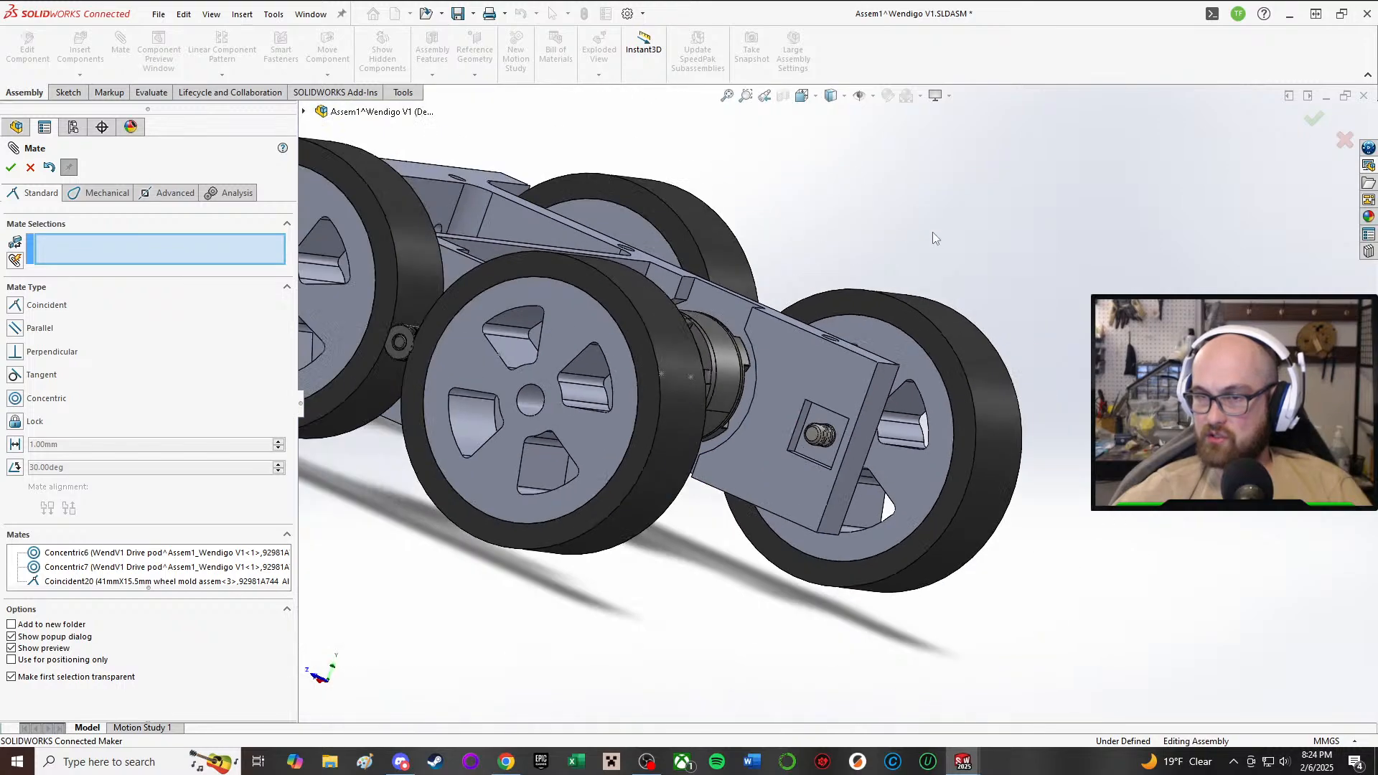
{"action": "middle_click_drag", "start_coordinate": [933, 231], "coordinate": [1041, 266]}
{"action": "scroll", "coordinate": [1085, 274], "scroll_direction": "down", "scroll_amount": 6}
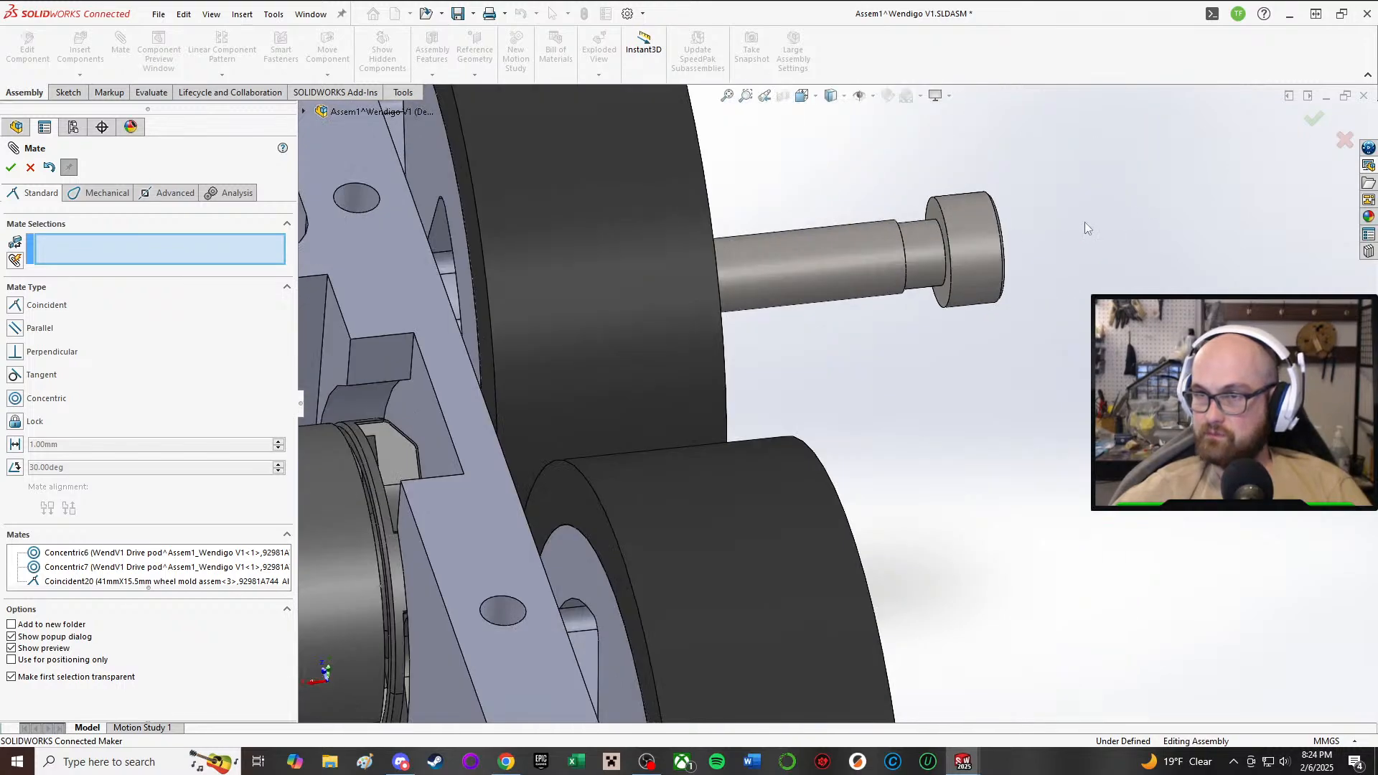
{"action": "left_click", "coordinate": [932, 224]}
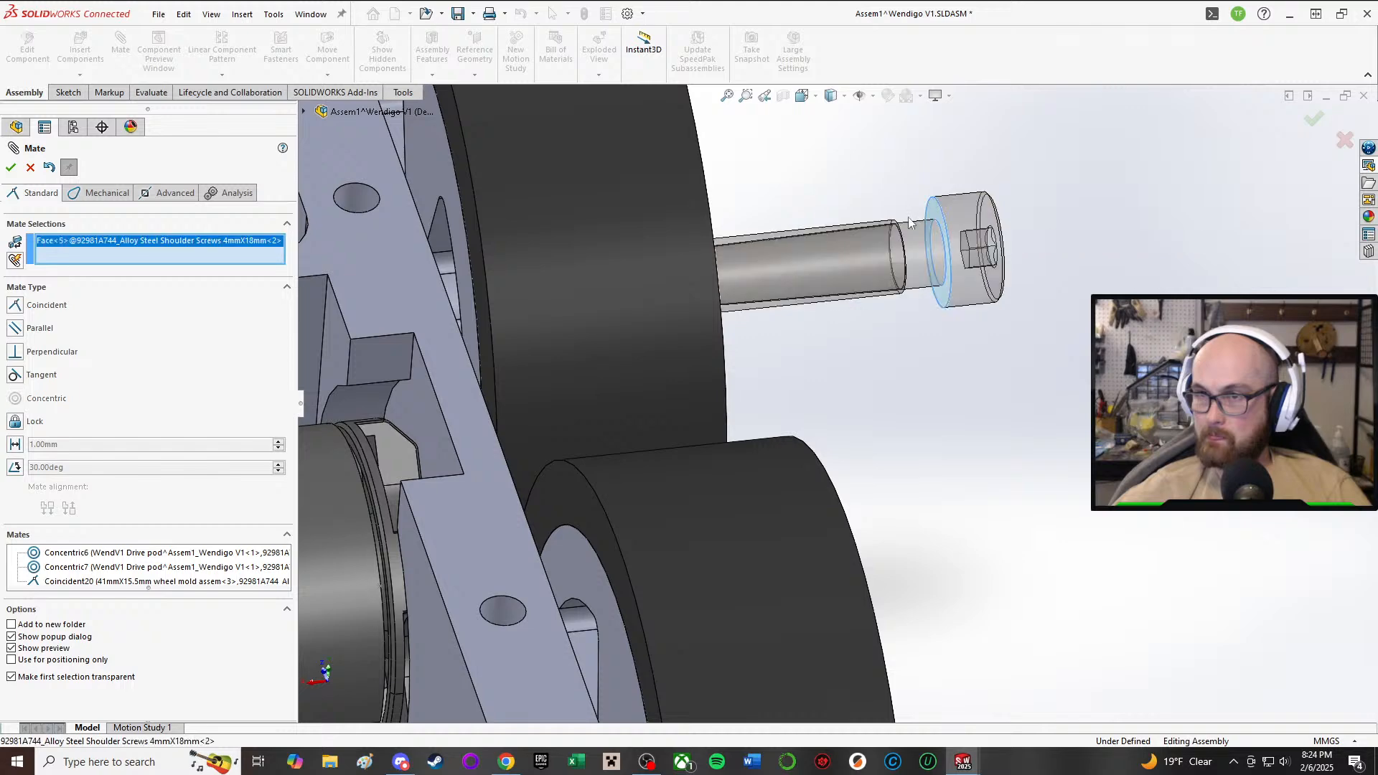
{"action": "scroll", "coordinate": [910, 223], "scroll_direction": "up", "scroll_amount": 4}
{"action": "middle_click_drag", "start_coordinate": [910, 223], "coordinate": [817, 256]}
{"action": "left_click", "coordinate": [817, 256]}
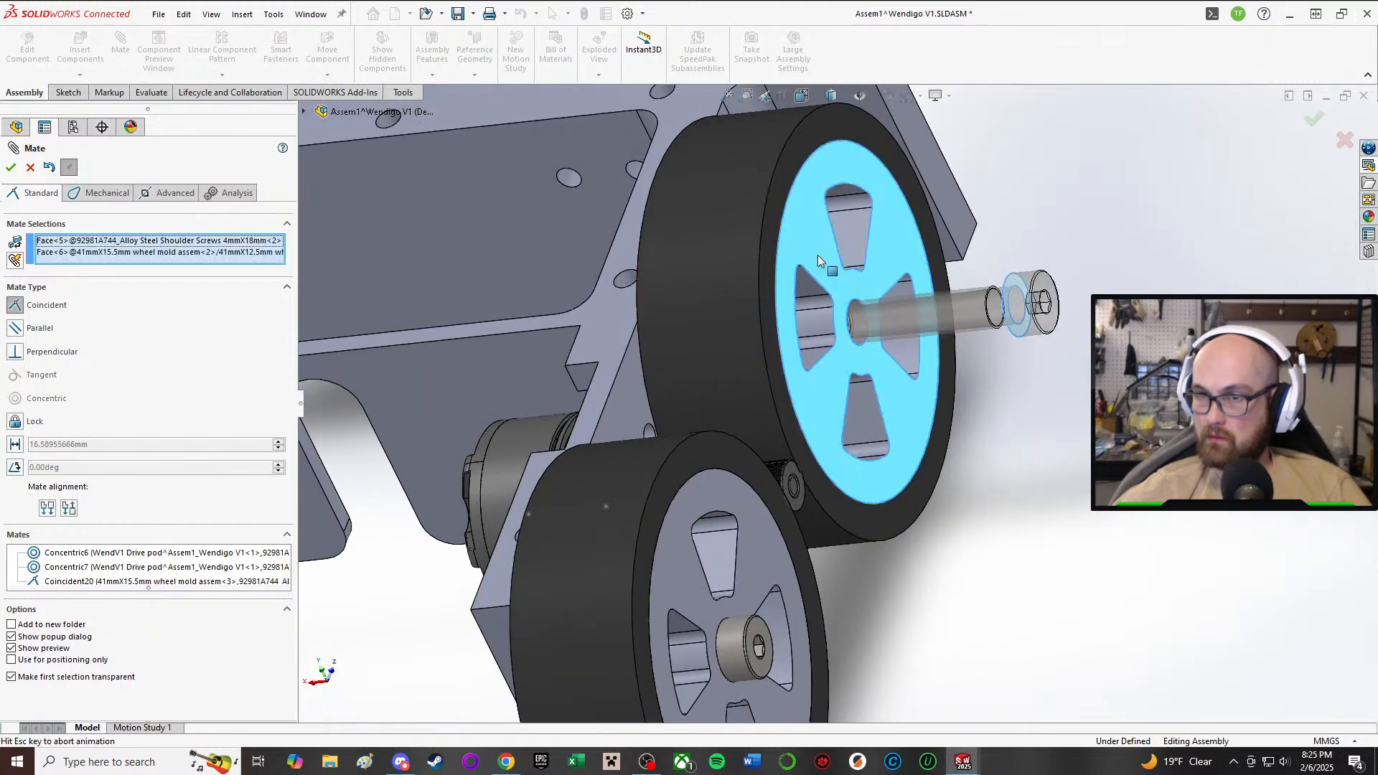
{"action": "left_click", "coordinate": [1152, 272]}
{"action": "middle_click_drag", "start_coordinate": [588, 438], "coordinate": [632, 388]}
{"action": "scroll", "coordinate": [722, 412], "scroll_direction": "up", "scroll_amount": 2}
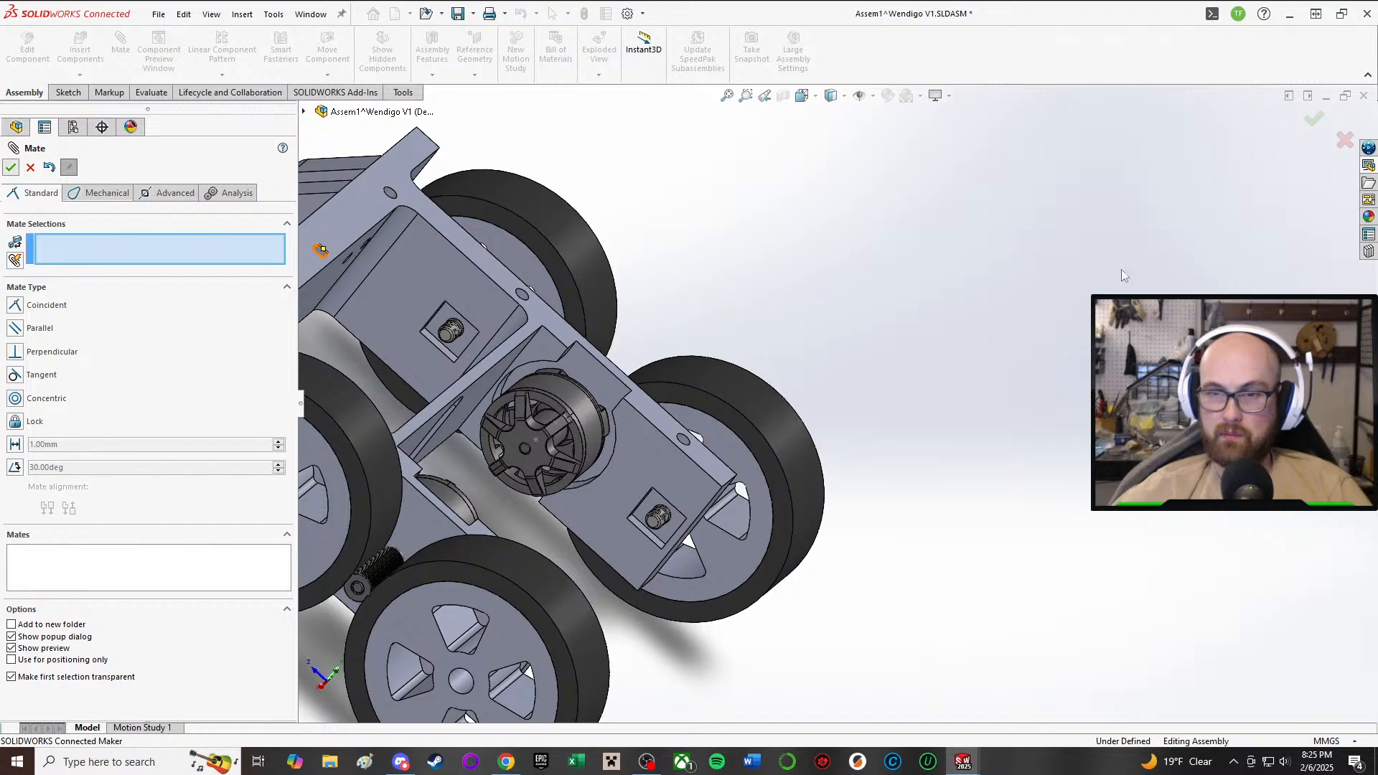
{"action": "left_click", "coordinate": [12, 168]}
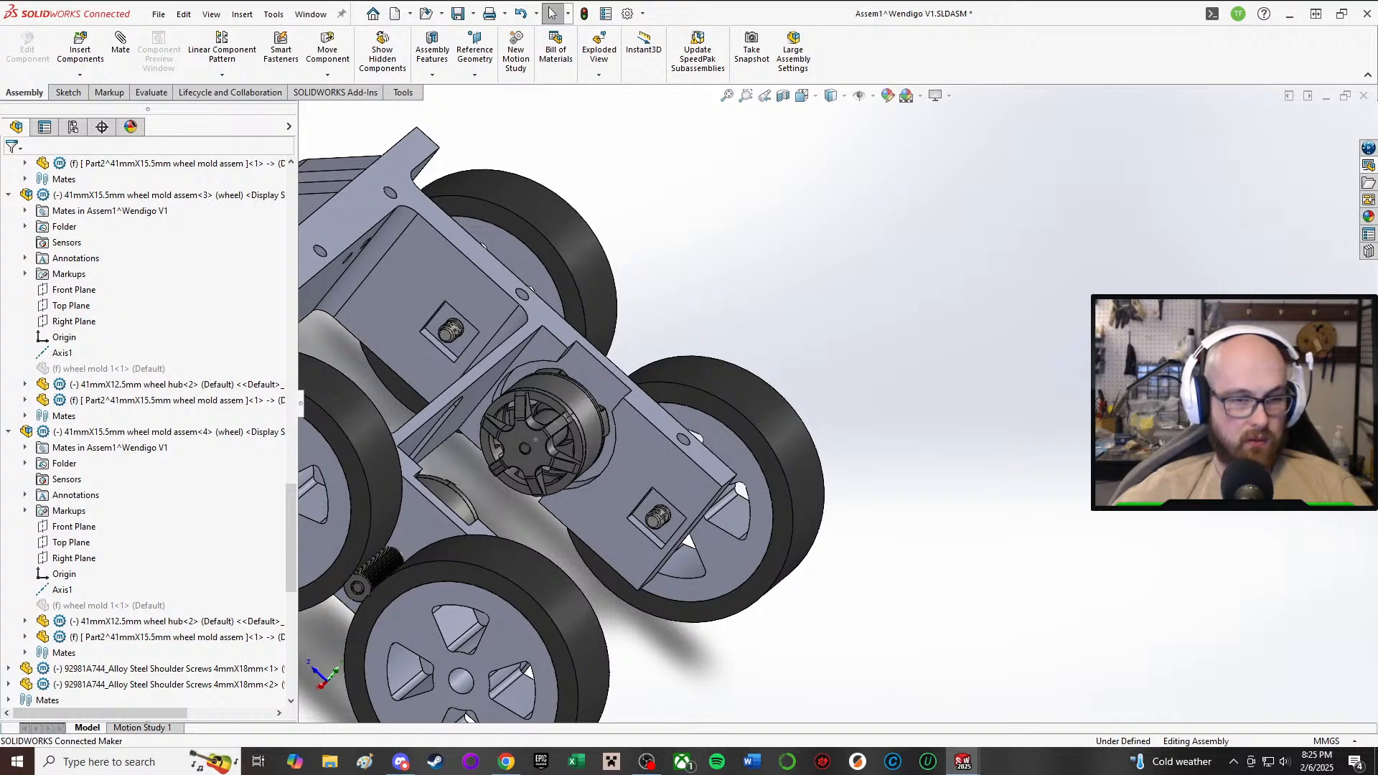
- Switch to the WendV1 Drive pod part
{"action": "key", "text": "ctrl+Tab"}
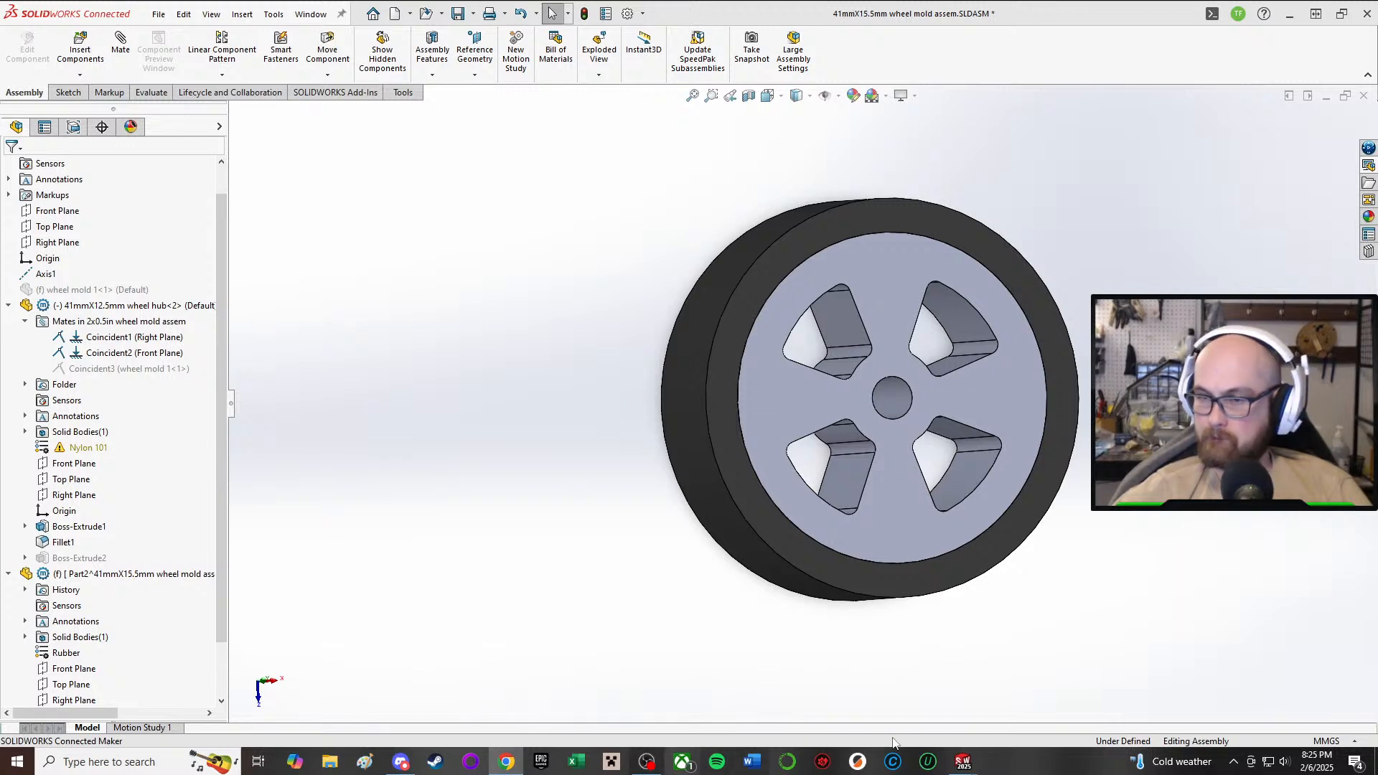
{"action": "mouse_move", "coordinate": [966, 763]}
{"action": "left_click", "coordinate": [1304, 716]}
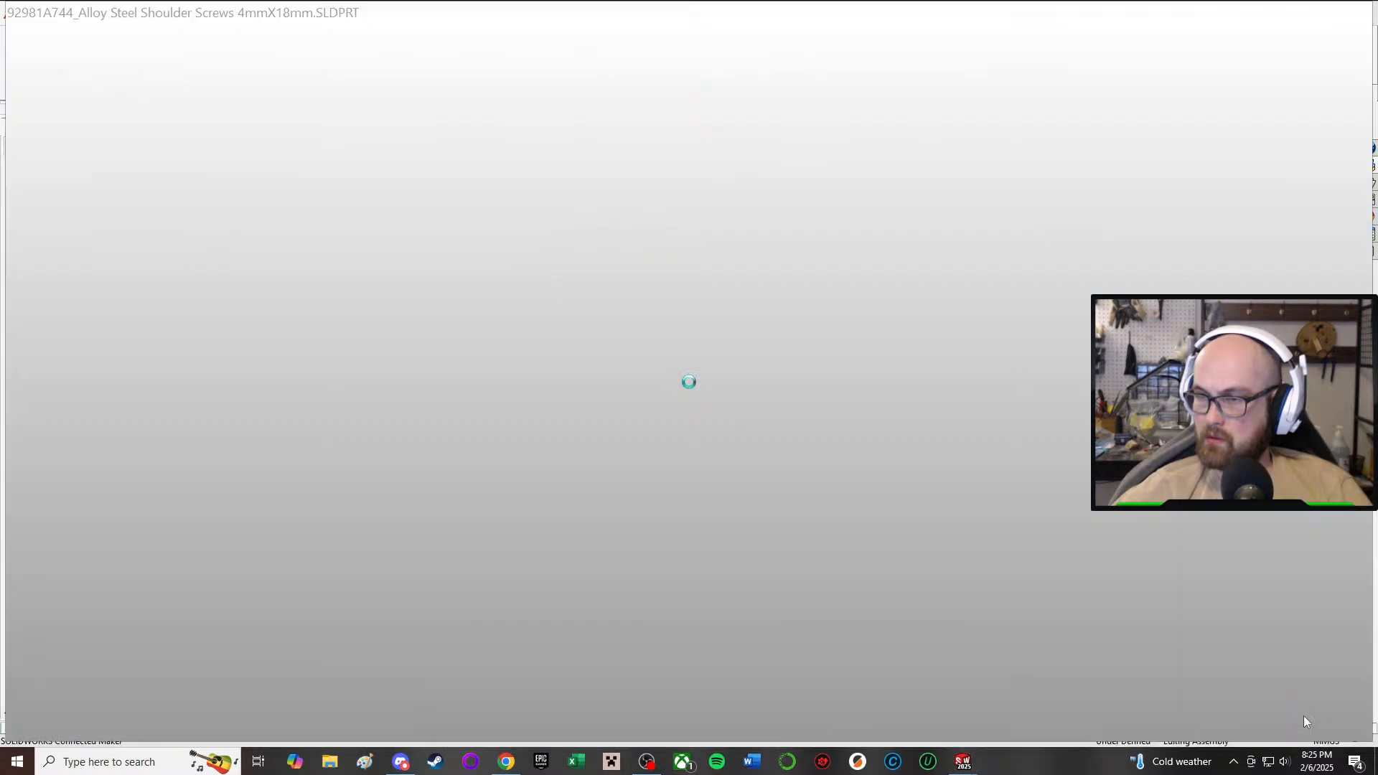
{"action": "mouse_move", "coordinate": [963, 762]}
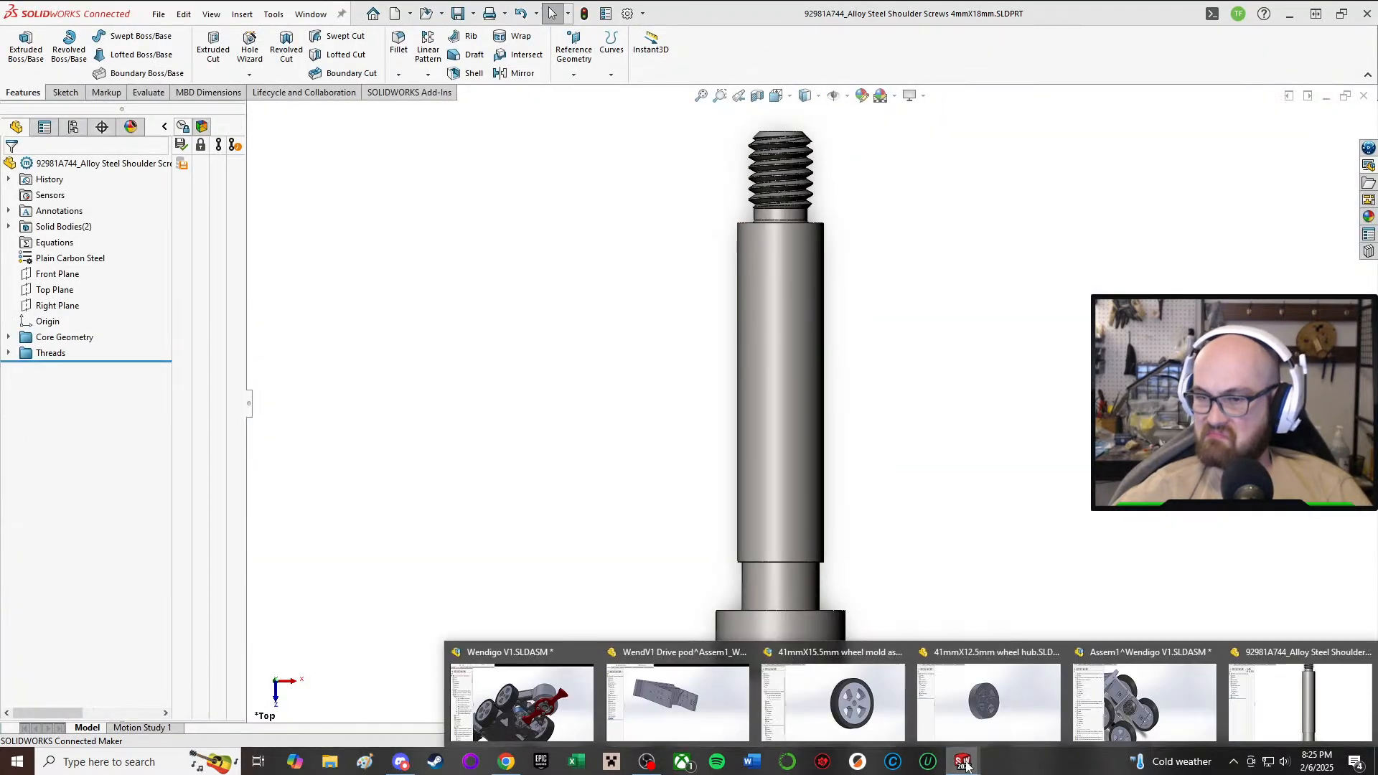
{"action": "left_click", "coordinate": [708, 707]}
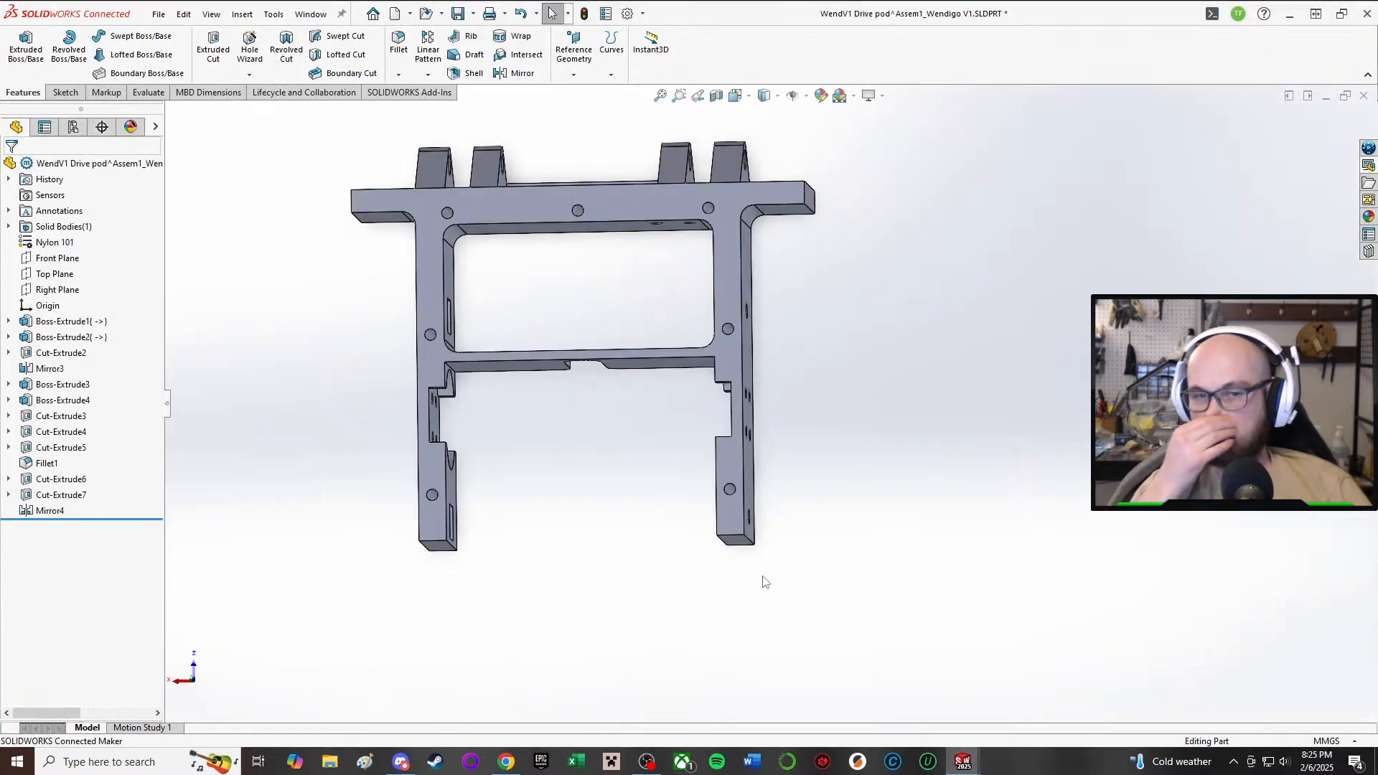
- Open the sketch of the drive pod's square nut pockets, Cut-Extrude7, for editing
{"action": "middle_click_drag", "start_coordinate": [772, 563], "coordinate": [676, 334]}
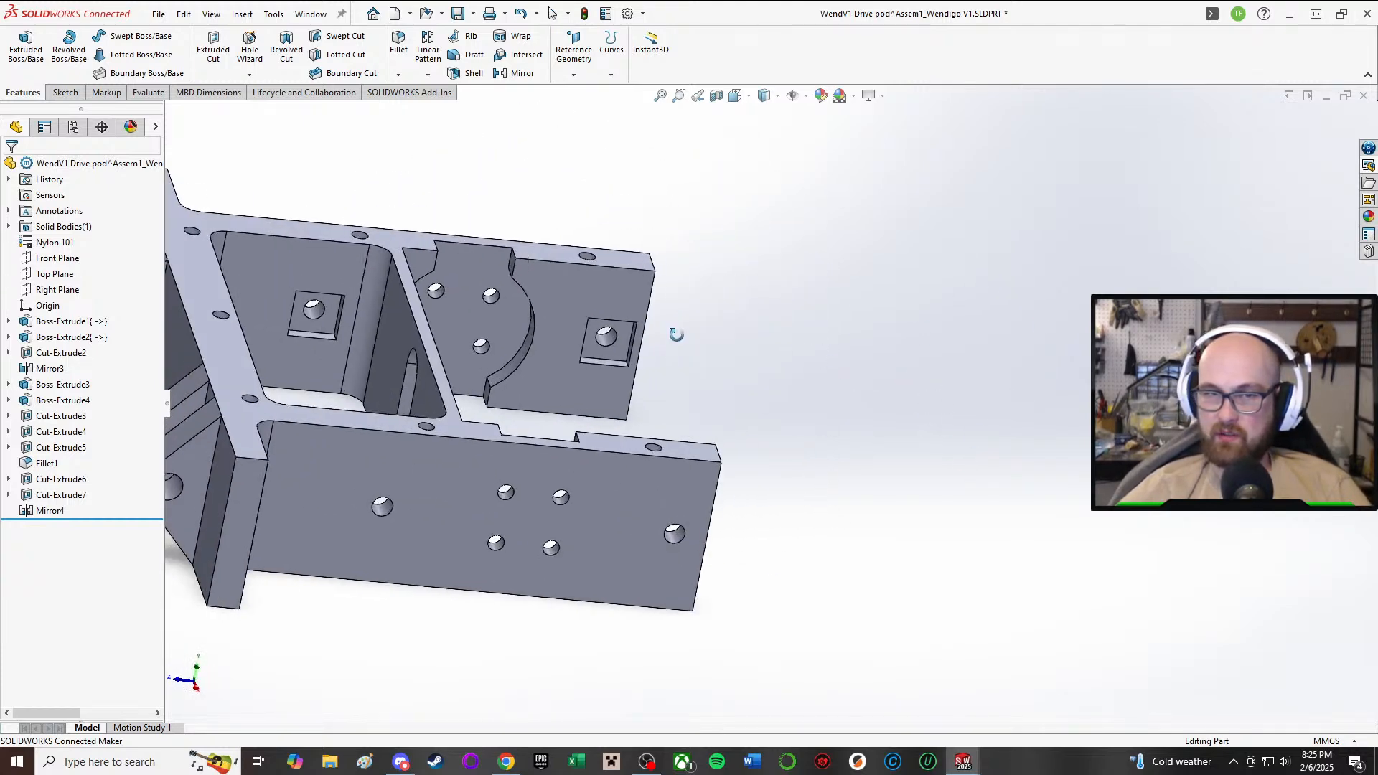
{"action": "left_click", "coordinate": [609, 355]}
{"action": "left_click", "coordinate": [61, 479]}
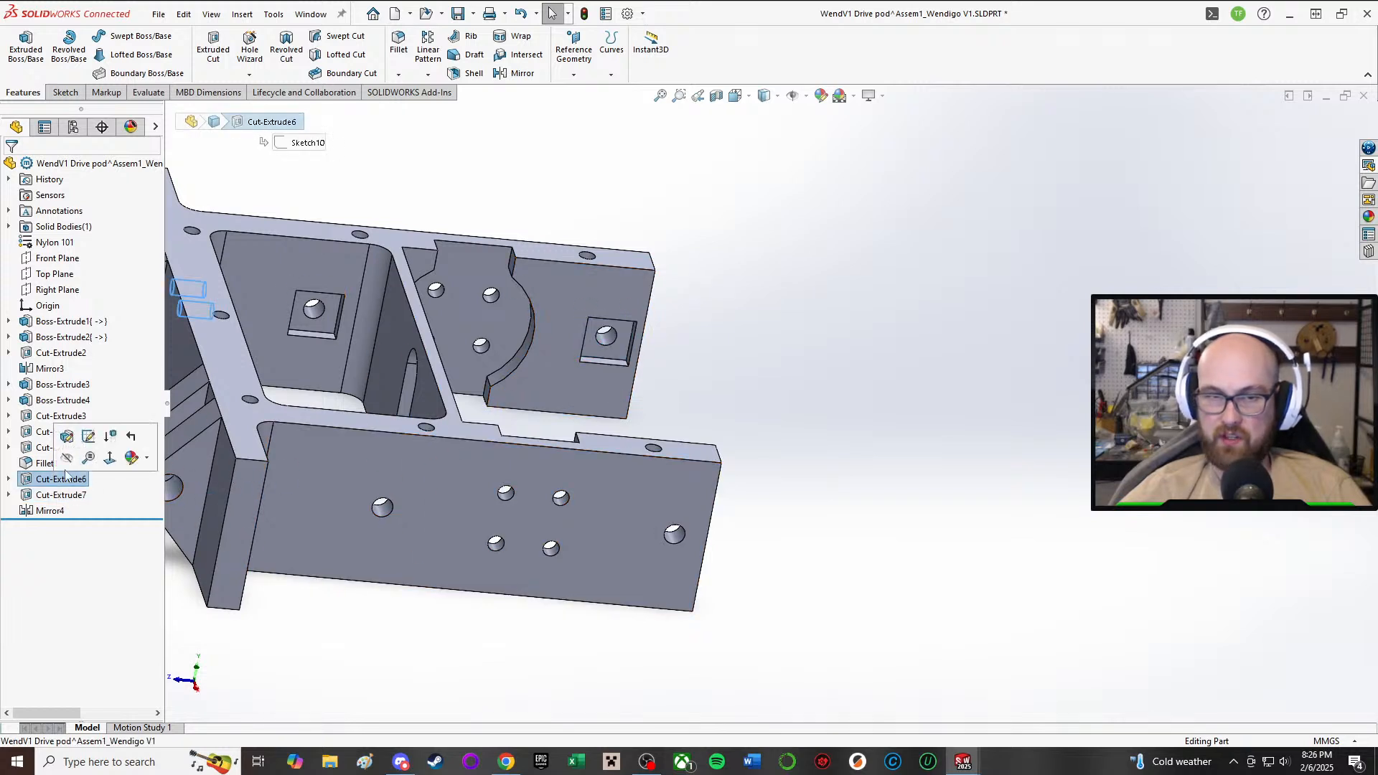
{"action": "left_click", "coordinate": [62, 495]}
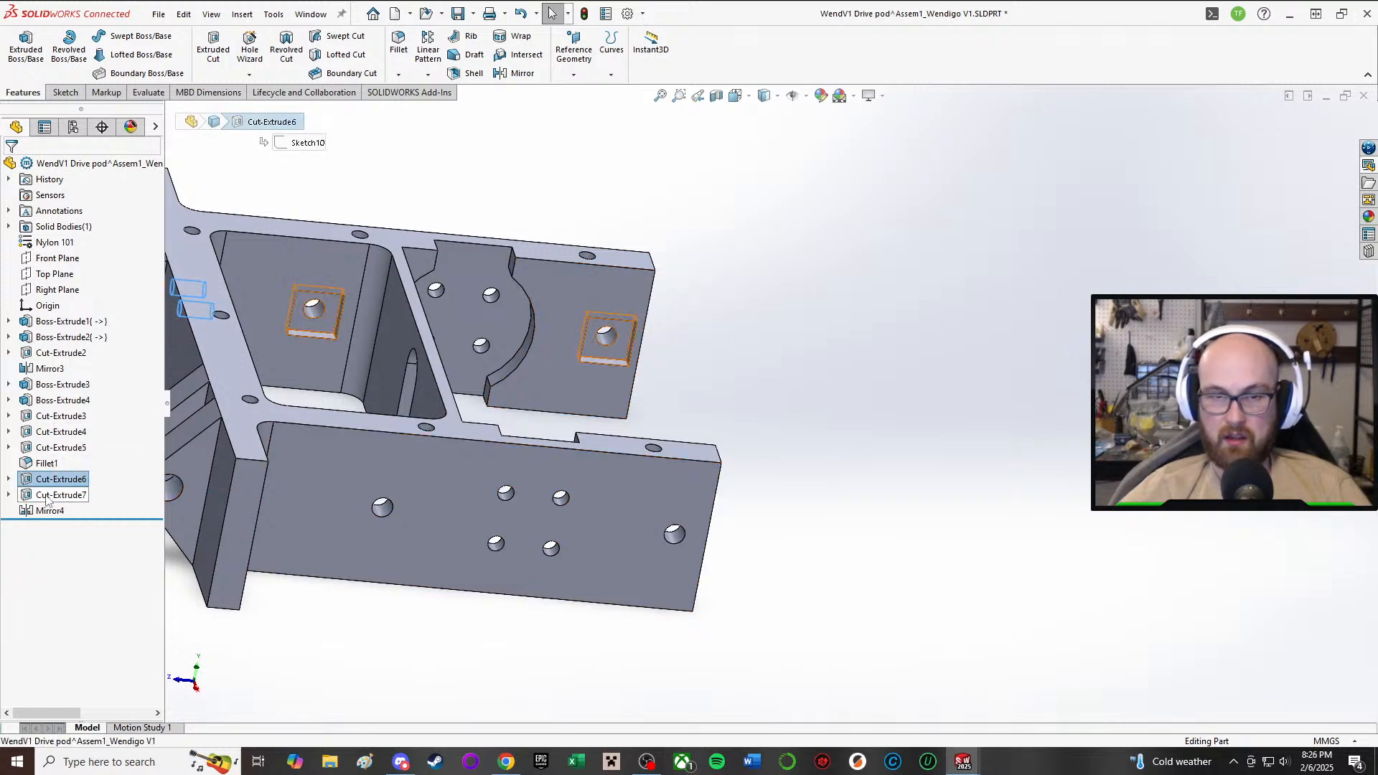
{"action": "left_click", "coordinate": [84, 452]}
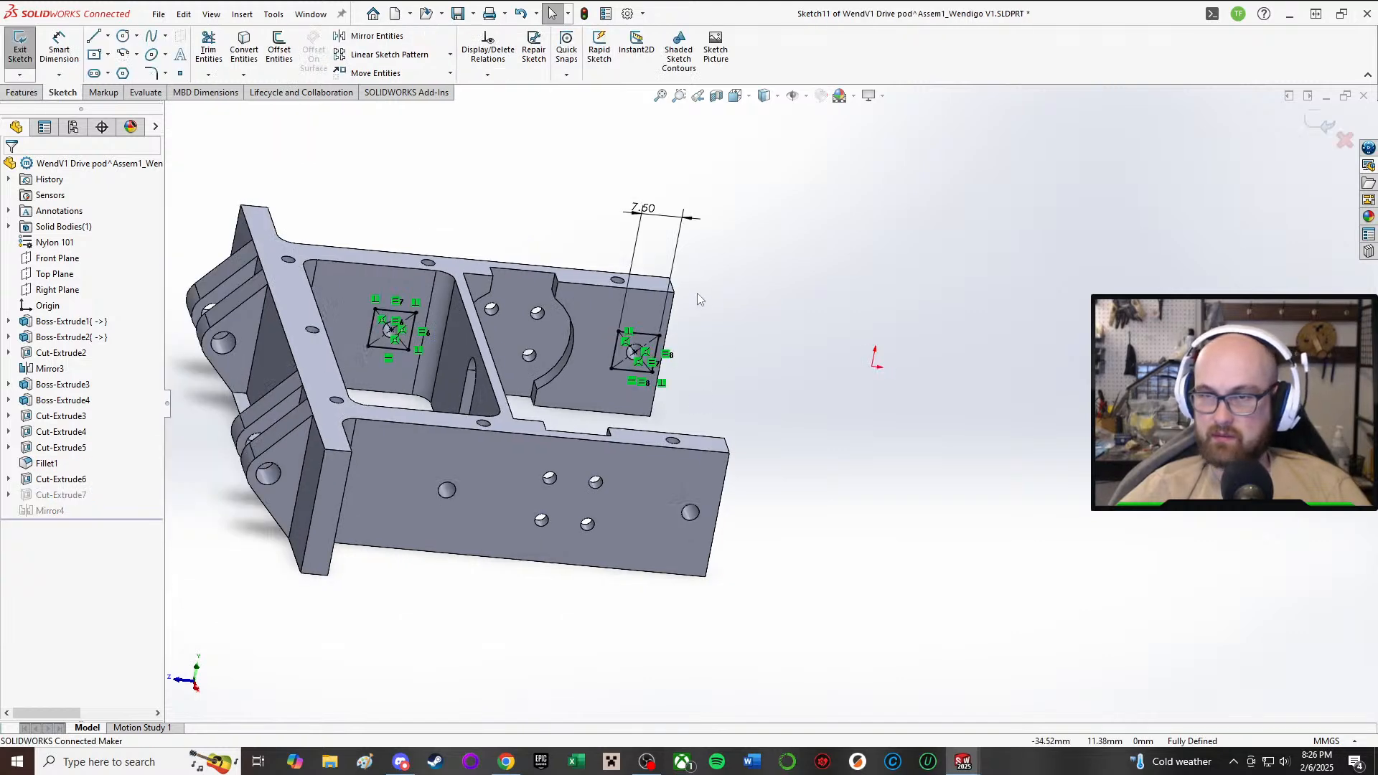
- Set the width of the square nut pocket at the arm's end to 5.9 mm
{"action": "scroll", "coordinate": [689, 374], "scroll_direction": "down", "scroll_amount": 2}
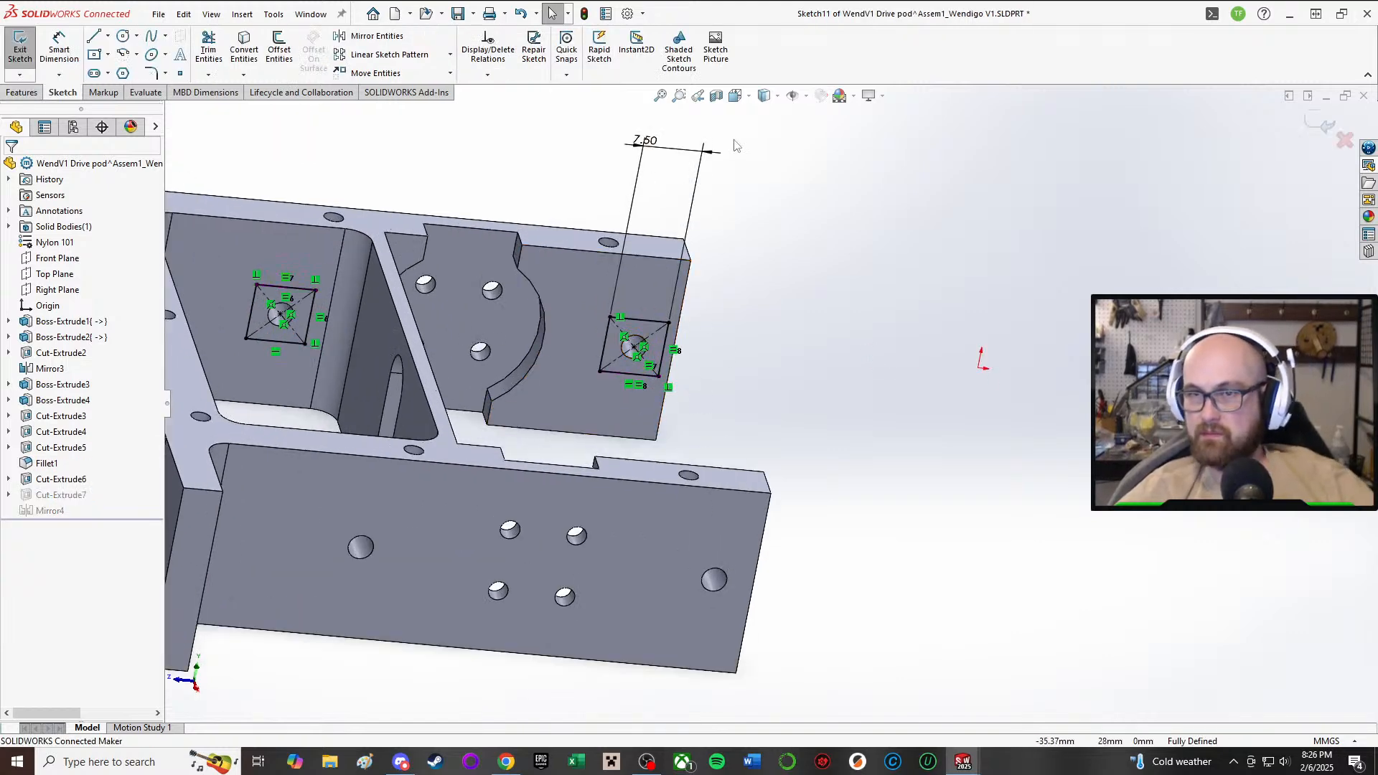
{"action": "double_click", "coordinate": [639, 143]}
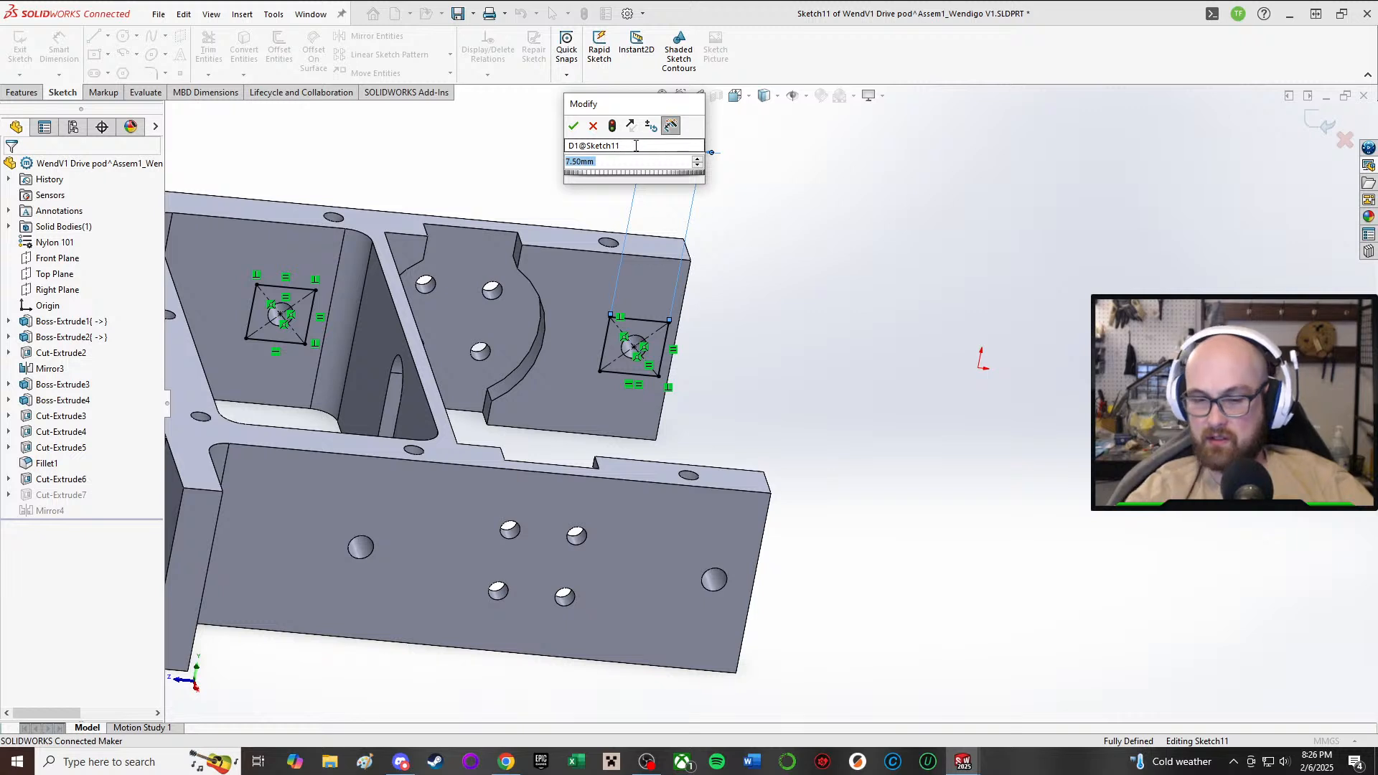
{"action": "type", "text": "5."}
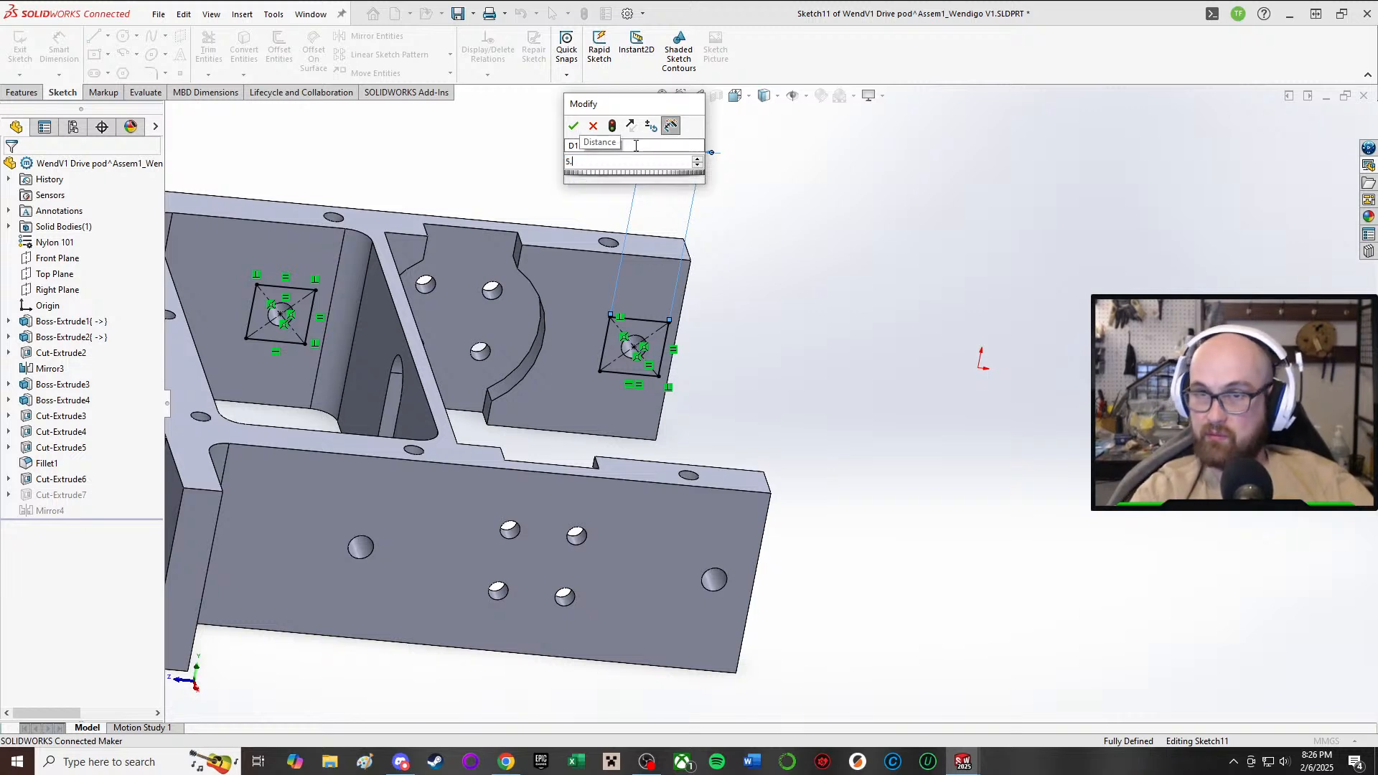
{"action": "type", "text": "9"}
{"action": "key", "text": "Return"}
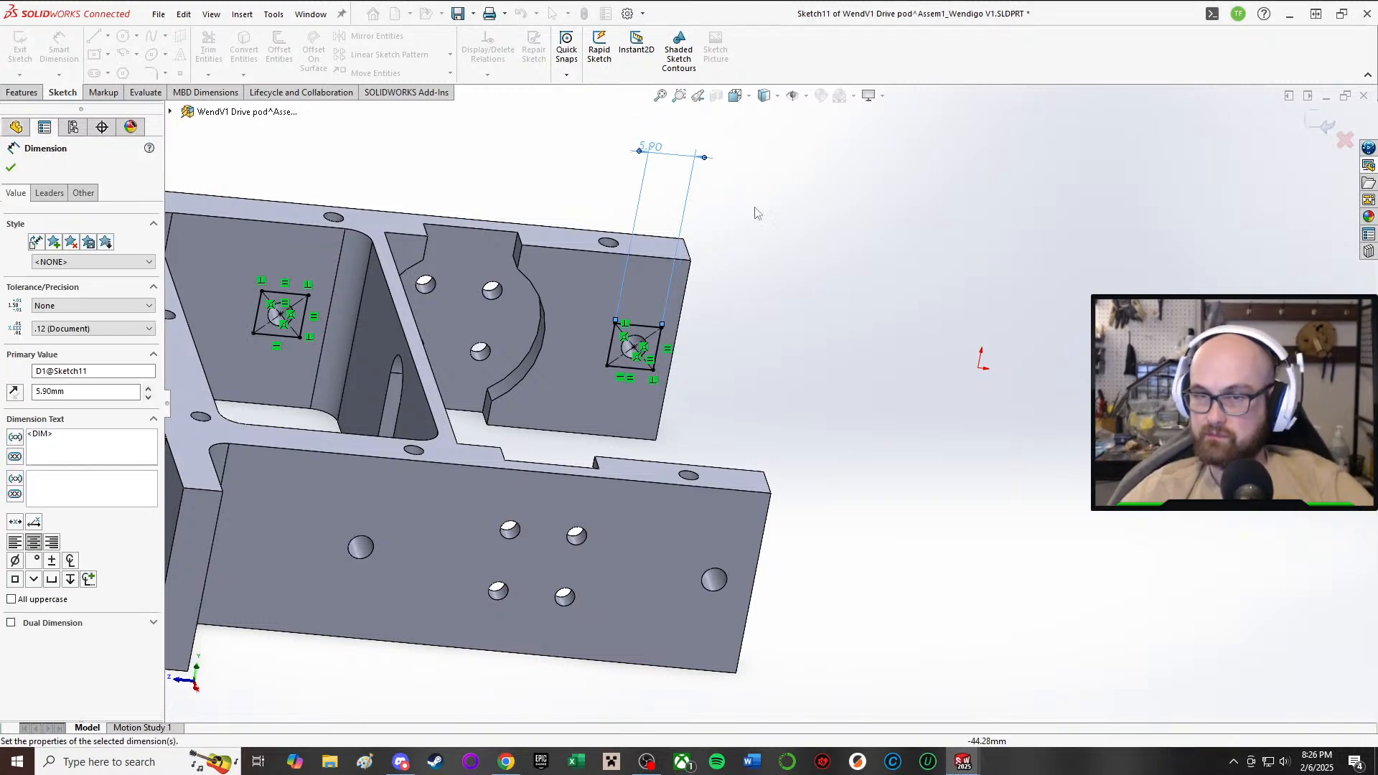
- Delete the horizontal relations from the bottom edges of both nut pocket squares
{"action": "scroll", "coordinate": [625, 402], "scroll_direction": "down", "scroll_amount": 2}
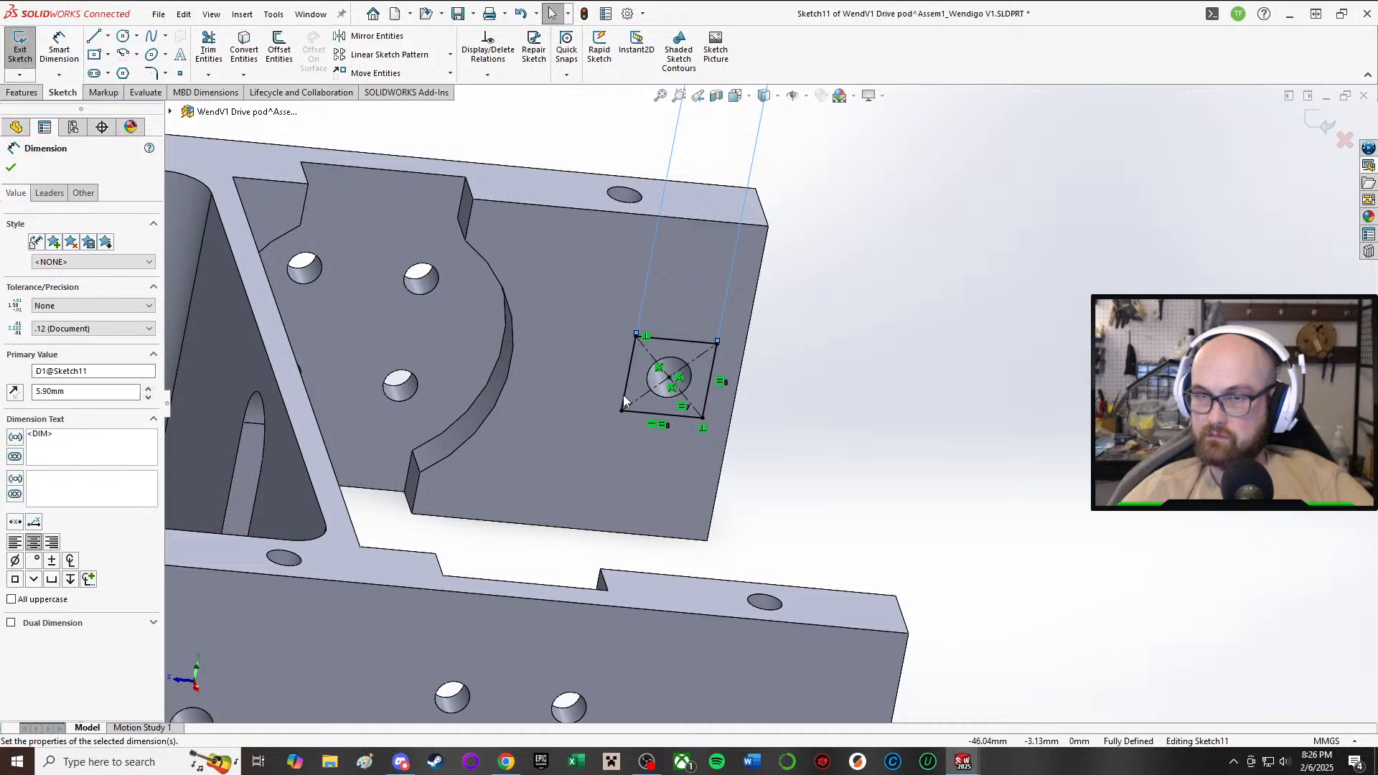
{"action": "left_click", "coordinate": [652, 424]}
{"action": "key", "text": "Delete"}
{"action": "scroll", "coordinate": [583, 400], "scroll_direction": "up", "scroll_amount": 3}
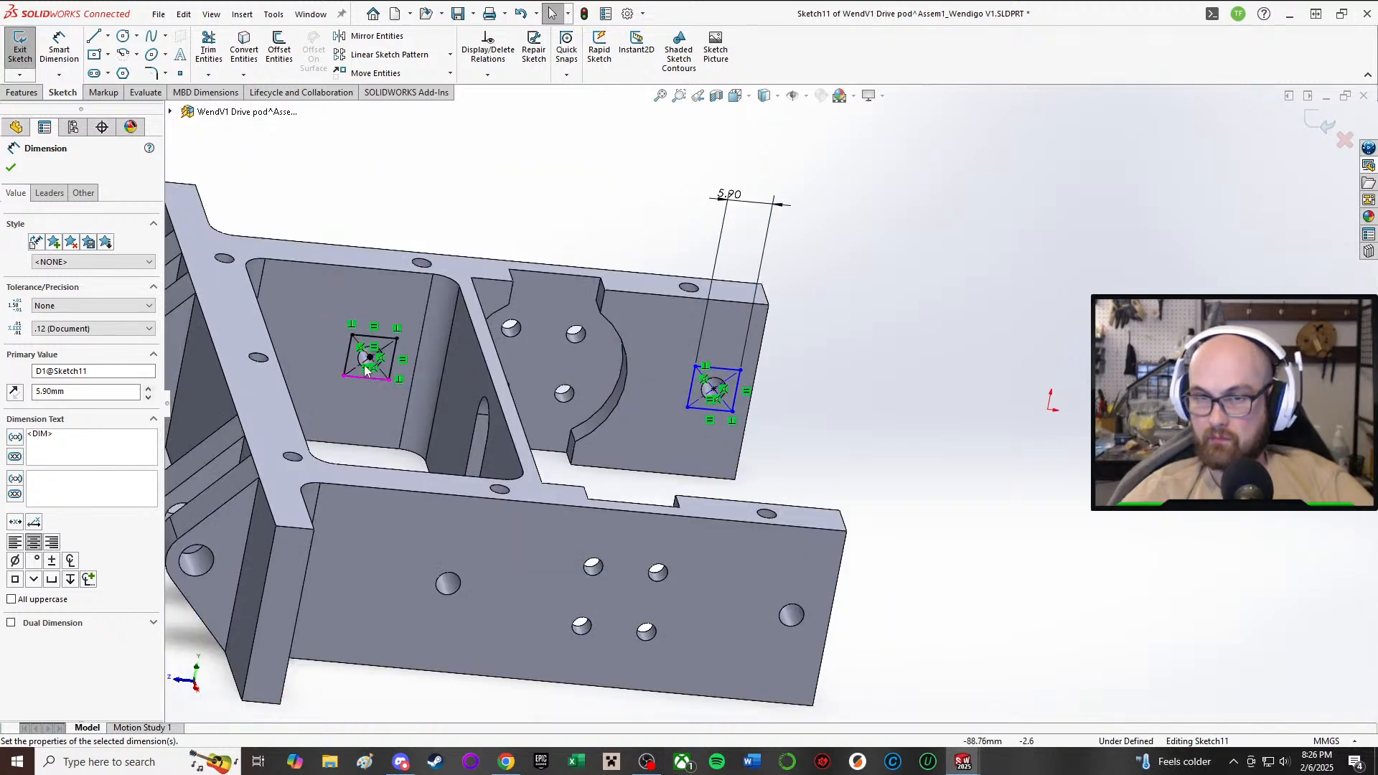
{"action": "scroll", "coordinate": [373, 373], "scroll_direction": "down", "scroll_amount": 1}
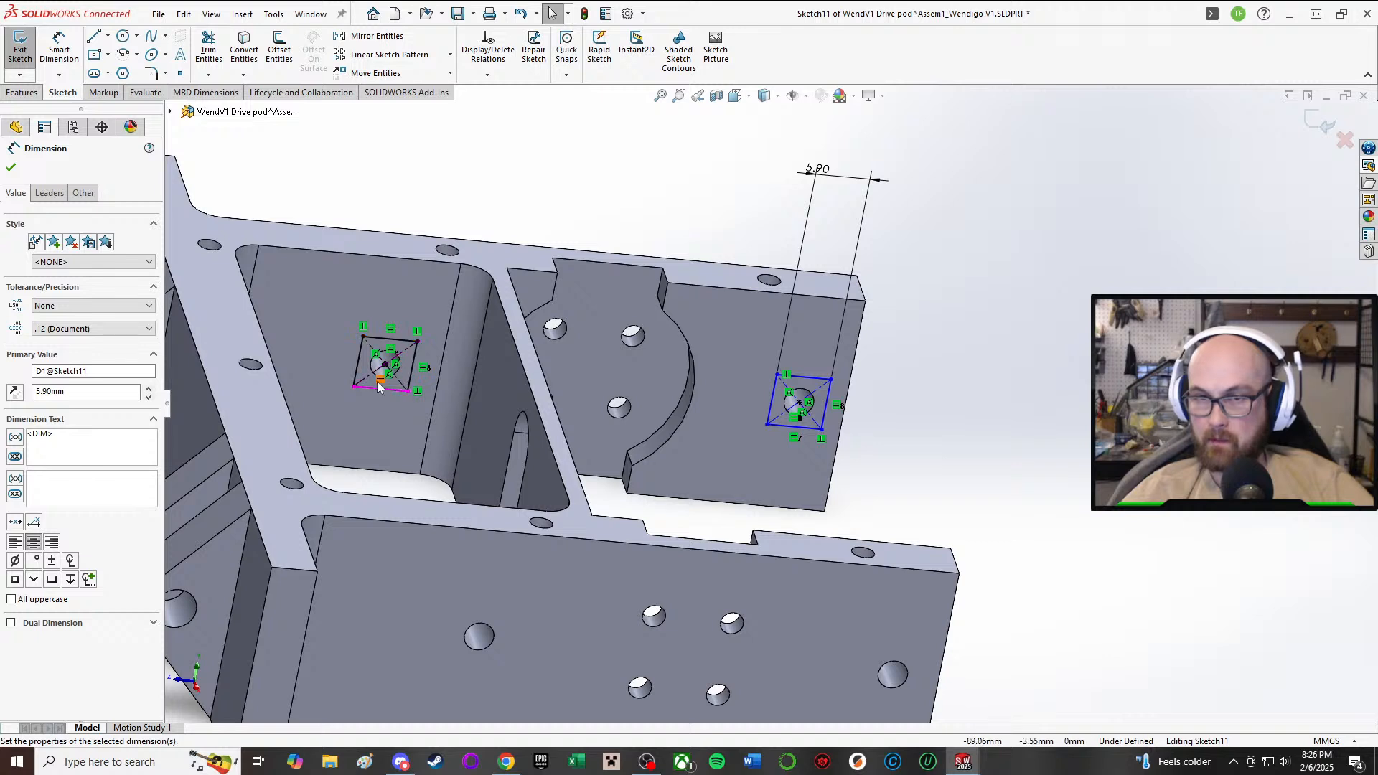
{"action": "key", "text": "Delete"}
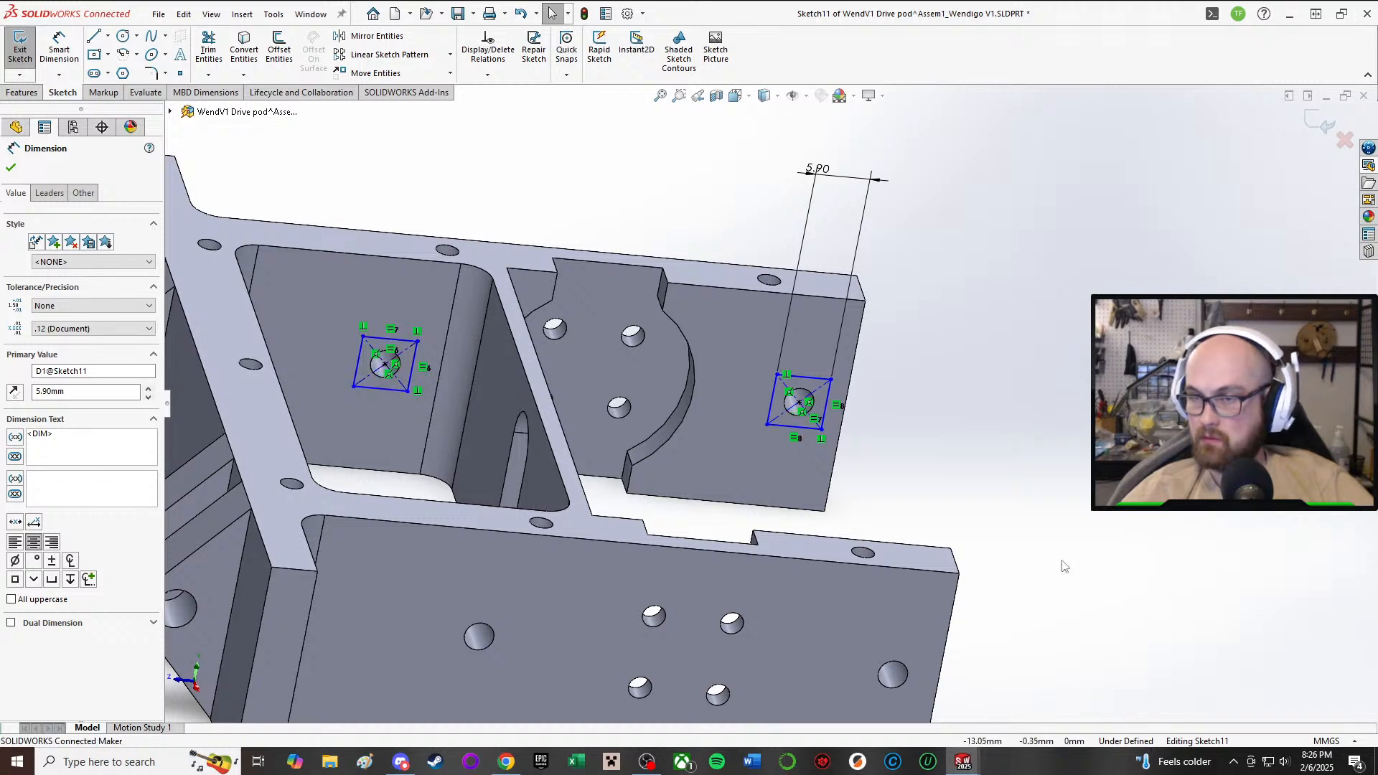
- Add a parallel relation between the bottom edges of the two nut pocket squares
{"action": "right_click_drag", "start_coordinate": [1065, 565], "coordinate": [1013, 546]}
{"action": "left_click", "coordinate": [783, 429]}
{"action": "left_click", "coordinate": [405, 392]}
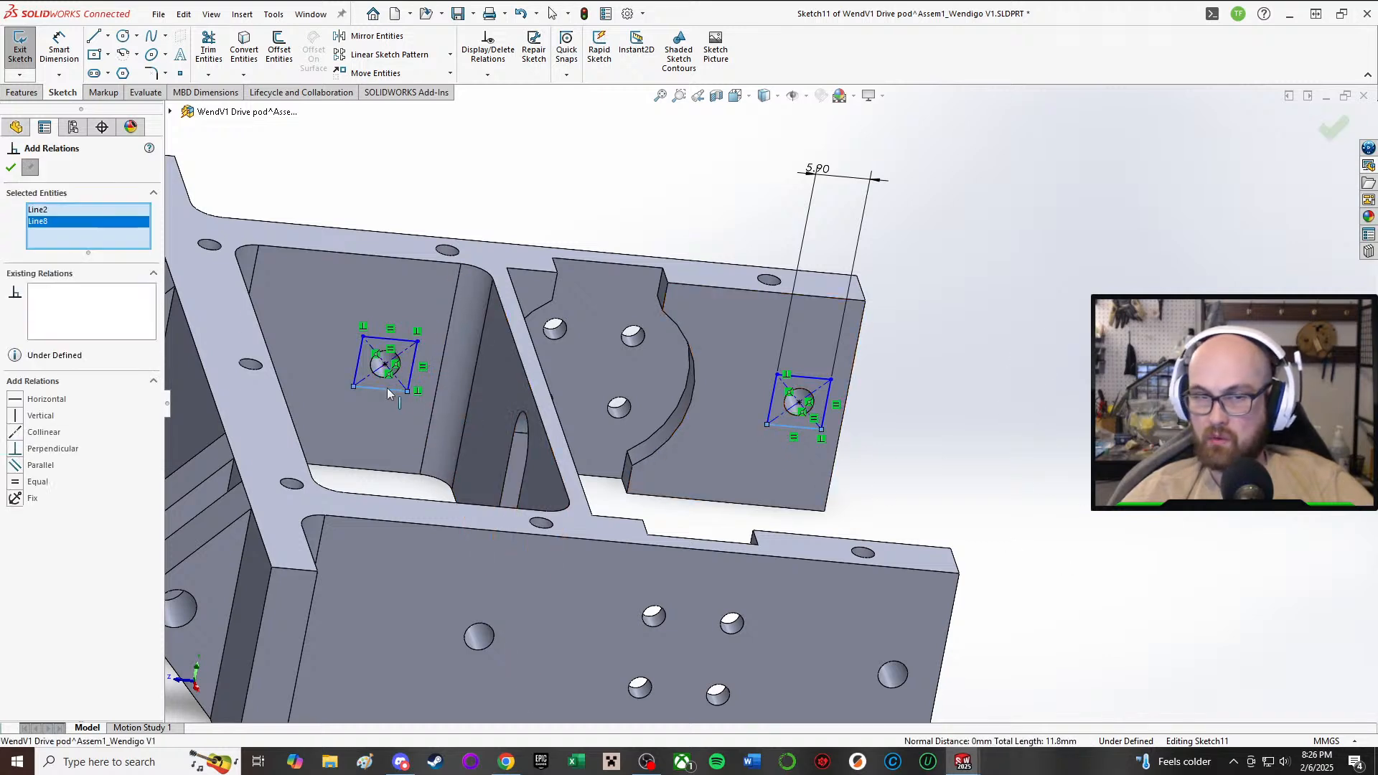
{"action": "left_click", "coordinate": [32, 464]}
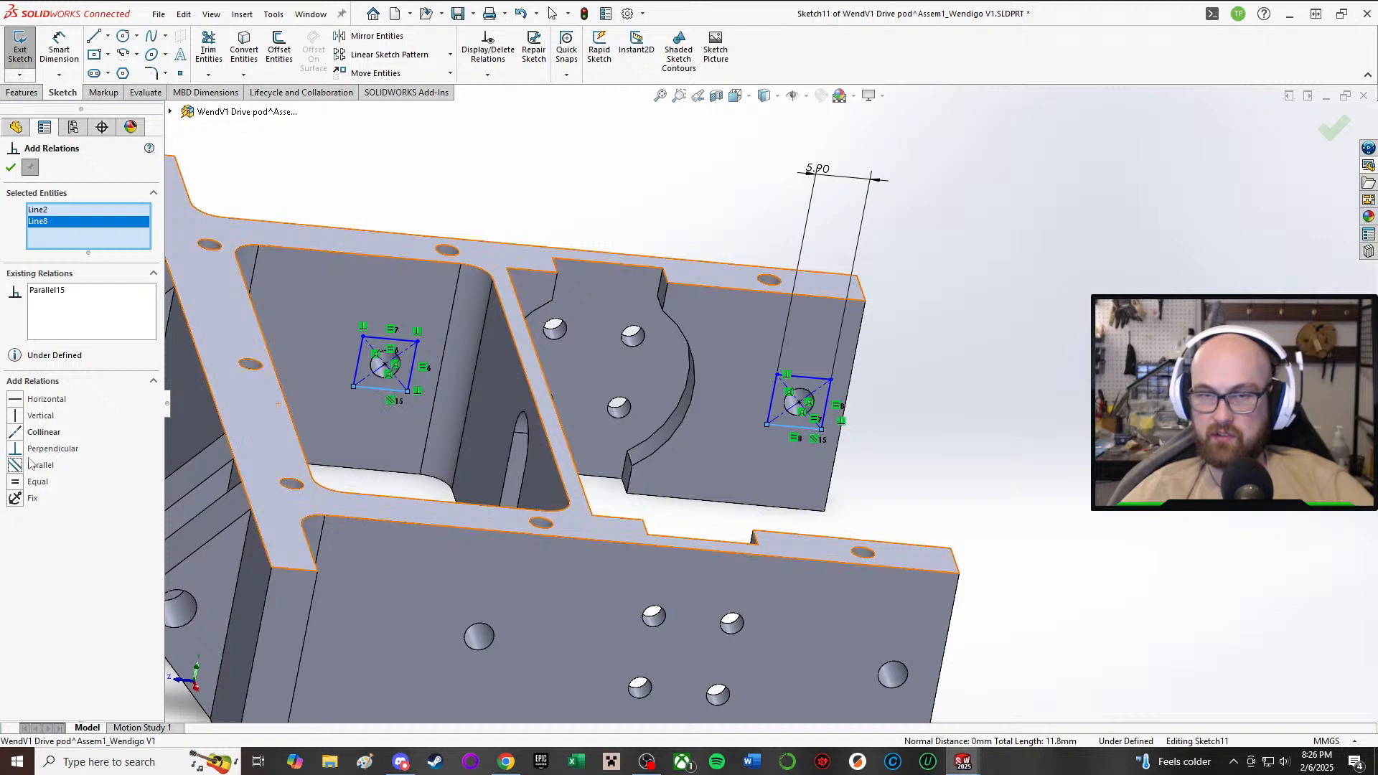
{"action": "left_click", "coordinate": [10, 170]}
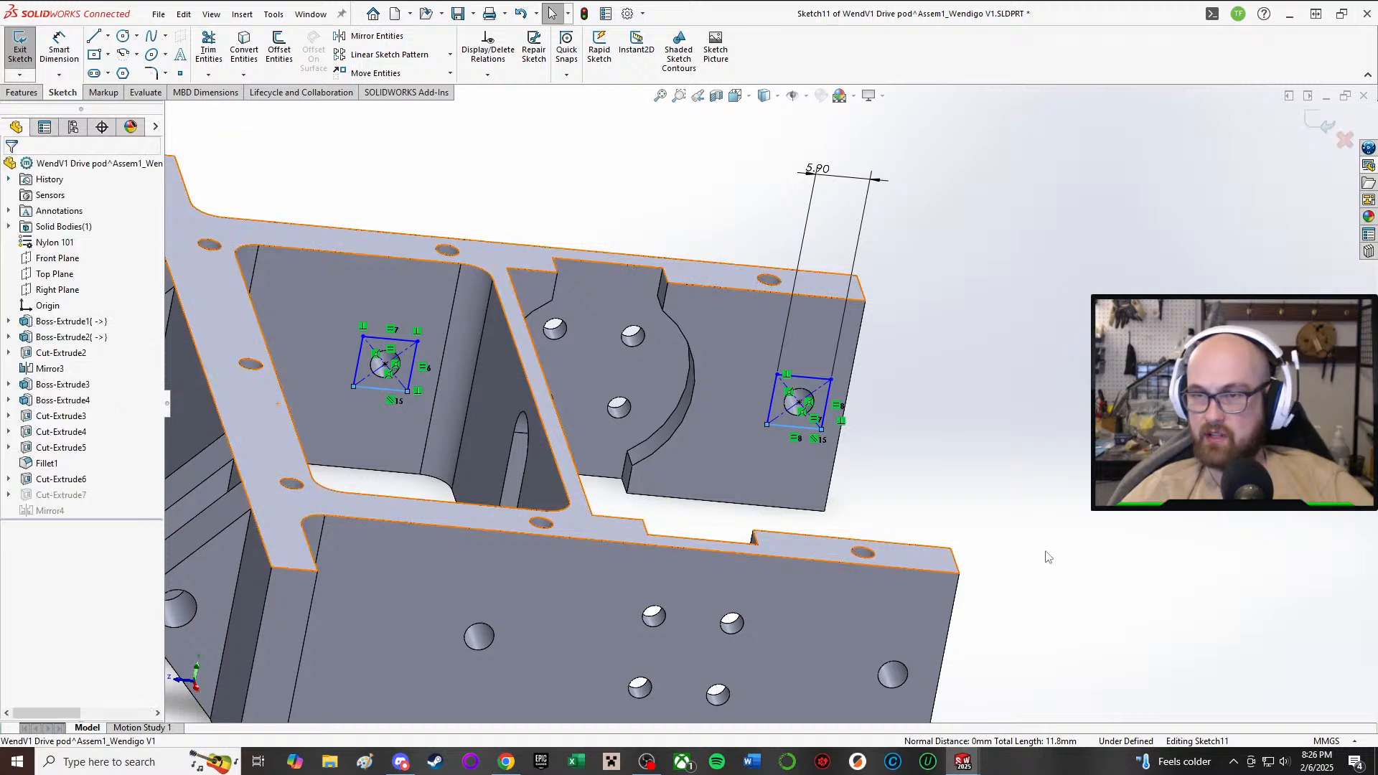
- Make a construction diagonal of the arm-end nut pocket square horizontal so both pockets turn into diamonds
{"action": "left_click", "coordinate": [790, 397]}
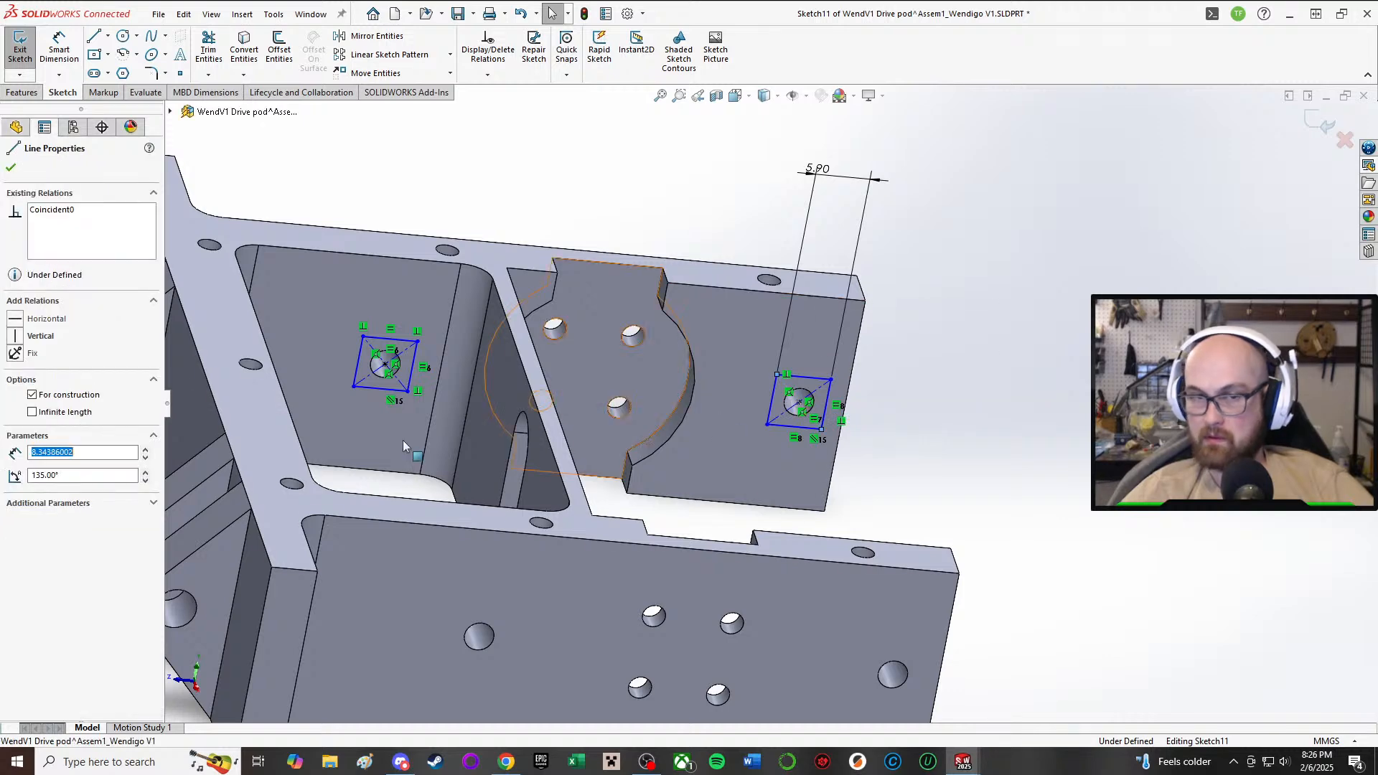
{"action": "left_click", "coordinate": [14, 322]}
{"action": "left_click", "coordinate": [11, 169]}
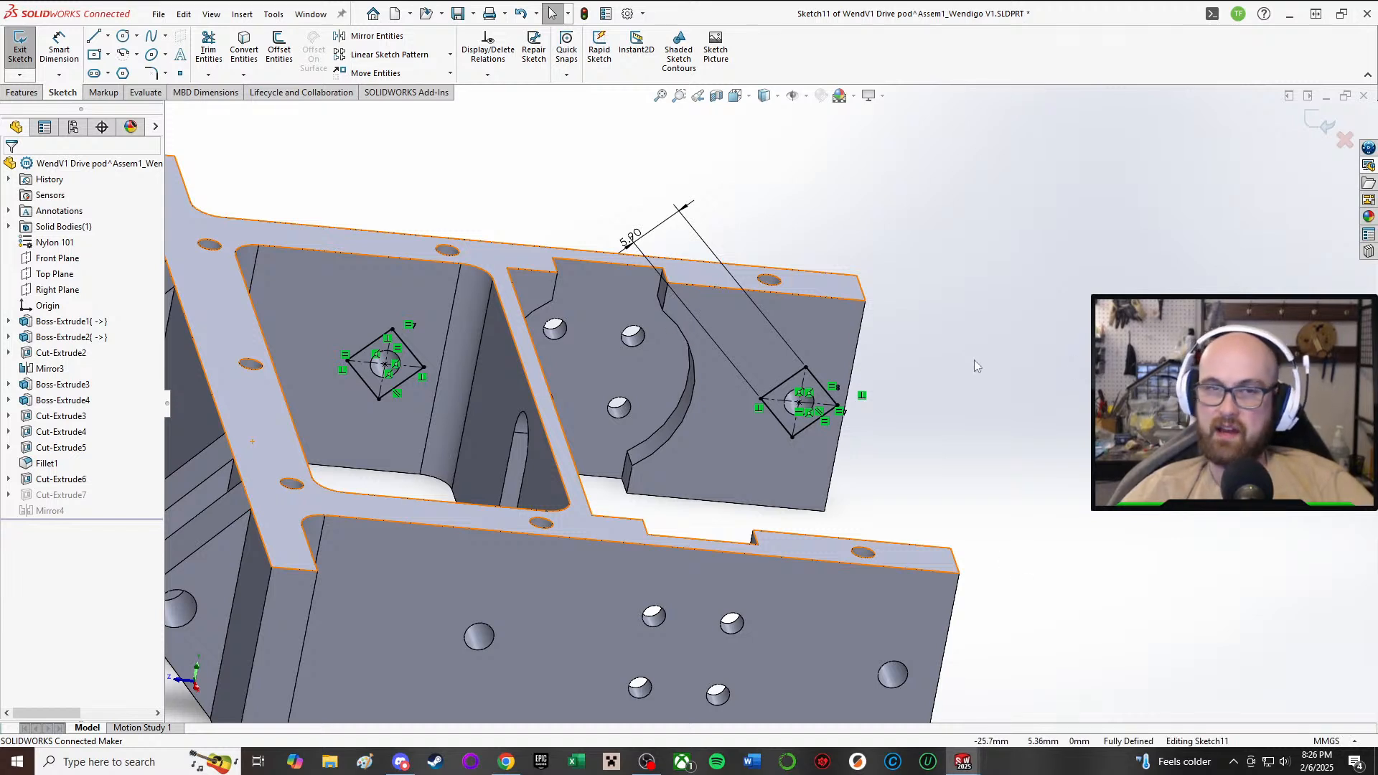
{"action": "middle_click_drag", "start_coordinate": [974, 359], "coordinate": [579, 556]}
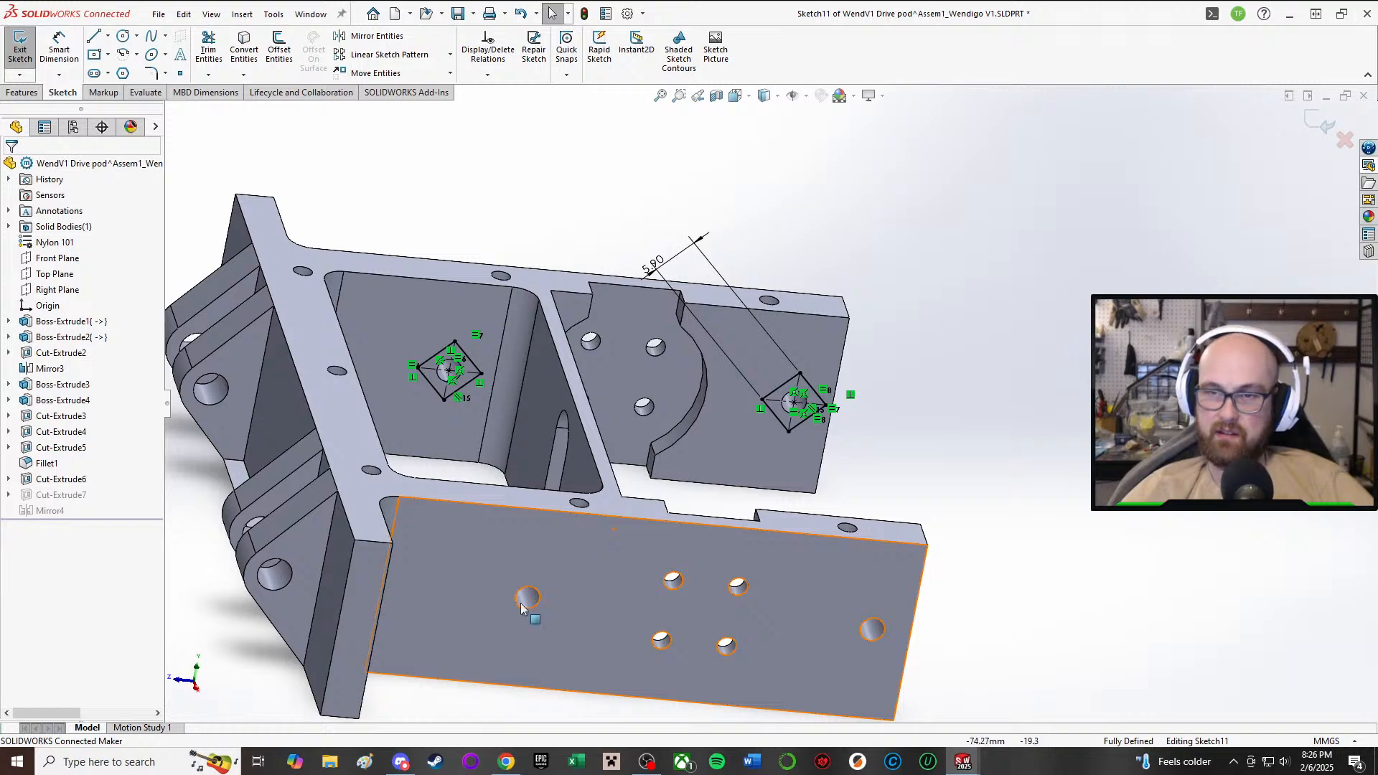
{"action": "mouse_move", "coordinate": [580, 402]}
{"action": "middle_mouse_down"}
{"action": "mouse_move", "coordinate": [579, 366]}
{"action": "mouse_move", "coordinate": [616, 400]}
{"action": "middle_mouse_up"}
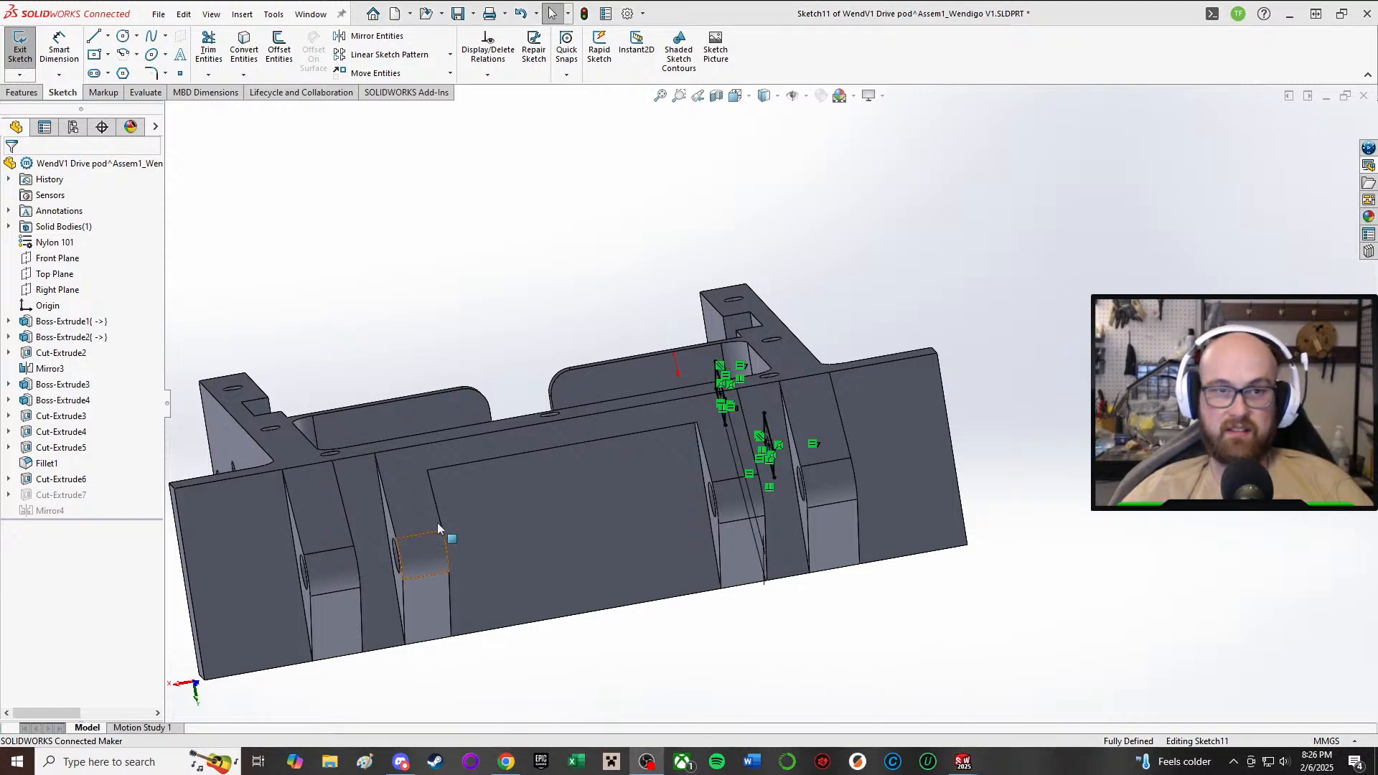
{"action": "middle_click_drag", "start_coordinate": [446, 529], "coordinate": [624, 217]}
{"action": "scroll", "coordinate": [690, 276], "scroll_direction": "down", "scroll_amount": 6}
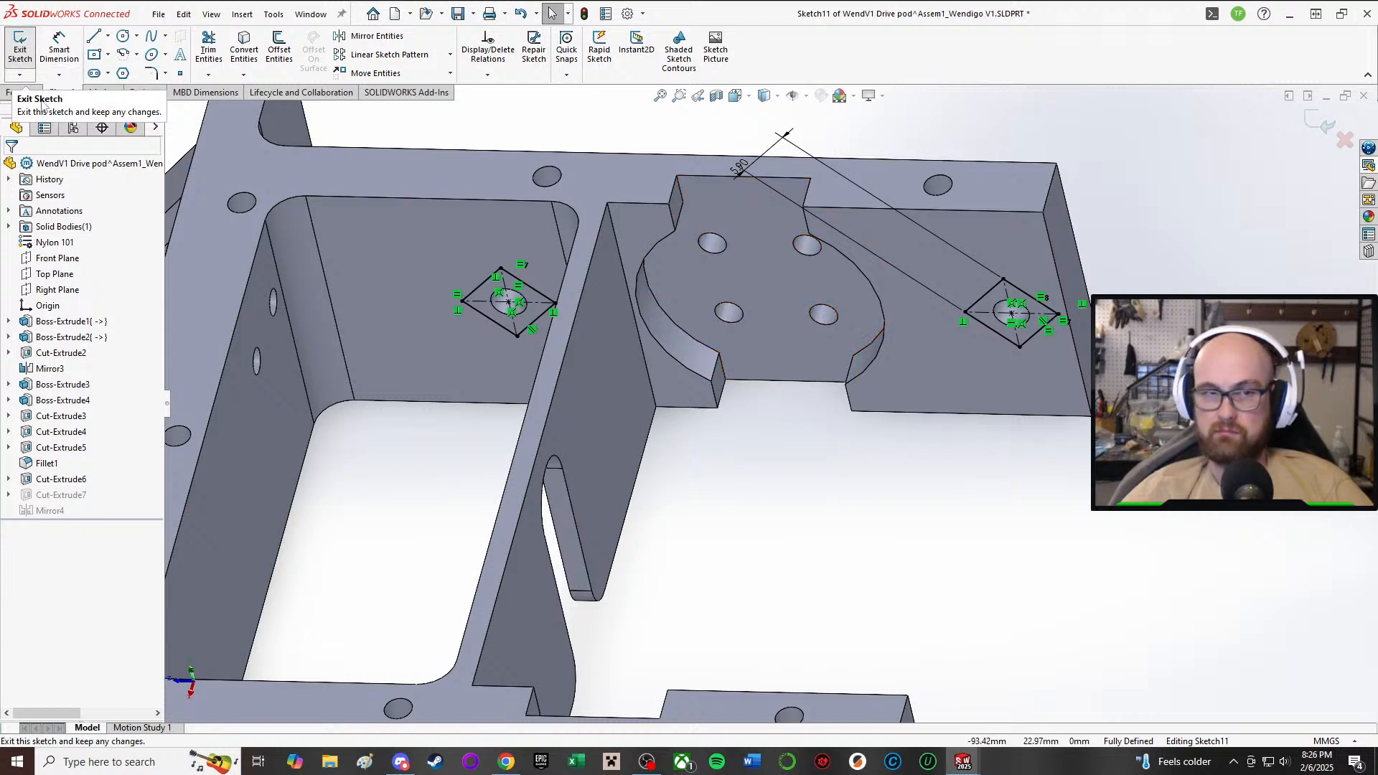
- Exit the nut pocket sketch and open the 97259A101 Low-Strength Steel Thin Square Nut M3 part file
{"action": "left_click", "coordinate": [20, 47]}
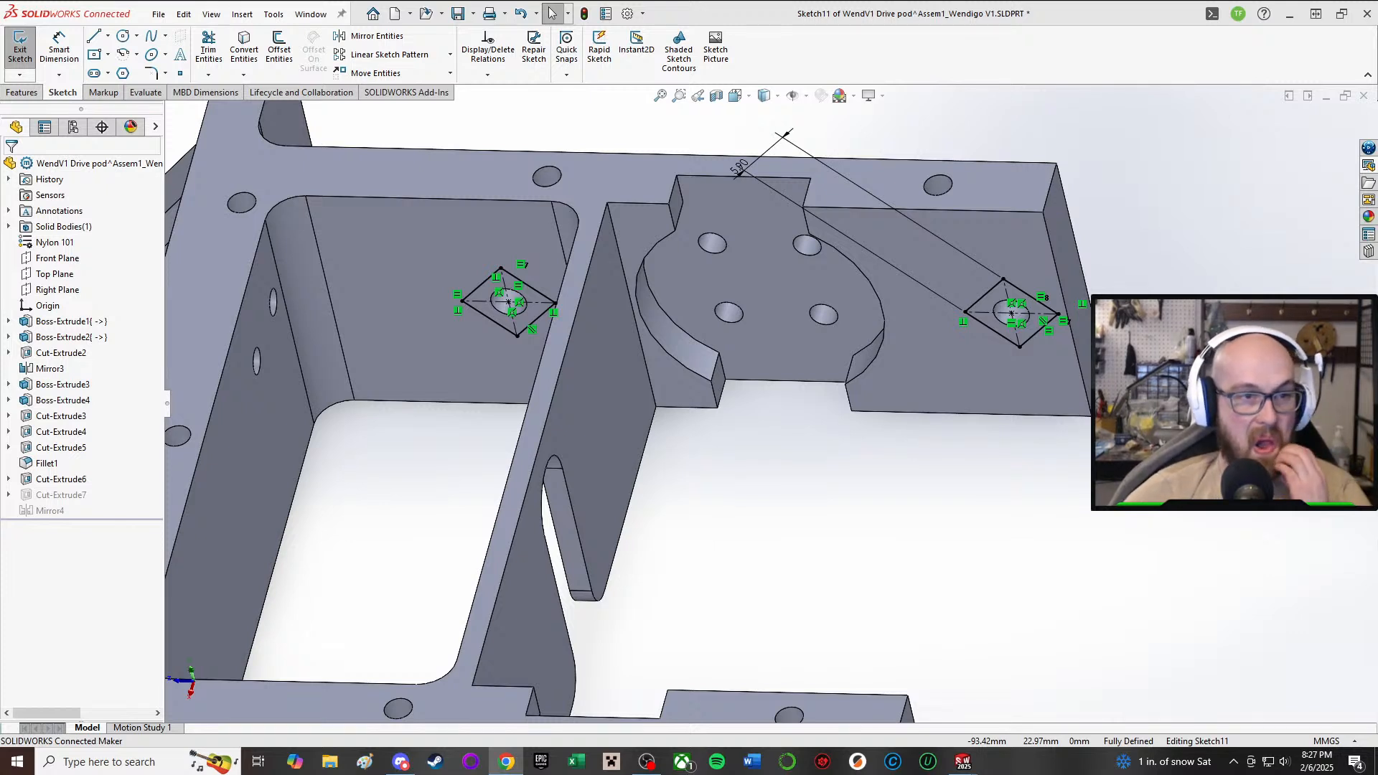
{"action": "left_click_drag", "start_coordinate": [519, 762], "coordinate": [1068, 523]}
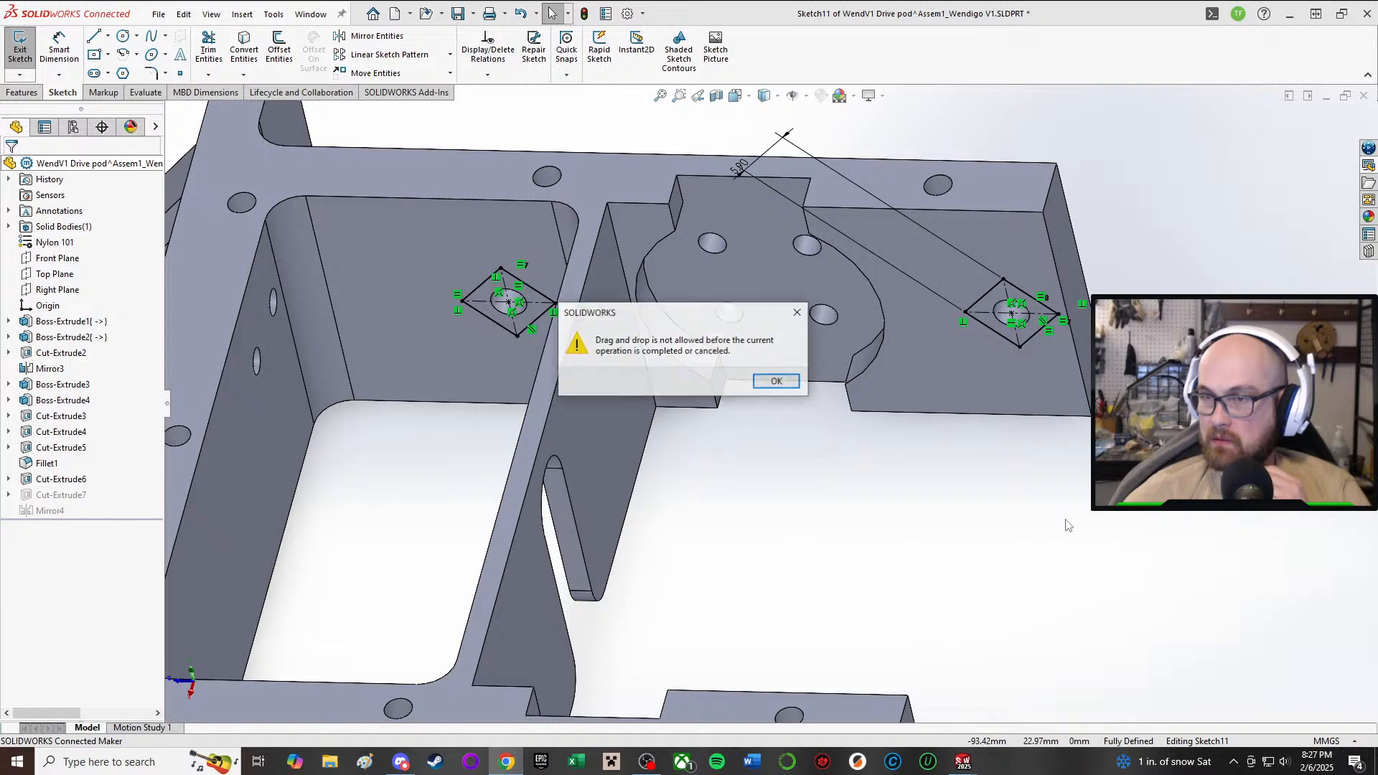
{"action": "left_click", "coordinate": [777, 381]}
{"action": "left_click", "coordinate": [21, 48]}
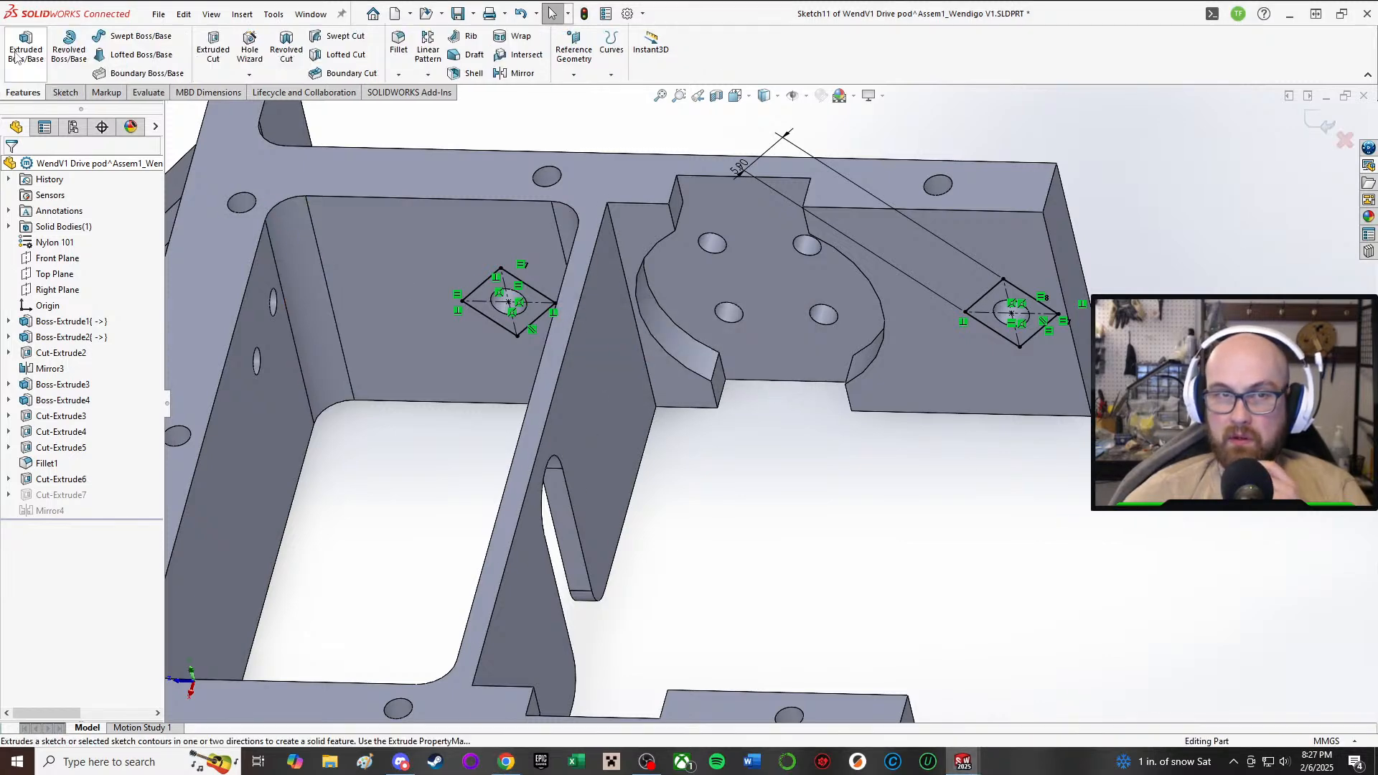
{"action": "left_click_drag", "start_coordinate": [1058, 437], "coordinate": [1061, 498]}
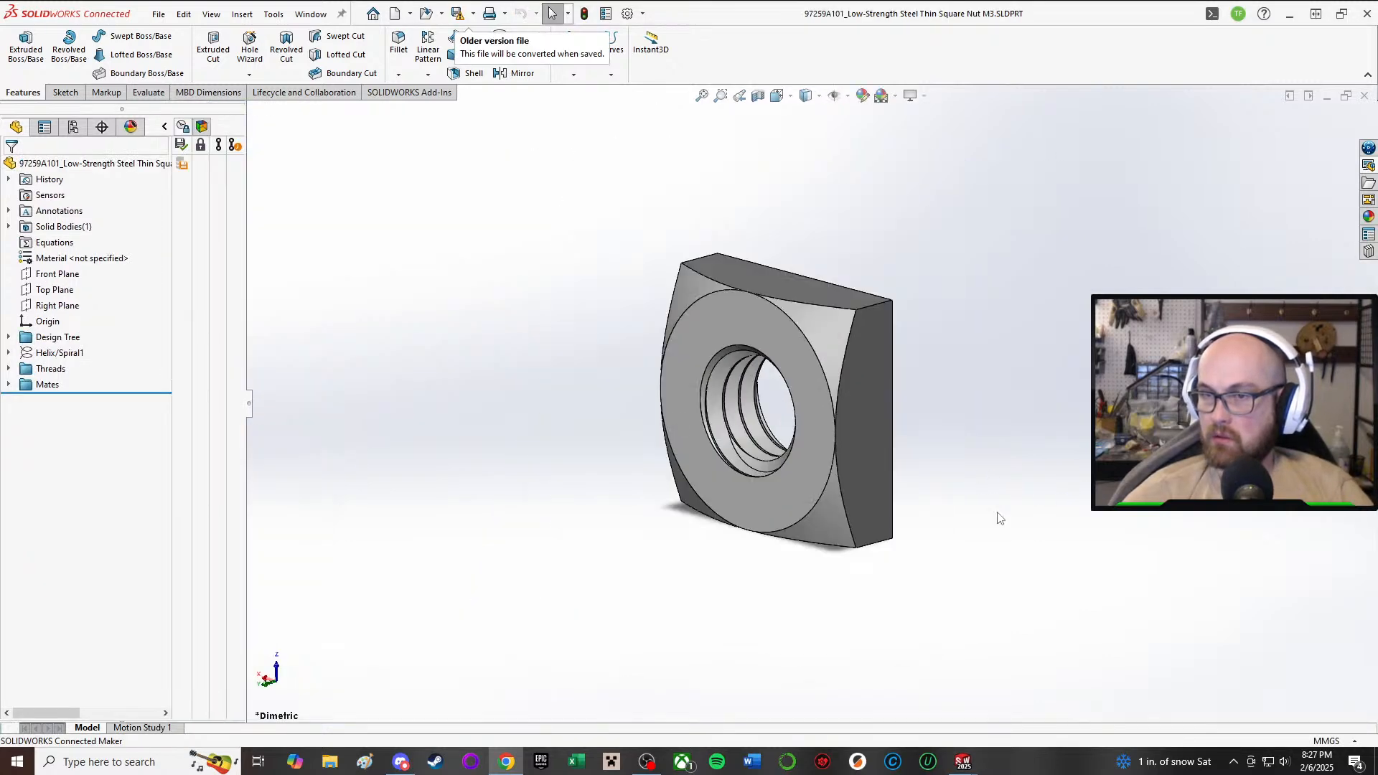
{"action": "mouse_move", "coordinate": [963, 761]}
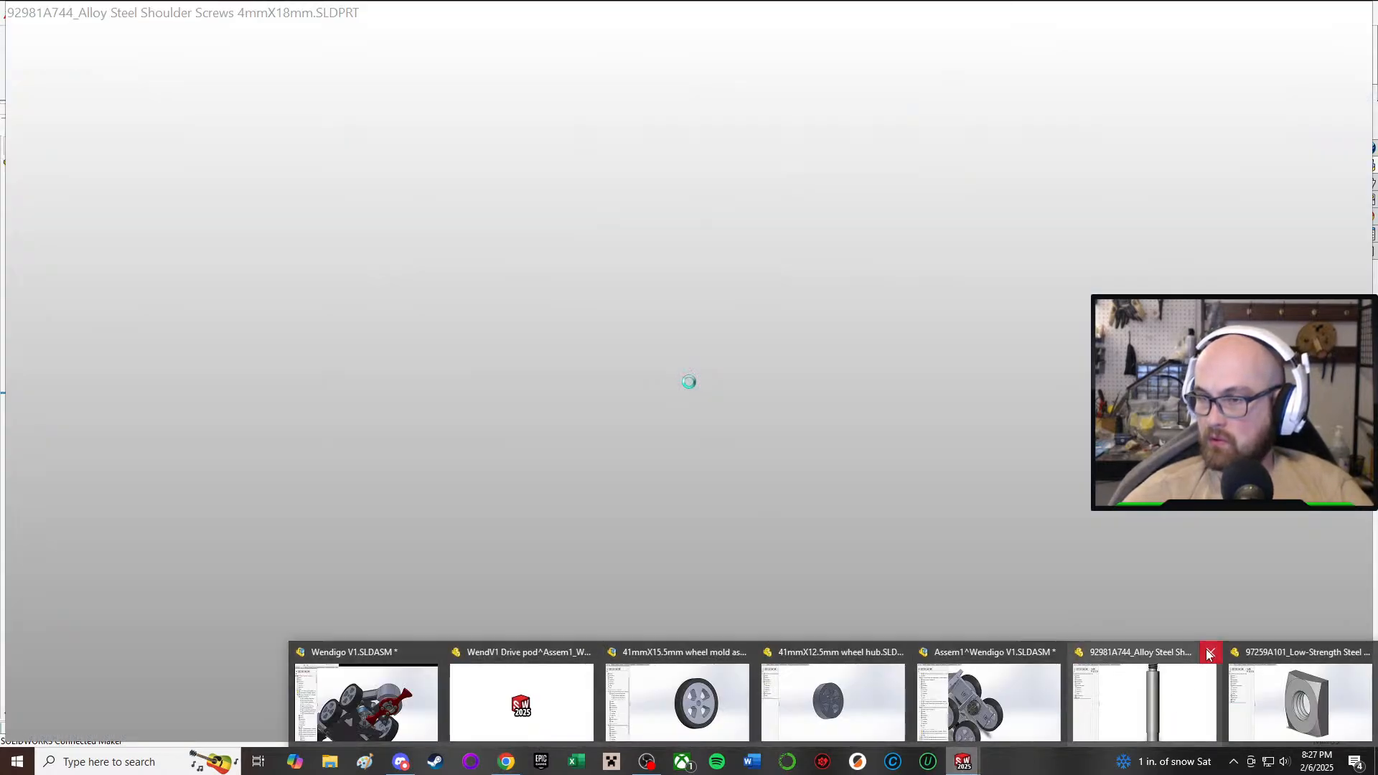
- Close the 4mmX18mm shoulder screw and 41mmX12.5mm wheel hub part files and switch to the Assem1^Wendigo V1 assembly
{"action": "left_click", "coordinate": [1211, 652]}
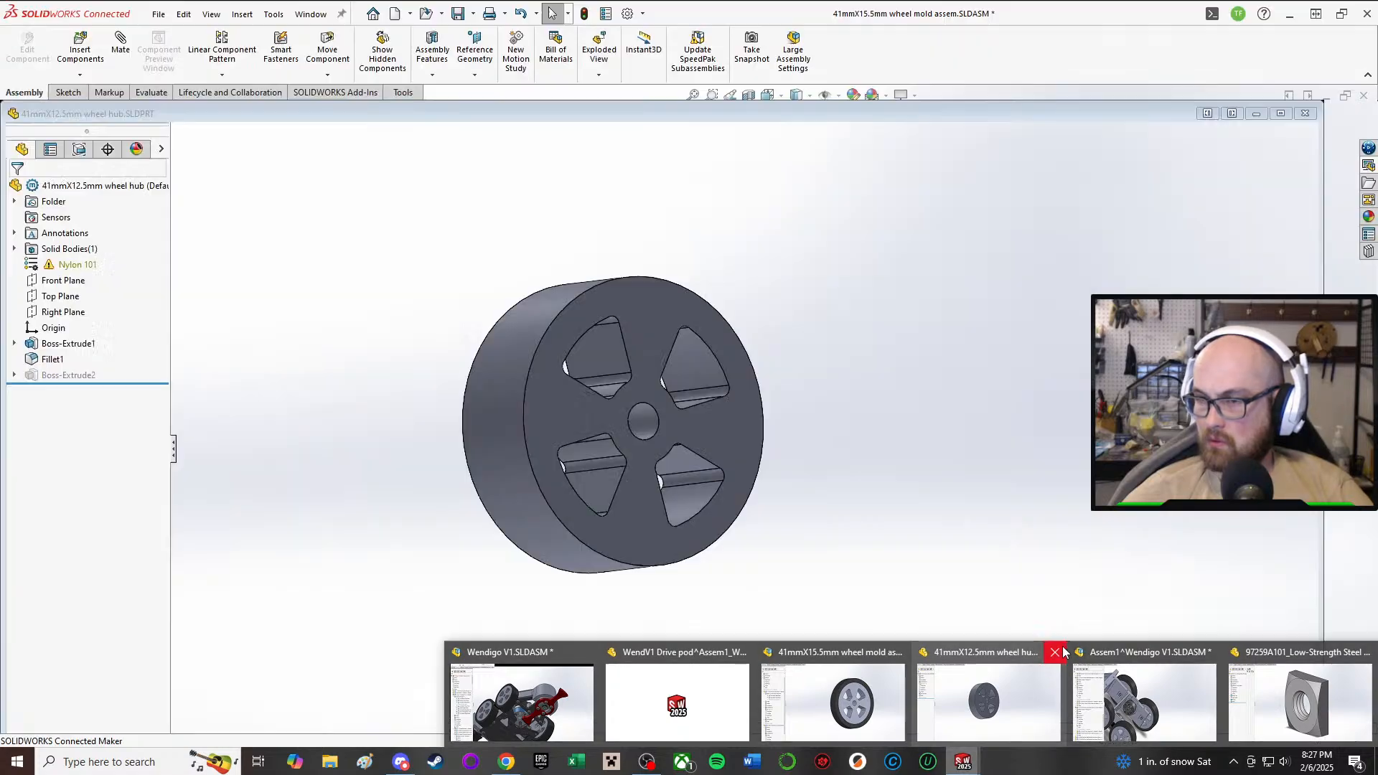
{"action": "left_click", "coordinate": [1056, 652]}
{"action": "left_click", "coordinate": [1100, 664]}
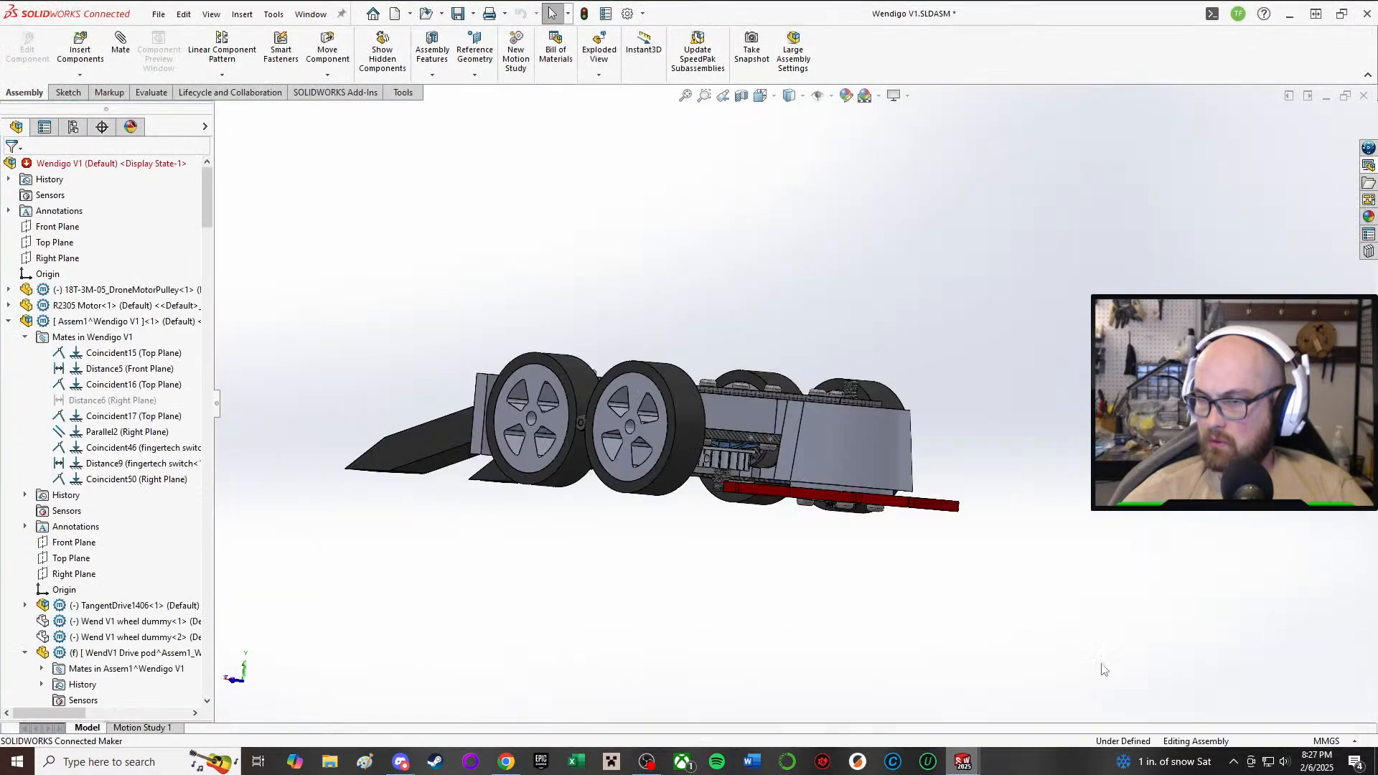
{"action": "left_click", "coordinate": [120, 81]}
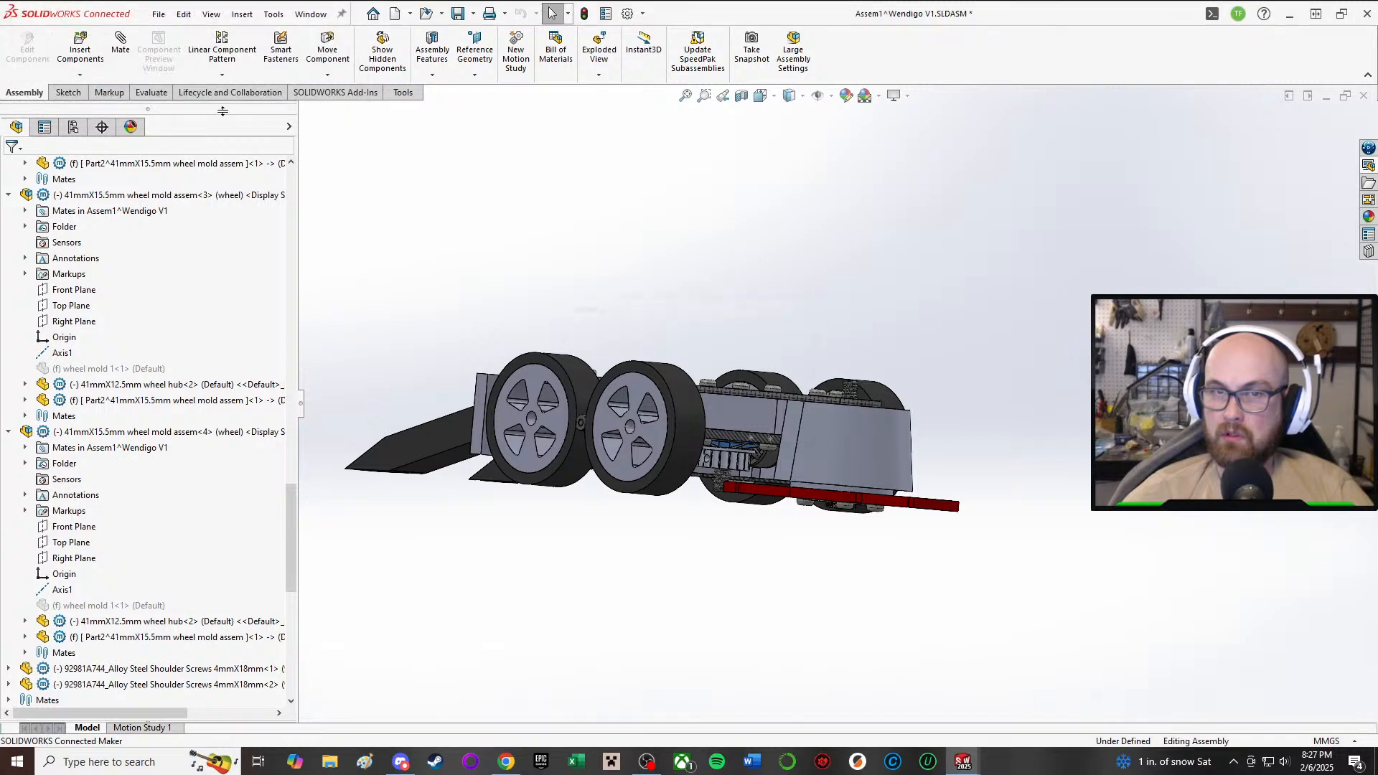
- Insert two copies of the 97259A101 thin square nut M3 beside the end of the drive pod
{"action": "middle_click_drag", "start_coordinate": [646, 402], "coordinate": [812, 363]}
{"action": "scroll", "coordinate": [701, 552], "scroll_direction": "up", "scroll_amount": 3}
{"action": "scroll", "coordinate": [702, 559], "scroll_direction": "down", "scroll_amount": 5}
{"action": "scroll", "coordinate": [840, 375], "scroll_direction": "up", "scroll_amount": 3}
{"action": "scroll", "coordinate": [743, 259], "scroll_direction": "down", "scroll_amount": 3}
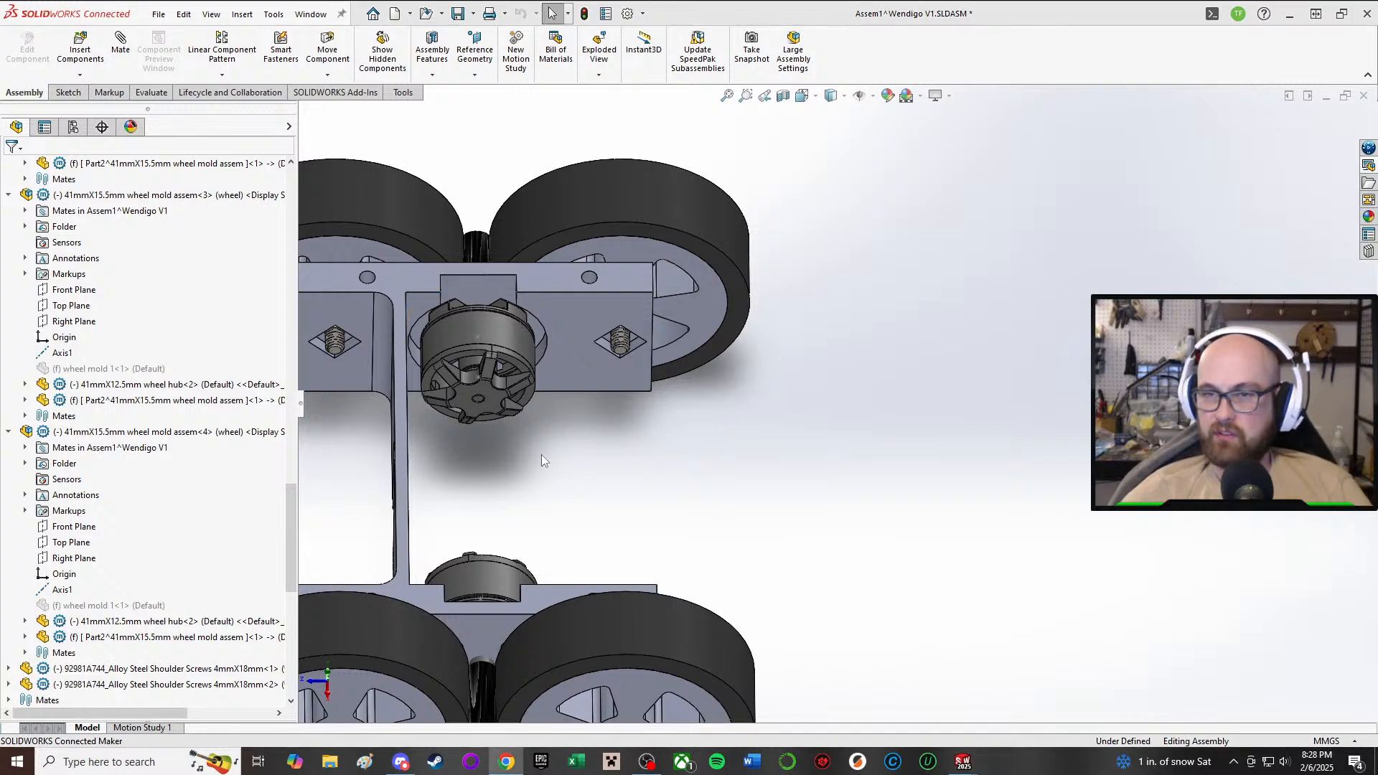
{"action": "left_click", "coordinate": [80, 44]}
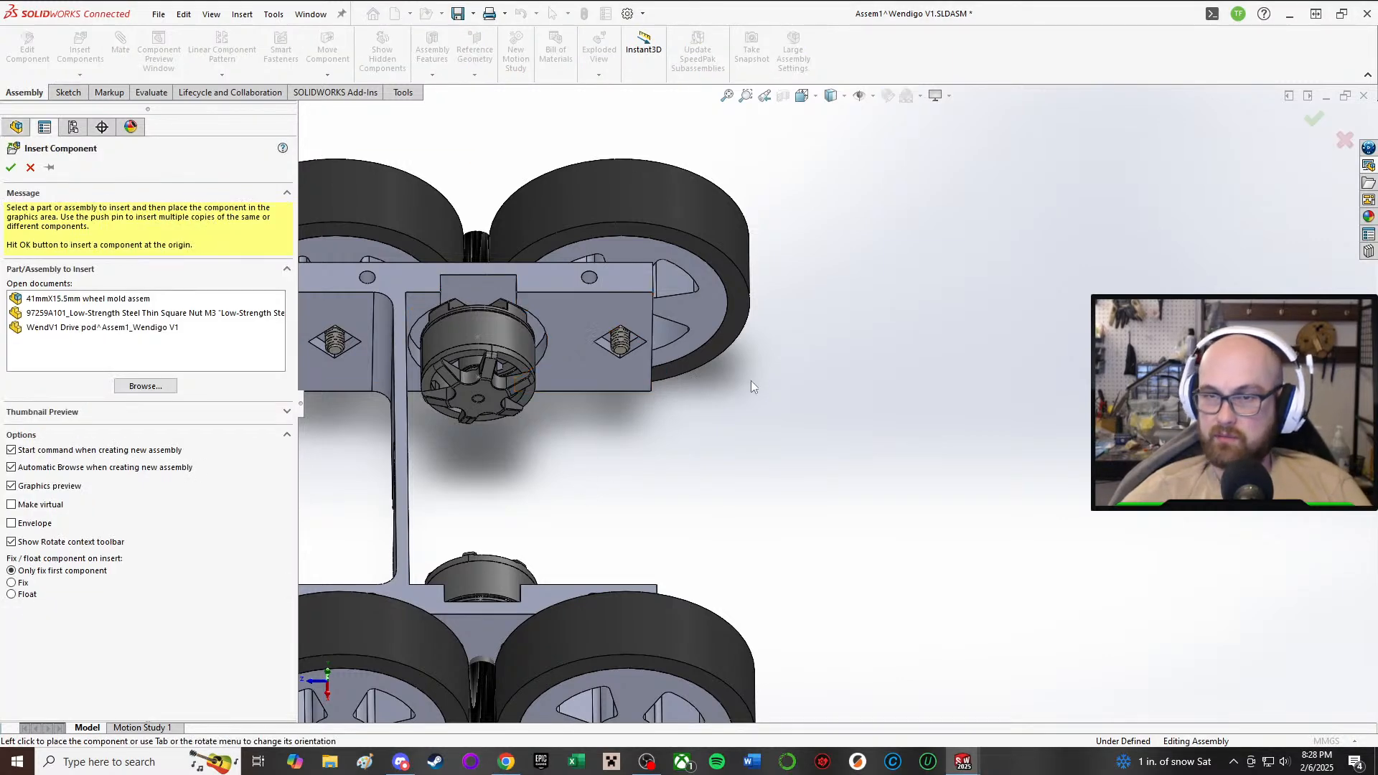
{"action": "left_click", "coordinate": [75, 313]}
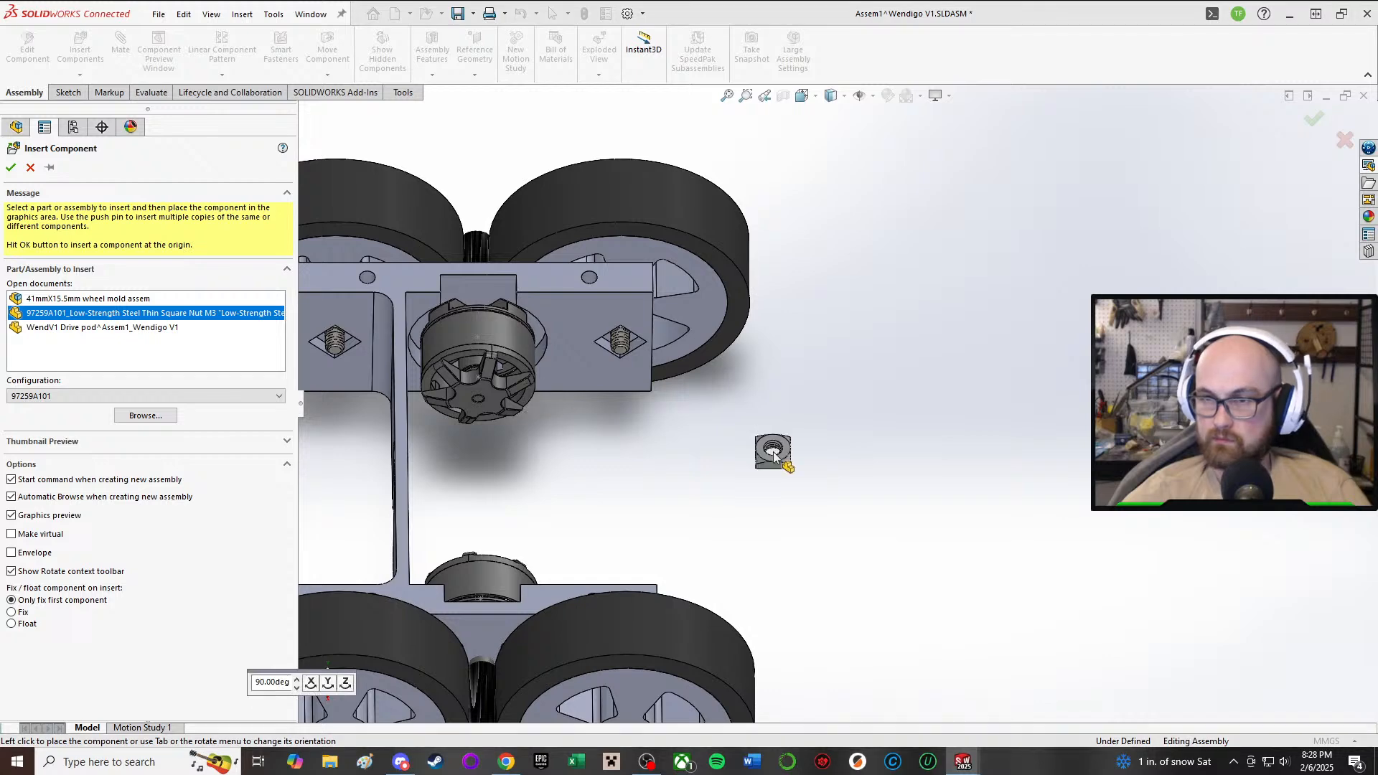
{"action": "left_click", "coordinate": [771, 447]}
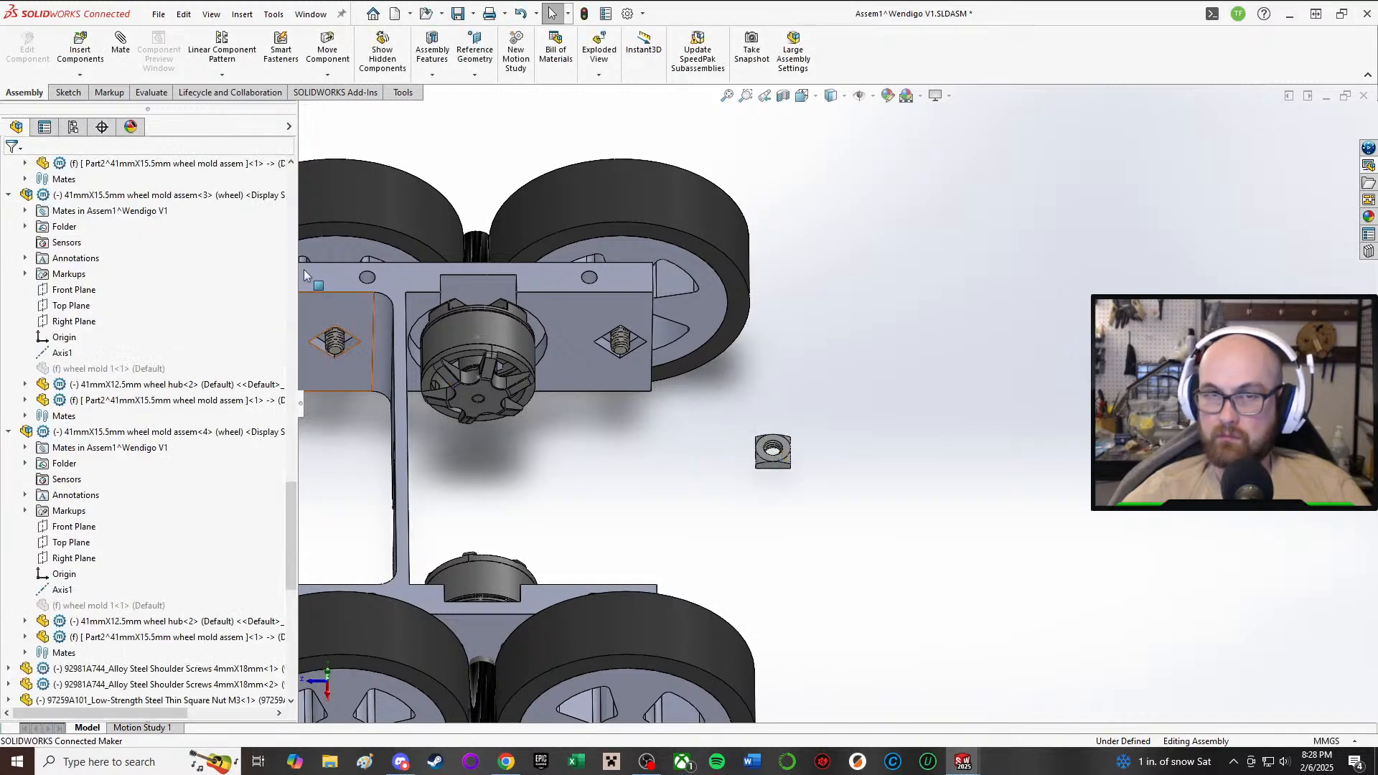
{"action": "left_click", "coordinate": [80, 45]}
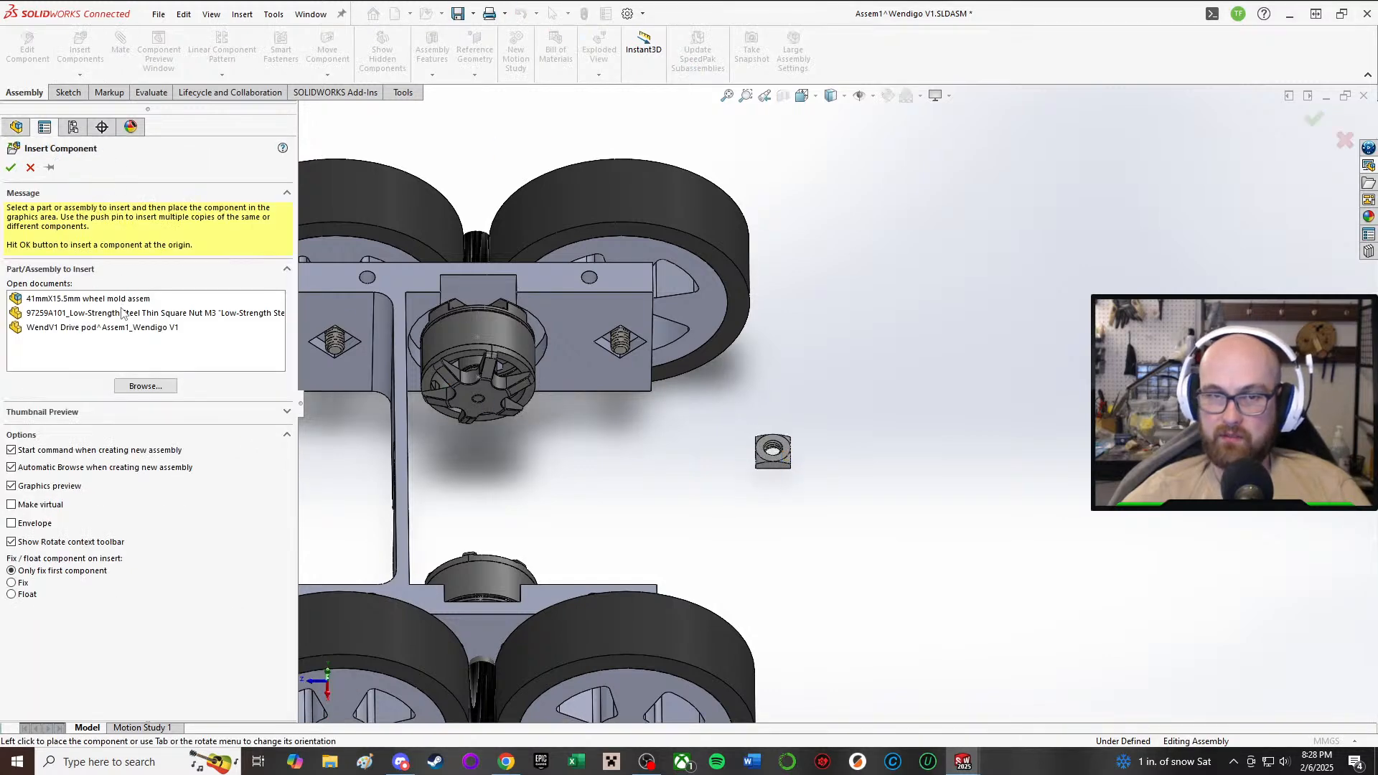
{"action": "left_click", "coordinate": [124, 316]}
{"action": "left_click", "coordinate": [735, 365]}
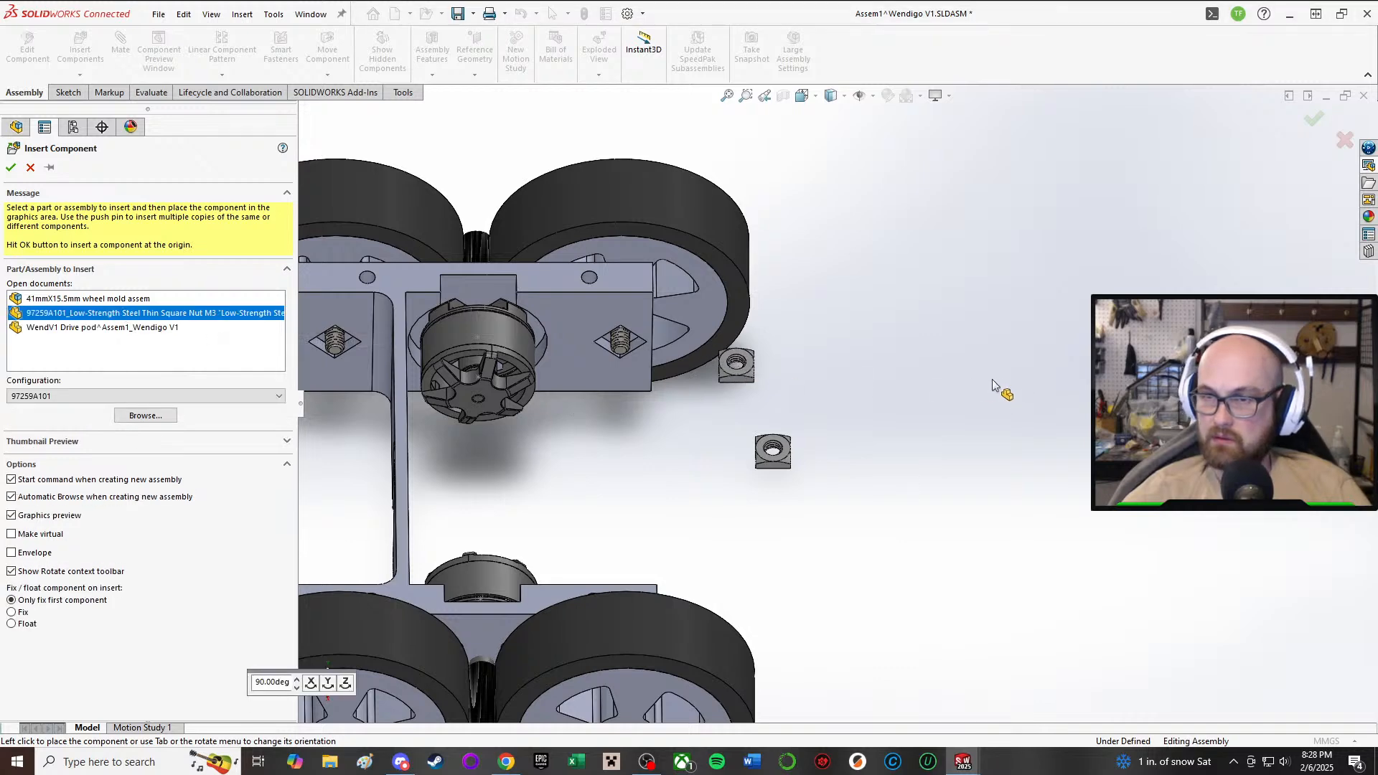
- Mate the flat face of one square nut coincident with the floor of the nut pocket at the drive pod's end
{"action": "middle_click_drag", "start_coordinate": [931, 357], "coordinate": [765, 366]}
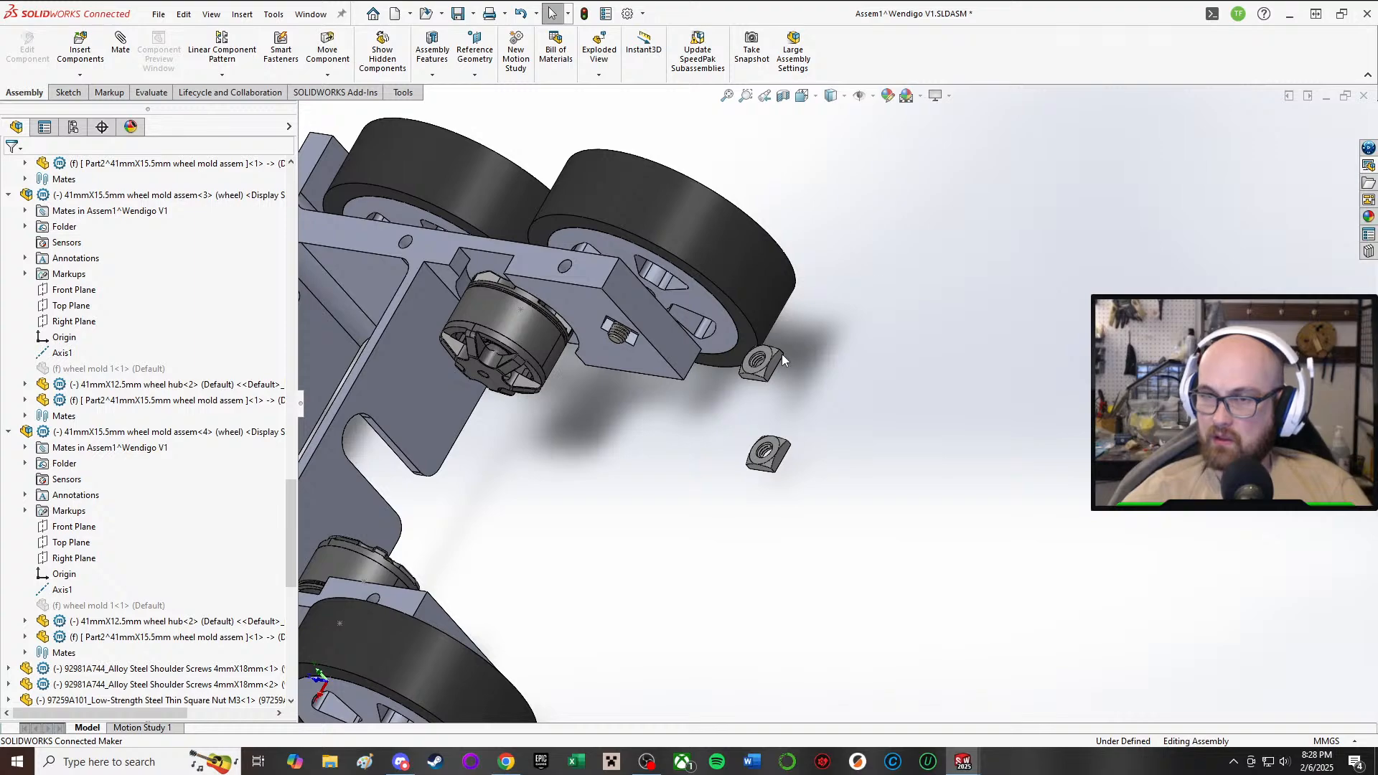
{"action": "key", "text": "m"}
{"action": "scroll", "coordinate": [726, 348], "scroll_direction": "down", "scroll_amount": 3}
{"action": "middle_click_drag", "start_coordinate": [726, 348], "coordinate": [628, 311]}
{"action": "scroll", "coordinate": [628, 312], "scroll_direction": "down", "scroll_amount": 3}
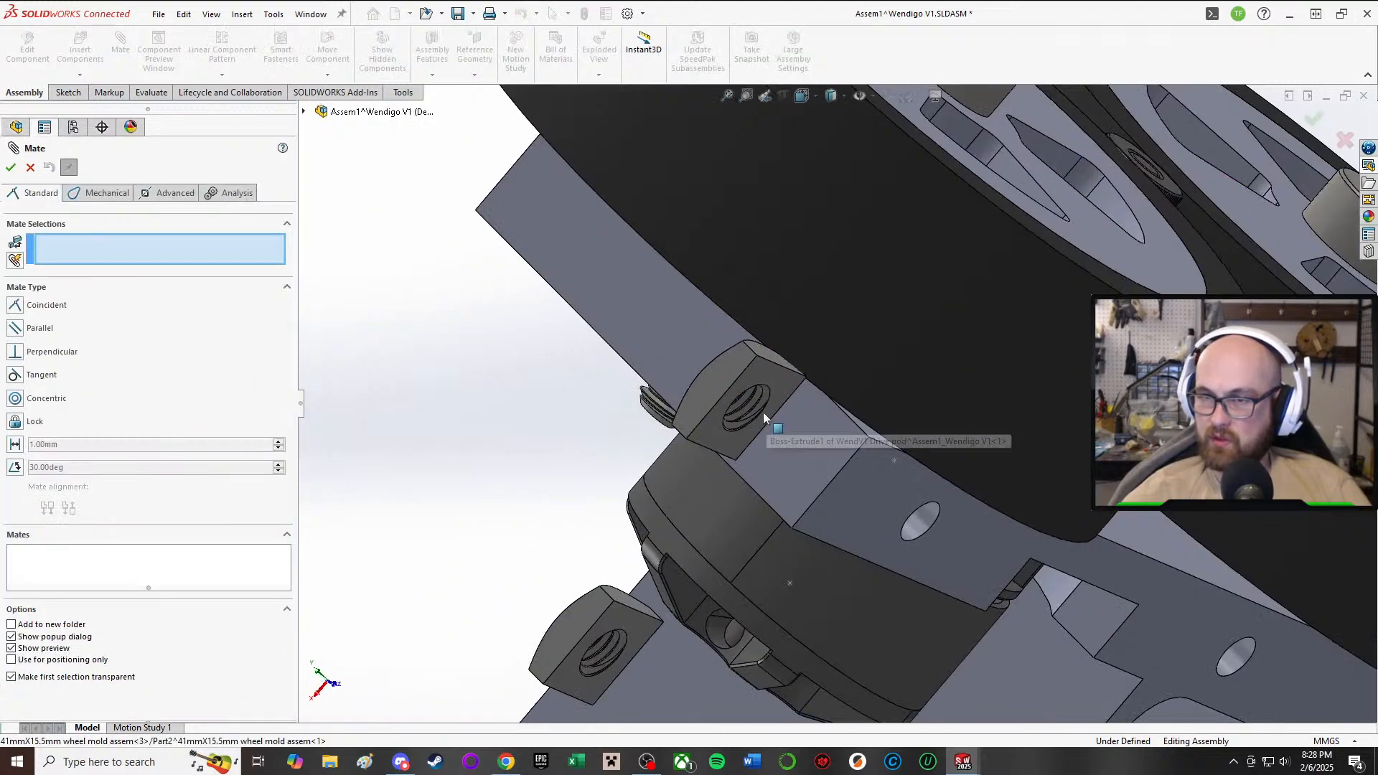
{"action": "left_click", "coordinate": [764, 379]}
{"action": "middle_click_drag", "start_coordinate": [765, 379], "coordinate": [718, 310]}
{"action": "scroll", "coordinate": [718, 310], "scroll_direction": "down", "scroll_amount": 3}
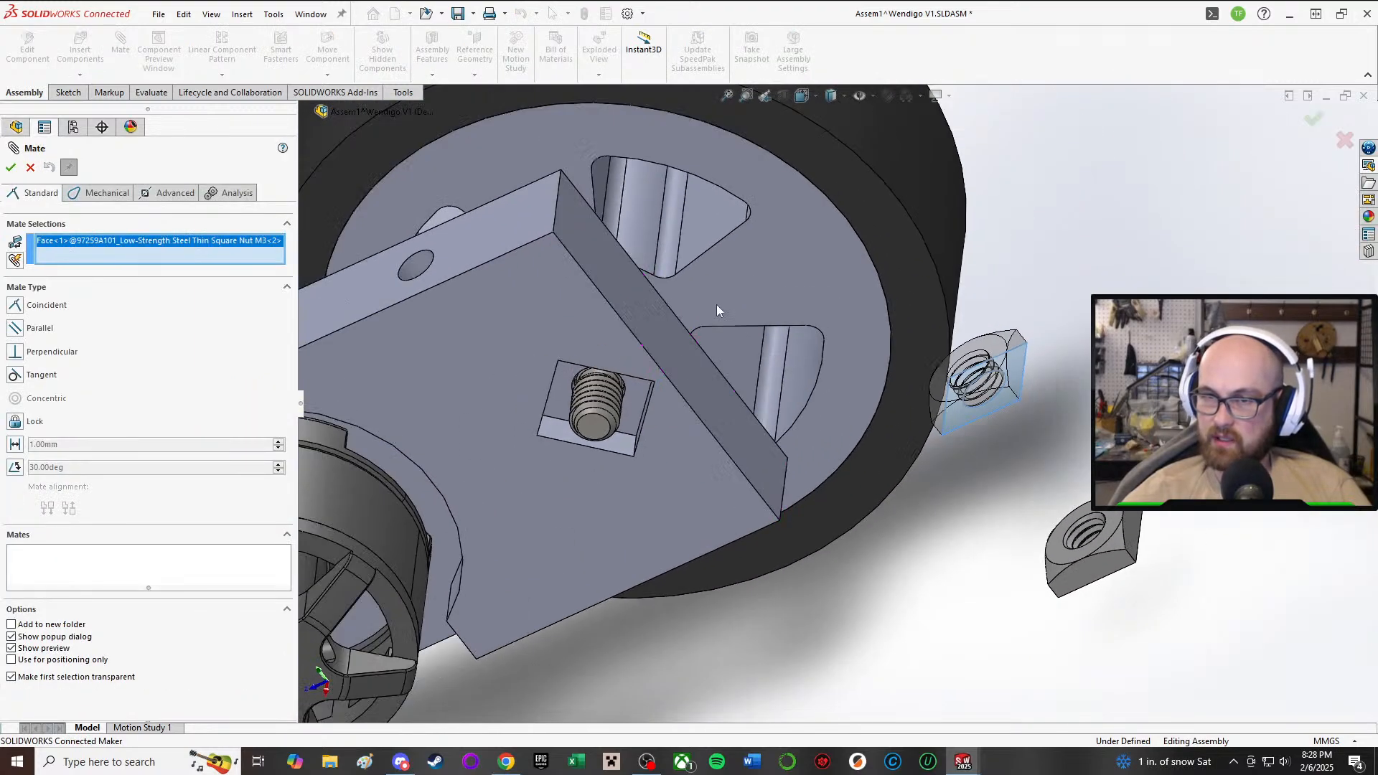
{"action": "left_click", "coordinate": [635, 405]}
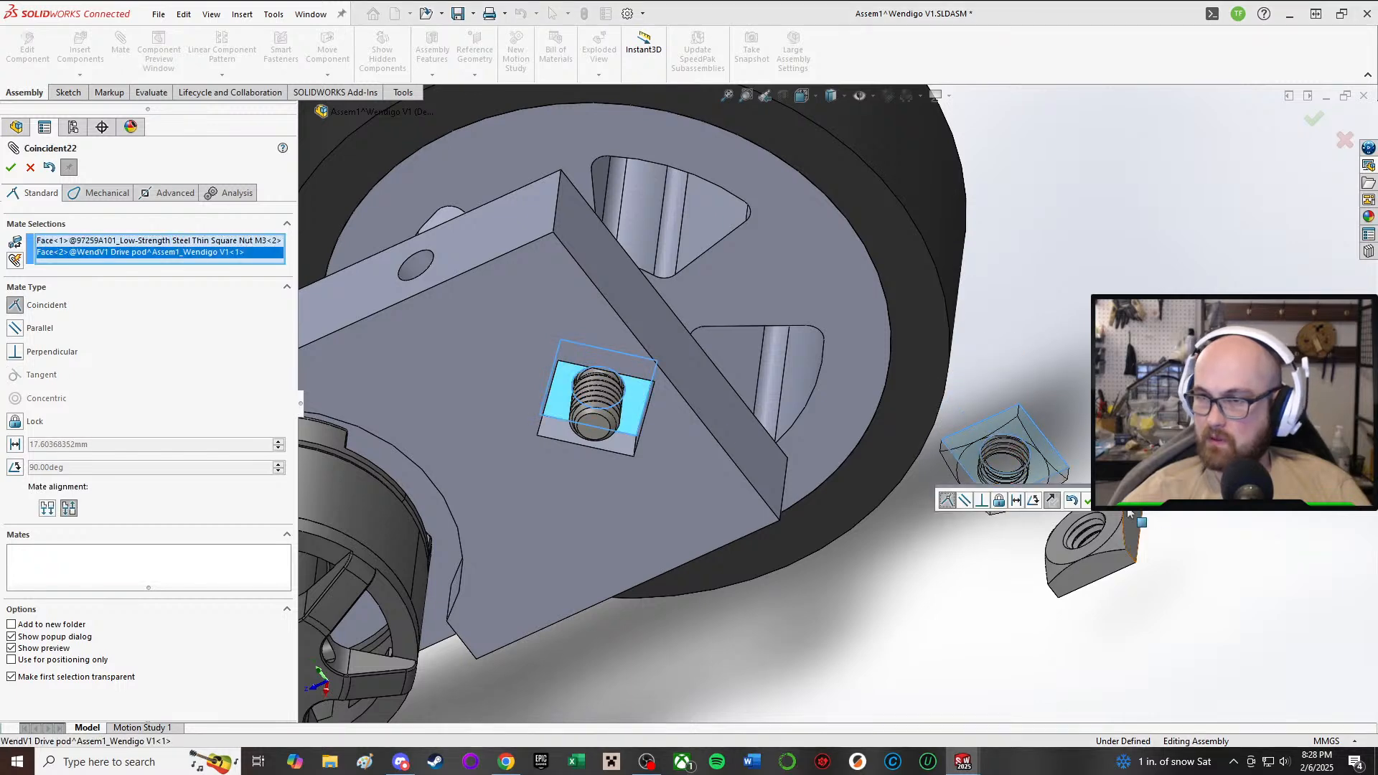
{"action": "left_click", "coordinate": [1086, 500]}
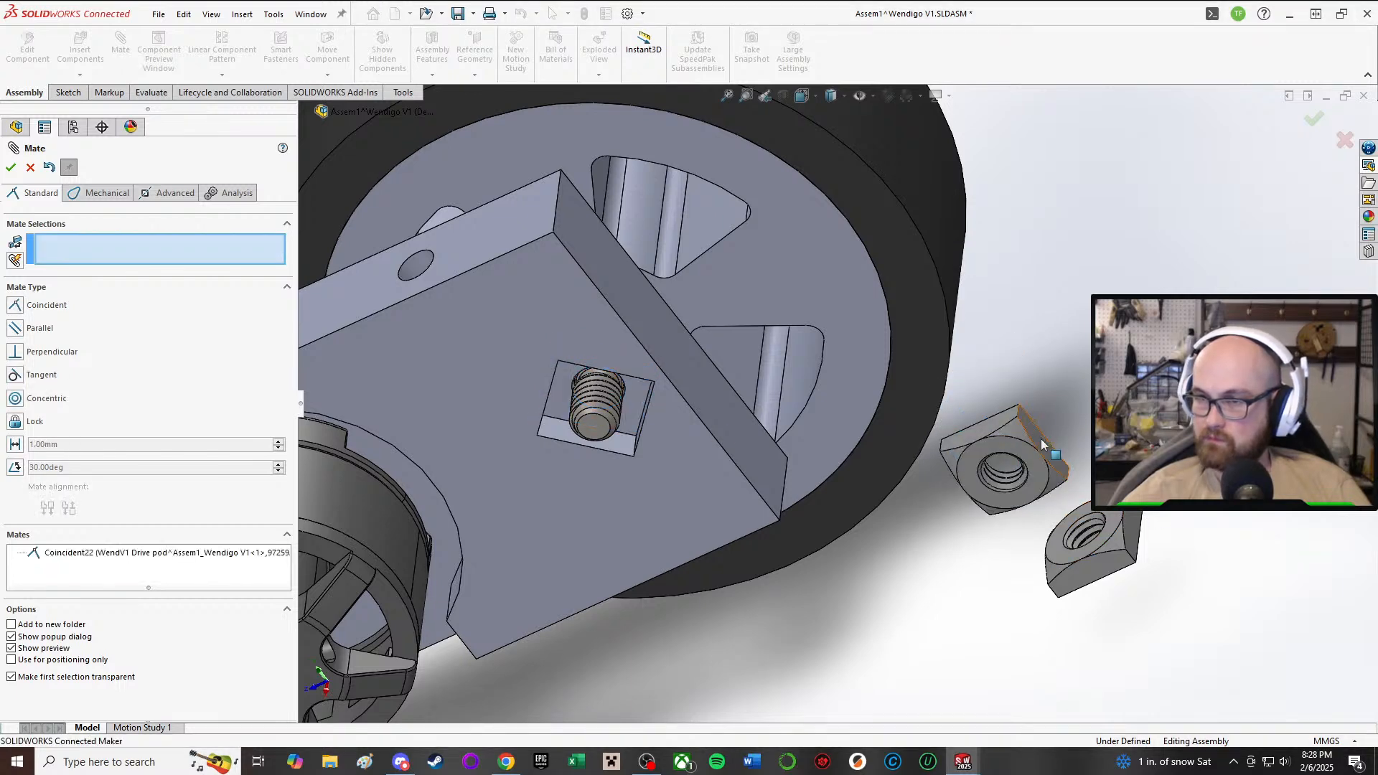
- Add a coincident mate between a side face of the same square nut and one side wall of the nut pocket
{"action": "left_click", "coordinate": [1047, 442]}
{"action": "middle_click_drag", "start_coordinate": [1047, 441], "coordinate": [587, 161]}
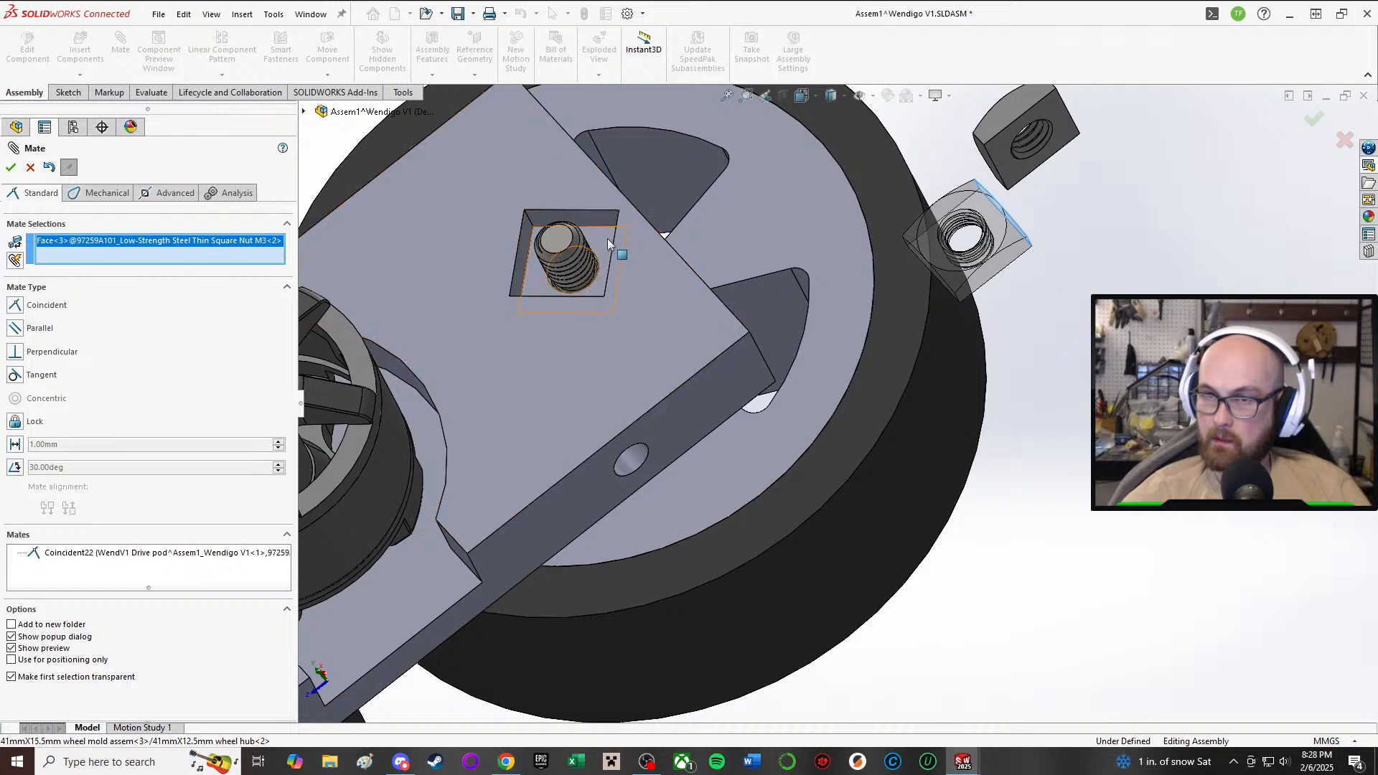
{"action": "left_click", "coordinate": [606, 219]}
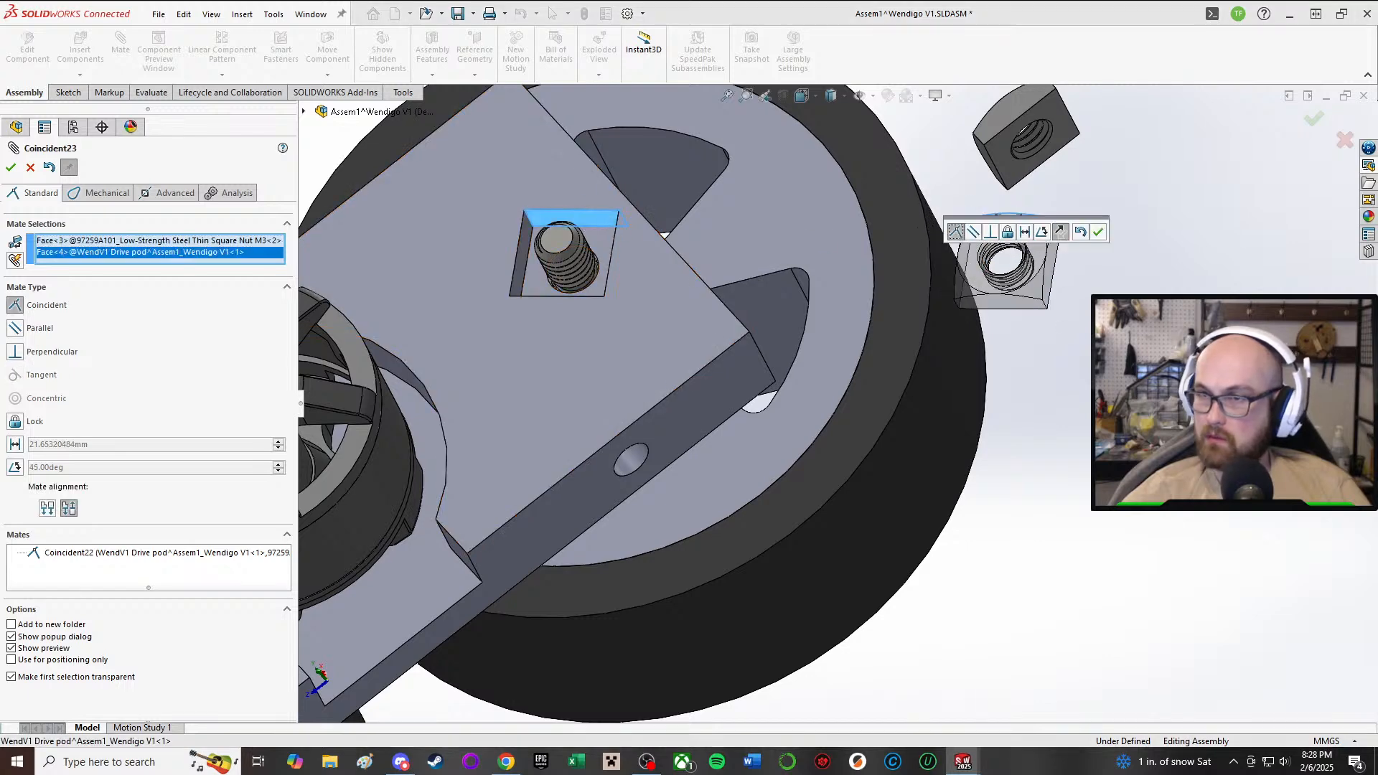
{"action": "left_click", "coordinate": [1098, 232]}
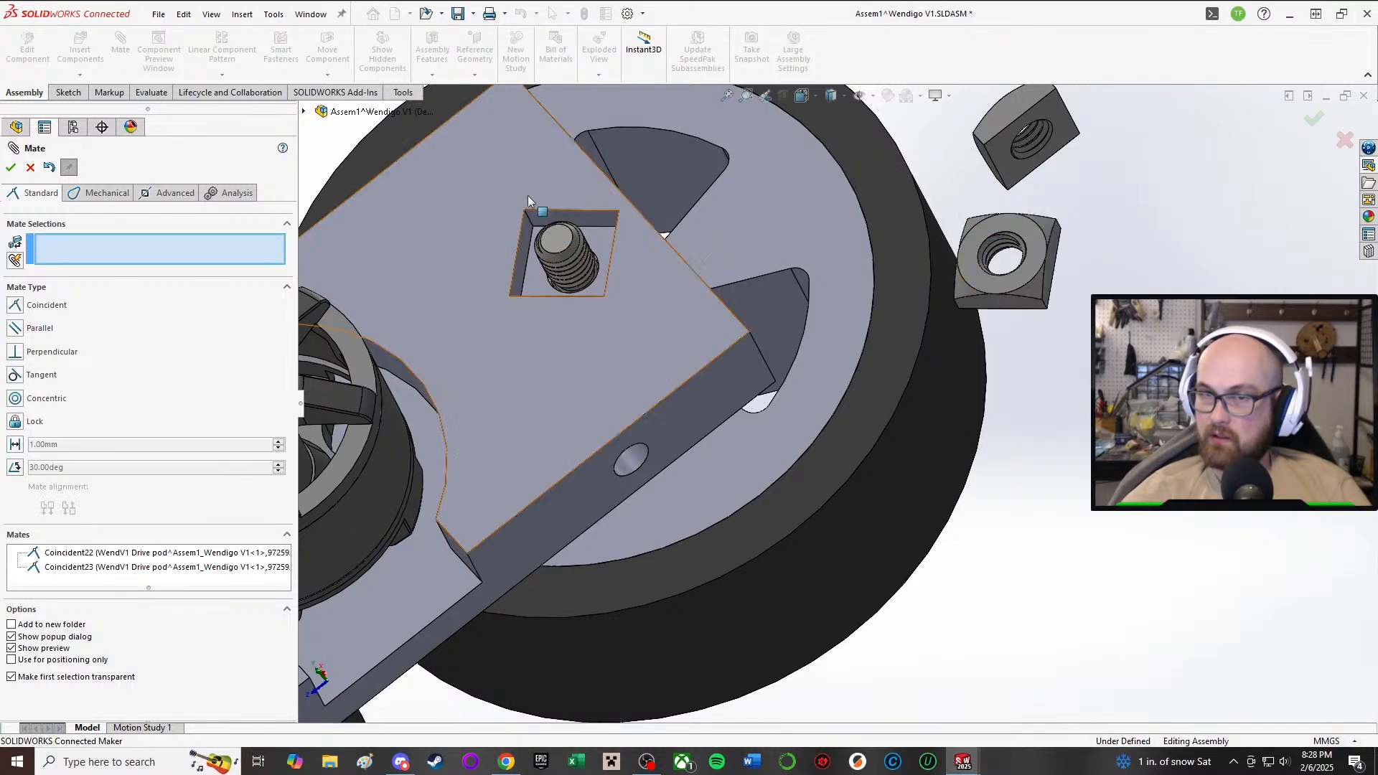
- Mate the adjacent pocket wall coincident with the nut's neighbouring side face to seat the nut around the shoulder screw
{"action": "left_click", "coordinate": [524, 245]}
{"action": "middle_click_drag", "start_coordinate": [745, 292], "coordinate": [1076, 292]}
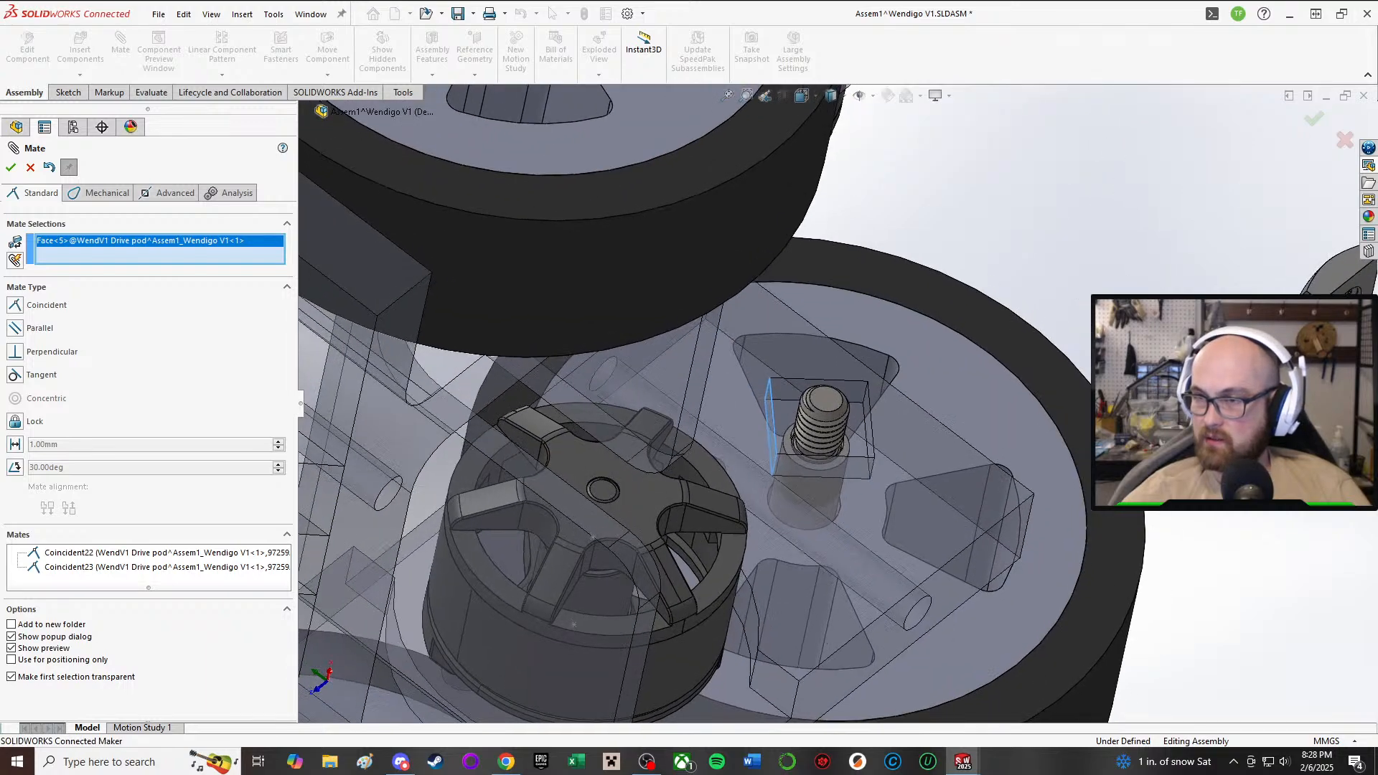
{"action": "left_click", "coordinate": [1252, 443]}
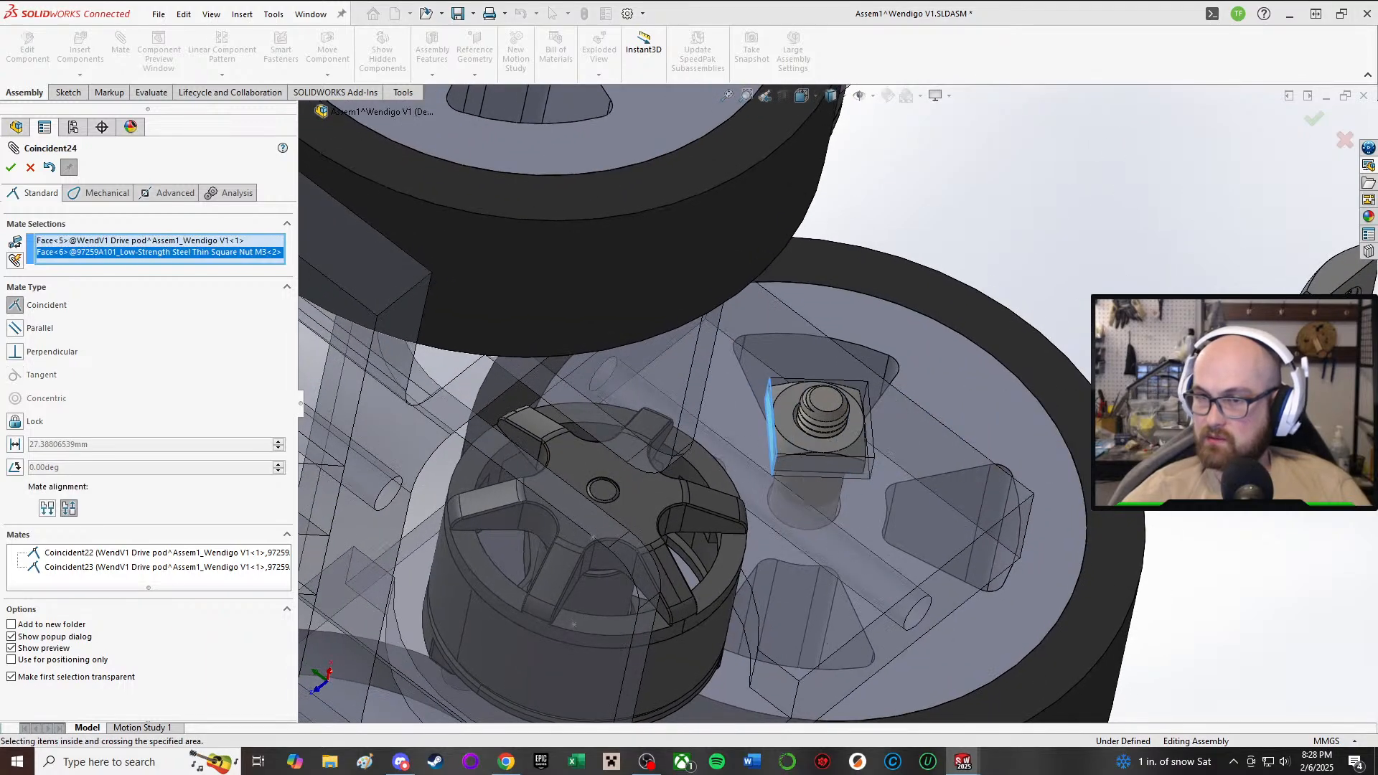
{"action": "left_click", "coordinate": [1293, 425]}
{"action": "scroll", "coordinate": [1056, 369], "scroll_direction": "up", "scroll_amount": 3}
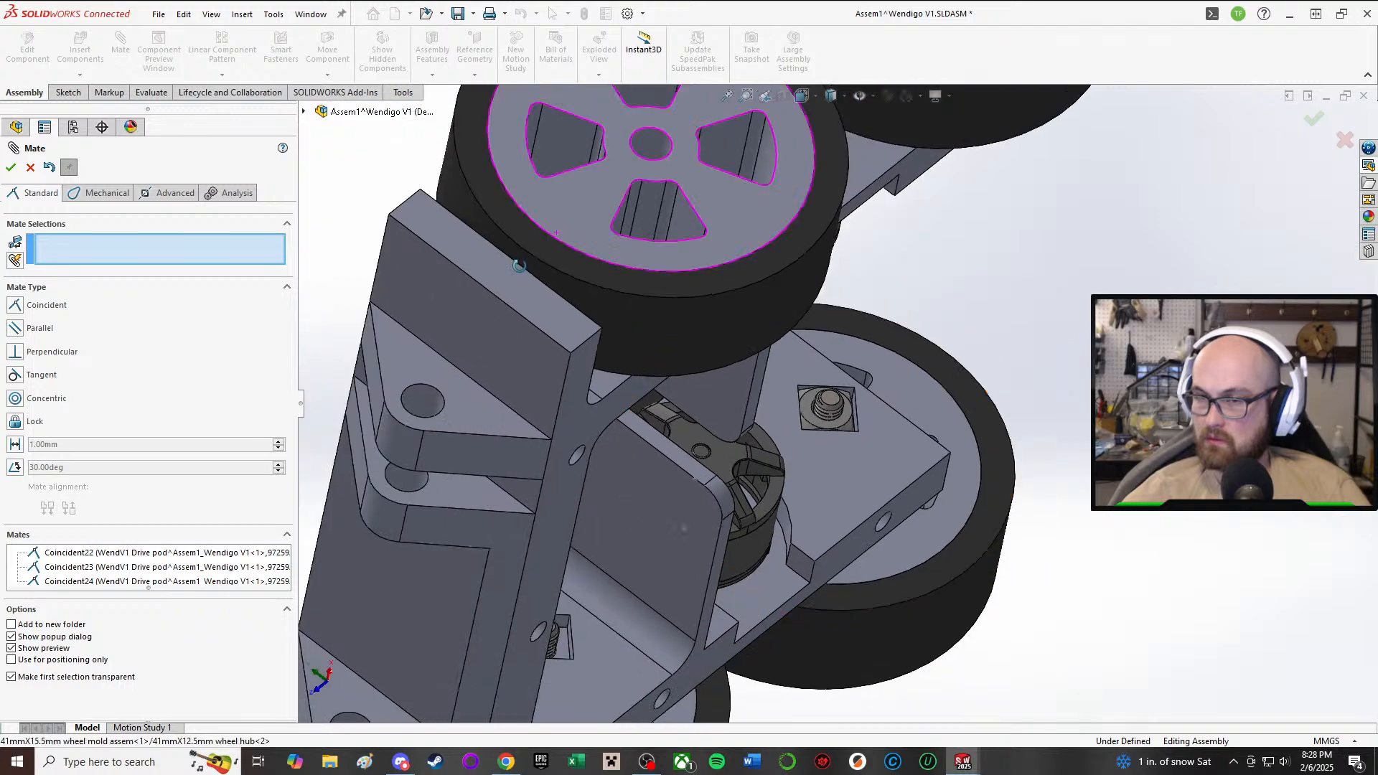
- Add a coincident mate between the flat face of the loose M3 square nut and the floor of the drive pod's empty nut pocket
{"action": "middle_click_drag", "start_coordinate": [847, 136], "coordinate": [1028, 204]}
{"action": "scroll", "coordinate": [918, 247], "scroll_direction": "up", "scroll_amount": 2}
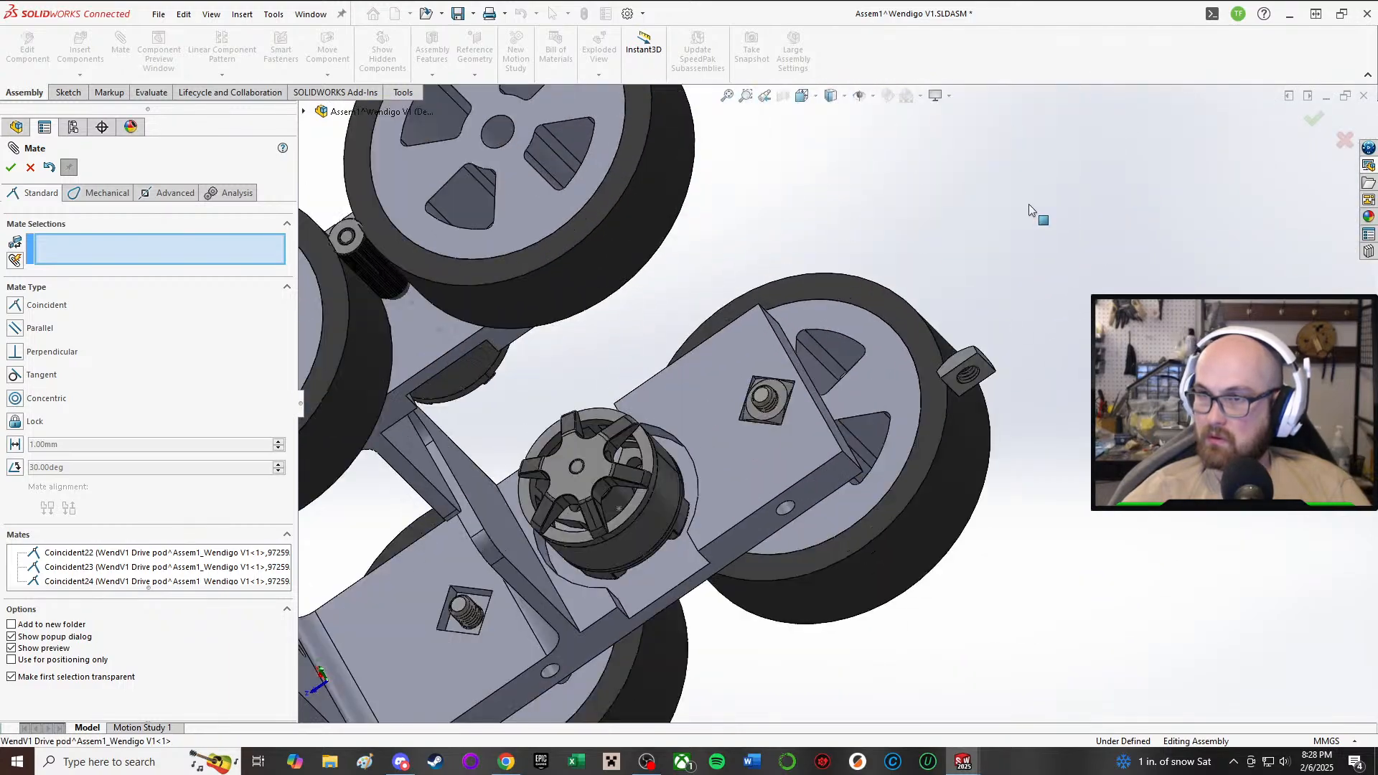
{"action": "scroll", "coordinate": [979, 423], "scroll_direction": "down", "scroll_amount": 3}
{"action": "left_click", "coordinate": [970, 423]}
{"action": "scroll", "coordinate": [659, 543], "scroll_direction": "up", "scroll_amount": 3}
{"action": "scroll", "coordinate": [520, 596], "scroll_direction": "down", "scroll_amount": 2}
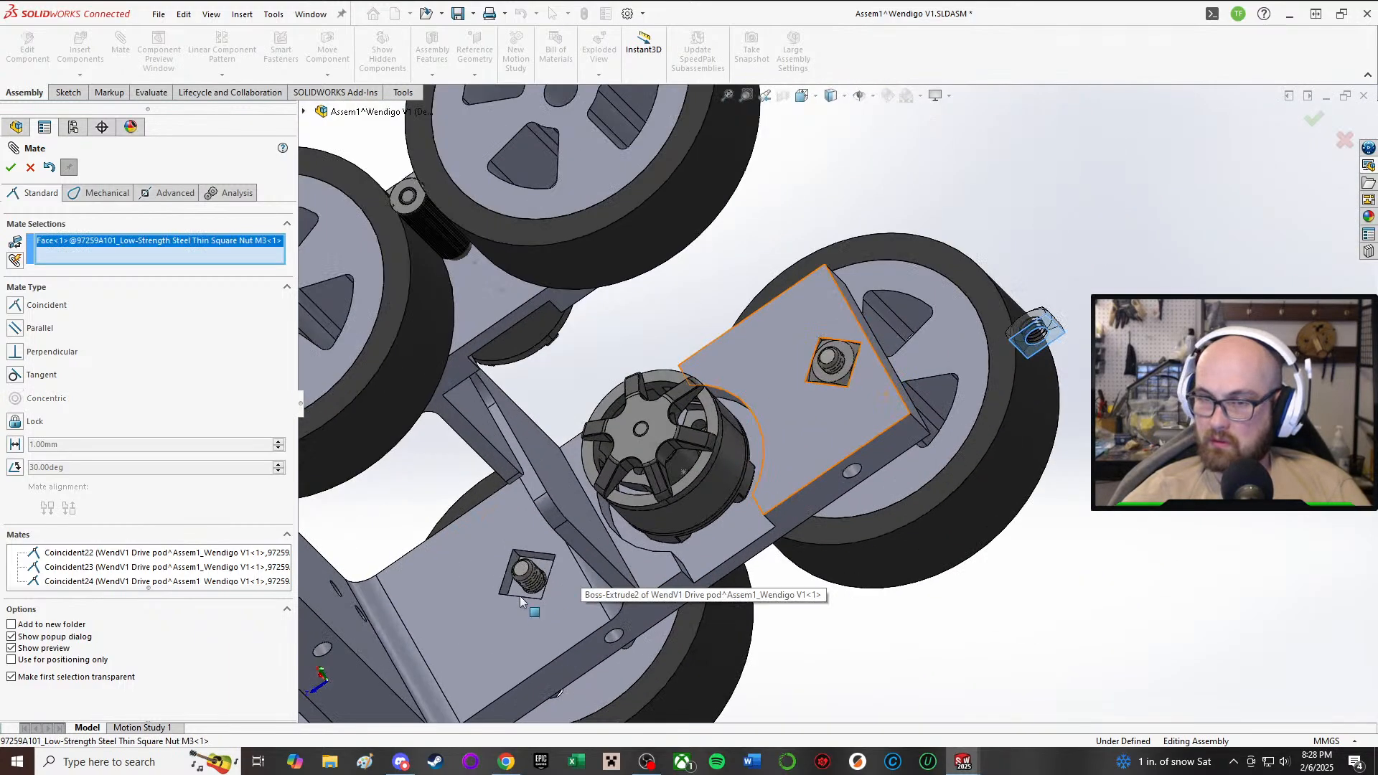
{"action": "left_click", "coordinate": [548, 572]}
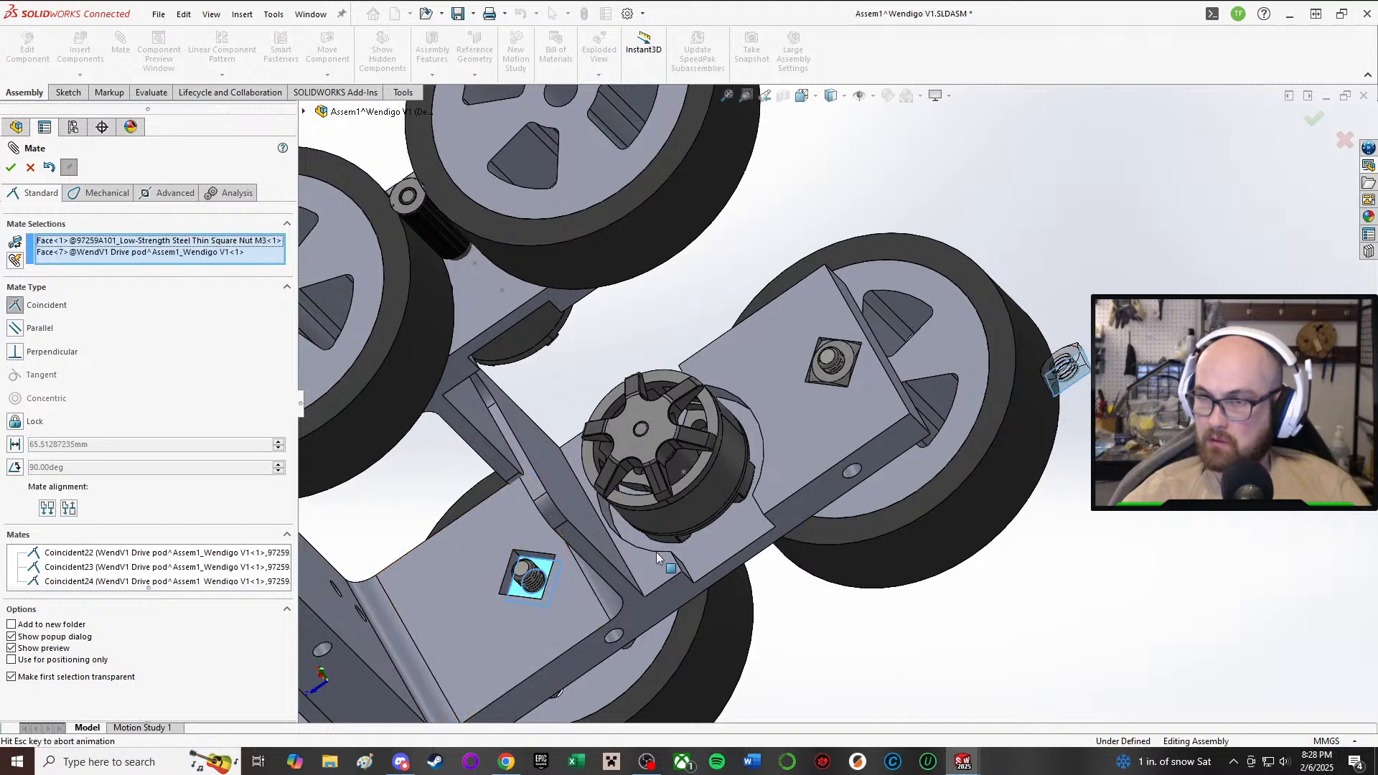
{"action": "left_click", "coordinate": [1238, 558]}
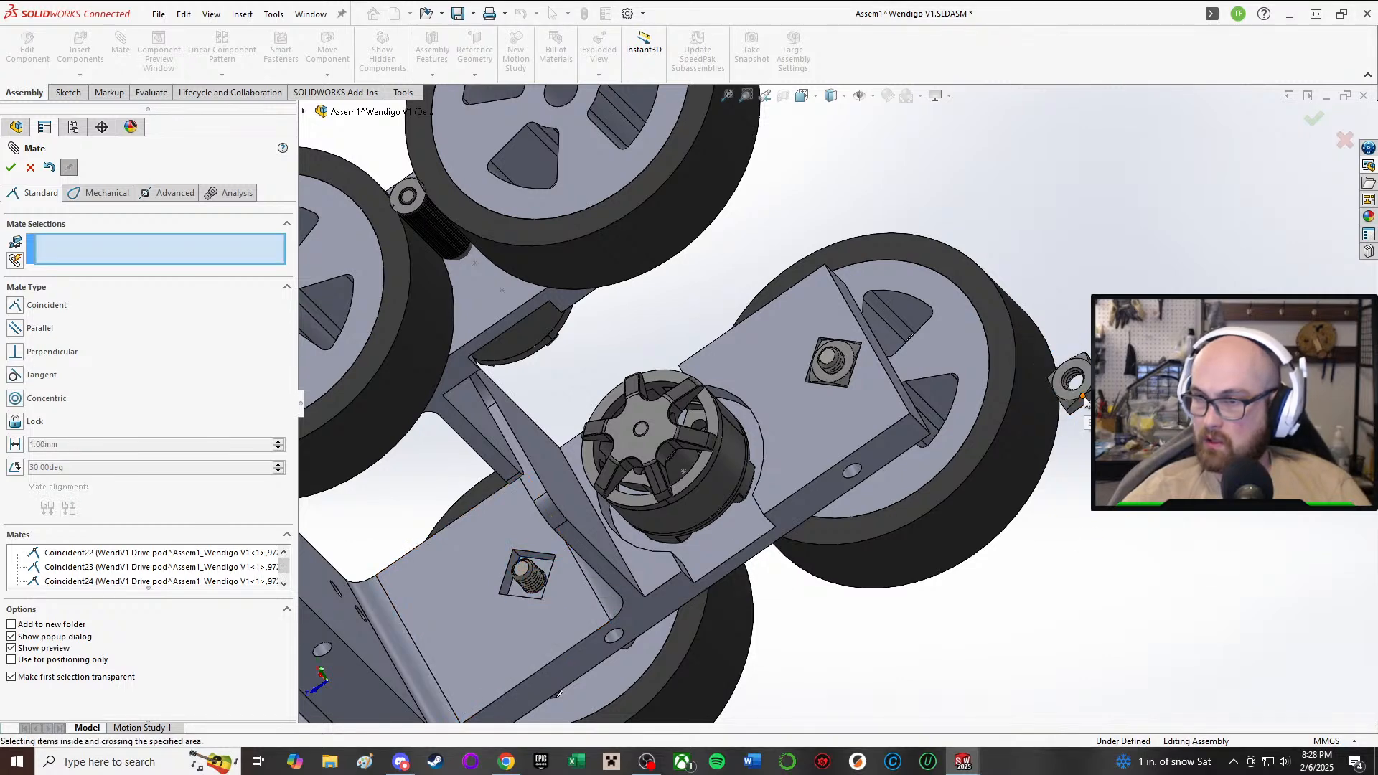
- Mate a side face of the loose square nut coincident with a side wall of the drive pod's nut pocket
{"action": "left_click", "coordinate": [1086, 399]}
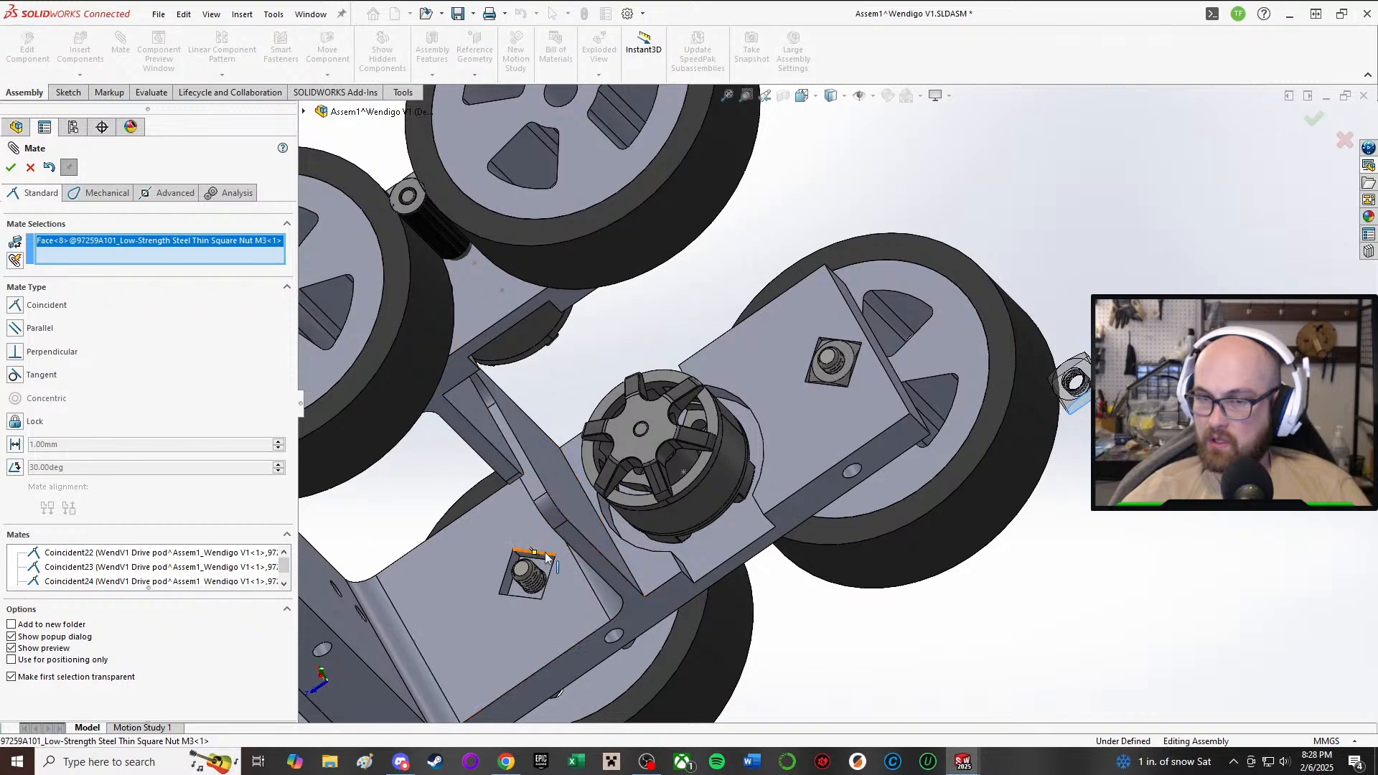
{"action": "scroll", "coordinate": [523, 614], "scroll_direction": "down", "scroll_amount": 2}
{"action": "middle_click_drag", "start_coordinate": [523, 615], "coordinate": [632, 686]}
{"action": "left_click", "coordinate": [610, 566]}
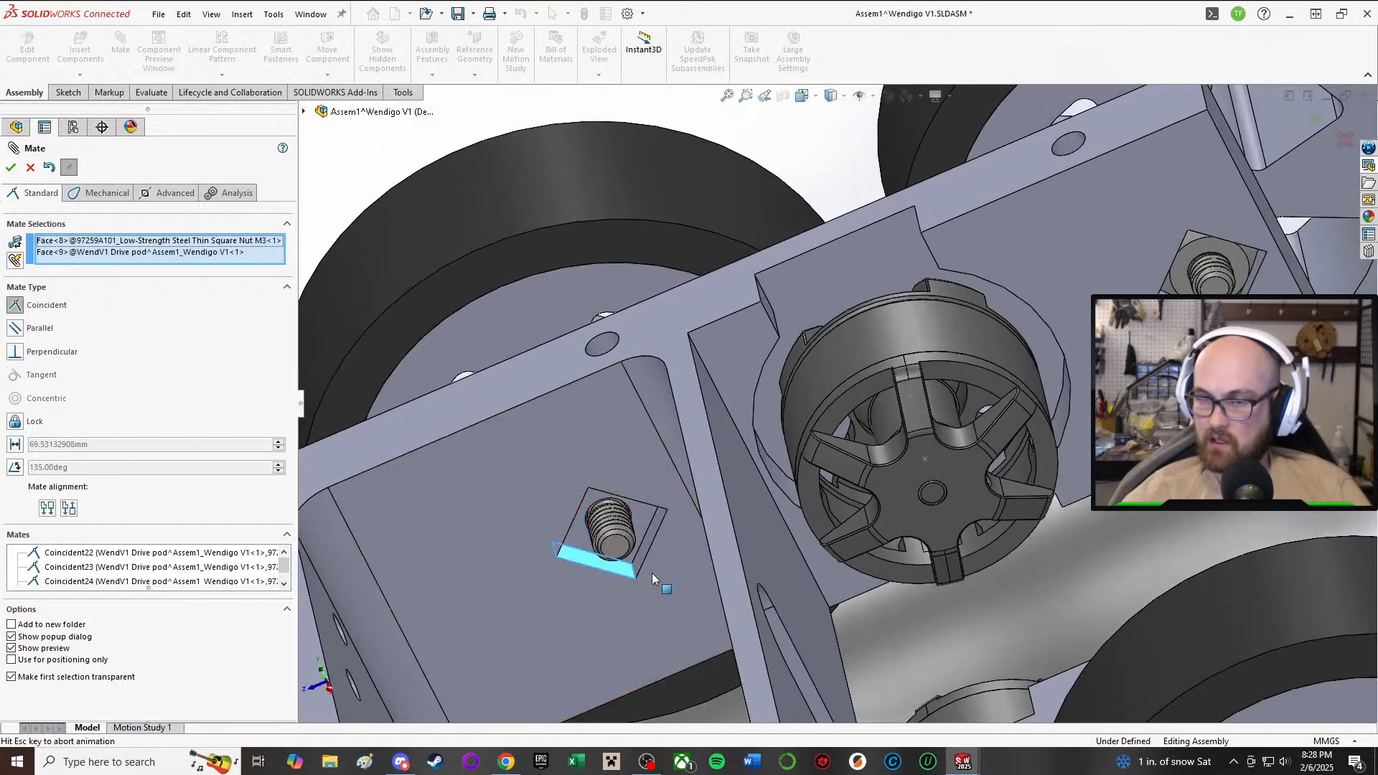
{"action": "scroll", "coordinate": [816, 545], "scroll_direction": "up", "scroll_amount": 5}
{"action": "middle_click_drag", "start_coordinate": [874, 498], "coordinate": [892, 360]}
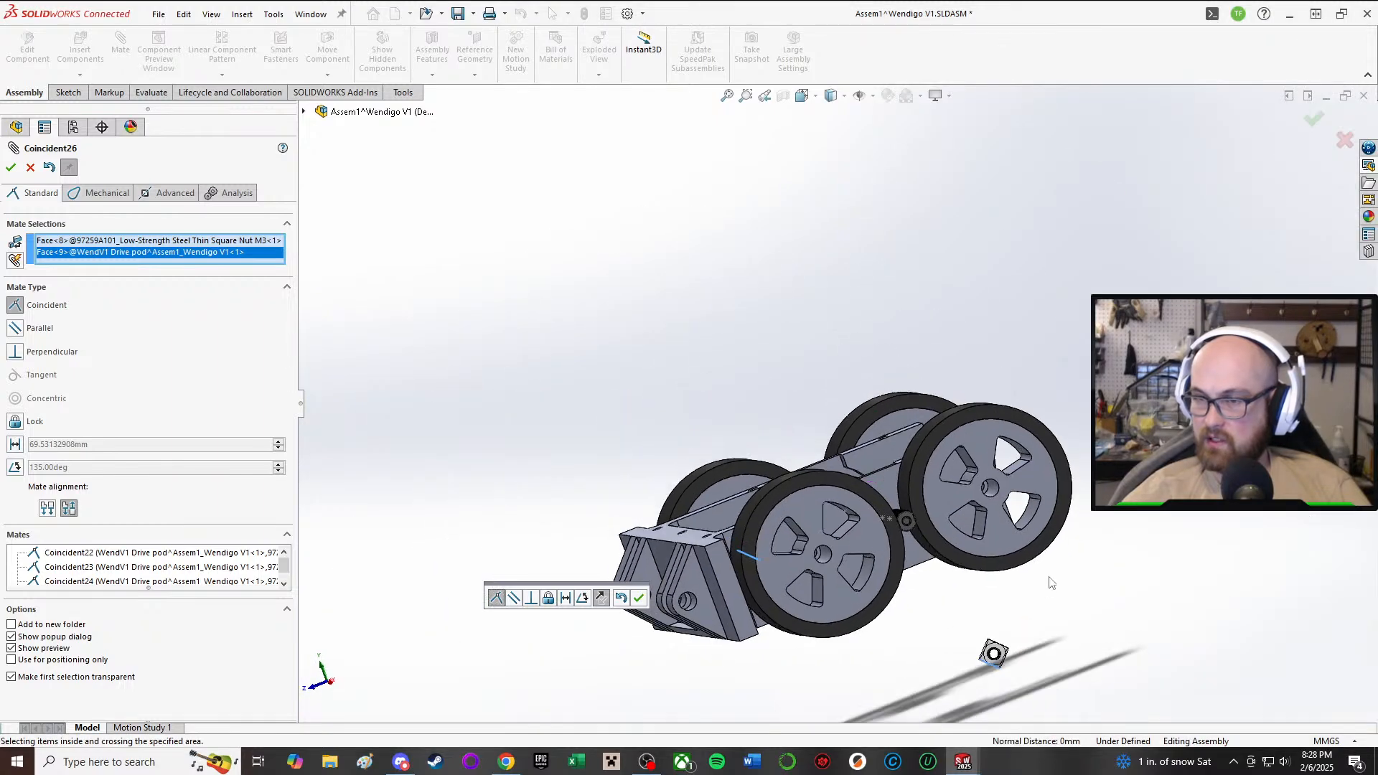
{"action": "left_click", "coordinate": [11, 167]}
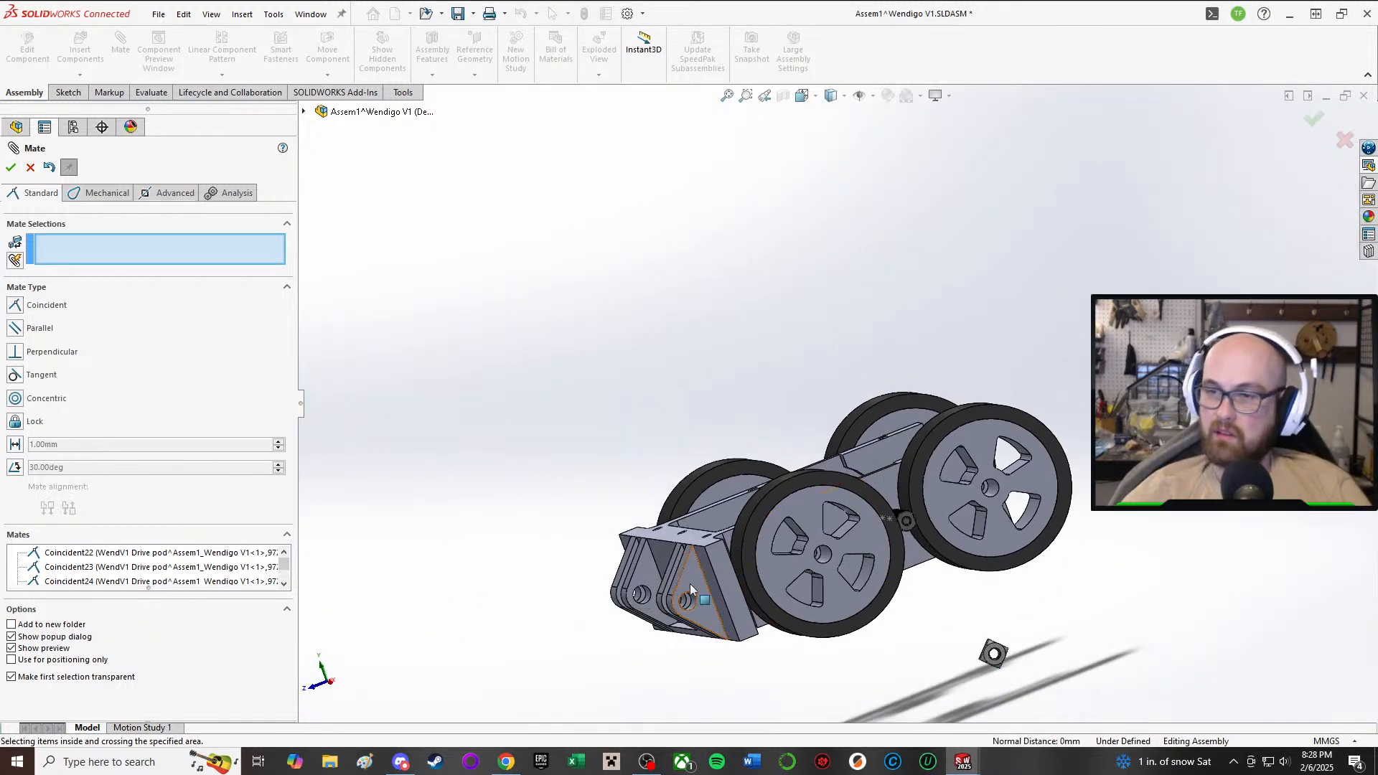
- Mate an adjacent side face of the square nut coincident with the neighbouring pocket wall, and finish mating
{"action": "scroll", "coordinate": [1039, 615], "scroll_direction": "down", "scroll_amount": 6}
{"action": "scroll", "coordinate": [1041, 612], "scroll_direction": "down", "scroll_amount": 3}
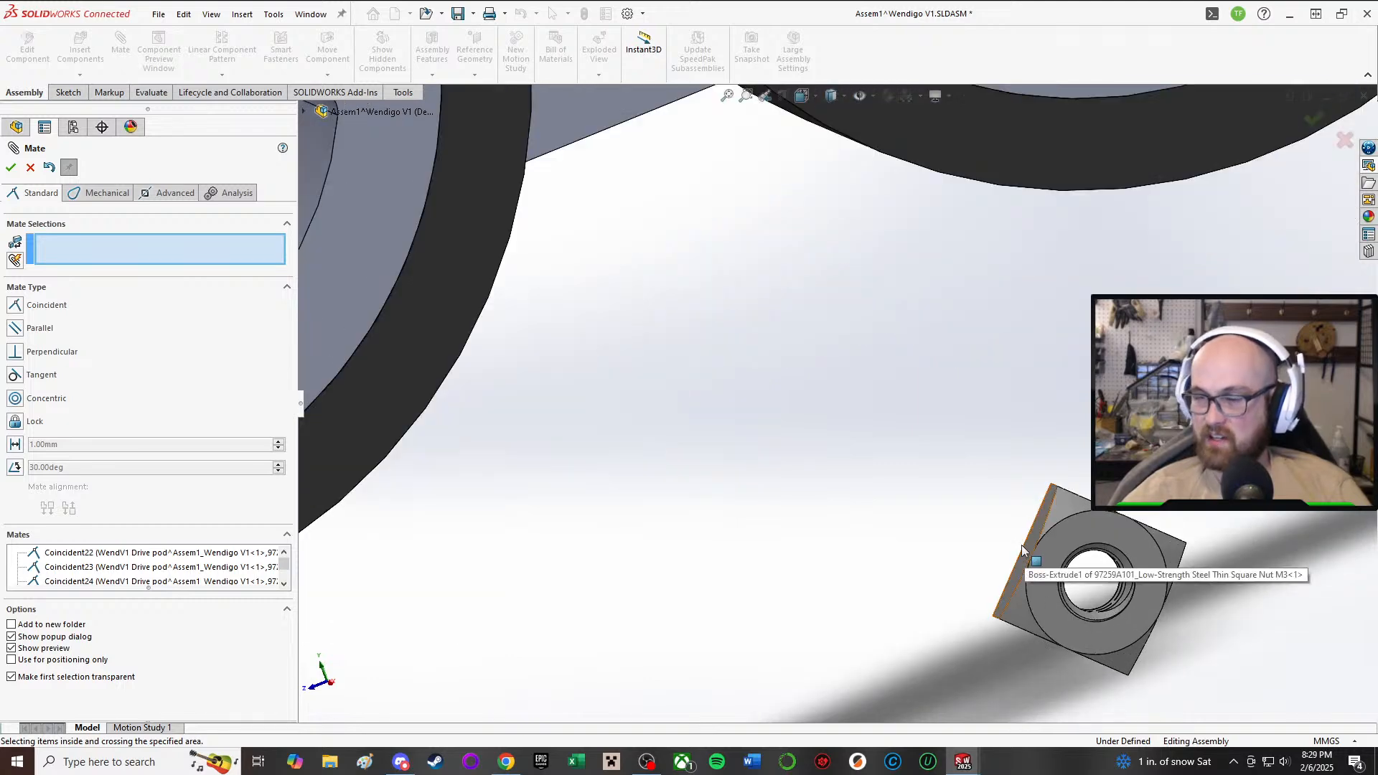
{"action": "scroll", "coordinate": [740, 424], "scroll_direction": "up", "scroll_amount": 3}
{"action": "scroll", "coordinate": [822, 429], "scroll_direction": "down", "scroll_amount": 4}
{"action": "middle_click_drag", "start_coordinate": [983, 474], "coordinate": [942, 494]}
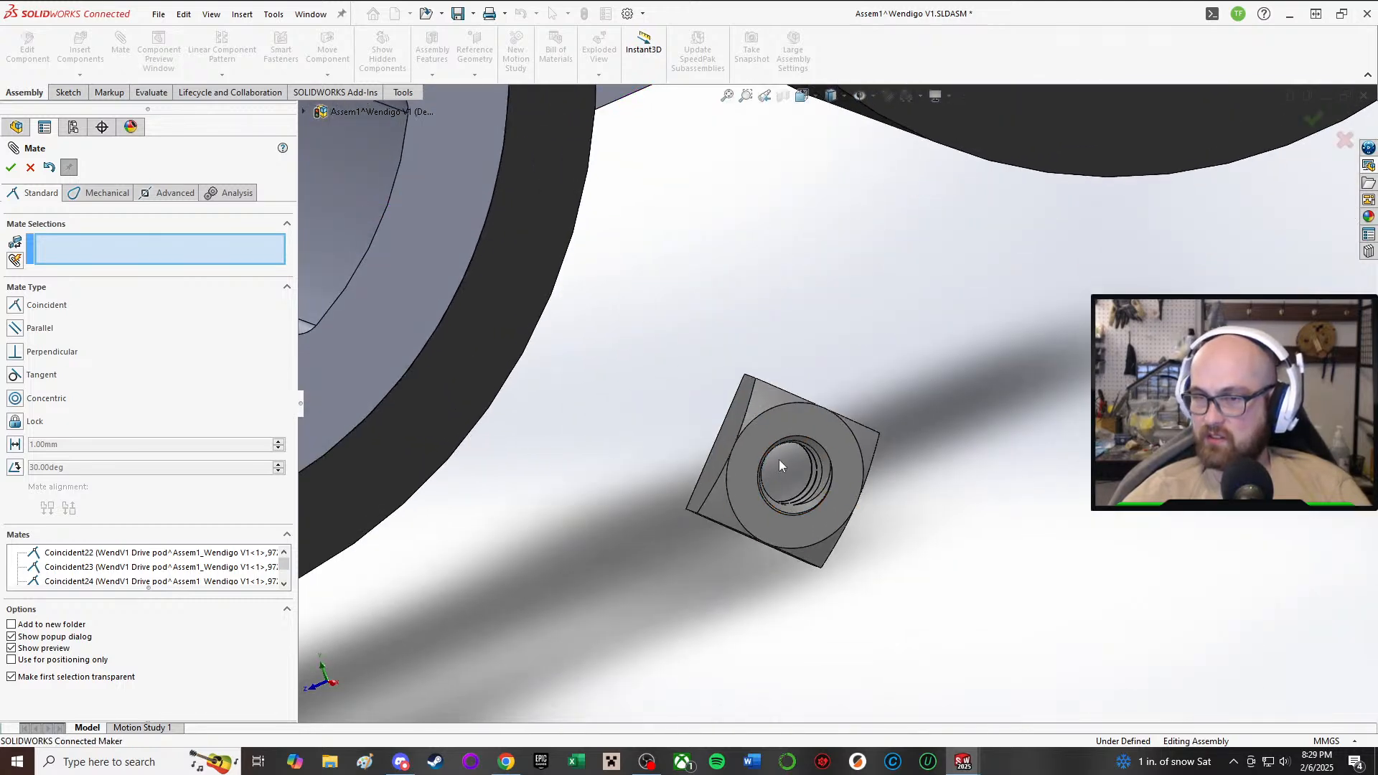
{"action": "left_click", "coordinate": [728, 445]}
{"action": "scroll", "coordinate": [725, 436], "scroll_direction": "up", "scroll_amount": 5}
{"action": "middle_click_drag", "start_coordinate": [577, 329], "coordinate": [933, 575]}
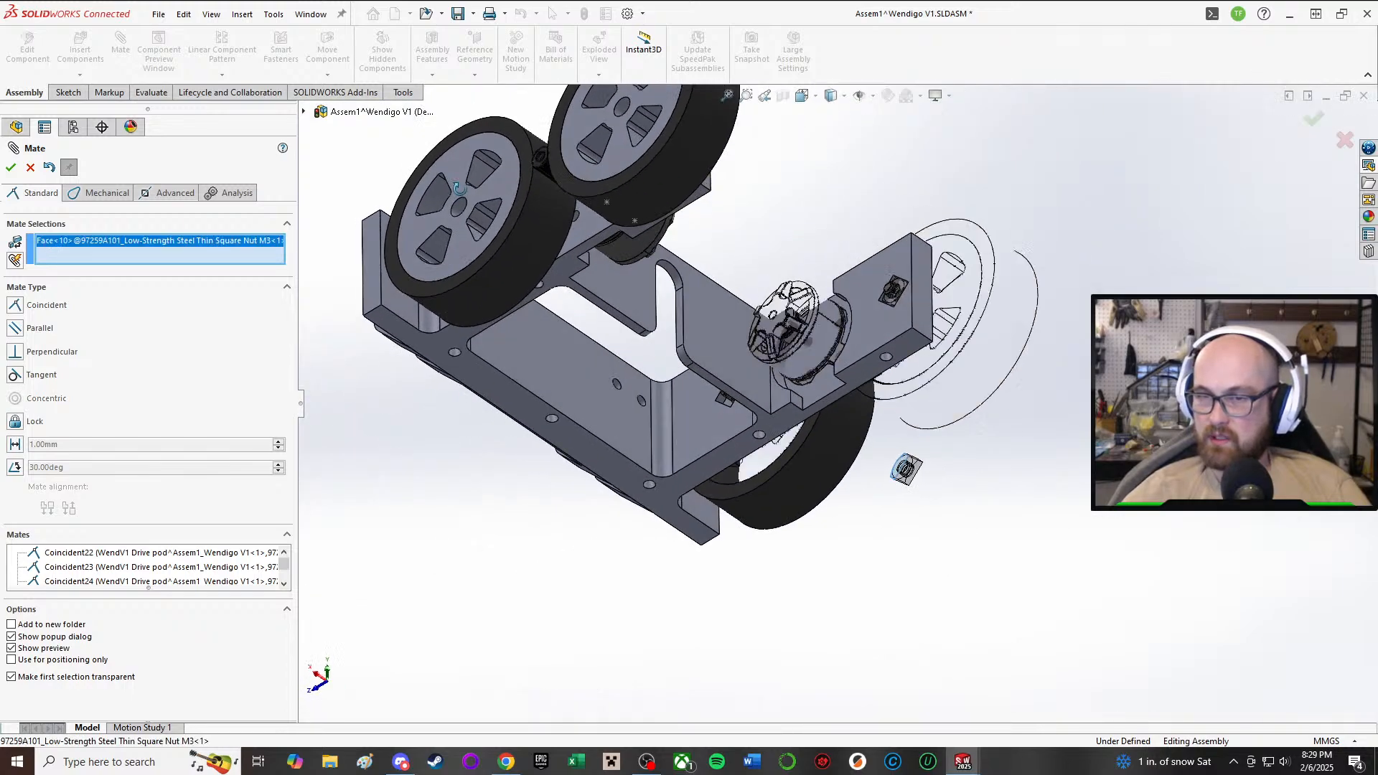
{"action": "scroll", "coordinate": [982, 609], "scroll_direction": "down", "scroll_amount": 5}
{"action": "scroll", "coordinate": [982, 609], "scroll_direction": "down", "scroll_amount": 5}
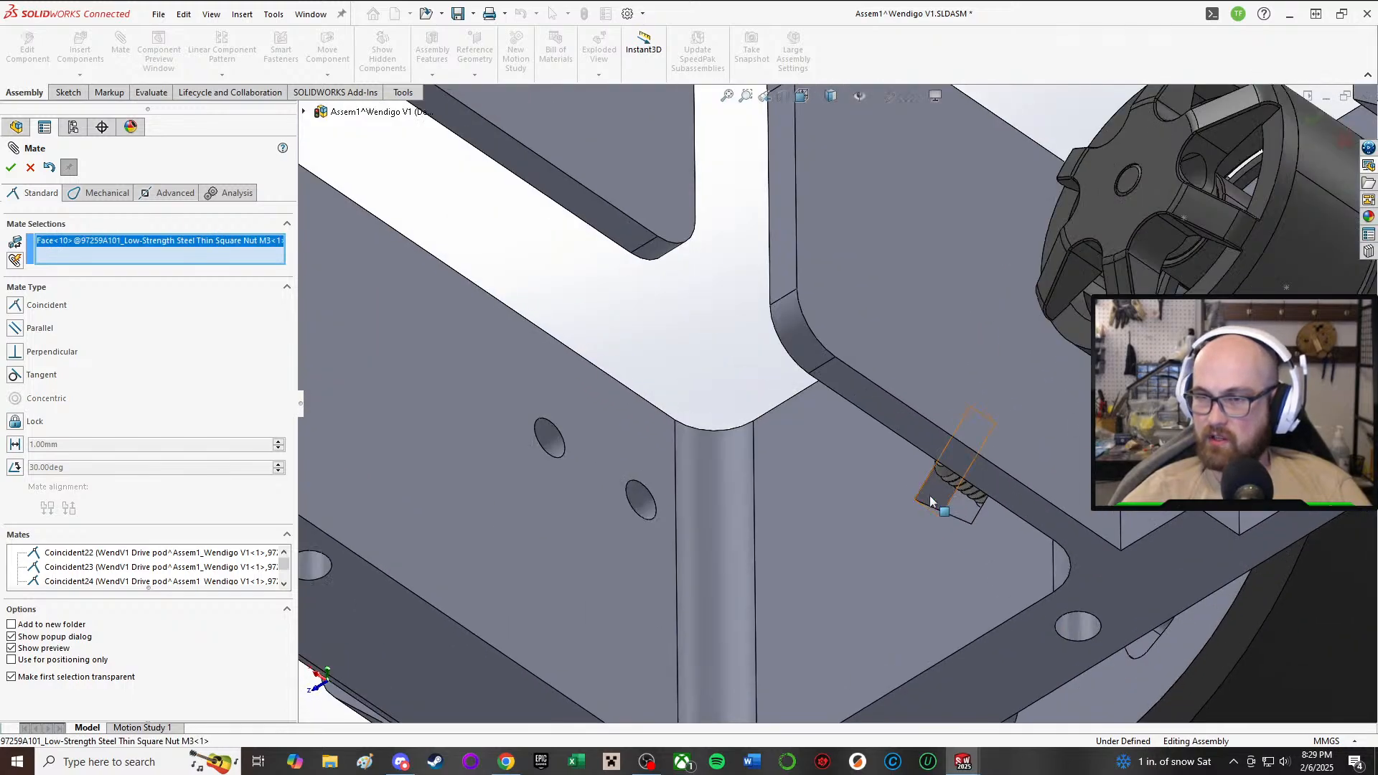
{"action": "left_click", "coordinate": [929, 495]}
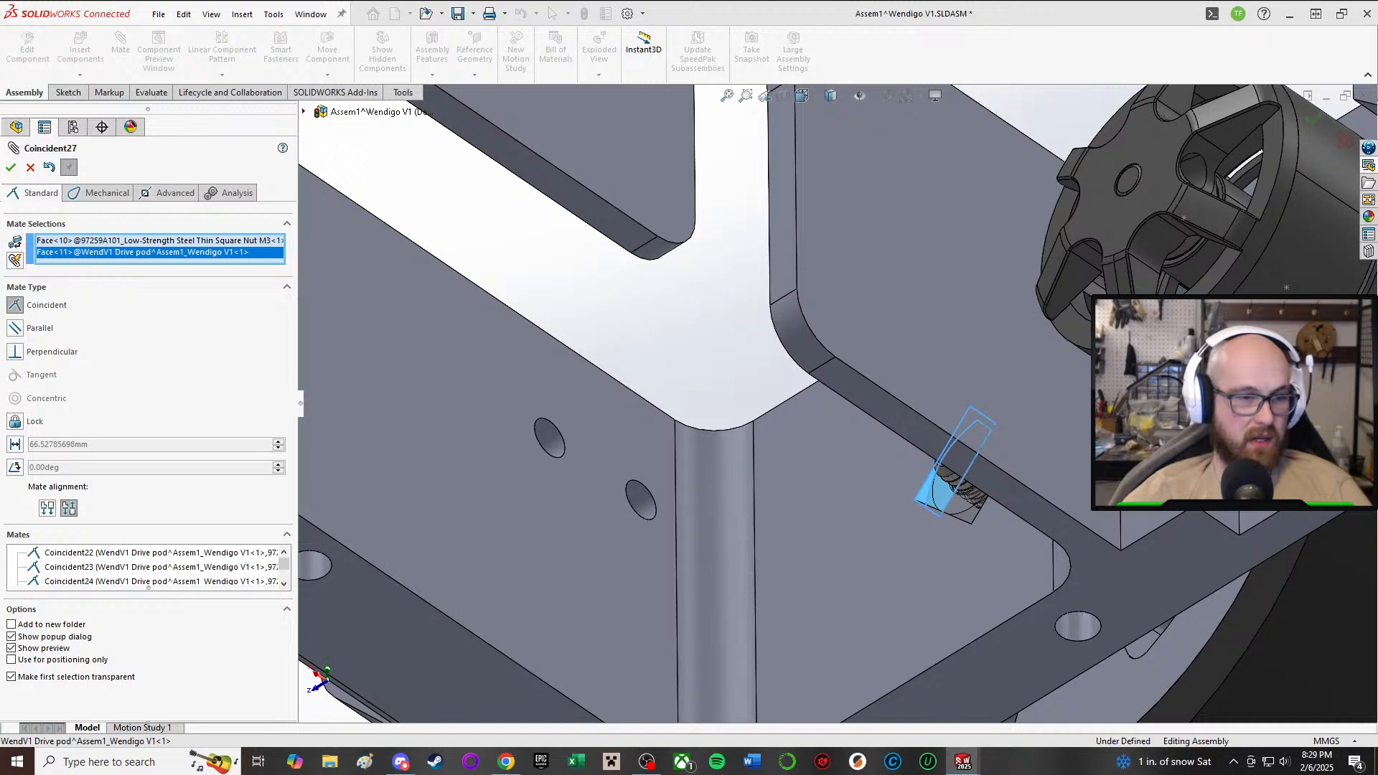
{"action": "scroll", "coordinate": [502, 502], "scroll_direction": "up", "scroll_amount": 2}
{"action": "middle_click_drag", "start_coordinate": [994, 391], "coordinate": [1084, 445]}
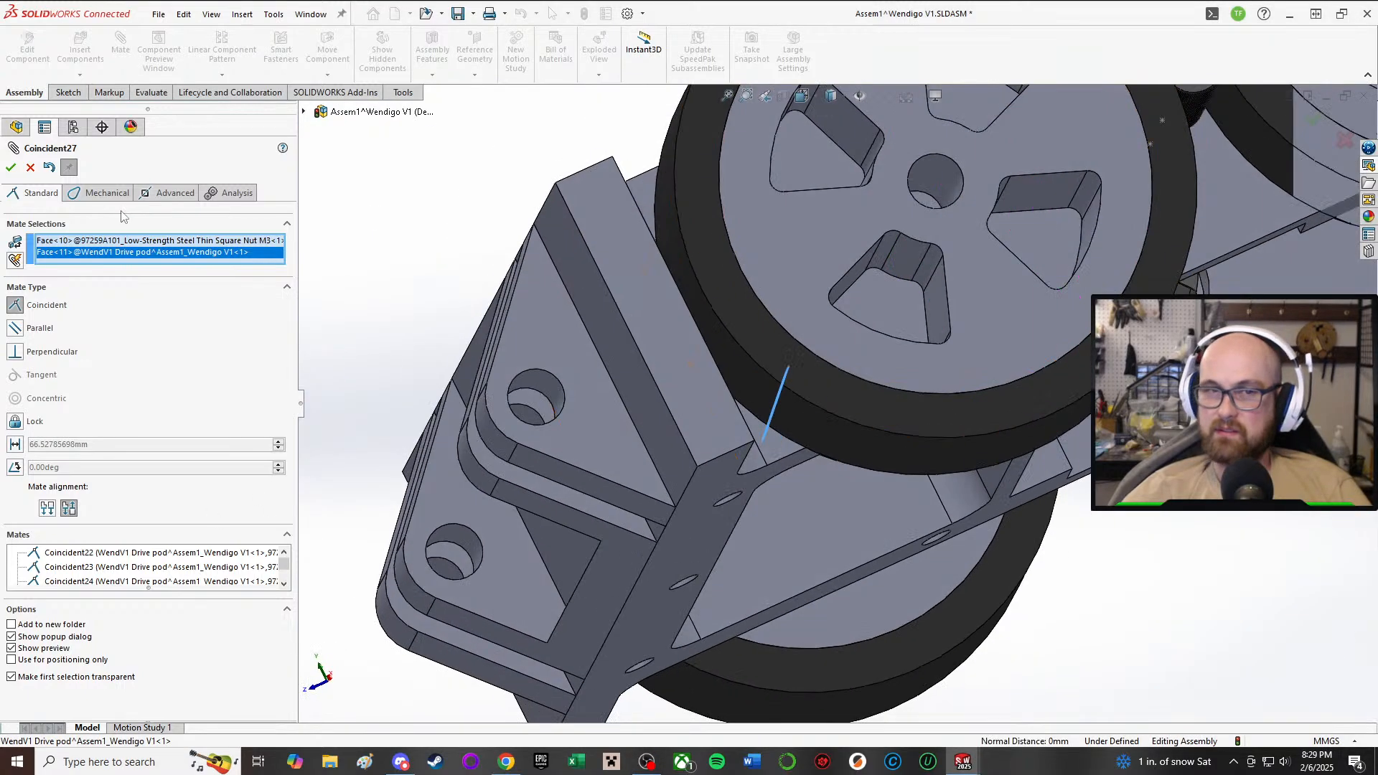
{"action": "left_click", "coordinate": [11, 168]}
{"action": "scroll", "coordinate": [861, 430], "scroll_direction": "up", "scroll_amount": 3}
{"action": "middle_click_drag", "start_coordinate": [861, 431], "coordinate": [1037, 445]}
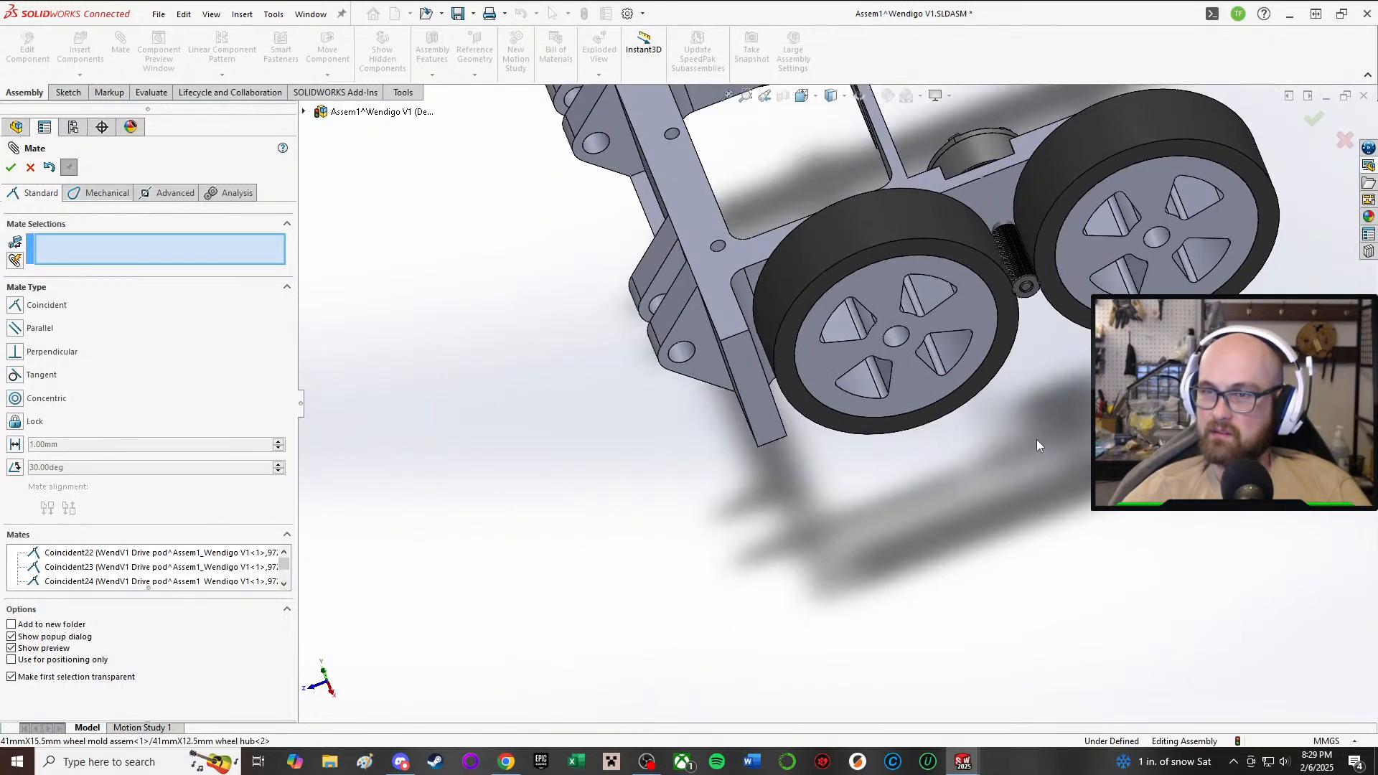
{"action": "left_click", "coordinate": [11, 167]}
- Save the assembly together with all its modified referenced models
{"action": "scroll", "coordinate": [1019, 188], "scroll_direction": "up", "scroll_amount": 1}
{"action": "middle_click_drag", "start_coordinate": [1019, 188], "coordinate": [827, 390], "text": "ctrl"}
{"action": "left_click", "coordinate": [458, 14]}
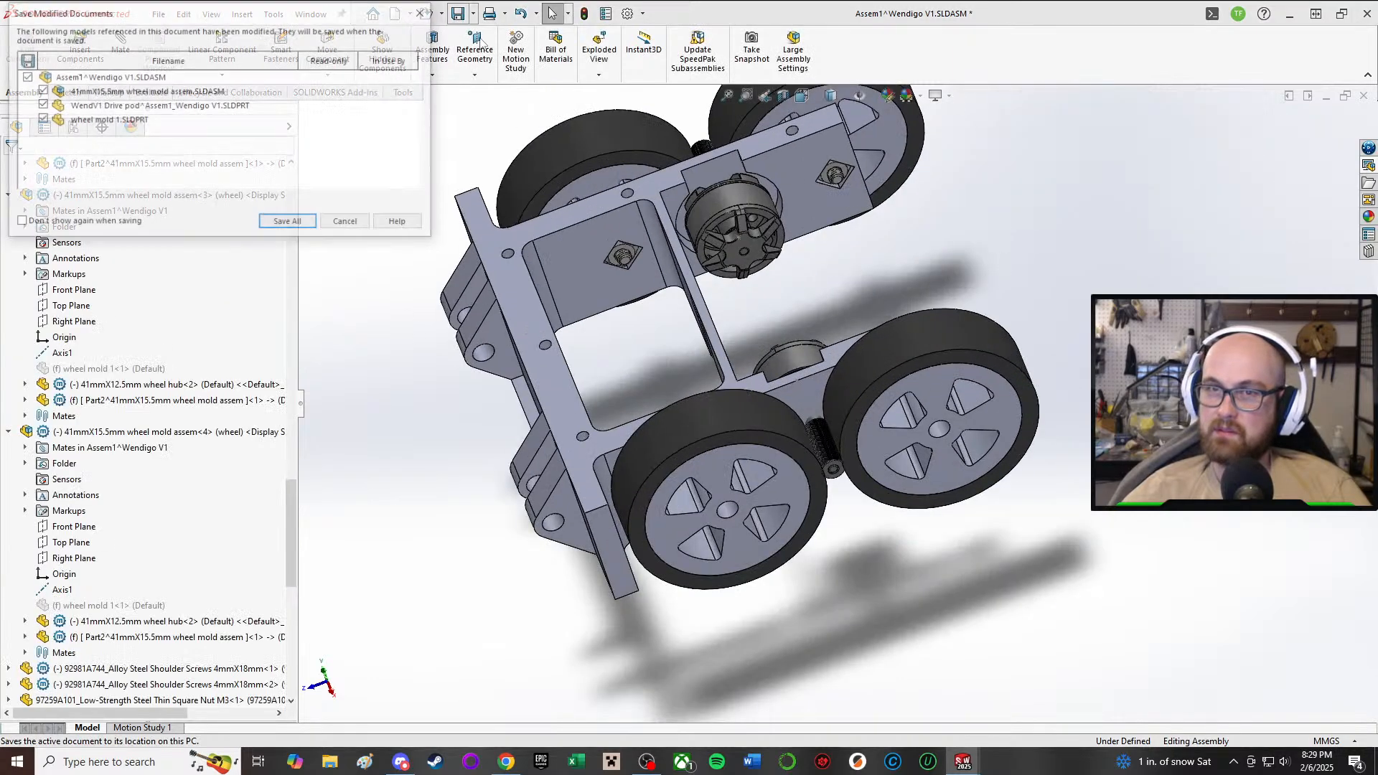
{"action": "left_click", "coordinate": [304, 221]}
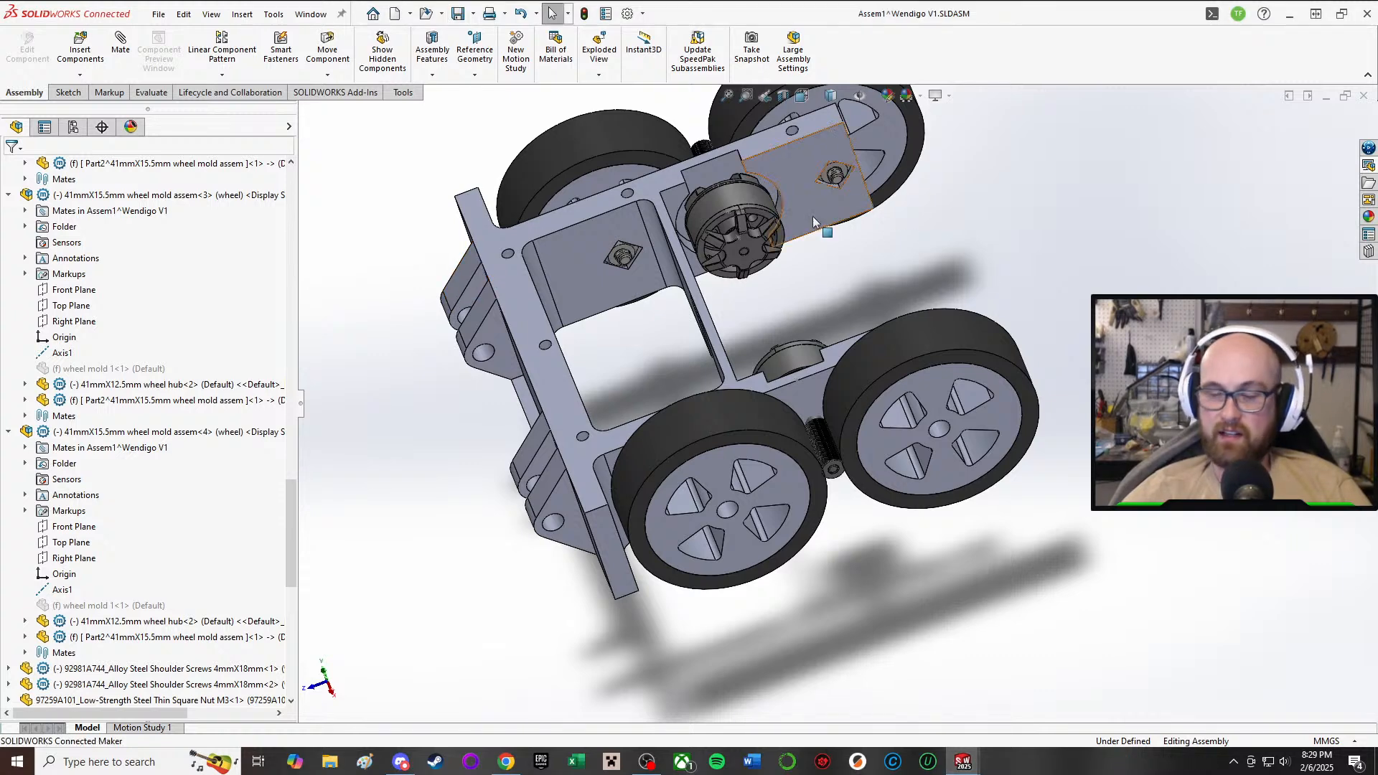
- Start a Mirror Components operation with the assembly's Right Plane as the mirror plane
{"action": "key", "text": "ctrl+7"}
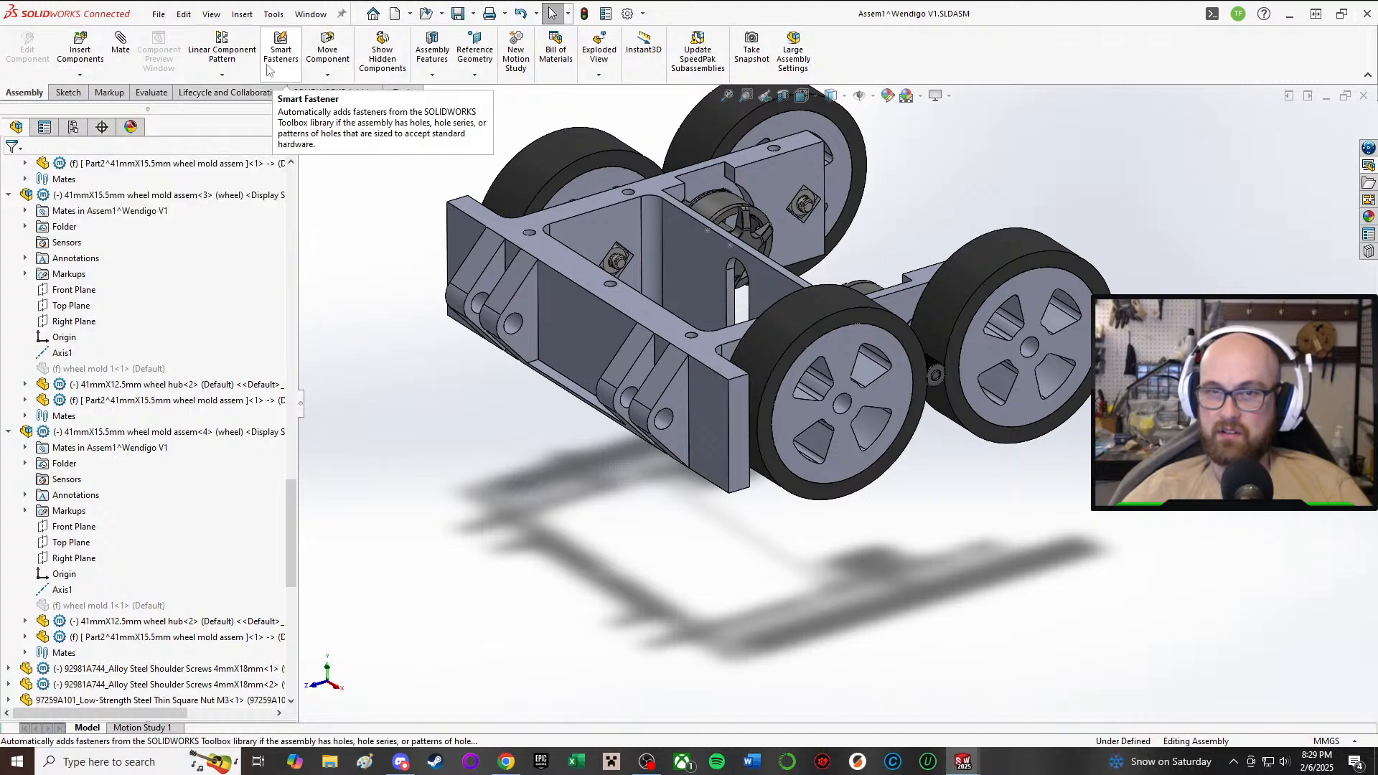
{"action": "left_click", "coordinate": [233, 77]}
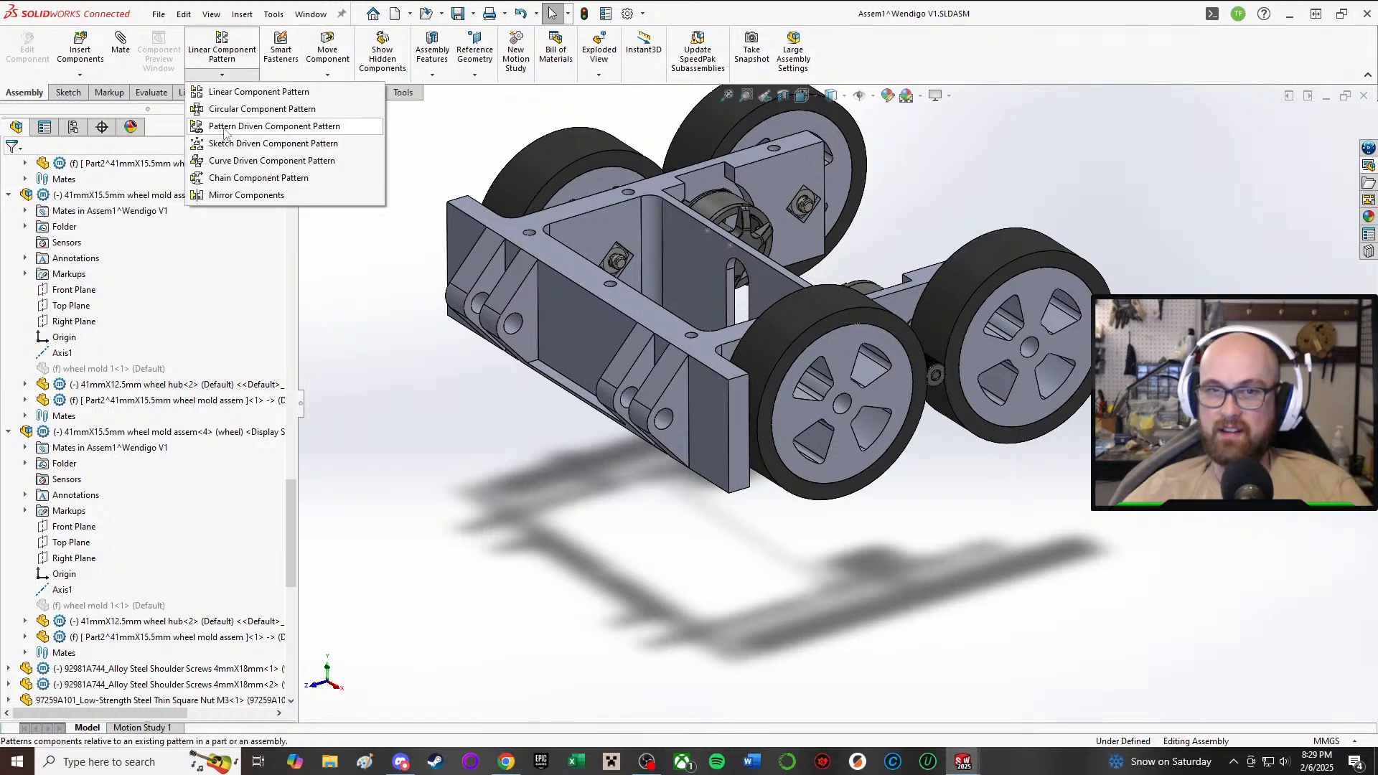
{"action": "left_click", "coordinate": [230, 194]}
{"action": "scroll", "coordinate": [747, 198], "scroll_direction": "down", "scroll_amount": 2}
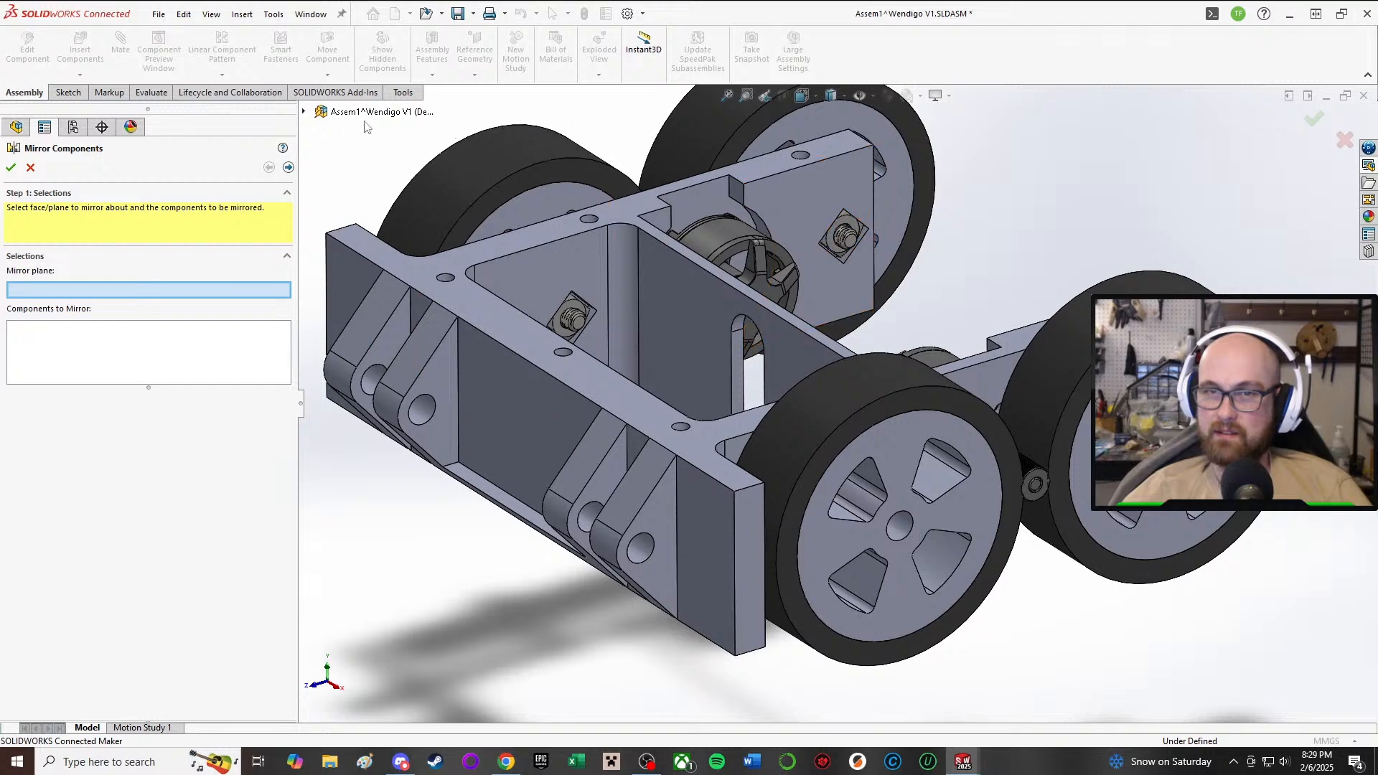
{"action": "left_click", "coordinate": [304, 112]}
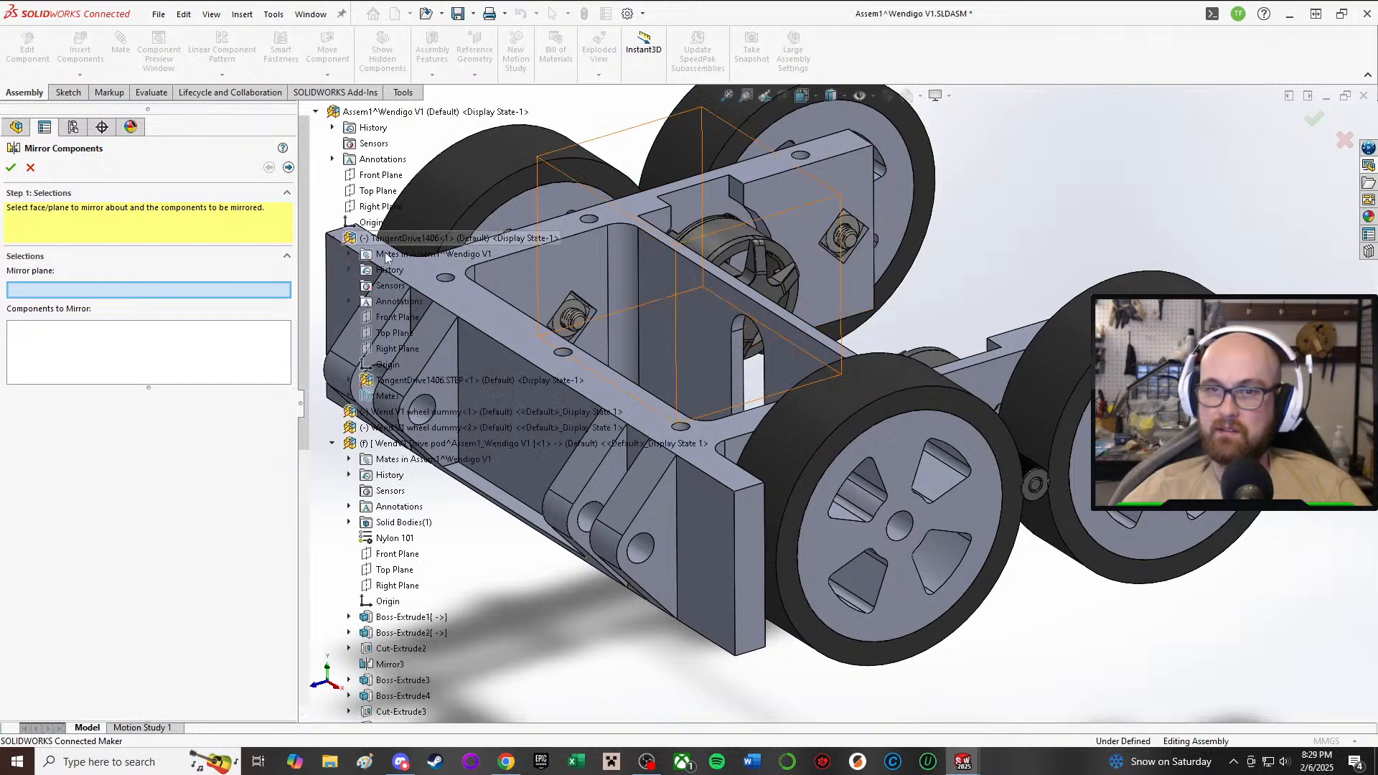
{"action": "left_click", "coordinate": [381, 207]}
- Mirror both M3 square nuts and both 4mmX18mm shoulder screws, leaving the drive pod out of the selection
{"action": "scroll", "coordinate": [663, 318], "scroll_direction": "down", "scroll_amount": 3}
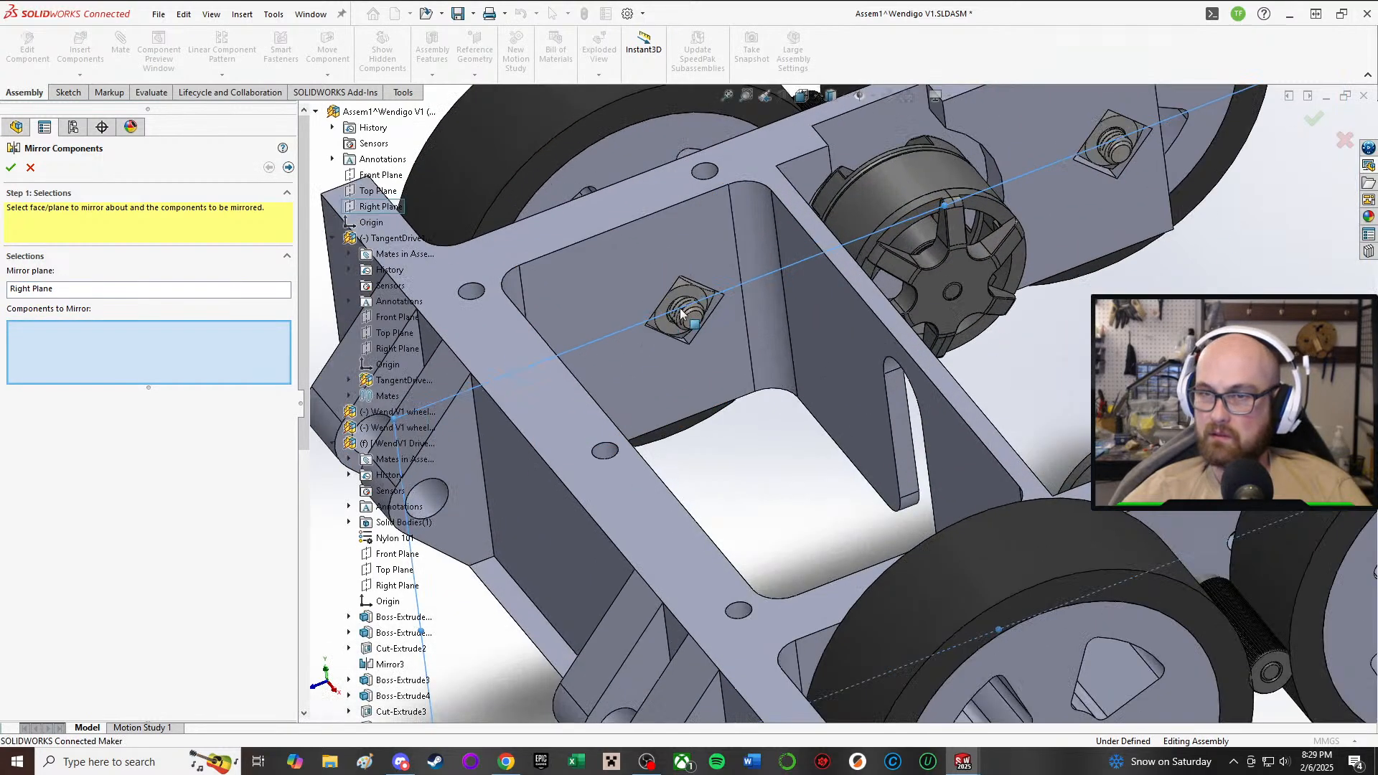
{"action": "left_click", "coordinate": [662, 318]}
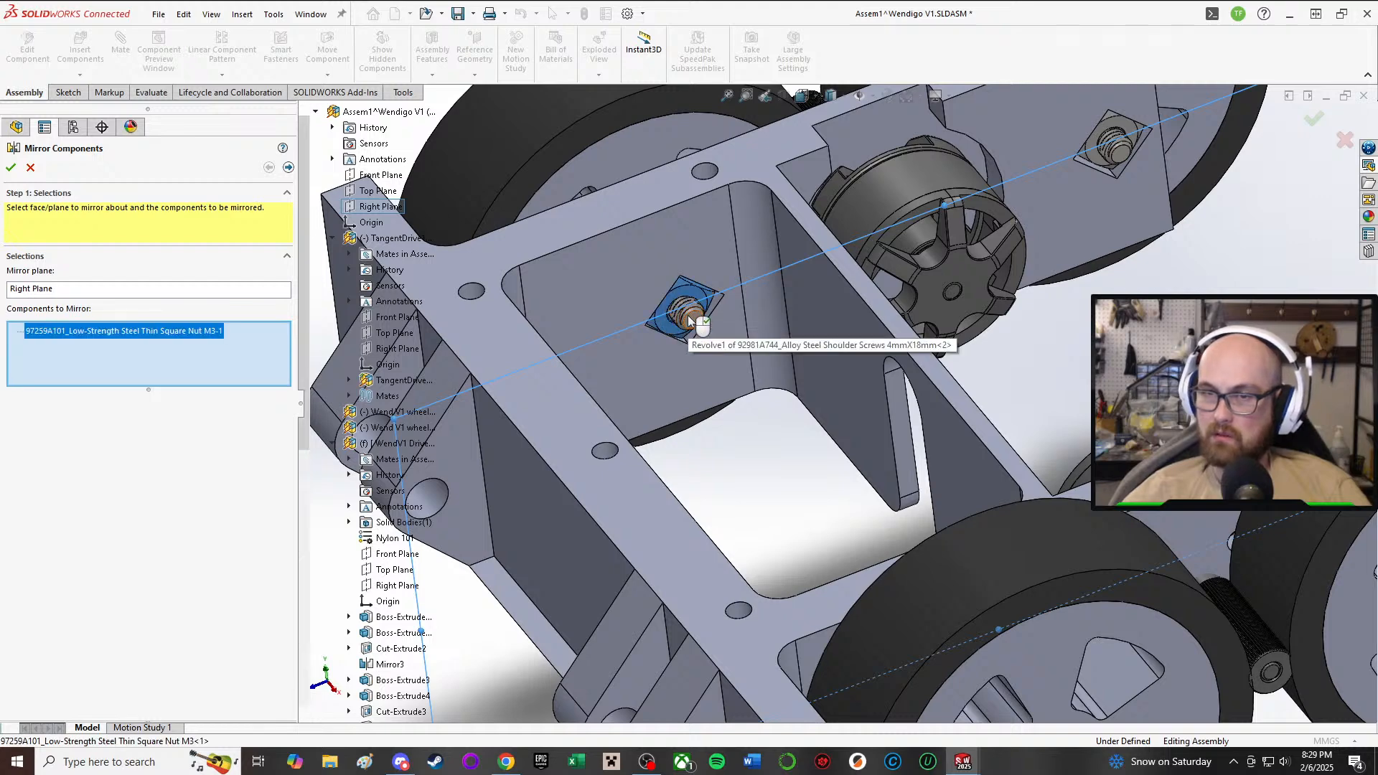
{"action": "left_click", "coordinate": [690, 313]}
{"action": "left_click", "coordinate": [1097, 128]}
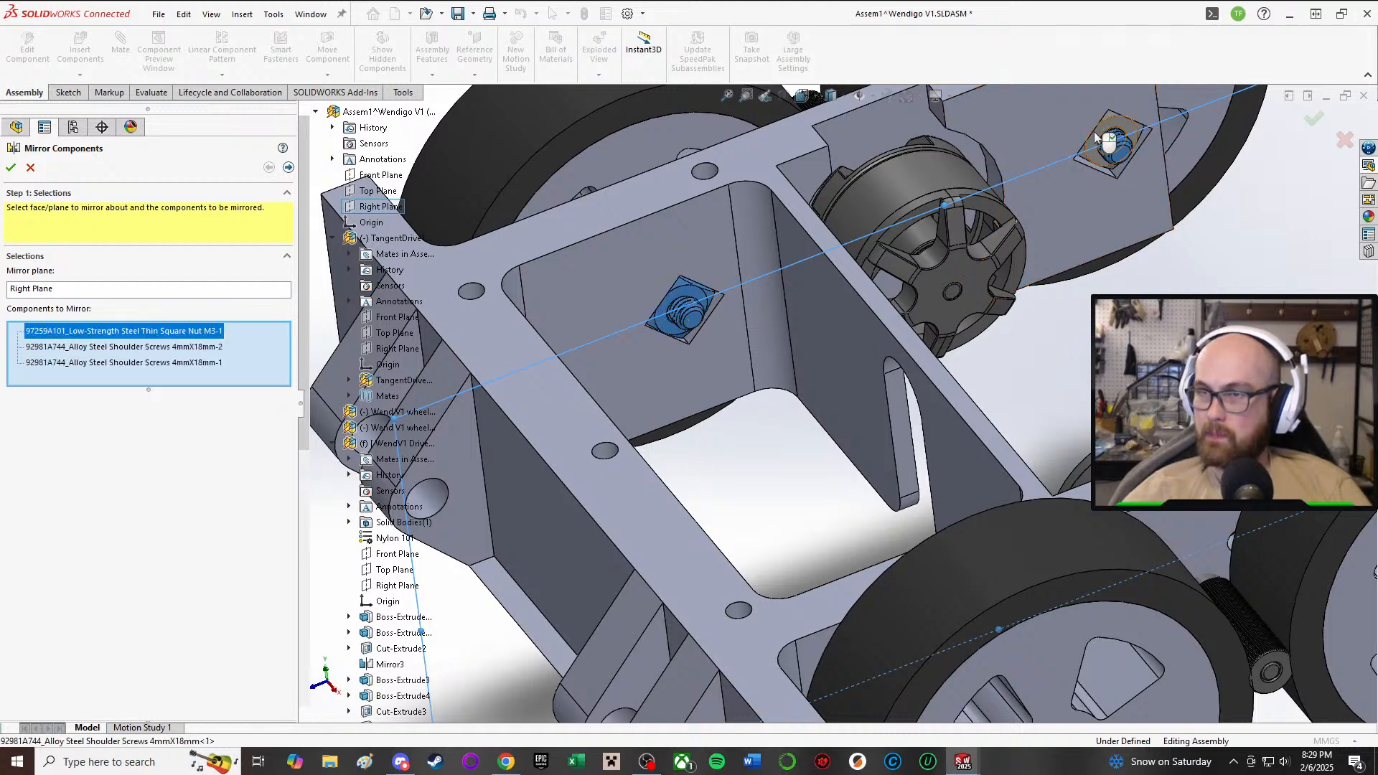
{"action": "left_click", "coordinate": [1099, 124]}
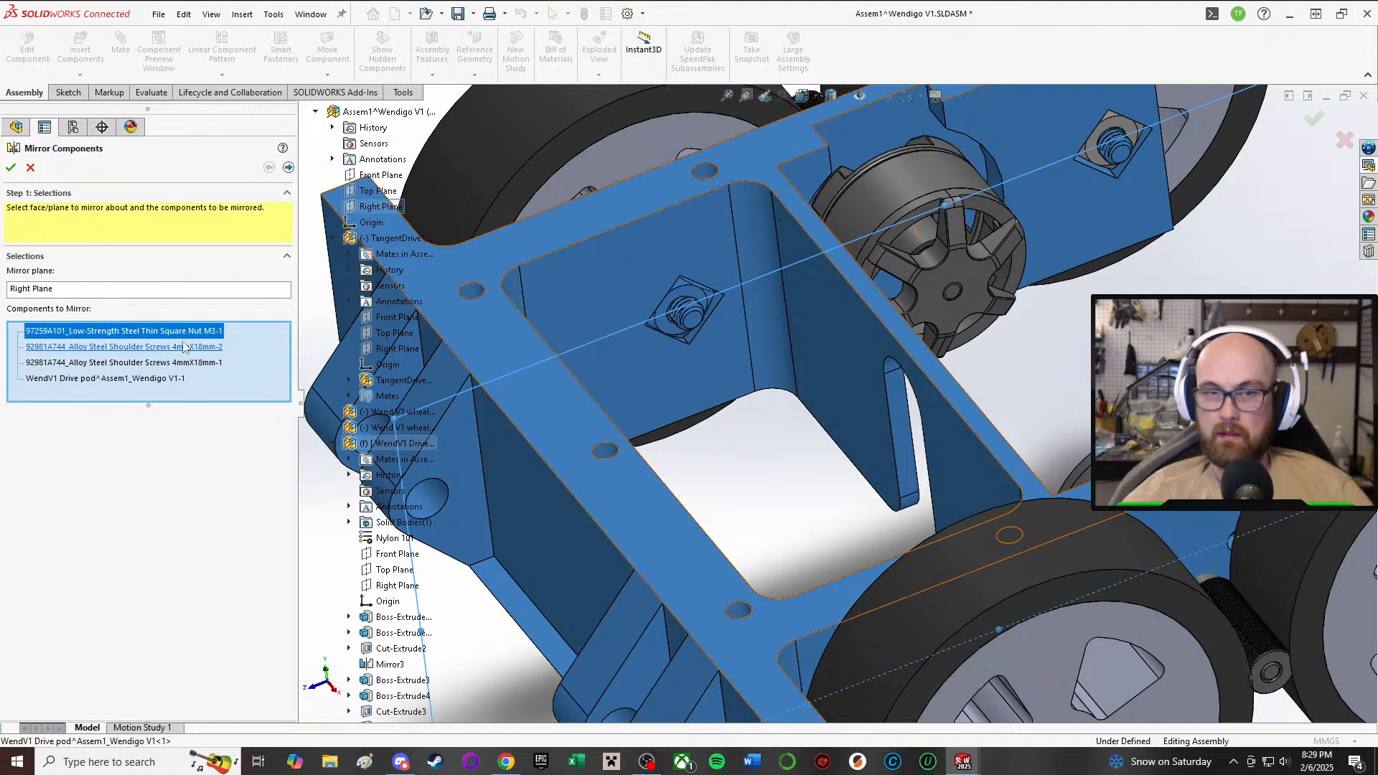
{"action": "left_click", "coordinate": [105, 378]}
{"action": "key", "text": "Delete"}
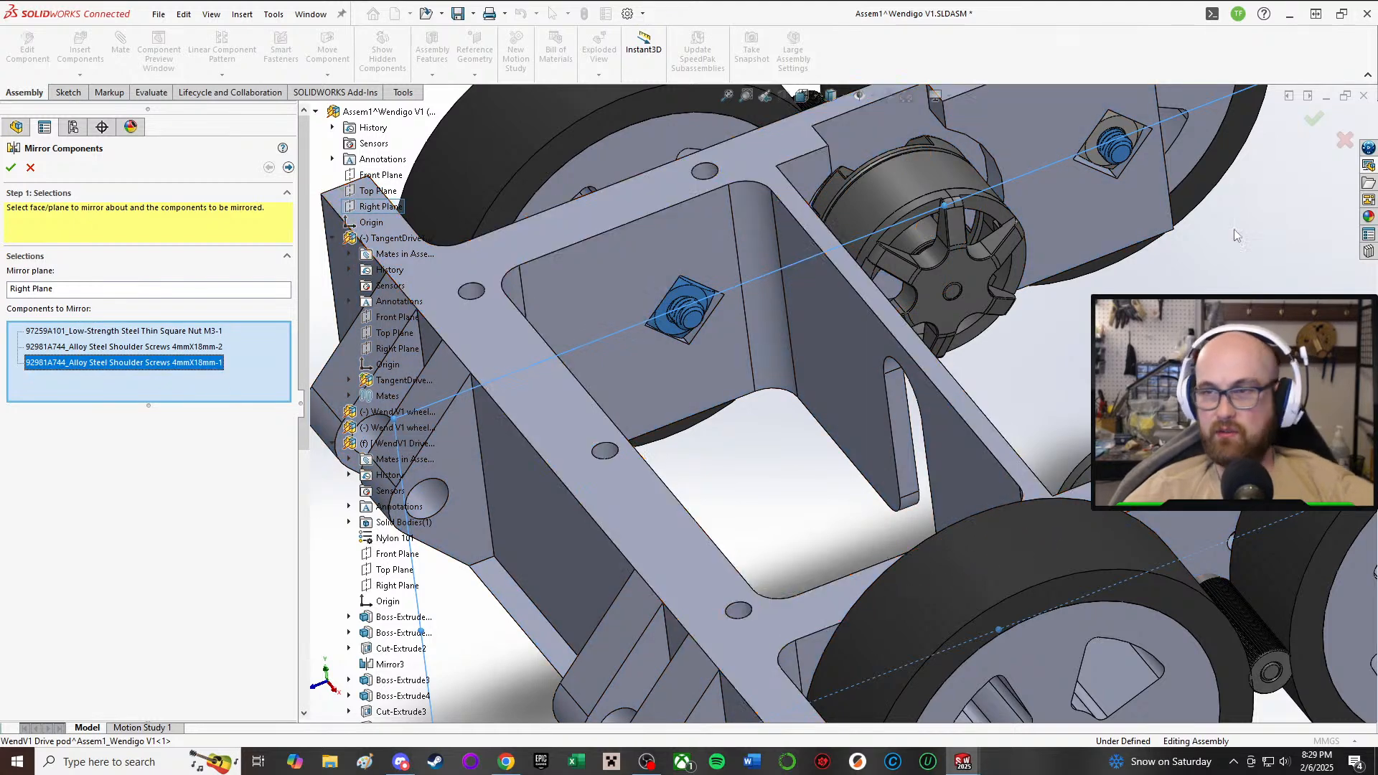
{"action": "left_click", "coordinate": [1111, 121]}
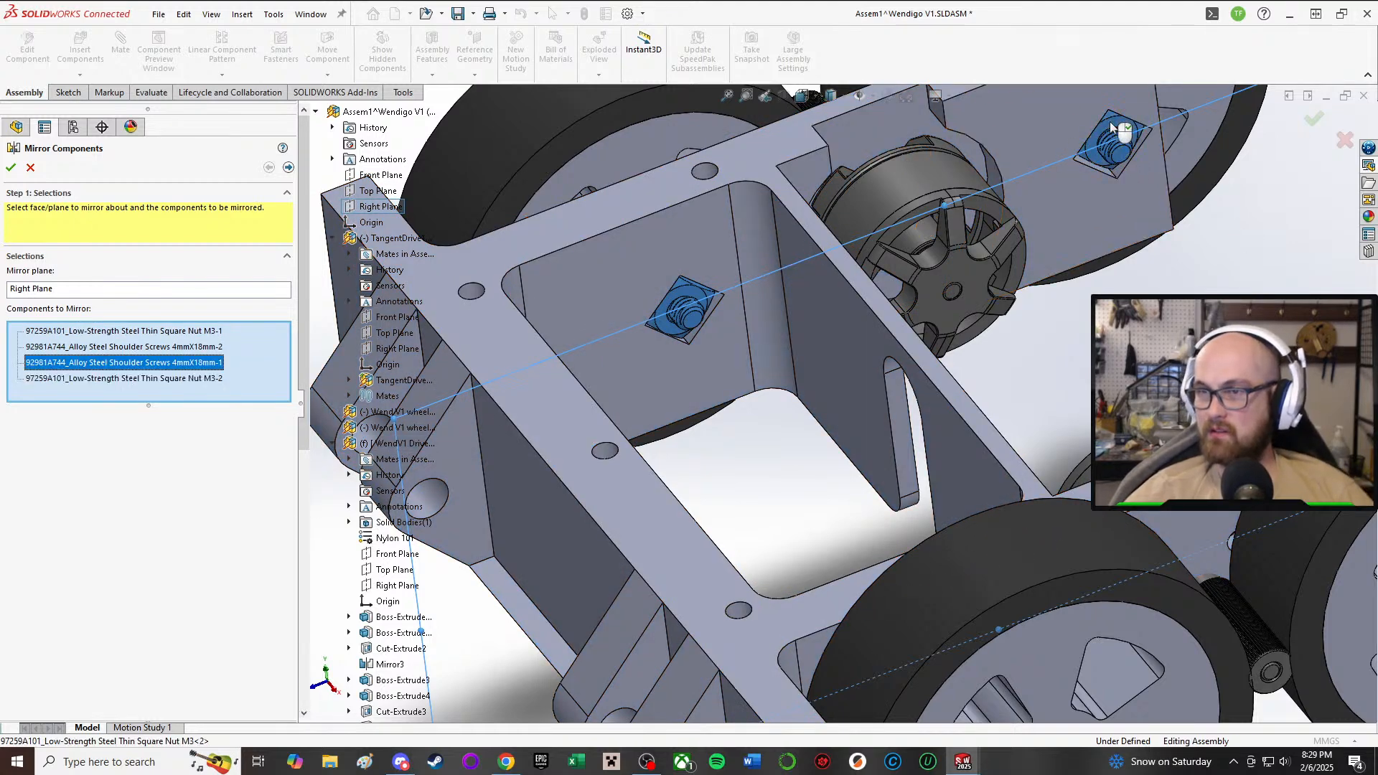
{"action": "left_click", "coordinate": [10, 168]}
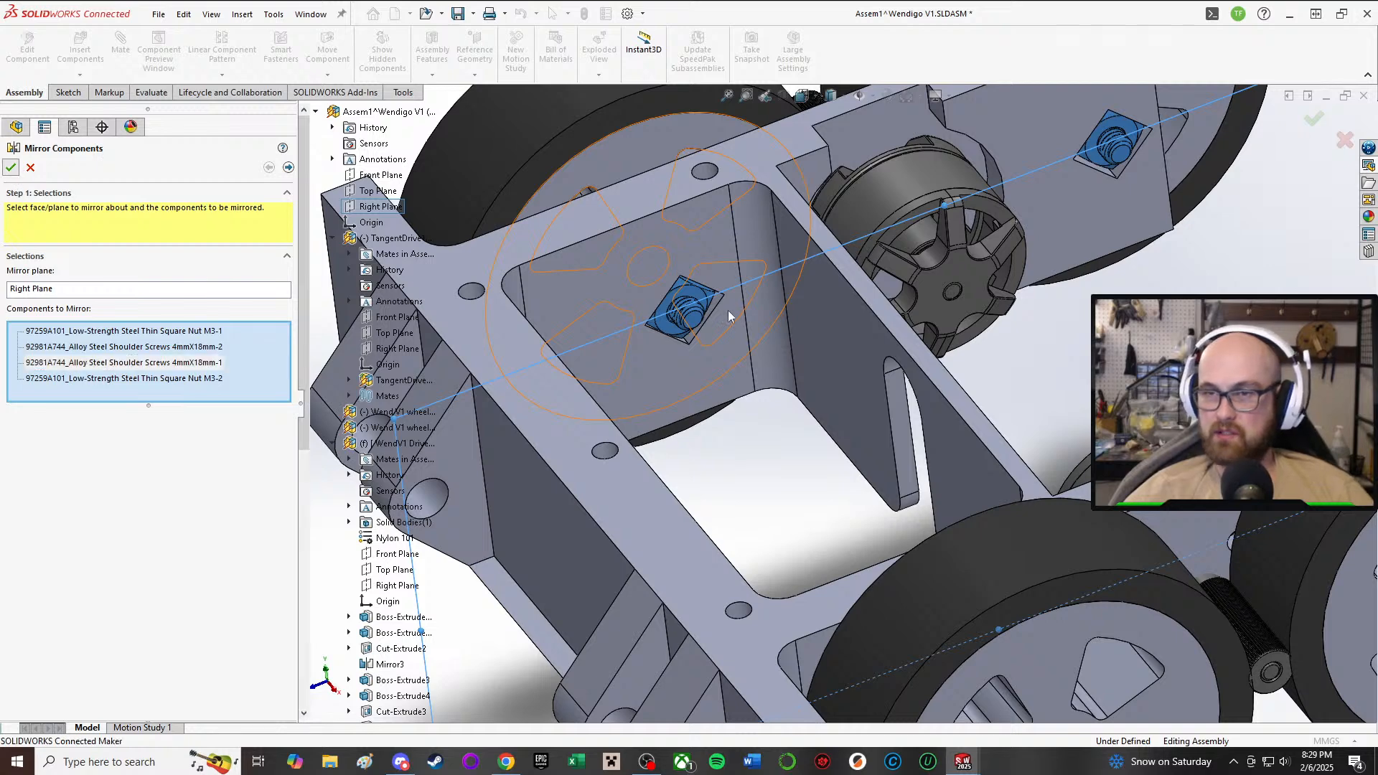
- Save the assembly with the mirrored fasteners, including the modified wheel mold part
{"action": "scroll", "coordinate": [752, 321], "scroll_direction": "up", "scroll_amount": 5}
{"action": "scroll", "coordinate": [1121, 270], "scroll_direction": "up", "scroll_amount": 2}
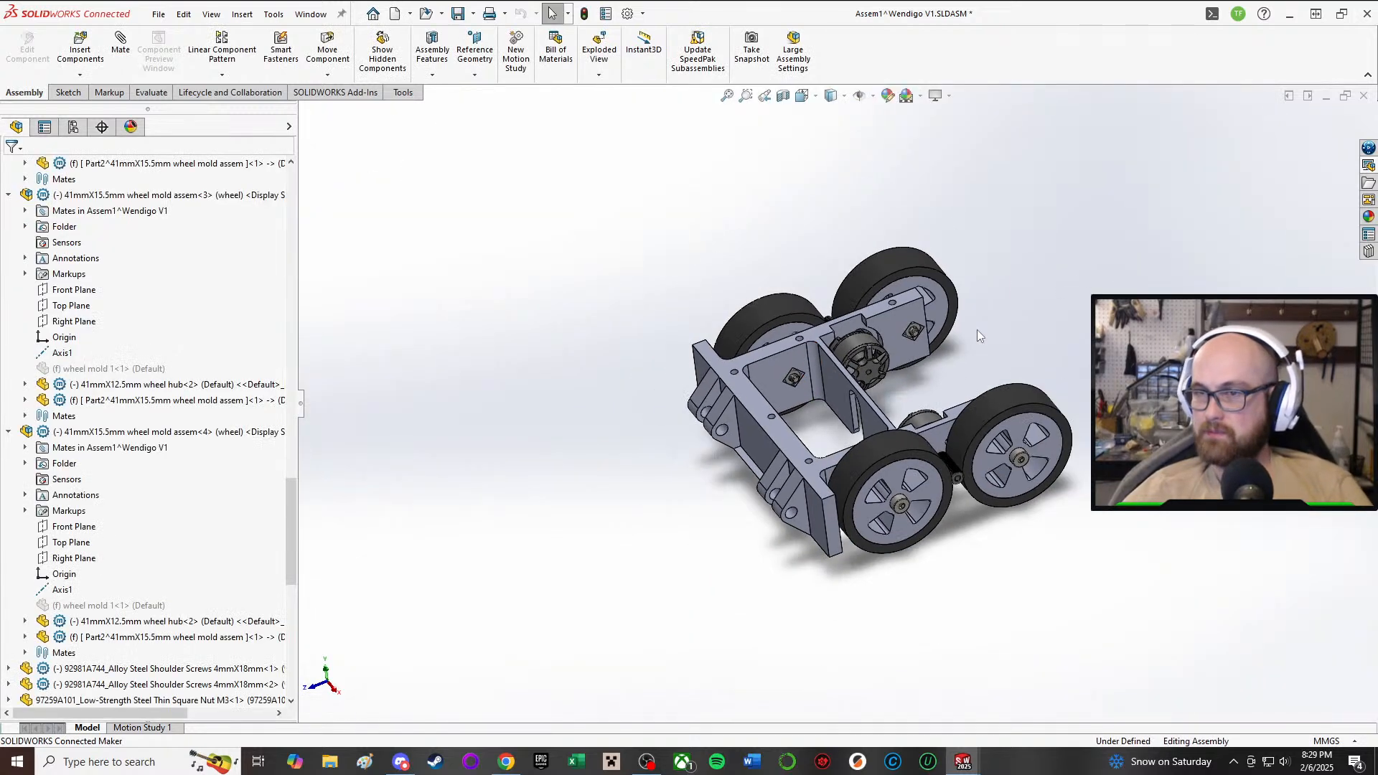
{"action": "middle_click_drag", "start_coordinate": [977, 329], "coordinate": [933, 302]}
{"action": "left_click", "coordinate": [459, 17]}
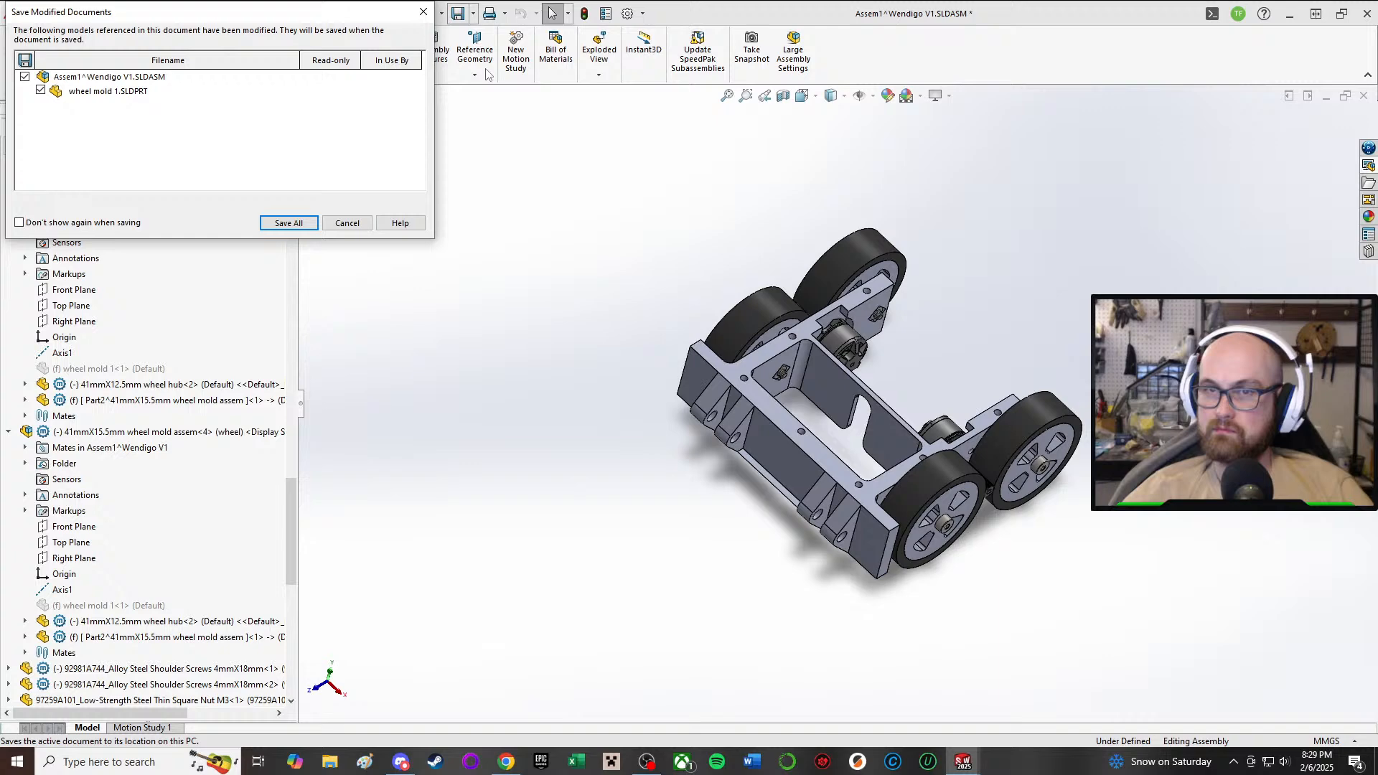
{"action": "left_click", "coordinate": [282, 223]}
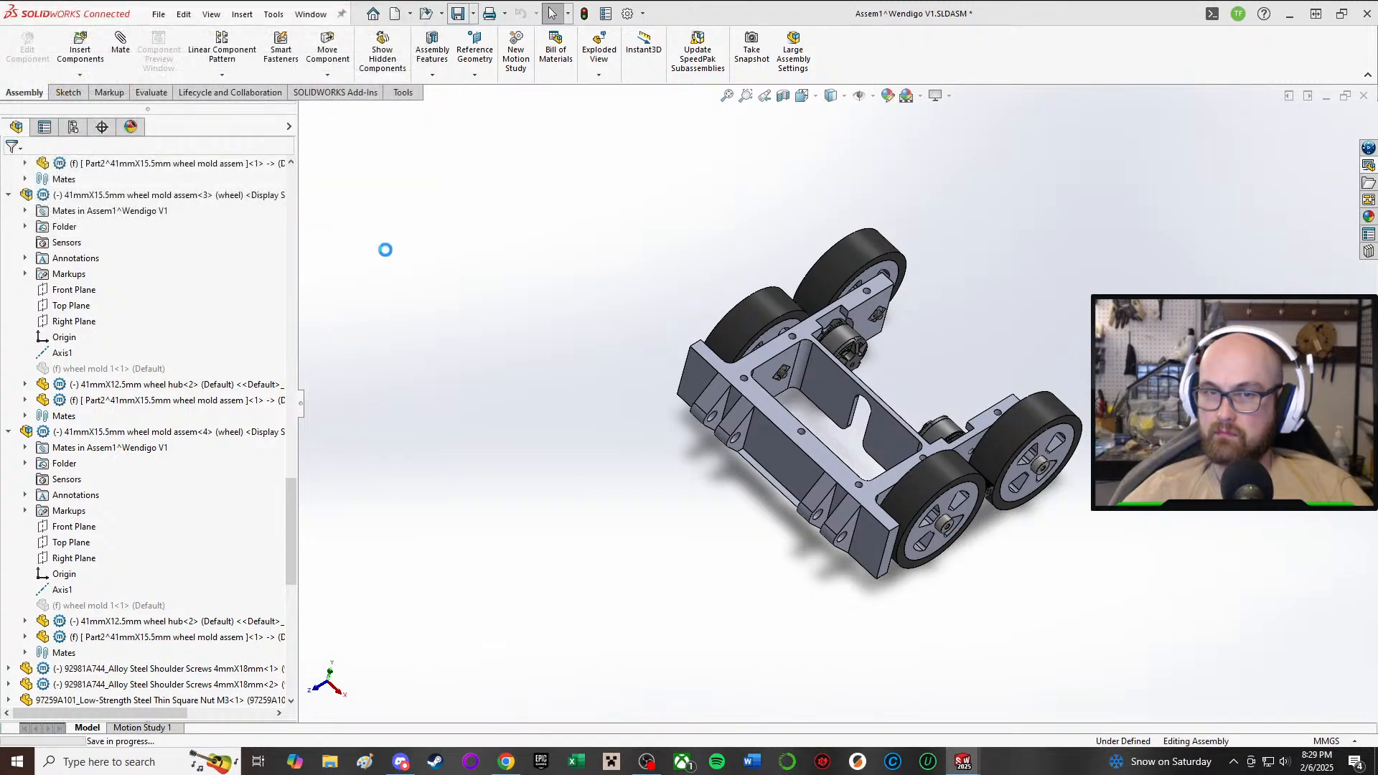
- Select the drive pod and expand its list of mates in the feature tree, then clear the selection
{"action": "left_click", "coordinate": [780, 438]}
{"action": "left_click", "coordinate": [25, 179]}
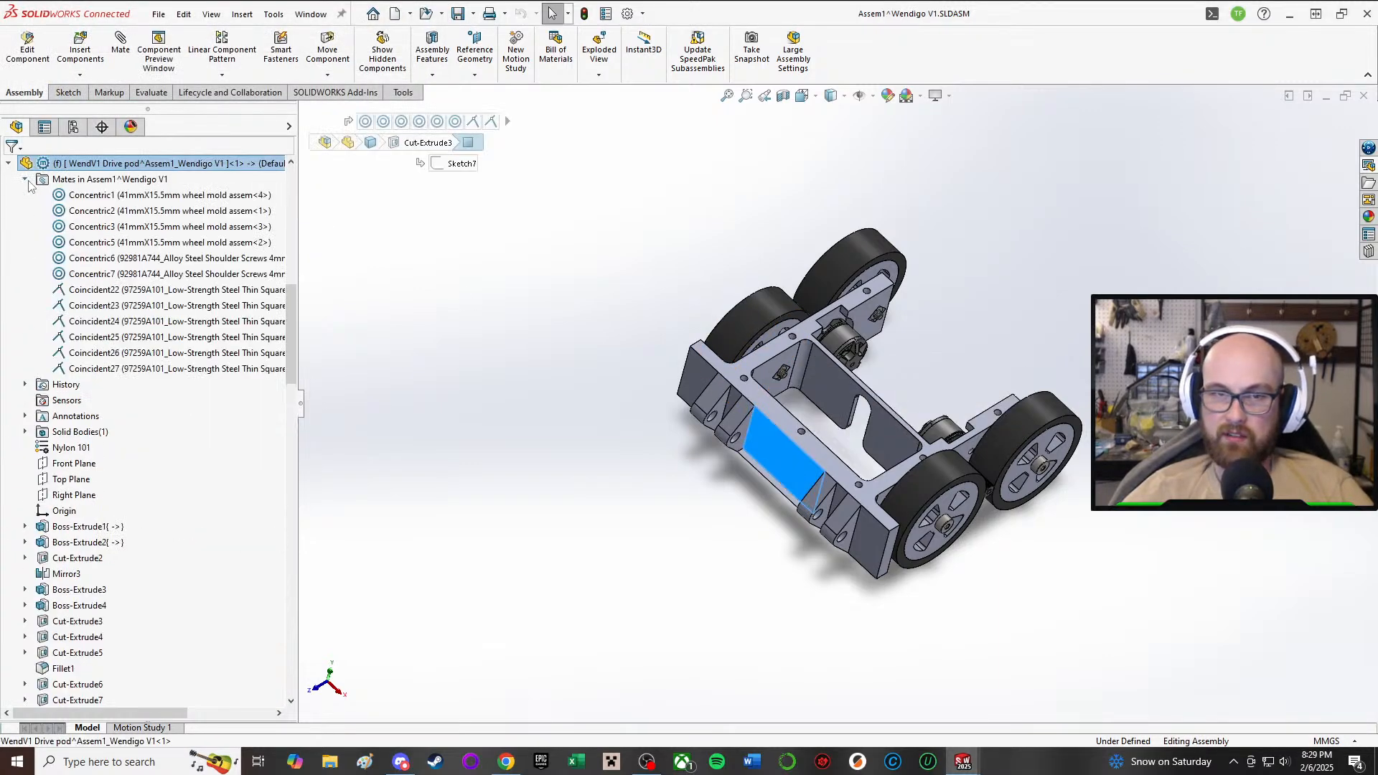
{"action": "left_click", "coordinate": [476, 398]}
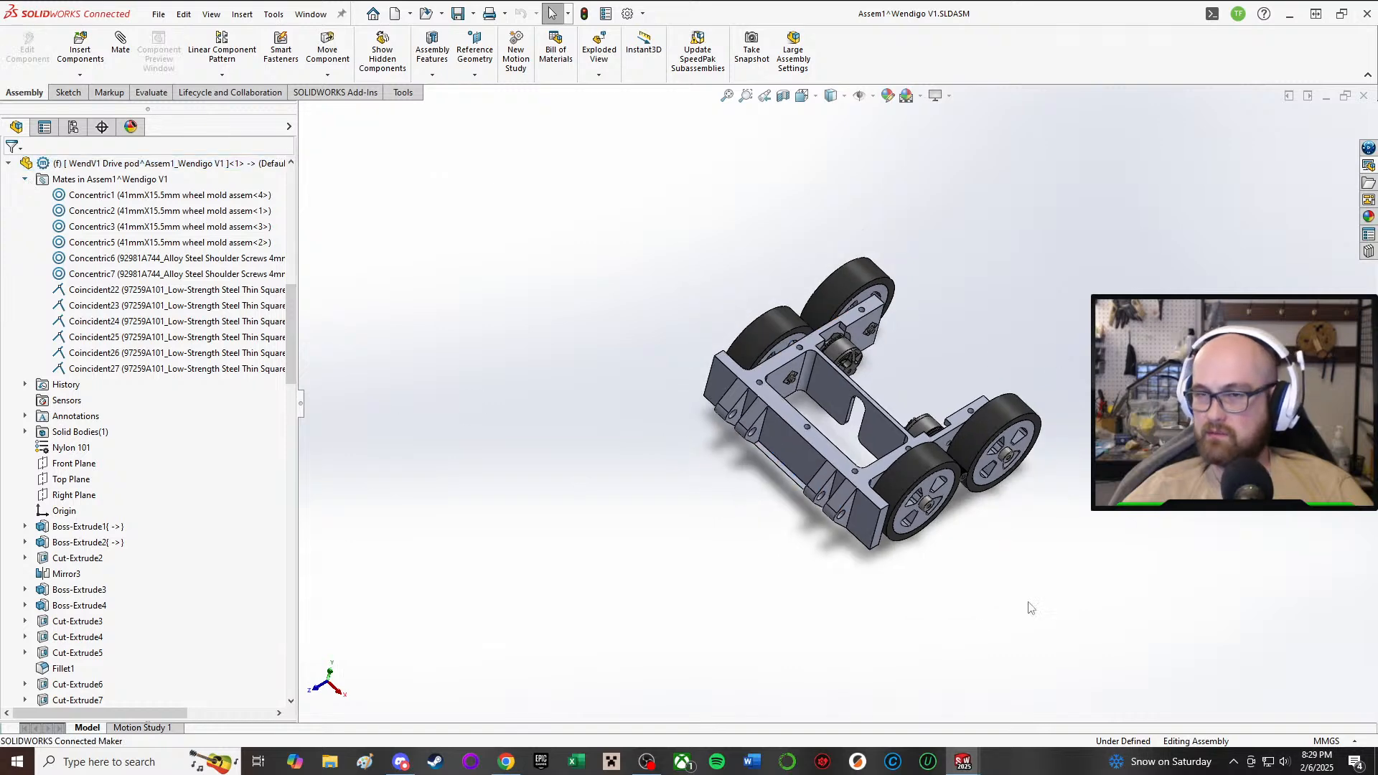
{"action": "scroll", "coordinate": [535, 373], "scroll_direction": "down", "scroll_amount": 5}
{"action": "scroll", "coordinate": [1098, 405], "scroll_direction": "up", "scroll_amount": 2}
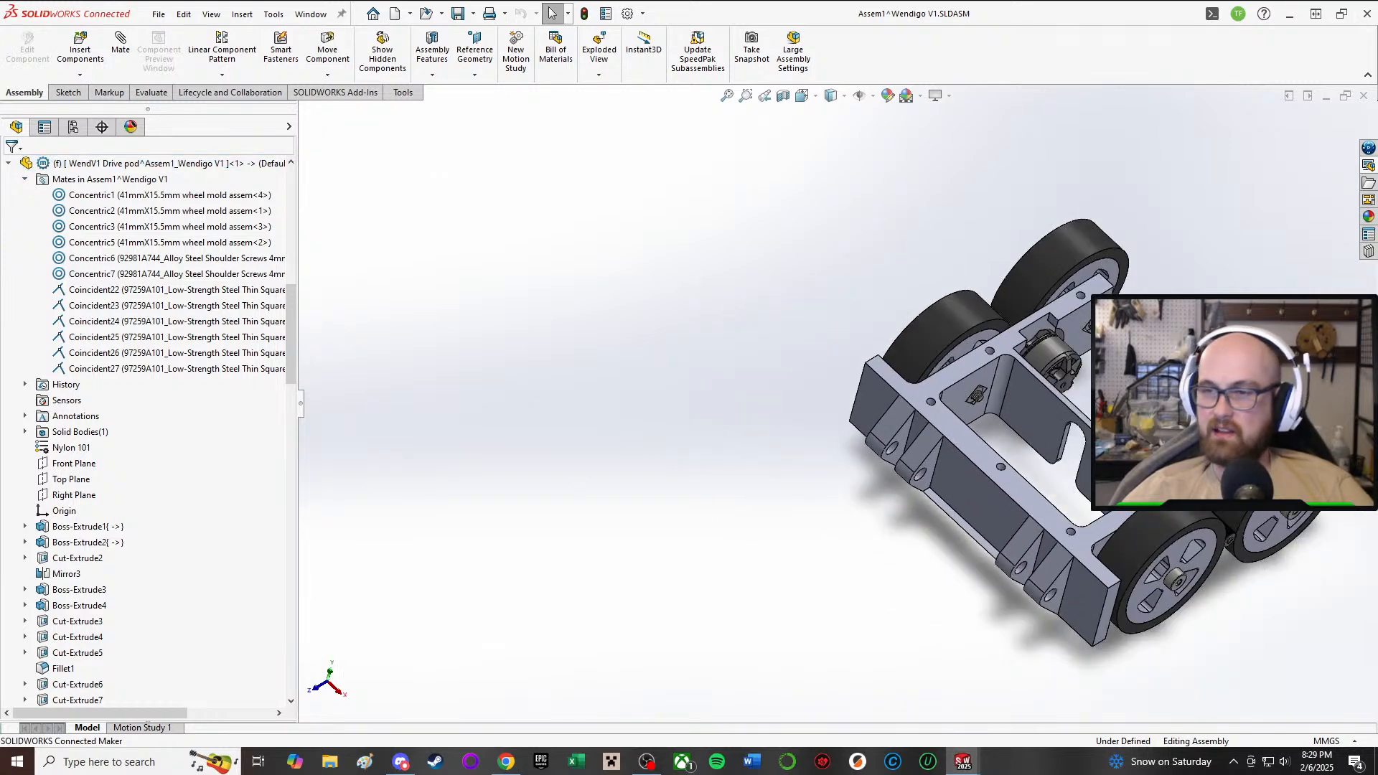
{"action": "scroll", "coordinate": [1335, 455], "scroll_direction": "down", "scroll_amount": 2}
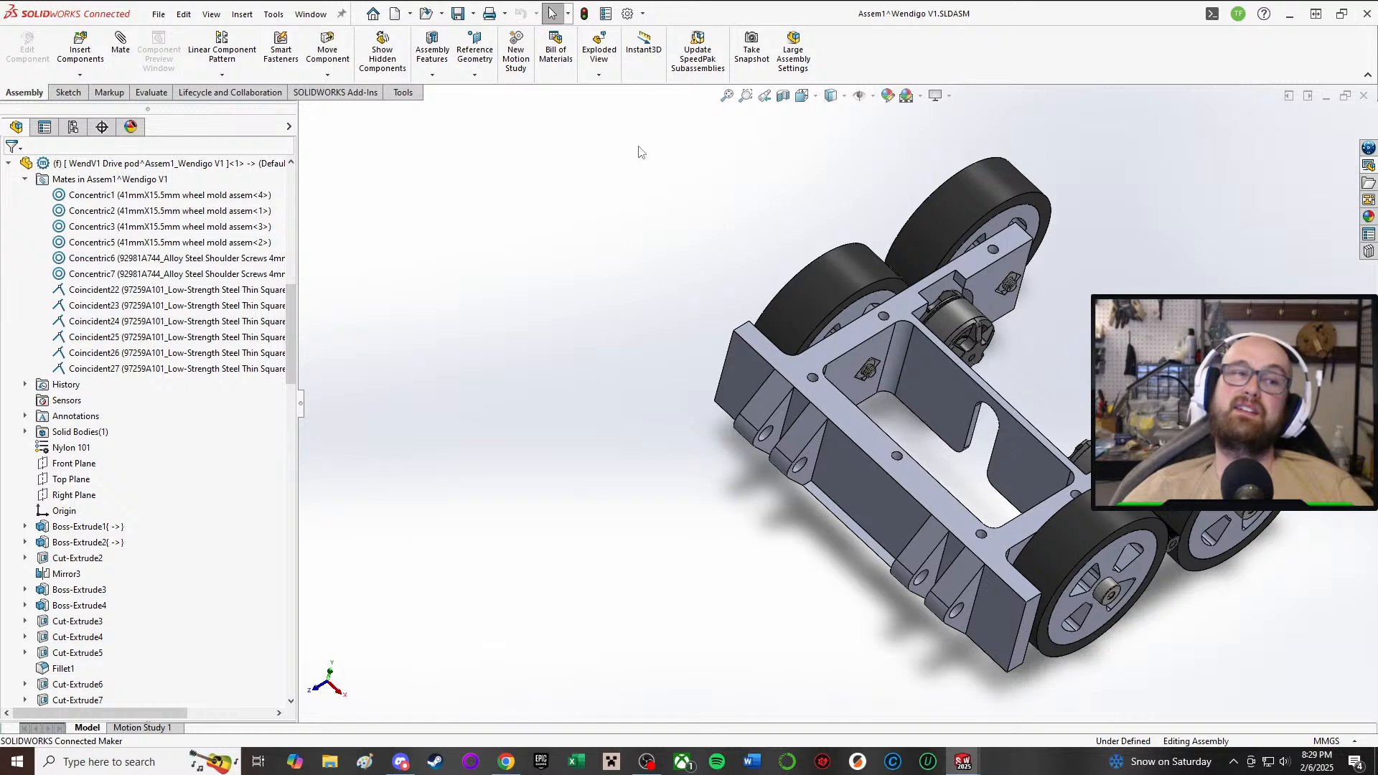
- Switch from the drive pod subassembly window to the main Wendigo V1 assembly
{"action": "scroll", "coordinate": [869, 461], "scroll_direction": "down", "scroll_amount": 4}
{"action": "middle_click_drag", "start_coordinate": [869, 461], "coordinate": [909, 530]}
{"action": "scroll", "coordinate": [908, 530], "scroll_direction": "up", "scroll_amount": 2}
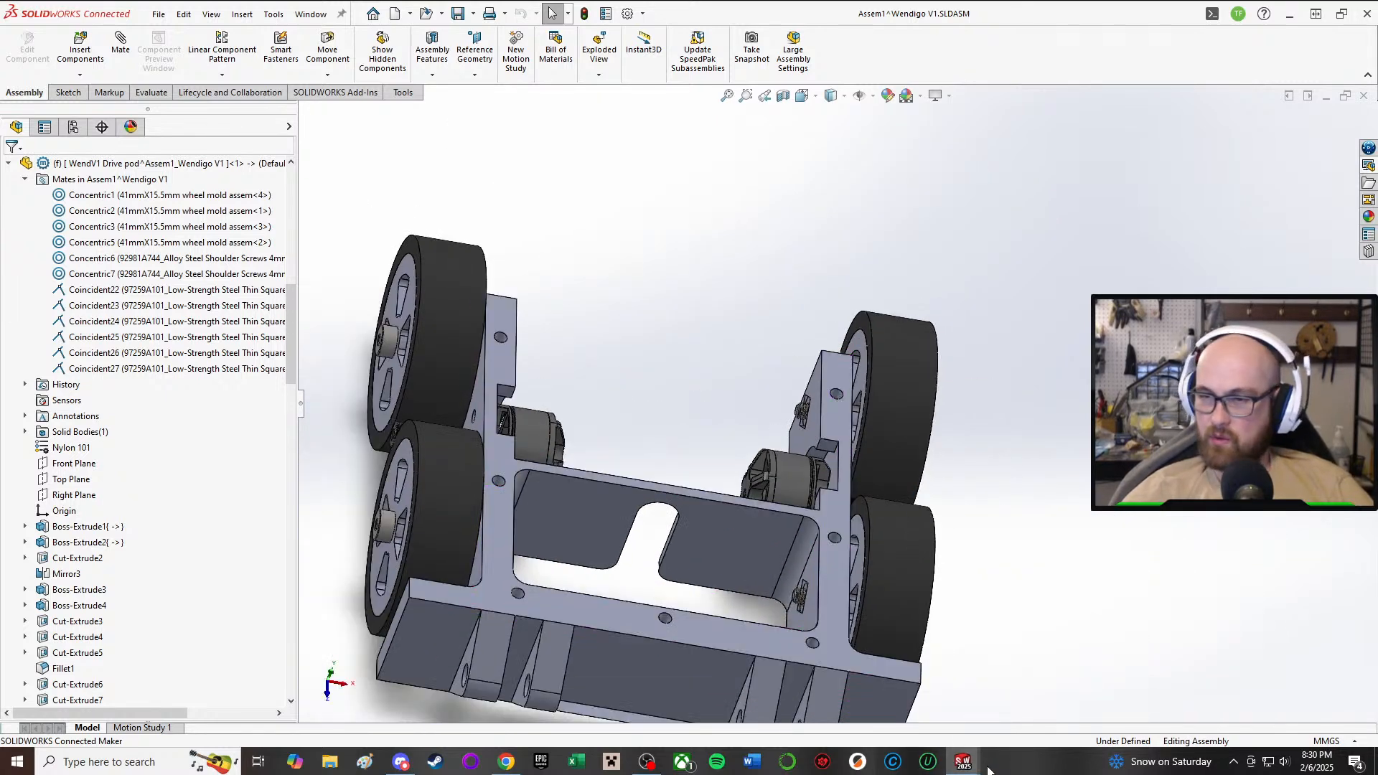
{"action": "mouse_move", "coordinate": [963, 761]}
{"action": "left_click", "coordinate": [635, 686]}
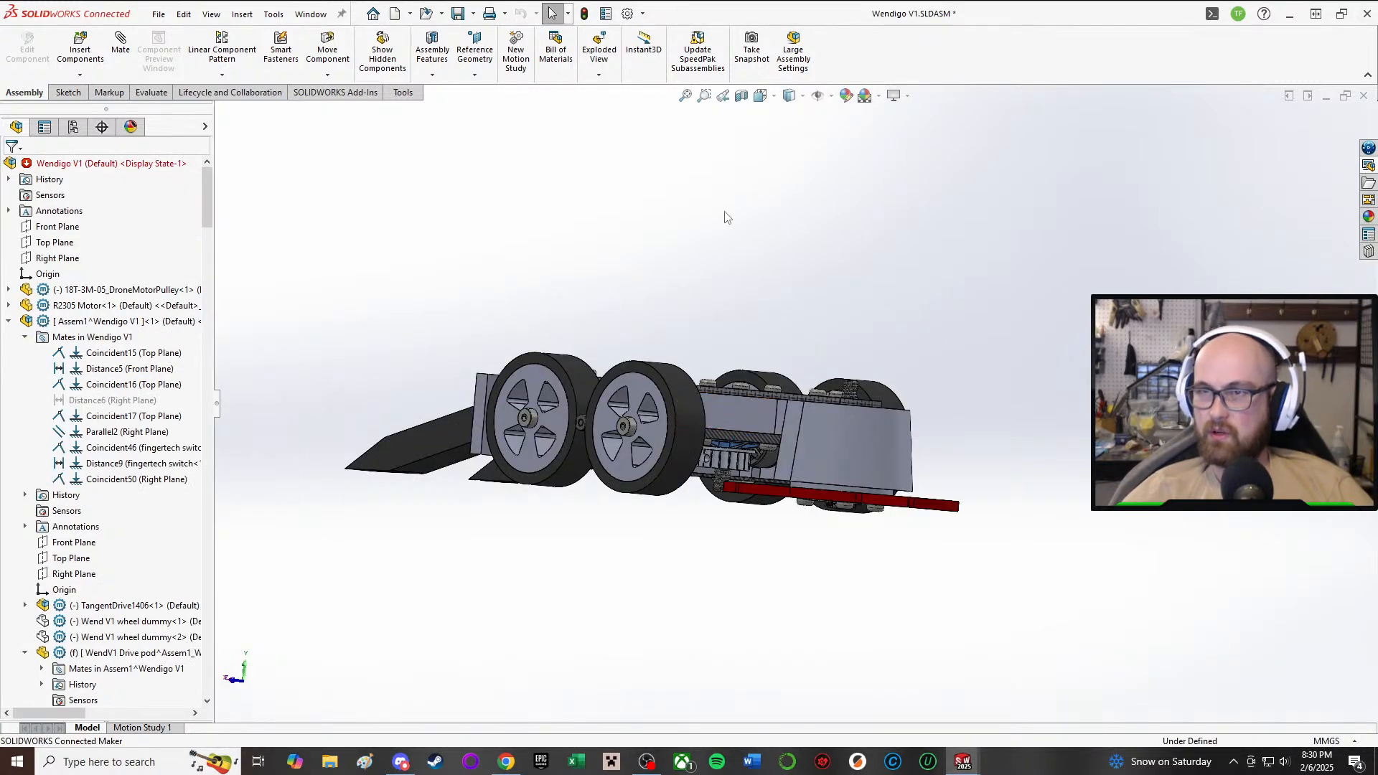
- Save the Wendigo V1 assembly with all modified parts, storing its unsaved virtual components internally
{"action": "left_click", "coordinate": [458, 13]}
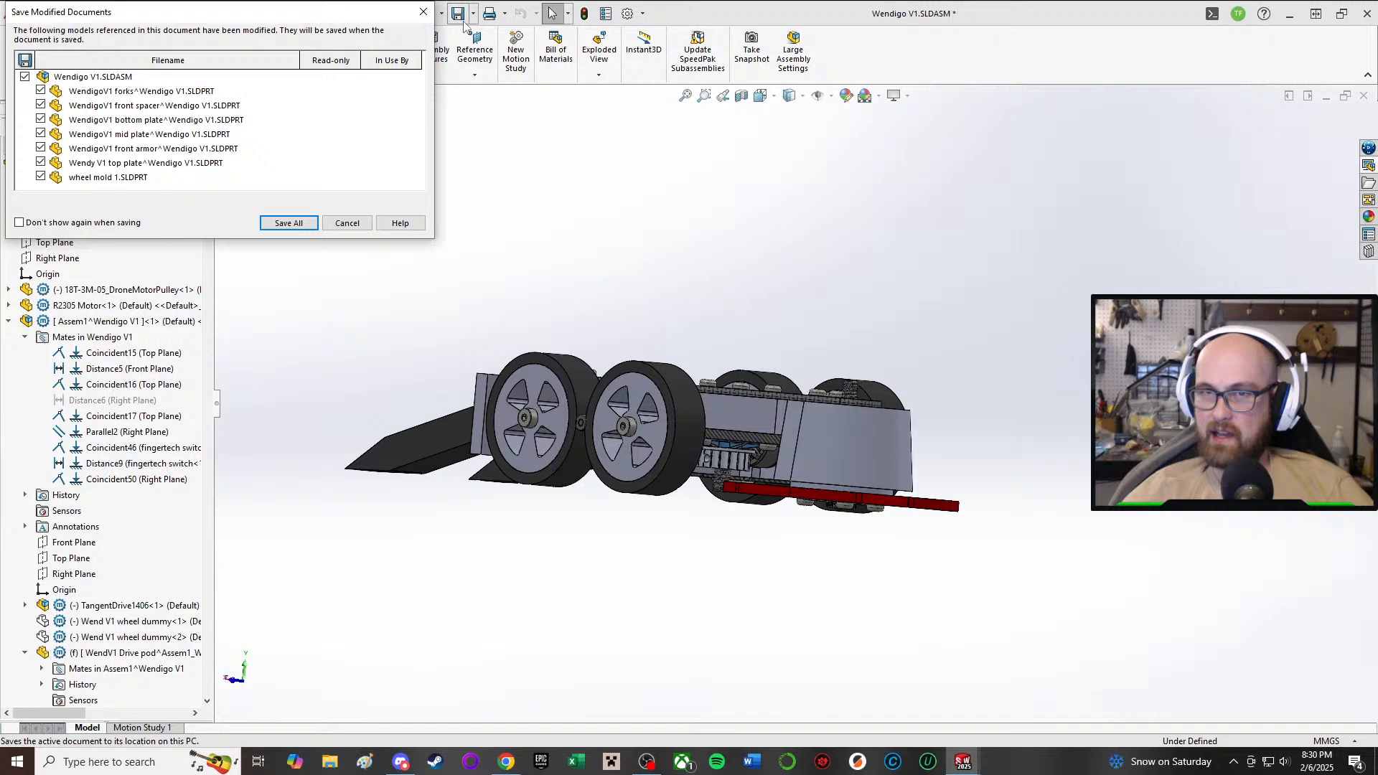
{"action": "left_click", "coordinate": [289, 223]}
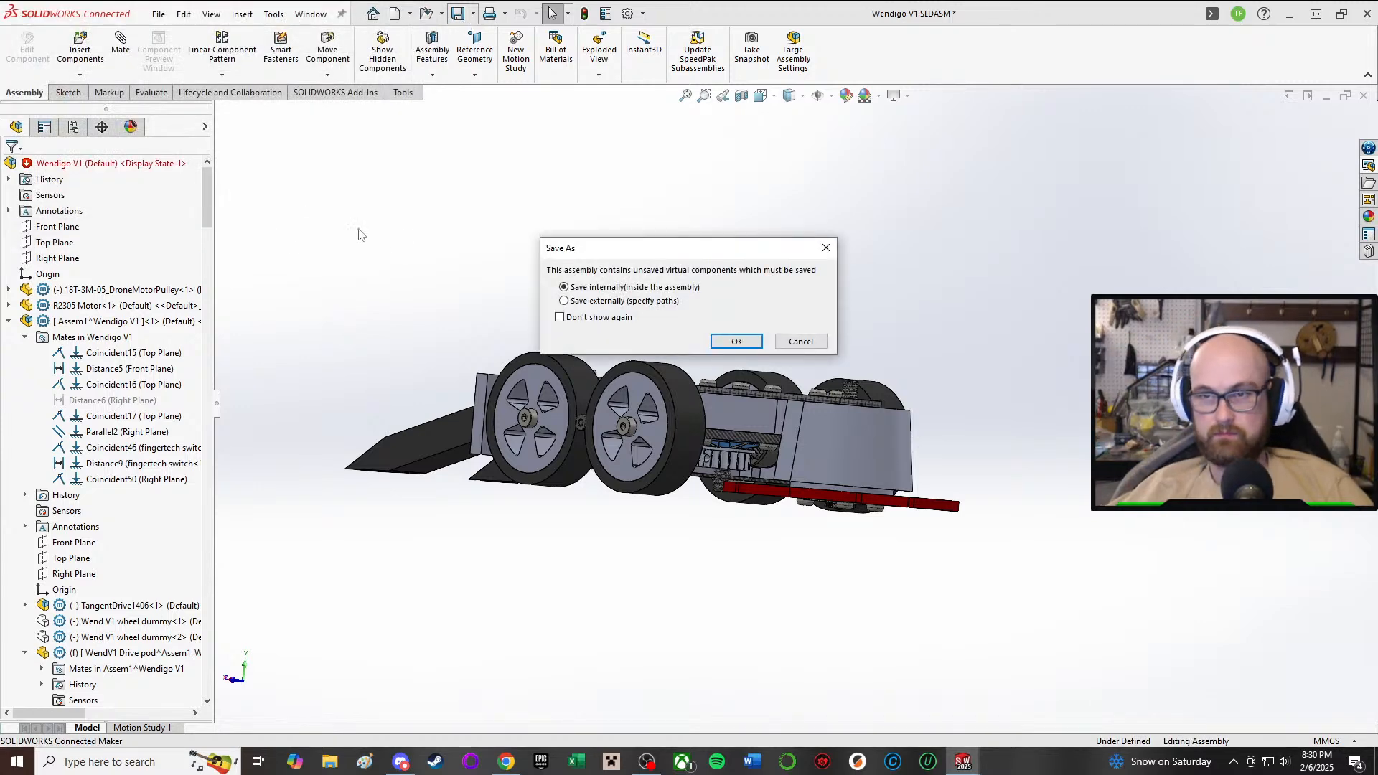
{"action": "left_click", "coordinate": [724, 342]}
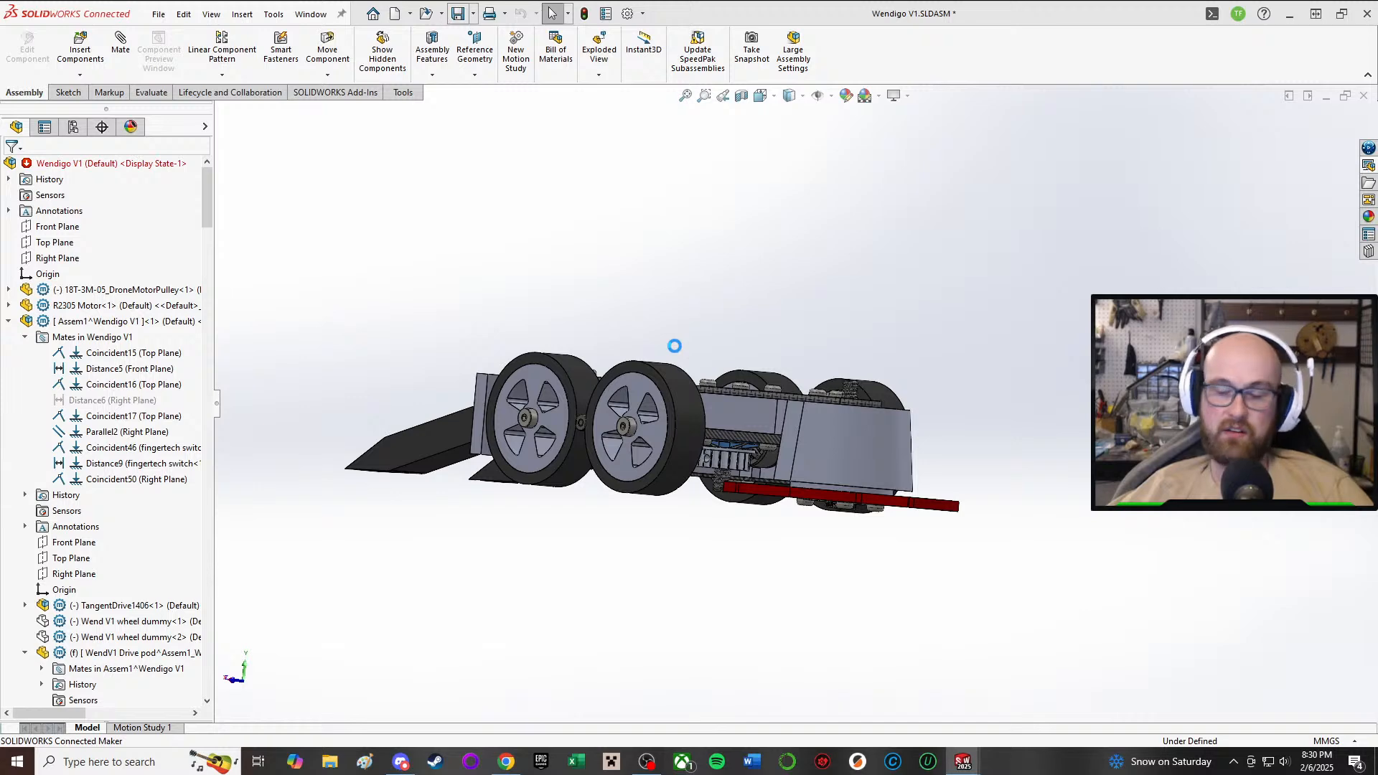
- Evaluate the mass properties of the whole Wendigo V1 assembly with hidden components included
{"action": "scroll", "coordinate": [674, 359], "scroll_direction": "up", "scroll_amount": 2}
{"action": "middle_click_drag", "start_coordinate": [675, 360], "coordinate": [687, 441]}
{"action": "scroll", "coordinate": [688, 441], "scroll_direction": "down", "scroll_amount": 1}
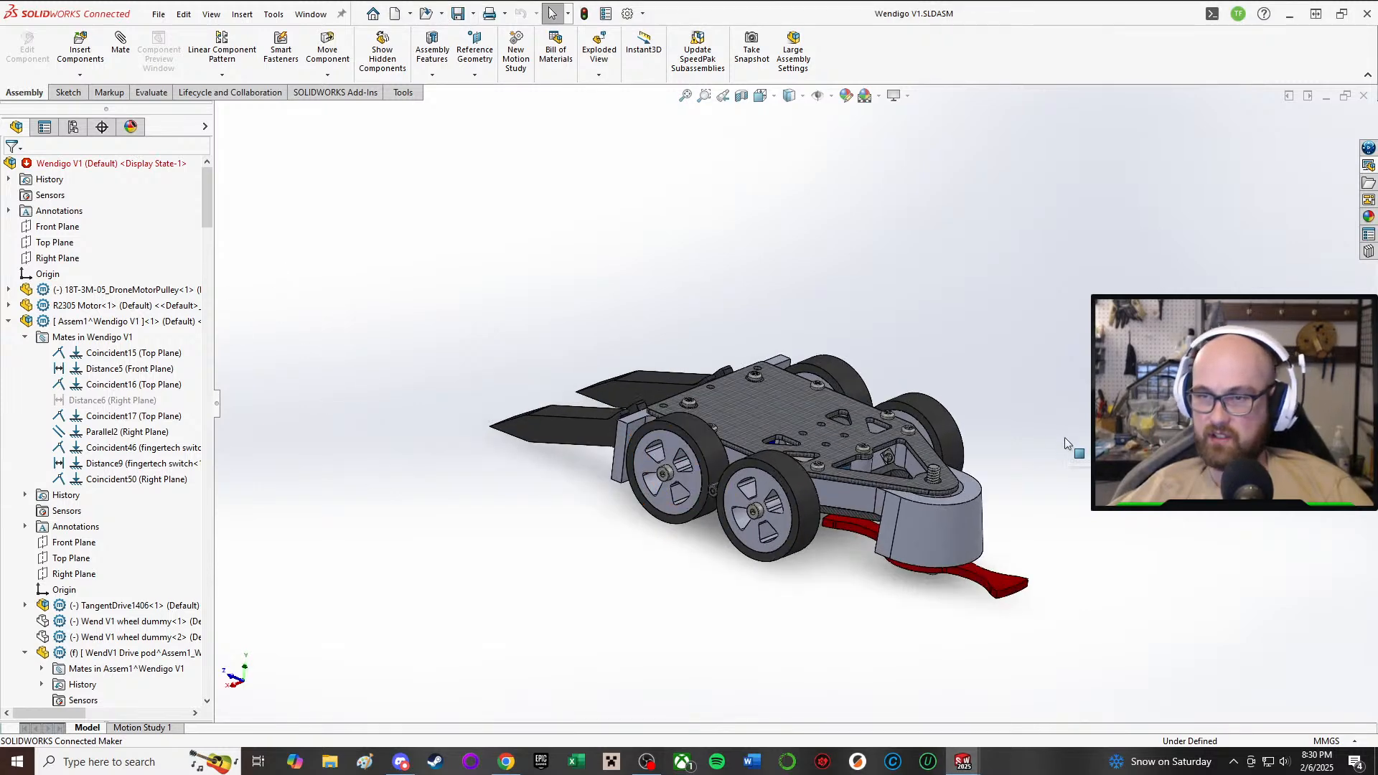
{"action": "scroll", "coordinate": [1069, 444], "scroll_direction": "down", "scroll_amount": 3}
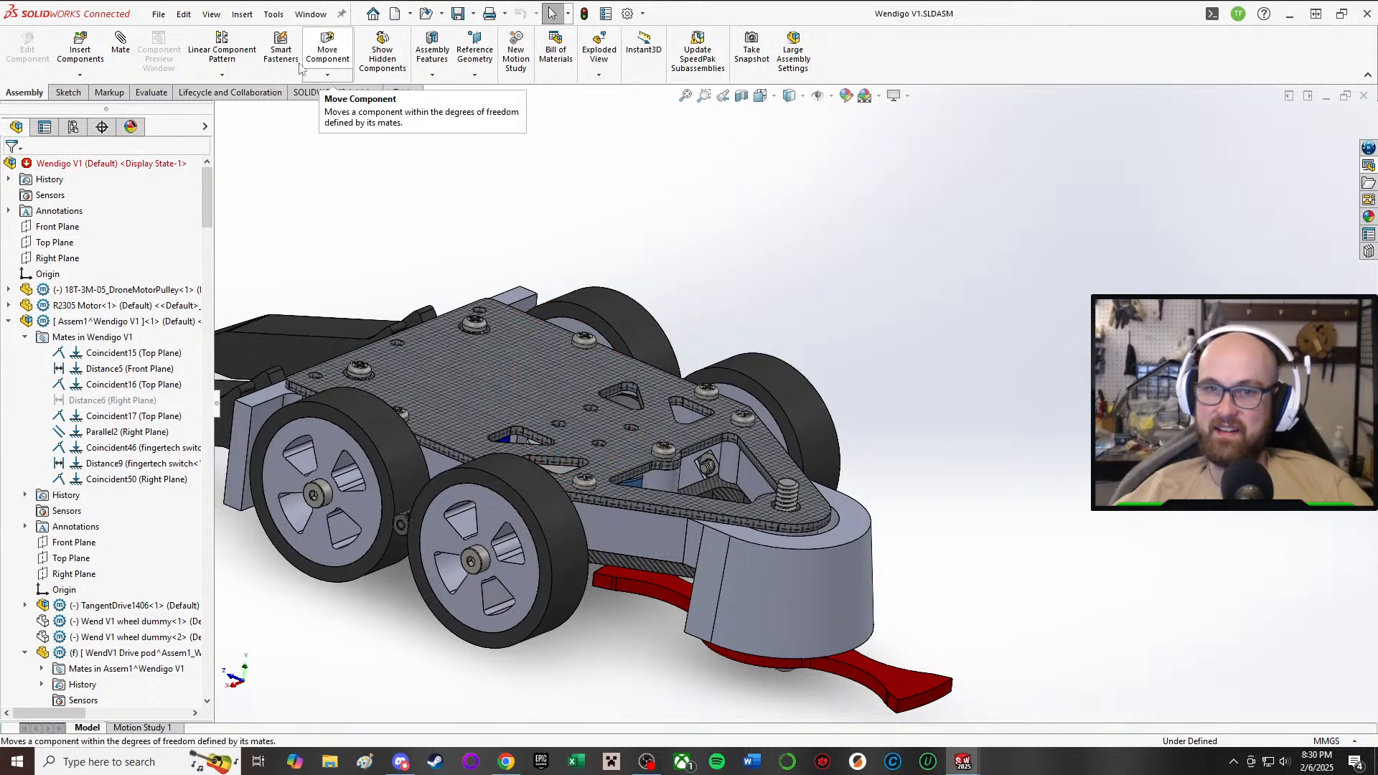
{"action": "left_click", "coordinate": [152, 92]}
{"action": "left_click", "coordinate": [279, 49]}
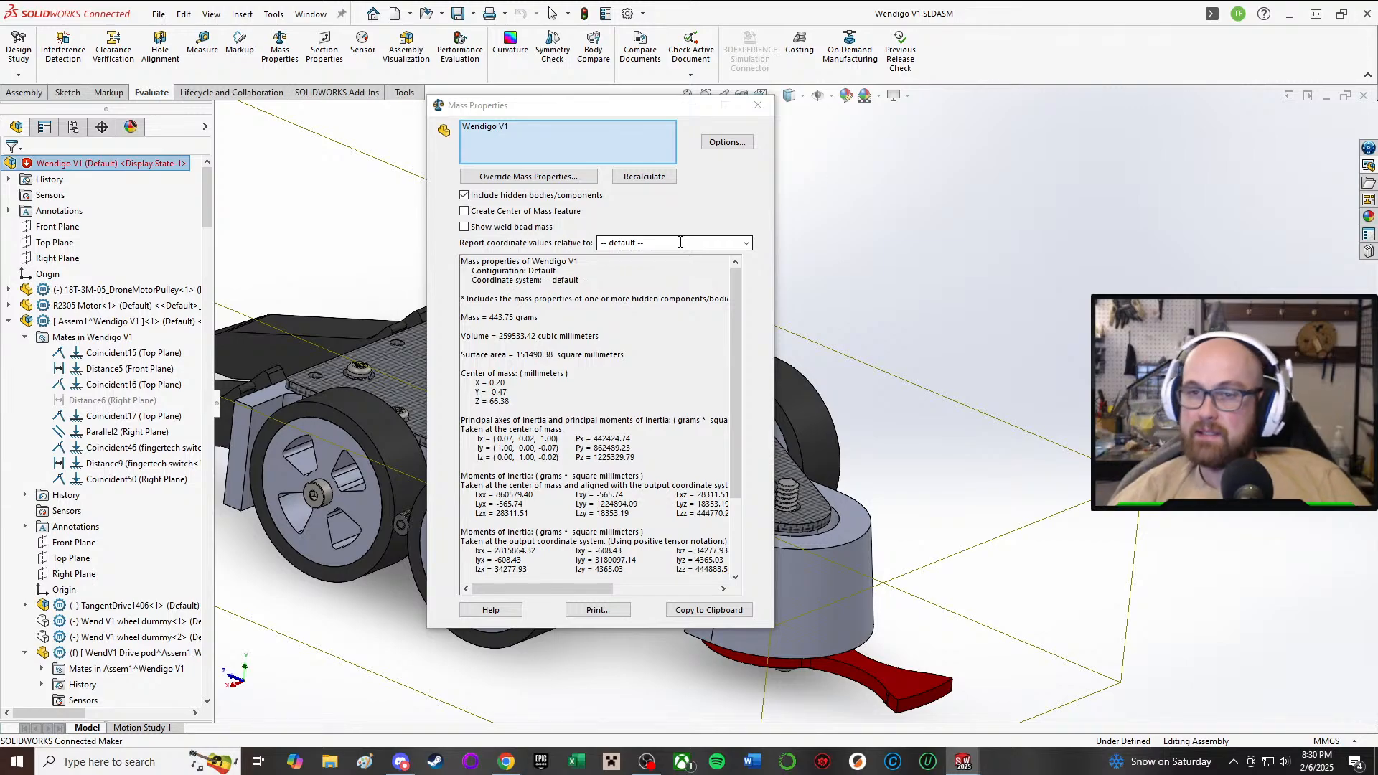
{"action": "left_click", "coordinate": [758, 105]}
- Examine the top plate with its screws and cutouts, and the fork mounts on the drive pod
{"action": "scroll", "coordinate": [691, 514], "scroll_direction": "down", "scroll_amount": 5}
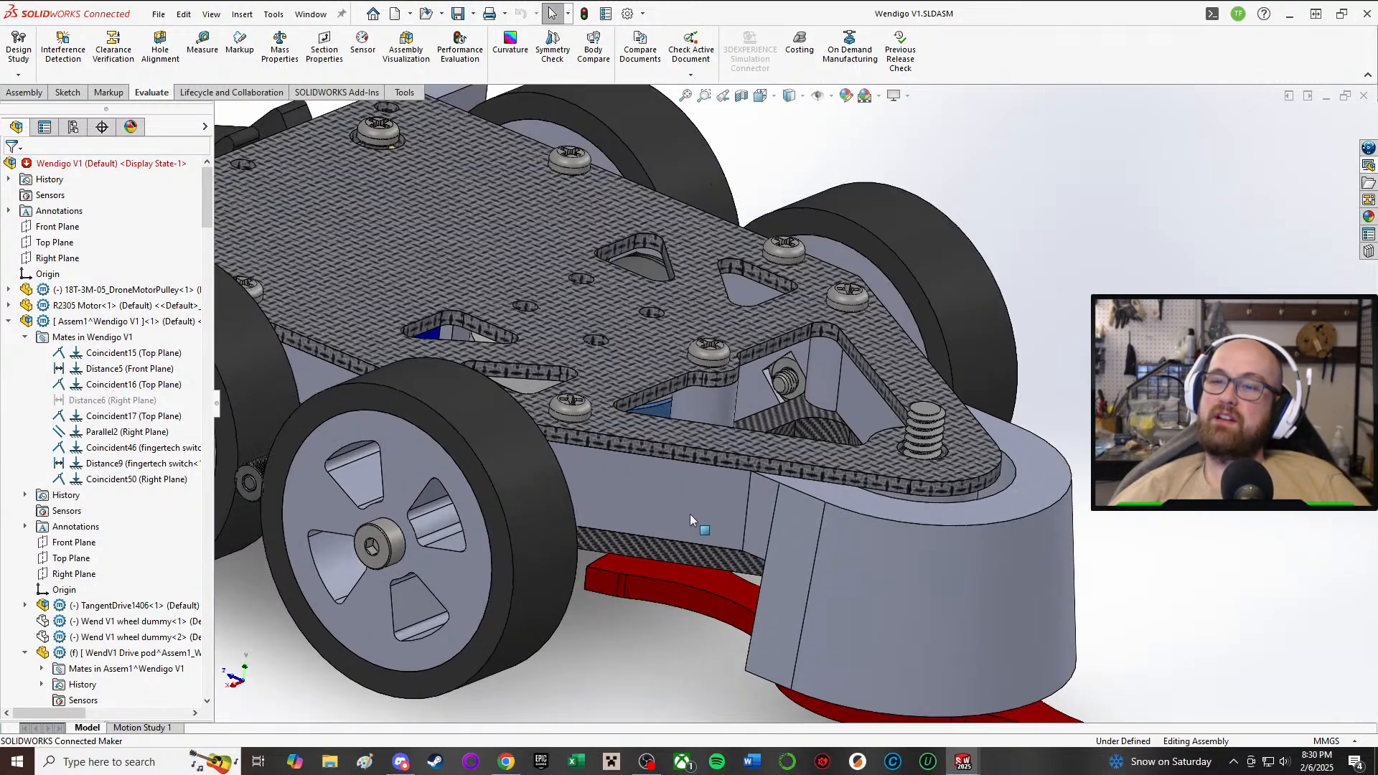
{"action": "scroll", "coordinate": [691, 514], "scroll_direction": "up", "scroll_amount": 3}
{"action": "scroll", "coordinate": [768, 484], "scroll_direction": "down", "scroll_amount": 4}
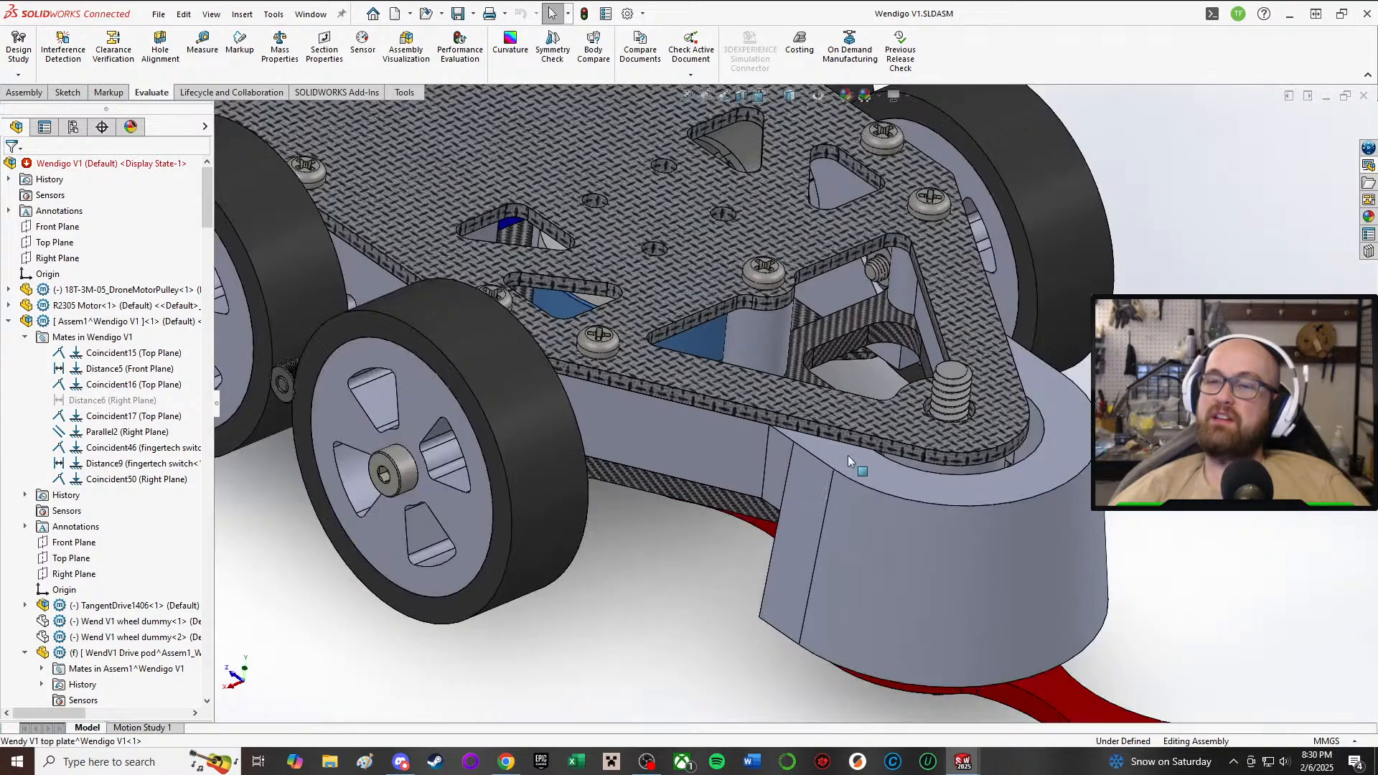
{"action": "scroll", "coordinate": [814, 389], "scroll_direction": "up", "scroll_amount": 4}
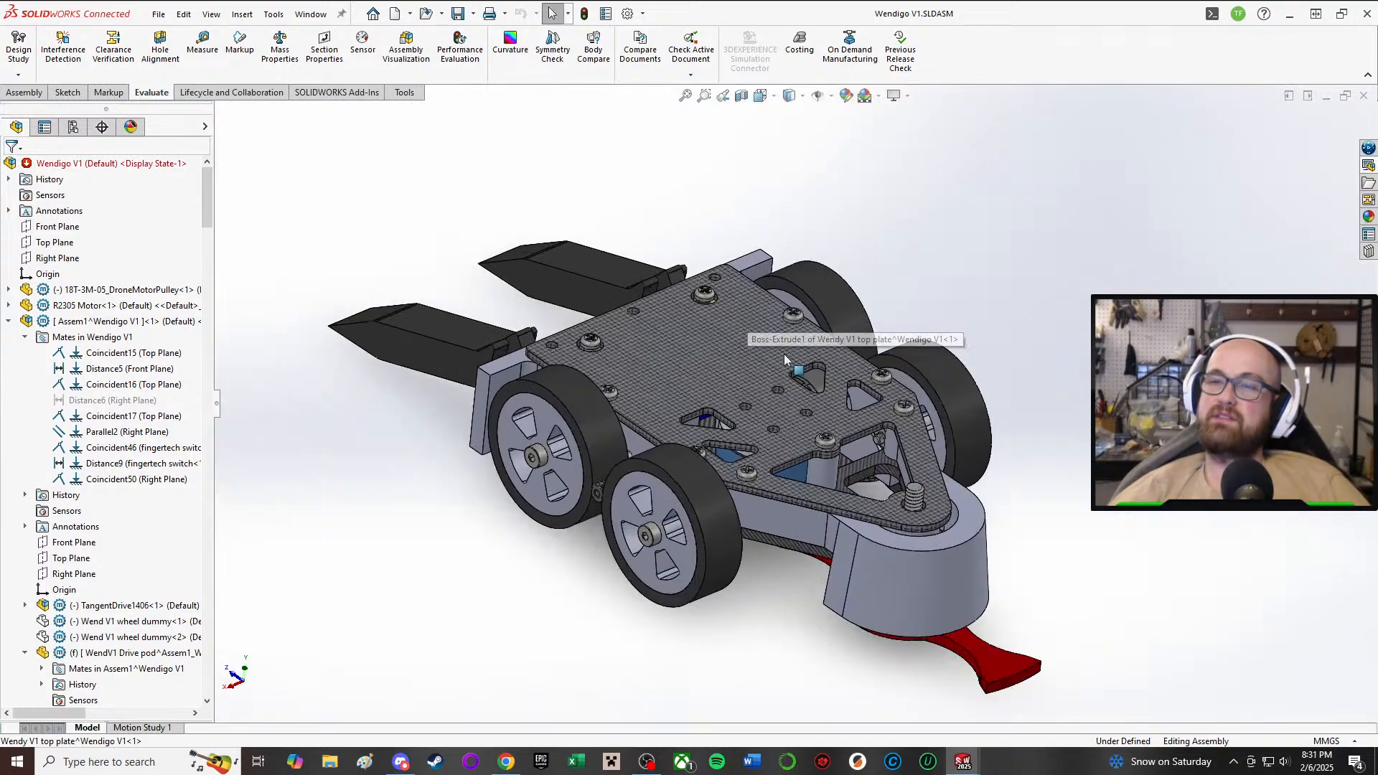
{"action": "scroll", "coordinate": [784, 359], "scroll_direction": "down", "scroll_amount": 5}
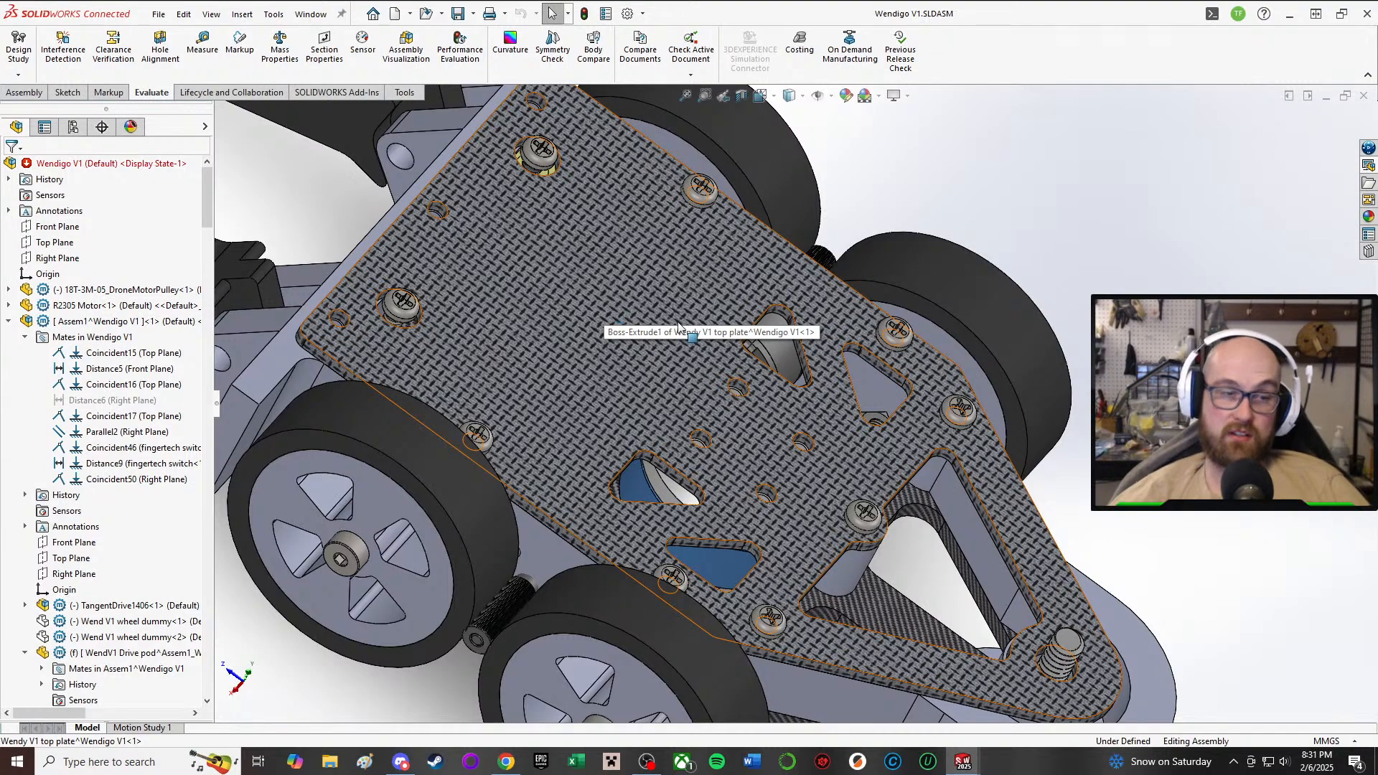
{"action": "scroll", "coordinate": [605, 309], "scroll_direction": "up", "scroll_amount": 5}
{"action": "middle_click_drag", "start_coordinate": [605, 308], "coordinate": [458, 502]}
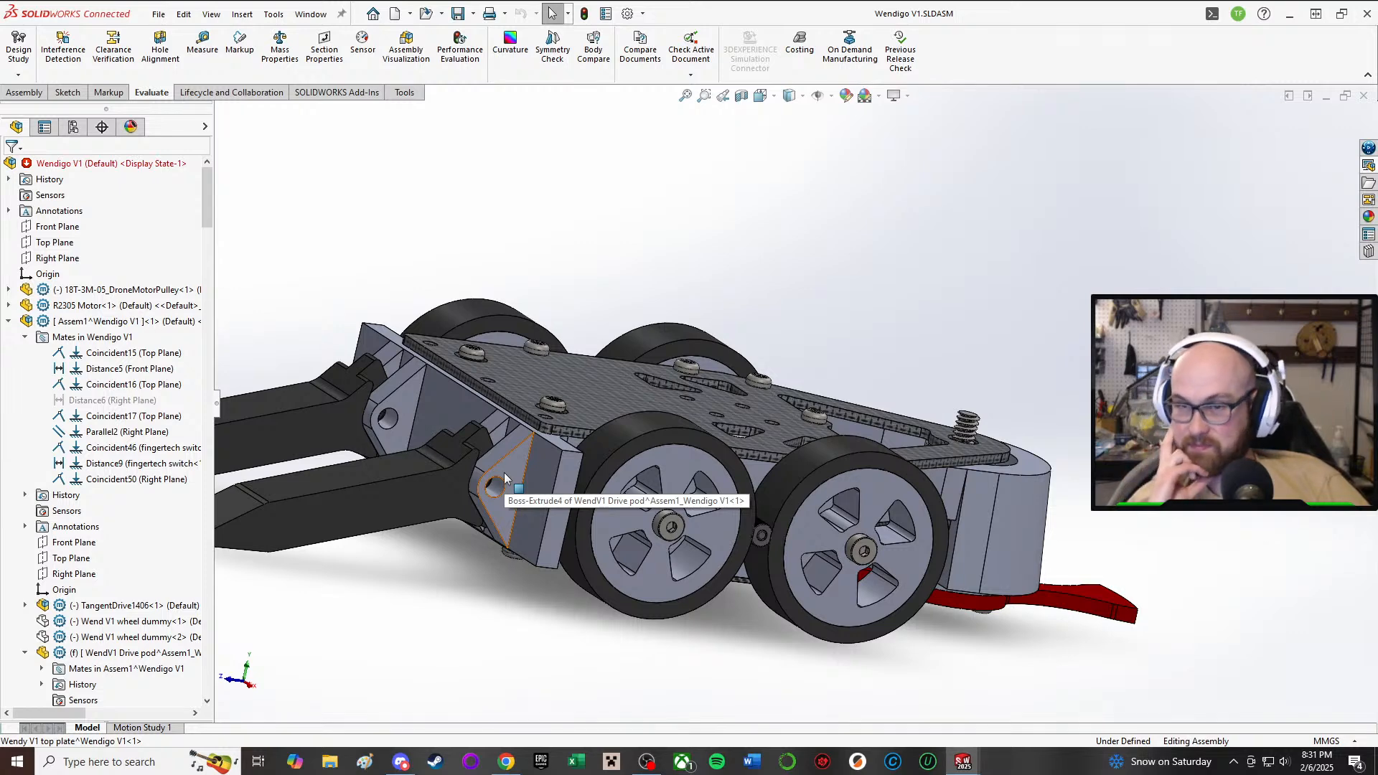
{"action": "scroll", "coordinate": [532, 426], "scroll_direction": "up", "scroll_amount": 3}
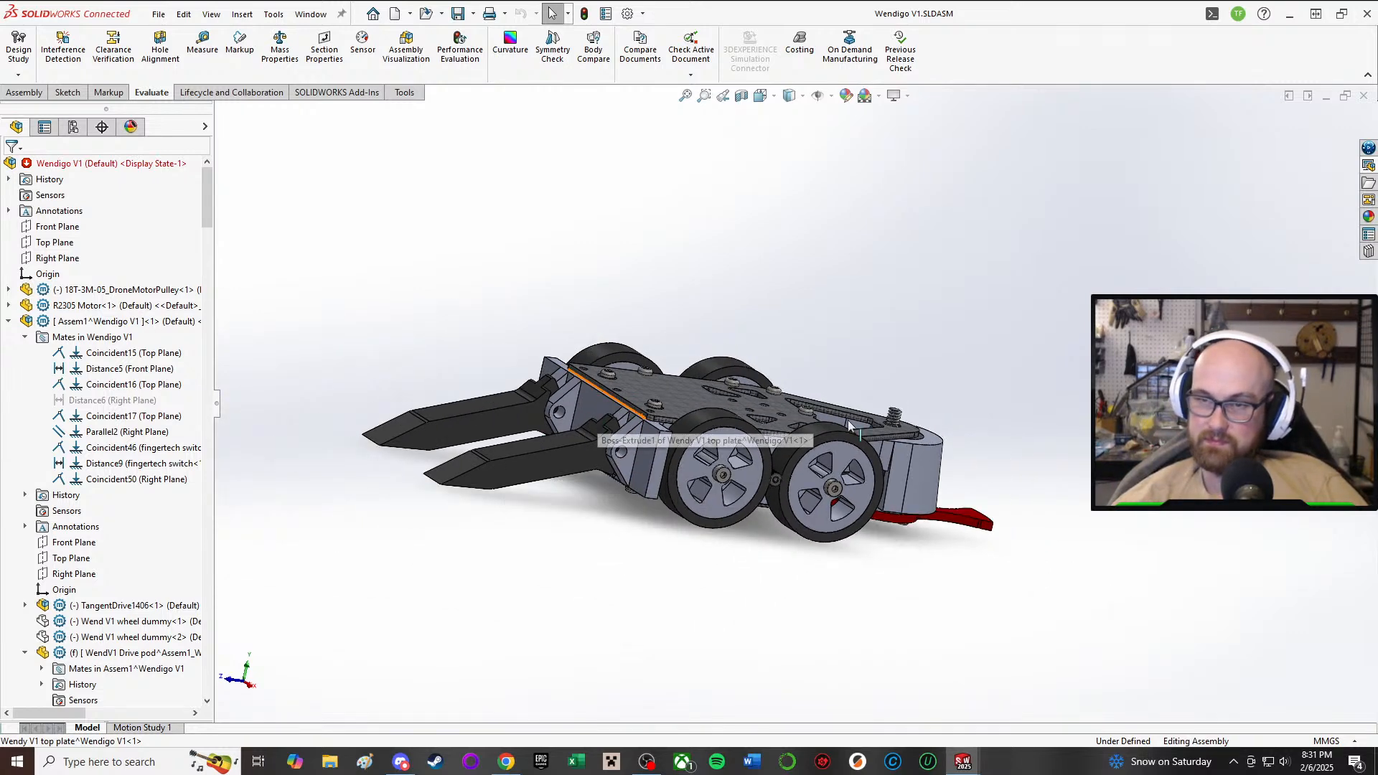
- Inspect the robot's sides and underside, focusing on the wheels, front armor, weapon blade and plate cutouts
{"action": "middle_click_drag", "start_coordinate": [879, 402], "coordinate": [826, 522]}
{"action": "scroll", "coordinate": [896, 431], "scroll_direction": "down", "scroll_amount": 4}
{"action": "middle_click_drag", "start_coordinate": [928, 288], "coordinate": [899, 137]}
{"action": "scroll", "coordinate": [925, 329], "scroll_direction": "down", "scroll_amount": 4}
{"action": "scroll", "coordinate": [837, 308], "scroll_direction": "up", "scroll_amount": 4}
{"action": "middle_click_drag", "start_coordinate": [837, 308], "coordinate": [602, 370]}
{"action": "scroll", "coordinate": [761, 419], "scroll_direction": "up", "scroll_amount": 3}
{"action": "middle_click_drag", "start_coordinate": [733, 496], "coordinate": [743, 590]}
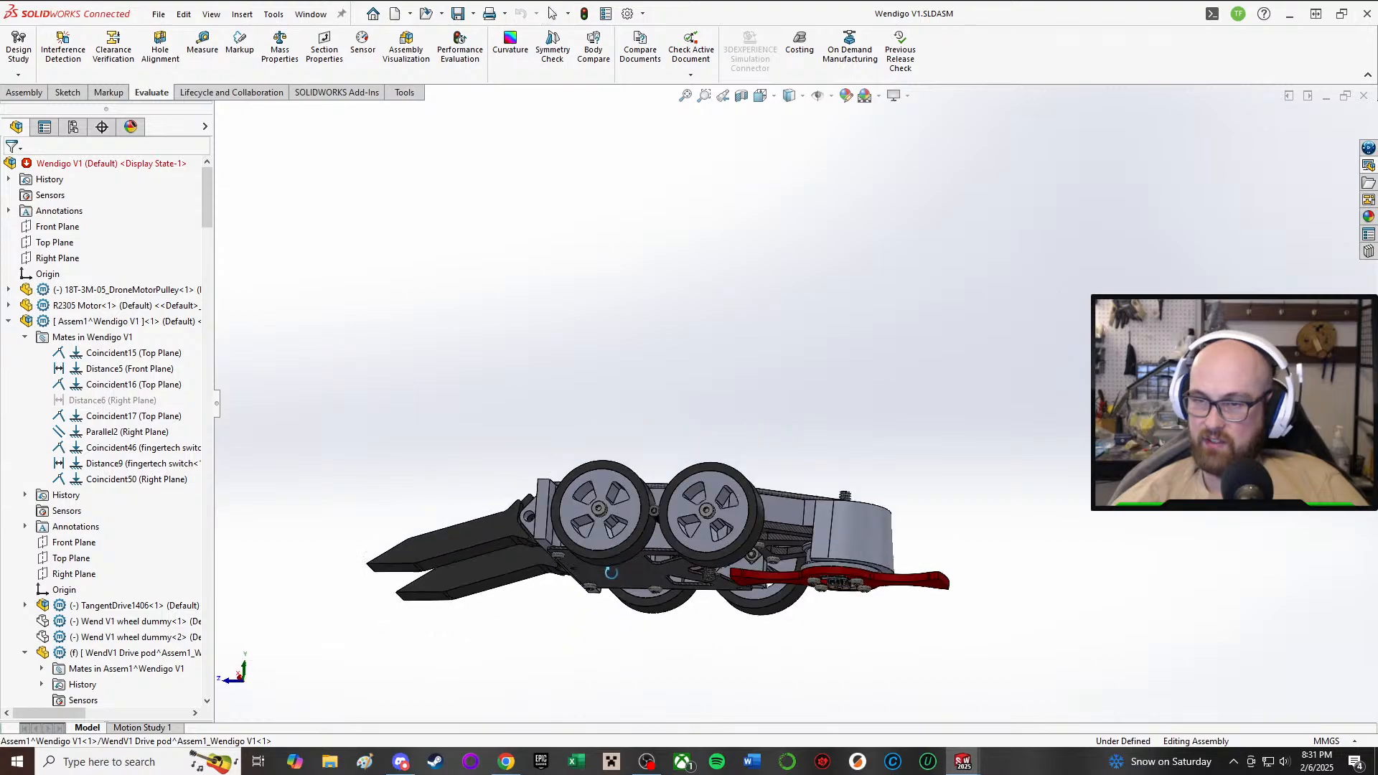
{"action": "scroll", "coordinate": [743, 590], "scroll_direction": "down", "scroll_amount": 3}
{"action": "middle_click_drag", "start_coordinate": [1073, 431], "coordinate": [1020, 503]}
{"action": "scroll", "coordinate": [915, 499], "scroll_direction": "down", "scroll_amount": 3}
{"action": "scroll", "coordinate": [845, 467], "scroll_direction": "up", "scroll_amount": 1}
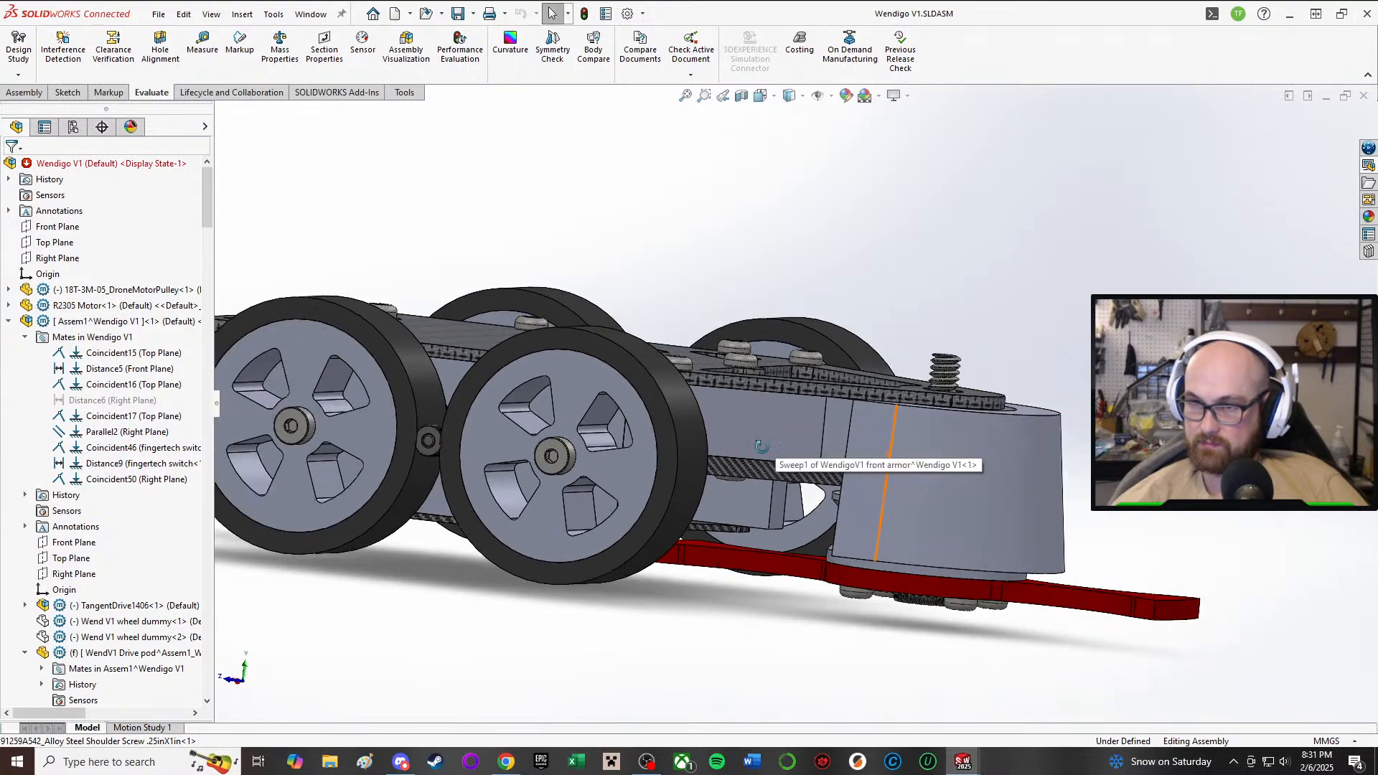
{"action": "middle_click_drag", "start_coordinate": [748, 435], "coordinate": [759, 472]}
{"action": "scroll", "coordinate": [759, 466], "scroll_direction": "down", "scroll_amount": 3}
{"action": "middle_click_drag", "start_coordinate": [779, 343], "coordinate": [787, 415]}
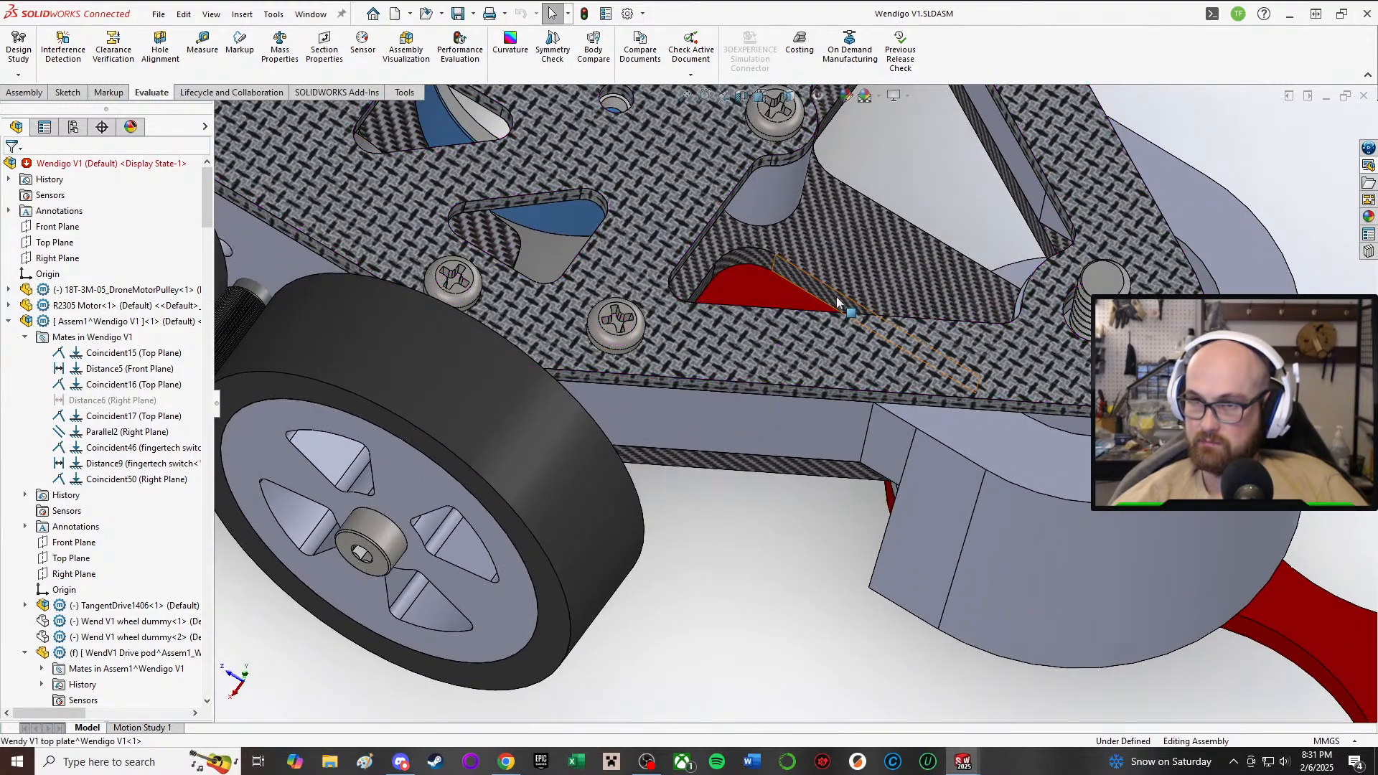
- Measure the distance from an edge of the front armor to the mid plate's face, then clear the selection
{"action": "scroll", "coordinate": [838, 296], "scroll_direction": "up", "scroll_amount": 3}
{"action": "middle_click_drag", "start_coordinate": [838, 297], "coordinate": [790, 95]}
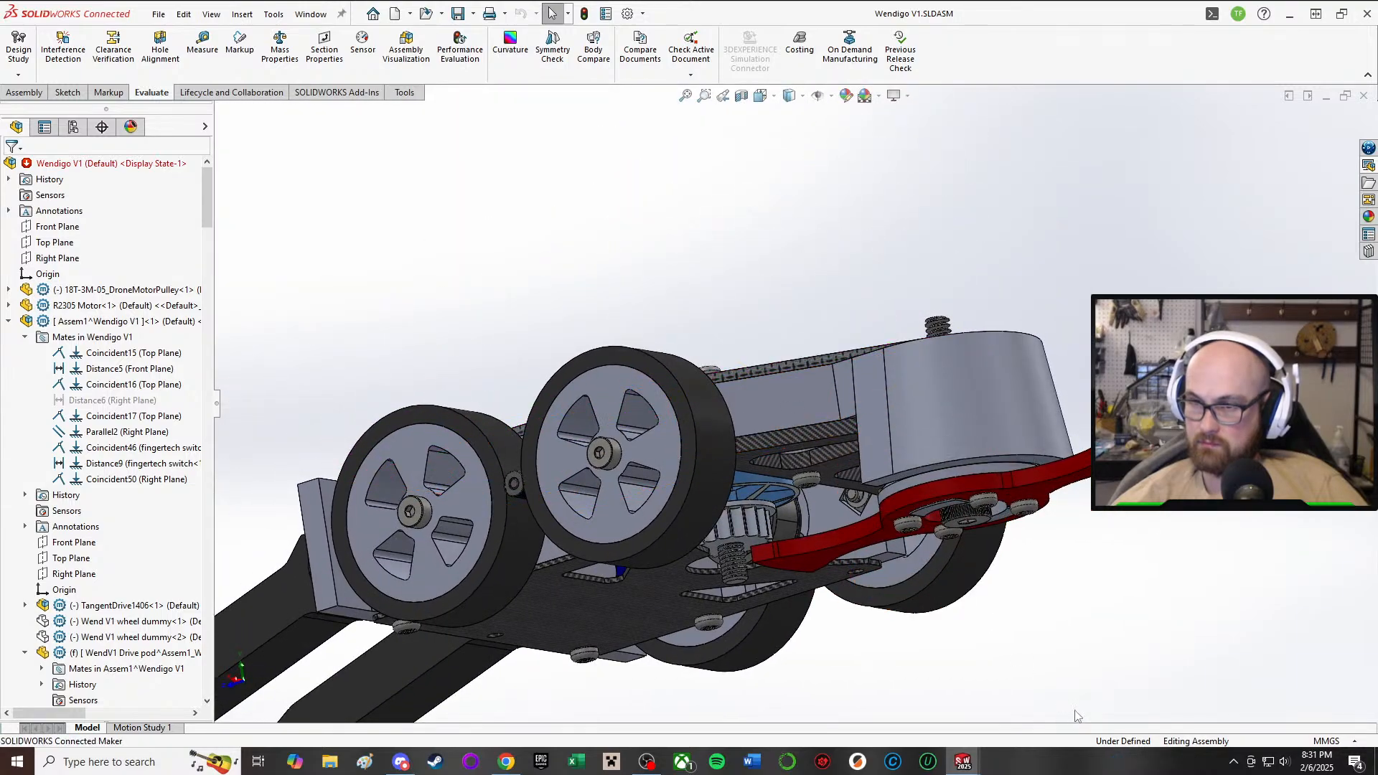
{"action": "key", "text": "m"}
{"action": "scroll", "coordinate": [782, 445], "scroll_direction": "down", "scroll_amount": 4}
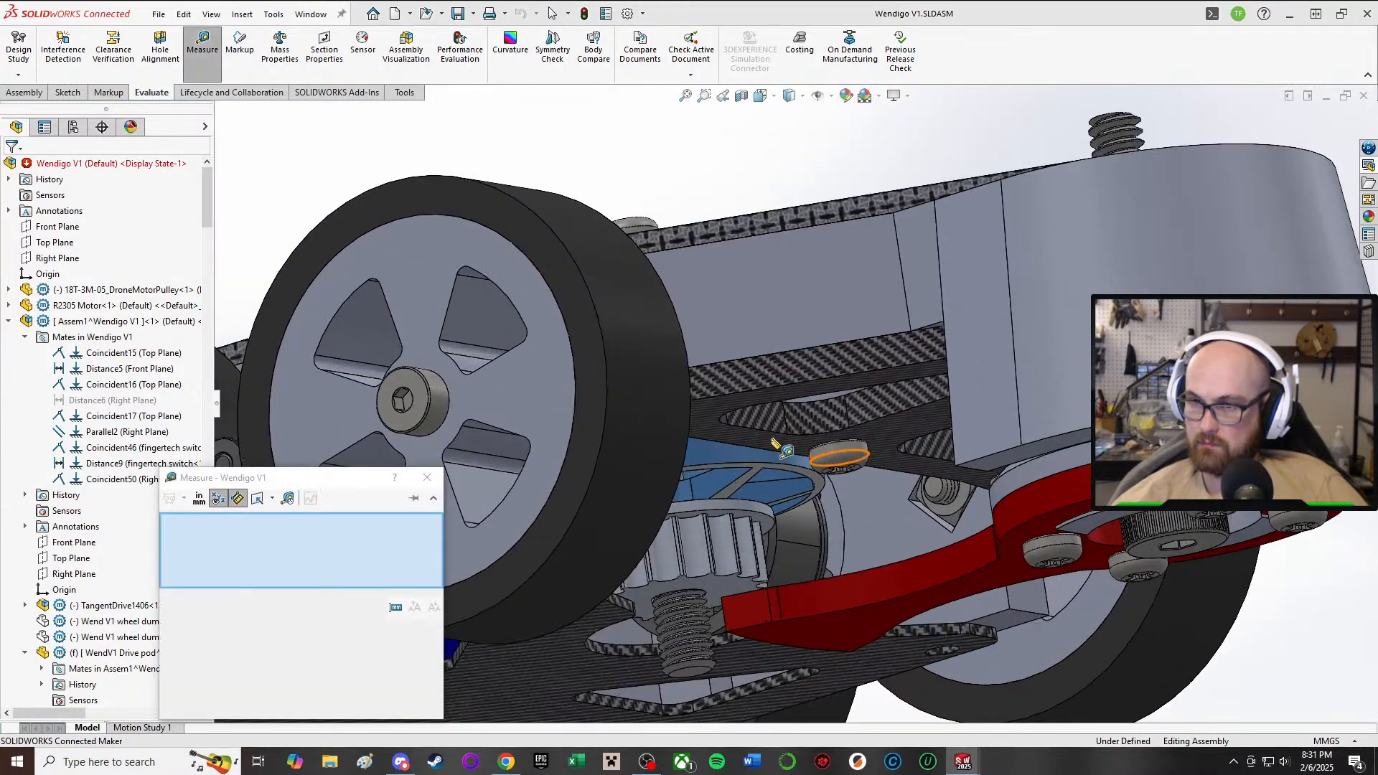
{"action": "left_click", "coordinate": [809, 353]}
{"action": "left_click", "coordinate": [810, 396]}
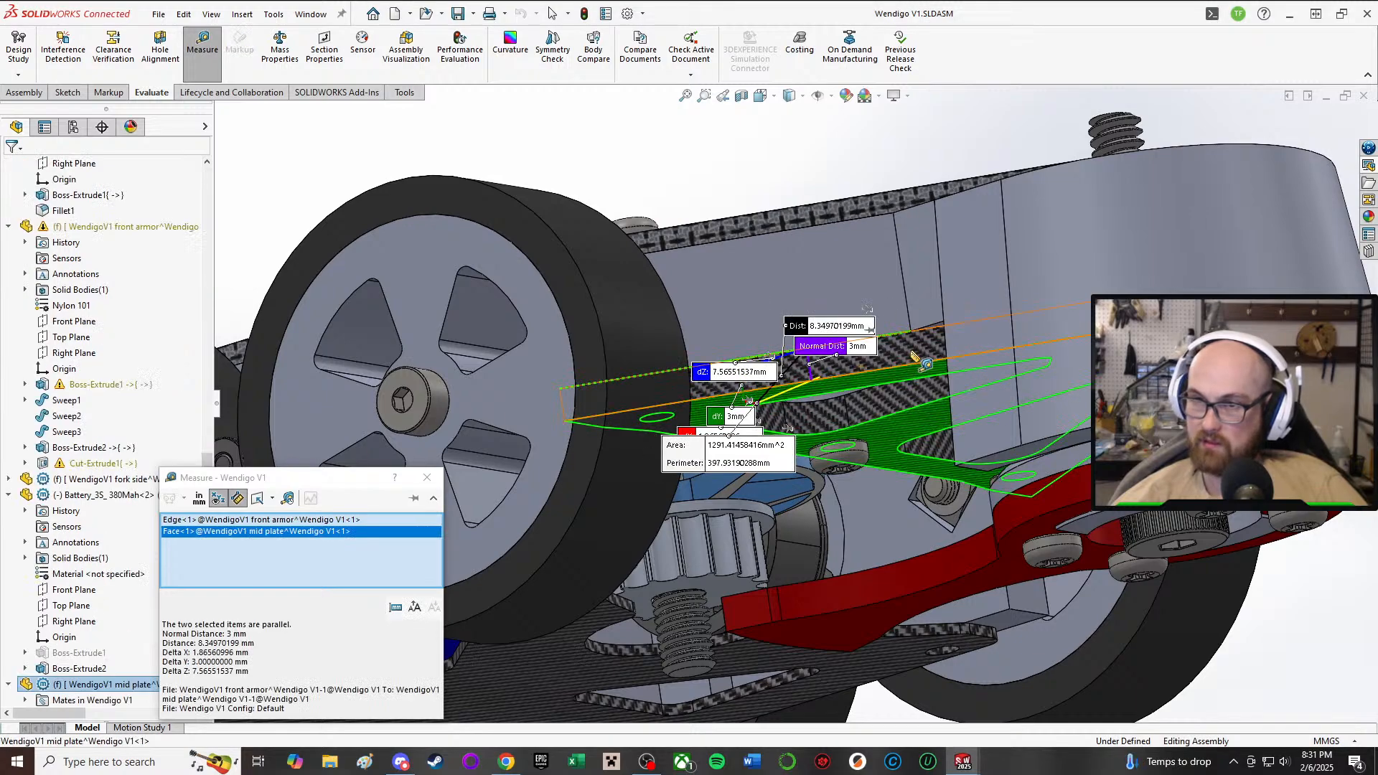
{"action": "middle_click_drag", "start_coordinate": [914, 355], "coordinate": [937, 449]}
{"action": "left_click", "coordinate": [428, 479]}
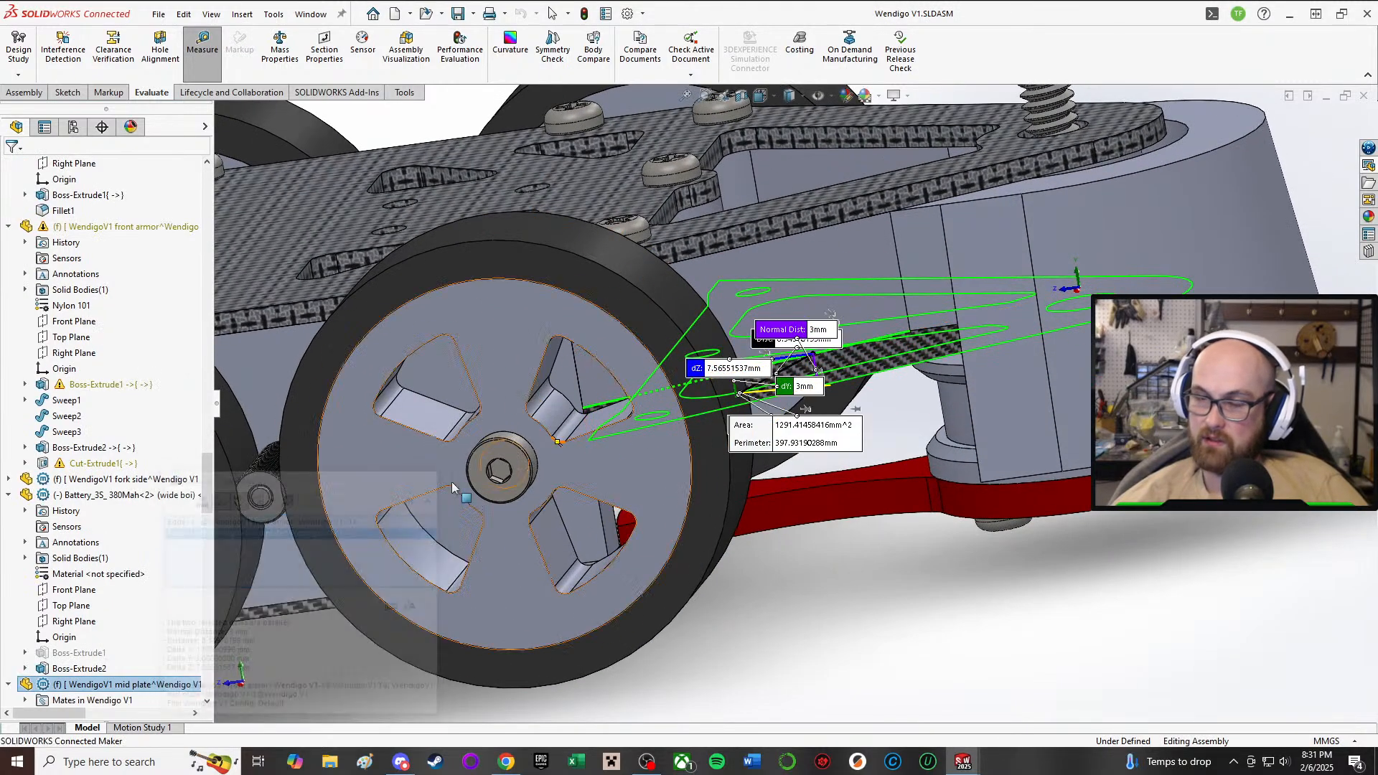
{"action": "left_click", "coordinate": [1251, 687]}
- Look over the full robot from above and below, checking the top plate, bottom plate, wheels and forks
{"action": "scroll", "coordinate": [946, 429], "scroll_direction": "up", "scroll_amount": 3}
{"action": "middle_click_drag", "start_coordinate": [854, 255], "coordinate": [1003, 338]}
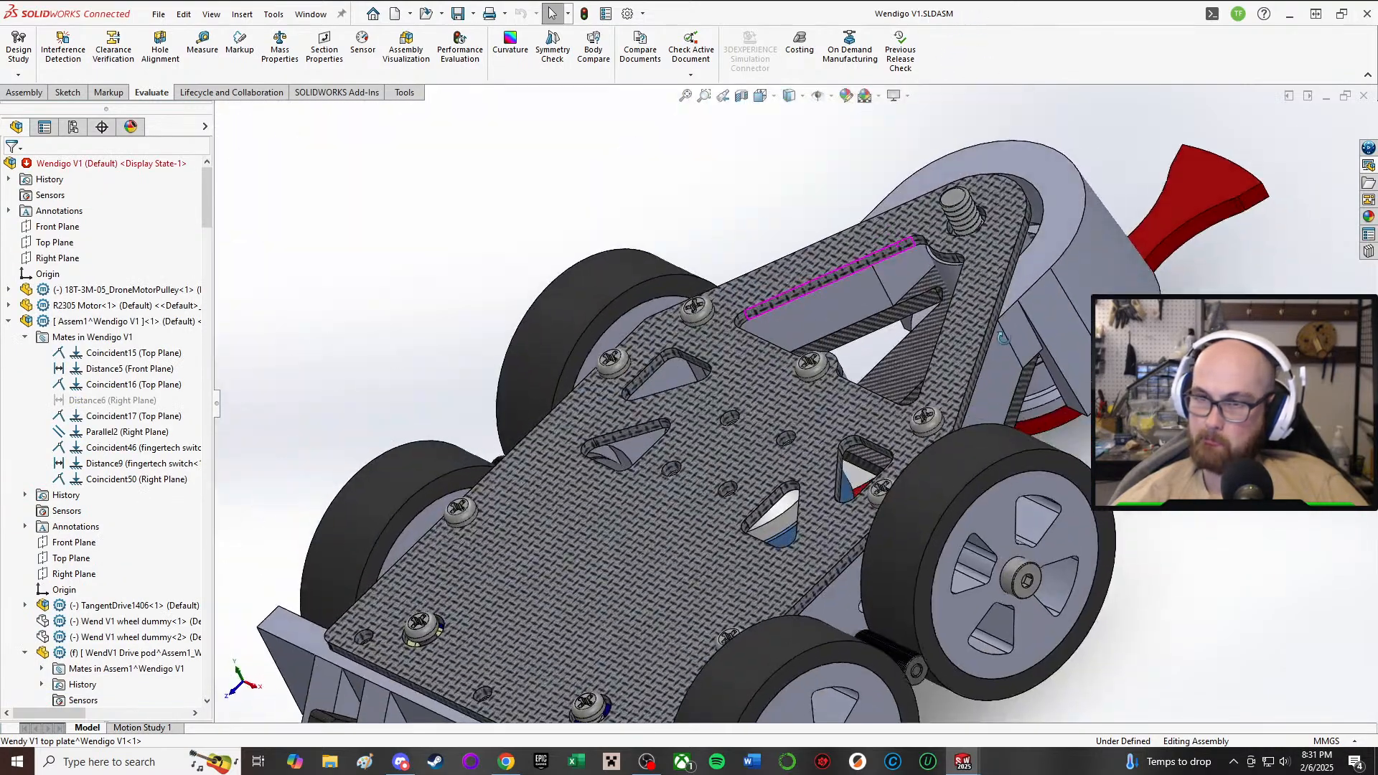
{"action": "scroll", "coordinate": [838, 613], "scroll_direction": "up", "scroll_amount": 4}
{"action": "middle_click_drag", "start_coordinate": [772, 561], "coordinate": [674, 352]}
{"action": "scroll", "coordinate": [861, 604], "scroll_direction": "down", "scroll_amount": 4}
{"action": "middle_click_drag", "start_coordinate": [860, 604], "coordinate": [771, 344]}
{"action": "scroll", "coordinate": [771, 344], "scroll_direction": "up", "scroll_amount": 4}
{"action": "scroll", "coordinate": [803, 566], "scroll_direction": "down", "scroll_amount": 4}
{"action": "middle_click_drag", "start_coordinate": [803, 566], "coordinate": [933, 384]}
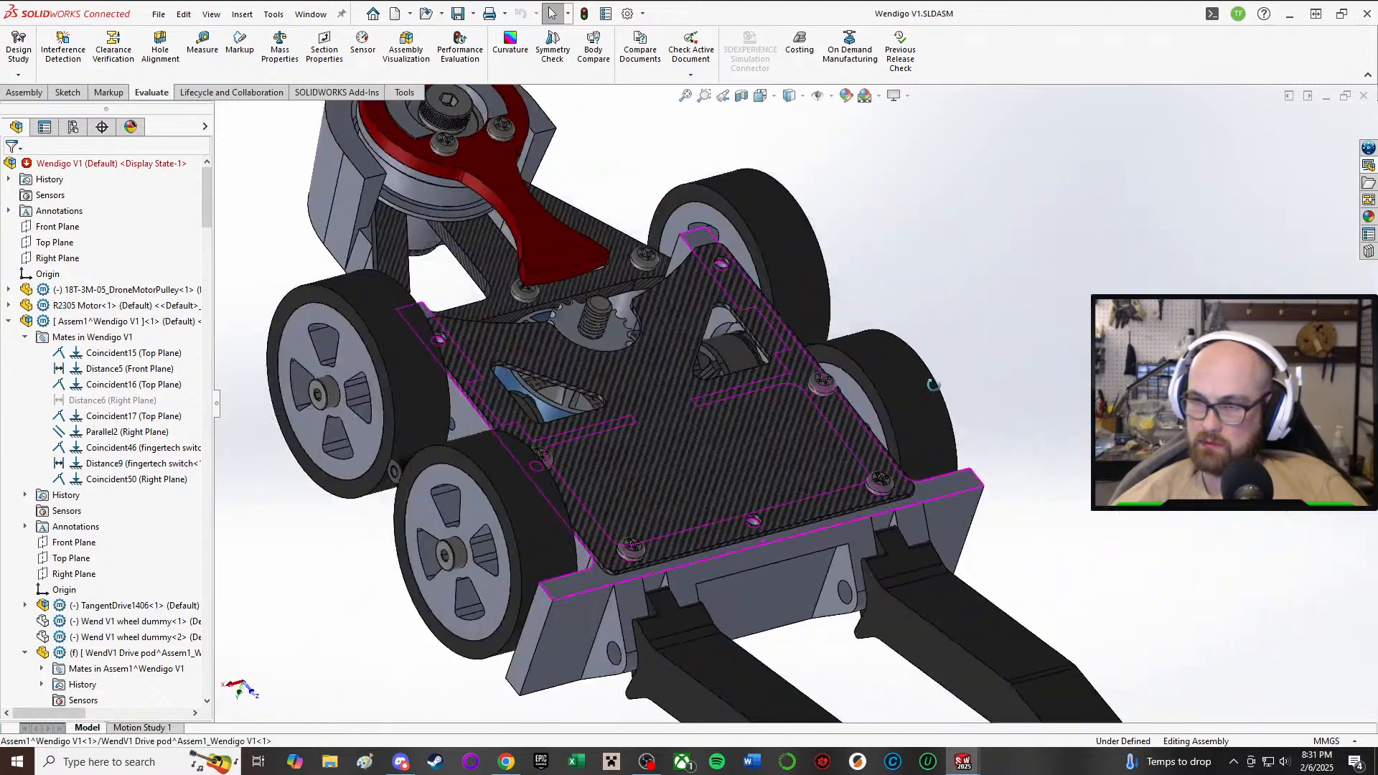
{"action": "scroll", "coordinate": [933, 387], "scroll_direction": "up", "scroll_amount": 2}
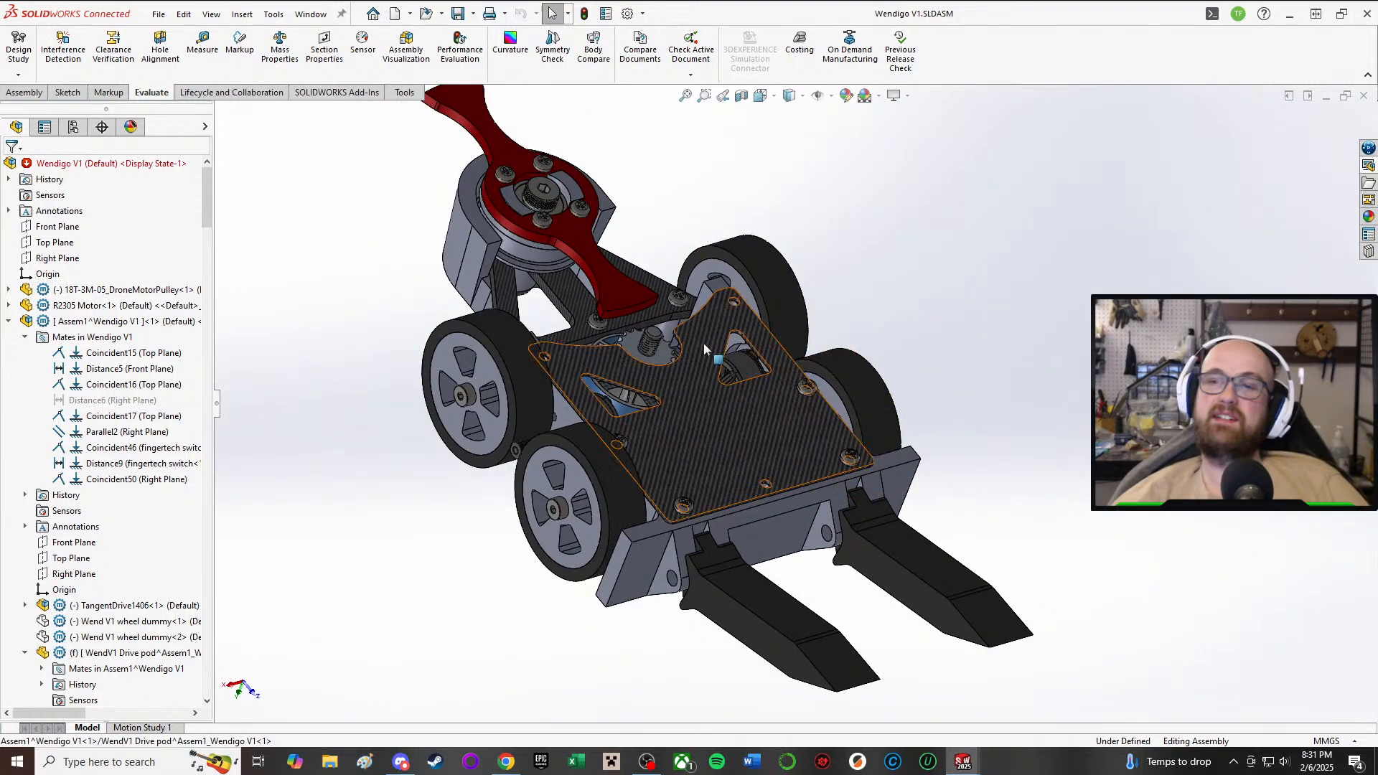
{"action": "middle_click_drag", "start_coordinate": [703, 343], "coordinate": [825, 375]}
{"action": "middle_click_drag", "start_coordinate": [804, 214], "coordinate": [711, 226]}
{"action": "scroll", "coordinate": [579, 226], "scroll_direction": "up", "scroll_amount": 6}
{"action": "scroll", "coordinate": [526, 314], "scroll_direction": "down", "scroll_amount": 4}
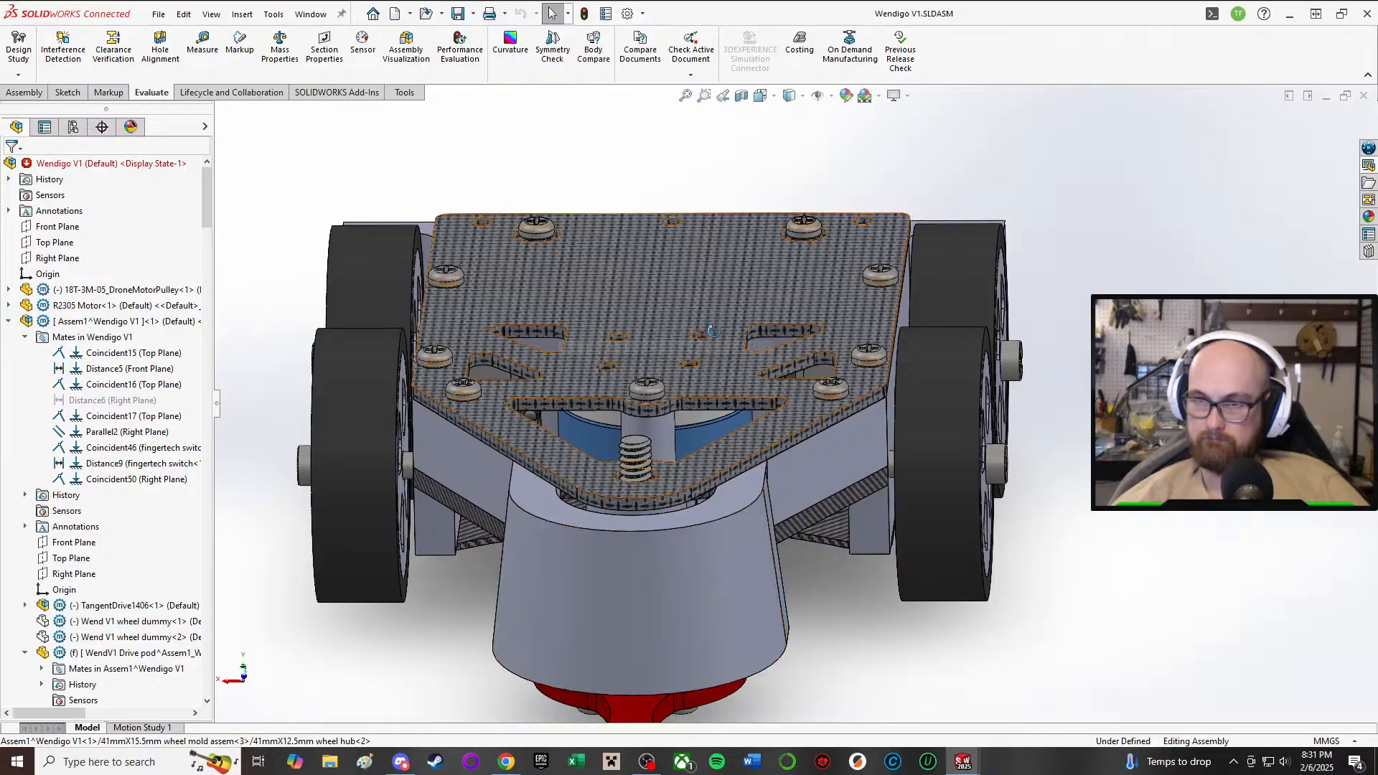
{"action": "middle_click_drag", "start_coordinate": [551, 327], "coordinate": [739, 15]}
{"action": "scroll", "coordinate": [742, 463], "scroll_direction": "up", "scroll_amount": 3}
{"action": "middle_click_drag", "start_coordinate": [742, 471], "coordinate": [711, 125]}
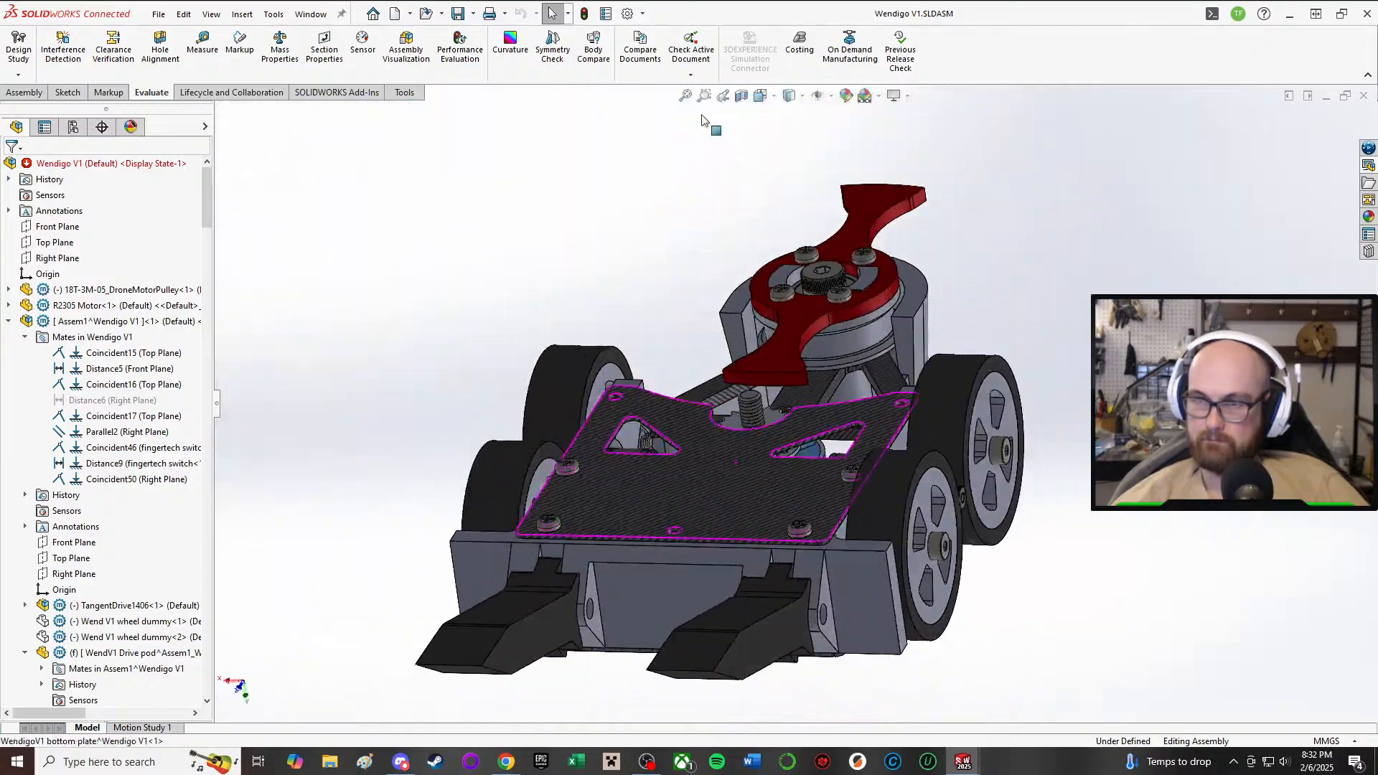
- Examine the front armor's side, the weapon blade and pulleys, and the screws in the bottom plate
{"action": "scroll", "coordinate": [806, 403], "scroll_direction": "down", "scroll_amount": 3}
{"action": "middle_click_drag", "start_coordinate": [805, 404], "coordinate": [941, 475]}
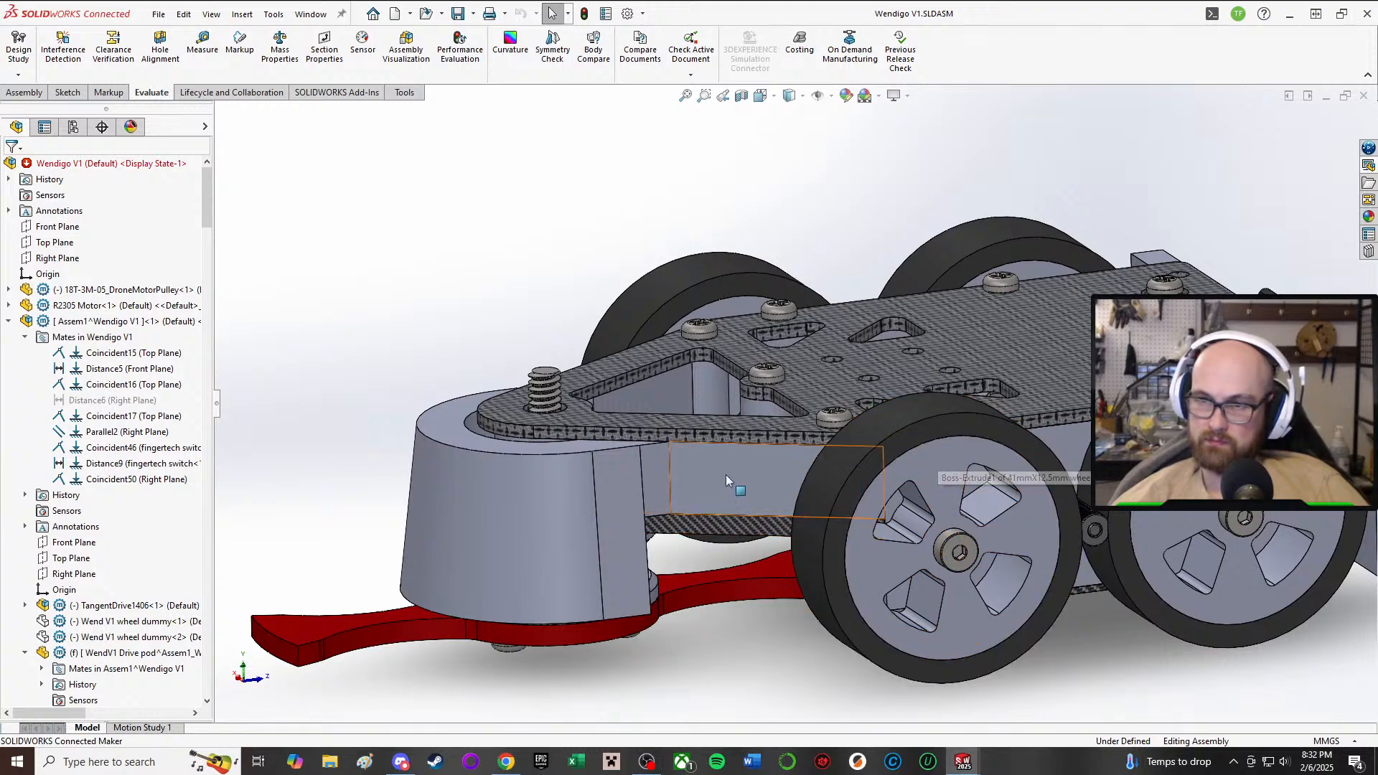
{"action": "middle_click_drag", "start_coordinate": [726, 475], "coordinate": [739, 506]}
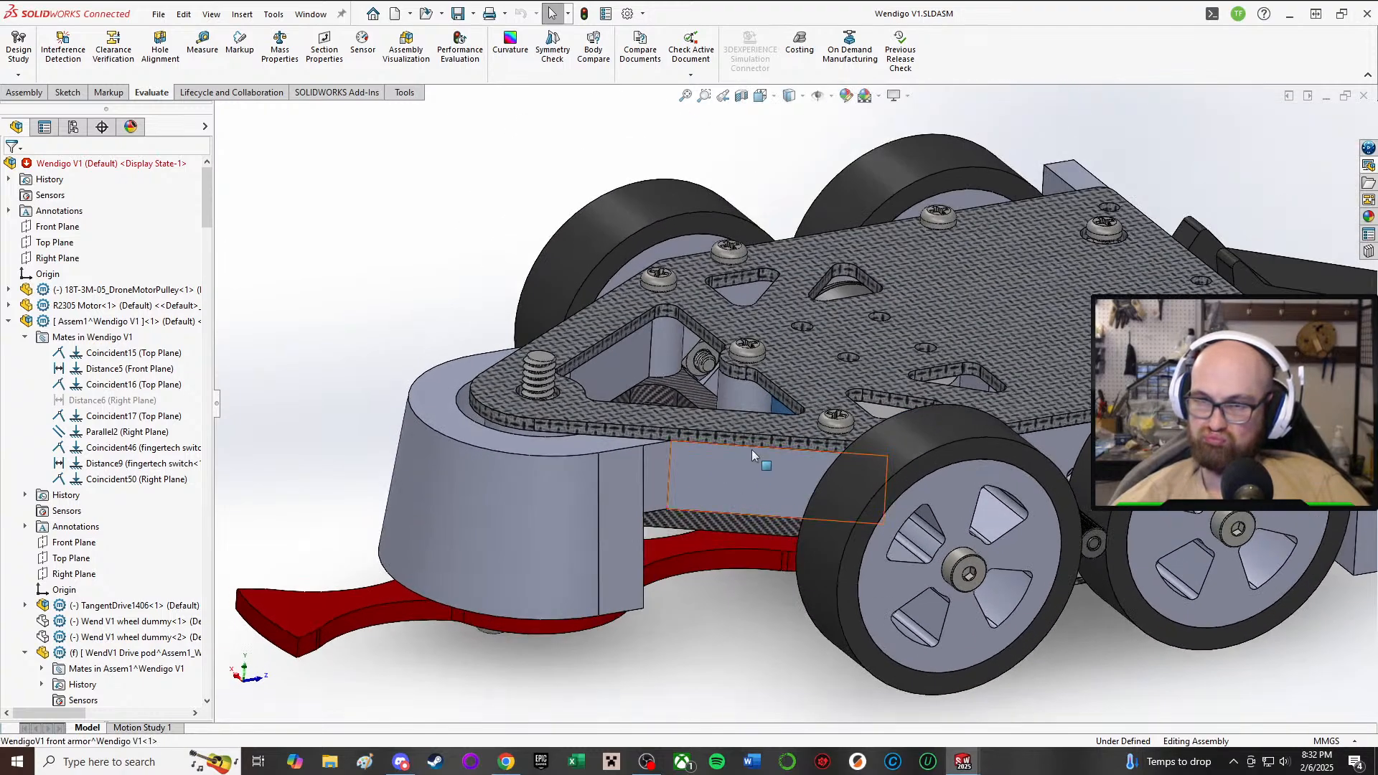
{"action": "scroll", "coordinate": [751, 450], "scroll_direction": "up", "scroll_amount": 3}
{"action": "scroll", "coordinate": [585, 467], "scroll_direction": "up", "scroll_amount": 2}
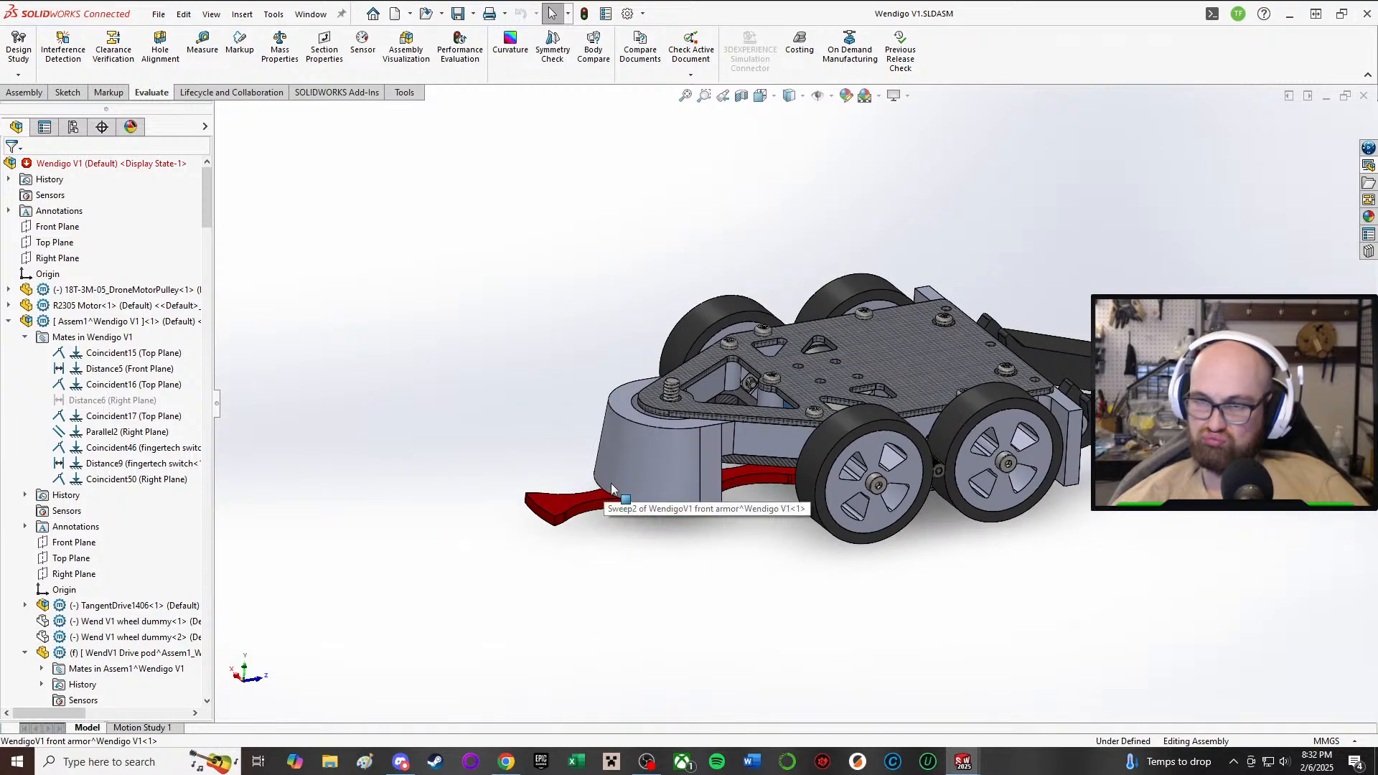
{"action": "middle_click_drag", "start_coordinate": [612, 488], "coordinate": [725, 373]}
{"action": "scroll", "coordinate": [731, 422], "scroll_direction": "down", "scroll_amount": 3}
{"action": "scroll", "coordinate": [679, 232], "scroll_direction": "down", "scroll_amount": 2}
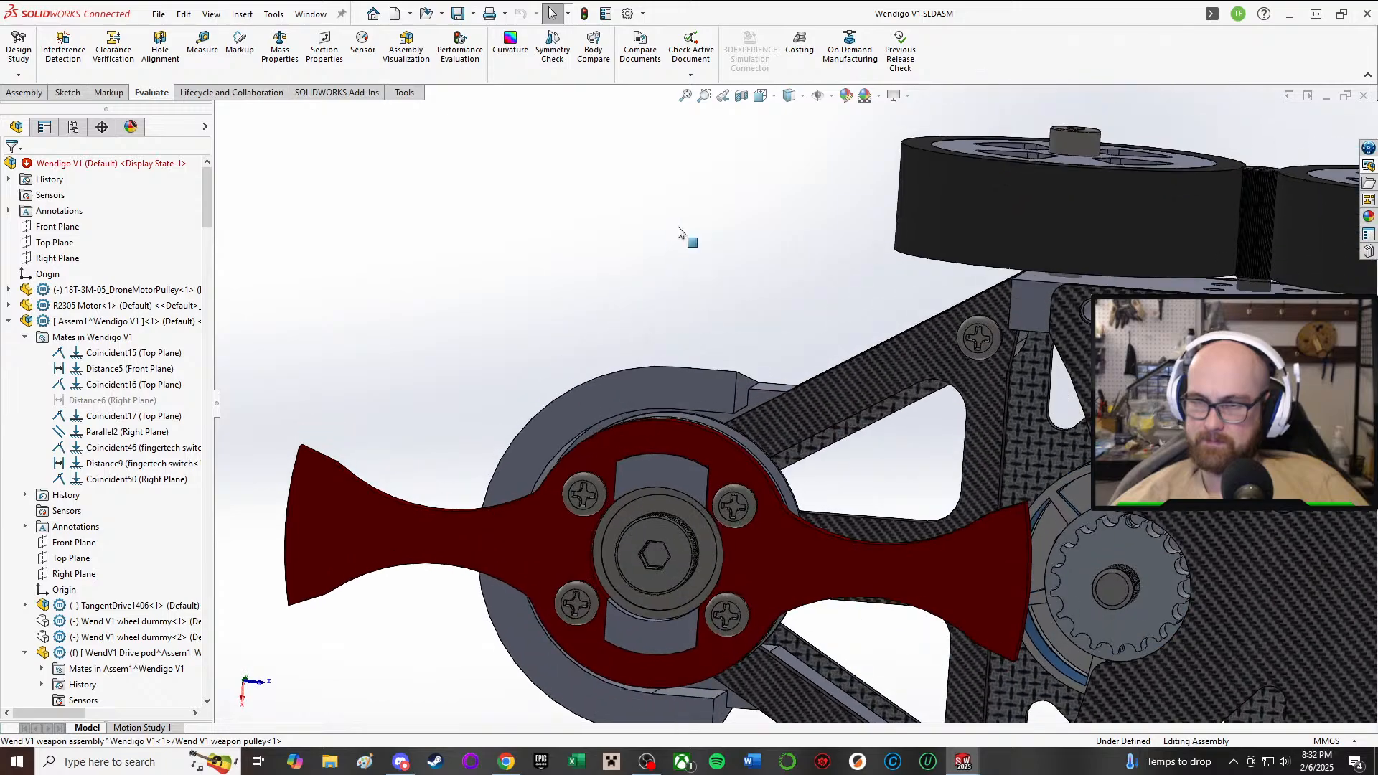
{"action": "scroll", "coordinate": [803, 591], "scroll_direction": "up", "scroll_amount": 2}
{"action": "scroll", "coordinate": [804, 585], "scroll_direction": "down", "scroll_amount": 2}
{"action": "scroll", "coordinate": [1149, 452], "scroll_direction": "down", "scroll_amount": 4}
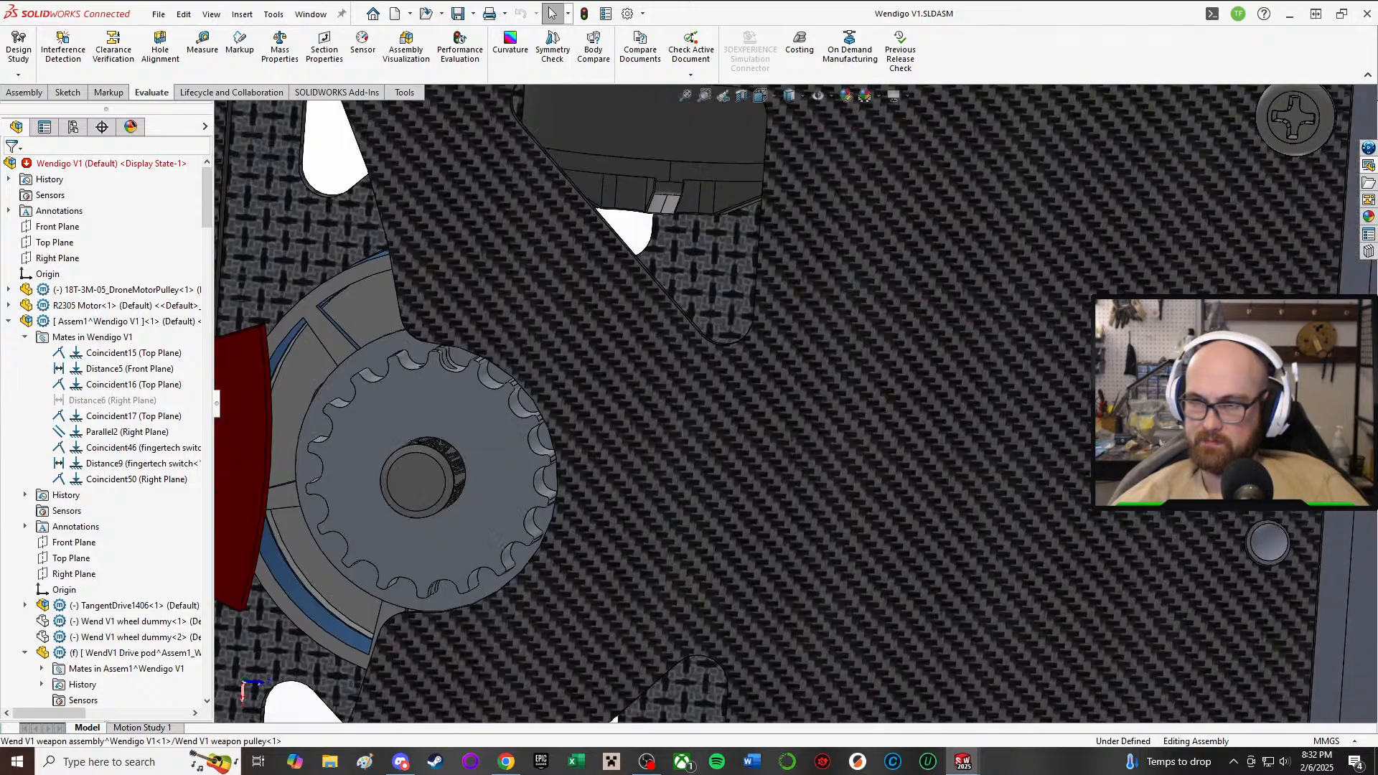
{"action": "scroll", "coordinate": [889, 489], "scroll_direction": "up", "scroll_amount": 4}
{"action": "middle_click_drag", "start_coordinate": [889, 489], "coordinate": [854, 345]}
{"action": "scroll", "coordinate": [847, 324], "scroll_direction": "down", "scroll_amount": 3}
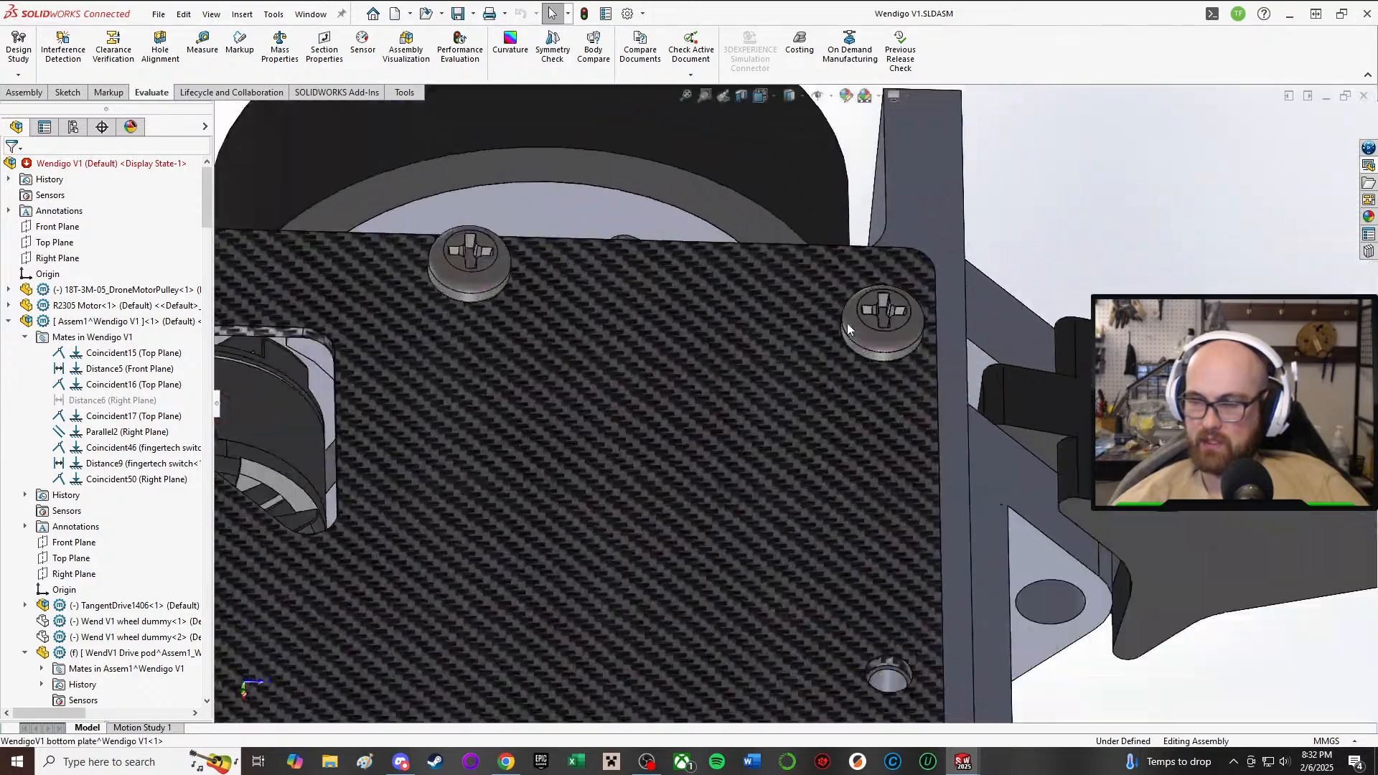
{"action": "scroll", "coordinate": [847, 323], "scroll_direction": "up", "scroll_amount": 5}
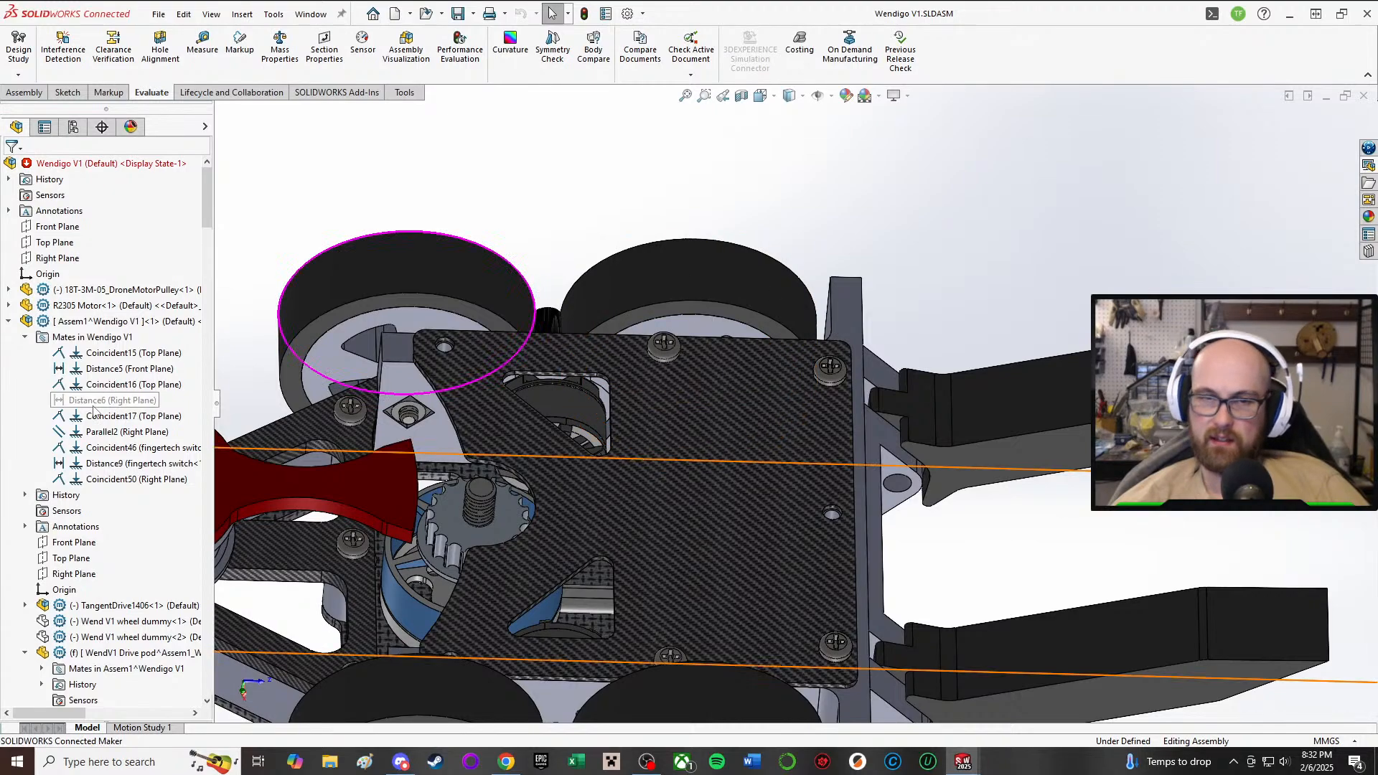
- Collapse the expanded components in the assembly's feature tree, from the Assem1 drive subassembly down to the front spacer
{"action": "scroll", "coordinate": [93, 402], "scroll_direction": "down", "scroll_amount": 4}
{"action": "scroll", "coordinate": [43, 323], "scroll_direction": "up", "scroll_amount": 3}
{"action": "left_click", "coordinate": [8, 276]}
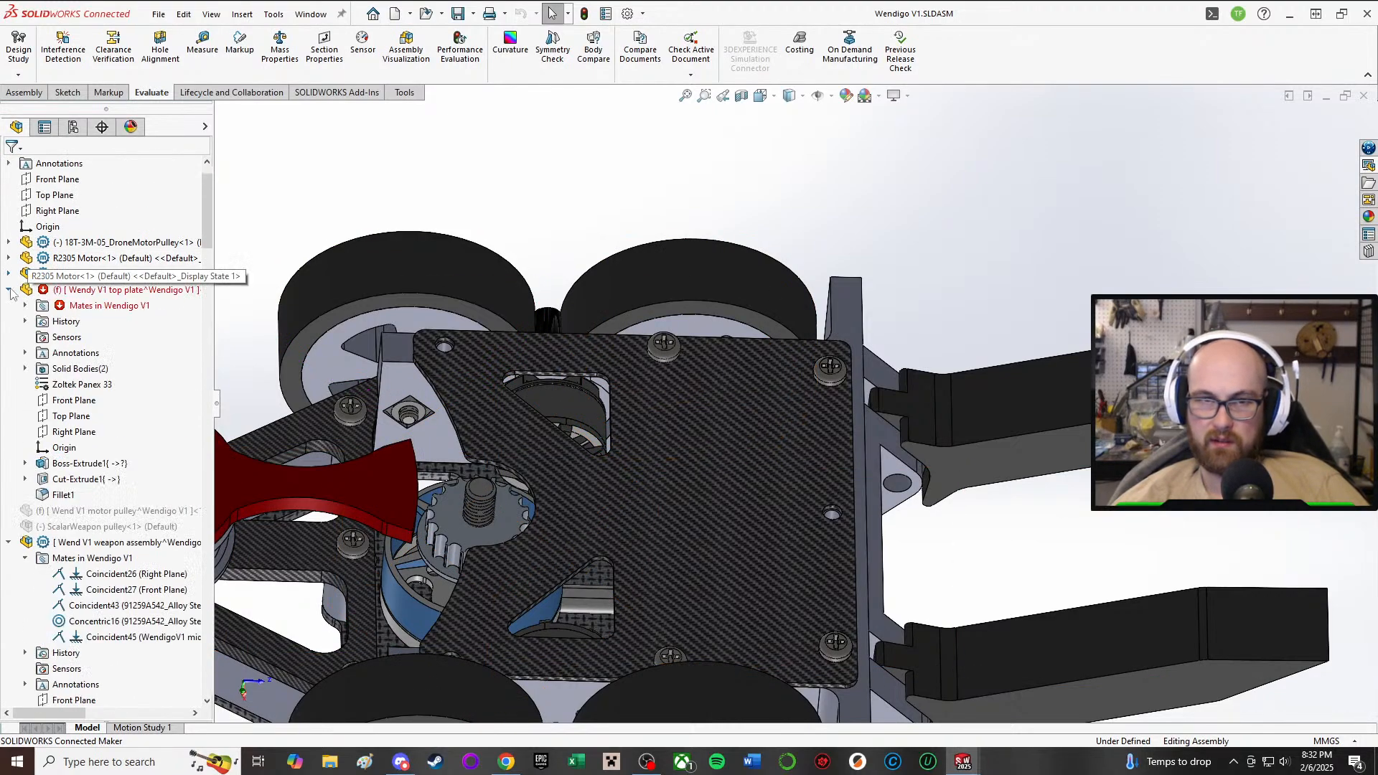
{"action": "left_click", "coordinate": [9, 291]}
{"action": "left_click", "coordinate": [8, 338]}
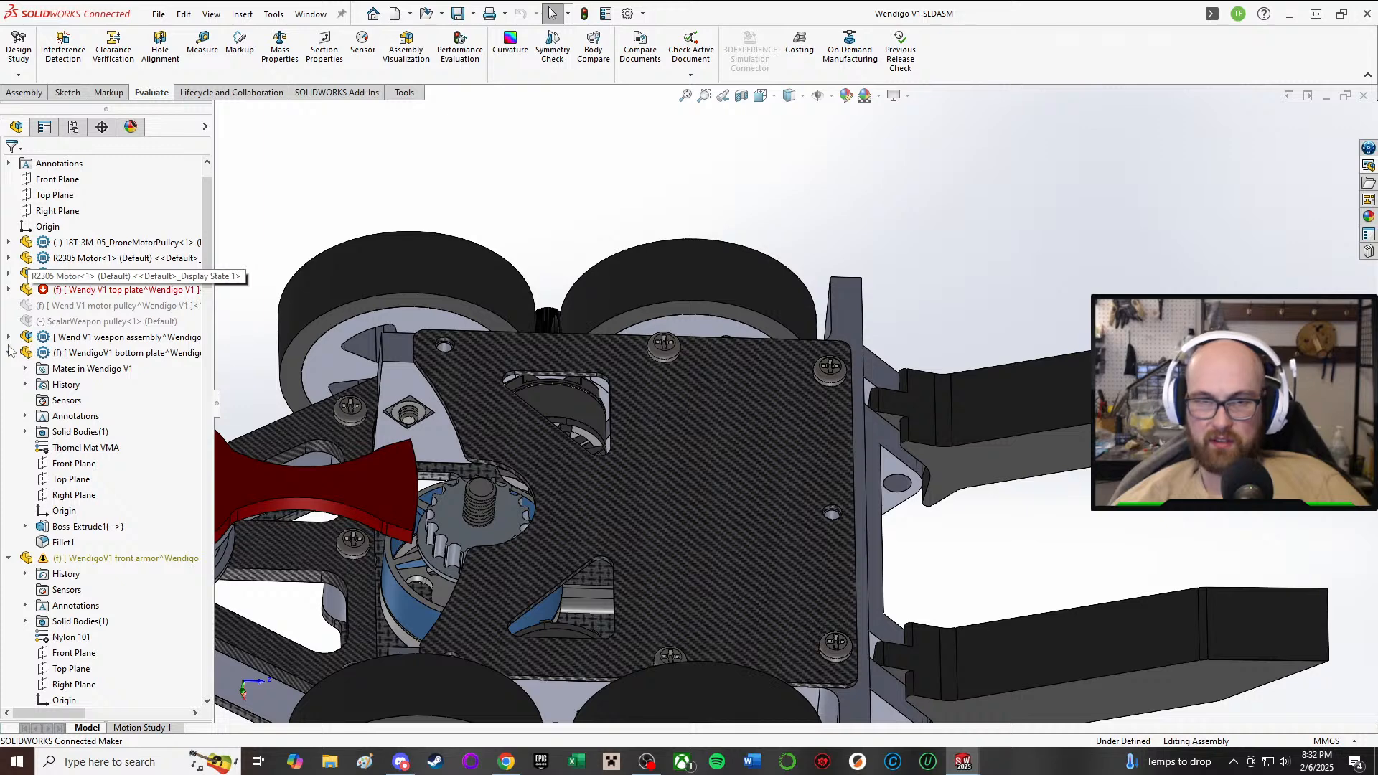
{"action": "left_click", "coordinate": [8, 352]}
{"action": "left_click", "coordinate": [7, 369]}
{"action": "left_click", "coordinate": [8, 400]}
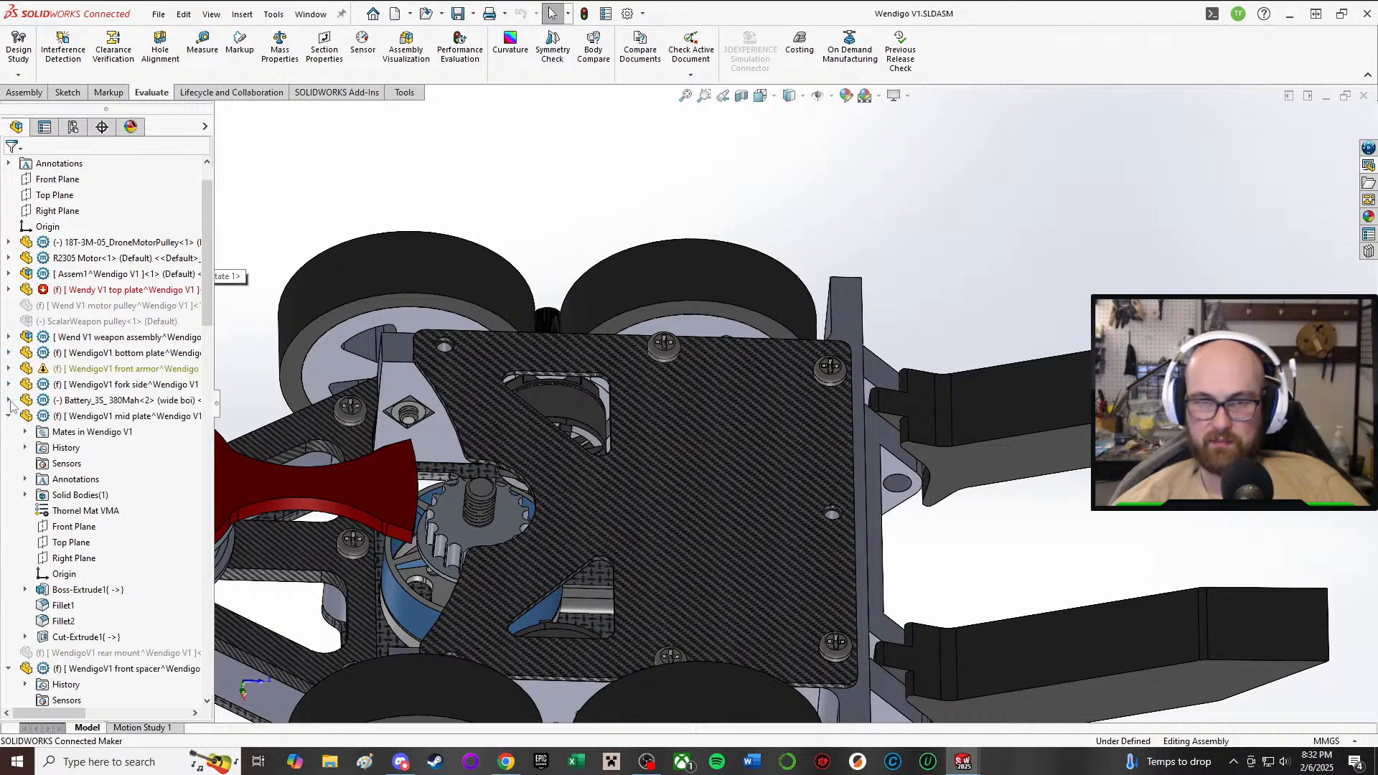
{"action": "left_click", "coordinate": [9, 416]}
{"action": "left_click", "coordinate": [7, 449]}
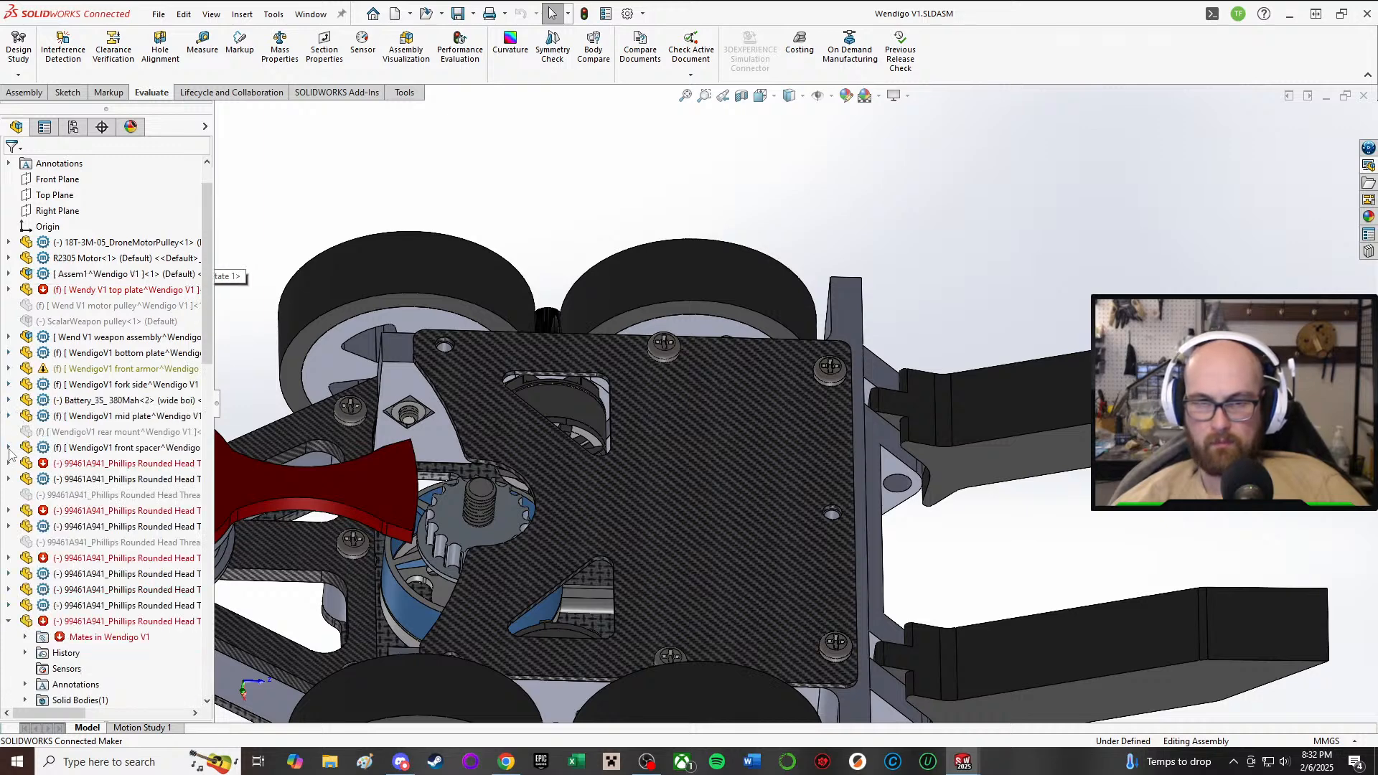
- Unsuppress the two suppressed M3x8mm Phillips rounded head screws, check the bottom plate, and save the Wendigo V1 assembly
{"action": "left_click", "coordinate": [104, 498]}
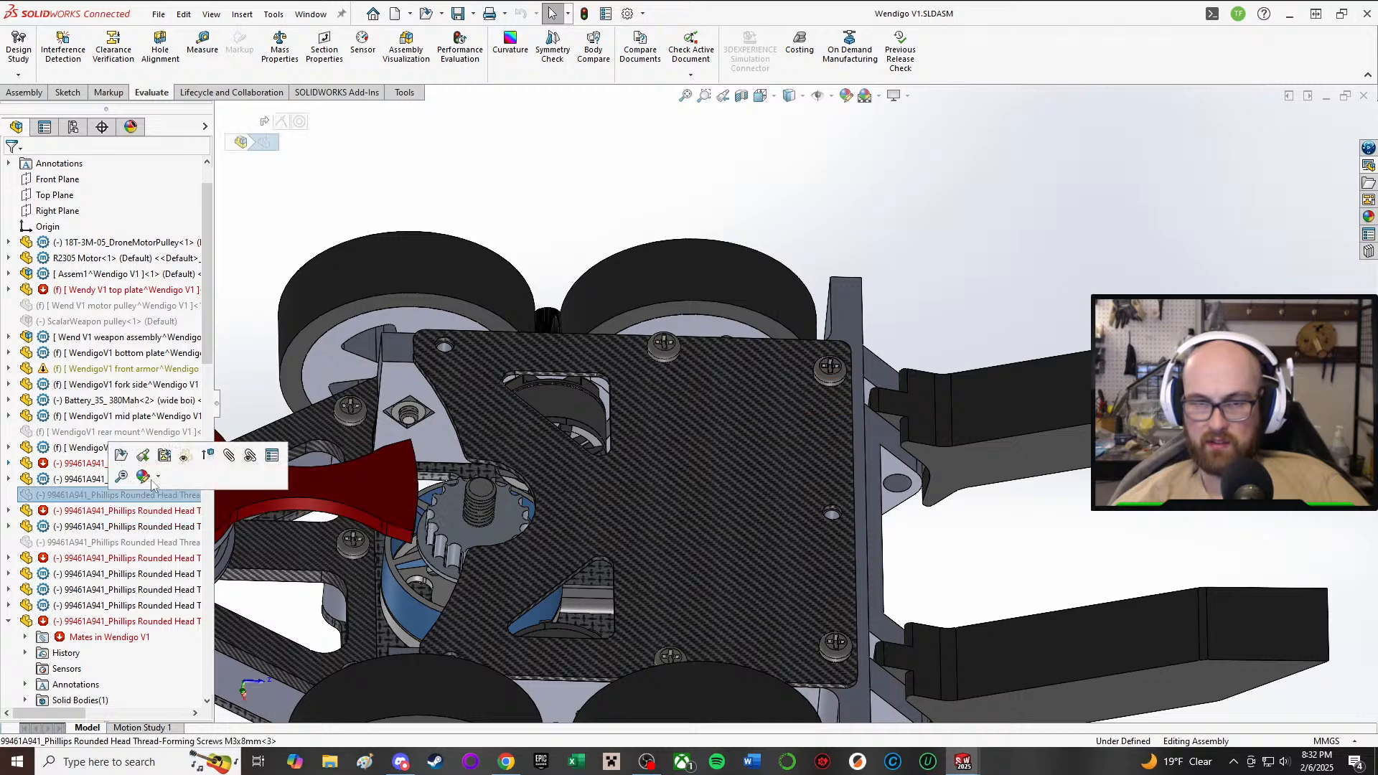
{"action": "left_click", "coordinate": [115, 543]}
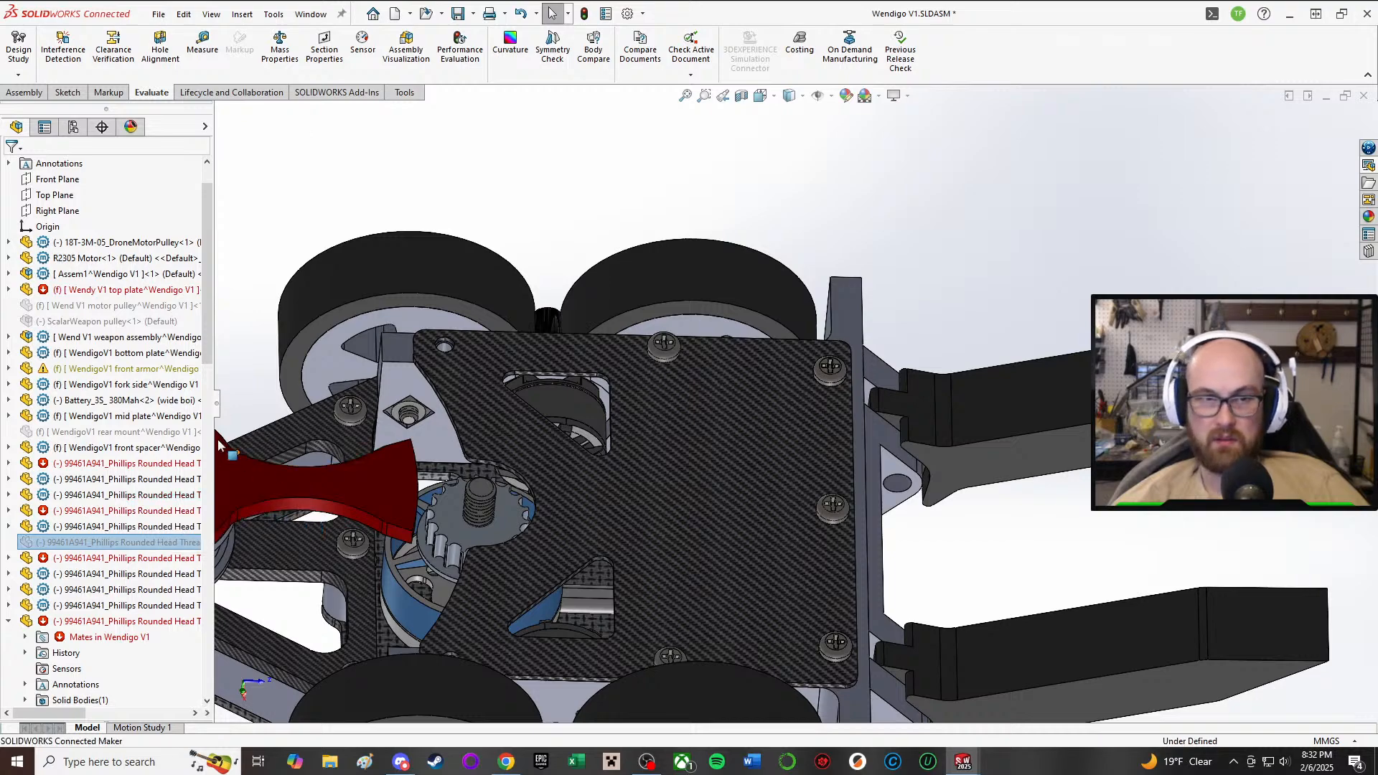
{"action": "middle_click_drag", "start_coordinate": [507, 396], "coordinate": [512, 533]}
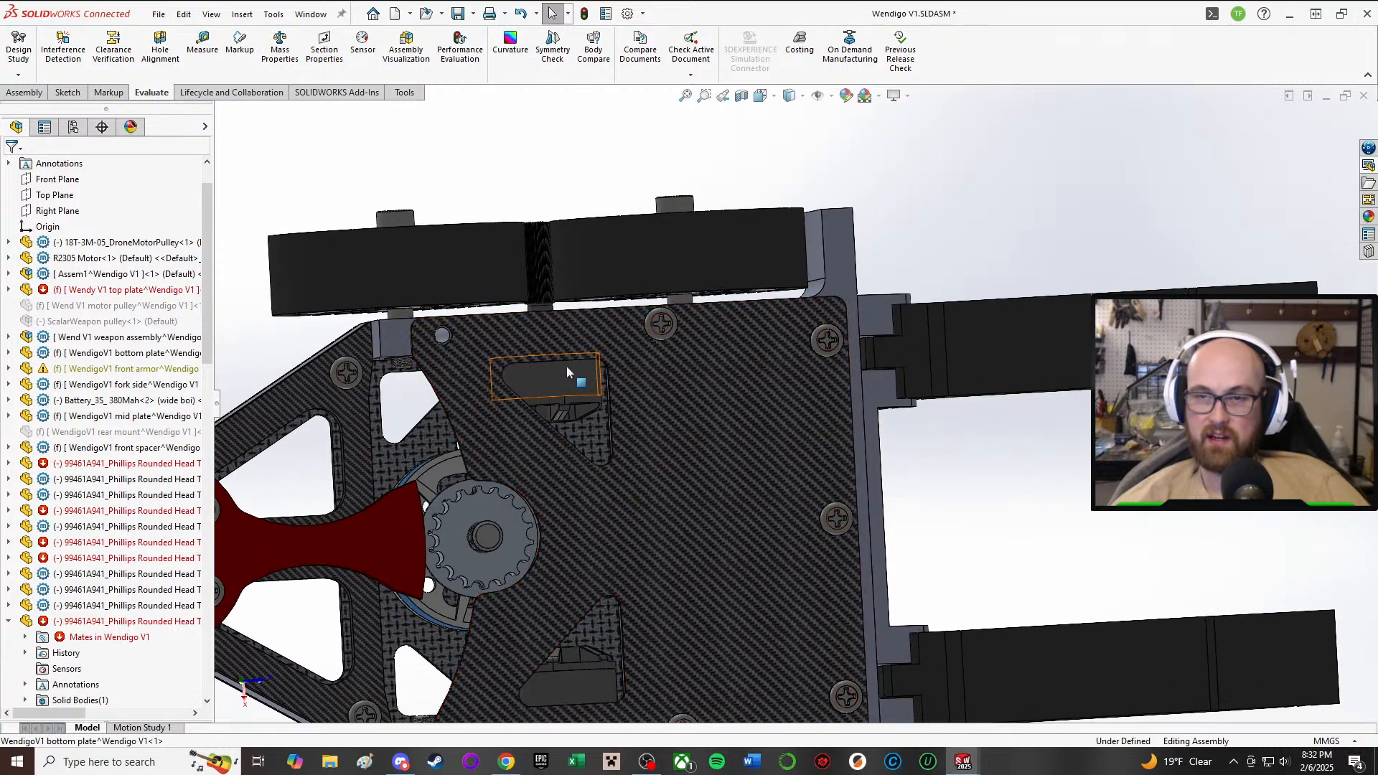
{"action": "scroll", "coordinate": [572, 375], "scroll_direction": "up", "scroll_amount": 3}
{"action": "scroll", "coordinate": [331, 369], "scroll_direction": "down", "scroll_amount": 1}
{"action": "scroll", "coordinate": [167, 488], "scroll_direction": "down", "scroll_amount": 2}
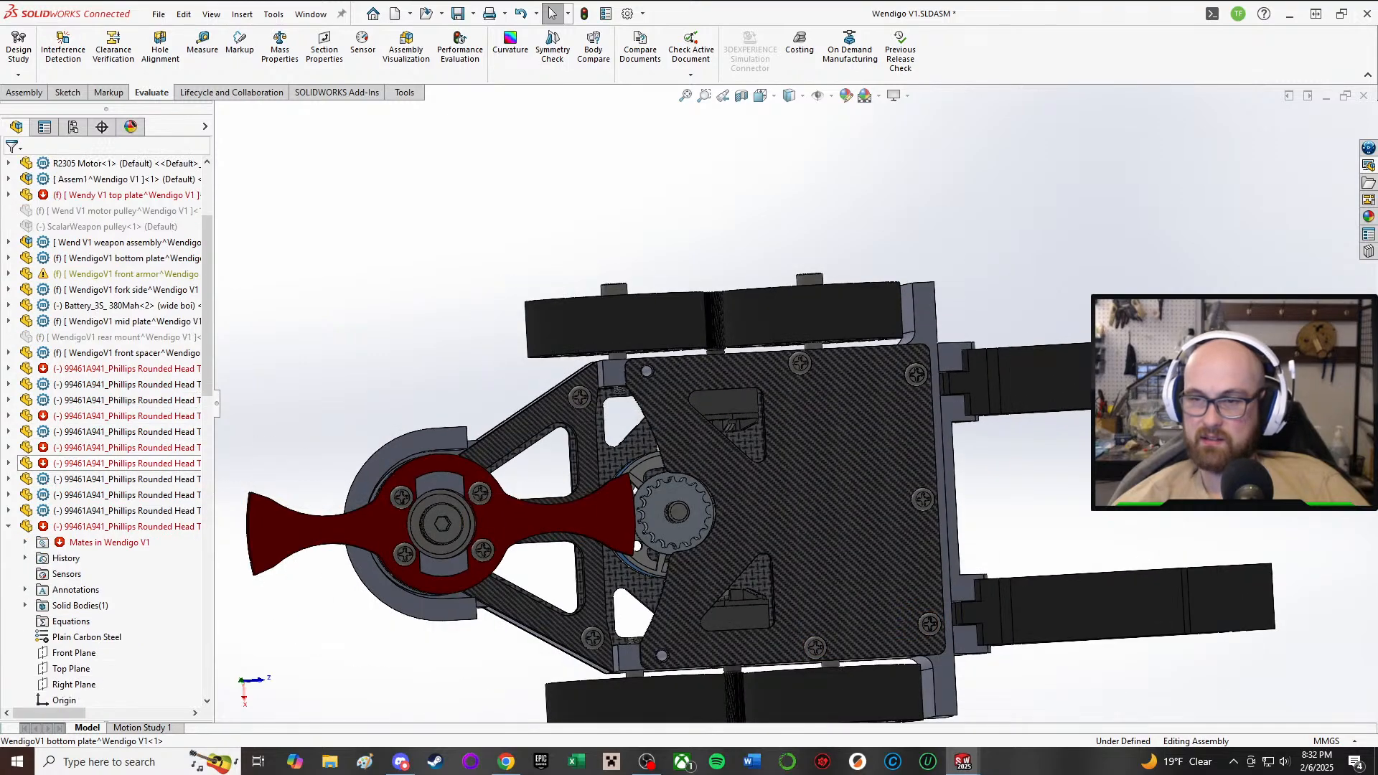
{"action": "middle_click_drag", "start_coordinate": [876, 488], "coordinate": [875, 428]}
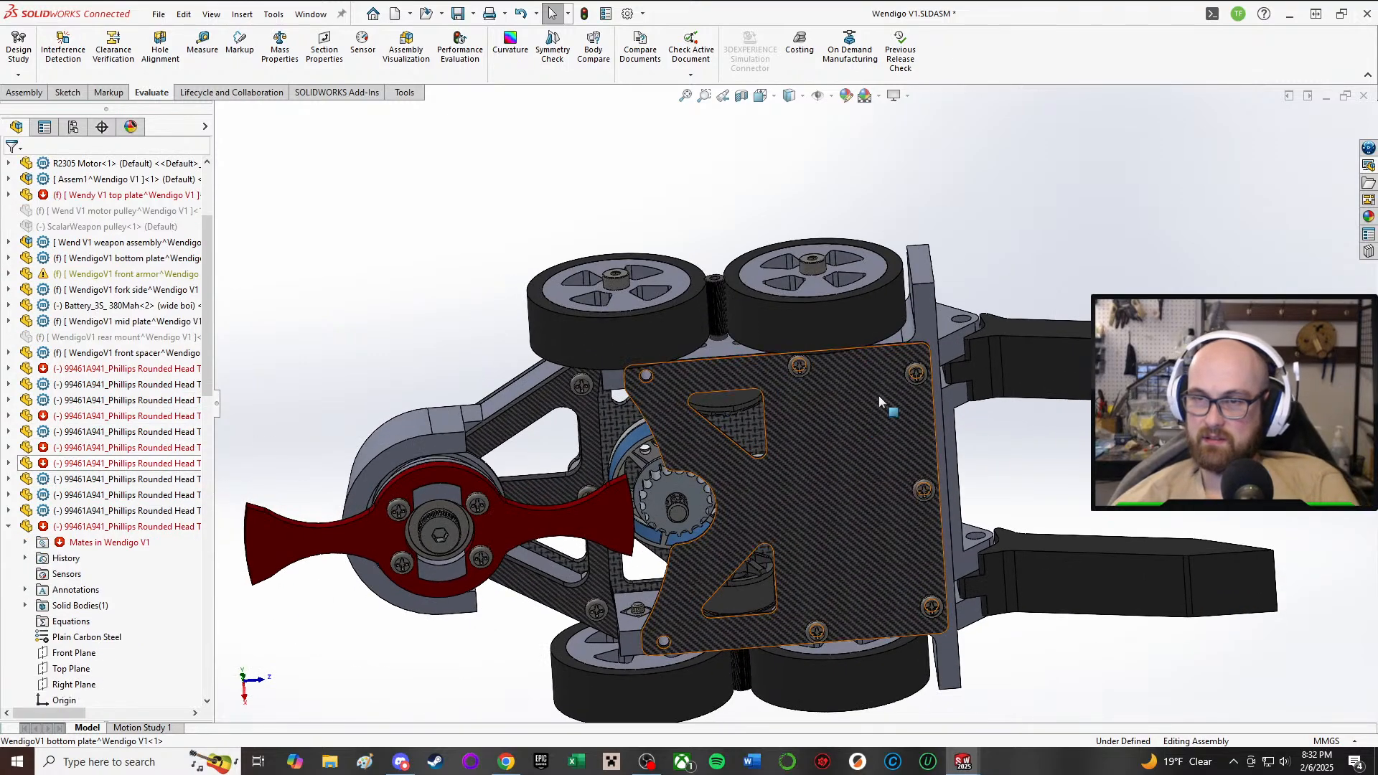
{"action": "left_click", "coordinate": [457, 13]}
{"action": "left_click", "coordinate": [286, 224]}
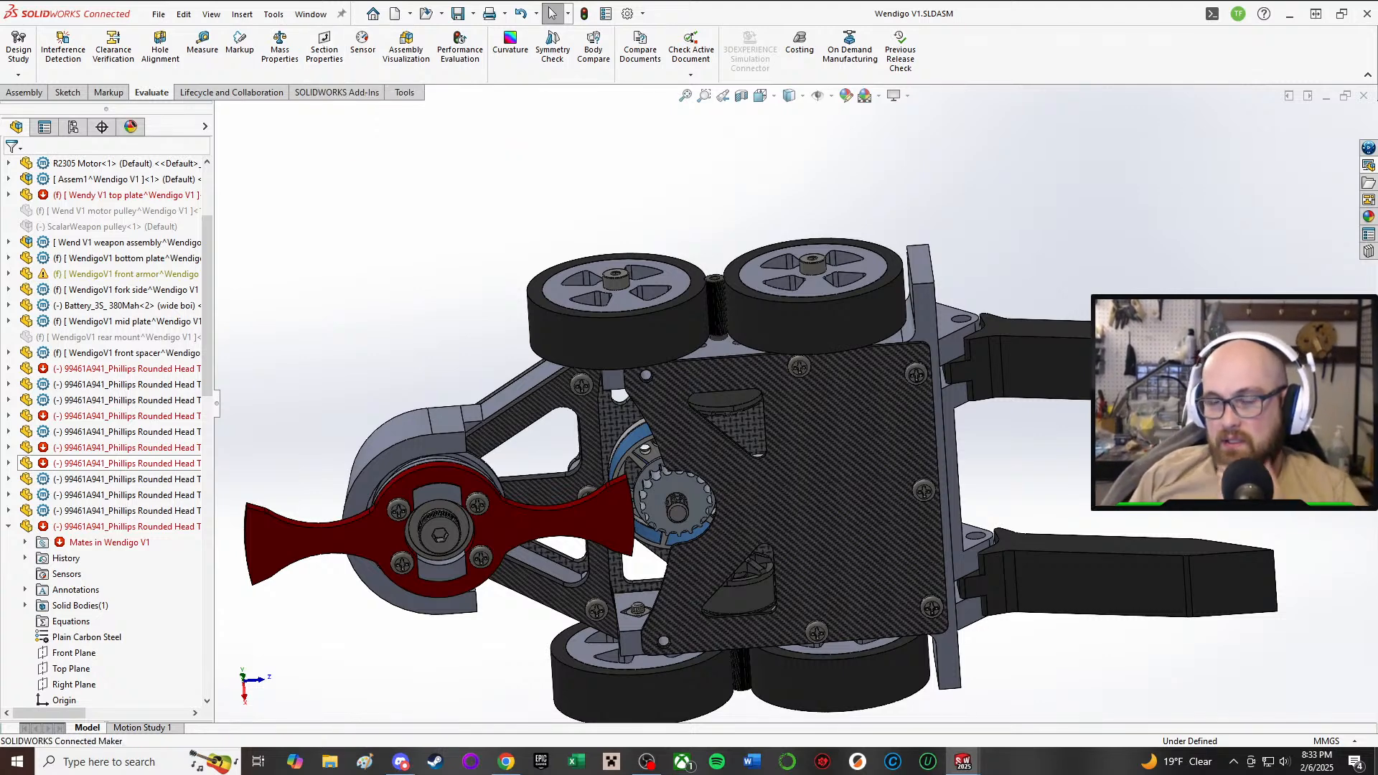
- Examine the wheels, hubs and axles along the robot's side and their fit against the plates and fork side part
{"action": "middle_click_drag", "start_coordinate": [877, 270], "coordinate": [865, 507]}
{"action": "scroll", "coordinate": [893, 282], "scroll_direction": "down", "scroll_amount": 4}
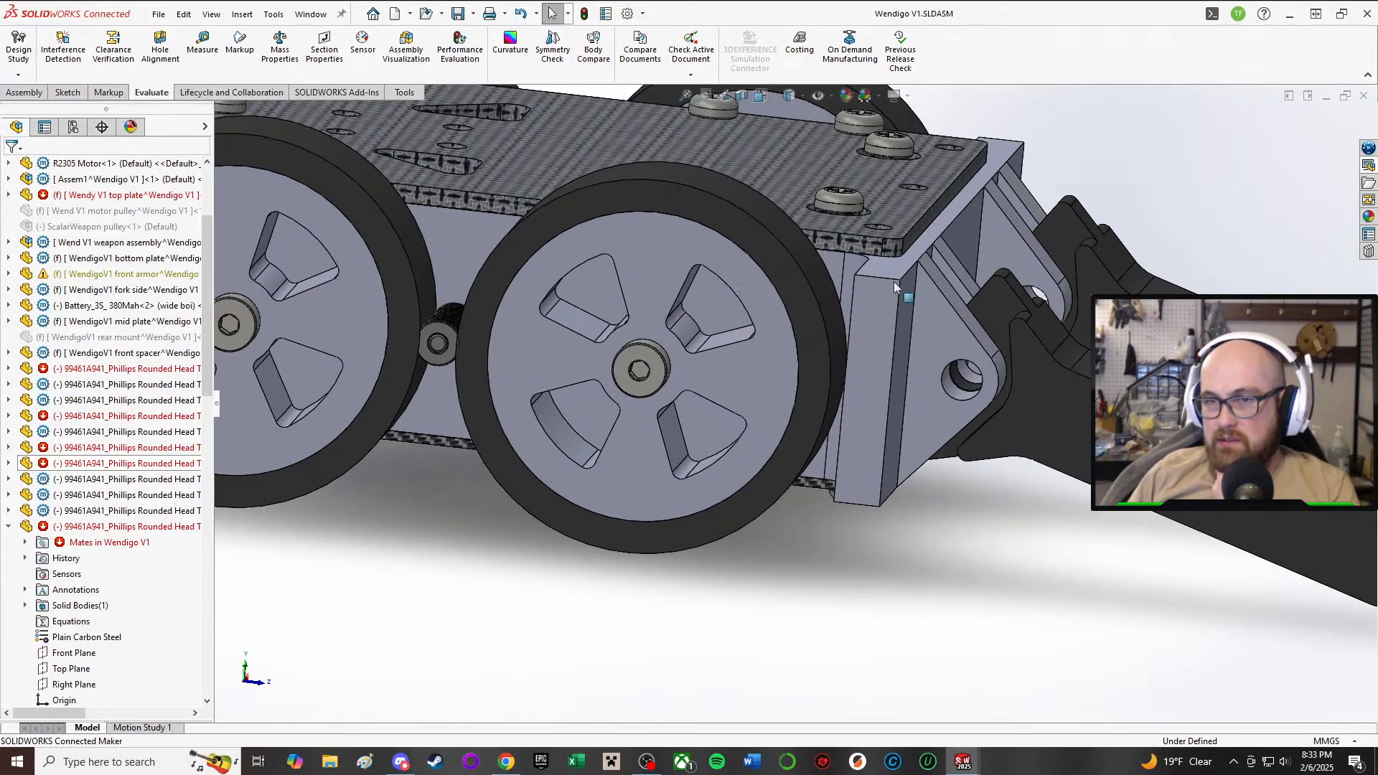
{"action": "middle_click_drag", "start_coordinate": [603, 348], "coordinate": [655, 348]}
{"action": "scroll", "coordinate": [636, 341], "scroll_direction": "down", "scroll_amount": 2}
{"action": "middle_click_drag", "start_coordinate": [459, 313], "coordinate": [573, 375]}
{"action": "scroll", "coordinate": [572, 375], "scroll_direction": "up", "scroll_amount": 3}
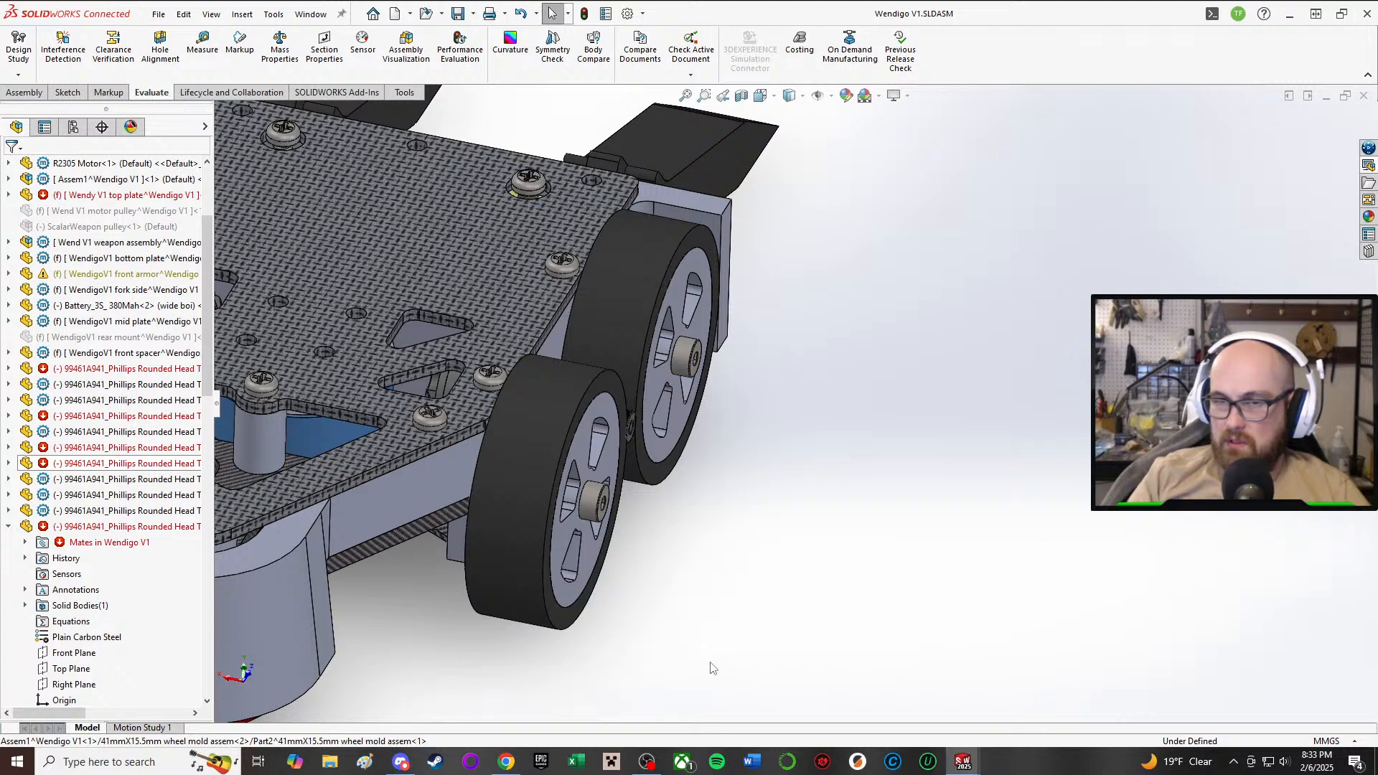
{"action": "scroll", "coordinate": [635, 462], "scroll_direction": "down", "scroll_amount": 1}
{"action": "scroll", "coordinate": [567, 519], "scroll_direction": "up", "scroll_amount": 1}
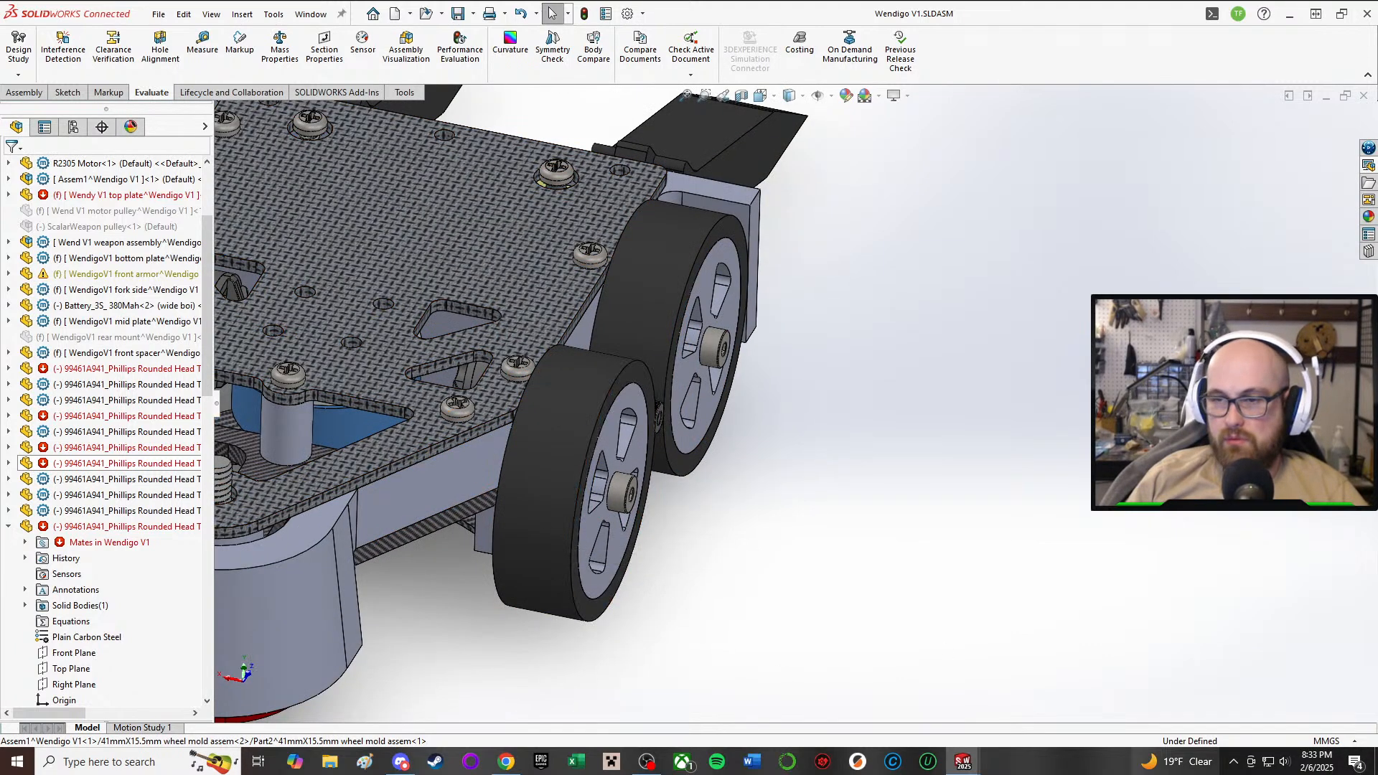
- Switch to the 41mmX15.5mm wheel mold assembly and open the 41mmX12.5mm wheel hub for editing in place
{"action": "mouse_move", "coordinate": [963, 761]}
{"action": "left_click", "coordinate": [966, 711]}
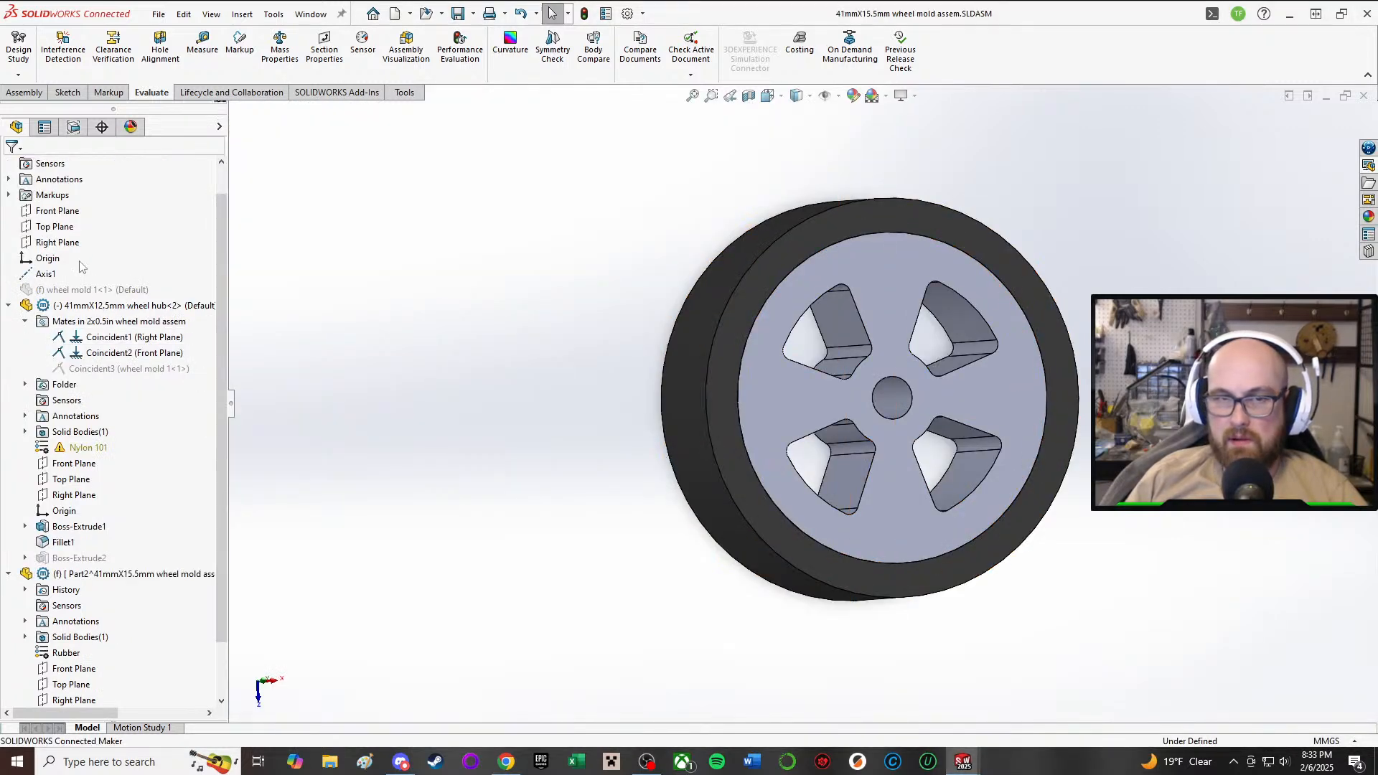
{"action": "left_click", "coordinate": [92, 306]}
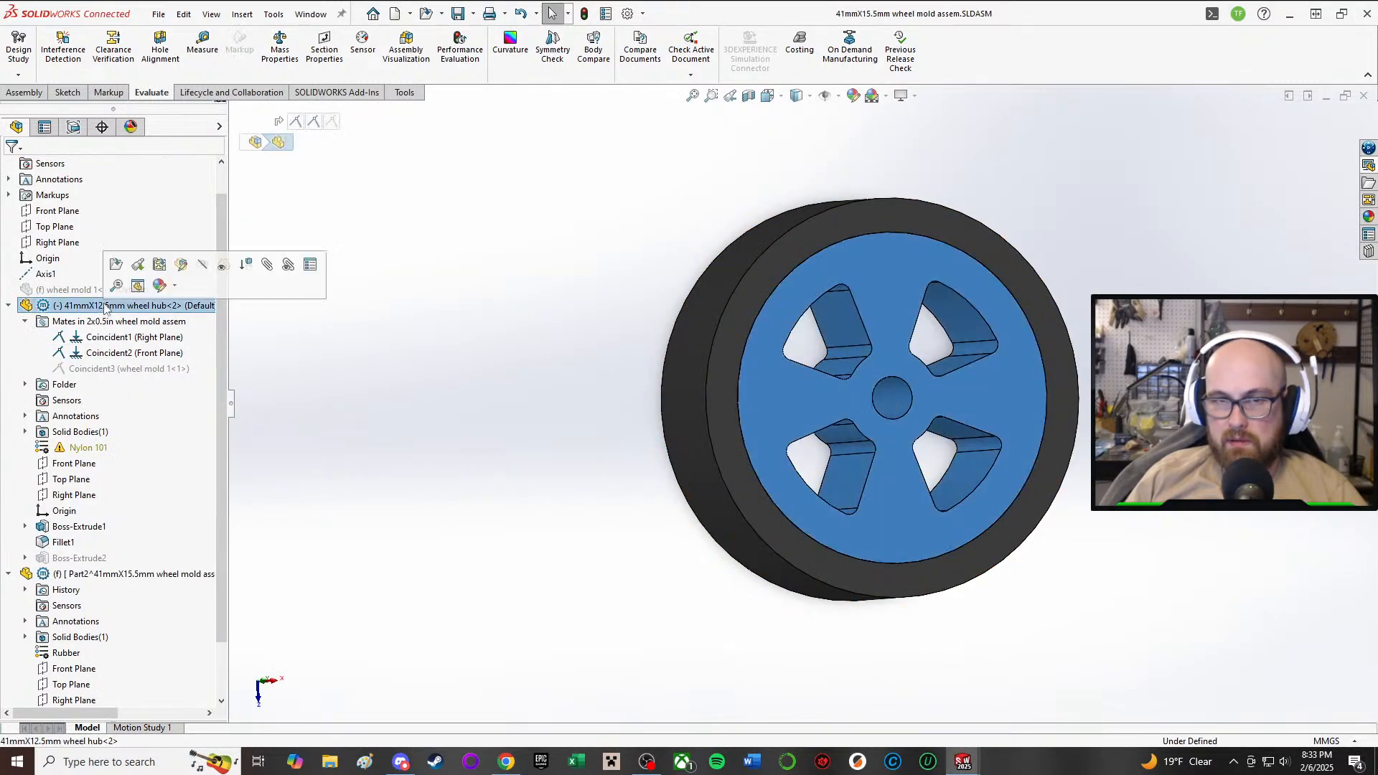
{"action": "left_click", "coordinate": [182, 266]}
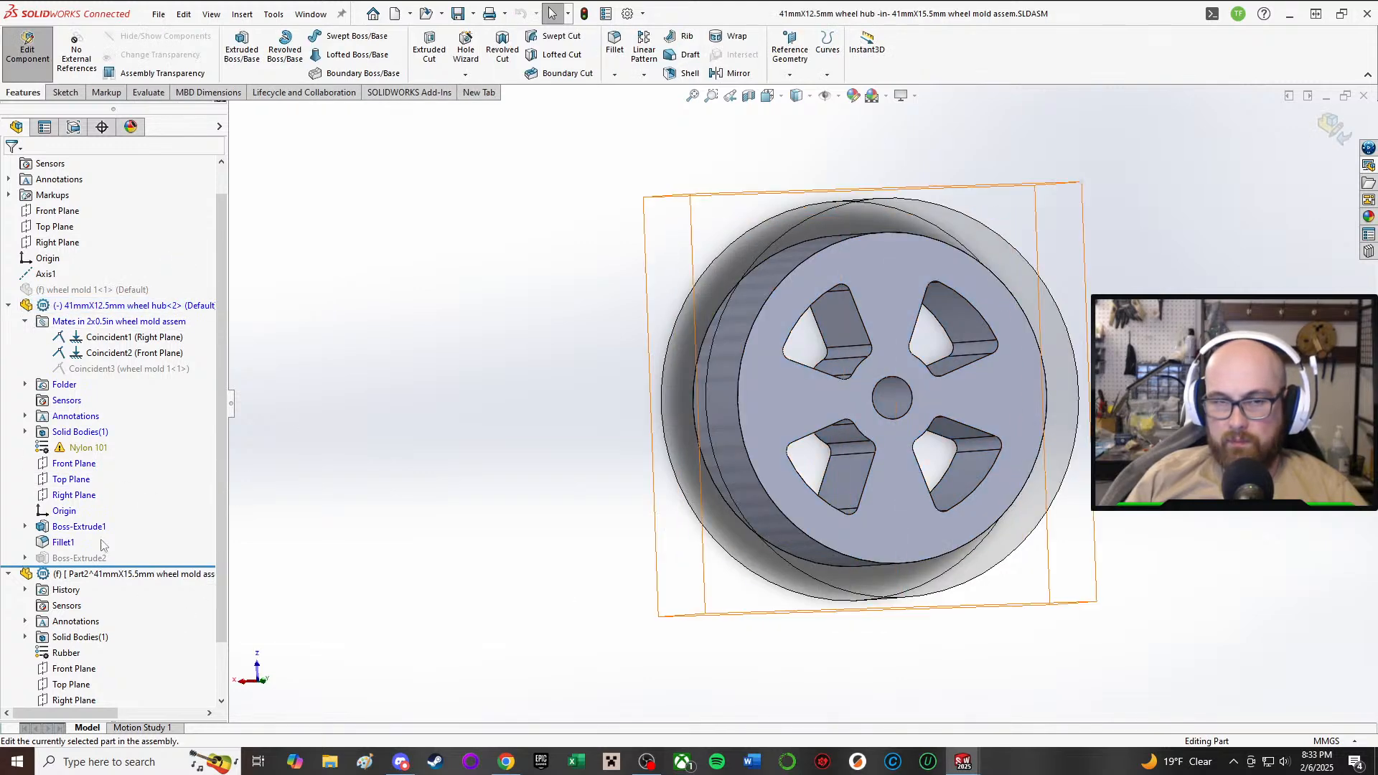
- Set the blind depth of the wheel hub's Boss-Extrude1 to 10 mm and return to the wheel mold assembly
{"action": "left_click", "coordinate": [79, 527]}
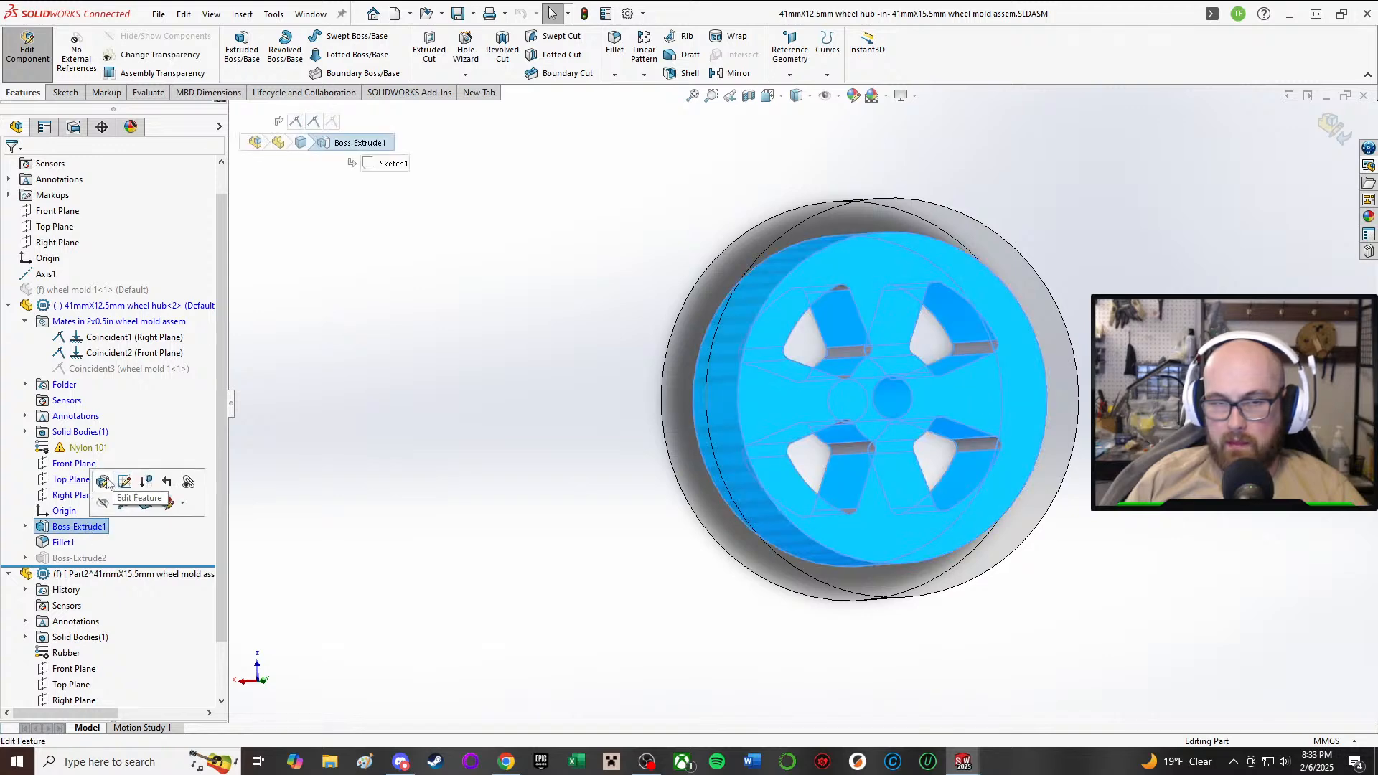
{"action": "left_click", "coordinate": [114, 484]}
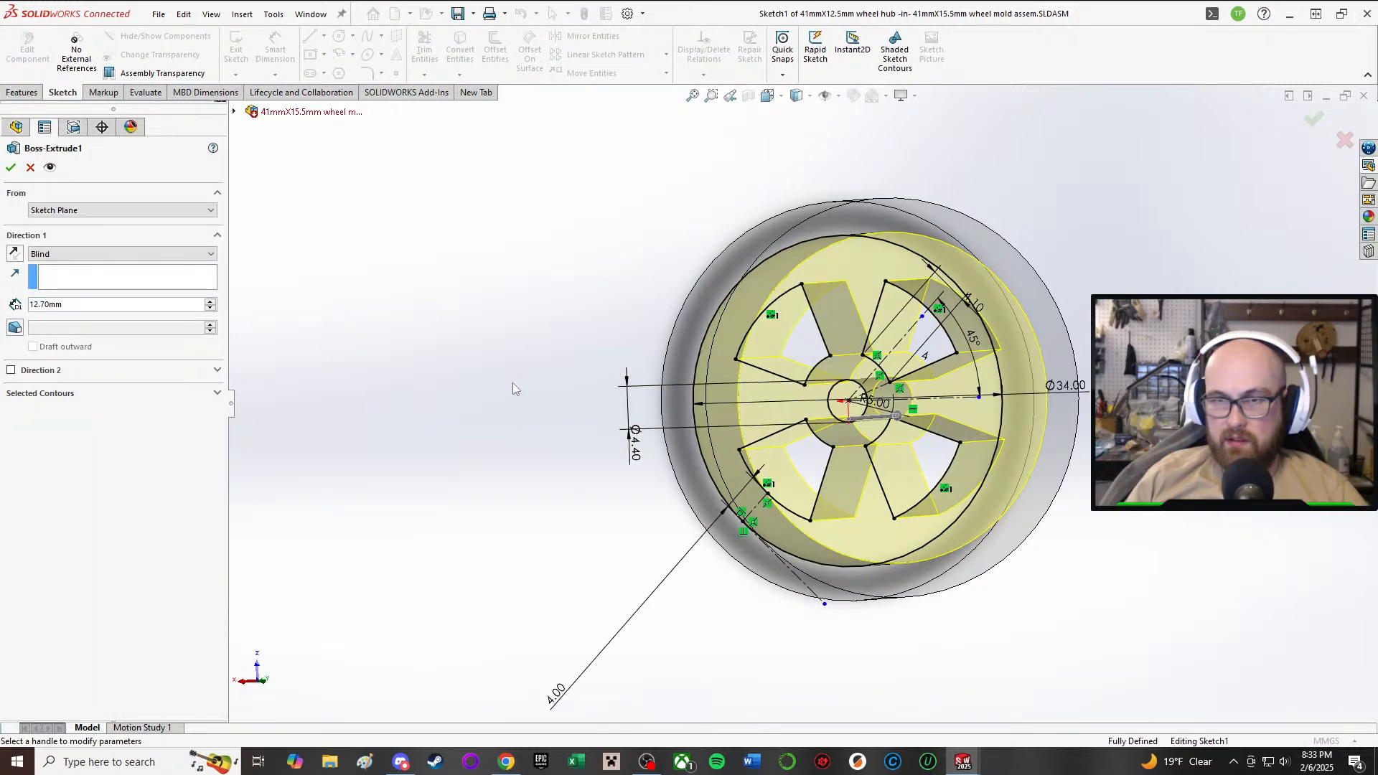
{"action": "mouse_move", "coordinate": [512, 382]}
{"action": "middle_mouse_down"}
{"action": "mouse_move", "coordinate": [501, 65]}
{"action": "mouse_move", "coordinate": [553, 87]}
{"action": "middle_mouse_up"}
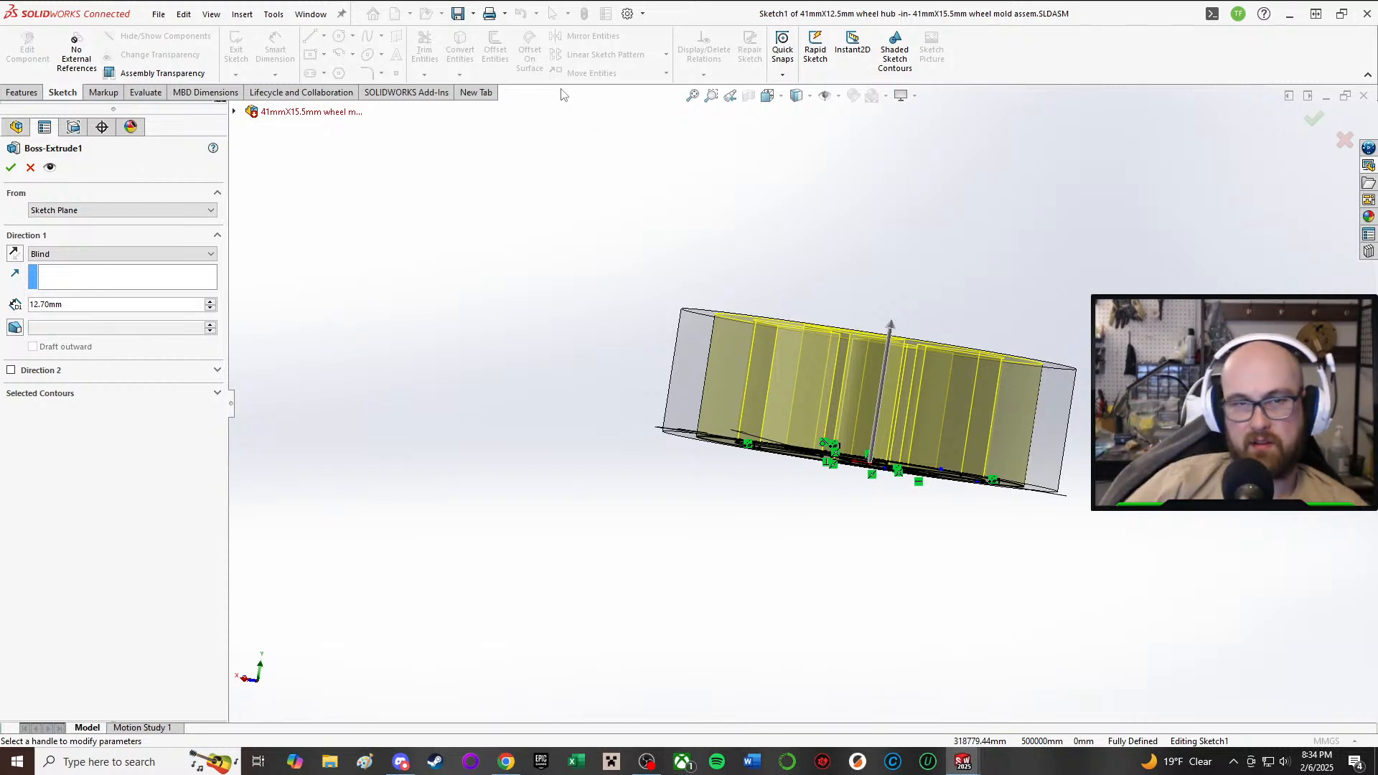
{"action": "left_click", "coordinate": [93, 304]}
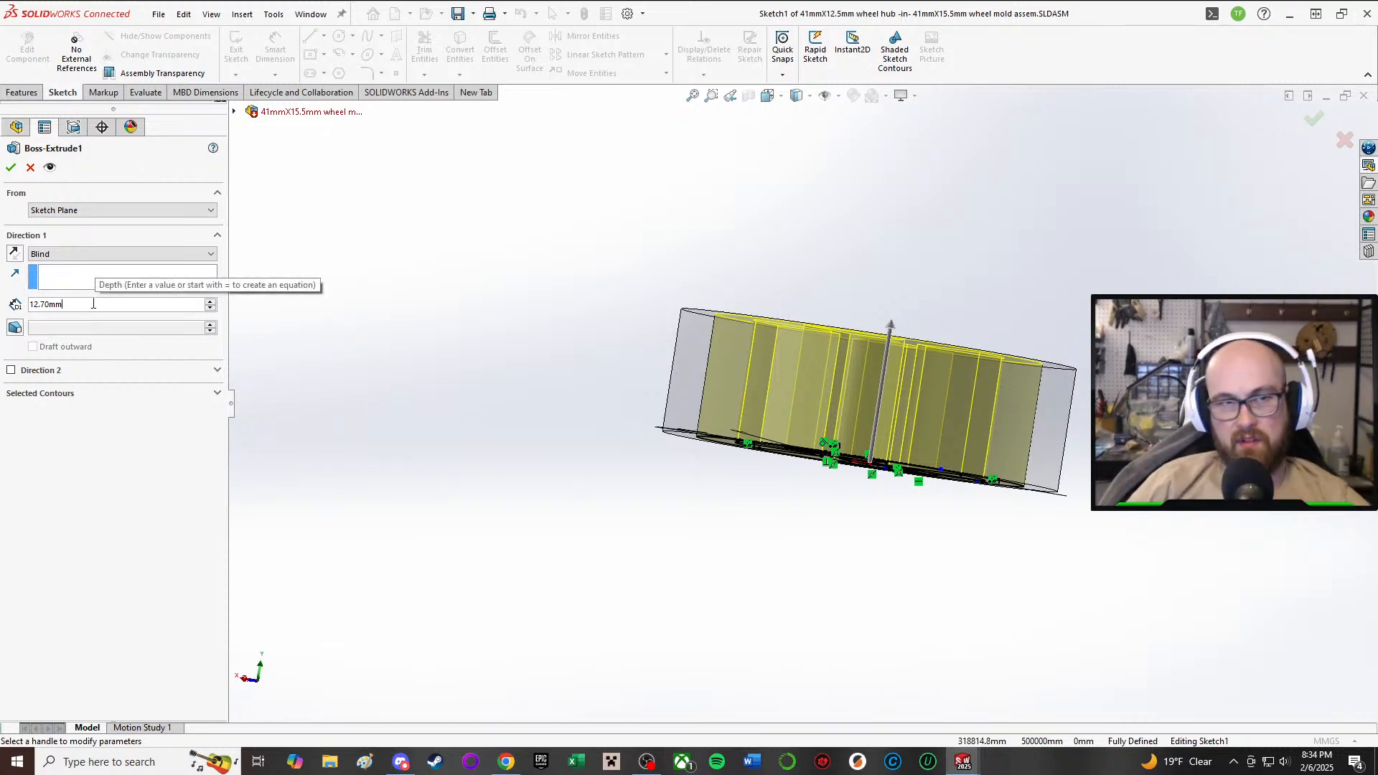
{"action": "type", "text": "10"}
{"action": "key", "text": "Return"}
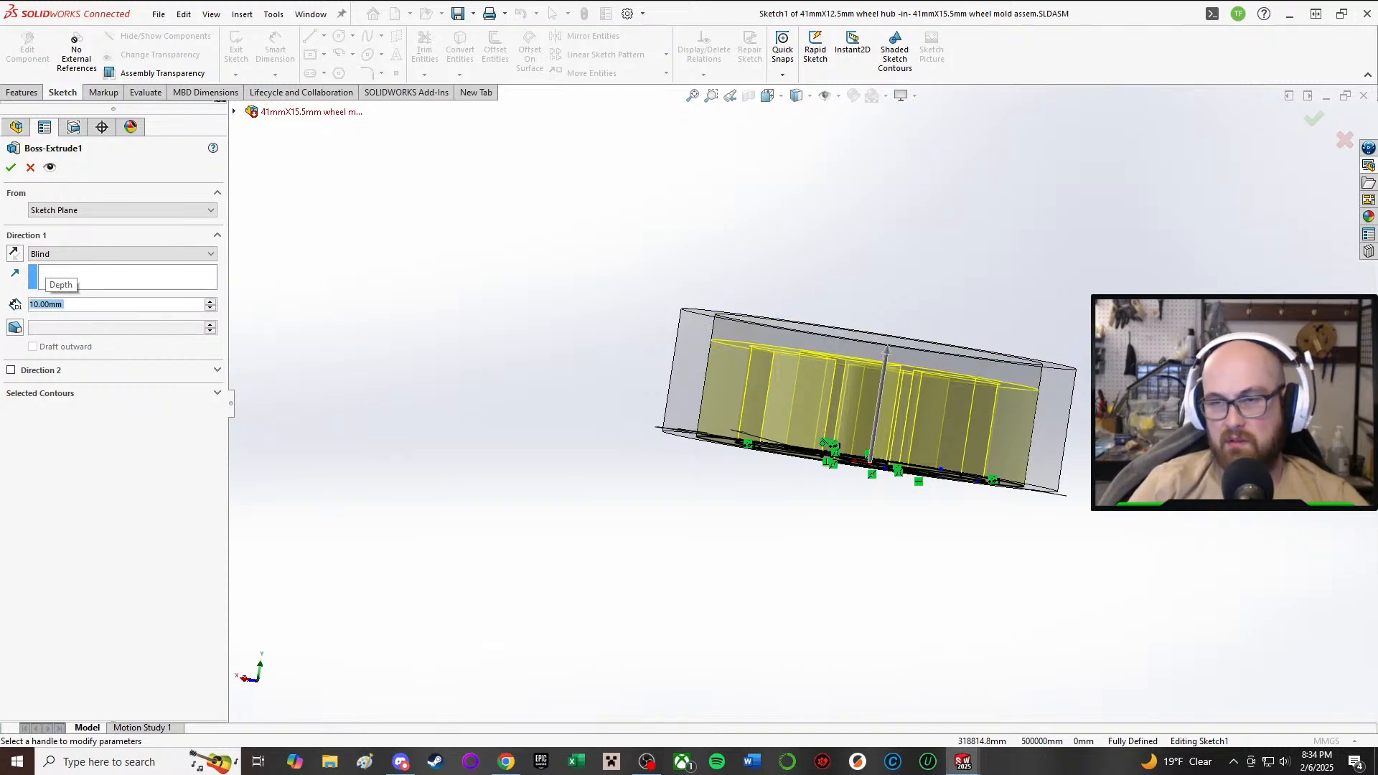
{"action": "key", "text": "ctrl+7"}
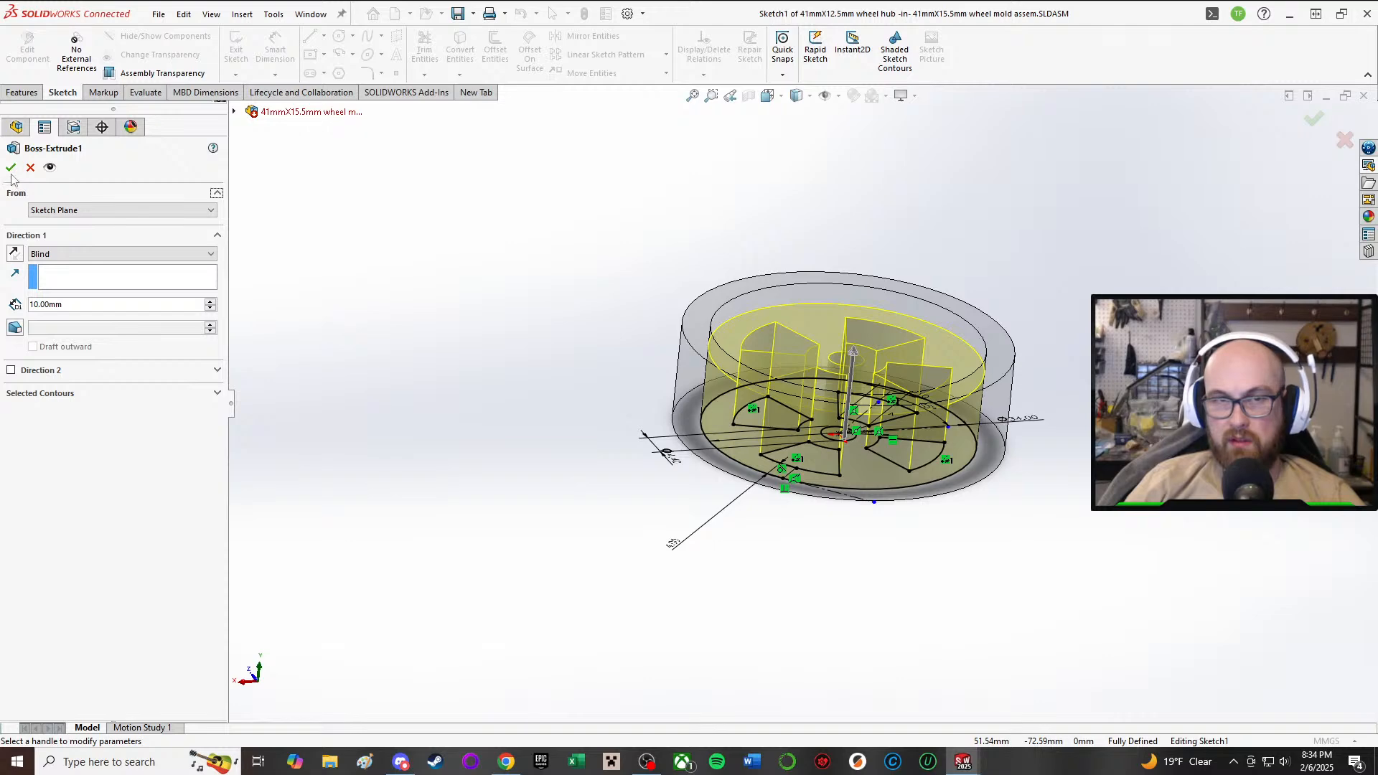
{"action": "left_click", "coordinate": [10, 168]}
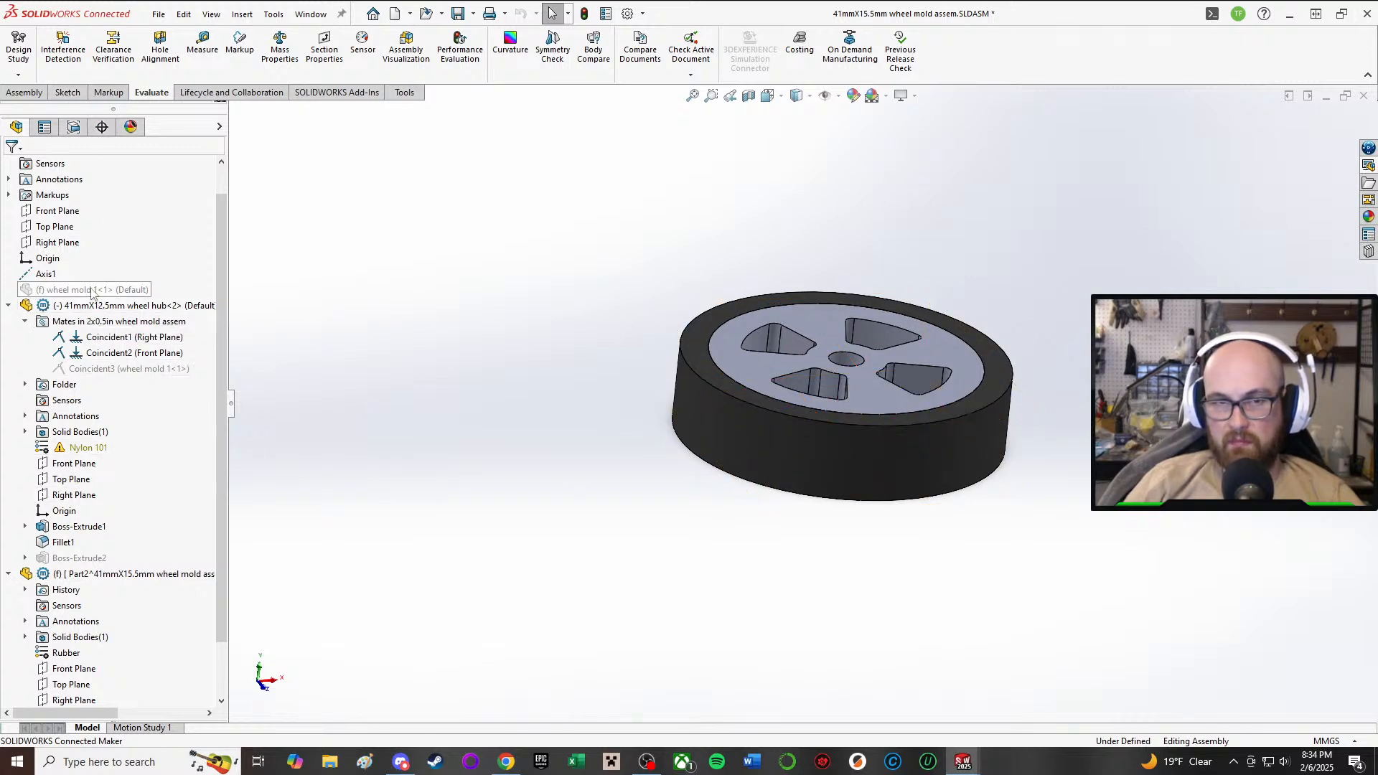
- Activate the wheel mold assembly's Default configuration and suppress the rubber tire part
{"action": "left_click", "coordinate": [73, 127]}
{"action": "left_click", "coordinate": [61, 226]}
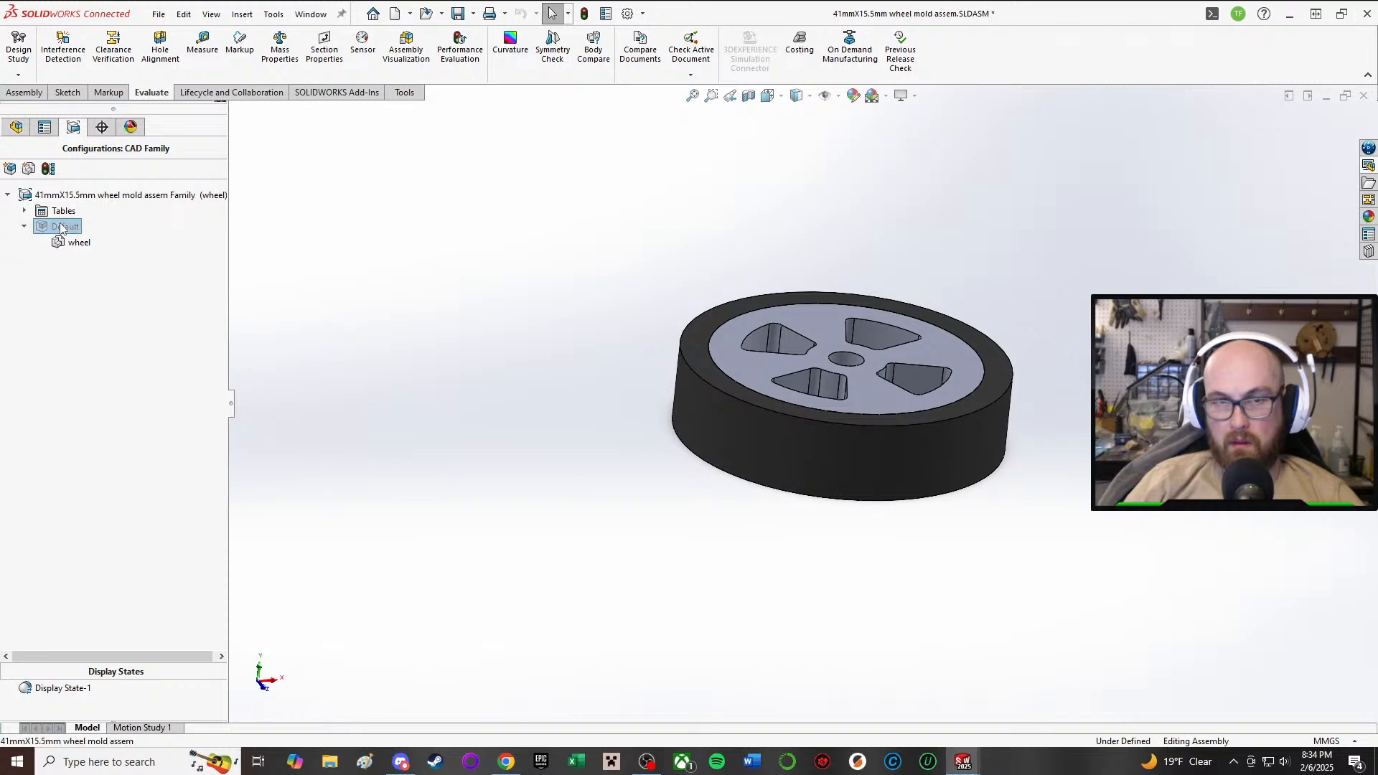
{"action": "double_click", "coordinate": [41, 231]}
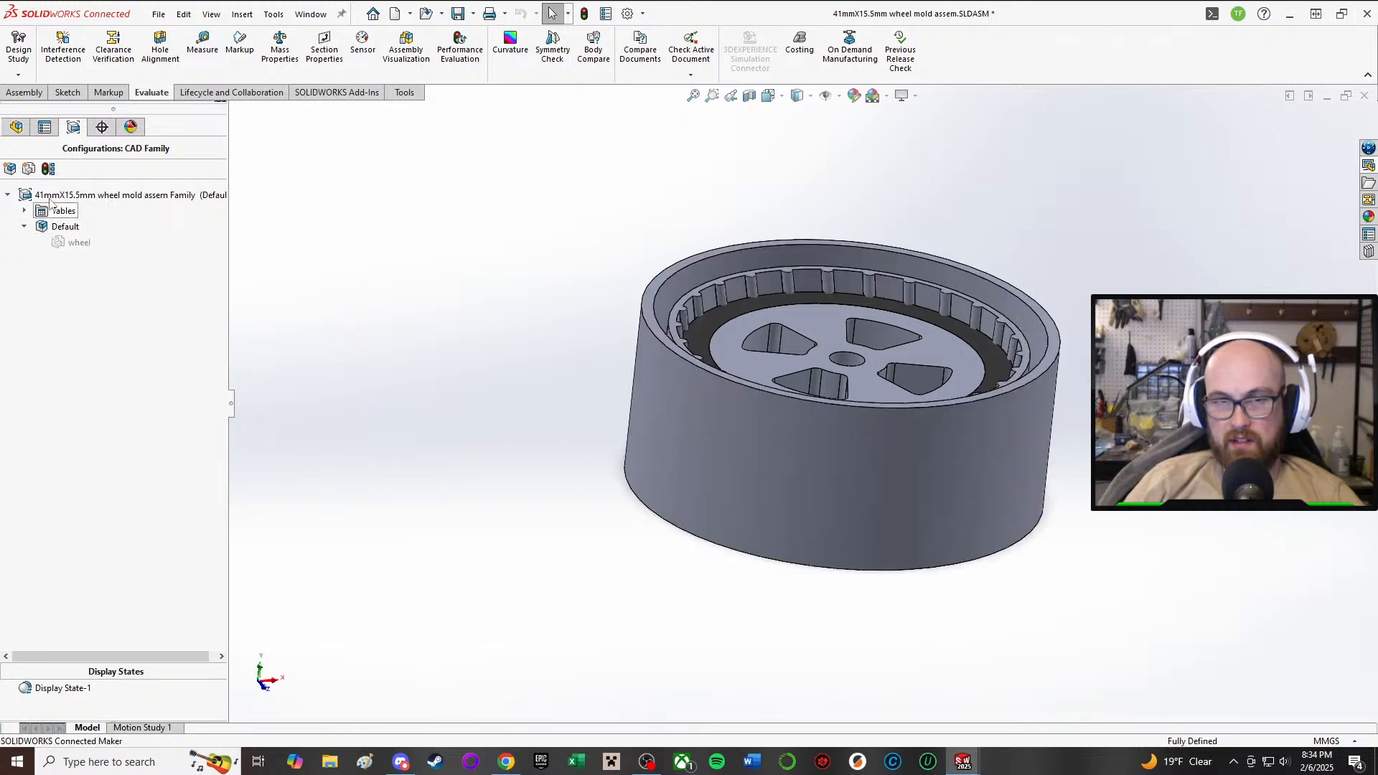
{"action": "left_click", "coordinate": [16, 128]}
{"action": "scroll", "coordinate": [115, 467], "scroll_direction": "down", "scroll_amount": 10}
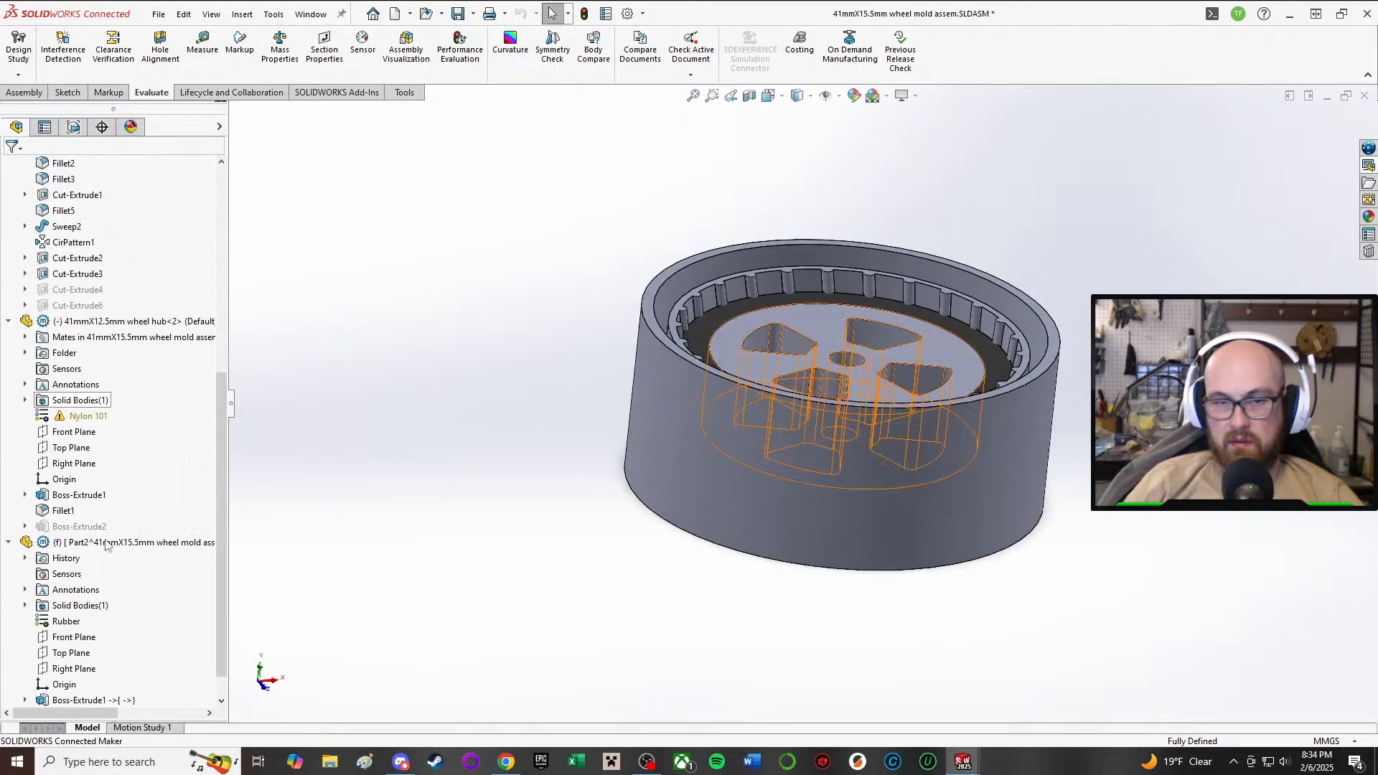
{"action": "left_click", "coordinate": [122, 510]}
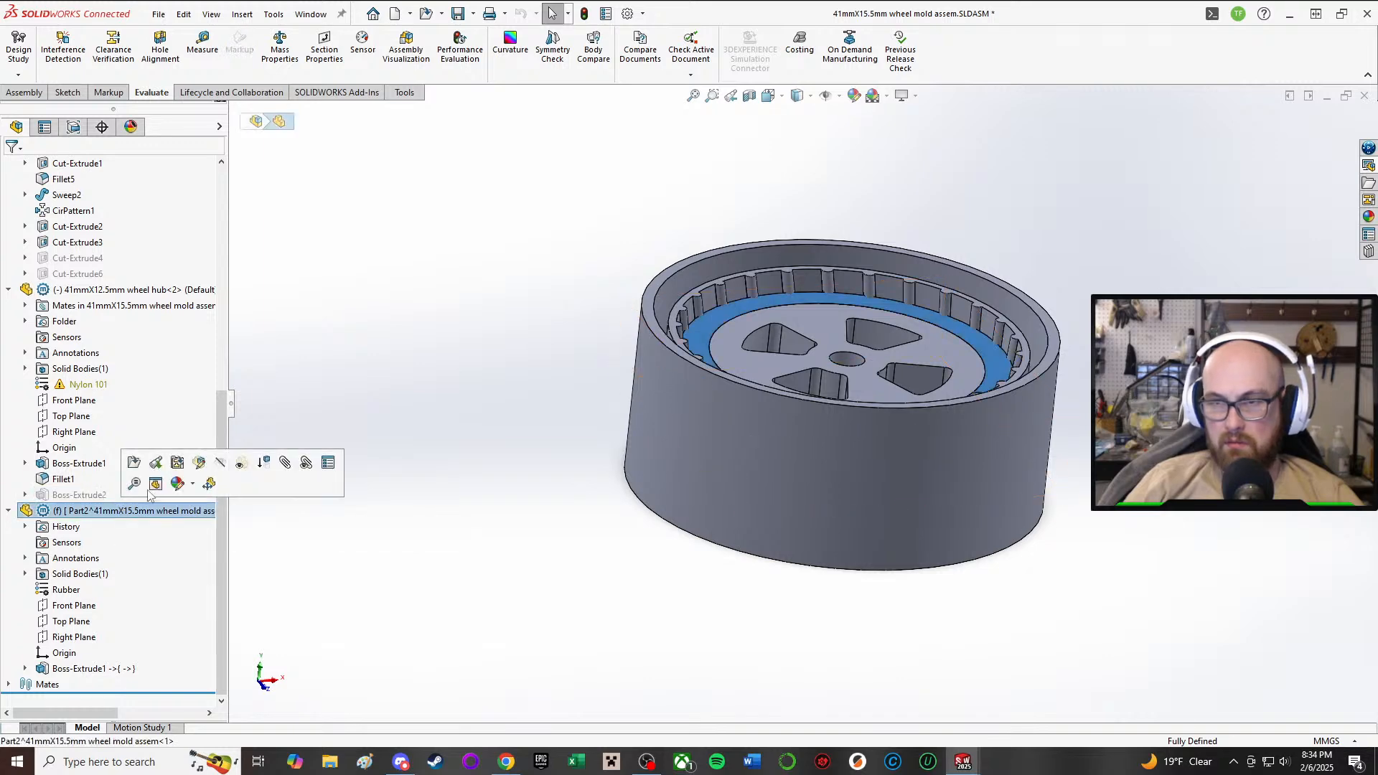
{"action": "left_click", "coordinate": [264, 463]}
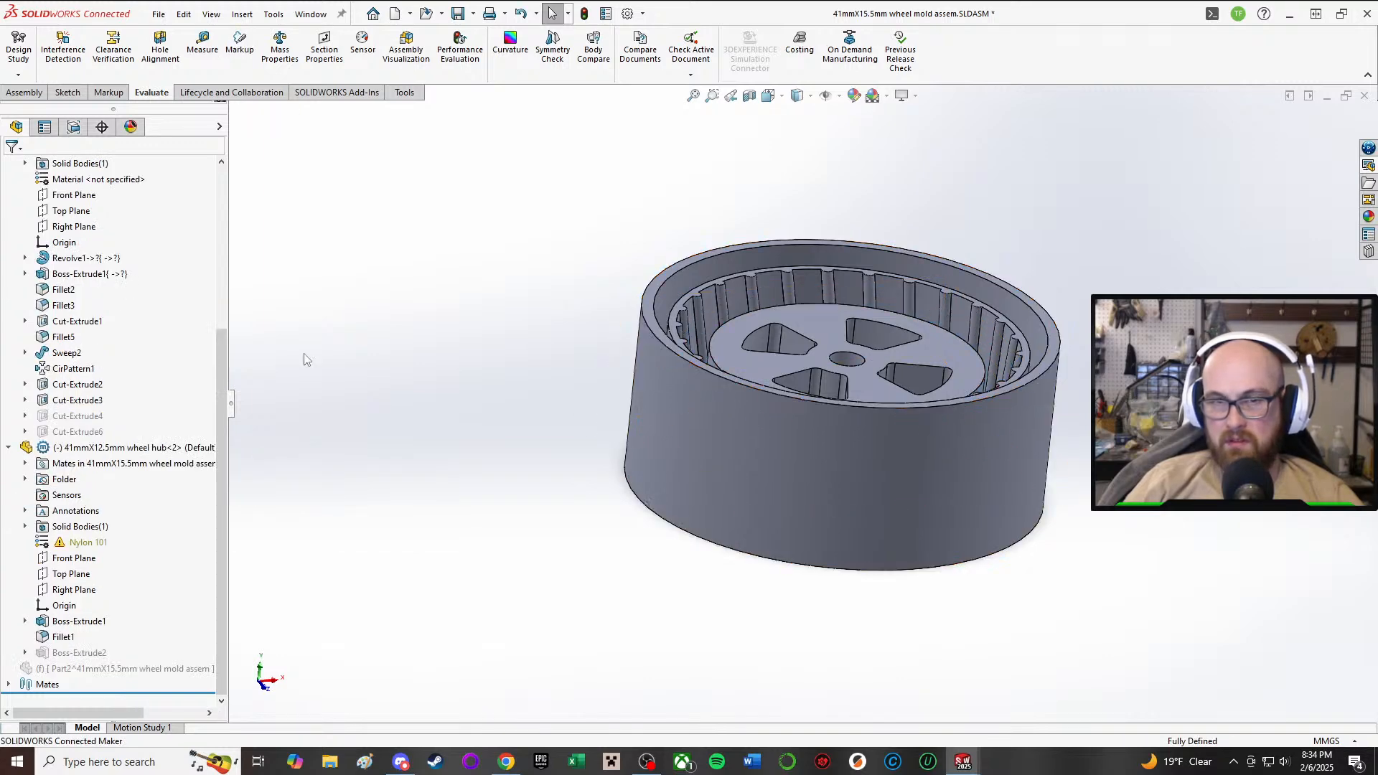
- Set the tread cavity's height dimension in the wheel mold's Revolve1 sketch to 10 mm and exit the sketch
{"action": "scroll", "coordinate": [132, 323], "scroll_direction": "up", "scroll_amount": 5}
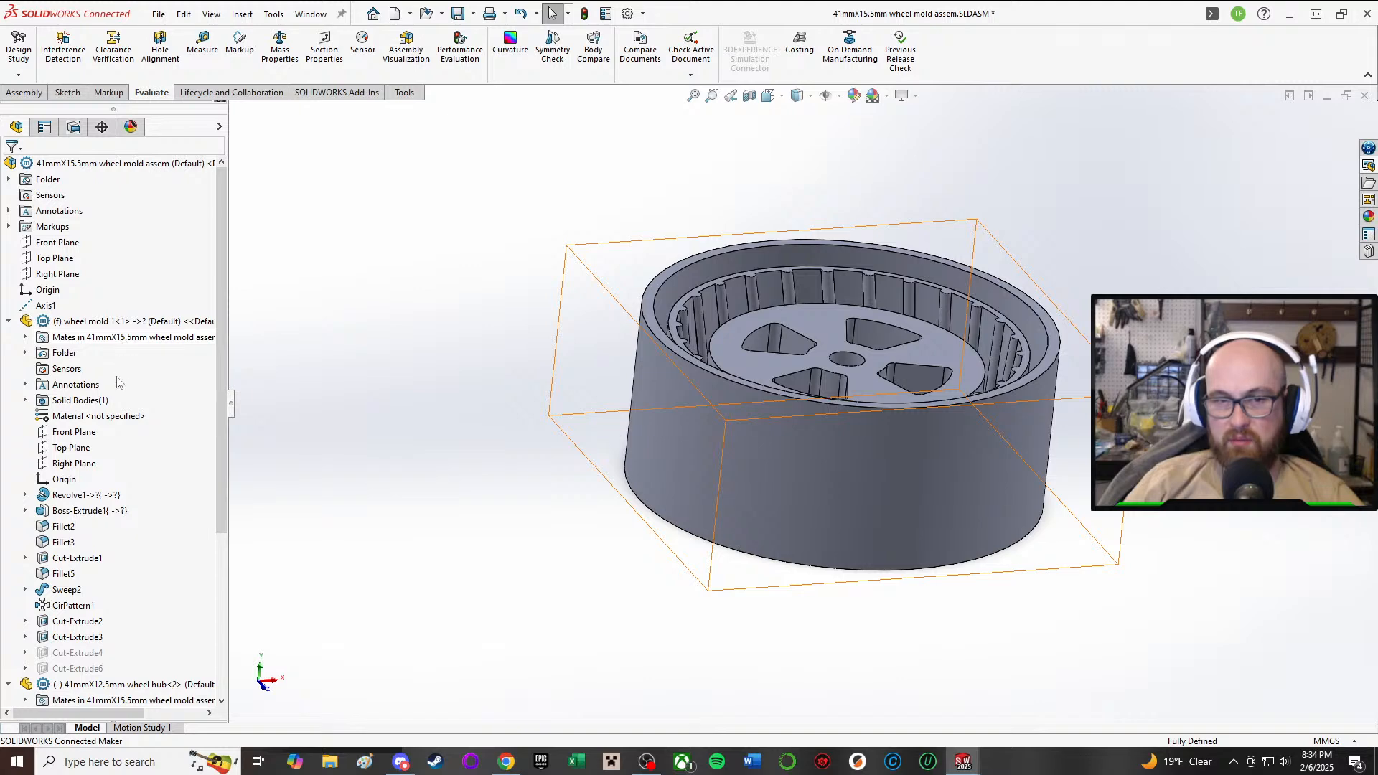
{"action": "left_click", "coordinate": [75, 495]}
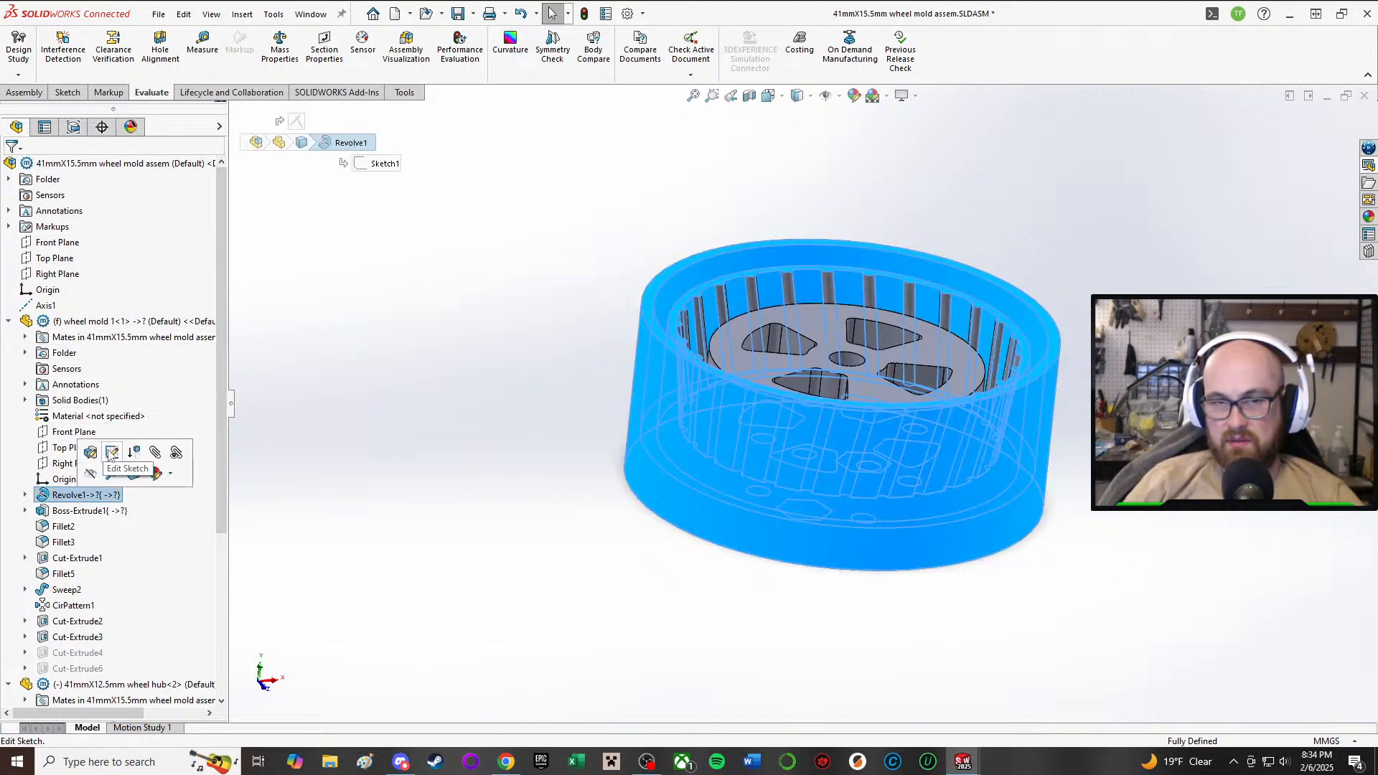
{"action": "left_click", "coordinate": [111, 452]}
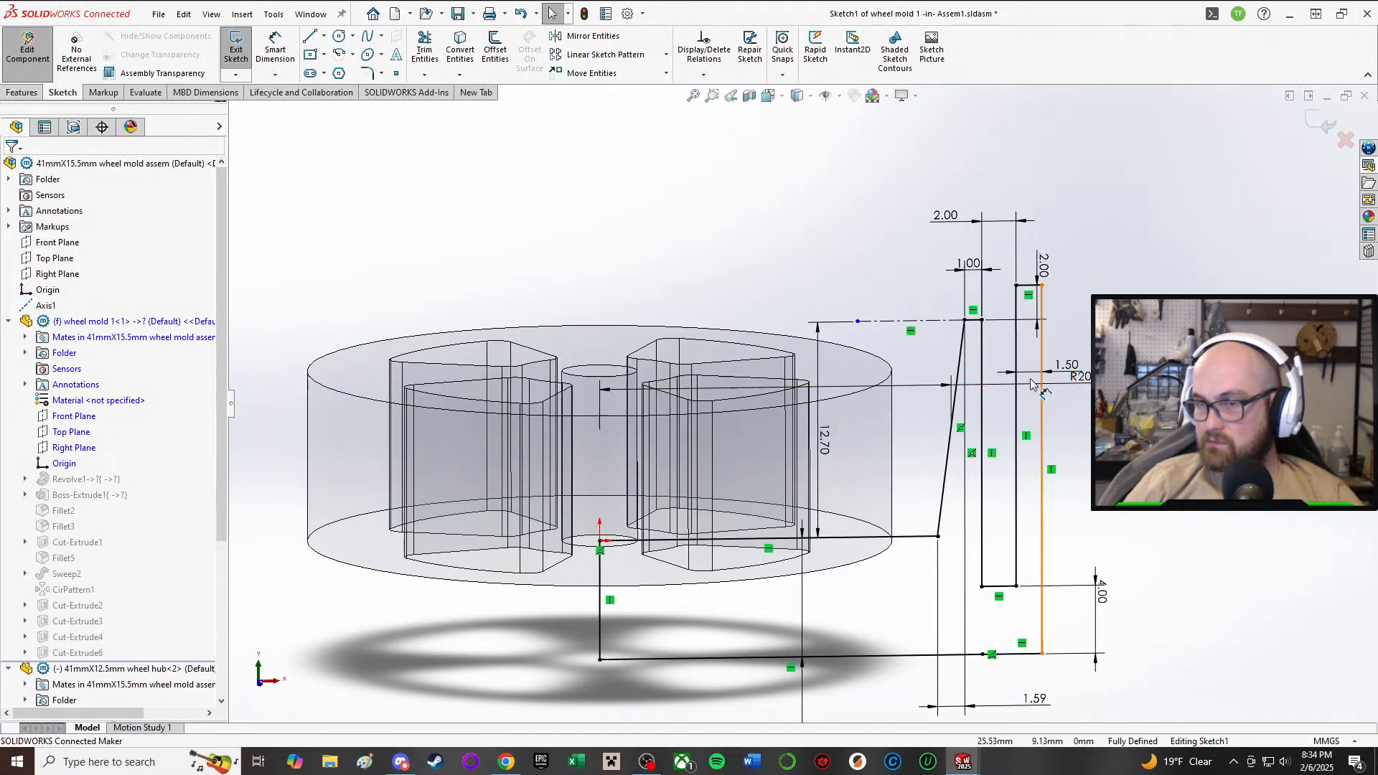
{"action": "double_click", "coordinate": [825, 439]}
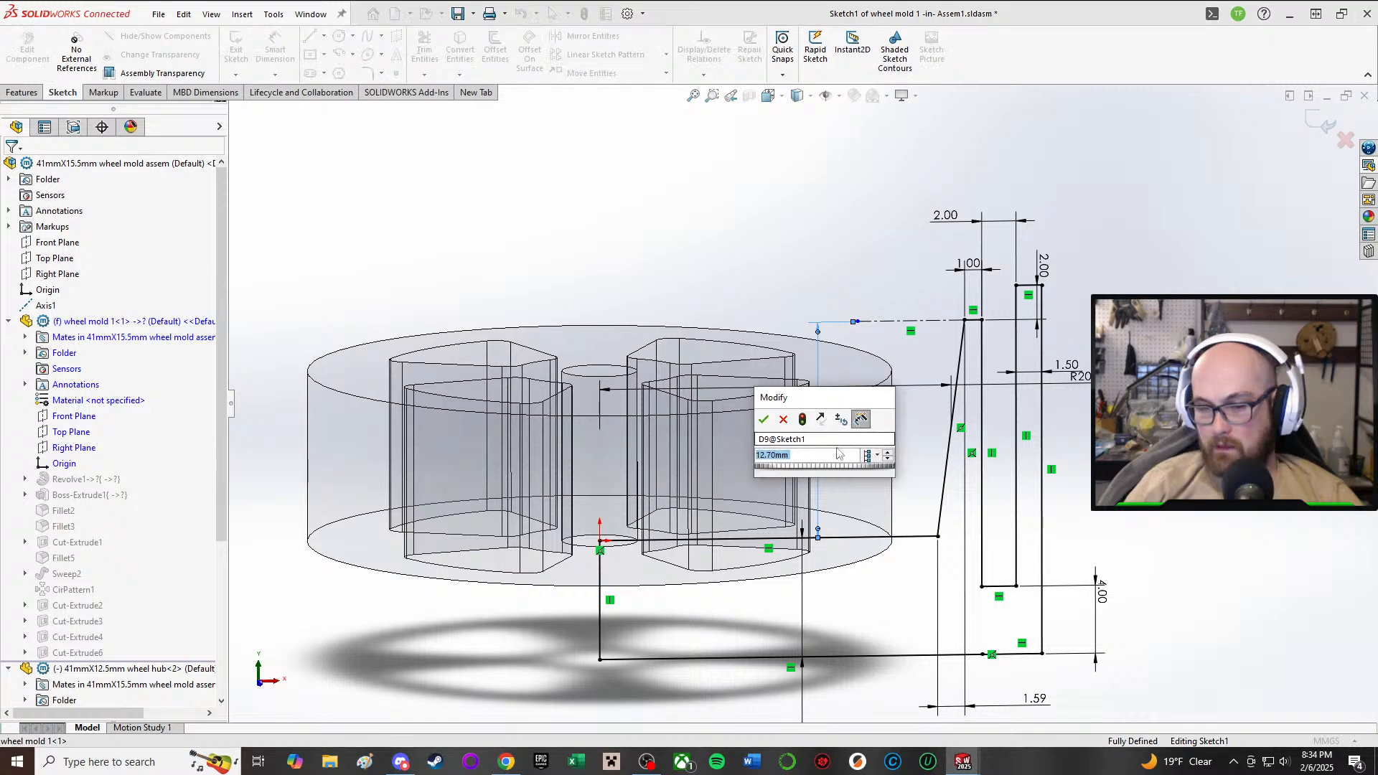
{"action": "type", "text": "10"}
{"action": "key", "text": "Return"}
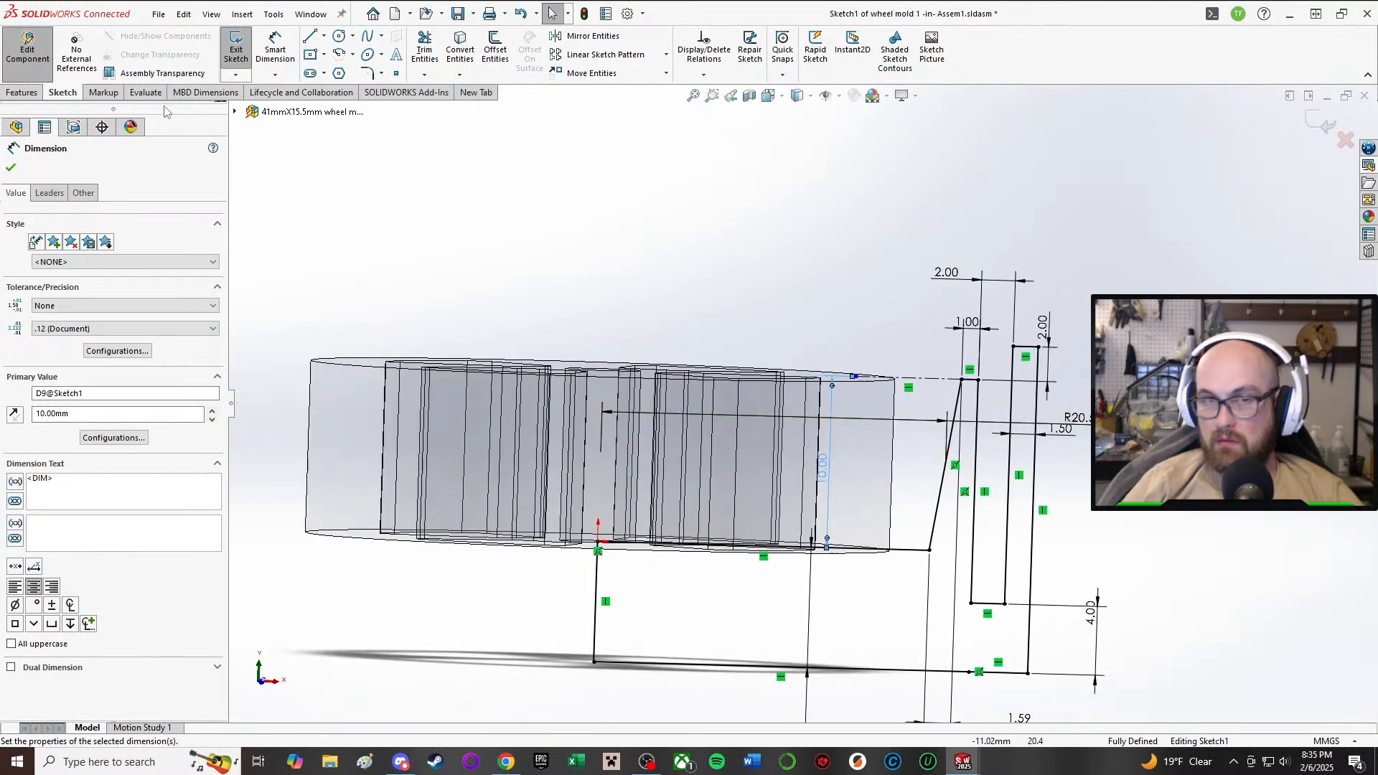
{"action": "left_click", "coordinate": [10, 168]}
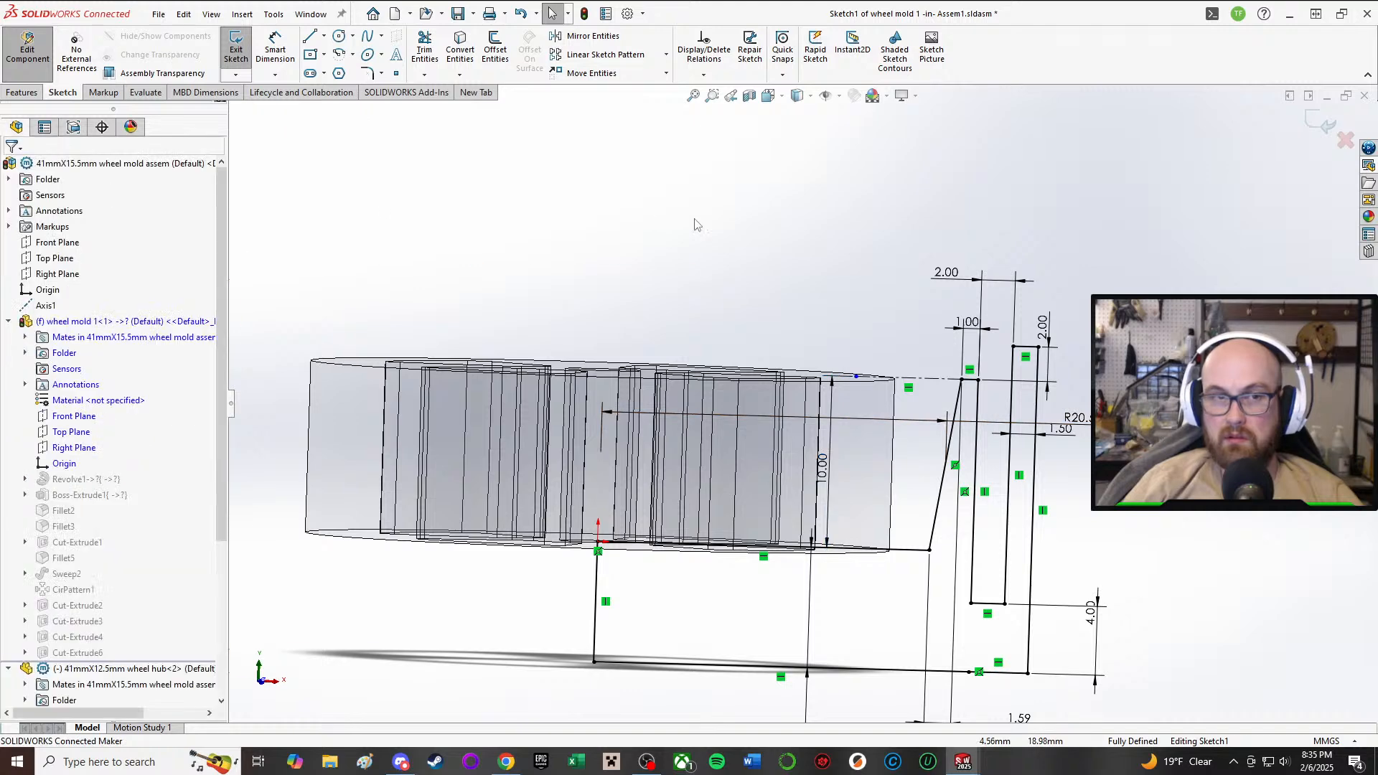
{"action": "left_click", "coordinate": [240, 56]}
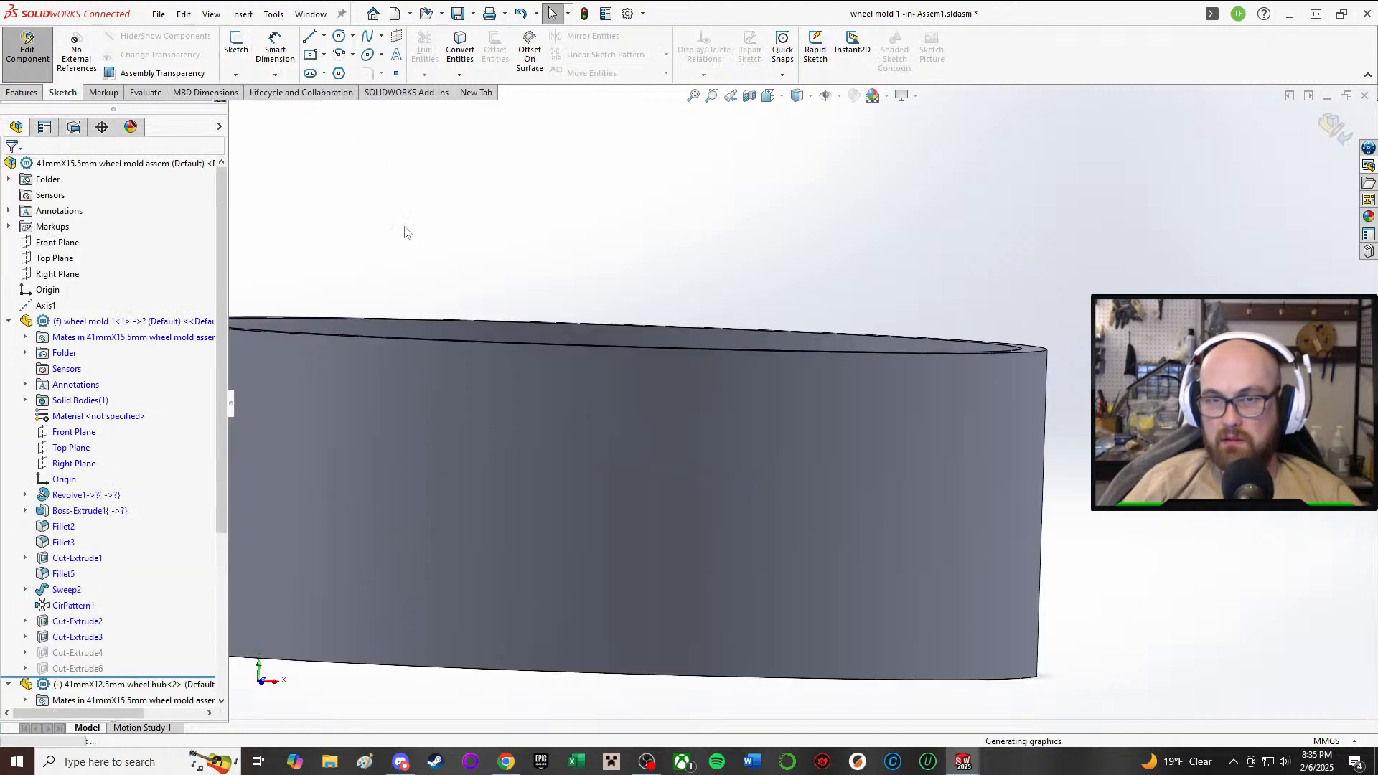
- Save the 41mmX15.5mm wheel mold assembly with the narrowed mold
{"action": "scroll", "coordinate": [845, 221], "scroll_direction": "up", "scroll_amount": 2}
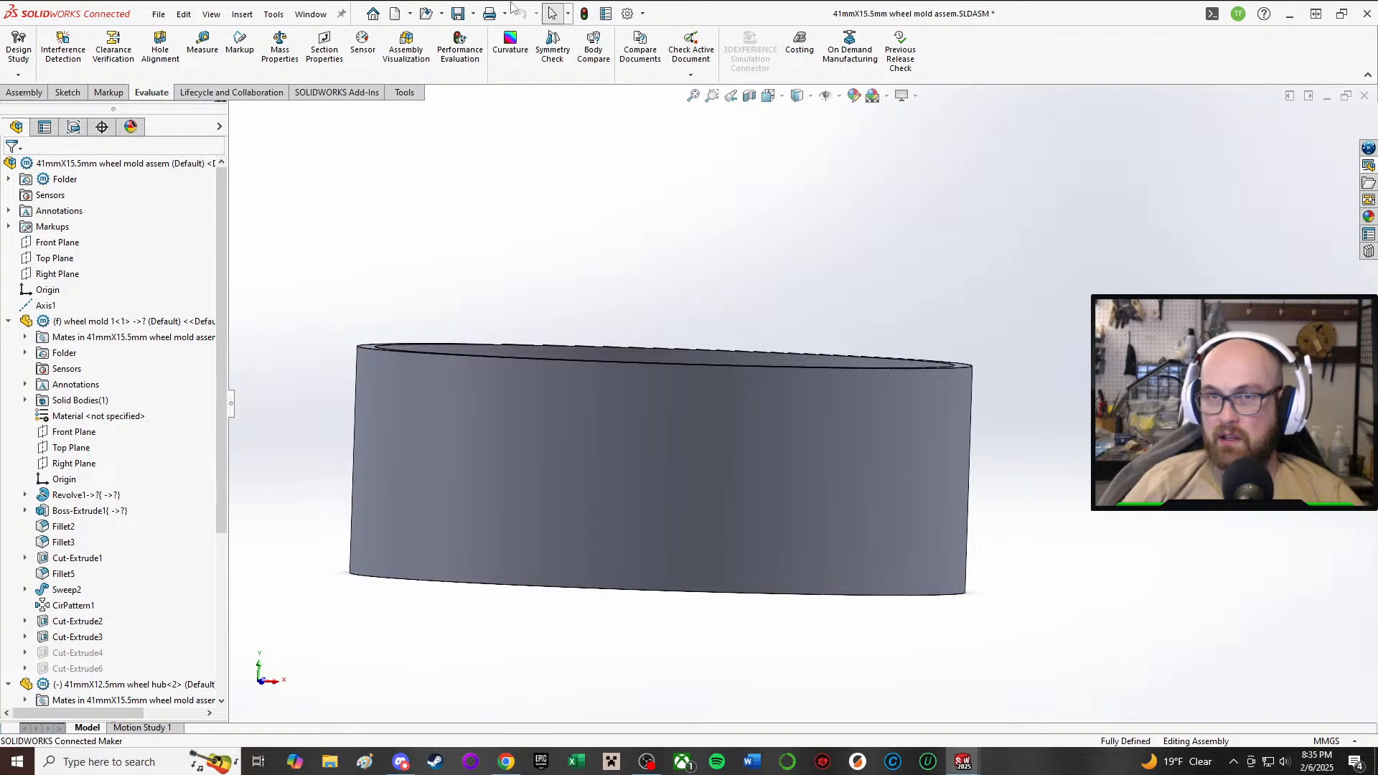
{"action": "left_click", "coordinate": [455, 15]}
{"action": "left_click", "coordinate": [287, 223]}
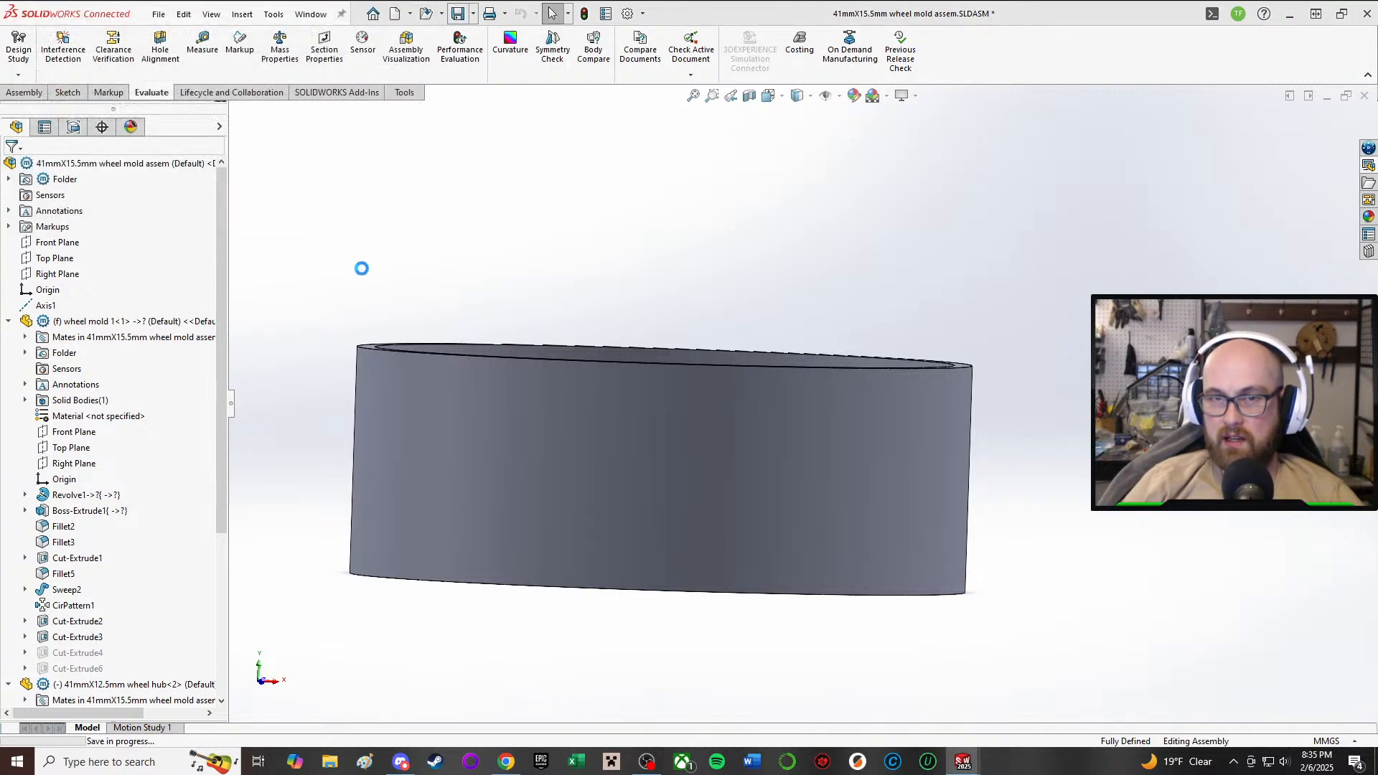
{"action": "scroll", "coordinate": [802, 405], "scroll_direction": "up", "scroll_amount": 2}
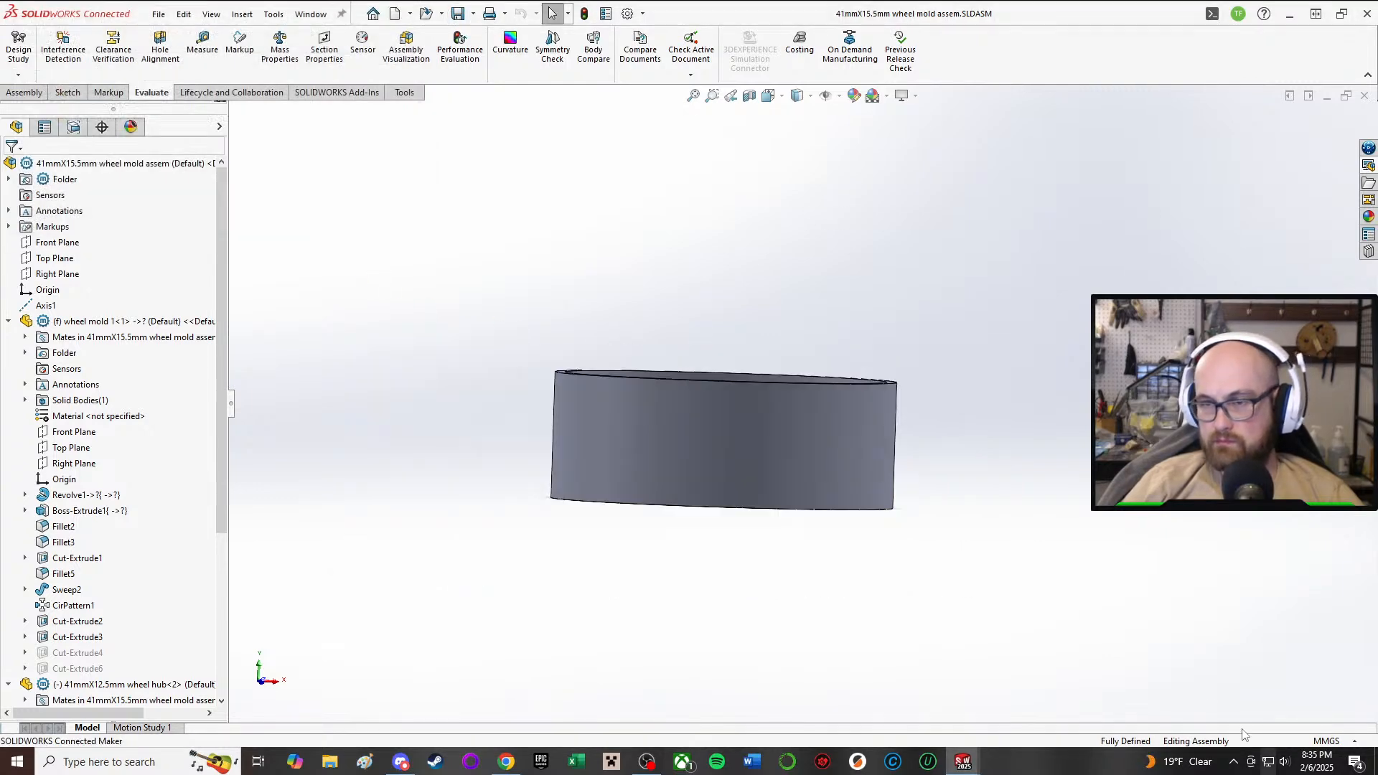
- Switch to the Wendigo V1 assembly and evaluate its mass properties
{"action": "mouse_move", "coordinate": [962, 762]}
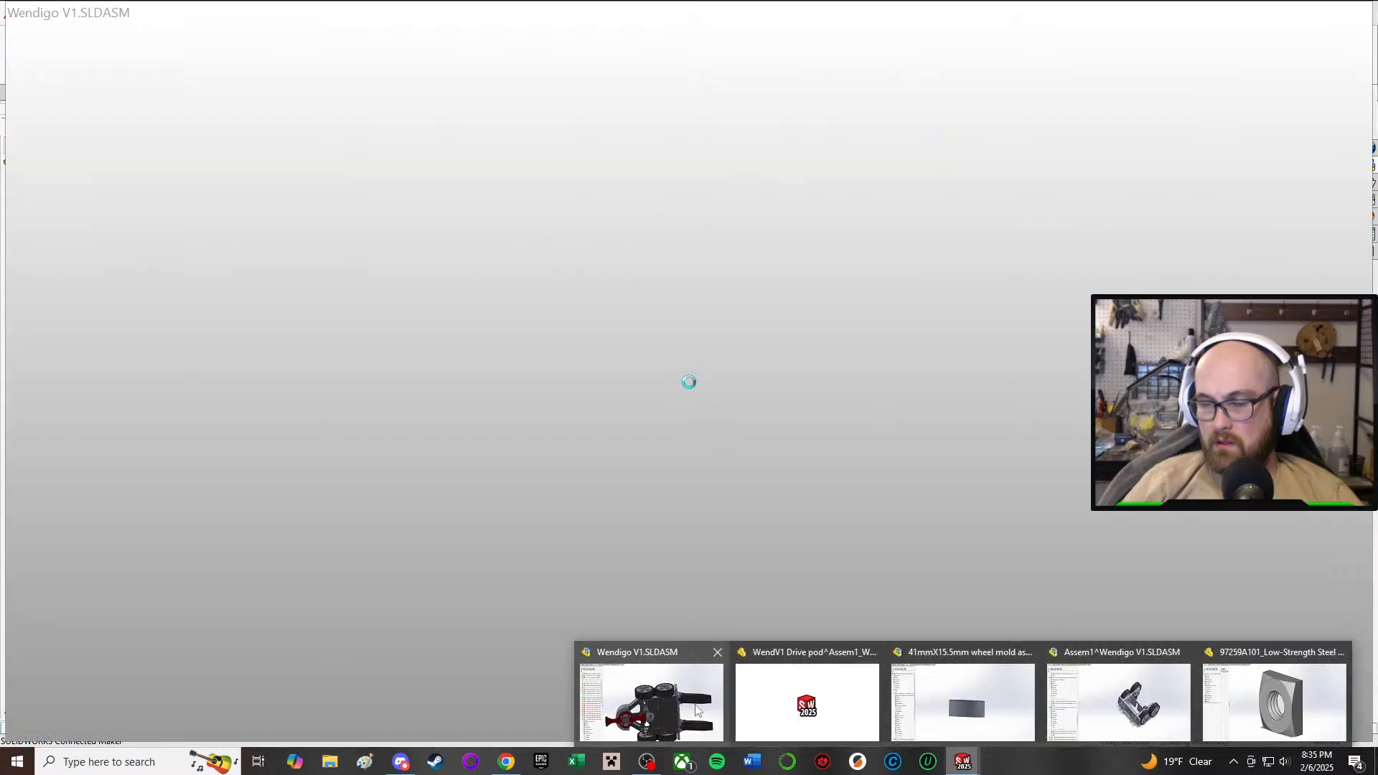
{"action": "left_click", "coordinate": [702, 718]}
{"action": "scroll", "coordinate": [691, 455], "scroll_direction": "up", "scroll_amount": 5}
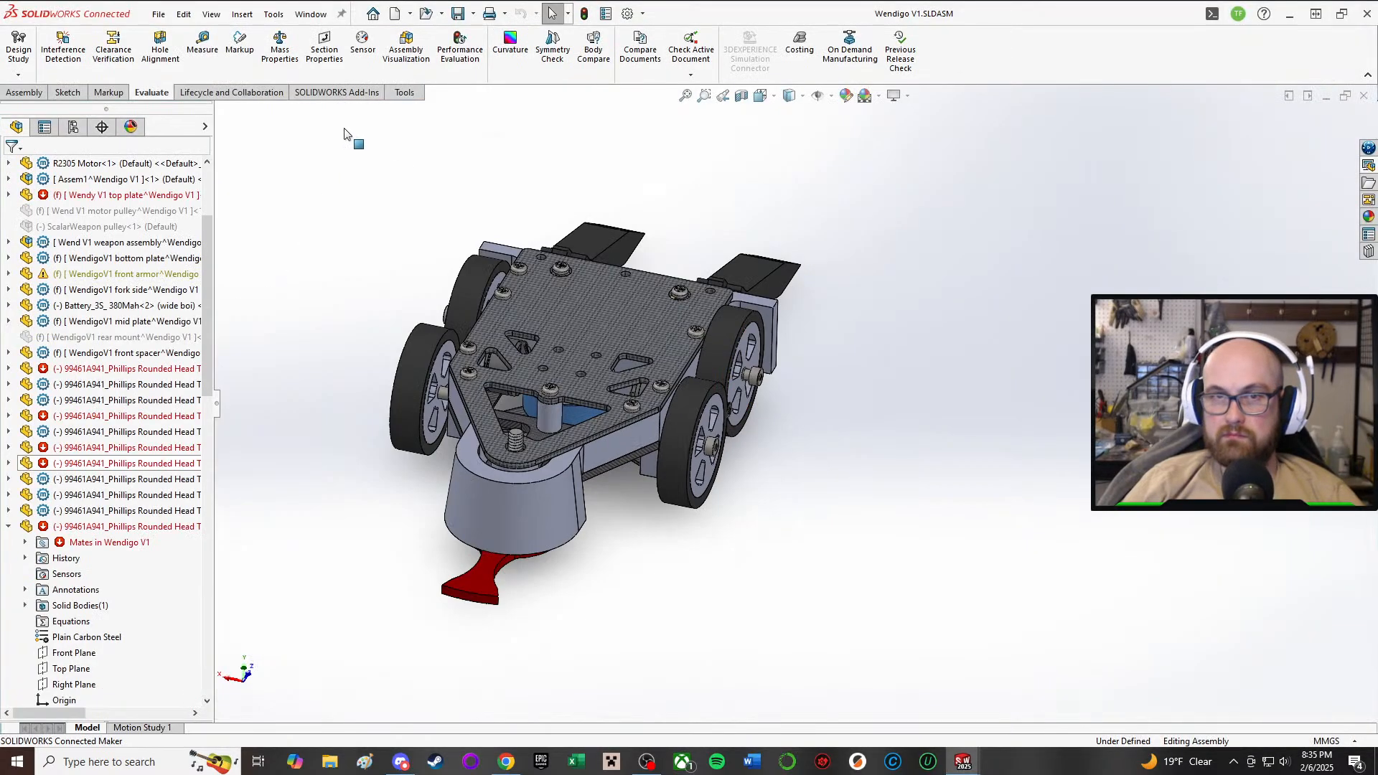
{"action": "left_click", "coordinate": [287, 68]}
{"action": "left_click", "coordinate": [691, 394]}
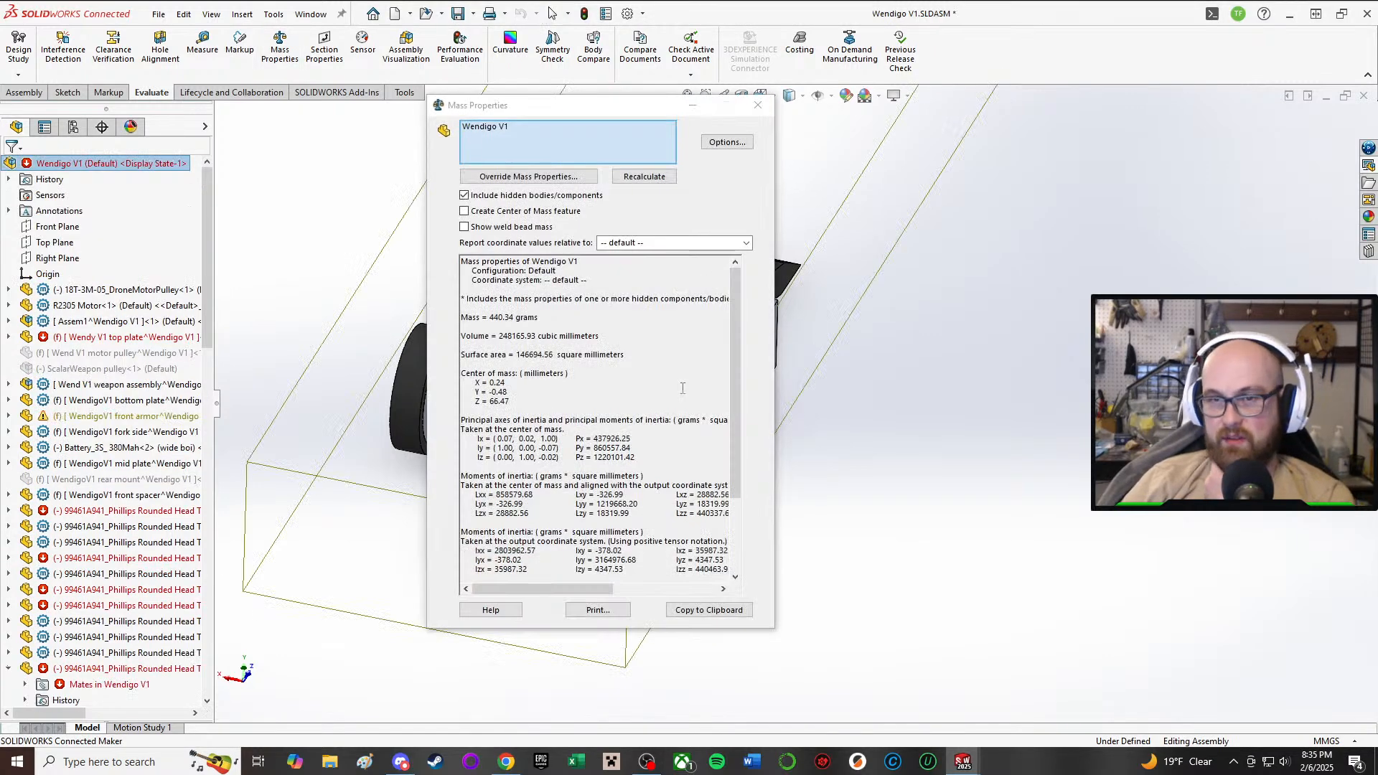
{"action": "left_click", "coordinate": [758, 106]}
{"action": "left_click", "coordinate": [804, 368]}
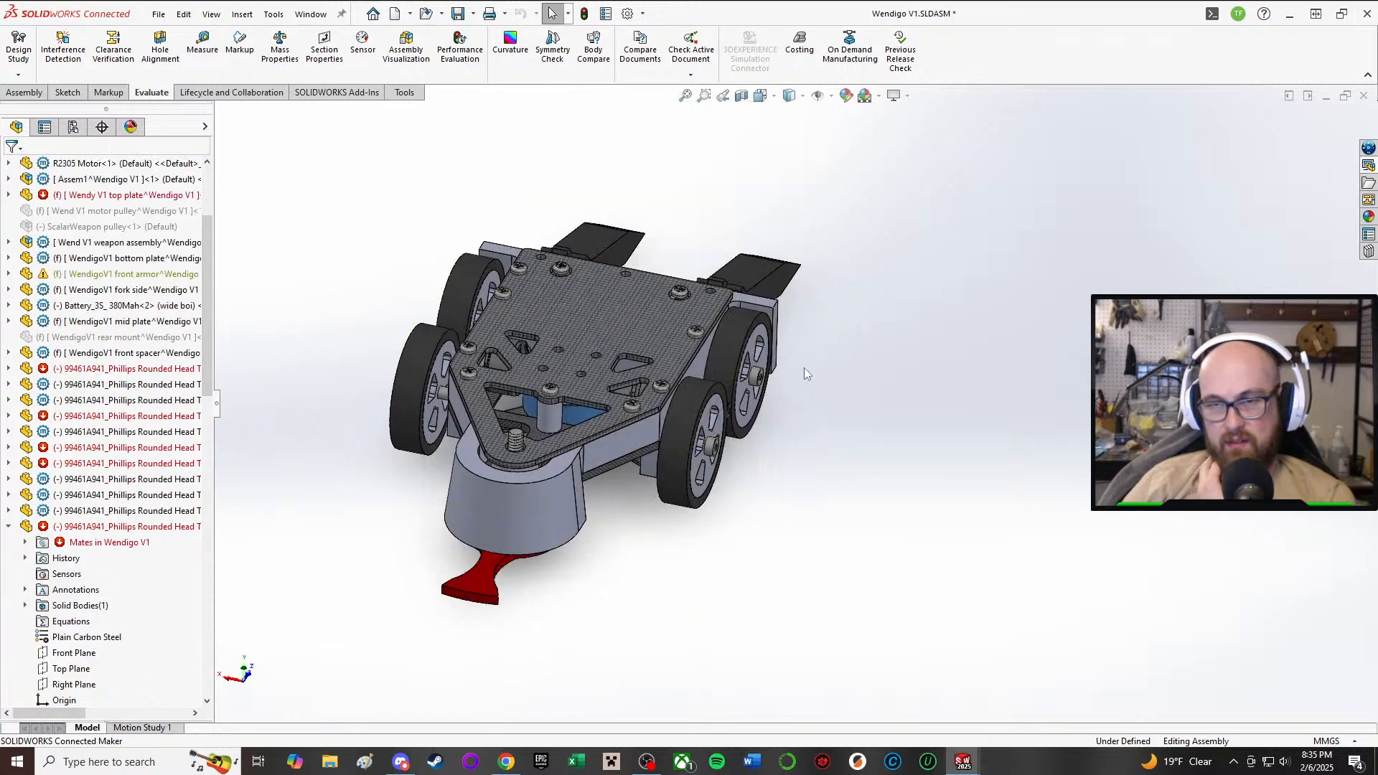
- Hide the WendigoV1 bottom plate to expose the battery and drive motors
{"action": "middle_click_drag", "start_coordinate": [804, 367], "coordinate": [675, 374]}
{"action": "scroll", "coordinate": [796, 330], "scroll_direction": "down", "scroll_amount": 3}
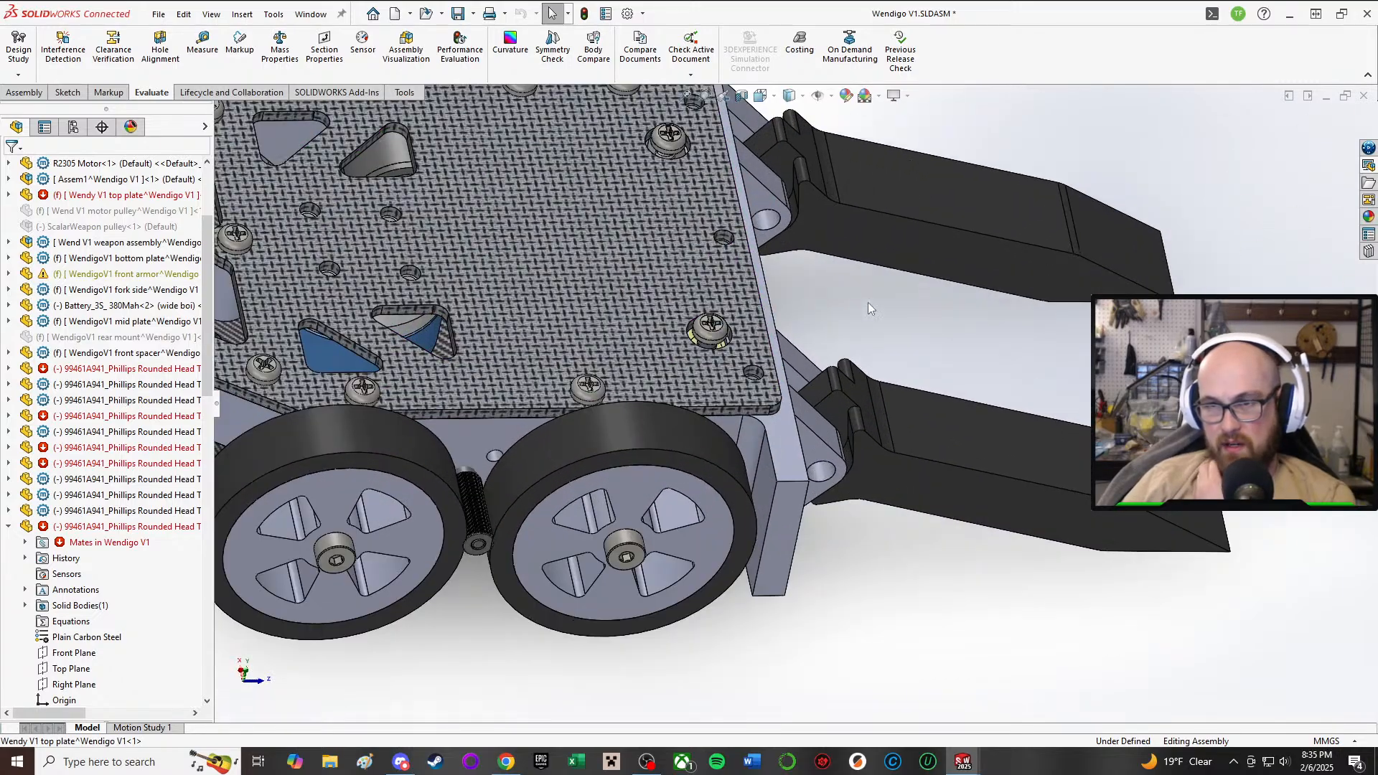
{"action": "scroll", "coordinate": [861, 306], "scroll_direction": "up", "scroll_amount": 2}
{"action": "middle_click_drag", "start_coordinate": [816, 316], "coordinate": [771, 315]}
{"action": "scroll", "coordinate": [772, 323], "scroll_direction": "up", "scroll_amount": 2}
{"action": "middle_click_drag", "start_coordinate": [628, 409], "coordinate": [396, 307]}
{"action": "key", "text": "ctrl+6"}
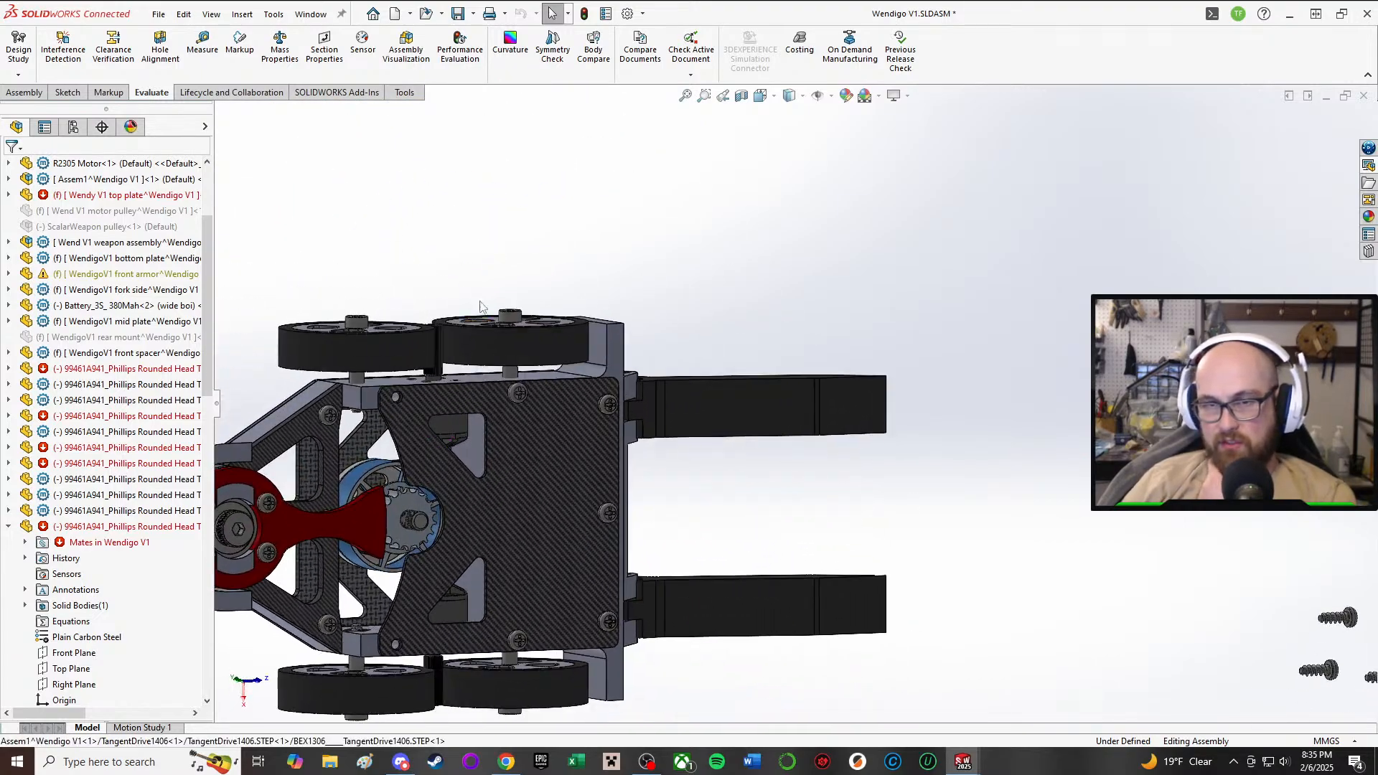
{"action": "right_click", "coordinate": [540, 531]}
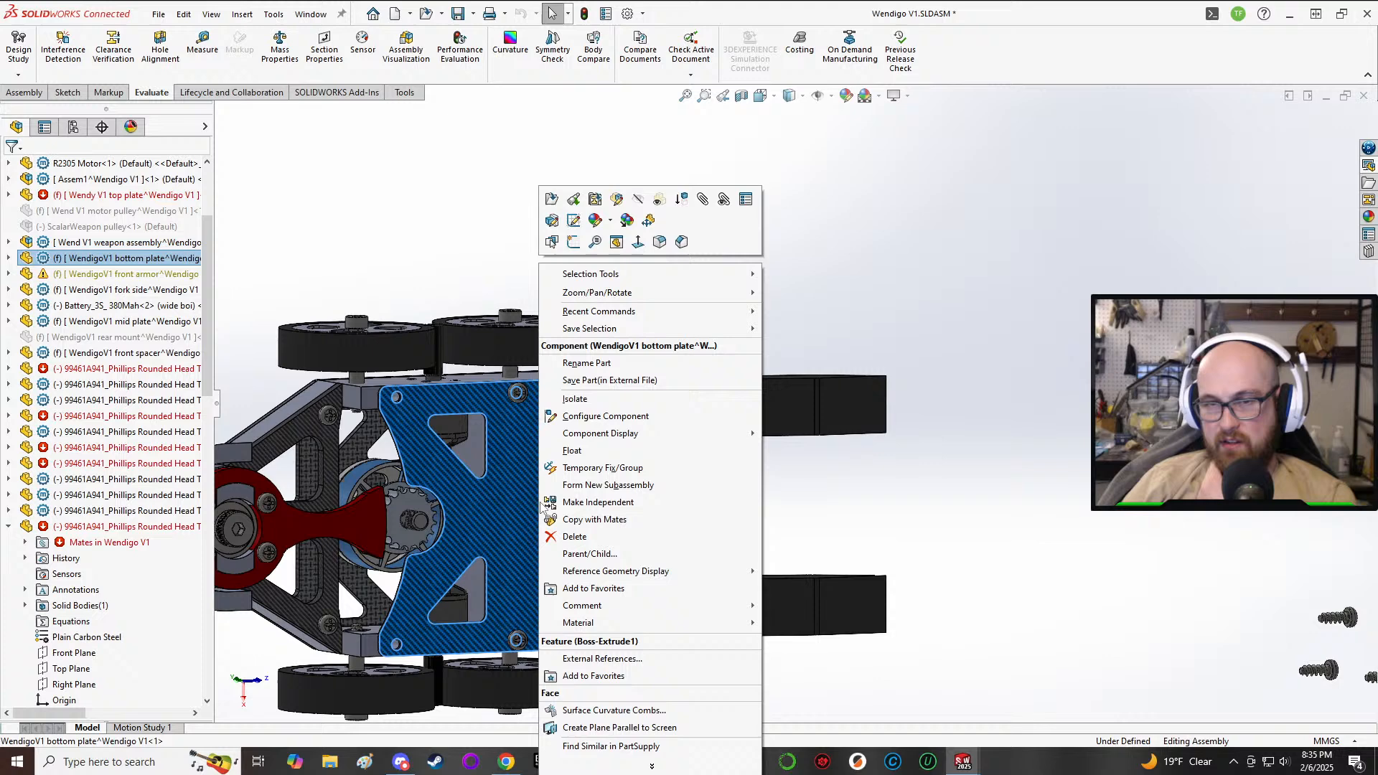
{"action": "left_click", "coordinate": [633, 236]}
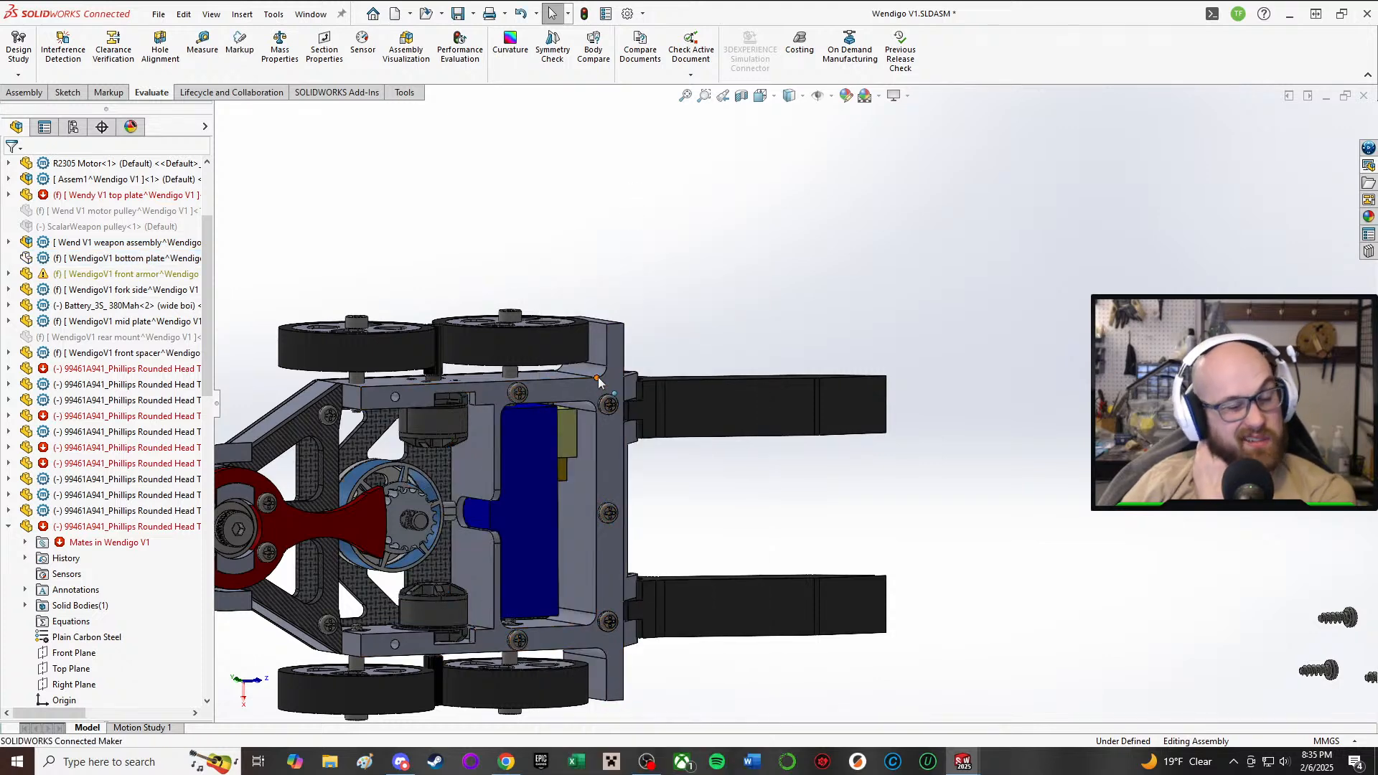
- Examine the narrowed wheels and their spacing from the chassis, drive motors and rear frame from below and from the side
{"action": "middle_click_drag", "start_coordinate": [439, 378], "coordinate": [502, 445]}
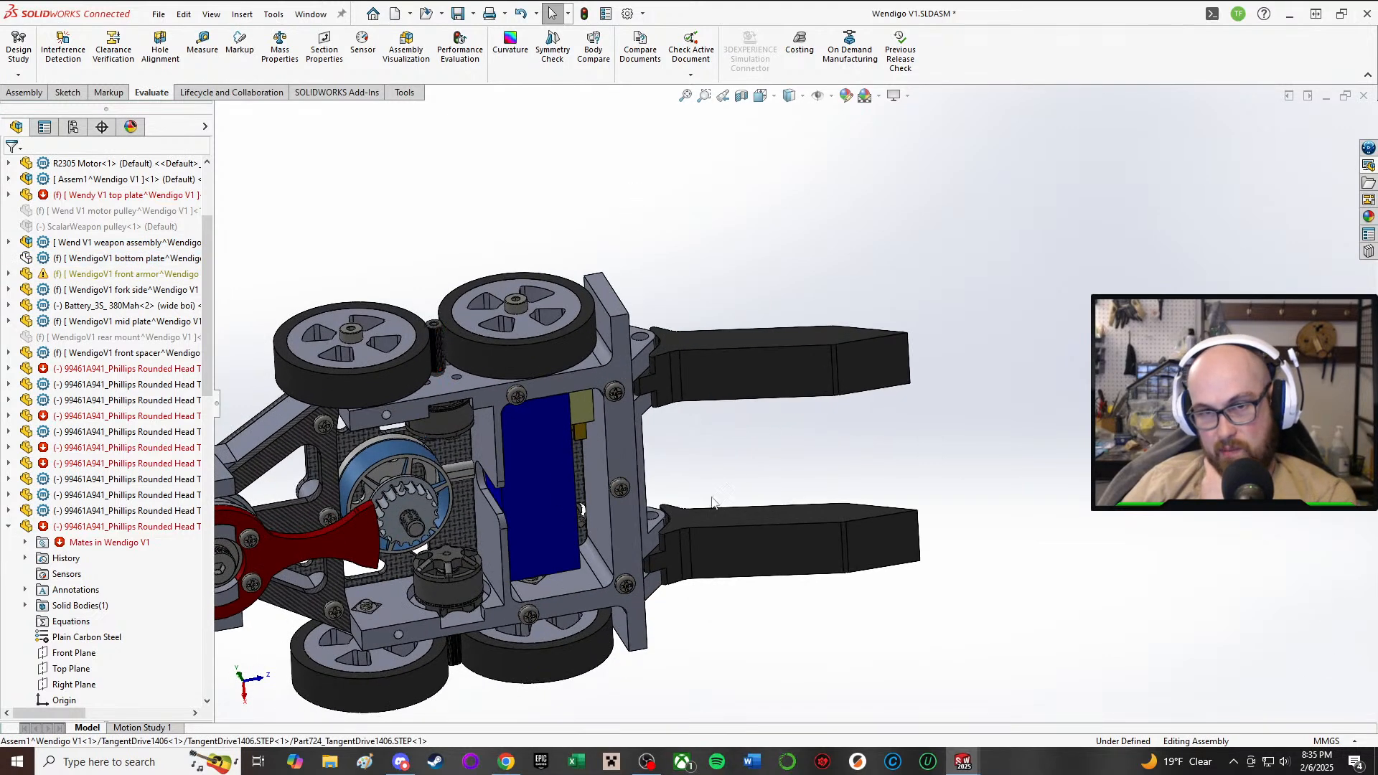
{"action": "middle_click_drag", "start_coordinate": [554, 532], "coordinate": [522, 435]}
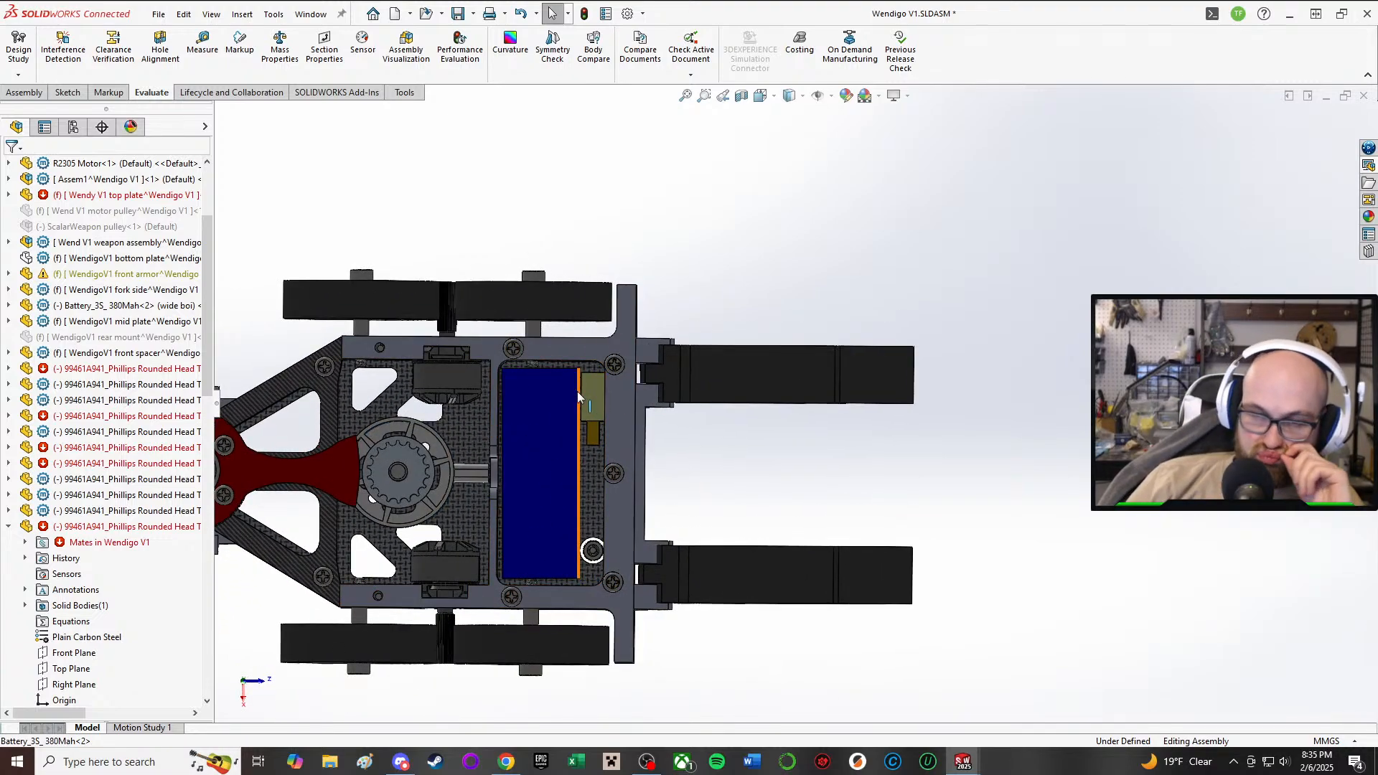
{"action": "mouse_move", "coordinate": [577, 391]}
{"action": "middle_mouse_down"}
{"action": "mouse_move", "coordinate": [476, 299]}
{"action": "mouse_move", "coordinate": [465, 363]}
{"action": "mouse_move", "coordinate": [589, 388]}
{"action": "middle_mouse_up"}
{"action": "scroll", "coordinate": [667, 391], "scroll_direction": "down", "scroll_amount": 2}
{"action": "scroll", "coordinate": [650, 337], "scroll_direction": "down", "scroll_amount": 2}
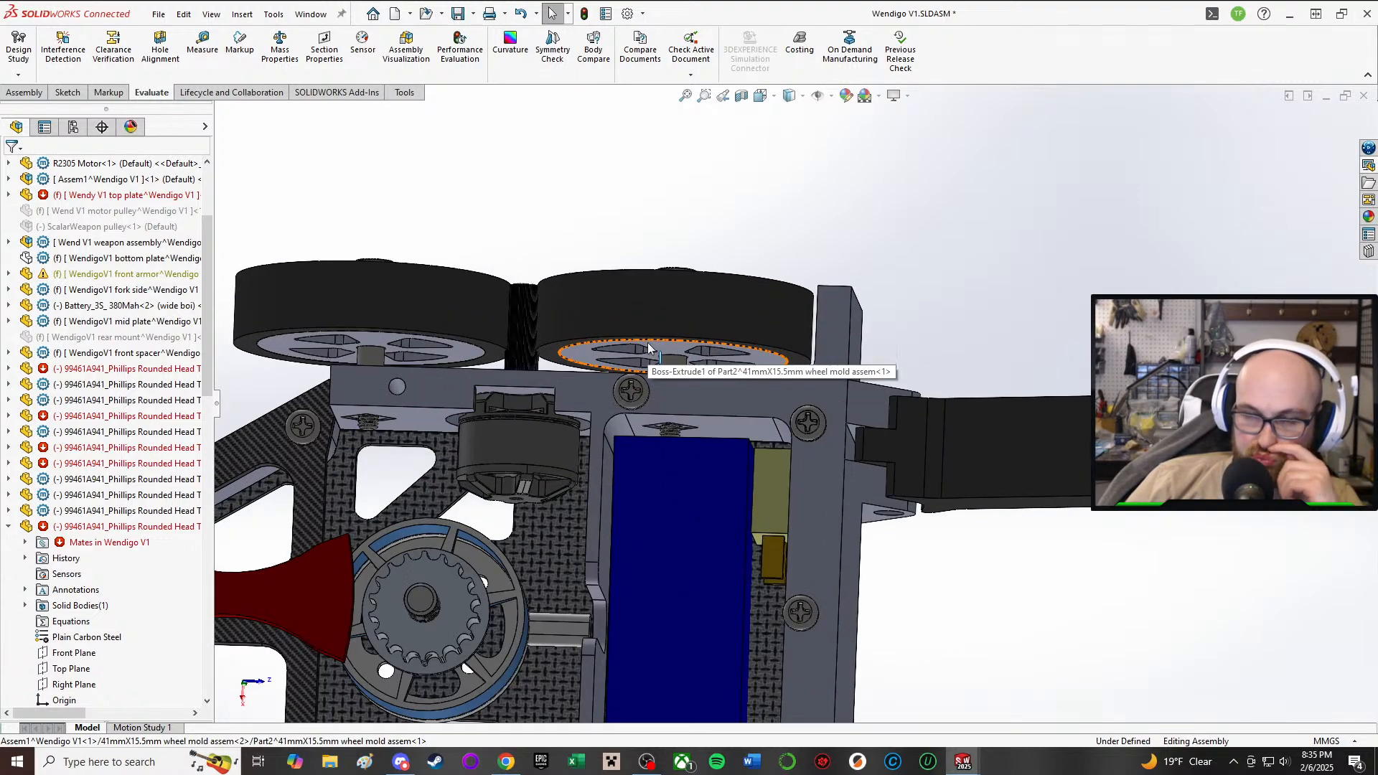
{"action": "middle_click_drag", "start_coordinate": [648, 343], "coordinate": [650, 387]}
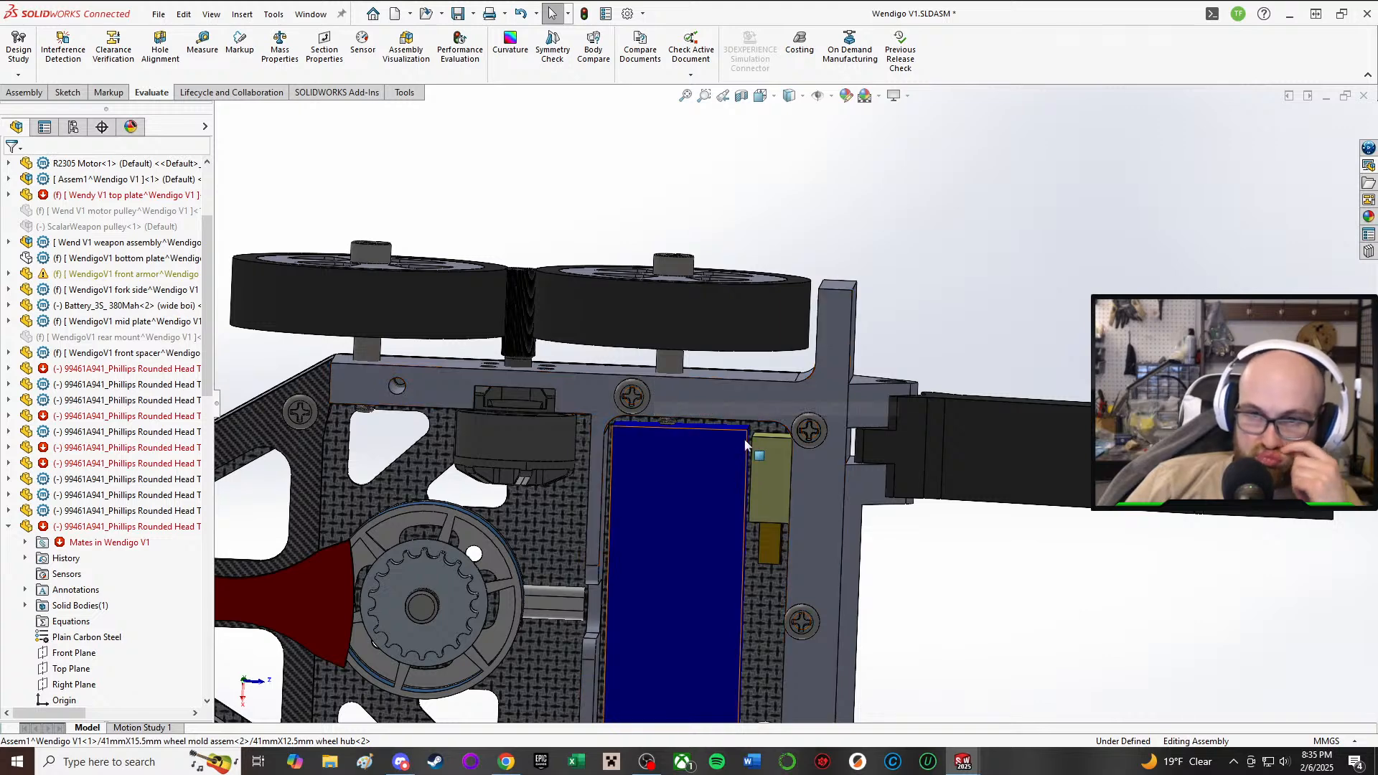
{"action": "scroll", "coordinate": [804, 438], "scroll_direction": "up", "scroll_amount": 3}
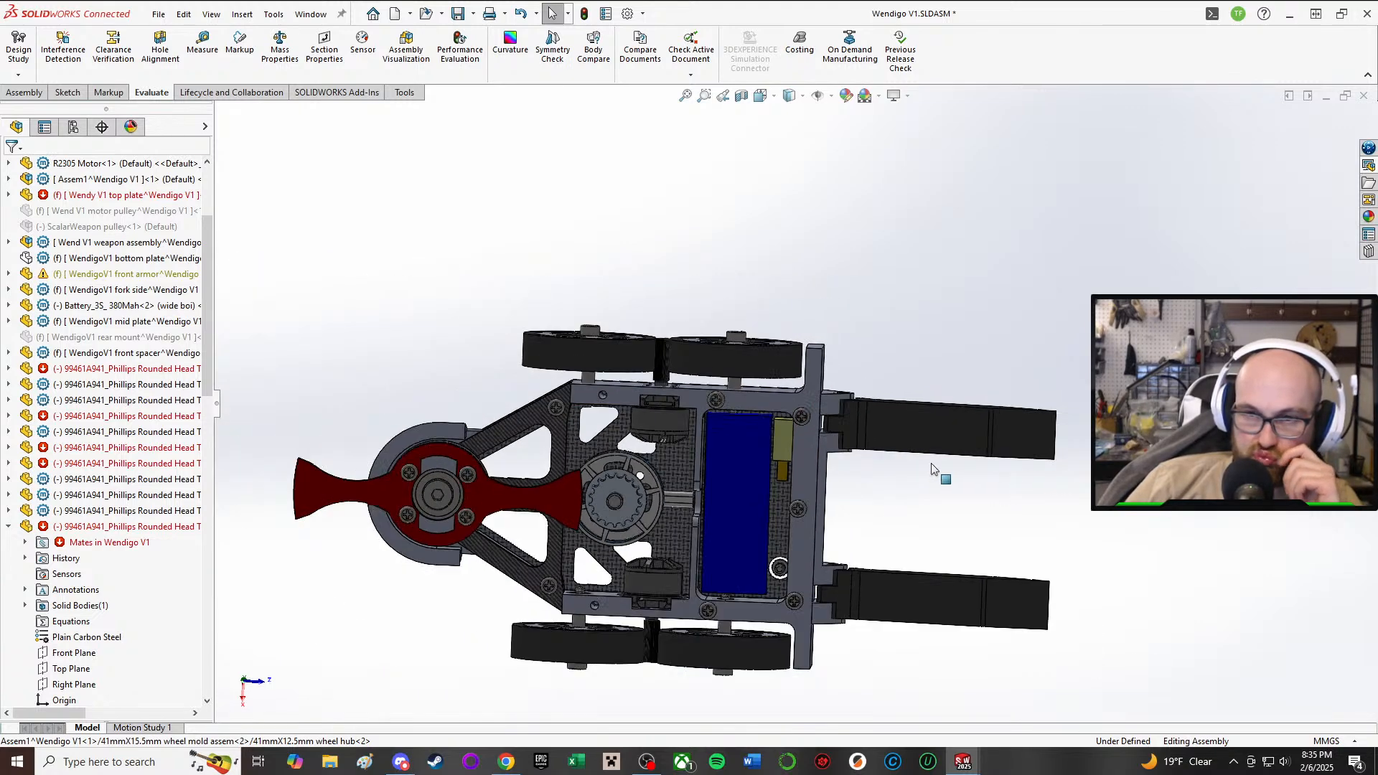
{"action": "scroll", "coordinate": [716, 397], "scroll_direction": "down", "scroll_amount": 4}
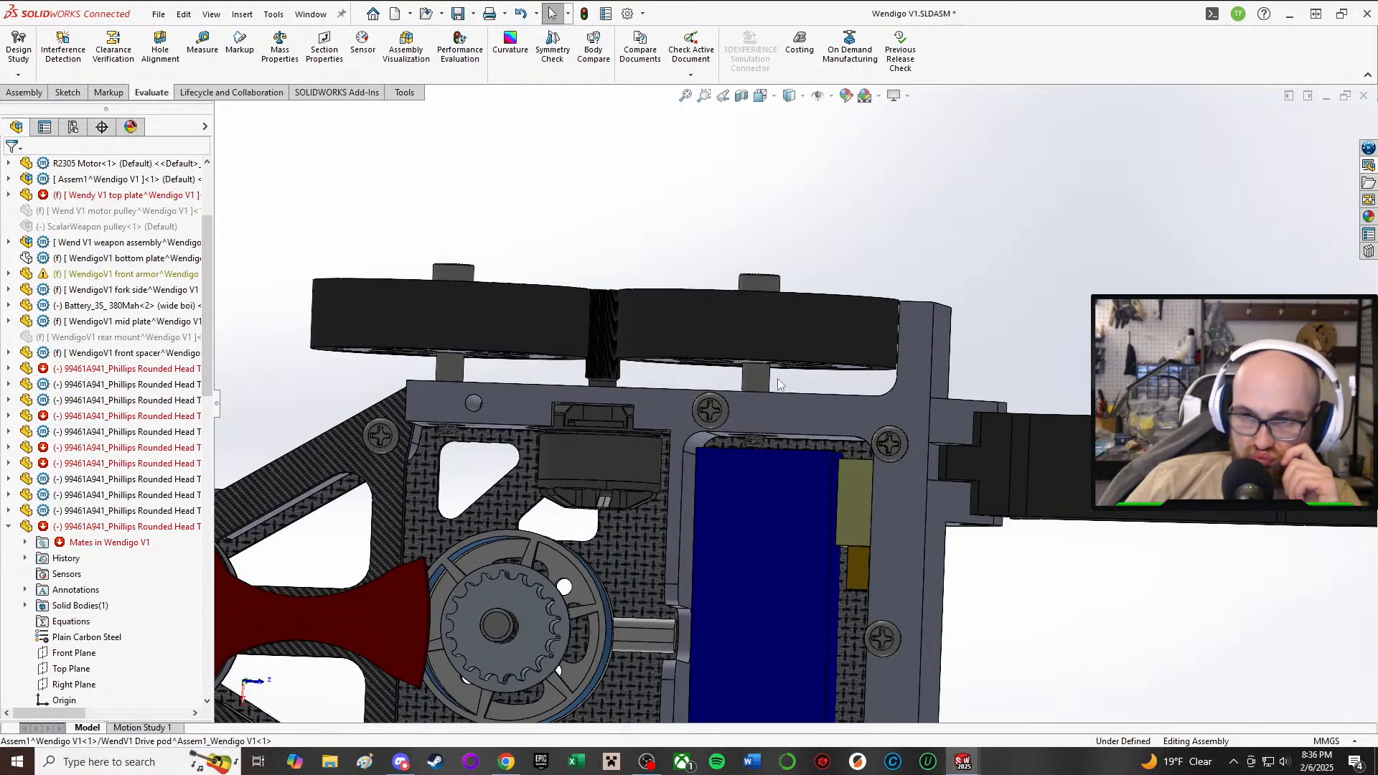
{"action": "middle_click_drag", "start_coordinate": [774, 415], "coordinate": [701, 319]}
{"action": "middle_click_drag", "start_coordinate": [697, 419], "coordinate": [815, 281]}
{"action": "scroll", "coordinate": [781, 211], "scroll_direction": "down", "scroll_amount": 3}
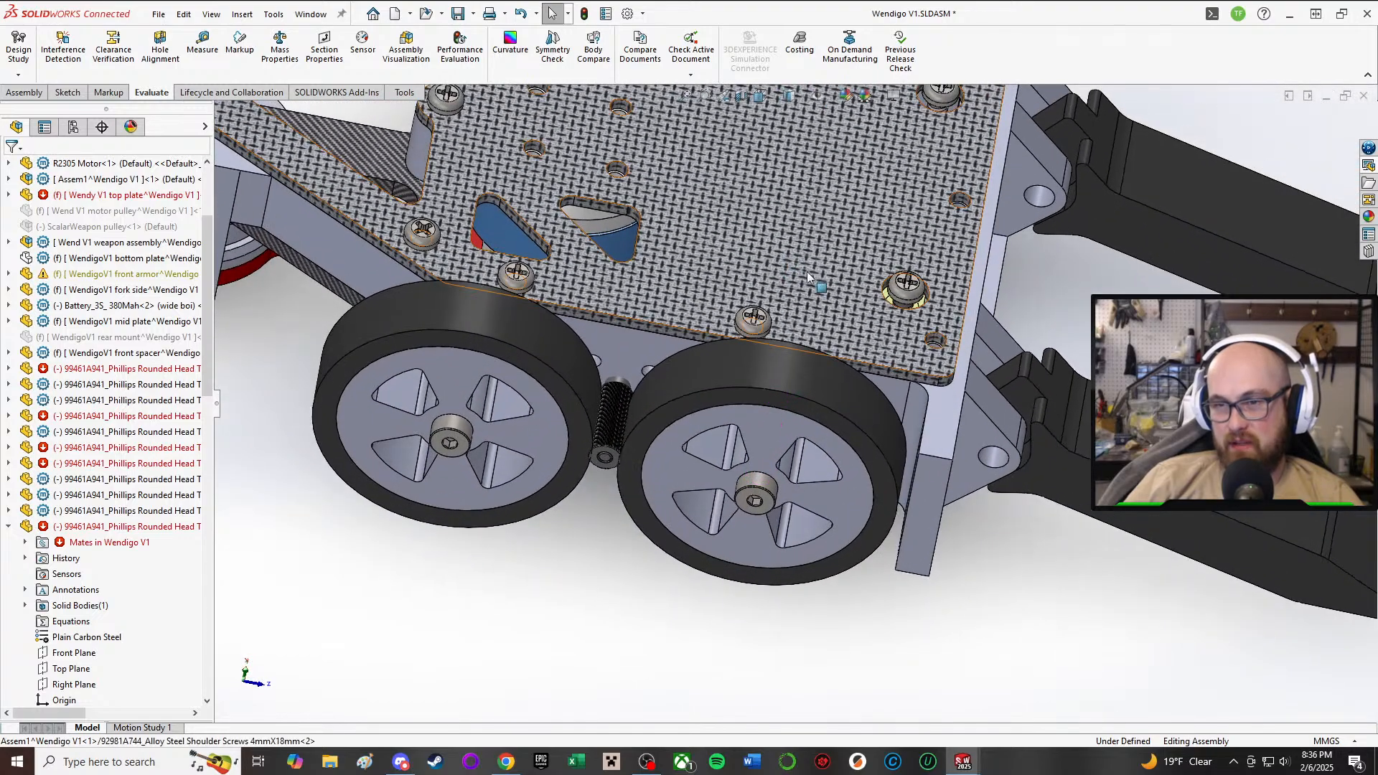
{"action": "middle_click_drag", "start_coordinate": [765, 457], "coordinate": [811, 431]}
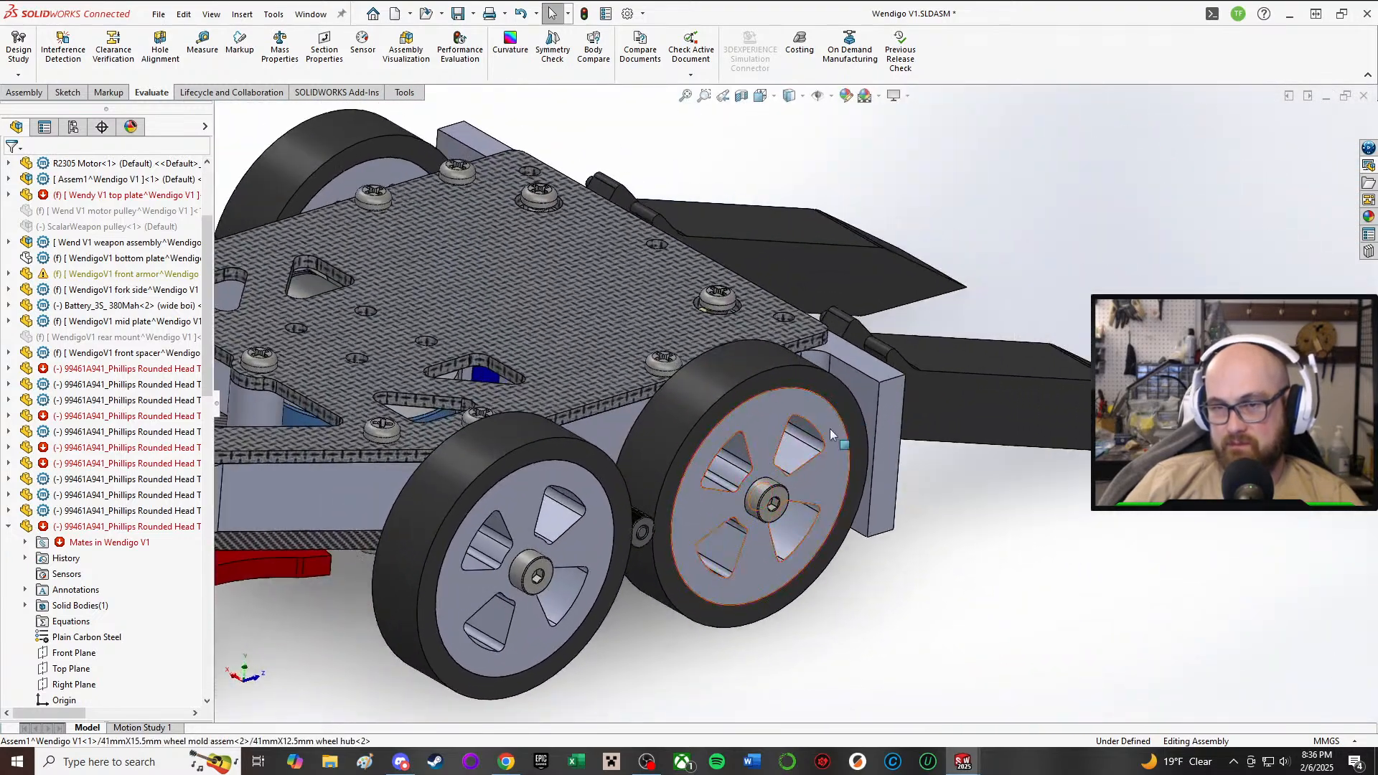
{"action": "scroll", "coordinate": [517, 574], "scroll_direction": "up", "scroll_amount": 3}
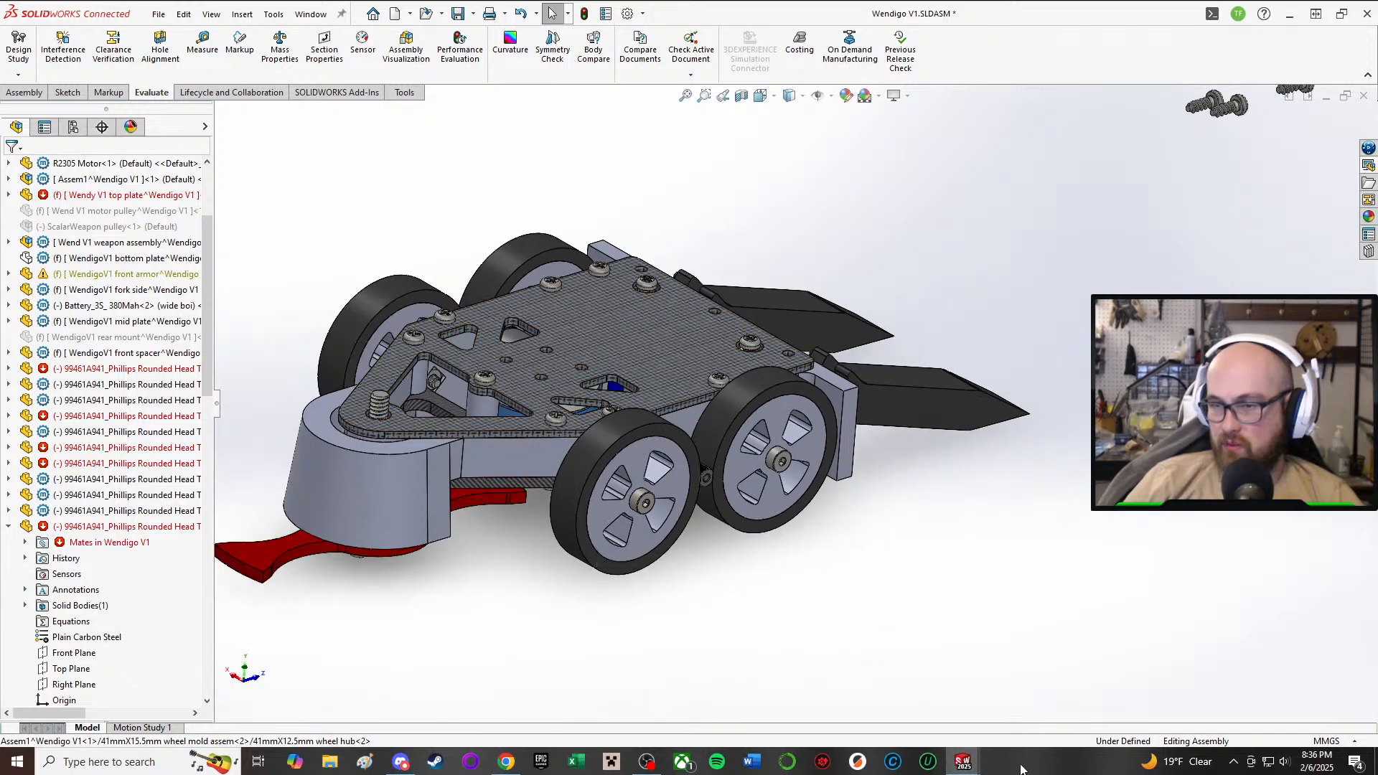
- Switch to the Assem1^Wendigo V1 drive assembly and open the Distance2 mate between the outer wheel hub faces for editing
{"action": "mouse_move", "coordinate": [963, 763]}
{"action": "left_click", "coordinate": [1099, 699]}
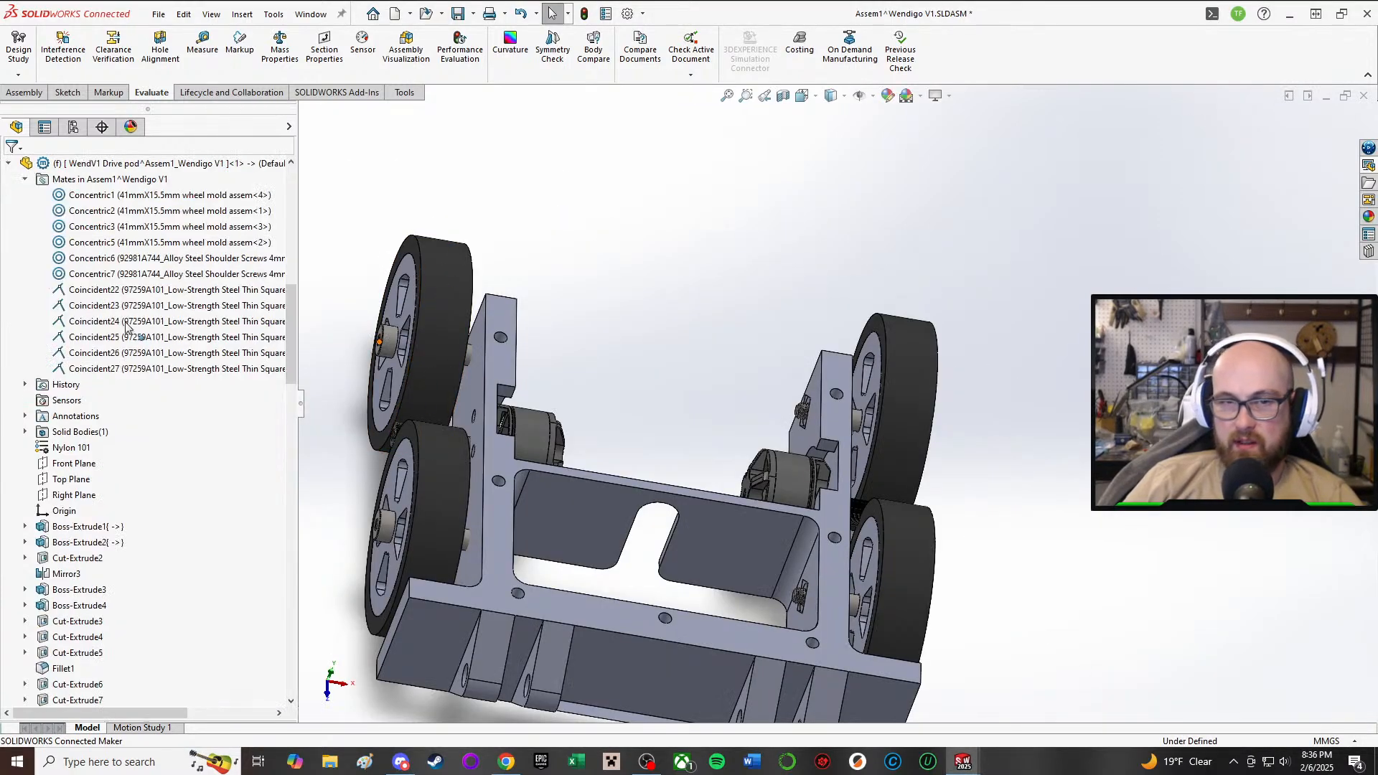
{"action": "left_click_drag", "start_coordinate": [290, 350], "coordinate": [275, 715]}
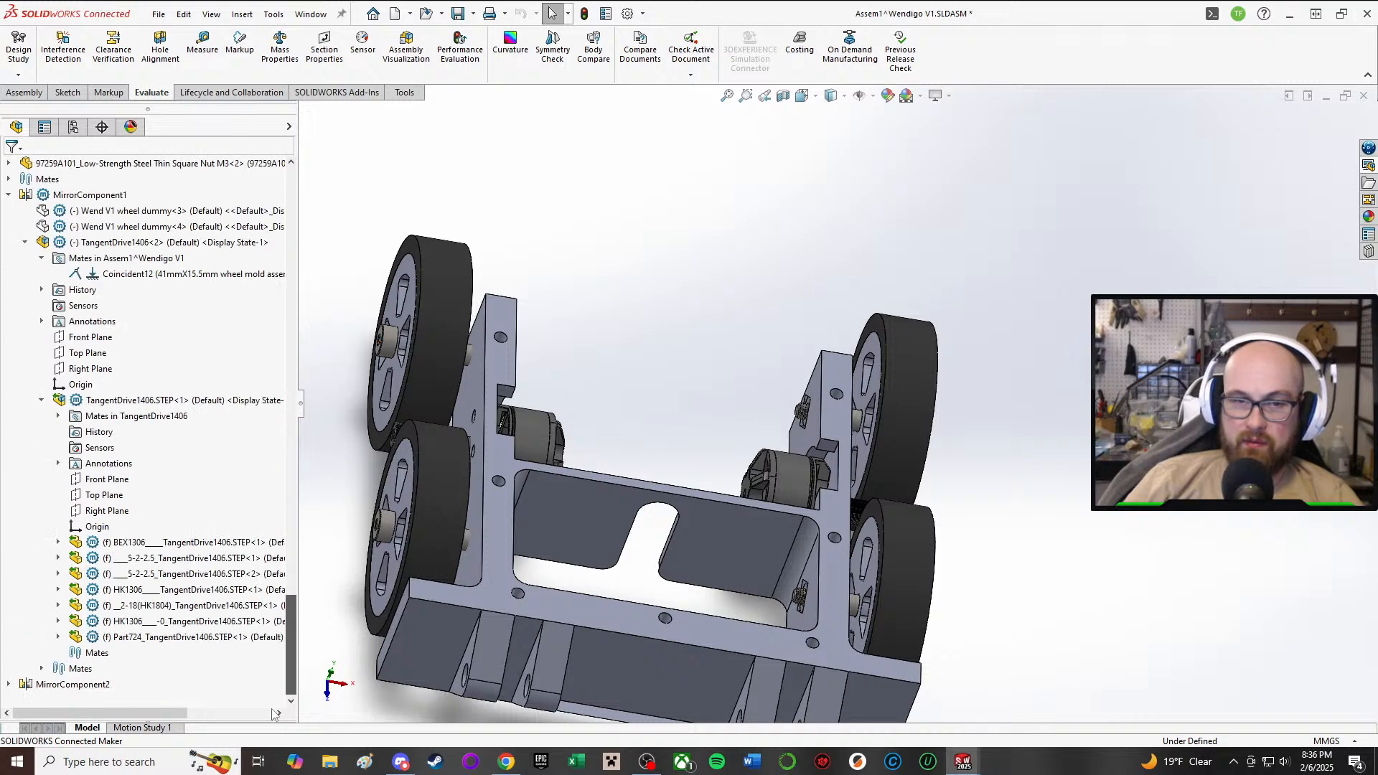
{"action": "left_click", "coordinate": [8, 180]}
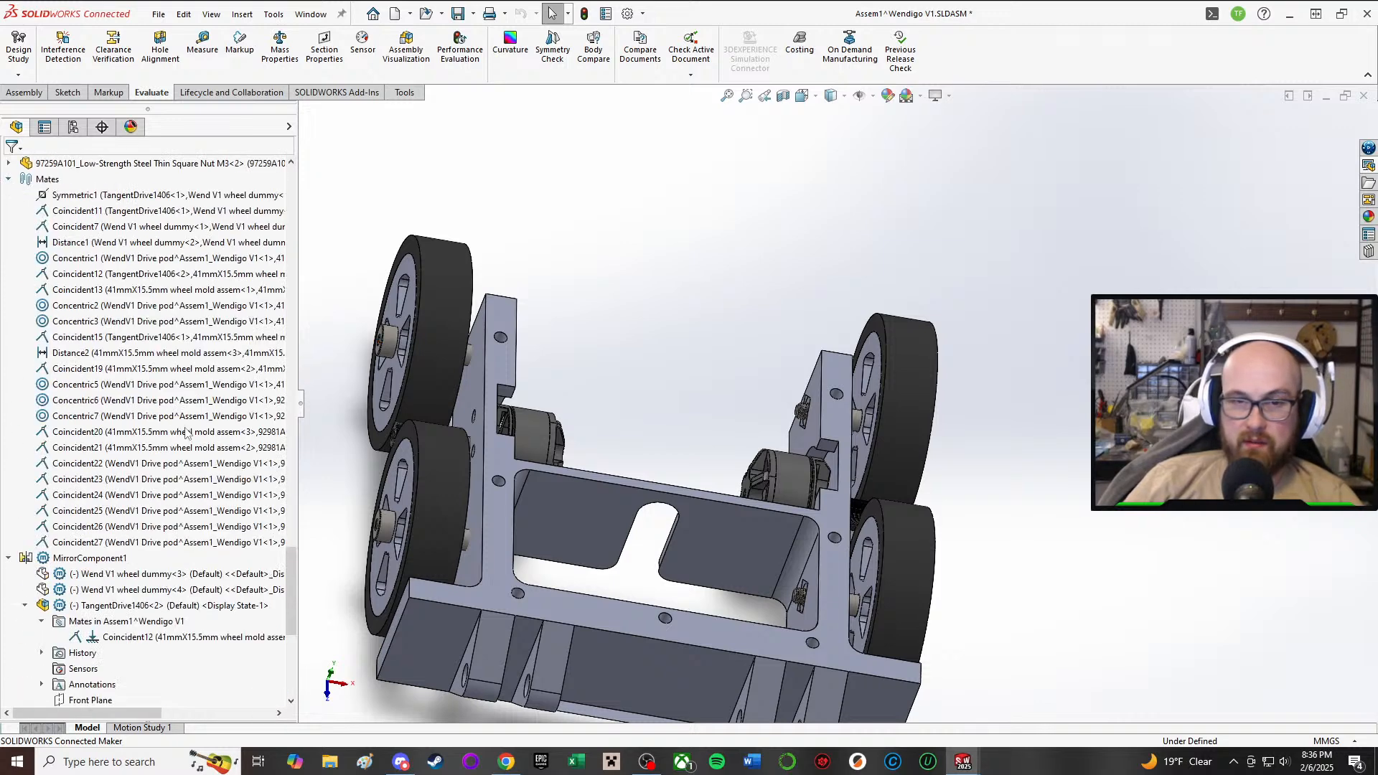
{"action": "left_click", "coordinate": [97, 354]}
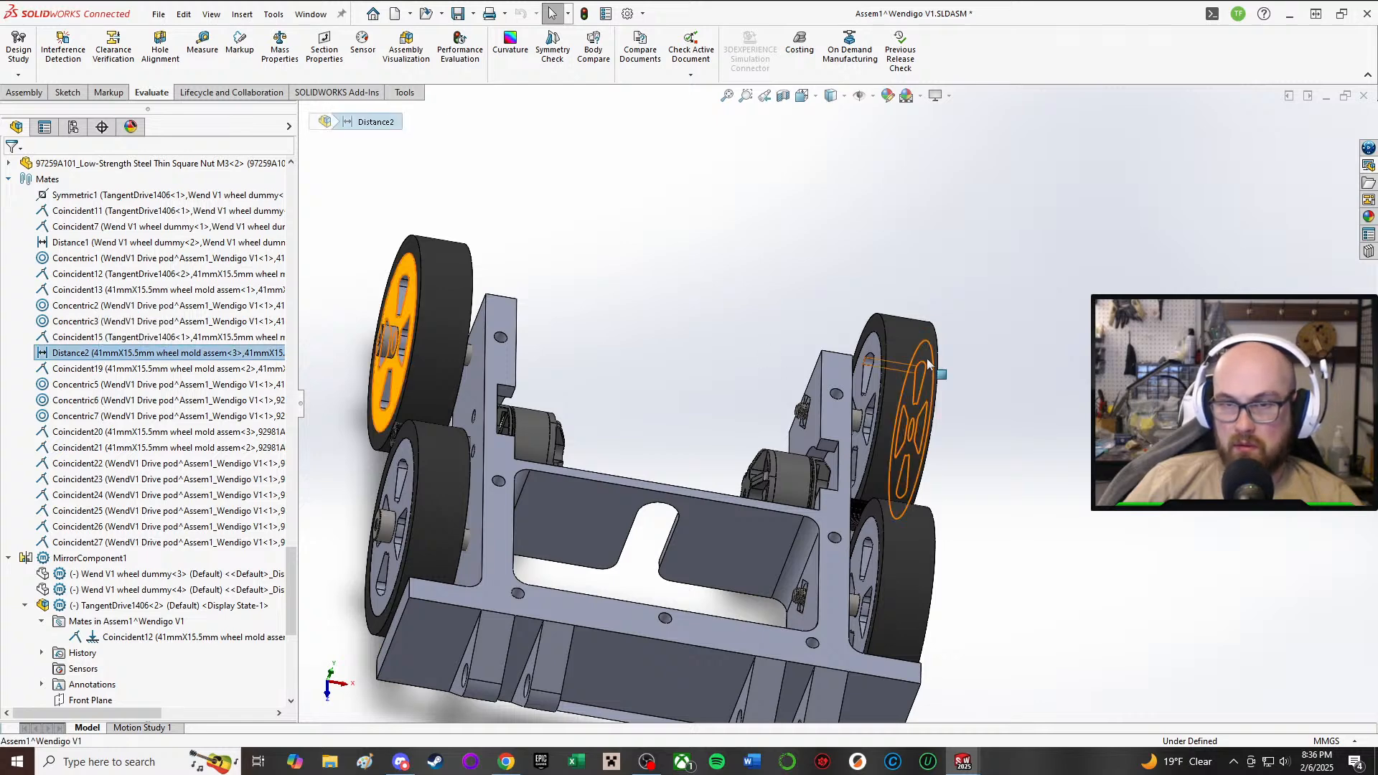
{"action": "middle_click_drag", "start_coordinate": [739, 329], "coordinate": [581, 343]}
{"action": "right_click", "coordinate": [165, 357]}
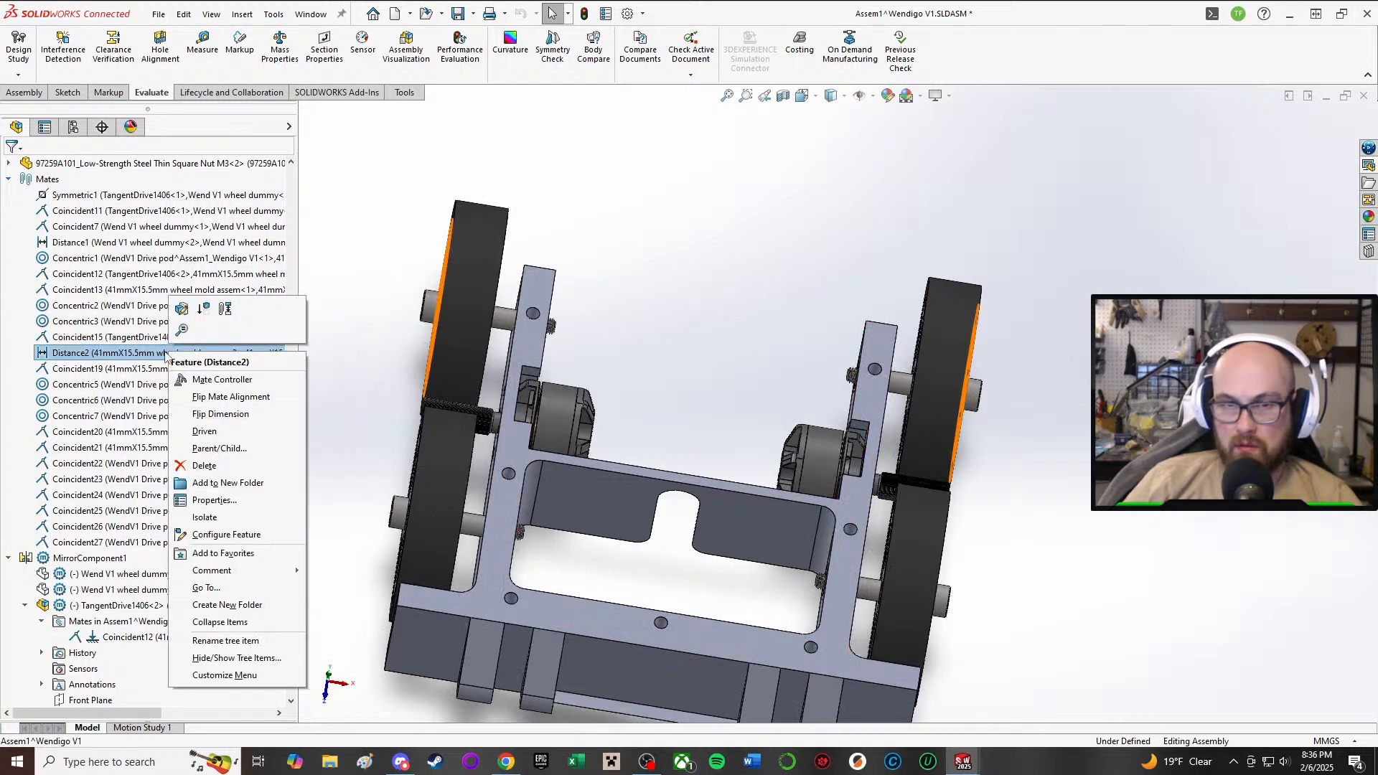
{"action": "left_click", "coordinate": [176, 321]}
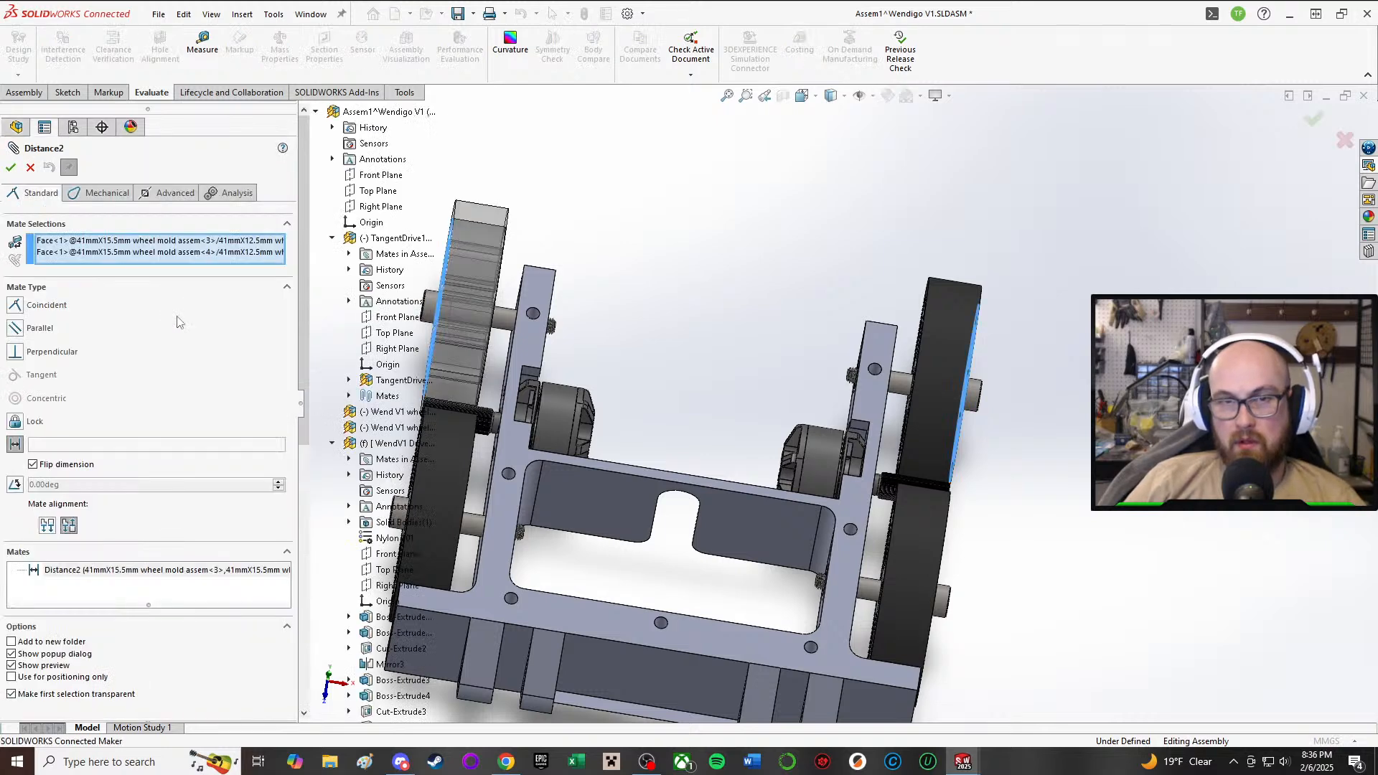
- Replace Distance2's wheel hub faces with the outer end faces of the two TangentDrive1406 drive shafts, at a distance of 100 mm
{"action": "left_click", "coordinate": [128, 240]}
{"action": "key", "text": "Delete"}
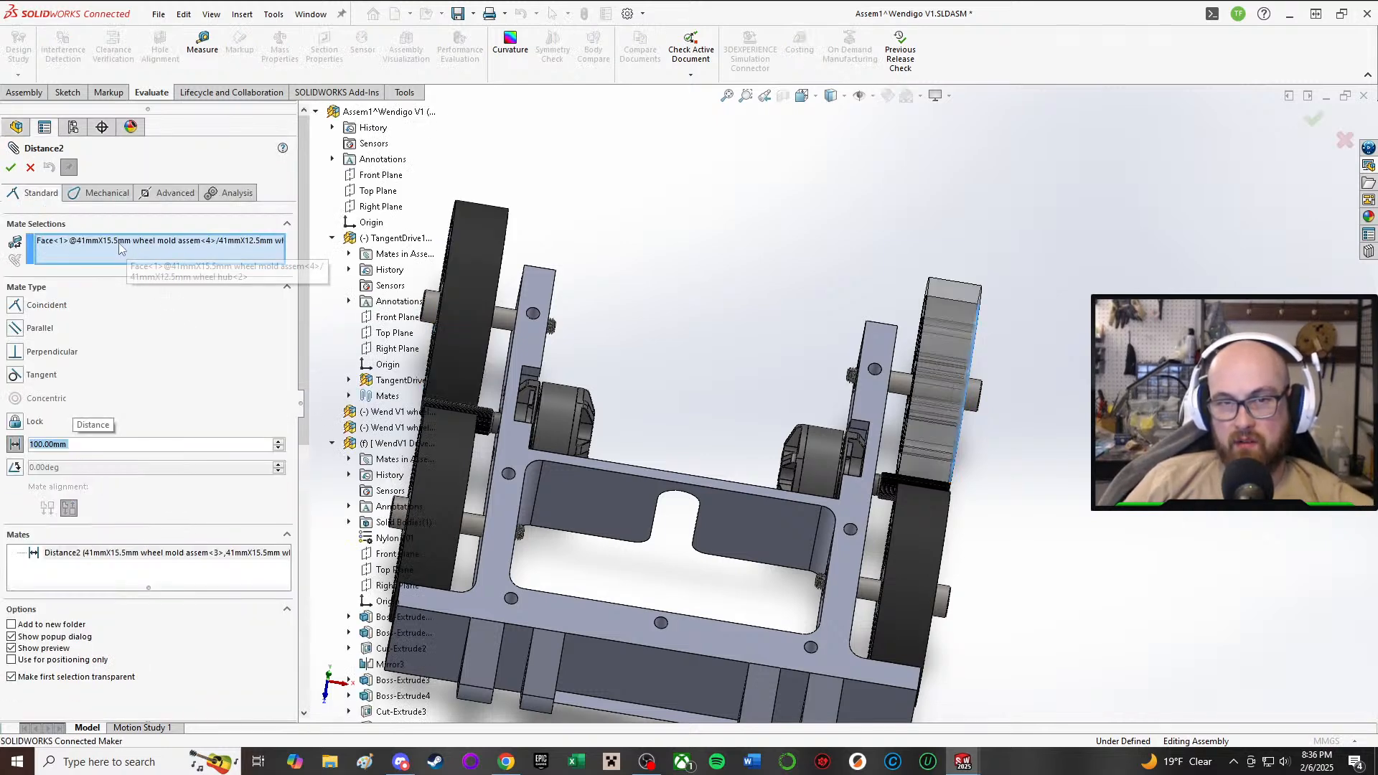
{"action": "left_click", "coordinate": [119, 242]}
{"action": "key", "text": "Delete"}
{"action": "middle_click_drag", "start_coordinate": [509, 452], "coordinate": [459, 423]}
{"action": "scroll", "coordinate": [440, 407], "scroll_direction": "down", "scroll_amount": 3}
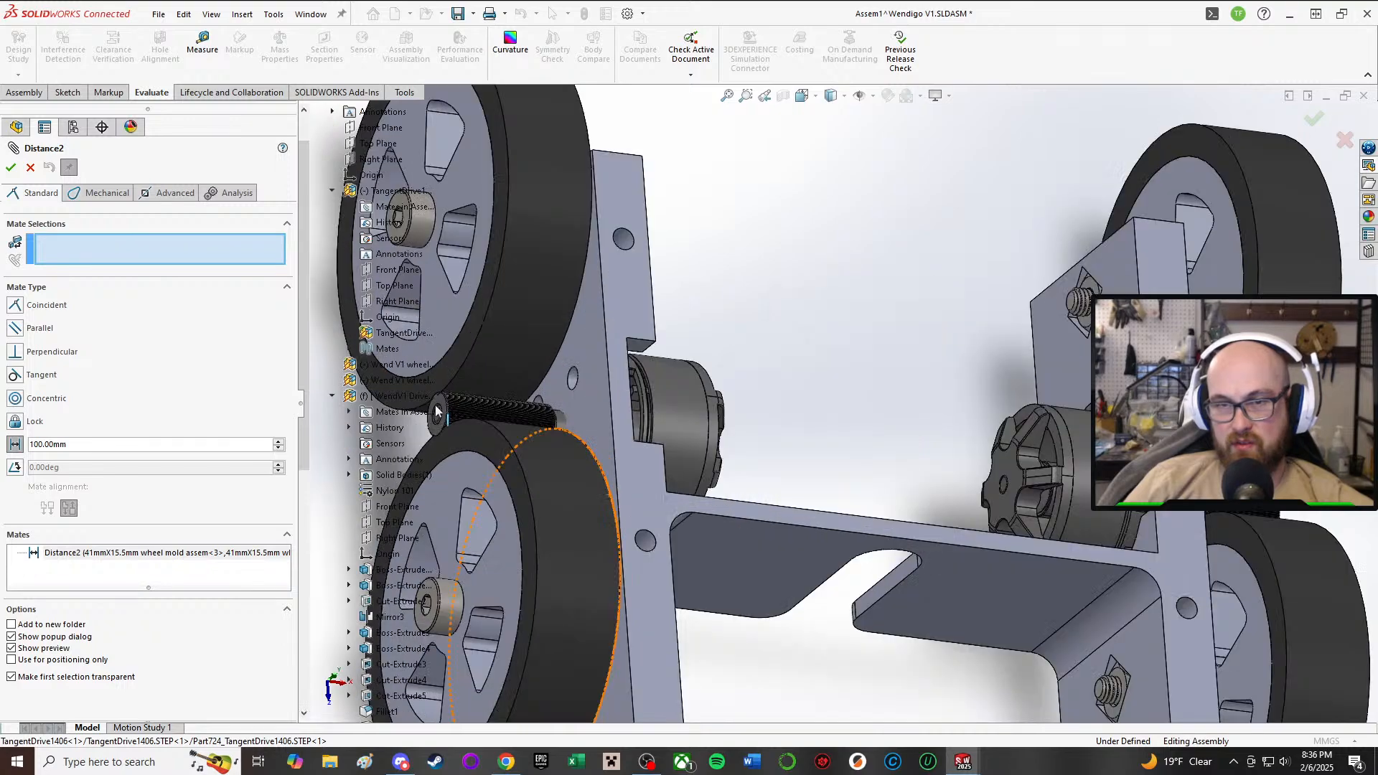
{"action": "left_click", "coordinate": [440, 407]}
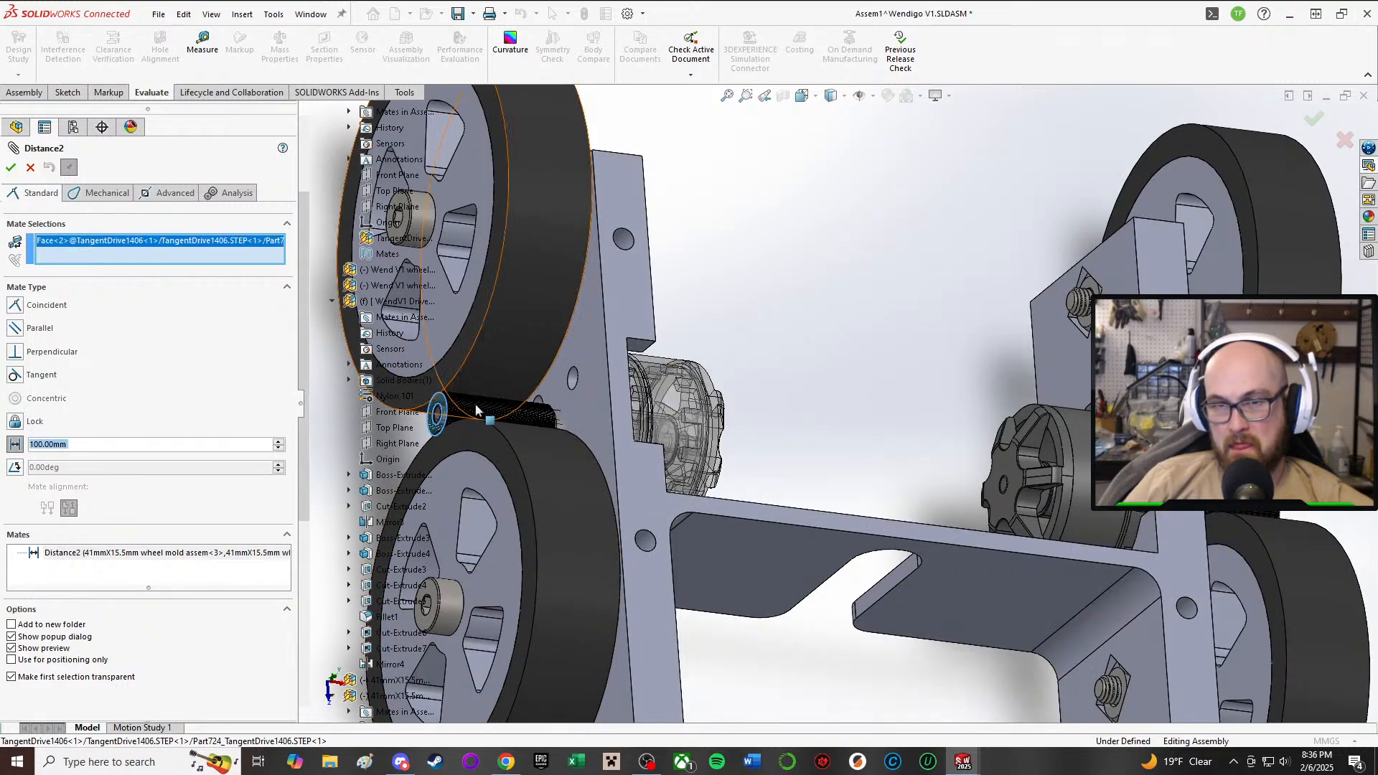
{"action": "middle_click_drag", "start_coordinate": [440, 407], "coordinate": [571, 427]}
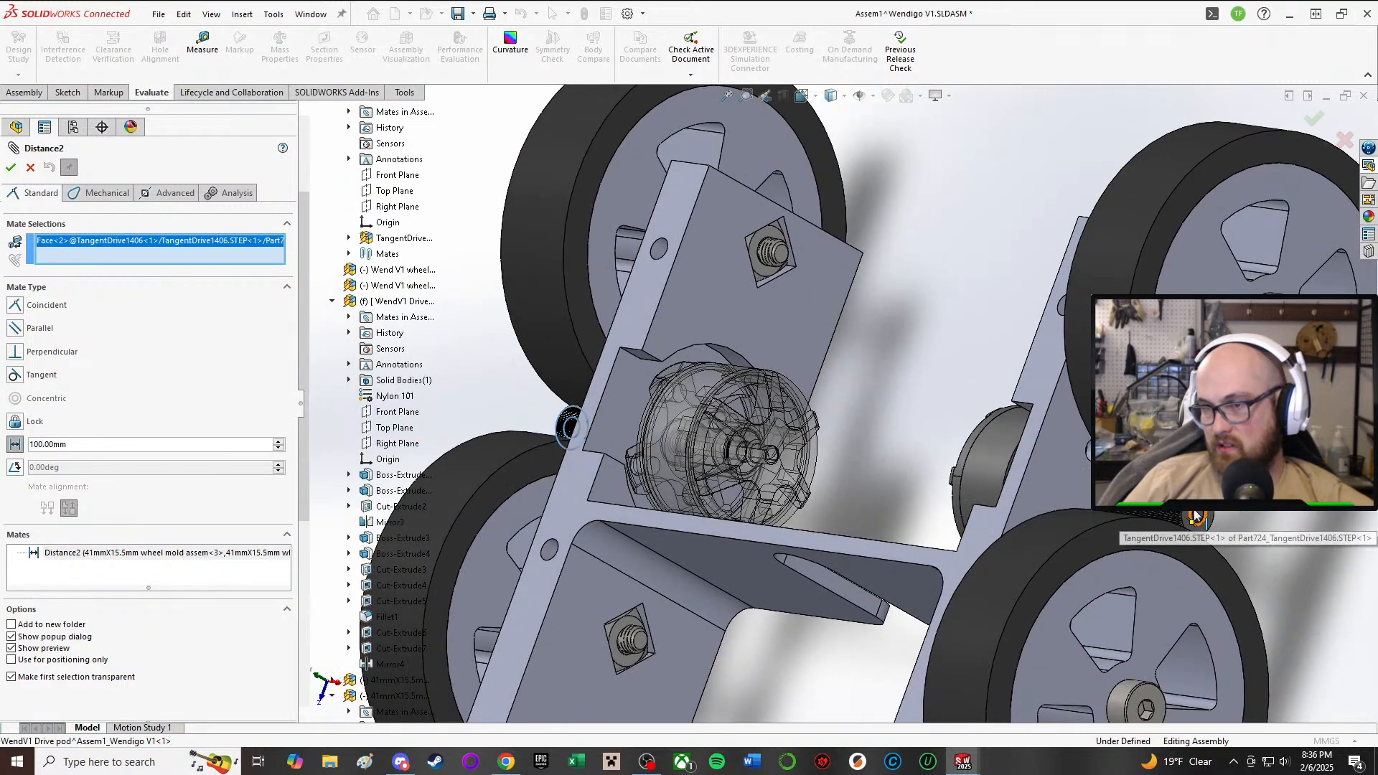
{"action": "left_click", "coordinate": [1271, 514]}
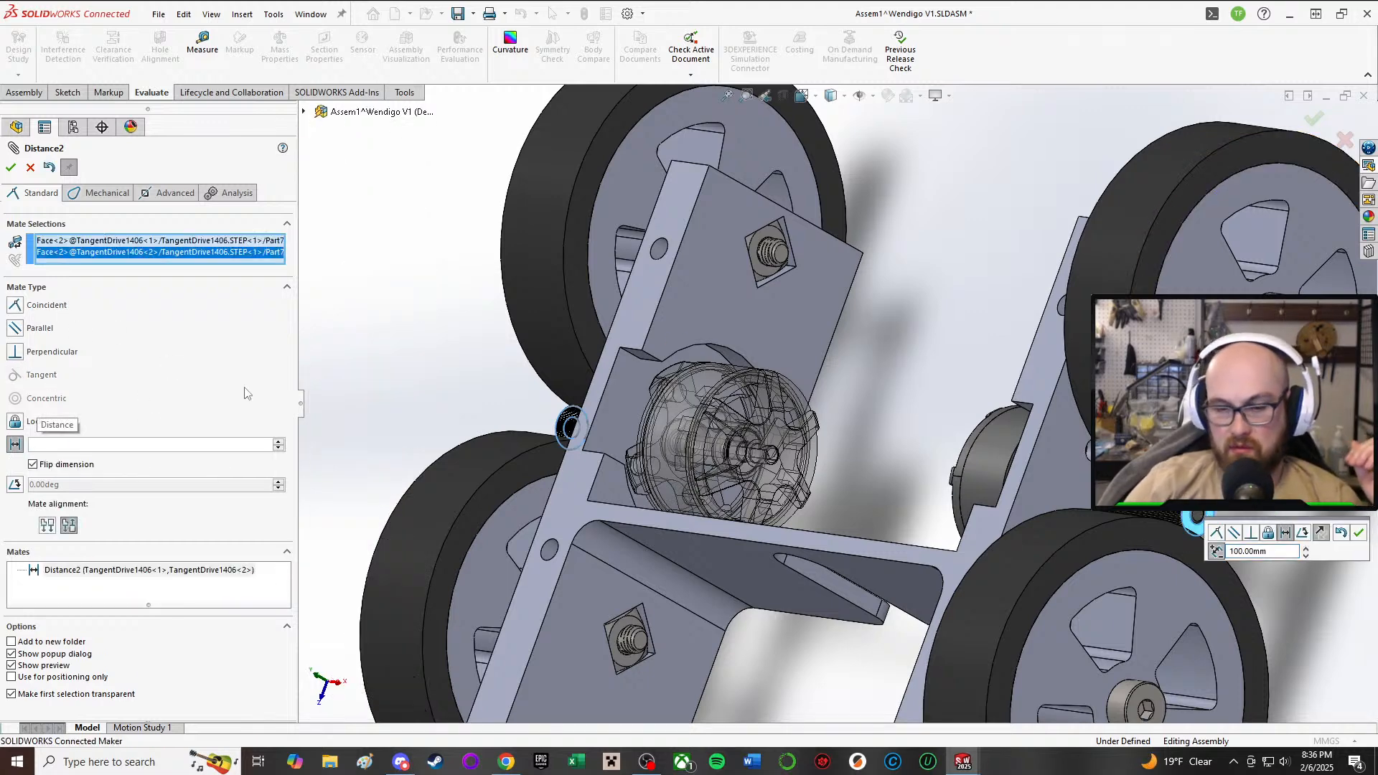
{"action": "type", "text": "100.00mm"}
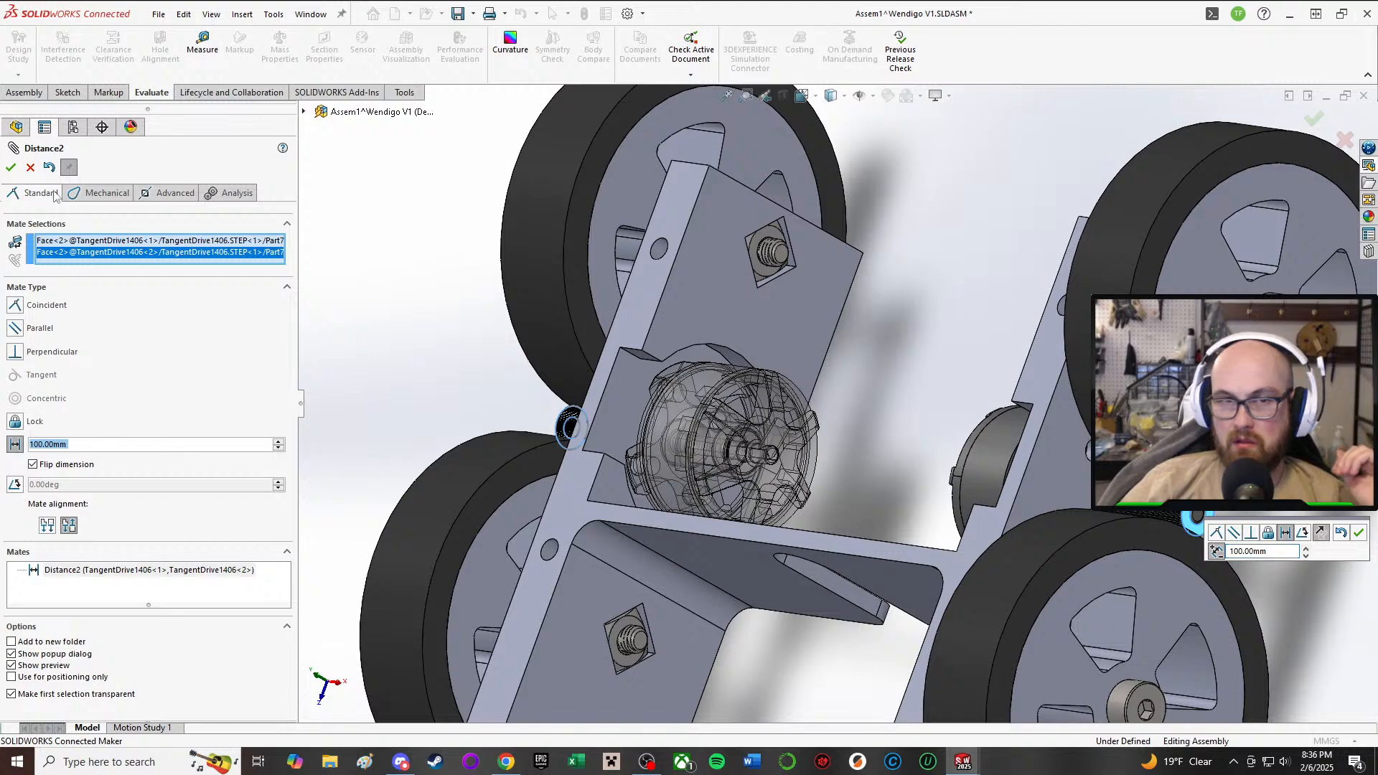
{"action": "left_click", "coordinate": [13, 168]}
{"action": "left_click", "coordinate": [16, 169]}
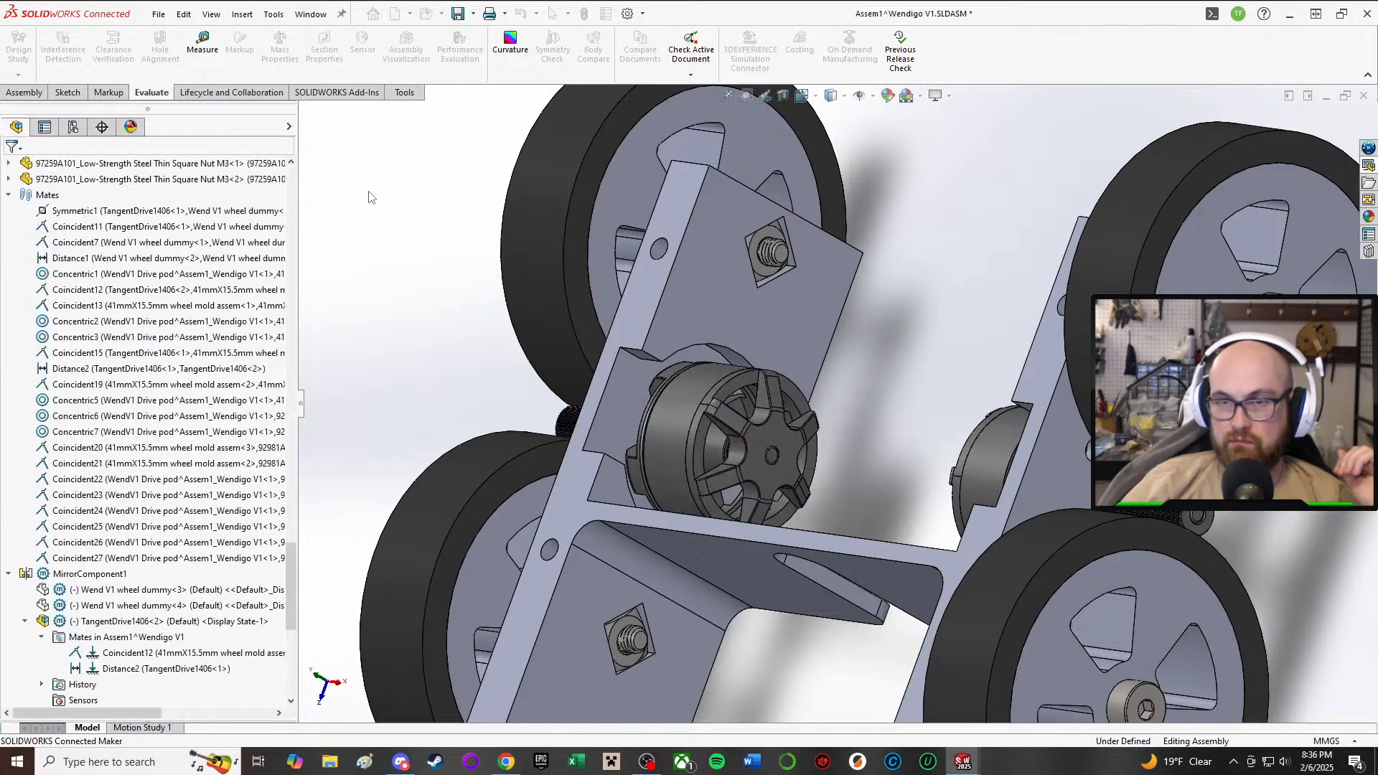
- Inspect the position of the drive motor and its knurled shaft between the two wheels and the drive pod wall
{"action": "scroll", "coordinate": [579, 231], "scroll_direction": "up", "scroll_amount": 2}
{"action": "middle_click_drag", "start_coordinate": [579, 231], "coordinate": [682, 237]}
{"action": "scroll", "coordinate": [682, 237], "scroll_direction": "up", "scroll_amount": 2}
{"action": "middle_click_drag", "start_coordinate": [1170, 337], "coordinate": [1102, 337]}
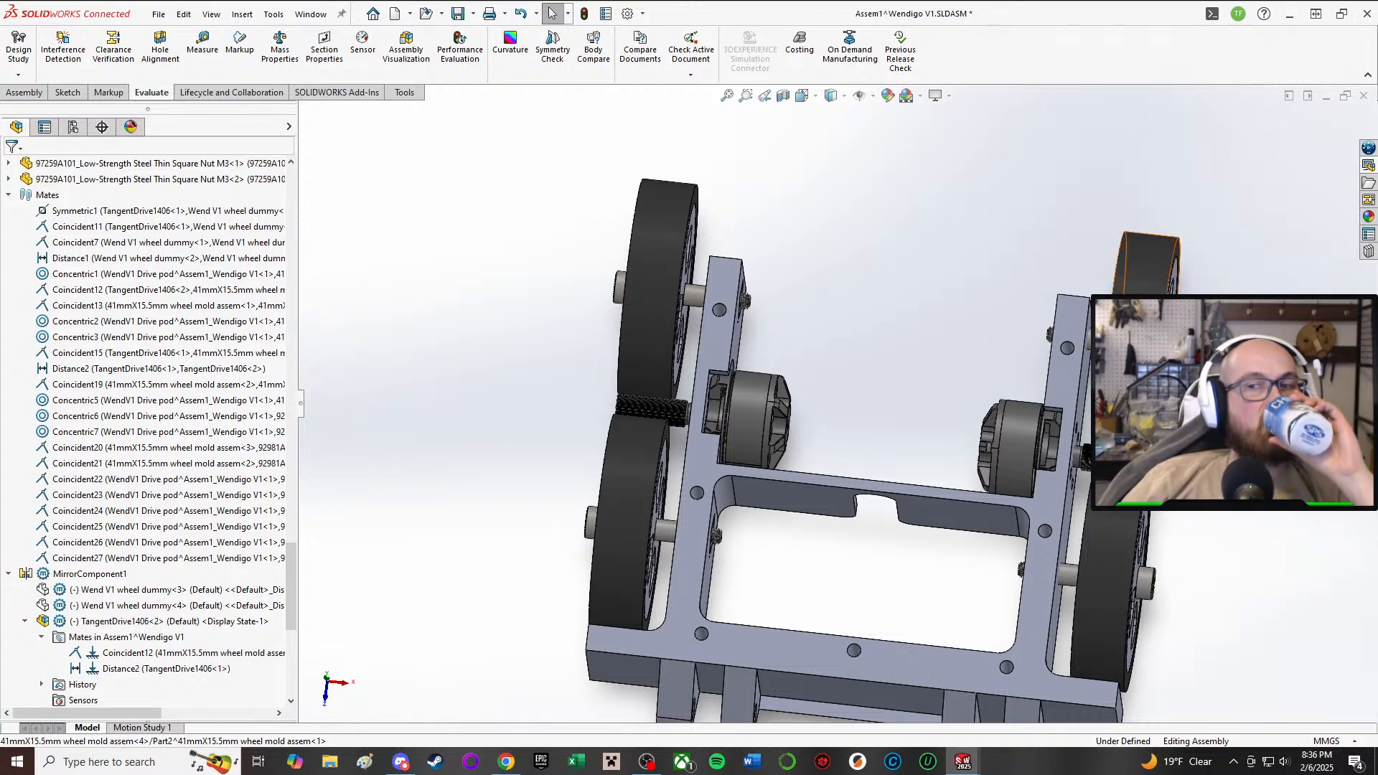
{"action": "middle_click_drag", "start_coordinate": [1036, 490], "coordinate": [689, 282]}
{"action": "scroll", "coordinate": [800, 459], "scroll_direction": "down", "scroll_amount": 6}
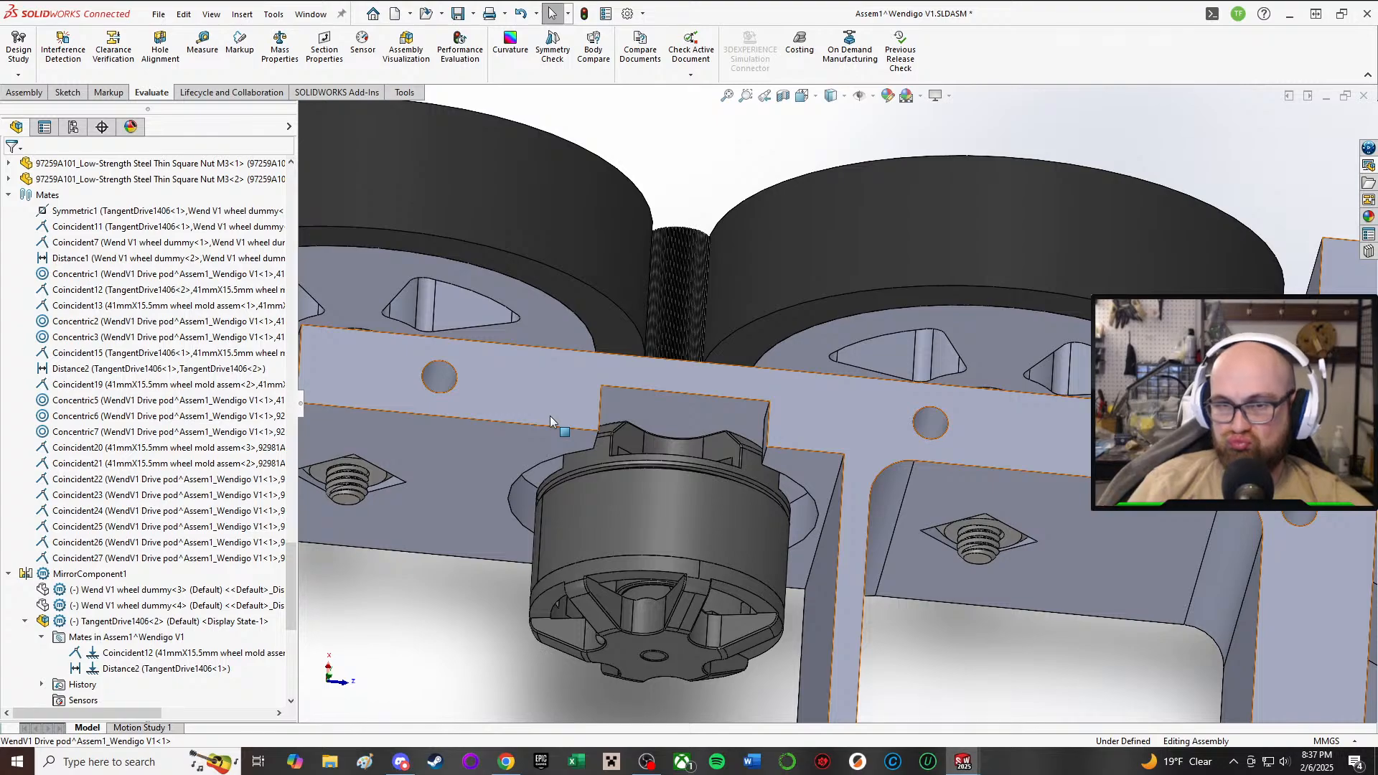
- Examine how the drive motor sits in the drive pod cutout and compare both sides of the drive assembly
{"action": "middle_click_drag", "start_coordinate": [544, 437], "coordinate": [807, 463]}
{"action": "scroll", "coordinate": [807, 458], "scroll_direction": "up", "scroll_amount": 1}
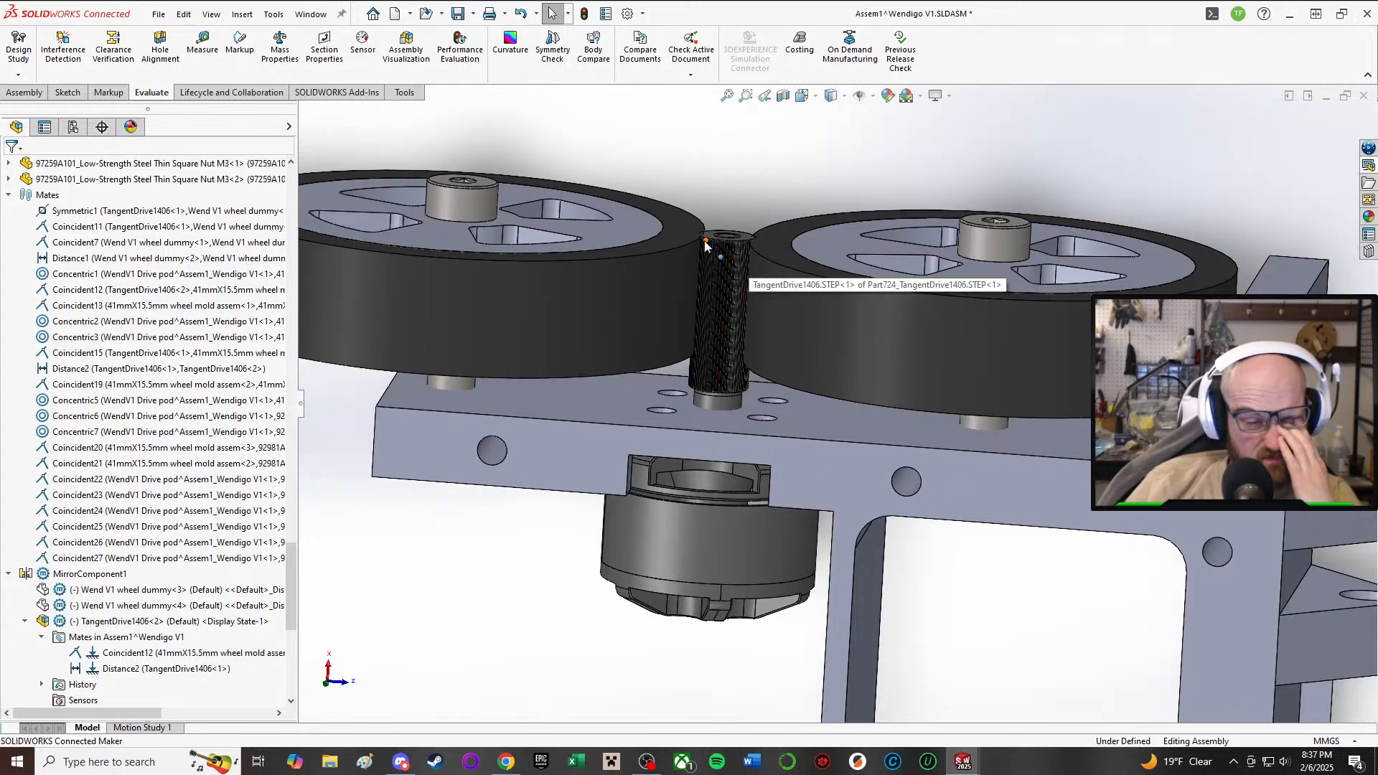
{"action": "middle_click_drag", "start_coordinate": [699, 244], "coordinate": [847, 505]}
{"action": "scroll", "coordinate": [889, 485], "scroll_direction": "up", "scroll_amount": 3}
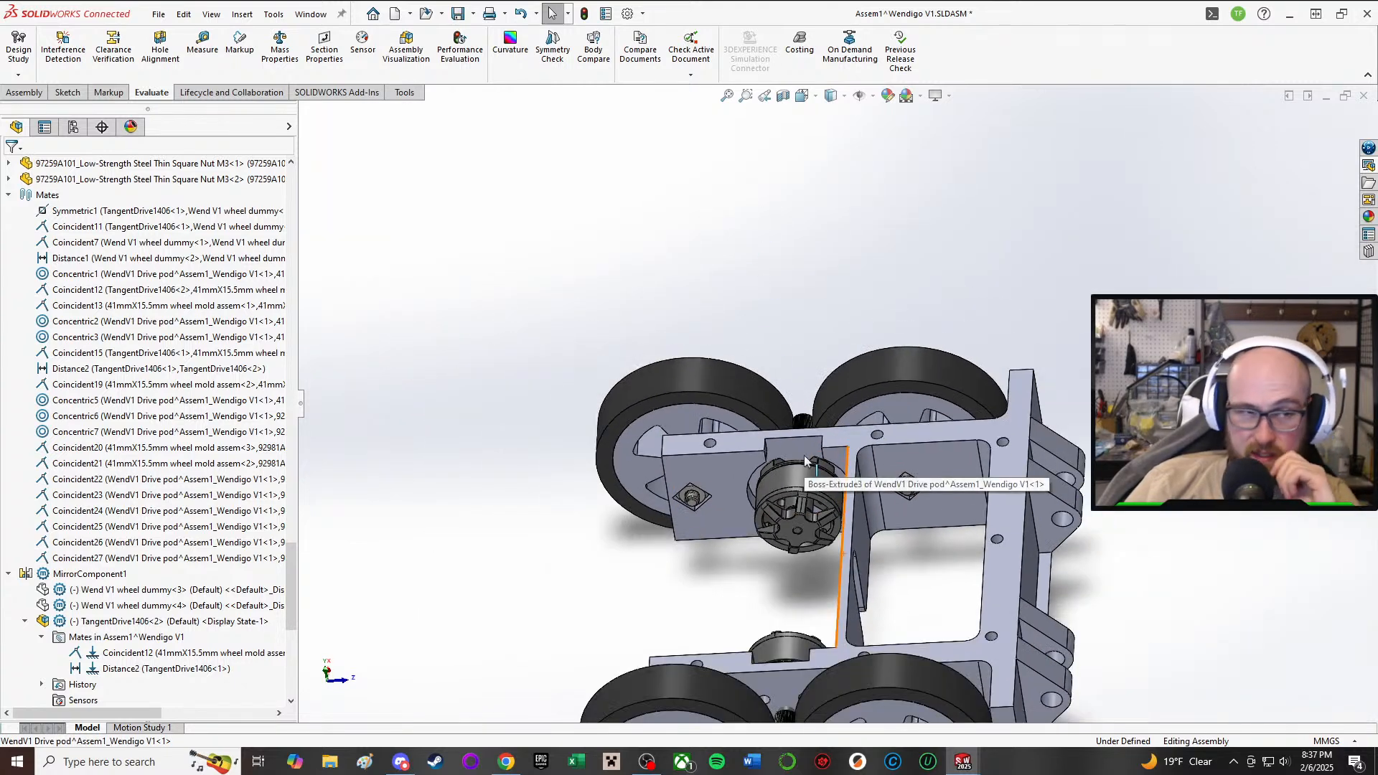
{"action": "scroll", "coordinate": [801, 449], "scroll_direction": "down", "scroll_amount": 5}
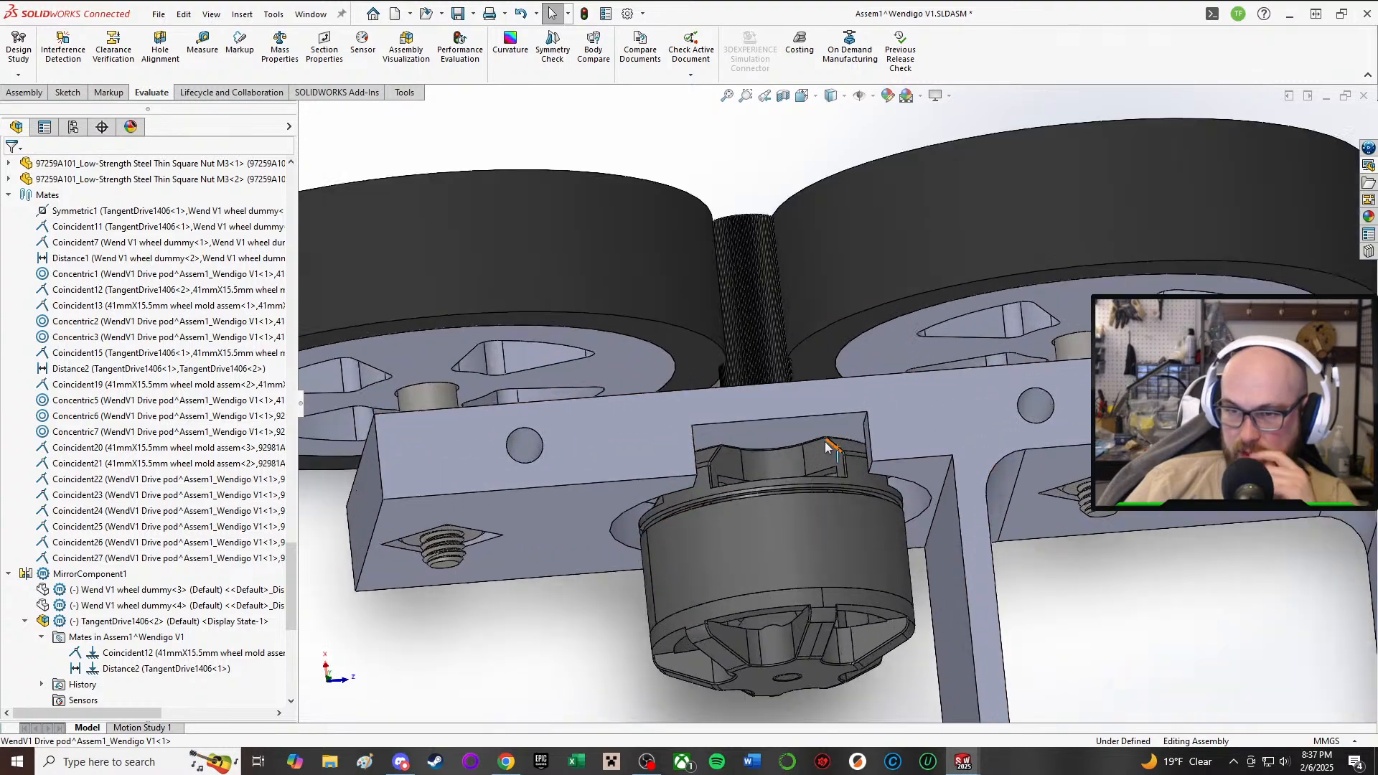
{"action": "middle_click_drag", "start_coordinate": [829, 446], "coordinate": [955, 553]}
{"action": "scroll", "coordinate": [954, 553], "scroll_direction": "up", "scroll_amount": 3}
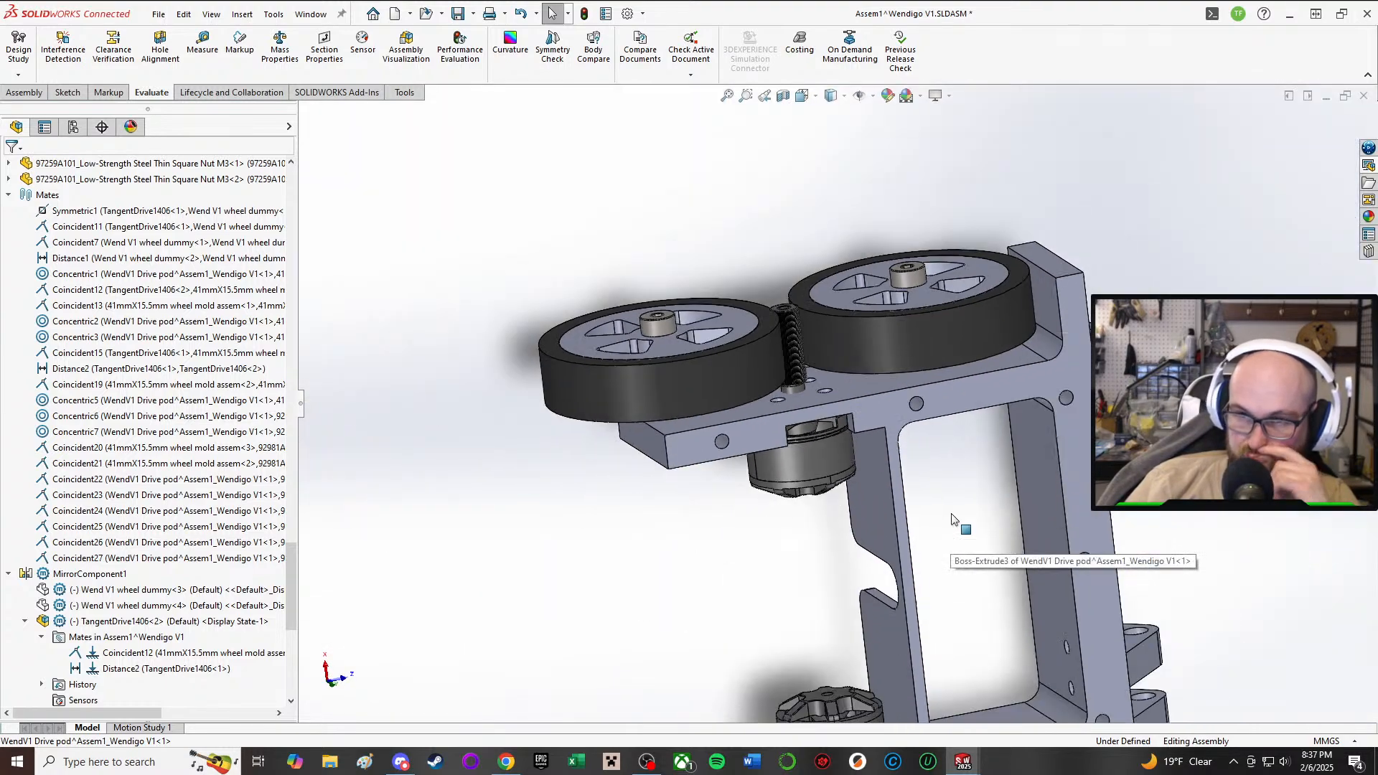
{"action": "scroll", "coordinate": [1001, 545], "scroll_direction": "up", "scroll_amount": 4}
{"action": "middle_click_drag", "start_coordinate": [957, 626], "coordinate": [924, 556]}
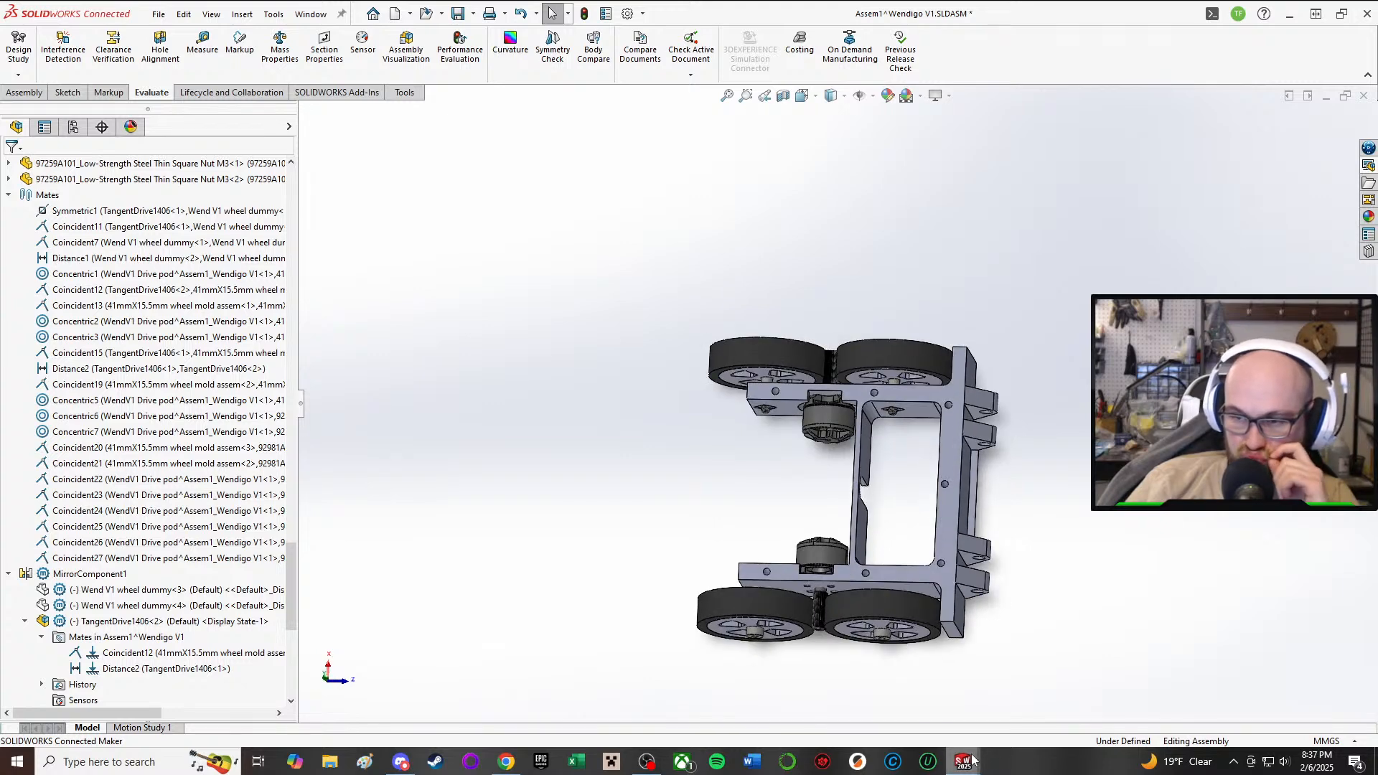
- Open the Wendy V1 top plate from the Wendigo V1 assembly and check its mass properties
{"action": "mouse_move", "coordinate": [972, 759]}
{"action": "left_click", "coordinate": [677, 711]}
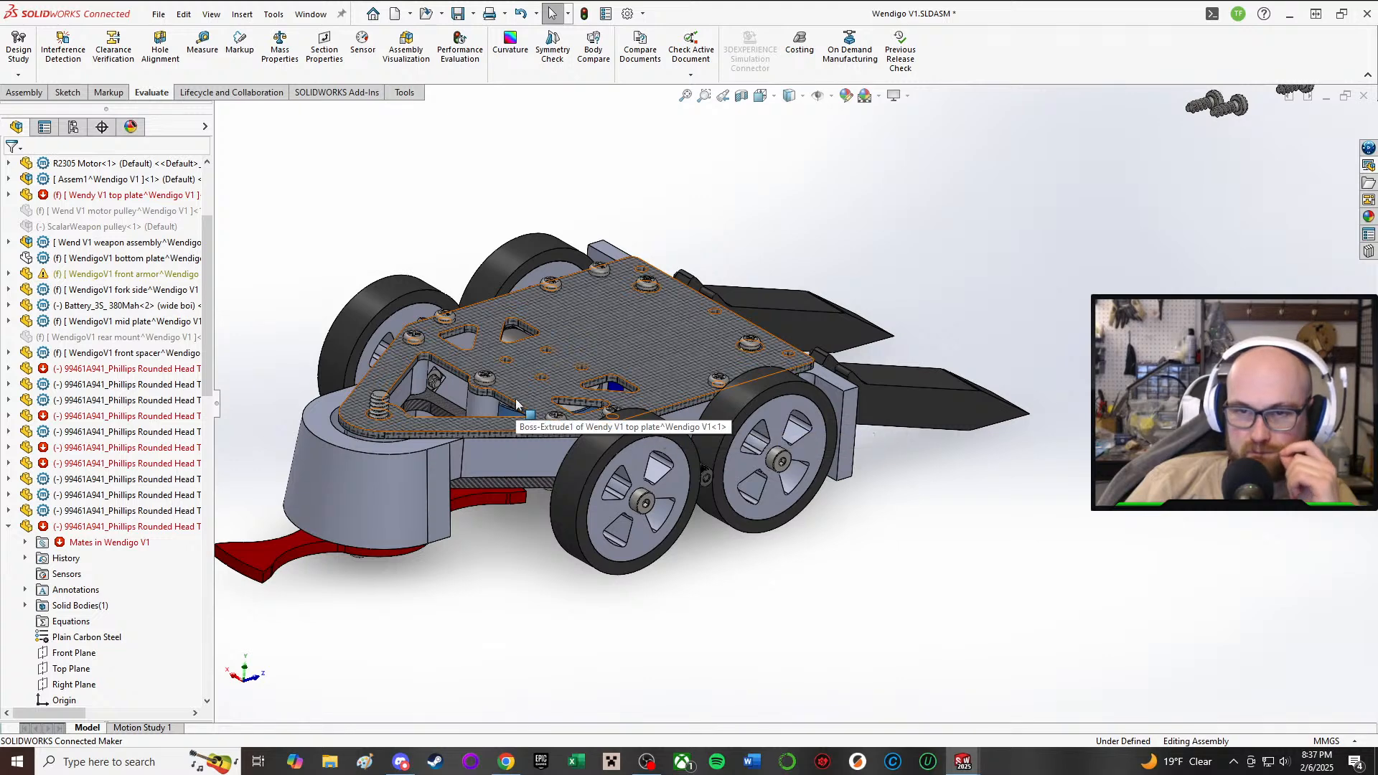
{"action": "right_click", "coordinate": [588, 337]}
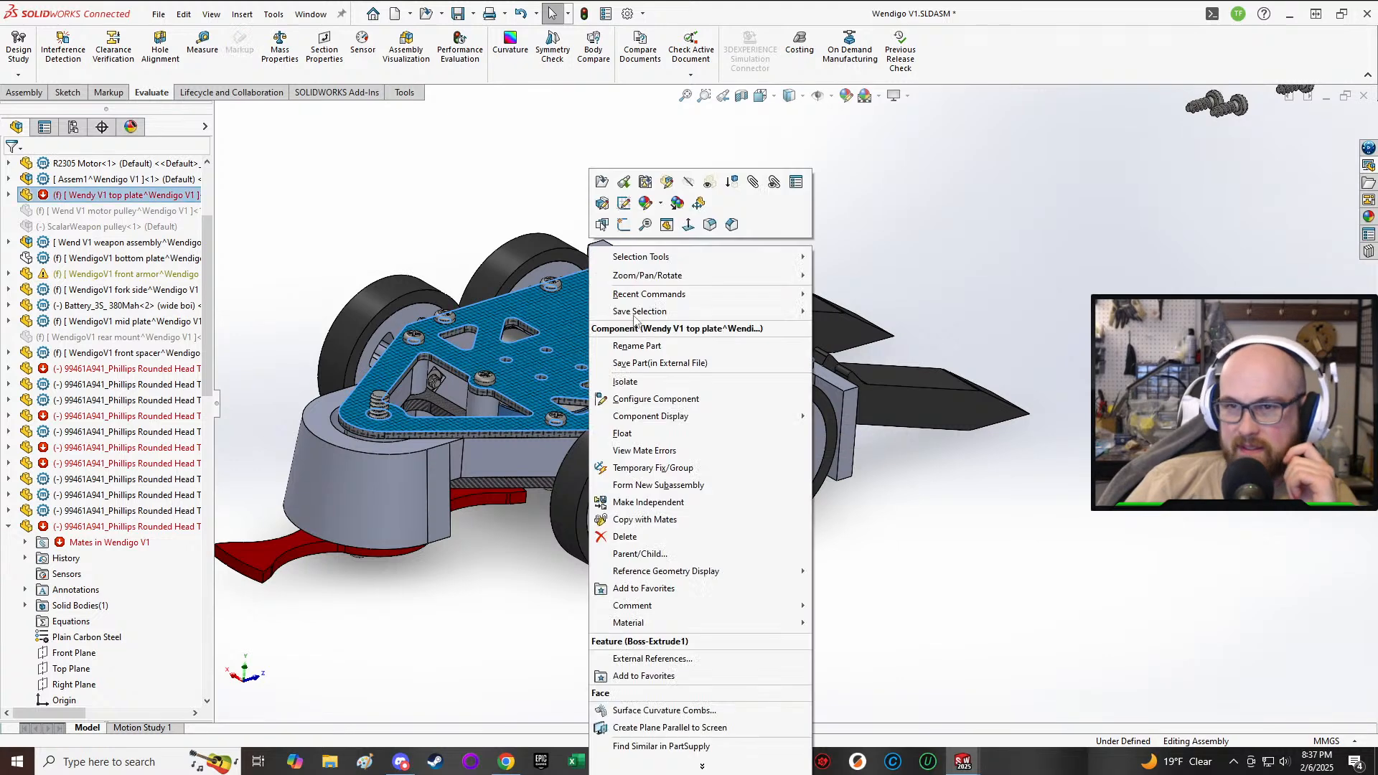
{"action": "left_click", "coordinate": [609, 189]}
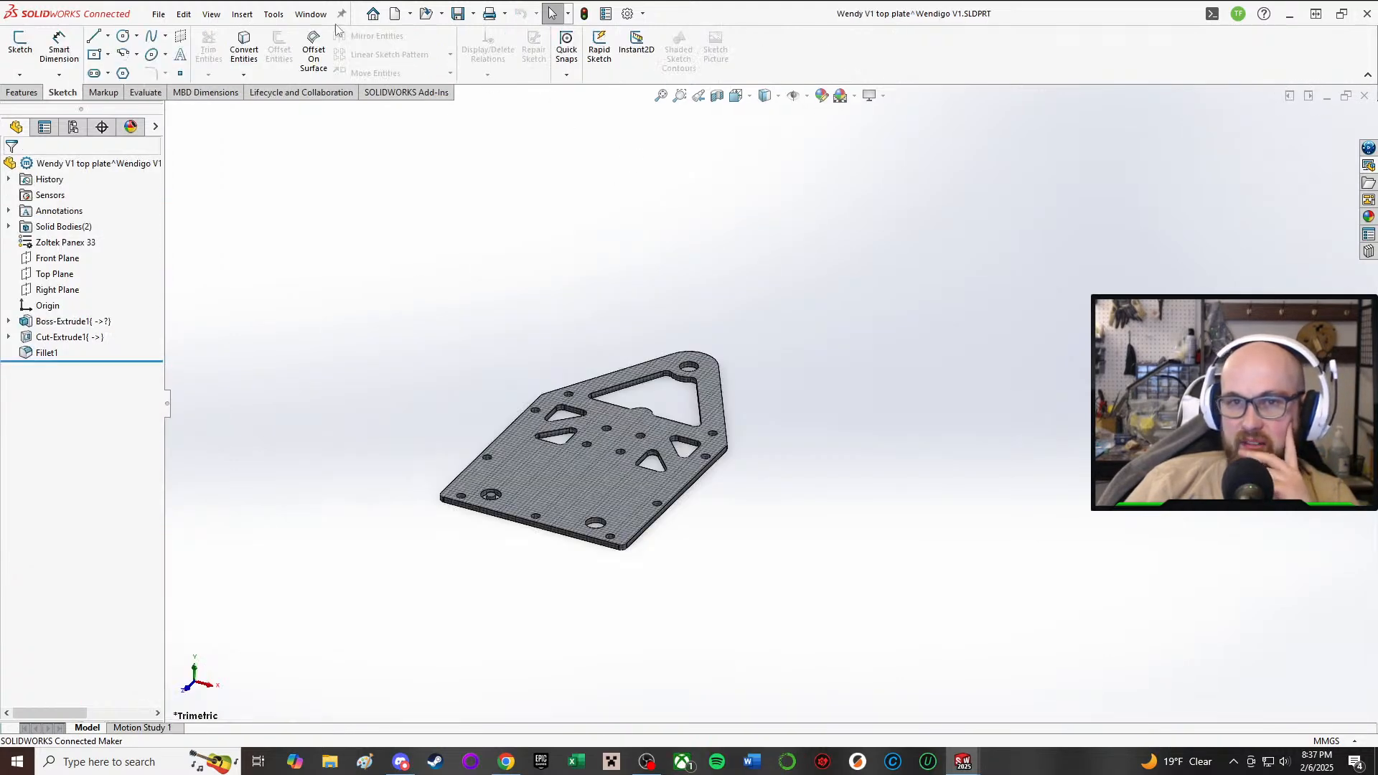
{"action": "left_click", "coordinate": [146, 92]}
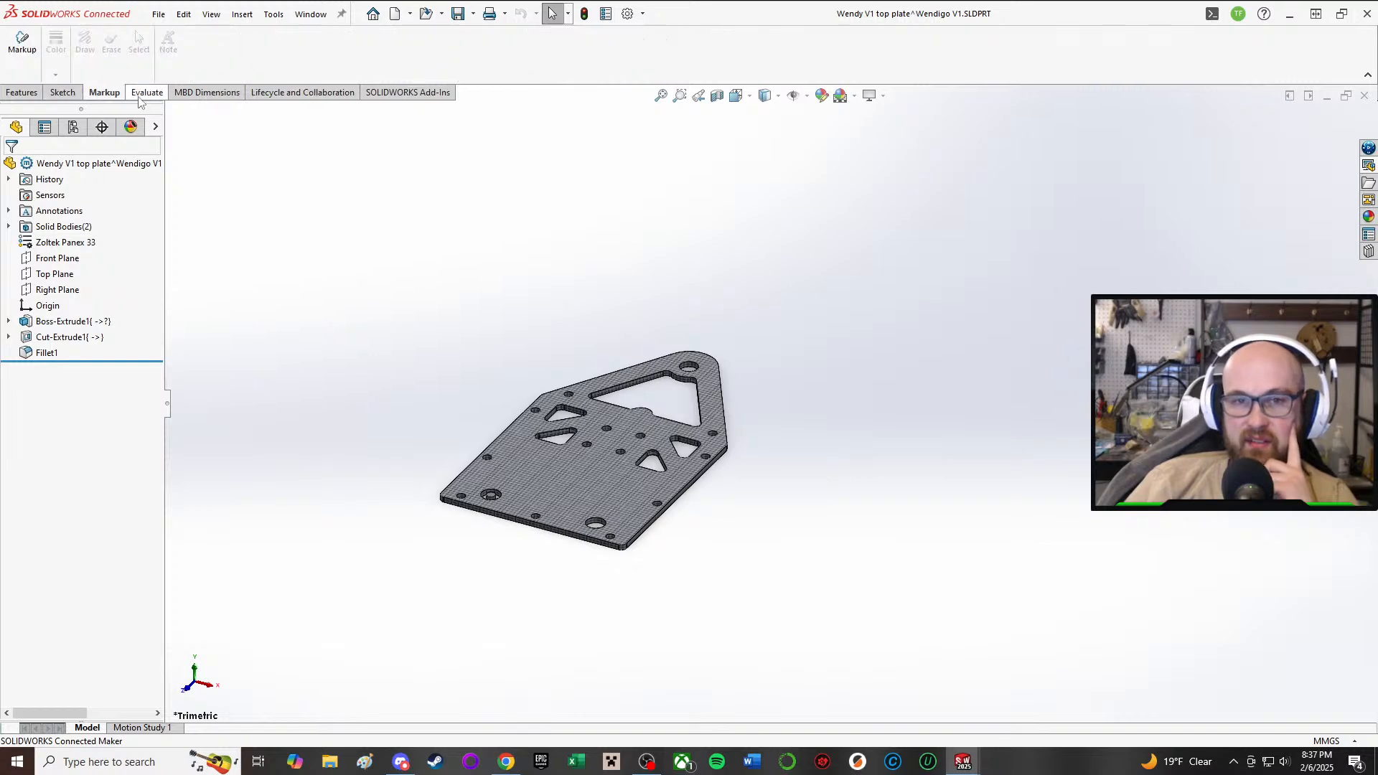
{"action": "left_click", "coordinate": [188, 47]}
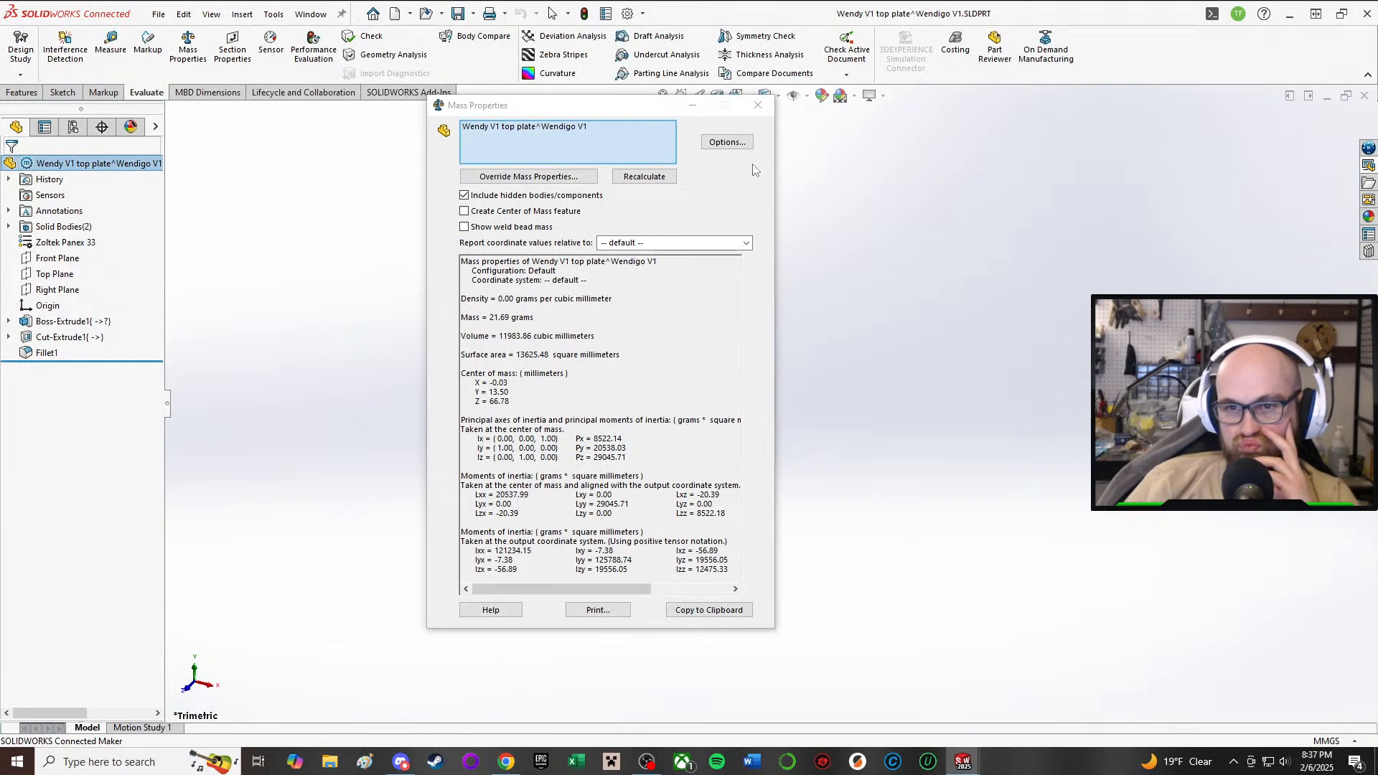
{"action": "left_click", "coordinate": [758, 104]}
- Return to the Wendigo V1 assembly and measure the top plate's thickness along a vertical edge at the plate's rounded nose
{"action": "mouse_move", "coordinate": [963, 762]}
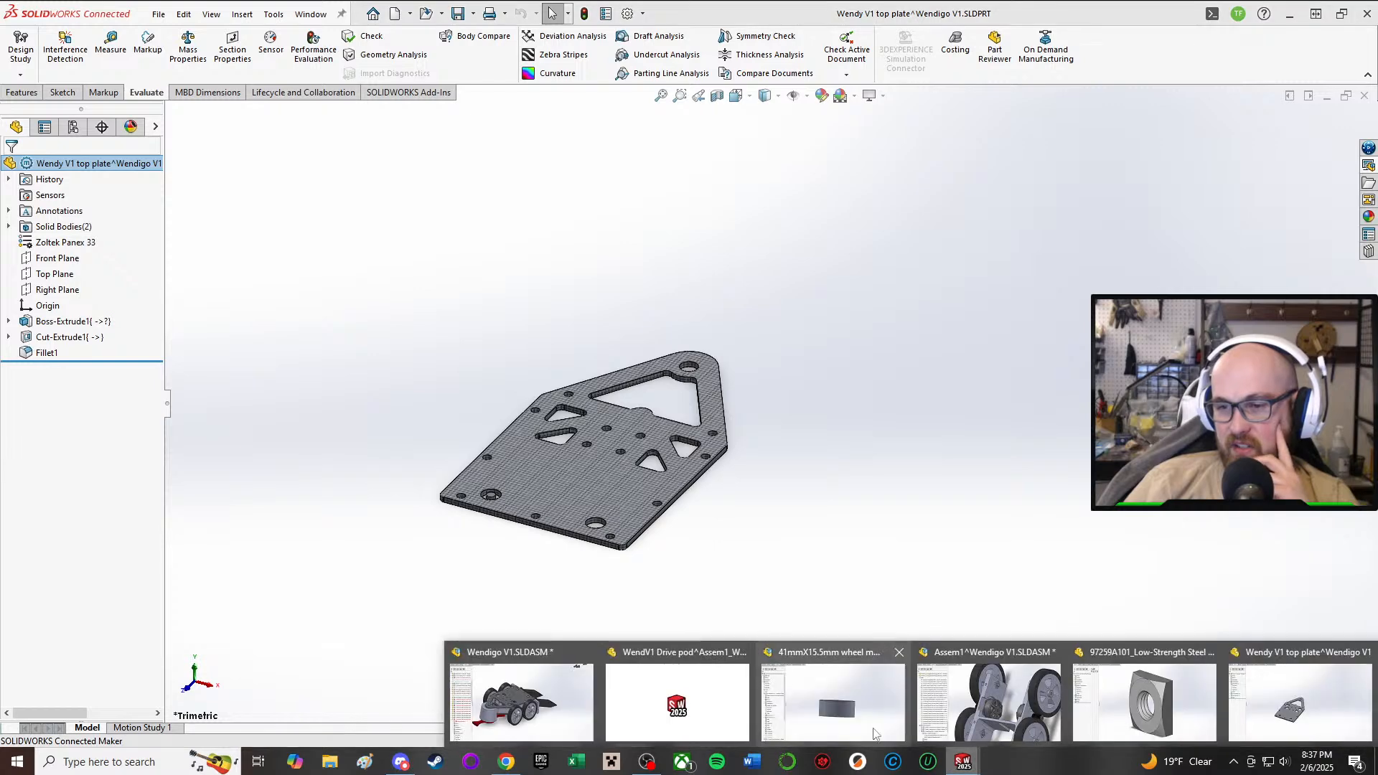
{"action": "left_click", "coordinate": [562, 711]}
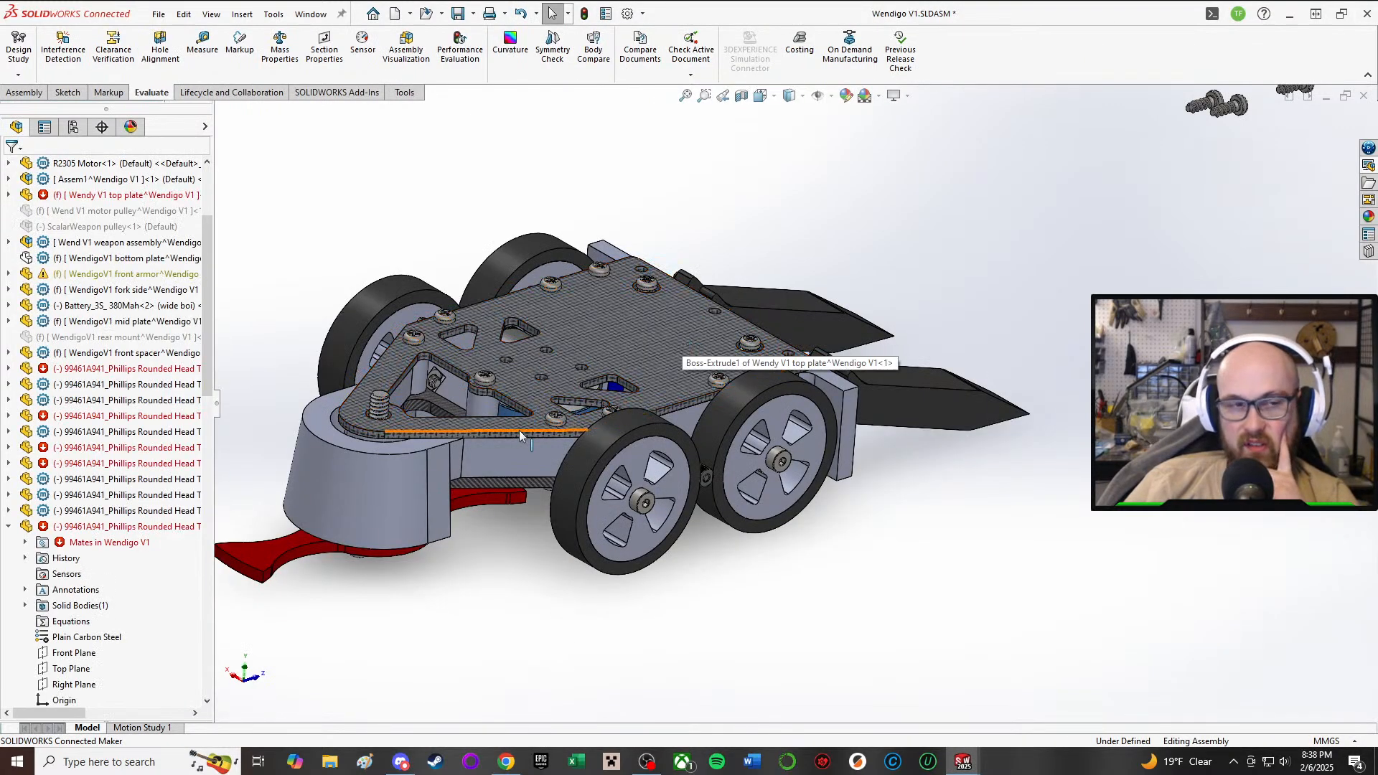
{"action": "middle_click_drag", "start_coordinate": [519, 429], "coordinate": [553, 307]}
{"action": "middle_click_drag", "start_coordinate": [609, 496], "coordinate": [607, 569]}
{"action": "scroll", "coordinate": [606, 569], "scroll_direction": "down", "scroll_amount": 3}
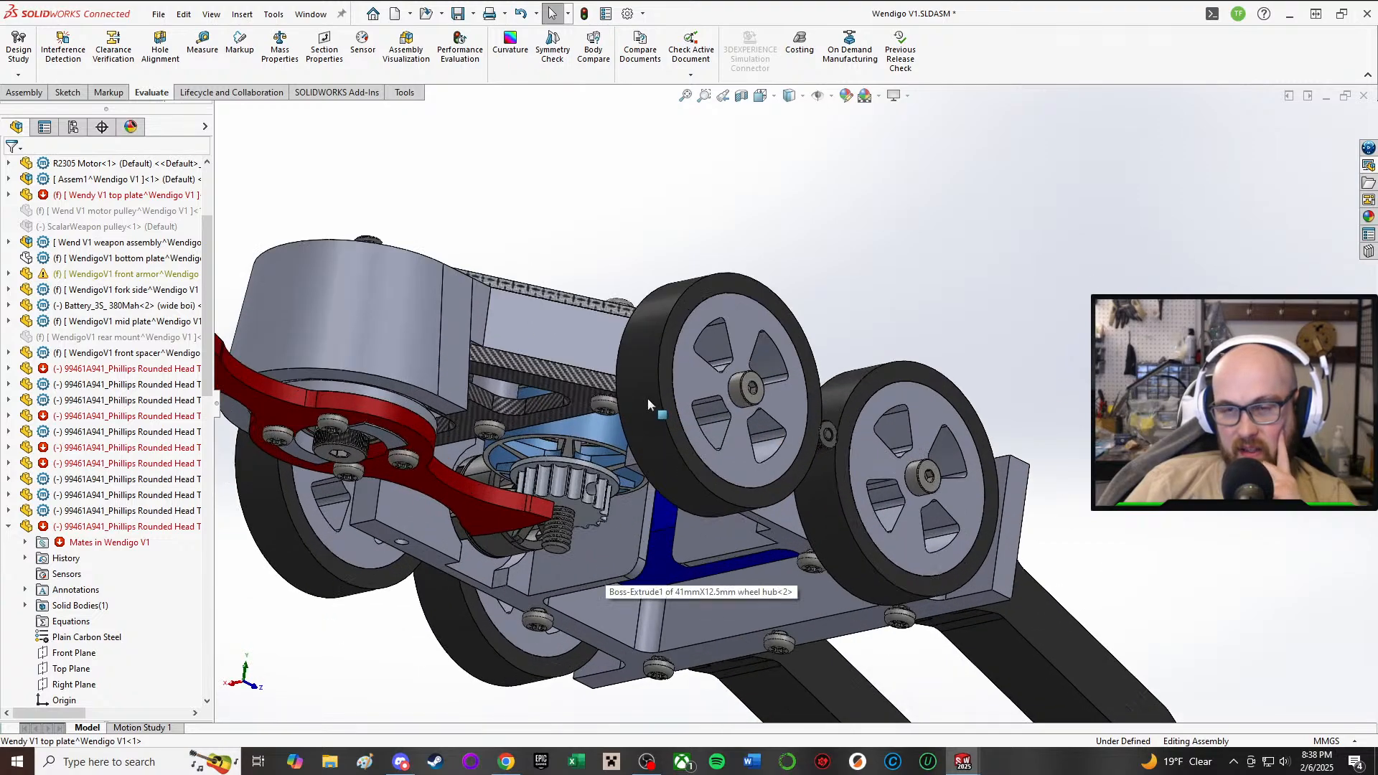
{"action": "middle_click_drag", "start_coordinate": [648, 398], "coordinate": [661, 471]}
{"action": "key", "text": "m"}
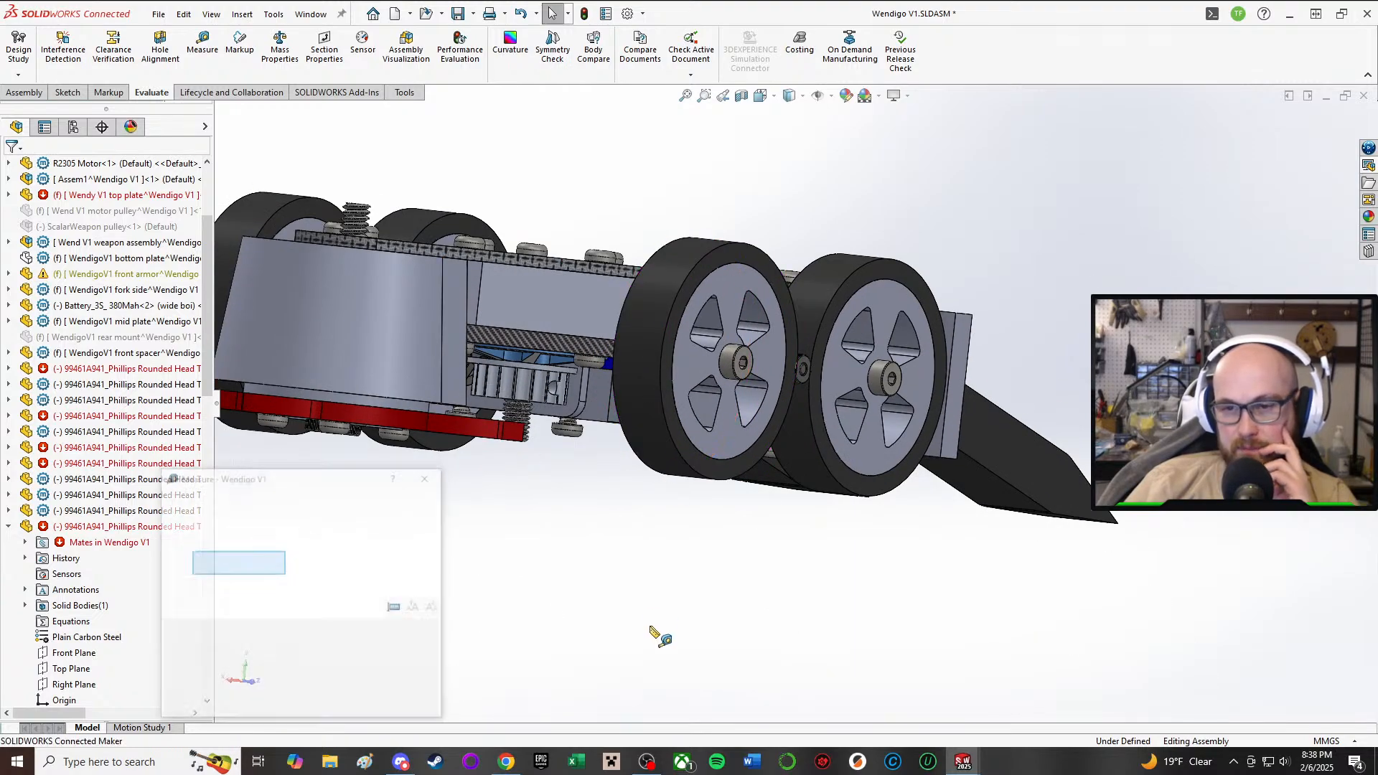
{"action": "scroll", "coordinate": [361, 221], "scroll_direction": "down", "scroll_amount": 3}
{"action": "middle_click_drag", "start_coordinate": [497, 313], "coordinate": [543, 394]}
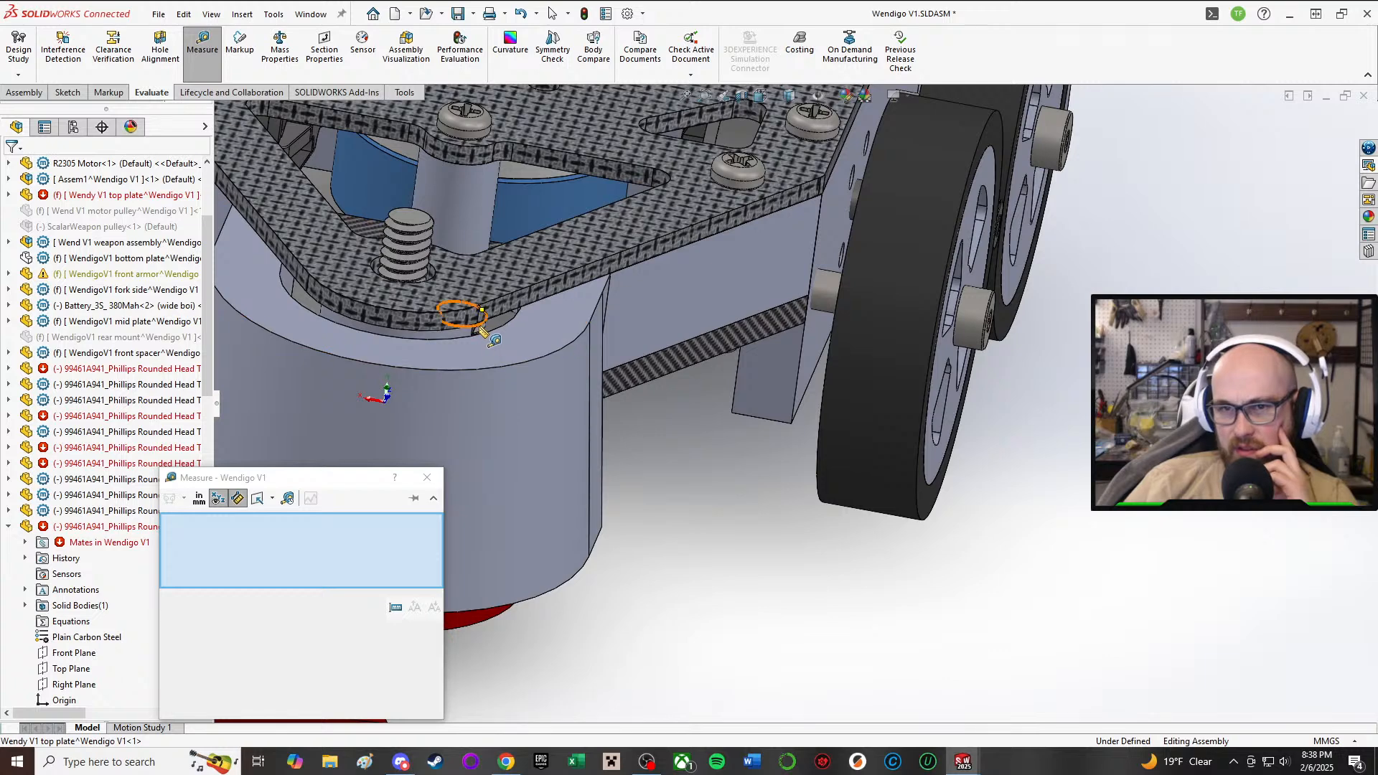
{"action": "left_click", "coordinate": [479, 313]}
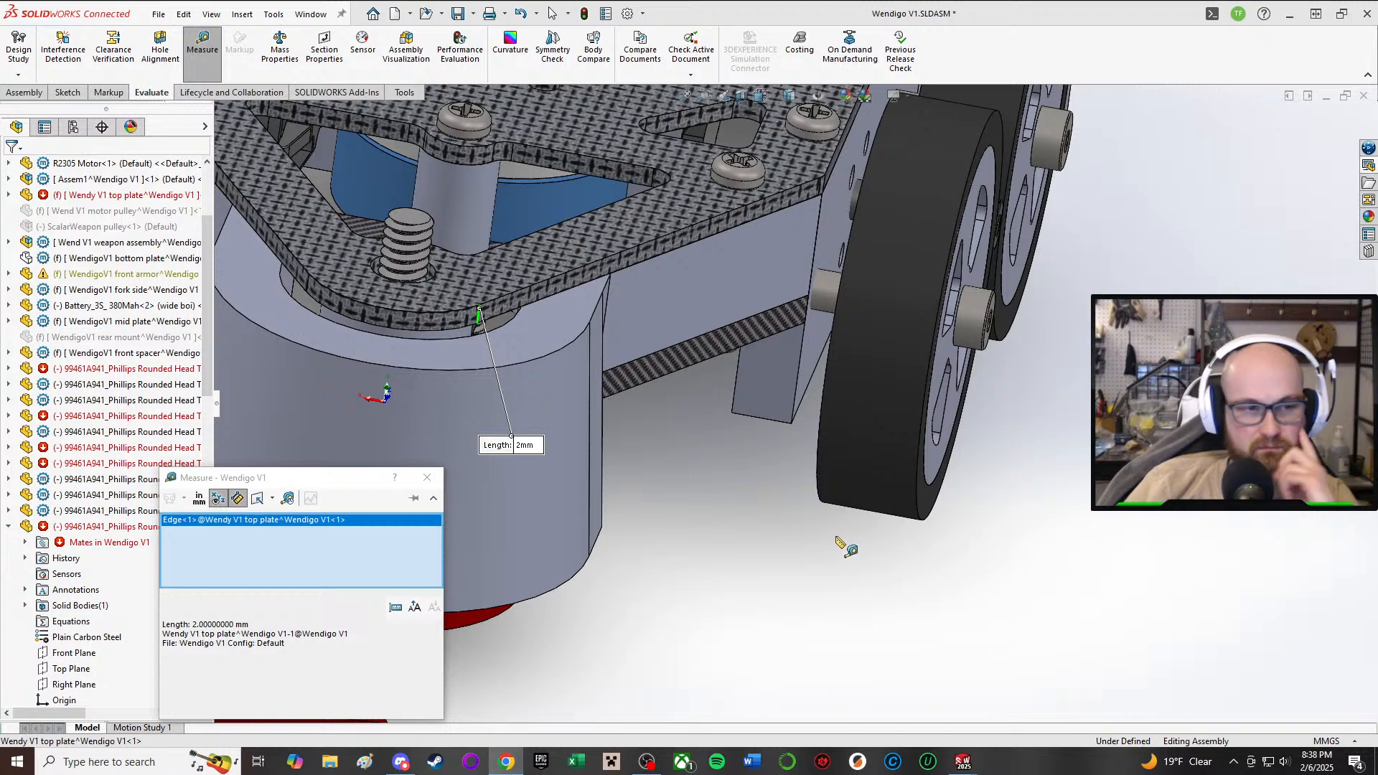
{"action": "middle_click_drag", "start_coordinate": [707, 415], "coordinate": [402, 435]}
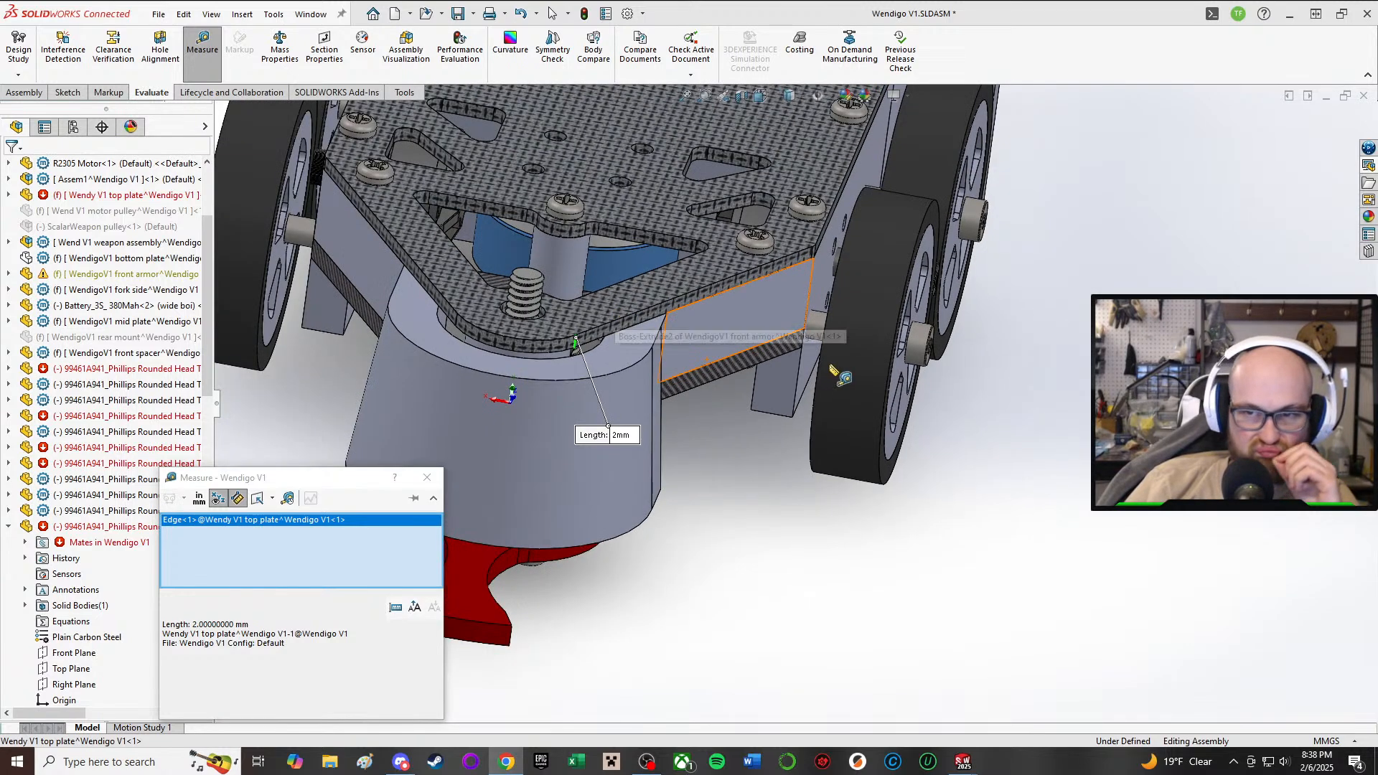
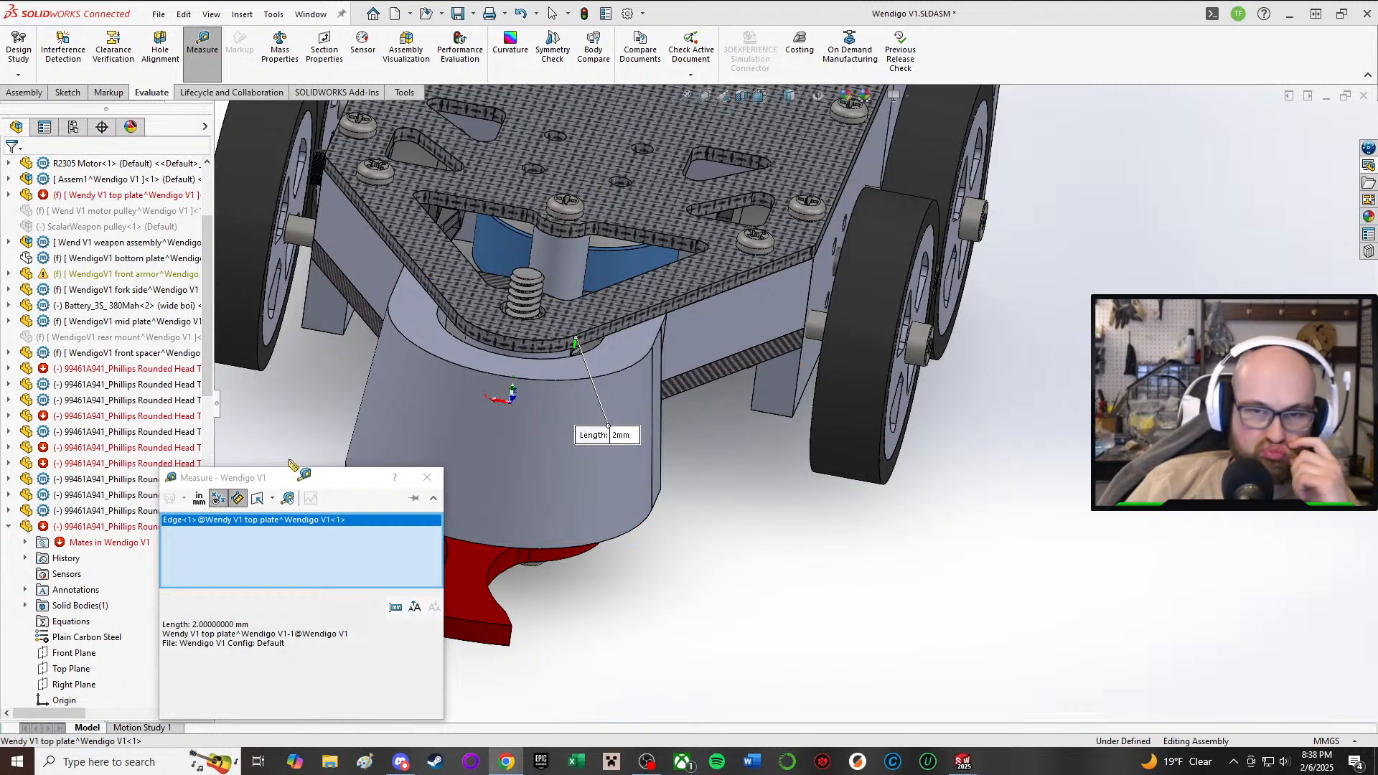
{"action": "left_click", "coordinate": [430, 481]}
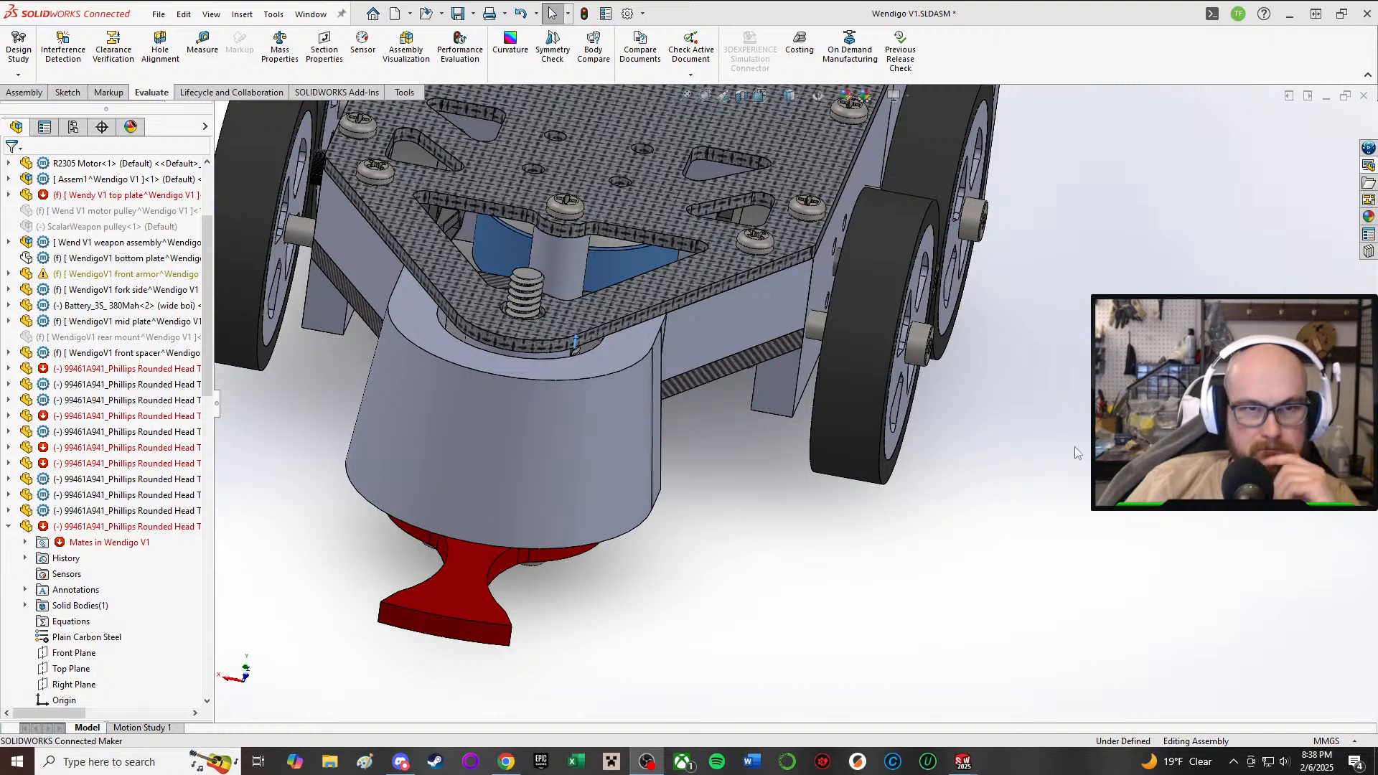
- Examine the gaps between the wheels and the chassis sides from the weapon end and from above
{"action": "middle_click_drag", "start_coordinate": [919, 494], "coordinate": [987, 526]}
{"action": "scroll", "coordinate": [912, 334], "scroll_direction": "down", "scroll_amount": 1}
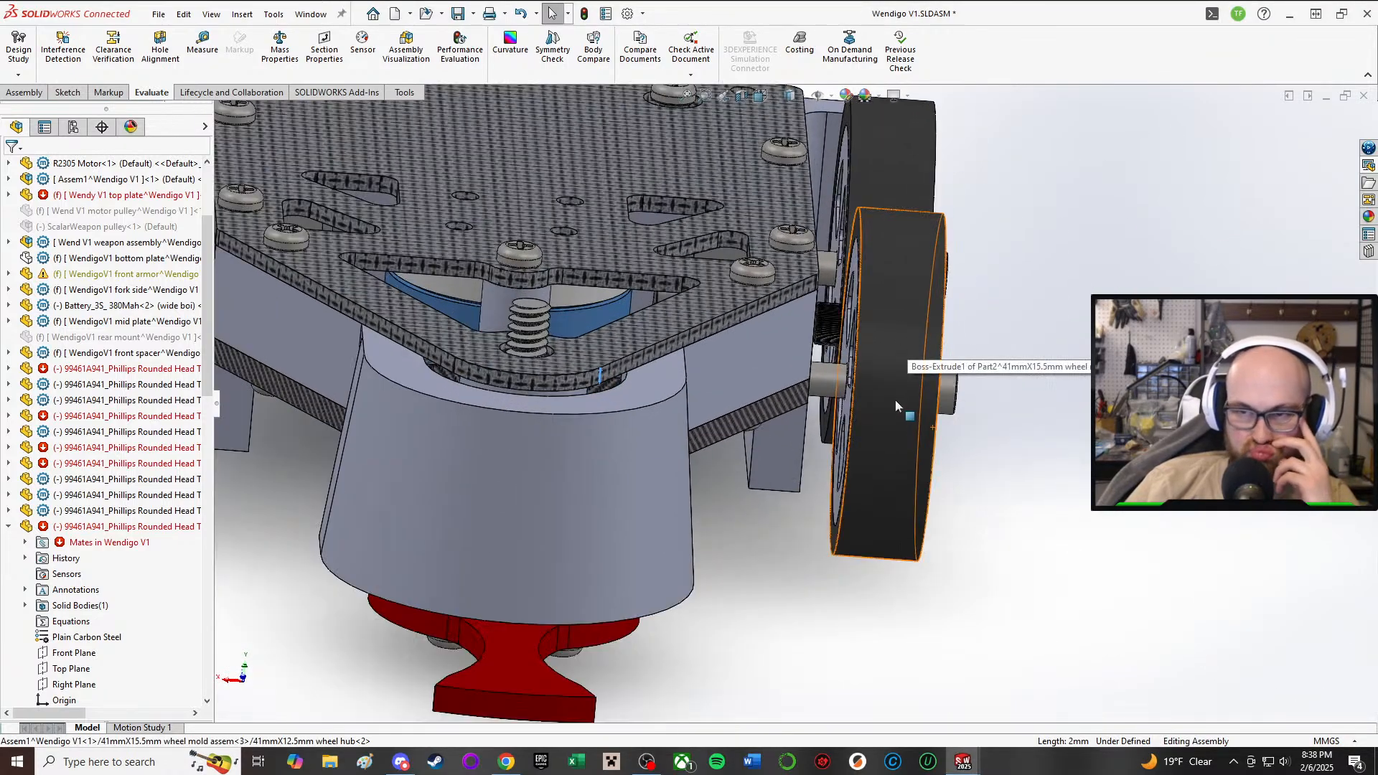
{"action": "scroll", "coordinate": [912, 288], "scroll_direction": "up", "scroll_amount": 3}
{"action": "scroll", "coordinate": [917, 308], "scroll_direction": "down", "scroll_amount": 3}
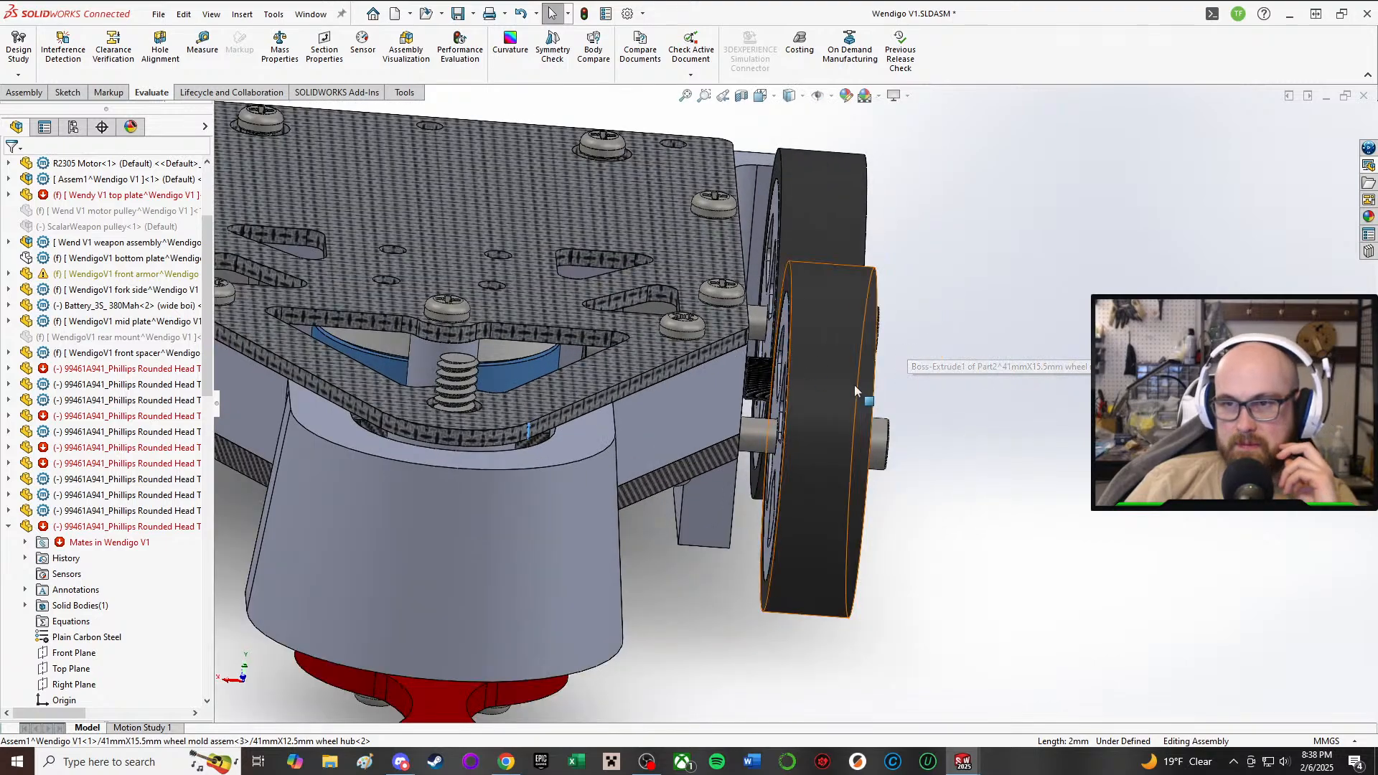
{"action": "middle_click_drag", "start_coordinate": [855, 385], "coordinate": [869, 454]}
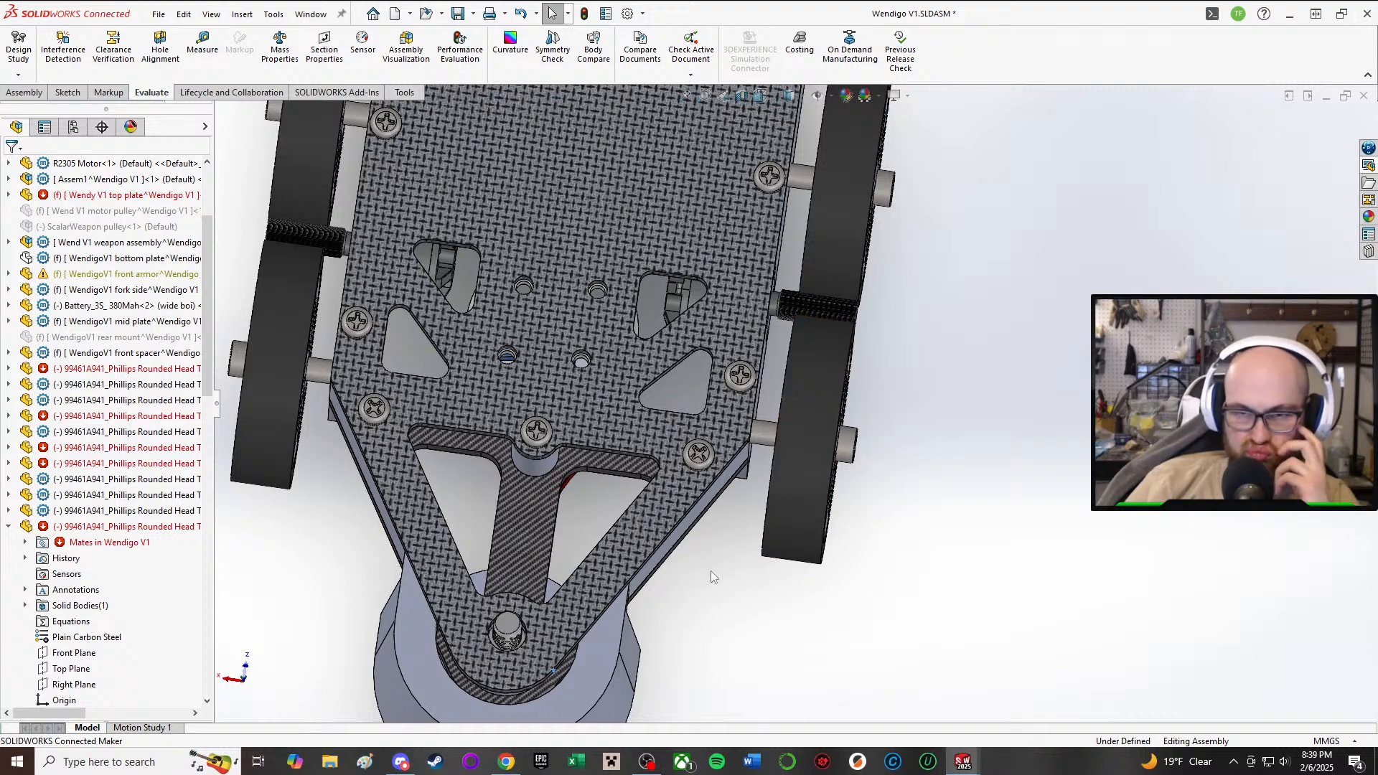
{"action": "middle_click_drag", "start_coordinate": [711, 571], "coordinate": [704, 416]}
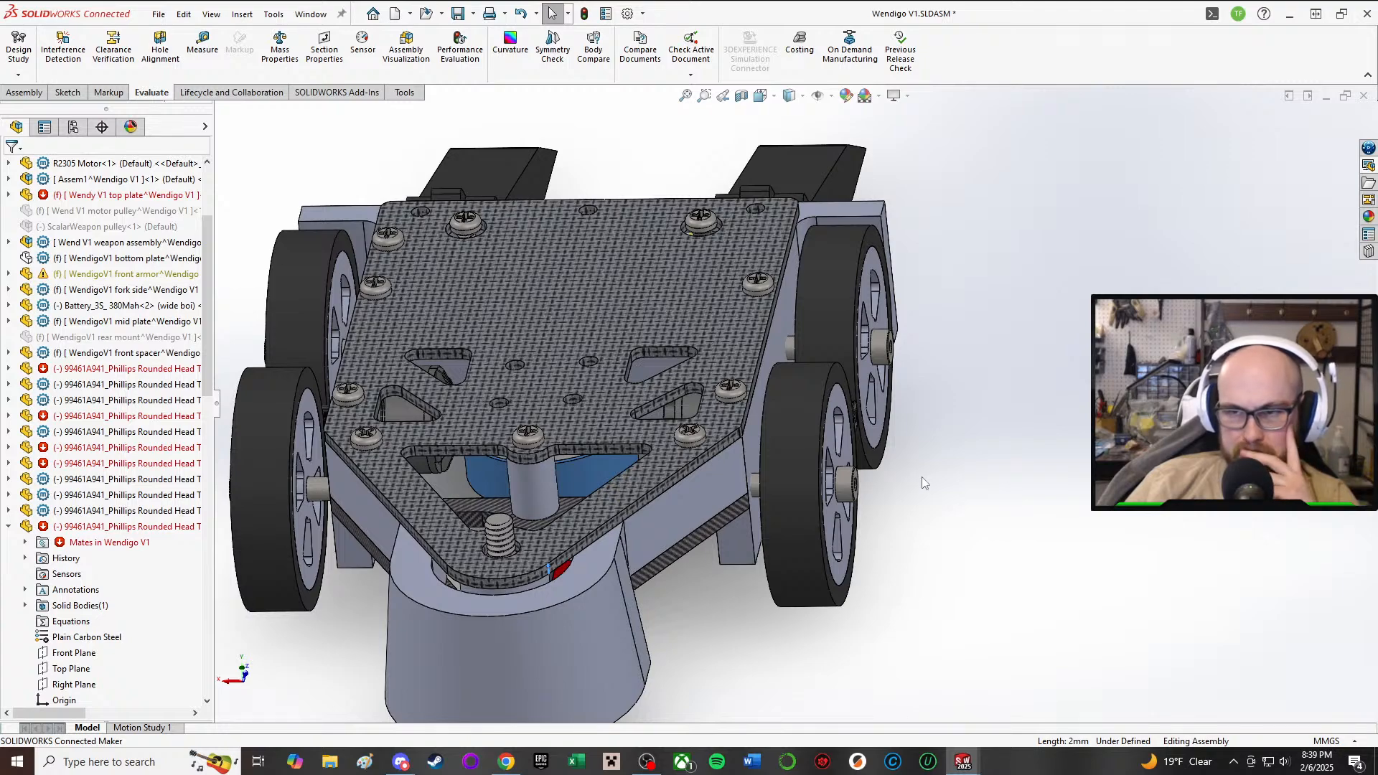
{"action": "middle_click_drag", "start_coordinate": [922, 477], "coordinate": [925, 534]}
{"action": "scroll", "coordinate": [827, 576], "scroll_direction": "up", "scroll_amount": 2}
{"action": "scroll", "coordinate": [830, 612], "scroll_direction": "down", "scroll_amount": 2}
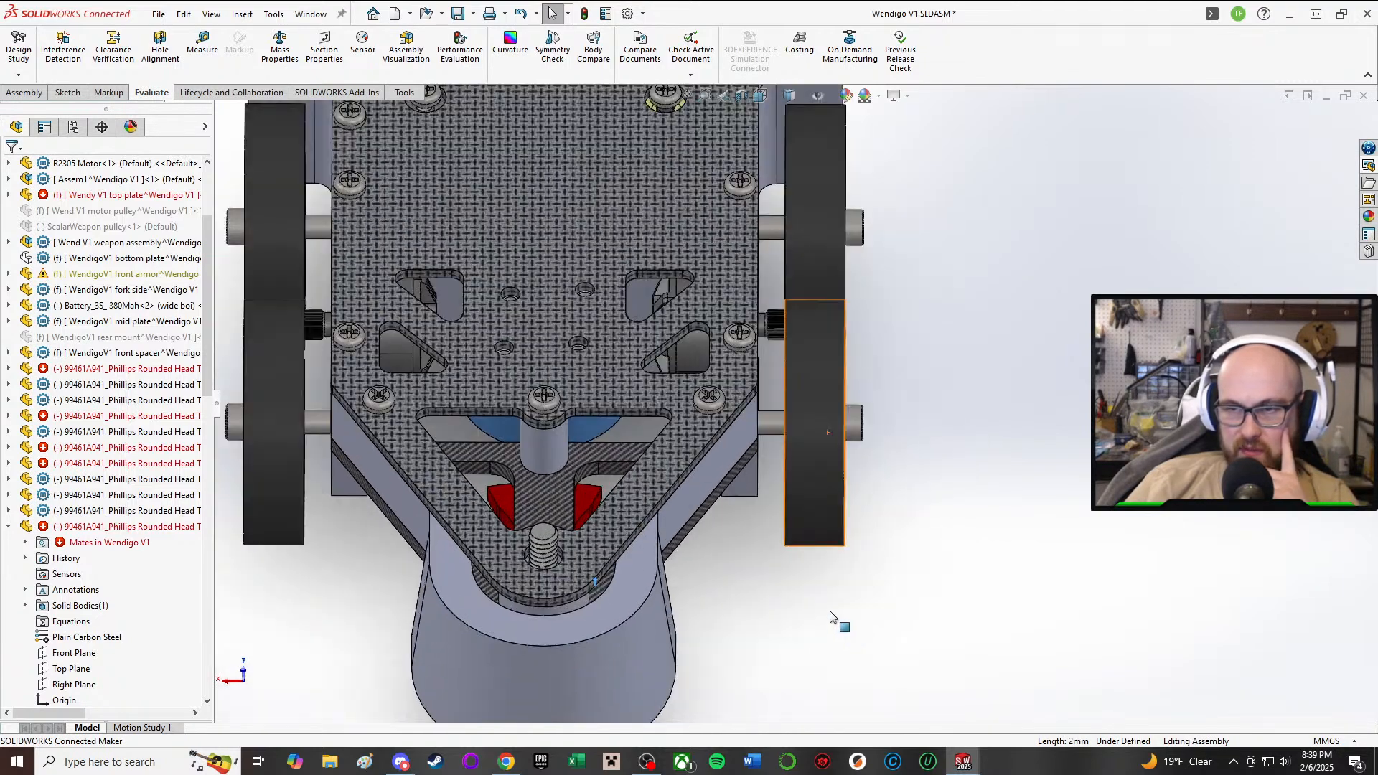
{"action": "scroll", "coordinate": [832, 616], "scroll_direction": "down", "scroll_amount": 1}
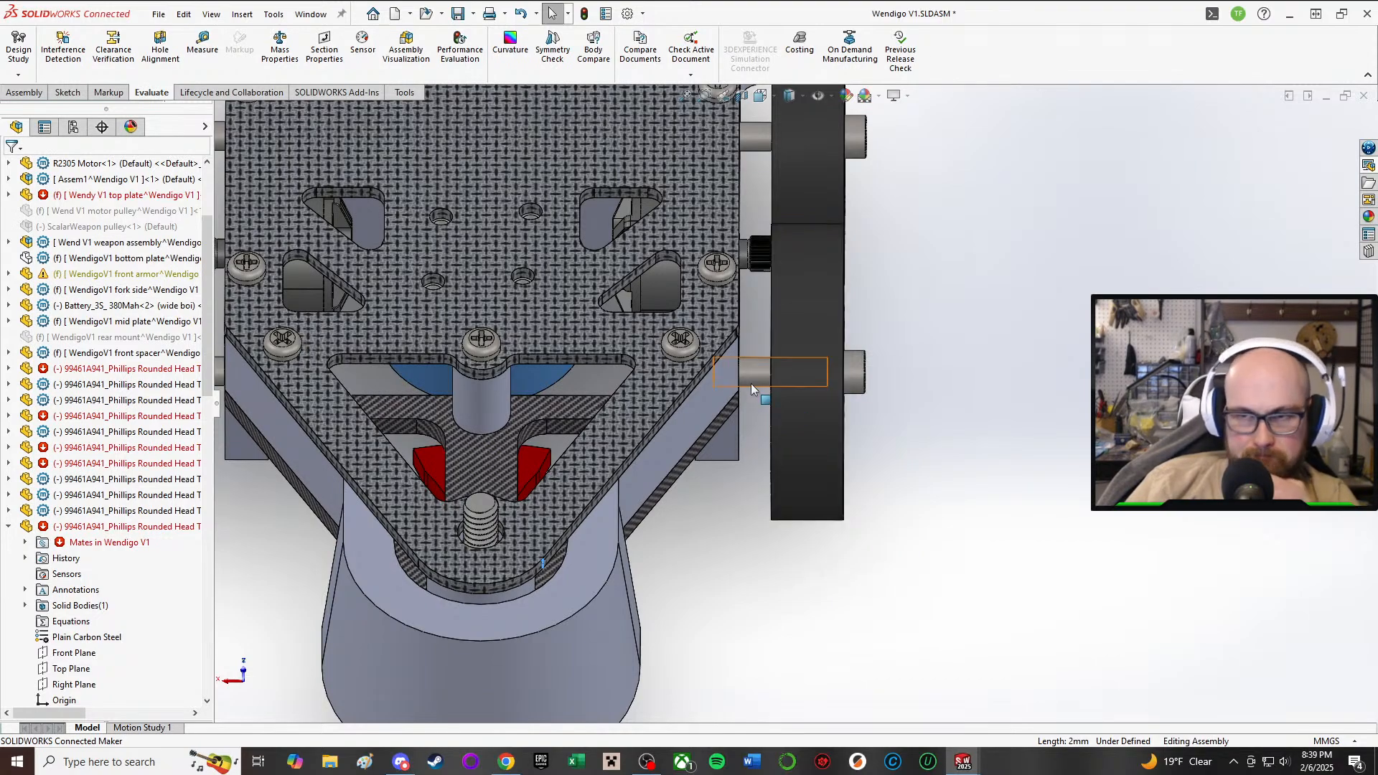
- Inspect the weapon blade, its hub and surrounding armor from below, and the overall robot from above
{"action": "middle_click_drag", "start_coordinate": [723, 381], "coordinate": [831, 338]}
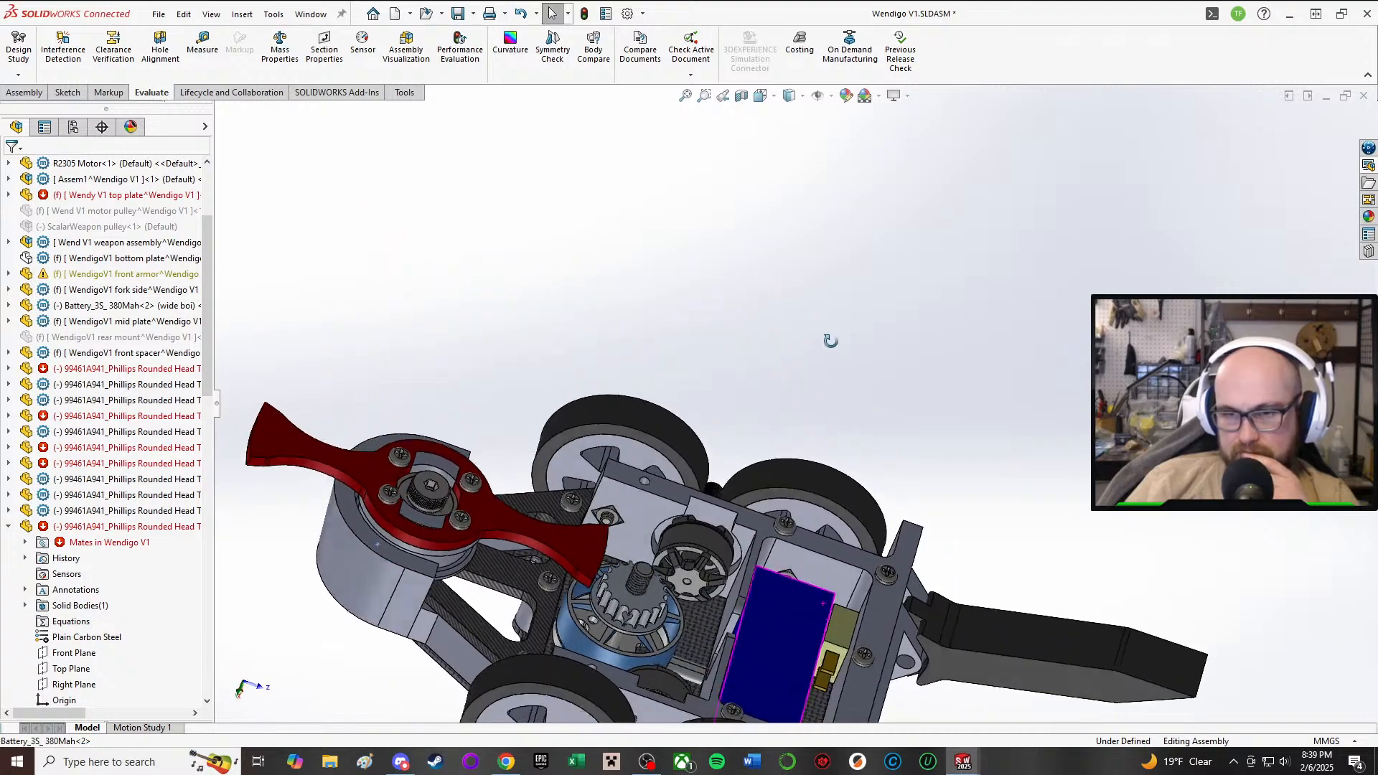
{"action": "scroll", "coordinate": [790, 467], "scroll_direction": "down", "scroll_amount": 4}
{"action": "middle_click_drag", "start_coordinate": [453, 615], "coordinate": [424, 624]}
{"action": "scroll", "coordinate": [433, 564], "scroll_direction": "down", "scroll_amount": 3}
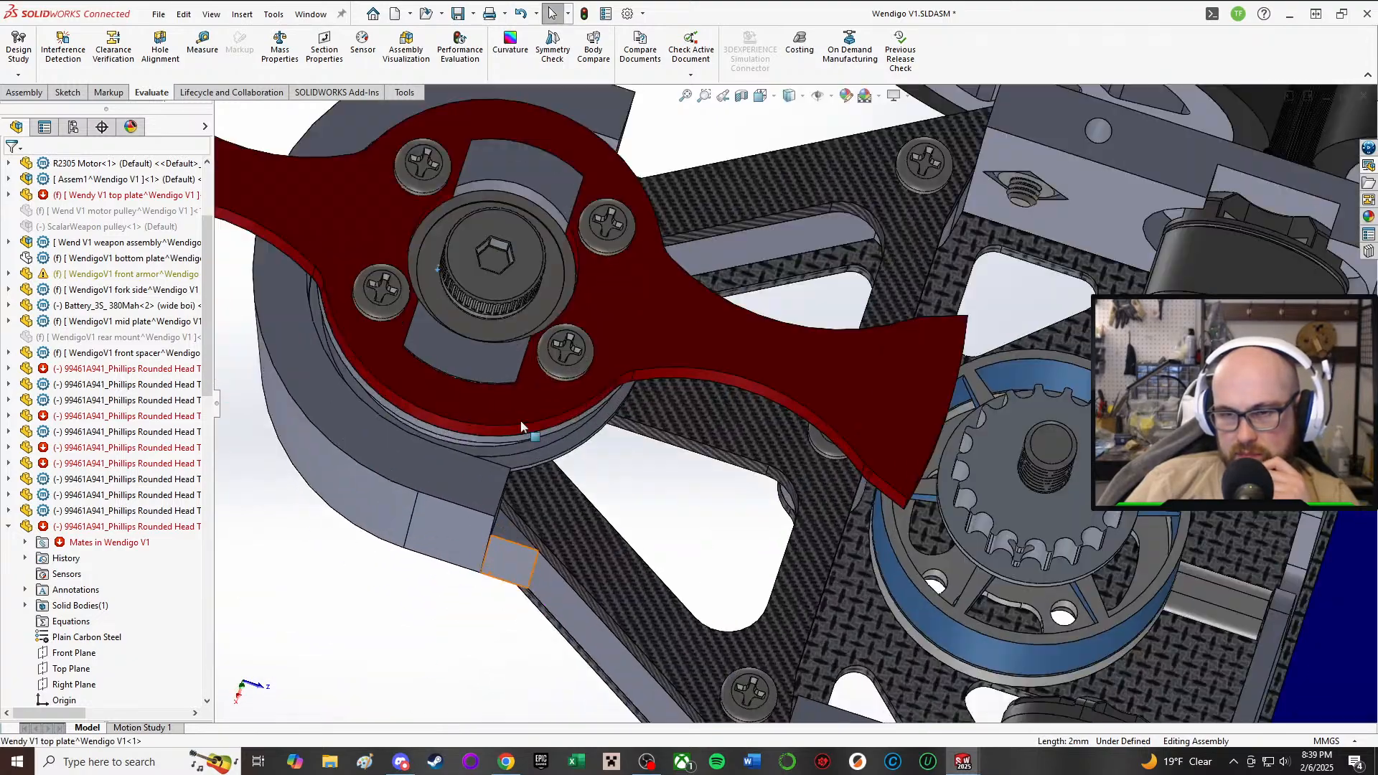
{"action": "middle_click_drag", "start_coordinate": [524, 424], "coordinate": [738, 212]}
{"action": "left_click", "coordinate": [497, 257]}
{"action": "scroll", "coordinate": [496, 257], "scroll_direction": "up", "scroll_amount": 3}
{"action": "scroll", "coordinate": [762, 345], "scroll_direction": "down", "scroll_amount": 3}
{"action": "middle_click_drag", "start_coordinate": [762, 345], "coordinate": [1061, 420]}
{"action": "scroll", "coordinate": [1062, 373], "scroll_direction": "down", "scroll_amount": 2}
{"action": "scroll", "coordinate": [1065, 368], "scroll_direction": "up", "scroll_amount": 2}
{"action": "scroll", "coordinate": [1065, 368], "scroll_direction": "down", "scroll_amount": 2}
{"action": "scroll", "coordinate": [1077, 363], "scroll_direction": "up", "scroll_amount": 5}
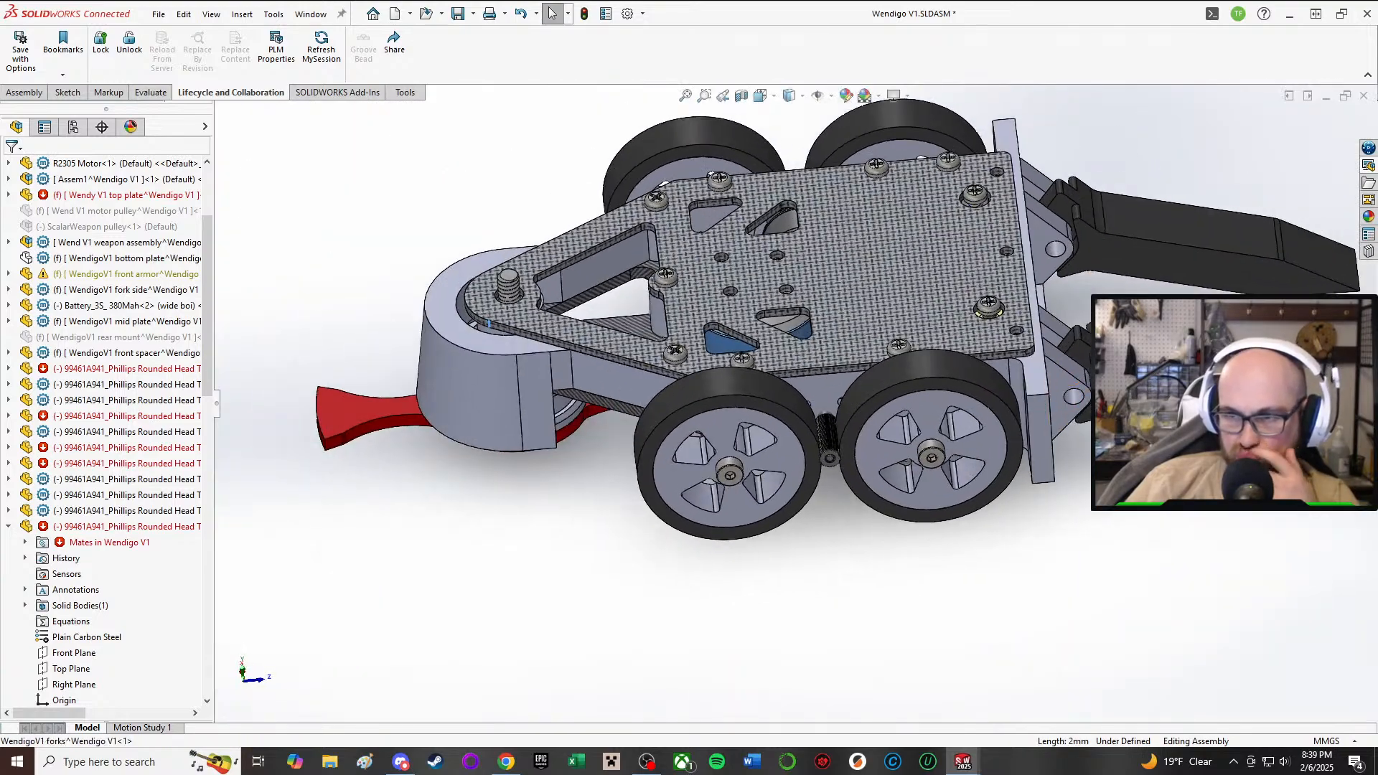
- Measure the distance between the outer side faces of the two drive pod lugs that hold the near fork
{"action": "scroll", "coordinate": [1271, 323], "scroll_direction": "down", "scroll_amount": 3}
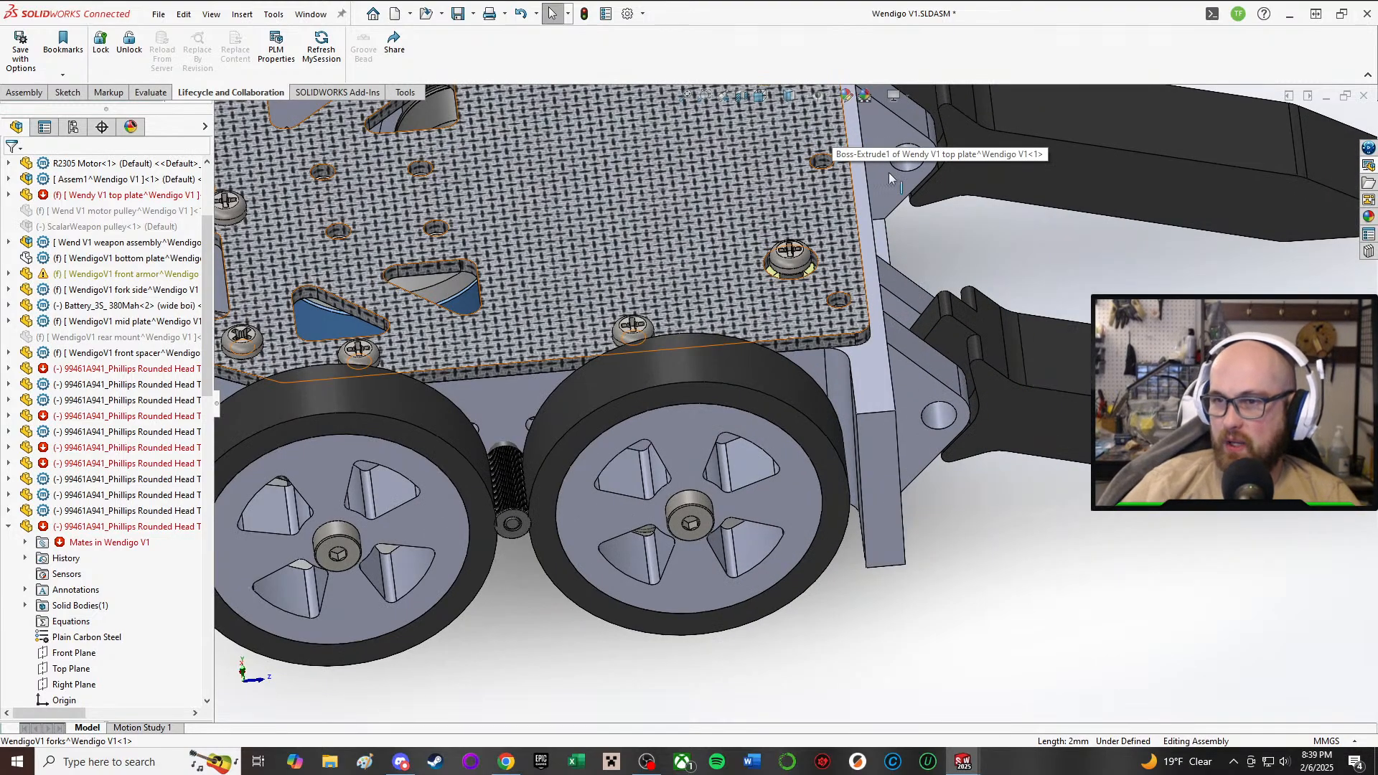
{"action": "scroll", "coordinate": [1134, 258], "scroll_direction": "up", "scroll_amount": 1}
{"action": "middle_click_drag", "start_coordinate": [1161, 268], "coordinate": [941, 201]}
{"action": "scroll", "coordinate": [898, 194], "scroll_direction": "down", "scroll_amount": 2}
{"action": "scroll", "coordinate": [701, 240], "scroll_direction": "down", "scroll_amount": 1}
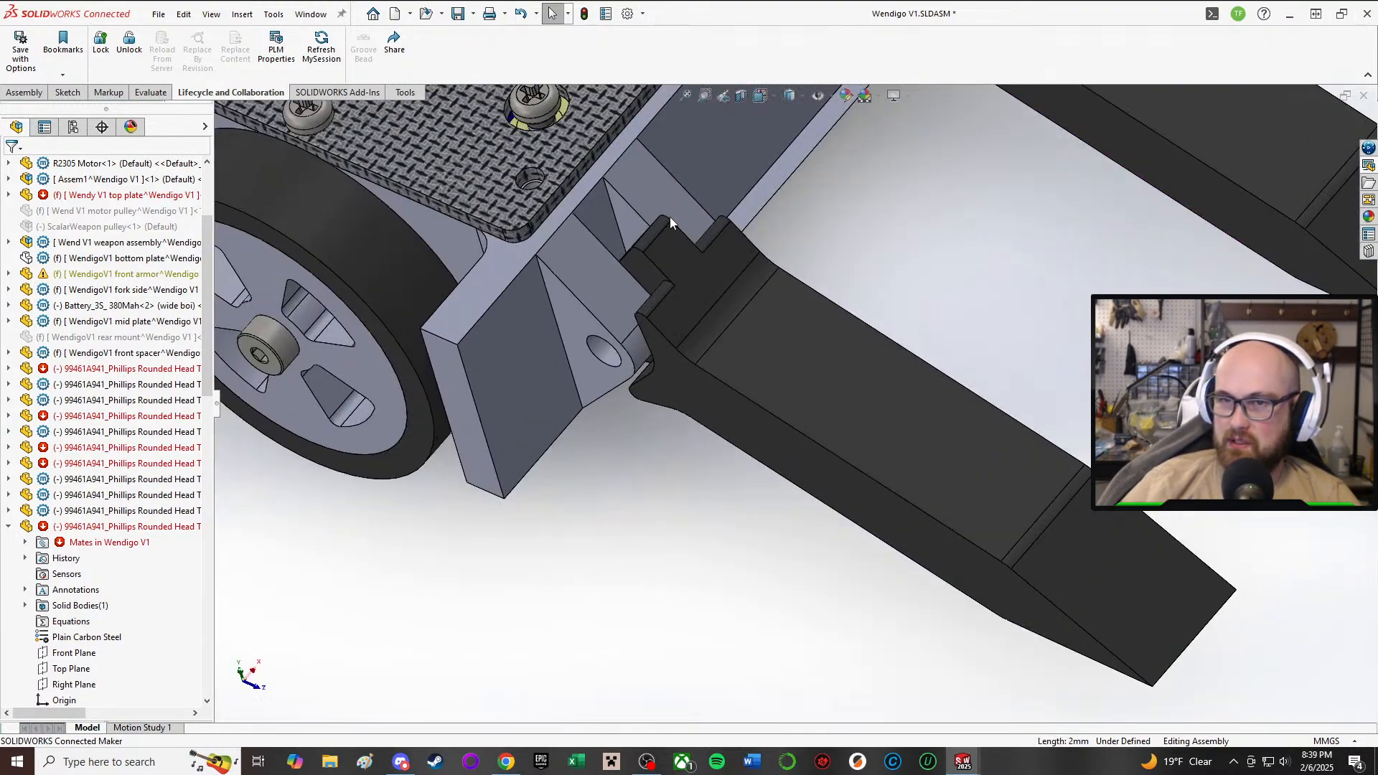
{"action": "left_click", "coordinate": [670, 217]}
{"action": "left_click", "coordinate": [642, 541]}
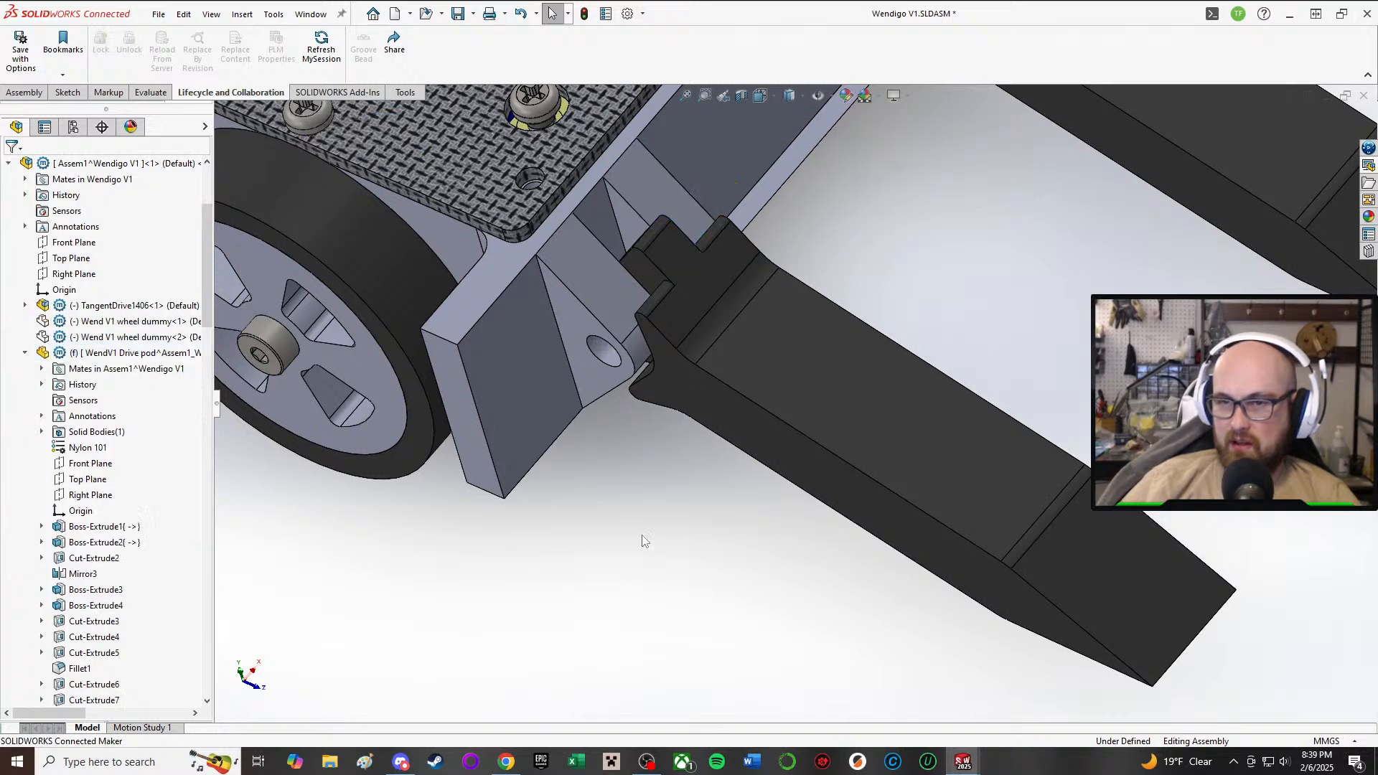
{"action": "key", "text": "m"}
{"action": "scroll", "coordinate": [599, 327], "scroll_direction": "down", "scroll_amount": 3}
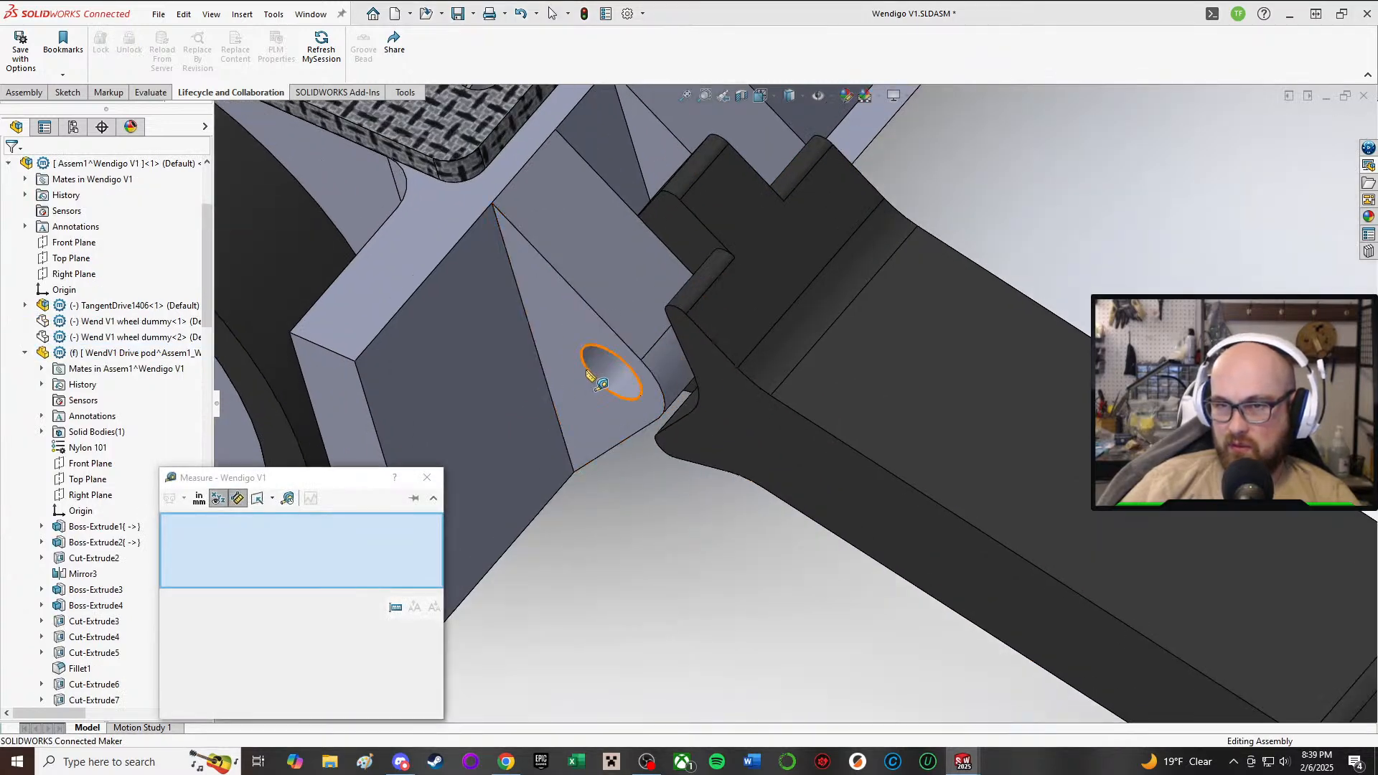
{"action": "left_click", "coordinate": [589, 374]}
{"action": "left_click", "coordinate": [815, 606]}
{"action": "left_click", "coordinate": [563, 410]}
{"action": "scroll", "coordinate": [689, 212], "scroll_direction": "up", "scroll_amount": 2}
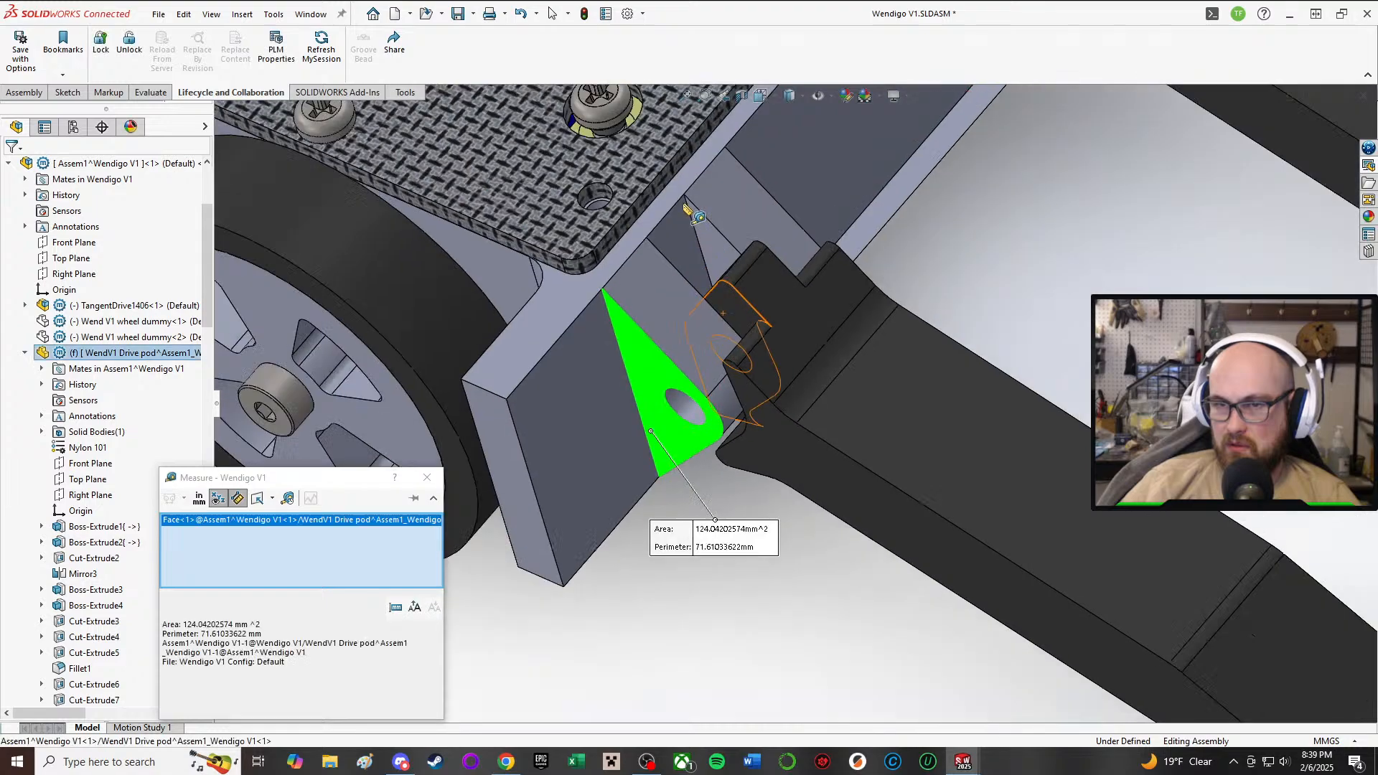
{"action": "middle_click_drag", "start_coordinate": [689, 211], "coordinate": [826, 302]}
{"action": "scroll", "coordinate": [825, 301], "scroll_direction": "down", "scroll_amount": 3}
{"action": "left_click", "coordinate": [839, 296]}
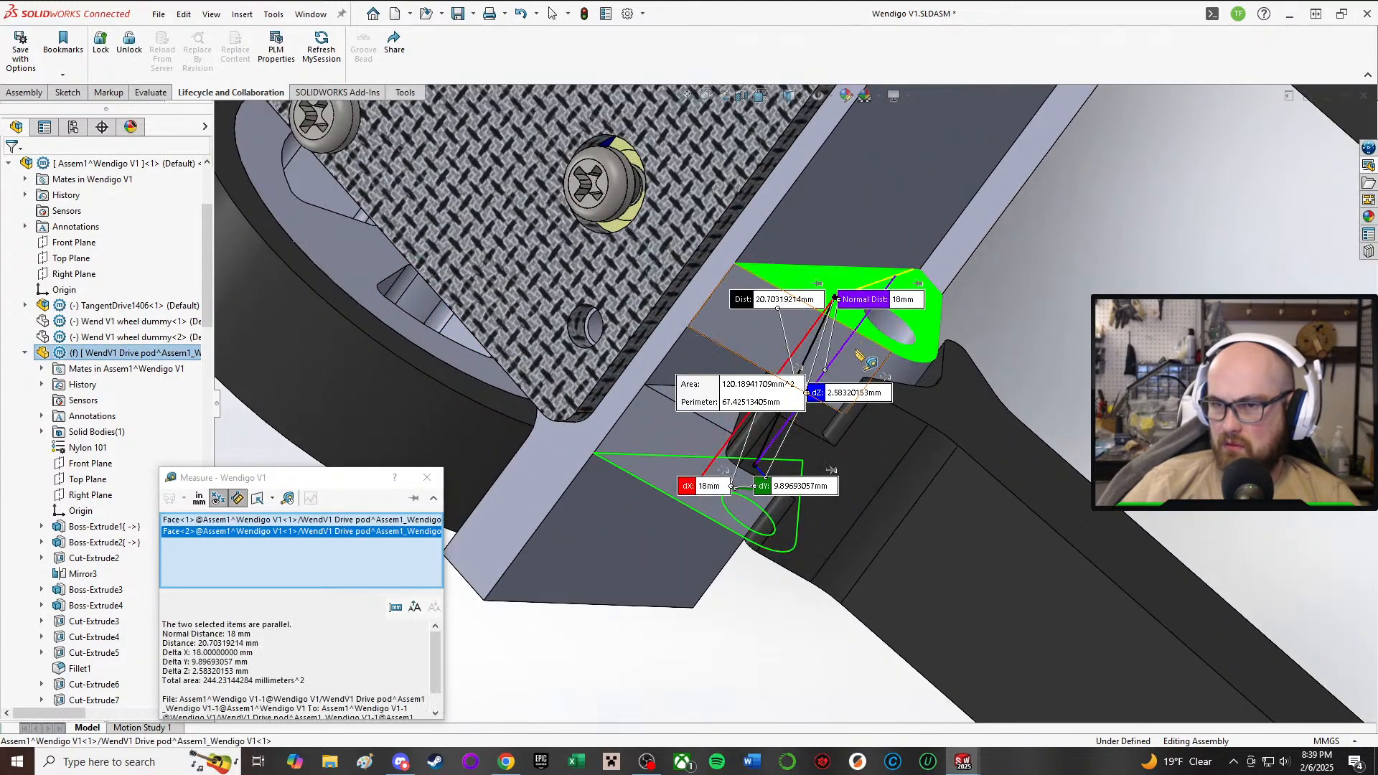
{"action": "middle_click_drag", "start_coordinate": [860, 353], "coordinate": [944, 293]}
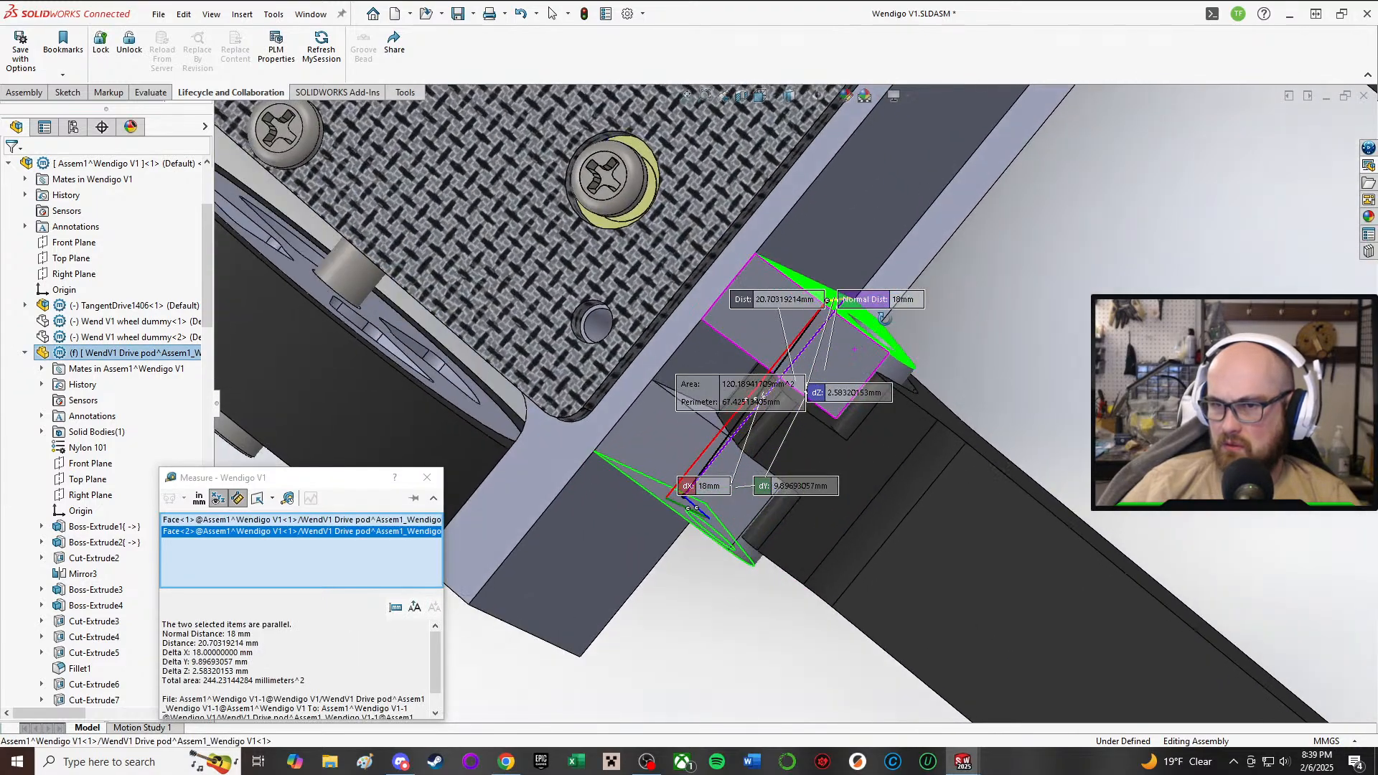
- Open the front wheel's shoulder screw part to check which screw it is, and return to the Wendigo V1 assembly
{"action": "left_click", "coordinate": [427, 477]}
{"action": "scroll", "coordinate": [756, 492], "scroll_direction": "up", "scroll_amount": 4}
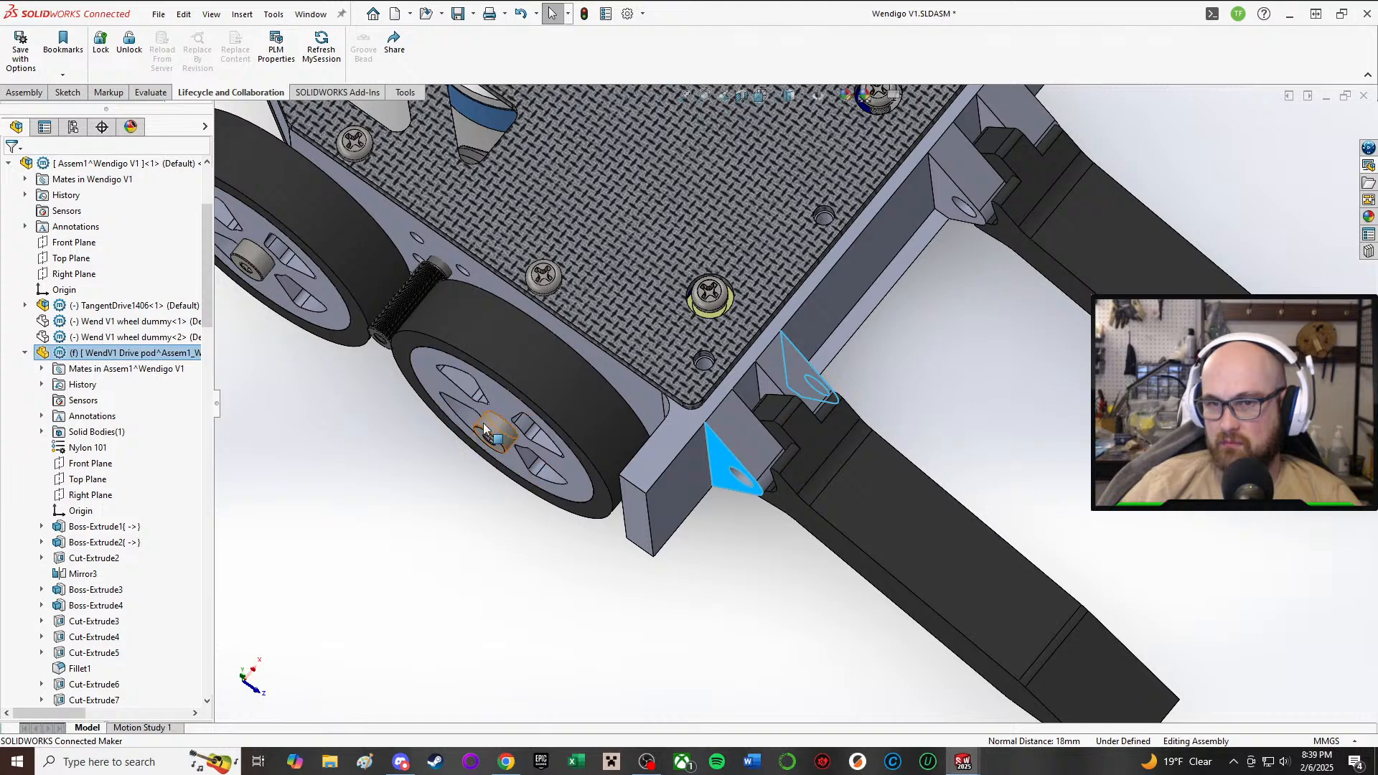
{"action": "right_click", "coordinate": [500, 397]}
{"action": "left_click", "coordinate": [501, 252]}
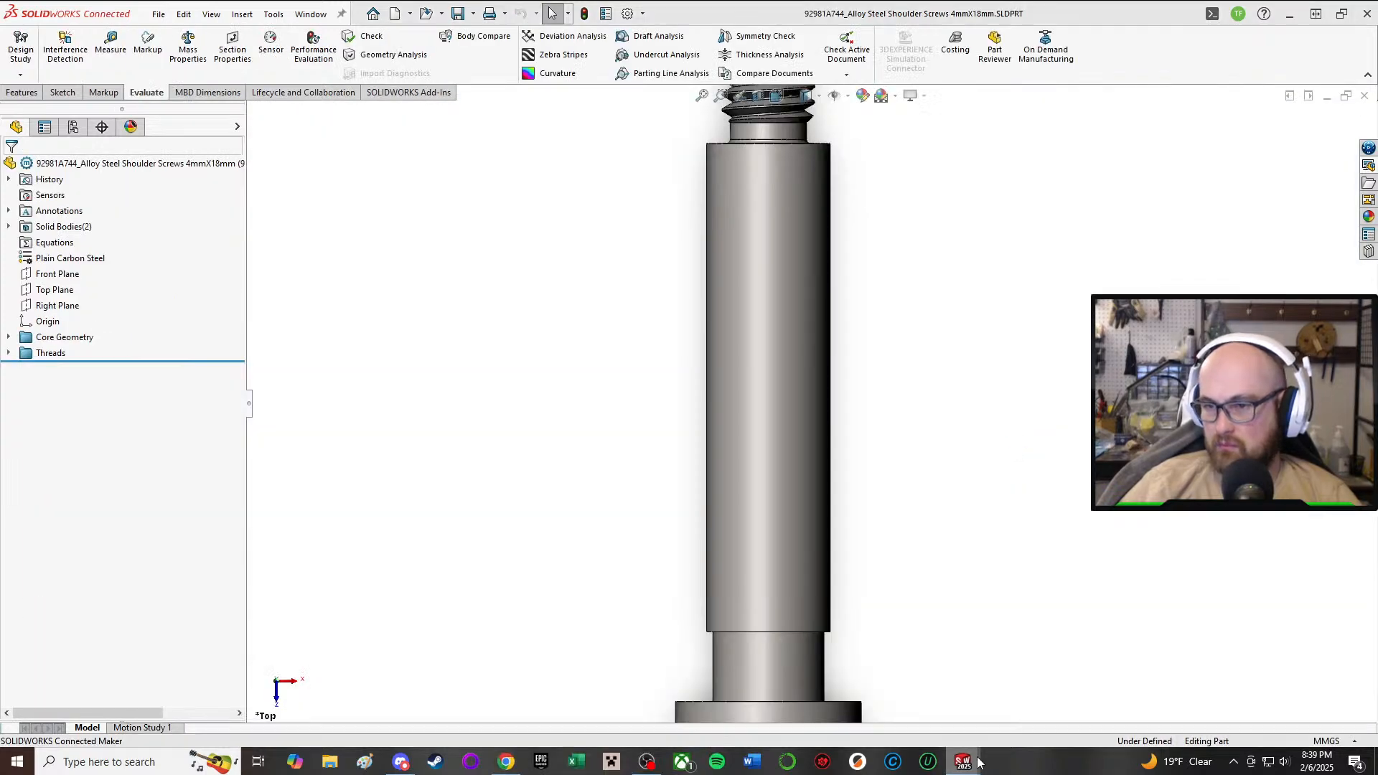
{"action": "mouse_move", "coordinate": [963, 761]}
{"action": "left_click", "coordinate": [391, 708]}
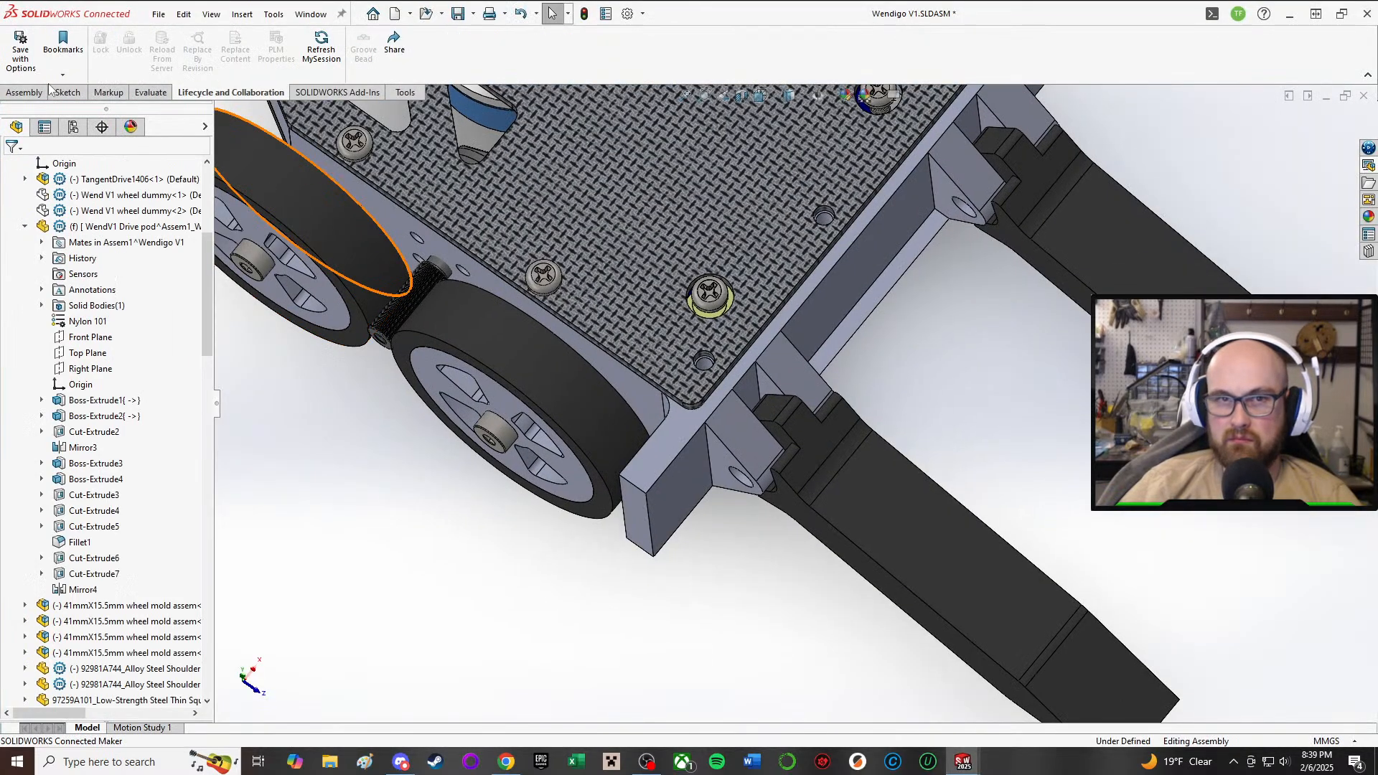
- Insert two 92981A744 Alloy Steel Shoulder Screws 4mmX18mm into the Wendigo V1 assembly, placing them beside the forks
{"action": "left_click", "coordinate": [28, 92]}
{"action": "left_click", "coordinate": [80, 52]}
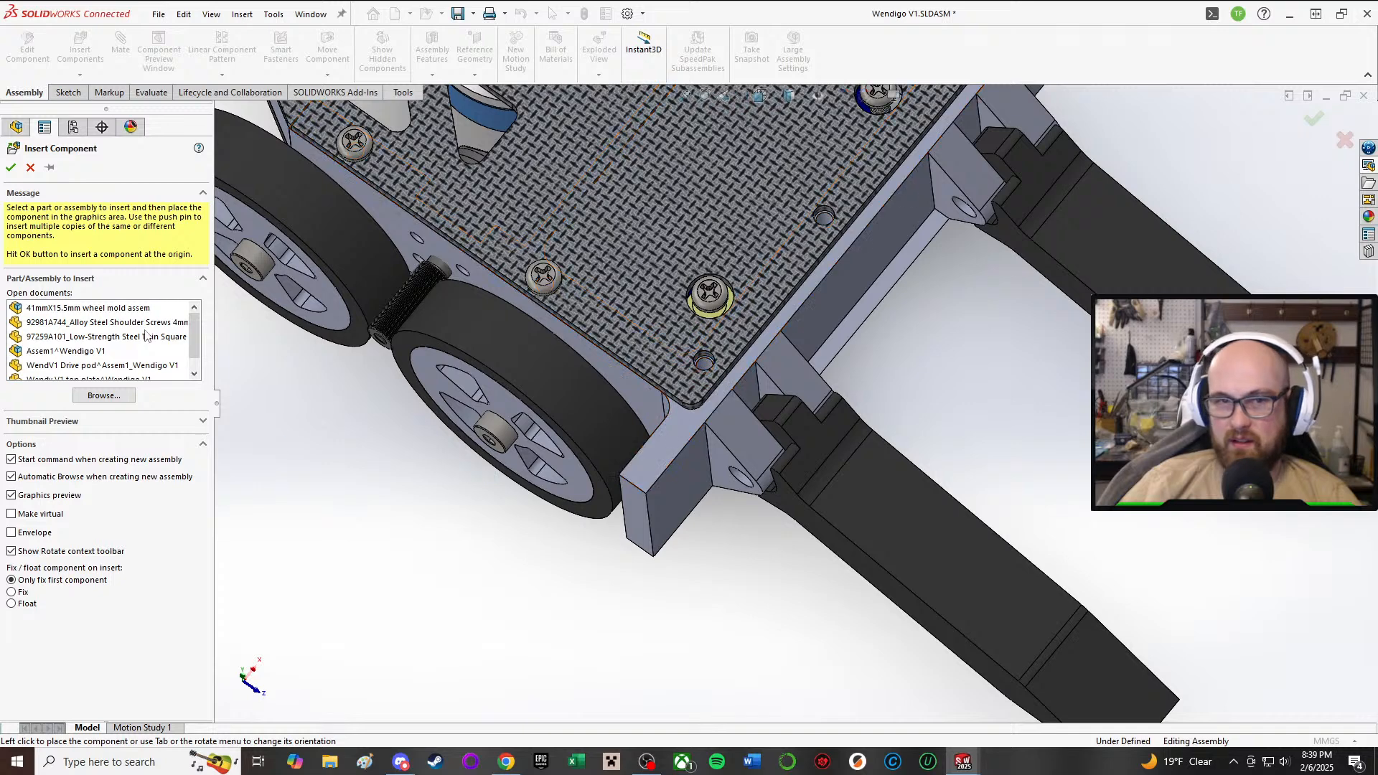
{"action": "scroll", "coordinate": [93, 323], "scroll_direction": "down", "scroll_amount": 1}
{"action": "left_click", "coordinate": [93, 309]}
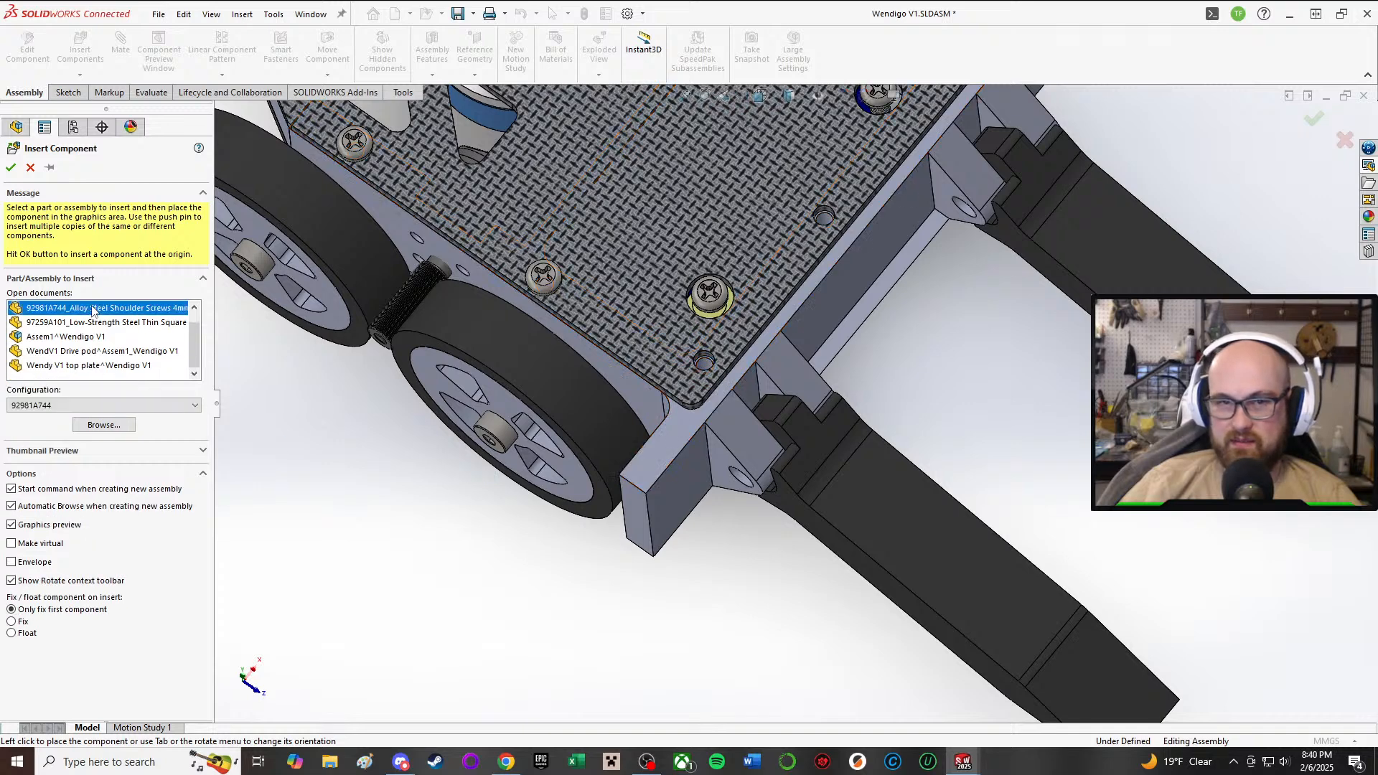
{"action": "left_click", "coordinate": [1009, 367]}
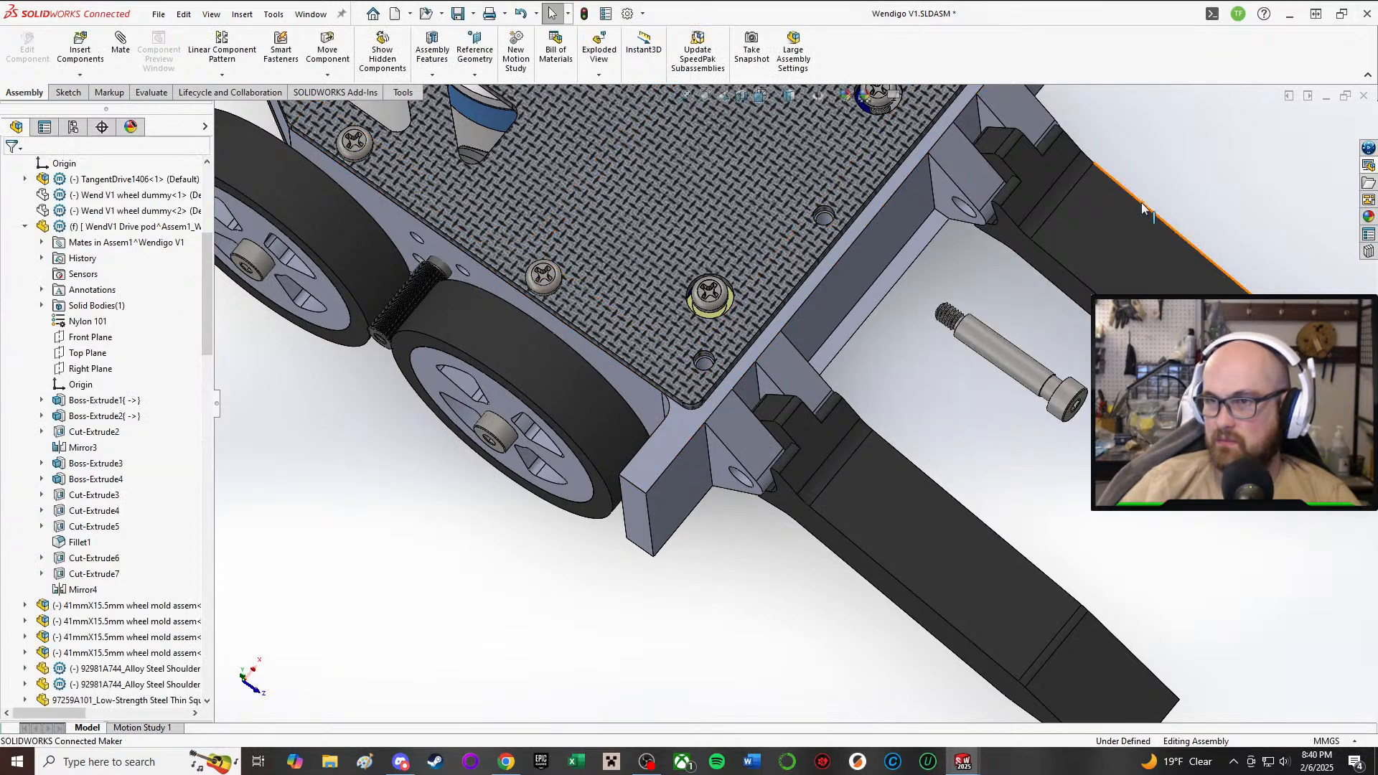
{"action": "left_click", "coordinate": [81, 43]}
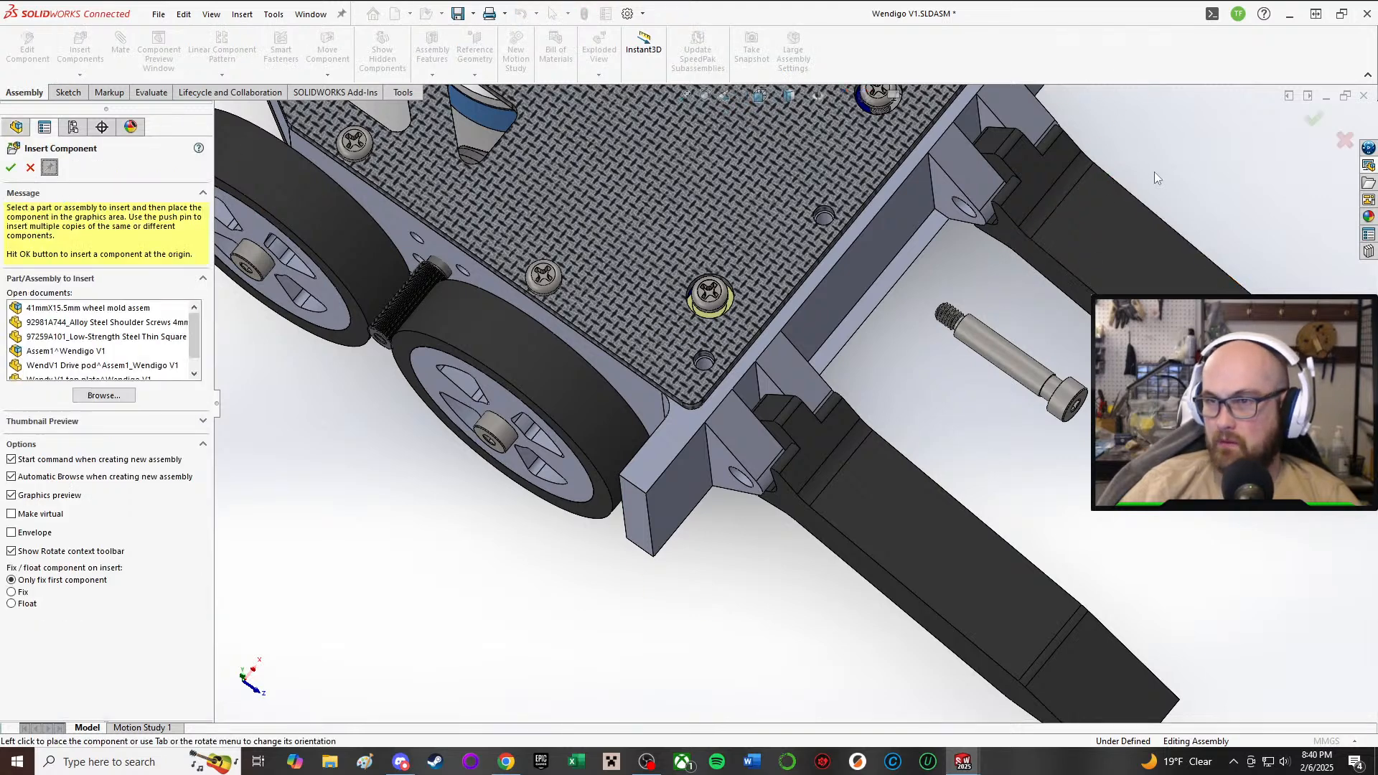
{"action": "left_click", "coordinate": [106, 322]}
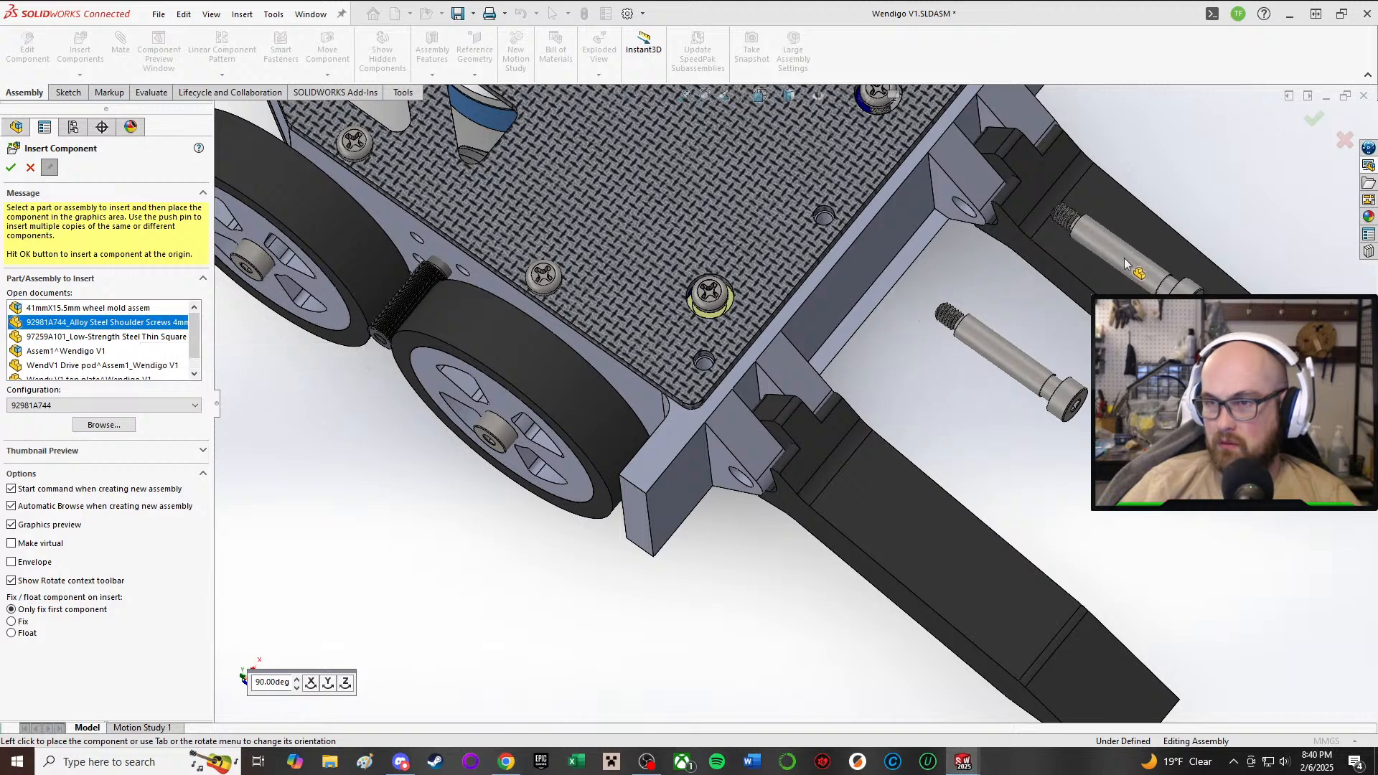
- Insert two 97259A101 Low-Strength Steel Thin Square Nut M3 parts in the empty space beside the near fork
{"action": "left_click", "coordinate": [140, 318]}
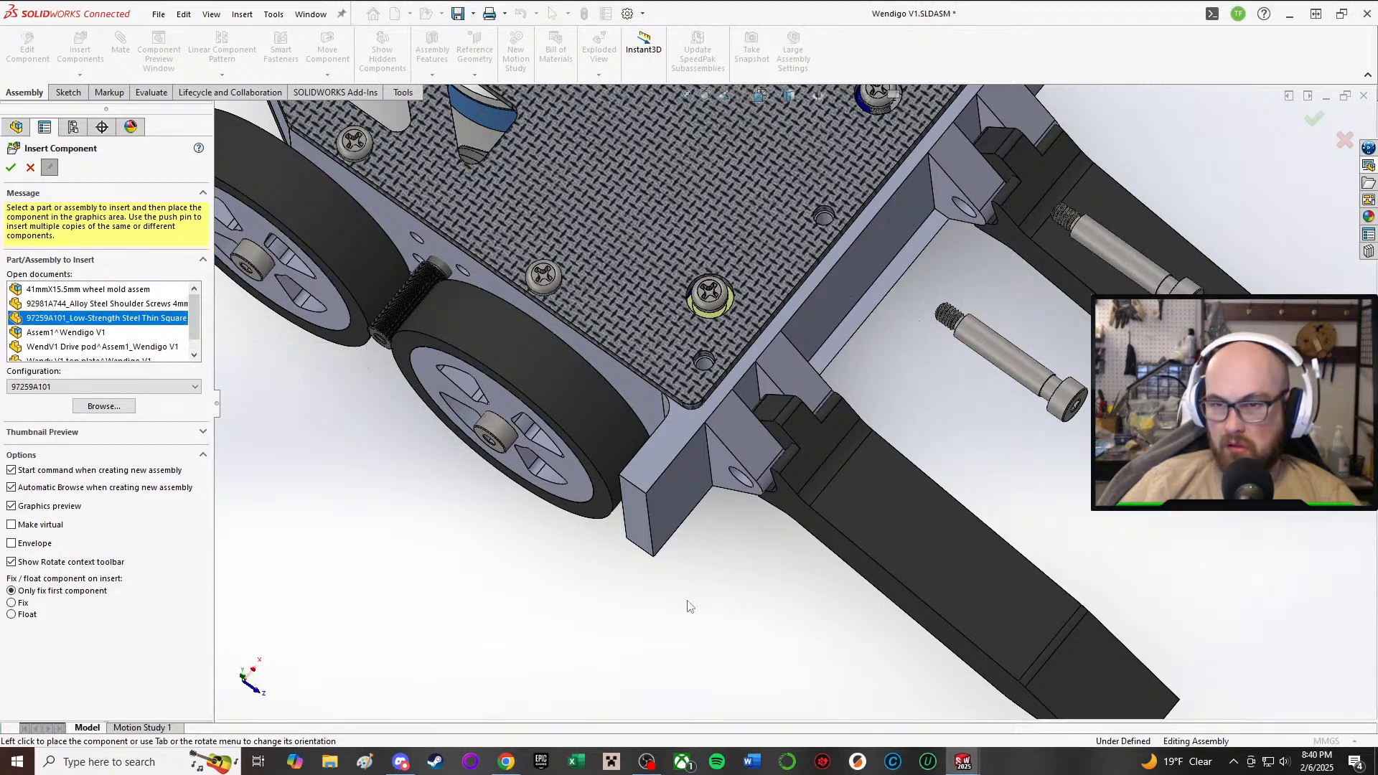
{"action": "left_click", "coordinate": [127, 321]}
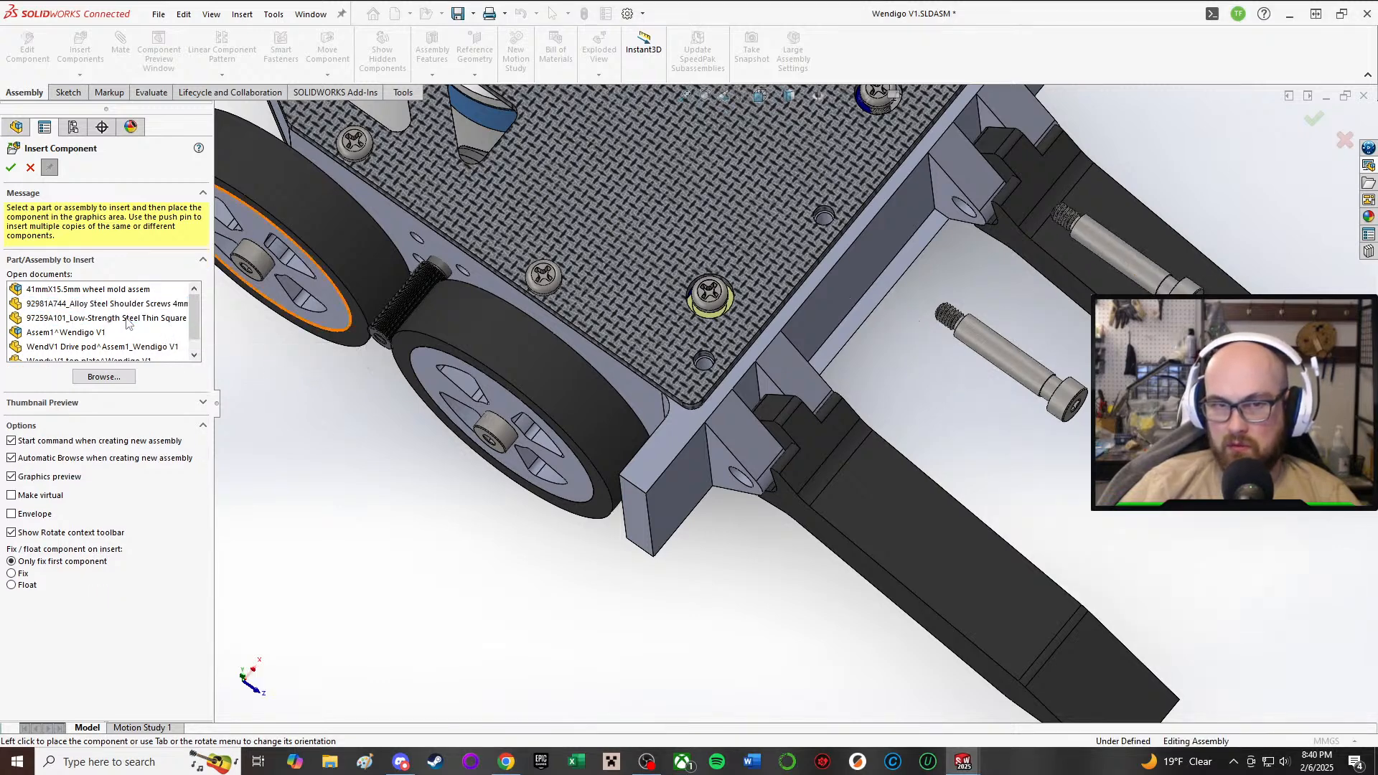
{"action": "left_click", "coordinate": [142, 319]}
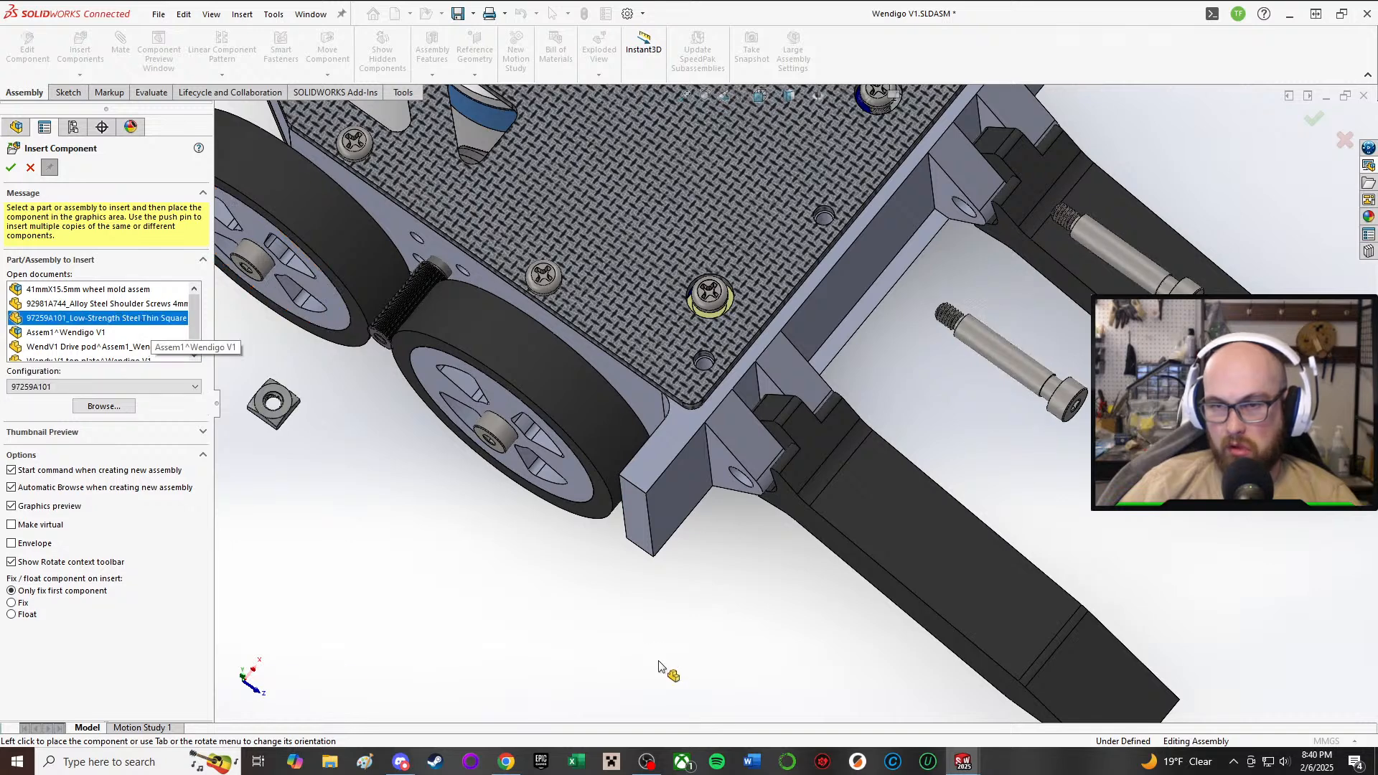
{"action": "left_click", "coordinate": [678, 650]}
{"action": "left_click", "coordinate": [726, 614]}
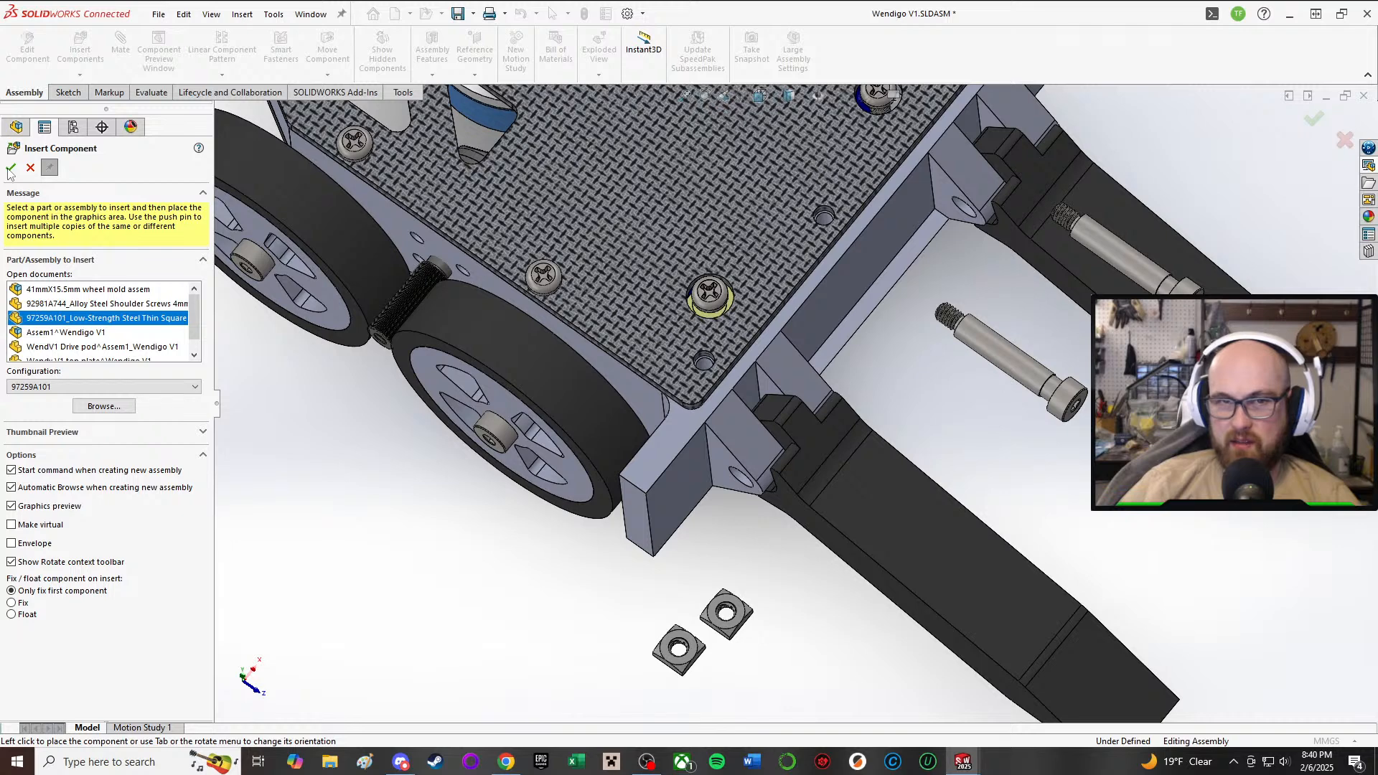
{"action": "left_click", "coordinate": [10, 170]}
- Open the M3 thin square nut part and check its mass properties
{"action": "right_click", "coordinate": [731, 634]}
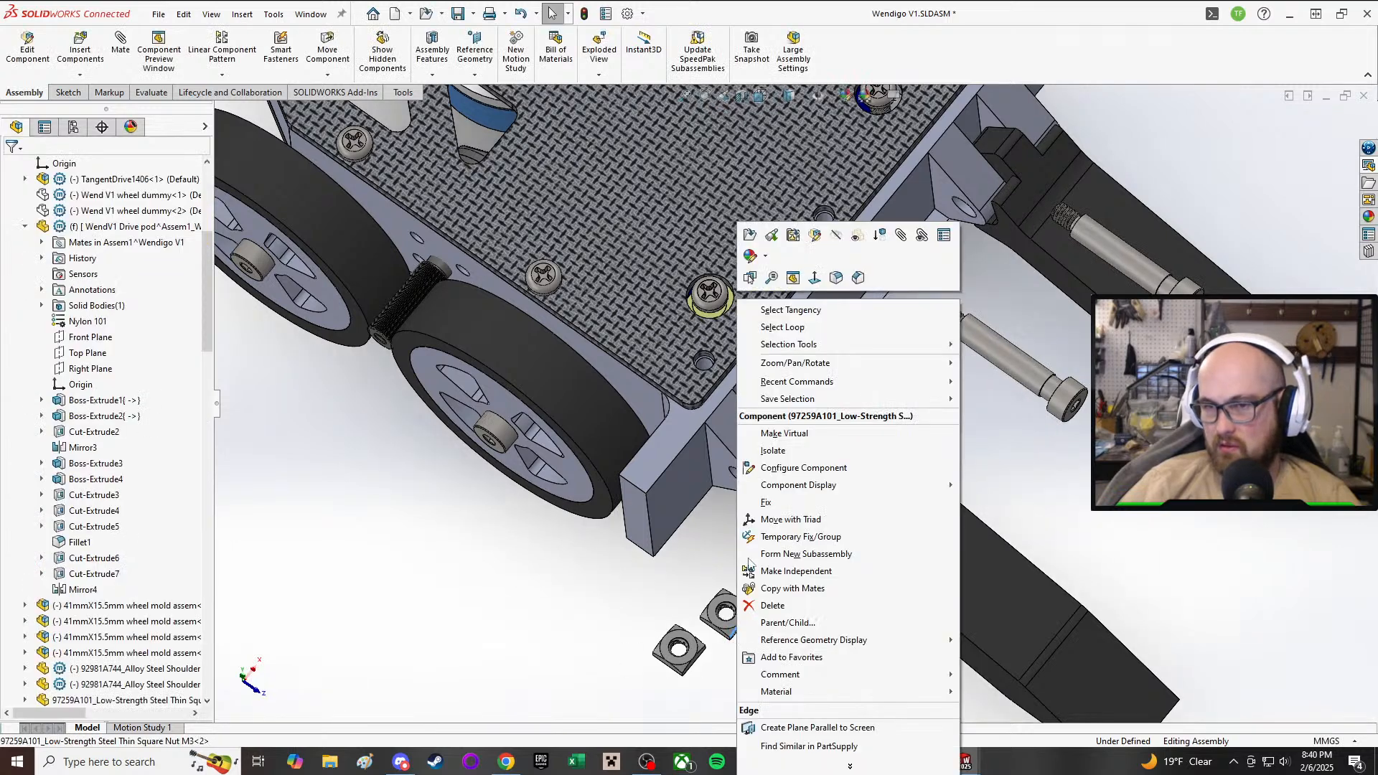
{"action": "left_click", "coordinate": [962, 762]}
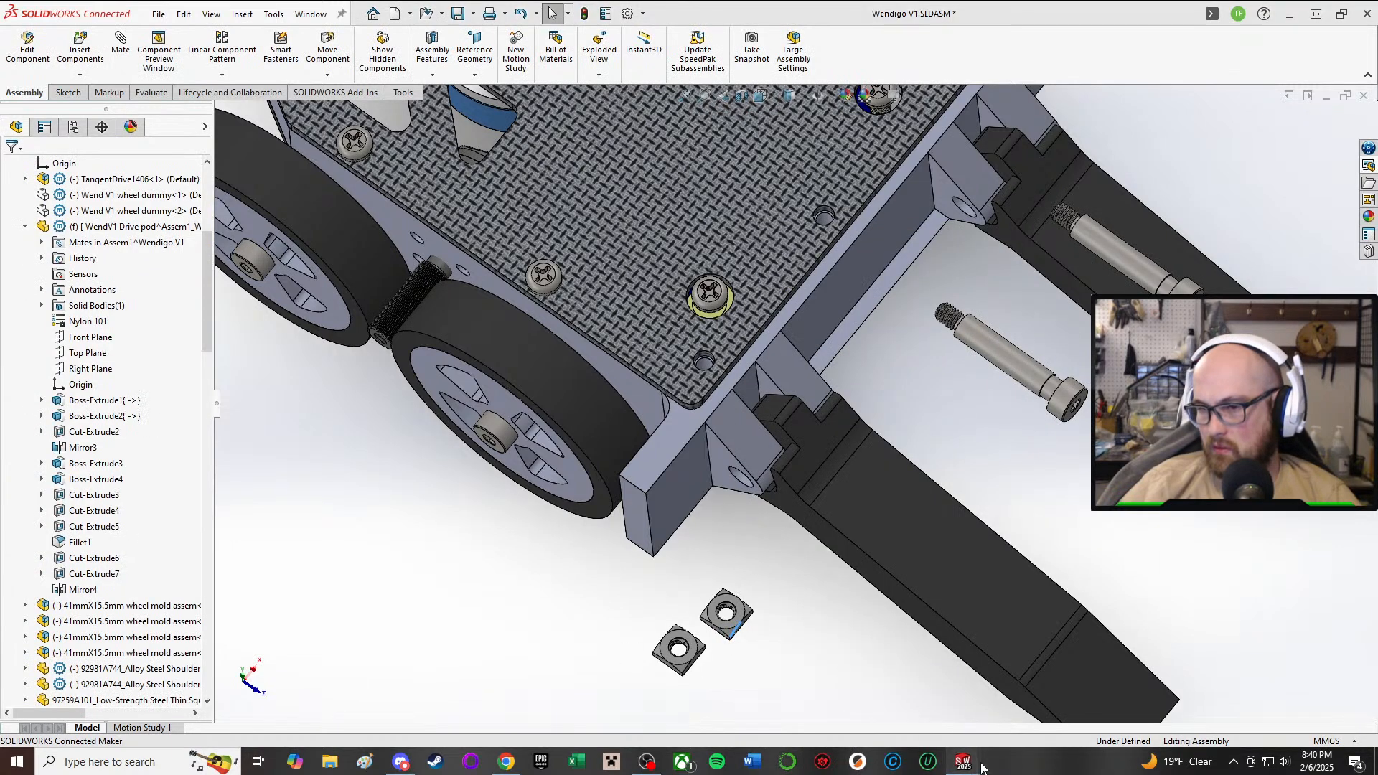
{"action": "left_click", "coordinate": [991, 700]}
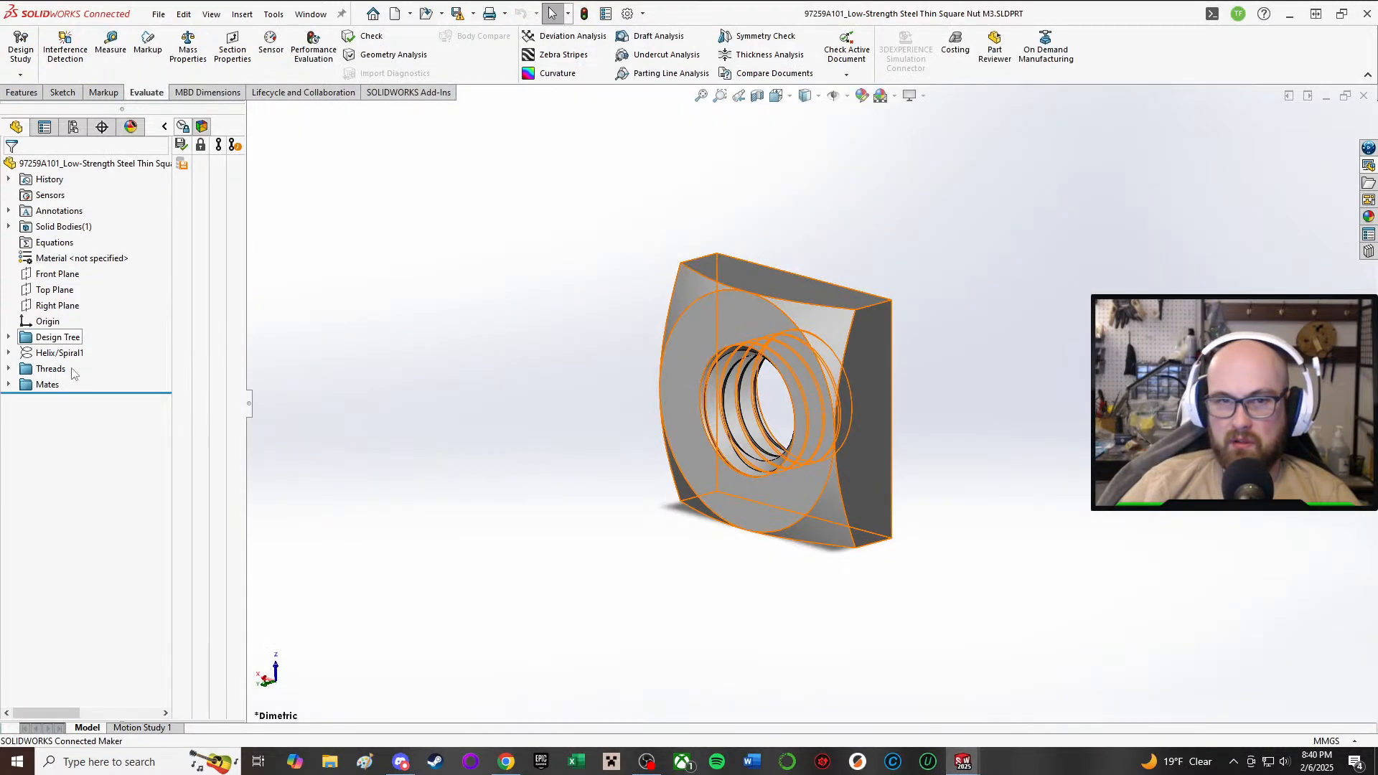
{"action": "left_click", "coordinate": [68, 276]}
{"action": "left_click", "coordinate": [58, 260]}
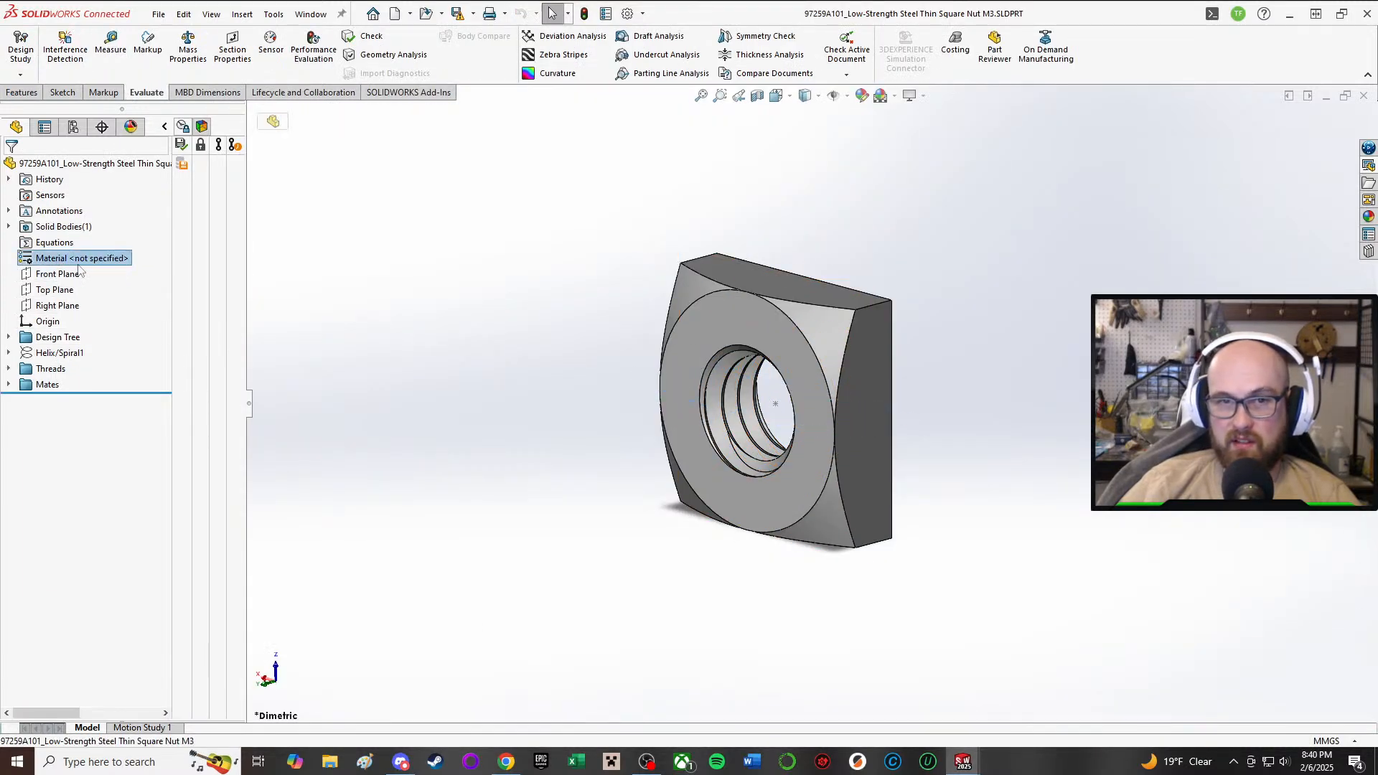
{"action": "right_click", "coordinate": [79, 271]}
{"action": "left_click", "coordinate": [360, 261]}
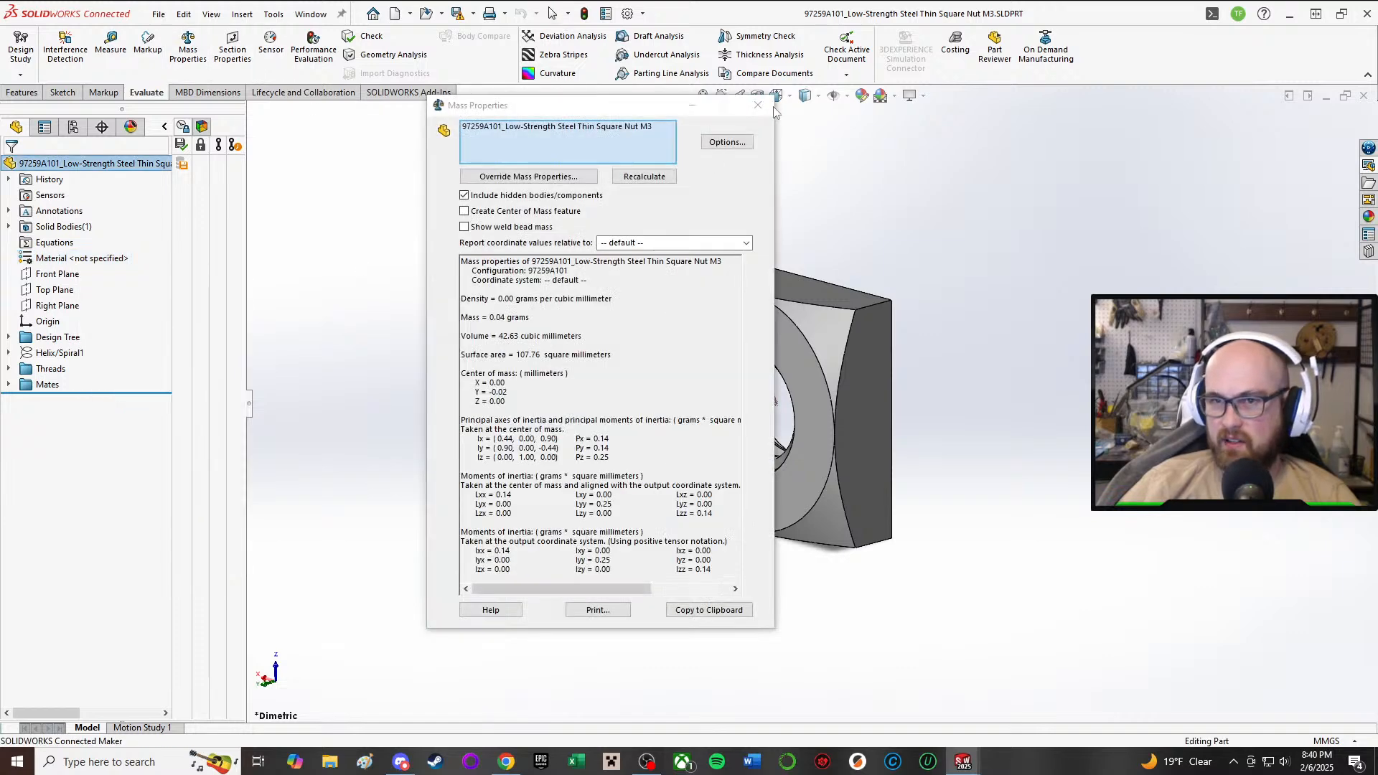
{"action": "left_click", "coordinate": [760, 105]}
- Assign Plain Carbon Steel as the square nut's material and recheck its mass properties
{"action": "right_click", "coordinate": [92, 263]}
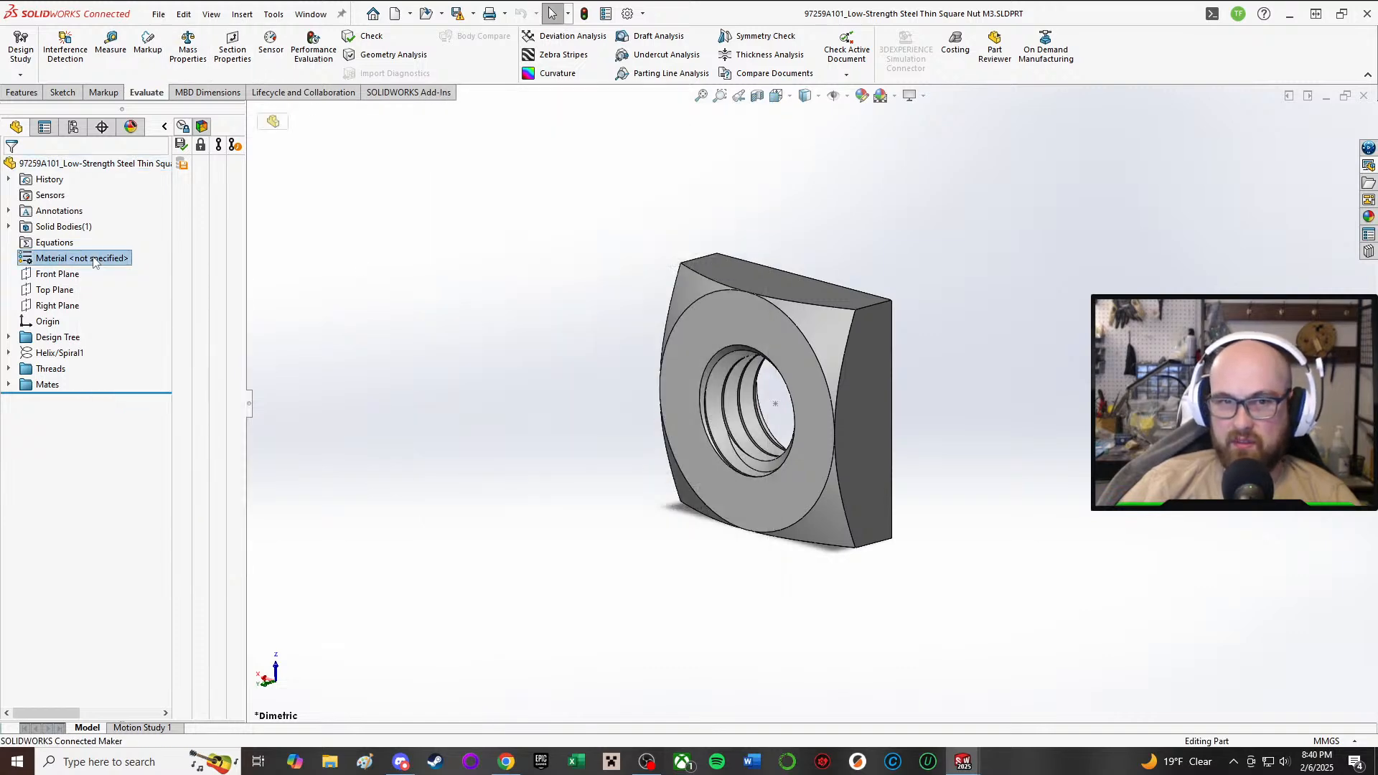
{"action": "left_click", "coordinate": [161, 320]}
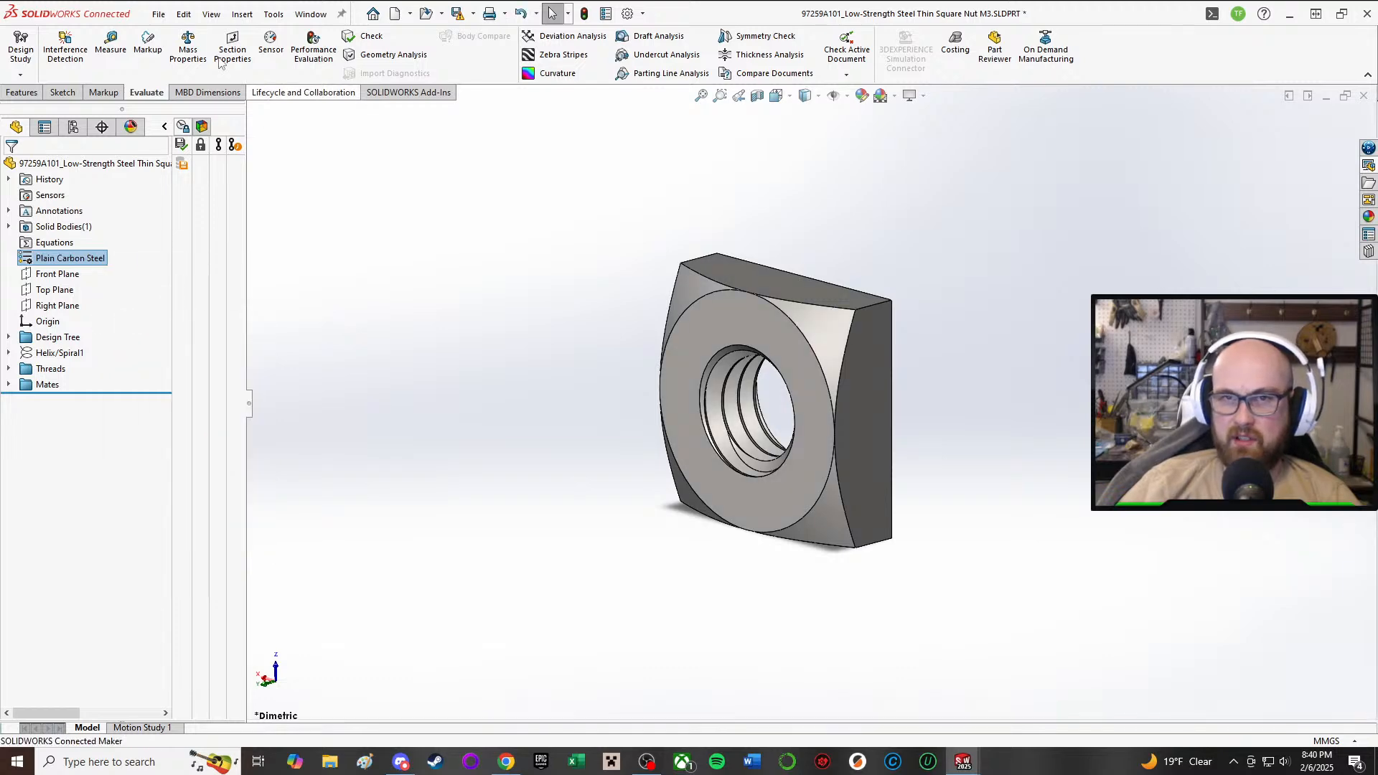
{"action": "left_click", "coordinate": [188, 48]}
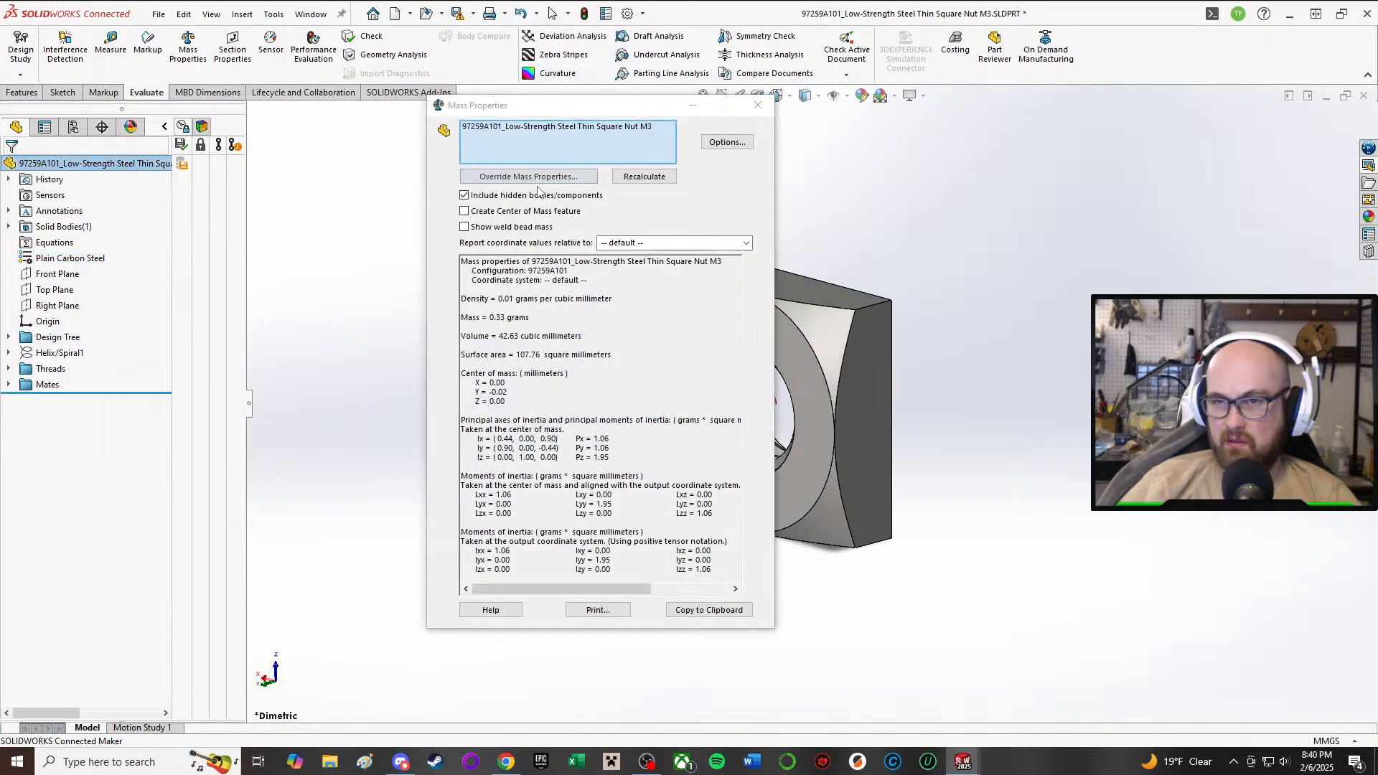
{"action": "left_click", "coordinate": [757, 106]}
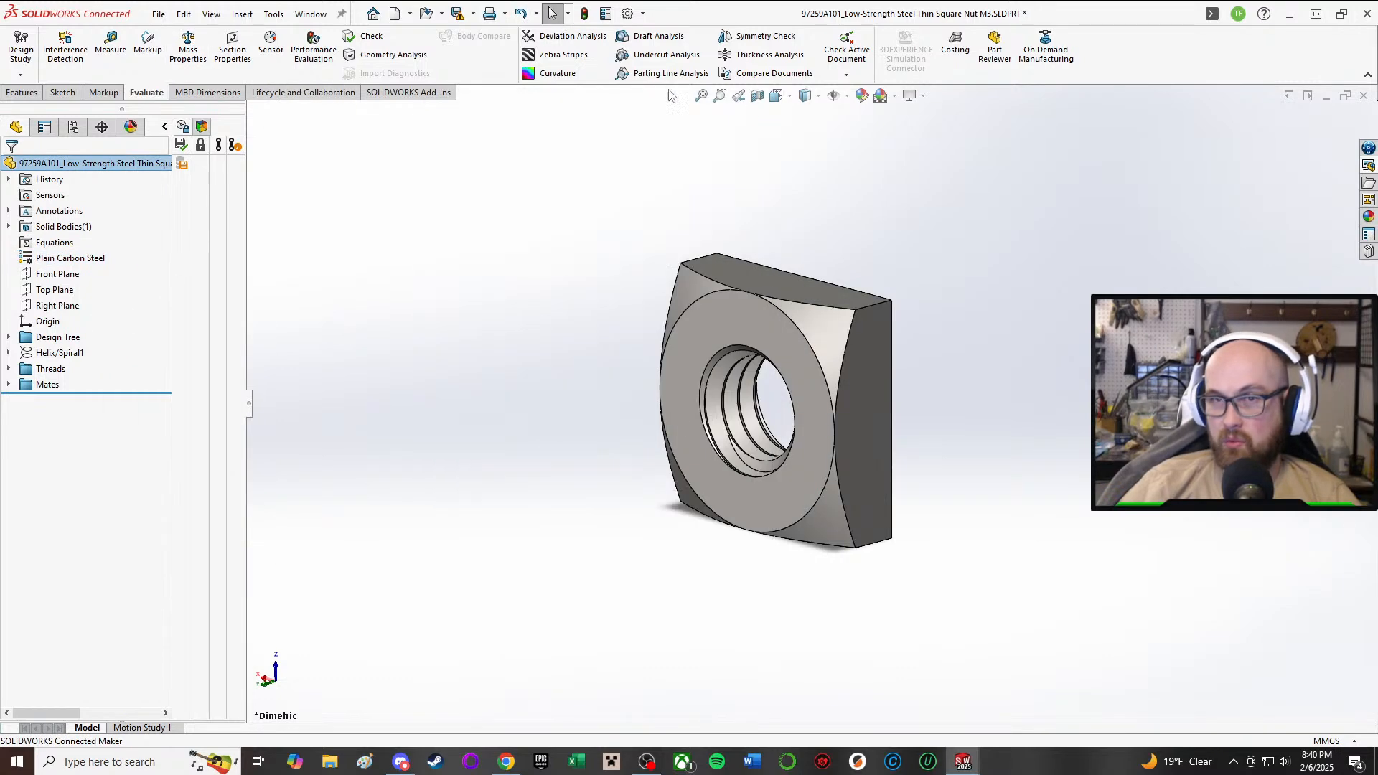
- Save the square nut part and return to the Wendigo V1 assembly
{"action": "left_click", "coordinate": [457, 14]}
{"action": "left_click", "coordinate": [720, 424]}
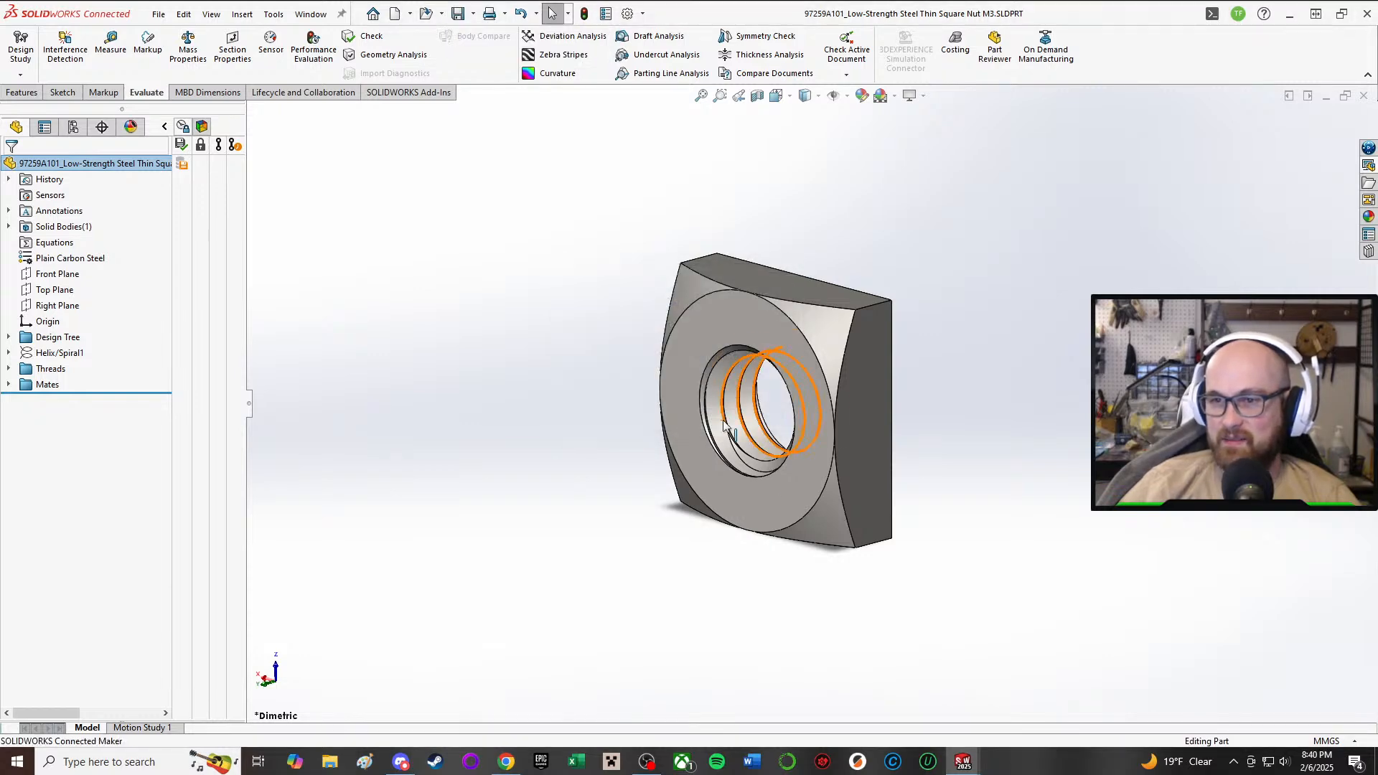
{"action": "mouse_move", "coordinate": [962, 761]}
{"action": "left_click", "coordinate": [842, 700]}
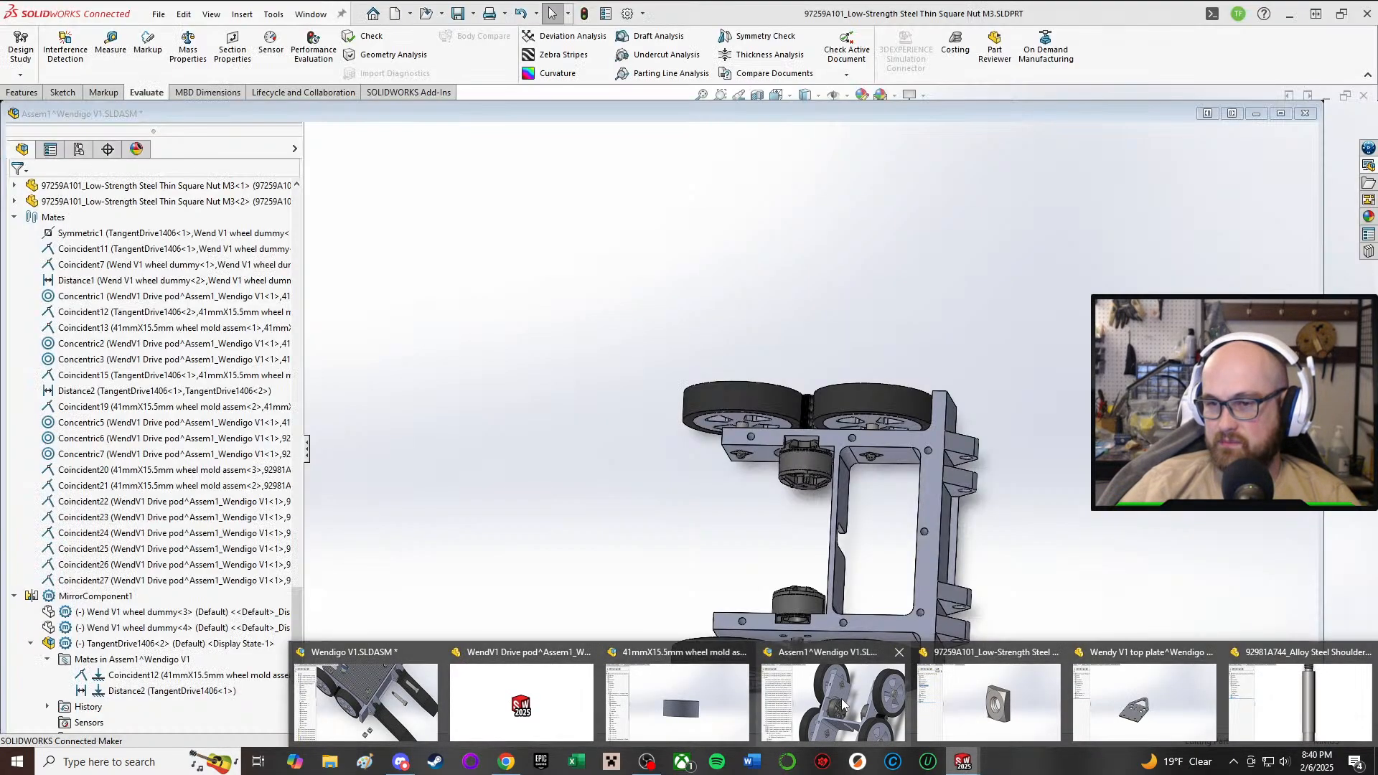
{"action": "mouse_move", "coordinate": [962, 761]}
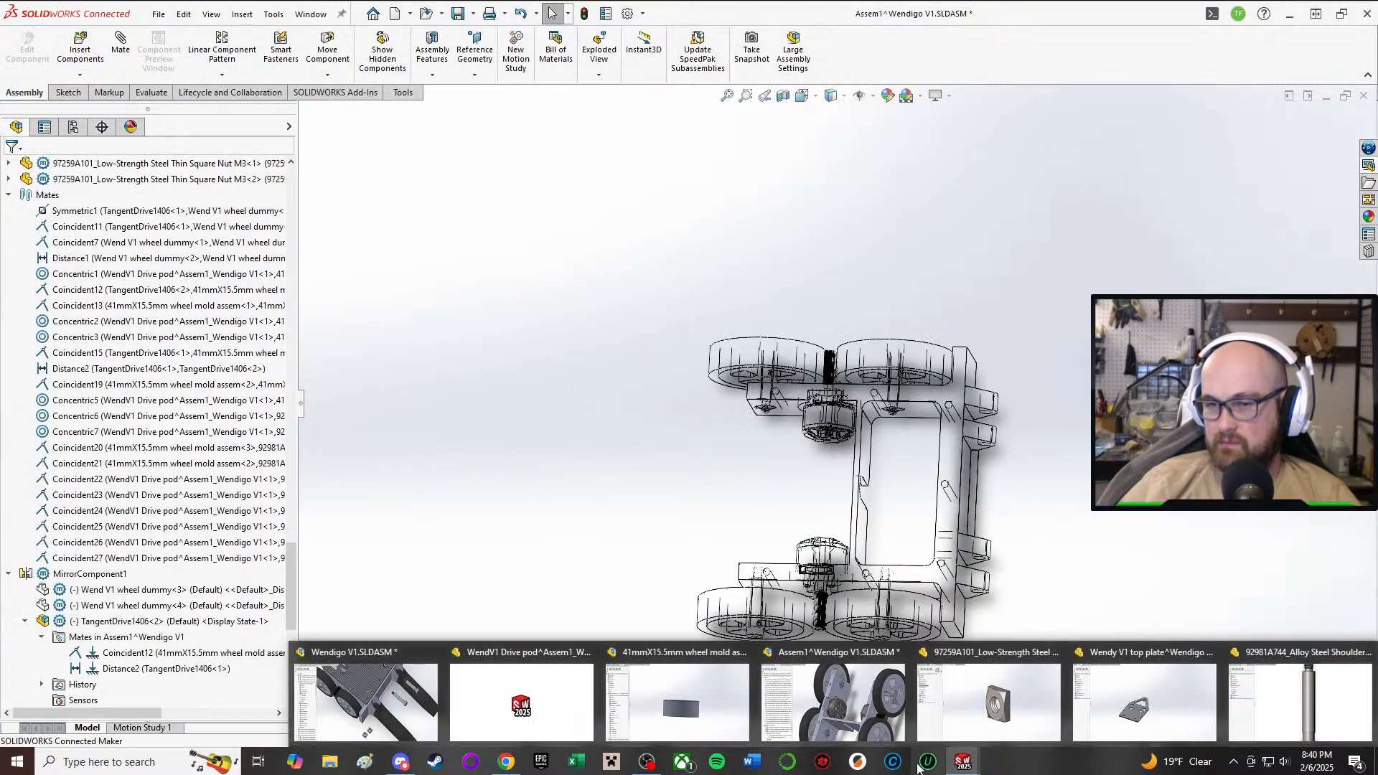
{"action": "left_click", "coordinate": [419, 718]}
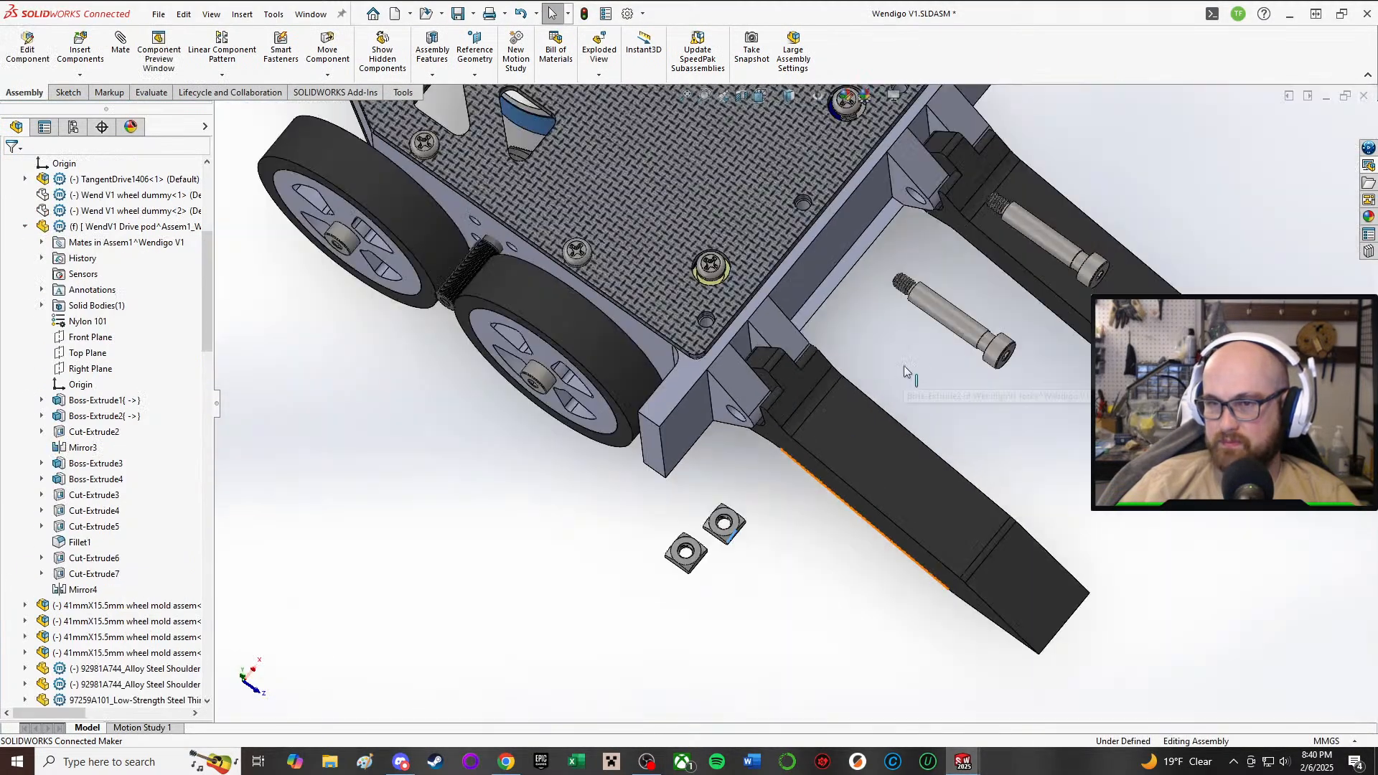
- Add a concentric mate between one new shoulder screw's shank and the drive pod lug hole at the far fork
{"action": "scroll", "coordinate": [939, 328], "scroll_direction": "down", "scroll_amount": 1}
{"action": "middle_click_drag", "start_coordinate": [934, 335], "coordinate": [948, 217]}
{"action": "right_click_drag", "start_coordinate": [1059, 165], "coordinate": [1232, 224]}
{"action": "left_click", "coordinate": [1212, 109]}
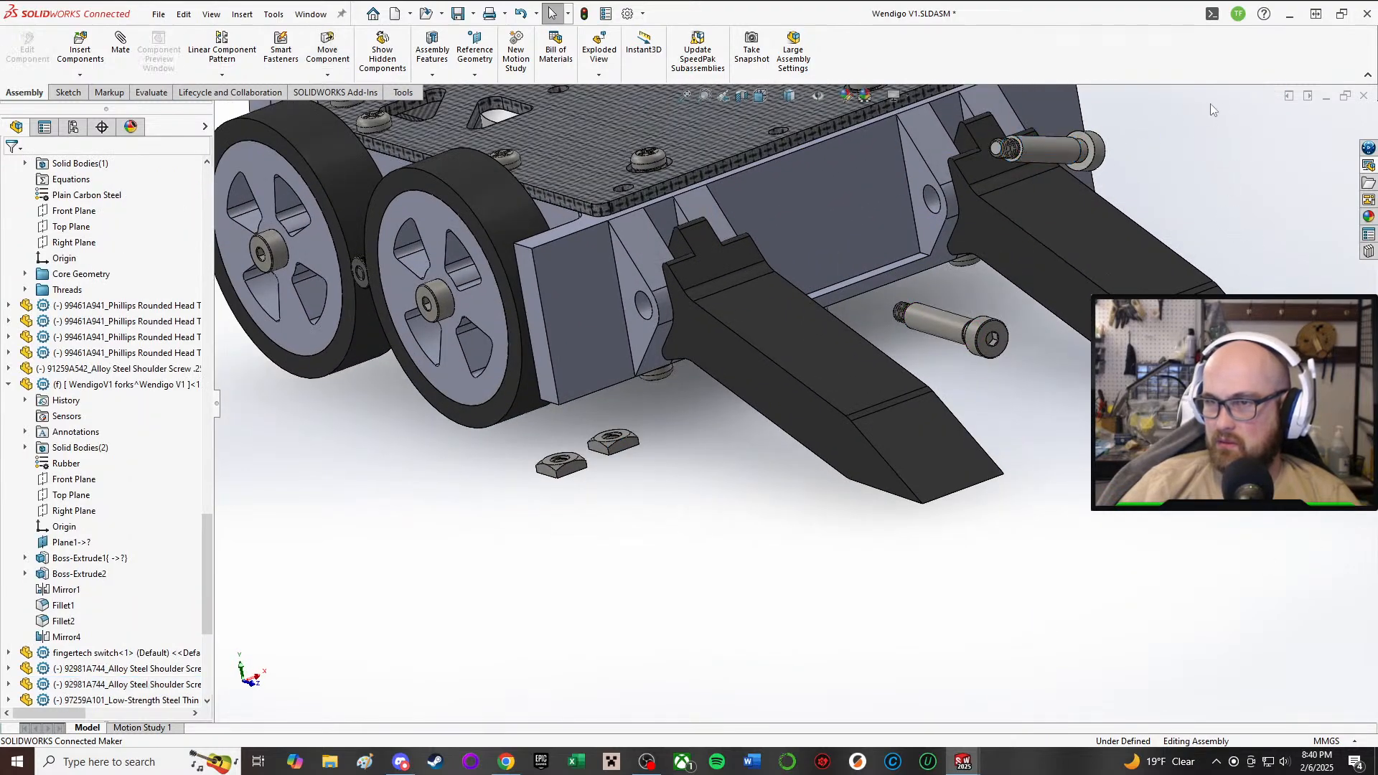
{"action": "key", "text": "m"}
{"action": "scroll", "coordinate": [1034, 154], "scroll_direction": "down", "scroll_amount": 3}
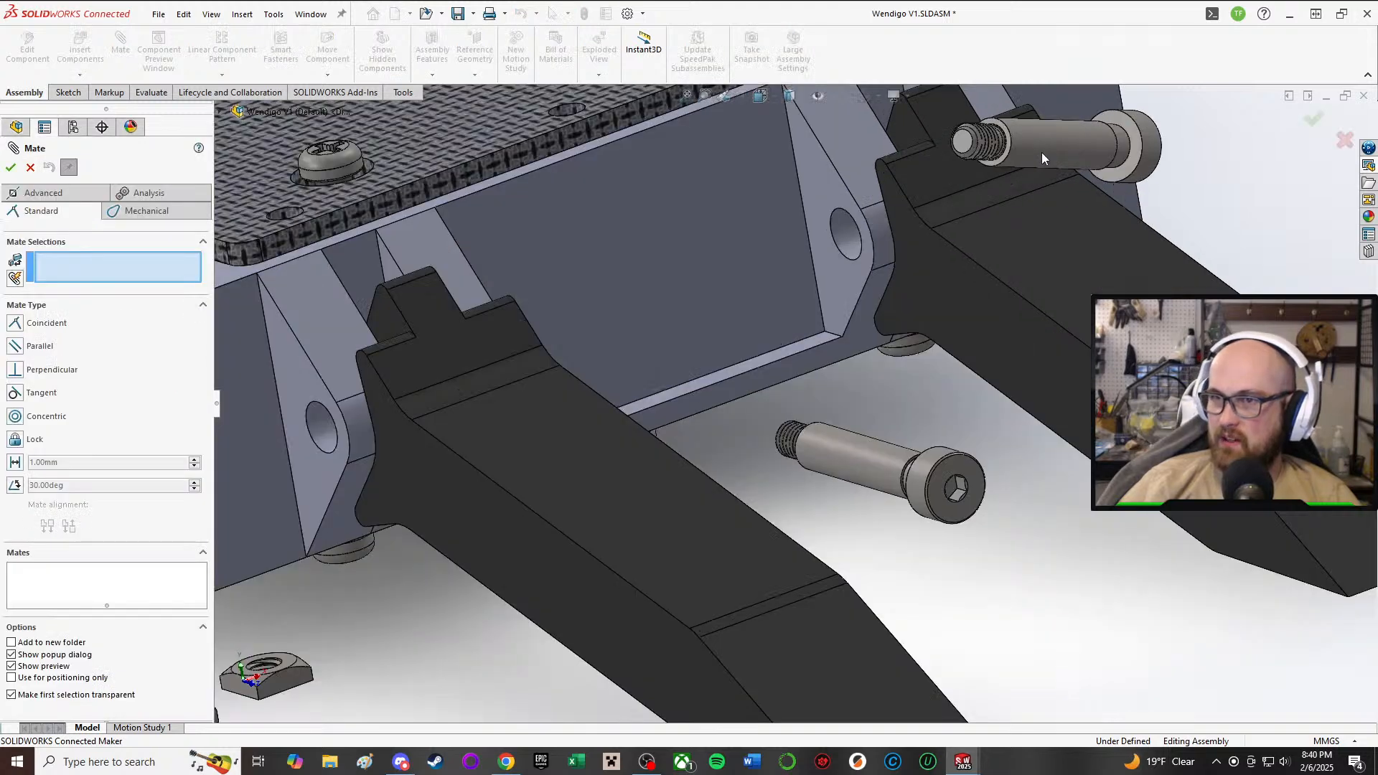
{"action": "left_click", "coordinate": [1041, 152]}
{"action": "left_click", "coordinate": [861, 253]}
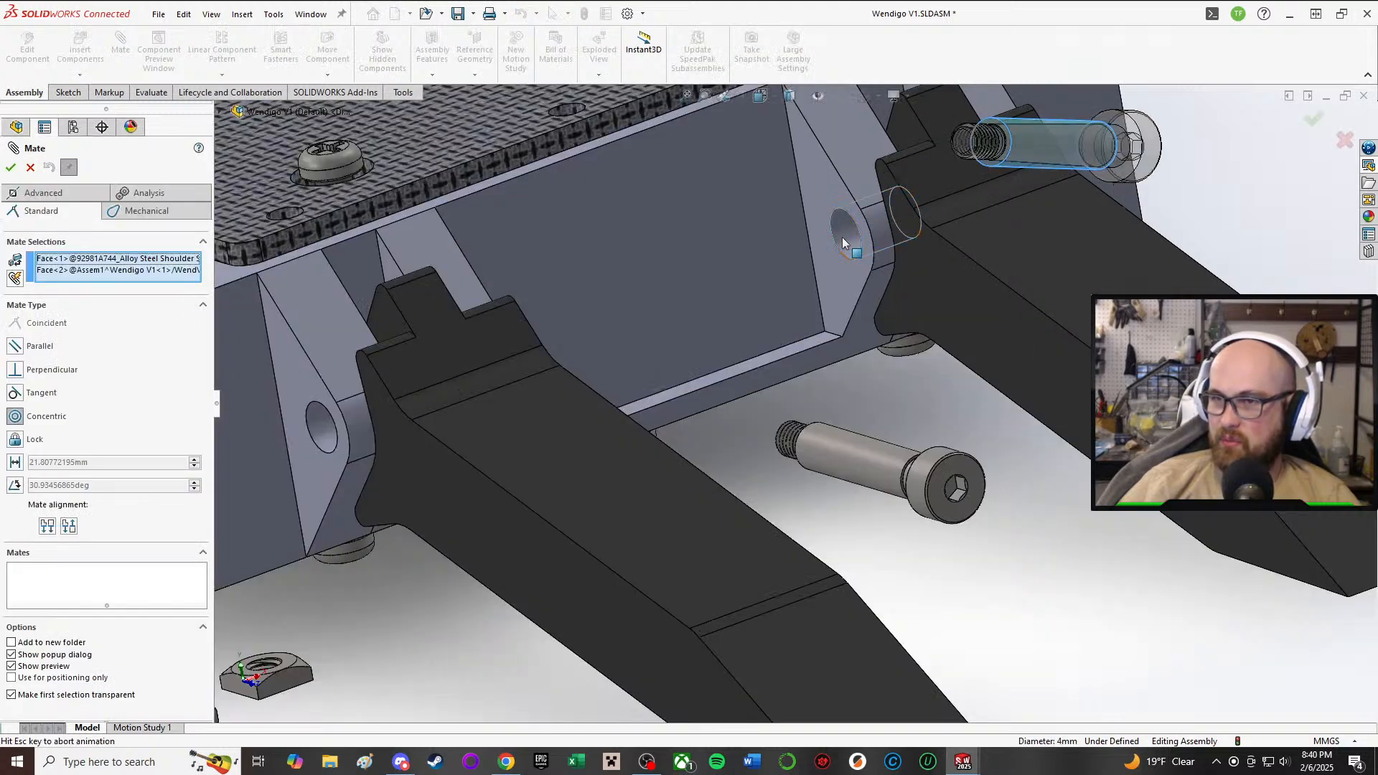
{"action": "left_click", "coordinate": [1167, 174]}
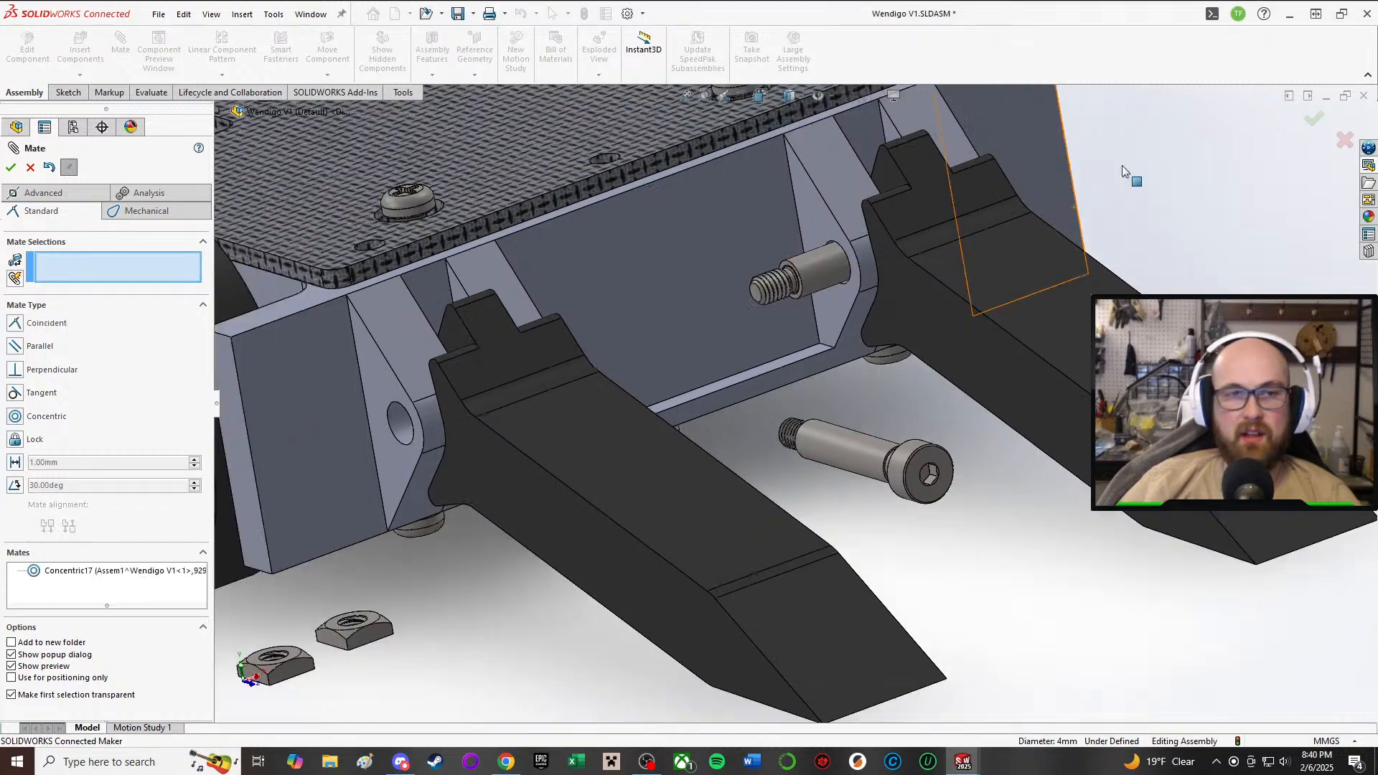
- Mate the underside of that shoulder screw's head coincident with the outer side face of the far fork's outer lug
{"action": "scroll", "coordinate": [414, 519], "scroll_direction": "down", "scroll_amount": 4}
{"action": "left_click_drag", "start_coordinate": [414, 519], "coordinate": [558, 462]}
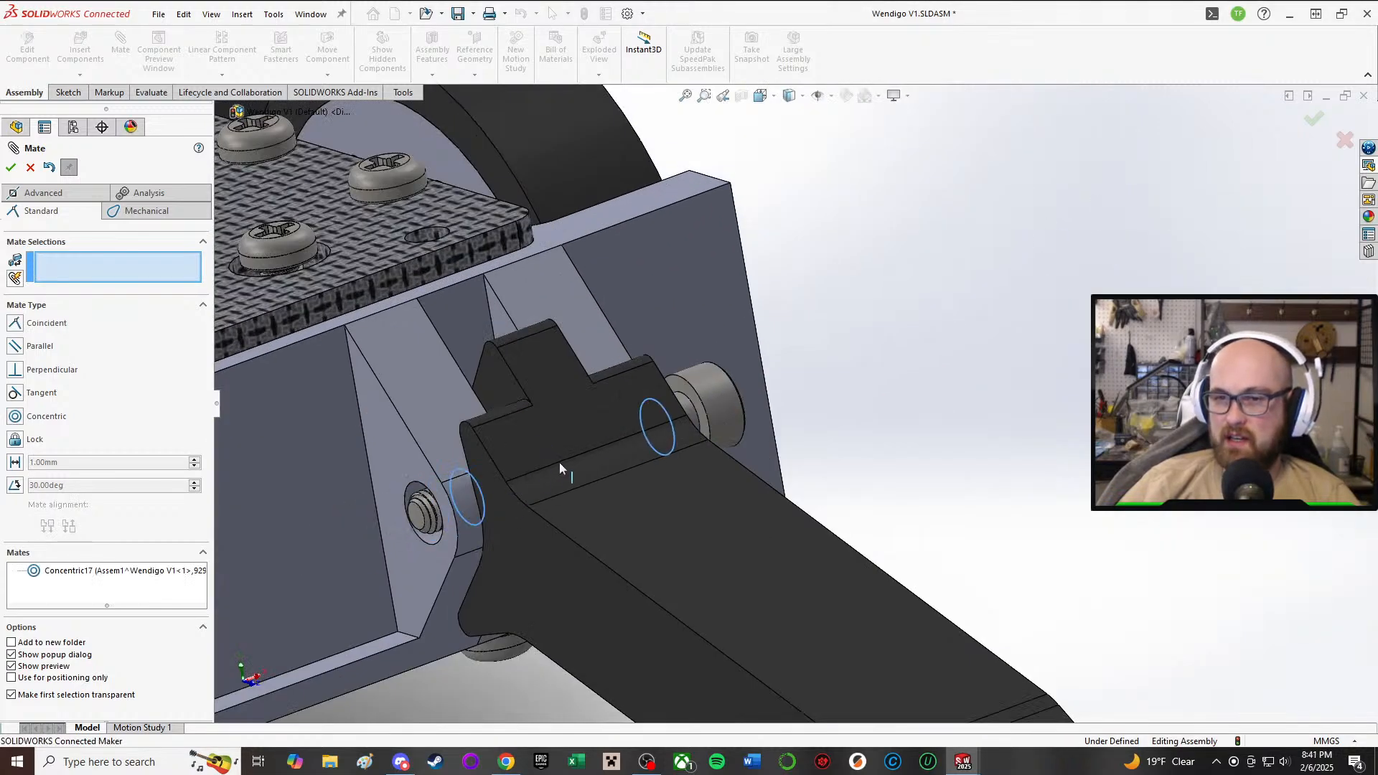
{"action": "scroll", "coordinate": [747, 407], "scroll_direction": "down", "scroll_amount": 3}
{"action": "left_click", "coordinate": [714, 375]}
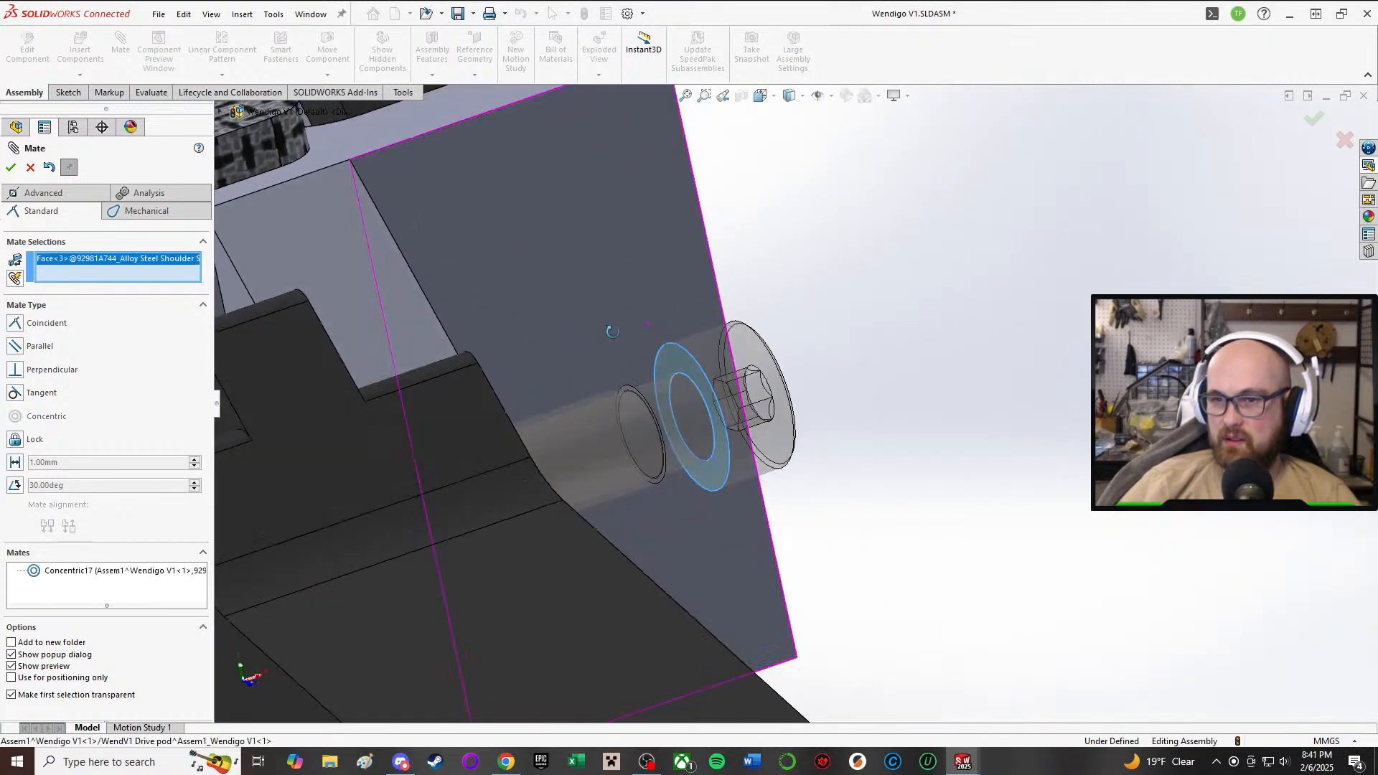
{"action": "middle_click_drag", "start_coordinate": [715, 375], "coordinate": [456, 398]}
{"action": "left_click", "coordinate": [364, 363]}
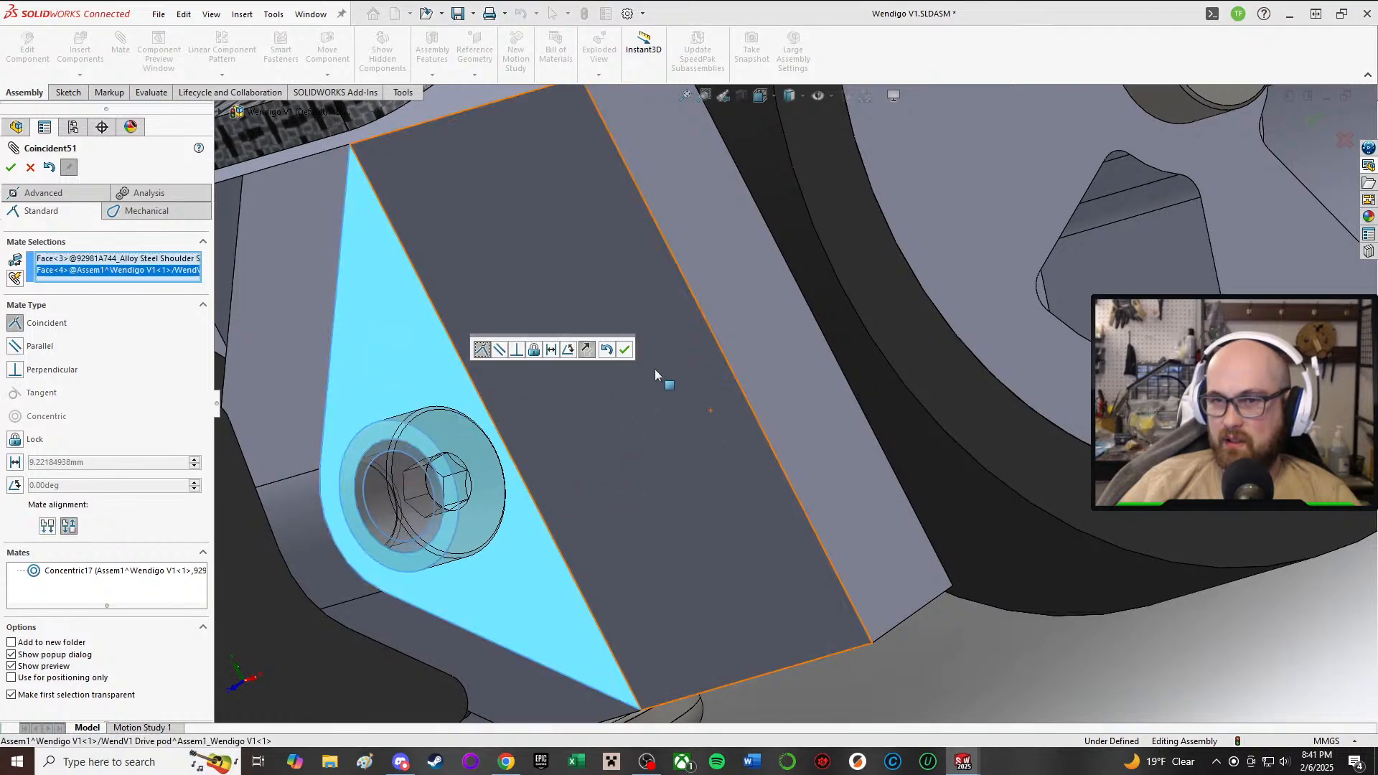
{"action": "left_click", "coordinate": [625, 350]}
- Mate the underside of the second shoulder screw's head coincident with the outer side face of the near fork's outer lug
{"action": "scroll", "coordinate": [567, 431], "scroll_direction": "up", "scroll_amount": 8}
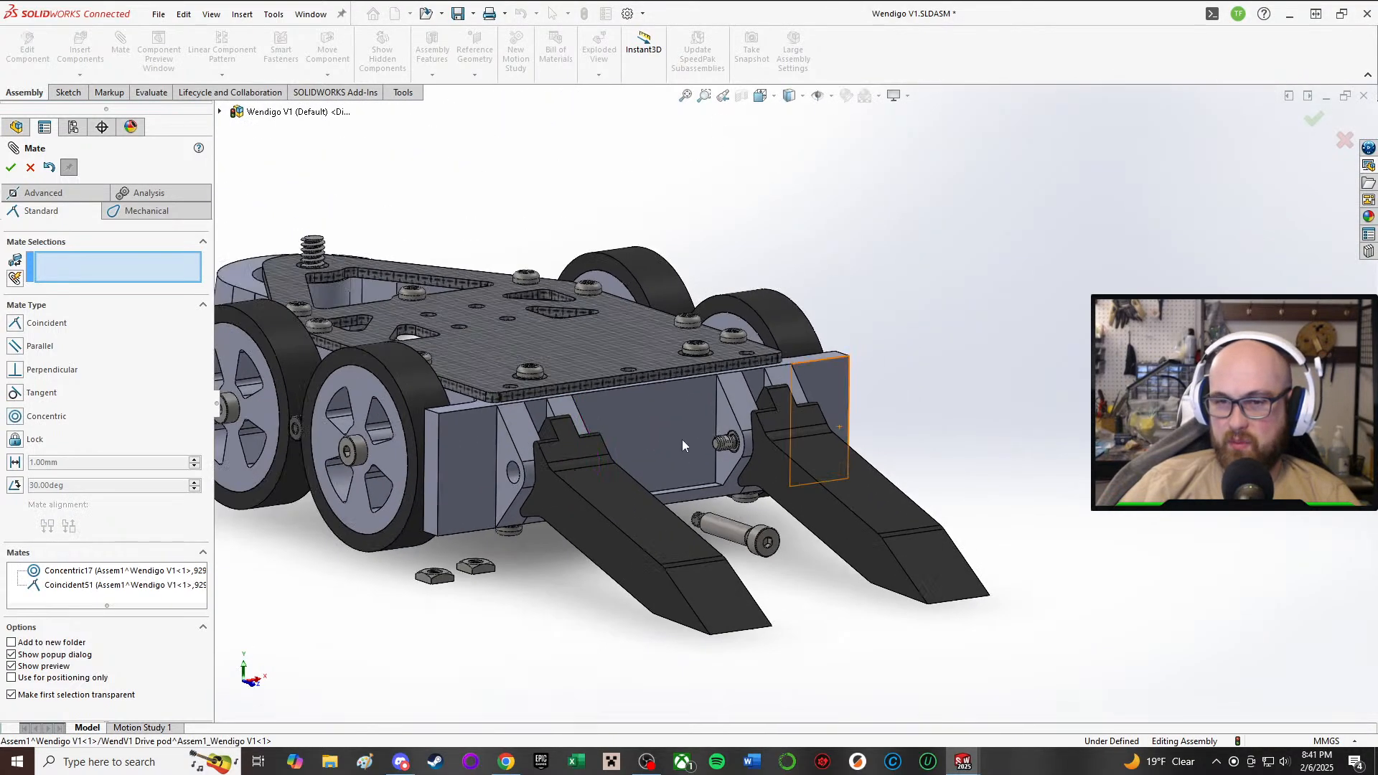
{"action": "scroll", "coordinate": [796, 521], "scroll_direction": "down", "scroll_amount": 3}
{"action": "left_click_drag", "start_coordinate": [738, 557], "coordinate": [558, 524]}
{"action": "middle_click_drag", "start_coordinate": [558, 523], "coordinate": [500, 537]}
{"action": "scroll", "coordinate": [500, 537], "scroll_direction": "down", "scroll_amount": 2}
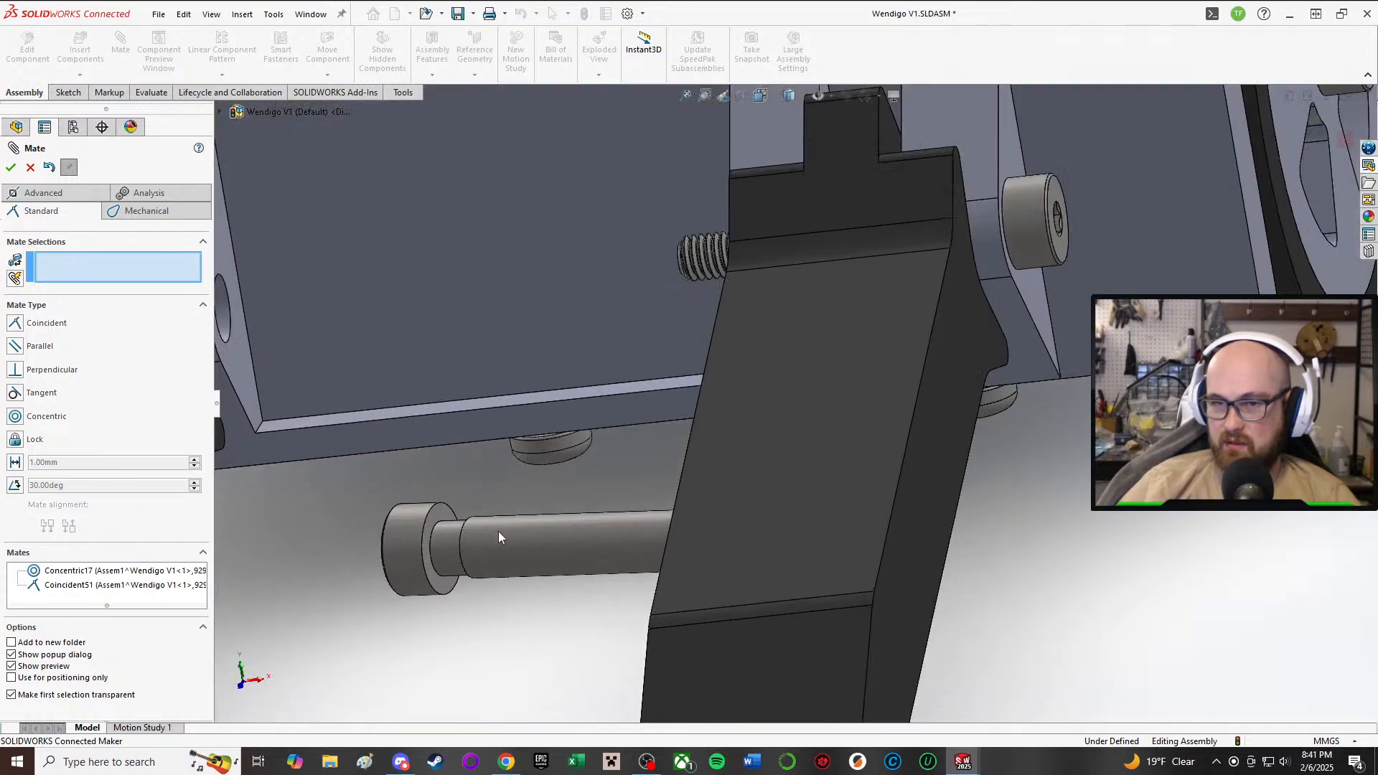
{"action": "left_click", "coordinate": [447, 514]}
{"action": "scroll", "coordinate": [446, 514], "scroll_direction": "up", "scroll_amount": 3}
{"action": "middle_click_drag", "start_coordinate": [386, 389], "coordinate": [364, 335]}
{"action": "scroll", "coordinate": [364, 335], "scroll_direction": "down", "scroll_amount": 3}
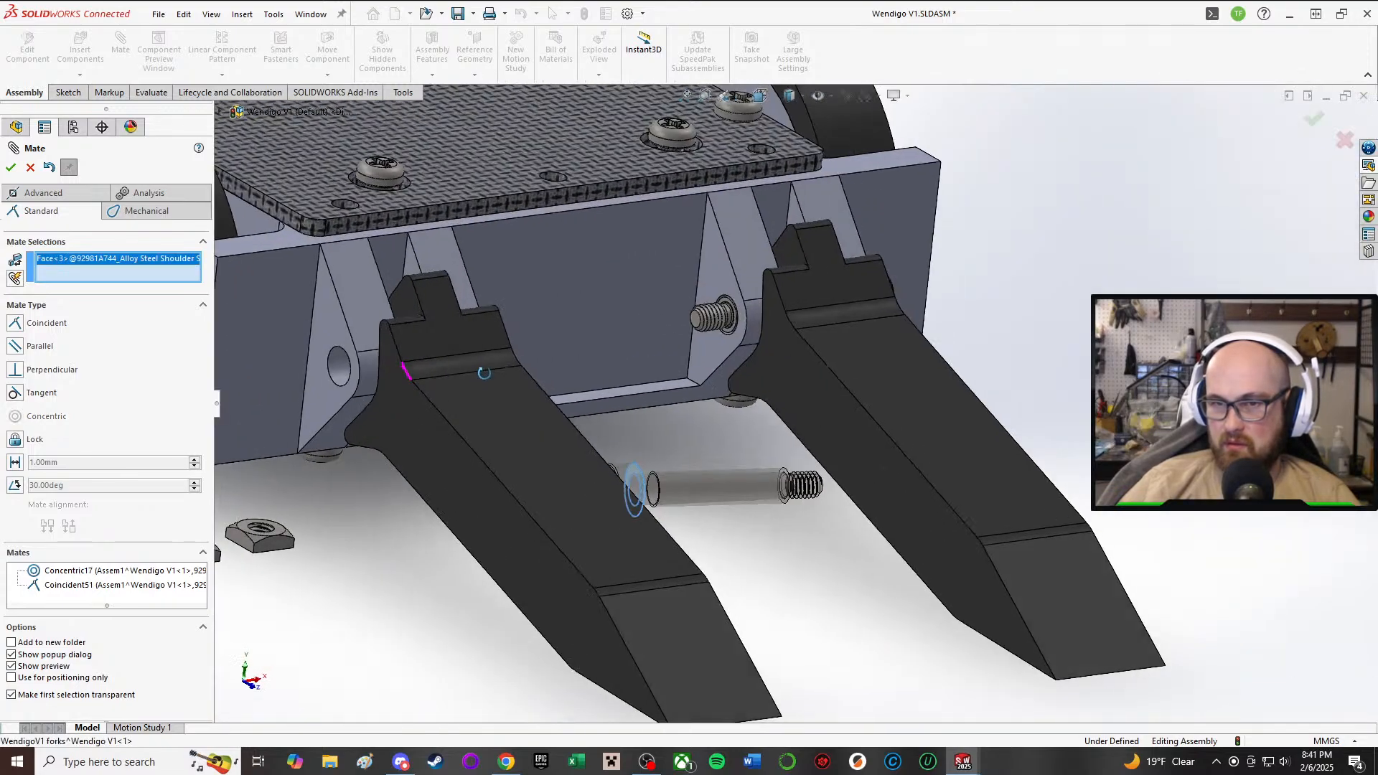
{"action": "left_click", "coordinate": [329, 321]}
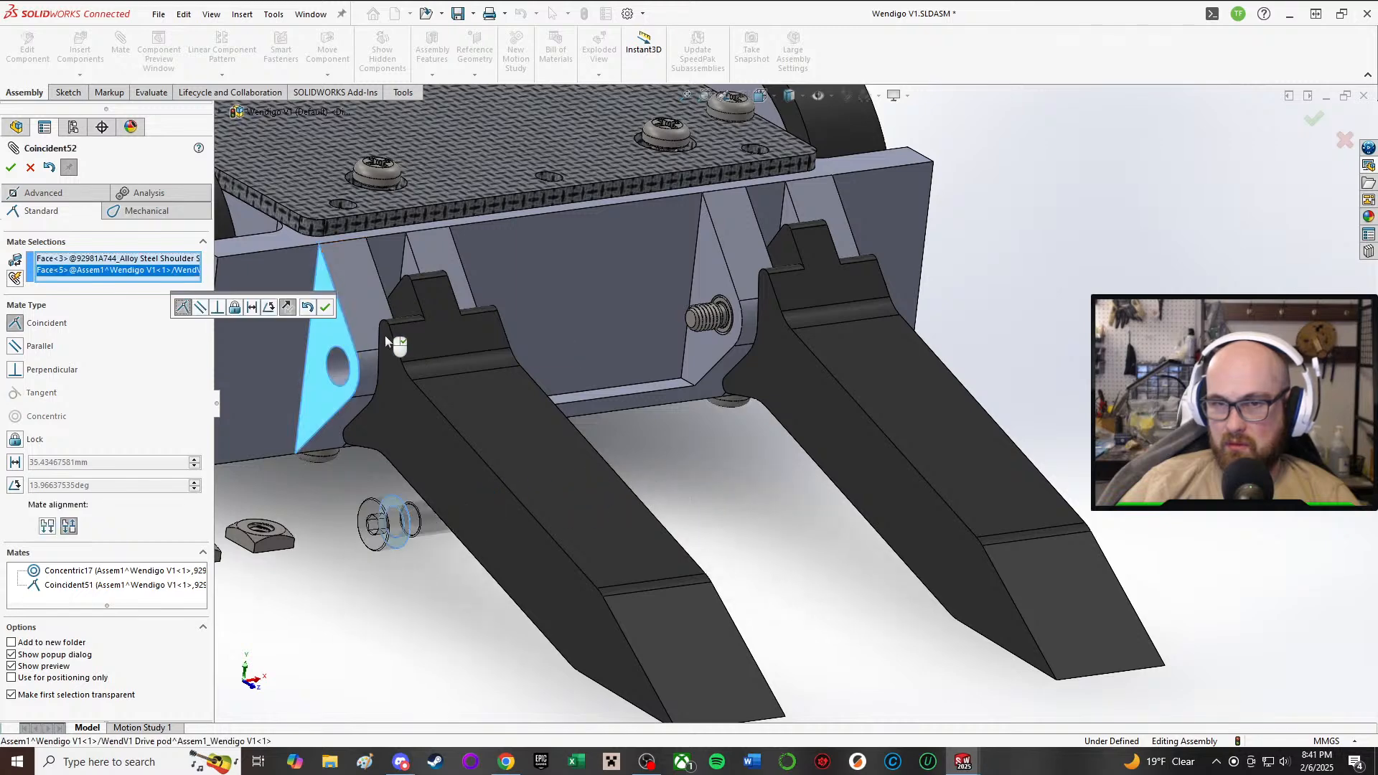
{"action": "left_click", "coordinate": [324, 307]}
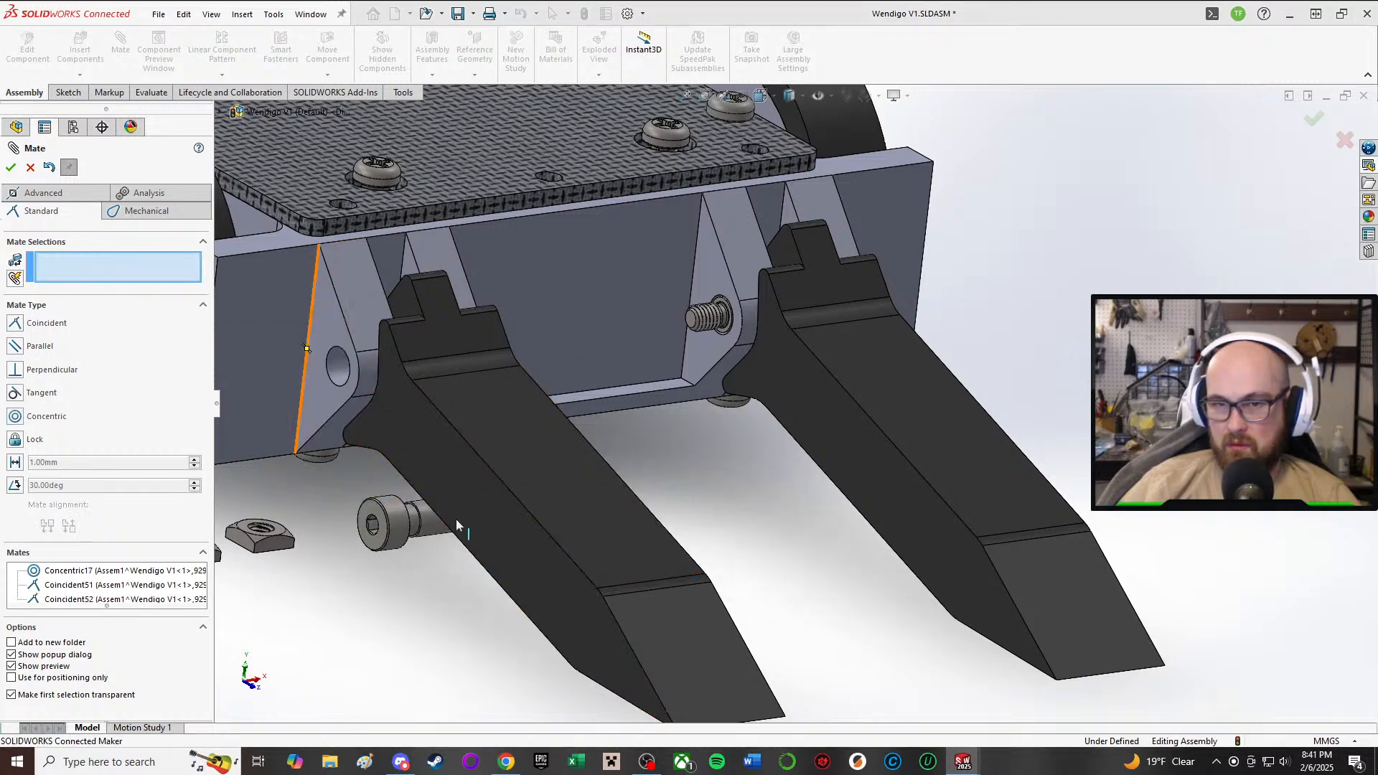
- Add a concentric mate between the second shoulder screw's shank and the drive pod lug hole at the near fork
{"action": "left_click", "coordinate": [452, 515]}
{"action": "left_click", "coordinate": [332, 372]}
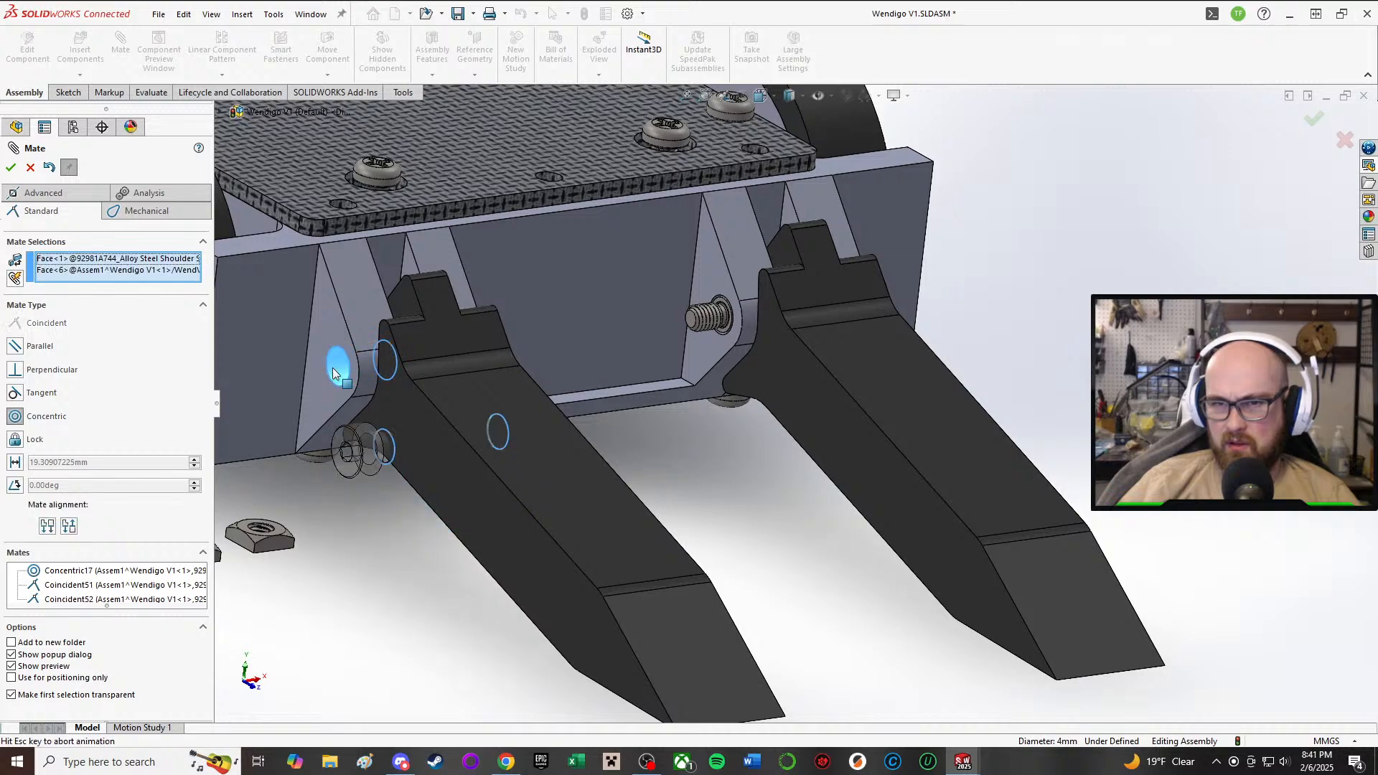
{"action": "left_click", "coordinate": [366, 357]}
{"action": "scroll", "coordinate": [614, 471], "scroll_direction": "up", "scroll_amount": 5}
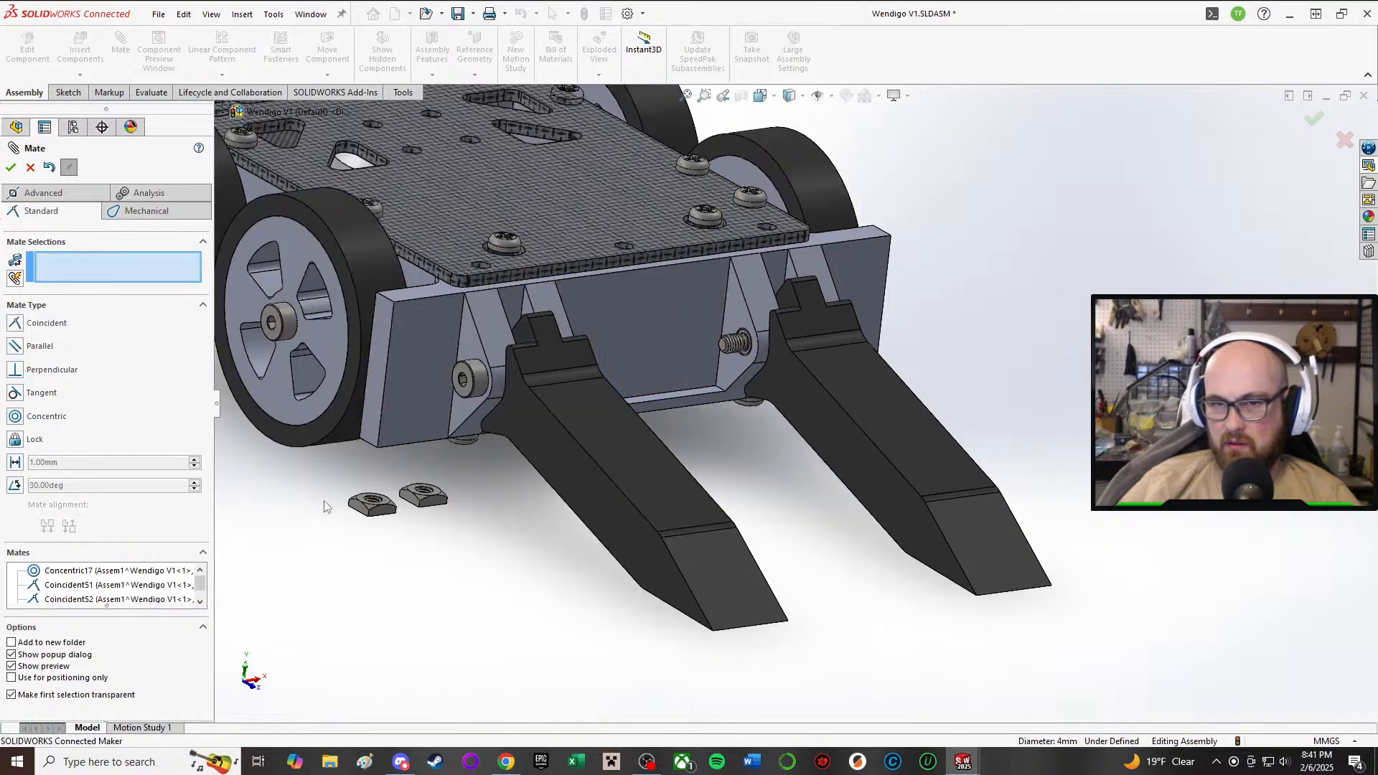
{"action": "scroll", "coordinate": [614, 470], "scroll_direction": "down", "scroll_amount": 8}
{"action": "middle_click_drag", "start_coordinate": [577, 499], "coordinate": [577, 351]}
{"action": "scroll", "coordinate": [575, 474], "scroll_direction": "down", "scroll_amount": 3}
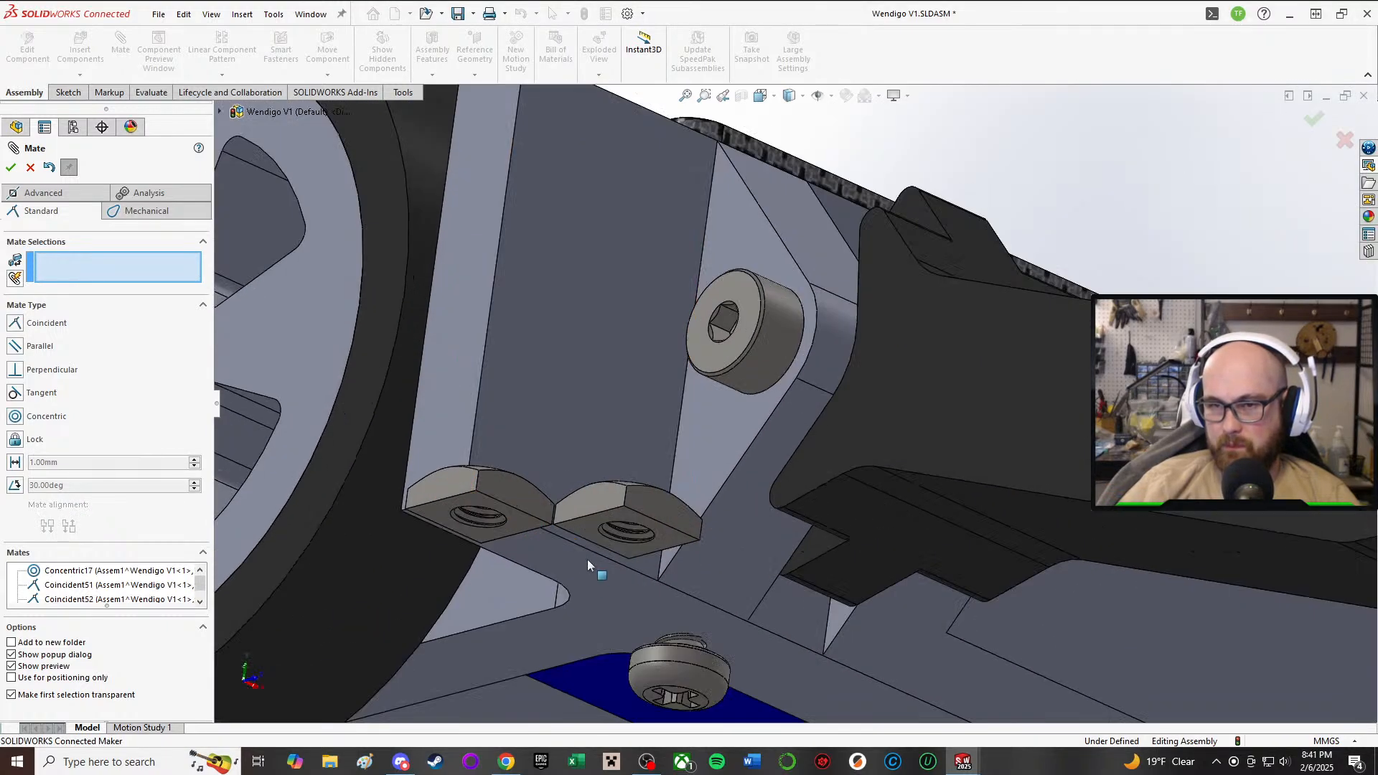
{"action": "left_click", "coordinate": [606, 539]}
{"action": "middle_click_drag", "start_coordinate": [820, 382], "coordinate": [1085, 424]}
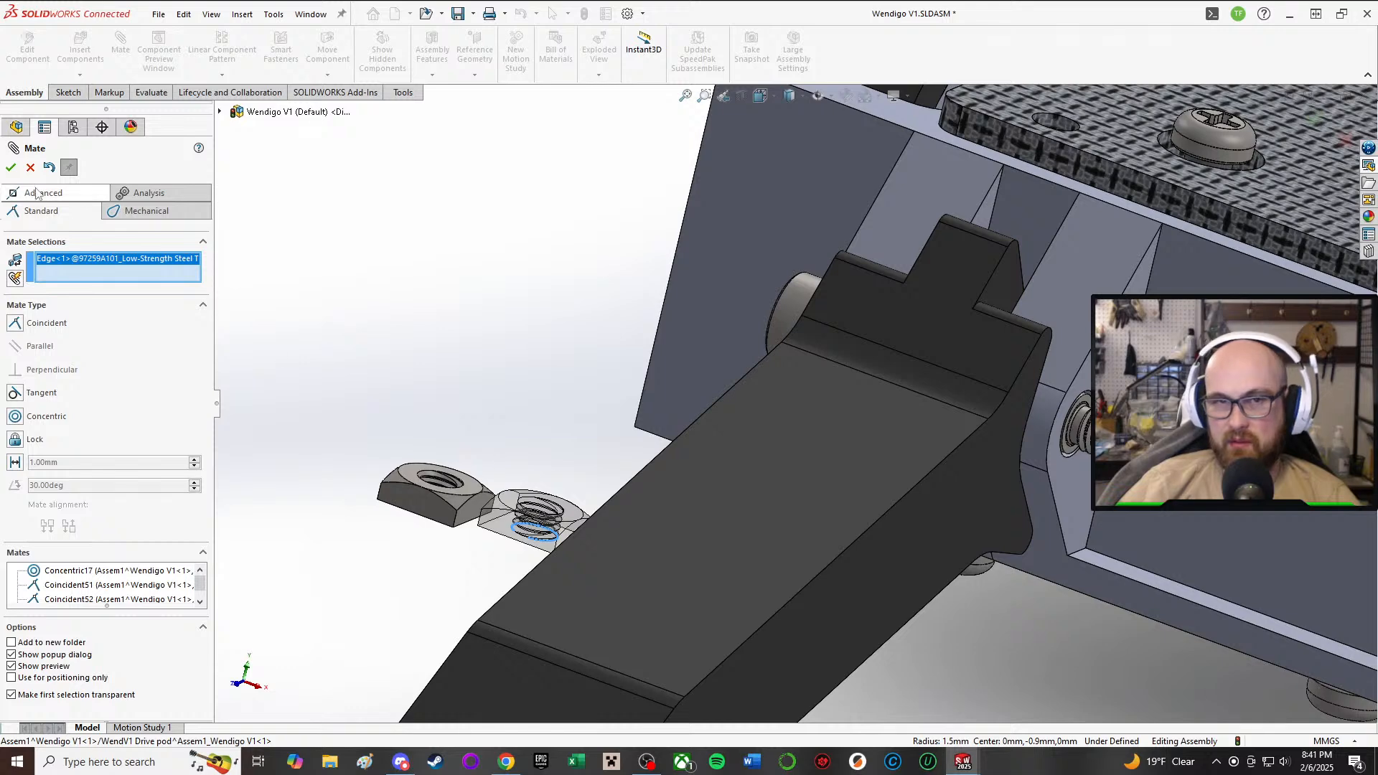
{"action": "key", "text": "Escape"}
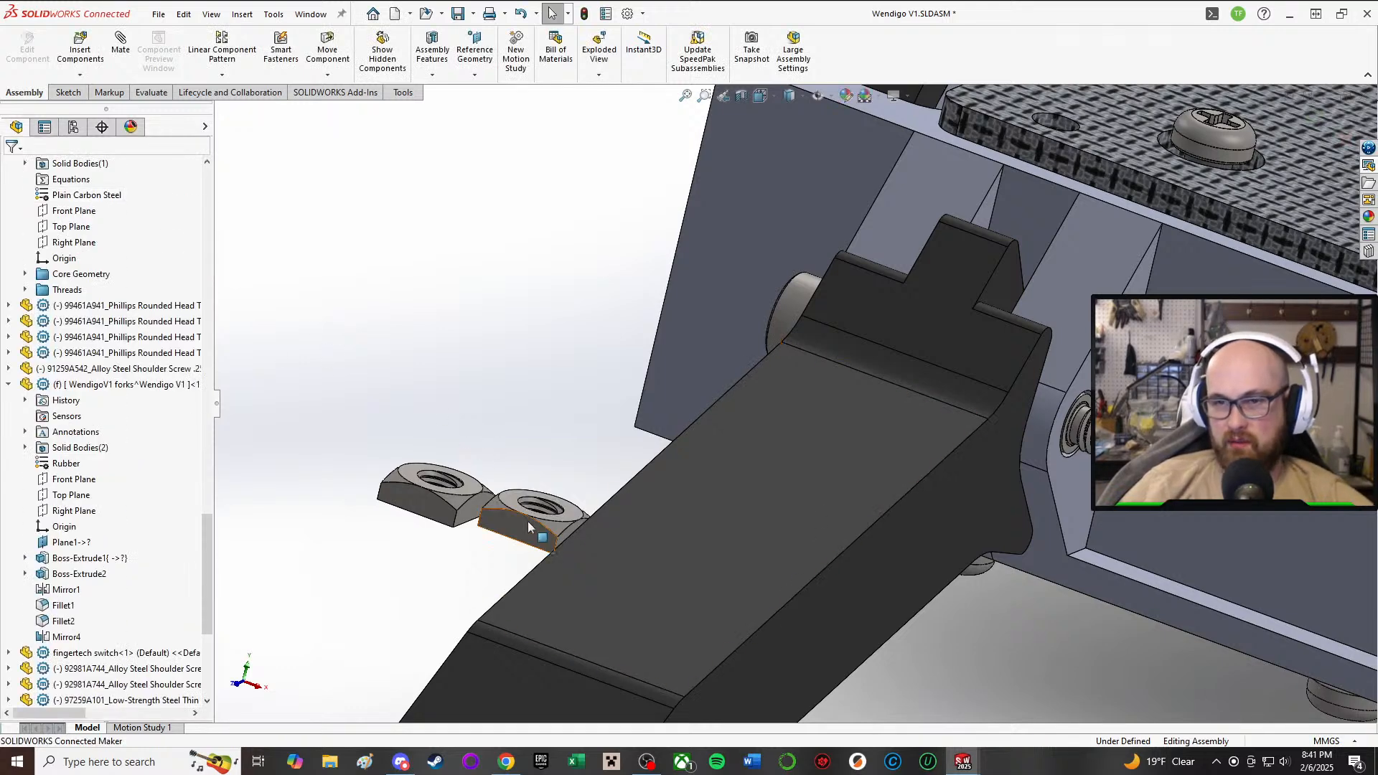
- Rotate one M3 square nut upright and mate its flat face coincident with the inward-facing side of the near fork's inner lug
{"action": "right_click_drag", "start_coordinate": [541, 334], "coordinate": [491, 146]}
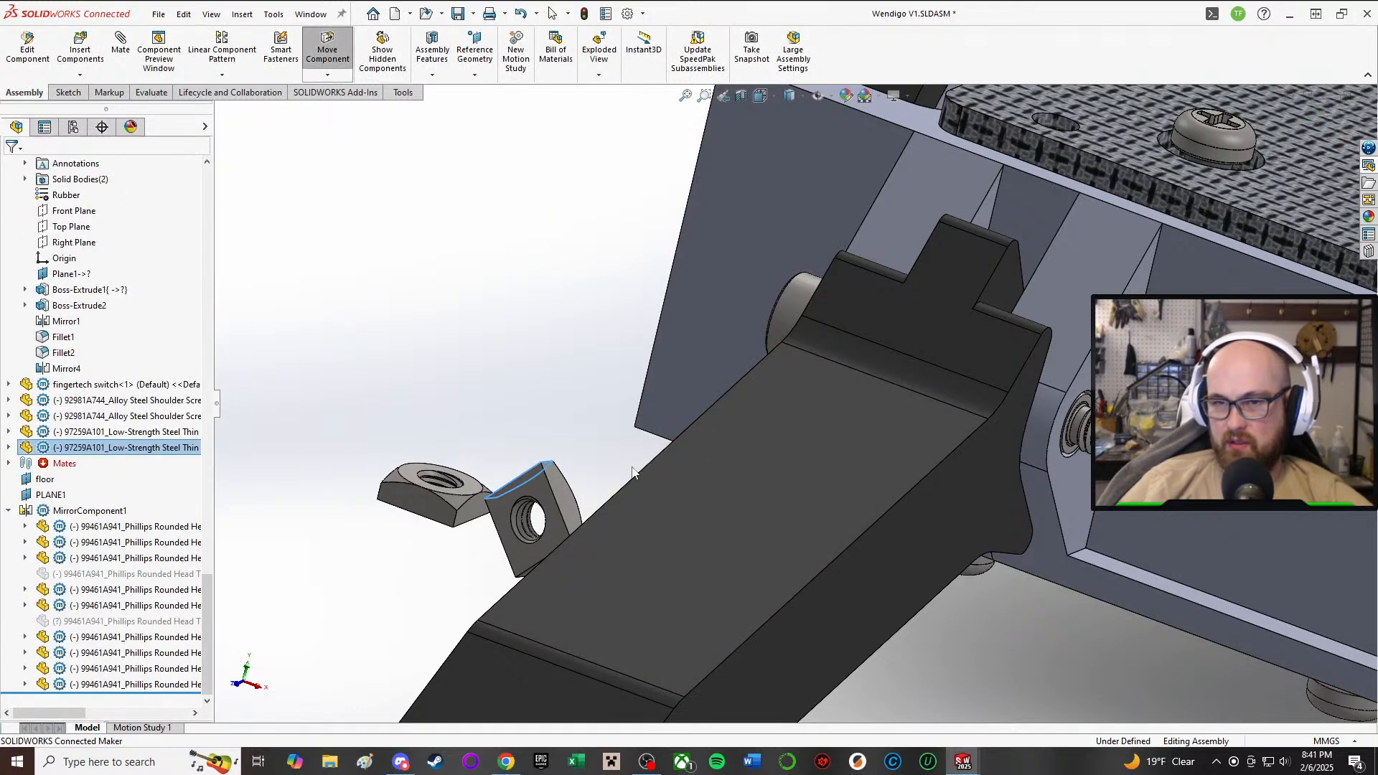
{"action": "left_click", "coordinate": [540, 485]}
{"action": "left_click", "coordinate": [1109, 359]}
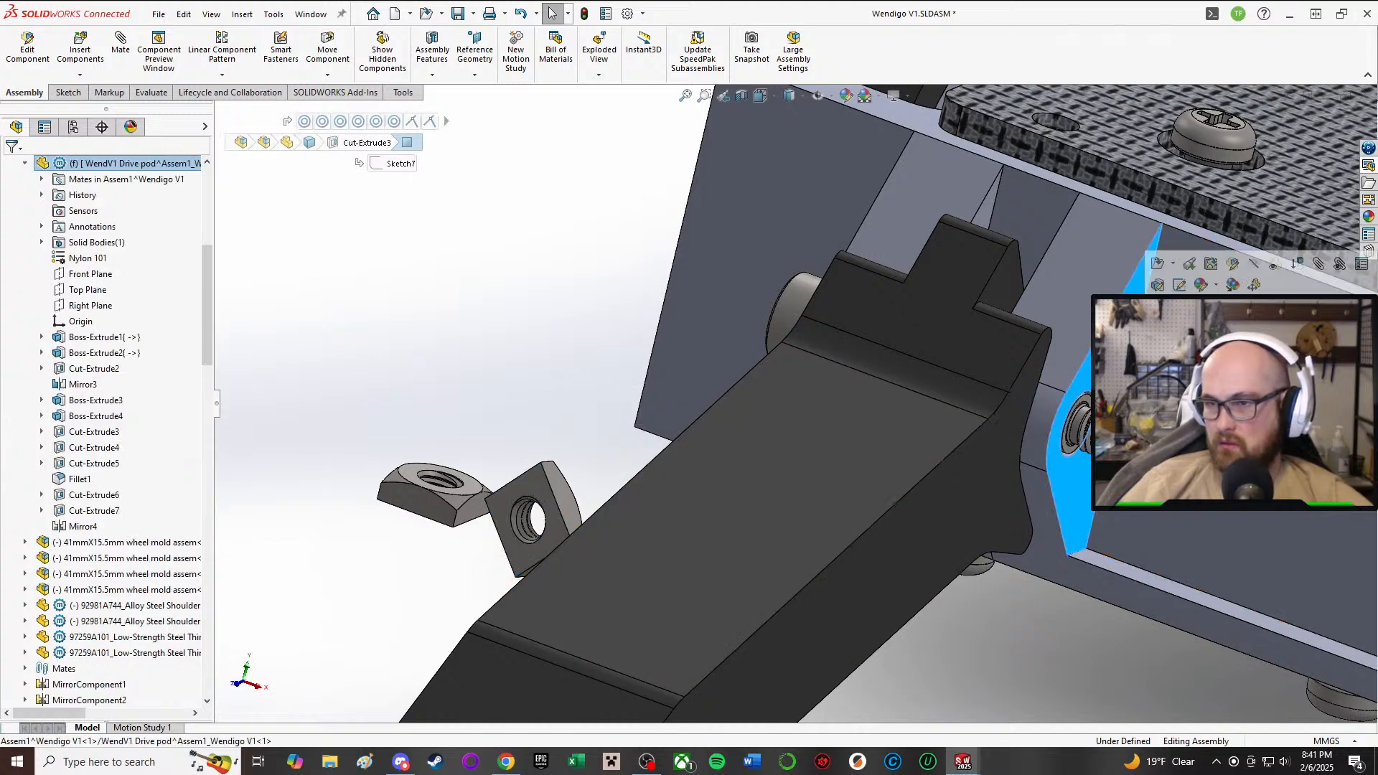
{"action": "key", "text": "m"}
{"action": "left_click", "coordinate": [536, 480]}
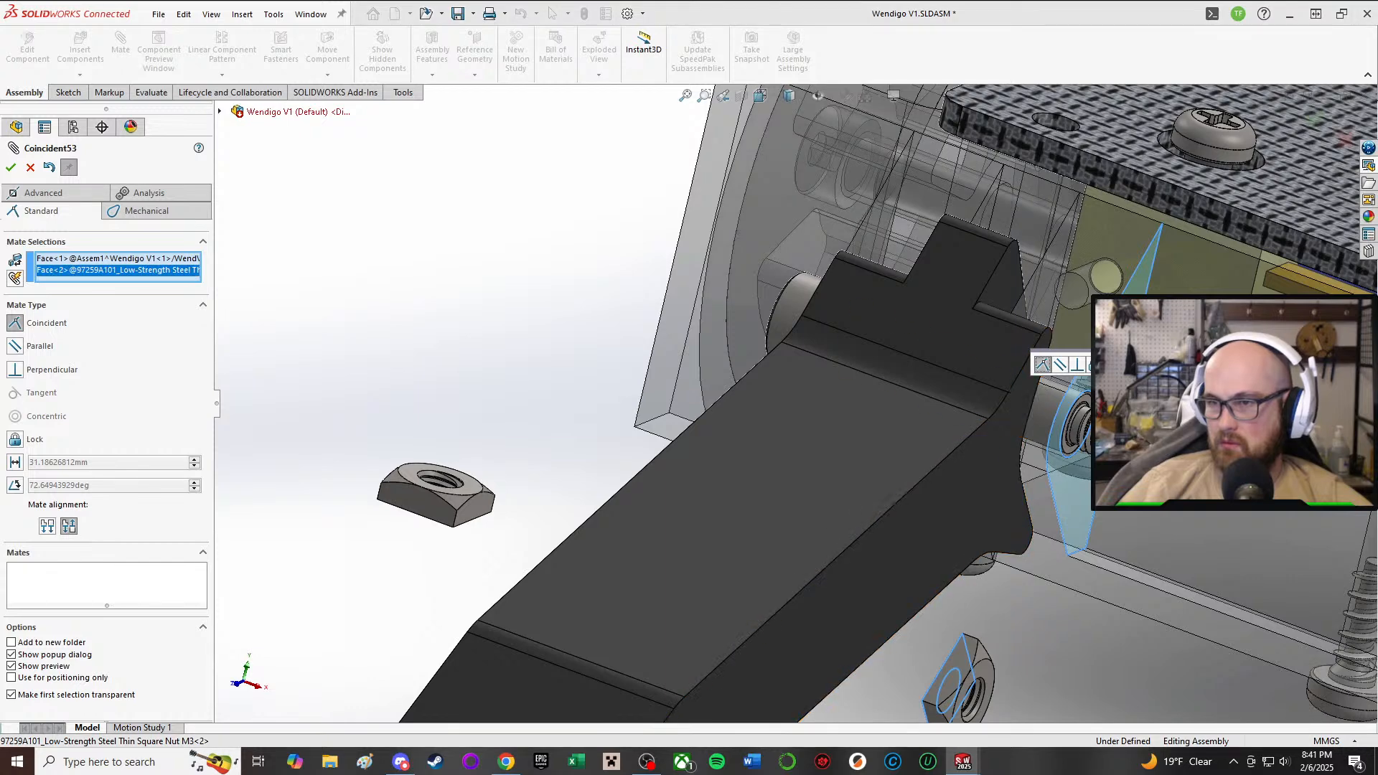
{"action": "left_click", "coordinate": [1188, 365]}
- Add a concentric mate between that square nut and the shoulder screw protruding from the near fork's inner lug
{"action": "scroll", "coordinate": [1037, 568], "scroll_direction": "up", "scroll_amount": 1}
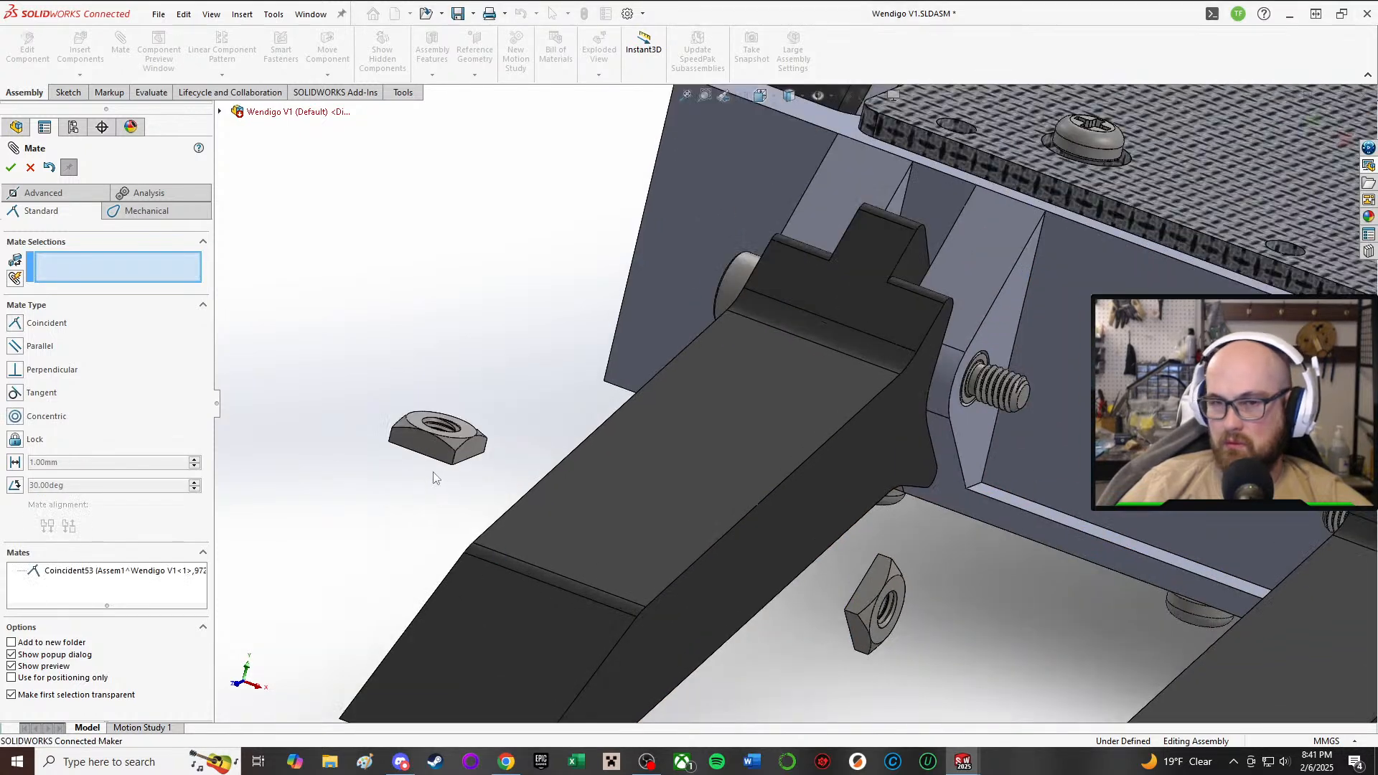
{"action": "scroll", "coordinate": [883, 588], "scroll_direction": "down", "scroll_amount": 2}
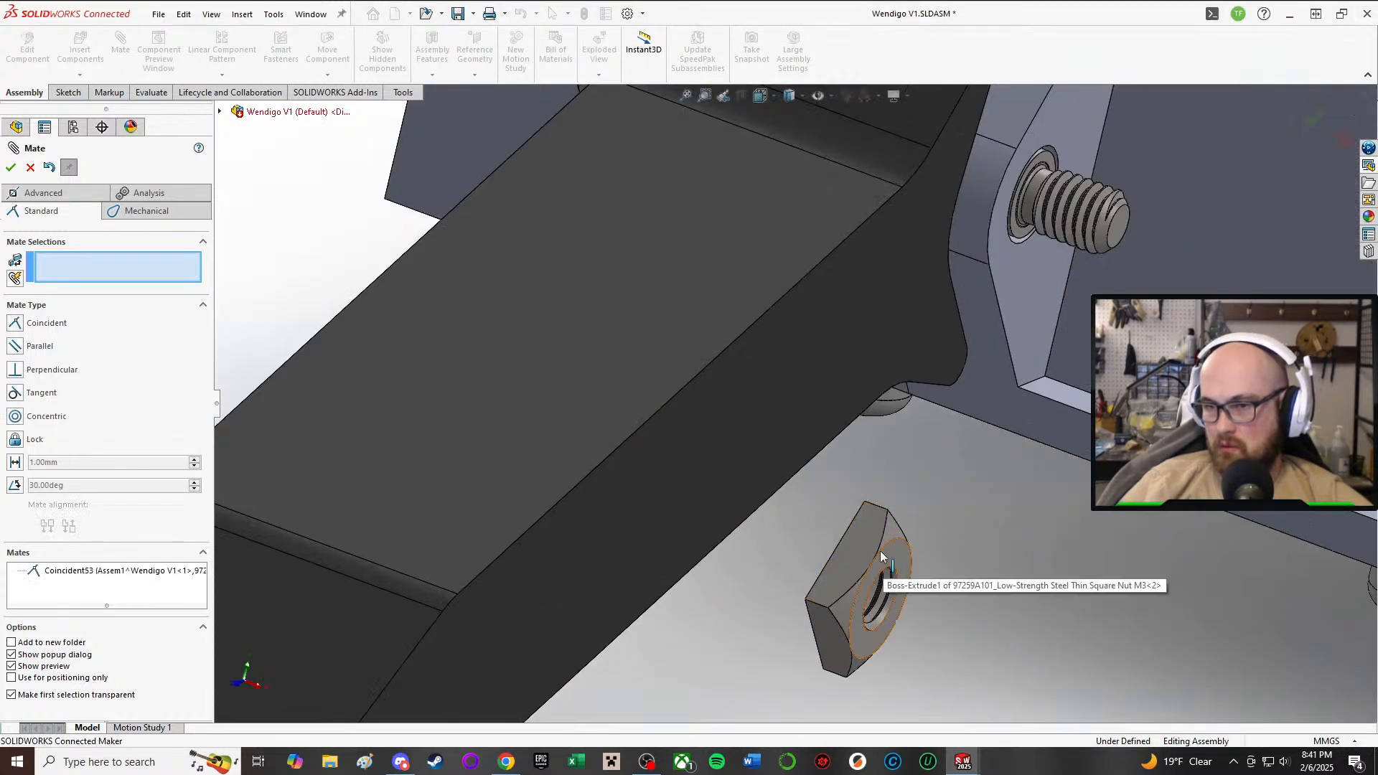
{"action": "left_click", "coordinate": [884, 558]}
{"action": "scroll", "coordinate": [1006, 288], "scroll_direction": "down", "scroll_amount": 3}
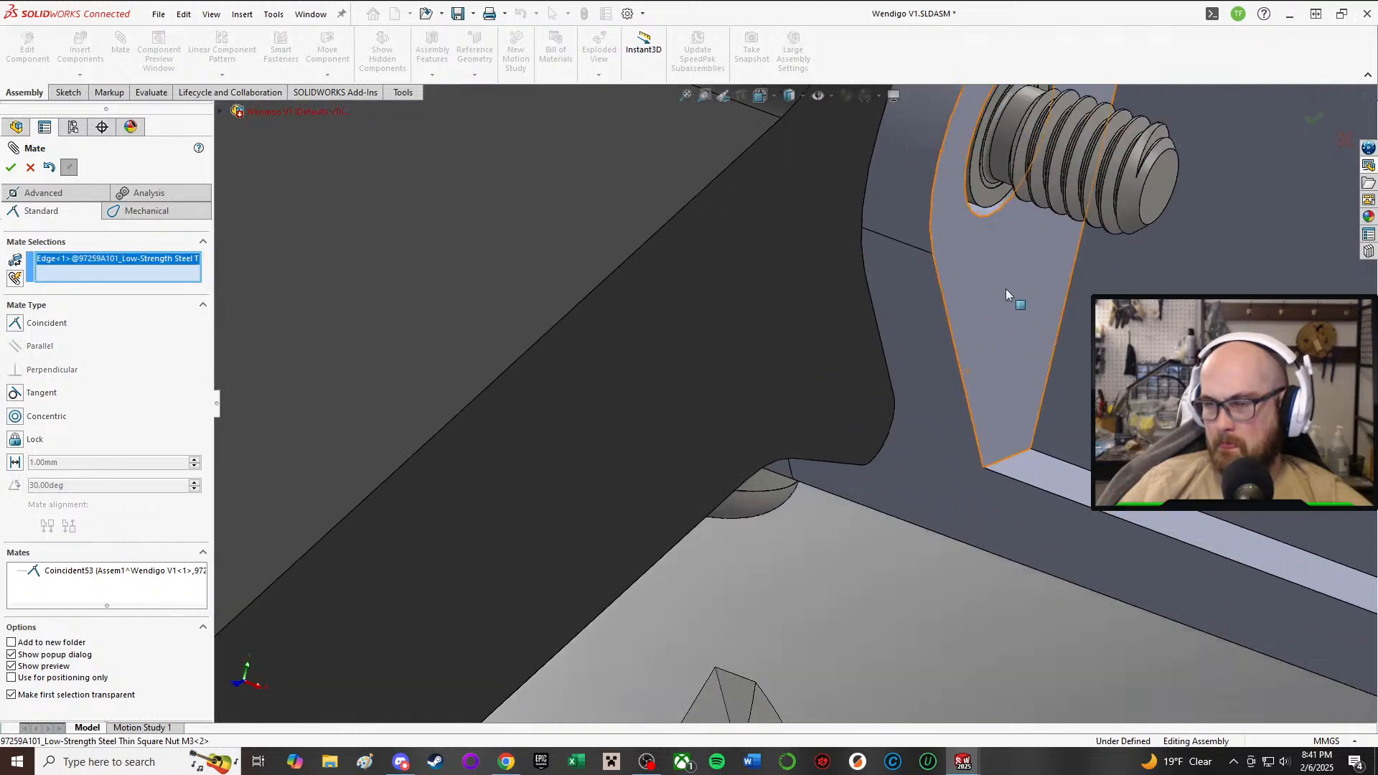
{"action": "scroll", "coordinate": [1006, 288], "scroll_direction": "up", "scroll_amount": 2}
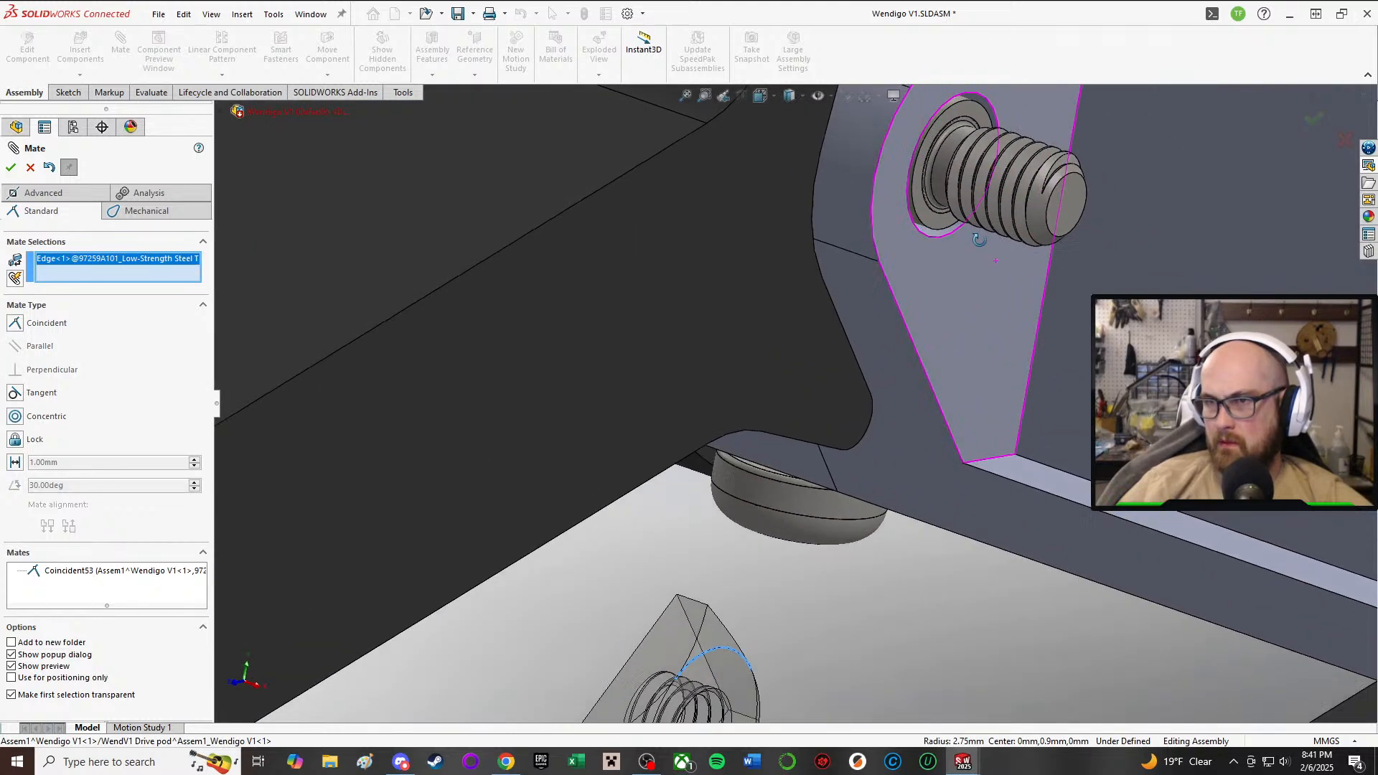
{"action": "left_click", "coordinate": [915, 193]}
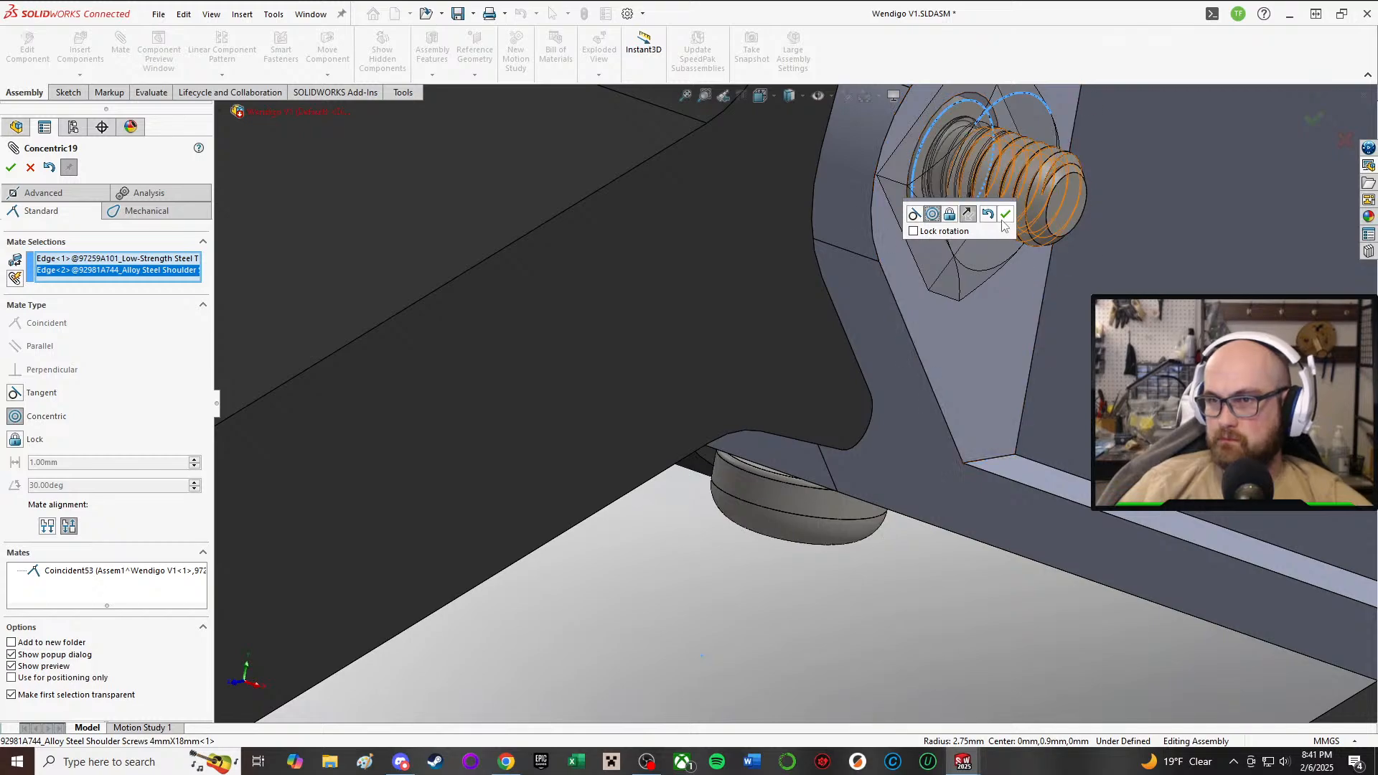
{"action": "left_click", "coordinate": [1006, 214]}
- Mate the flat face of the other M3 square nut coincident with the inward-facing side of the far fork's inner lug
{"action": "scroll", "coordinate": [785, 333], "scroll_direction": "up", "scroll_amount": 3}
{"action": "middle_click_drag", "start_coordinate": [785, 333], "coordinate": [691, 532]}
{"action": "scroll", "coordinate": [691, 532], "scroll_direction": "up", "scroll_amount": 1}
{"action": "scroll", "coordinate": [692, 532], "scroll_direction": "down", "scroll_amount": 3}
{"action": "scroll", "coordinate": [384, 361], "scroll_direction": "up", "scroll_amount": 2}
{"action": "scroll", "coordinate": [325, 308], "scroll_direction": "down", "scroll_amount": 2}
{"action": "scroll", "coordinate": [324, 311], "scroll_direction": "up", "scroll_amount": 3}
{"action": "scroll", "coordinate": [512, 381], "scroll_direction": "down", "scroll_amount": 5}
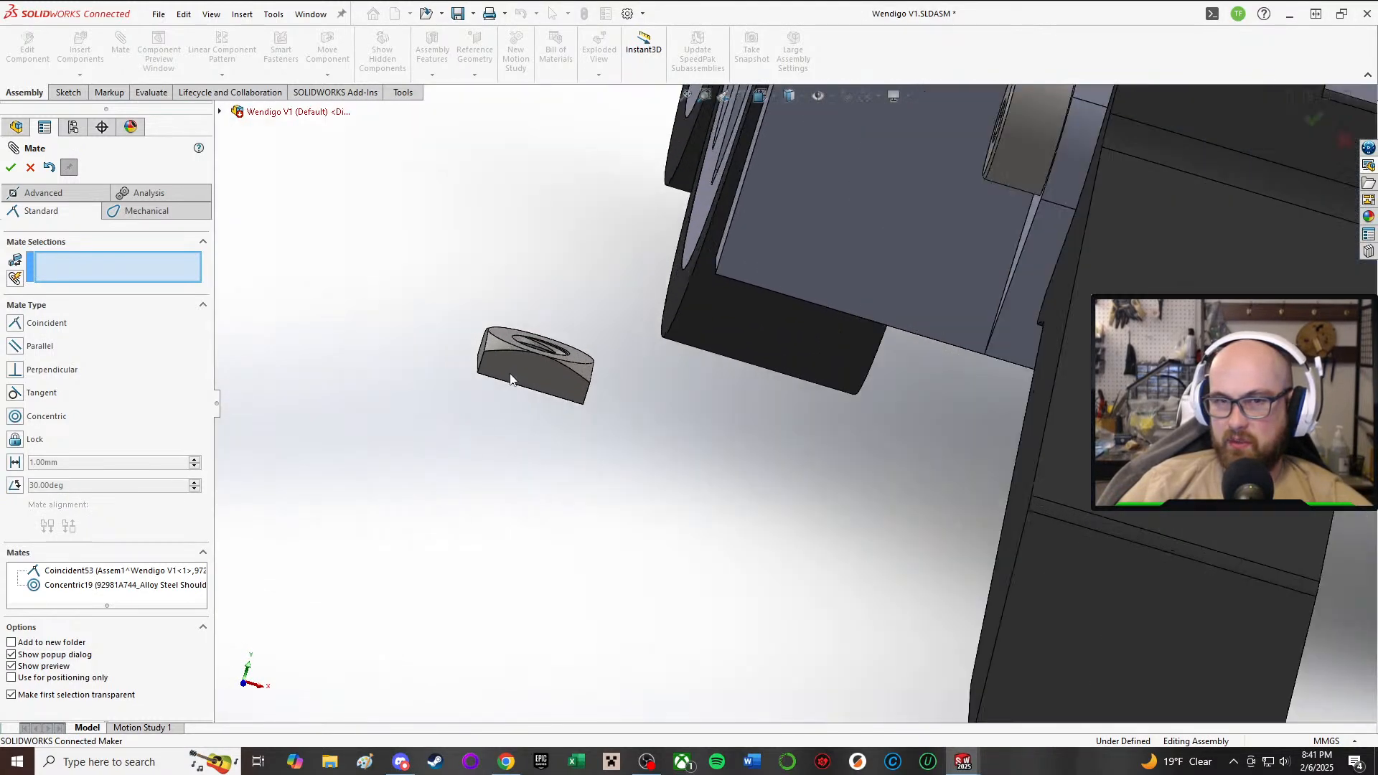
{"action": "middle_click_drag", "start_coordinate": [646, 386], "coordinate": [662, 530]}
{"action": "left_click", "coordinate": [631, 682]}
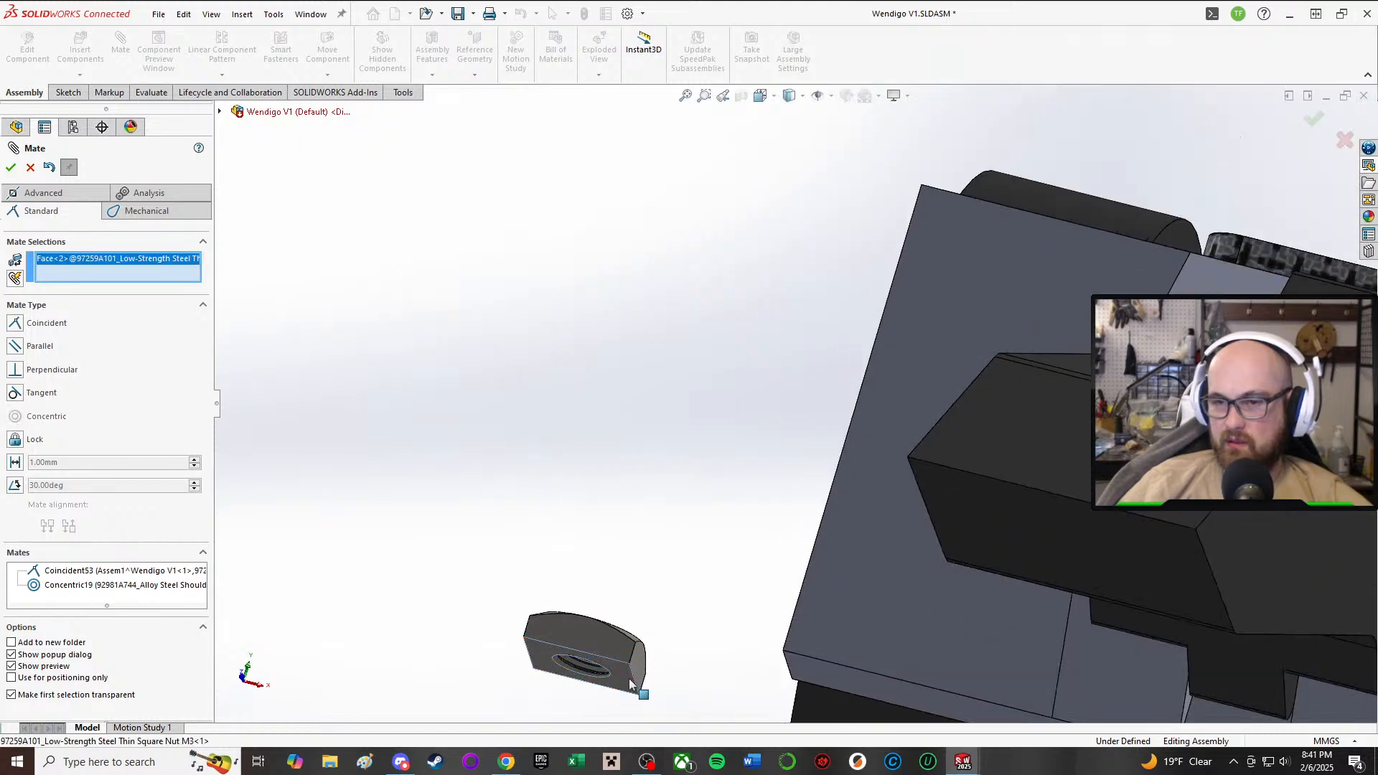
{"action": "scroll", "coordinate": [631, 682], "scroll_direction": "up", "scroll_amount": 3}
{"action": "scroll", "coordinate": [689, 502], "scroll_direction": "down", "scroll_amount": 5}
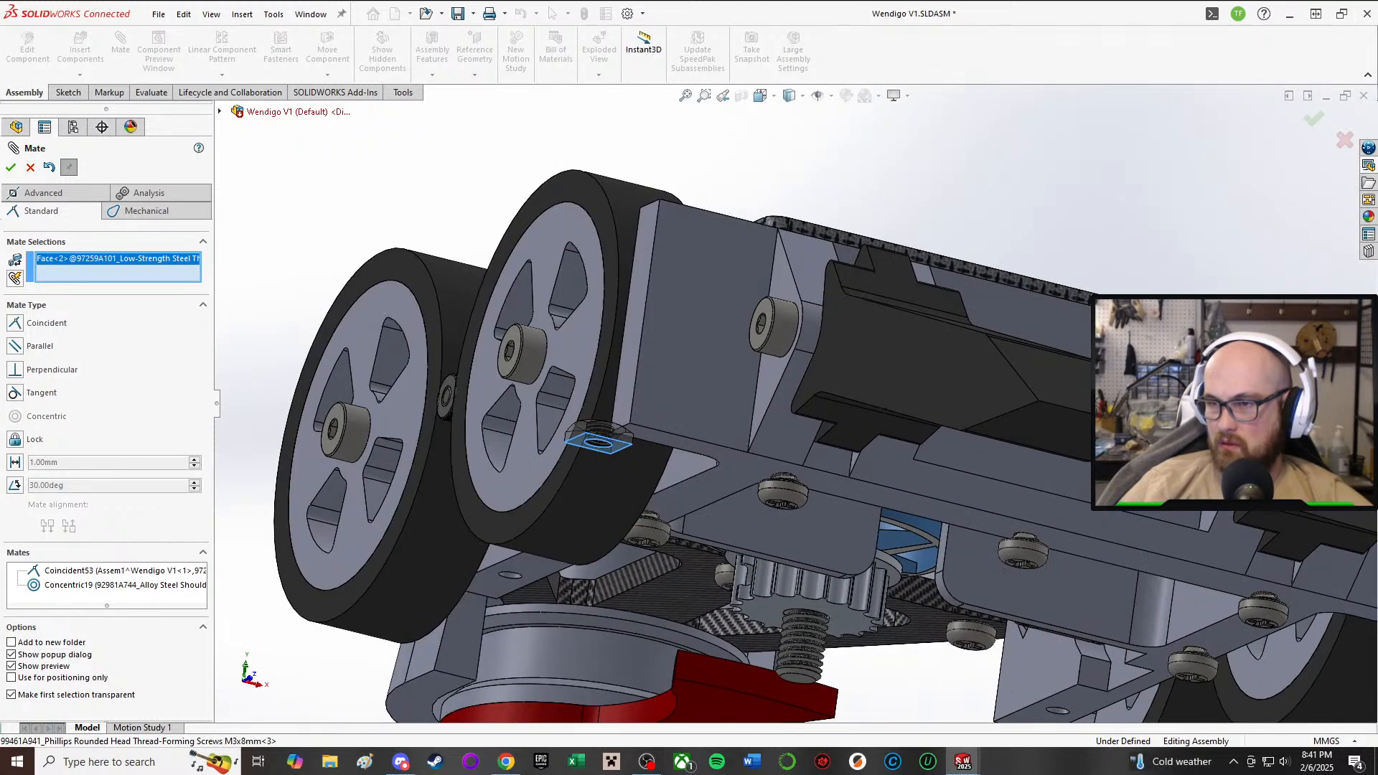
{"action": "left_click", "coordinate": [1224, 571]}
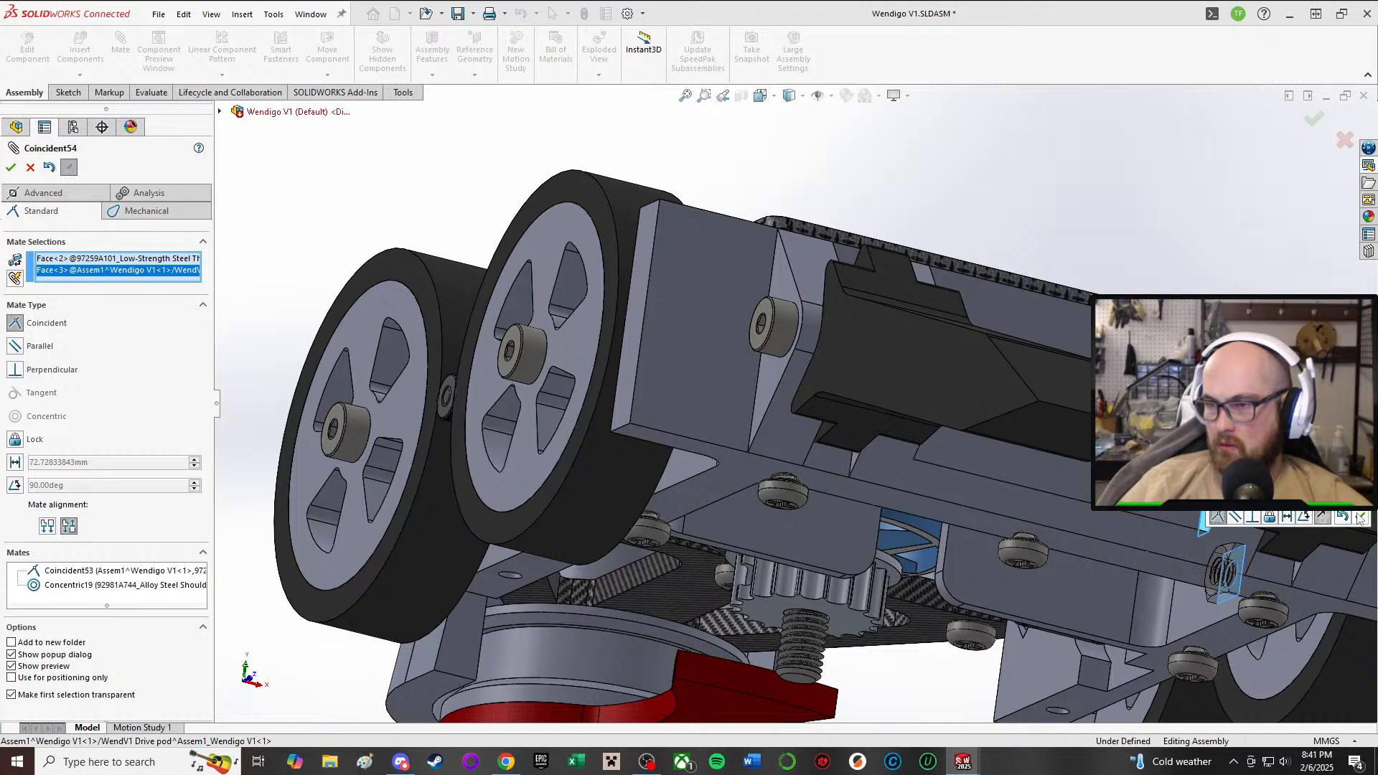
{"action": "left_click", "coordinate": [1361, 518]}
- Add a concentric mate between the other square nut's threaded hole and the far fork's inner lug hole, and finish mating
{"action": "scroll", "coordinate": [1221, 570], "scroll_direction": "down", "scroll_amount": 8}
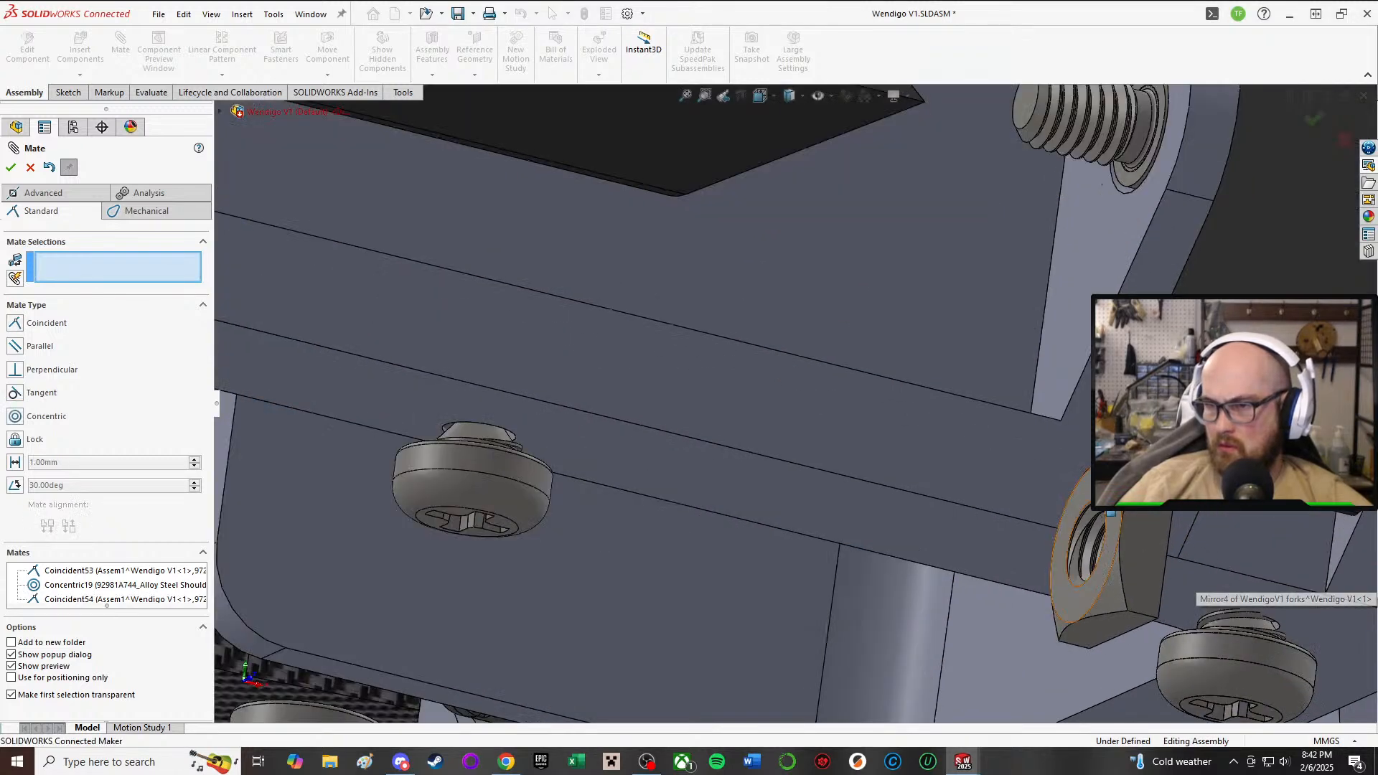
{"action": "left_click", "coordinate": [1106, 518]}
{"action": "scroll", "coordinate": [1107, 517], "scroll_direction": "up", "scroll_amount": 8}
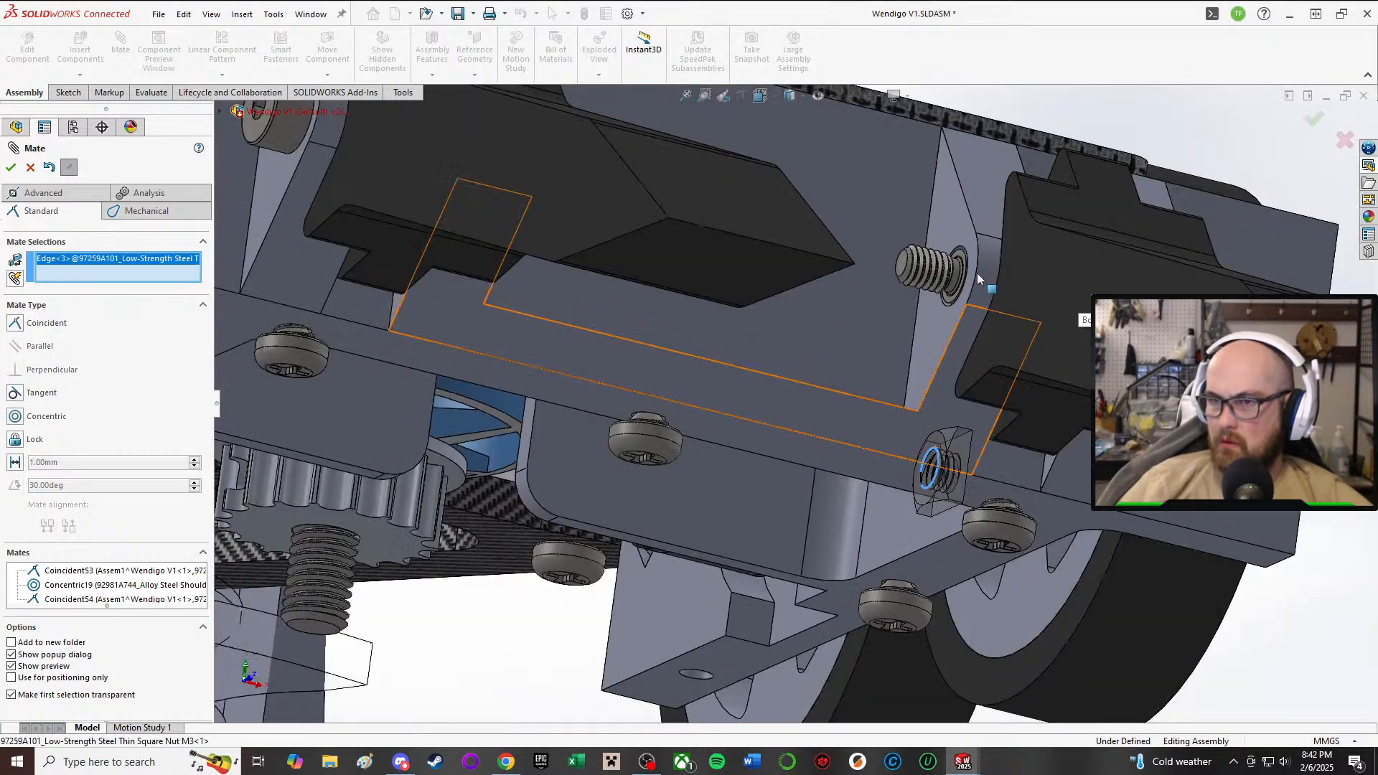
{"action": "left_click", "coordinate": [965, 250]}
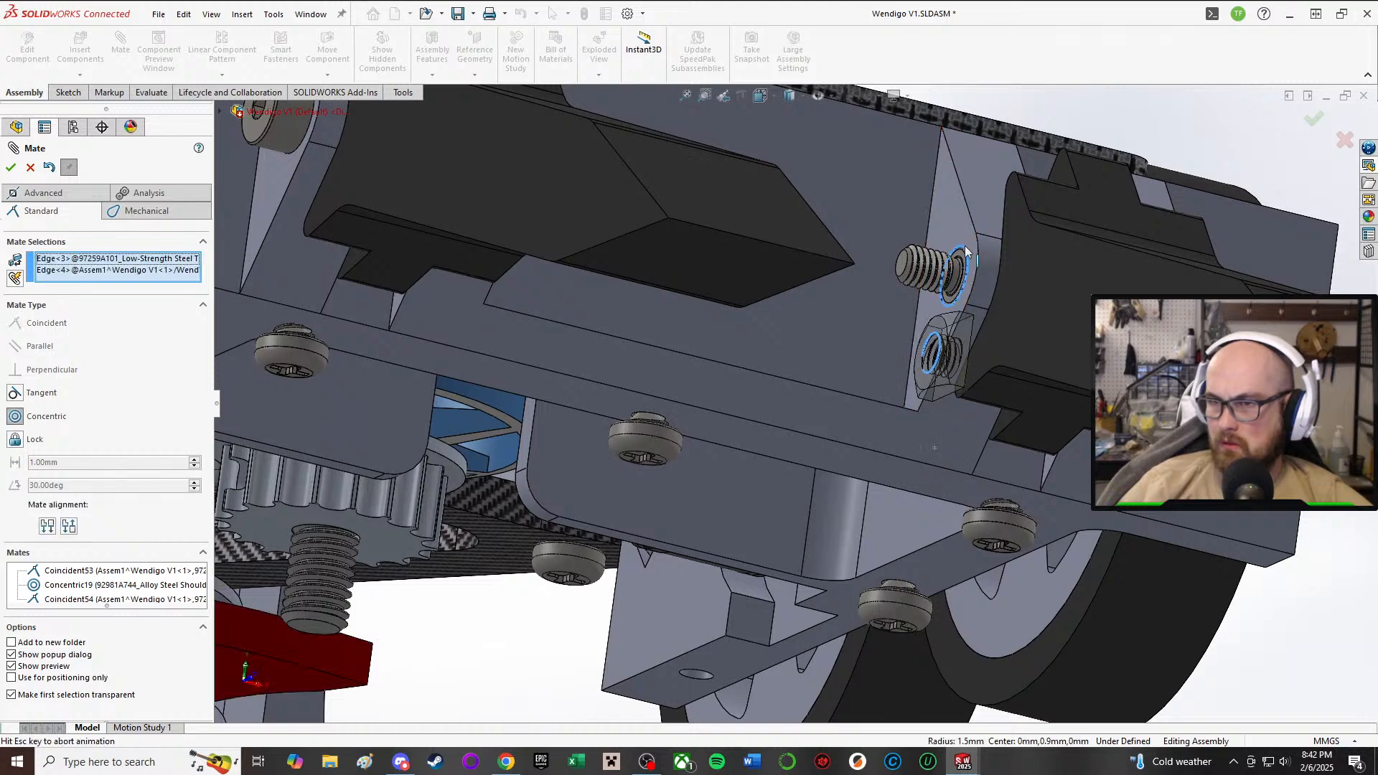
{"action": "left_click", "coordinate": [1123, 251]}
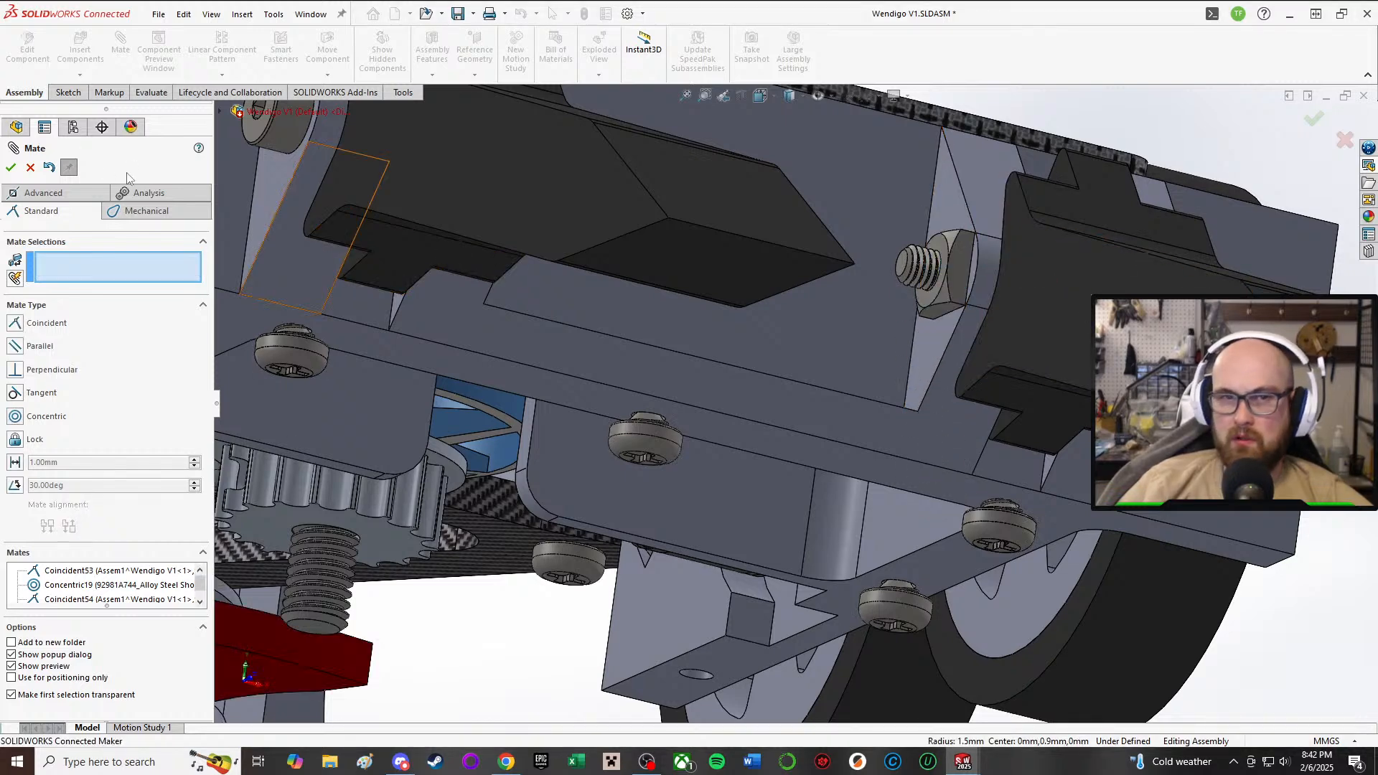
{"action": "left_click", "coordinate": [11, 168]}
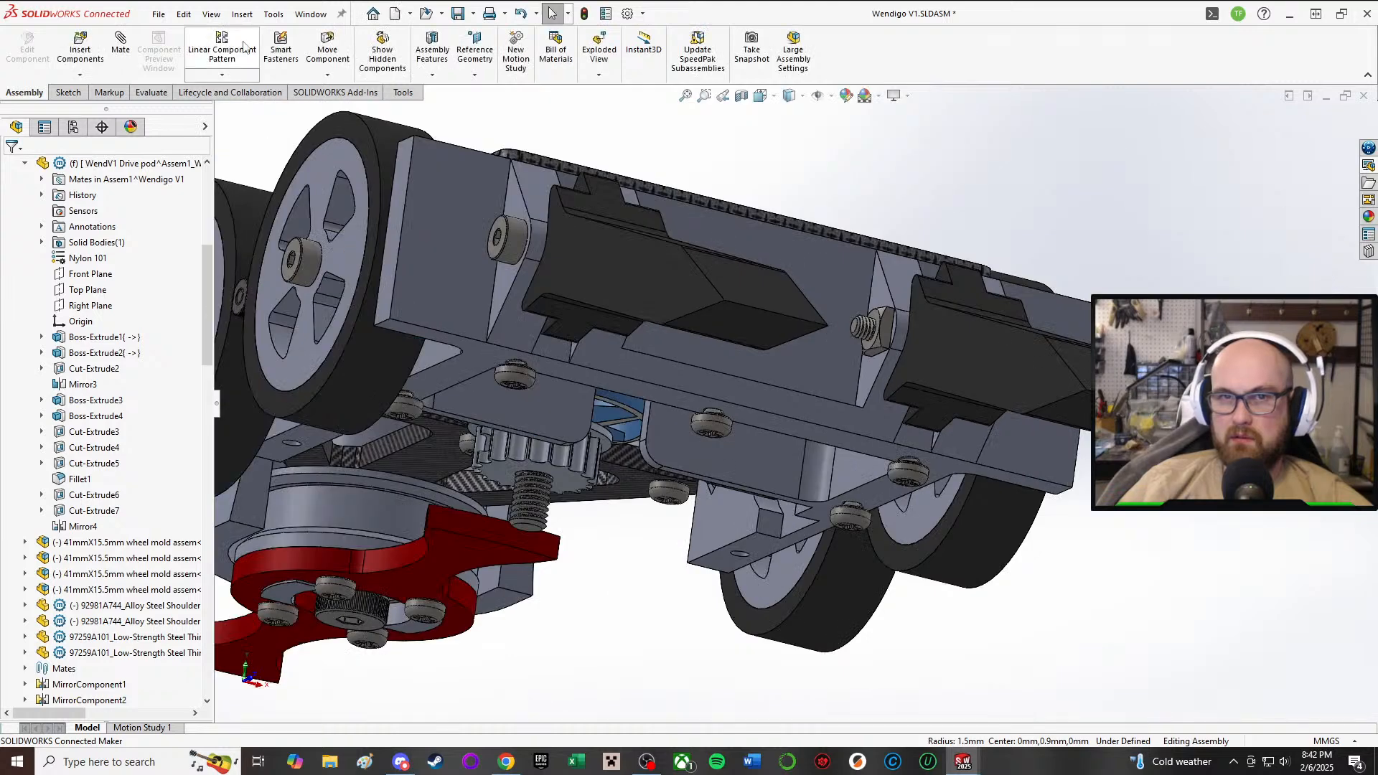
- Check the mass properties of the whole Wendigo V1 assembly
{"action": "left_click", "coordinate": [151, 92]}
{"action": "left_click", "coordinate": [280, 48]}
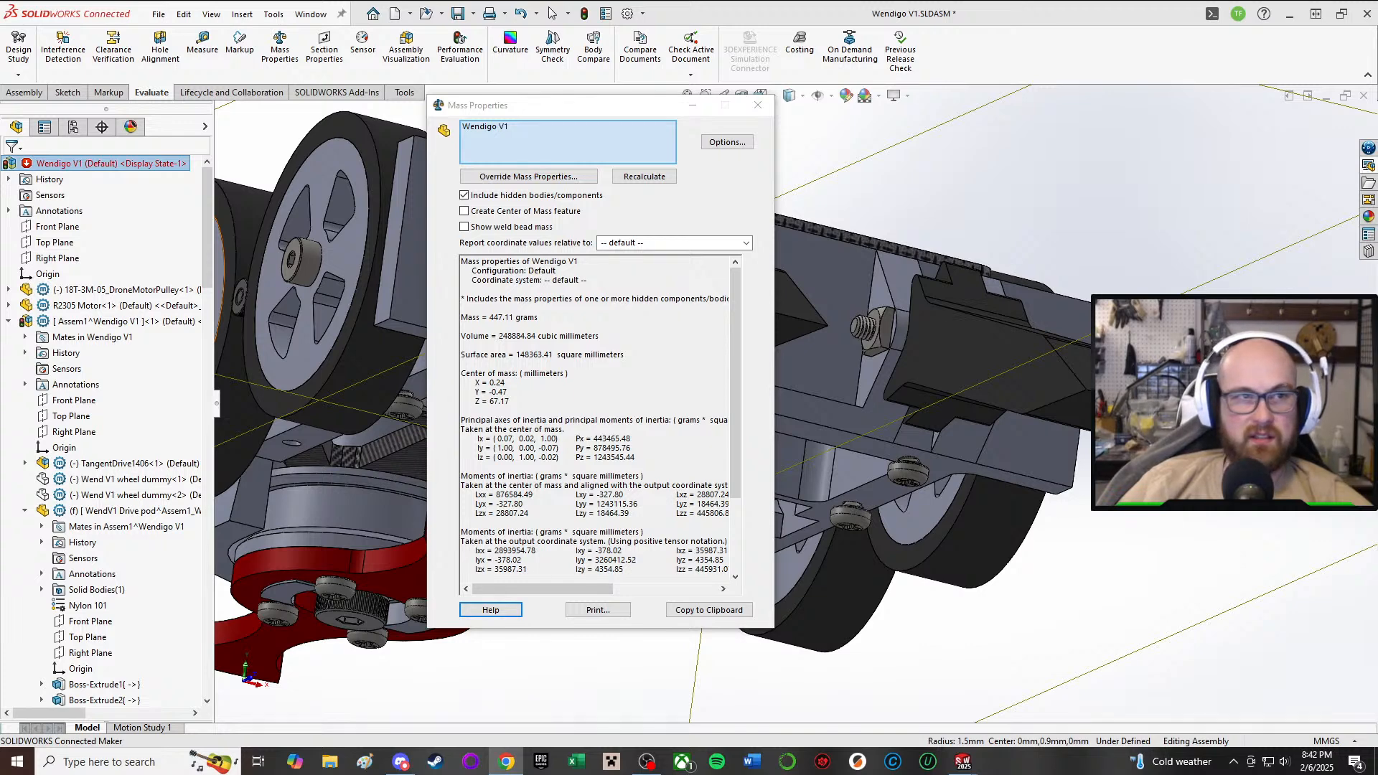
{"action": "left_click", "coordinate": [766, 109]}
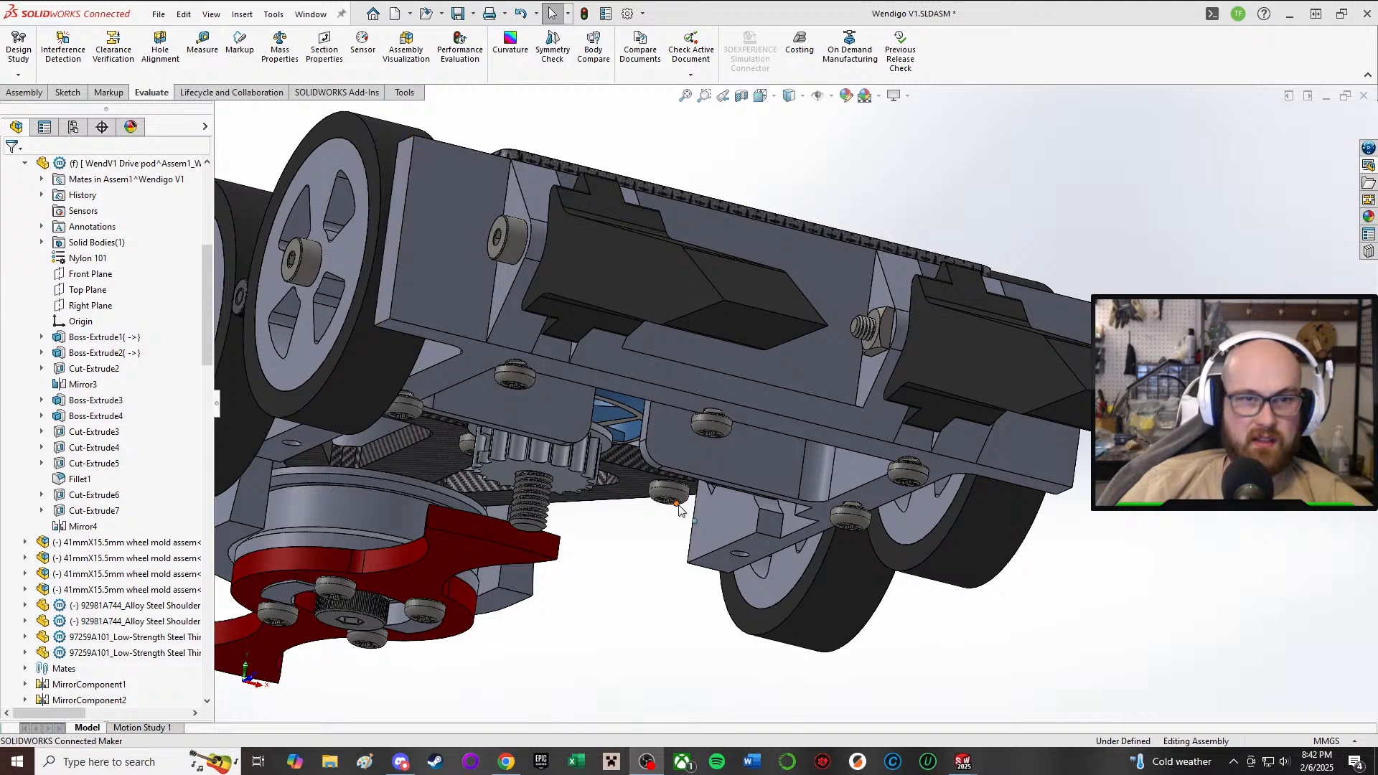
- Examine the assembled robot from several angles, focusing on the forks with their shoulder screws and square nuts
{"action": "scroll", "coordinate": [677, 506], "scroll_direction": "up", "scroll_amount": 3}
{"action": "middle_click_drag", "start_coordinate": [814, 485], "coordinate": [836, 632]}
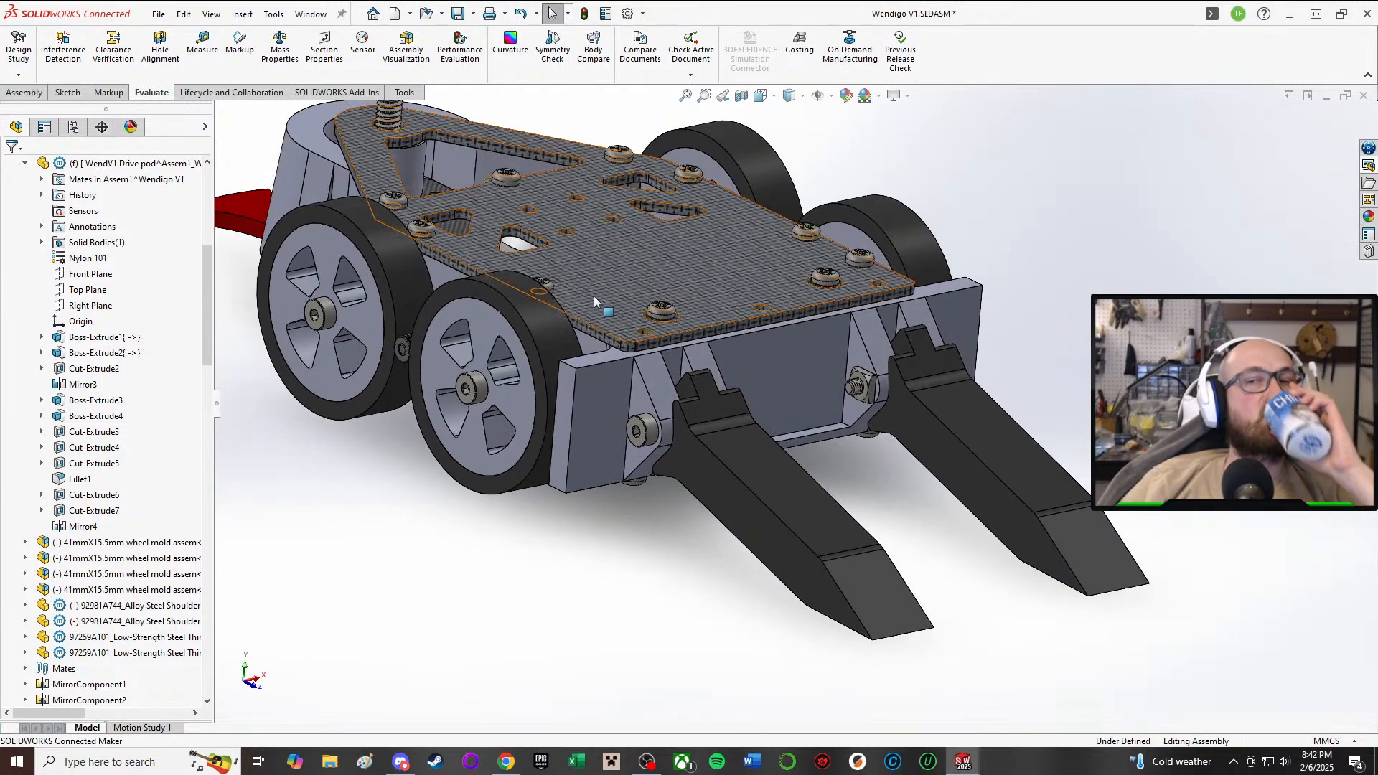
{"action": "scroll", "coordinate": [600, 287], "scroll_direction": "up", "scroll_amount": 3}
{"action": "middle_click_drag", "start_coordinate": [641, 299], "coordinate": [675, 383]}
{"action": "scroll", "coordinate": [843, 391], "scroll_direction": "down", "scroll_amount": 3}
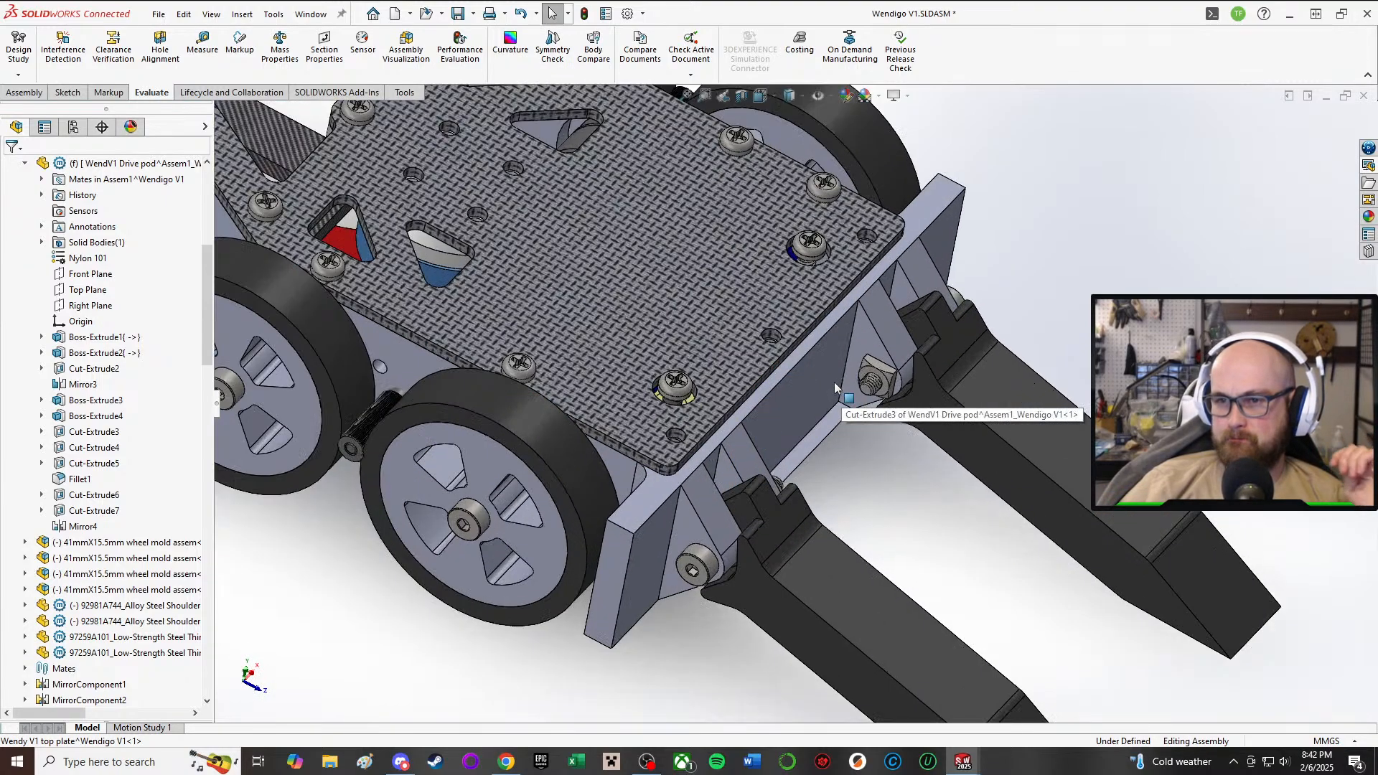
{"action": "scroll", "coordinate": [758, 275], "scroll_direction": "down", "scroll_amount": 2}
{"action": "scroll", "coordinate": [757, 275], "scroll_direction": "up", "scroll_amount": 4}
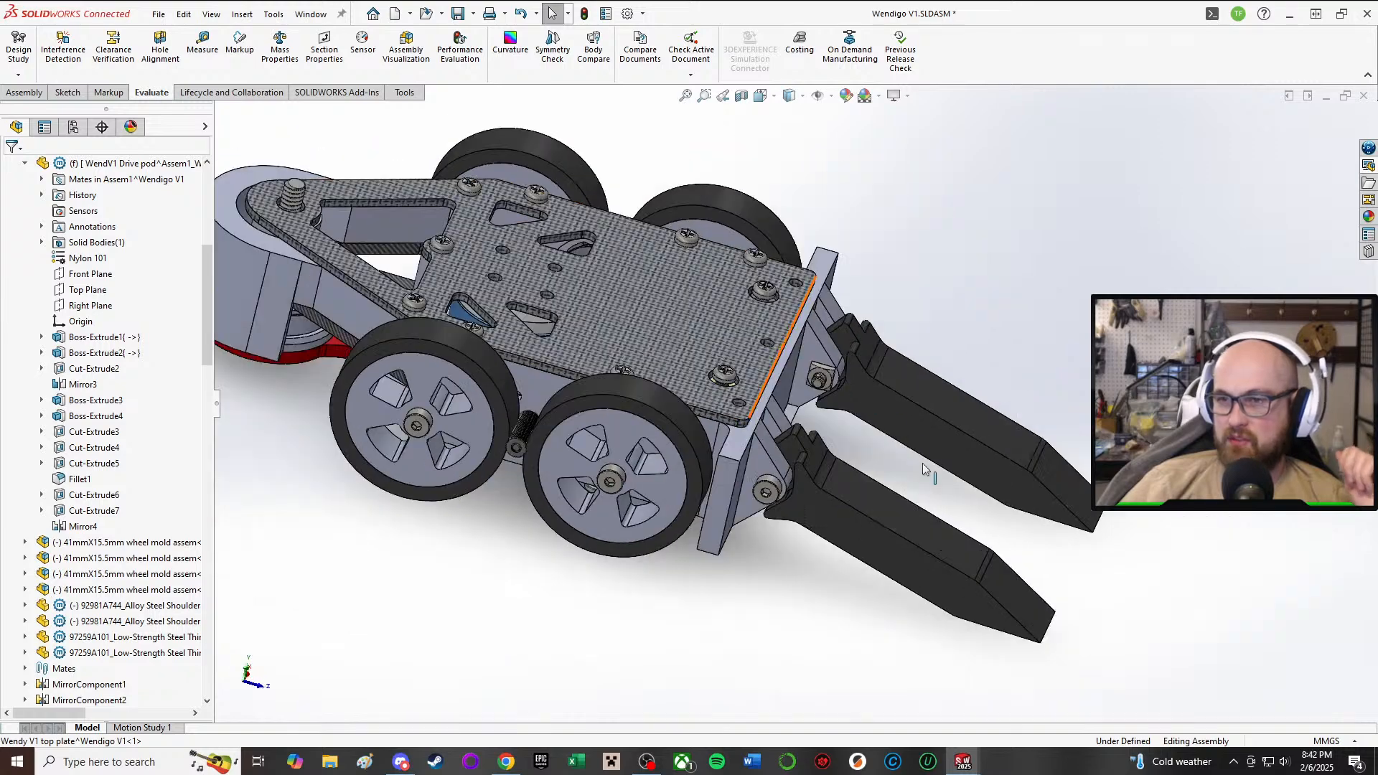
{"action": "scroll", "coordinate": [928, 425], "scroll_direction": "up", "scroll_amount": 2}
{"action": "scroll", "coordinate": [949, 407], "scroll_direction": "down", "scroll_amount": 2}
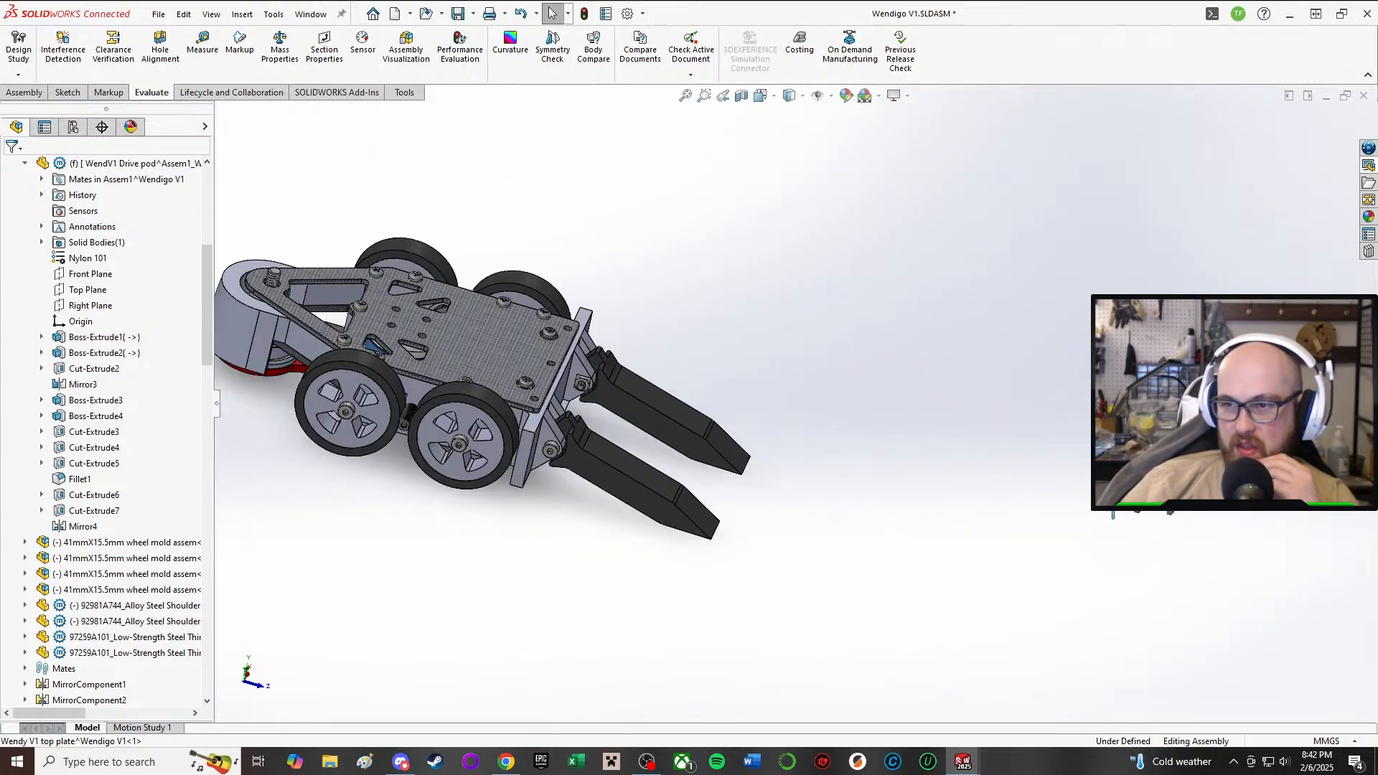
{"action": "scroll", "coordinate": [403, 341], "scroll_direction": "down", "scroll_amount": 5}
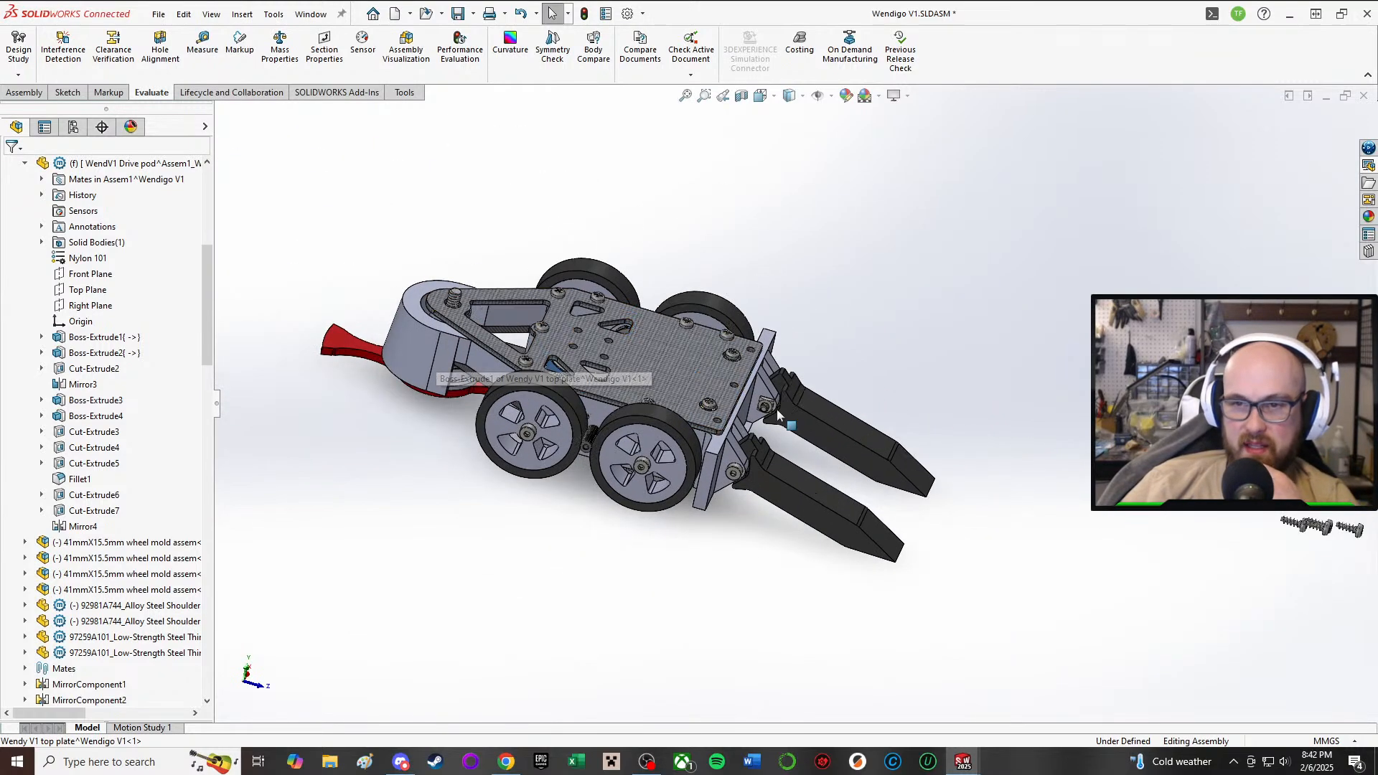
{"action": "middle_click_drag", "start_coordinate": [780, 407], "coordinate": [807, 411]}
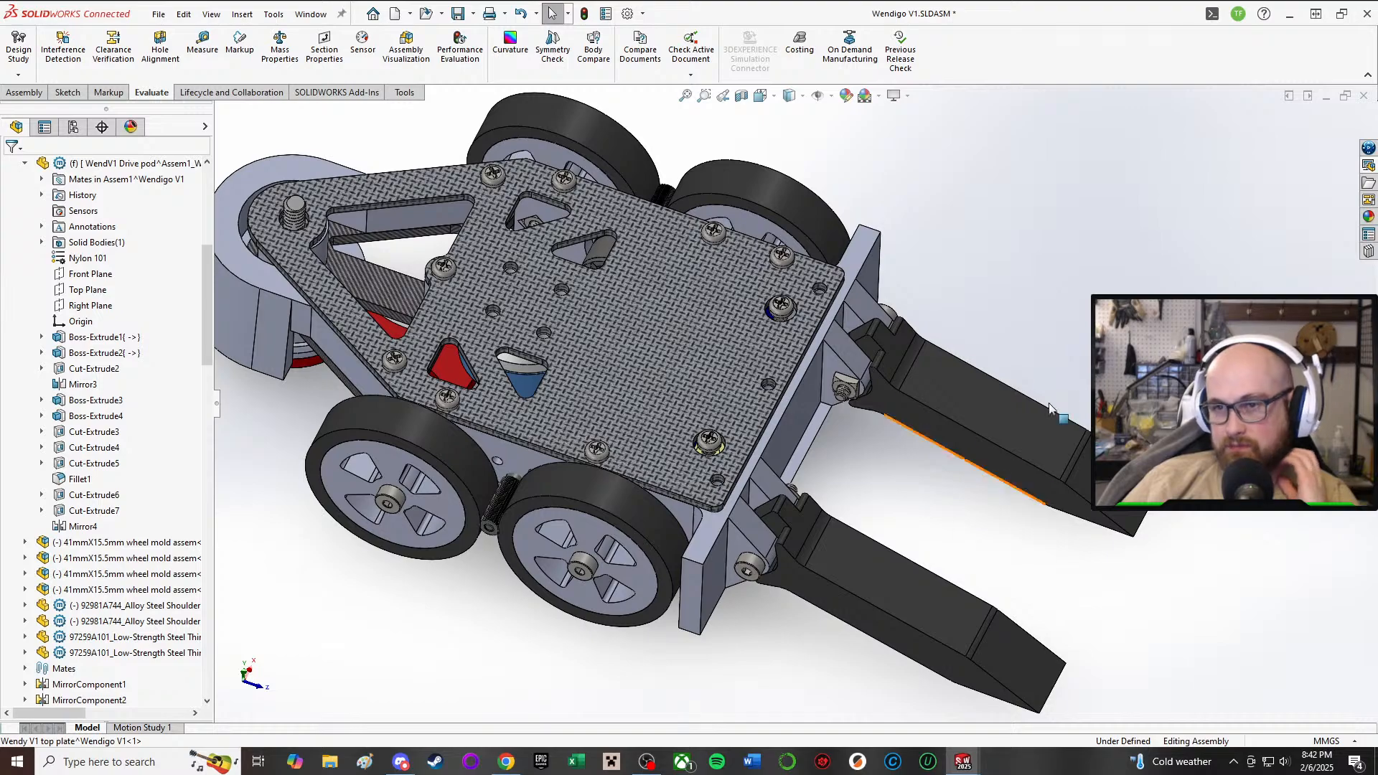
- Open the WendigoV1 forks part from the assembly in its own window and check its mass properties
{"action": "middle_click_drag", "start_coordinate": [1025, 390], "coordinate": [789, 610]}
{"action": "left_click", "coordinate": [785, 607]}
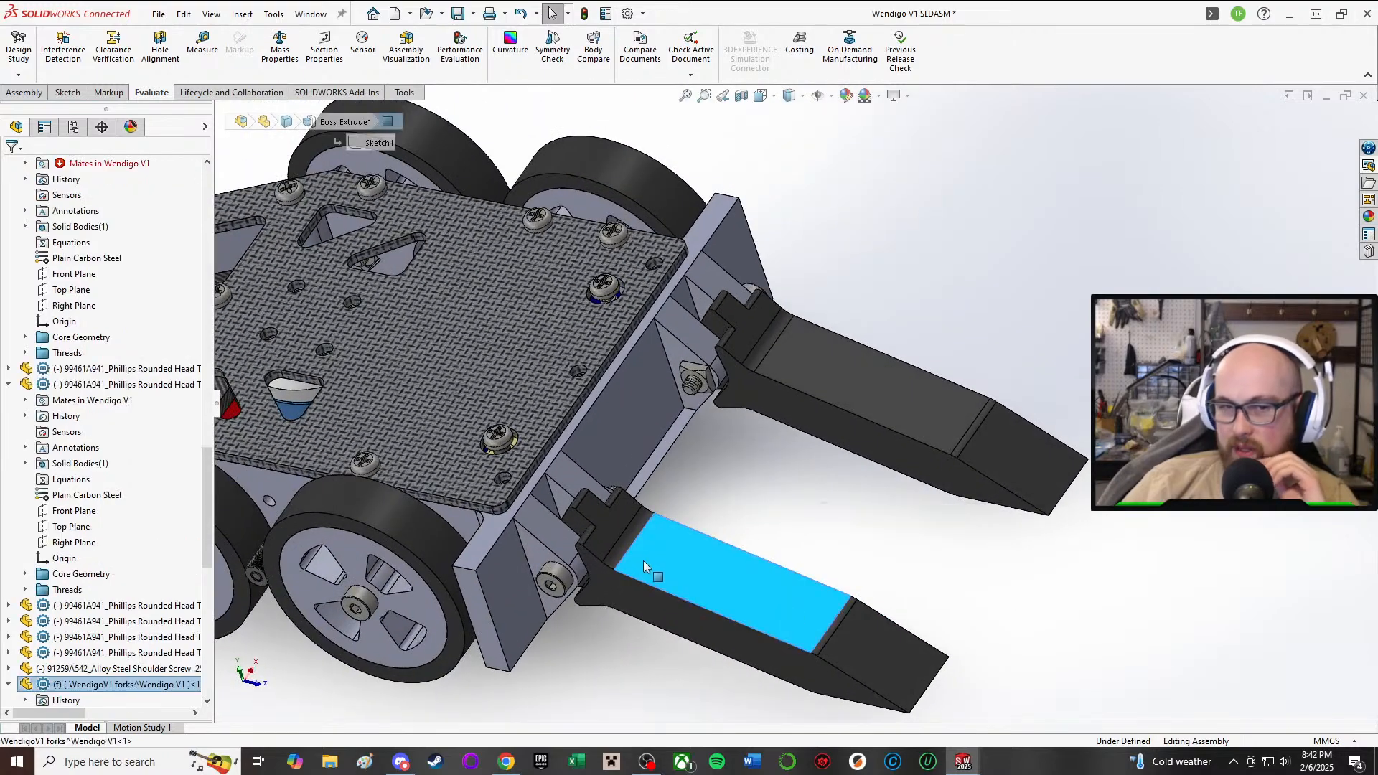
{"action": "right_click", "coordinate": [766, 611]}
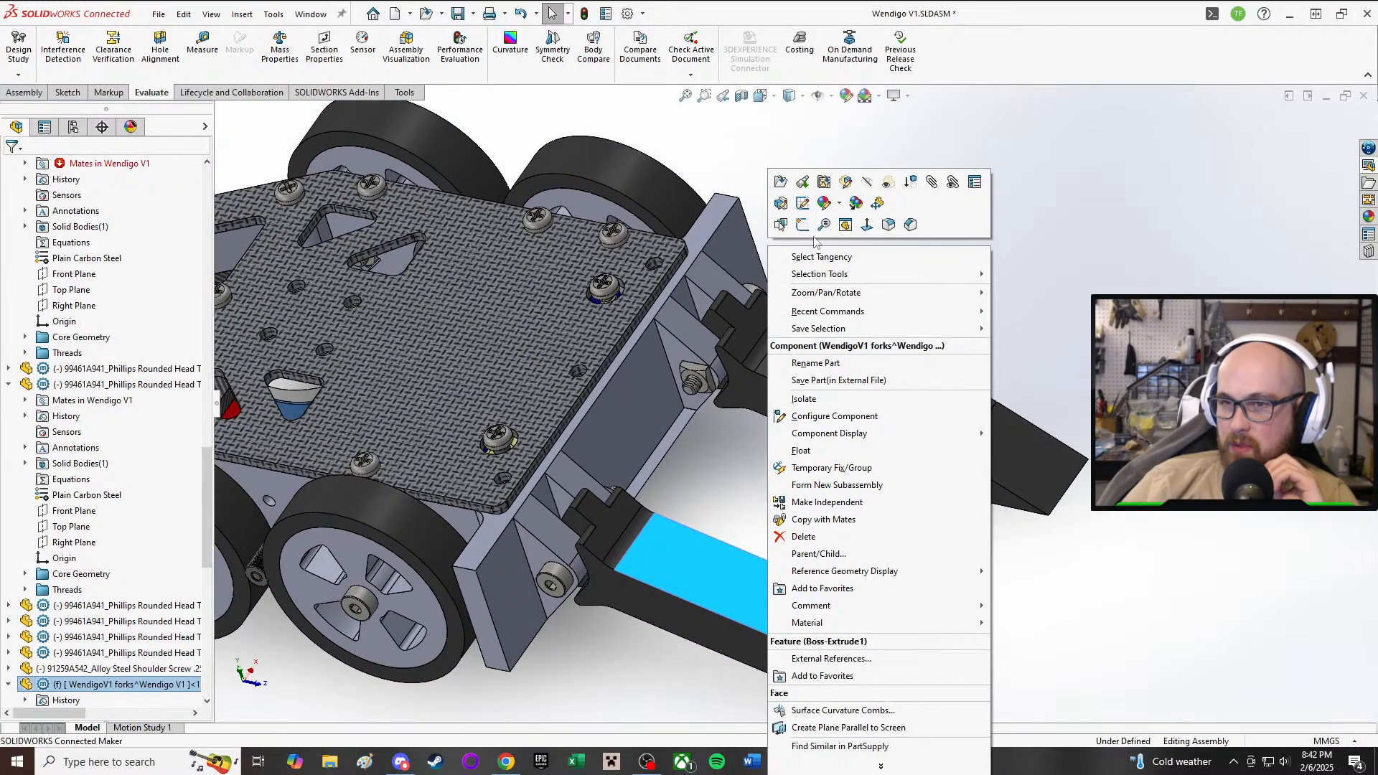
{"action": "left_click", "coordinate": [782, 176]}
{"action": "left_click", "coordinate": [717, 553]}
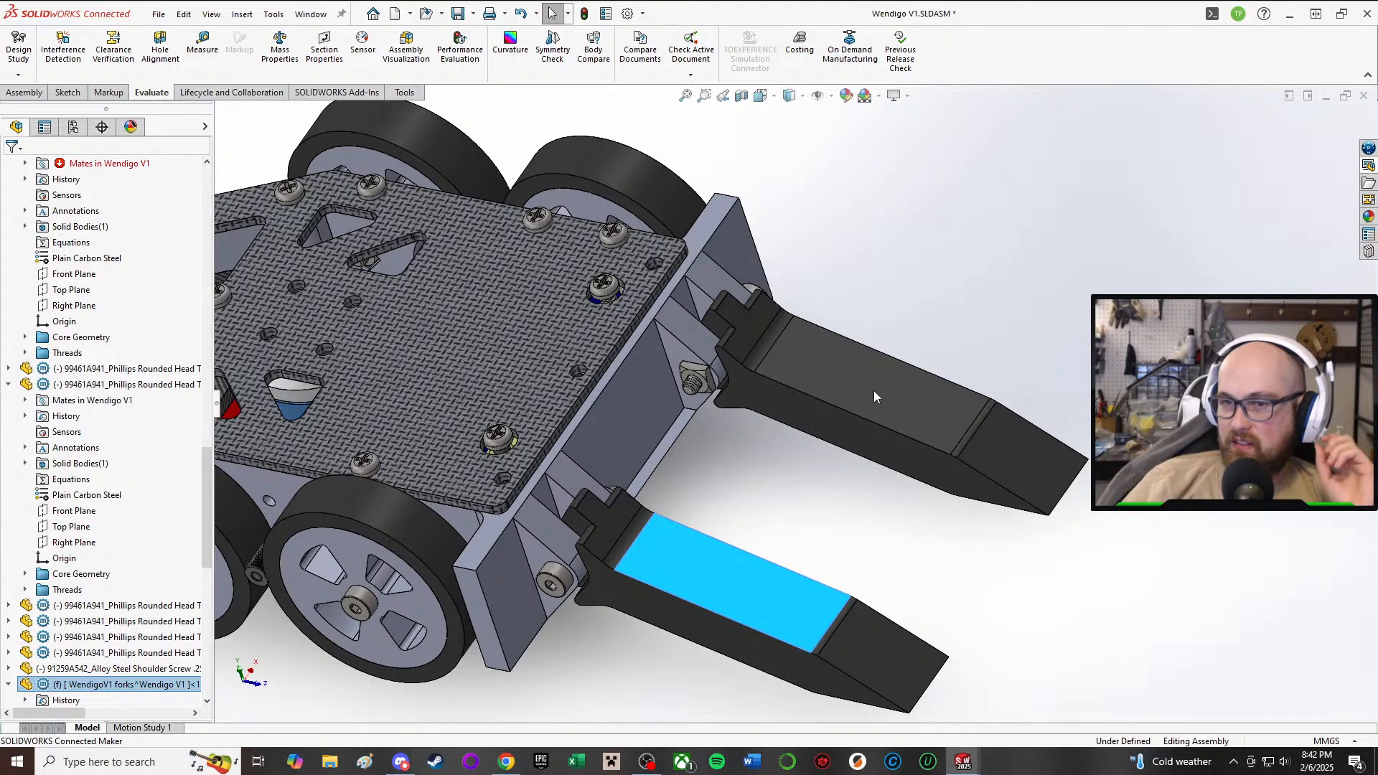
{"action": "left_click", "coordinate": [820, 375]}
{"action": "left_click", "coordinate": [865, 289]}
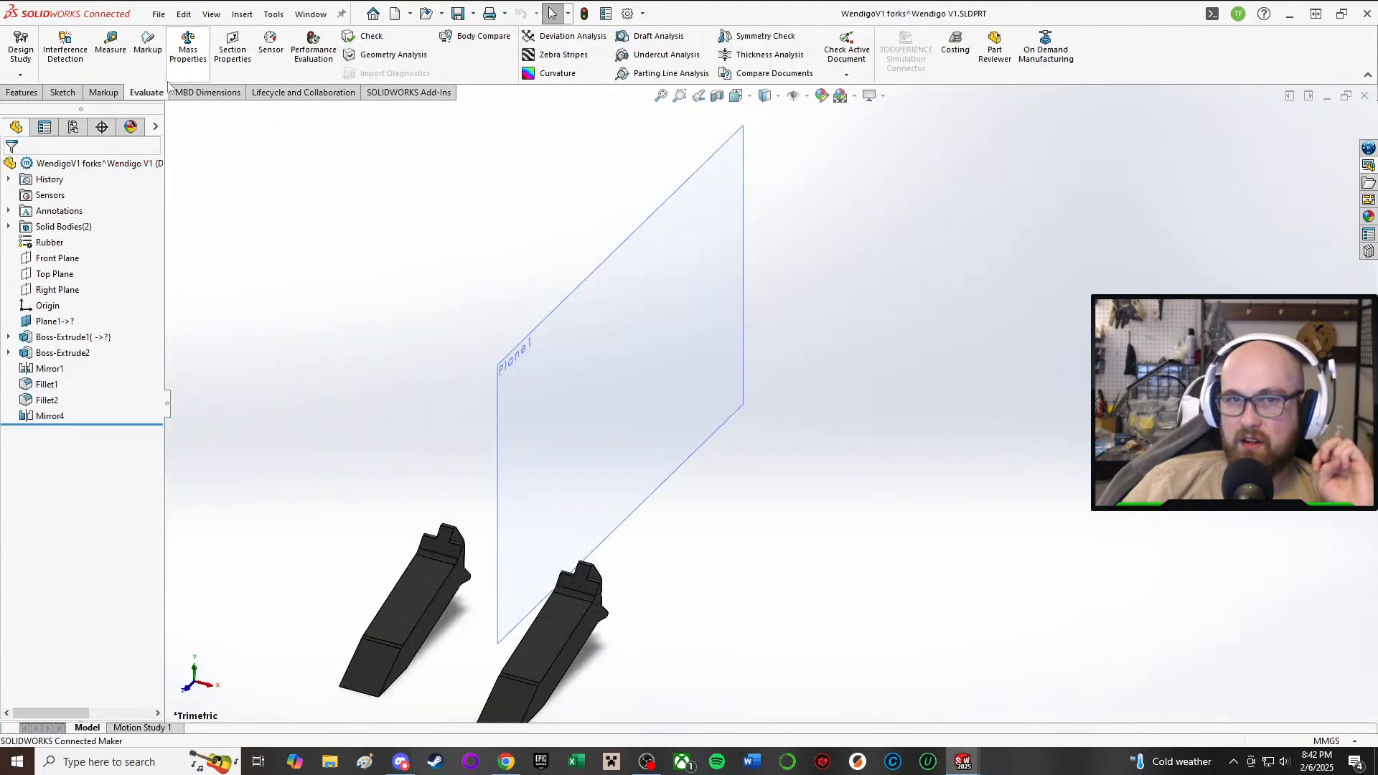
{"action": "left_click", "coordinate": [188, 48]}
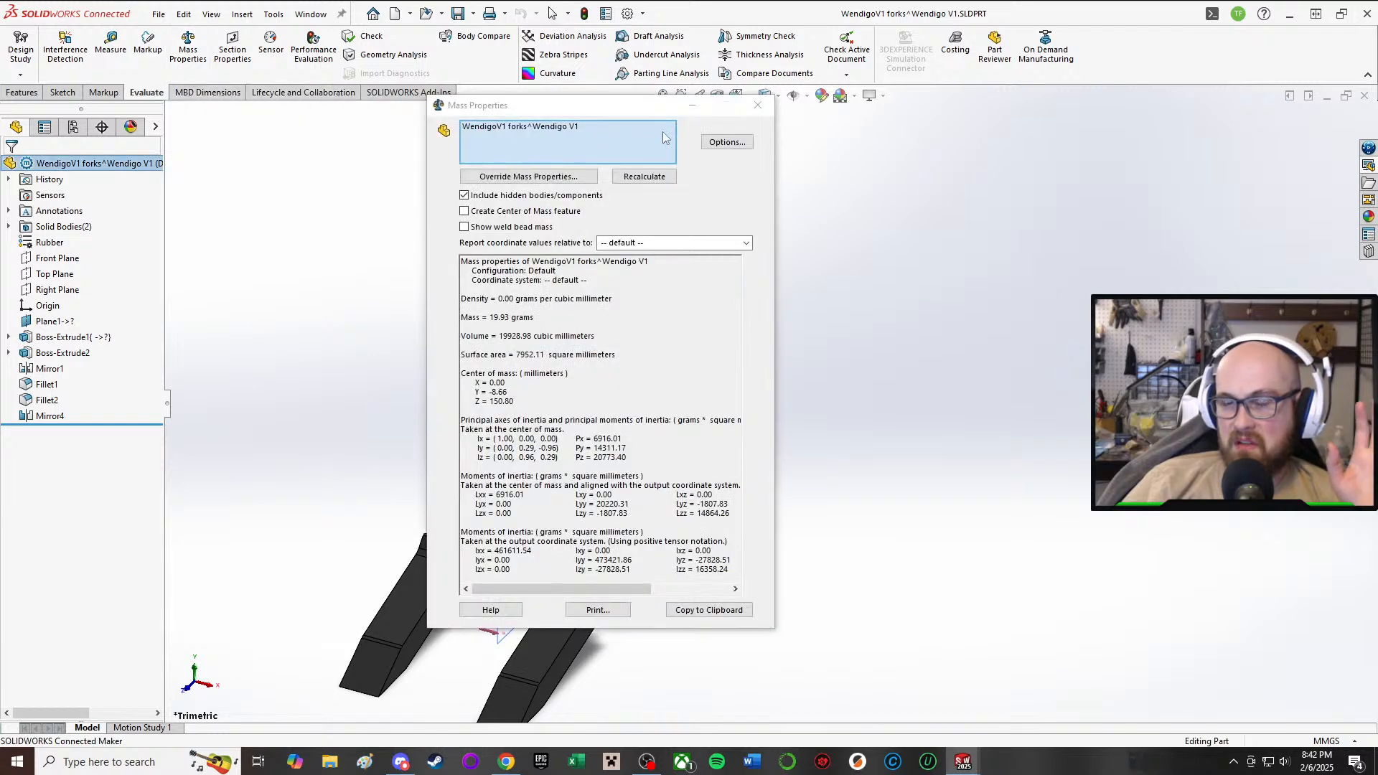
{"action": "left_click", "coordinate": [759, 107]}
- Return to the Wendigo V1 assembly and save it together with its unsaved virtual components
{"action": "mouse_move", "coordinate": [927, 768]}
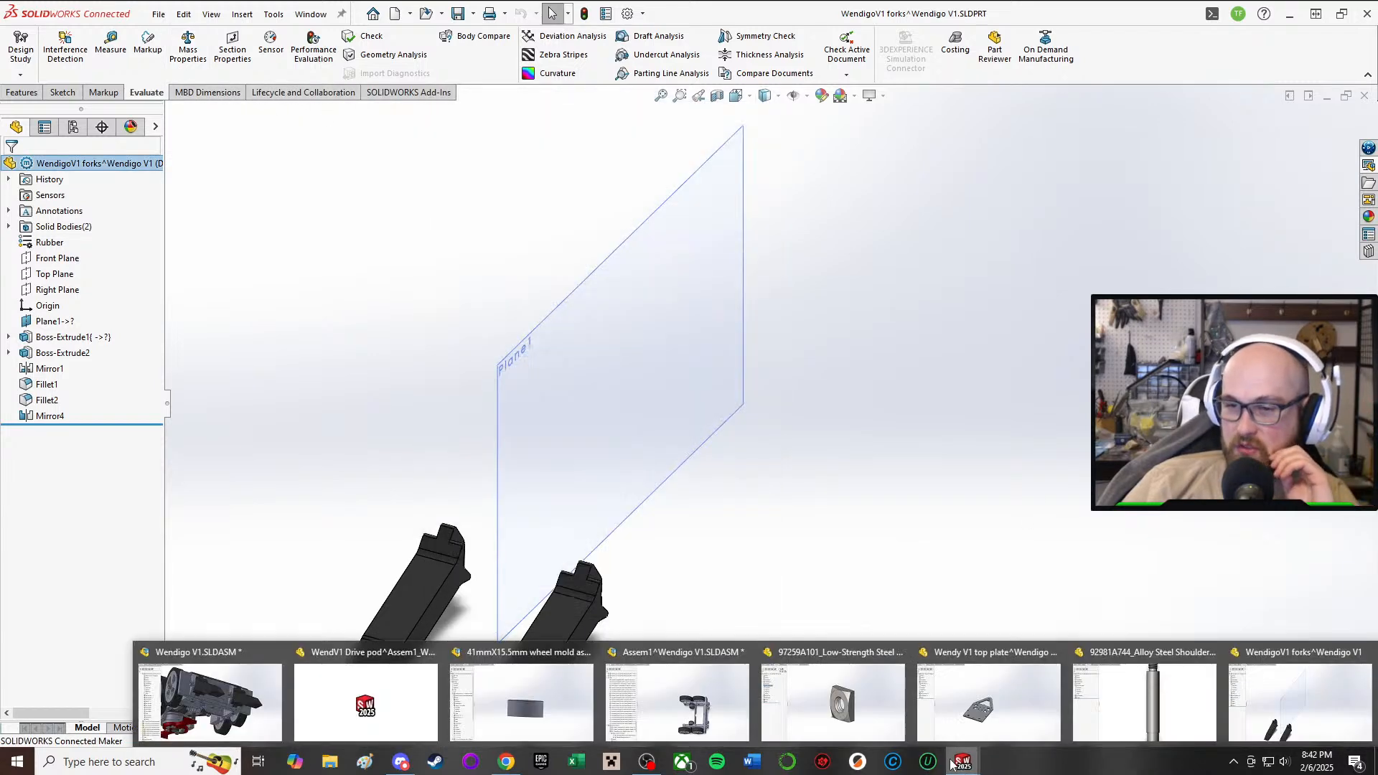
{"action": "left_click", "coordinate": [215, 711]}
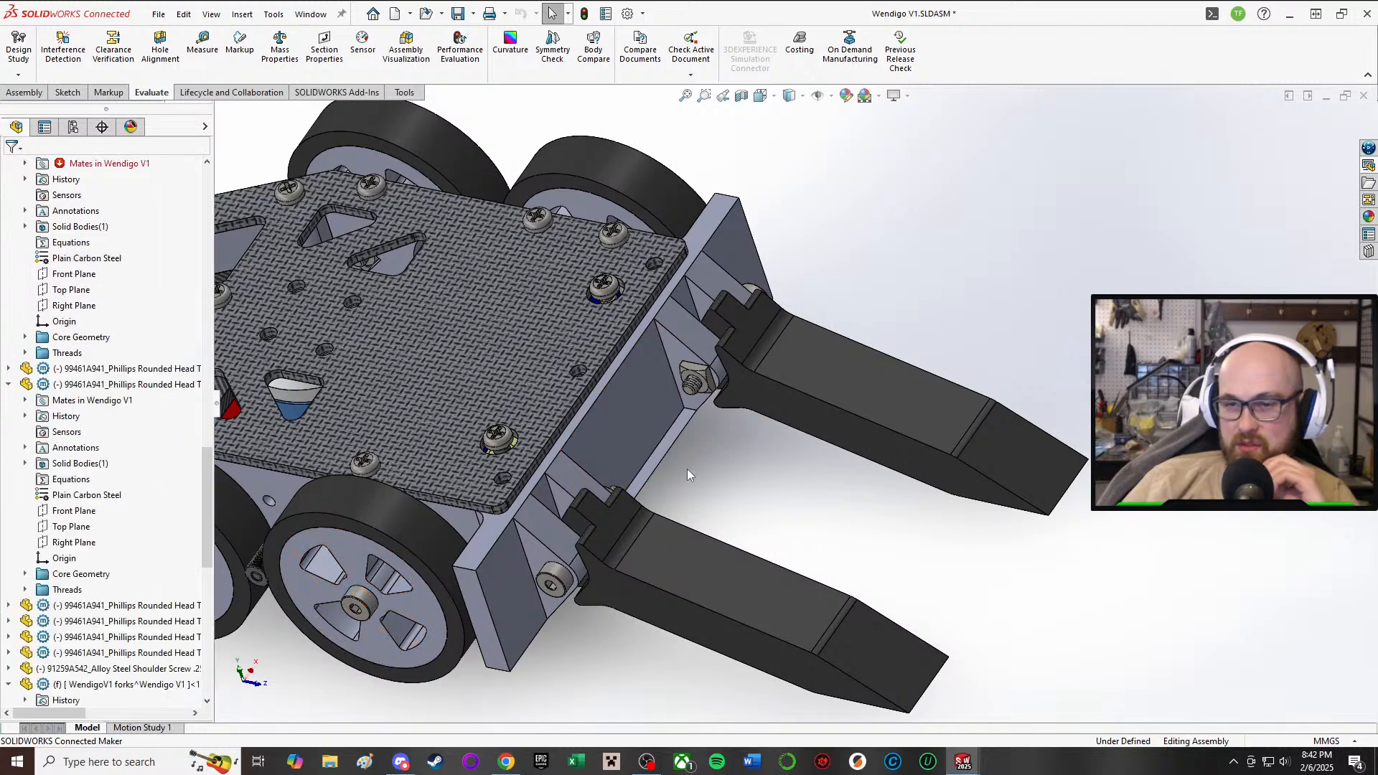
{"action": "left_click", "coordinate": [457, 13]}
{"action": "left_click", "coordinate": [288, 223]}
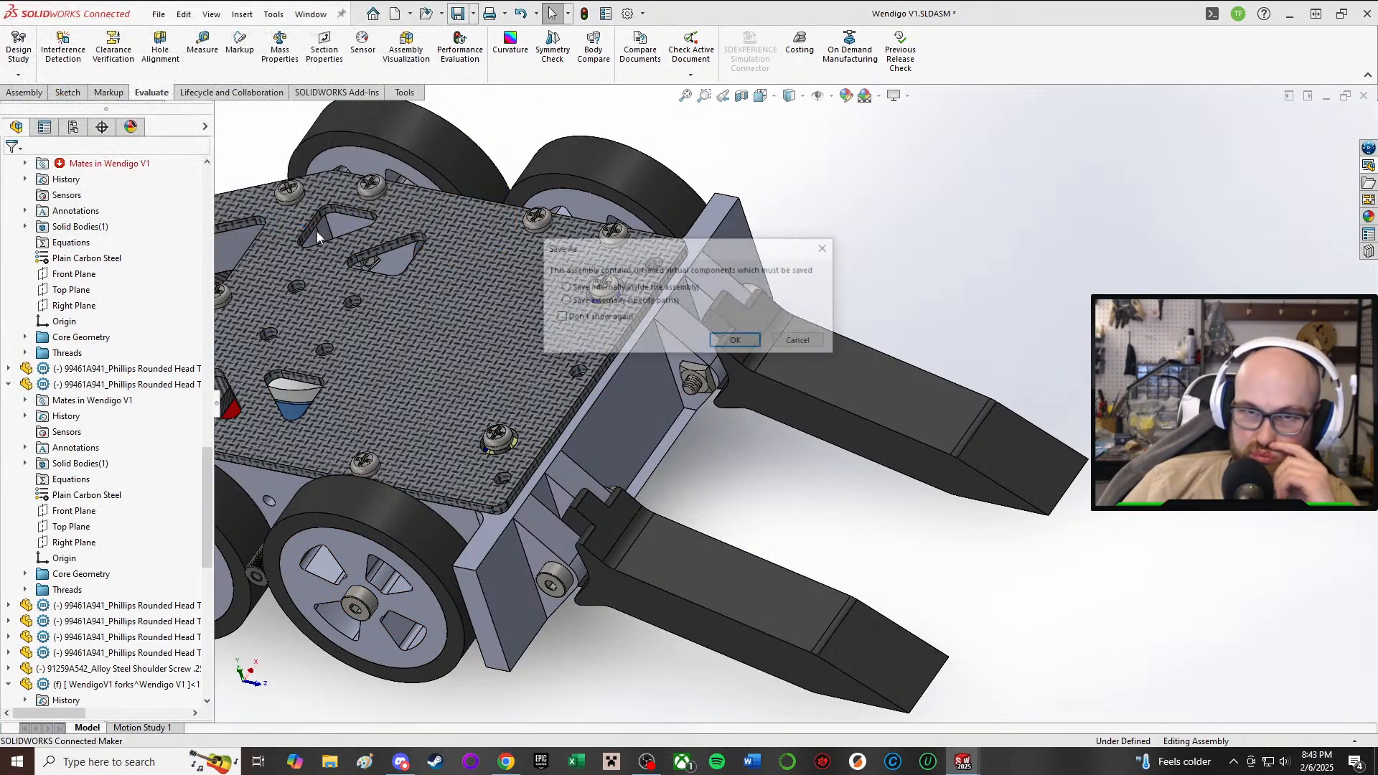
{"action": "left_click", "coordinate": [737, 344]}
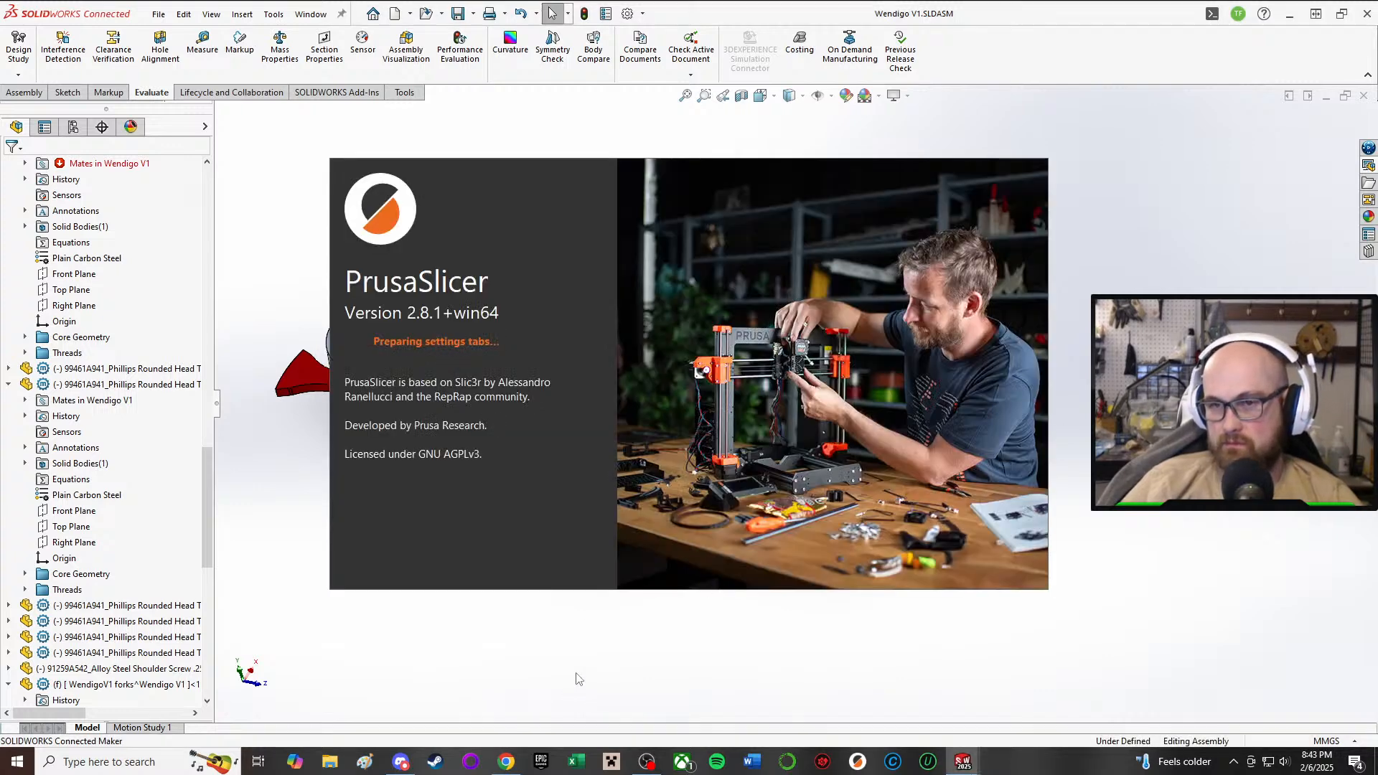
- Open the WendV1 Drive pod body part from the assembly in its own window
{"action": "scroll", "coordinate": [718, 436], "scroll_direction": "down", "scroll_amount": 5}
{"action": "right_click", "coordinate": [718, 438]}
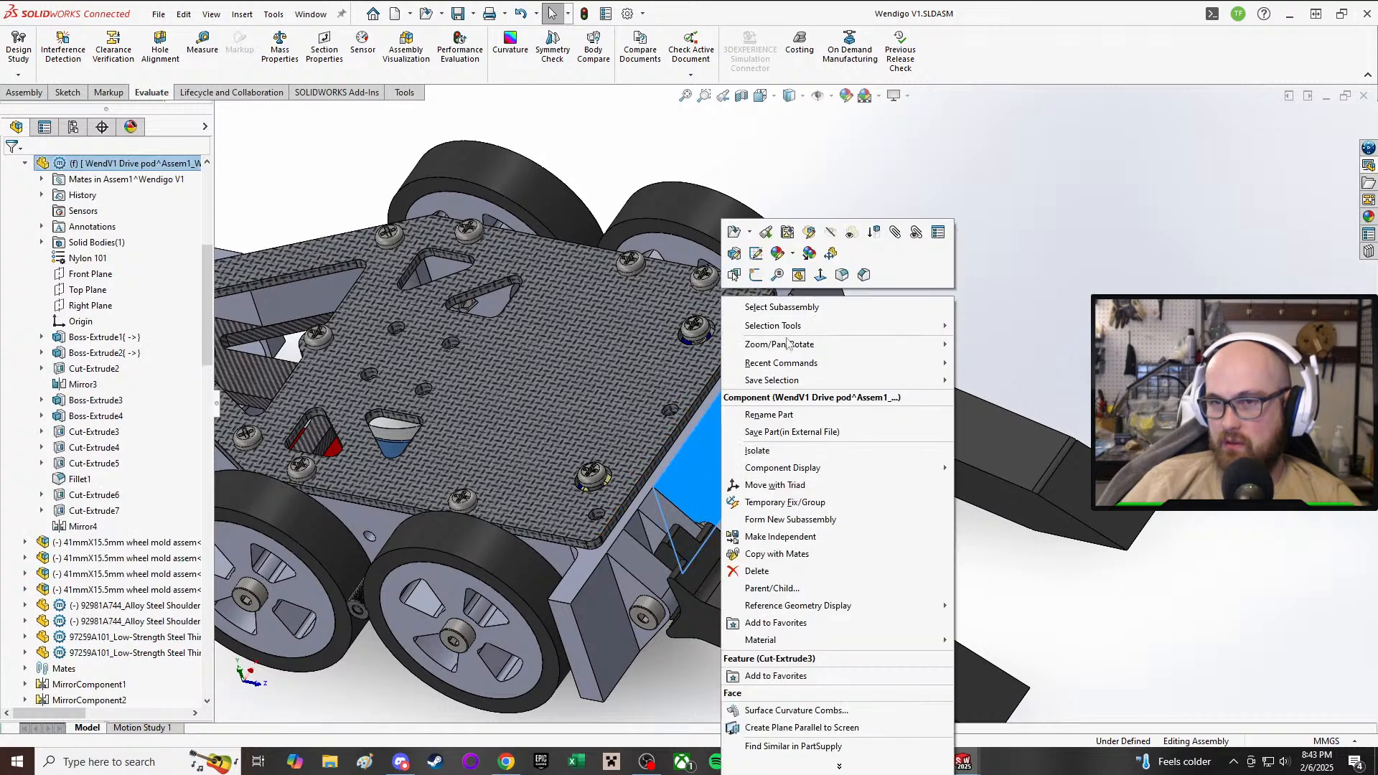
{"action": "left_click", "coordinate": [729, 235]}
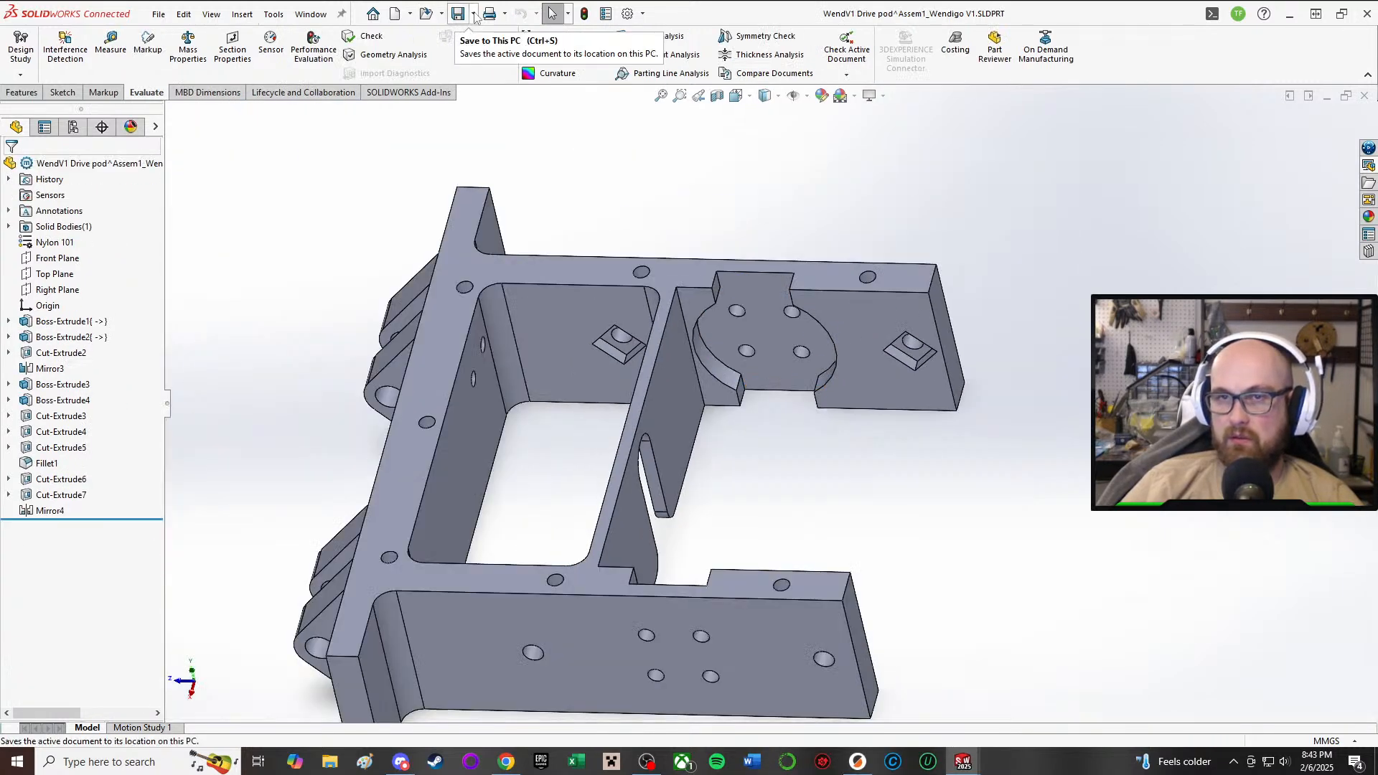
- Start a Save As of the drive pod part and create and open a folder named wENDIGO inside the Desktop's STL folder
{"action": "left_click", "coordinate": [473, 13]}
{"action": "left_click", "coordinate": [488, 57]}
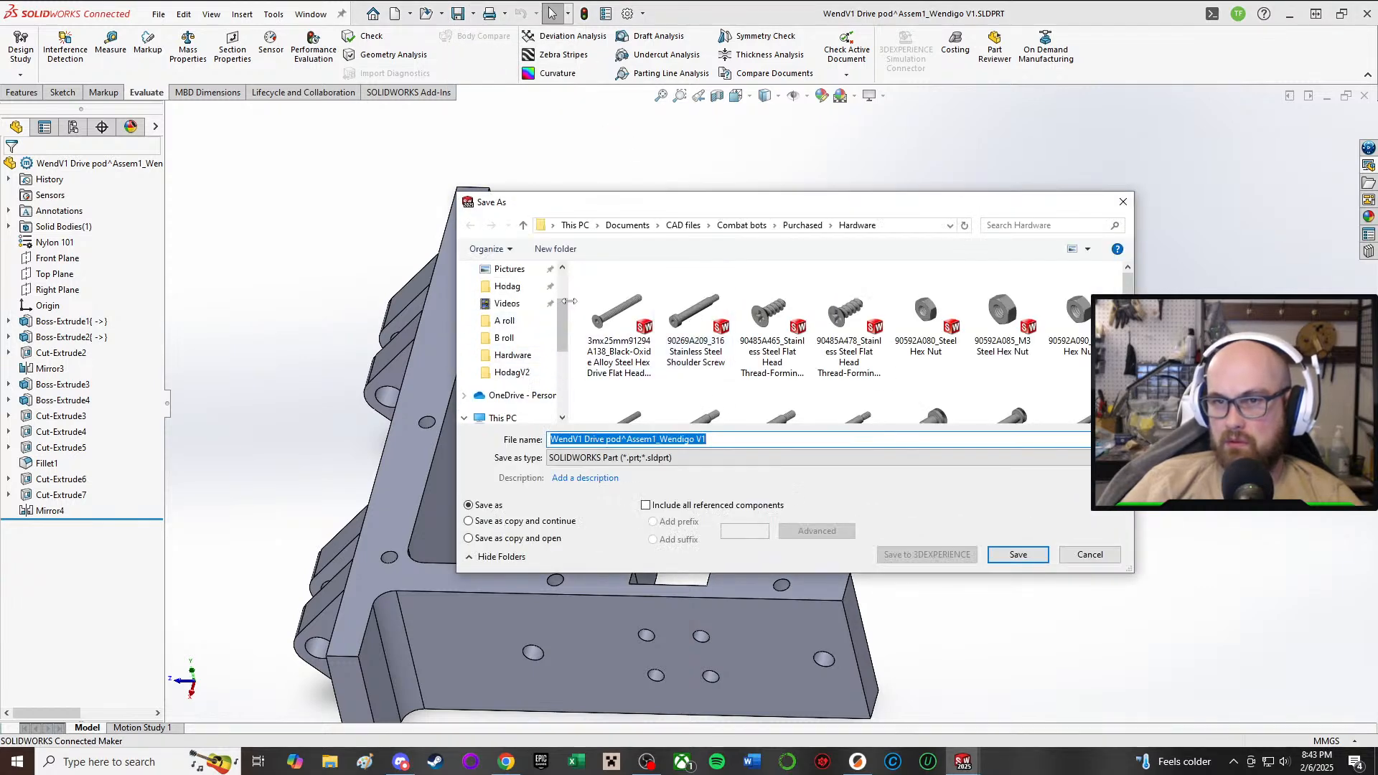
{"action": "scroll", "coordinate": [524, 309], "scroll_direction": "up", "scroll_amount": 2}
{"action": "left_click", "coordinate": [510, 298]}
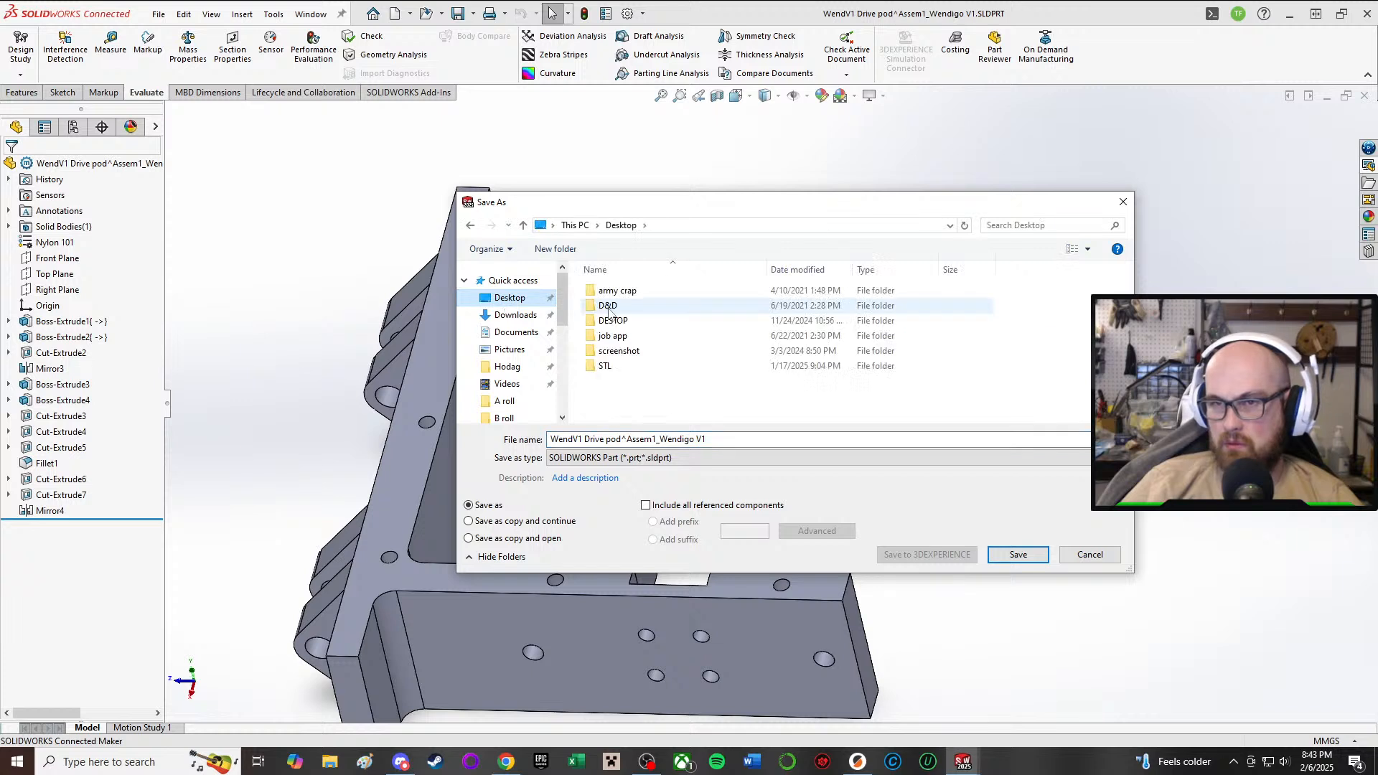
{"action": "double_click", "coordinate": [605, 366]}
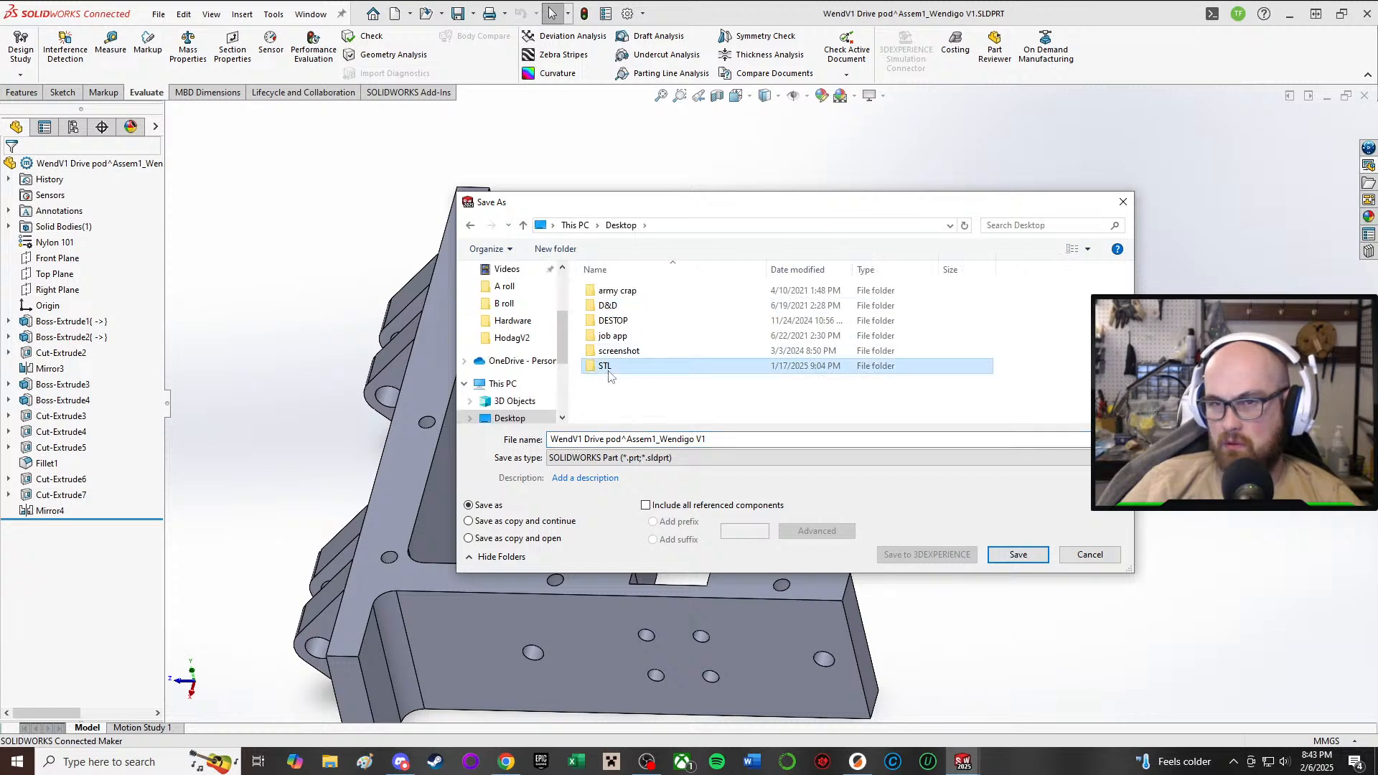
{"action": "right_click", "coordinate": [720, 412]}
{"action": "mouse_move", "coordinate": [790, 546]}
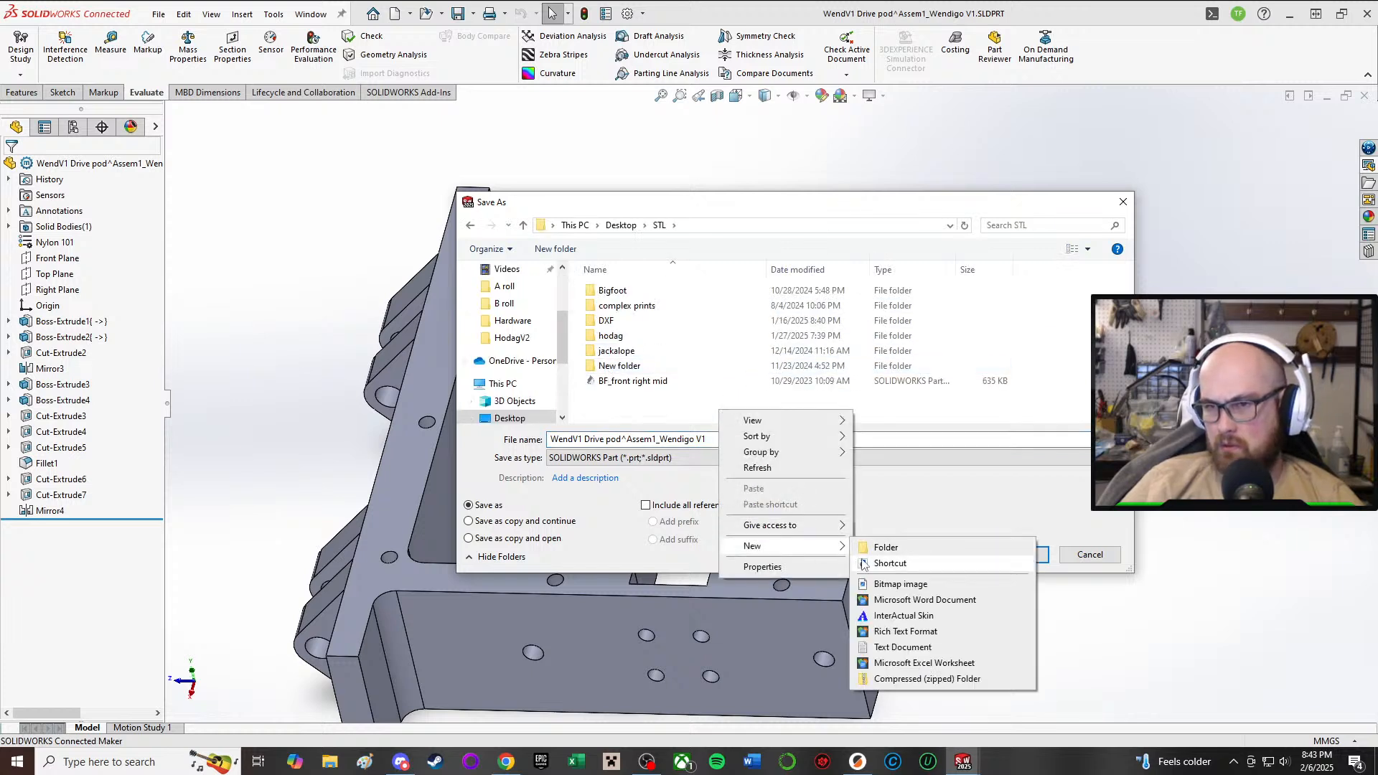
{"action": "left_click", "coordinate": [883, 547]}
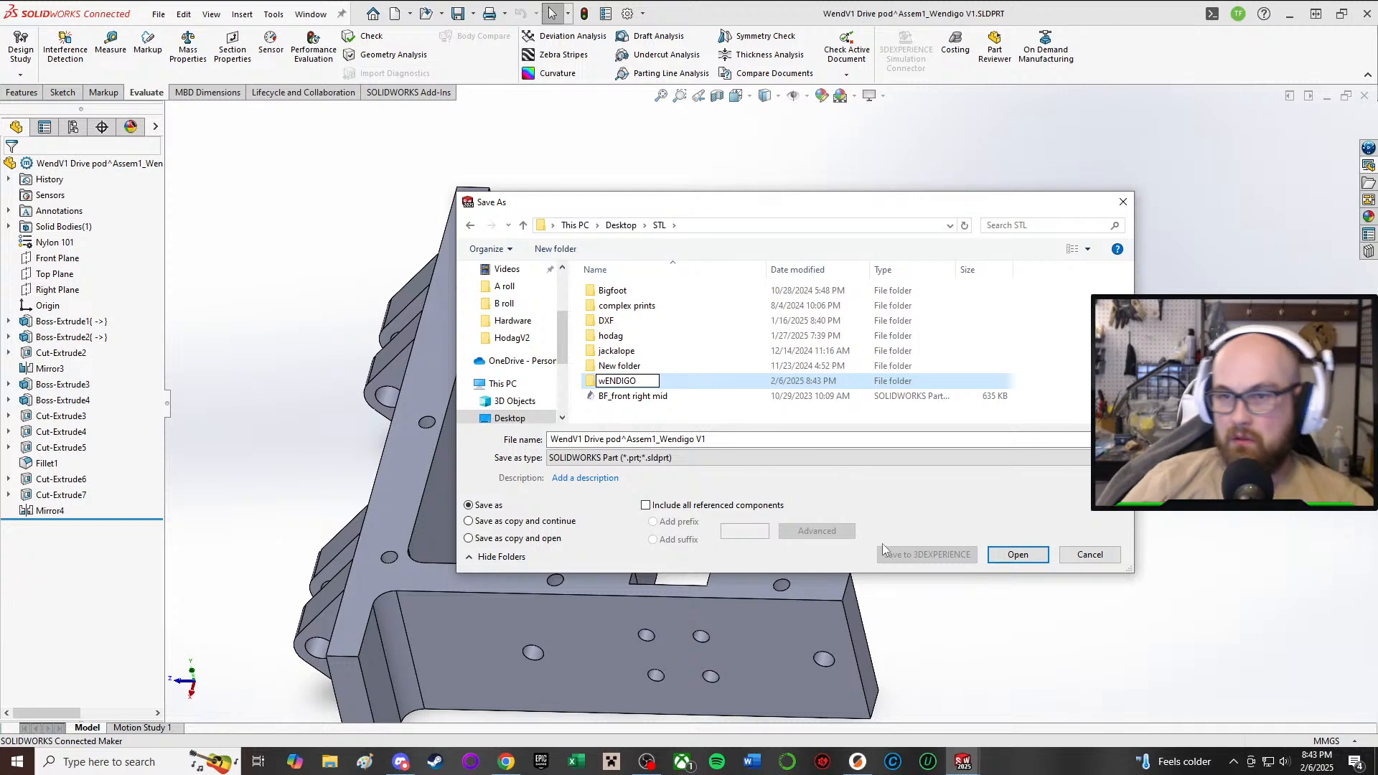
{"action": "double_click", "coordinate": [676, 381]}
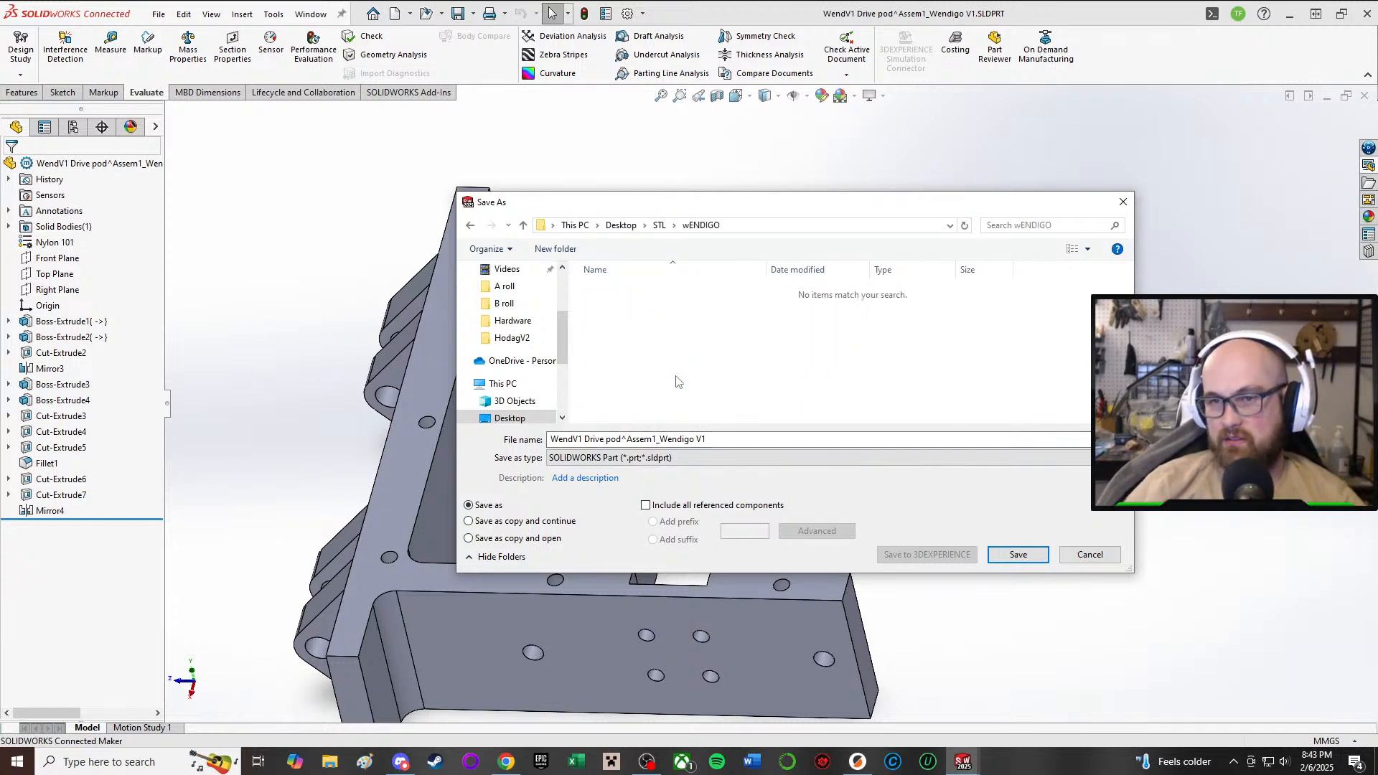
- Save the drive pod part as WendV1BODY in the wENDIGO folder and check its mass properties
{"action": "double_click", "coordinate": [737, 439]}
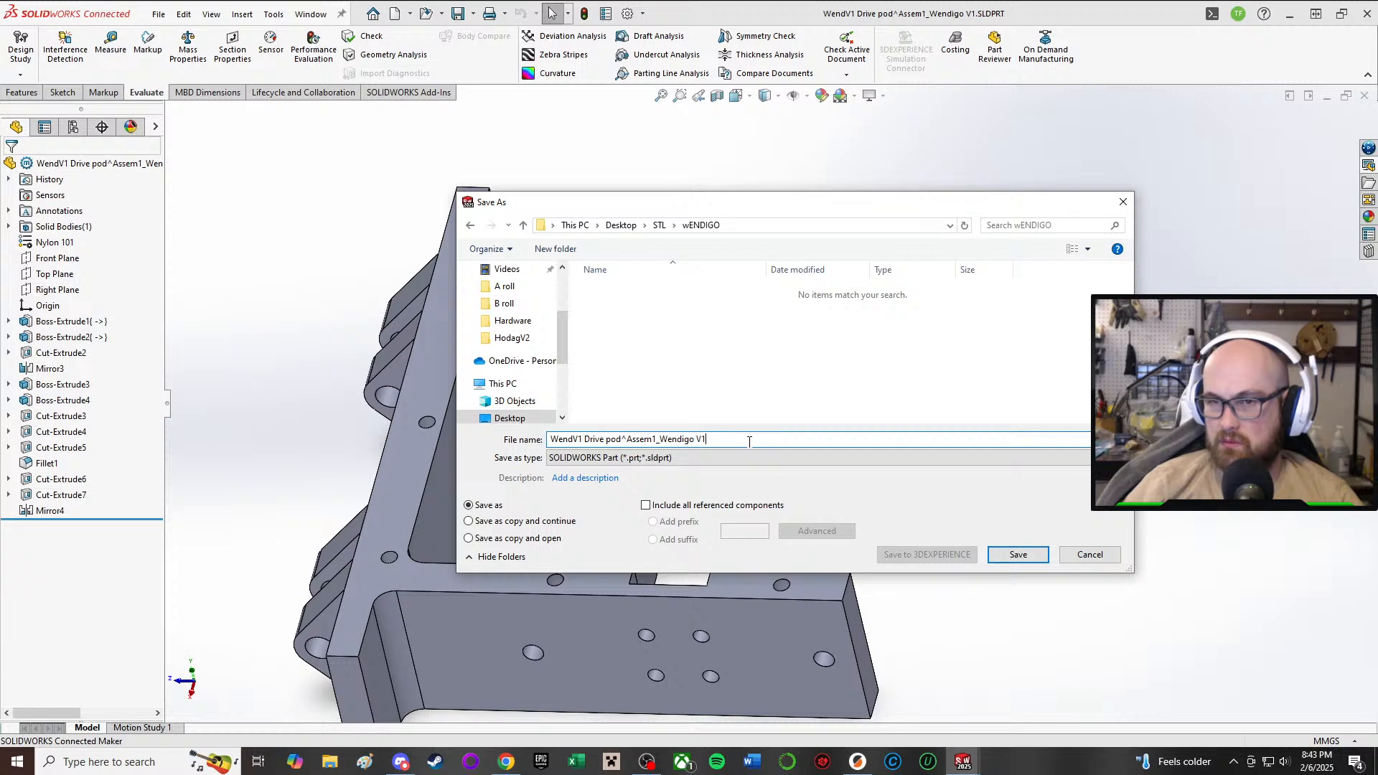
{"action": "left_click_drag", "start_coordinate": [749, 441], "coordinate": [568, 437]}
{"action": "key", "text": "BackSpace"}
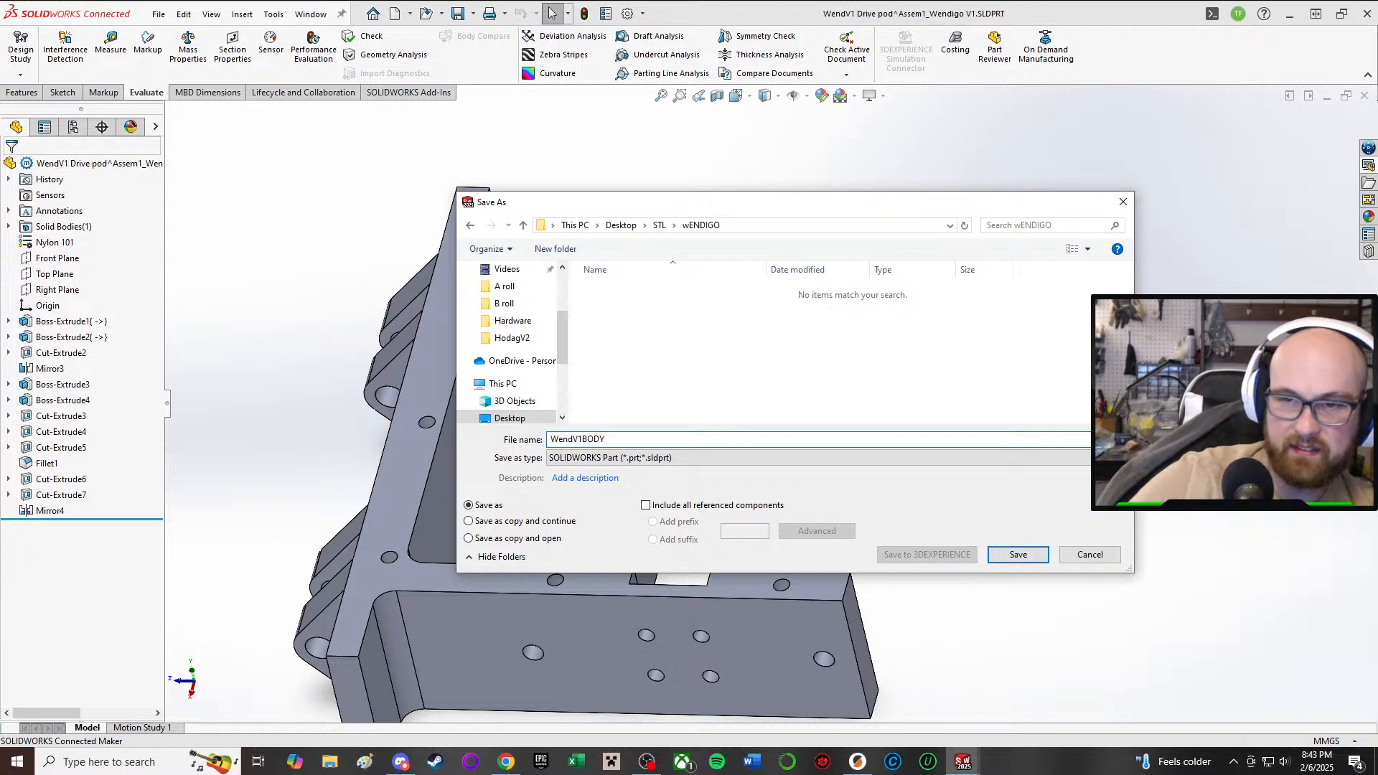
{"action": "key", "text": "Return"}
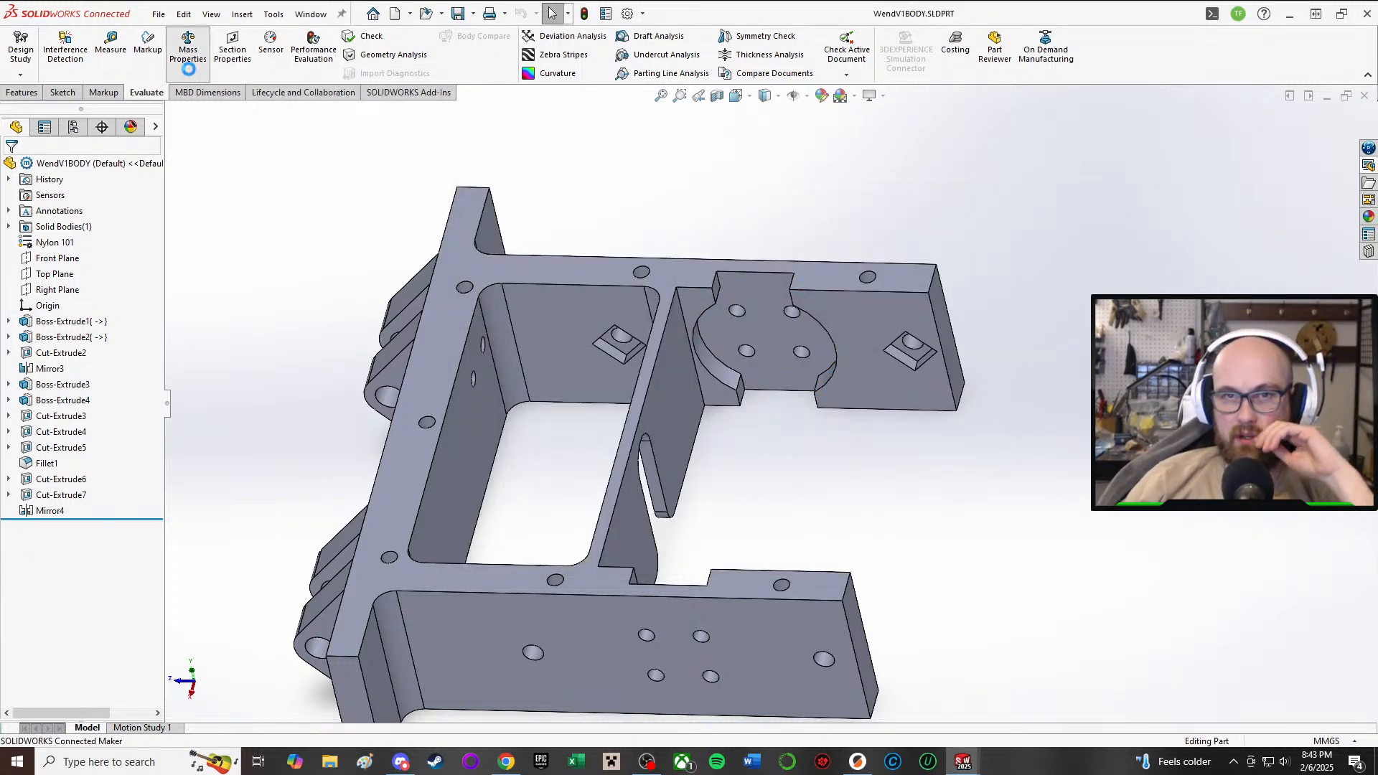
{"action": "left_click", "coordinate": [189, 46]}
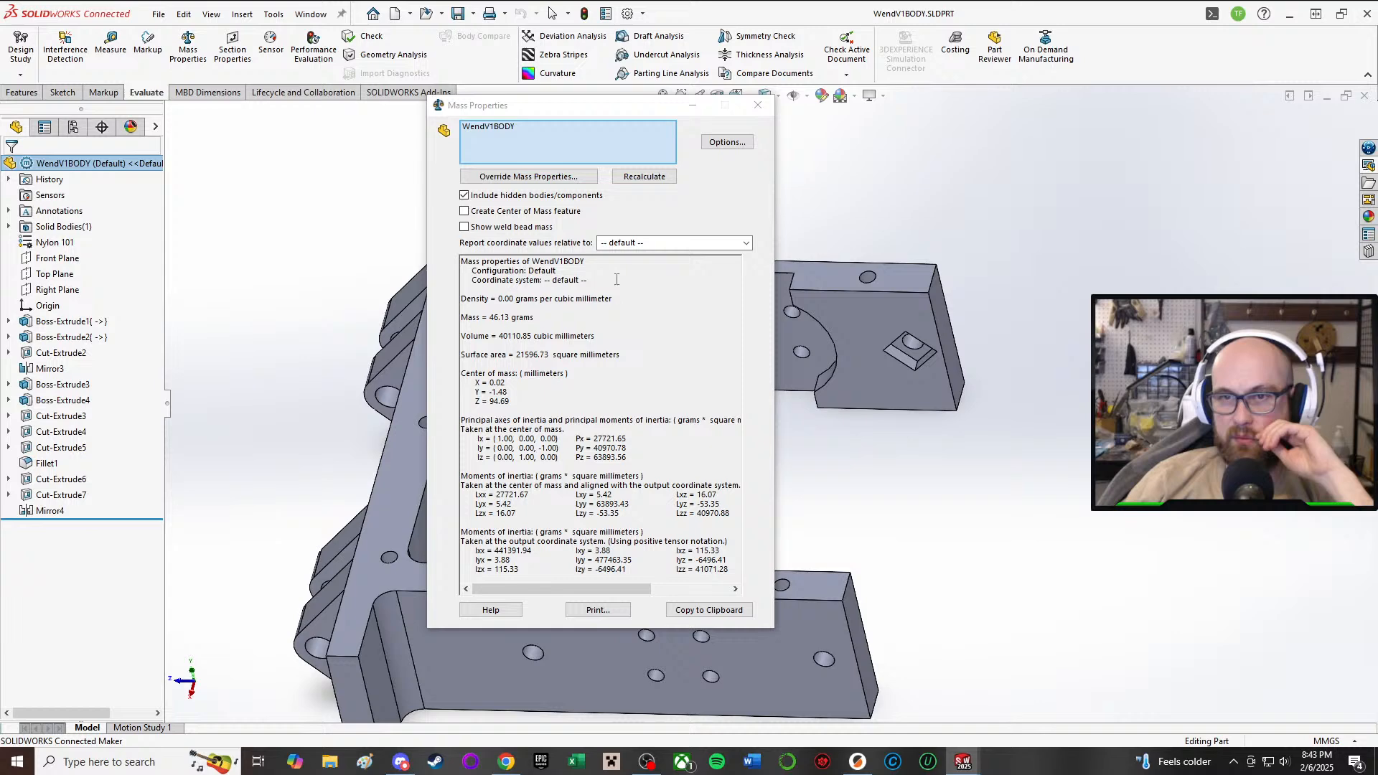
{"action": "left_click", "coordinate": [758, 105]}
- Switch to PrusaSlicer, dismiss the system info and update notices, and choose Overture TPU Mk3 as the filament
{"action": "left_click", "coordinate": [858, 762]}
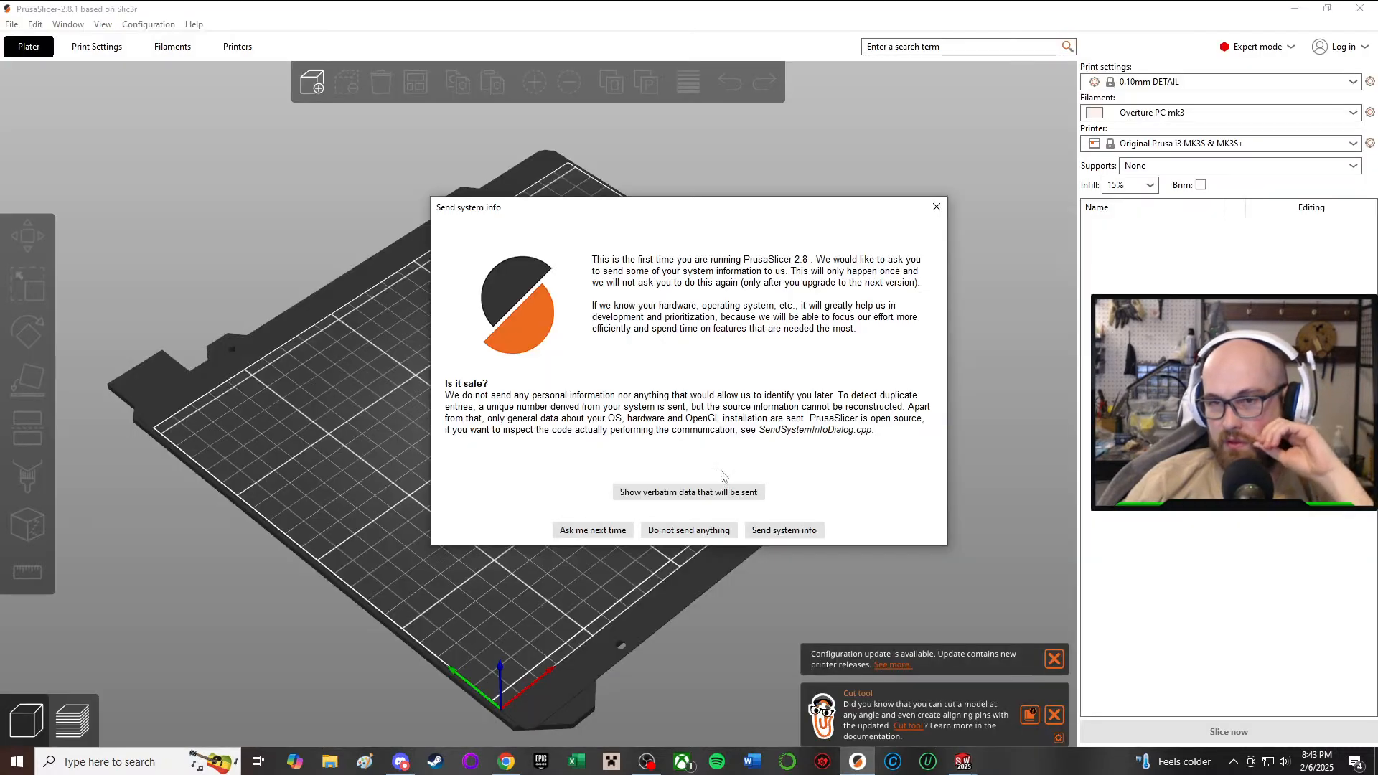
{"action": "left_click", "coordinate": [936, 206]}
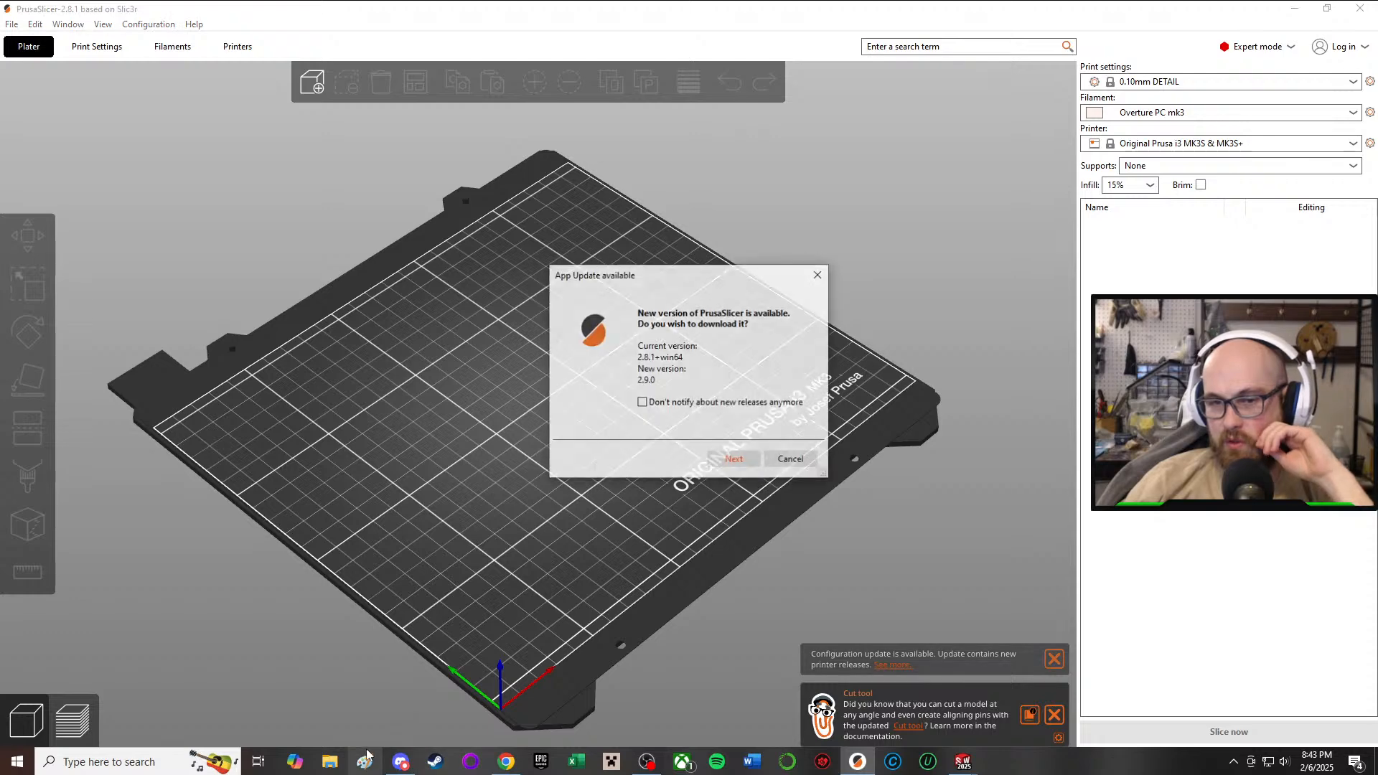
{"action": "left_click", "coordinate": [819, 275]}
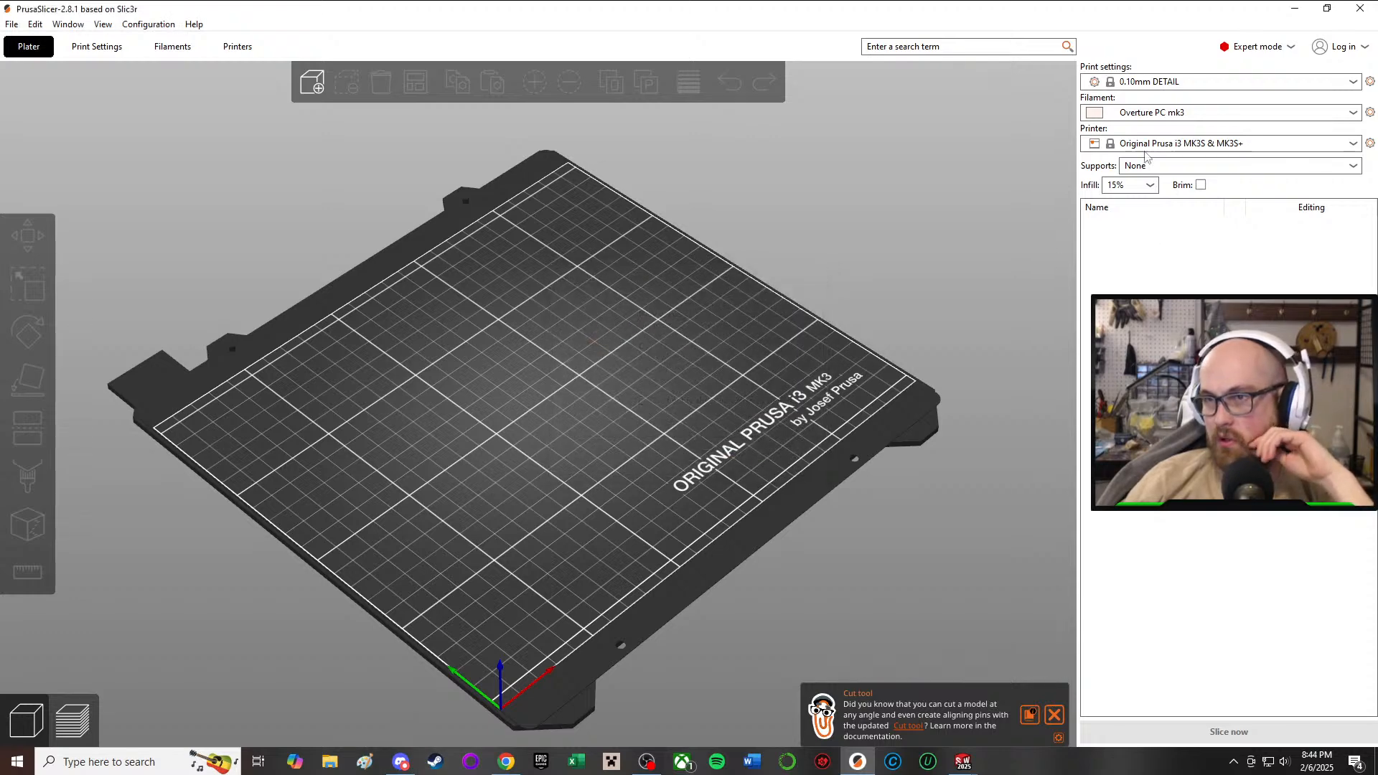
{"action": "left_click", "coordinate": [1200, 113]}
{"action": "scroll", "coordinate": [1214, 215], "scroll_direction": "down", "scroll_amount": 3}
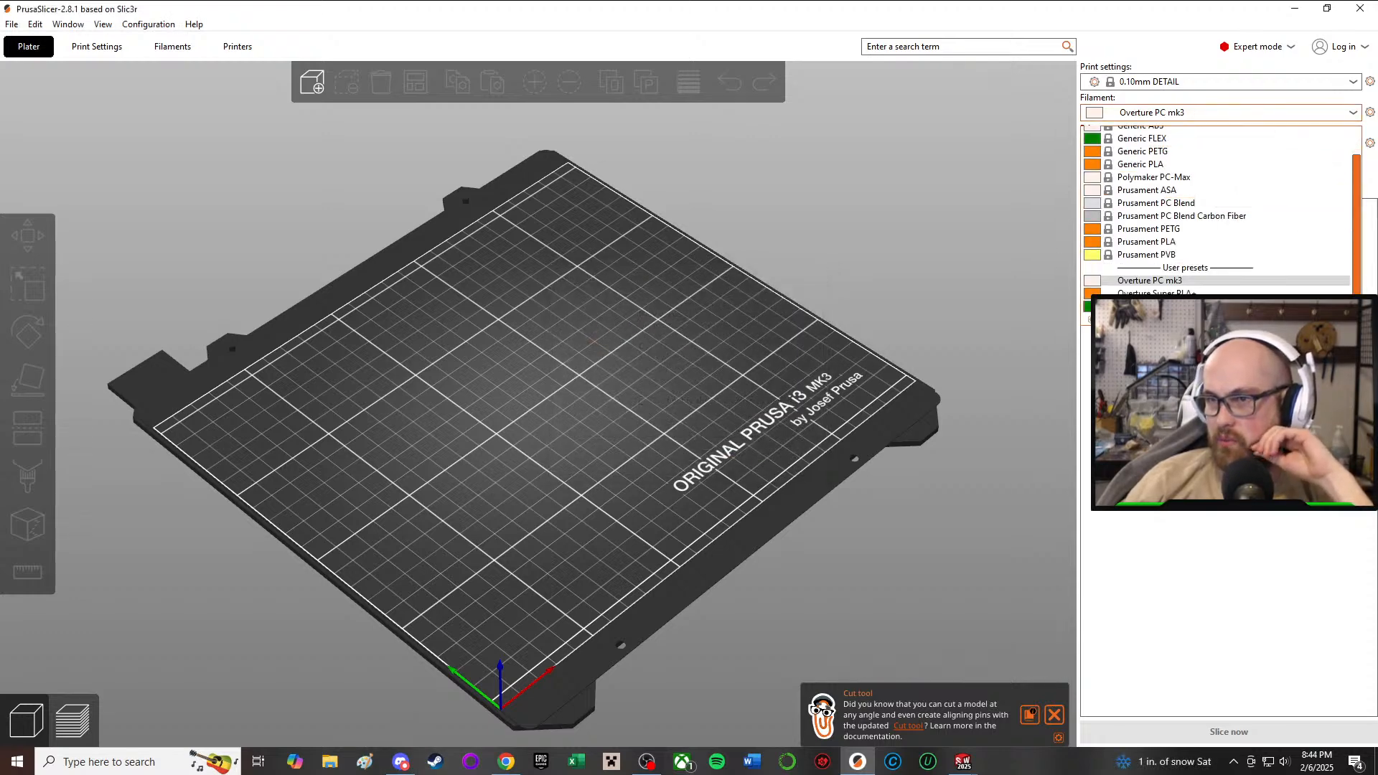
{"action": "left_click", "coordinate": [1149, 306]}
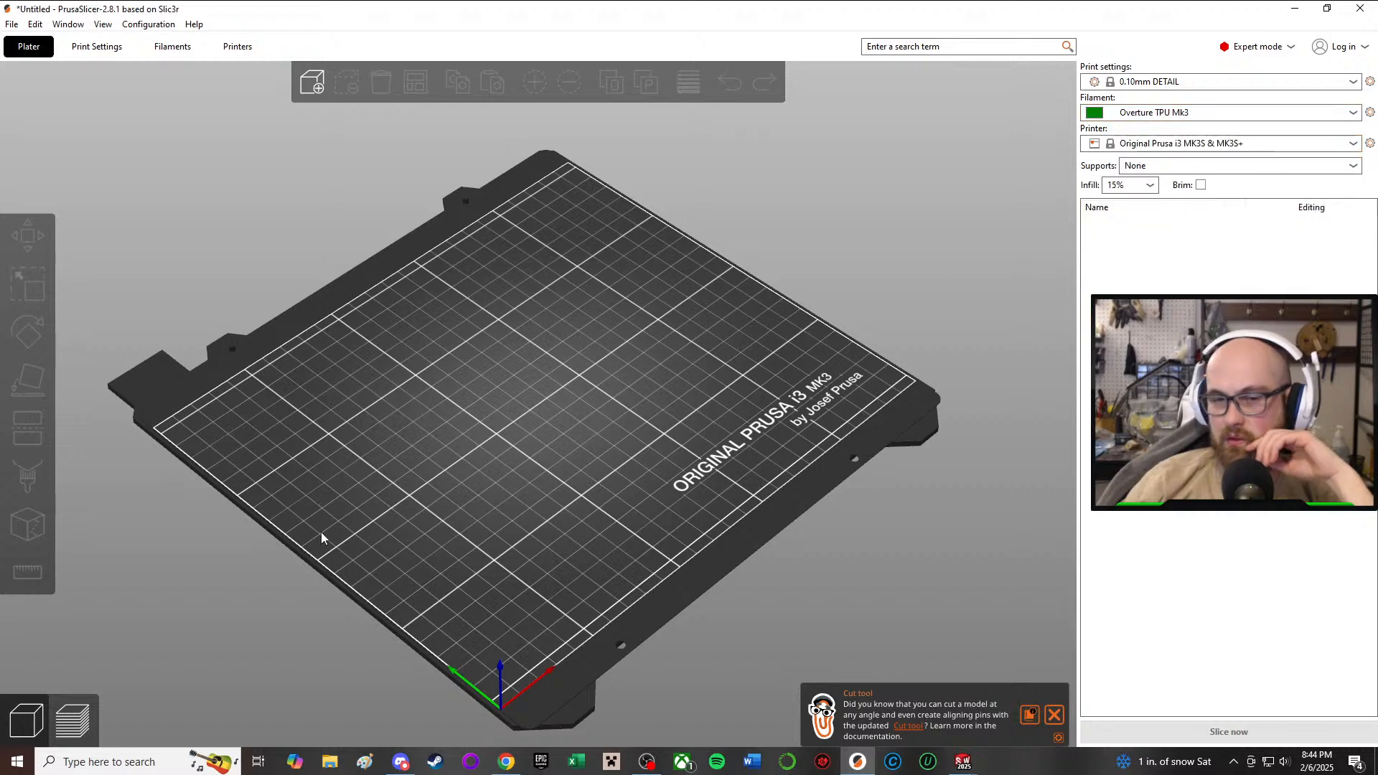
{"action": "left_click", "coordinate": [329, 761]}
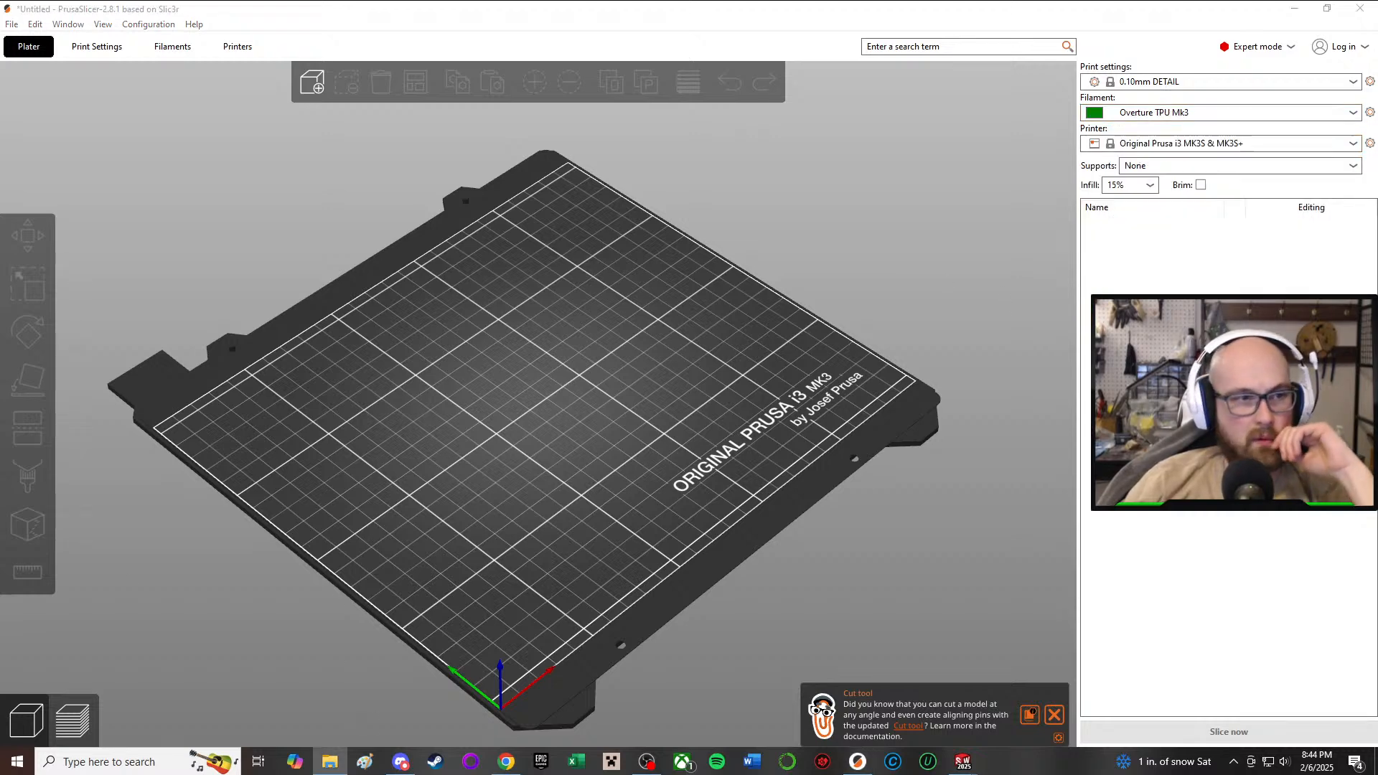
{"action": "left_click_drag", "start_coordinate": [528, 337], "coordinate": [652, 362]}
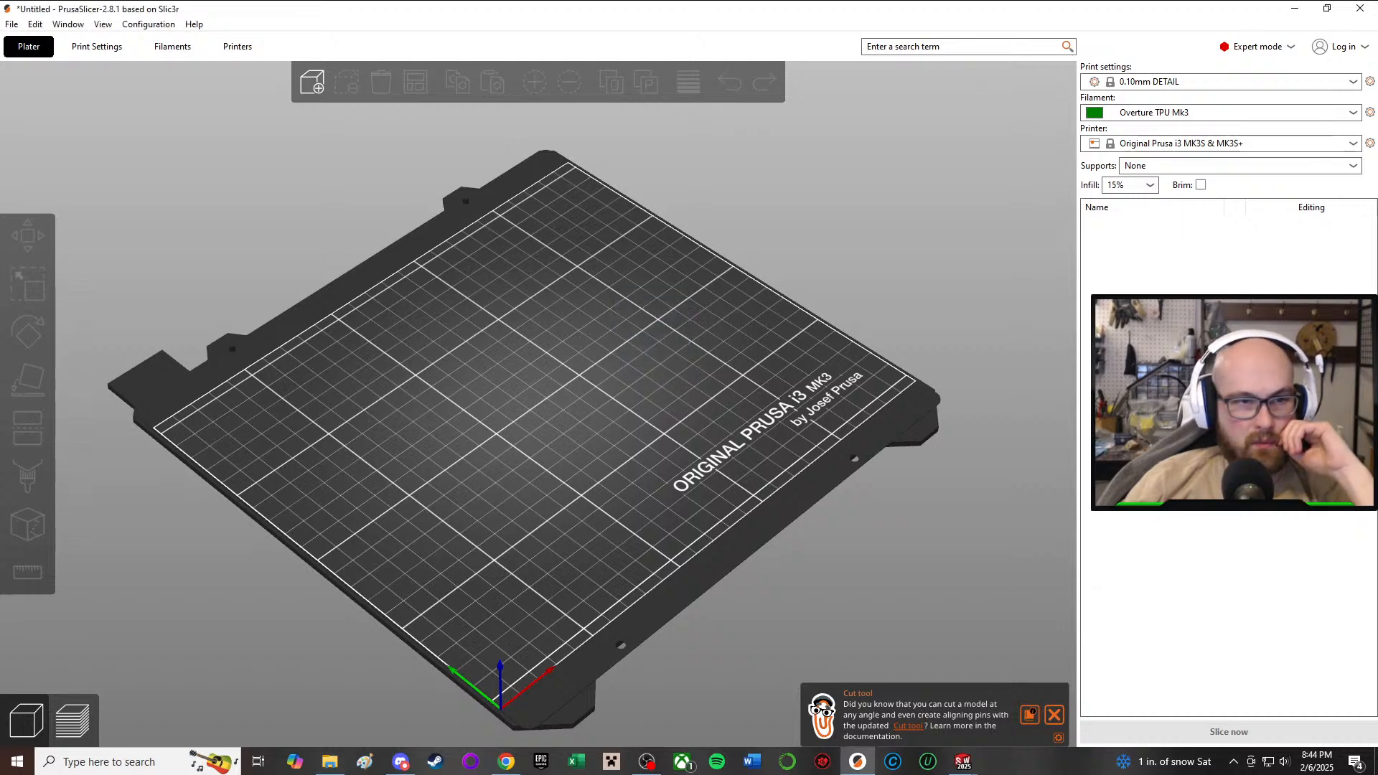
{"action": "left_click_drag", "start_coordinate": [991, 216], "coordinate": [778, 657]}
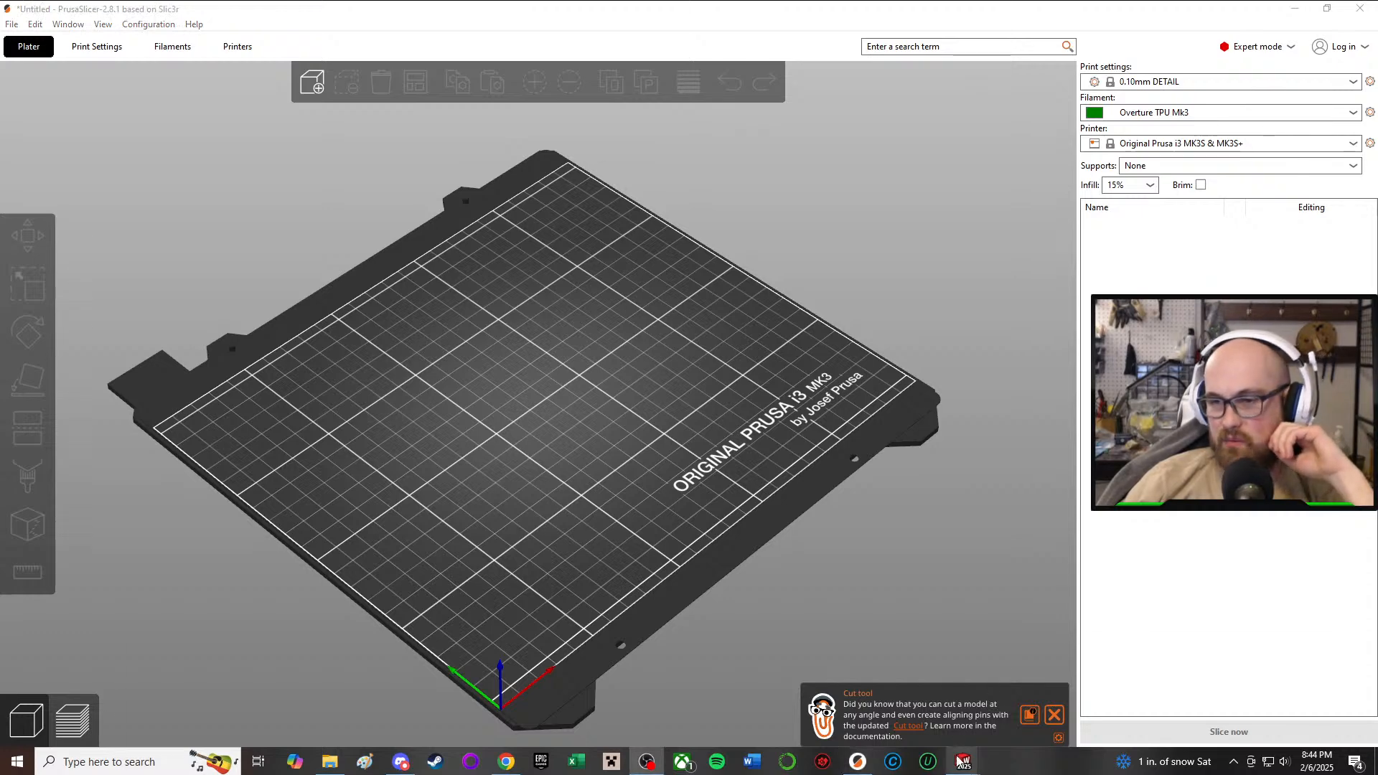
- Close the Wendy V1 top plate document in SOLIDWORKS and bring up the WendV1BODY part
{"action": "mouse_move", "coordinate": [962, 762]}
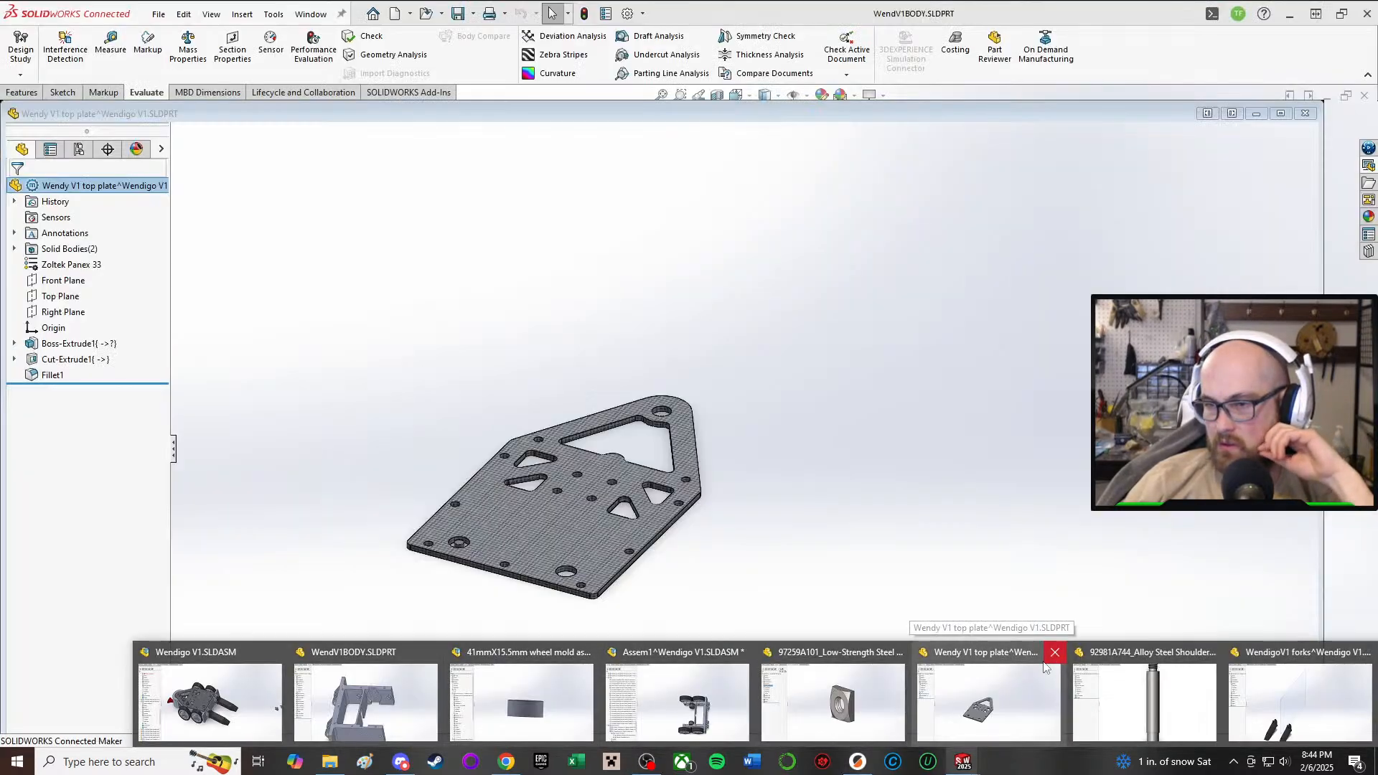
{"action": "left_click", "coordinate": [1055, 653]}
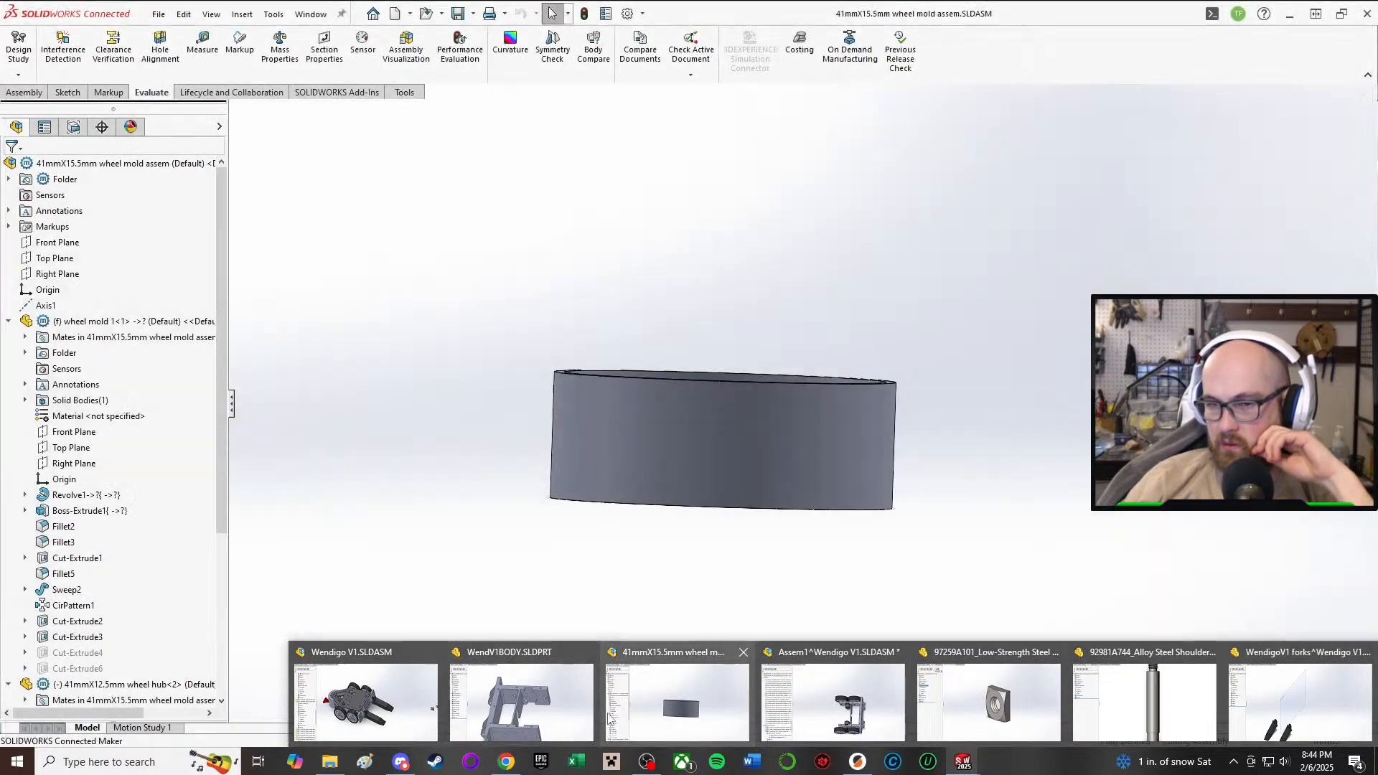
{"action": "left_click", "coordinate": [468, 702]}
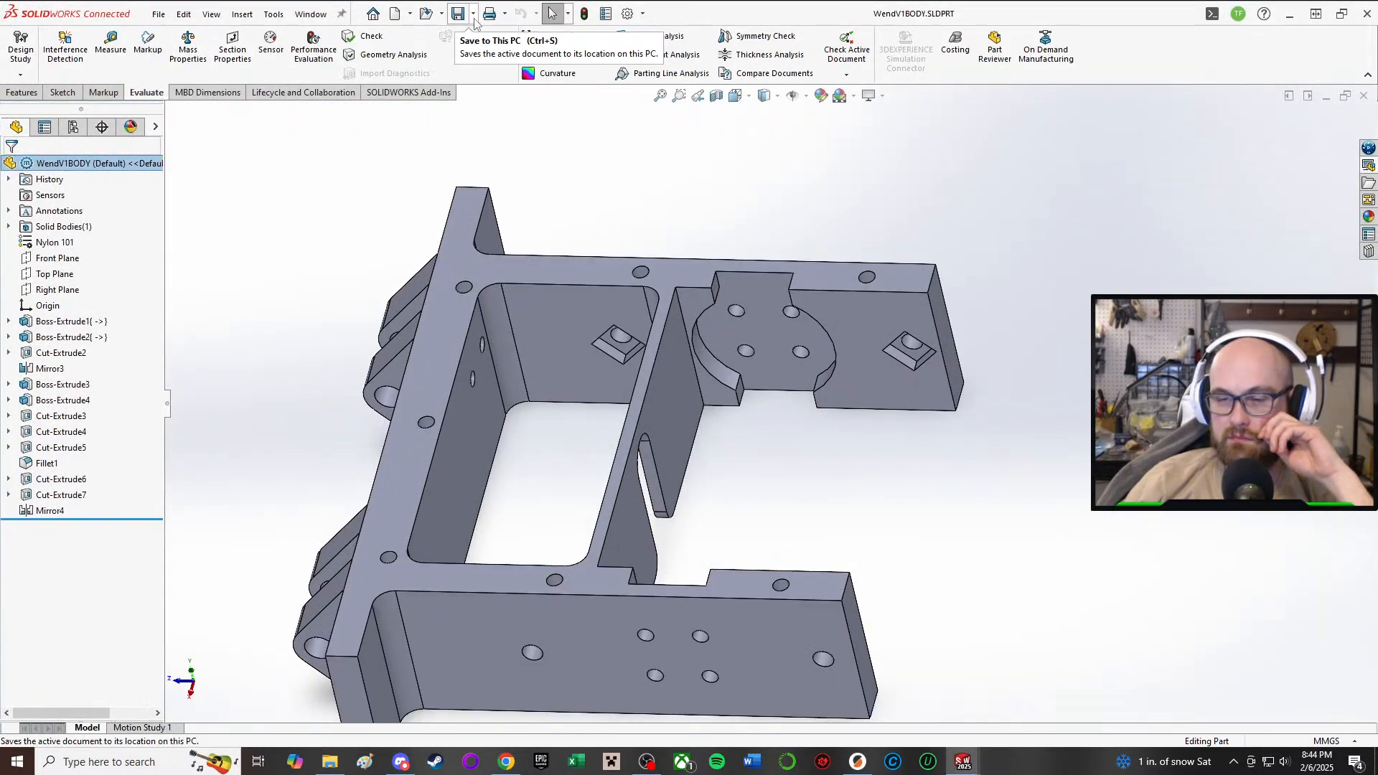
- Export the WendV1BODY part as an STL file named WendV1BODY into the wENDIGO folder
{"action": "mouse_move", "coordinate": [327, 762]}
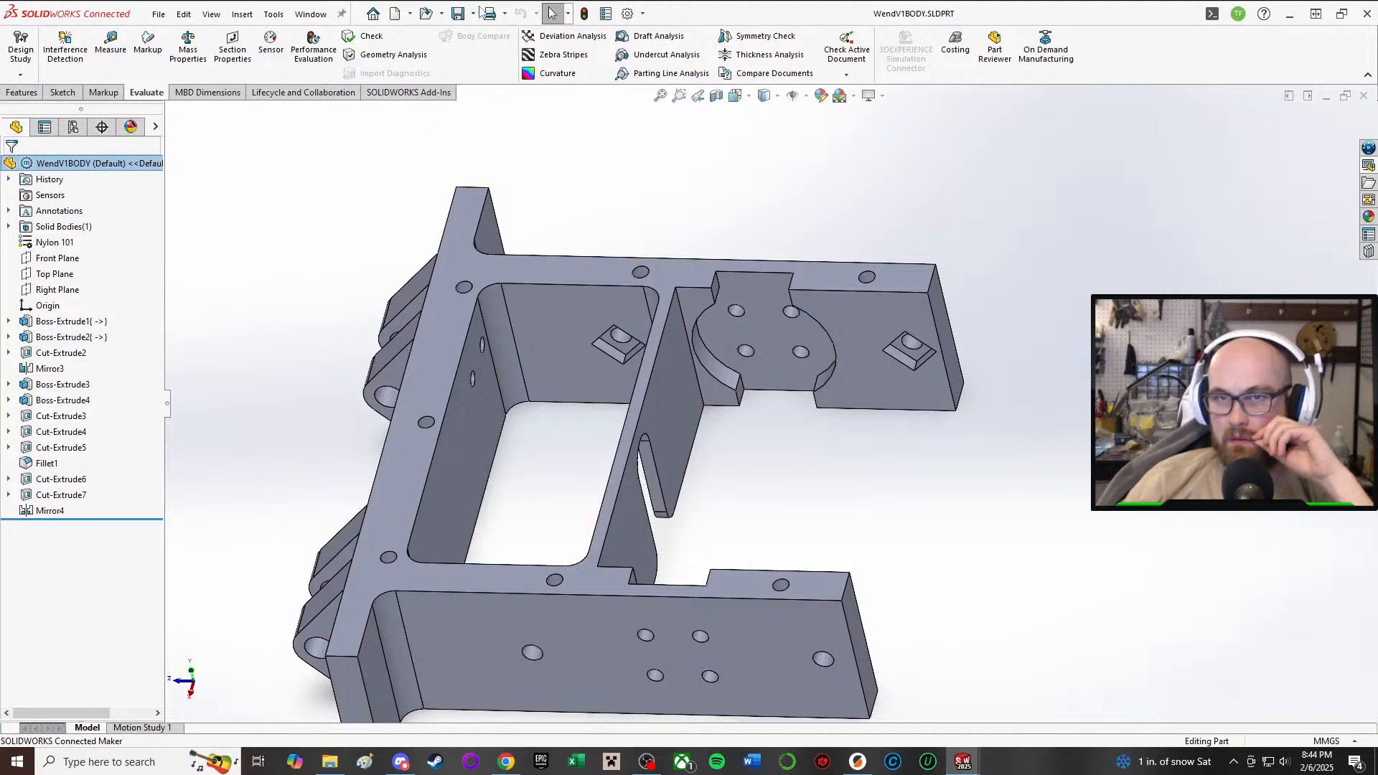
{"action": "left_click", "coordinate": [473, 13]}
{"action": "left_click", "coordinate": [480, 69]}
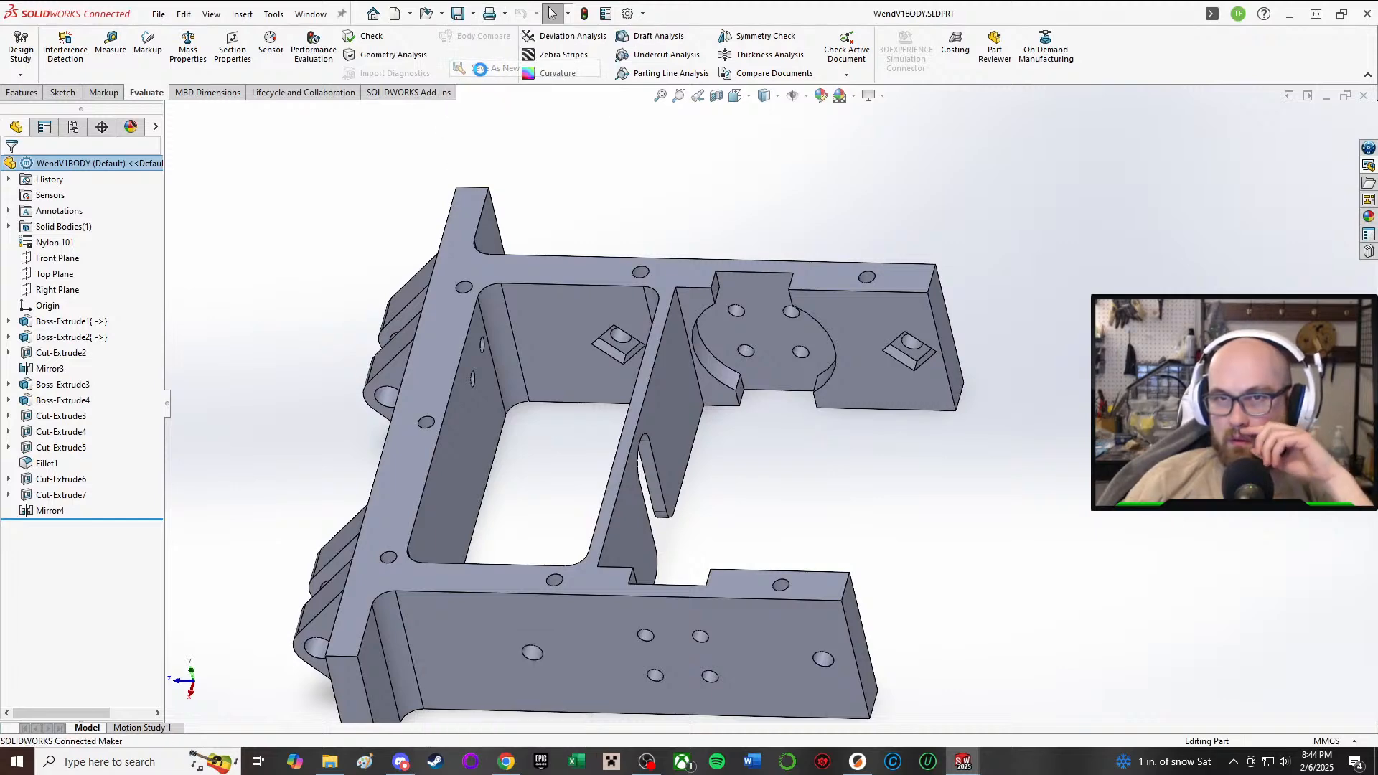
{"action": "left_click", "coordinate": [607, 457]}
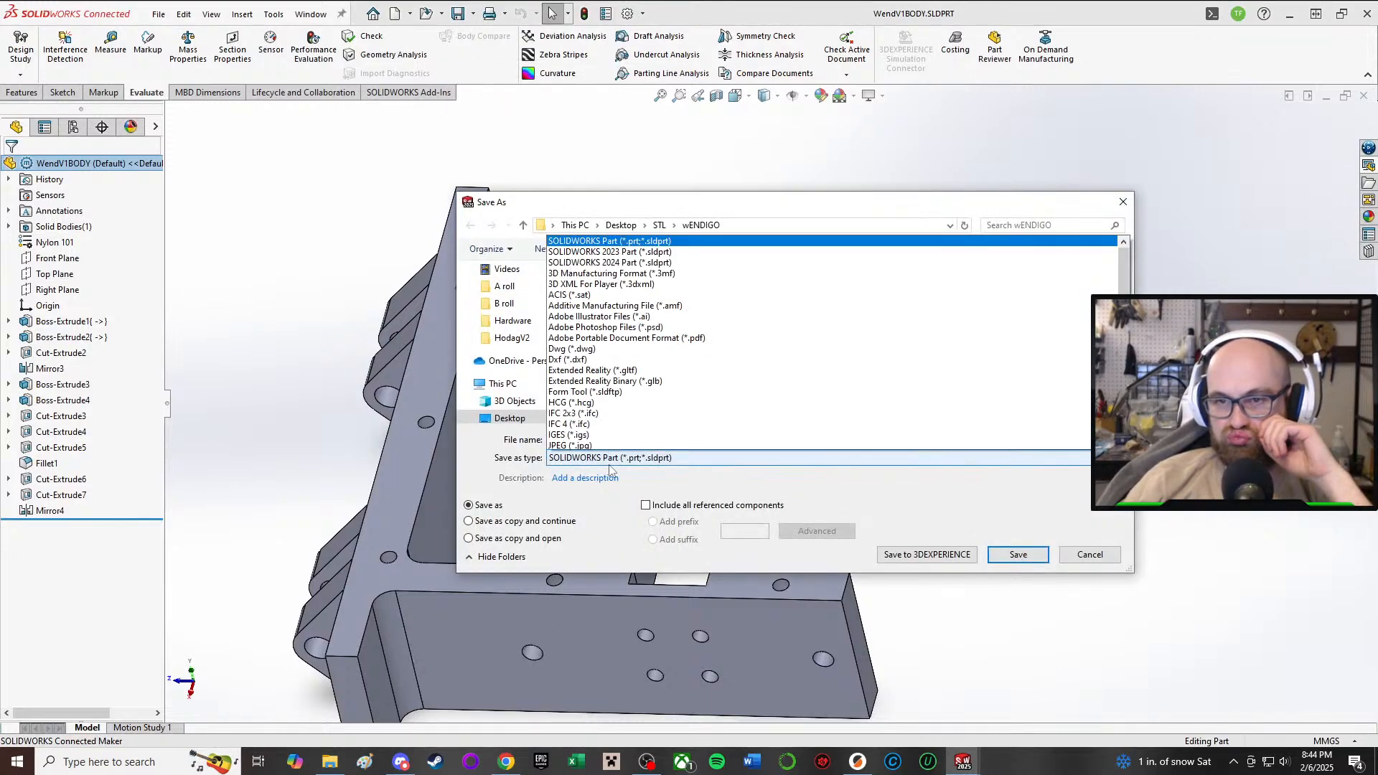
{"action": "scroll", "coordinate": [642, 379], "scroll_direction": "down", "scroll_amount": 2}
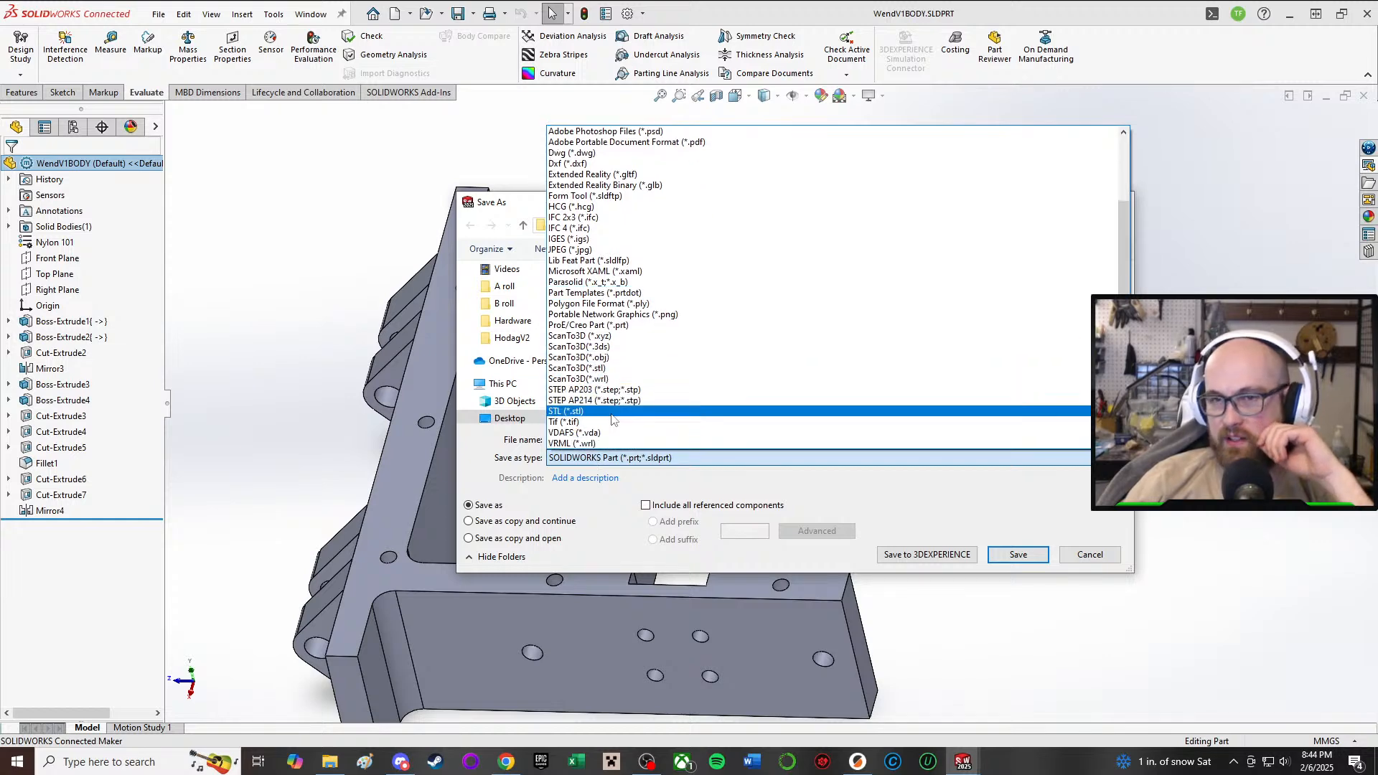
{"action": "left_click", "coordinate": [586, 412]}
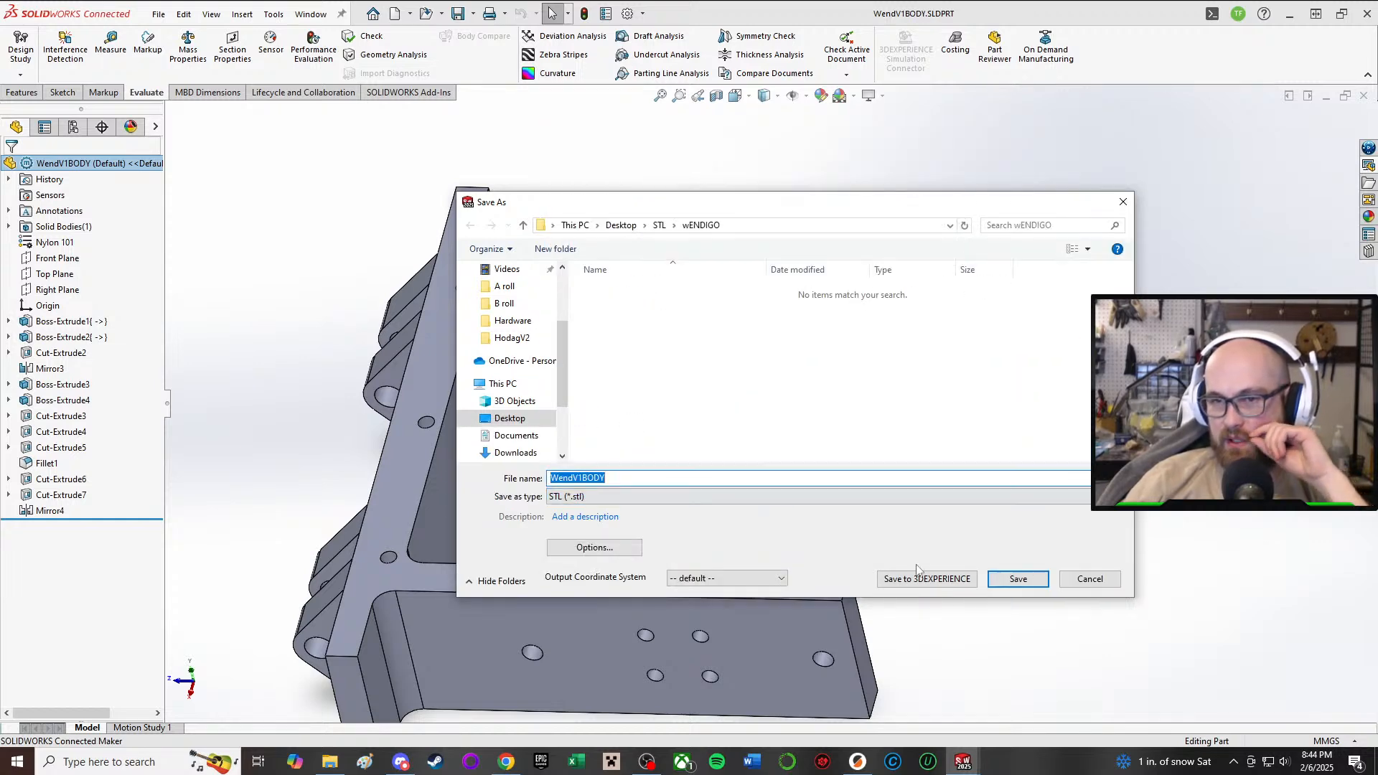
{"action": "left_click", "coordinate": [1016, 581]}
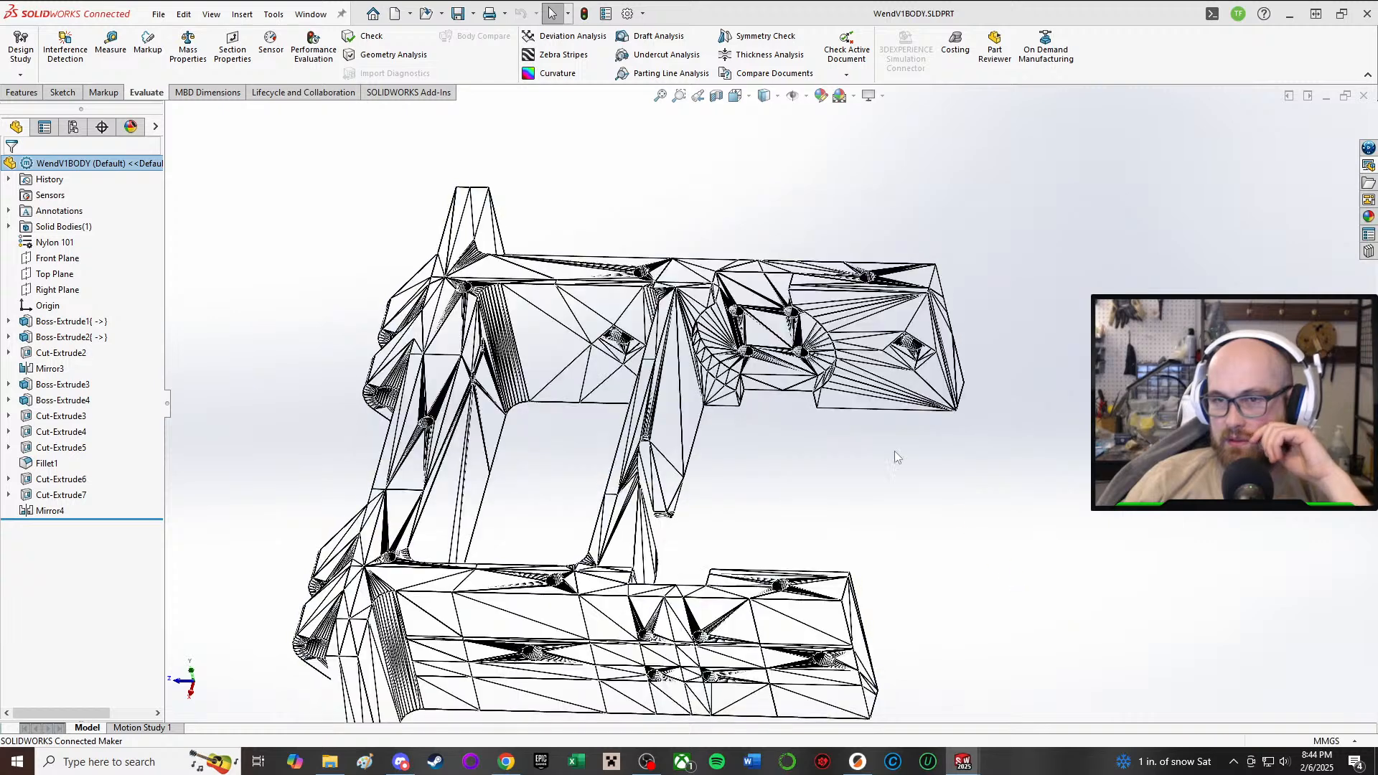
{"action": "left_click", "coordinate": [715, 400]}
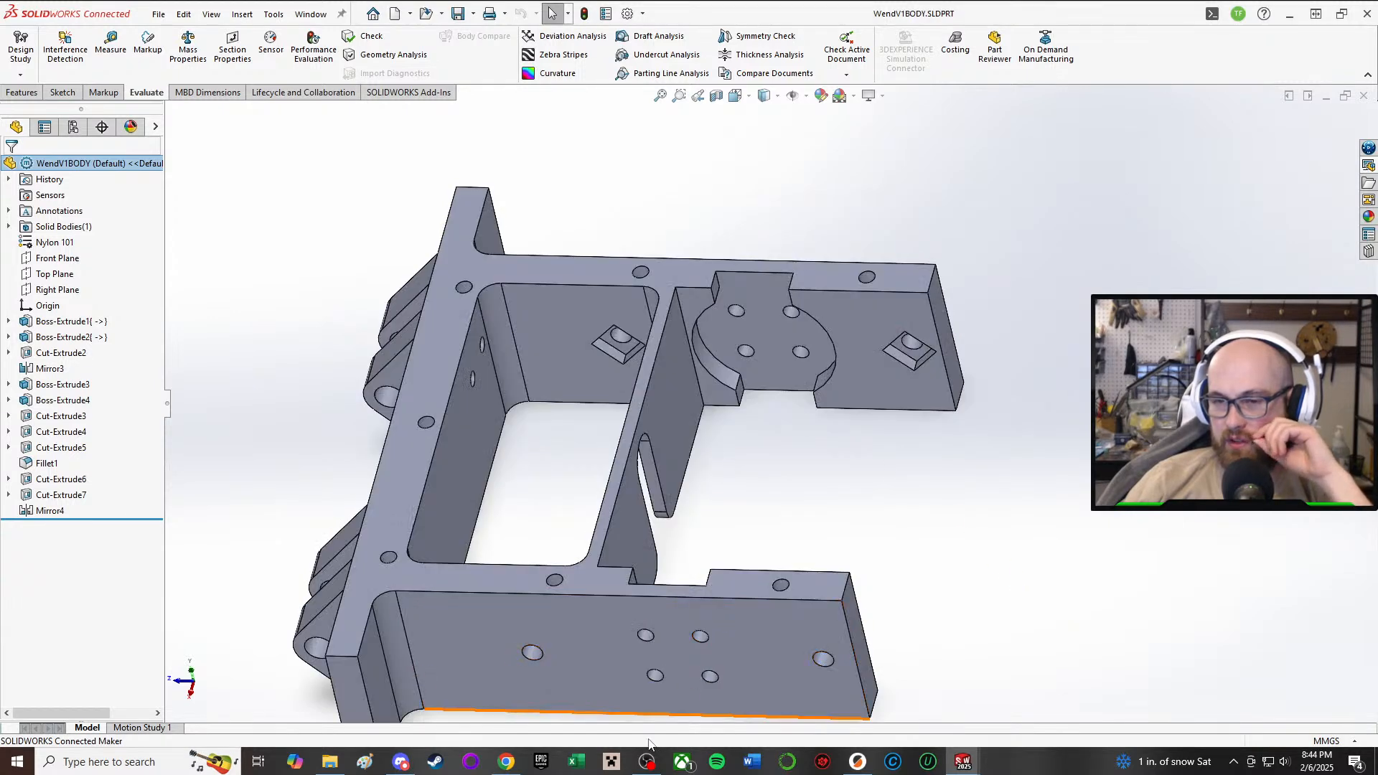
- Switch to PrusaSlicer, load WendV1BODY.STL onto the print bed and lay the body flat on one face
{"action": "left_click", "coordinate": [859, 764]}
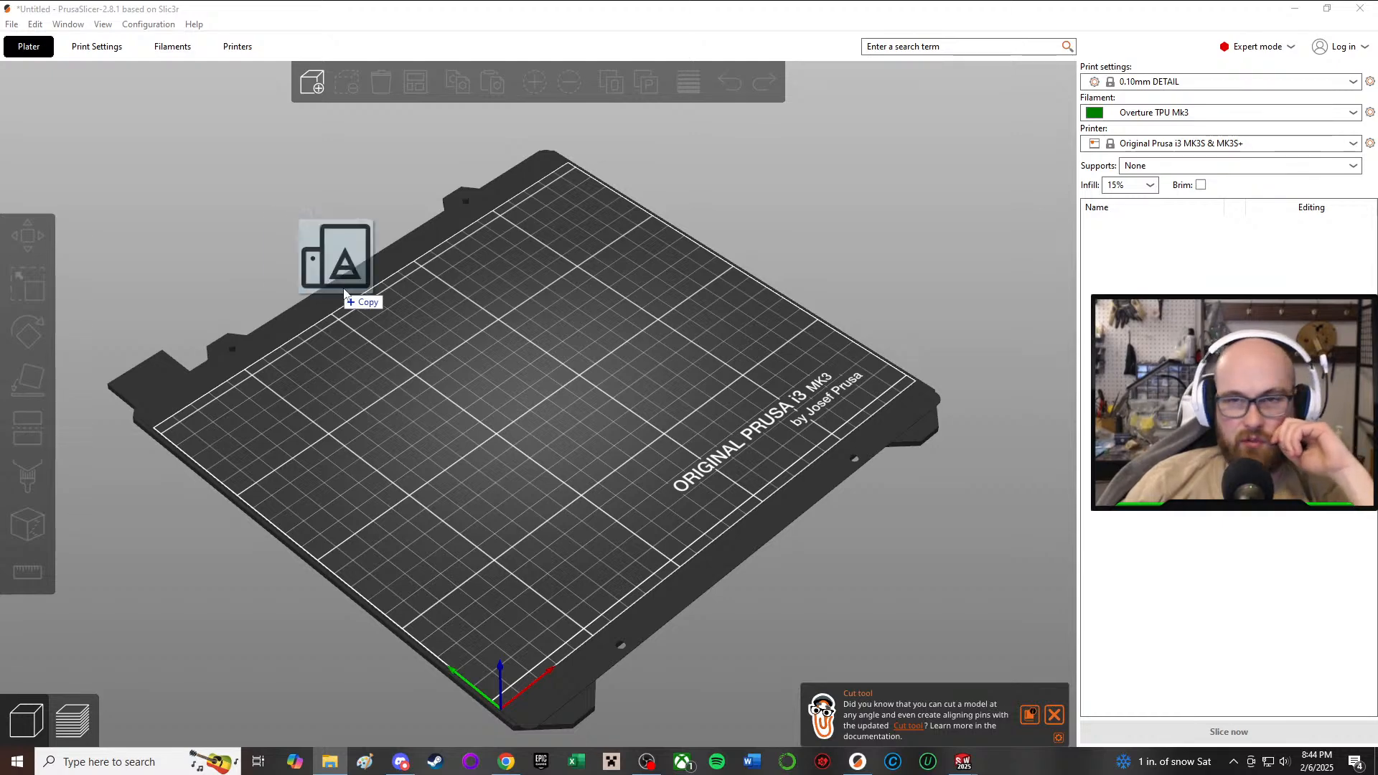
{"action": "left_click_drag", "start_coordinate": [330, 259], "coordinate": [549, 383]}
{"action": "left_click_drag", "start_coordinate": [324, 422], "coordinate": [420, 386]}
{"action": "left_click", "coordinate": [30, 391]}
{"action": "left_click", "coordinate": [477, 310]}
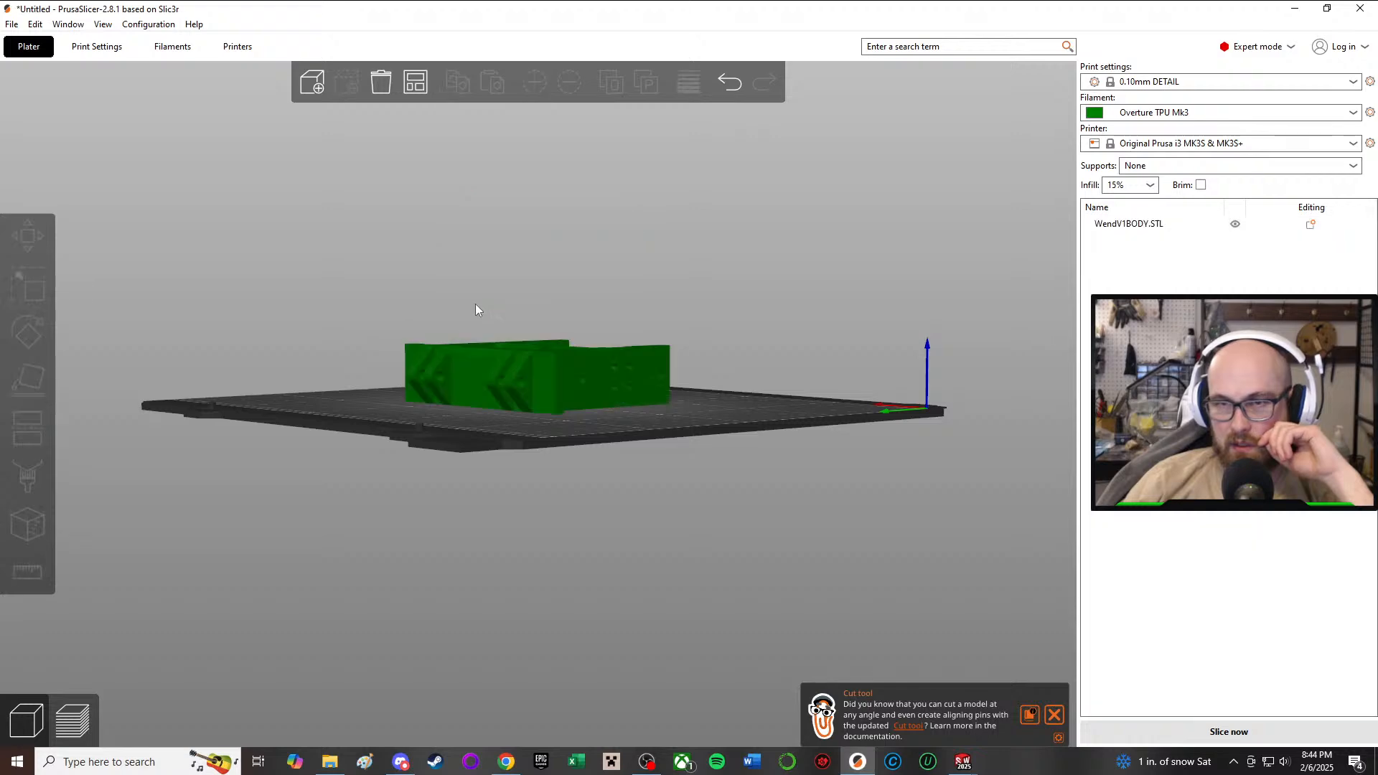
{"action": "left_click_drag", "start_coordinate": [917, 388], "coordinate": [875, 448]}
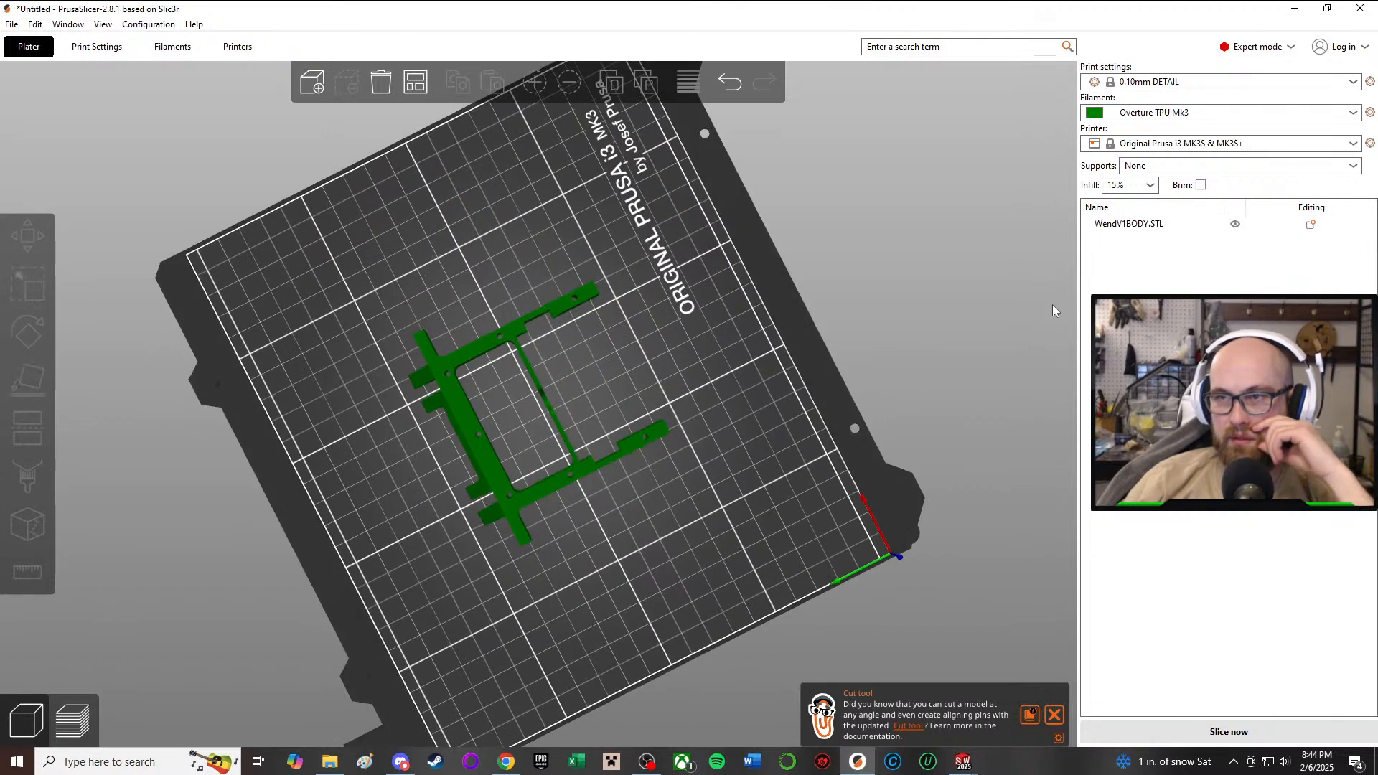
- Set the horizontal shells to 10 top and 9 bottom solid layers in the print settings
{"action": "left_click", "coordinate": [1158, 186]}
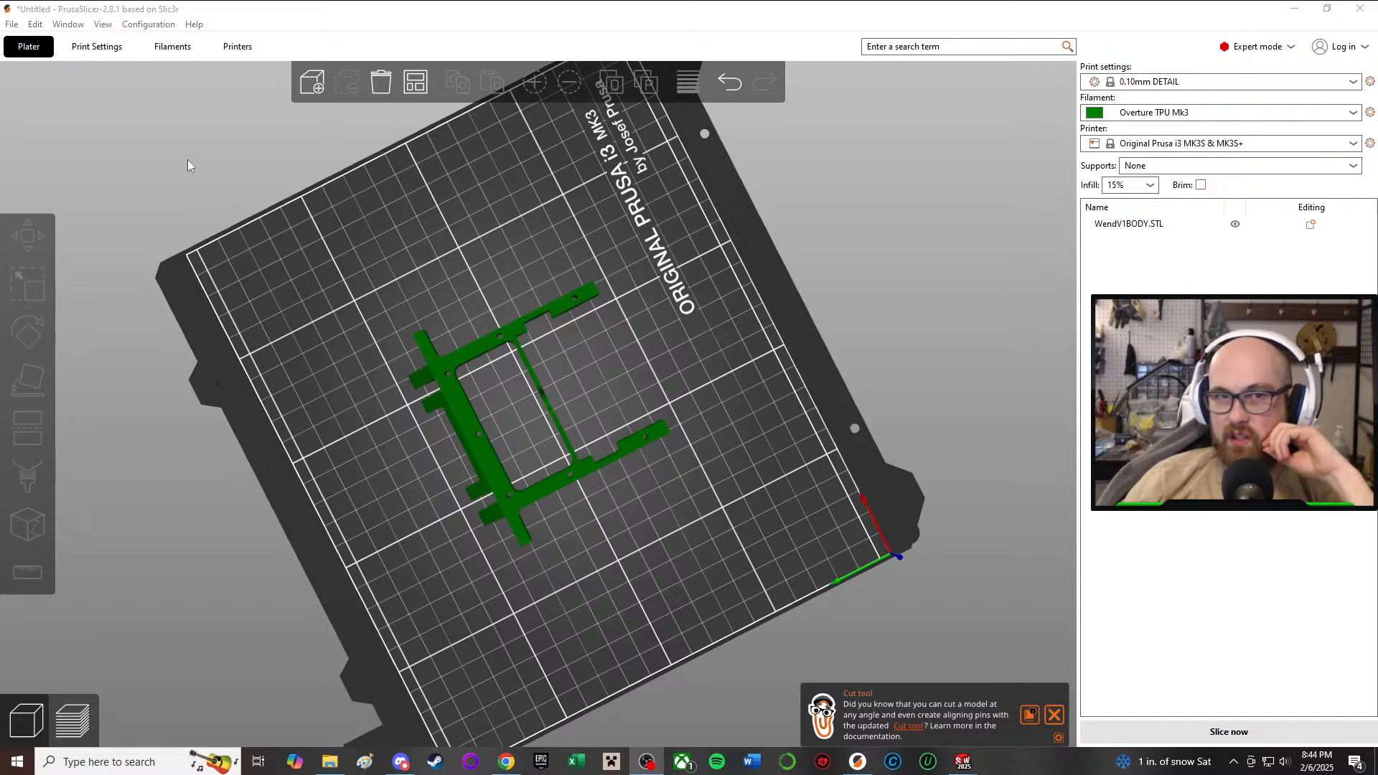
{"action": "left_click", "coordinate": [96, 49]}
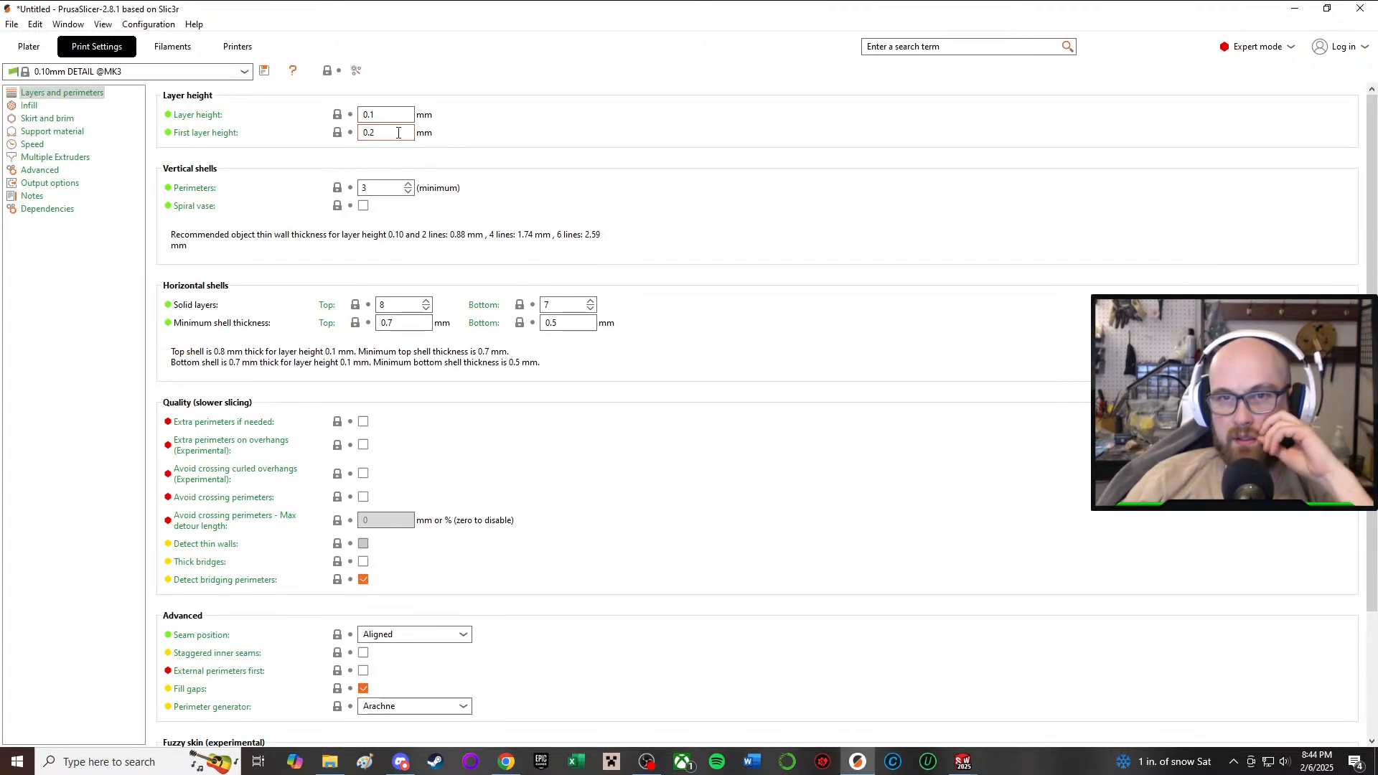
{"action": "double_click", "coordinate": [591, 302]}
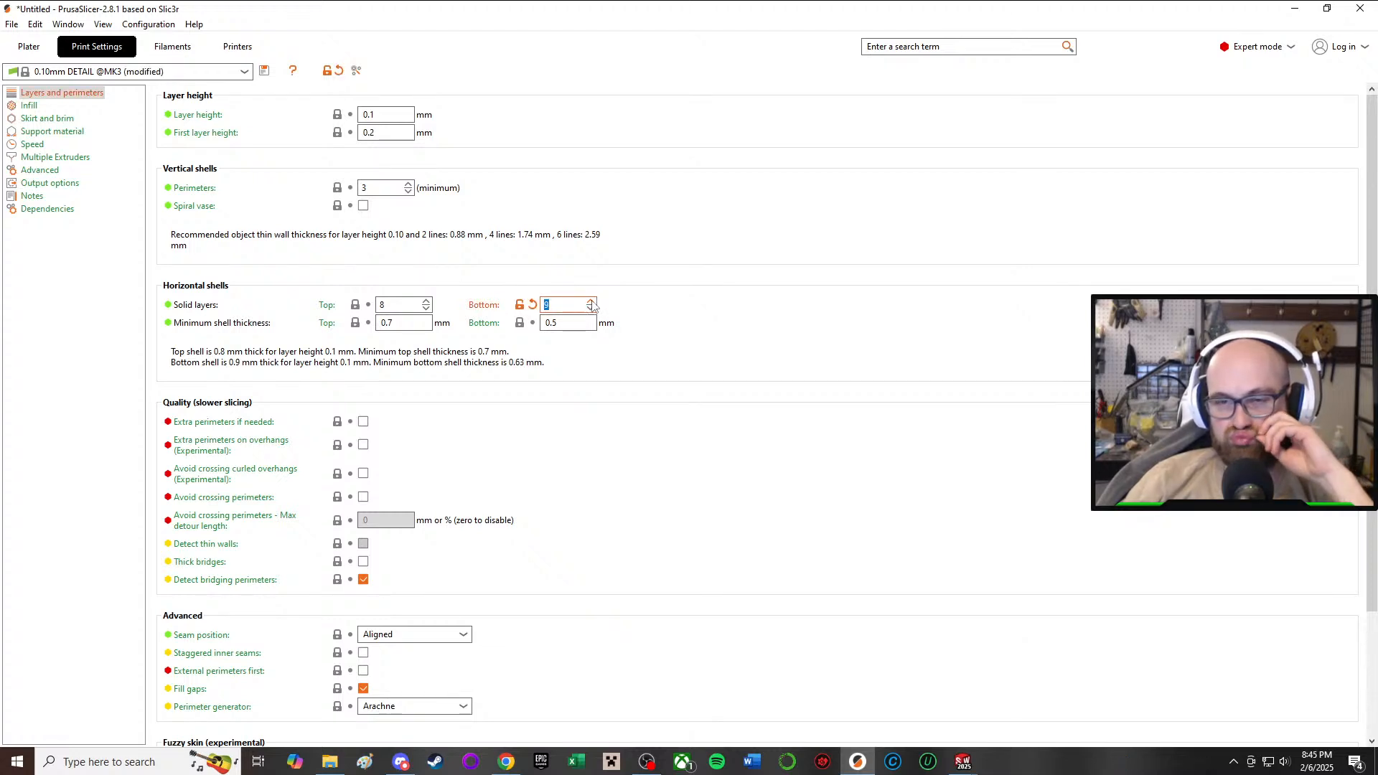
{"action": "double_click", "coordinate": [426, 302]}
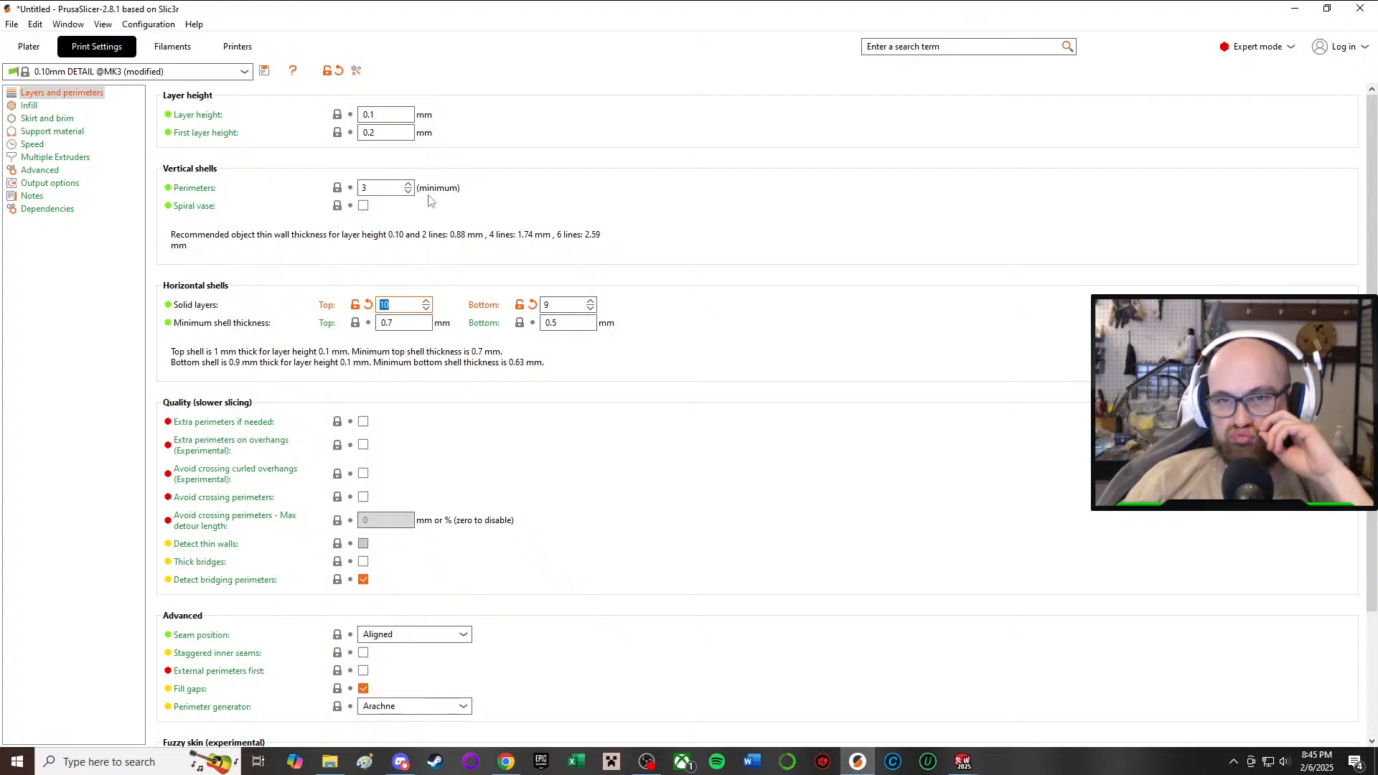
{"action": "left_click", "coordinate": [963, 762]}
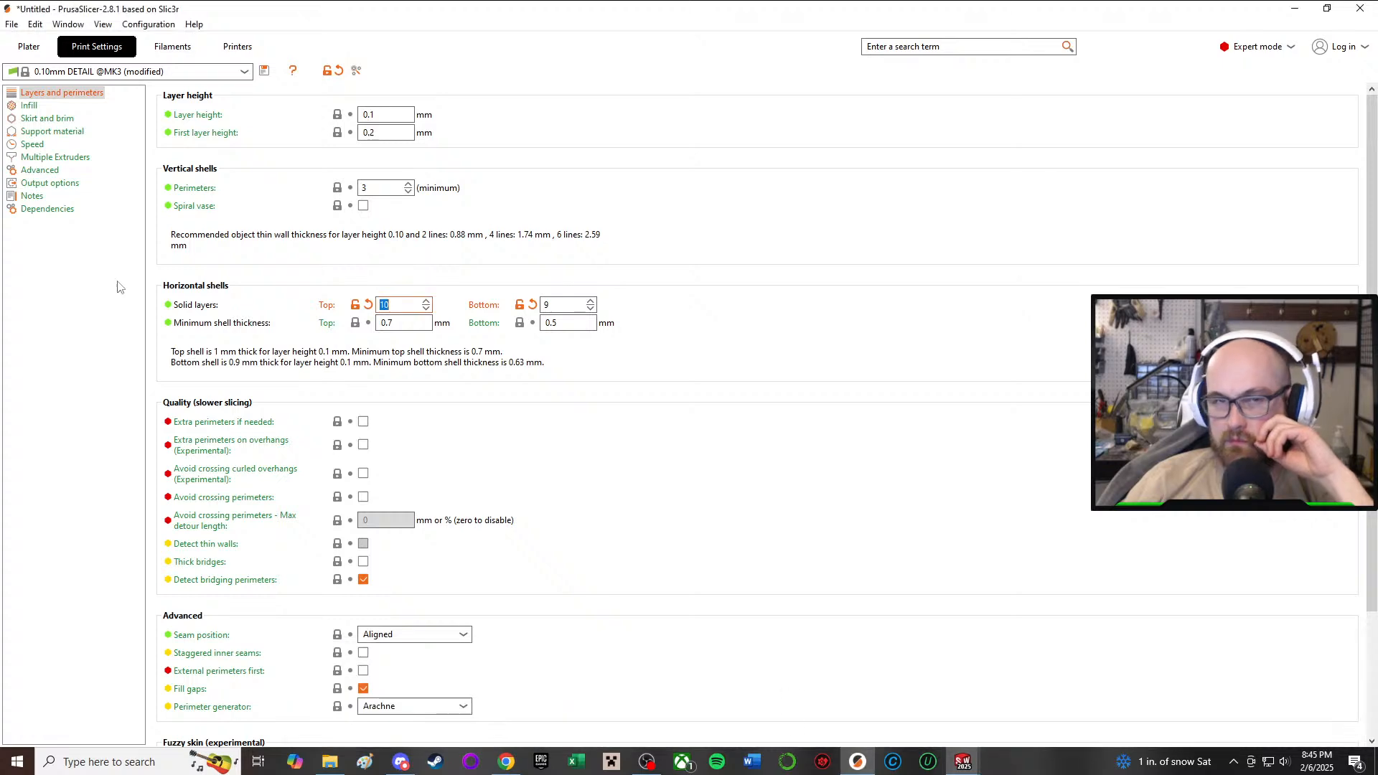
- Slice the WendV1BODY model with the modified 0.10mm DETAIL print profile
{"action": "left_click", "coordinate": [28, 46]}
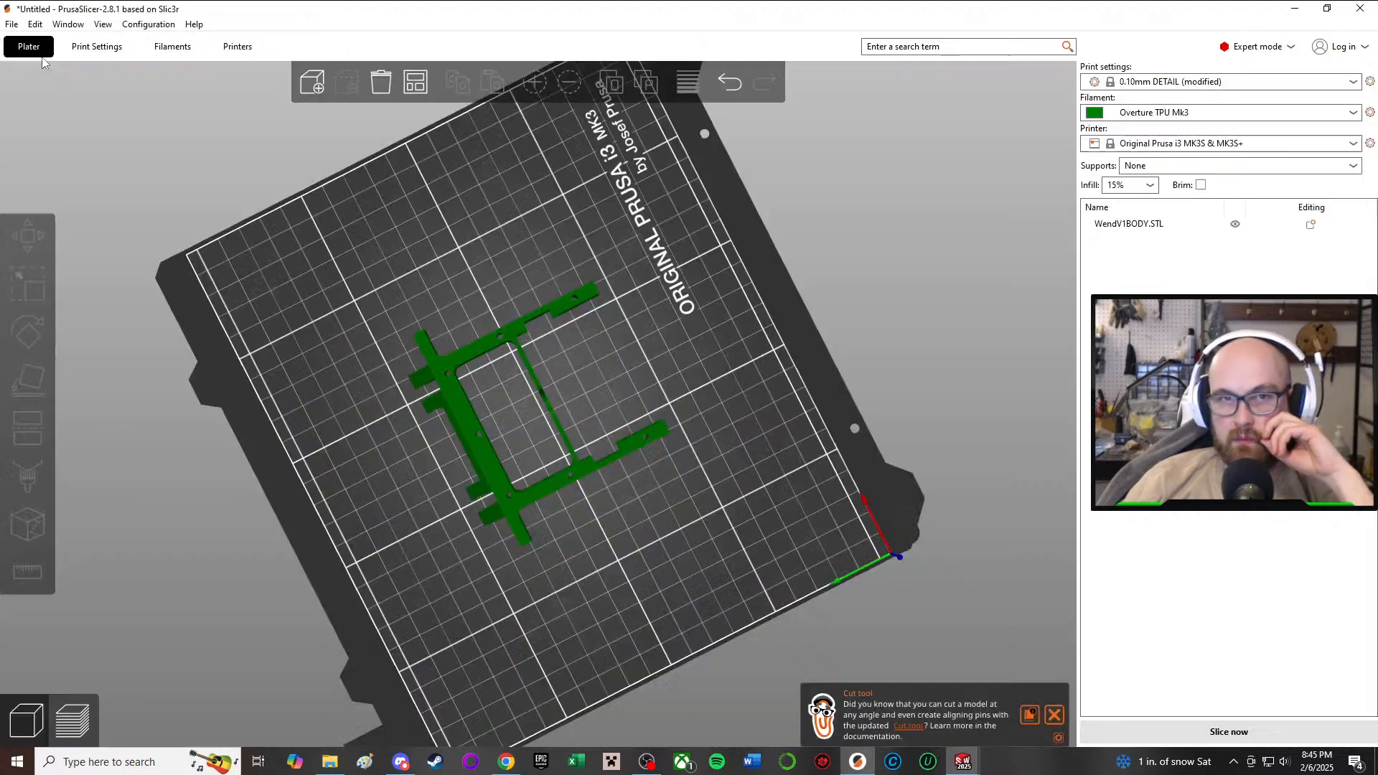
{"action": "left_click", "coordinate": [1198, 735]}
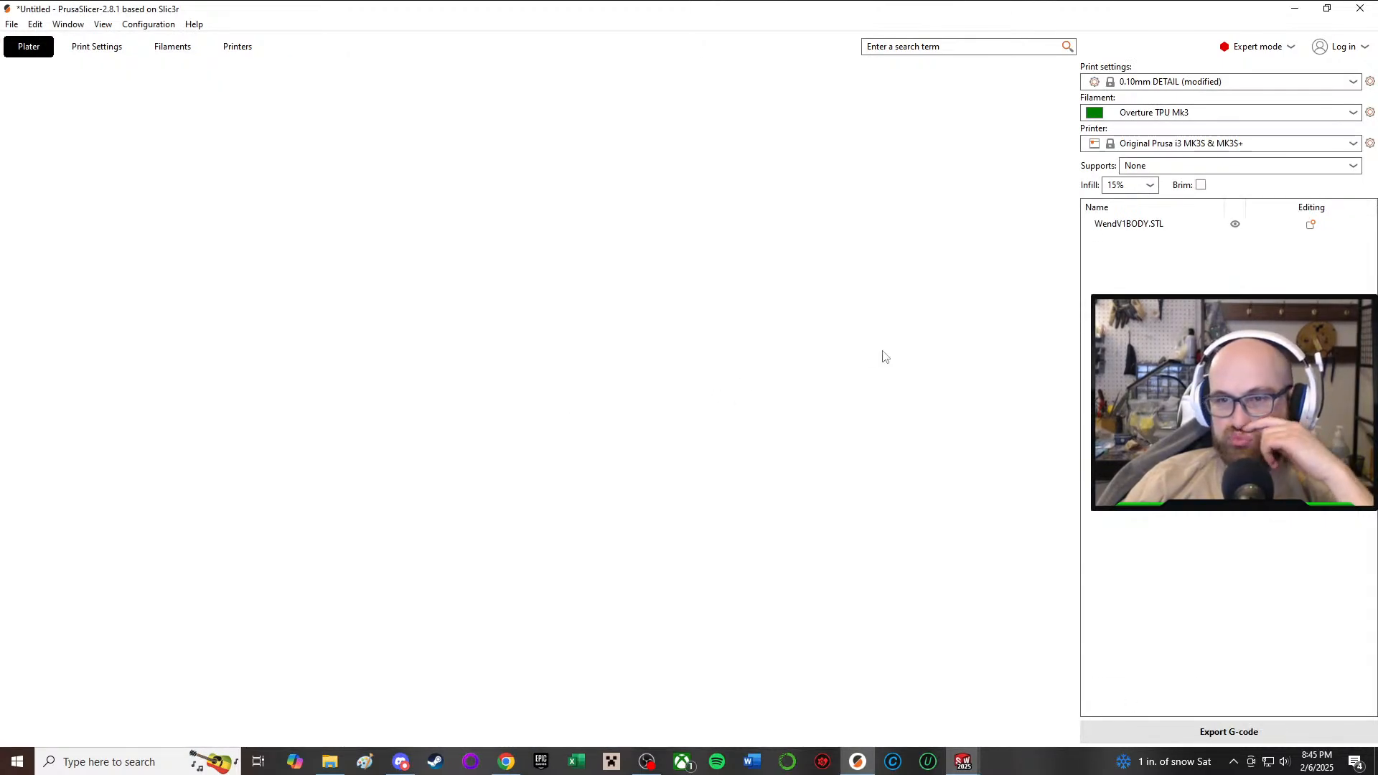
{"action": "scroll", "coordinate": [733, 506], "scroll_direction": "up", "scroll_amount": 5}
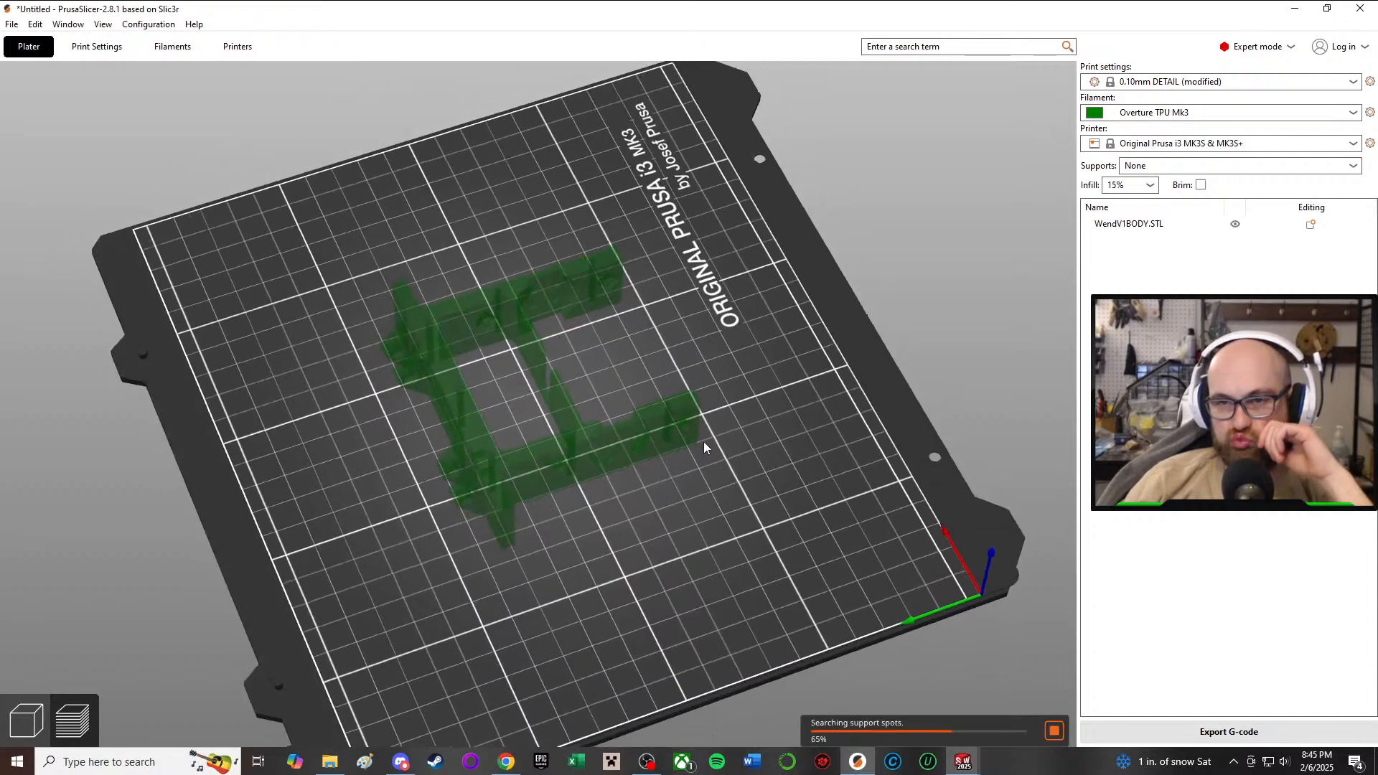
{"action": "key", "text": "1"}
{"action": "key", "text": "0"}
{"action": "key", "text": "z"}
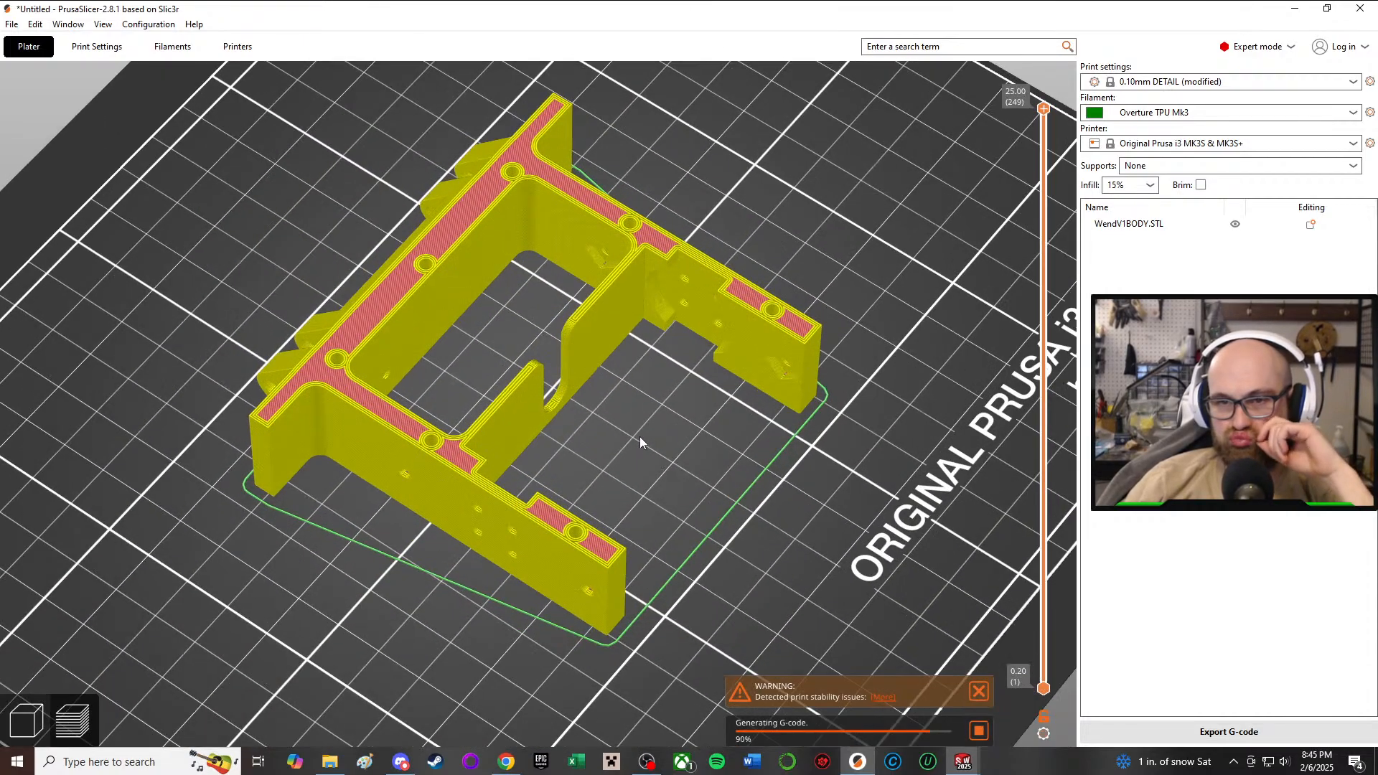
- Examine the sliced preview of the body from below and above, checking the first layer, walls and top layer
{"action": "left_click_drag", "start_coordinate": [639, 437], "coordinate": [519, 231]}
{"action": "scroll", "coordinate": [439, 427], "scroll_direction": "up", "scroll_amount": 2}
{"action": "mouse_move", "coordinate": [962, 762]}
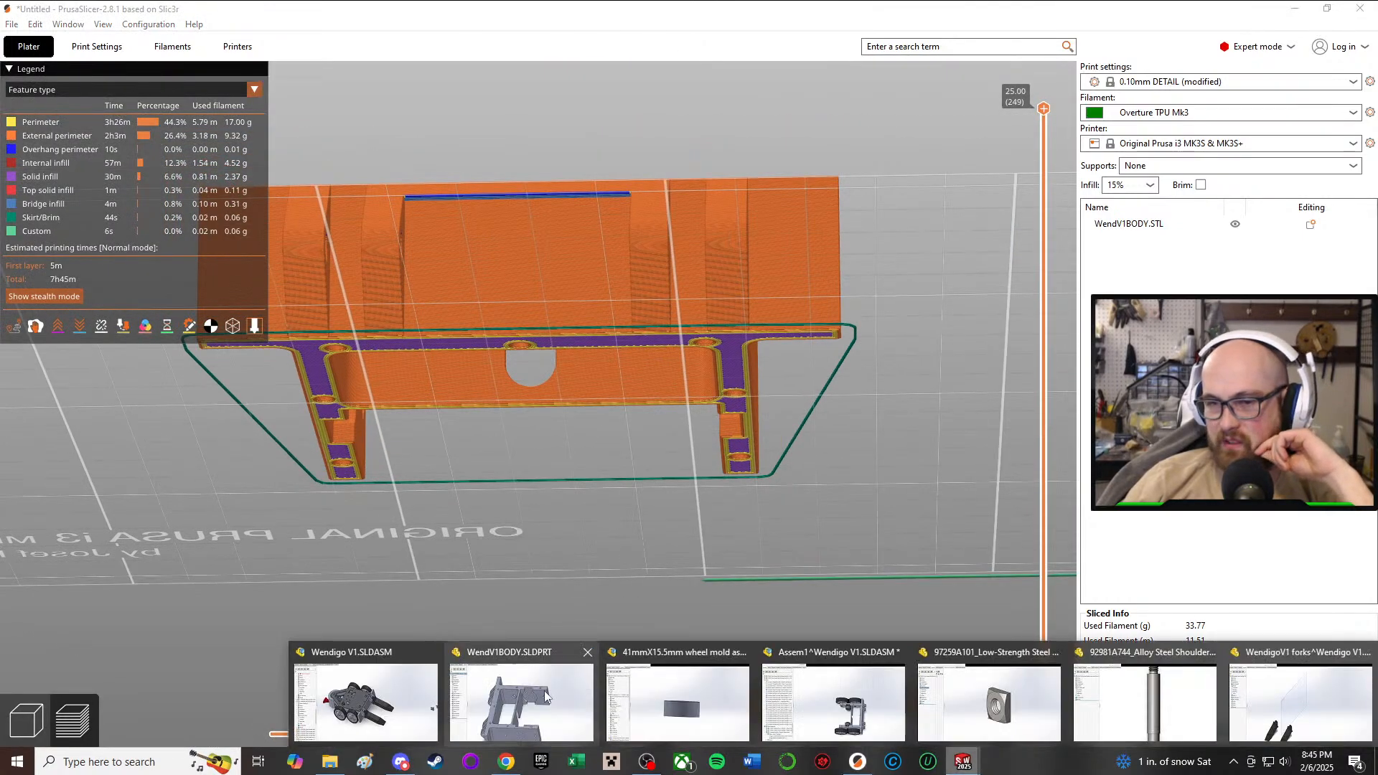
{"action": "left_click", "coordinate": [544, 697]}
{"action": "key", "text": "alt+Tab"}
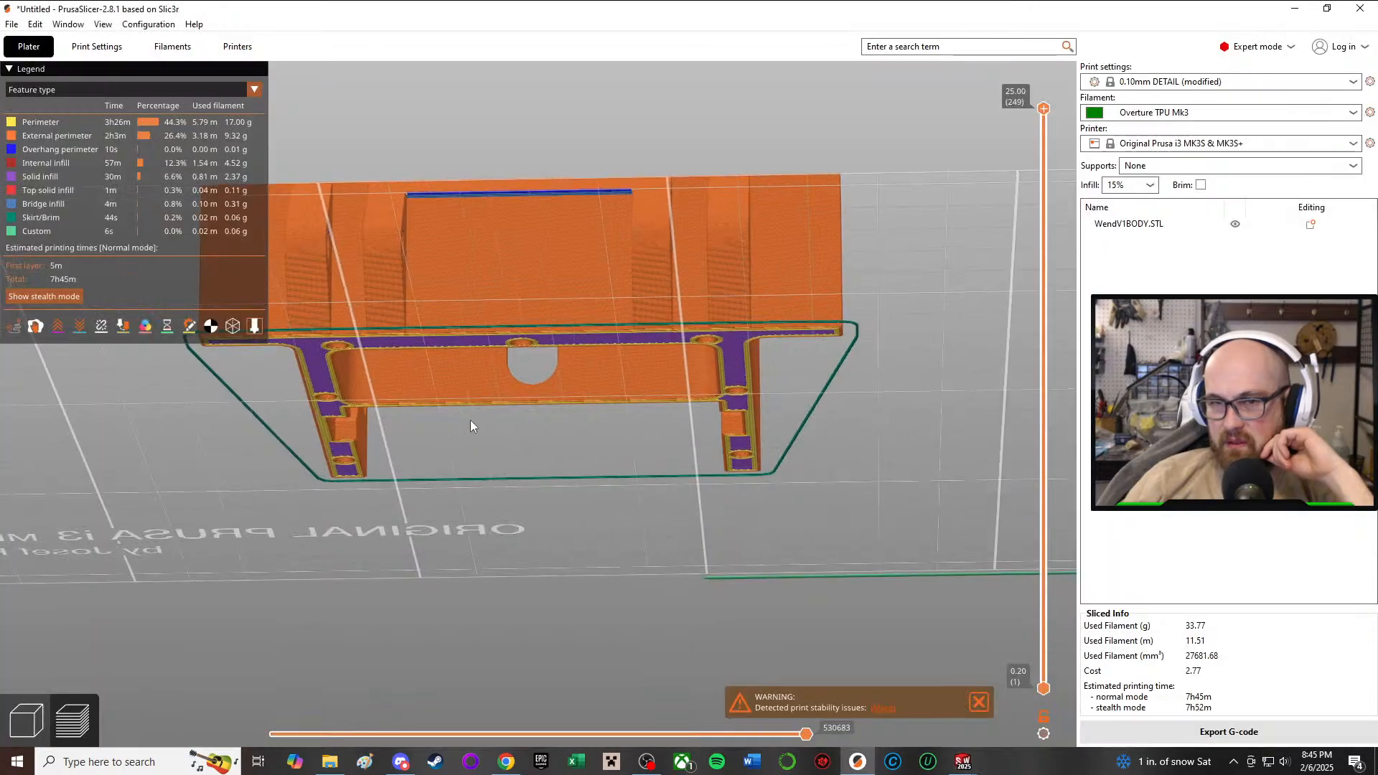
{"action": "left_click_drag", "start_coordinate": [533, 275], "coordinate": [567, 227]}
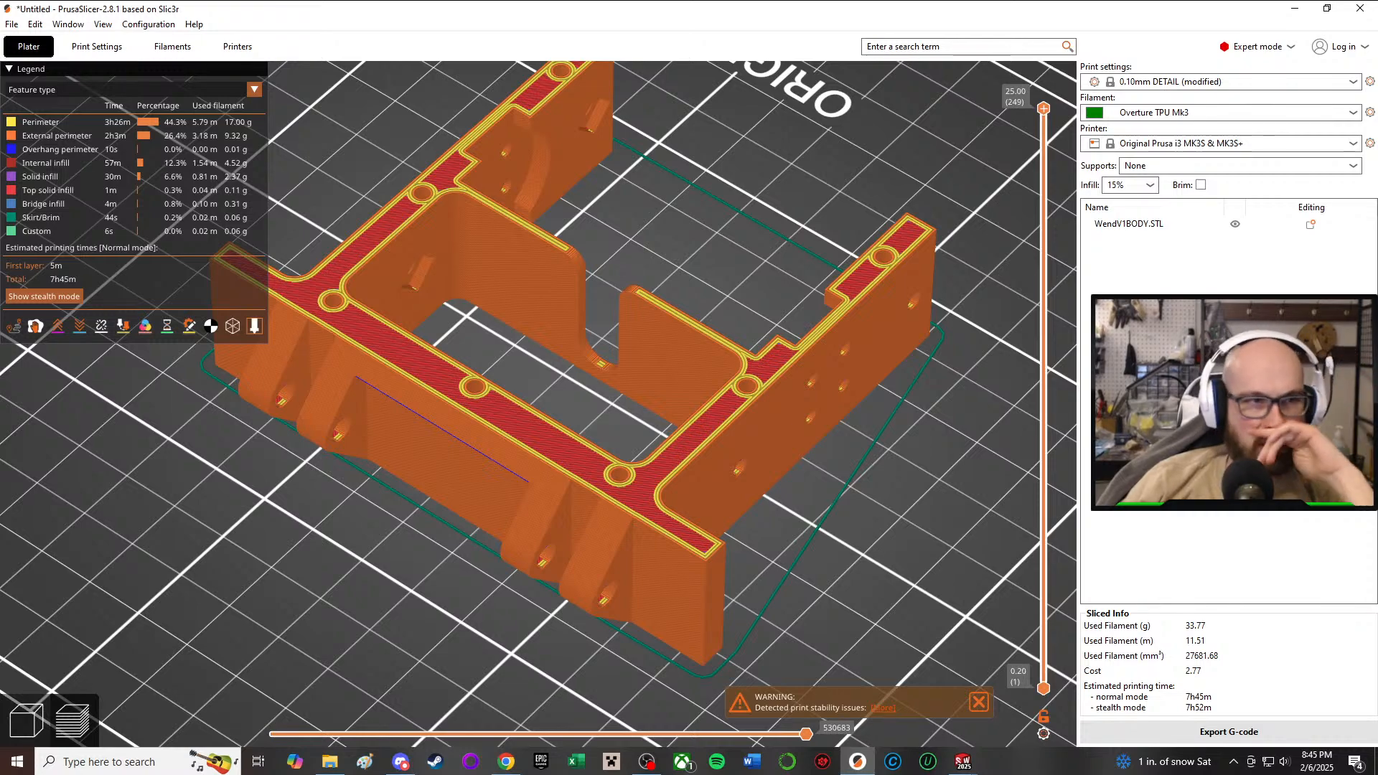
{"action": "mouse_move", "coordinate": [1043, 108]}
{"action": "left_mouse_down"}
{"action": "mouse_move", "coordinate": [1030, 682]}
{"action": "mouse_move", "coordinate": [1034, 97]}
{"action": "left_mouse_up"}
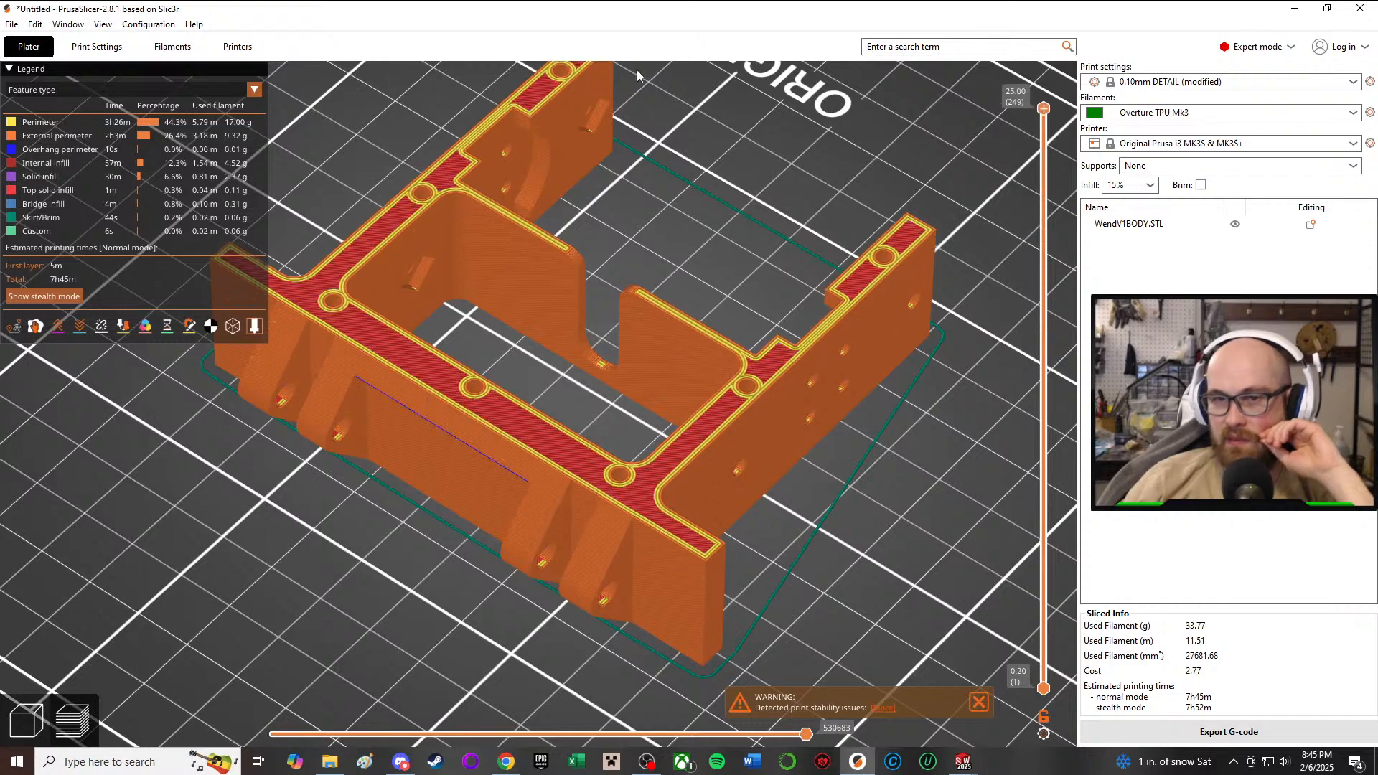
- Increase the minimum number of perimeters in the print settings and slice the body again
{"action": "left_click", "coordinate": [65, 47]}
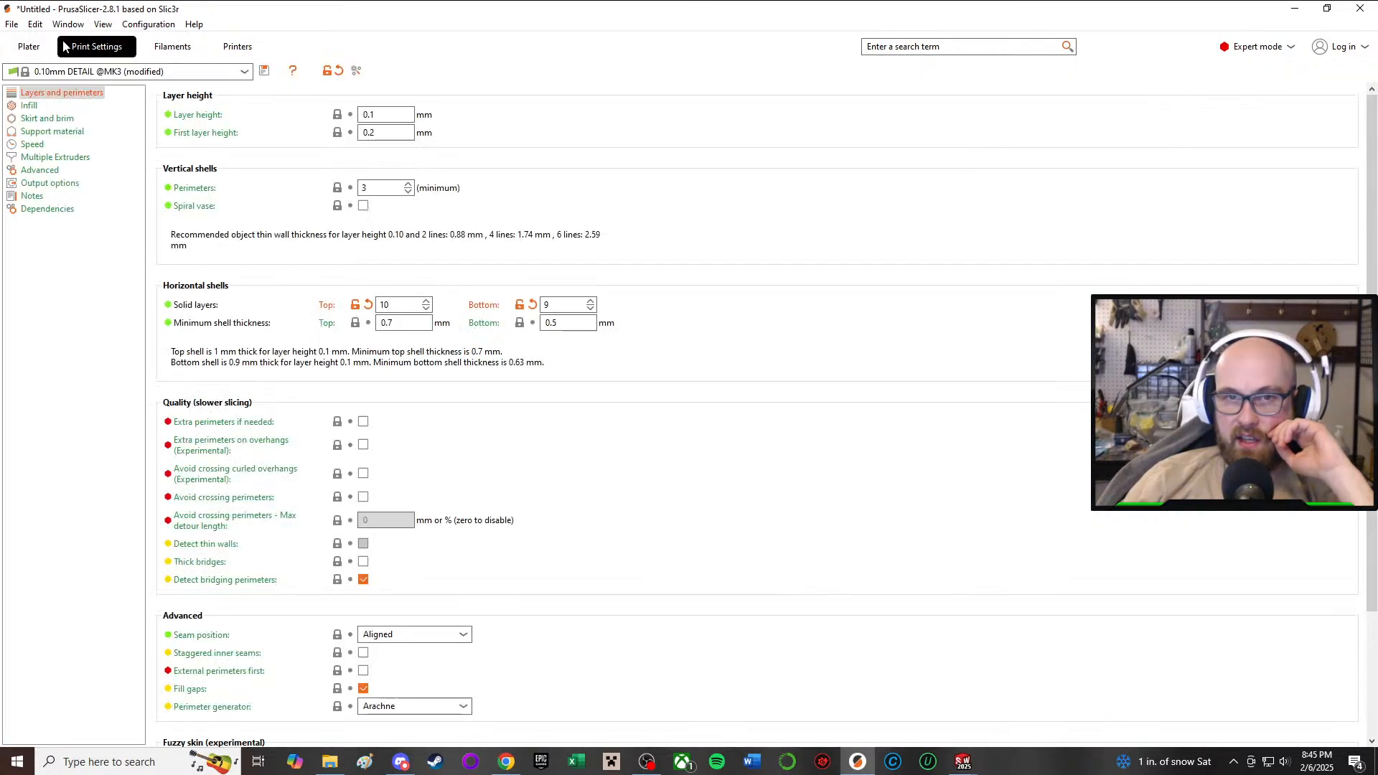
{"action": "left_click", "coordinate": [407, 191]}
{"action": "left_click", "coordinate": [408, 185]}
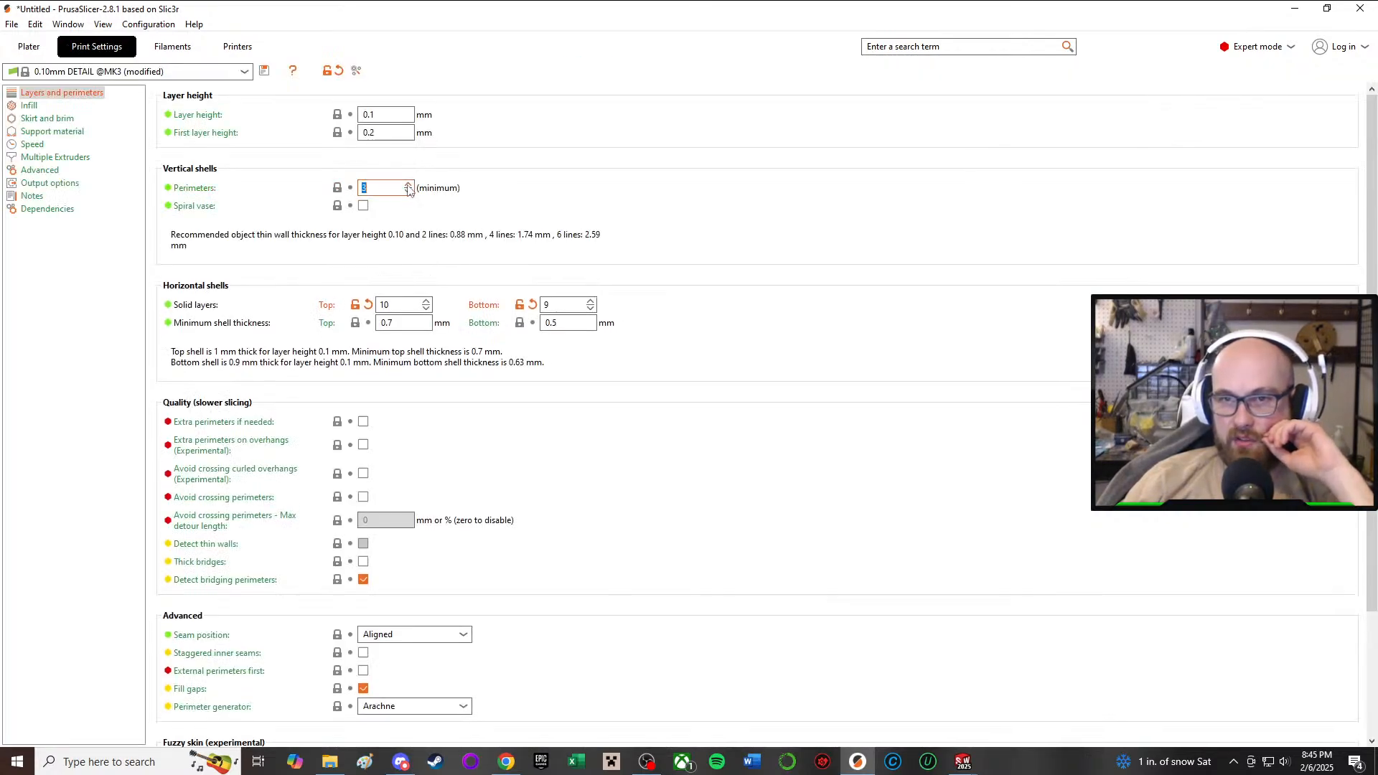
{"action": "left_click", "coordinate": [28, 46]}
{"action": "left_click", "coordinate": [1269, 733]}
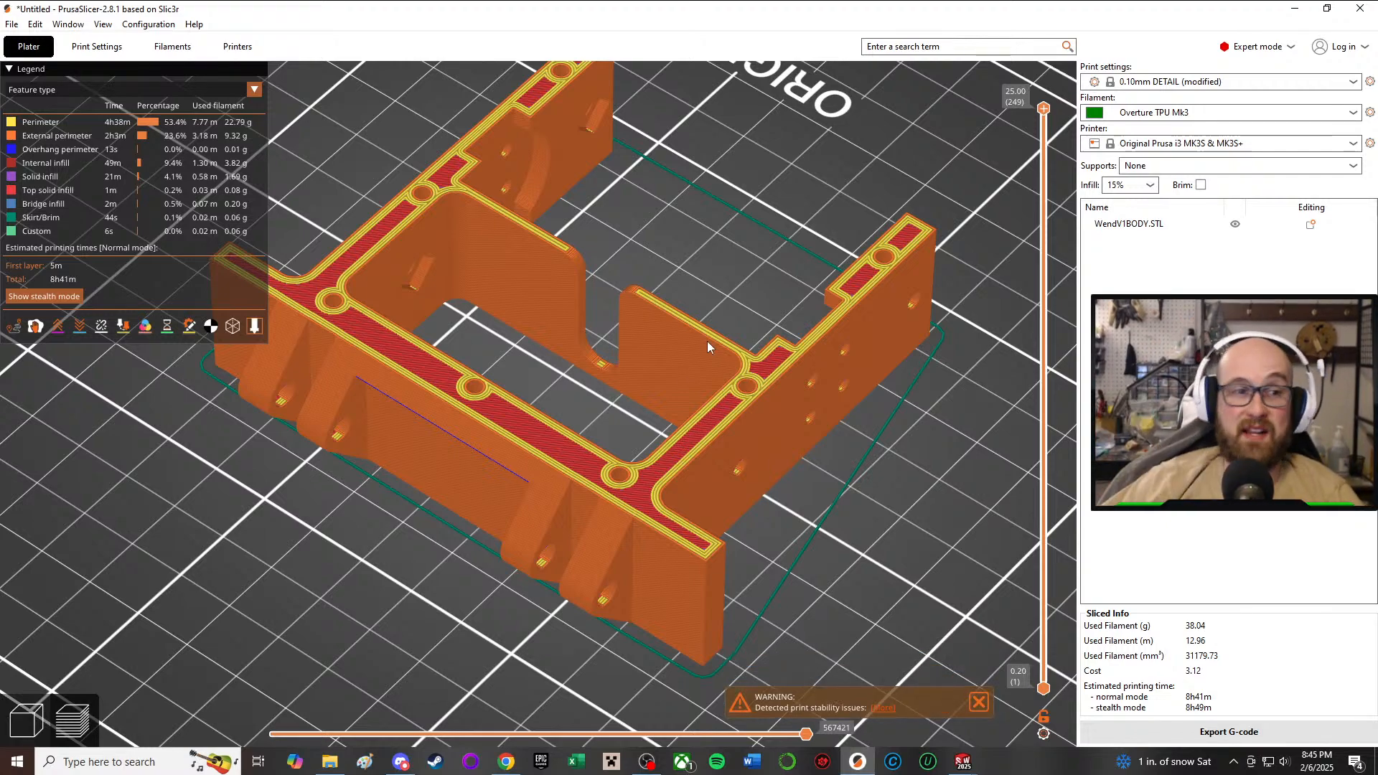
- Examine the resliced body from several angles, including its perimeters, screw holes, nut pockets and round motor recess
{"action": "middle_click_drag", "start_coordinate": [655, 359], "coordinate": [670, 189]}
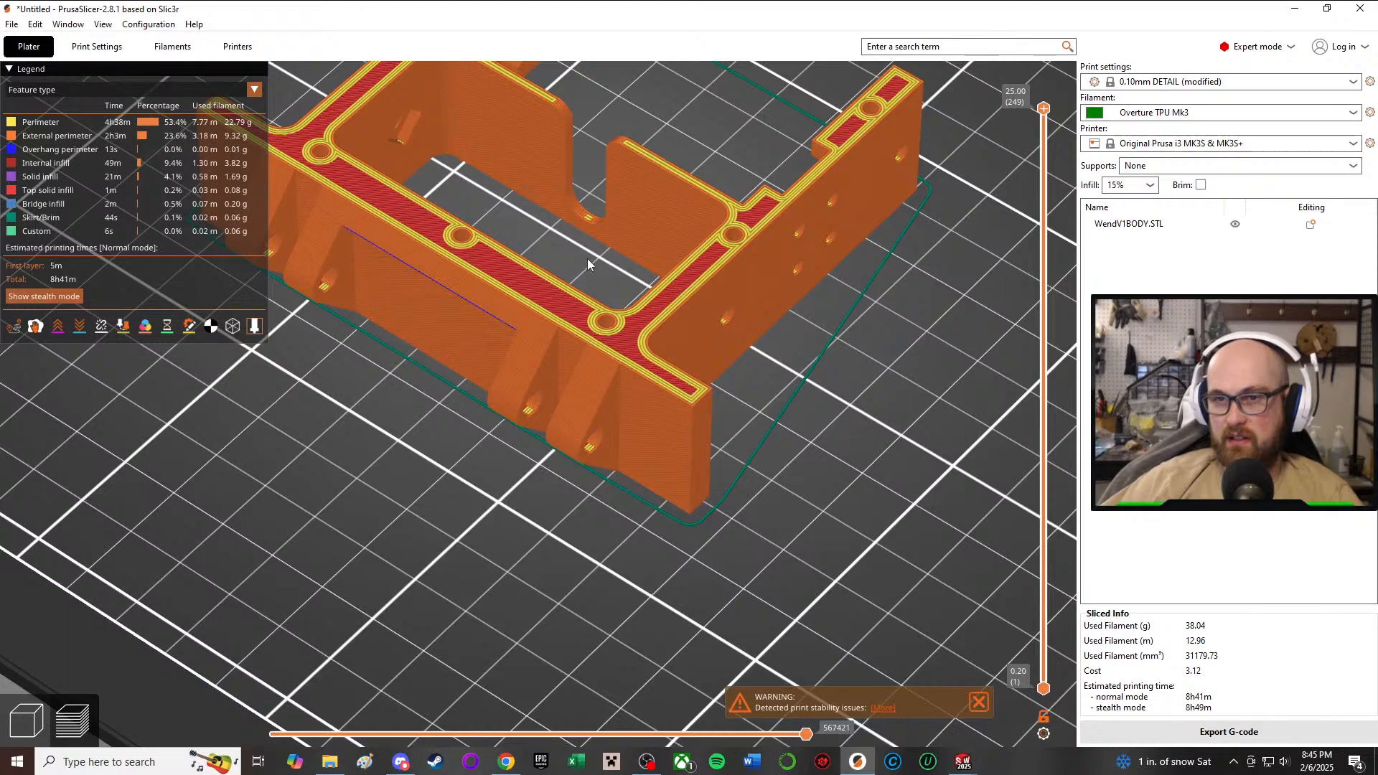
{"action": "left_click_drag", "start_coordinate": [587, 260], "coordinate": [572, 377]}
{"action": "left_click_drag", "start_coordinate": [510, 418], "coordinate": [814, 309]}
{"action": "left_click_drag", "start_coordinate": [850, 250], "coordinate": [668, 500]}
{"action": "scroll", "coordinate": [668, 499], "scroll_direction": "up", "scroll_amount": 4}
{"action": "scroll", "coordinate": [772, 496], "scroll_direction": "up", "scroll_amount": 4}
{"action": "scroll", "coordinate": [777, 536], "scroll_direction": "down", "scroll_amount": 4}
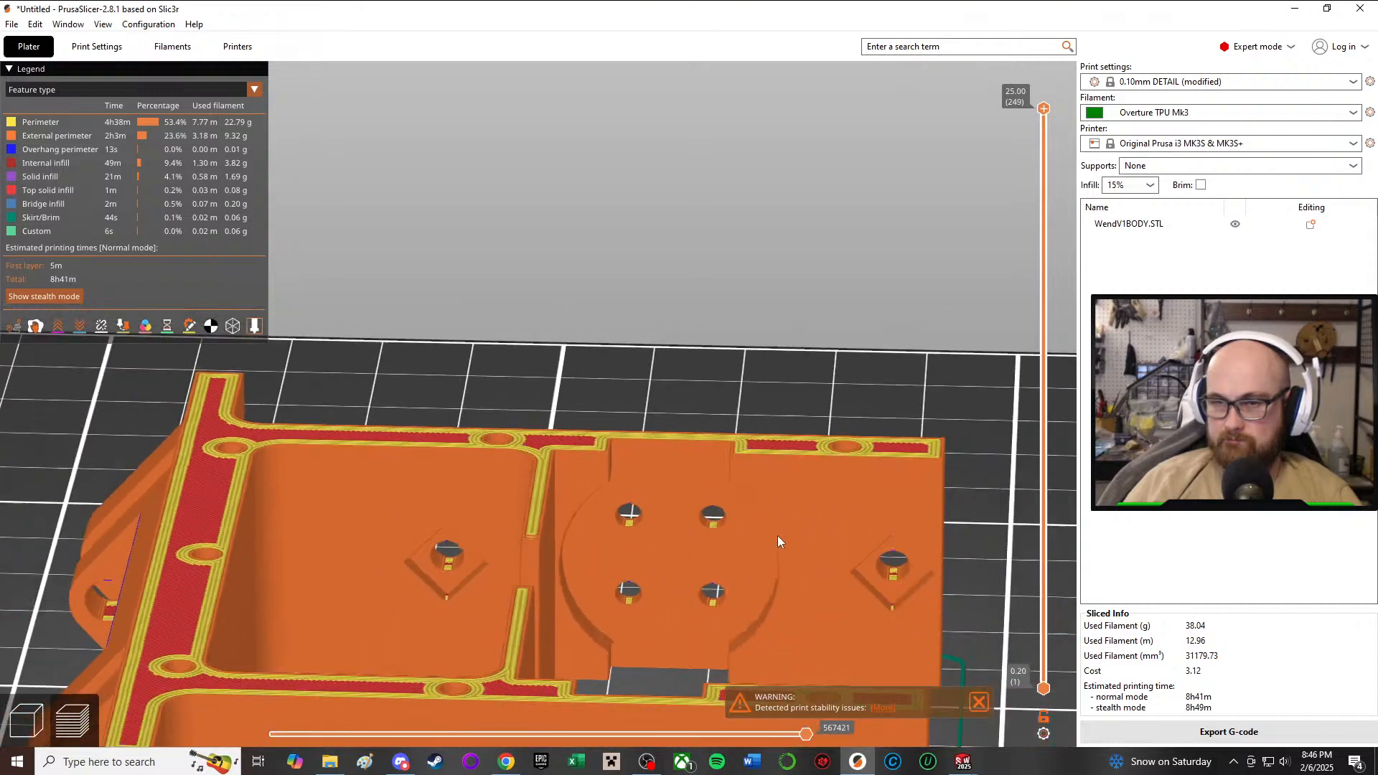
{"action": "scroll", "coordinate": [718, 498], "scroll_direction": "up", "scroll_amount": 5}
{"action": "scroll", "coordinate": [713, 497], "scroll_direction": "down", "scroll_amount": 4}
{"action": "scroll", "coordinate": [713, 496], "scroll_direction": "down", "scroll_amount": 4}
{"action": "left_click_drag", "start_coordinate": [666, 497], "coordinate": [456, 486]}
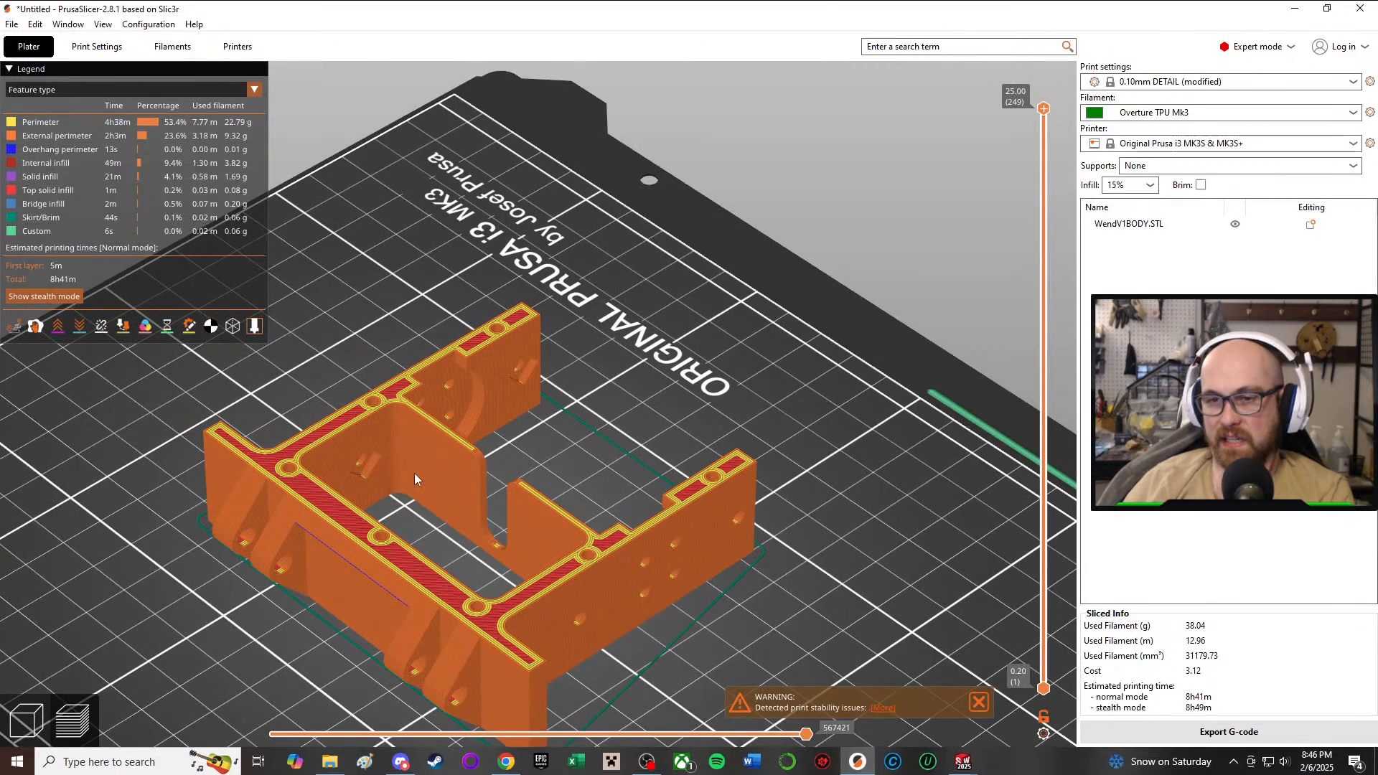
{"action": "left_click_drag", "start_coordinate": [416, 475], "coordinate": [633, 526]}
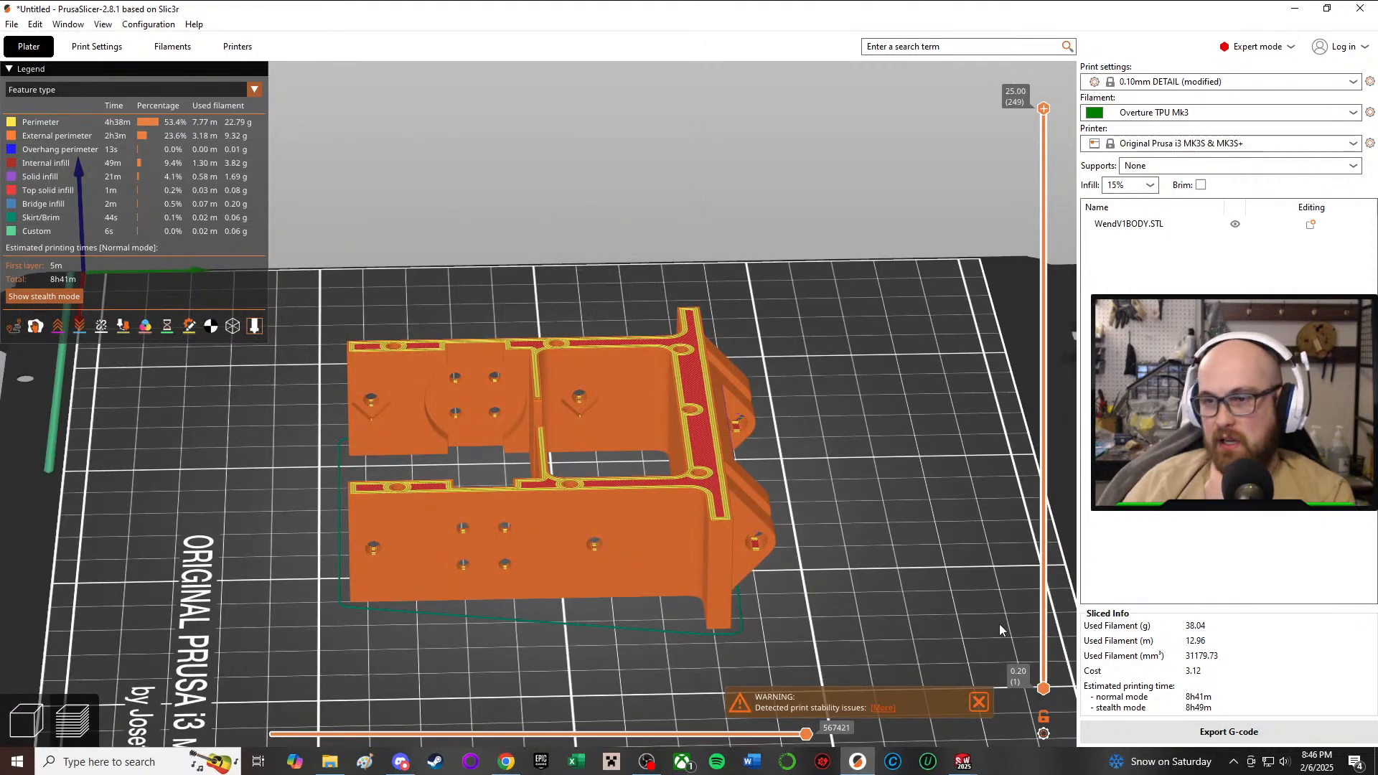
- Switch to the Wendigo V1 assembly in SOLIDWORKS and examine the robot from the top, side and underside
{"action": "mouse_move", "coordinate": [963, 761]}
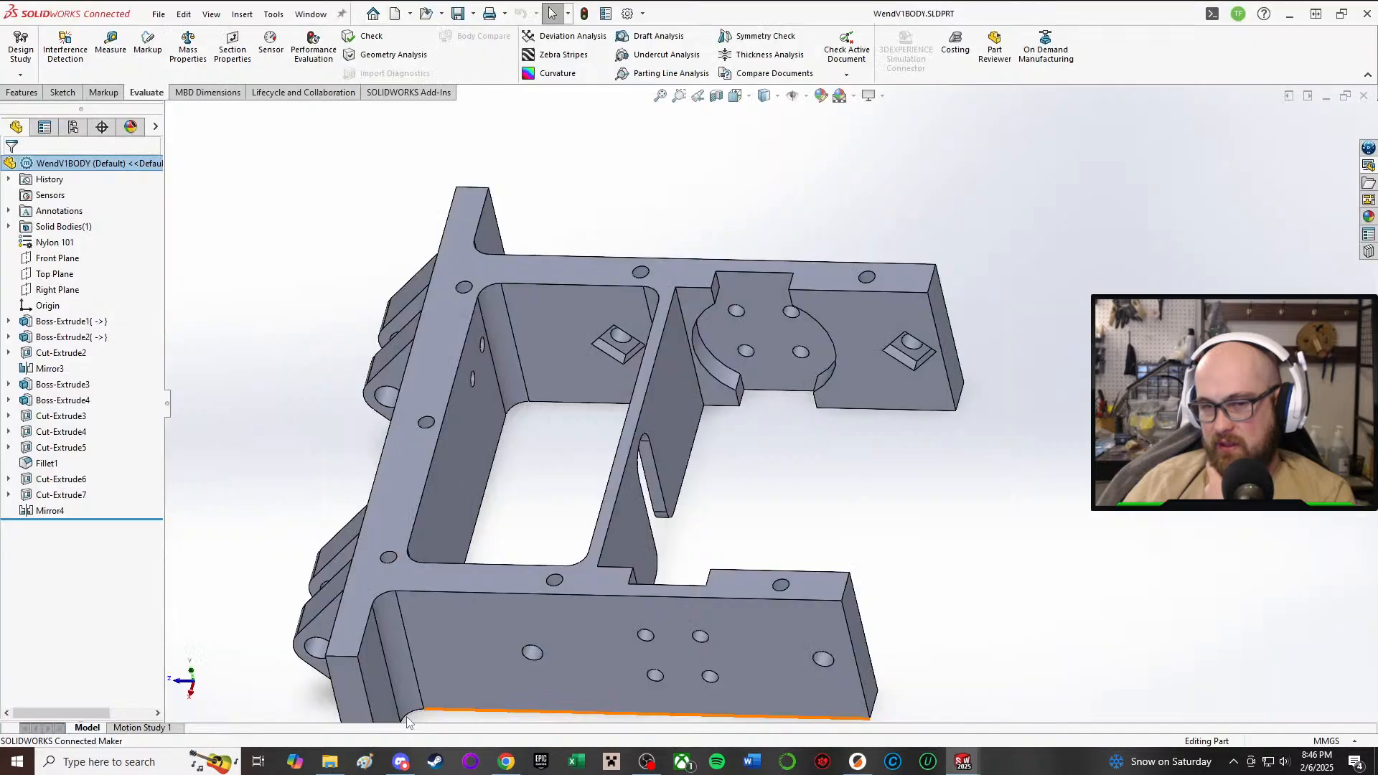
{"action": "left_click", "coordinate": [366, 703]}
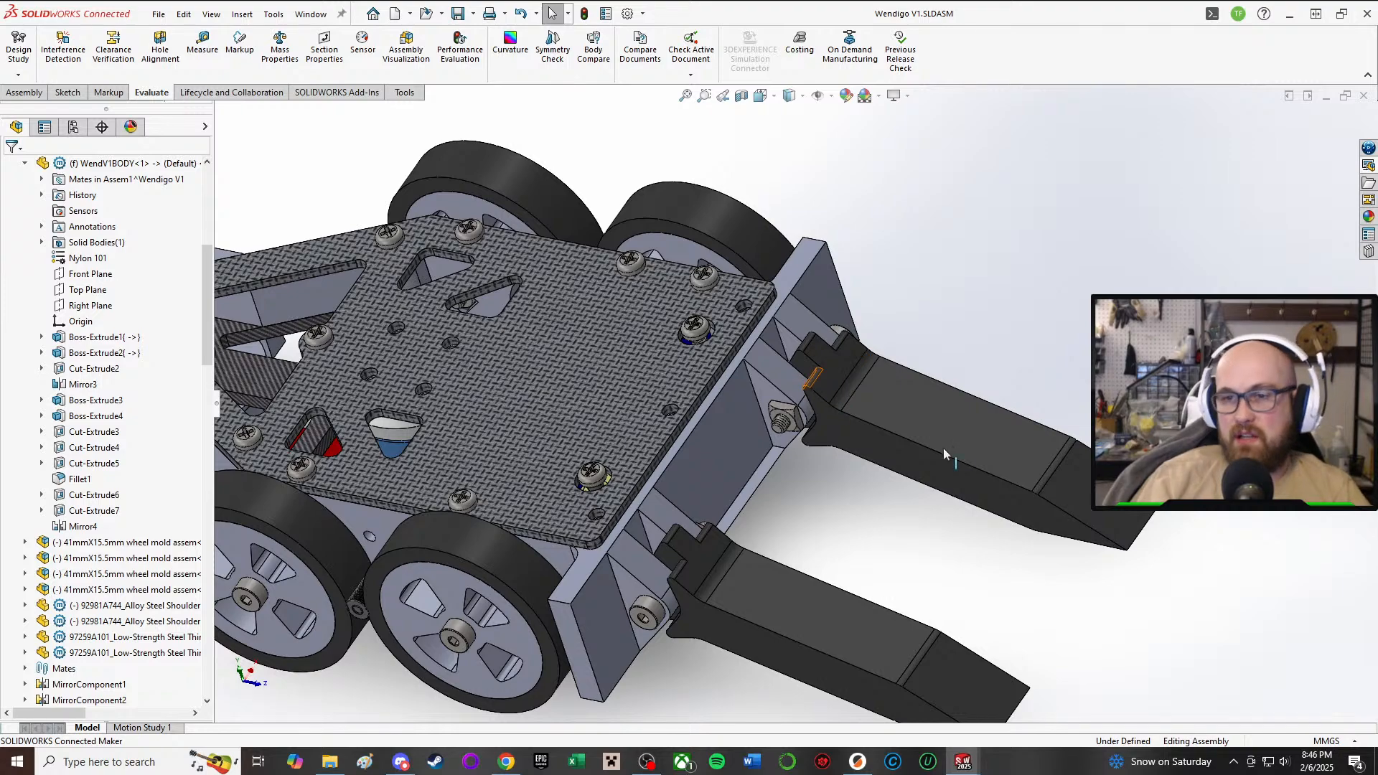
{"action": "left_click", "coordinate": [585, 399]}
{"action": "scroll", "coordinate": [567, 396], "scroll_direction": "up", "scroll_amount": 3}
{"action": "middle_click_drag", "start_coordinate": [566, 396], "coordinate": [693, 433]}
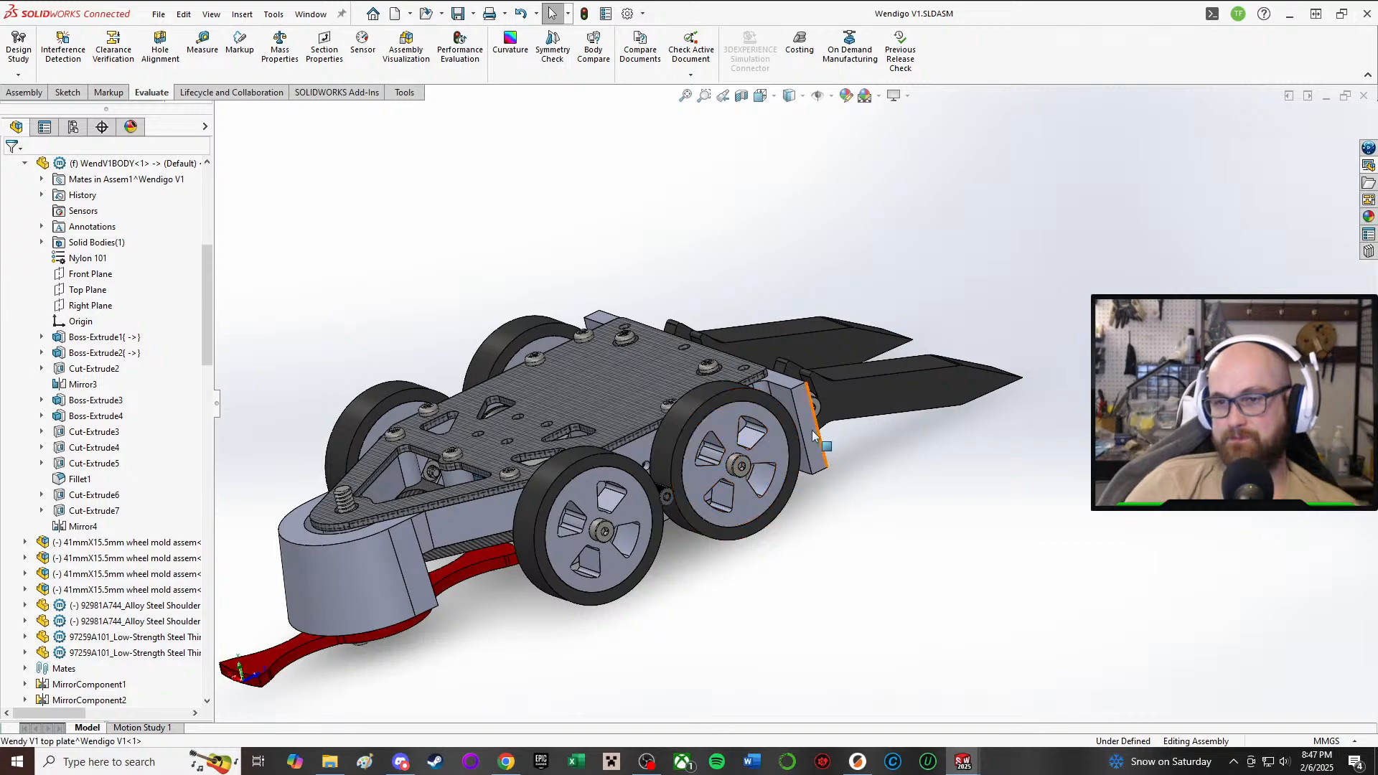
{"action": "middle_click_drag", "start_coordinate": [691, 429], "coordinate": [720, 502]}
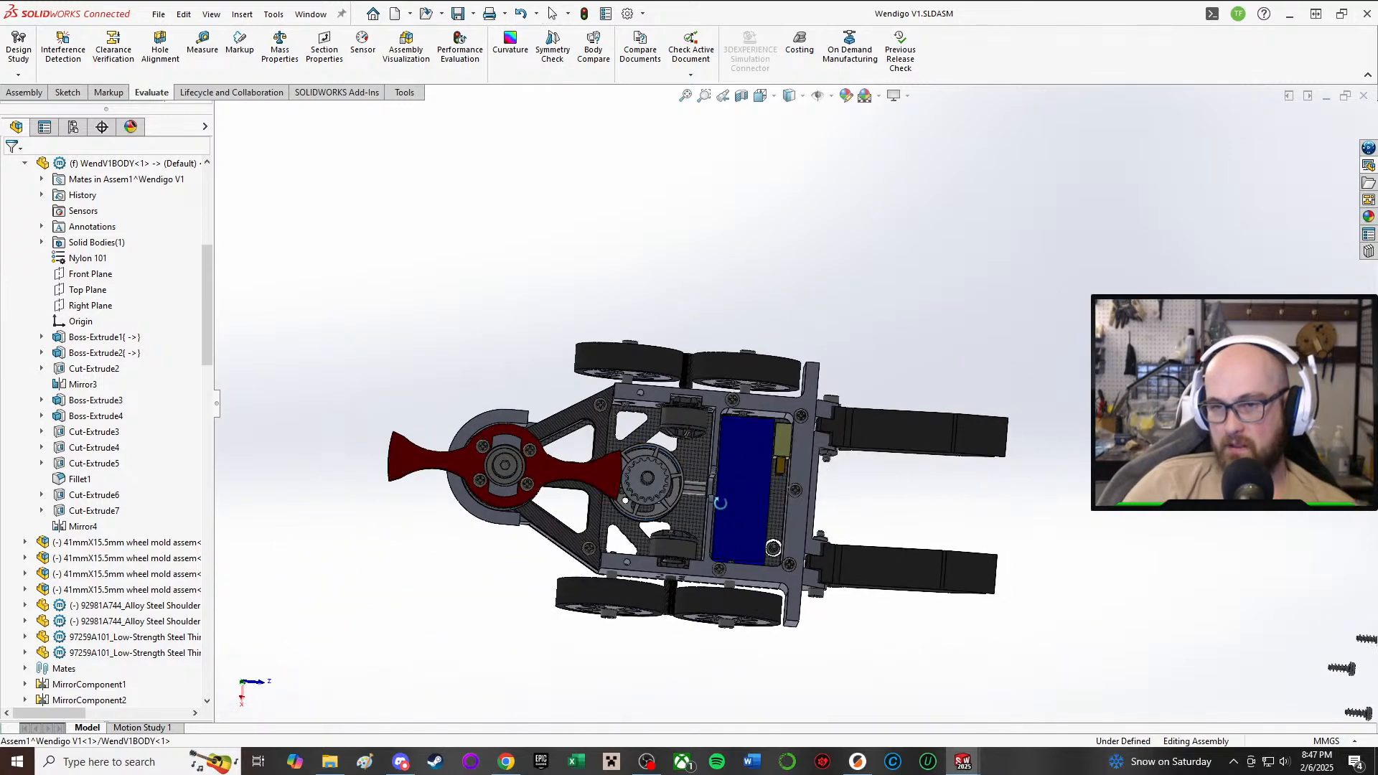
{"action": "scroll", "coordinate": [736, 477], "scroll_direction": "down", "scroll_amount": 3}
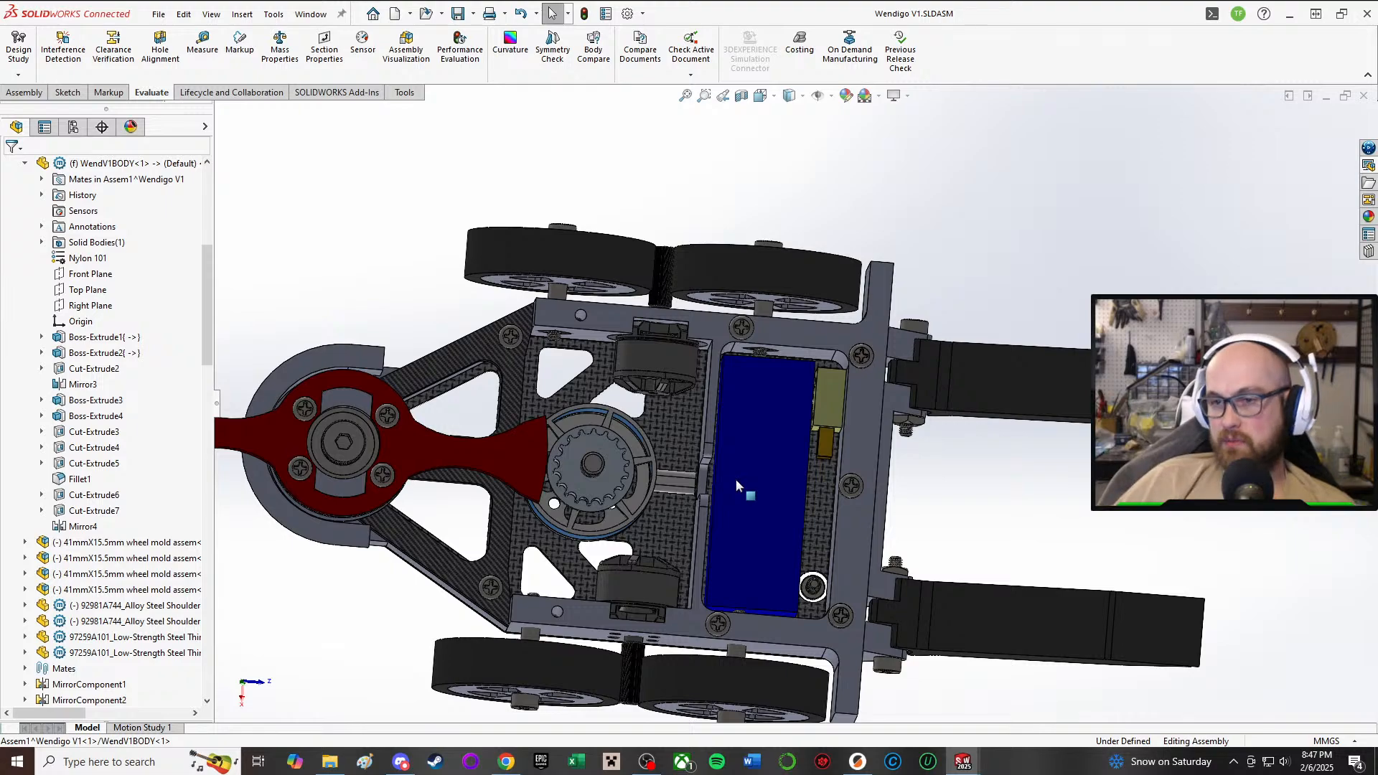
- Find the cut that shapes the body's front face between the forks and open the sketch of Cut-Extrude3 for editing
{"action": "middle_click_drag", "start_coordinate": [735, 479], "coordinate": [724, 574]}
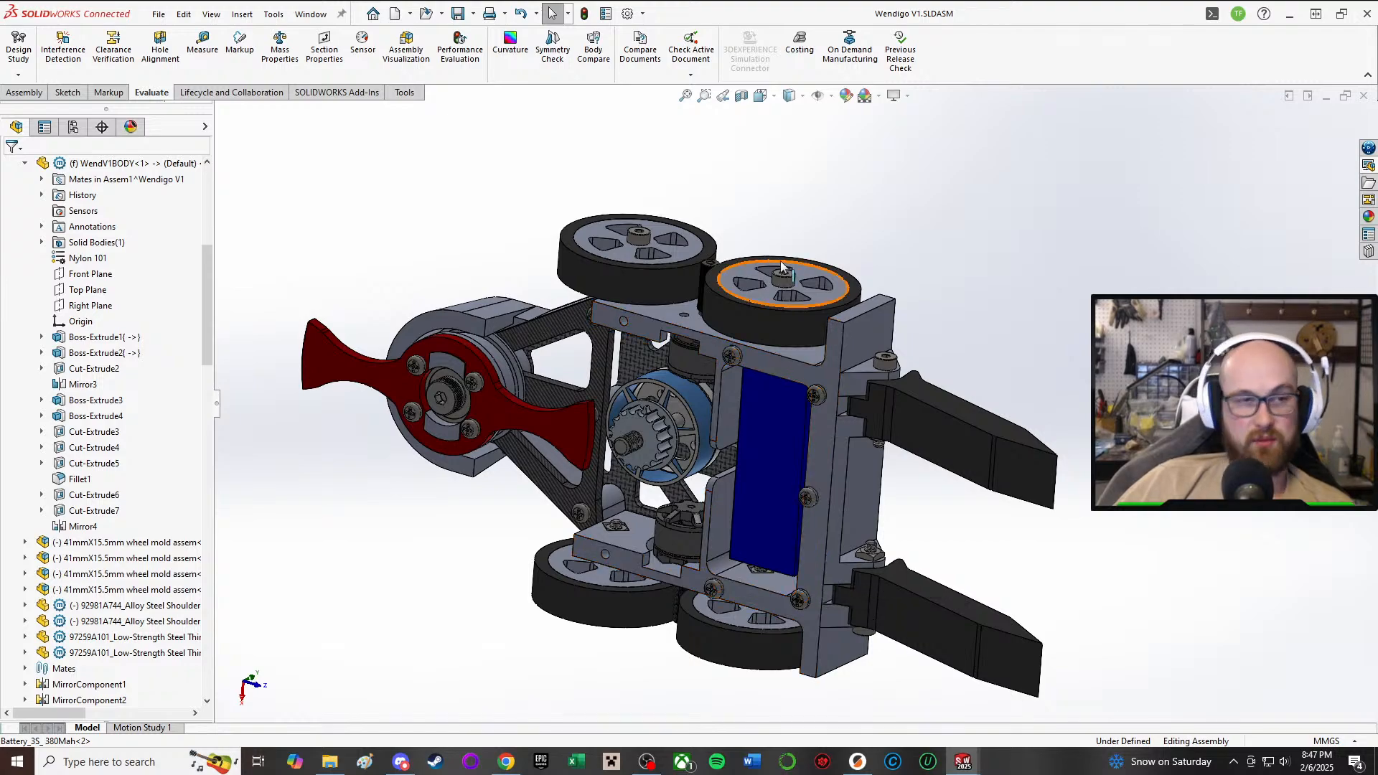
{"action": "mouse_move", "coordinate": [783, 267]}
{"action": "middle_mouse_down"}
{"action": "mouse_move", "coordinate": [884, 356]}
{"action": "mouse_move", "coordinate": [849, 475]}
{"action": "mouse_move", "coordinate": [884, 251]}
{"action": "mouse_move", "coordinate": [865, 153]}
{"action": "mouse_move", "coordinate": [782, 225]}
{"action": "mouse_move", "coordinate": [918, 335]}
{"action": "middle_mouse_up"}
{"action": "left_click", "coordinate": [919, 335]}
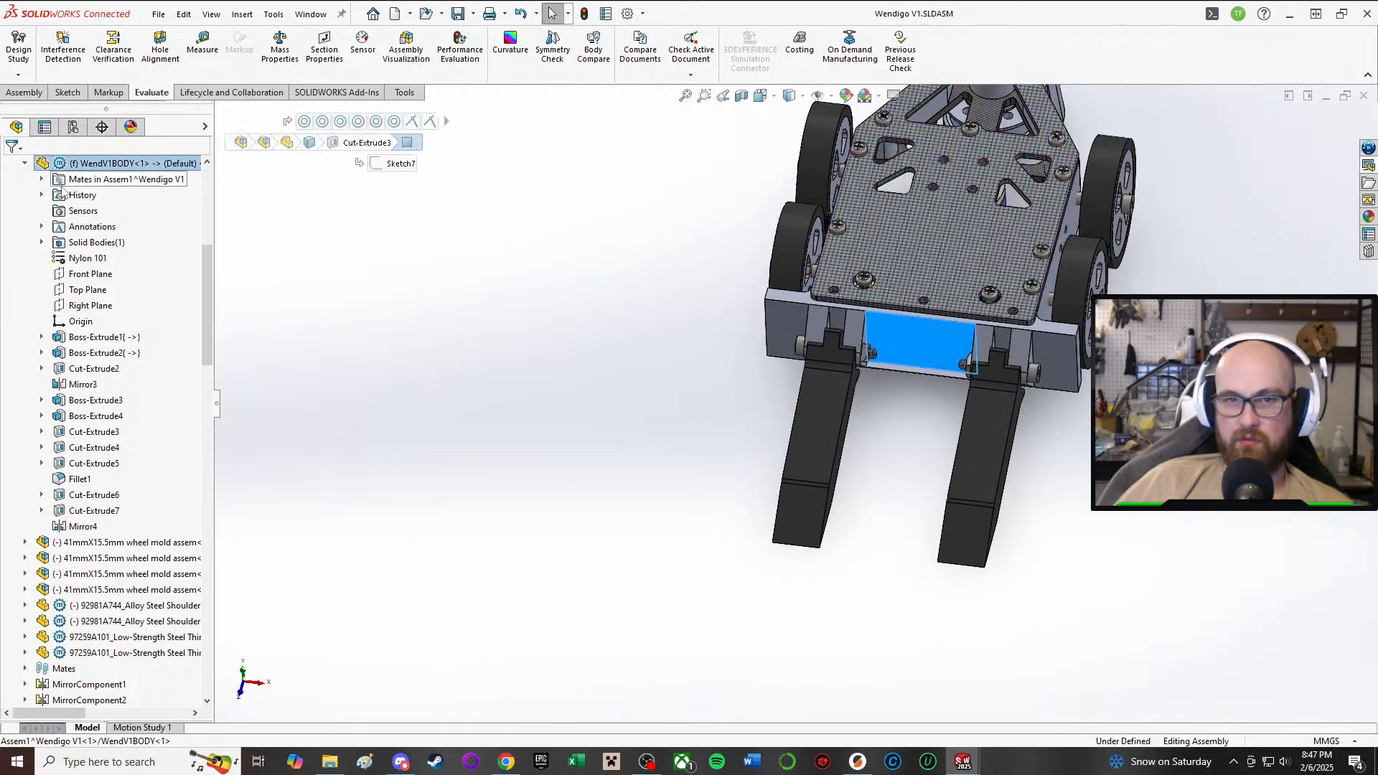
{"action": "left_click", "coordinate": [94, 447]}
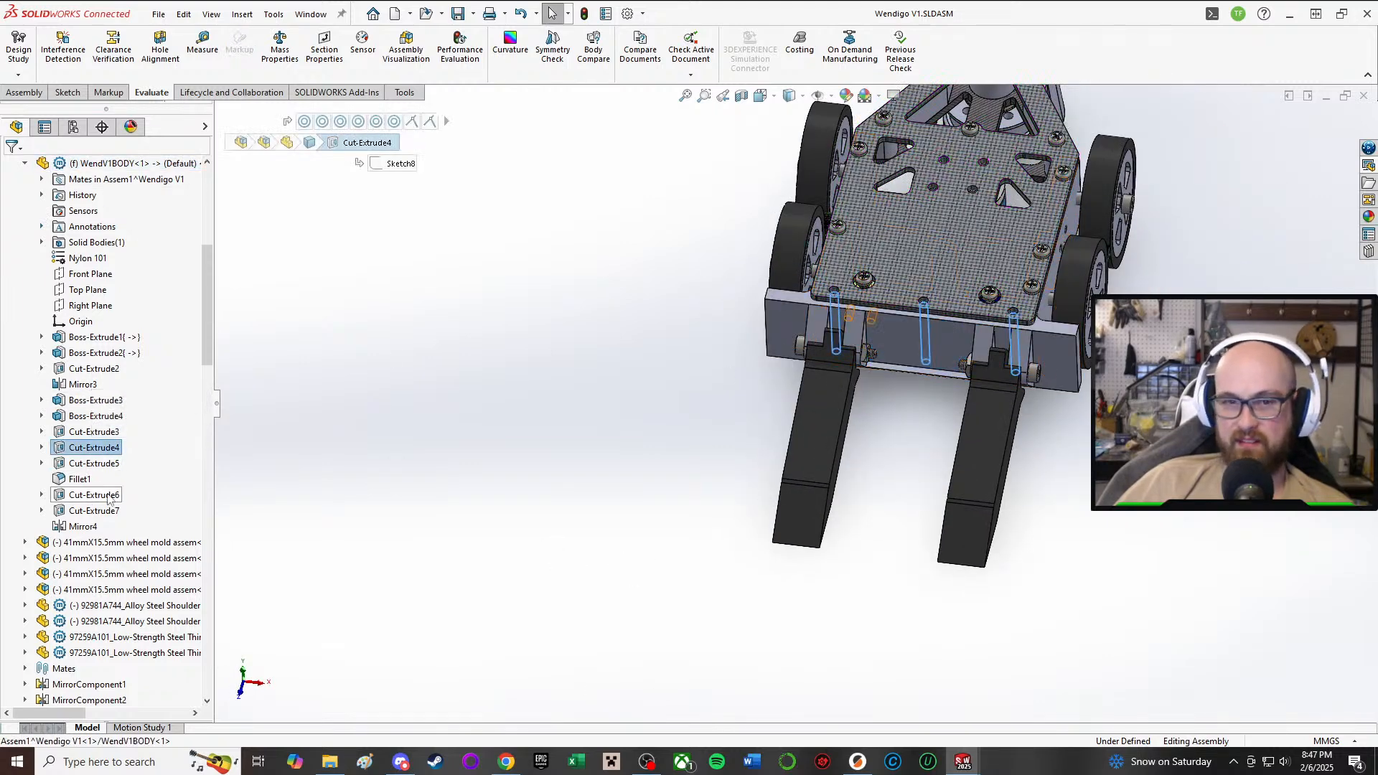
{"action": "left_click", "coordinate": [94, 495]}
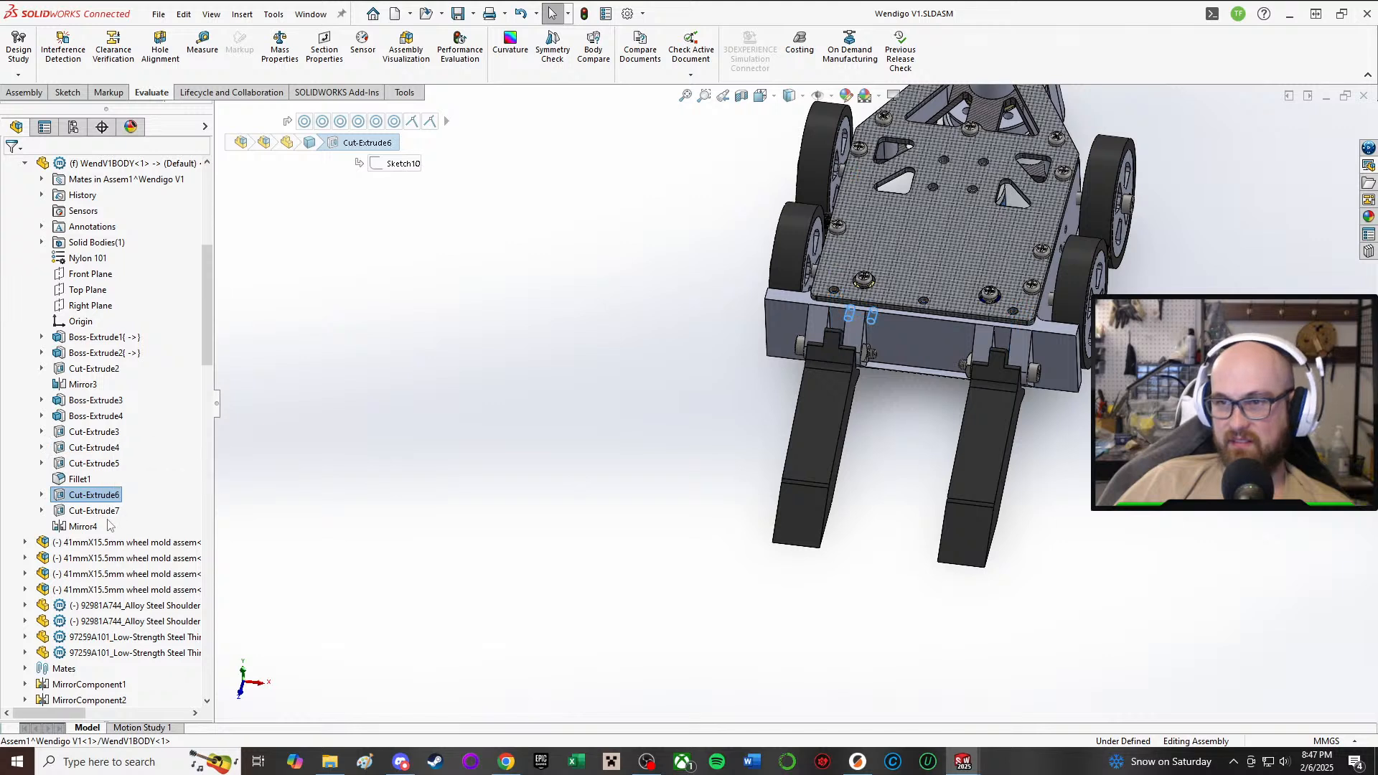
{"action": "left_click", "coordinate": [89, 463]}
{"action": "left_click", "coordinate": [76, 431]}
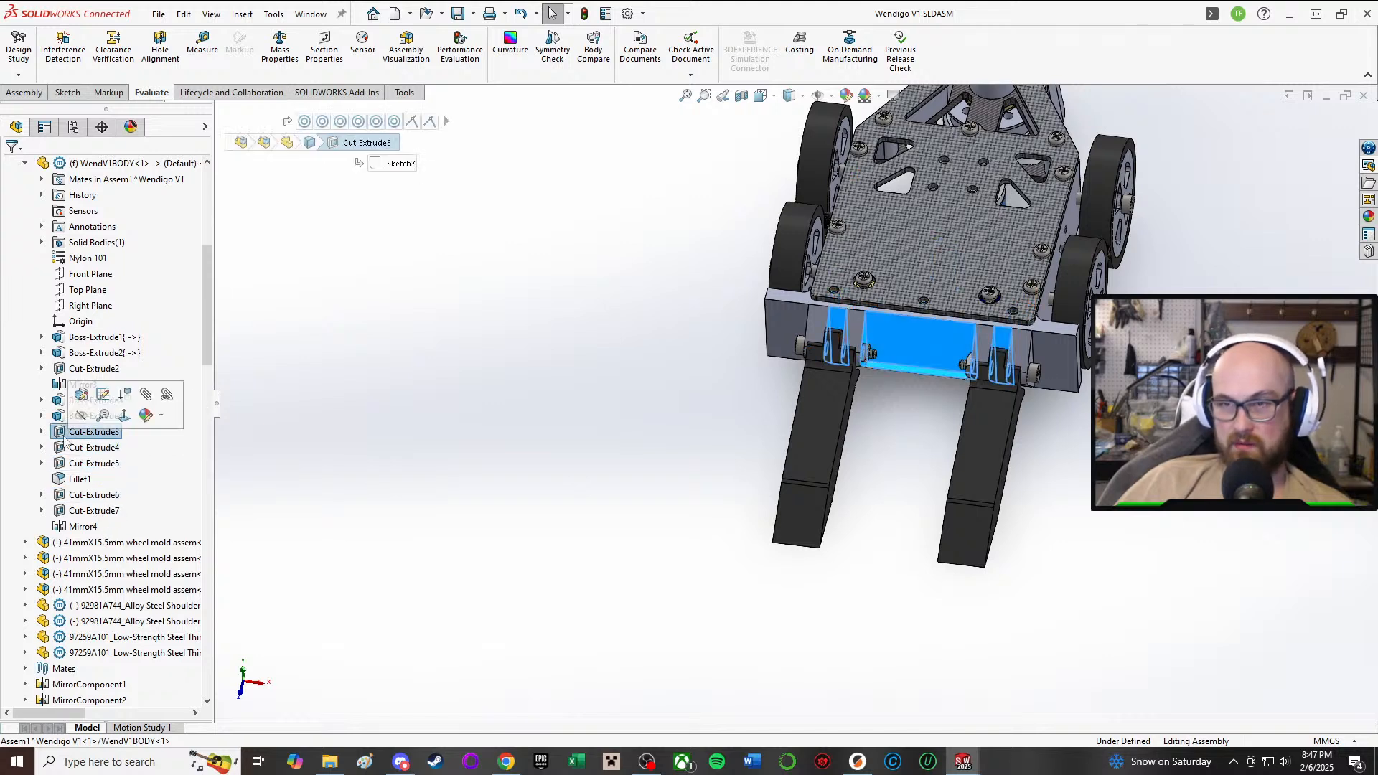
{"action": "left_click", "coordinate": [103, 394]}
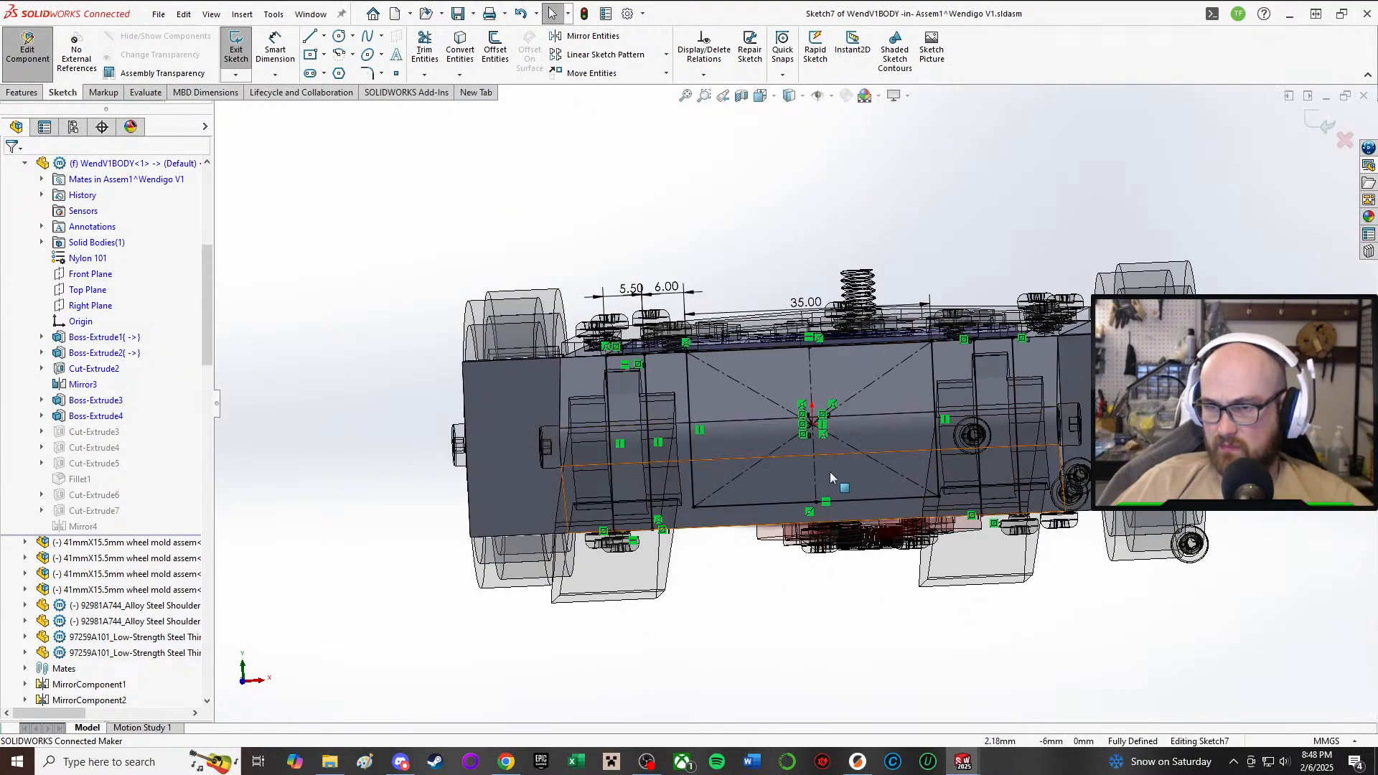
- Delete the coincident relation between the centre point of the 35 mm wide rectangle and its rising diagonal
{"action": "scroll", "coordinate": [830, 472], "scroll_direction": "down", "scroll_amount": 2}
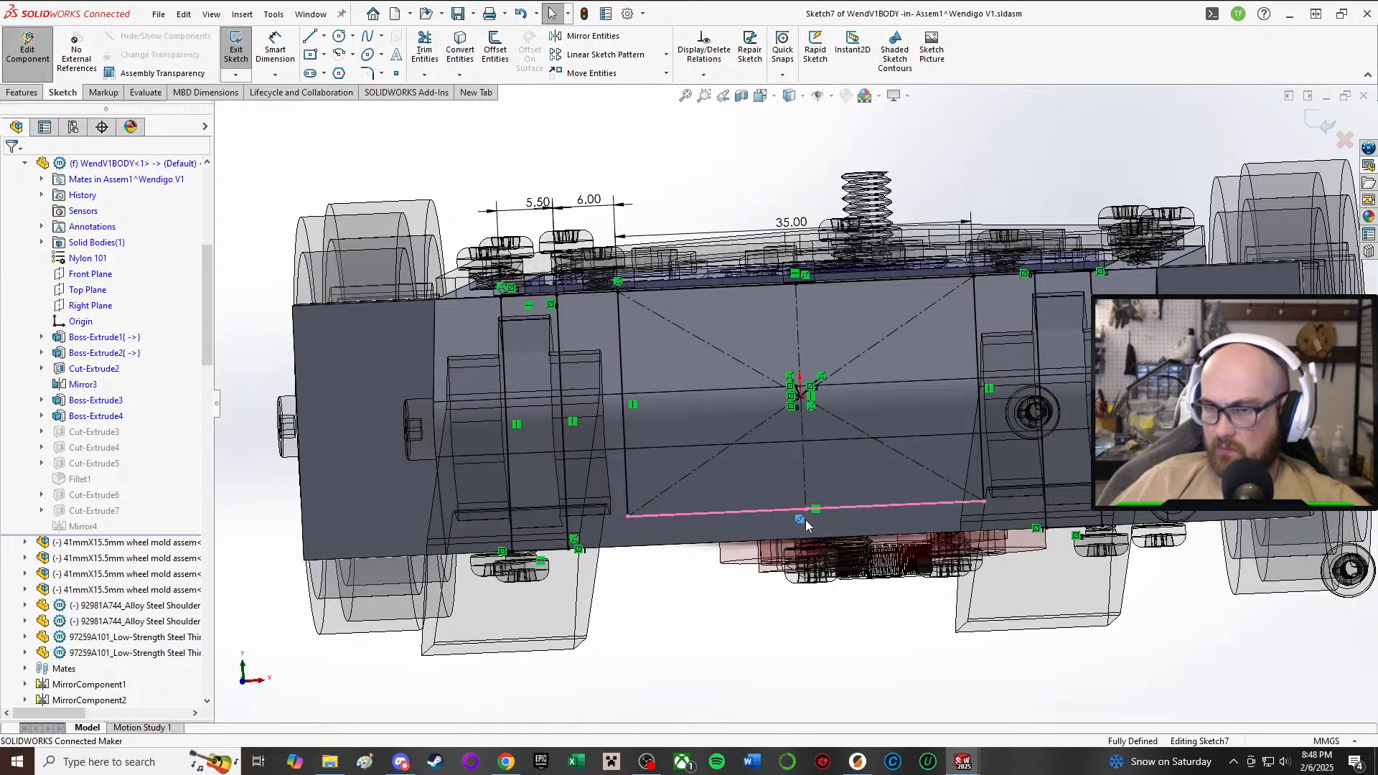
{"action": "left_click", "coordinate": [851, 508]}
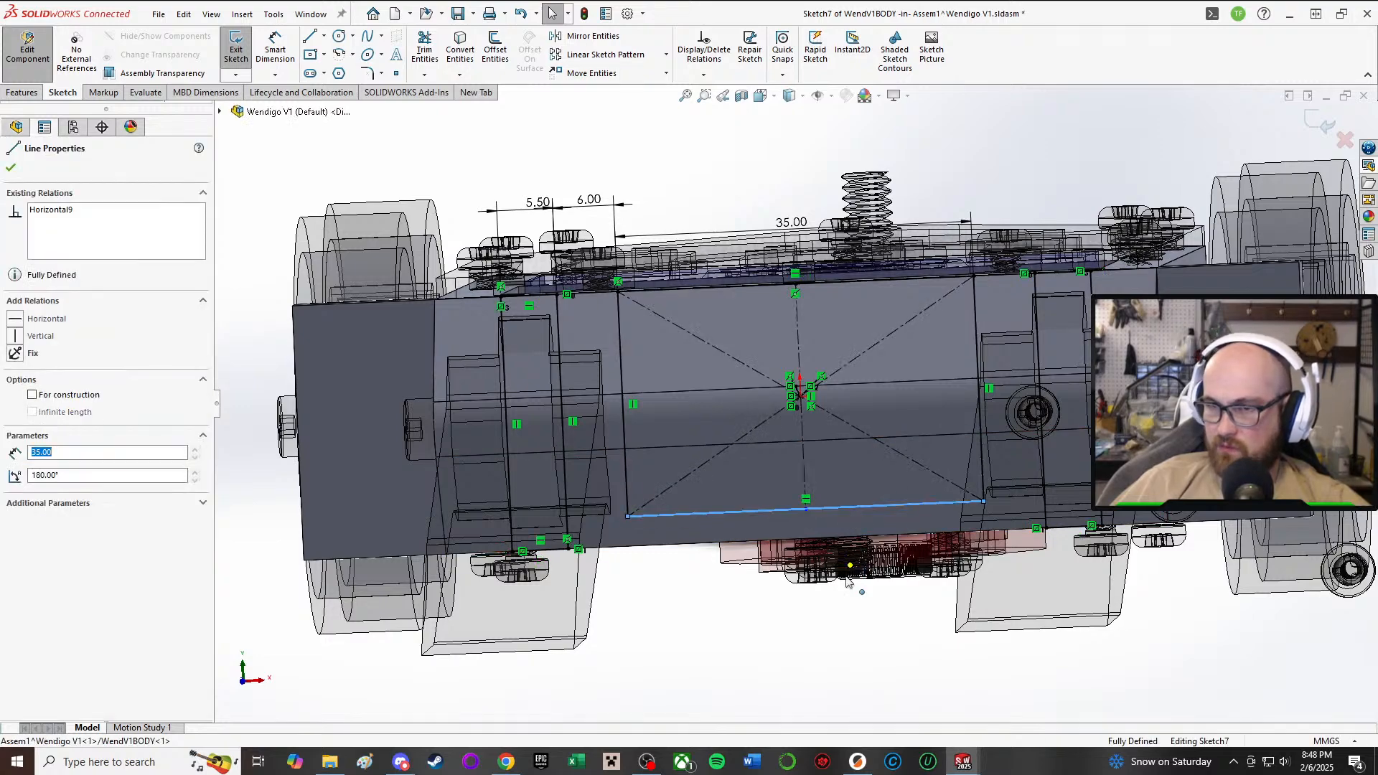
{"action": "mouse_move", "coordinate": [850, 511]}
{"action": "middle_mouse_down"}
{"action": "mouse_move", "coordinate": [898, 434]}
{"action": "mouse_move", "coordinate": [913, 377]}
{"action": "mouse_move", "coordinate": [882, 364]}
{"action": "mouse_move", "coordinate": [885, 399]}
{"action": "mouse_move", "coordinate": [920, 334]}
{"action": "mouse_move", "coordinate": [926, 259]}
{"action": "mouse_move", "coordinate": [828, 431]}
{"action": "mouse_move", "coordinate": [746, 464]}
{"action": "mouse_move", "coordinate": [753, 414]}
{"action": "middle_mouse_up"}
{"action": "scroll", "coordinate": [903, 424], "scroll_direction": "up", "scroll_amount": 1}
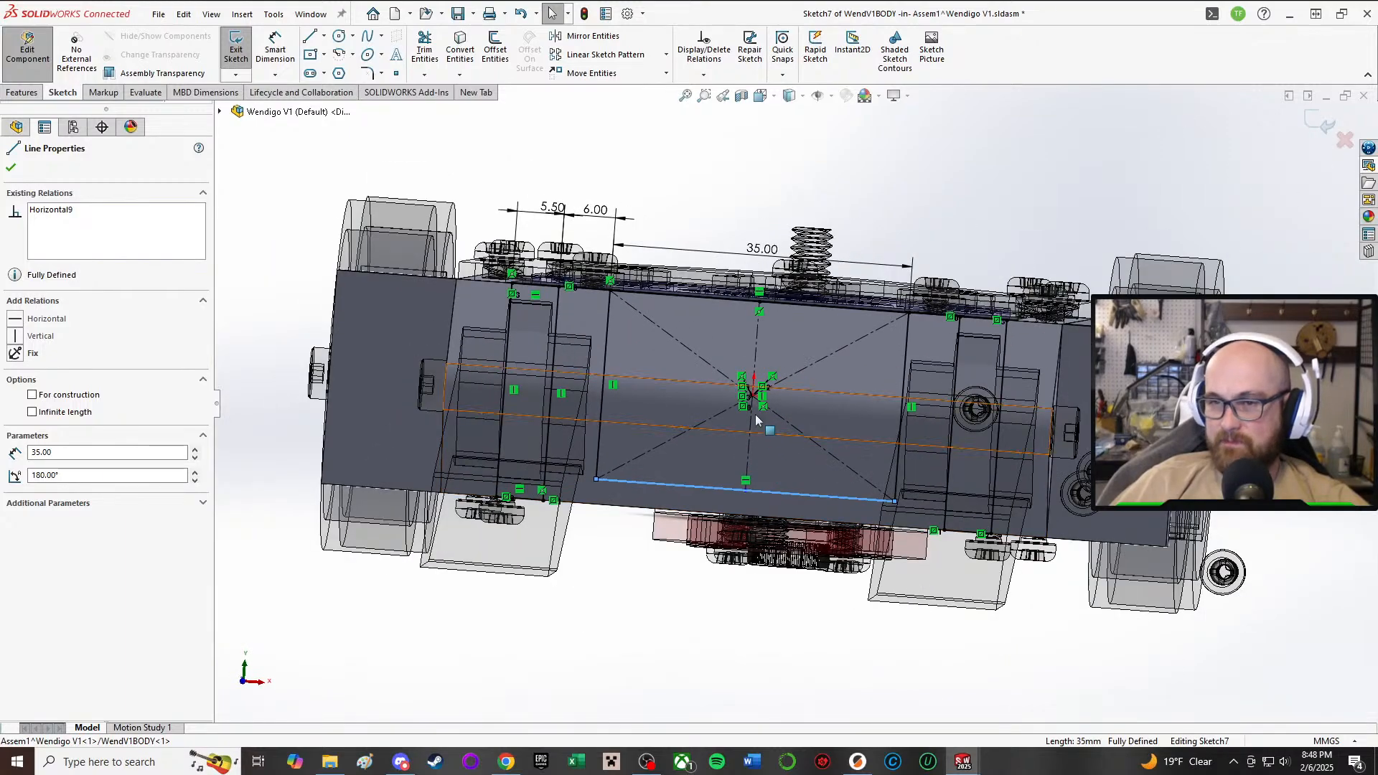
{"action": "scroll", "coordinate": [754, 393], "scroll_direction": "down", "scroll_amount": 4}
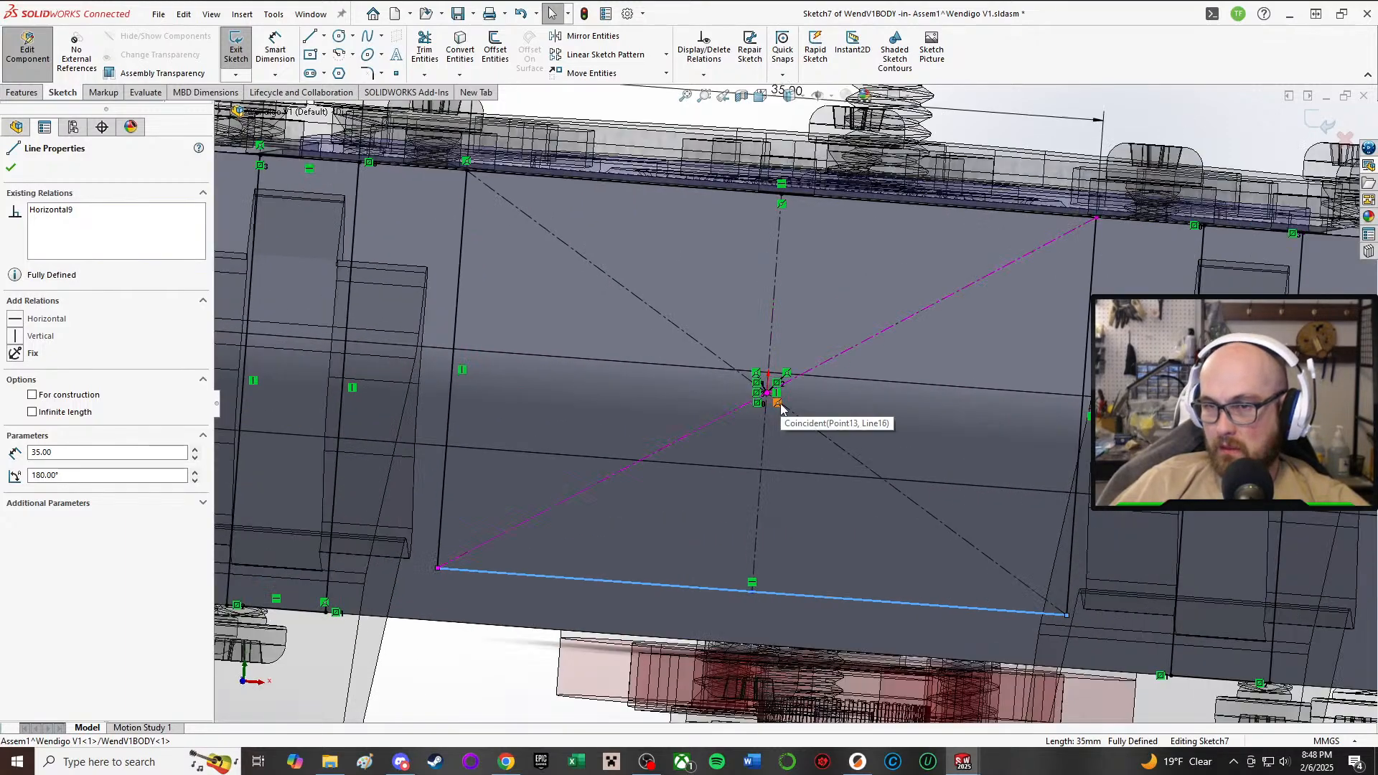
{"action": "key", "text": "Escape"}
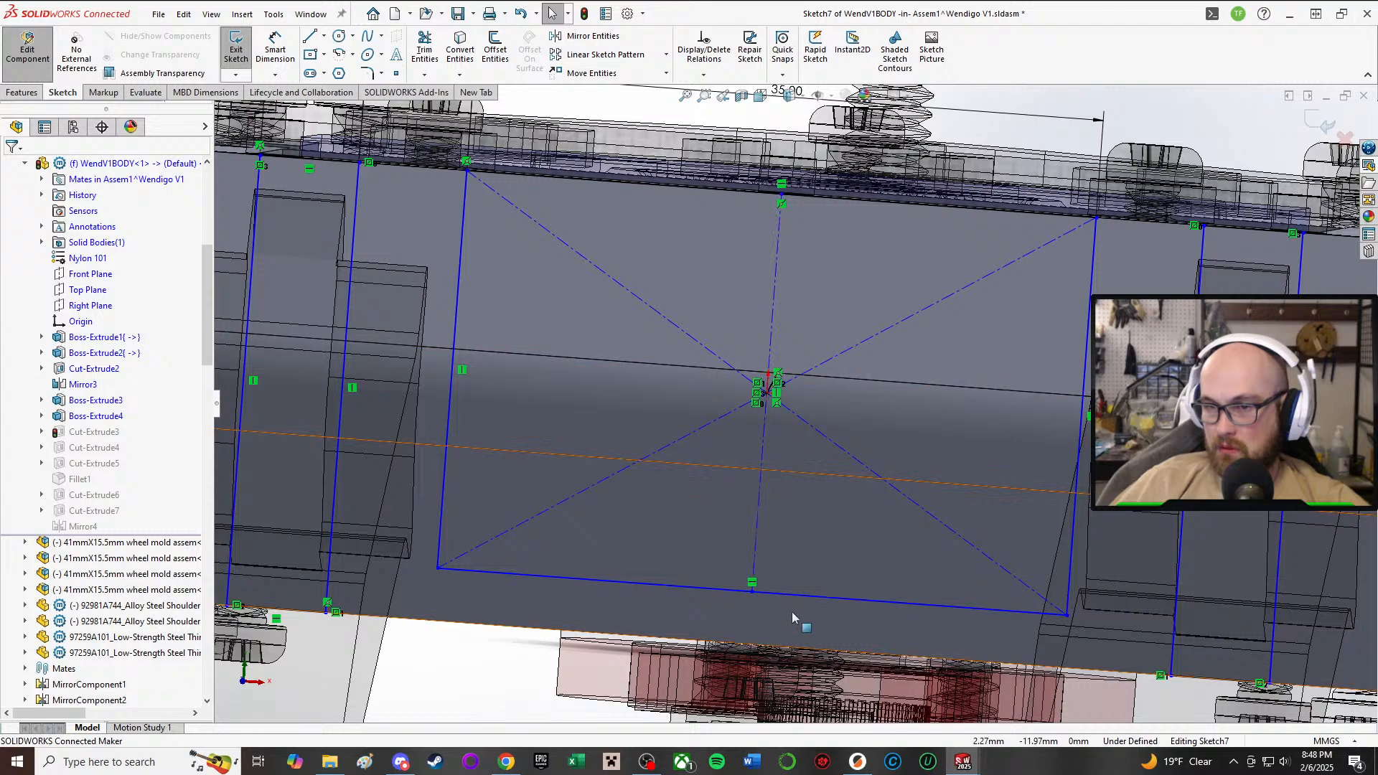
- Move the rectangle's bottom line down close to the lower edge of the body's front face
{"action": "mouse_move", "coordinate": [785, 593]}
{"action": "left_mouse_down"}
{"action": "mouse_move", "coordinate": [782, 623]}
{"action": "mouse_move", "coordinate": [735, 638]}
{"action": "left_mouse_up"}
{"action": "scroll", "coordinate": [538, 594], "scroll_direction": "up", "scroll_amount": 2}
{"action": "scroll", "coordinate": [542, 598], "scroll_direction": "up", "scroll_amount": 1}
{"action": "left_click", "coordinate": [569, 630]}
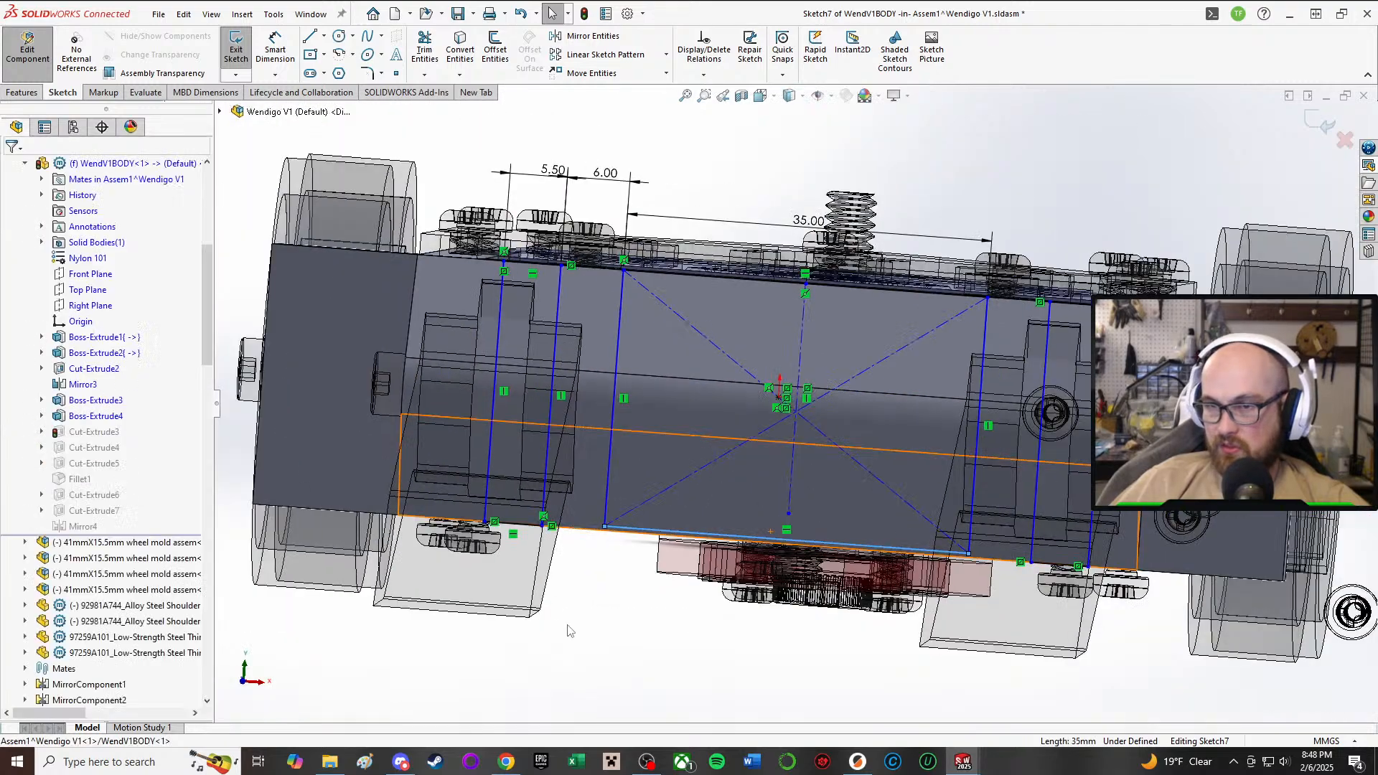
{"action": "left_click", "coordinate": [792, 472]}
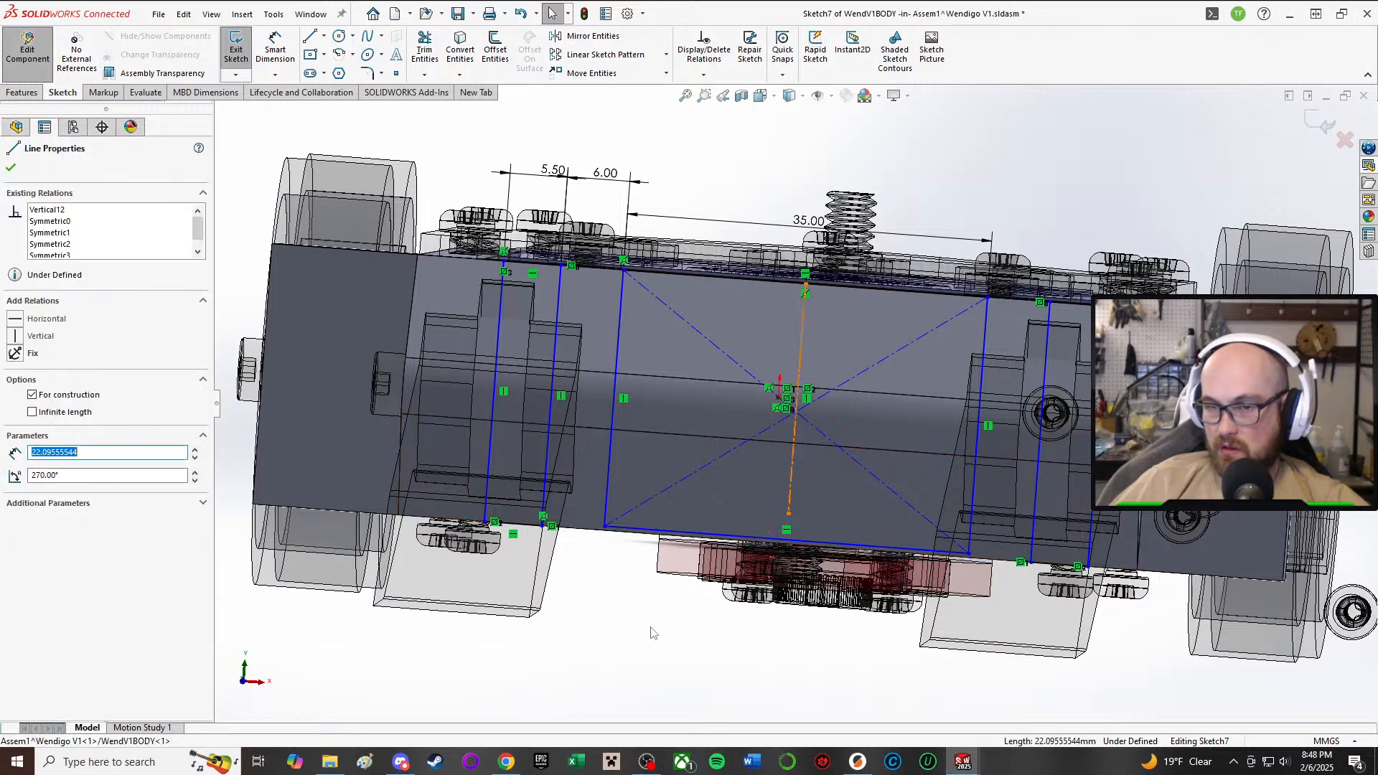
{"action": "scroll", "coordinate": [710, 445], "scroll_direction": "down", "scroll_amount": 3}
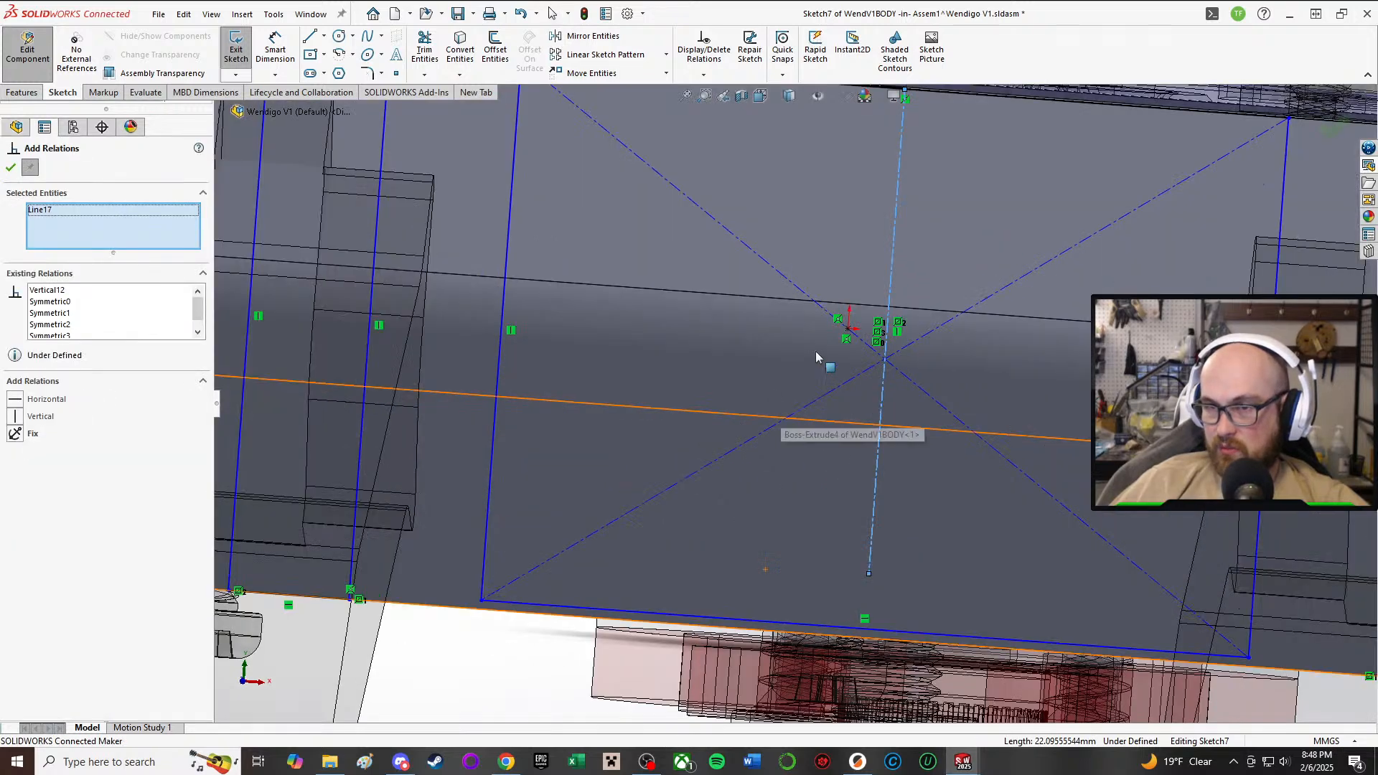
{"action": "left_click", "coordinate": [848, 330]}
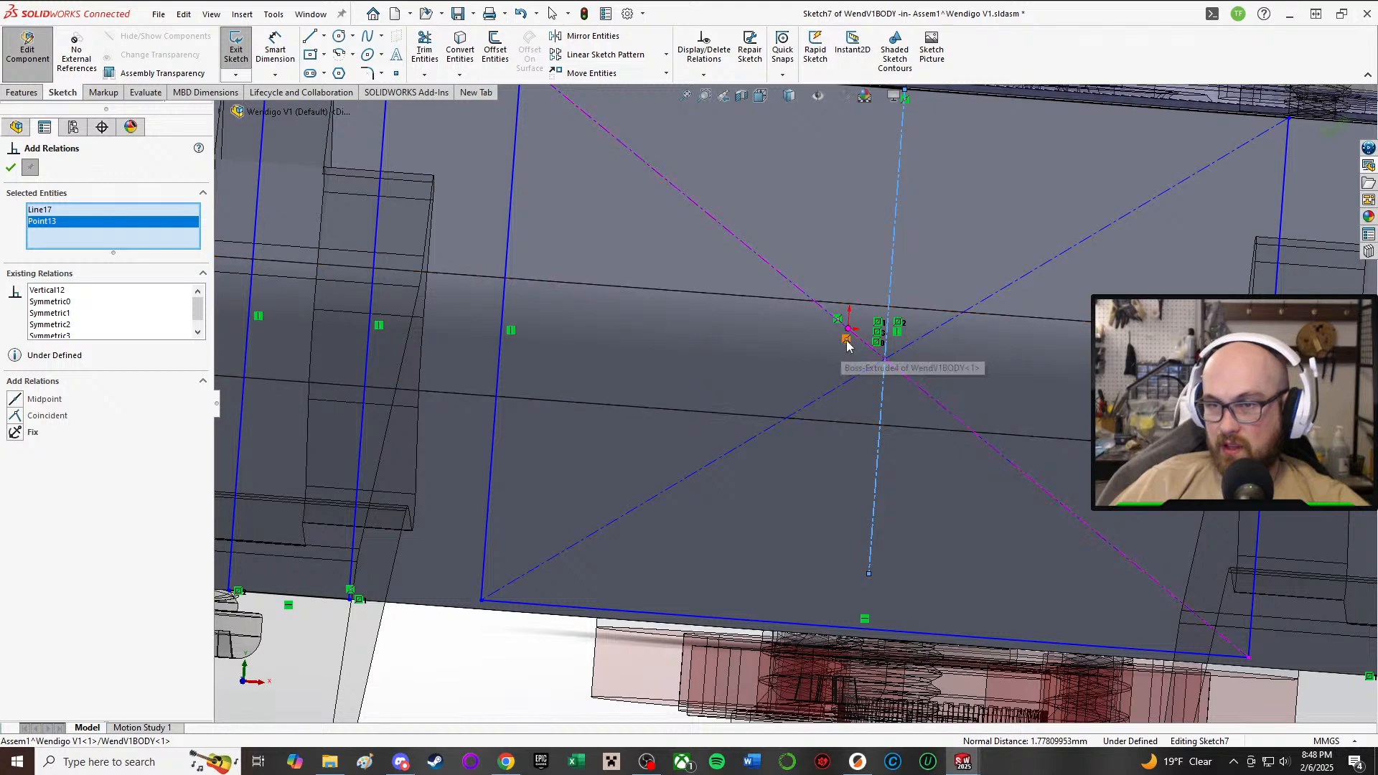
{"action": "left_click", "coordinate": [12, 168]}
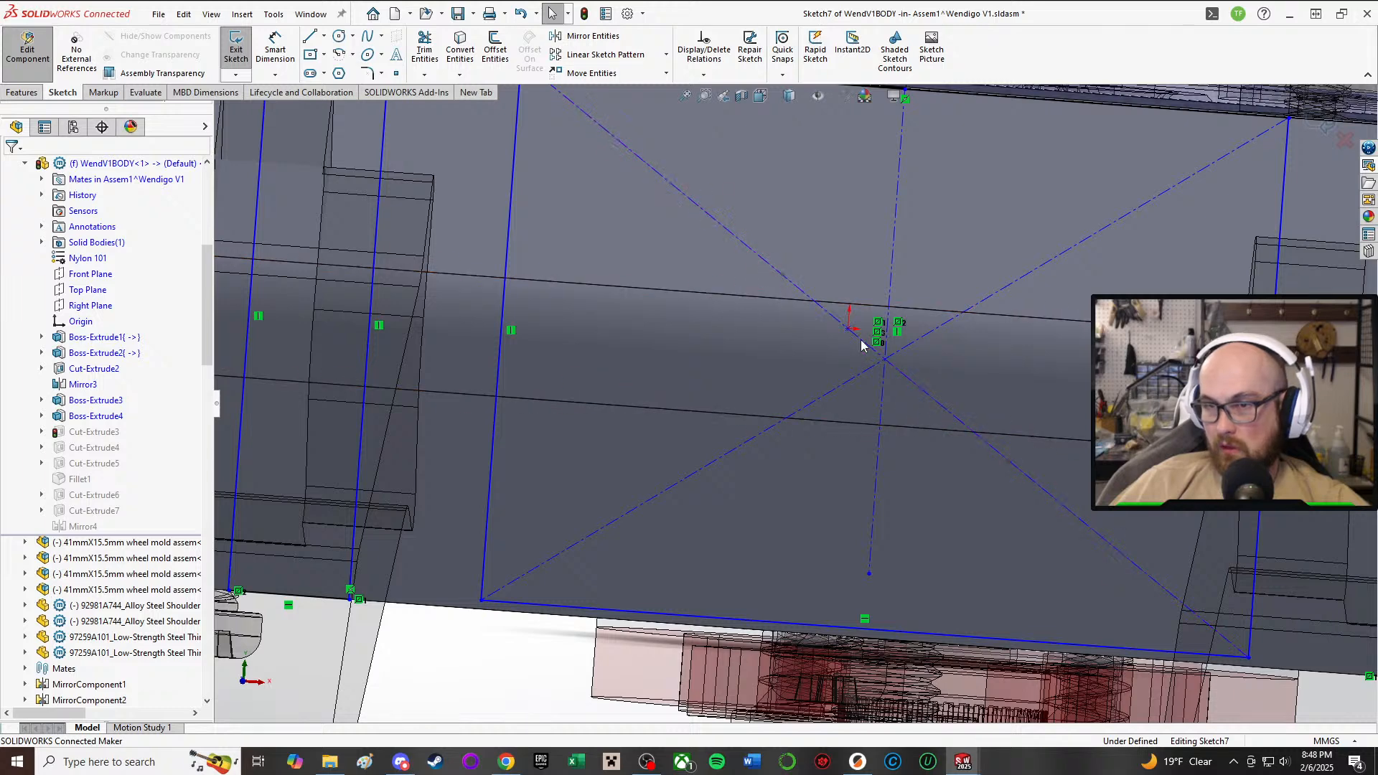
- Add a coincident relation between the rectangle's vertical construction centreline and the sketch point on its diagonal near the origin
{"action": "left_click", "coordinate": [861, 435]}
{"action": "scroll", "coordinate": [646, 632], "scroll_direction": "up", "scroll_amount": 5}
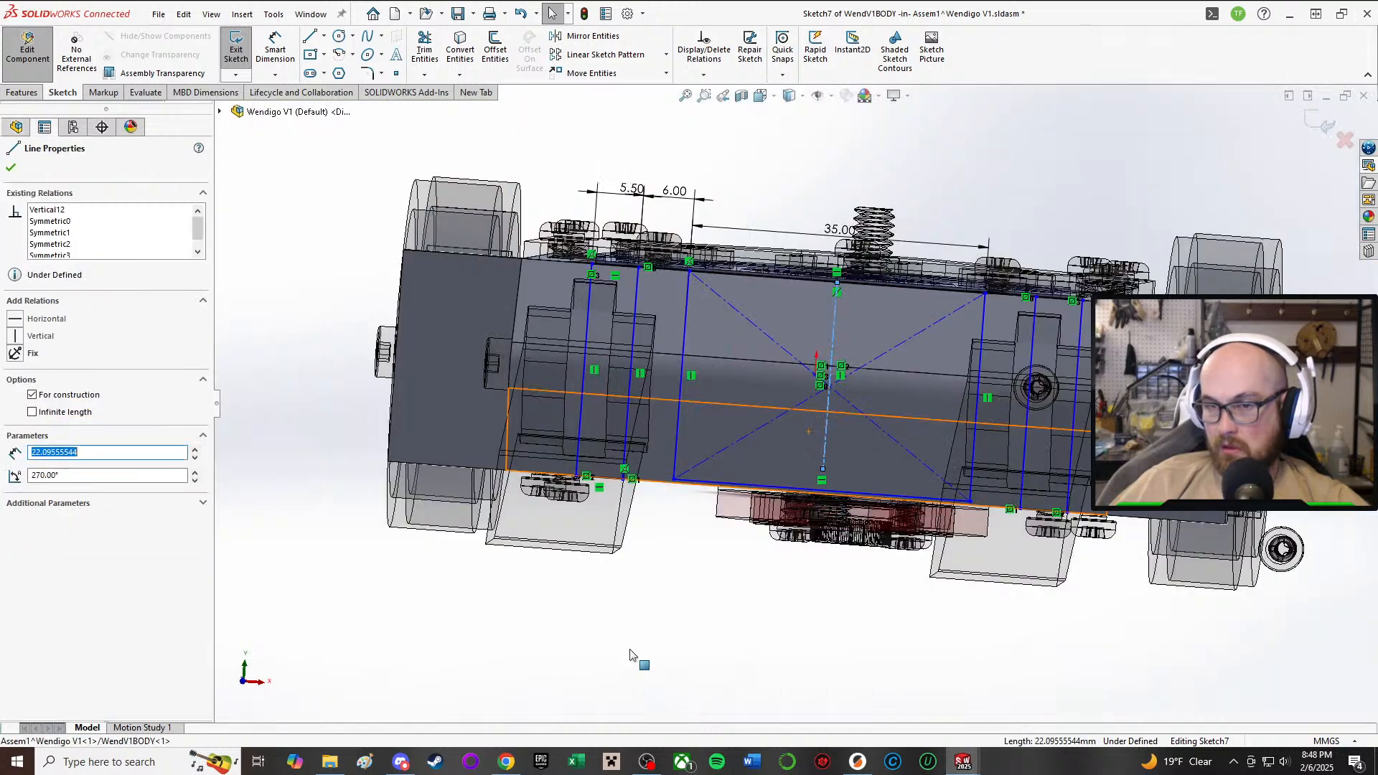
{"action": "right_click_drag", "start_coordinate": [654, 595], "coordinate": [654, 659]}
{"action": "scroll", "coordinate": [747, 430], "scroll_direction": "down", "scroll_amount": 5}
{"action": "scroll", "coordinate": [865, 365], "scroll_direction": "down", "scroll_amount": 2}
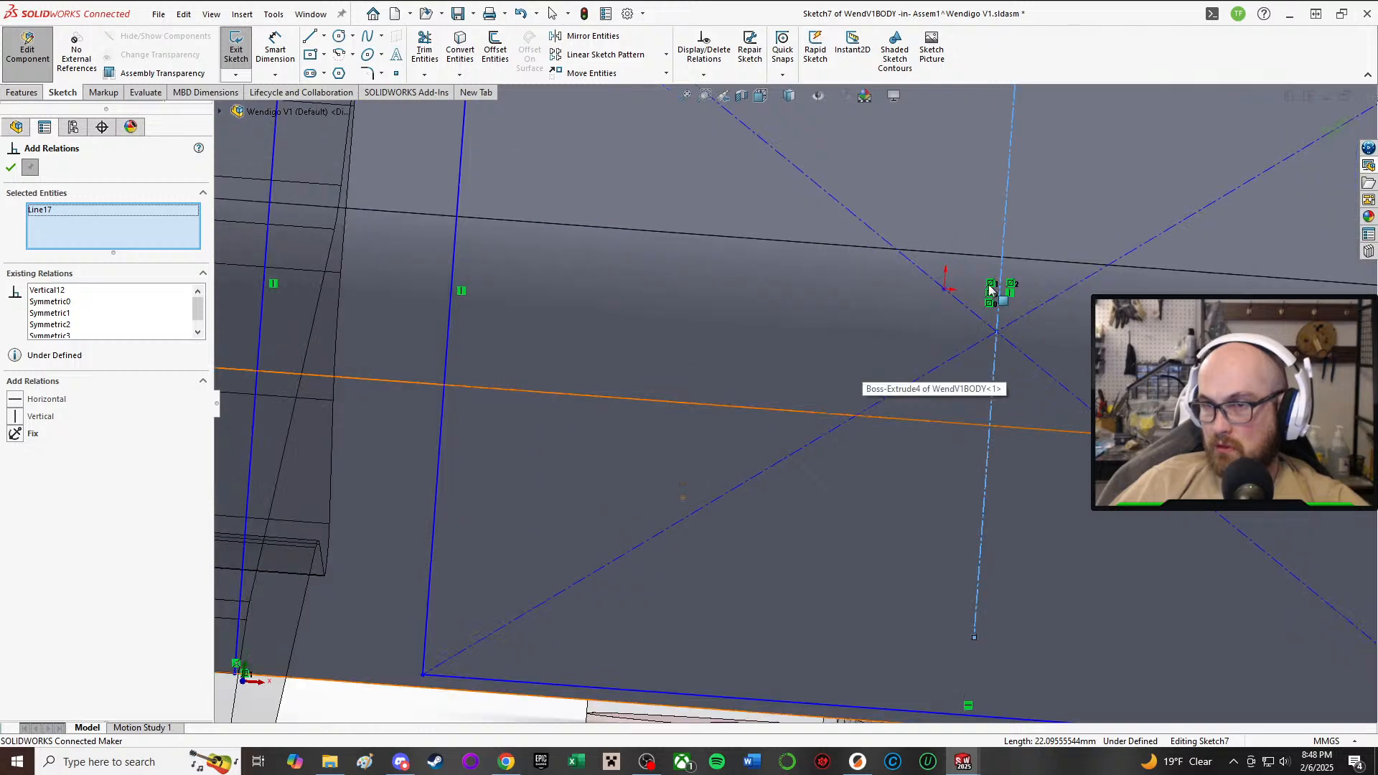
{"action": "left_click", "coordinate": [930, 302]}
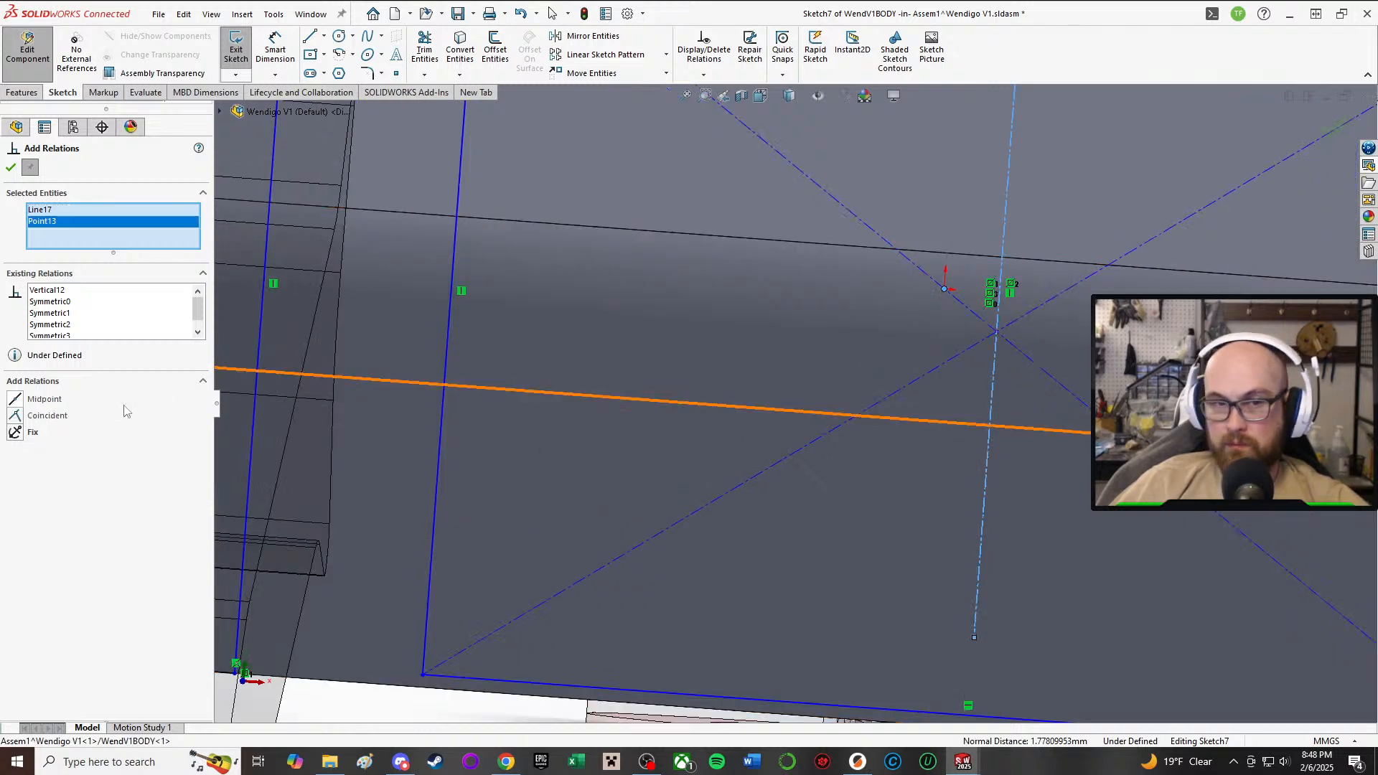
{"action": "left_click", "coordinate": [17, 415]}
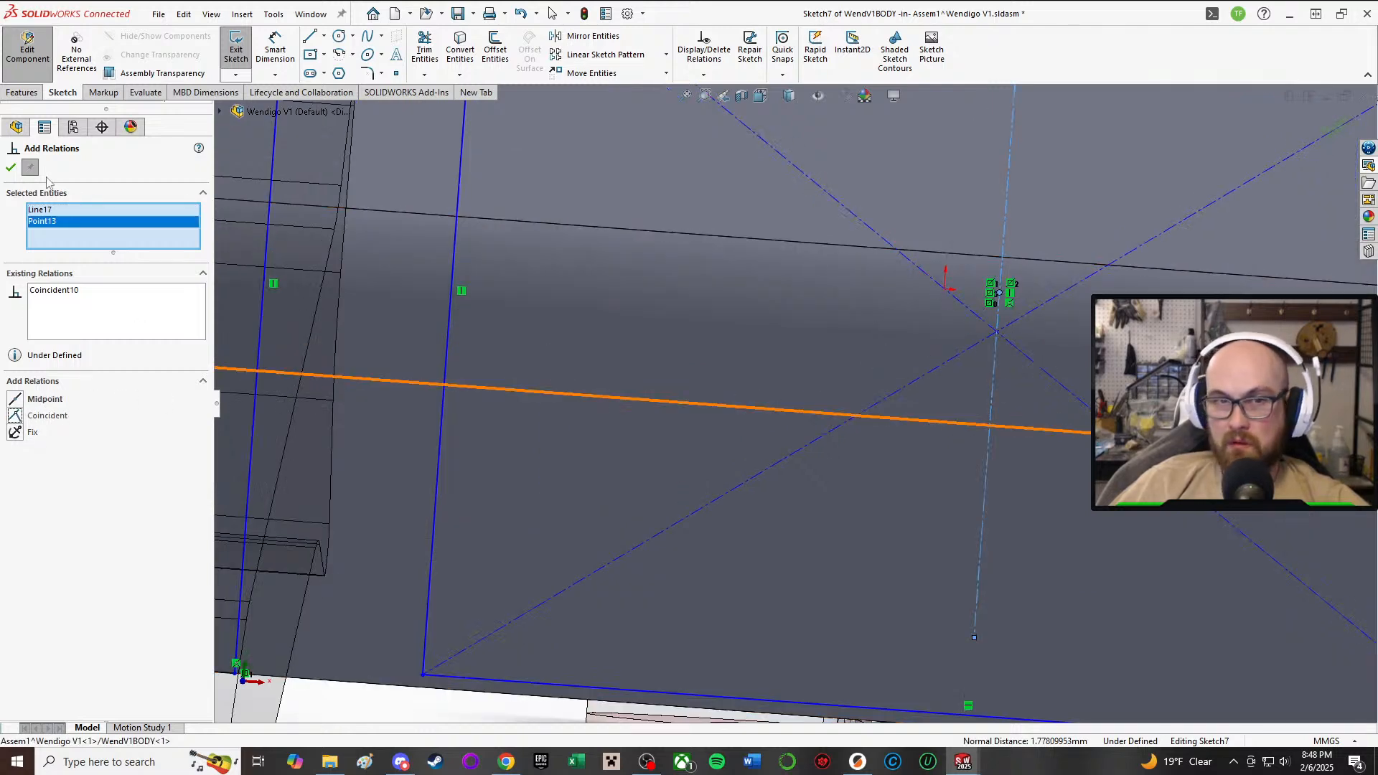
{"action": "left_click", "coordinate": [14, 173]}
{"action": "scroll", "coordinate": [562, 333], "scroll_direction": "up", "scroll_amount": 2}
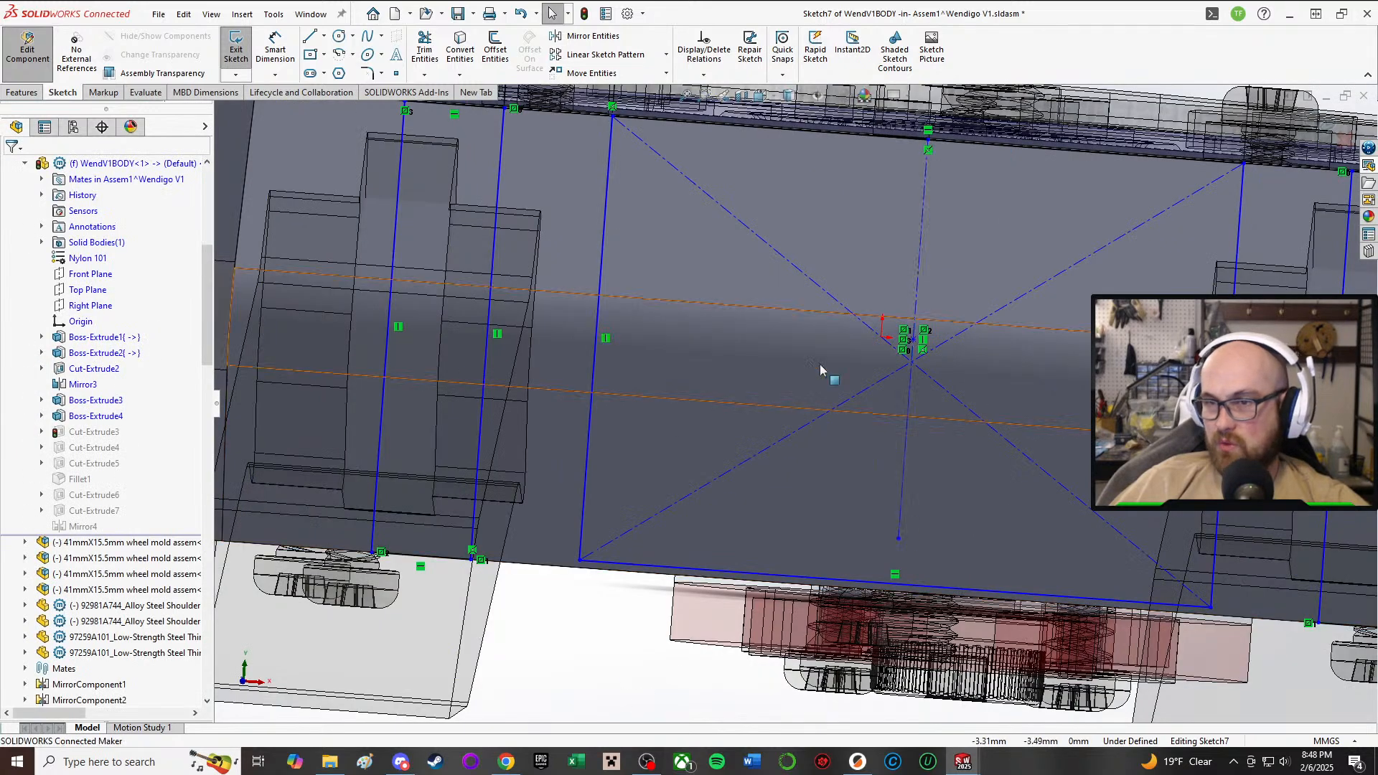
{"action": "scroll", "coordinate": [826, 351], "scroll_direction": "down", "scroll_amount": 3}
{"action": "left_click_drag", "start_coordinate": [1005, 337], "coordinate": [923, 308]}
{"action": "scroll", "coordinate": [630, 665], "scroll_direction": "up", "scroll_amount": 3}
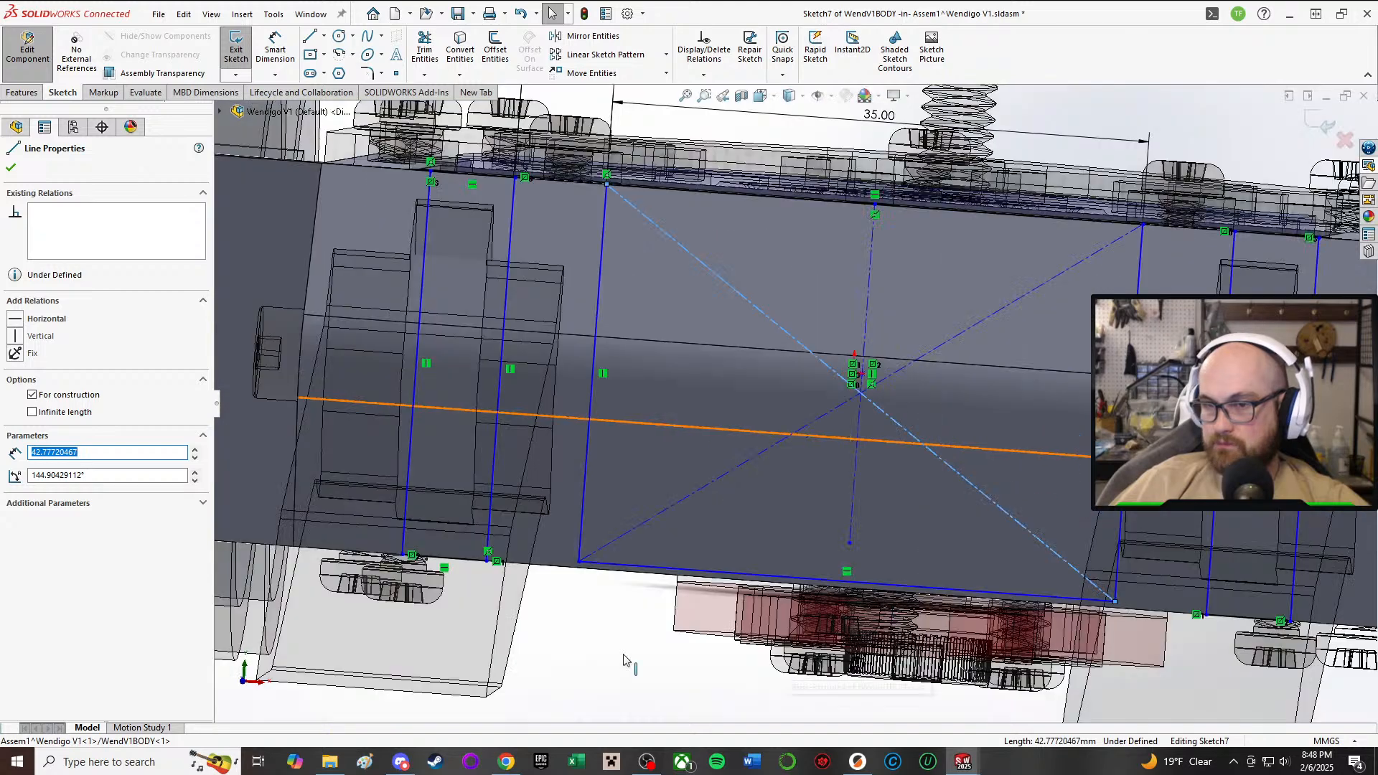
{"action": "left_click", "coordinate": [615, 662]}
{"action": "right_click_drag", "start_coordinate": [615, 662], "coordinate": [678, 603]}
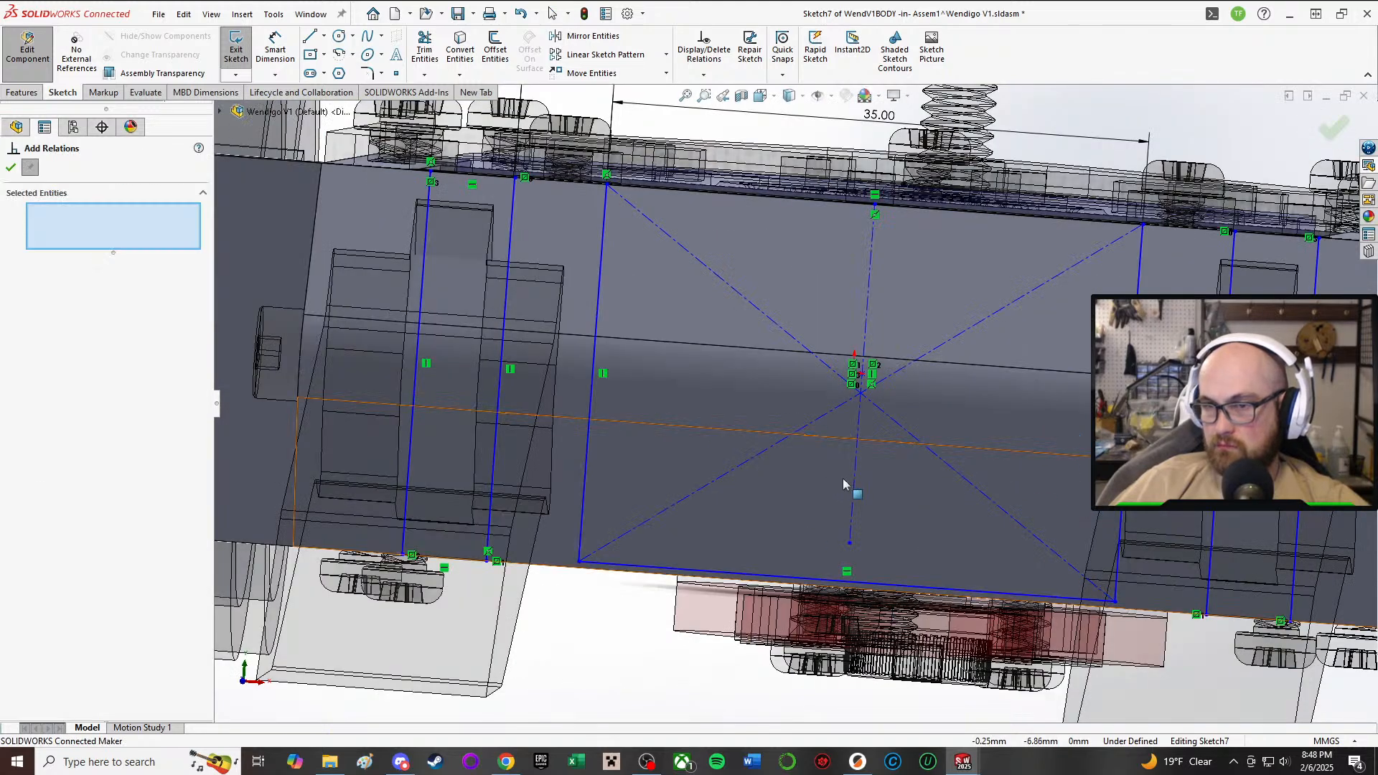
{"action": "left_click", "coordinate": [854, 488]}
{"action": "scroll", "coordinate": [858, 377], "scroll_direction": "down", "scroll_amount": 5}
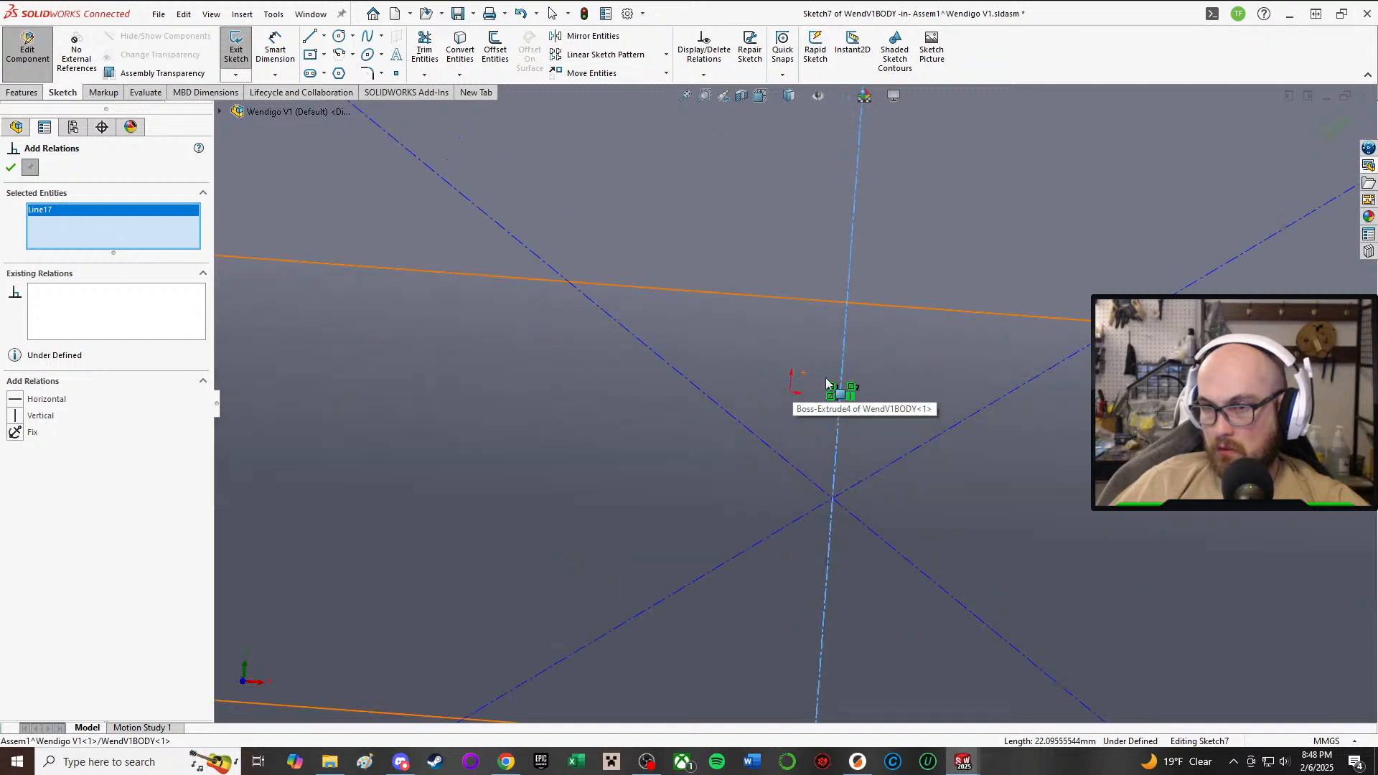
{"action": "scroll", "coordinate": [806, 384], "scroll_direction": "up", "scroll_amount": 5}
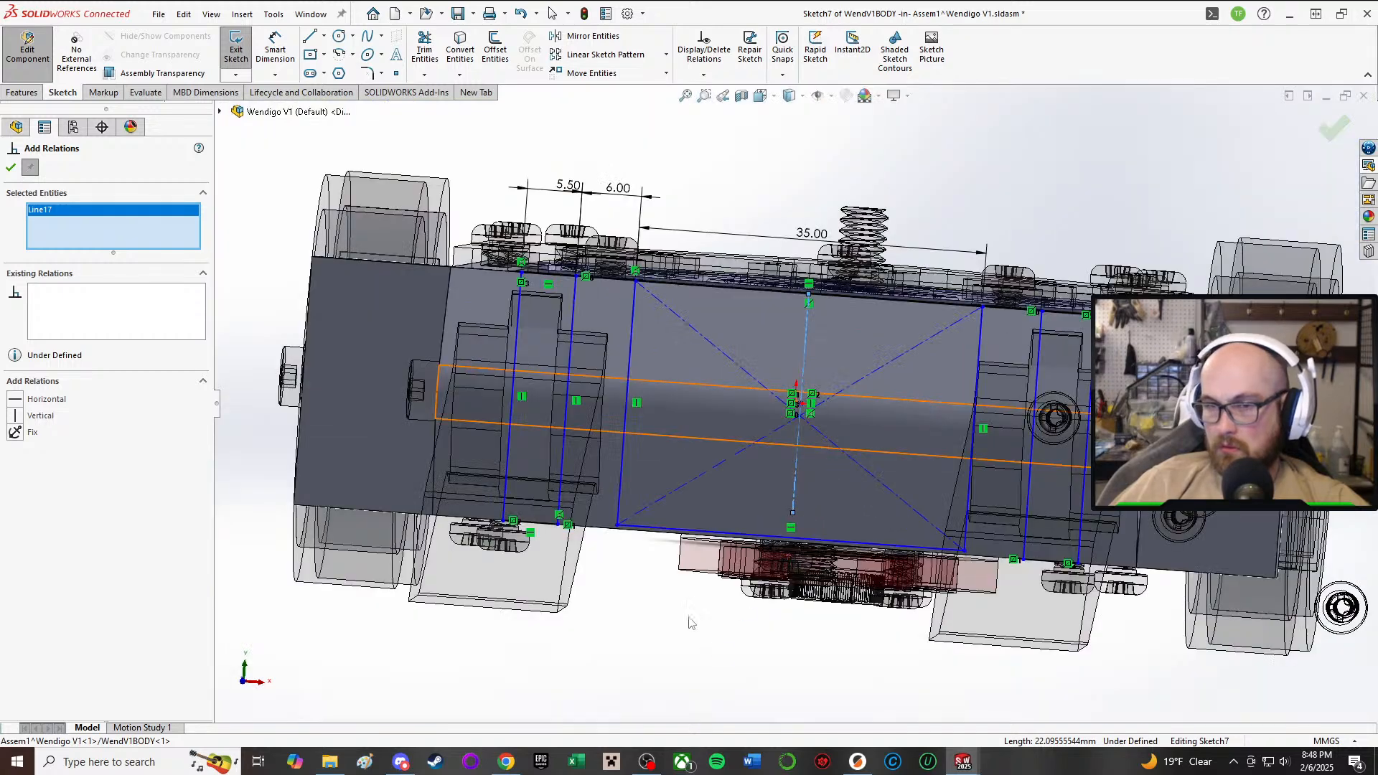
{"action": "left_click", "coordinate": [11, 168]}
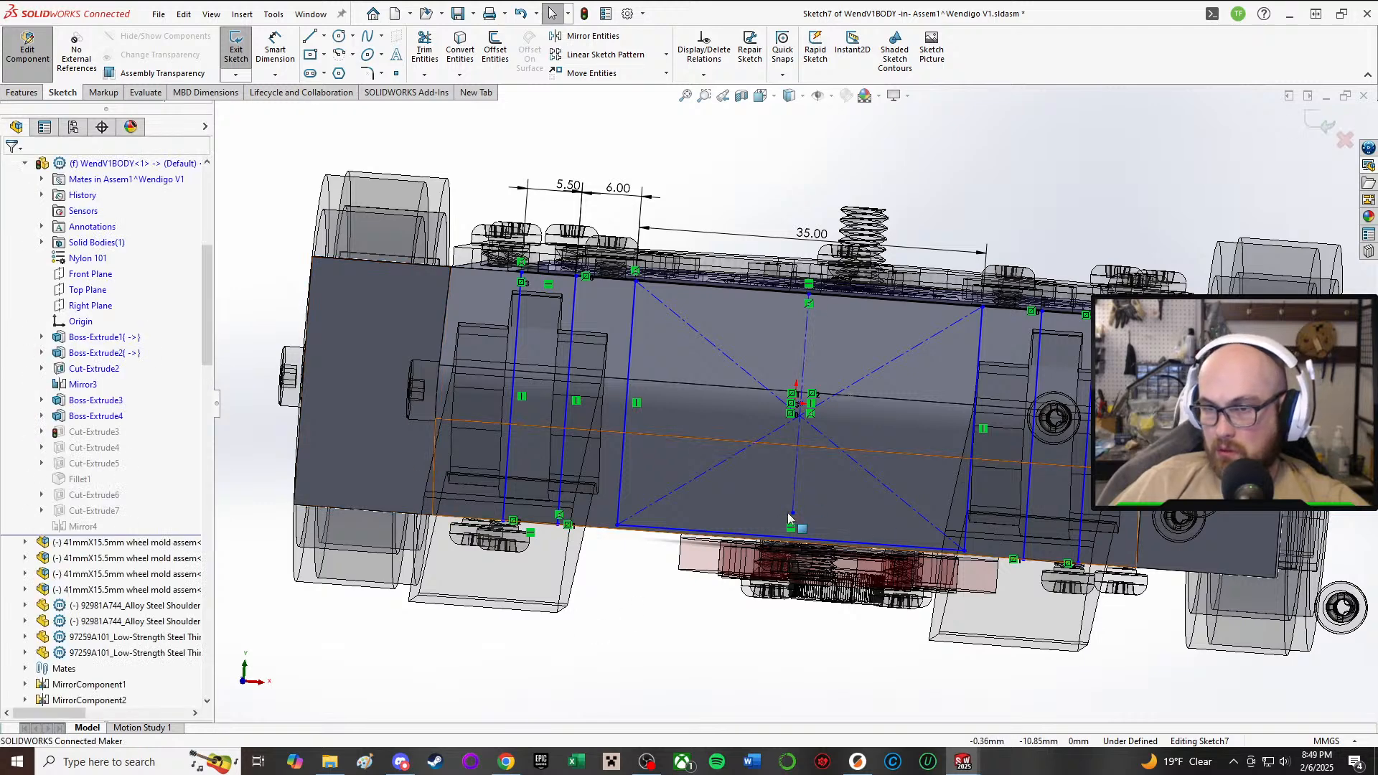
- Attach the lower end of the vertical construction centreline to the midpoint of the rectangle's bottom line
{"action": "left_click_drag", "start_coordinate": [791, 515], "coordinate": [794, 542]}
{"action": "left_click", "coordinate": [602, 688]}
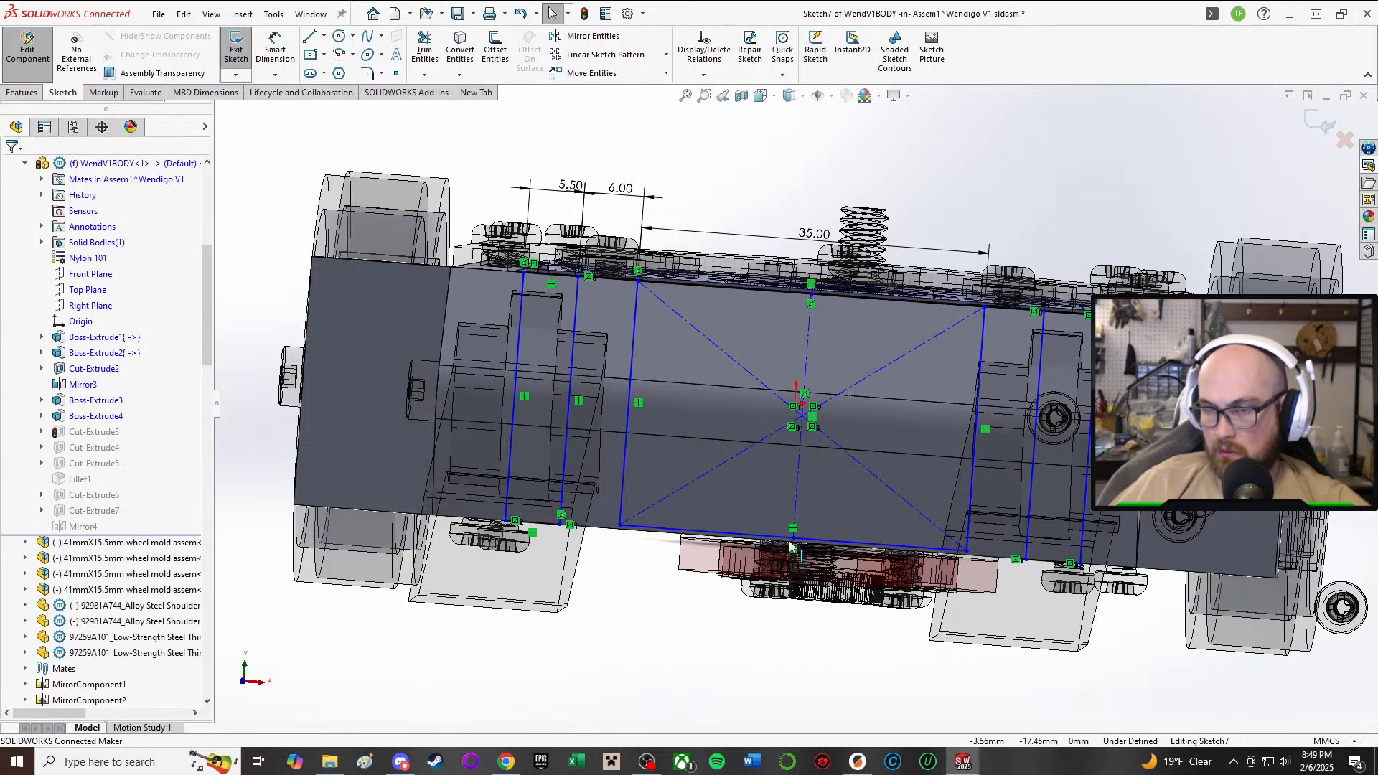
{"action": "right_click_drag", "start_coordinate": [643, 634], "coordinate": [696, 583]}
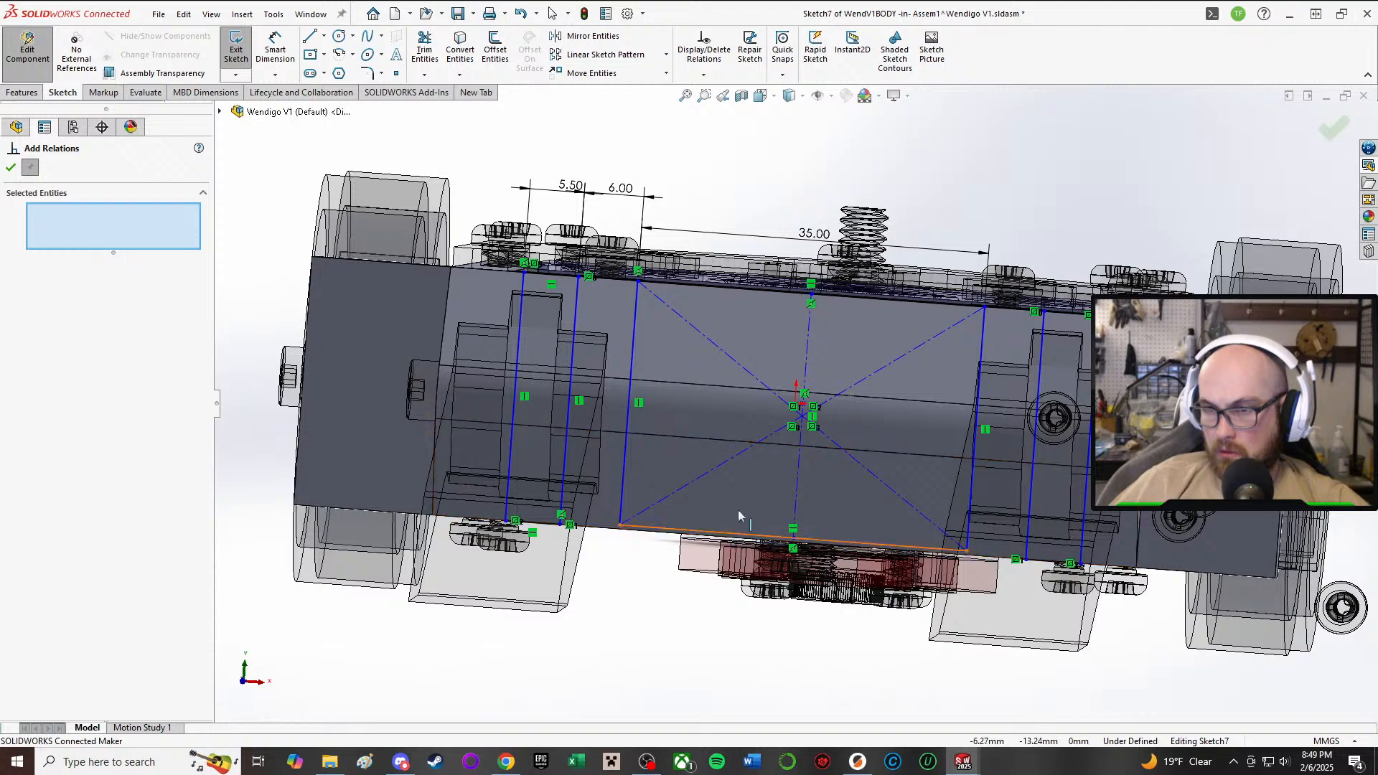
{"action": "left_click", "coordinate": [799, 480]}
{"action": "scroll", "coordinate": [799, 480], "scroll_direction": "down", "scroll_amount": 3}
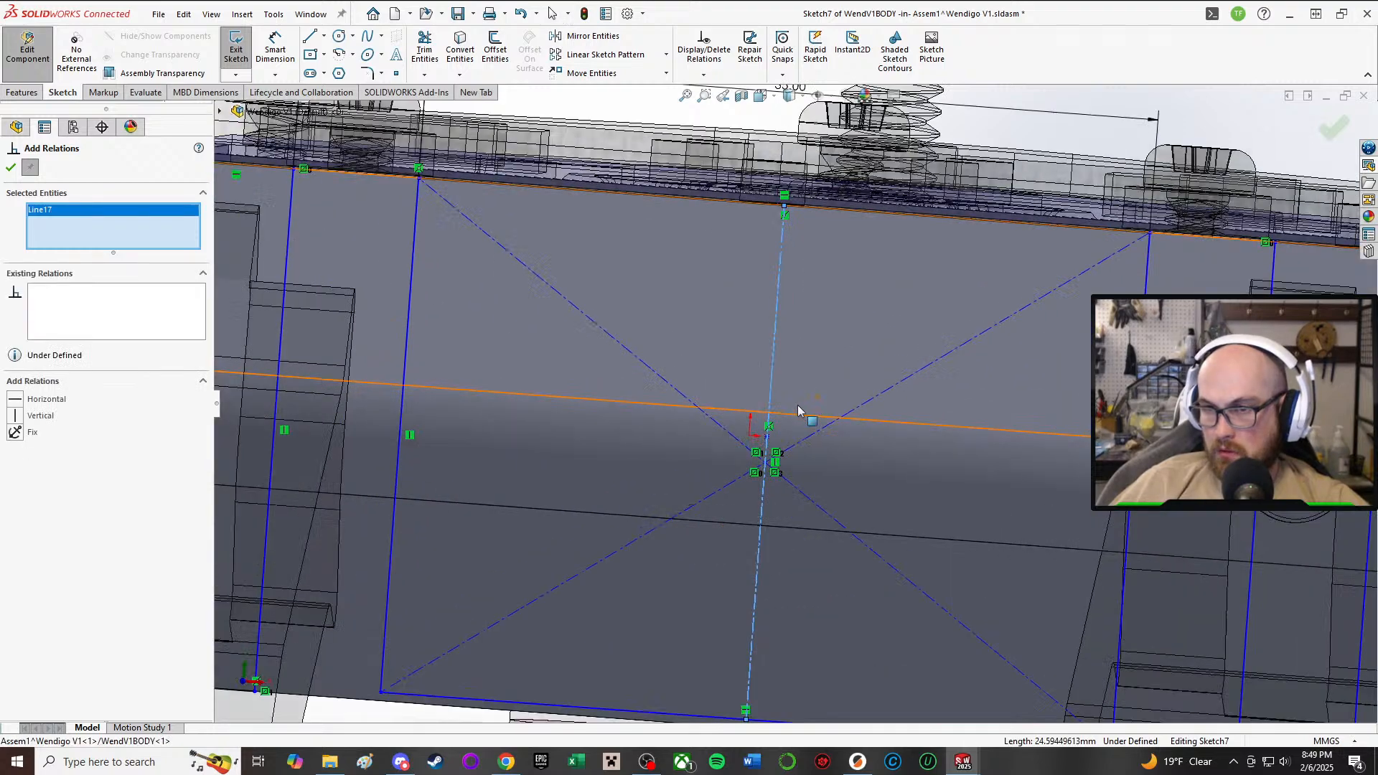
{"action": "scroll", "coordinate": [799, 411], "scroll_direction": "down", "scroll_amount": 3}
{"action": "scroll", "coordinate": [742, 454], "scroll_direction": "up", "scroll_amount": 5}
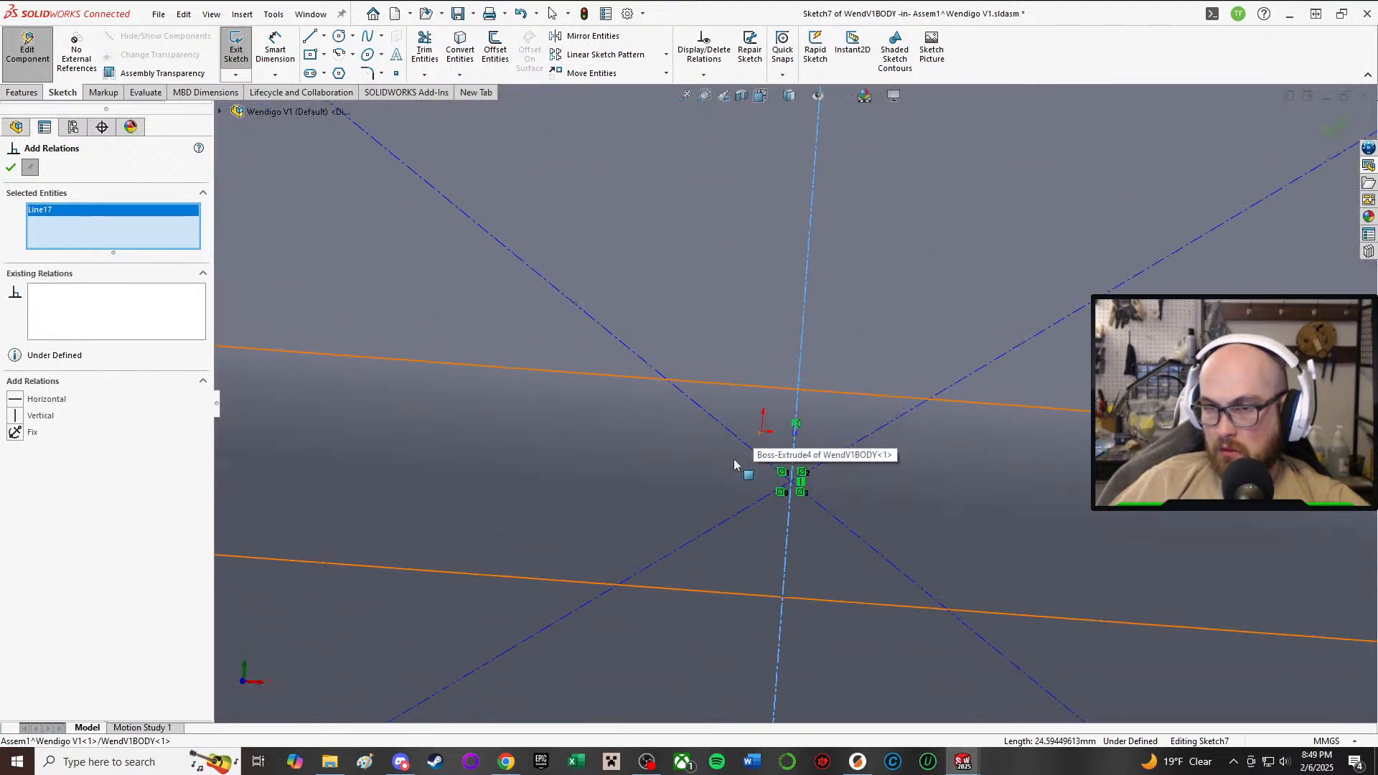
{"action": "left_click", "coordinate": [11, 168]}
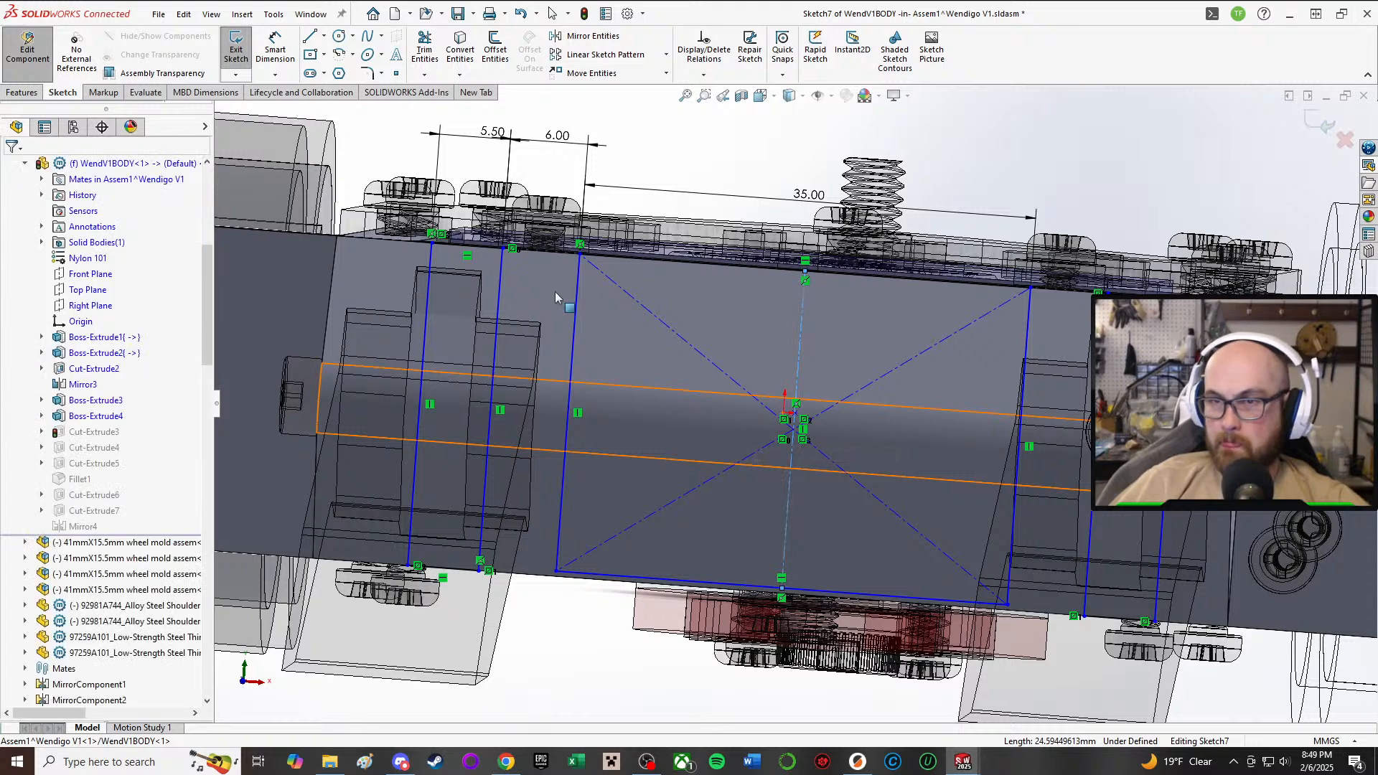
- Make the rectangle's bottom line collinear with the lower edge of the body's front face
{"action": "left_click", "coordinate": [834, 600]}
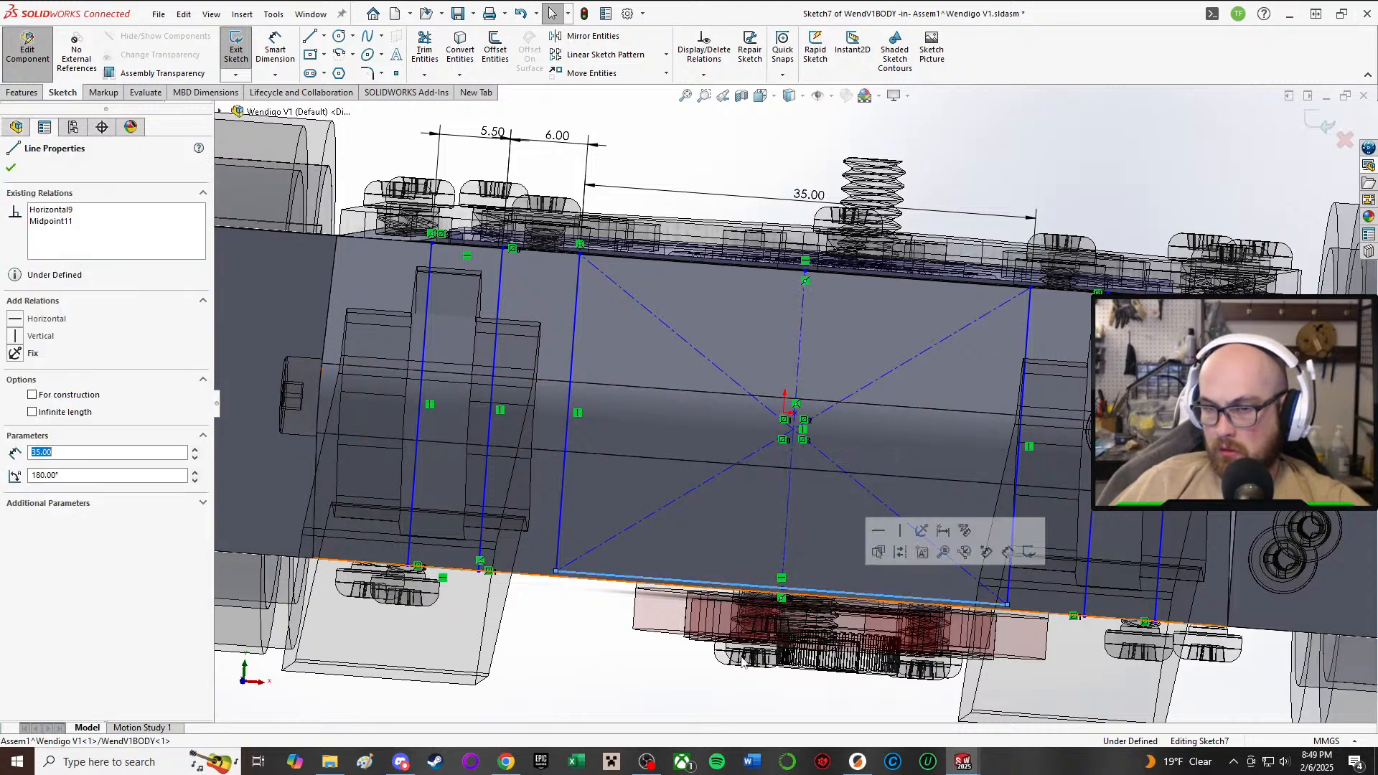
{"action": "left_click", "coordinate": [590, 585]}
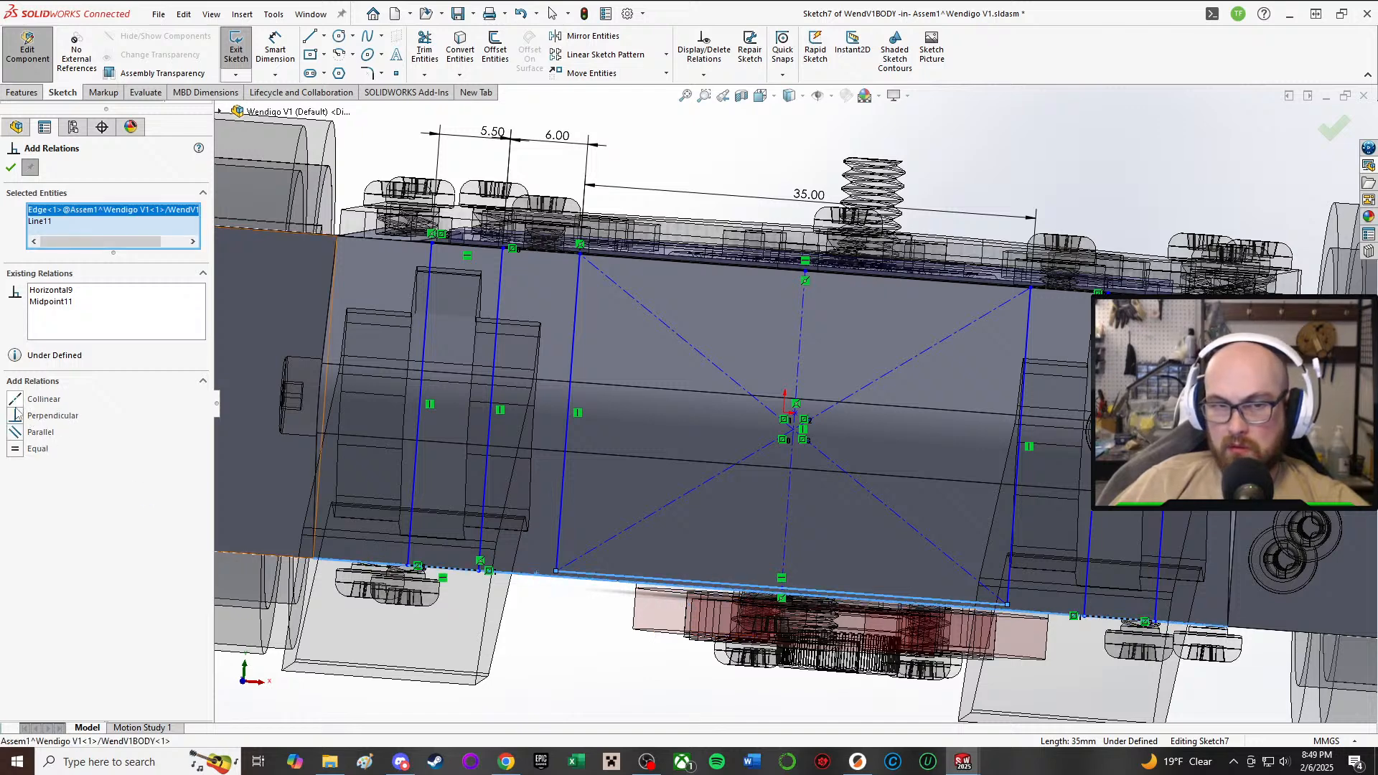
{"action": "left_click", "coordinate": [15, 399]}
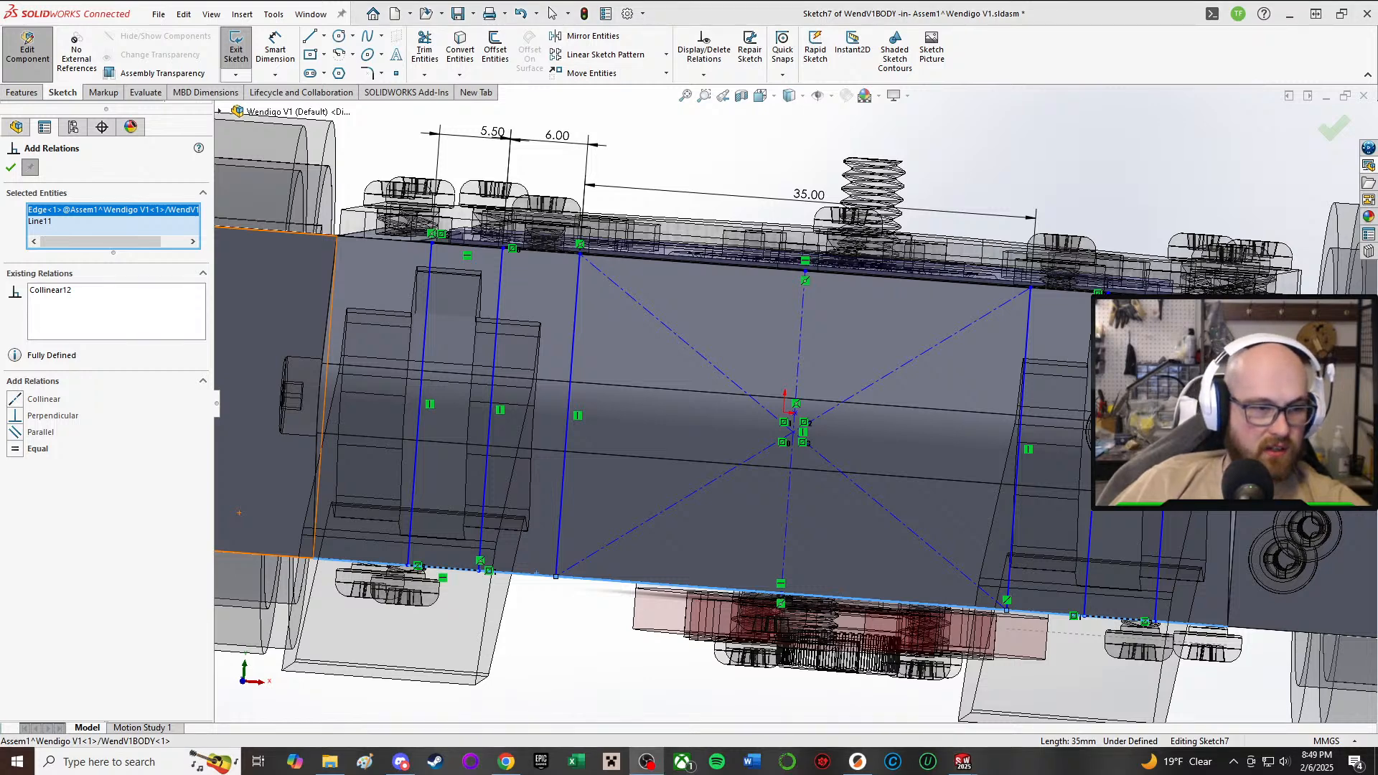
{"action": "scroll", "coordinate": [574, 690], "scroll_direction": "down", "scroll_amount": 3}
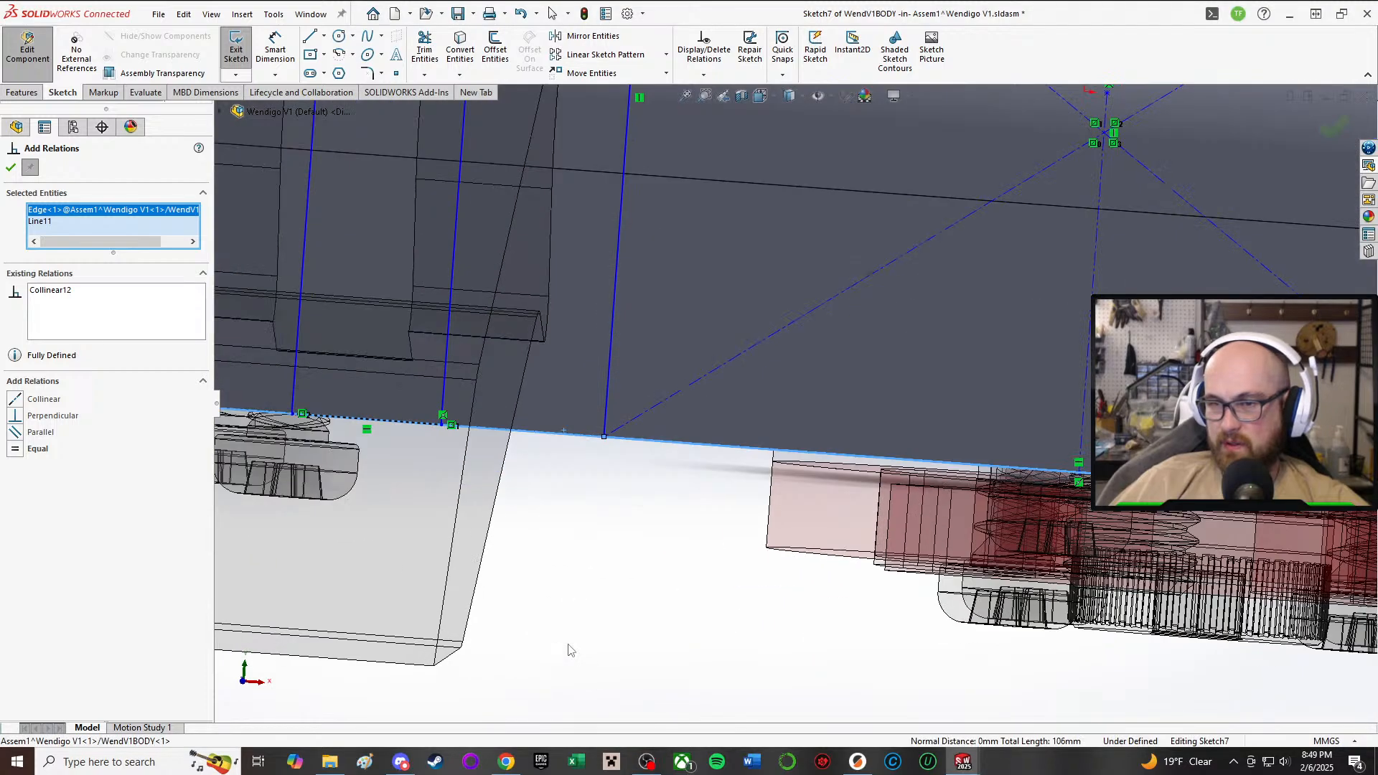
- Accept the collinear relation between the rectangle's bottom line and the lower edge of the body's front face
{"action": "scroll", "coordinate": [804, 404], "scroll_direction": "up", "scroll_amount": 3}
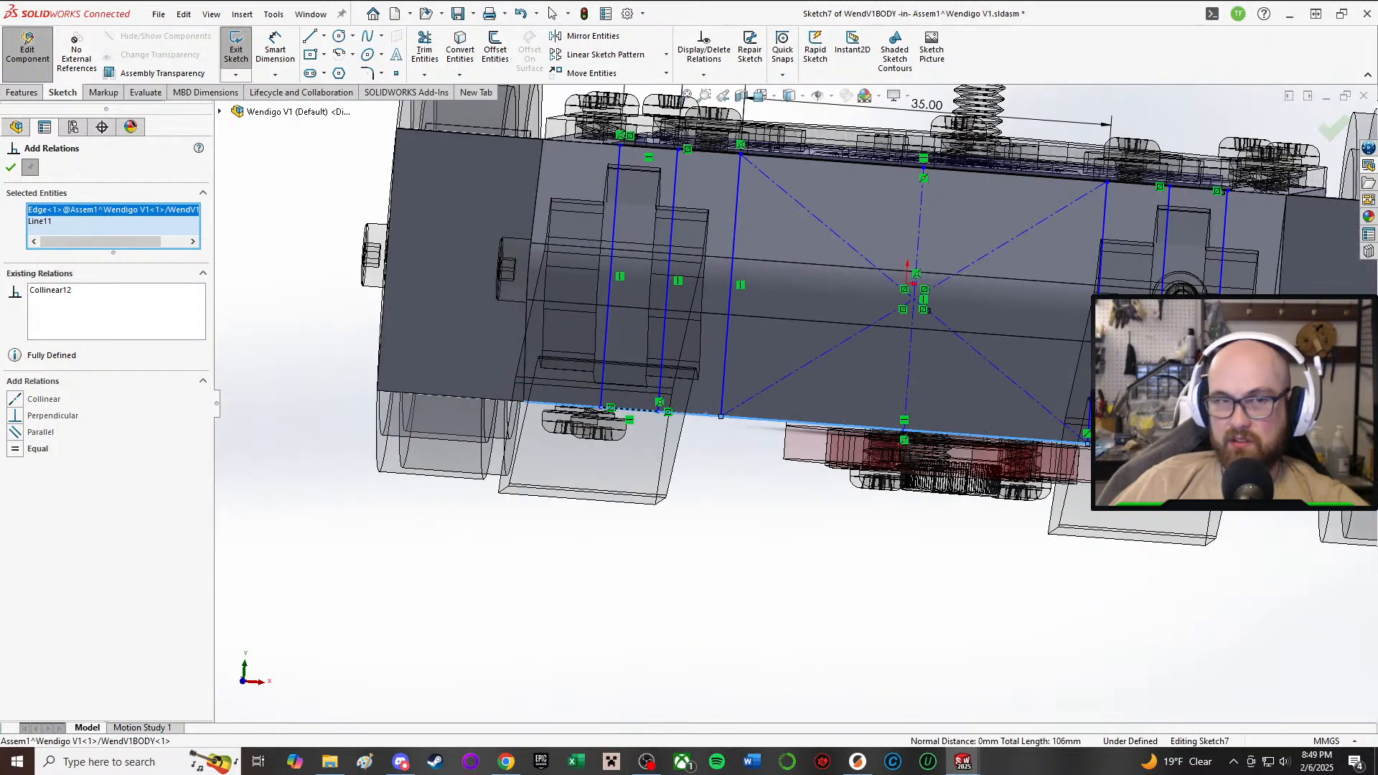
{"action": "left_click", "coordinate": [12, 169]}
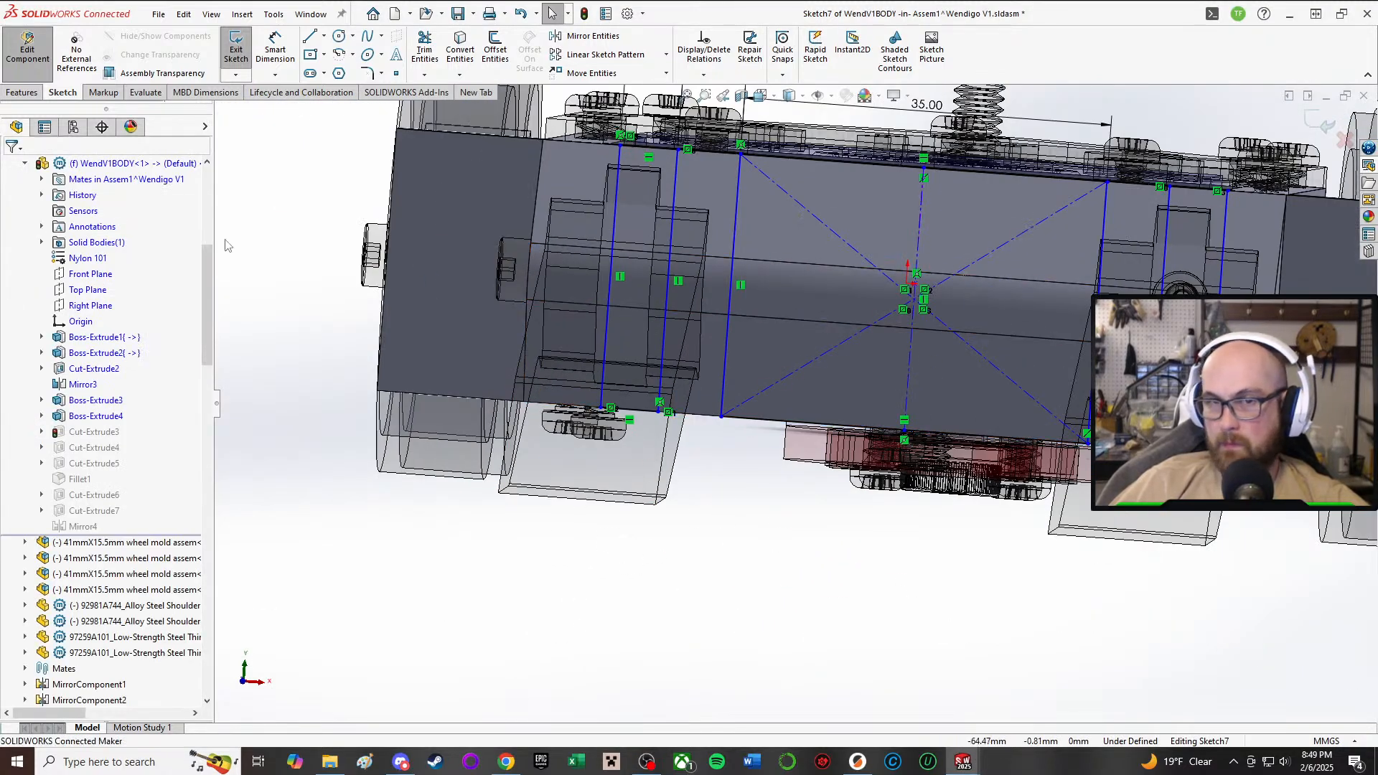
- Try to add a relation between the top-level assembly's origin and the rectangle's vertical construction centreline
{"action": "scroll", "coordinate": [122, 323], "scroll_direction": "up", "scroll_amount": 4}
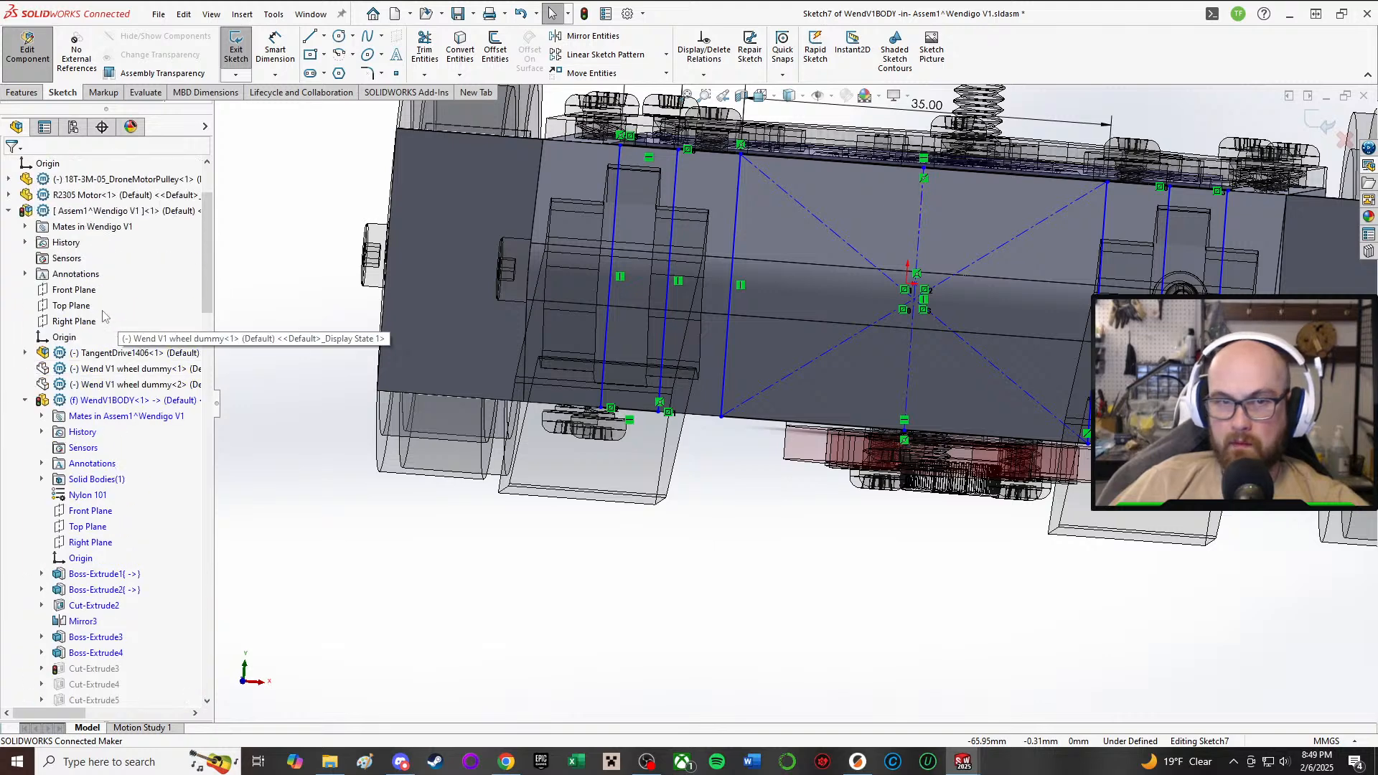
{"action": "left_click", "coordinate": [58, 338]}
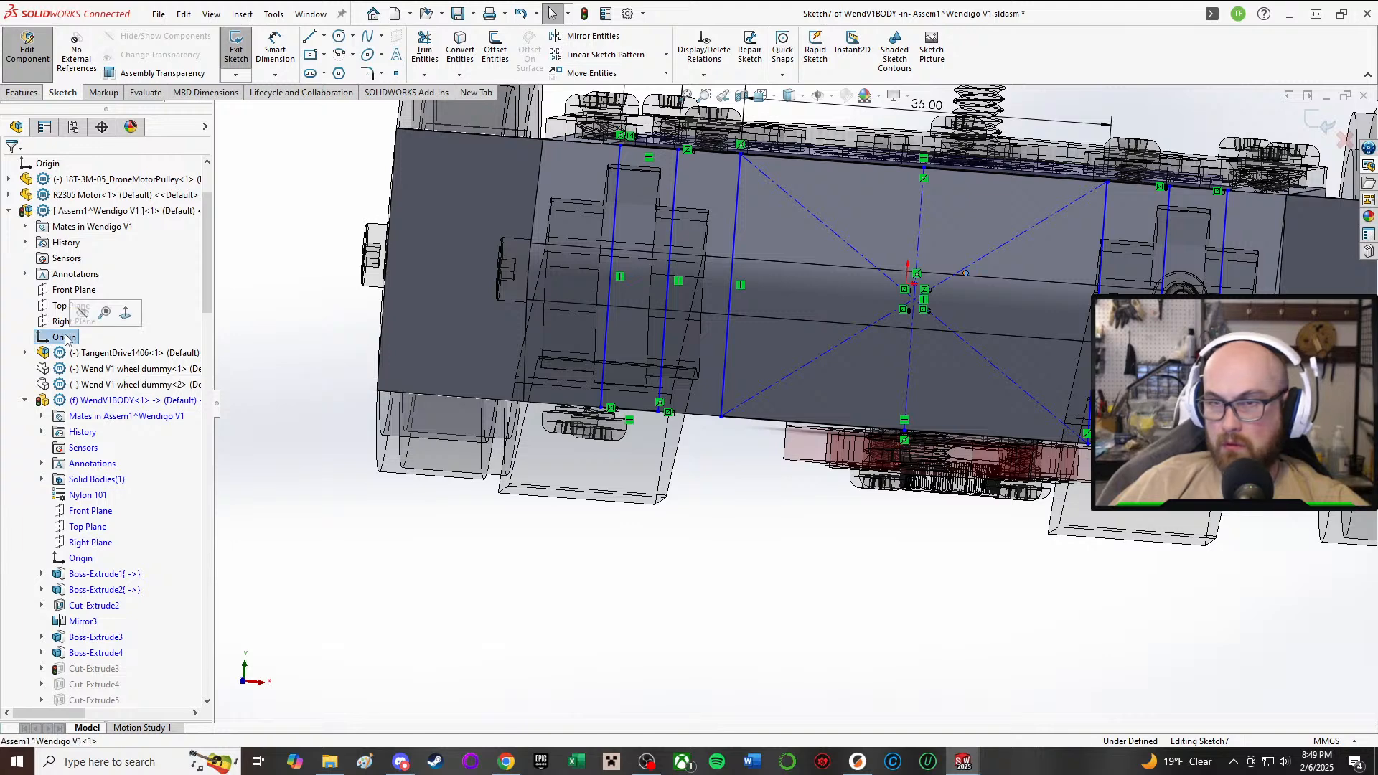
{"action": "right_click", "coordinate": [692, 579]}
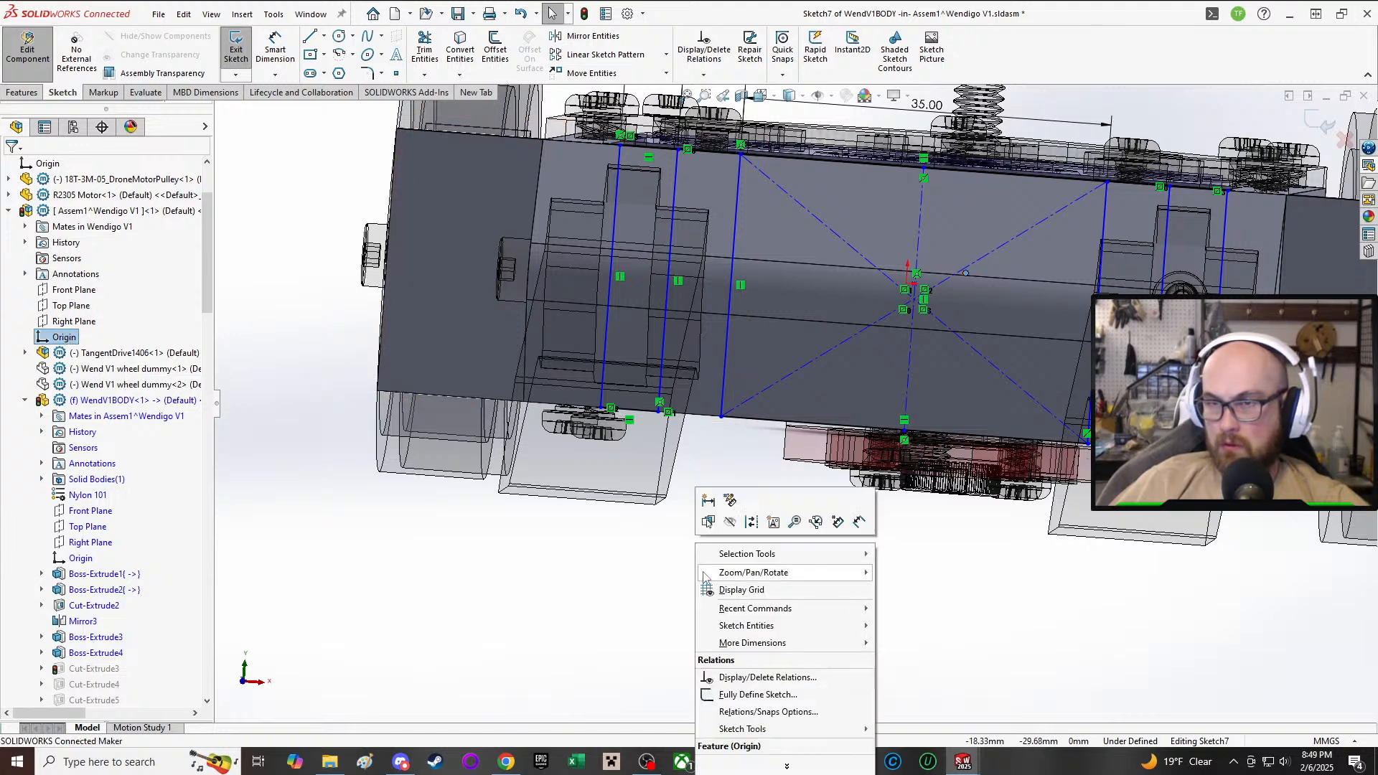
{"action": "left_click", "coordinate": [672, 551]}
{"action": "scroll", "coordinate": [223, 364], "scroll_direction": "up", "scroll_amount": 1}
{"action": "scroll", "coordinate": [154, 339], "scroll_direction": "up", "scroll_amount": 3}
{"action": "left_click", "coordinate": [48, 273]}
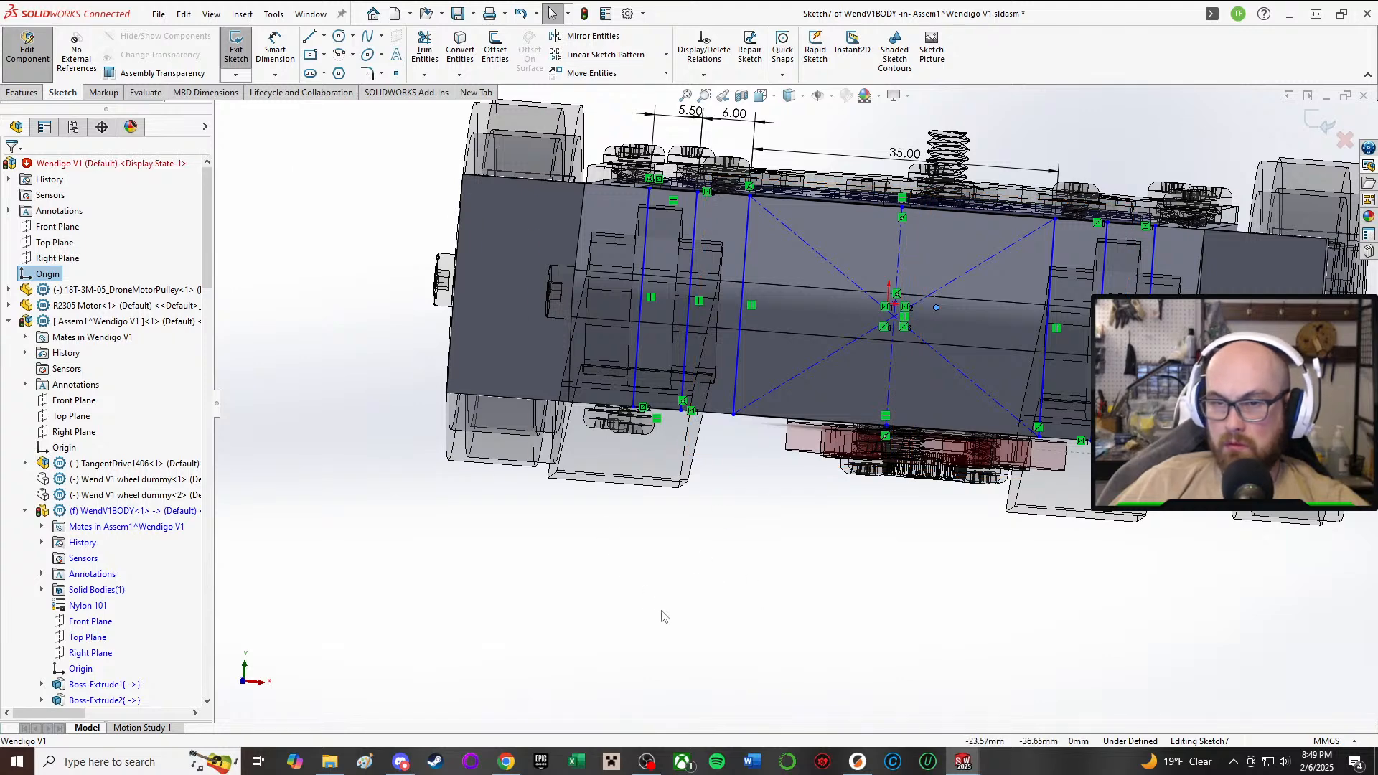
{"action": "right_click_drag", "start_coordinate": [664, 617], "coordinate": [658, 762]}
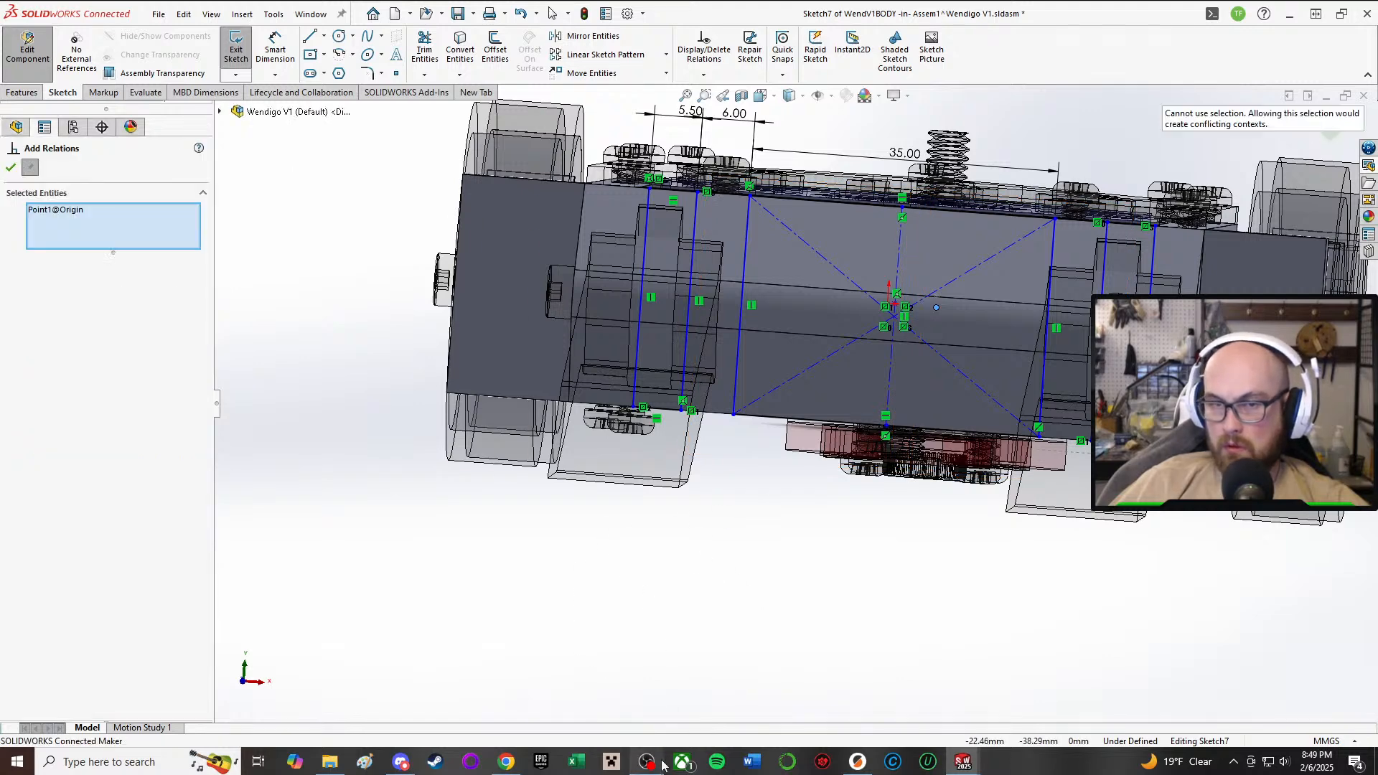
{"action": "left_click", "coordinate": [889, 382]}
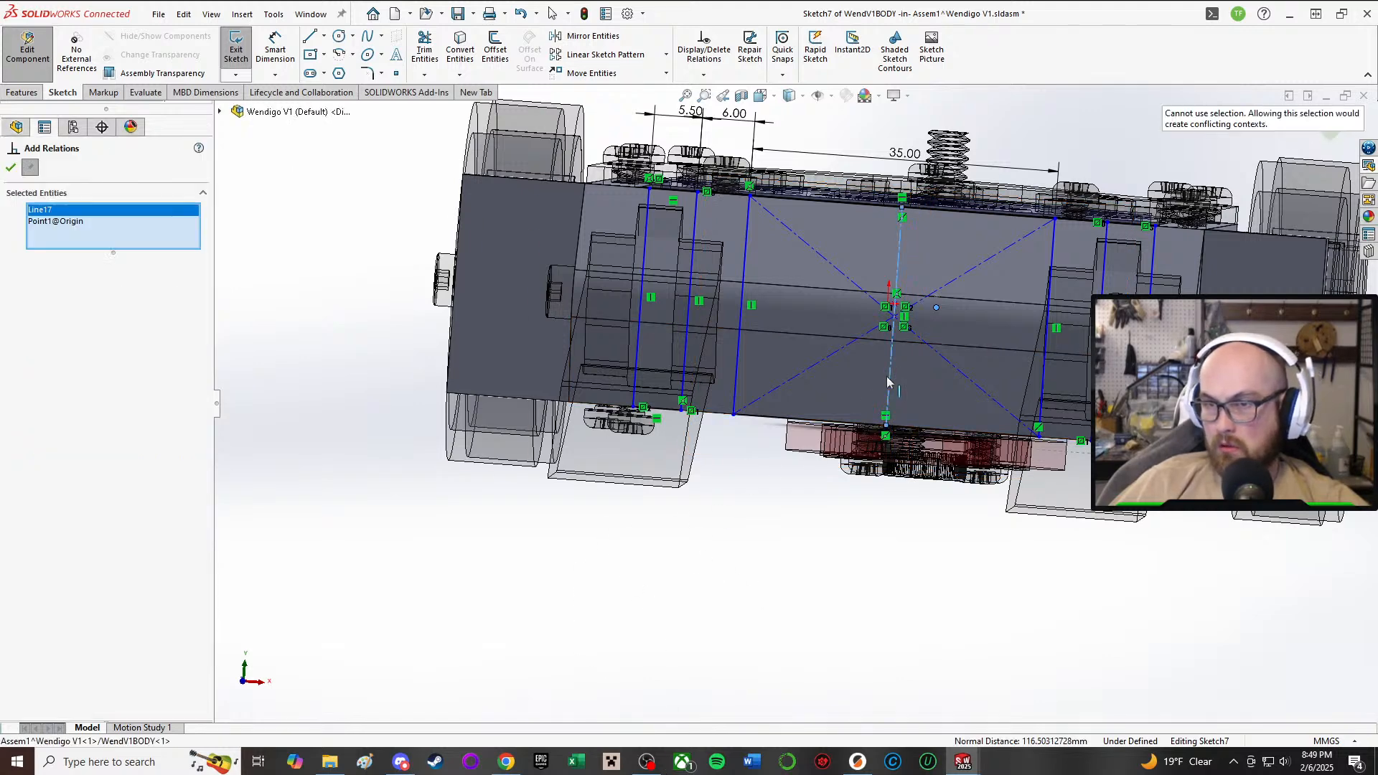
{"action": "left_click", "coordinate": [10, 168]}
- Shift the rectangle's vertical construction centreline sideways away from the sketch origin to test how the linked sketch geometry moves
{"action": "scroll", "coordinate": [979, 219], "scroll_direction": "down", "scroll_amount": 3}
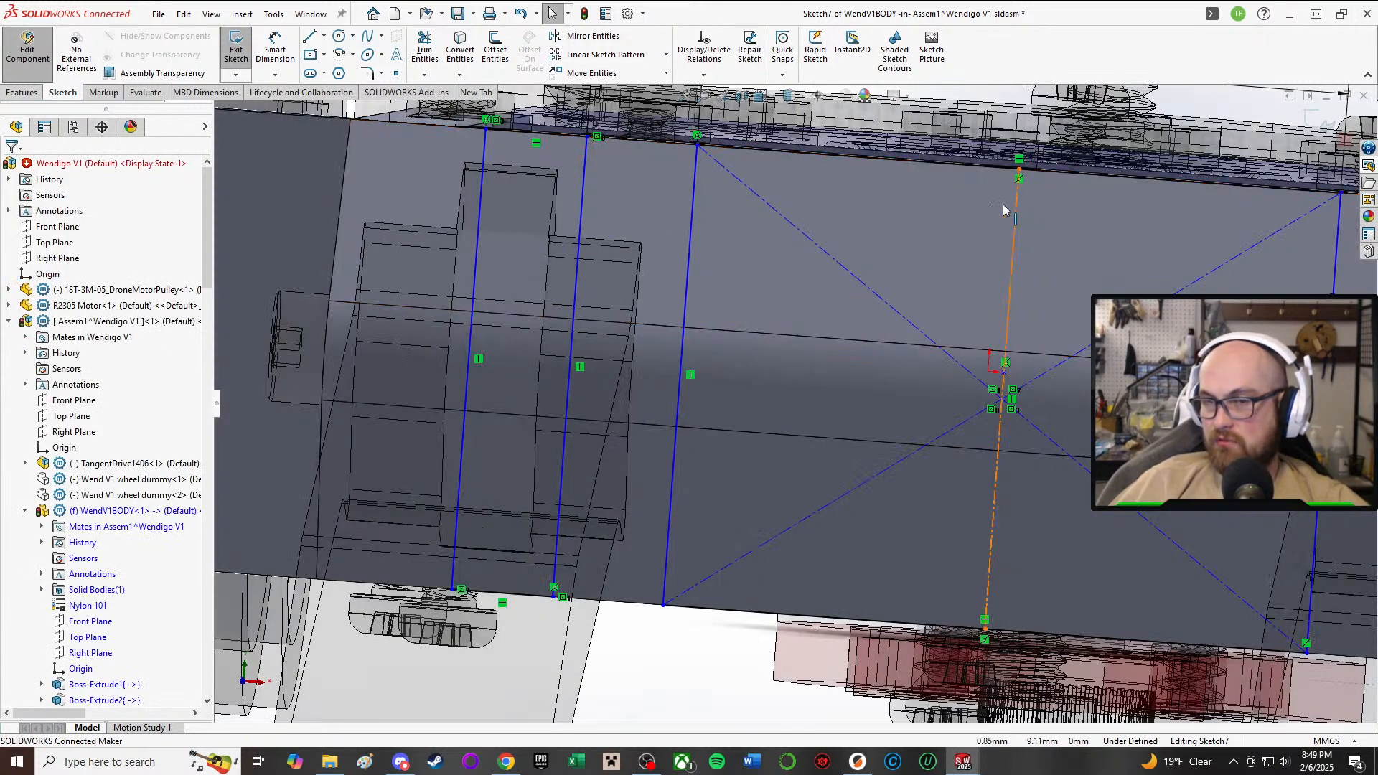
{"action": "mouse_move", "coordinate": [1009, 208]}
{"action": "left_mouse_down"}
{"action": "mouse_move", "coordinate": [963, 179]}
{"action": "mouse_move", "coordinate": [1031, 206]}
{"action": "mouse_move", "coordinate": [1002, 192]}
{"action": "mouse_move", "coordinate": [994, 393]}
{"action": "mouse_move", "coordinate": [888, 430]}
{"action": "mouse_move", "coordinate": [1049, 467]}
{"action": "mouse_move", "coordinate": [962, 463]}
{"action": "mouse_move", "coordinate": [997, 440]}
{"action": "left_mouse_up"}
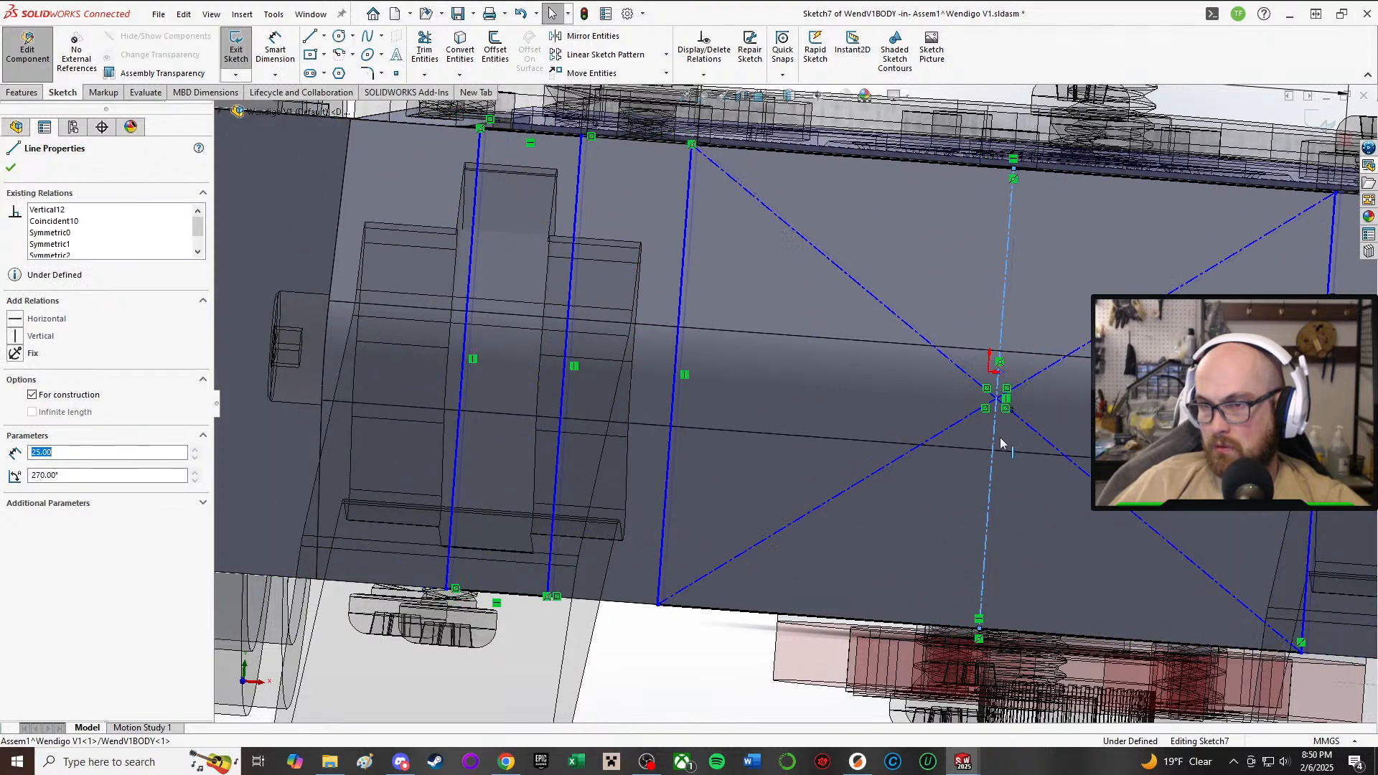
{"action": "scroll", "coordinate": [1031, 425], "scroll_direction": "down", "scroll_amount": 5}
{"action": "key", "text": "Escape"}
{"action": "scroll", "coordinate": [768, 445], "scroll_direction": "up", "scroll_amount": 5}
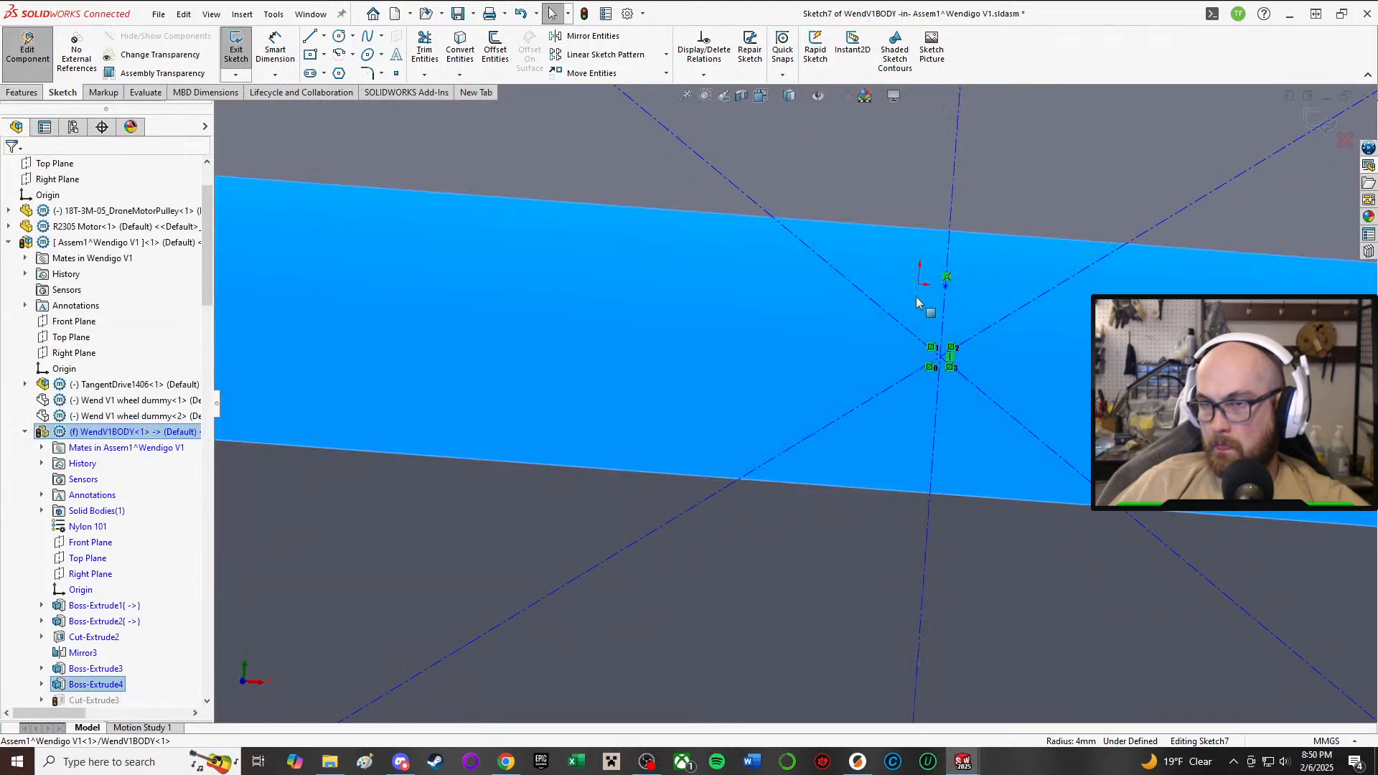
{"action": "scroll", "coordinate": [854, 373], "scroll_direction": "up", "scroll_amount": 3}
{"action": "middle_click_drag", "start_coordinate": [878, 344], "coordinate": [890, 402]}
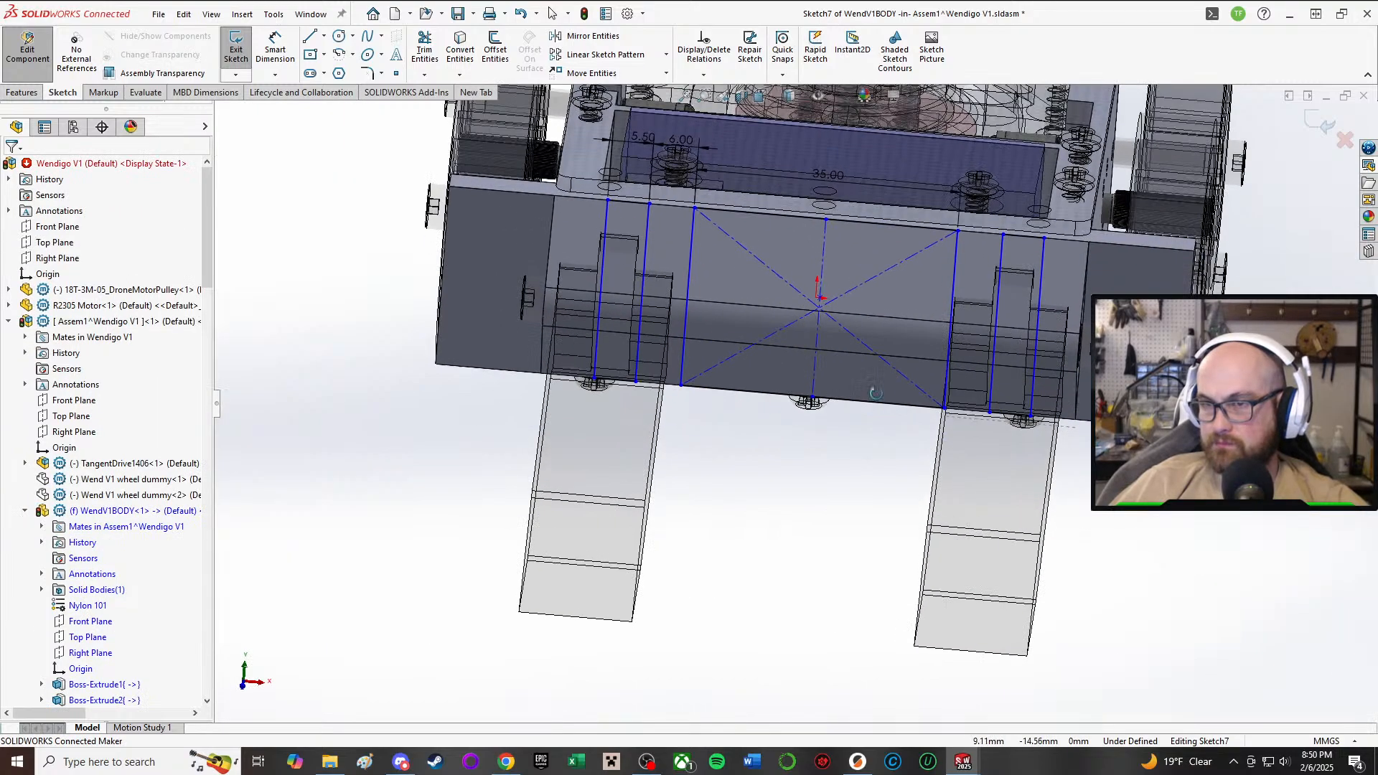
{"action": "scroll", "coordinate": [931, 269], "scroll_direction": "down", "scroll_amount": 4}
{"action": "middle_click_drag", "start_coordinate": [1052, 207], "coordinate": [1005, 226]}
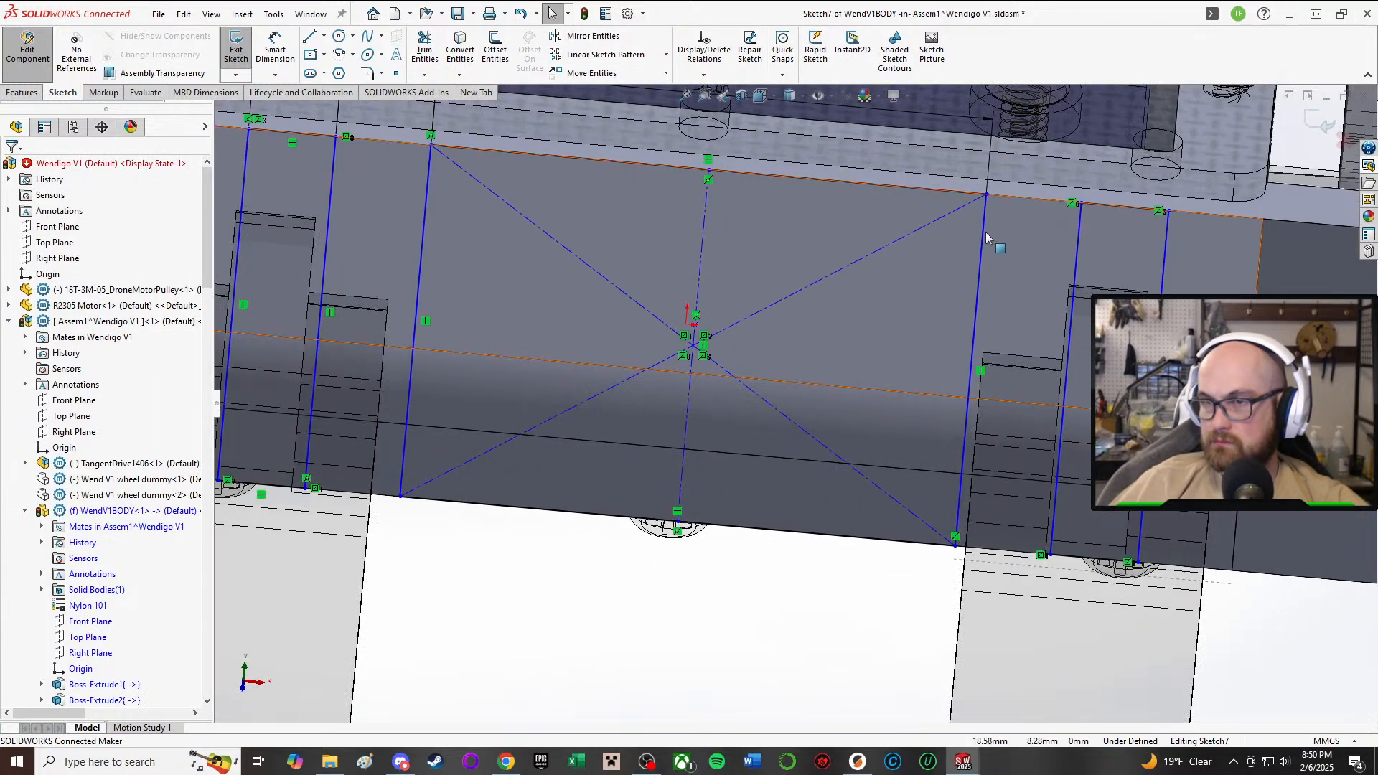
{"action": "mouse_move", "coordinate": [706, 219]}
{"action": "left_mouse_down"}
{"action": "mouse_move", "coordinate": [726, 222]}
{"action": "mouse_move", "coordinate": [692, 215]}
{"action": "mouse_move", "coordinate": [754, 221]}
{"action": "left_mouse_up"}
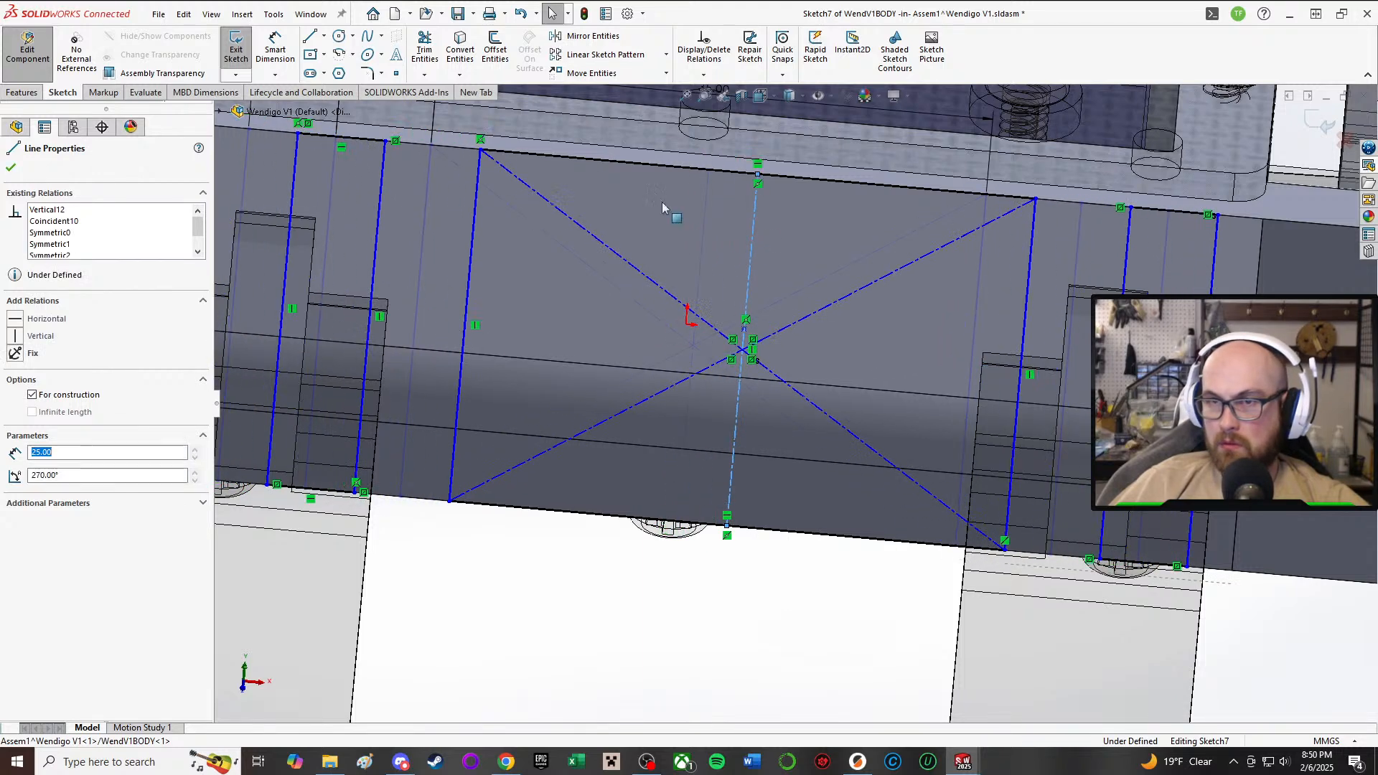
{"action": "scroll", "coordinate": [706, 174], "scroll_direction": "up", "scroll_amount": 3}
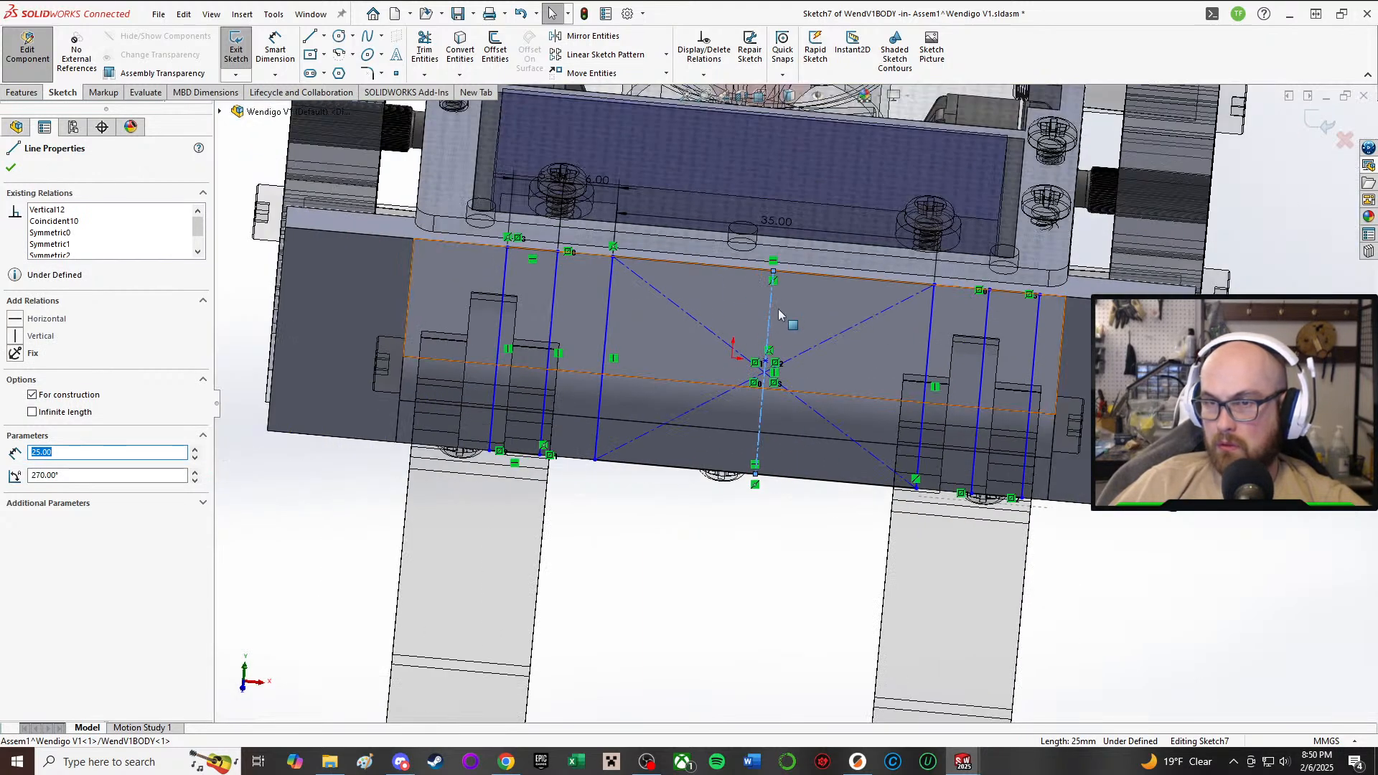
{"action": "left_click_drag", "start_coordinate": [769, 314], "coordinate": [1087, 343]}
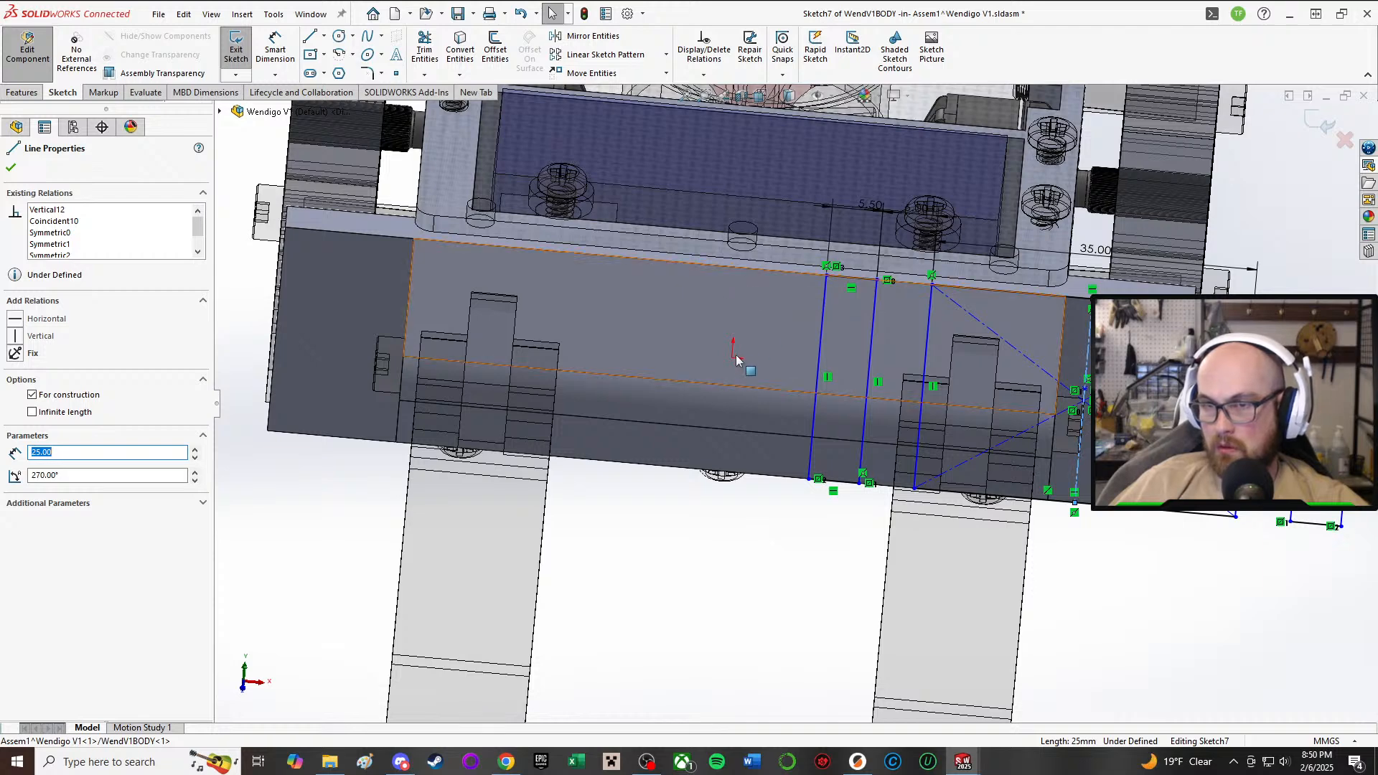
- Examine the body's front face, its upper and lower edges and the displaced sketch from several angles
{"action": "scroll", "coordinate": [751, 347], "scroll_direction": "up", "scroll_amount": 6}
{"action": "middle_click_drag", "start_coordinate": [760, 309], "coordinate": [753, 240]}
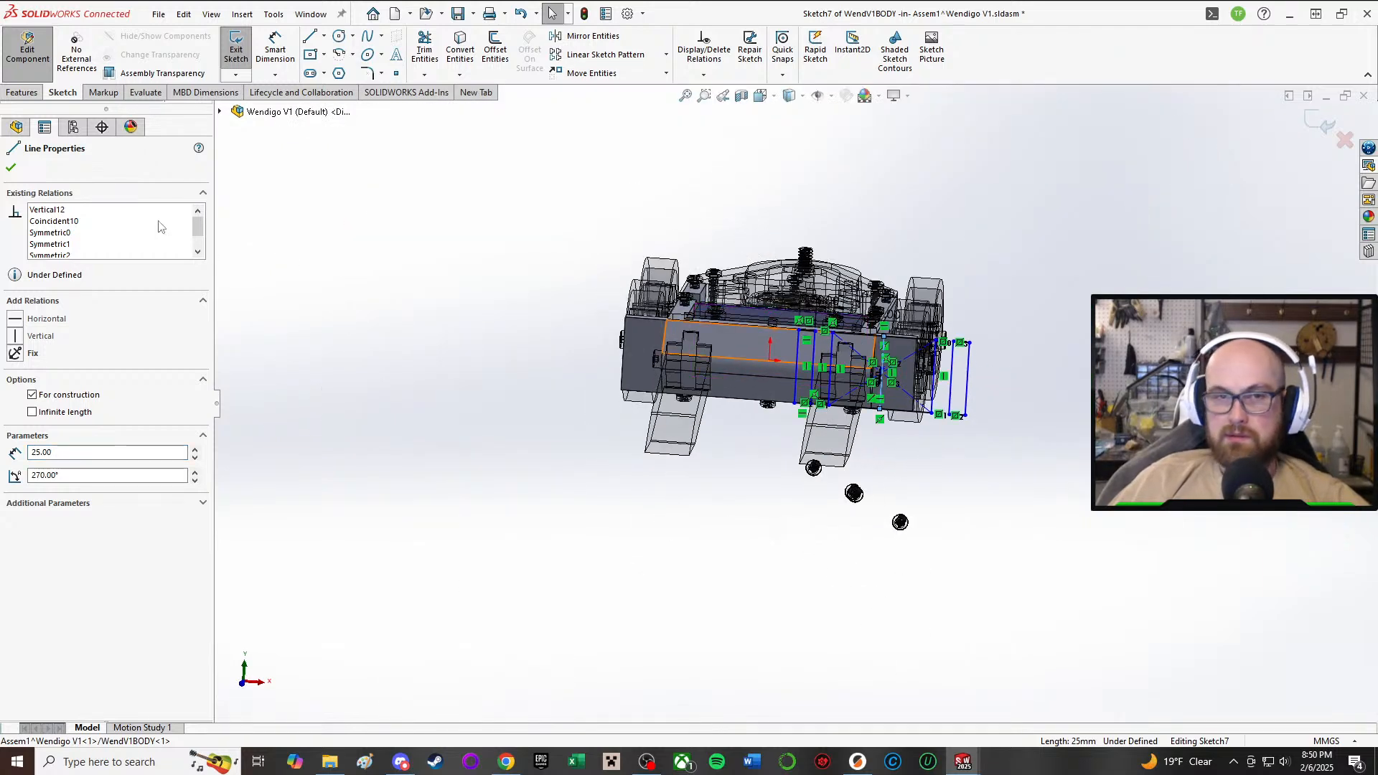
{"action": "left_click", "coordinate": [384, 285]}
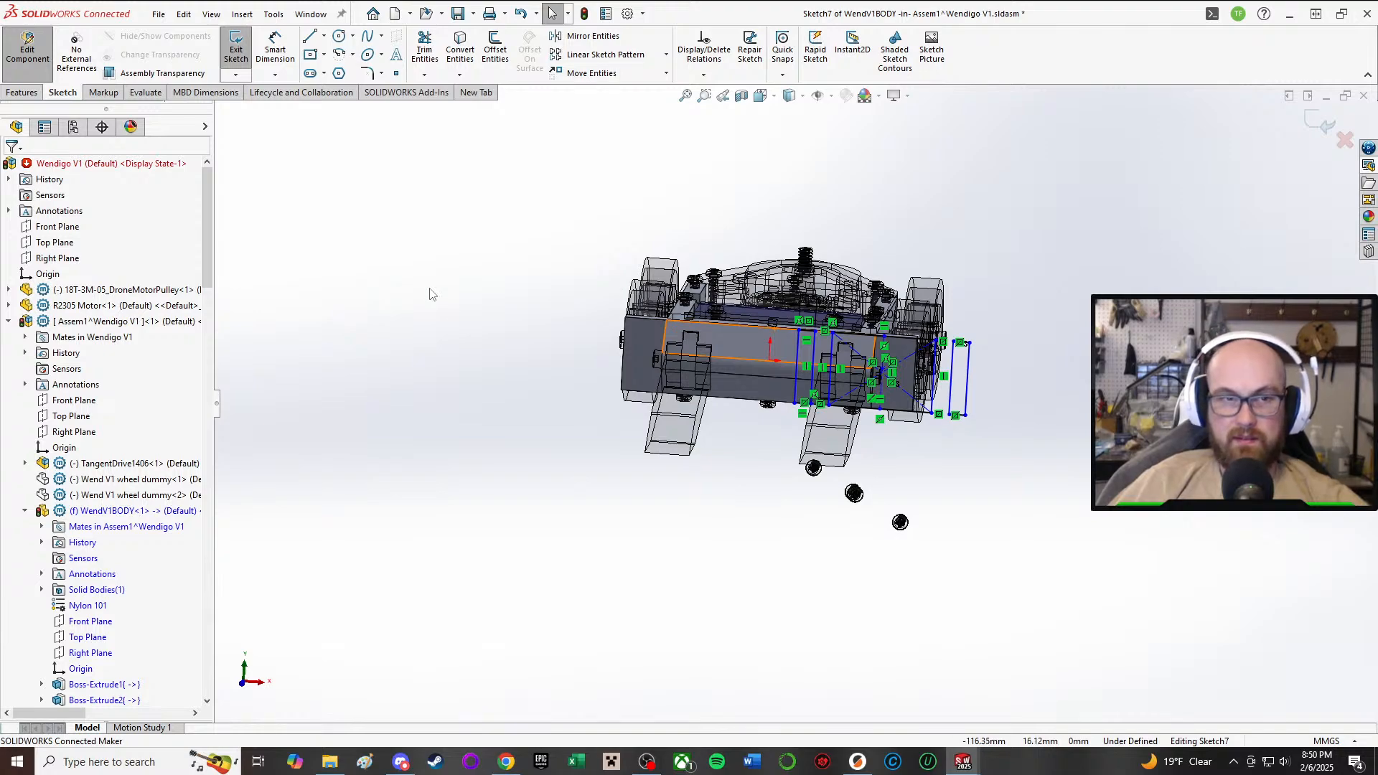
{"action": "scroll", "coordinate": [431, 295], "scroll_direction": "down", "scroll_amount": 4}
{"action": "scroll", "coordinate": [570, 310], "scroll_direction": "down", "scroll_amount": 6}
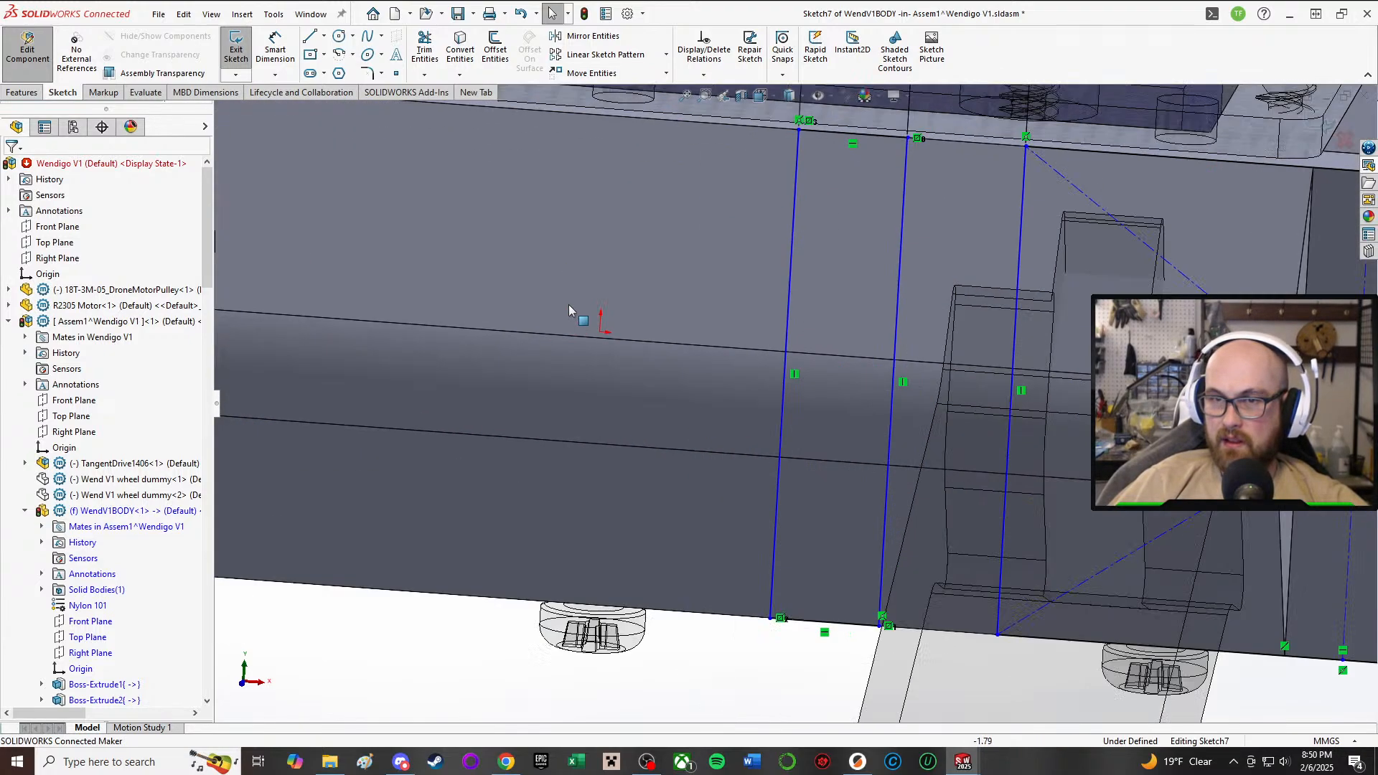
{"action": "scroll", "coordinate": [611, 287], "scroll_direction": "up", "scroll_amount": 3}
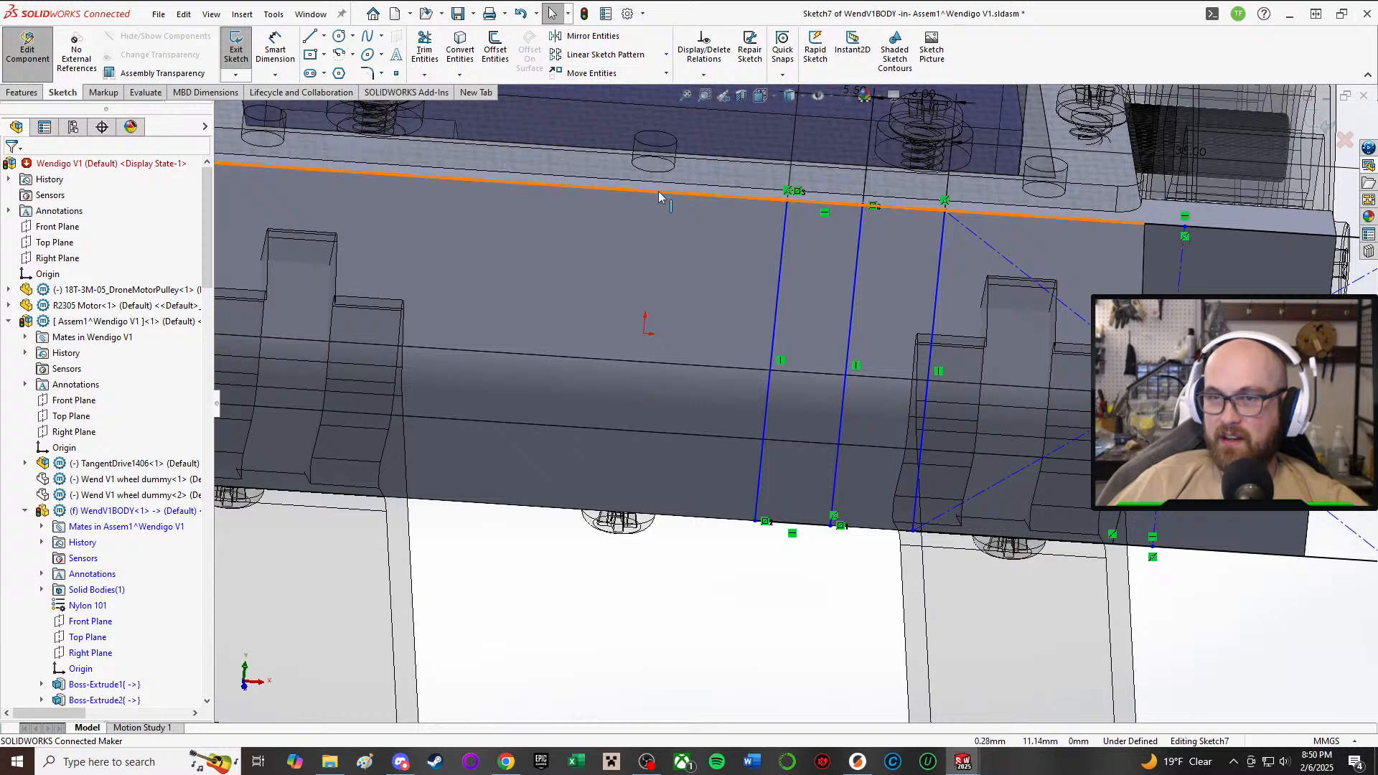
{"action": "scroll", "coordinate": [722, 243], "scroll_direction": "up", "scroll_amount": 3}
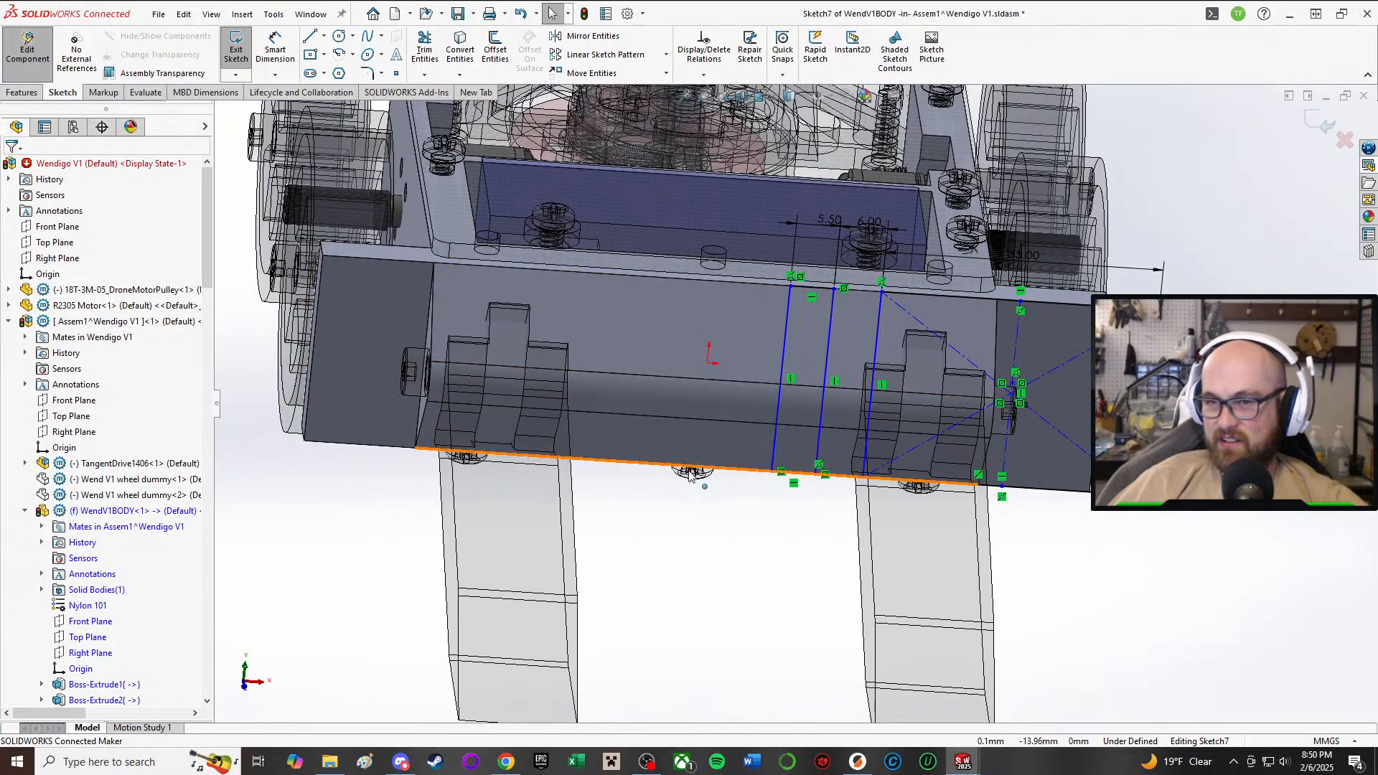
{"action": "middle_click_drag", "start_coordinate": [691, 474], "coordinate": [794, 652]}
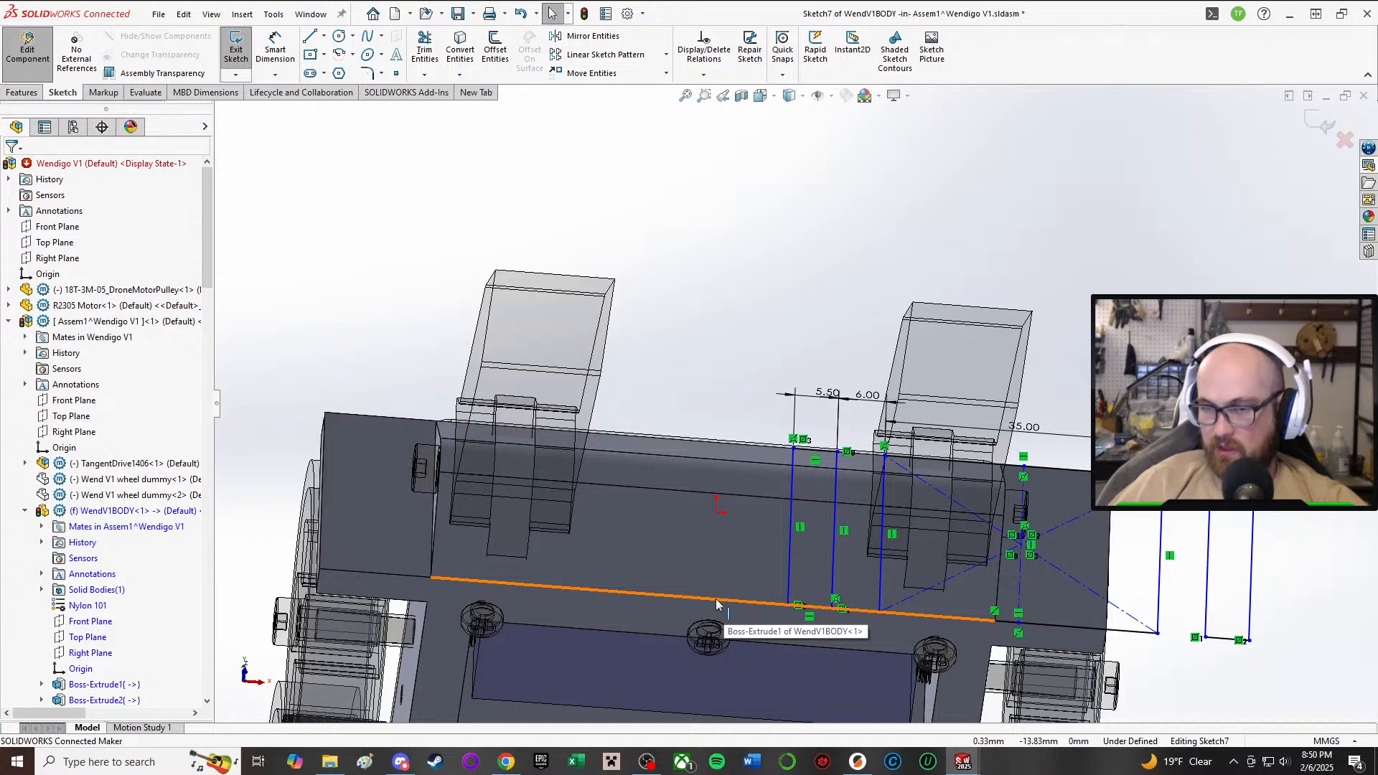
{"action": "middle_click_drag", "start_coordinate": [542, 433], "coordinate": [510, 644]}
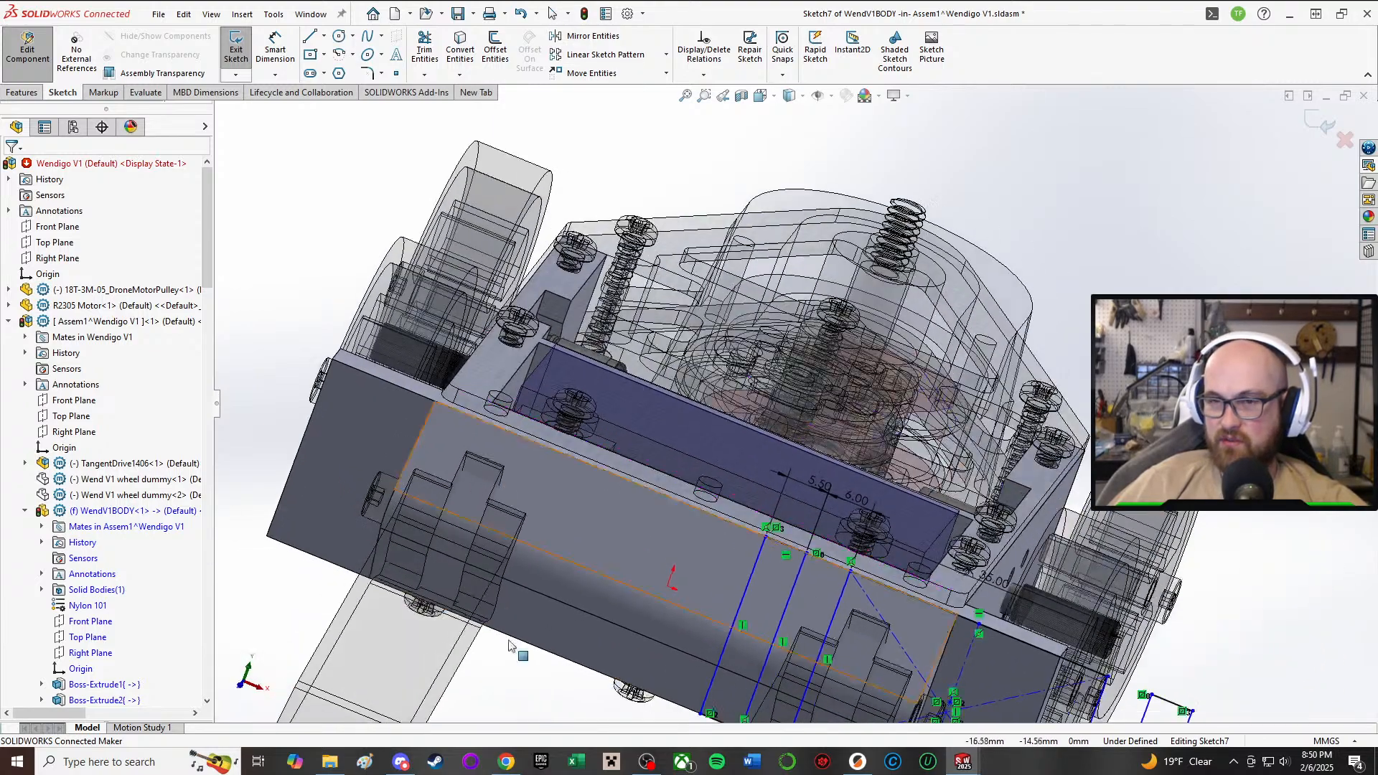
{"action": "mouse_move", "coordinate": [670, 452]}
{"action": "middle_mouse_down"}
{"action": "mouse_move", "coordinate": [741, 443]}
{"action": "mouse_move", "coordinate": [760, 618]}
{"action": "middle_mouse_up"}
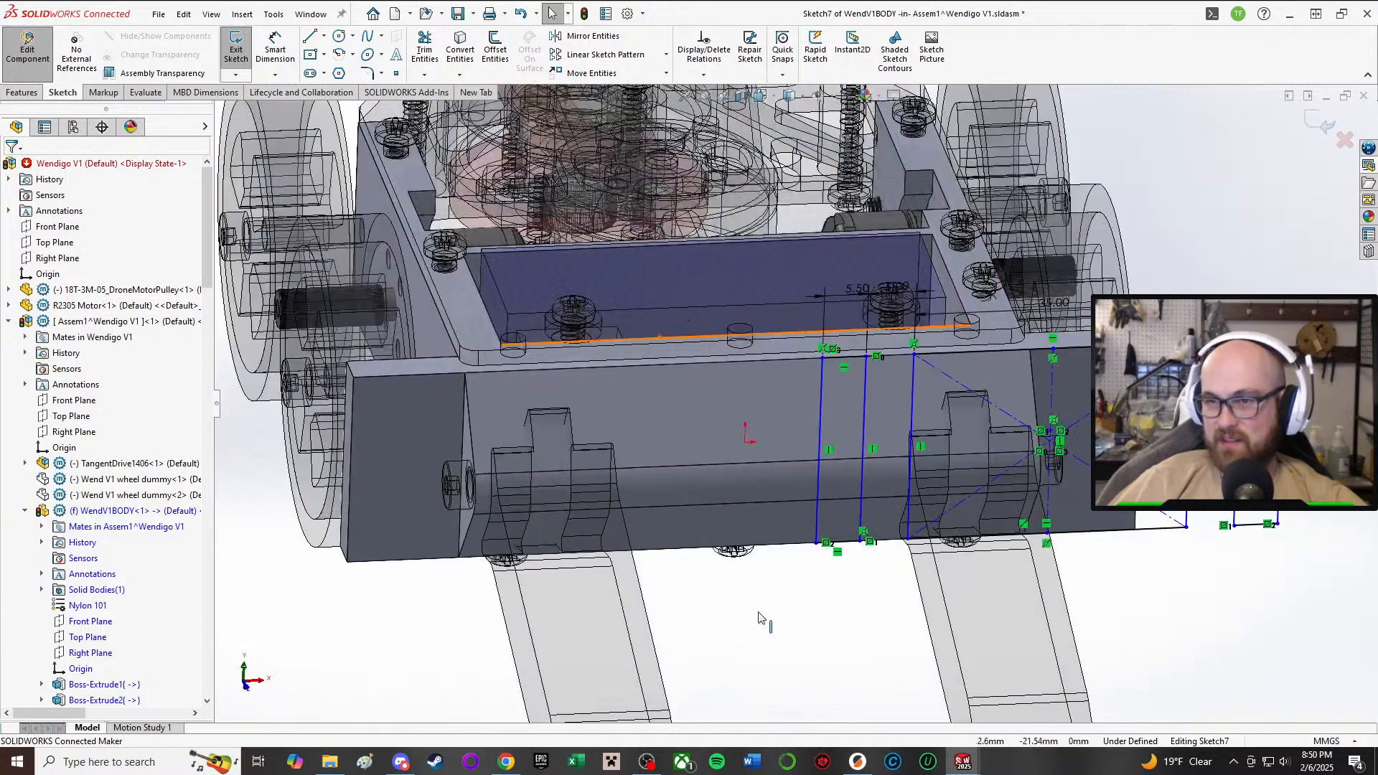
- Move the rectangle's vertical construction centreline back to the sketch origin at the middle of the front face
{"action": "scroll", "coordinate": [759, 616], "scroll_direction": "down", "scroll_amount": 2}
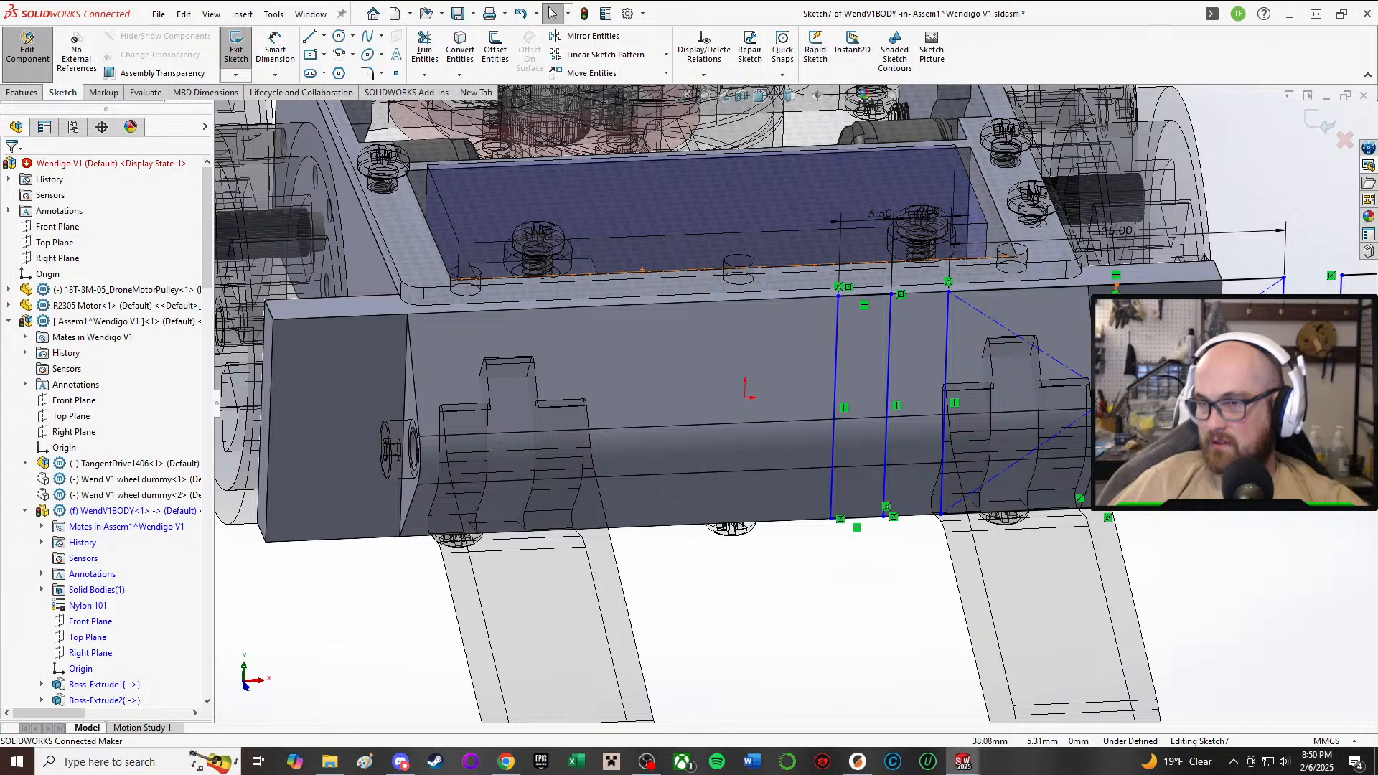
{"action": "mouse_move", "coordinate": [750, 395]}
{"action": "left_mouse_down"}
{"action": "mouse_move", "coordinate": [739, 404]}
{"action": "mouse_move", "coordinate": [819, 400]}
{"action": "mouse_move", "coordinate": [727, 407]}
{"action": "mouse_move", "coordinate": [747, 399]}
{"action": "left_mouse_up"}
{"action": "left_click", "coordinate": [731, 670]}
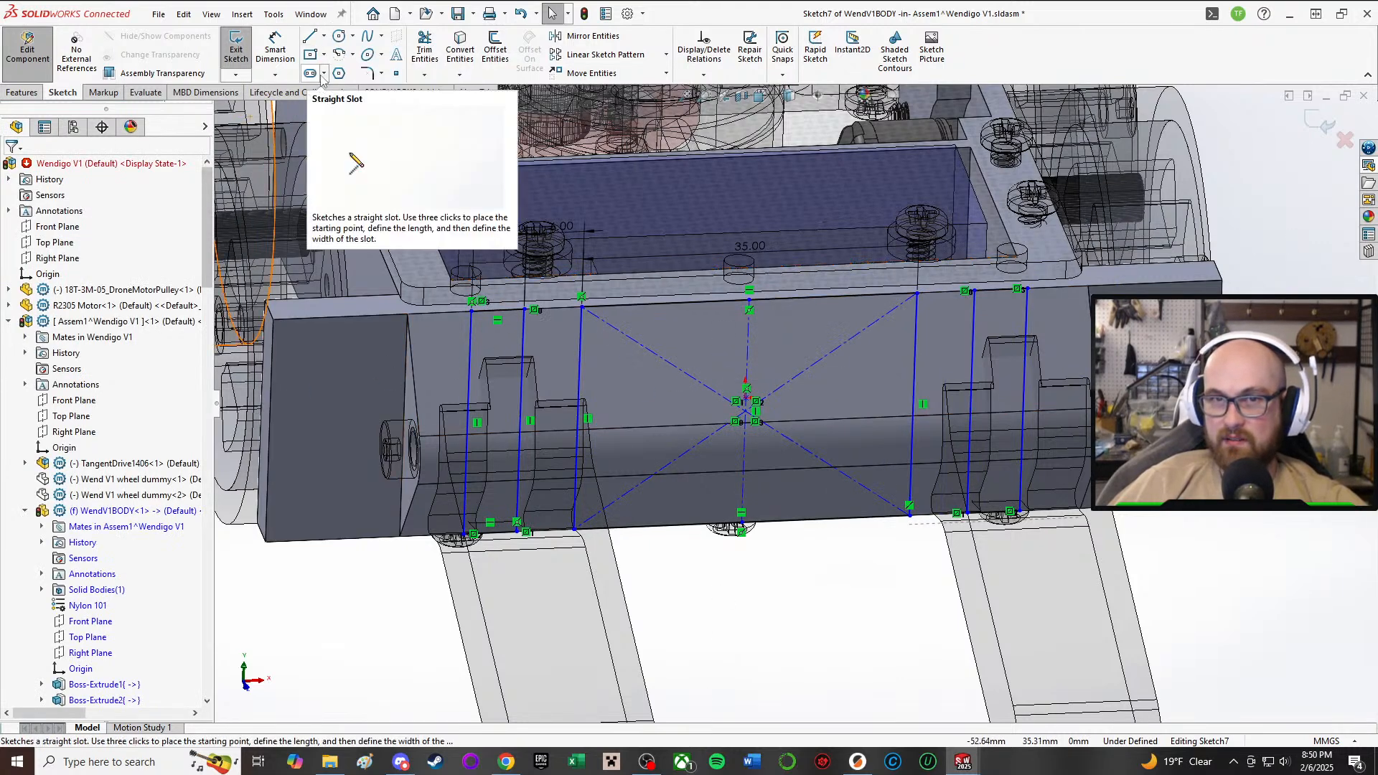
- Draw a horizontal construction centreline about 100 mm long from the midpoint of the front face's left edge across to its right edge
{"action": "left_click", "coordinate": [324, 38]}
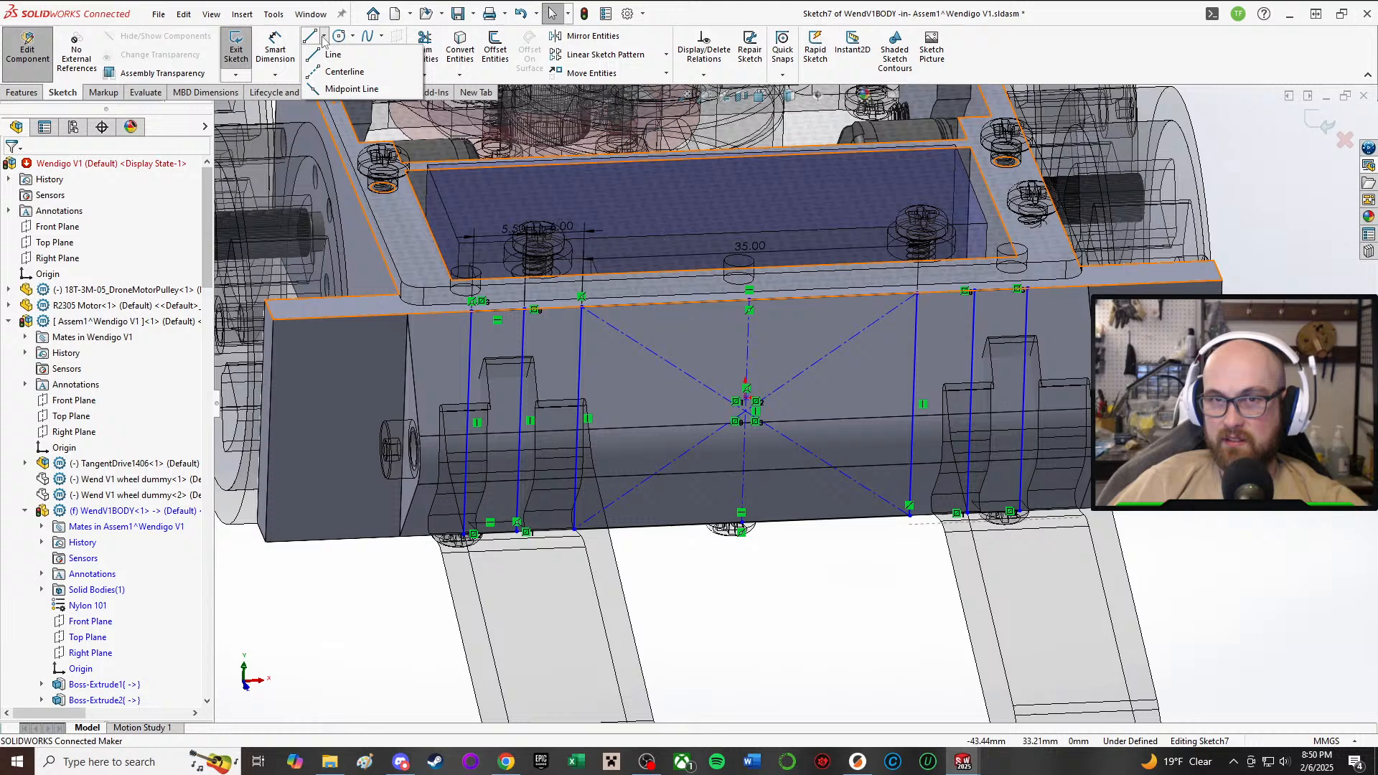
{"action": "left_click", "coordinate": [343, 72]}
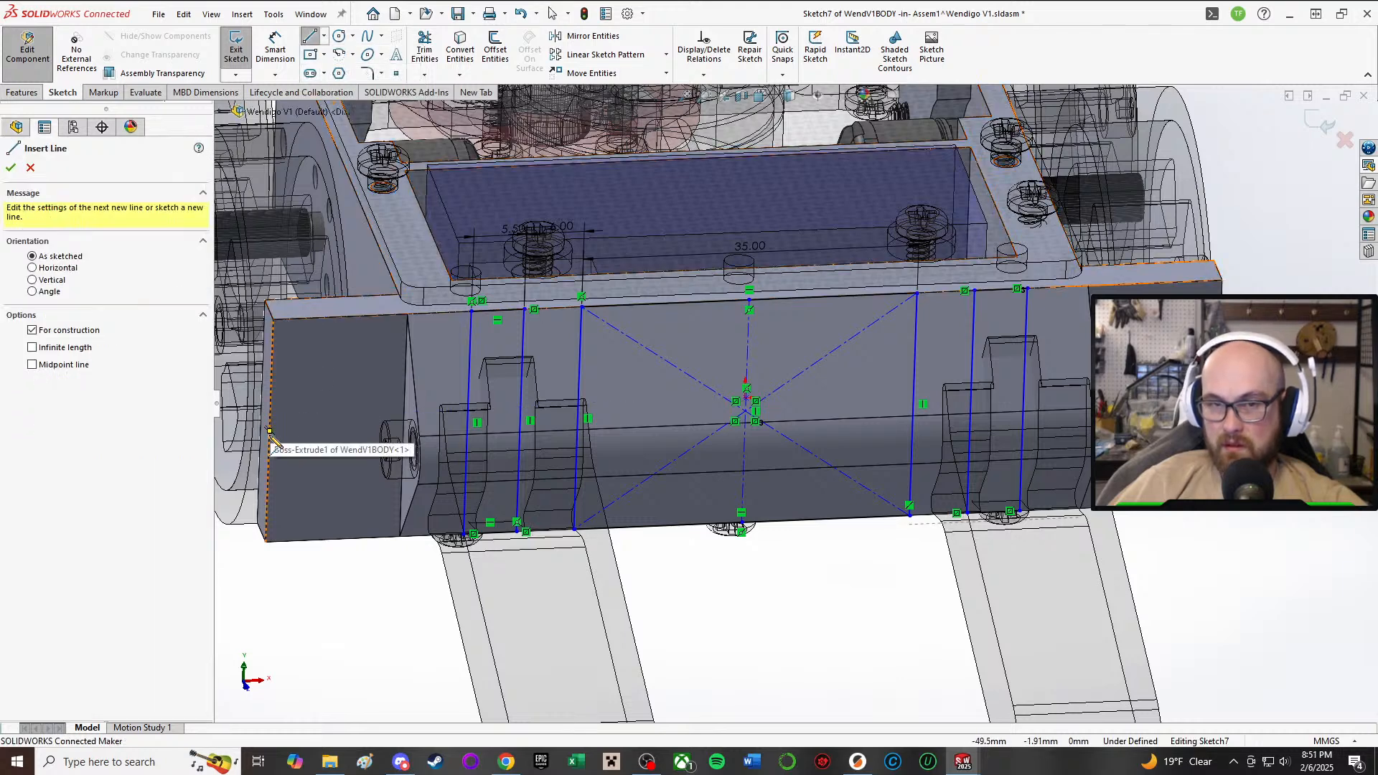
{"action": "left_click", "coordinate": [270, 431]}
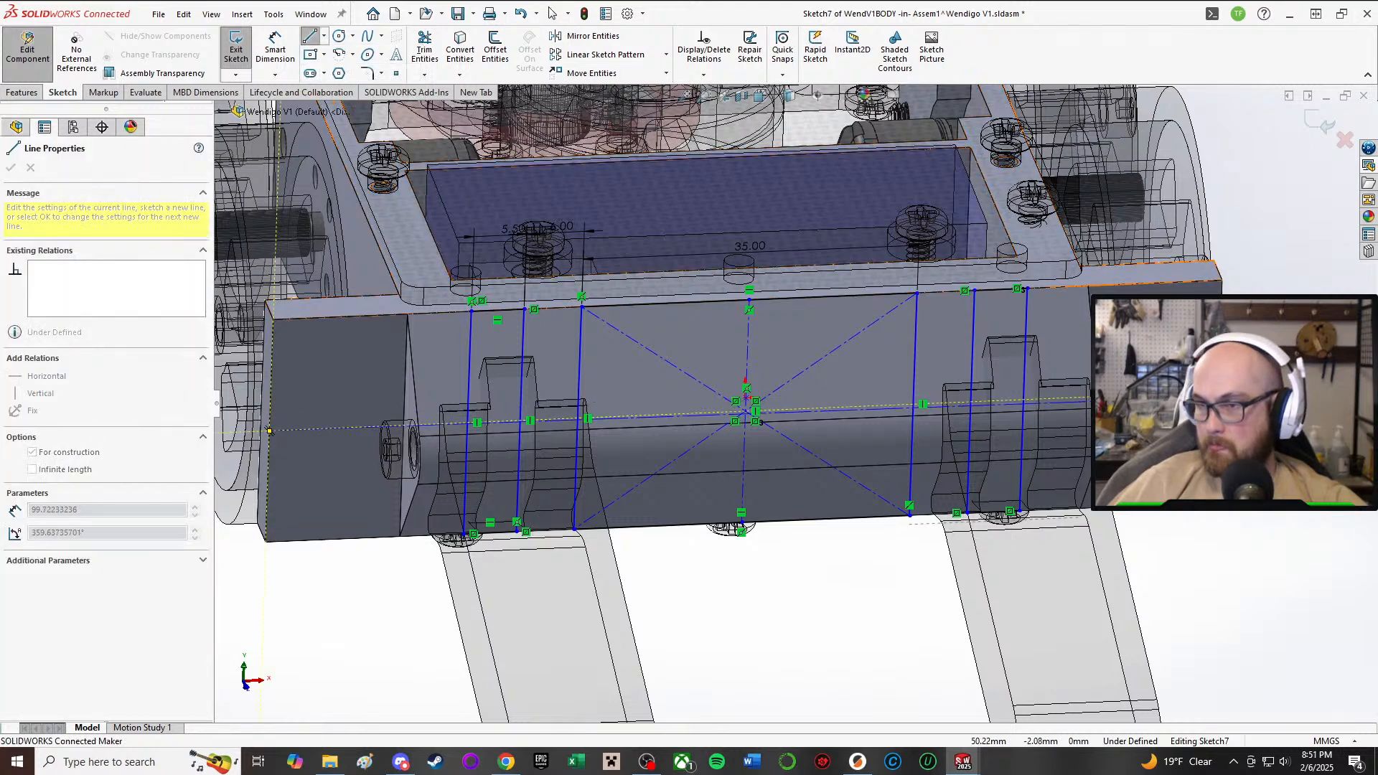
{"action": "right_click", "coordinate": [1179, 395]}
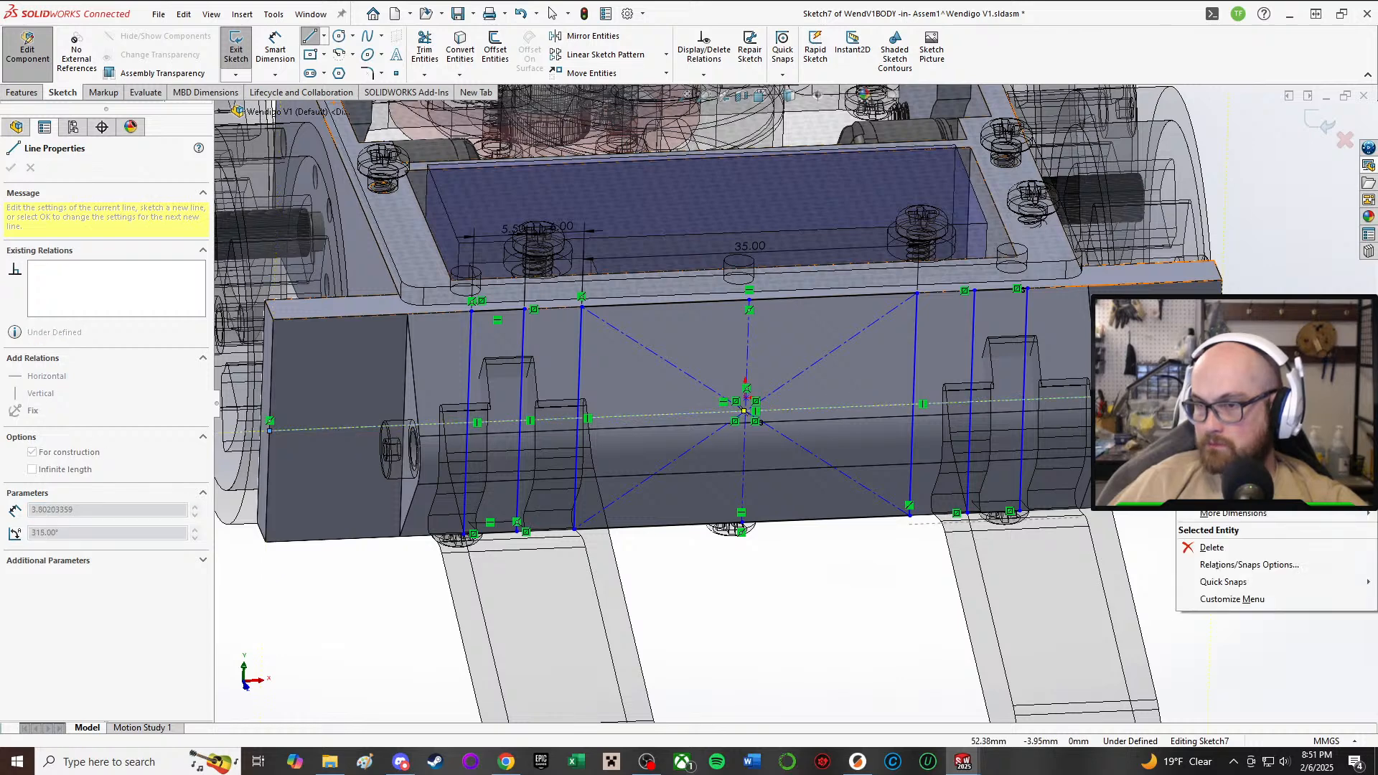
{"action": "left_click", "coordinate": [1251, 413]}
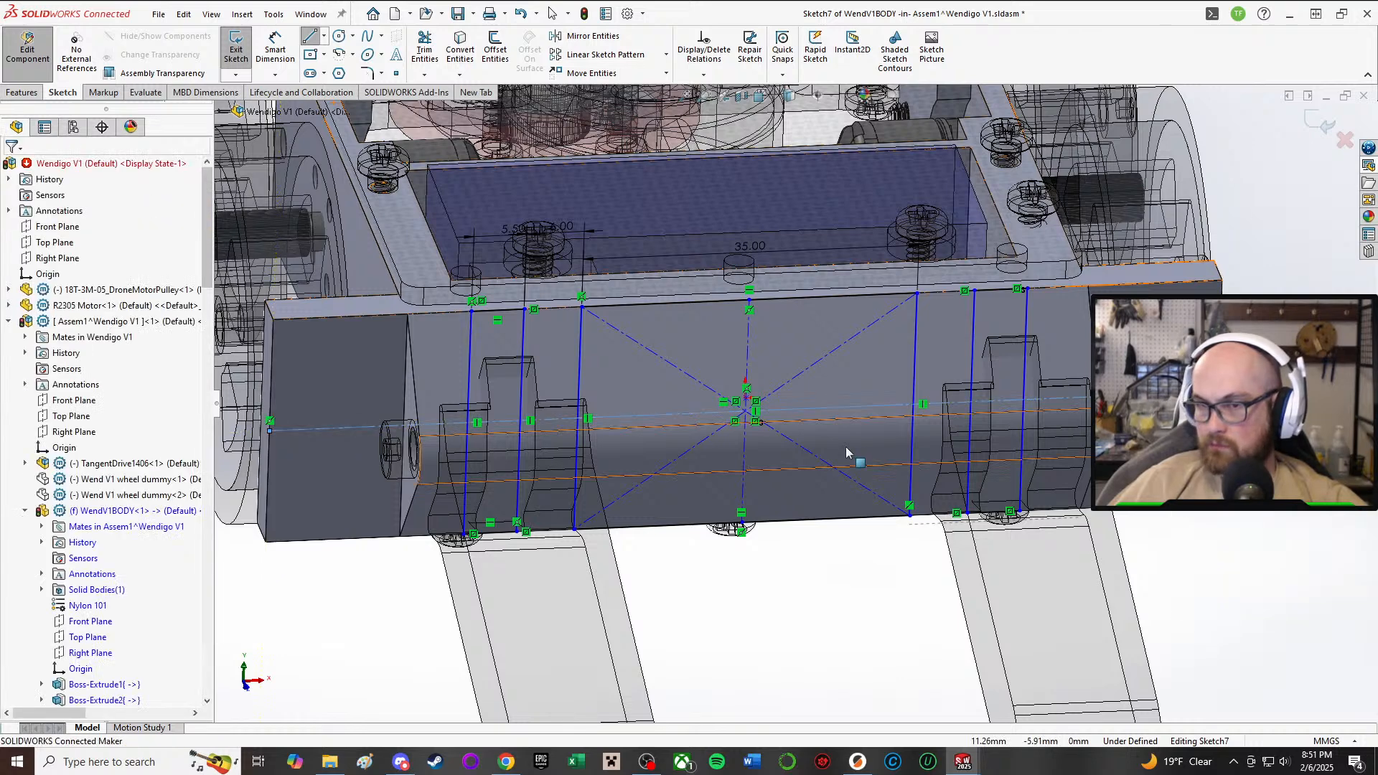
- Try to add a relation between the rectangle's vertical construction centreline and the horizontal centreline across the front face
{"action": "left_click", "coordinate": [748, 371]}
{"action": "right_click_drag", "start_coordinate": [1270, 579], "coordinate": [1273, 692]}
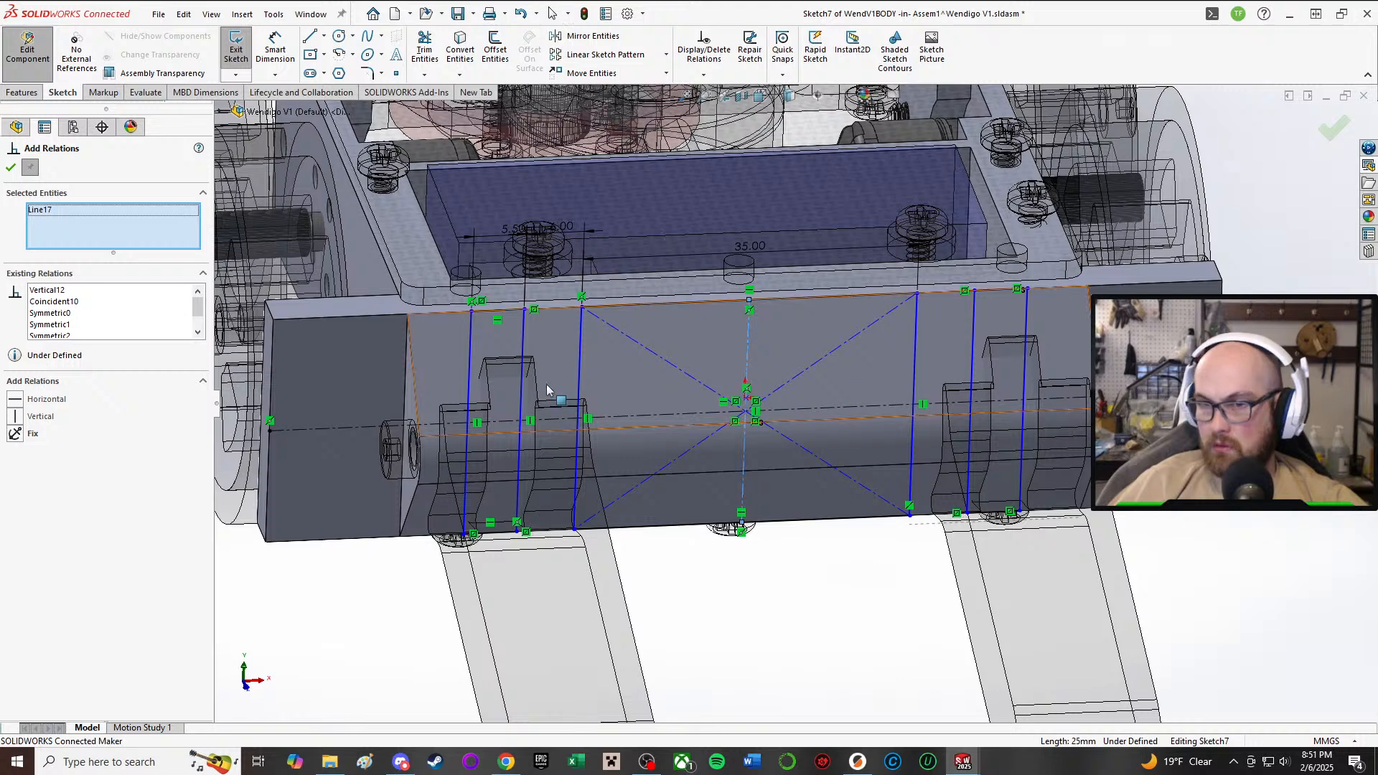
{"action": "left_click", "coordinate": [628, 423]}
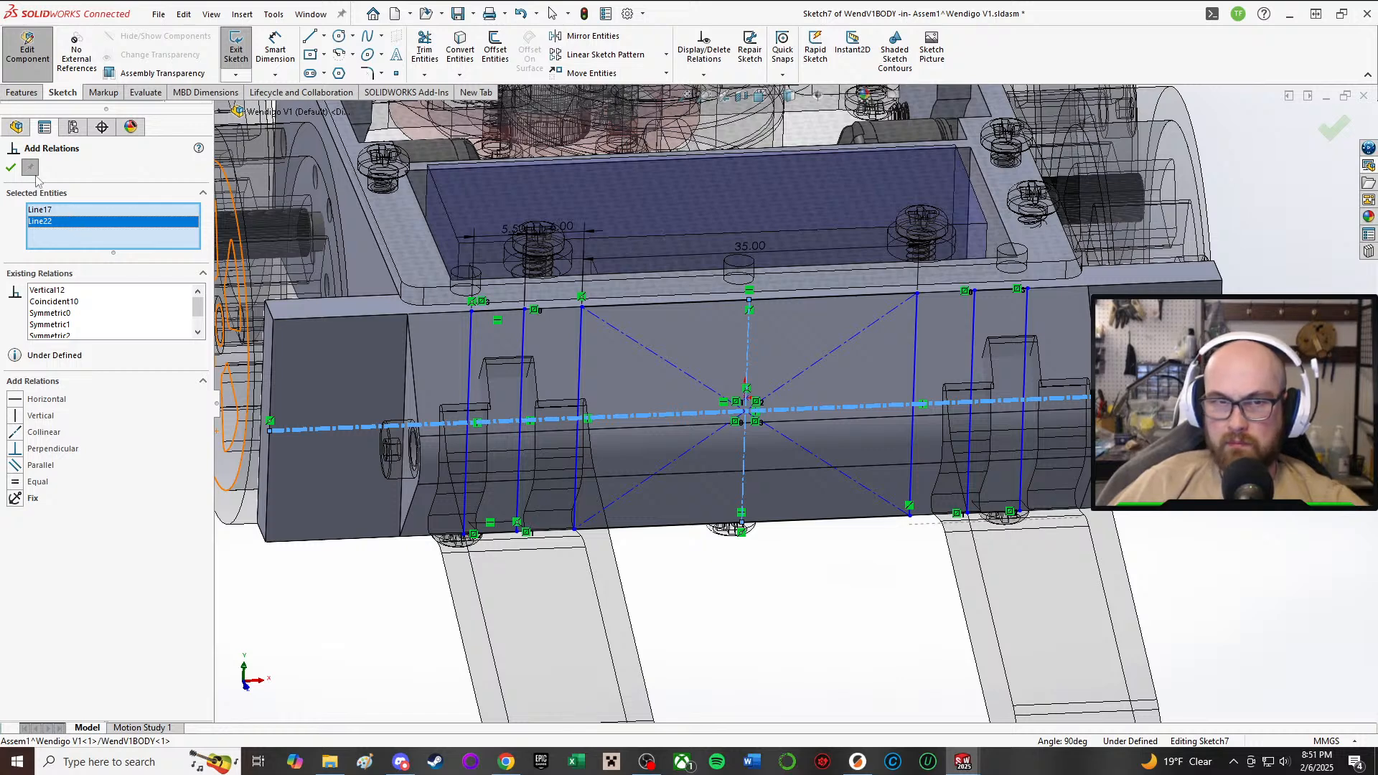
{"action": "left_click", "coordinate": [11, 167]}
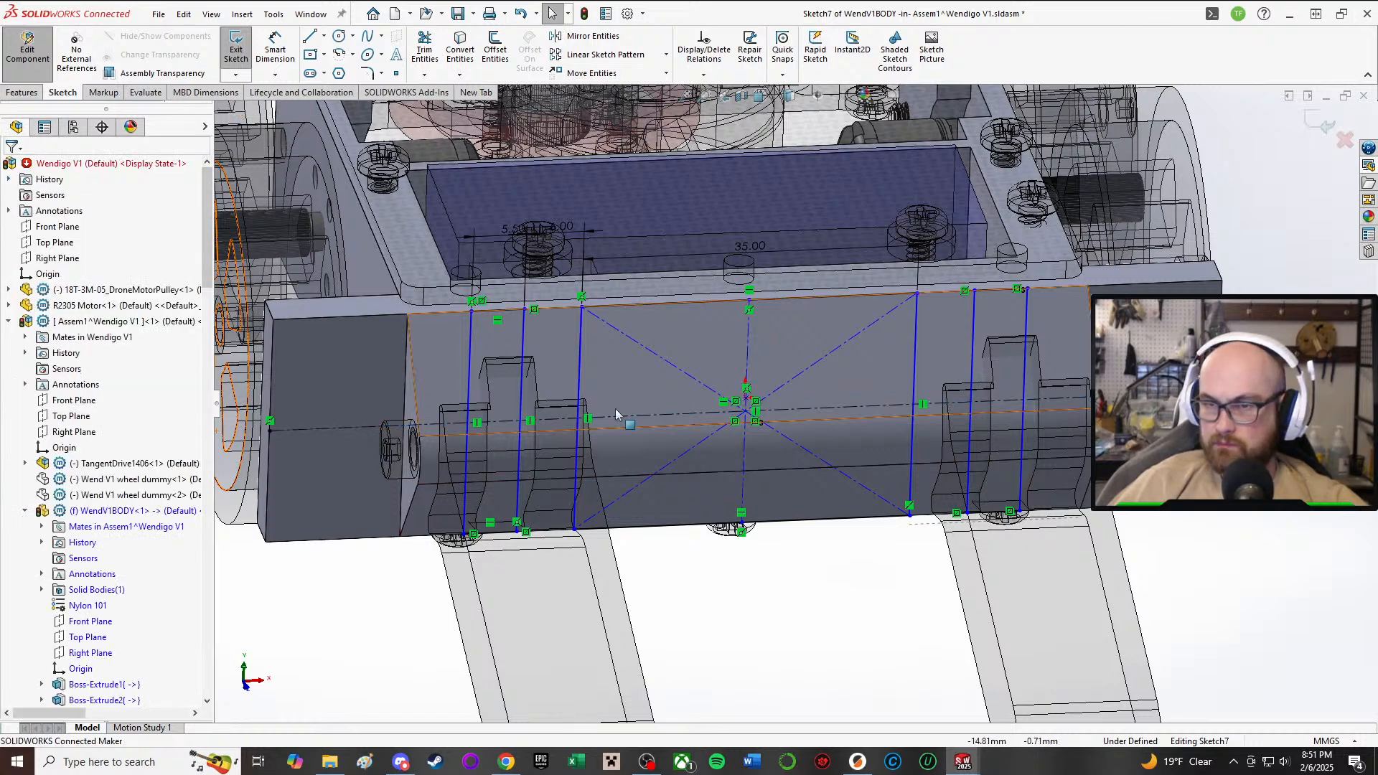
{"action": "scroll", "coordinate": [614, 408], "scroll_direction": "down", "scroll_amount": 3}
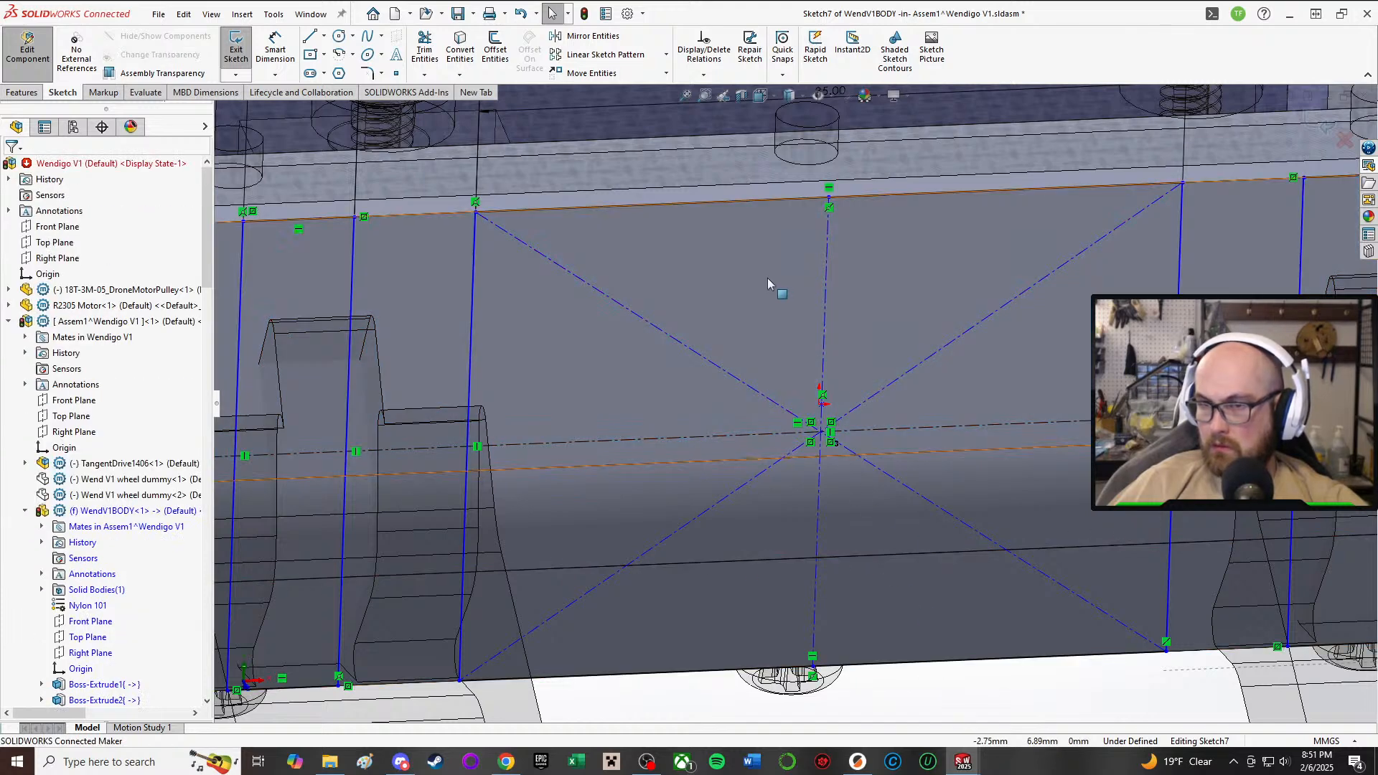
- Make the rectangle's vertical centreline coincident with the horizontal construction centreline's midpoint, and exit the sketch and part editing back to the assembly
{"action": "left_click_drag", "start_coordinate": [827, 299], "coordinate": [917, 298]}
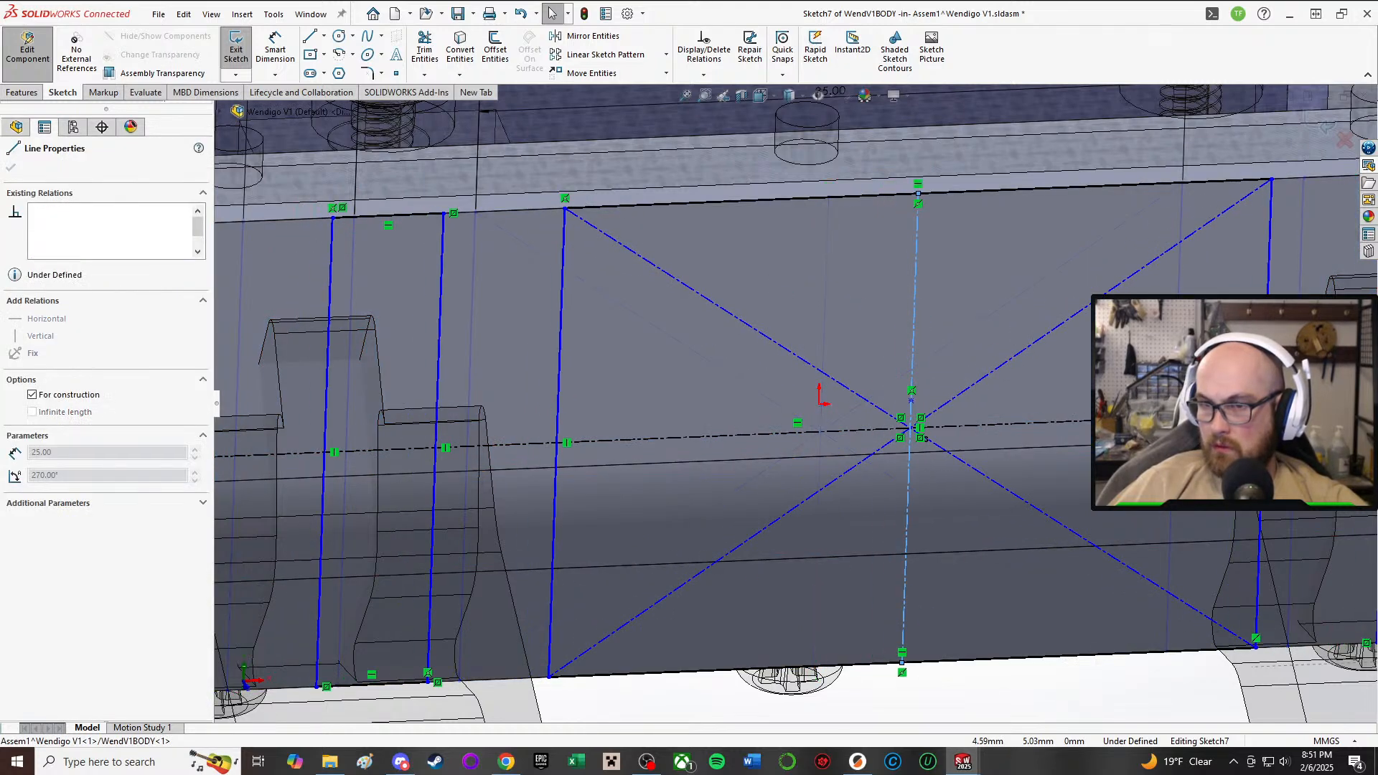
{"action": "left_click", "coordinate": [817, 434]}
{"action": "scroll", "coordinate": [826, 438], "scroll_direction": "up", "scroll_amount": 3}
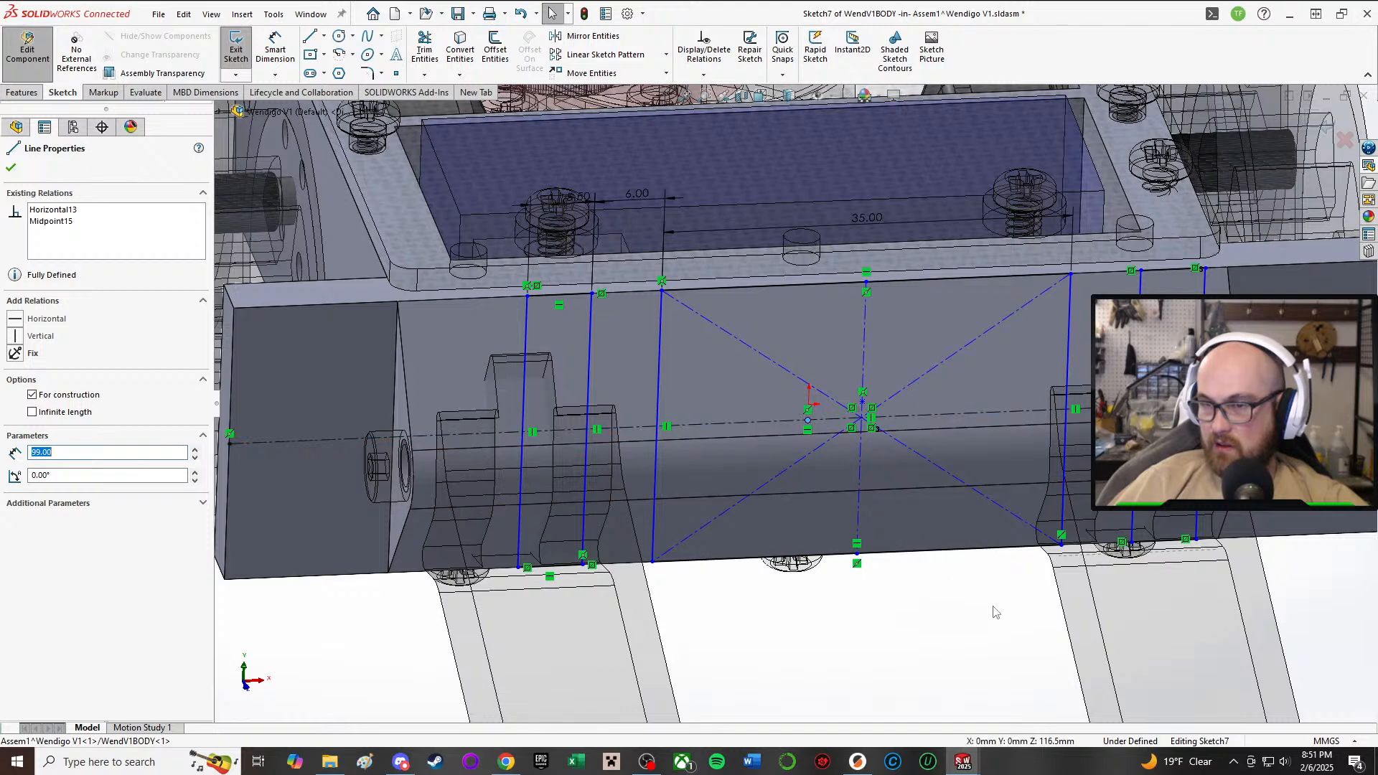
{"action": "left_click", "coordinate": [808, 420]}
{"action": "left_click", "coordinate": [865, 356]}
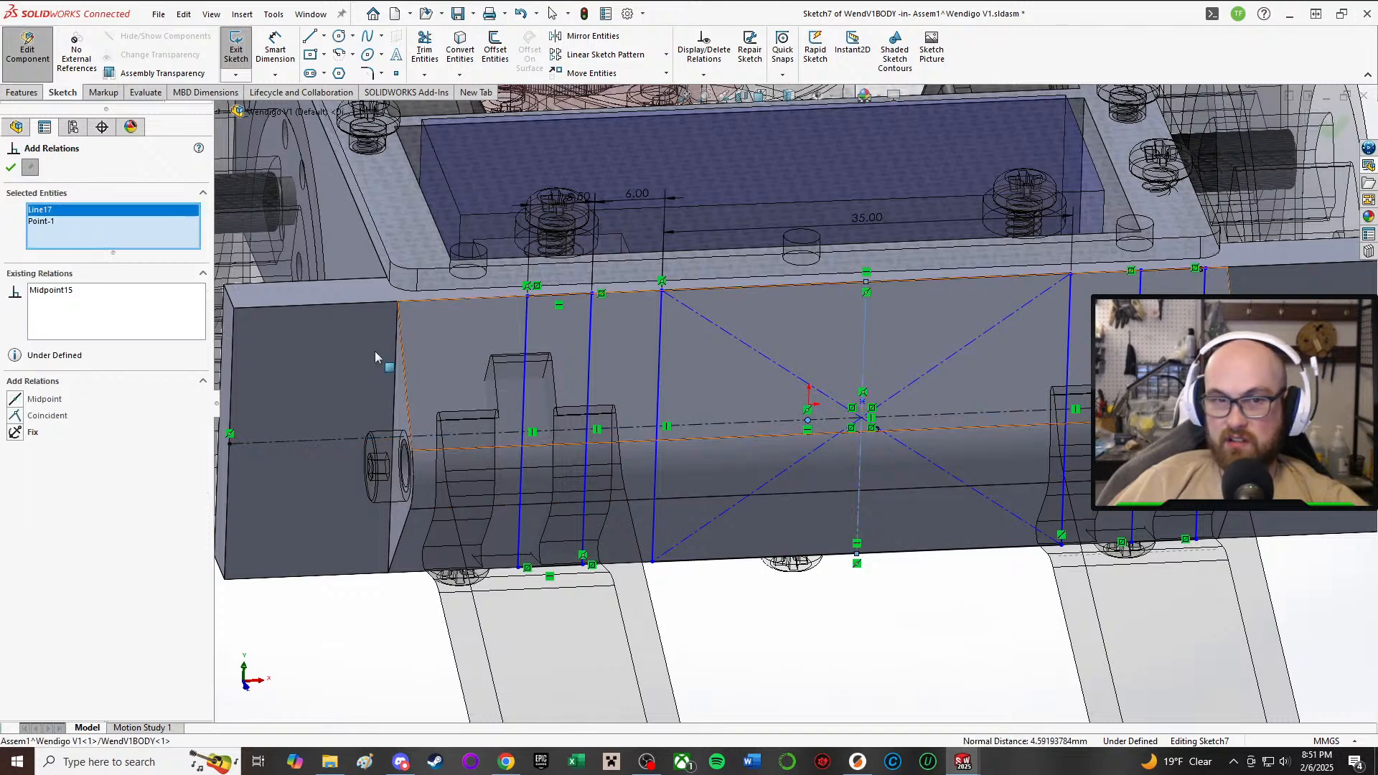
{"action": "left_click", "coordinate": [18, 422]}
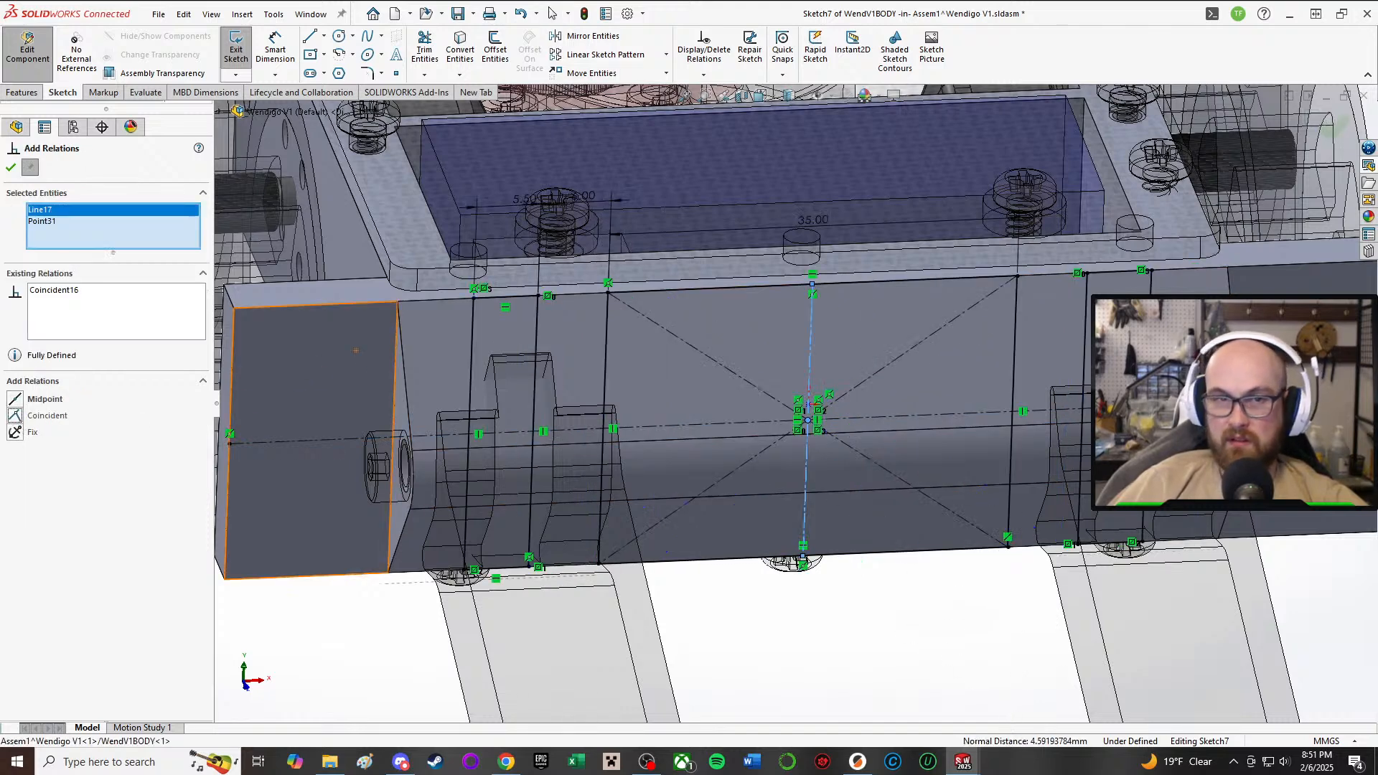
{"action": "left_click", "coordinate": [11, 168]}
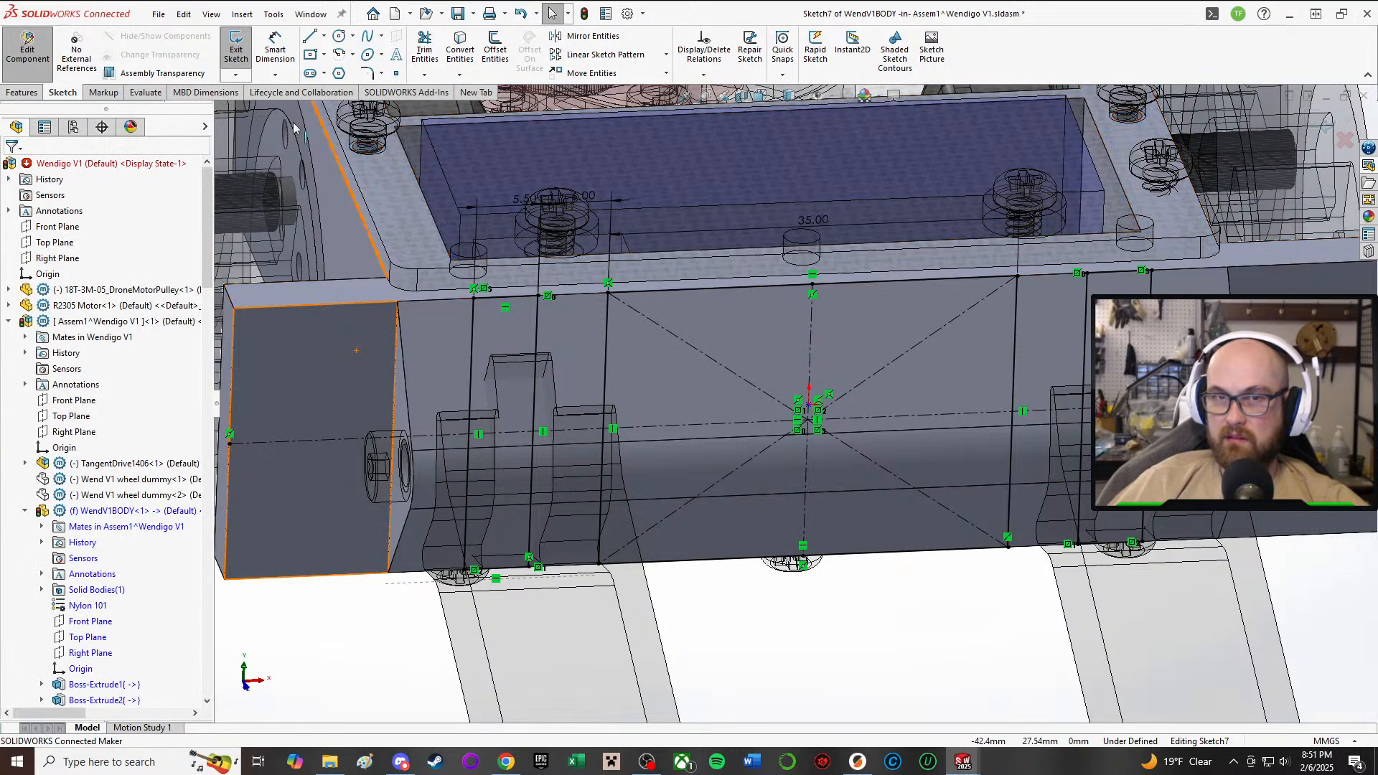
{"action": "left_click", "coordinate": [242, 56]}
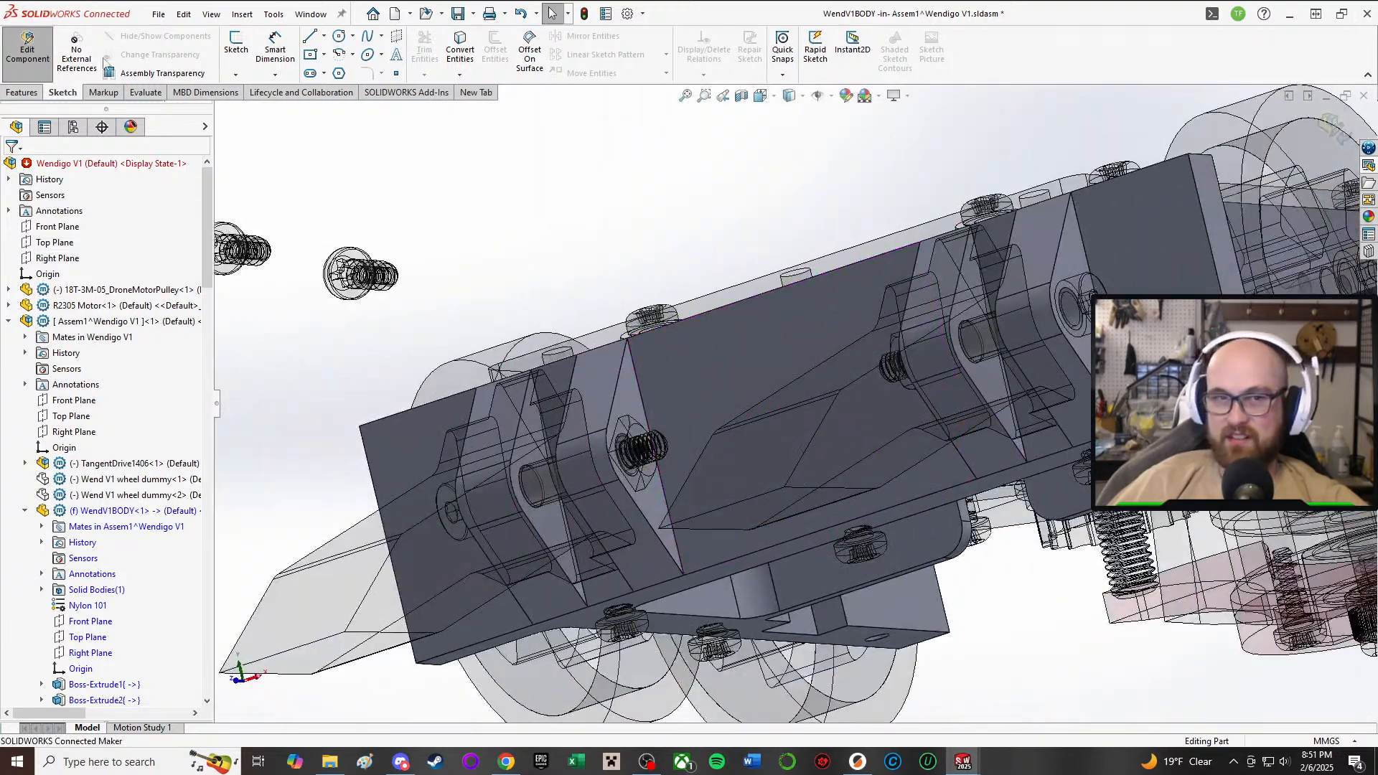
{"action": "left_click", "coordinate": [27, 49]}
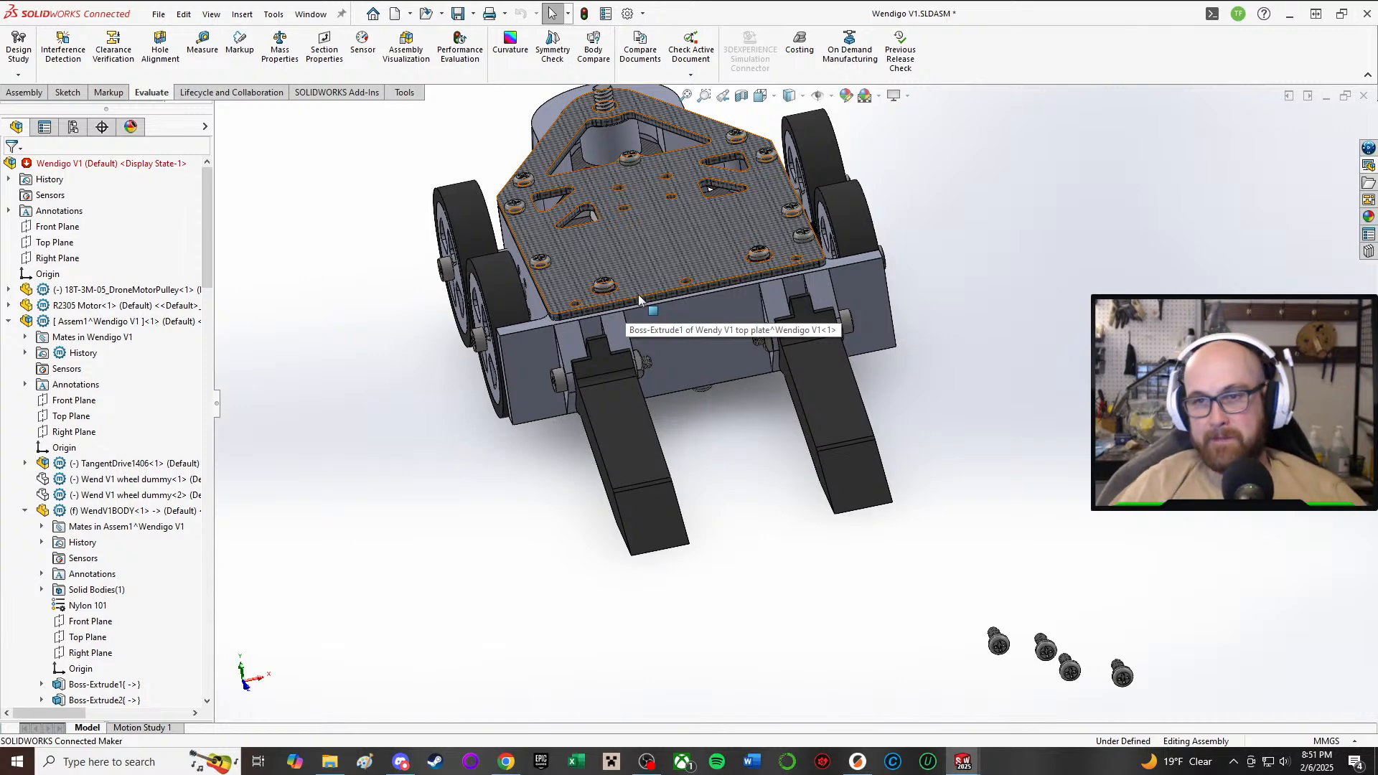
- Examine the complete robot assembly from the side and above, including the wheels, front forks and top plate
{"action": "middle_click_drag", "start_coordinate": [639, 295], "coordinate": [850, 205]}
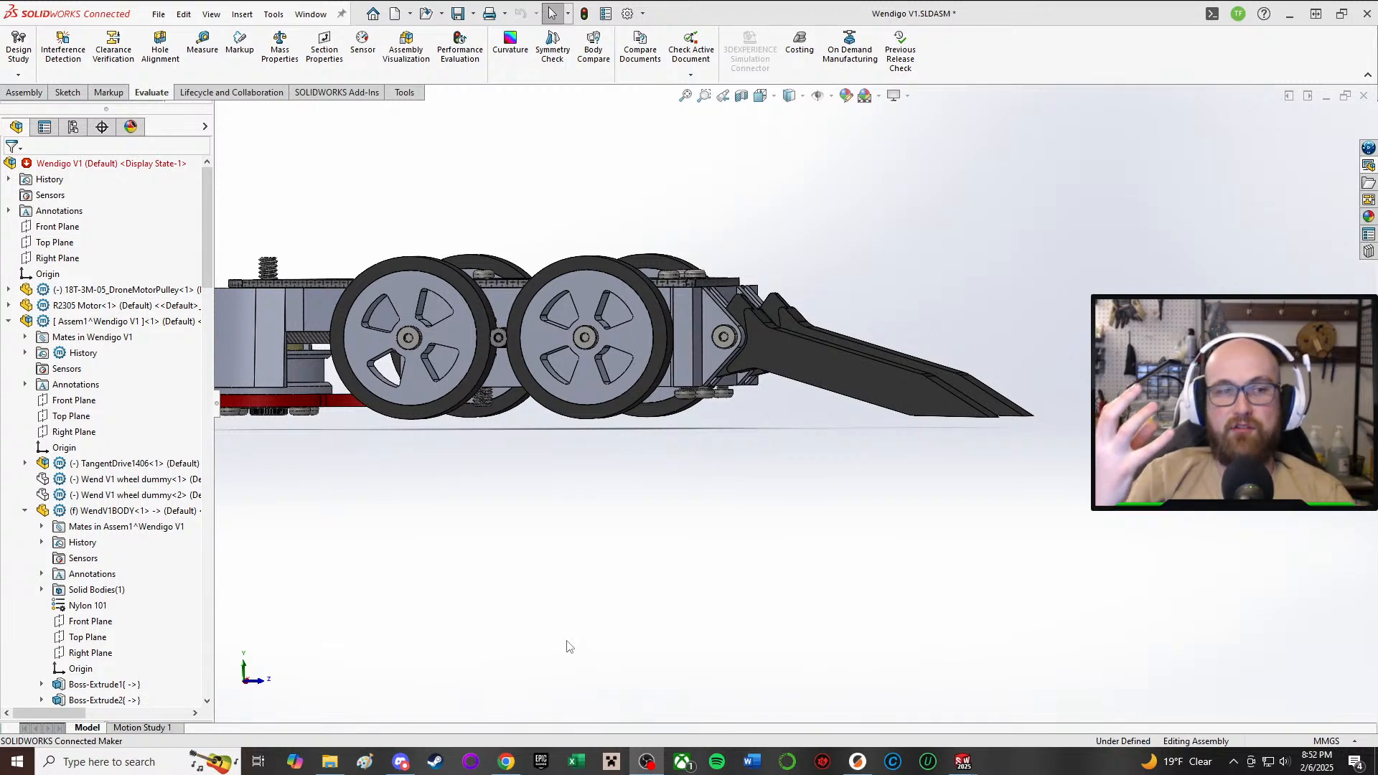
{"action": "scroll", "coordinate": [502, 402], "scroll_direction": "up", "scroll_amount": 3}
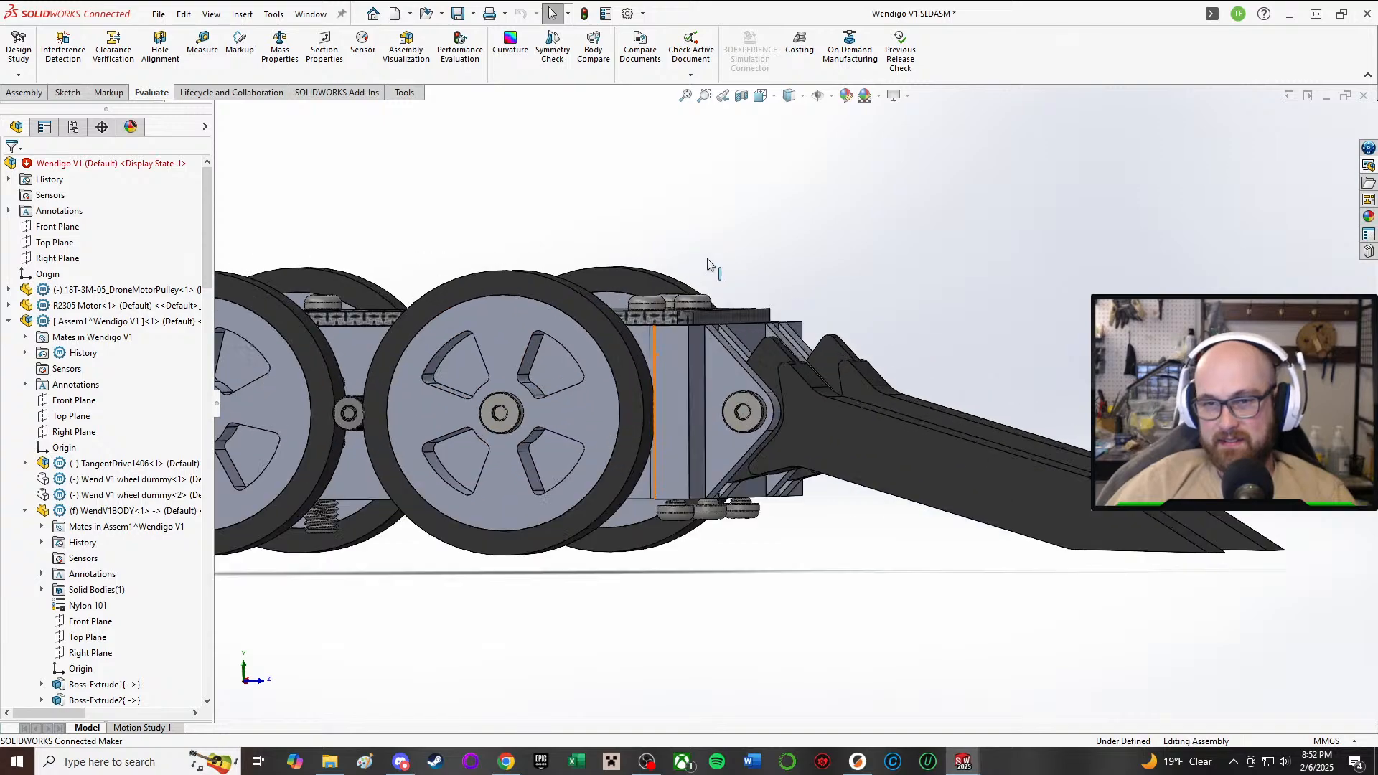
{"action": "scroll", "coordinate": [517, 366], "scroll_direction": "down", "scroll_amount": 3}
{"action": "middle_click_drag", "start_coordinate": [518, 362], "coordinate": [596, 439]}
{"action": "scroll", "coordinate": [527, 587], "scroll_direction": "up", "scroll_amount": 3}
{"action": "scroll", "coordinate": [596, 437], "scroll_direction": "down", "scroll_amount": 4}
{"action": "scroll", "coordinate": [1100, 269], "scroll_direction": "up", "scroll_amount": 4}
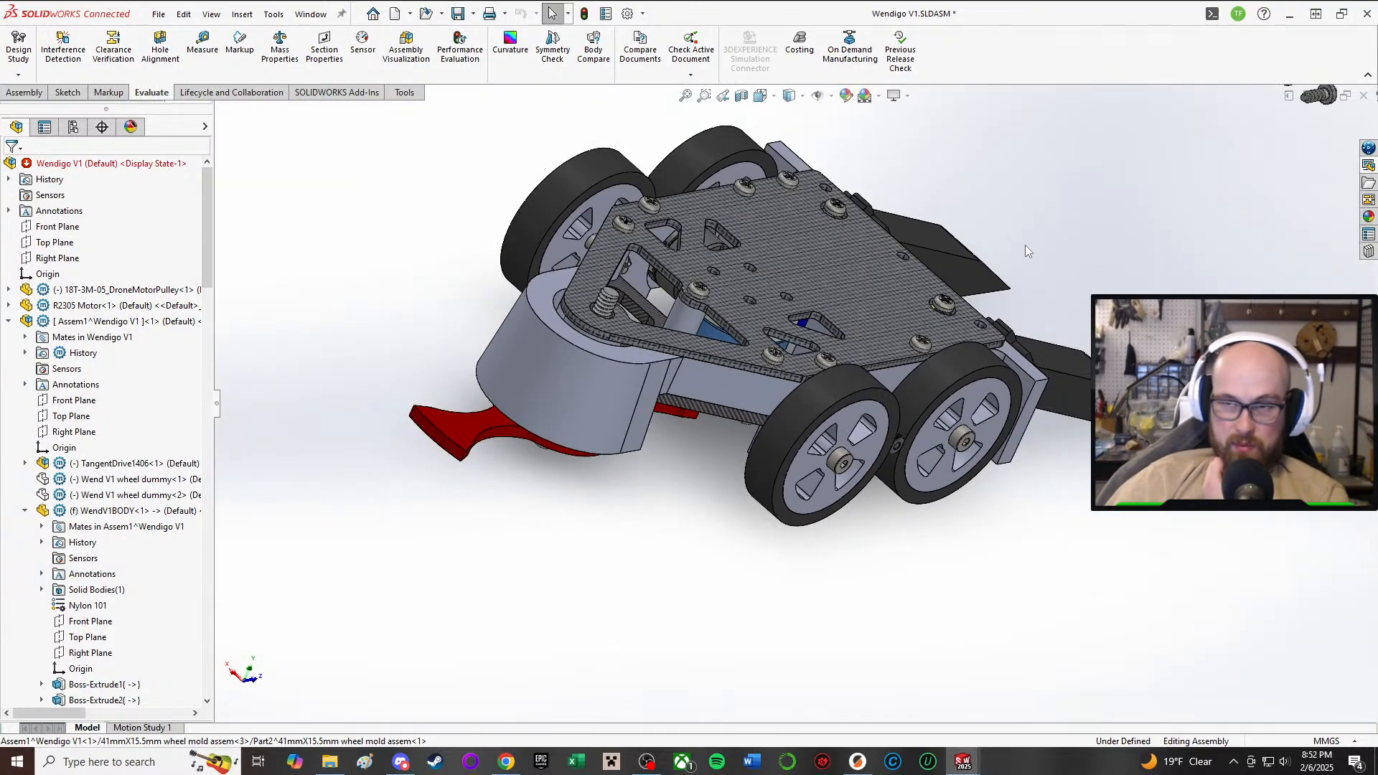
{"action": "middle_click_drag", "start_coordinate": [833, 274], "coordinate": [797, 316]}
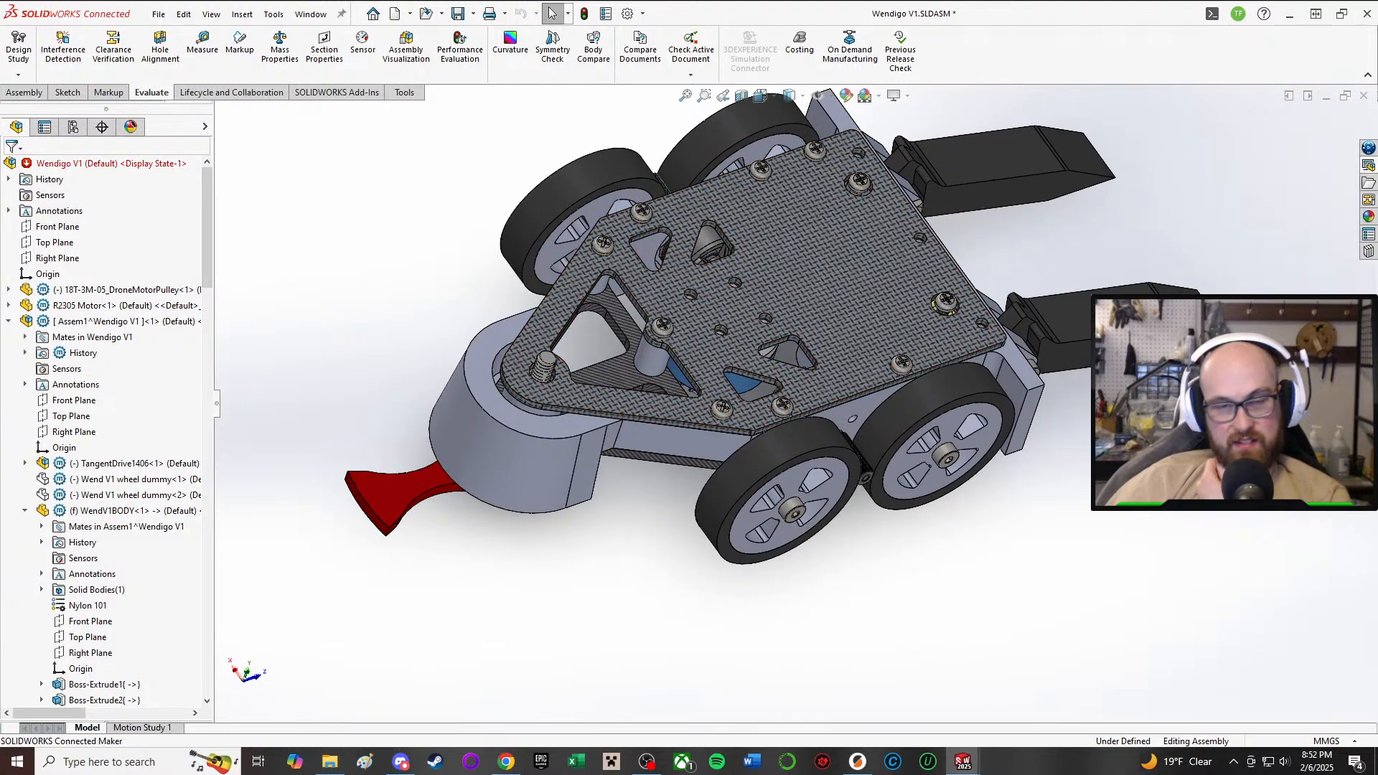
- Examine the robot's underside from several angles, including the weapon, battery bay, fork mounts and the body's side edge and bottom face
{"action": "middle_click_drag", "start_coordinate": [975, 430], "coordinate": [682, 626]}
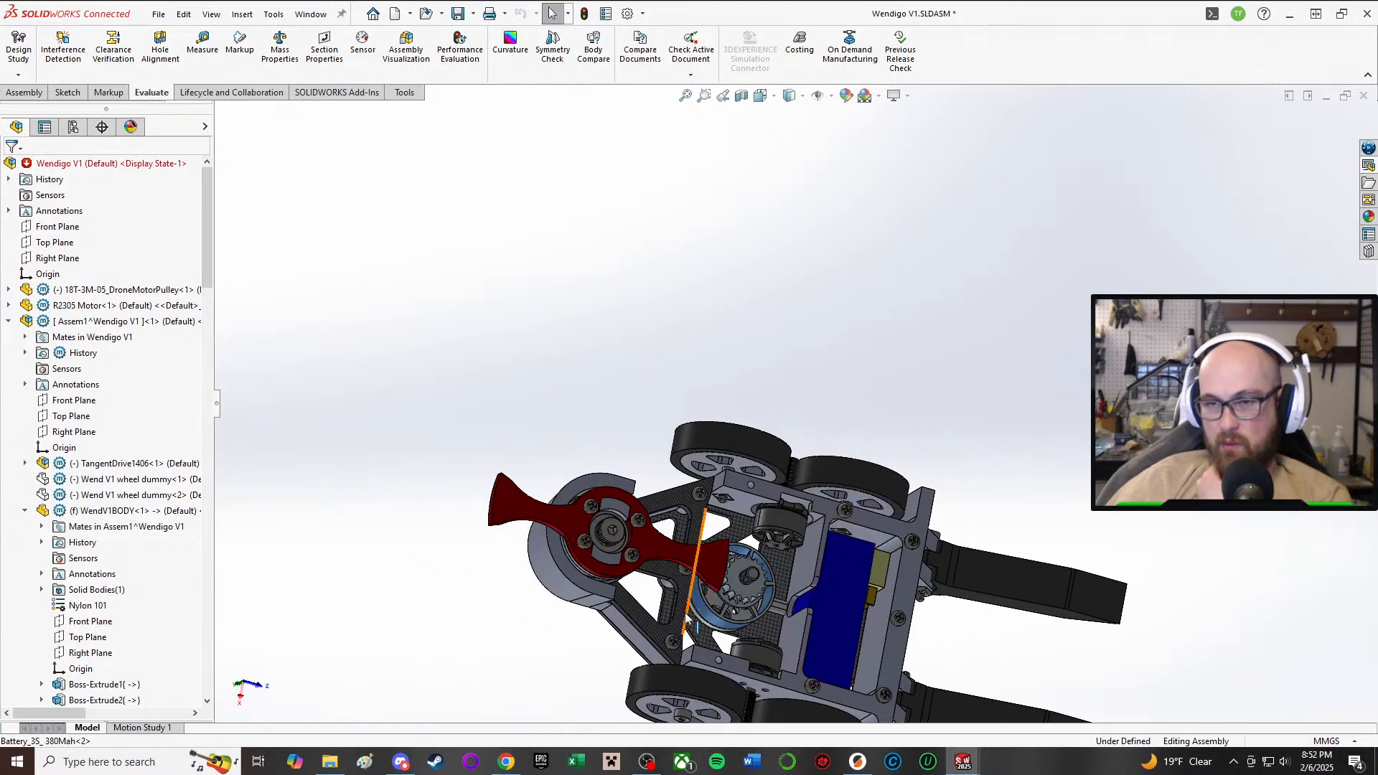
{"action": "left_click", "coordinate": [680, 612]}
{"action": "left_click", "coordinate": [1041, 332]}
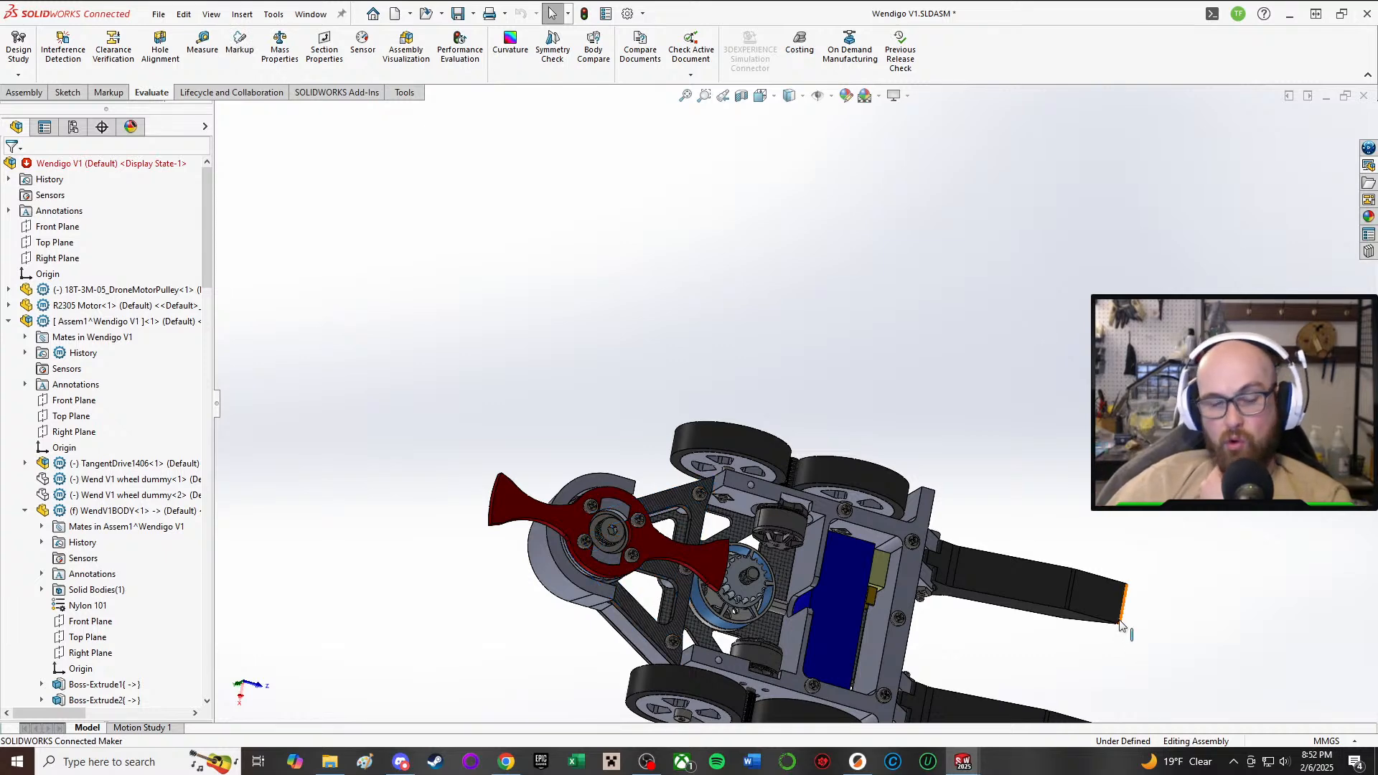
{"action": "middle_click_drag", "start_coordinate": [1121, 626], "coordinate": [1084, 504]}
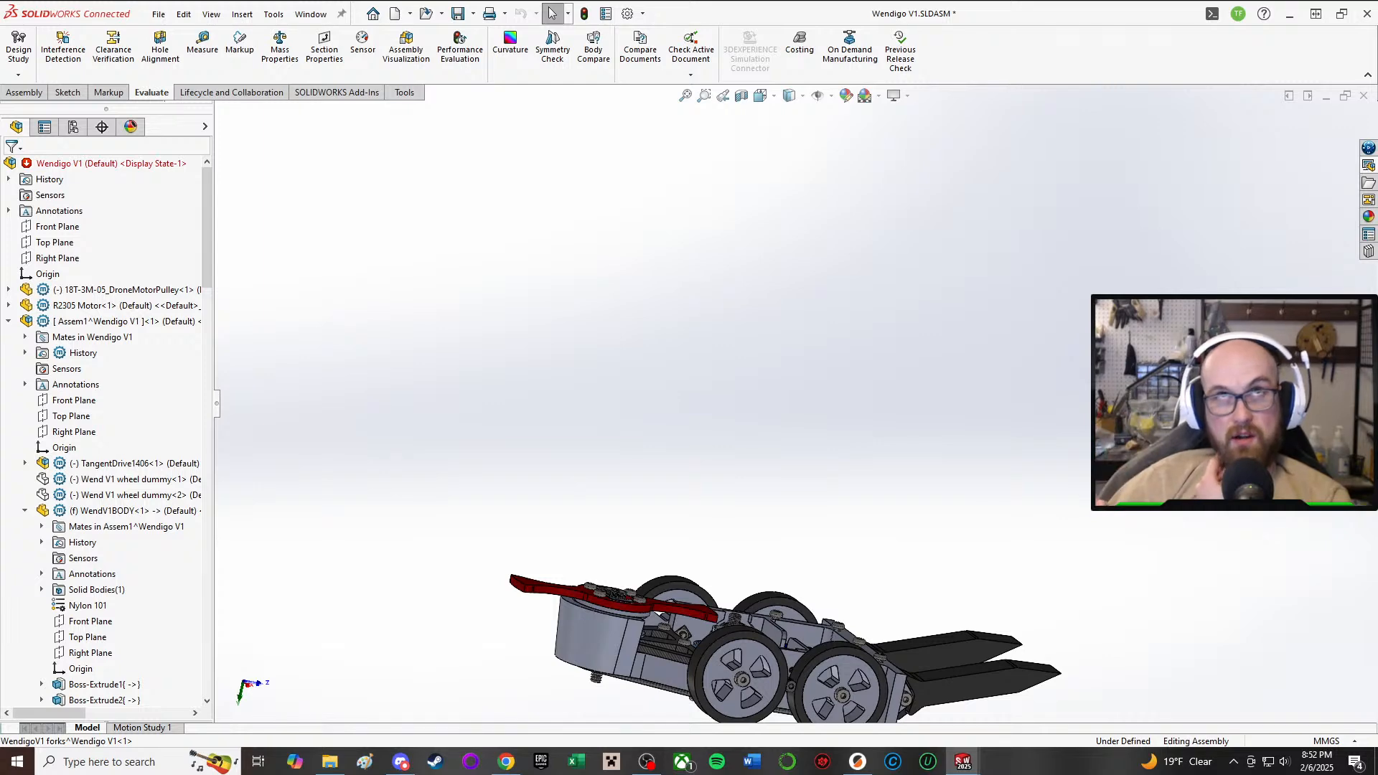
{"action": "scroll", "coordinate": [603, 587], "scroll_direction": "down", "scroll_amount": 5}
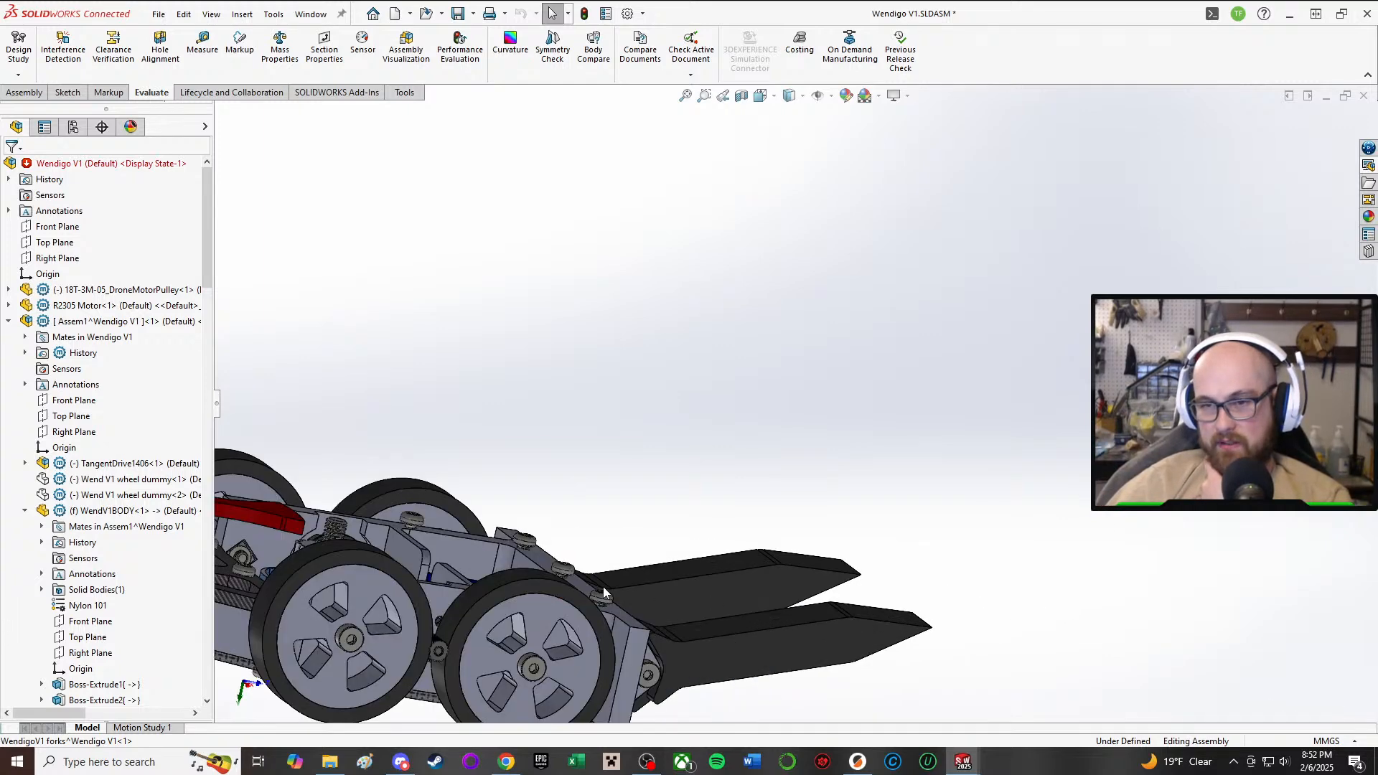
{"action": "mouse_move", "coordinate": [603, 587]}
{"action": "middle_mouse_down"}
{"action": "mouse_move", "coordinate": [537, 659]}
{"action": "mouse_move", "coordinate": [589, 610]}
{"action": "middle_mouse_up"}
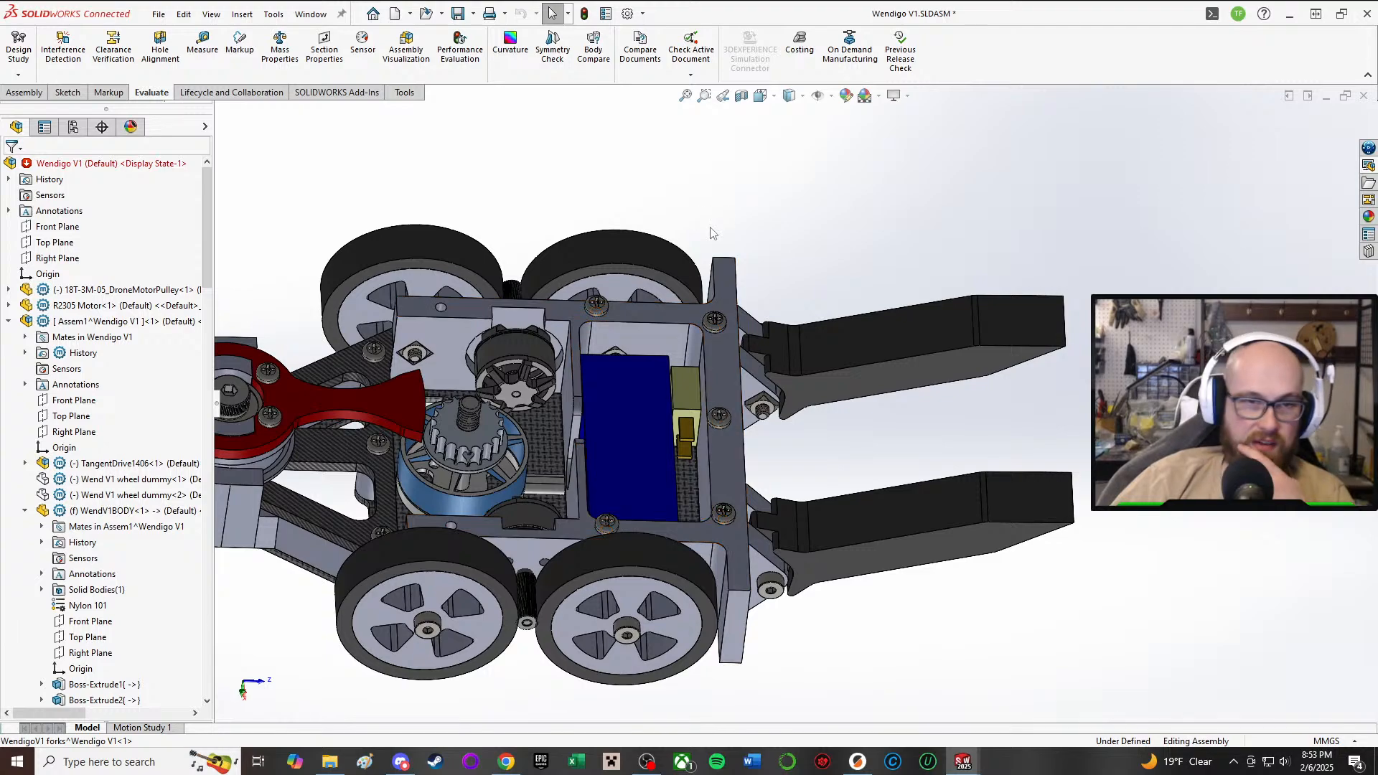
{"action": "middle_click_drag", "start_coordinate": [796, 415], "coordinate": [733, 487]}
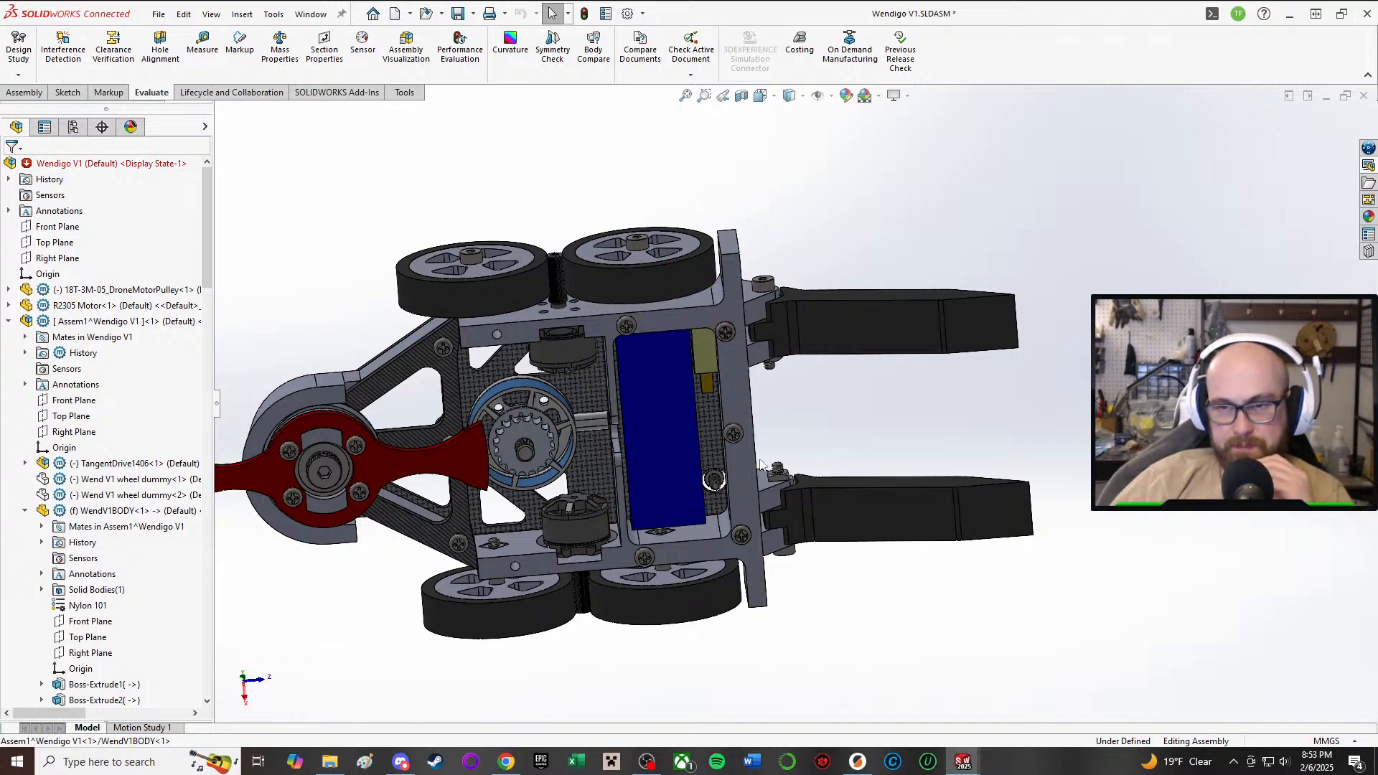
{"action": "middle_click_drag", "start_coordinate": [630, 308], "coordinate": [760, 212]}
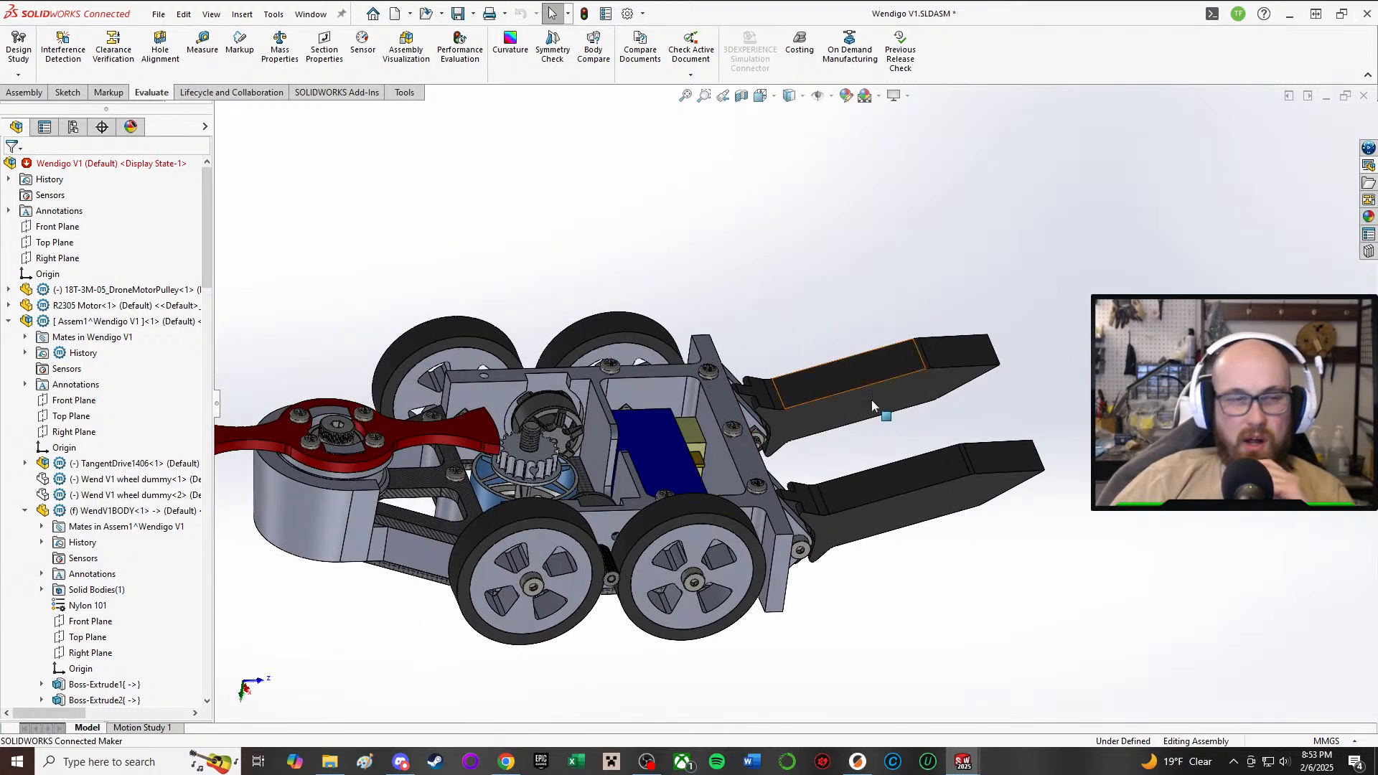
{"action": "left_click", "coordinate": [601, 510]}
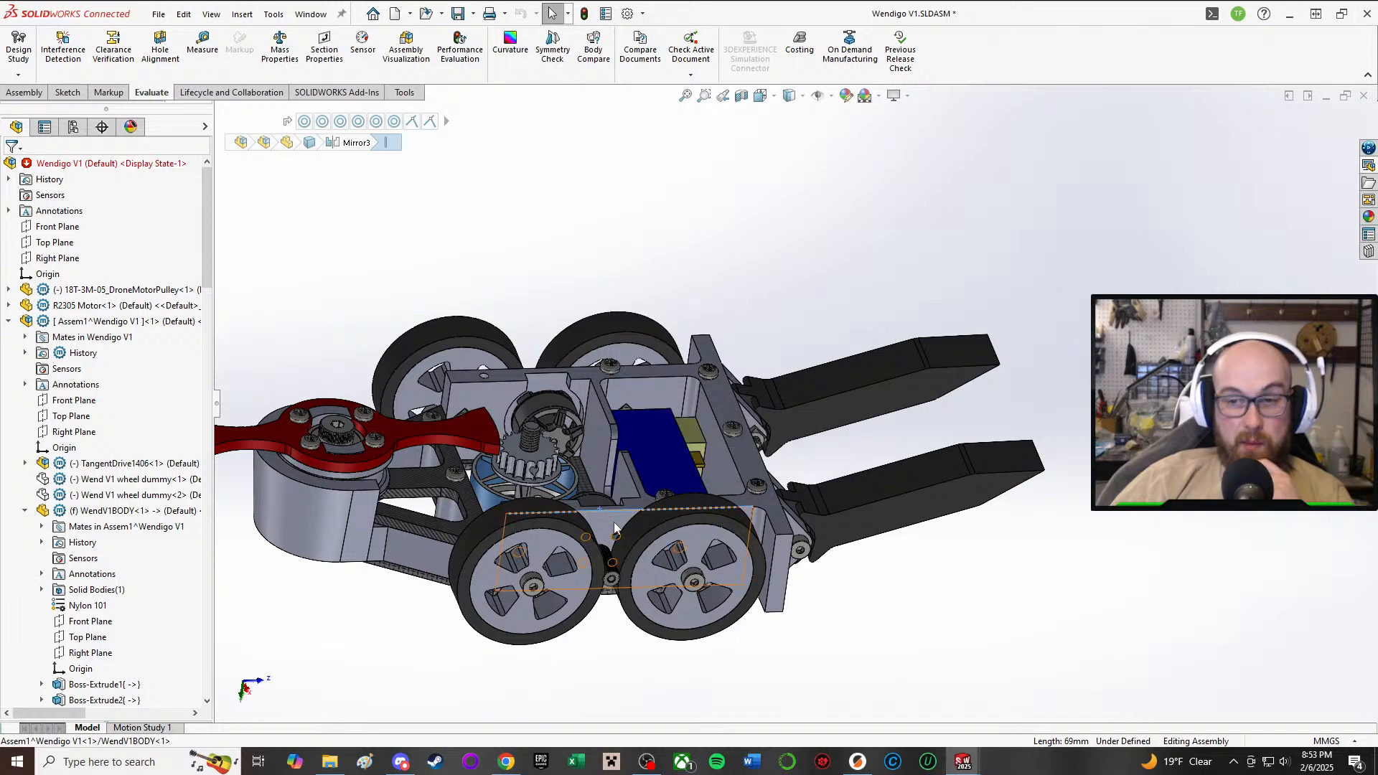
{"action": "left_click", "coordinate": [1036, 612]}
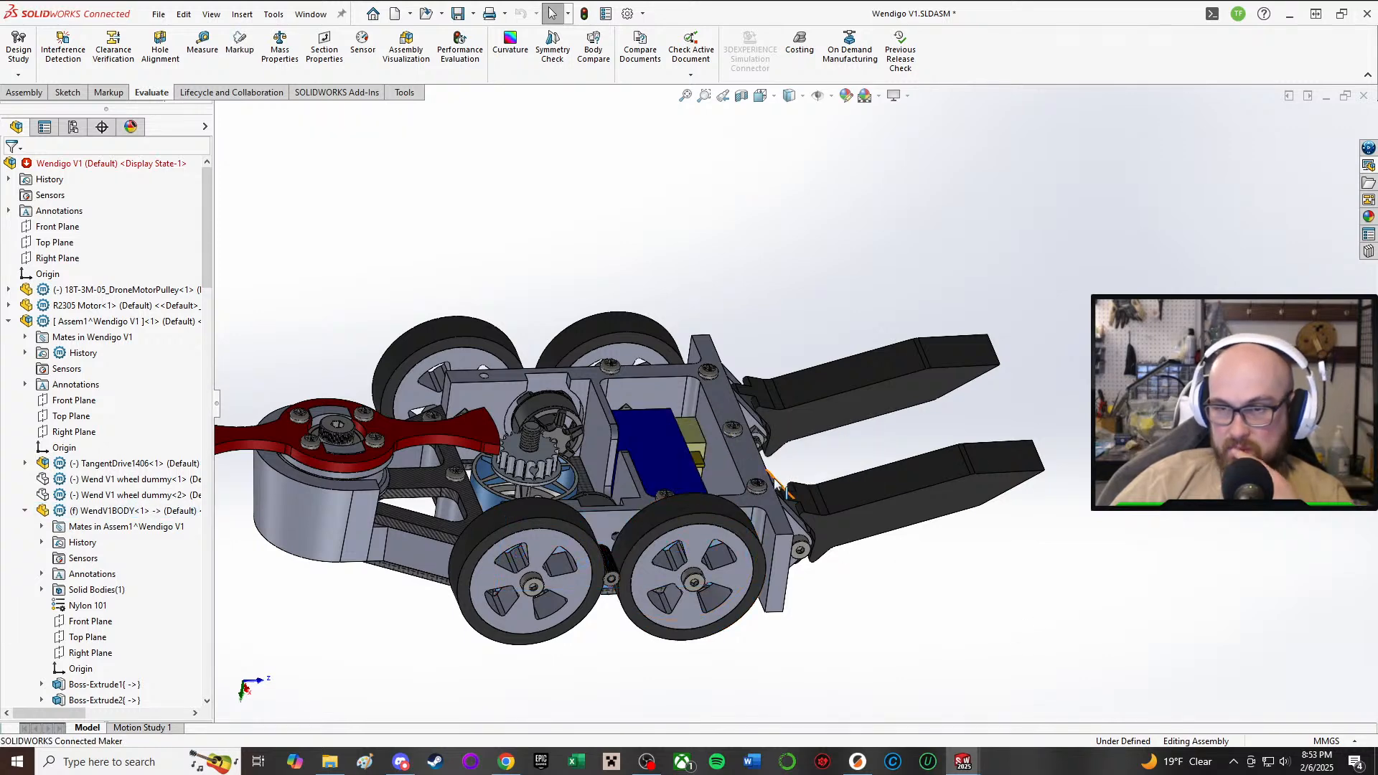
{"action": "left_click", "coordinate": [756, 472]}
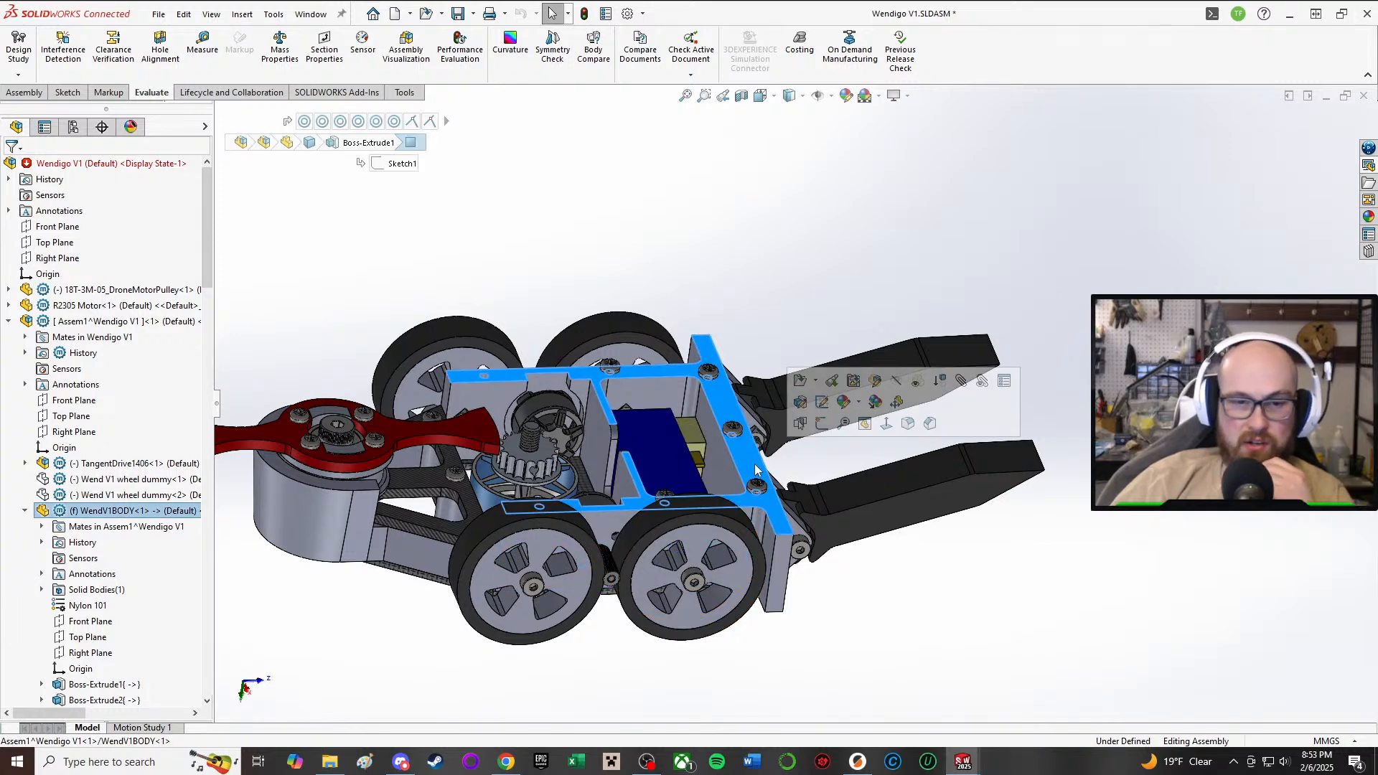
{"action": "left_click", "coordinate": [747, 226]}
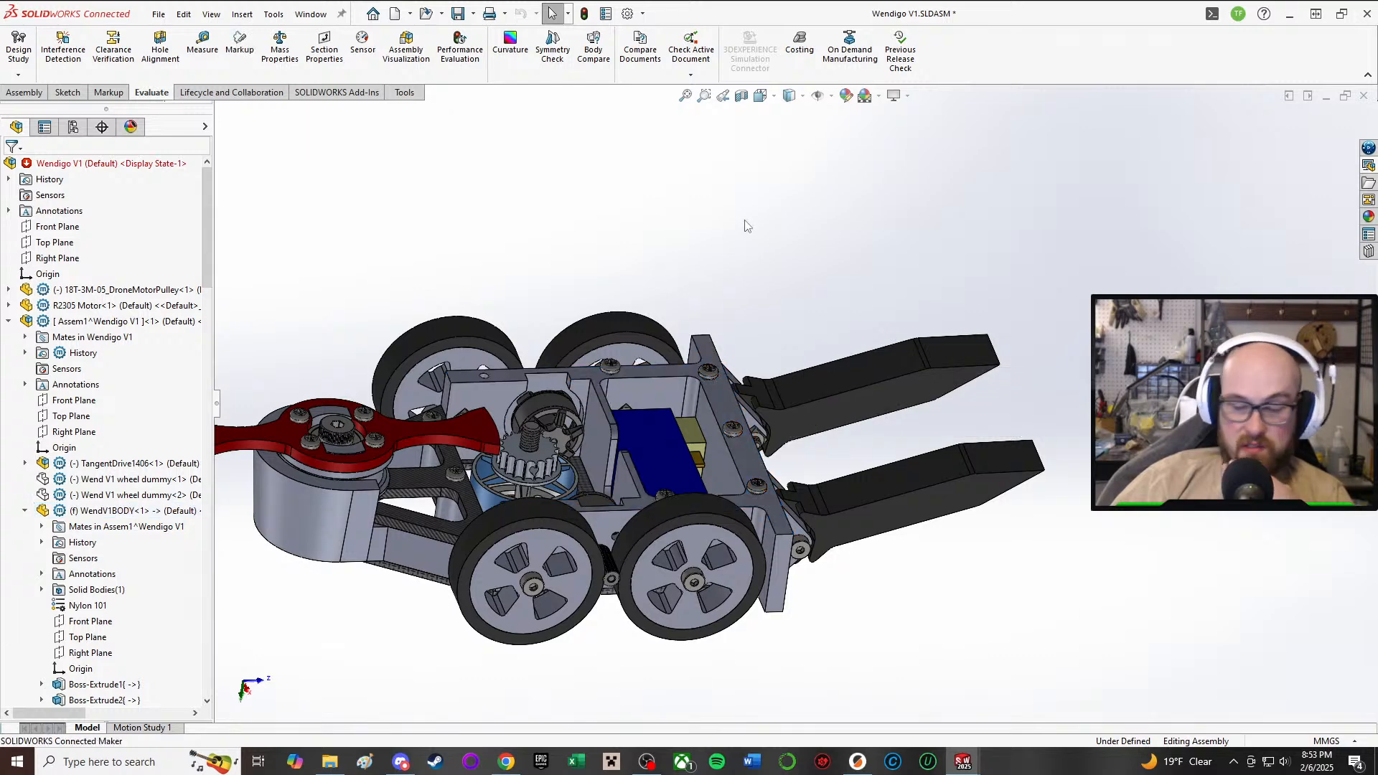